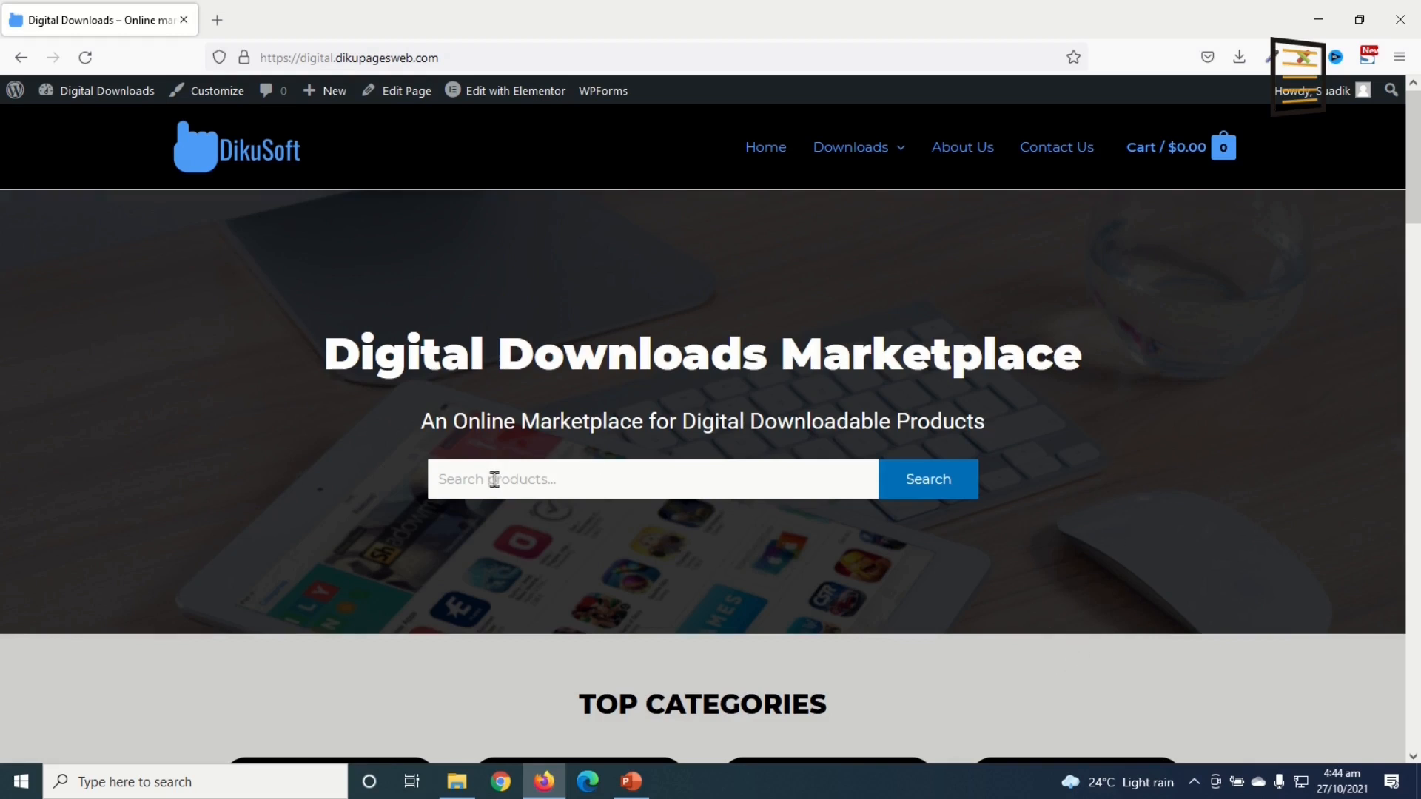
Step: Browse the Downloads shop and open the Internet Marketing Made Easy product page
{"action": "scroll", "coordinate": [636, 259], "scroll_direction": "down", "scroll_amount": 5}
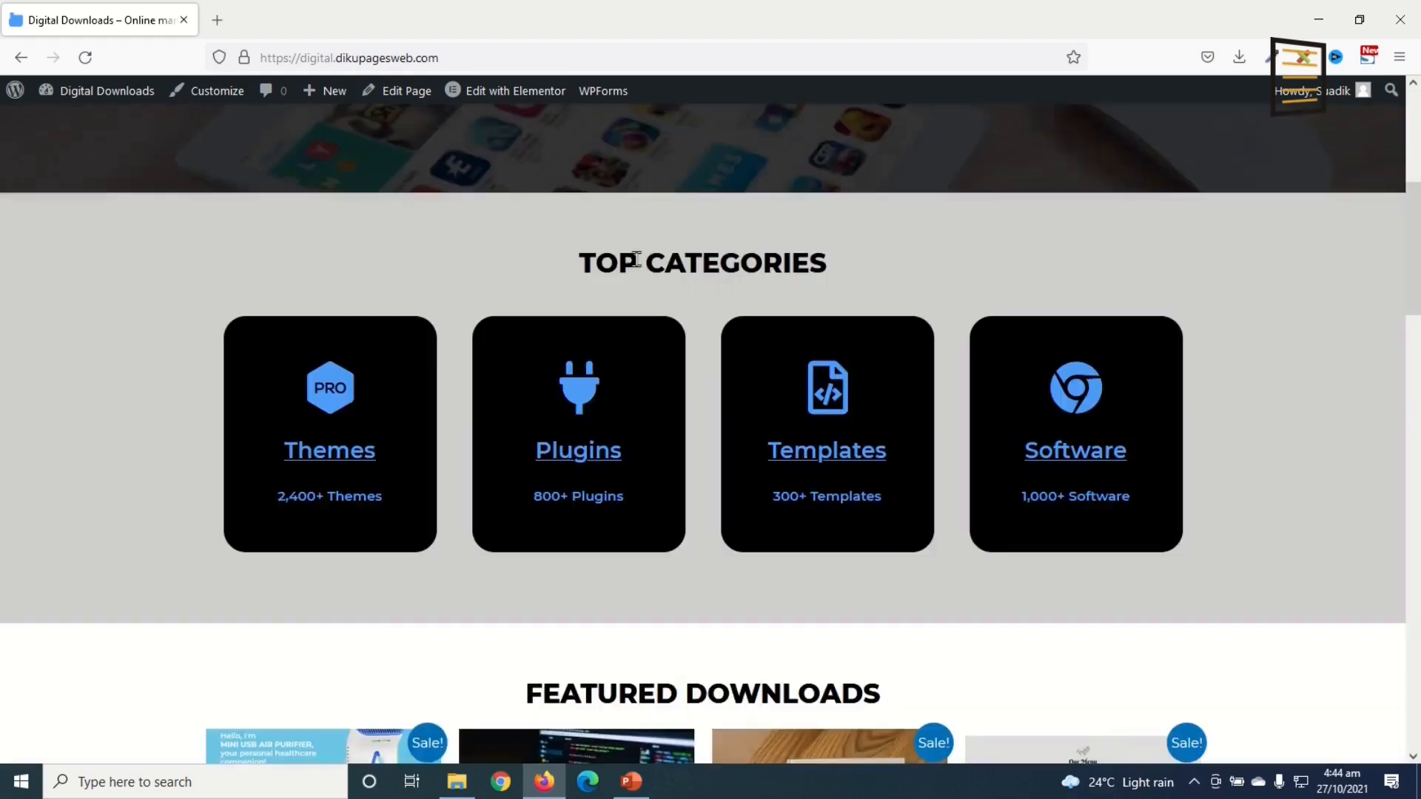
{"action": "scroll", "coordinate": [1180, 530], "scroll_direction": "down", "scroll_amount": 5}
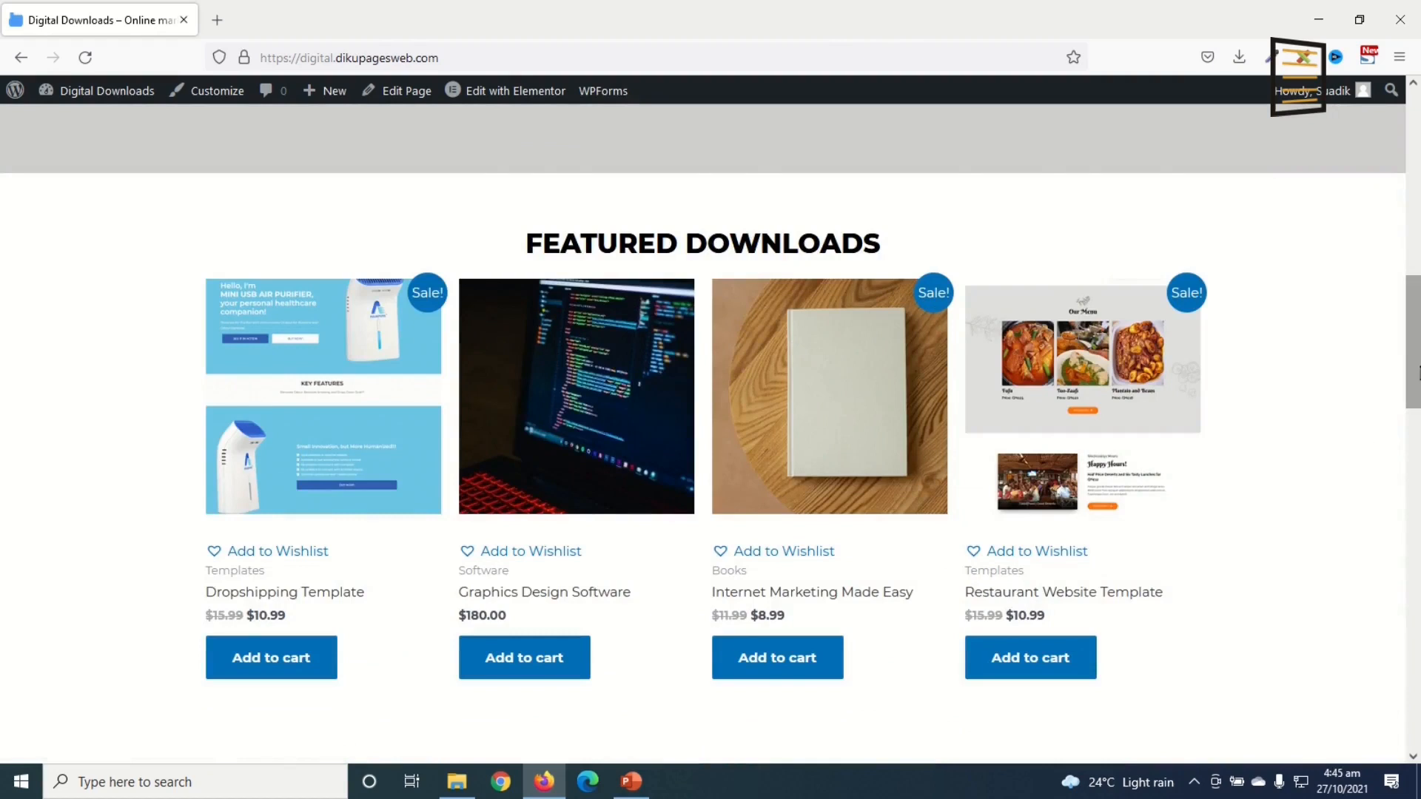
{"action": "scroll", "coordinate": [1287, 540], "scroll_direction": "down", "scroll_amount": 5}
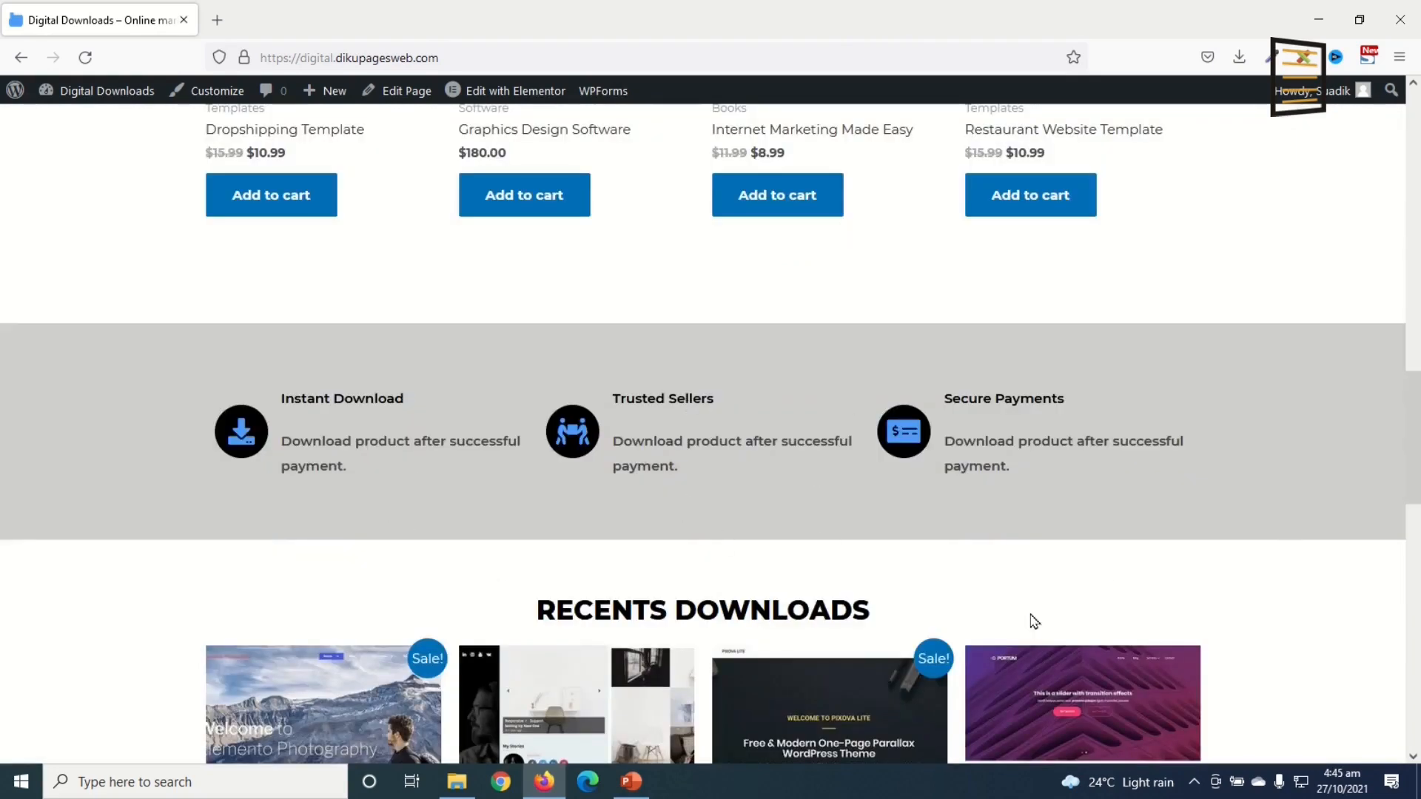
{"action": "left_click_drag", "start_coordinate": [1413, 423], "coordinate": [1417, 697]}
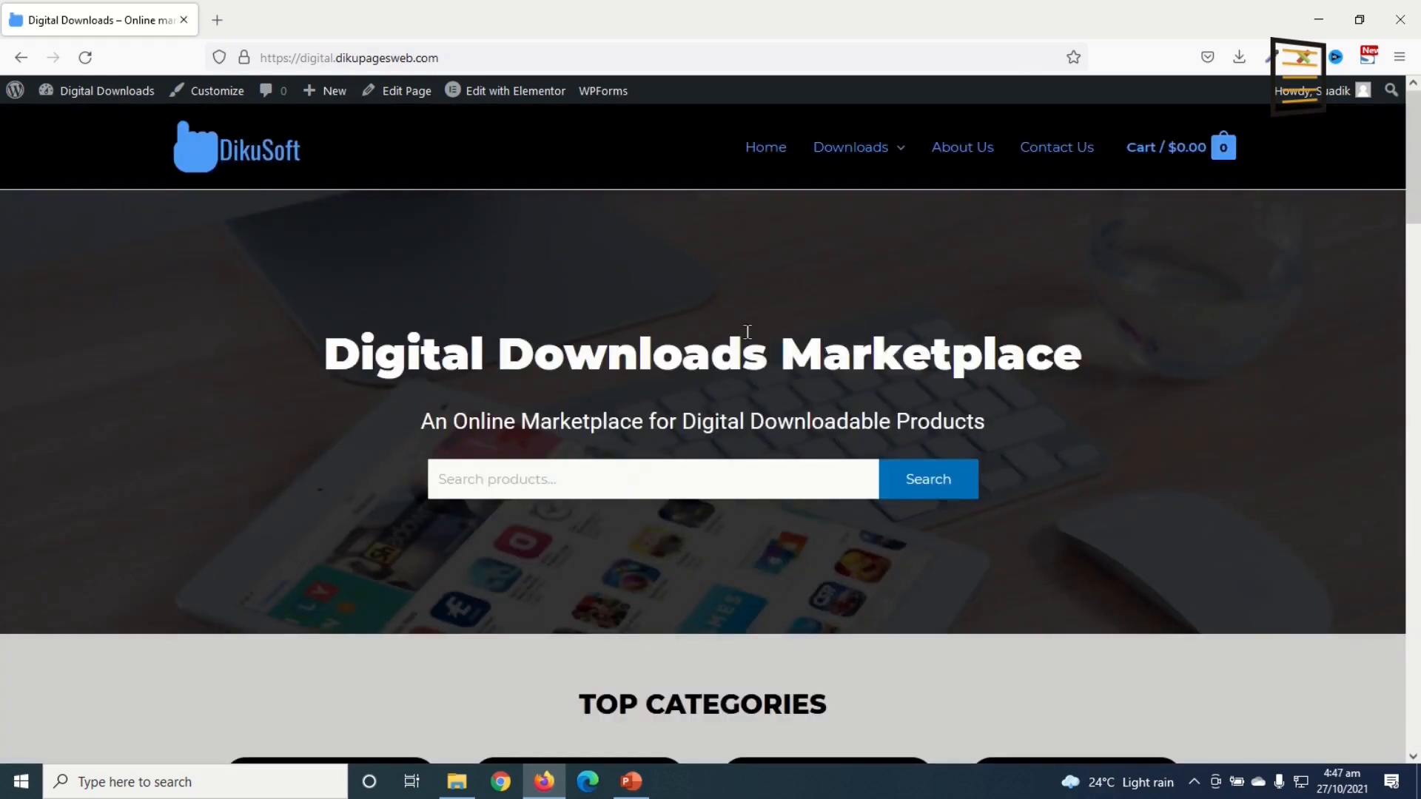
{"action": "left_click", "coordinate": [847, 147]}
{"action": "scroll", "coordinate": [1062, 499], "scroll_direction": "down", "scroll_amount": 9}
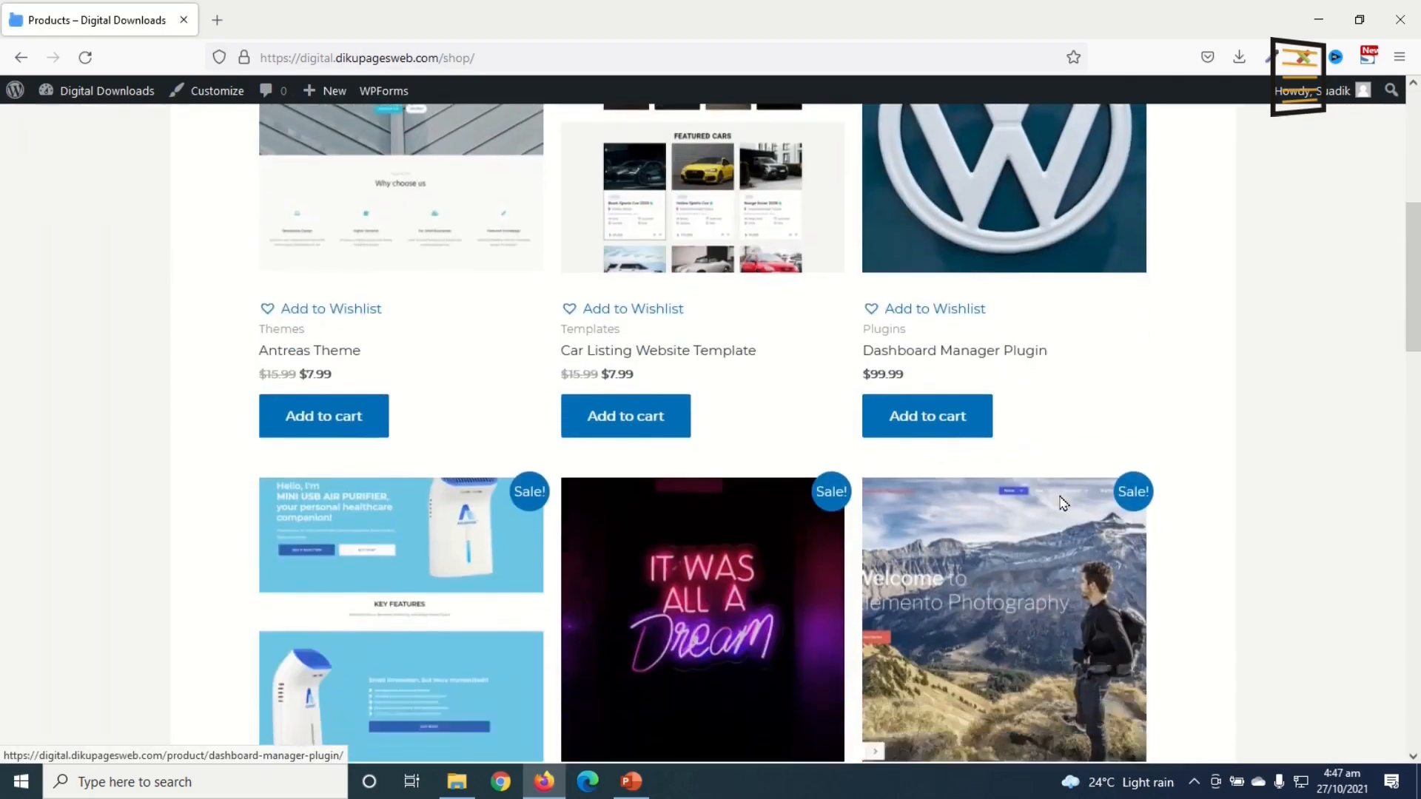
{"action": "scroll", "coordinate": [1061, 500], "scroll_direction": "down", "scroll_amount": 10}
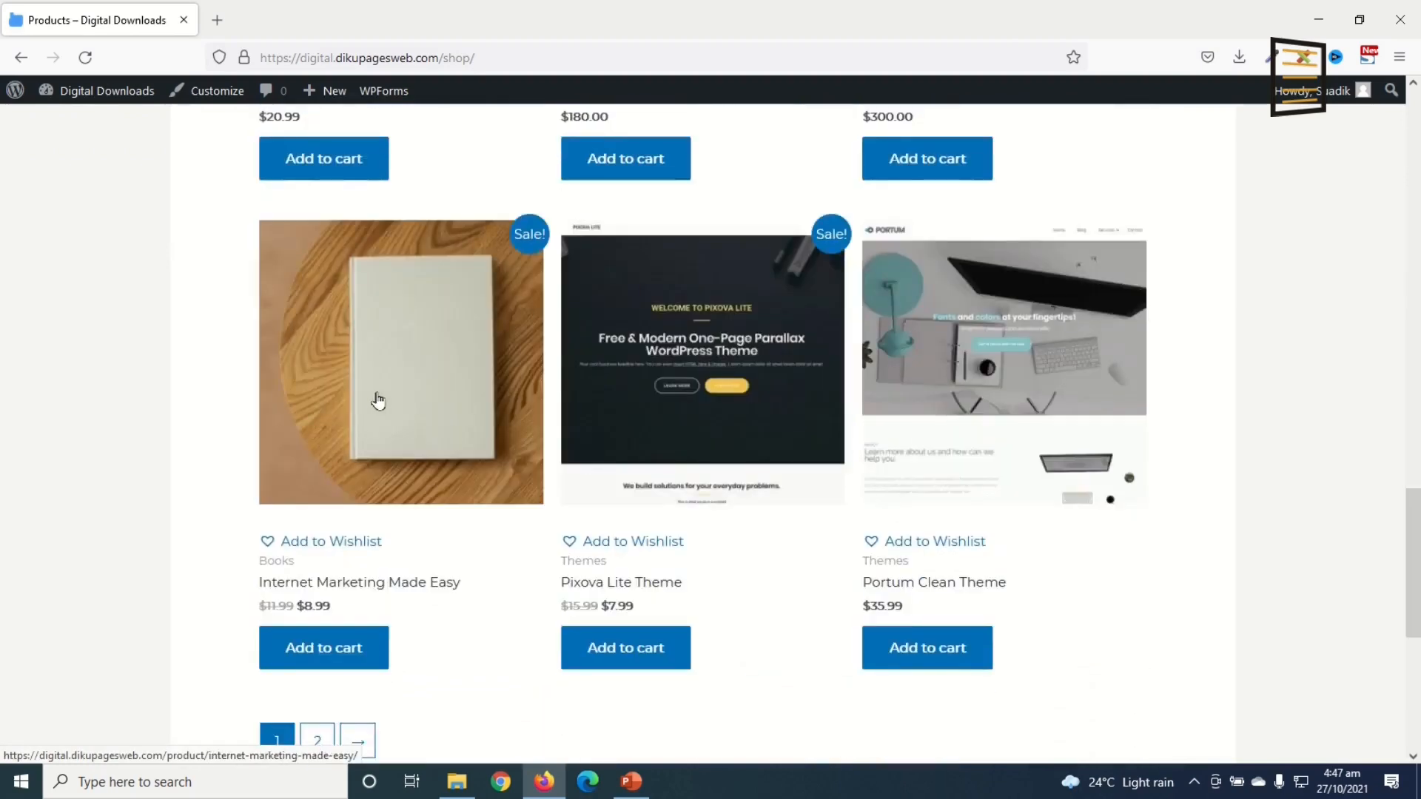
{"action": "left_click", "coordinate": [372, 389]}
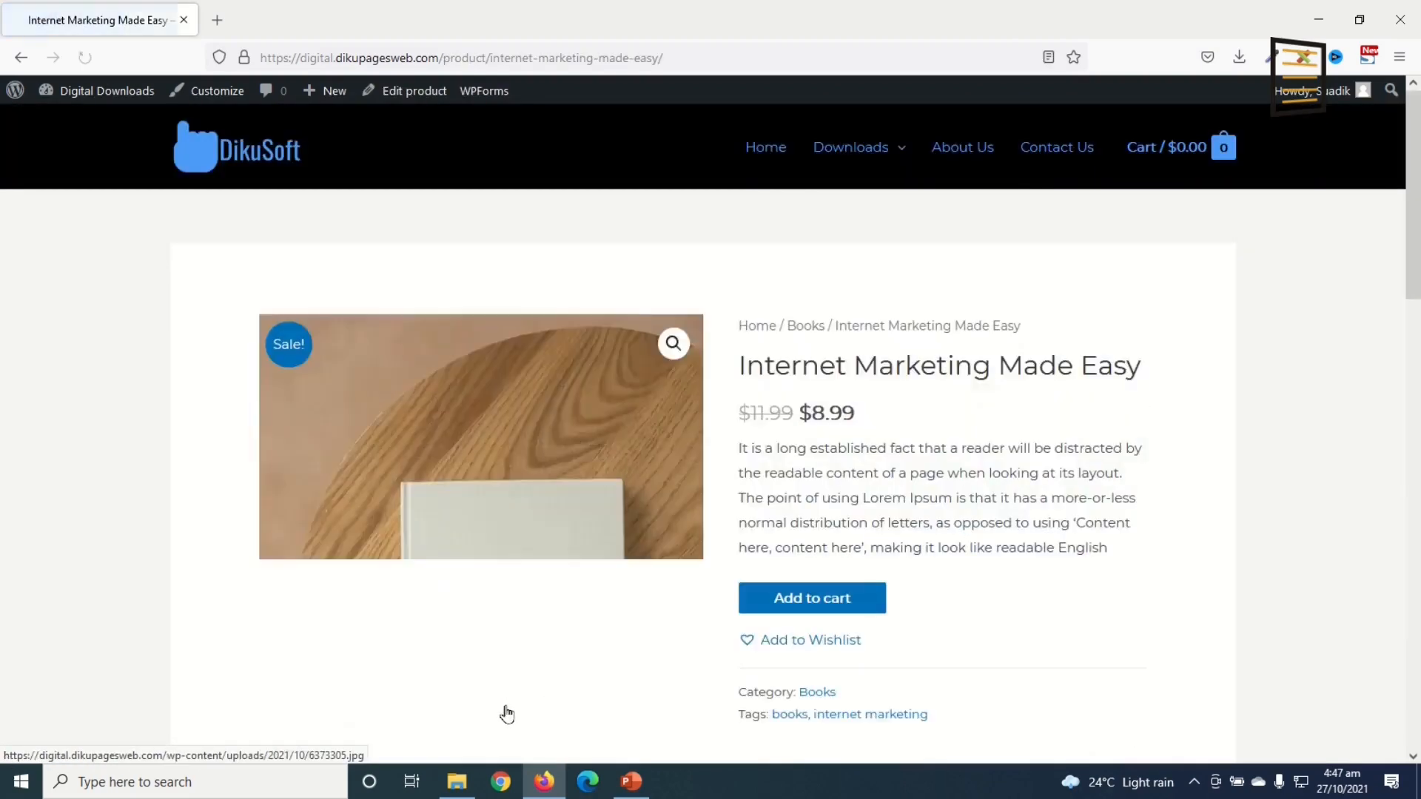
Step: Add the ebook to the cart and apply coupon 100OFF, dropping $8.99 to $0.00
{"action": "left_click", "coordinate": [851, 601]}
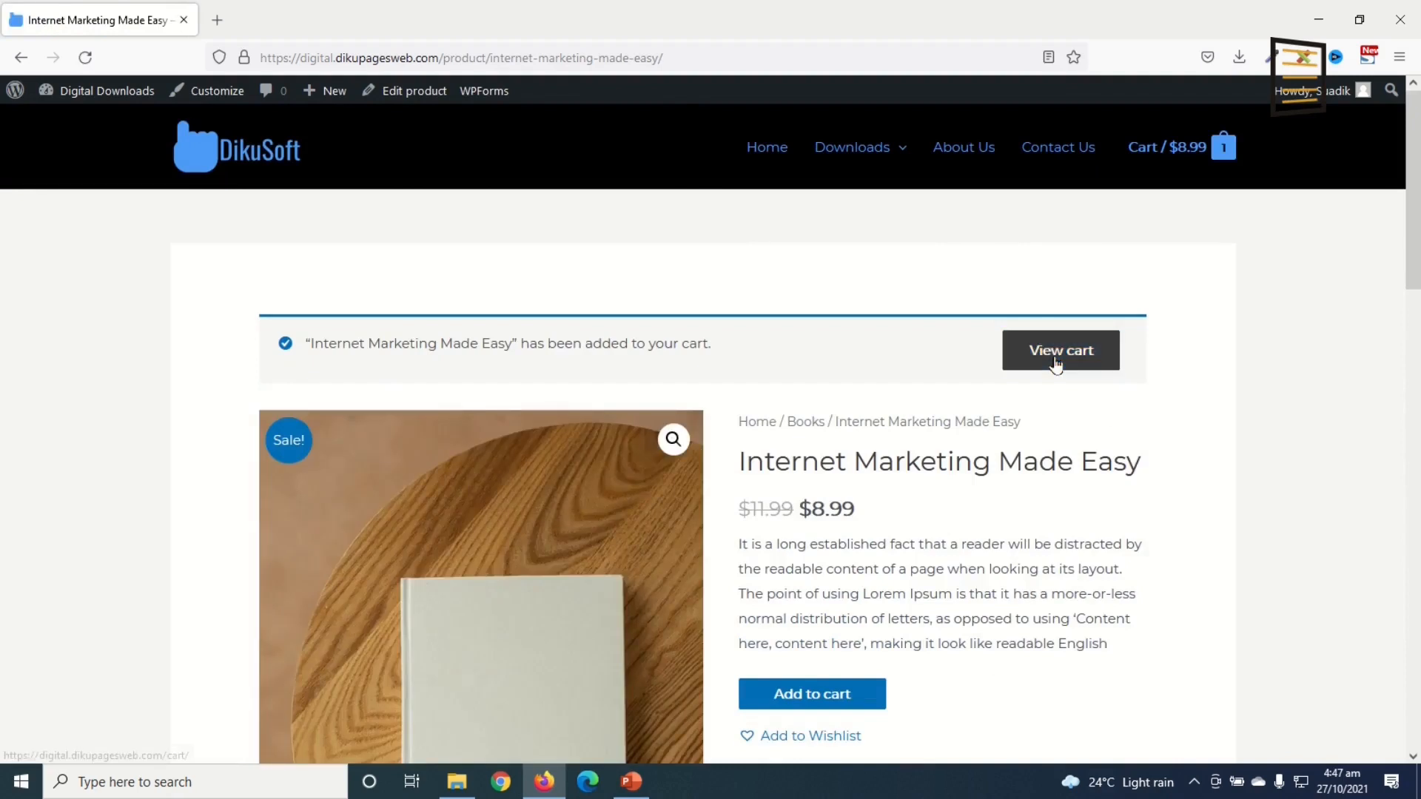
{"action": "mouse_move", "coordinate": [1184, 171]}
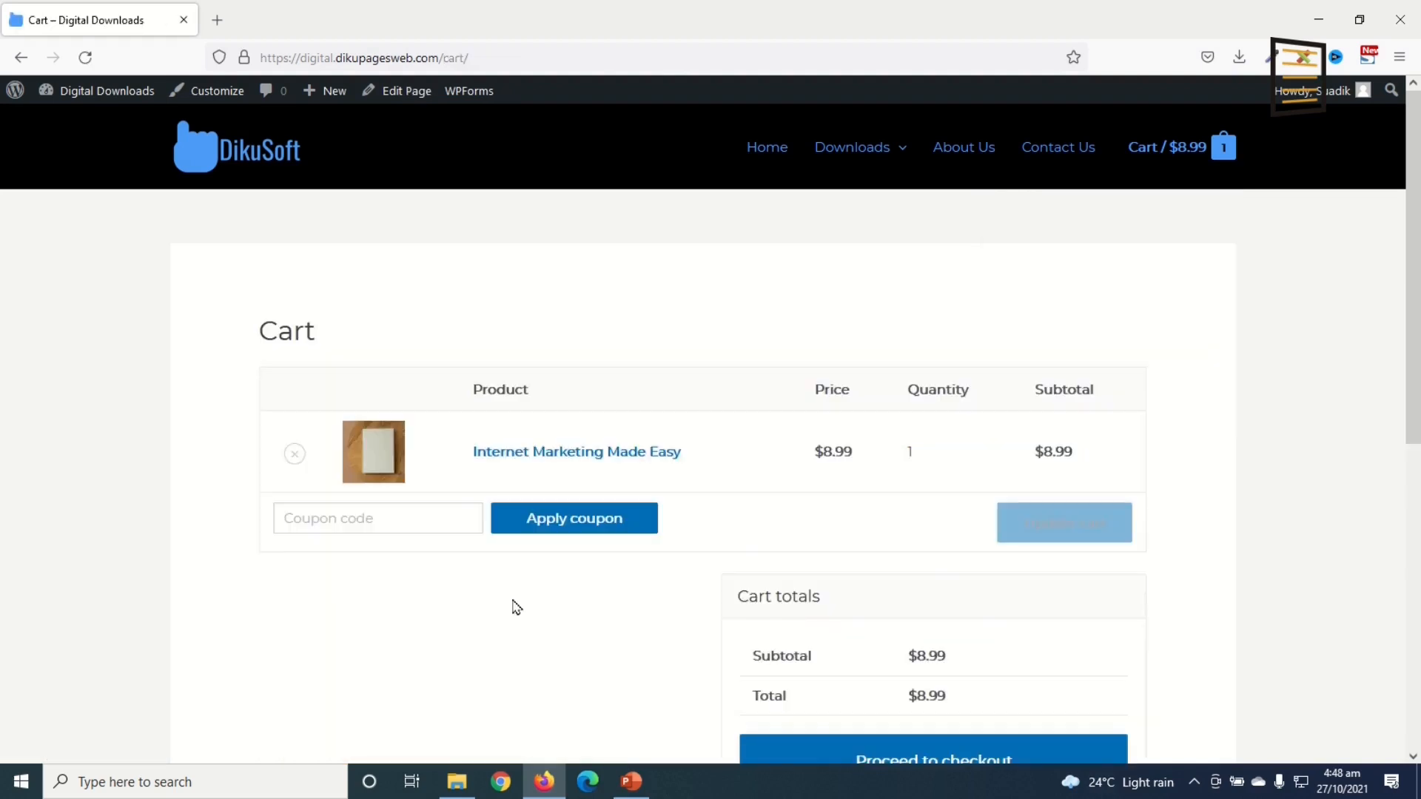
{"action": "left_click", "coordinate": [392, 518]}
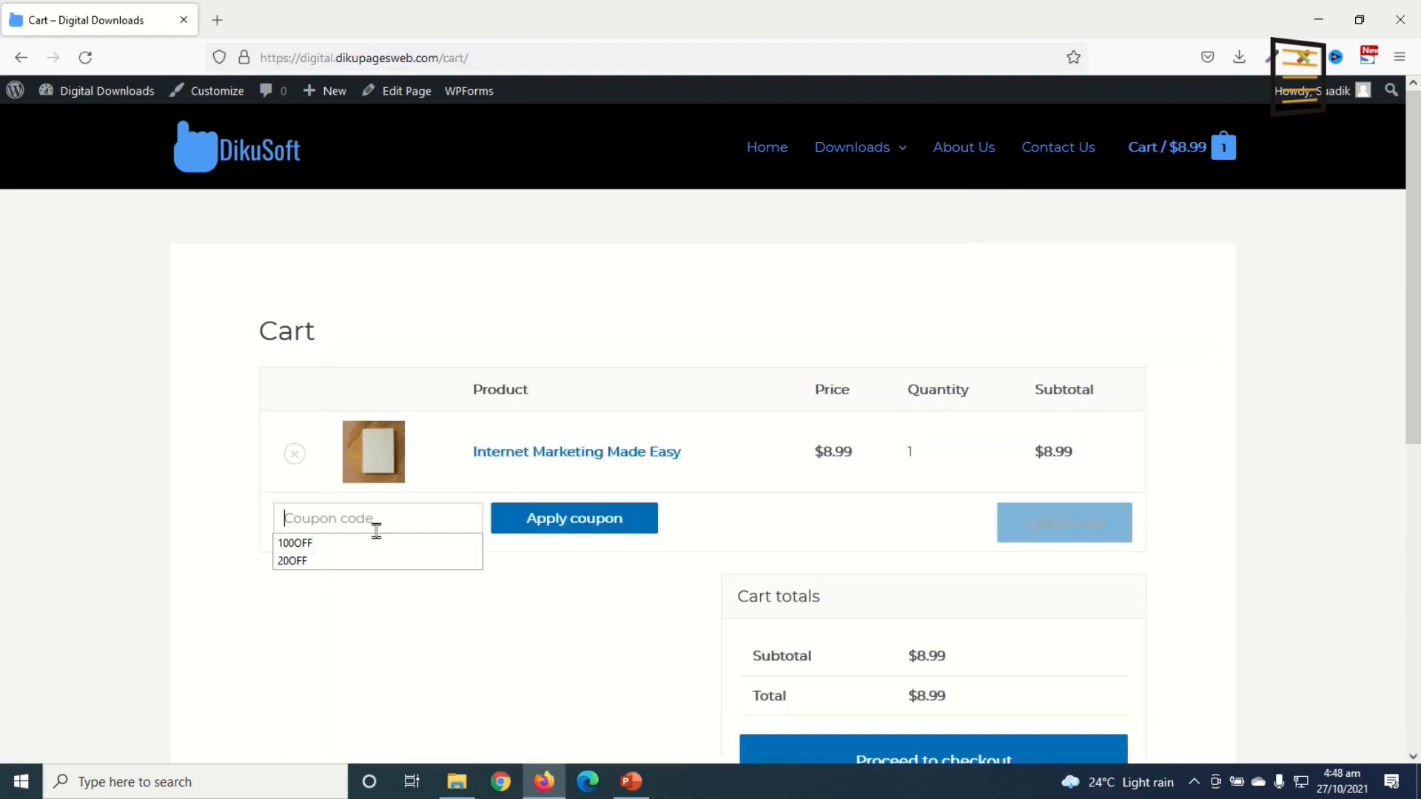
{"action": "left_click", "coordinate": [353, 547]}
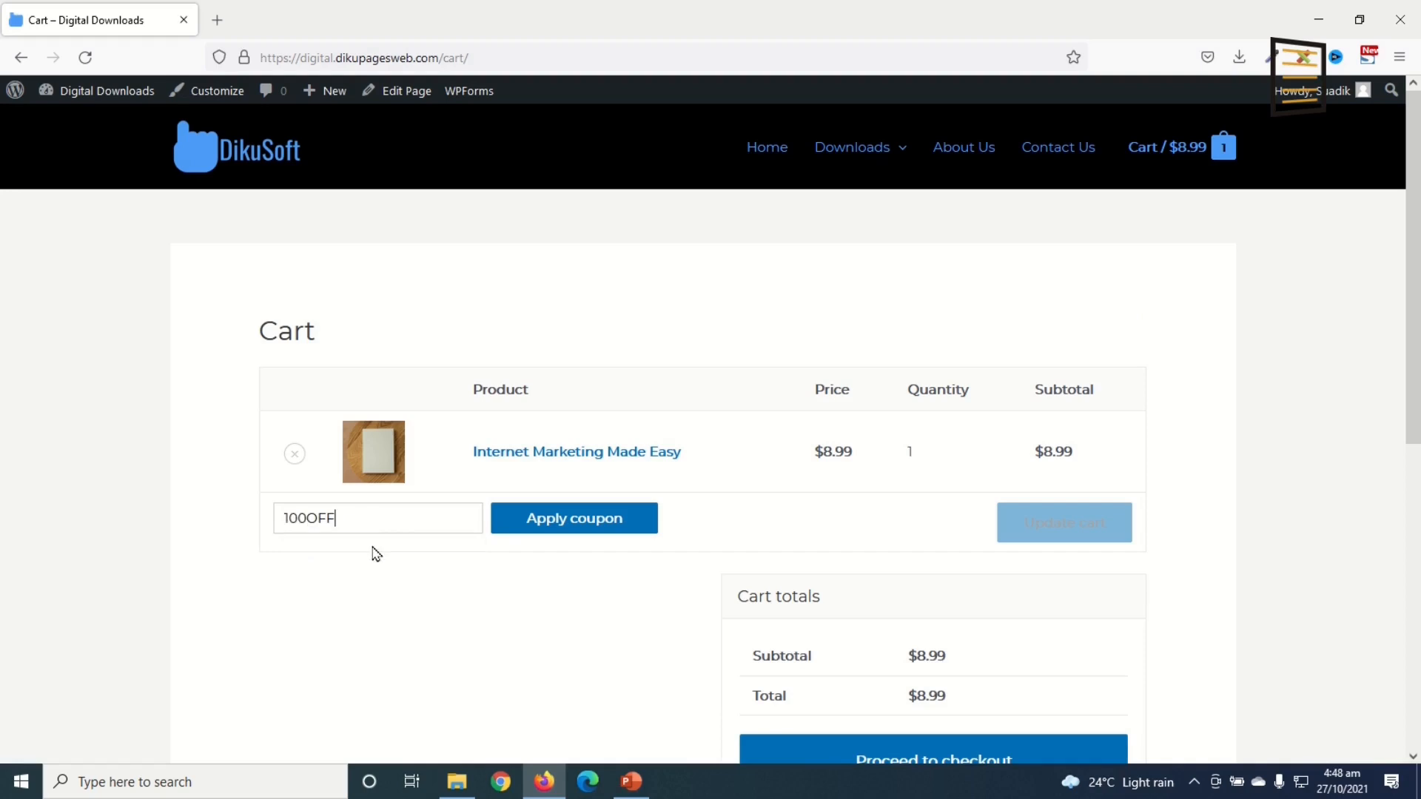
{"action": "left_click", "coordinate": [567, 522]}
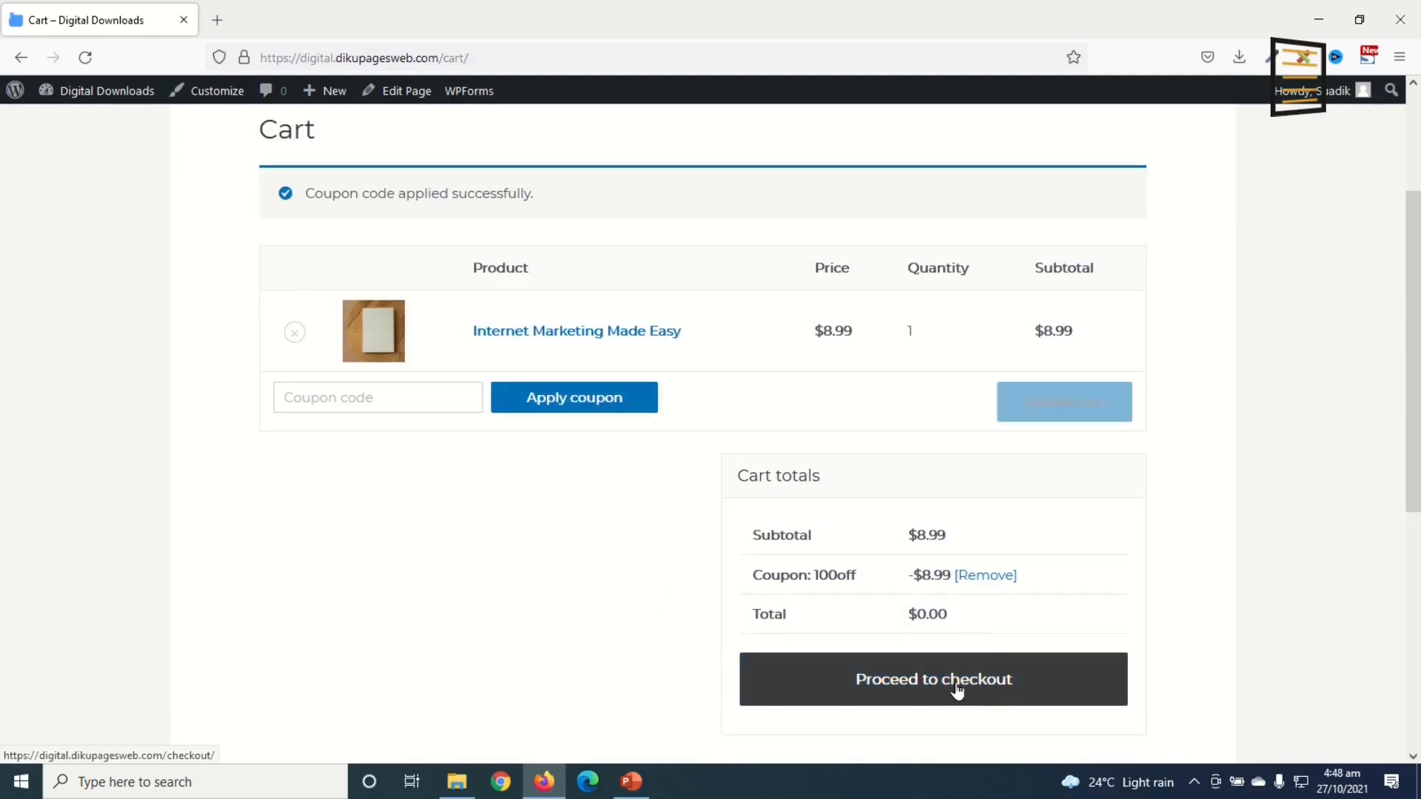
Step: Confirm the pre-filled billing details at checkout and place the free $0.00 order
{"action": "scroll", "coordinate": [396, 518], "scroll_direction": "down", "scroll_amount": 3}
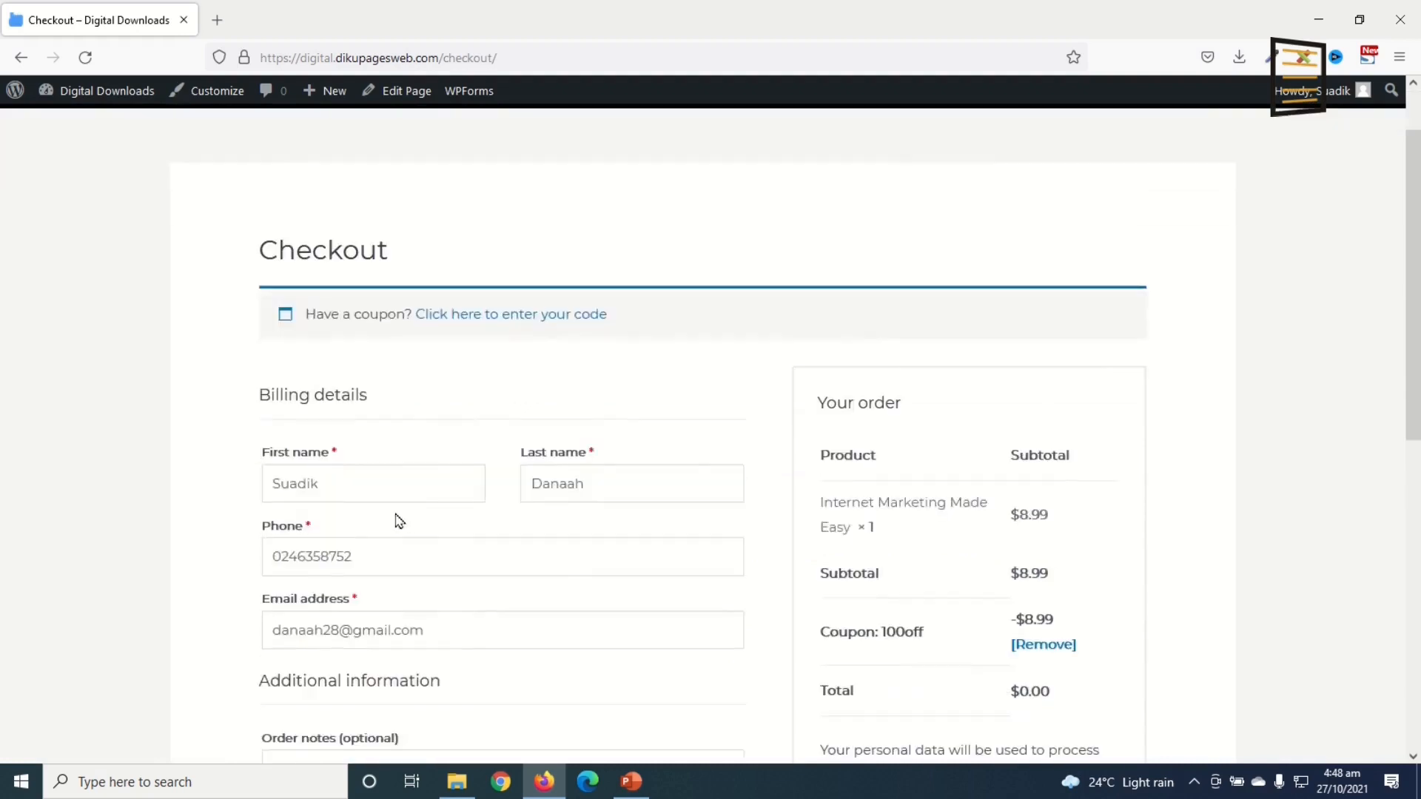
{"action": "scroll", "coordinate": [394, 518], "scroll_direction": "down", "scroll_amount": 1}
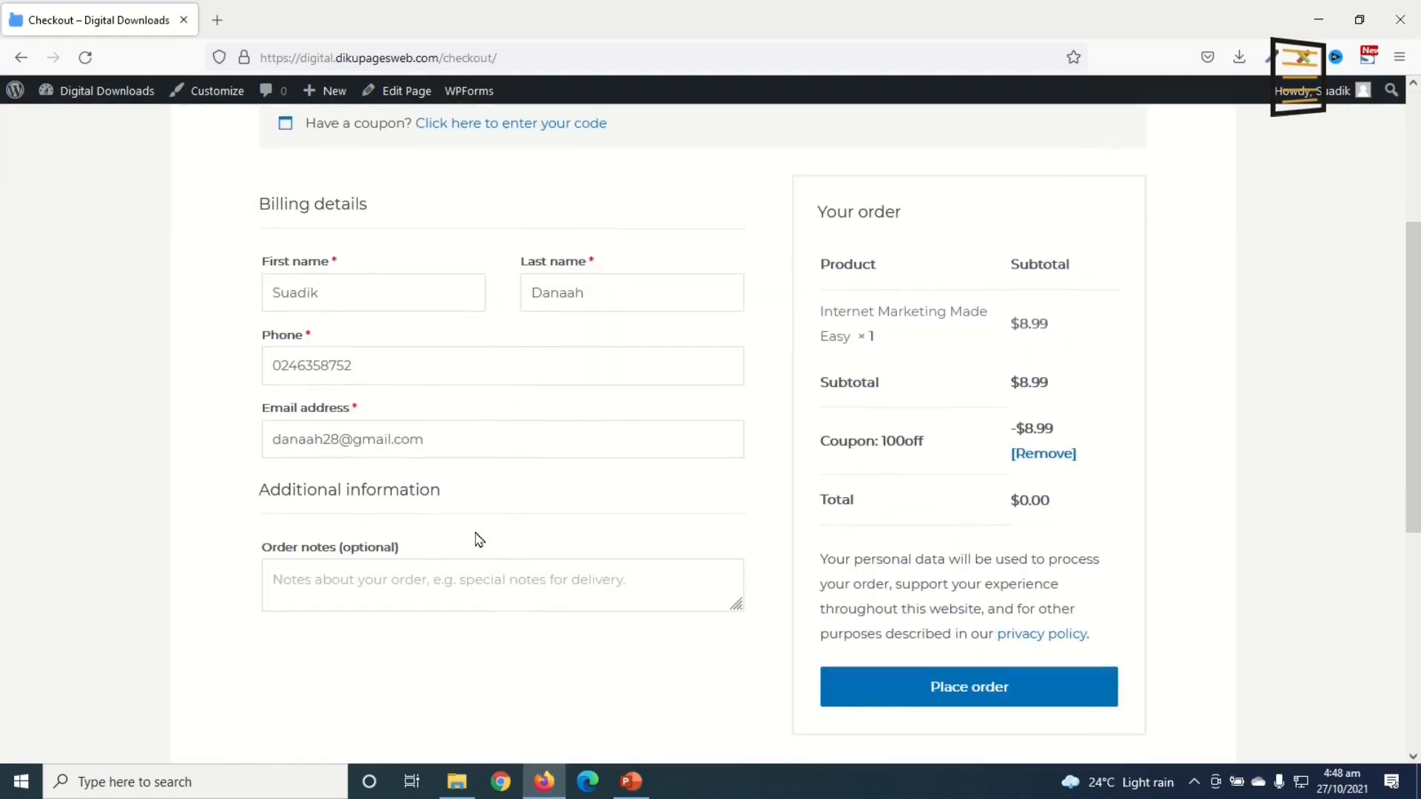
{"action": "left_click", "coordinate": [389, 291]}
{"action": "left_click", "coordinate": [619, 290]}
{"action": "left_click", "coordinate": [358, 363]}
{"action": "left_click", "coordinate": [397, 429]}
{"action": "left_click", "coordinate": [310, 574]}
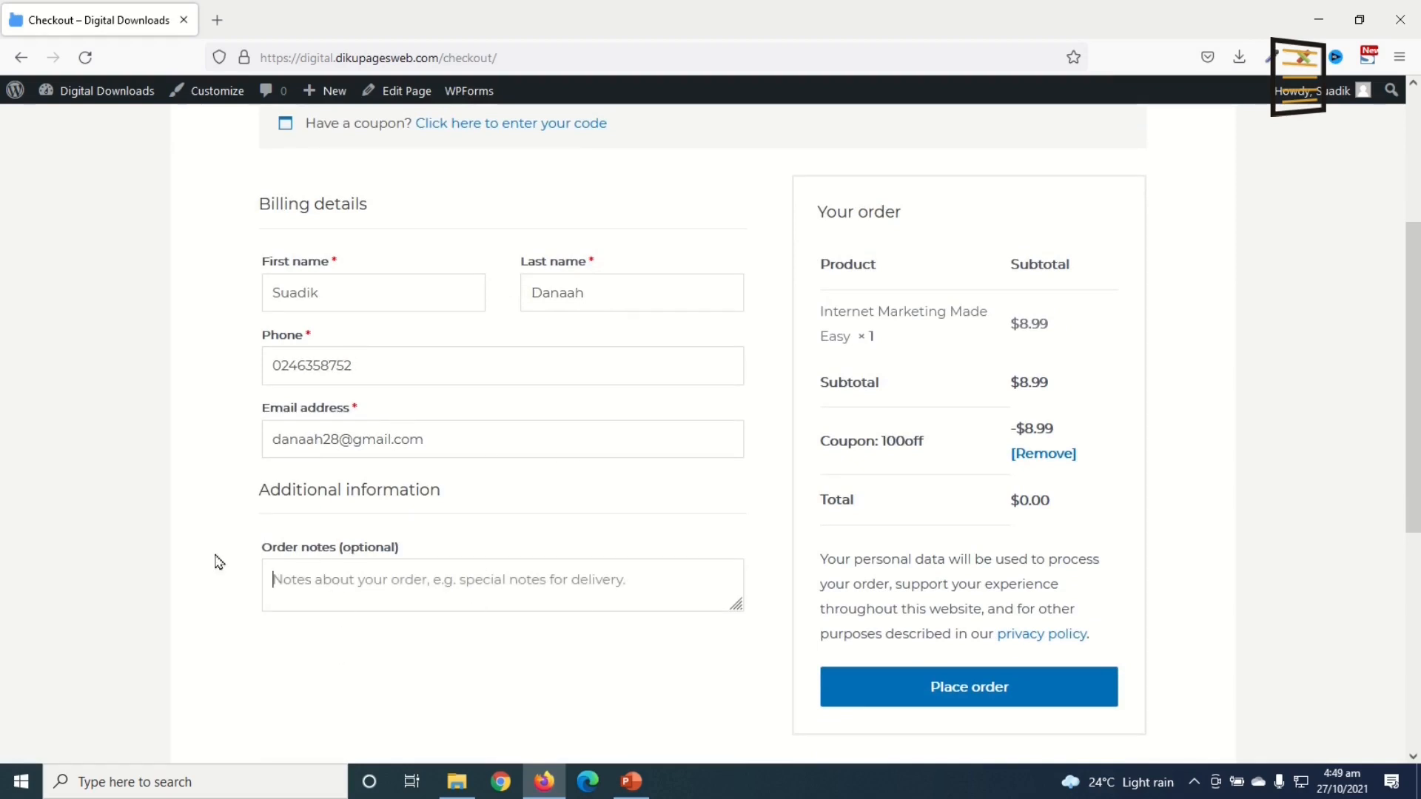
{"action": "left_click", "coordinate": [940, 700]}
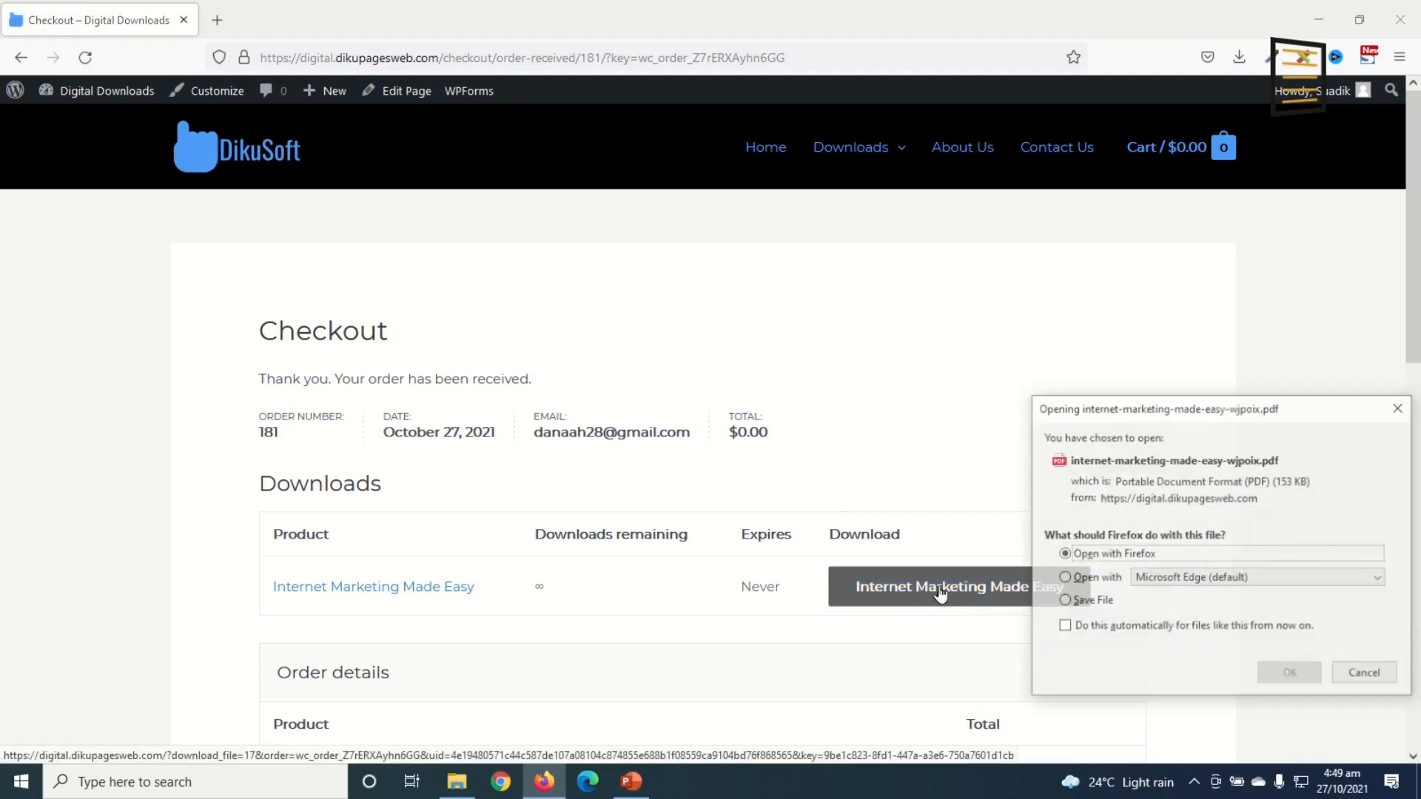
Step: Save the Internet Marketing Made Easy PDF and verify it in the downloads list
{"action": "left_click", "coordinate": [1098, 603]}
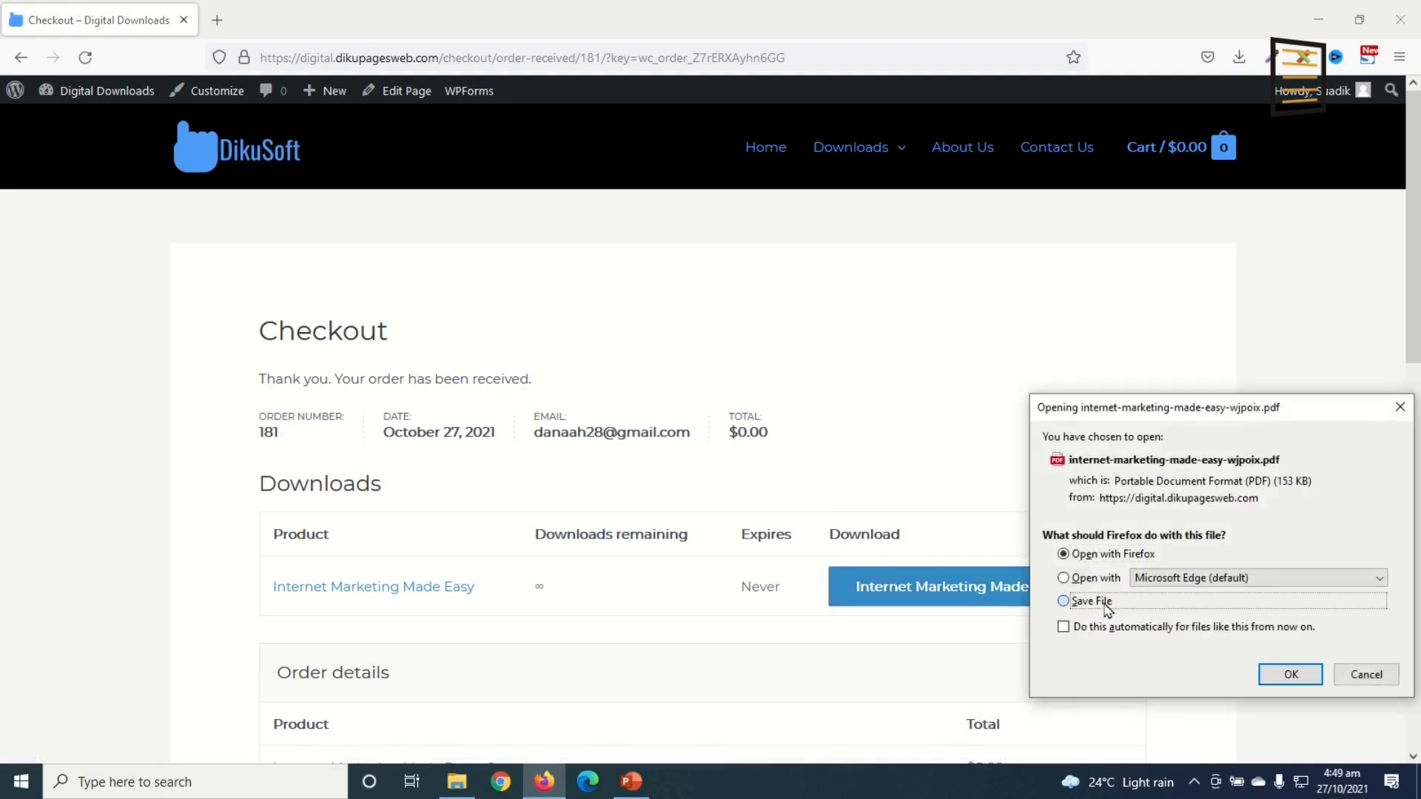
{"action": "left_click", "coordinate": [1301, 679]}
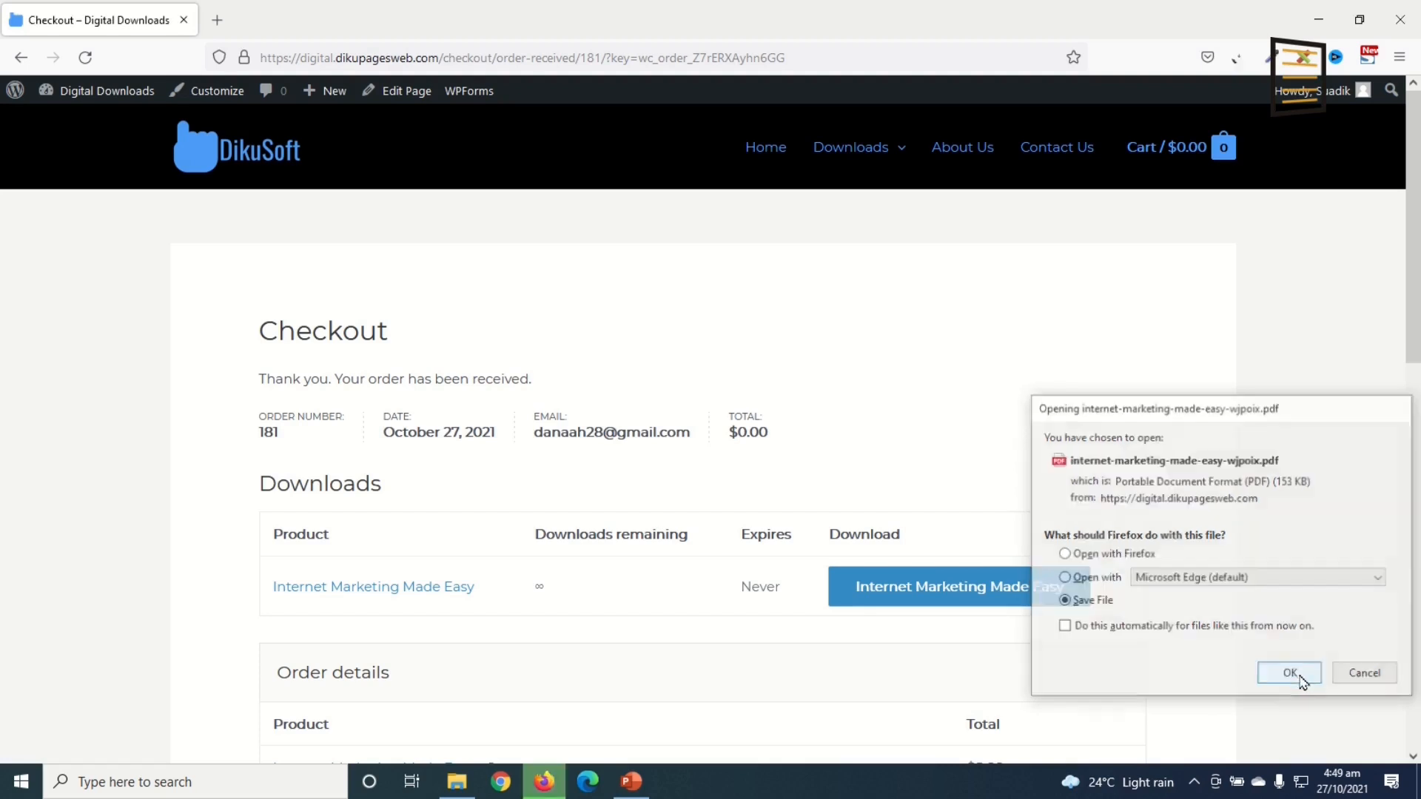
{"action": "left_click", "coordinate": [1238, 57]}
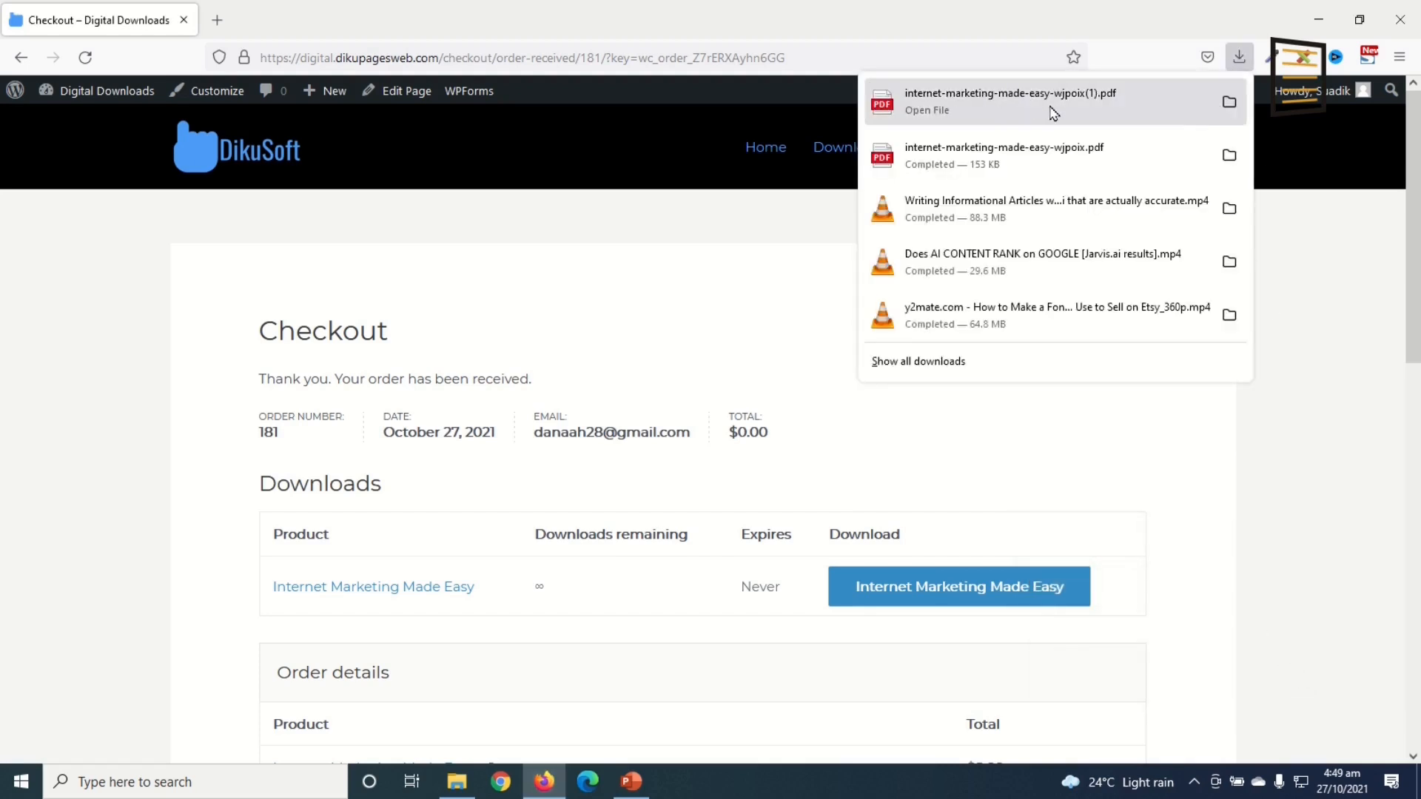
{"action": "left_click", "coordinate": [1326, 464]}
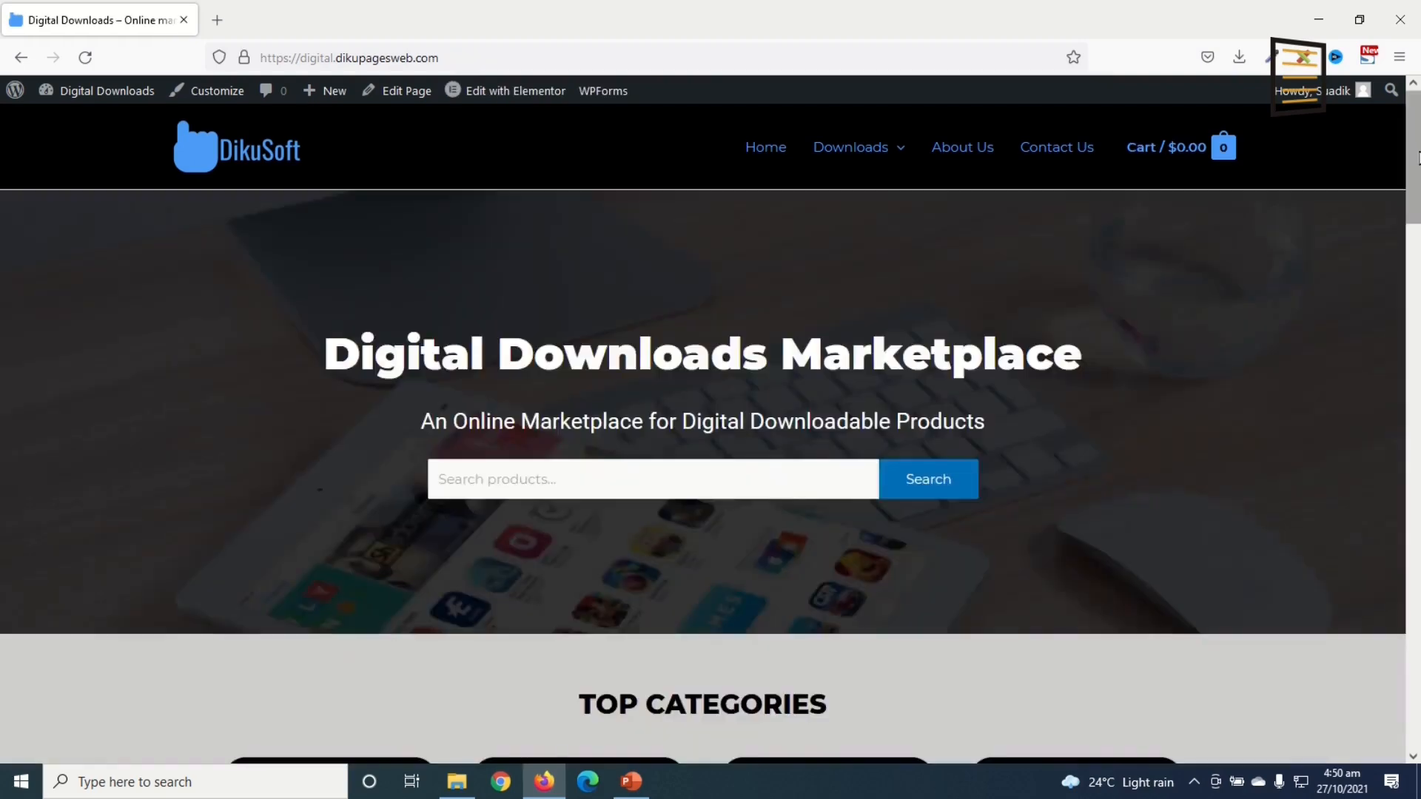
Step: Scroll through the DikuSoft home page's categories and product grids
{"action": "scroll", "coordinate": [710, 426], "scroll_direction": "down", "scroll_amount": 9}
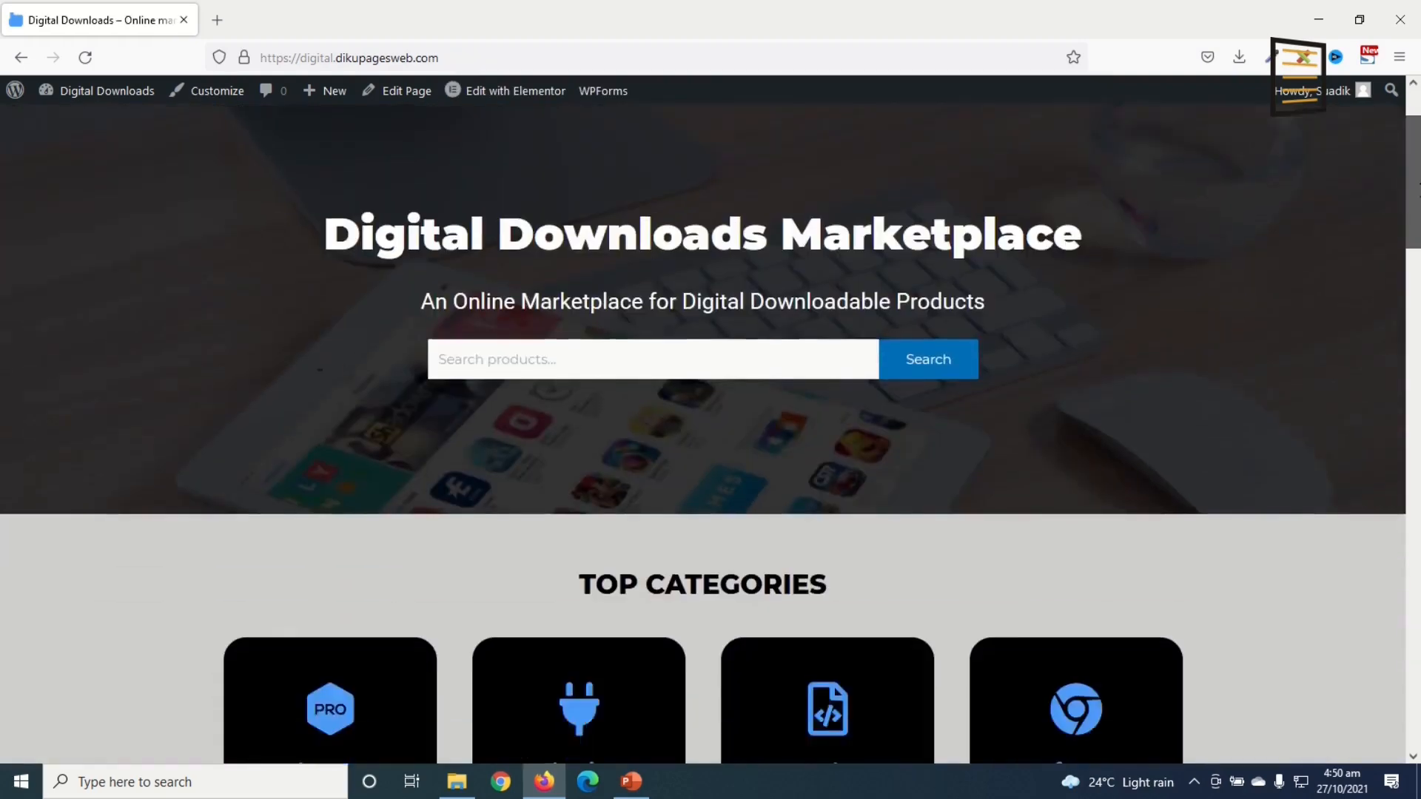
{"action": "scroll", "coordinate": [710, 426], "scroll_direction": "down", "scroll_amount": 12}
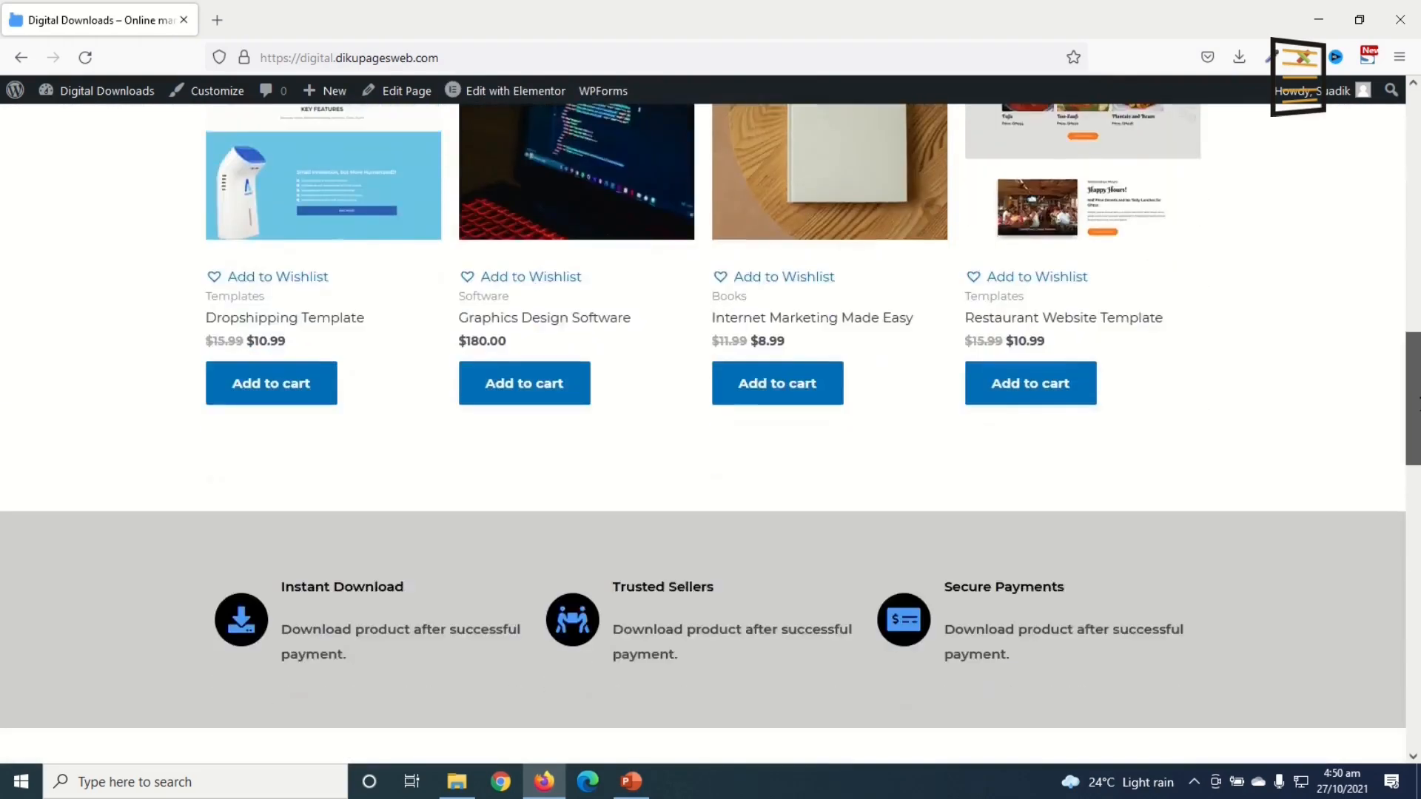
{"action": "scroll", "coordinate": [1396, 675], "scroll_direction": "down", "scroll_amount": 10}
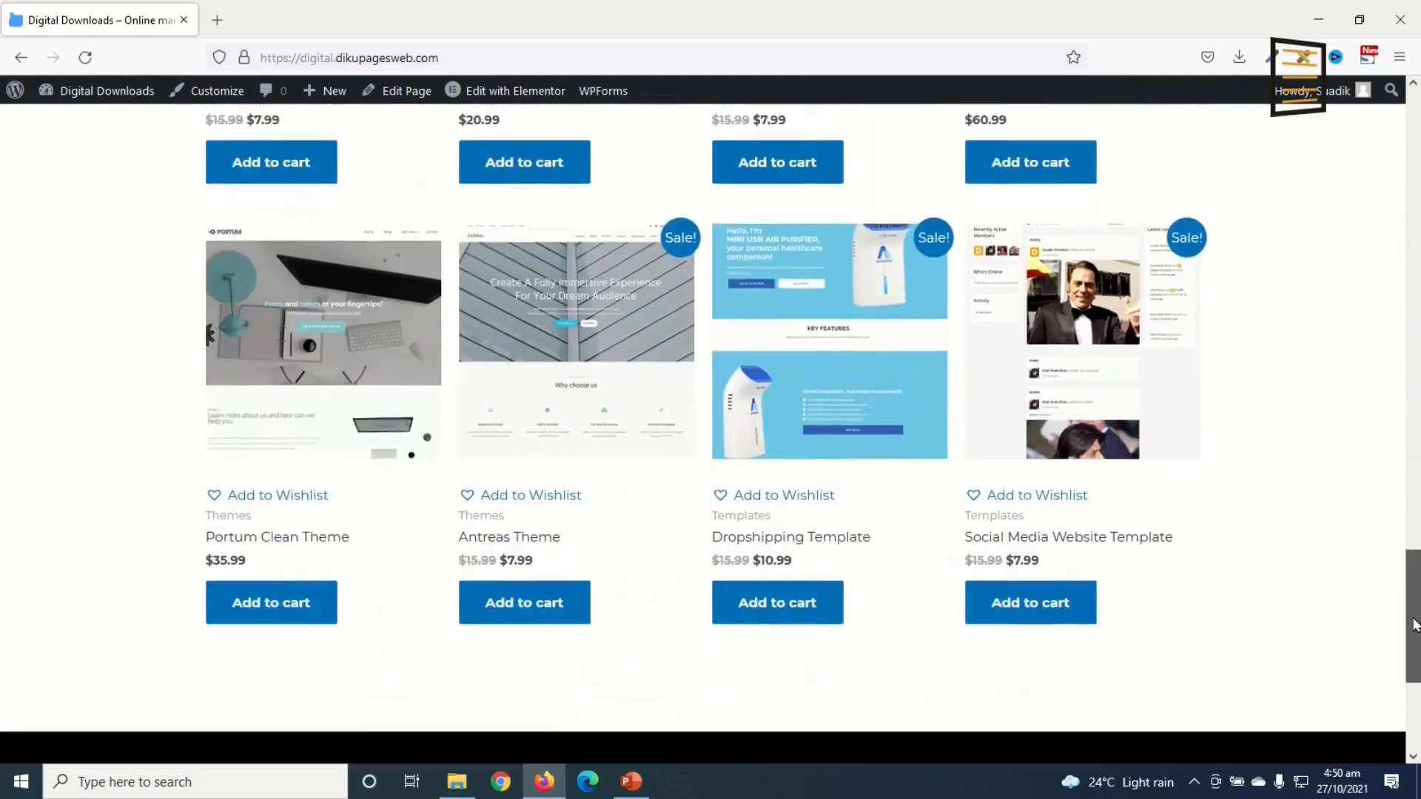
{"action": "scroll", "coordinate": [1396, 675], "scroll_direction": "up", "scroll_amount": 11}
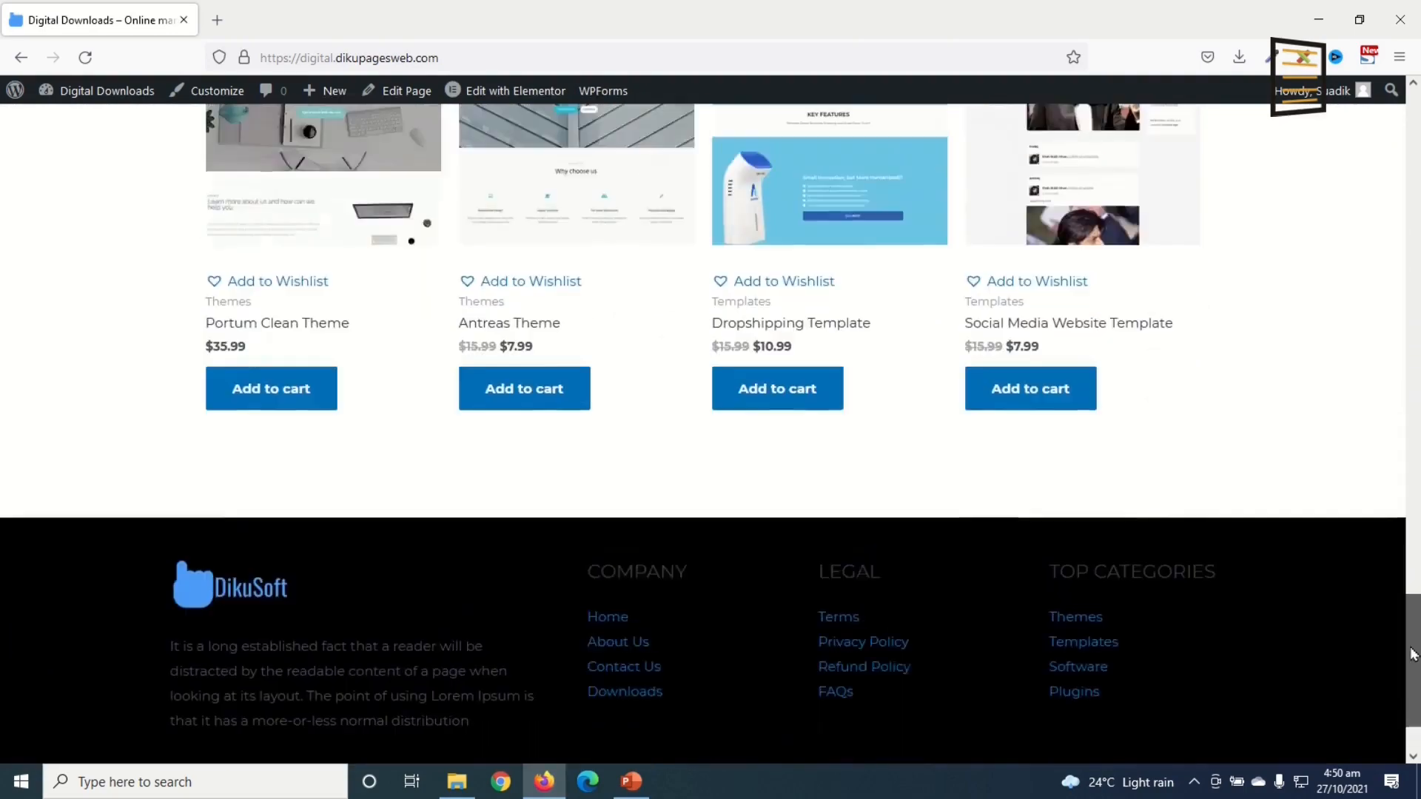
{"action": "scroll", "coordinate": [1393, 124], "scroll_direction": "up", "scroll_amount": 12}
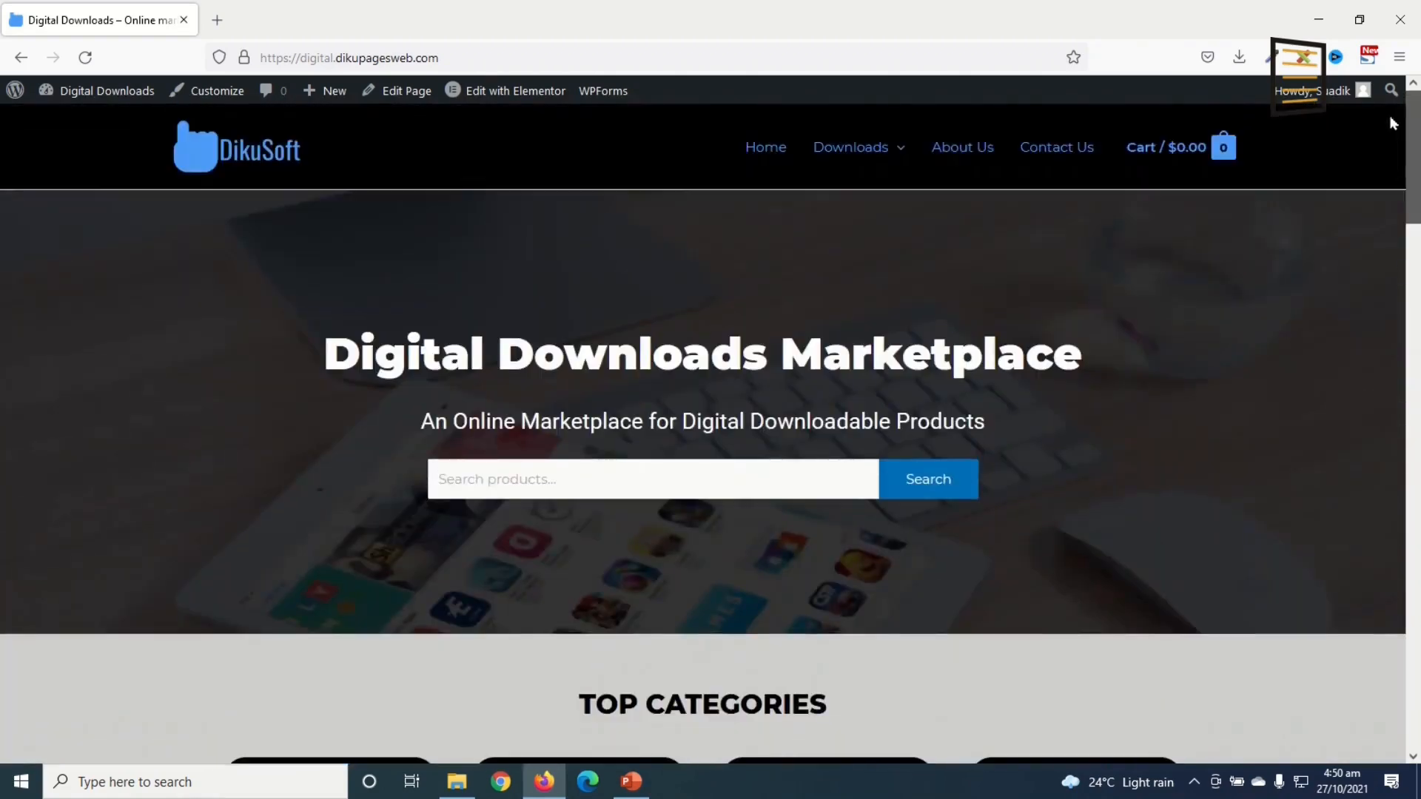
{"action": "mouse_move", "coordinate": [1411, 126]}
{"action": "left_mouse_down"}
{"action": "mouse_move", "coordinate": [1415, 501]}
{"action": "mouse_move", "coordinate": [1414, 118]}
{"action": "left_mouse_up"}
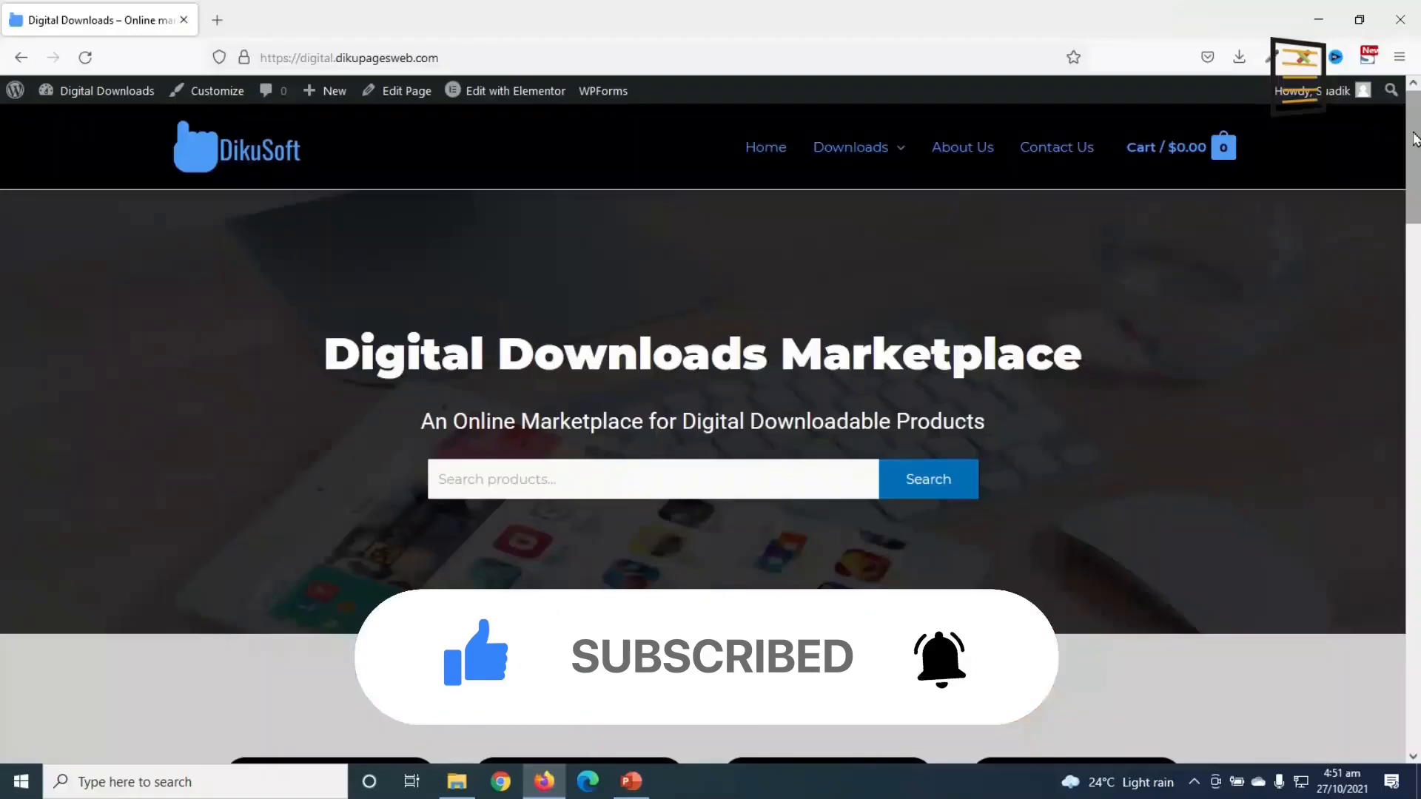
{"action": "scroll", "coordinate": [710, 426], "scroll_direction": "down", "scroll_amount": 15}
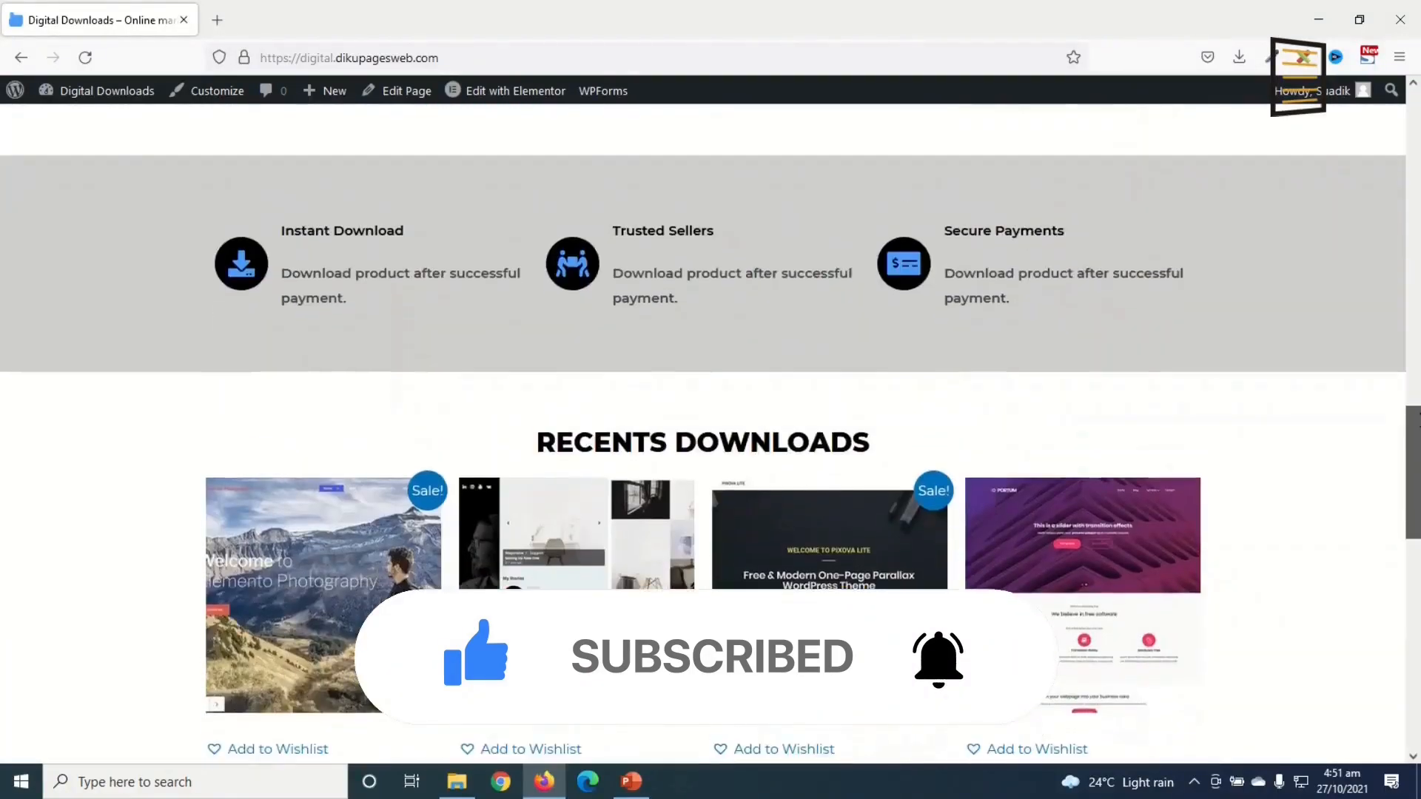
{"action": "left_click_drag", "start_coordinate": [1417, 421], "coordinate": [1417, 111]}
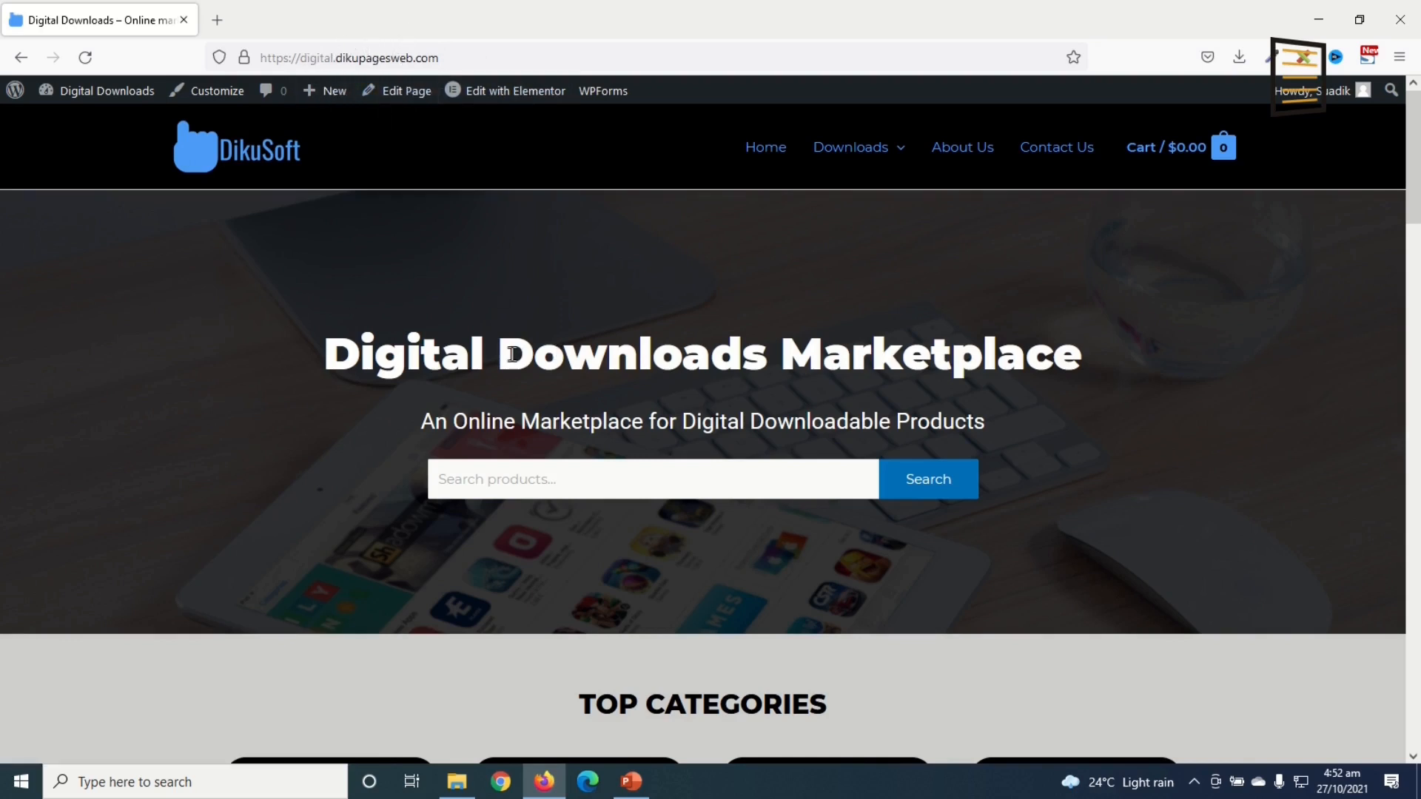
{"action": "double_click", "coordinate": [385, 345]}
{"action": "scroll", "coordinate": [370, 477], "scroll_direction": "down", "scroll_amount": 10}
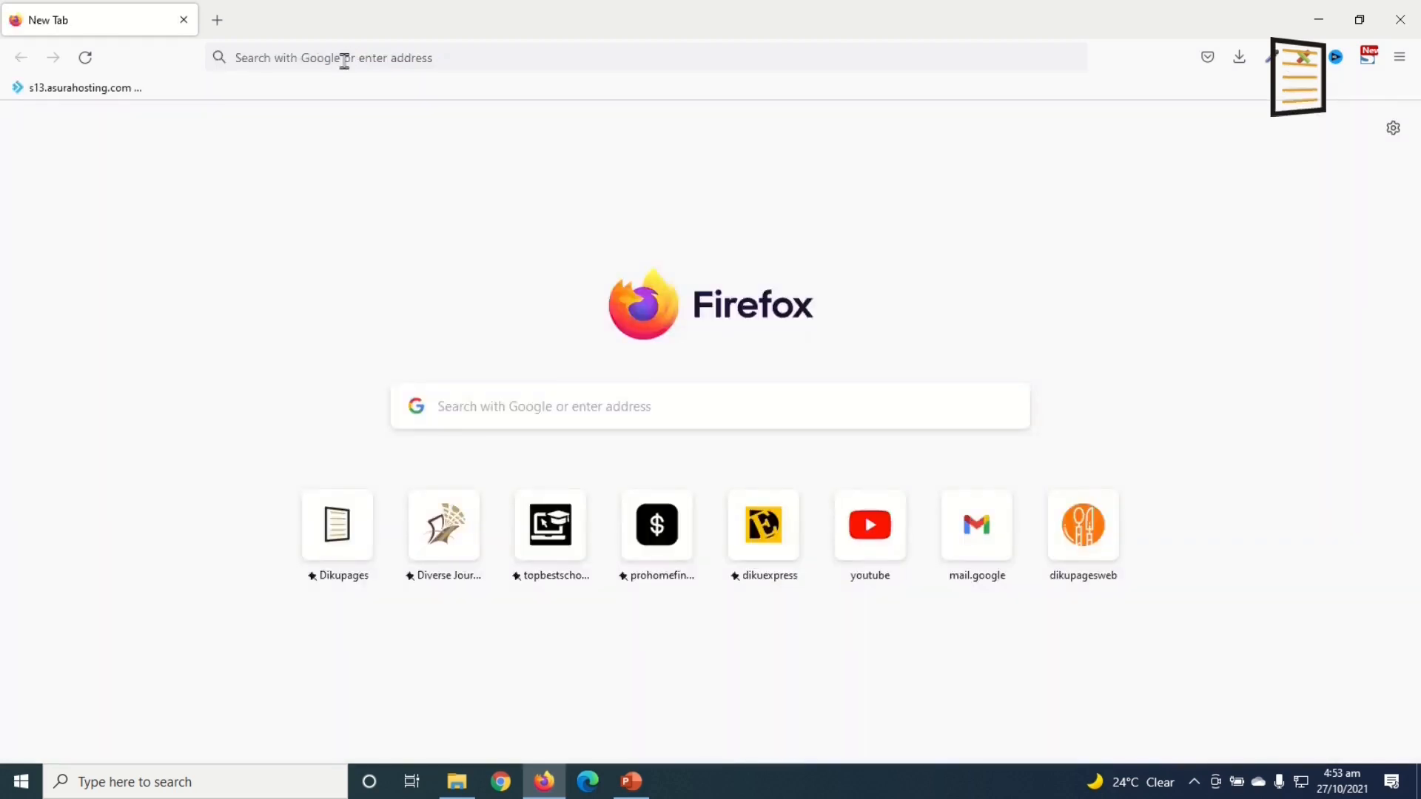
Step: Visit dikupages.com/asura in a new tab to load the Asura Hosting site
{"action": "left_click", "coordinate": [344, 59]}
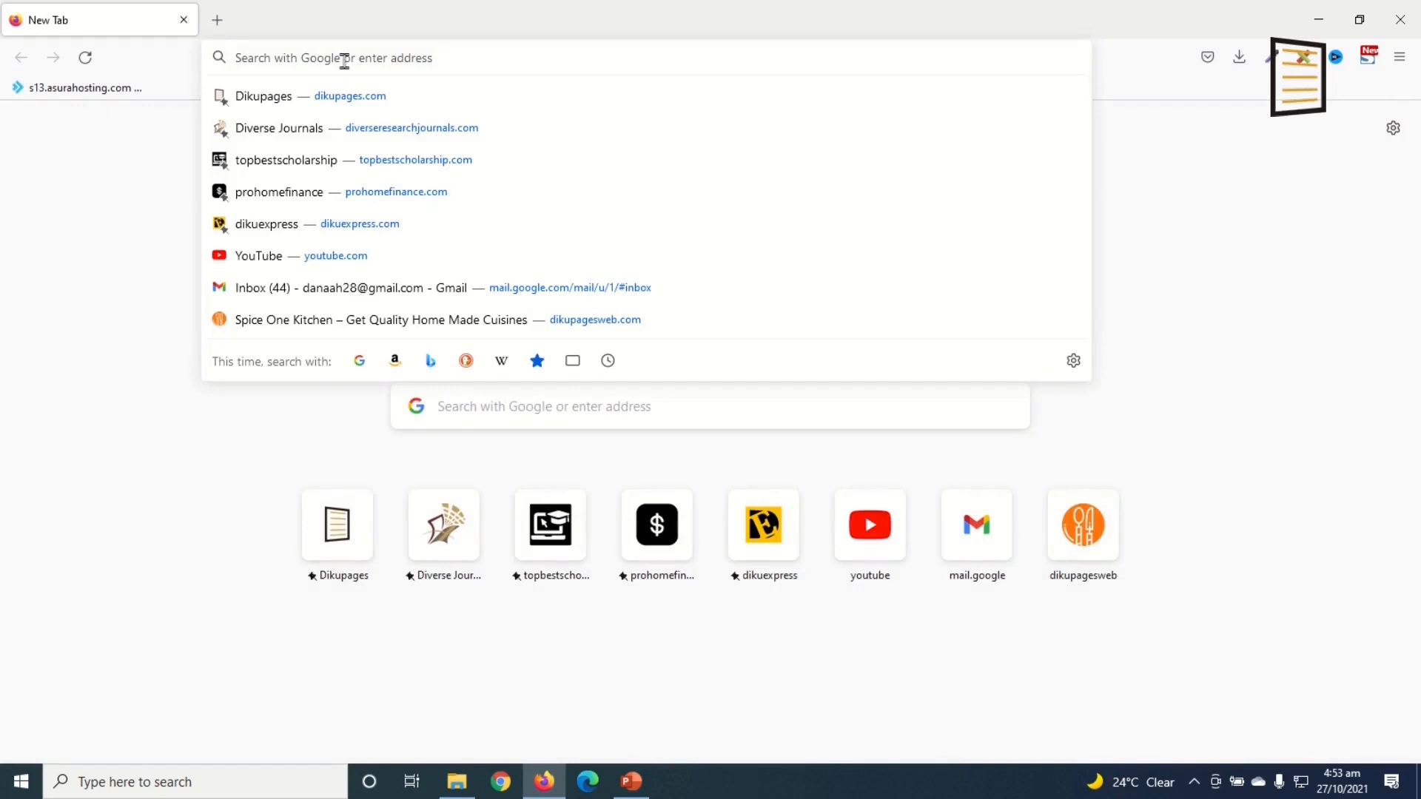
{"action": "type", "text": "dikupages"}
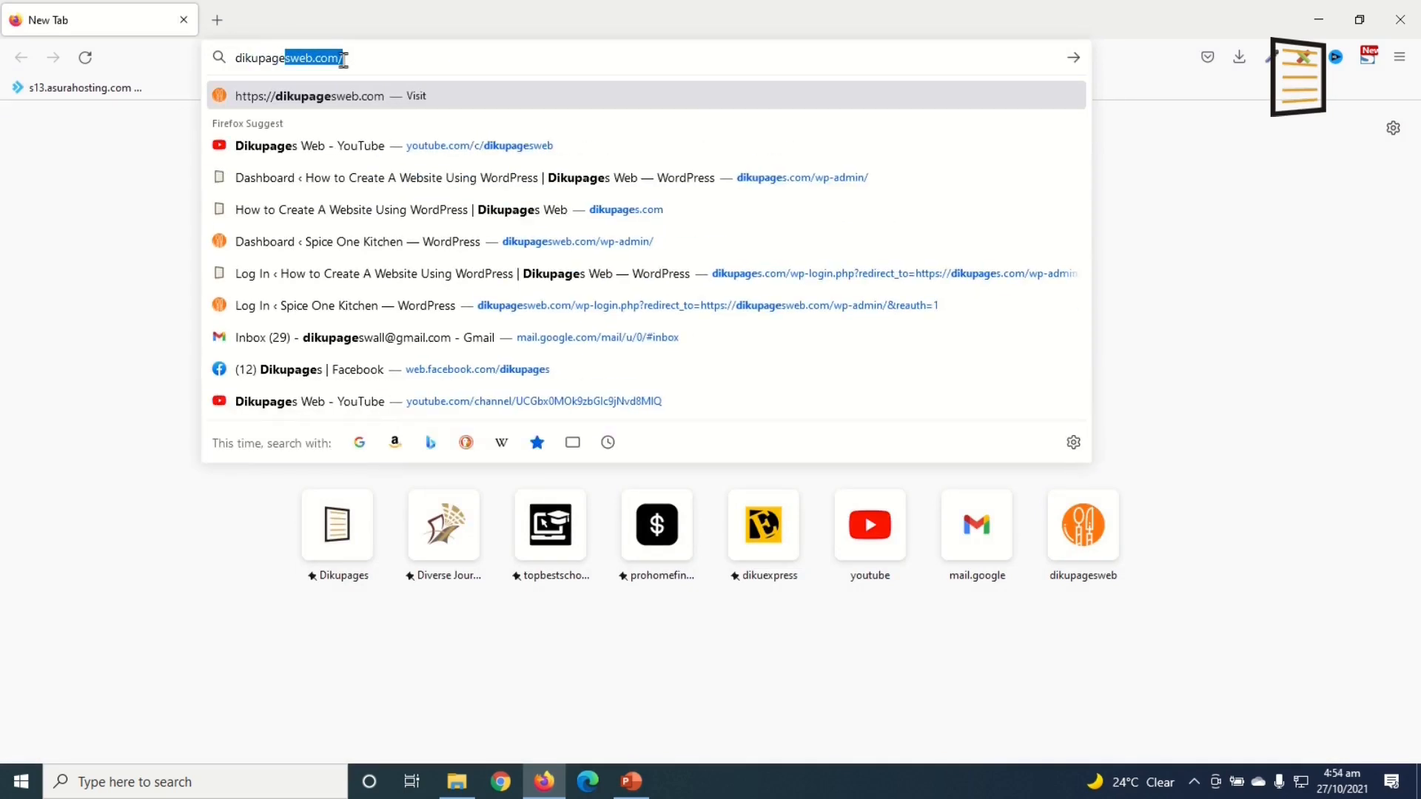
{"action": "type", "text": ".com/asura"}
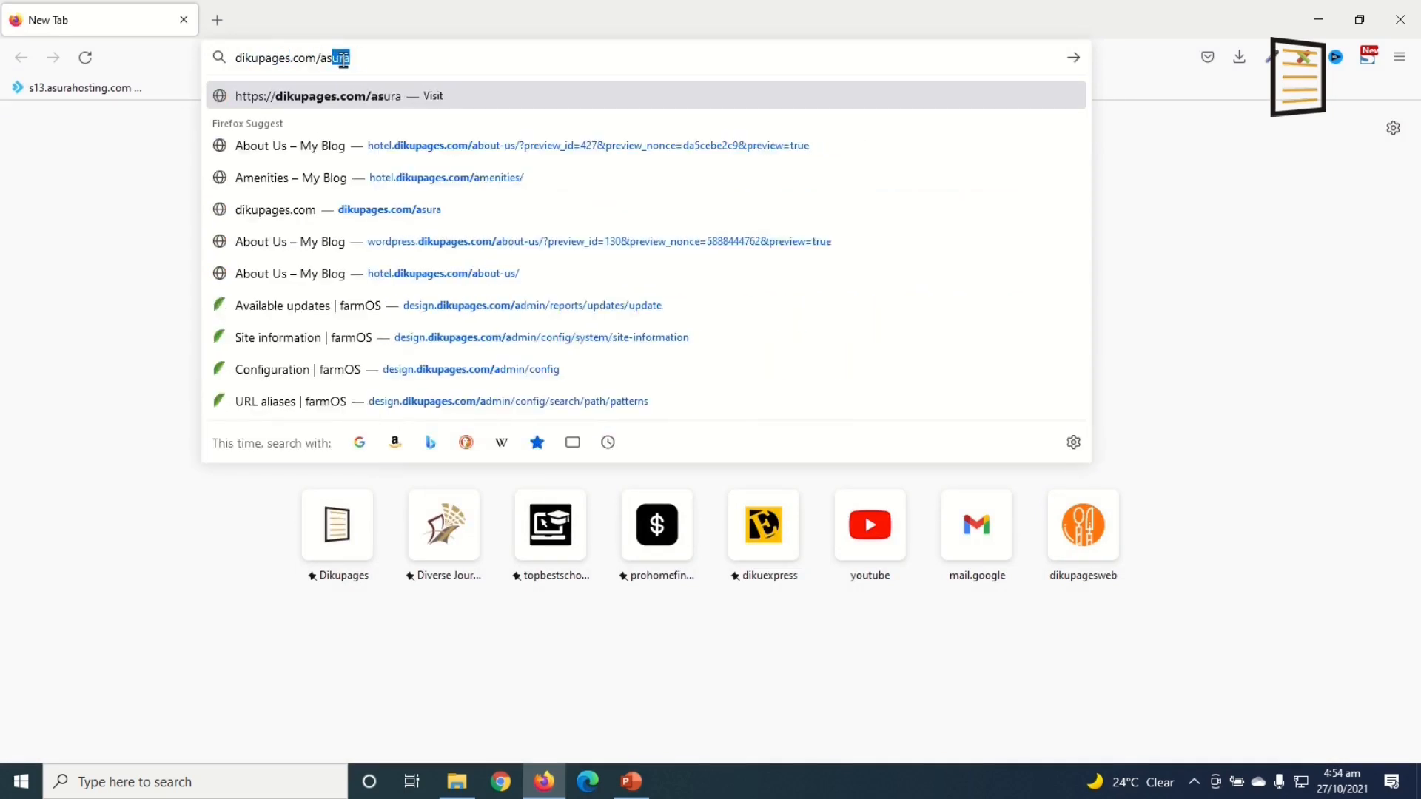
{"action": "key", "text": "Return"}
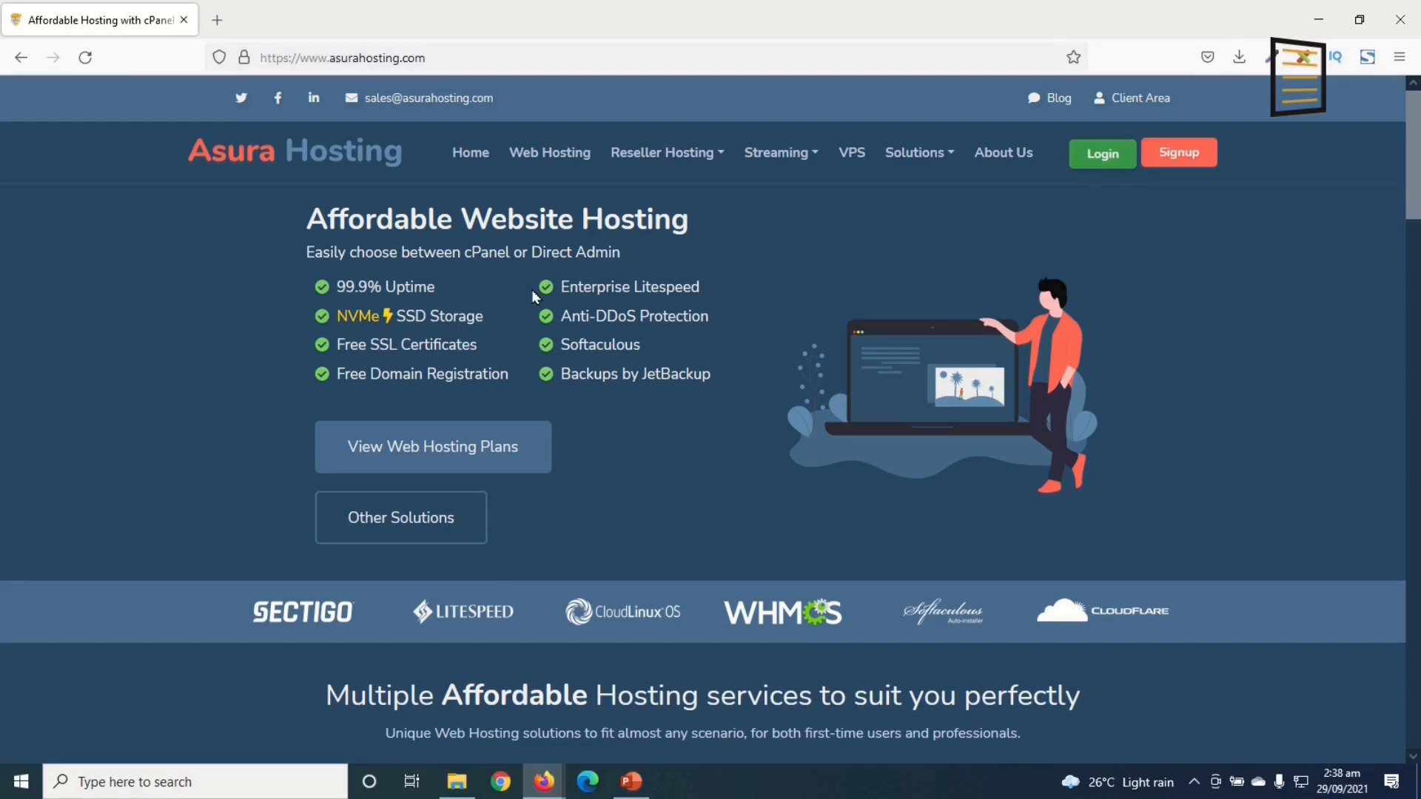
{"action": "scroll", "coordinate": [636, 397], "scroll_direction": "down", "scroll_amount": 3}
{"action": "scroll", "coordinate": [641, 402], "scroll_direction": "down", "scroll_amount": 3}
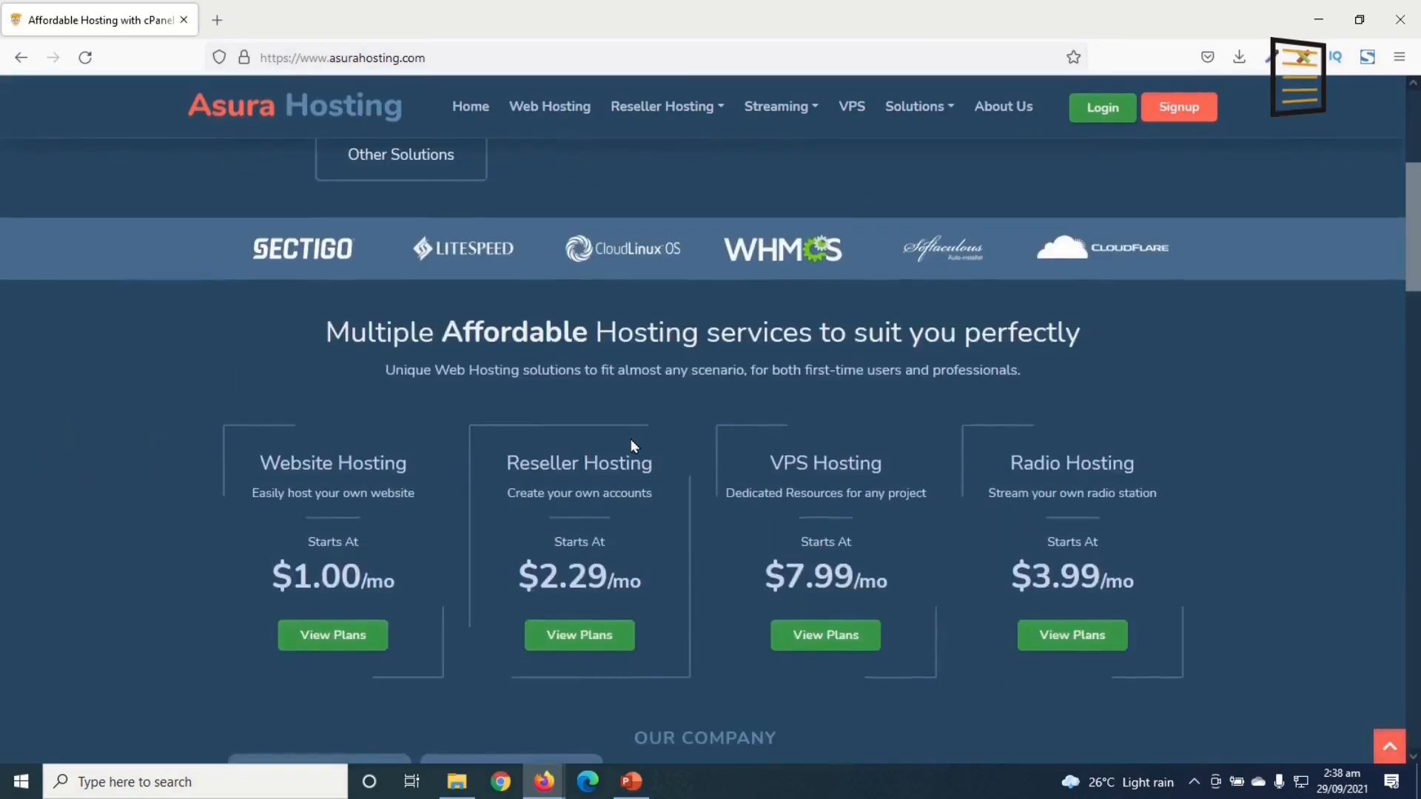
{"action": "scroll", "coordinate": [629, 438], "scroll_direction": "down", "scroll_amount": 2}
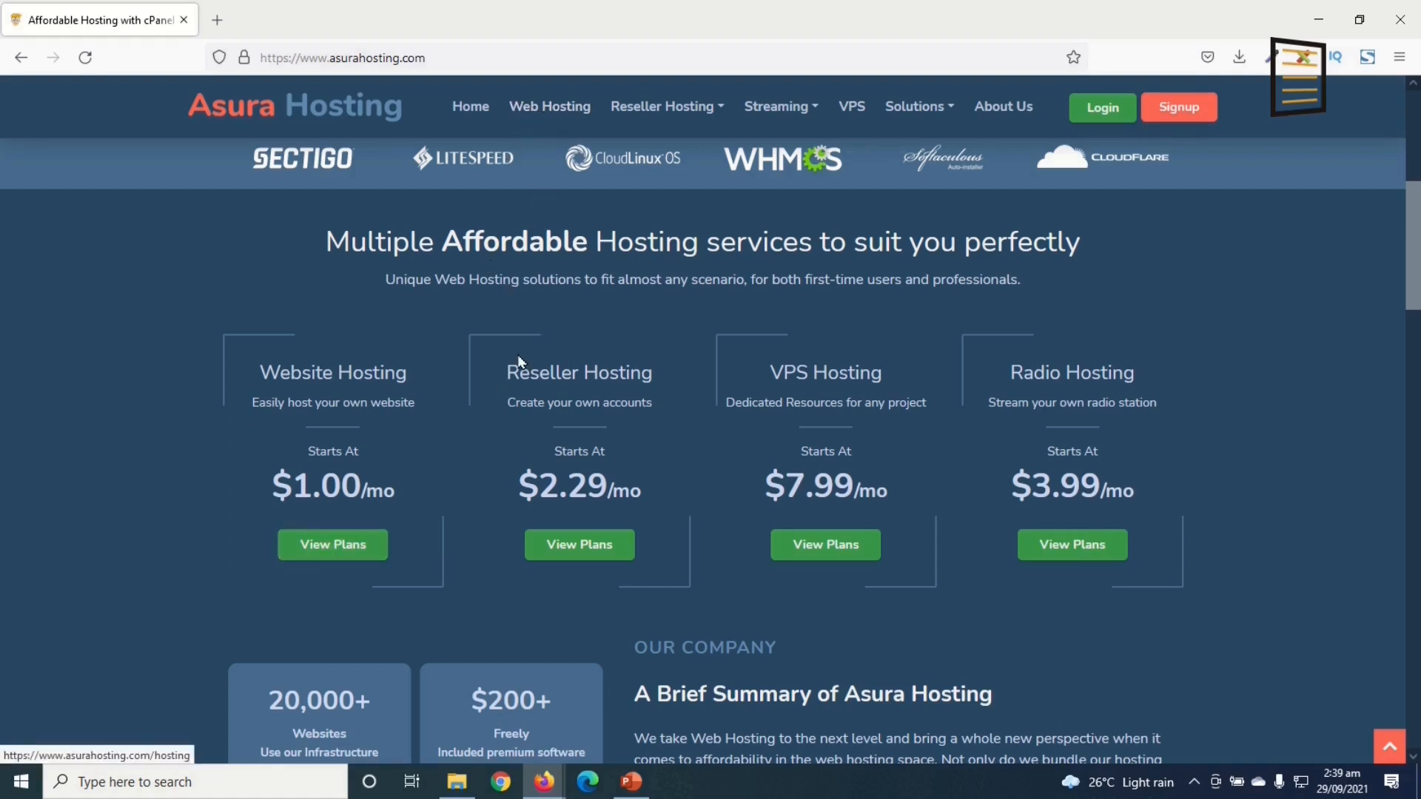
Step: Open the website hosting plans and compare DirectAdmin versus cPanel pricing
{"action": "left_click", "coordinate": [311, 545]}
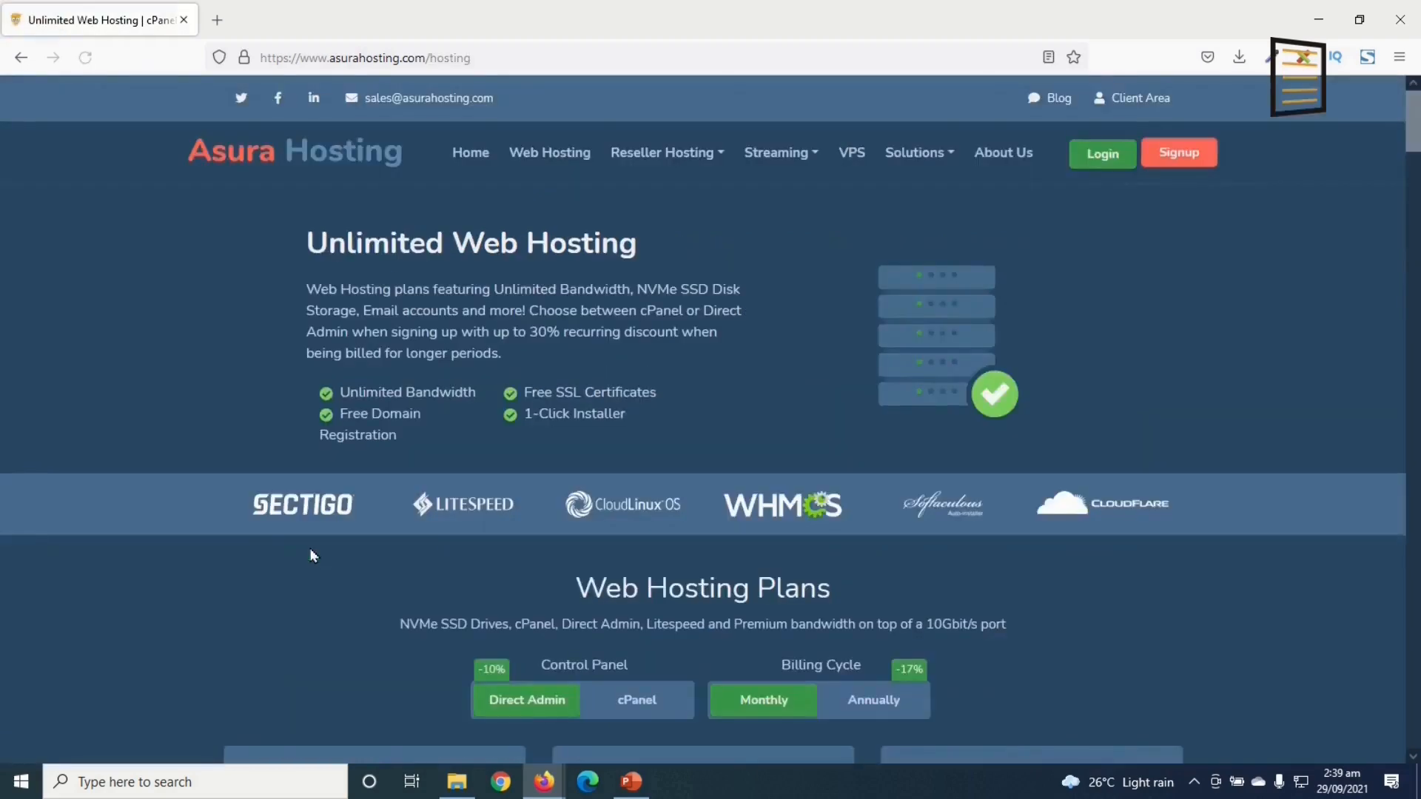
{"action": "scroll", "coordinate": [309, 547], "scroll_direction": "down", "scroll_amount": 2}
{"action": "scroll", "coordinate": [311, 469], "scroll_direction": "down", "scroll_amount": 4}
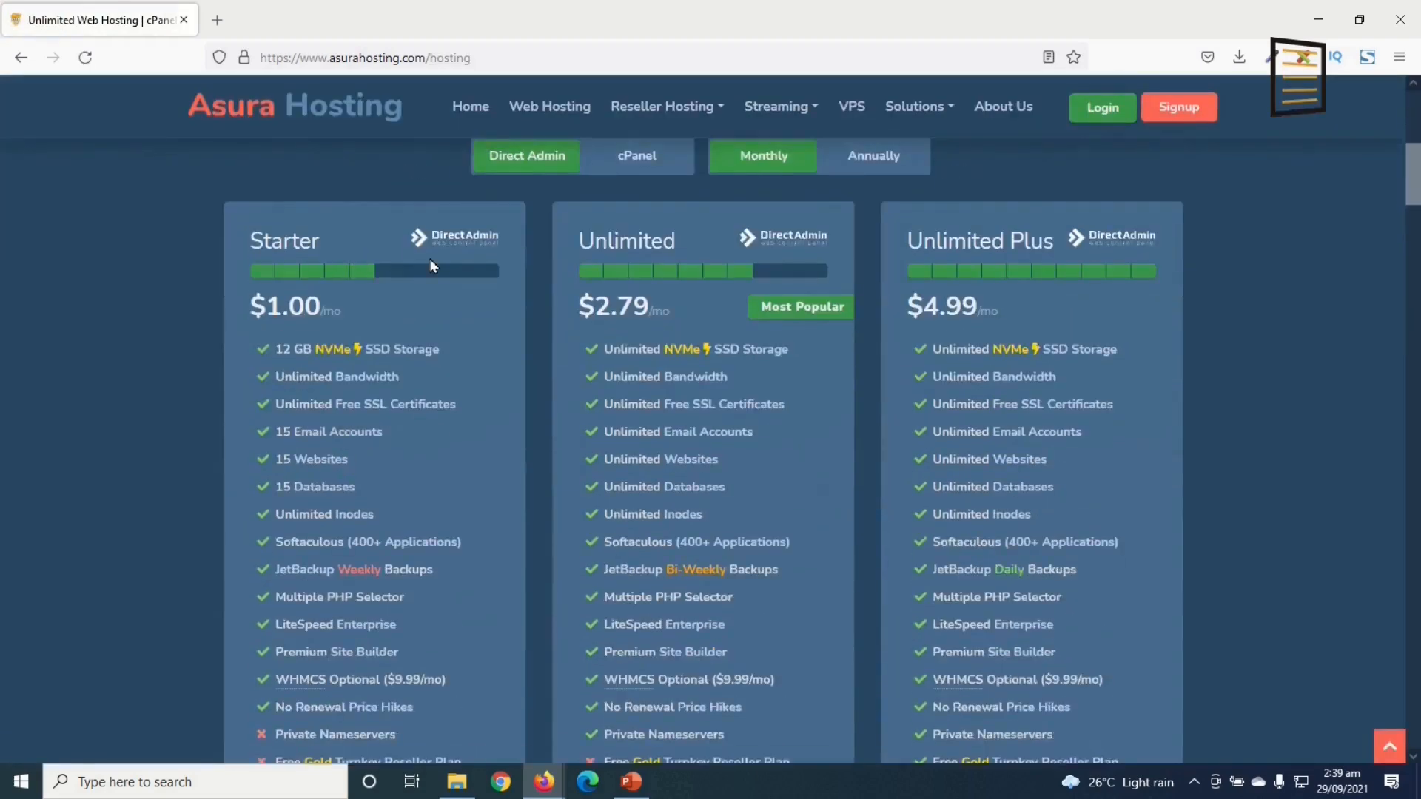
{"action": "scroll", "coordinate": [481, 740], "scroll_direction": "down", "scroll_amount": 1}
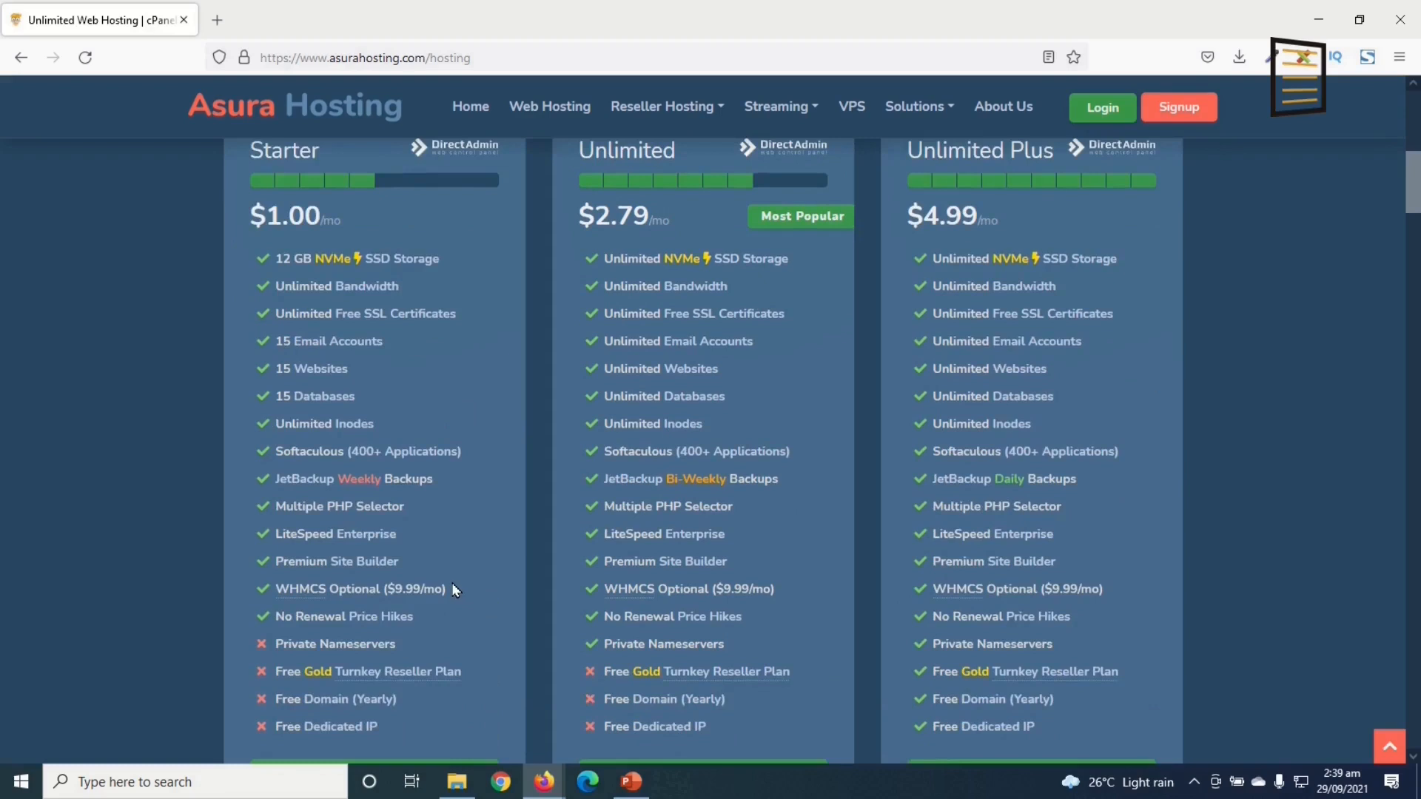
{"action": "scroll", "coordinate": [453, 580], "scroll_direction": "up", "scroll_amount": 1}
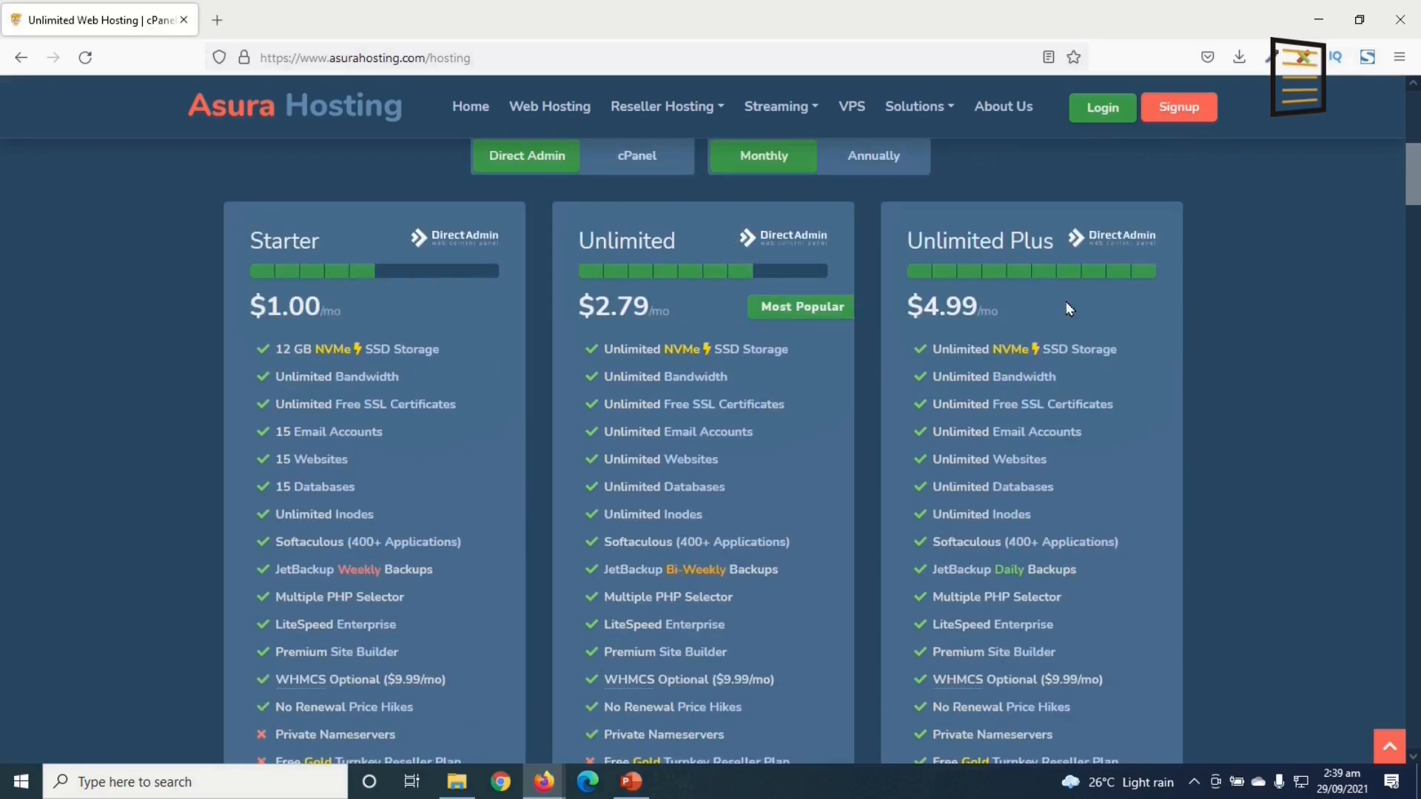
{"action": "scroll", "coordinate": [527, 583], "scroll_direction": "up", "scroll_amount": 1}
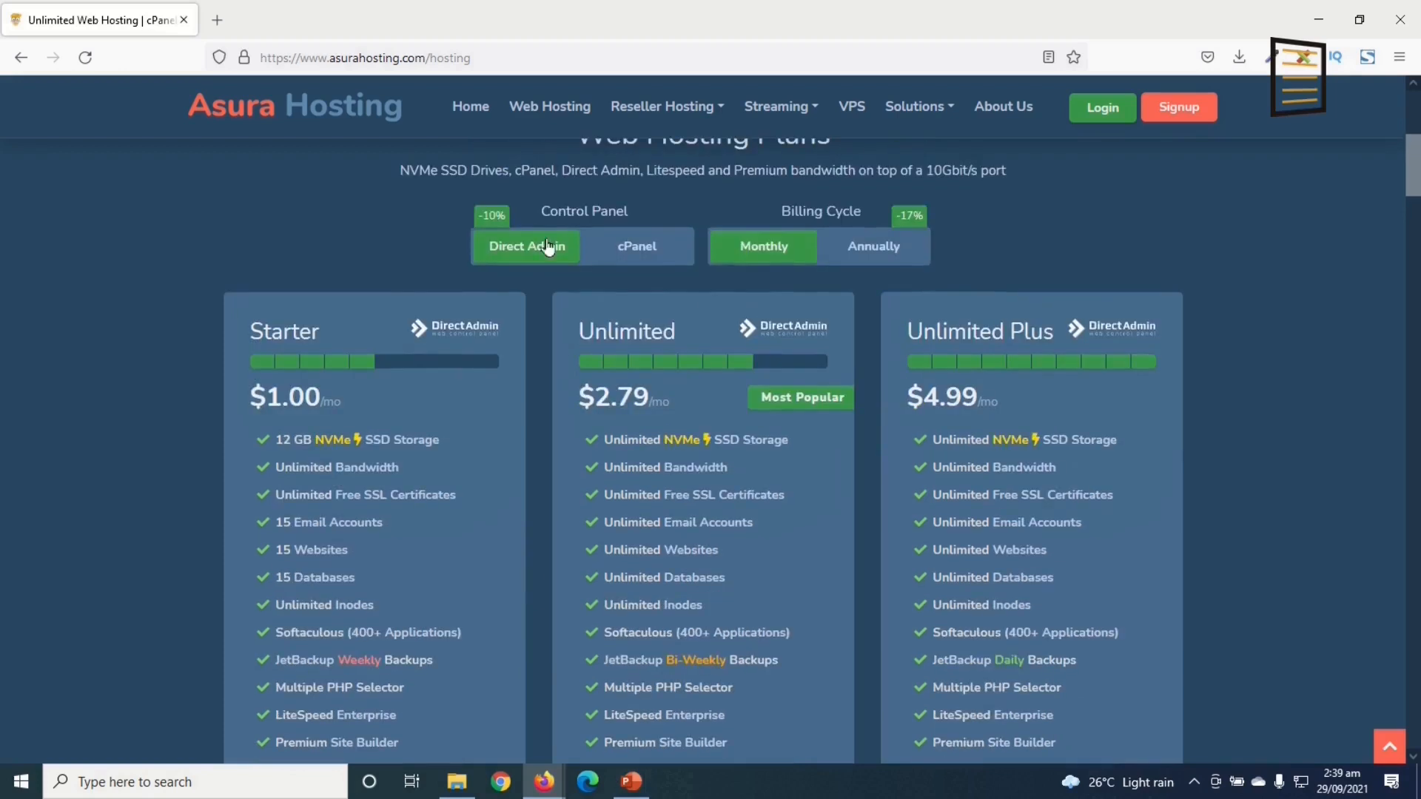
{"action": "left_click", "coordinate": [650, 257]}
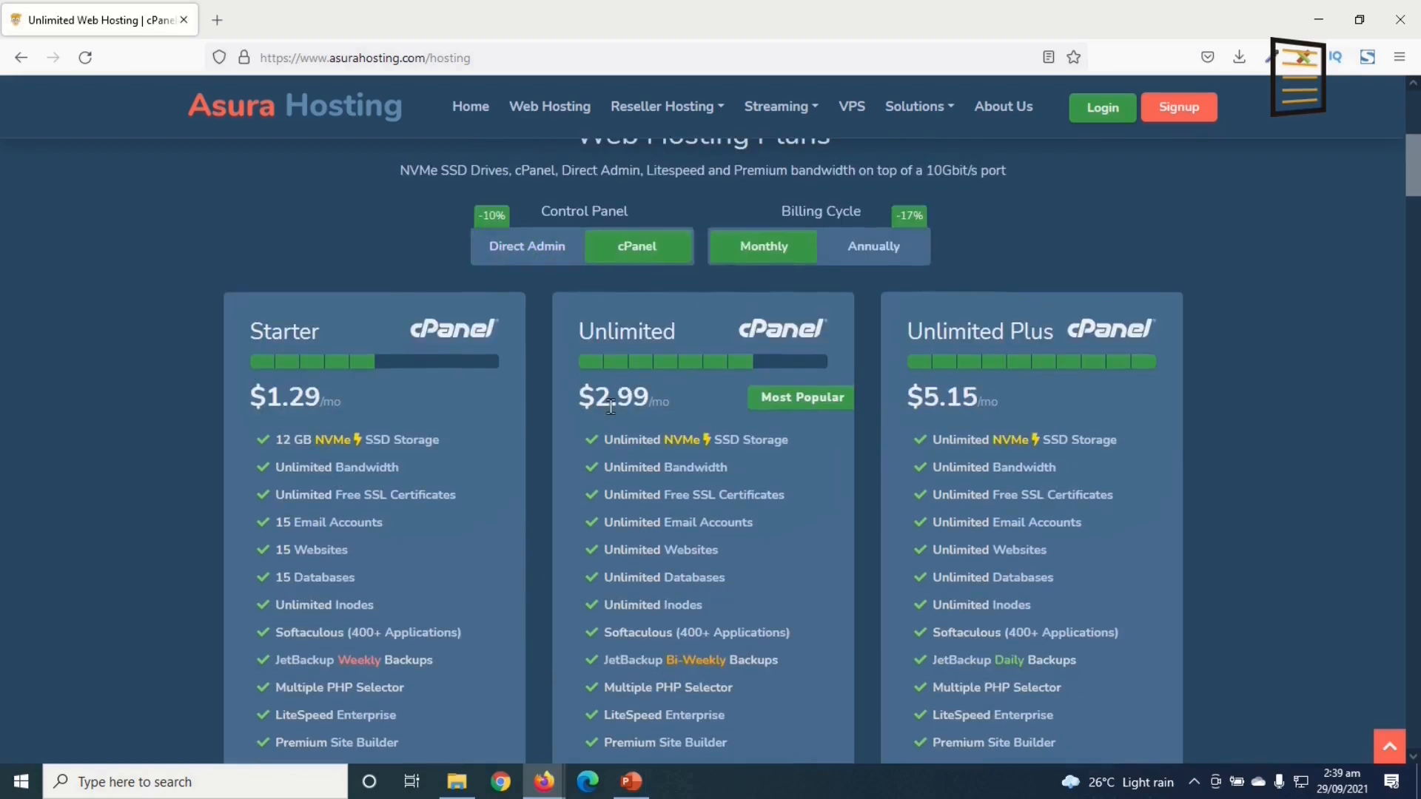
{"action": "left_click", "coordinate": [530, 262]}
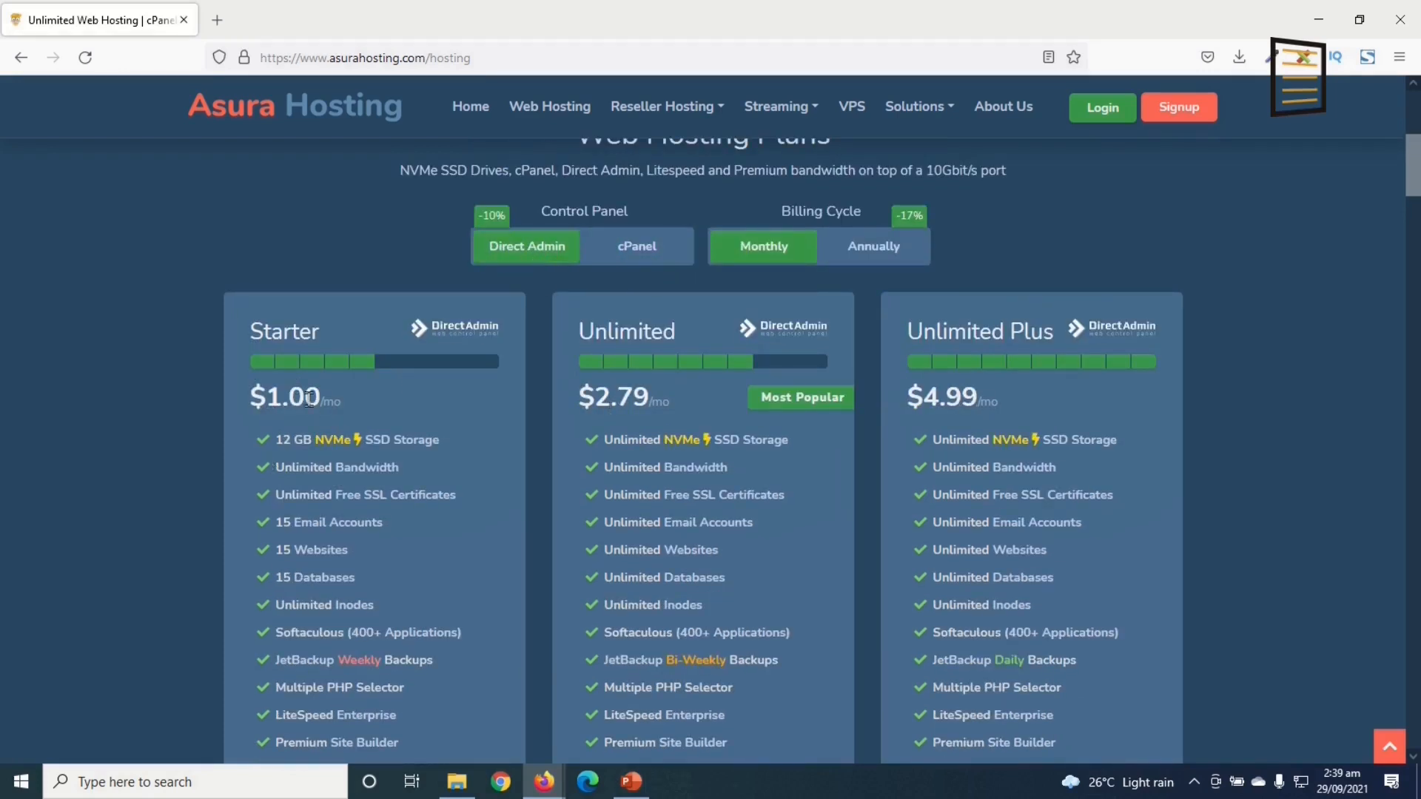
{"action": "left_click", "coordinate": [644, 247]}
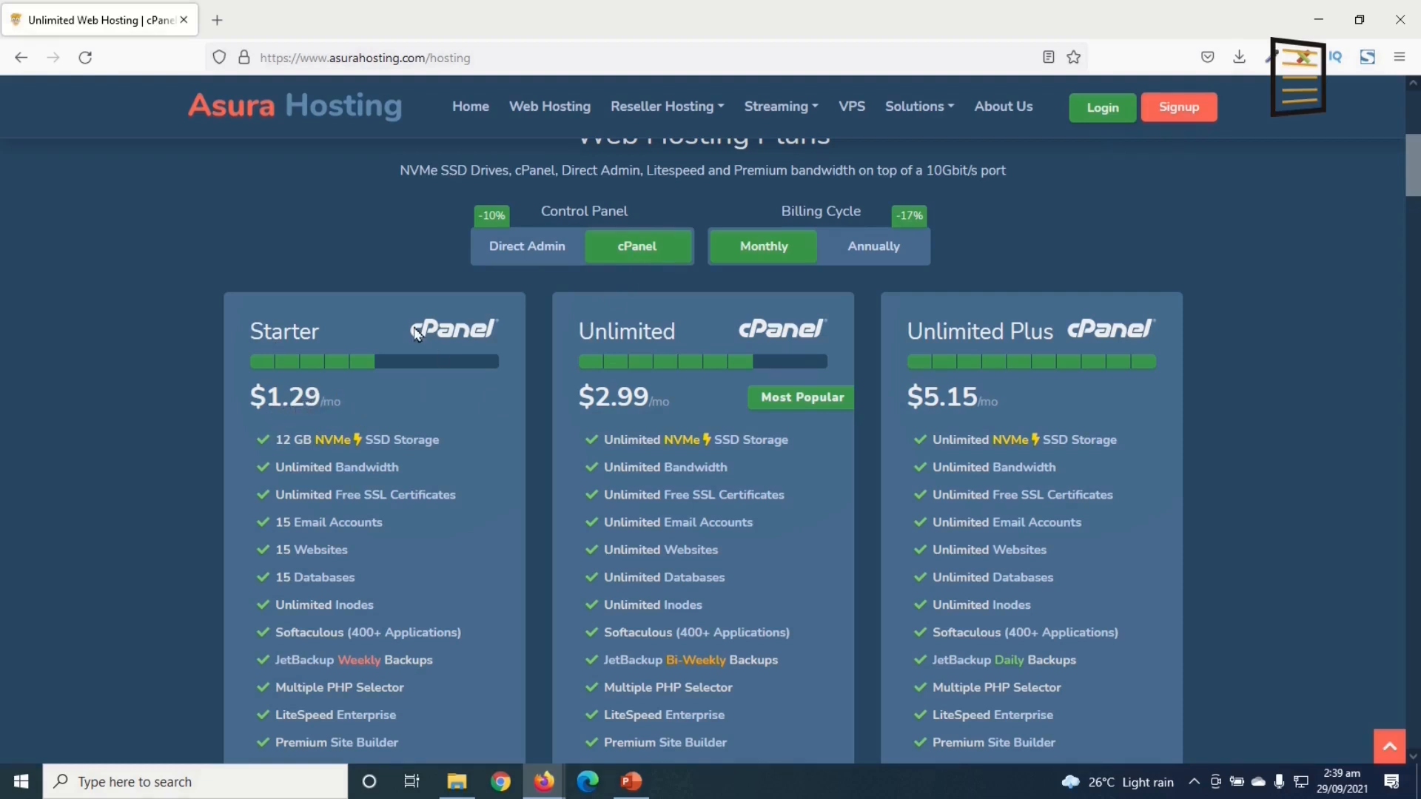
{"action": "left_click", "coordinate": [505, 246]}
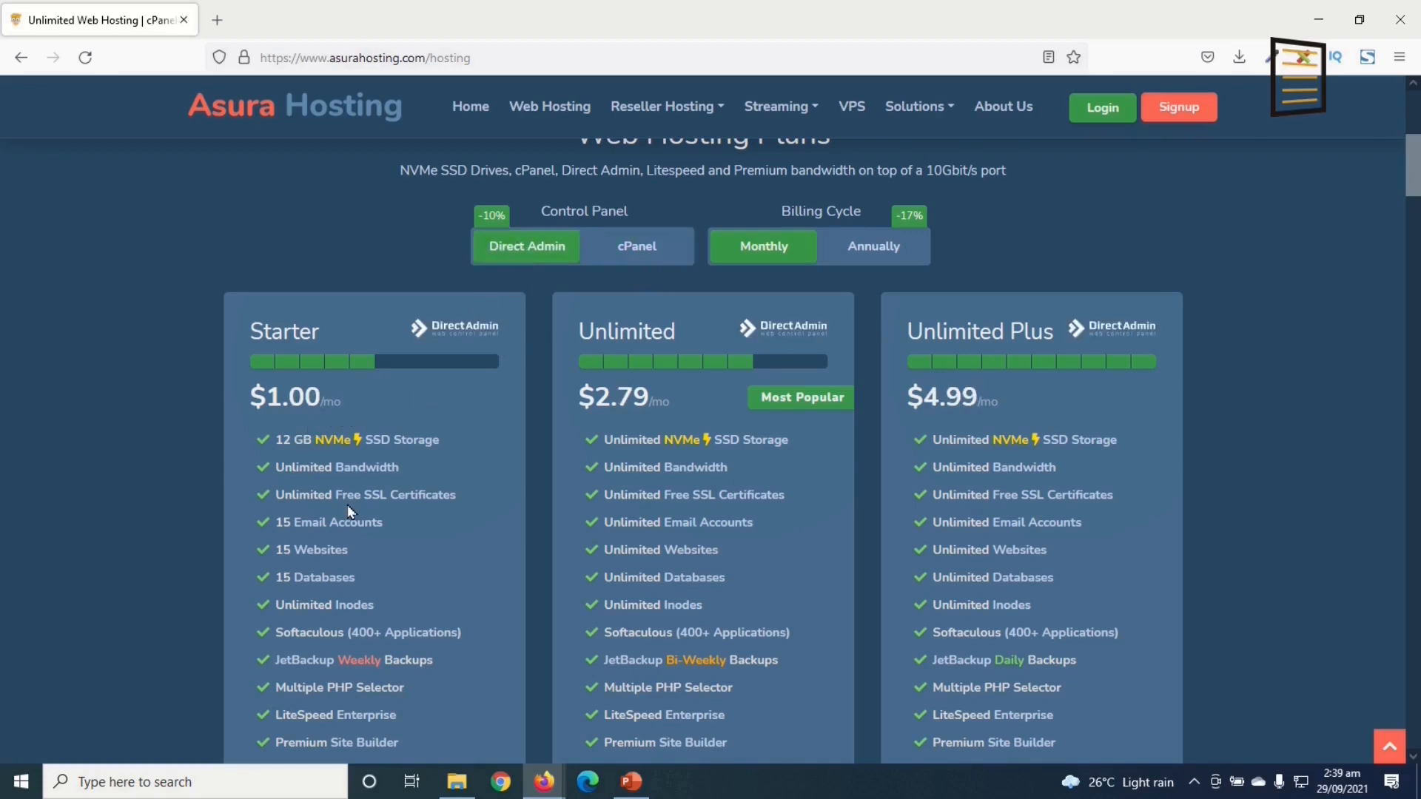
Step: Review the plan details and order the Starter hosting plan
{"action": "scroll", "coordinate": [317, 489], "scroll_direction": "down", "scroll_amount": 3}
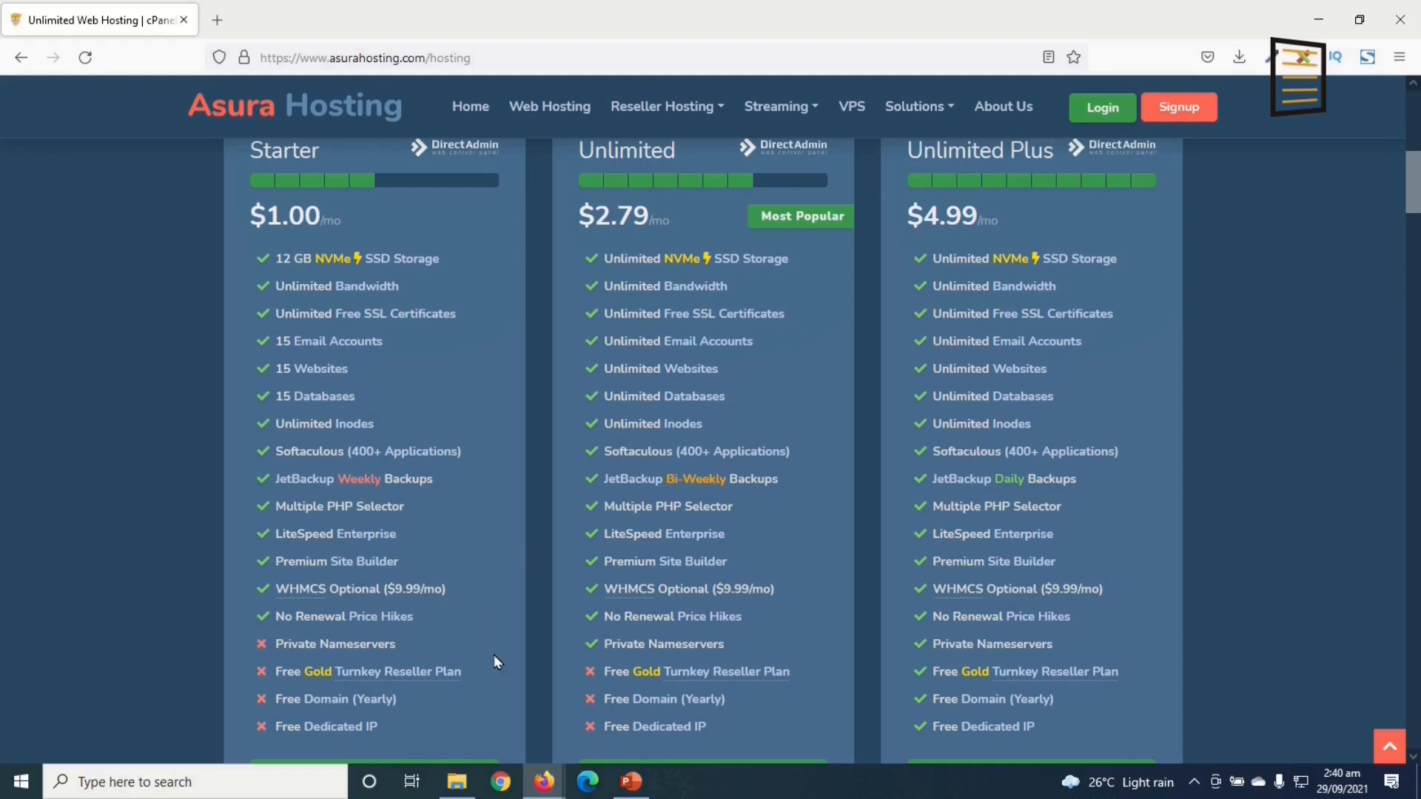
{"action": "scroll", "coordinate": [335, 721], "scroll_direction": "down", "scroll_amount": 1}
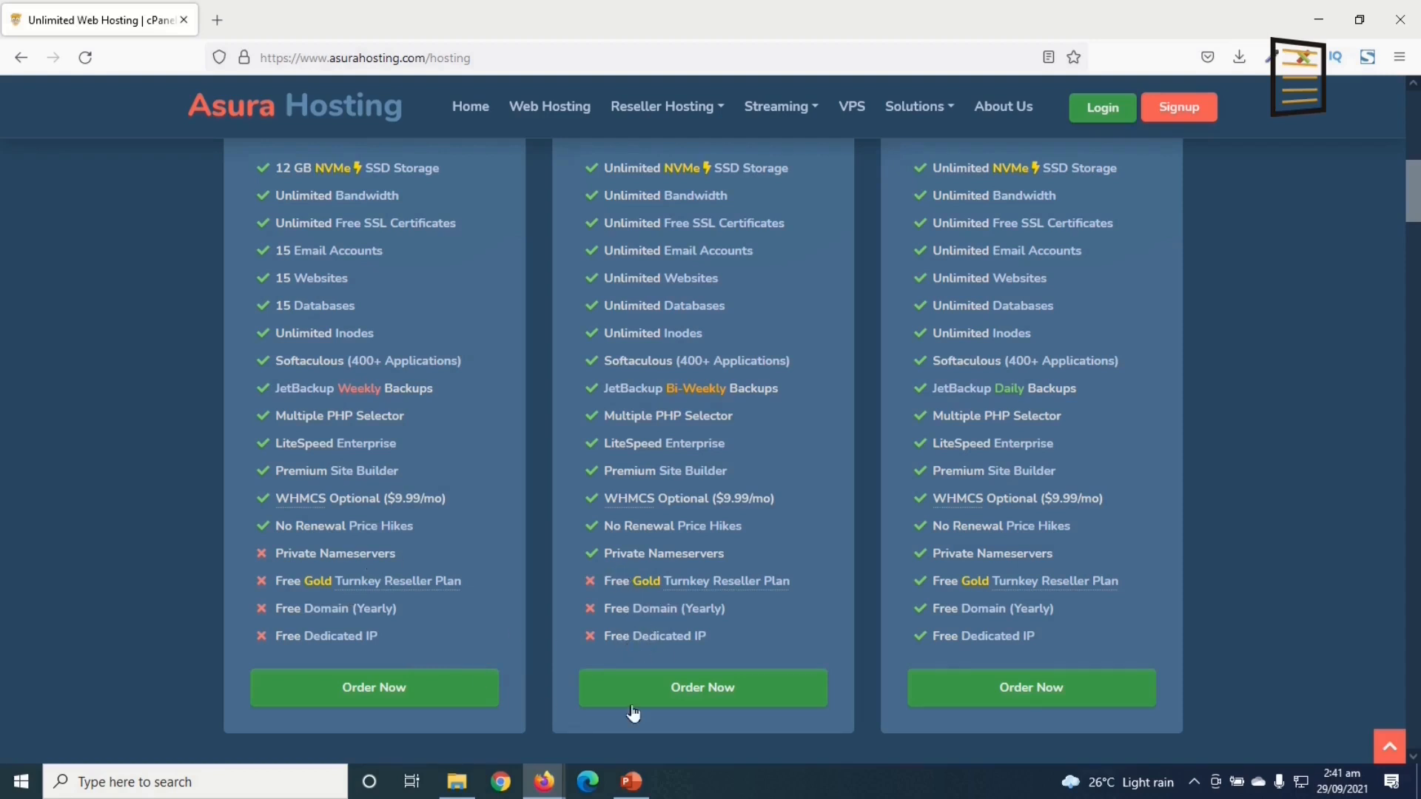
{"action": "scroll", "coordinate": [959, 363], "scroll_direction": "up", "scroll_amount": 3}
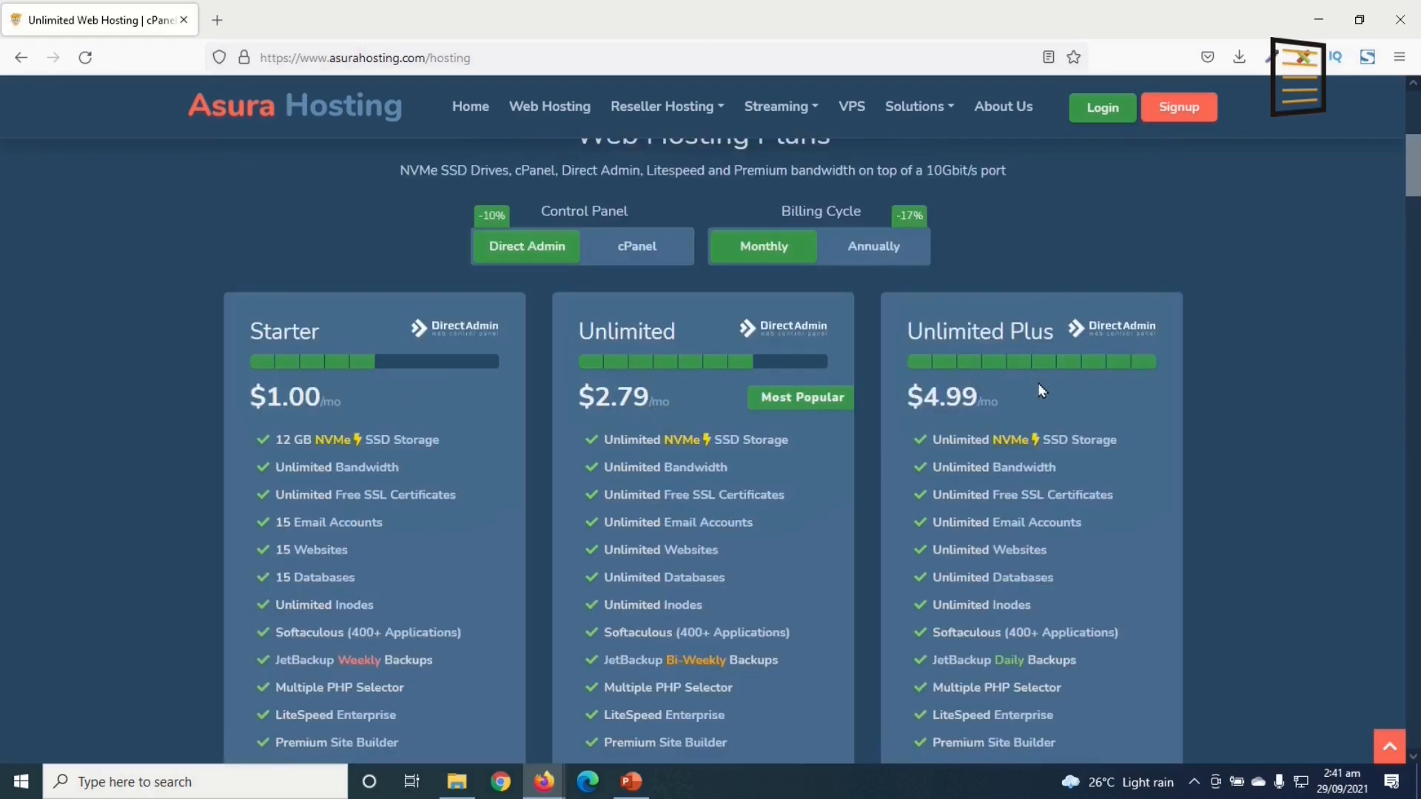
{"action": "scroll", "coordinate": [1039, 376], "scroll_direction": "down", "scroll_amount": 3}
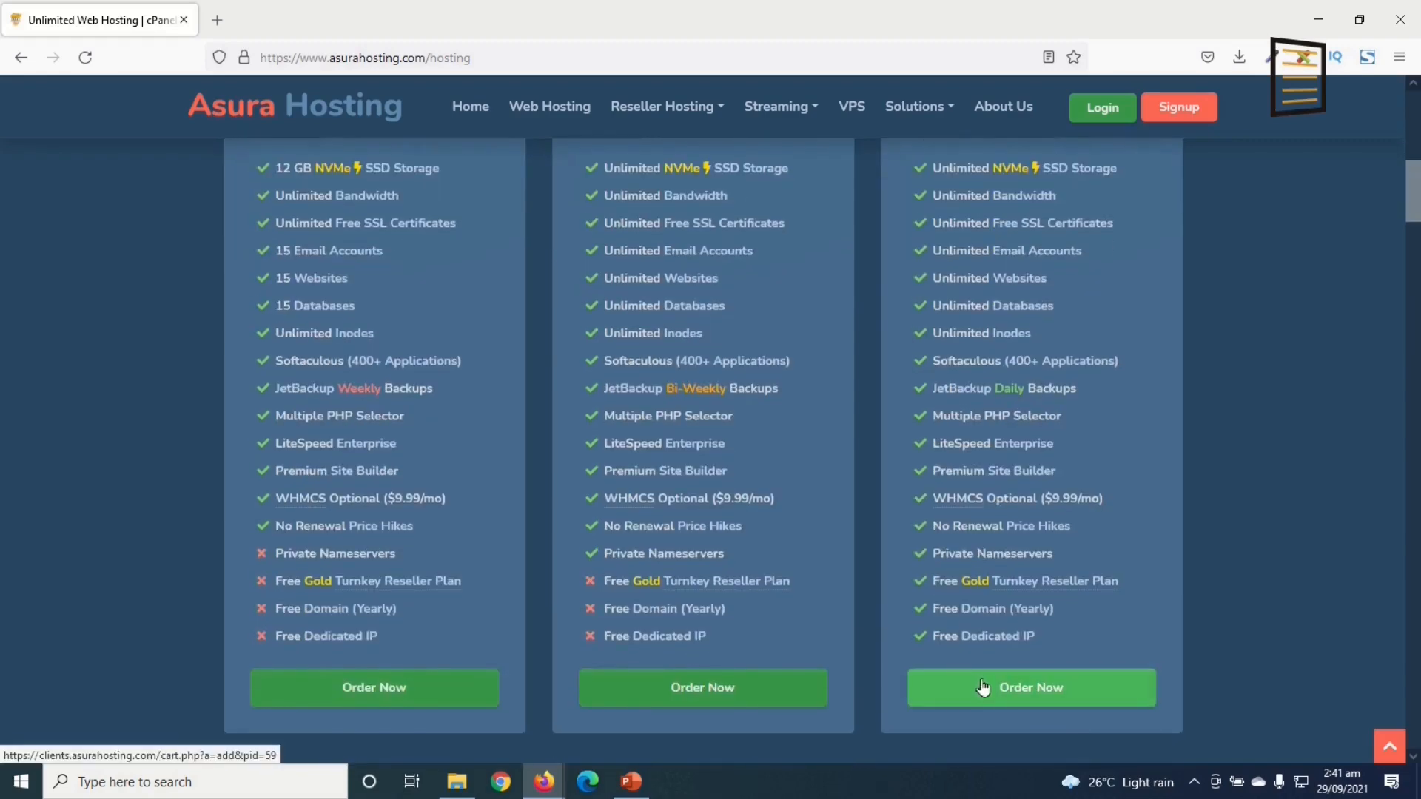
{"action": "scroll", "coordinate": [725, 404], "scroll_direction": "up", "scroll_amount": 2}
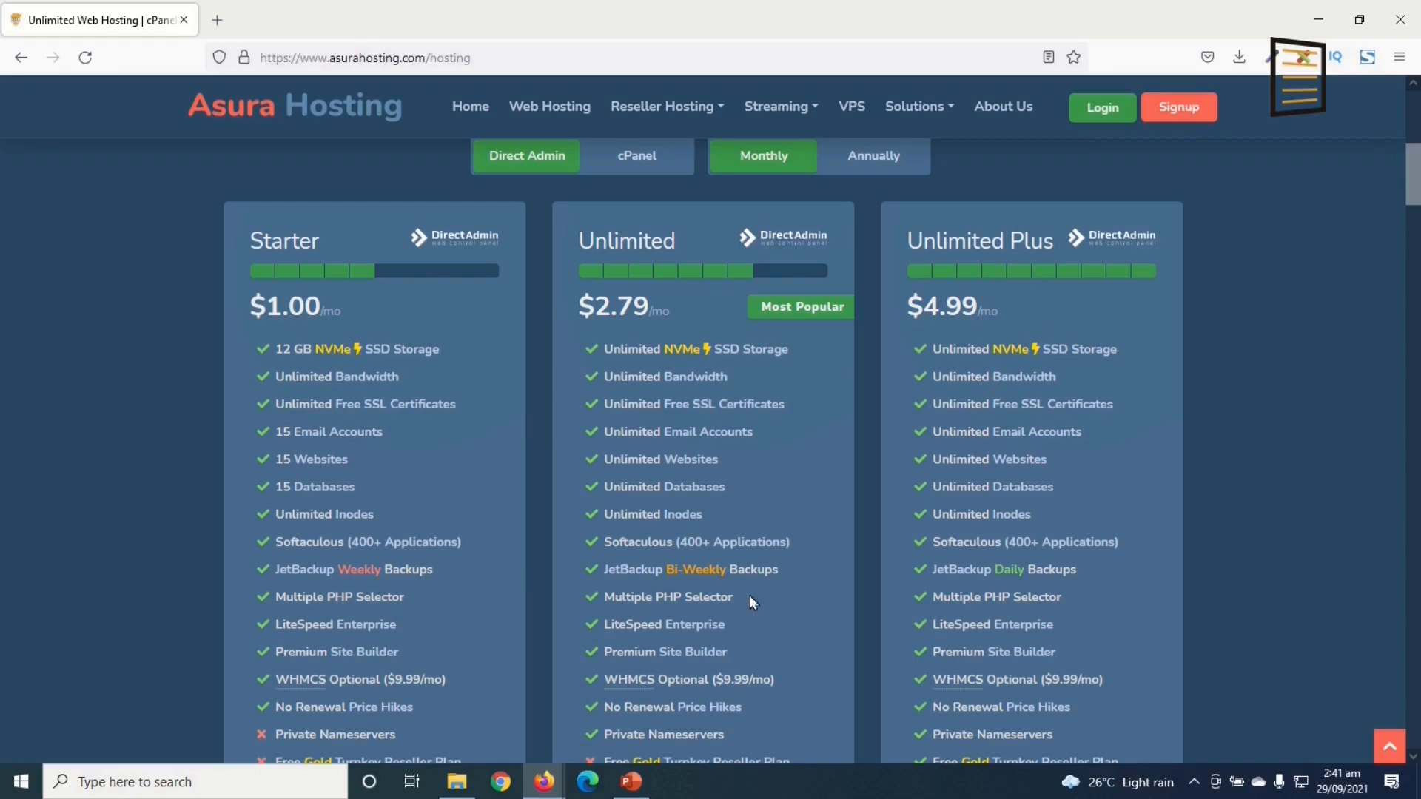
{"action": "scroll", "coordinate": [592, 561], "scroll_direction": "down", "scroll_amount": 4}
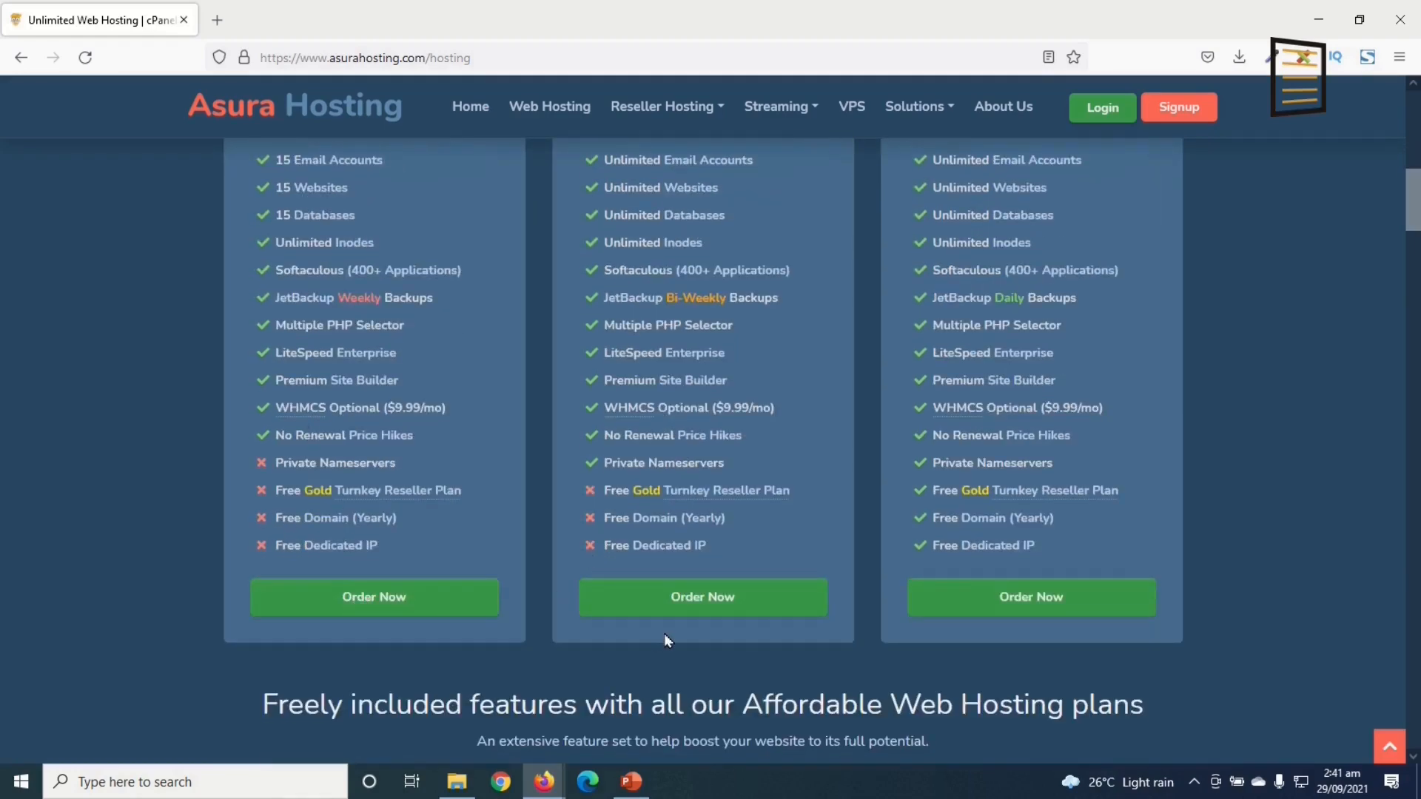
{"action": "scroll", "coordinate": [672, 629], "scroll_direction": "down", "scroll_amount": 10}
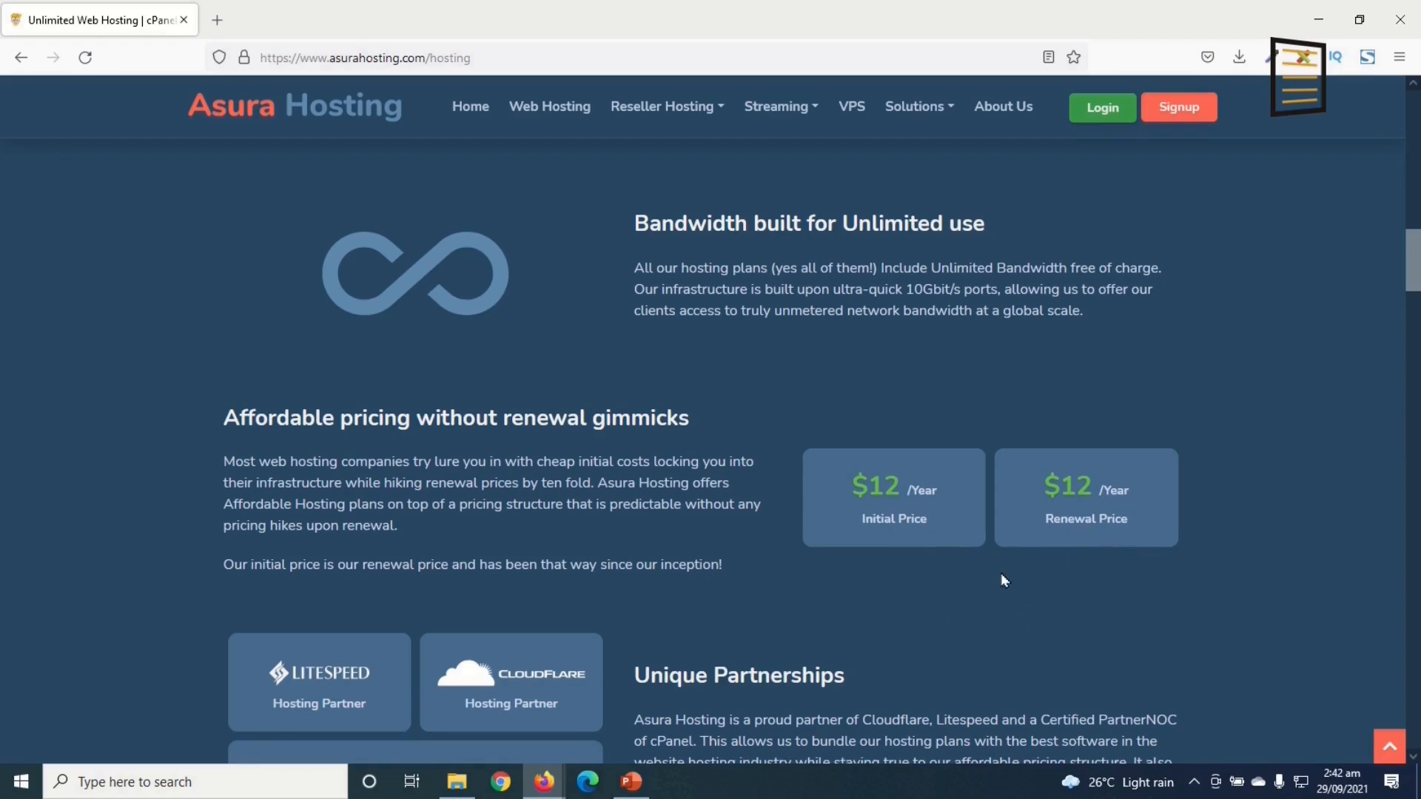
{"action": "scroll", "coordinate": [841, 625], "scroll_direction": "up", "scroll_amount": 5}
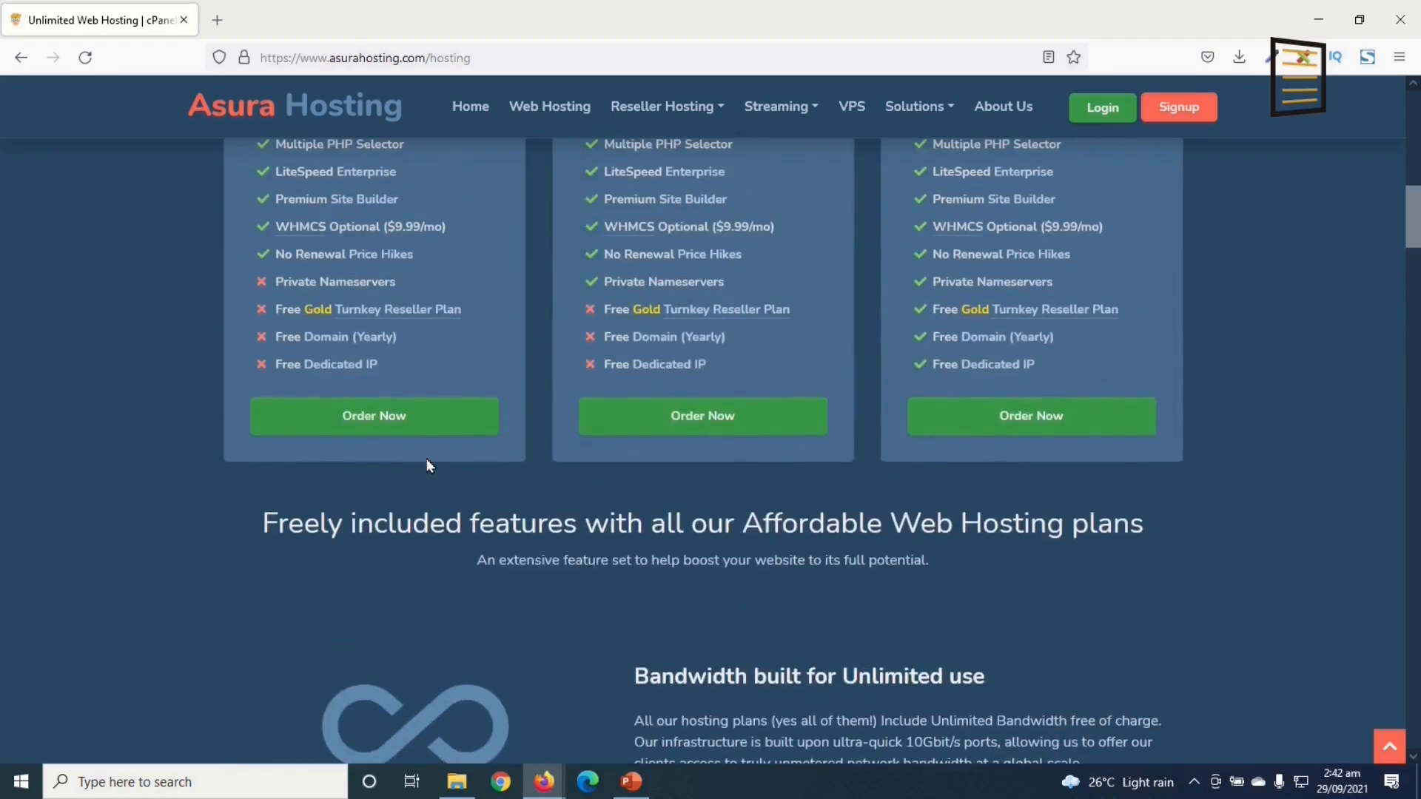
{"action": "left_click", "coordinate": [386, 425]}
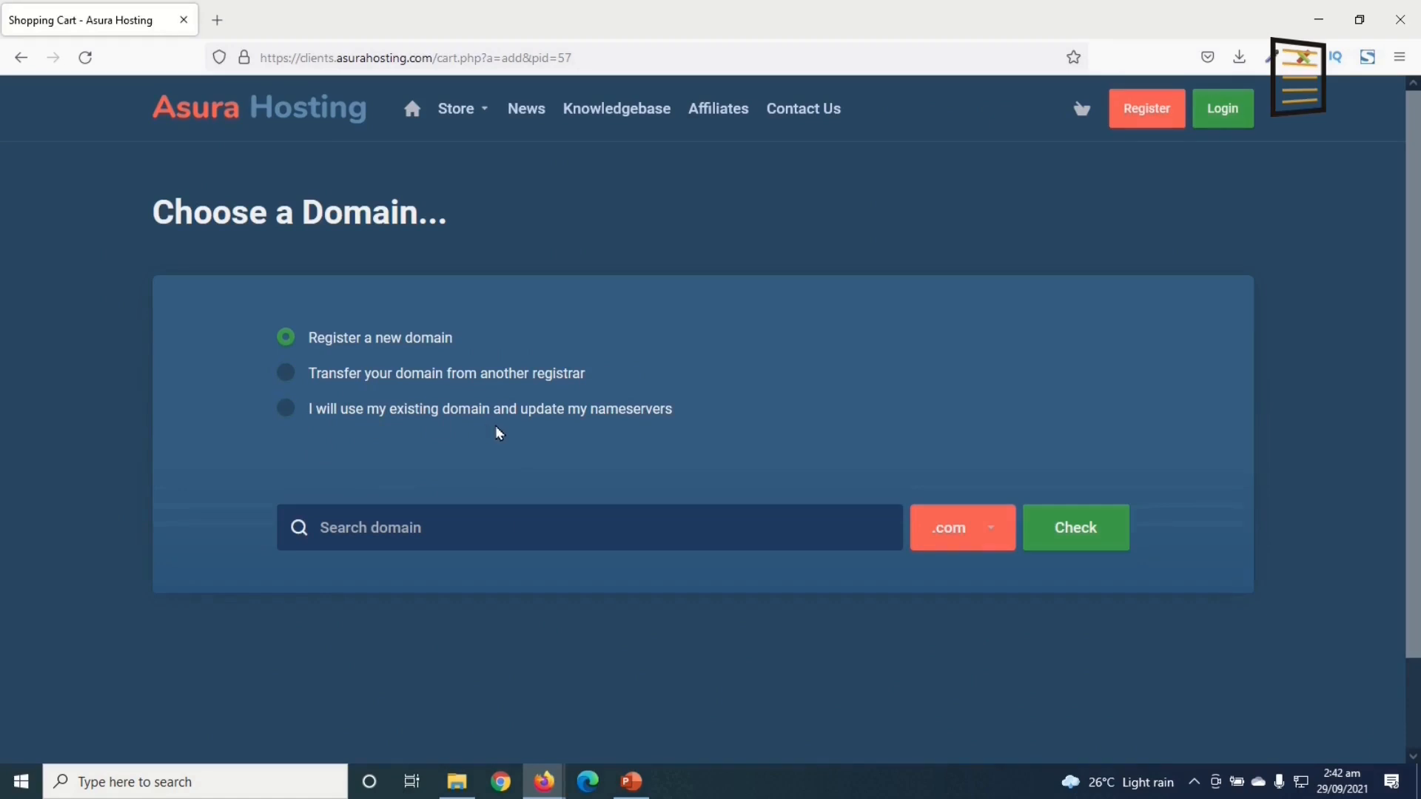
Step: Choose to register a new domain and enter the name dikupagesvveb
{"action": "left_click", "coordinate": [284, 410]}
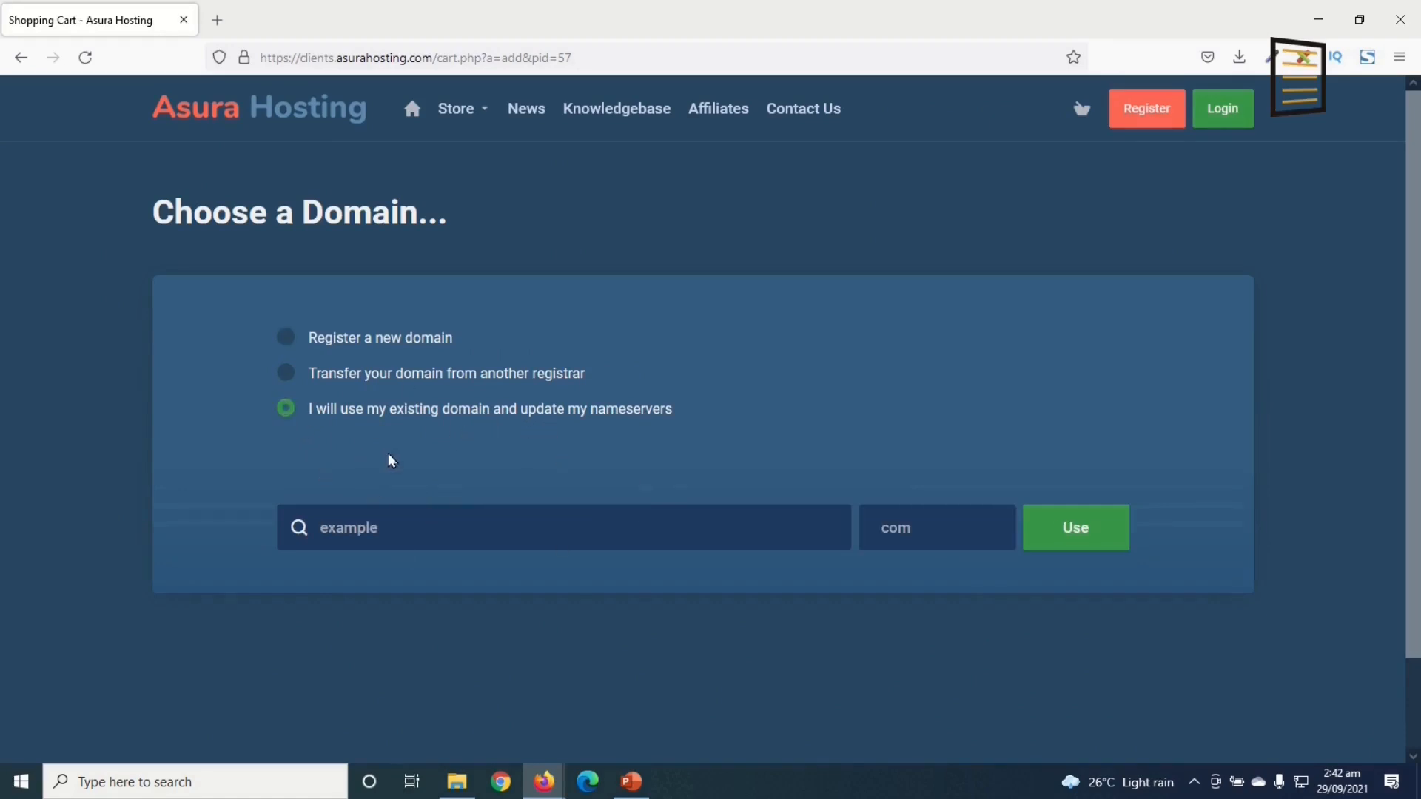
{"action": "left_click", "coordinate": [316, 345]}
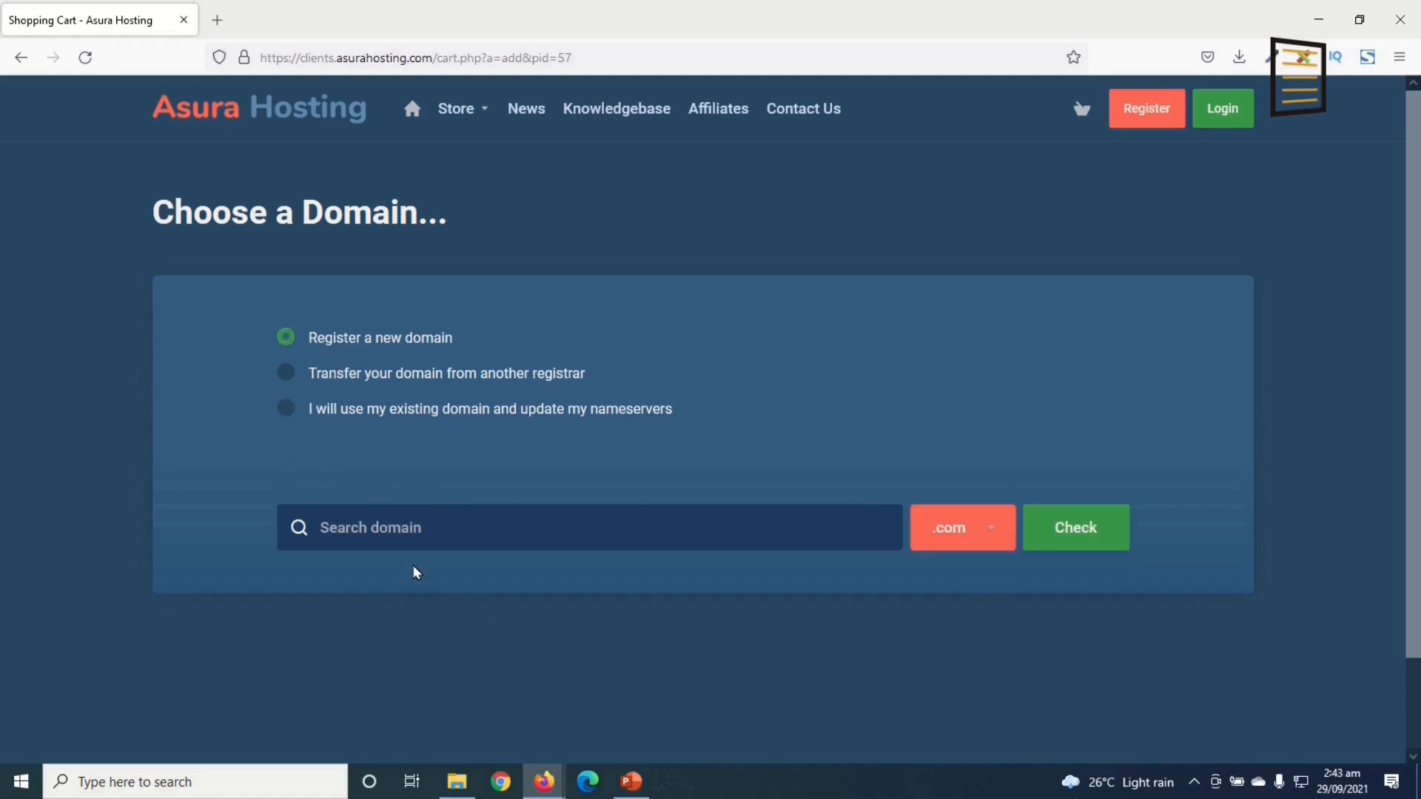
{"action": "left_click", "coordinate": [416, 522]}
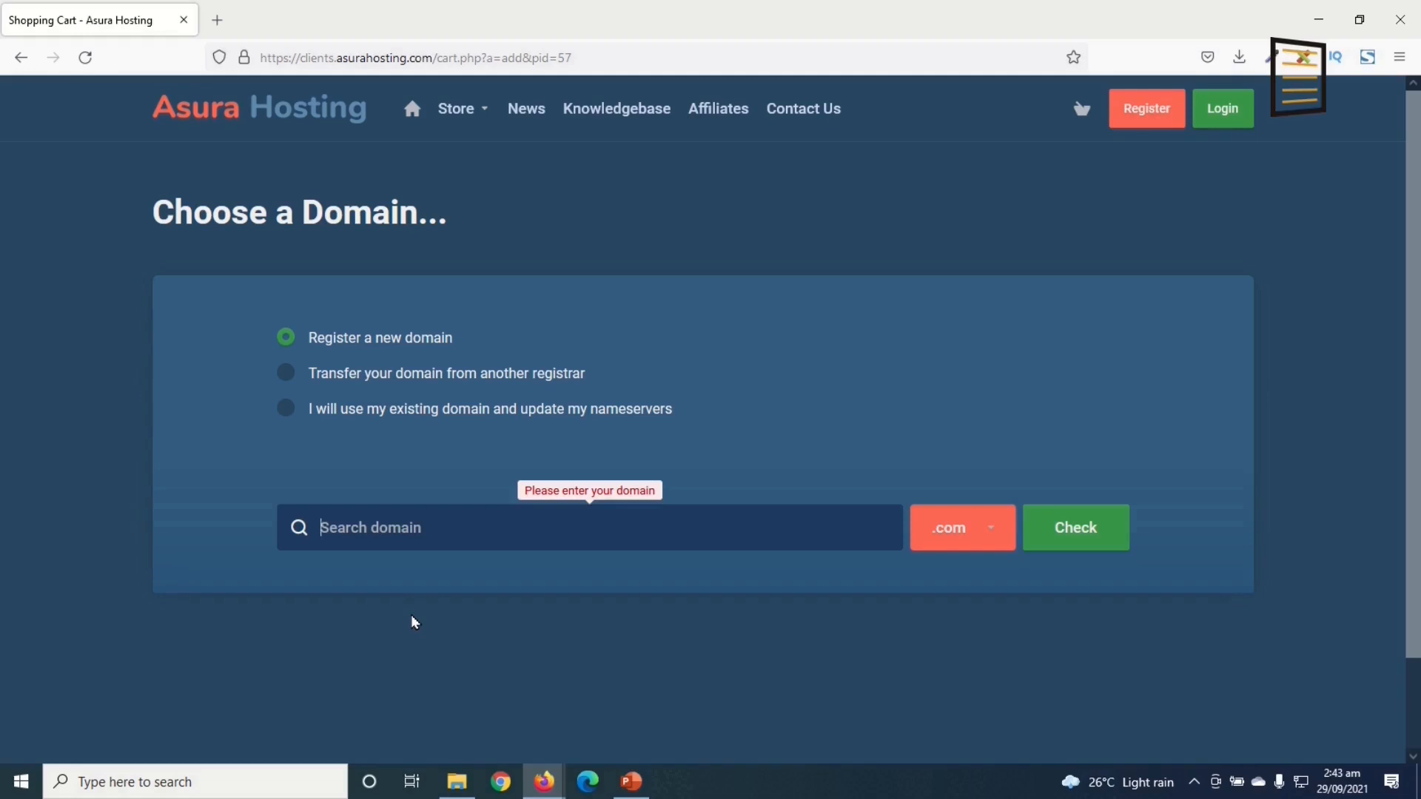
{"action": "type", "text": "dikupag"}
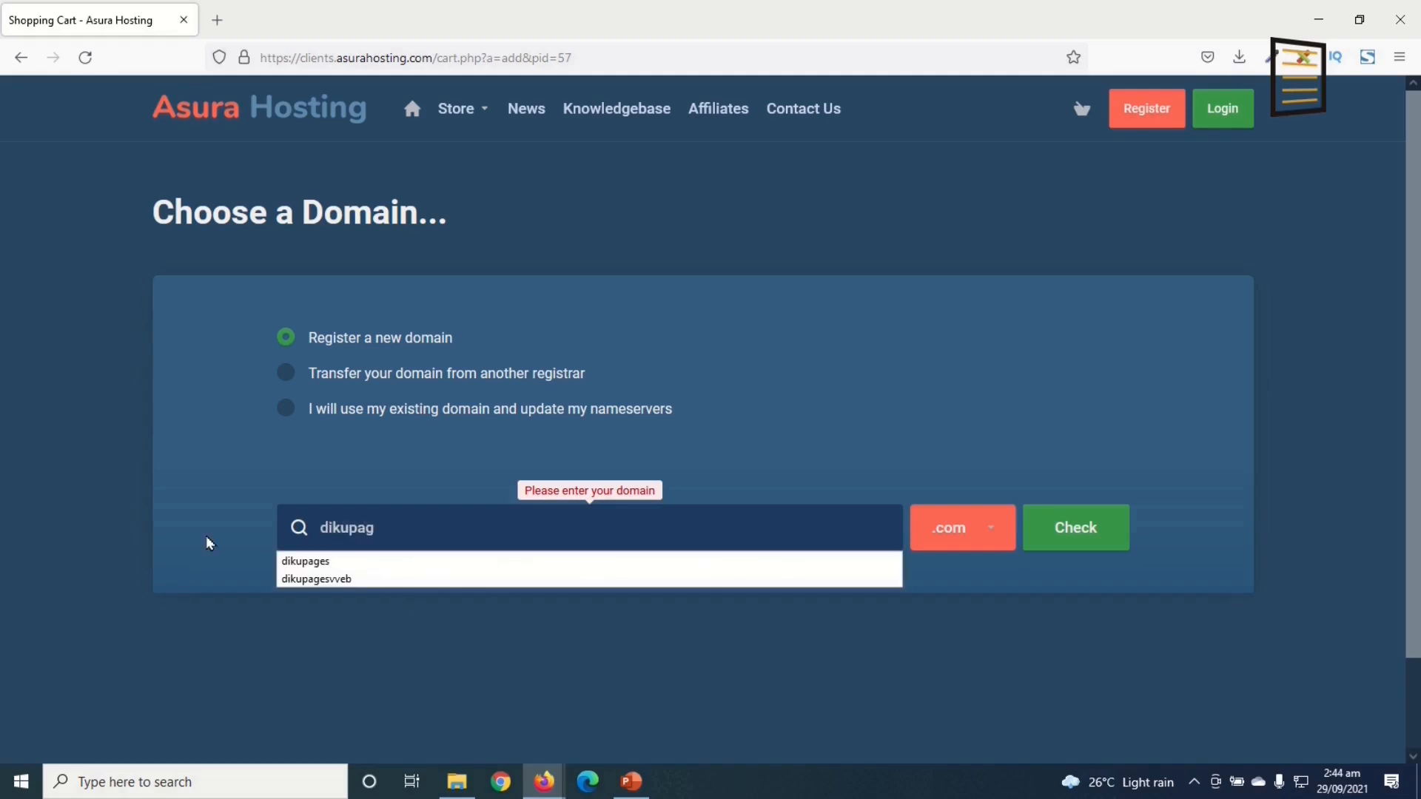
{"action": "type", "text": "vvwe"}
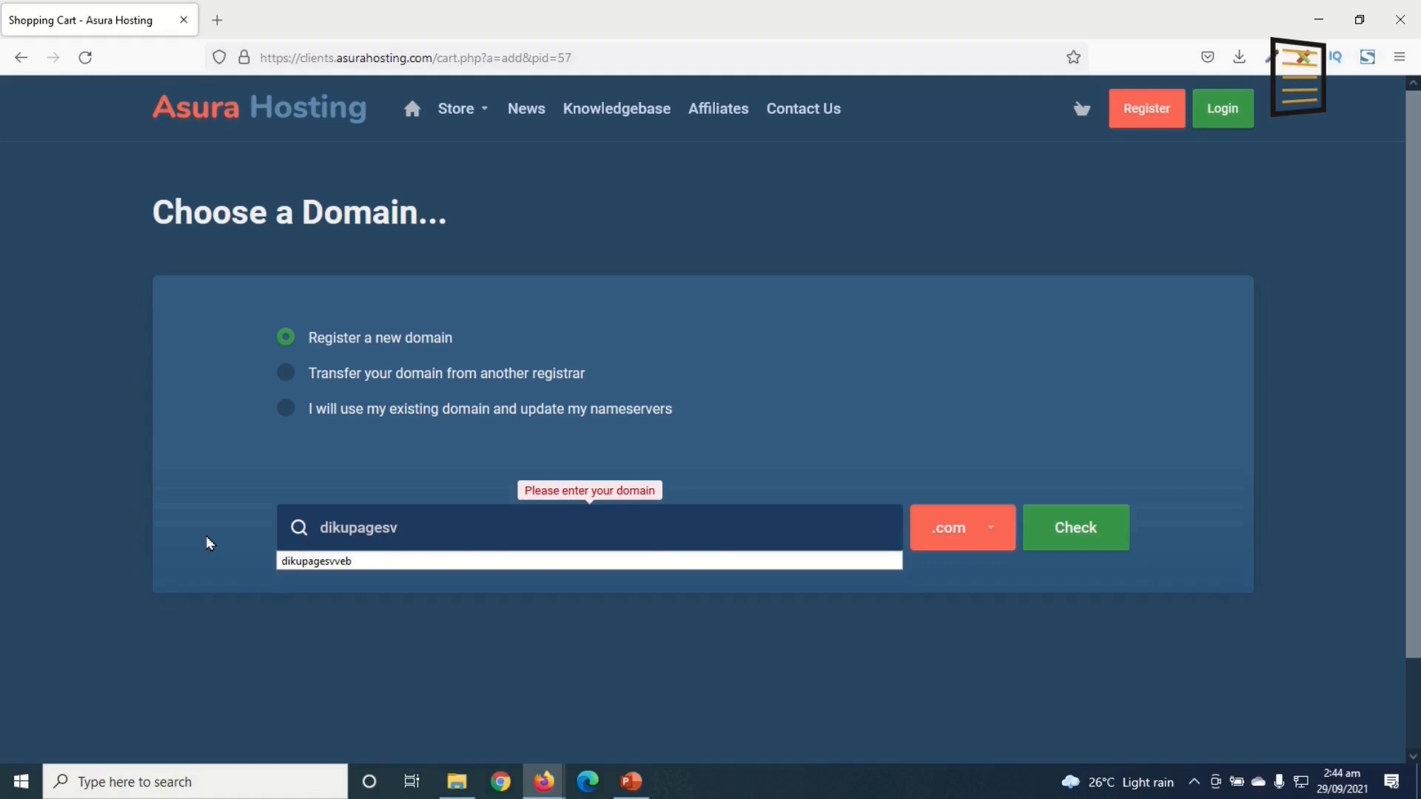
{"action": "key", "text": "BackSpace"}
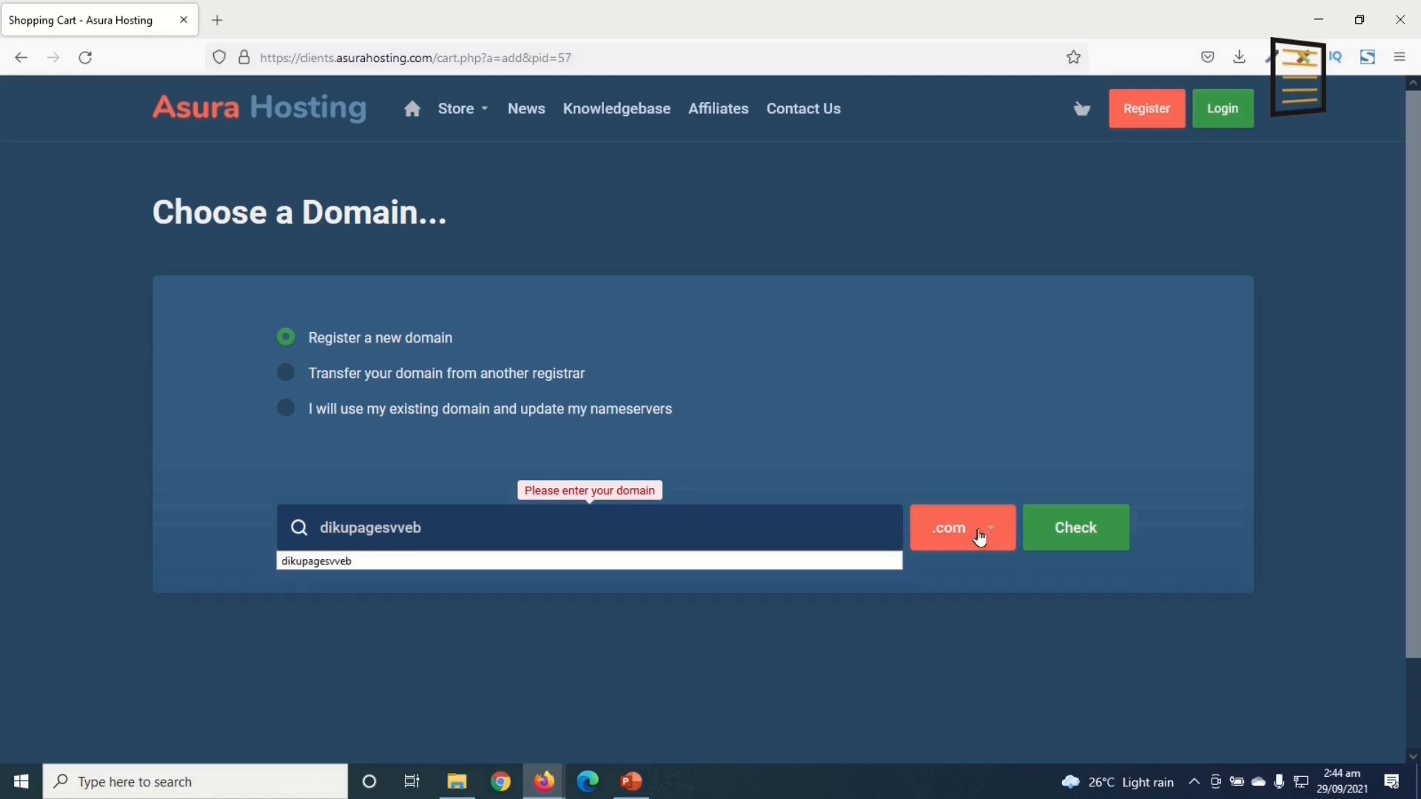
Step: Keep the .com extension, check availability and highlight the $9.99 USD price
{"action": "left_click", "coordinate": [979, 538]}
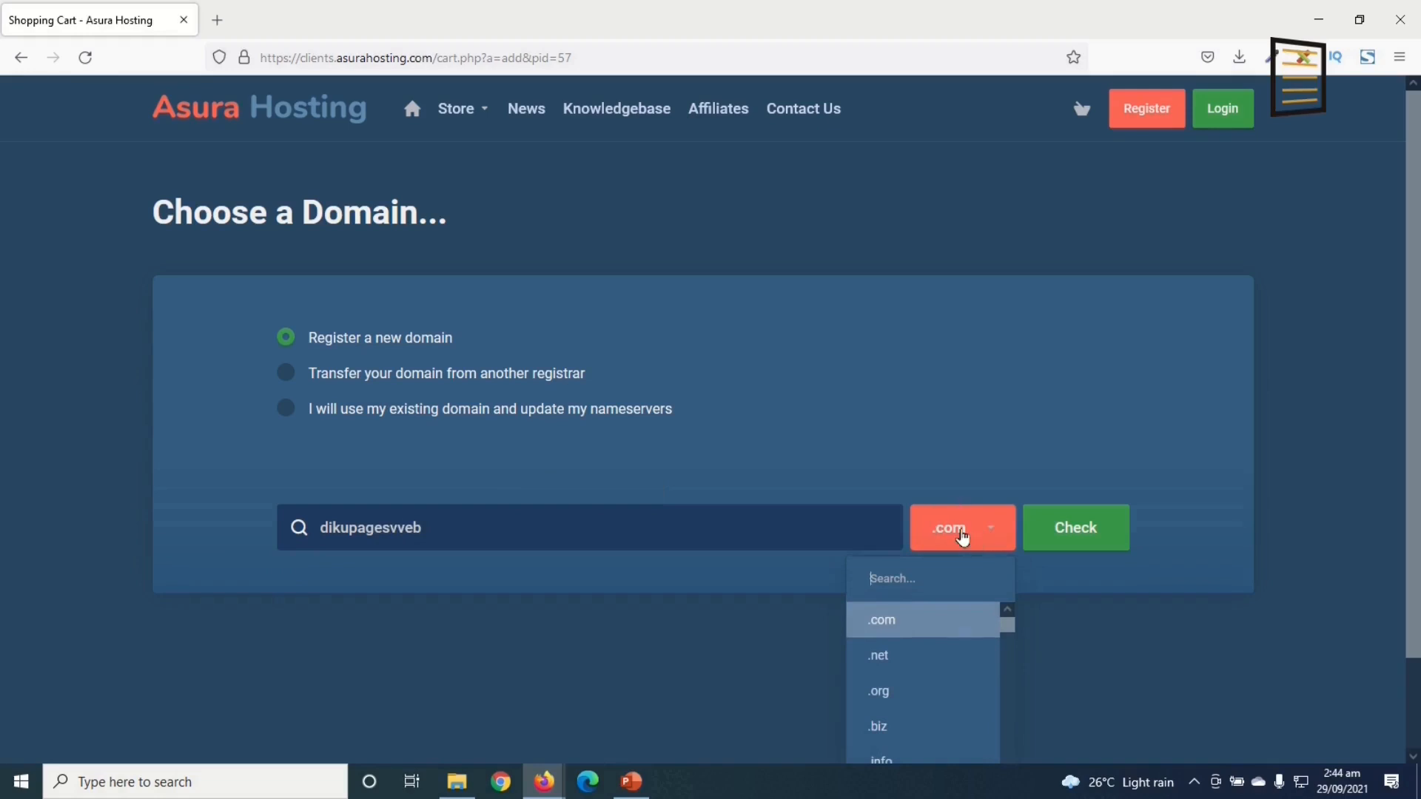
{"action": "scroll", "coordinate": [958, 557], "scroll_direction": "down", "scroll_amount": 6}
{"action": "scroll", "coordinate": [931, 629], "scroll_direction": "up", "scroll_amount": 5}
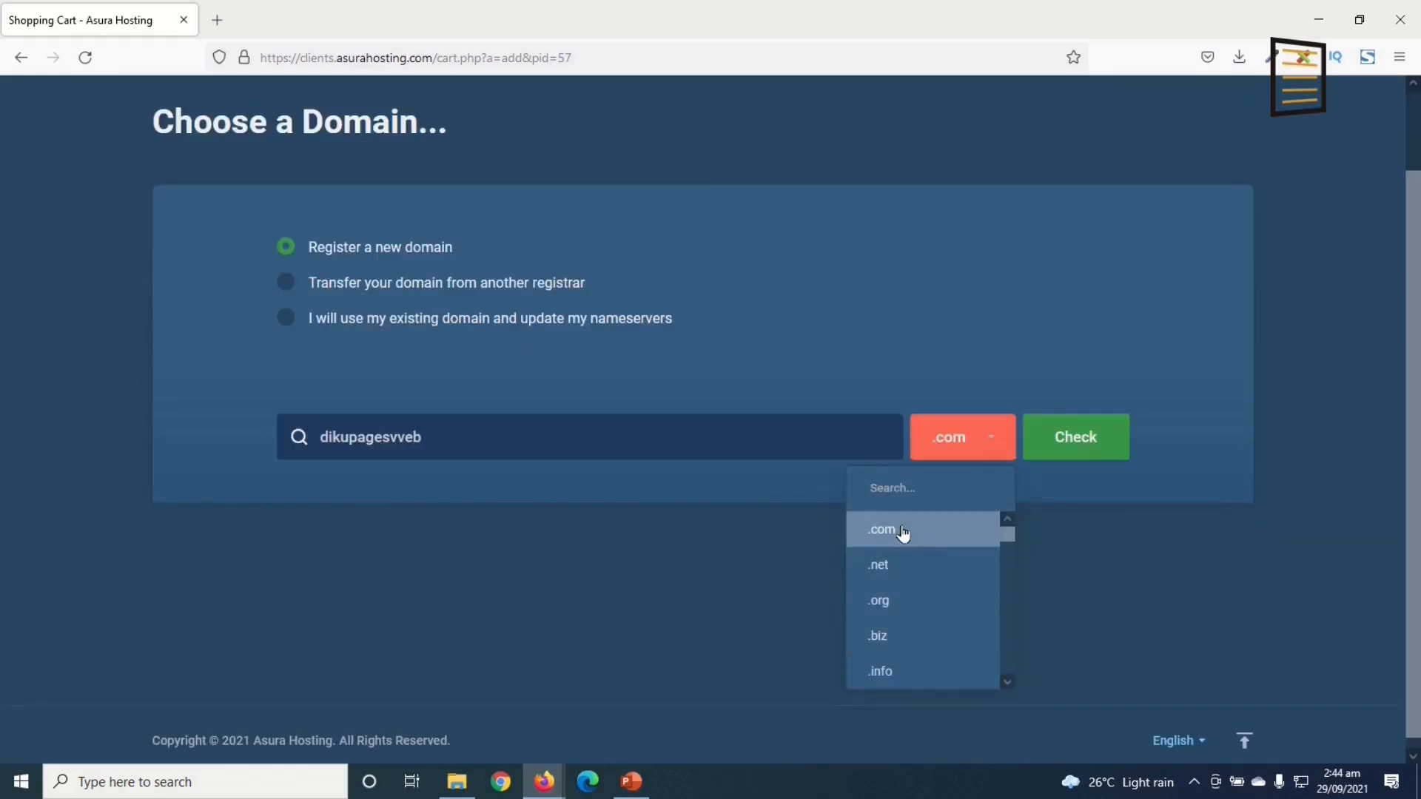
{"action": "left_click", "coordinate": [901, 530]}
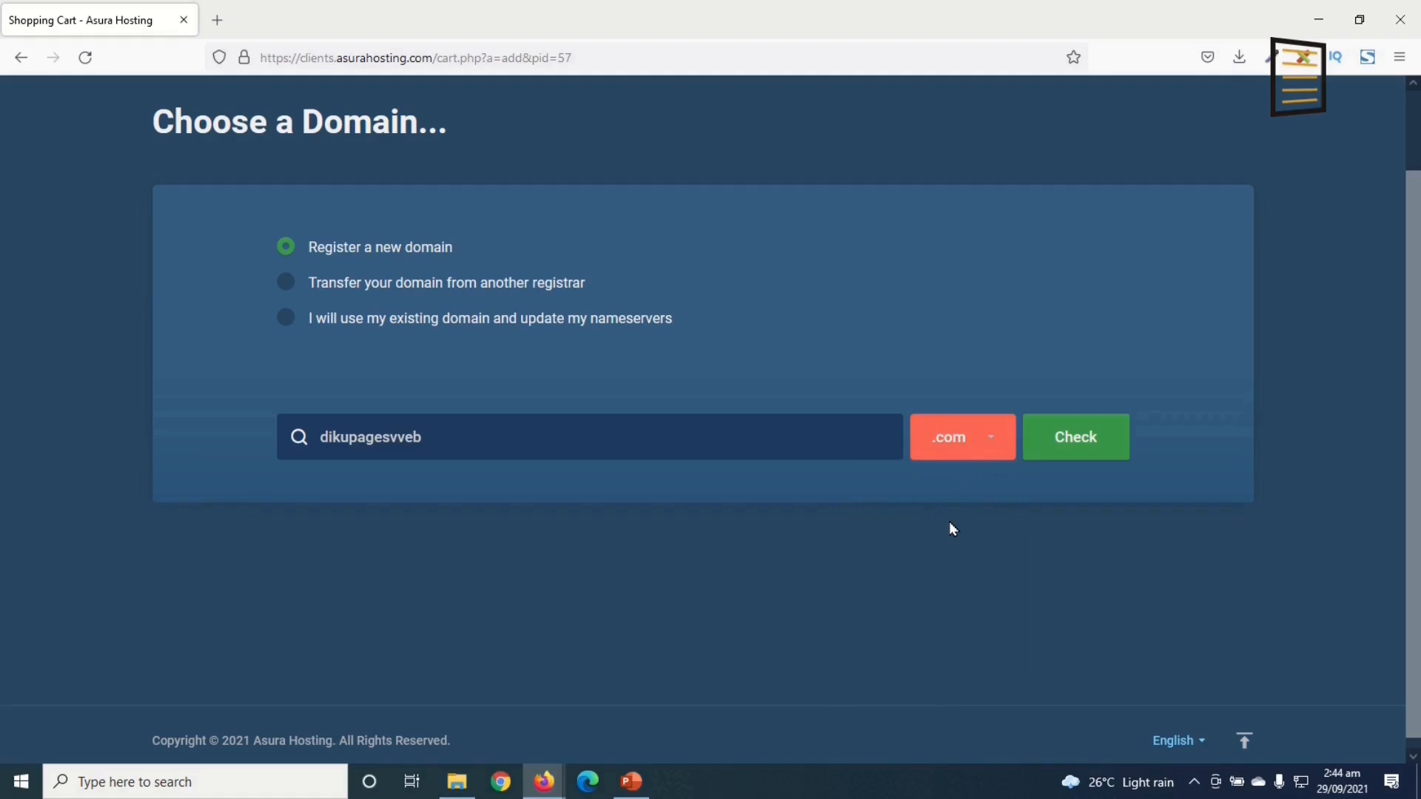
{"action": "left_click", "coordinate": [946, 446]}
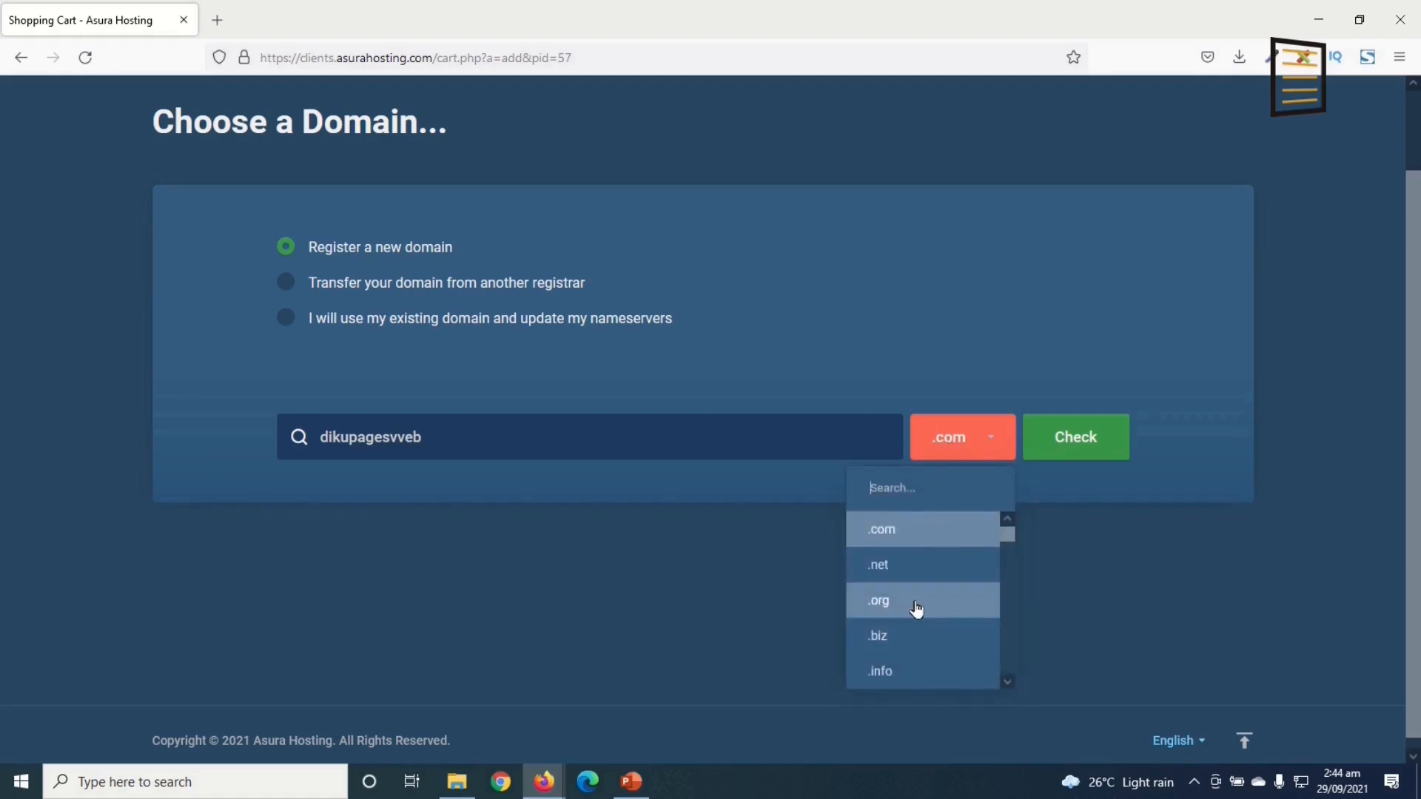
{"action": "left_click", "coordinate": [942, 442]}
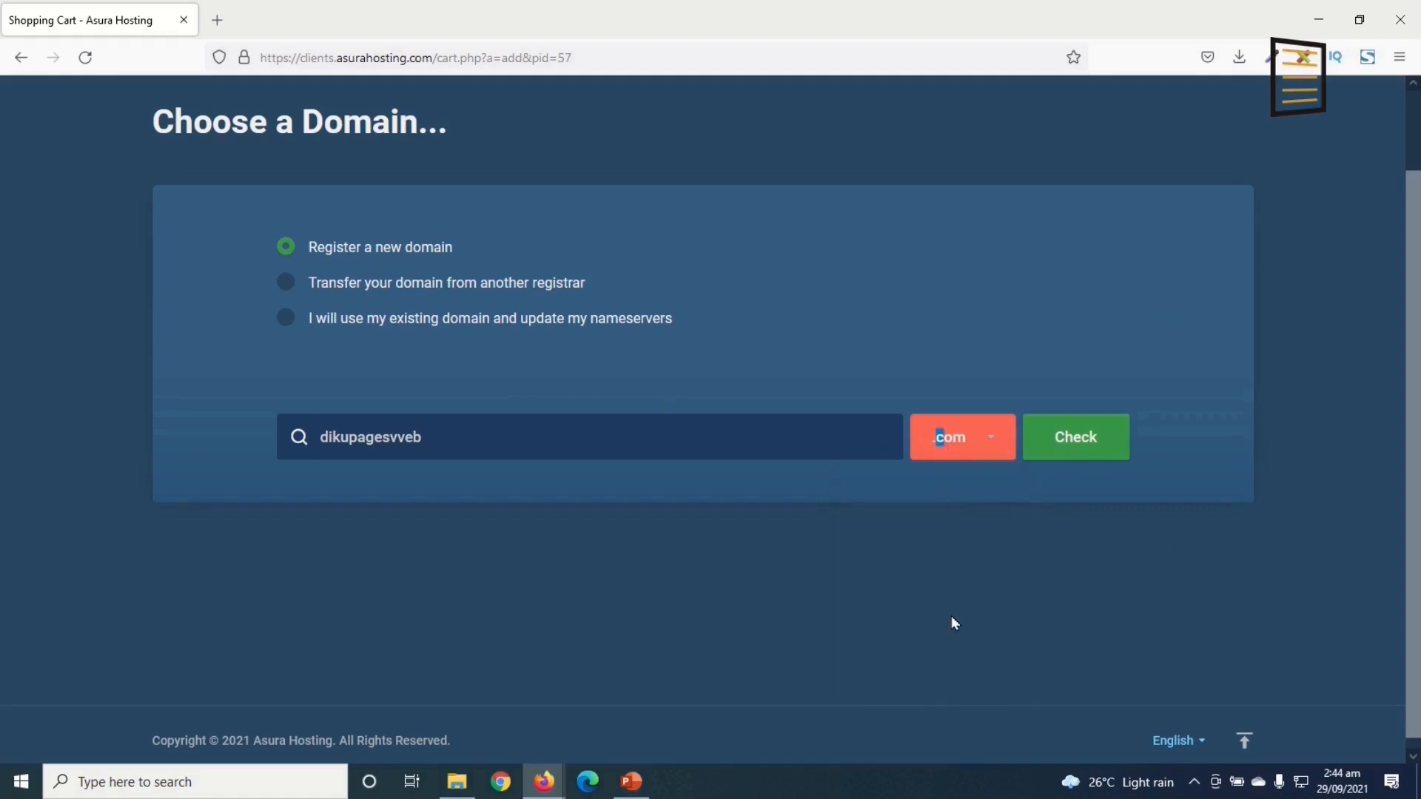
{"action": "left_click", "coordinate": [1069, 450]}
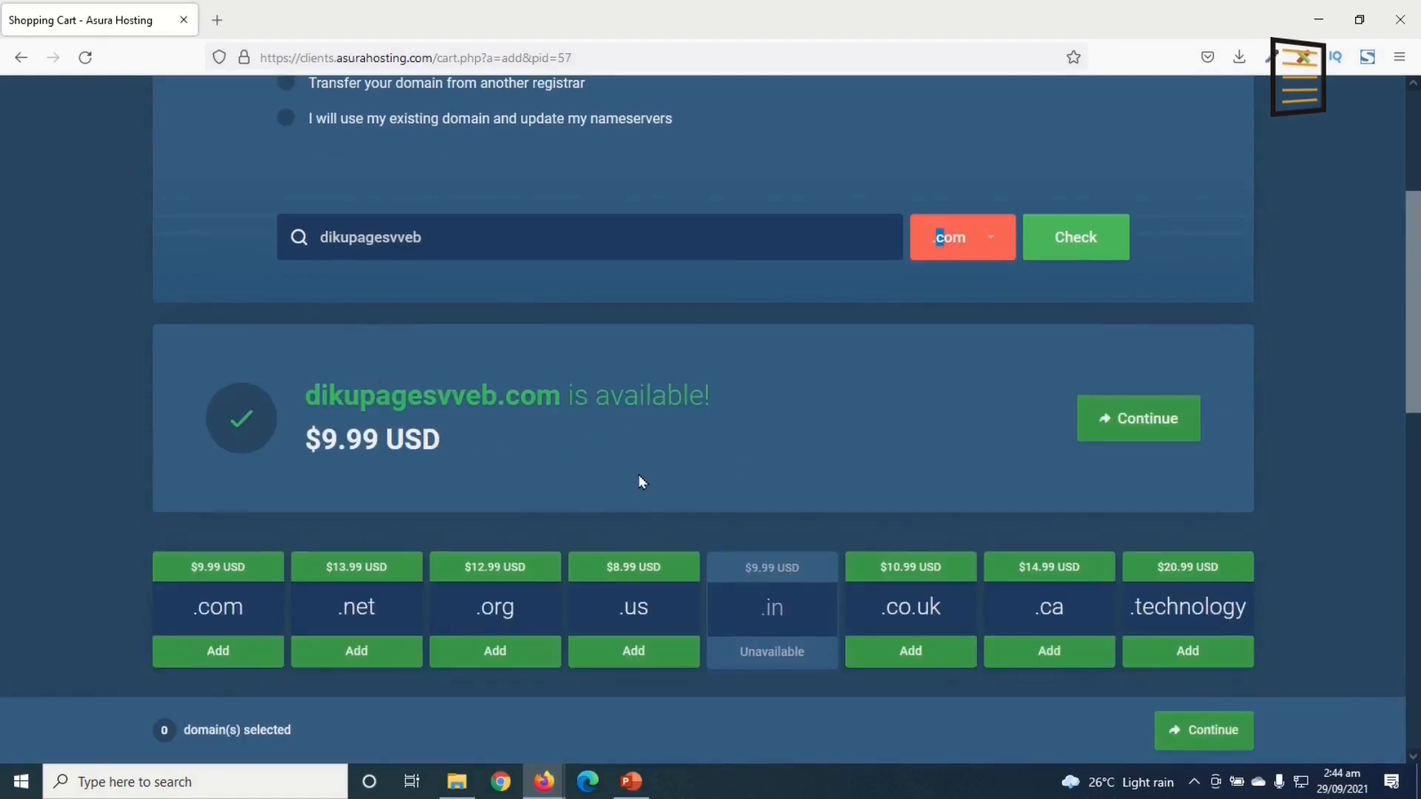
{"action": "left_click_drag", "start_coordinate": [306, 444], "coordinate": [443, 453]}
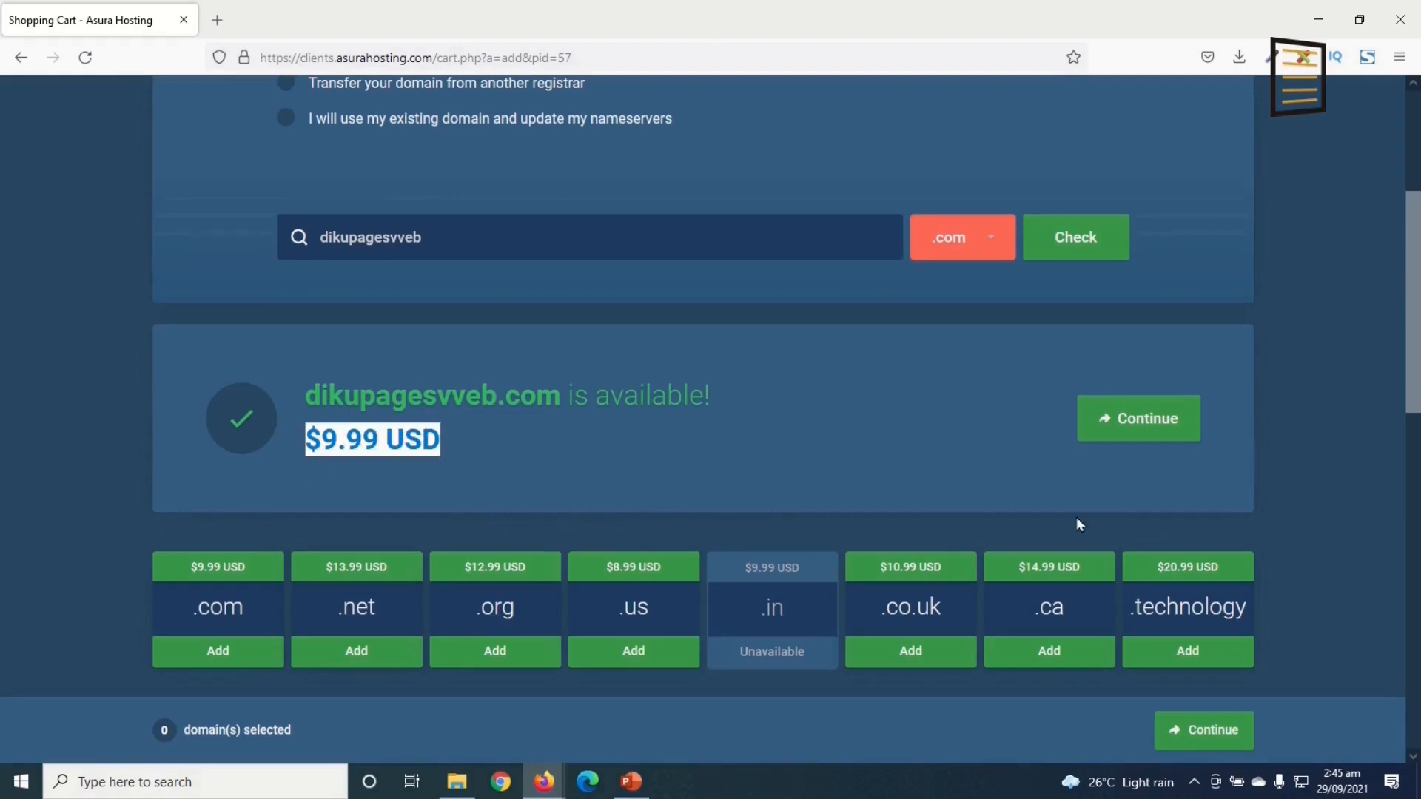
Step: Add dikupagesvveb.com and accept the Starter Plan with annual billing and no add-ons
{"action": "left_click", "coordinate": [1148, 418]}
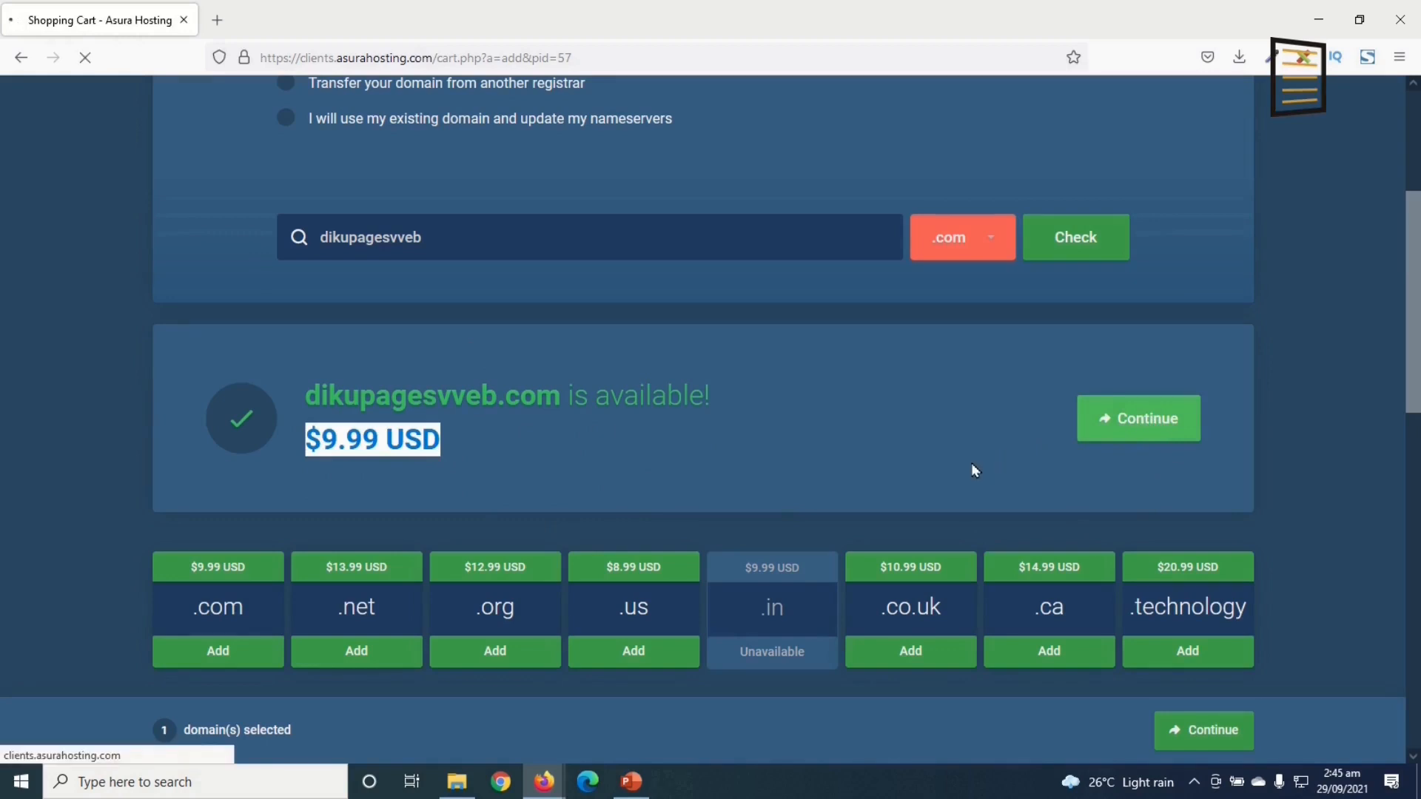
{"action": "scroll", "coordinate": [311, 421], "scroll_direction": "down", "scroll_amount": 4}
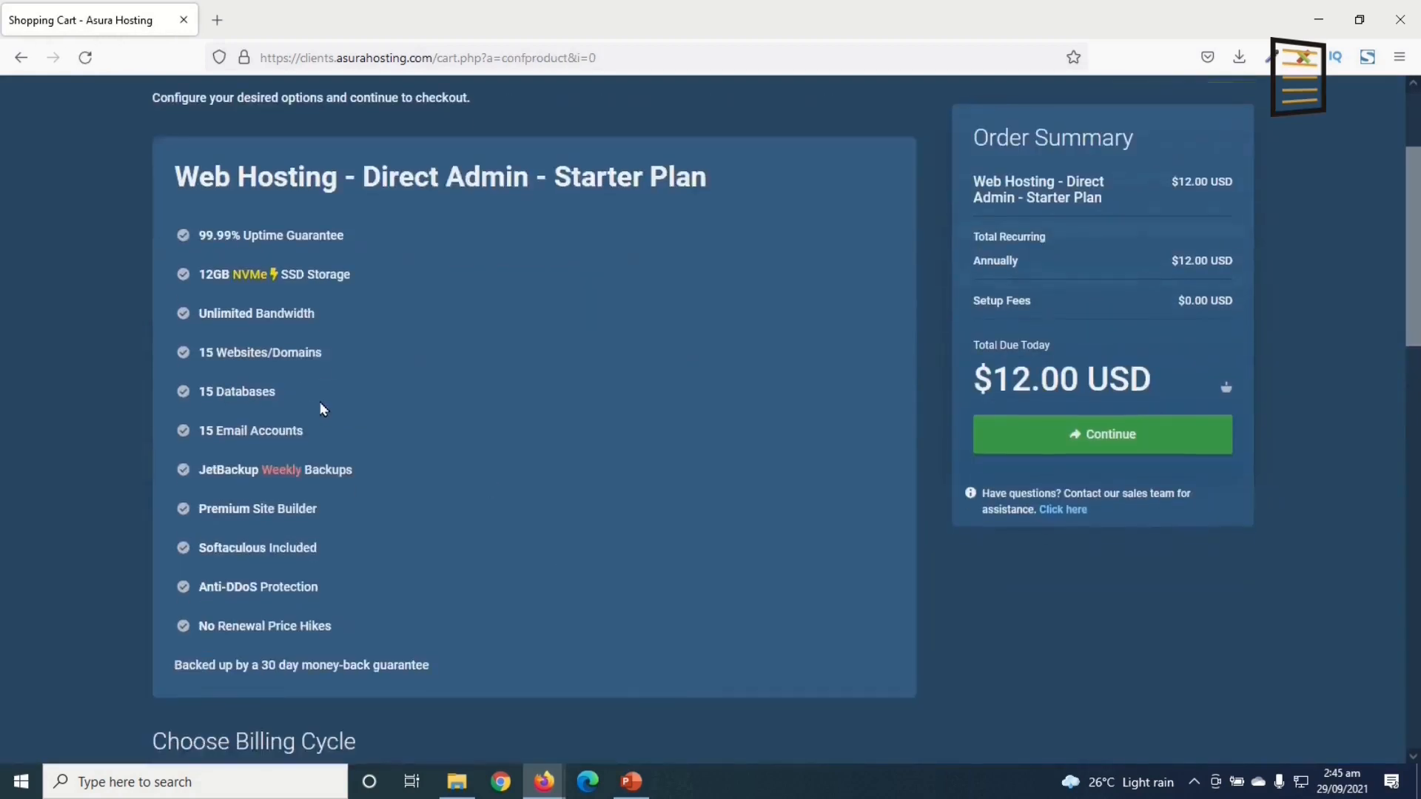
{"action": "scroll", "coordinate": [415, 493], "scroll_direction": "up", "scroll_amount": 3}
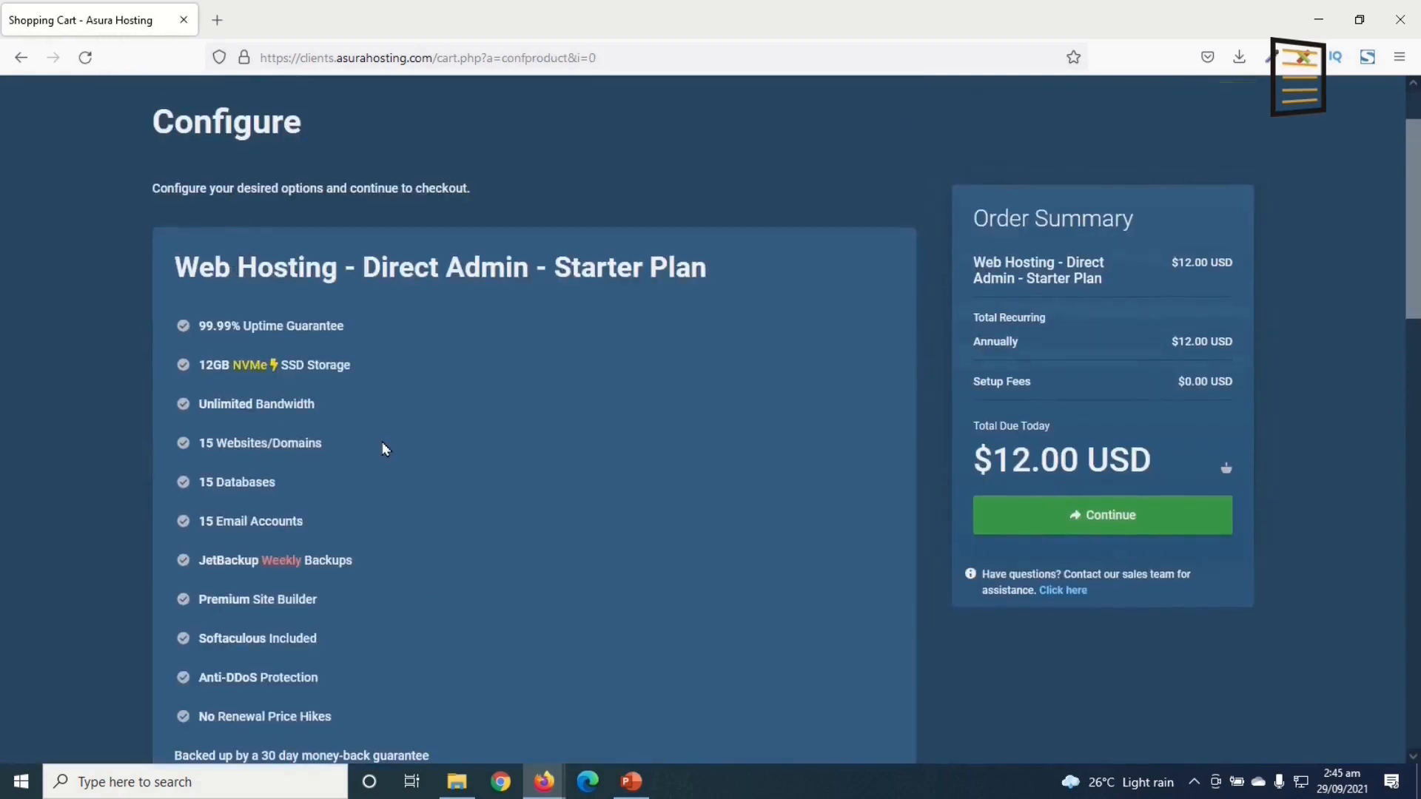
{"action": "scroll", "coordinate": [381, 448], "scroll_direction": "down", "scroll_amount": 4}
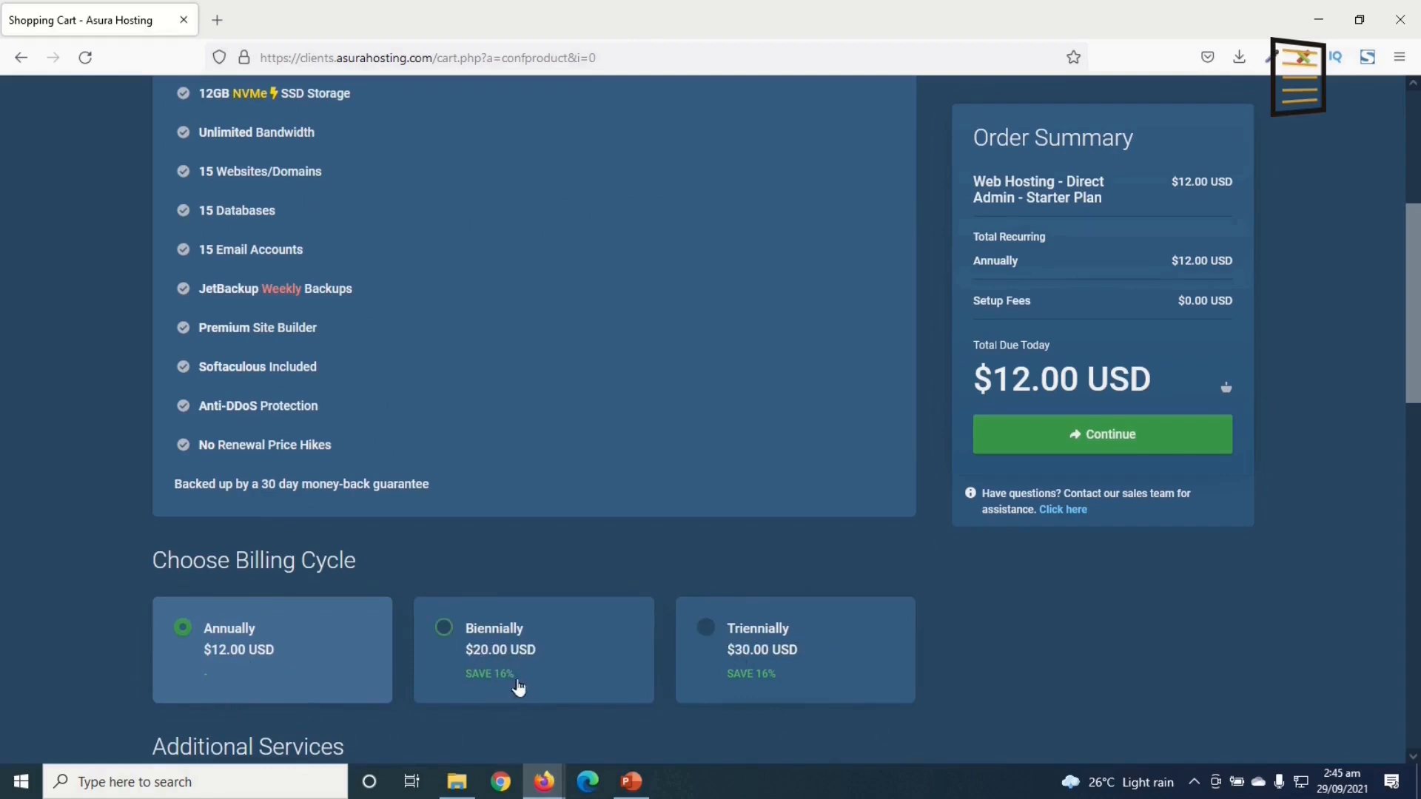
{"action": "scroll", "coordinate": [525, 682], "scroll_direction": "down", "scroll_amount": 8}
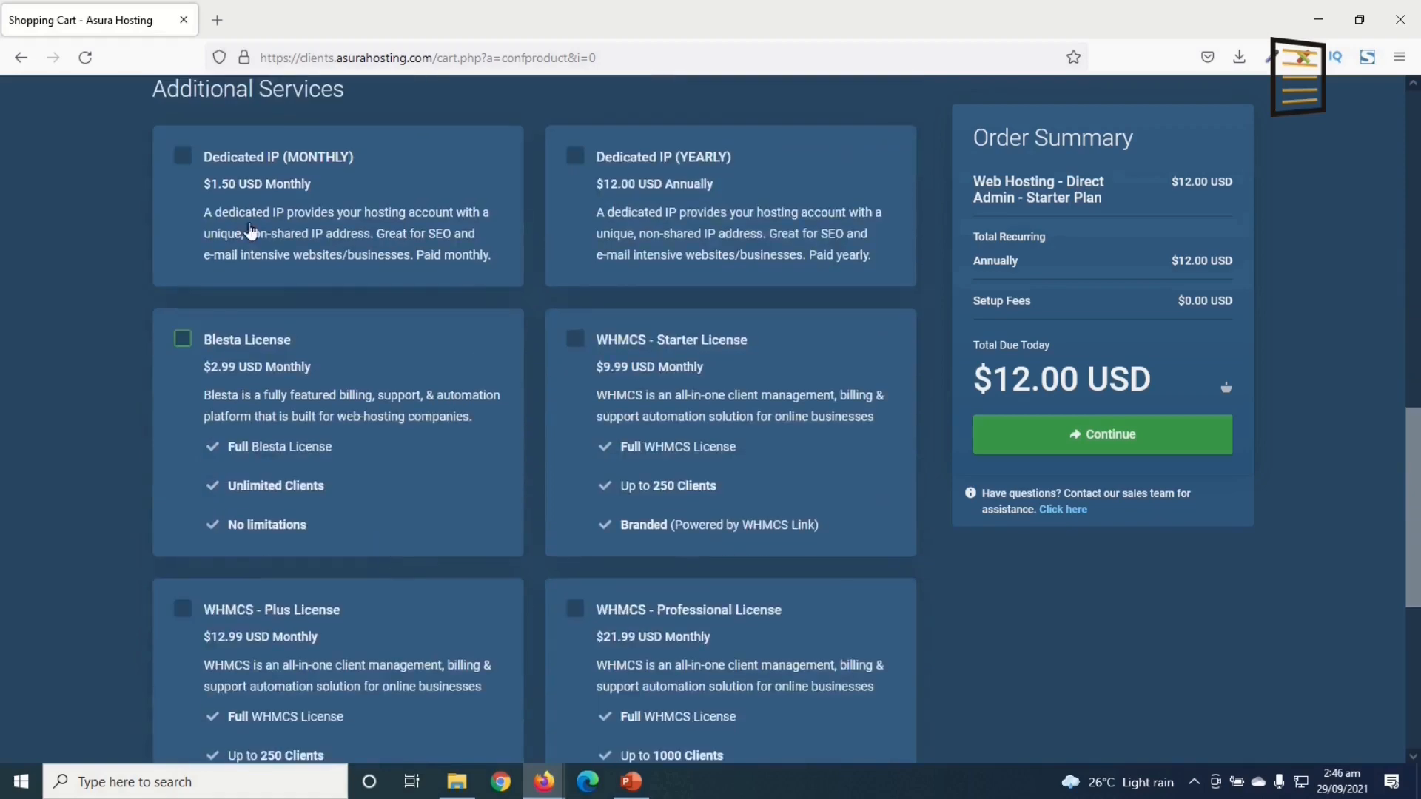
{"action": "scroll", "coordinate": [492, 566], "scroll_direction": "down", "scroll_amount": 6}
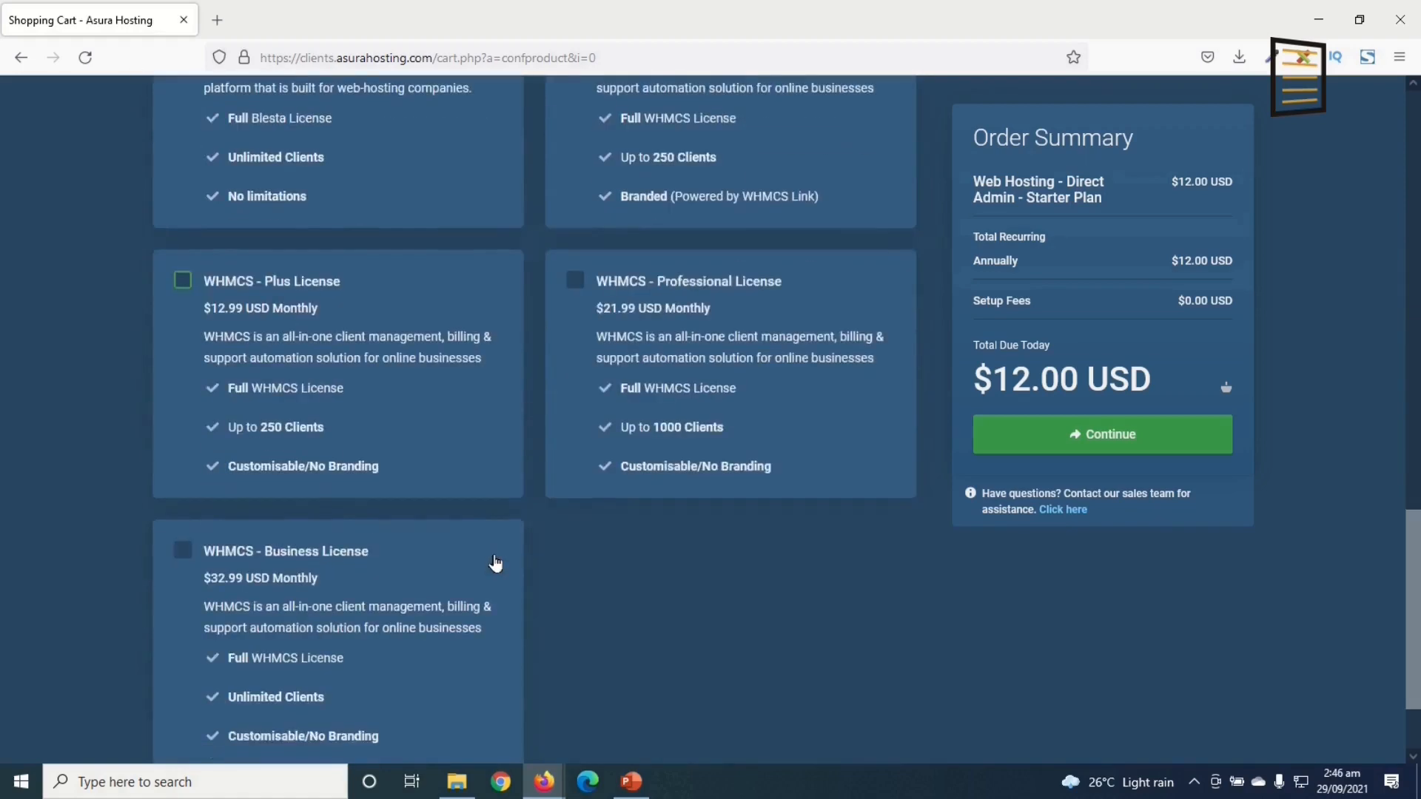
{"action": "scroll", "coordinate": [510, 569], "scroll_direction": "up", "scroll_amount": 10}
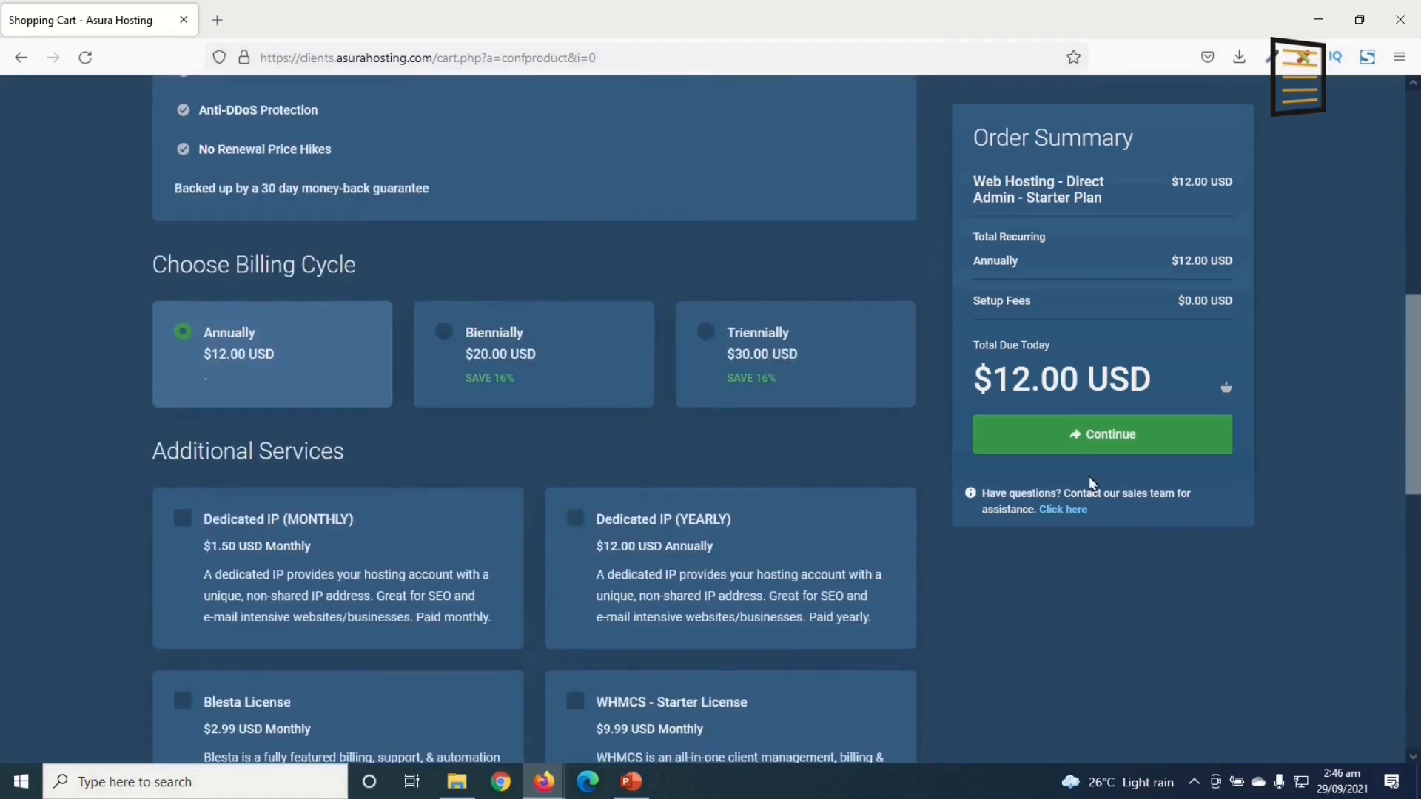
{"action": "left_click", "coordinate": [1101, 444]}
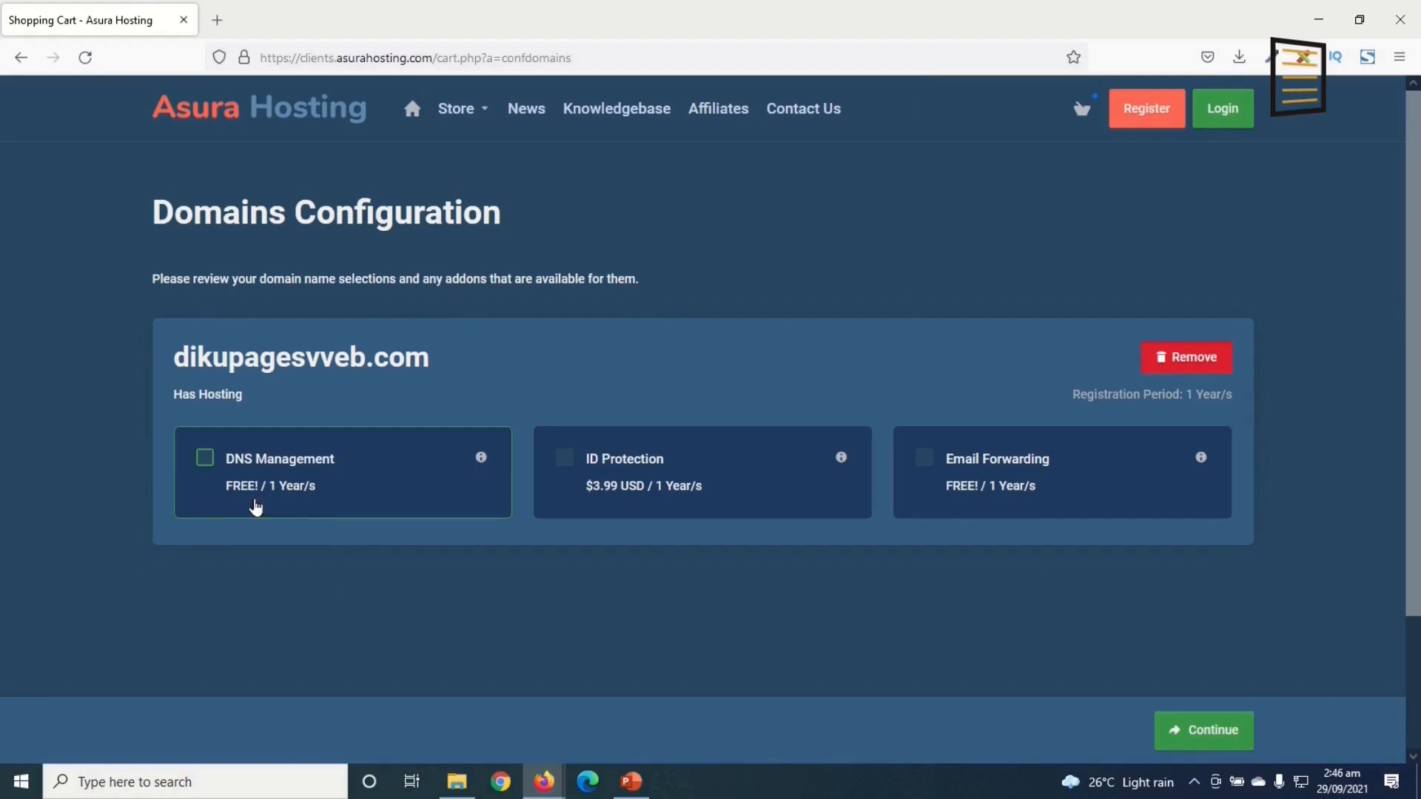
Step: Enable DNS Management and Email Forwarding for dikupagesvveb.com, then continue to checkout
{"action": "left_click", "coordinate": [205, 458]}
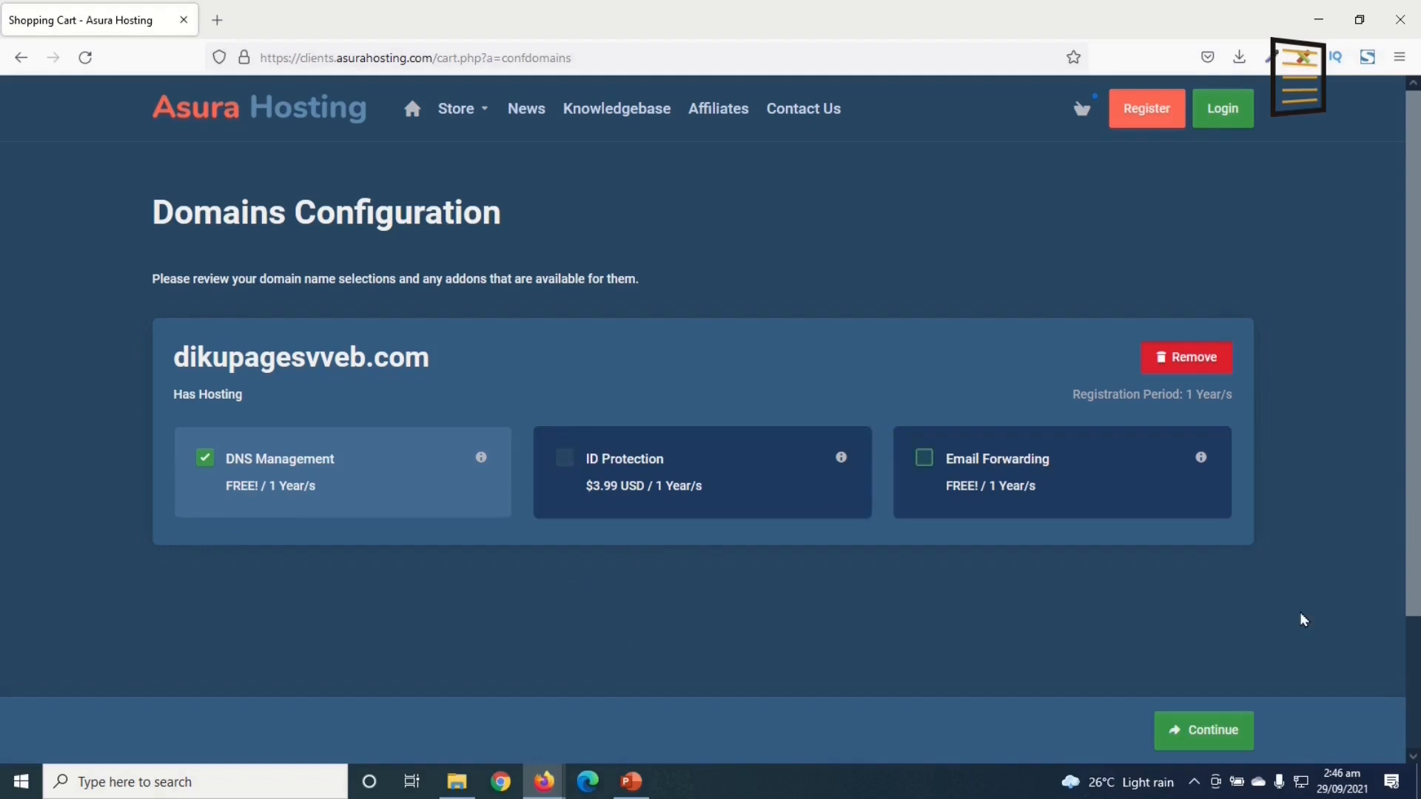
{"action": "left_click", "coordinate": [923, 461]}
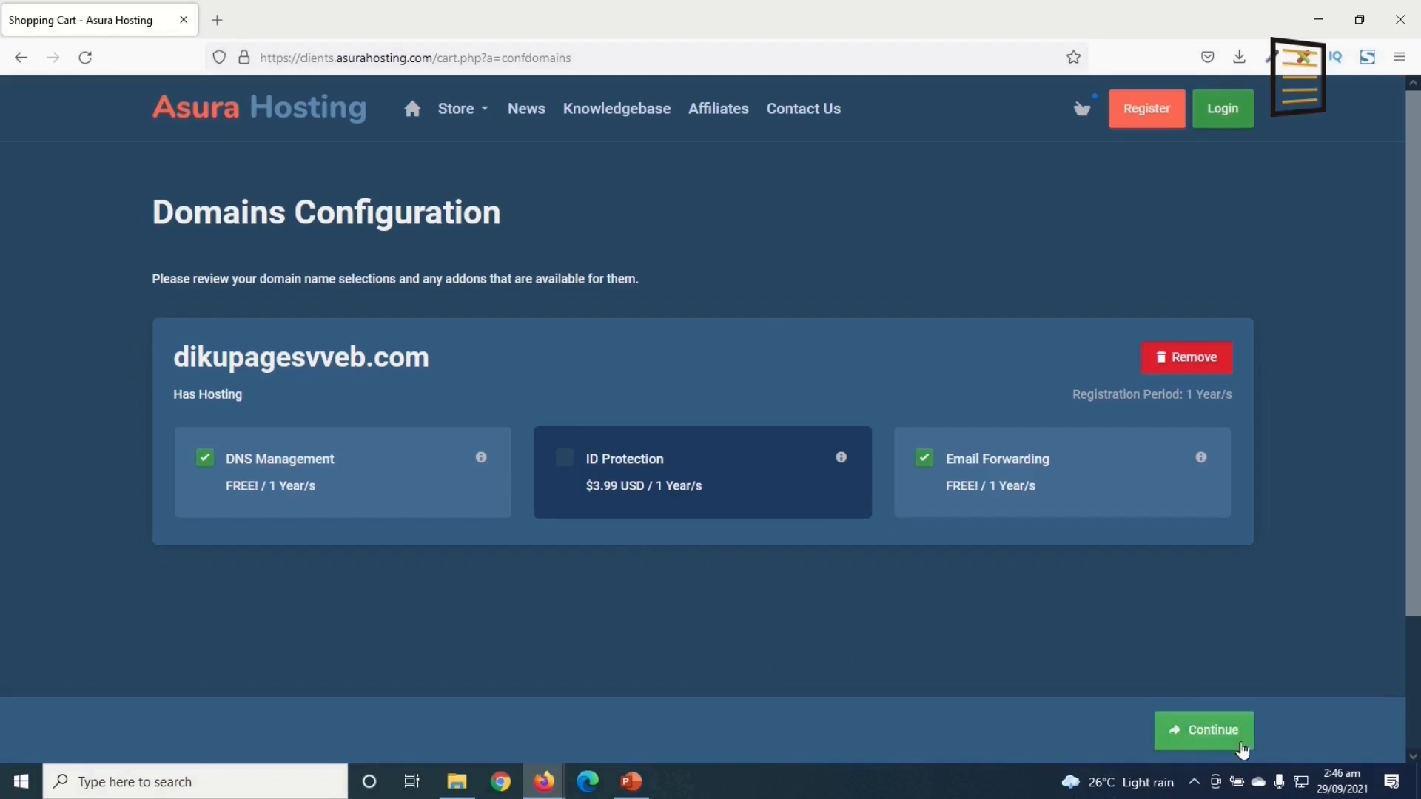
{"action": "left_click", "coordinate": [1215, 732]}
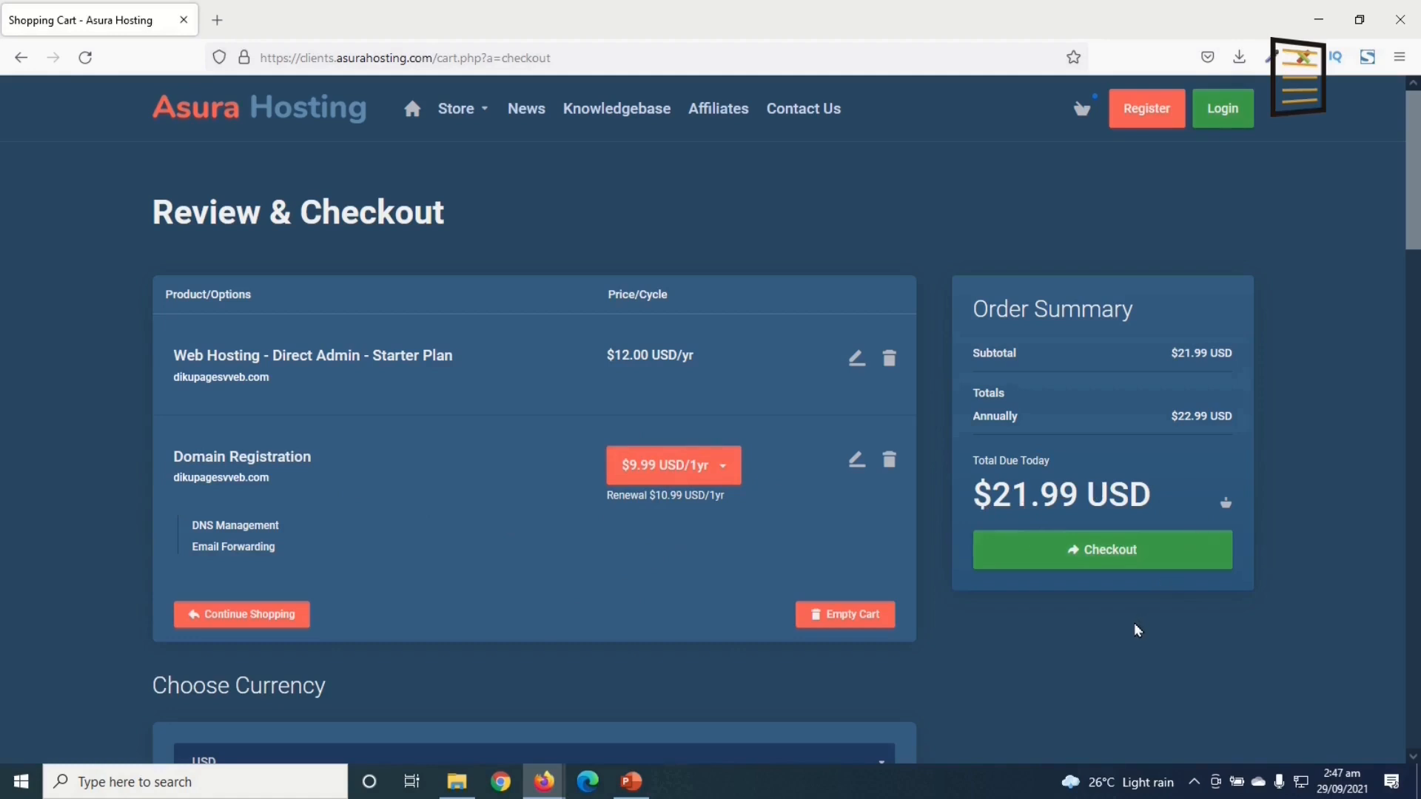
{"action": "scroll", "coordinate": [892, 686], "scroll_direction": "down", "scroll_amount": 3}
{"action": "left_click", "coordinate": [435, 495]}
{"action": "left_click", "coordinate": [435, 495]}
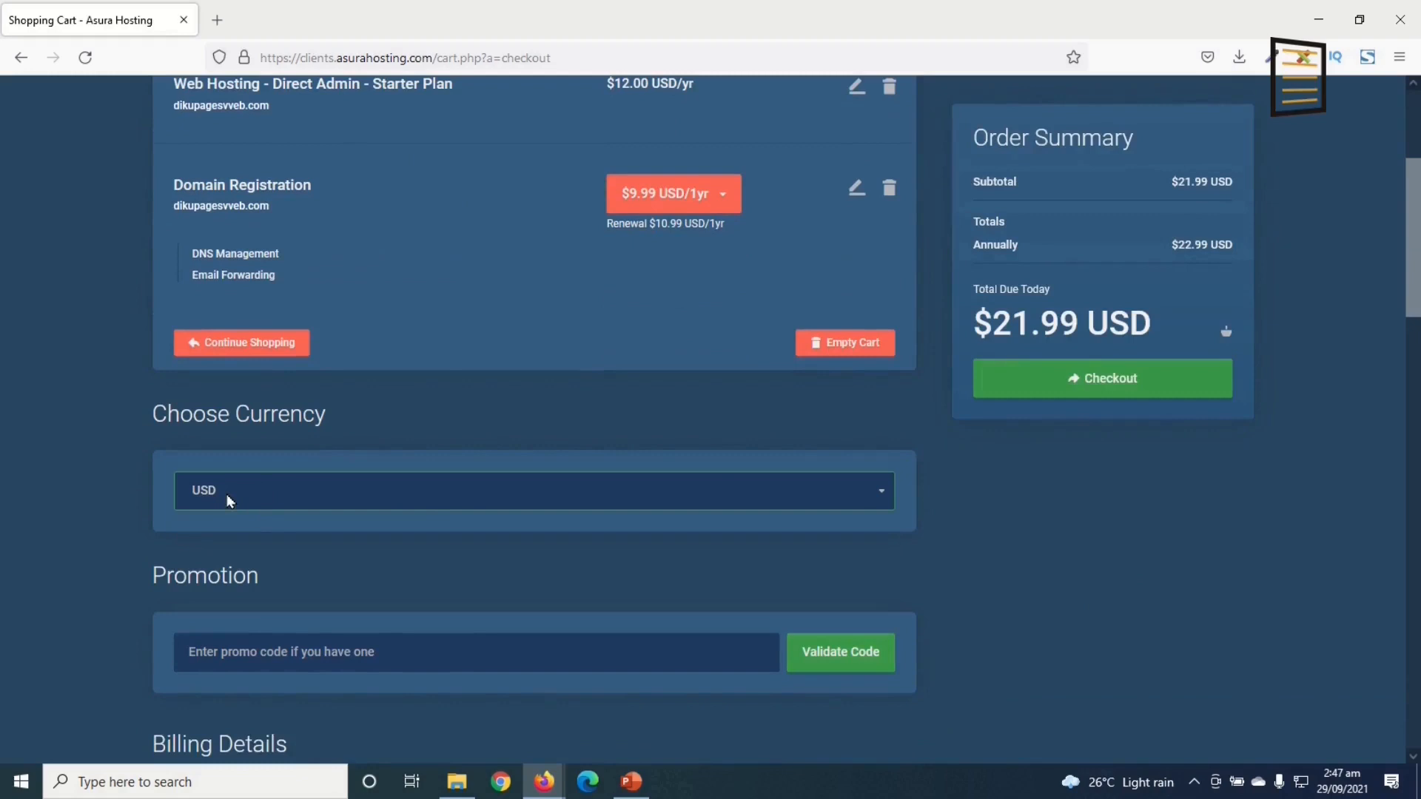
{"action": "scroll", "coordinate": [325, 559], "scroll_direction": "down", "scroll_amount": 2}
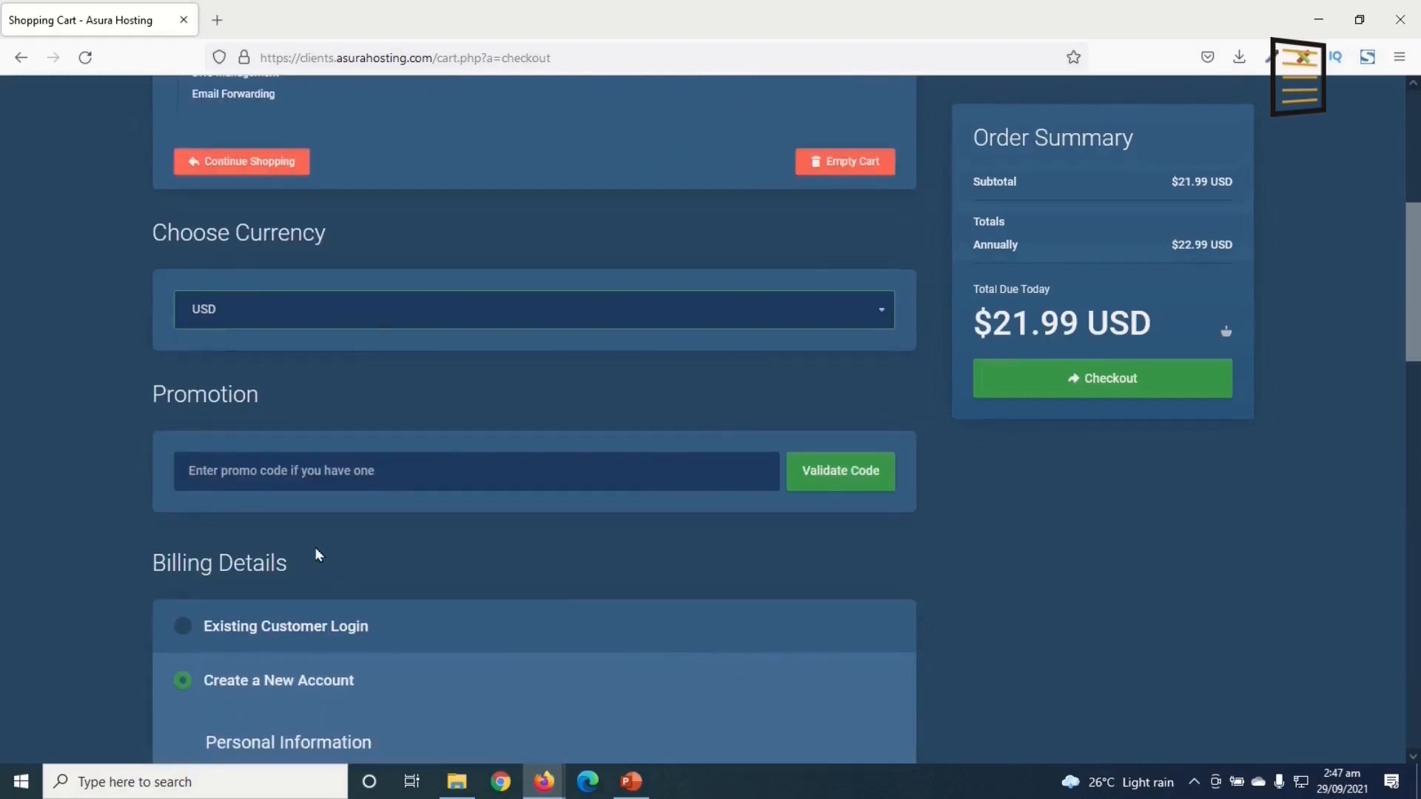
{"action": "left_click", "coordinate": [330, 475]}
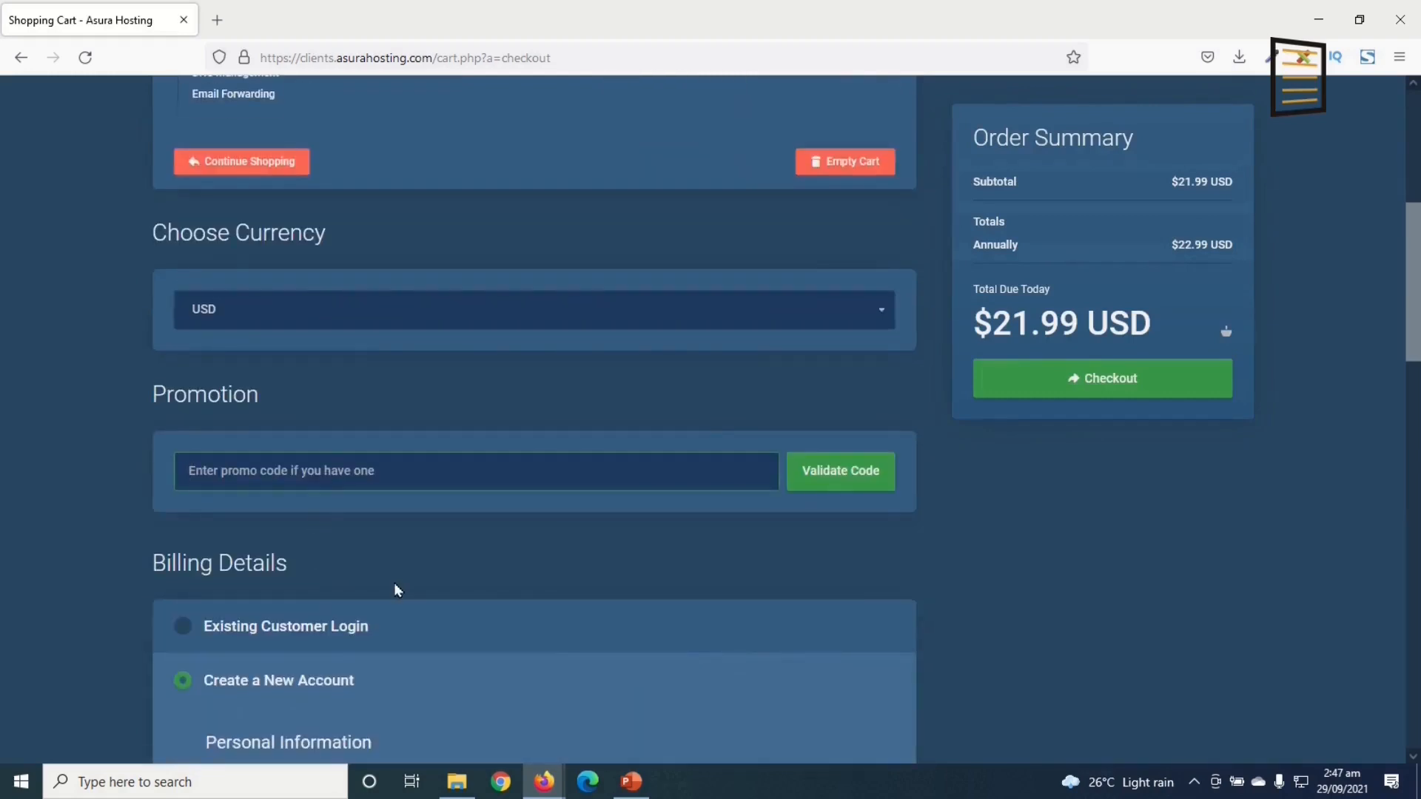
{"action": "scroll", "coordinate": [406, 577], "scroll_direction": "down", "scroll_amount": 2}
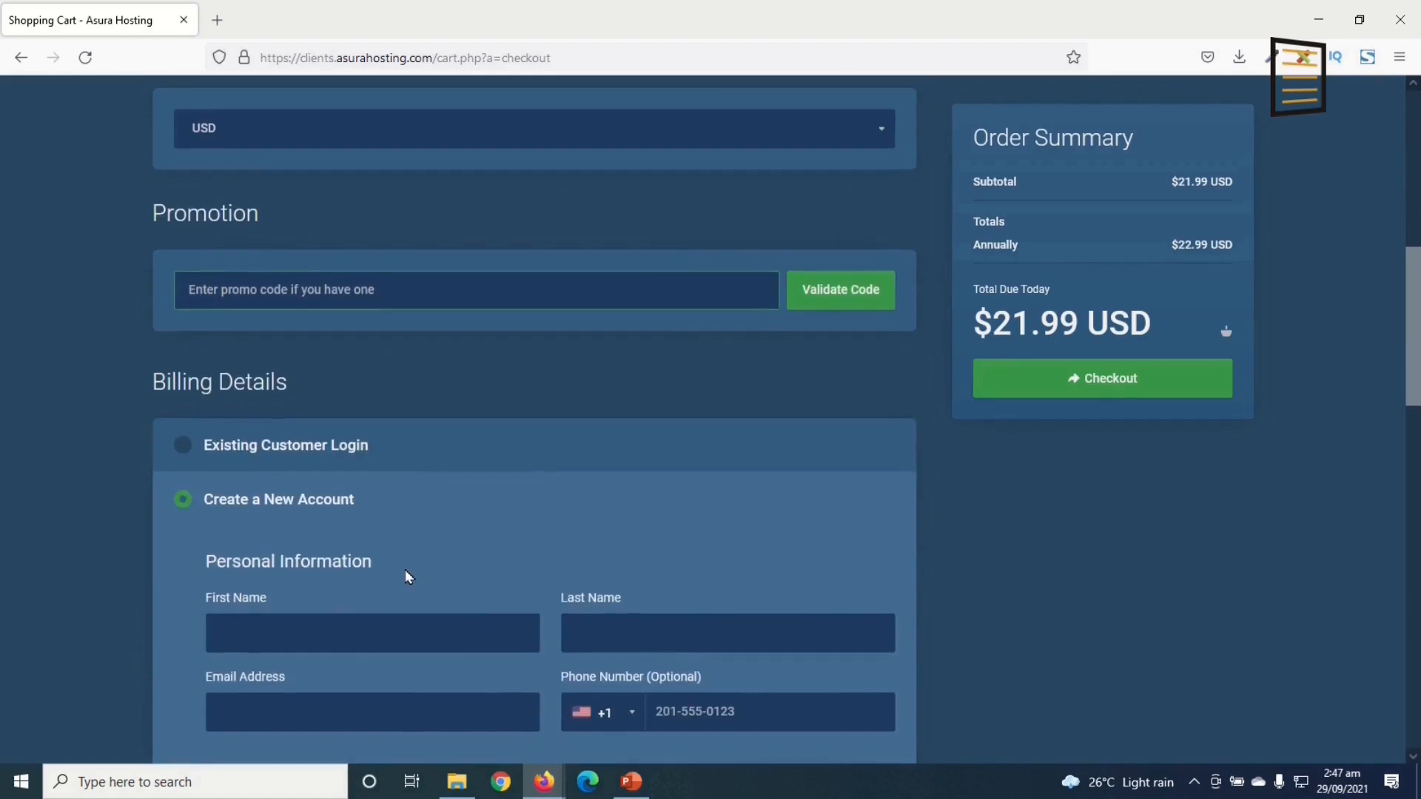
{"action": "scroll", "coordinate": [406, 577], "scroll_direction": "down", "scroll_amount": 1}
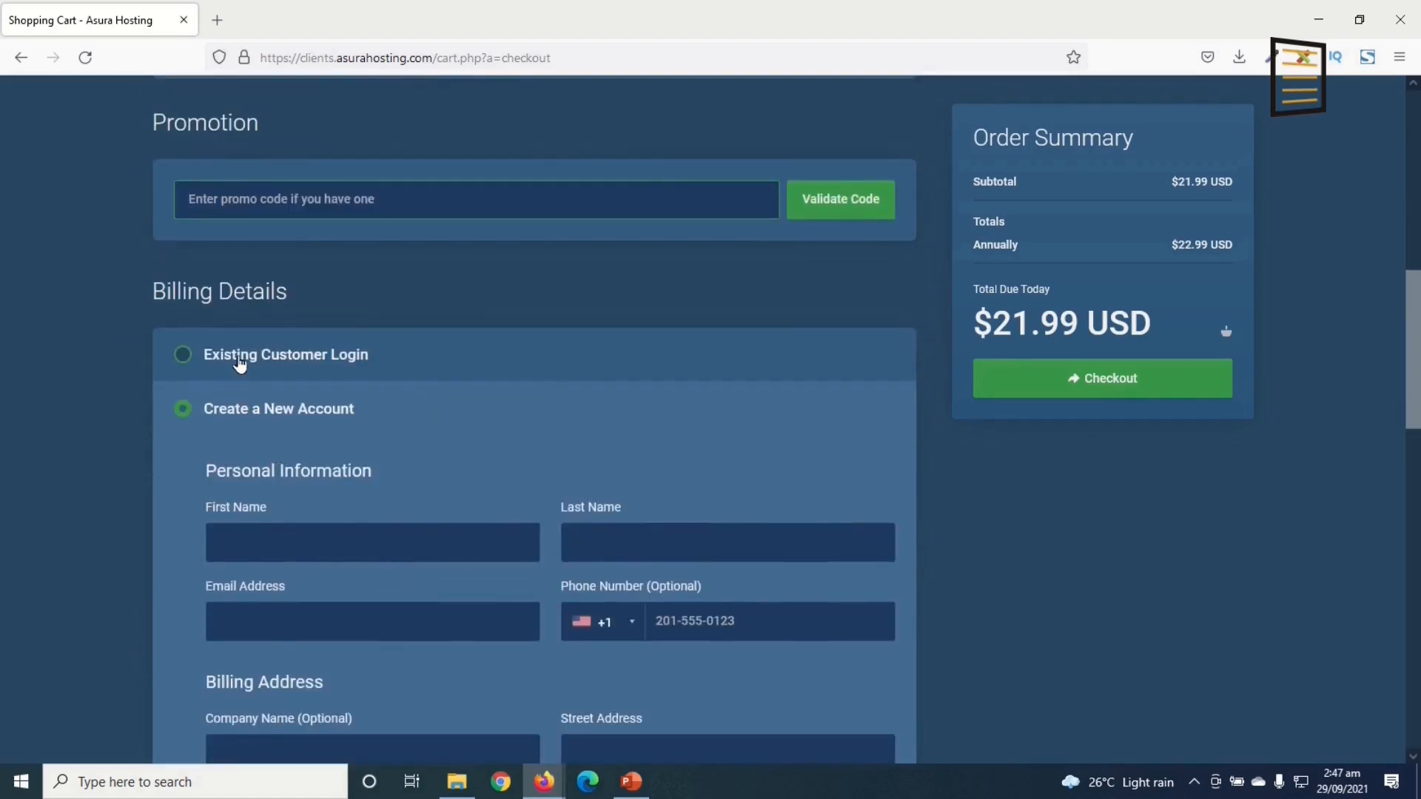
{"action": "left_click", "coordinate": [239, 361]}
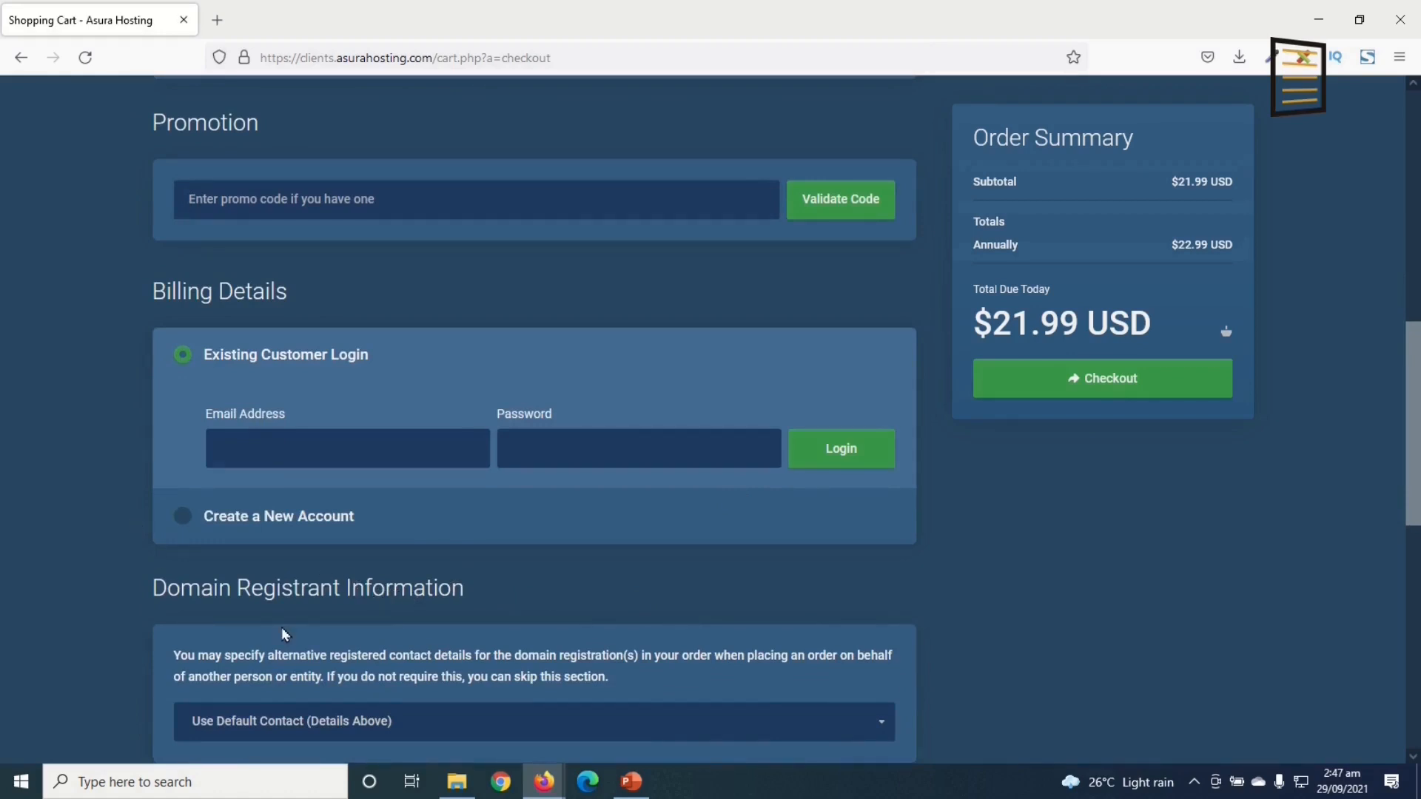
{"action": "left_click", "coordinate": [214, 520]}
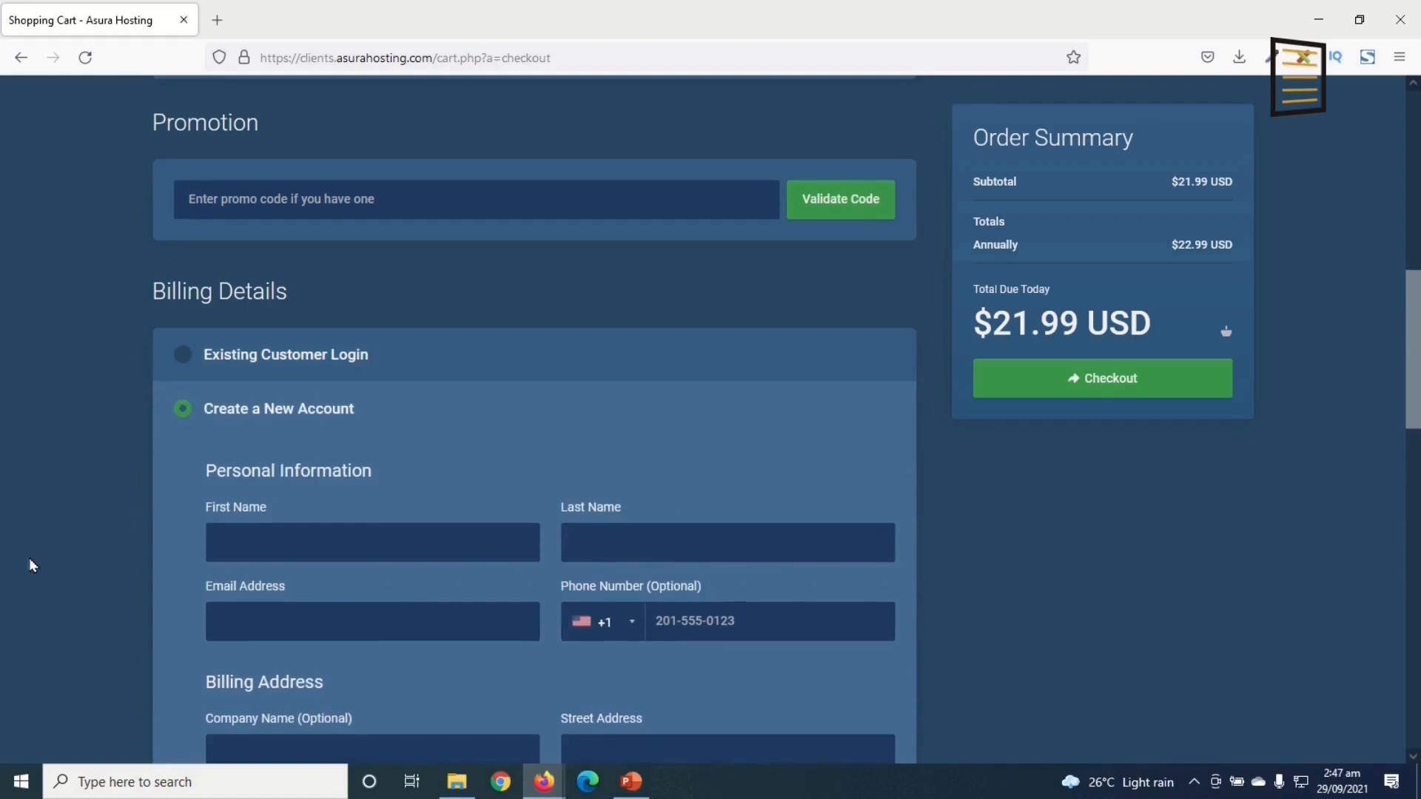
{"action": "scroll", "coordinate": [215, 409], "scroll_direction": "down", "scroll_amount": 2}
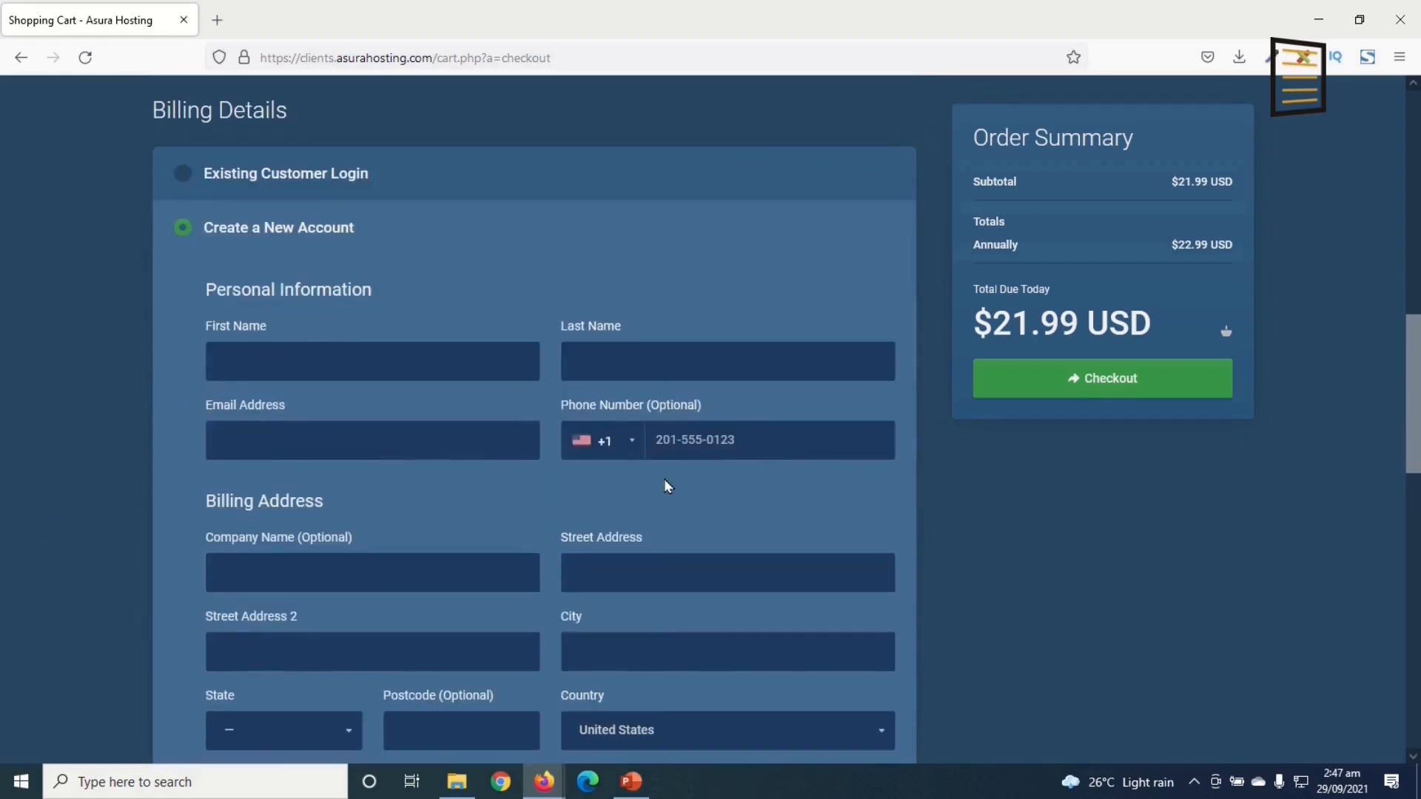
{"action": "scroll", "coordinate": [597, 534], "scroll_direction": "down", "scroll_amount": 8}
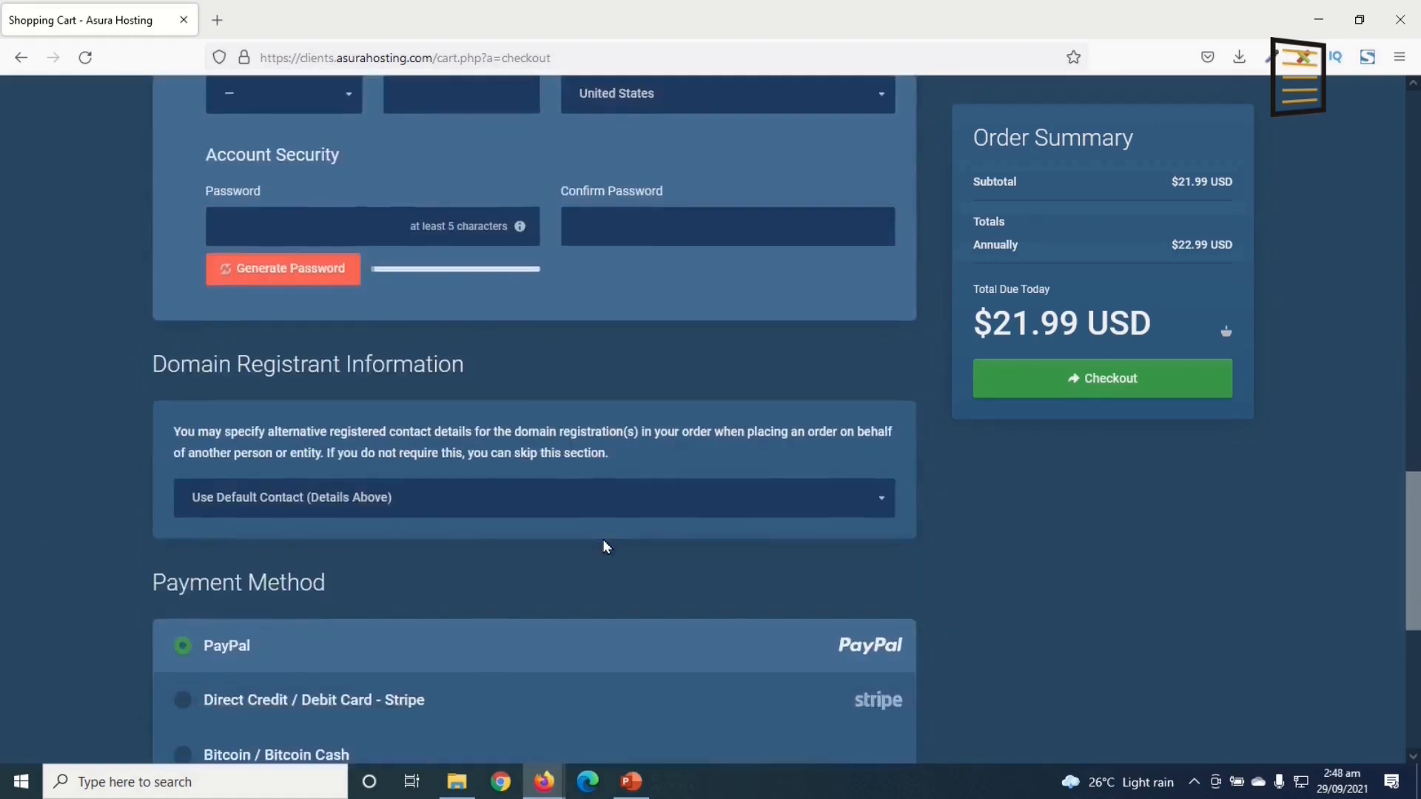
{"action": "scroll", "coordinate": [605, 546], "scroll_direction": "down", "scroll_amount": 3}
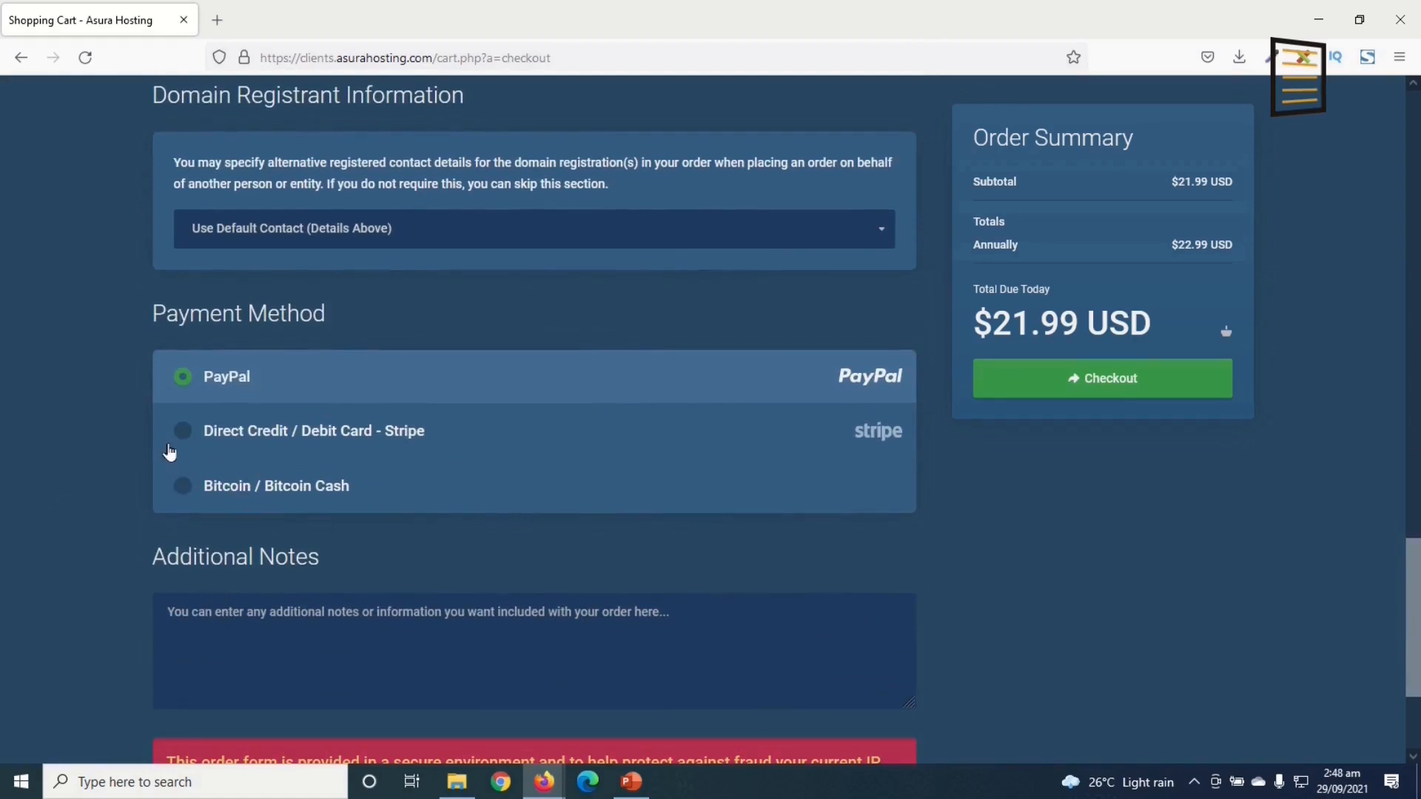
{"action": "left_click", "coordinate": [216, 437]}
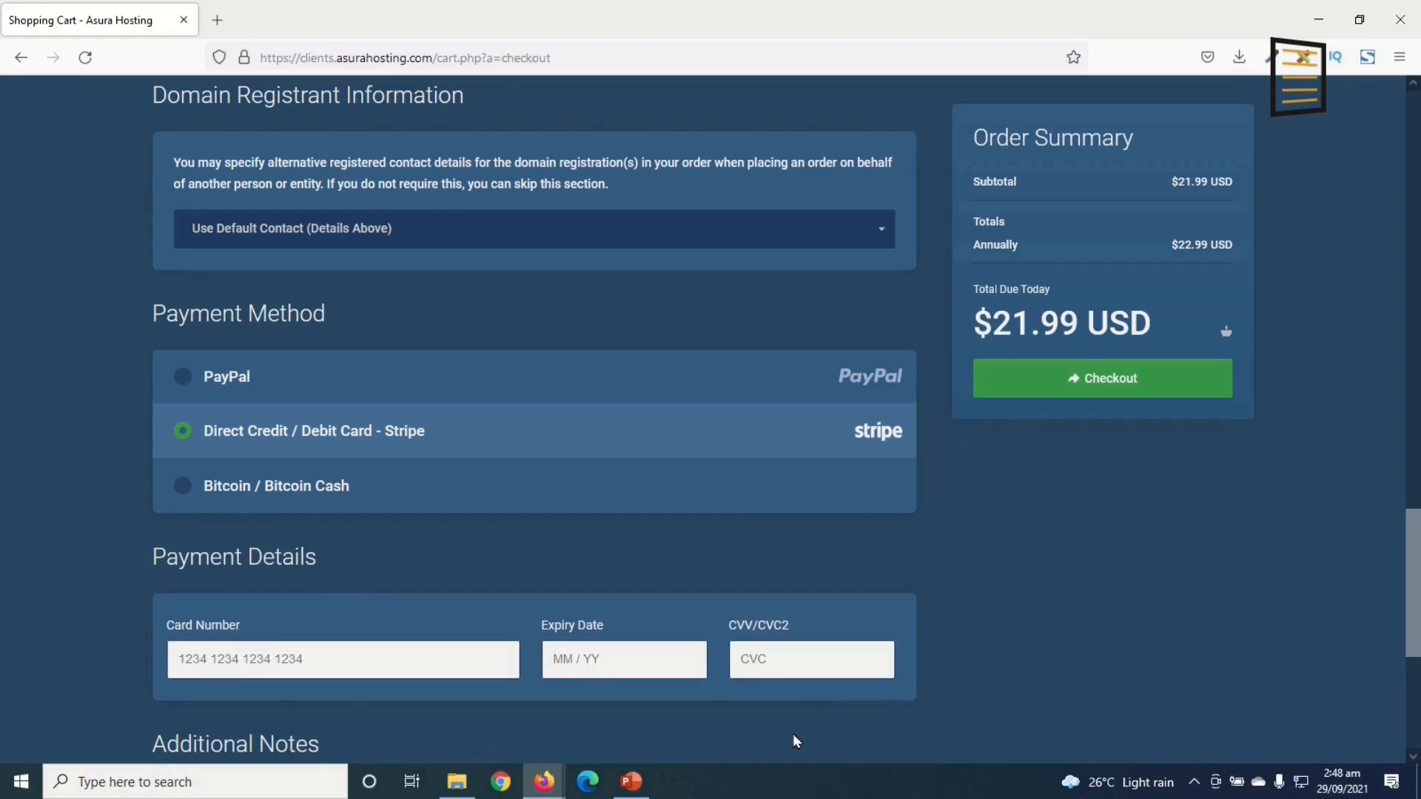
{"action": "scroll", "coordinate": [626, 654], "scroll_direction": "up", "scroll_amount": 10}
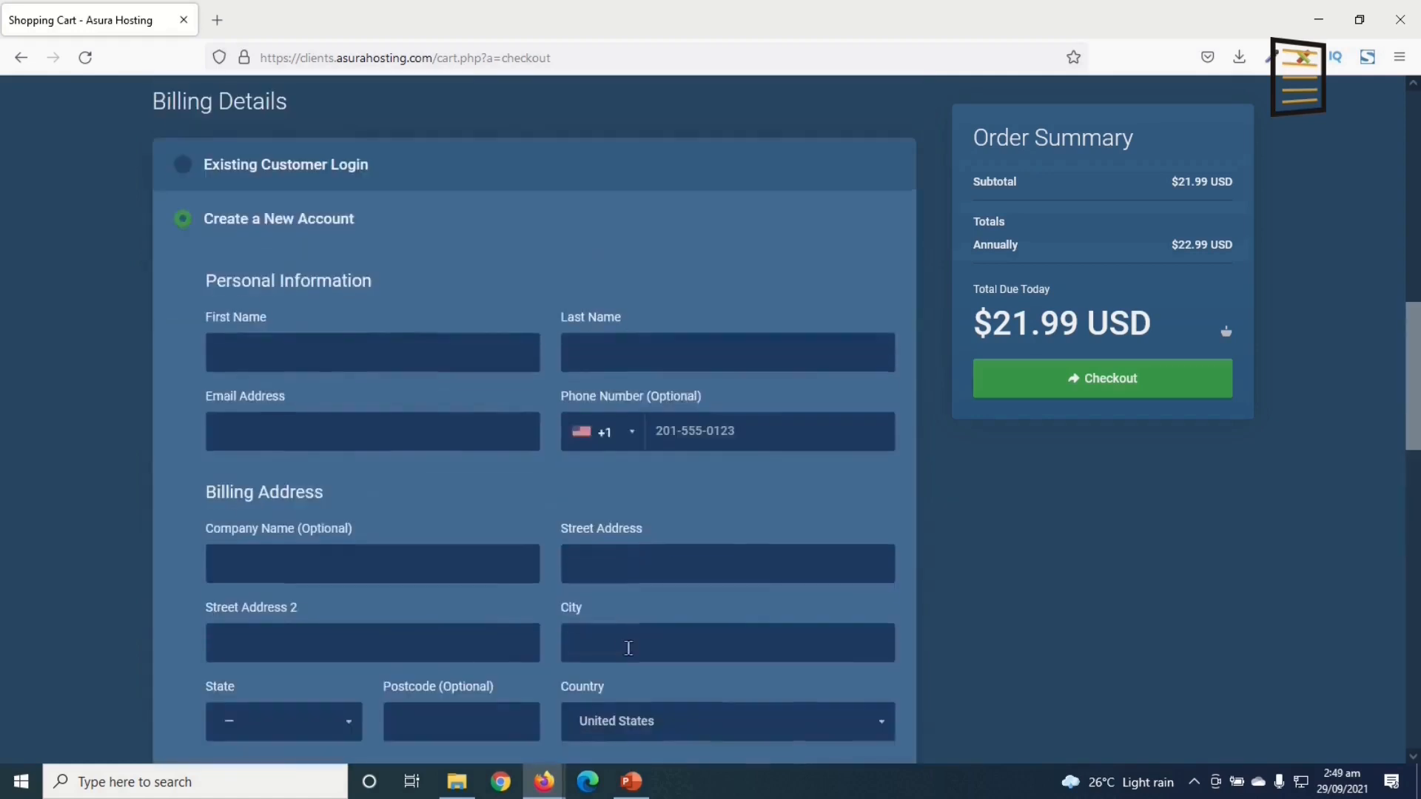
{"action": "scroll", "coordinate": [596, 565], "scroll_direction": "down", "scroll_amount": 10}
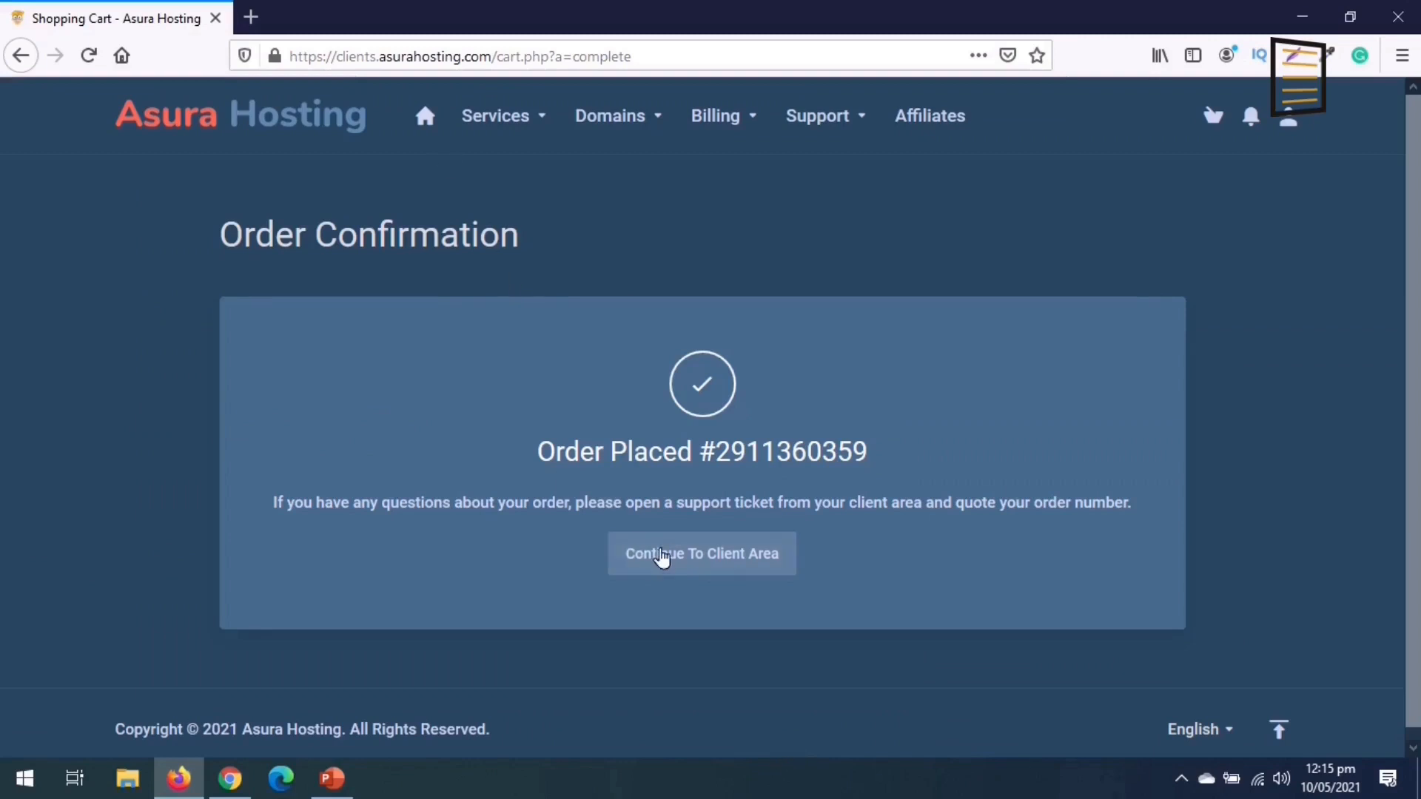
Step: Continue from the Order Confirmation page to the Client Area
{"action": "left_click", "coordinate": [704, 562]}
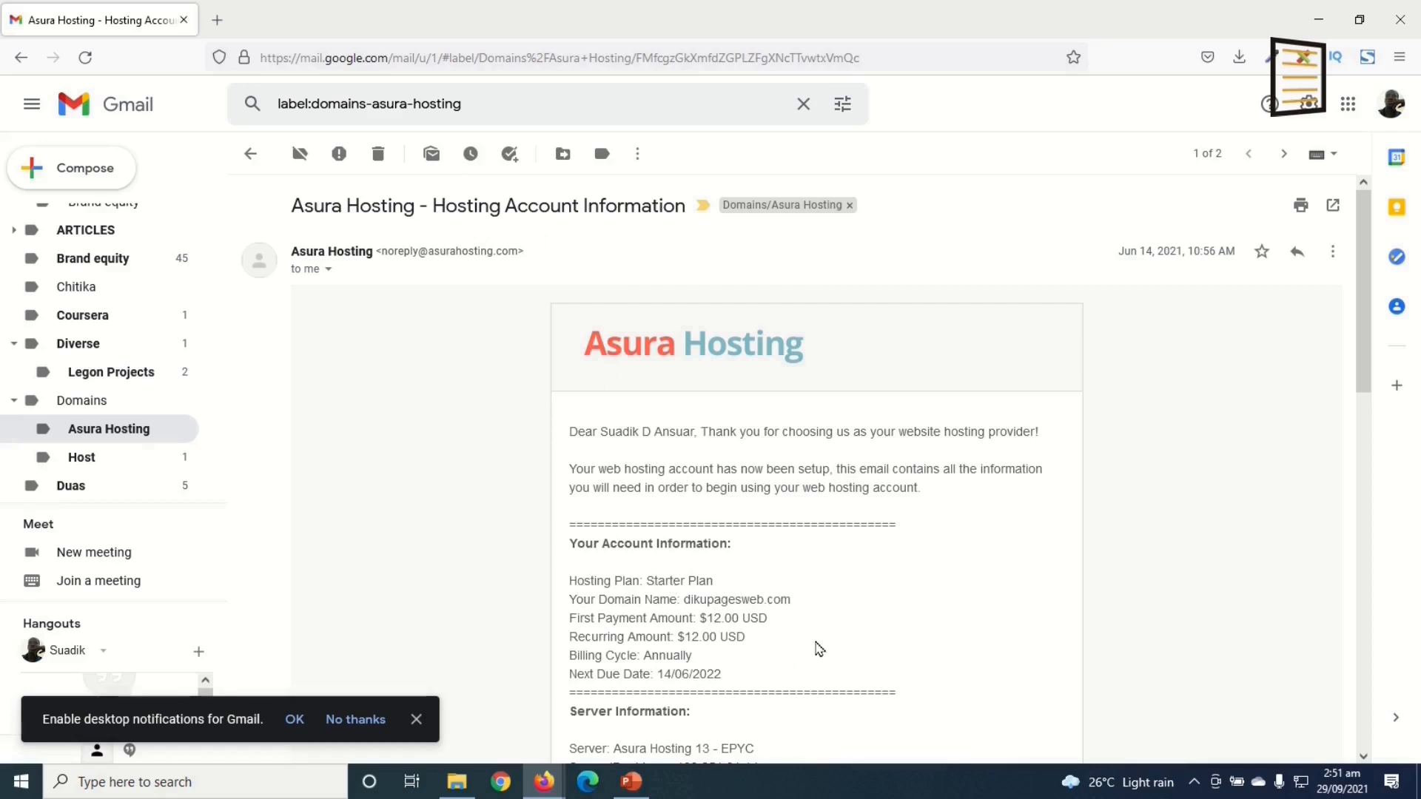
{"action": "scroll", "coordinate": [880, 618], "scroll_direction": "down", "scroll_amount": 4}
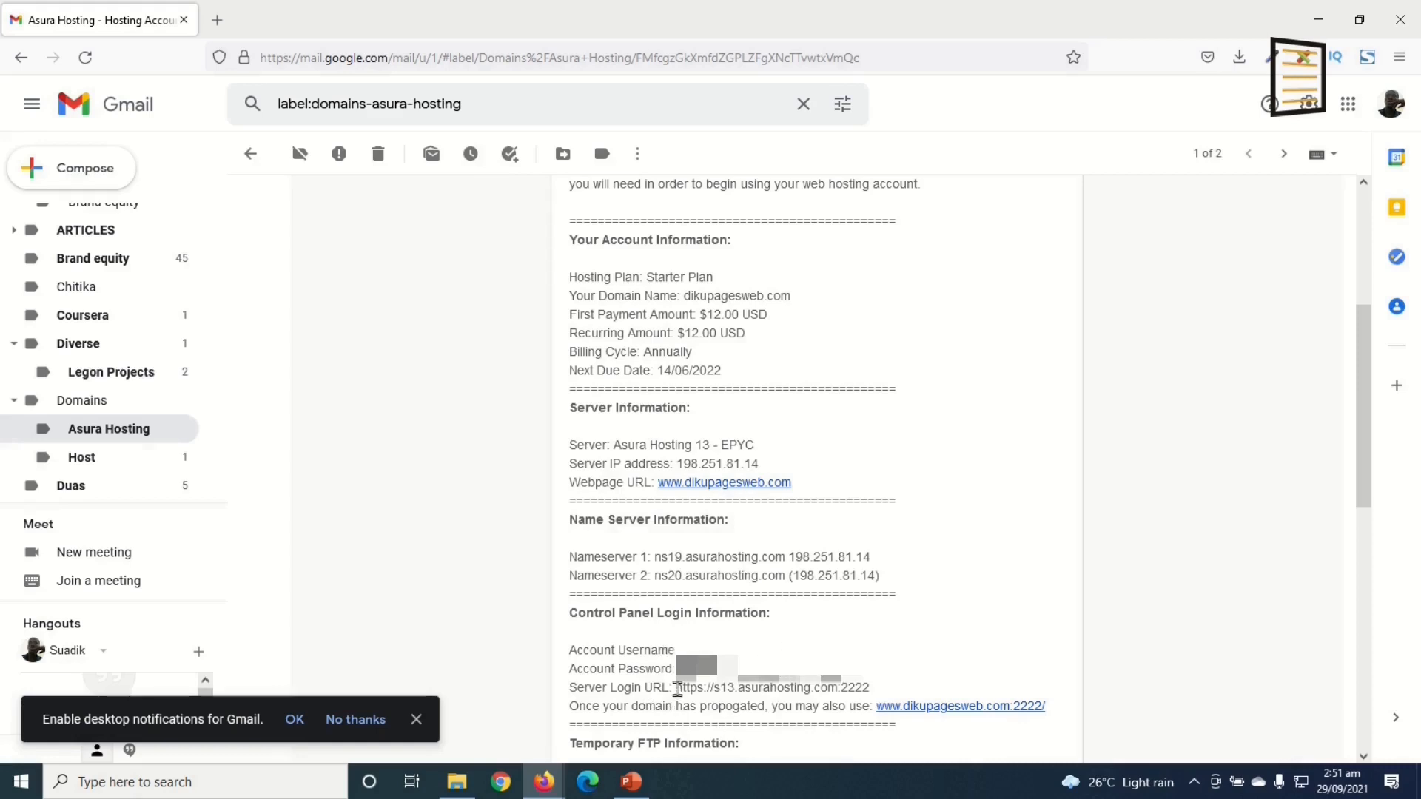
{"action": "left_click_drag", "start_coordinate": [676, 688], "coordinate": [878, 700]}
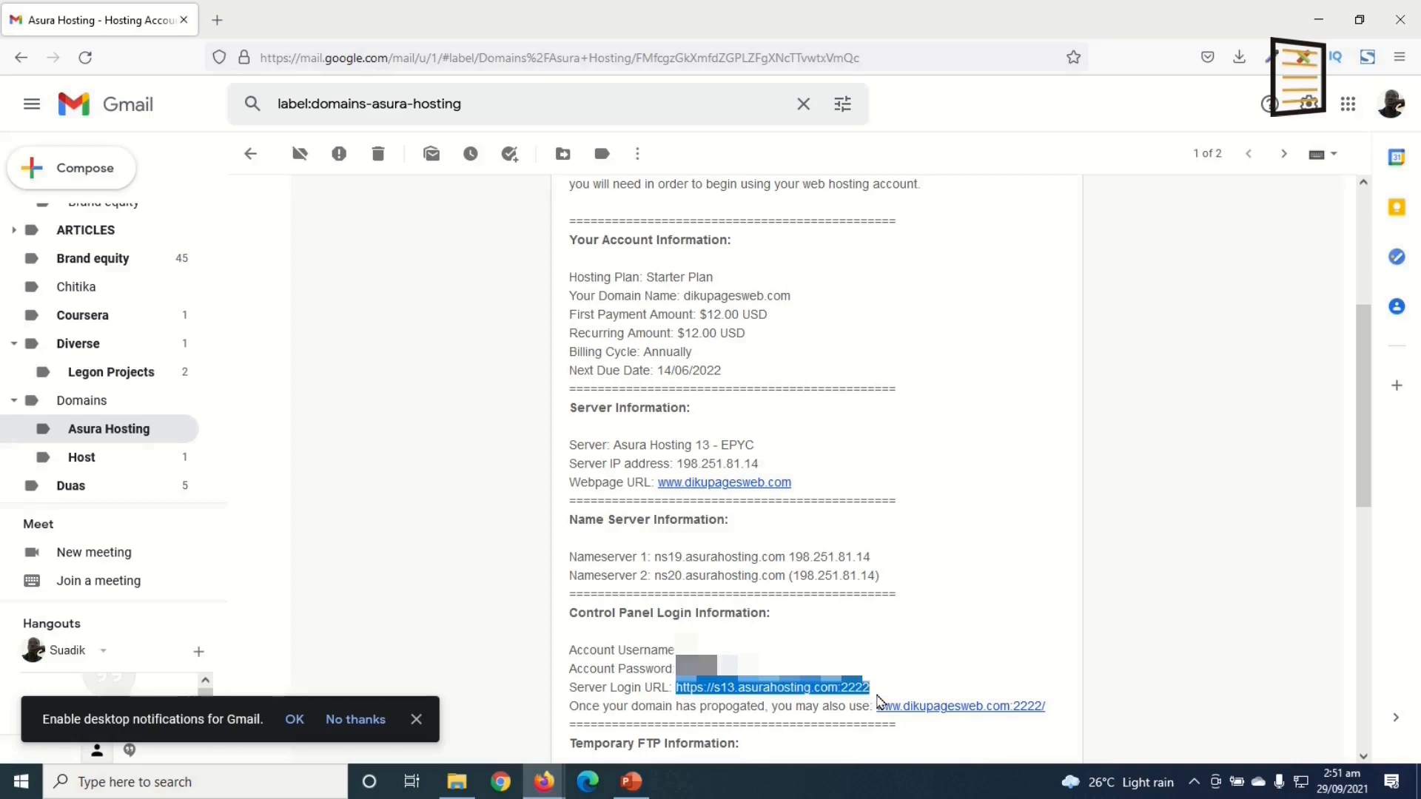
{"action": "right_click", "coordinate": [809, 690]}
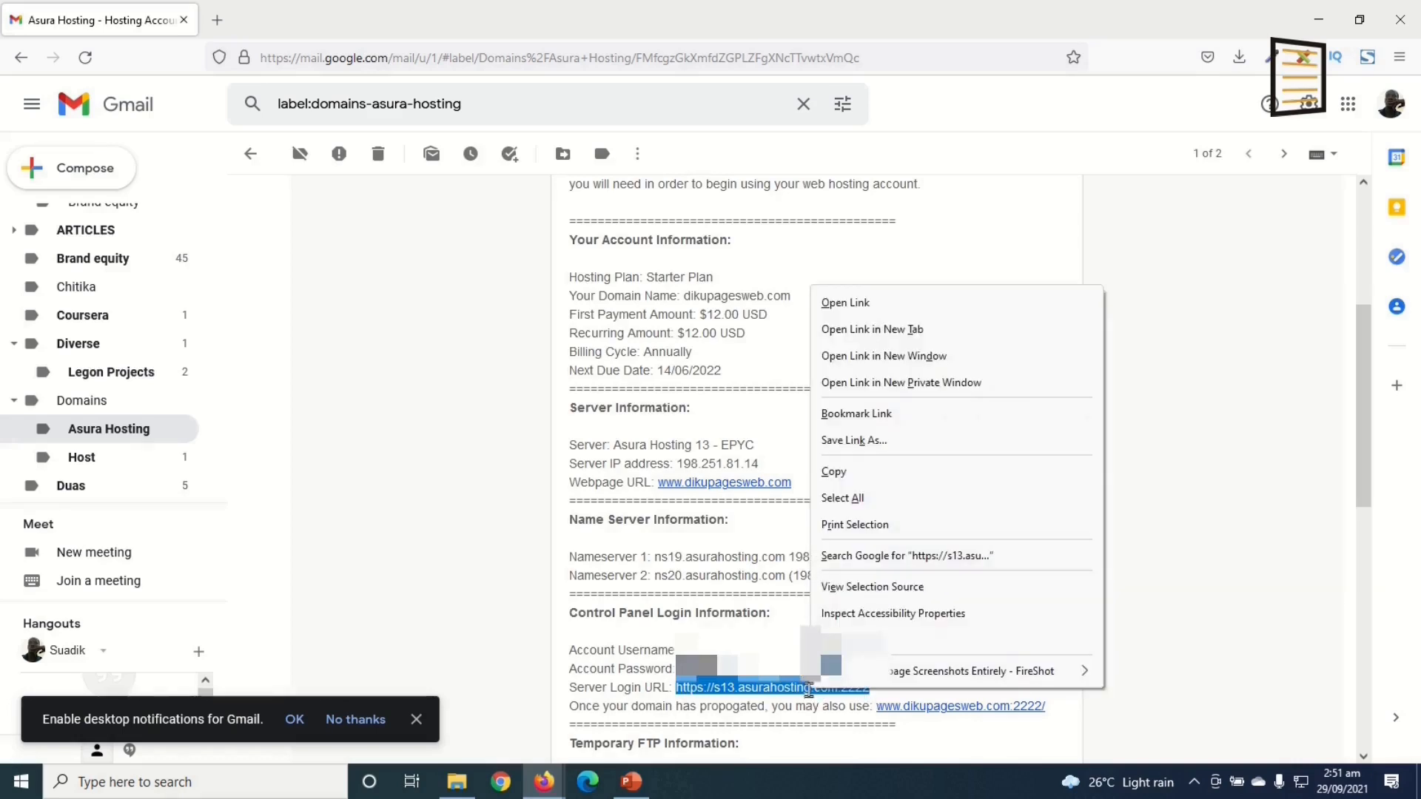
{"action": "left_click", "coordinate": [921, 330]}
Step: Log in to DirectAdmin with the account username and password, declining Firefox's save-login offer
{"action": "key", "text": "ctrl+Tab"}
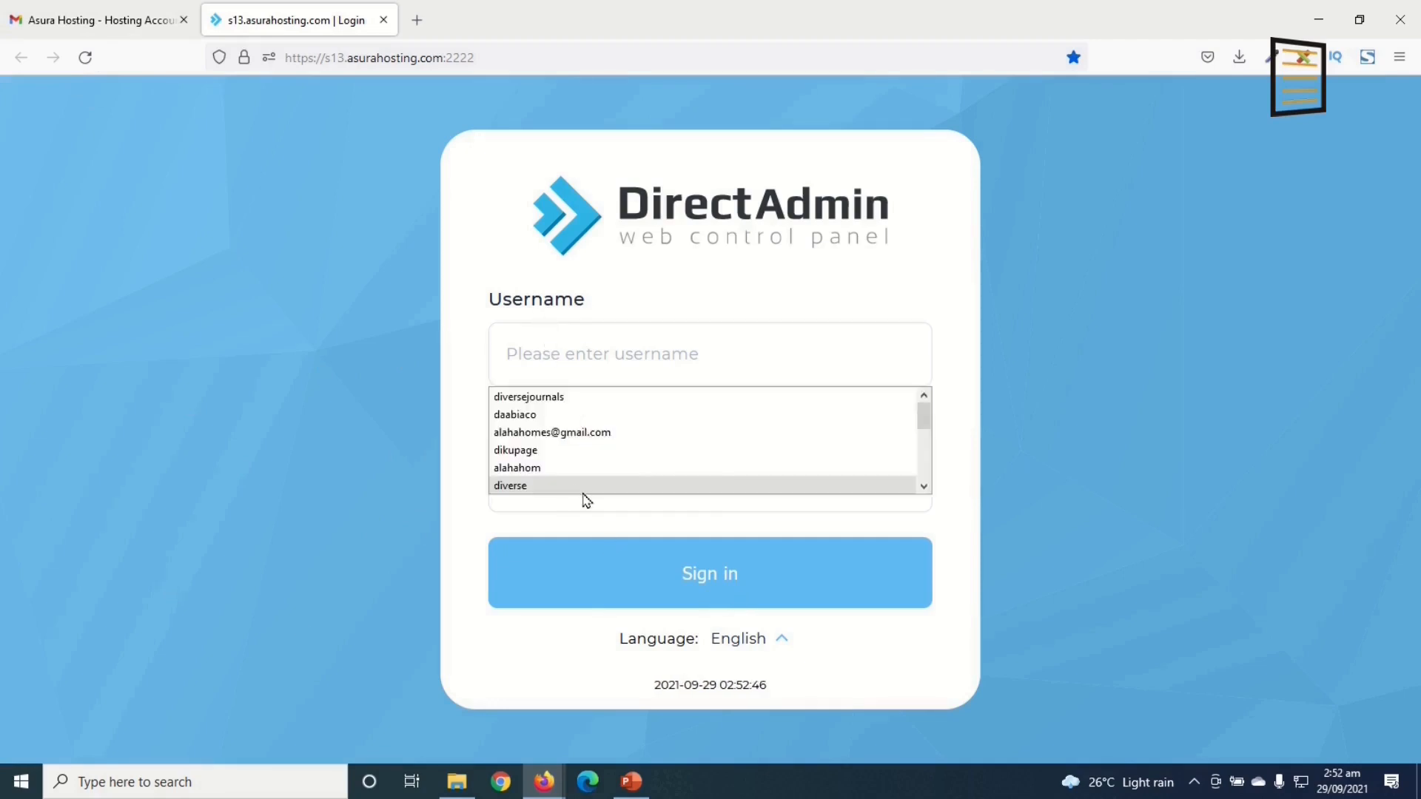
{"action": "type", "text": "dikupage"}
{"action": "left_click", "coordinate": [592, 492]}
{"action": "key", "text": "ctrl+v"}
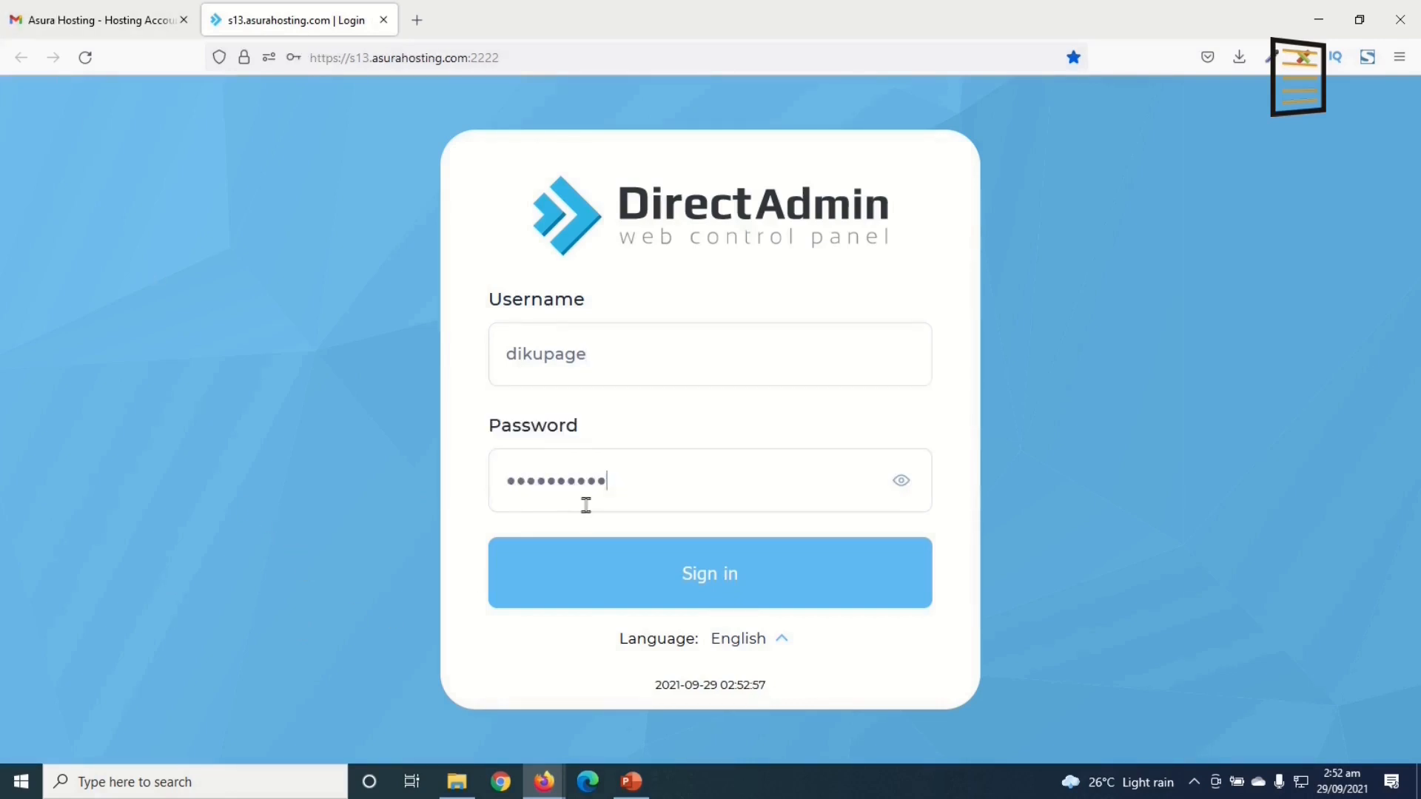
{"action": "left_click", "coordinate": [700, 586]}
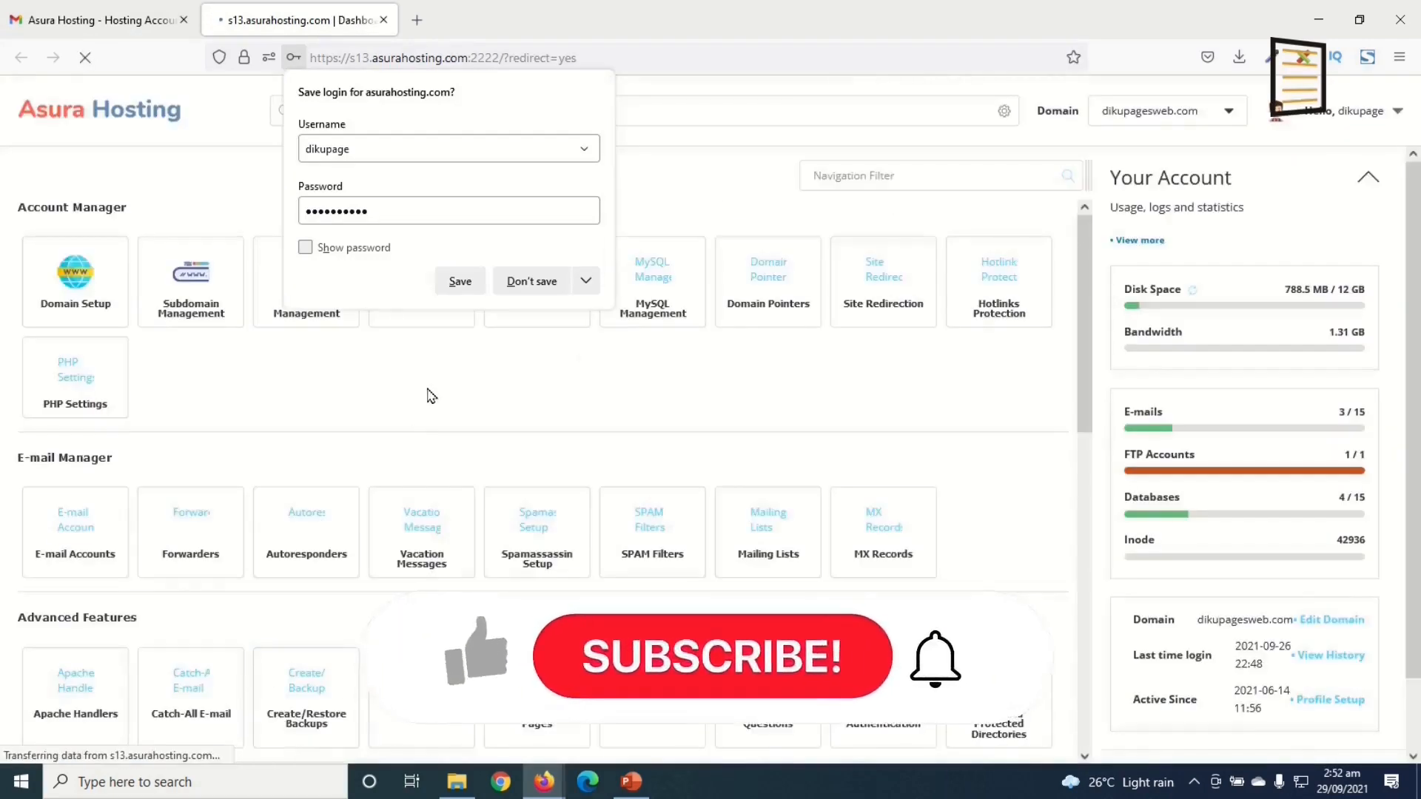
{"action": "left_click", "coordinate": [429, 393]}
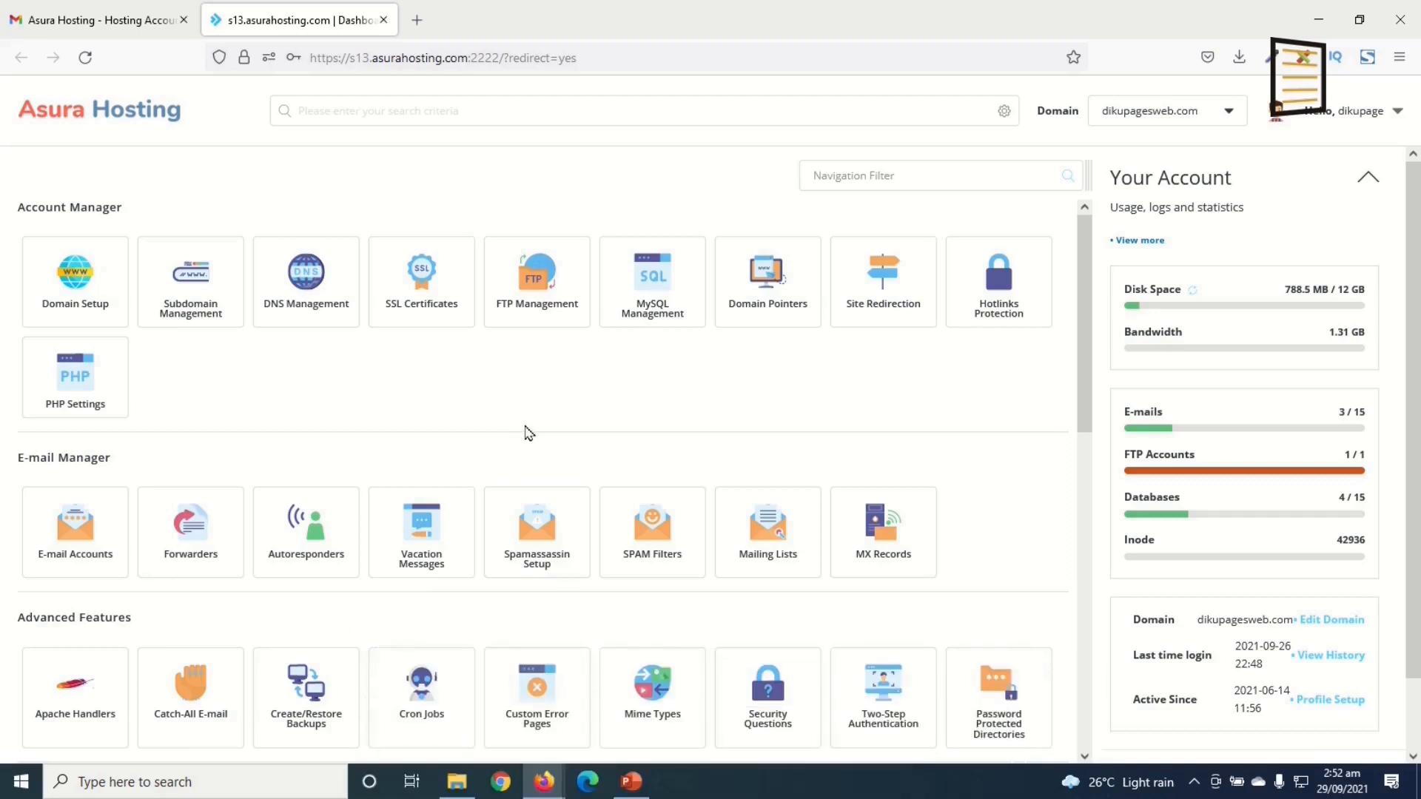
{"action": "scroll", "coordinate": [528, 433], "scroll_direction": "down", "scroll_amount": 6}
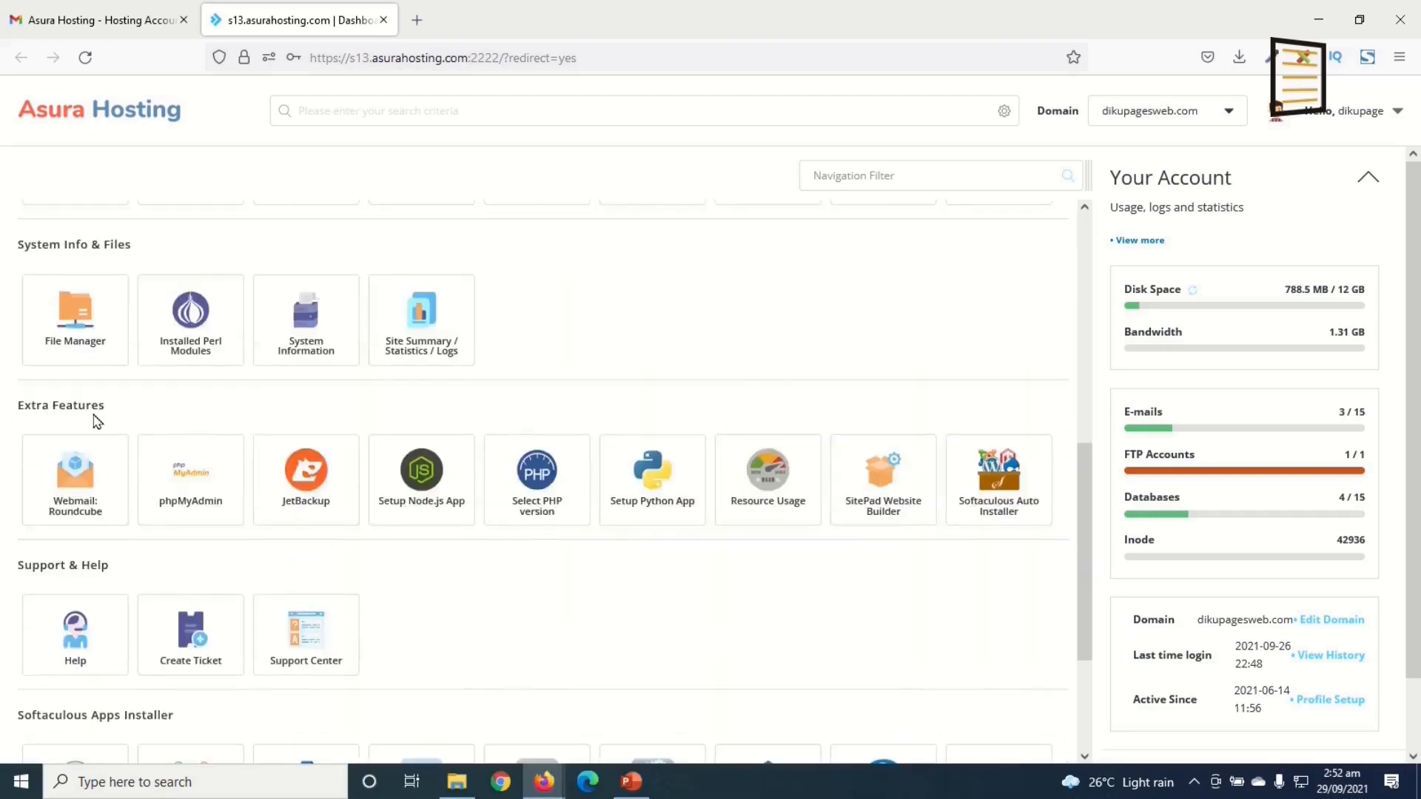
Step: Open the Softaculous Auto Installer and start a WordPress install from Top Scripts
{"action": "left_click", "coordinate": [1026, 509]}
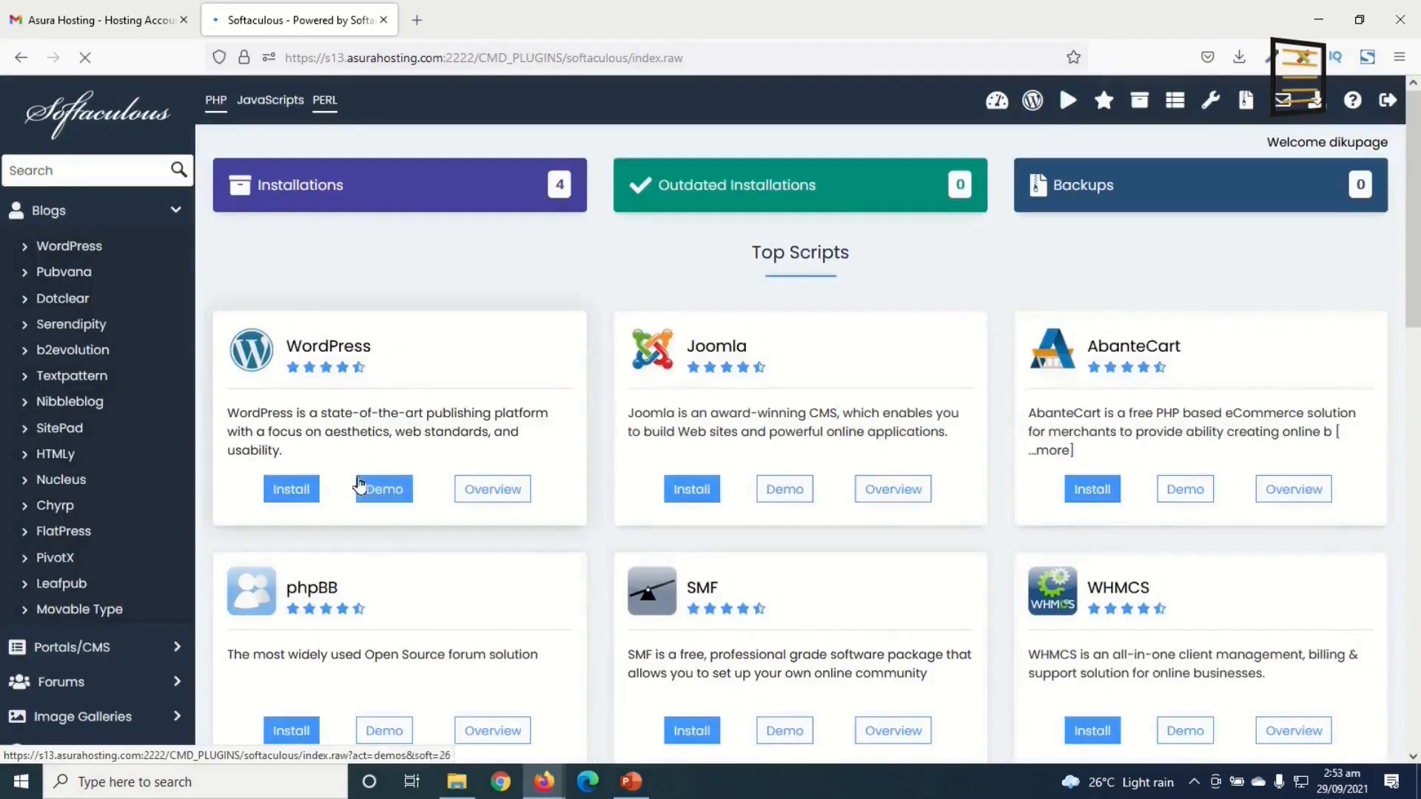
{"action": "left_click", "coordinate": [296, 490]}
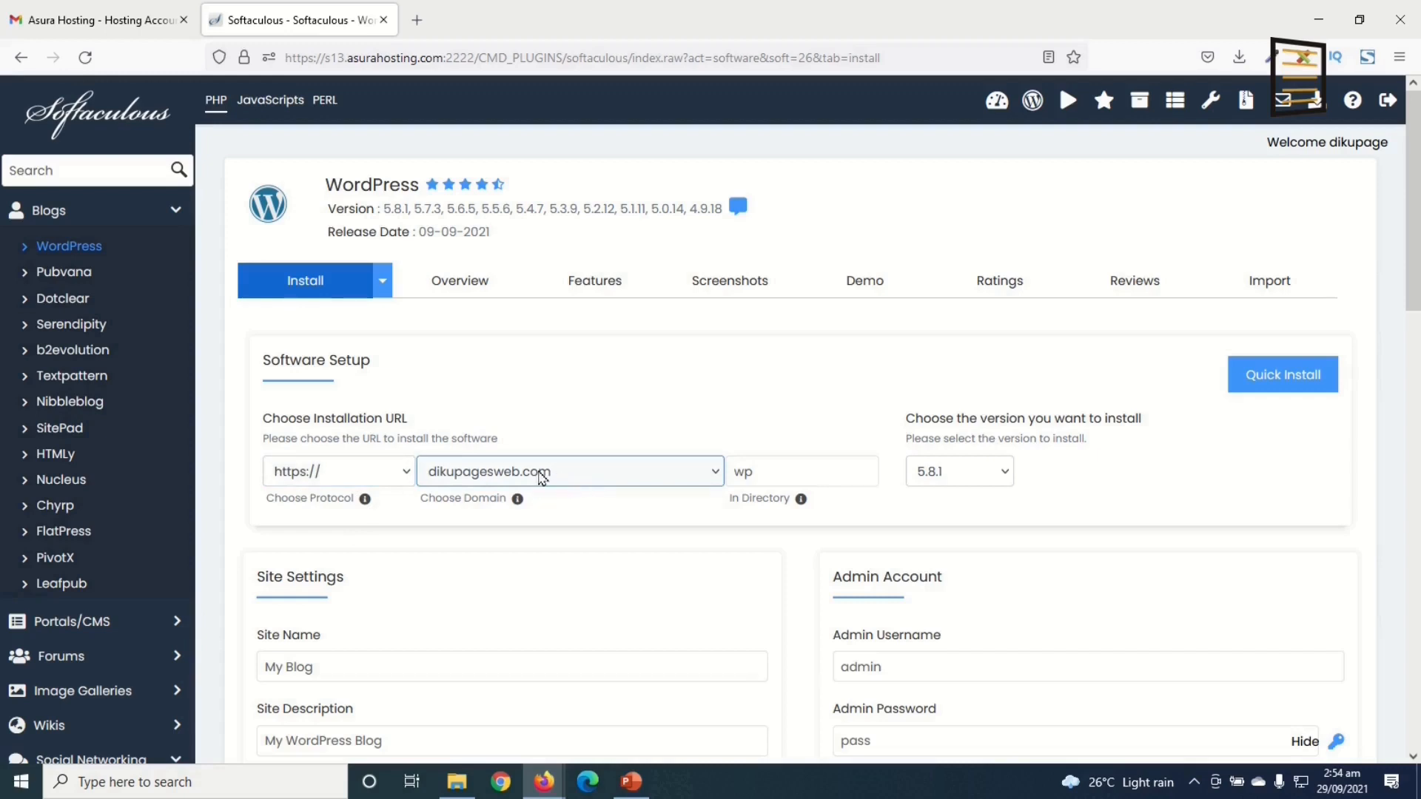
Step: Clear the 'wp' In Directory value so WordPress installs at the domain root
{"action": "left_click_drag", "start_coordinate": [770, 476], "coordinate": [700, 479]}
{"action": "key", "text": "BackSpace"}
{"action": "scroll", "coordinate": [629, 506], "scroll_direction": "down", "scroll_amount": 1}
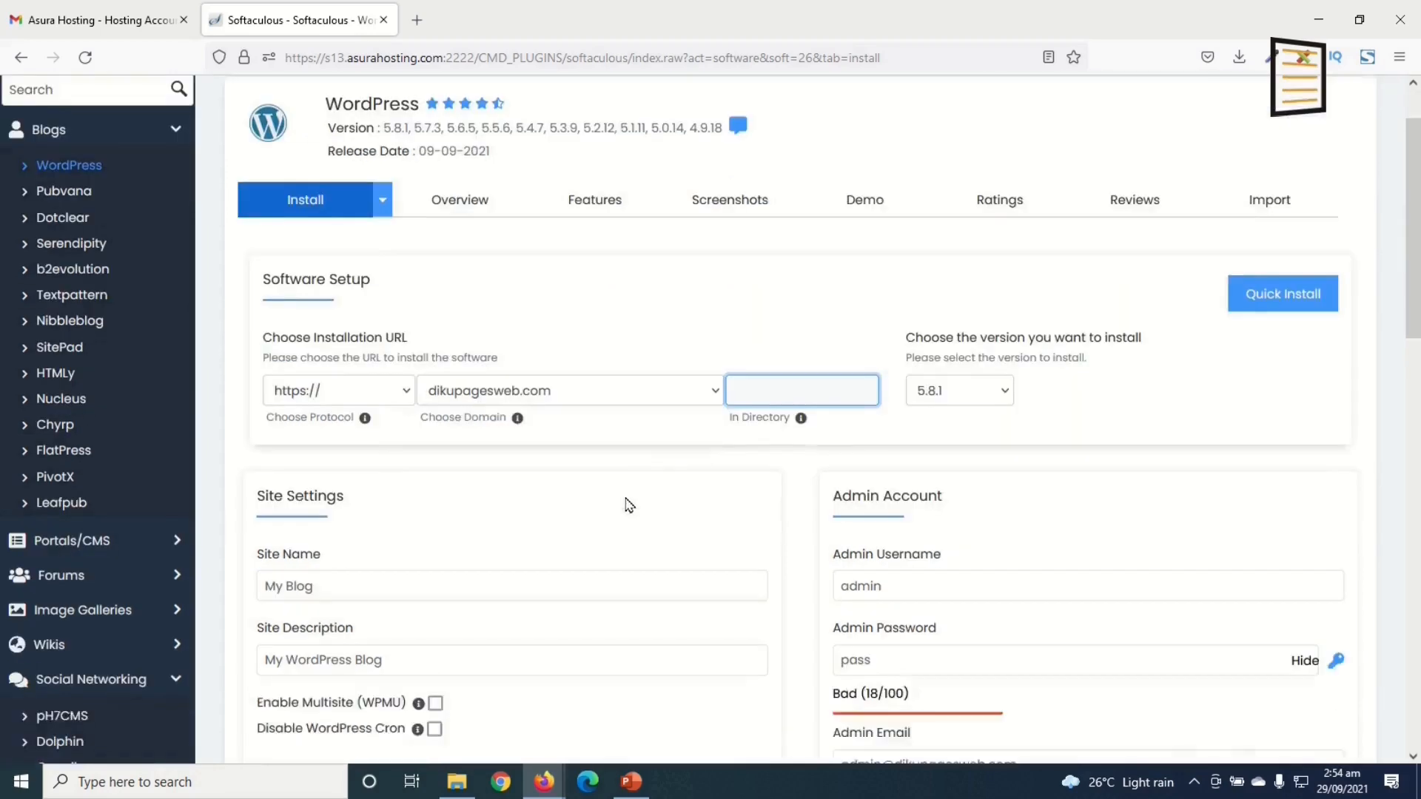
{"action": "scroll", "coordinate": [629, 506], "scroll_direction": "down", "scroll_amount": 1}
Step: Review the Site Name 'My Blog' and Site Description 'My WordPress Blog' fields
{"action": "left_click", "coordinate": [333, 491]}
{"action": "left_click", "coordinate": [337, 496]}
{"action": "left_click_drag", "start_coordinate": [334, 498], "coordinate": [262, 490]}
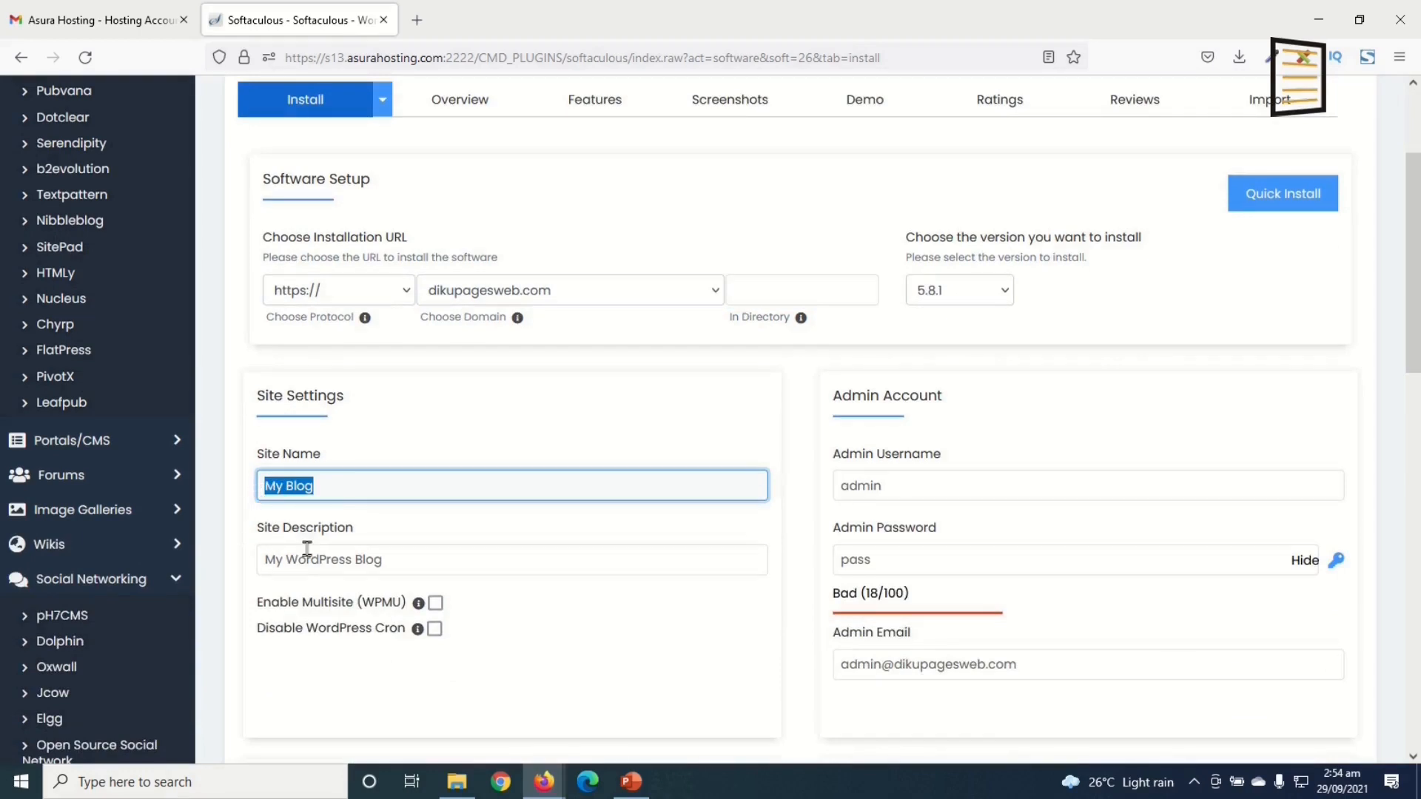
{"action": "left_click", "coordinate": [400, 565]}
{"action": "left_click_drag", "start_coordinate": [399, 565], "coordinate": [247, 558]}
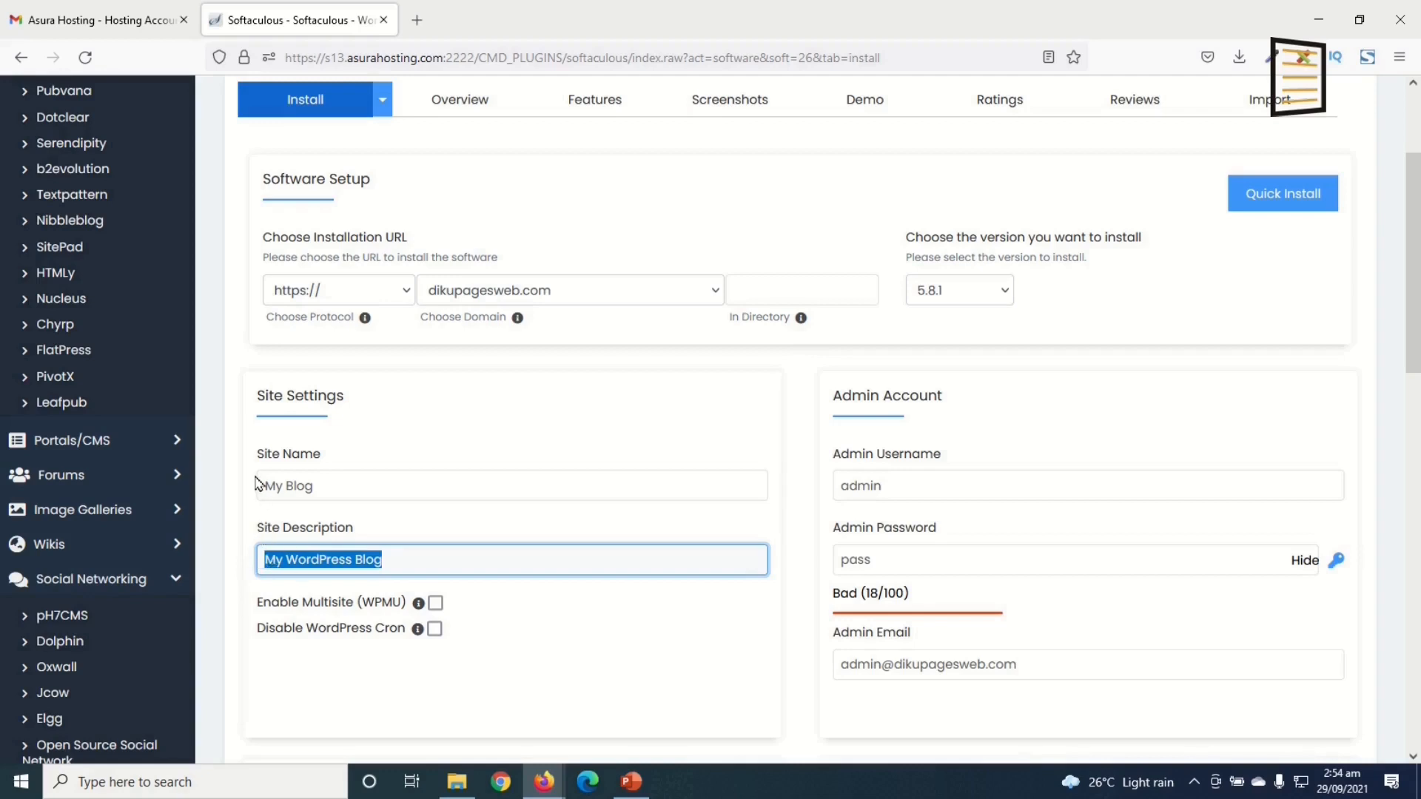
{"action": "left_click", "coordinate": [352, 485]}
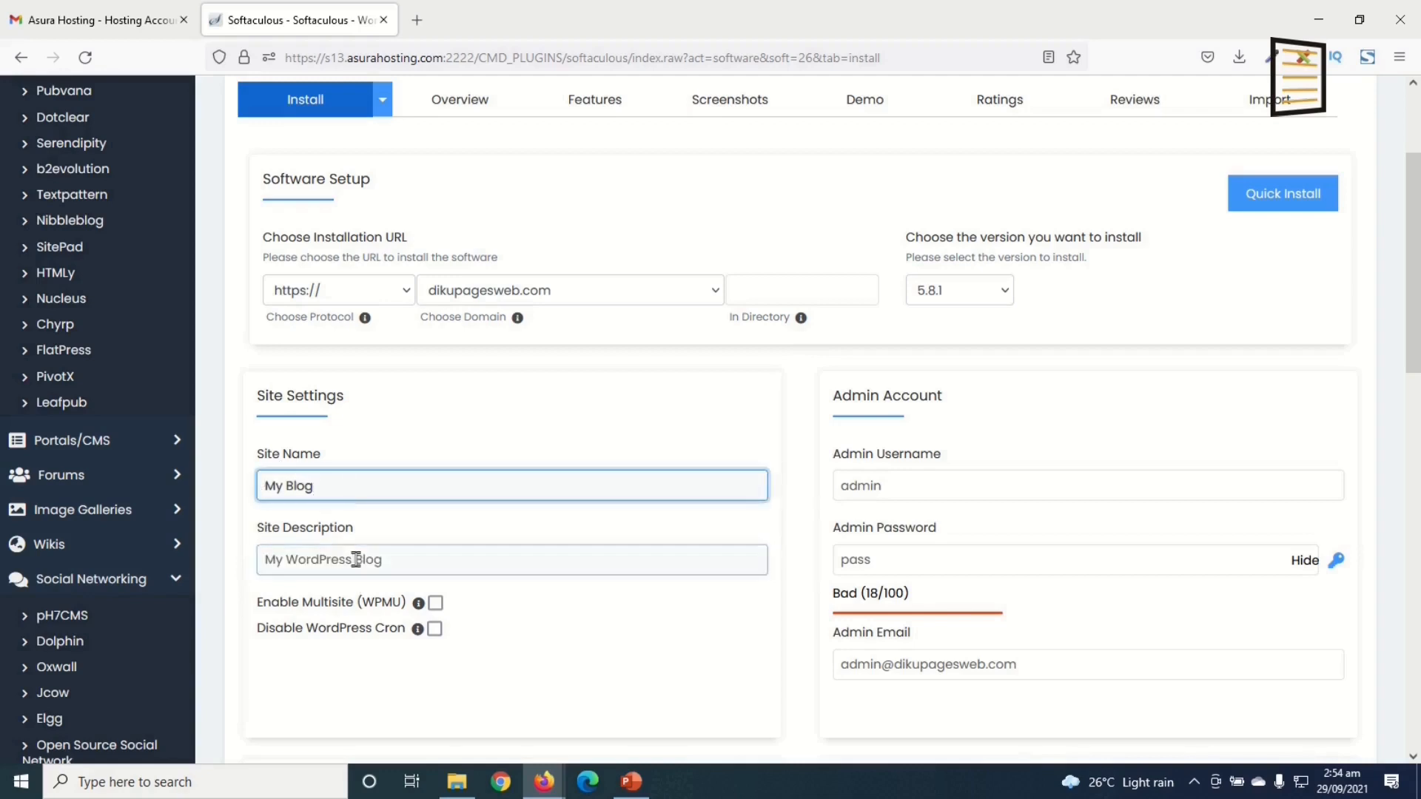
{"action": "key", "text": "Tab"}
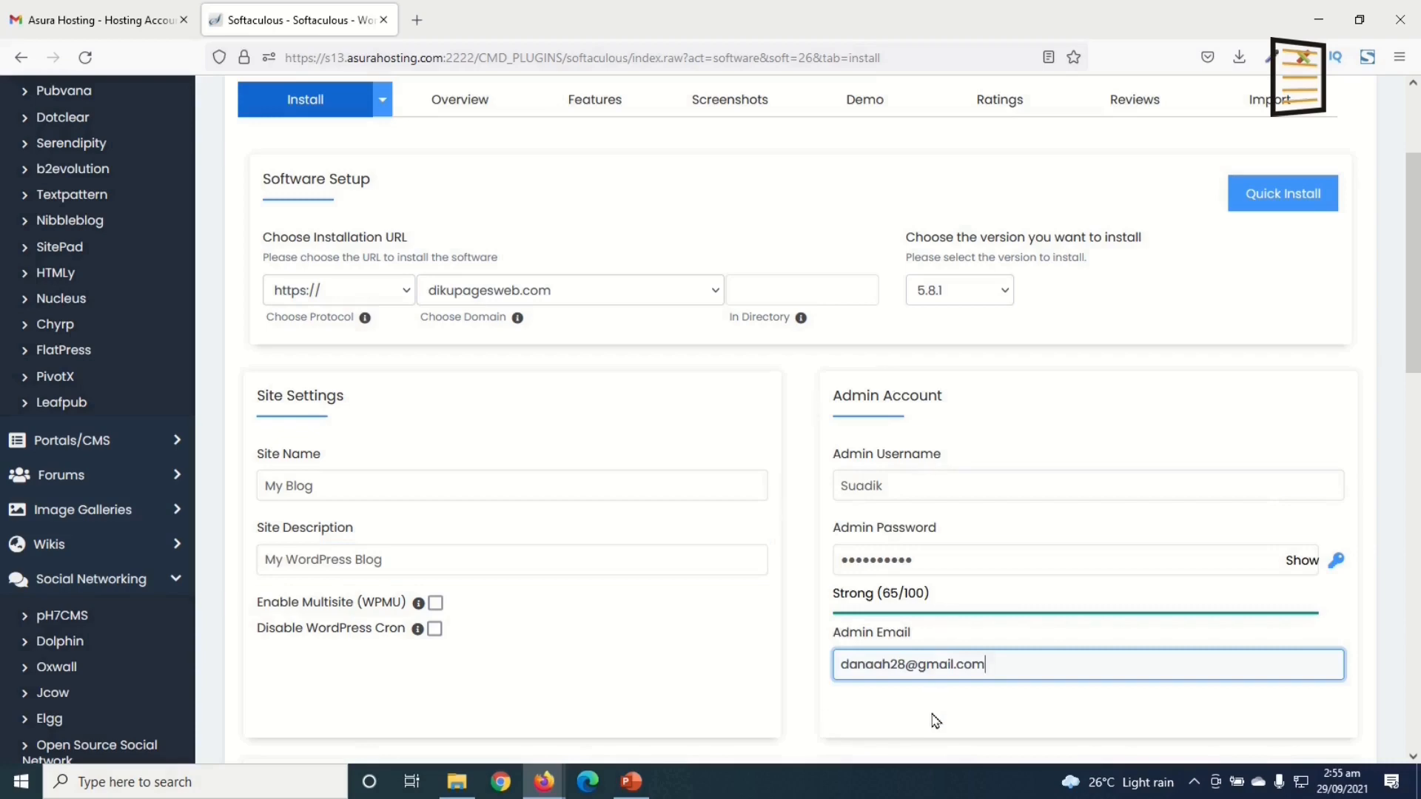
{"action": "scroll", "coordinate": [910, 673], "scroll_direction": "down", "scroll_amount": 15}
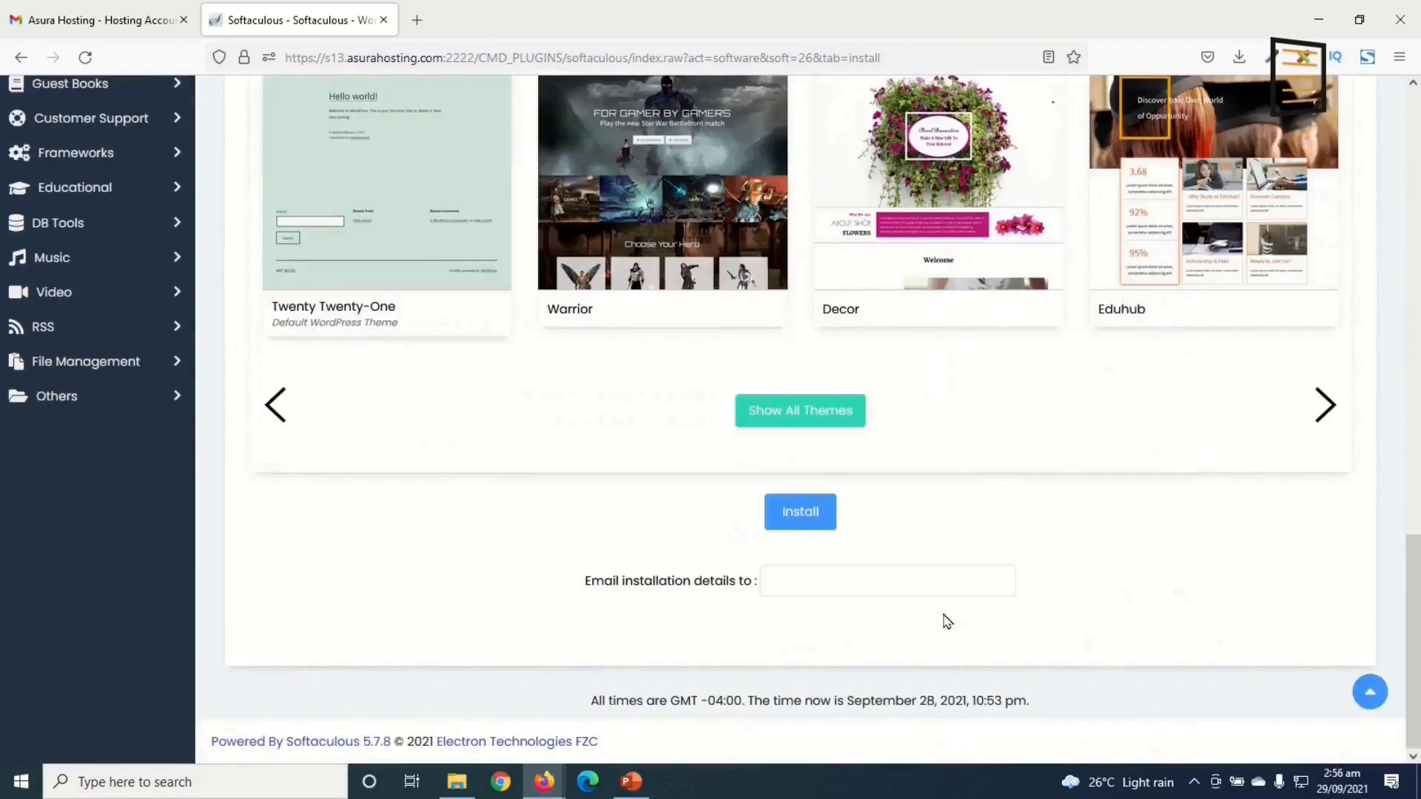
{"action": "left_click", "coordinate": [802, 518]}
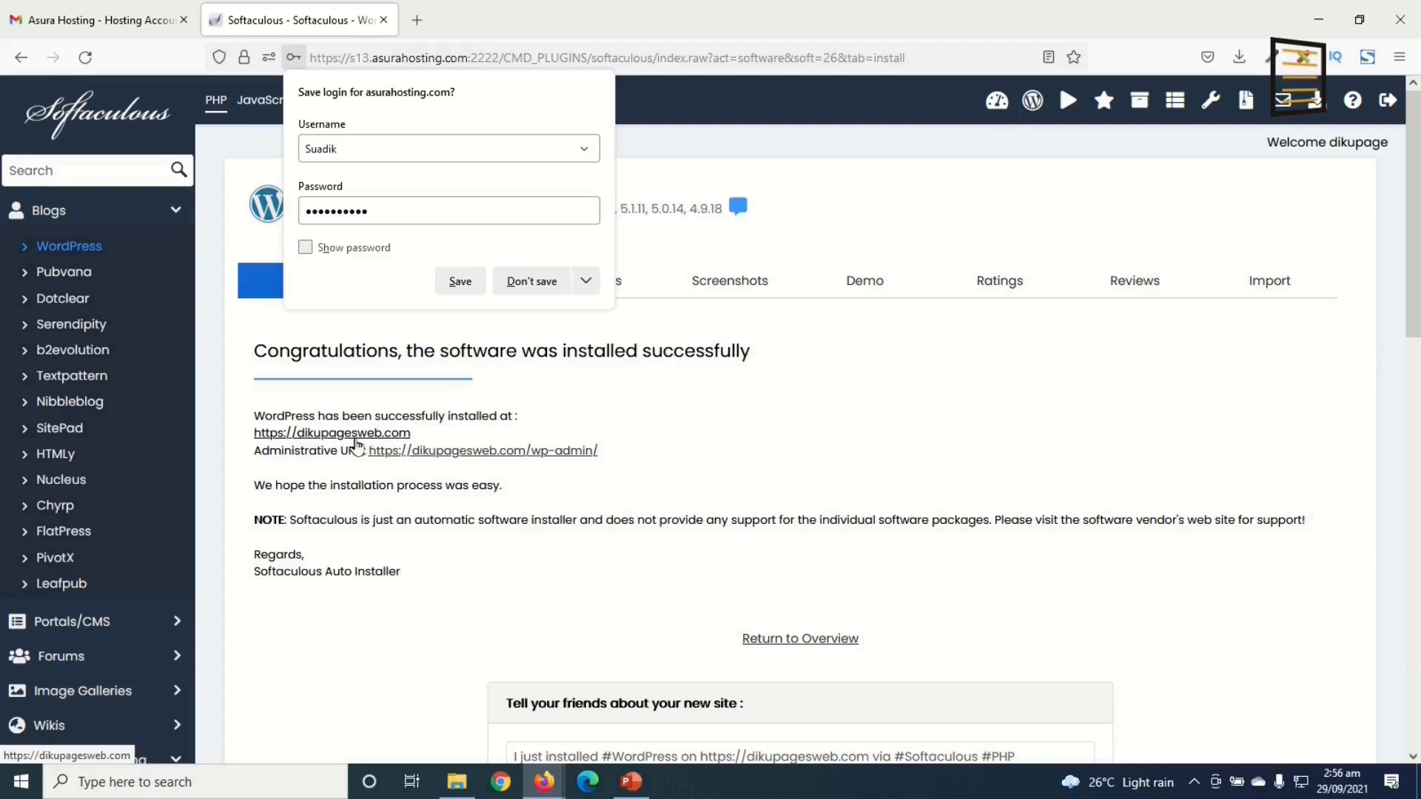
{"action": "left_click", "coordinate": [335, 436]}
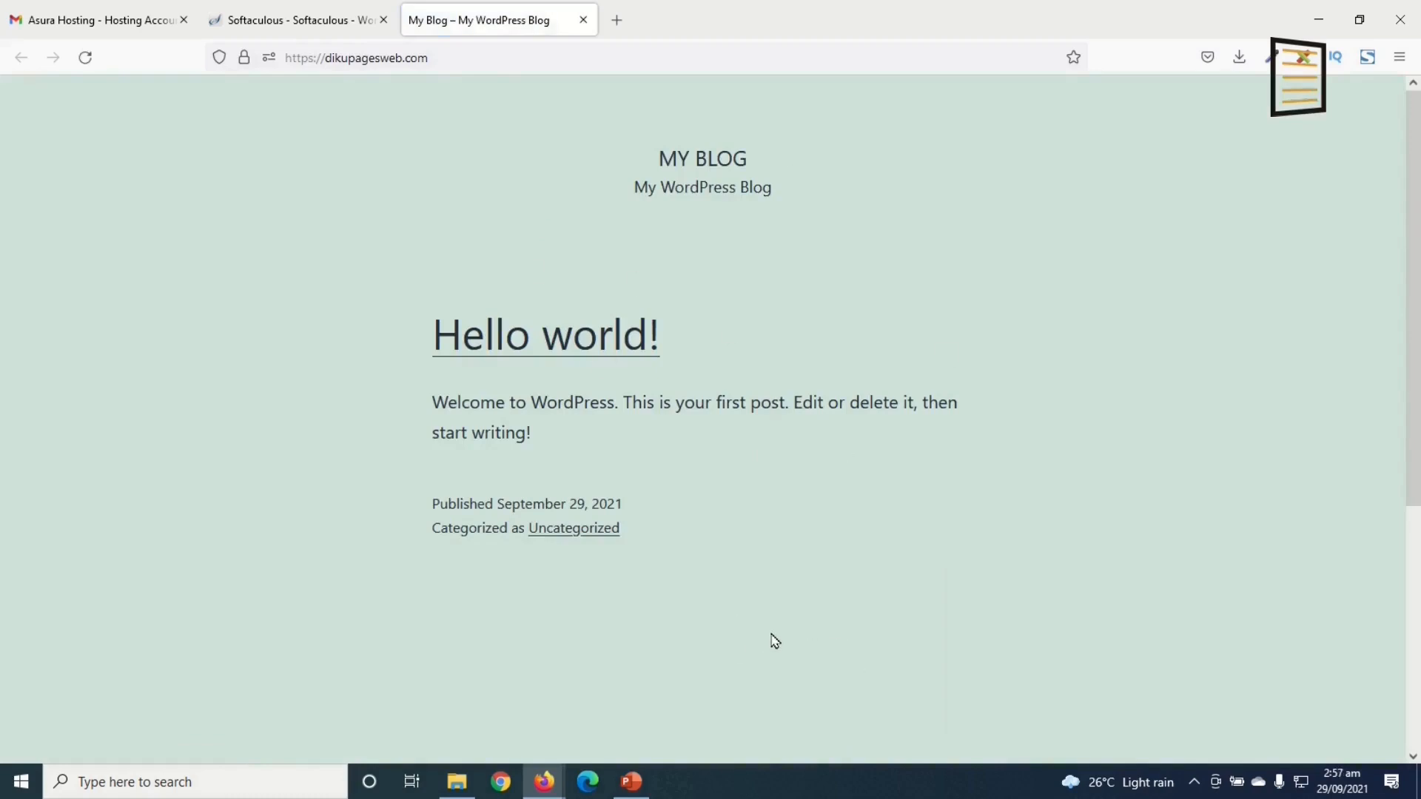
Step: Go to dikupagesweb.com/wp-admin to reach the WordPress login page
{"action": "left_click", "coordinate": [443, 57]}
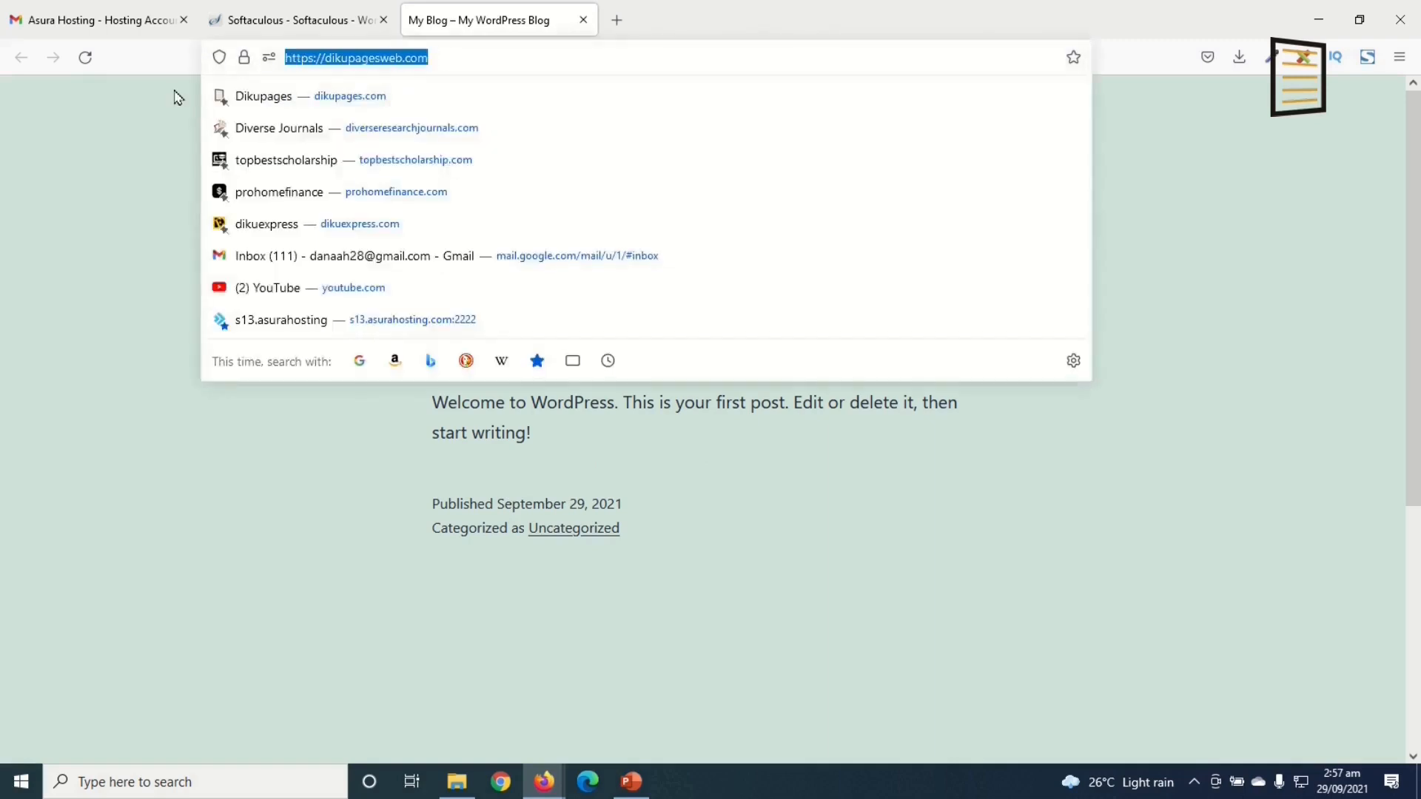
{"action": "left_click", "coordinate": [107, 310]}
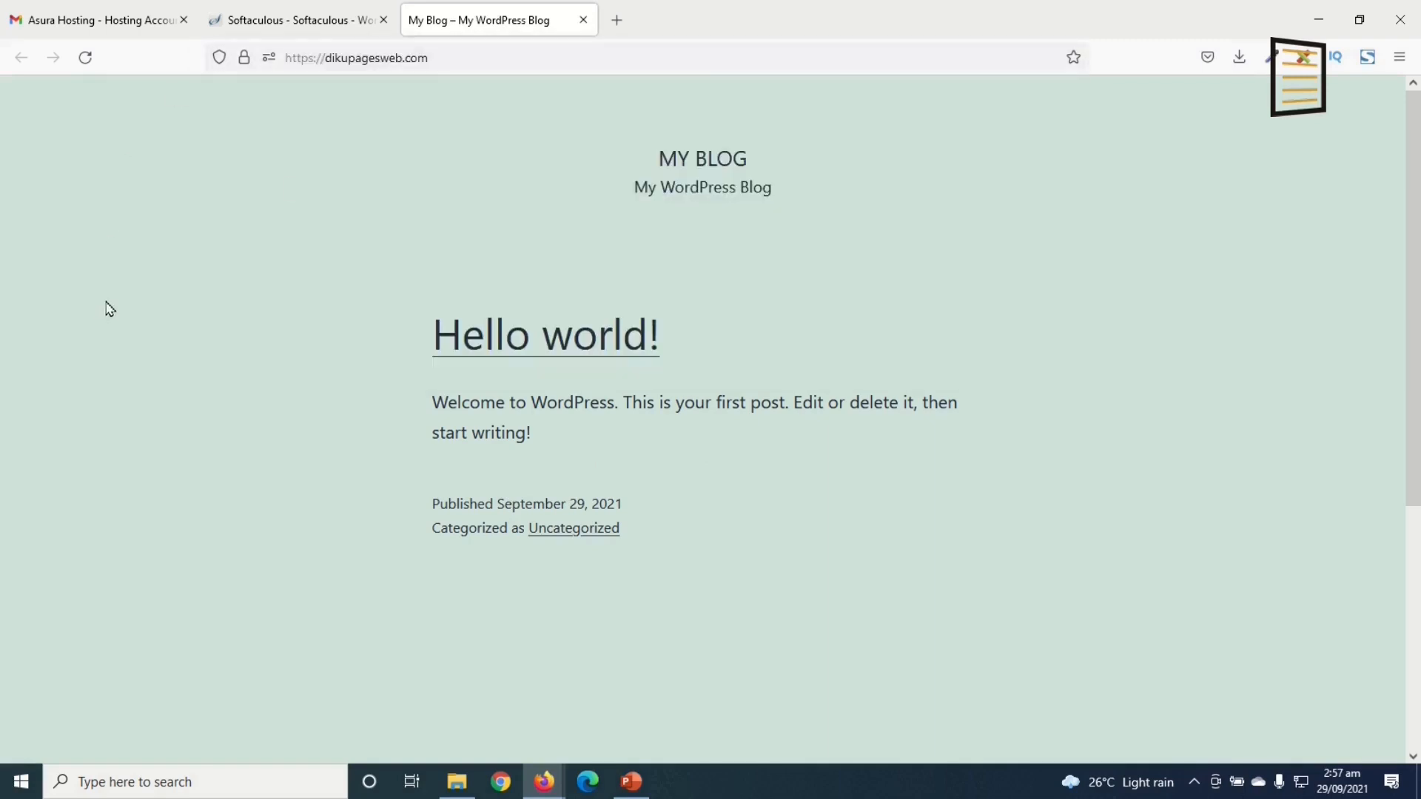
{"action": "left_click", "coordinate": [299, 21]}
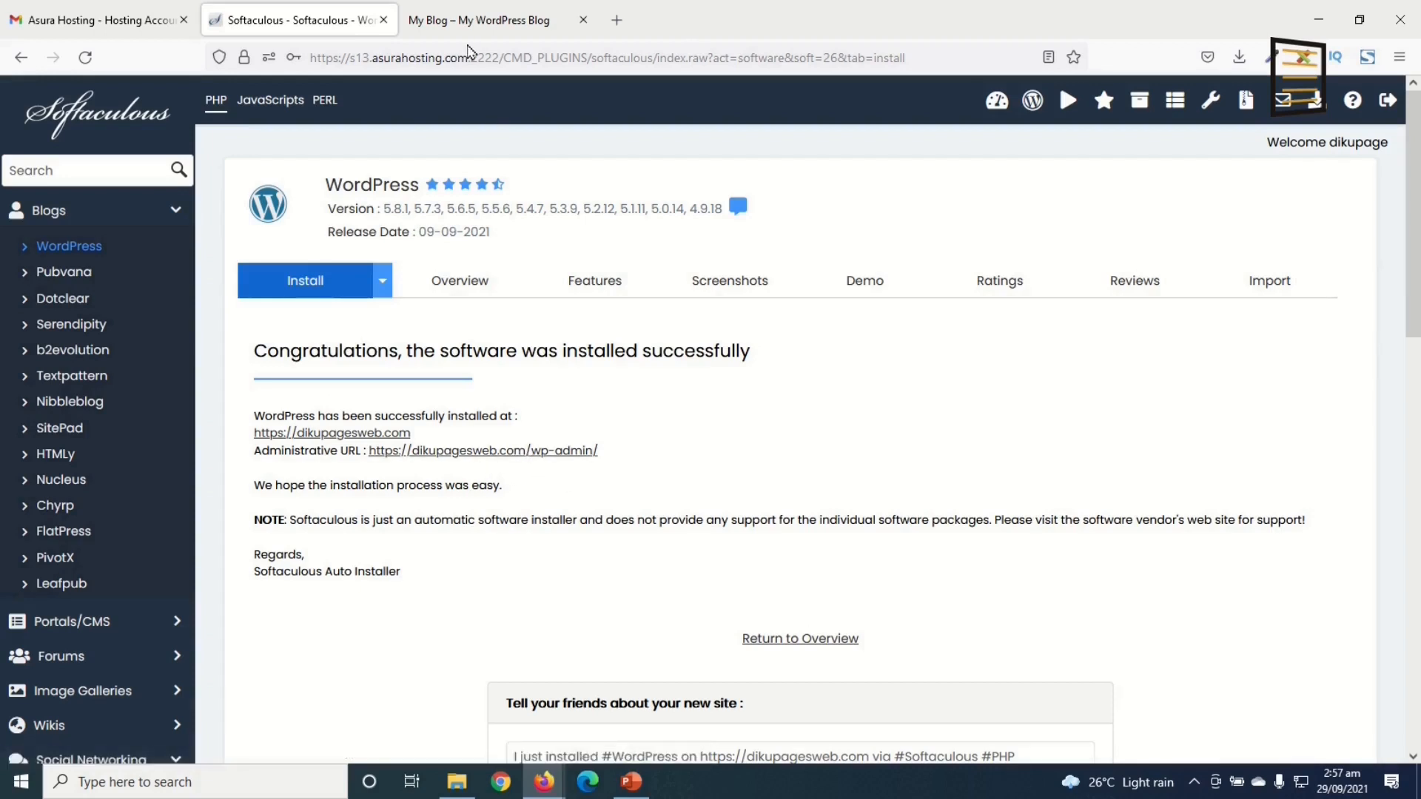
{"action": "left_click", "coordinate": [466, 23]}
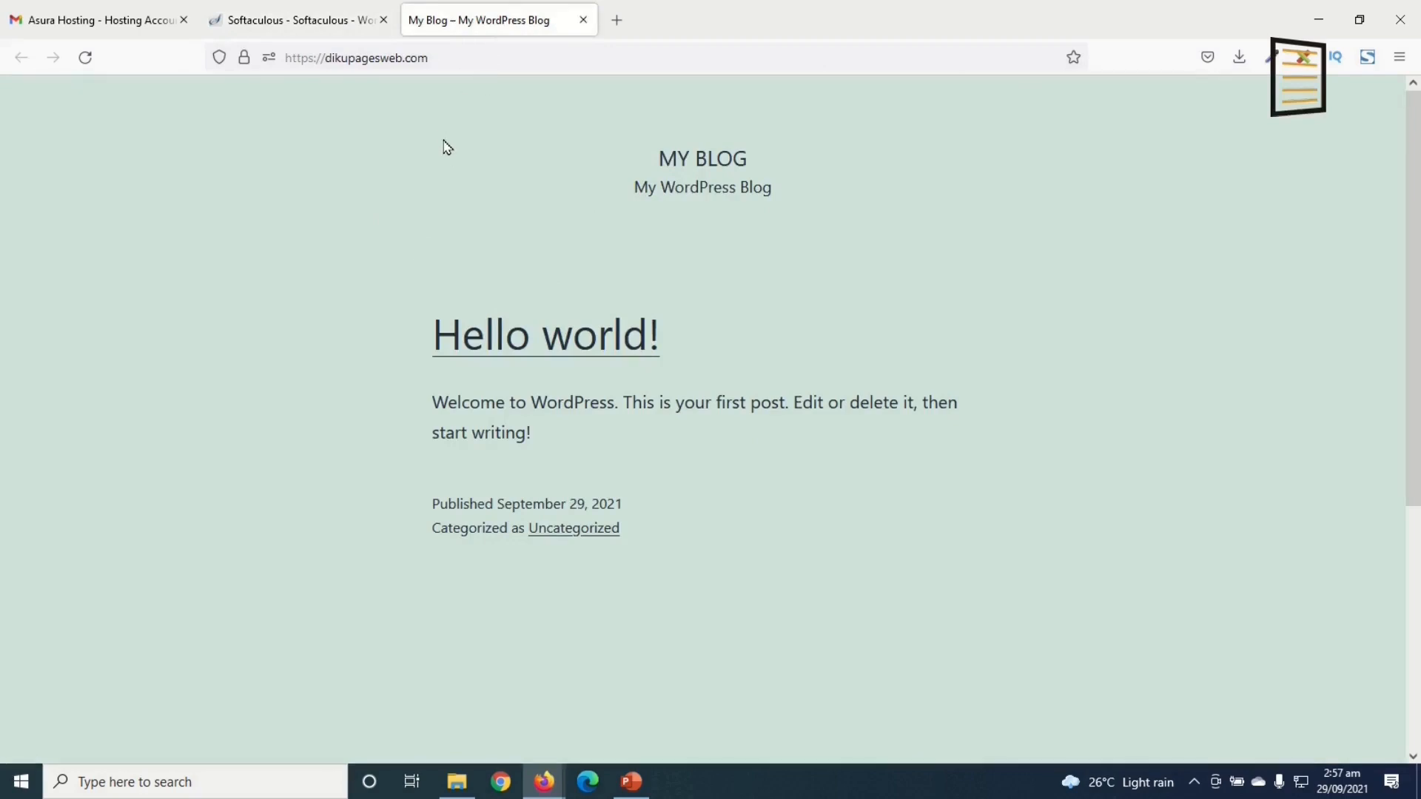
{"action": "left_click", "coordinate": [491, 63]}
{"action": "left_click", "coordinate": [492, 62]}
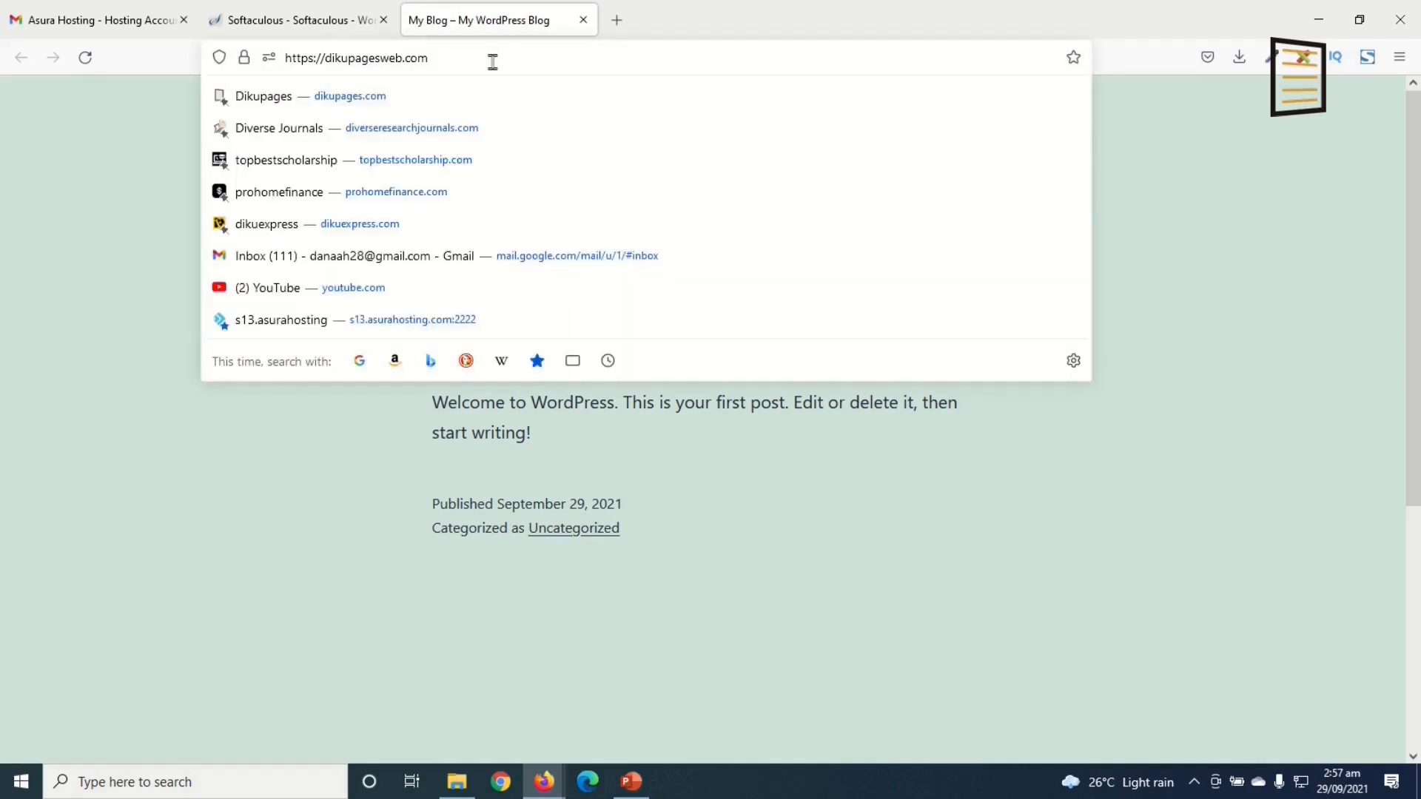
{"action": "type", "text": "/wp"}
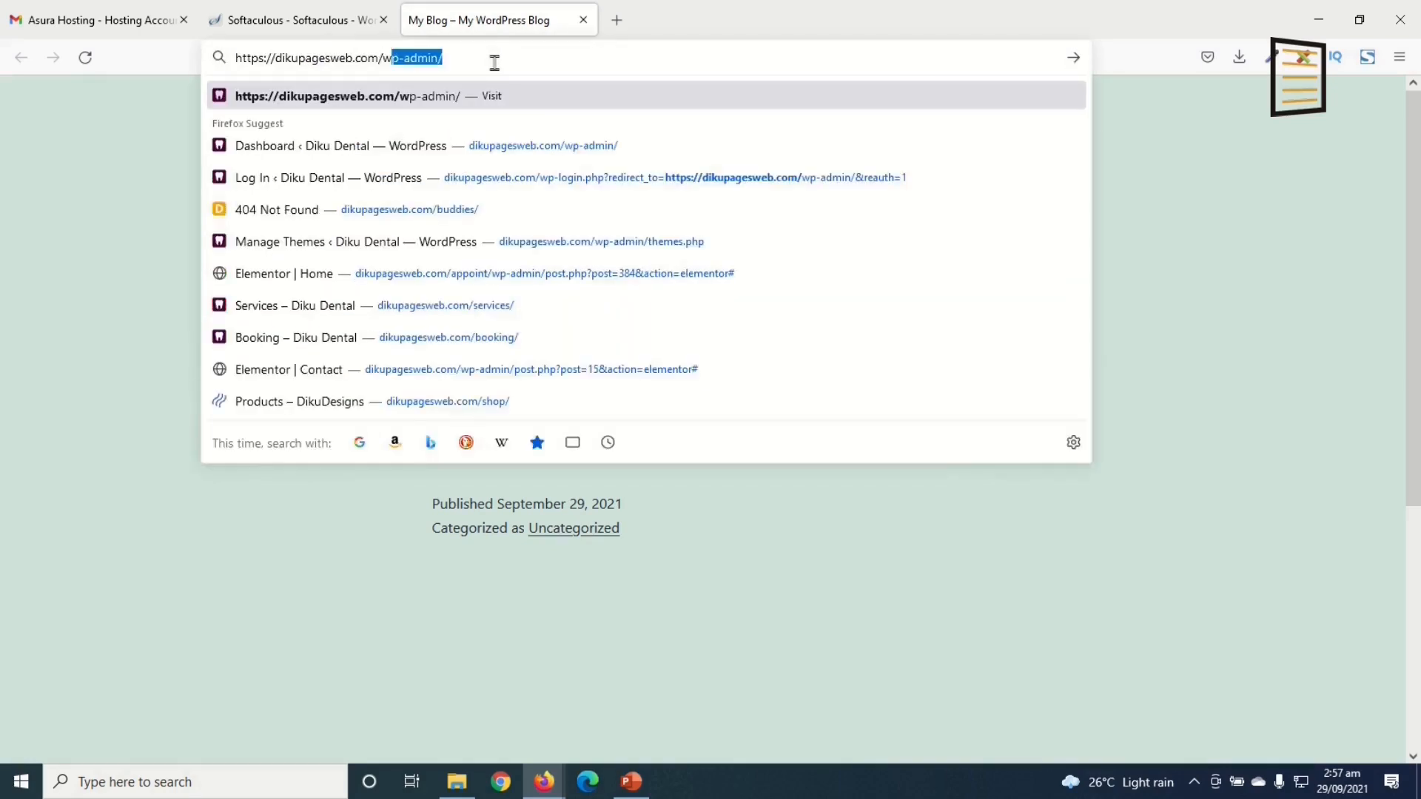
{"action": "type", "text": "-admin"}
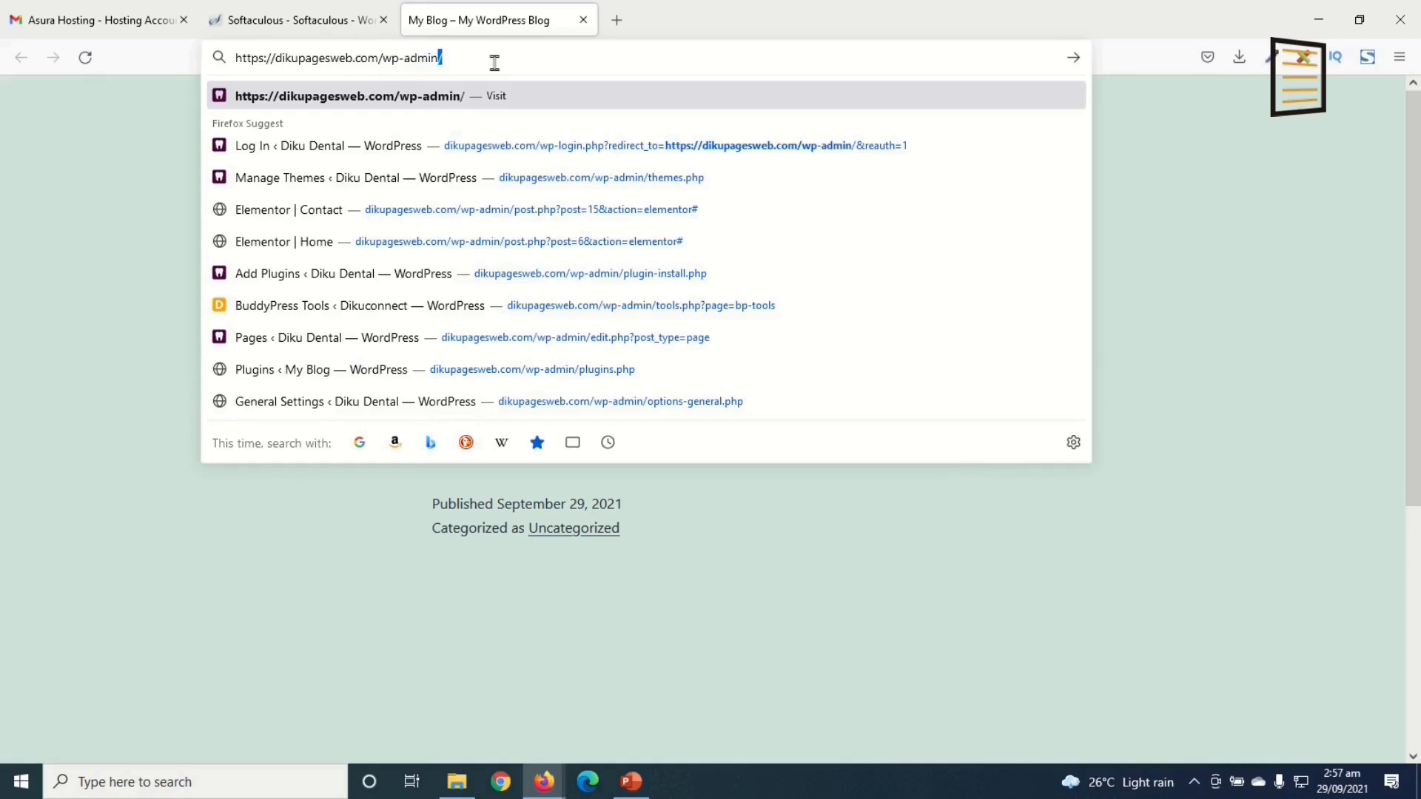
{"action": "key", "text": "Return"}
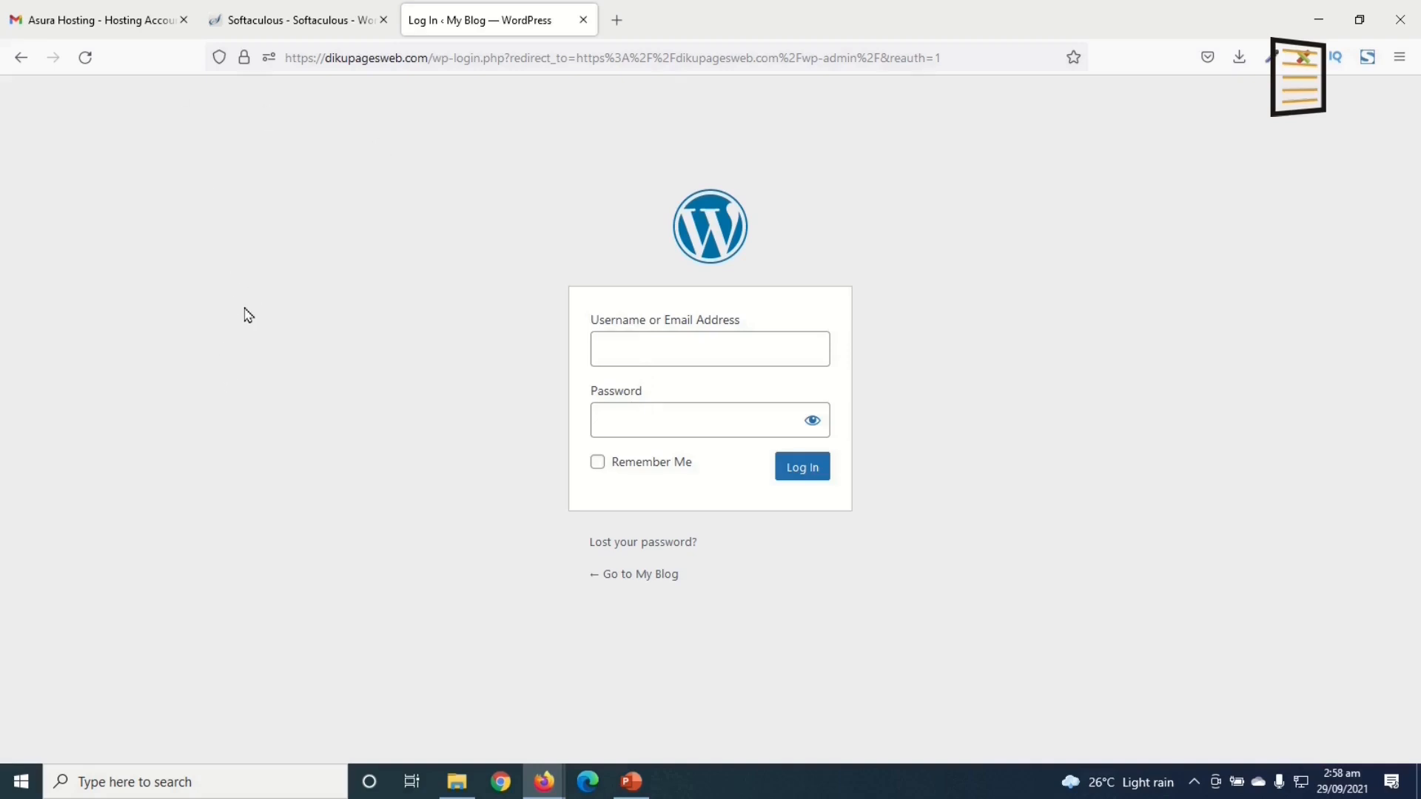
Step: Log in to the WordPress admin and open the My Blog front page in a new tab
{"action": "type", "text": "••"}
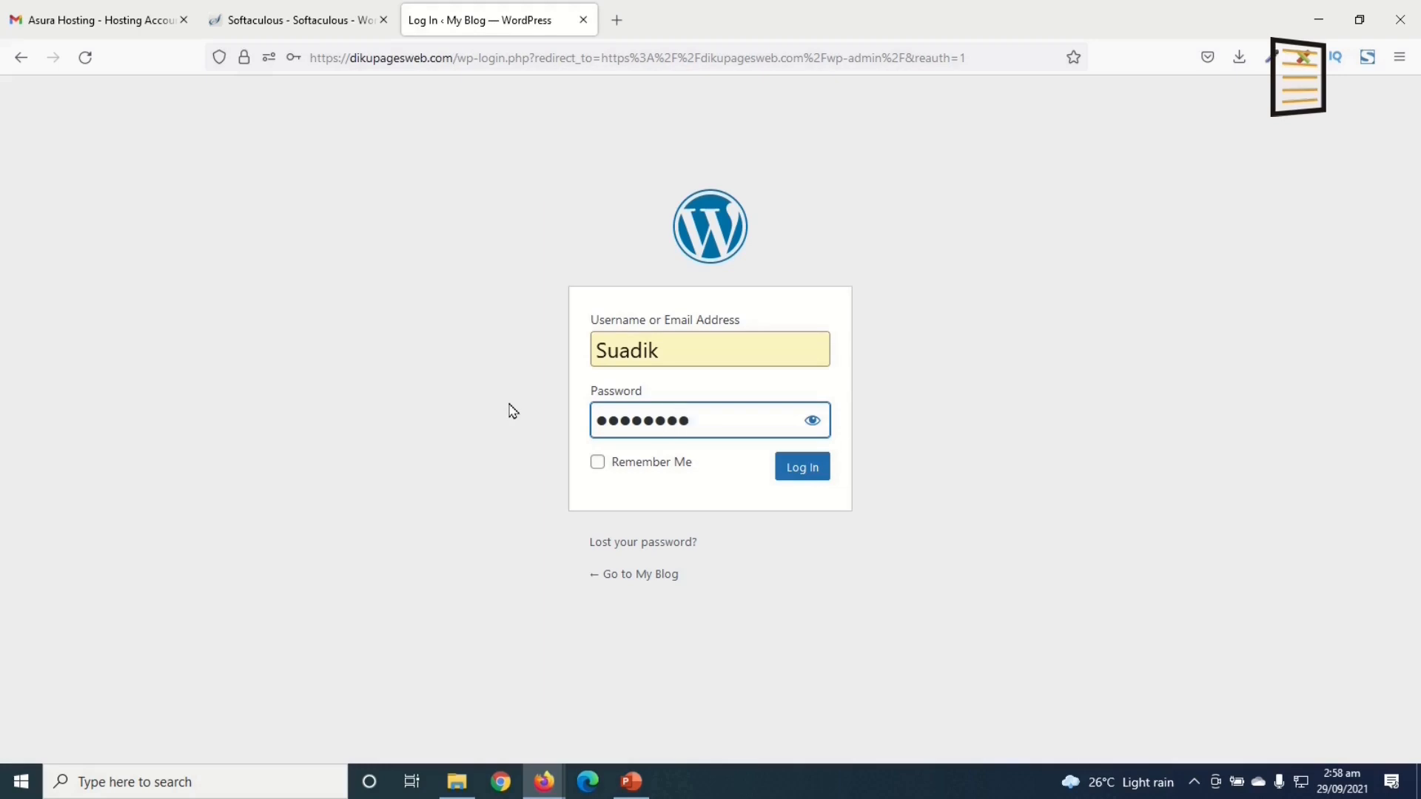
{"action": "key", "text": "Return"}
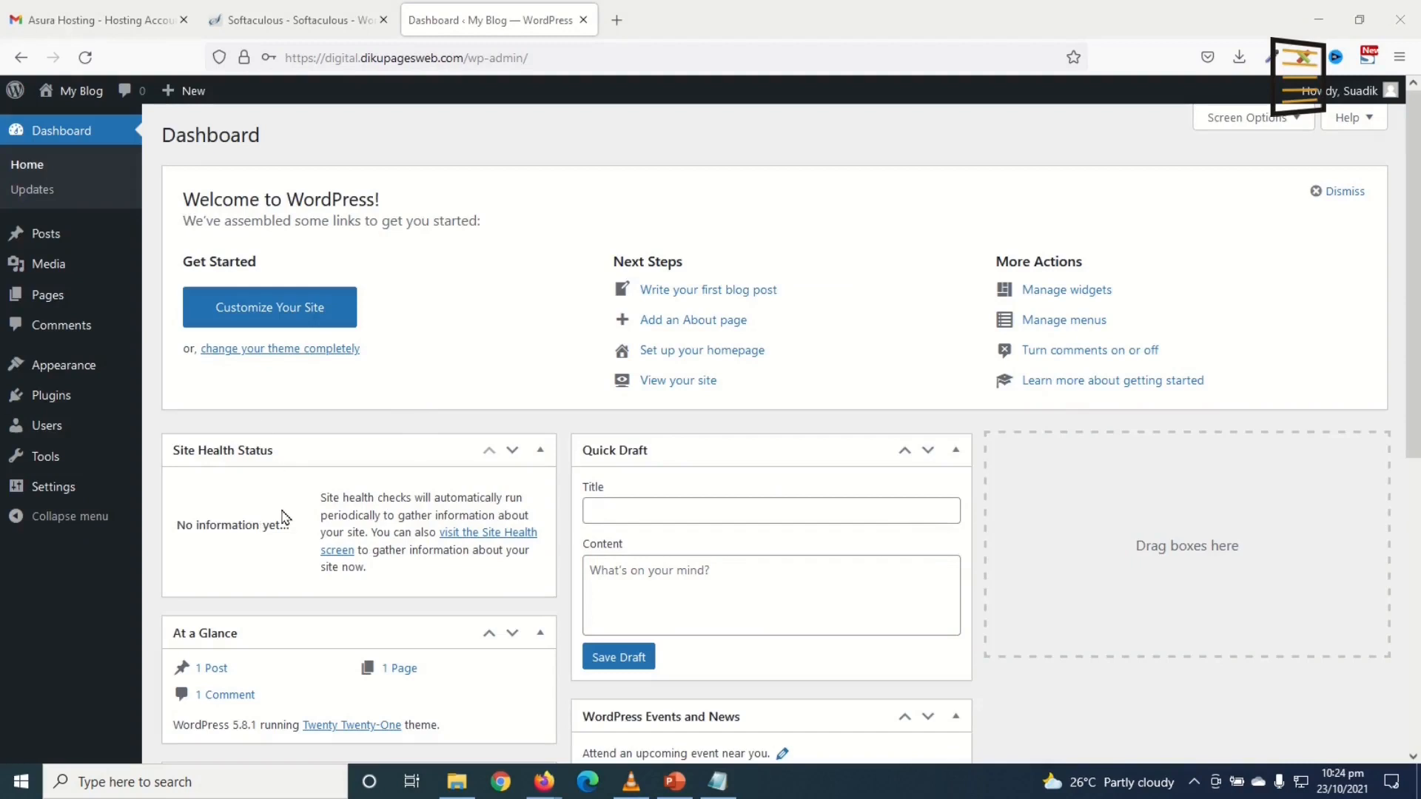
{"action": "right_click", "coordinate": [82, 94]}
{"action": "left_click", "coordinate": [141, 116]}
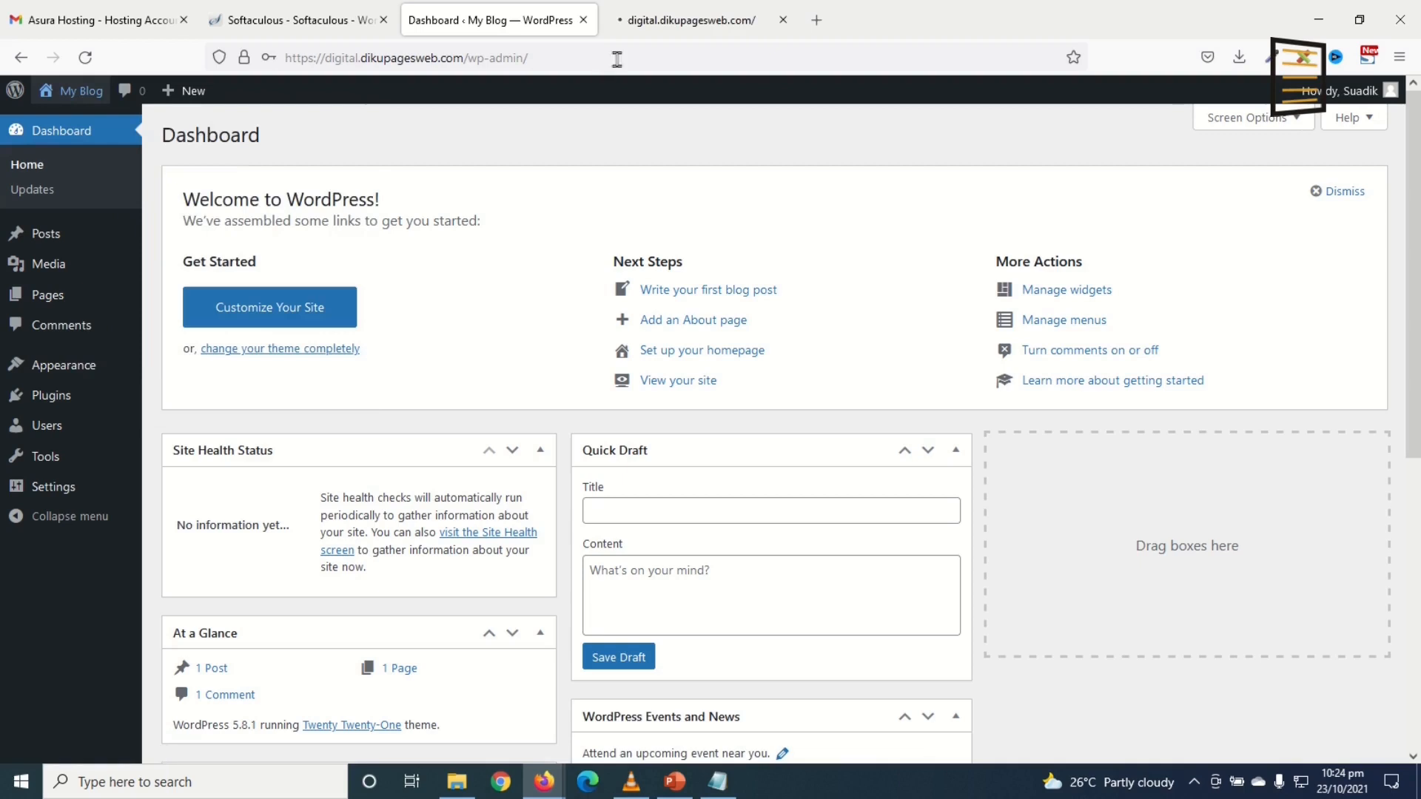
{"action": "left_click", "coordinate": [643, 22]}
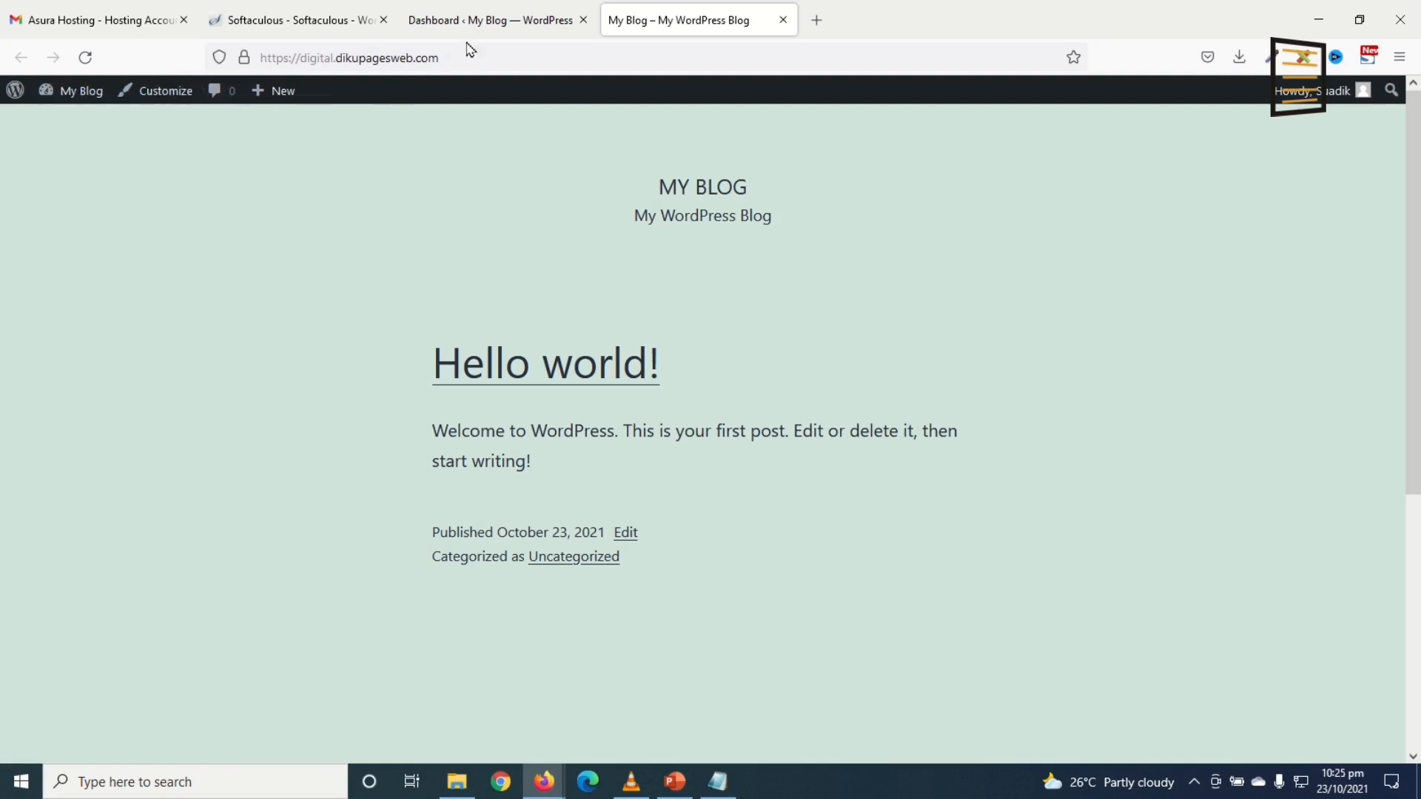
Step: Hide all six Dashboard widgets via Screen Options, from Welcome to Site Health Status, then open Posts
{"action": "left_click", "coordinate": [475, 22]}
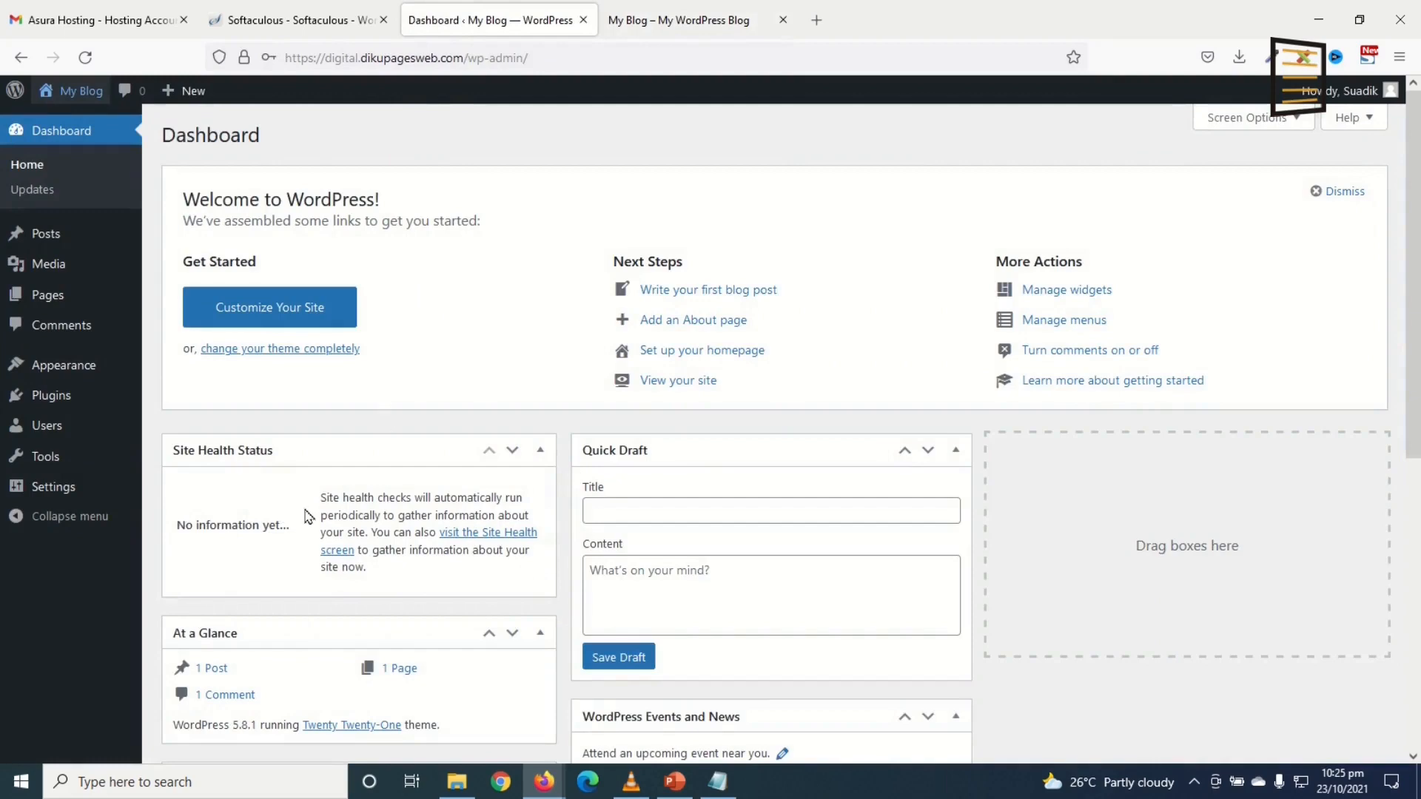
{"action": "scroll", "coordinate": [903, 574], "scroll_direction": "down", "scroll_amount": 6}
{"action": "scroll", "coordinate": [907, 552], "scroll_direction": "up", "scroll_amount": 6}
{"action": "left_click", "coordinate": [1250, 120]}
{"action": "left_click", "coordinate": [734, 196]}
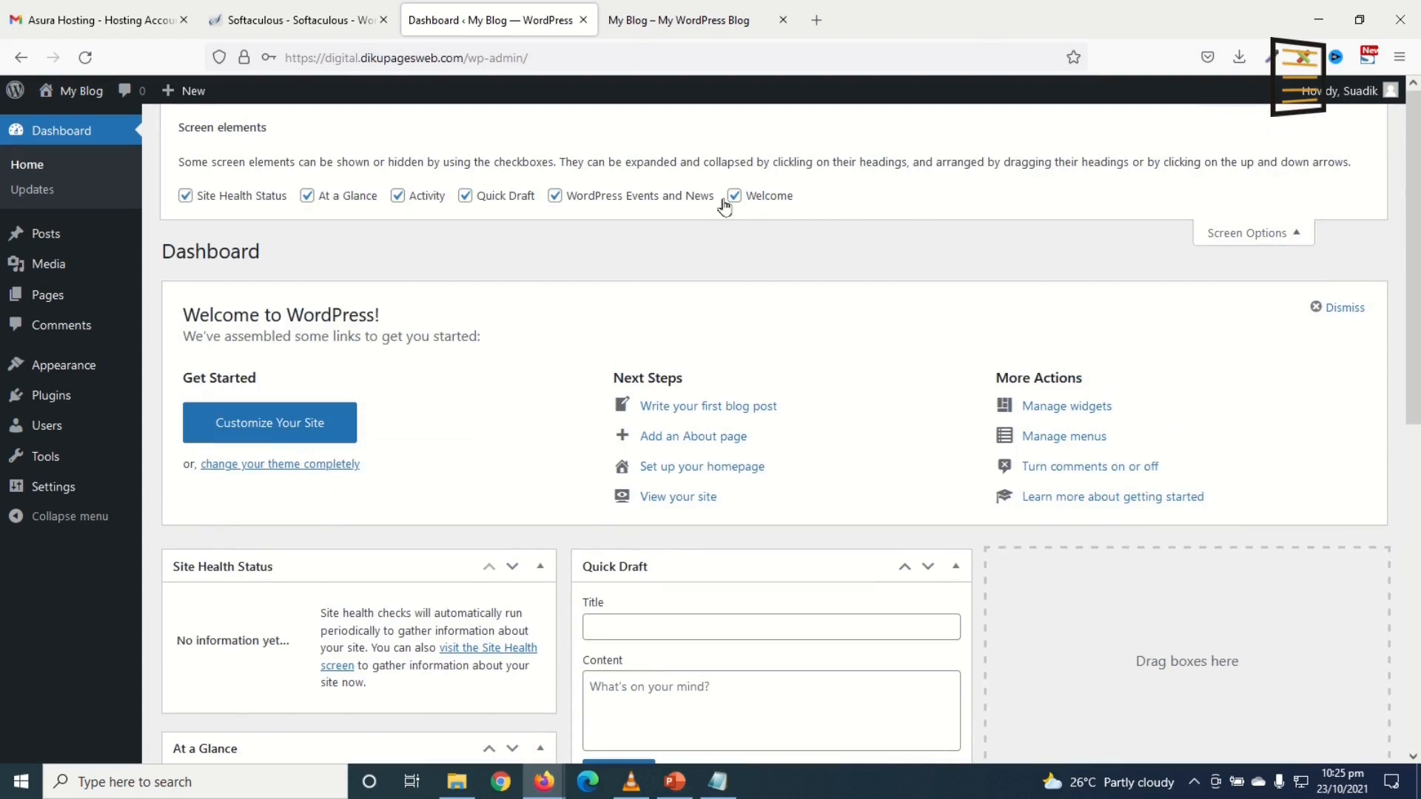
{"action": "left_click", "coordinate": [554, 195]}
{"action": "left_click", "coordinate": [464, 195]}
{"action": "left_click", "coordinate": [400, 198]}
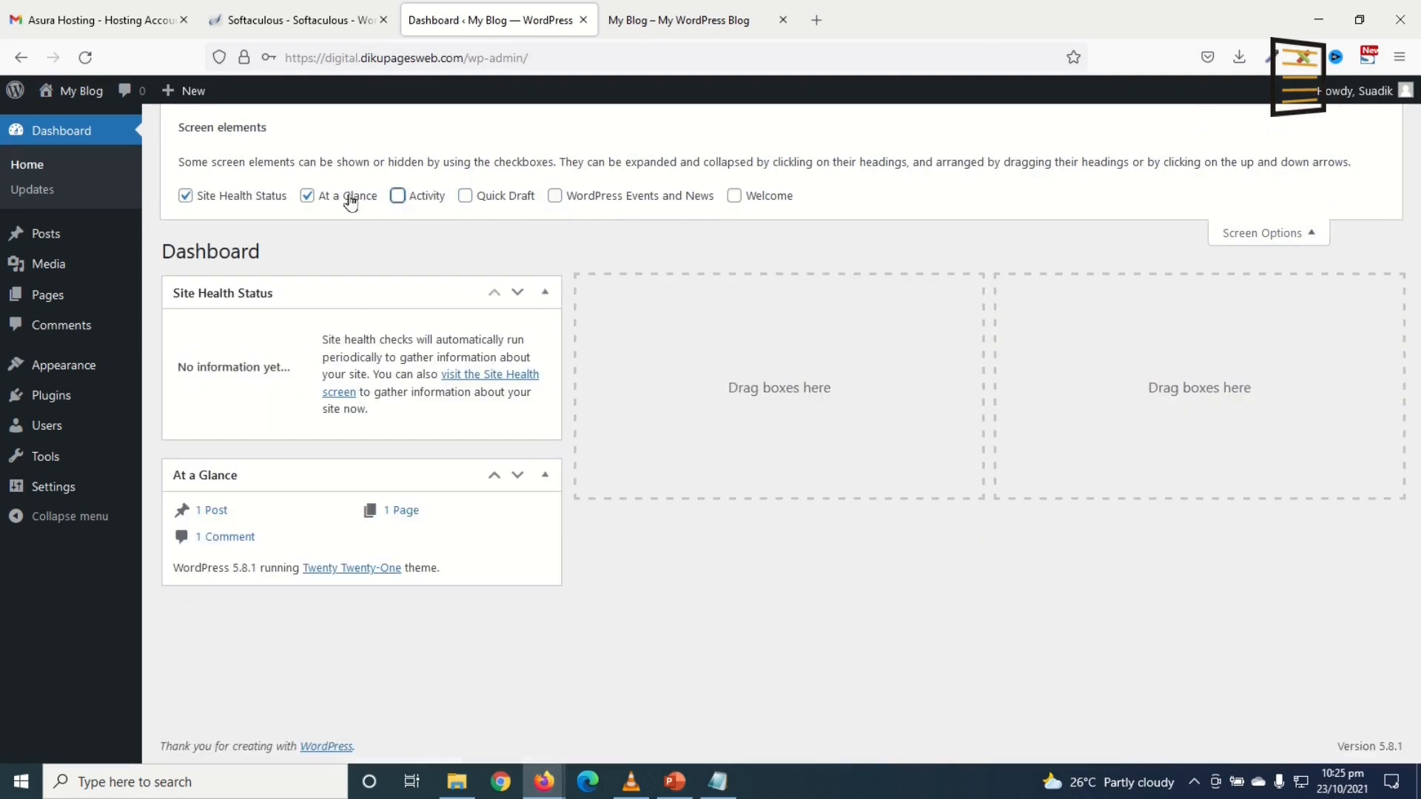
{"action": "left_click", "coordinate": [342, 197]}
{"action": "left_click", "coordinate": [230, 197]}
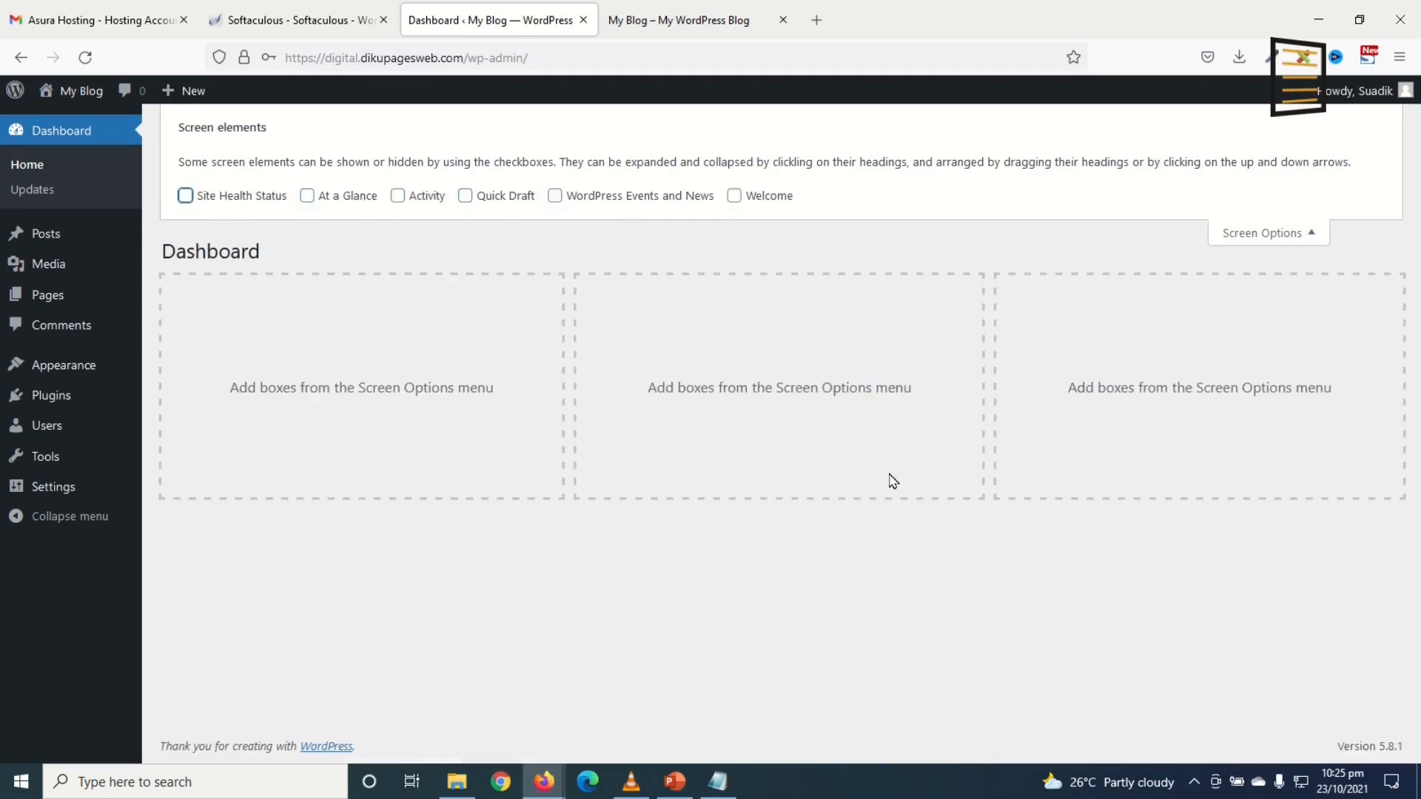
{"action": "left_click", "coordinate": [1274, 233]}
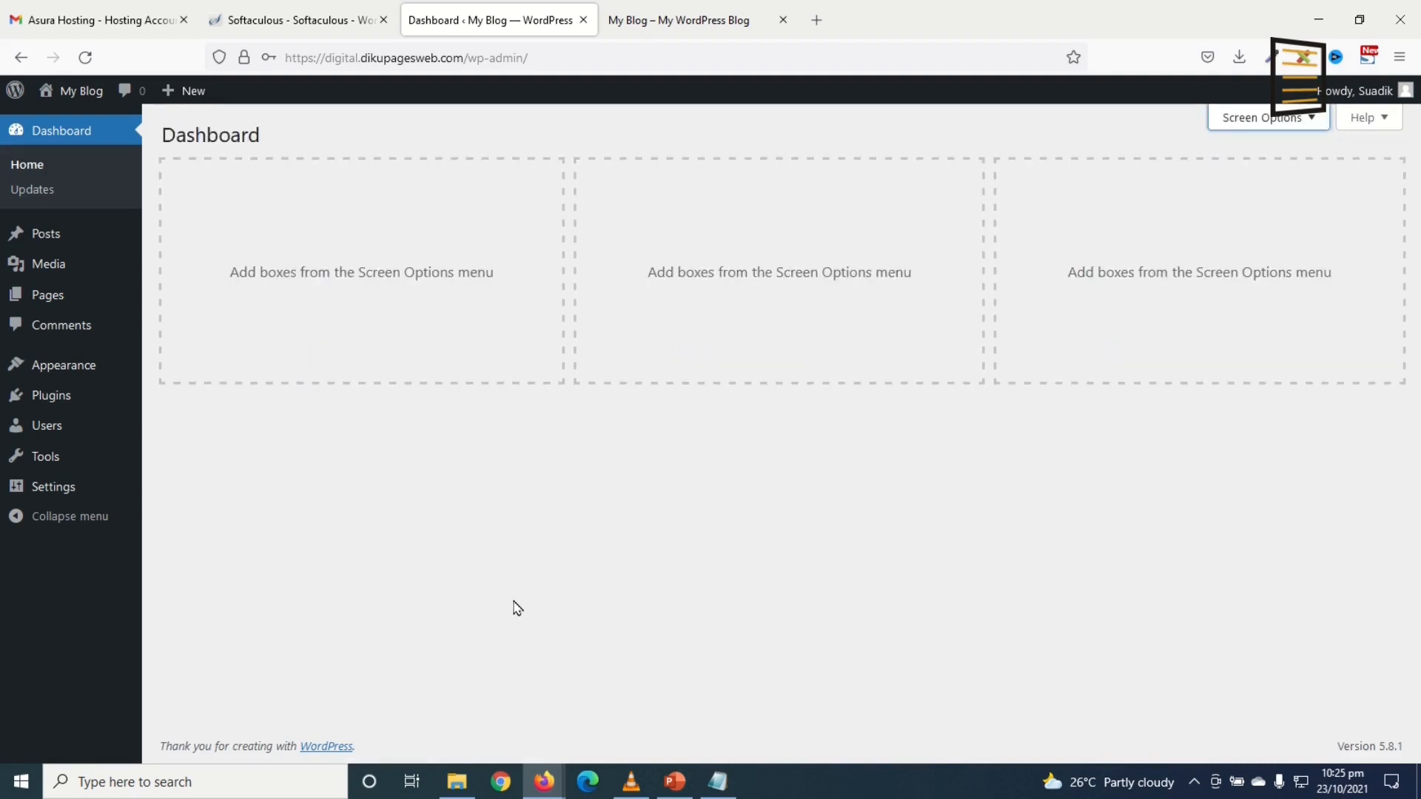
{"action": "left_click", "coordinate": [46, 235]}
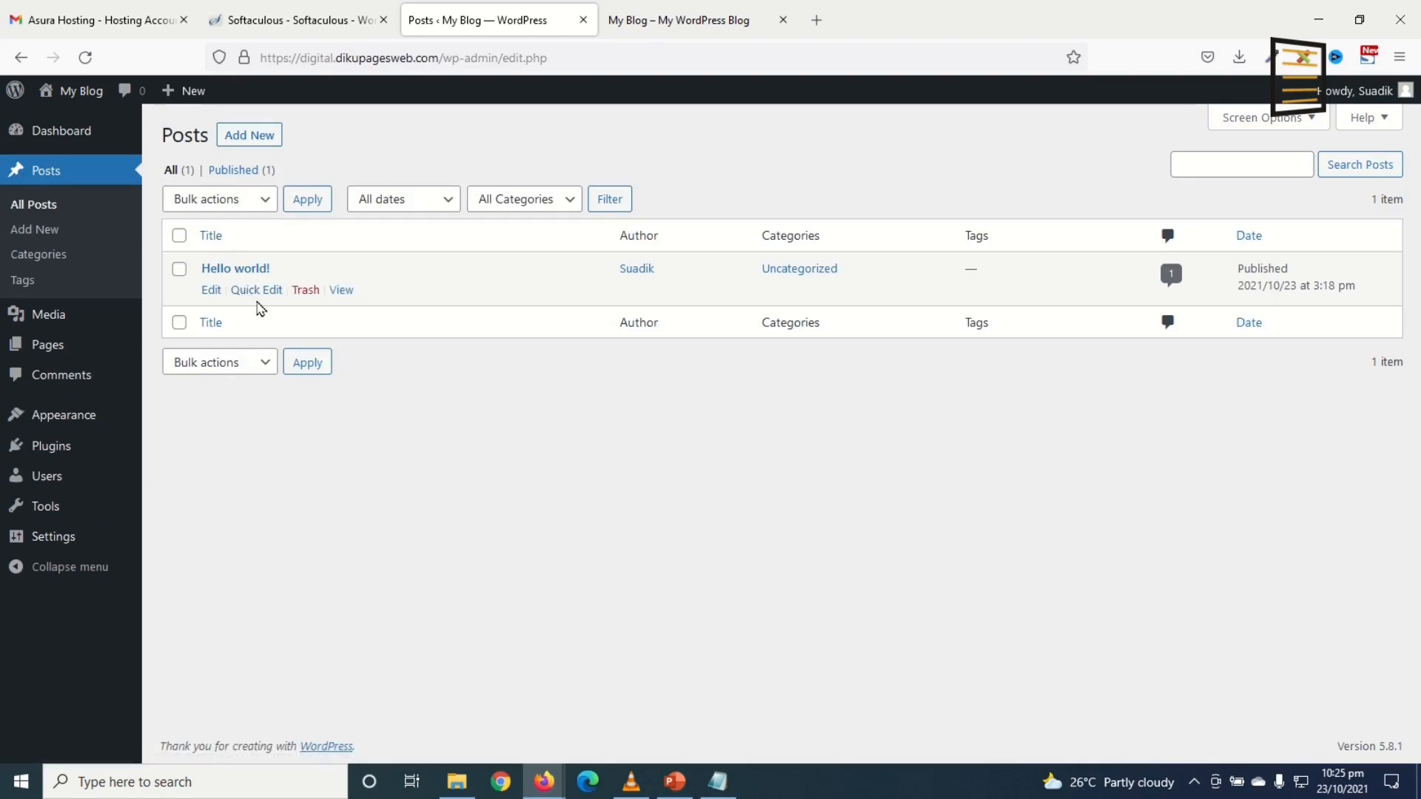
Step: Trash the Hello world! post and both default pages, Privacy Policy and Sample Page
{"action": "left_click", "coordinate": [298, 292]}
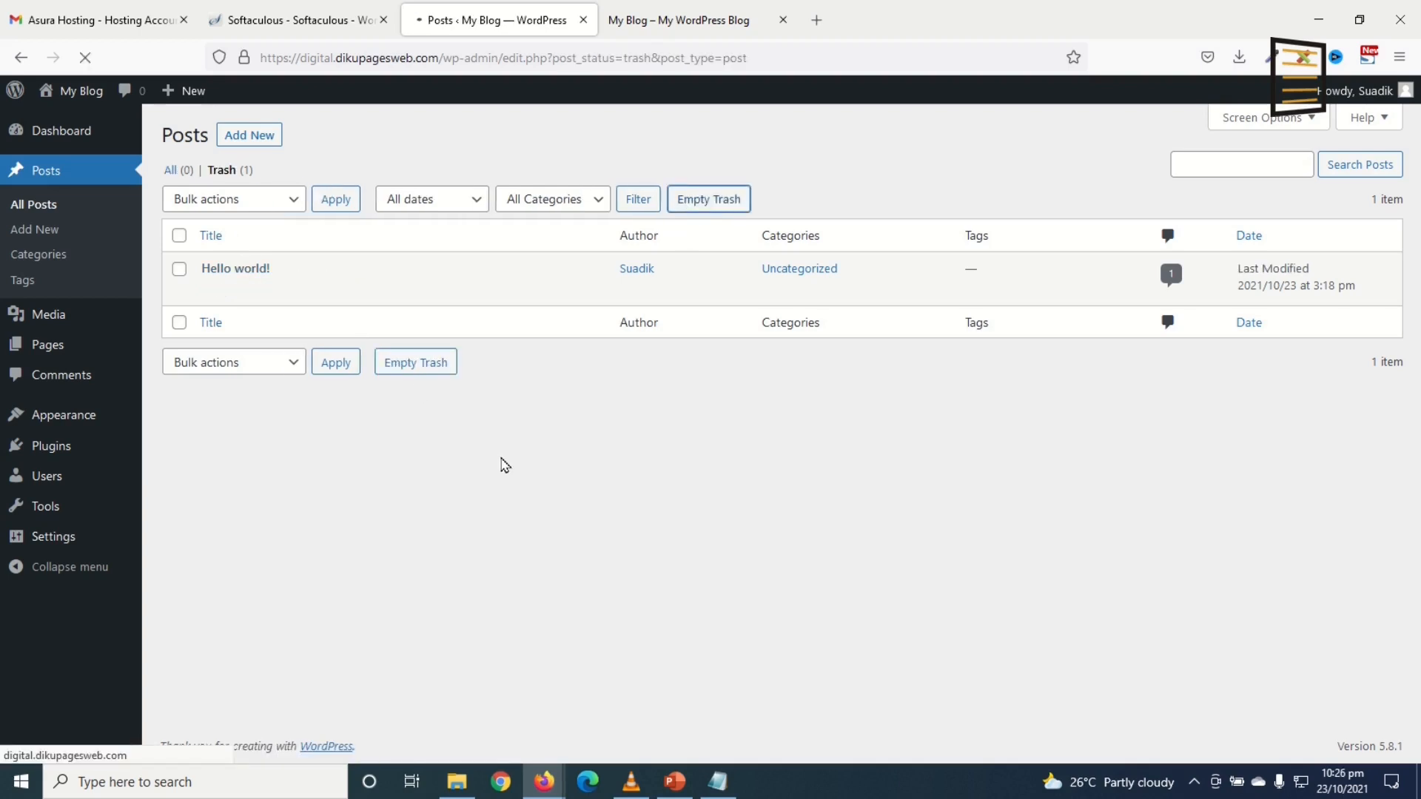
{"action": "left_click", "coordinate": [47, 344]}
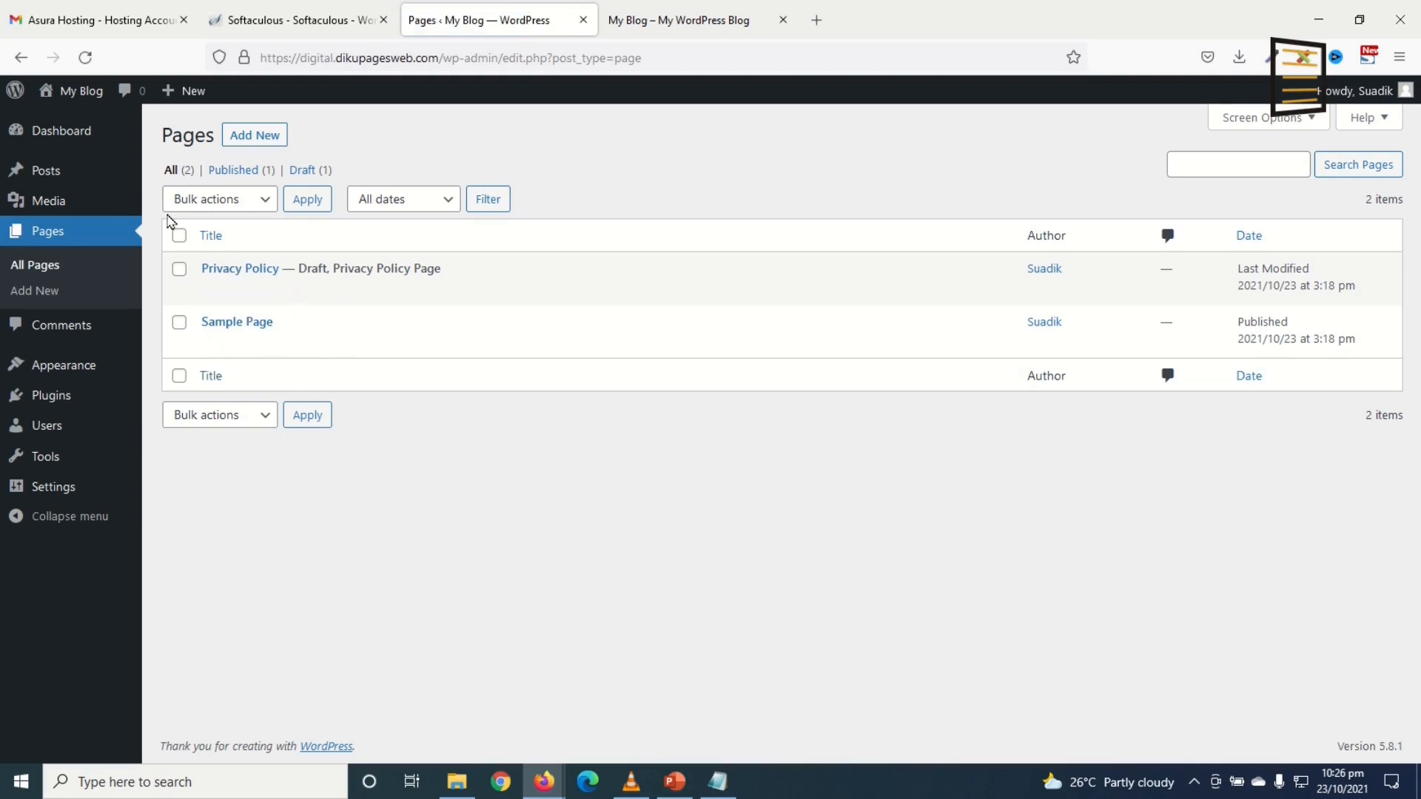
{"action": "left_click", "coordinate": [179, 235]}
{"action": "left_click", "coordinate": [228, 201]}
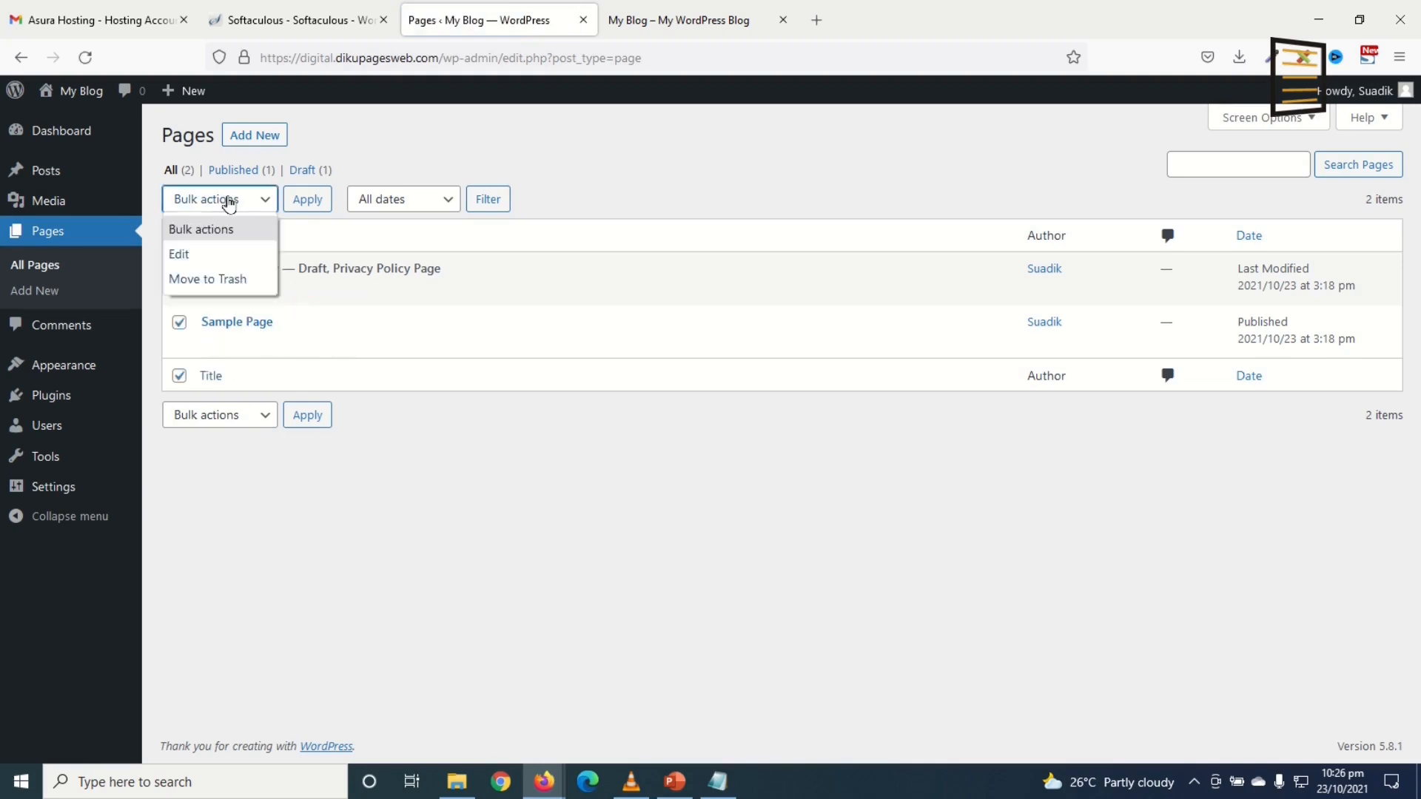
{"action": "left_click", "coordinate": [227, 279]}
{"action": "left_click", "coordinate": [306, 200]}
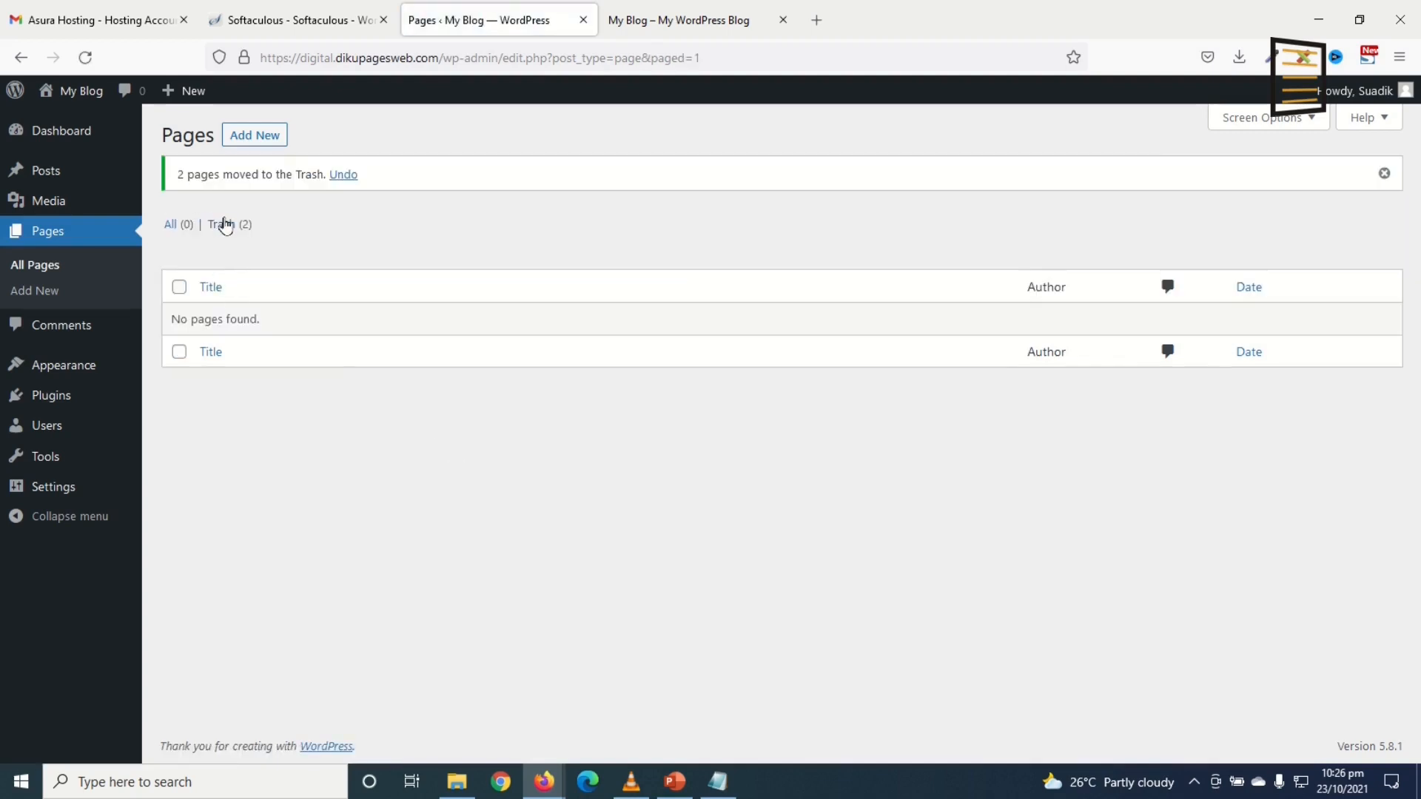
Step: Empty the pages Trash to delete them permanently, then go to Appearance
{"action": "left_click", "coordinate": [226, 225]}
{"action": "left_click", "coordinate": [566, 209]}
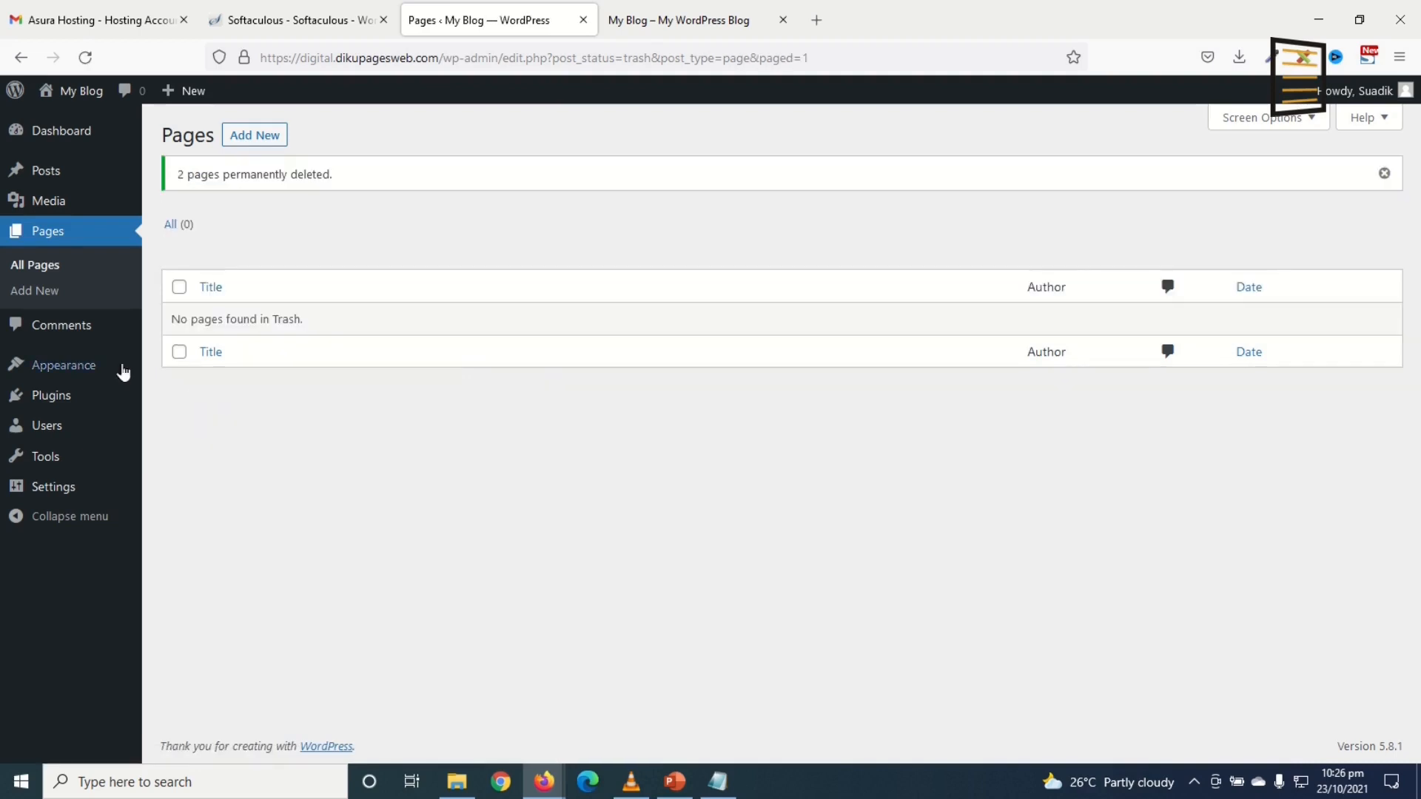
{"action": "left_click", "coordinate": [67, 370]}
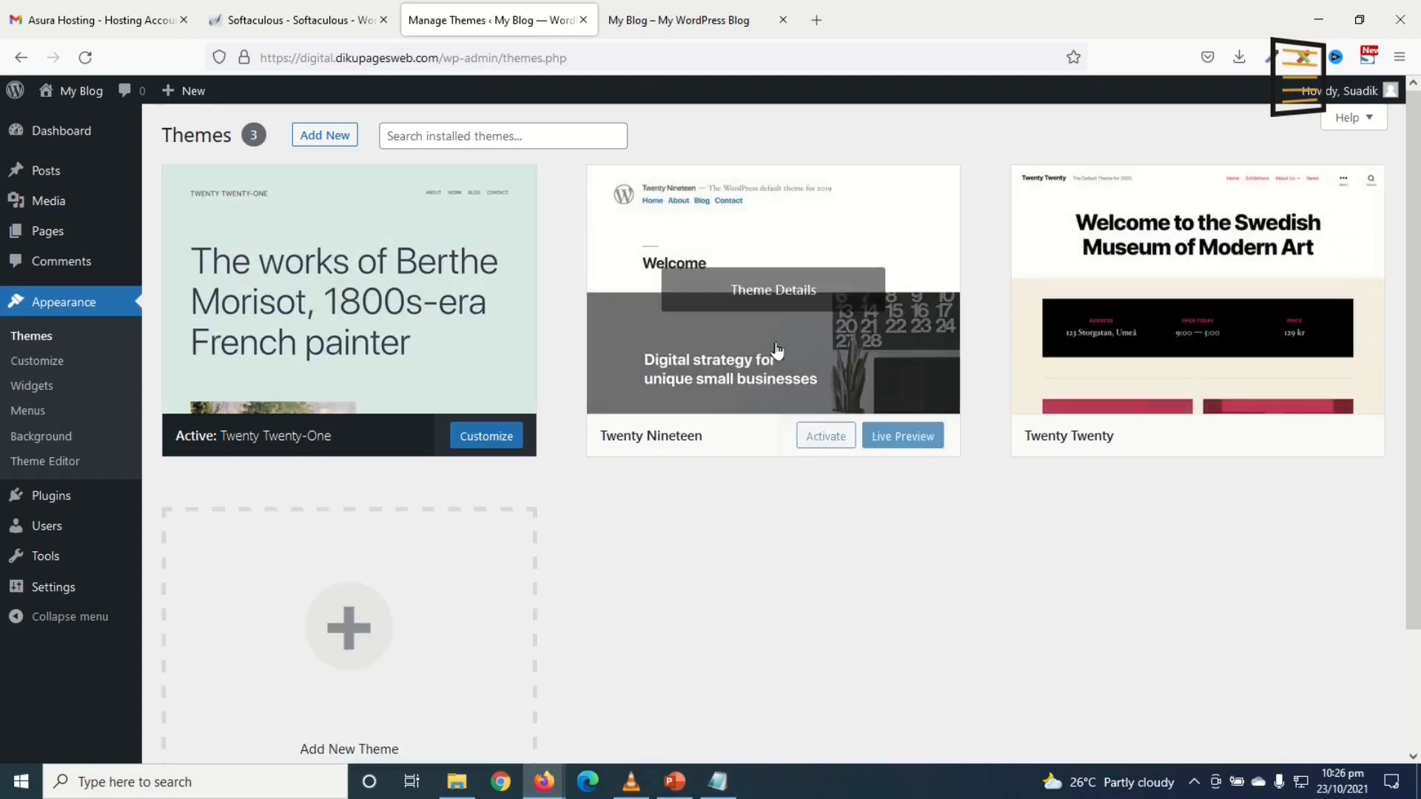
Step: Delete the Twenty Nineteen and Twenty Twenty themes, keeping only Twenty Twenty-One
{"action": "left_click", "coordinate": [762, 300]}
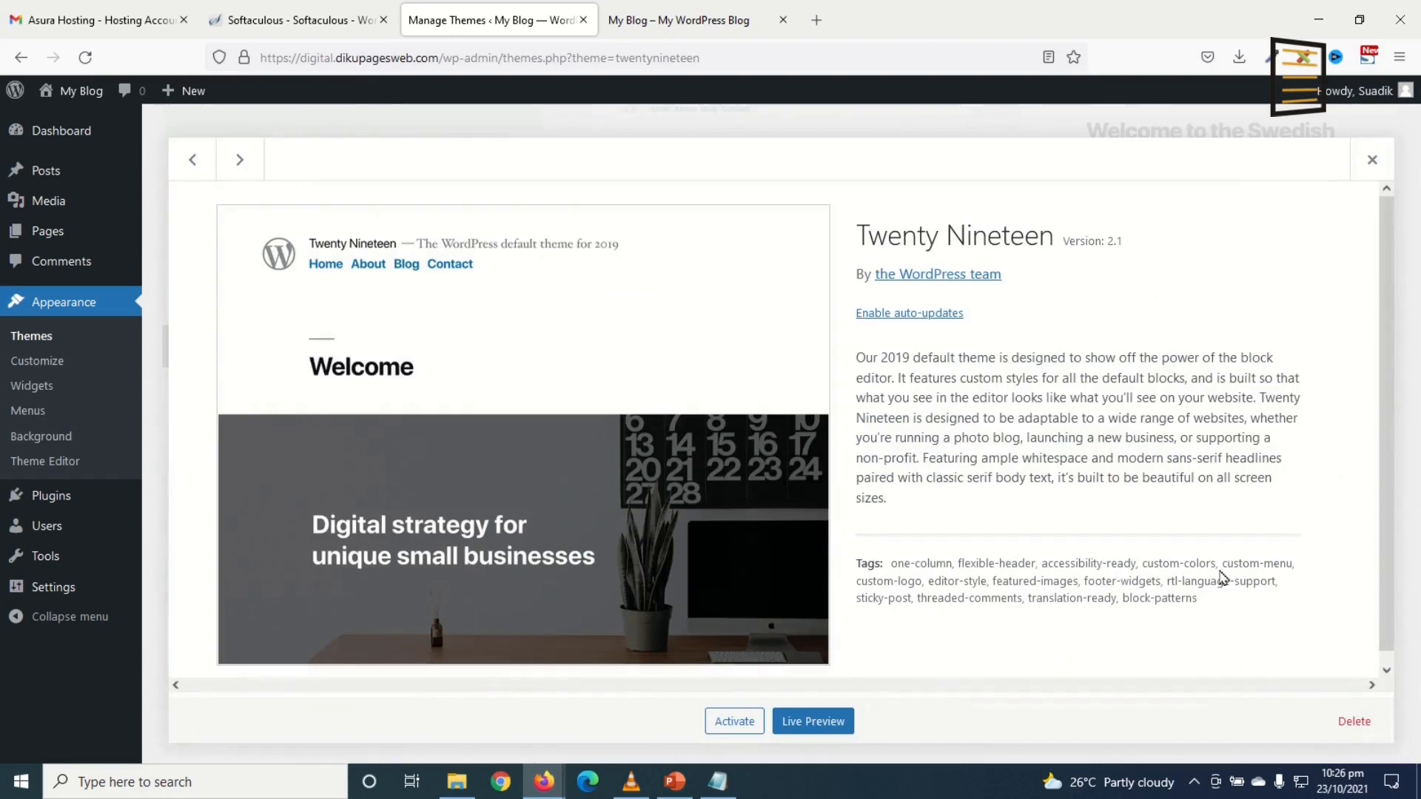
{"action": "left_click", "coordinate": [1355, 719]}
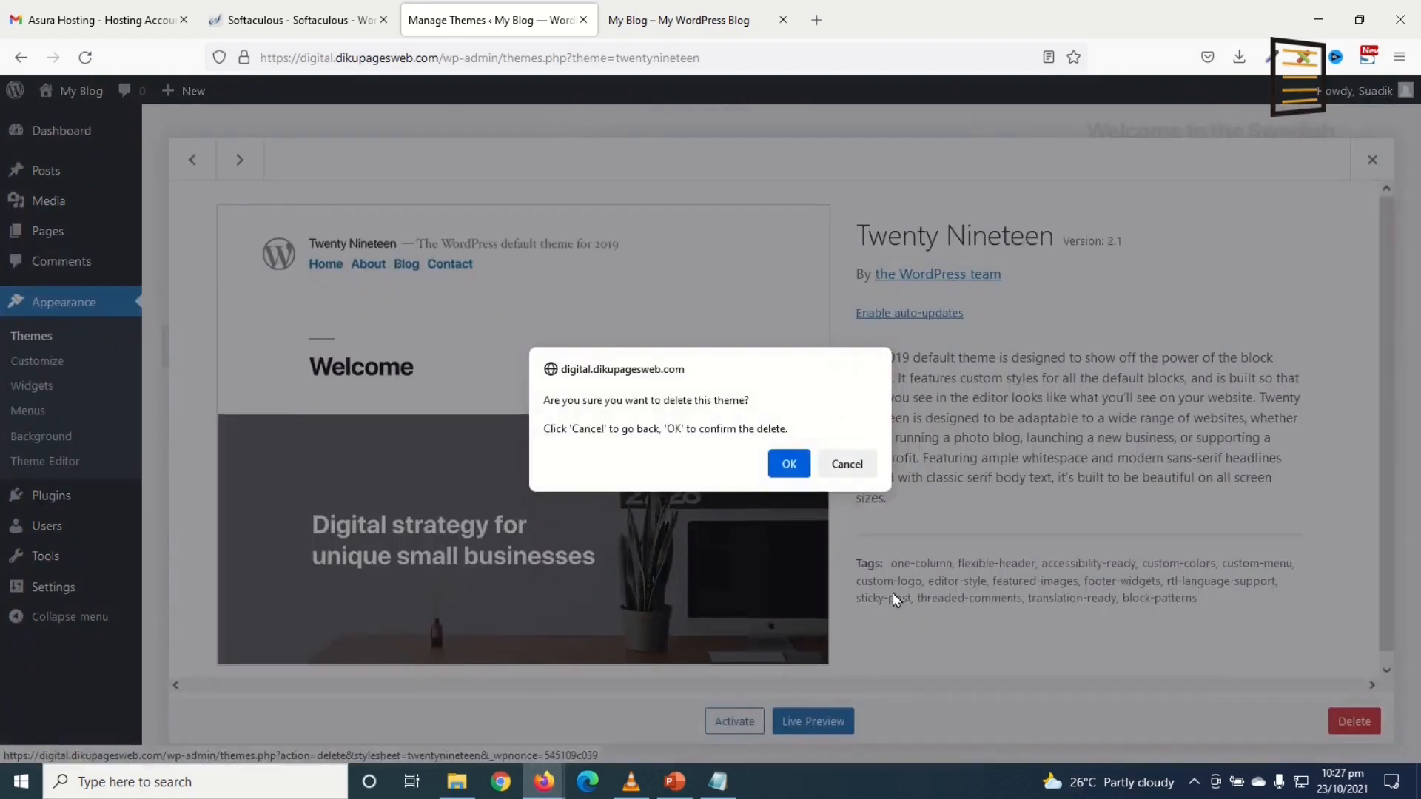
{"action": "left_click", "coordinate": [789, 465]}
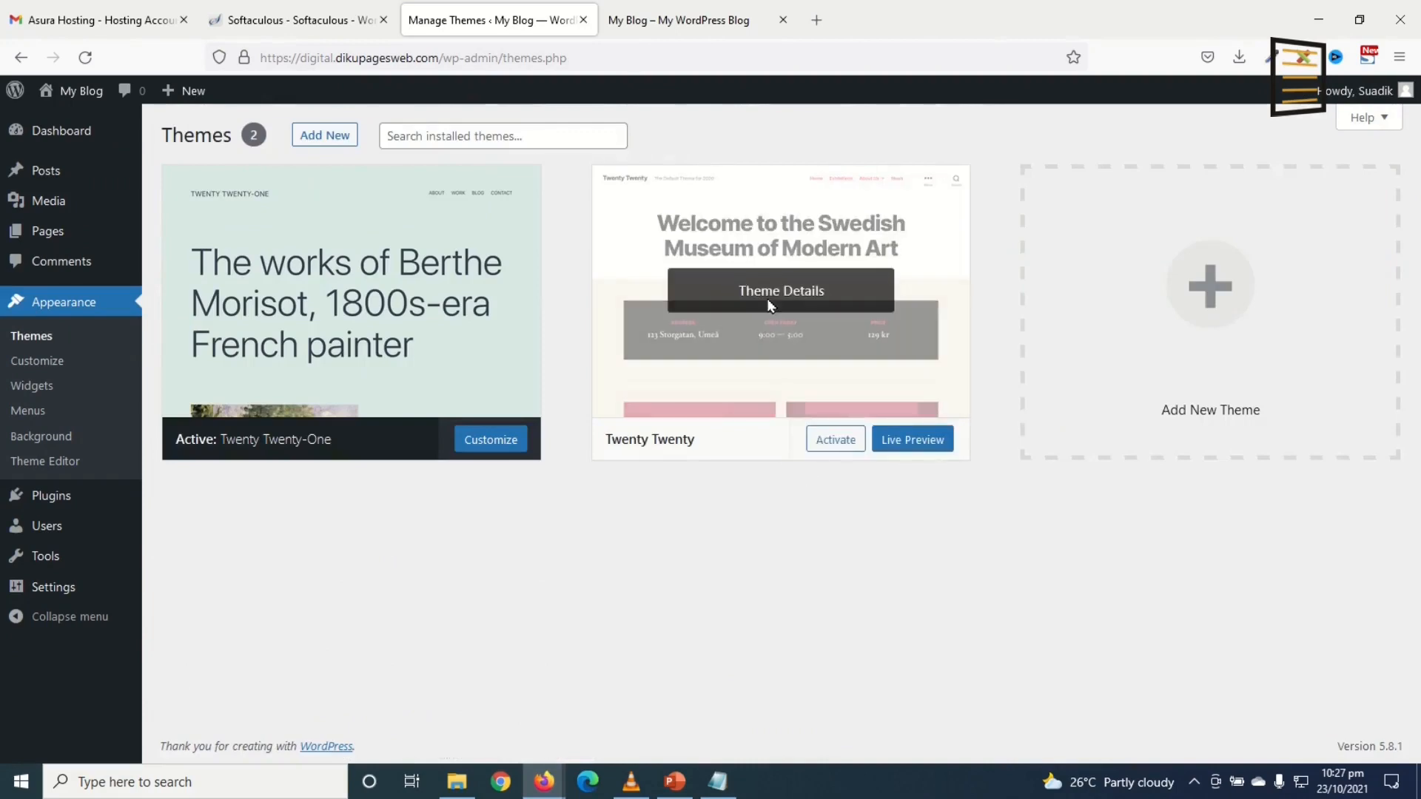
{"action": "left_click", "coordinate": [770, 296]}
{"action": "left_click", "coordinate": [1354, 721]}
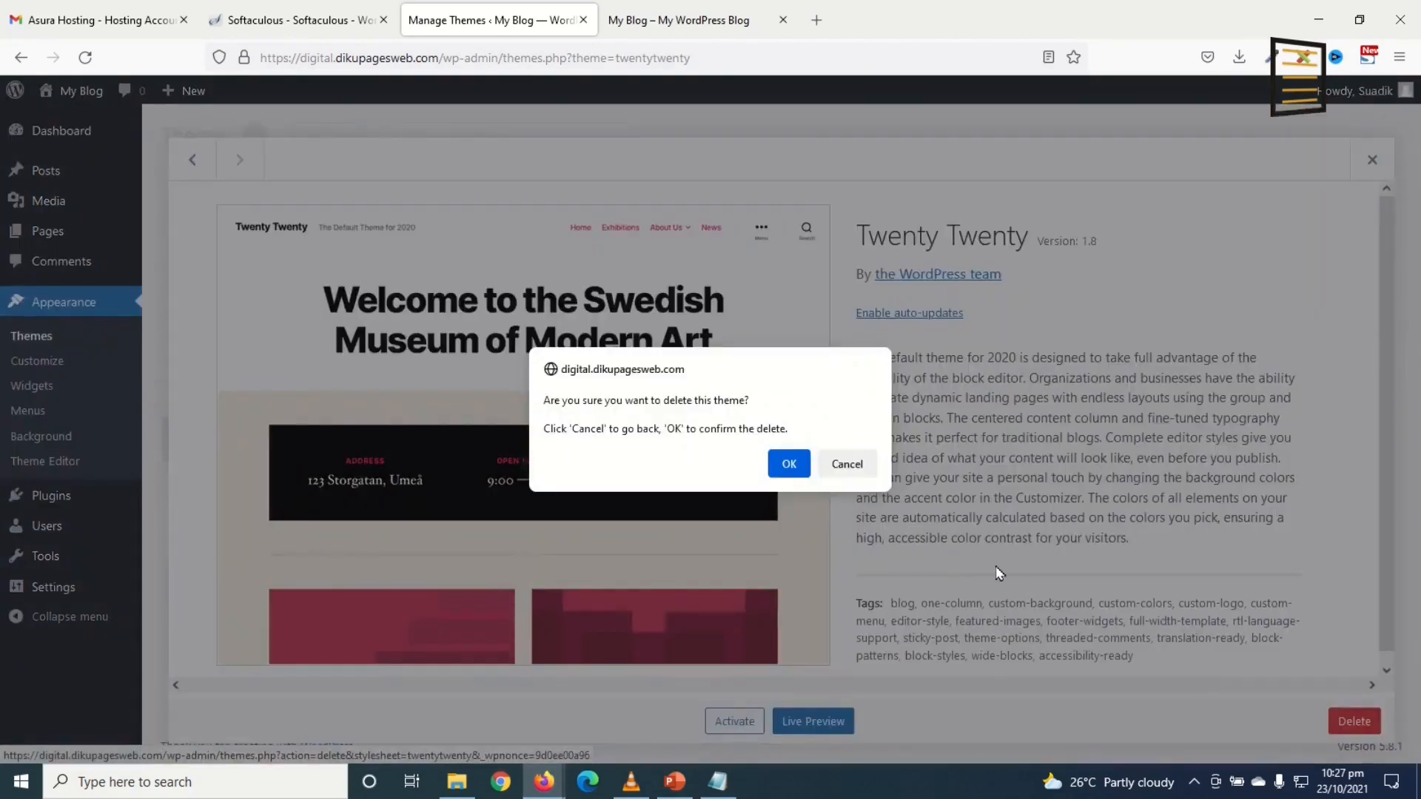
{"action": "left_click", "coordinate": [788, 464]}
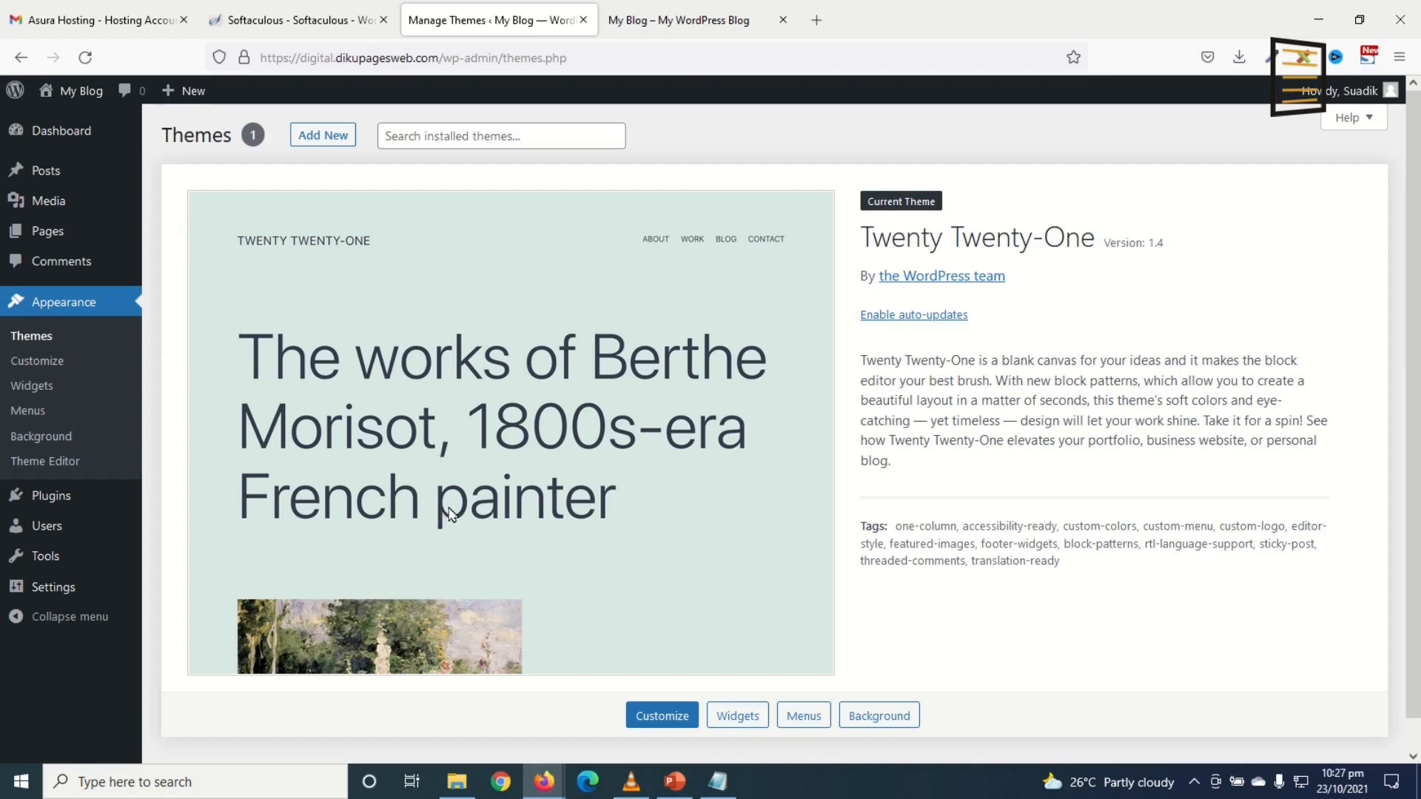
{"action": "left_click", "coordinate": [60, 497]}
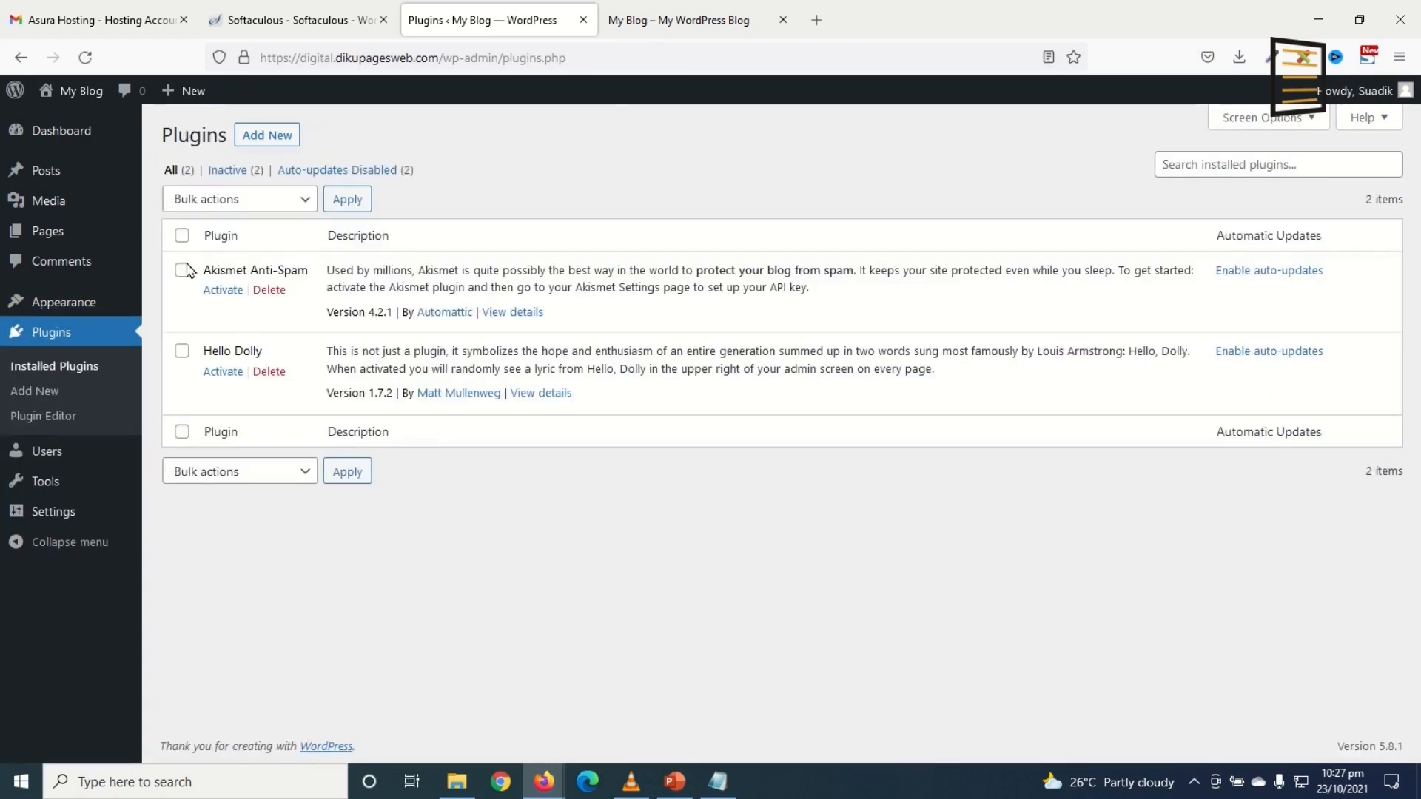
Step: Bulk-delete the Akismet Anti-Spam and Hello Dolly plugins, then go to Settings > General
{"action": "left_click", "coordinate": [181, 235]}
{"action": "left_click", "coordinate": [216, 201]}
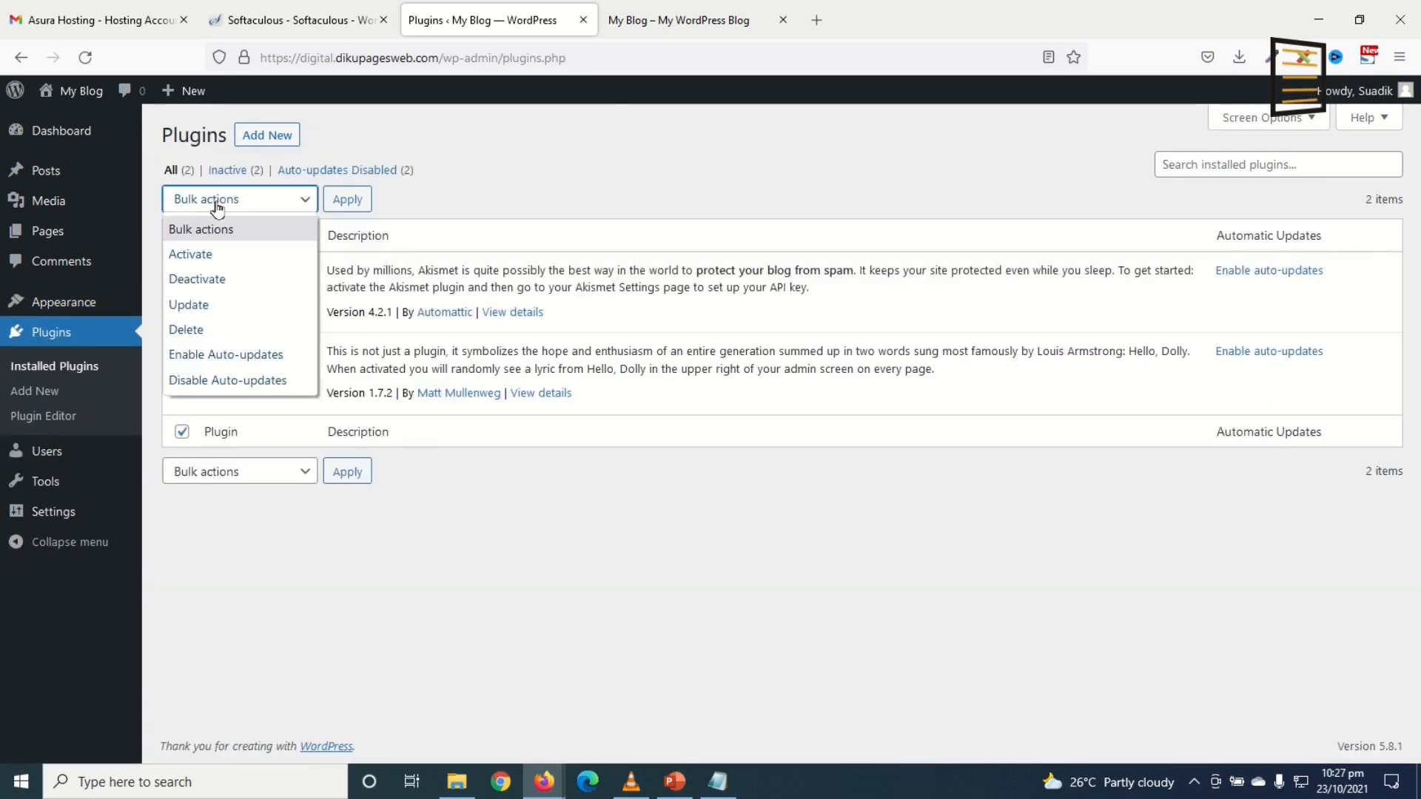
{"action": "left_click", "coordinate": [213, 335]}
{"action": "left_click", "coordinate": [347, 200]}
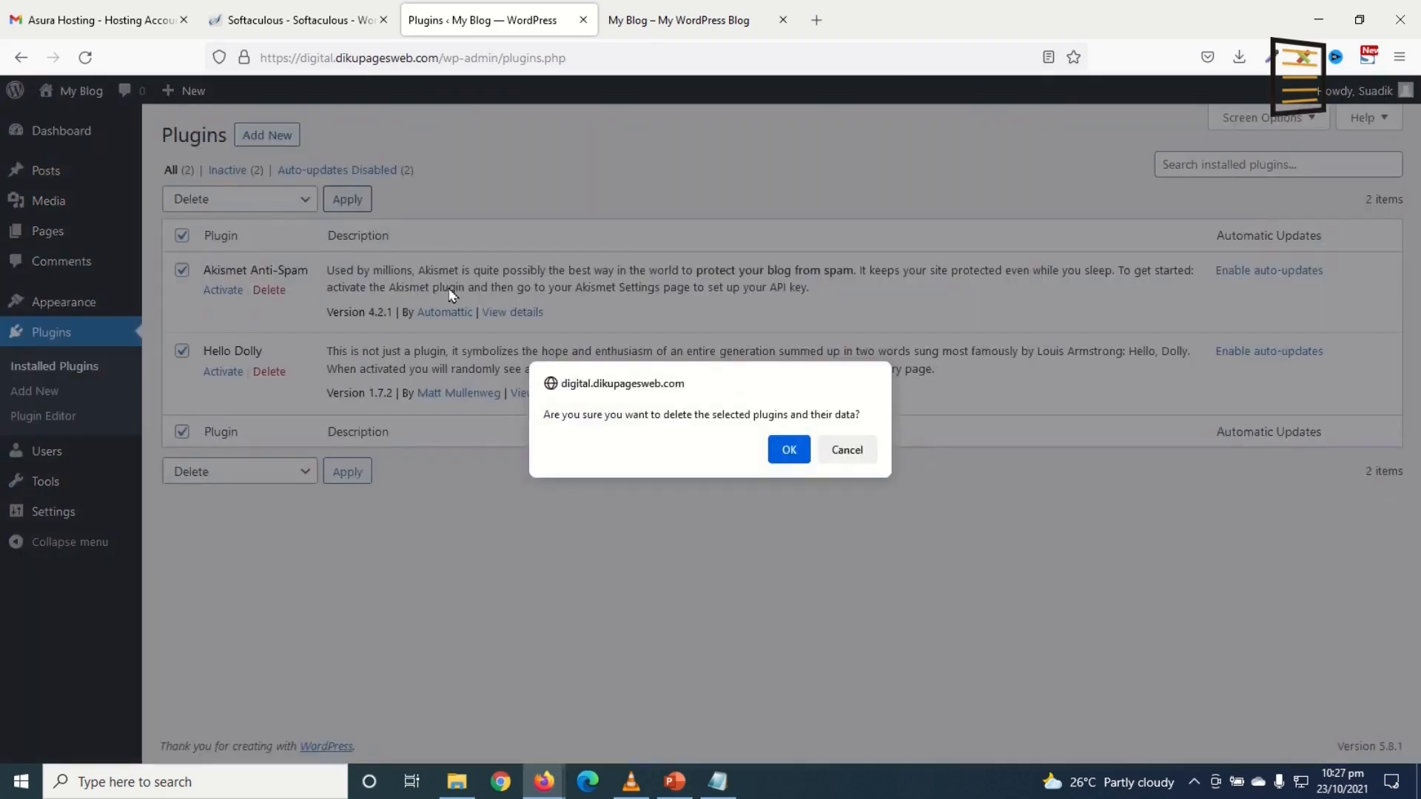
{"action": "left_click", "coordinate": [789, 450]}
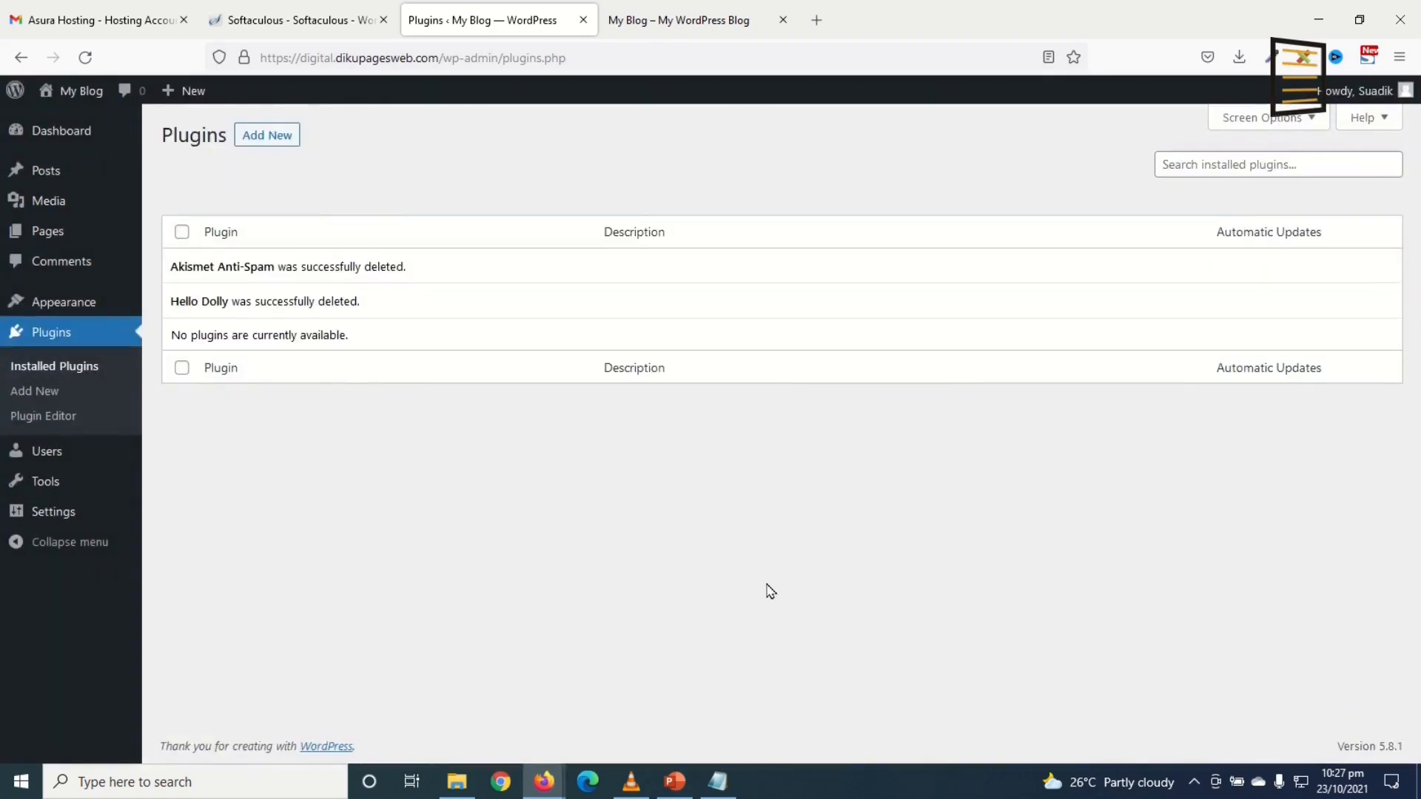
{"action": "mouse_move", "coordinate": [47, 511]}
{"action": "left_click", "coordinate": [186, 518]}
Step: Check the site title 'Digital Downloads' and tagline 'Online marketplace for digital downloads'
{"action": "left_click_drag", "start_coordinate": [437, 185], "coordinate": [348, 183]}
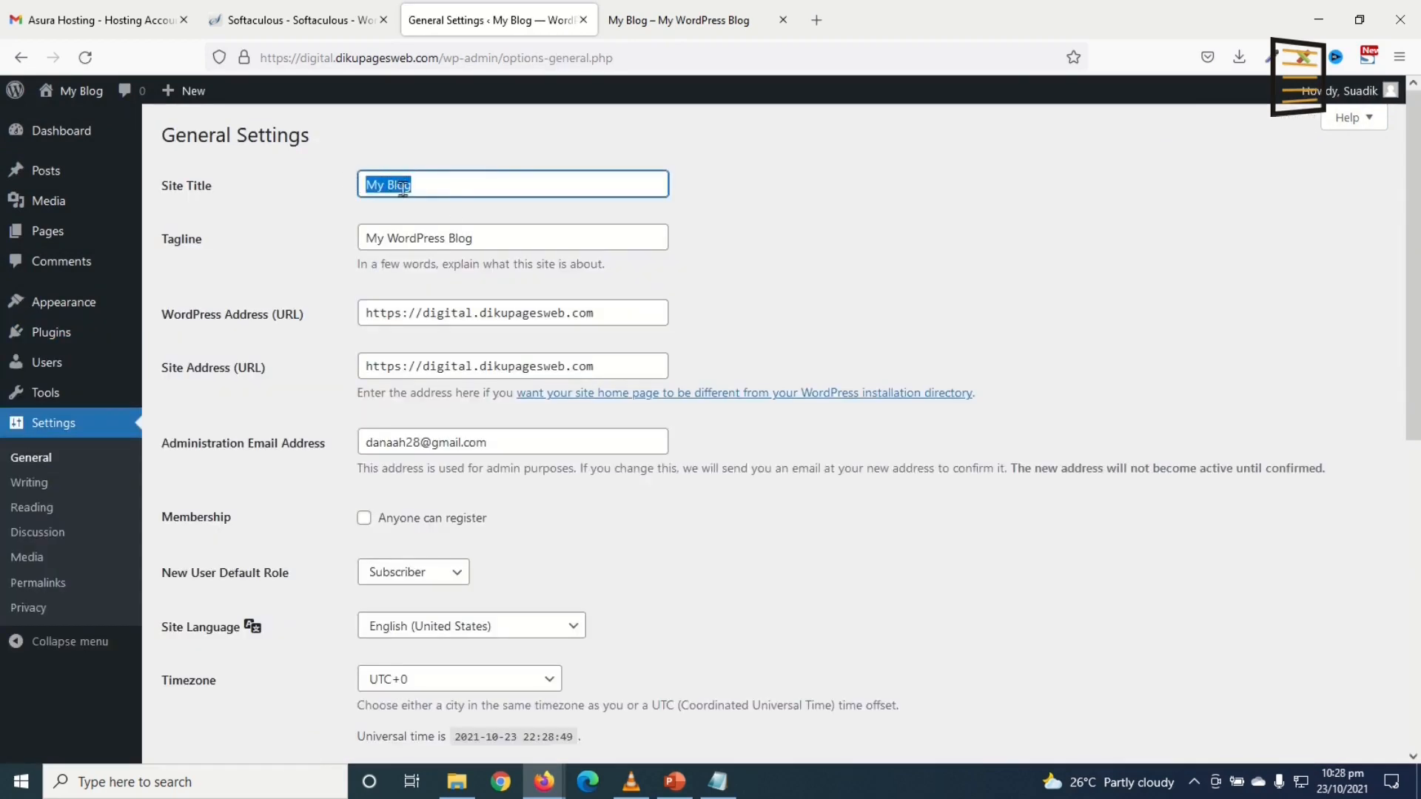
{"action": "left_click_drag", "start_coordinate": [497, 238], "coordinate": [344, 241]}
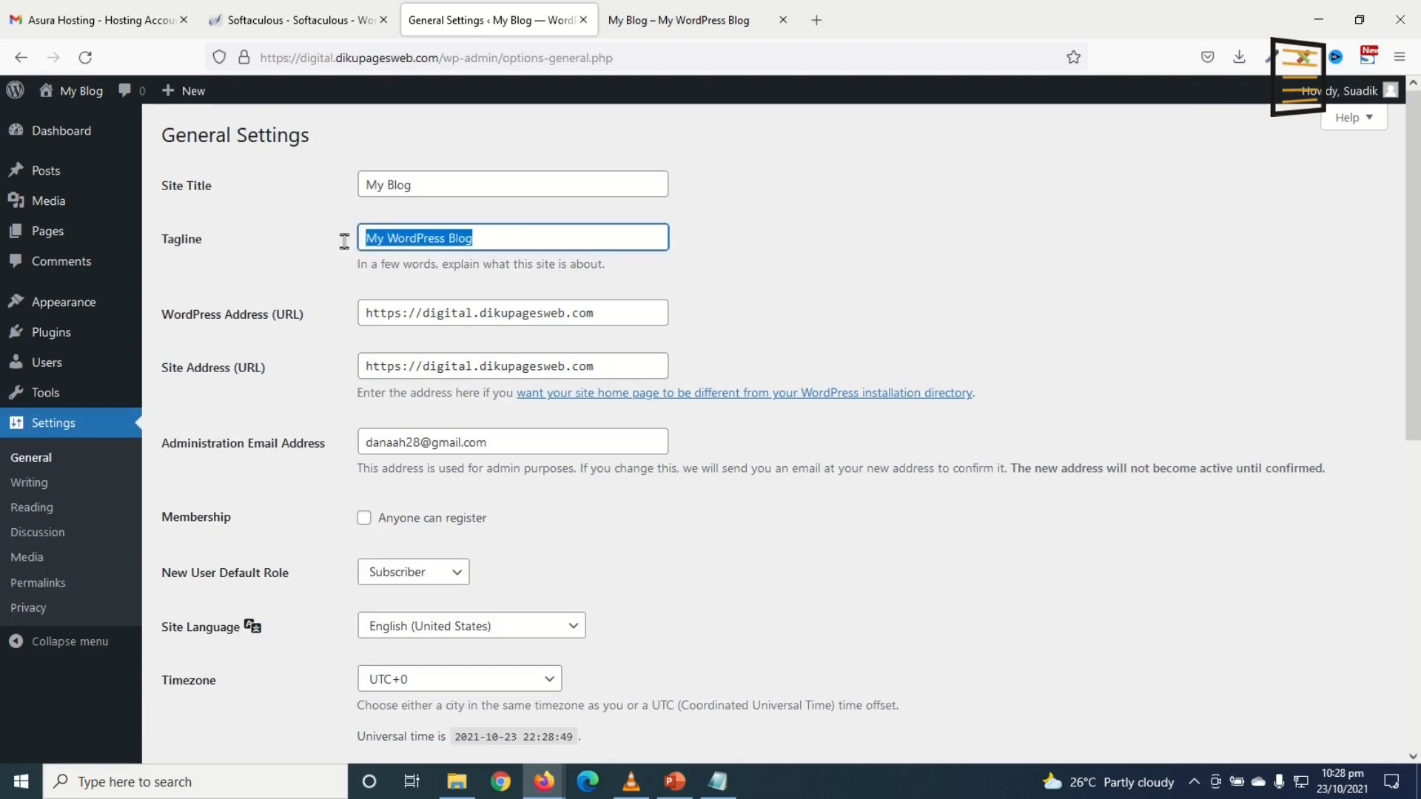
{"action": "left_click_drag", "start_coordinate": [461, 180], "coordinate": [308, 168]}
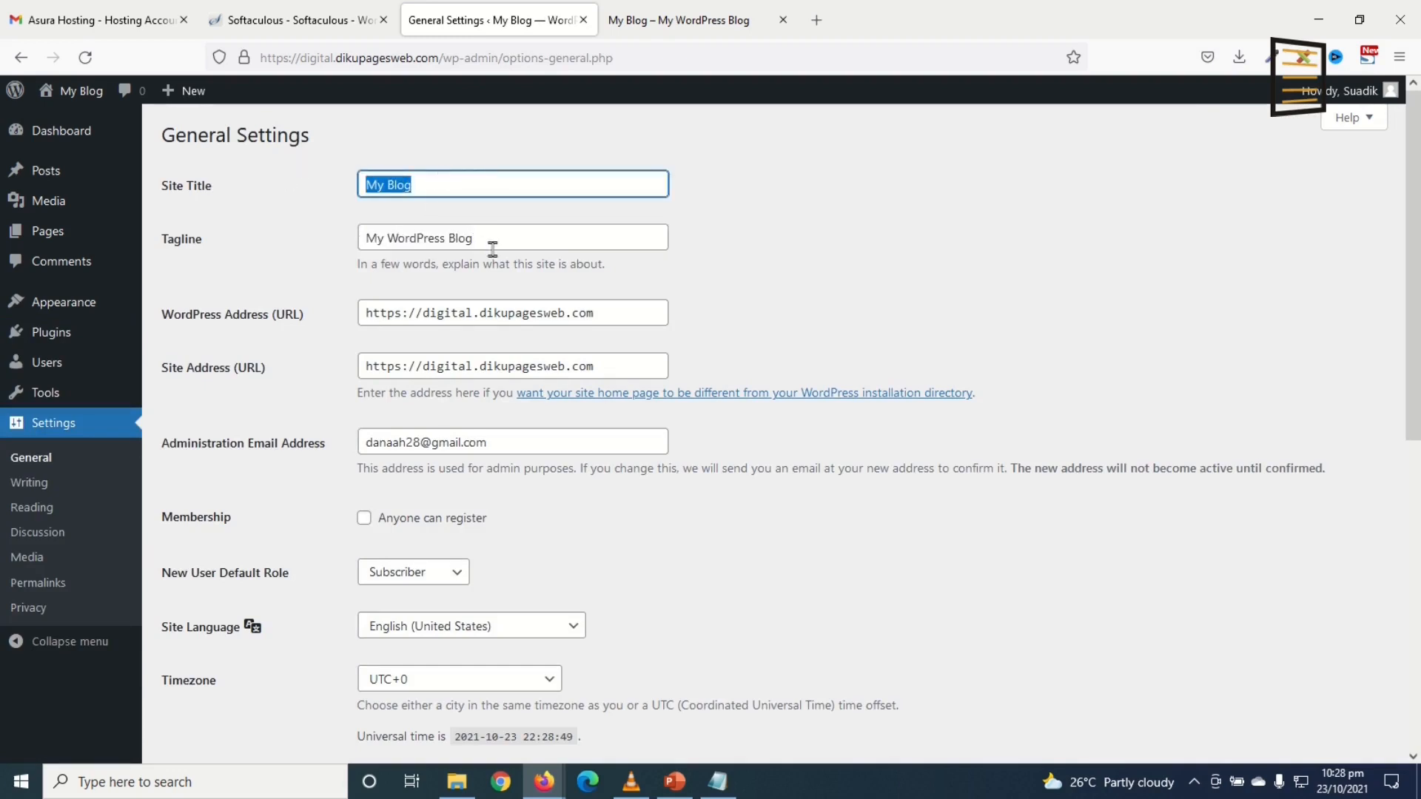
{"action": "left_click_drag", "start_coordinate": [505, 245], "coordinate": [327, 238]}
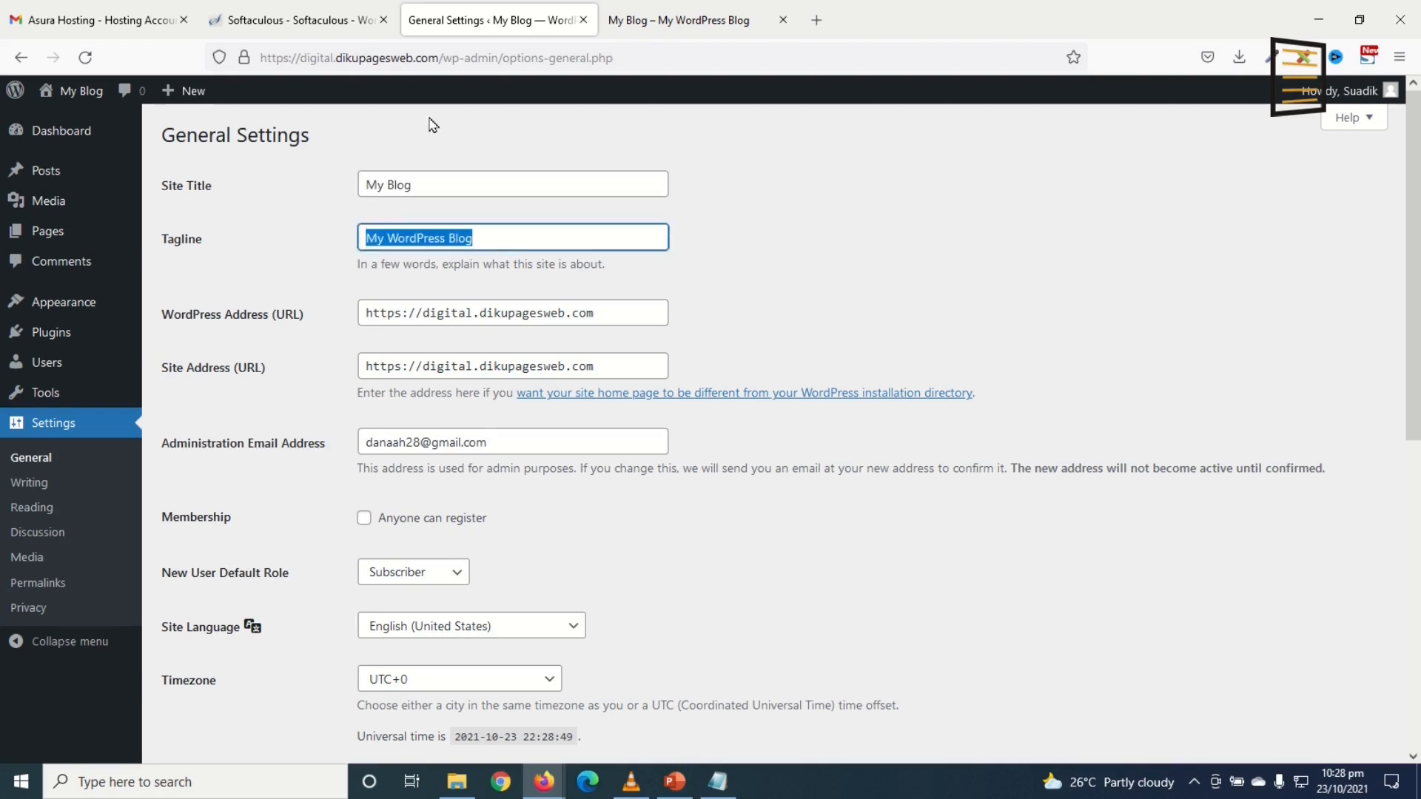
{"action": "left_click_drag", "start_coordinate": [413, 186], "coordinate": [282, 180]}
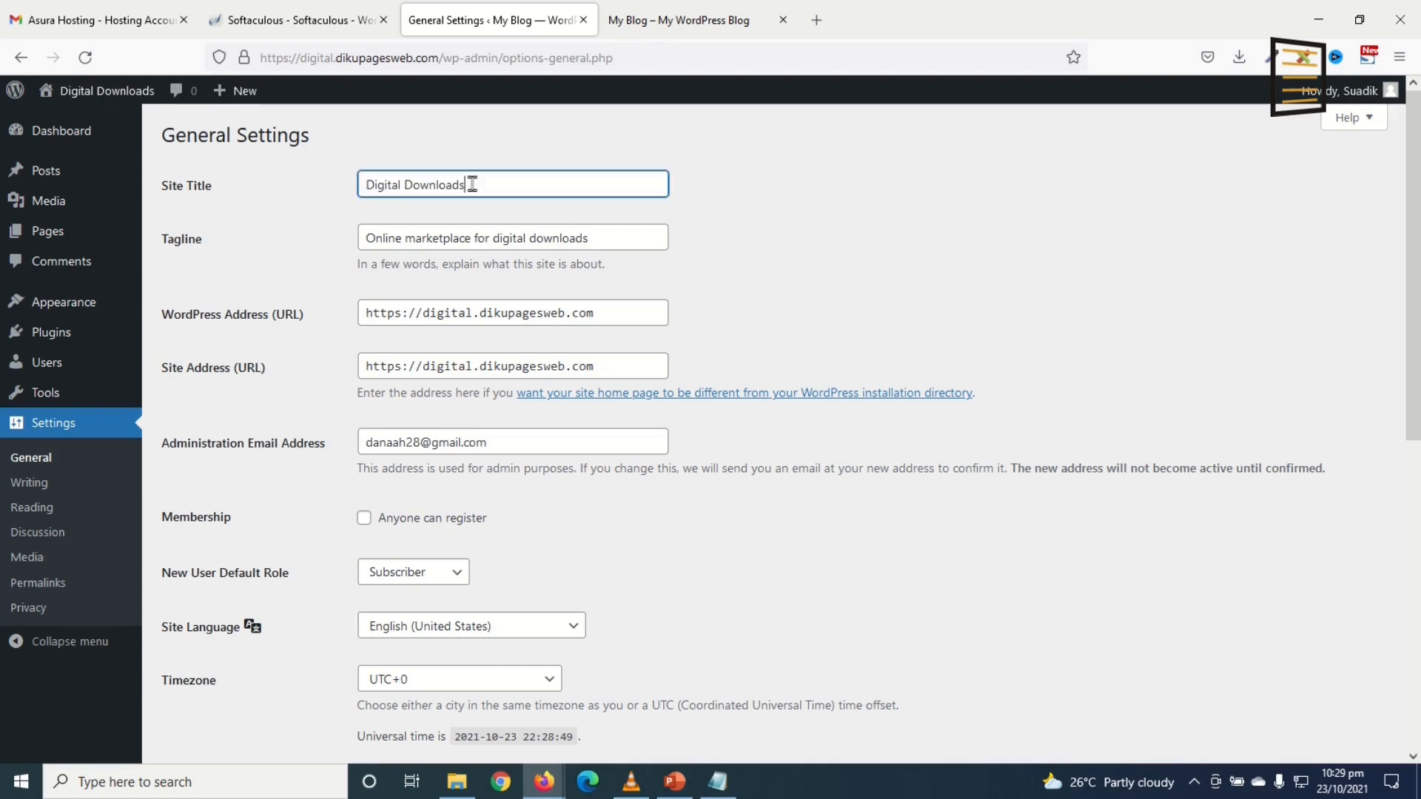
{"action": "left_click_drag", "start_coordinate": [469, 185], "coordinate": [276, 182]}
{"action": "left_click_drag", "start_coordinate": [614, 244], "coordinate": [331, 242]}
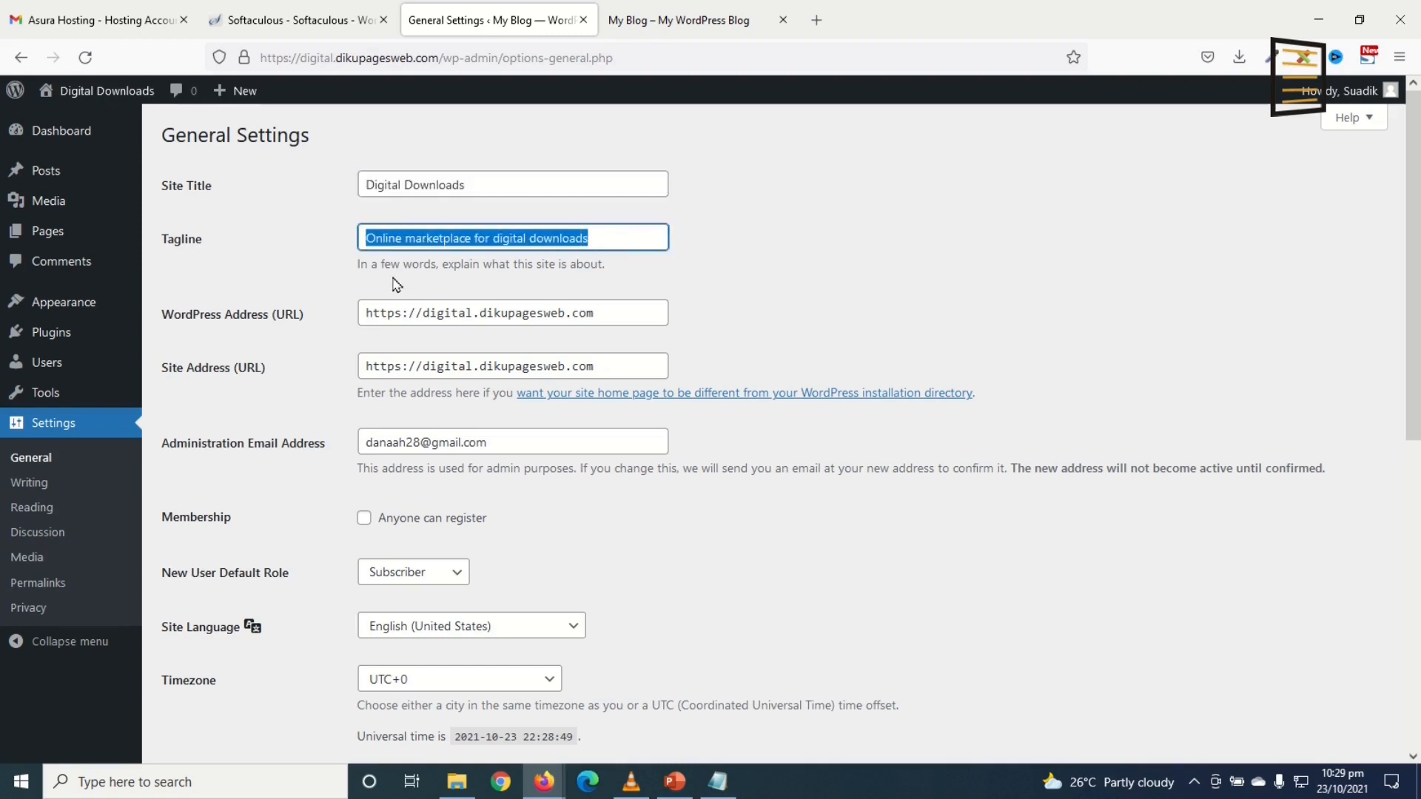
Step: Leave the address fields unchanged, allow anyone to register, and save the general settings
{"action": "left_click", "coordinate": [406, 317]}
{"action": "left_click", "coordinate": [405, 373]}
{"action": "left_click", "coordinate": [657, 217]}
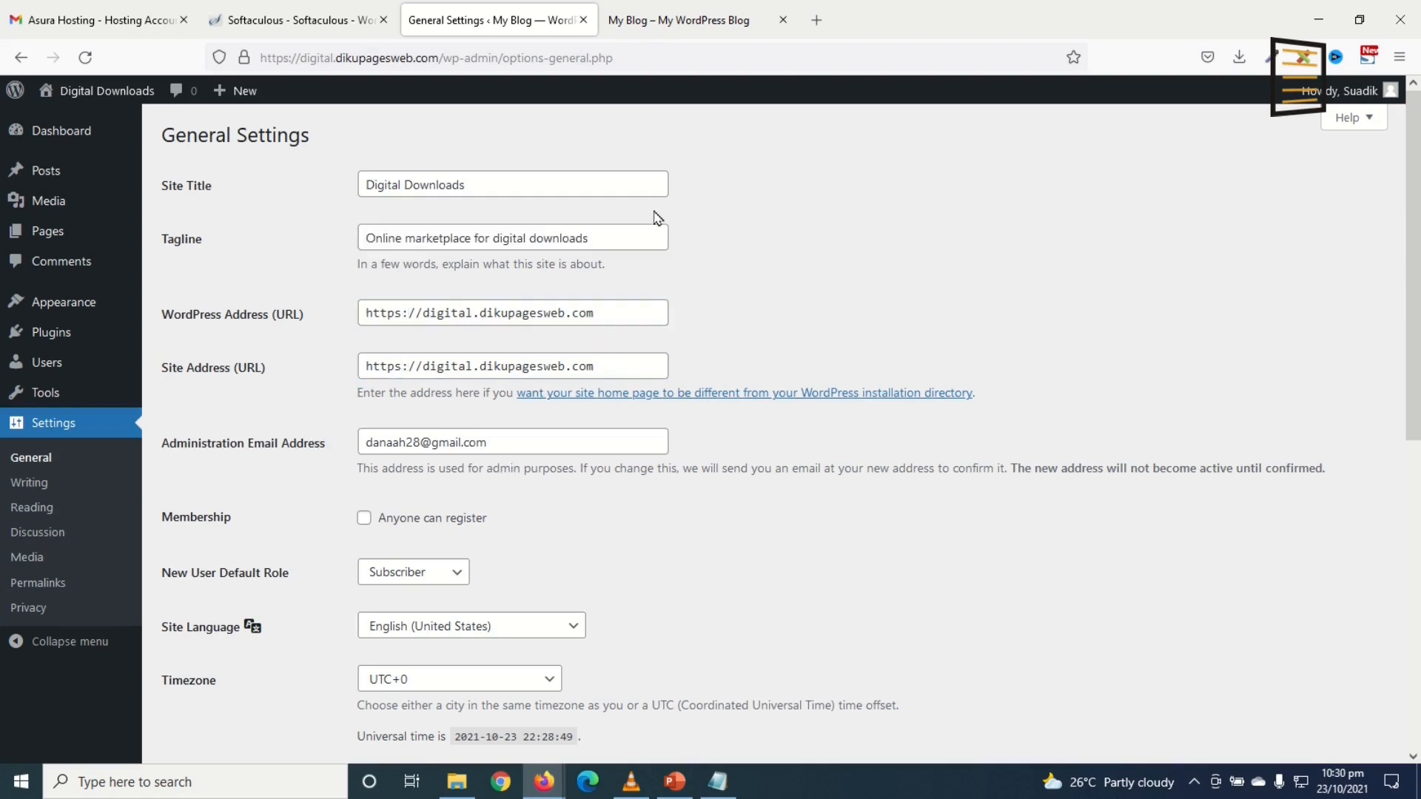
{"action": "left_click_drag", "start_coordinate": [522, 446], "coordinate": [345, 438]}
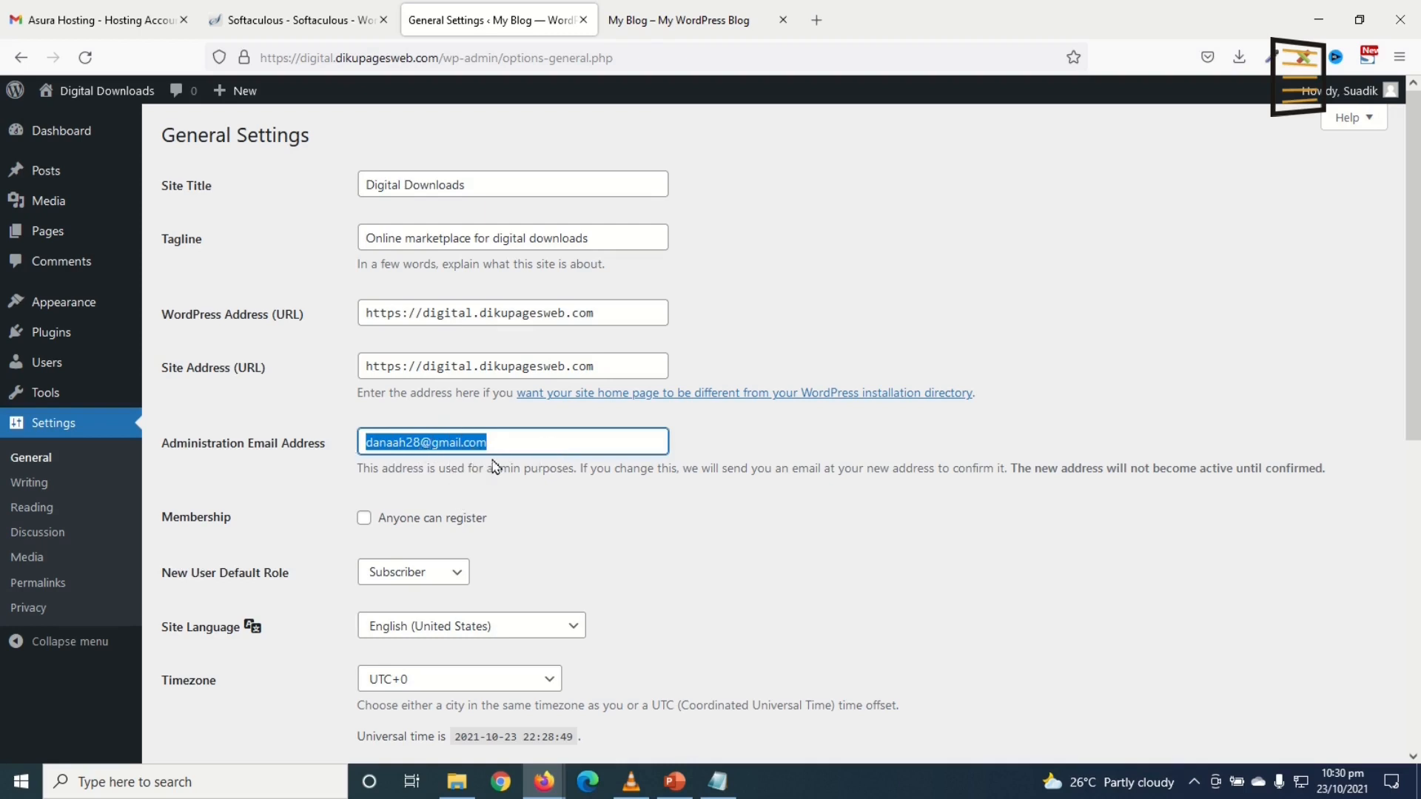
{"action": "left_click", "coordinate": [364, 520]}
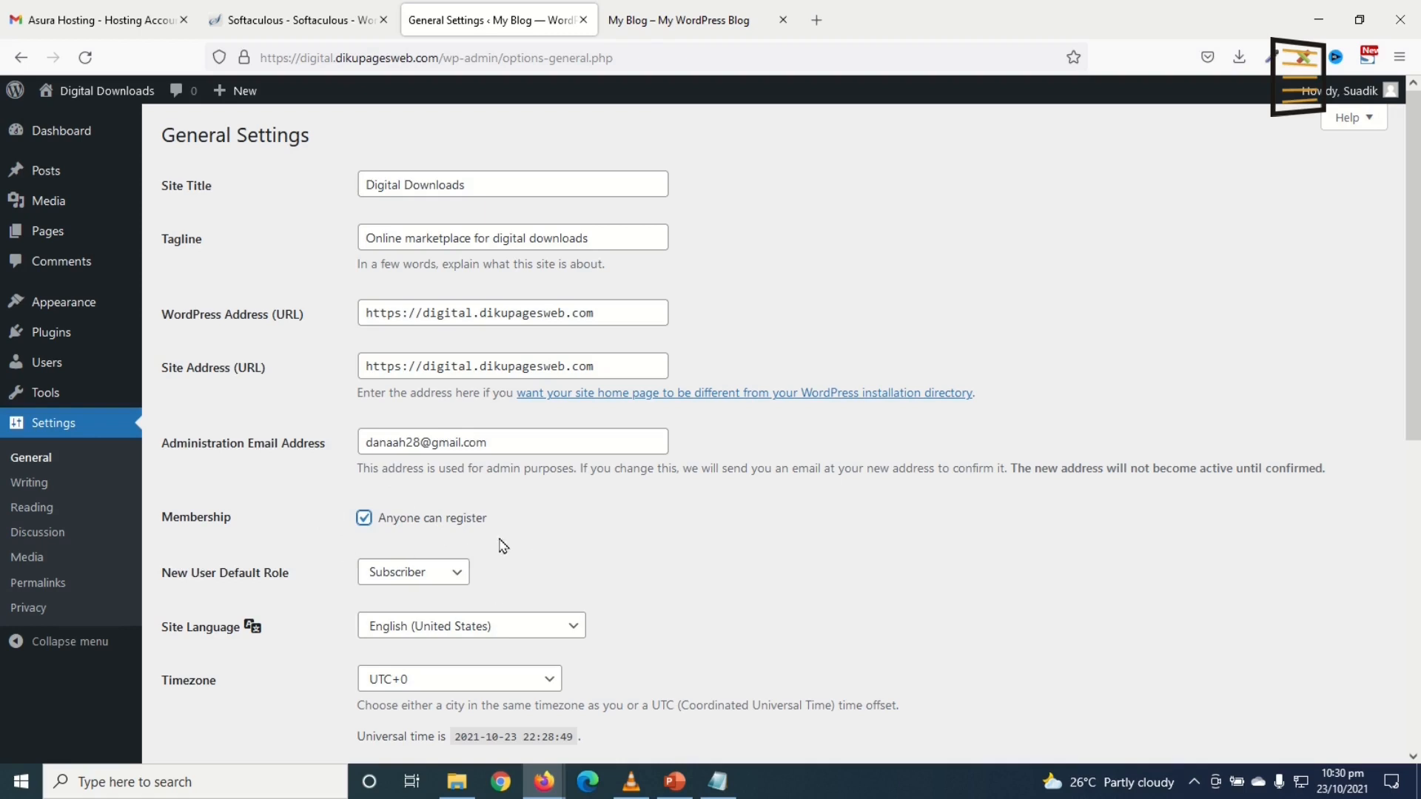
{"action": "scroll", "coordinate": [529, 542], "scroll_direction": "down", "scroll_amount": 8}
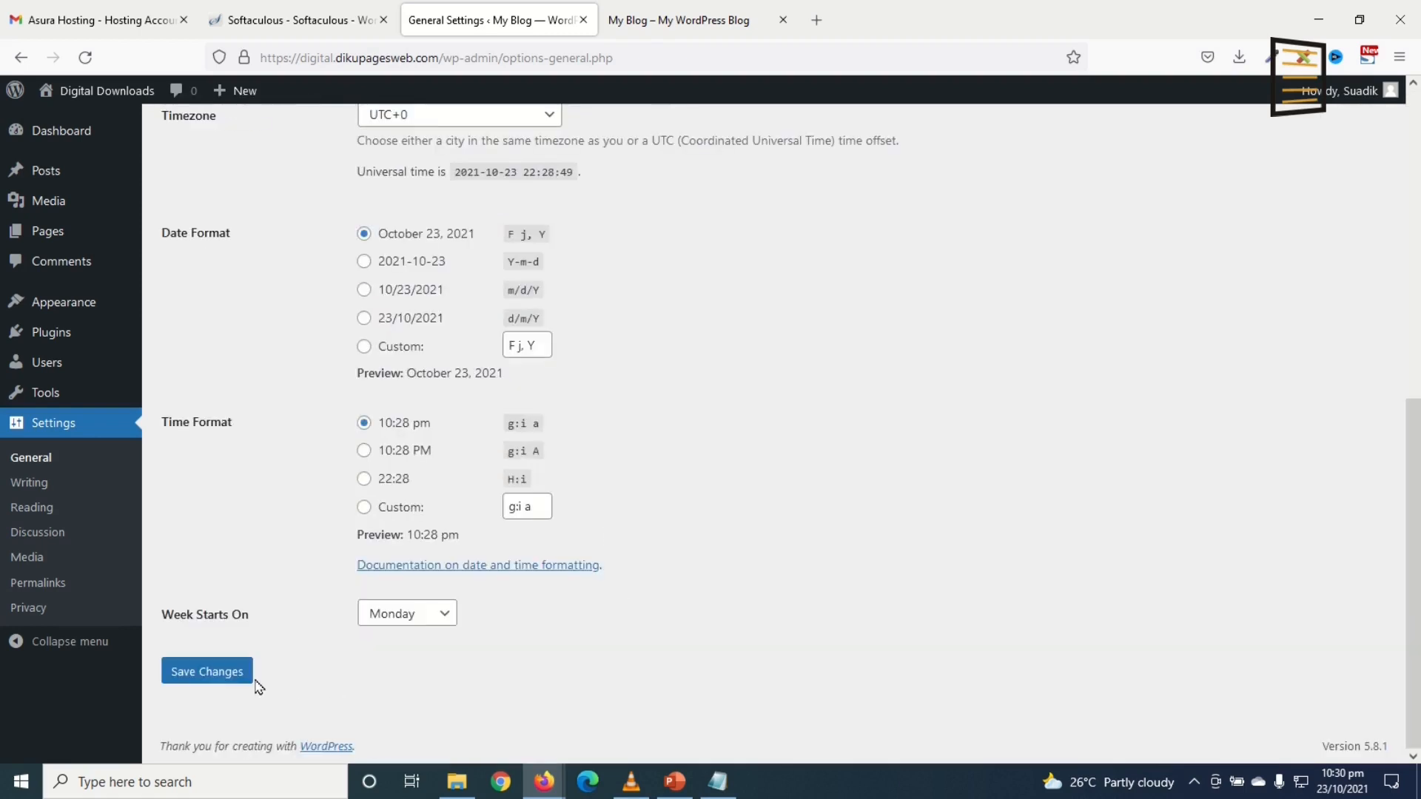
{"action": "left_click", "coordinate": [237, 672]}
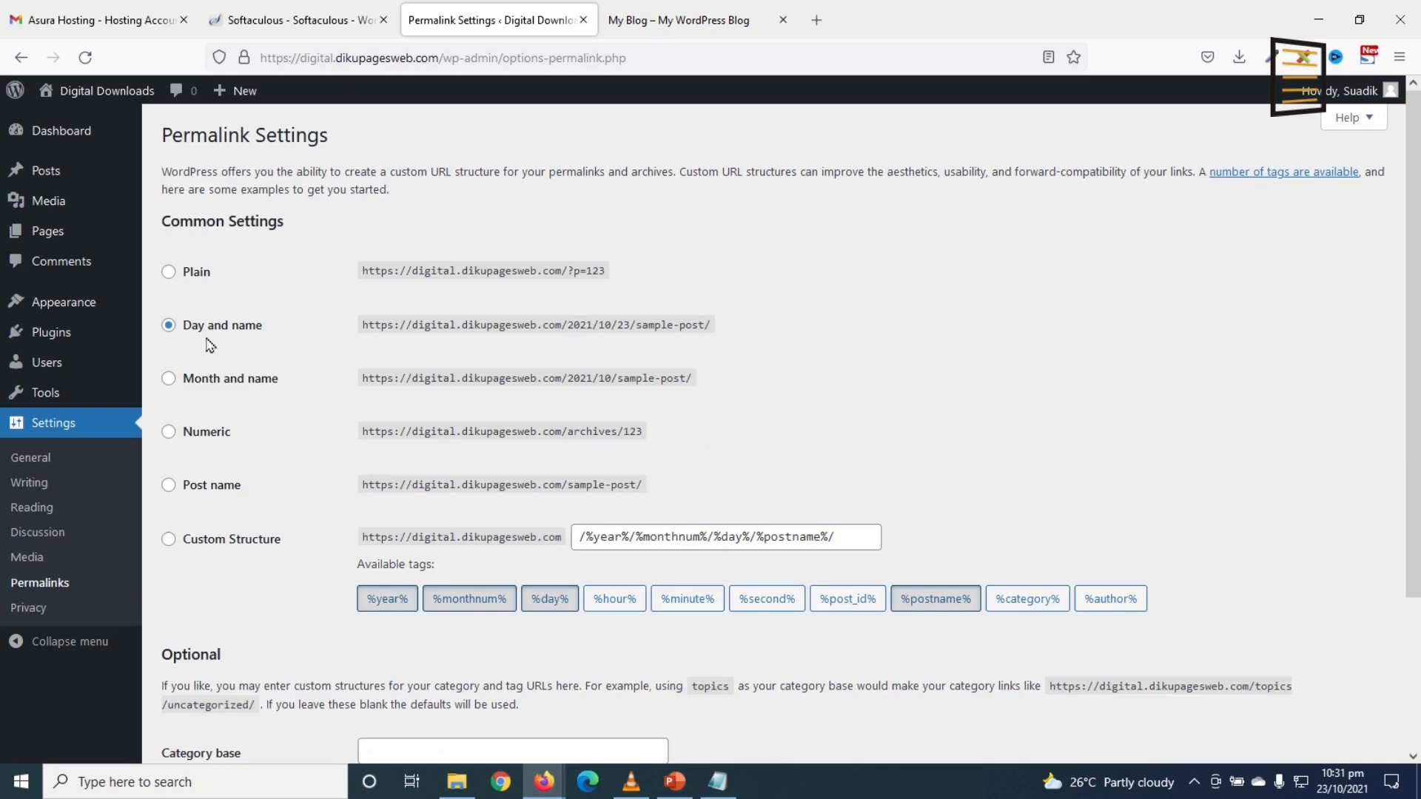
Step: Replace the date-based permalink structure with Post name and save it
{"action": "left_click", "coordinate": [170, 484]}
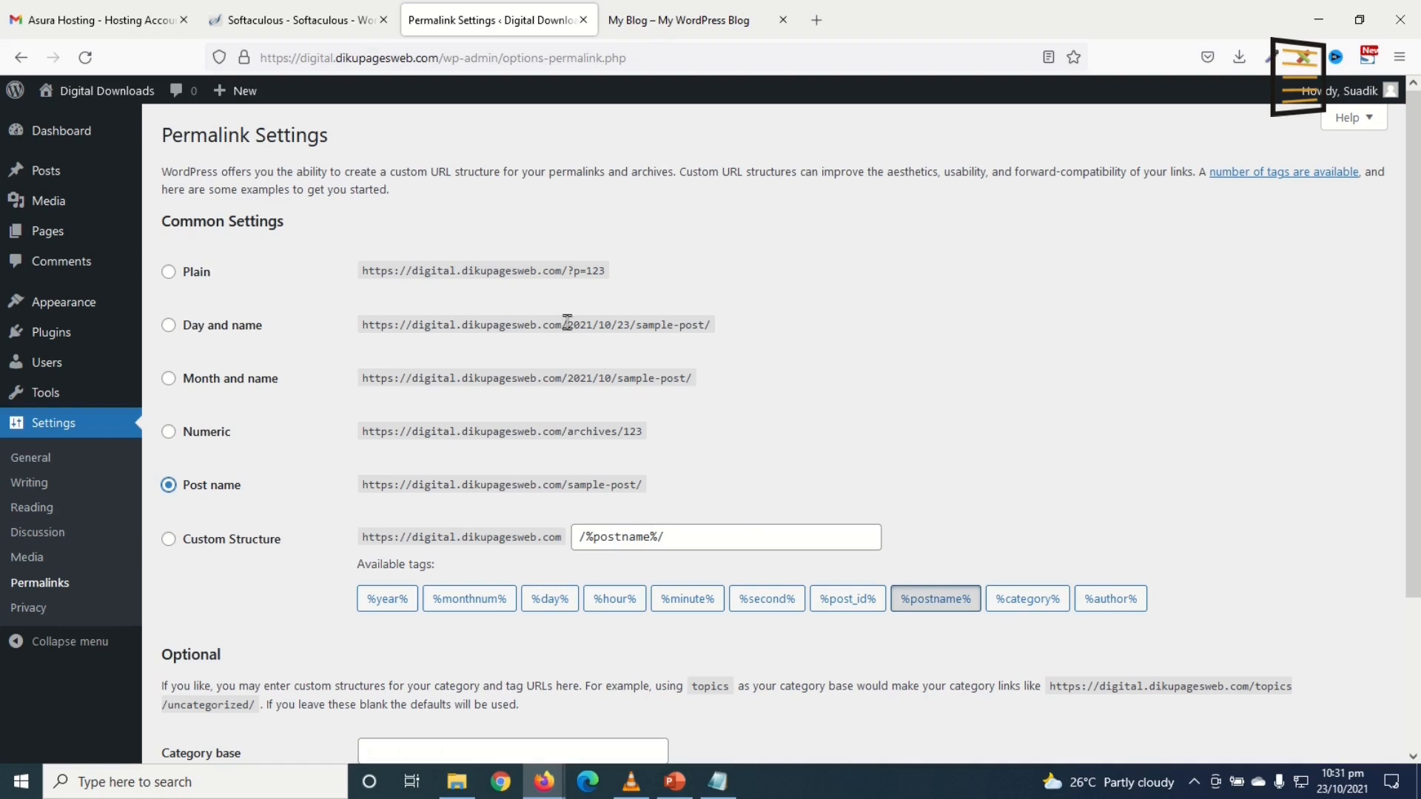
{"action": "left_click_drag", "start_coordinate": [567, 324], "coordinate": [642, 324]}
{"action": "scroll", "coordinate": [743, 444], "scroll_direction": "down", "scroll_amount": 3}
{"action": "left_click", "coordinate": [207, 673]}
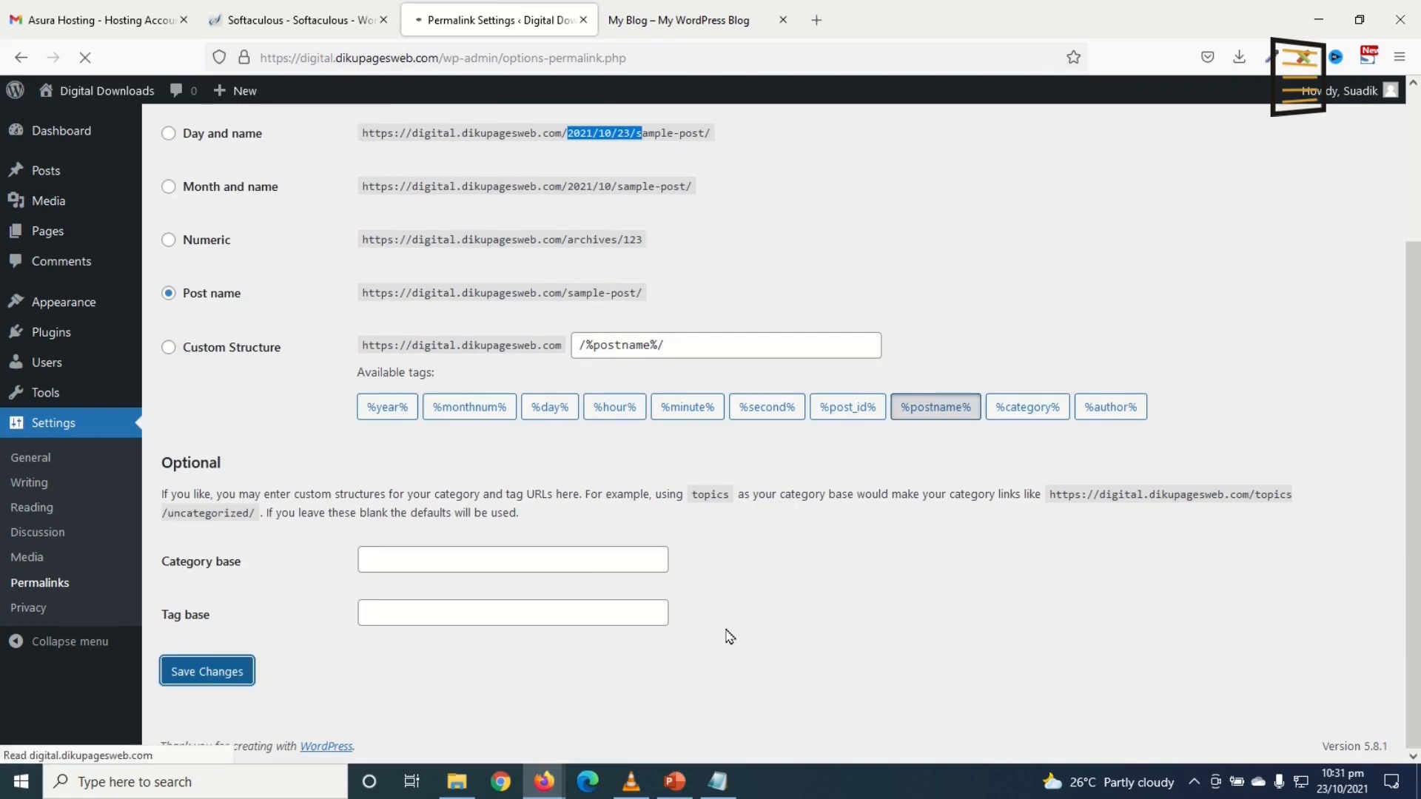
{"action": "scroll", "coordinate": [784, 341], "scroll_direction": "down", "scroll_amount": 2}
{"action": "scroll", "coordinate": [755, 353], "scroll_direction": "down", "scroll_amount": 2}
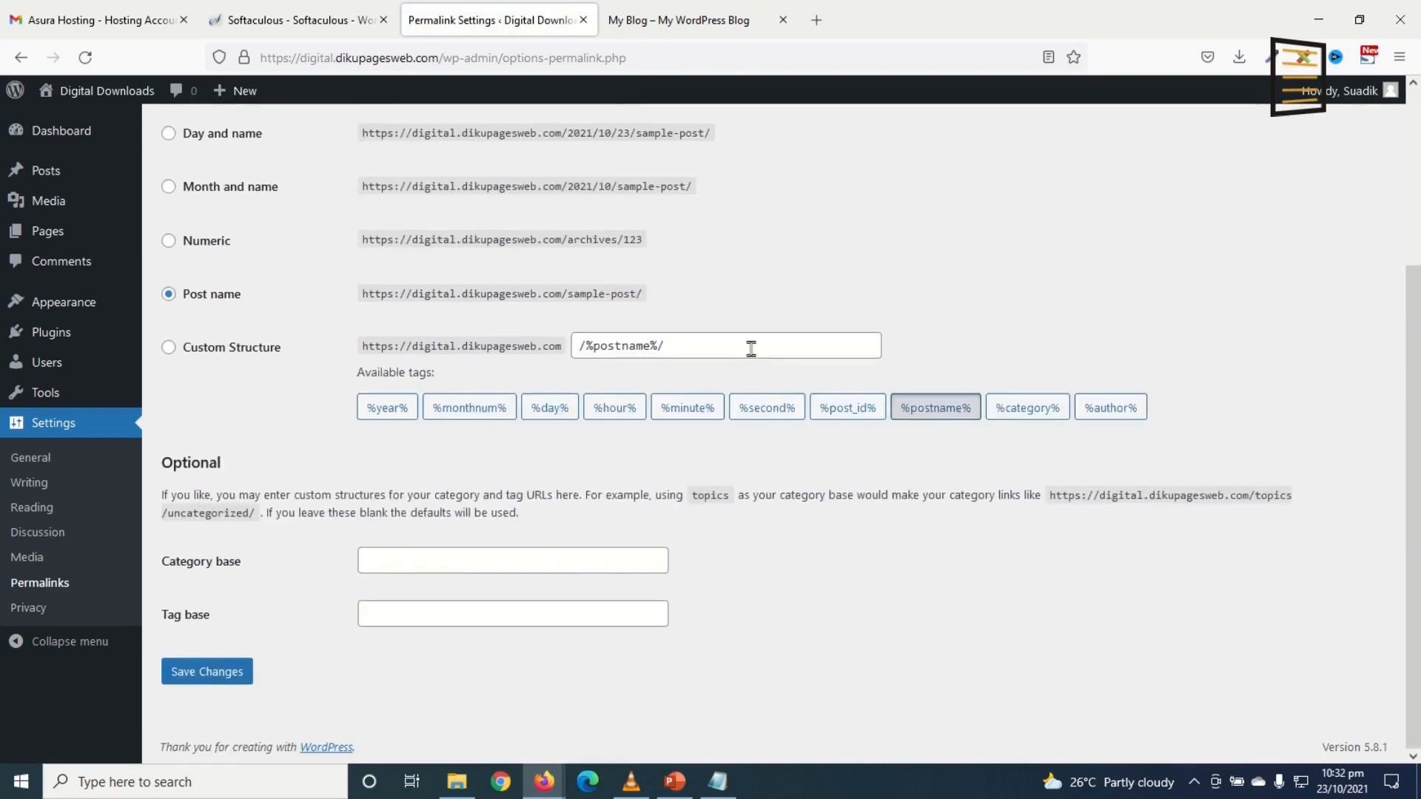
{"action": "scroll", "coordinate": [726, 425], "scroll_direction": "up", "scroll_amount": 4}
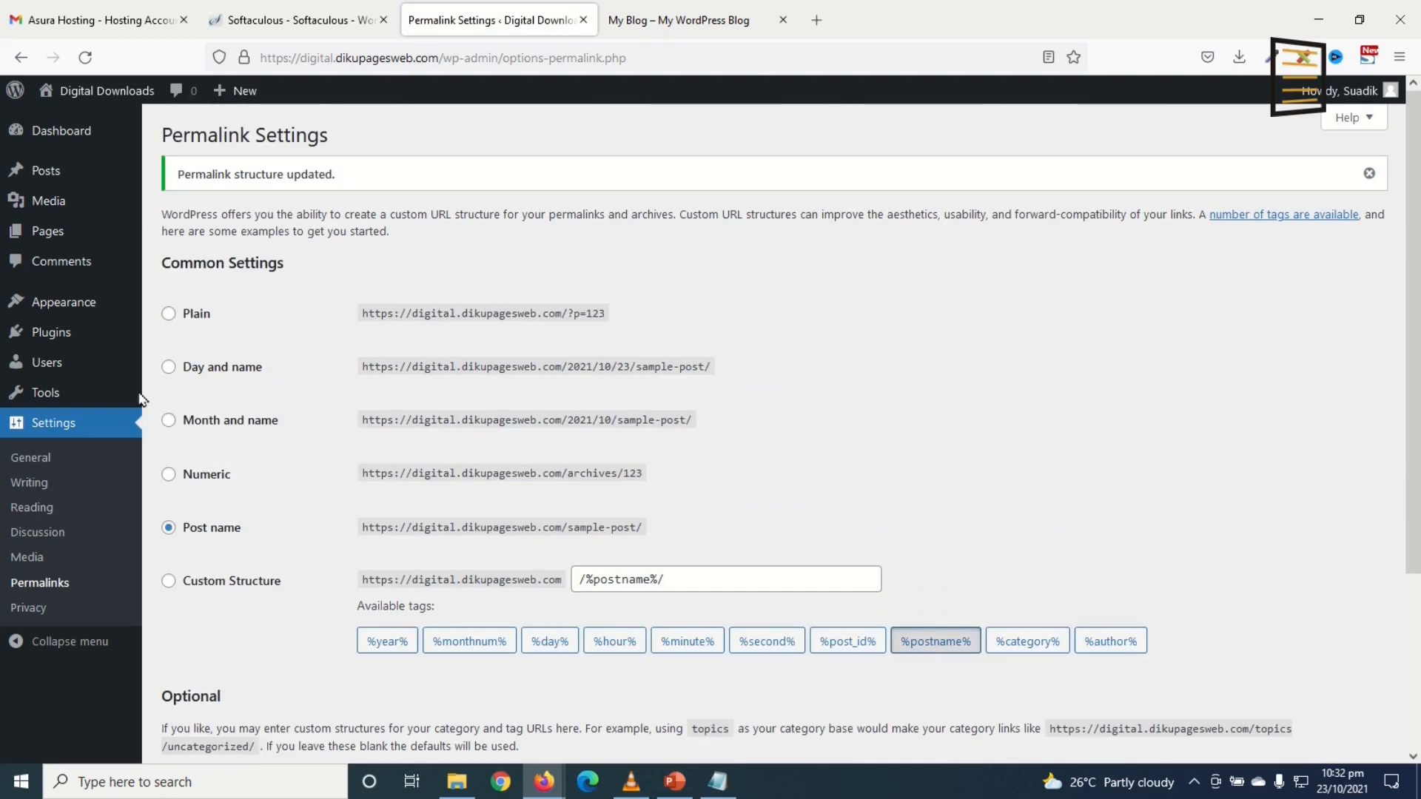
{"action": "mouse_move", "coordinate": [72, 310]}
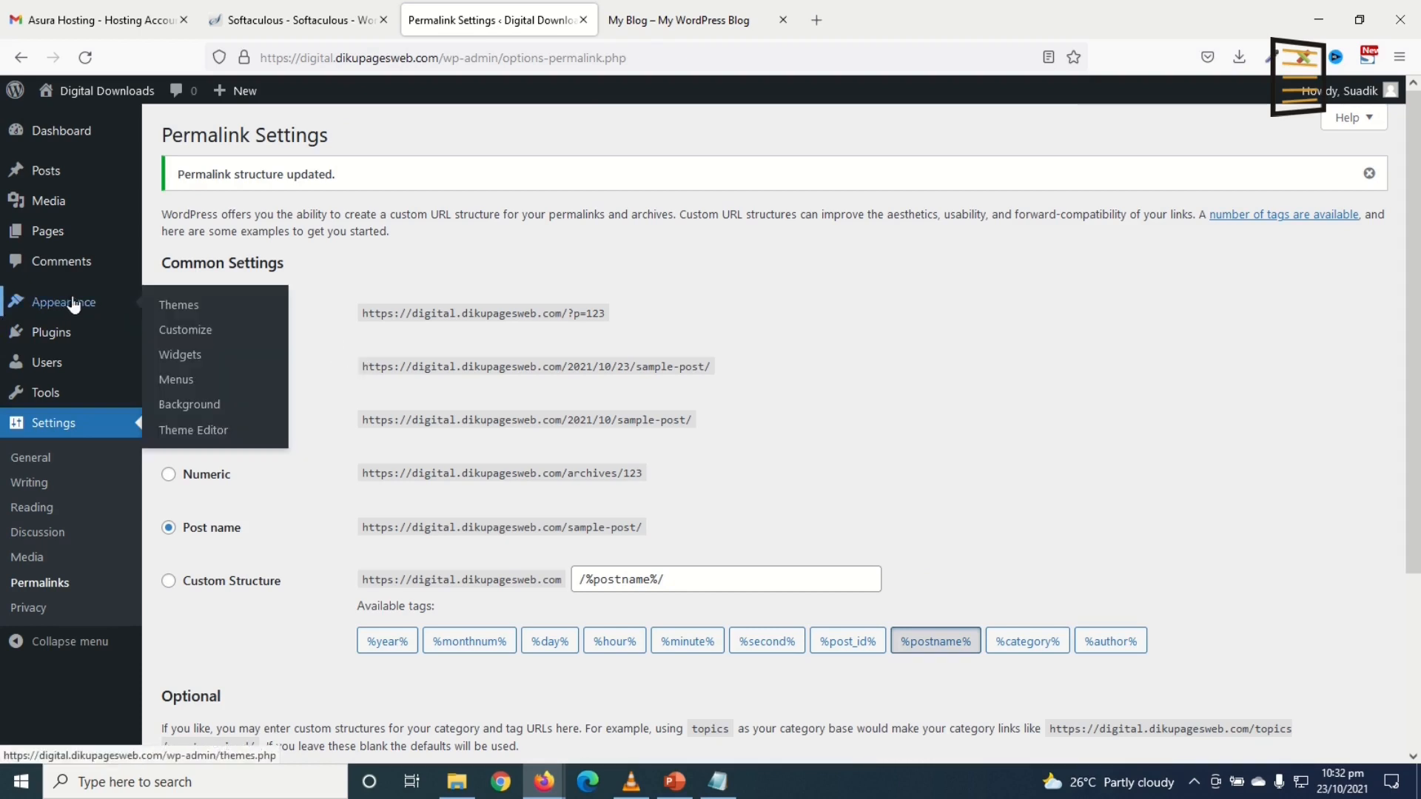
Step: Search new themes for 'as', then install and activate Astra
{"action": "left_click", "coordinate": [210, 307]}
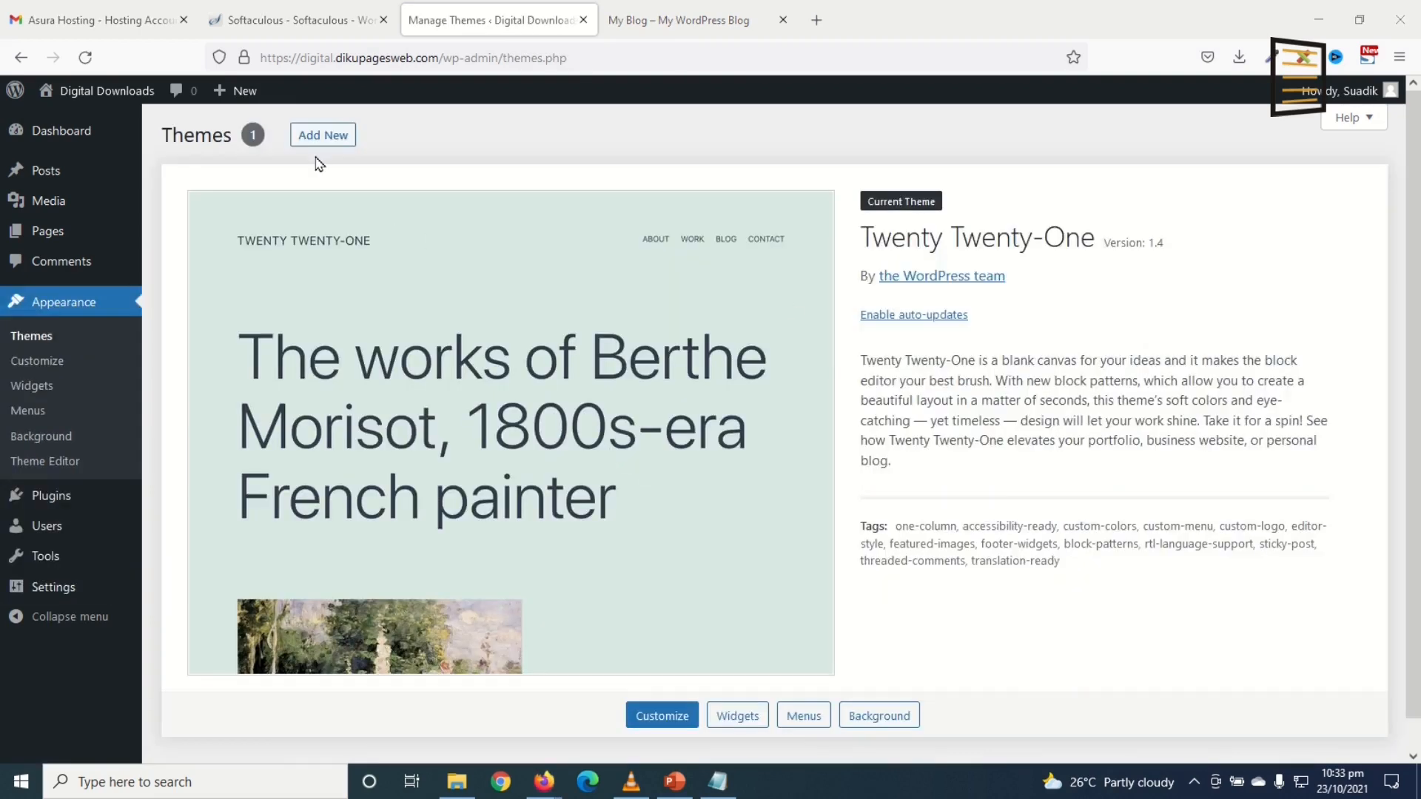
{"action": "left_click", "coordinate": [323, 136]}
{"action": "left_click", "coordinate": [1209, 185]}
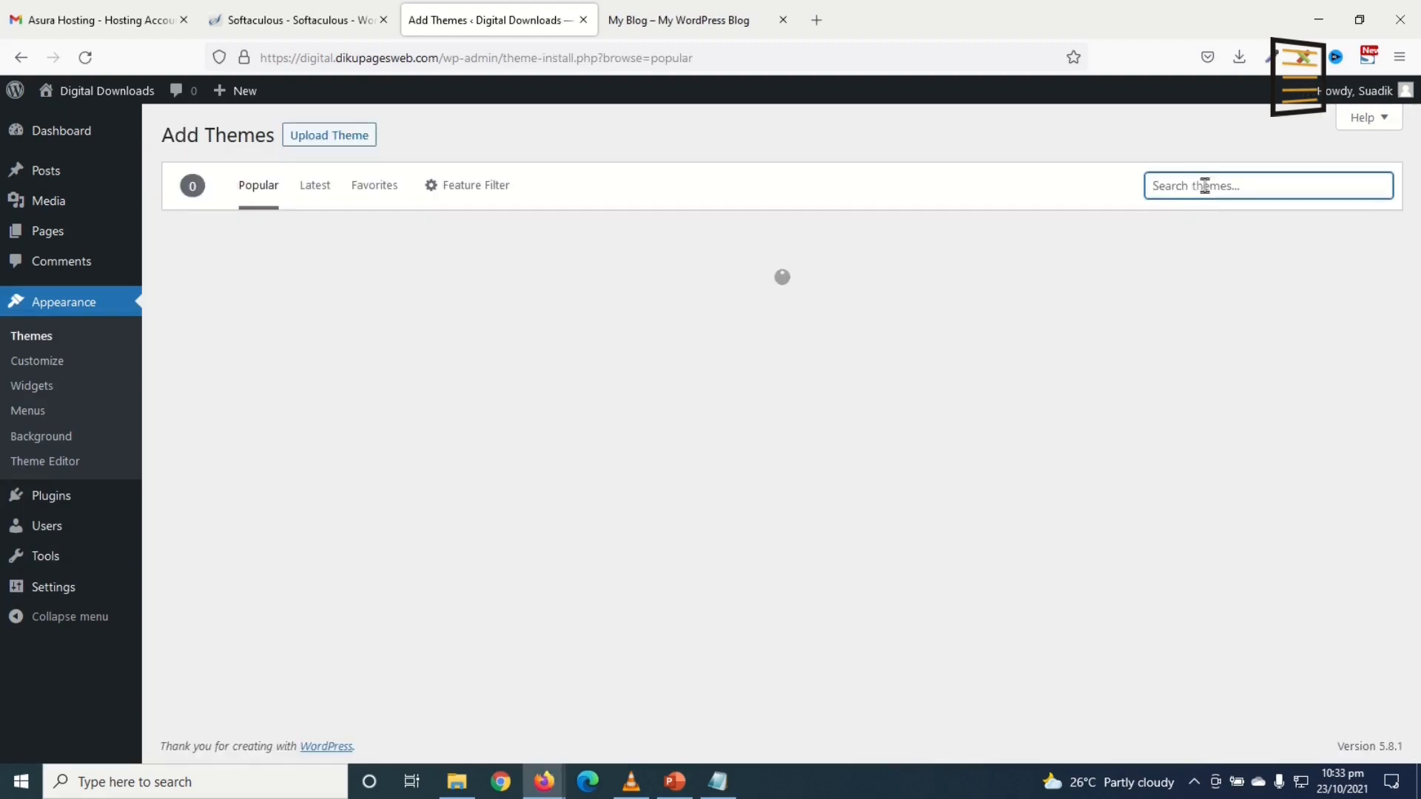
{"action": "type", "text": "astra"}
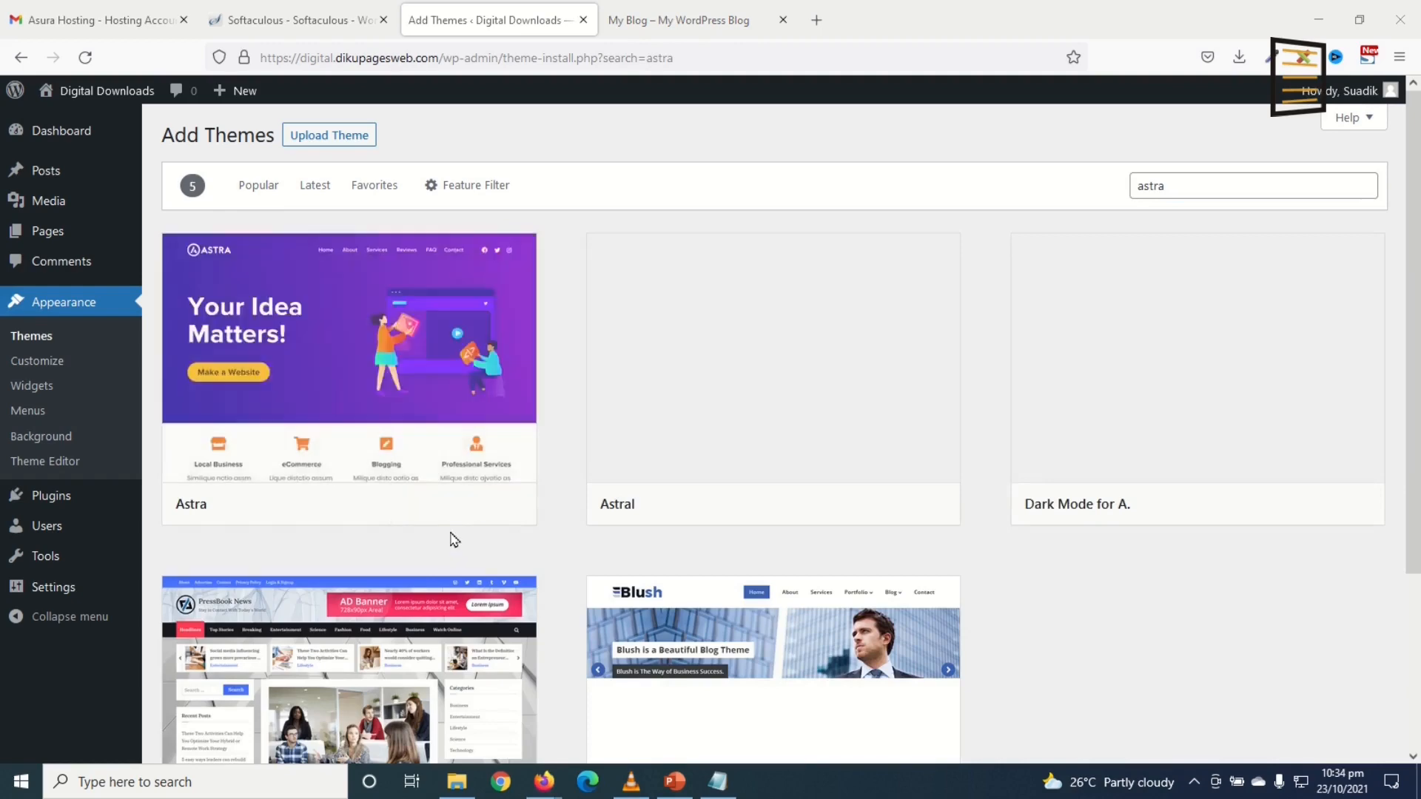
{"action": "left_click", "coordinate": [432, 506]}
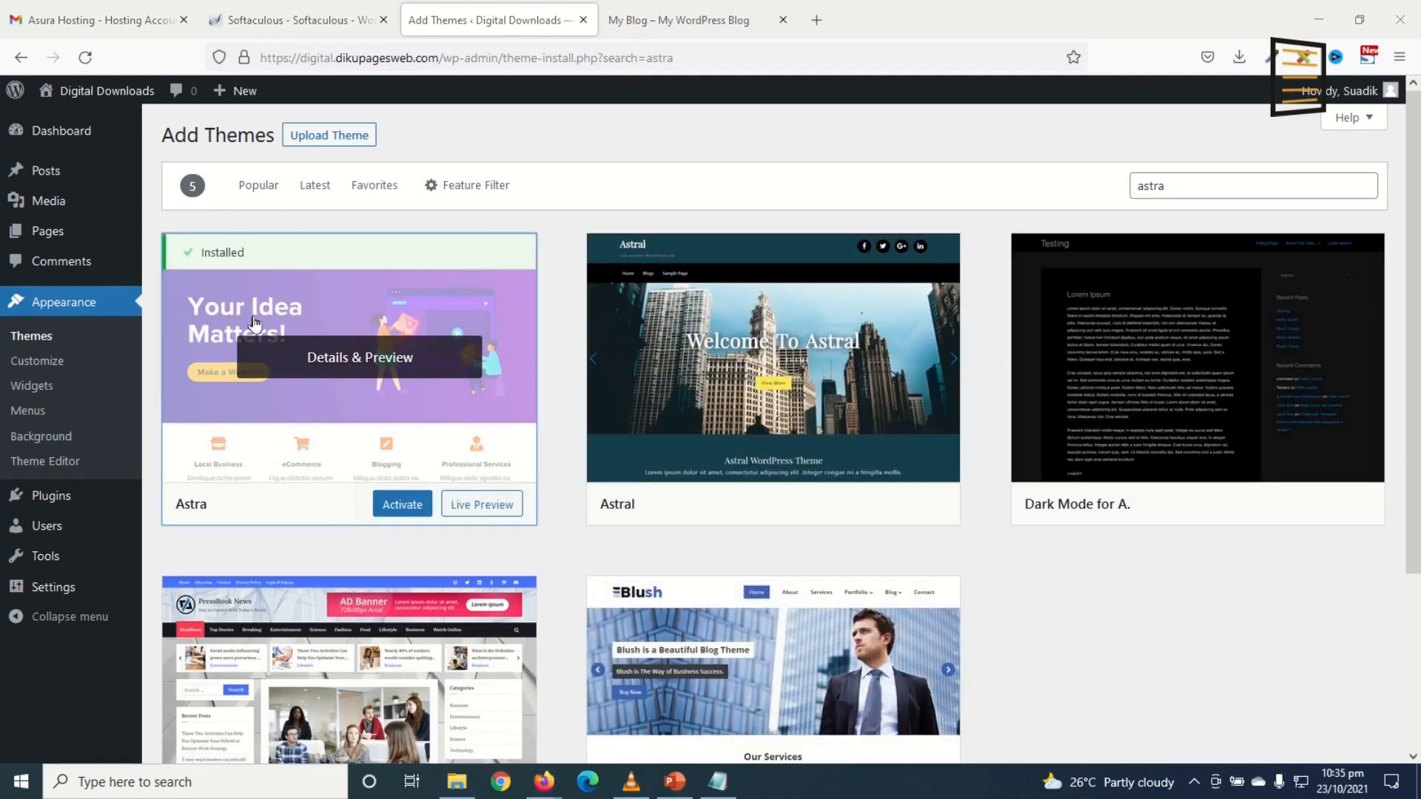
{"action": "left_click", "coordinate": [404, 508]}
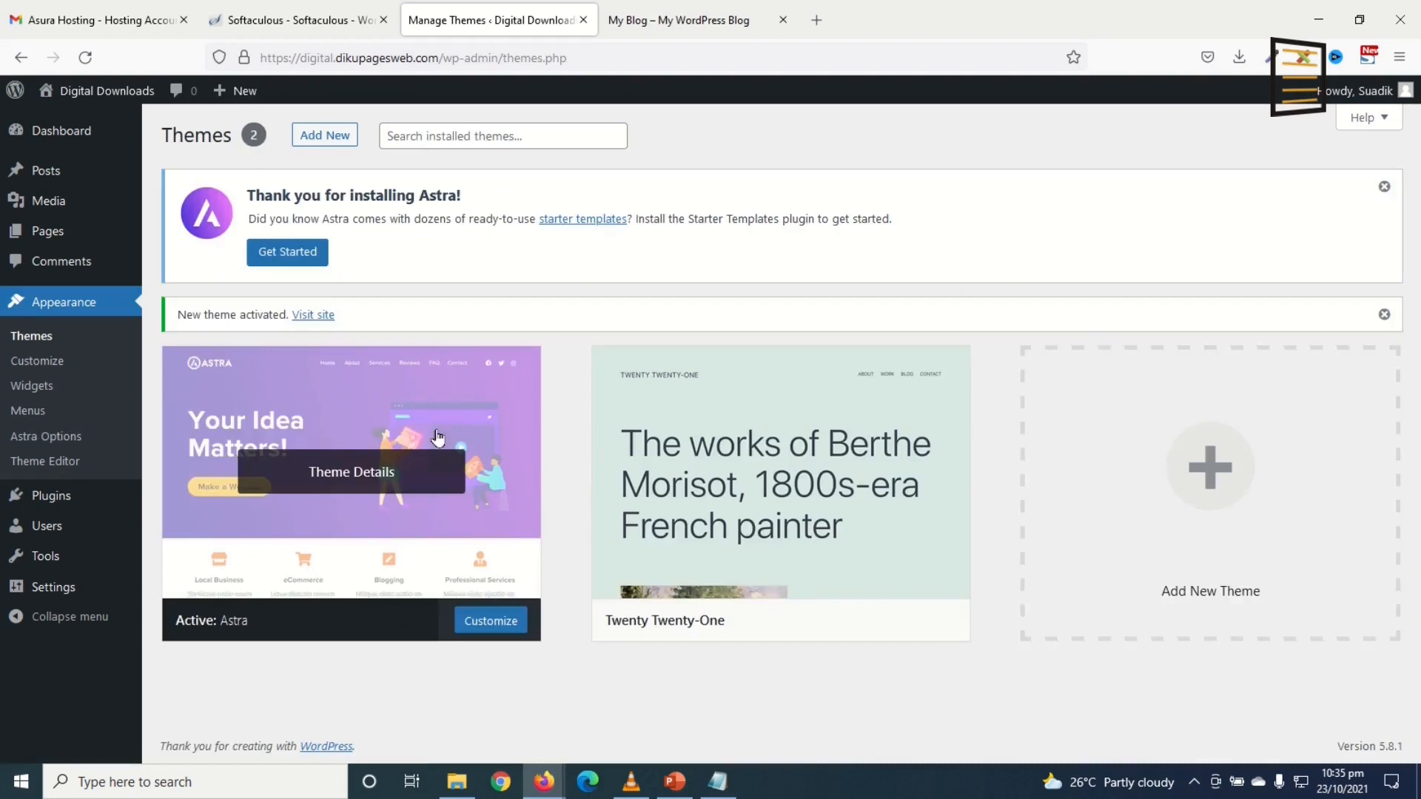
Step: Reload the live site to confirm it now runs on Astra
{"action": "left_click", "coordinate": [714, 20]}
{"action": "left_click", "coordinate": [85, 59]}
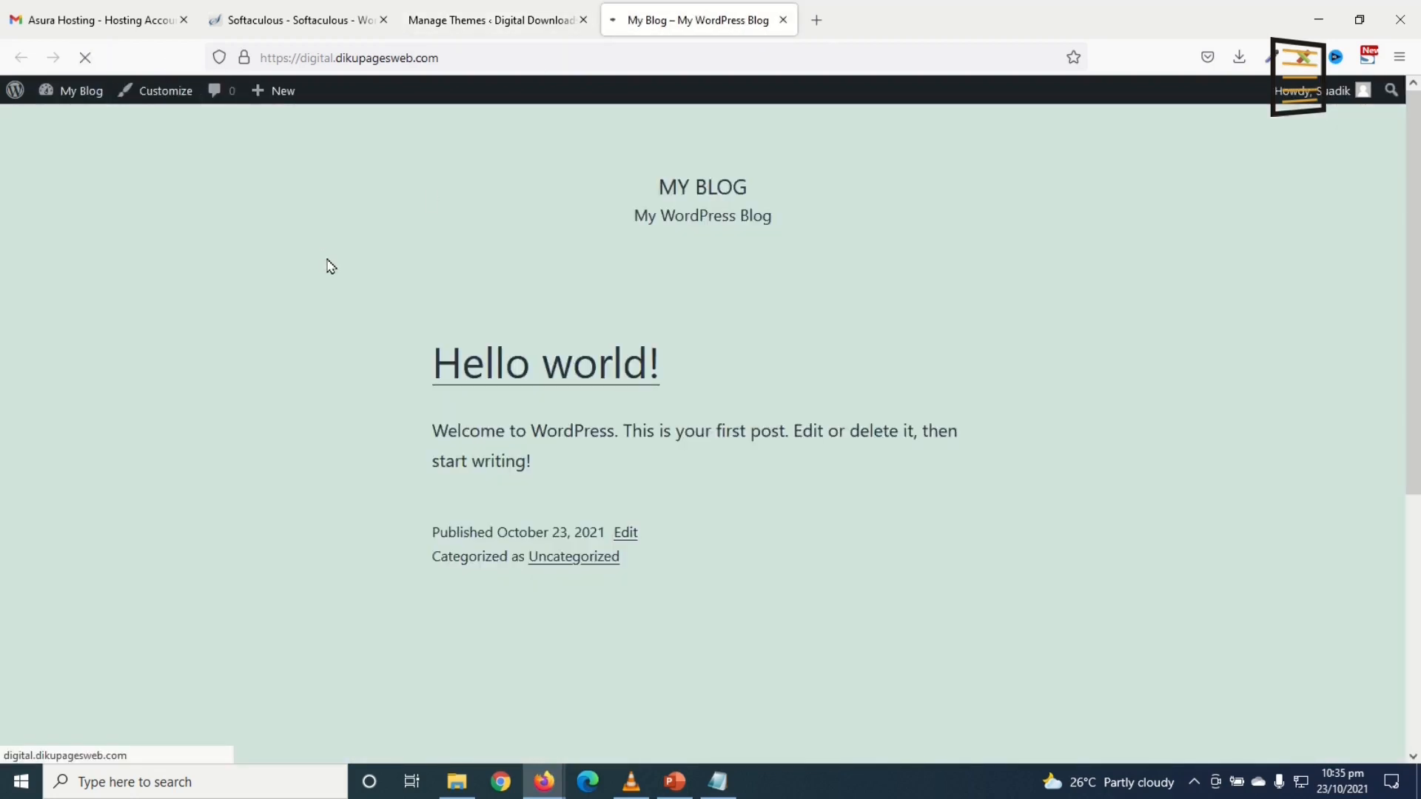
{"action": "scroll", "coordinate": [710, 426], "scroll_direction": "down", "scroll_amount": 5}
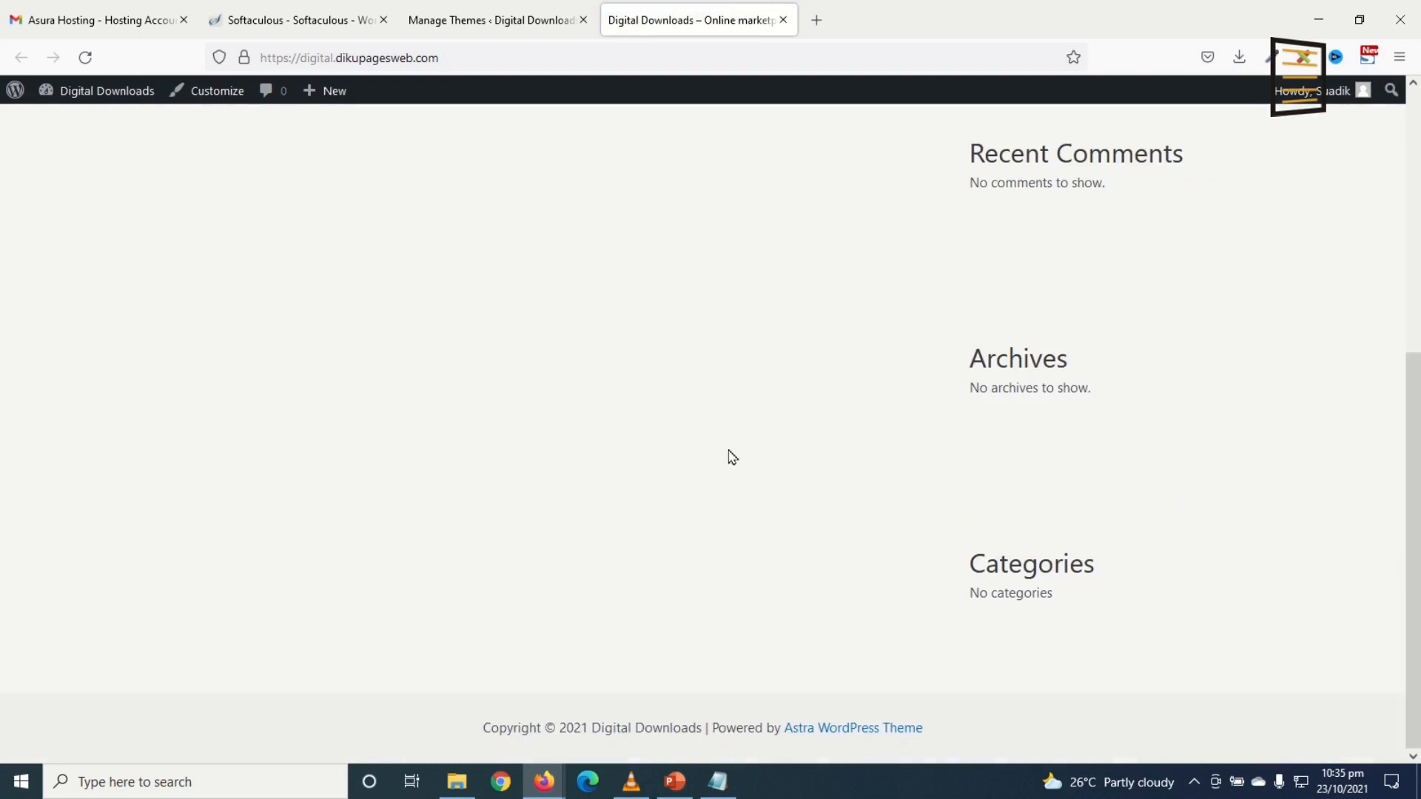
{"action": "scroll", "coordinate": [730, 453], "scroll_direction": "up", "scroll_amount": 5}
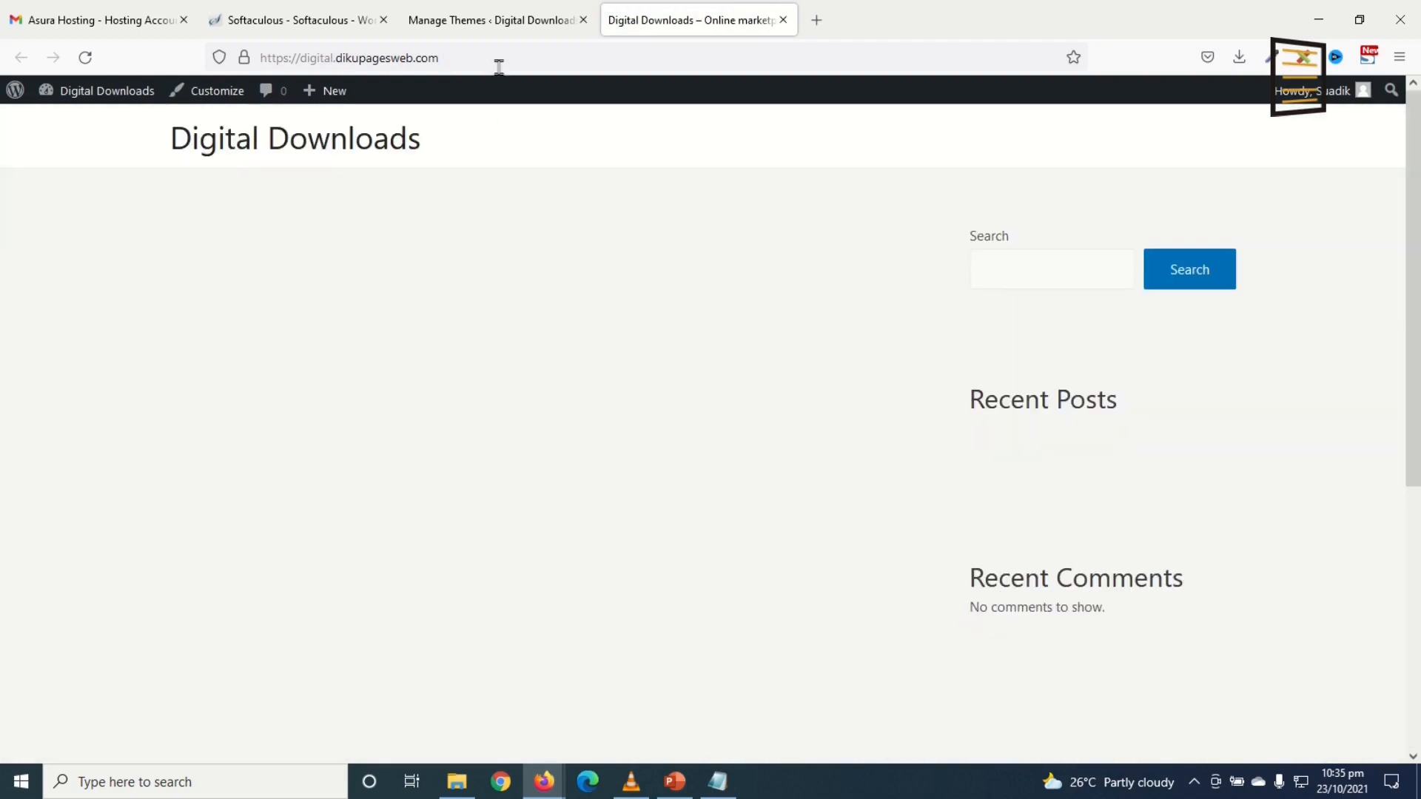
{"action": "left_click", "coordinate": [490, 21]}
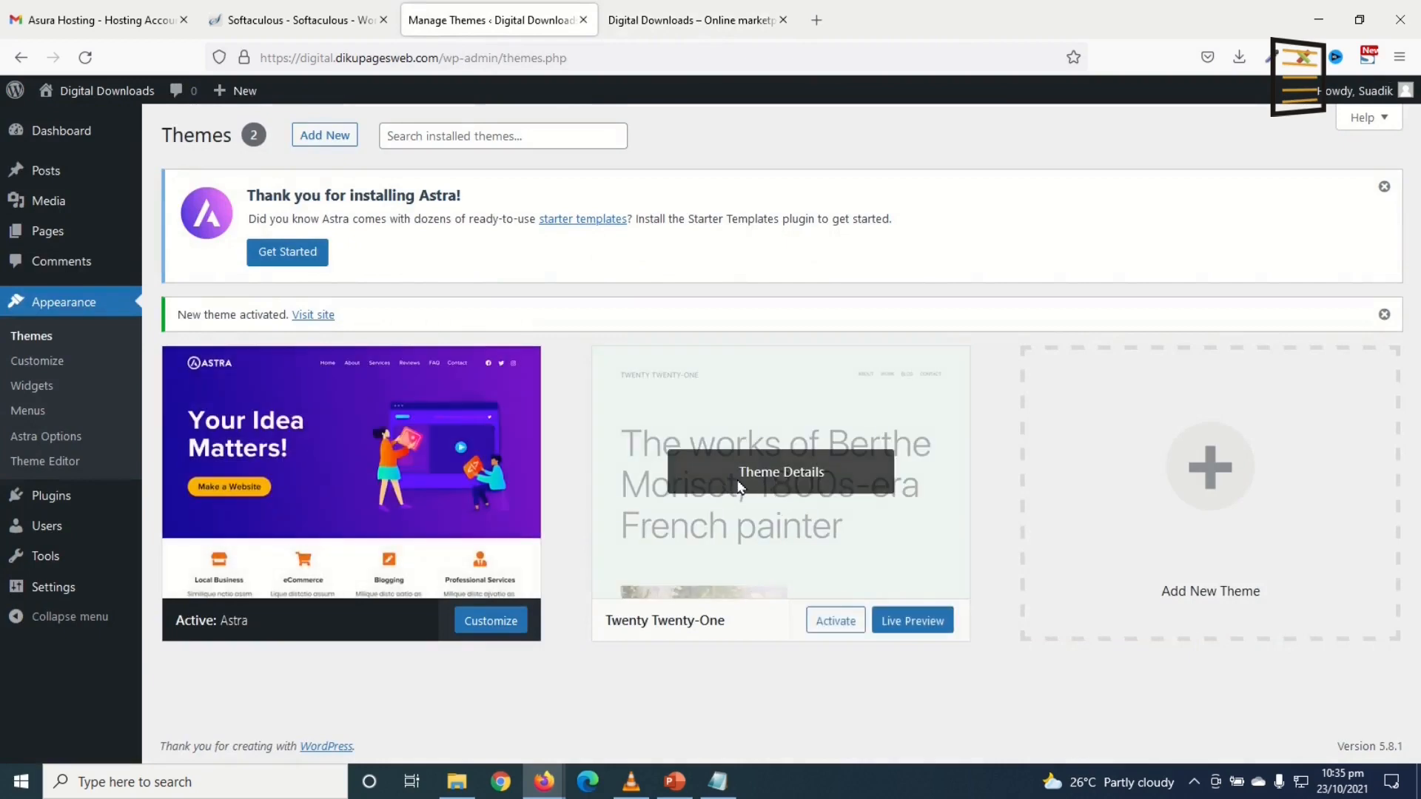
Step: Delete the Twenty Twenty-One theme from its Theme Details, leaving Astra 3.7.3 current
{"action": "left_click", "coordinate": [769, 475]}
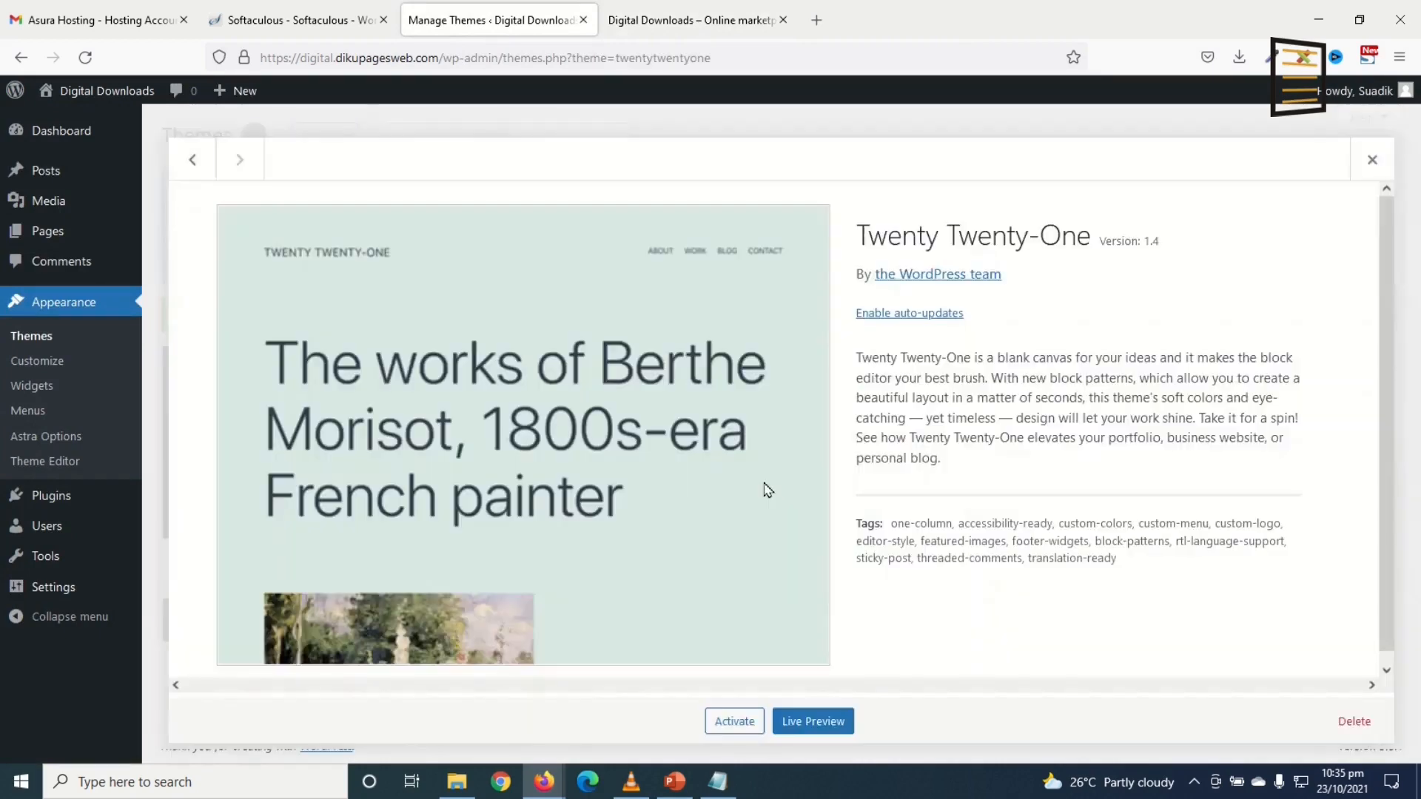
{"action": "left_click", "coordinate": [1354, 722]}
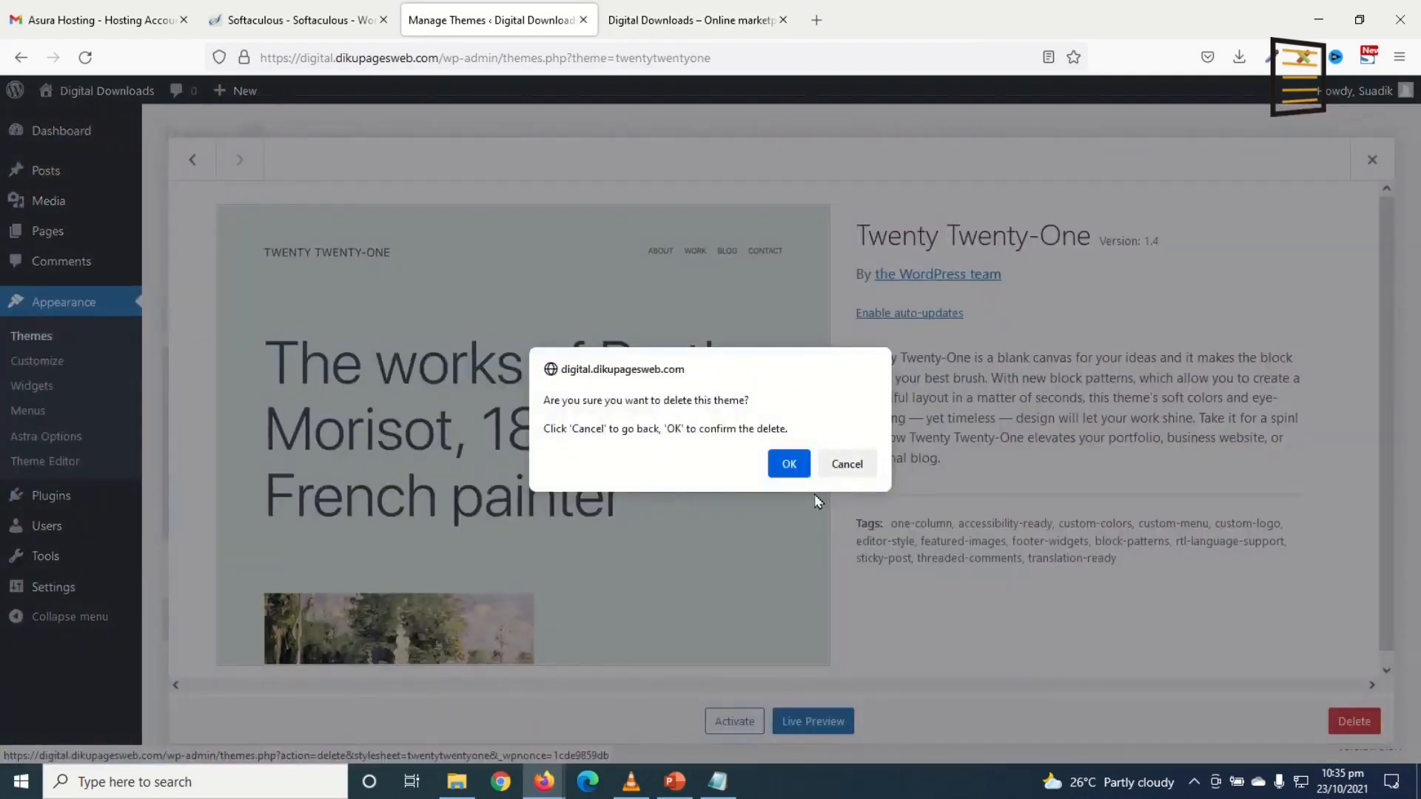
{"action": "left_click", "coordinate": [789, 464]}
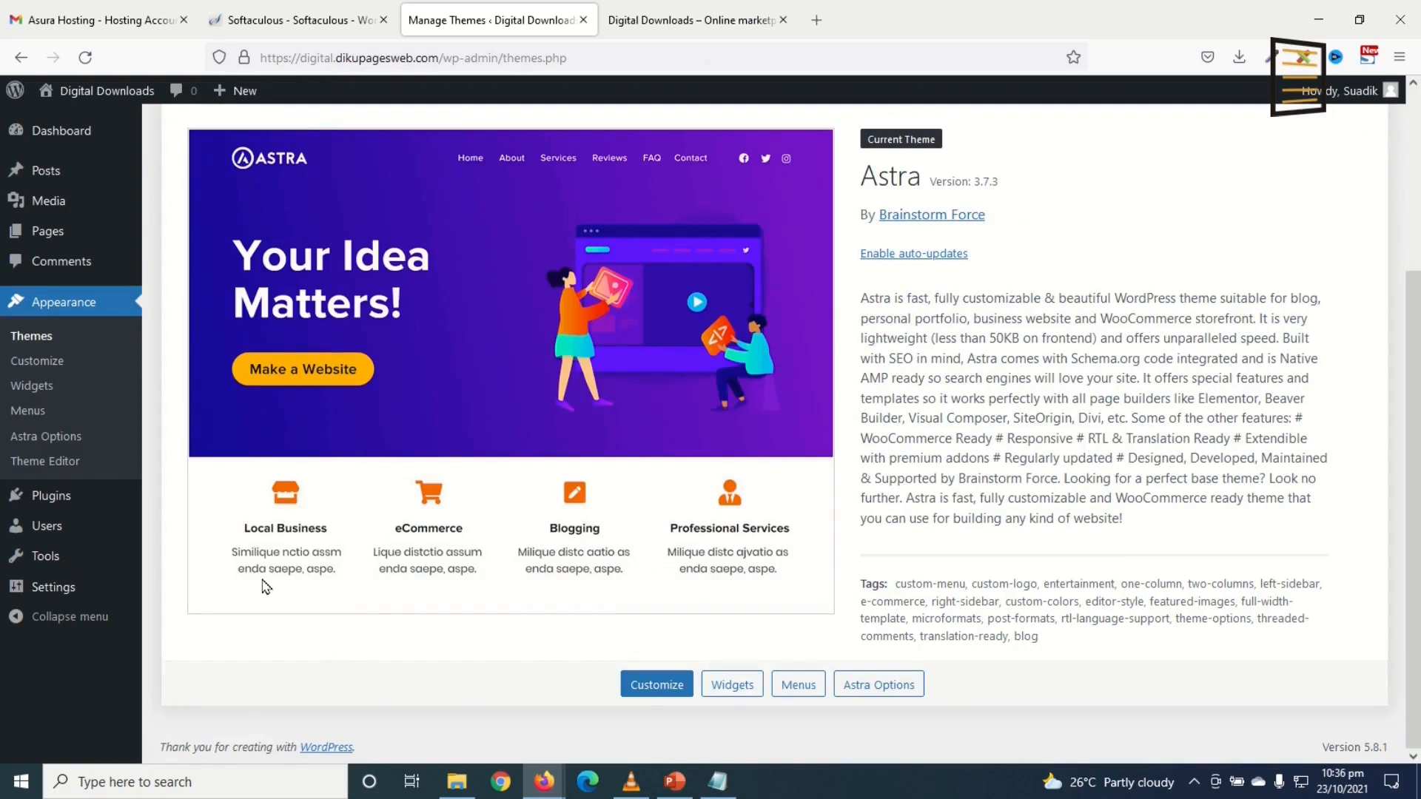
{"action": "mouse_move", "coordinate": [55, 504]}
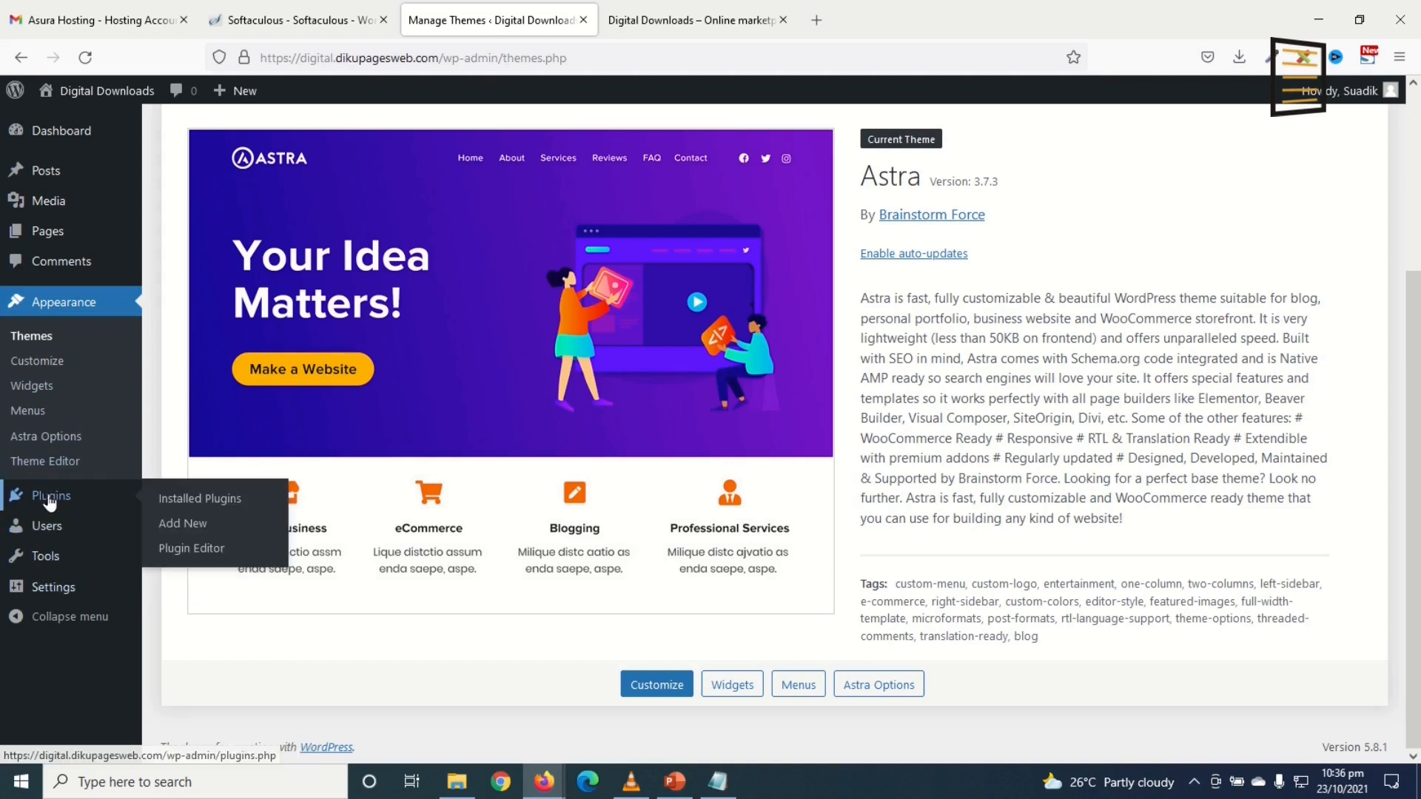
Step: Search for and install the Elementor Website Builder and WooCommerce plugins
{"action": "left_click", "coordinate": [183, 530]}
{"action": "left_click", "coordinate": [1189, 307]}
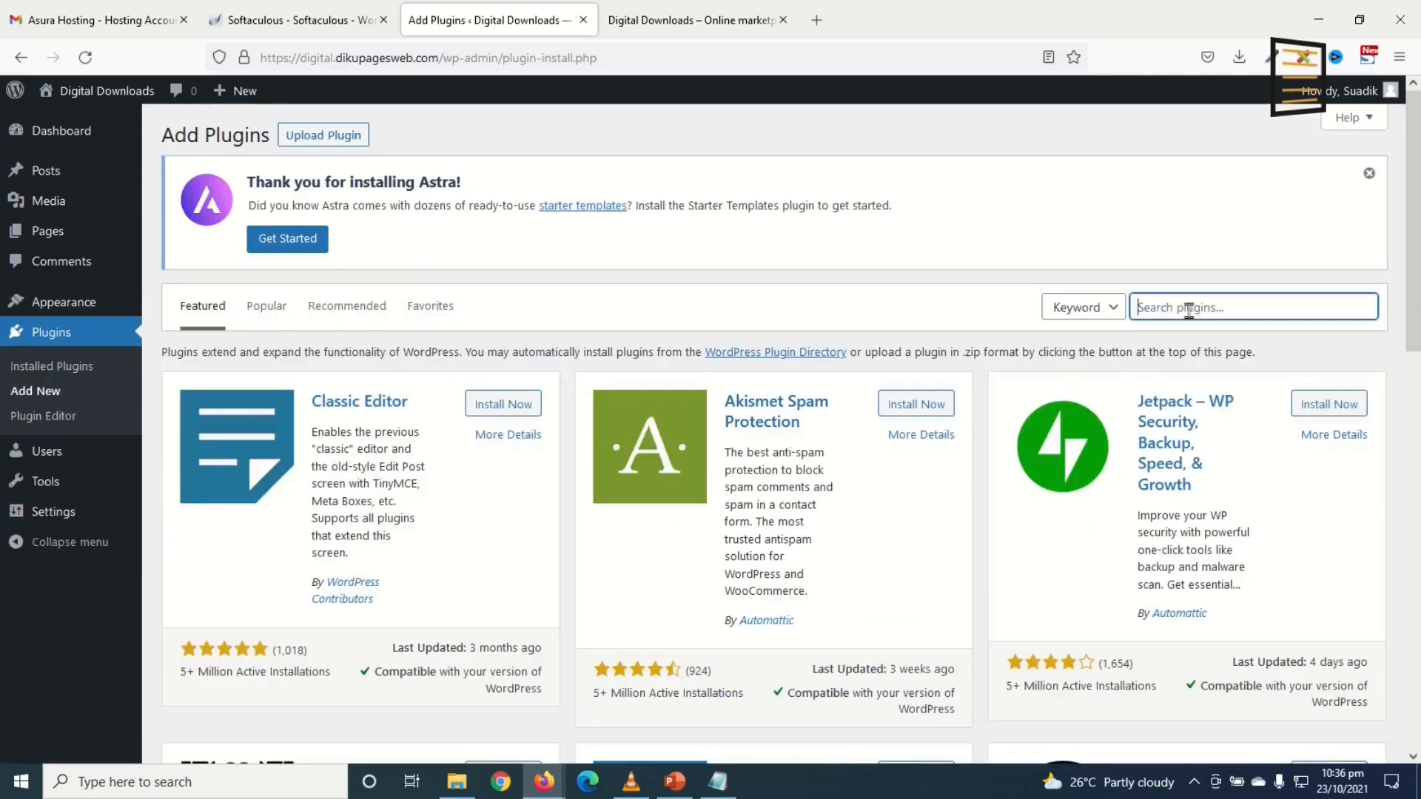
{"action": "type", "text": "elementor"}
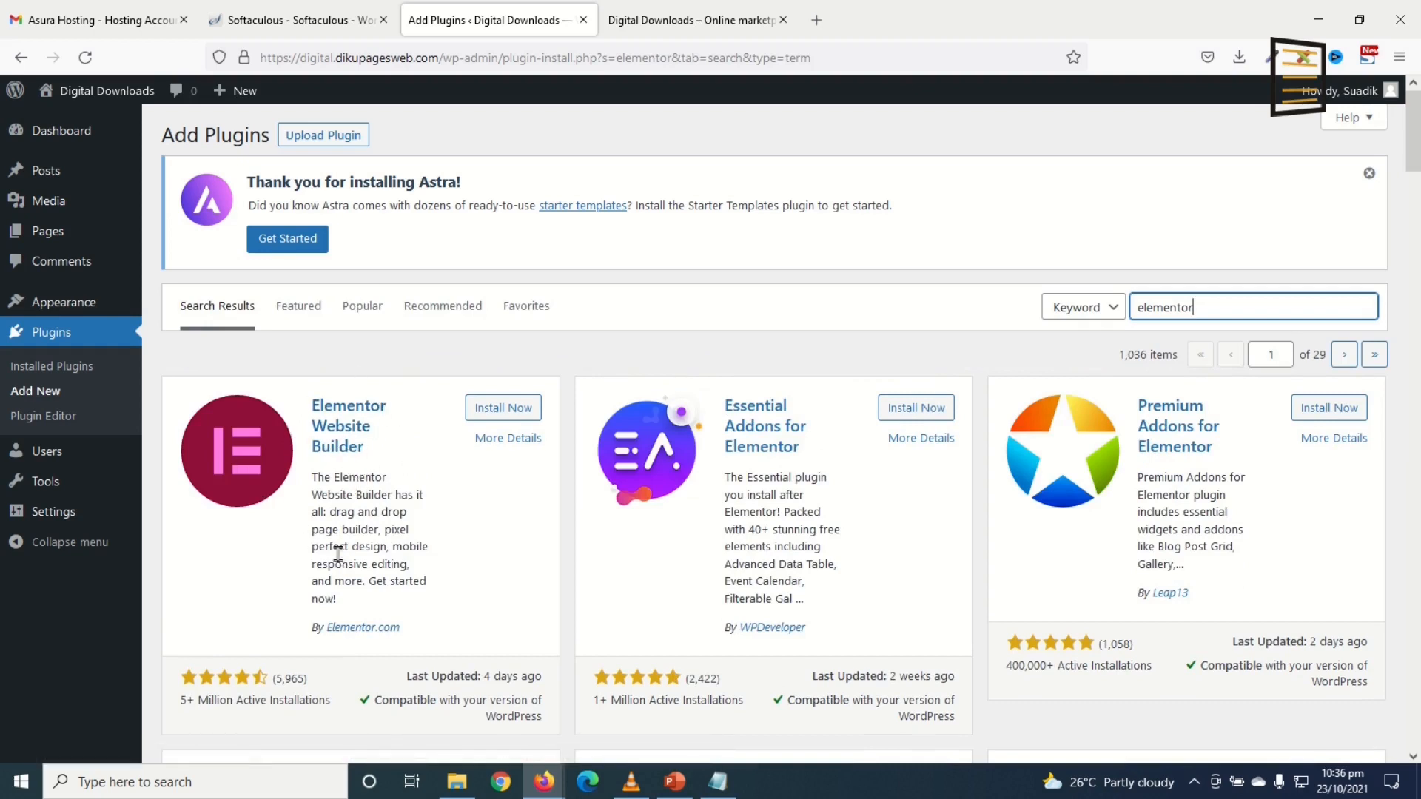
{"action": "left_click", "coordinate": [490, 408]}
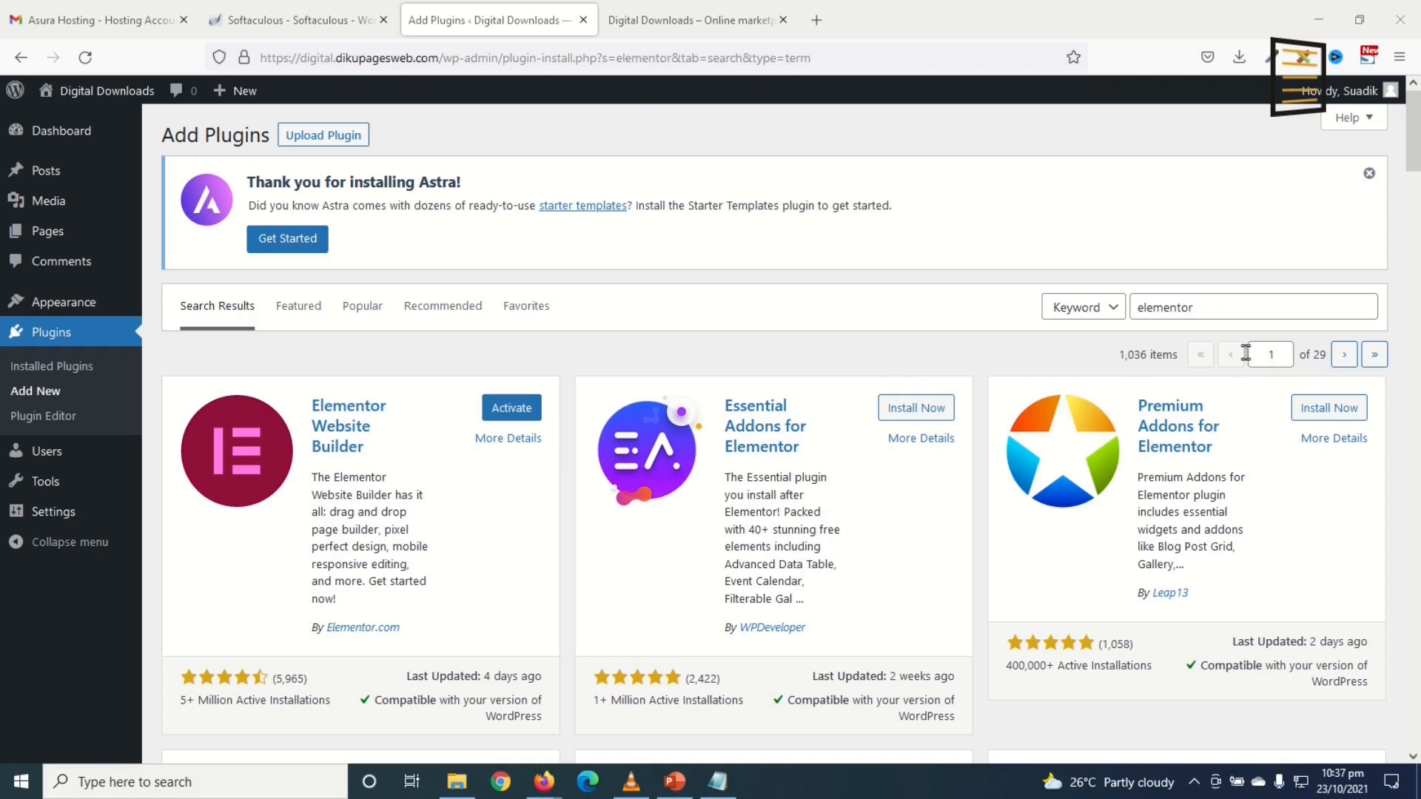
{"action": "left_click_drag", "start_coordinate": [1232, 307], "coordinate": [1077, 307]}
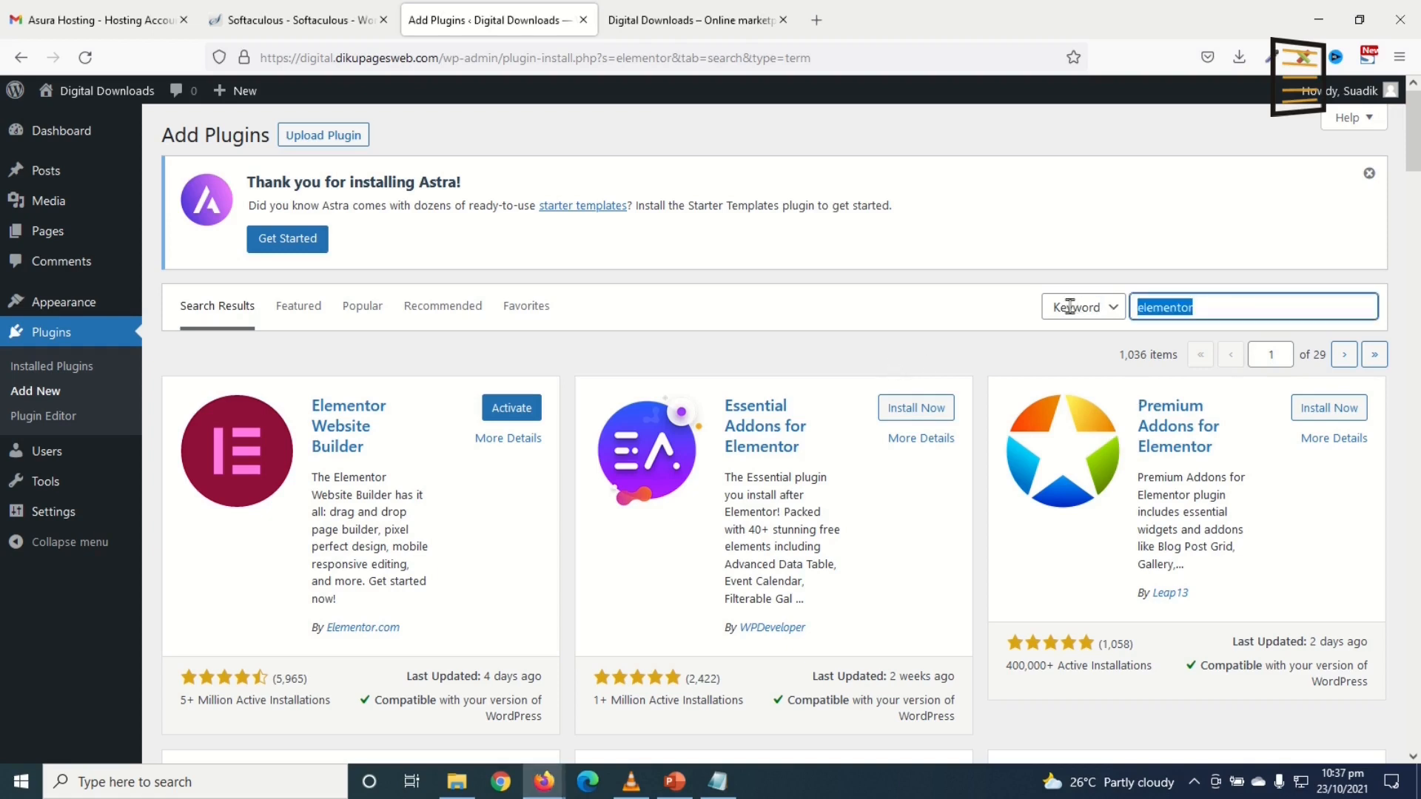
{"action": "type", "text": "woocommerce"}
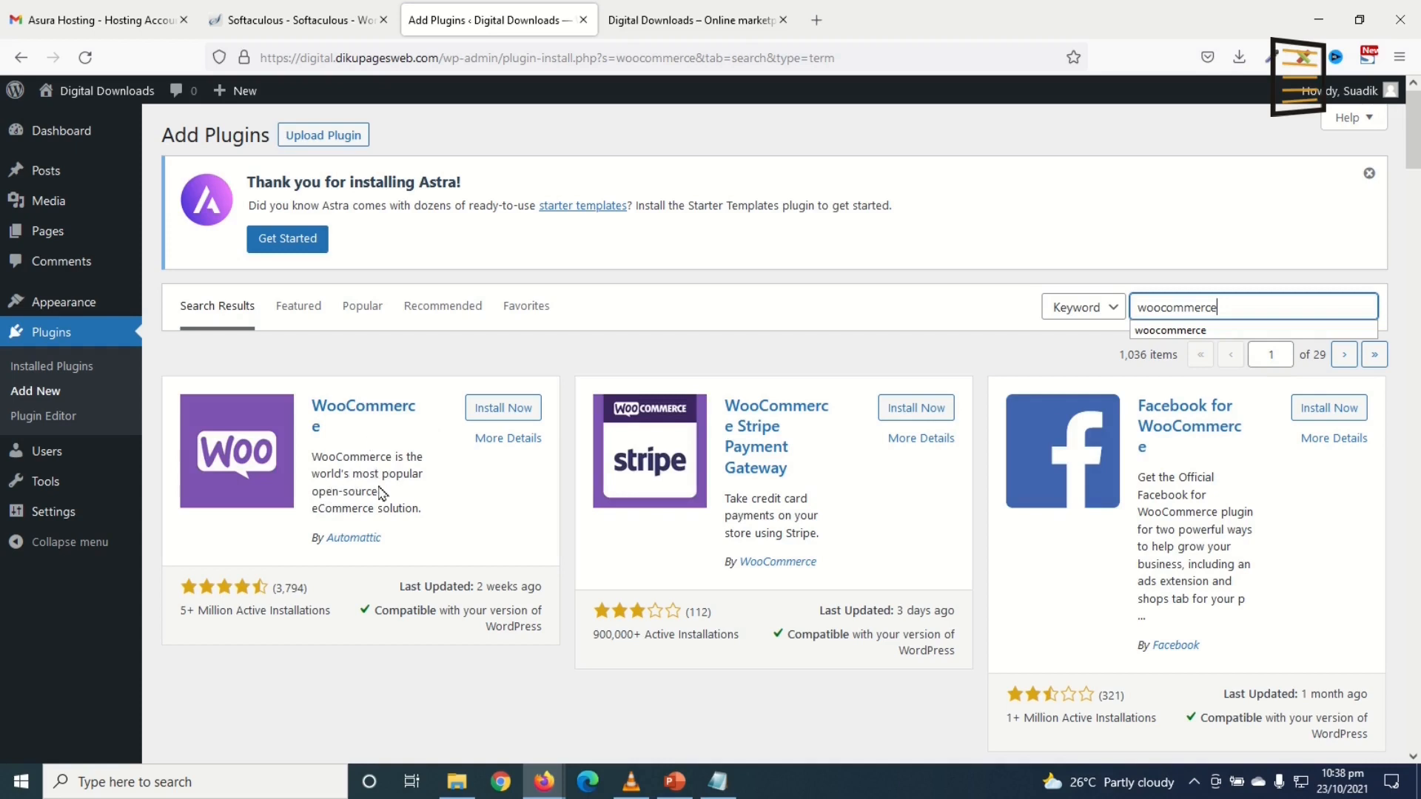
{"action": "left_click", "coordinate": [503, 407]}
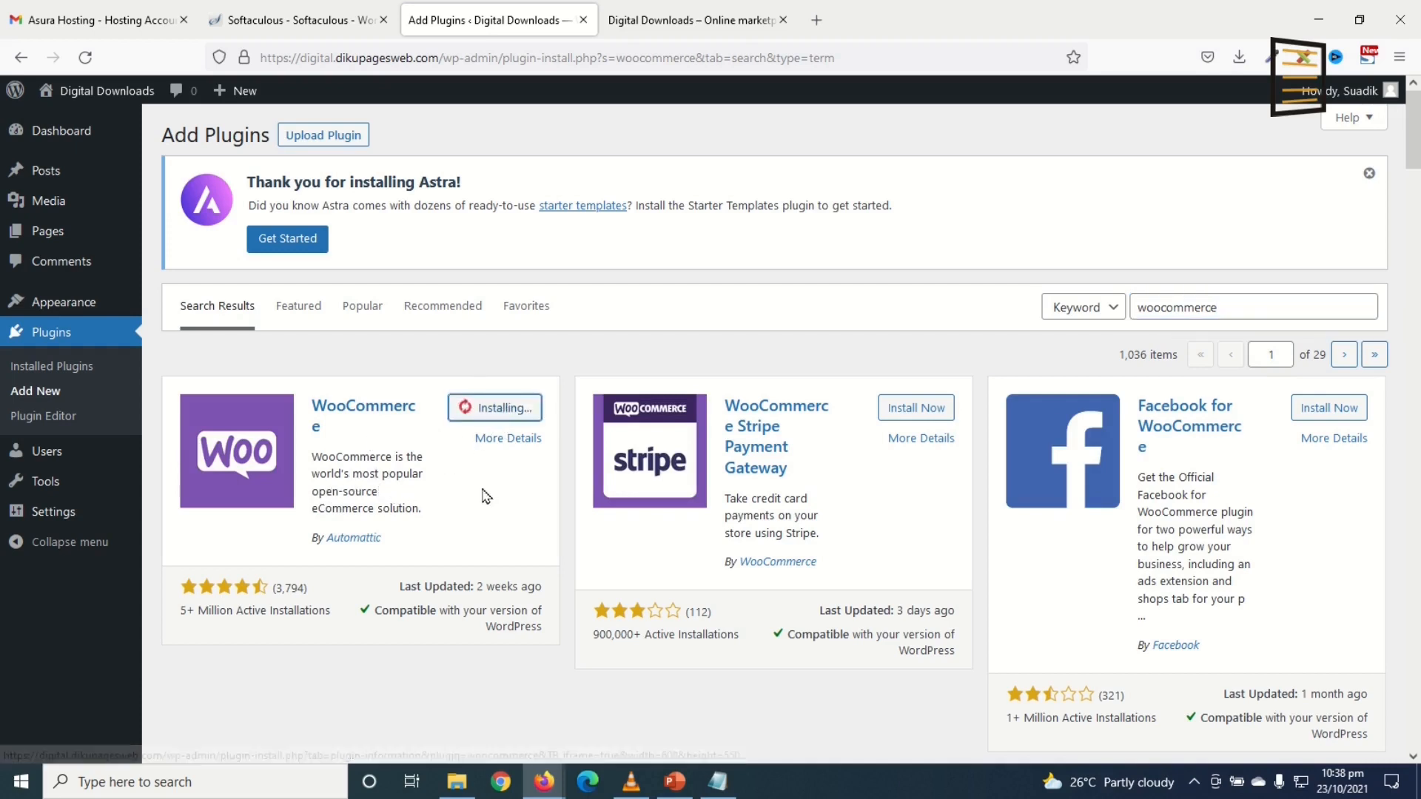
Step: Install TI WooCommerce Wishlist and Contact Form by WPForms, then view installed plugins
{"action": "left_click_drag", "start_coordinate": [1255, 306], "coordinate": [1001, 314]}
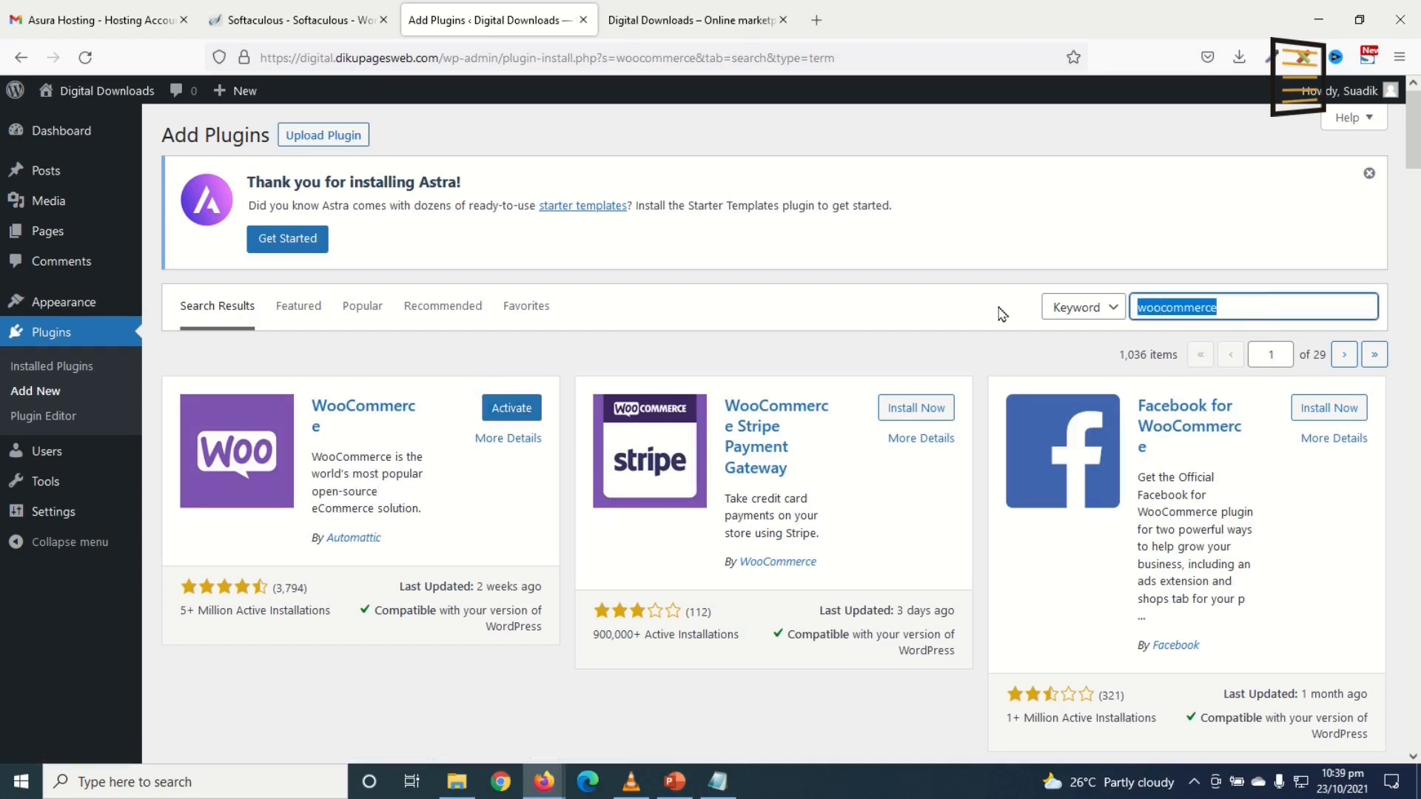
{"action": "type", "text": "wishlist"}
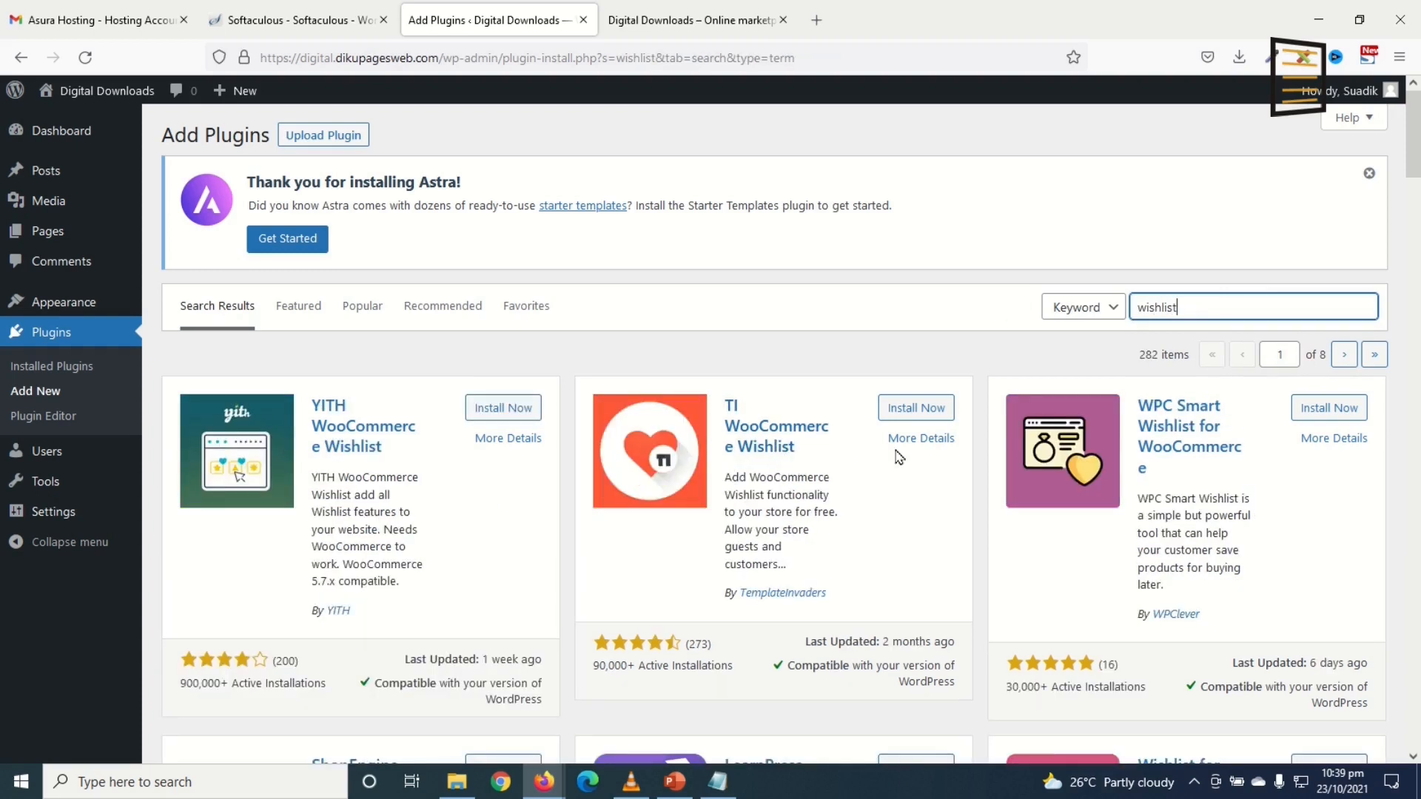
{"action": "left_click", "coordinate": [917, 412]}
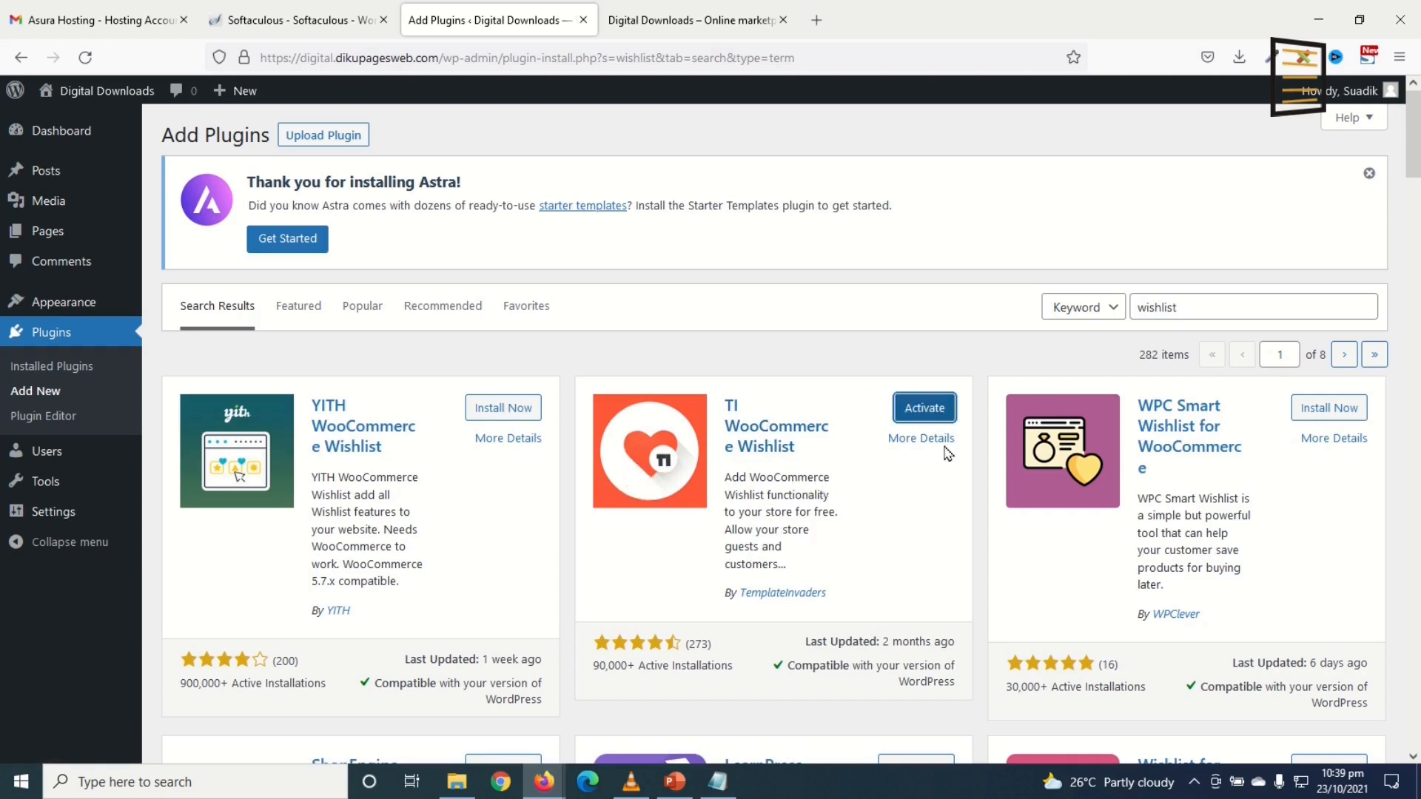
{"action": "double_click", "coordinate": [1211, 307]}
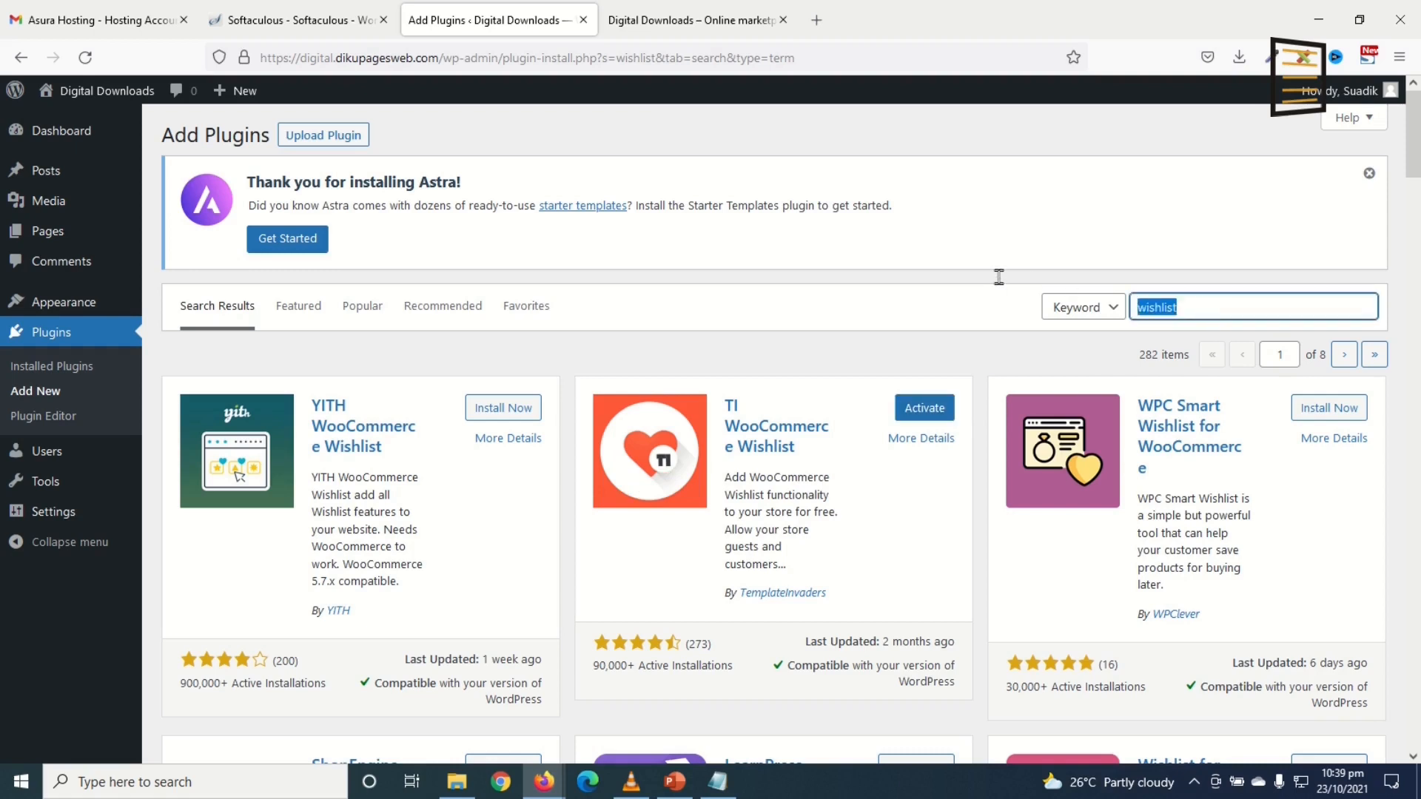
{"action": "type", "text": "c"}
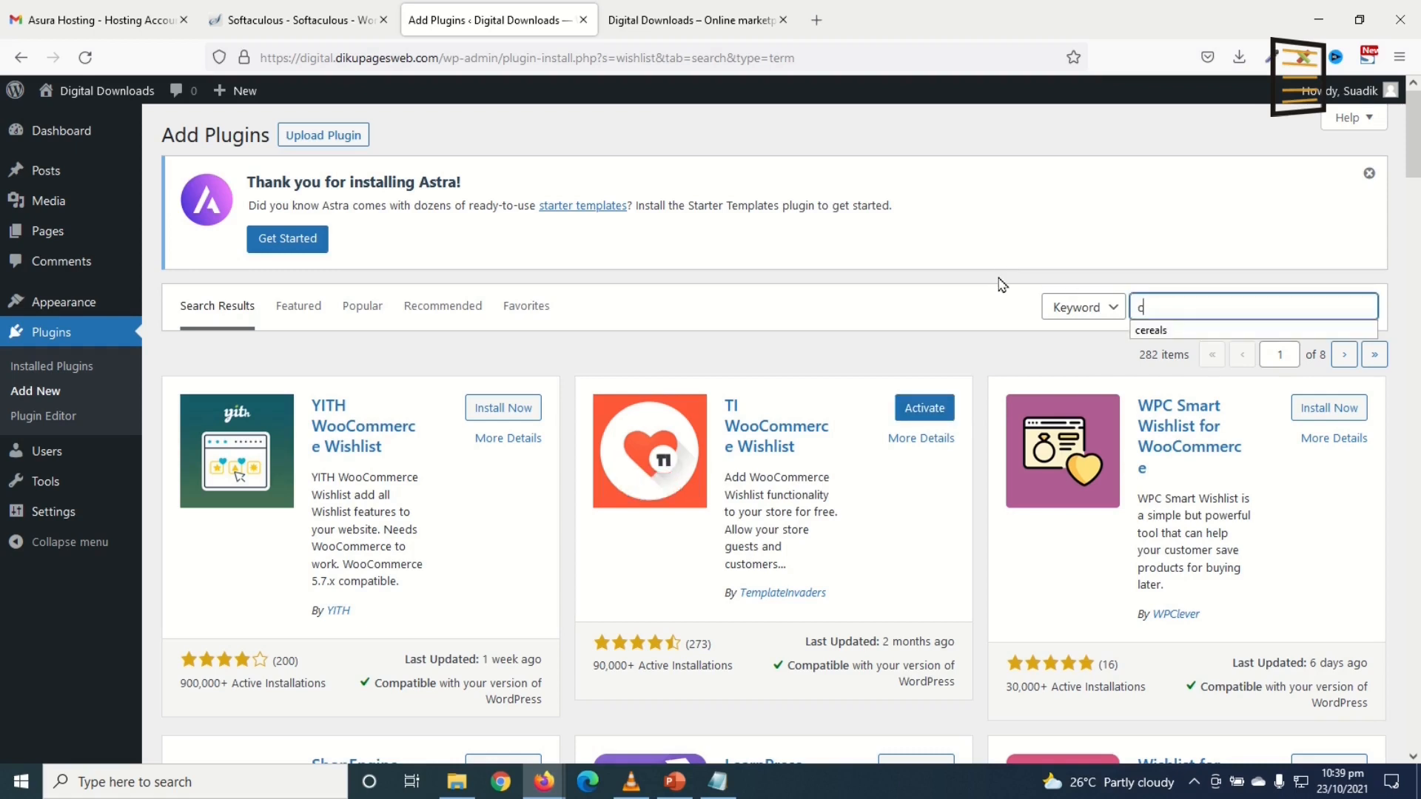
{"action": "key", "text": "BackSpace"}
{"action": "type", "text": "wpfporms"}
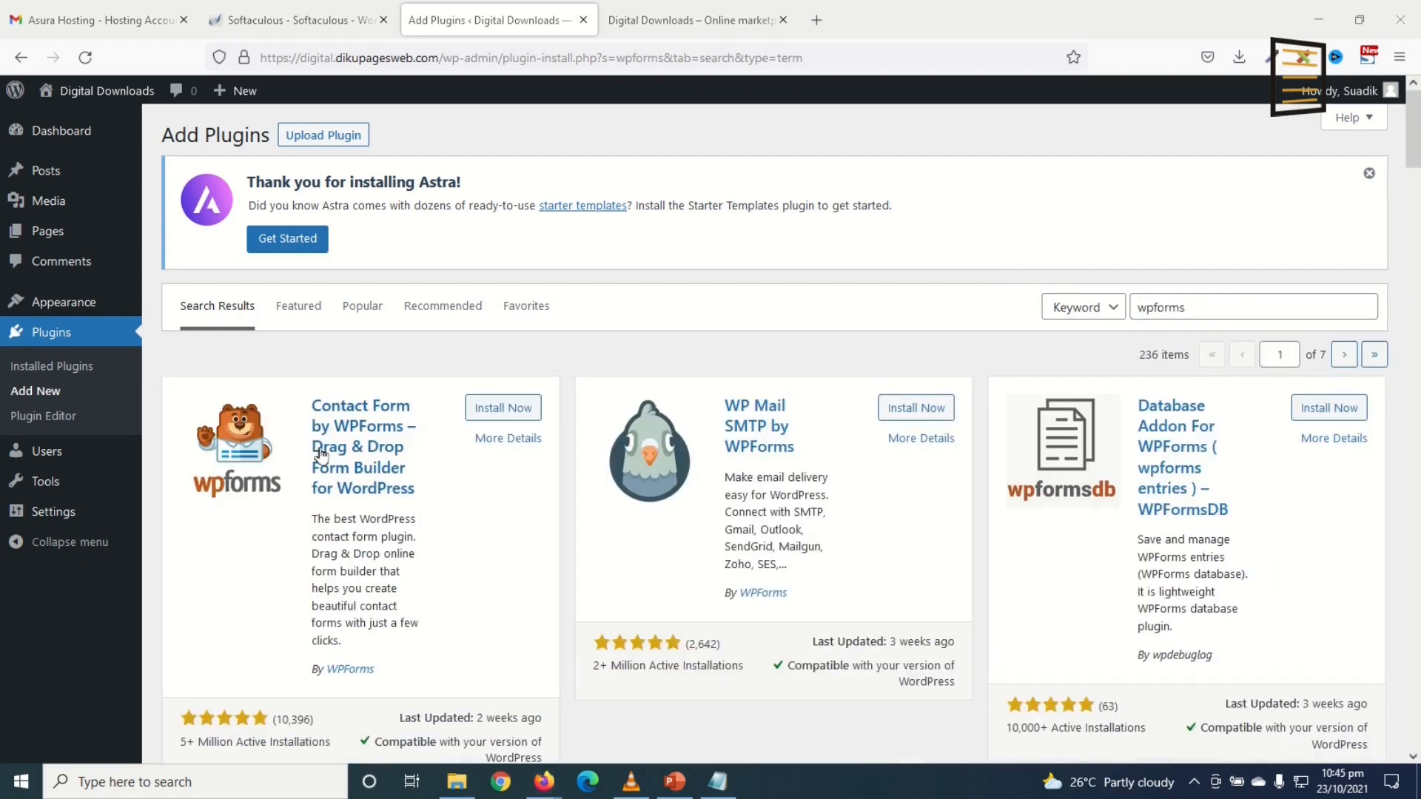
{"action": "left_click", "coordinate": [497, 409]}
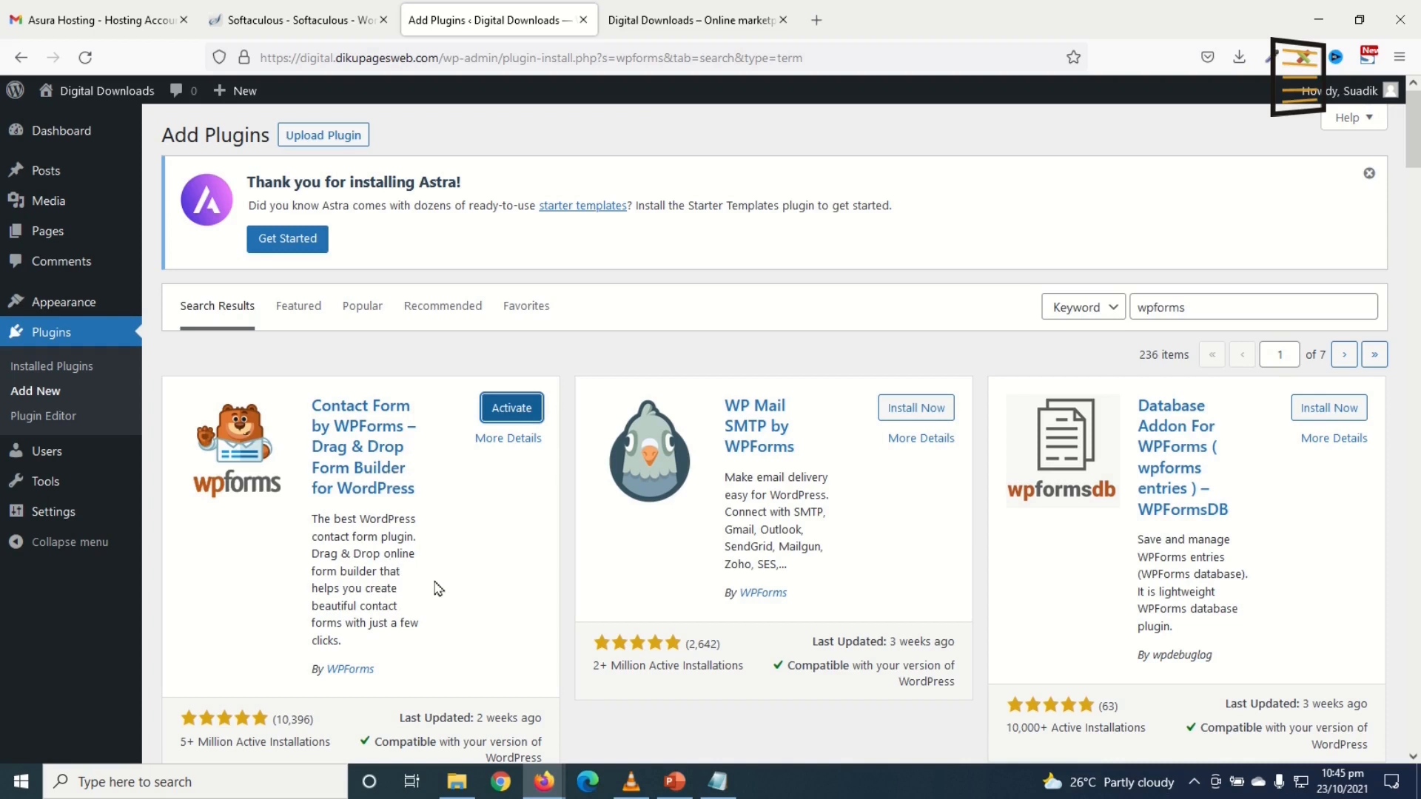
{"action": "left_click", "coordinate": [60, 366]}
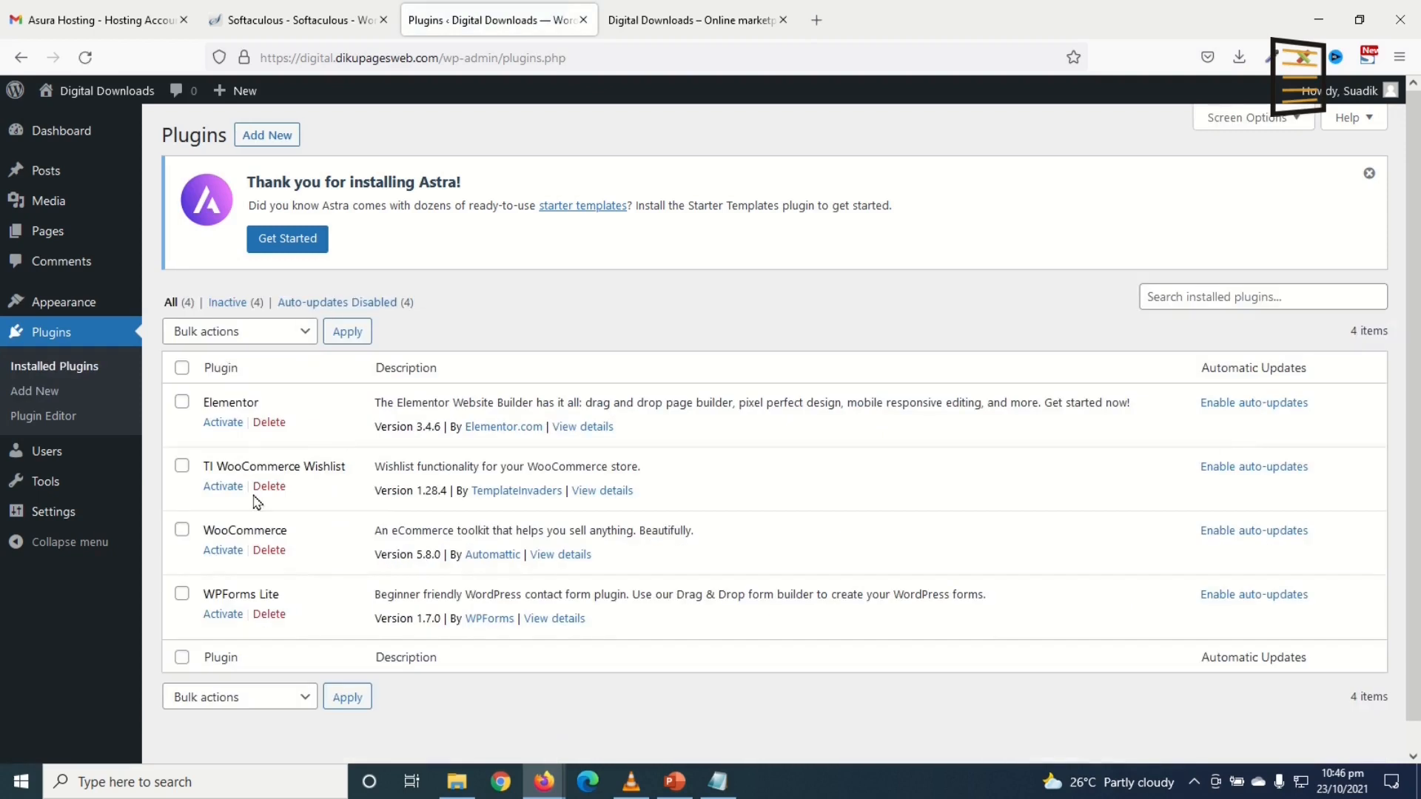
Step: Bulk-activate all four plugins and launch the TI Wishlist setup wizard
{"action": "left_click", "coordinate": [181, 368]}
{"action": "left_click", "coordinate": [226, 338]}
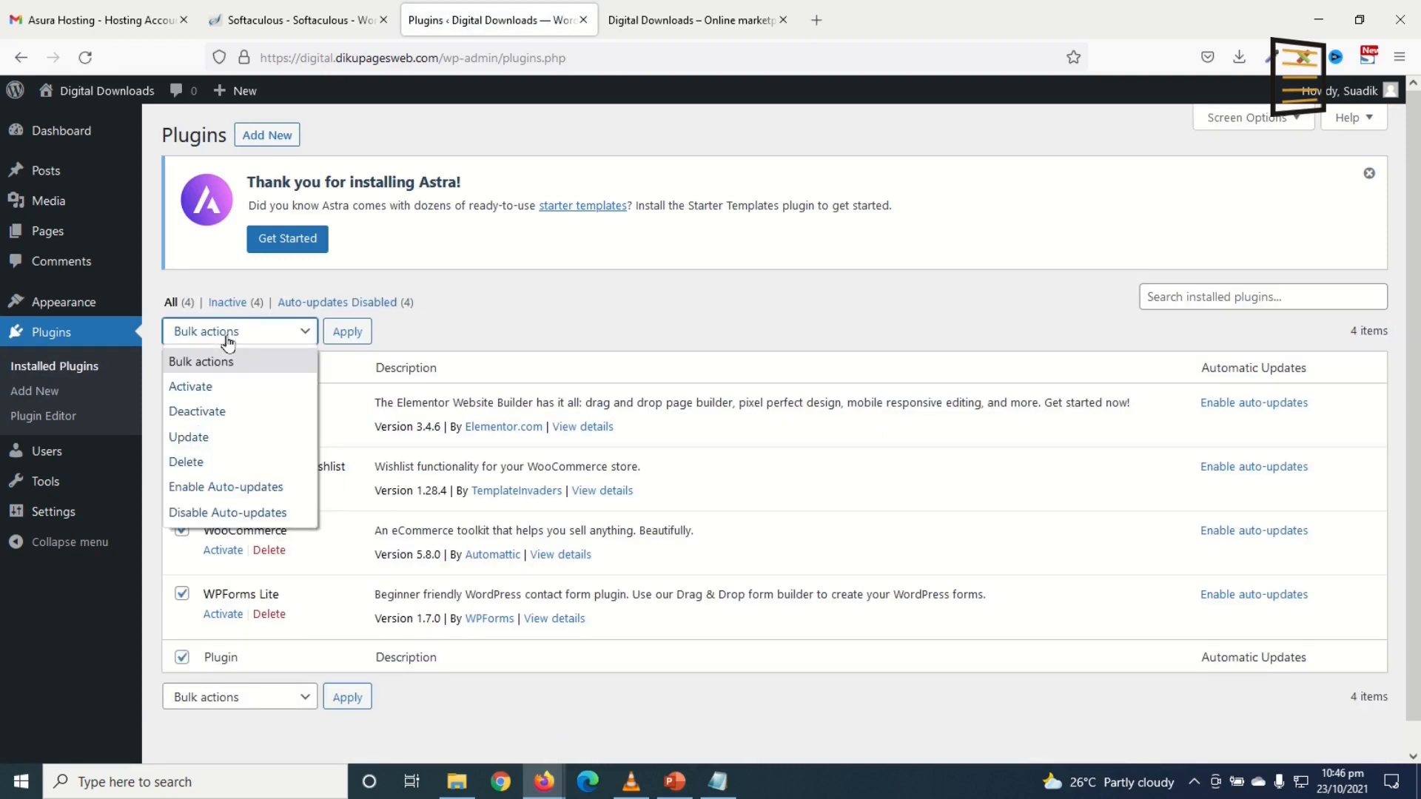
{"action": "left_click", "coordinate": [190, 386]}
{"action": "left_click", "coordinate": [349, 333]}
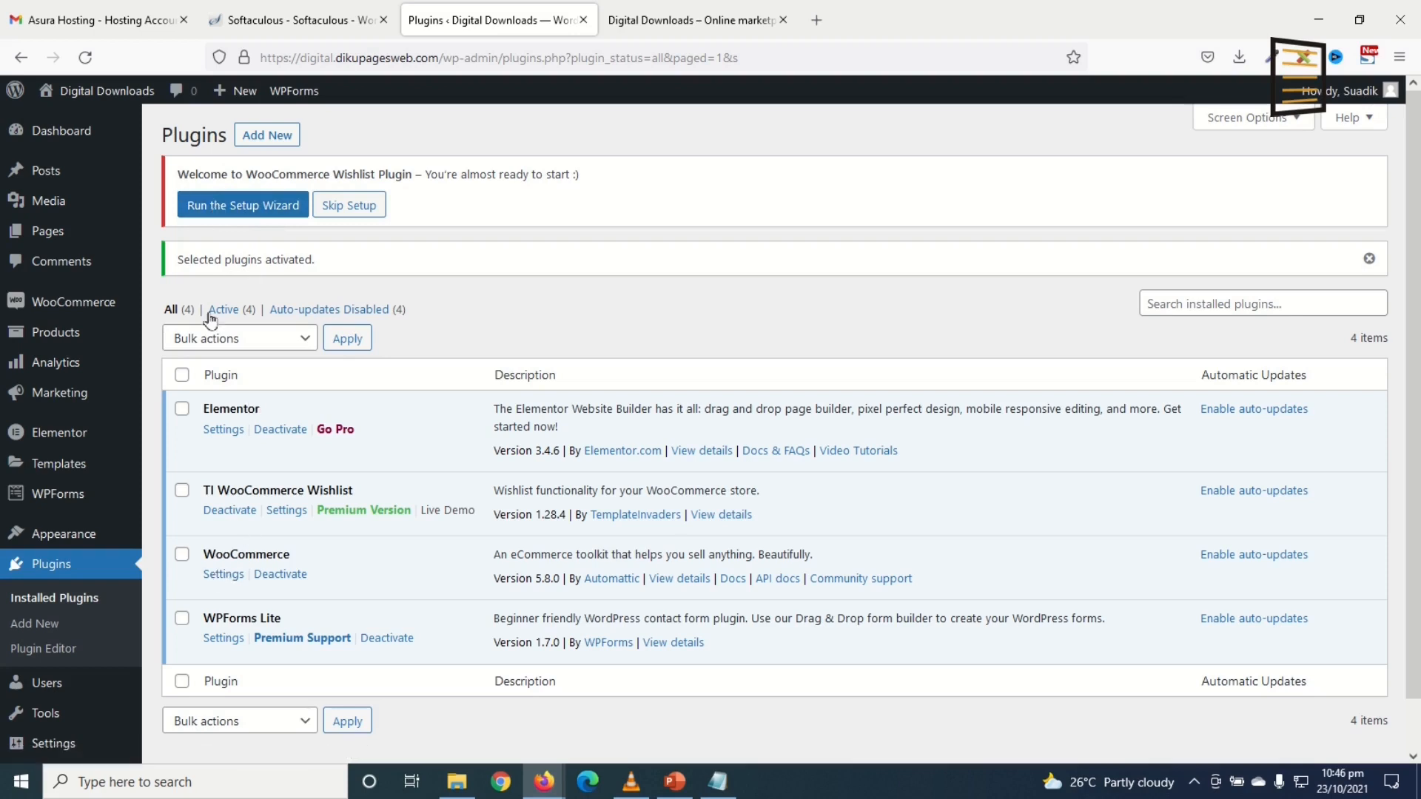
{"action": "left_click", "coordinate": [228, 210]}
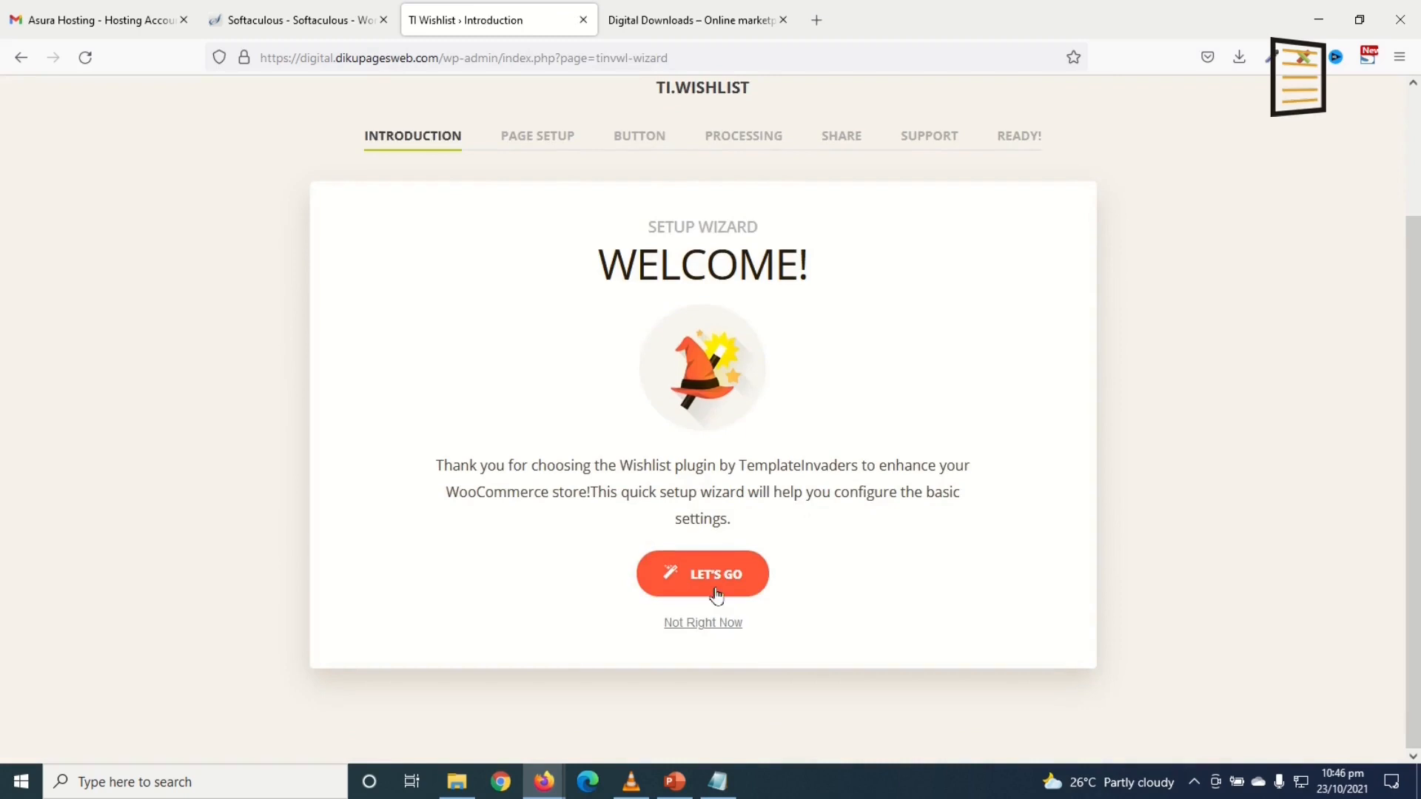
Step: Step through the TI Wishlist wizard with default page, button, processing and sharing options
{"action": "left_click", "coordinate": [711, 575]}
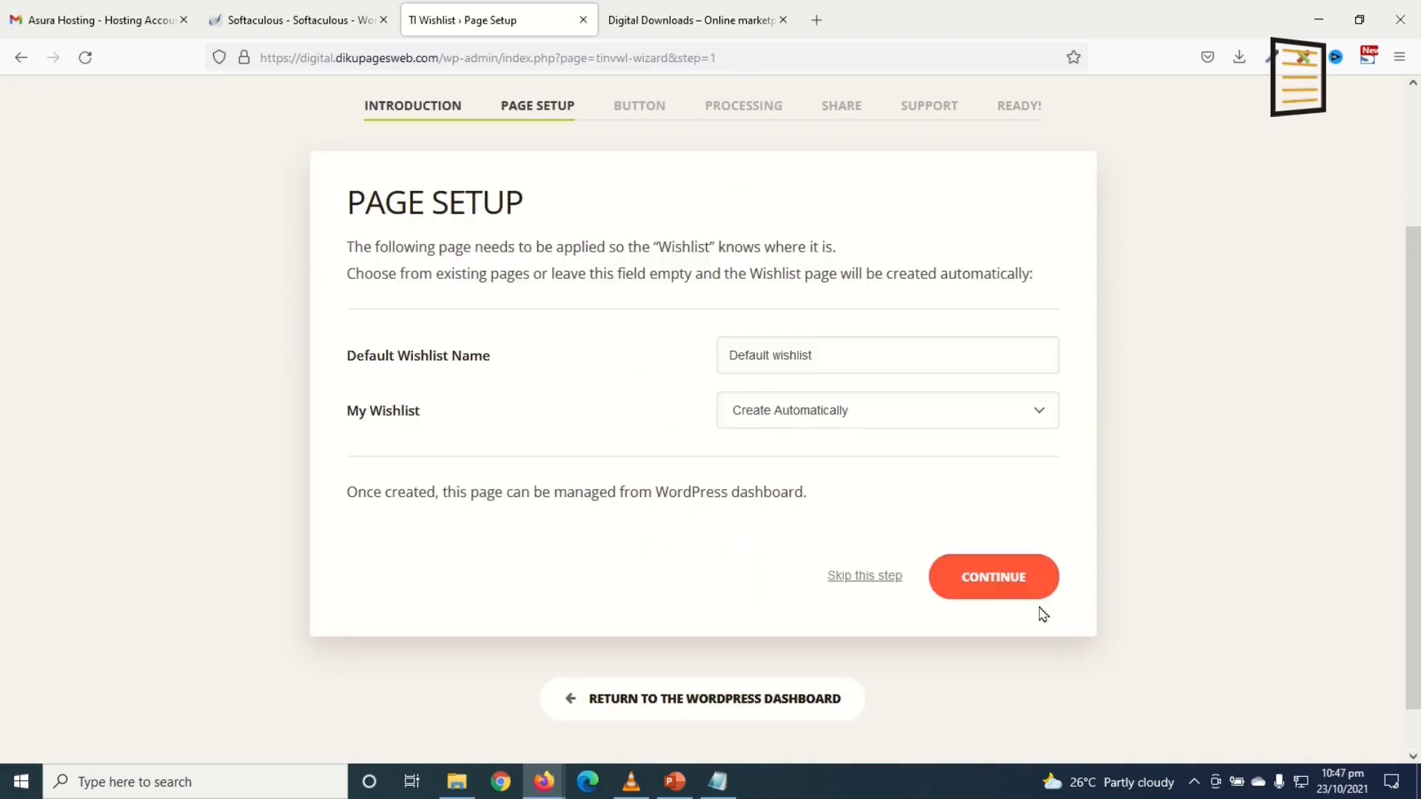
{"action": "left_click", "coordinate": [1005, 585]}
{"action": "scroll", "coordinate": [619, 481], "scroll_direction": "down", "scroll_amount": 3}
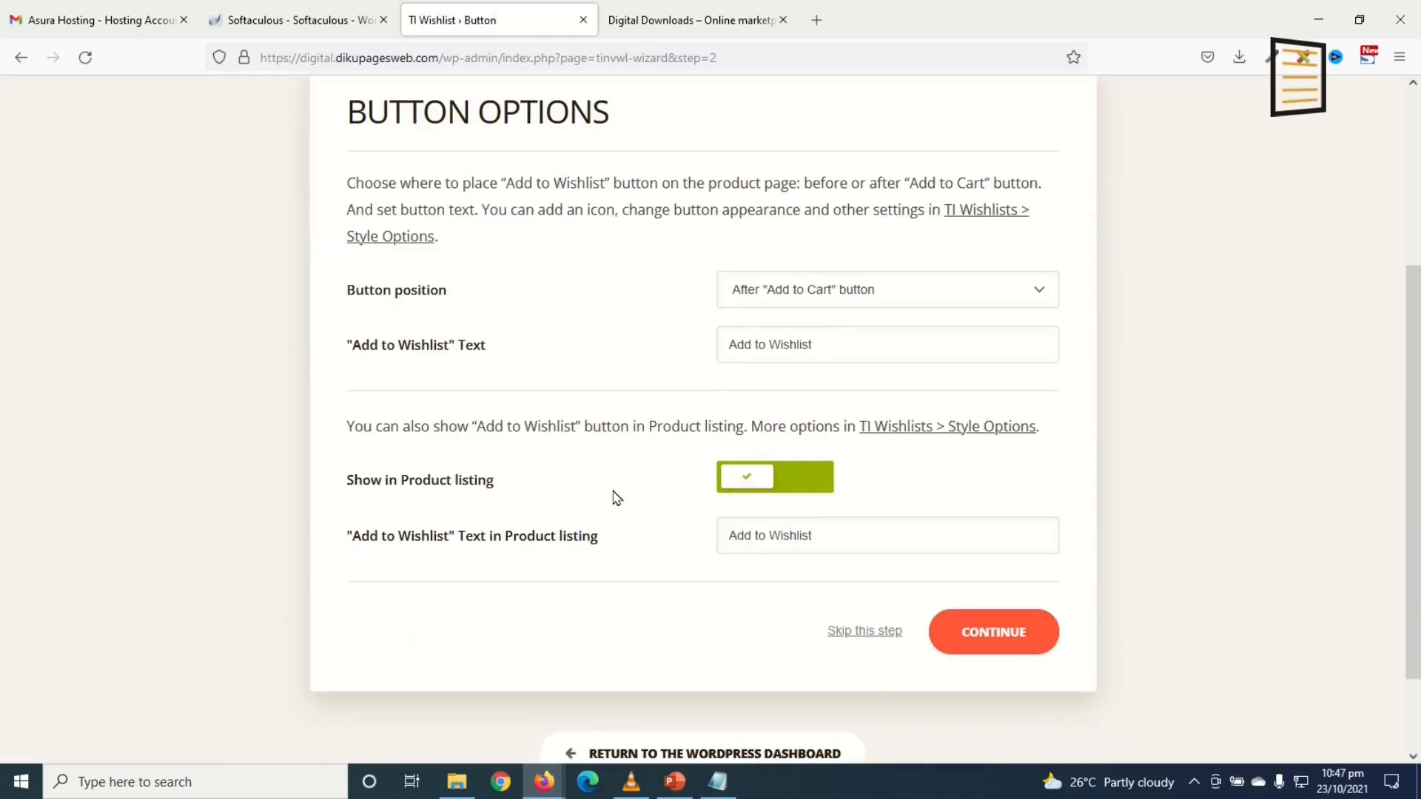
{"action": "left_click", "coordinate": [961, 641]}
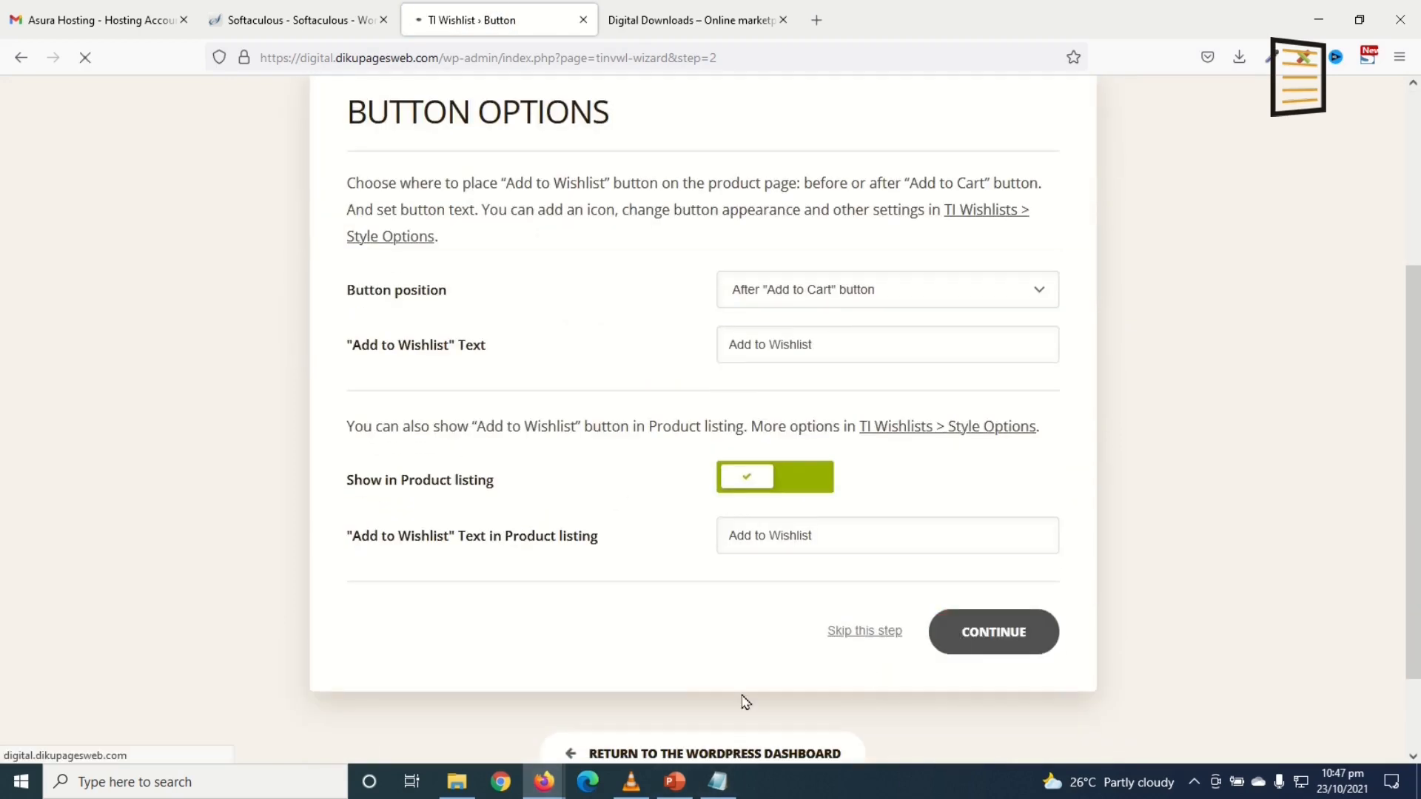
{"action": "left_click", "coordinate": [964, 650]}
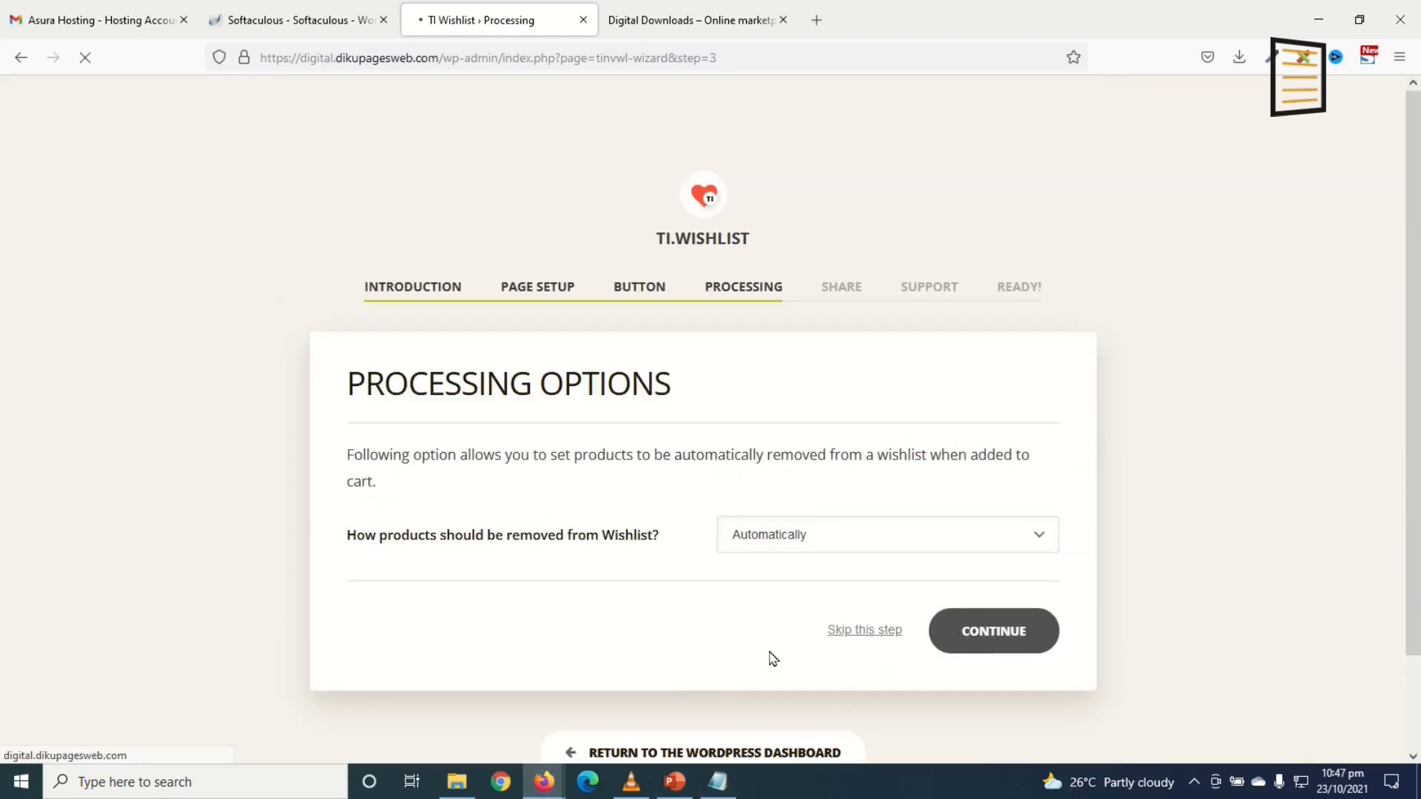
{"action": "left_click", "coordinate": [1002, 602]}
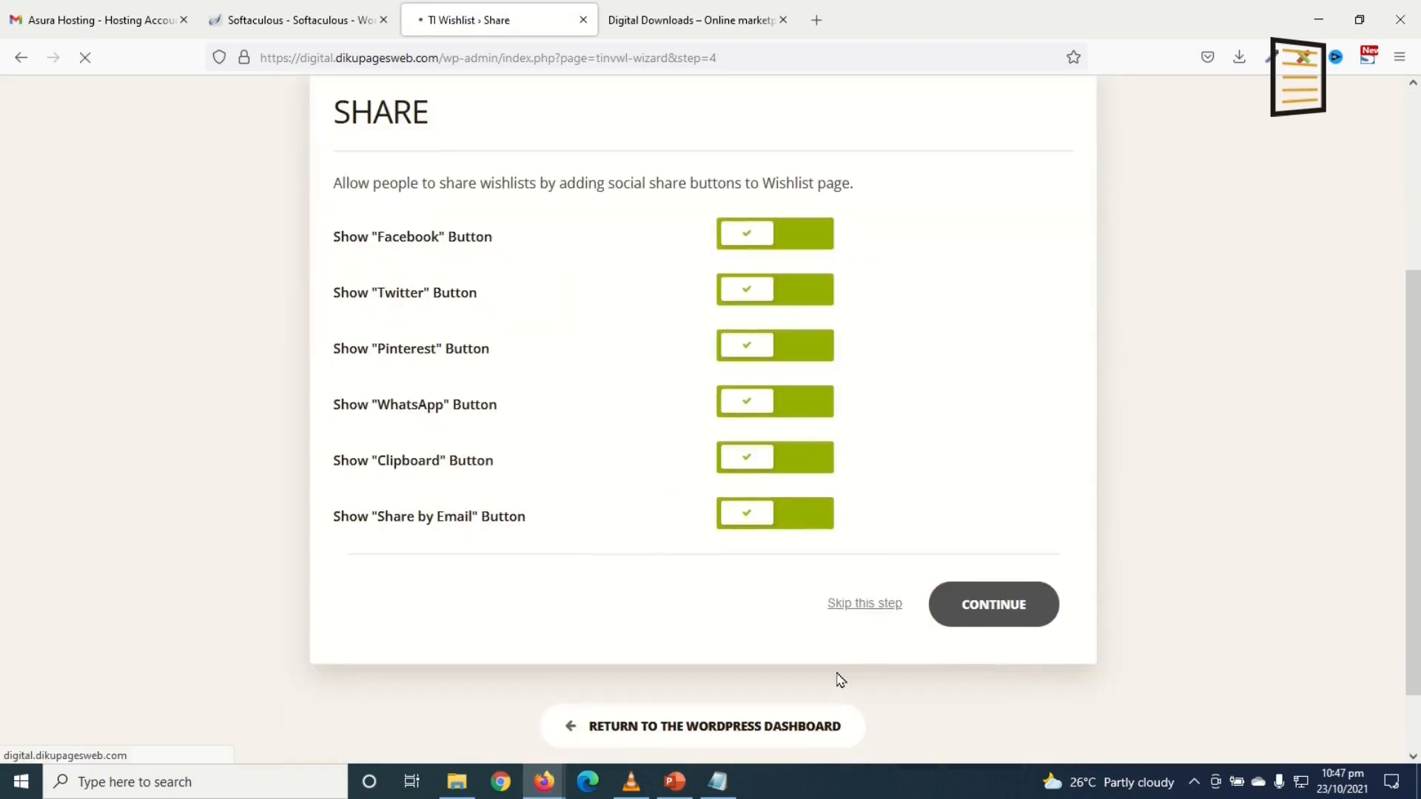
{"action": "left_click", "coordinate": [965, 668]}
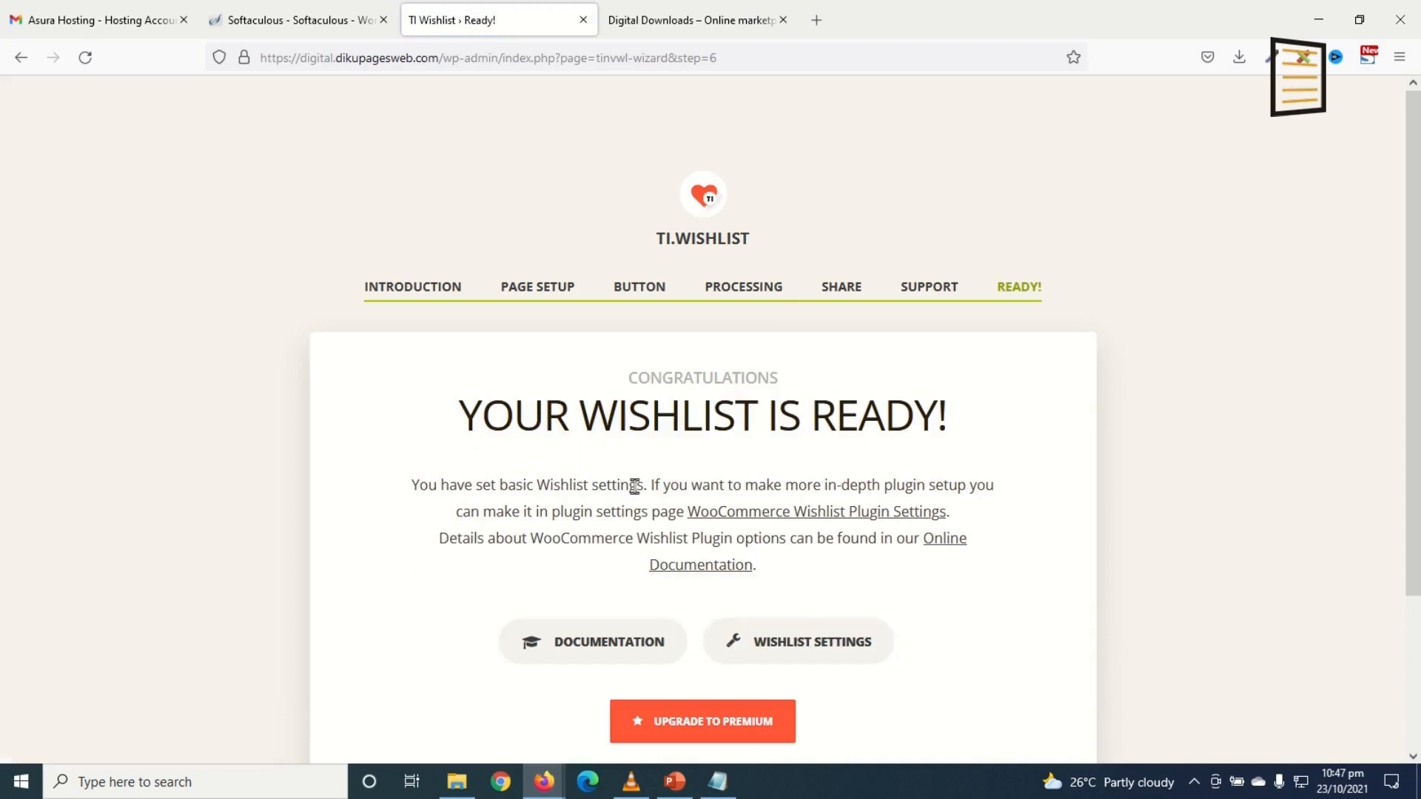
{"action": "scroll", "coordinate": [634, 488], "scroll_direction": "down", "scroll_amount": 3}
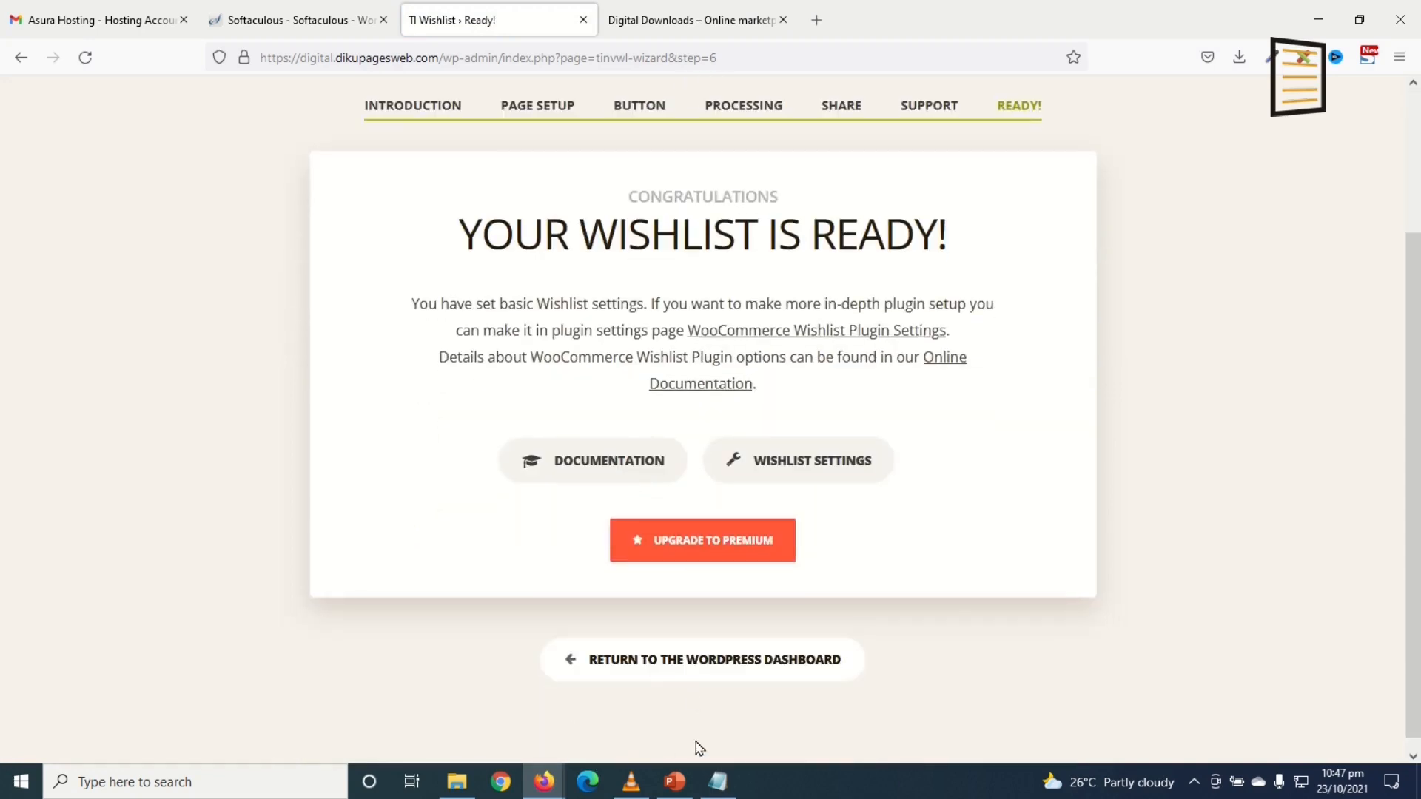
{"action": "left_click", "coordinate": [675, 659]}
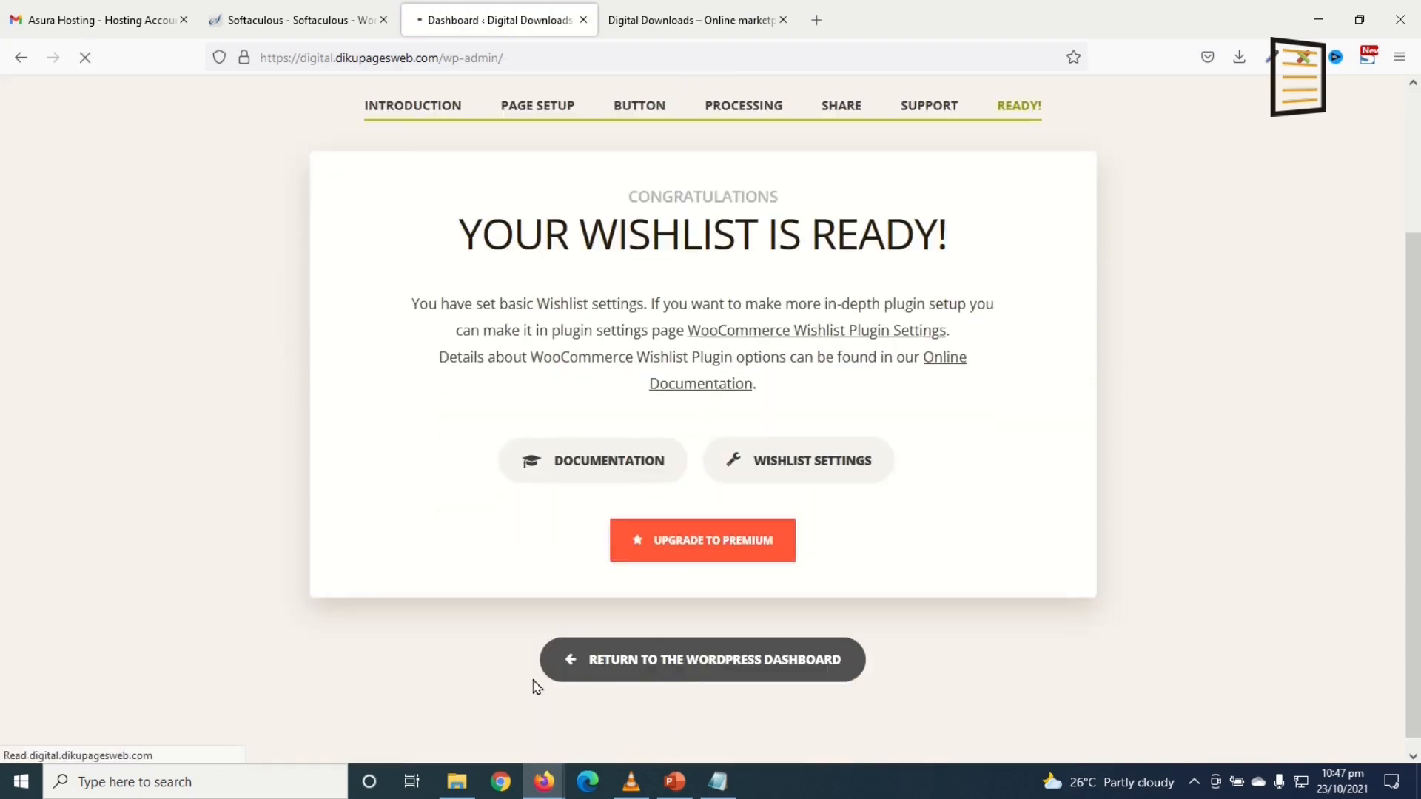
Step: Use Screen Options to hide the Elementor Overview, WPForms and WooCommerce Setup boxes
{"action": "scroll", "coordinate": [461, 297], "scroll_direction": "down", "scroll_amount": 5}
{"action": "scroll", "coordinate": [454, 356], "scroll_direction": "up", "scroll_amount": 5}
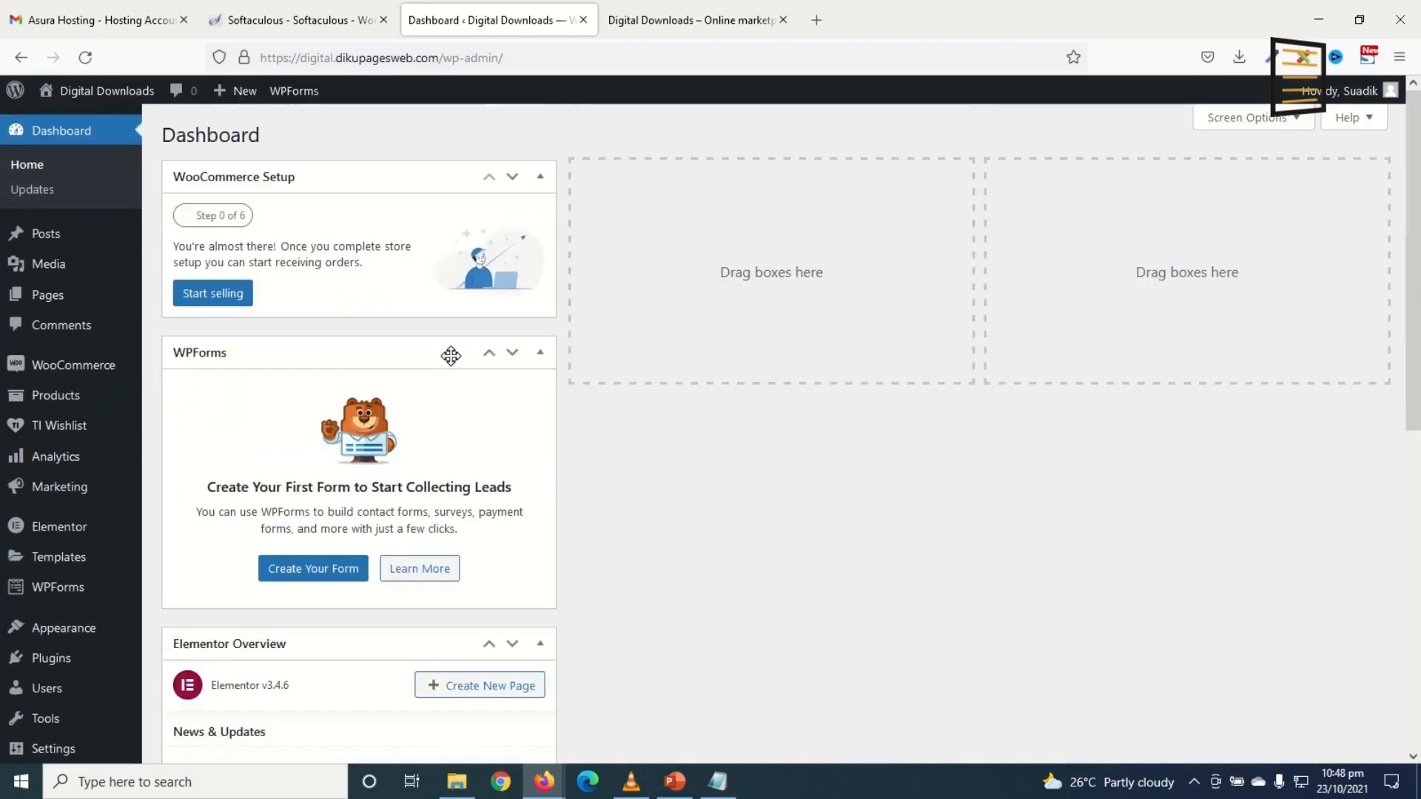
{"action": "left_click", "coordinate": [1238, 121]}
{"action": "left_click", "coordinate": [411, 197]}
{"action": "left_click", "coordinate": [329, 198]}
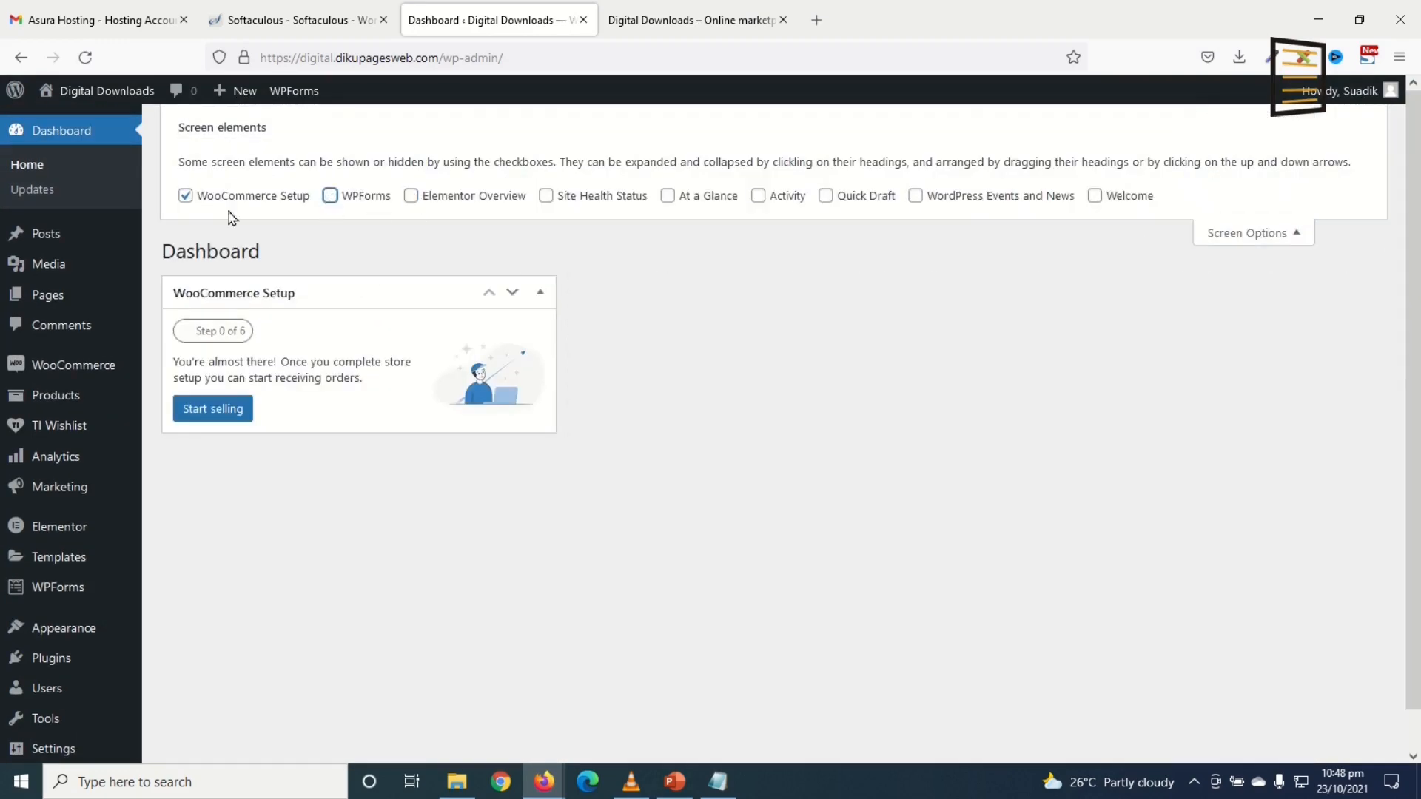
{"action": "left_click", "coordinate": [226, 197]}
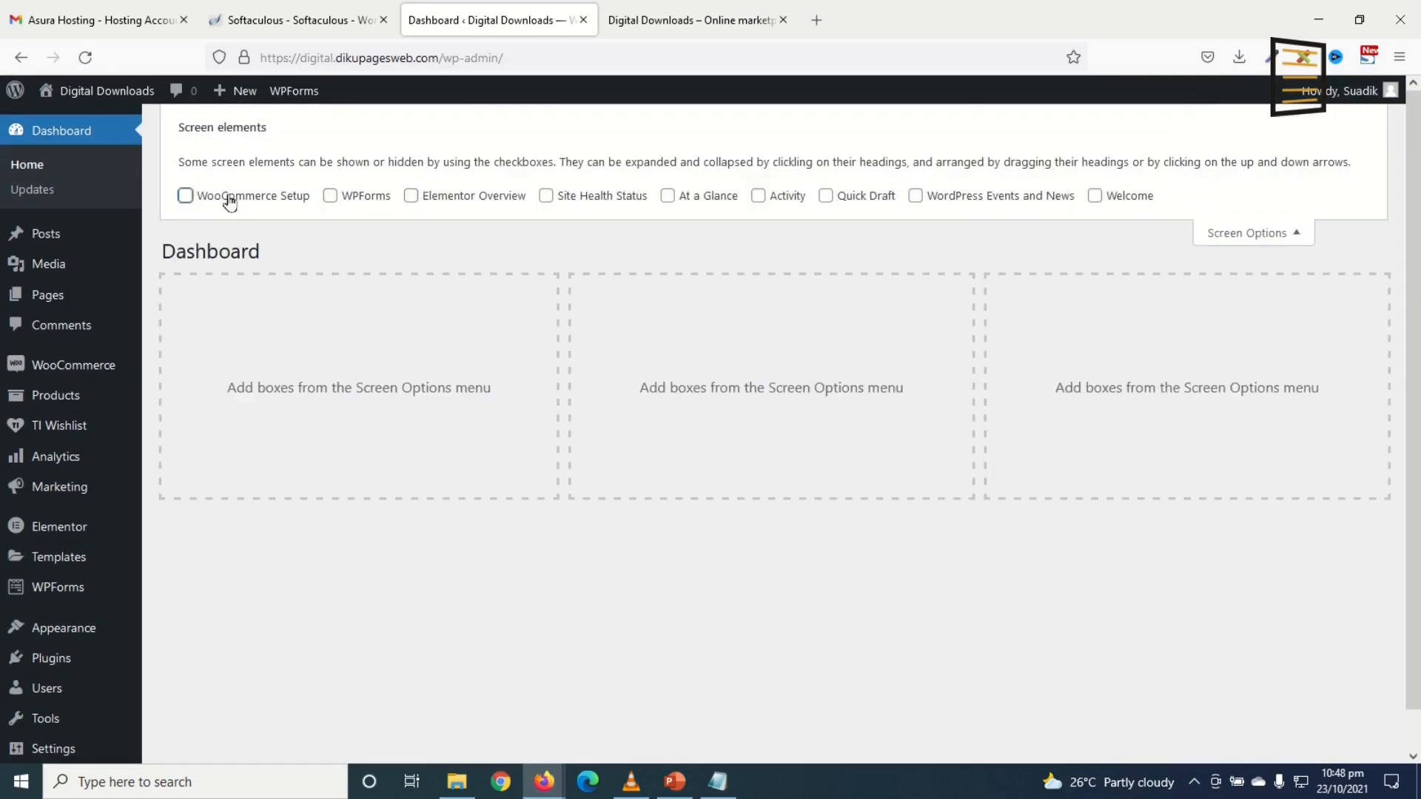
{"action": "left_click", "coordinate": [1245, 233]}
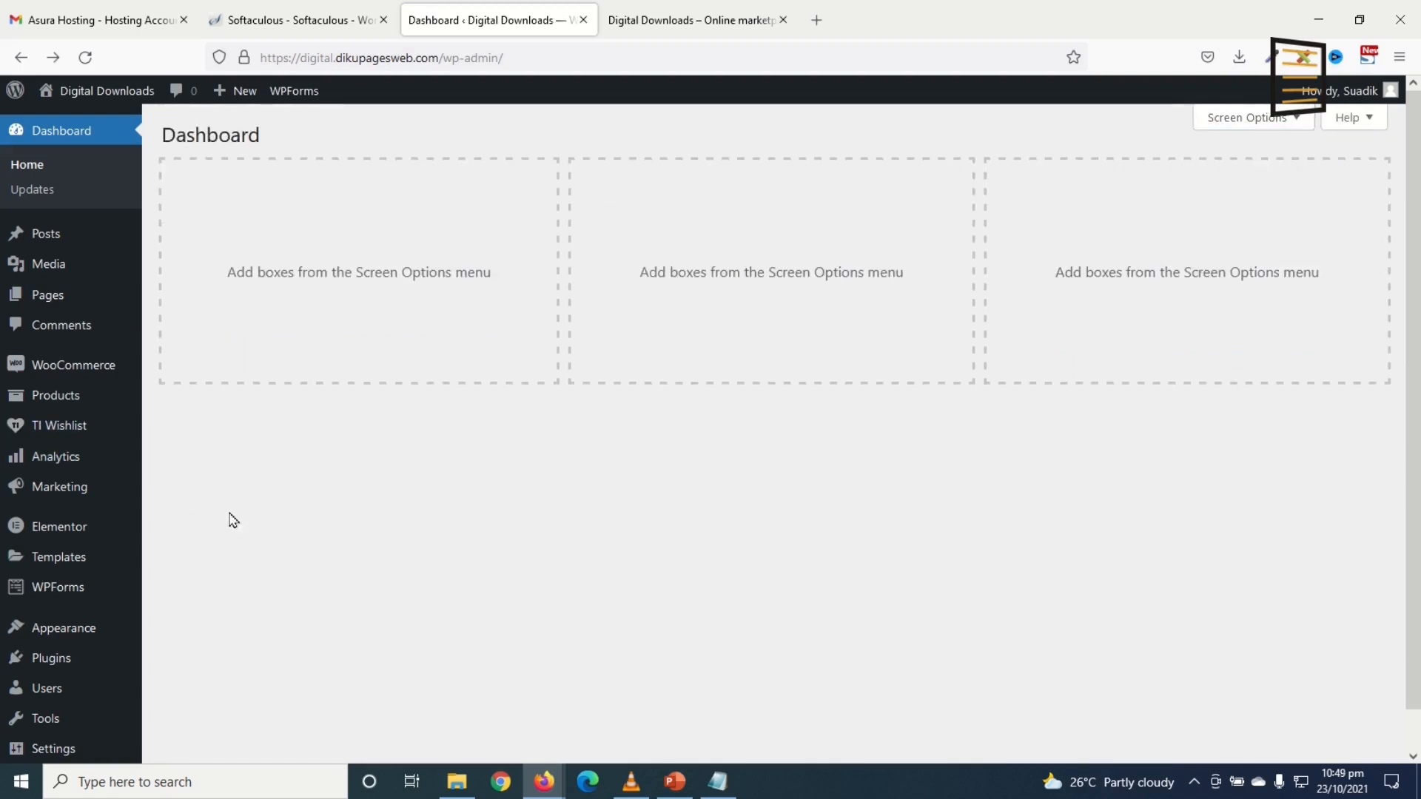
Step: In WooCommerce General settings, keep US dollar as the currency and save
{"action": "mouse_move", "coordinate": [70, 372]}
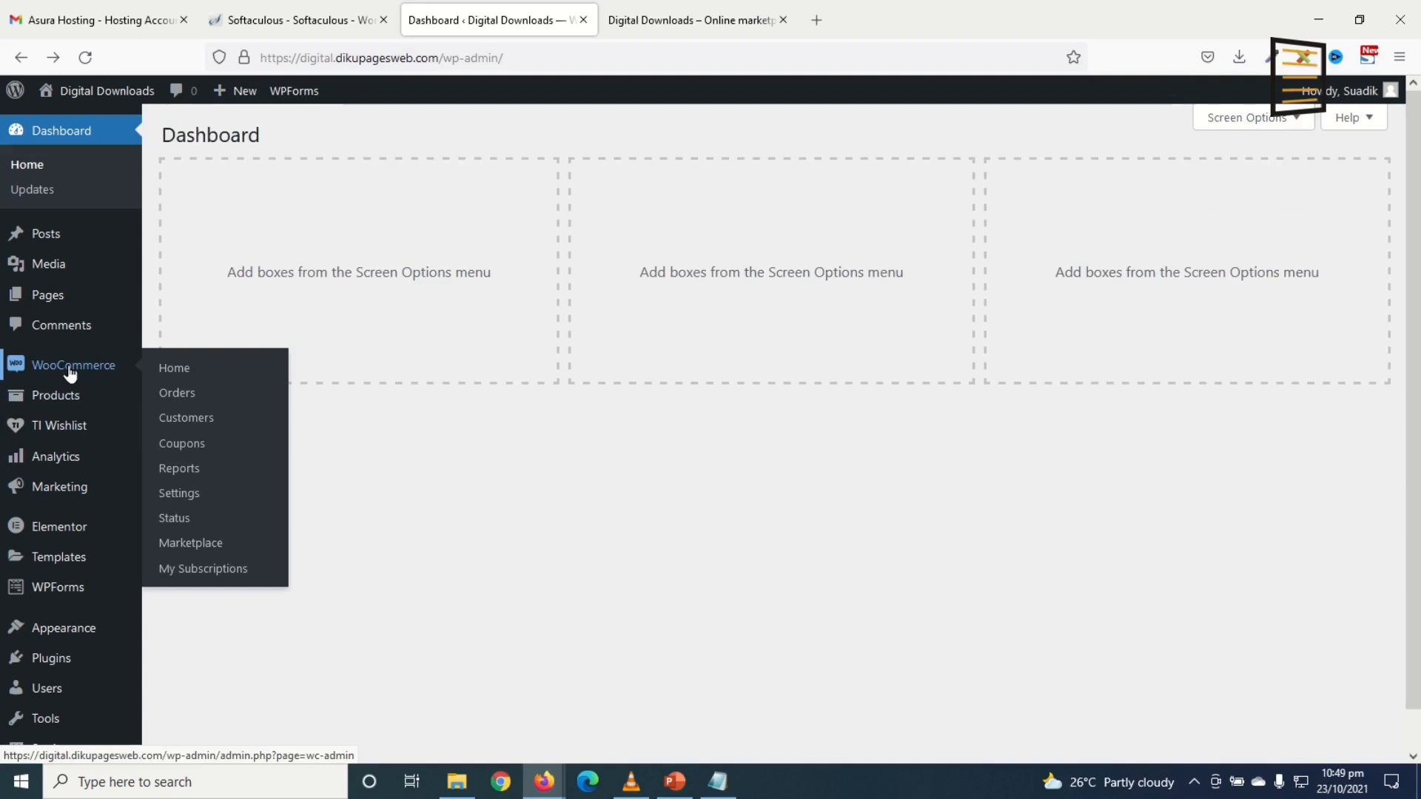
{"action": "left_click", "coordinate": [185, 498]}
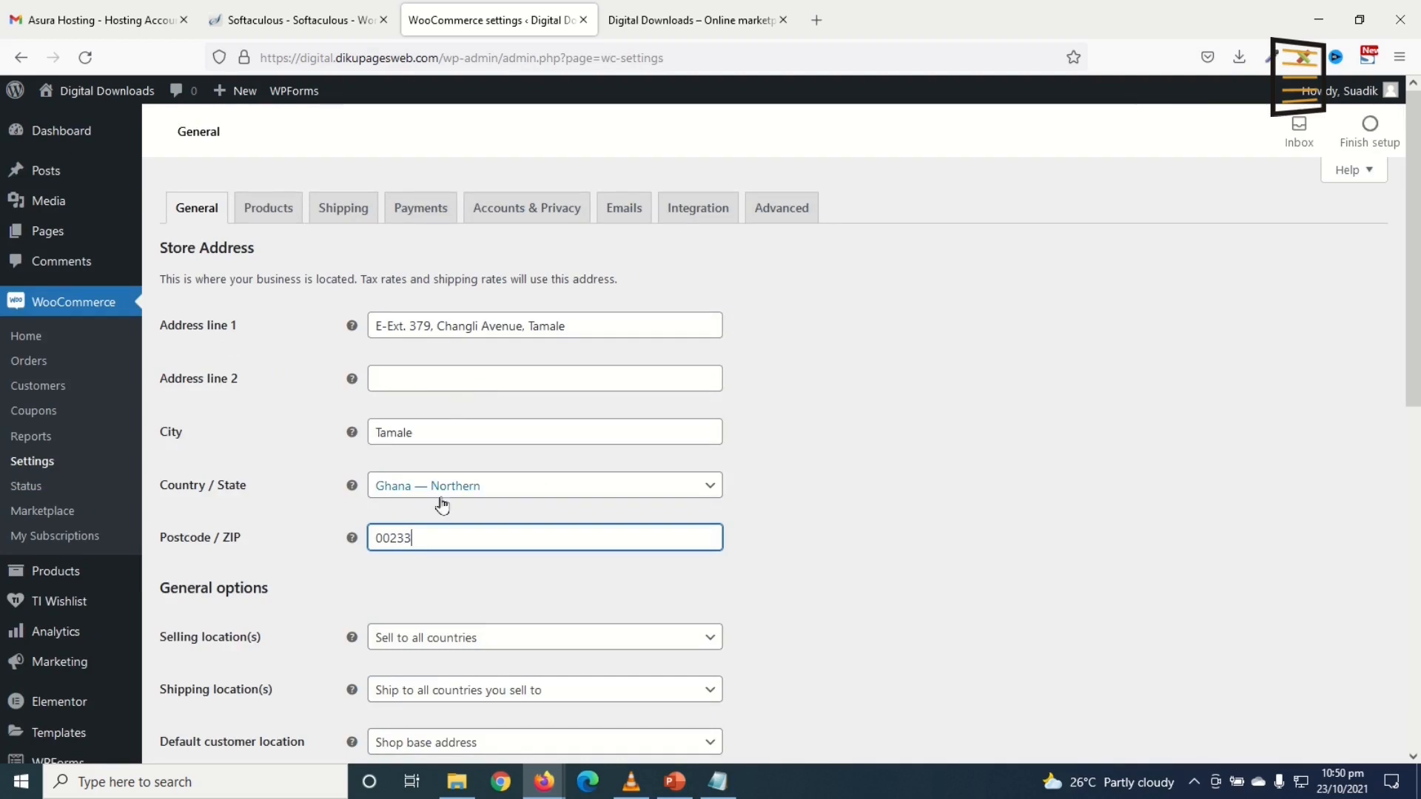
{"action": "scroll", "coordinate": [444, 538], "scroll_direction": "down", "scroll_amount": 3}
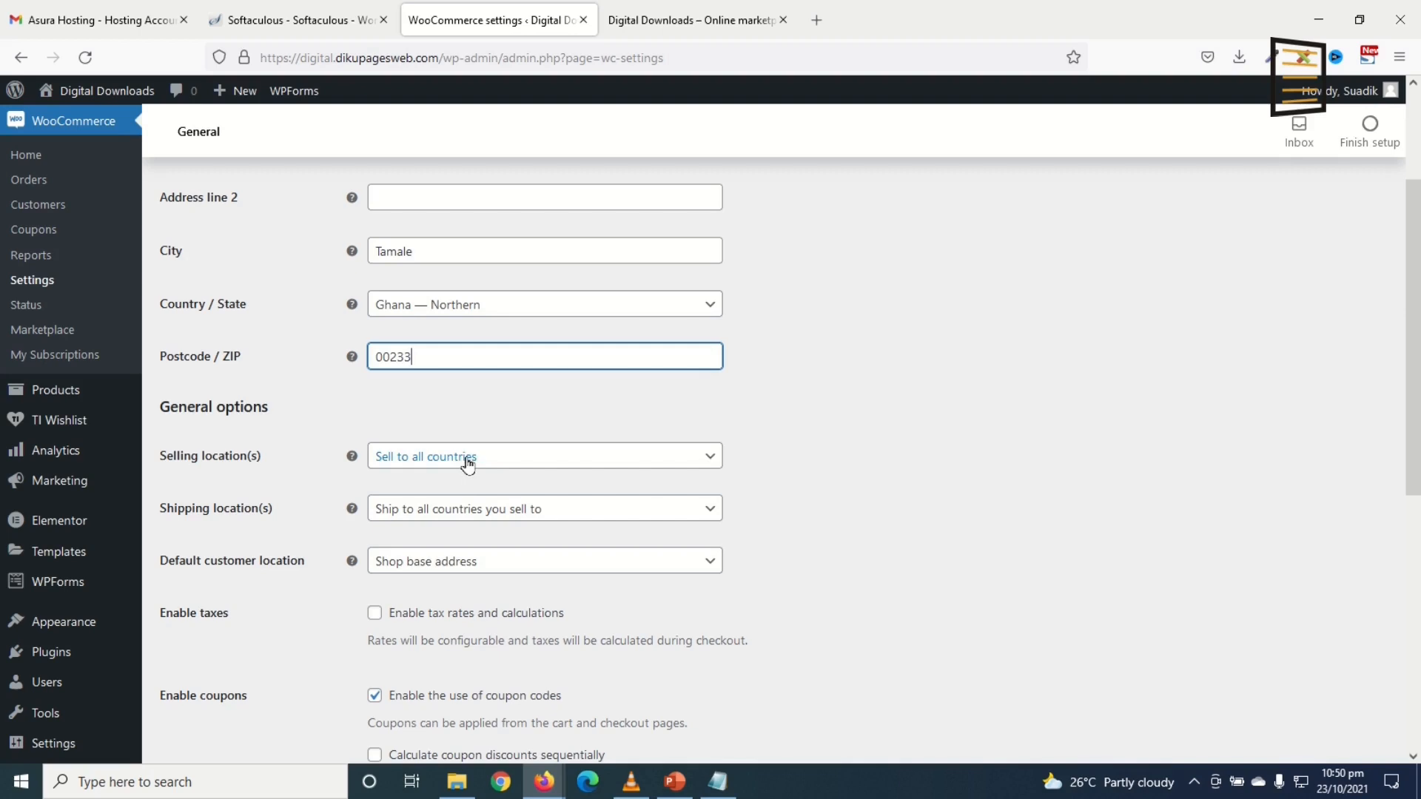
{"action": "scroll", "coordinate": [470, 481], "scroll_direction": "down", "scroll_amount": 2}
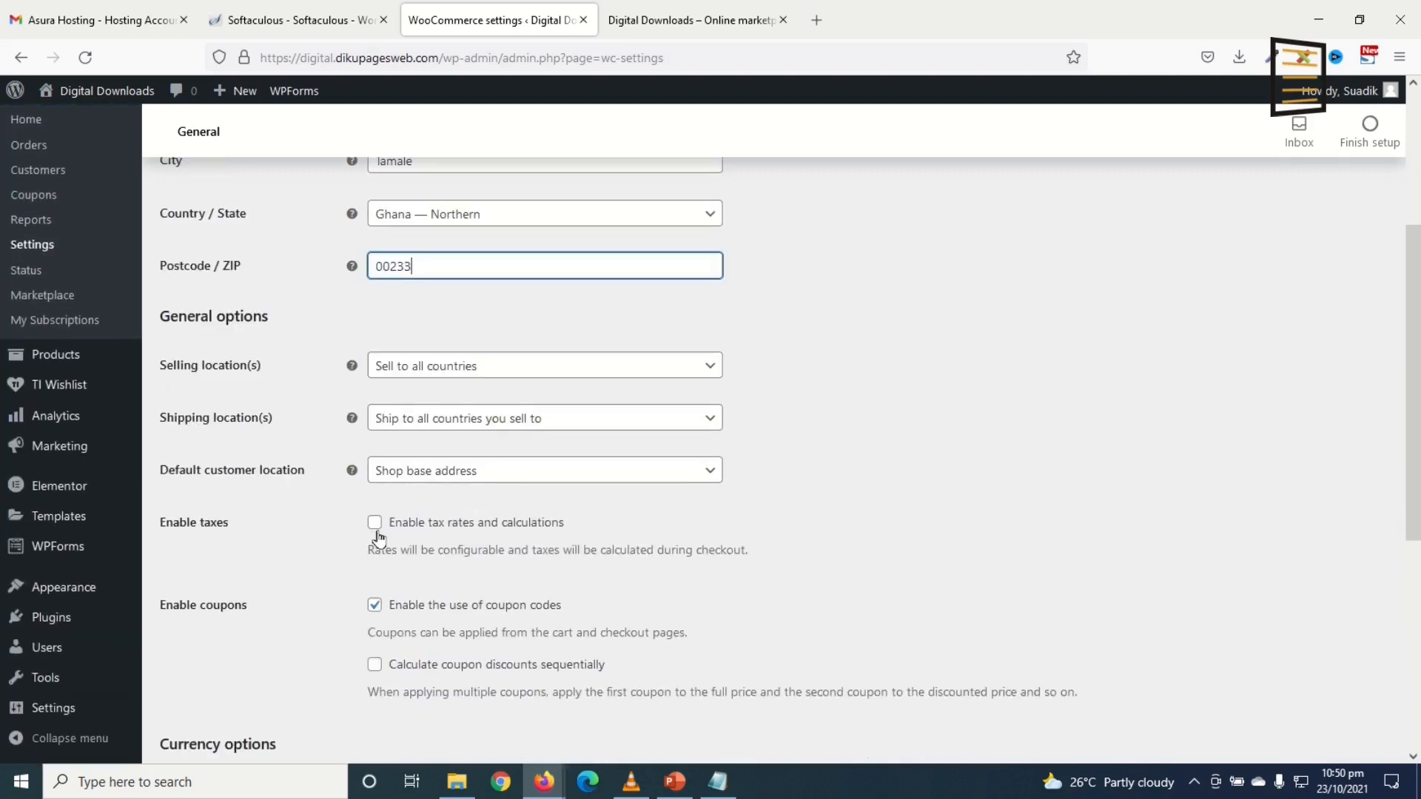
{"action": "scroll", "coordinate": [437, 544], "scroll_direction": "down", "scroll_amount": 5}
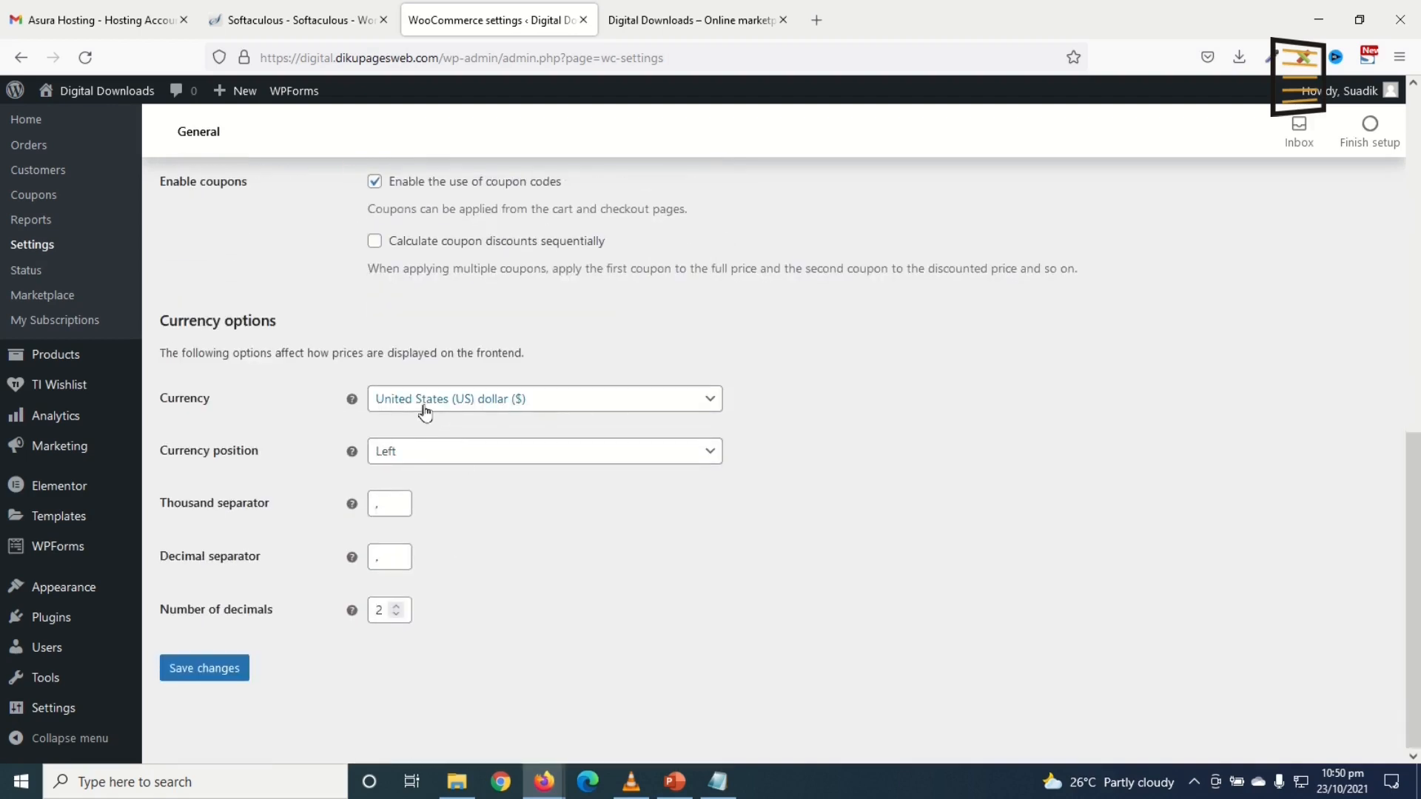
{"action": "left_click", "coordinate": [424, 404]}
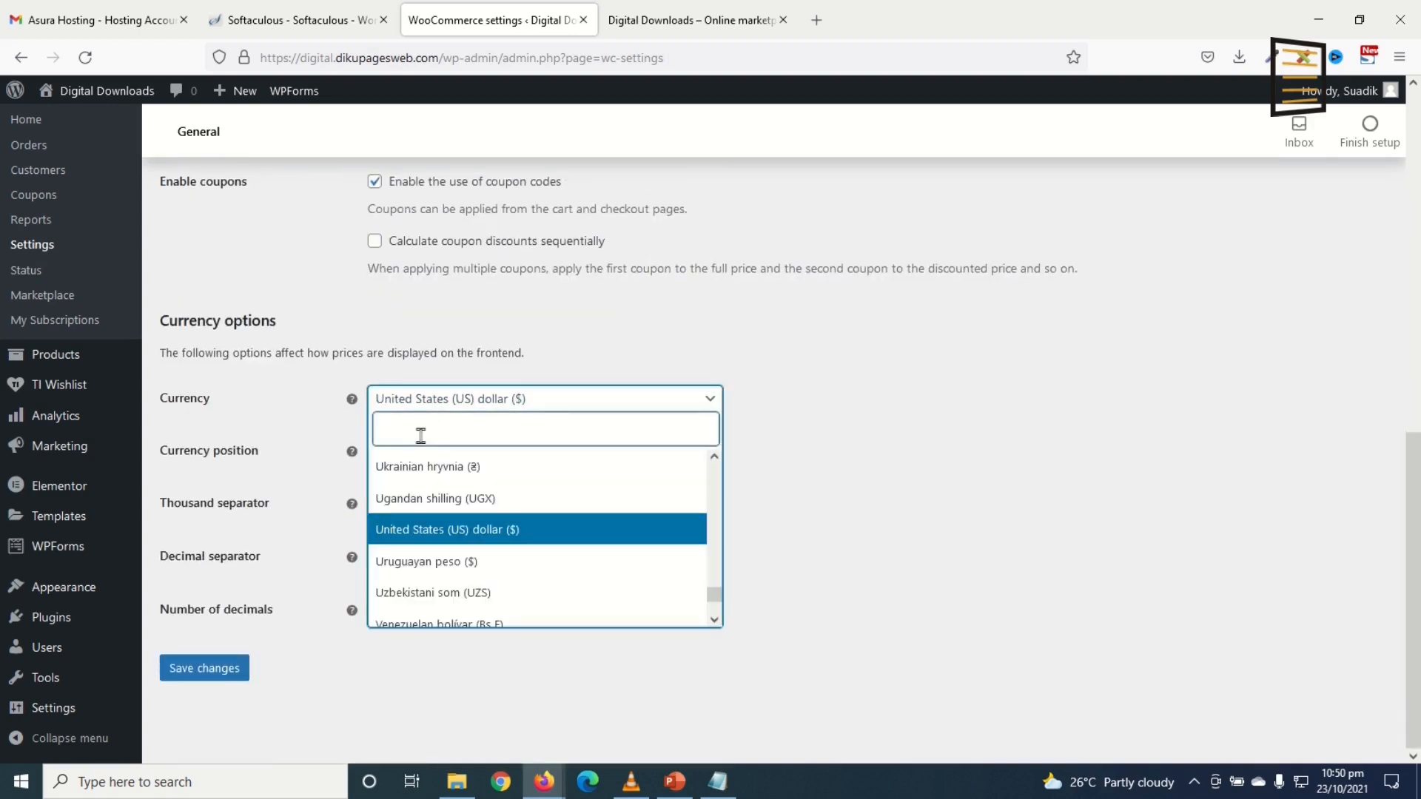
{"action": "type", "text": "ghana"}
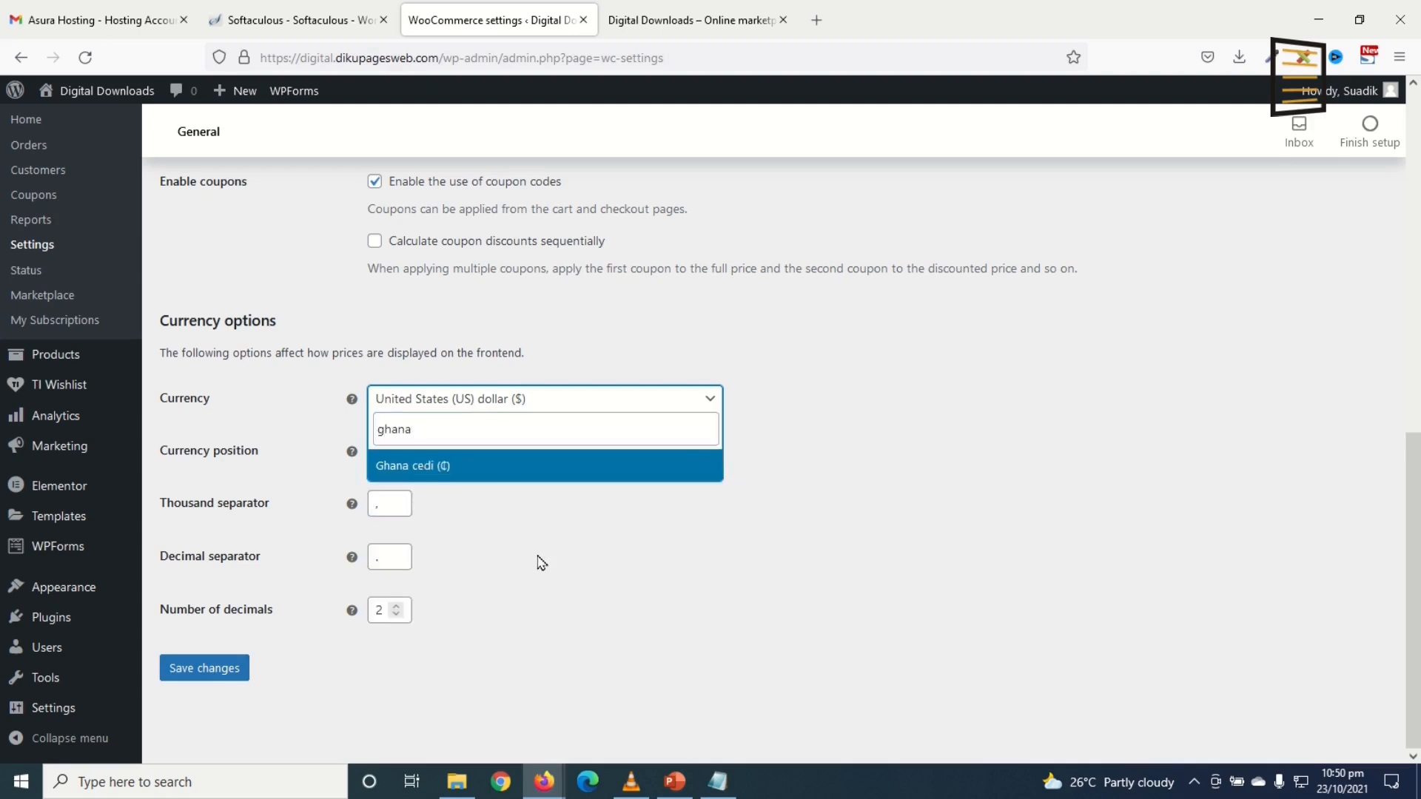
{"action": "left_click", "coordinate": [671, 580]}
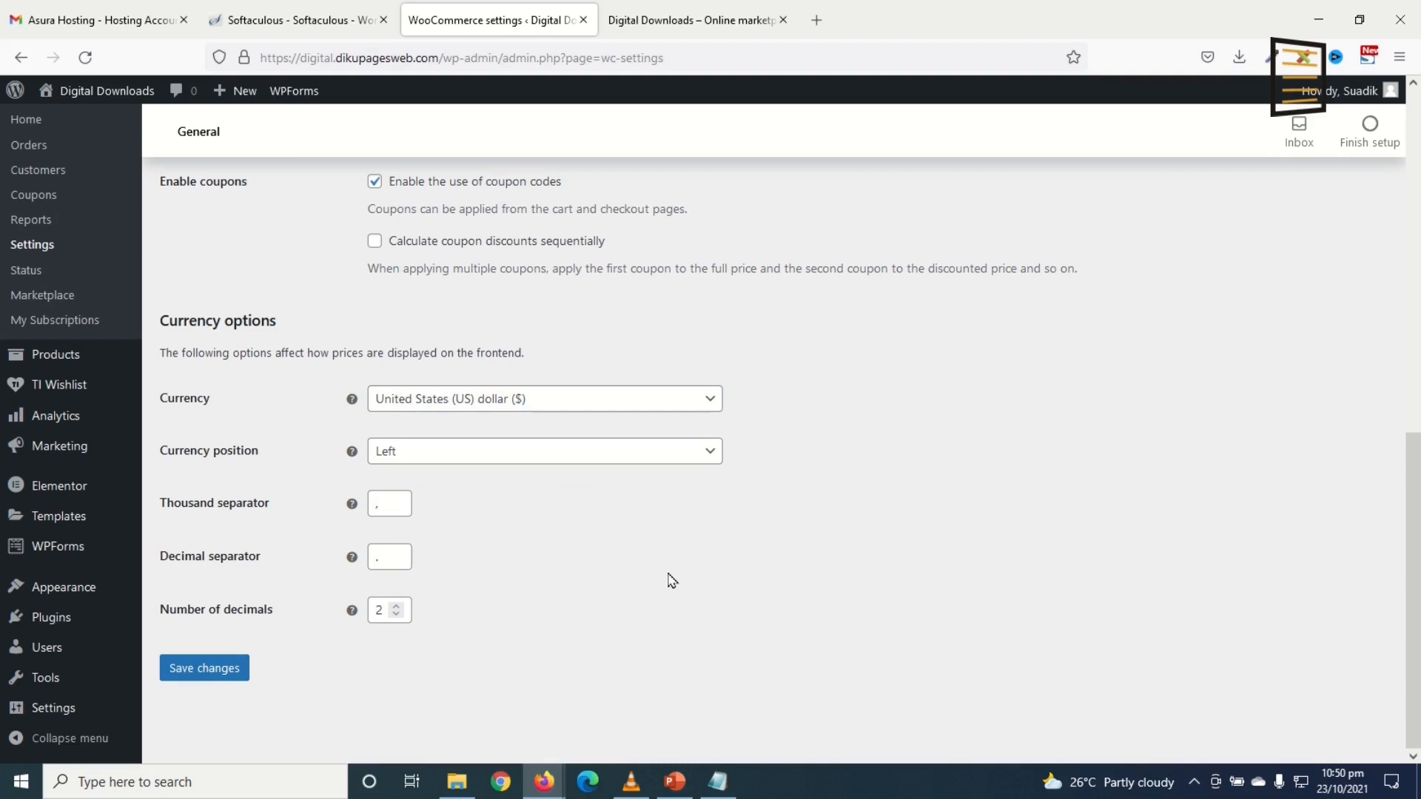
{"action": "left_click", "coordinate": [194, 672]}
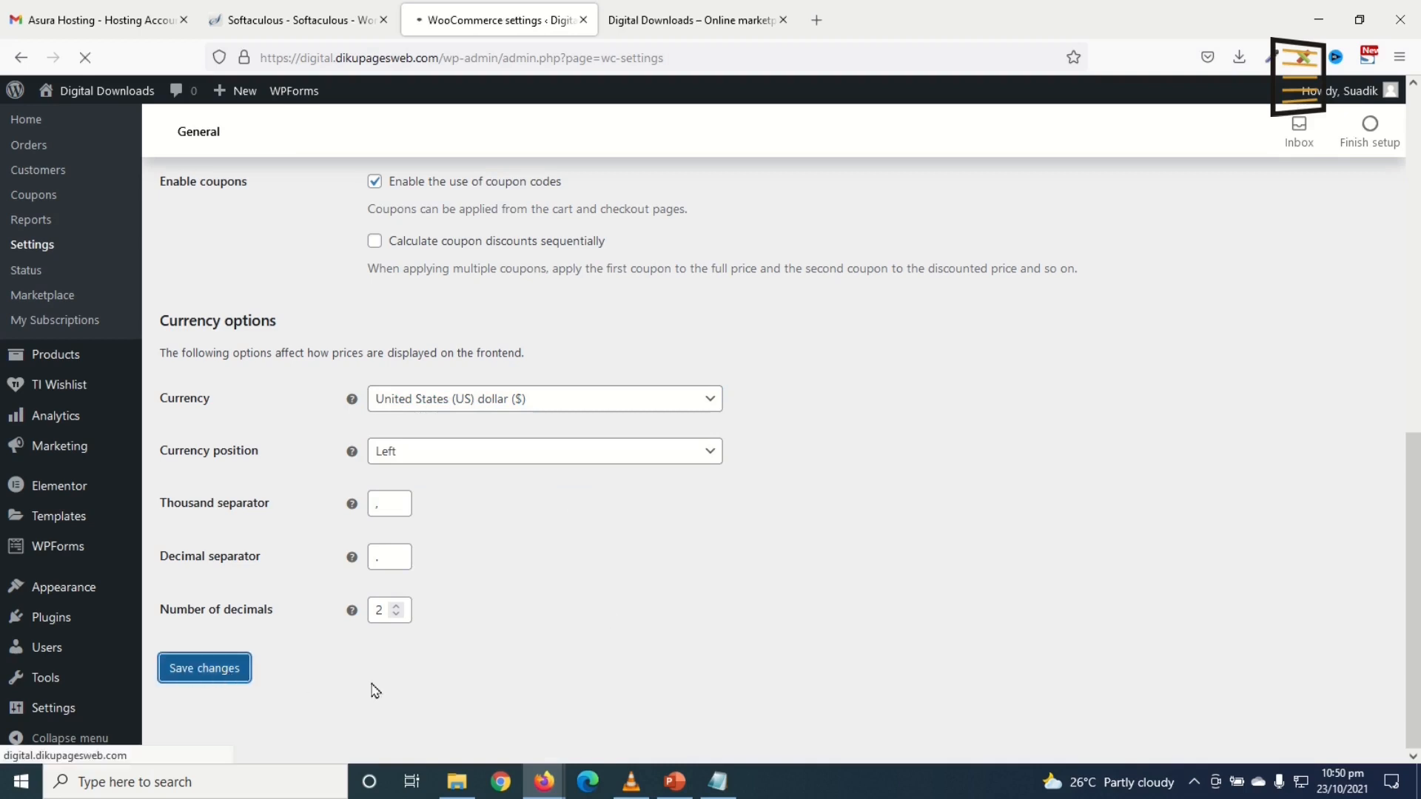
{"action": "left_click", "coordinate": [269, 212]}
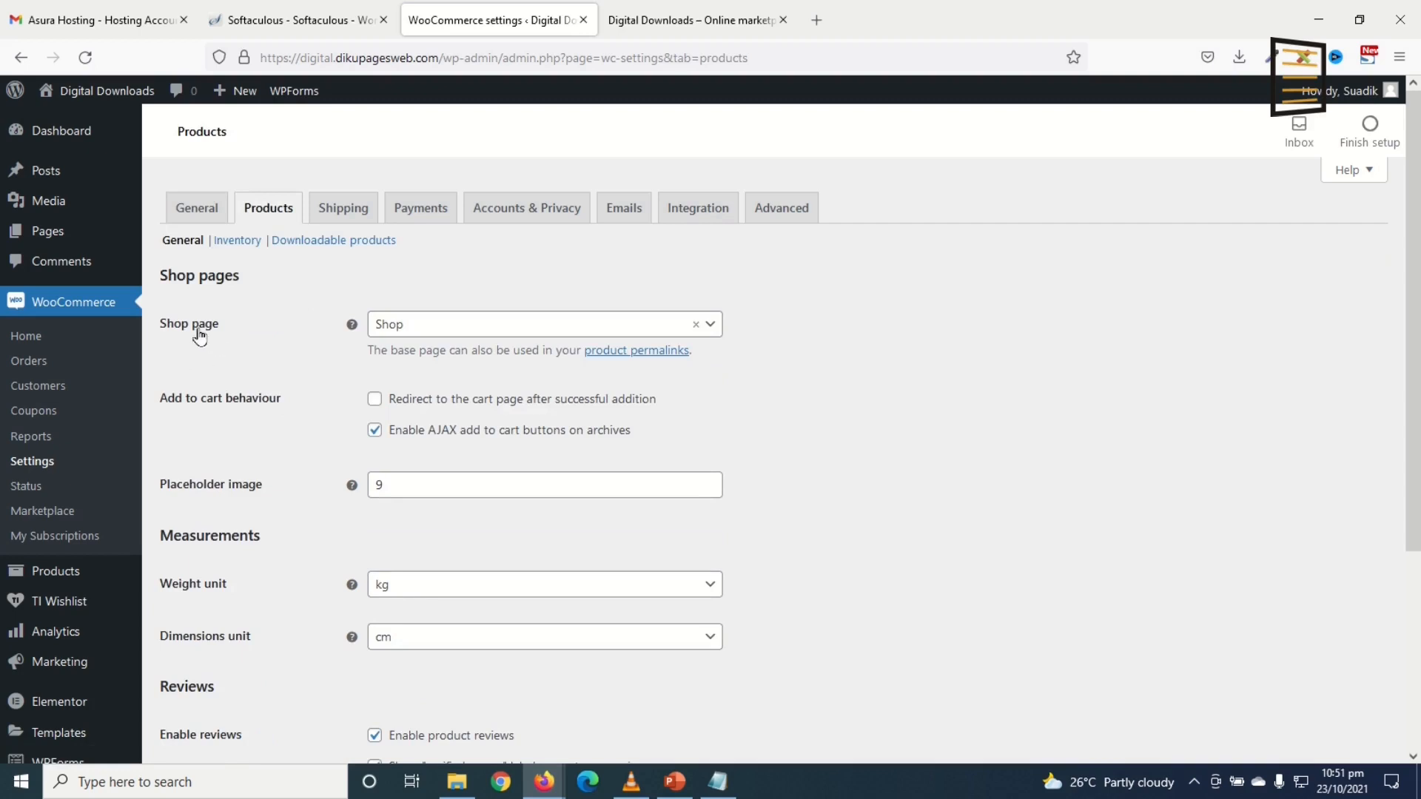
Step: Keep Shop as the shop page, disable stock management, and save the inventory settings
{"action": "left_click", "coordinate": [466, 324]}
{"action": "left_click", "coordinate": [464, 323]}
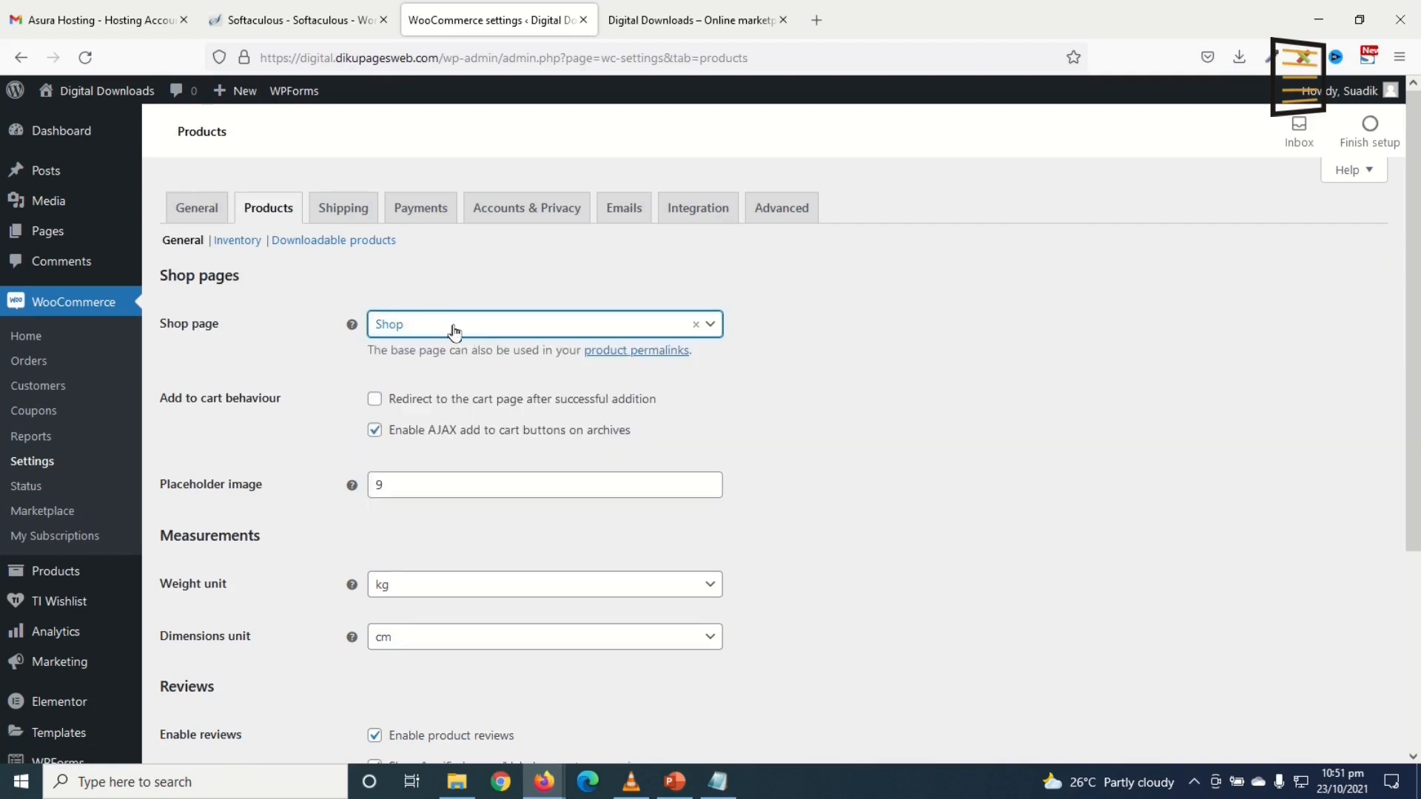
{"action": "scroll", "coordinate": [517, 465], "scroll_direction": "down", "scroll_amount": 2}
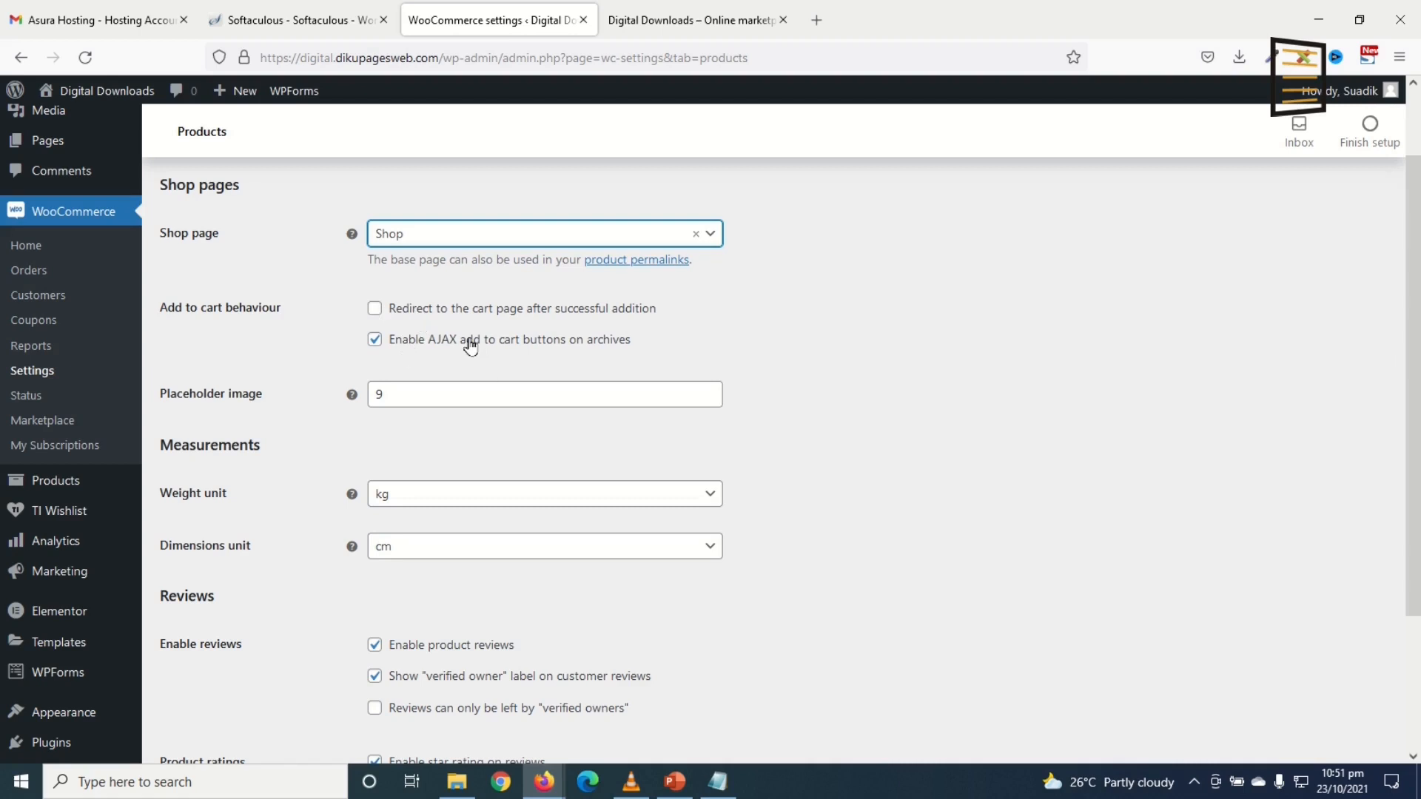
{"action": "scroll", "coordinate": [457, 356], "scroll_direction": "down", "scroll_amount": 4}
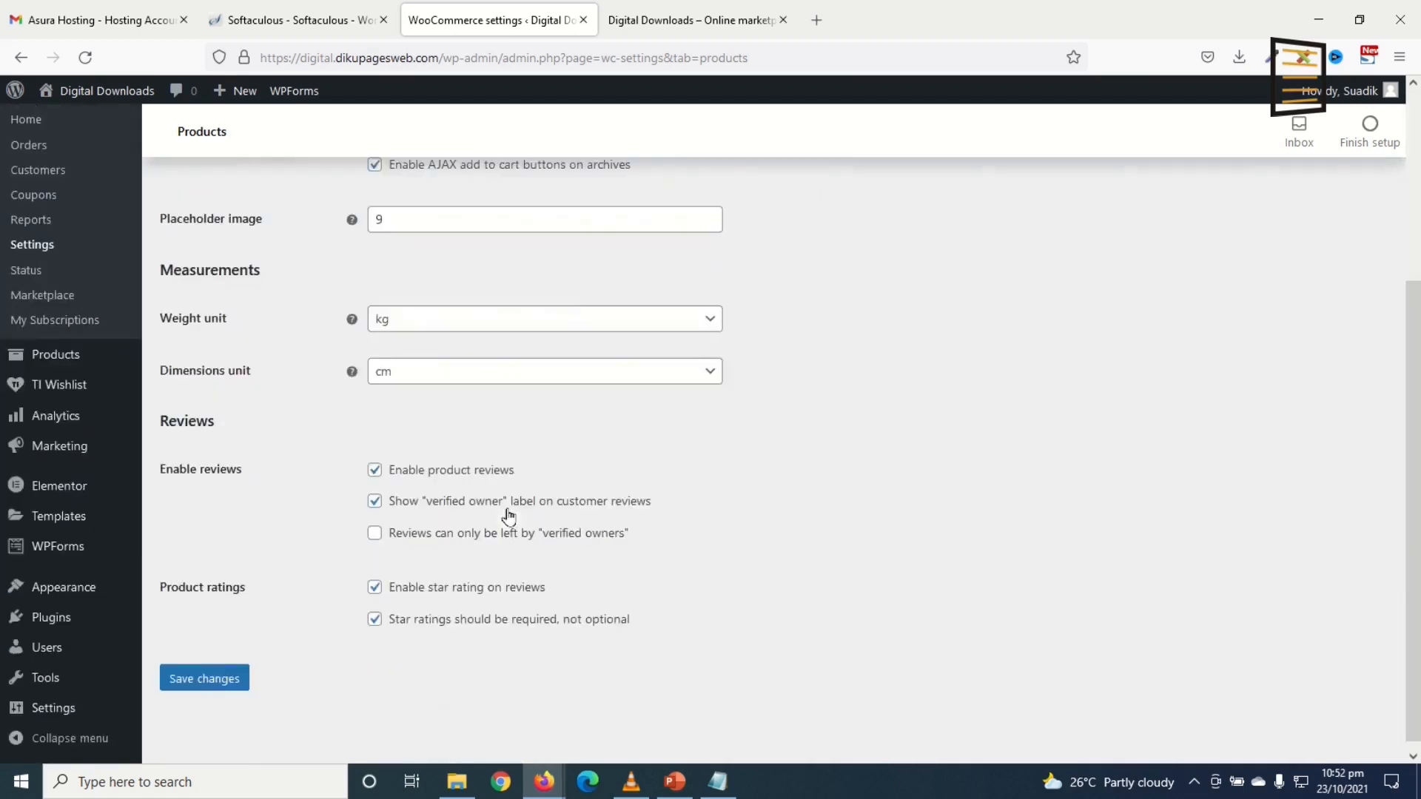
{"action": "scroll", "coordinate": [507, 514], "scroll_direction": "up", "scroll_amount": 5}
{"action": "scroll", "coordinate": [359, 692], "scroll_direction": "down", "scroll_amount": 4}
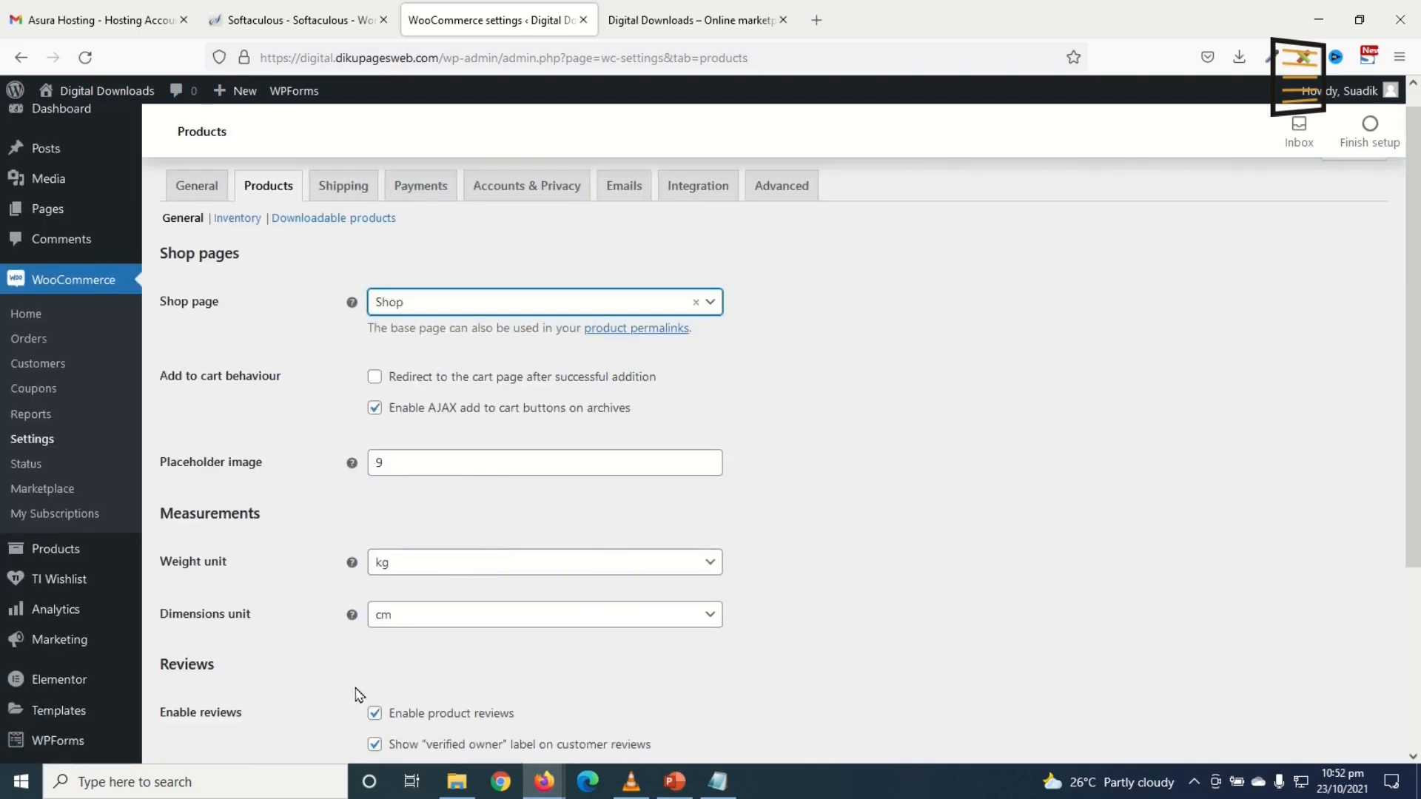
{"action": "scroll", "coordinate": [330, 638], "scroll_direction": "up", "scroll_amount": 4}
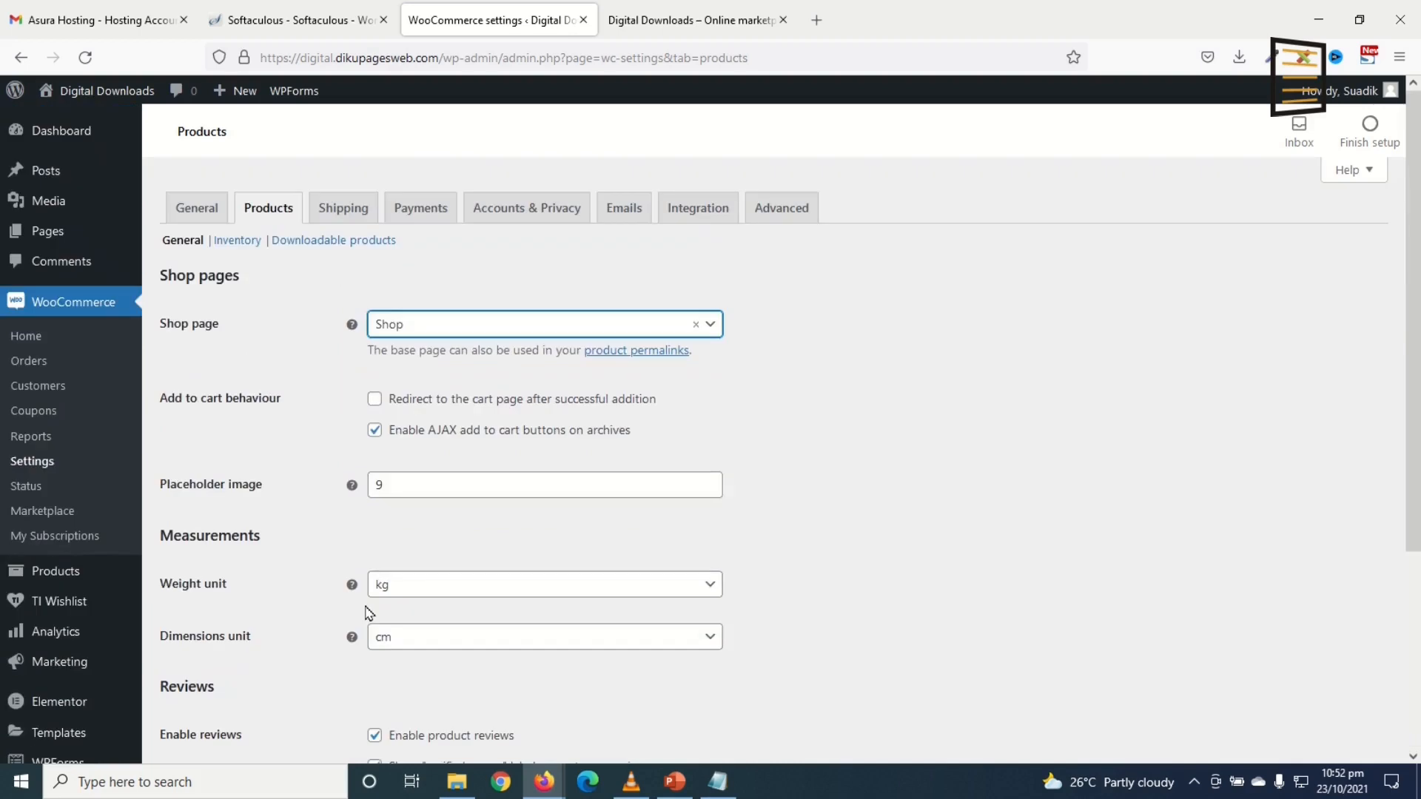
{"action": "left_click", "coordinate": [237, 240]}
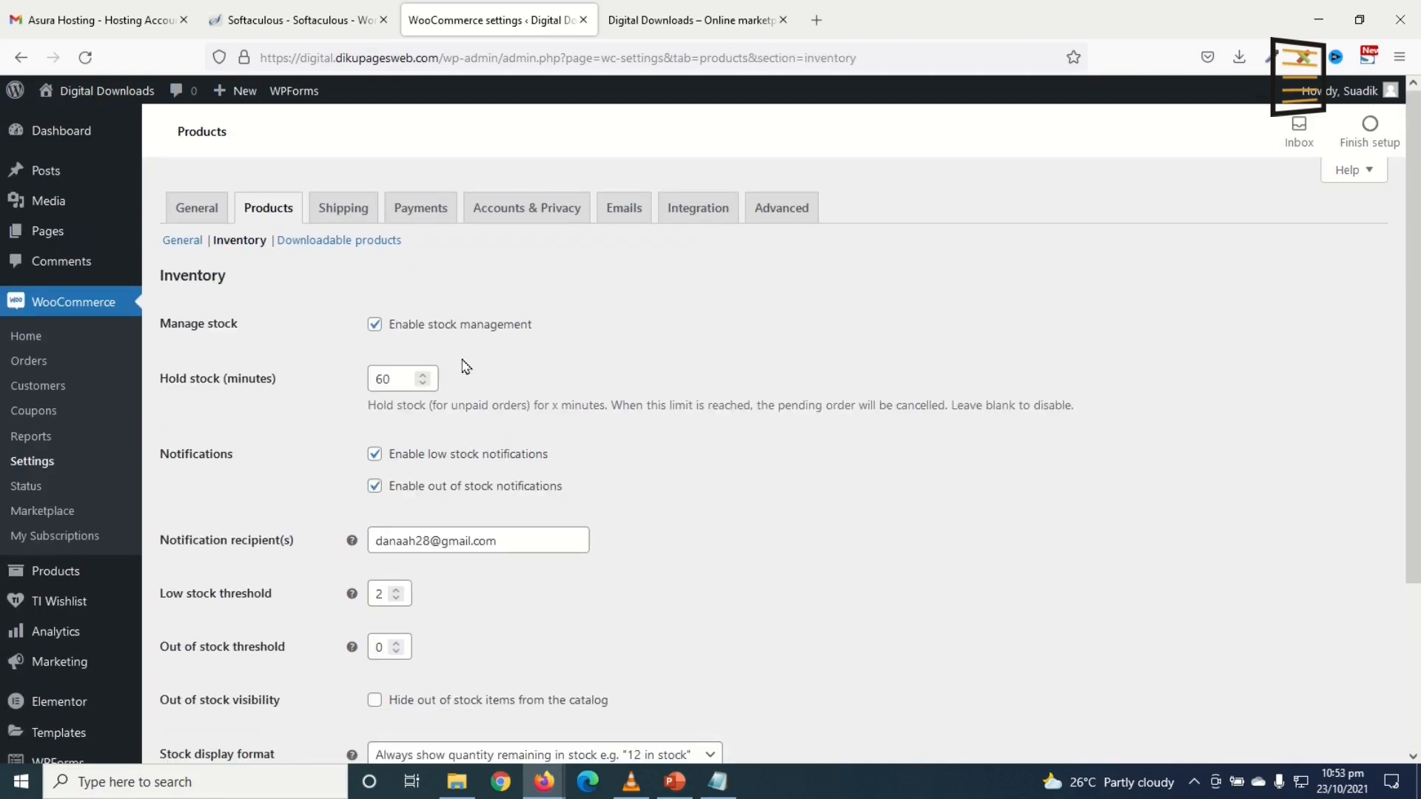
{"action": "left_click", "coordinate": [405, 327]}
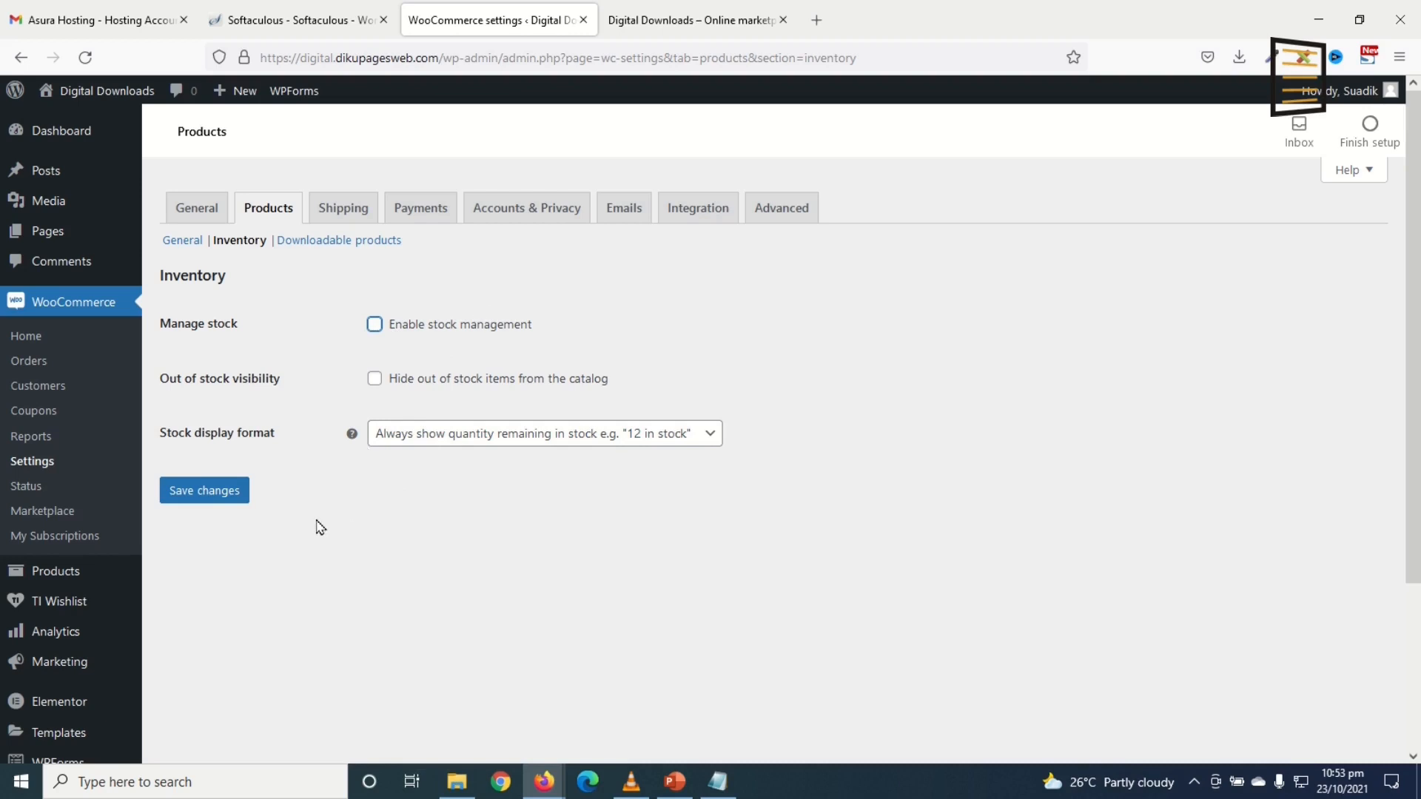
{"action": "left_click", "coordinate": [214, 494]}
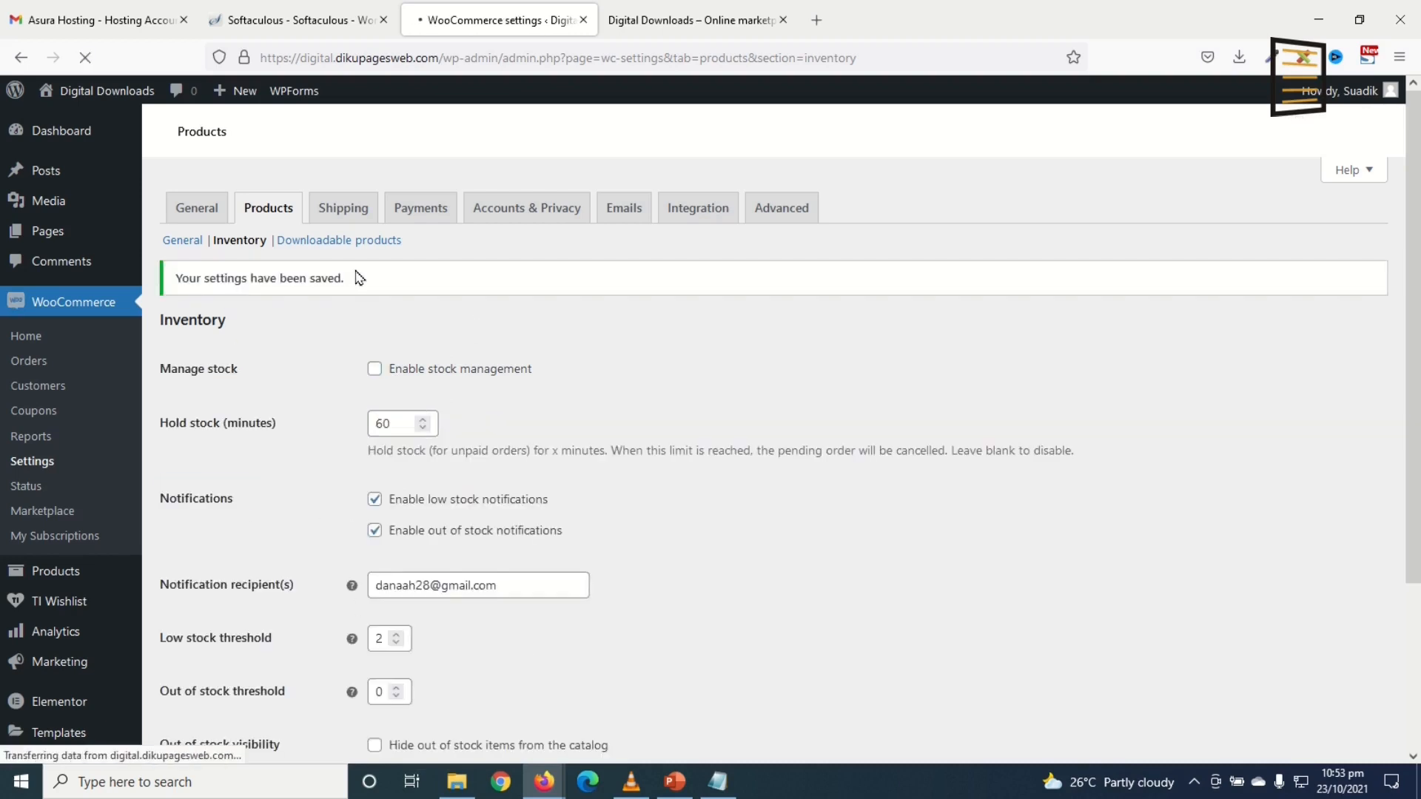
Step: Save the Downloadable products settings unchanged
{"action": "left_click", "coordinate": [339, 239]}
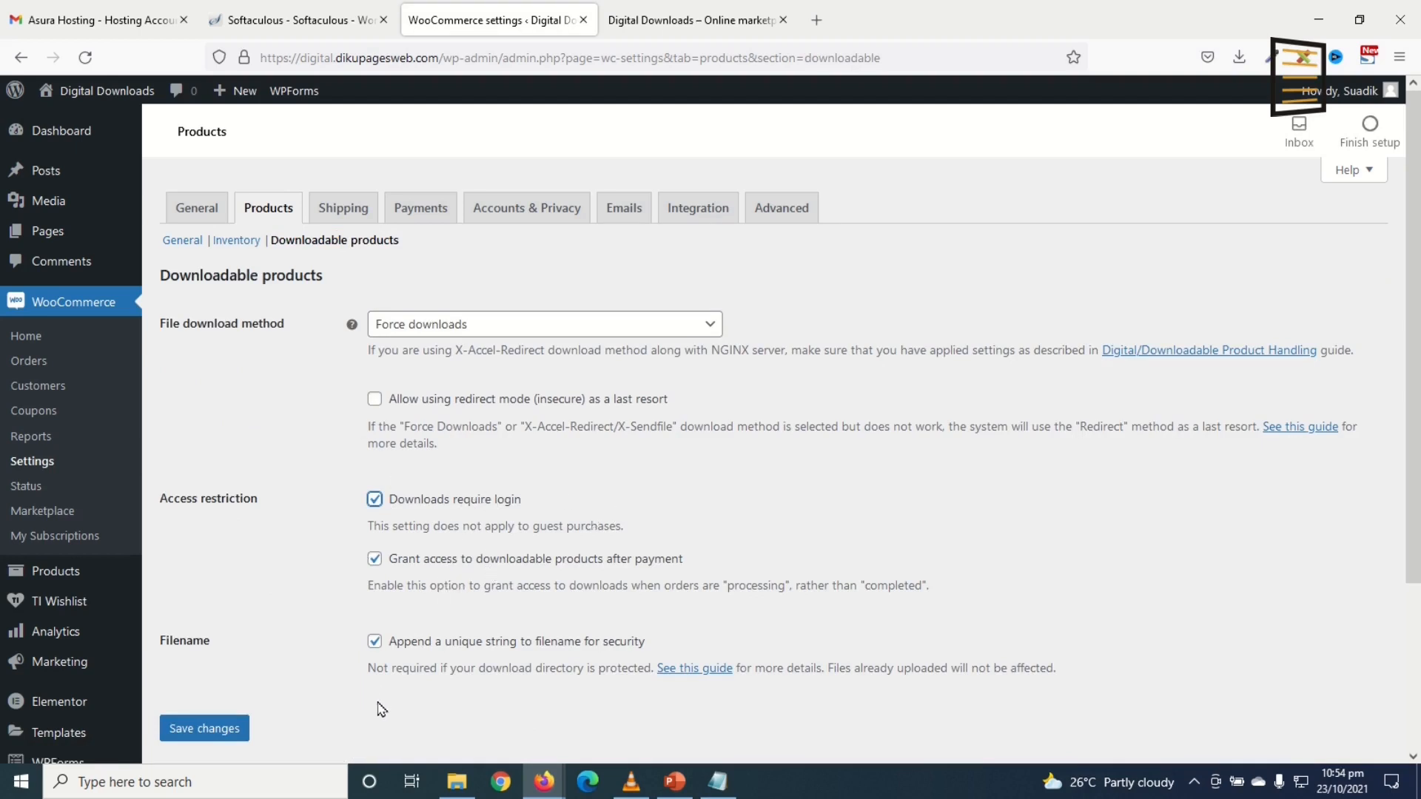
{"action": "left_click", "coordinate": [204, 722]}
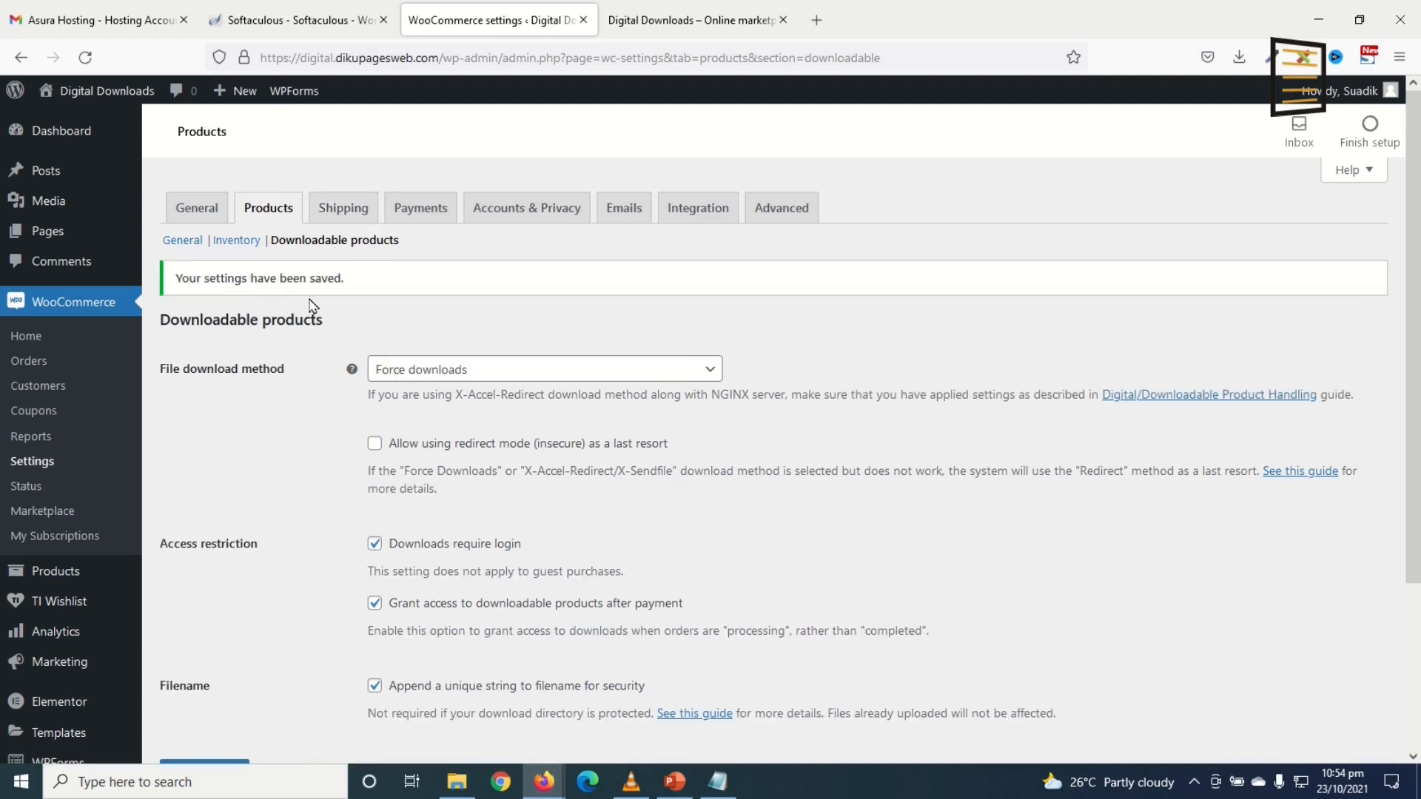
{"action": "left_click", "coordinate": [415, 210]}
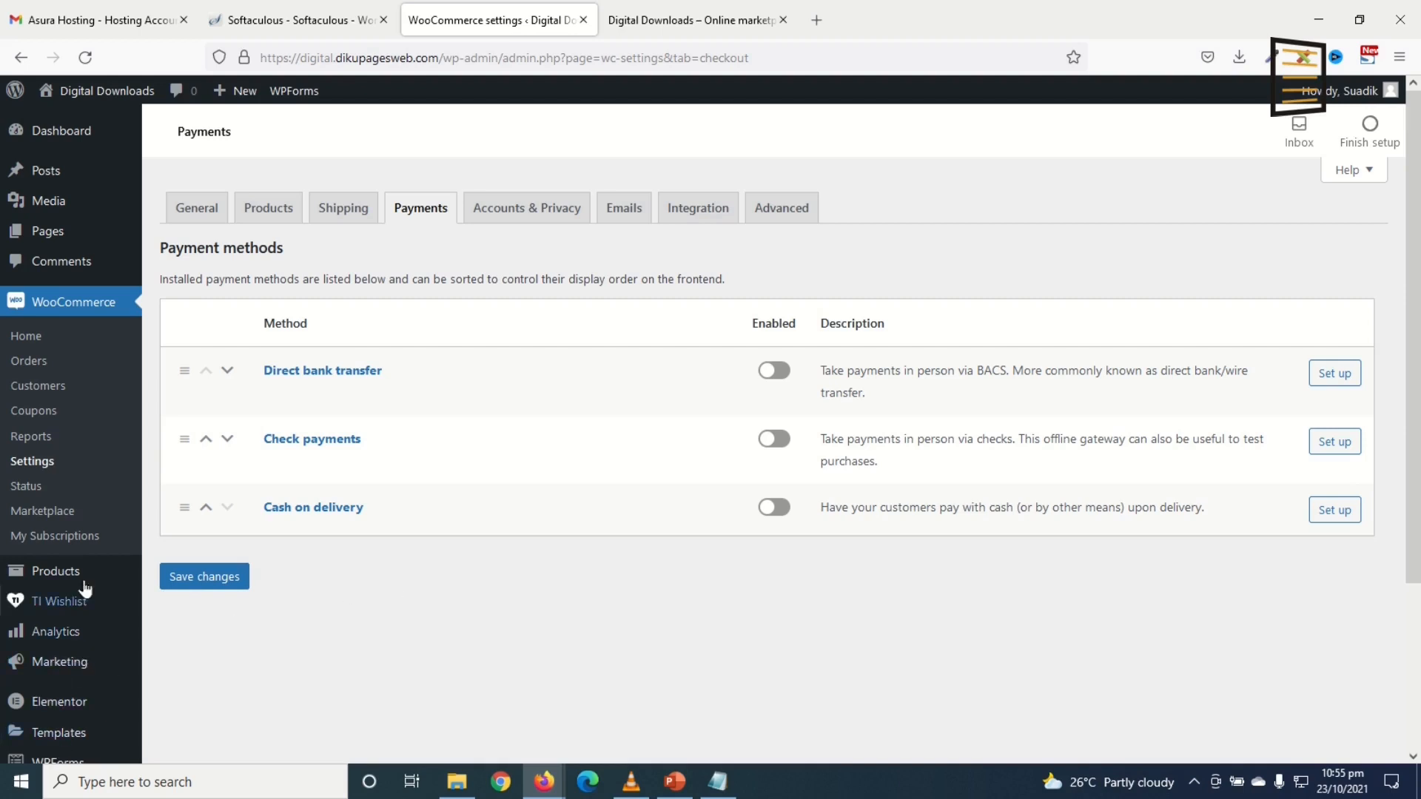
Step: Find the PayPal Express Checkout plugin by searching 'paypal express', install and activate it, then open WooCommerce Settings
{"action": "scroll", "coordinate": [74, 649], "scroll_direction": "down", "scroll_amount": 3}
{"action": "mouse_move", "coordinate": [59, 621]}
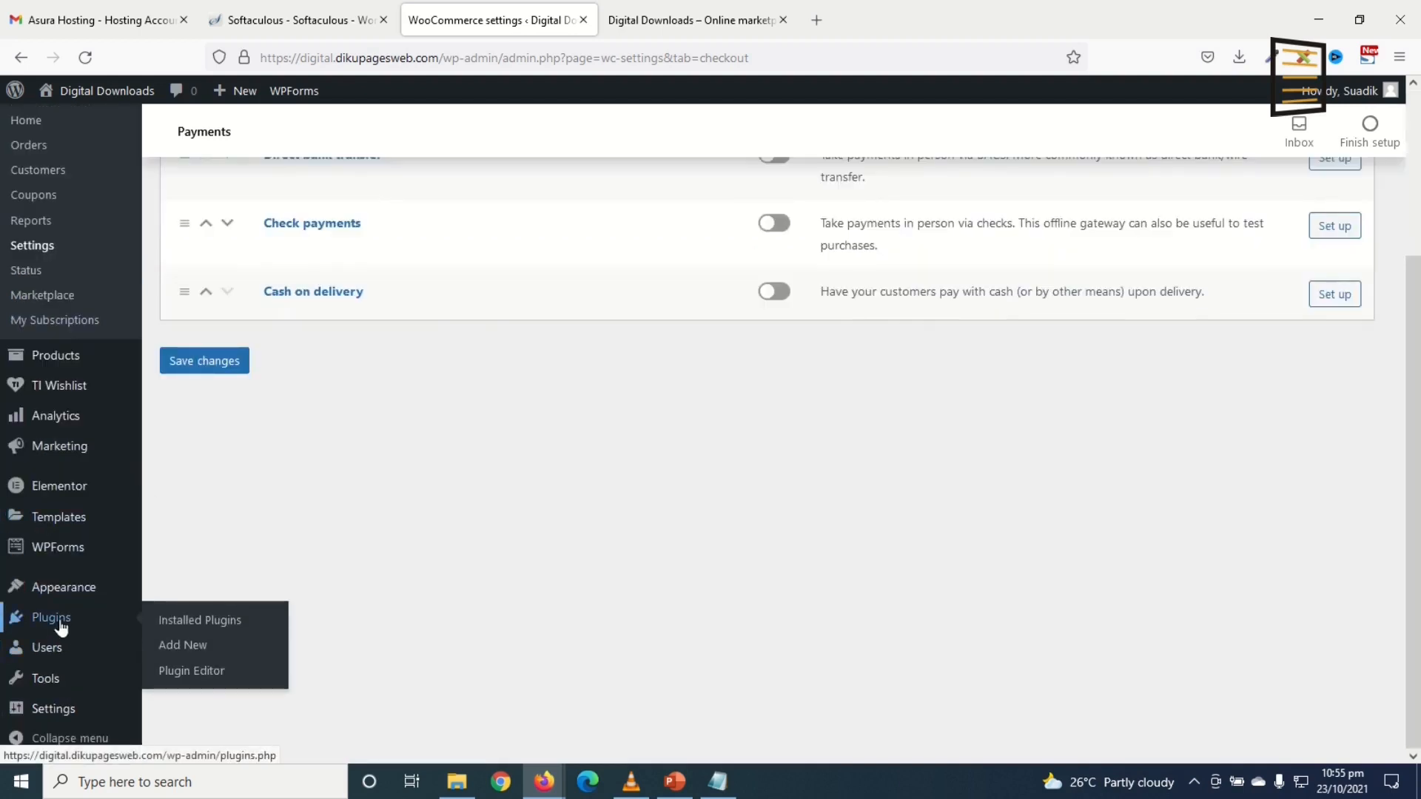
{"action": "left_click", "coordinate": [192, 648]}
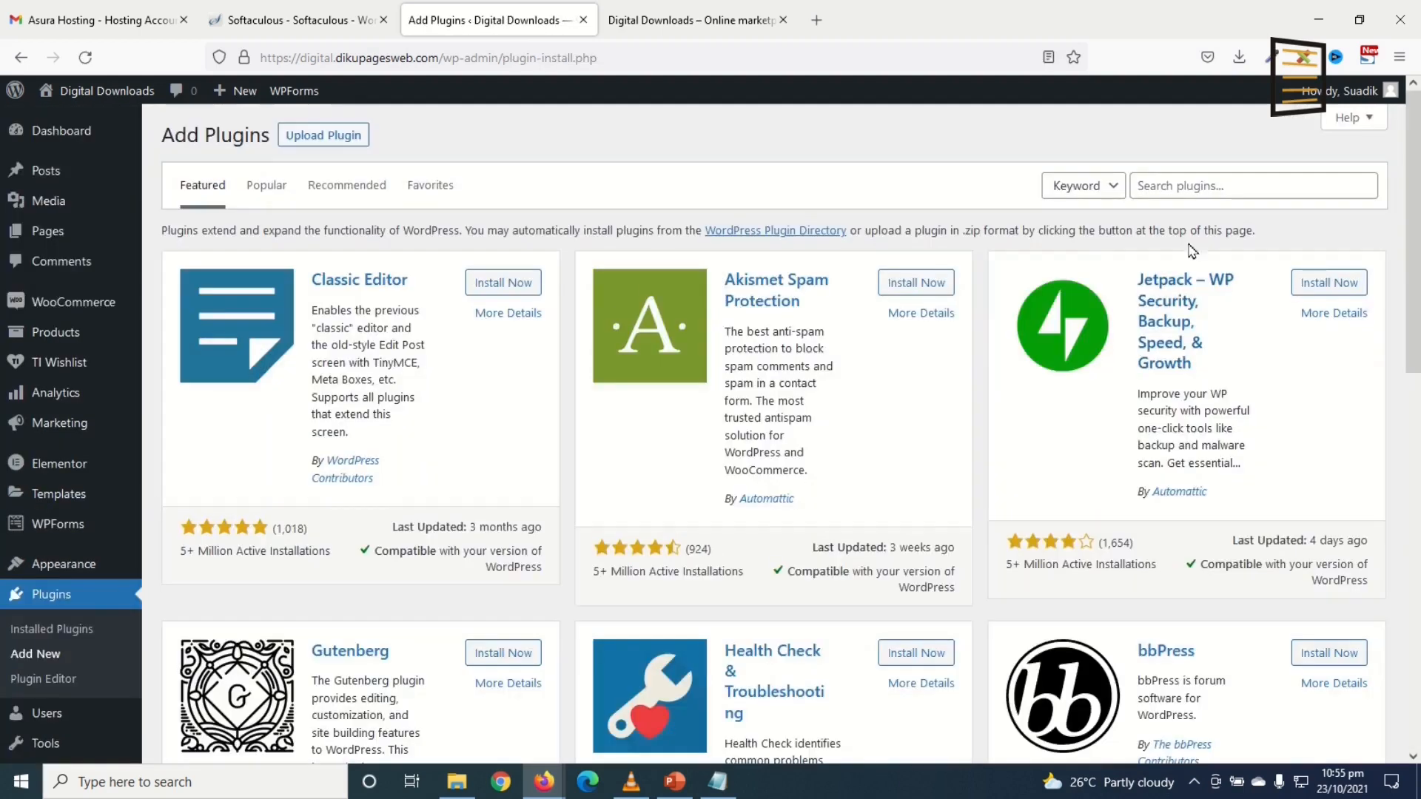
{"action": "left_click", "coordinate": [1207, 185]}
{"action": "type", "text": "paypal expre"}
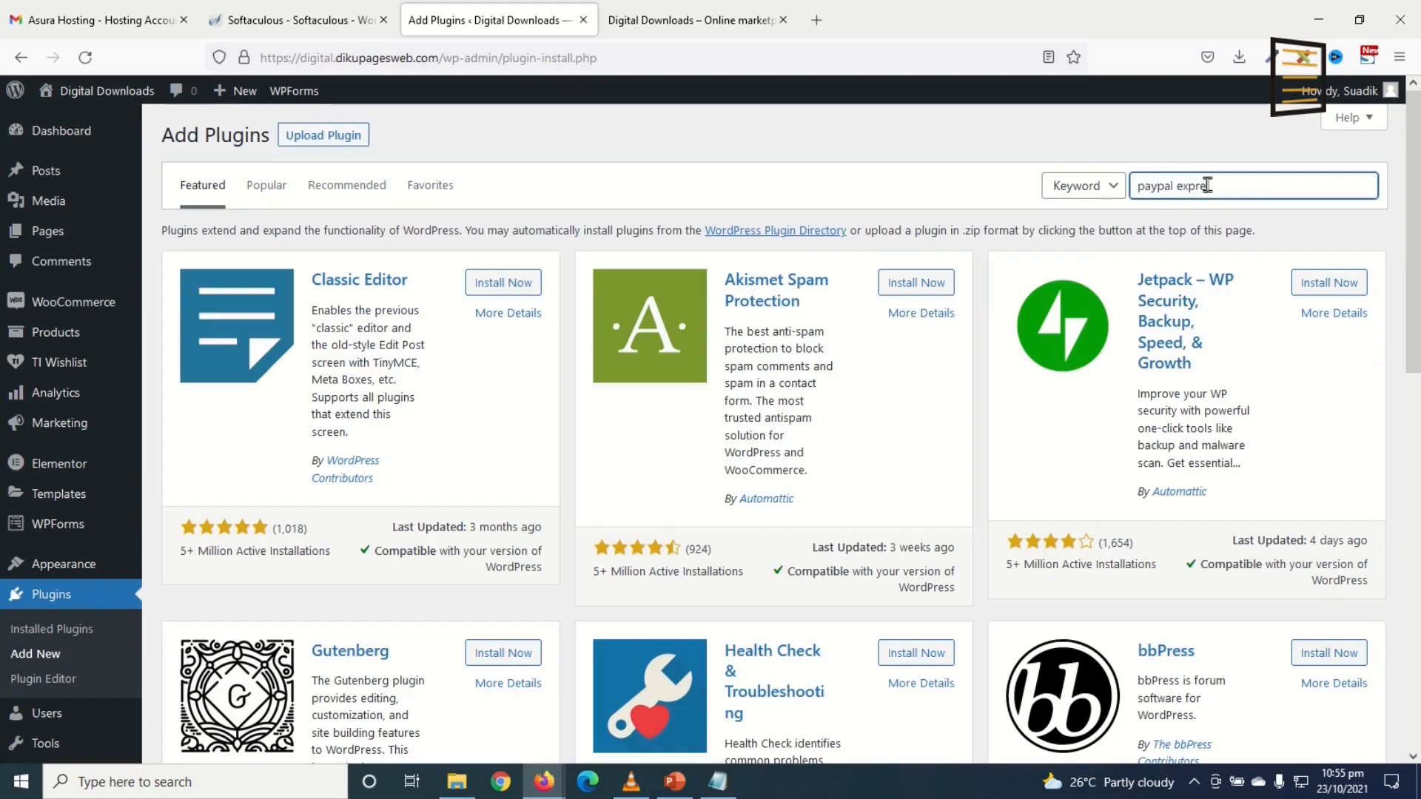
{"action": "type", "text": "ss"}
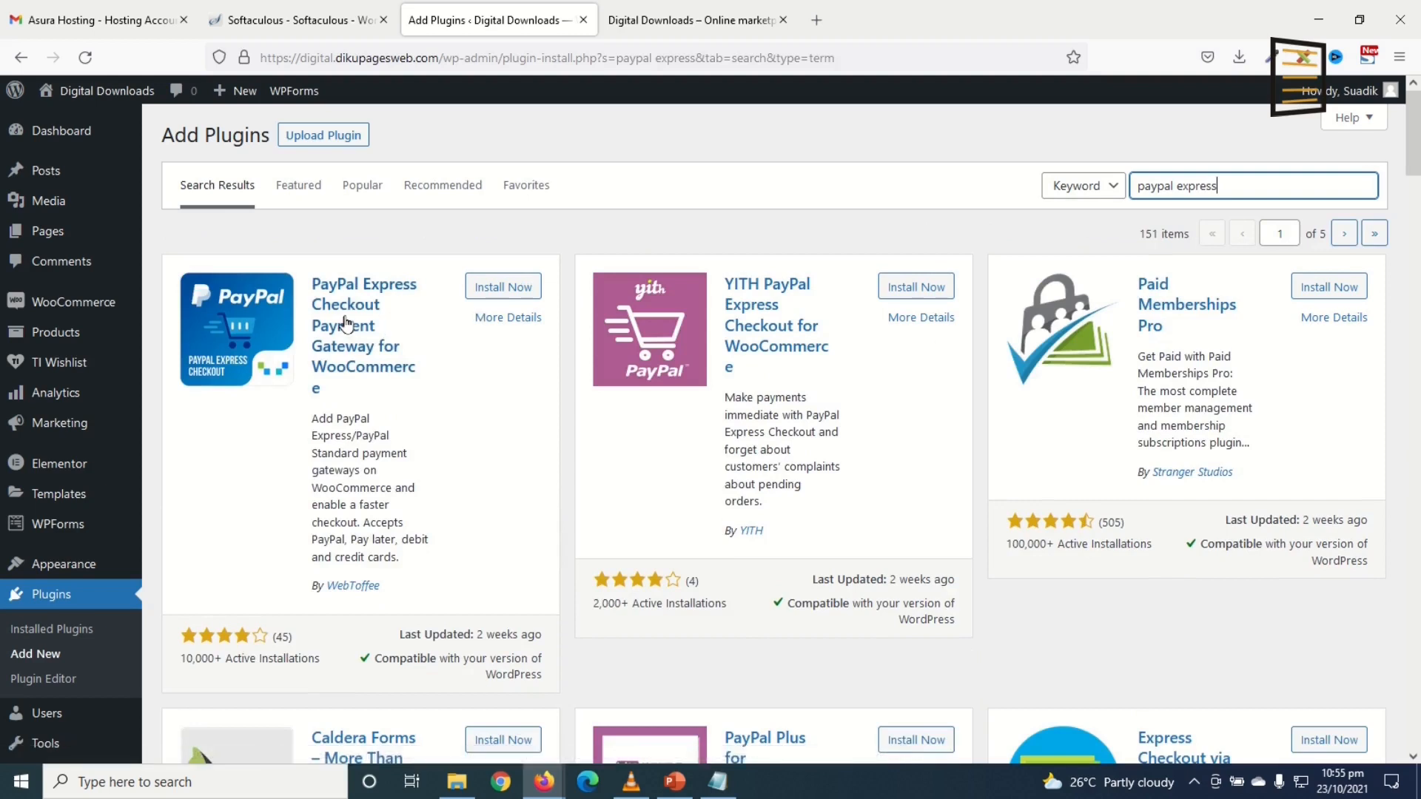
{"action": "left_click", "coordinate": [503, 288]}
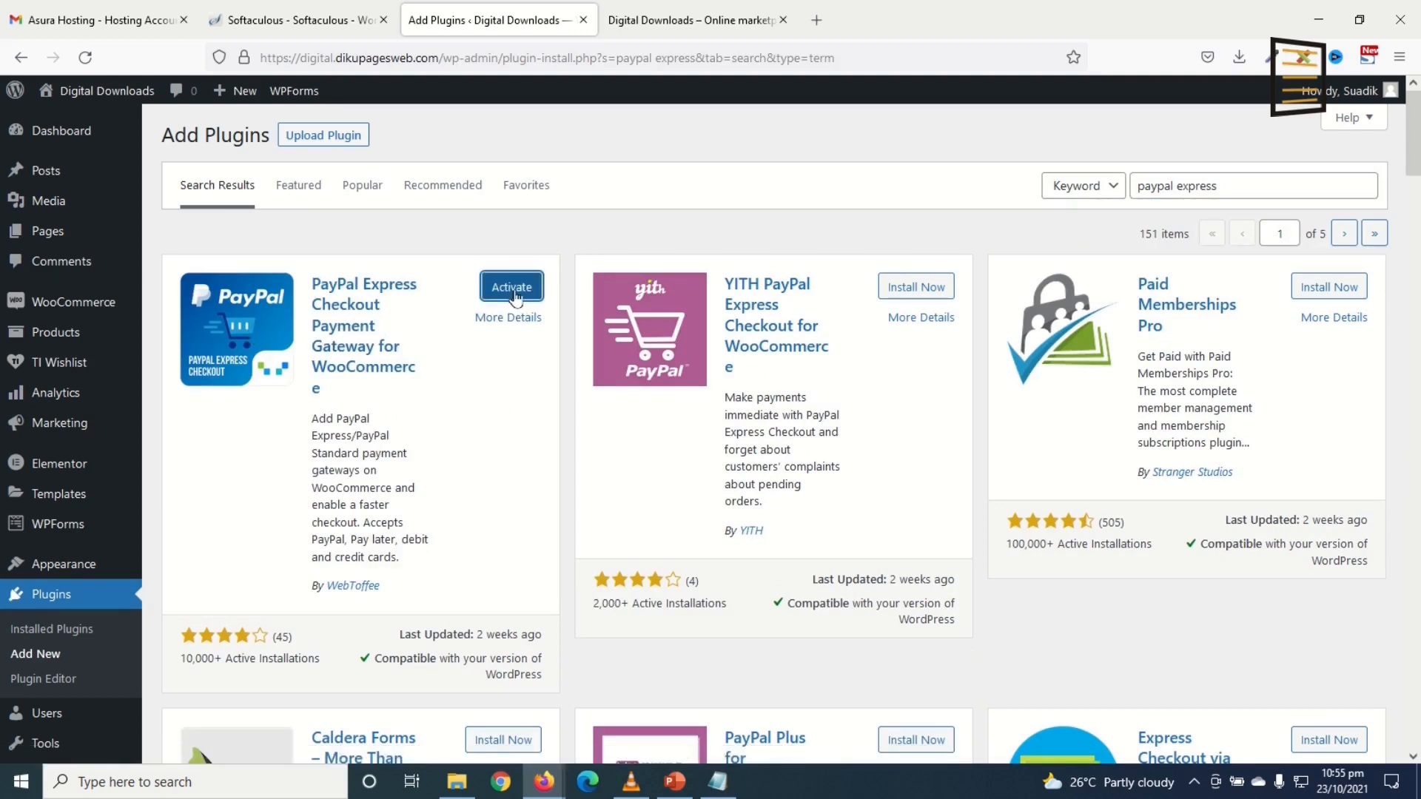
{"action": "left_click", "coordinate": [494, 287]}
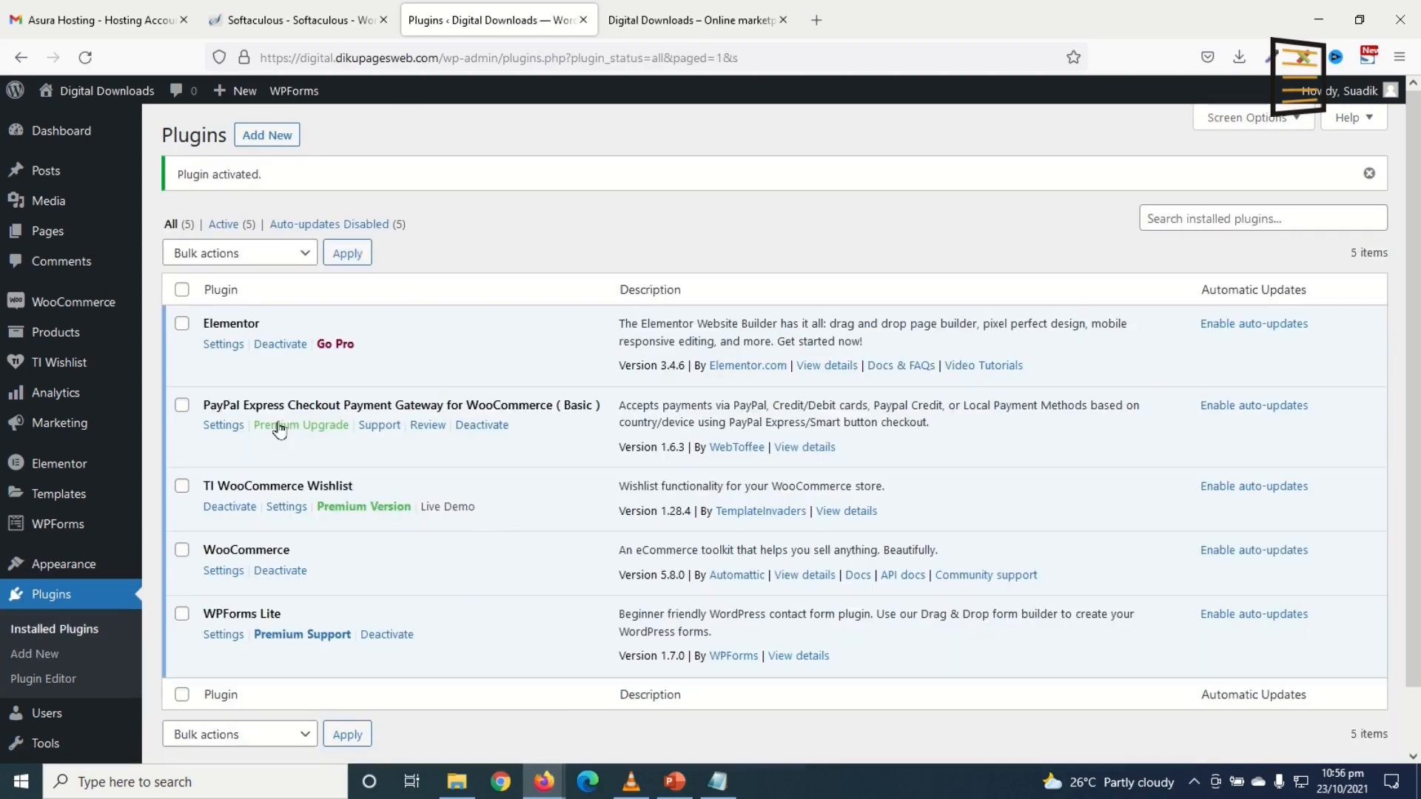
{"action": "mouse_move", "coordinate": [52, 303]}
{"action": "left_click", "coordinate": [178, 431]}
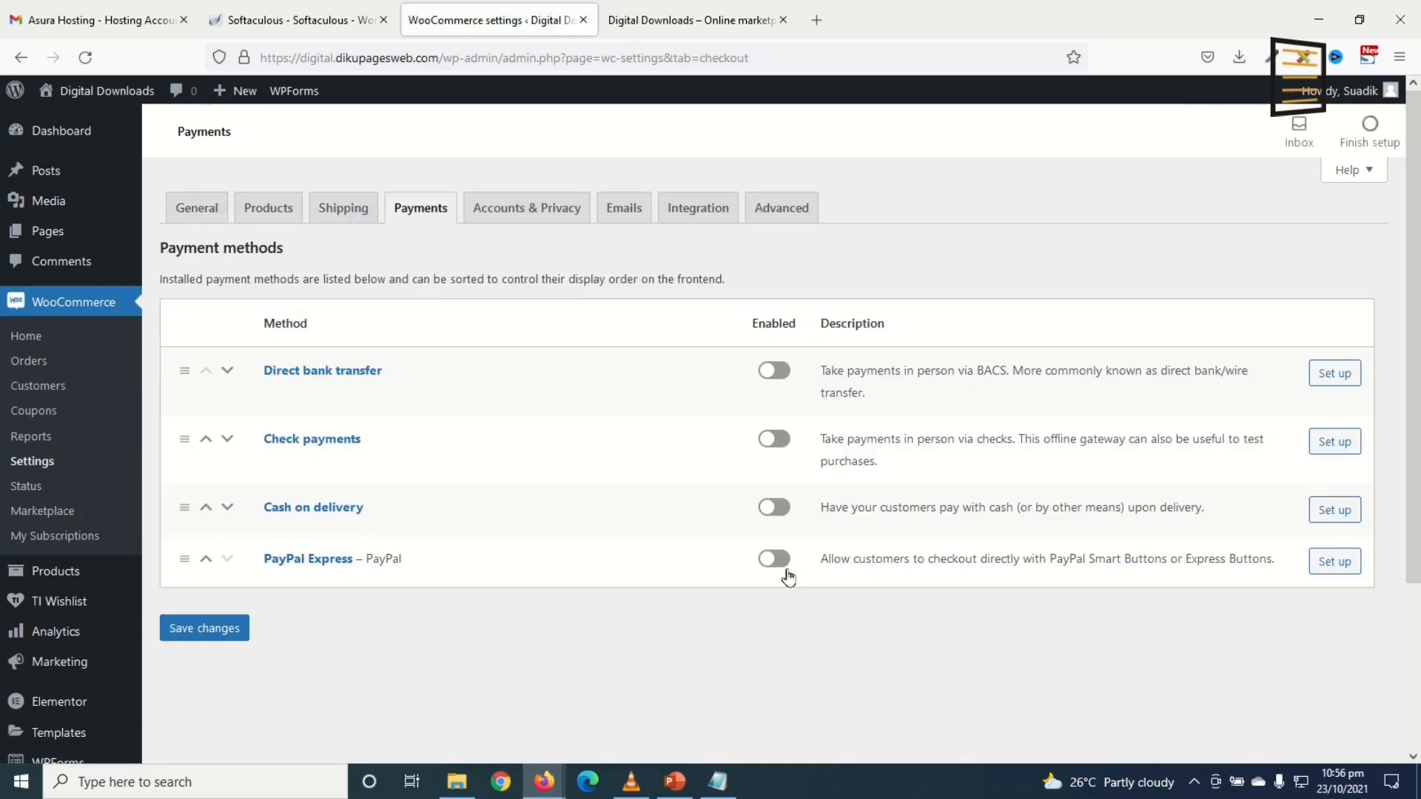
Step: Turn on the PayPal Express toggle and save, then choose Express checkout buttons and the Live mode environment
{"action": "left_click", "coordinate": [778, 562]}
{"action": "left_click", "coordinate": [212, 630]}
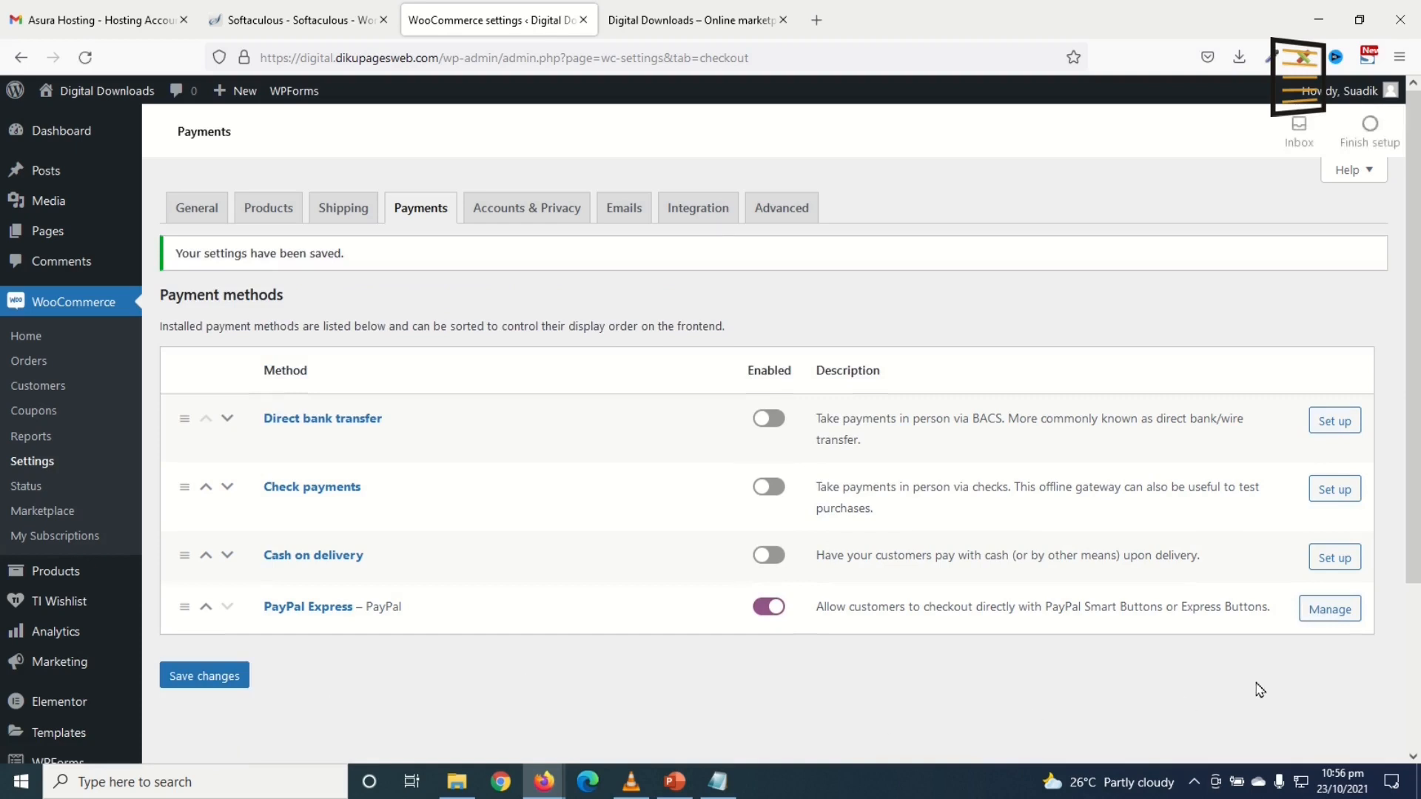
{"action": "left_click", "coordinate": [1316, 615]}
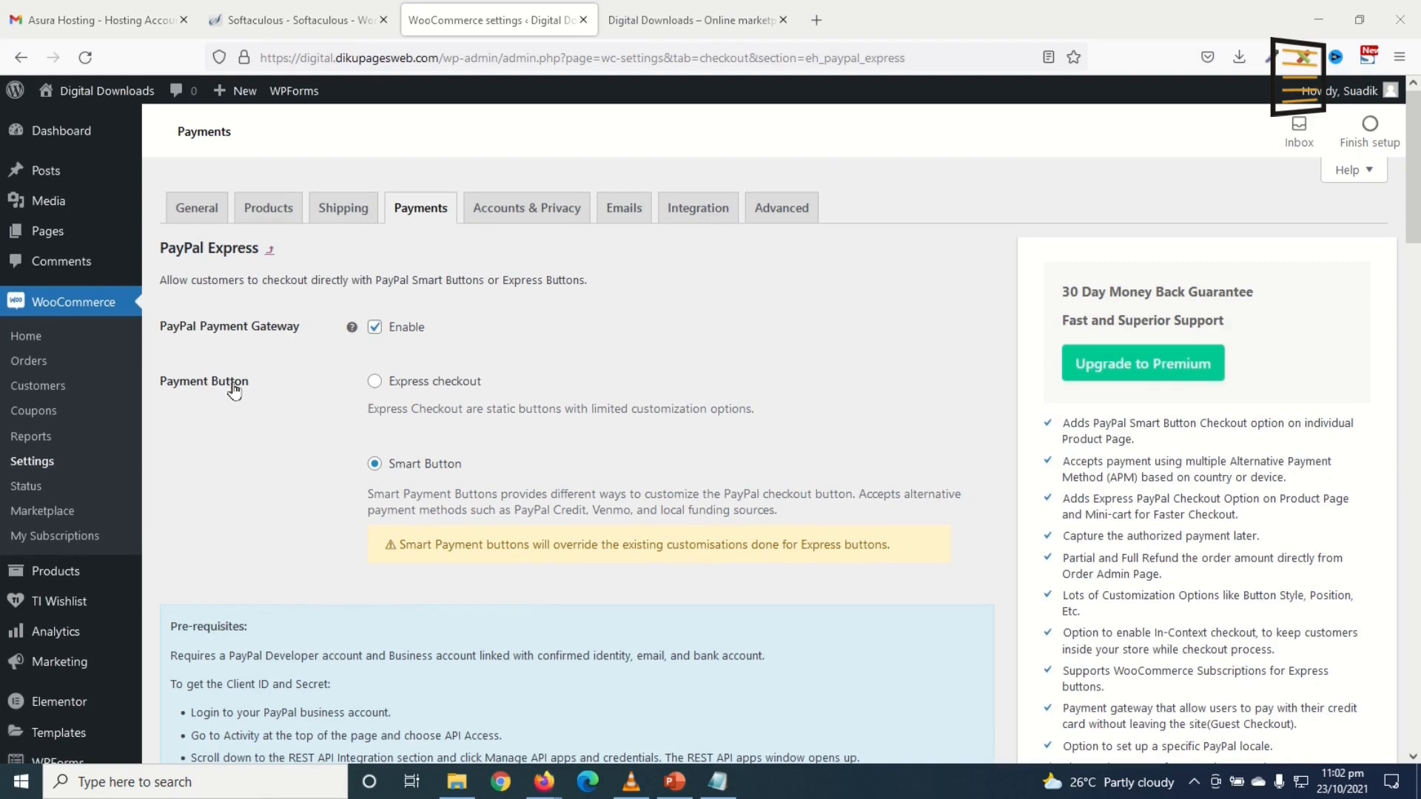
{"action": "left_click", "coordinate": [403, 383]}
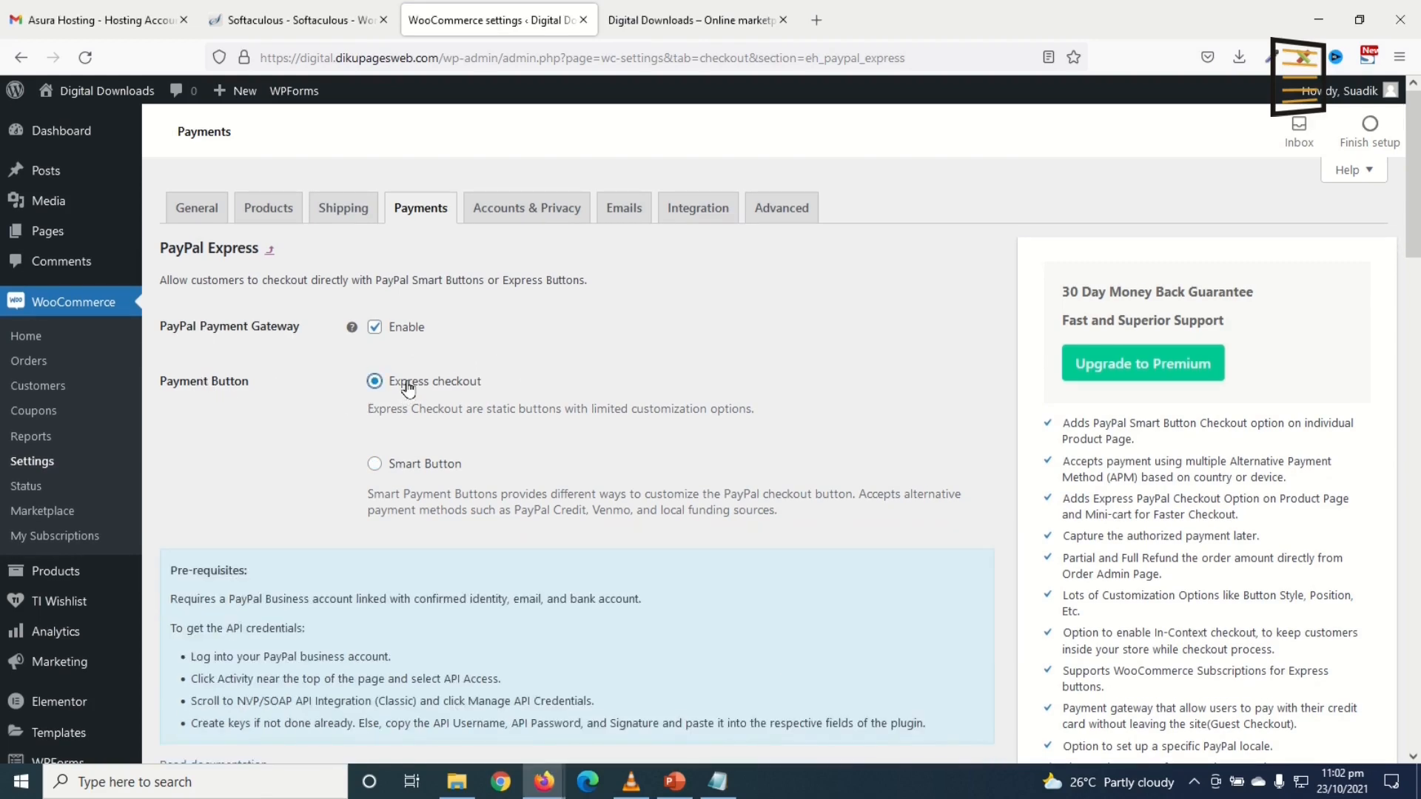
{"action": "scroll", "coordinate": [579, 443], "scroll_direction": "down", "scroll_amount": 1}
{"action": "scroll", "coordinate": [579, 443], "scroll_direction": "down", "scroll_amount": 5}
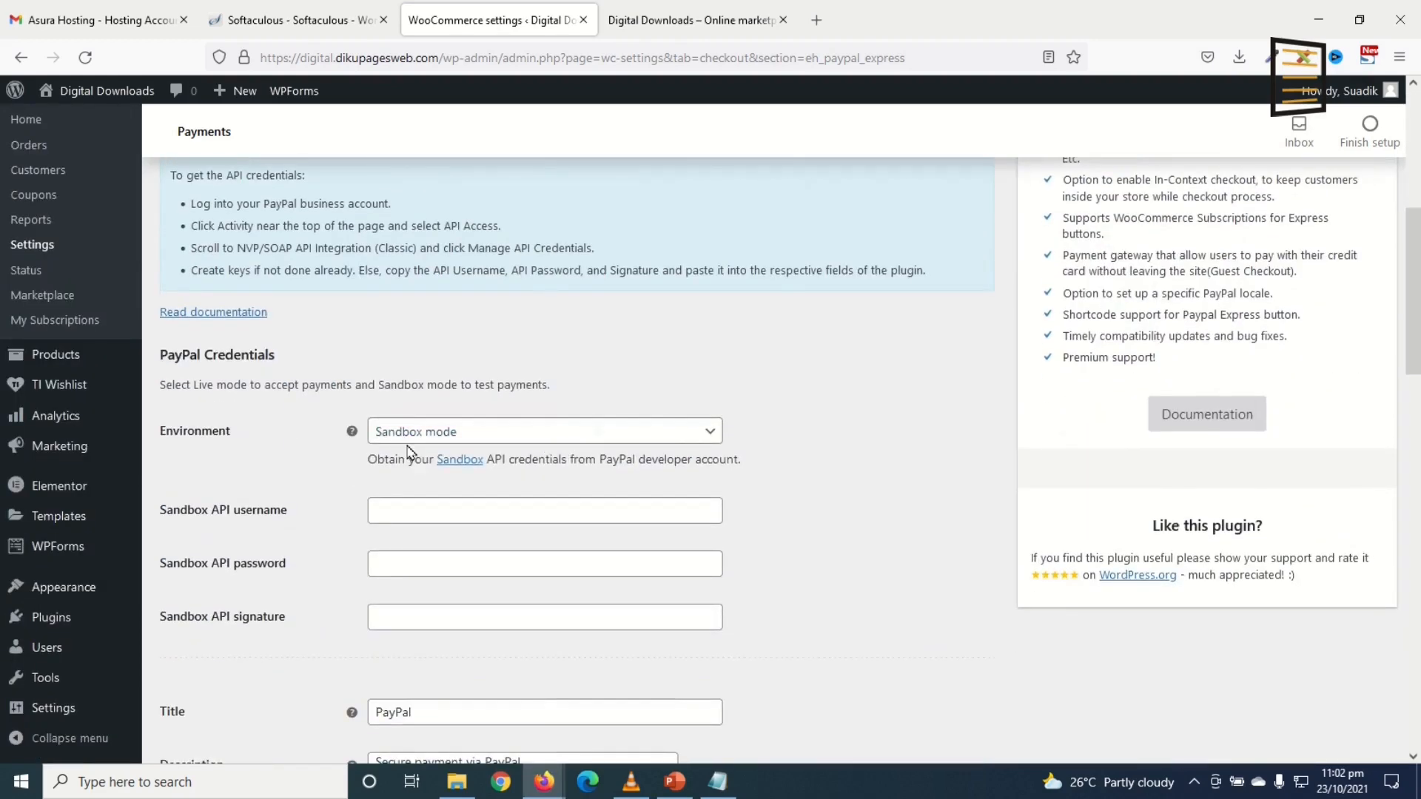
{"action": "left_click", "coordinate": [468, 436]}
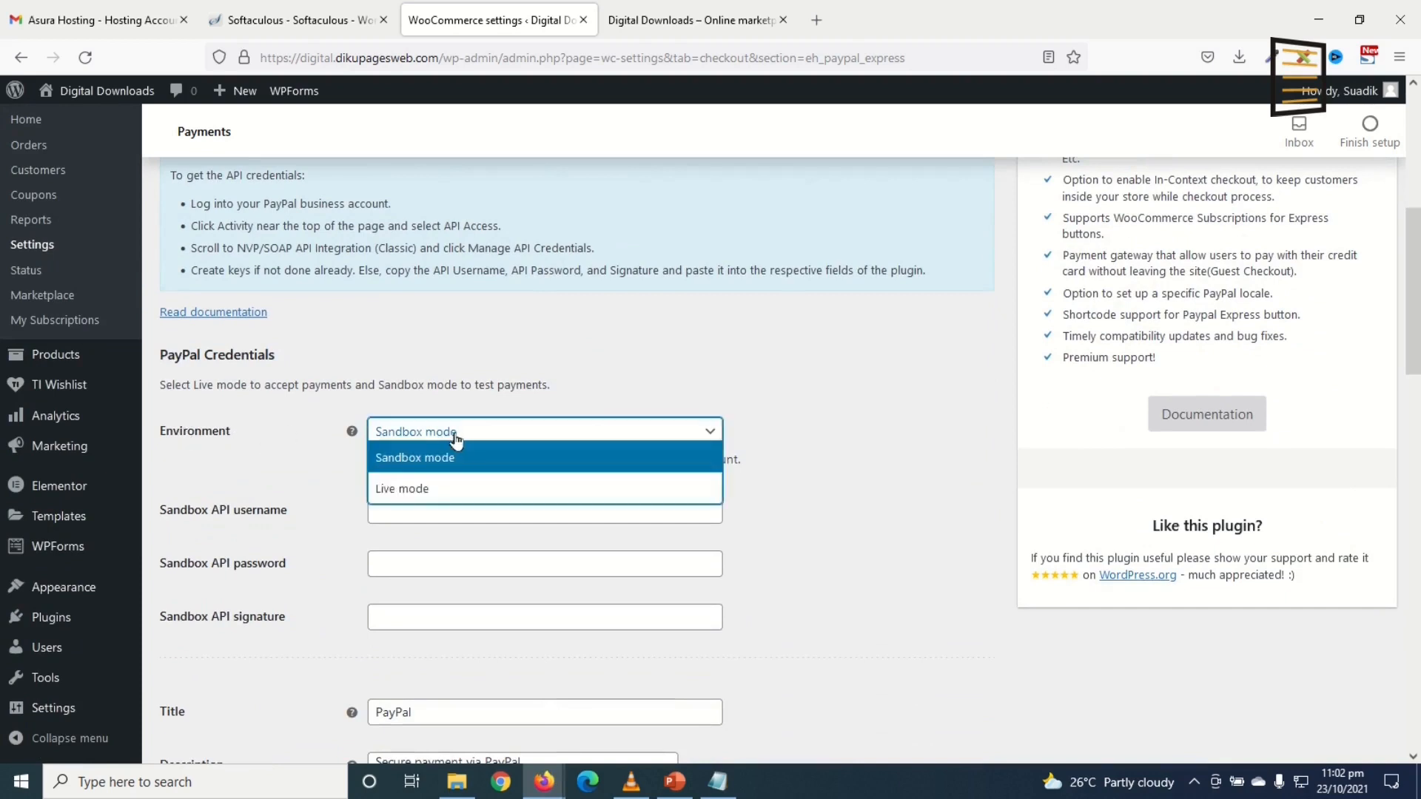
{"action": "left_click", "coordinate": [438, 495]}
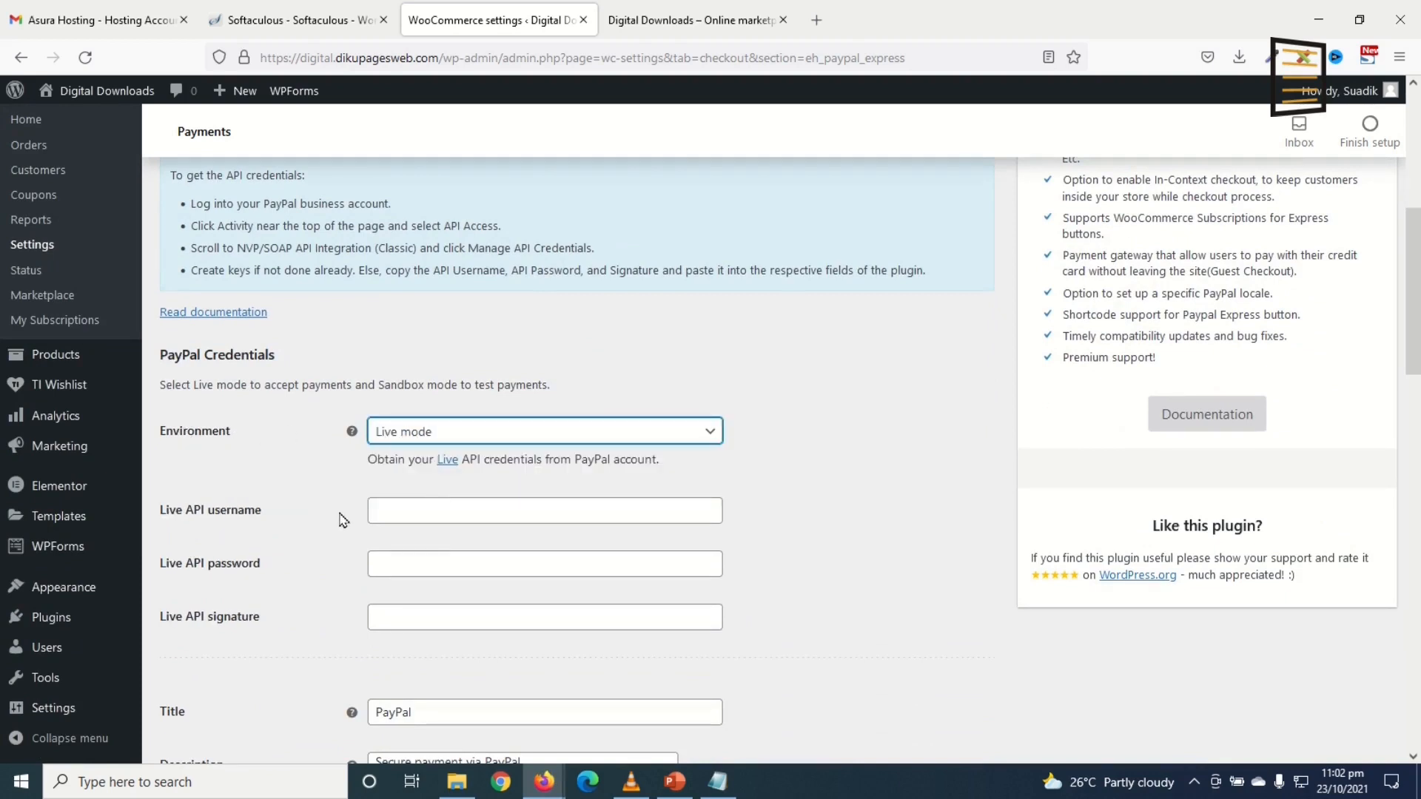
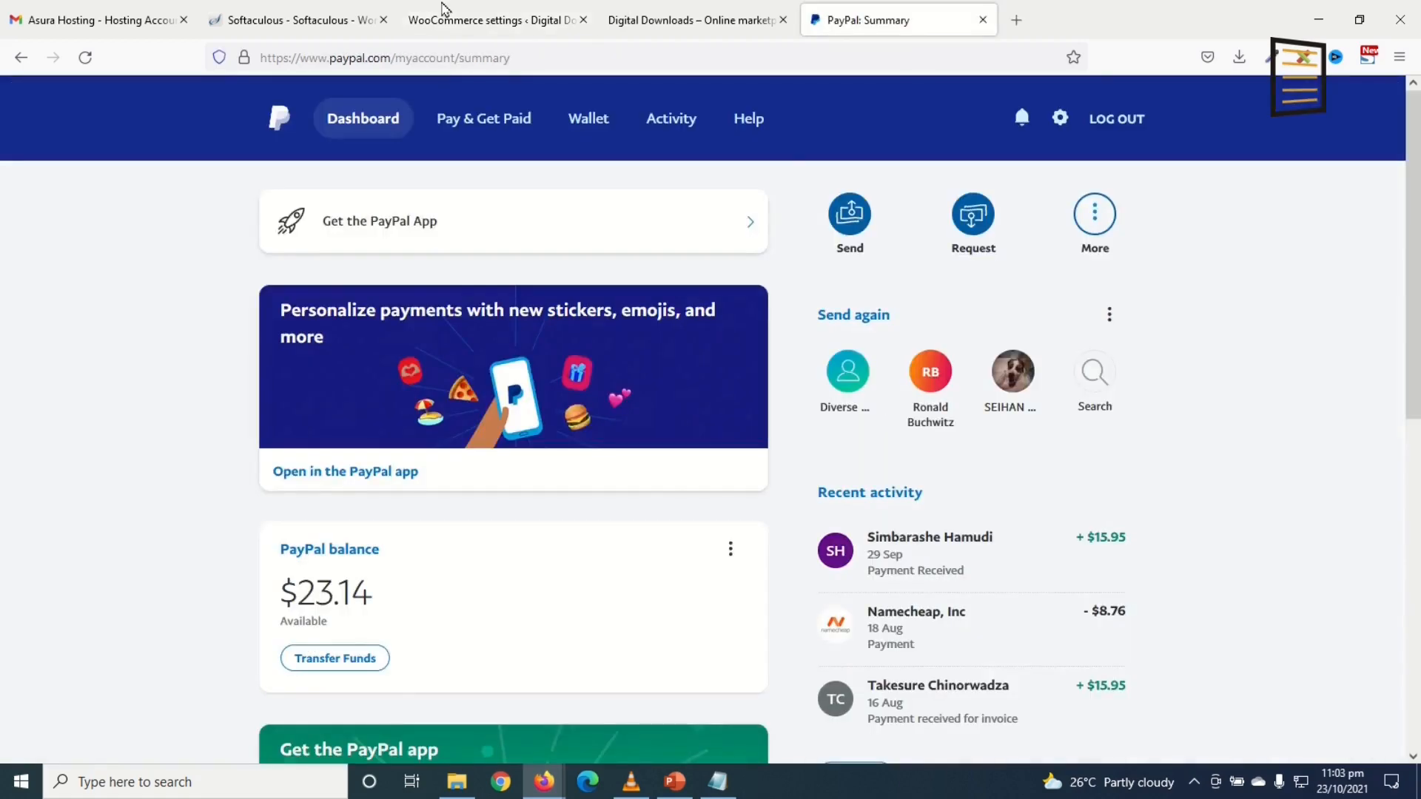
Step: Go to PayPal's API access page at paypal.com/businessmanage/credentials/apiAccess
{"action": "left_click", "coordinate": [570, 57]}
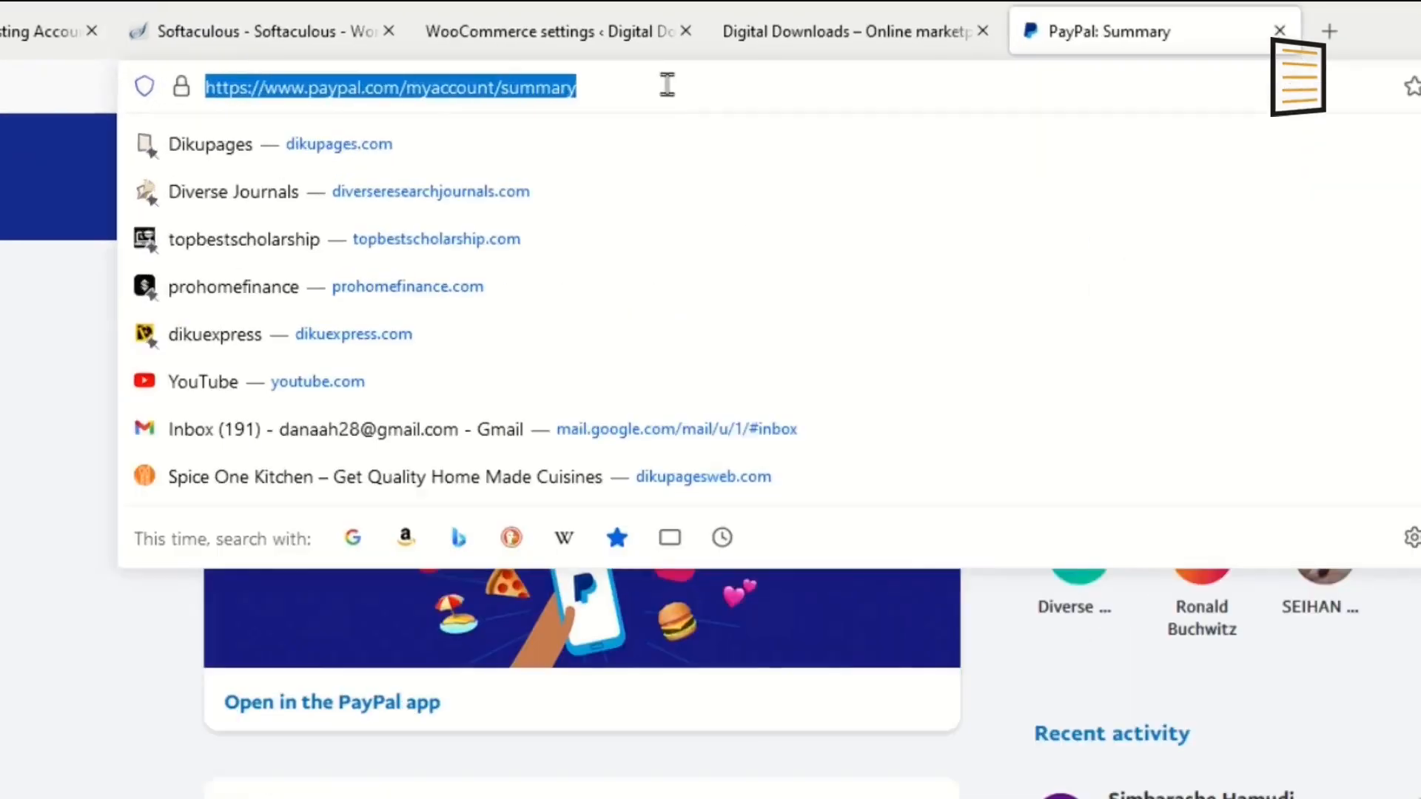
{"action": "key", "text": "ctrl+v"}
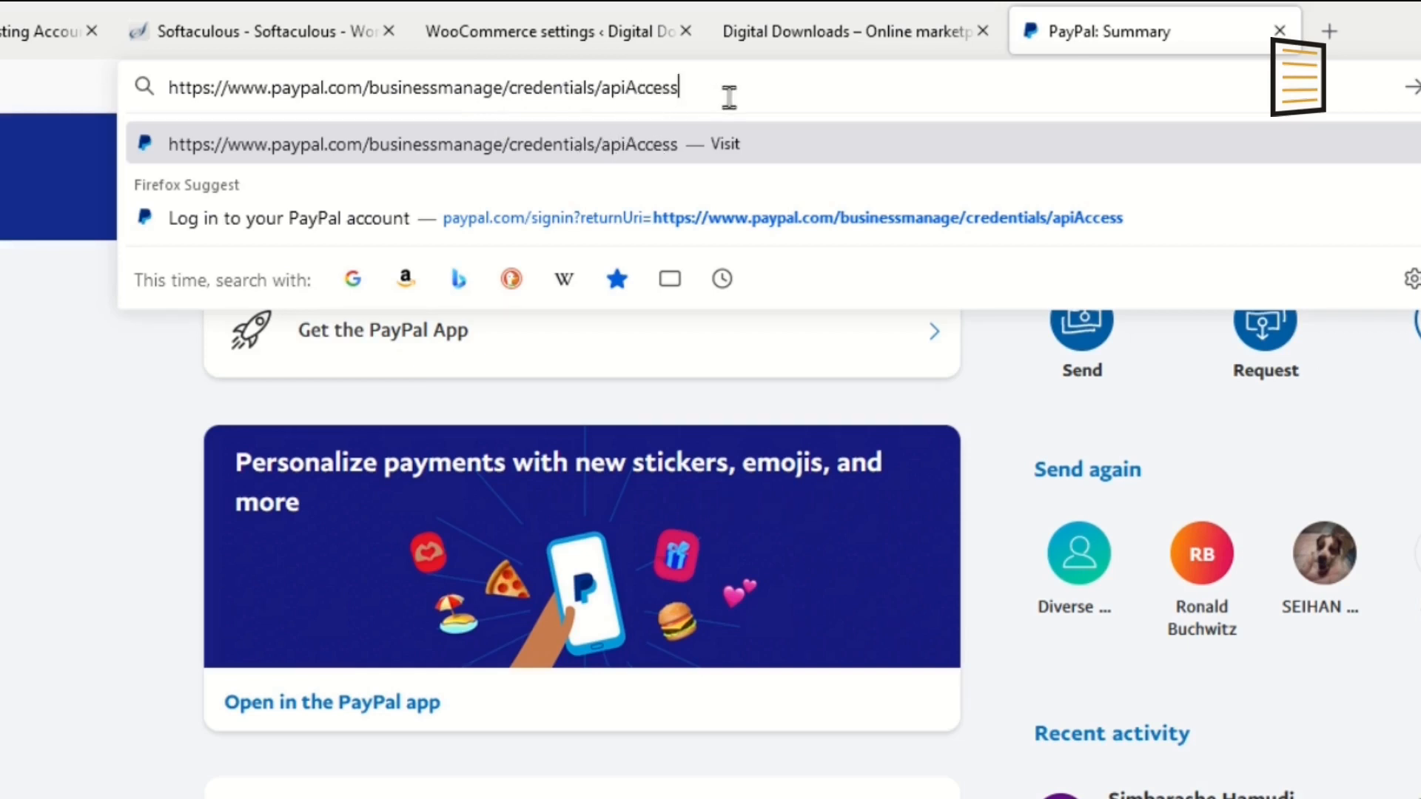
{"action": "key", "text": "Return"}
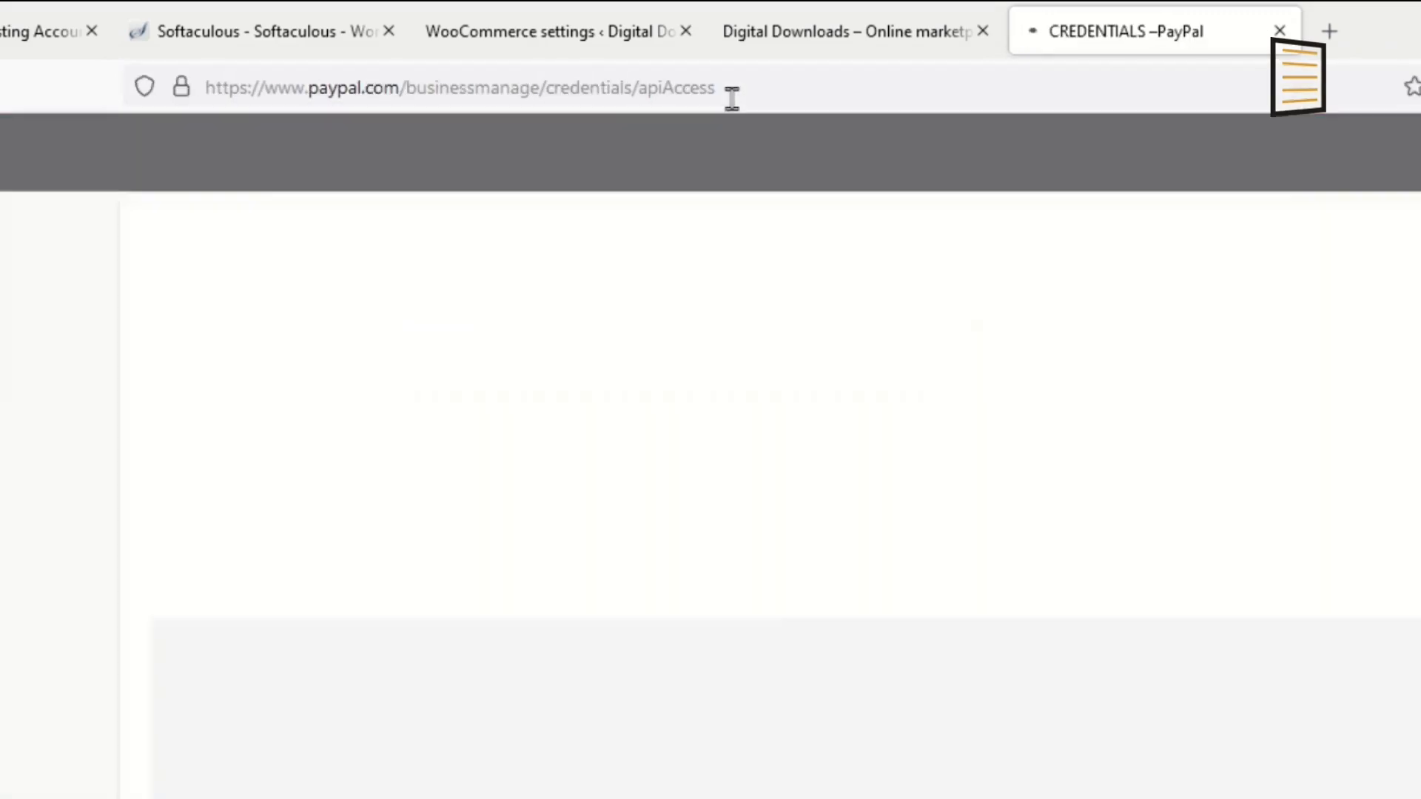
{"action": "scroll", "coordinate": [489, 379], "scroll_direction": "down", "scroll_amount": 5}
{"action": "scroll", "coordinate": [358, 516], "scroll_direction": "up", "scroll_amount": 1}
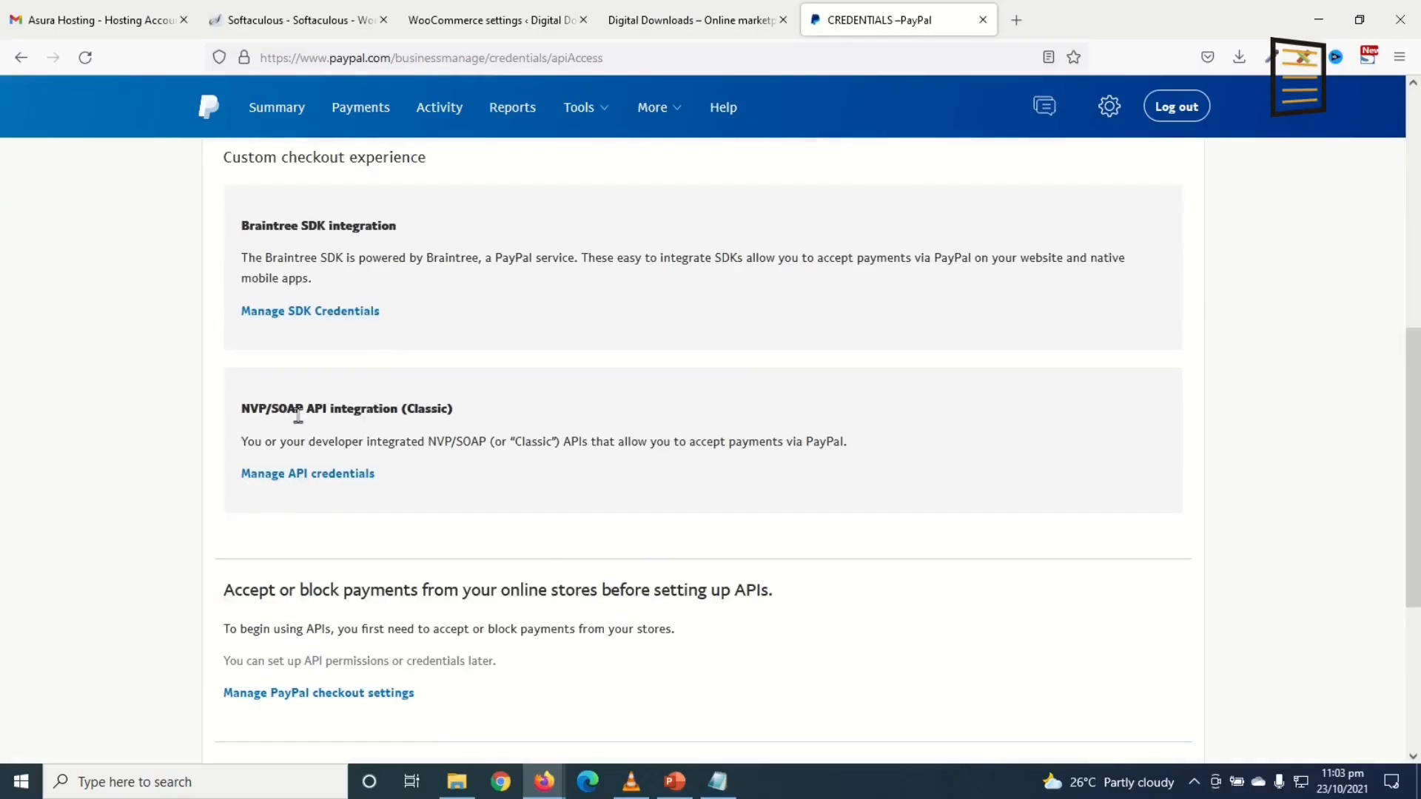
Step: Reveal the classic NVP/SOAP API username, copy it, and go back to WooCommerce
{"action": "left_click", "coordinate": [295, 479]}
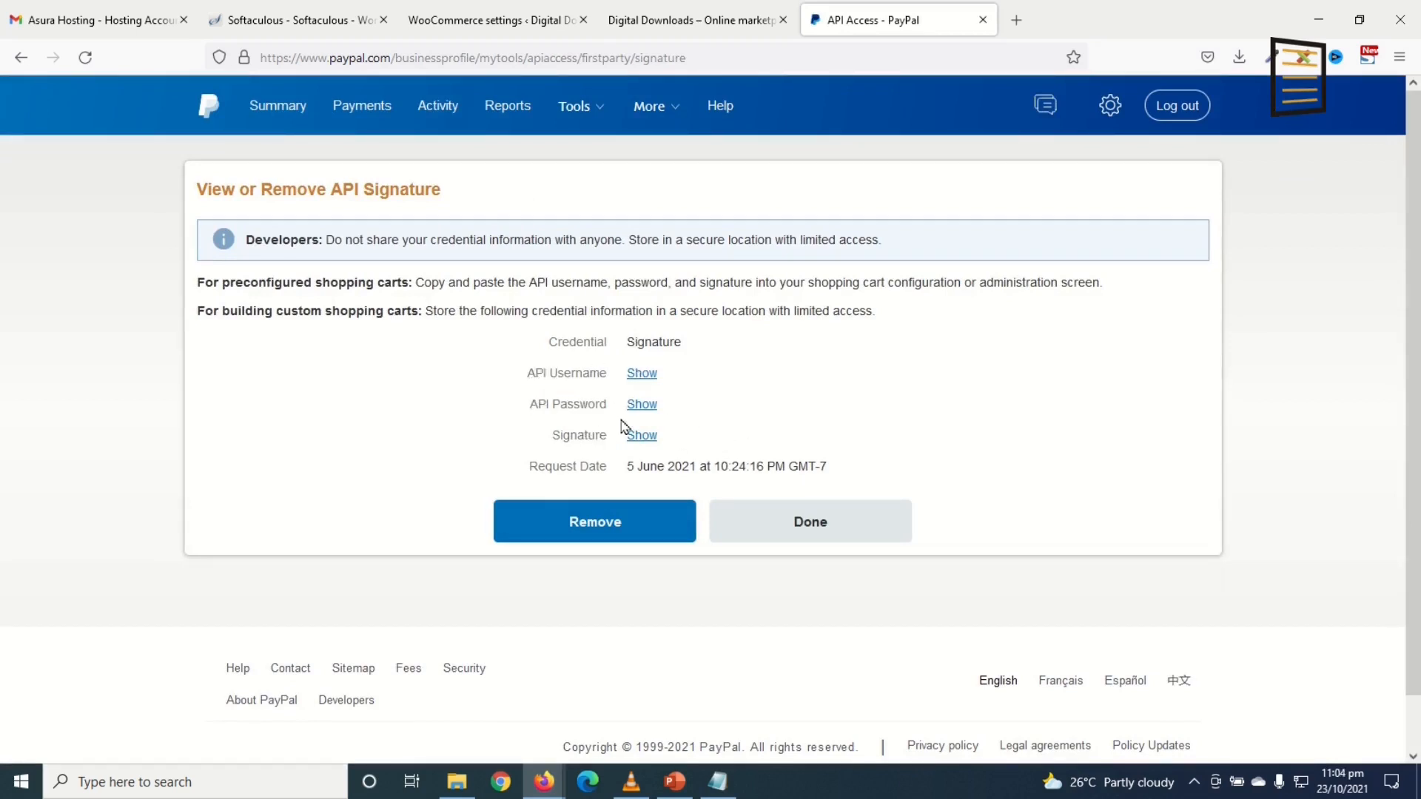
{"action": "left_click", "coordinate": [642, 378]}
{"action": "double_click", "coordinate": [629, 373]}
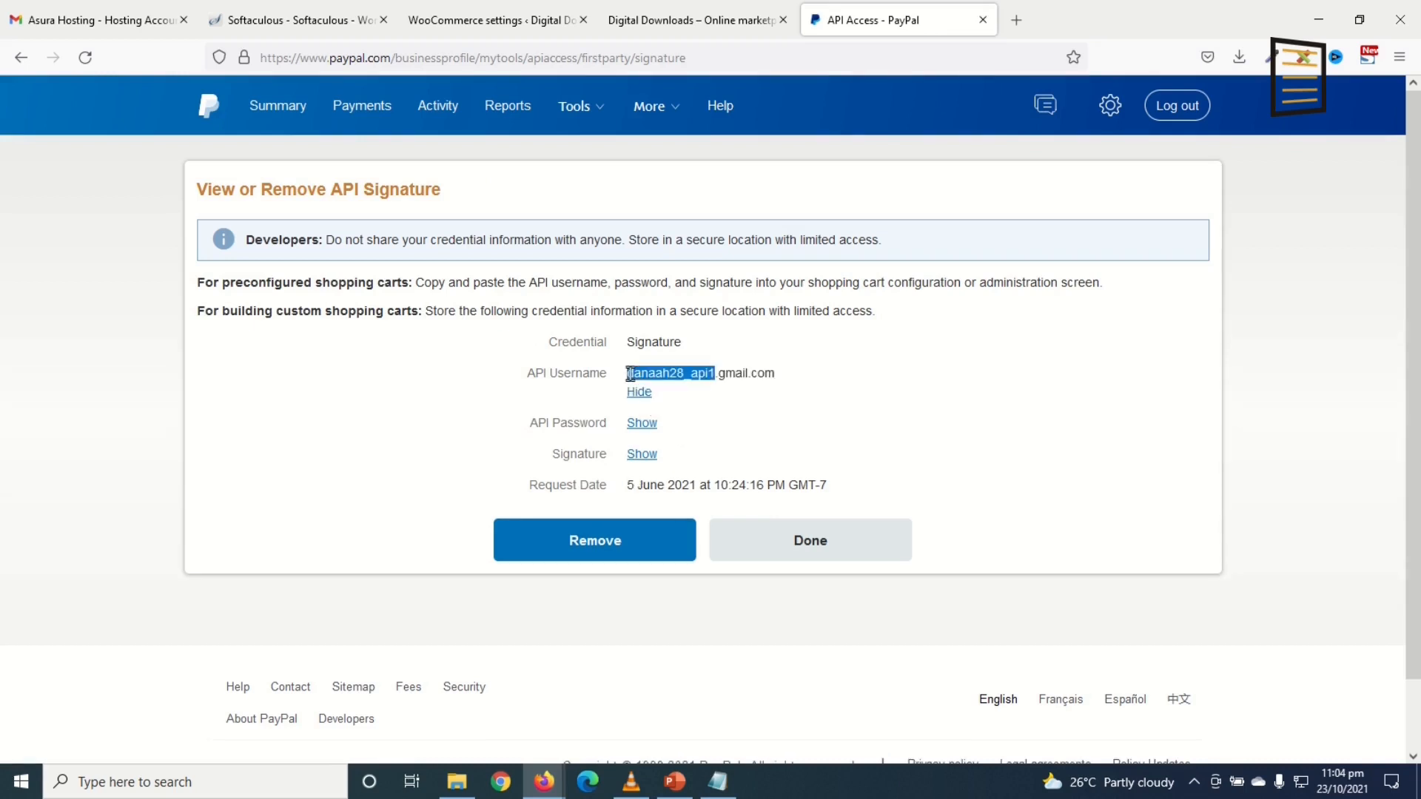
{"action": "triple_click", "coordinate": [637, 374]}
{"action": "key", "text": "ctrl+c"}
{"action": "left_click", "coordinate": [492, 20]}
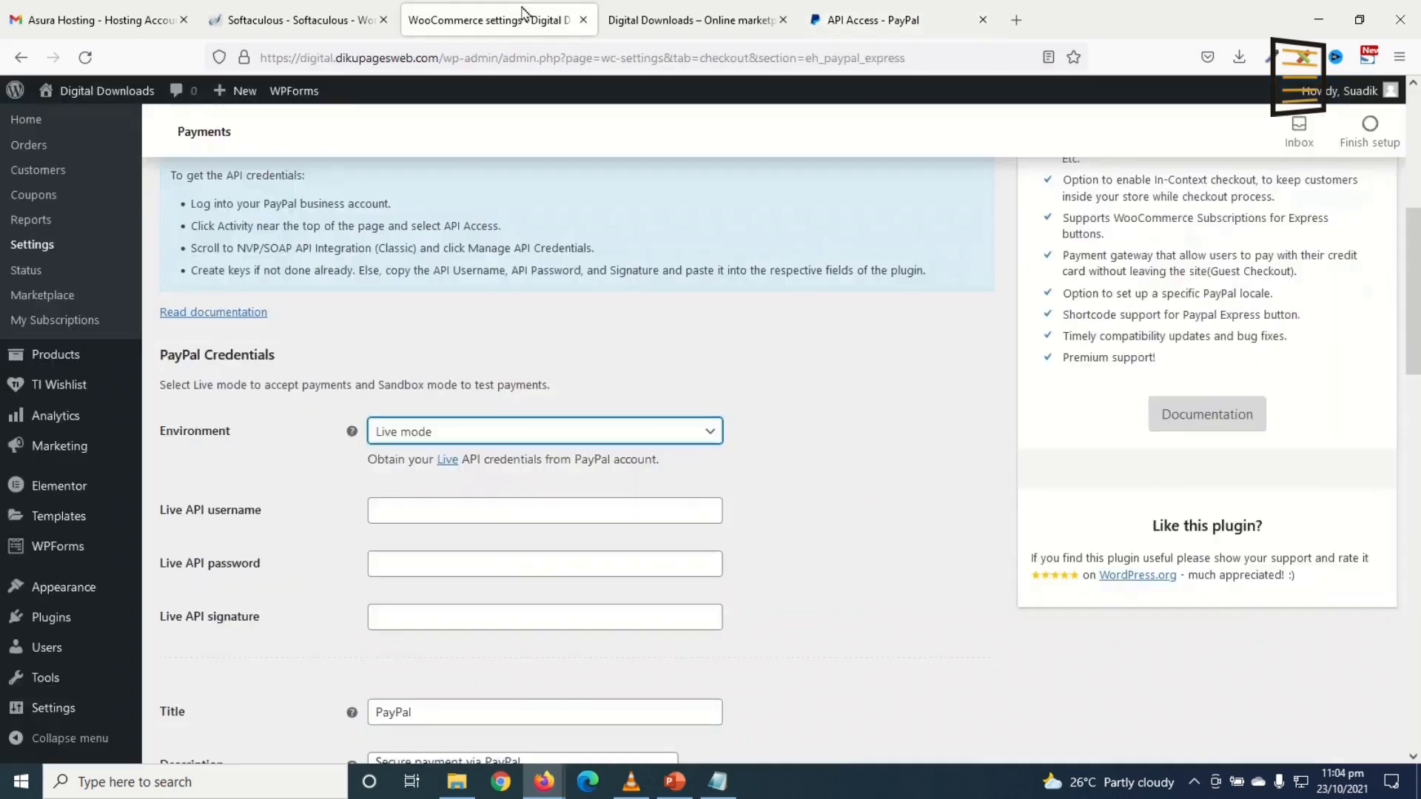
Step: Paste the copied PayPal API username into the Live API username field
{"action": "left_click", "coordinate": [423, 510]}
{"action": "key", "text": "ctrl+v"}
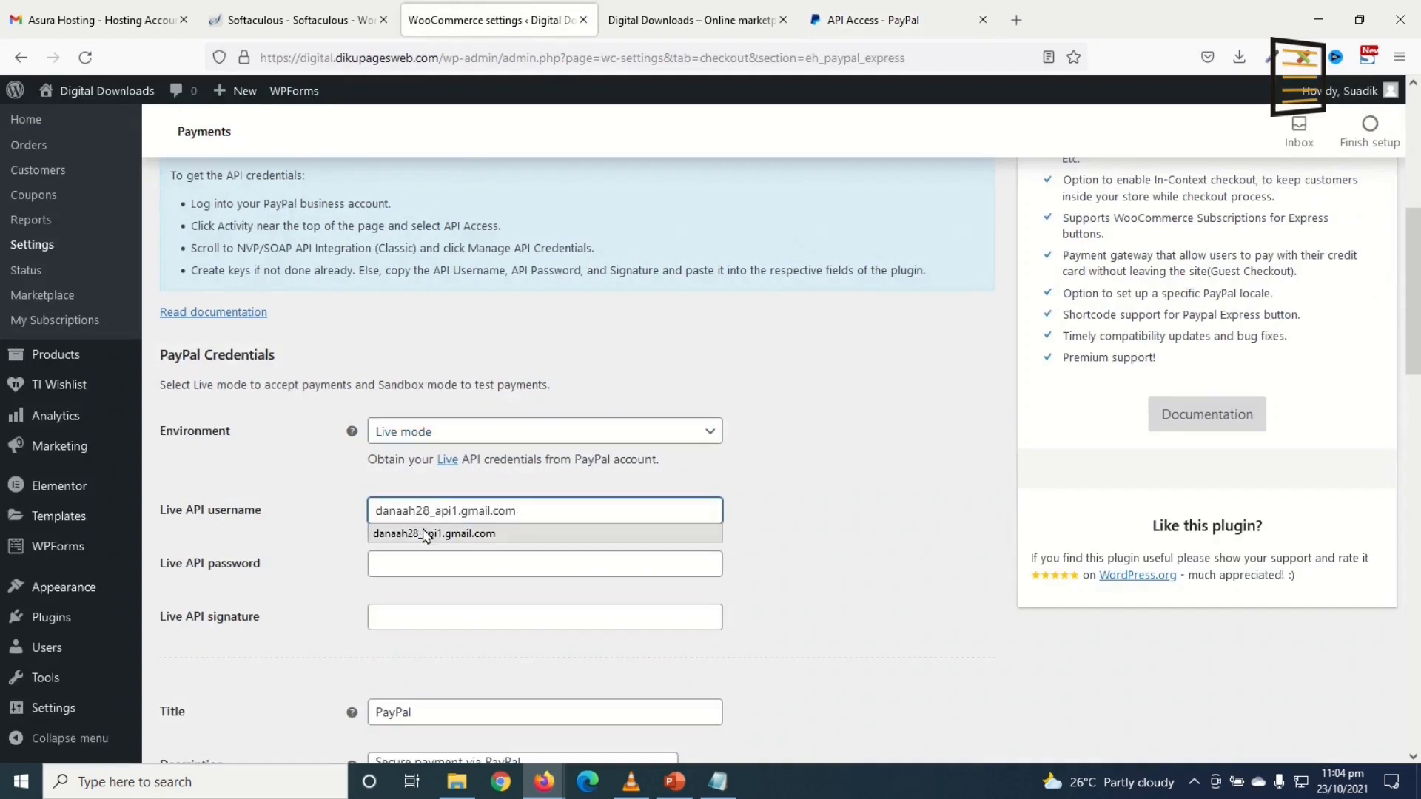
{"action": "left_click", "coordinate": [893, 11]}
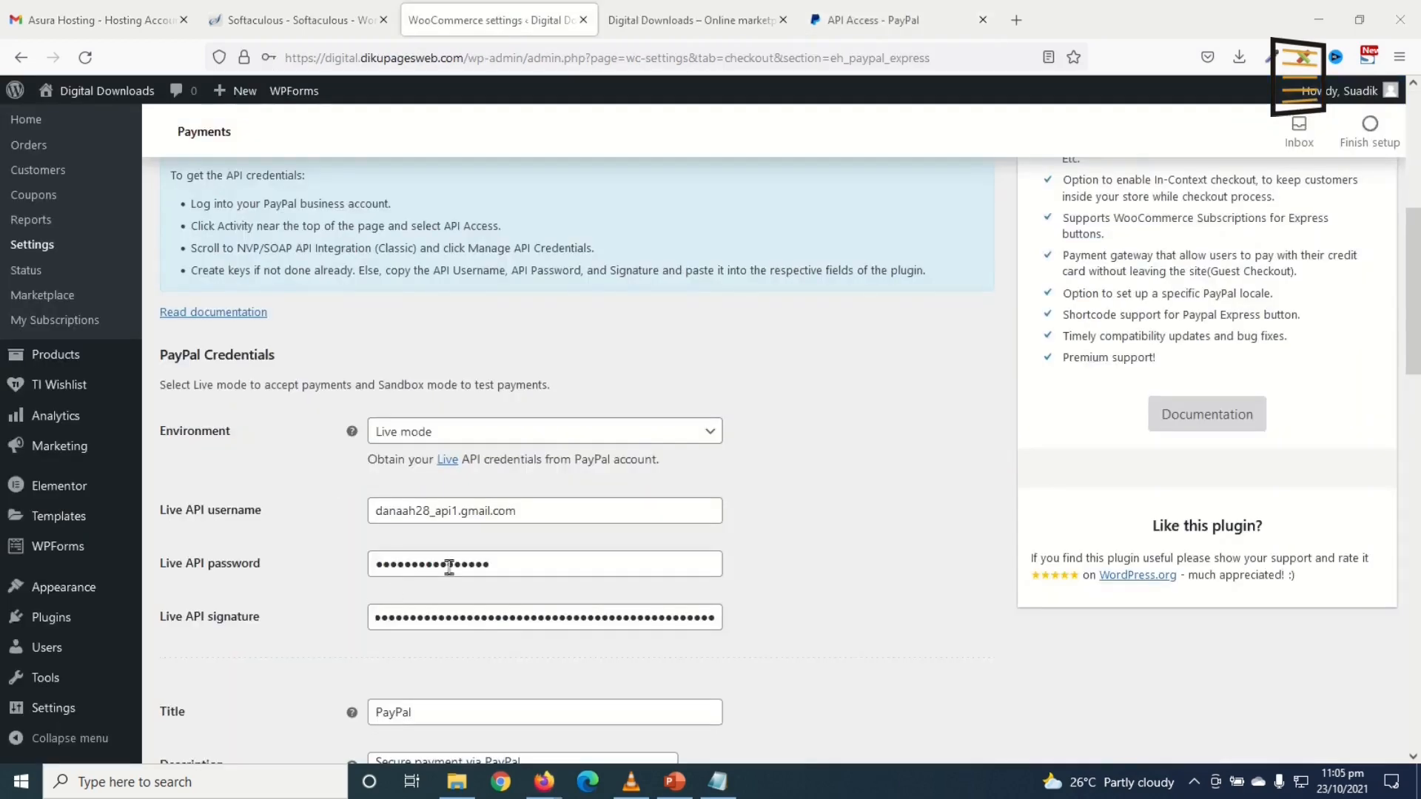
{"action": "scroll", "coordinate": [473, 569], "scroll_direction": "down", "scroll_amount": 7}
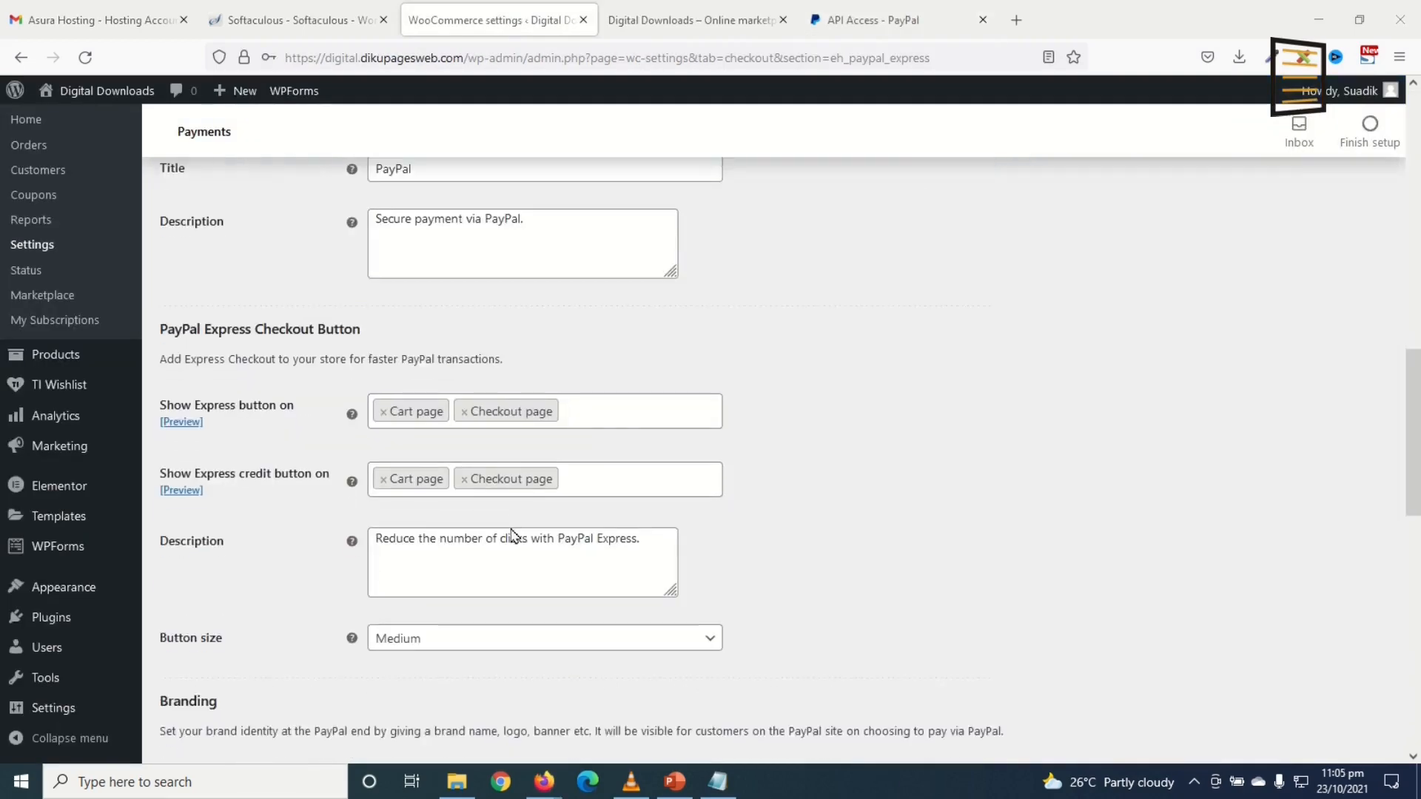
{"action": "scroll", "coordinate": [503, 528], "scroll_direction": "up", "scroll_amount": 3}
{"action": "scroll", "coordinate": [245, 622], "scroll_direction": "down", "scroll_amount": 2}
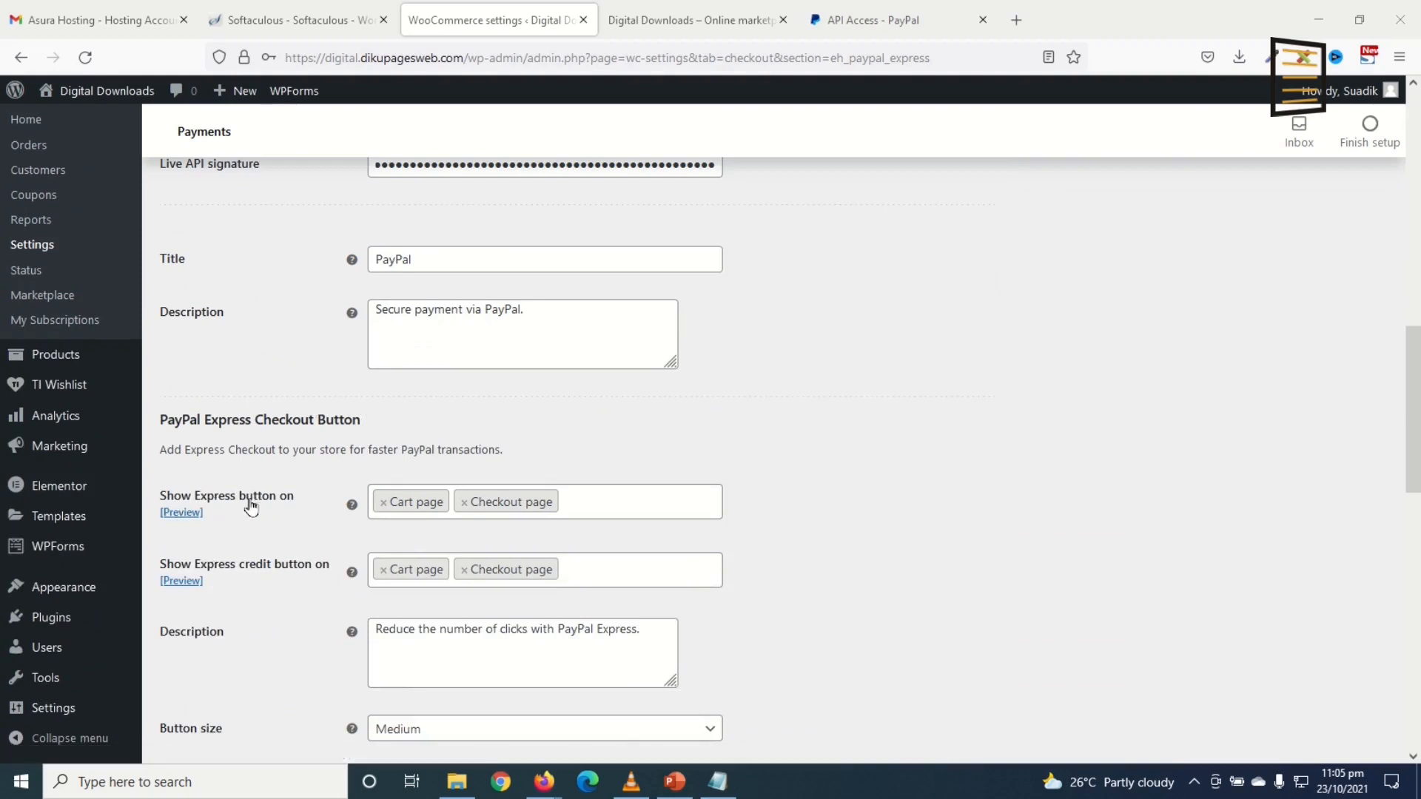
Step: Remove Cart and Checkout pages from both Express button and Express credit button fields
{"action": "left_click", "coordinate": [383, 502]}
{"action": "left_click", "coordinate": [383, 503]}
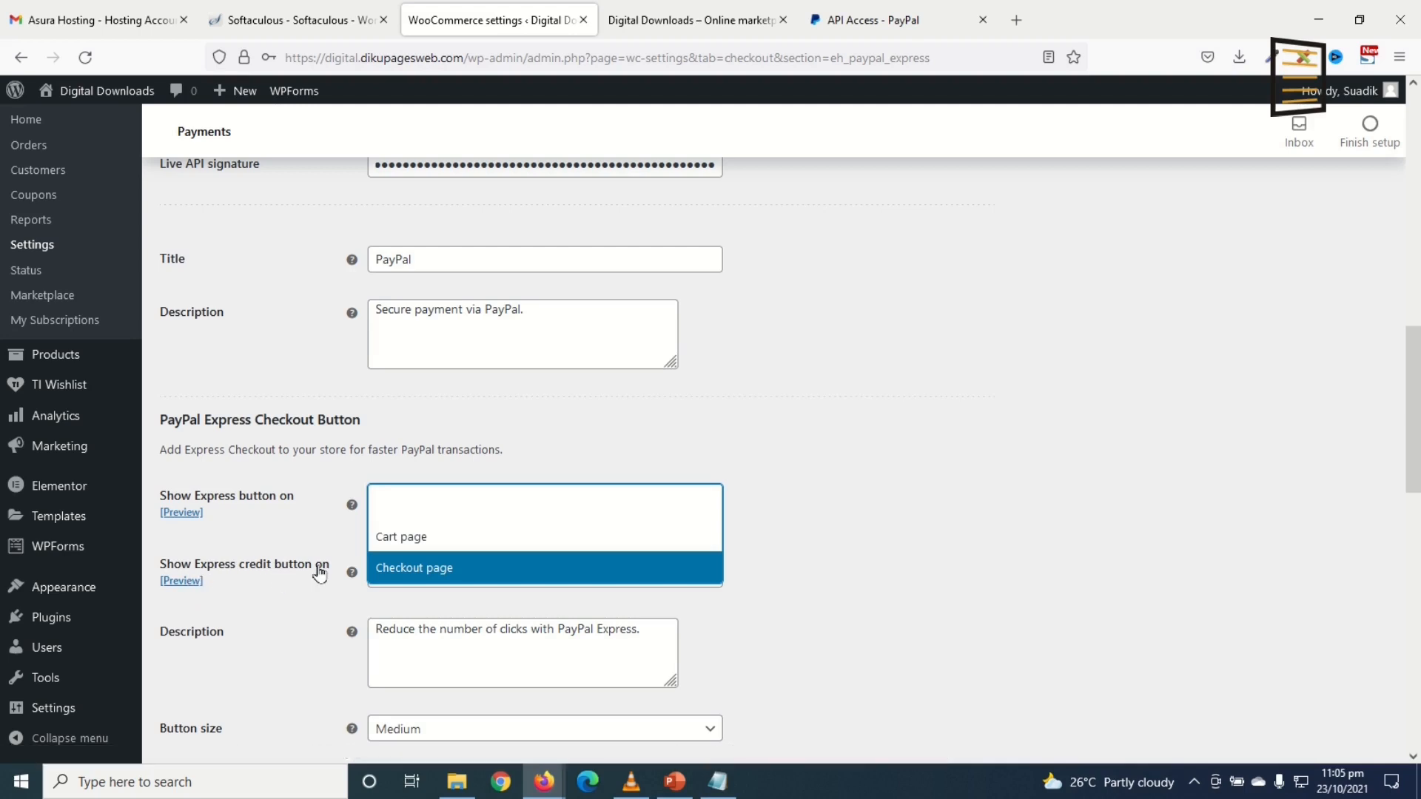
{"action": "left_click", "coordinate": [326, 598]}
{"action": "left_click", "coordinate": [384, 569]}
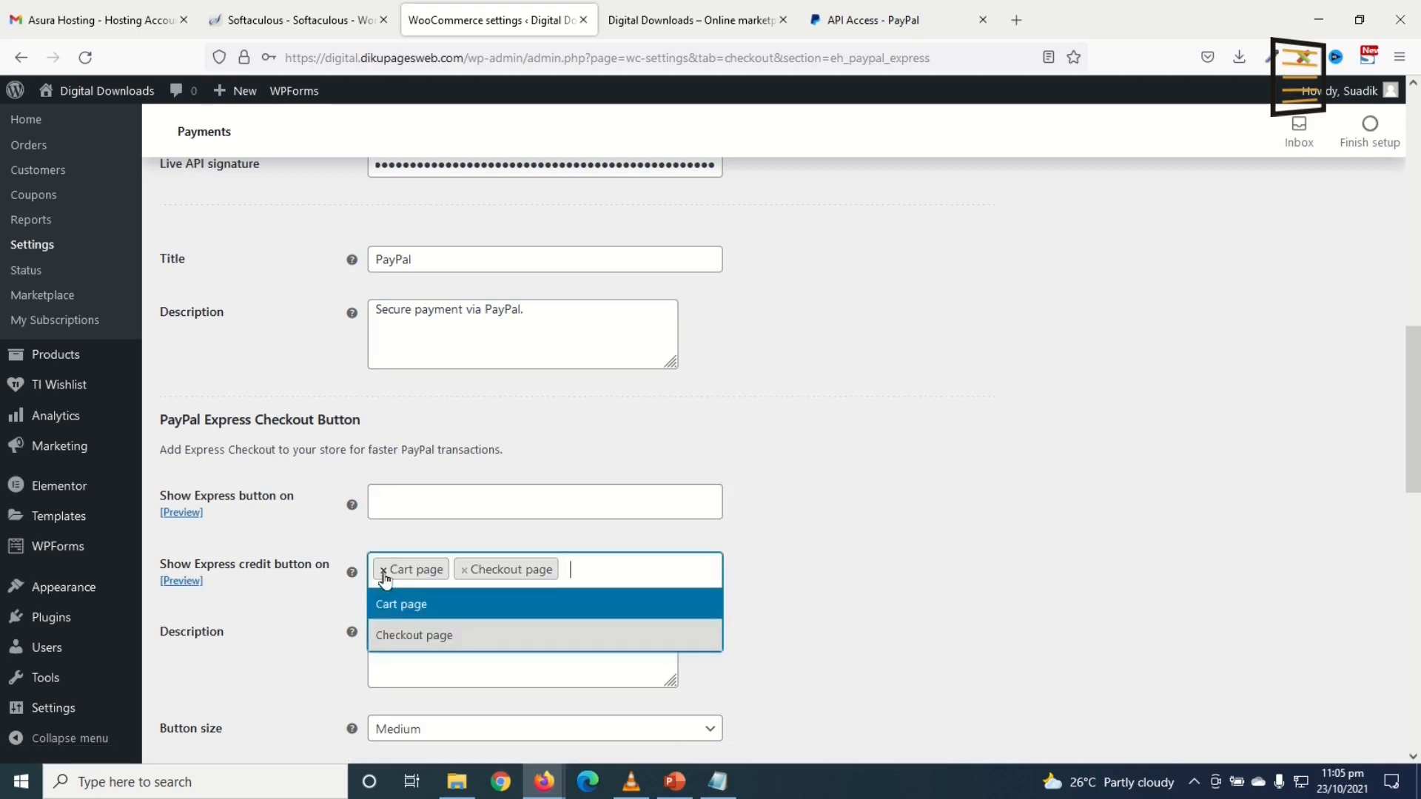
{"action": "left_click", "coordinate": [383, 569]}
{"action": "scroll", "coordinate": [500, 558], "scroll_direction": "down", "scroll_amount": 3}
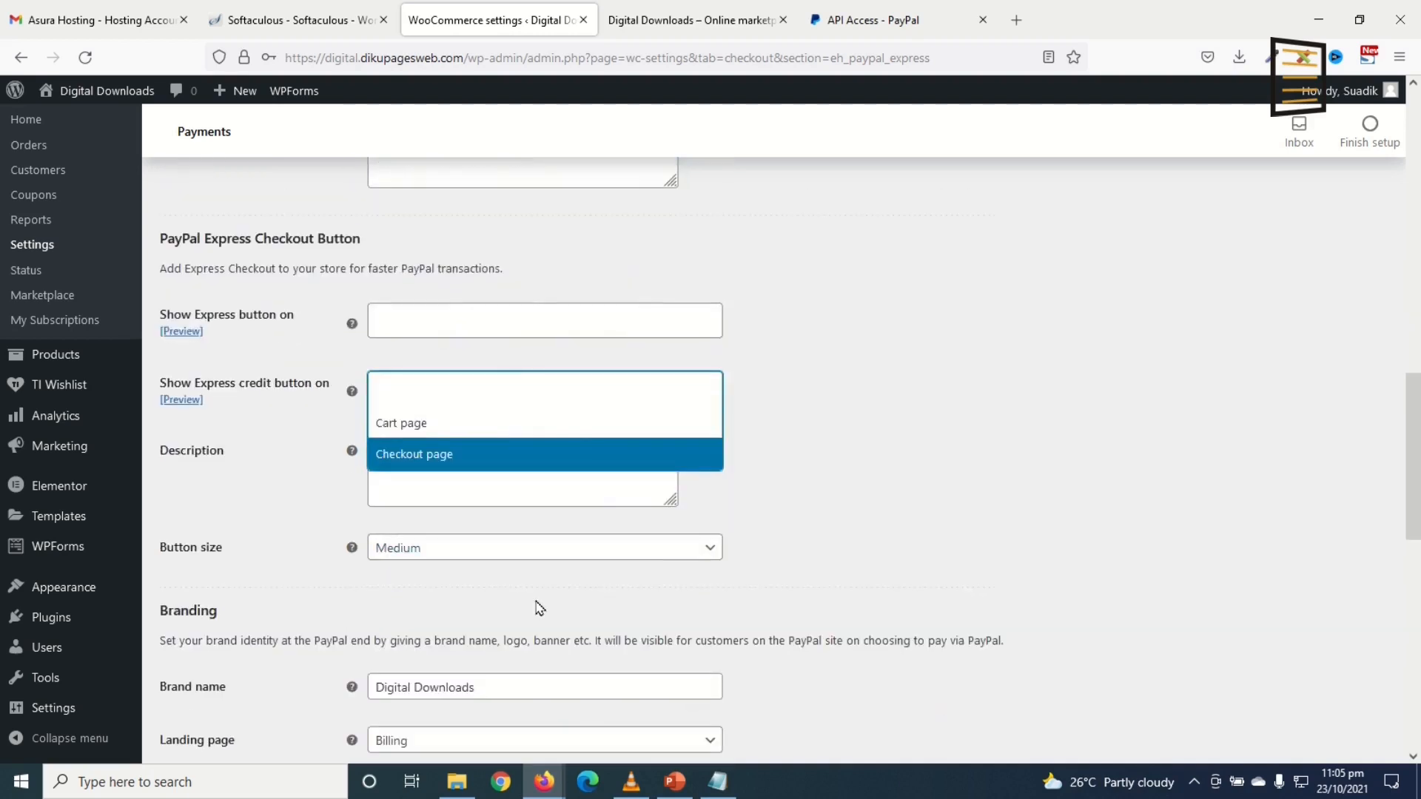
{"action": "left_click", "coordinate": [939, 567]}
Step: Keep Billing as the landing page and save the PayPal Express settings
{"action": "scroll", "coordinate": [967, 530], "scroll_direction": "down", "scroll_amount": 2}
{"action": "scroll", "coordinate": [635, 542], "scroll_direction": "down", "scroll_amount": 2}
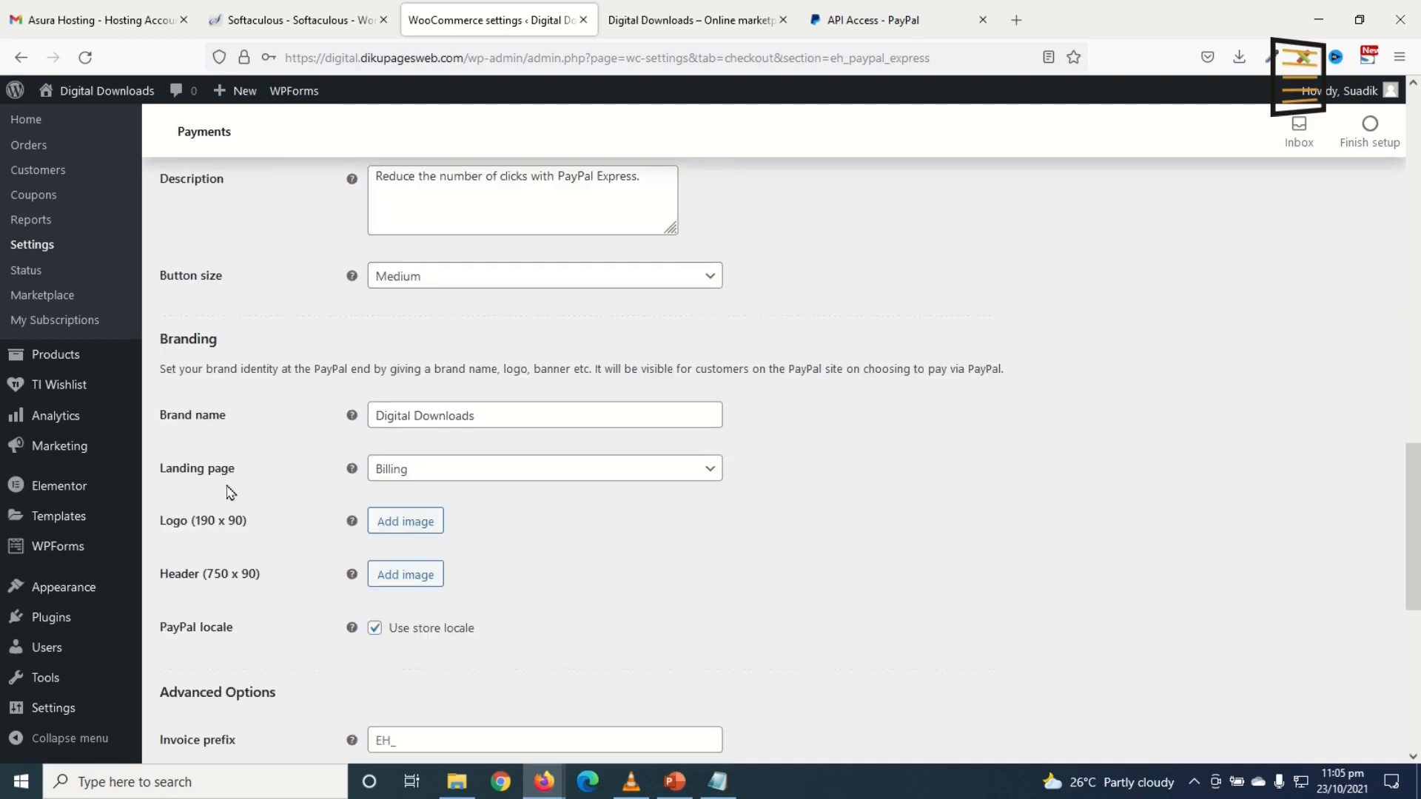
{"action": "left_click", "coordinate": [425, 478]}
{"action": "left_click", "coordinate": [434, 477]}
{"action": "left_click", "coordinate": [429, 478]}
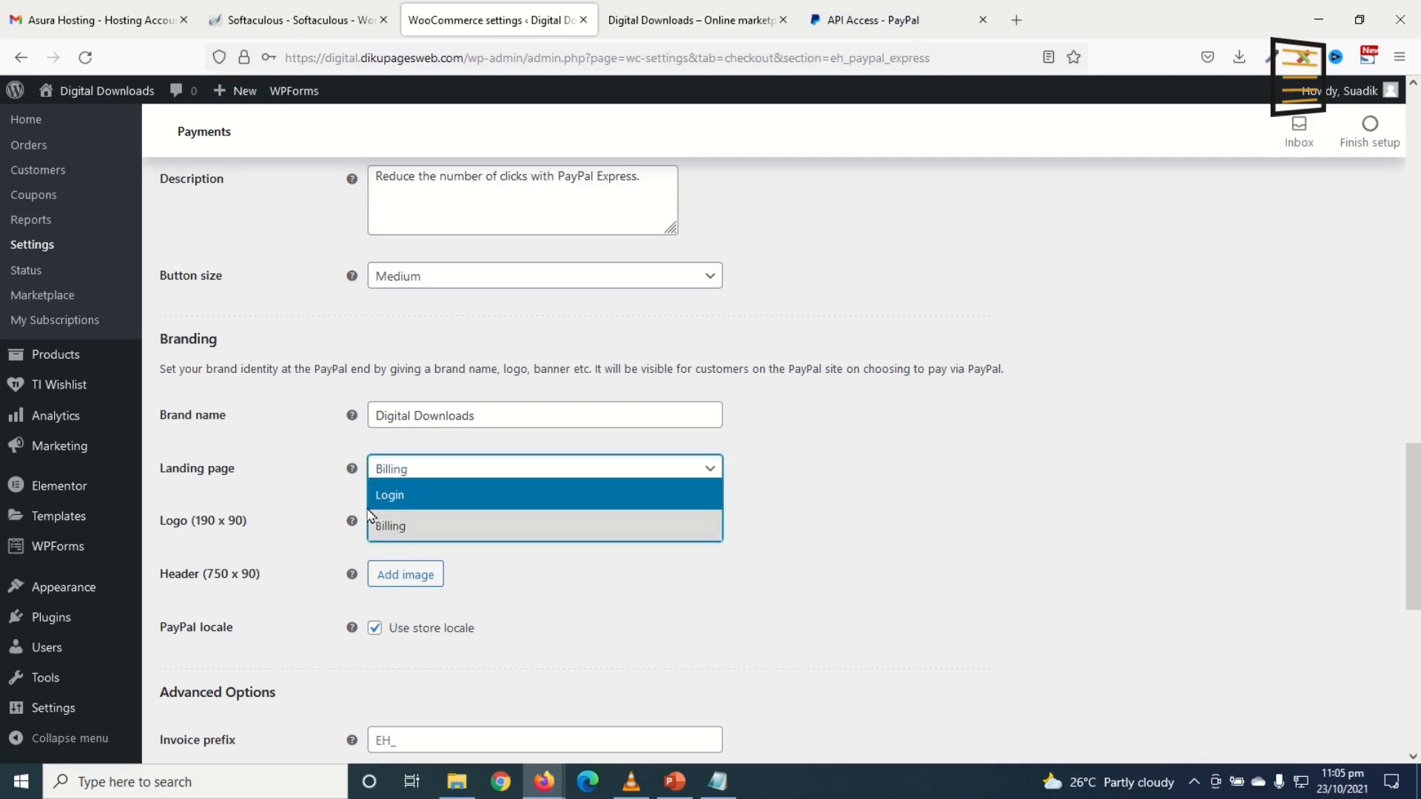
{"action": "left_click", "coordinate": [428, 472]}
{"action": "scroll", "coordinate": [578, 523], "scroll_direction": "down", "scroll_amount": 8}
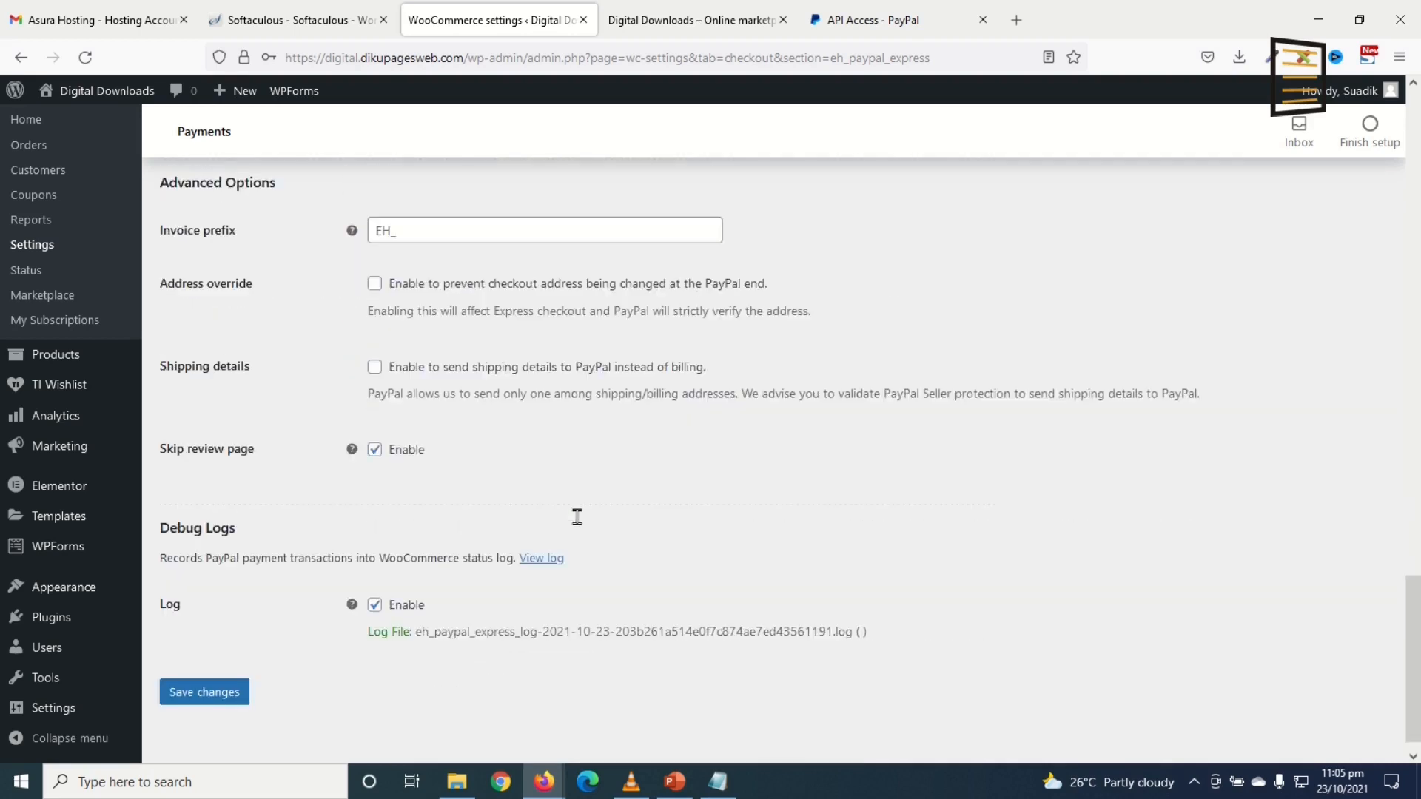
{"action": "left_click", "coordinate": [247, 679]}
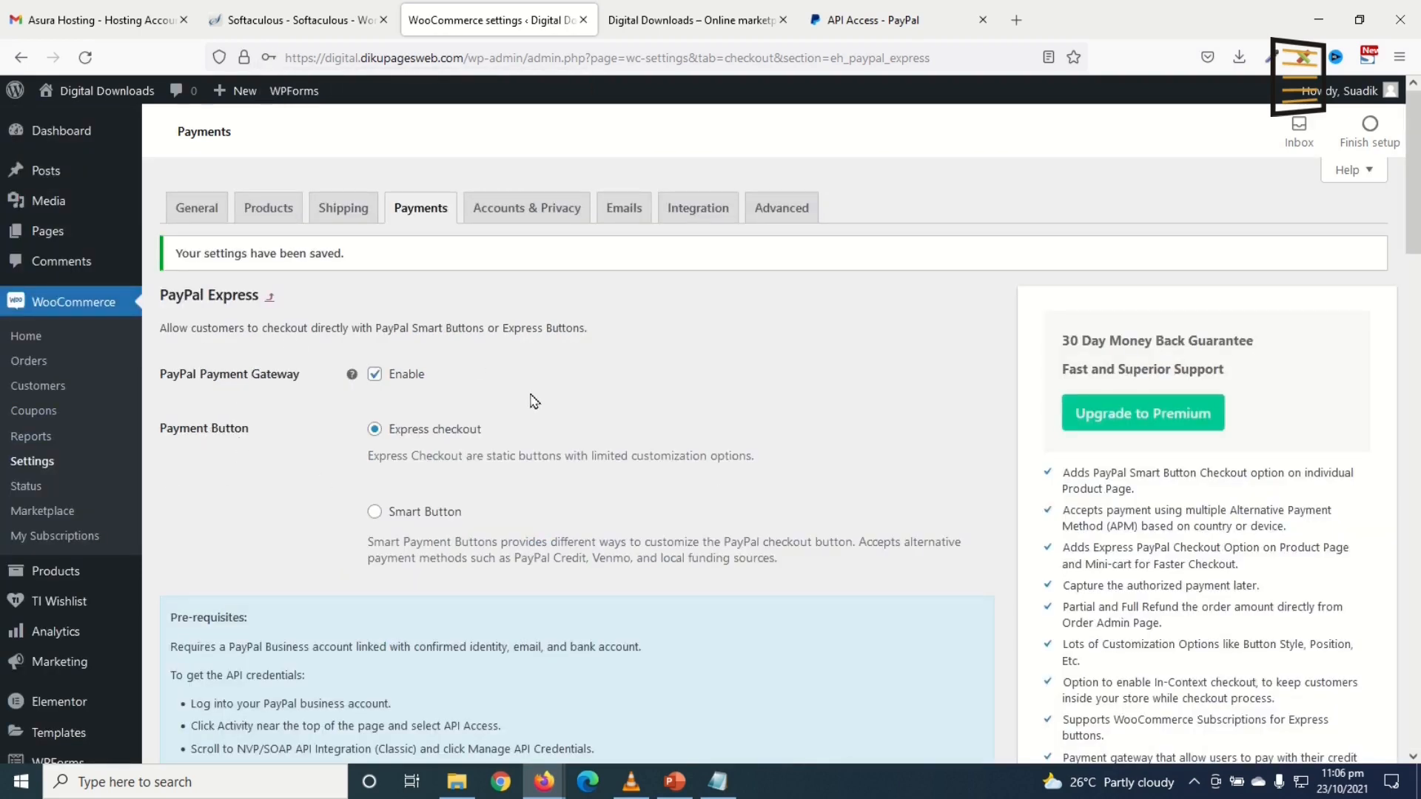
{"action": "left_click", "coordinate": [496, 222]}
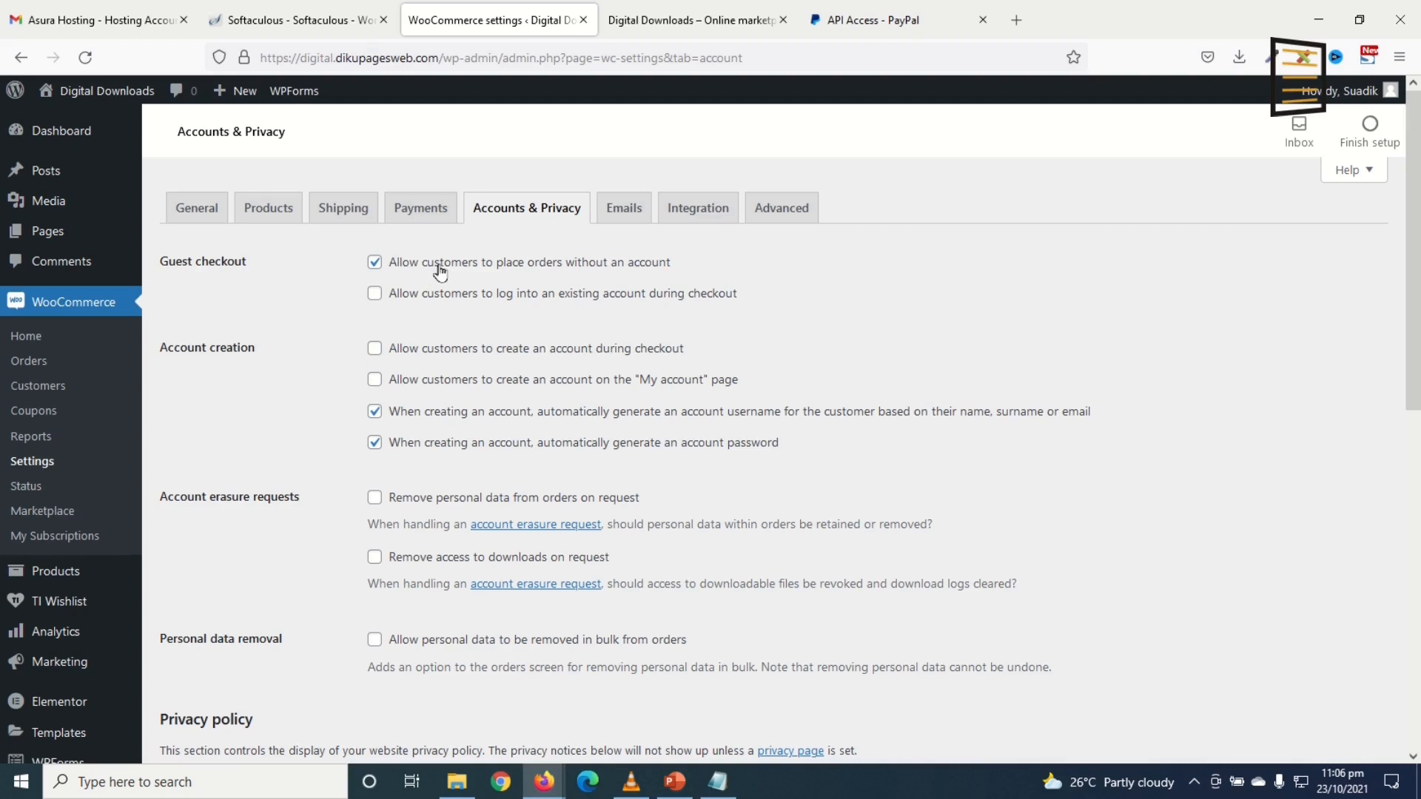
Step: Allow login and account creation at checkout and on My account, disable auto-generated usernames and passwords, then save
{"action": "left_click", "coordinate": [412, 296]}
{"action": "left_click", "coordinate": [436, 354]}
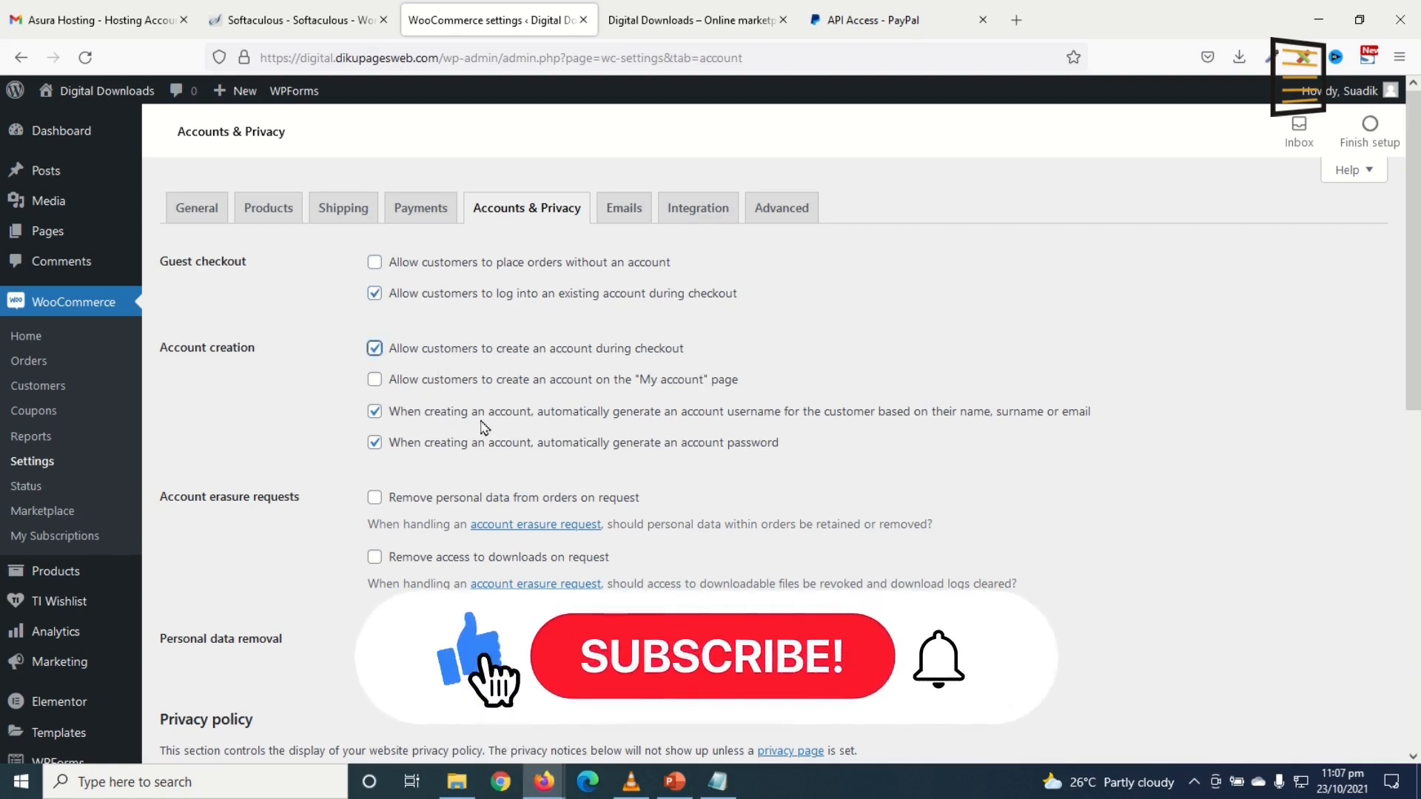
{"action": "left_click", "coordinate": [400, 380]}
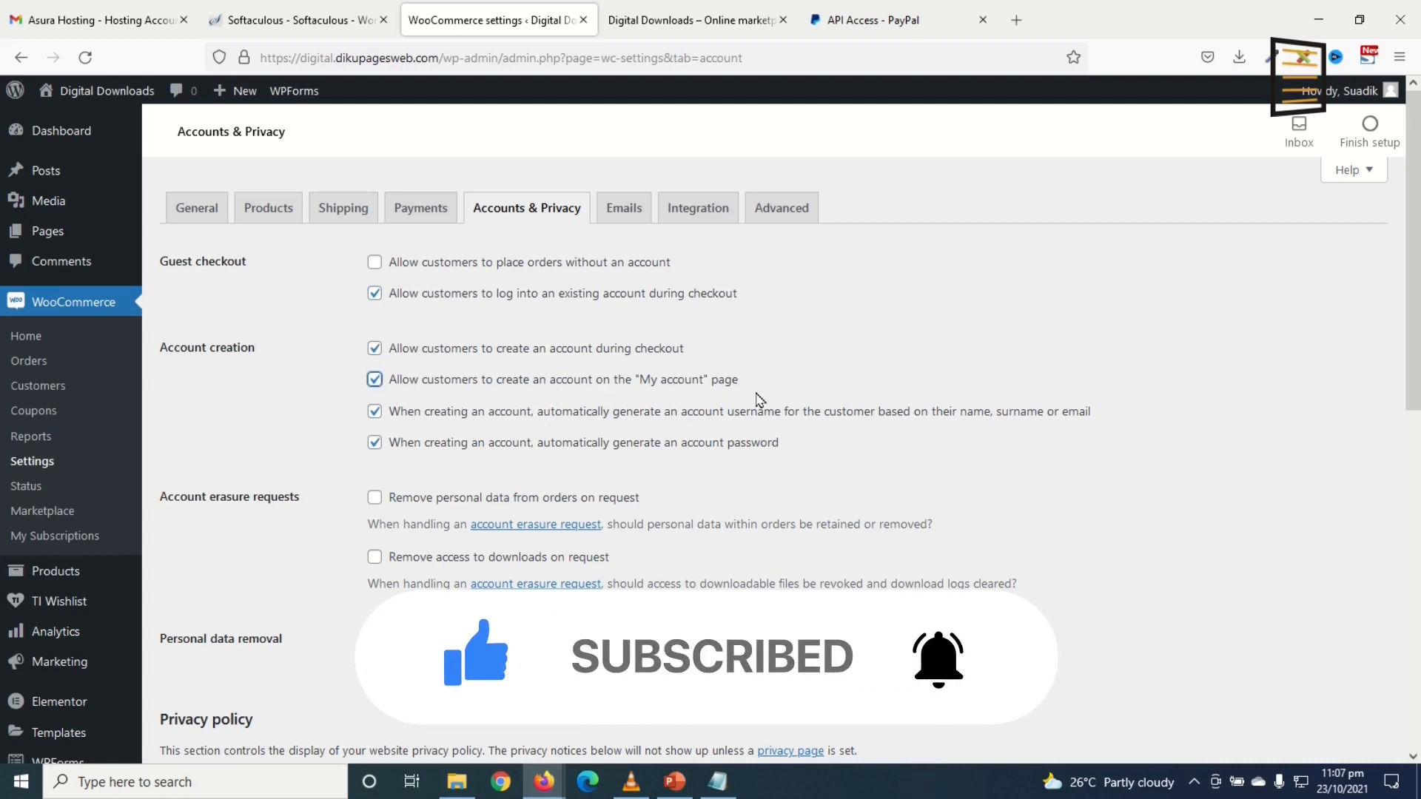
{"action": "left_click", "coordinate": [417, 414]}
{"action": "left_click", "coordinate": [411, 443]}
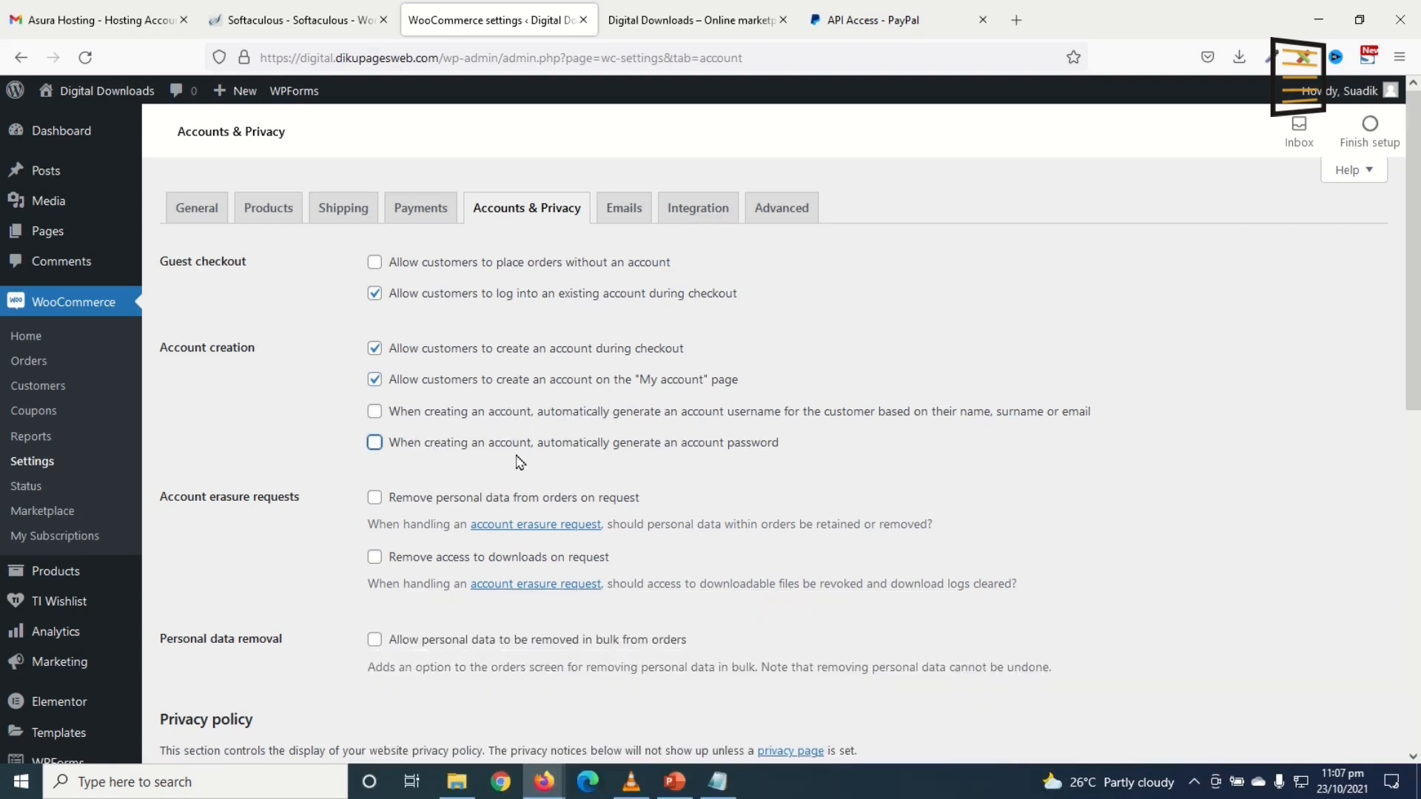
{"action": "scroll", "coordinate": [552, 425], "scroll_direction": "down", "scroll_amount": 8}
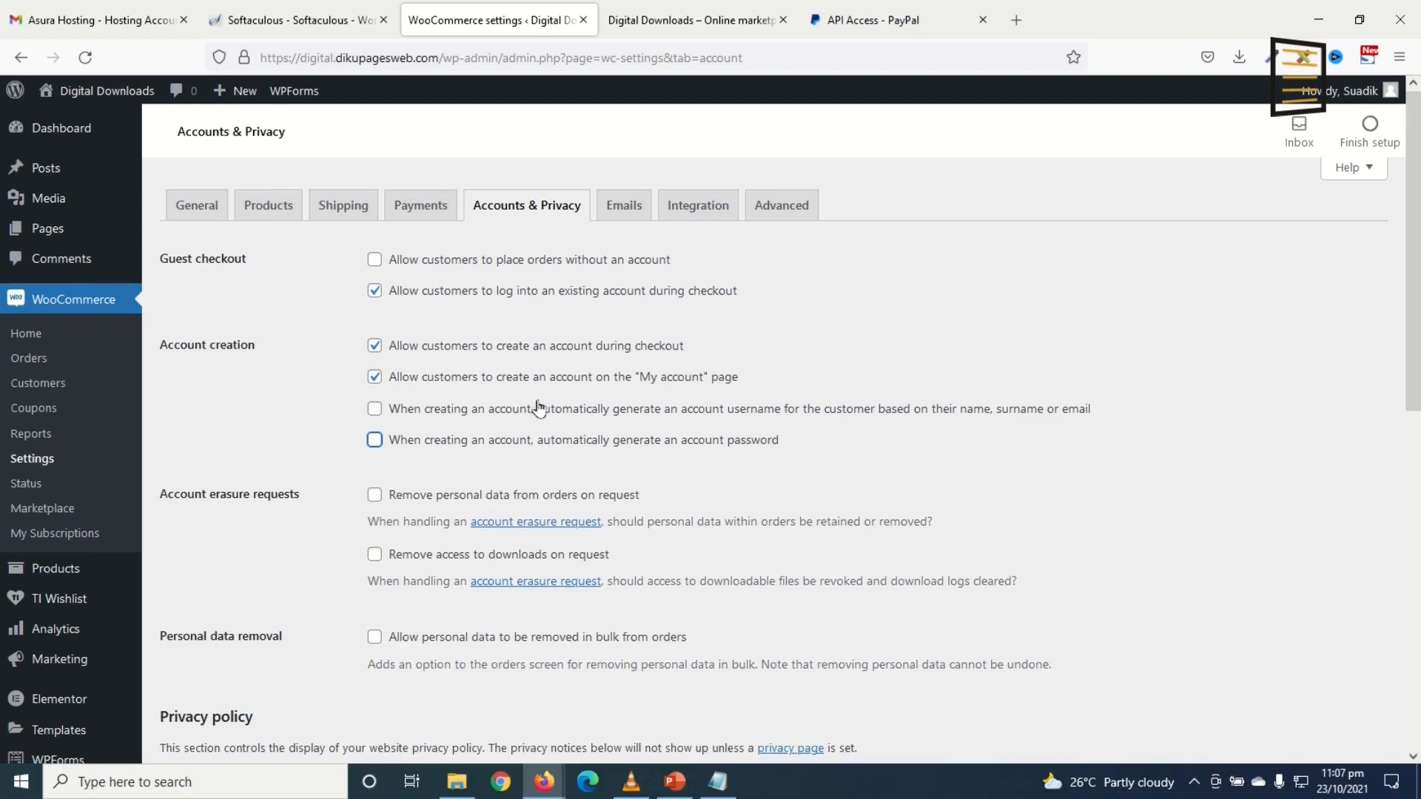
{"action": "scroll", "coordinate": [542, 411], "scroll_direction": "down", "scroll_amount": 2}
{"action": "left_click", "coordinate": [206, 668]}
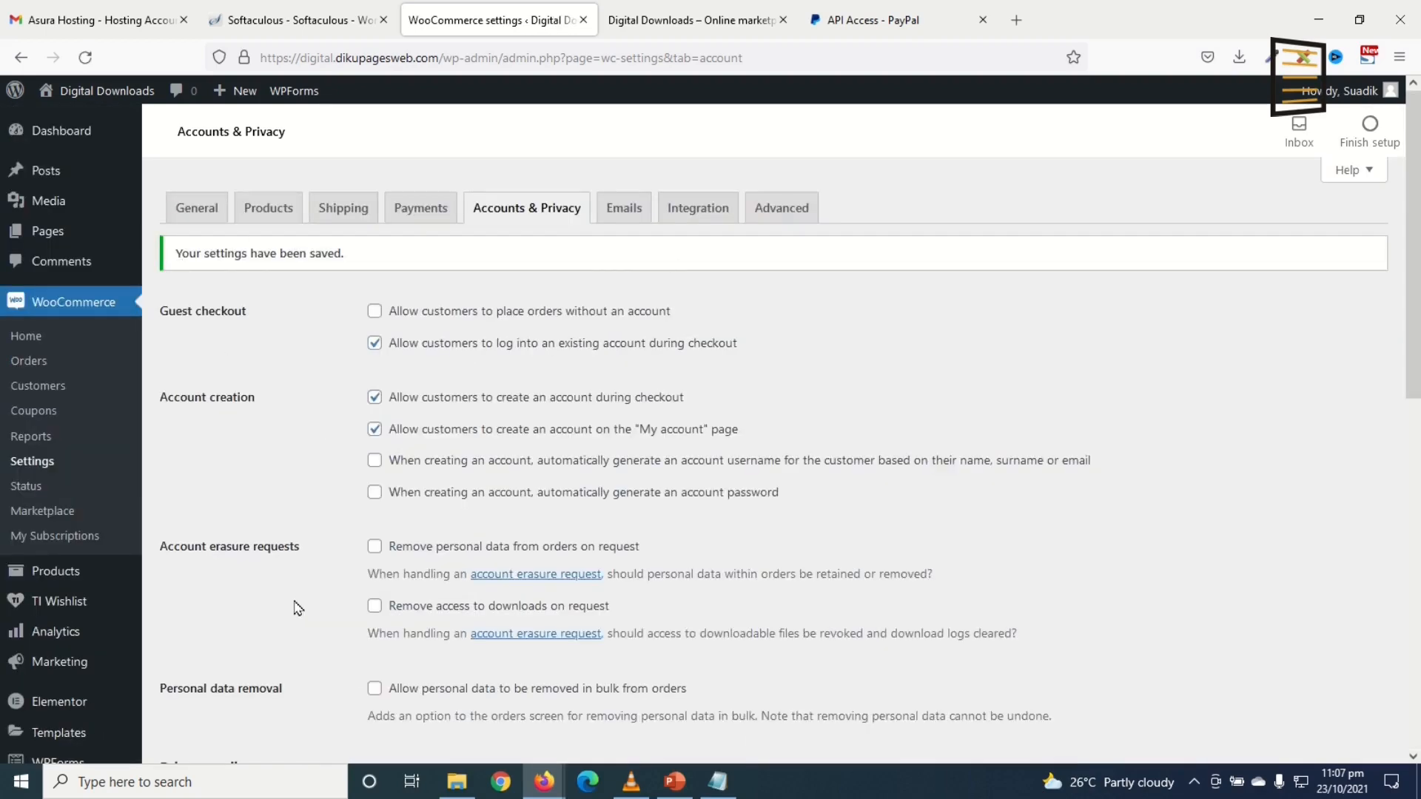
{"action": "left_click", "coordinate": [623, 208]}
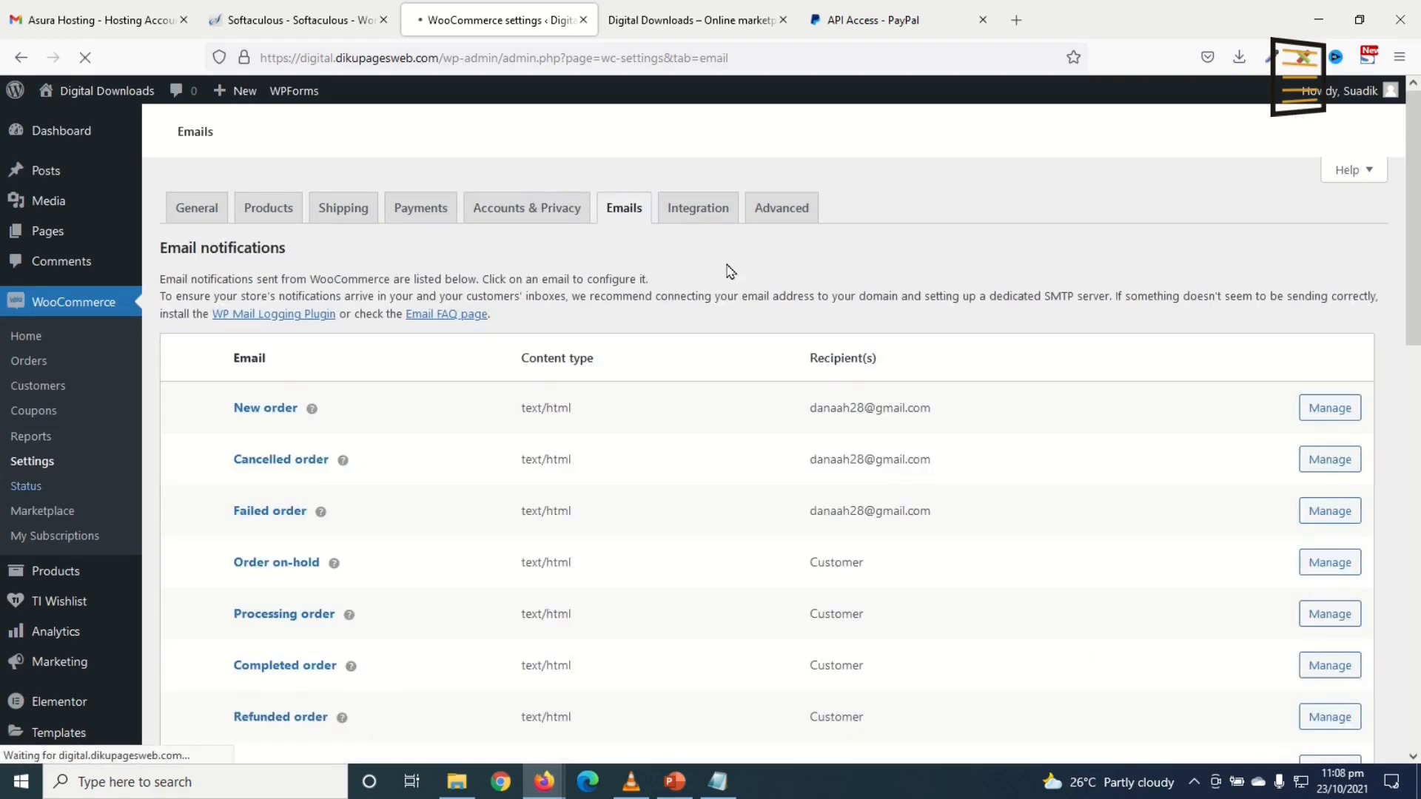
Step: Scroll through the Email notifications list to review the store's emails
{"action": "scroll", "coordinate": [705, 327], "scroll_direction": "down", "scroll_amount": 12}
{"action": "scroll", "coordinate": [783, 376], "scroll_direction": "up", "scroll_amount": 8}
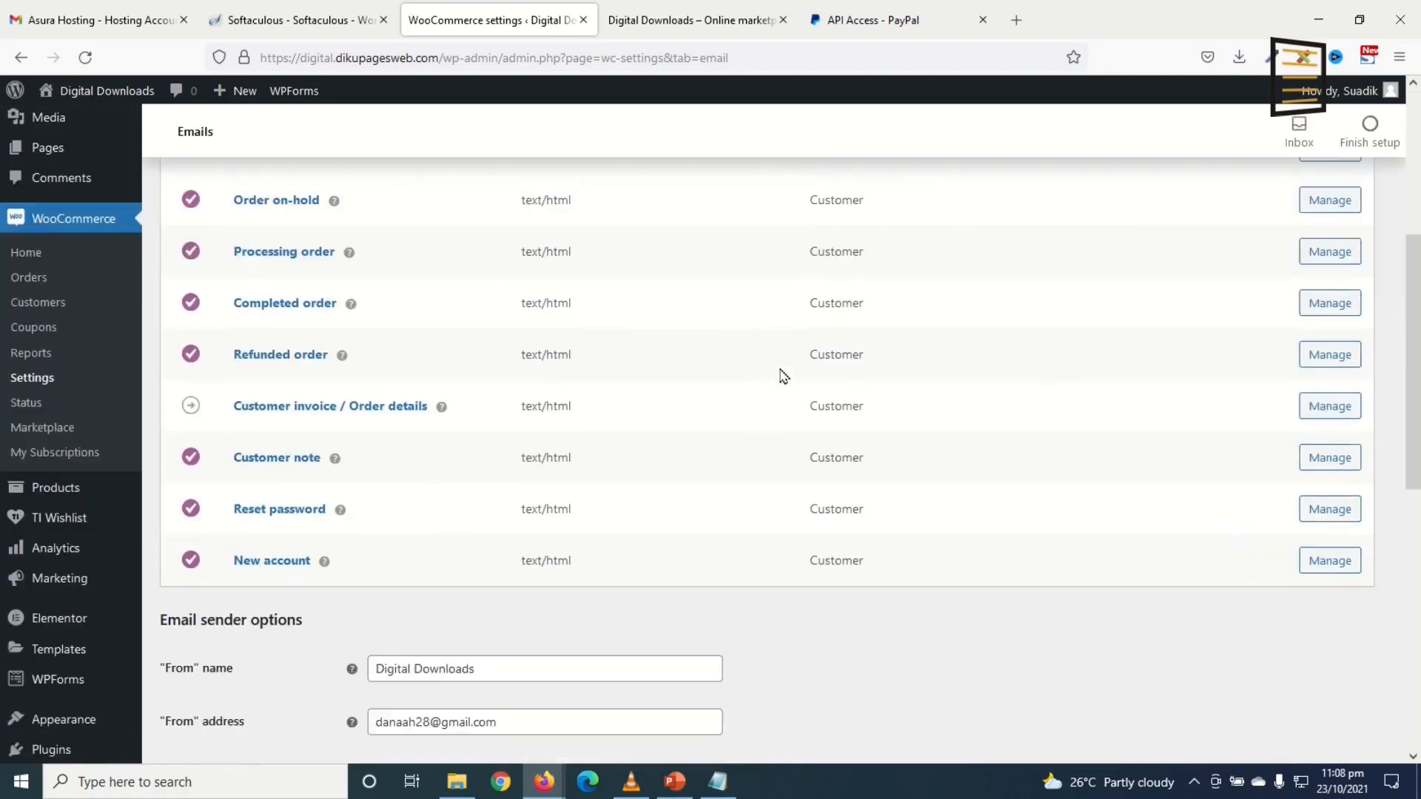
{"action": "scroll", "coordinate": [677, 287], "scroll_direction": "up", "scroll_amount": 5}
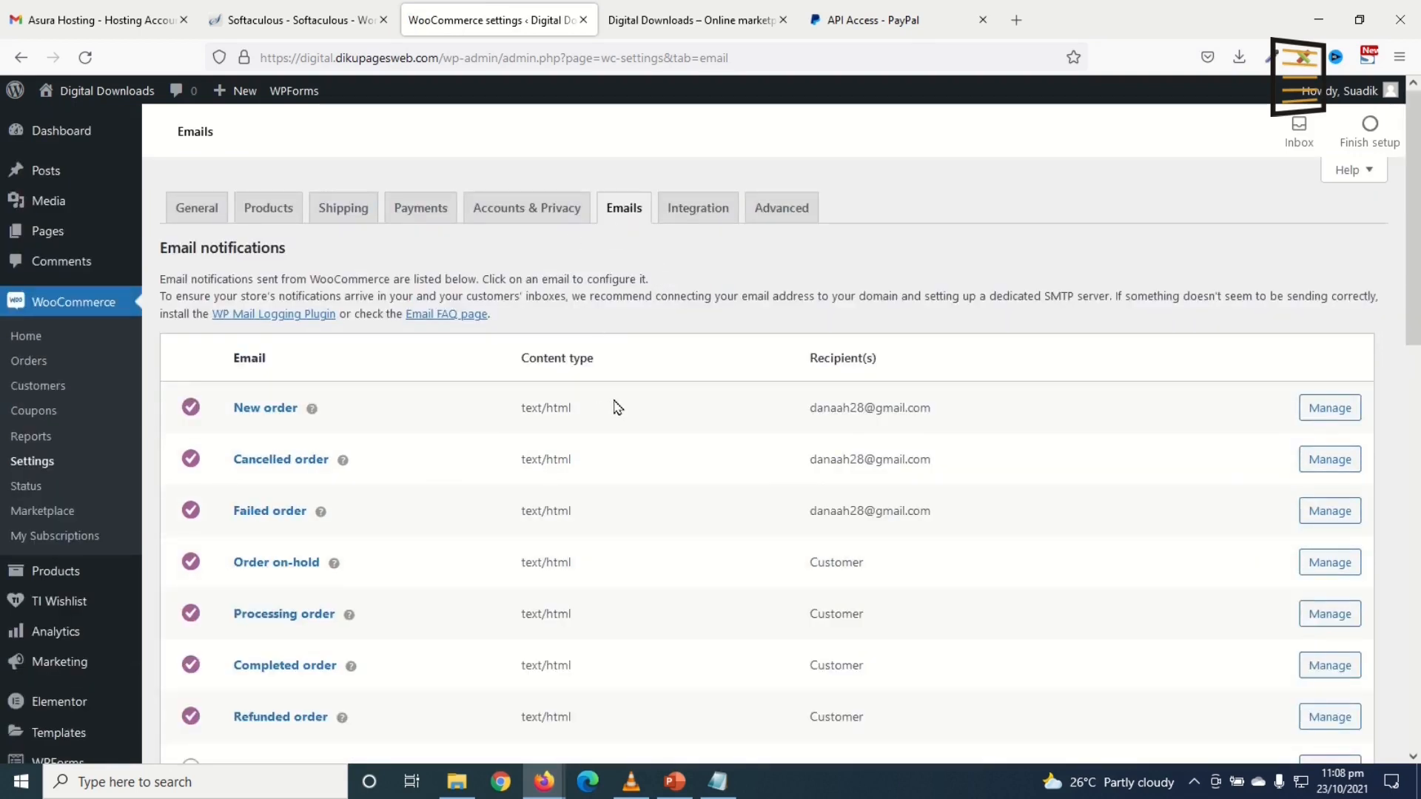
{"action": "scroll", "coordinate": [696, 482], "scroll_direction": "down", "scroll_amount": 1}
{"action": "scroll", "coordinate": [695, 481], "scroll_direction": "down", "scroll_amount": 3}
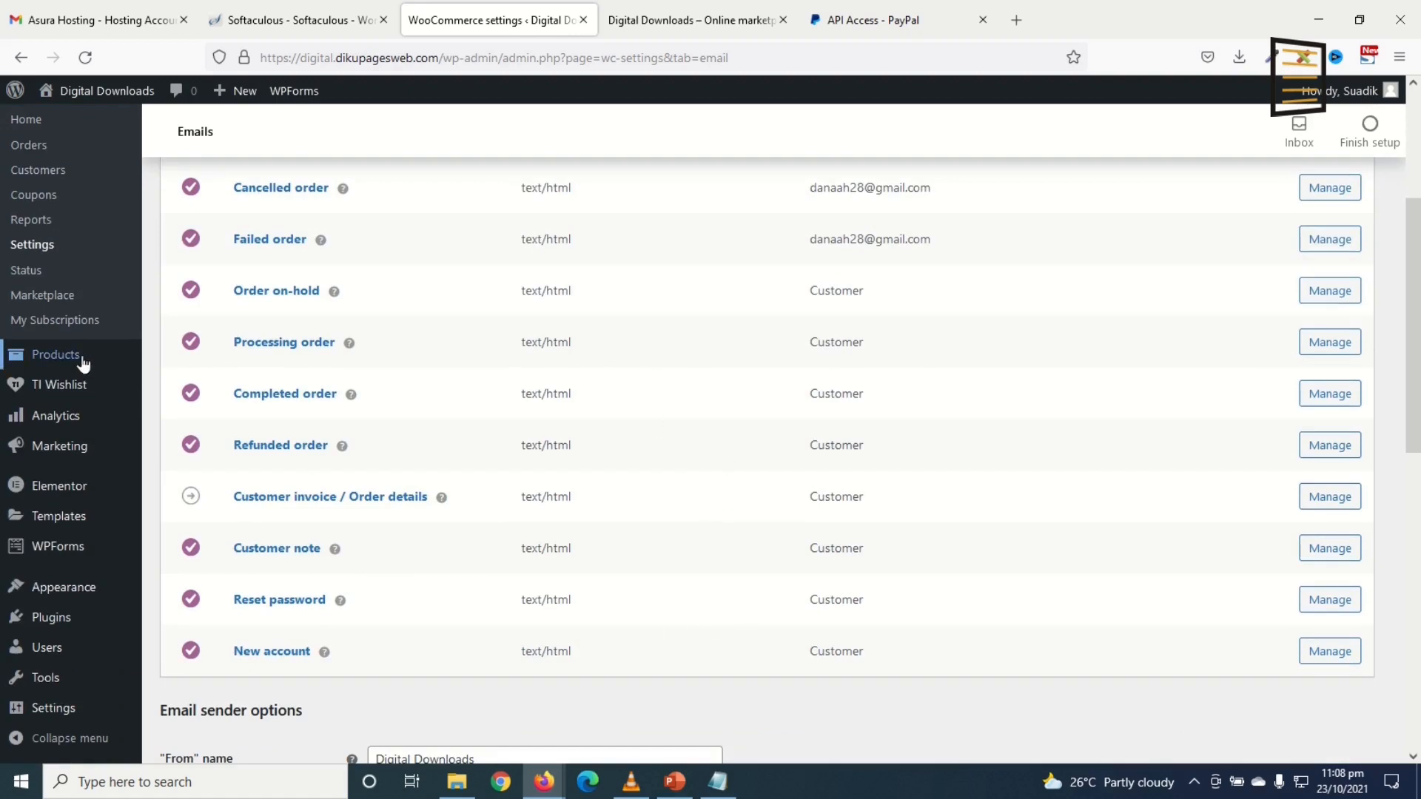
Step: Start a new product named 'Internet Marketing Made Easy' with a pasted Lorem Ipsum description
{"action": "mouse_move", "coordinate": [63, 361]}
{"action": "left_click", "coordinate": [204, 392]}
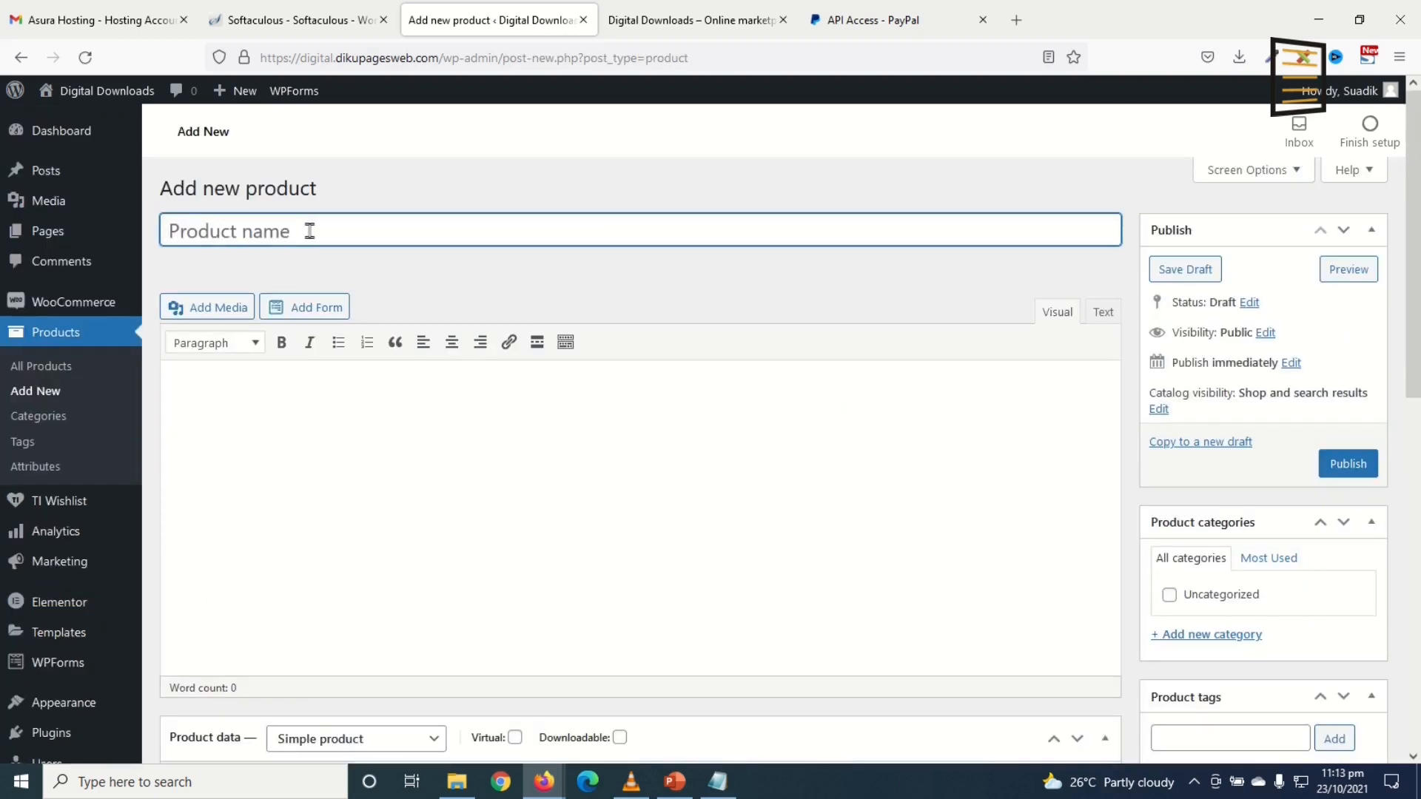
{"action": "type", "text": "Internet Marketing Made Easy"}
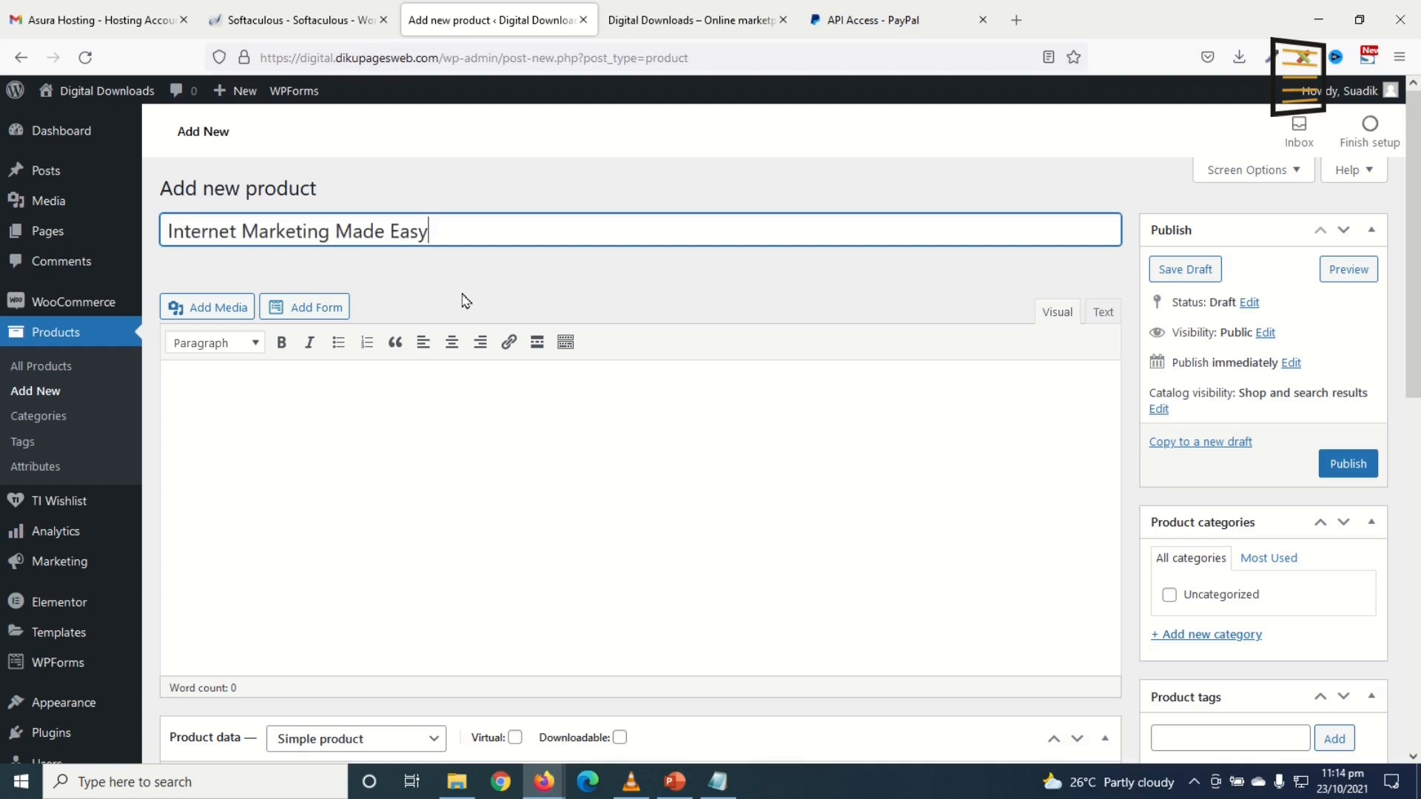
{"action": "left_click", "coordinate": [378, 428]}
{"action": "type", "text": "It is a long established fact that a reader will be distracted by the readable content of a page when looking at its layout. The point of using Lorem Ipsum is that it has a more-or-less normal distribution of letters, as opposed to using 'Content here, content here', making it look like readable English. Many desktop publishing packages and web page editors now use Lorem Ipsum as their default model text, and a search for 'lorem ipsum' will uncover many web sites still in their infancy. Various versions have evolved over the years, sometimes by accident, sometimes on purpose (injected humour and the like)."}
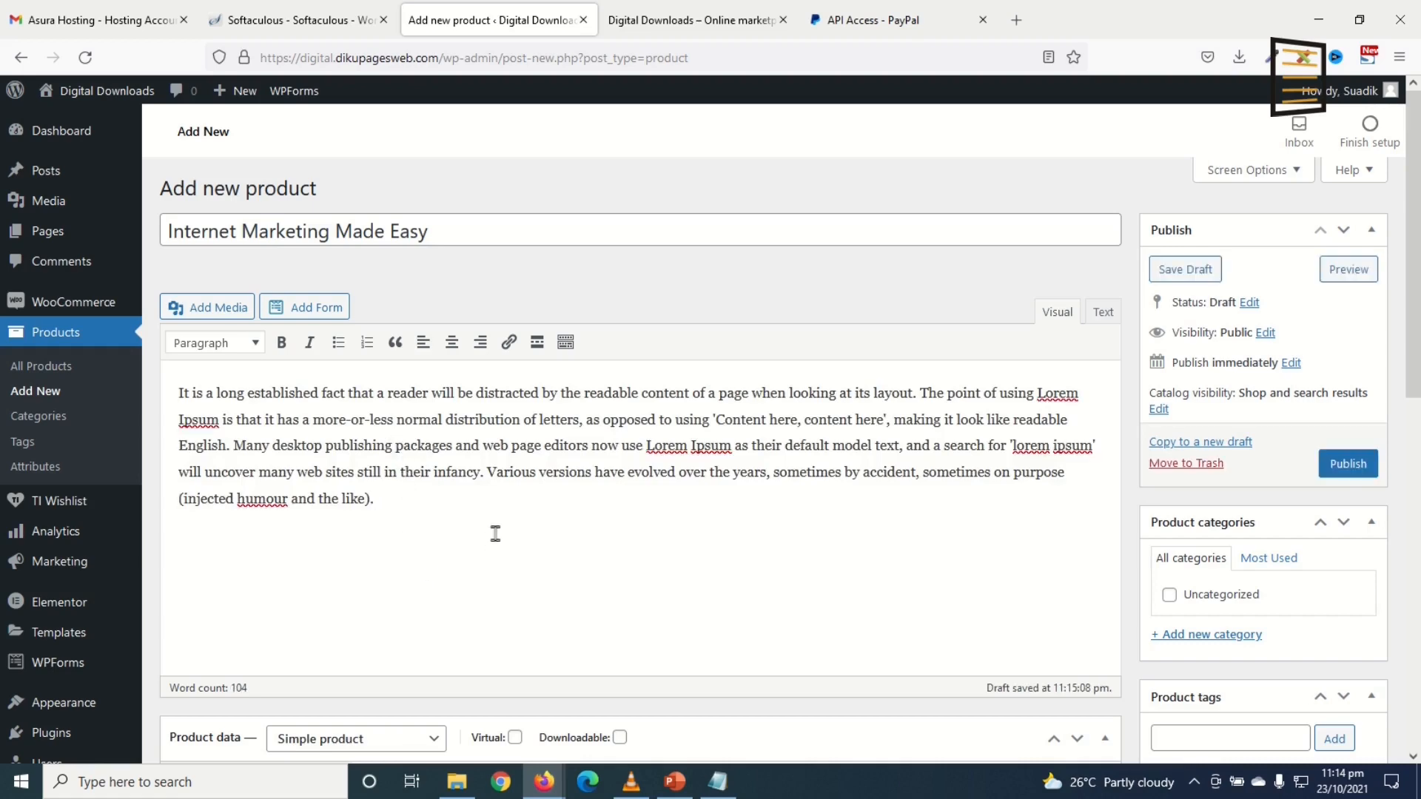
{"action": "scroll", "coordinate": [494, 535], "scroll_direction": "down", "scroll_amount": 5}
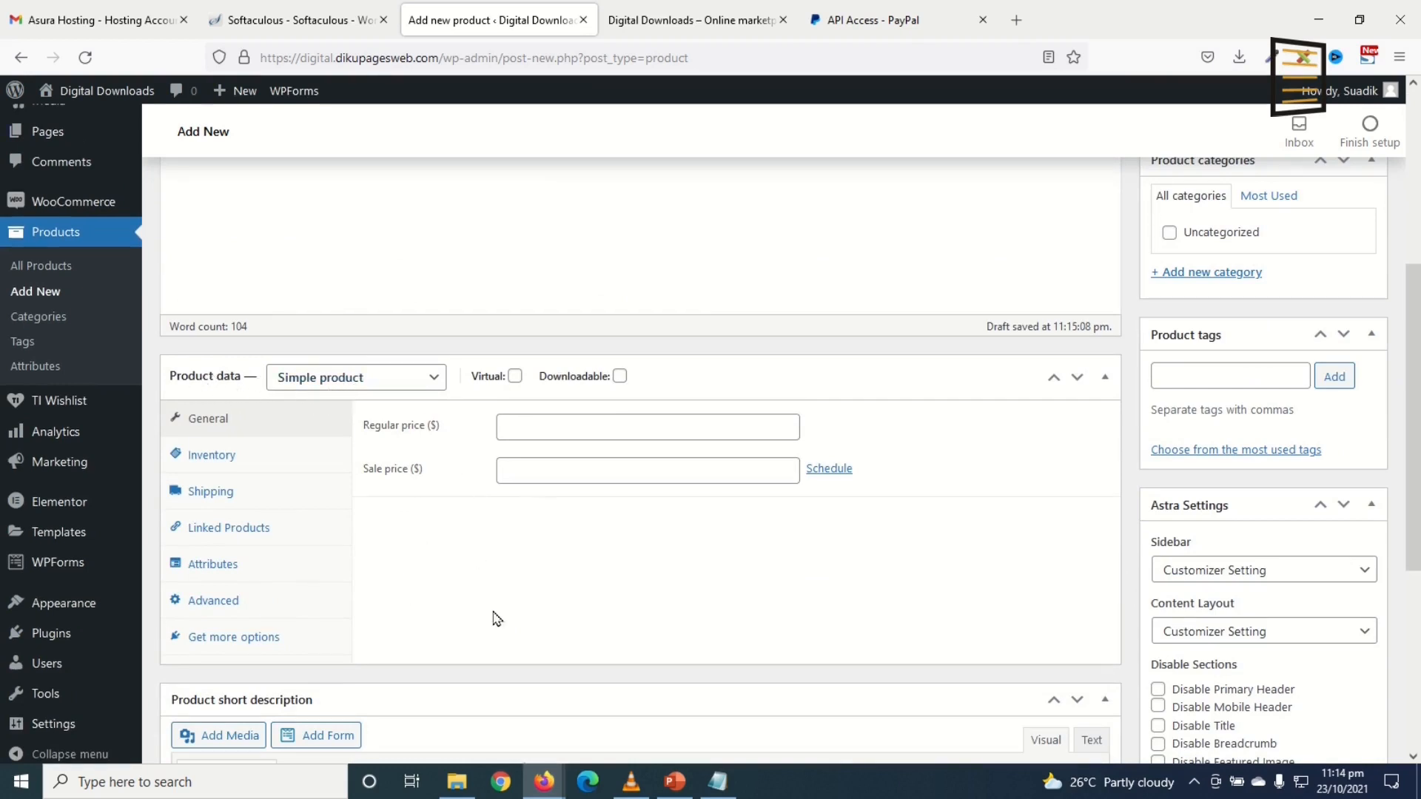
Step: Mark the product virtual and downloadable, regular price 11.99, sale price 8.99
{"action": "left_click", "coordinate": [515, 377]}
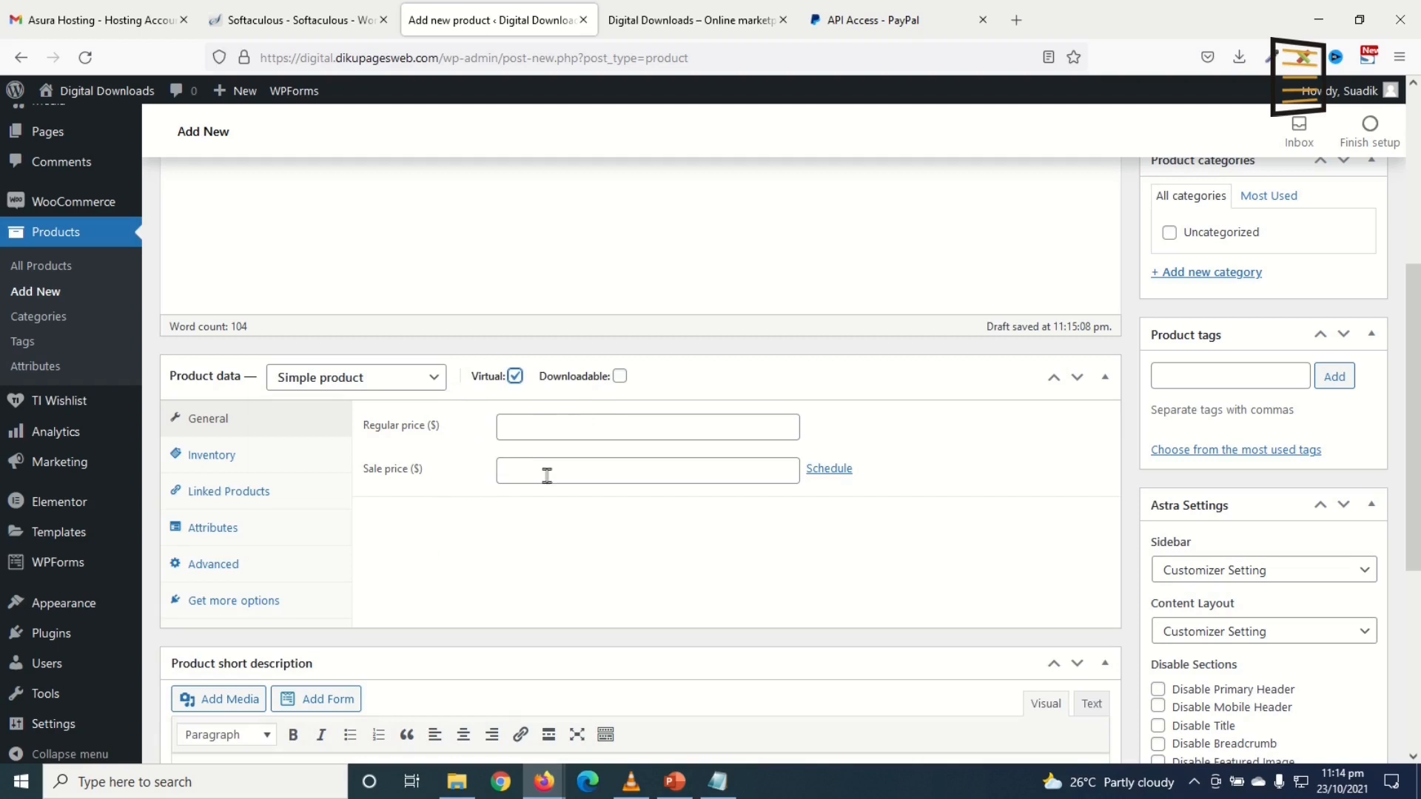
{"action": "left_click", "coordinate": [619, 376]}
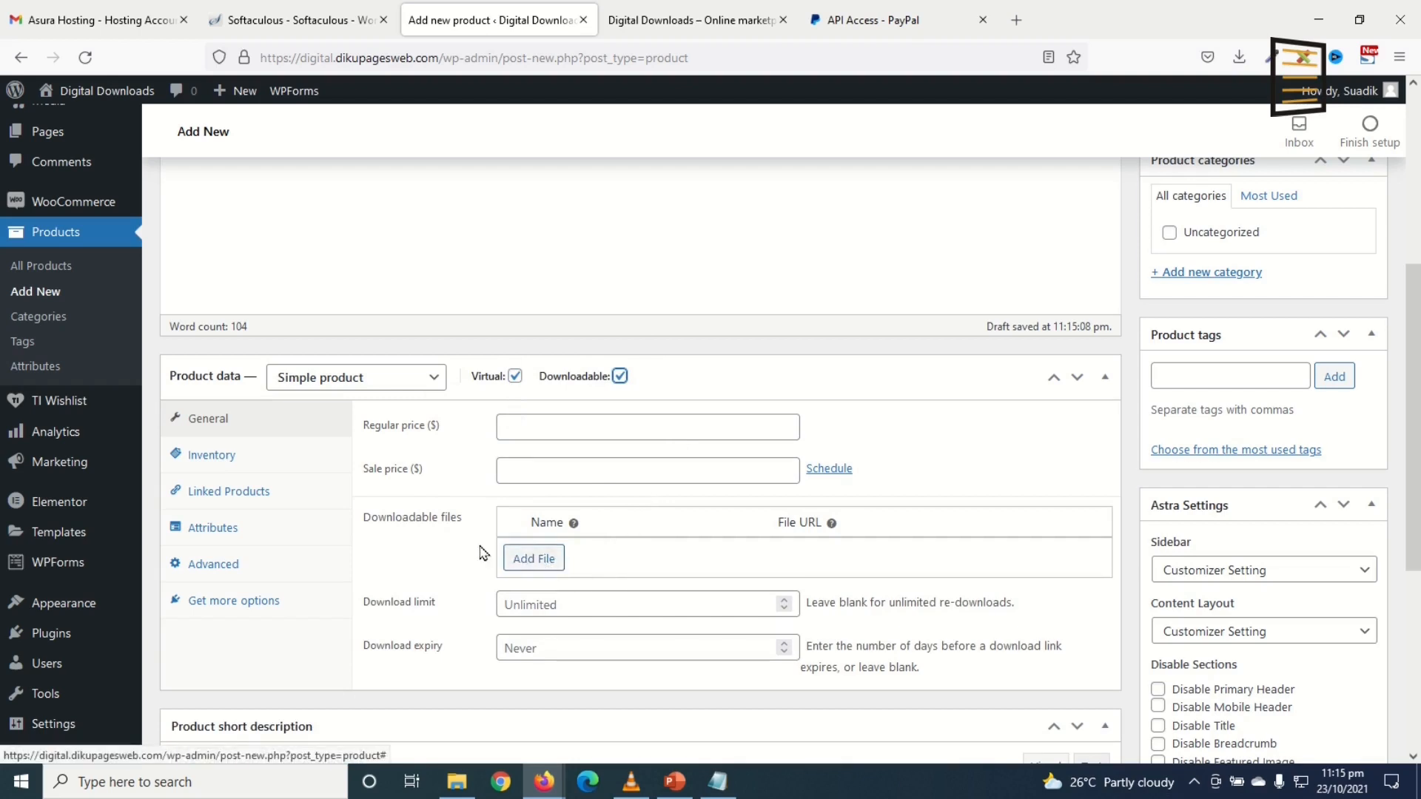
{"action": "left_click", "coordinate": [545, 430]}
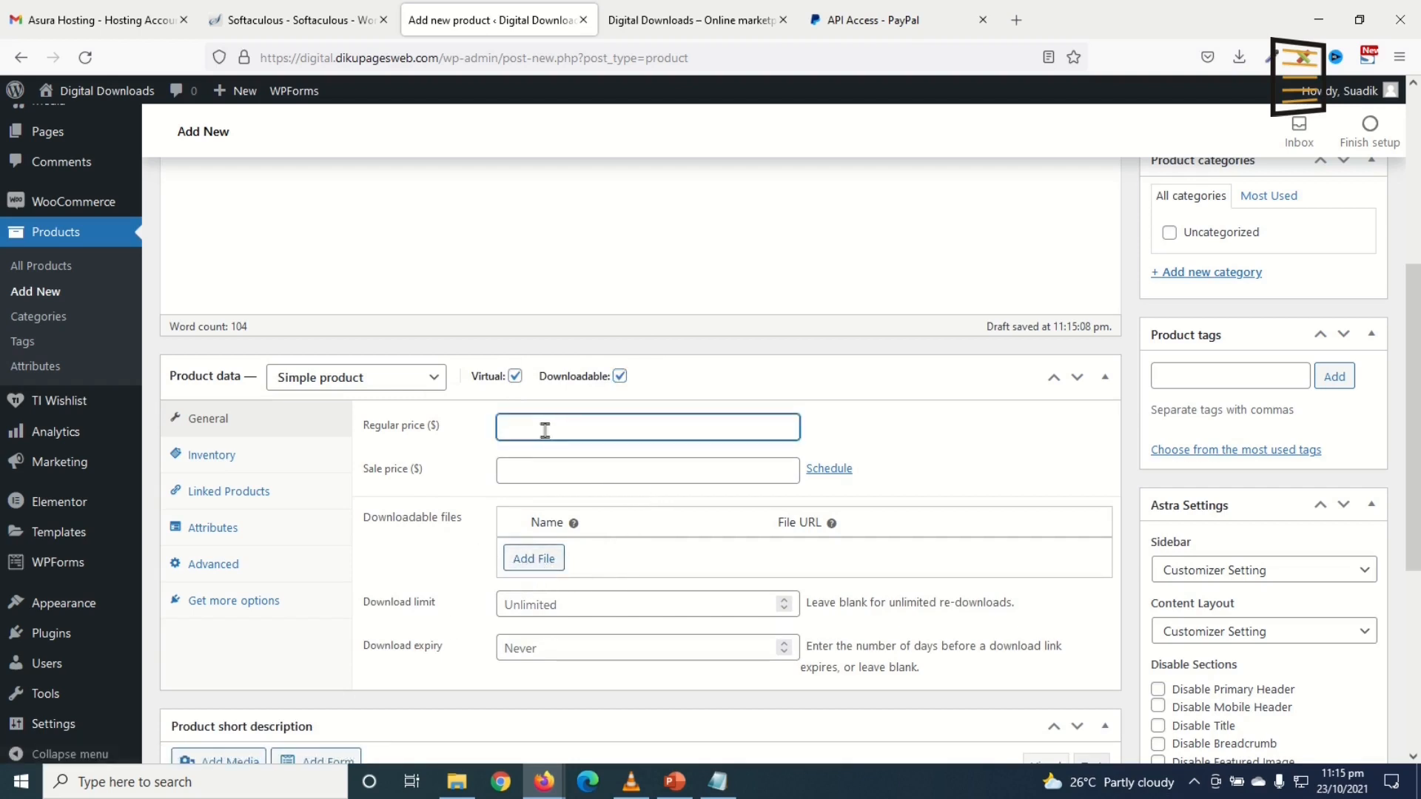
{"action": "type", "text": "11.99"}
{"action": "left_click", "coordinate": [620, 429]}
{"action": "left_click", "coordinate": [598, 453]}
{"action": "double_click", "coordinate": [542, 423]}
{"action": "left_click", "coordinate": [542, 474]}
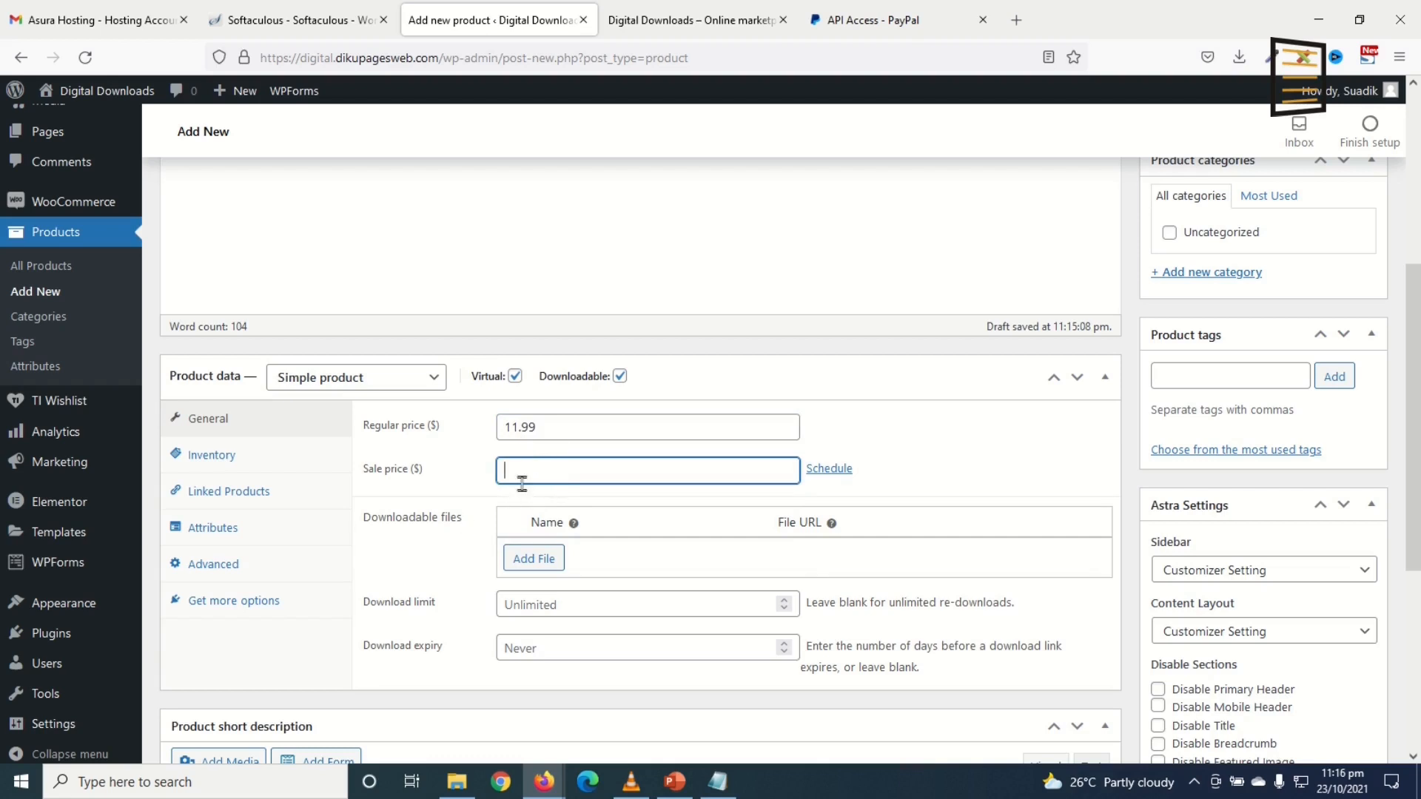
{"action": "left_click", "coordinate": [530, 472]}
{"action": "left_click", "coordinate": [570, 423]}
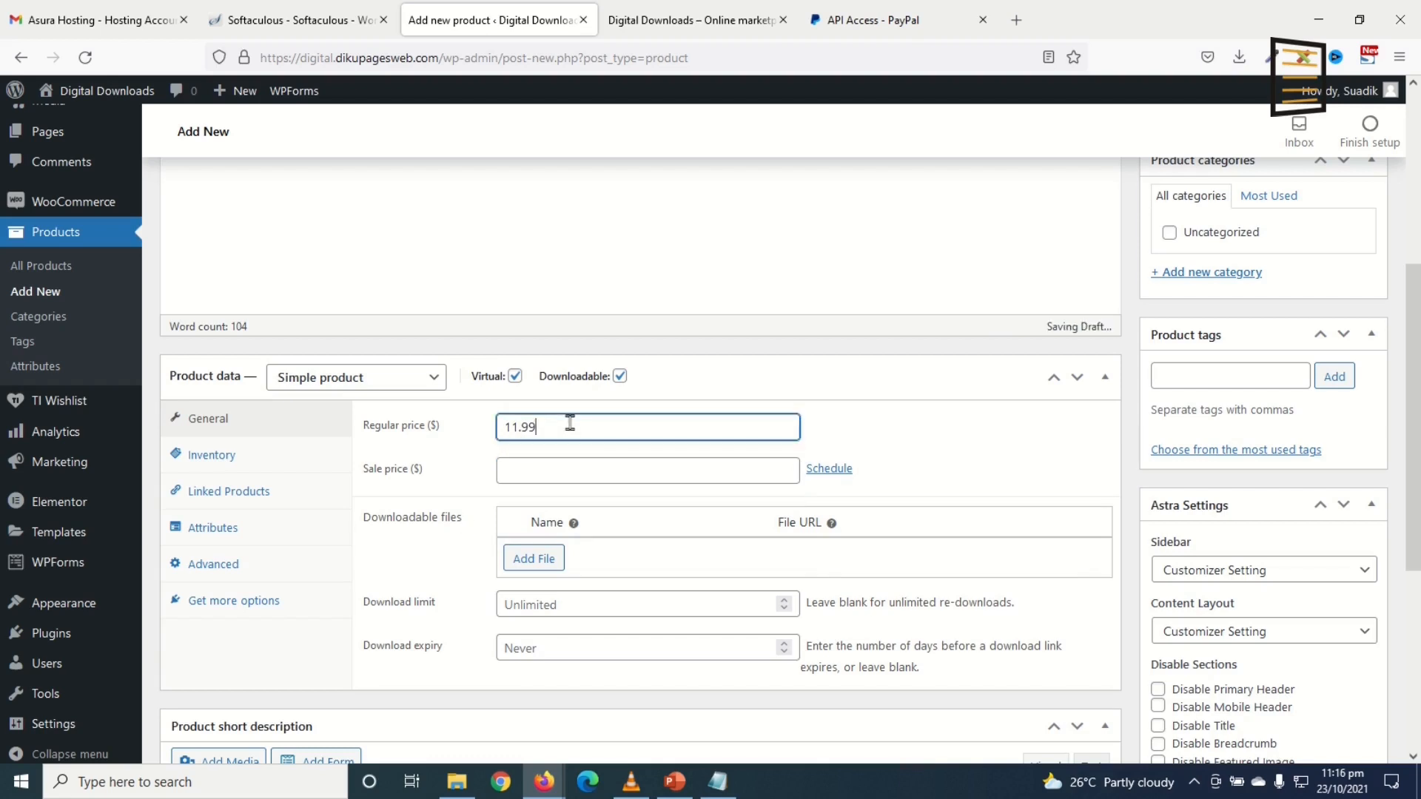
{"action": "left_click", "coordinate": [542, 472]}
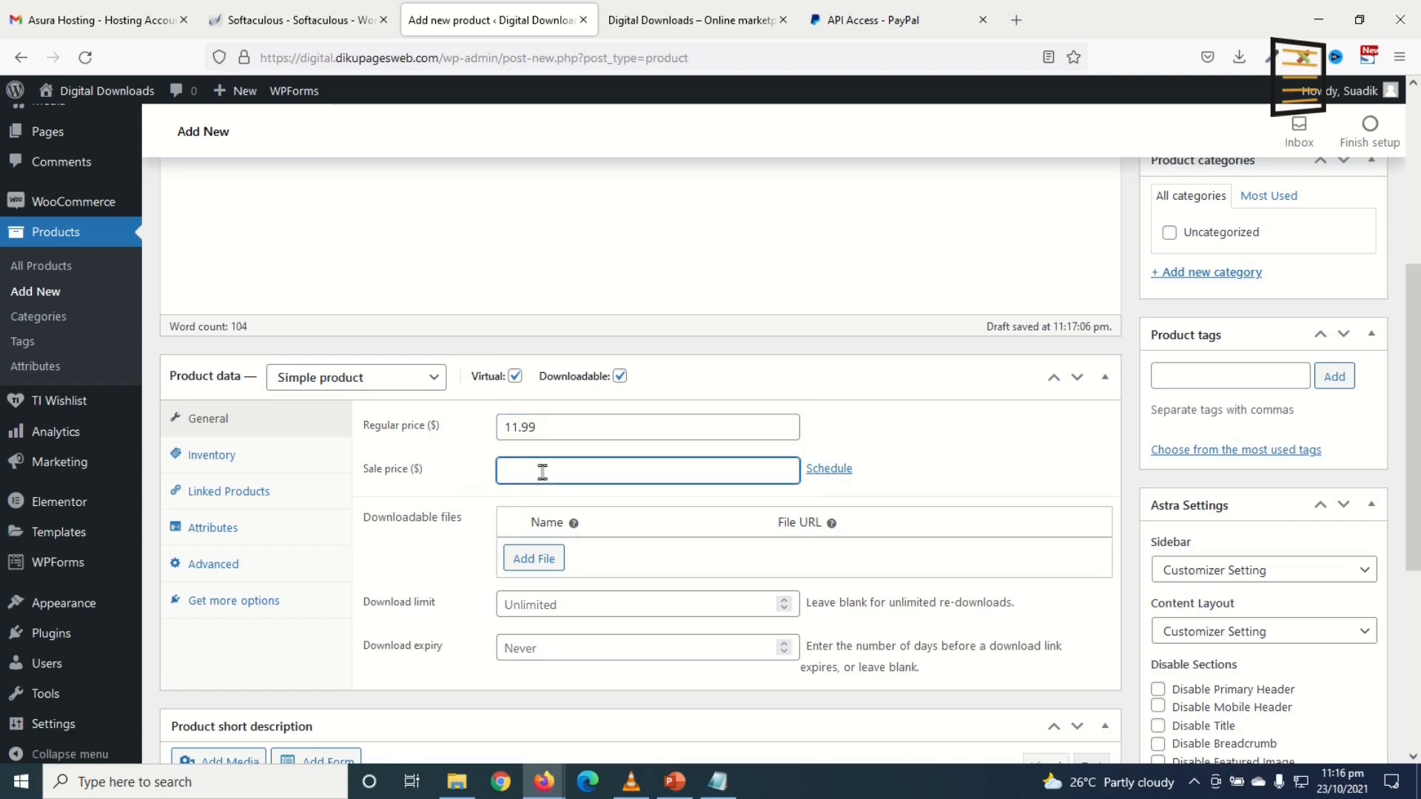
{"action": "type", "text": "8.99"}
Step: Add a downloadable file row named 'Internet Marketing Made Easy' and choose its file
{"action": "left_click", "coordinate": [522, 560]}
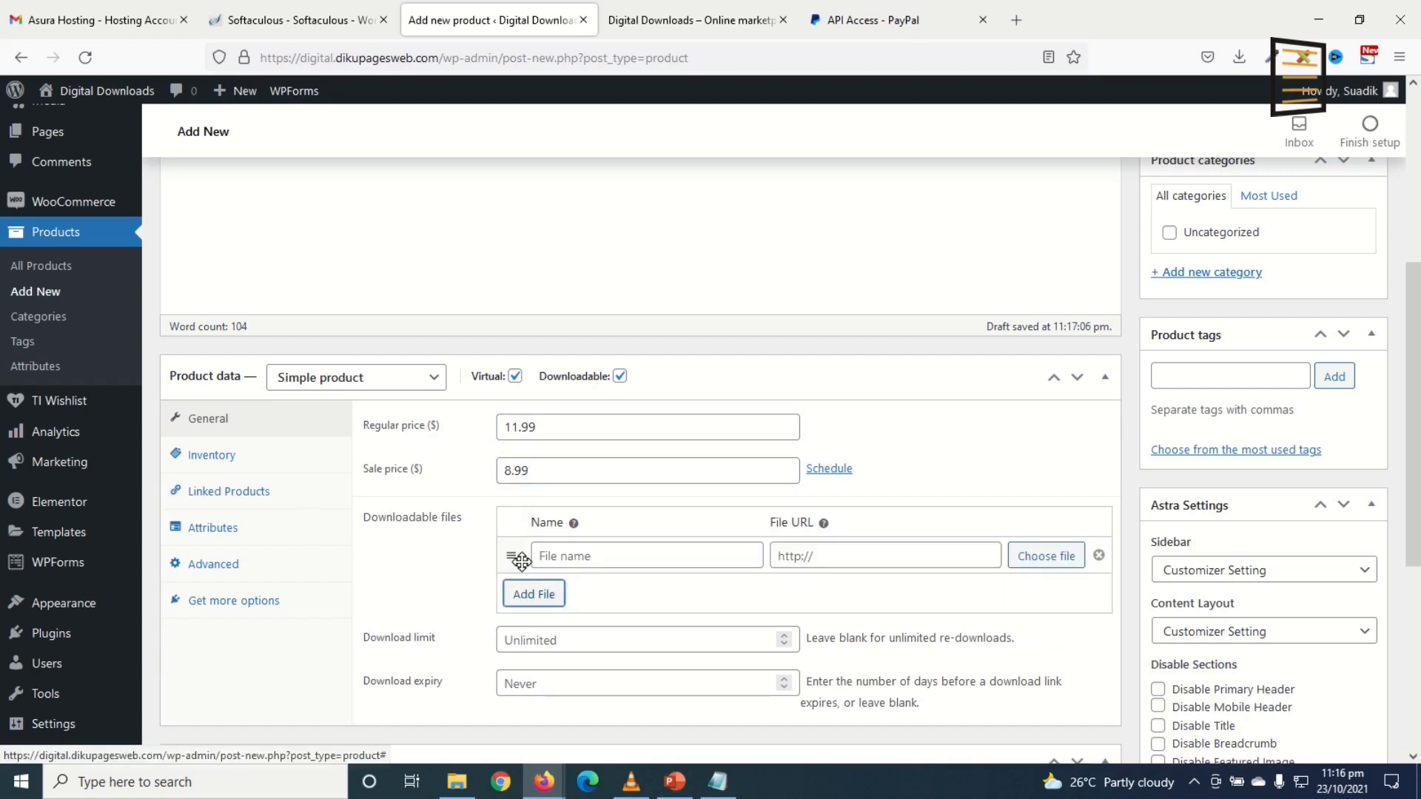
{"action": "left_click", "coordinate": [539, 557]}
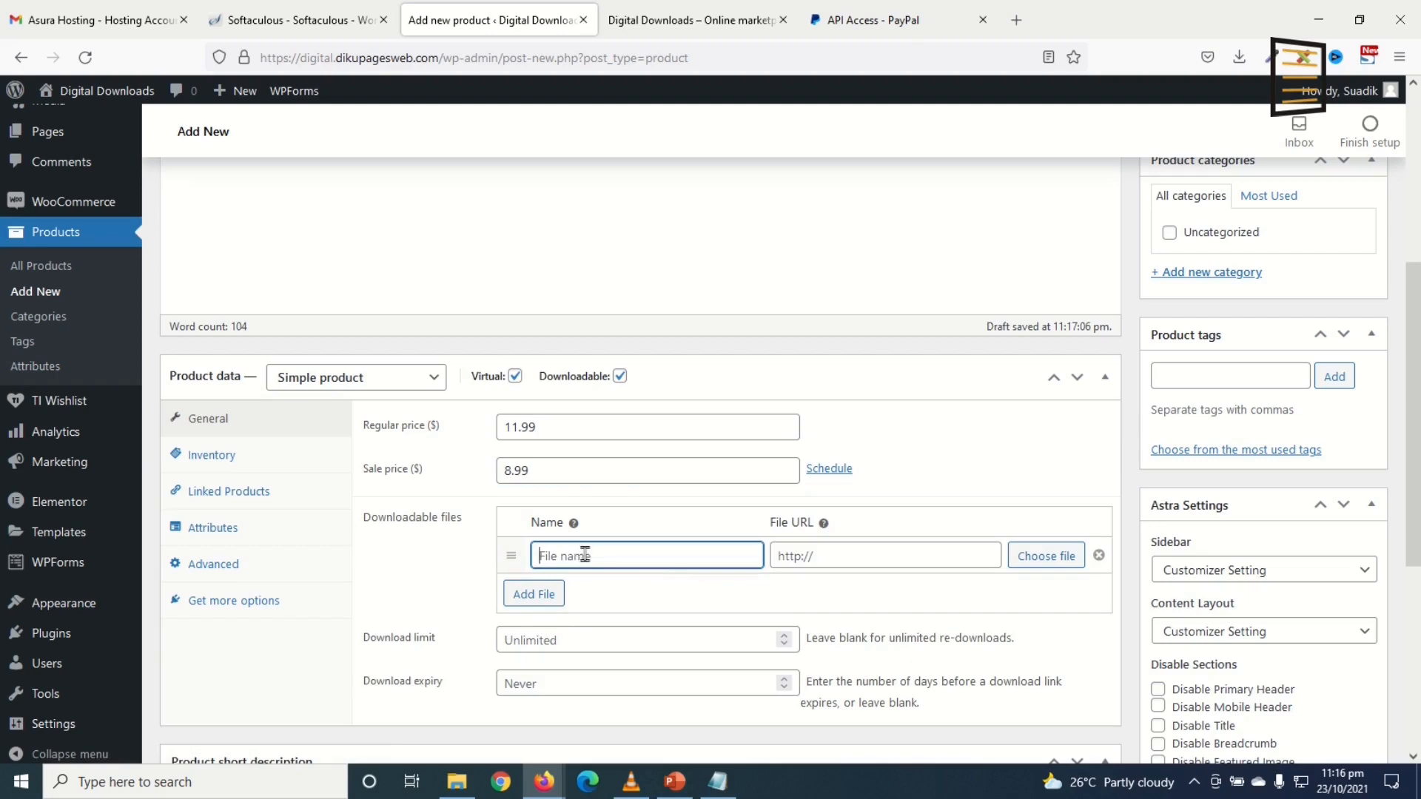
{"action": "scroll", "coordinate": [462, 354], "scroll_direction": "up", "scroll_amount": 5}
{"action": "triple_click", "coordinate": [455, 229]}
{"action": "key", "text": "ctrl+c"}
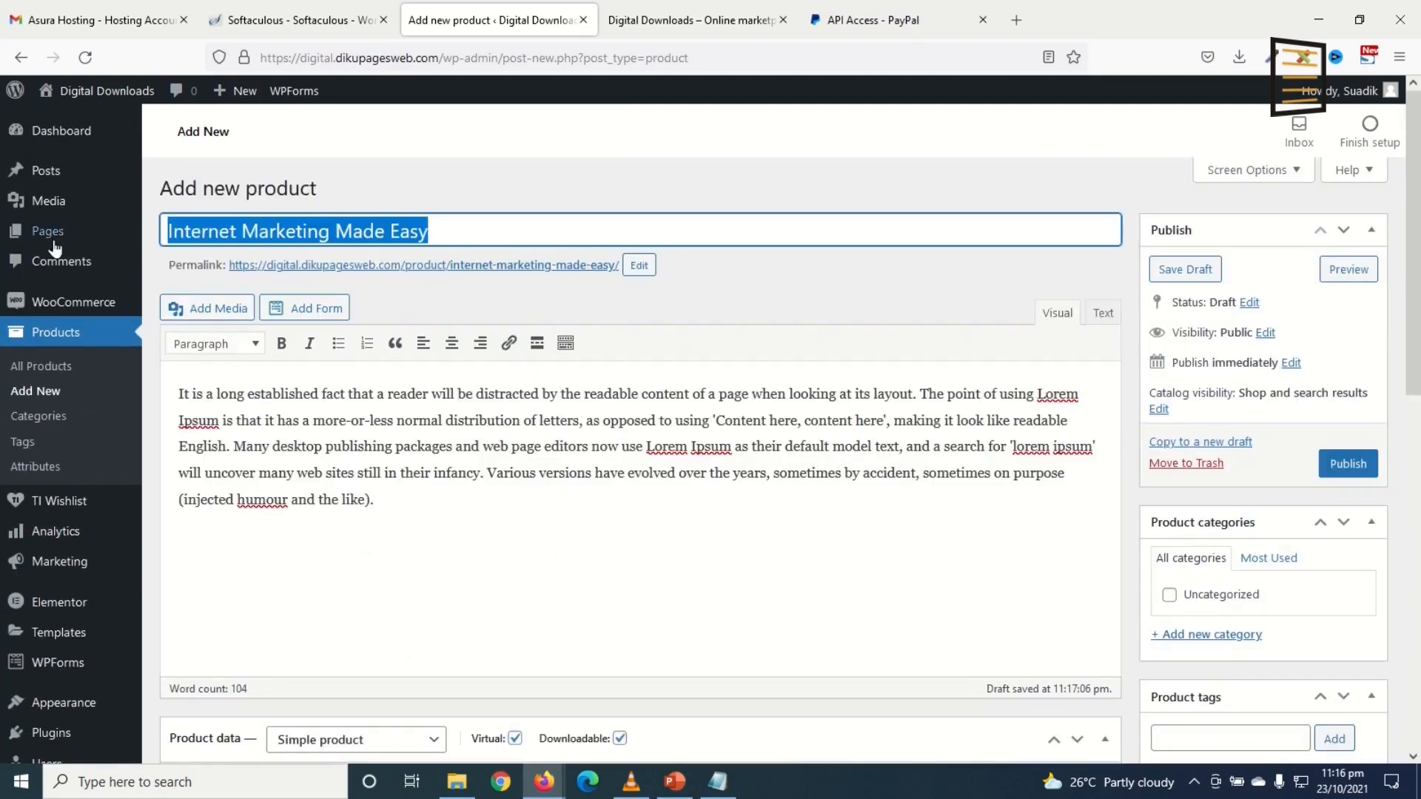
{"action": "scroll", "coordinate": [406, 377], "scroll_direction": "down", "scroll_amount": 6}
{"action": "left_click", "coordinate": [577, 459]}
{"action": "key", "text": "ctrl+v"}
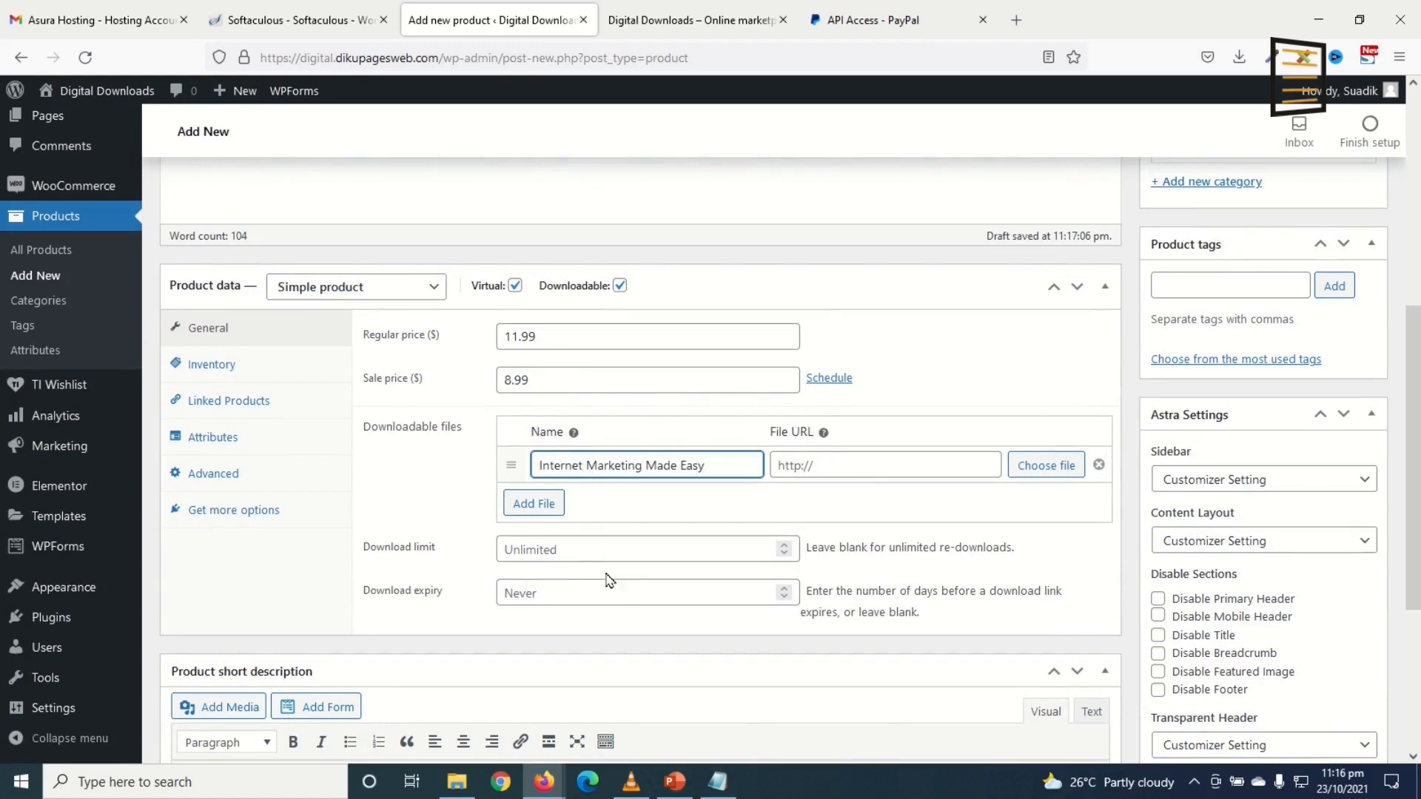
{"action": "left_click", "coordinate": [1023, 466]}
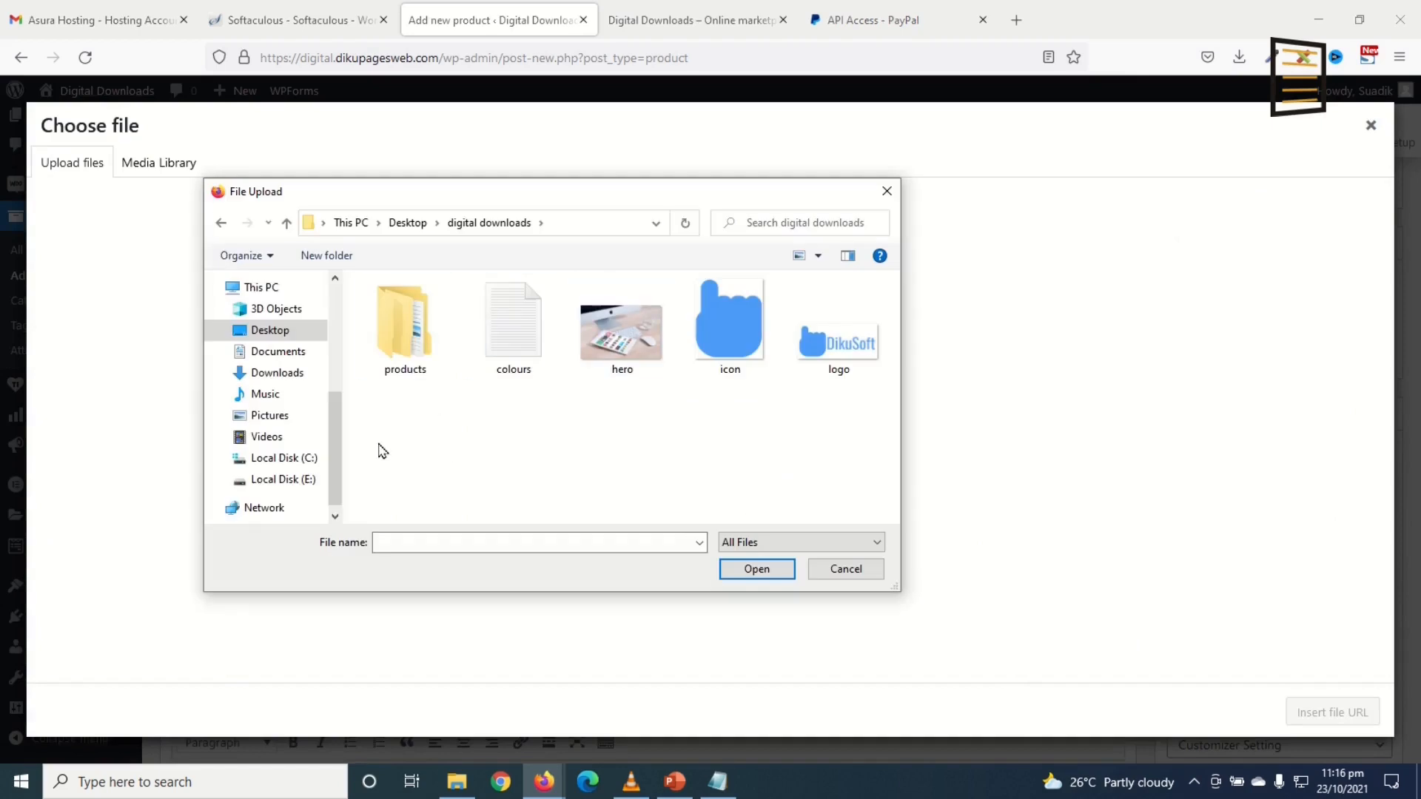
Step: Upload internet-marketing-made-easy.pdf from products > books and insert its URL as the download
{"action": "double_click", "coordinate": [414, 338]}
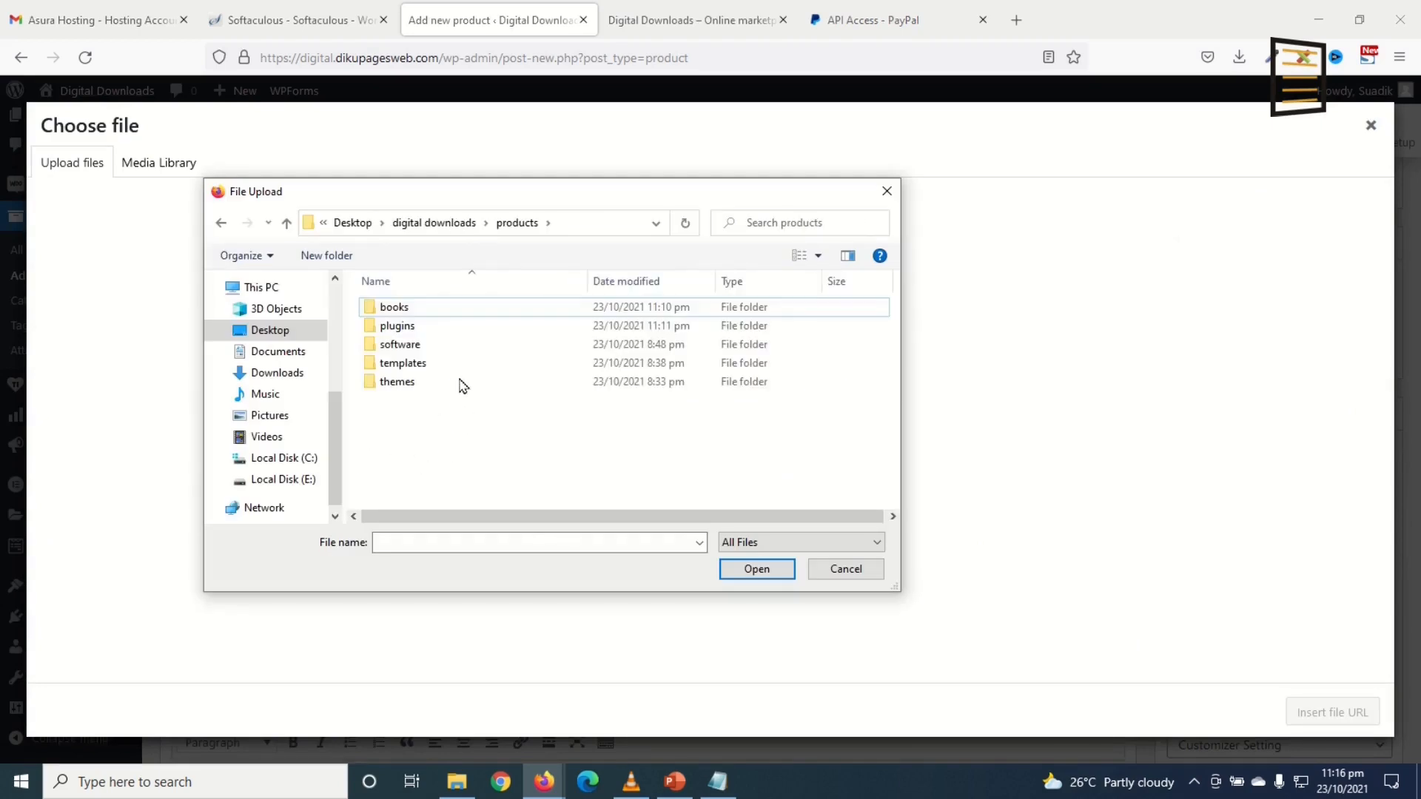
{"action": "double_click", "coordinate": [435, 310]}
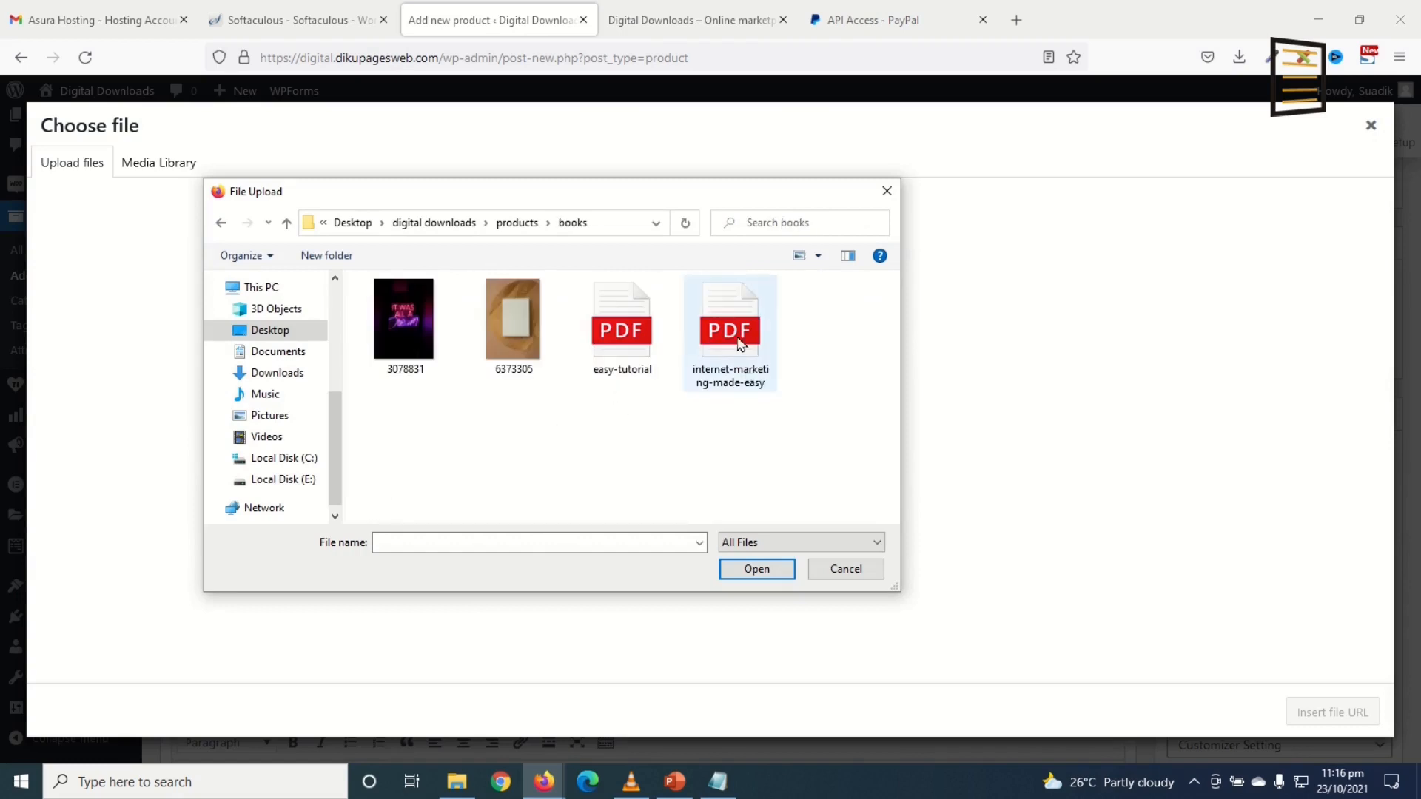
{"action": "left_click", "coordinate": [724, 331]}
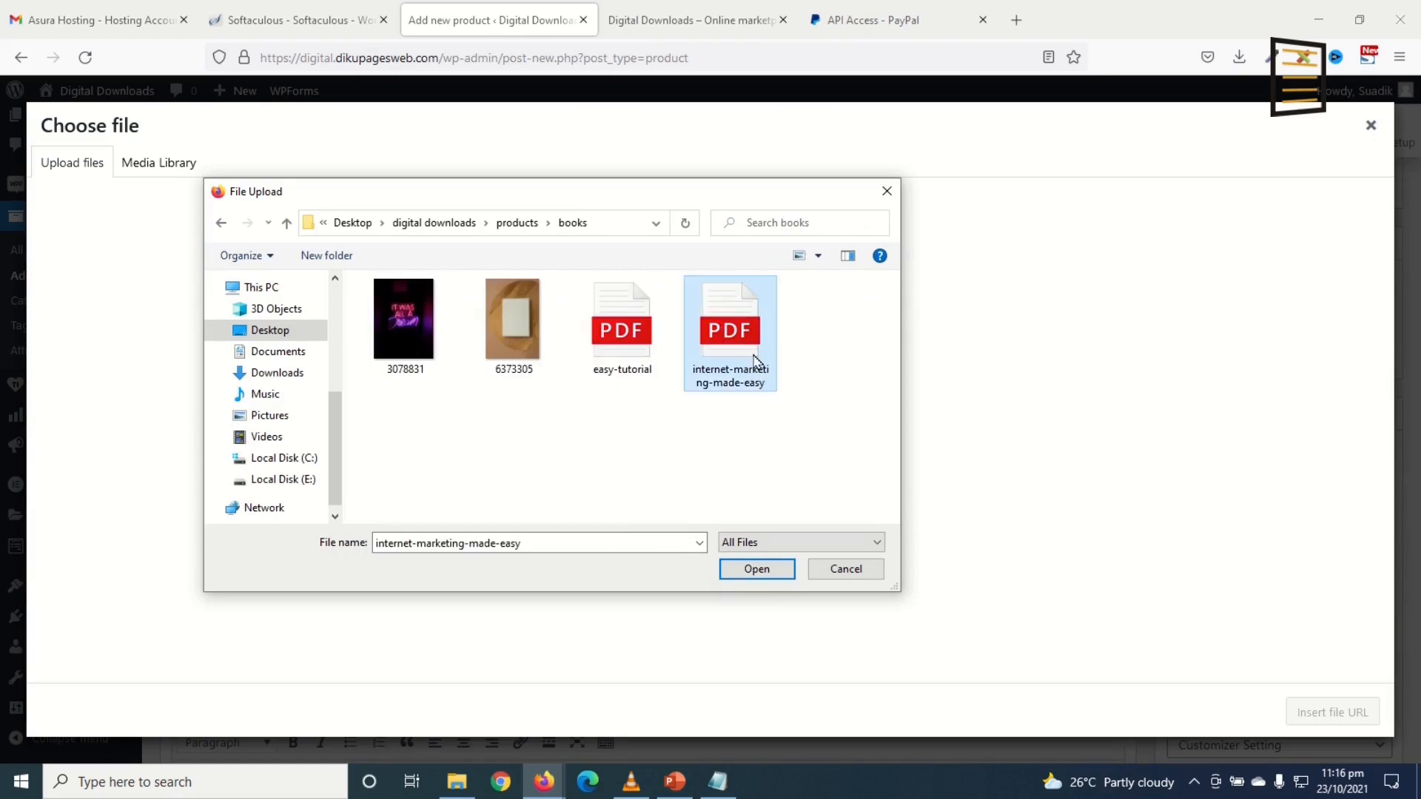
{"action": "left_click", "coordinate": [753, 574]}
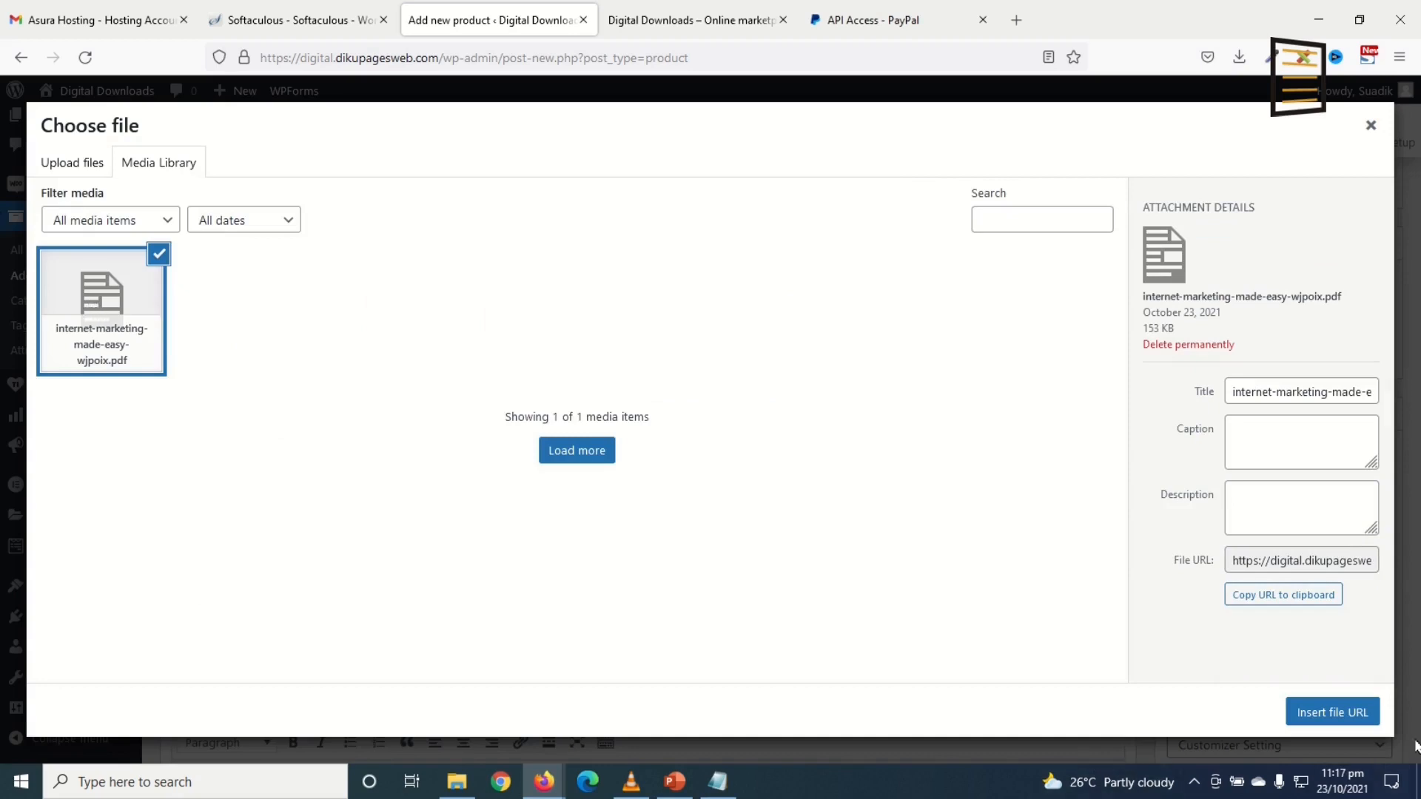
{"action": "left_click", "coordinate": [1336, 718]}
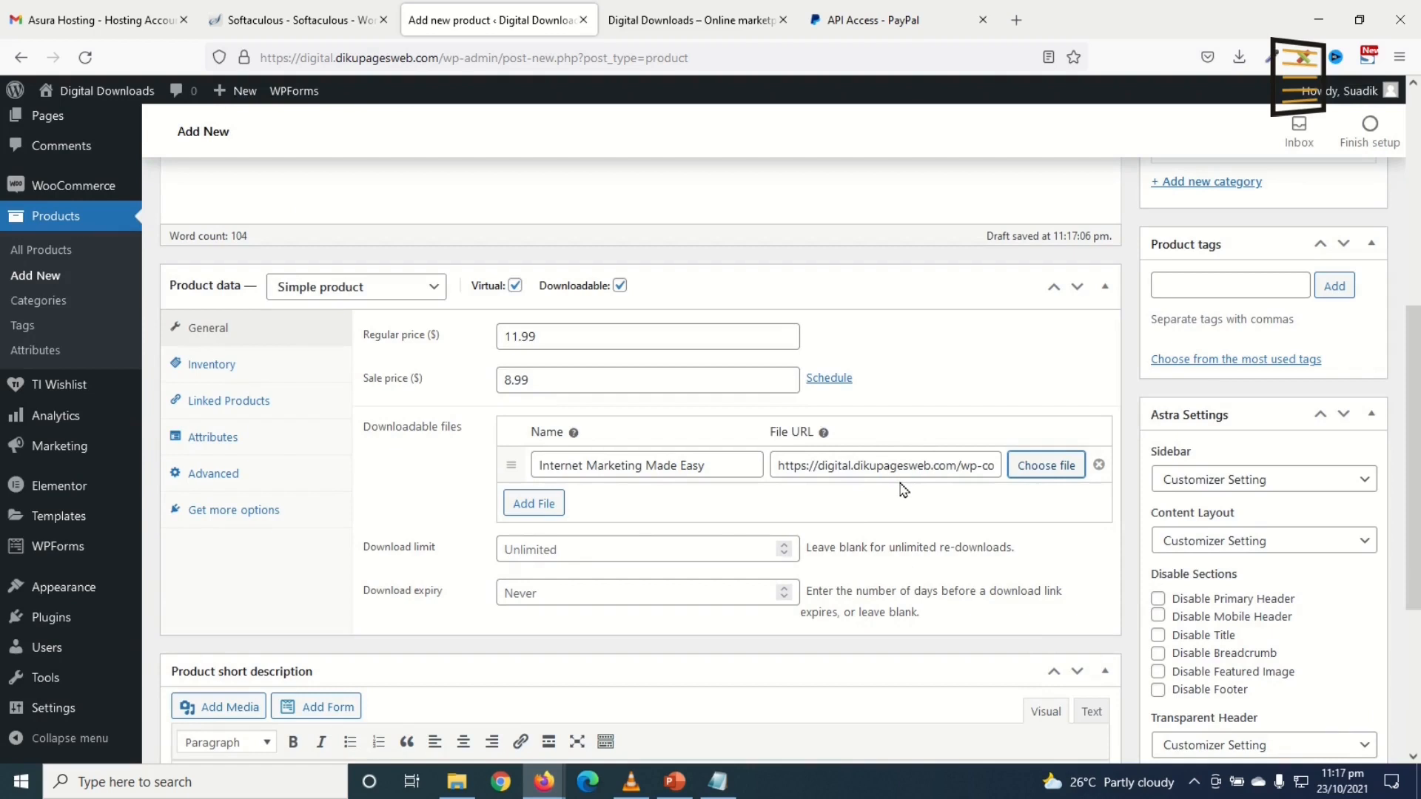
Step: Leave the download limit blank (unlimited) and set download expiry to 0 days
{"action": "left_click", "coordinate": [554, 548]}
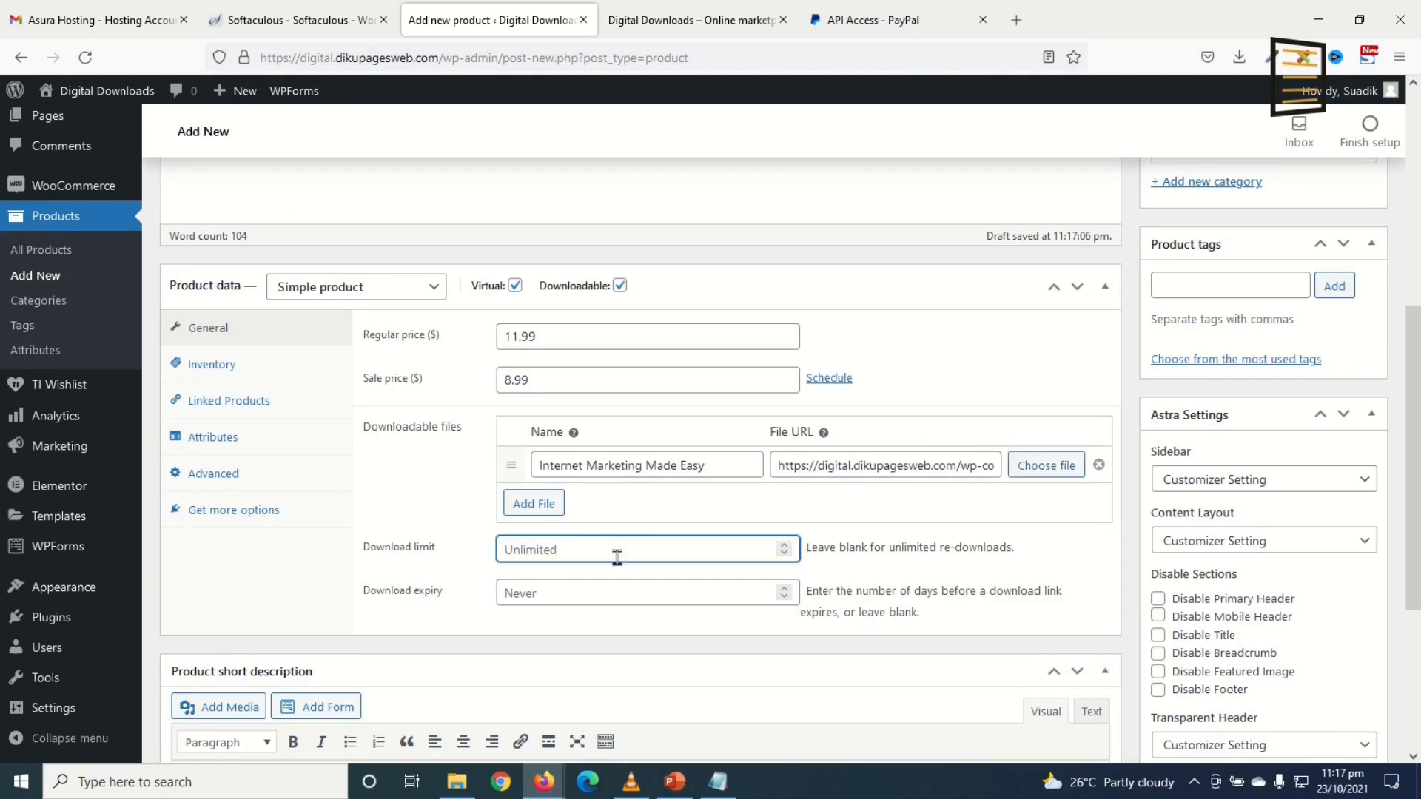
{"action": "type", "text": "1"}
{"action": "key", "text": "BackSpace"}
{"action": "key", "text": "BackSpace"}
{"action": "left_click", "coordinate": [529, 595]}
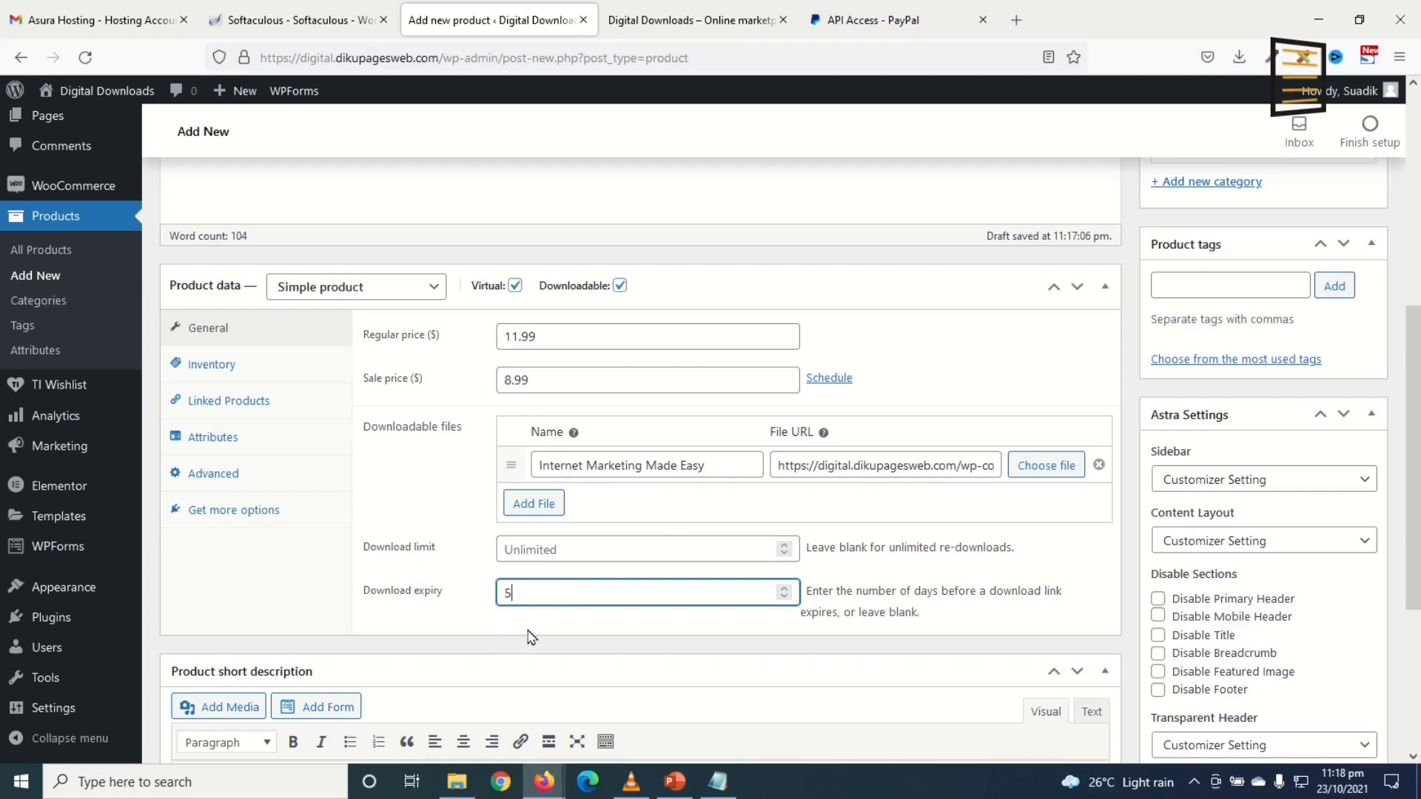
{"action": "type", "text": "0"}
{"action": "scroll", "coordinate": [472, 662], "scroll_direction": "down", "scroll_amount": 4}
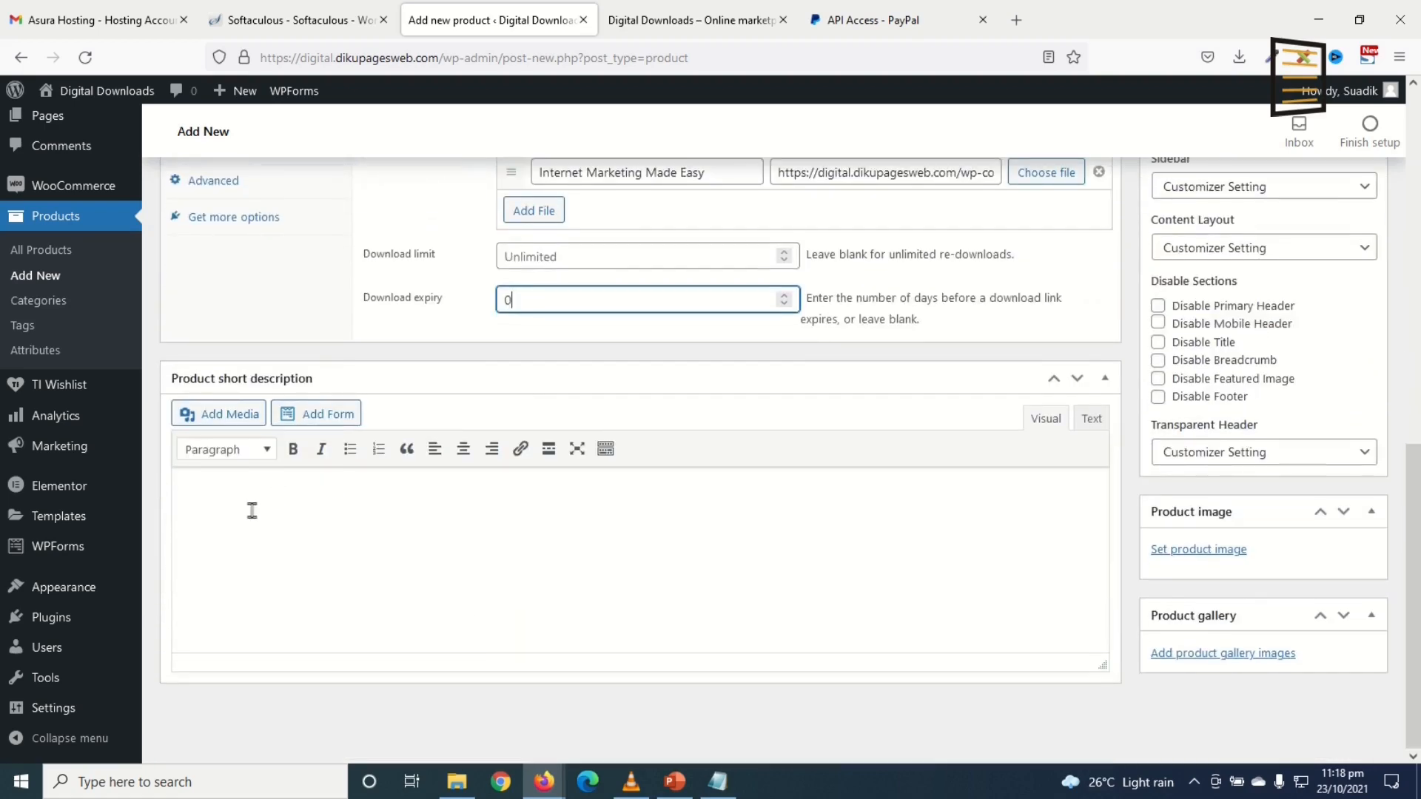
Step: Copy the description's first two sentences into the Product short description
{"action": "scroll", "coordinate": [460, 593], "scroll_direction": "up", "scroll_amount": 10}
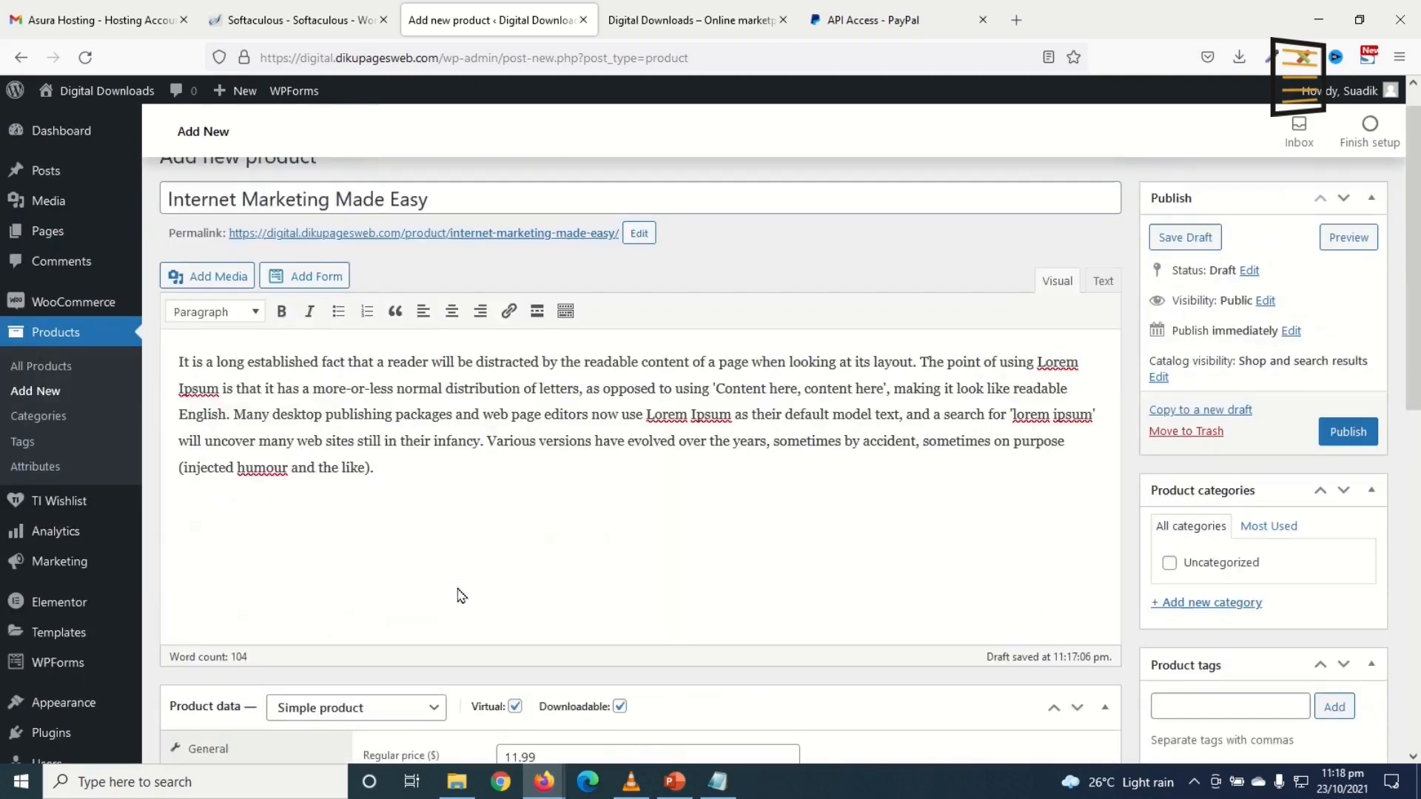
{"action": "left_click_drag", "start_coordinate": [179, 371], "coordinate": [238, 427]}
{"action": "key", "text": "ctrl+c"}
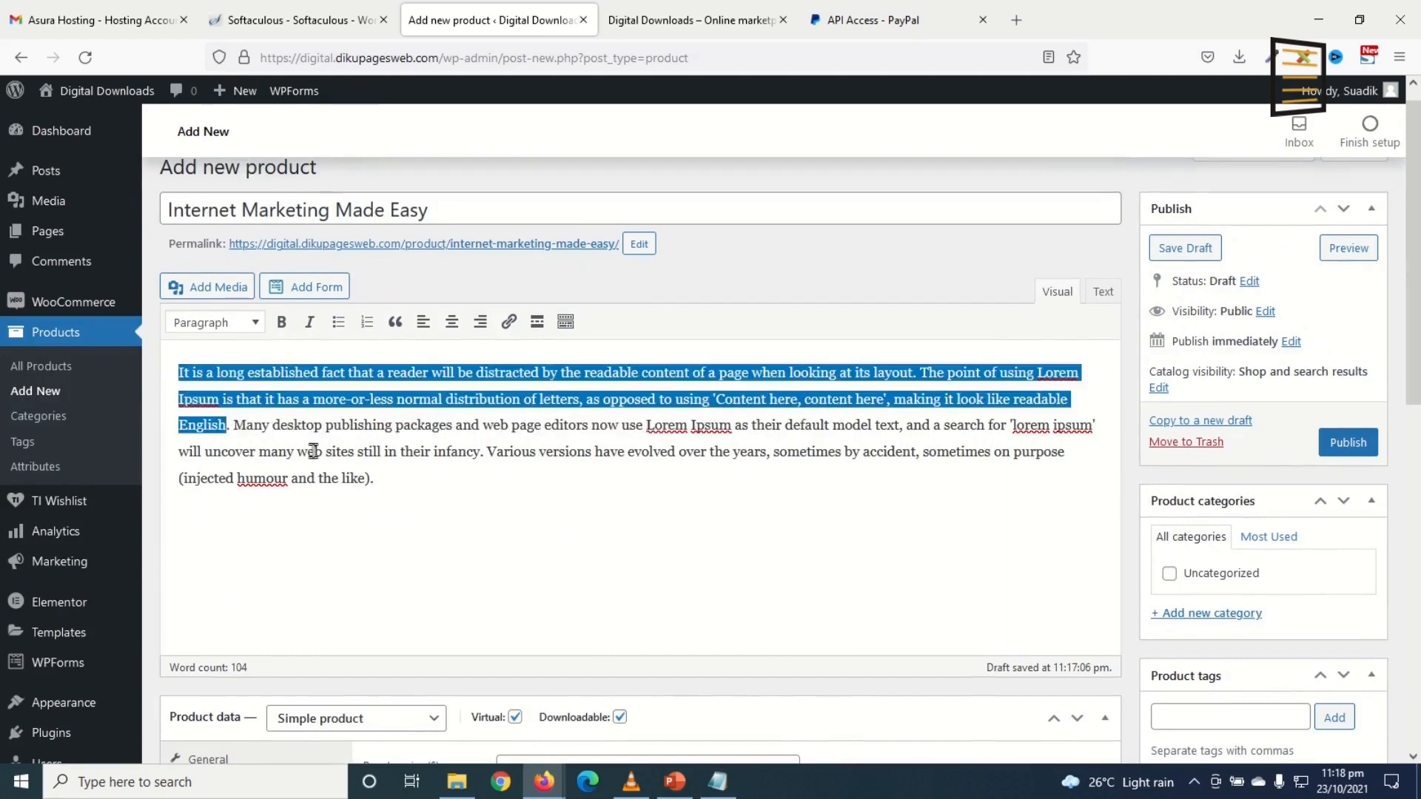
{"action": "scroll", "coordinate": [452, 518], "scroll_direction": "down", "scroll_amount": 10}
{"action": "left_click", "coordinate": [392, 560]}
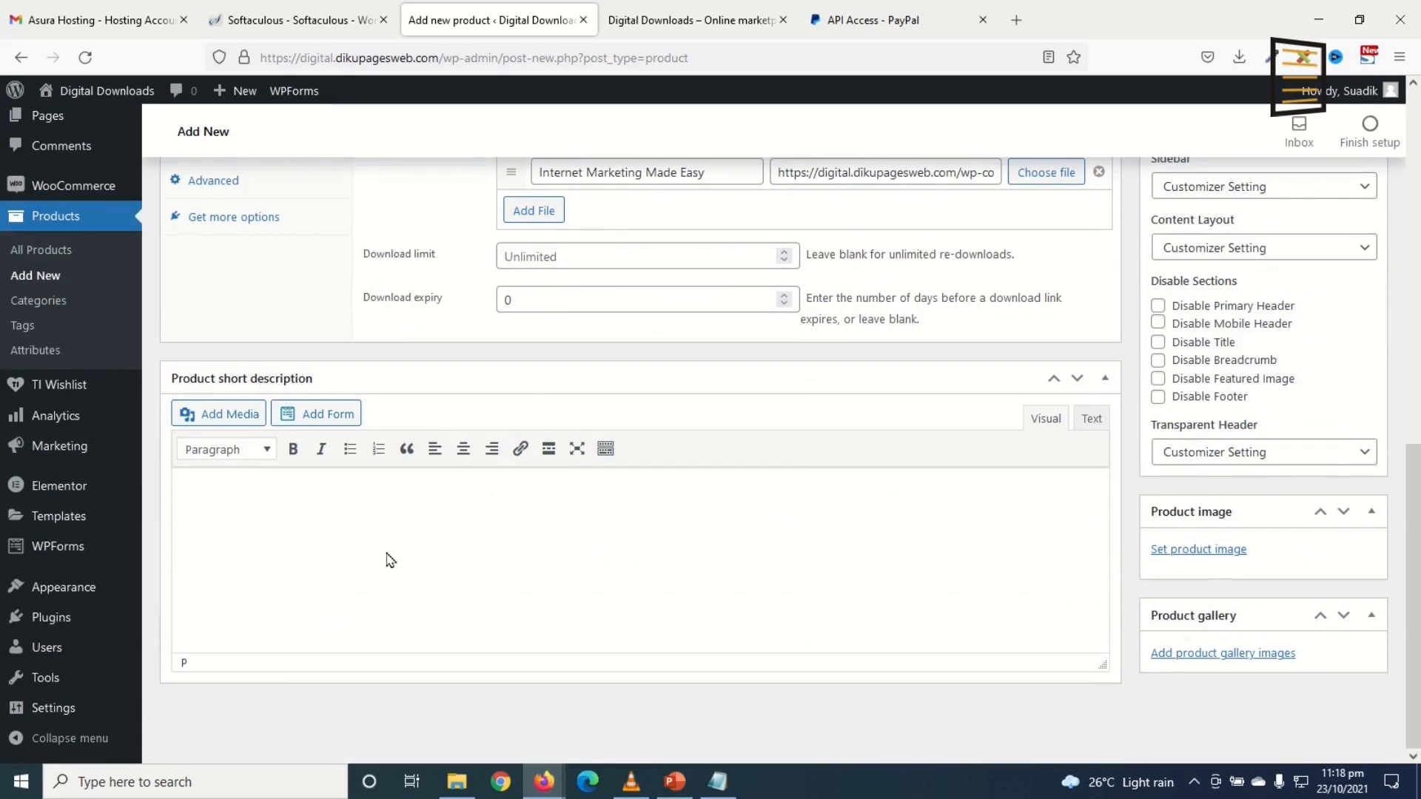
{"action": "key", "text": "ctrl+v"}
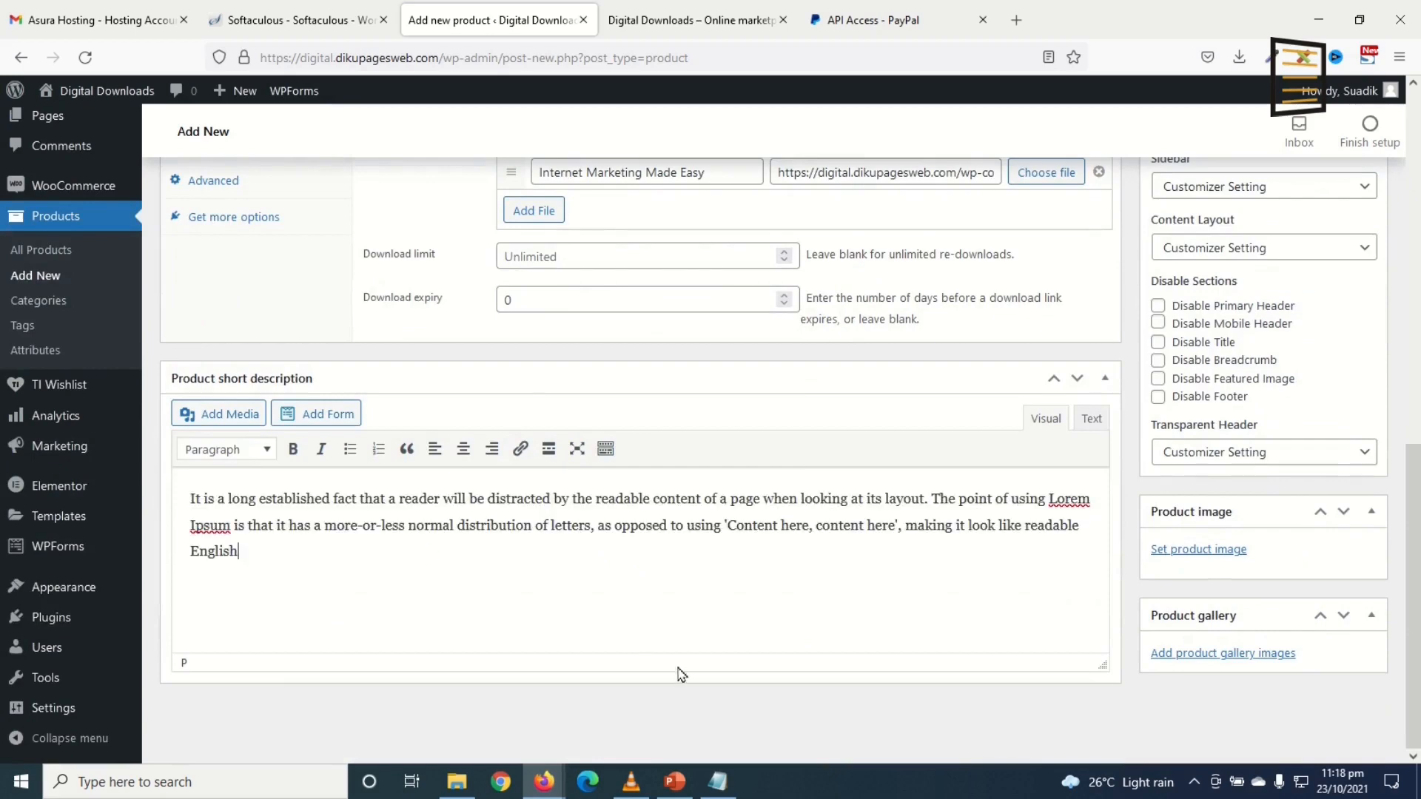
{"action": "scroll", "coordinate": [850, 625], "scroll_direction": "up", "scroll_amount": 10}
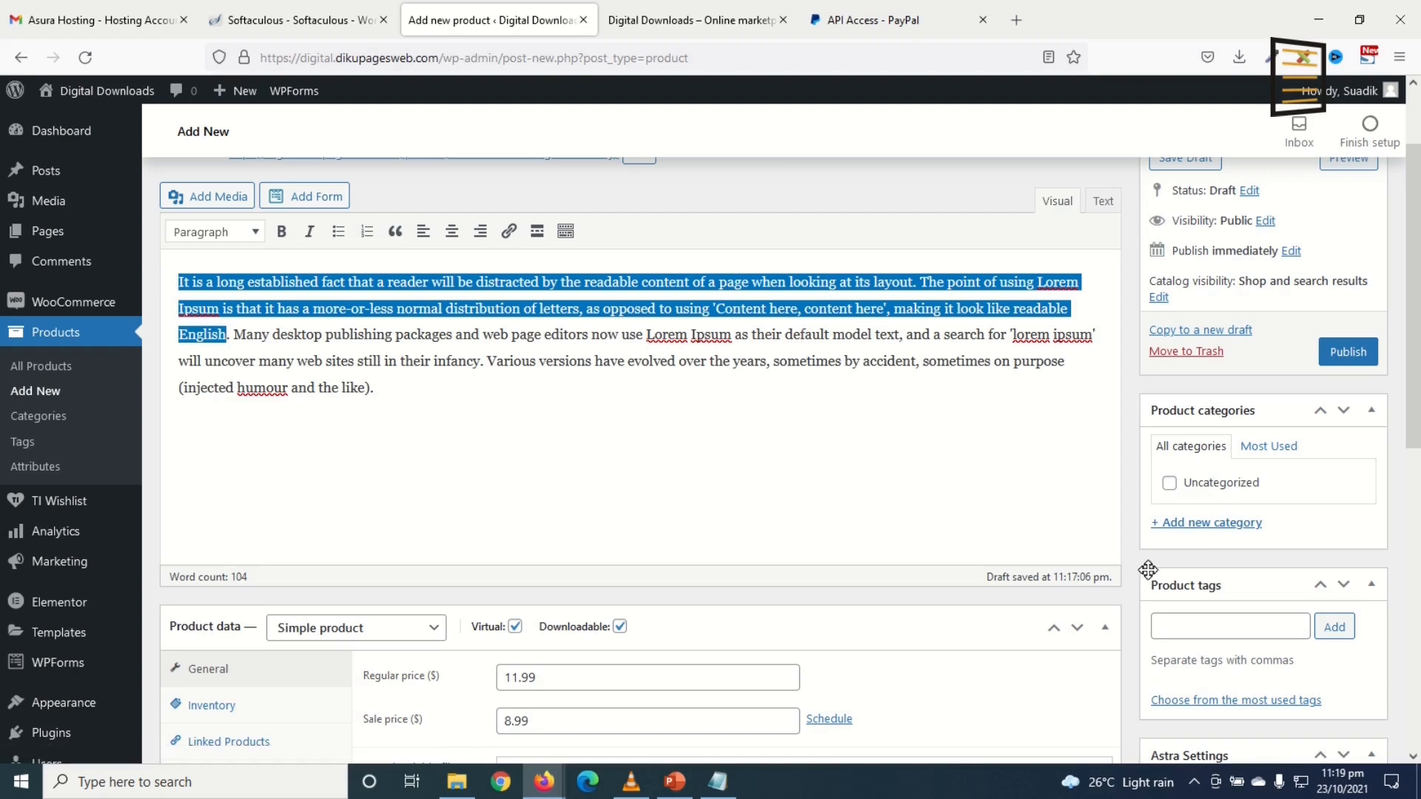
Step: Add product categories Books, Software, Themes, Plugins and Templates
{"action": "left_click", "coordinate": [1189, 524]}
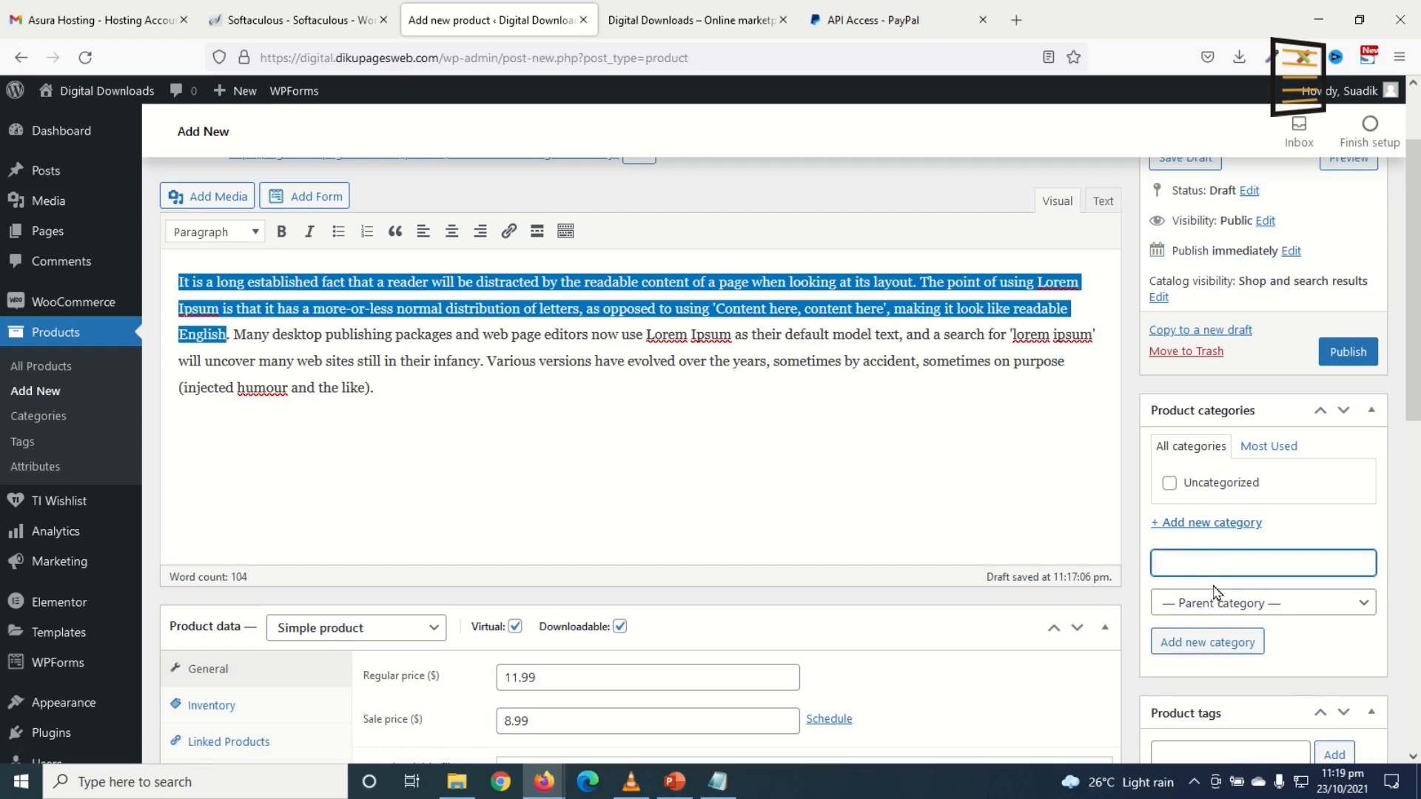
{"action": "scroll", "coordinate": [621, 353], "scroll_direction": "up", "scroll_amount": 2}
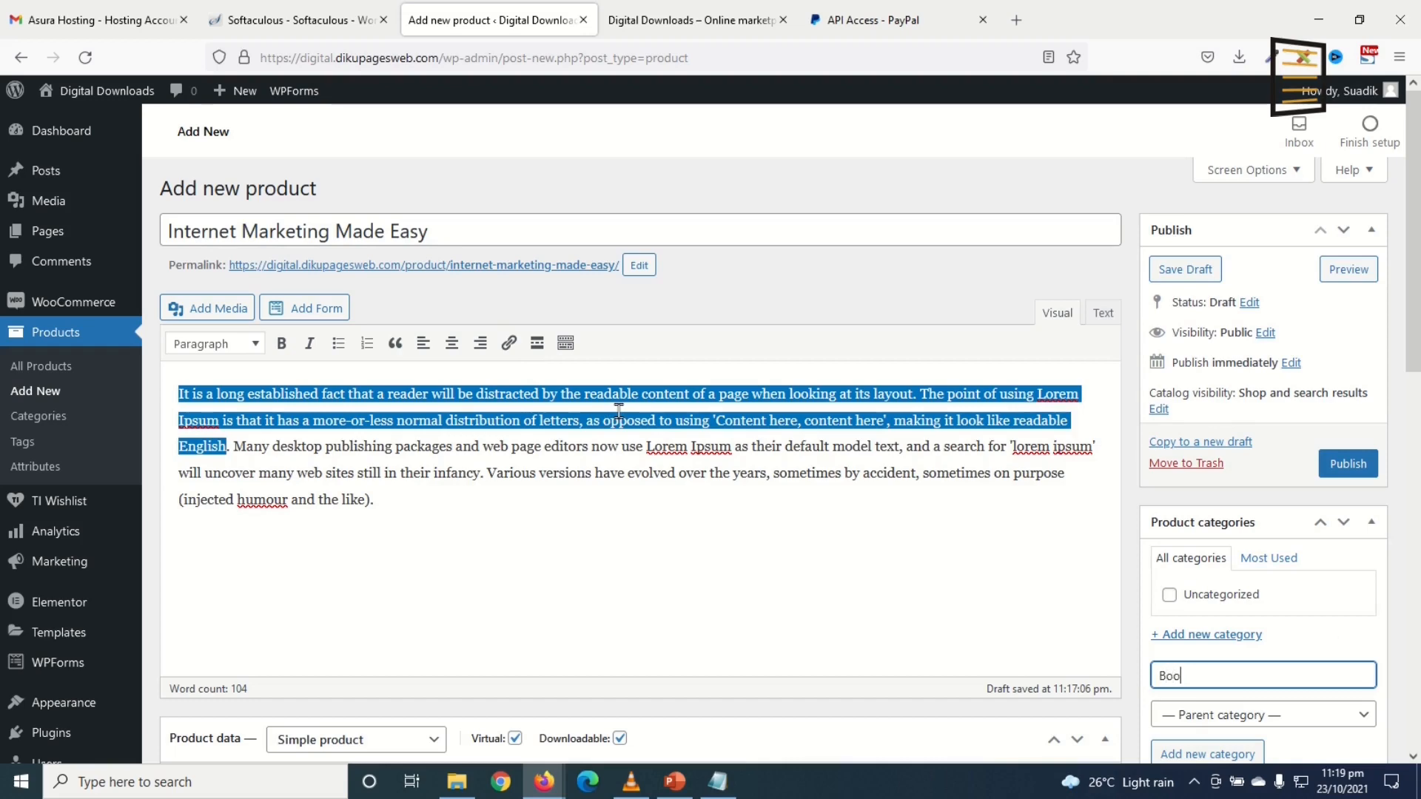
{"action": "left_click", "coordinate": [1173, 755]}
{"action": "scroll", "coordinate": [1118, 624], "scroll_direction": "down", "scroll_amount": 2}
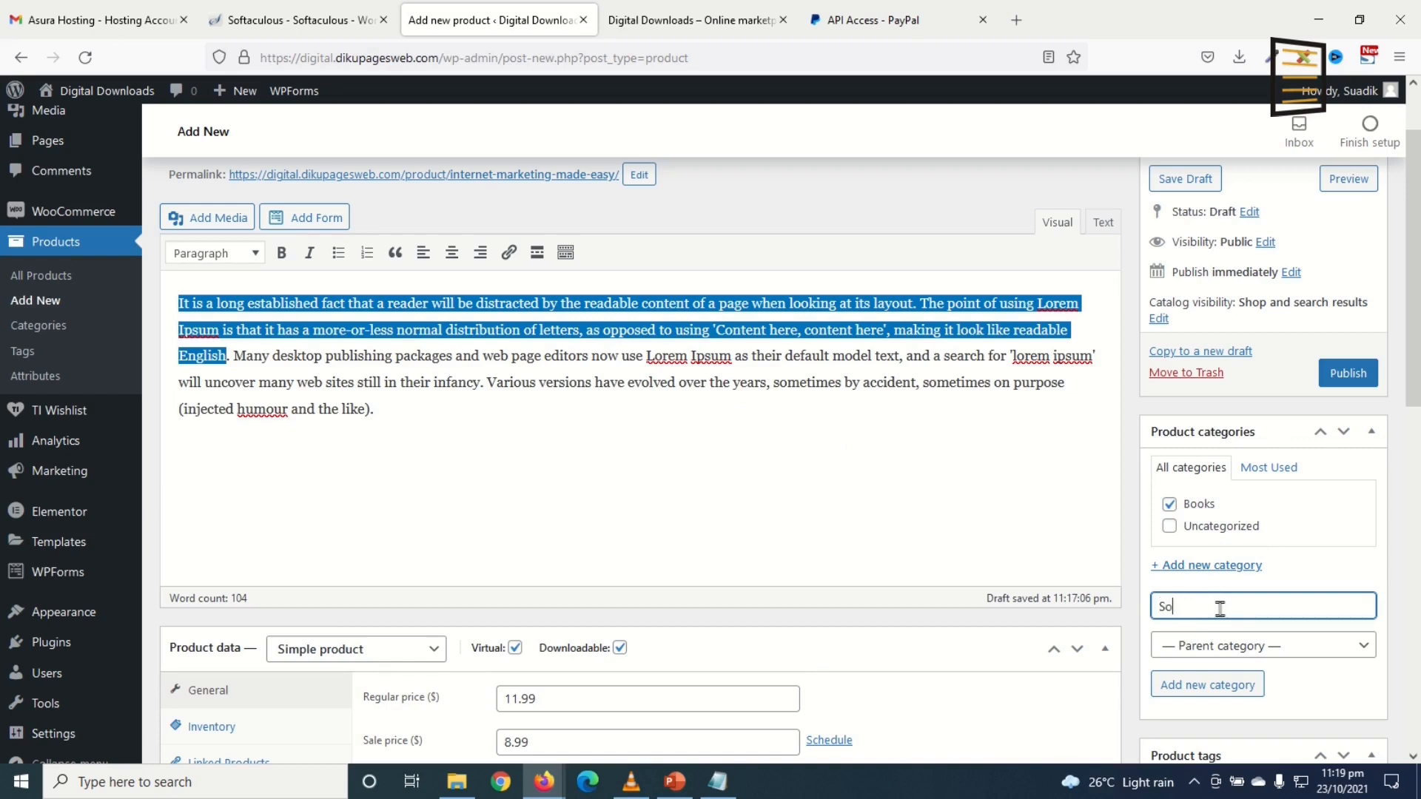
{"action": "left_click", "coordinate": [1200, 694]}
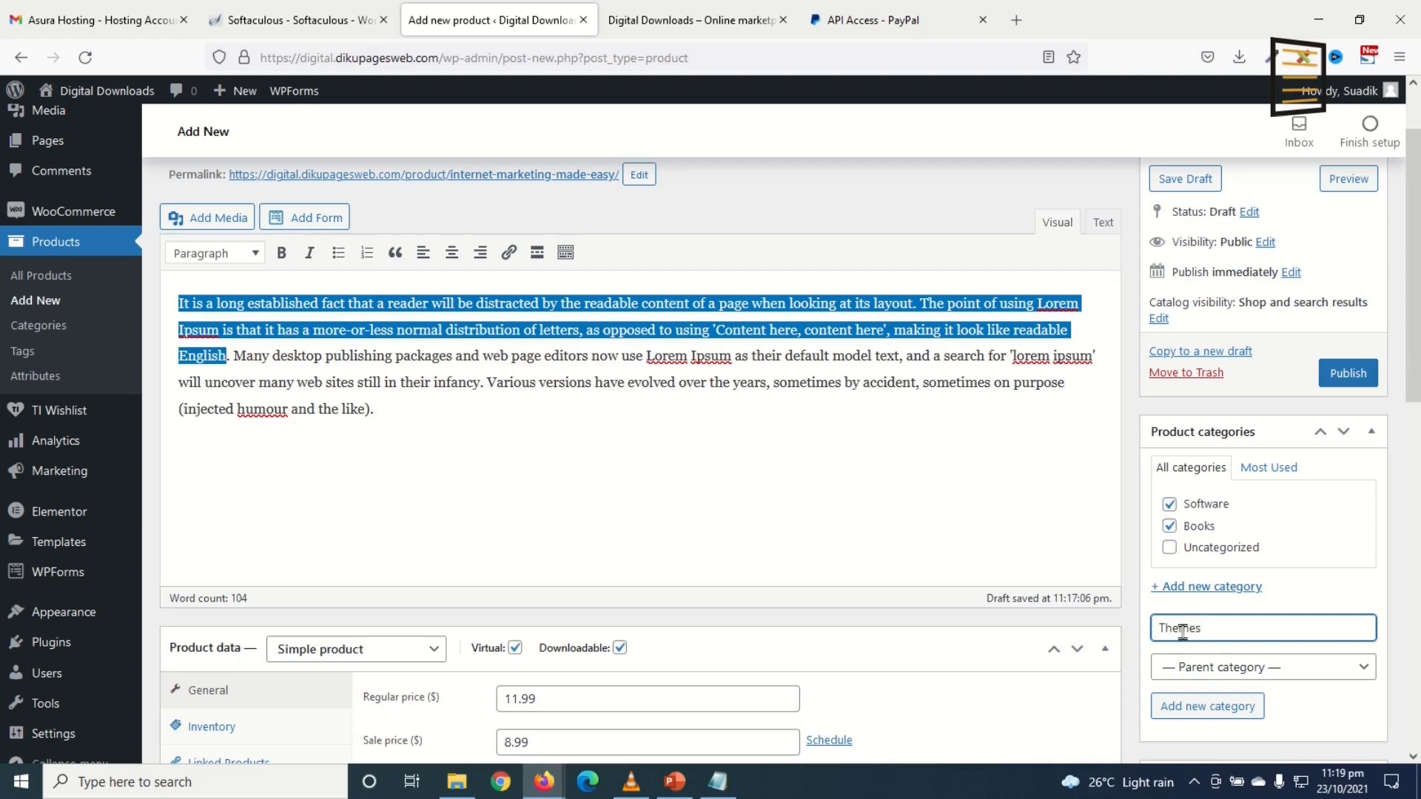
{"action": "left_click", "coordinate": [1186, 709]}
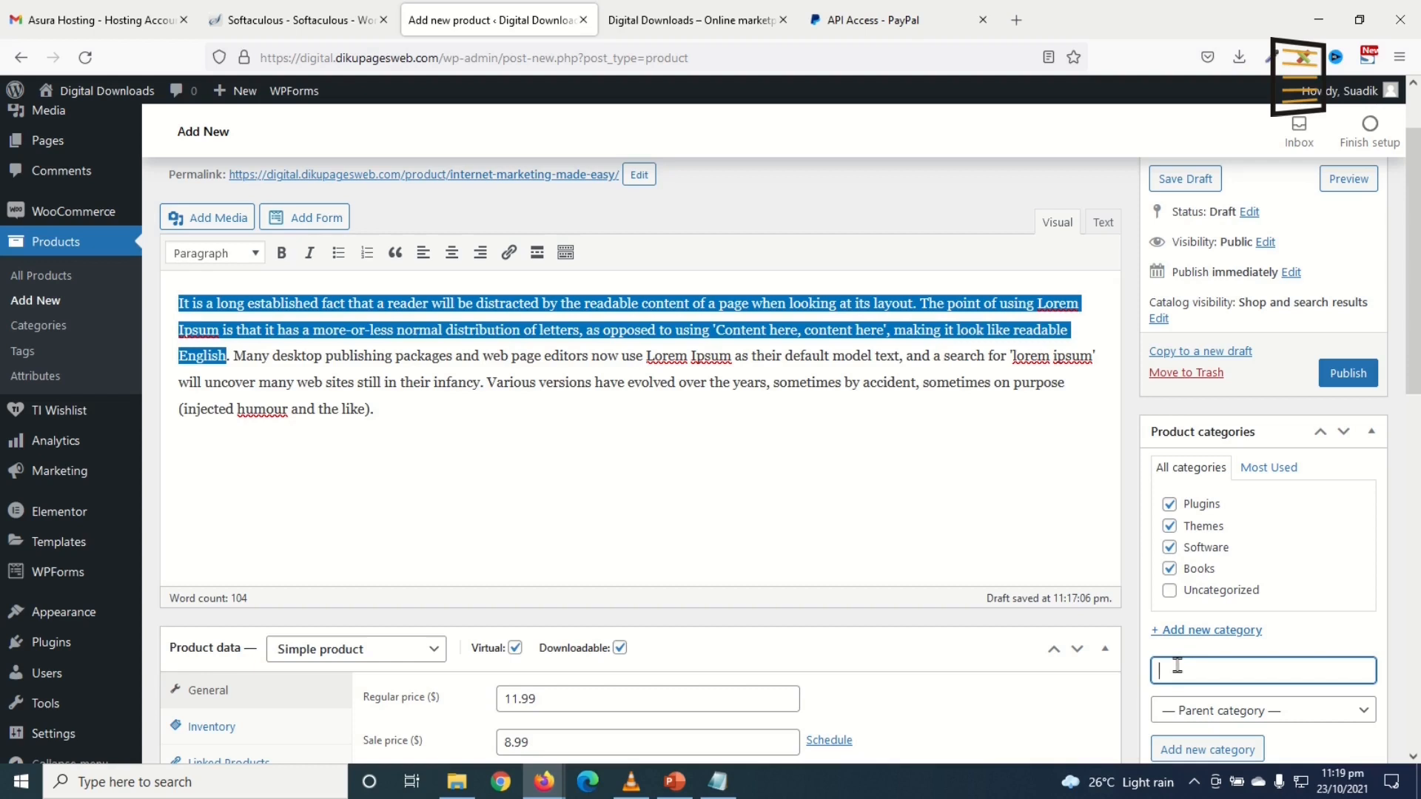
{"action": "type", "text": "T"}
{"action": "left_click", "coordinate": [1217, 750]}
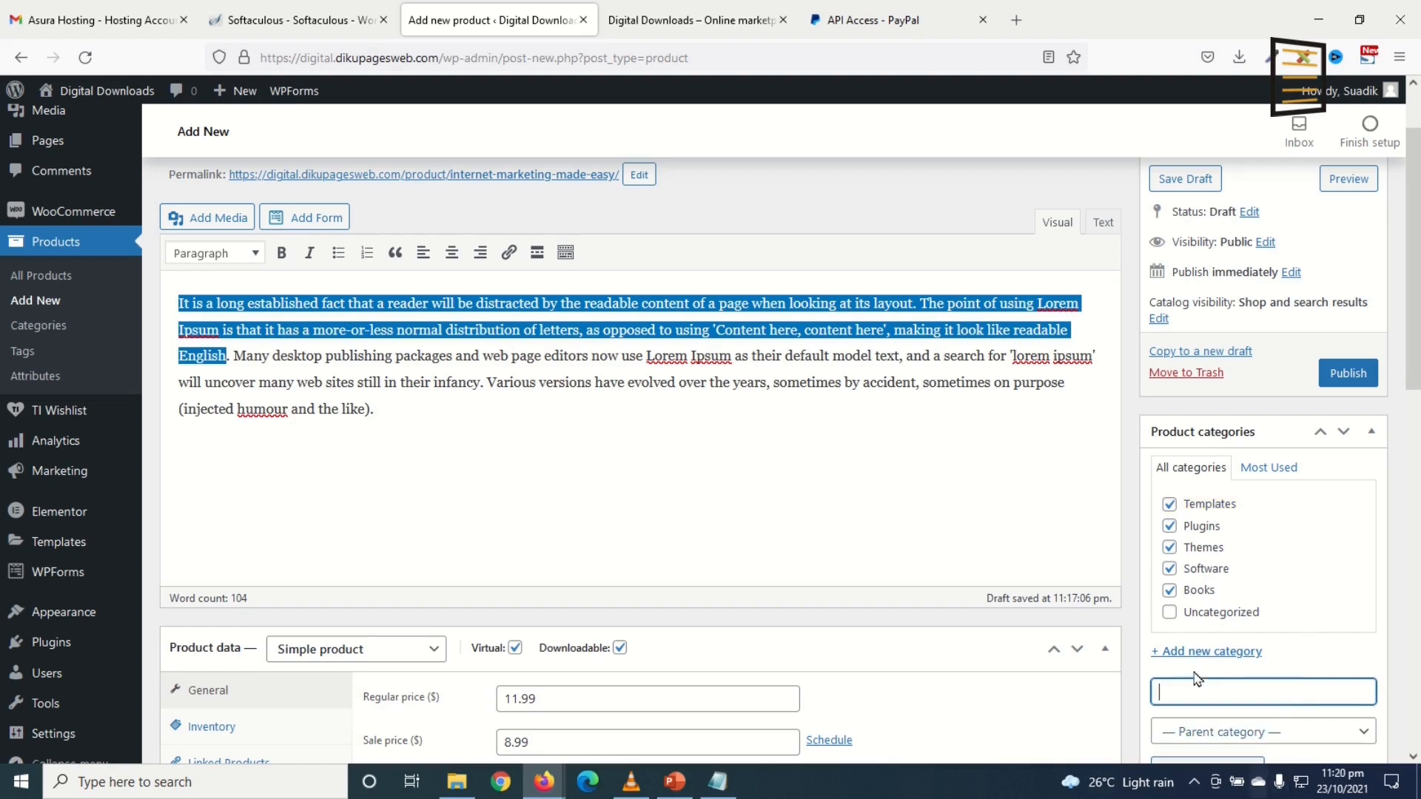
Step: Untick Software, Themes, Plugins and Templates so only Books stays assigned
{"action": "left_click", "coordinate": [1169, 568]}
{"action": "left_click", "coordinate": [1170, 546]}
{"action": "left_click", "coordinate": [1169, 525]}
{"action": "left_click", "coordinate": [1169, 504]}
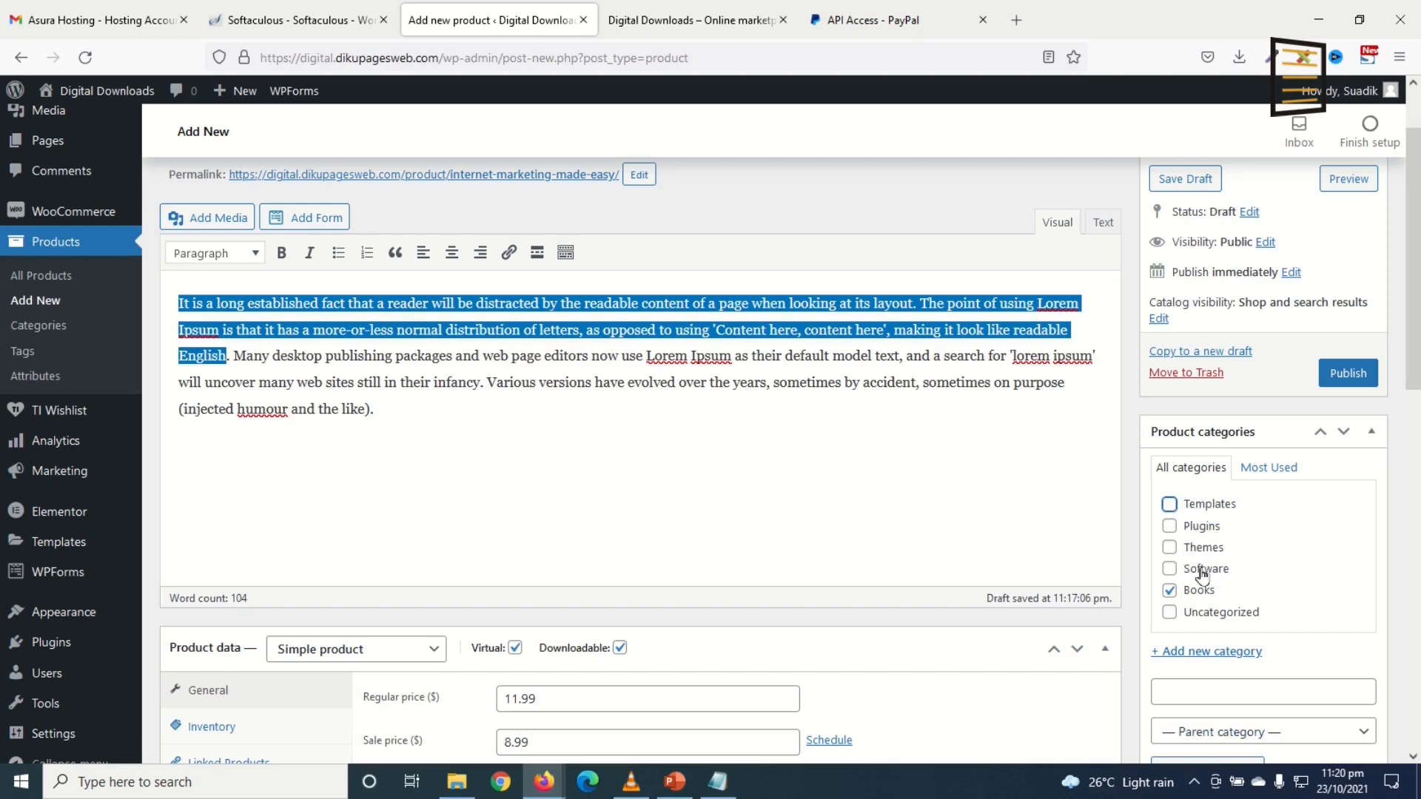
{"action": "scroll", "coordinate": [1281, 523], "scroll_direction": "down", "scroll_amount": 5}
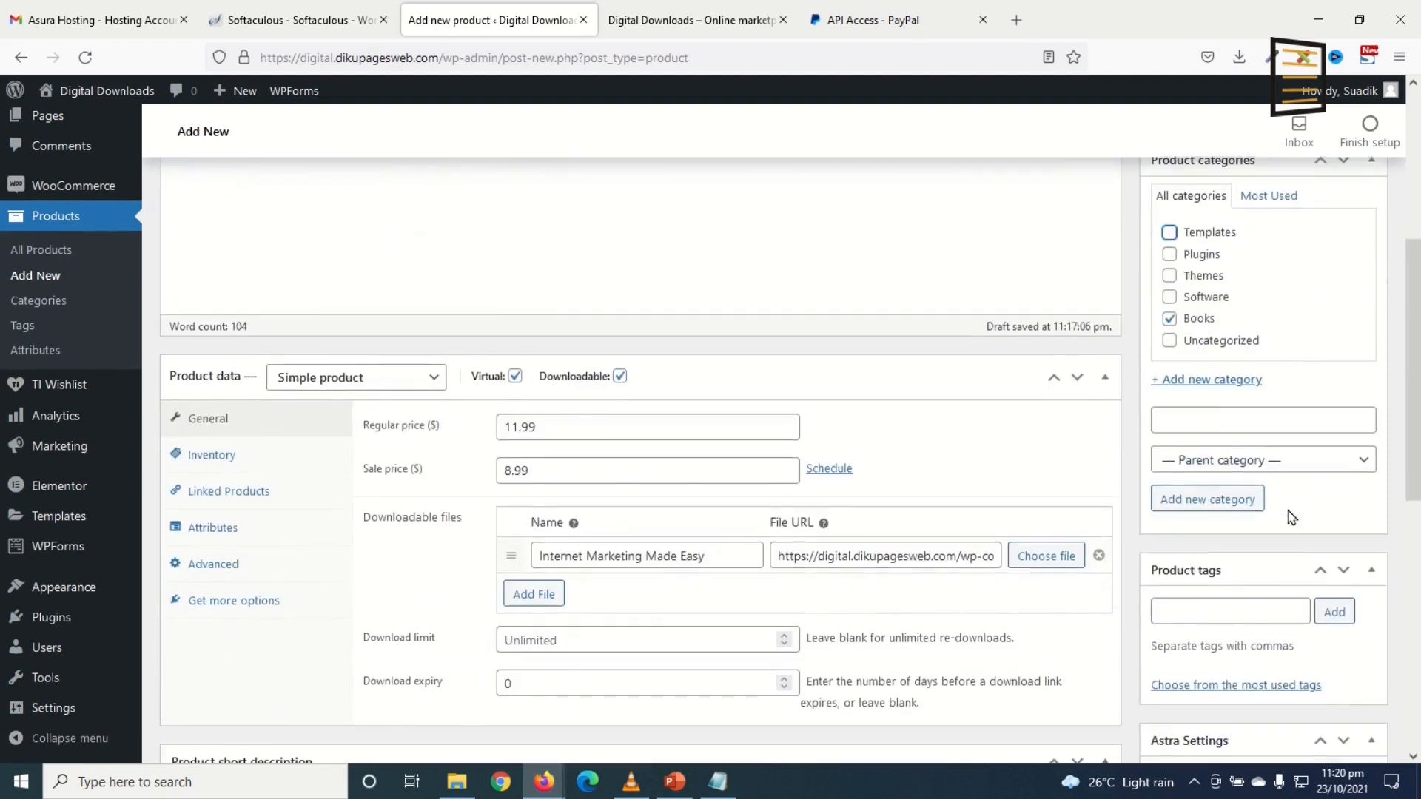
Step: Add the product tags 'books' and 'internet marketing'
{"action": "left_click", "coordinate": [1188, 521]}
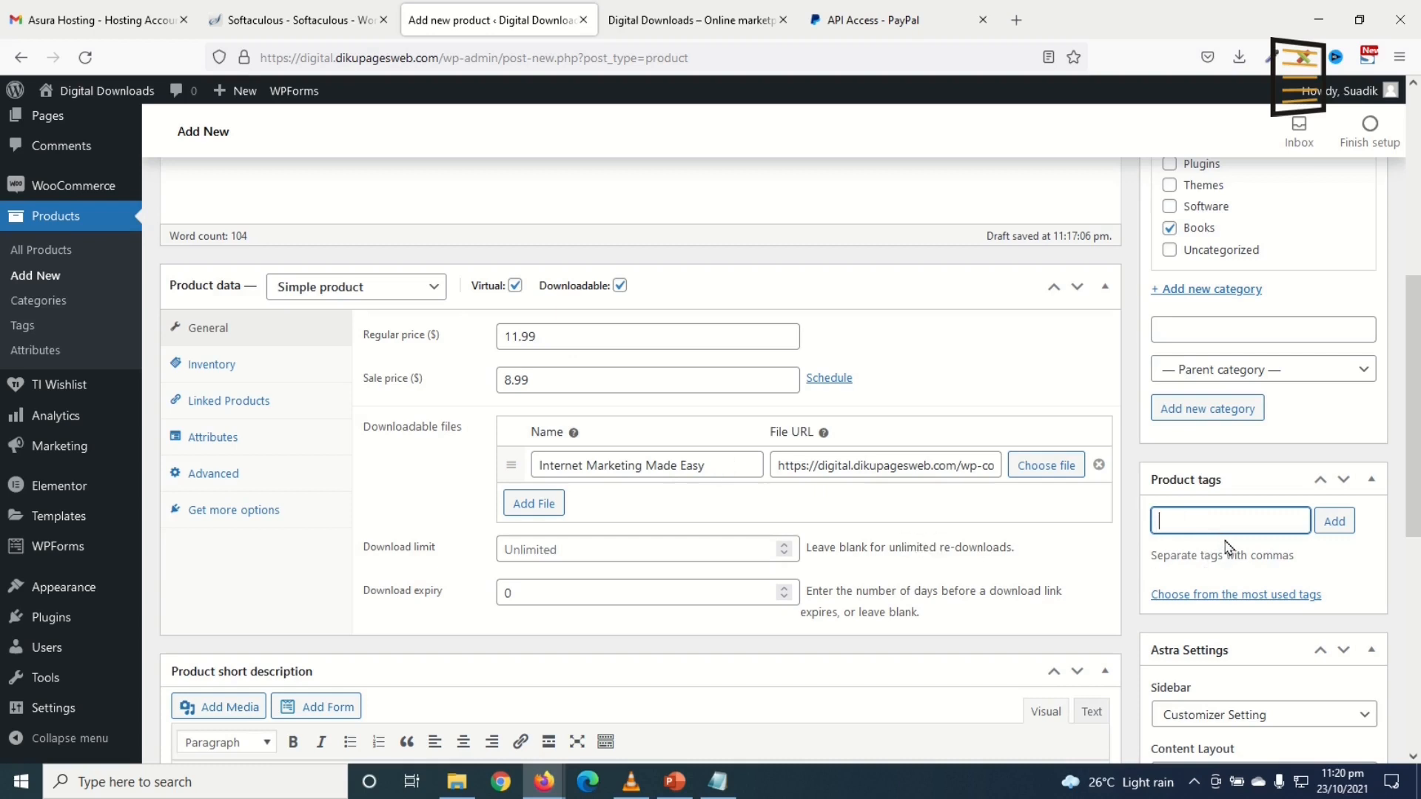
{"action": "type", "text": "books"}
{"action": "key", "text": "Return"}
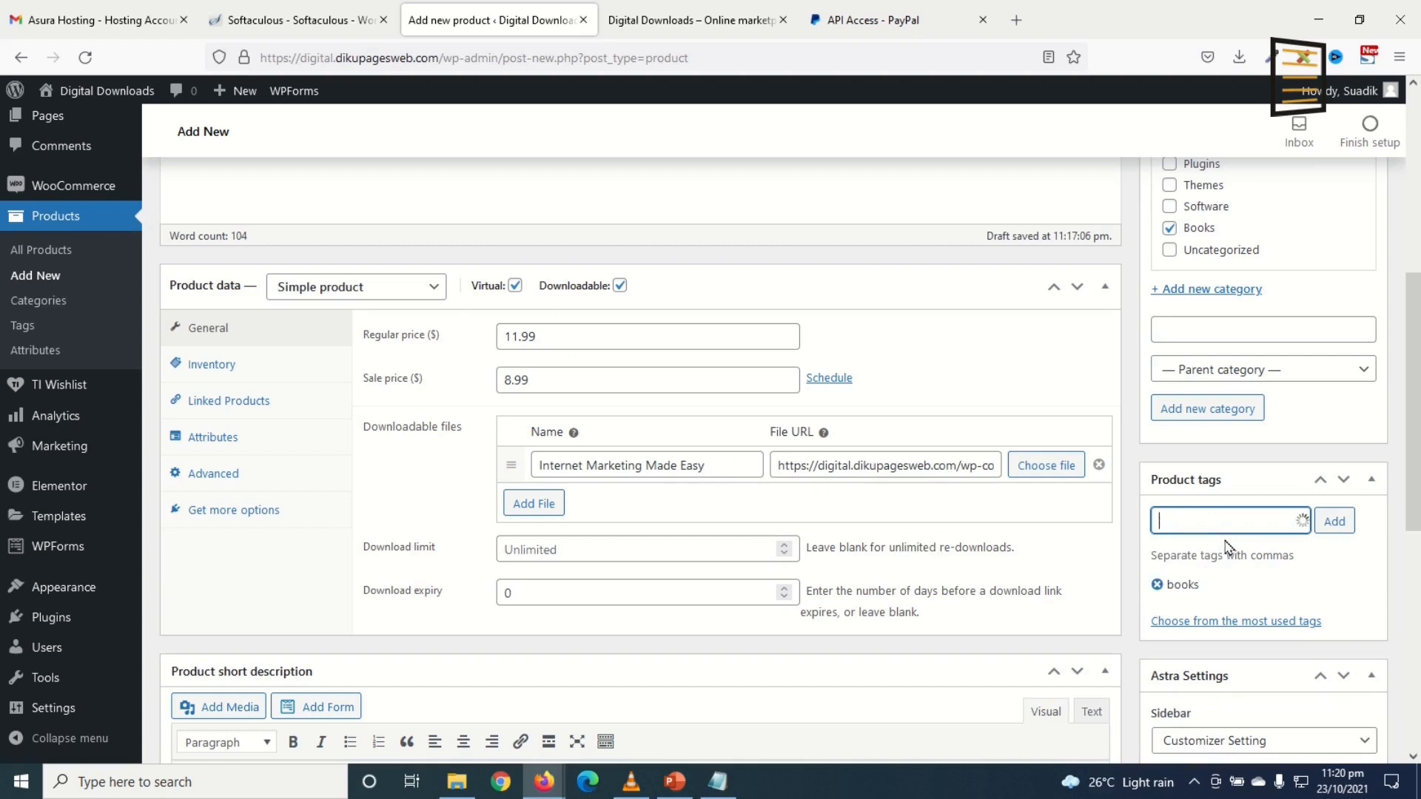
{"action": "scroll", "coordinate": [1110, 540], "scroll_direction": "up", "scroll_amount": 5}
{"action": "scroll", "coordinate": [770, 451], "scroll_direction": "down", "scroll_amount": 7}
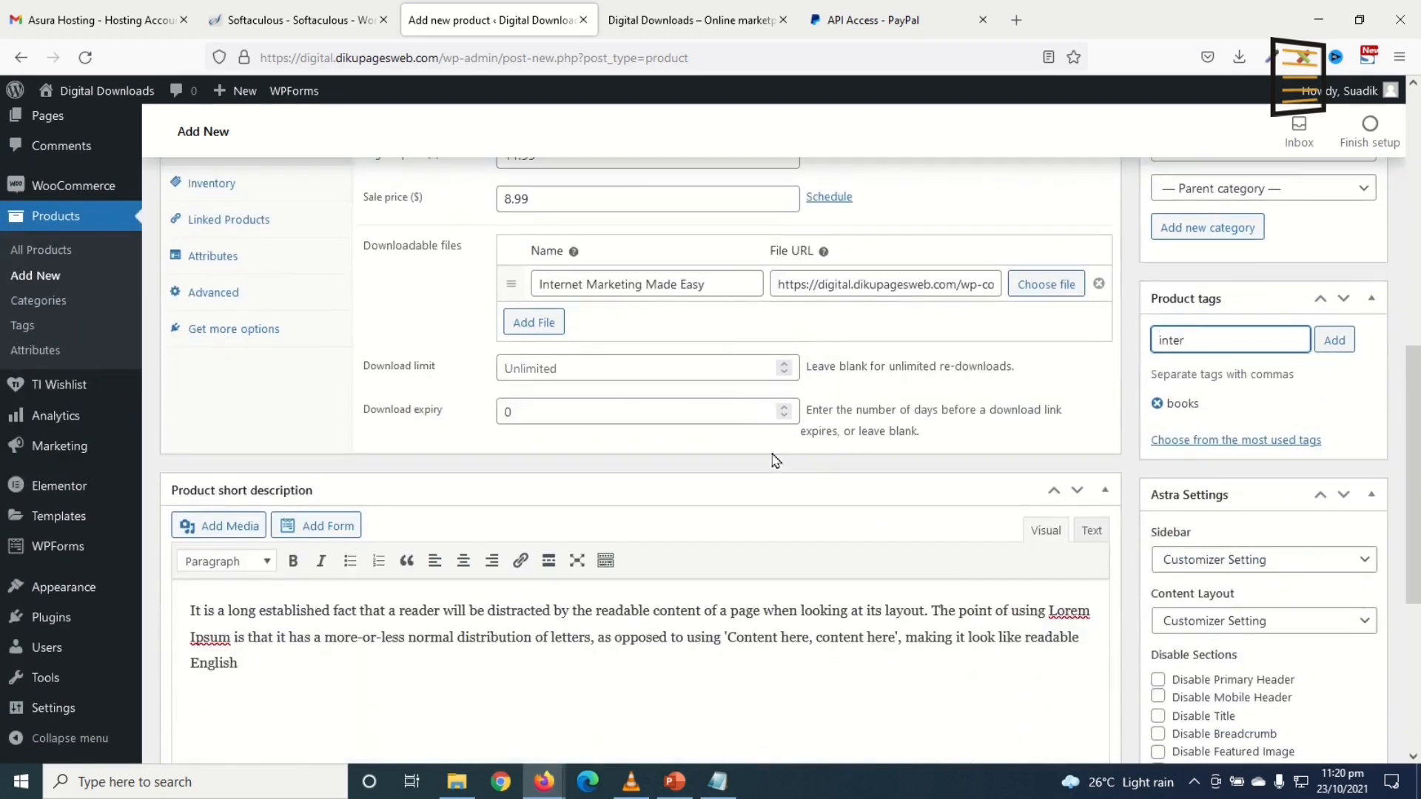
{"action": "type", "text": "internet marketing"}
{"action": "key", "text": "Return"}
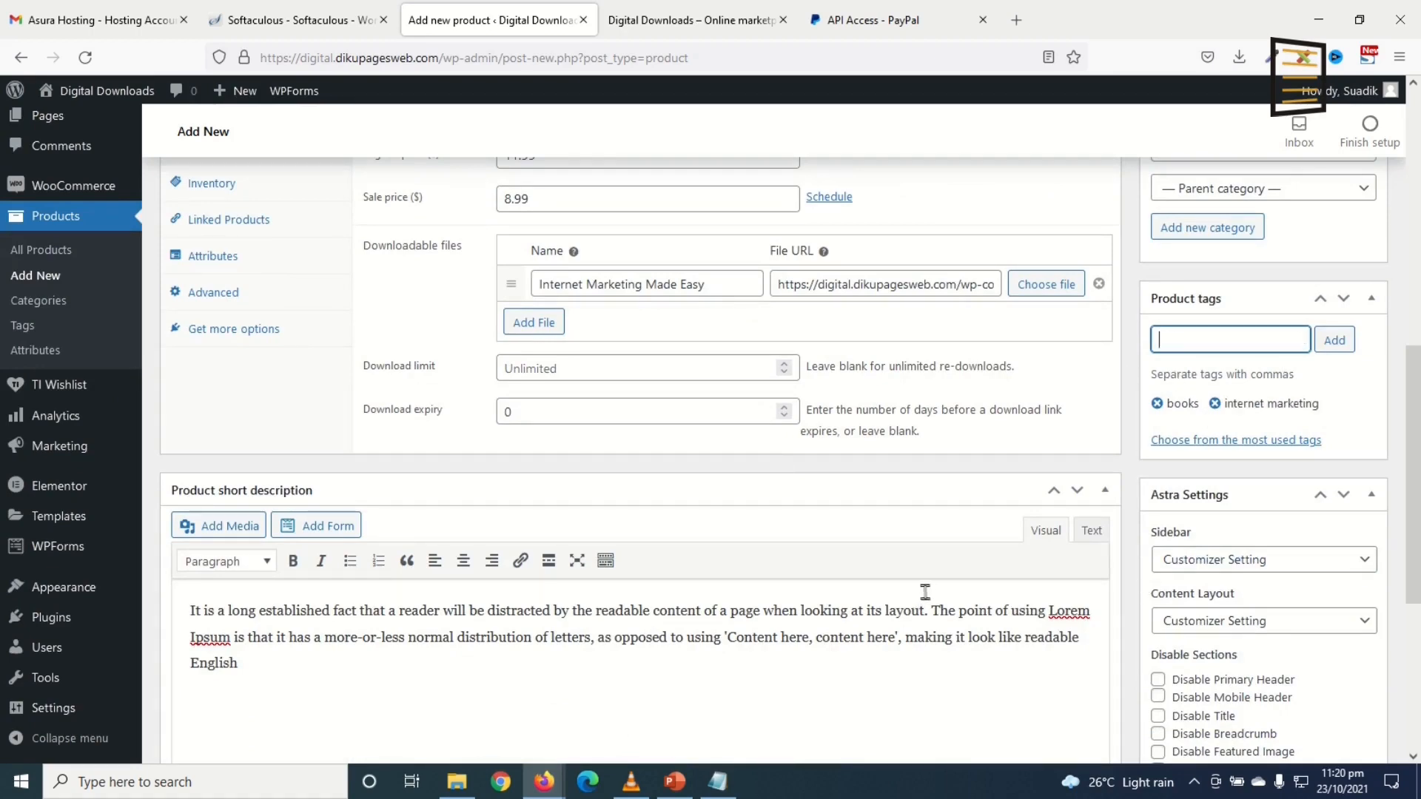
{"action": "scroll", "coordinate": [992, 565], "scroll_direction": "down", "scroll_amount": 5}
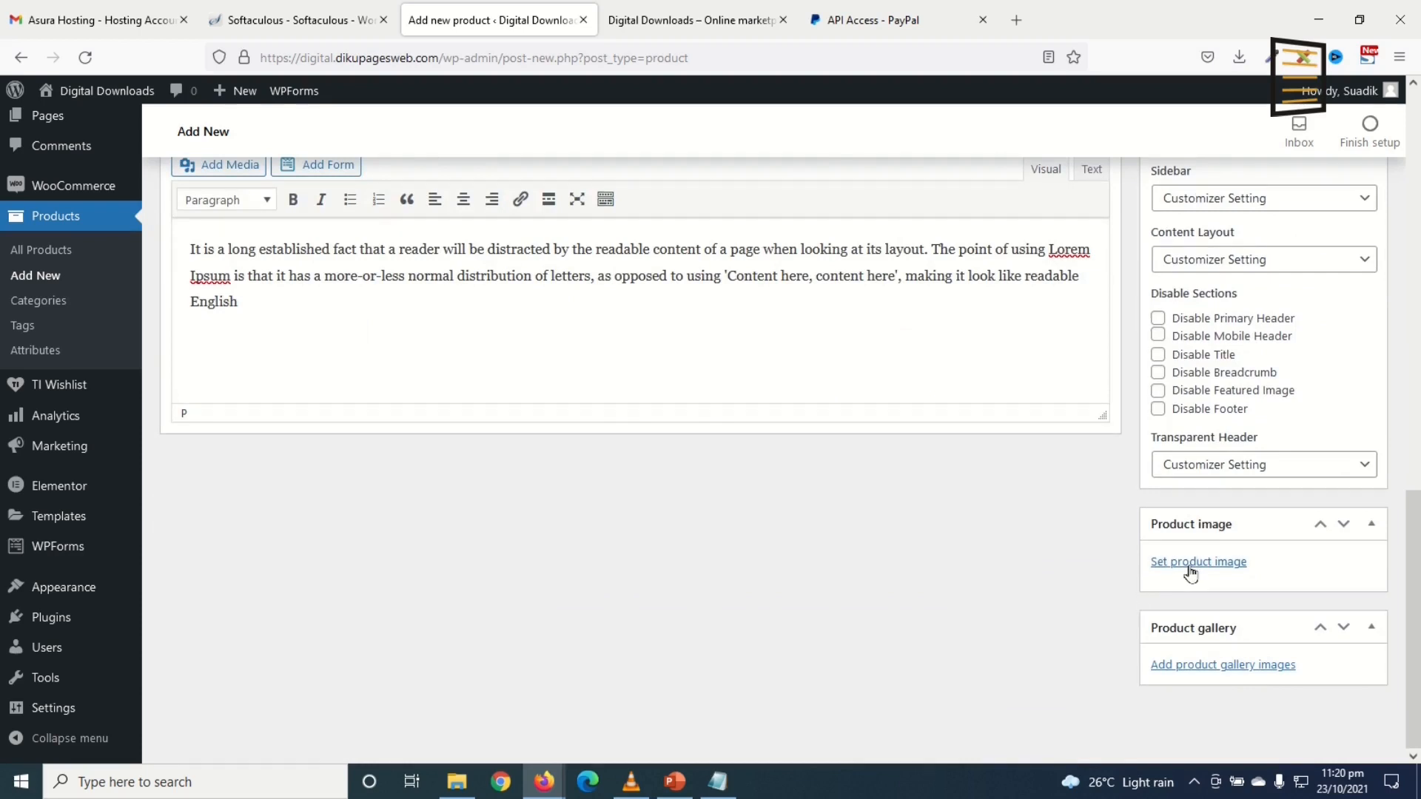
Step: Upload the 6373305 book-on-wooden-table photo in the product image picker
{"action": "left_click", "coordinate": [1189, 567]}
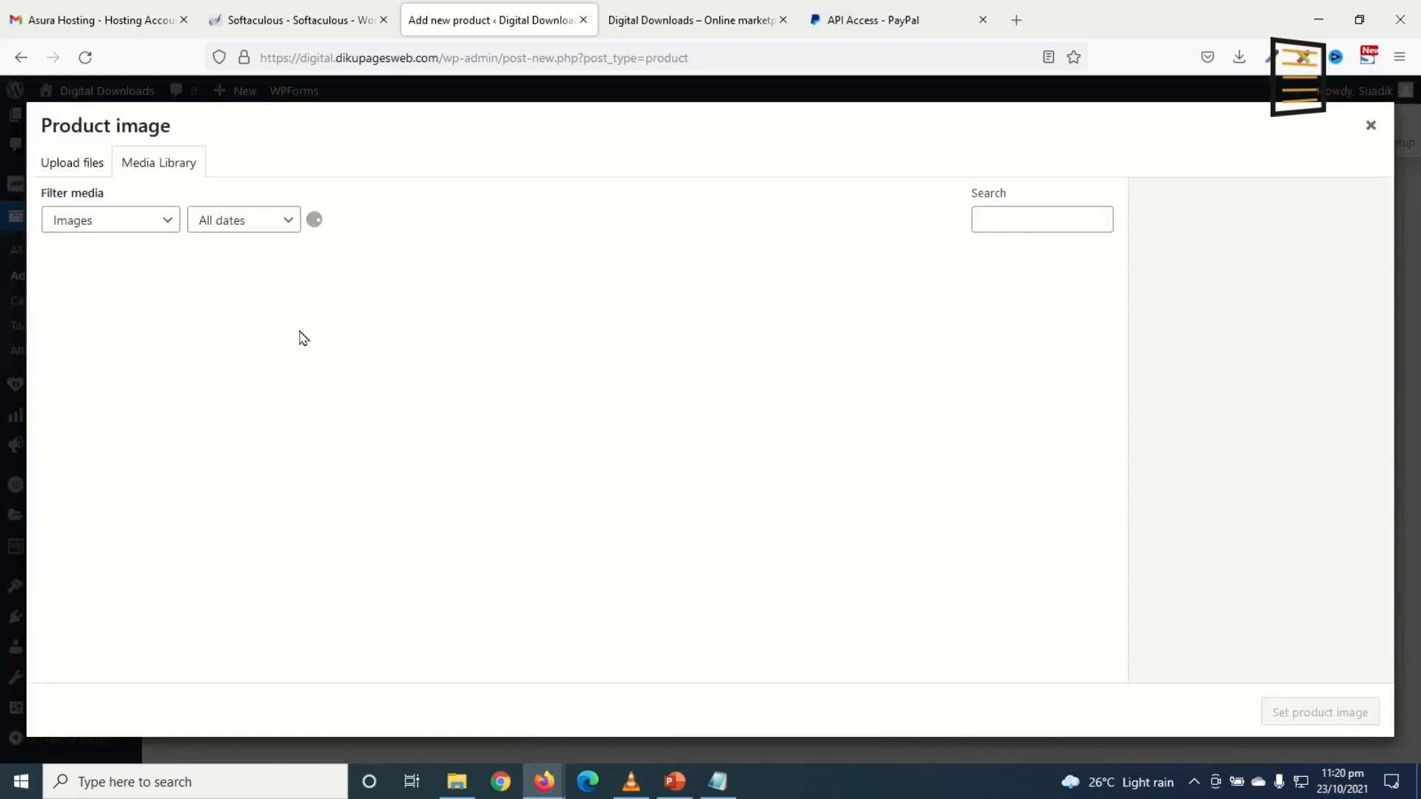
{"action": "left_click", "coordinate": [71, 162]}
{"action": "left_click", "coordinate": [700, 442]}
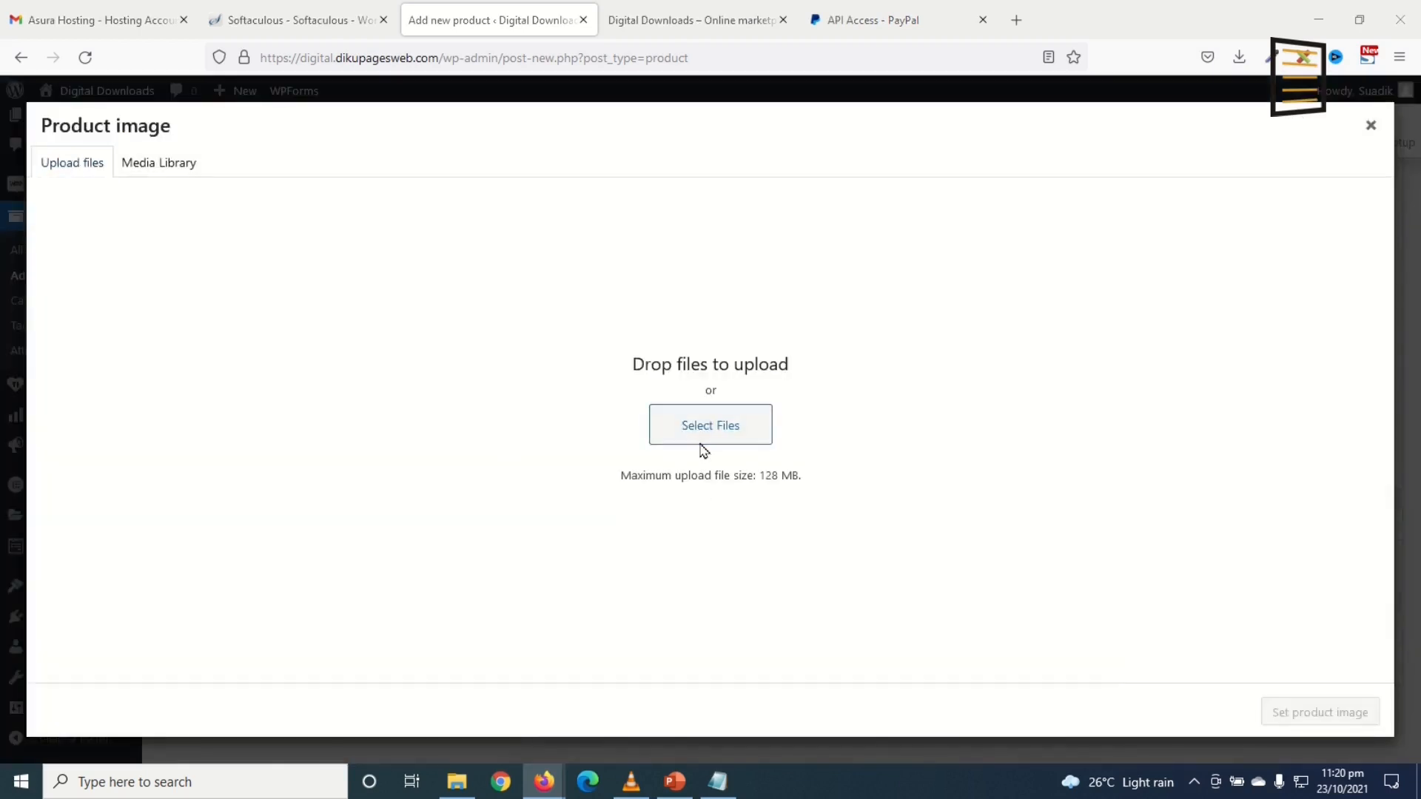
{"action": "left_click", "coordinate": [516, 330]}
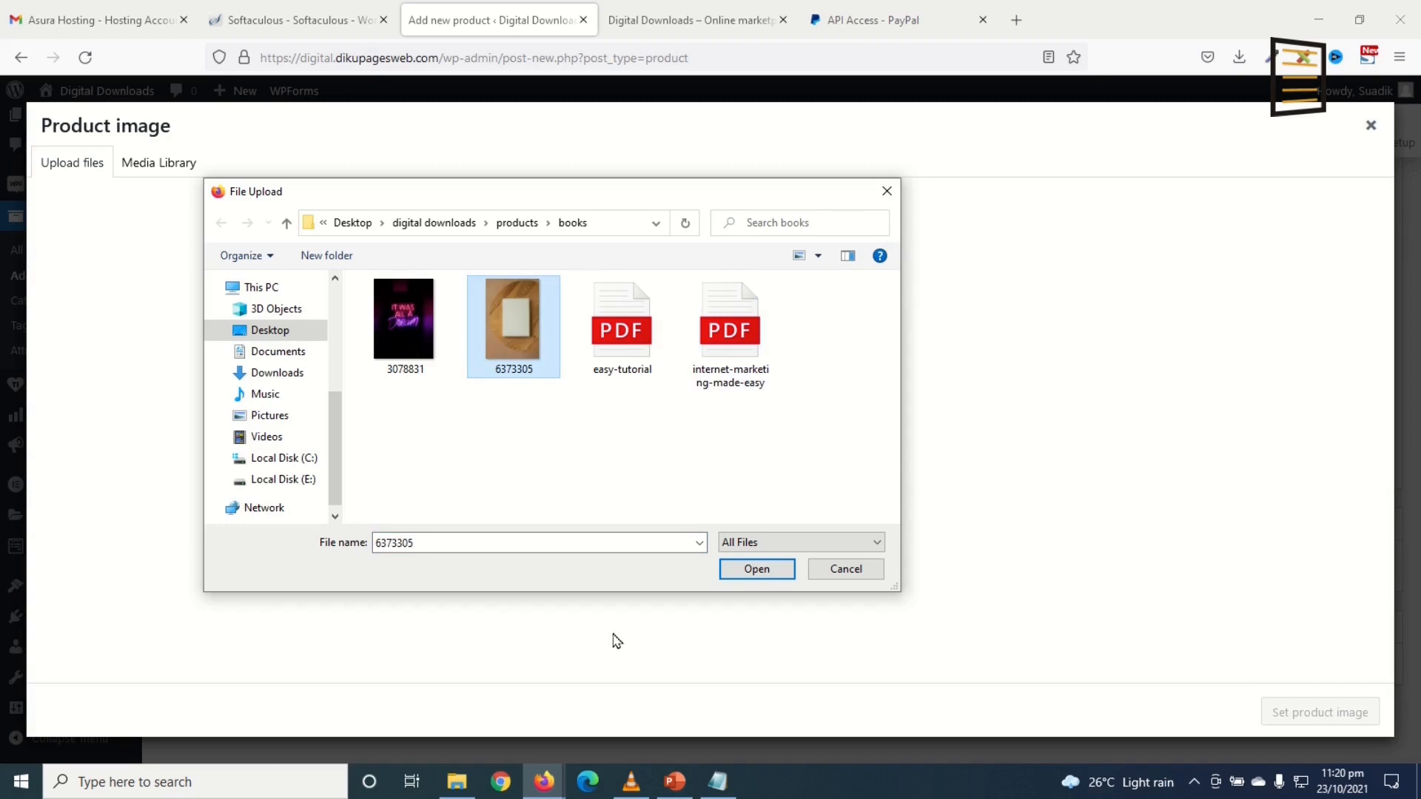
{"action": "left_click", "coordinate": [744, 569]}
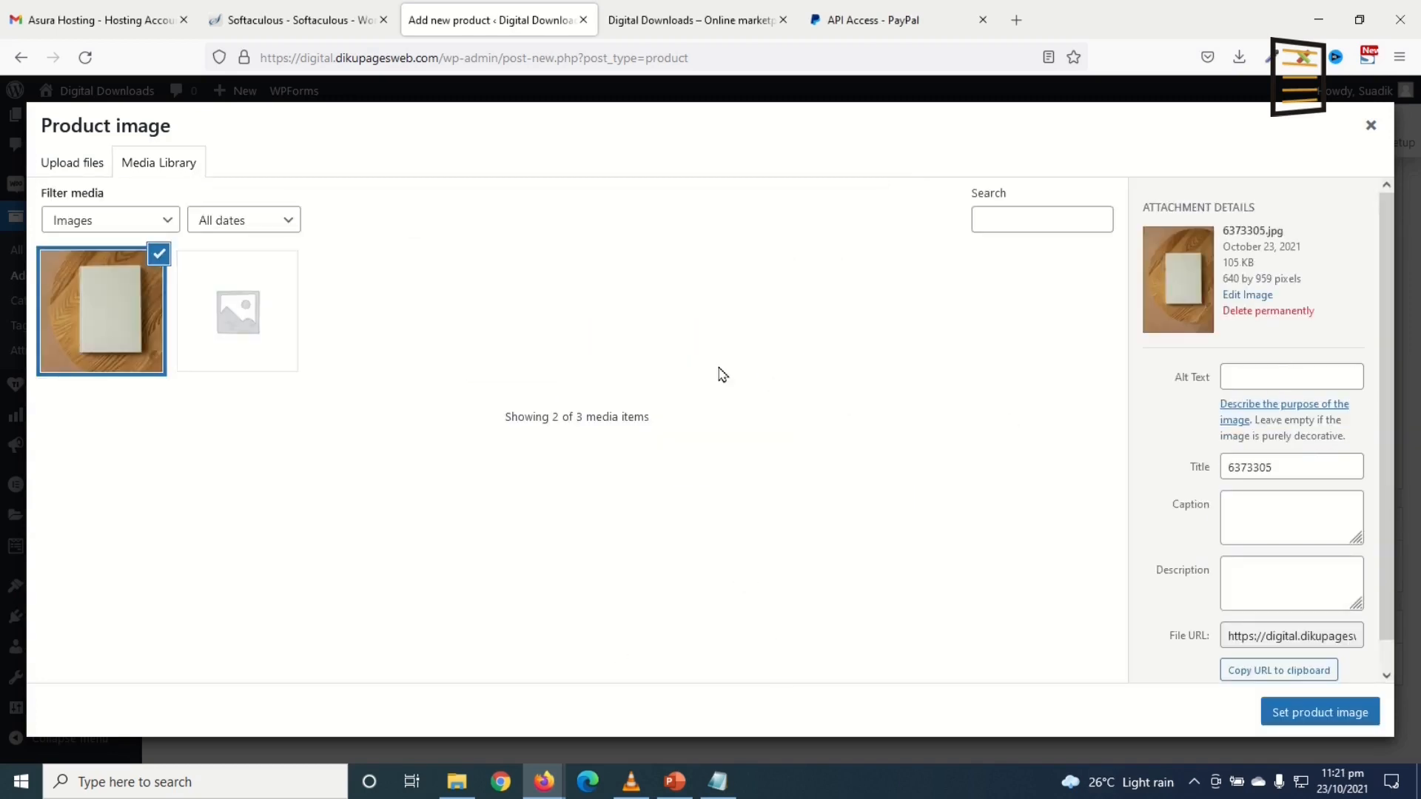
Step: Set the photo's alt text and title to 'Internet Marketing Made Easy' and make it the product image
{"action": "left_click", "coordinate": [1255, 374]}
{"action": "type", "text": "Internet Marketing Made Easy"}
{"action": "key", "text": "ctrl+a"}
{"action": "key", "text": "ctrl+c"}
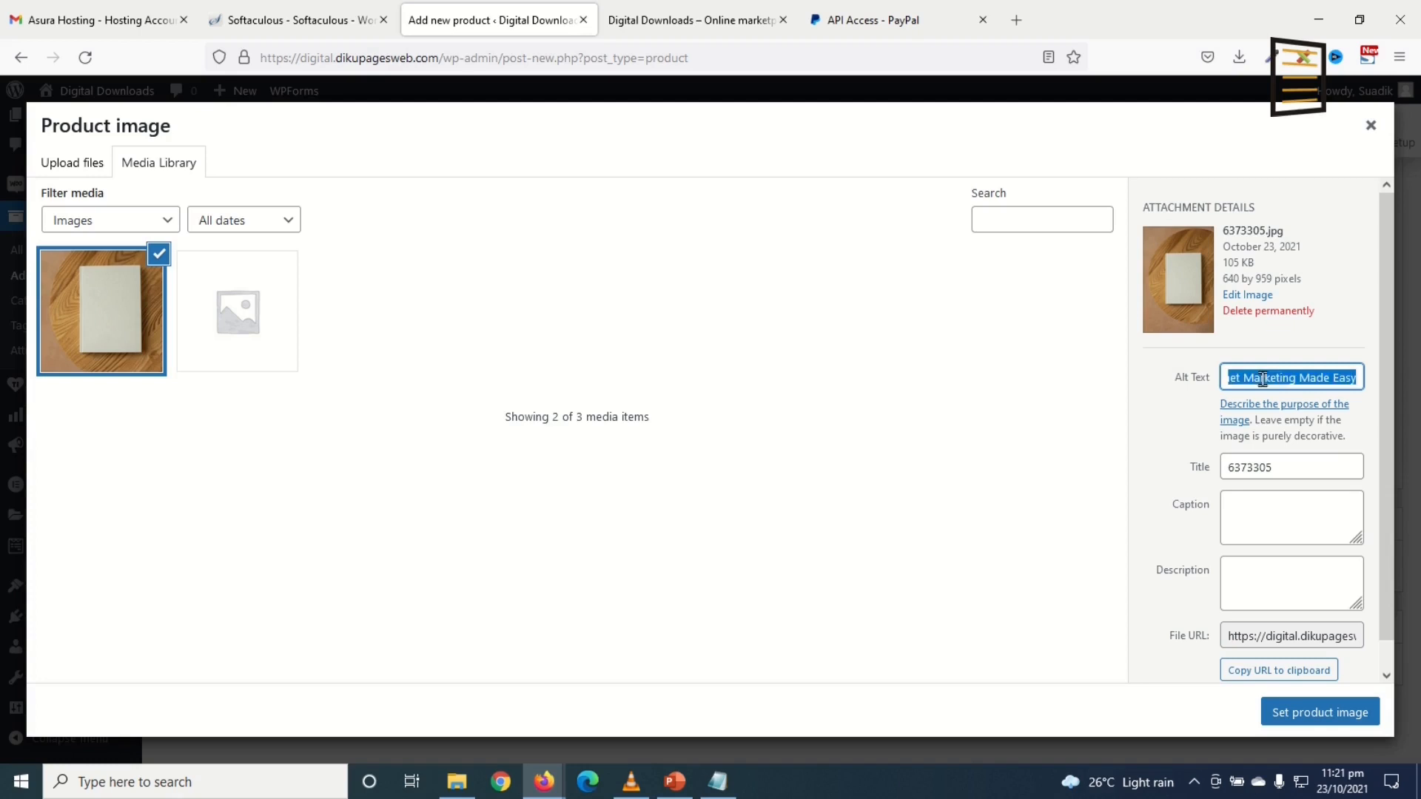
{"action": "left_click", "coordinate": [1315, 469]}
{"action": "key", "text": "ctrl+a"}
{"action": "key", "text": "ctrl+v"}
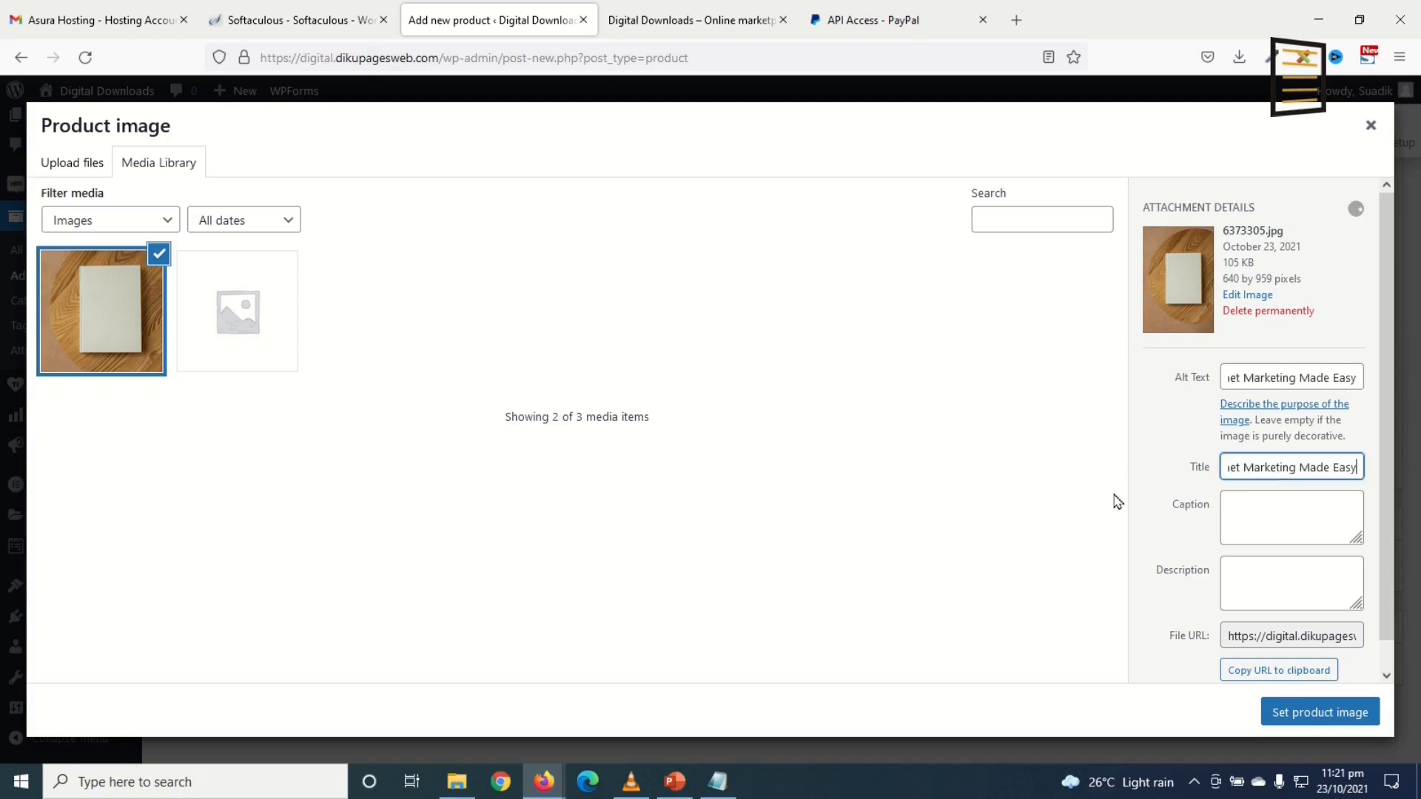
{"action": "left_click", "coordinate": [1307, 714]}
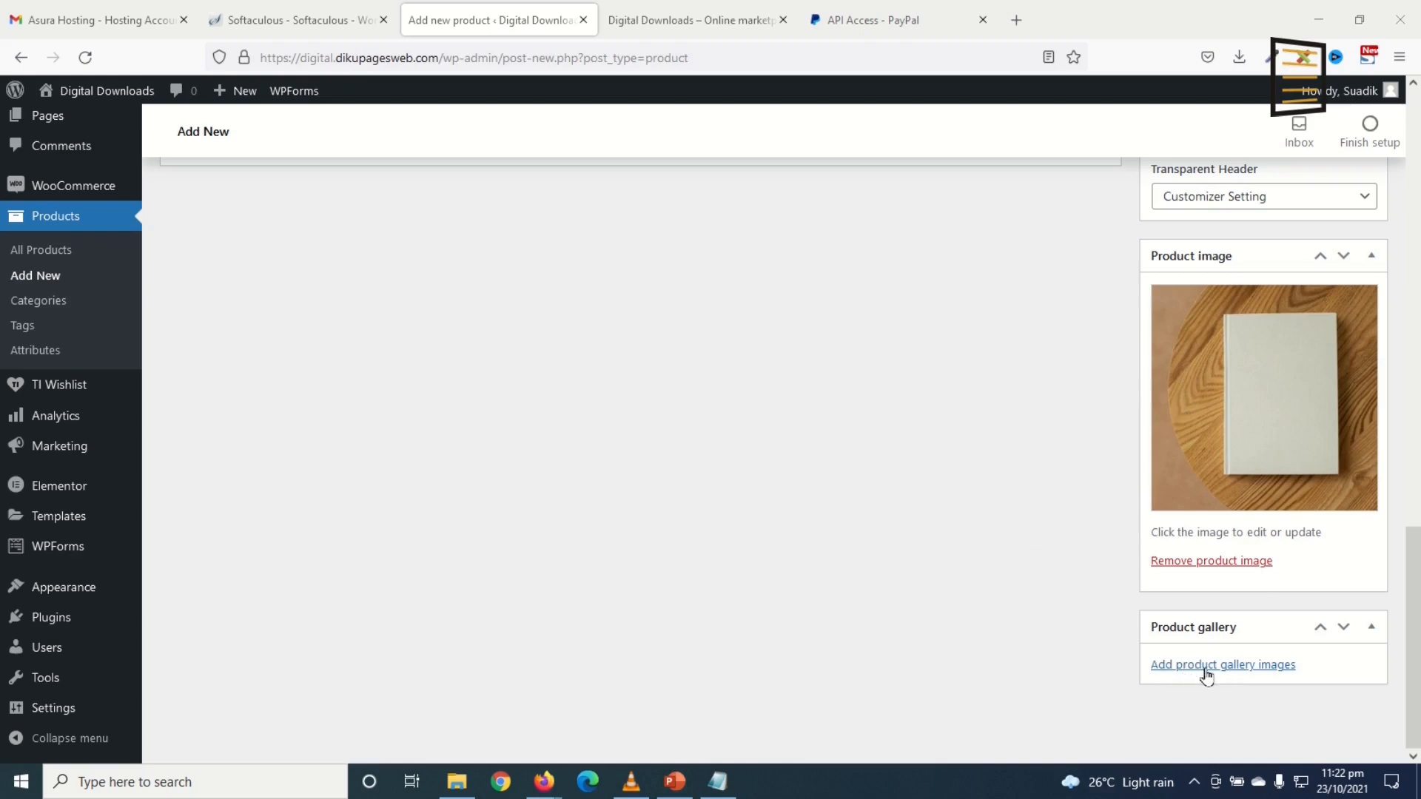
{"action": "scroll", "coordinate": [1028, 635], "scroll_direction": "up", "scroll_amount": 3}
{"action": "scroll", "coordinate": [1075, 657], "scroll_direction": "up", "scroll_amount": 10}
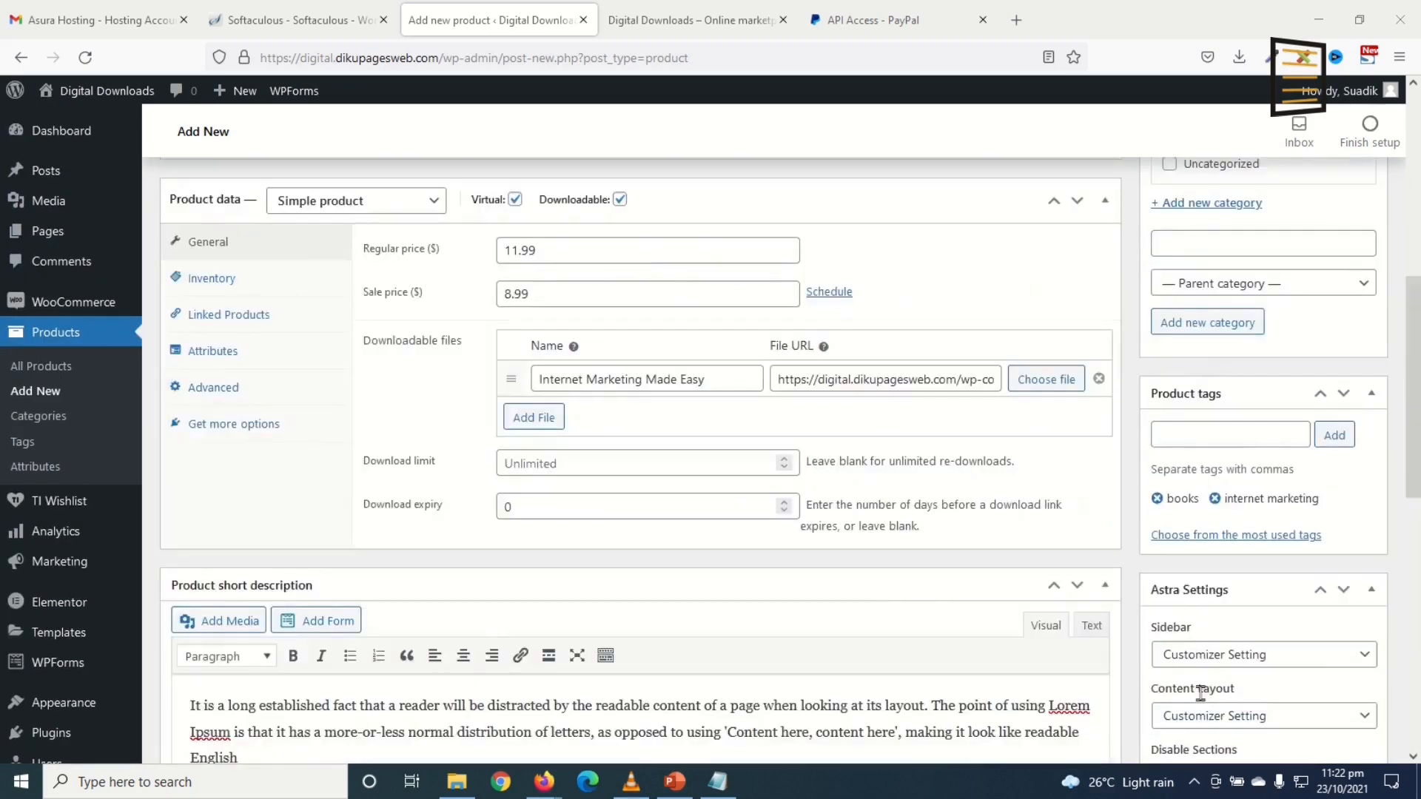
Step: Publish the product, close the PayPal, storefront, Softaculous and hosting tabs, and open its product page in a new tab
{"action": "left_click", "coordinate": [1327, 289]}
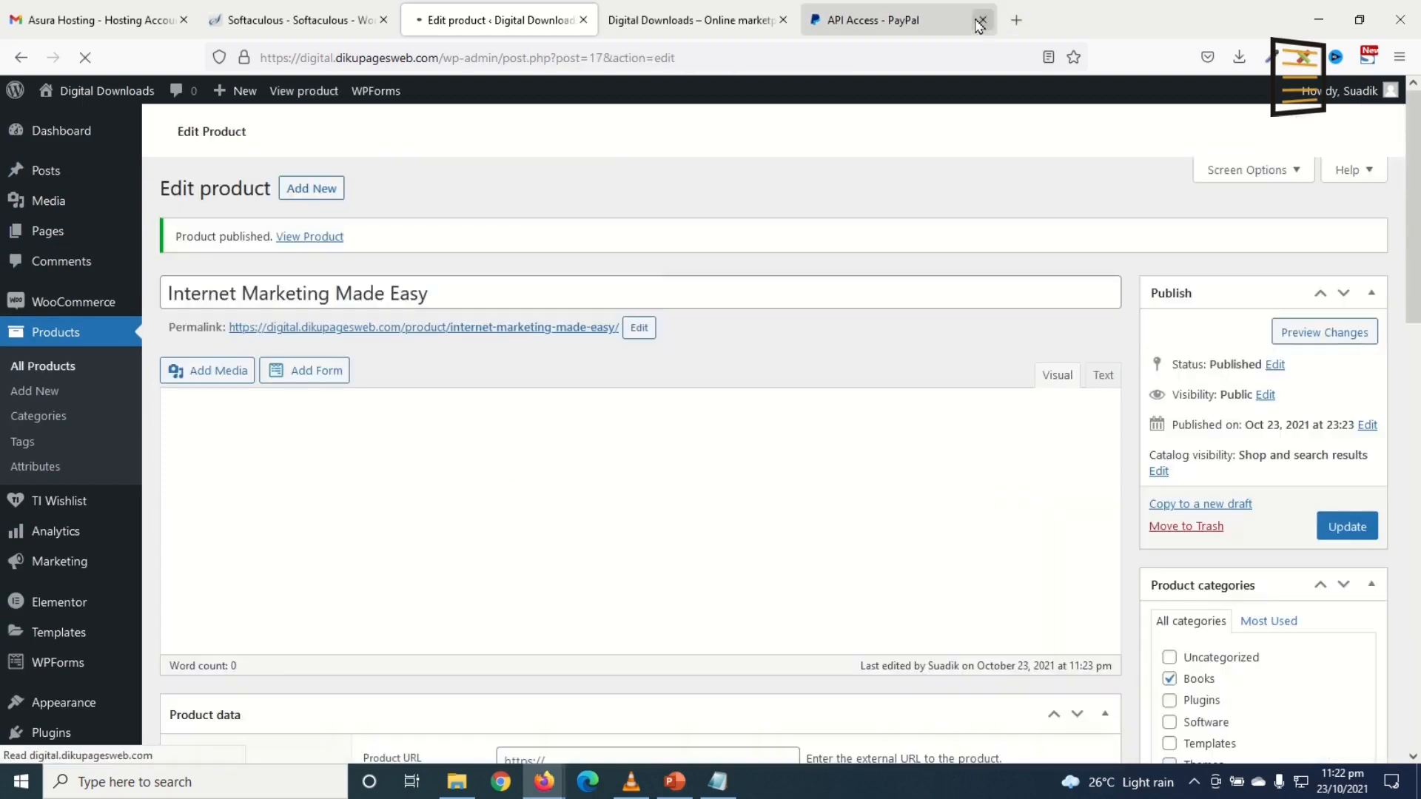
{"action": "left_click", "coordinate": [983, 20]}
{"action": "left_click", "coordinate": [783, 20]}
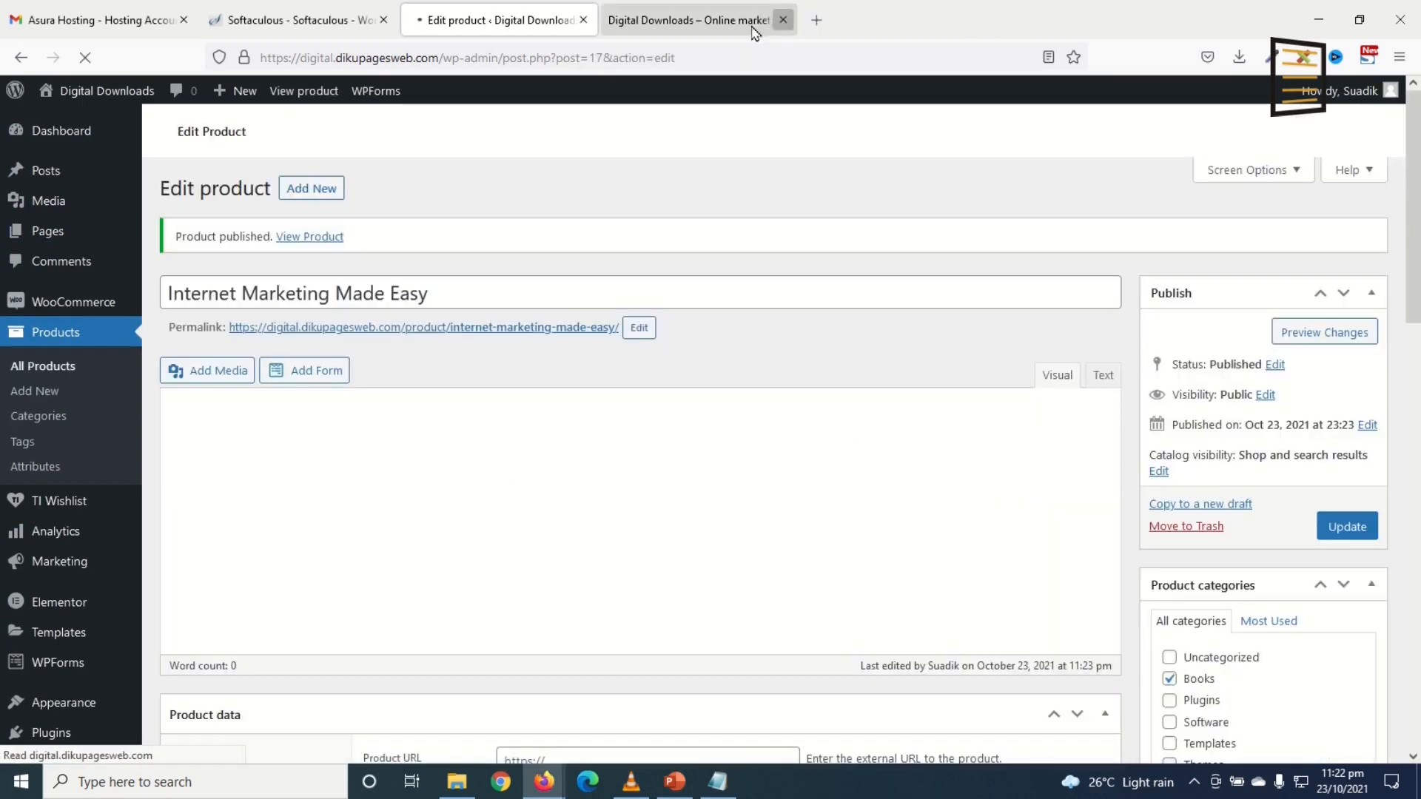
{"action": "left_click", "coordinate": [383, 20]}
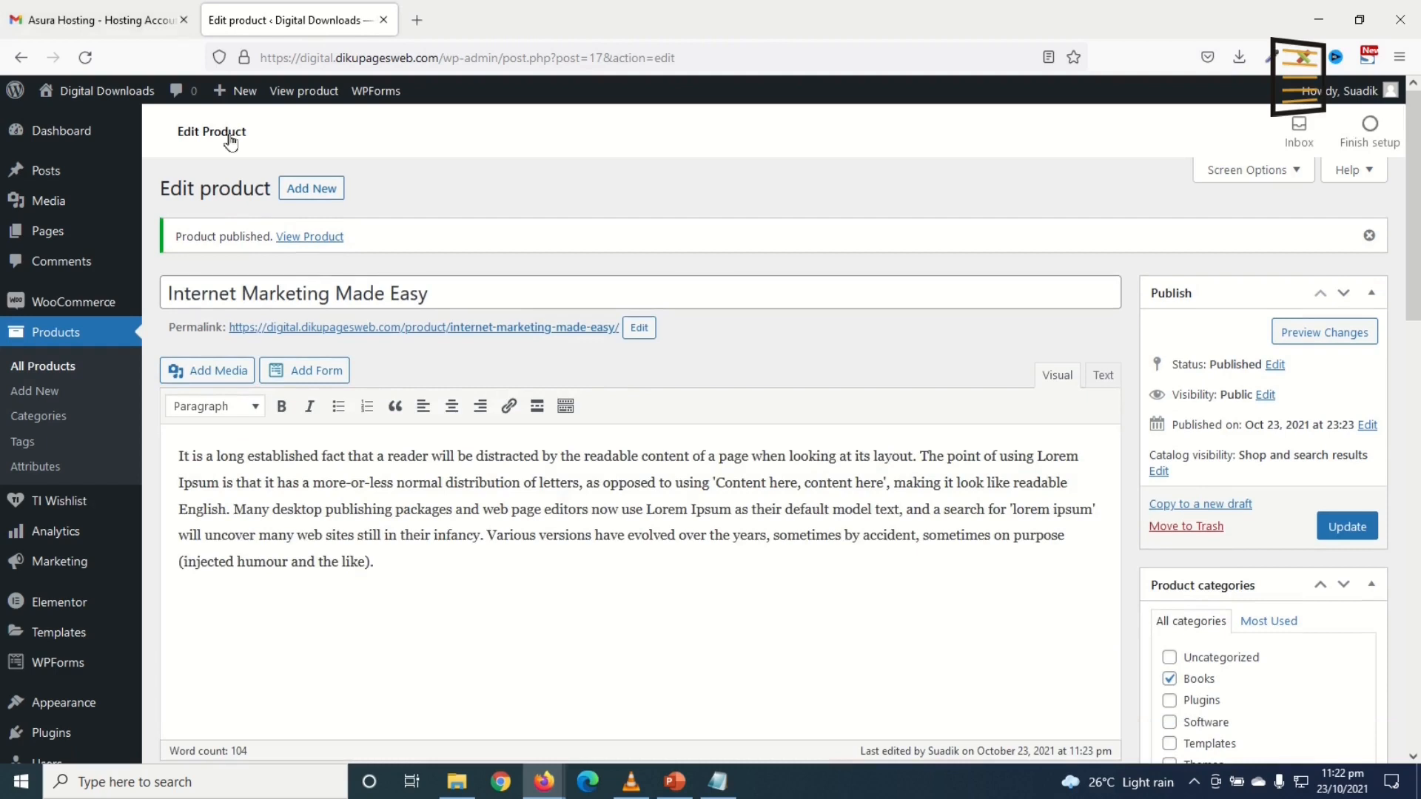
{"action": "left_click", "coordinate": [184, 20]}
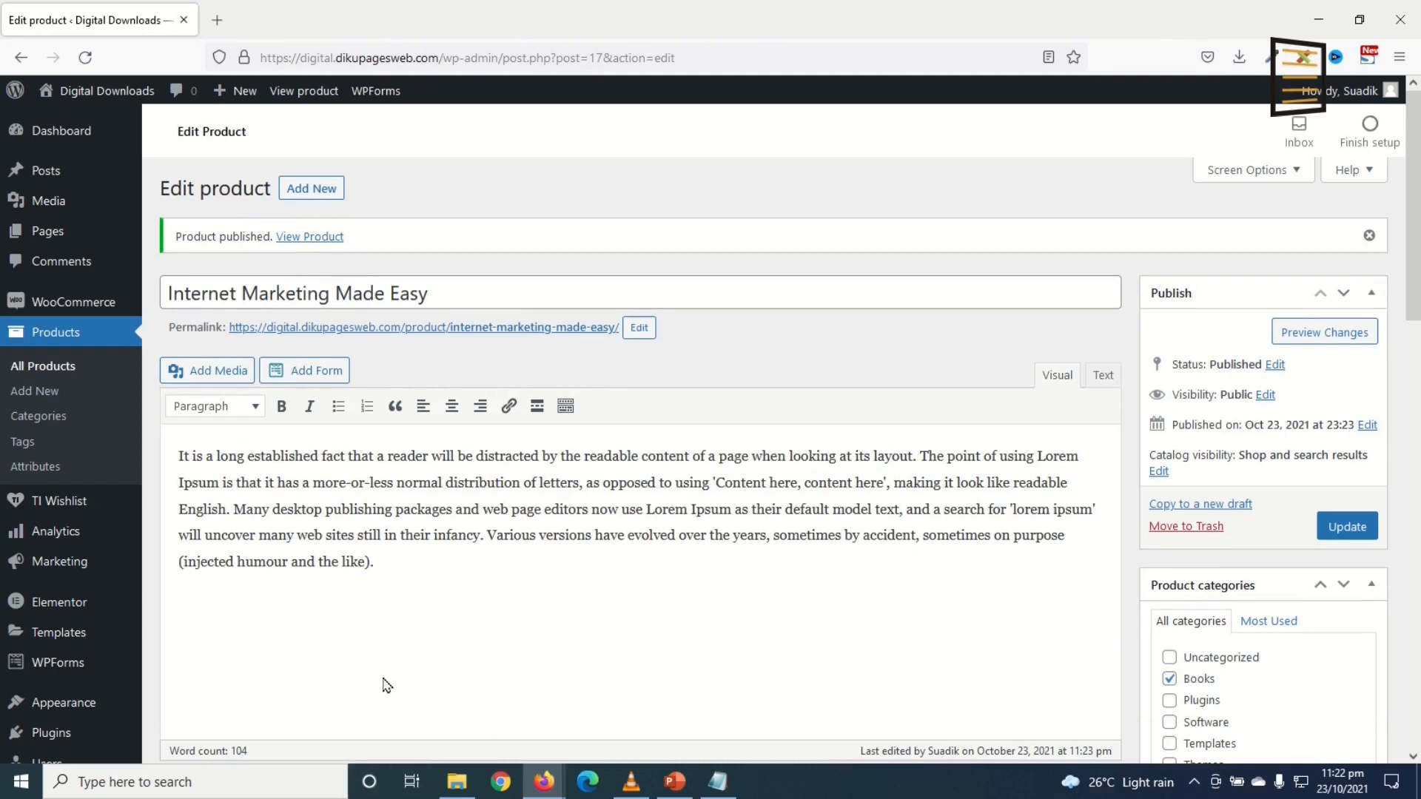
{"action": "right_click", "coordinate": [304, 237]}
{"action": "left_click", "coordinate": [360, 256]}
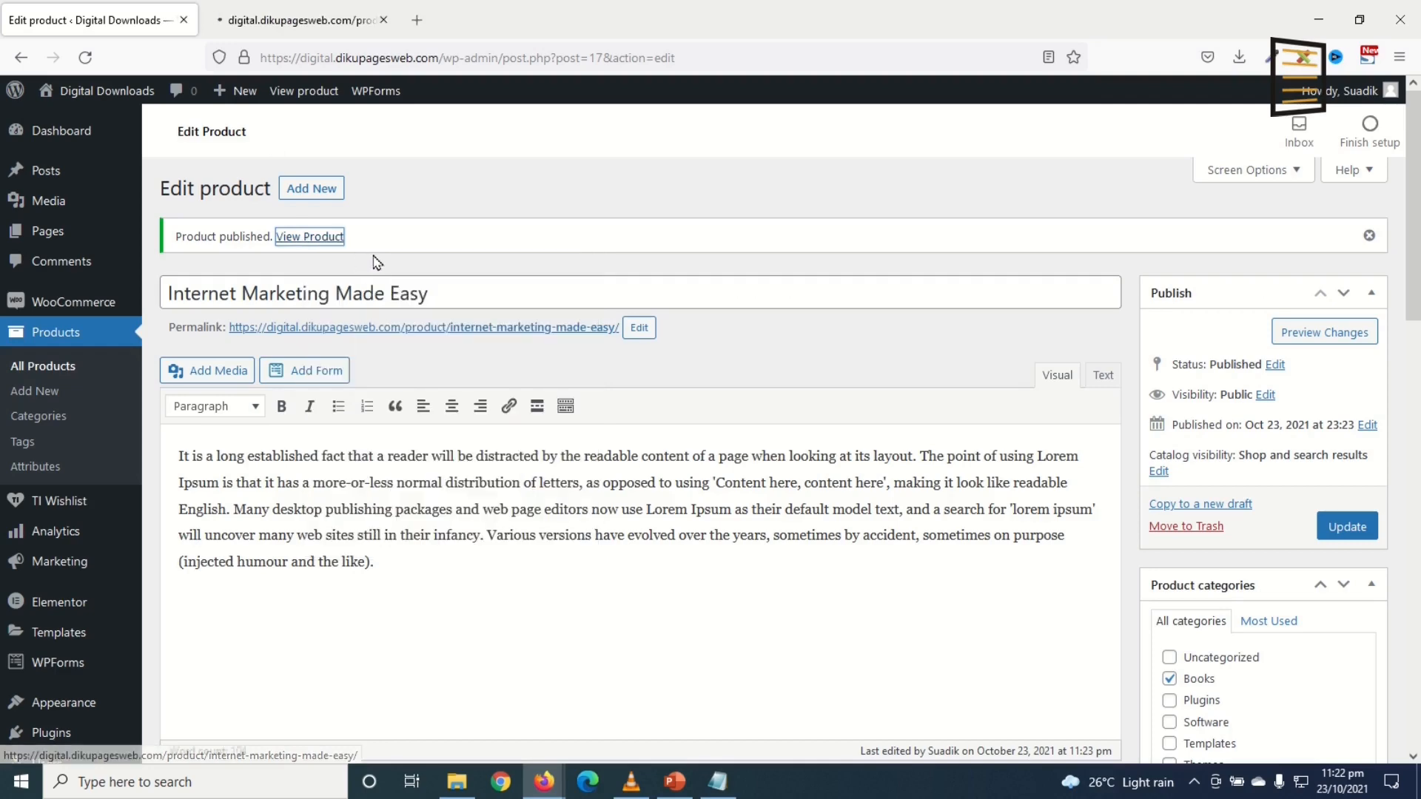
Step: Review the live product page, highlighting the title, $8.99 sale price and descriptions
{"action": "left_click", "coordinate": [287, 22]}
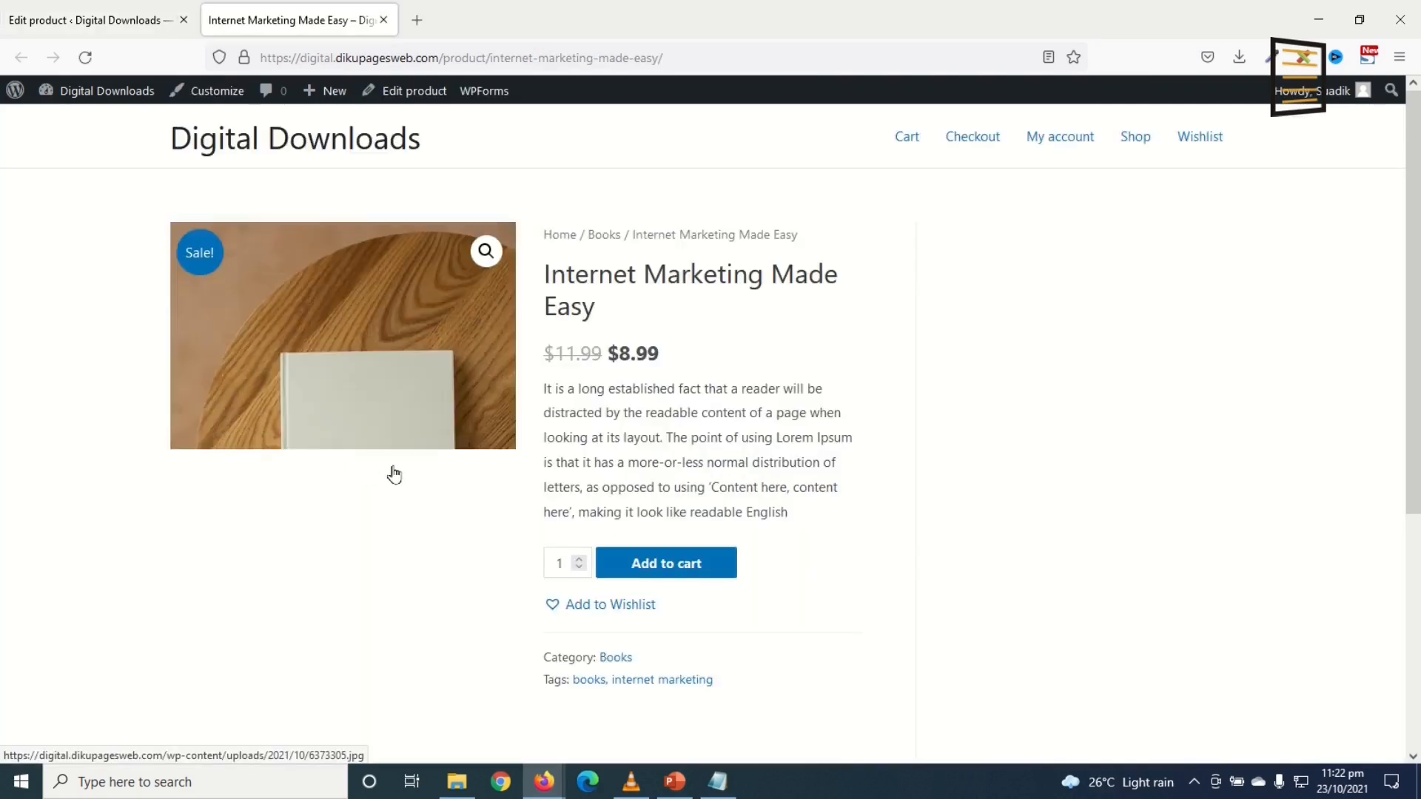
{"action": "left_click_drag", "start_coordinate": [550, 273], "coordinate": [641, 335]}
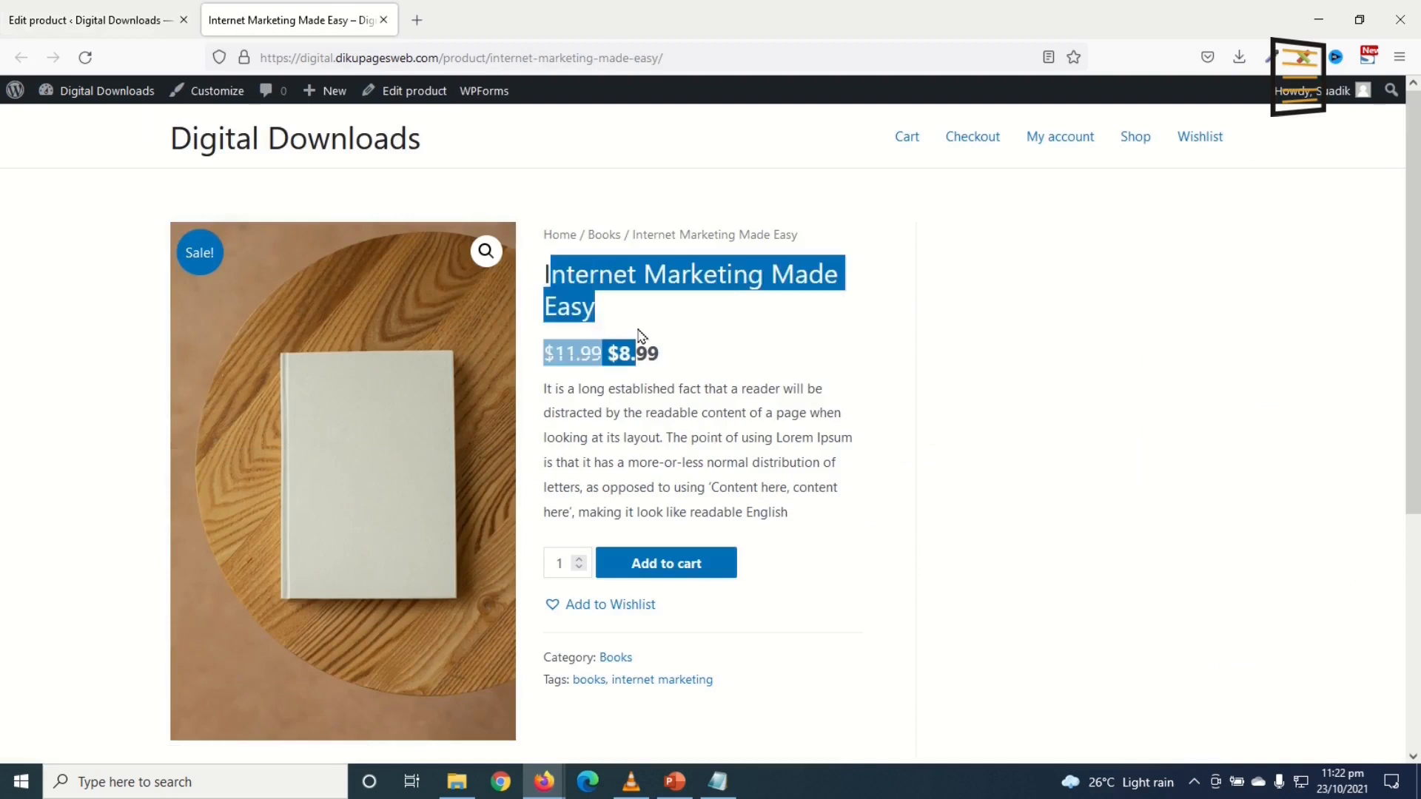
{"action": "left_click", "coordinate": [615, 408]}
{"action": "left_click_drag", "start_coordinate": [543, 351], "coordinate": [616, 355]}
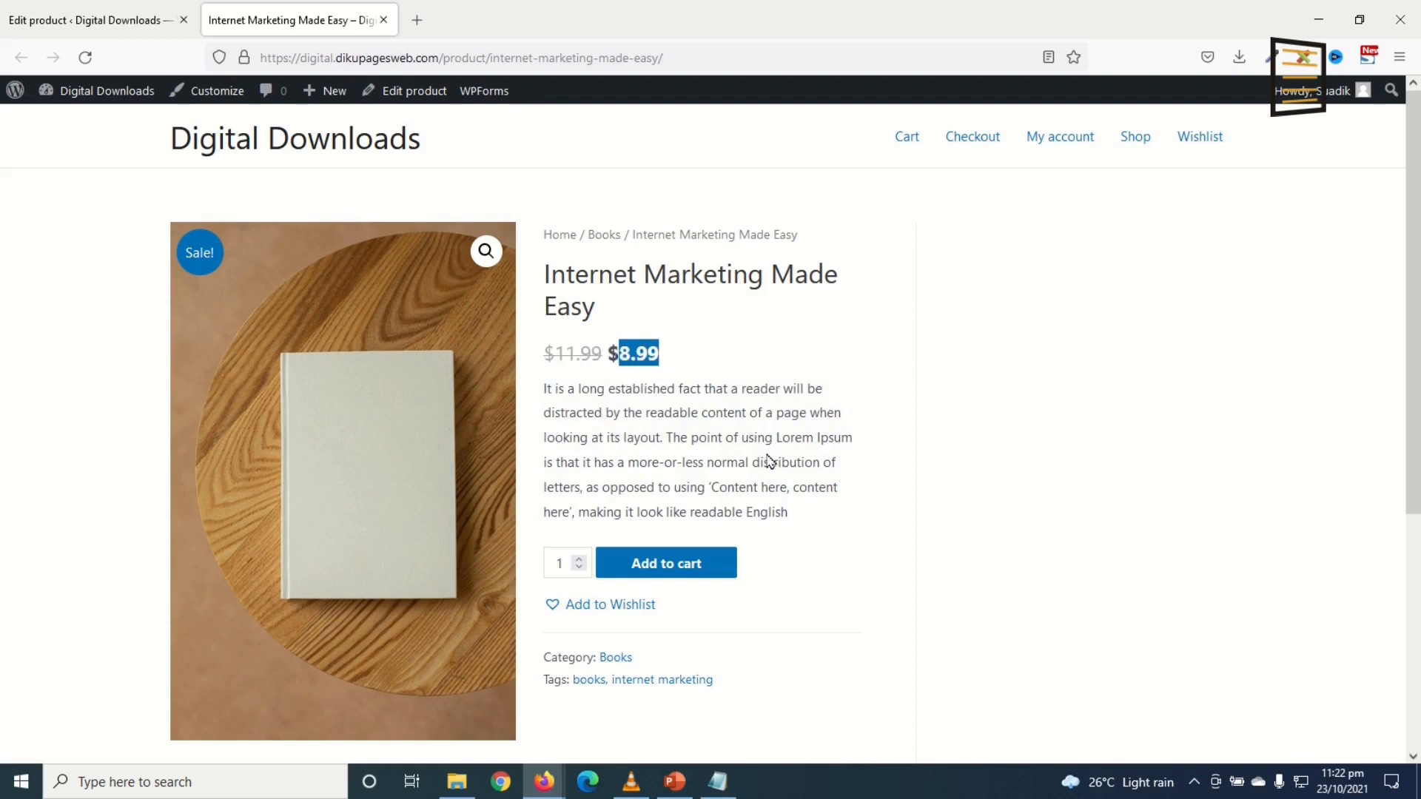
{"action": "left_click_drag", "start_coordinate": [543, 388], "coordinate": [804, 516]}
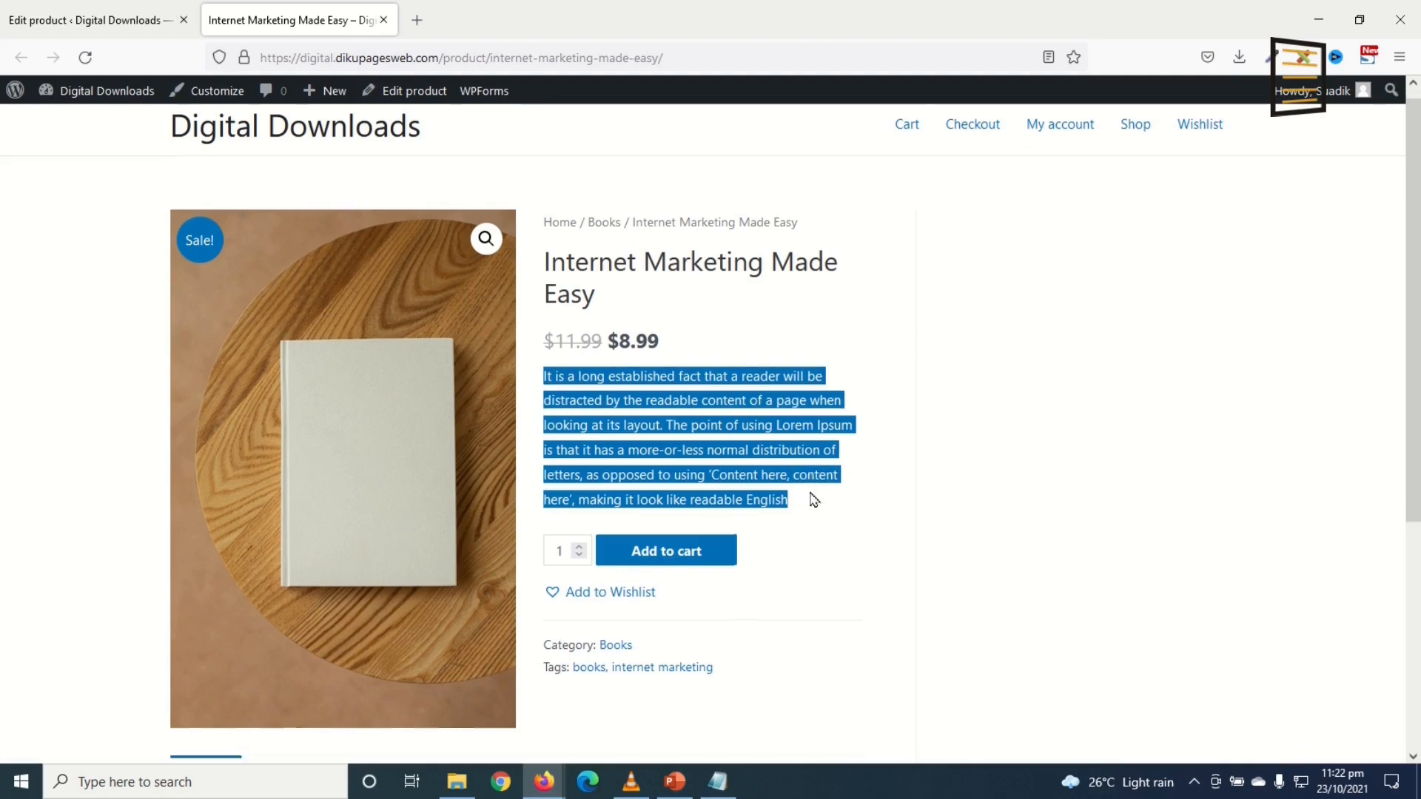
{"action": "scroll", "coordinate": [807, 507], "scroll_direction": "down", "scroll_amount": 5}
{"action": "left_click_drag", "start_coordinate": [164, 485], "coordinate": [355, 620]}
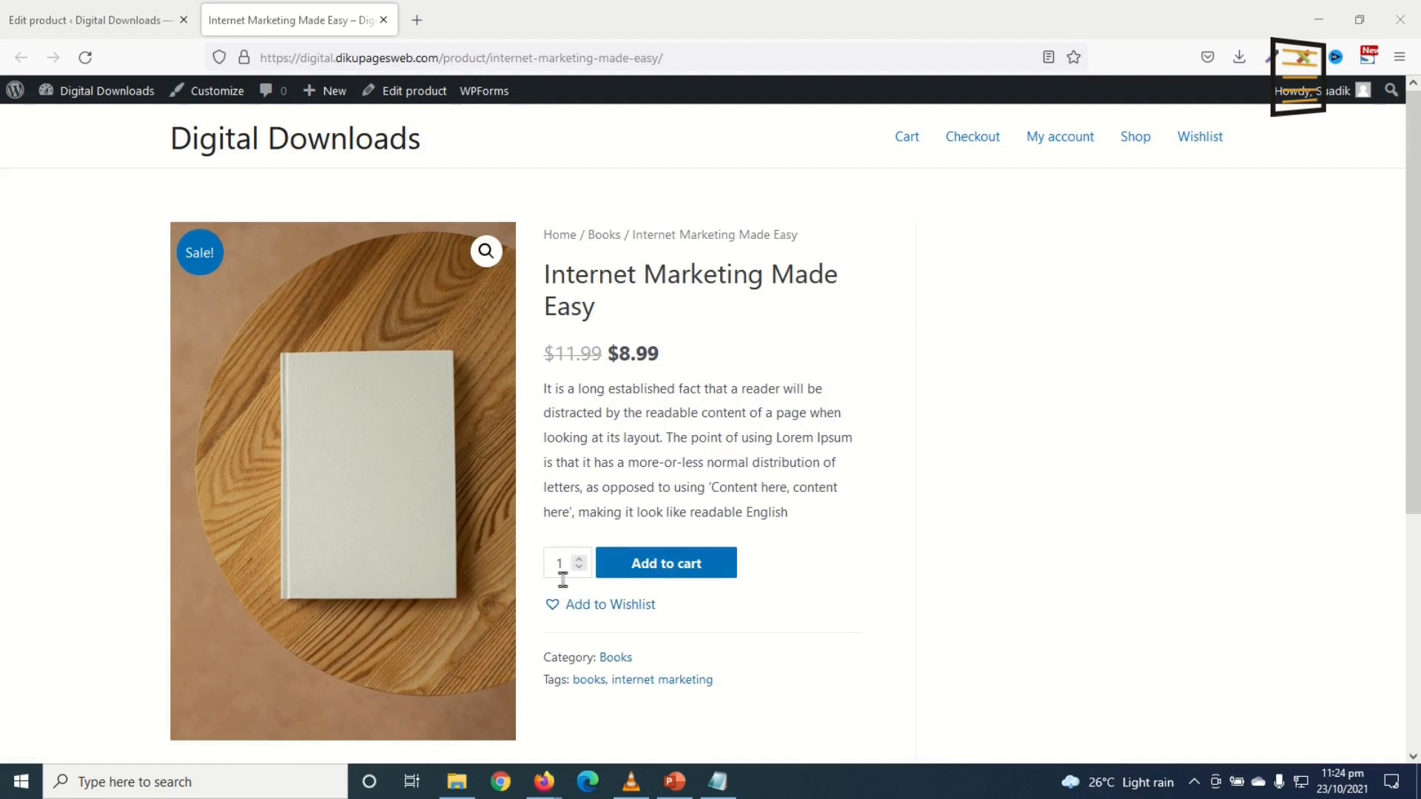
Step: Adjust the quantity spinner up and down, ending at 4 copies
{"action": "left_click", "coordinate": [578, 561]}
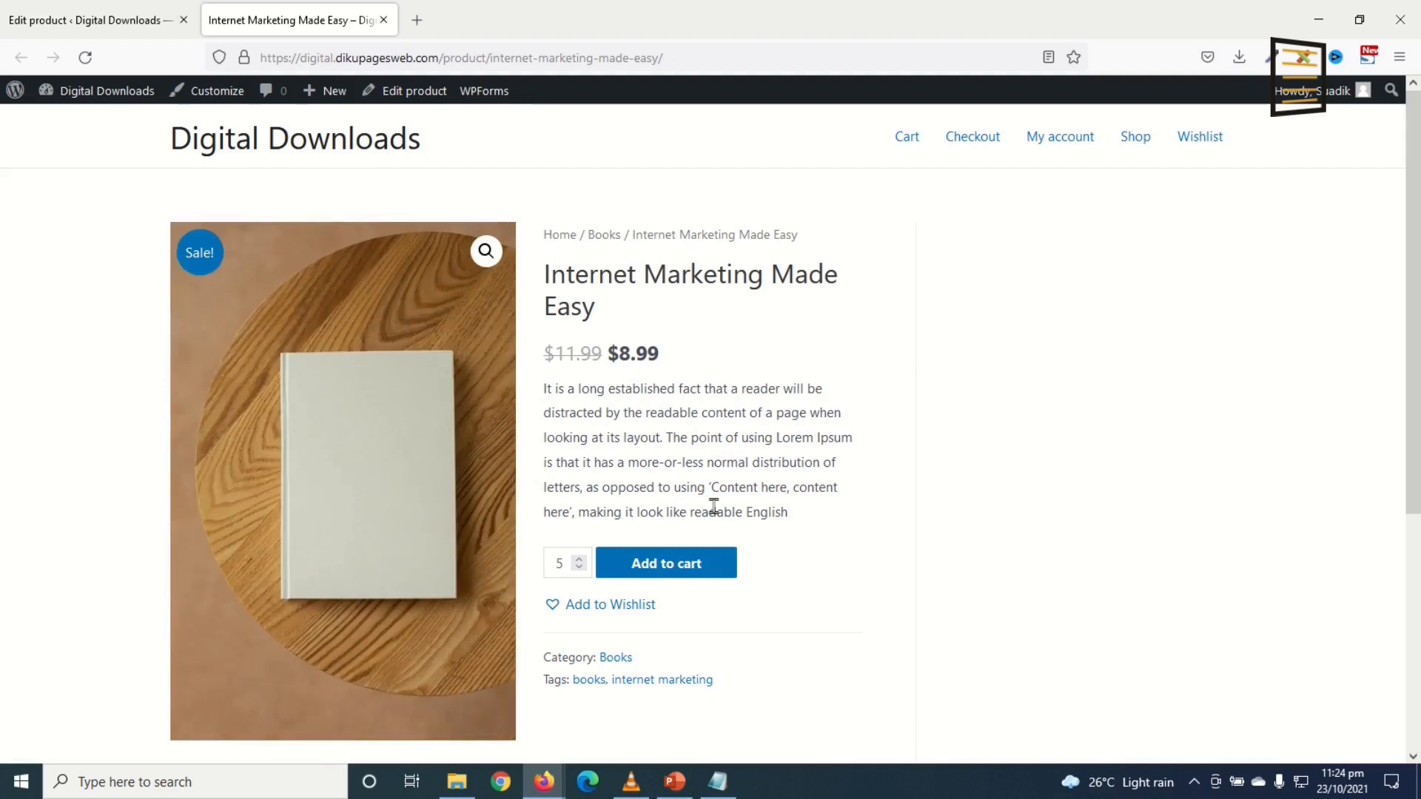
{"action": "left_click", "coordinate": [580, 569]}
{"action": "left_click", "coordinate": [580, 568]}
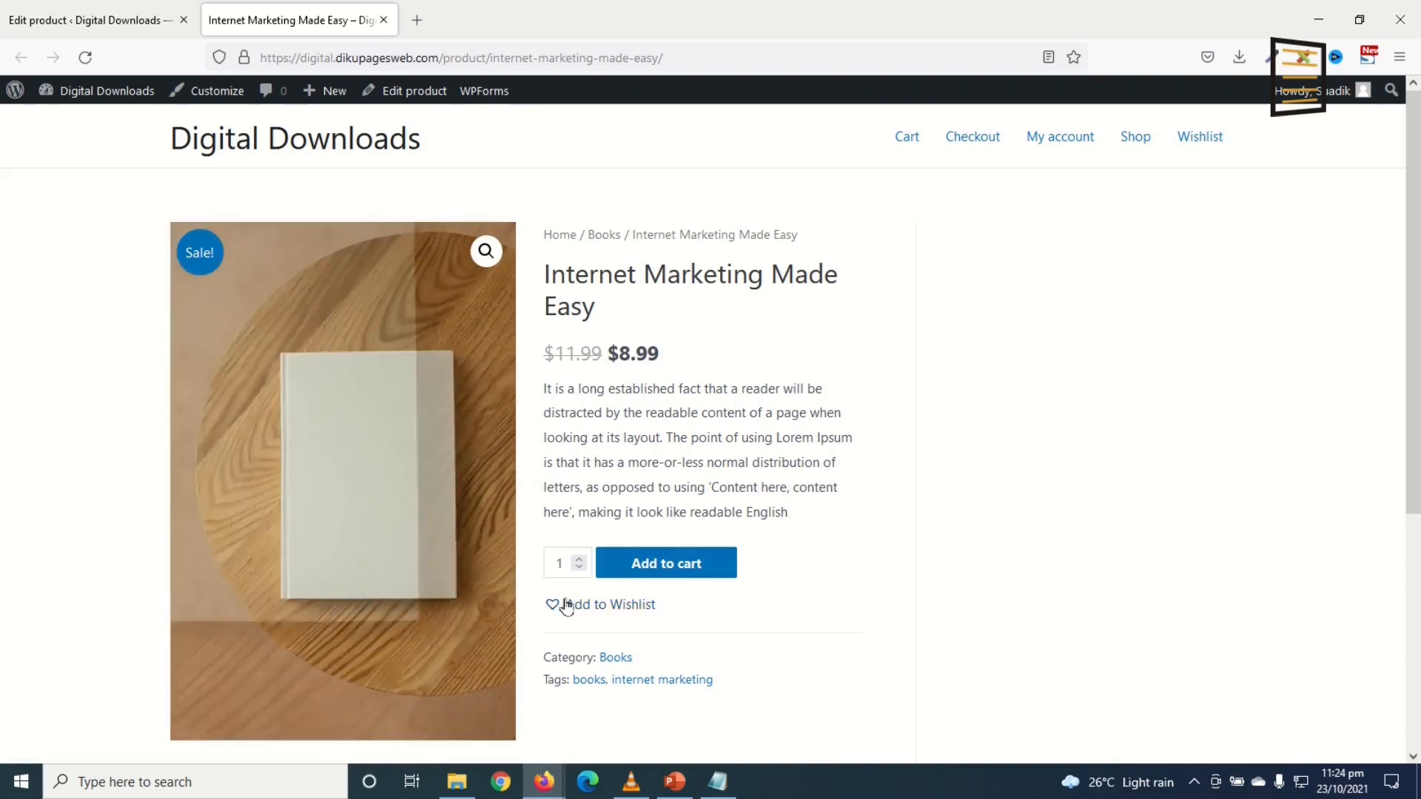
{"action": "left_click", "coordinate": [580, 560]}
{"action": "left_click", "coordinate": [580, 560]}
{"action": "left_click", "coordinate": [580, 560]}
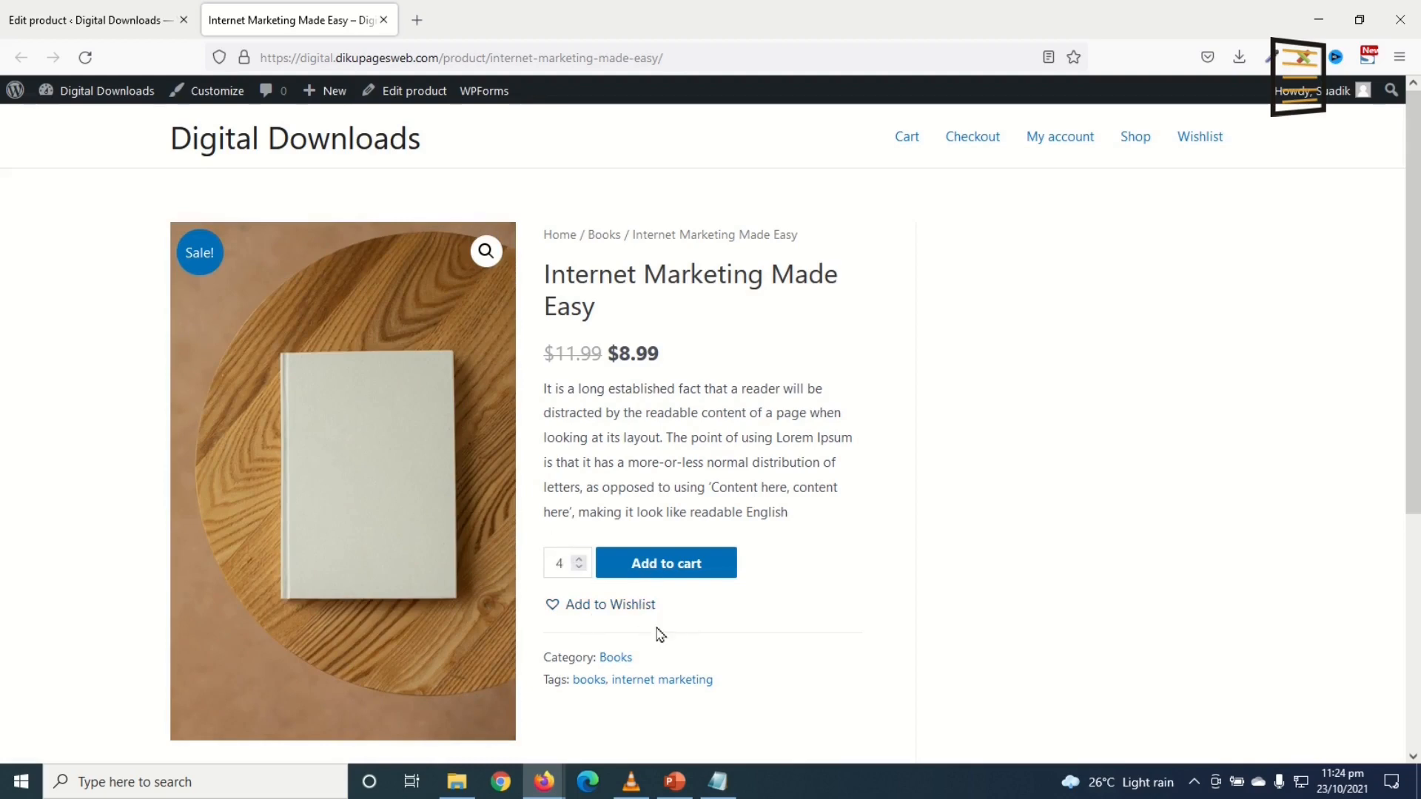
Step: Tick Sold individually under Product data > Inventory and update the product
{"action": "left_click", "coordinate": [109, 31]}
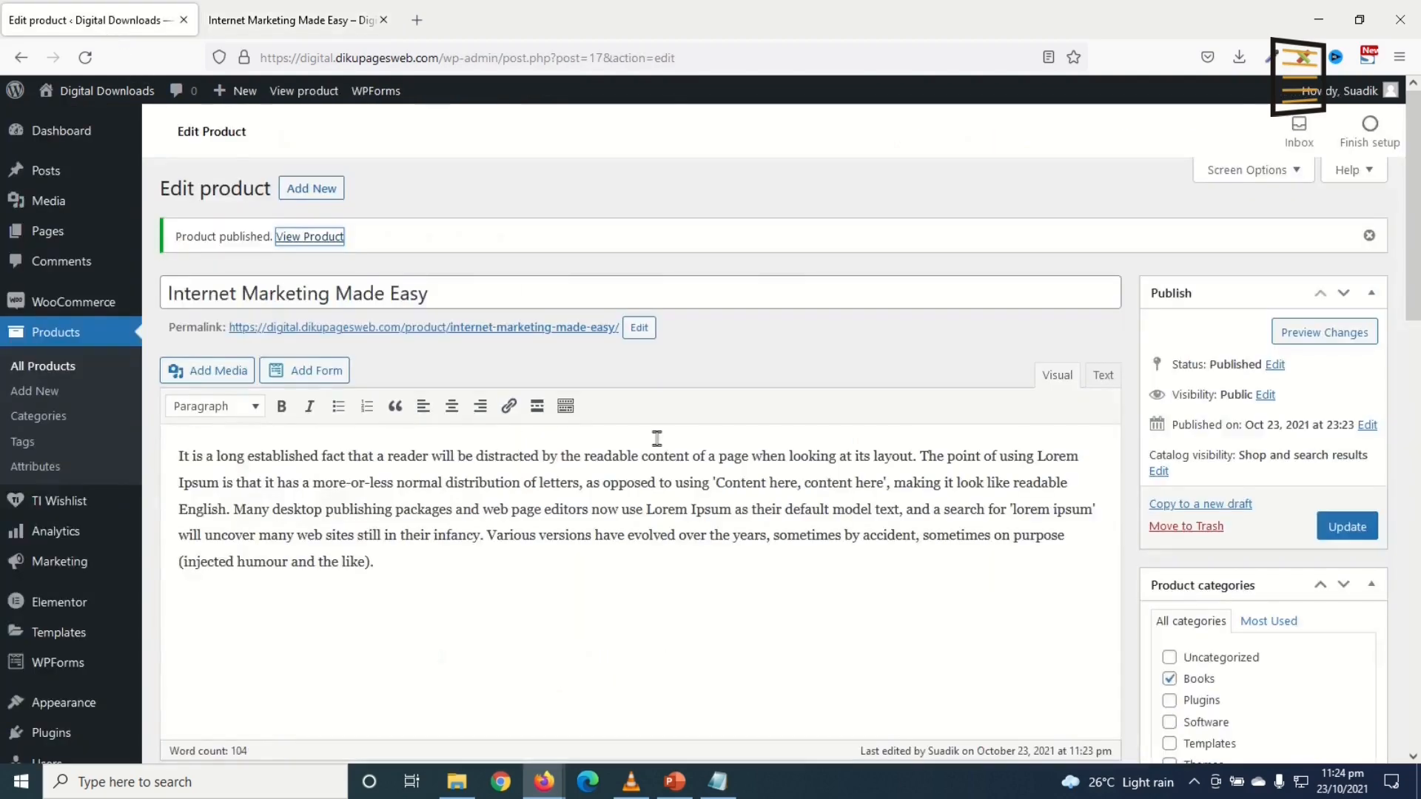
{"action": "scroll", "coordinate": [587, 472], "scroll_direction": "down", "scroll_amount": 10}
{"action": "scroll", "coordinate": [524, 432], "scroll_direction": "up", "scroll_amount": 1}
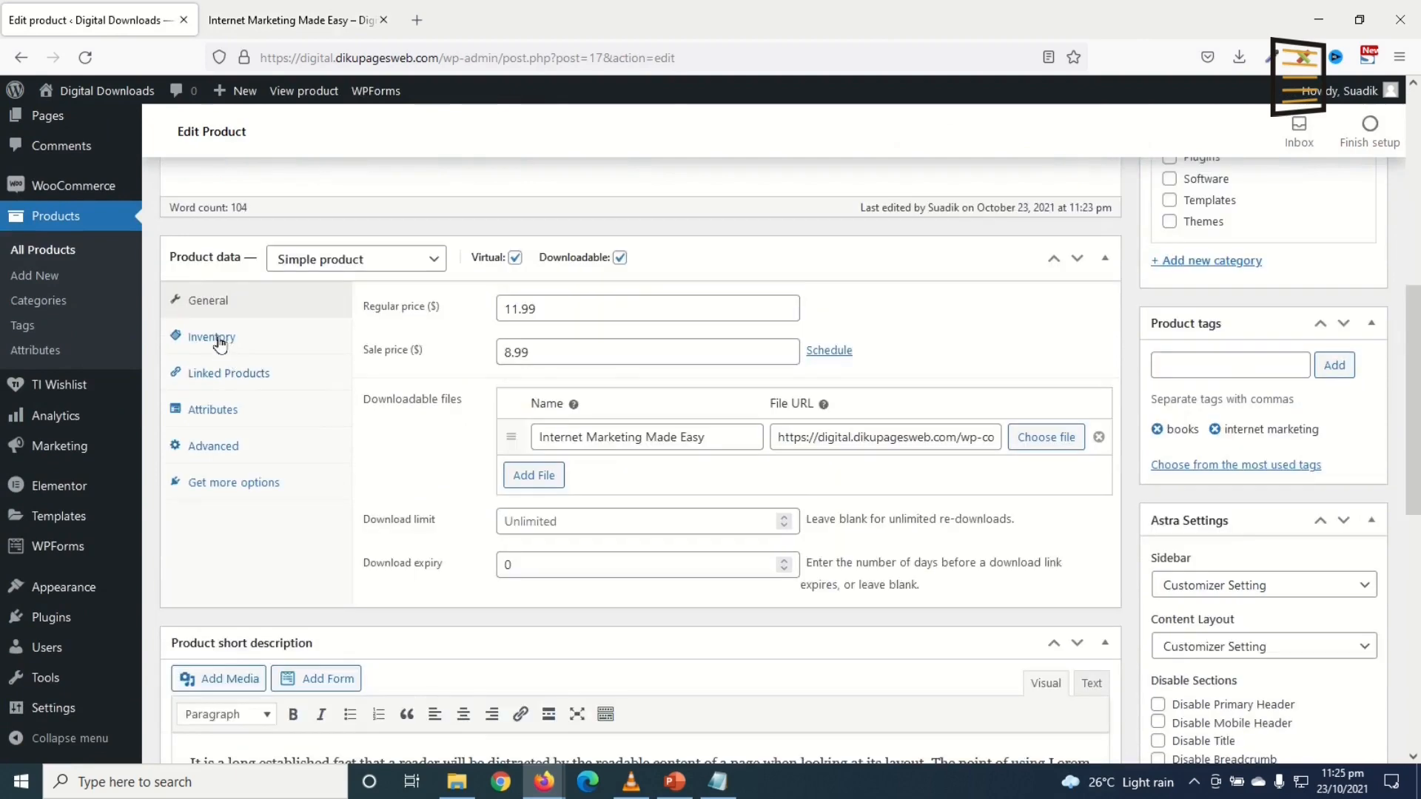
{"action": "left_click", "coordinate": [213, 337]}
{"action": "left_click", "coordinate": [503, 403]}
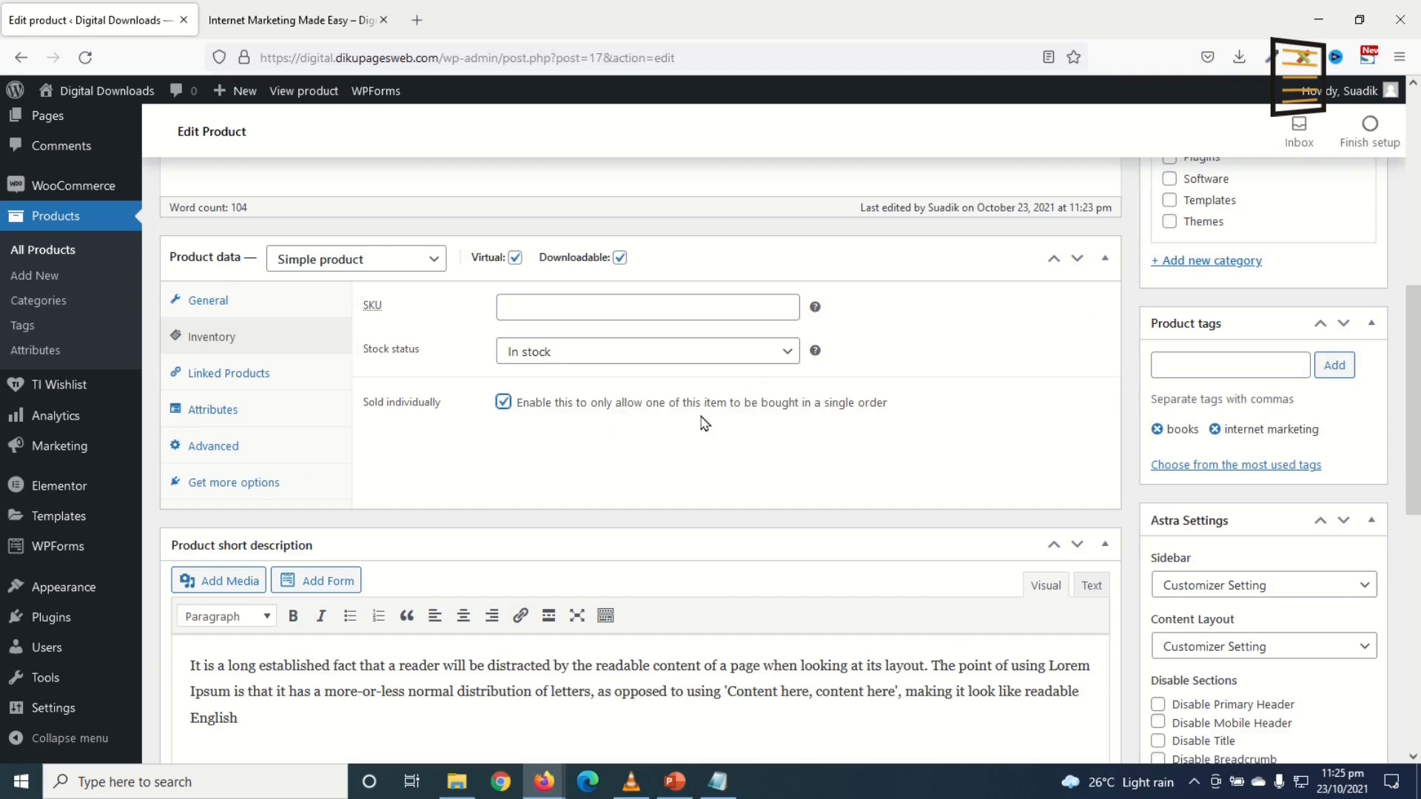
{"action": "scroll", "coordinate": [1024, 540], "scroll_direction": "up", "scroll_amount": 6}
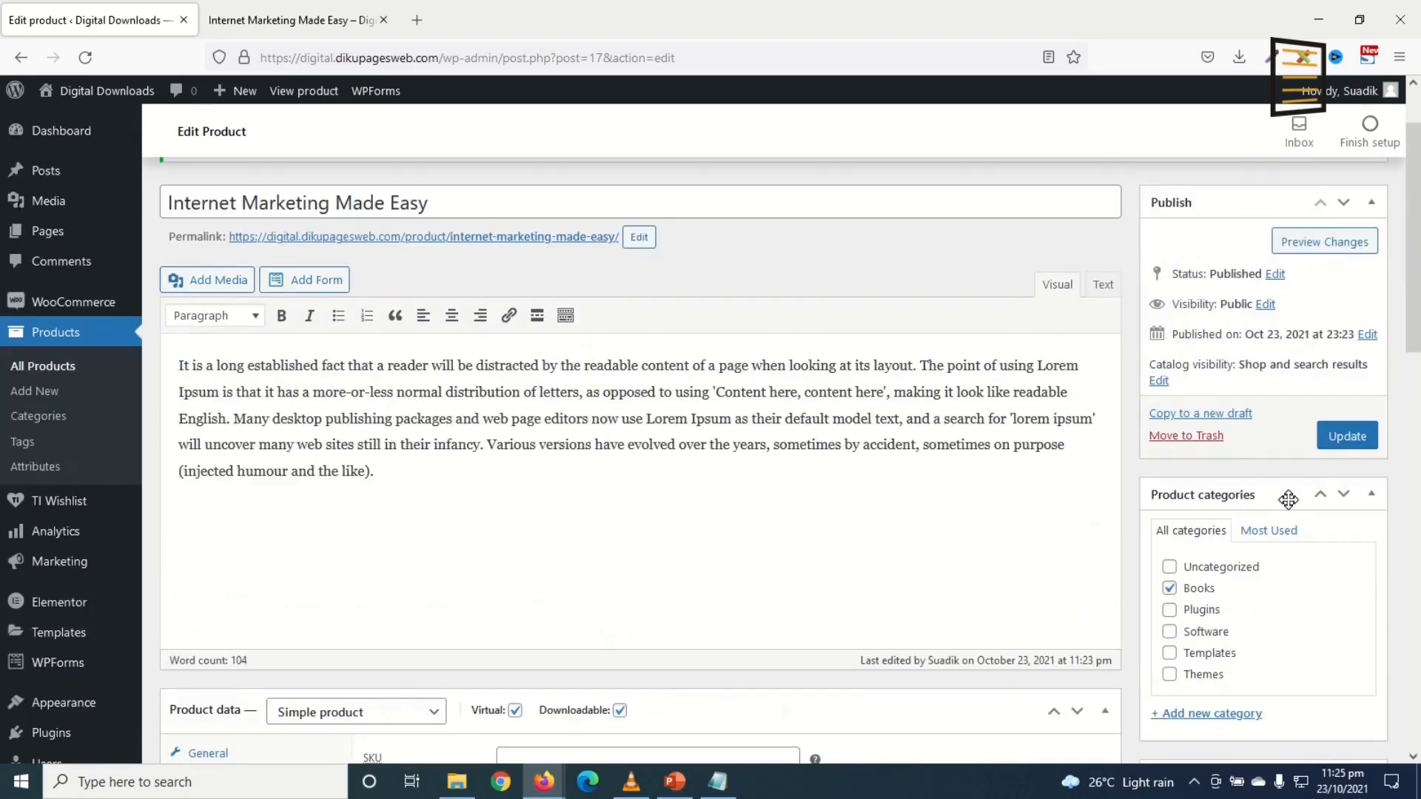
{"action": "left_click", "coordinate": [1345, 438]}
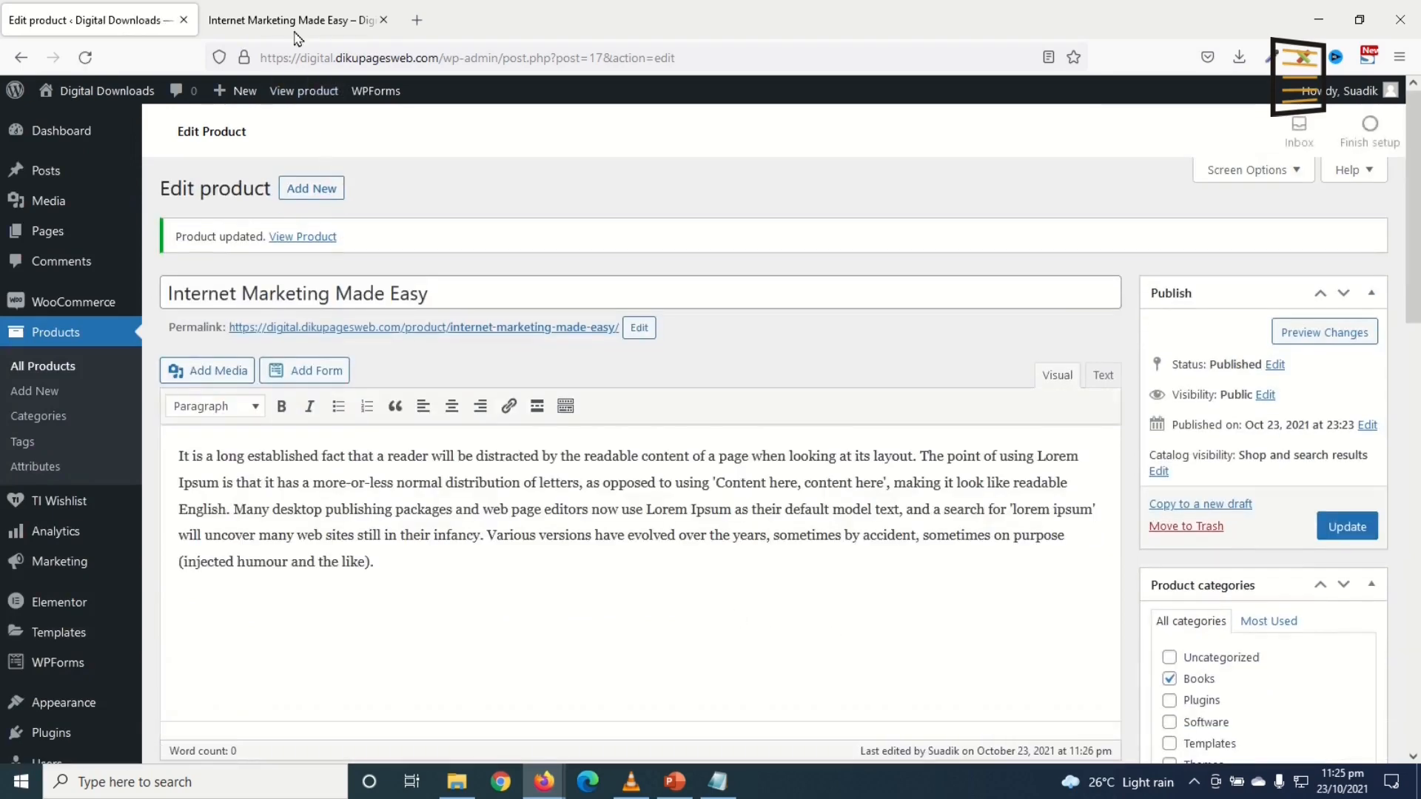
{"action": "left_click", "coordinate": [296, 22]}
{"action": "left_click", "coordinate": [85, 58]}
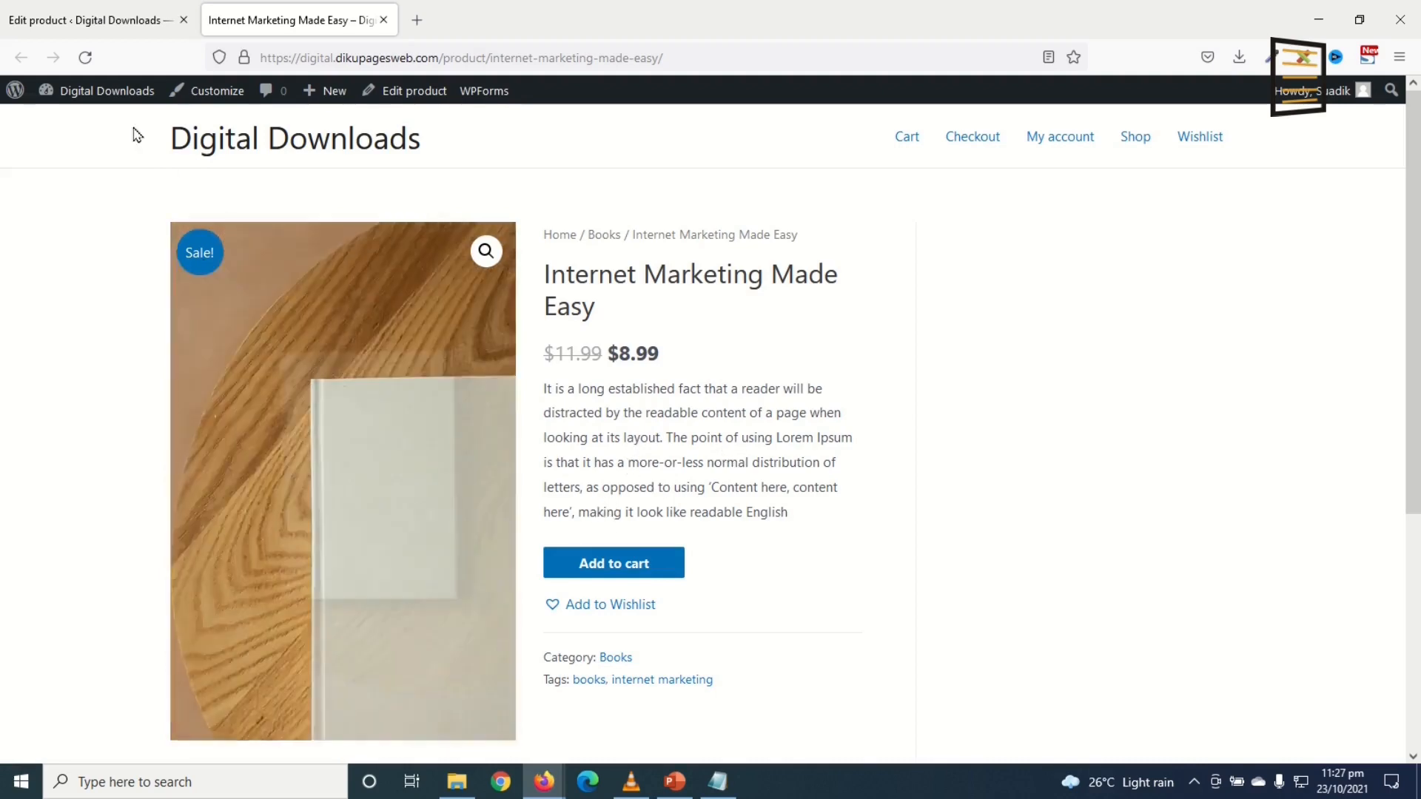
{"action": "left_click", "coordinate": [85, 17]}
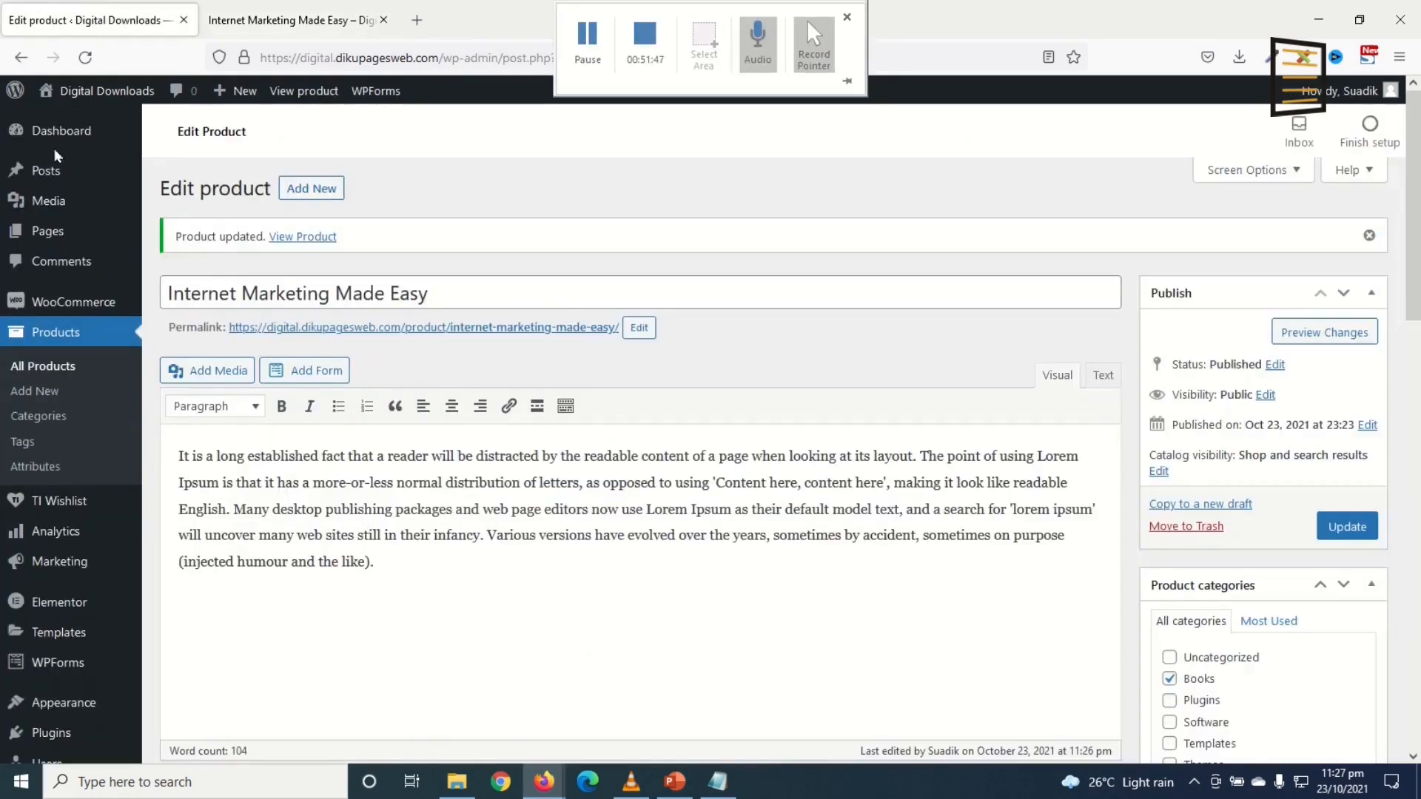
Step: Duplicate Internet Marketing Made Easy from All Products and retitle the copy 'Car Listing Website Template'
{"action": "left_click", "coordinate": [40, 368]}
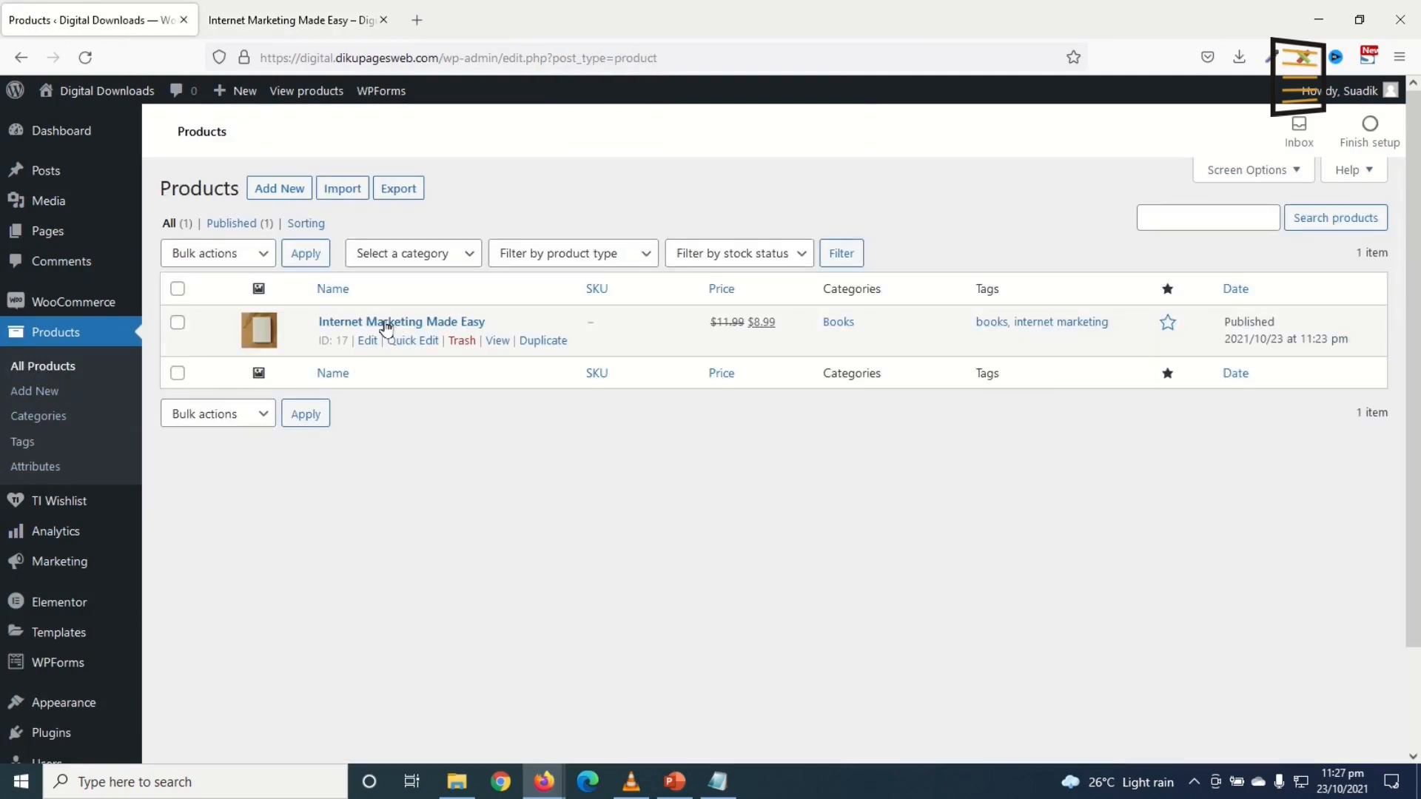
{"action": "left_click", "coordinate": [541, 342]}
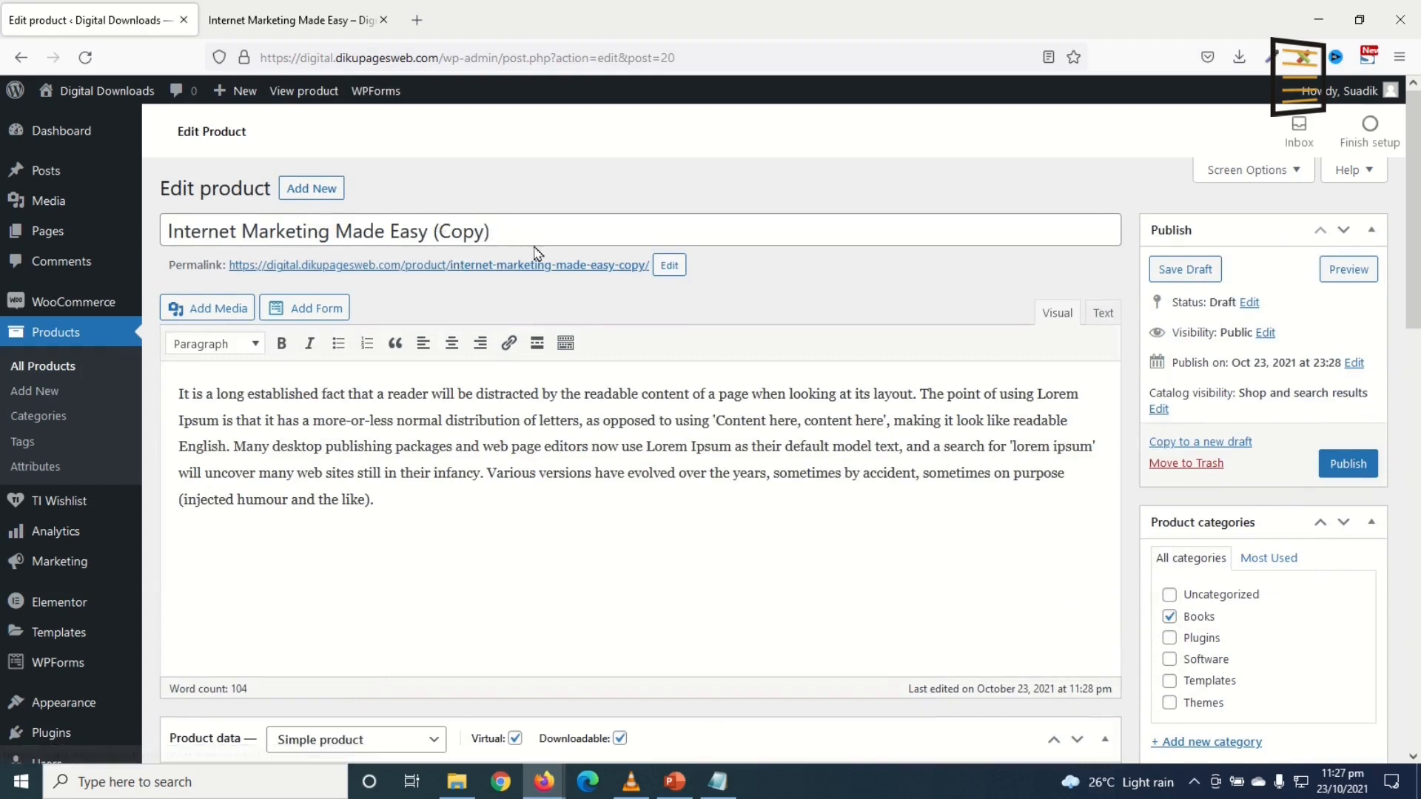
{"action": "left_click_drag", "start_coordinate": [491, 230], "coordinate": [82, 237]}
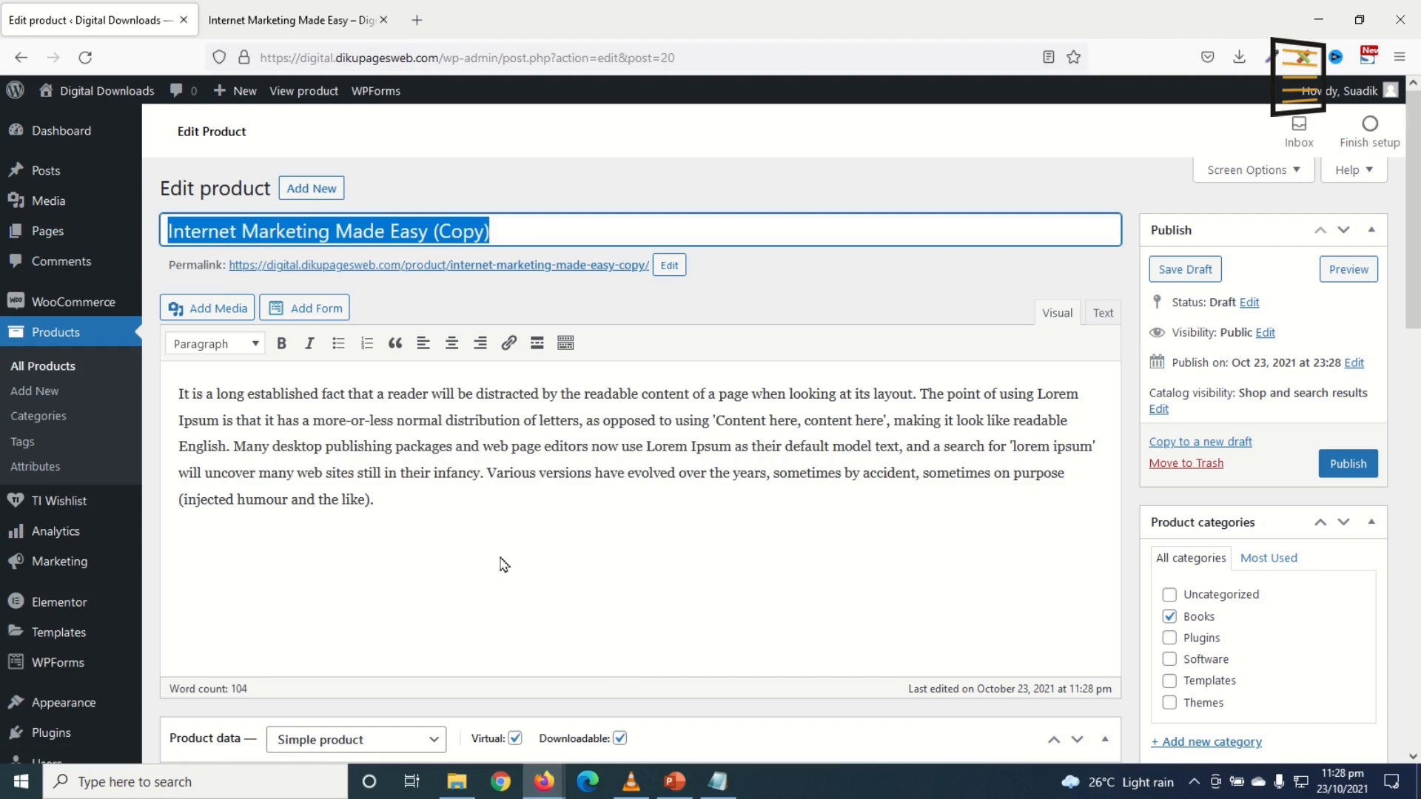
{"action": "type", "text": "Car Listing Website Template"}
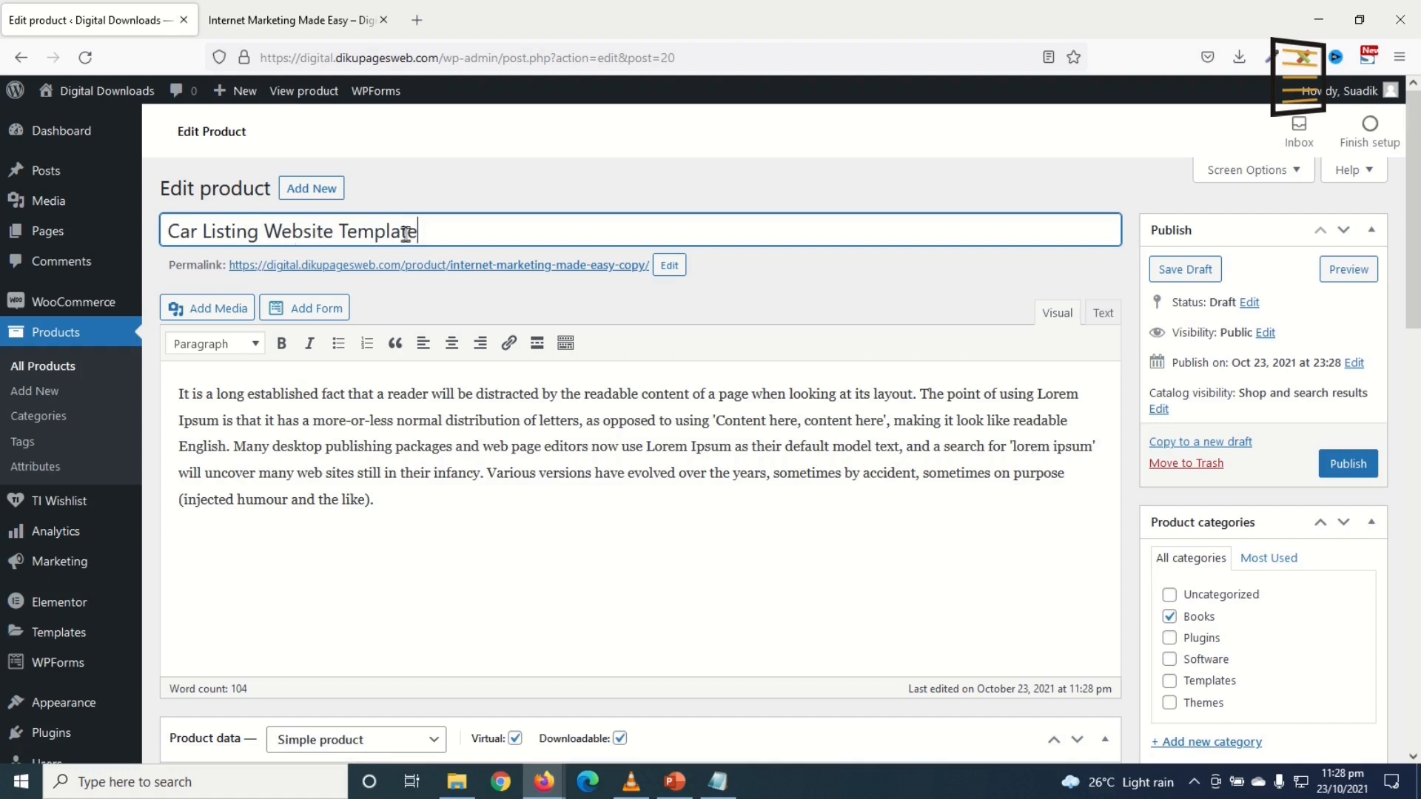
{"action": "left_click_drag", "start_coordinate": [454, 229], "coordinate": [145, 226]}
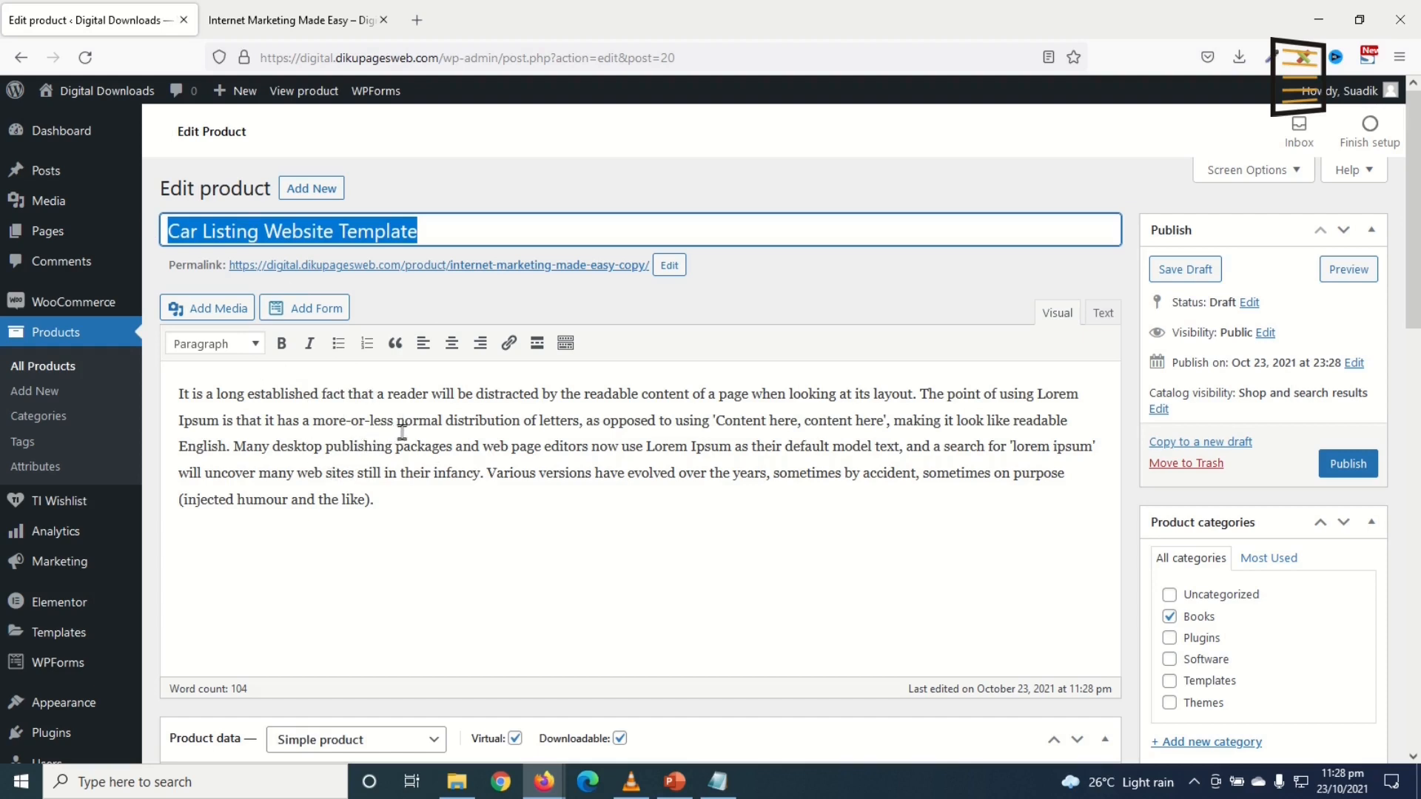
{"action": "left_click", "coordinate": [274, 419]}
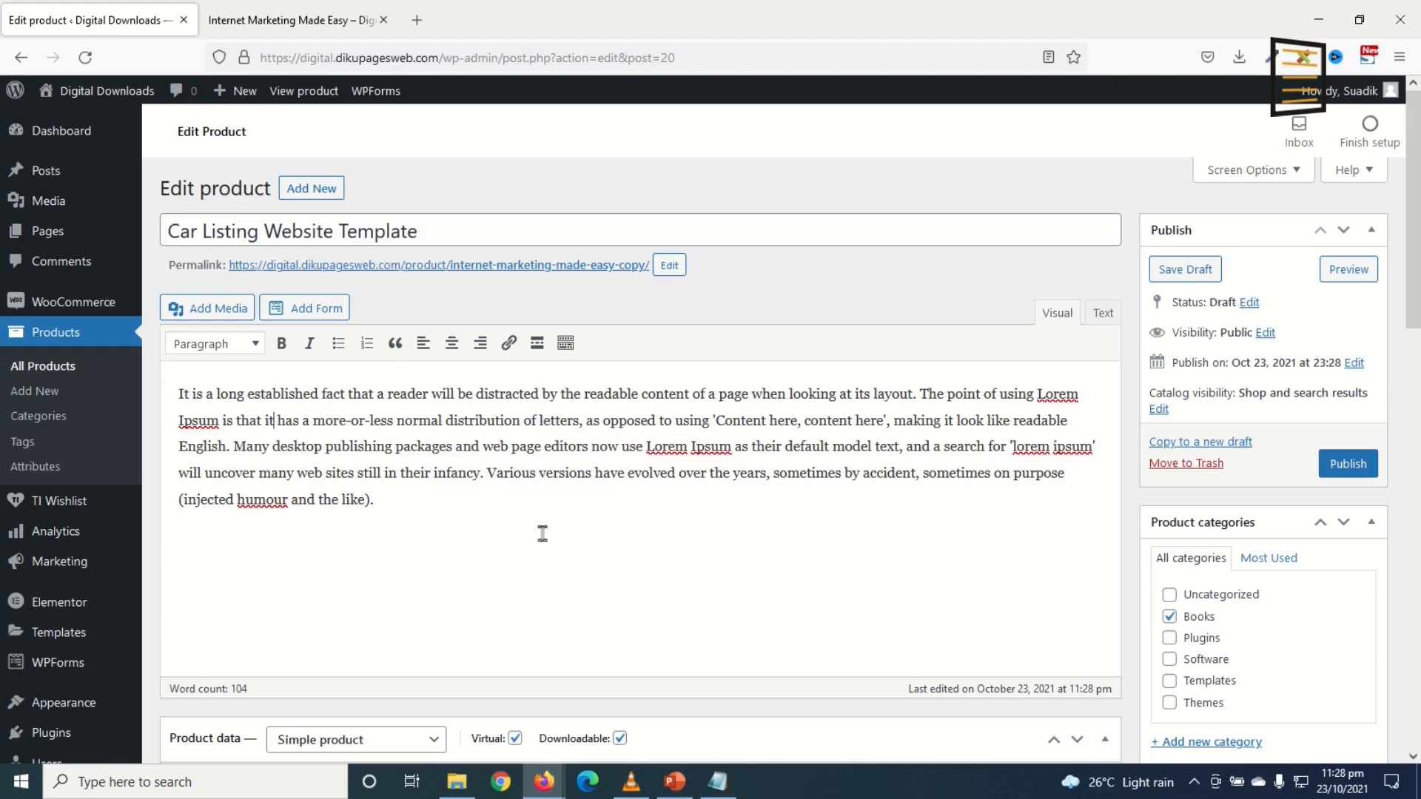
{"action": "scroll", "coordinate": [550, 516], "scroll_direction": "down", "scroll_amount": 4}
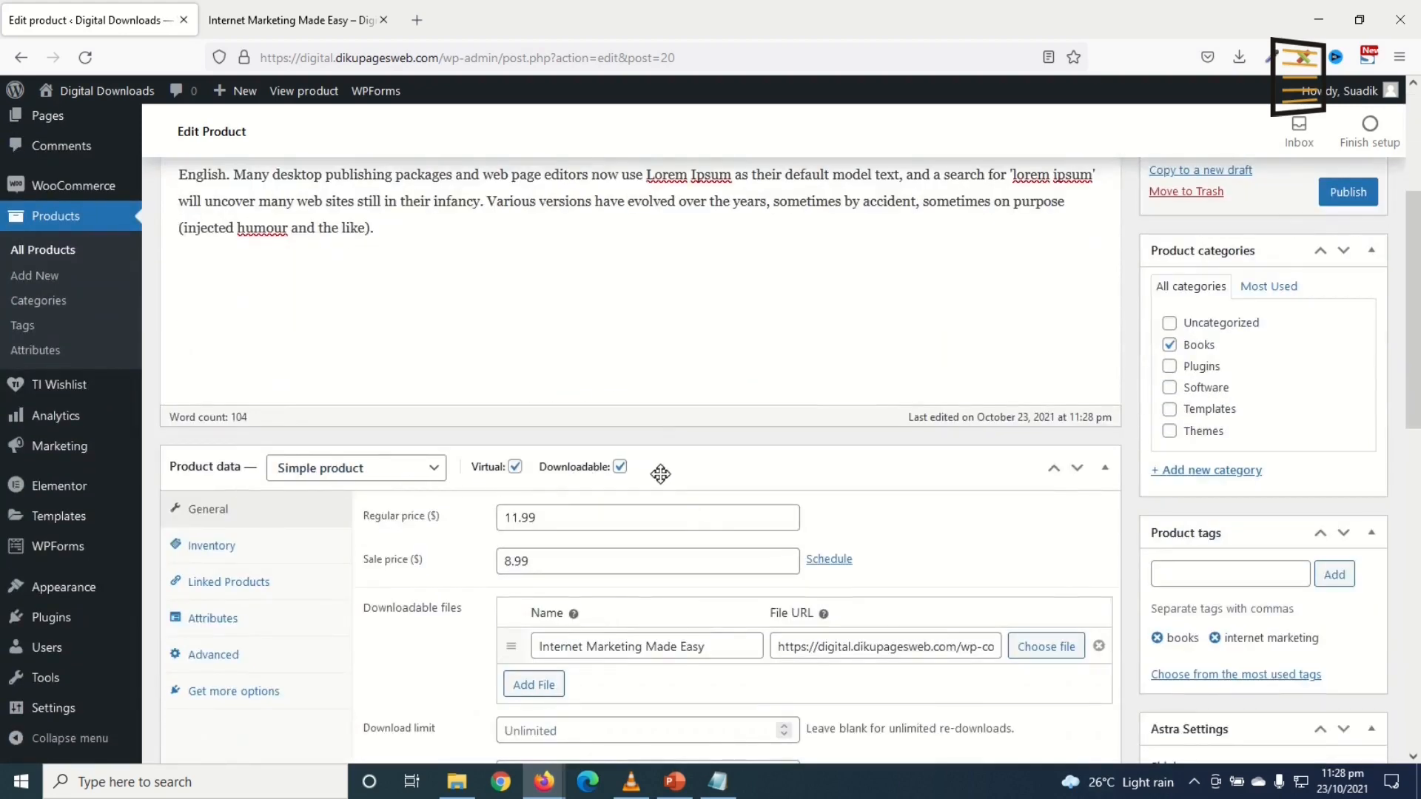
Step: Change the regular price from 11.99 to 15.99 and set the sale price to 7.99
{"action": "scroll", "coordinate": [585, 471], "scroll_direction": "down", "scroll_amount": 1}
{"action": "left_click_drag", "start_coordinate": [596, 428], "coordinate": [414, 417]}
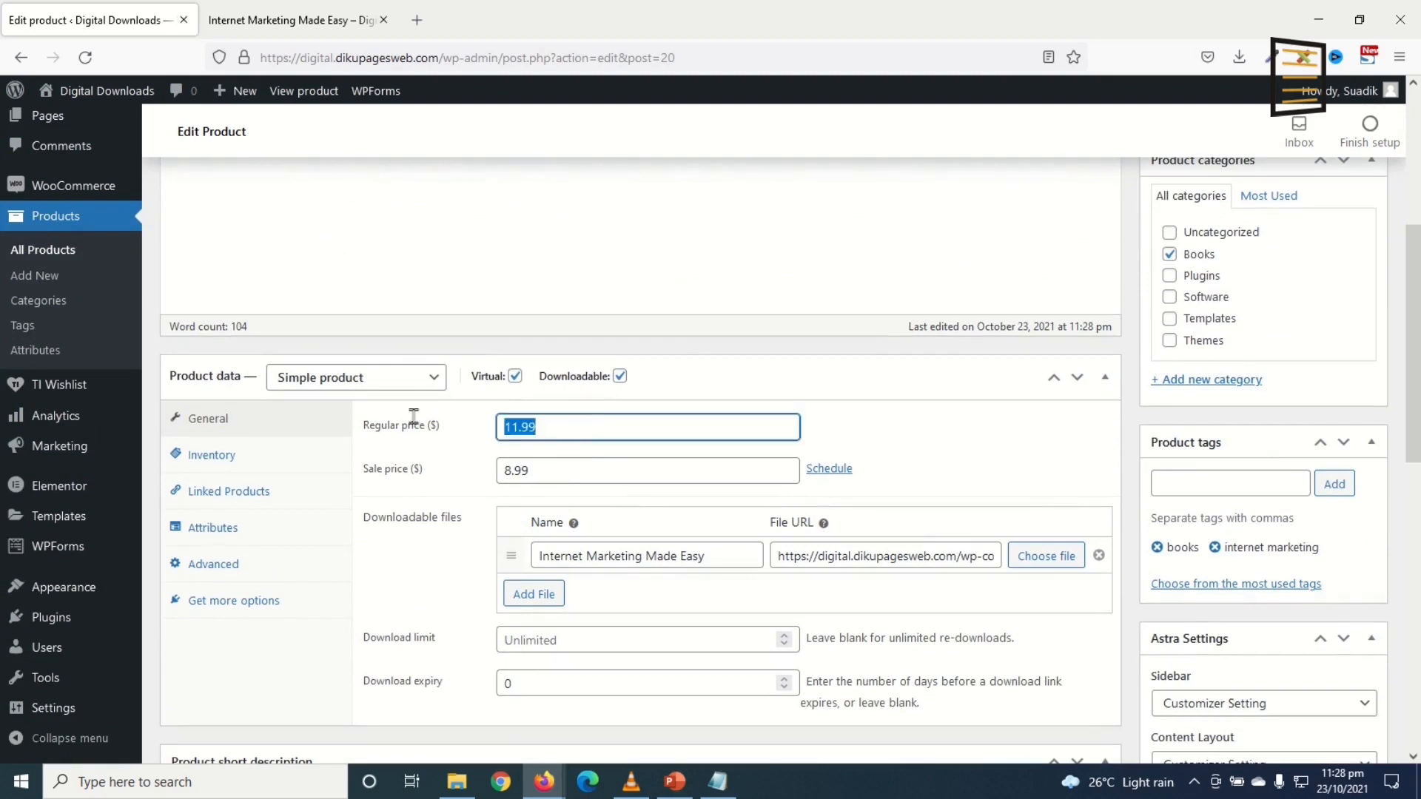
{"action": "type", "text": "15"}
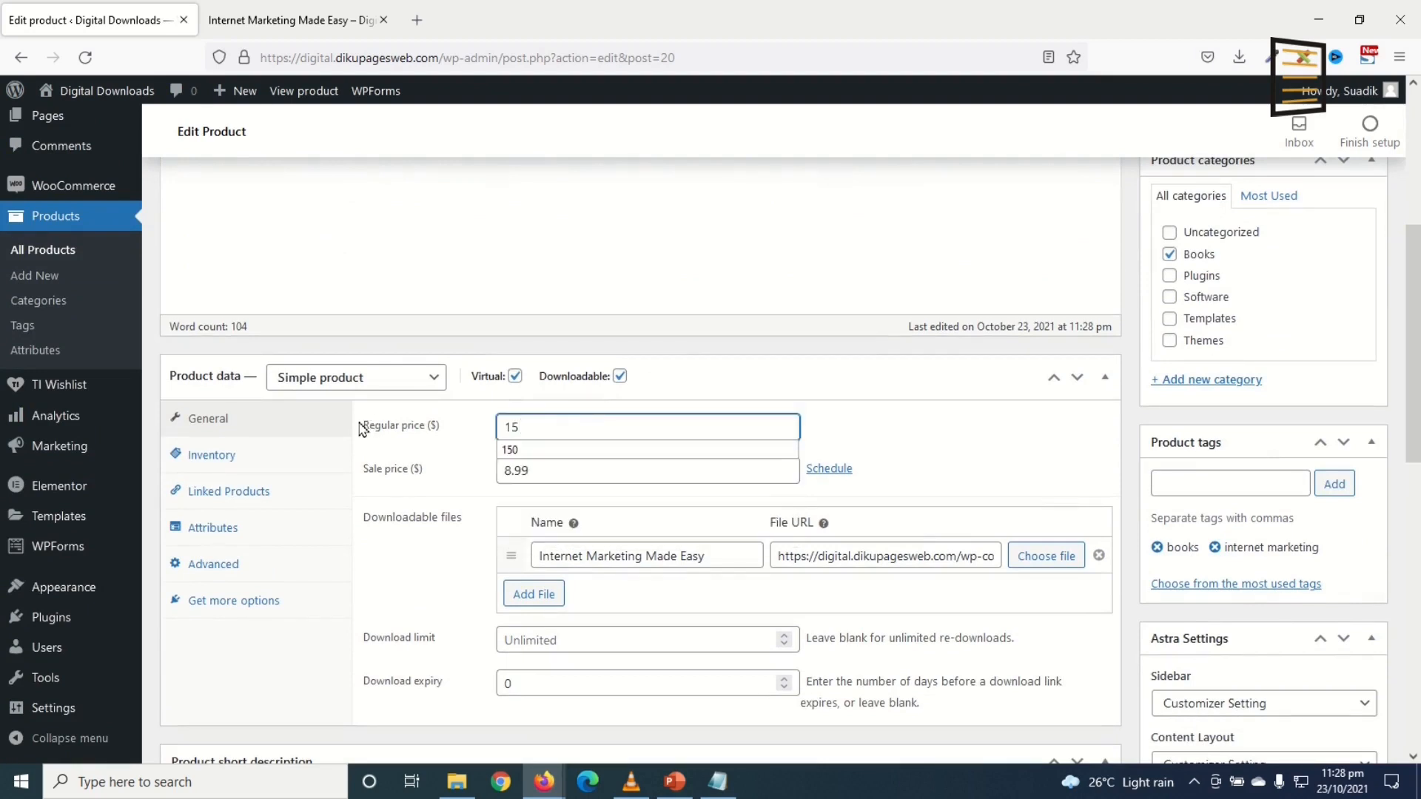
{"action": "type", "text": ".99"}
{"action": "key", "text": "Tab"}
{"action": "type", "text": "7"}
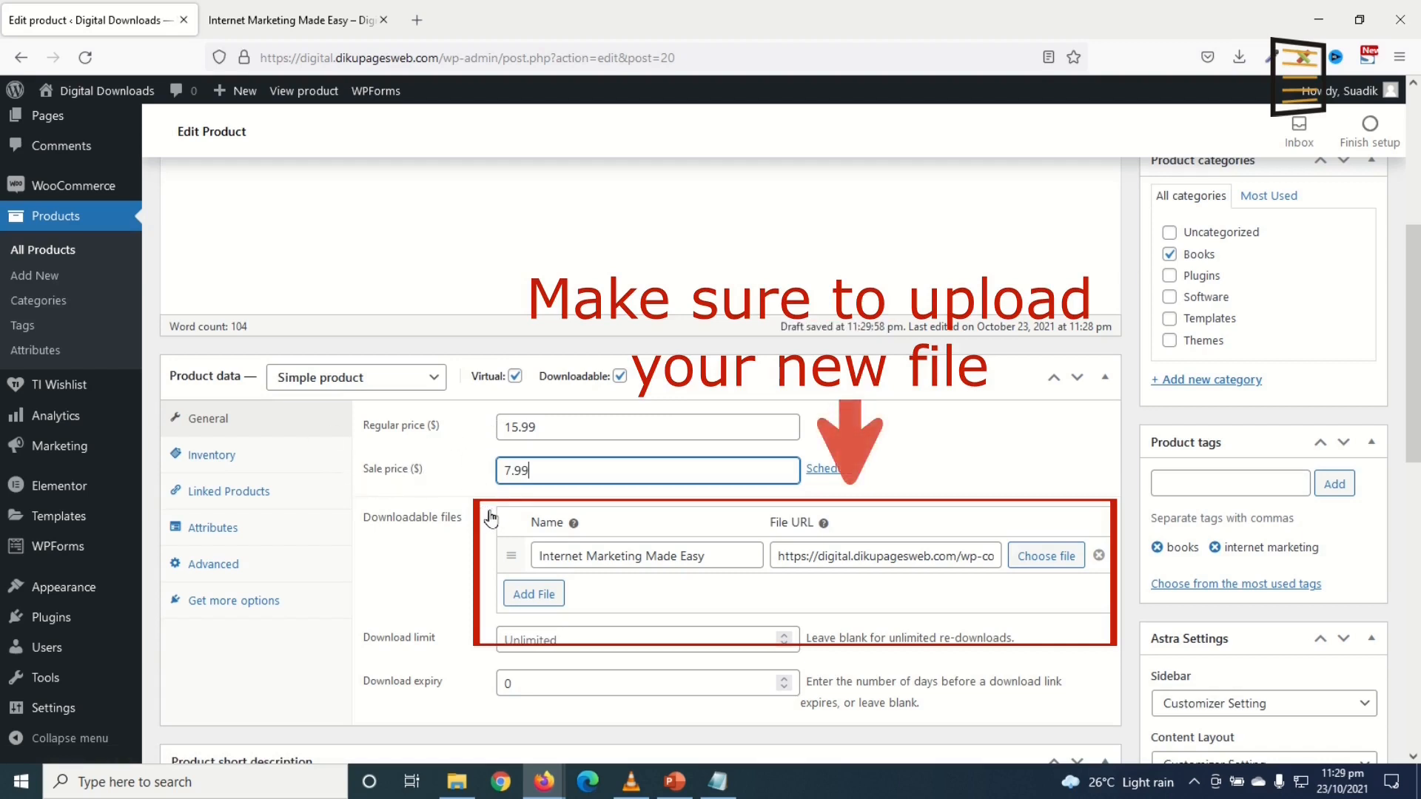
{"action": "left_click", "coordinate": [216, 454]}
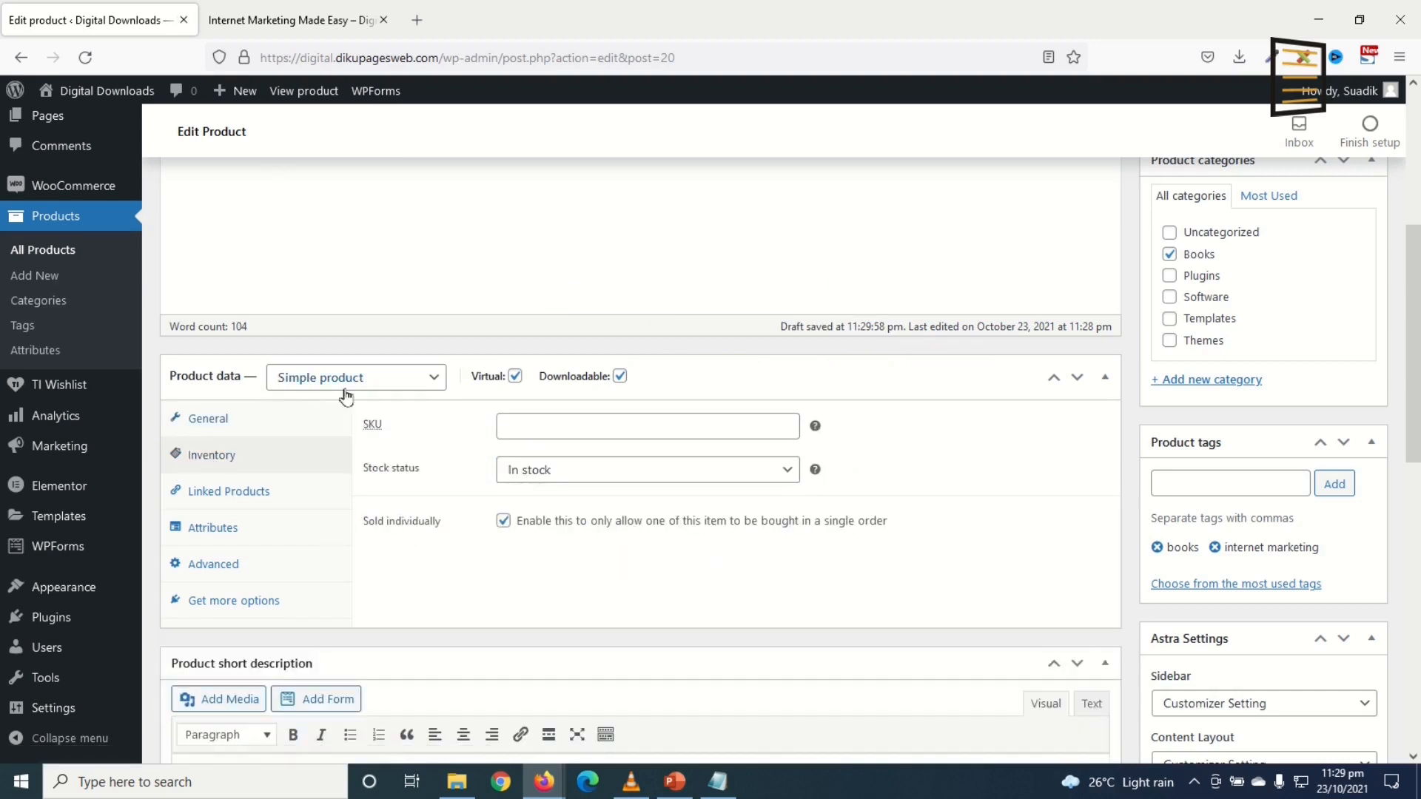
Step: Tick the Templates product category for the copy
{"action": "scroll", "coordinate": [764, 593], "scroll_direction": "down", "scroll_amount": 1}
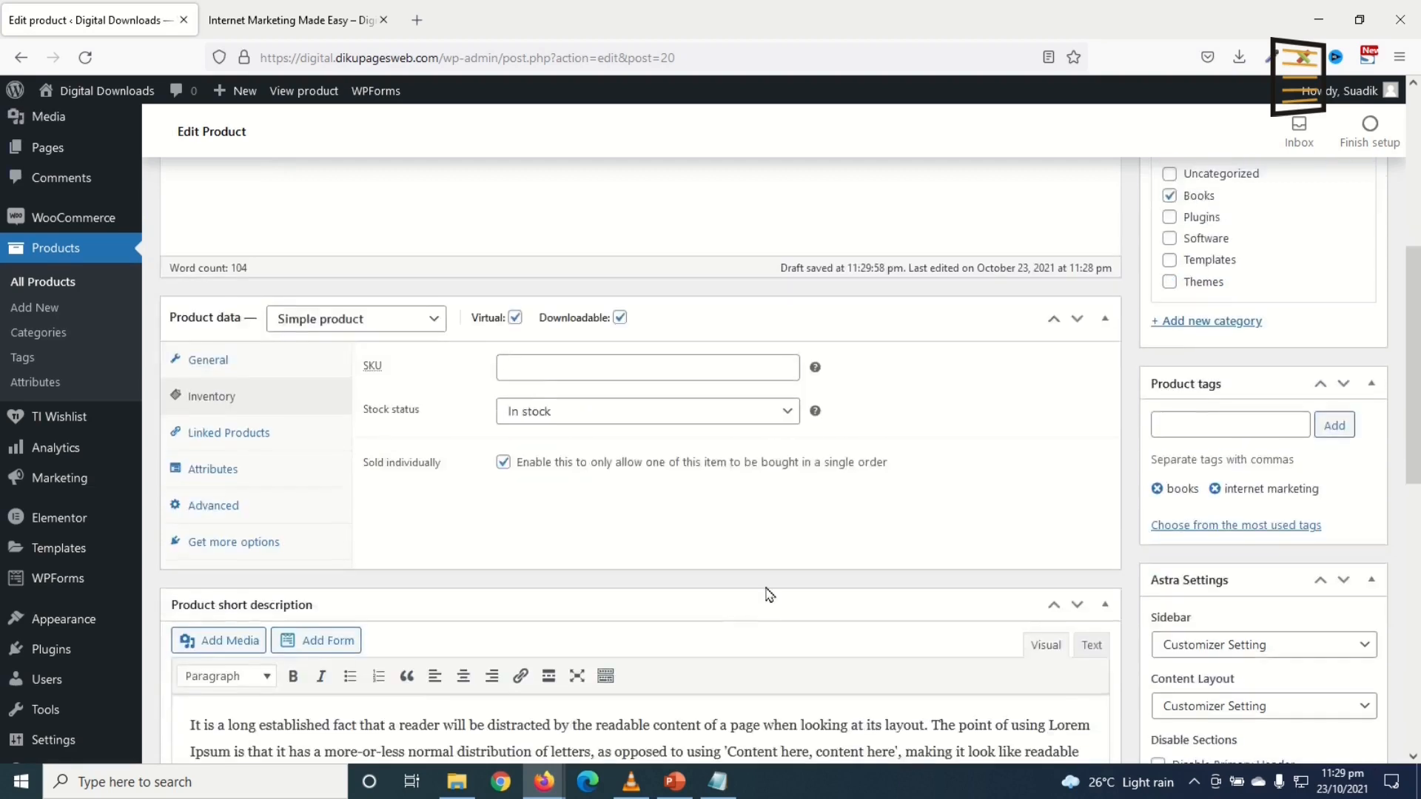
{"action": "scroll", "coordinate": [1109, 476], "scroll_direction": "up", "scroll_amount": 3}
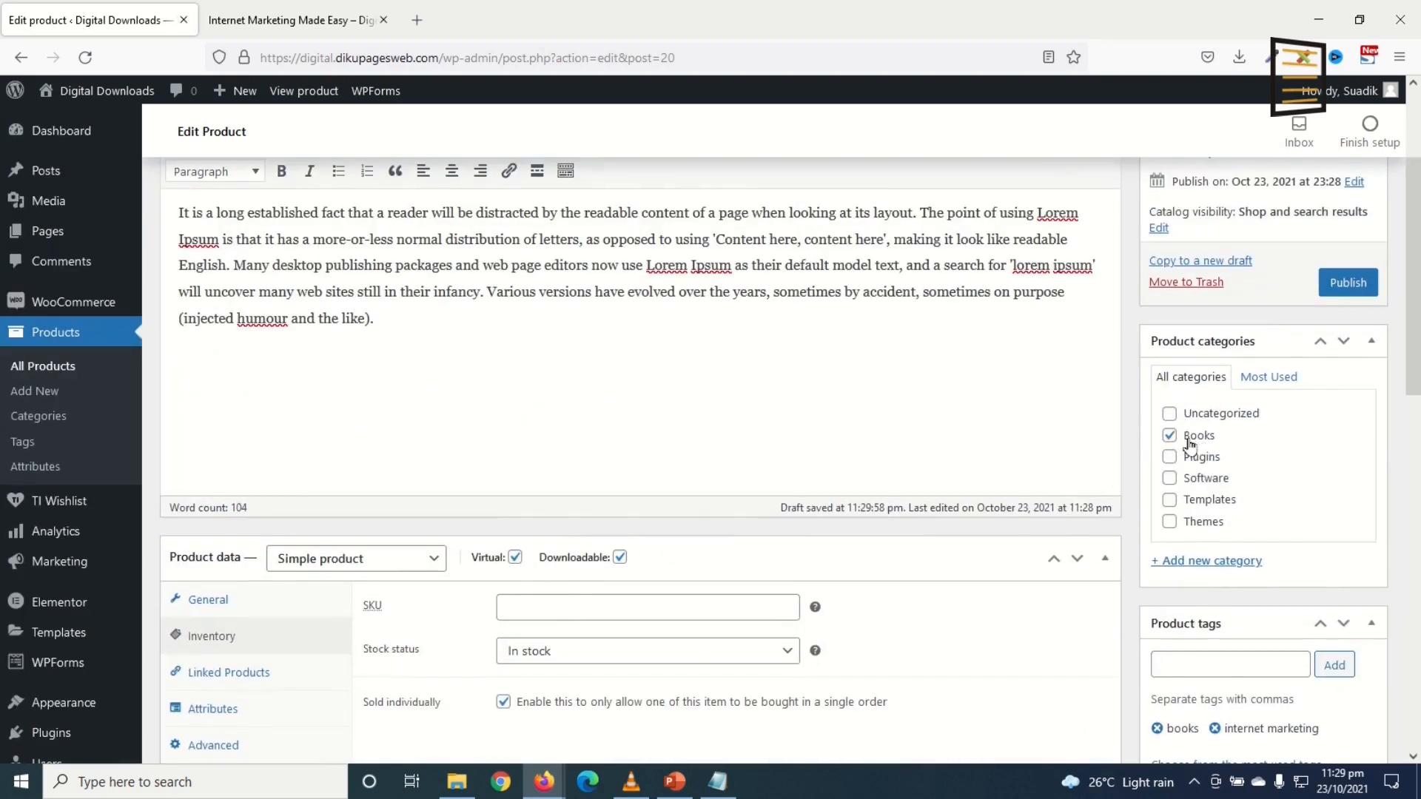
{"action": "left_click", "coordinate": [1202, 504]}
Step: Remove the books and internet marketing tags from the copy
{"action": "scroll", "coordinate": [1290, 546], "scroll_direction": "down", "scroll_amount": 2}
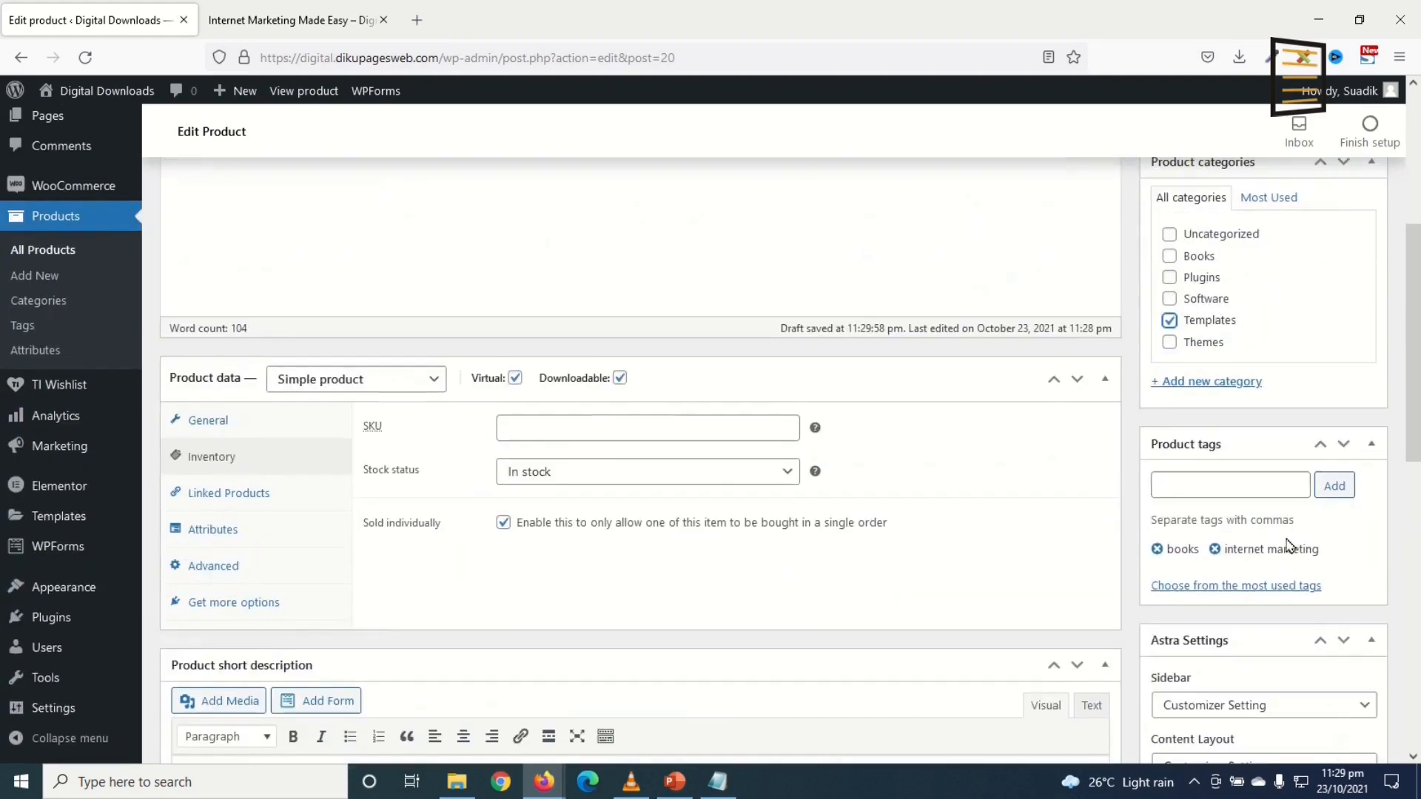
{"action": "left_click", "coordinate": [1156, 549]}
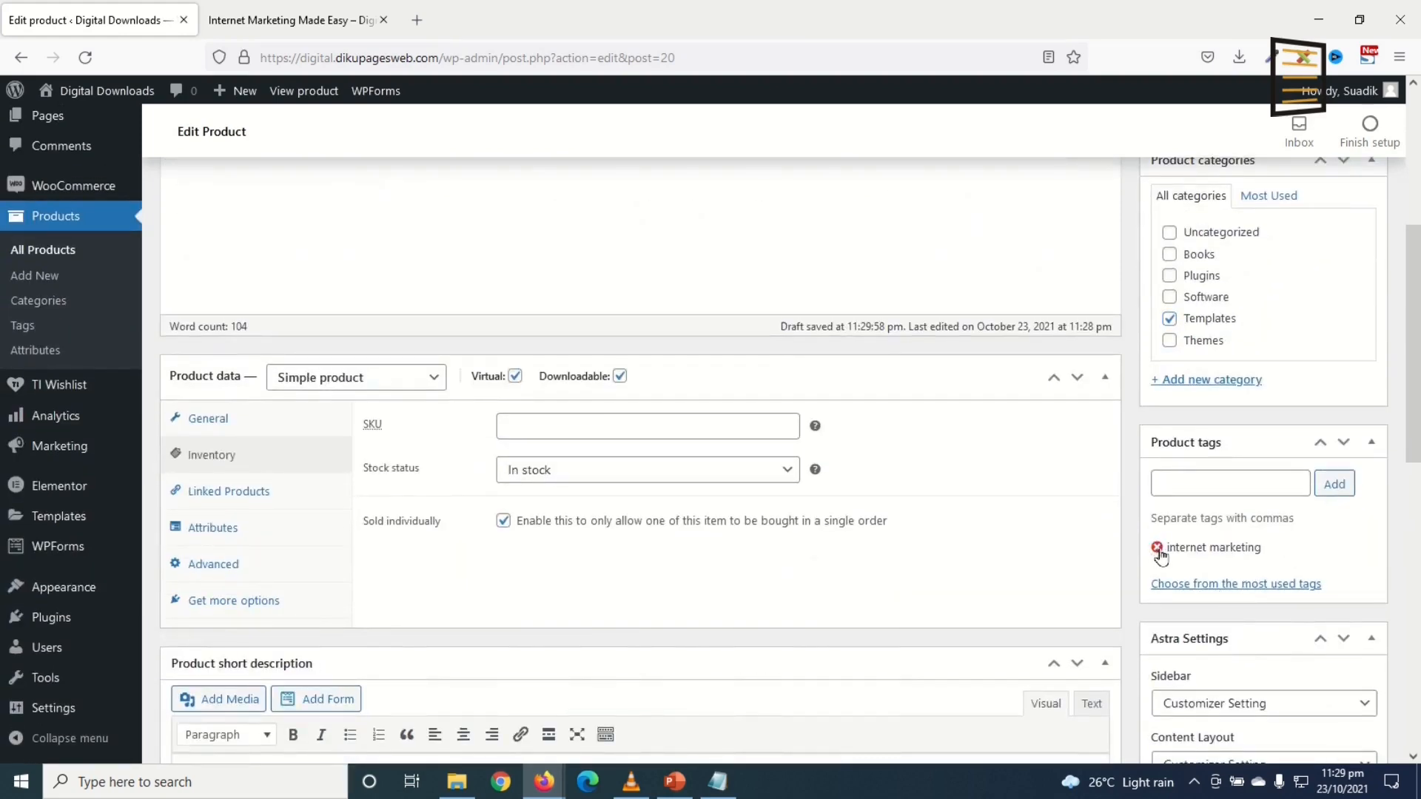
{"action": "left_click", "coordinate": [1156, 548]}
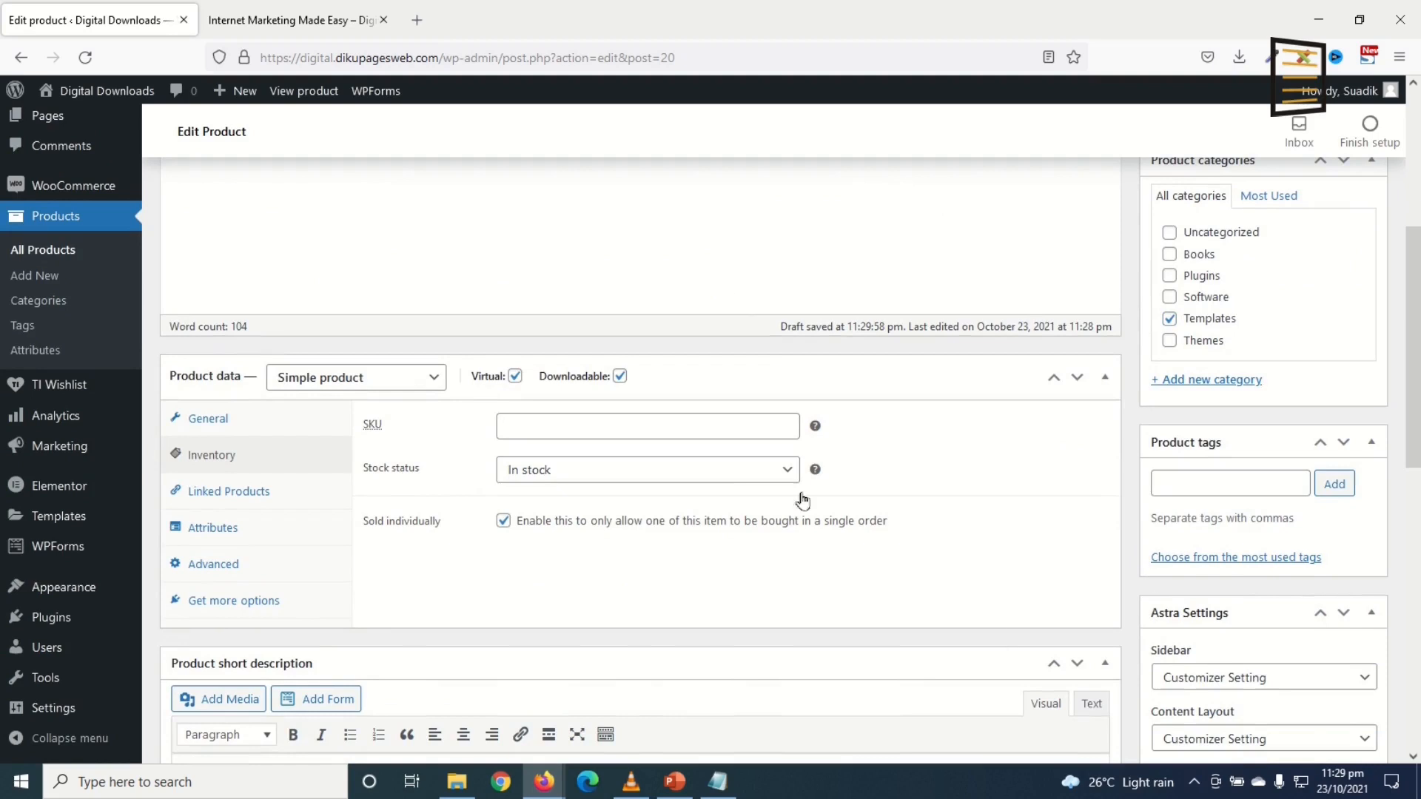
{"action": "left_click", "coordinate": [1198, 486]}
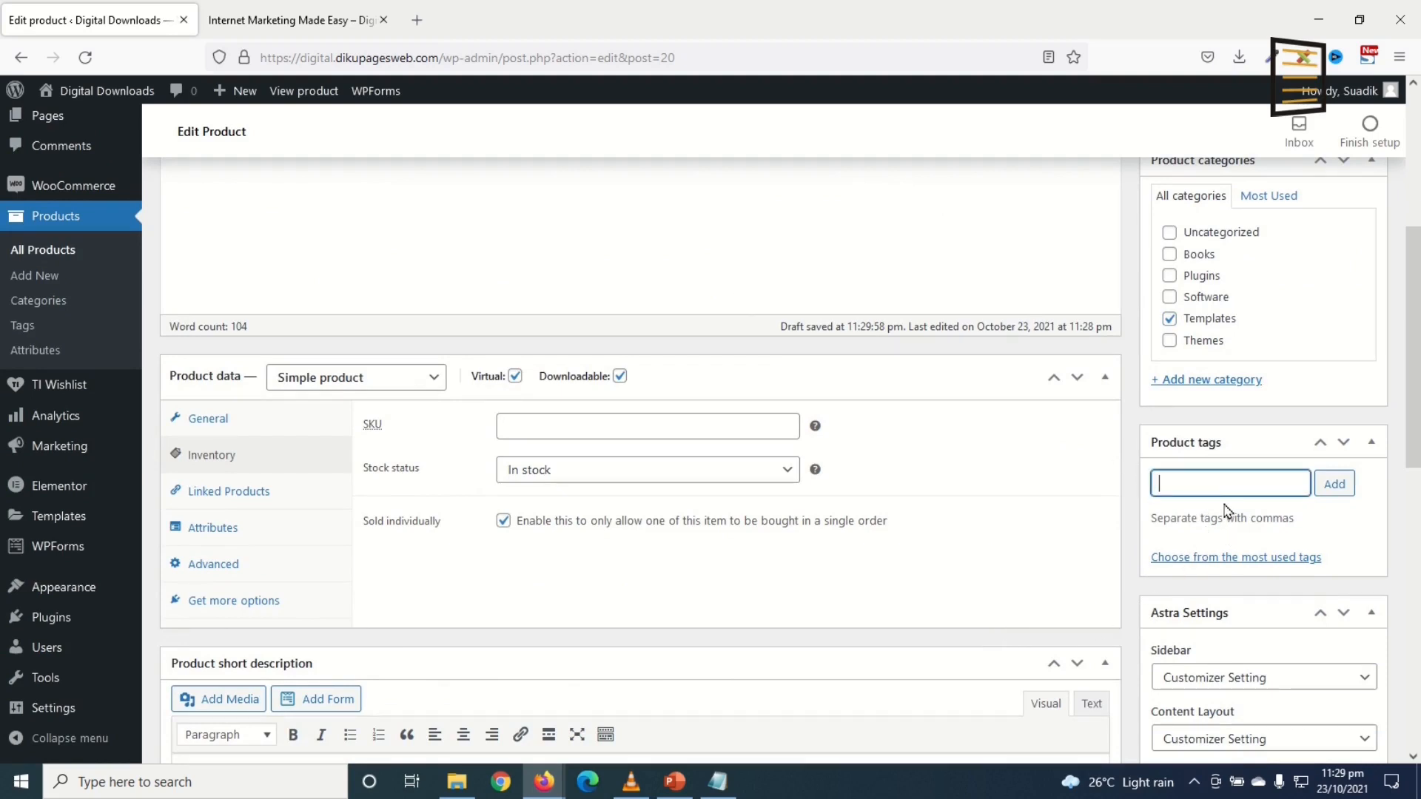
{"action": "scroll", "coordinate": [1107, 593], "scroll_direction": "up", "scroll_amount": 5}
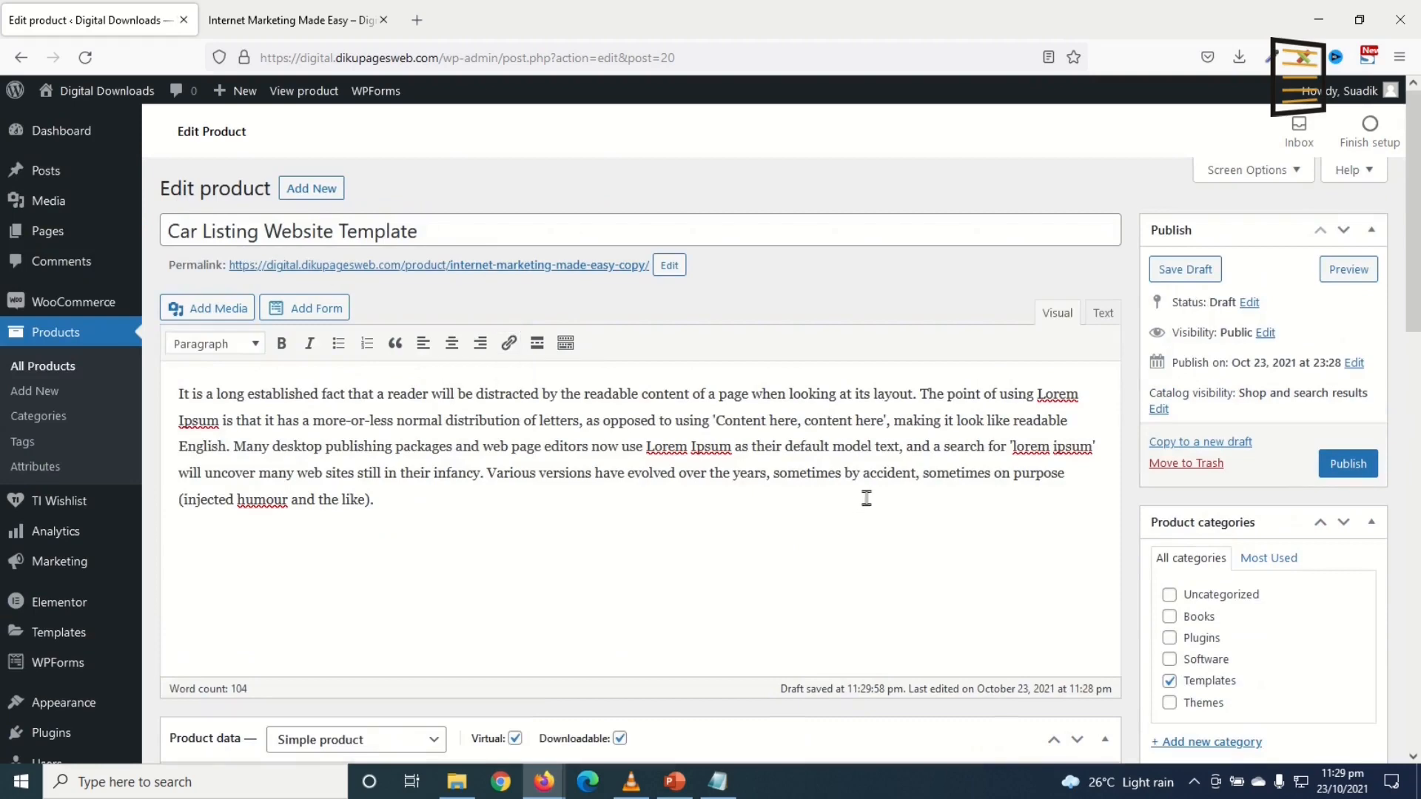
{"action": "scroll", "coordinate": [1184, 629], "scroll_direction": "down", "scroll_amount": 3}
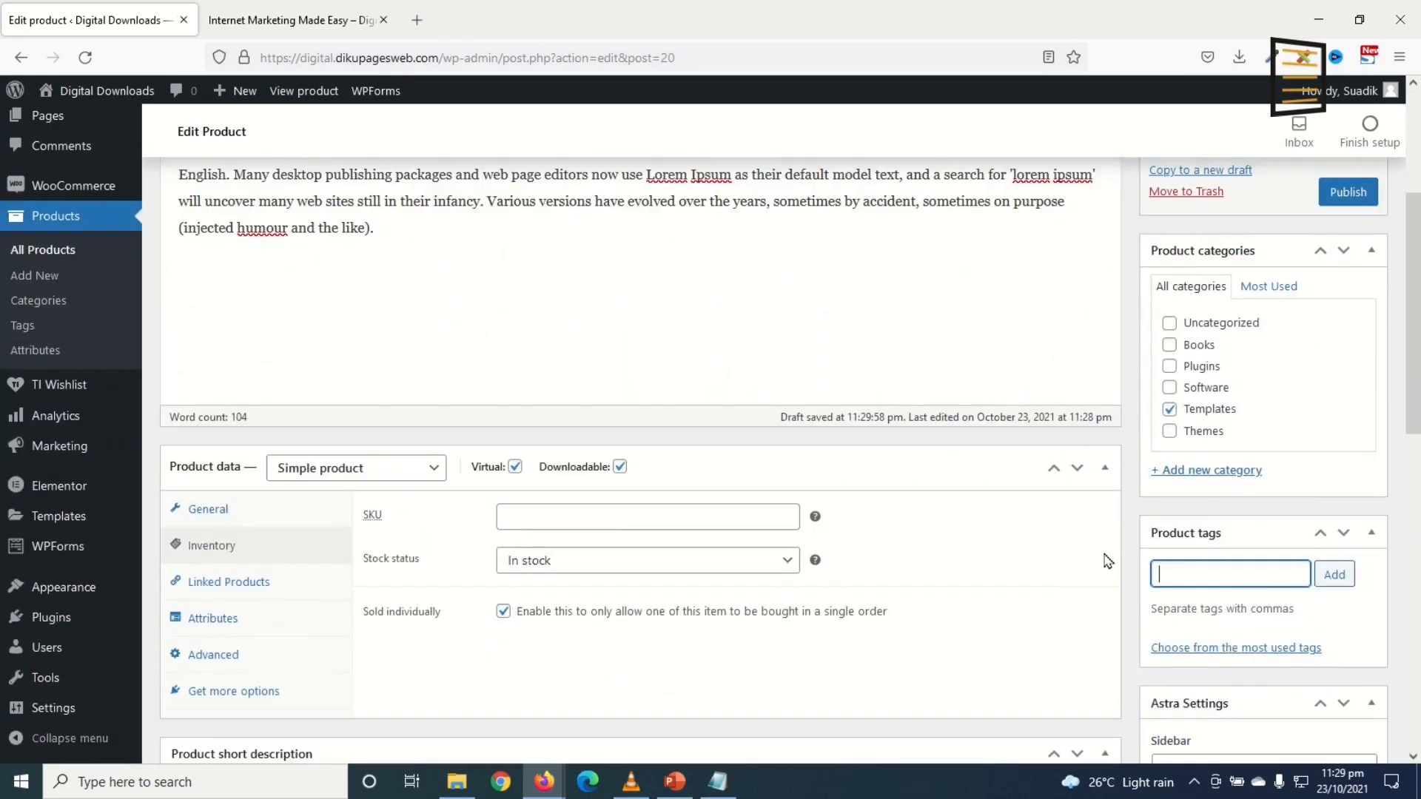
{"action": "scroll", "coordinate": [1106, 561], "scroll_direction": "down", "scroll_amount": 9}
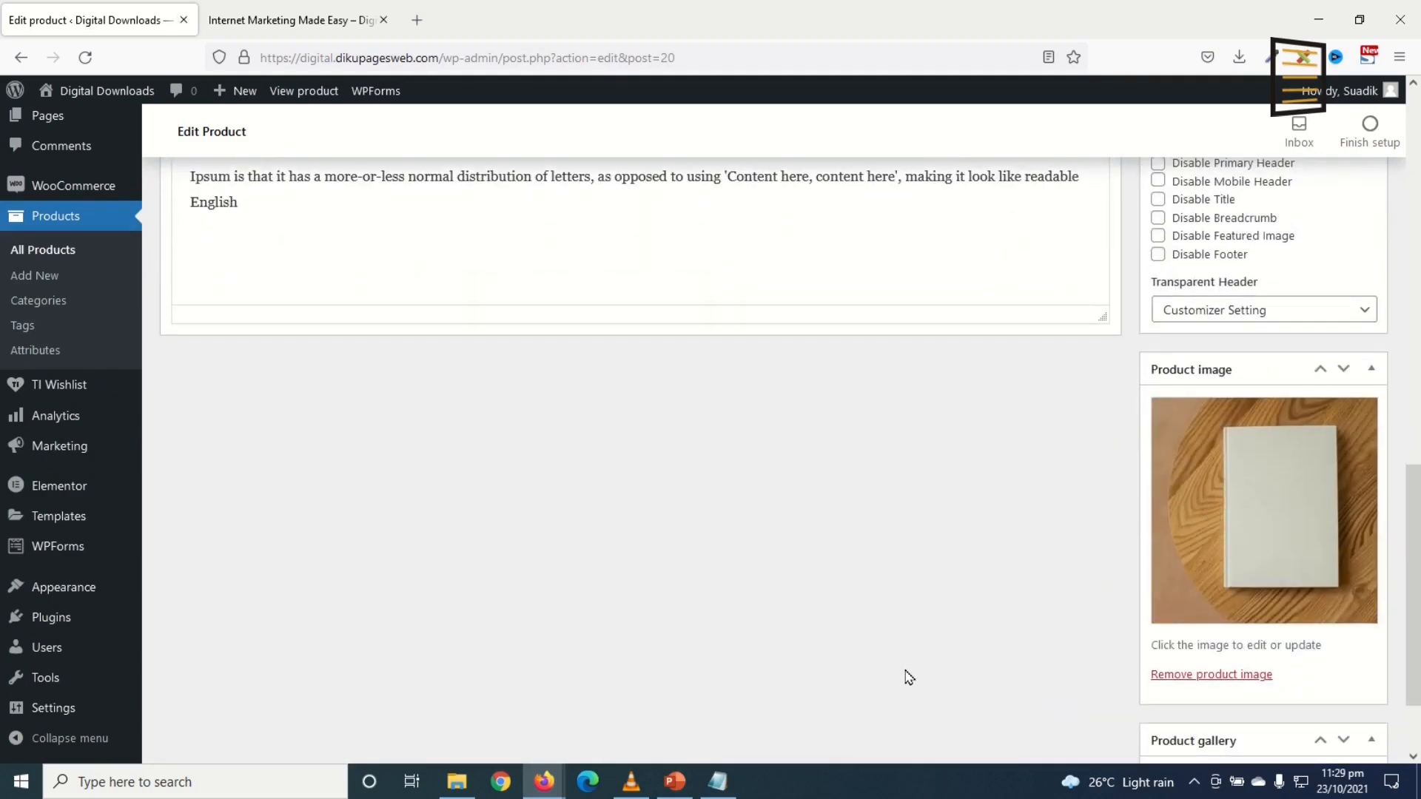
Step: Upload the FireShot Capture 011 car listing screenshot from the products/templates folder
{"action": "left_click", "coordinate": [1229, 536]}
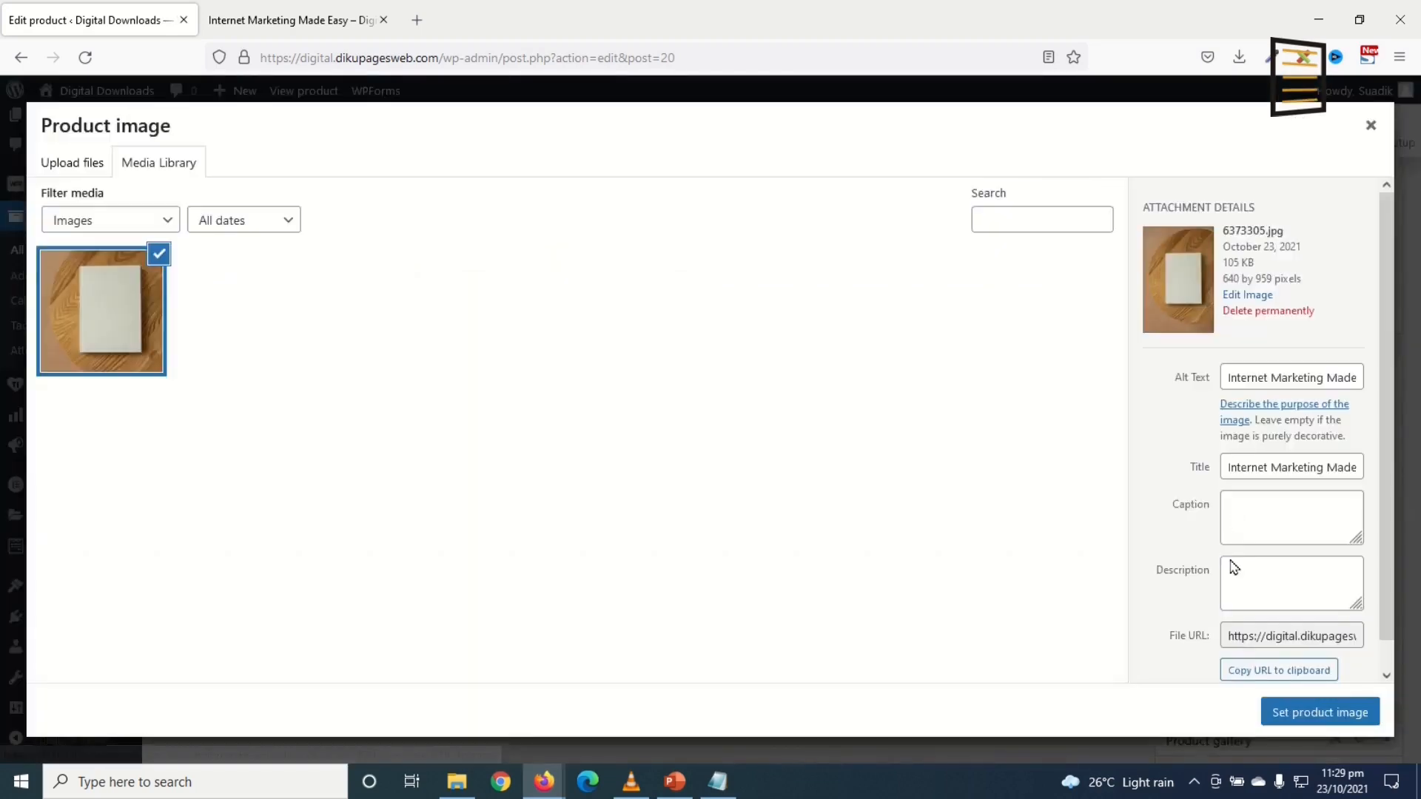
{"action": "left_click", "coordinate": [65, 169]}
{"action": "left_click", "coordinate": [706, 433]}
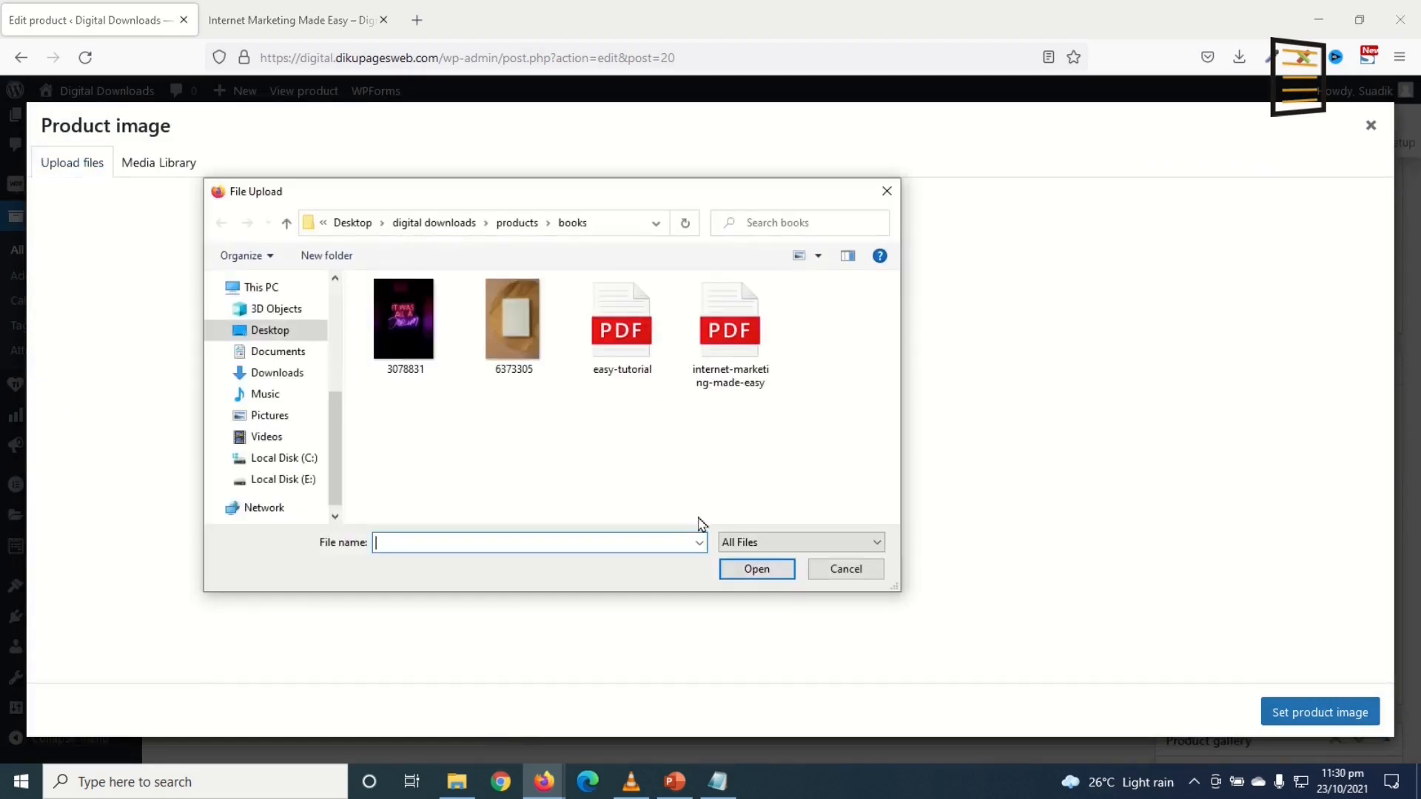
{"action": "left_click", "coordinate": [517, 225]}
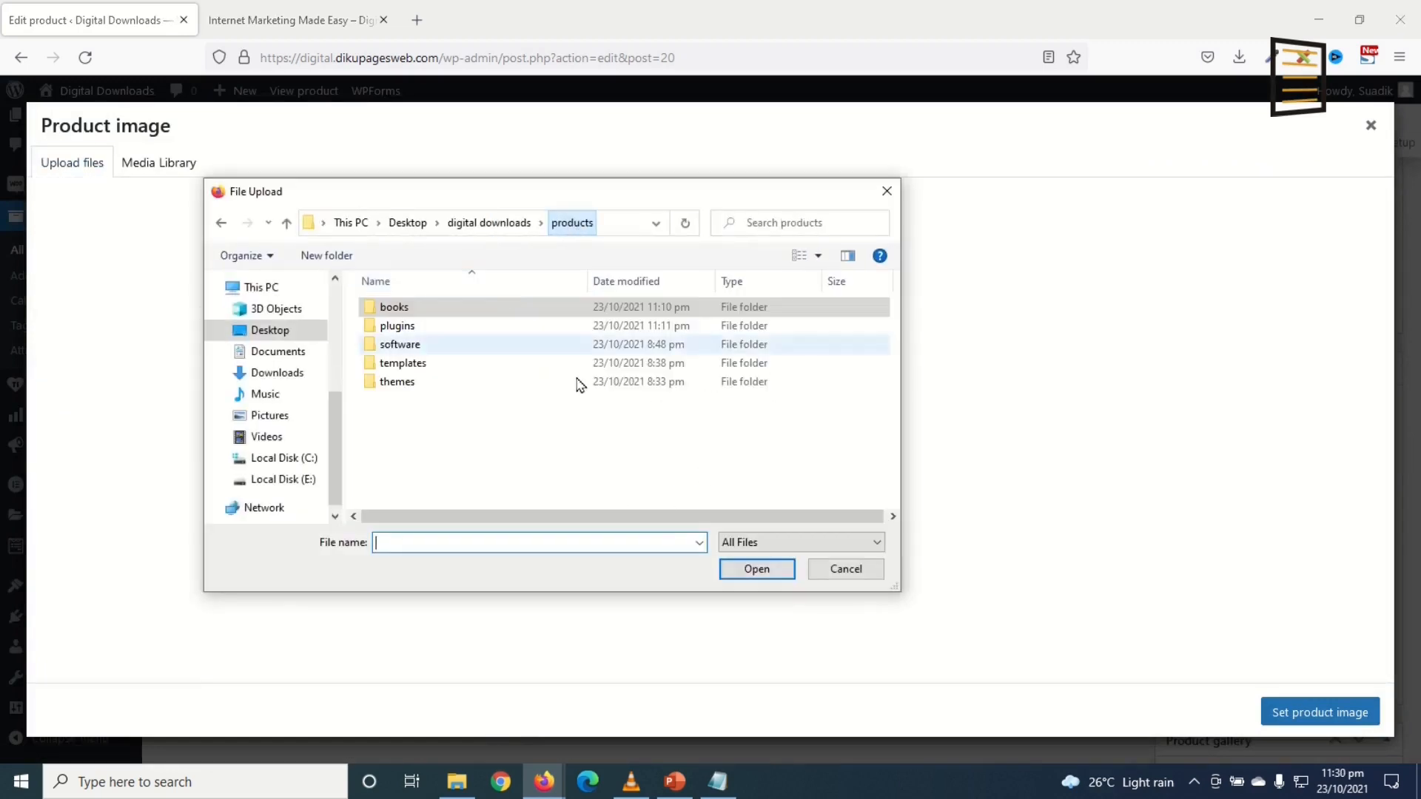
{"action": "double_click", "coordinate": [406, 364]}
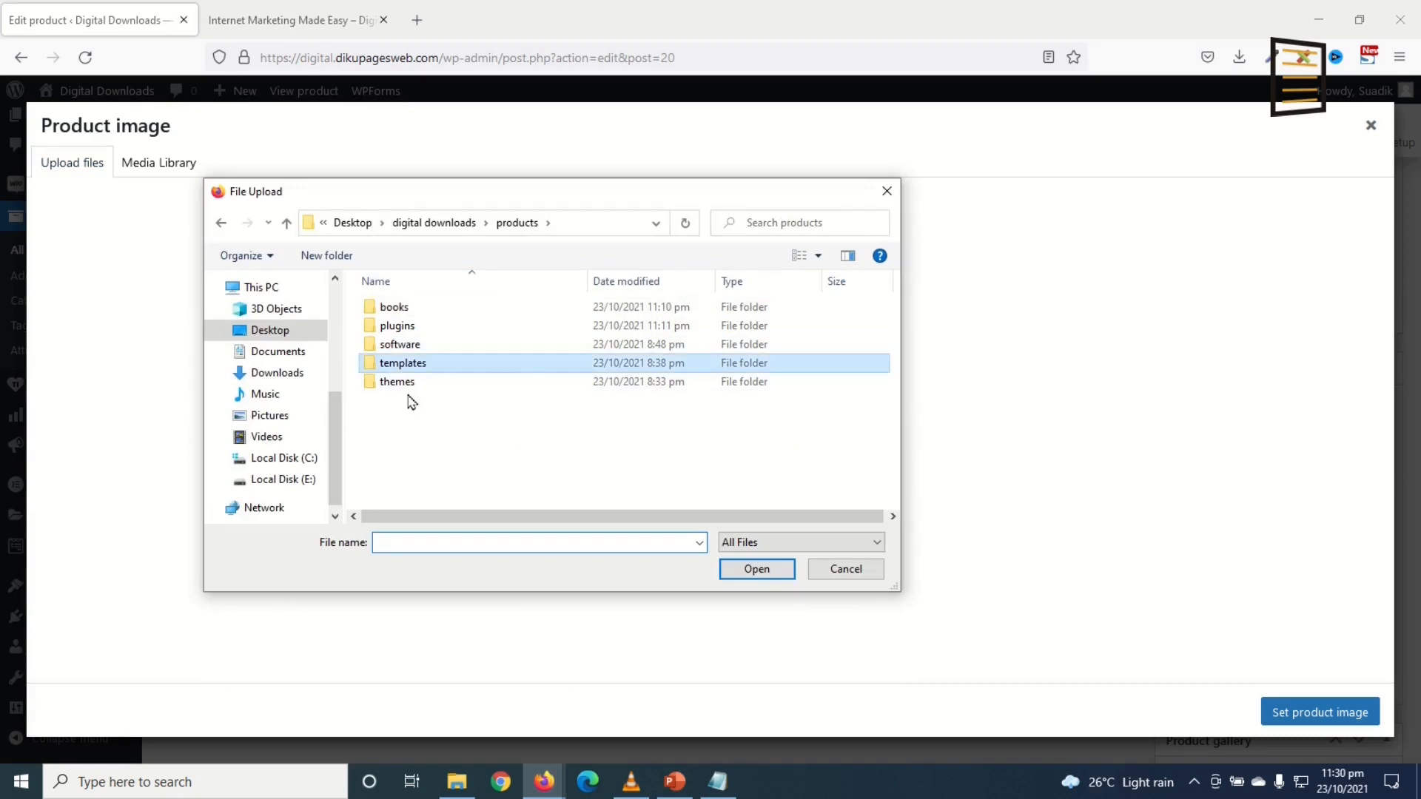
{"action": "double_click", "coordinate": [524, 370]}
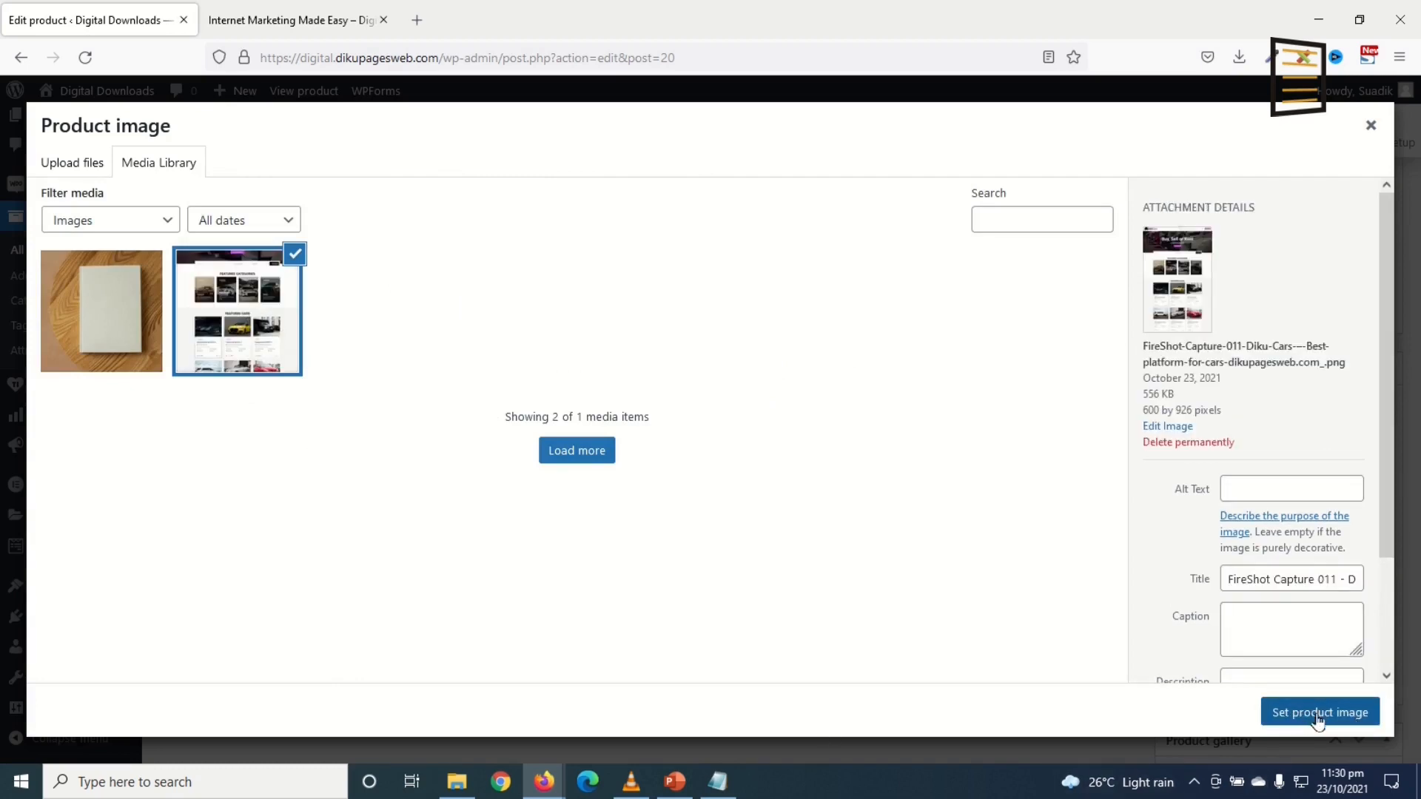
Step: Make the uploaded screenshot the copy's product image, replacing the book photo
{"action": "left_click", "coordinate": [1251, 497]}
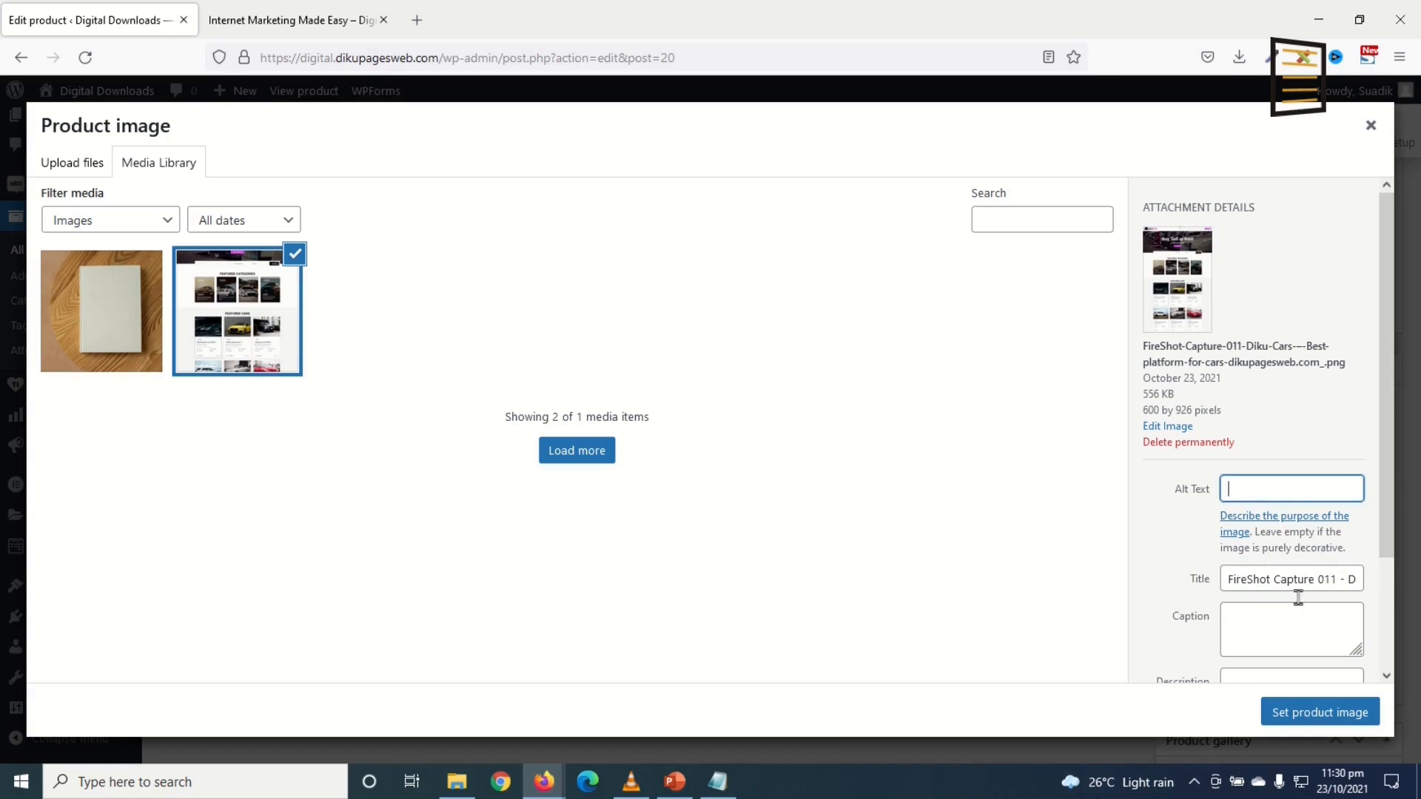
{"action": "left_click", "coordinate": [1281, 715]}
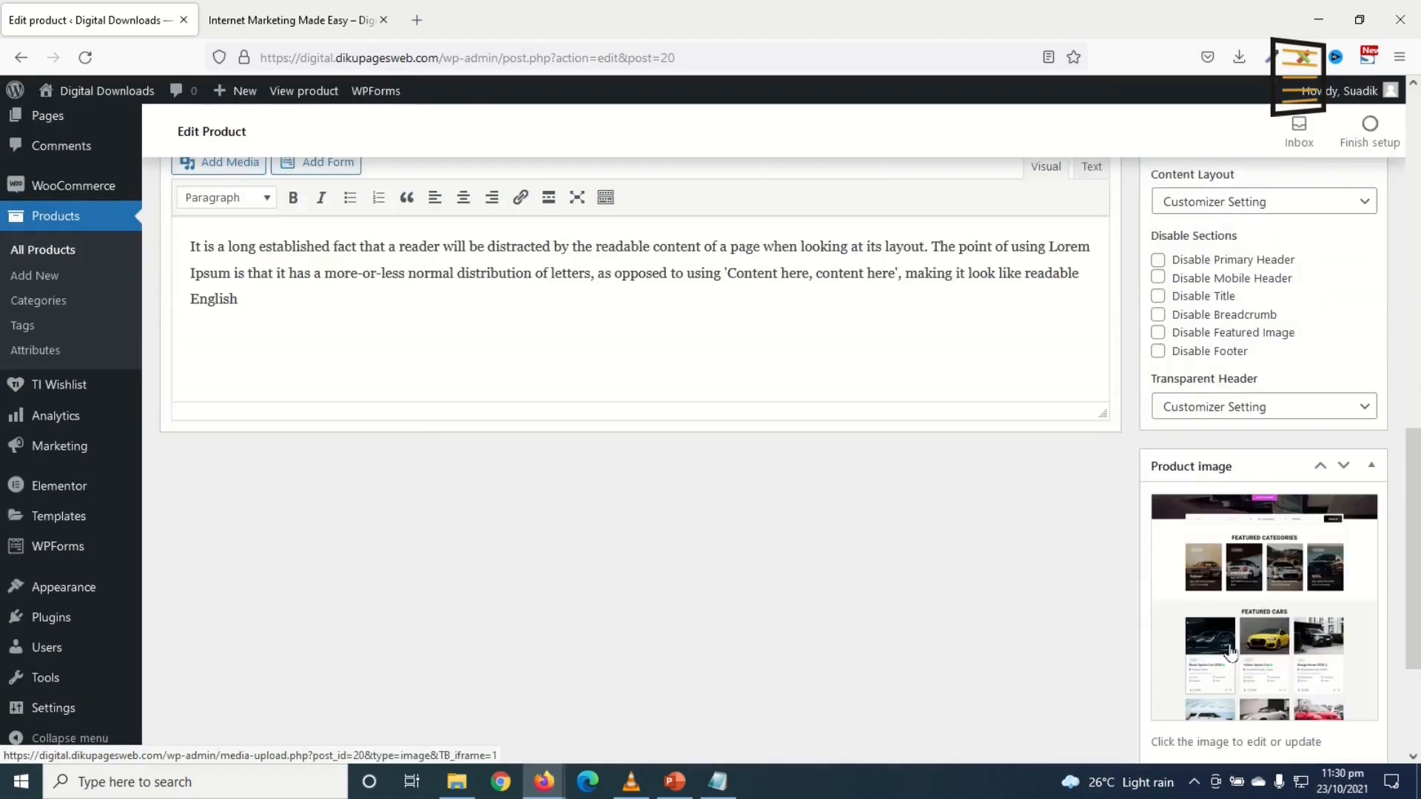
{"action": "scroll", "coordinate": [1354, 492], "scroll_direction": "up", "scroll_amount": 10}
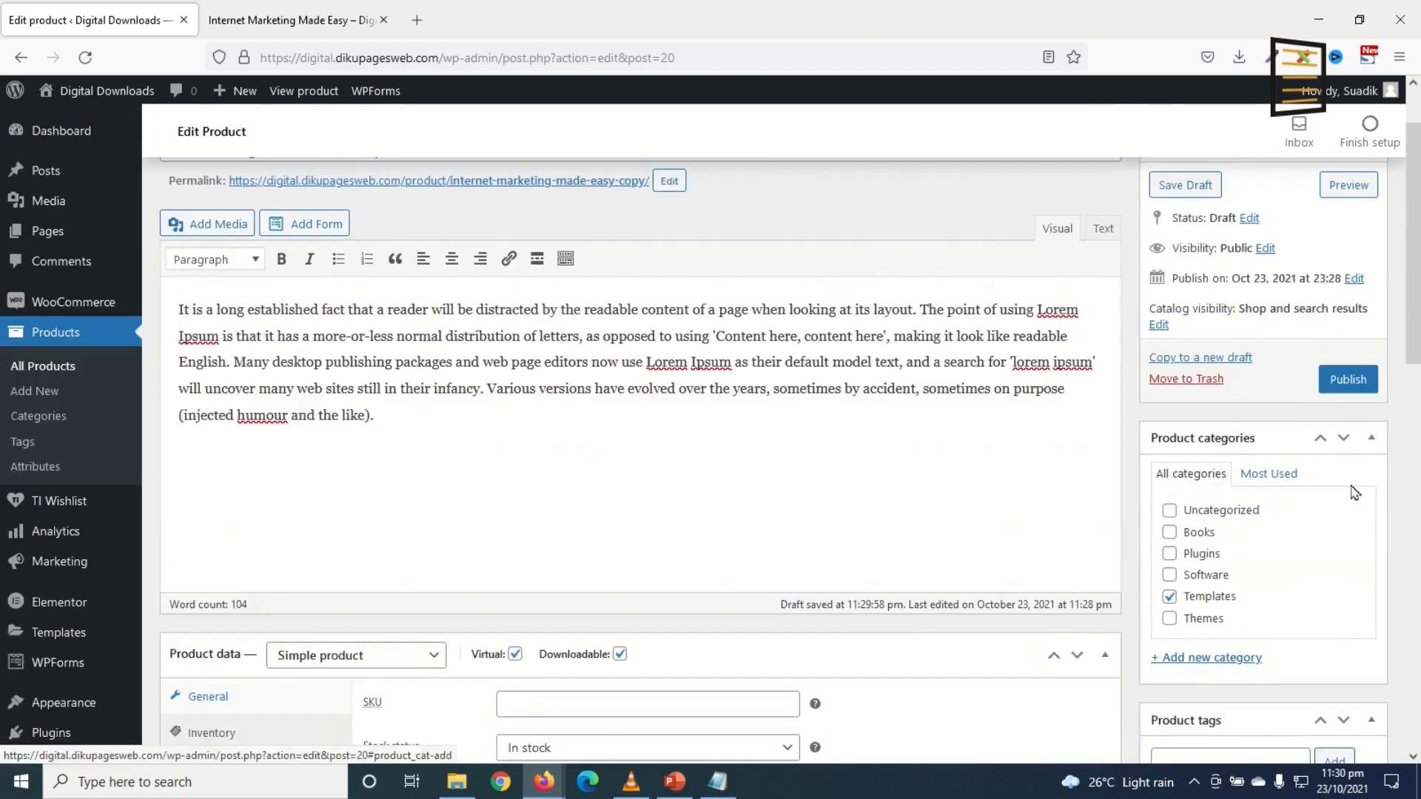
Step: Publish the copy, open its product page in a new tab, and close the Internet Marketing Made Easy tab
{"action": "left_click", "coordinate": [1348, 381]}
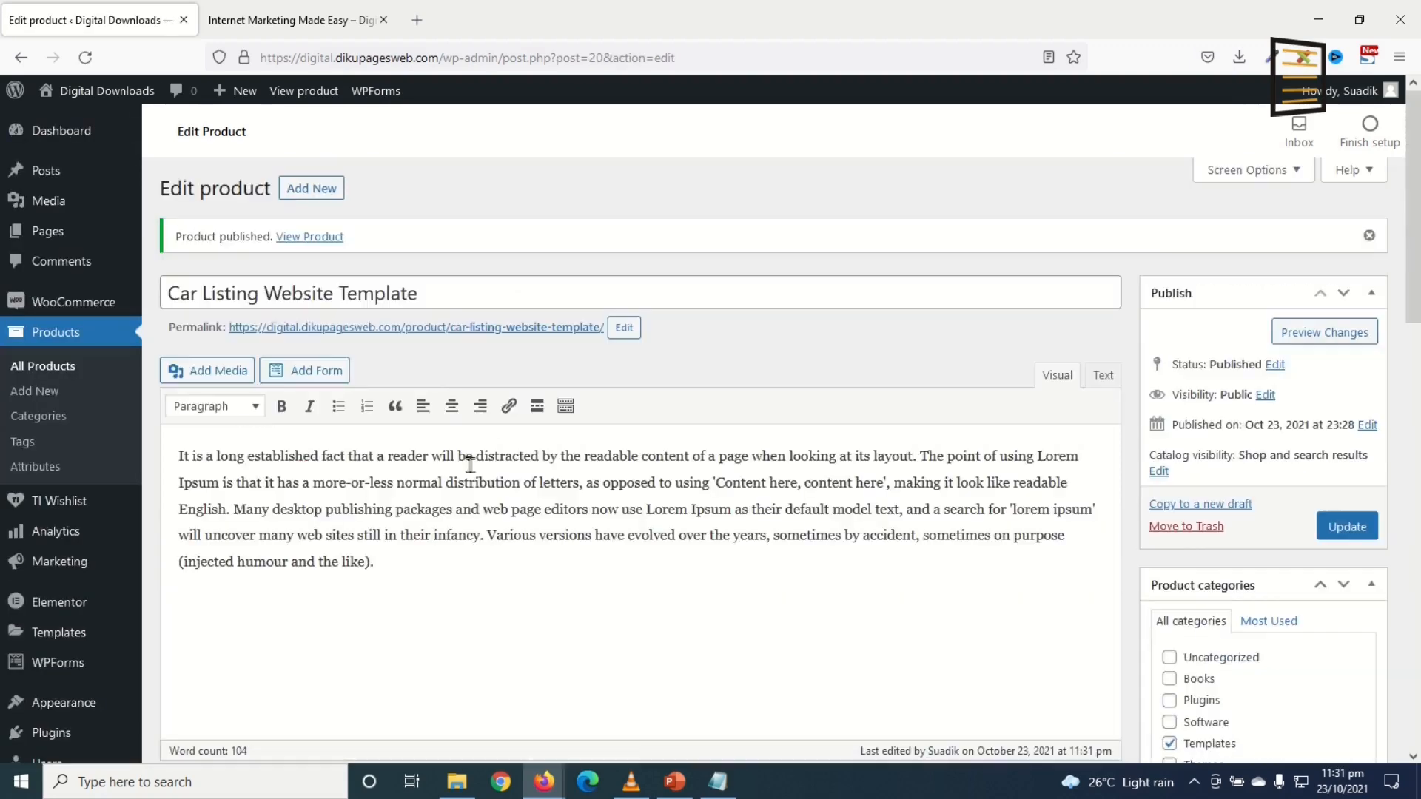
{"action": "right_click", "coordinate": [309, 241]}
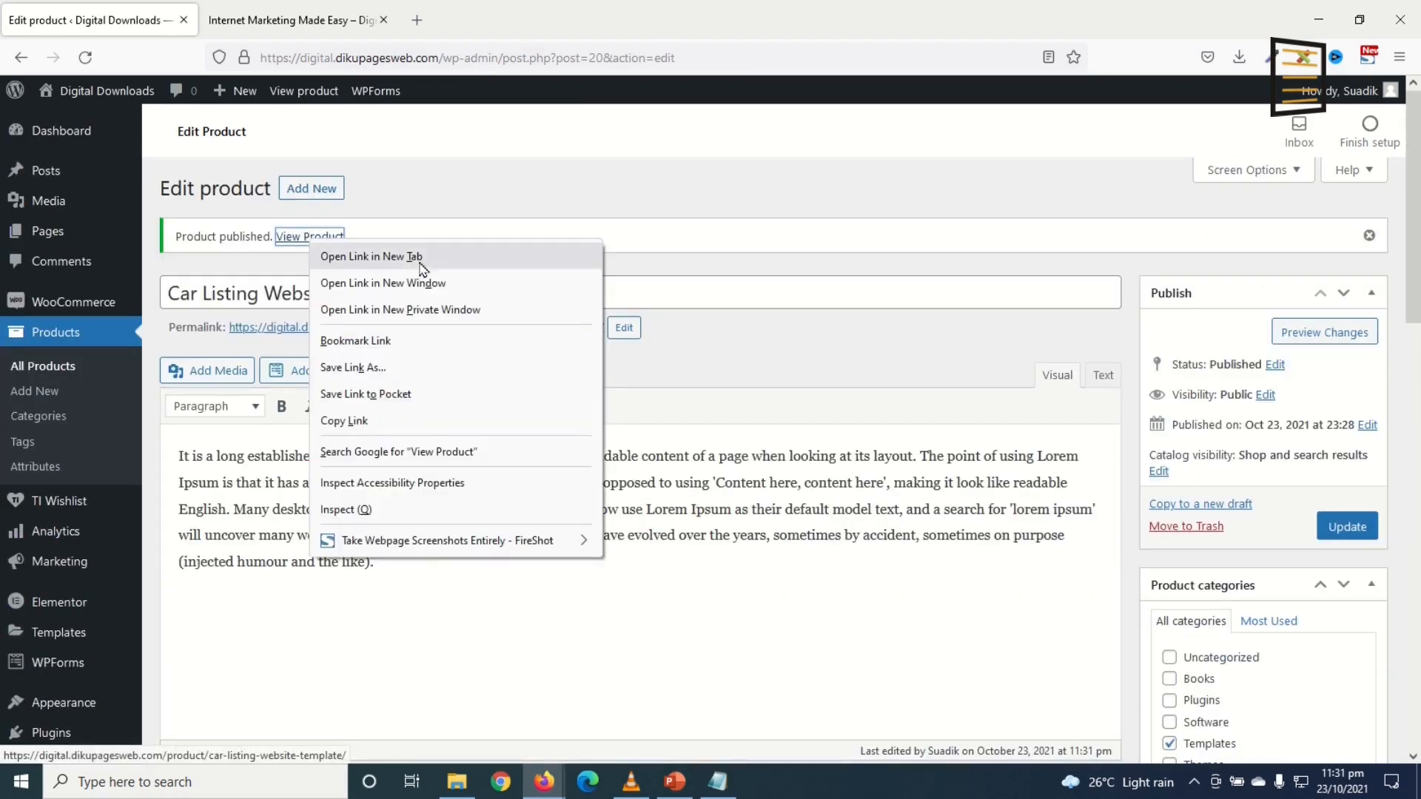
{"action": "left_click", "coordinate": [415, 258]}
{"action": "left_click", "coordinate": [244, 20]}
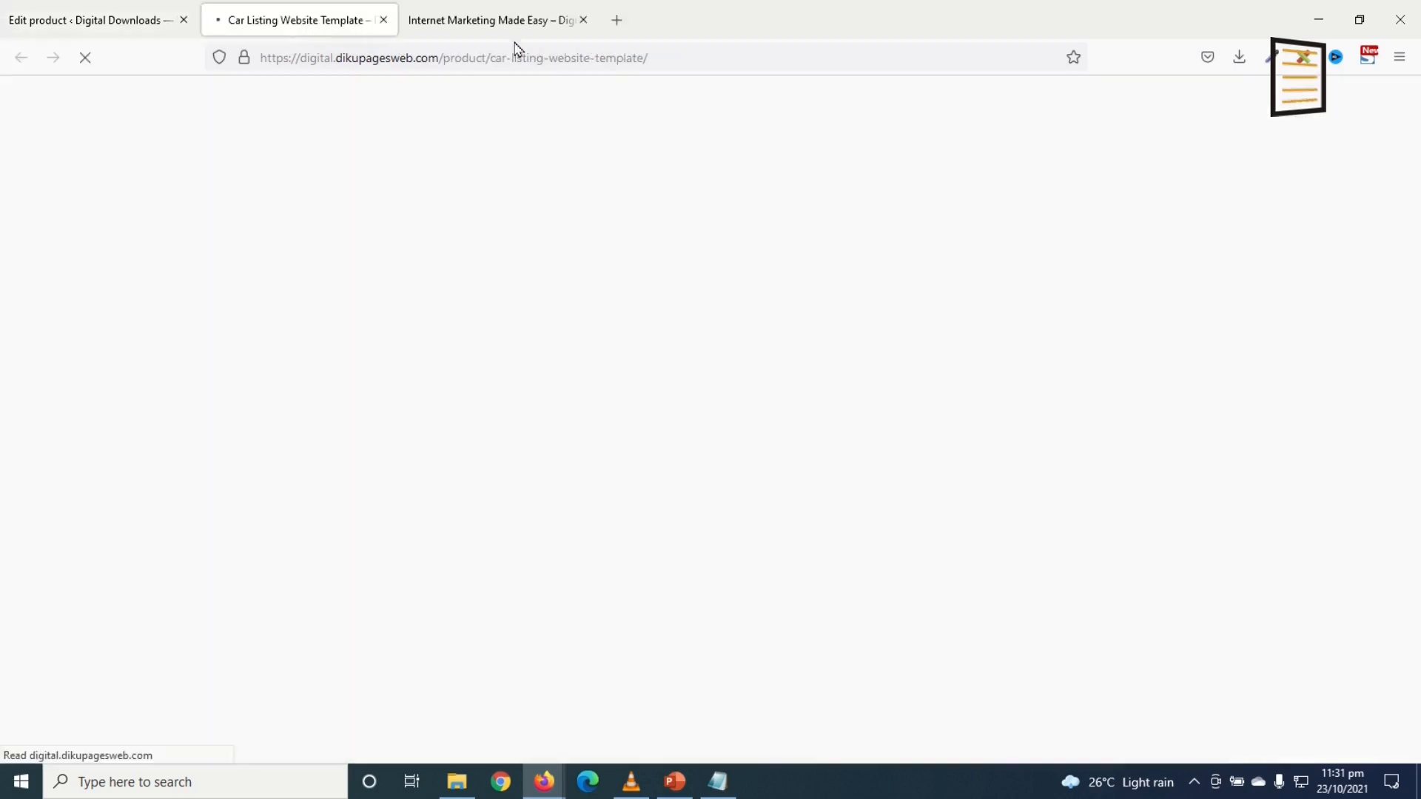
{"action": "left_click", "coordinate": [582, 20]}
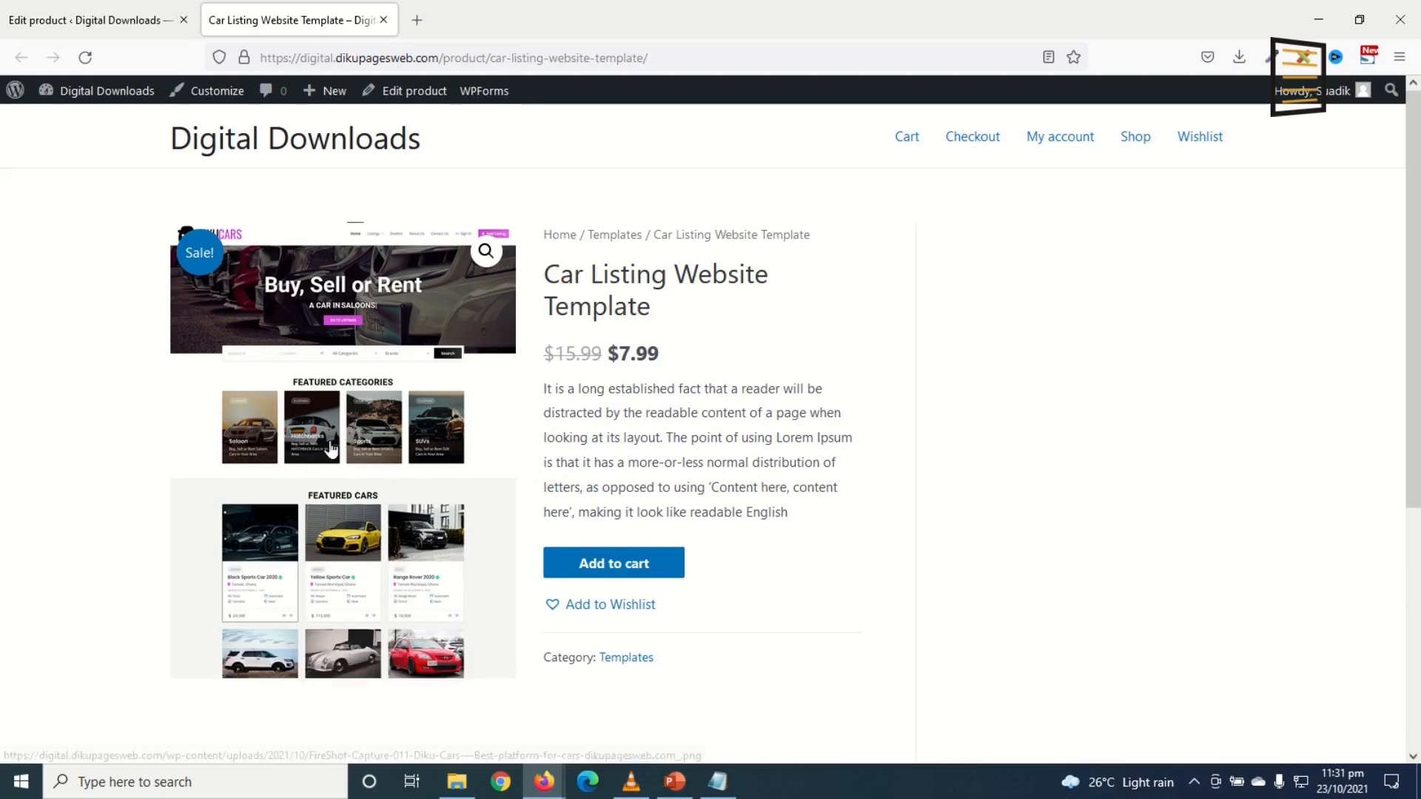
Step: Check the live page showing $15.99 reduced to $7.99, then go back to the product editor
{"action": "scroll", "coordinate": [337, 449], "scroll_direction": "down", "scroll_amount": 2}
{"action": "scroll", "coordinate": [337, 449], "scroll_direction": "down", "scroll_amount": 2}
{"action": "scroll", "coordinate": [922, 558], "scroll_direction": "up", "scroll_amount": 4}
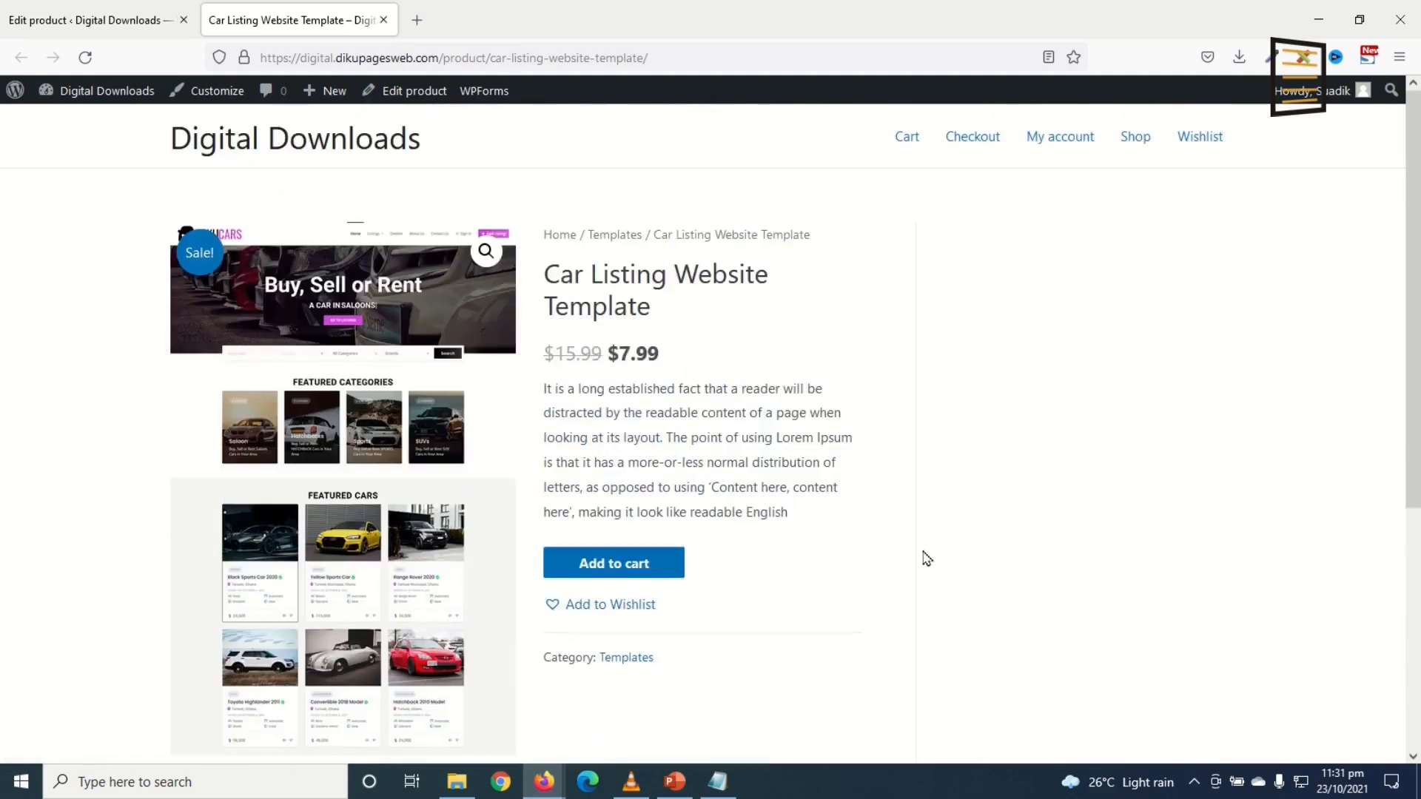
{"action": "left_click", "coordinate": [83, 17]}
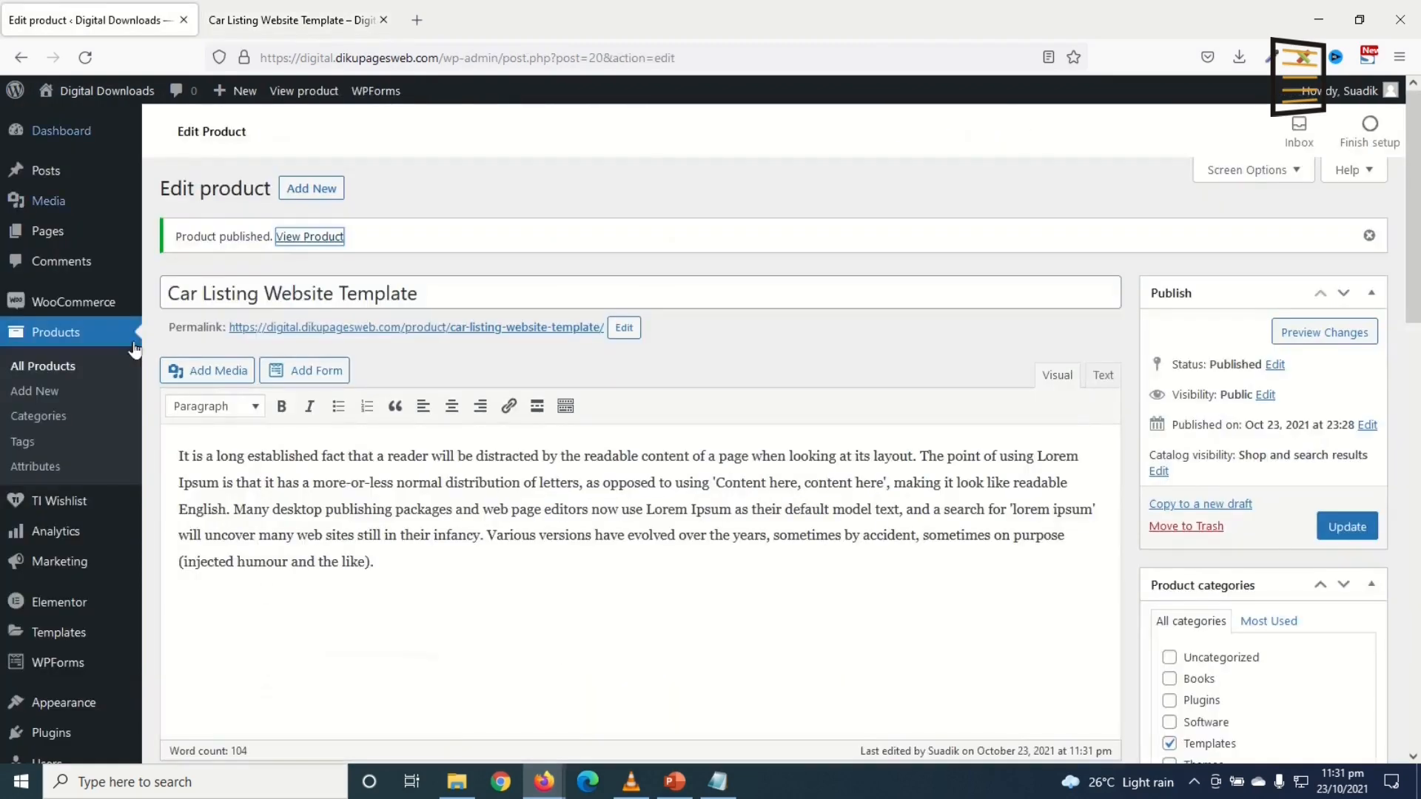
Step: Open All Products and review the 19 published Themes, Templates, Software, Plugins and Books
{"action": "left_click", "coordinate": [38, 368]}
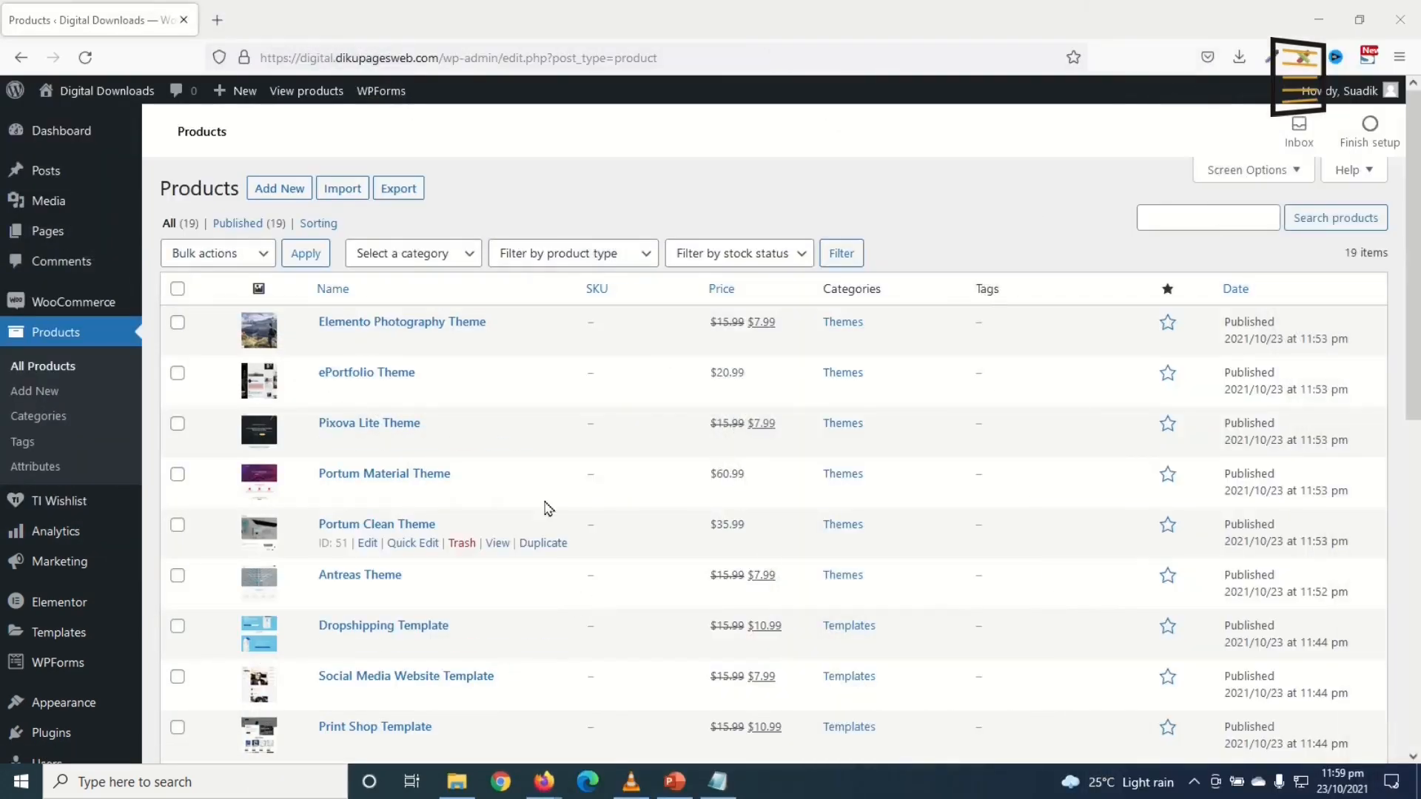
{"action": "scroll", "coordinate": [545, 510], "scroll_direction": "down", "scroll_amount": 3}
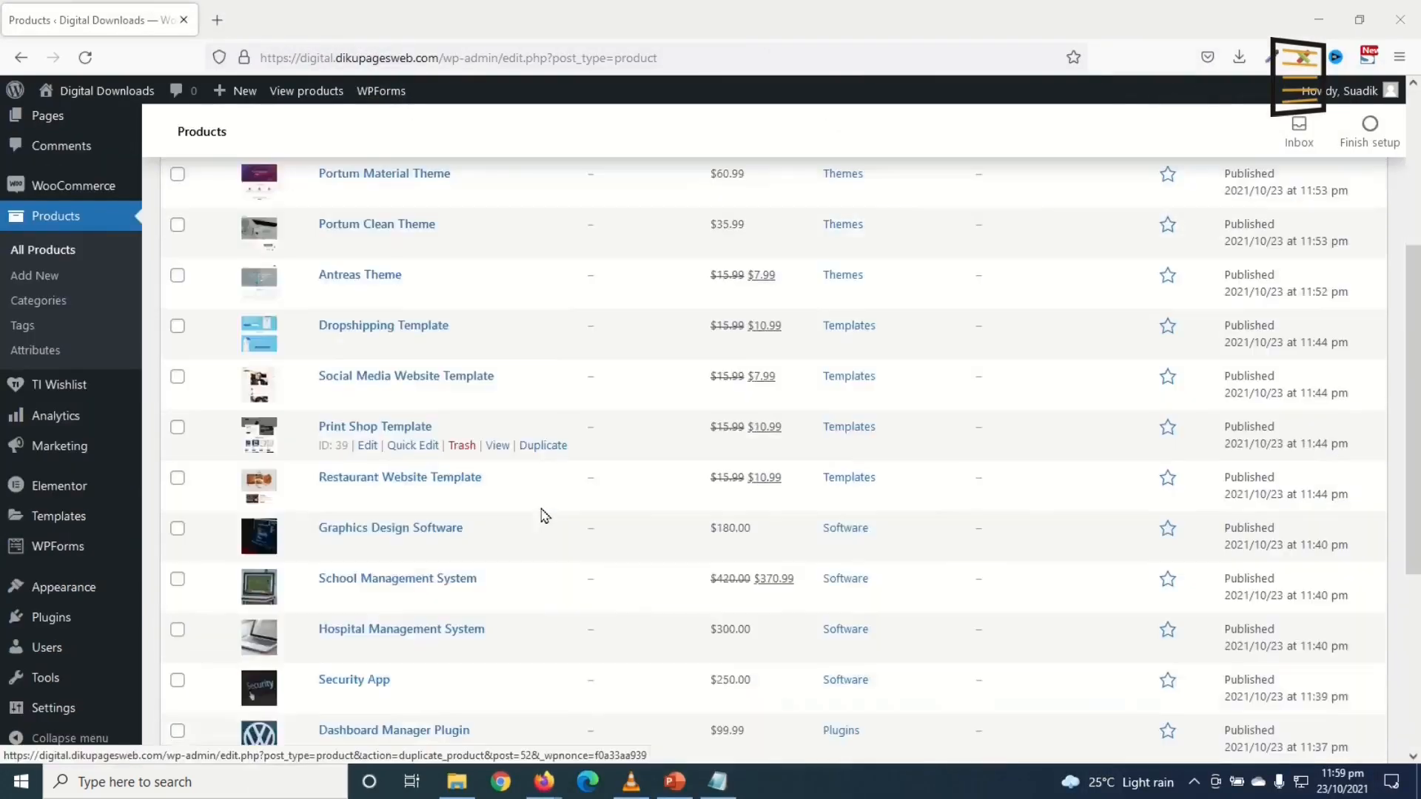
{"action": "scroll", "coordinate": [546, 516], "scroll_direction": "down", "scroll_amount": 4}
{"action": "scroll", "coordinate": [539, 533], "scroll_direction": "up", "scroll_amount": 8}
{"action": "scroll", "coordinate": [547, 508], "scroll_direction": "down", "scroll_amount": 1}
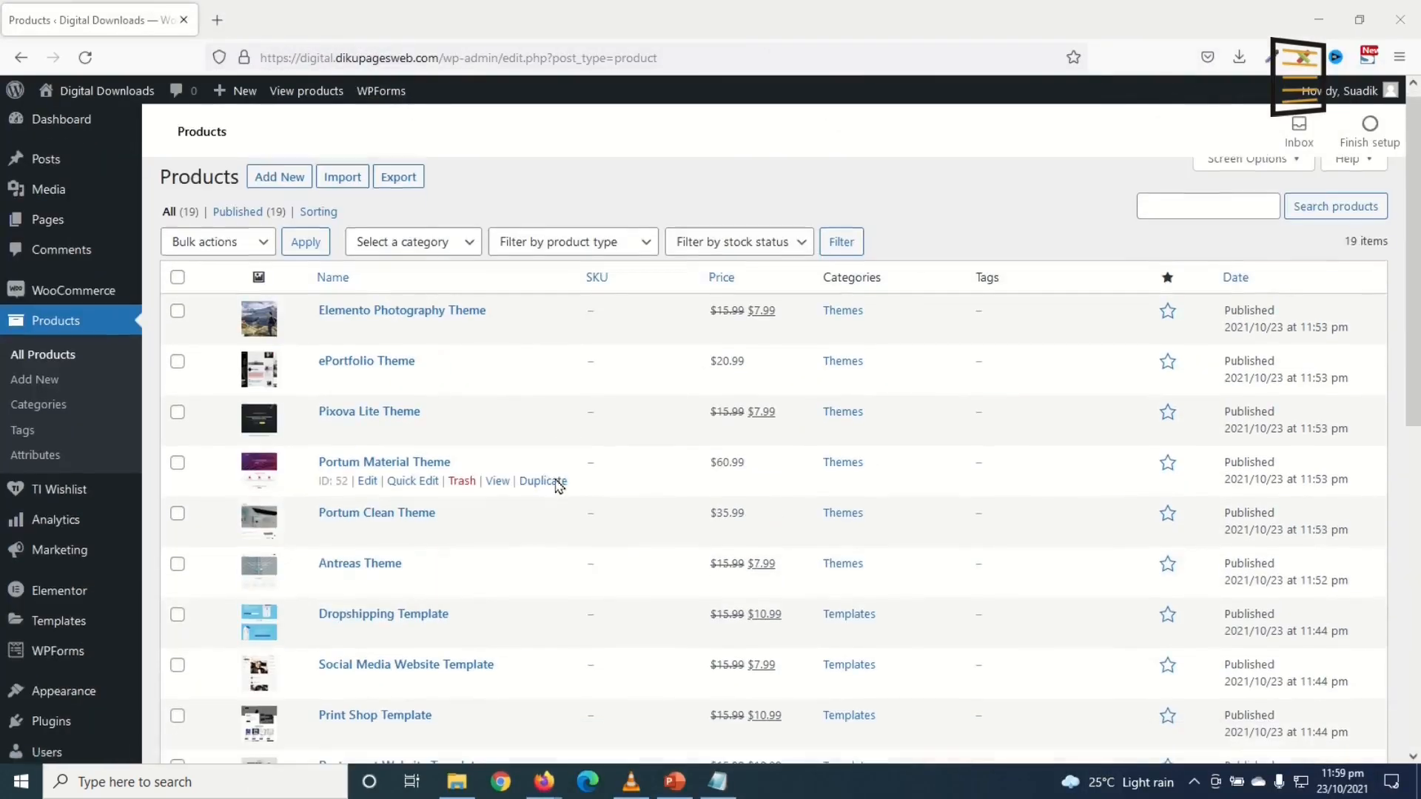
{"action": "scroll", "coordinate": [557, 490], "scroll_direction": "down", "scroll_amount": 5}
{"action": "scroll", "coordinate": [562, 492], "scroll_direction": "up", "scroll_amount": 6}
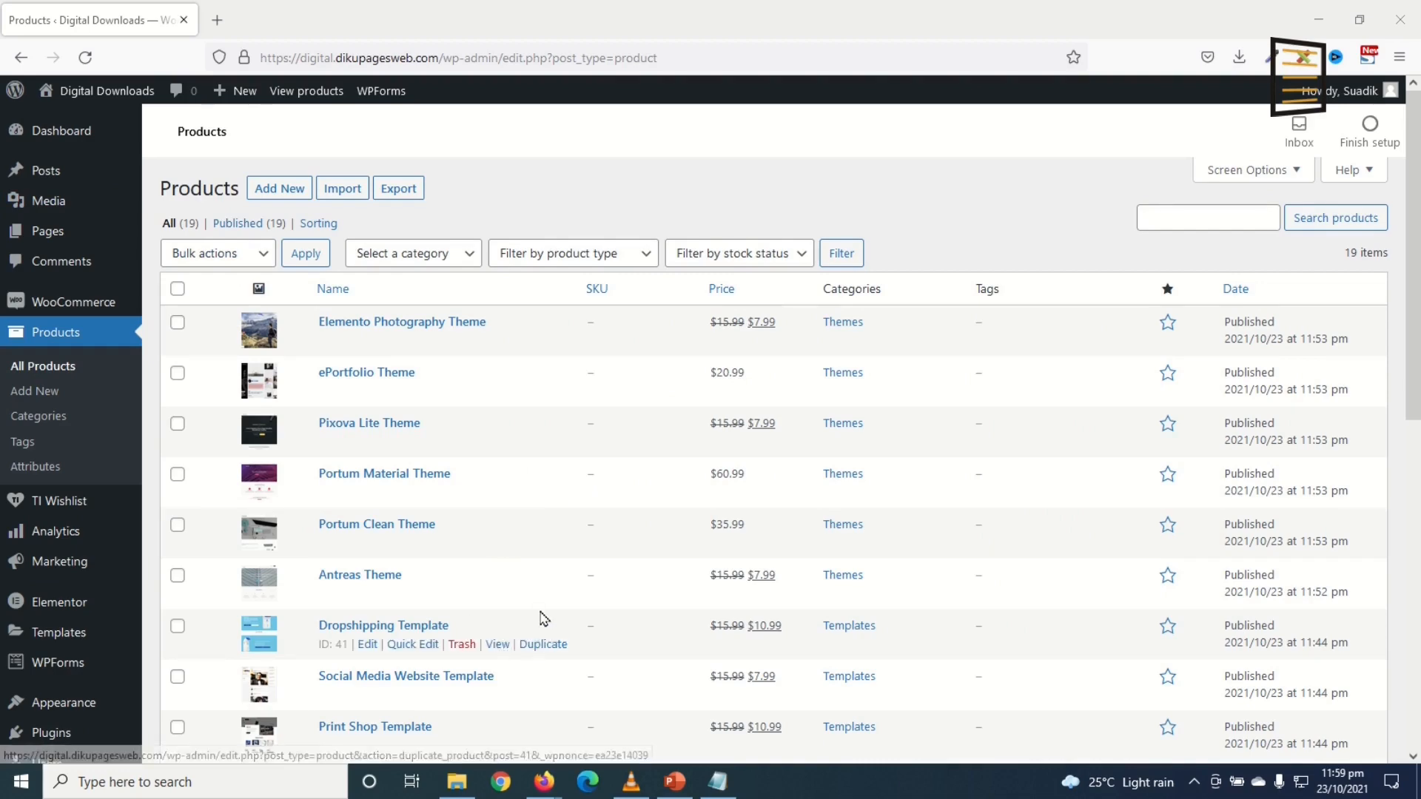
{"action": "scroll", "coordinate": [544, 617], "scroll_direction": "down", "scroll_amount": 1}
{"action": "scroll", "coordinate": [563, 621], "scroll_direction": "down", "scroll_amount": 1}
{"action": "scroll", "coordinate": [1160, 419], "scroll_direction": "up", "scroll_amount": 3}
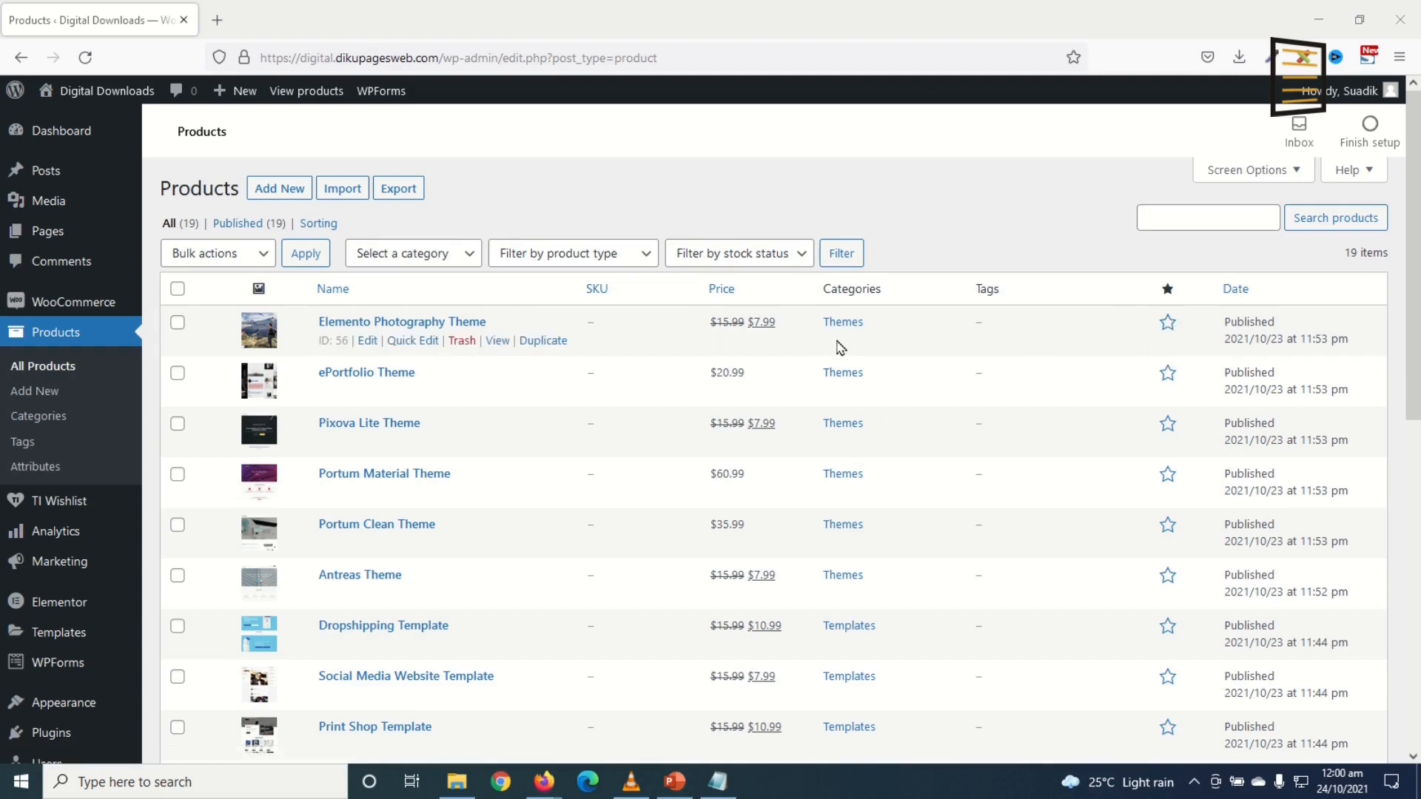
{"action": "scroll", "coordinate": [437, 628], "scroll_direction": "down", "scroll_amount": 9}
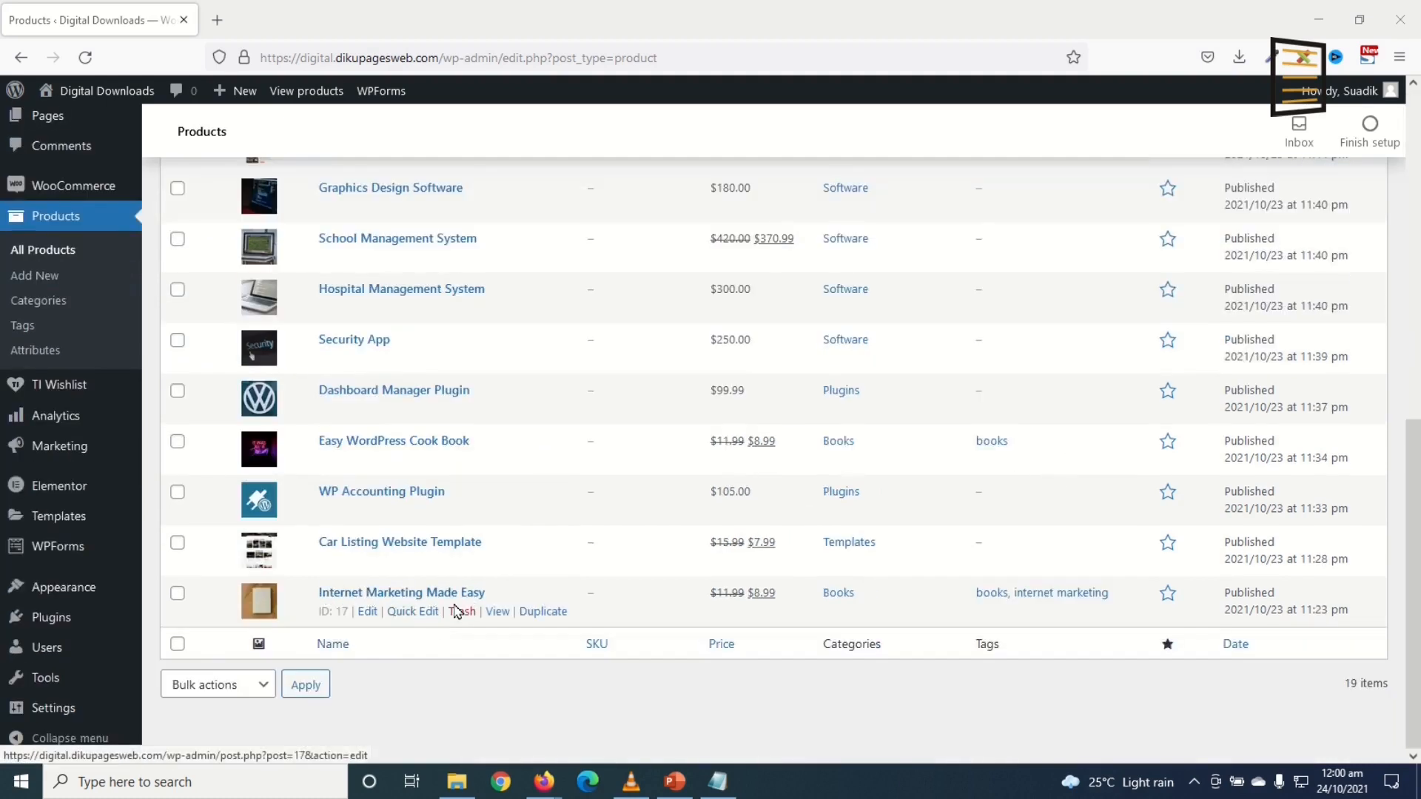
Step: Star Internet Marketing Made Easy as featured and scroll through the product list
{"action": "left_click", "coordinate": [1168, 597]}
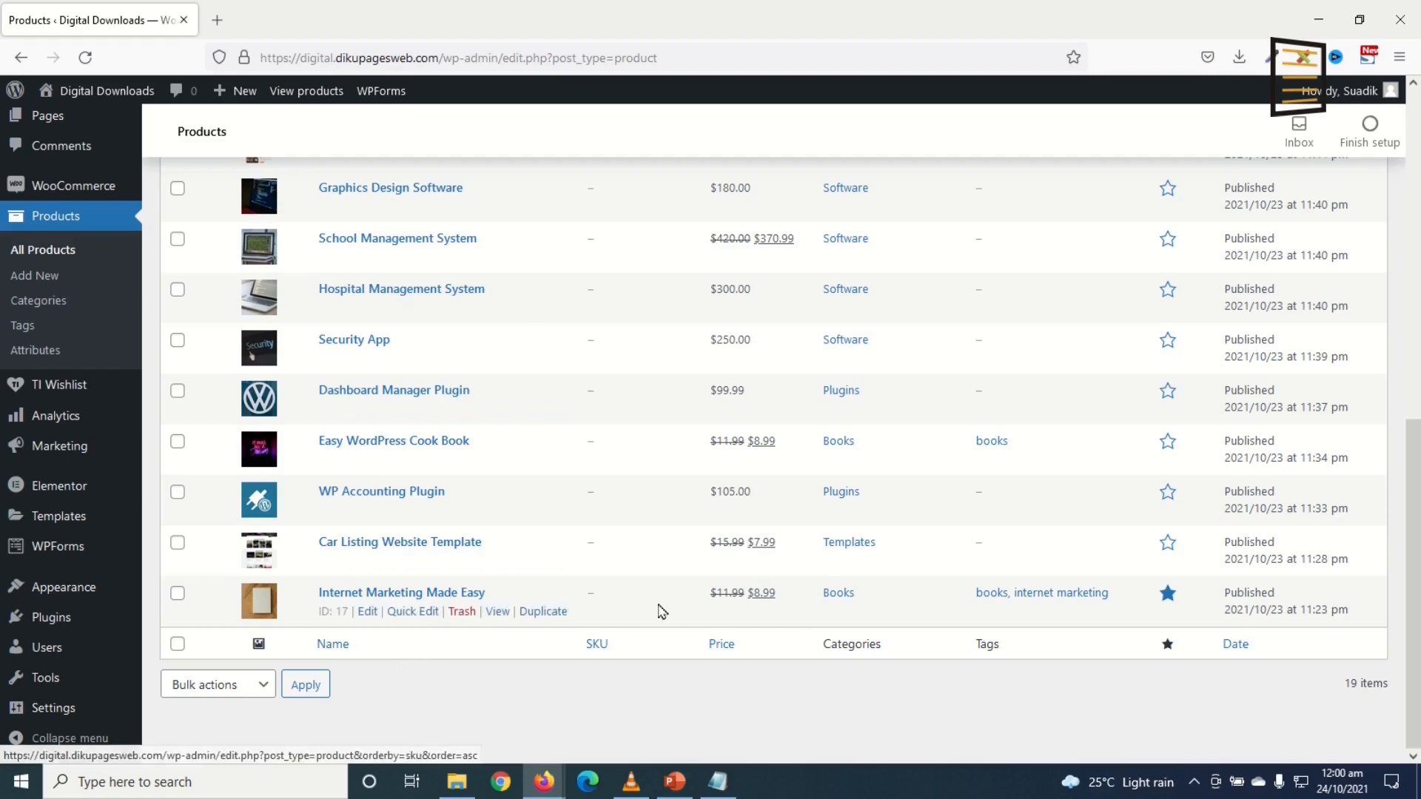
{"action": "scroll", "coordinate": [981, 516], "scroll_direction": "up", "scroll_amount": 5}
{"action": "scroll", "coordinate": [981, 516], "scroll_direction": "down", "scroll_amount": 3}
{"action": "scroll", "coordinate": [1021, 500], "scroll_direction": "up", "scroll_amount": 5}
{"action": "scroll", "coordinate": [1073, 536], "scroll_direction": "down", "scroll_amount": 5}
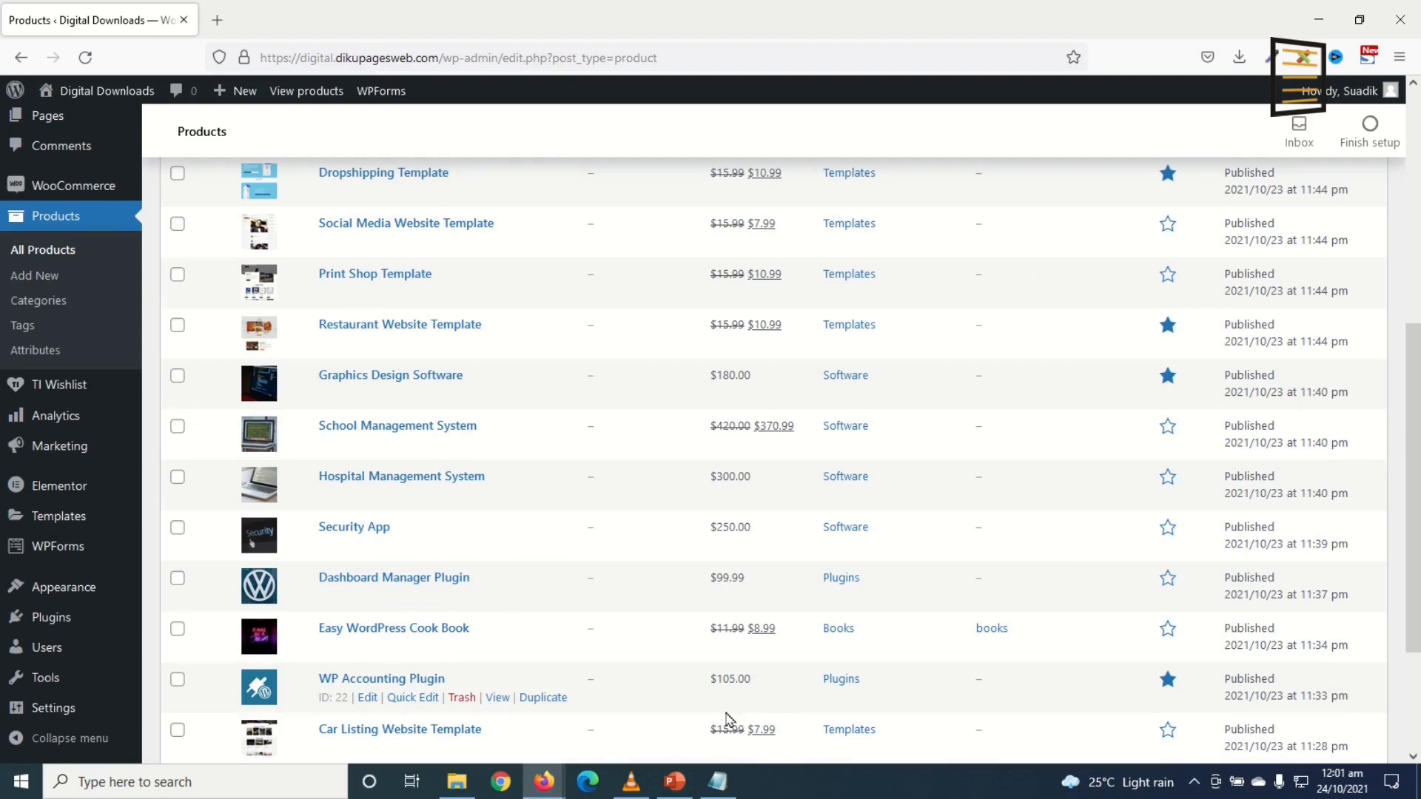
{"action": "scroll", "coordinate": [710, 722], "scroll_direction": "up", "scroll_amount": 5}
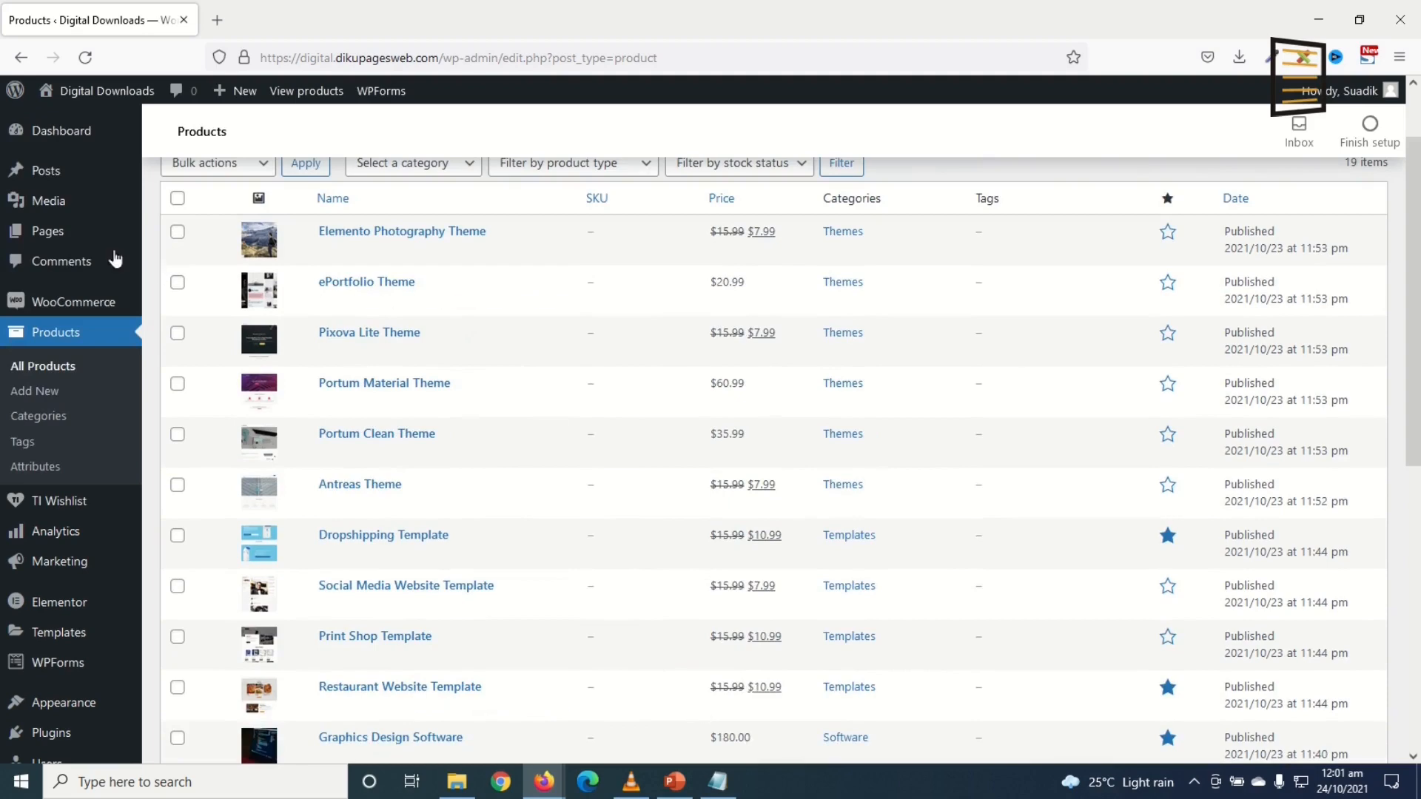
Step: Create a new blank page and dismiss the editor's welcome guide
{"action": "mouse_move", "coordinate": [48, 234]}
{"action": "left_click", "coordinate": [191, 270]}
{"action": "left_click", "coordinate": [826, 189]}
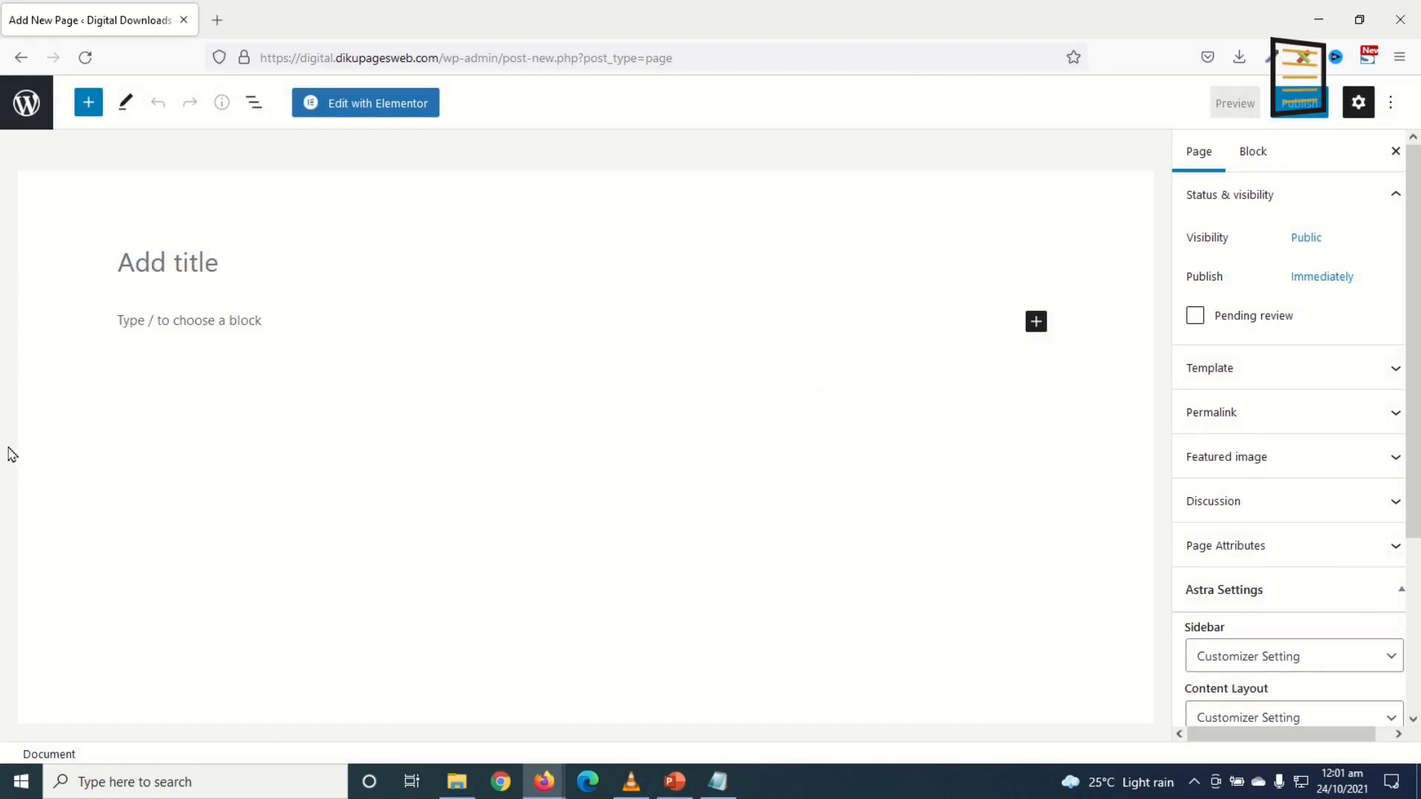
Step: Turn off Fullscreen mode in the editor's options menu
{"action": "left_click", "coordinate": [1390, 108]}
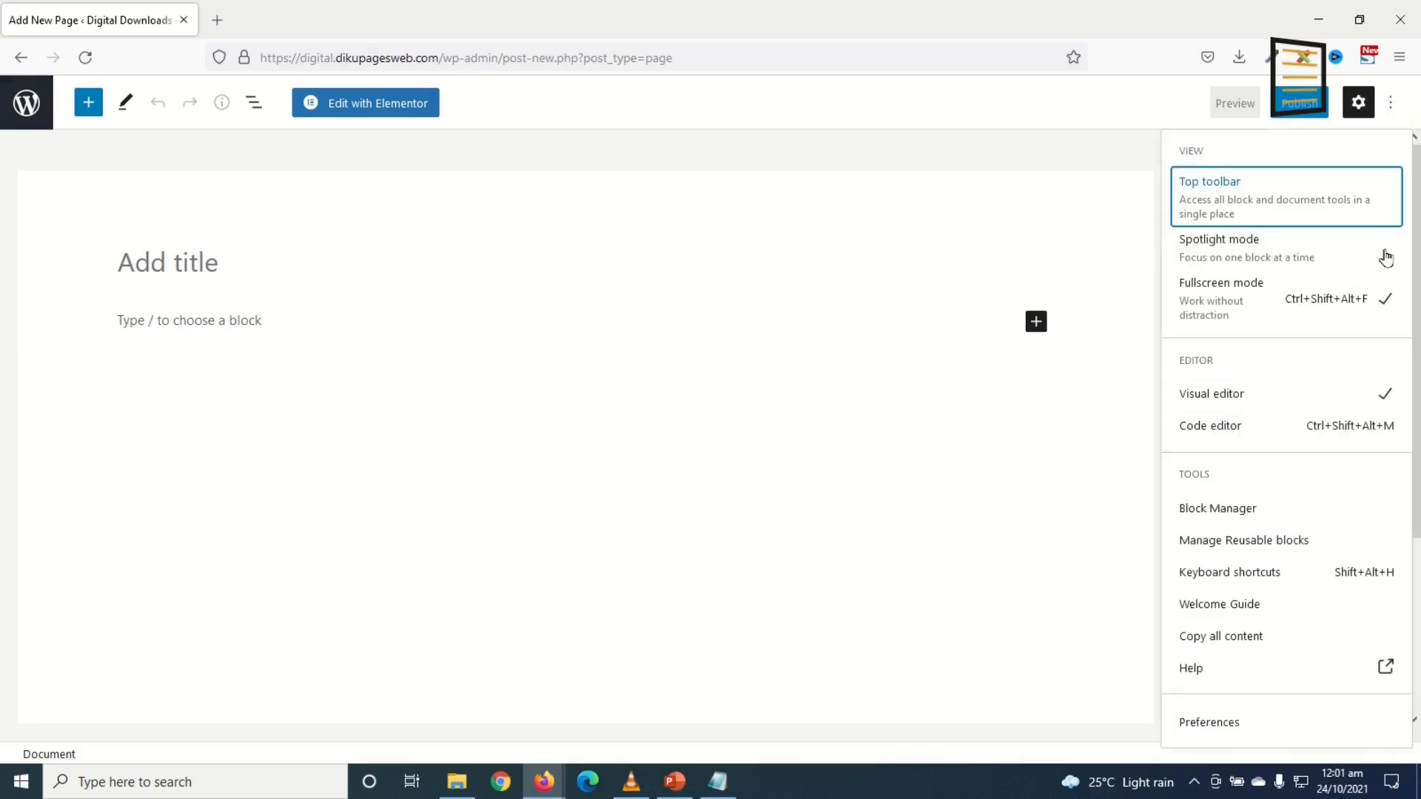
{"action": "left_click", "coordinate": [1277, 304]}
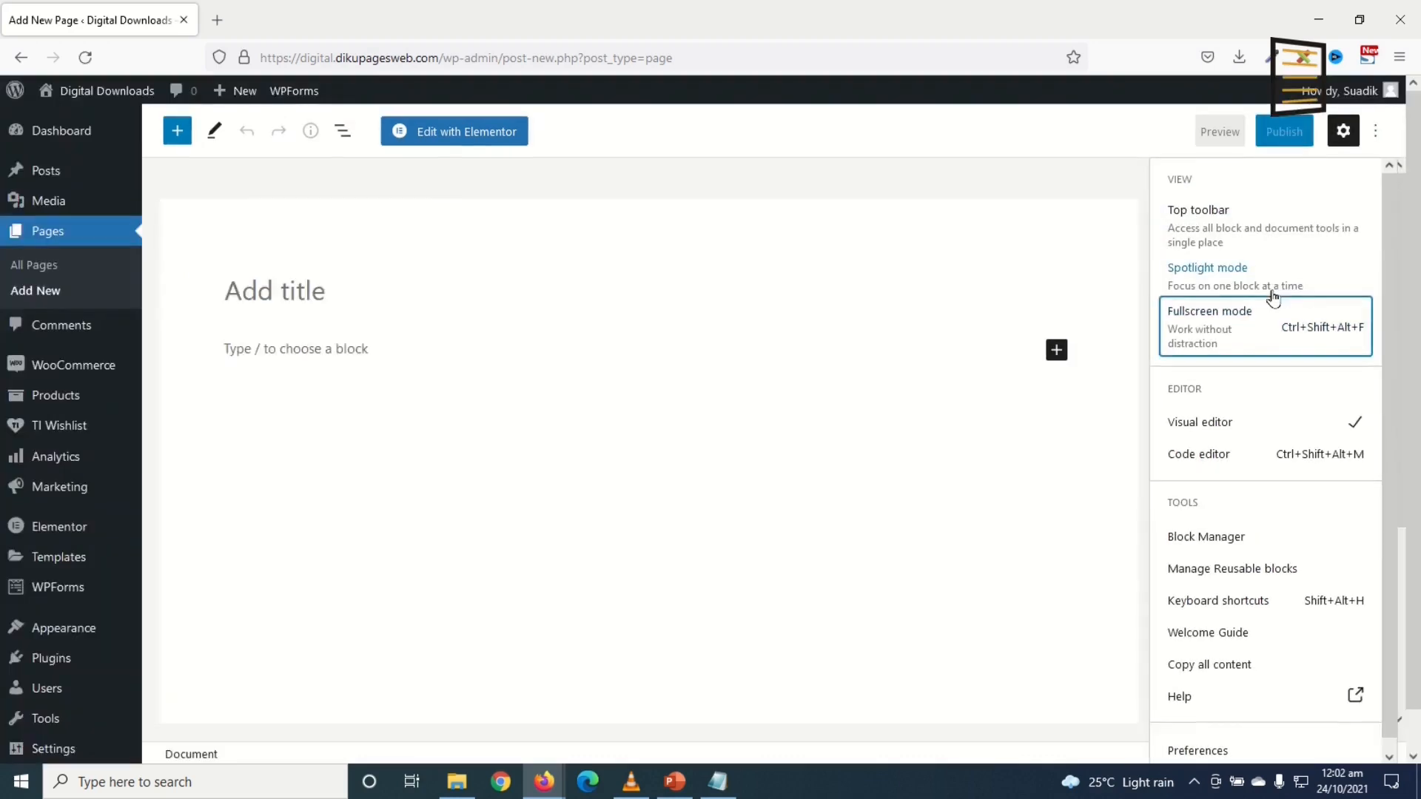
{"action": "mouse_move", "coordinate": [21, 540]}
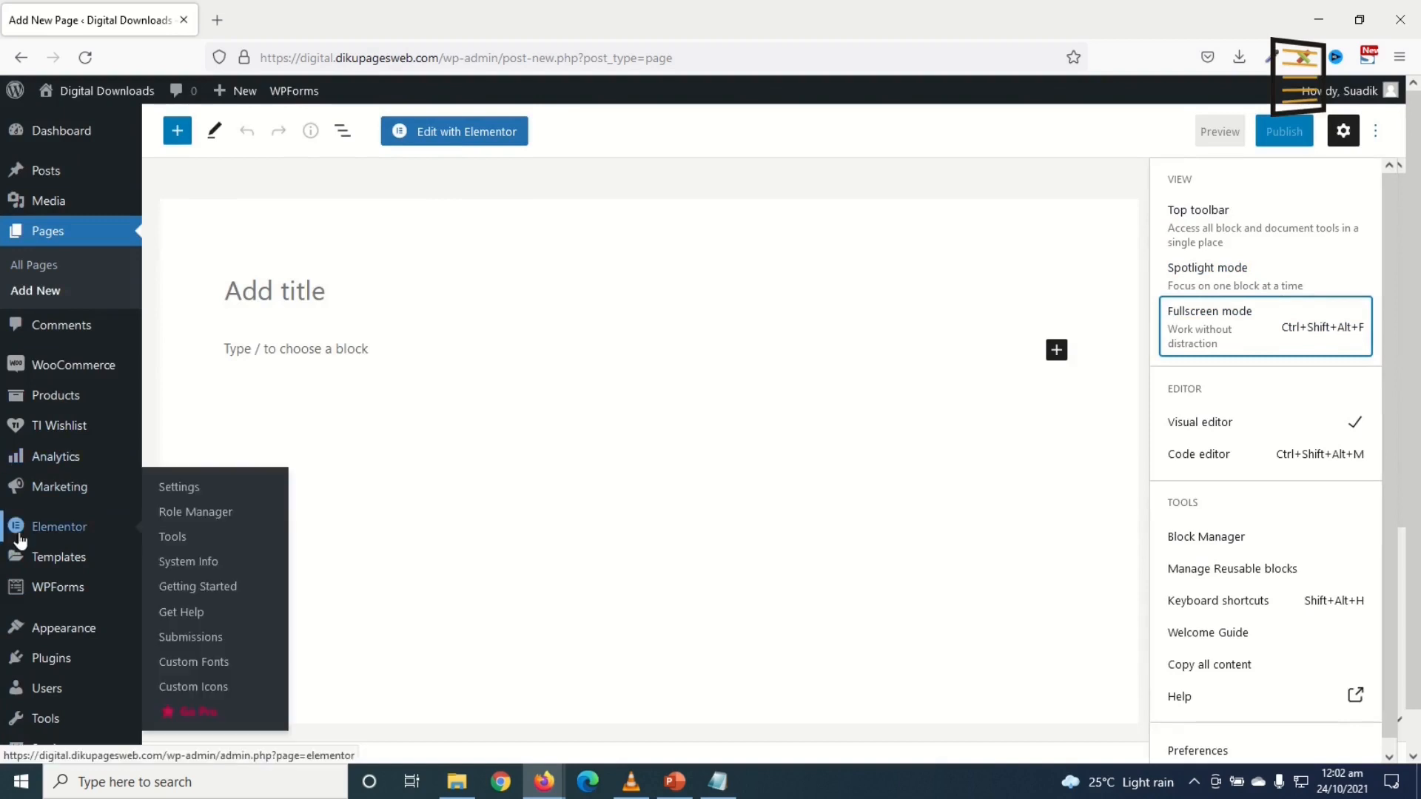
Step: Title the page 'Home' and publish it
{"action": "left_click", "coordinate": [277, 290]}
{"action": "type", "text": "HOme"}
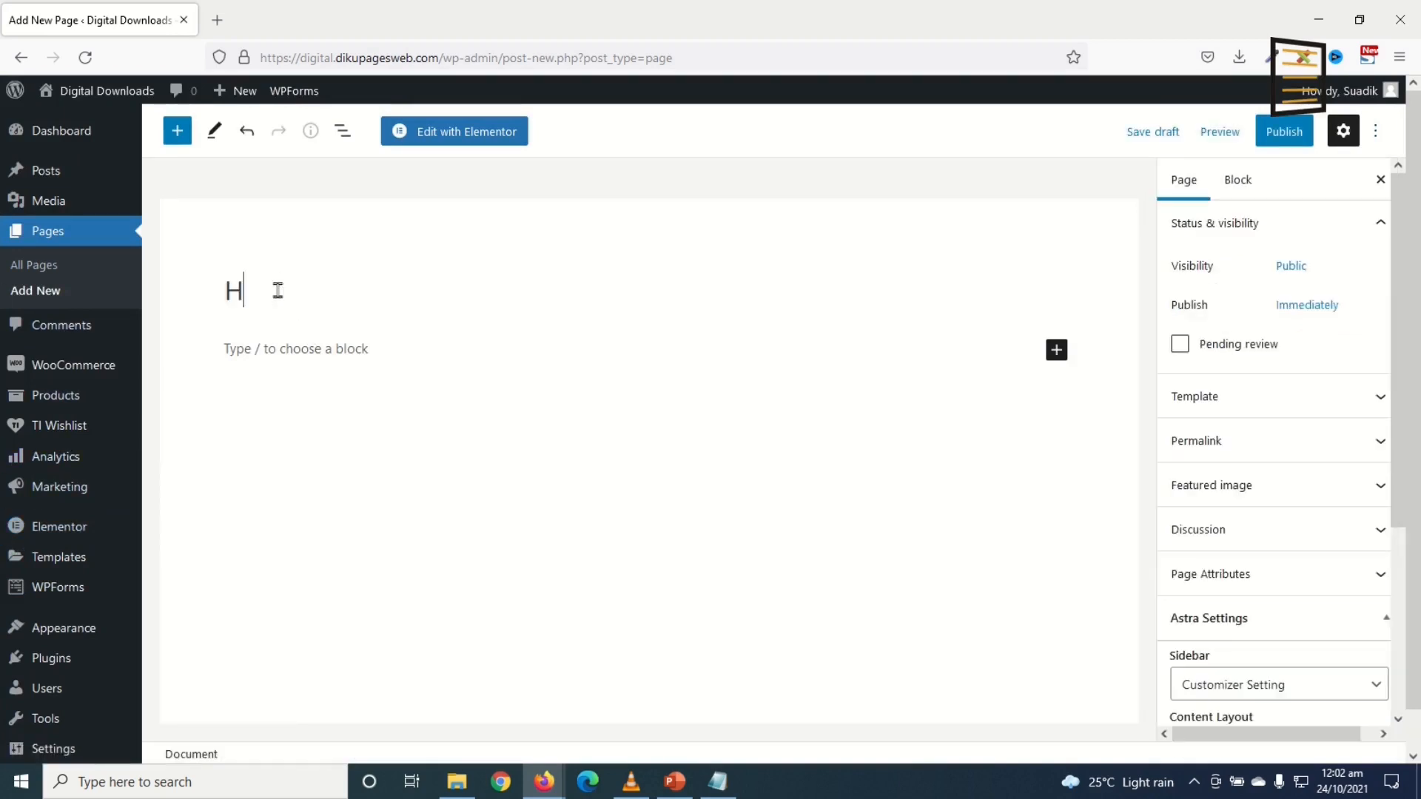
{"action": "key", "text": "BackSpace"}
{"action": "key", "text": "BackSpace"}
{"action": "key", "text": "BackSpace"}
{"action": "type", "text": "ome"}
{"action": "left_click", "coordinate": [1284, 132]}
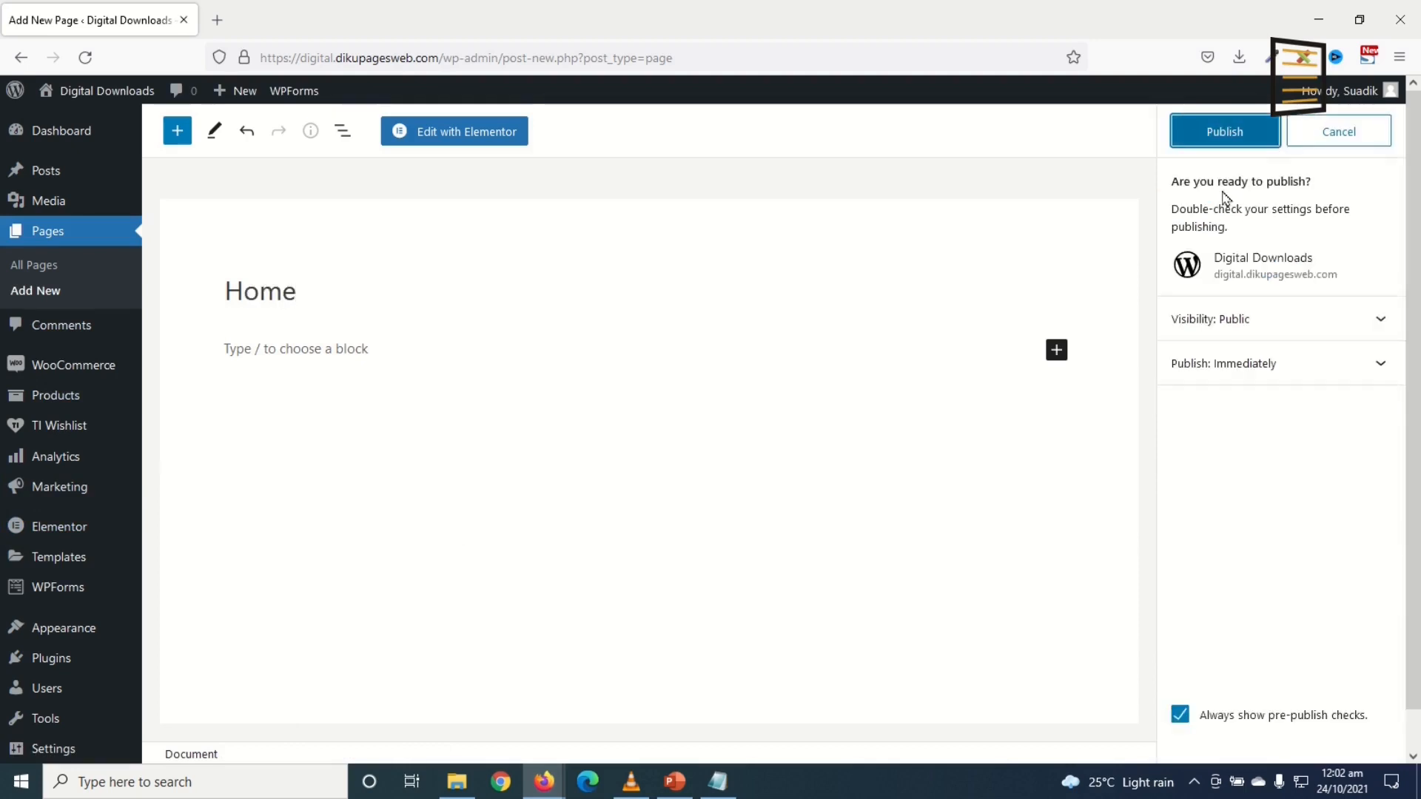
{"action": "left_click", "coordinate": [1205, 144]}
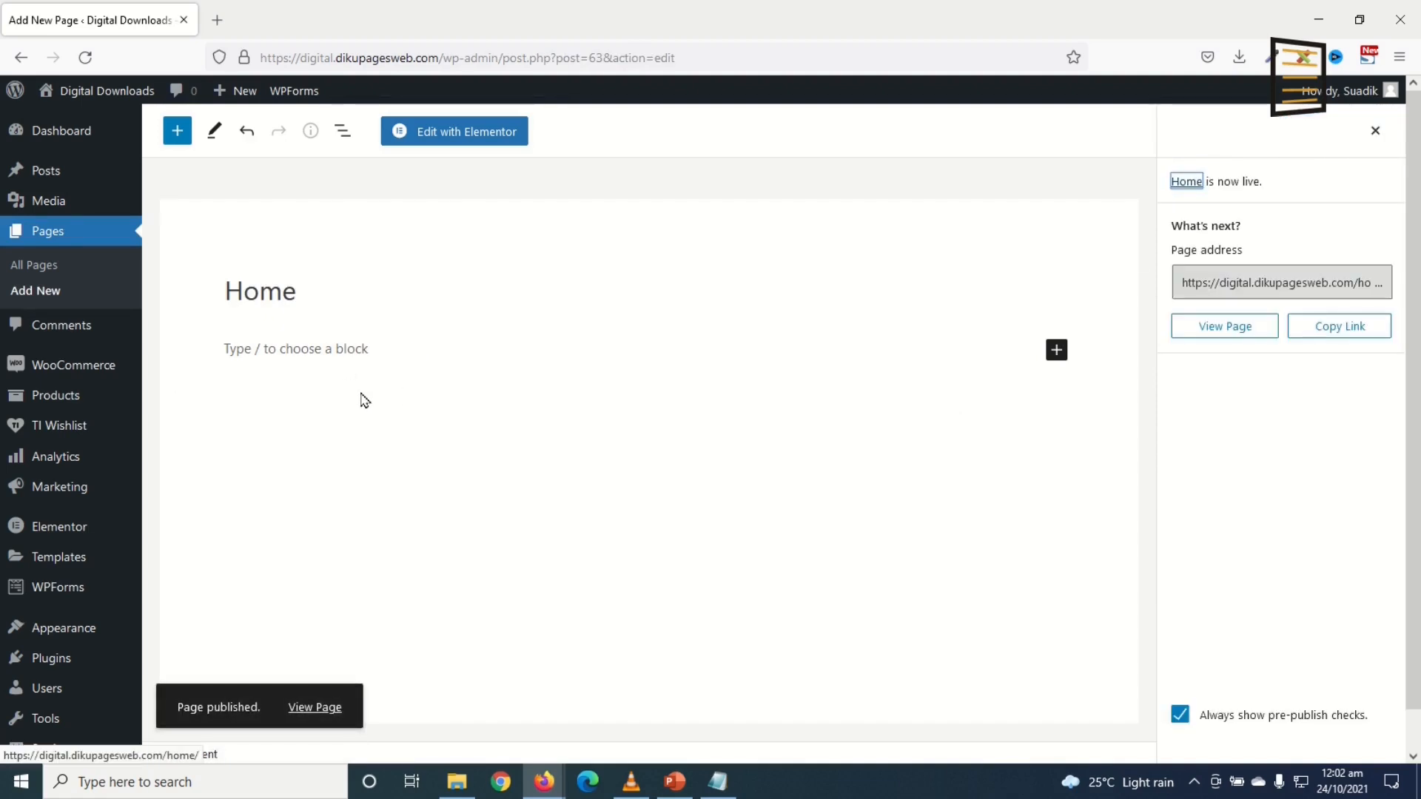
Step: Add and publish an 'About Us' page, then start another new page
{"action": "left_click", "coordinate": [43, 291]}
{"action": "left_click", "coordinate": [328, 296]}
{"action": "type", "text": "About Us"}
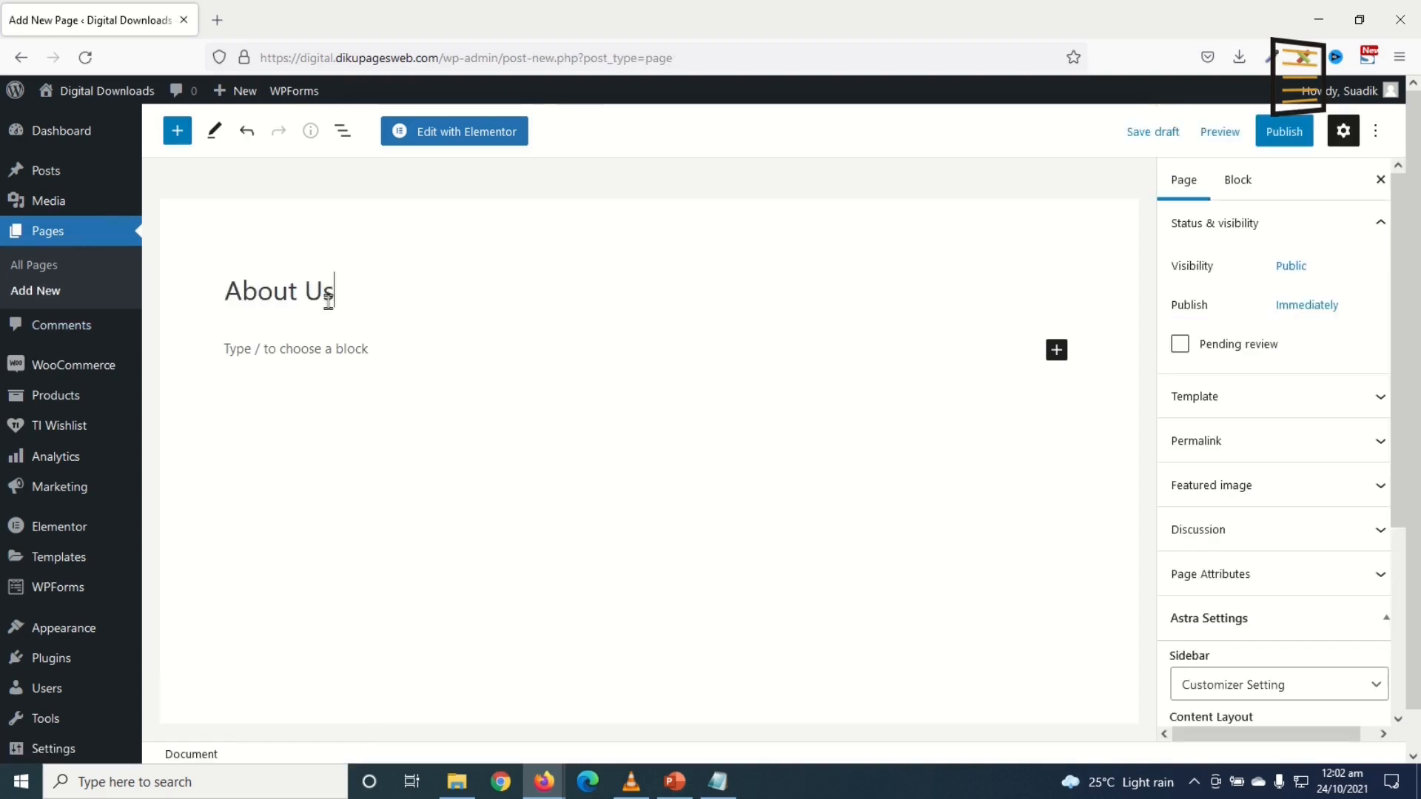
{"action": "left_click", "coordinate": [1283, 132]}
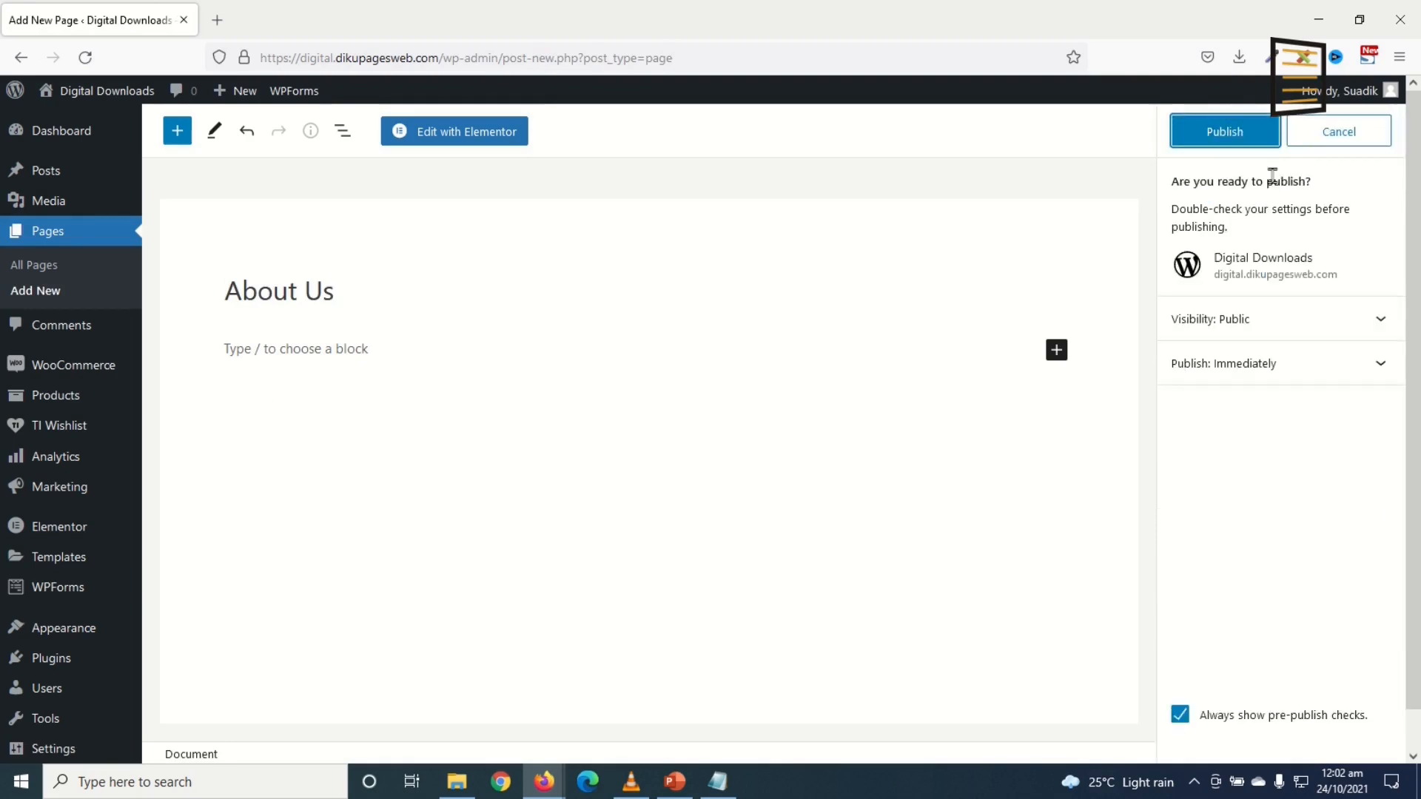
{"action": "left_click", "coordinate": [1234, 133]}
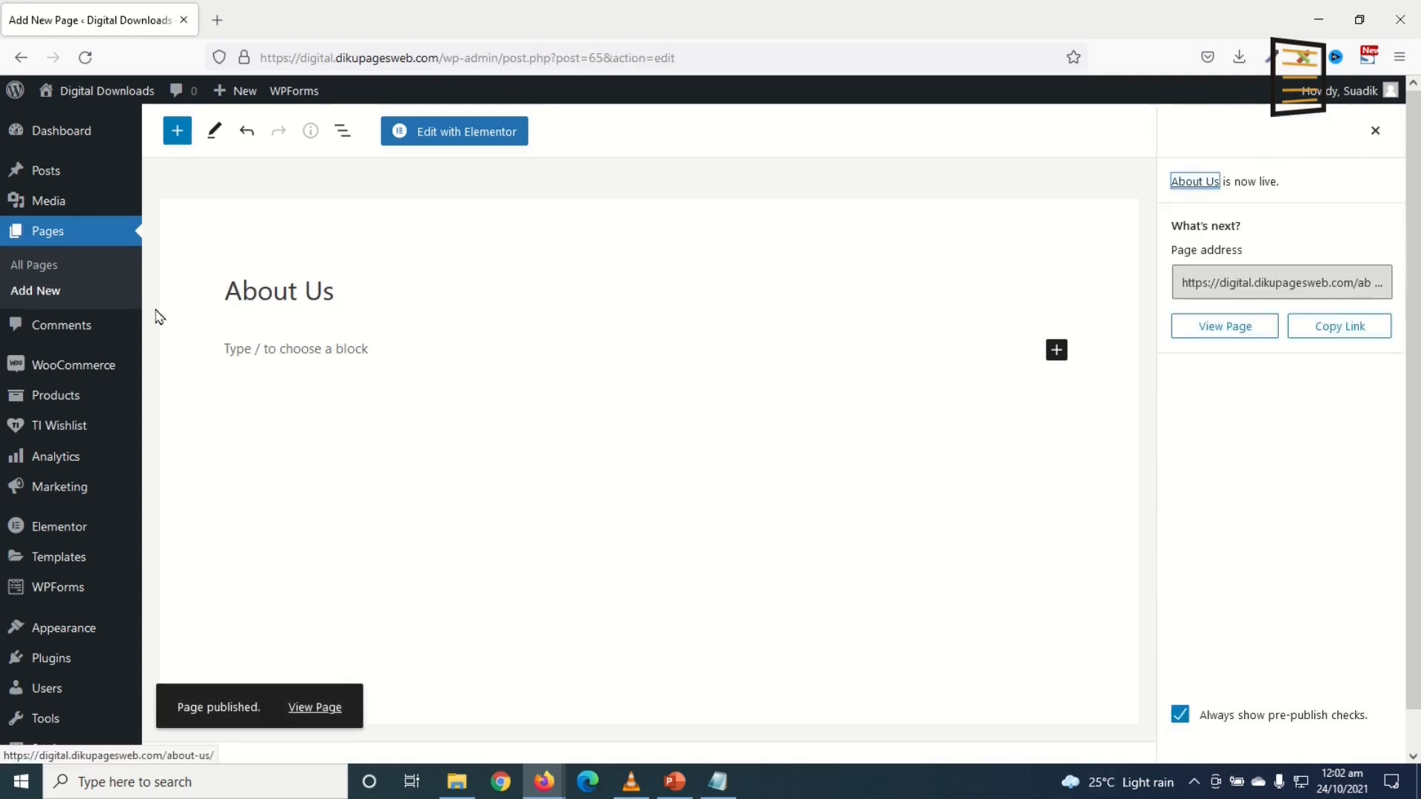
{"action": "left_click", "coordinate": [33, 289]}
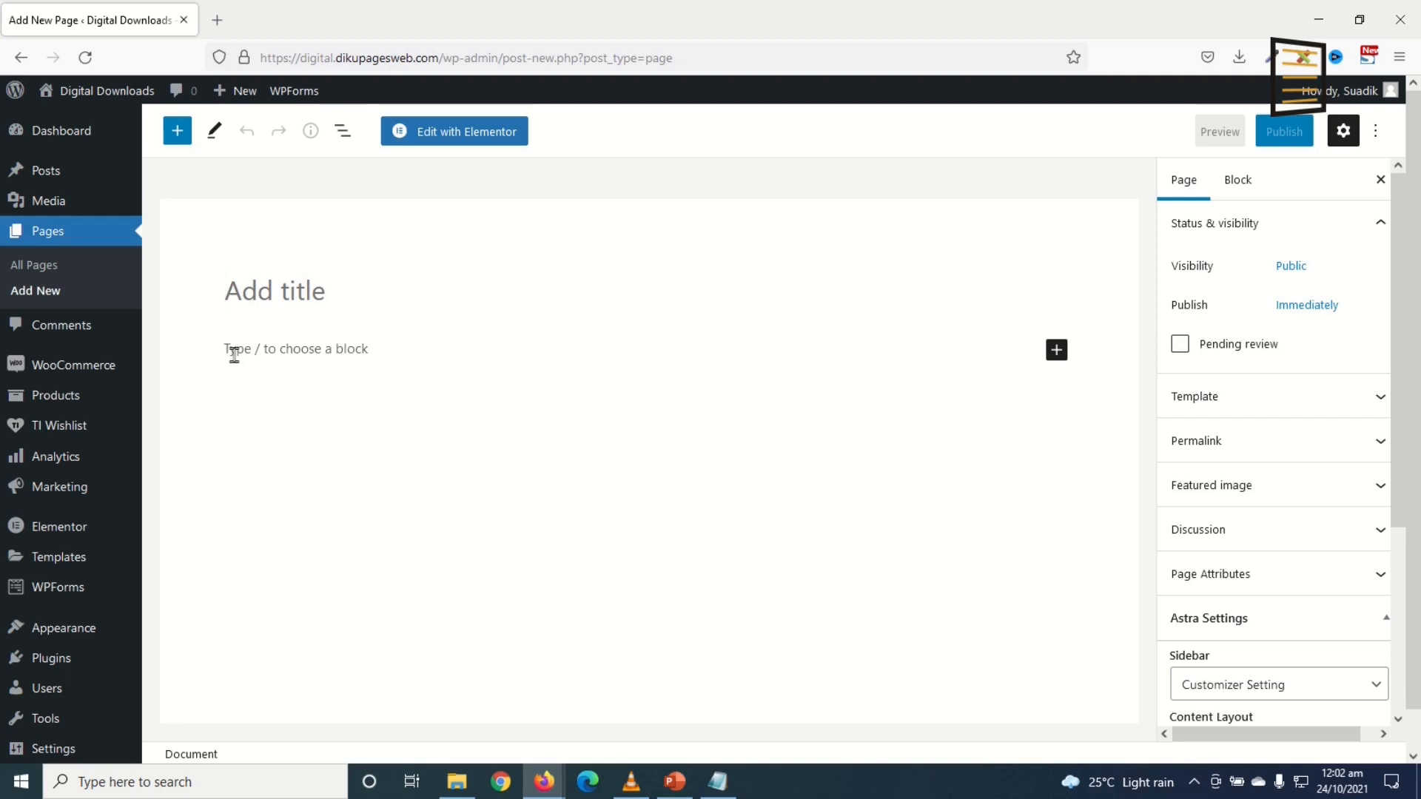
Step: Publish blank pages titled 'Privacy Policy' and 'Terms'
{"action": "type", "text": "Privacy Policy"}
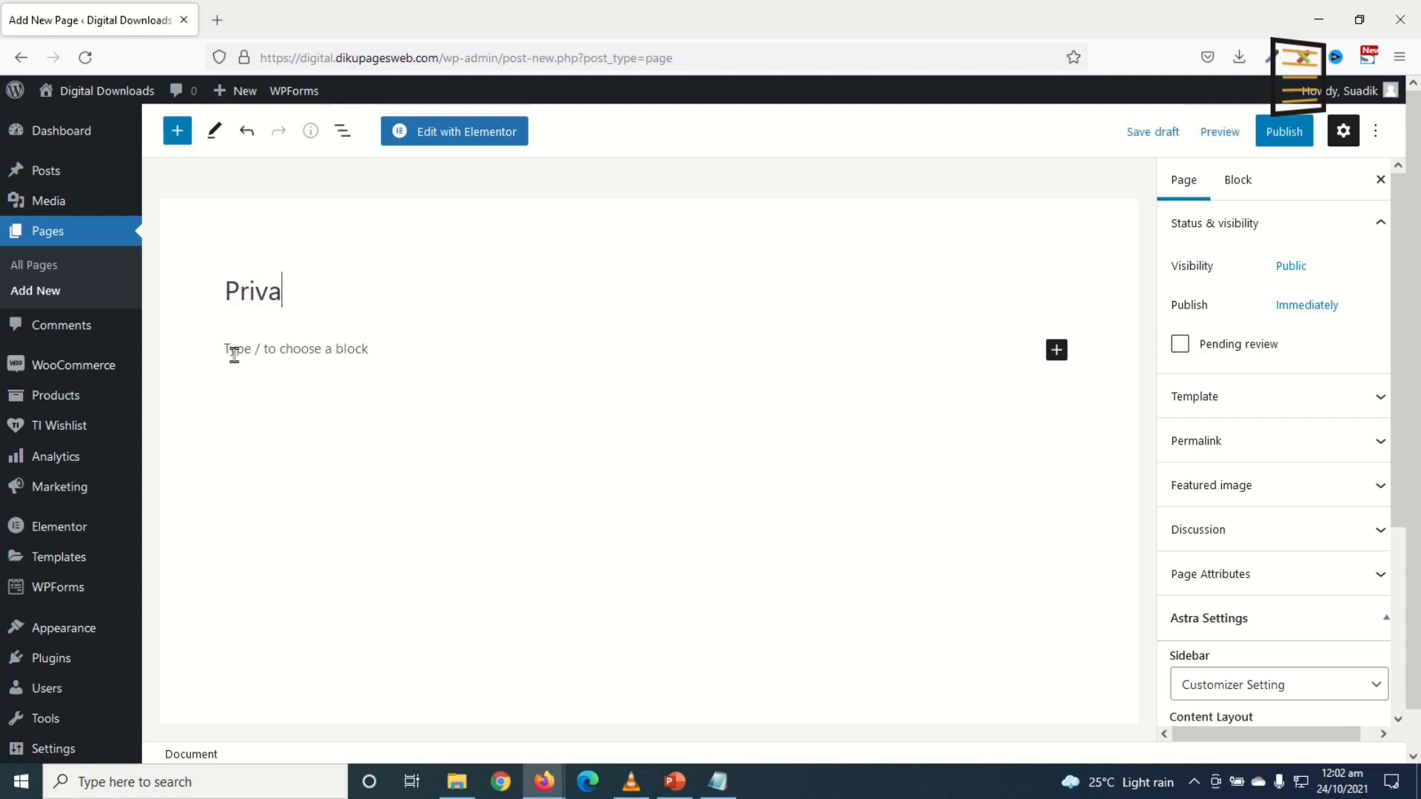
{"action": "left_click", "coordinate": [1296, 133]}
{"action": "left_click", "coordinate": [1223, 135]}
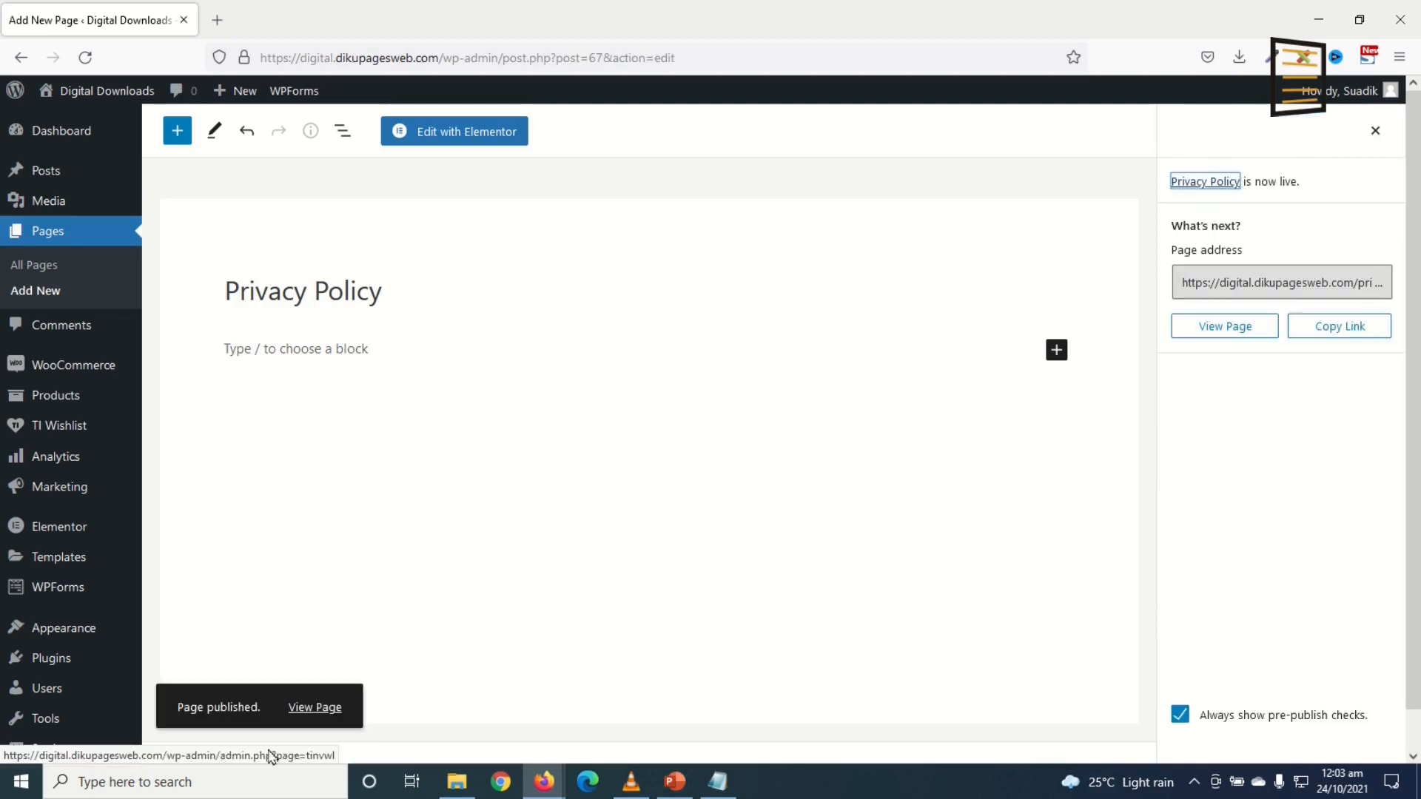
{"action": "left_click", "coordinate": [57, 294]}
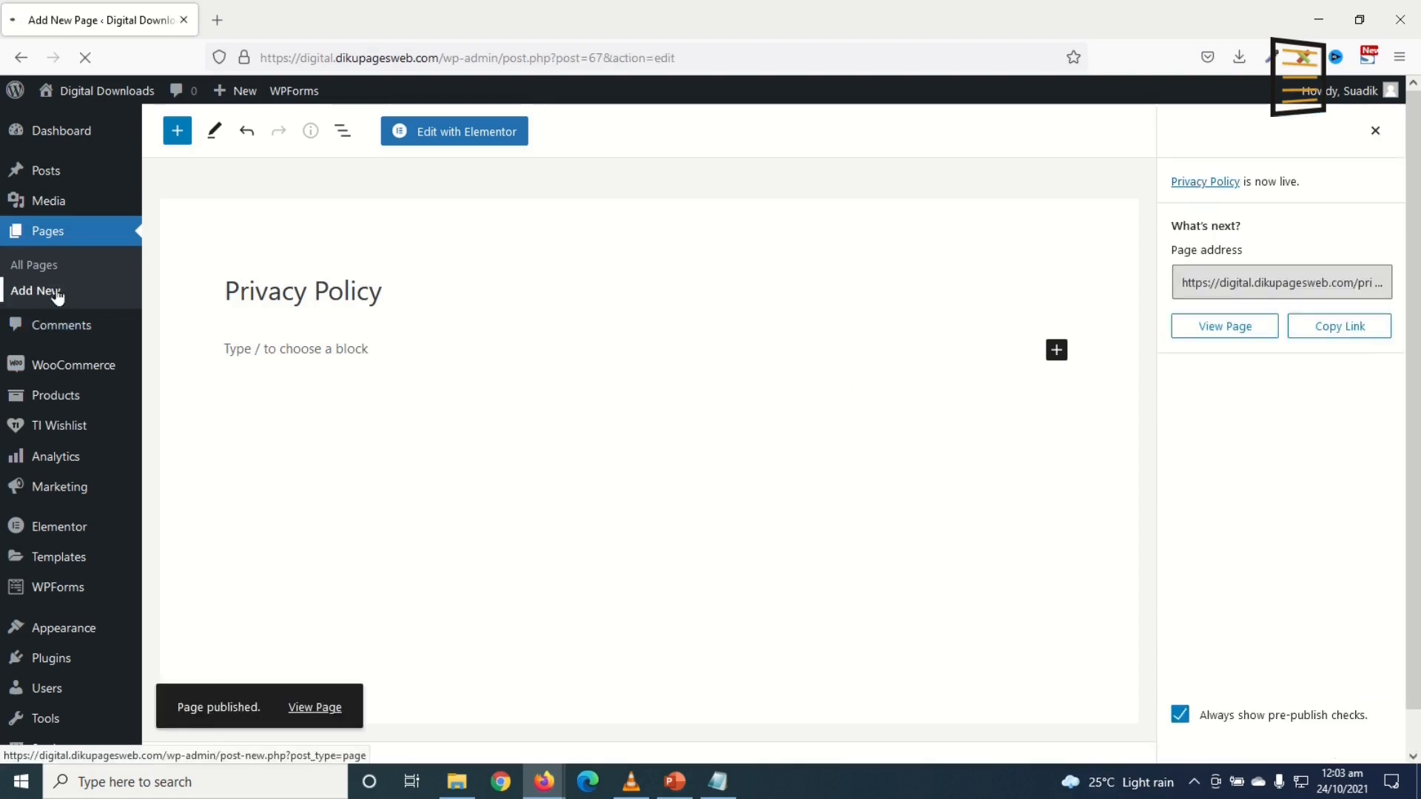
{"action": "type", "text": "Terms"}
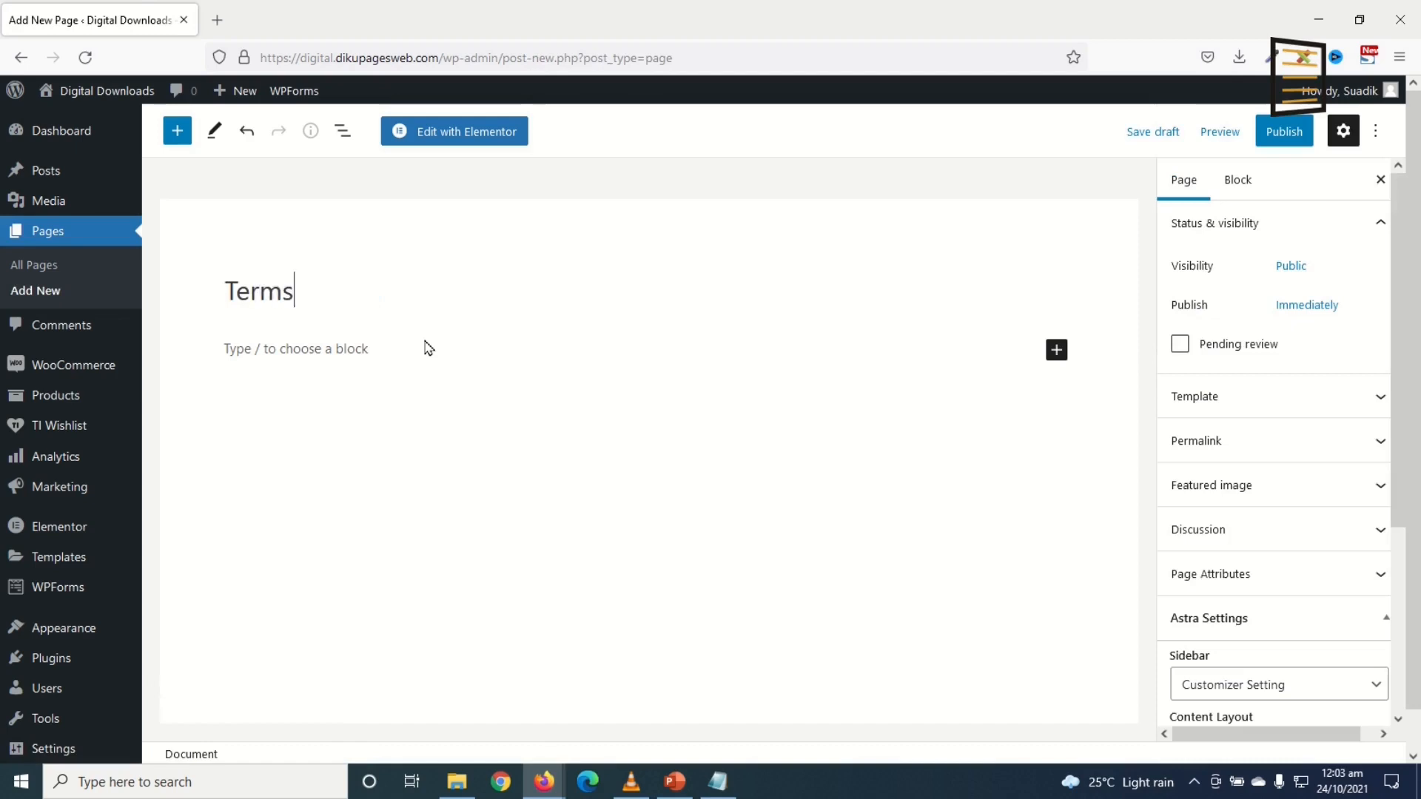
{"action": "left_click", "coordinate": [1267, 142]}
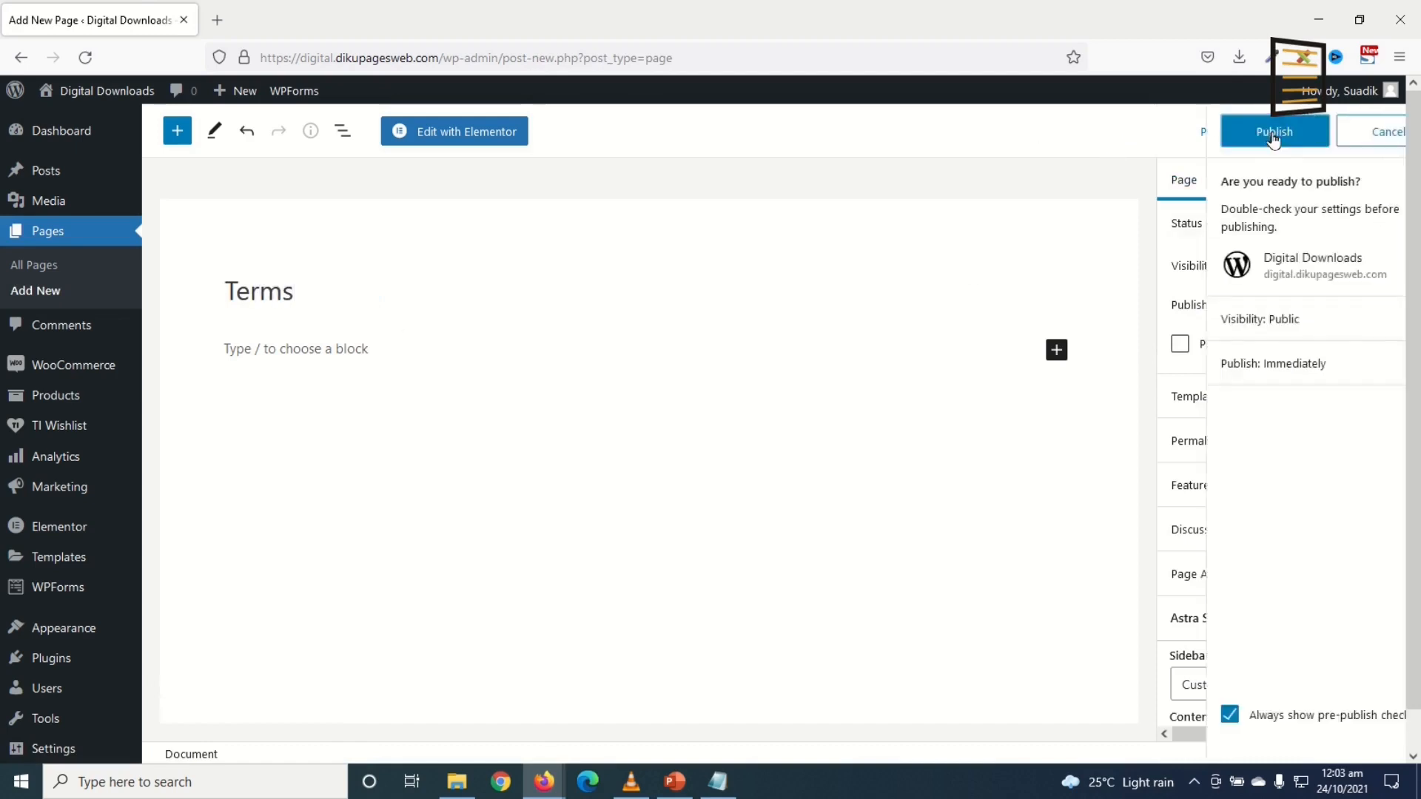
{"action": "left_click", "coordinate": [1256, 140]}
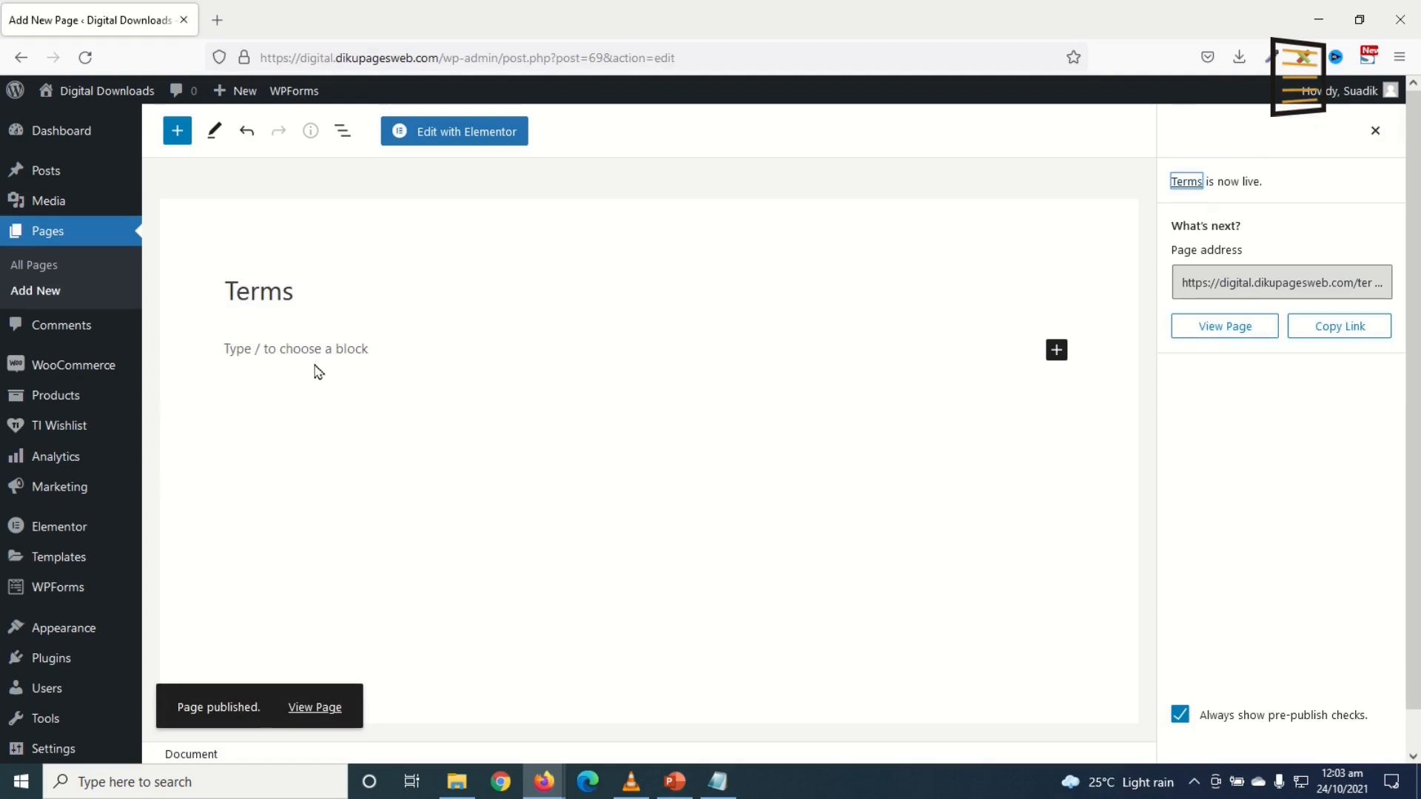
Step: Publish blank 'Refund Policy' and 'FAQs' pages, then go to the pages list
{"action": "left_click", "coordinate": [39, 294]}
{"action": "type", "text": "Re"}
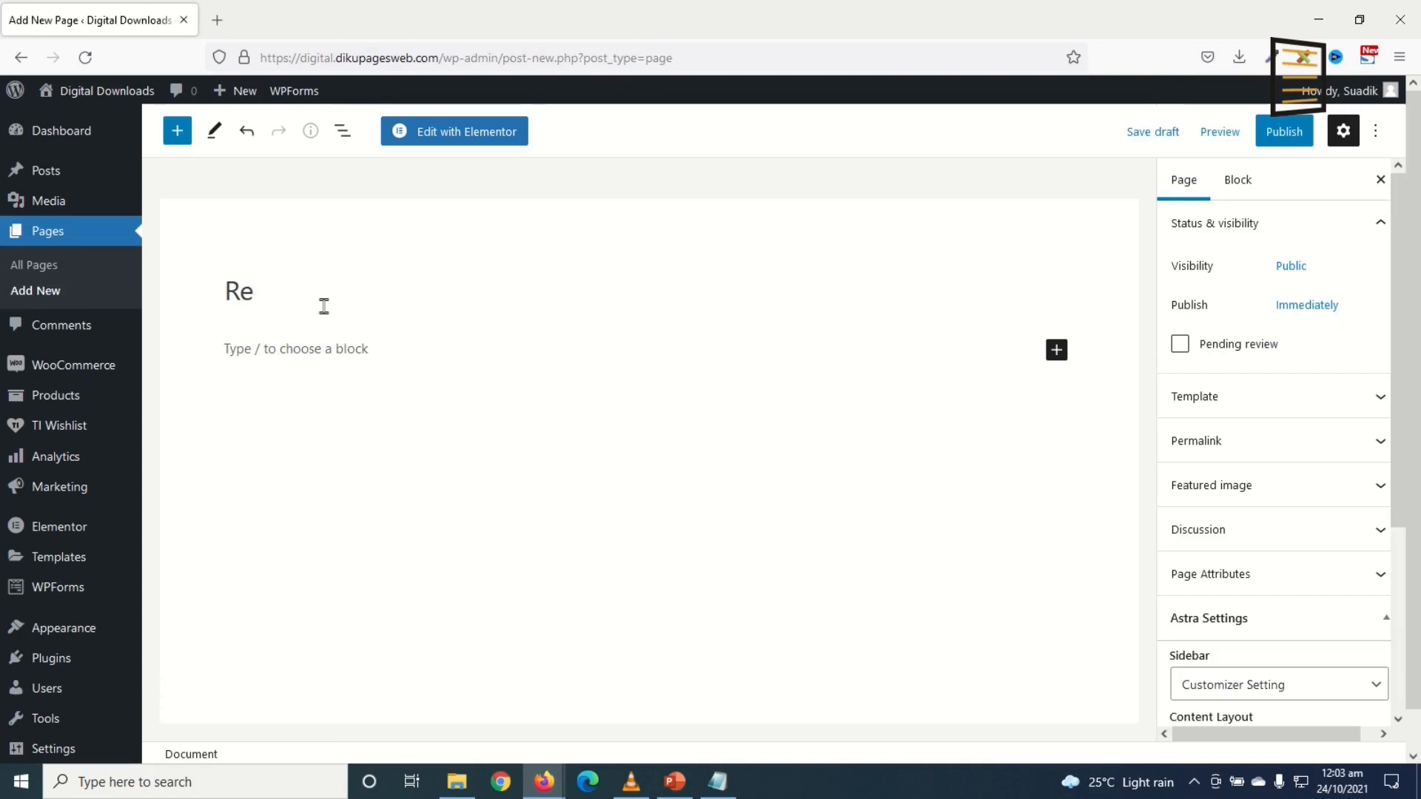
{"action": "type", "text": "fund Policy"}
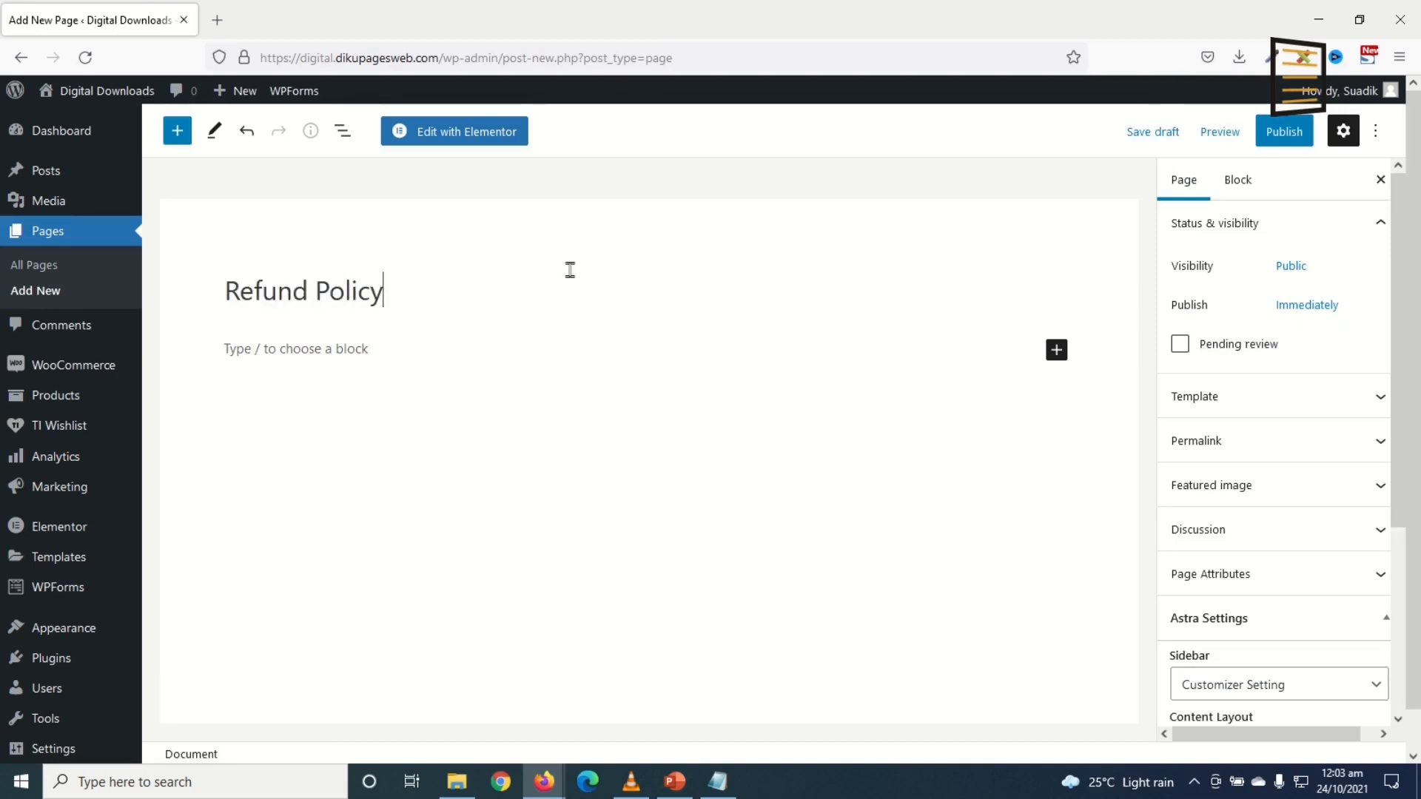
{"action": "left_click", "coordinate": [1289, 135]}
{"action": "left_click", "coordinate": [1225, 142]}
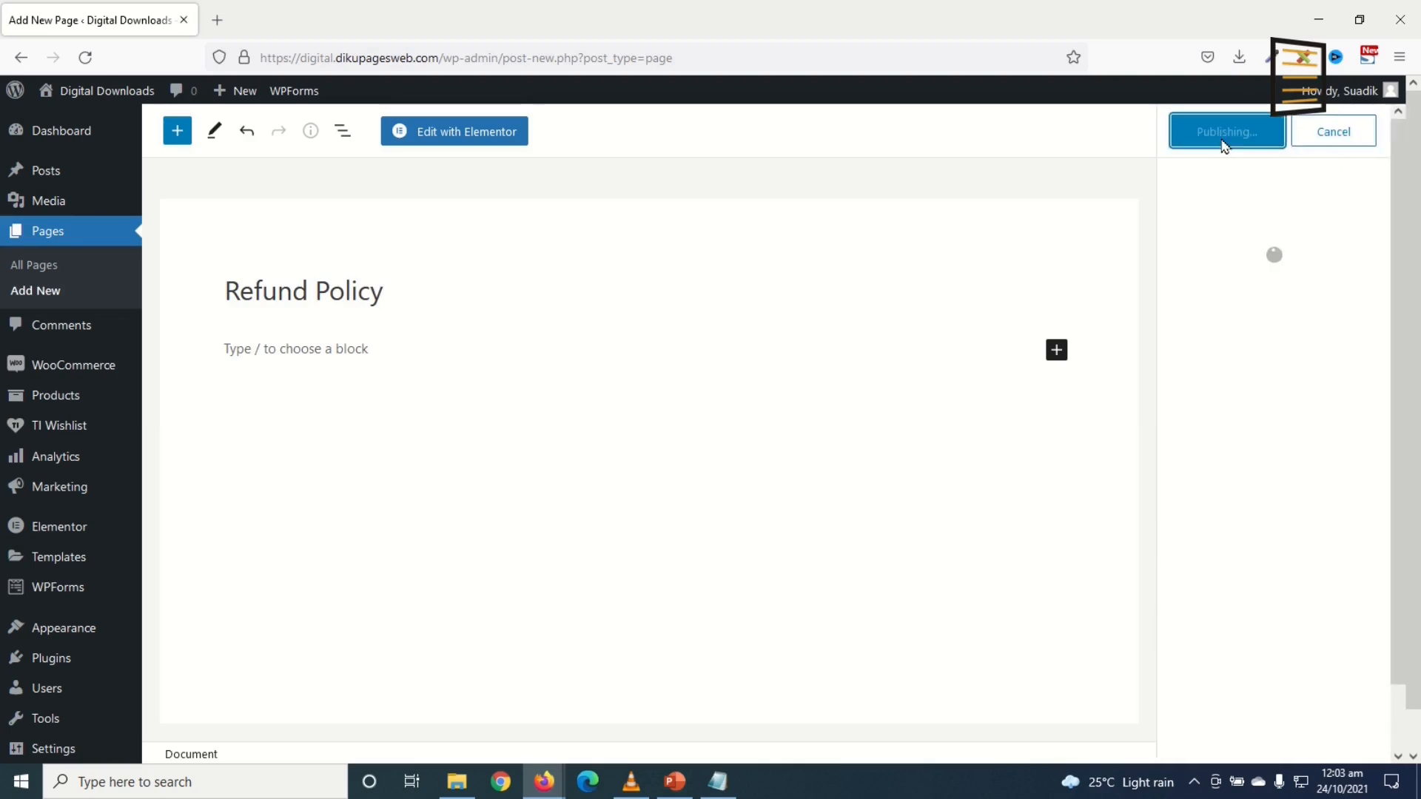
{"action": "left_click", "coordinate": [30, 289]}
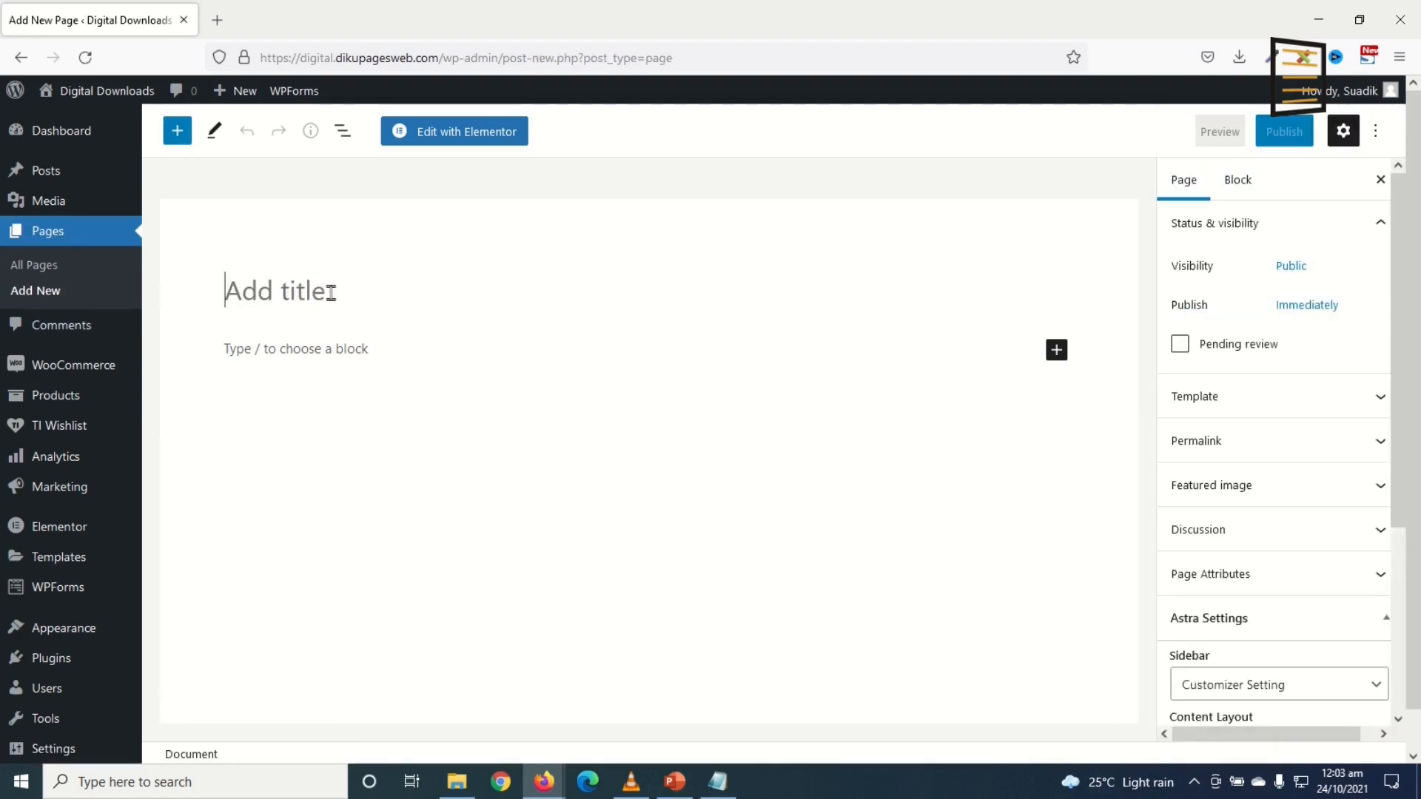
{"action": "type", "text": "FAQs"}
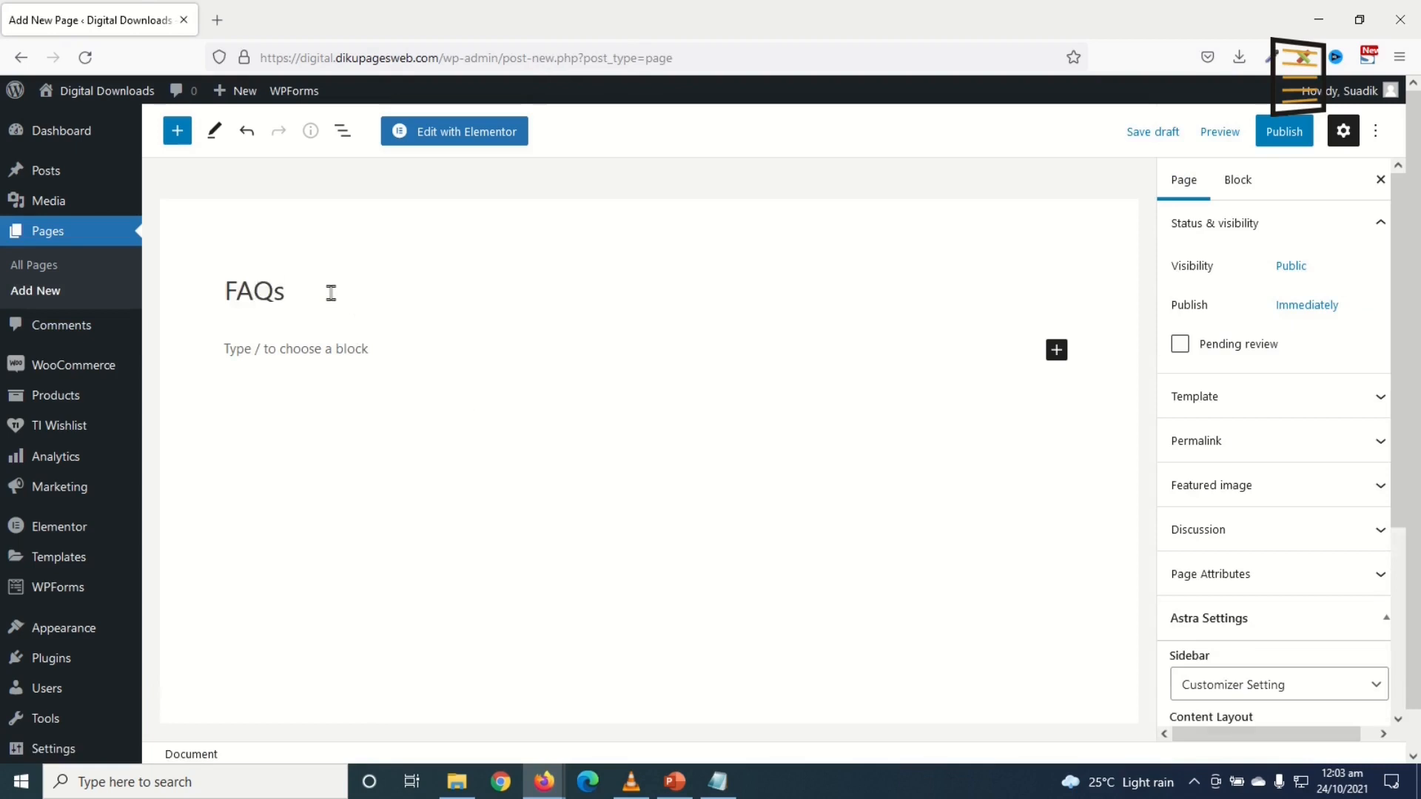
{"action": "left_click", "coordinate": [1267, 140]}
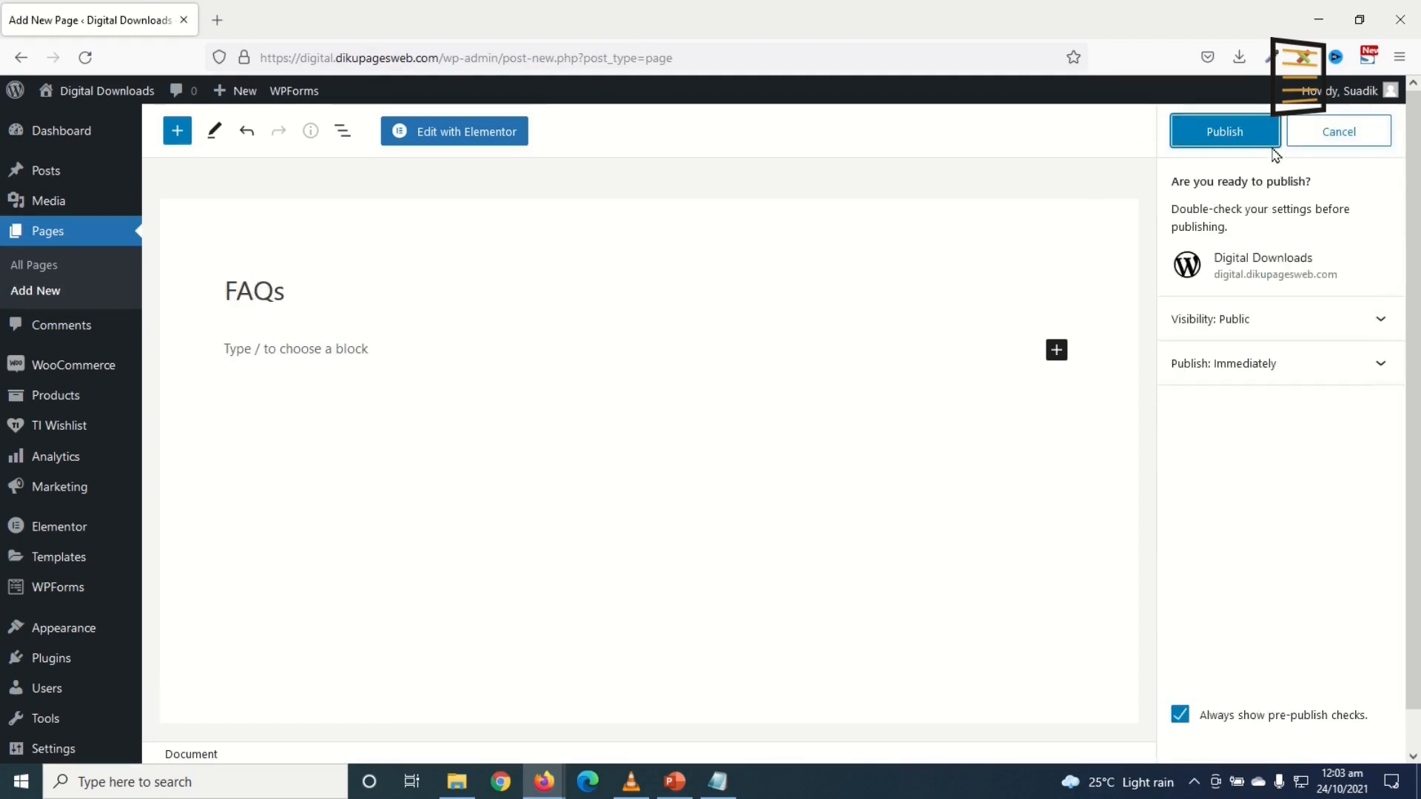
{"action": "left_click", "coordinate": [1245, 145]}
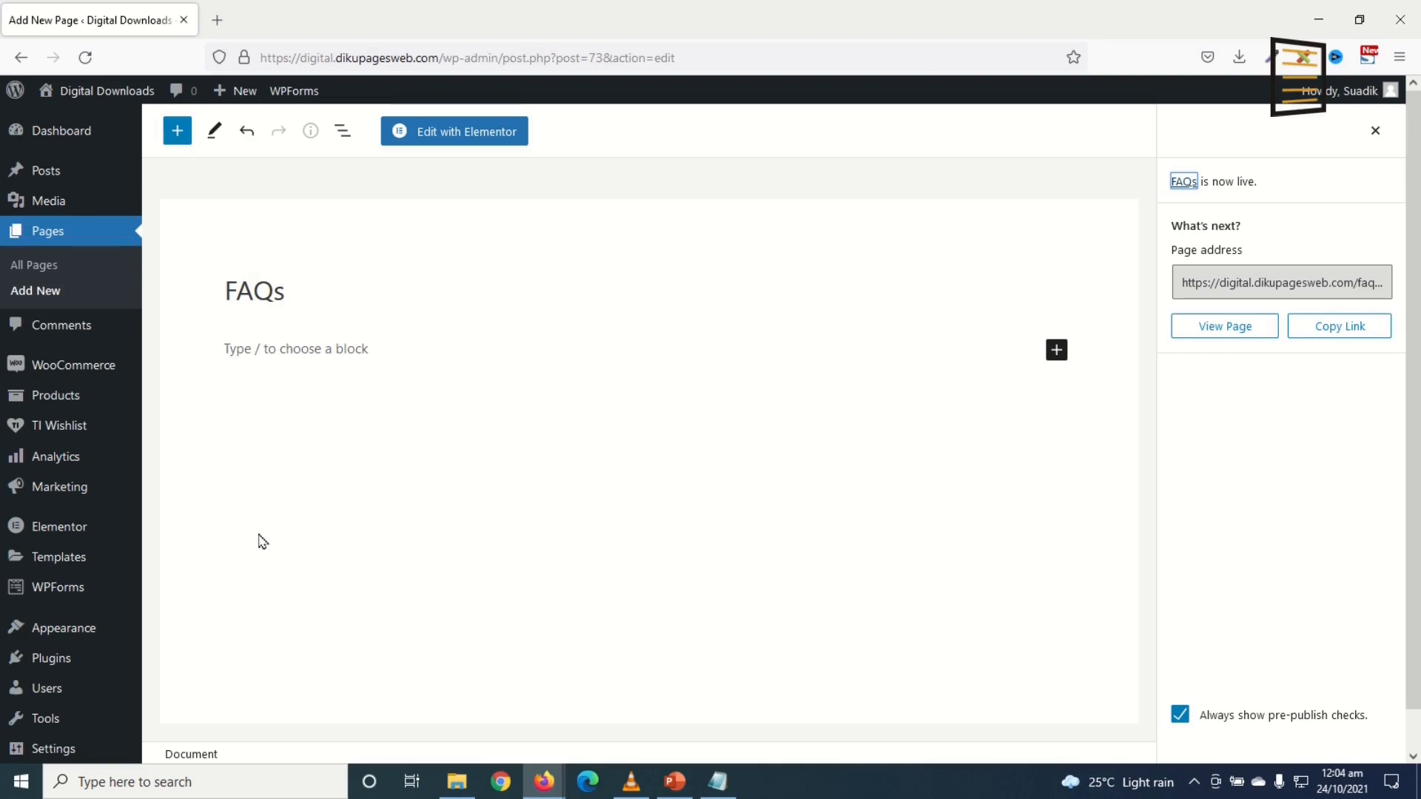
{"action": "left_click", "coordinate": [47, 232]}
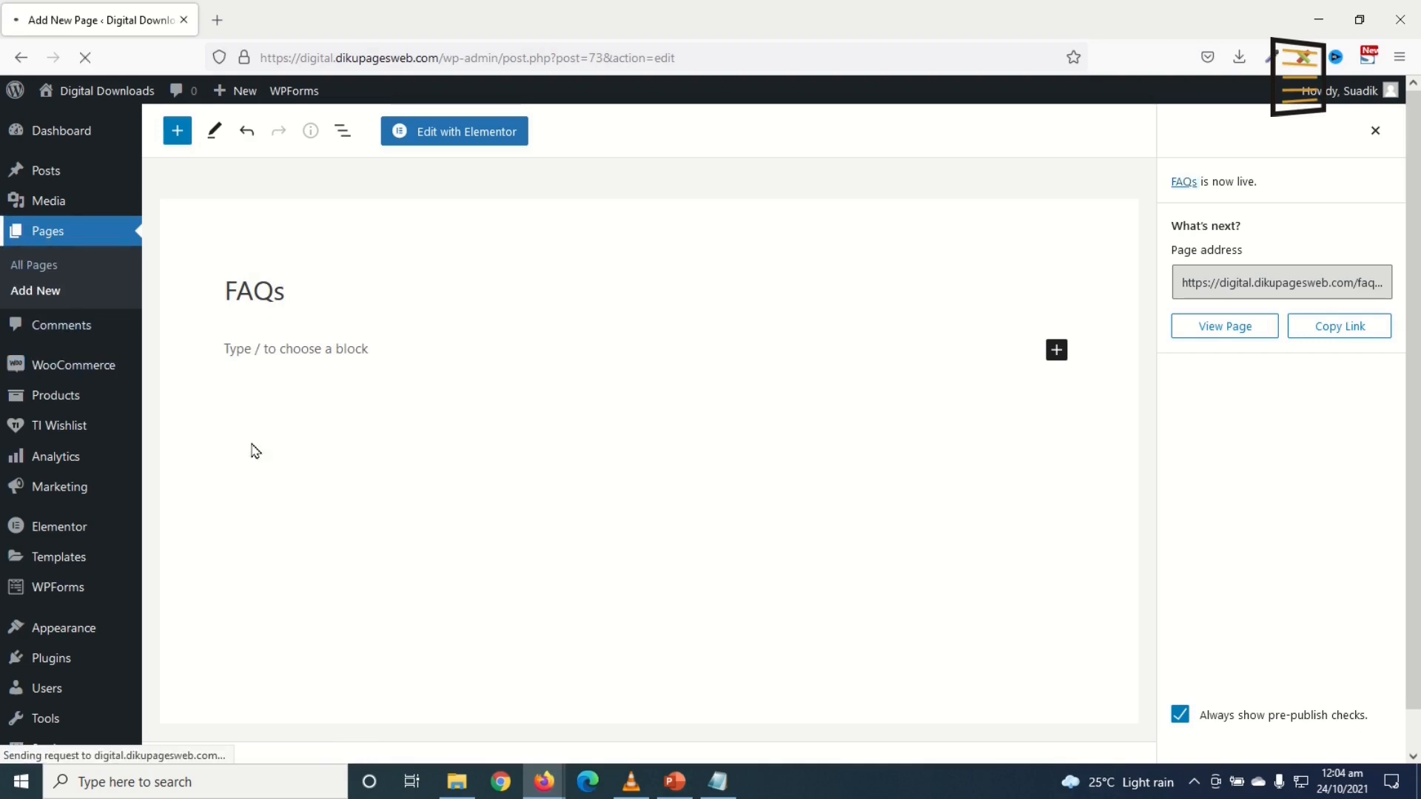
Step: Trash the leftover Refund and Returns Policy draft page
{"action": "scroll", "coordinate": [260, 313], "scroll_direction": "down", "scroll_amount": 5}
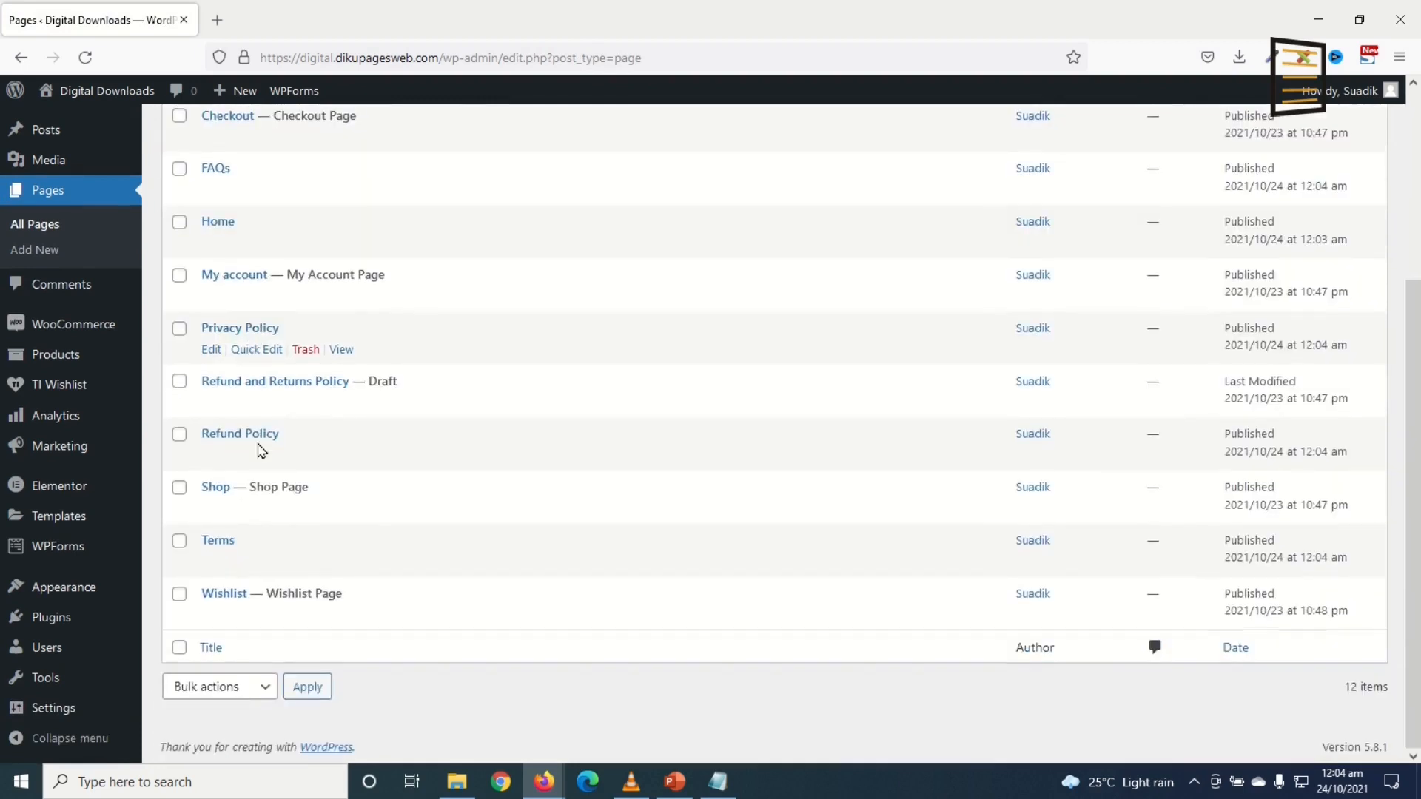
{"action": "scroll", "coordinate": [320, 368], "scroll_direction": "up", "scroll_amount": 2}
{"action": "scroll", "coordinate": [437, 409], "scroll_direction": "down", "scroll_amount": 3}
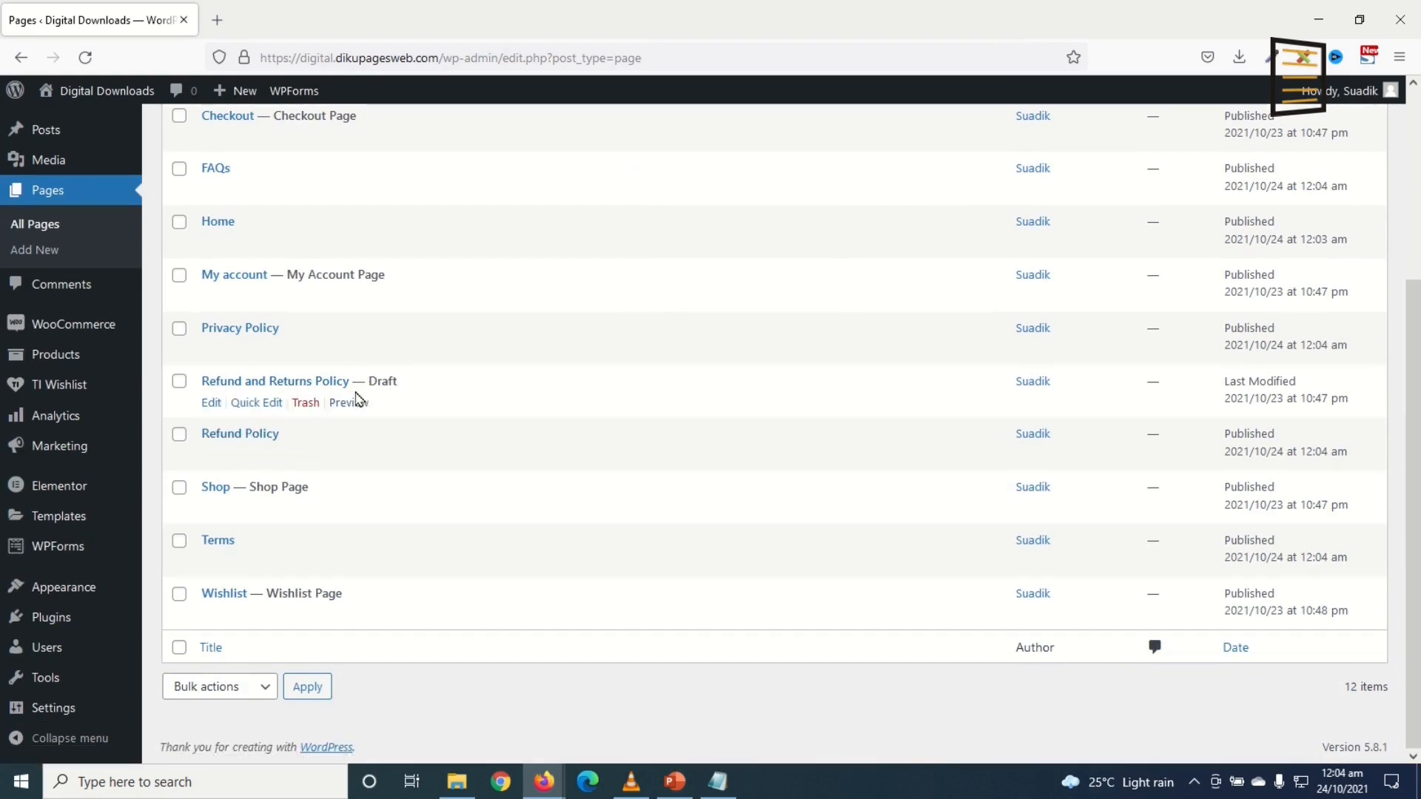
{"action": "left_click", "coordinate": [306, 403]}
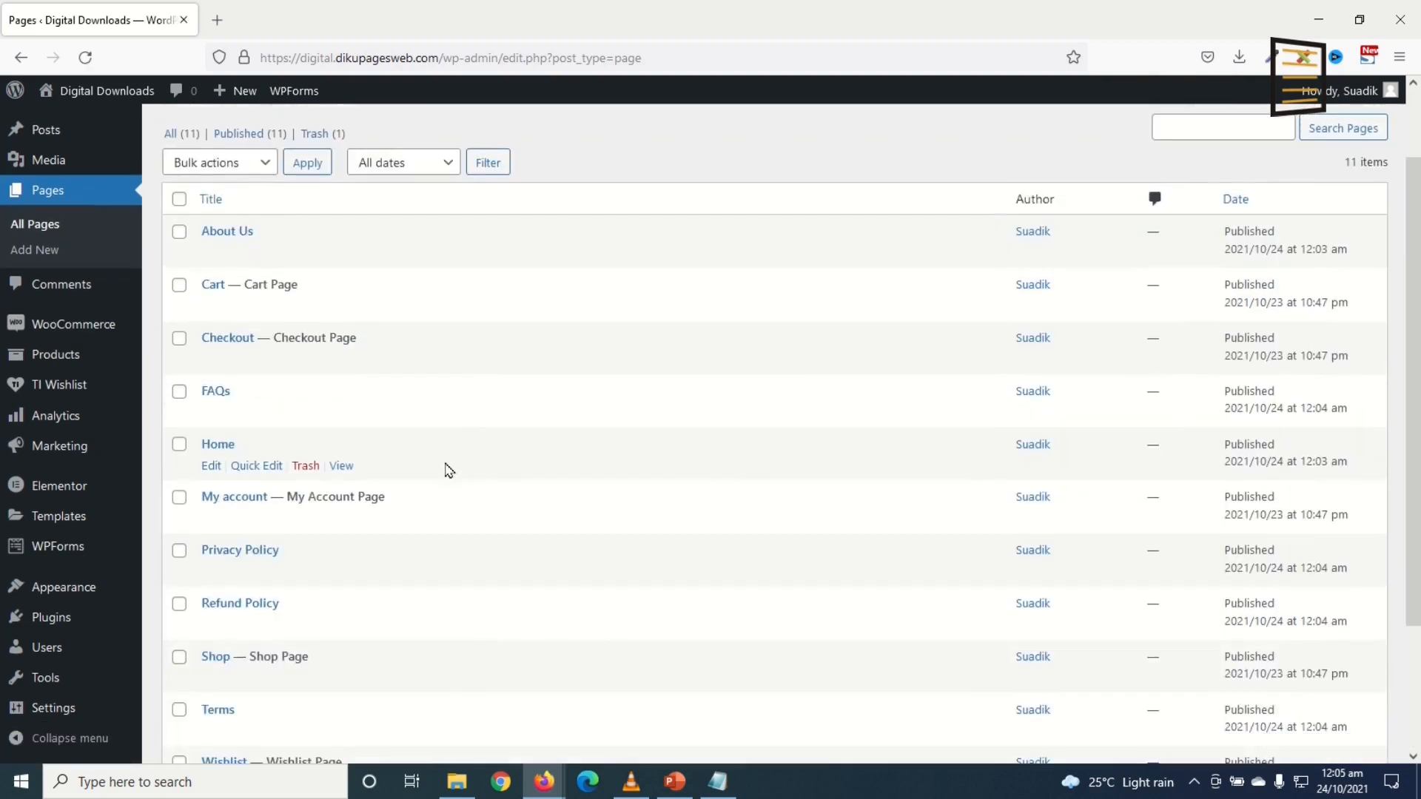
Step: Open the live Home page in a new browser tab
{"action": "scroll", "coordinate": [235, 559], "scroll_direction": "down", "scroll_amount": 3}
{"action": "scroll", "coordinate": [347, 351], "scroll_direction": "up", "scroll_amount": 5}
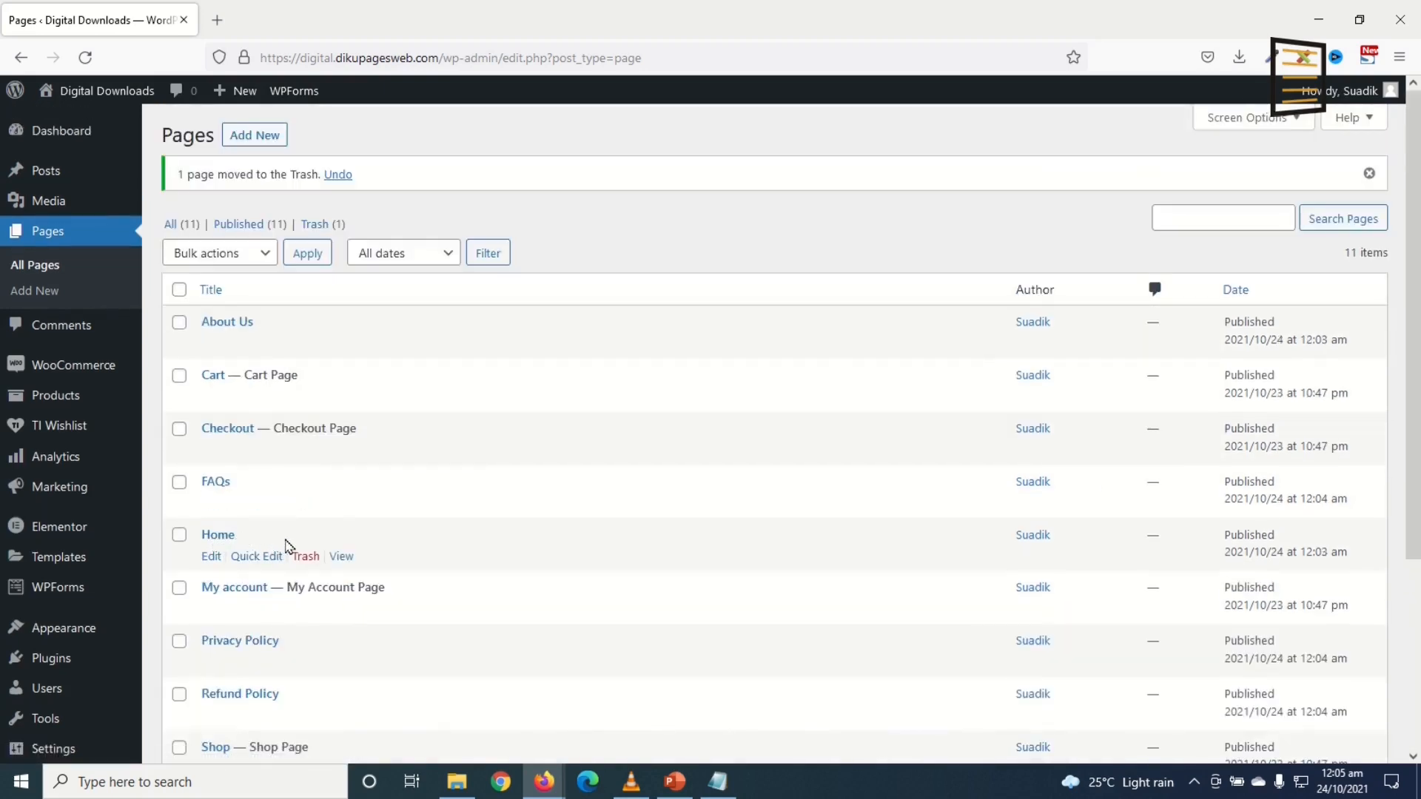
{"action": "right_click", "coordinate": [336, 558]}
{"action": "left_click", "coordinate": [417, 258]}
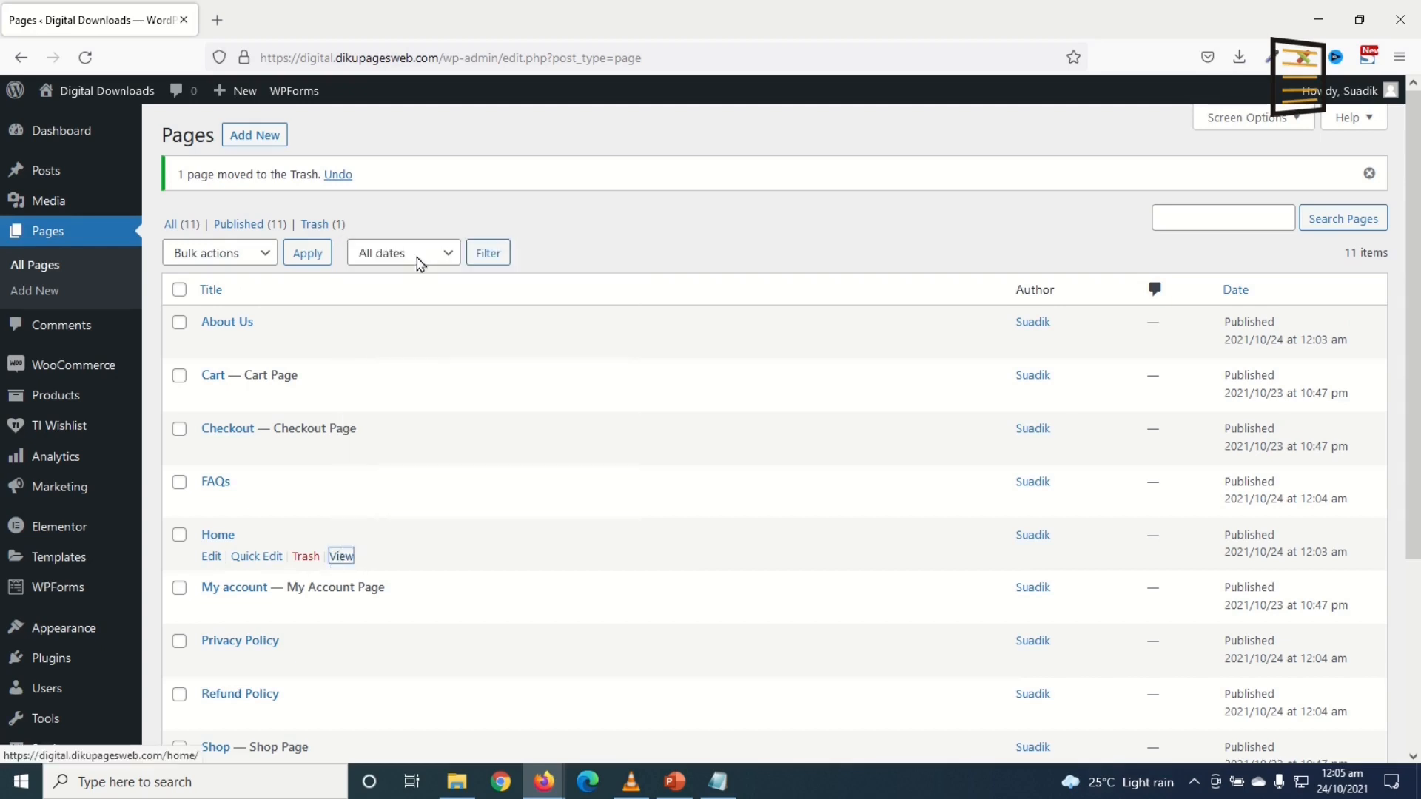
{"action": "left_click", "coordinate": [251, 20]}
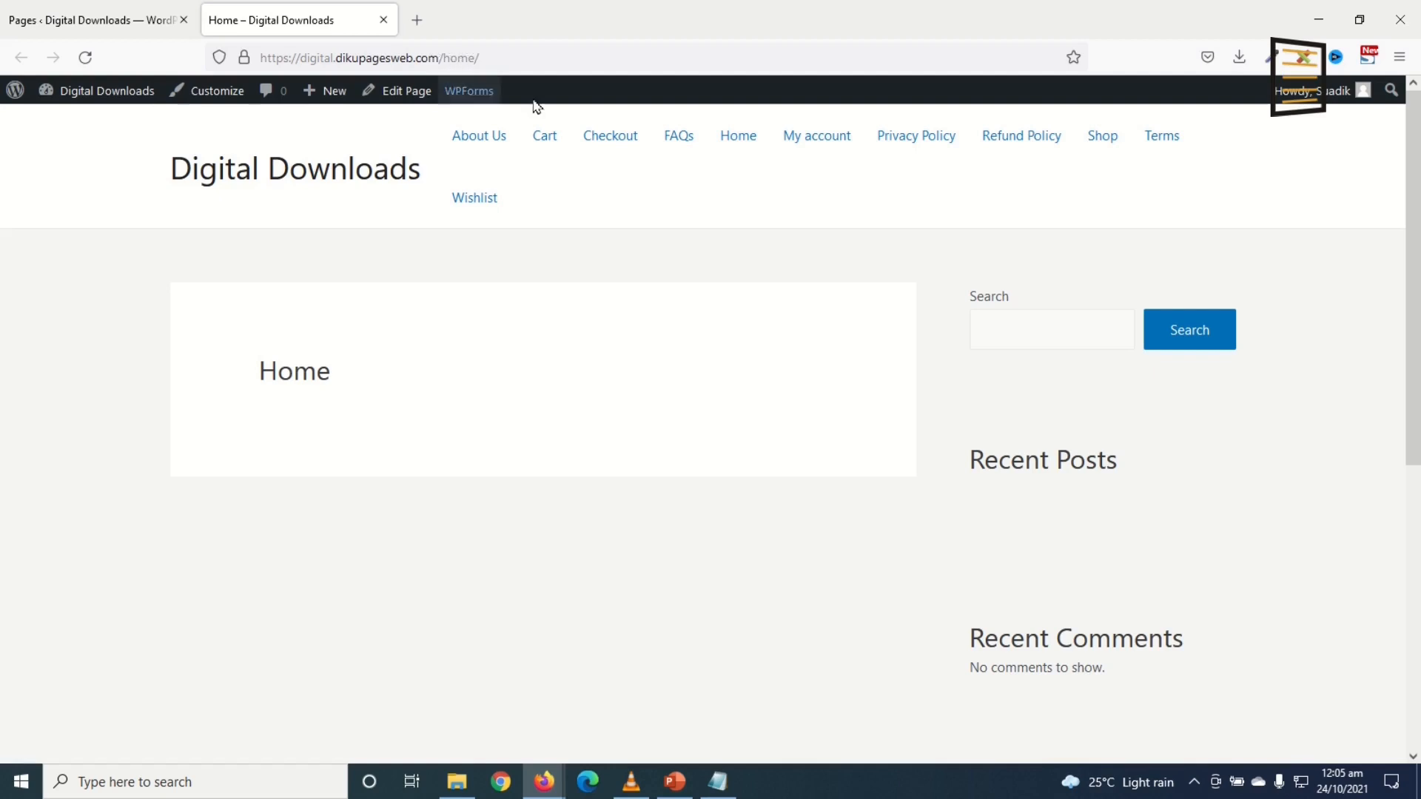
{"action": "left_click", "coordinate": [293, 179]}
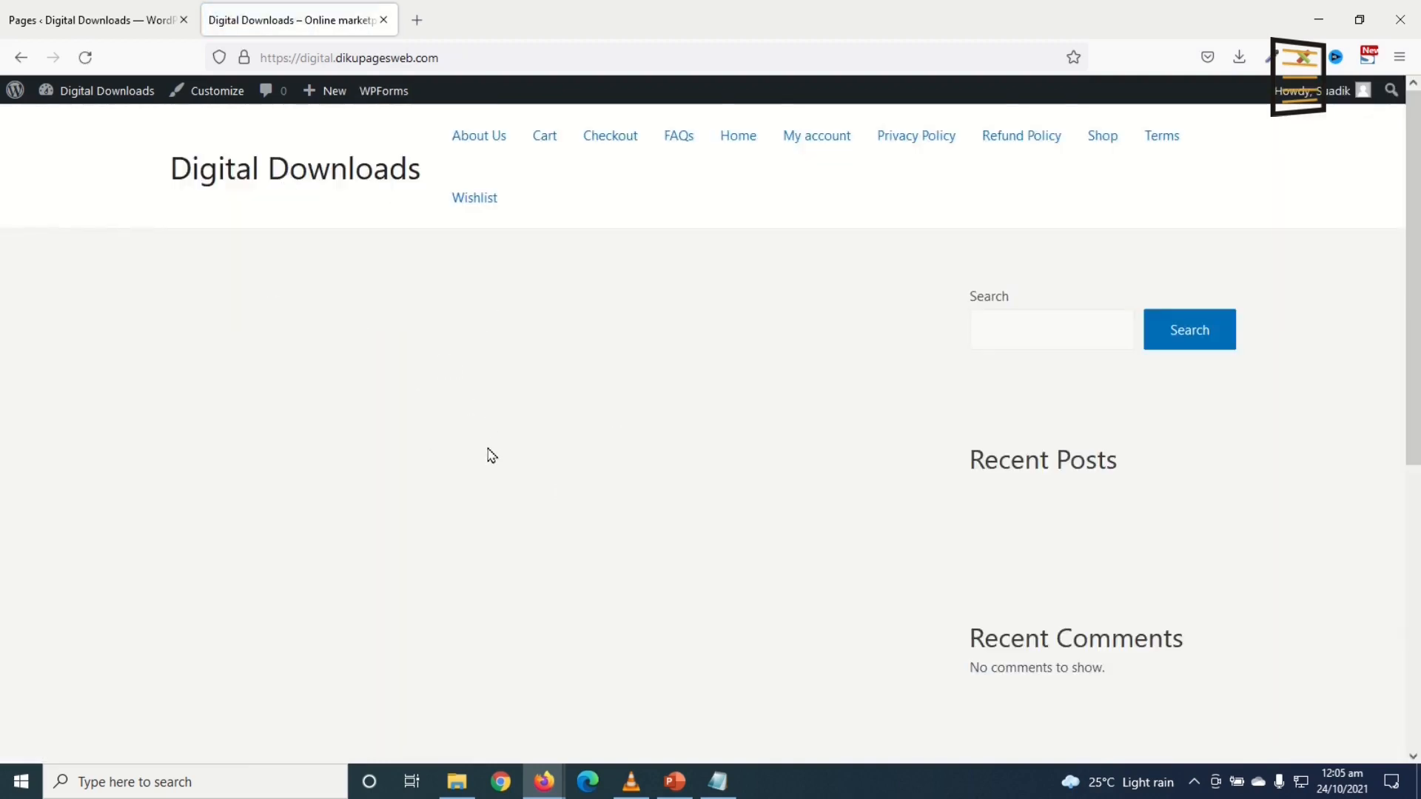
{"action": "left_click", "coordinate": [98, 26]}
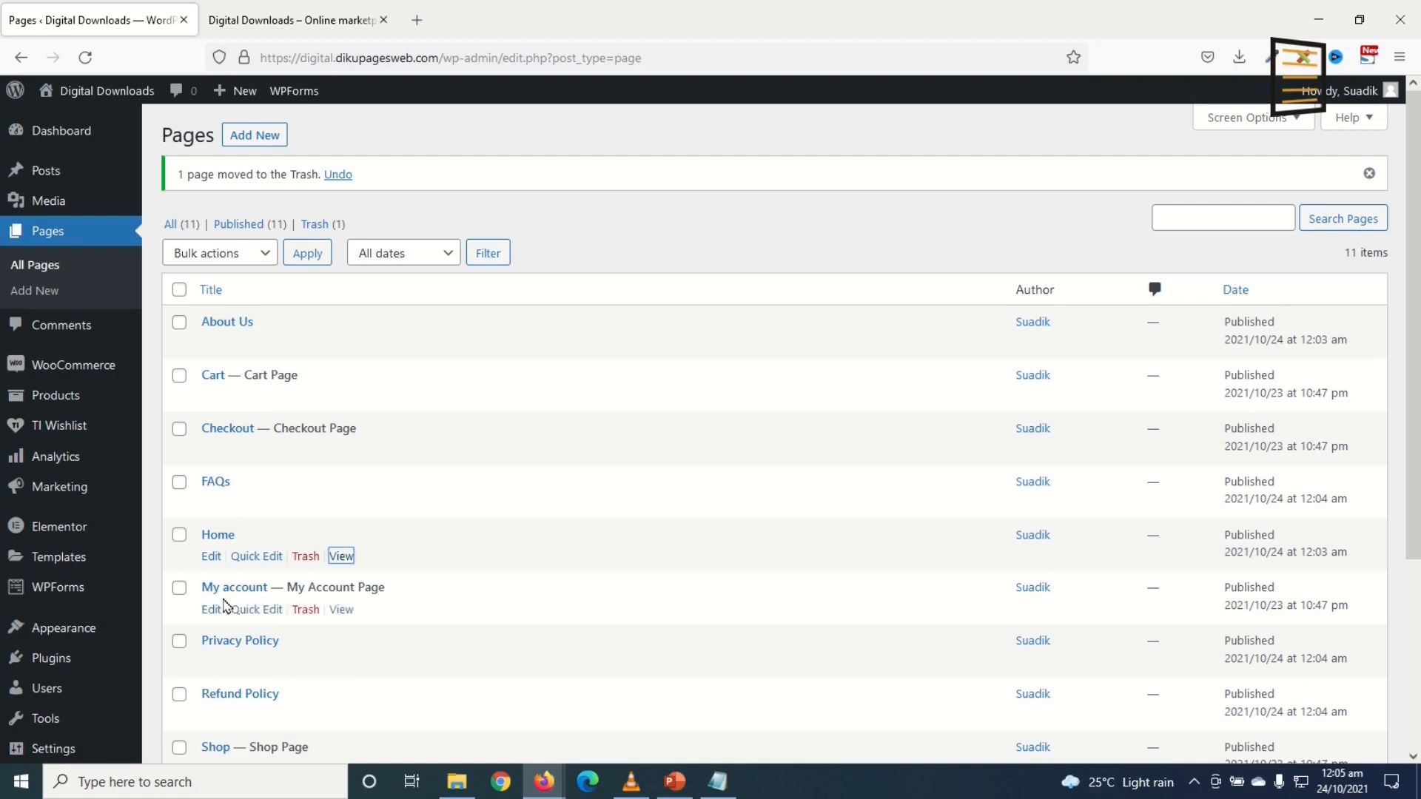
Step: In Reading settings, set a static homepage to Home and save changes
{"action": "scroll", "coordinate": [89, 541], "scroll_direction": "down", "scroll_amount": 3}
{"action": "mouse_move", "coordinate": [48, 713]}
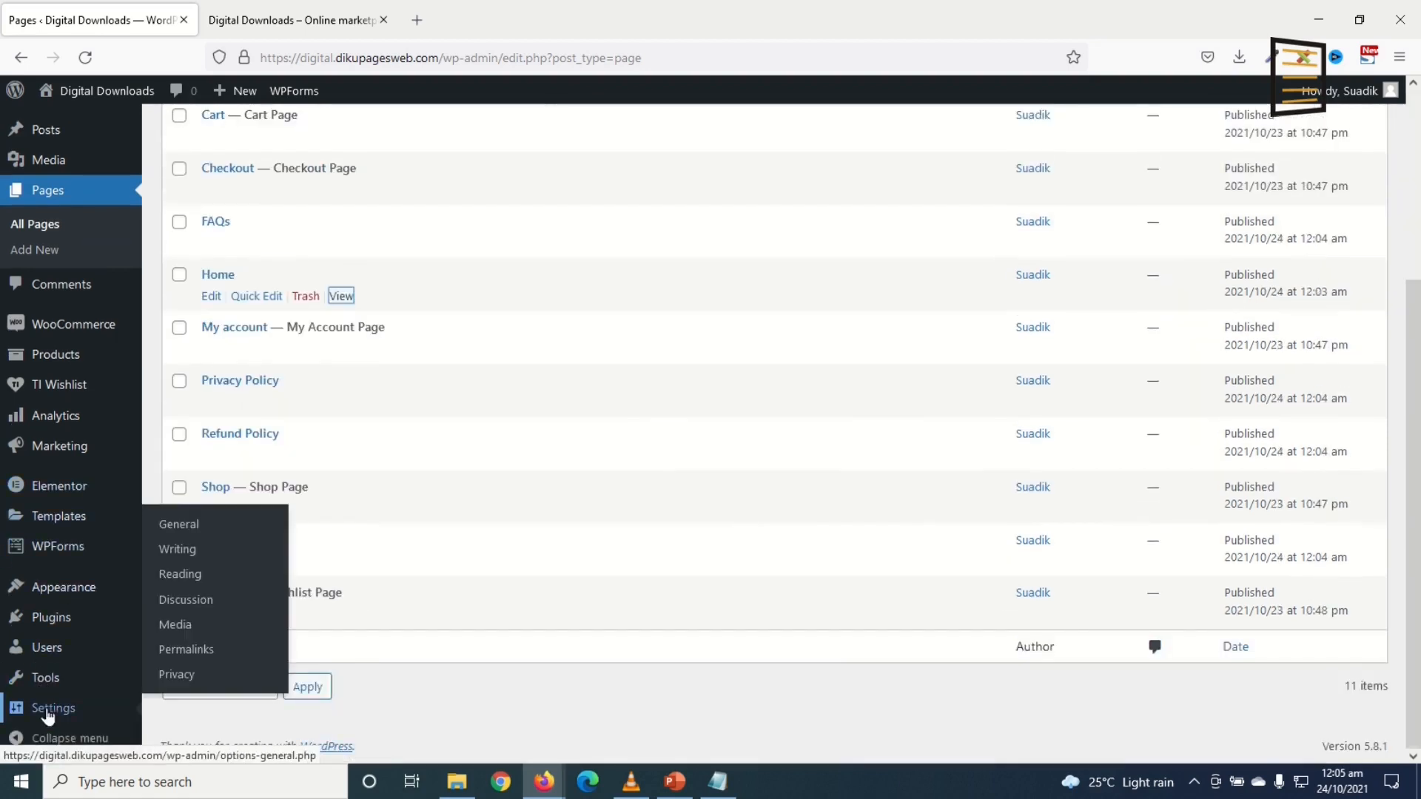
{"action": "left_click", "coordinate": [195, 574]}
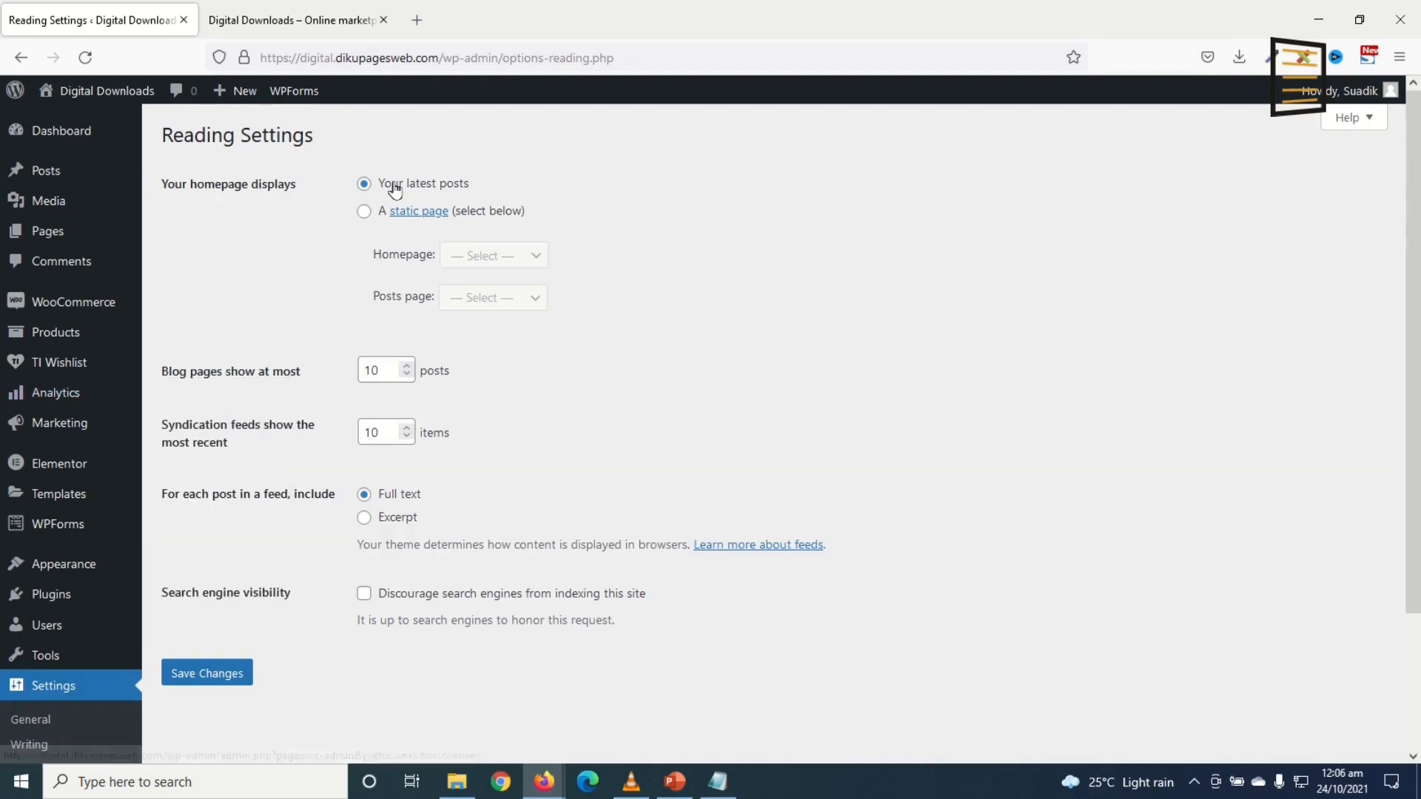
{"action": "left_click", "coordinate": [363, 212]}
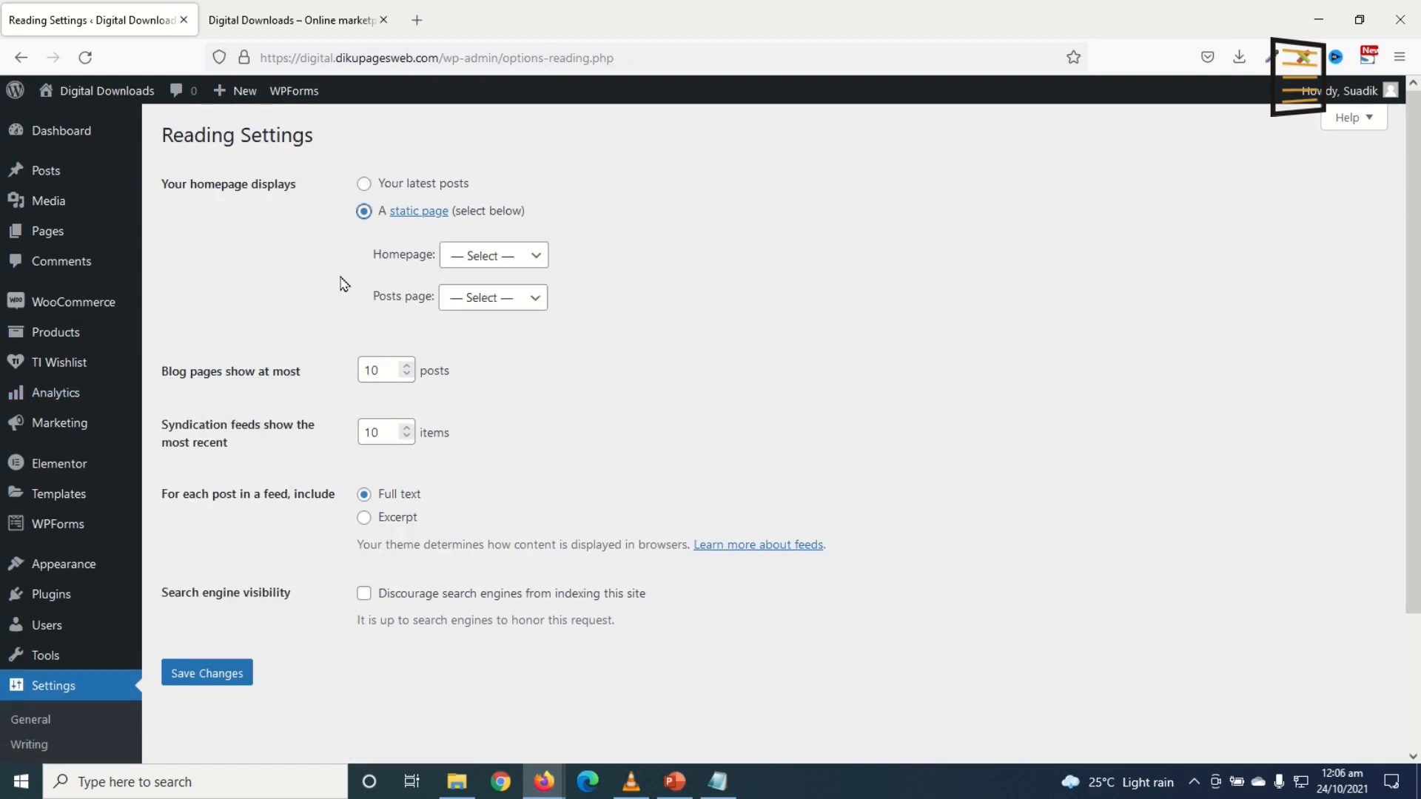
{"action": "left_click", "coordinate": [488, 256]}
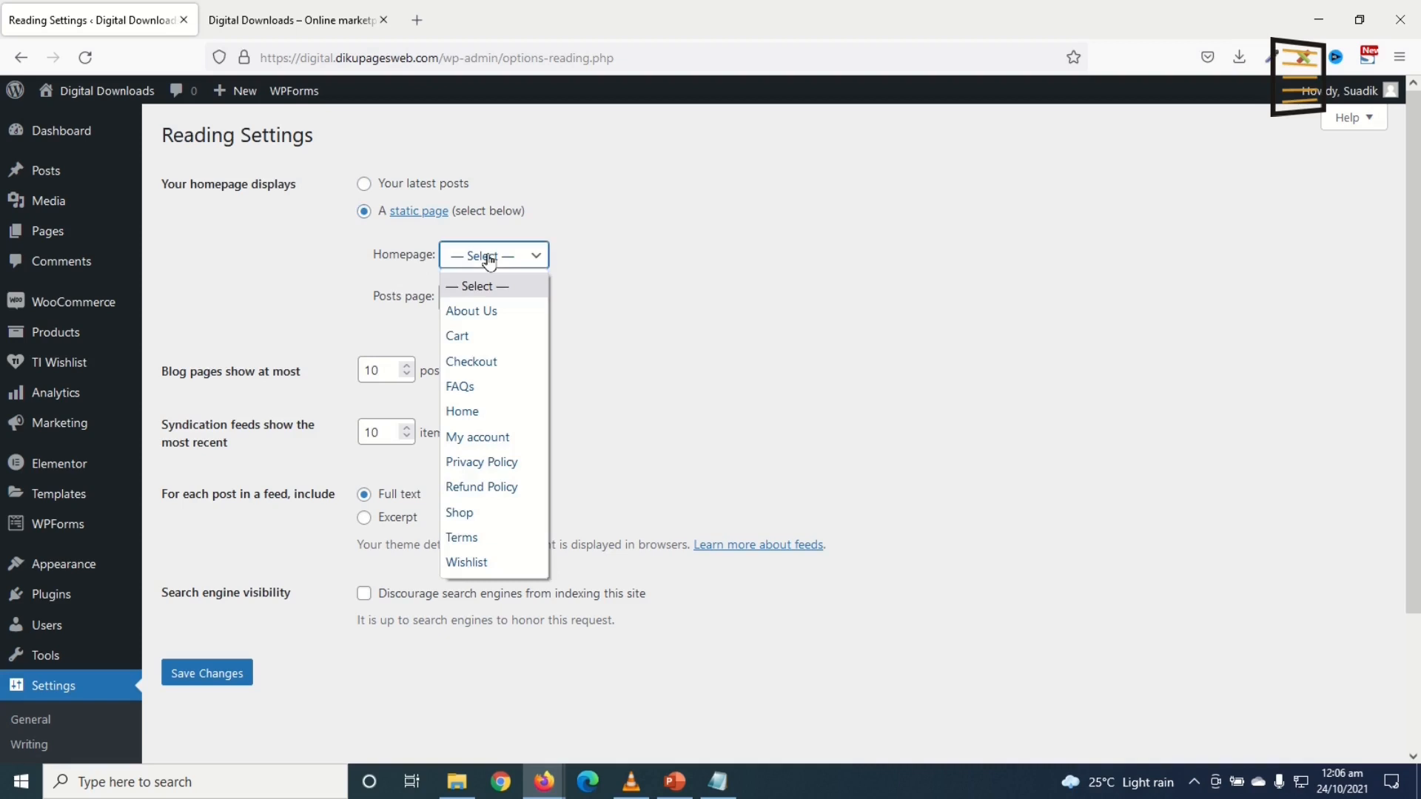
{"action": "left_click", "coordinate": [472, 413]}
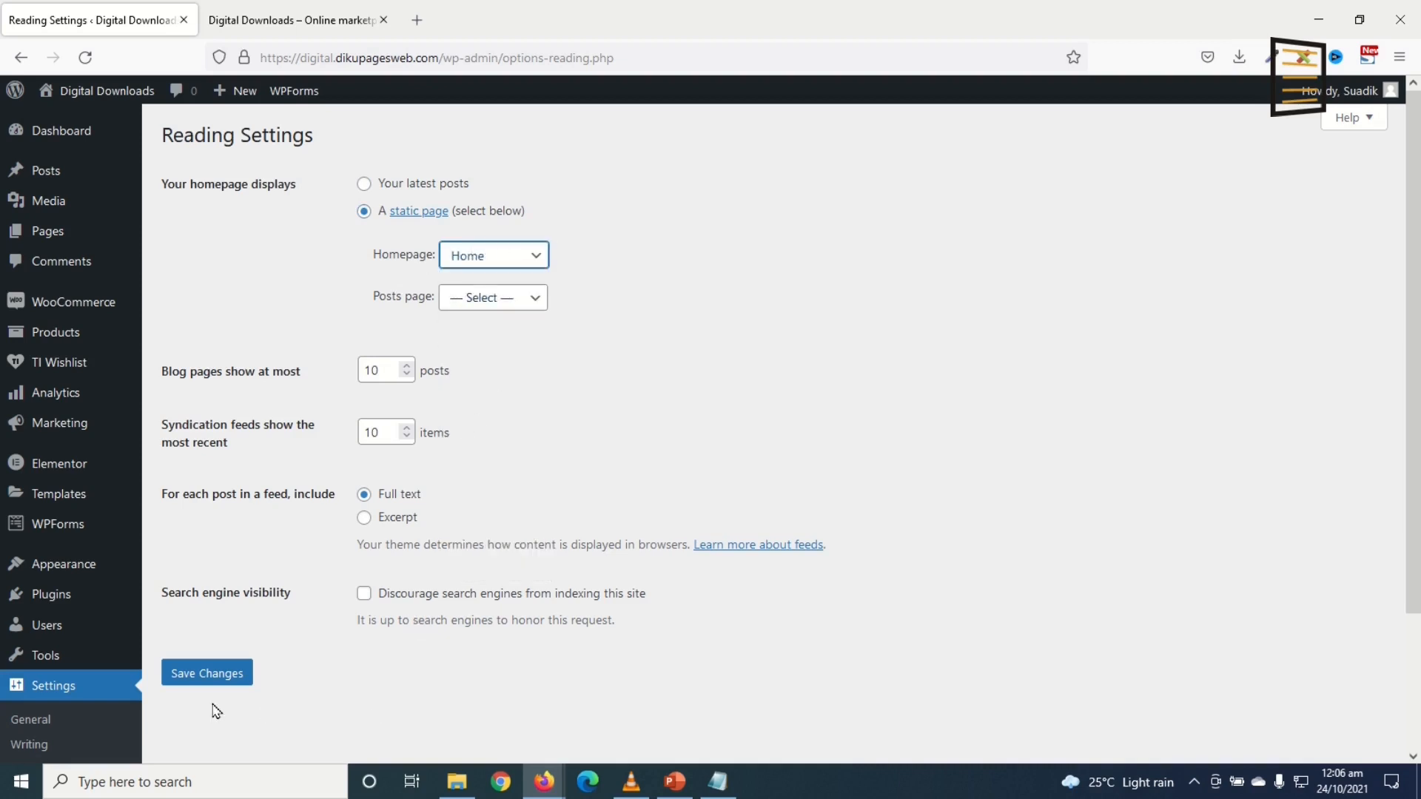
{"action": "left_click", "coordinate": [207, 679]}
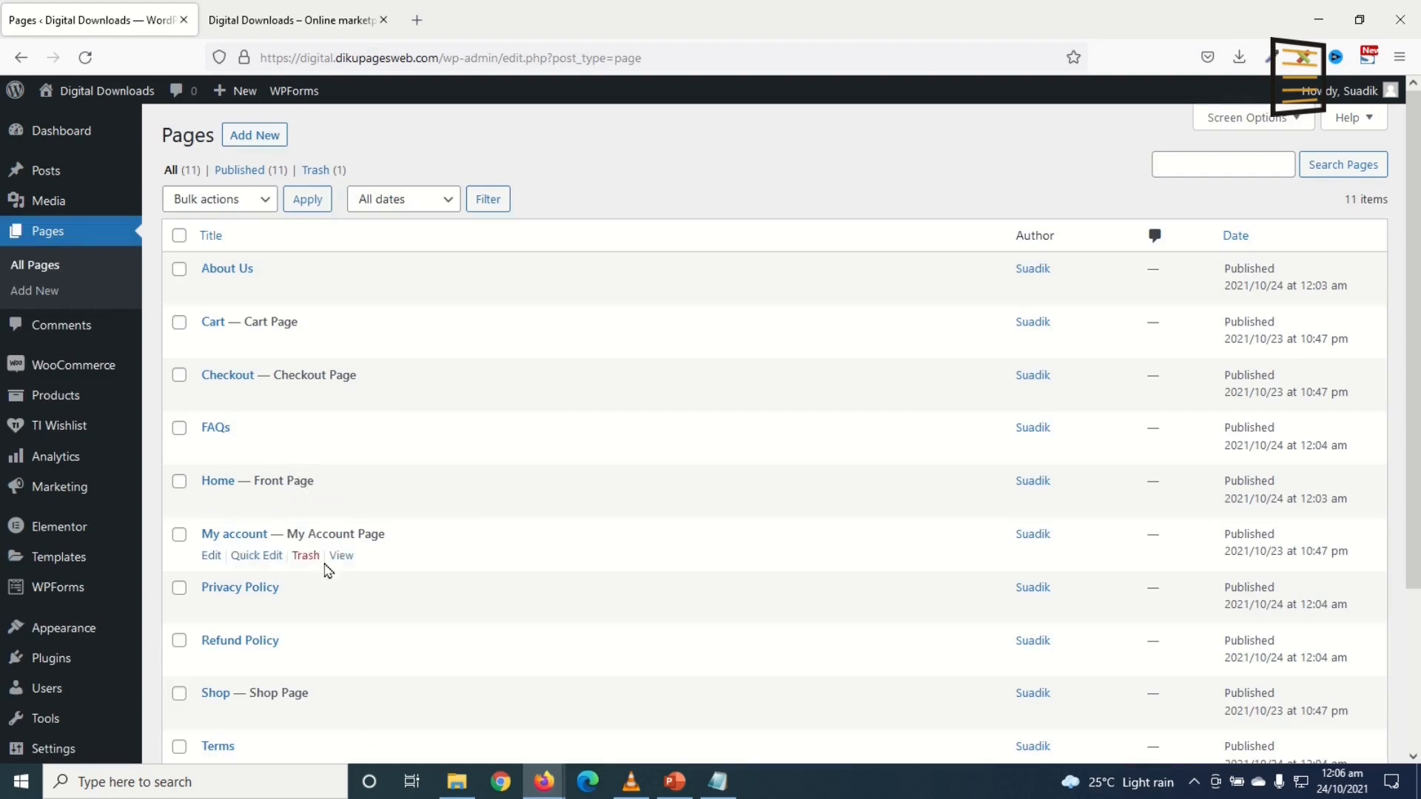
Step: Open the Home page's live view in a new tab and switch to it
{"action": "right_click", "coordinate": [341, 504]}
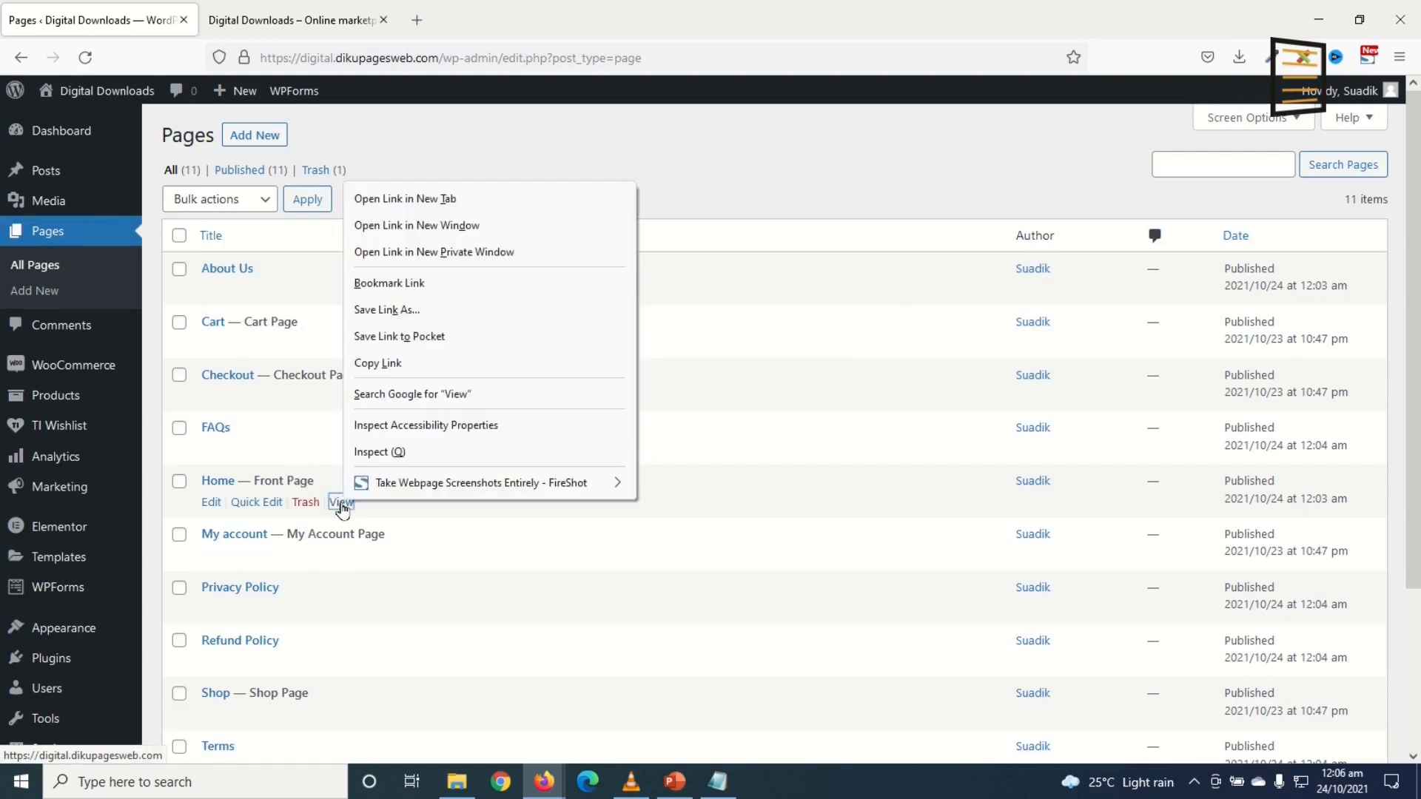
{"action": "left_click", "coordinate": [405, 198]}
{"action": "left_click", "coordinate": [270, 23]}
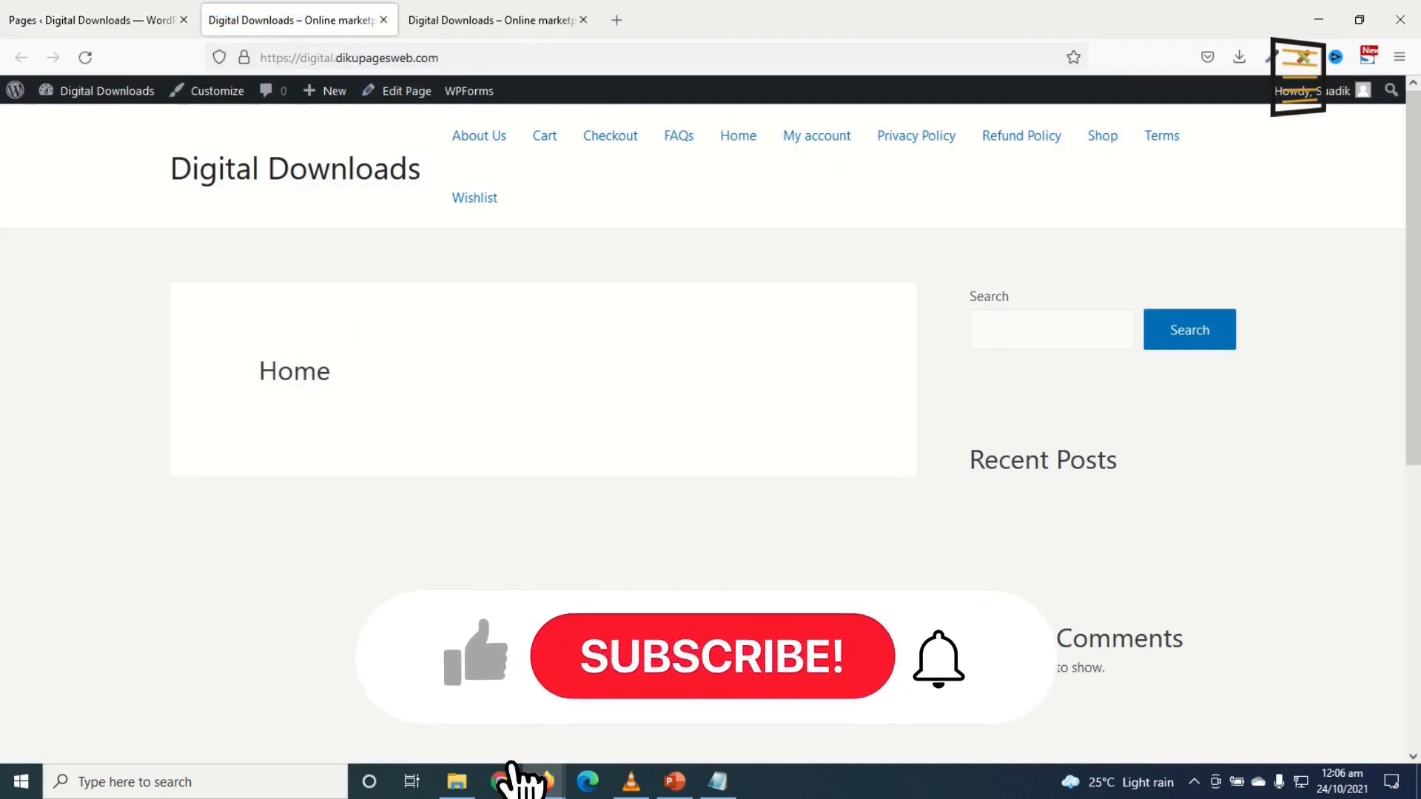
Step: Open the Home page for editing from the admin bar
{"action": "scroll", "coordinate": [708, 377], "scroll_direction": "down", "scroll_amount": 6}
{"action": "scroll", "coordinate": [736, 467], "scroll_direction": "up", "scroll_amount": 6}
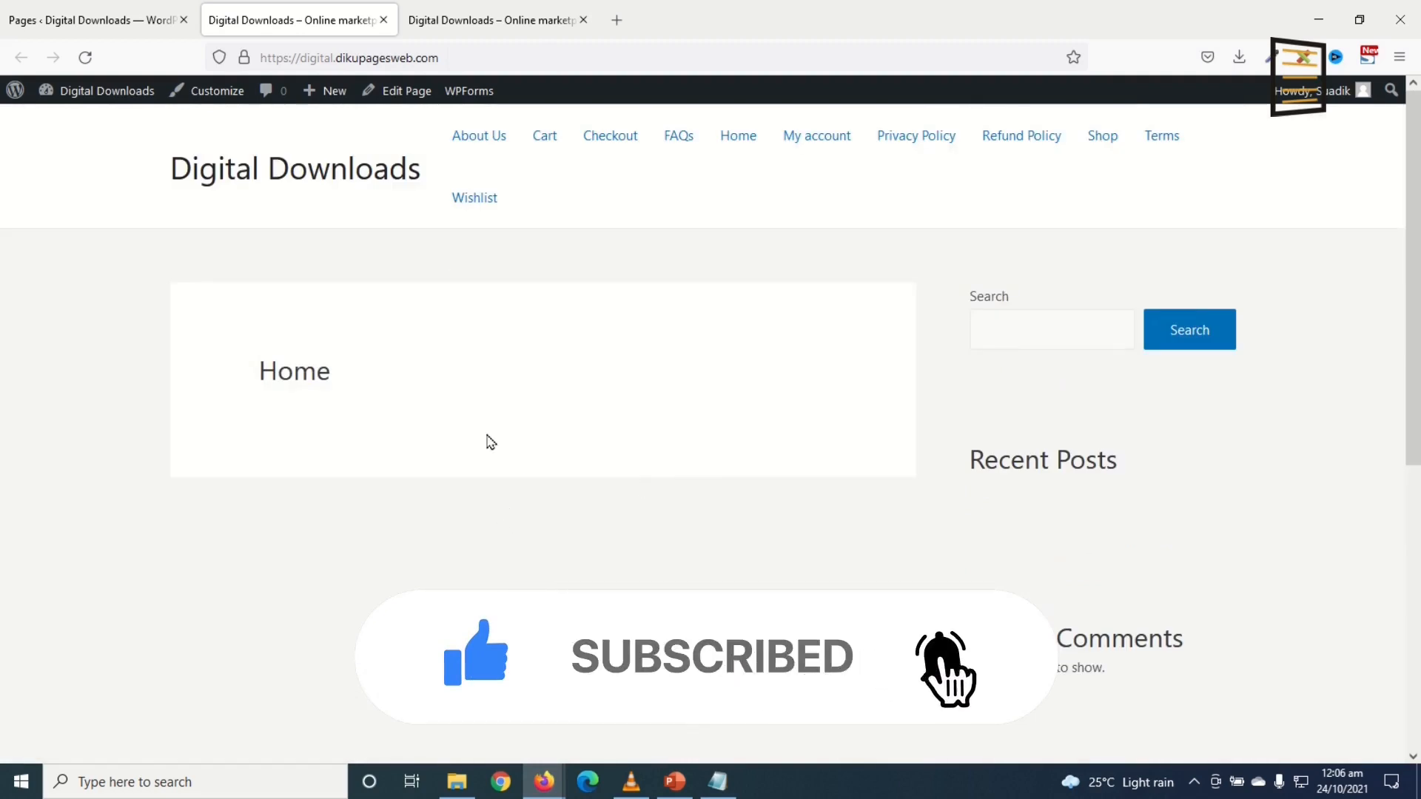
{"action": "left_click", "coordinate": [404, 92]}
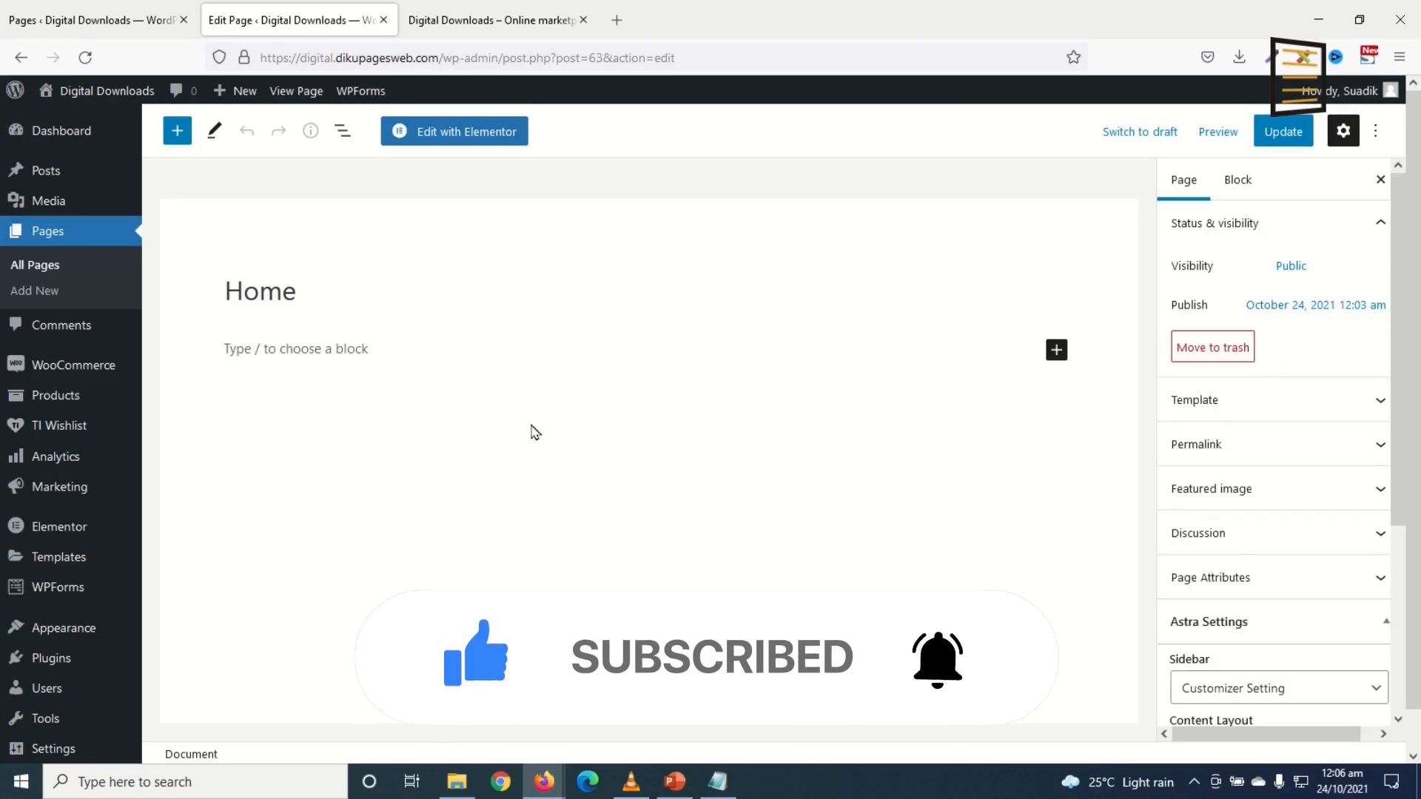
Step: Load the Home page in Elementor and close the extra preview tab
{"action": "left_click", "coordinate": [446, 139]}
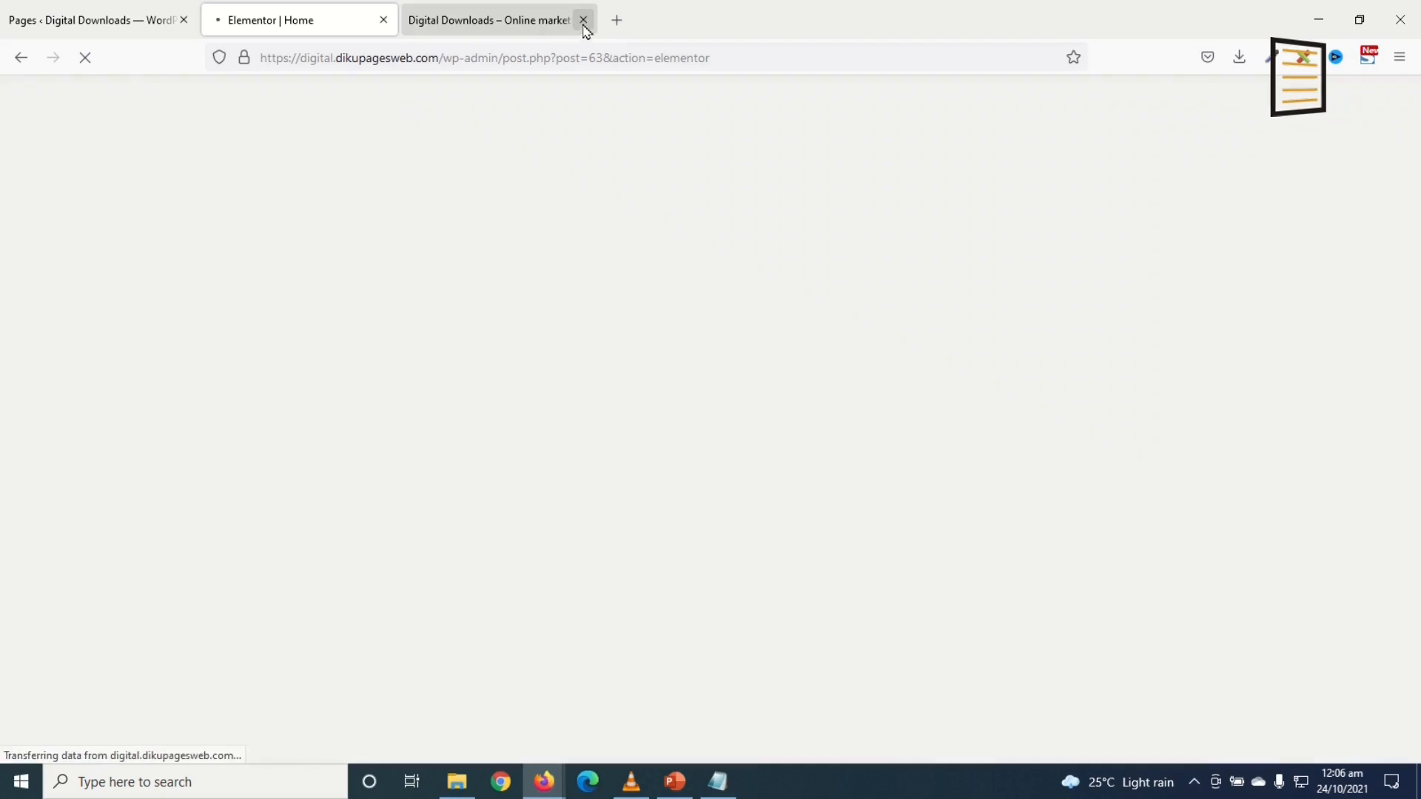
{"action": "left_click", "coordinate": [583, 20]}
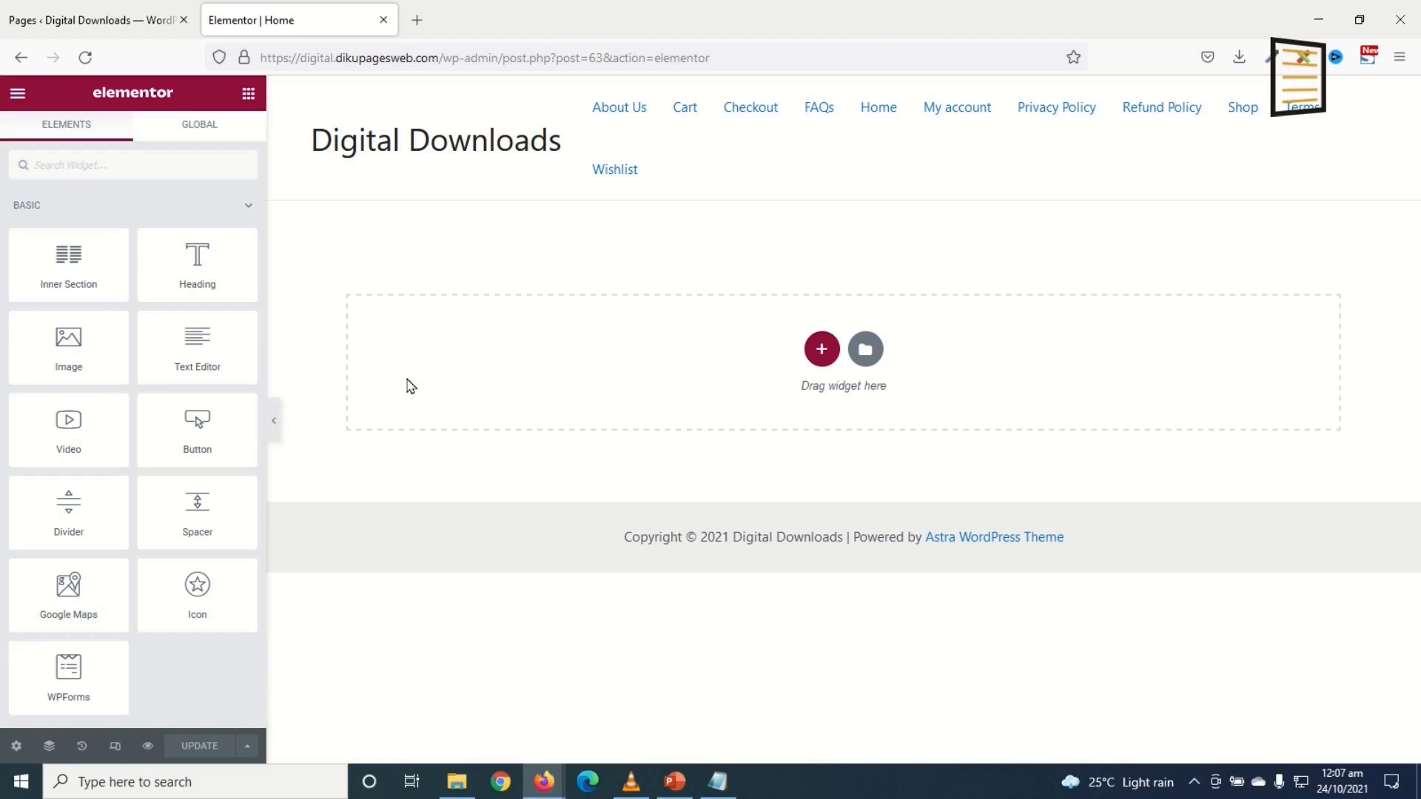
{"action": "scroll", "coordinate": [60, 281], "scroll_direction": "down", "scroll_amount": 5}
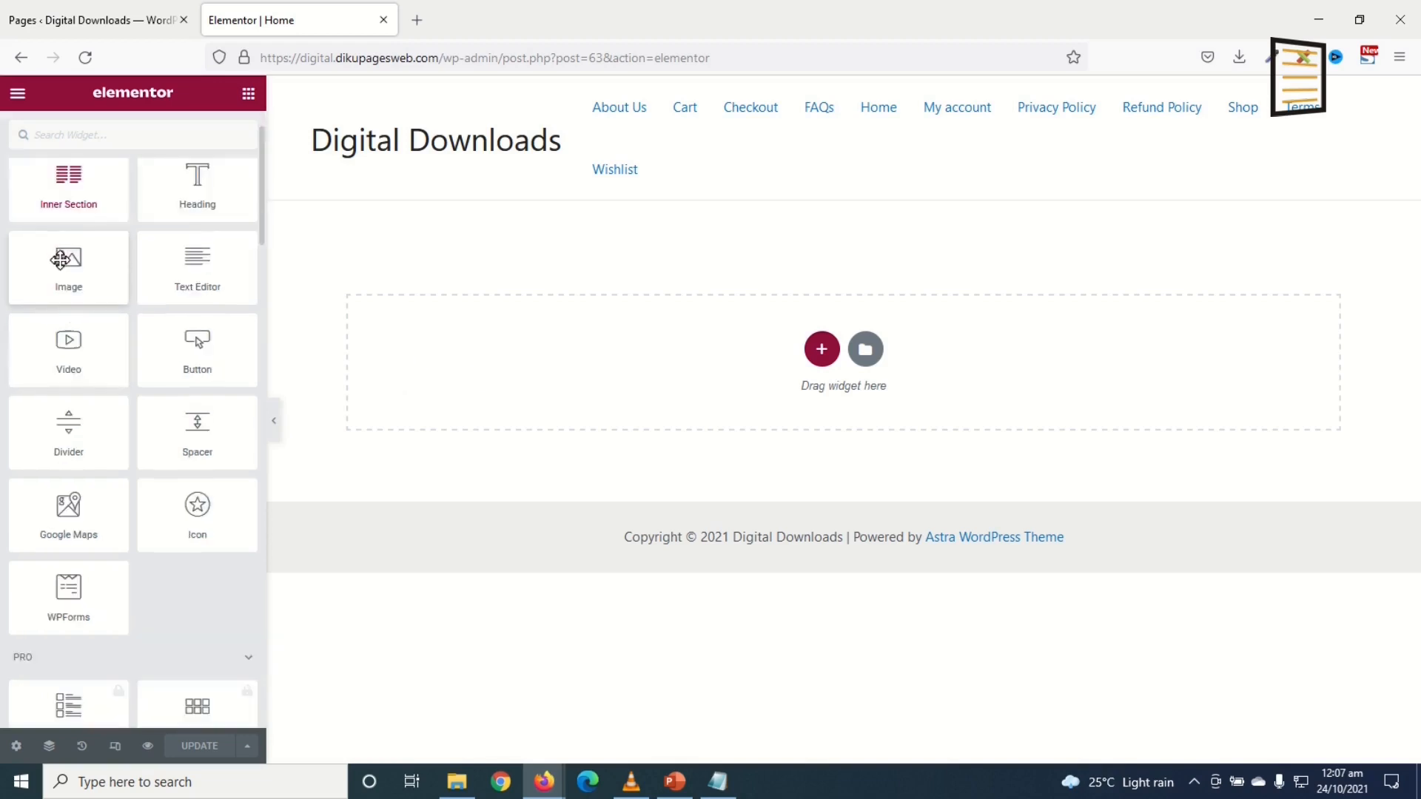
{"action": "scroll", "coordinate": [62, 288], "scroll_direction": "down", "scroll_amount": 3}
{"action": "scroll", "coordinate": [95, 307], "scroll_direction": "up", "scroll_amount": 8}
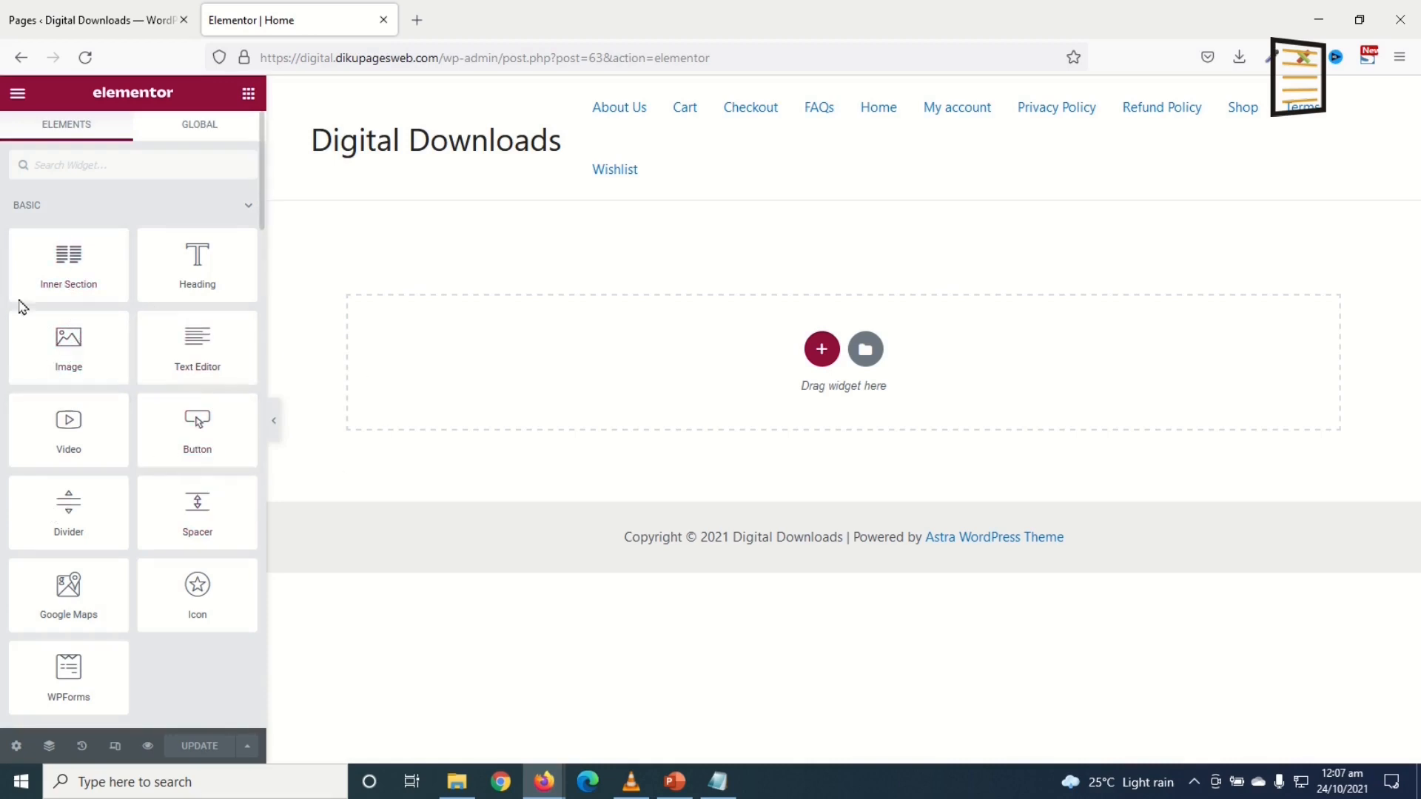
{"action": "scroll", "coordinate": [46, 358], "scroll_direction": "down", "scroll_amount": 1}
{"action": "scroll", "coordinate": [104, 370], "scroll_direction": "up", "scroll_amount": 2}
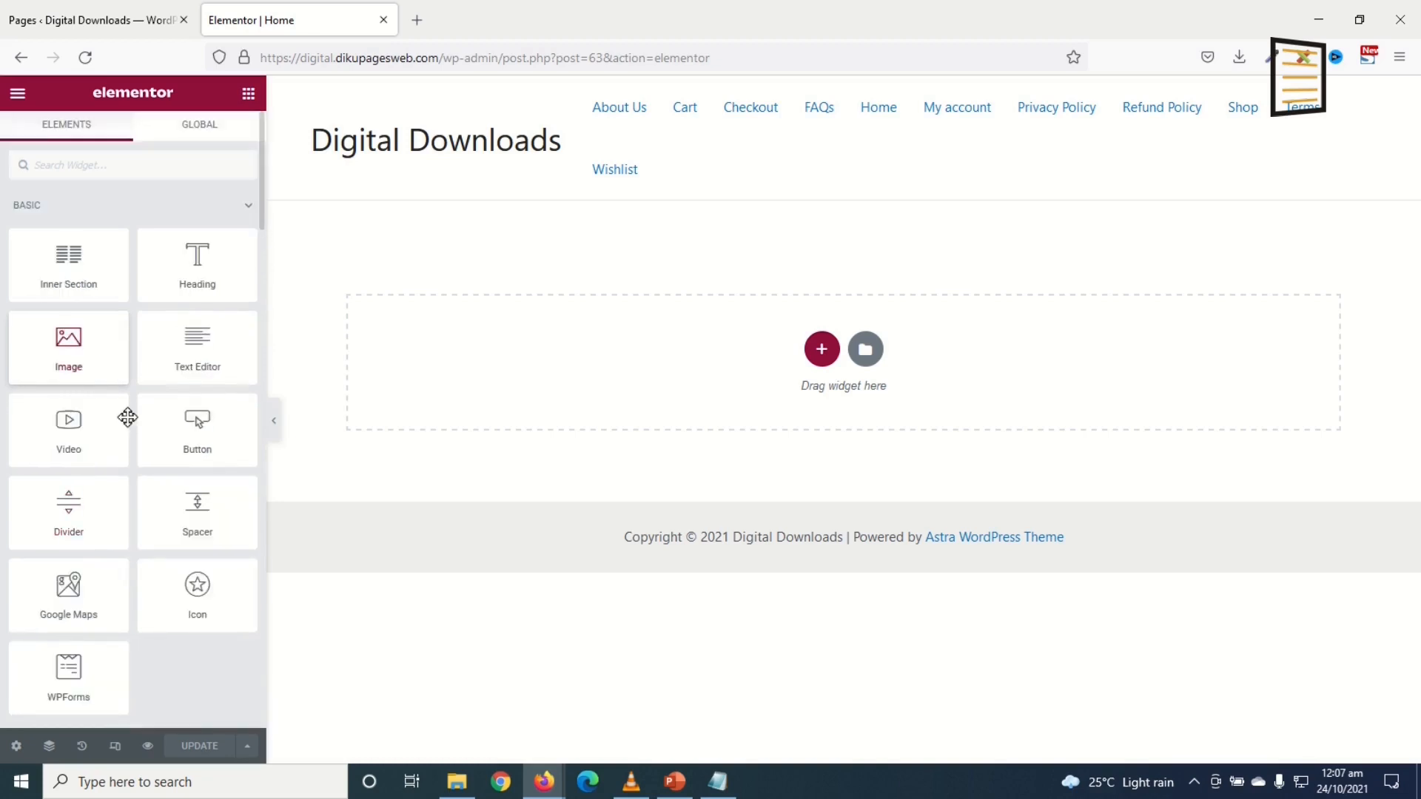
Step: Add a two-column section to the Home page and return to the widgets panel
{"action": "left_click", "coordinate": [822, 353]}
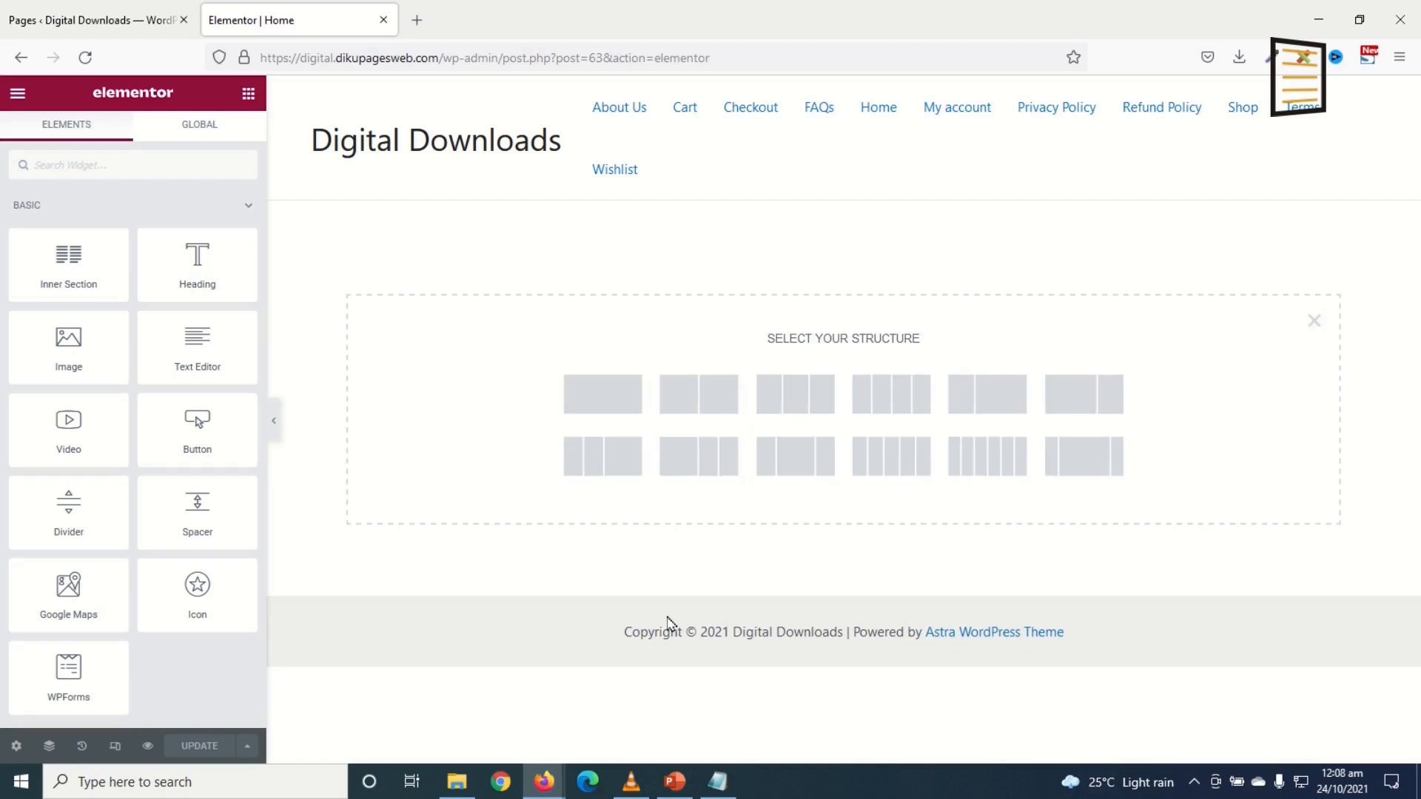
{"action": "left_click", "coordinate": [696, 400]}
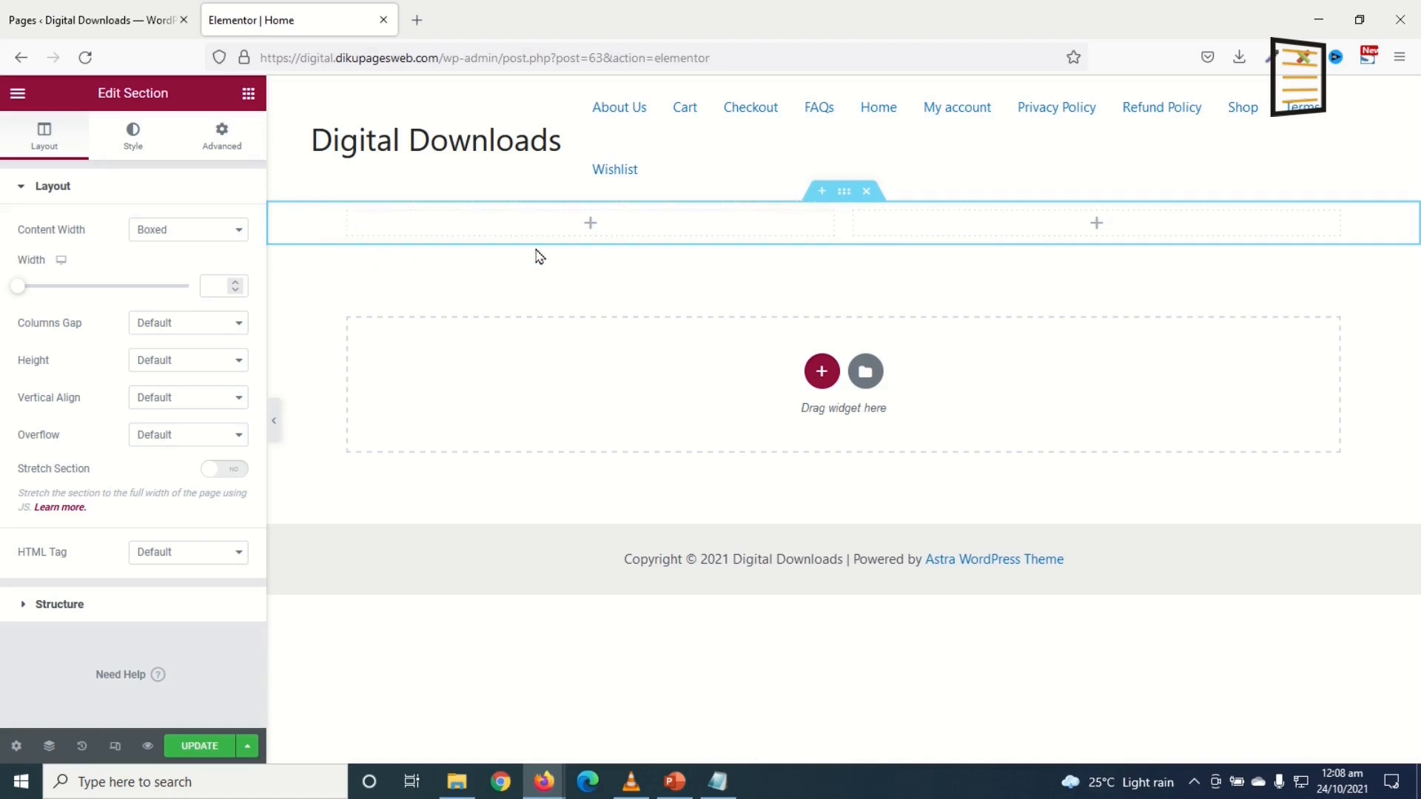
{"action": "left_click", "coordinate": [248, 94]}
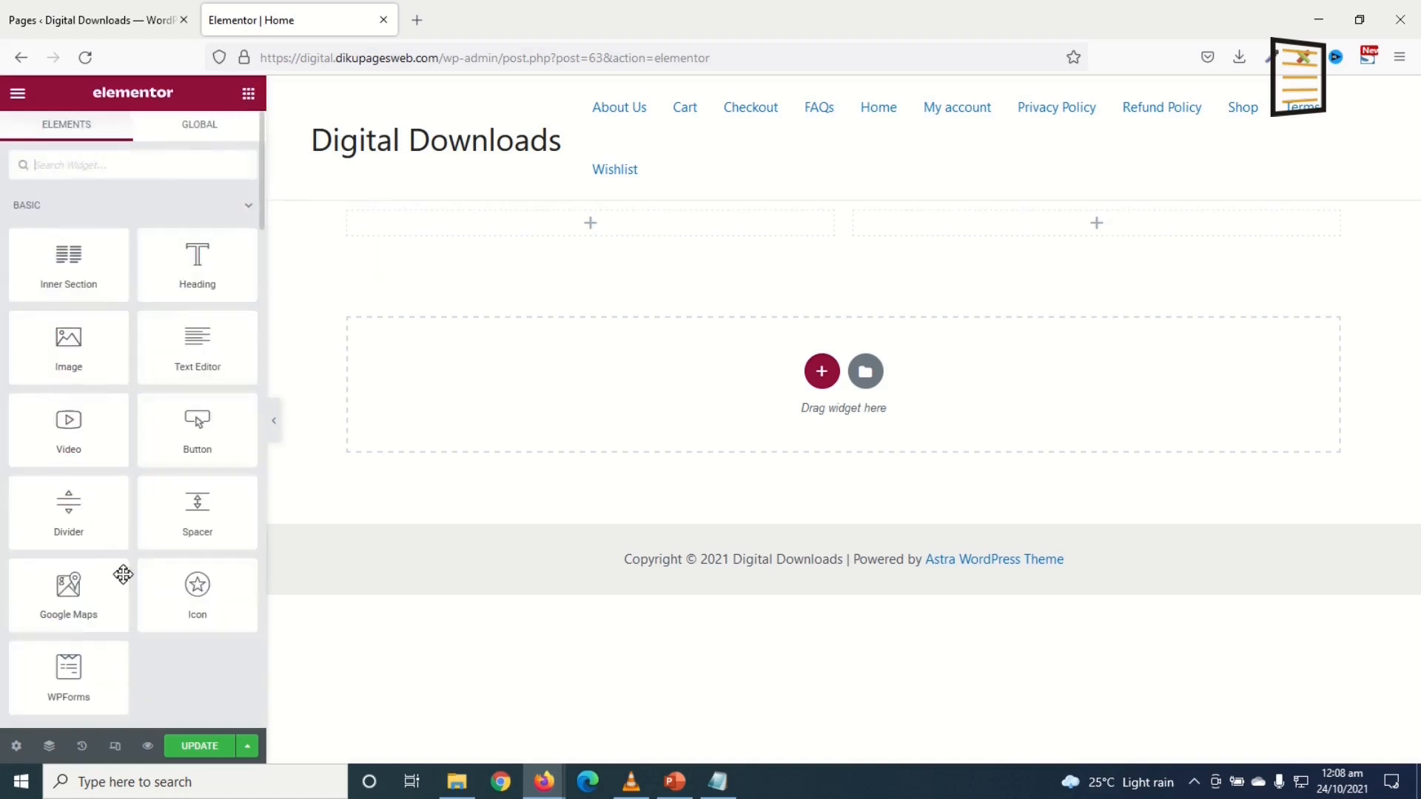
{"action": "scroll", "coordinate": [120, 604], "scroll_direction": "down", "scroll_amount": 1}
{"action": "scroll", "coordinate": [118, 592], "scroll_direction": "up", "scroll_amount": 1}
Step: Place a Heading widget in the left column and look over its style and advanced settings
{"action": "left_click_drag", "start_coordinate": [191, 270], "coordinate": [521, 230]}
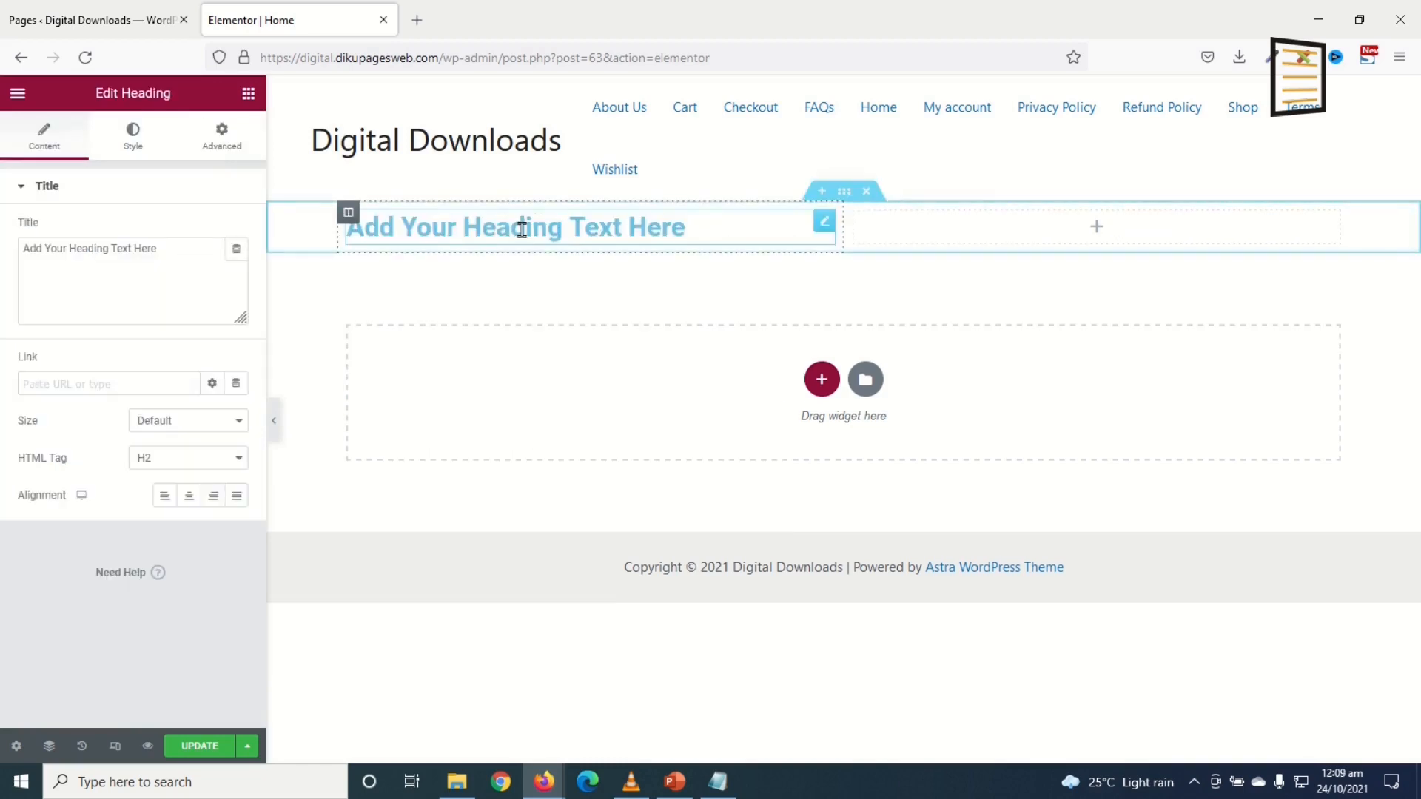
{"action": "left_click", "coordinate": [44, 131]}
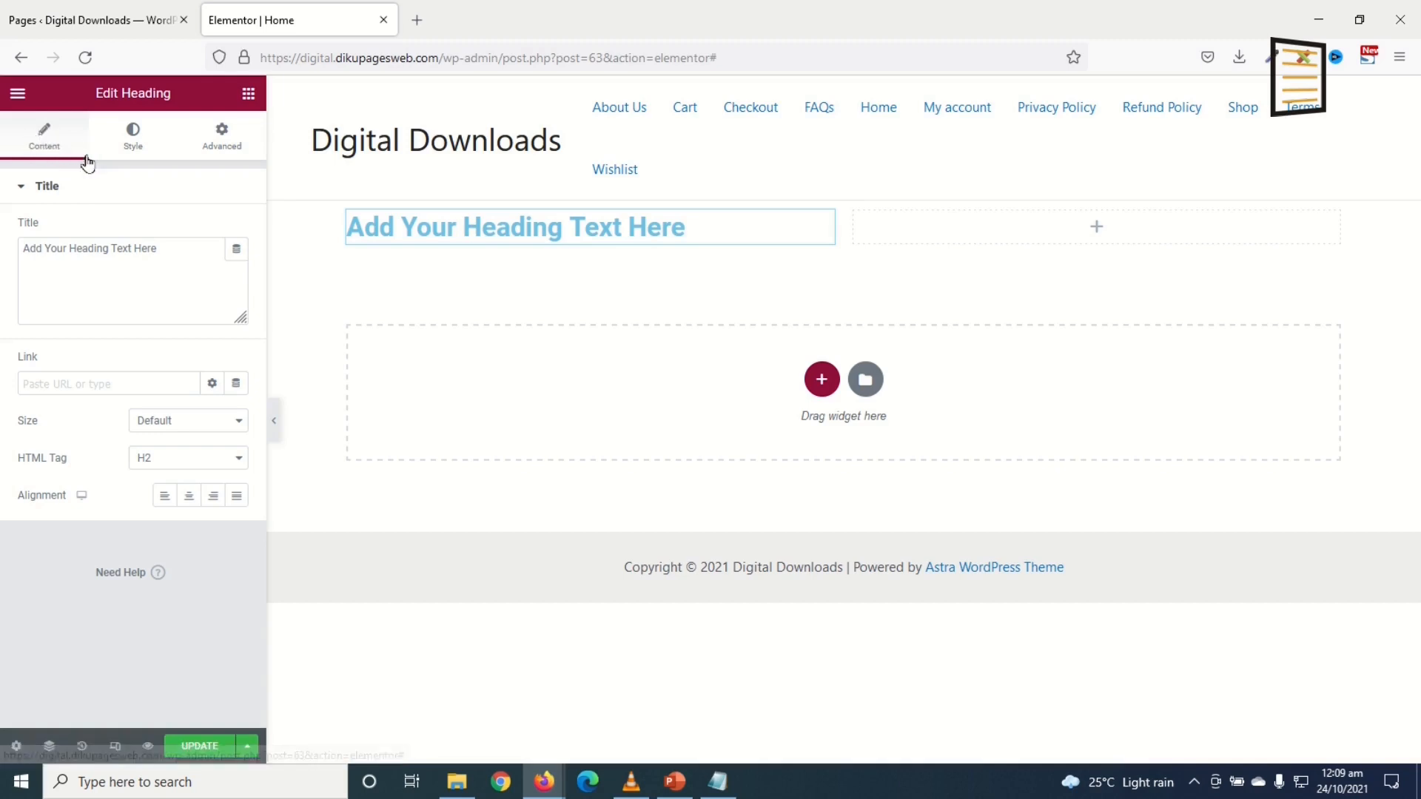
{"action": "left_click", "coordinate": [124, 141]}
{"action": "left_click", "coordinate": [224, 136]}
{"action": "left_click", "coordinate": [87, 142]}
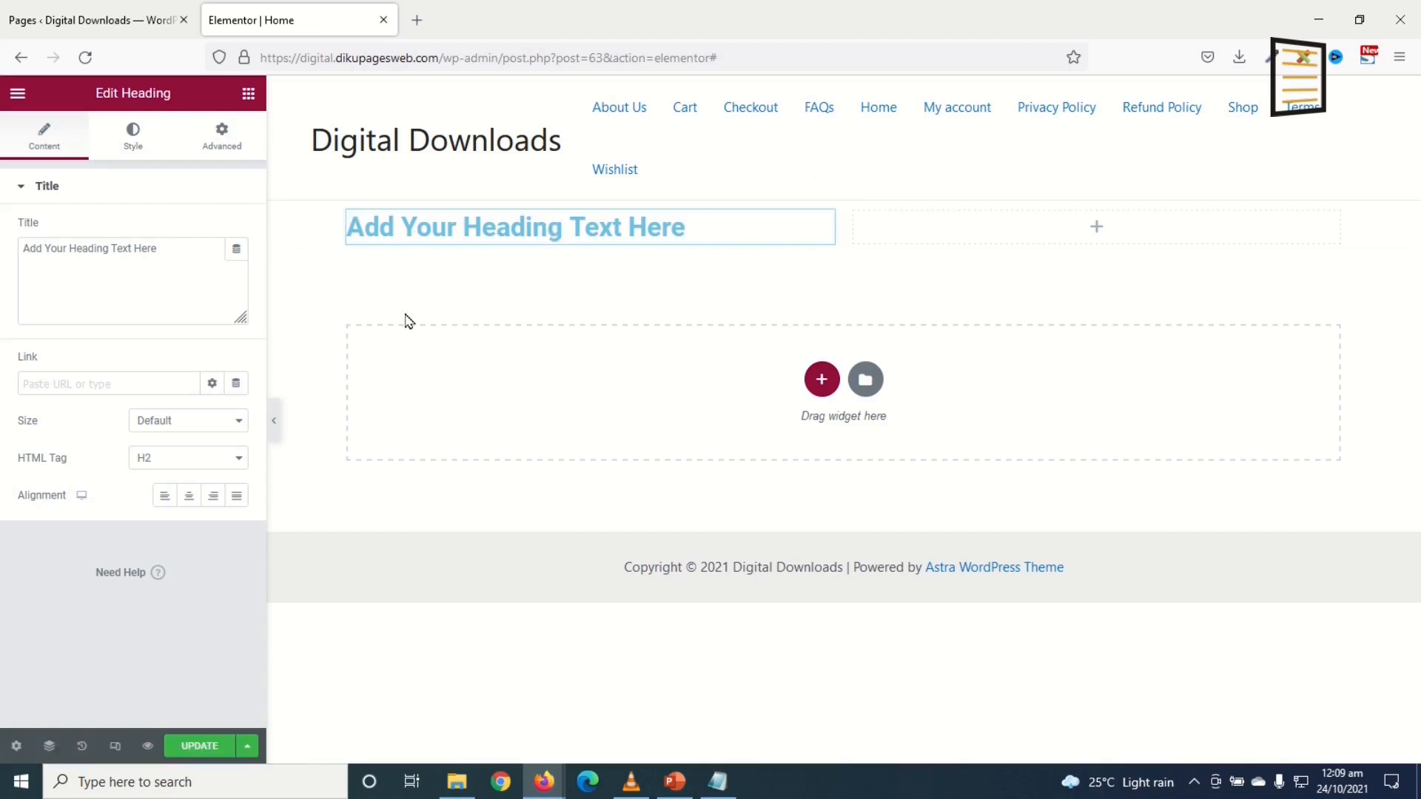
Step: Change the heading text to 'My new website'
{"action": "left_click", "coordinate": [197, 269]}
{"action": "left_click_drag", "start_coordinate": [99, 261], "coordinate": [4, 249]}
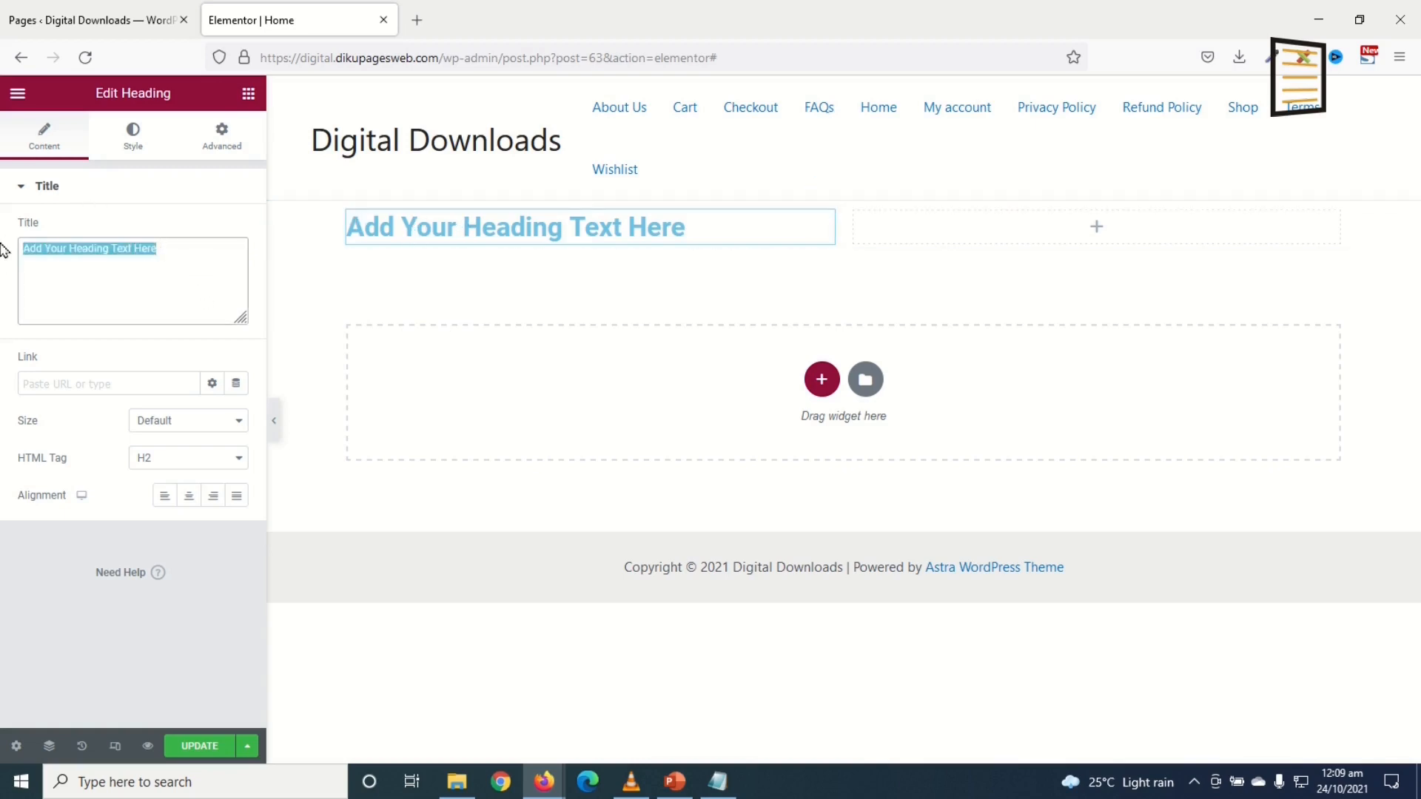
{"action": "type", "text": "My new webi"}
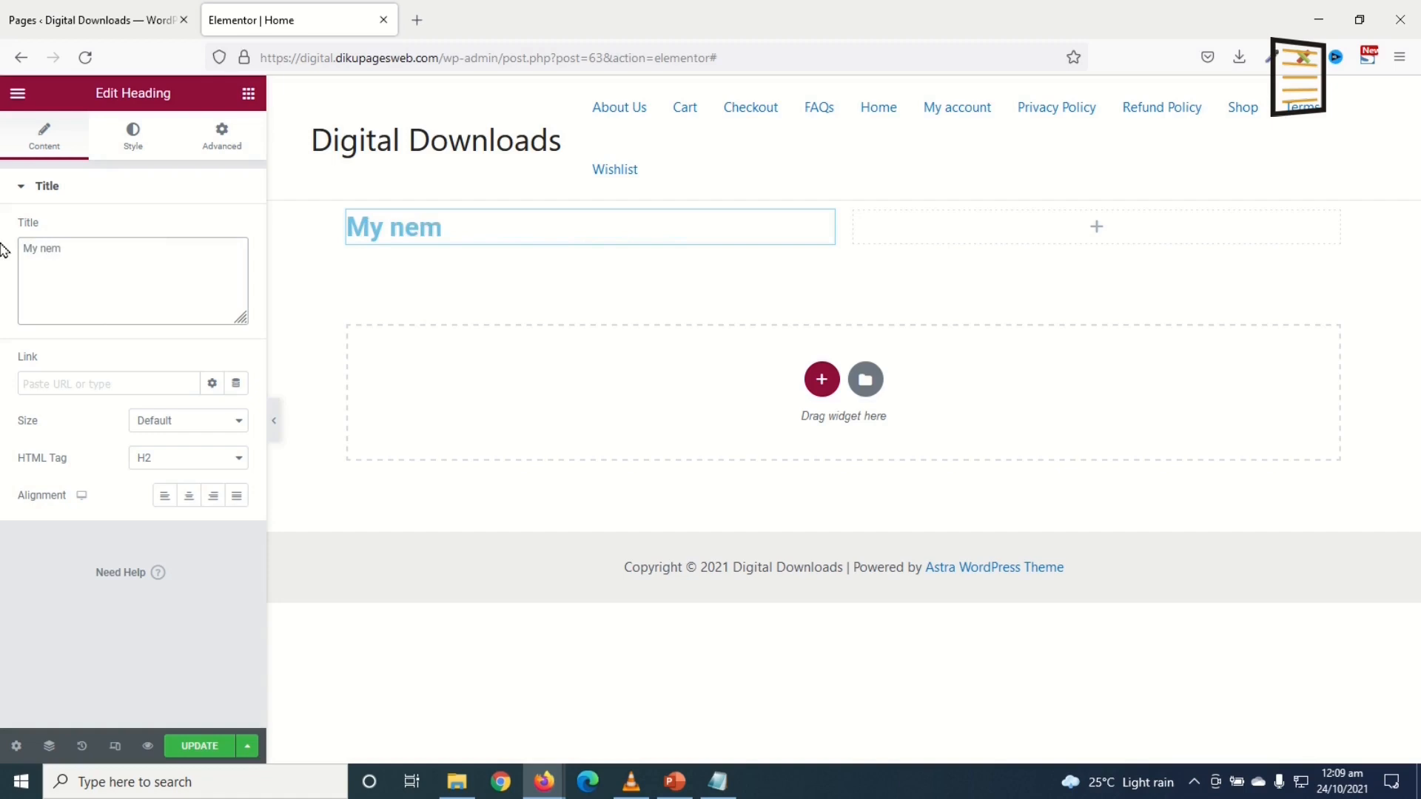
{"action": "type", "text": "st"}
{"action": "key", "text": "BackSpace"}
{"action": "key", "text": "BackSpace"}
{"action": "type", "text": "site"}
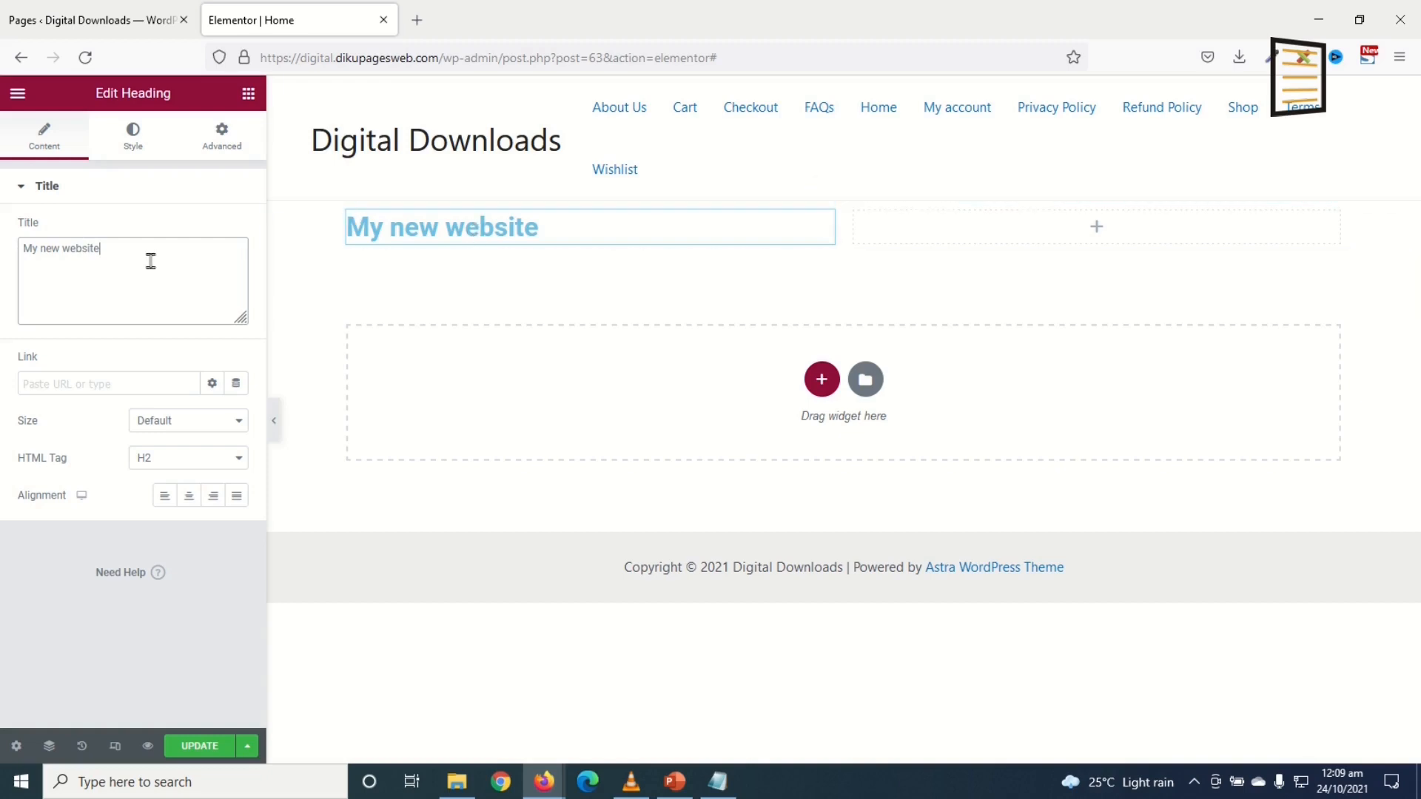
Step: Colour the heading text orange
{"action": "left_click", "coordinate": [135, 139]}
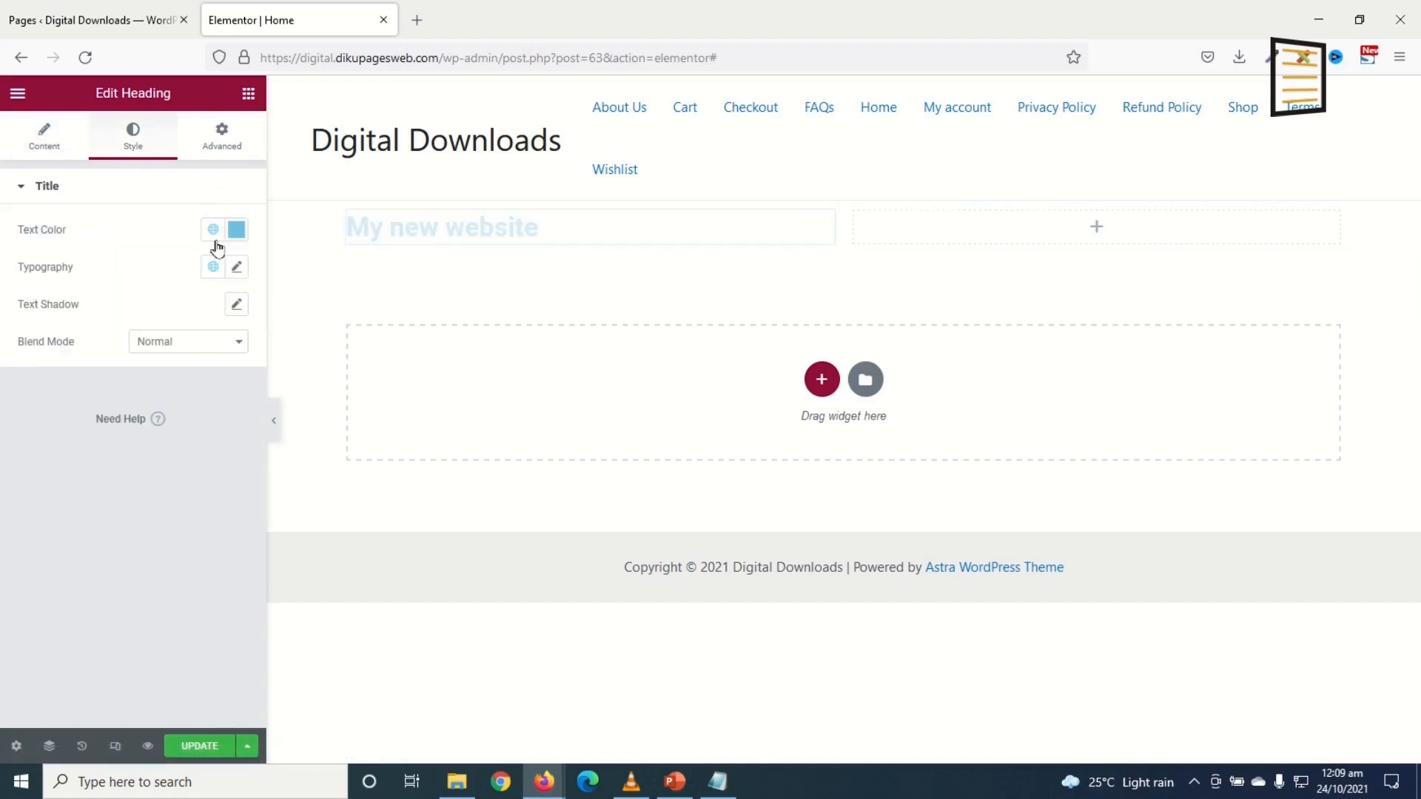
{"action": "left_click", "coordinate": [237, 229]}
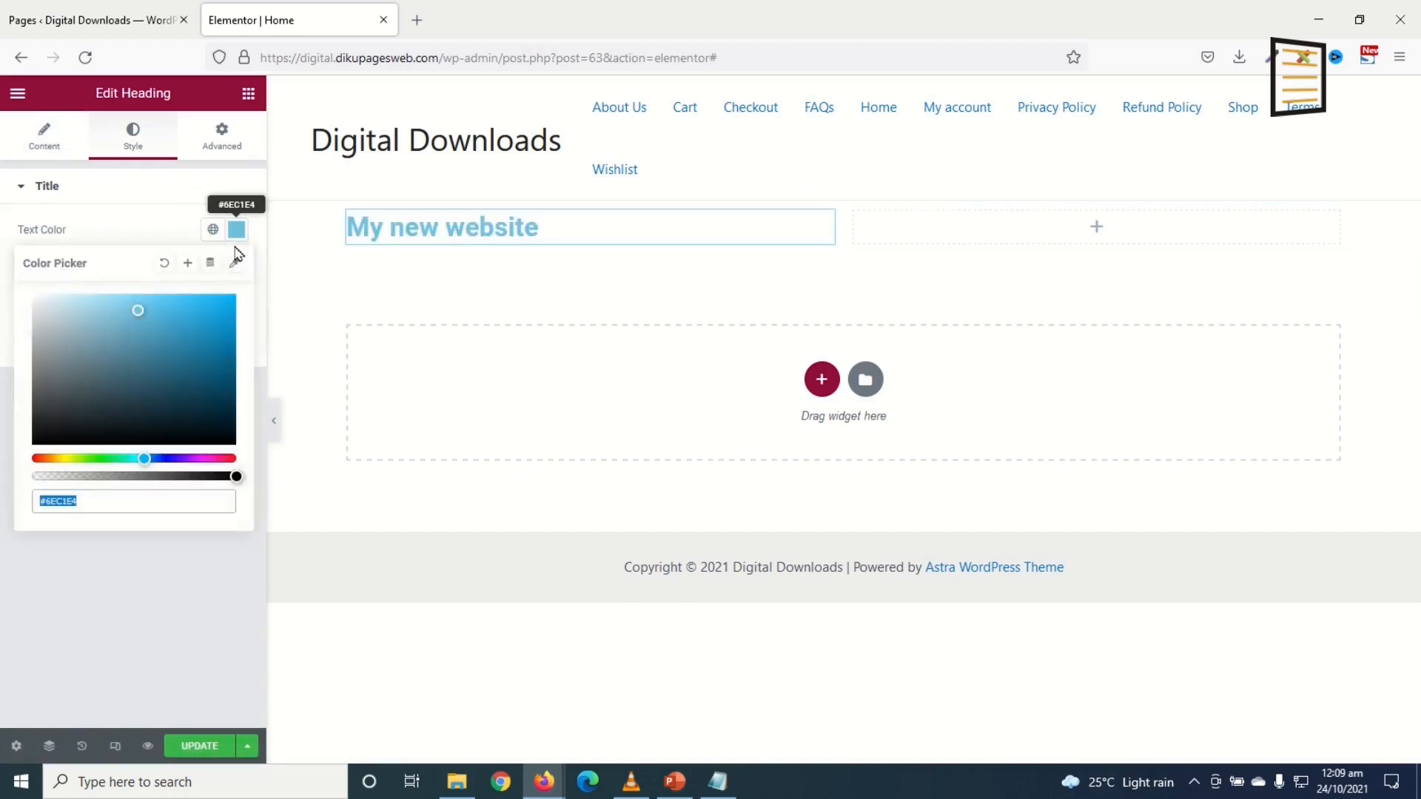
{"action": "left_click", "coordinate": [103, 459]}
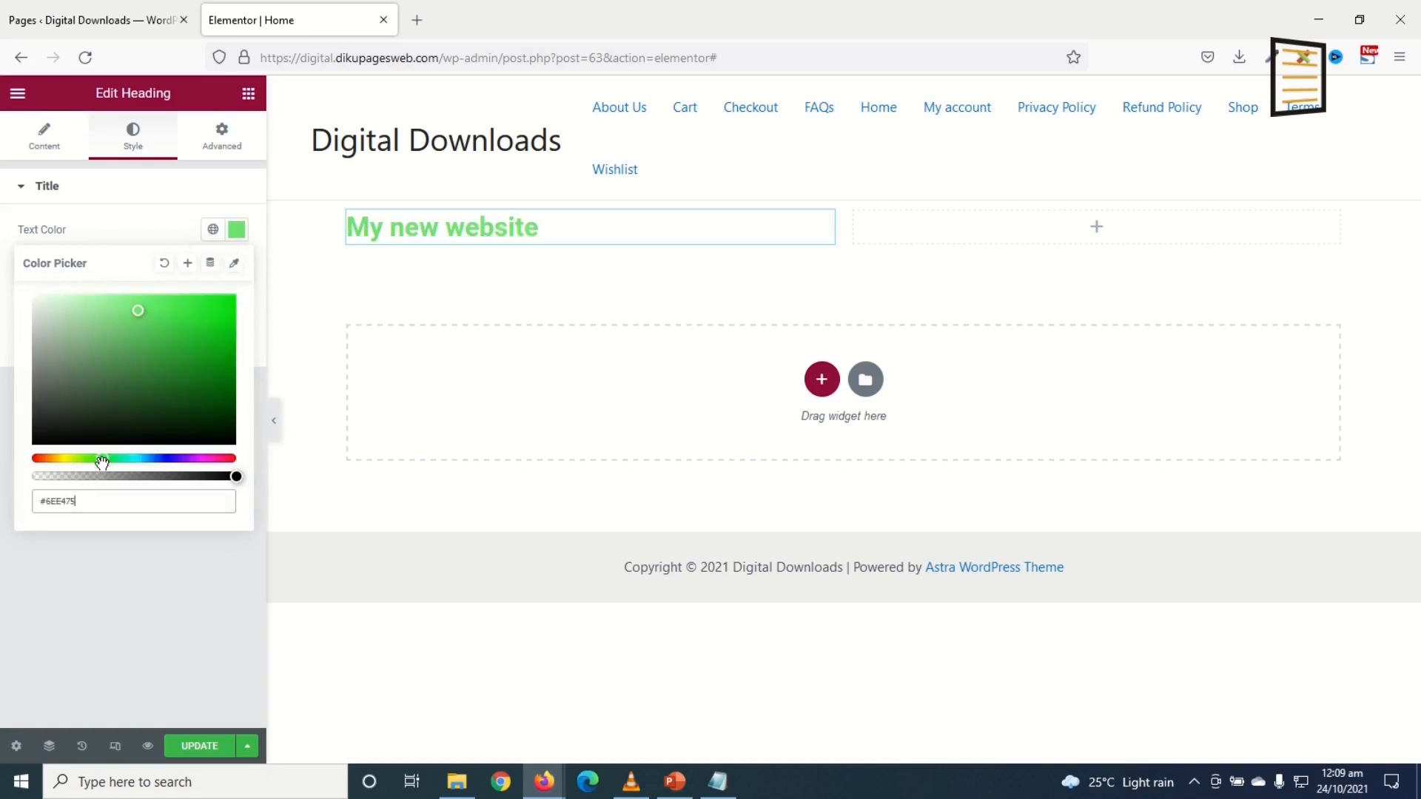
{"action": "left_click", "coordinate": [44, 459]}
{"action": "left_click", "coordinate": [187, 378]}
{"action": "left_click_drag", "start_coordinate": [194, 381], "coordinate": [219, 395]}
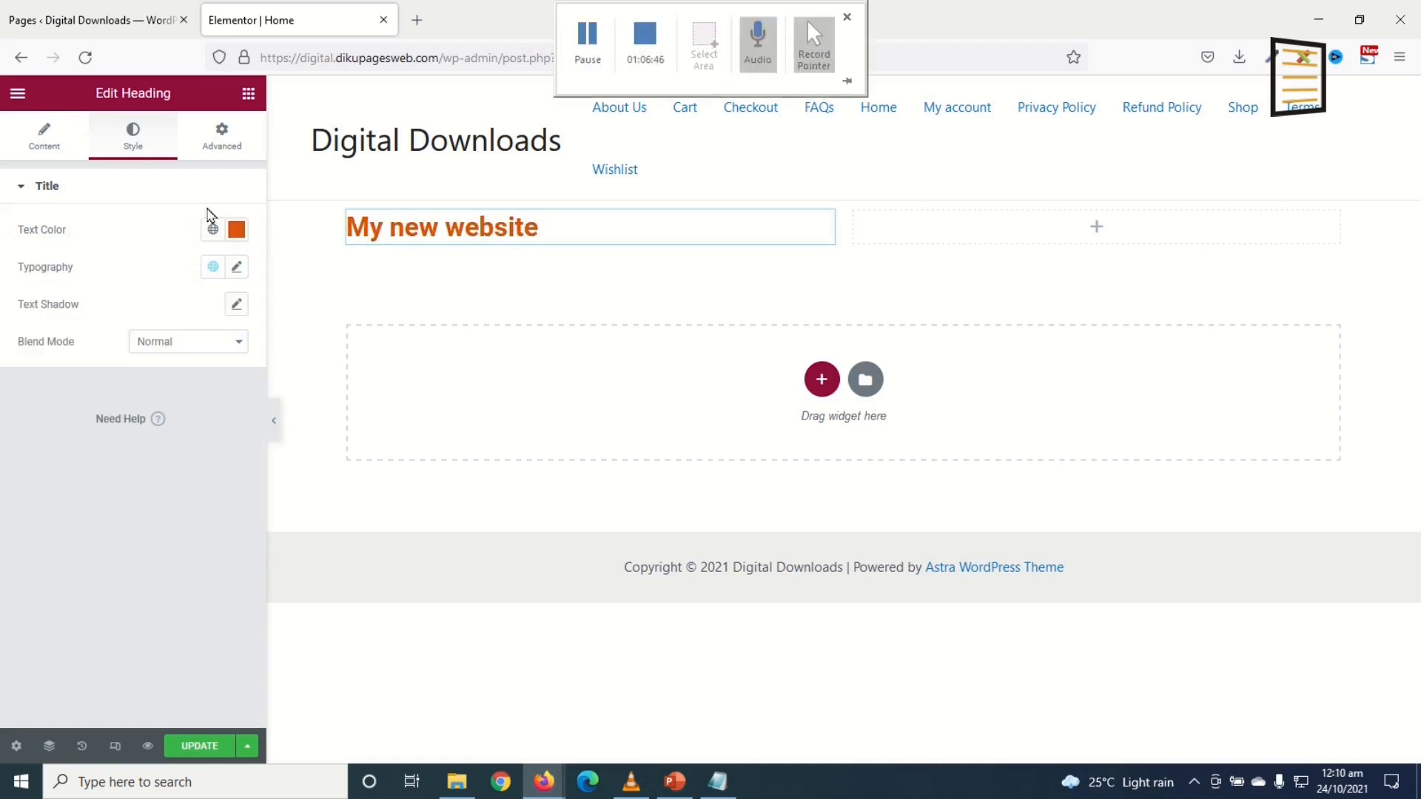
Step: Set the heading font to Passion One and add a Button widget below it
{"action": "left_click", "coordinate": [236, 269]}
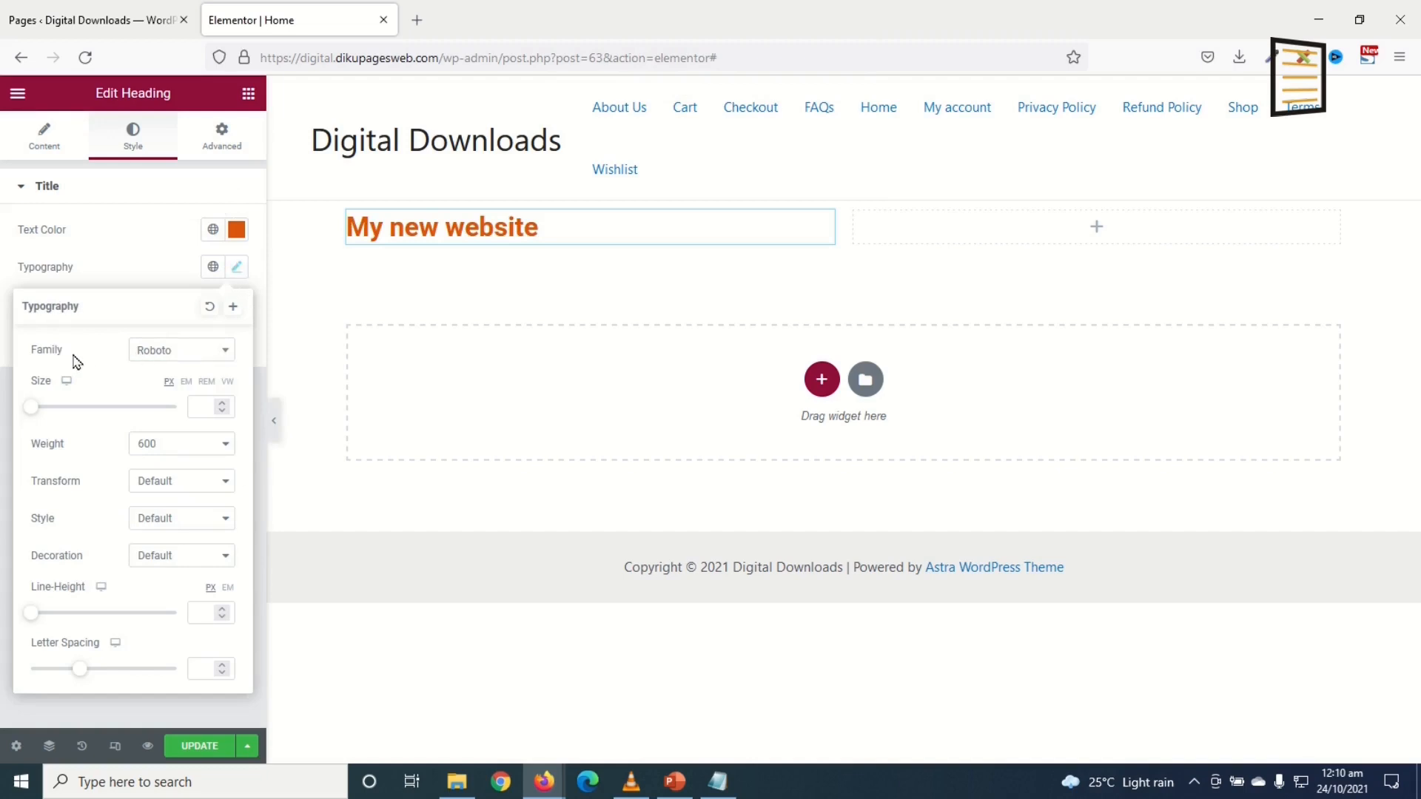
{"action": "left_click", "coordinate": [189, 360]}
{"action": "scroll", "coordinate": [195, 422], "scroll_direction": "down", "scroll_amount": 4}
{"action": "scroll", "coordinate": [192, 463], "scroll_direction": "down", "scroll_amount": 8}
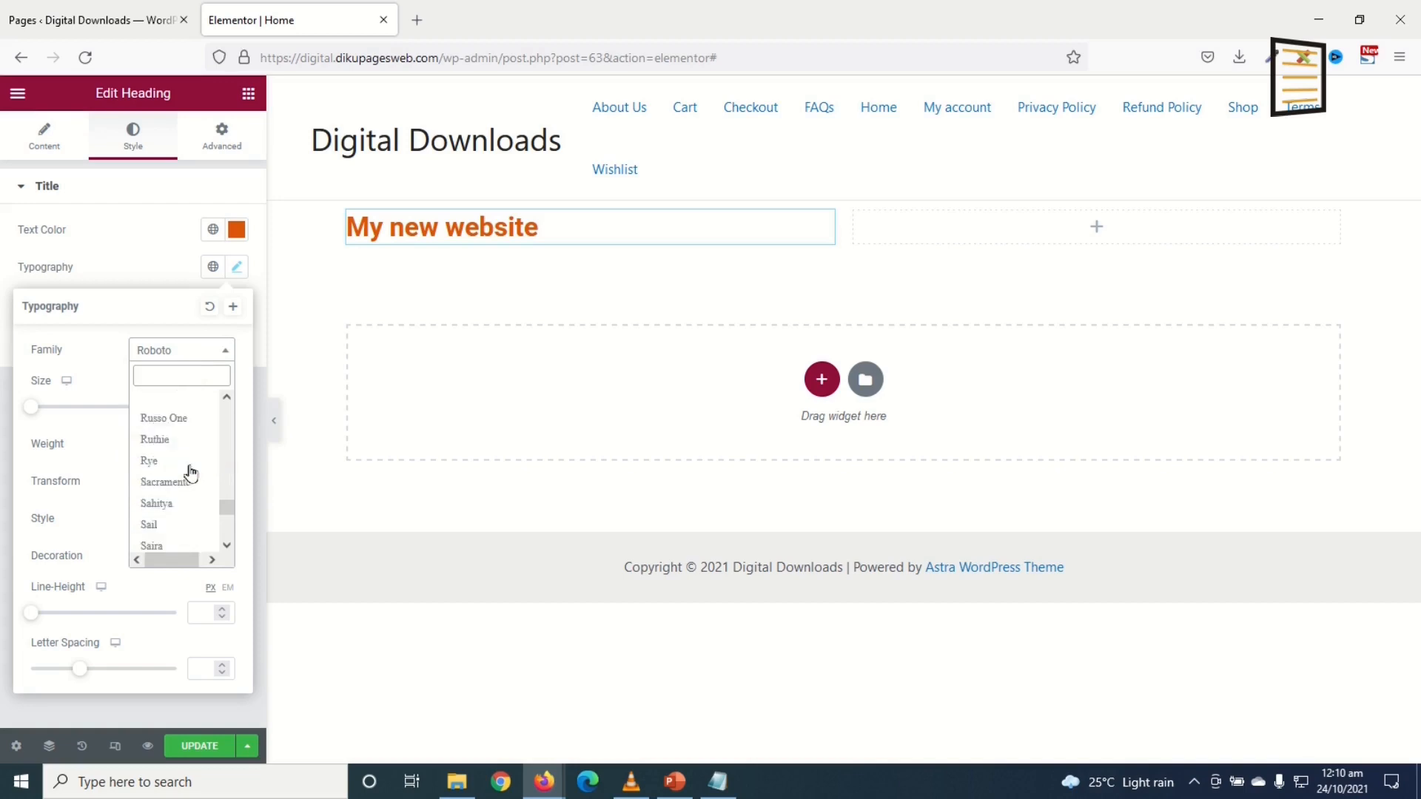
{"action": "scroll", "coordinate": [189, 444], "scroll_direction": "up", "scroll_amount": 20}
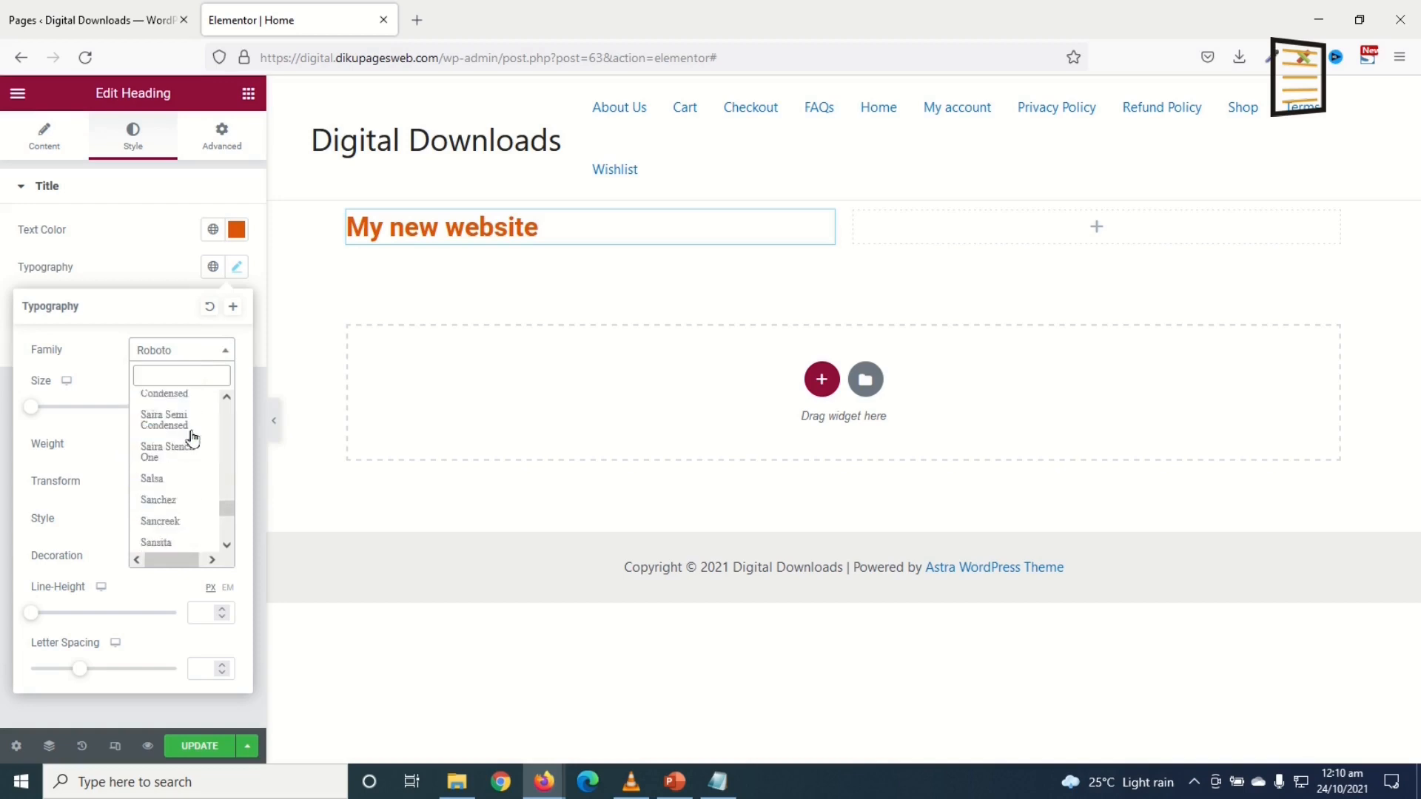
{"action": "scroll", "coordinate": [183, 422], "scroll_direction": "up", "scroll_amount": 10}
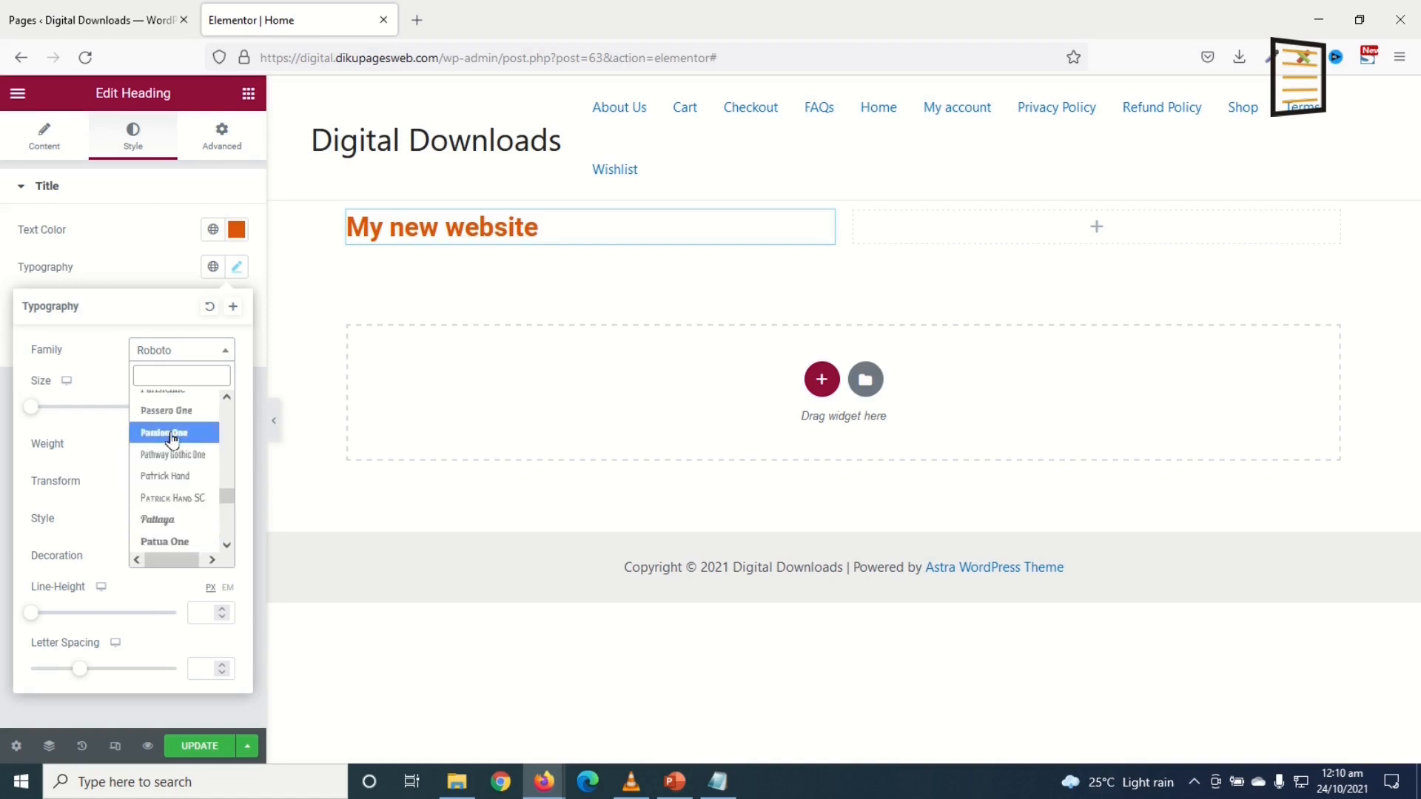
{"action": "left_click", "coordinate": [173, 434]}
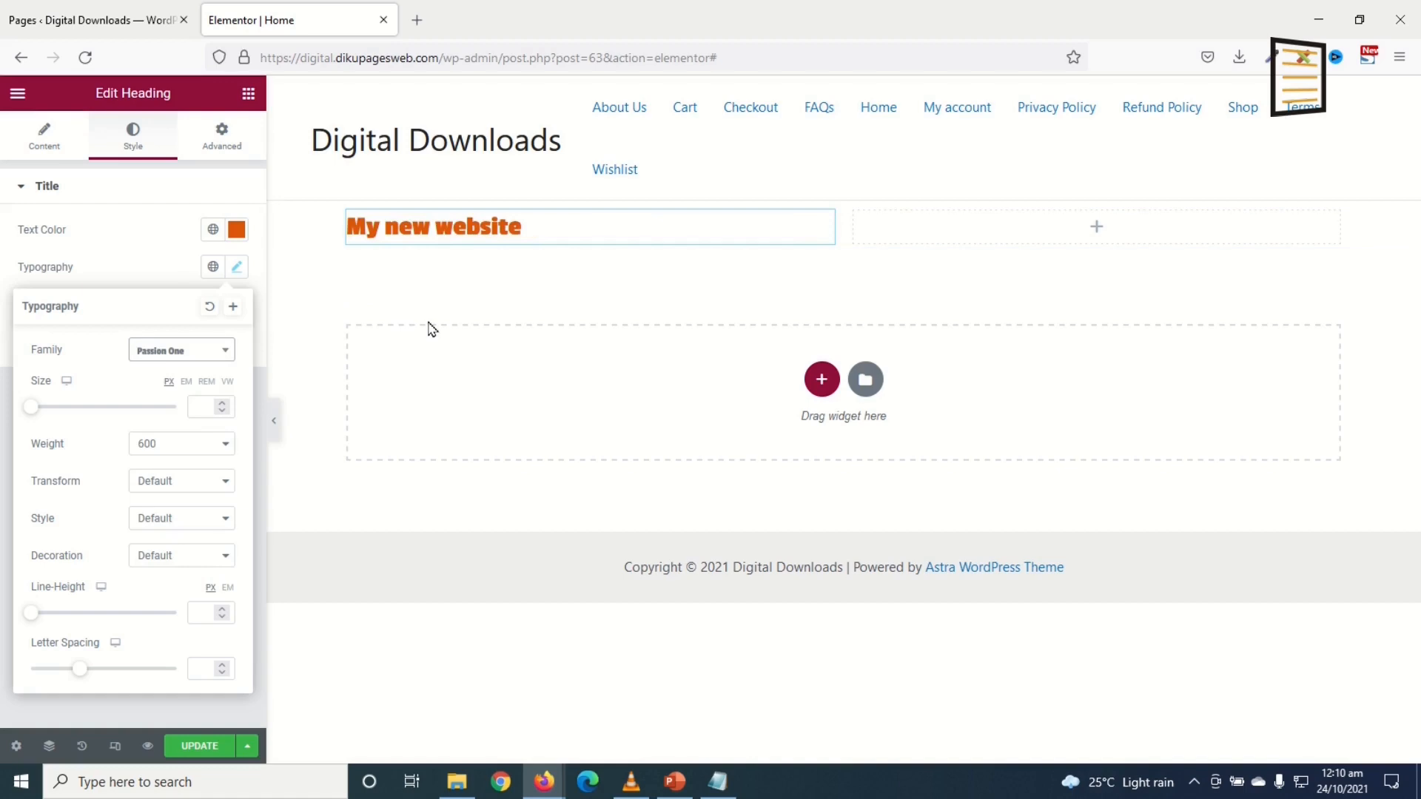
{"action": "left_click", "coordinate": [248, 93]}
{"action": "left_click_drag", "start_coordinate": [197, 426], "coordinate": [442, 230]}
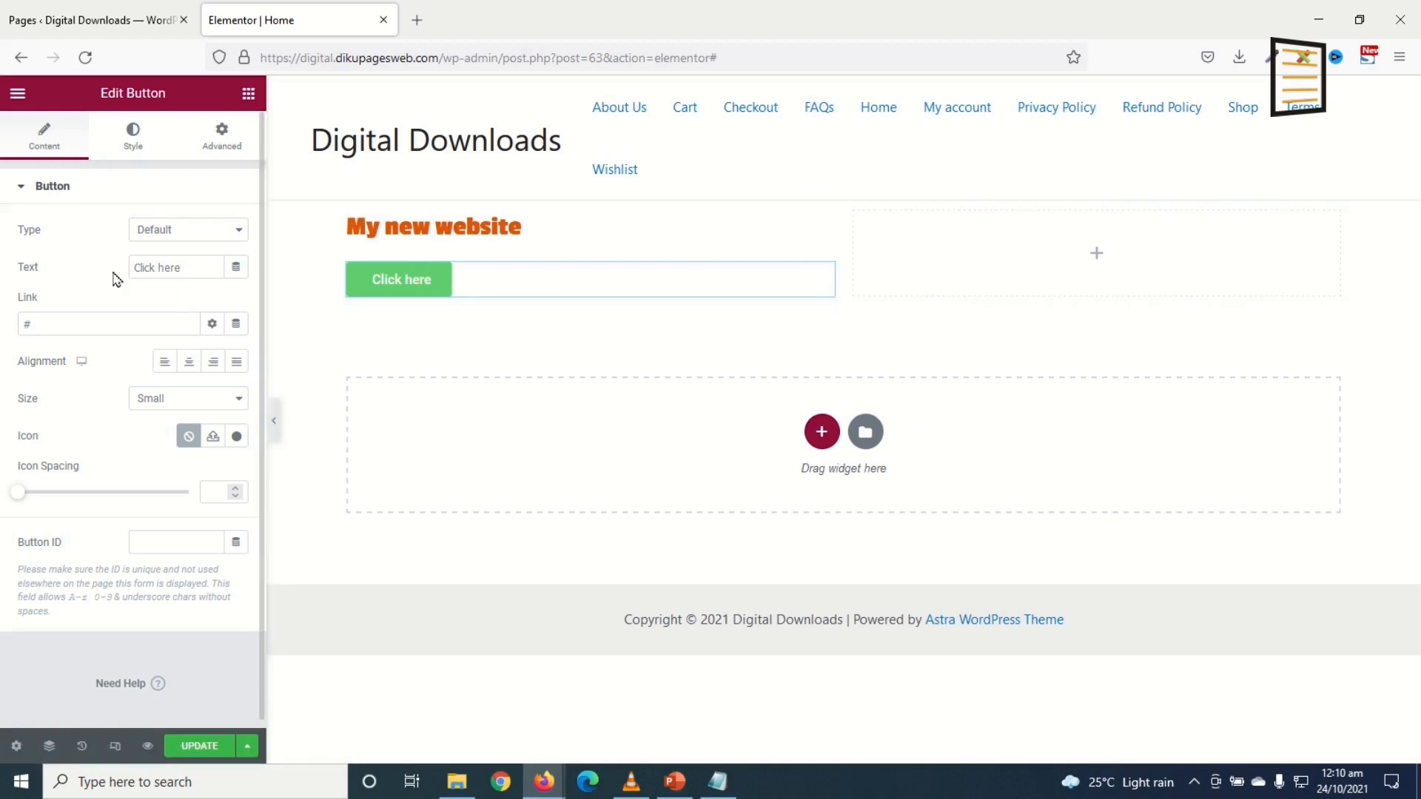
Step: Relabel the button 'Start Now' and link it to the About Us page
{"action": "left_click_drag", "start_coordinate": [202, 264], "coordinate": [3, 254]}
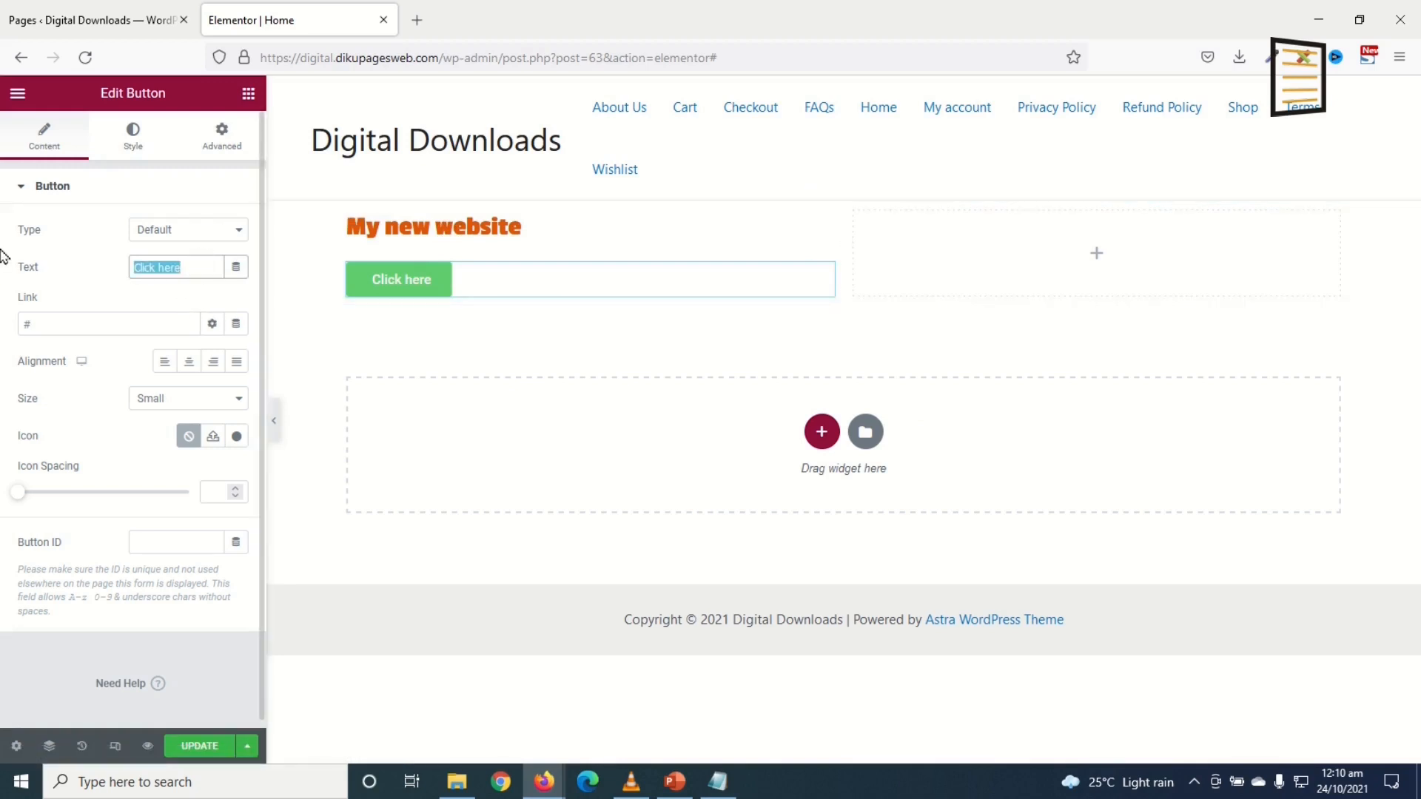
{"action": "type", "text": "Start Now"}
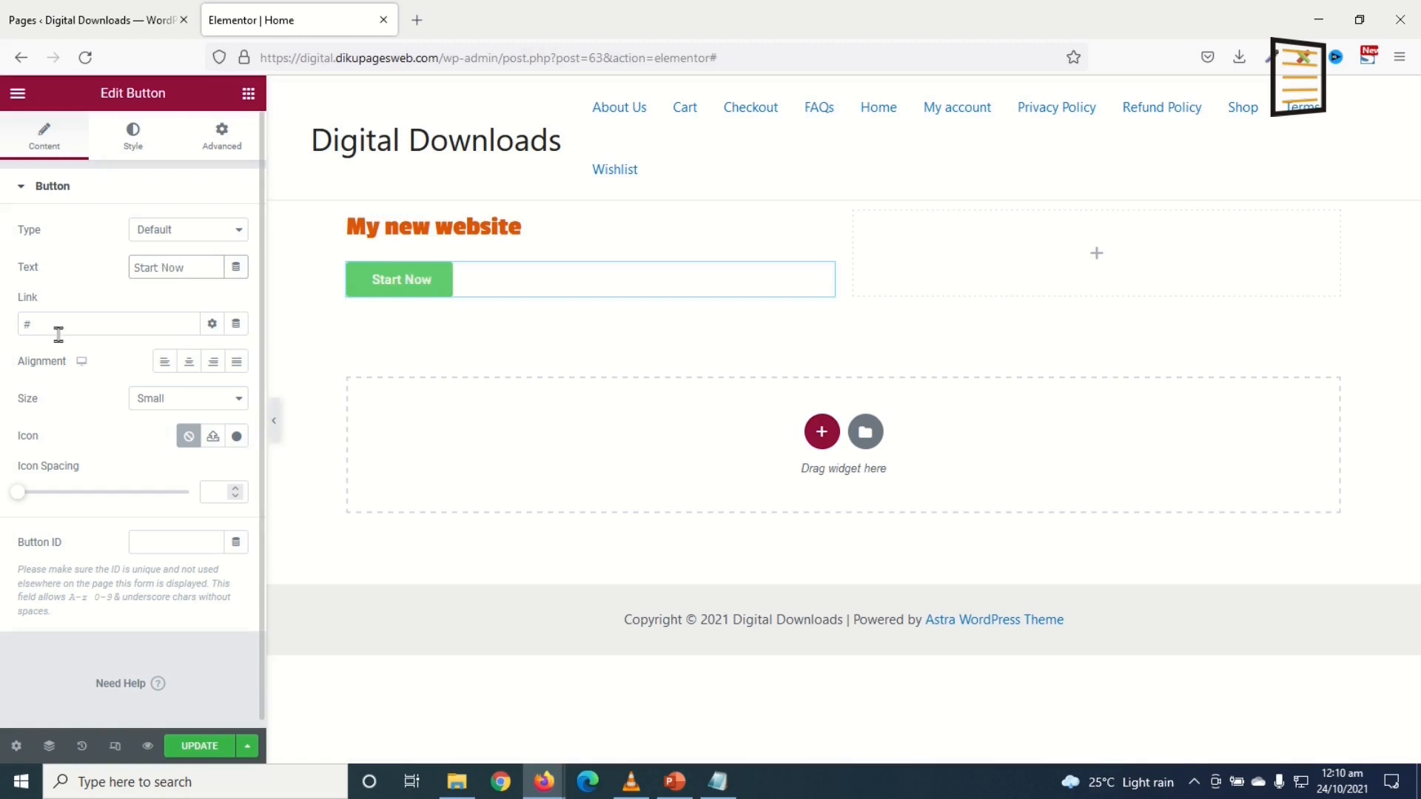
{"action": "left_click_drag", "start_coordinate": [59, 335], "coordinate": [2, 323]}
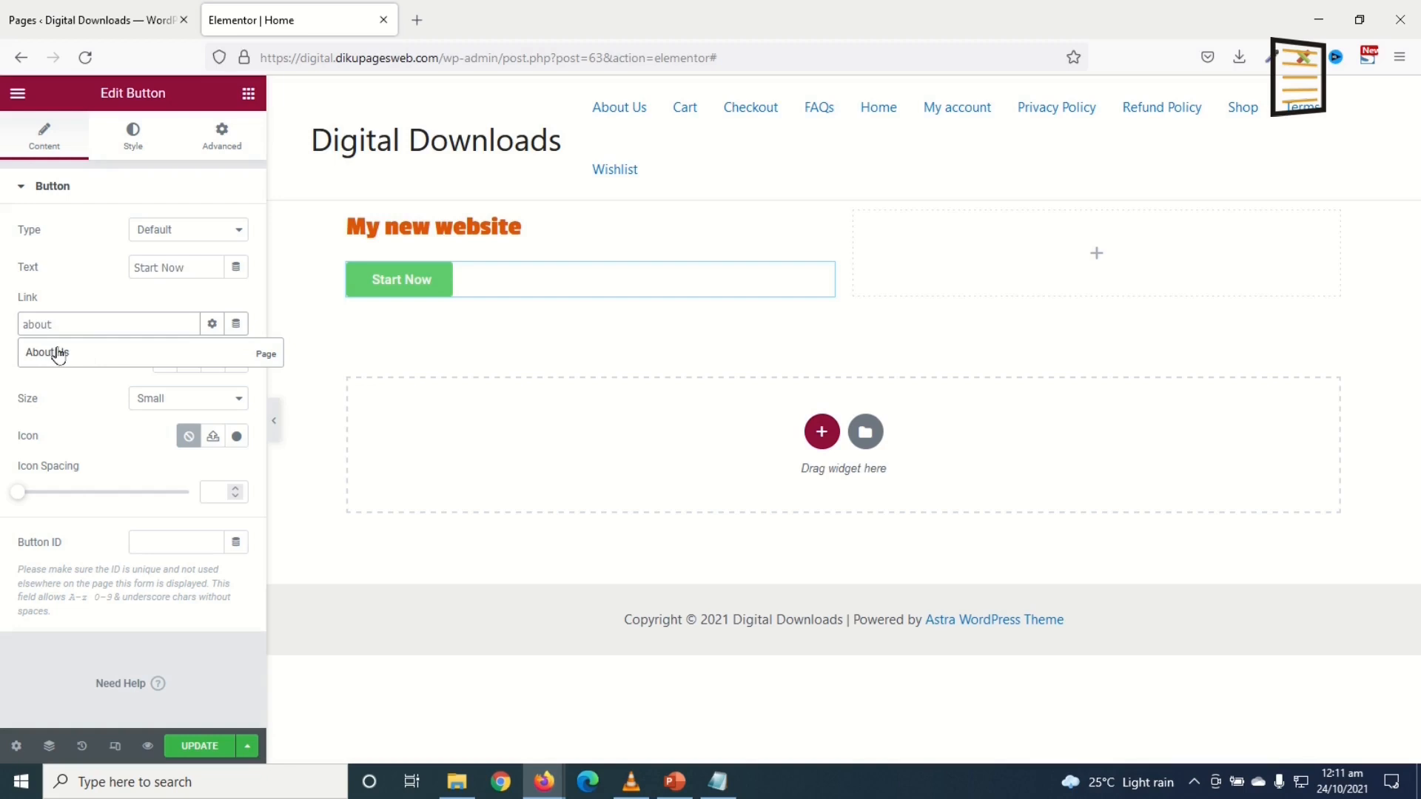
{"action": "left_click", "coordinate": [67, 354]}
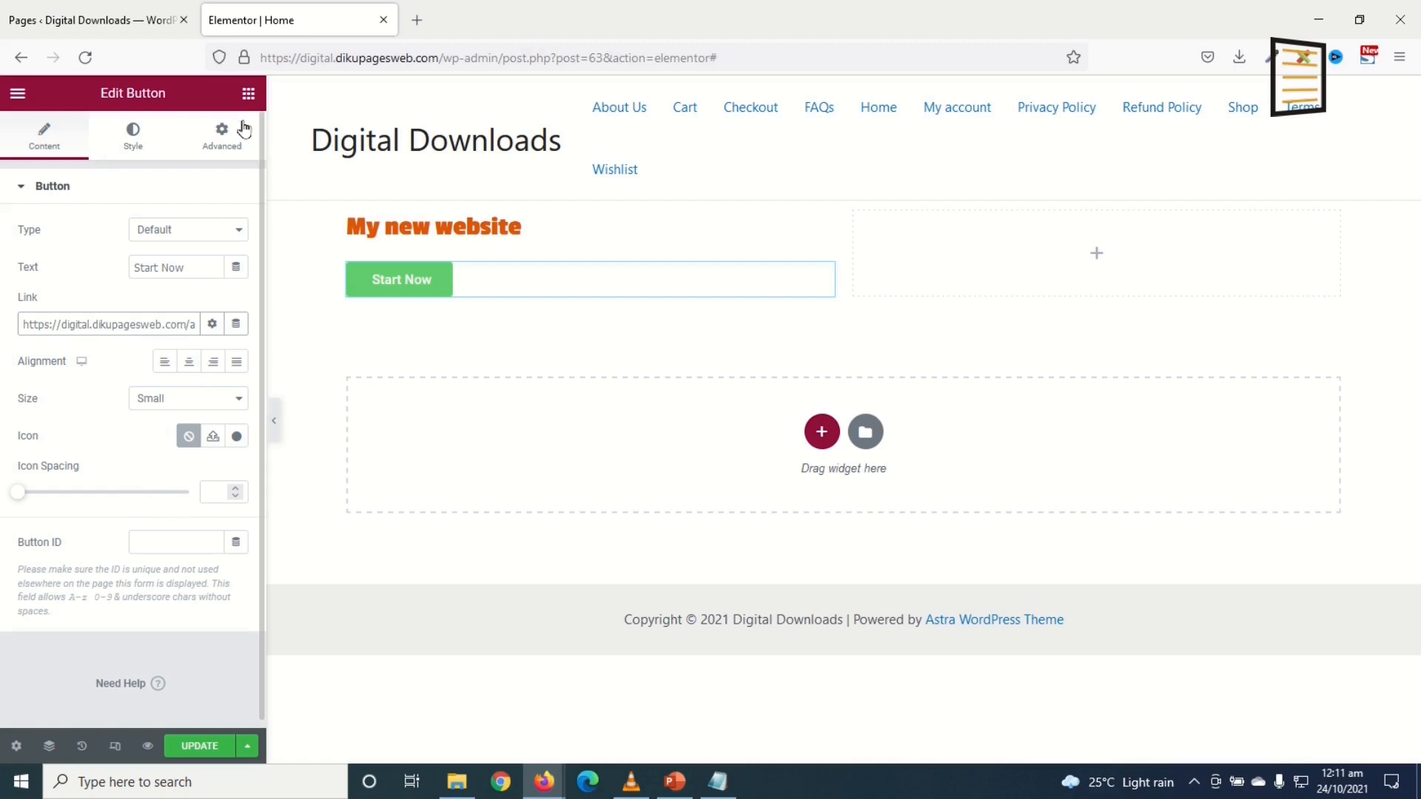
{"action": "left_click", "coordinate": [248, 94]}
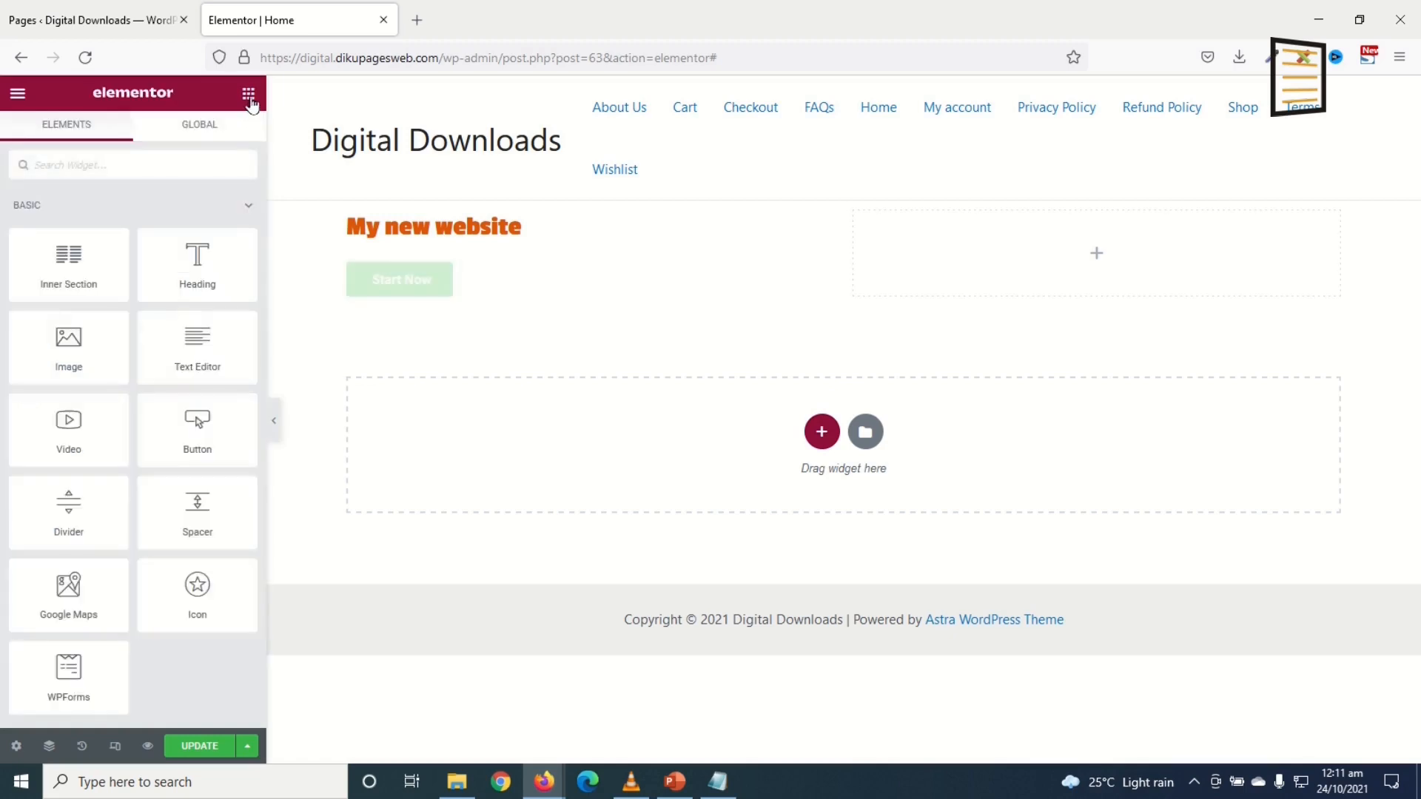
Step: Add the VW logo image to the right column, then delete the whole two-column section
{"action": "left_click_drag", "start_coordinate": [66, 341], "coordinate": [1062, 250]}
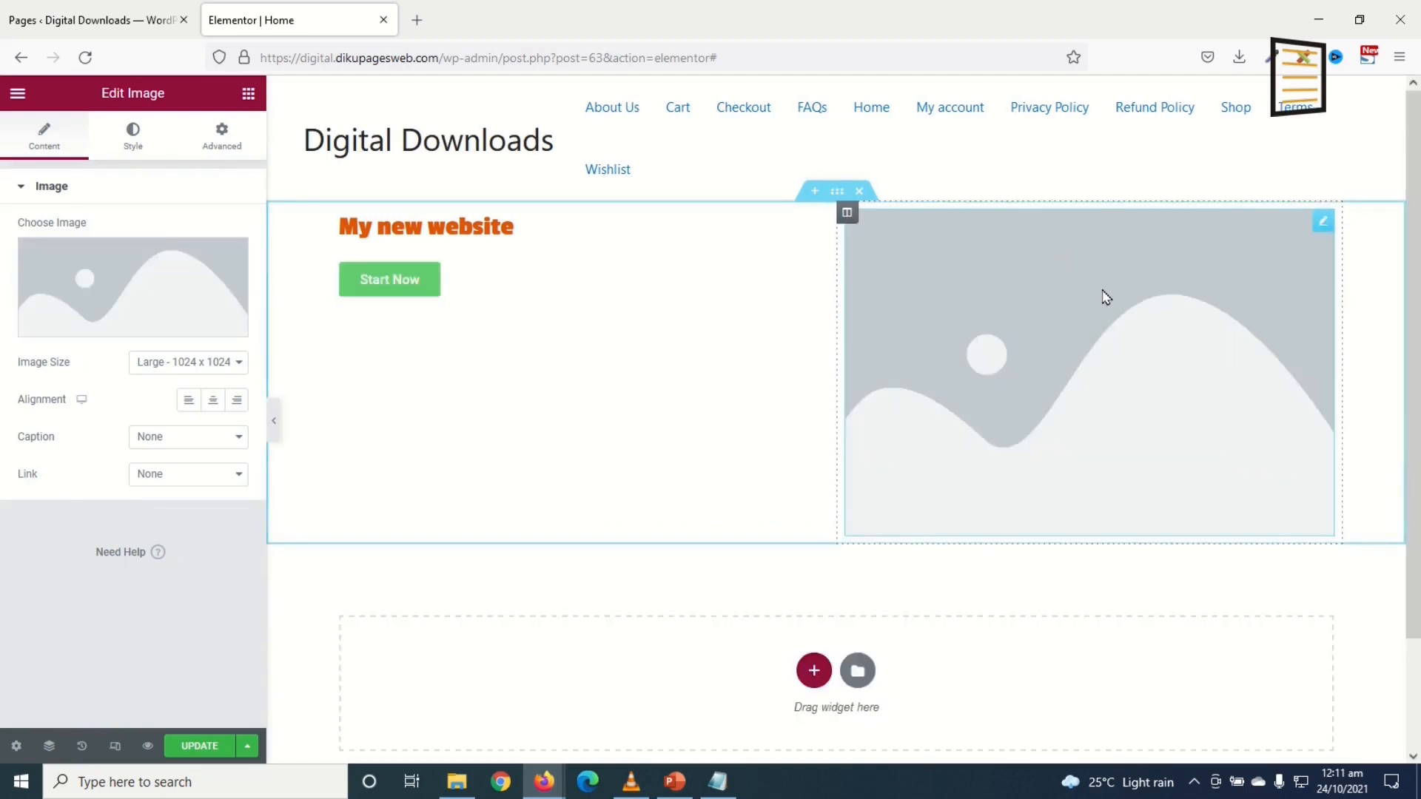
{"action": "left_click", "coordinate": [139, 280]}
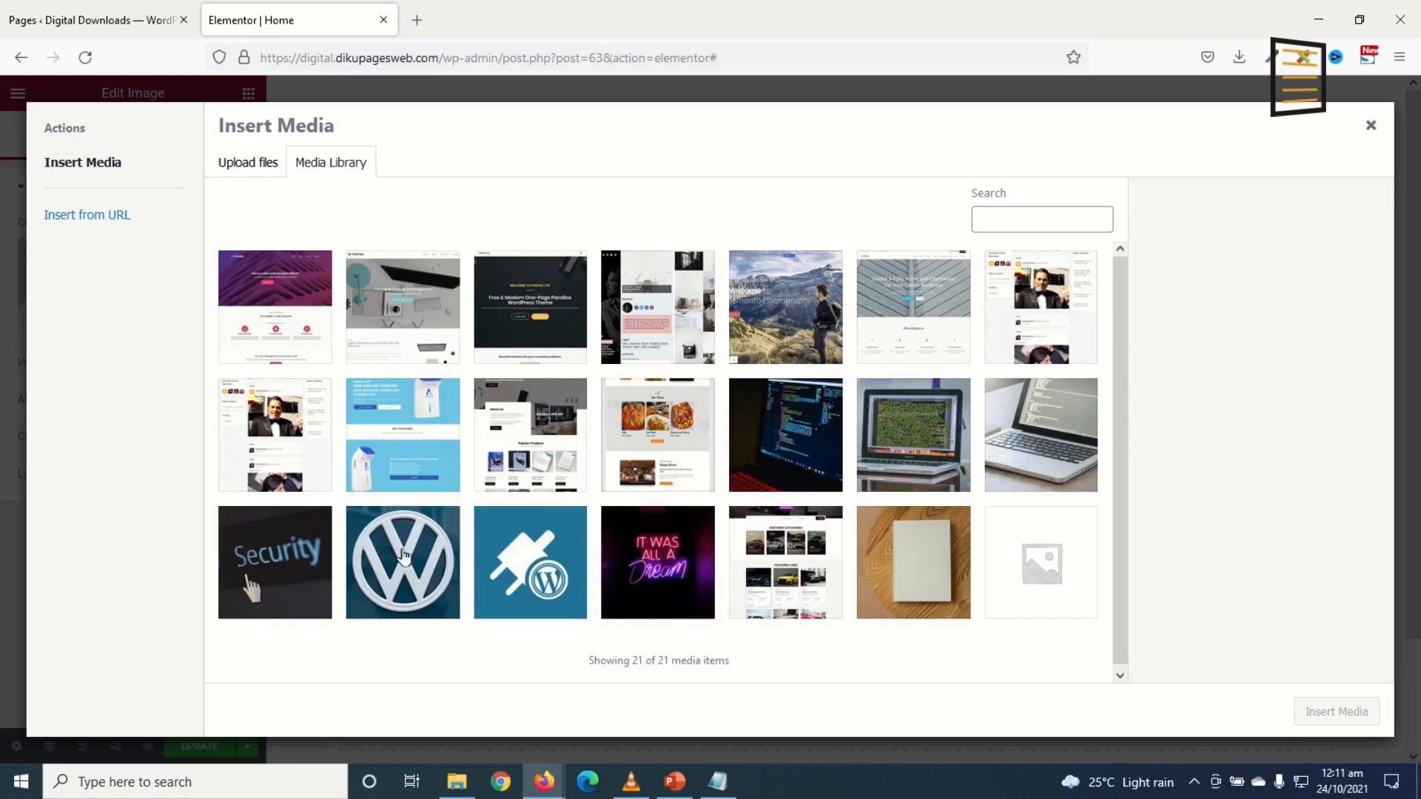
{"action": "left_click", "coordinate": [405, 556]}
{"action": "left_click", "coordinate": [1332, 714]}
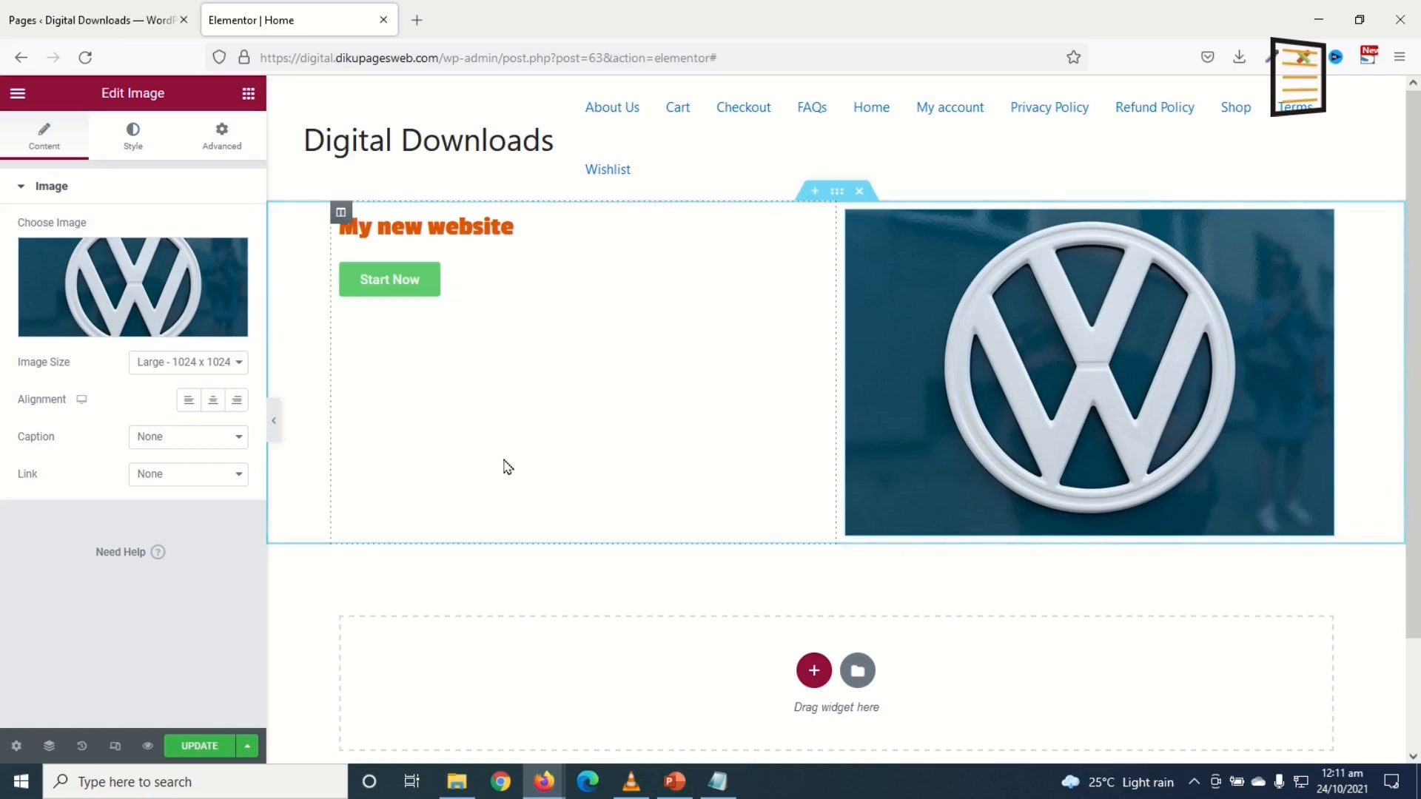
{"action": "left_click", "coordinate": [860, 193]}
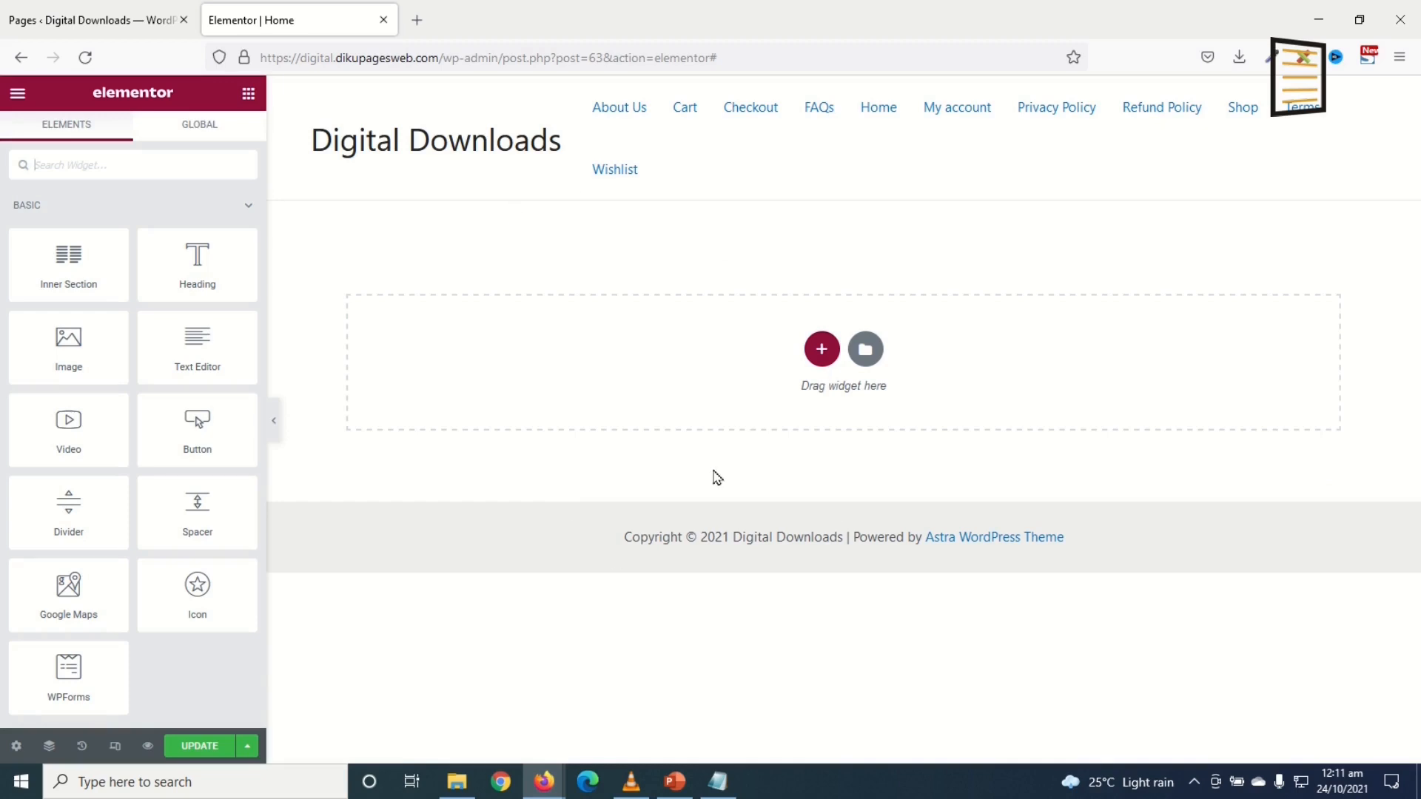
Step: Add a one-column section and set its minimum height to 500 px
{"action": "left_click", "coordinate": [823, 351]}
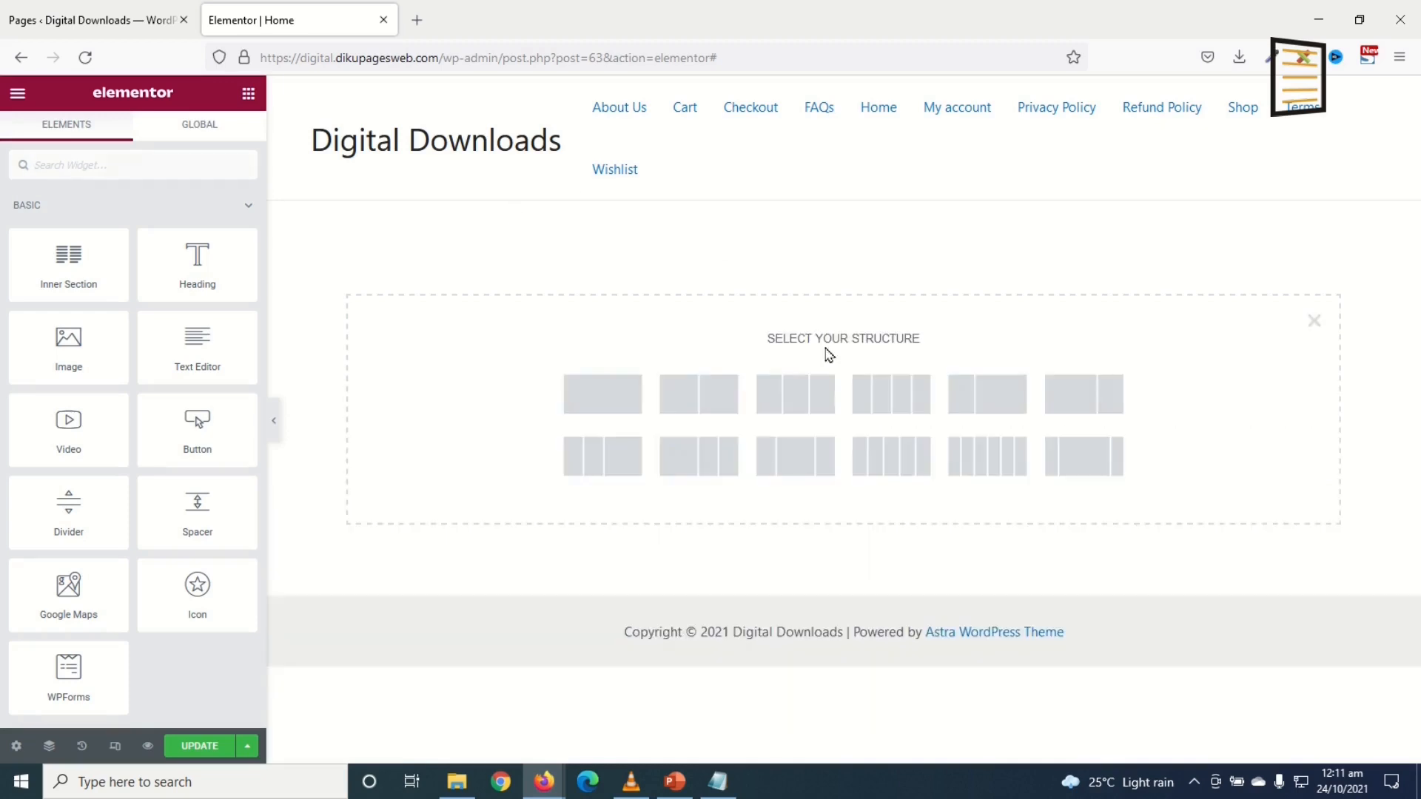
{"action": "left_click", "coordinate": [599, 396]}
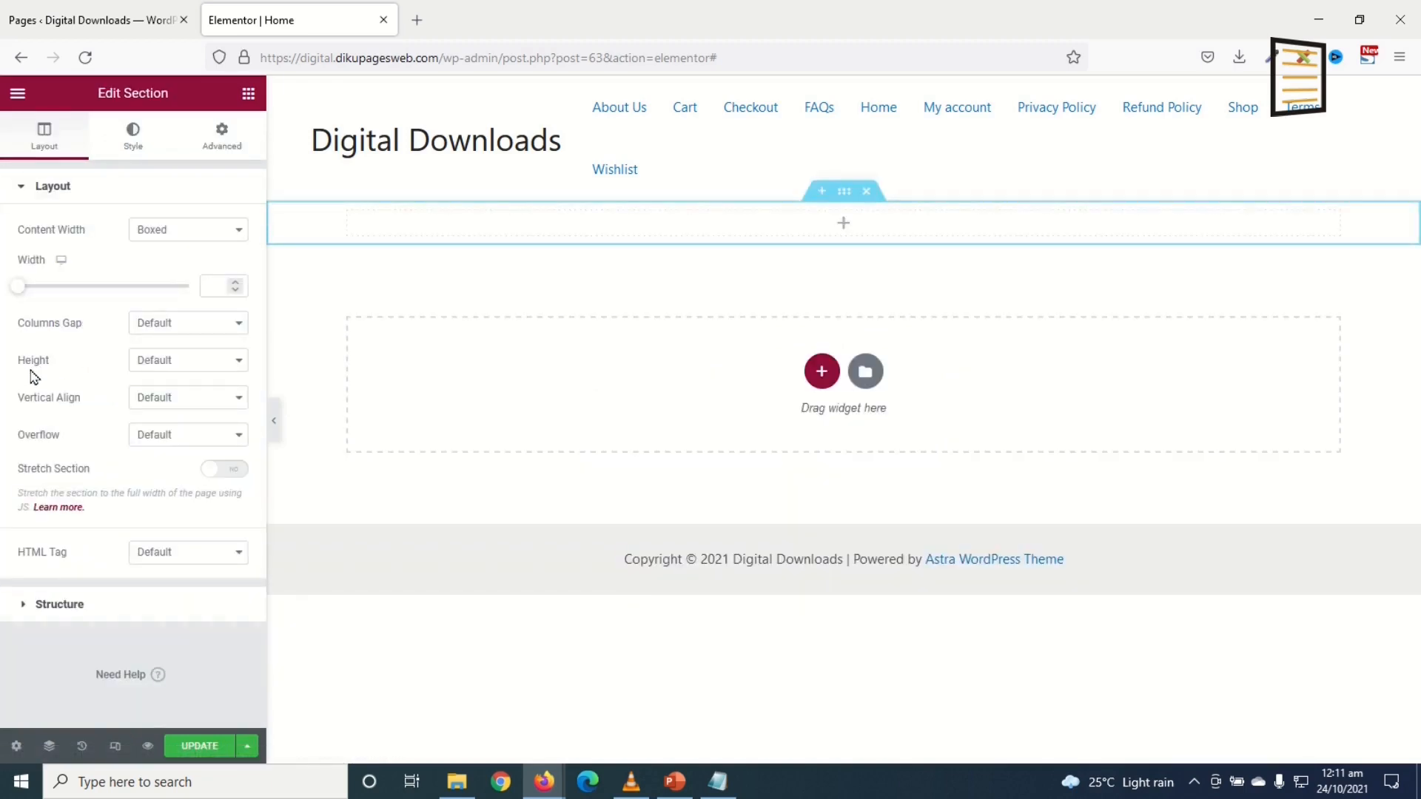
{"action": "left_click", "coordinate": [196, 369]}
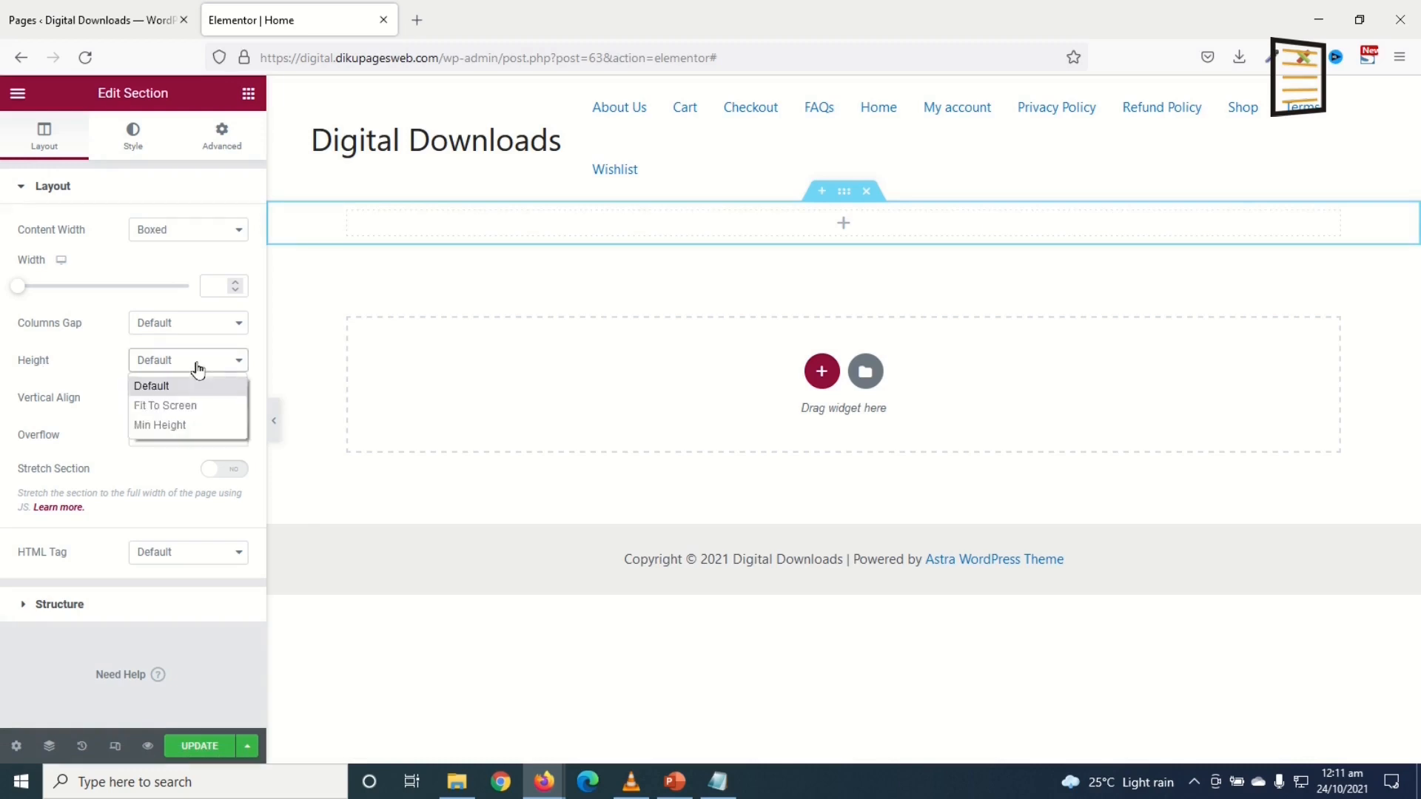
{"action": "left_click", "coordinate": [181, 424]}
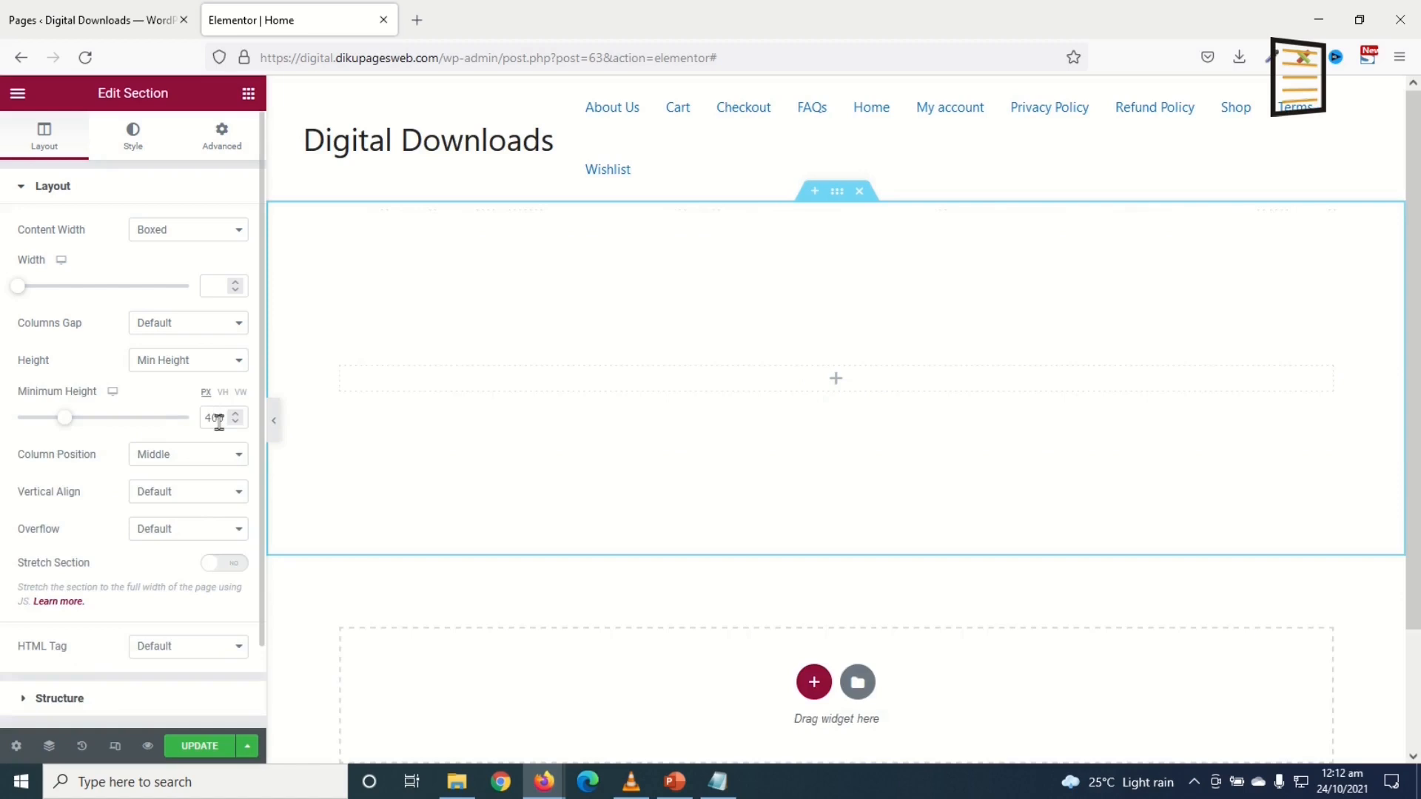
{"action": "left_click_drag", "start_coordinate": [224, 417], "coordinate": [130, 412]}
{"action": "type", "text": "500"}
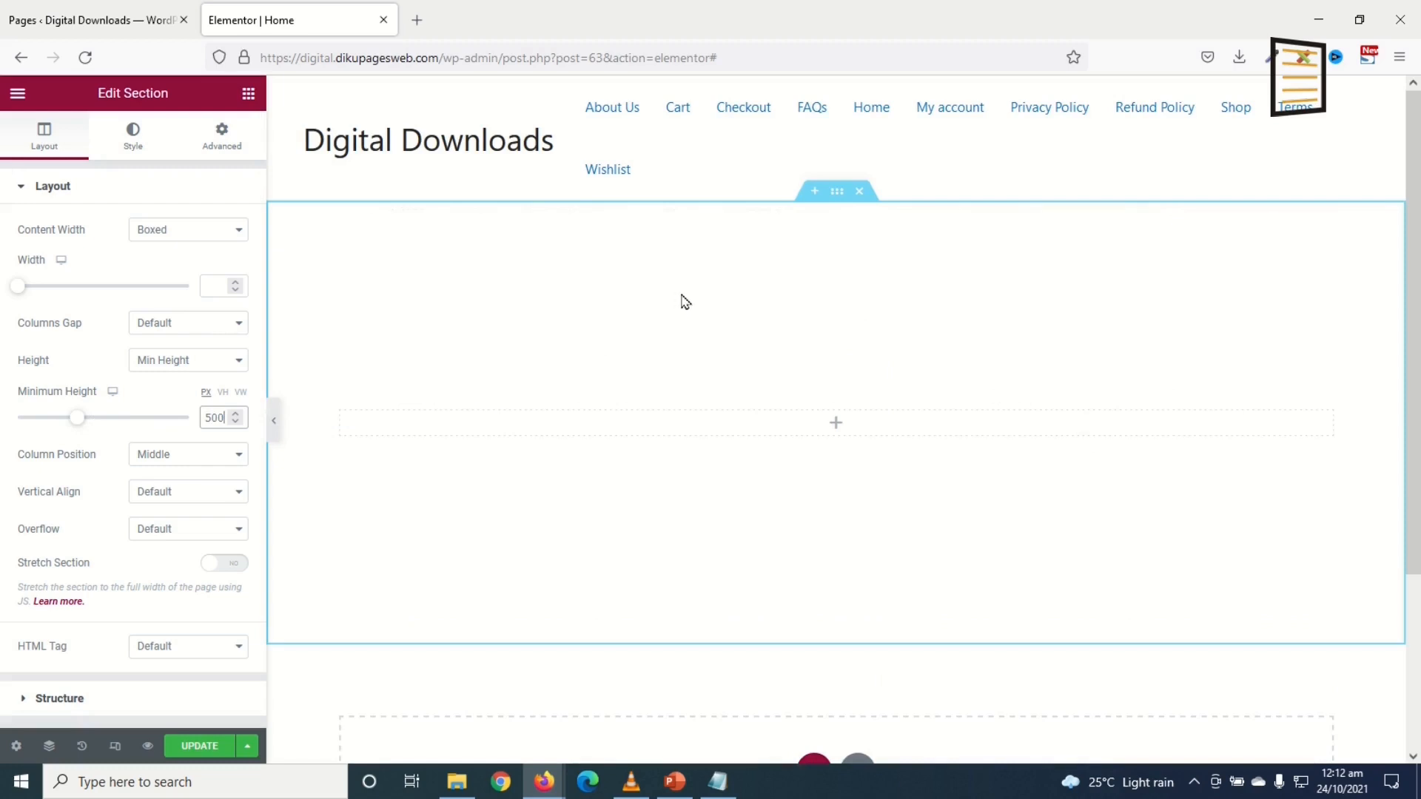
Step: Set the section background type to Classic and try red and other hues as its colour
{"action": "left_click", "coordinate": [134, 141]}
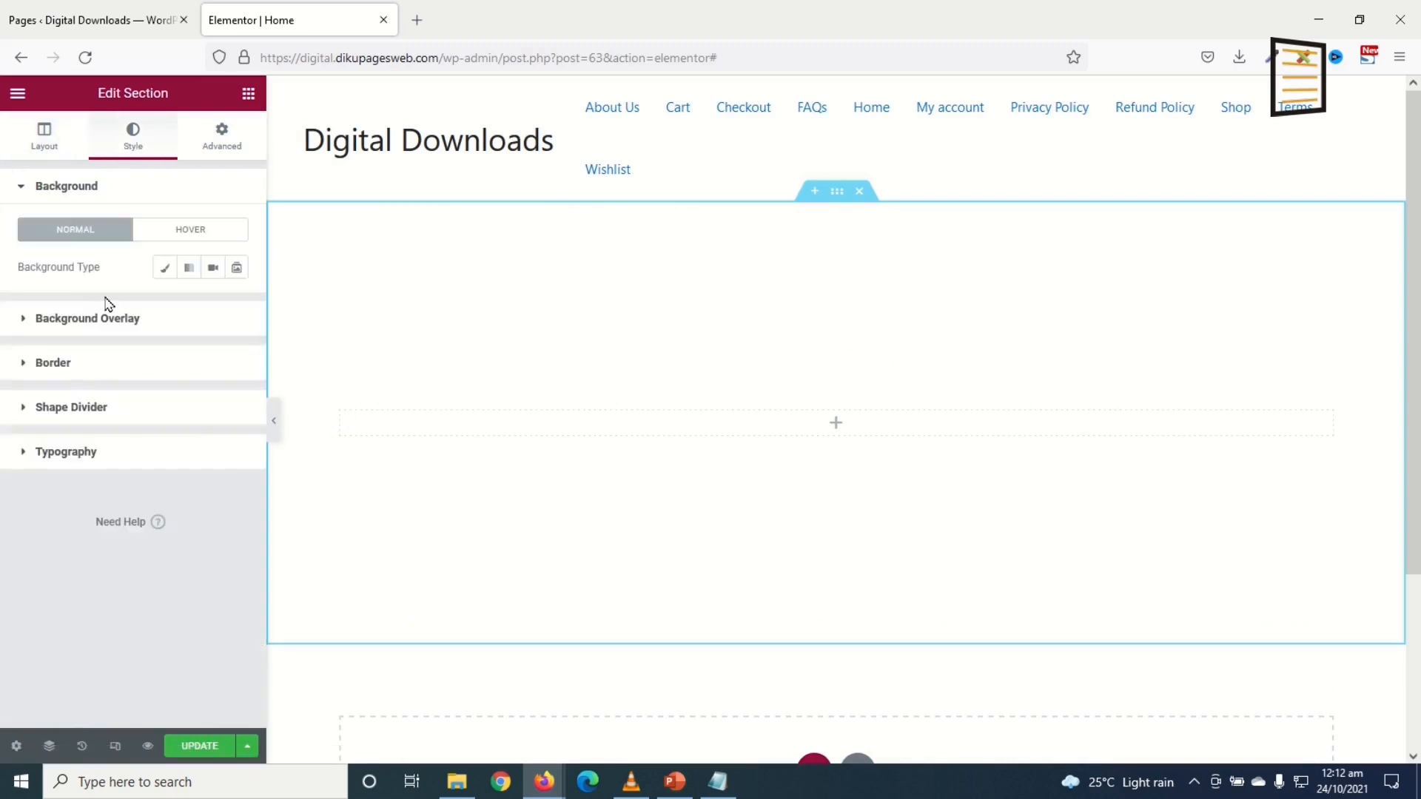
{"action": "left_click", "coordinate": [166, 272]}
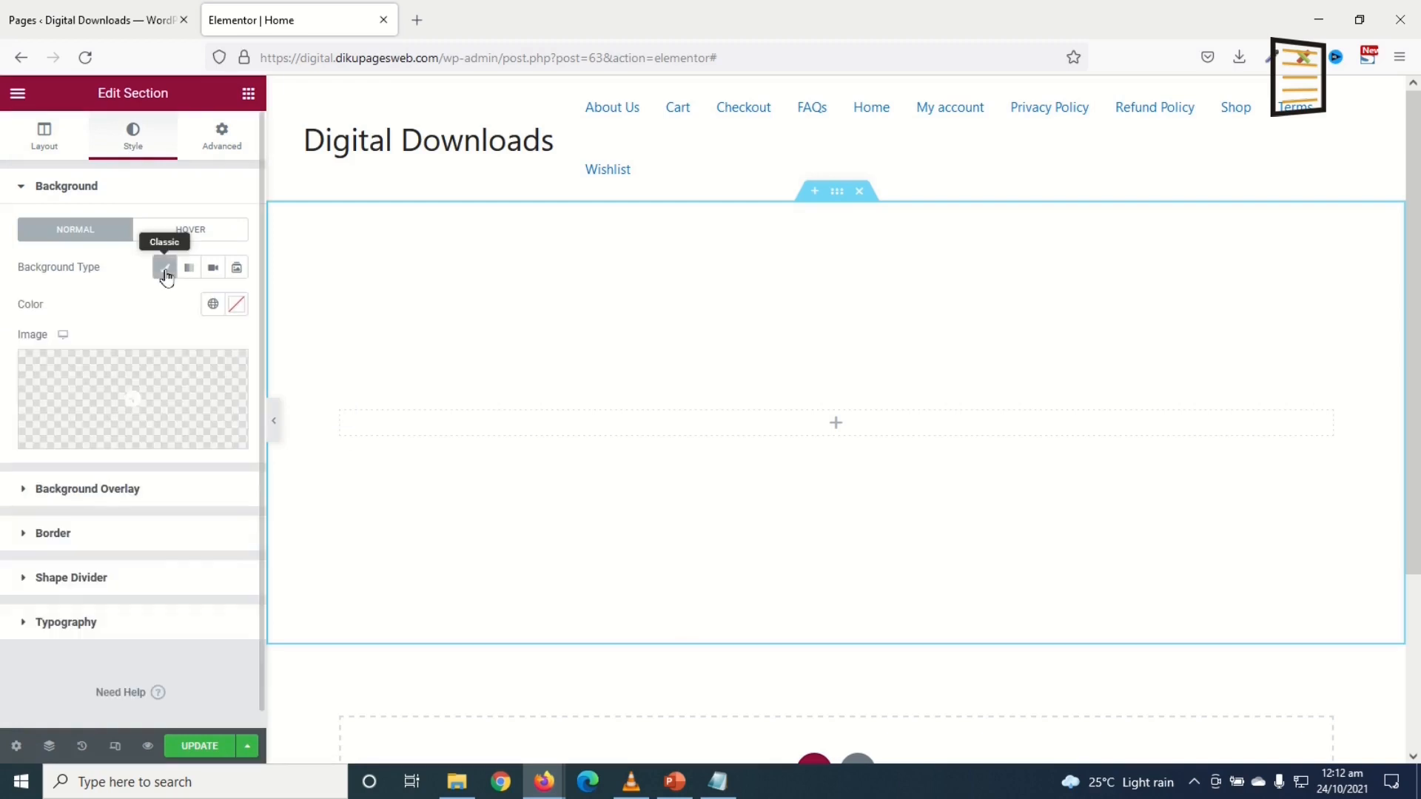
{"action": "left_click", "coordinate": [234, 305]}
{"action": "left_click_drag", "start_coordinate": [174, 405], "coordinate": [151, 406]}
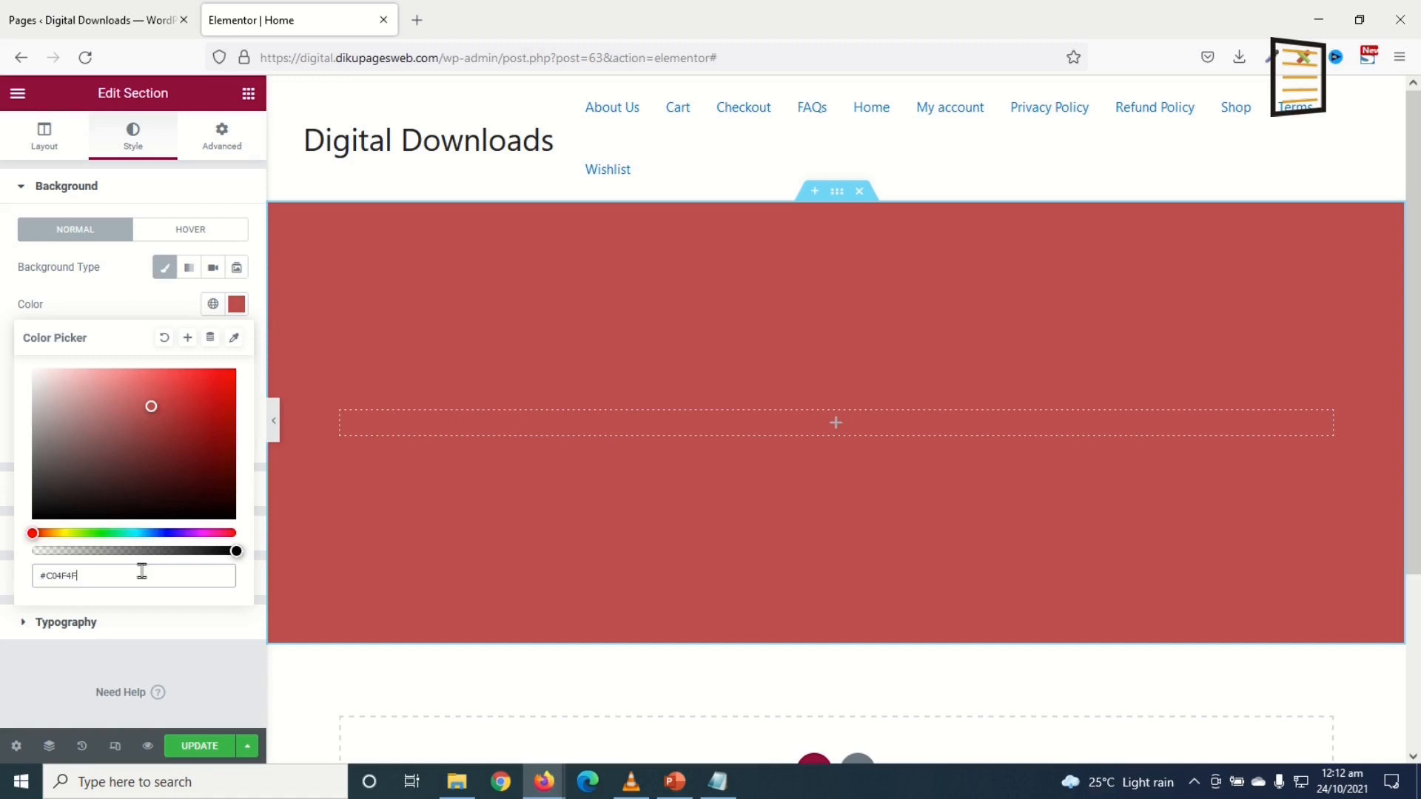
{"action": "left_click", "coordinate": [159, 533]}
{"action": "left_click", "coordinate": [55, 532]}
Step: Try green, burgundy and magenta backgrounds, then clear the background colour
{"action": "left_click_drag", "start_coordinate": [135, 434], "coordinate": [102, 438]}
{"action": "left_click", "coordinate": [102, 533]}
{"action": "left_click", "coordinate": [219, 533]}
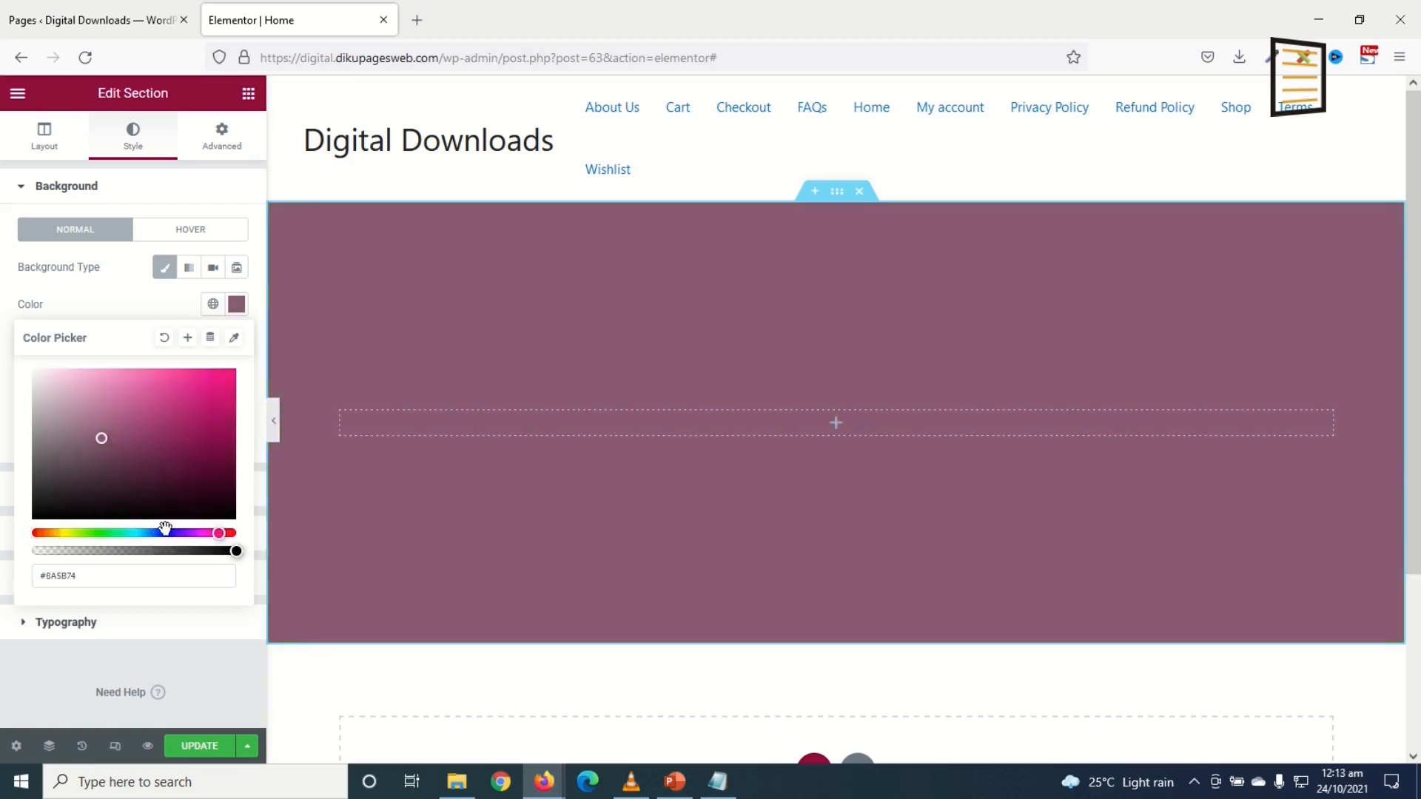
{"action": "left_click_drag", "start_coordinate": [207, 455], "coordinate": [221, 460]}
{"action": "left_click", "coordinate": [235, 416]}
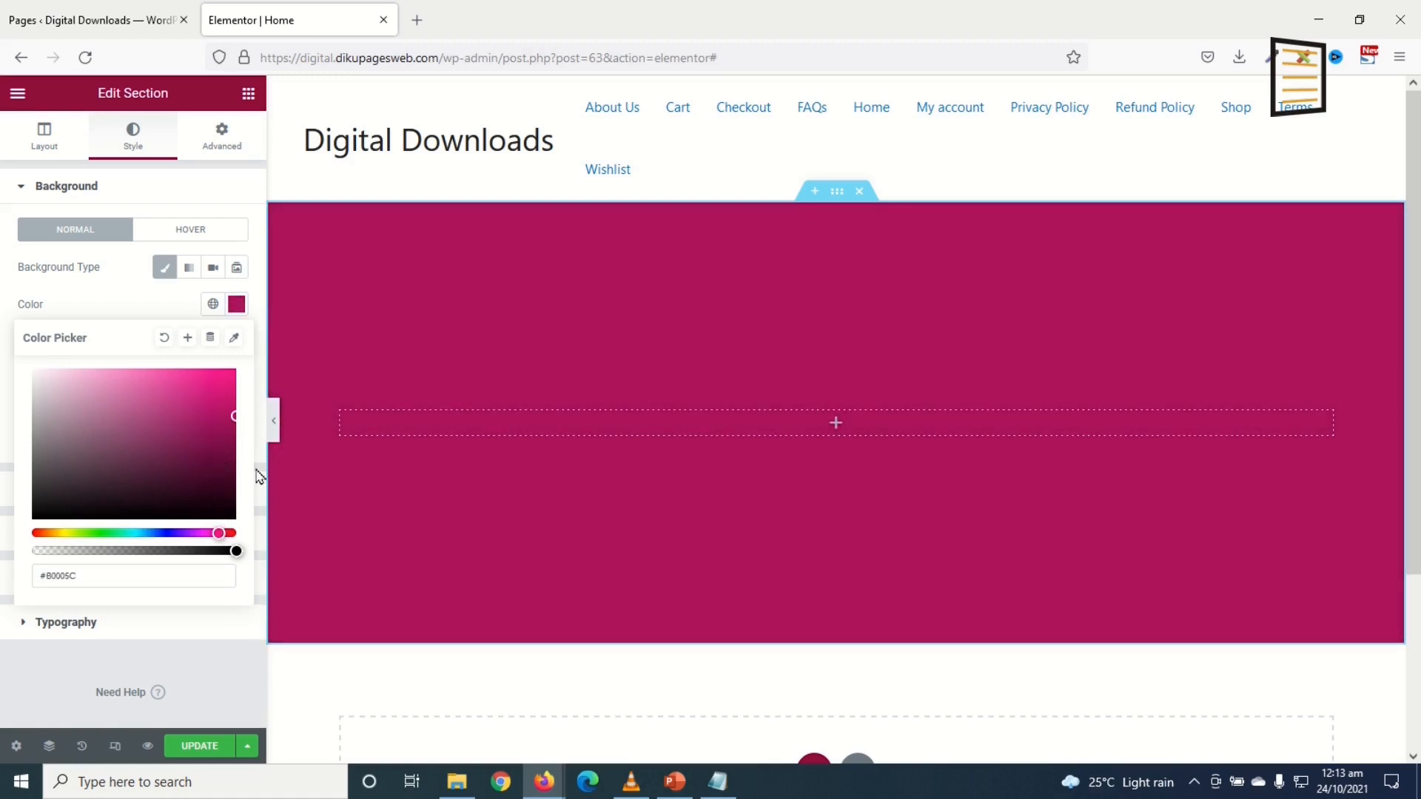
{"action": "left_click", "coordinate": [163, 338]}
{"action": "left_click", "coordinate": [237, 306]}
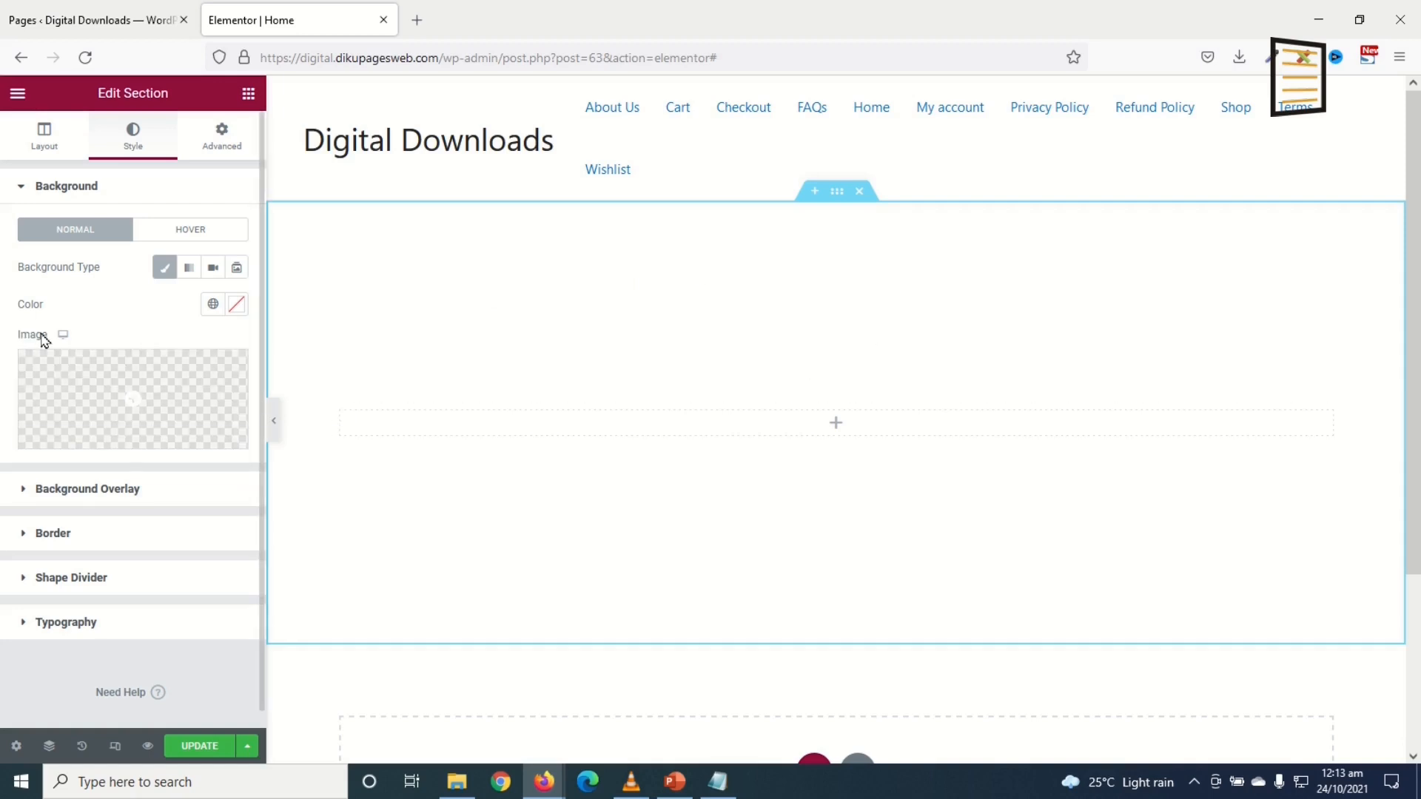
Step: Upload hero.jpg from the digital downloads folder and set it as the section background
{"action": "left_click", "coordinate": [146, 411]}
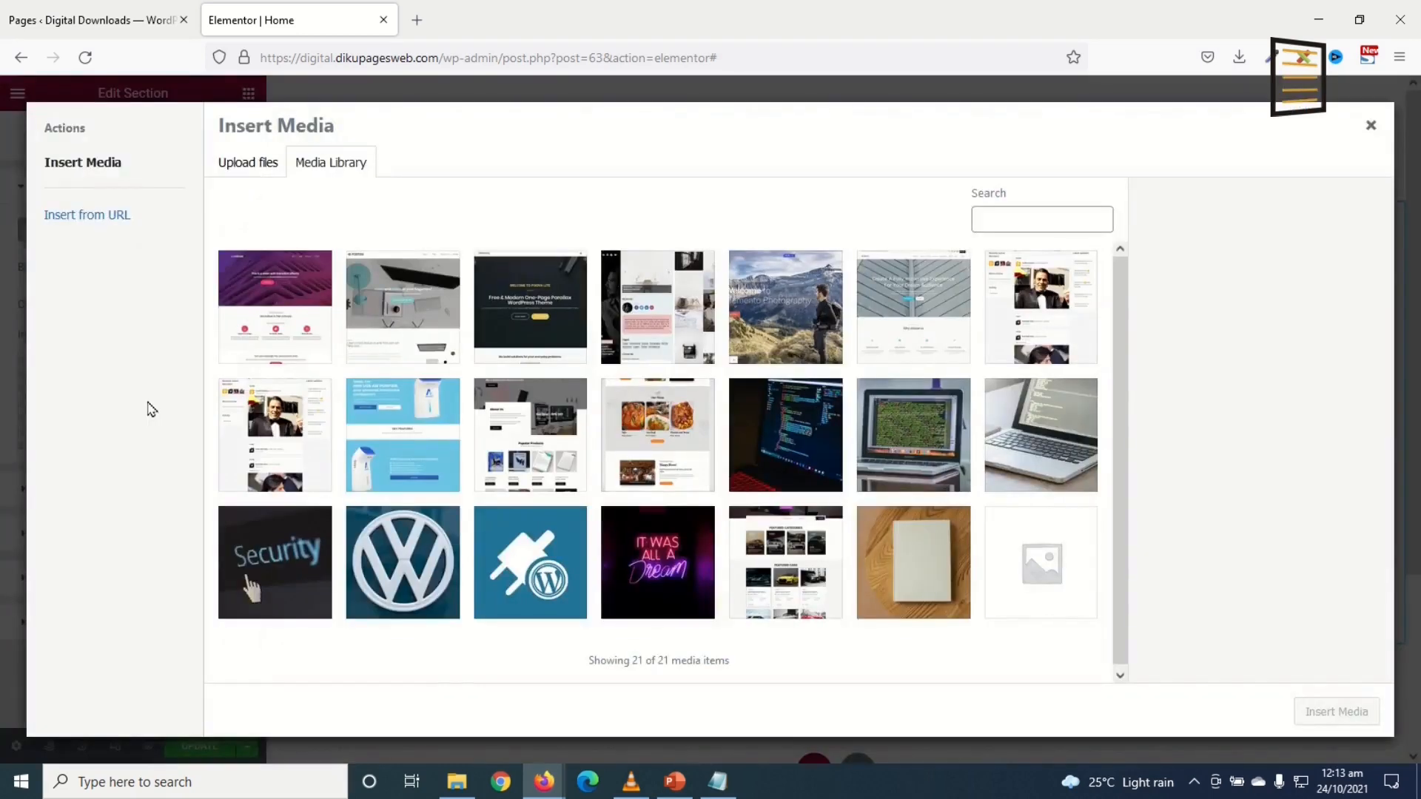
{"action": "left_click", "coordinate": [244, 166]}
{"action": "left_click", "coordinate": [778, 417]}
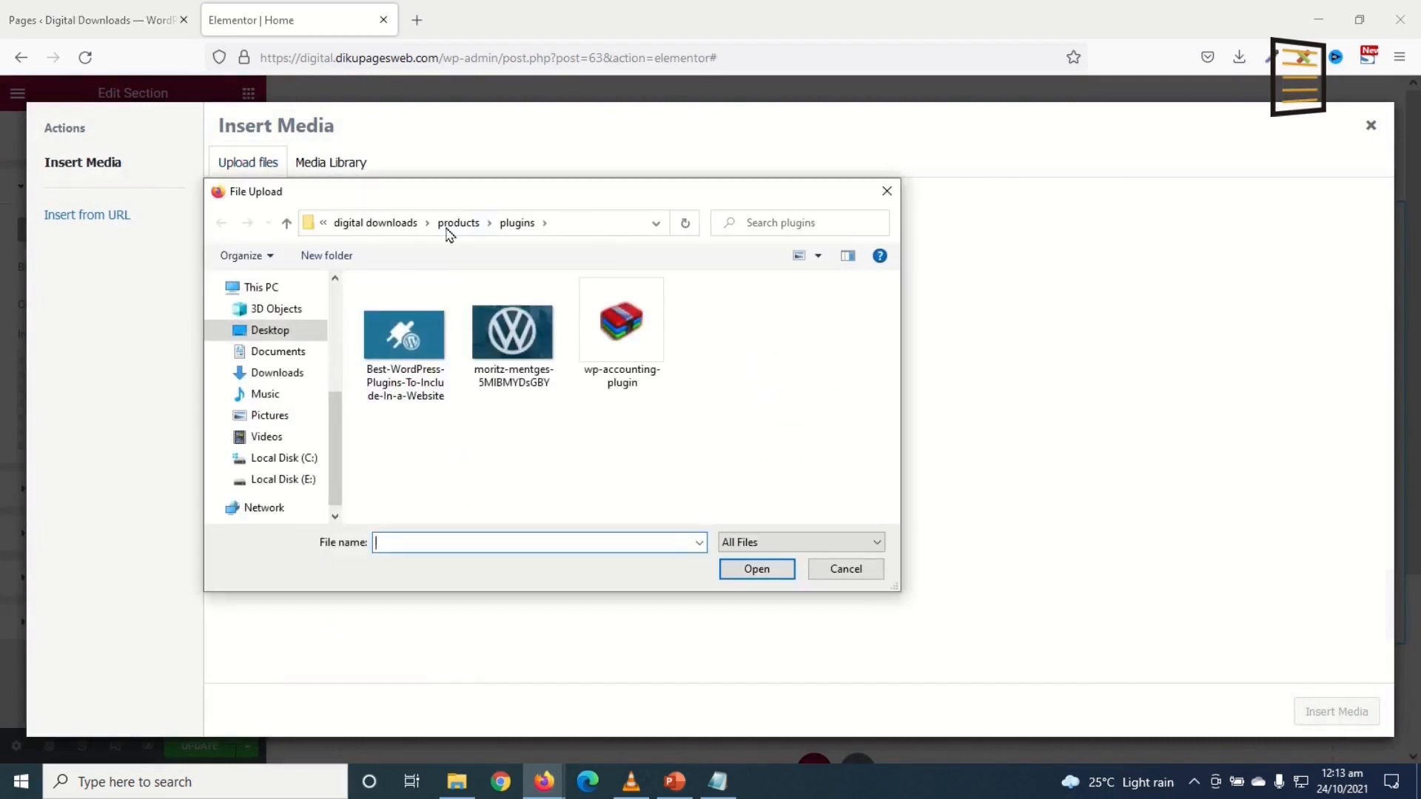
{"action": "left_click", "coordinate": [374, 223]}
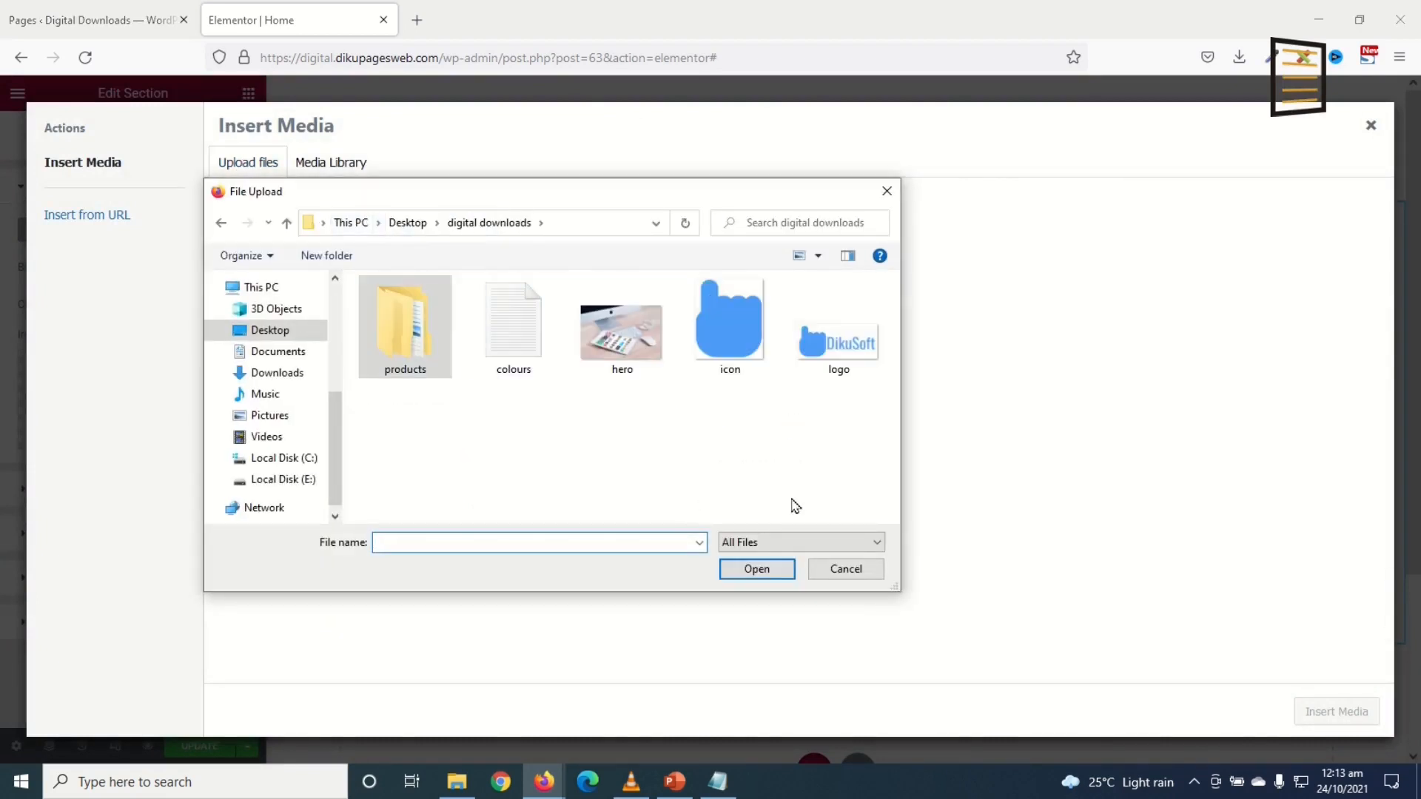
{"action": "left_click", "coordinate": [620, 345]}
{"action": "left_click", "coordinate": [748, 570]}
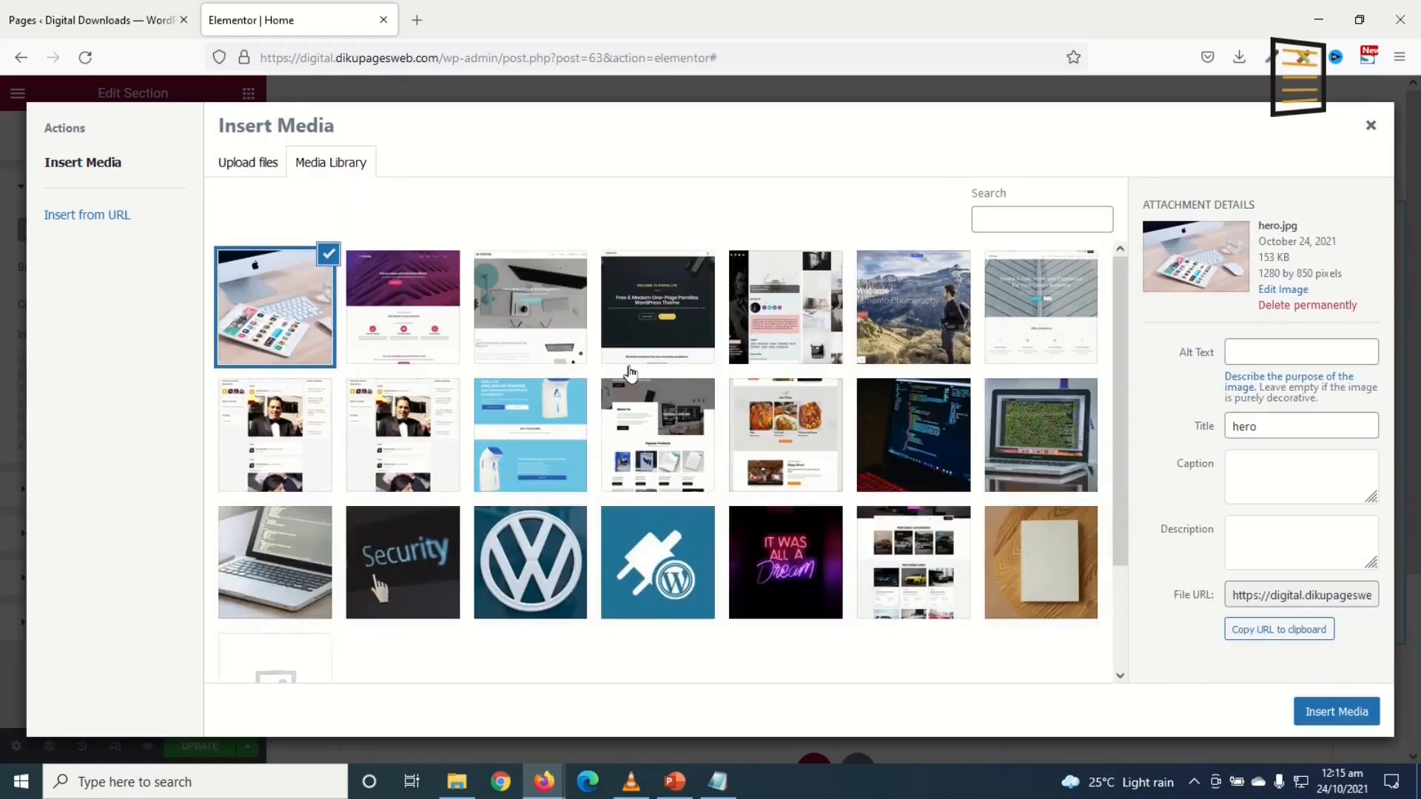
{"action": "left_click", "coordinate": [1334, 715]}
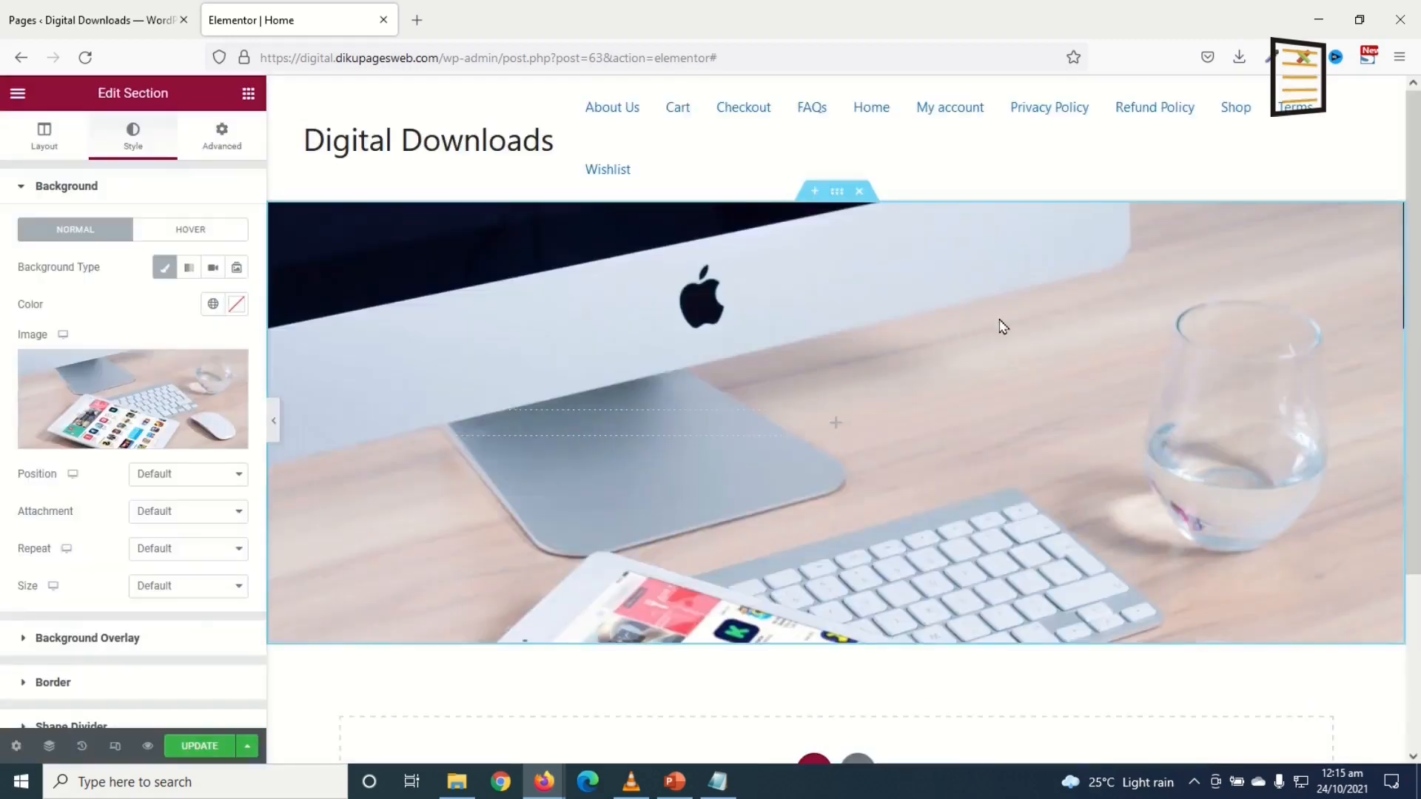
Step: Position the background image Center Center and size it to Cover
{"action": "left_click", "coordinate": [200, 474]}
{"action": "left_click", "coordinate": [206, 521]}
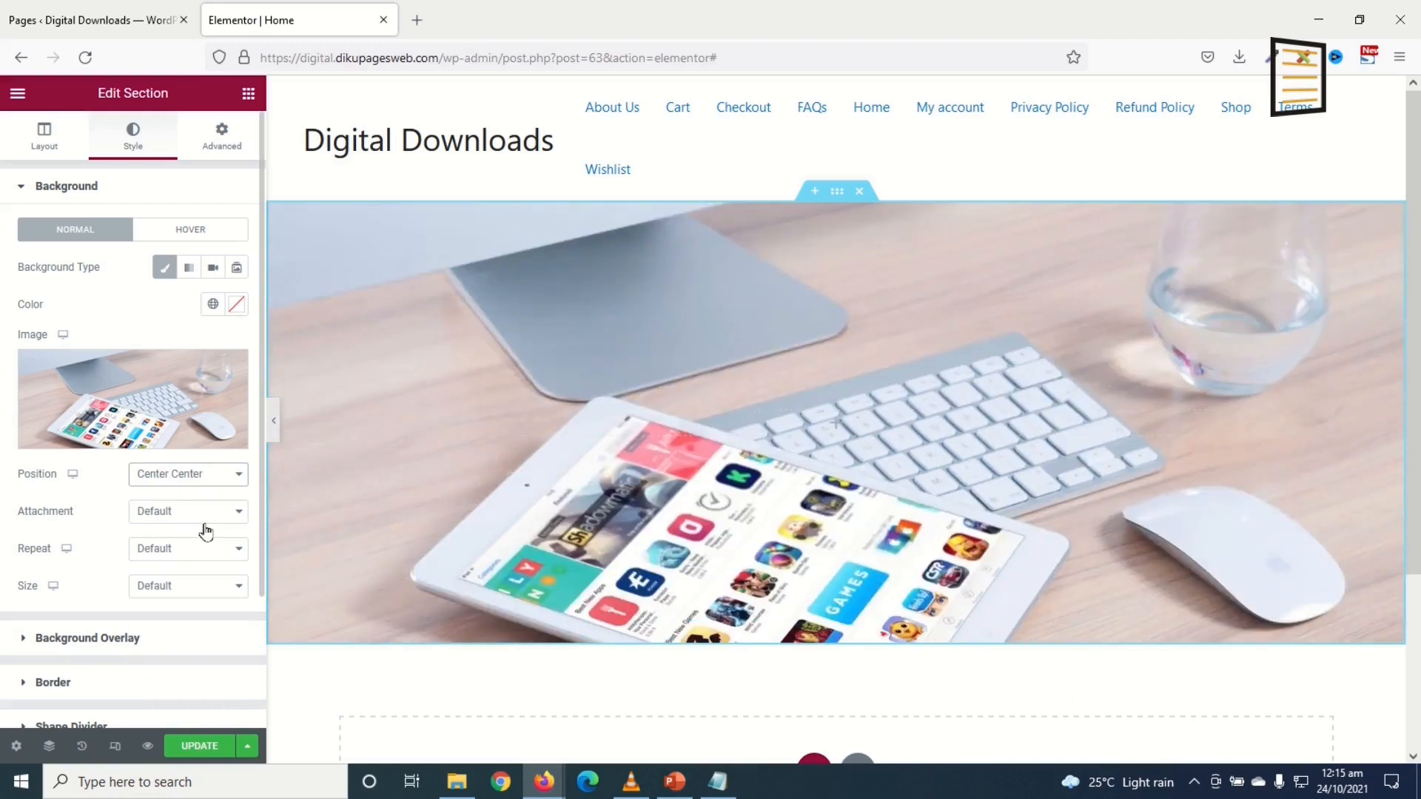
{"action": "left_click", "coordinate": [210, 588]}
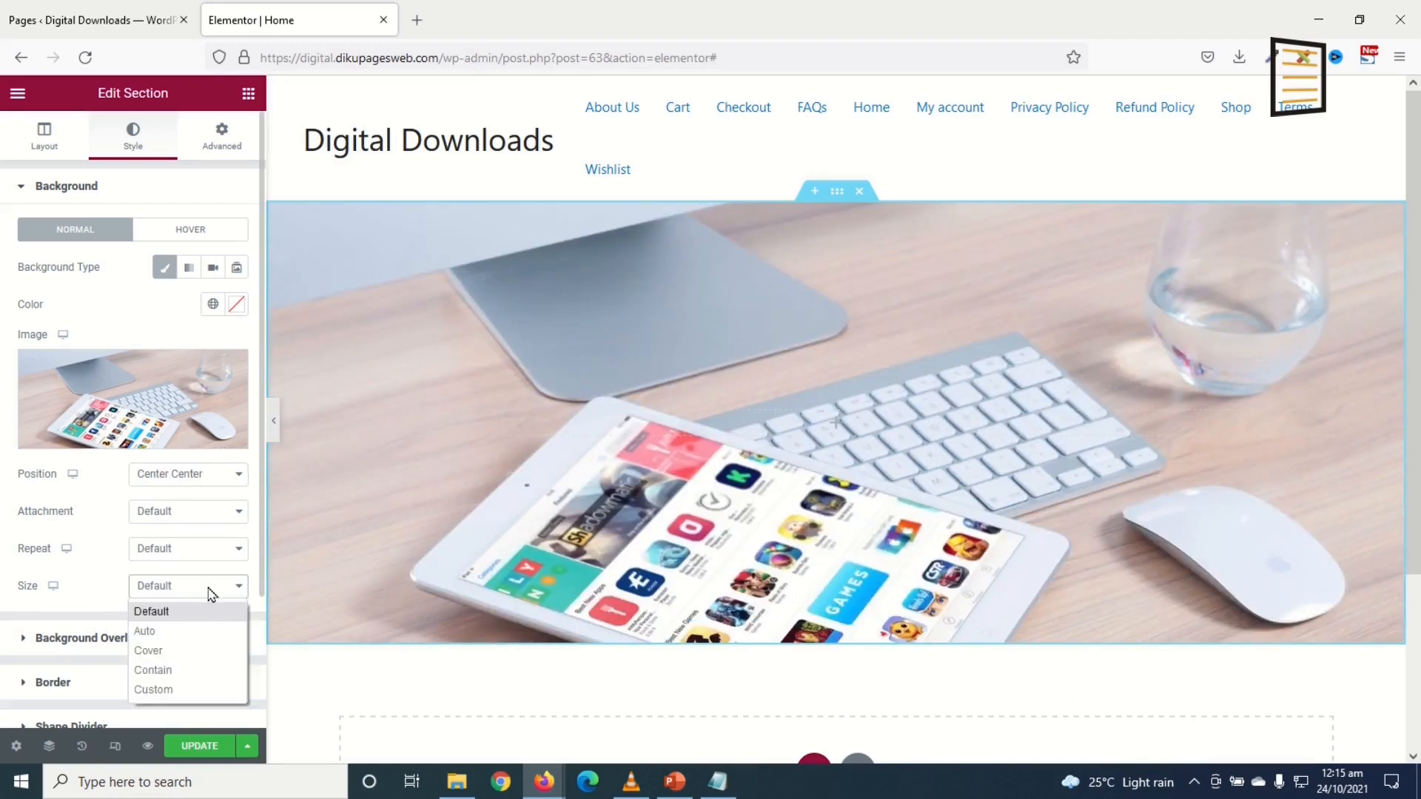
{"action": "left_click", "coordinate": [149, 651]}
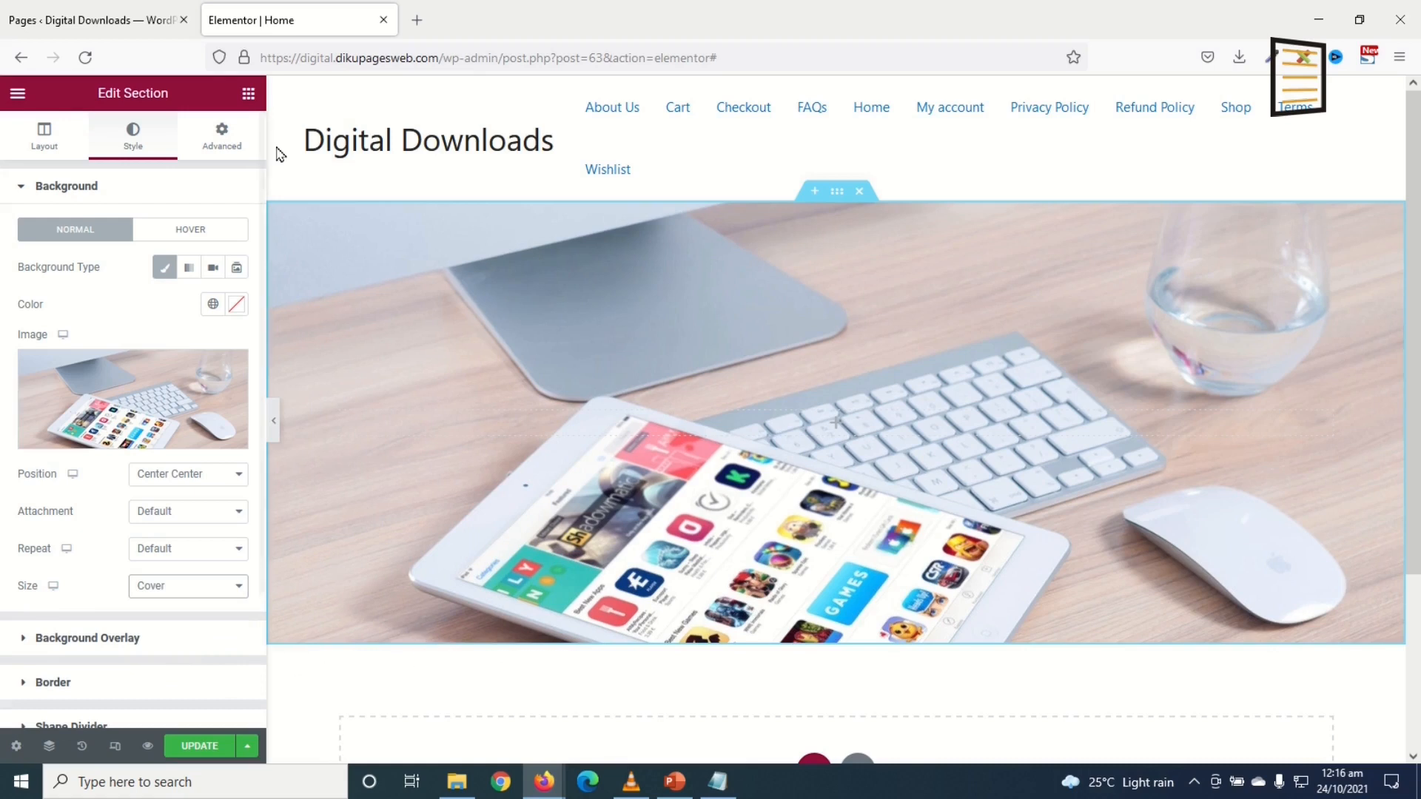
Step: Add a centred Heading widget reading 'Digital Downloads Marketplace' to the hero section
{"action": "left_click", "coordinate": [248, 94]}
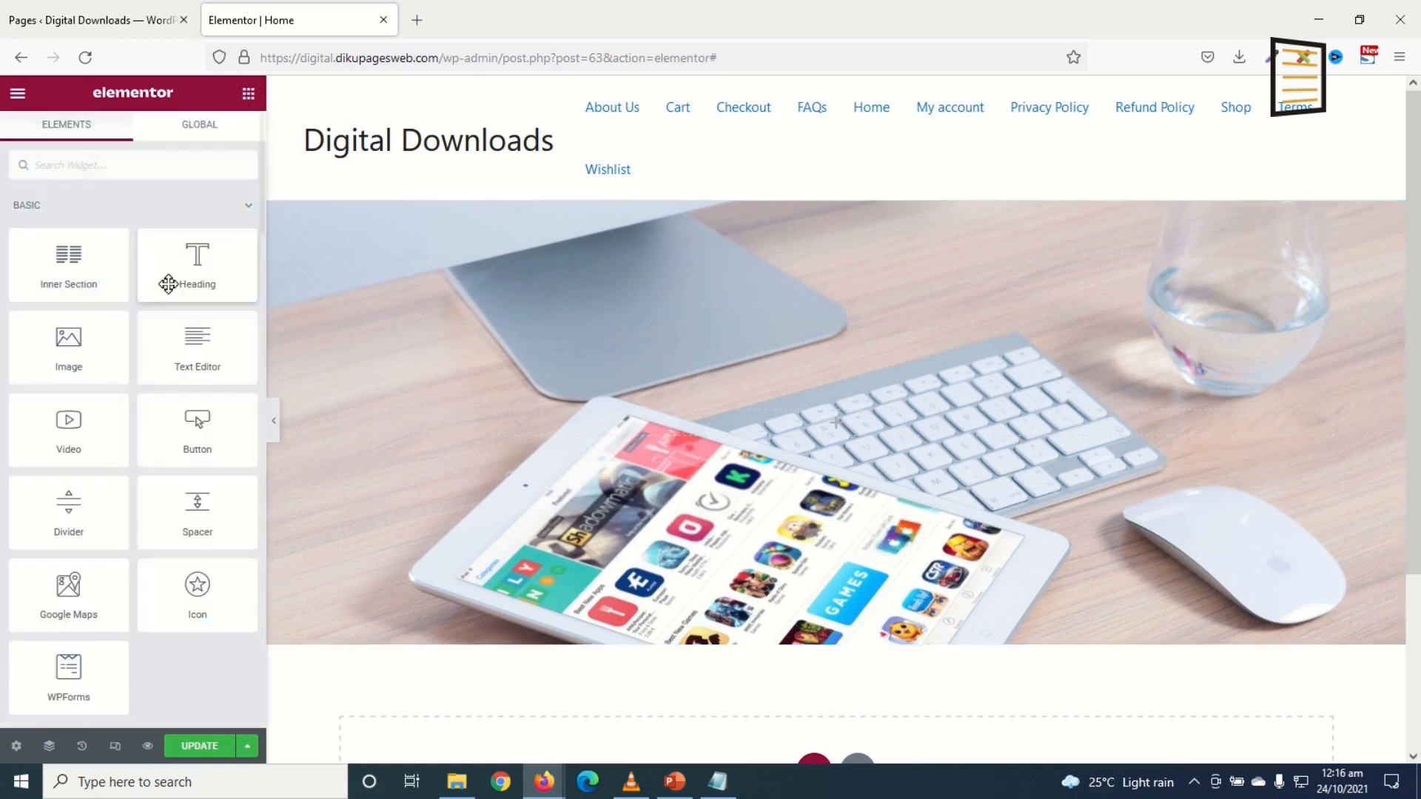
{"action": "left_click_drag", "start_coordinate": [187, 279], "coordinate": [851, 444]}
{"action": "left_click_drag", "start_coordinate": [159, 249], "coordinate": [2, 241]}
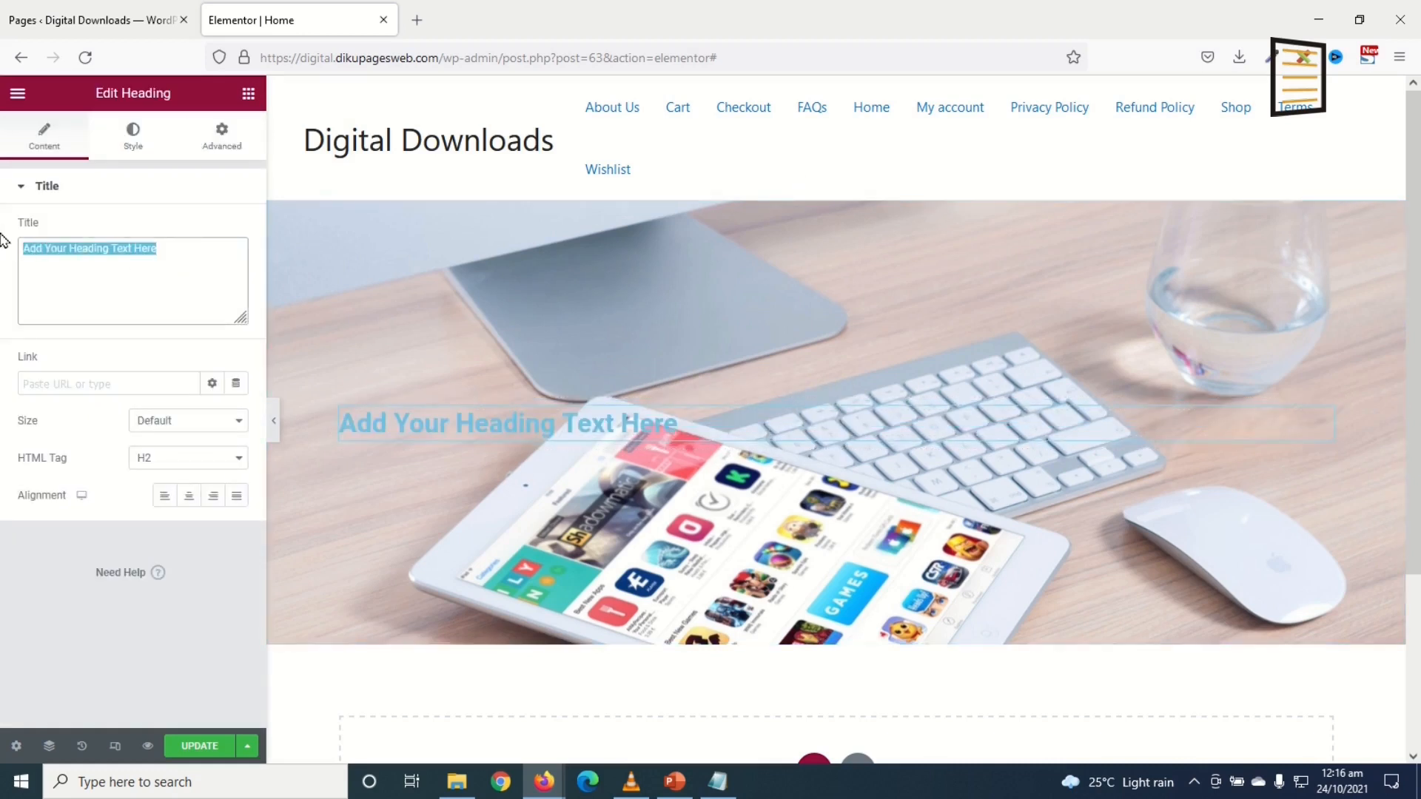
{"action": "type", "text": "Digital Downloads Marketplace"}
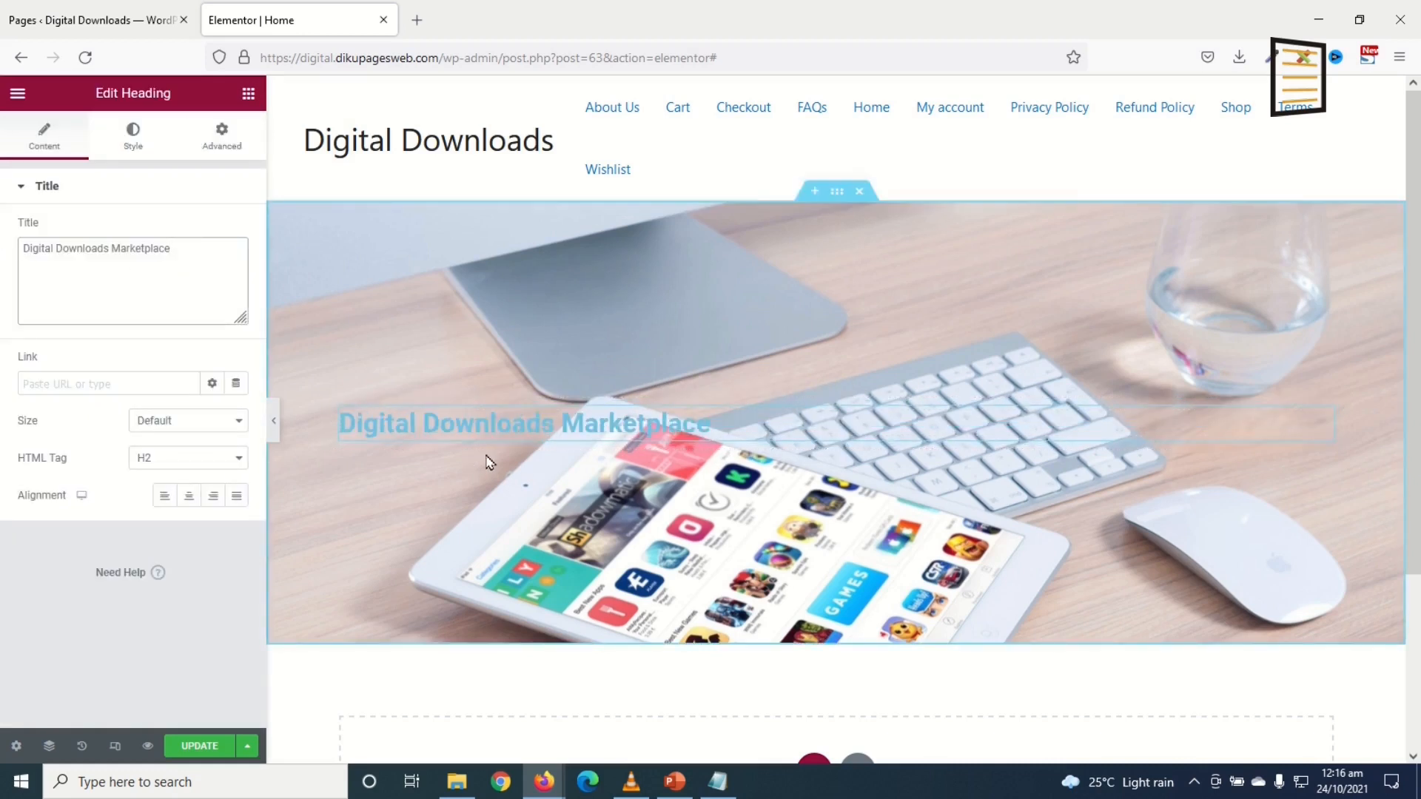
{"action": "left_click", "coordinate": [189, 495]}
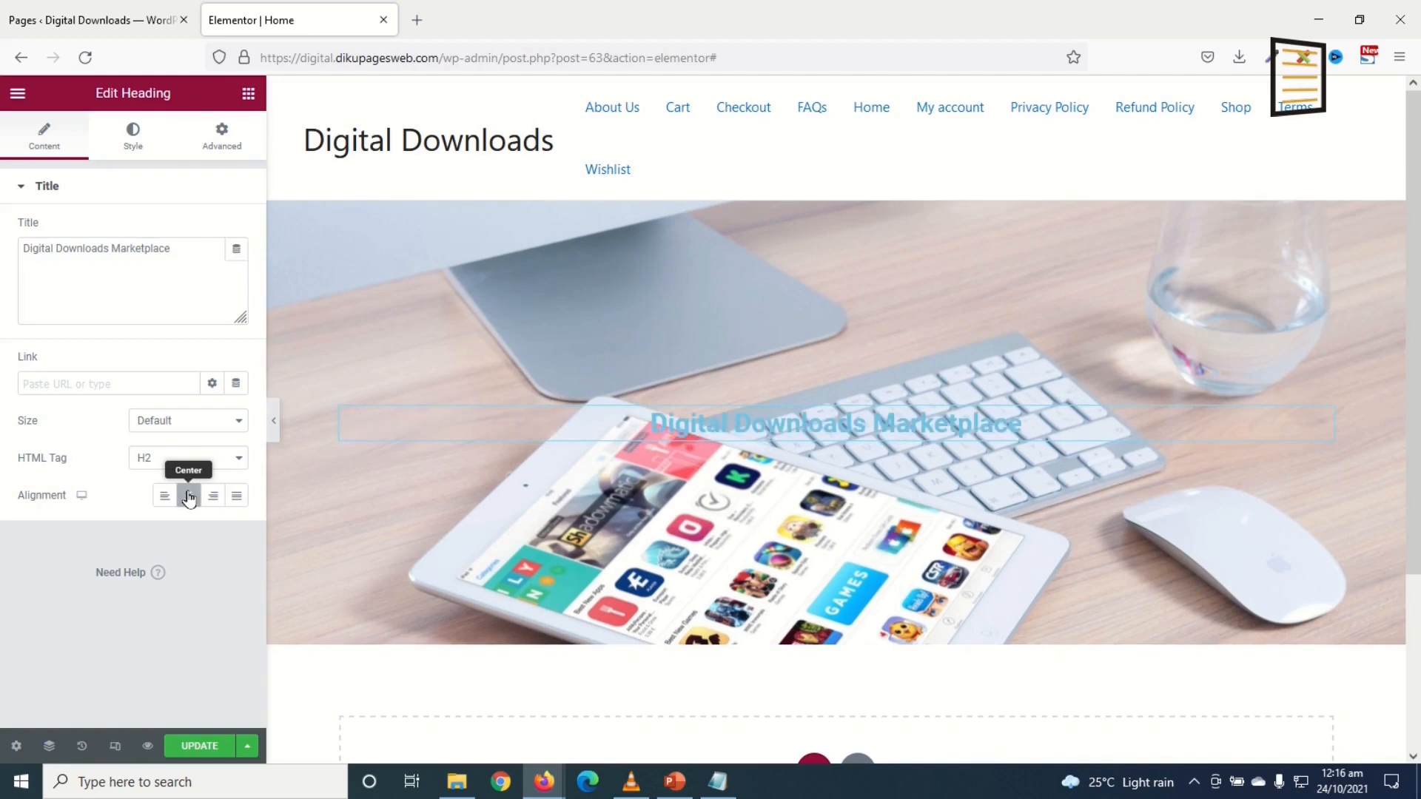
Step: Make the heading text colour white (#FFFFFF)
{"action": "left_click", "coordinate": [133, 139]}
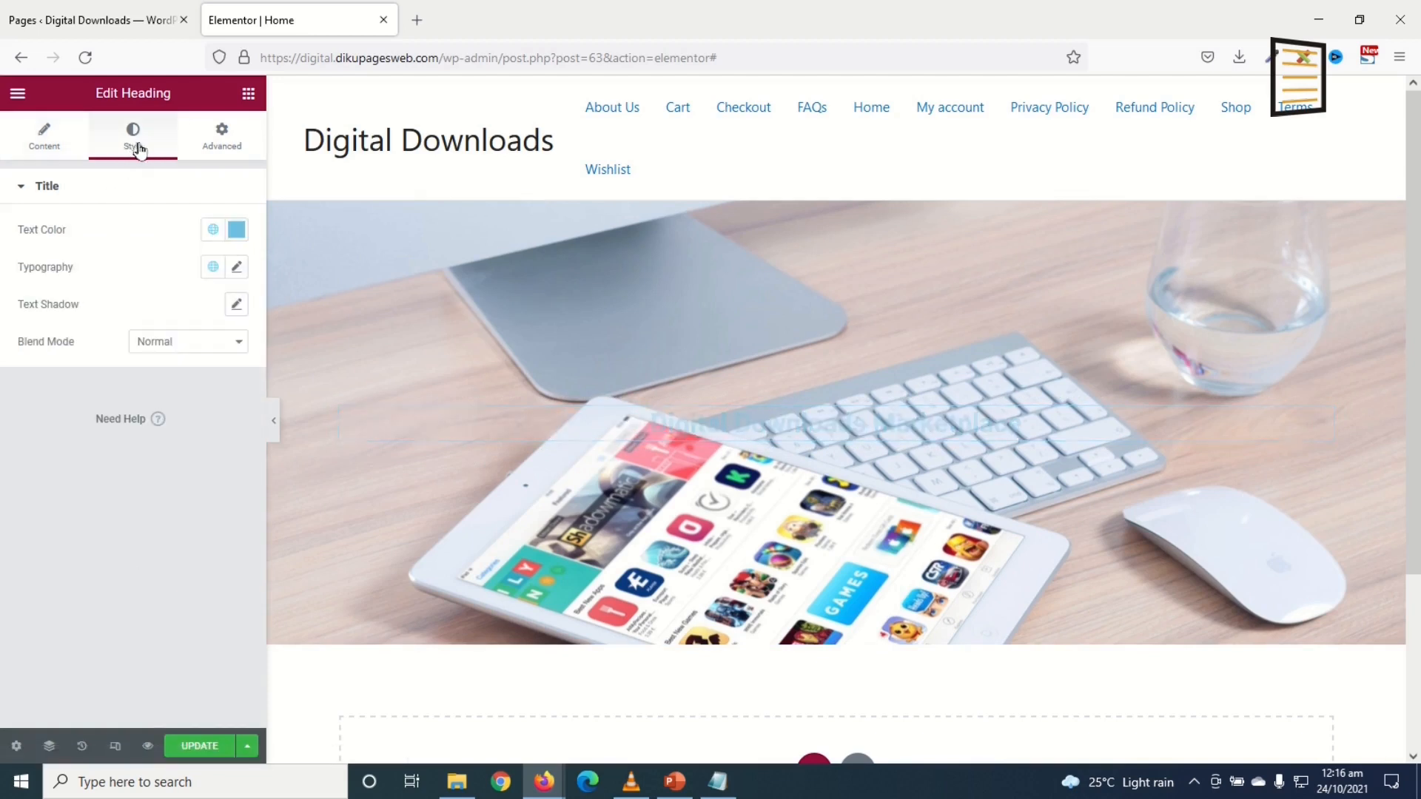
{"action": "left_click", "coordinate": [237, 244]}
{"action": "left_click_drag", "start_coordinate": [51, 311], "coordinate": [4, 257]}
{"action": "left_click", "coordinate": [240, 229]}
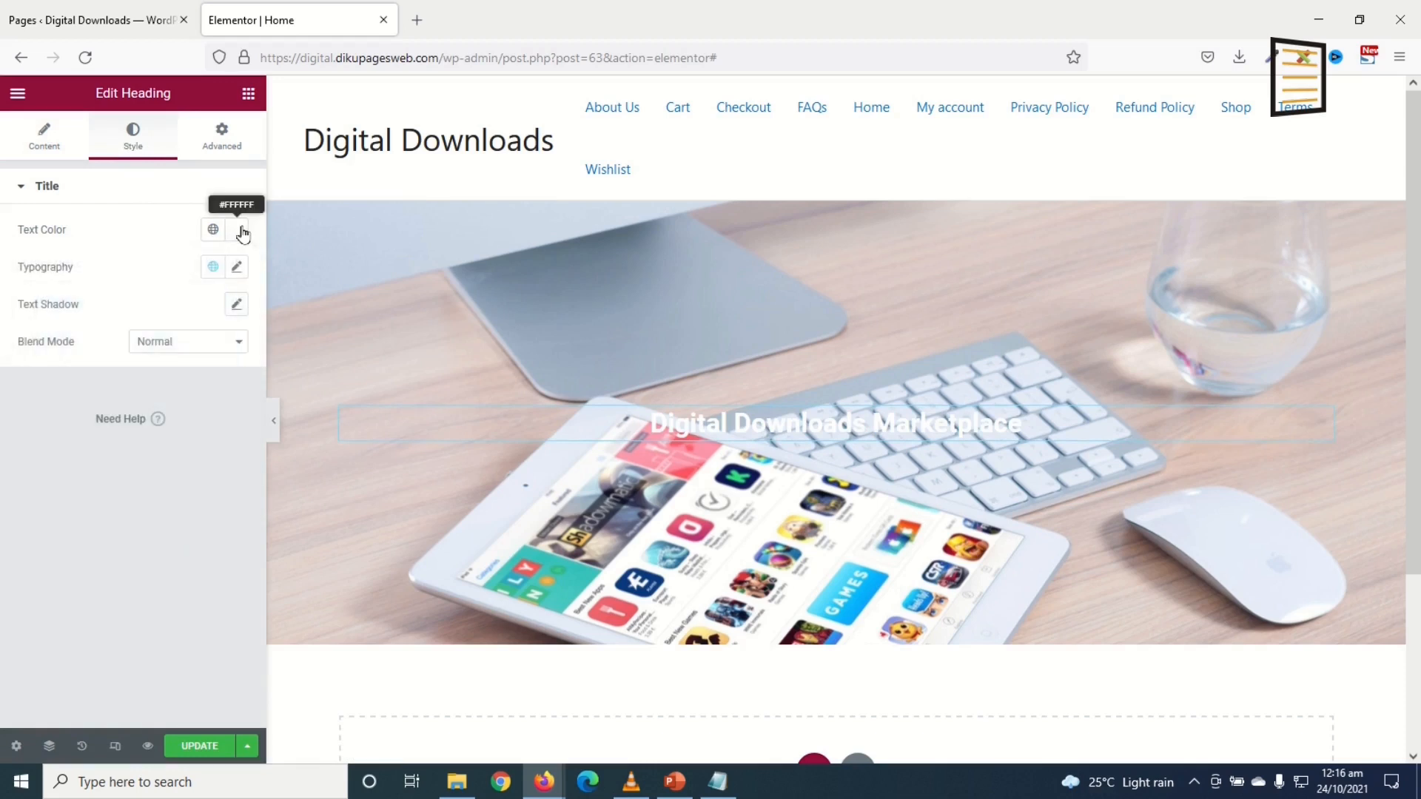
Step: Set the heading font to Montserrat, weight 900, size about 50 px
{"action": "left_click", "coordinate": [237, 267]}
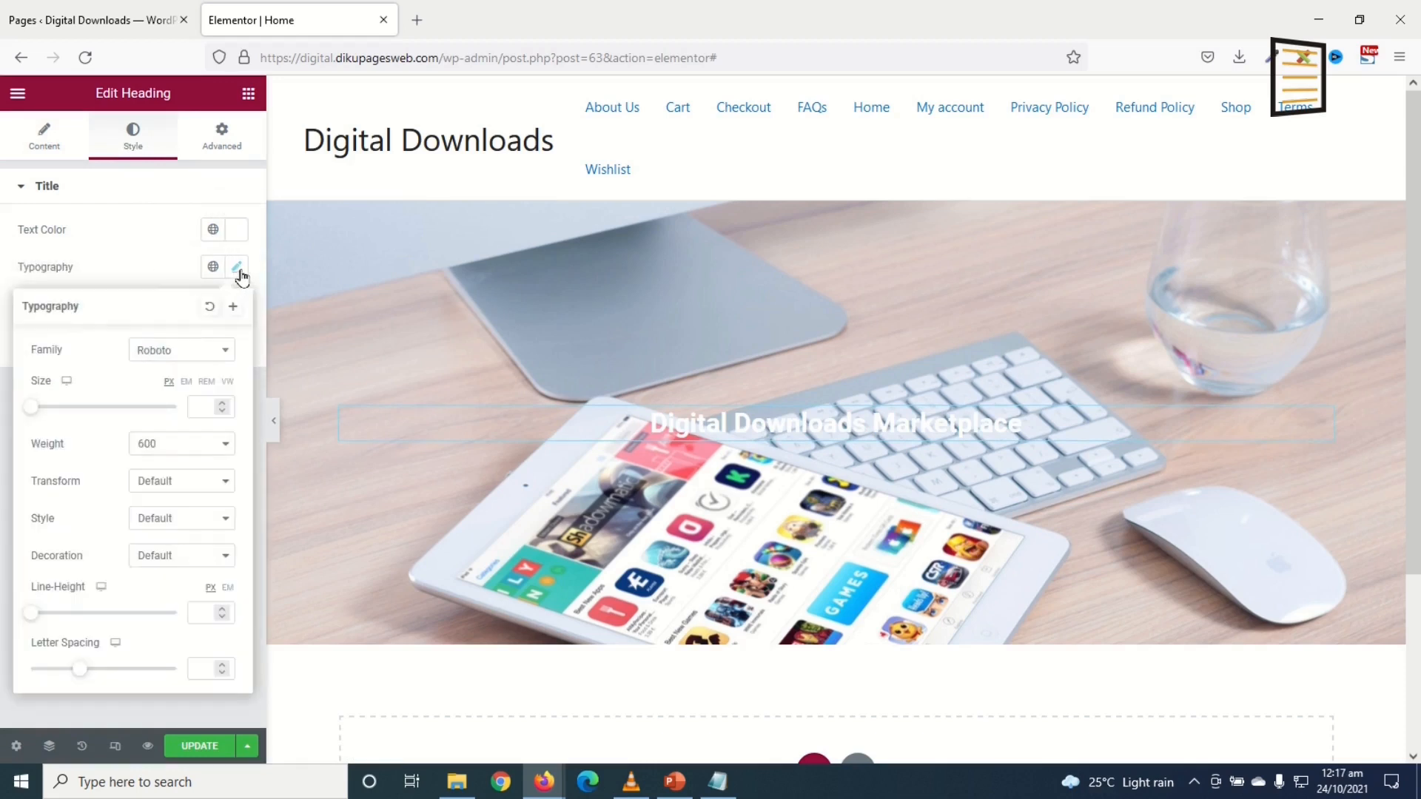
{"action": "left_click", "coordinate": [182, 358]}
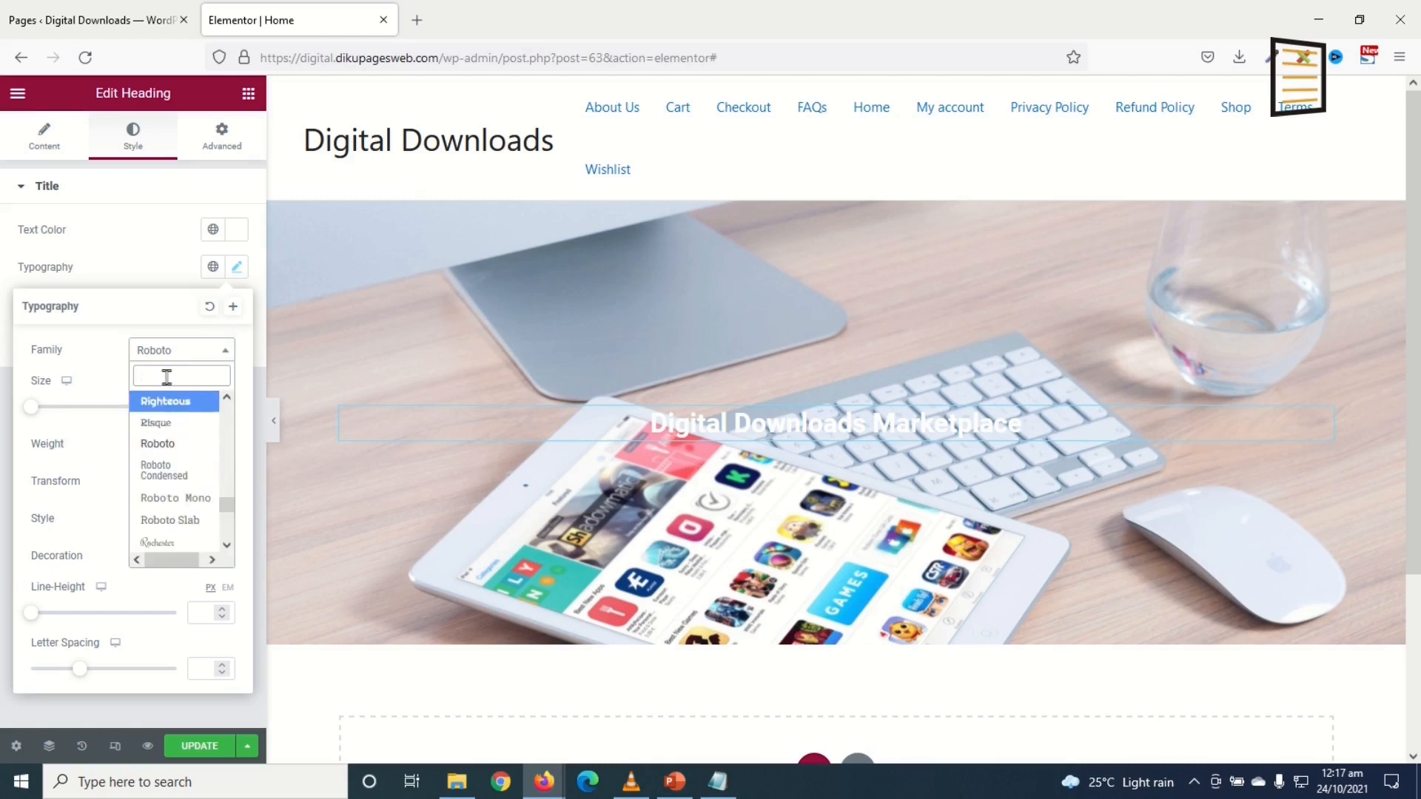
{"action": "type", "text": "mons"}
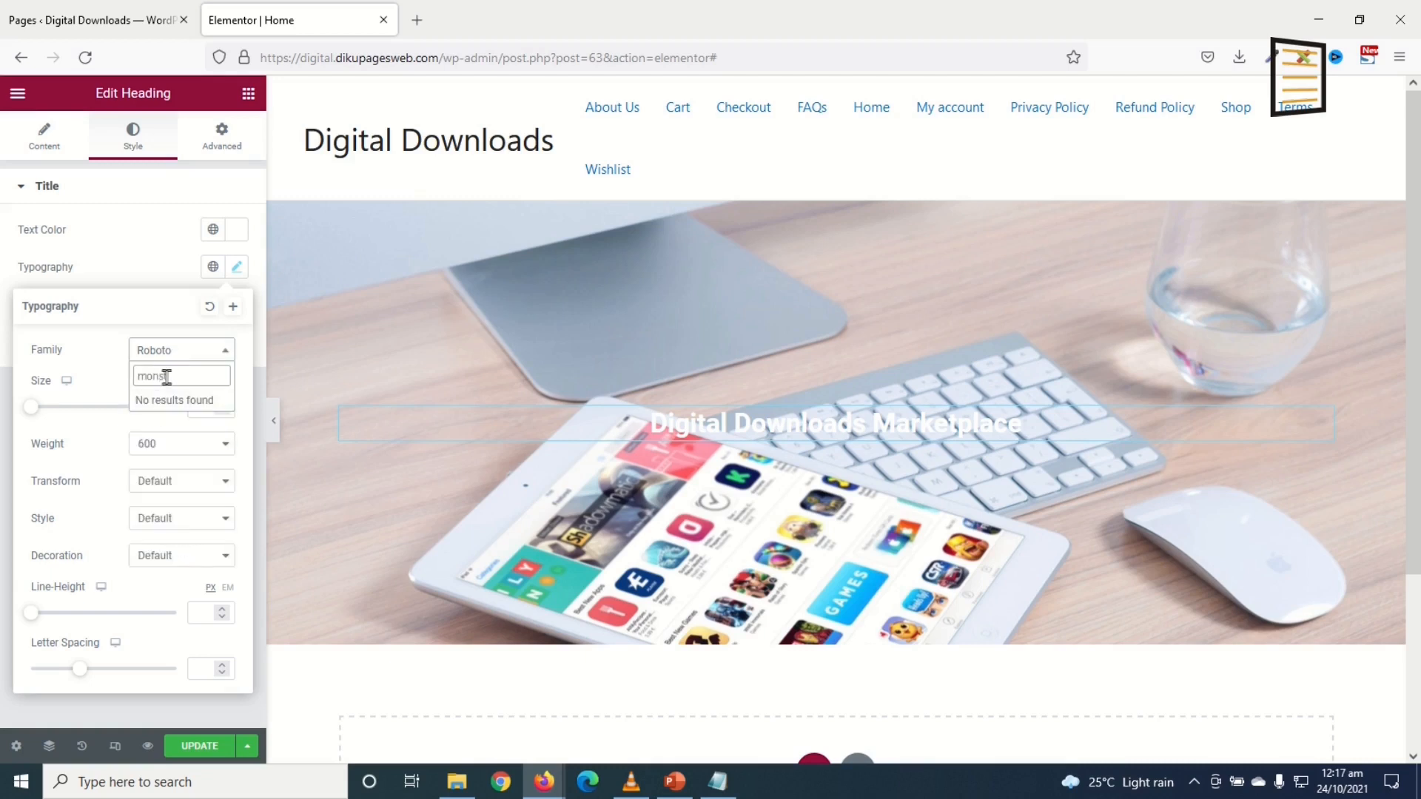
{"action": "key", "text": "BackSpace"}
{"action": "type", "text": "t"}
{"action": "left_click", "coordinate": [162, 419]}
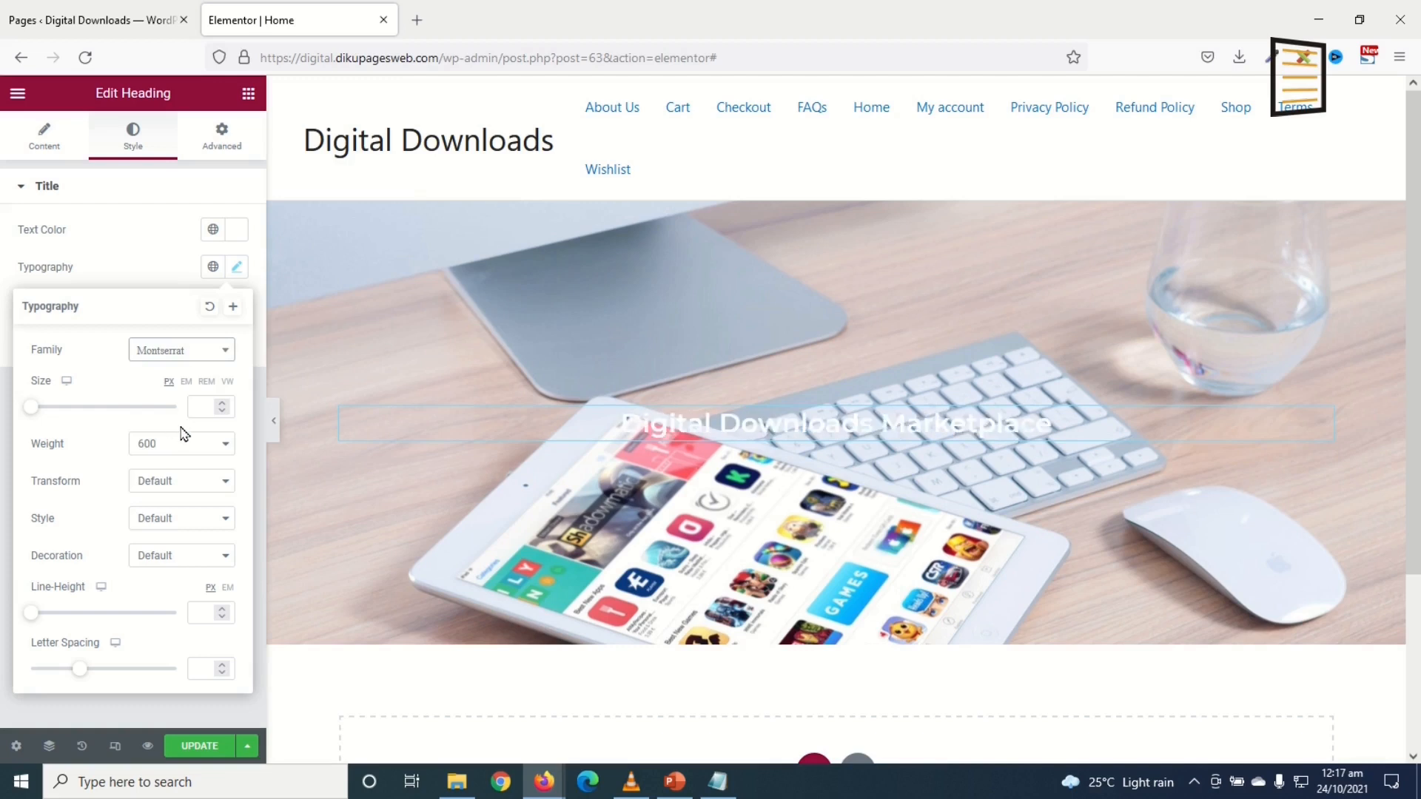
{"action": "left_click", "coordinate": [182, 455]}
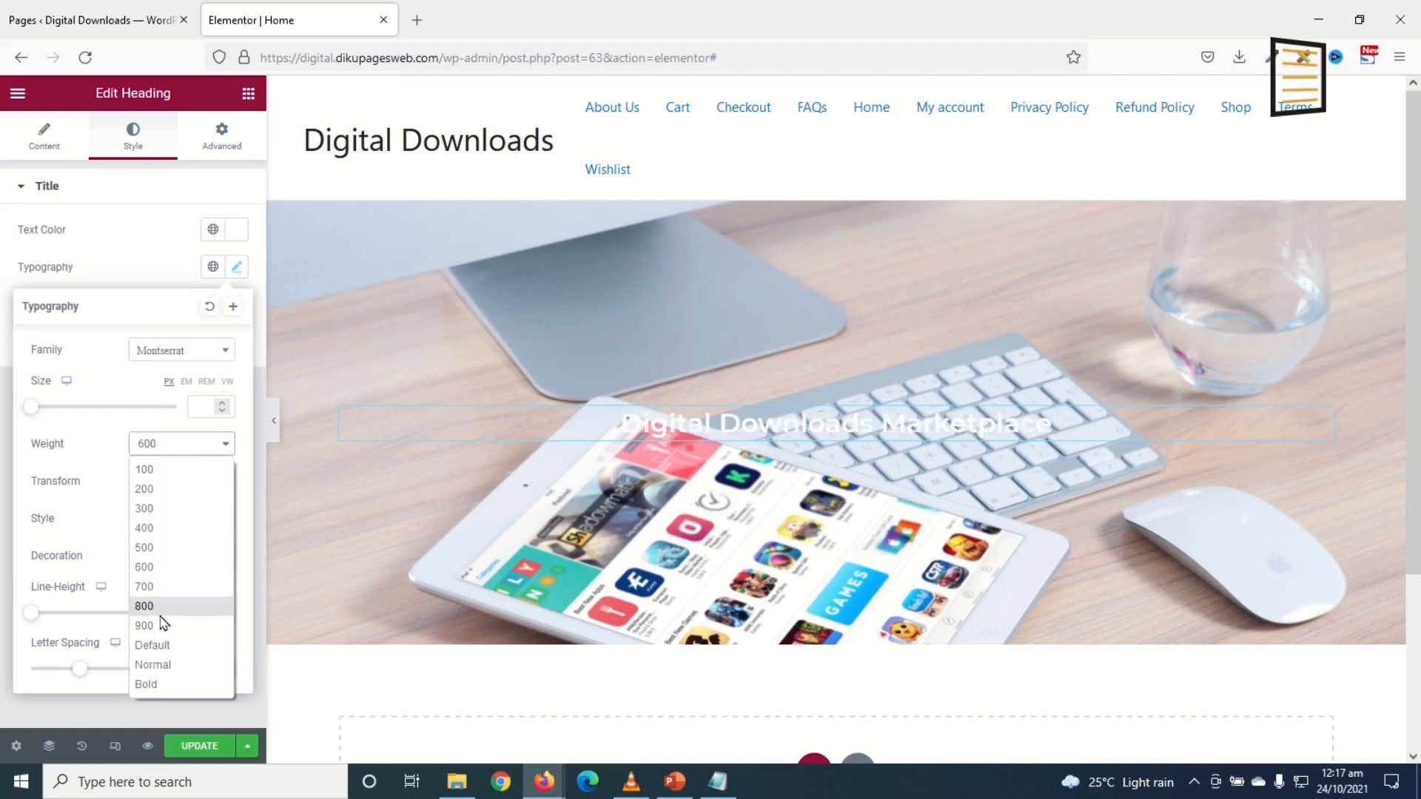
{"action": "left_click", "coordinate": [170, 622]}
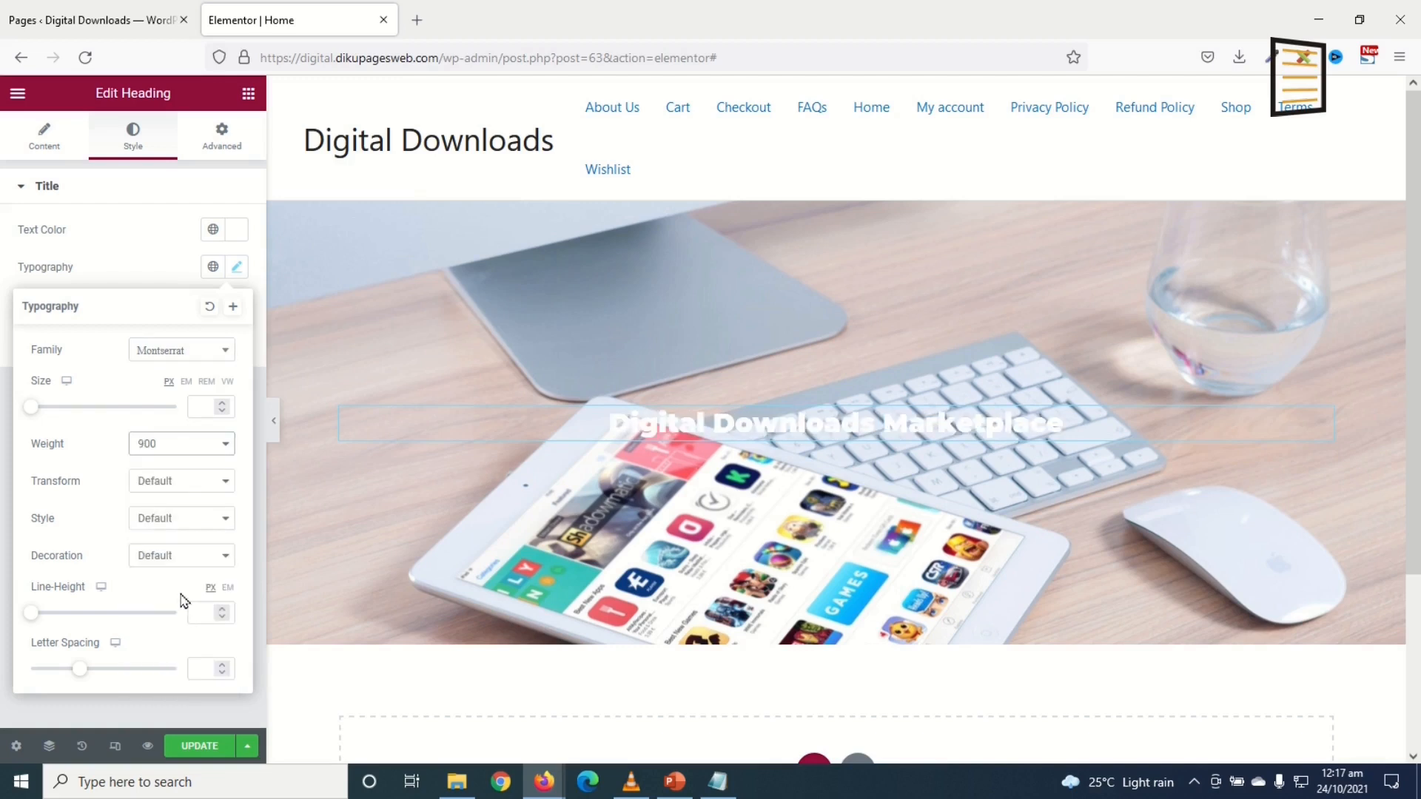
{"action": "left_click_drag", "start_coordinate": [35, 412], "coordinate": [70, 420]}
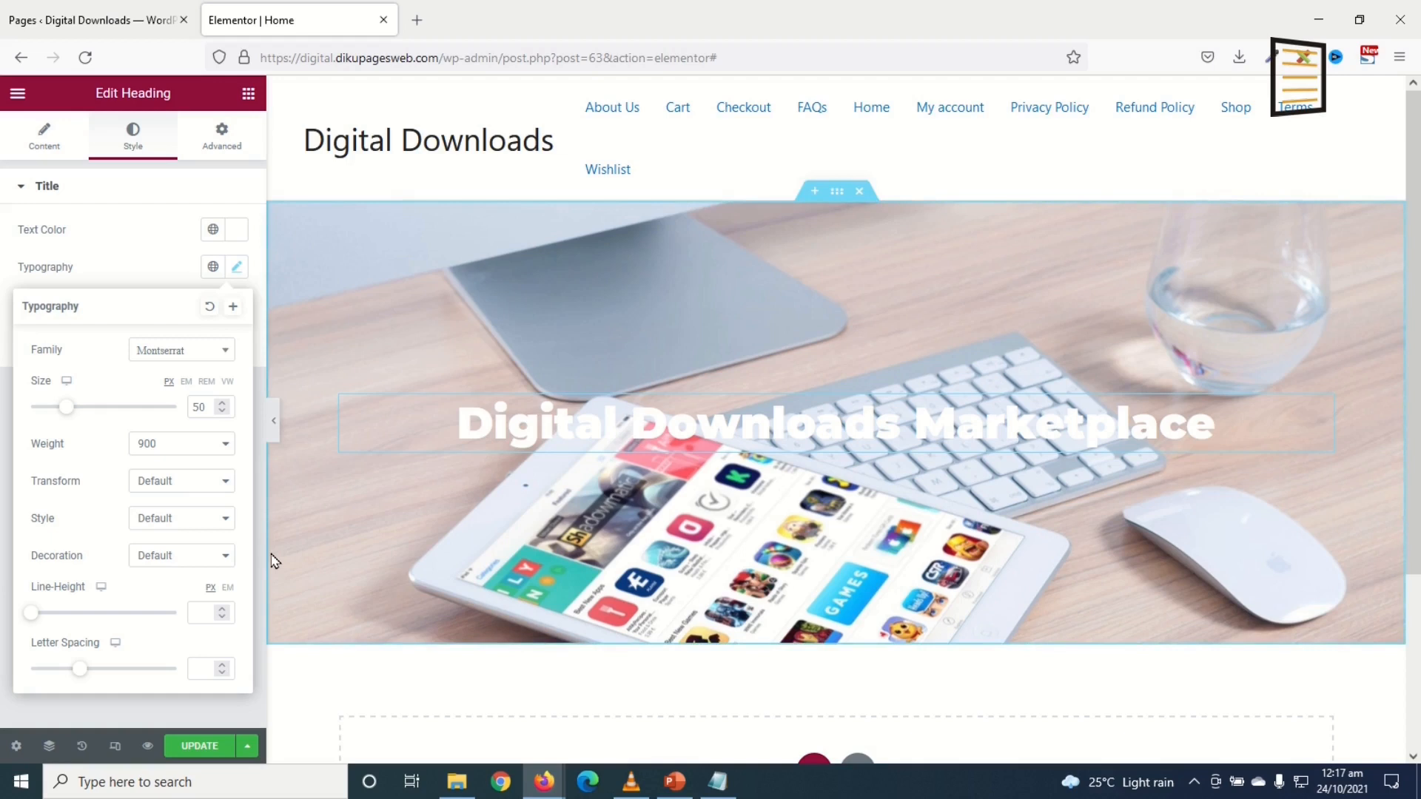
{"action": "left_click", "coordinate": [250, 96]}
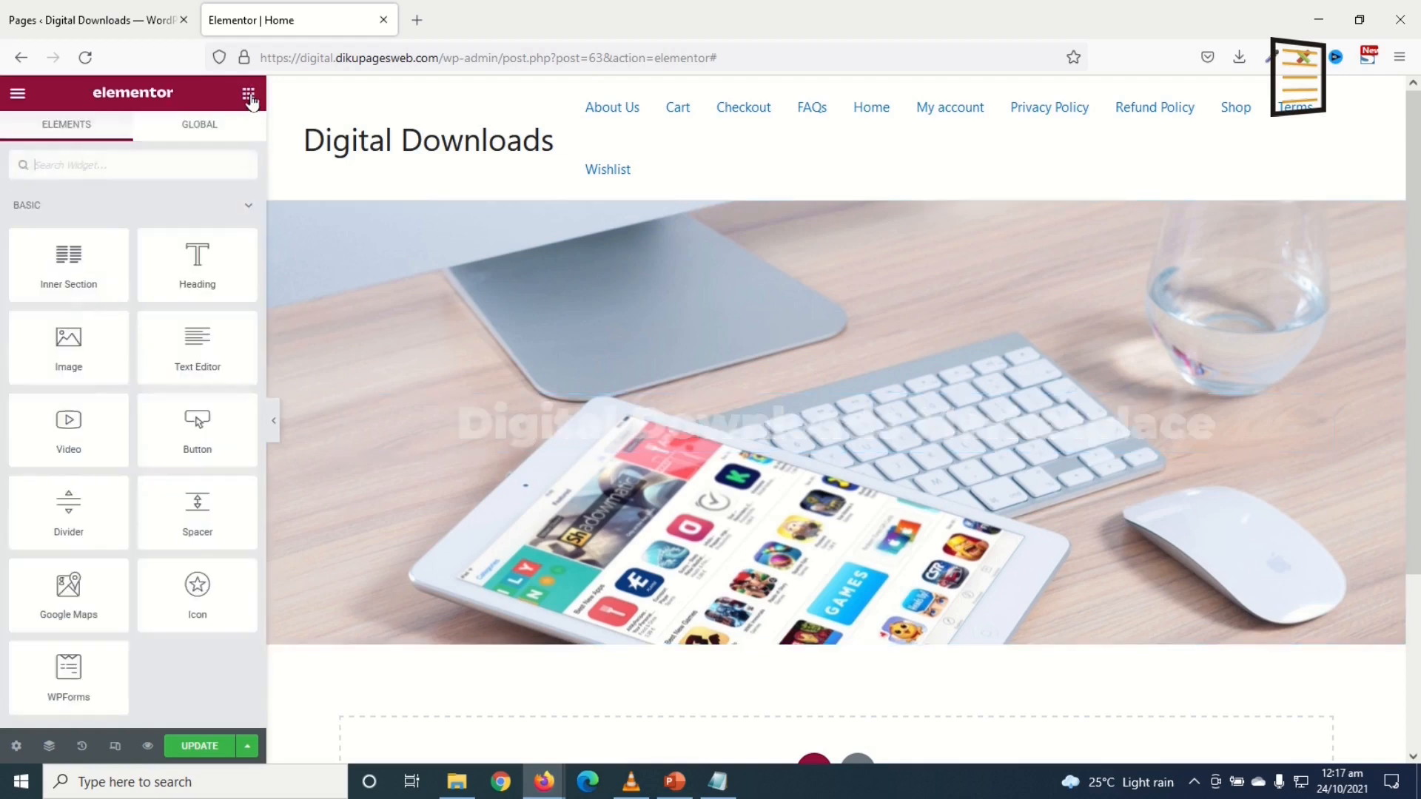
Step: Add a Text Editor below the heading reading 'An Online Marketplace for Digital Downloadable Products'
{"action": "left_click_drag", "start_coordinate": [194, 341], "coordinate": [668, 449]}
{"action": "left_click_drag", "start_coordinate": [136, 459], "coordinate": [3, 307]}
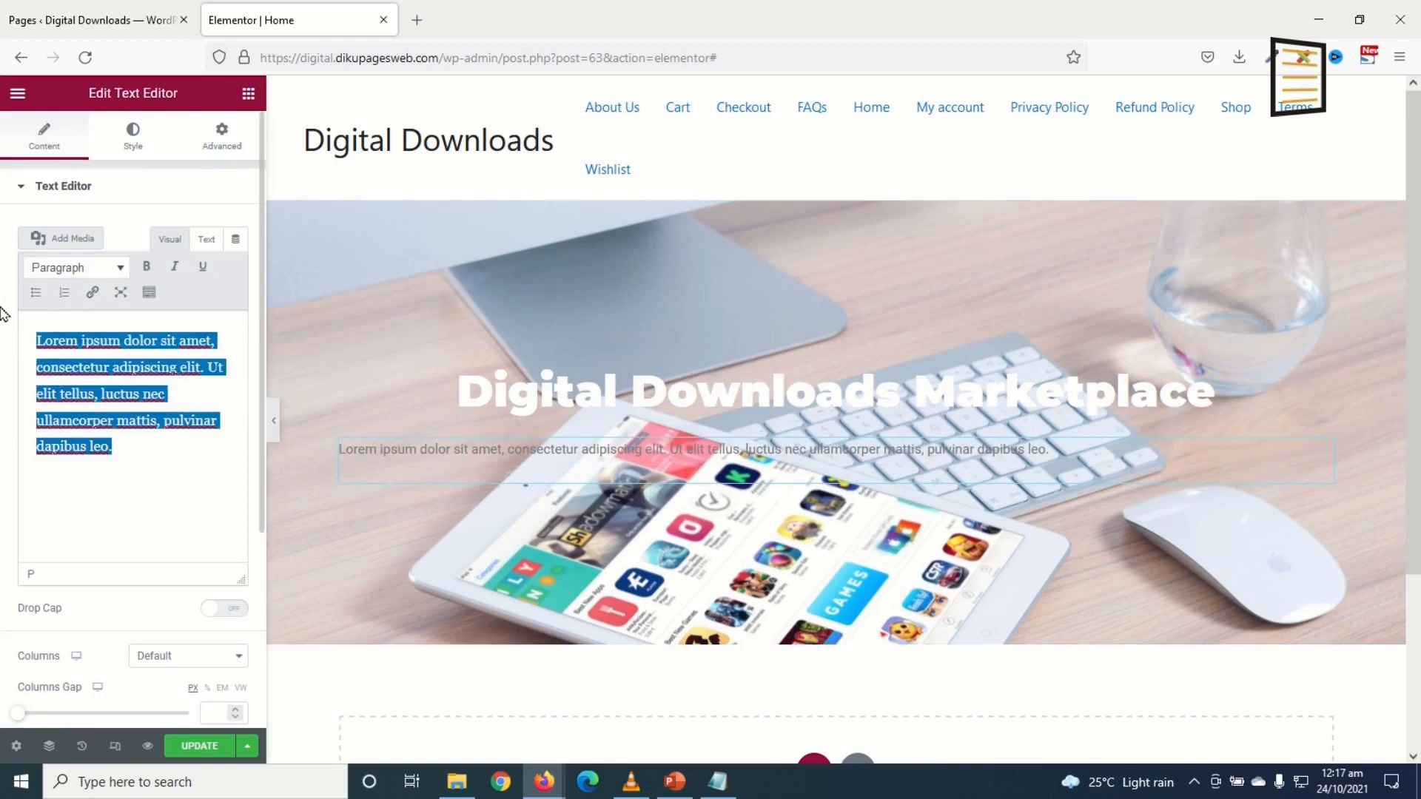
{"action": "key", "text": "BackSpace"}
{"action": "type", "text": "An Online Marketplace for Digital Downloadable Products"}
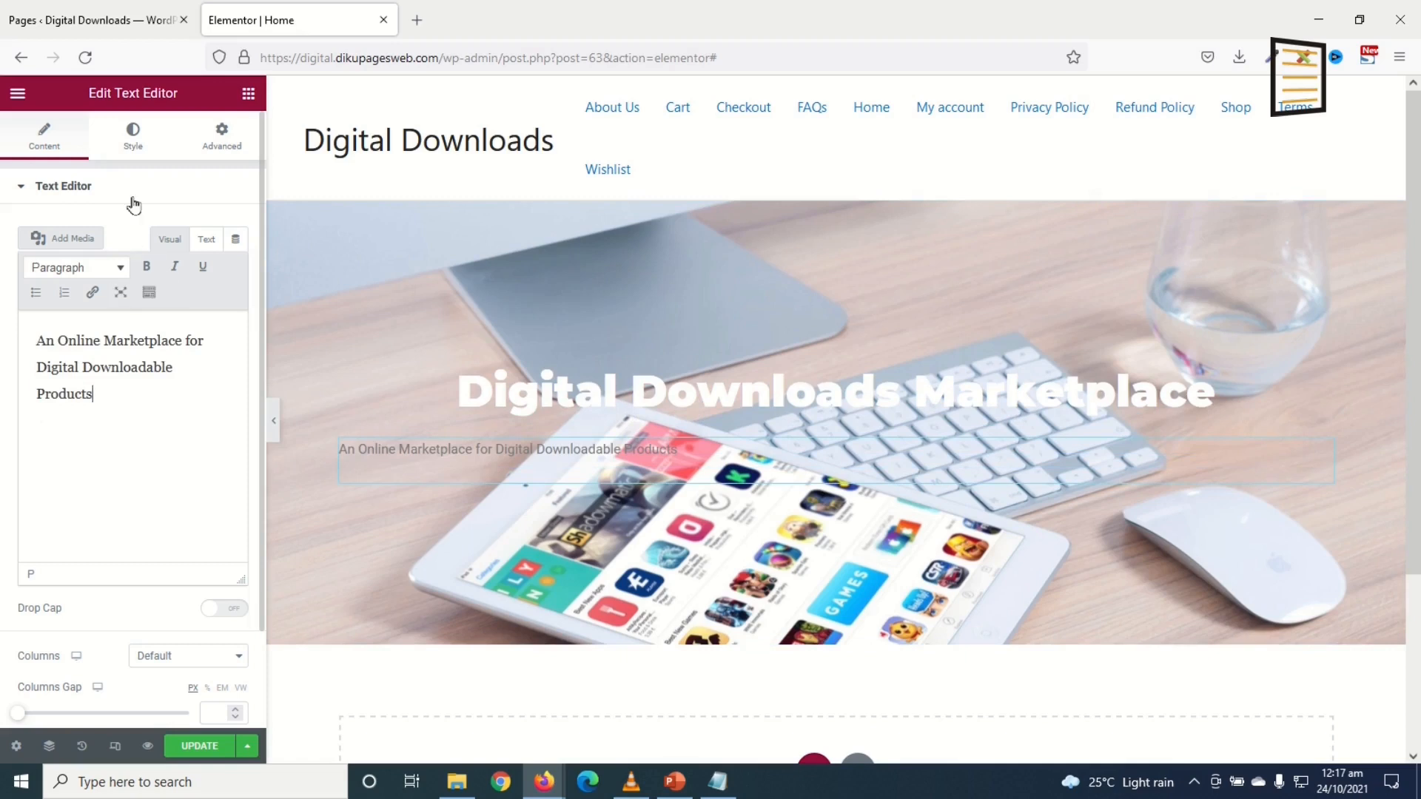
Step: Style the subtitle centred, white #FFFFFF, at 25 px
{"action": "left_click", "coordinate": [132, 138]}
{"action": "left_click", "coordinate": [188, 230]}
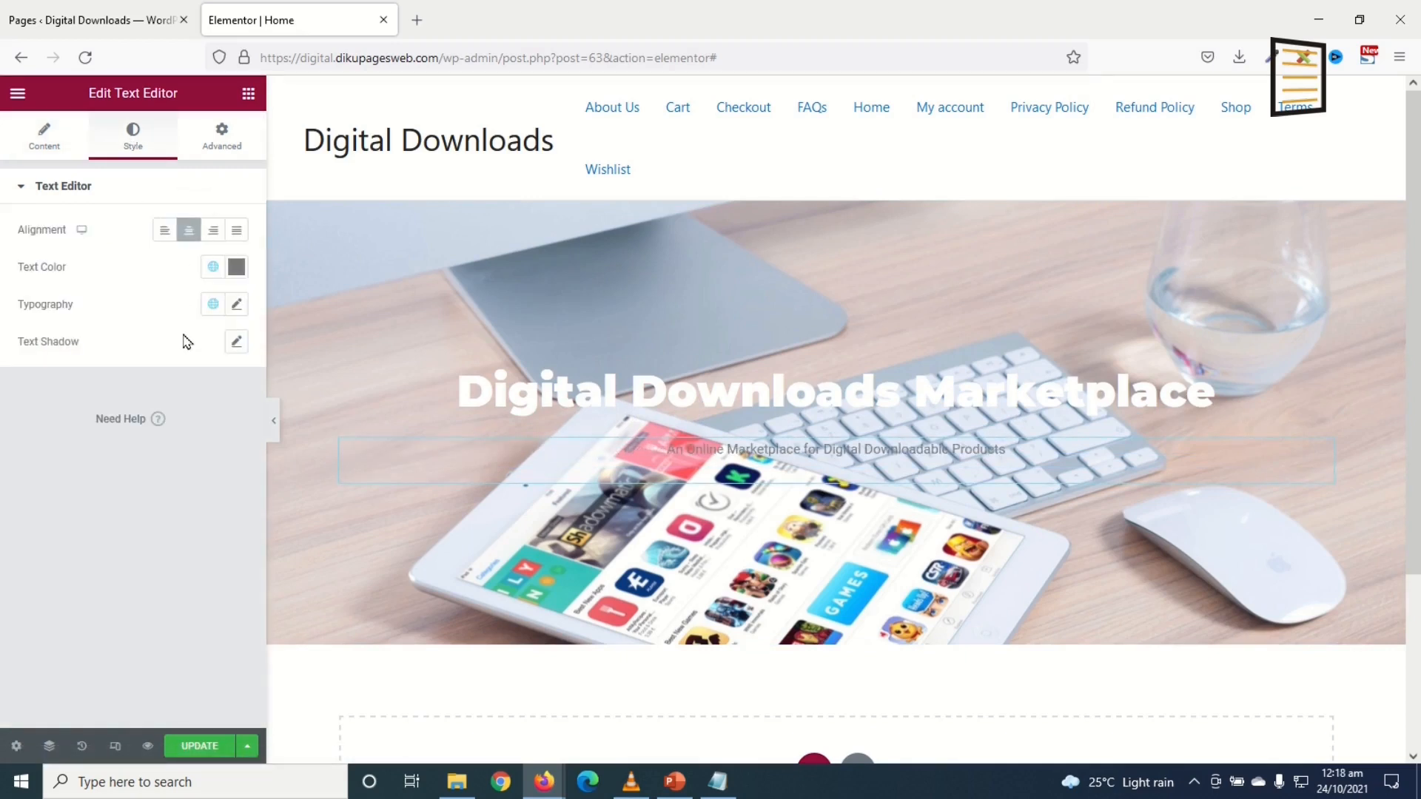
{"action": "left_click", "coordinate": [237, 267]}
{"action": "type", "text": "#FFFFFF"}
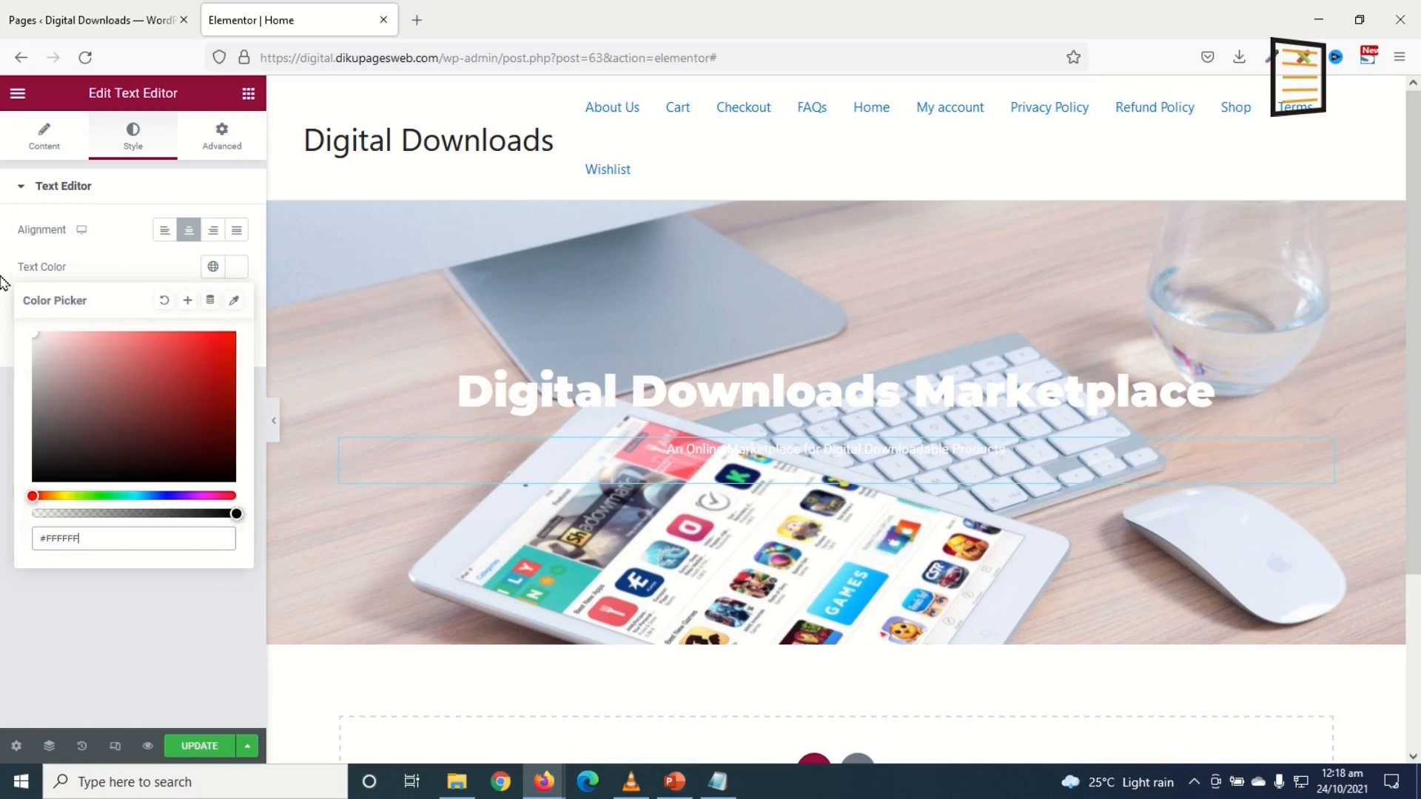
{"action": "left_click", "coordinate": [237, 266]}
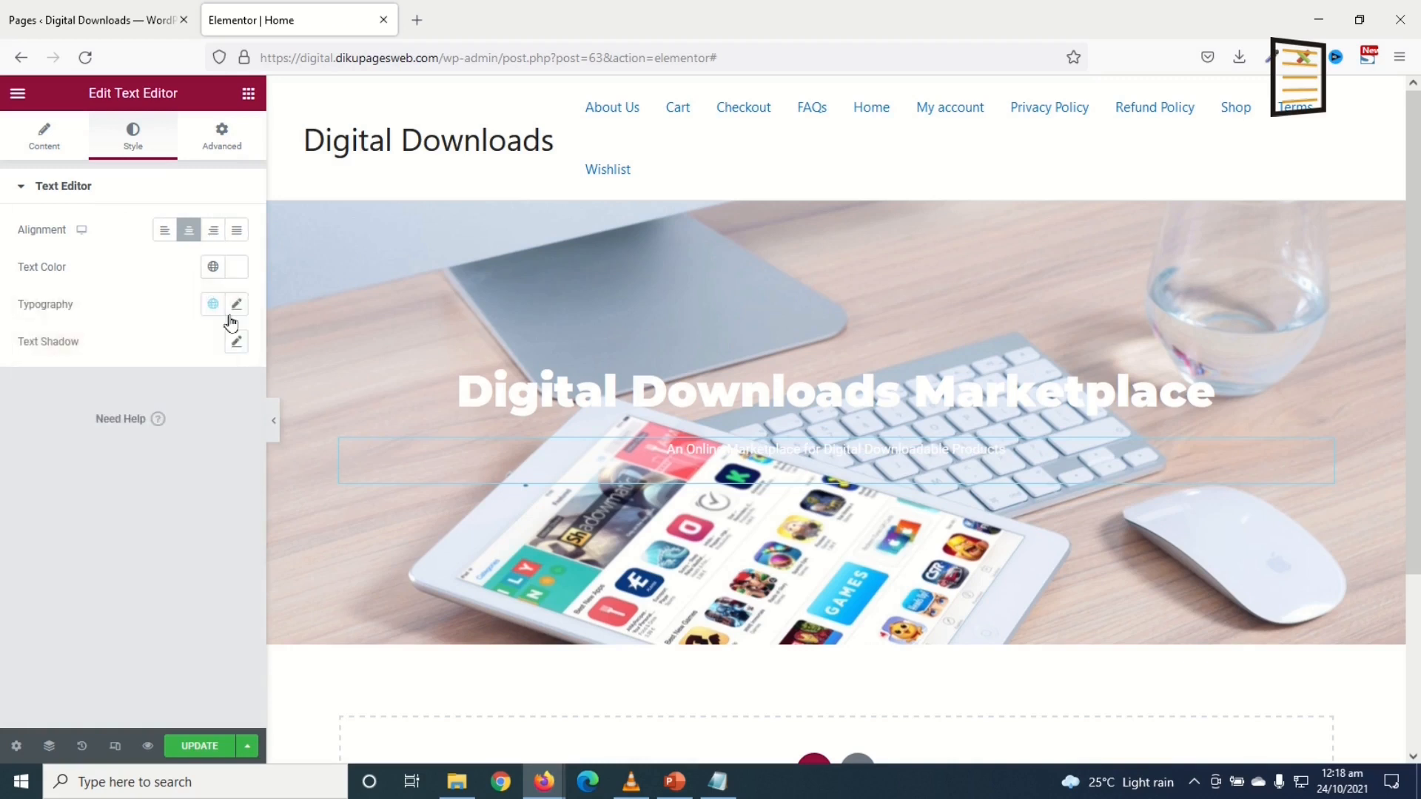
{"action": "left_click", "coordinate": [236, 305]}
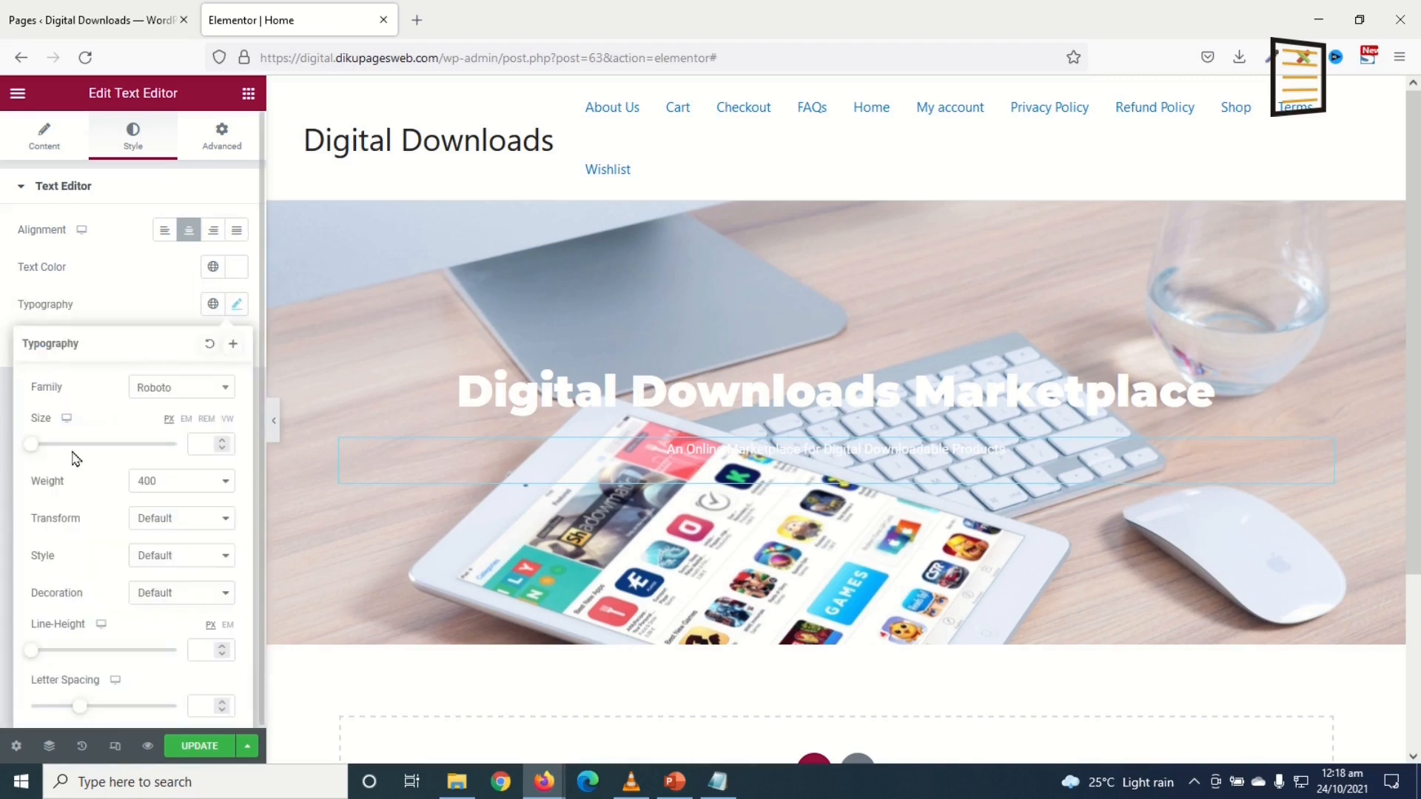
{"action": "left_click_drag", "start_coordinate": [33, 455], "coordinate": [45, 447]}
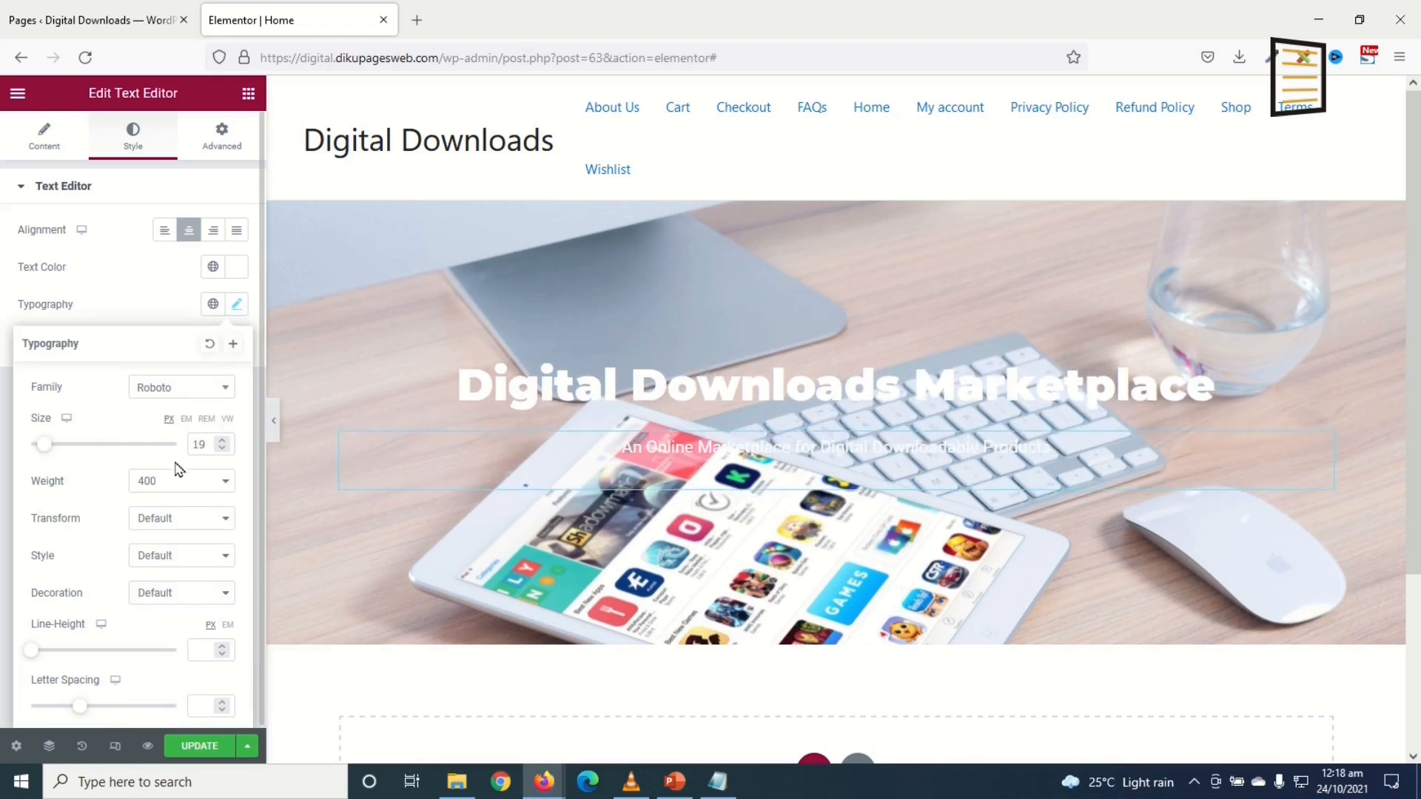
{"action": "type", "text": "25"}
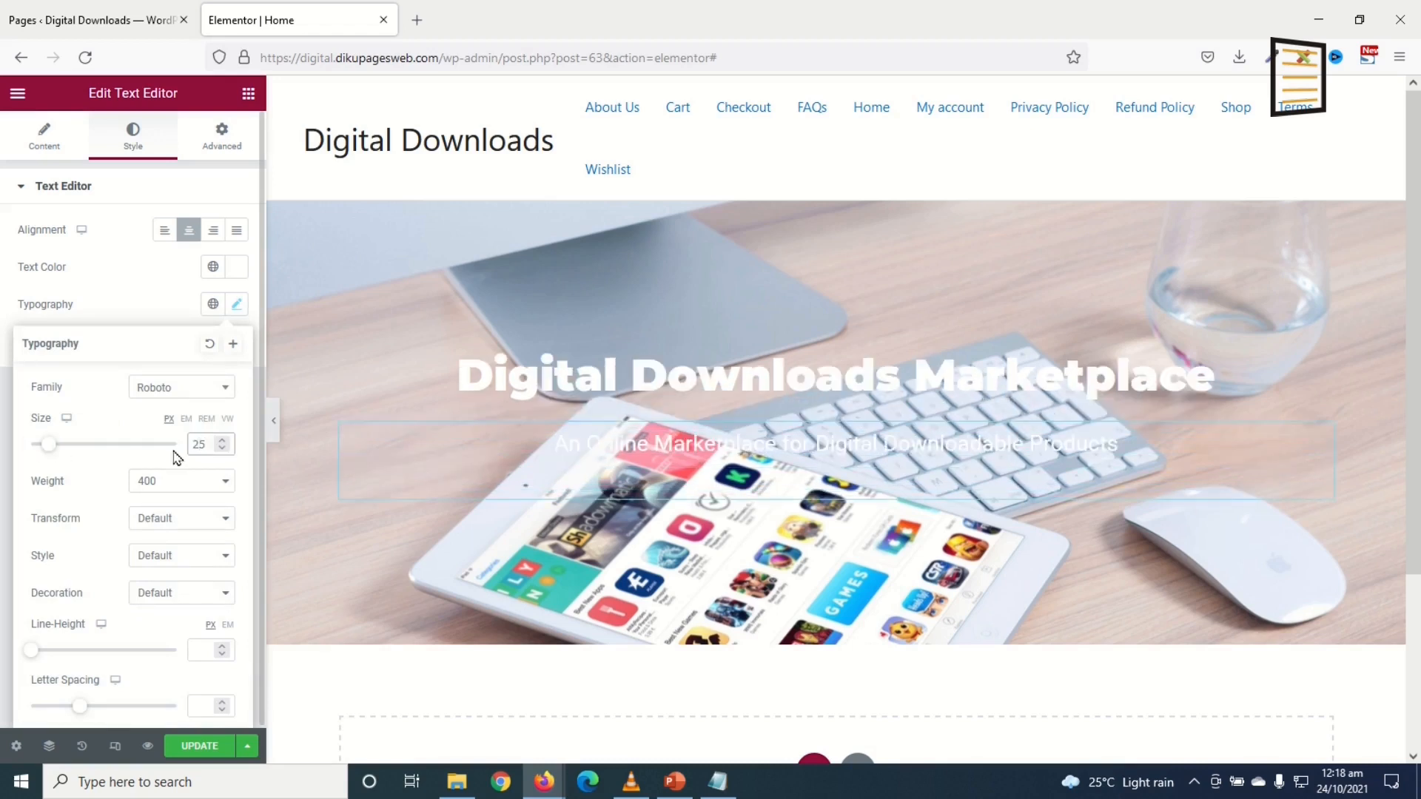
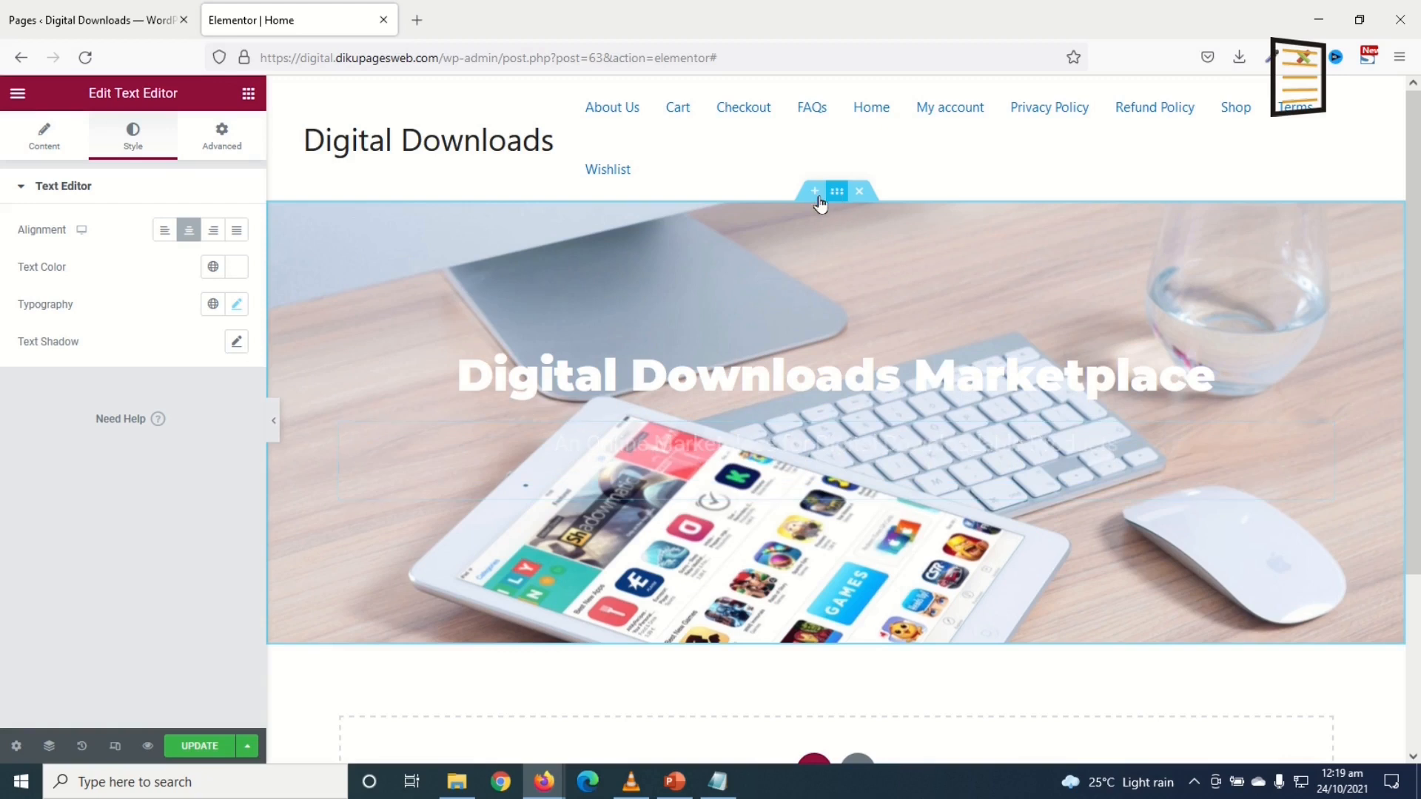
Step: Give the hero section a classic near-black background overlay at about 0.8 opacity
{"action": "left_click", "coordinate": [835, 193]}
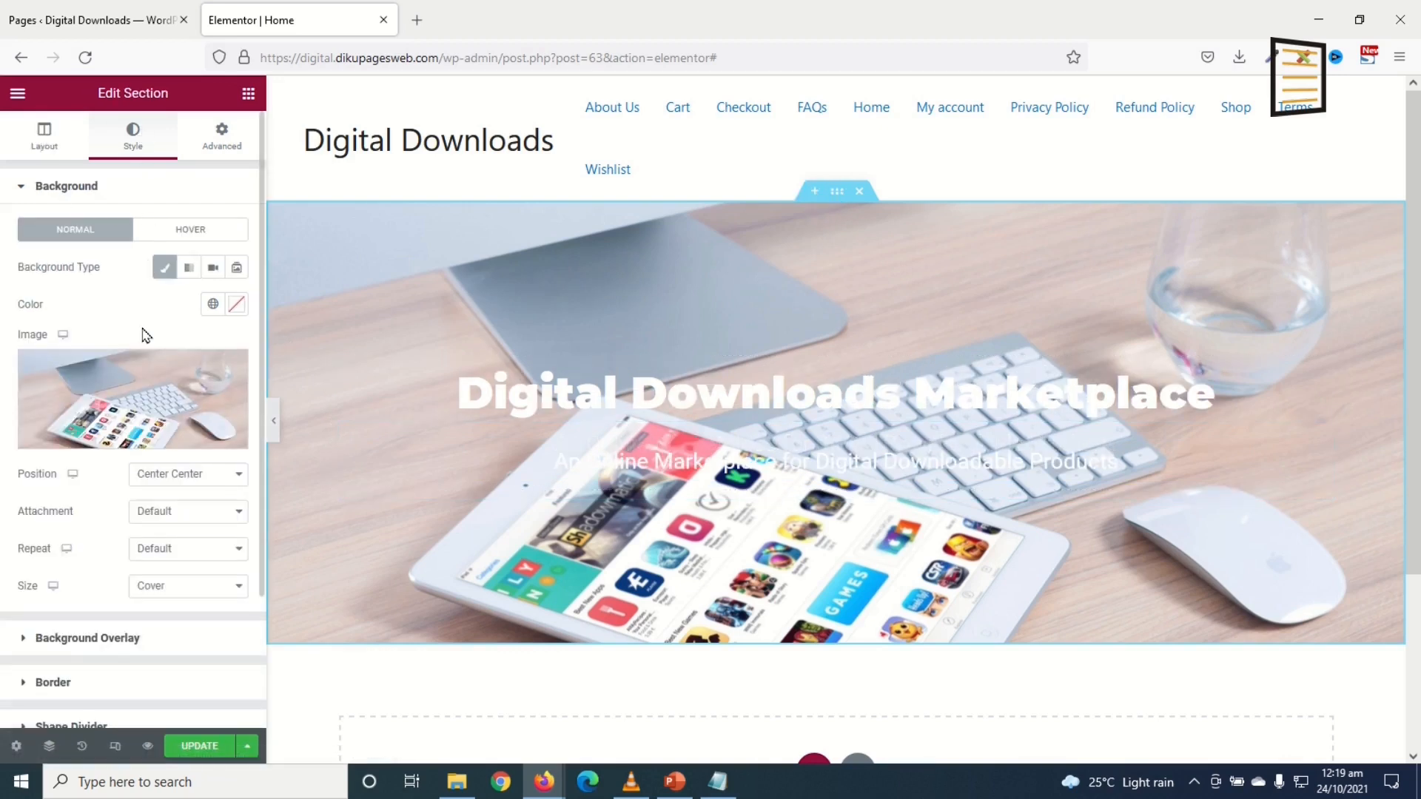
{"action": "scroll", "coordinate": [140, 355], "scroll_direction": "down", "scroll_amount": 2}
{"action": "left_click", "coordinate": [71, 560]}
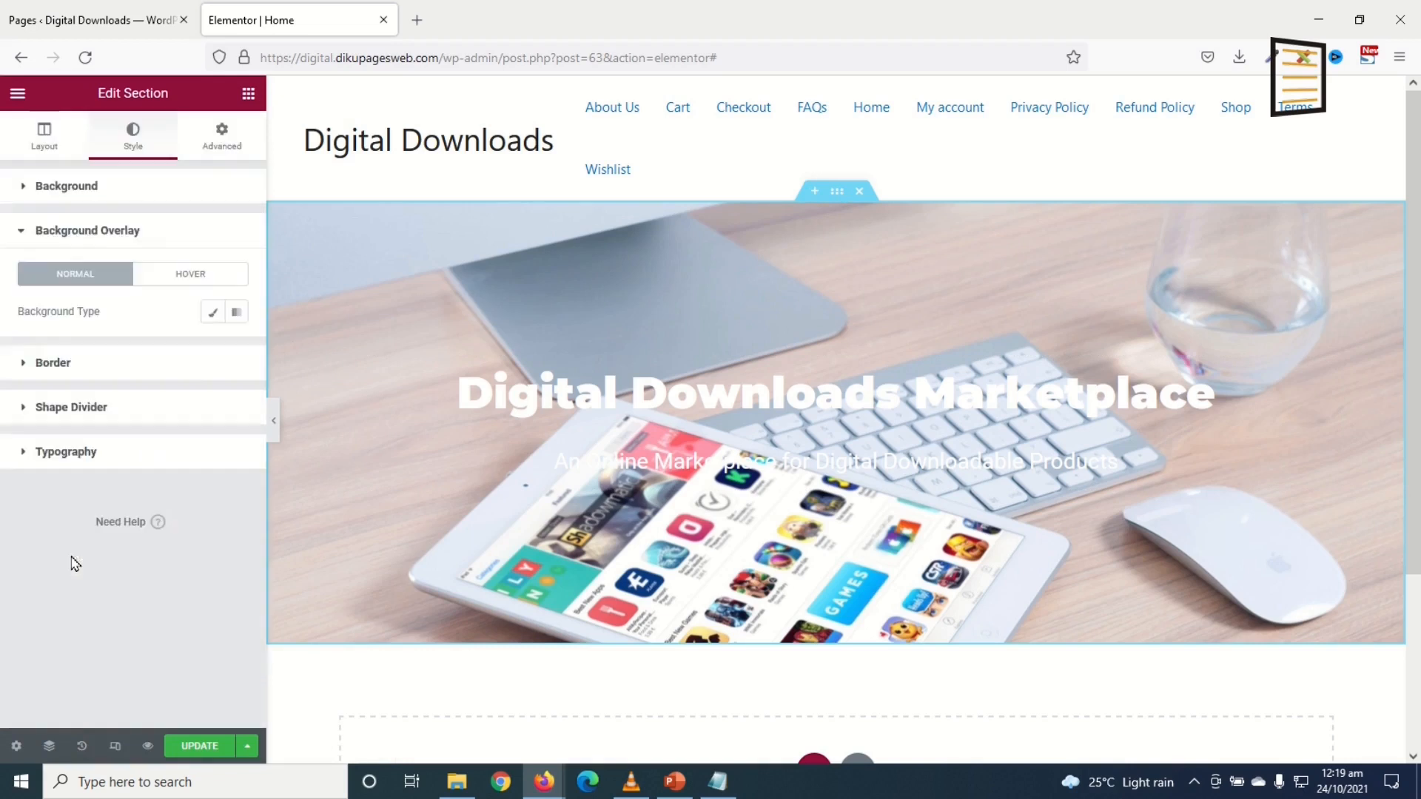
{"action": "left_click", "coordinate": [213, 317]}
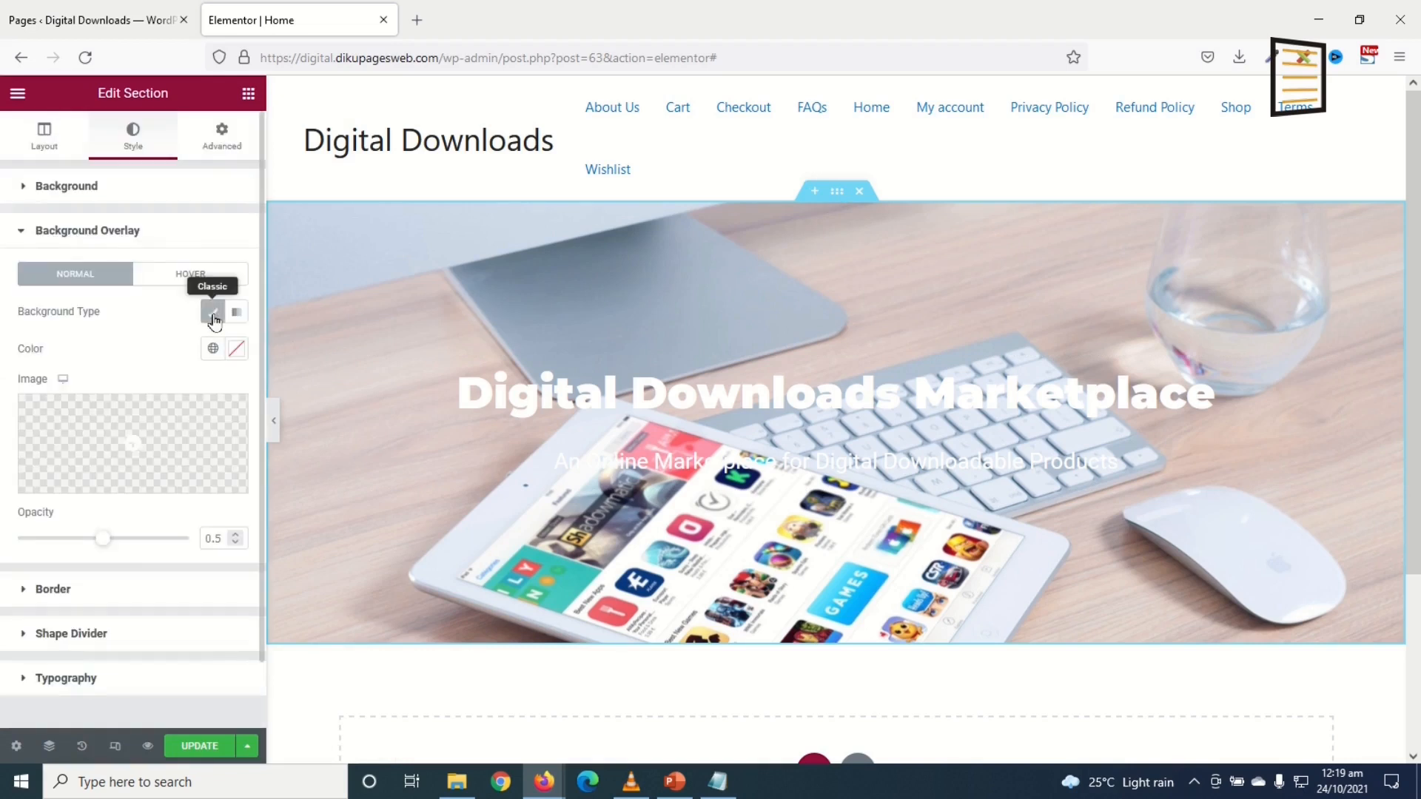
{"action": "left_click", "coordinate": [233, 349]}
{"action": "left_click_drag", "start_coordinate": [156, 466], "coordinate": [33, 564]}
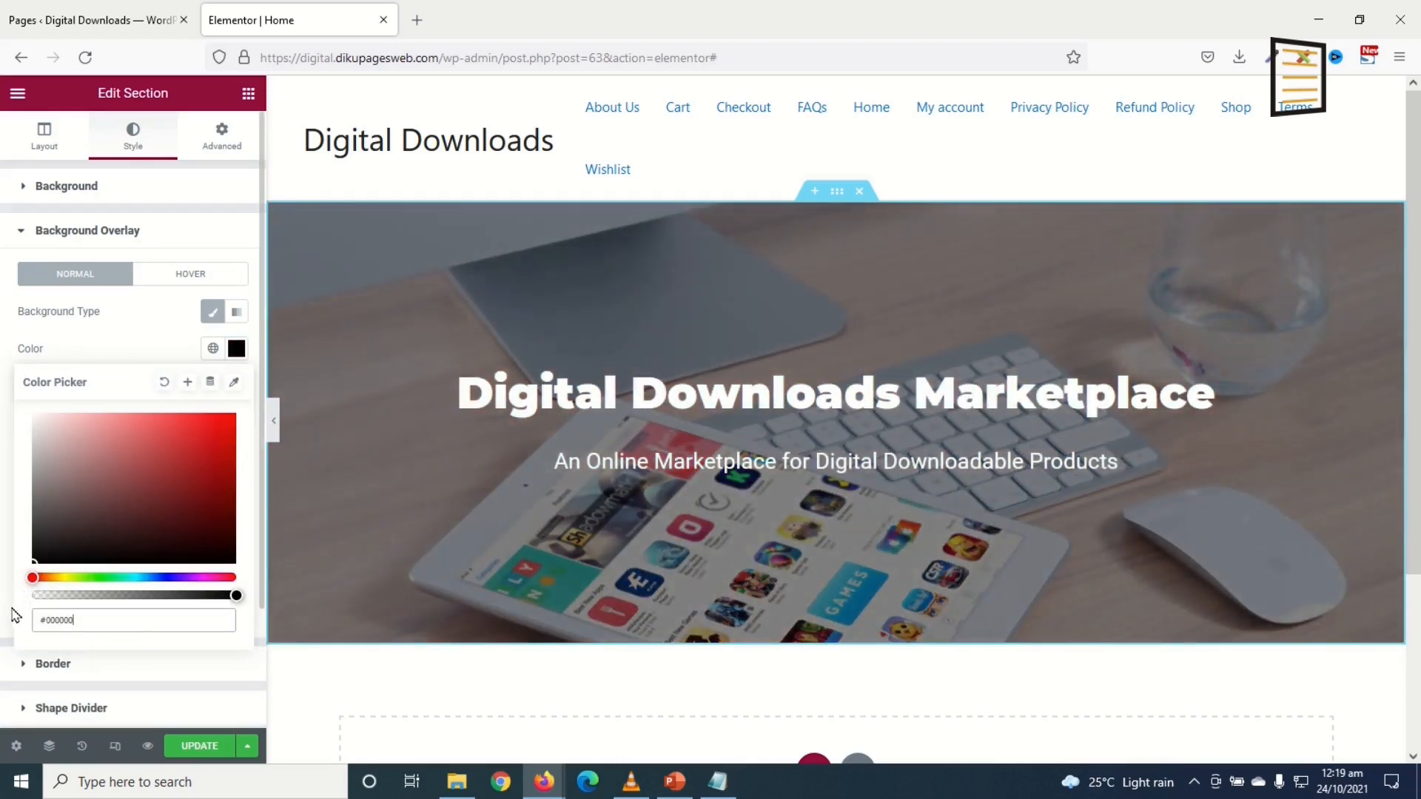
{"action": "scroll", "coordinate": [236, 222], "scroll_direction": "down", "scroll_amount": 2}
{"action": "left_click", "coordinate": [236, 200]}
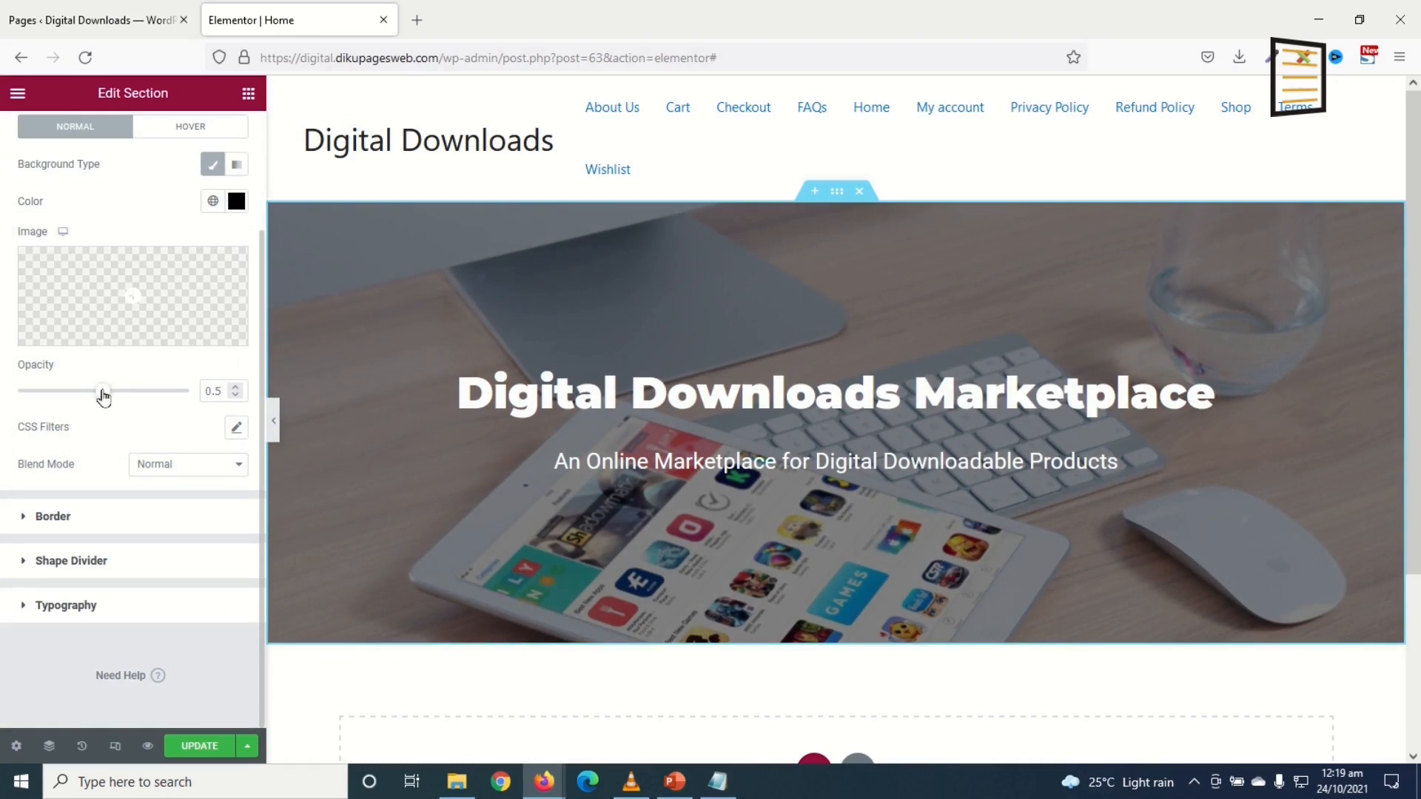
{"action": "left_click_drag", "start_coordinate": [108, 400], "coordinate": [155, 414]}
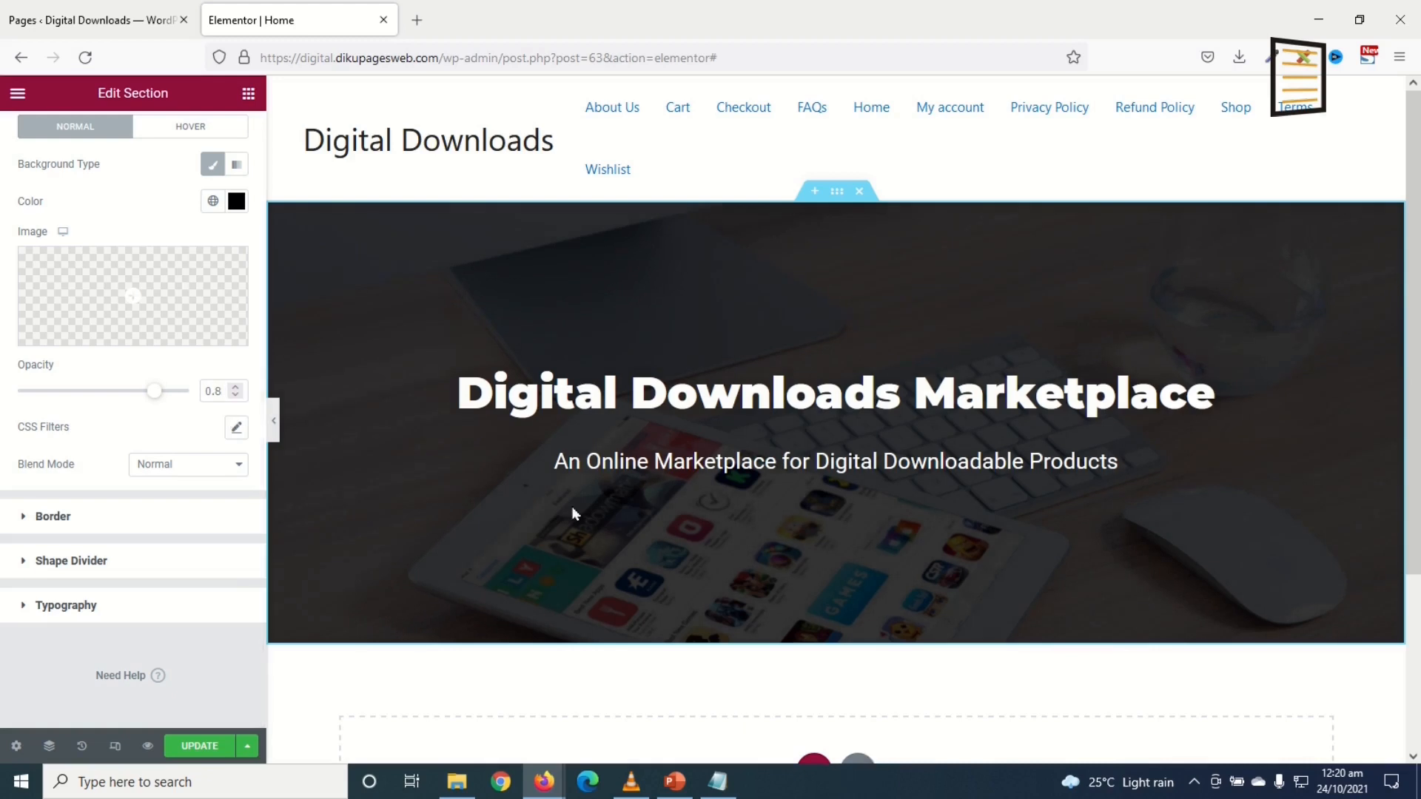
Step: Add a Product Search widget under the hero subtitle
{"action": "left_click", "coordinate": [249, 96]}
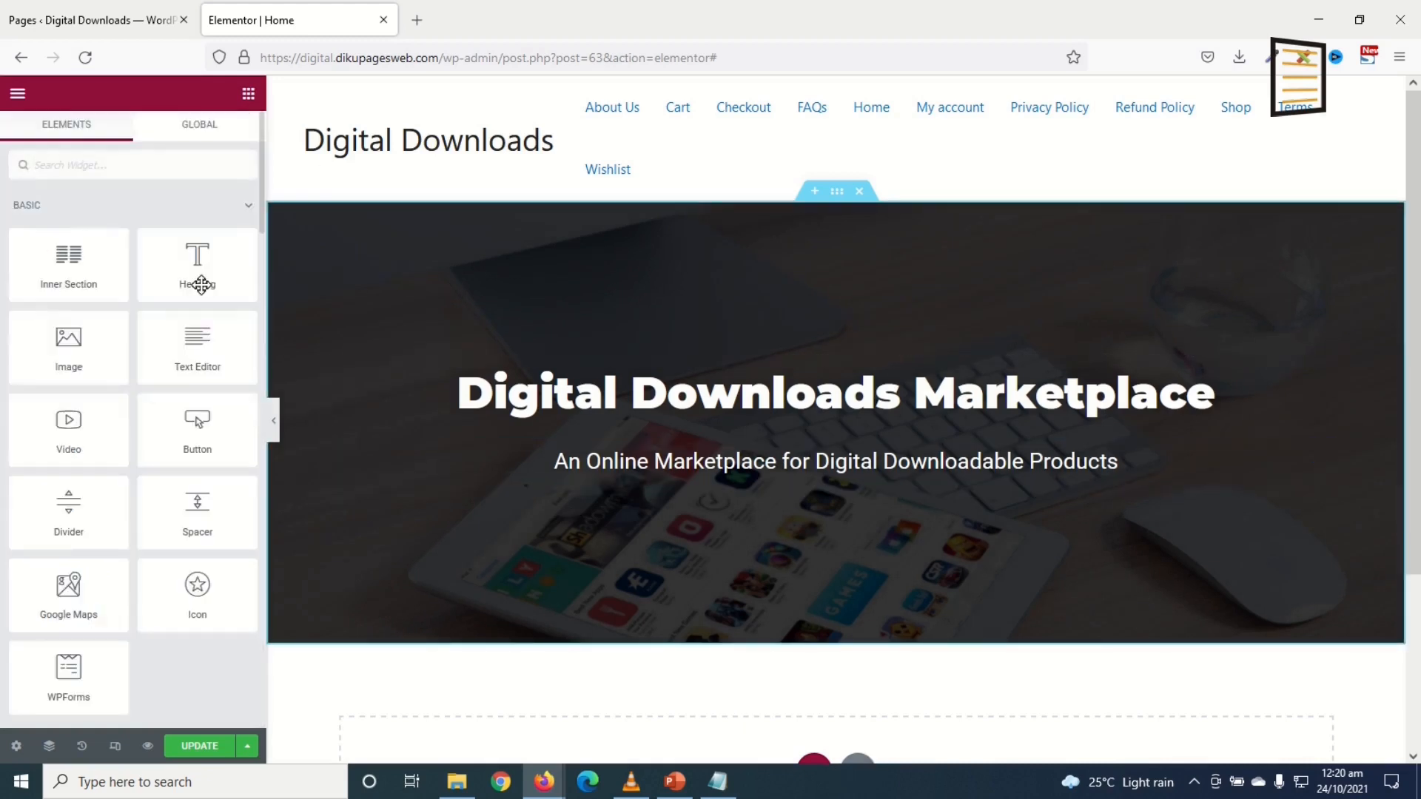
{"action": "type", "text": "search"}
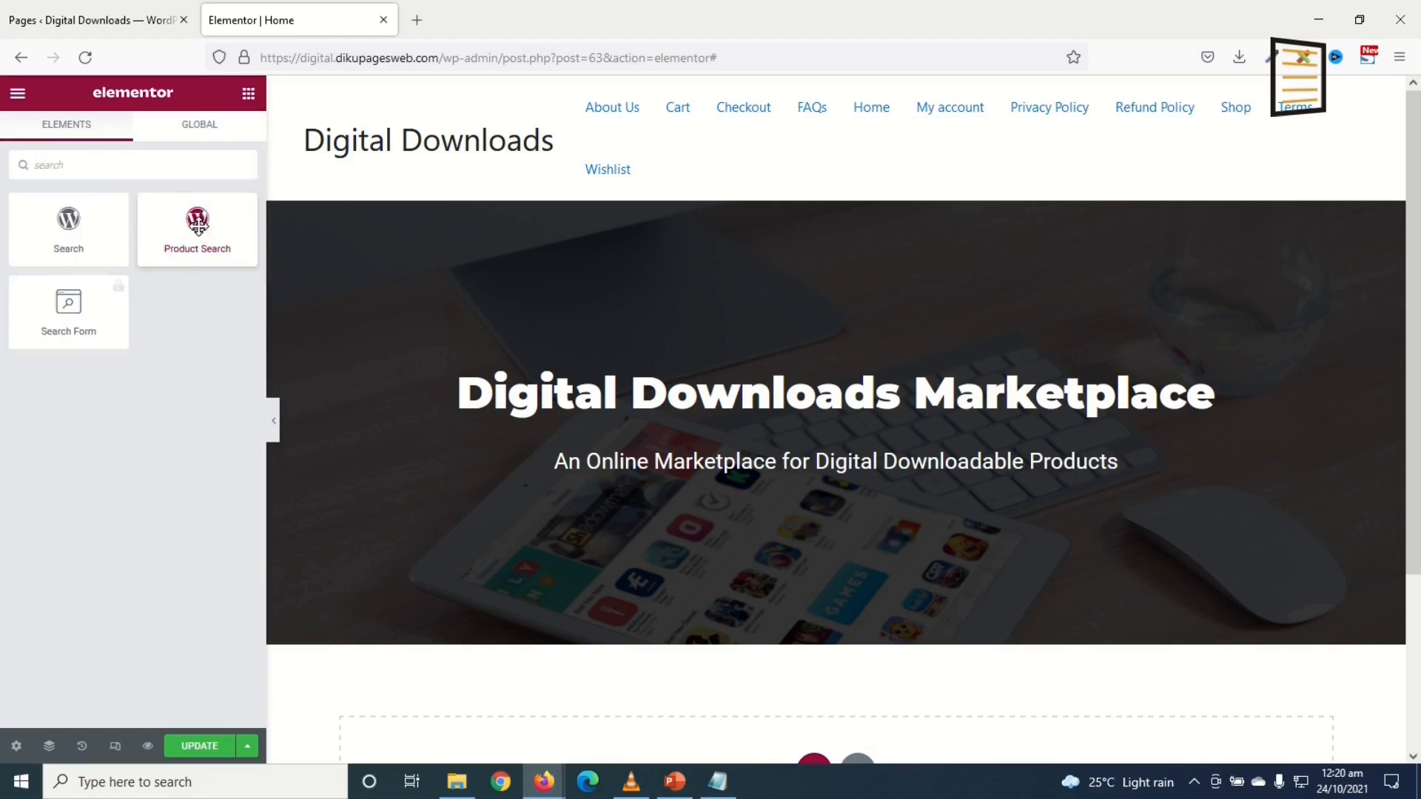
{"action": "left_click_drag", "start_coordinate": [185, 231], "coordinate": [823, 480]}
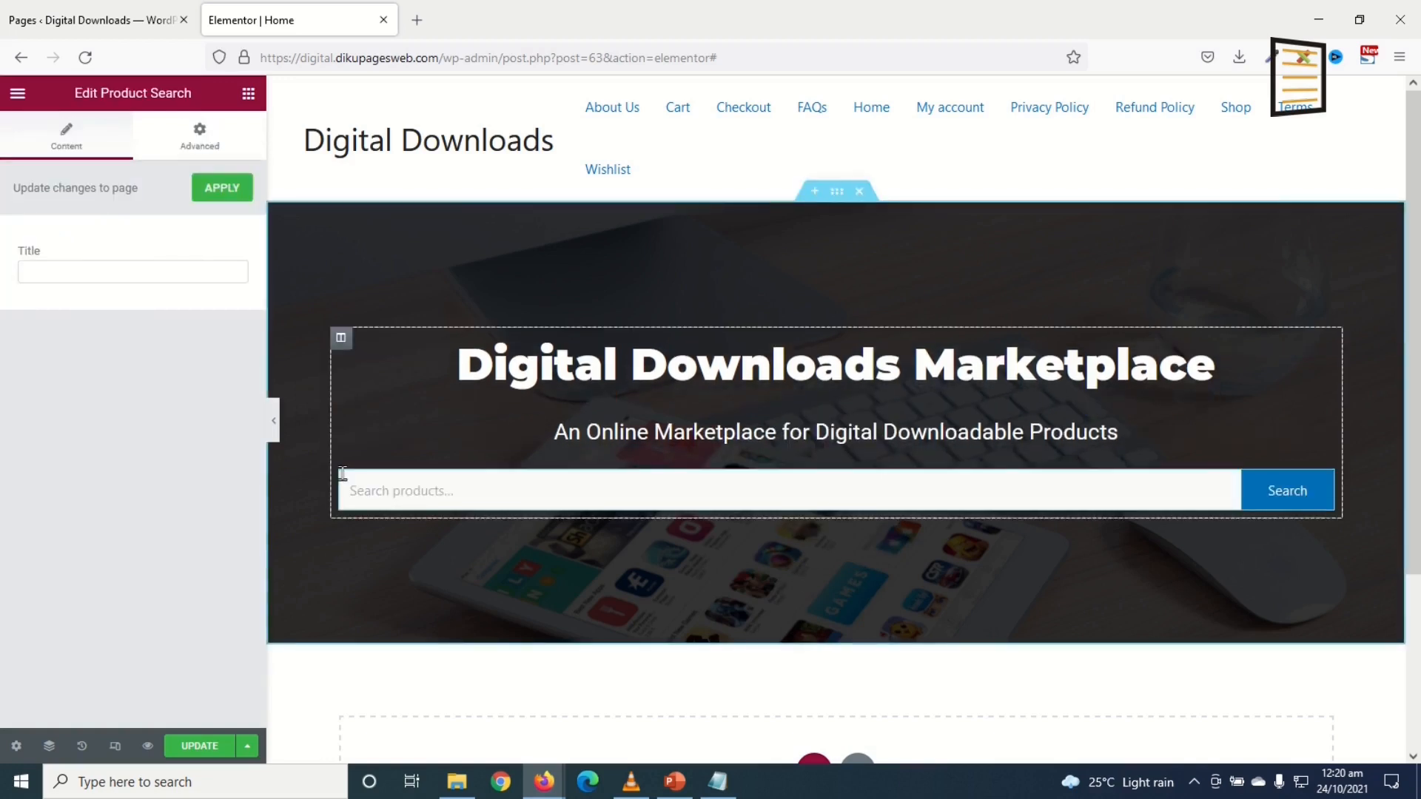
Step: Unlink the search bar's padding and set right and left padding to 250
{"action": "left_click", "coordinate": [208, 148]}
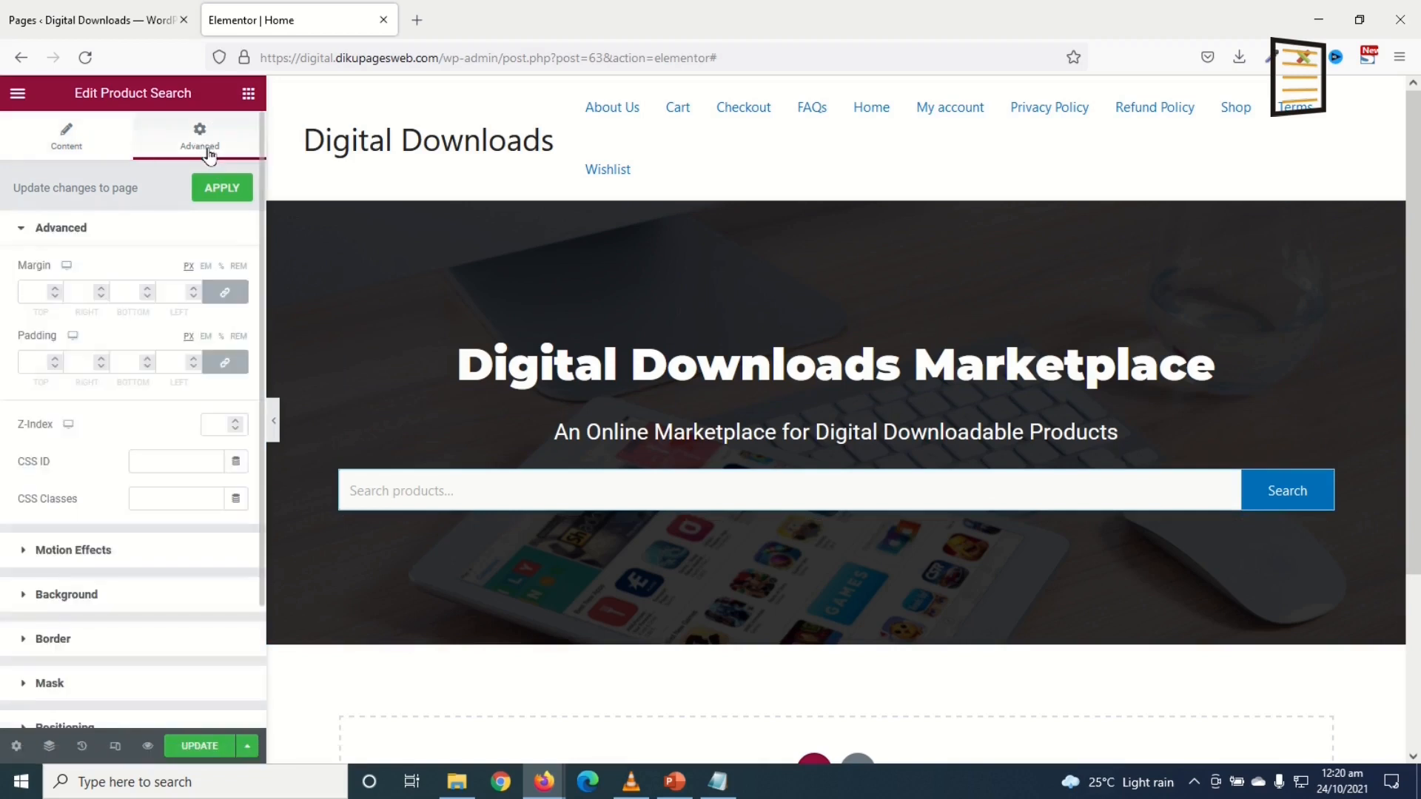
{"action": "left_click", "coordinate": [225, 362]}
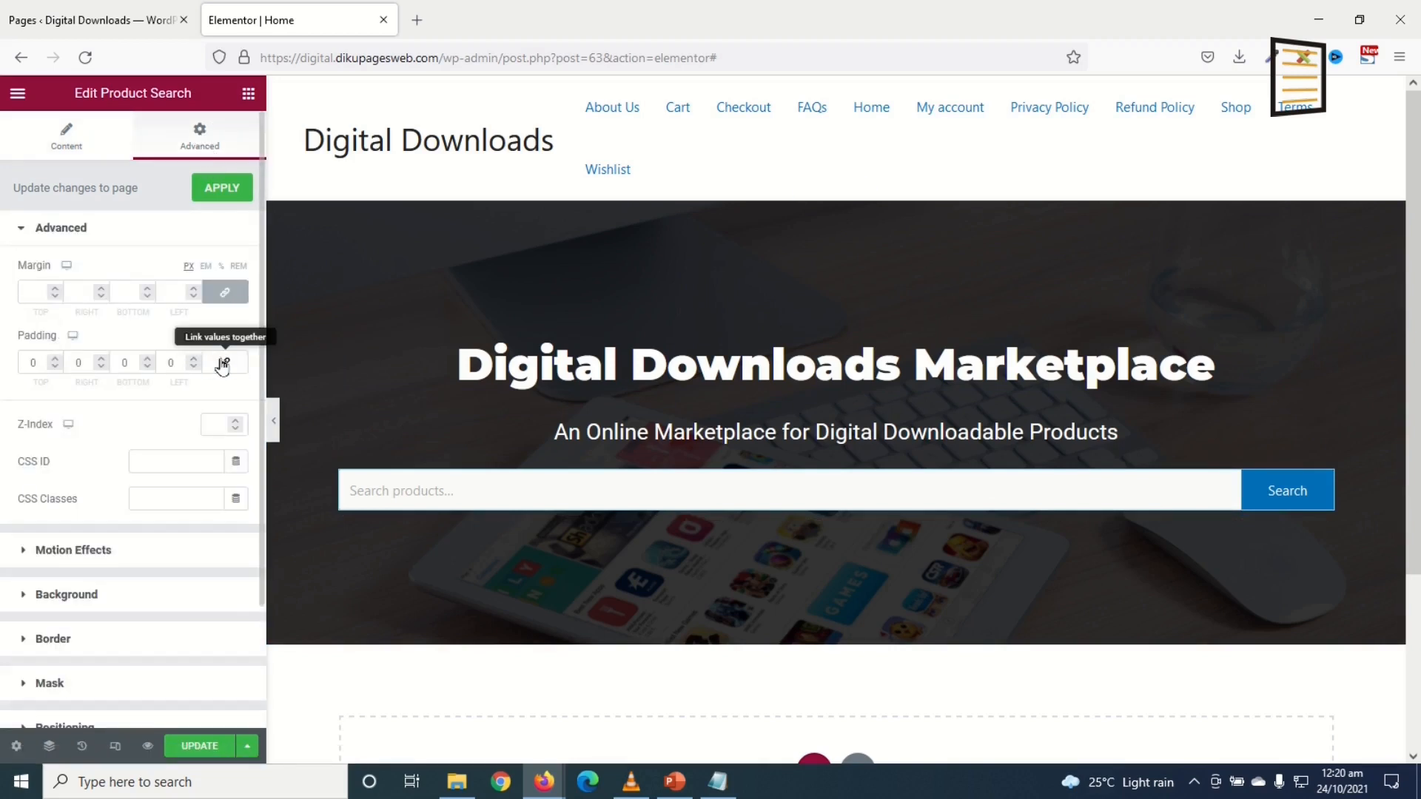
{"action": "left_click", "coordinate": [72, 361]}
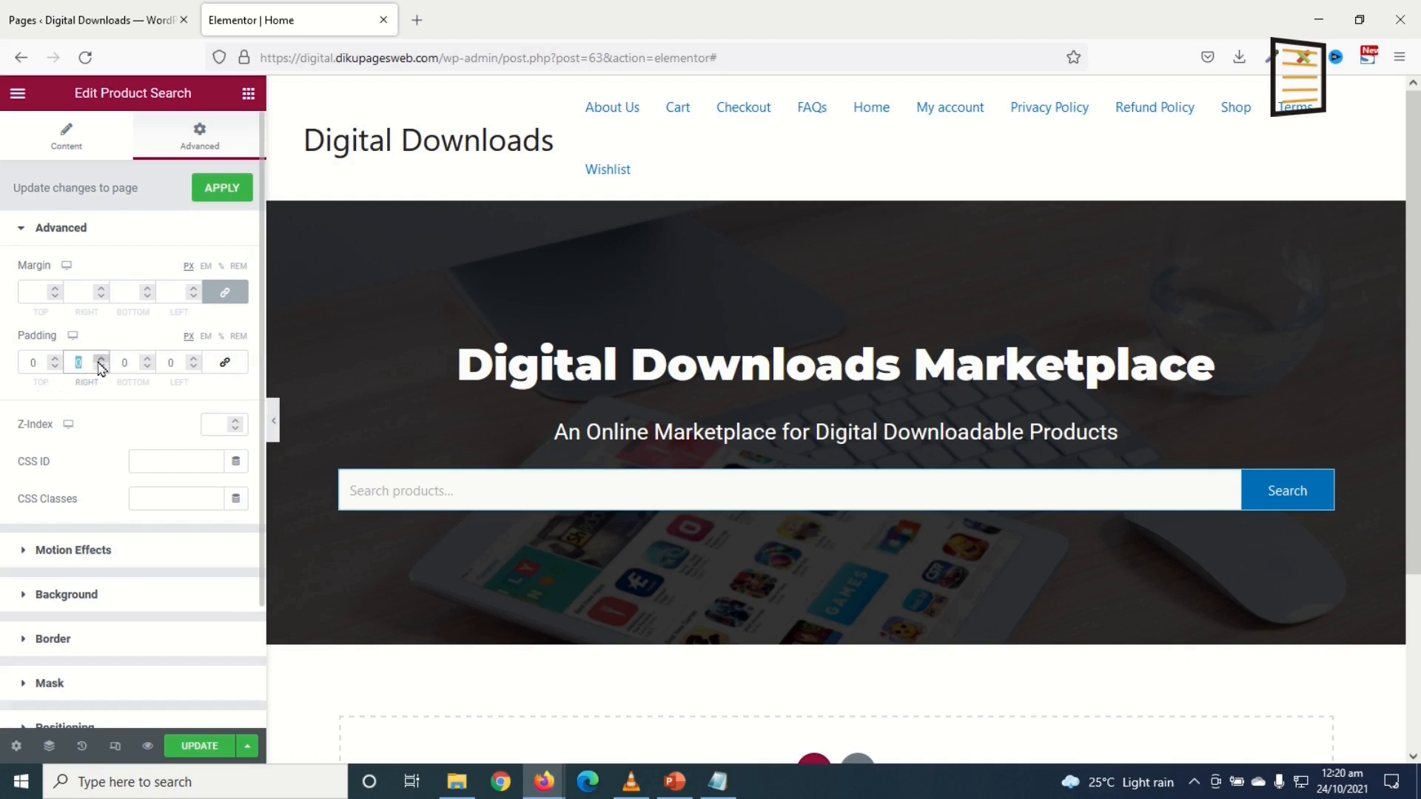
{"action": "type", "text": "250"}
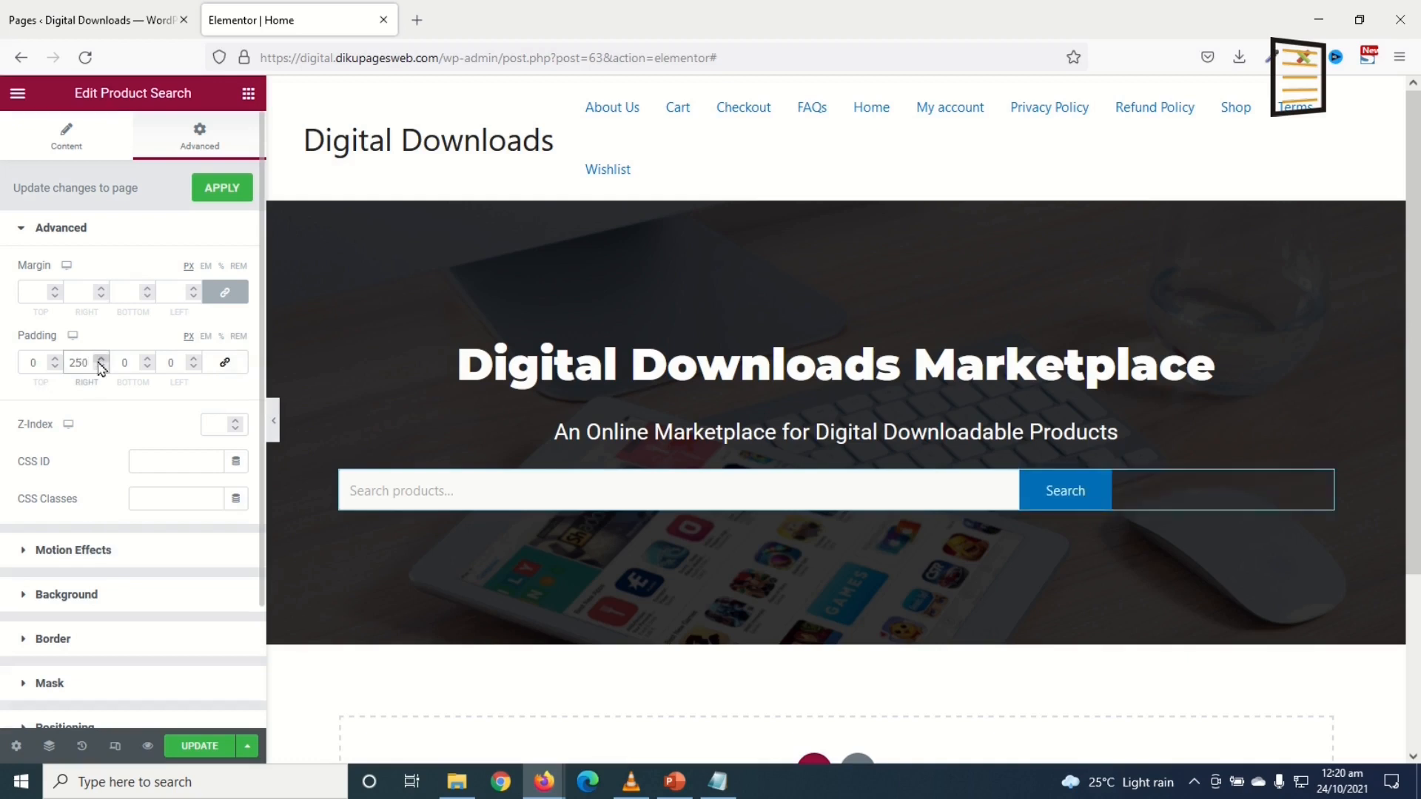
{"action": "double_click", "coordinate": [167, 362]}
{"action": "type", "text": "250"}
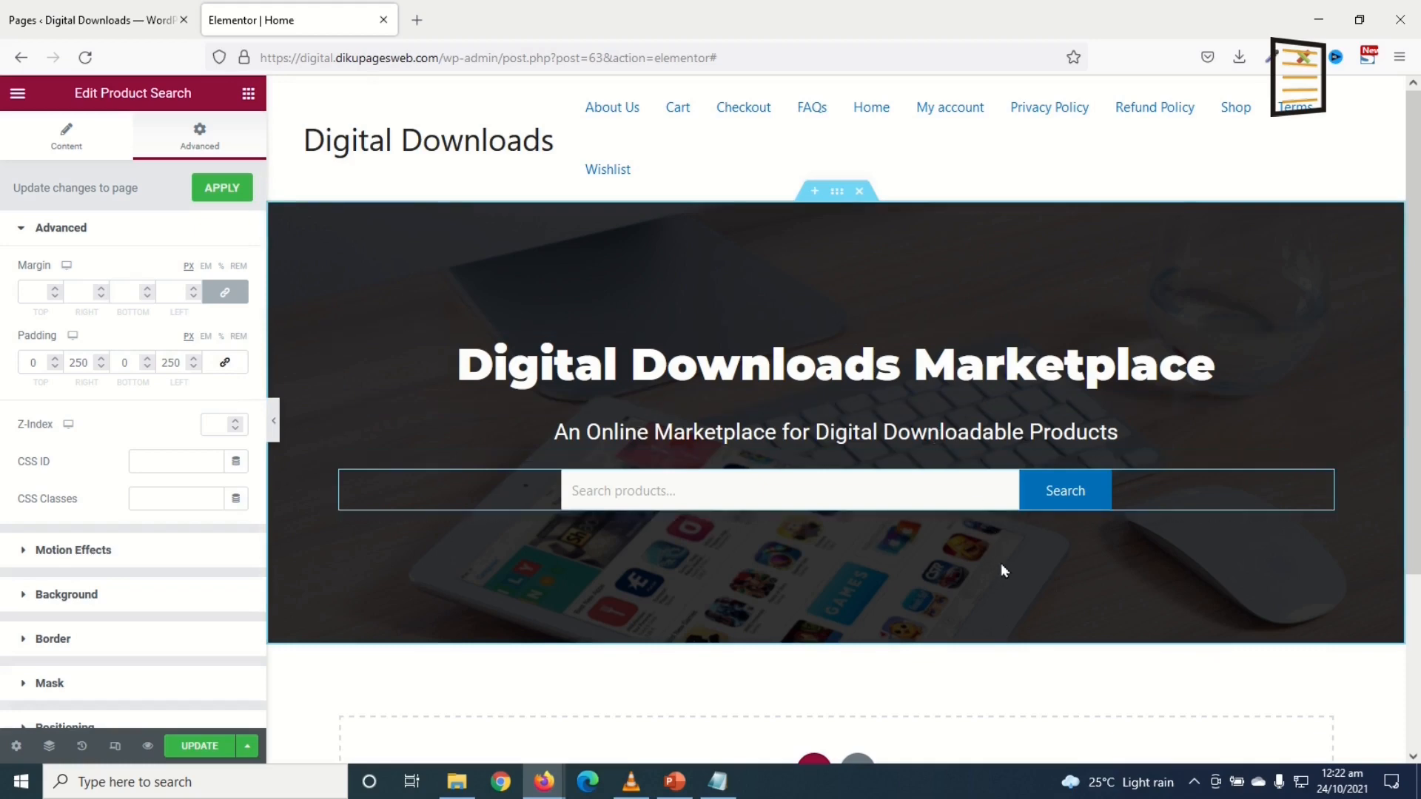
{"action": "scroll", "coordinate": [1012, 561], "scroll_direction": "down", "scroll_amount": 3}
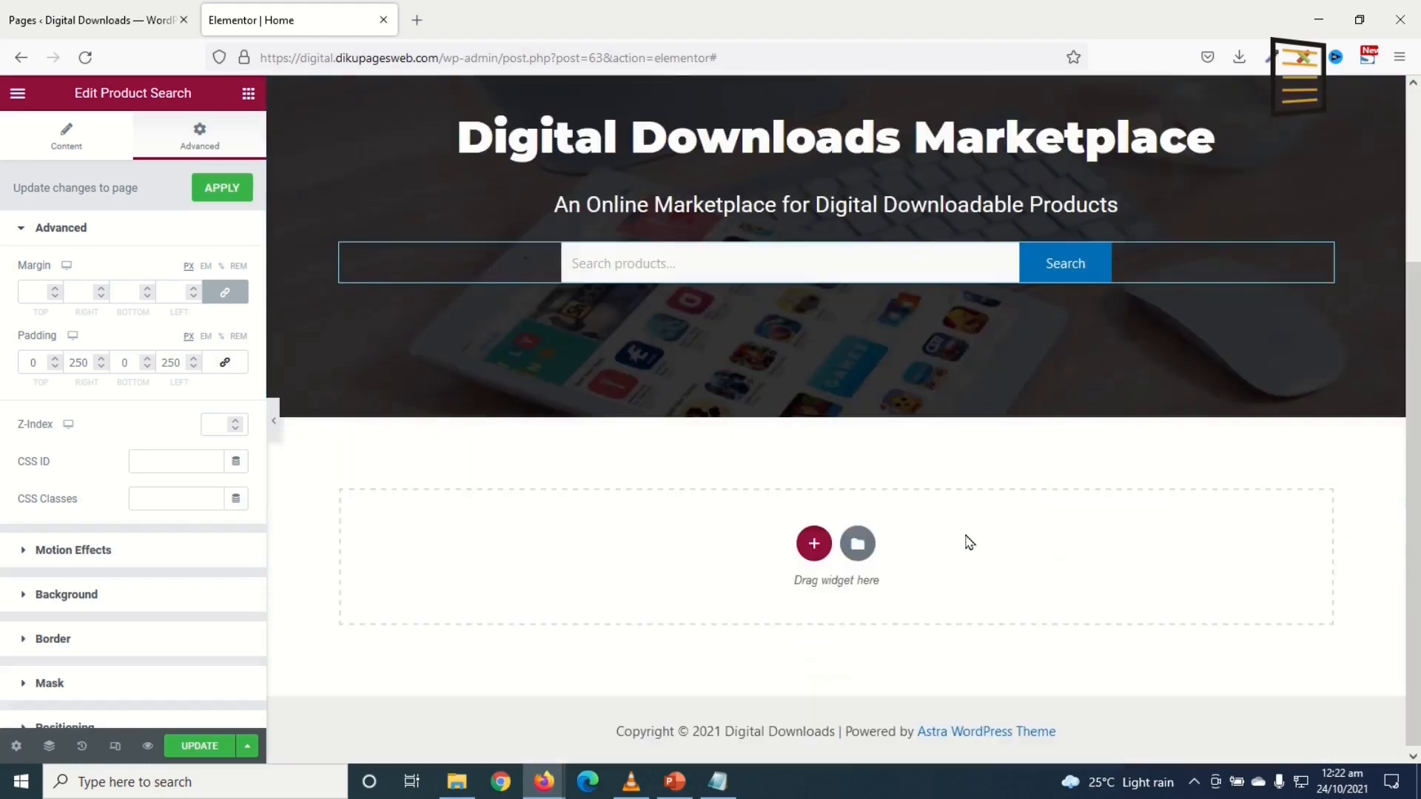
Step: Add a one-column section holding a centred 'TOP CATEGORIES' heading
{"action": "left_click", "coordinate": [814, 541]}
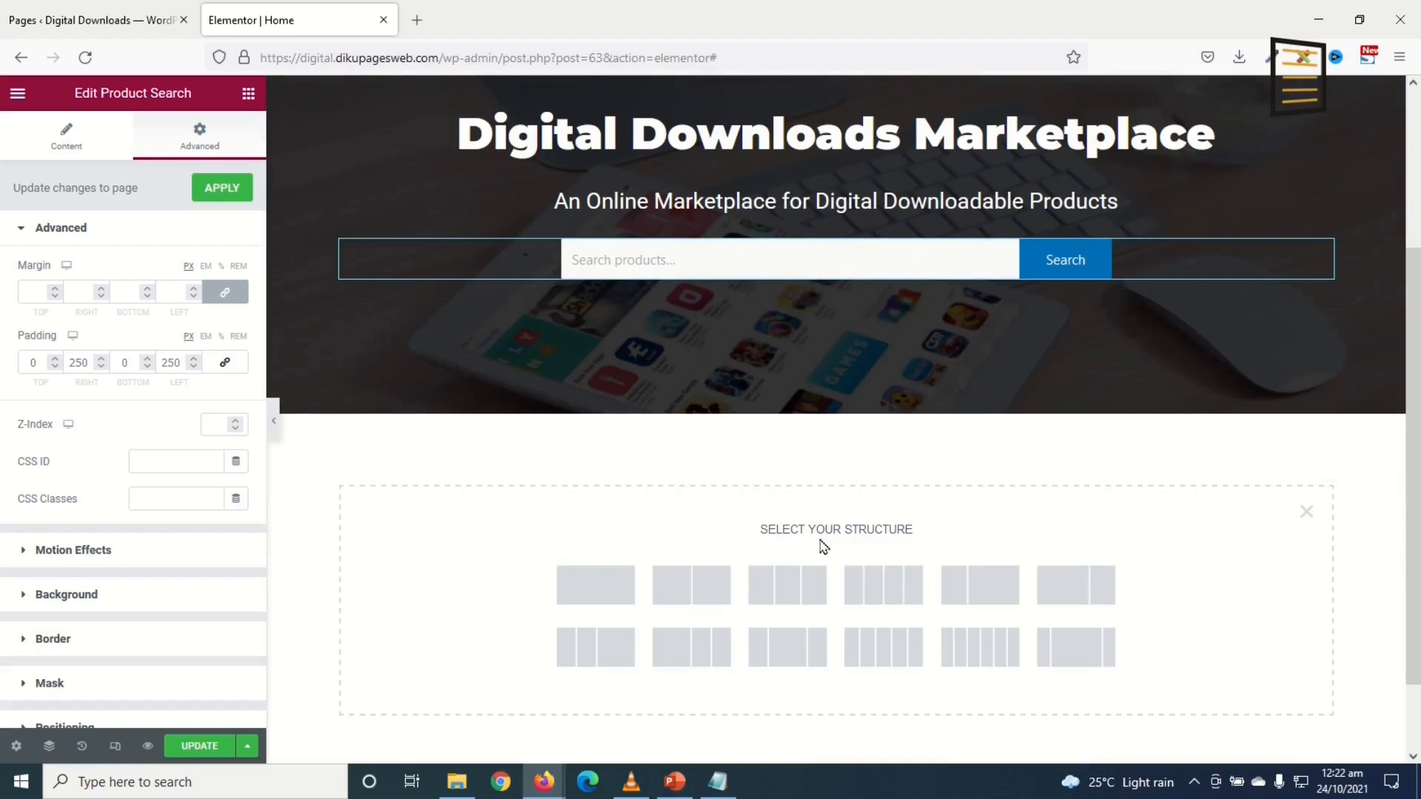
{"action": "left_click", "coordinate": [585, 594]}
{"action": "left_click", "coordinate": [248, 94]}
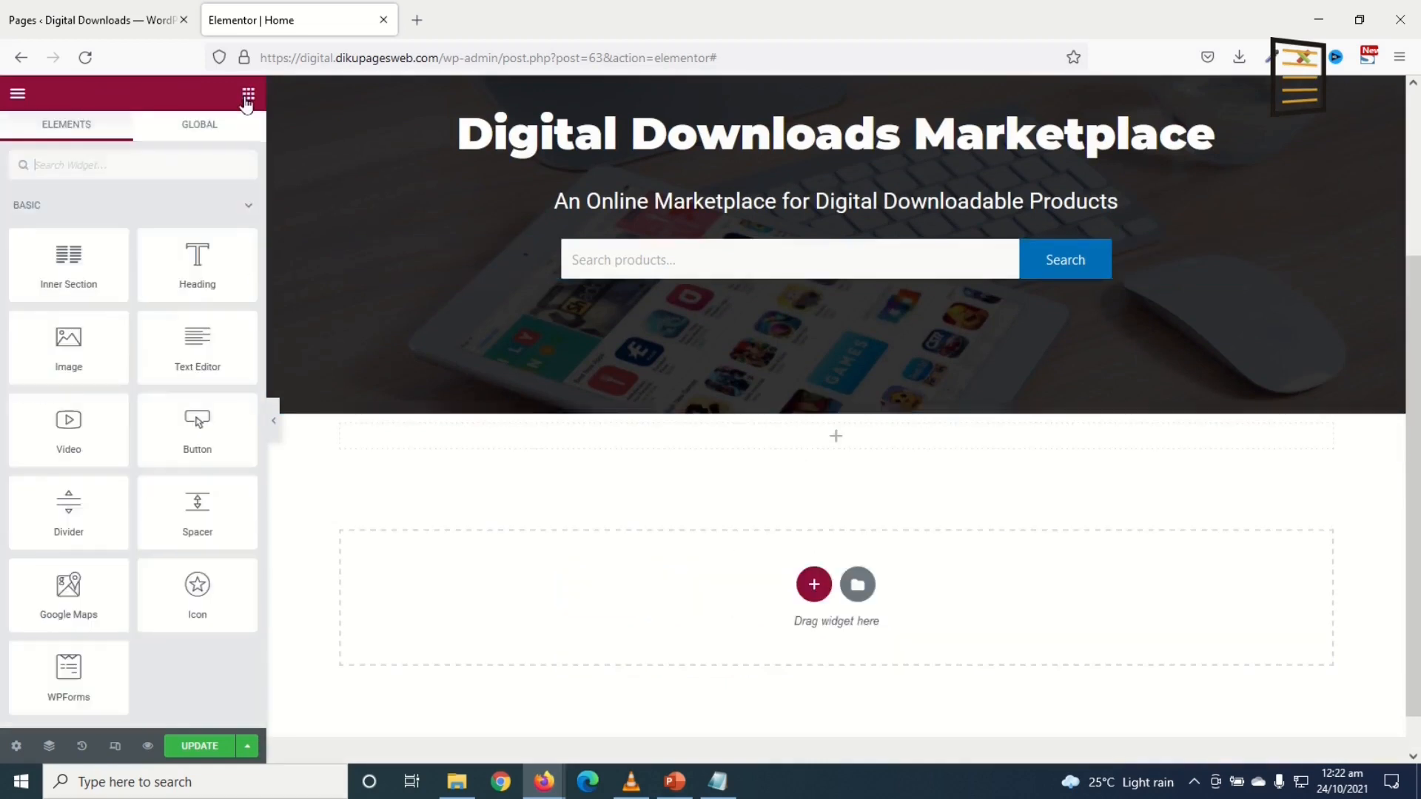
{"action": "left_click_drag", "start_coordinate": [226, 247], "coordinate": [801, 449]}
{"action": "left_click_drag", "start_coordinate": [195, 249], "coordinate": [3, 292]}
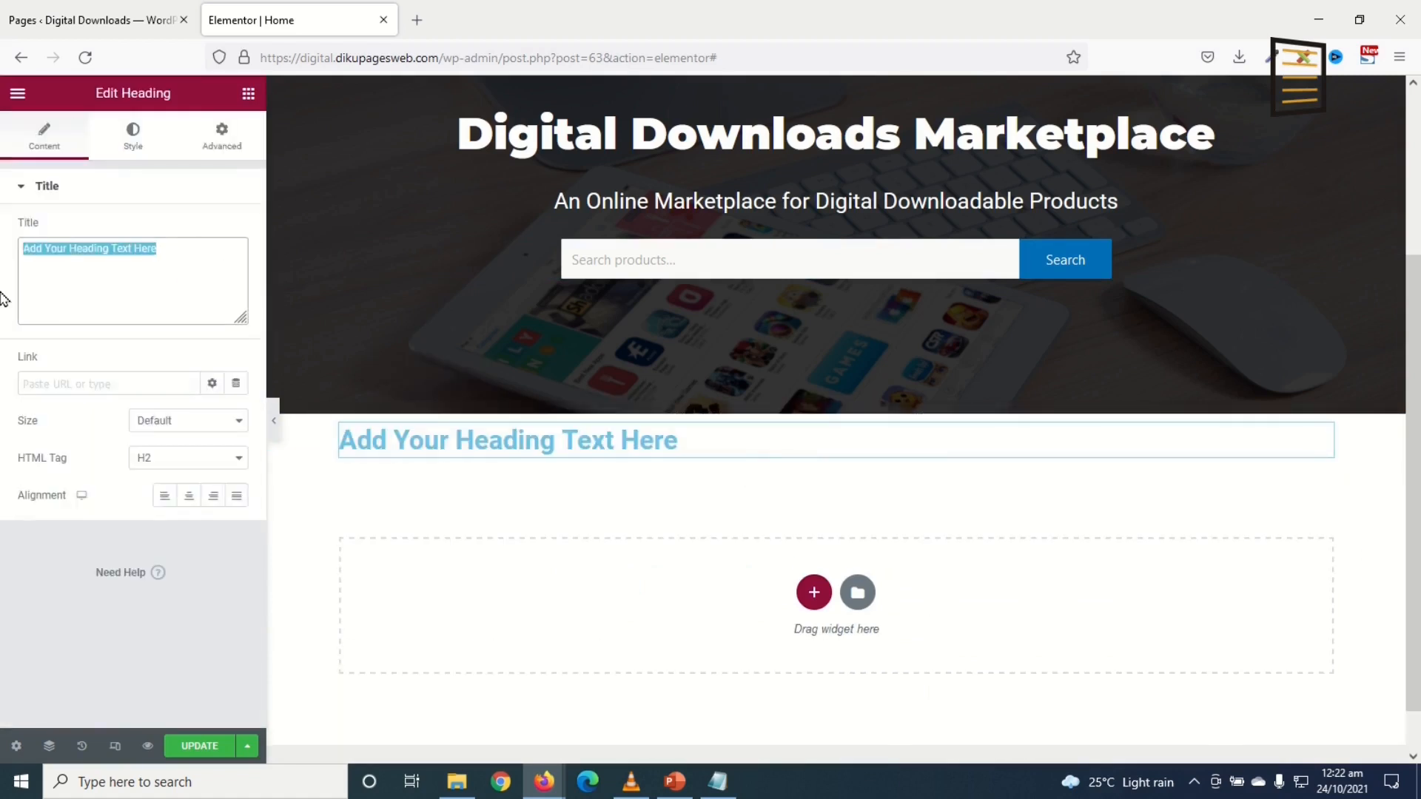
{"action": "type", "text": "TOP CATEGORIES"}
{"action": "left_click", "coordinate": [190, 497]}
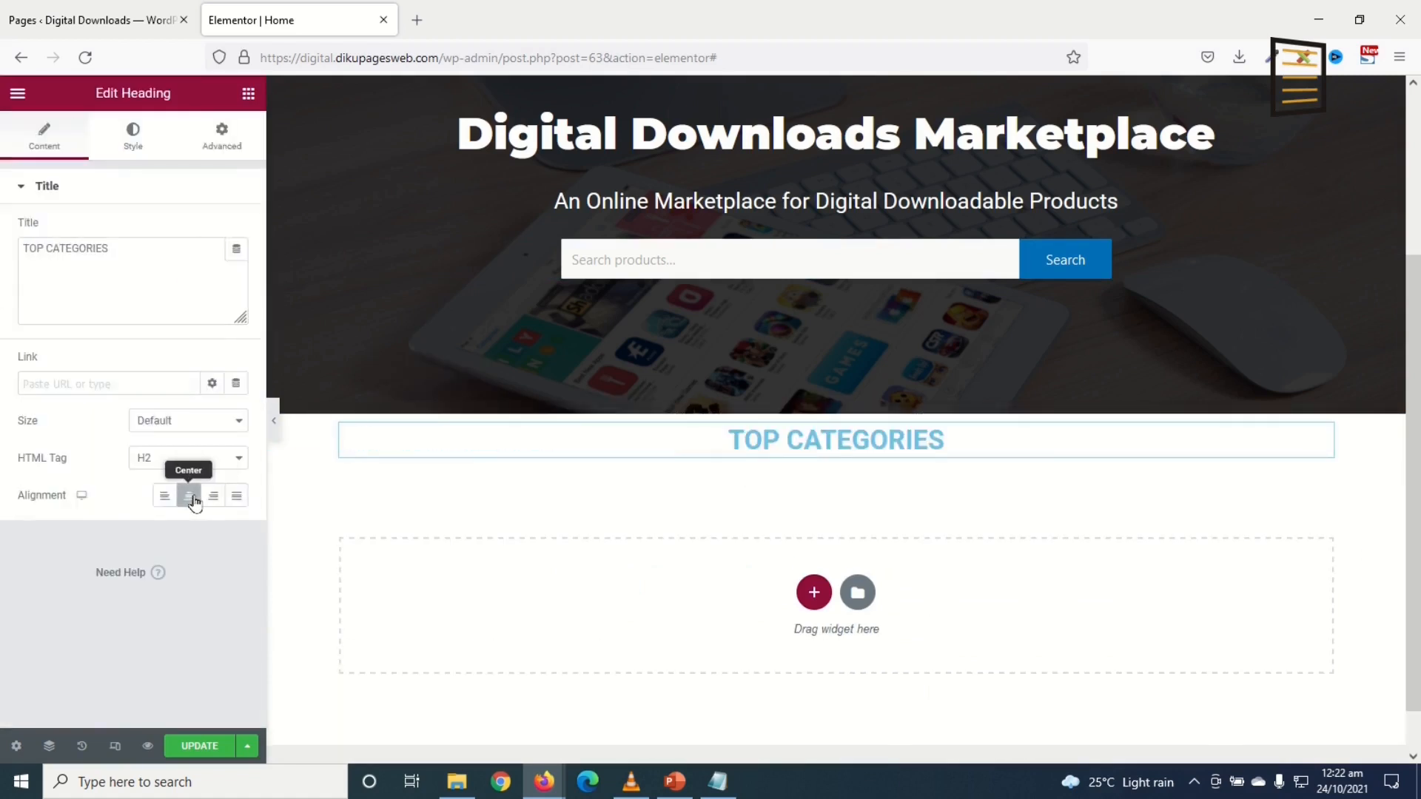
Step: Make the heading black Montserrat 800 and add a two-column inner section beneath it
{"action": "left_click", "coordinate": [134, 141]}
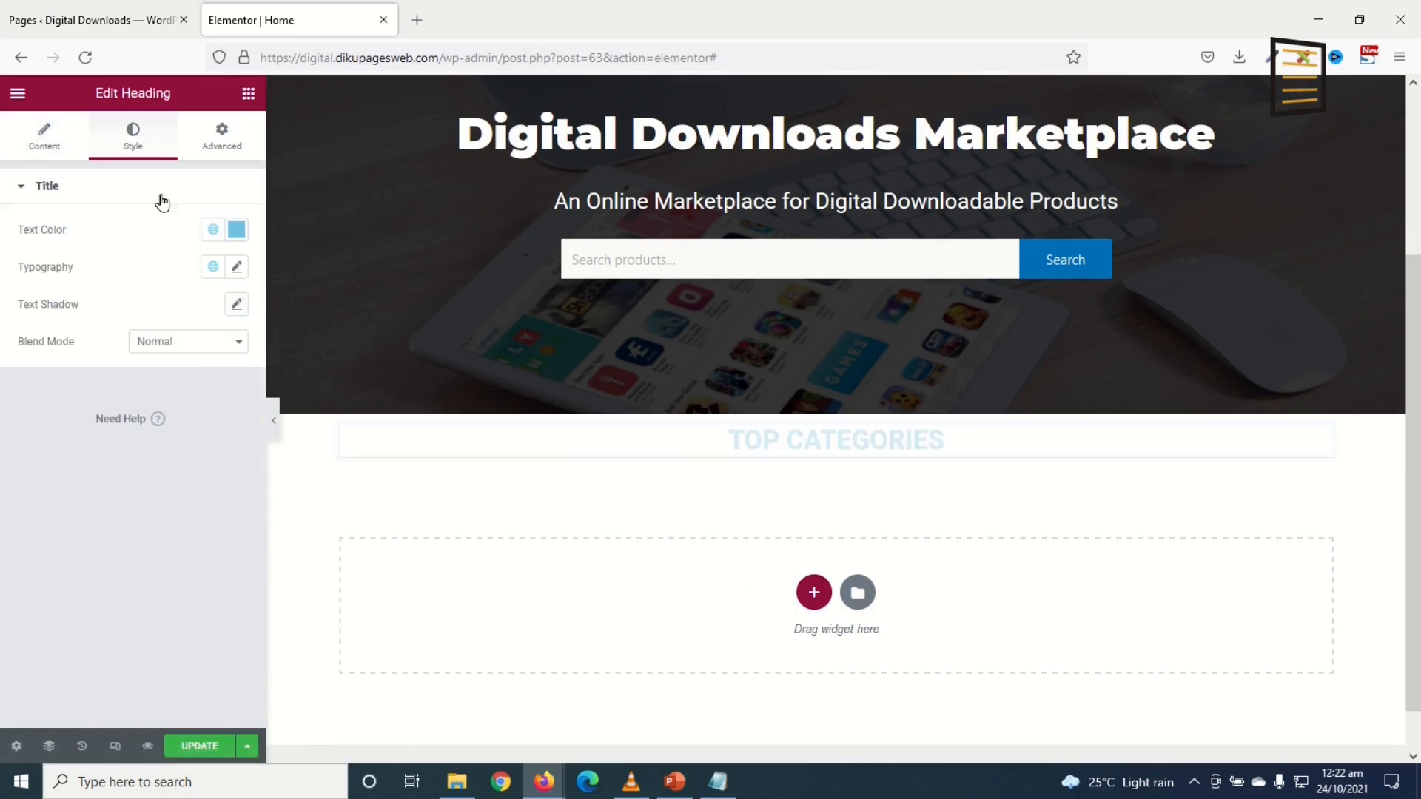
{"action": "left_click", "coordinate": [236, 230]}
{"action": "left_click_drag", "start_coordinate": [131, 387], "coordinate": [2, 473]}
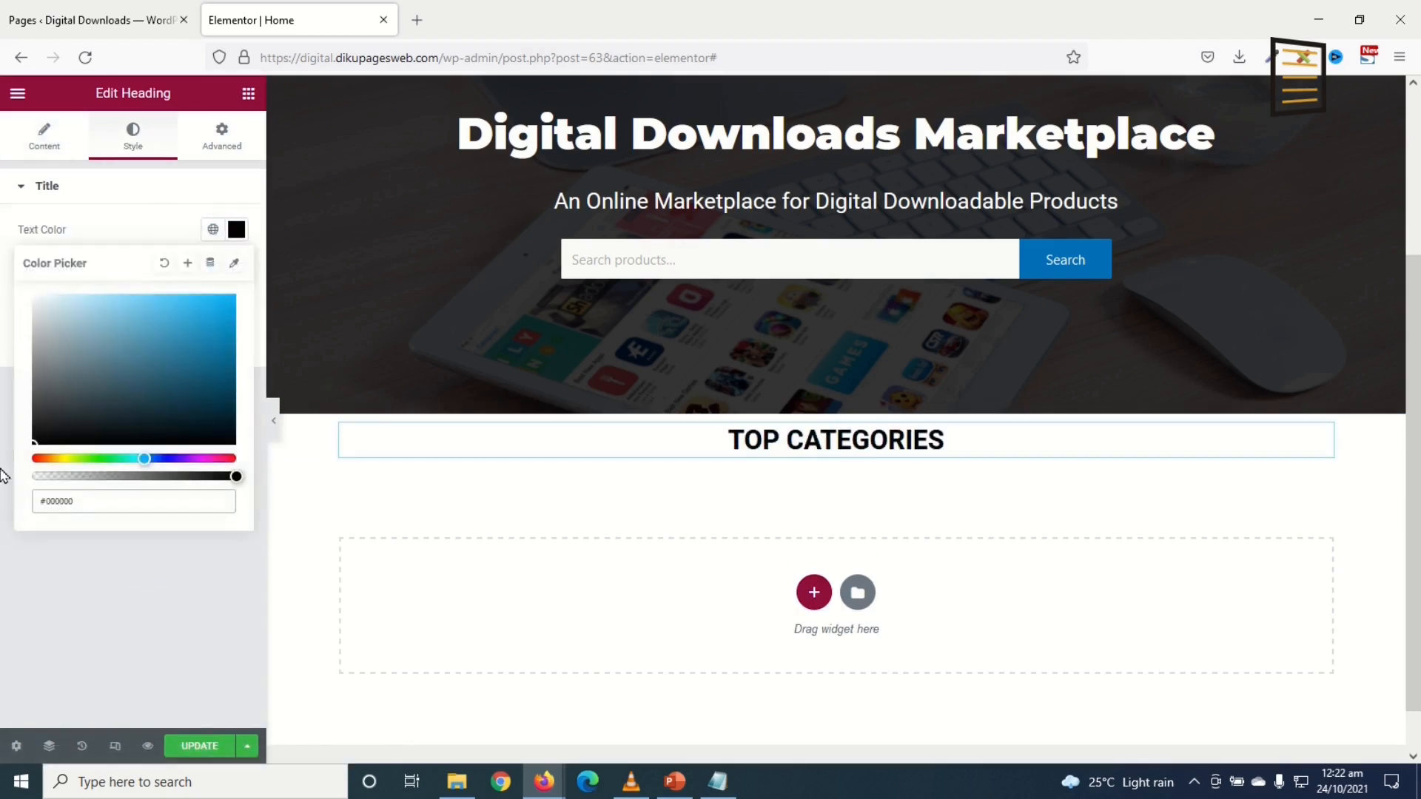
{"action": "left_click", "coordinate": [4, 478]}
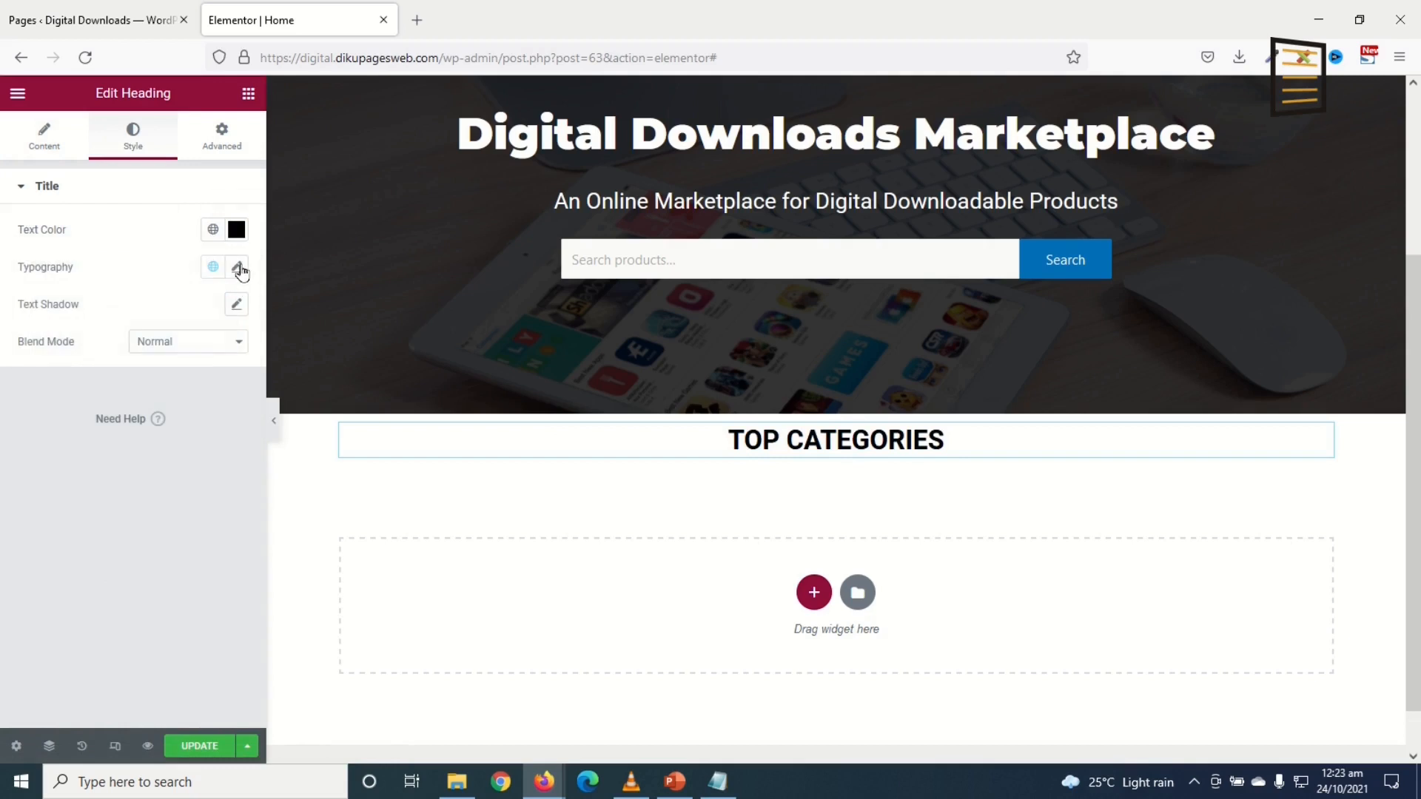
{"action": "left_click", "coordinate": [238, 268]}
{"action": "left_click", "coordinate": [184, 359]}
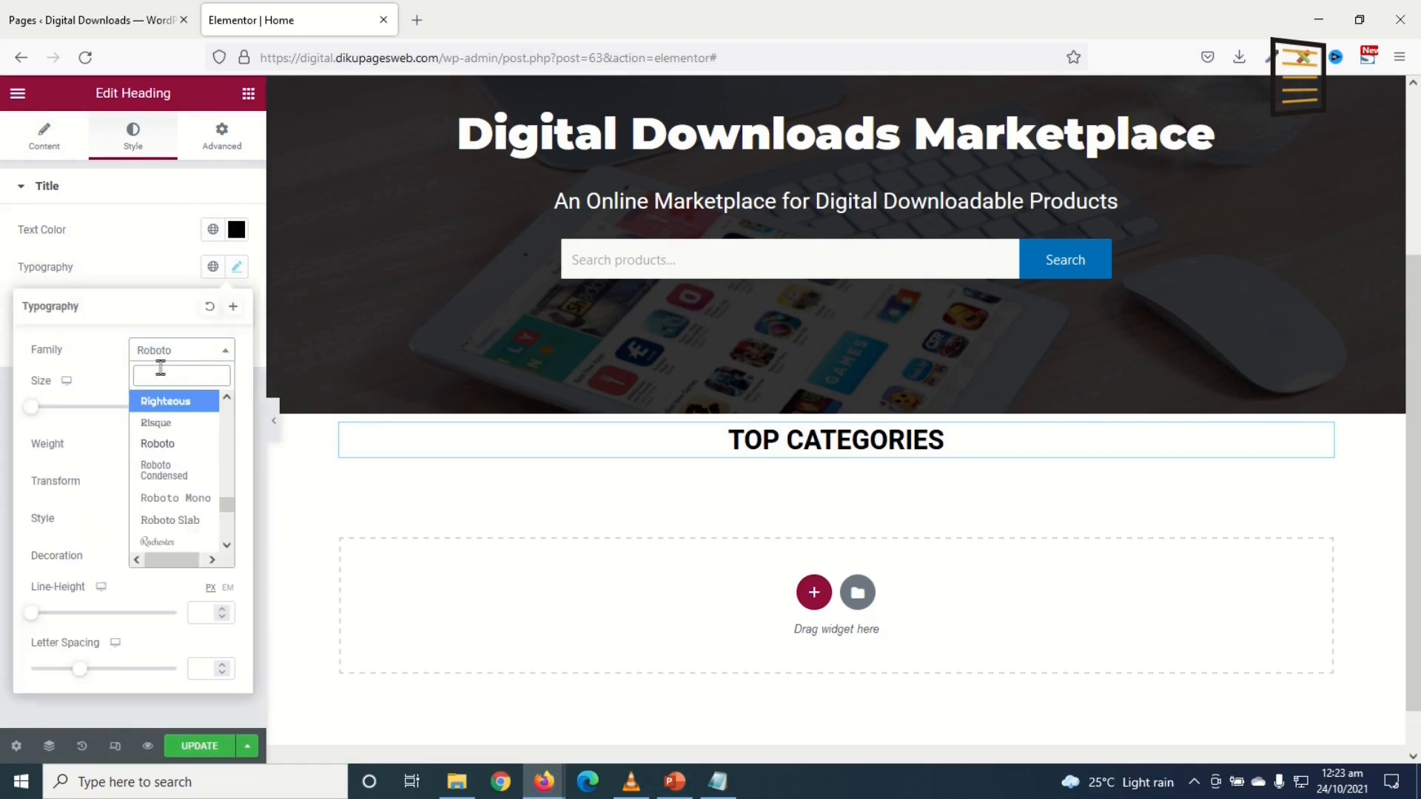
{"action": "type", "text": "MONTS"}
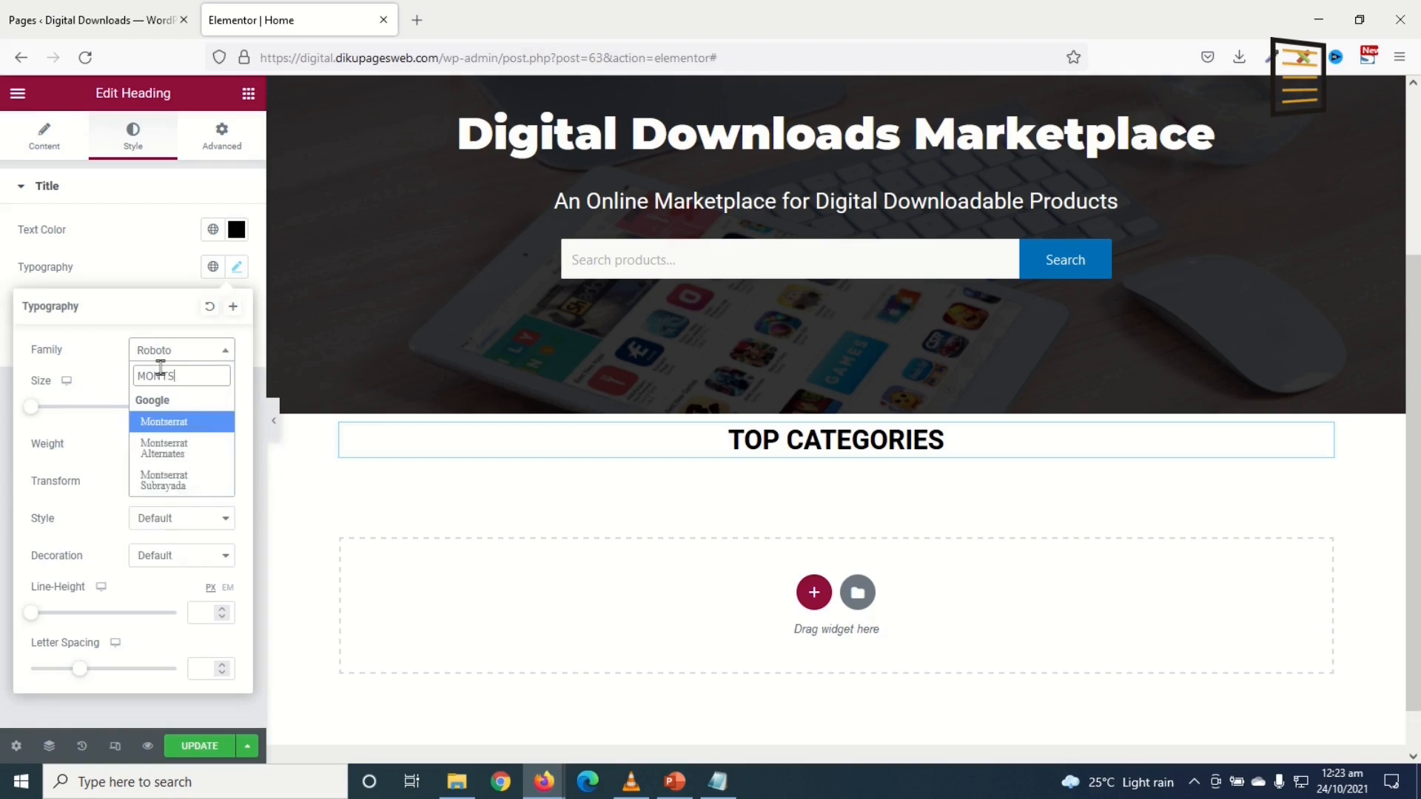
{"action": "left_click", "coordinate": [184, 421]}
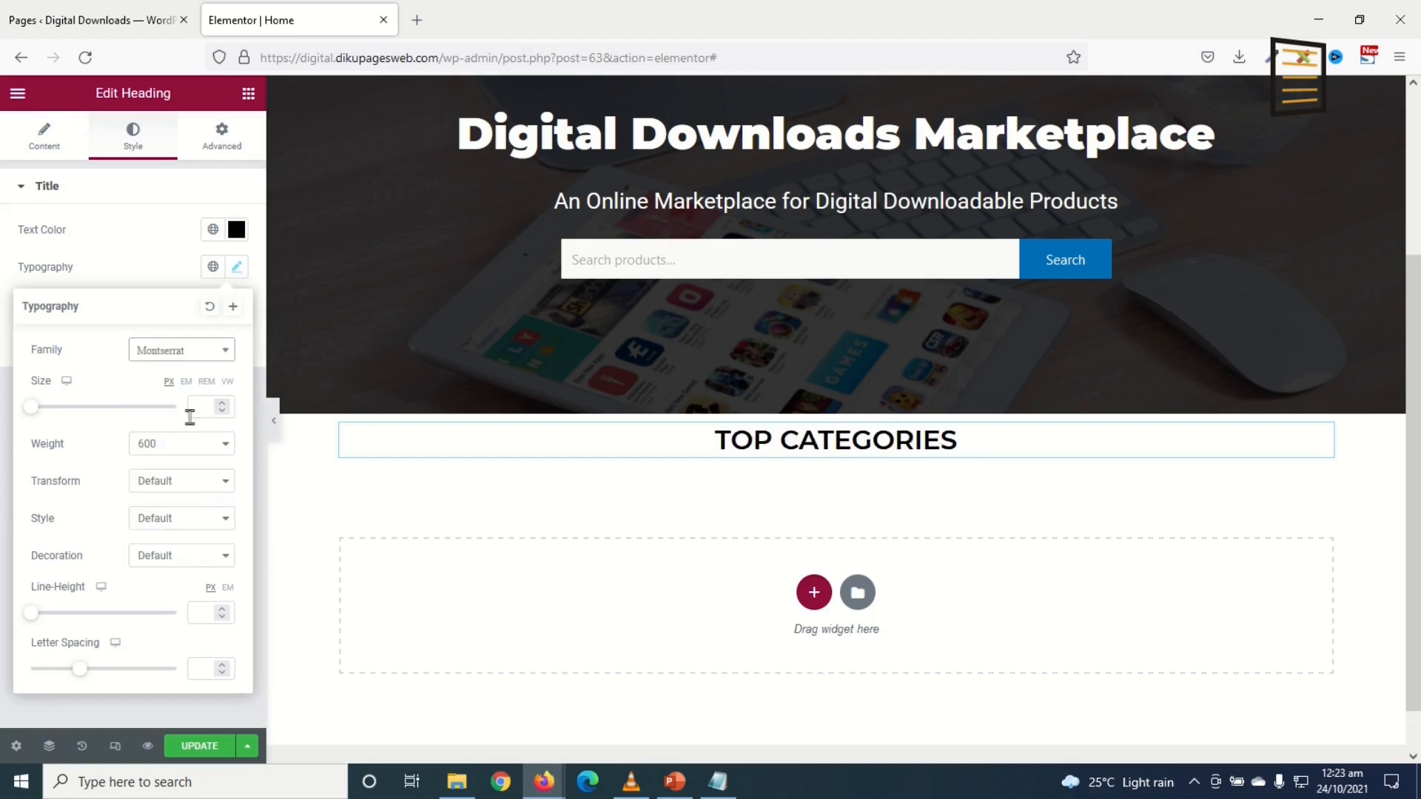
{"action": "left_click", "coordinate": [157, 443]}
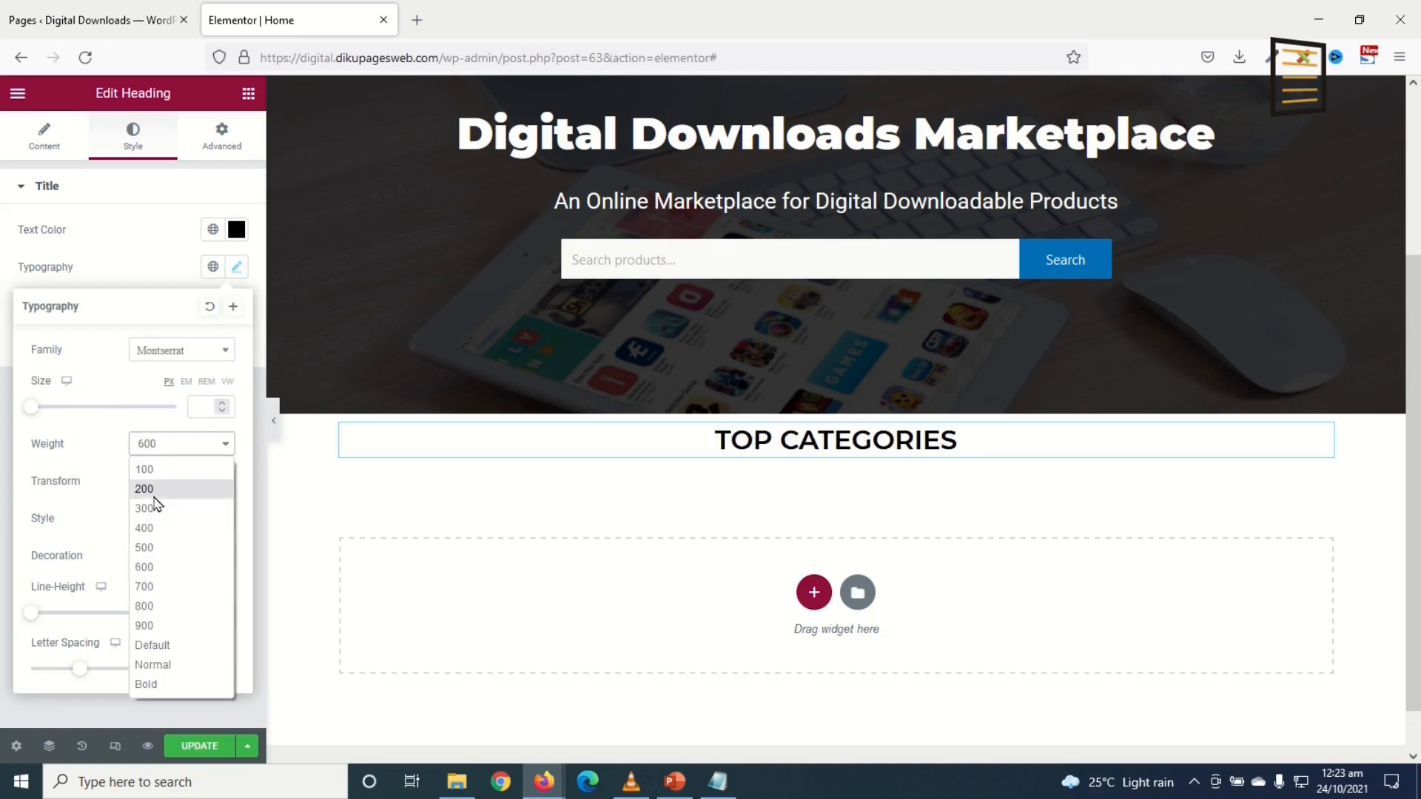
{"action": "left_click", "coordinate": [145, 607]}
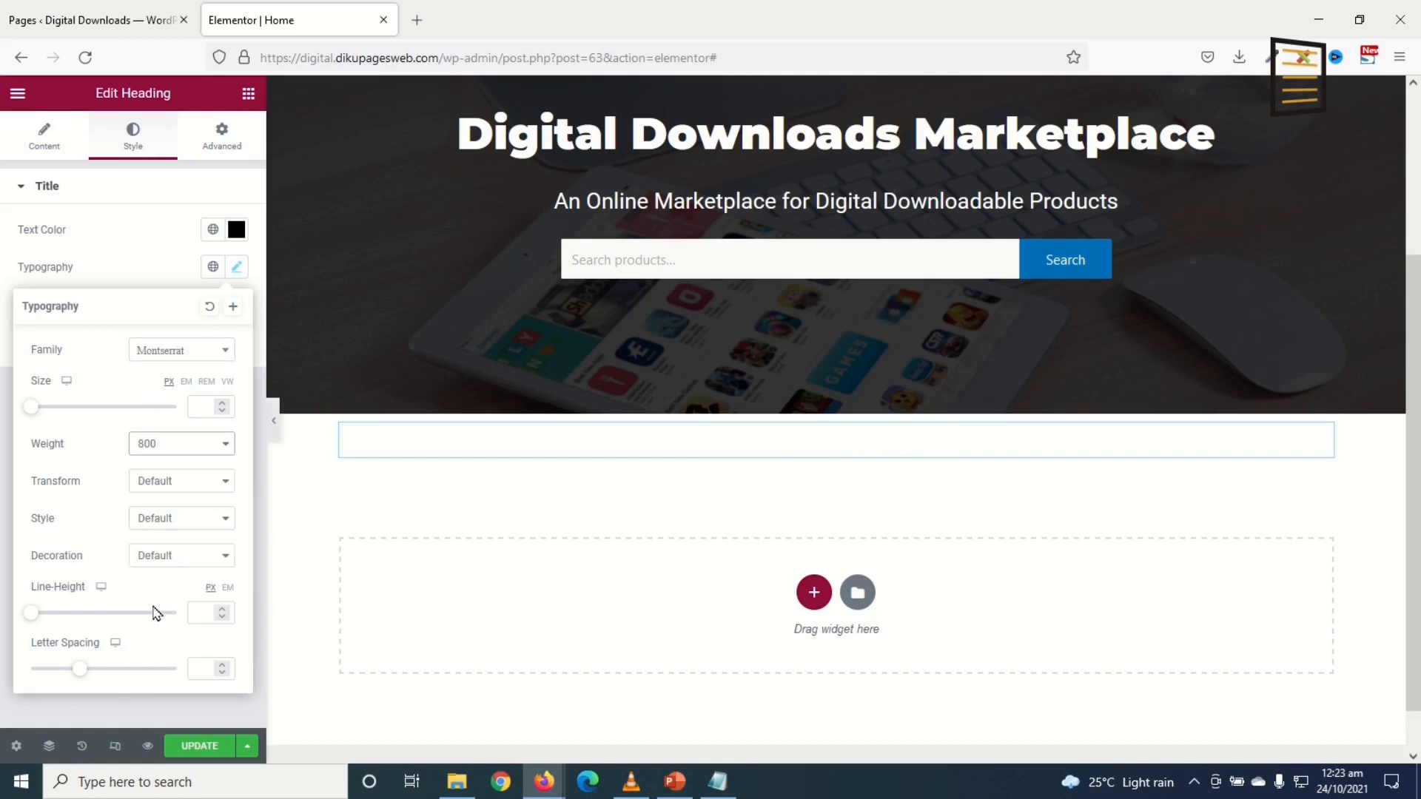
{"action": "left_click", "coordinate": [248, 94]}
{"action": "left_click_drag", "start_coordinate": [56, 275], "coordinate": [819, 439]}
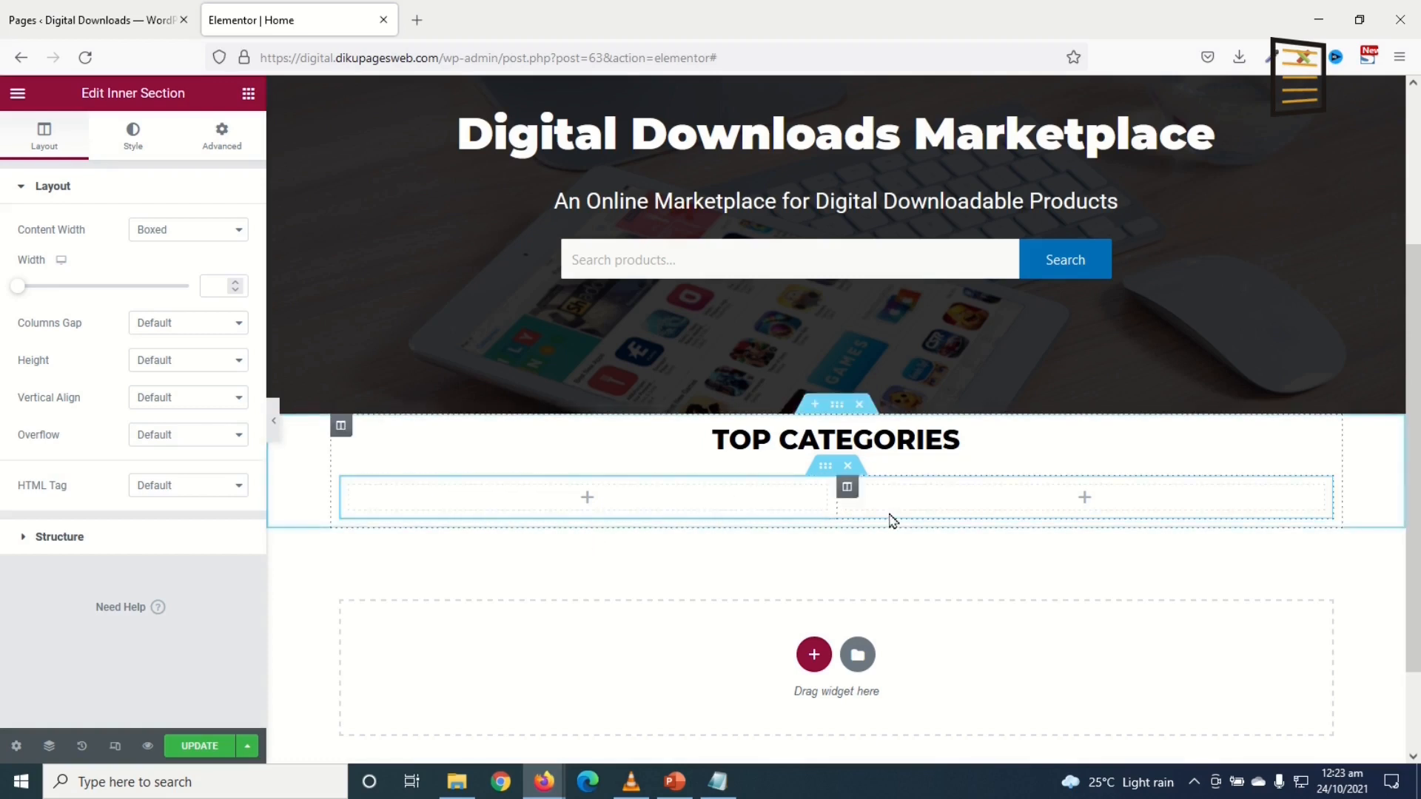
Step: Duplicate the first column twice so the inner section has four columns
{"action": "right_click", "coordinate": [352, 494]}
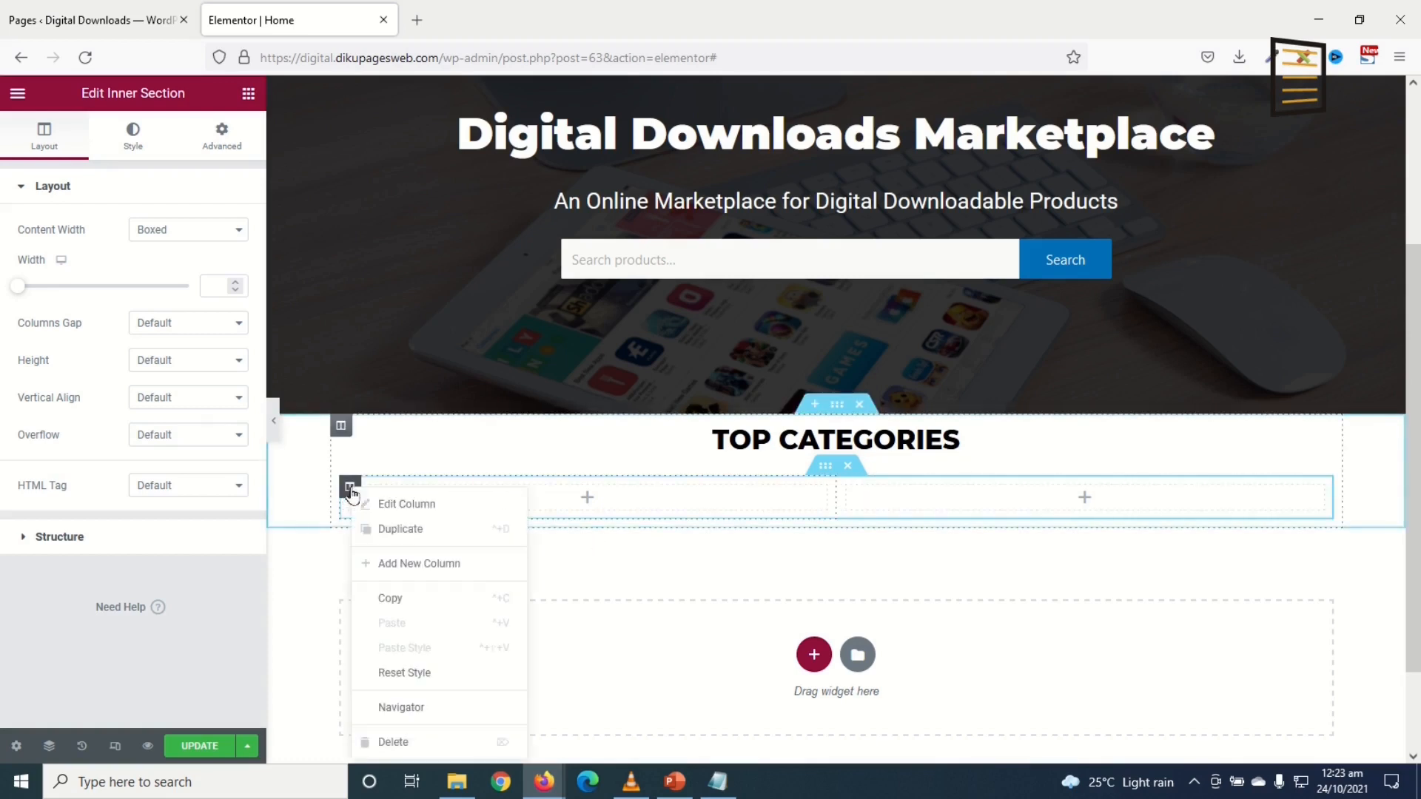
{"action": "left_click", "coordinate": [374, 526]}
{"action": "right_click", "coordinate": [353, 494]}
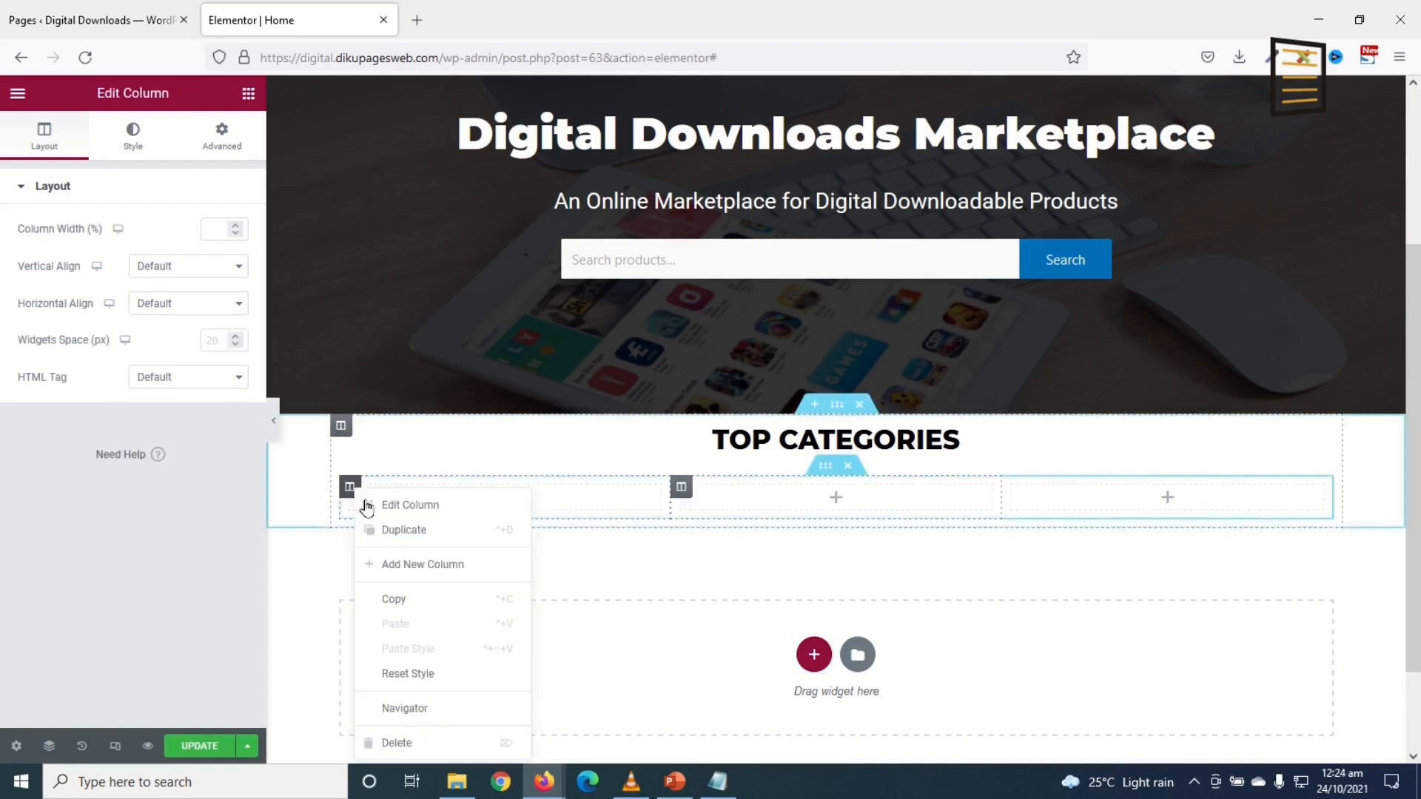
{"action": "left_click", "coordinate": [396, 530]}
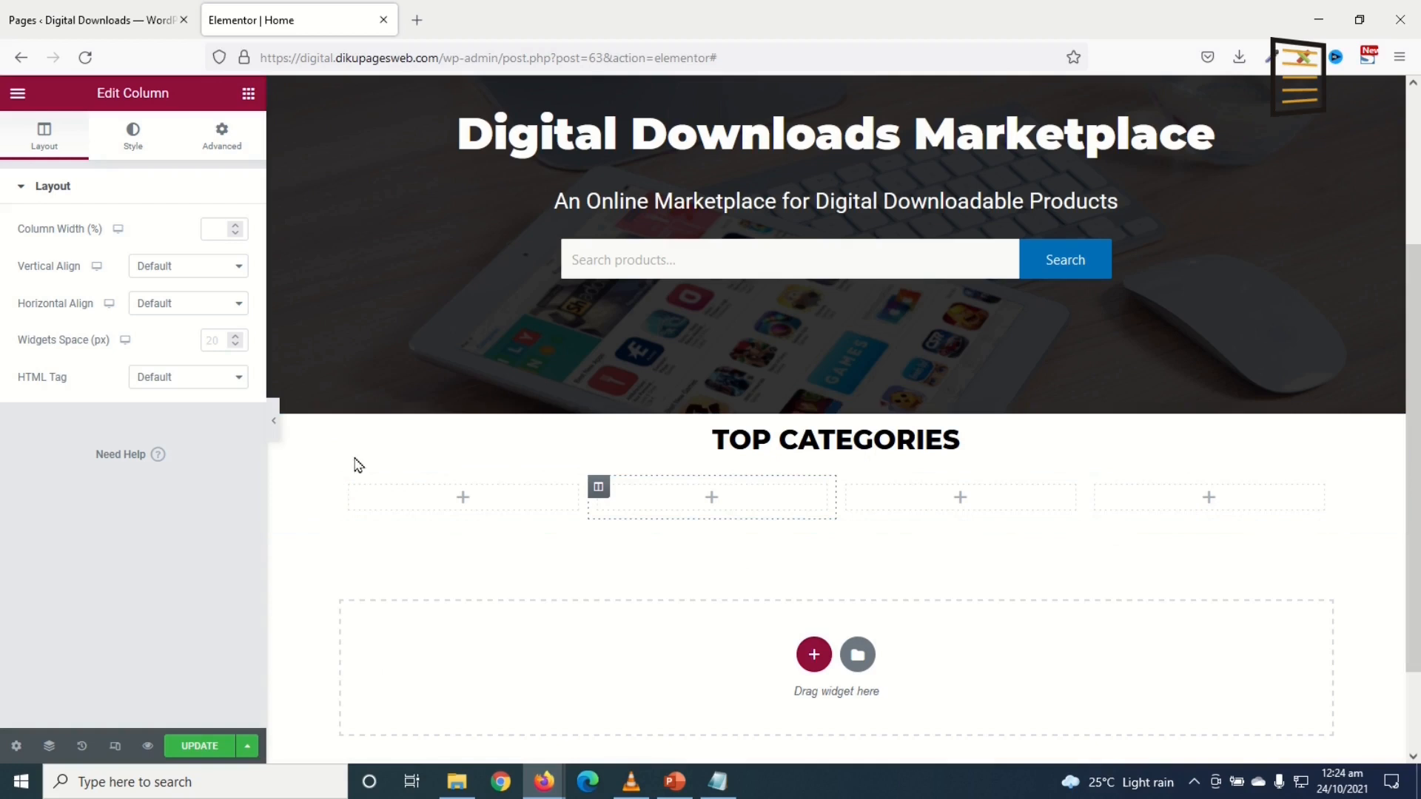
Step: Place an Icon Box in column one titled 'Themes' with description '2,400+ Themes'
{"action": "left_click", "coordinate": [248, 93]}
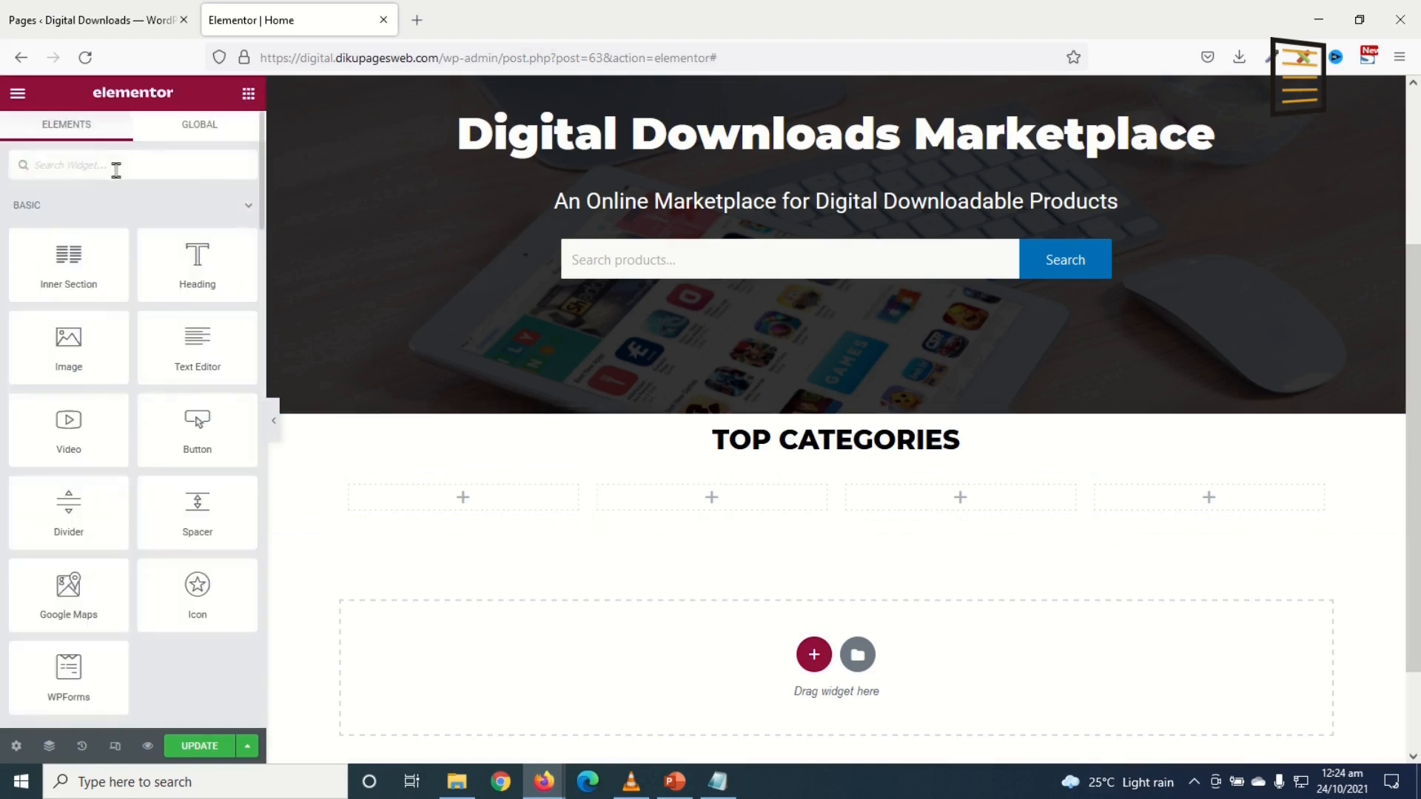
{"action": "type", "text": "ICON B"}
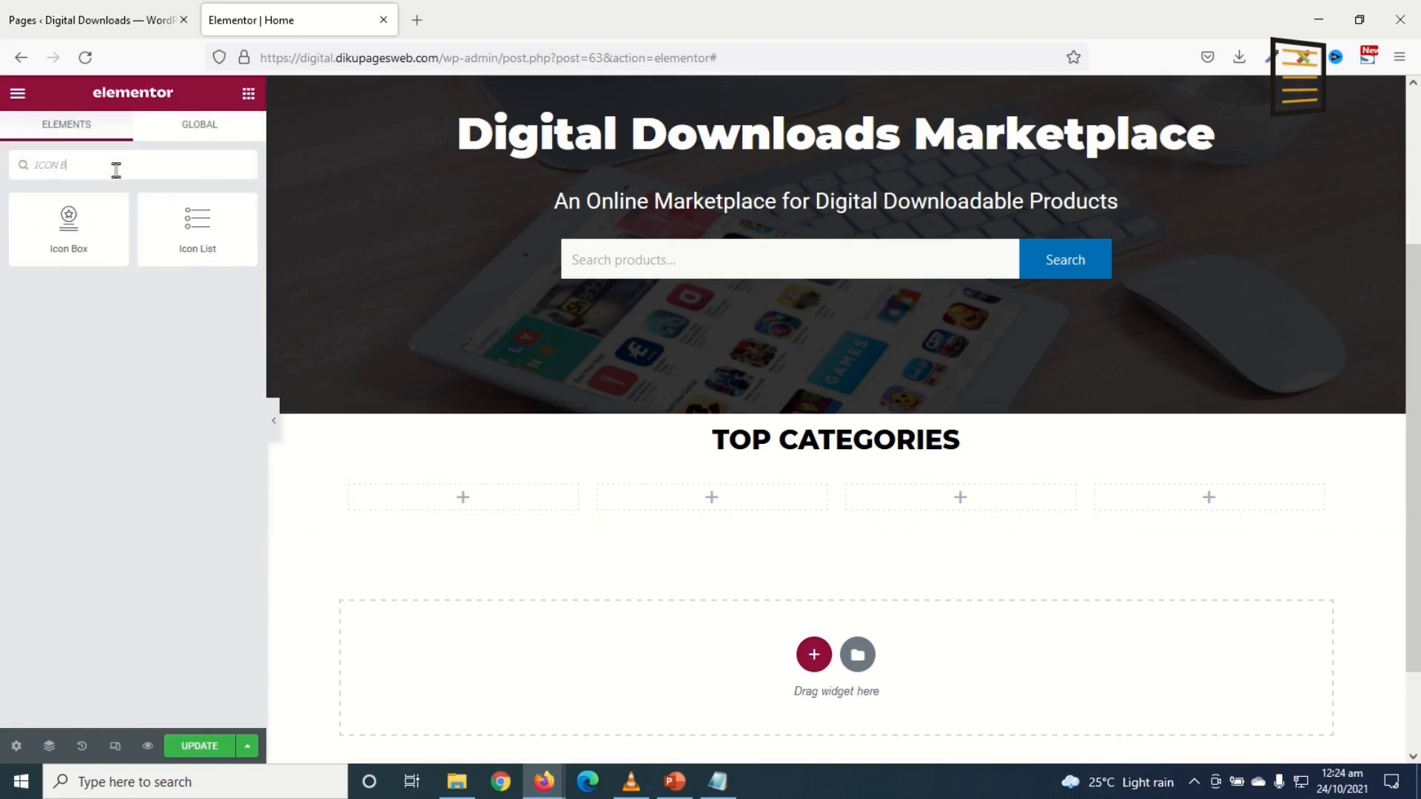
{"action": "left_click_drag", "start_coordinate": [47, 215], "coordinate": [479, 499]}
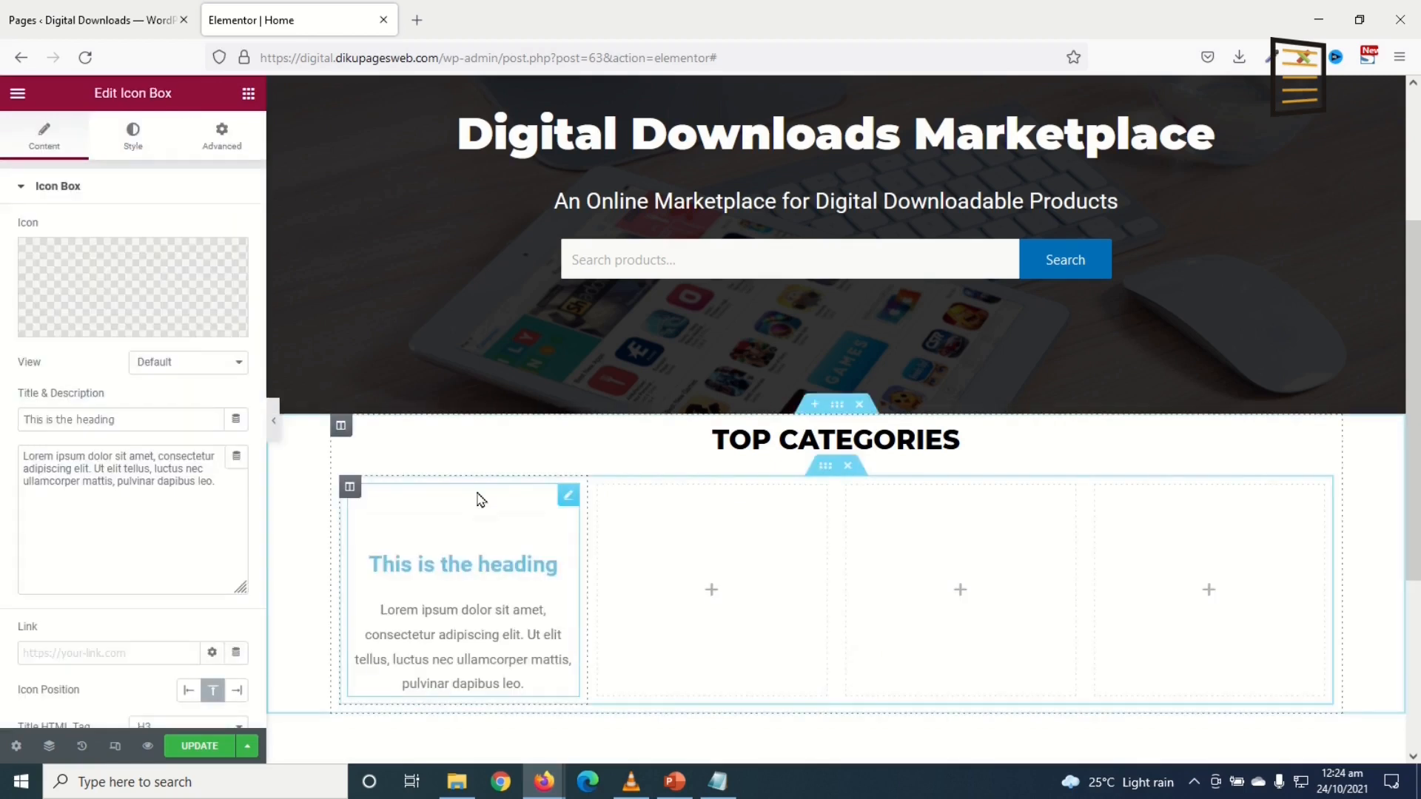
{"action": "left_click_drag", "start_coordinate": [133, 419], "coordinate": [2, 374]}
{"action": "type", "text": "t"}
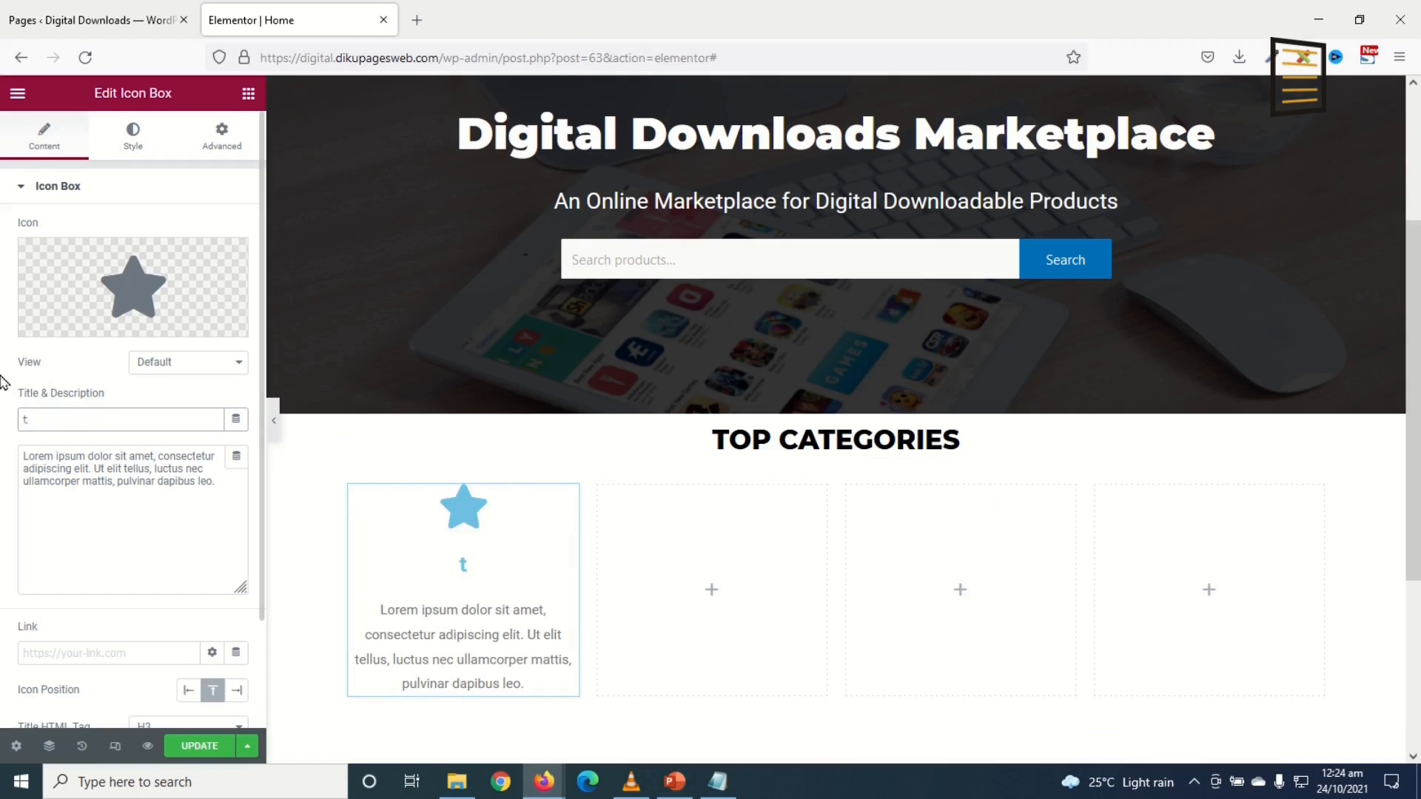
{"action": "key", "text": "BackSpace"}
{"action": "type", "text": "Themes"}
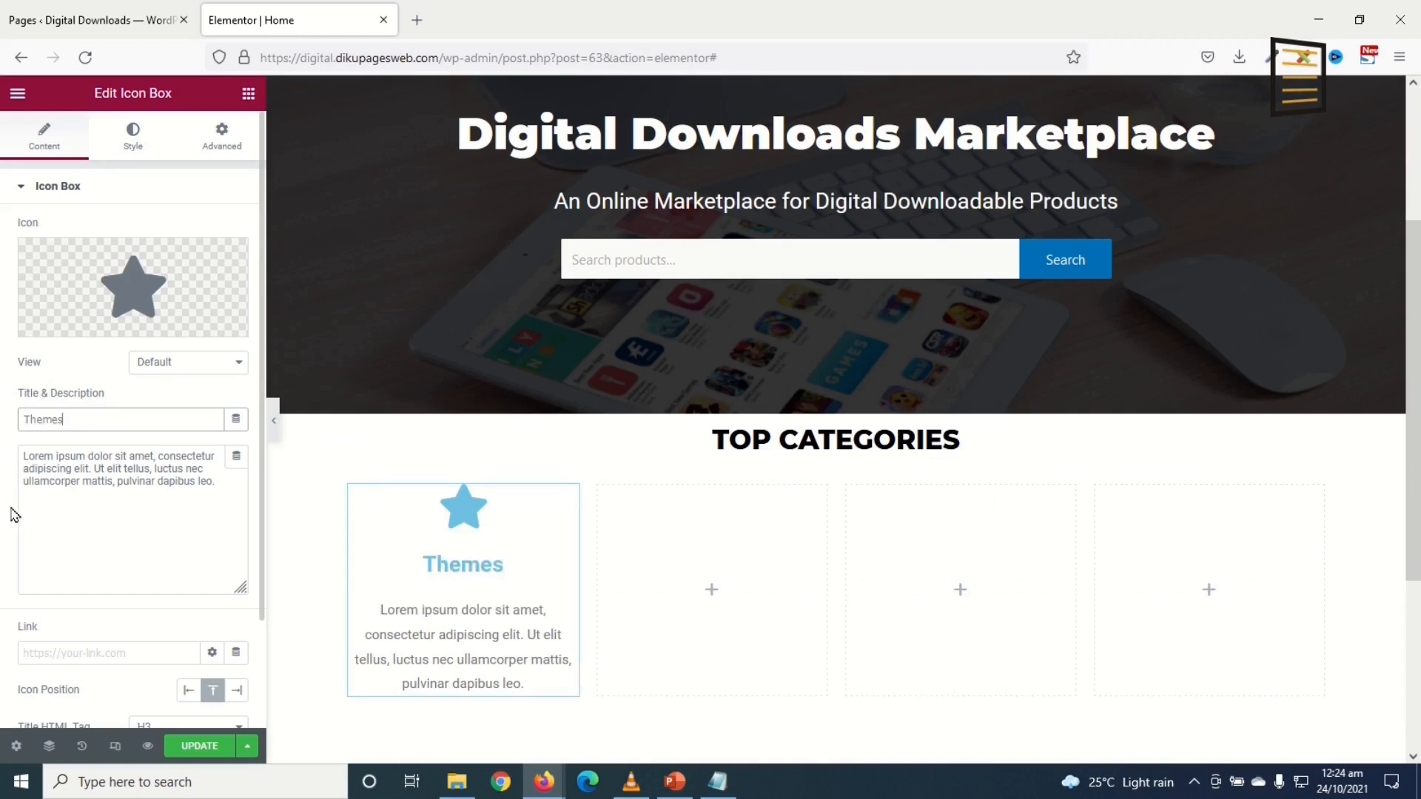
{"action": "left_click_drag", "start_coordinate": [222, 488], "coordinate": [2, 406]}
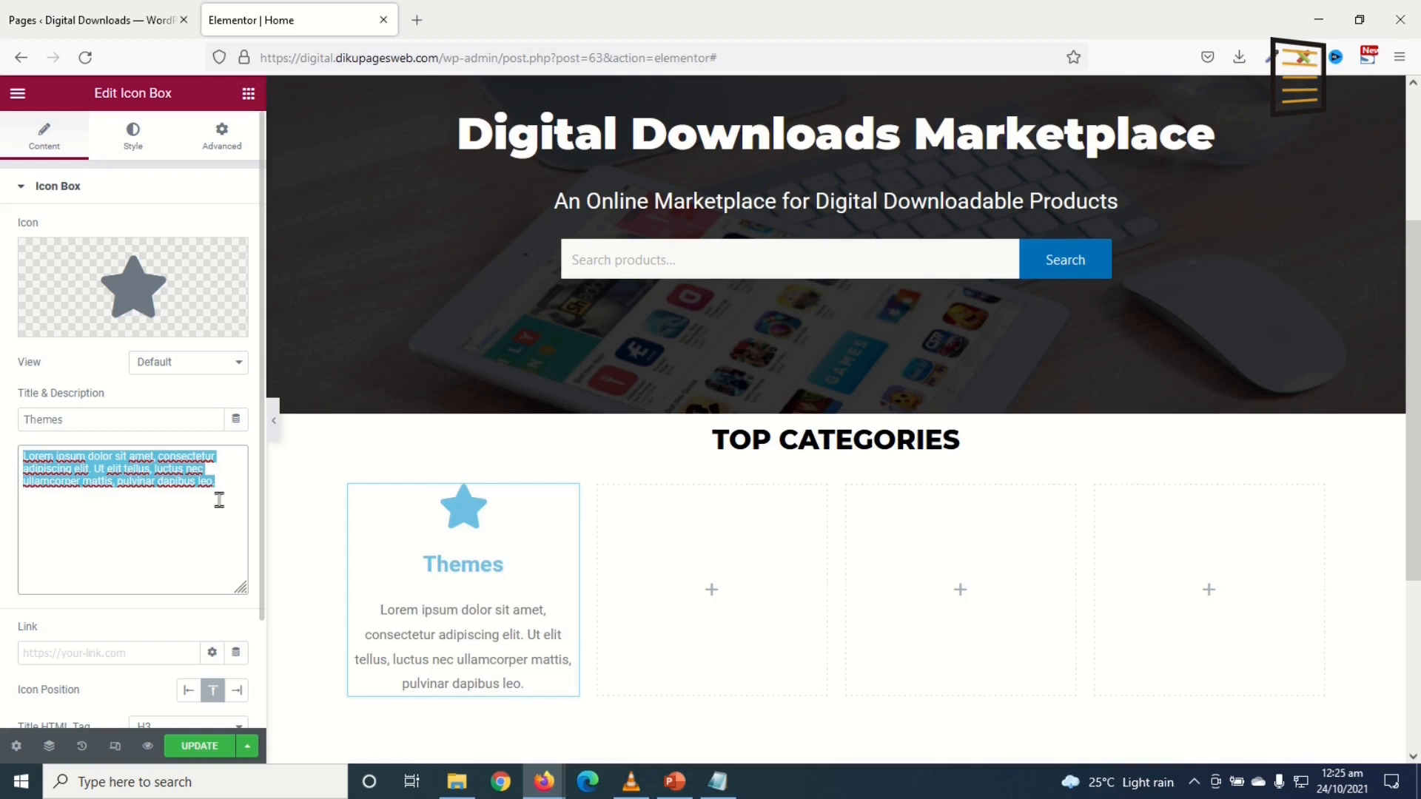
{"action": "type", "text": "2400+"}
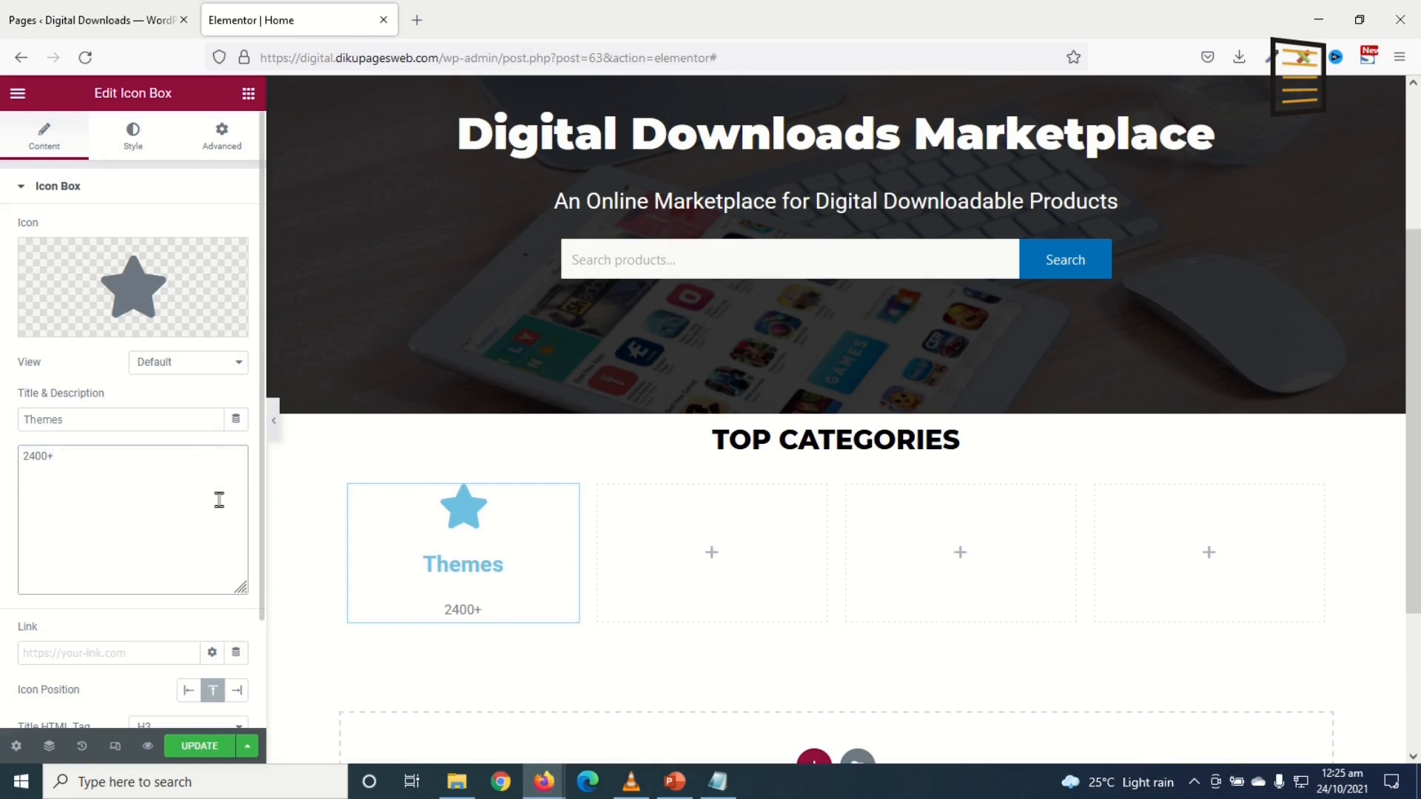
{"action": "type", "text": " Themes"}
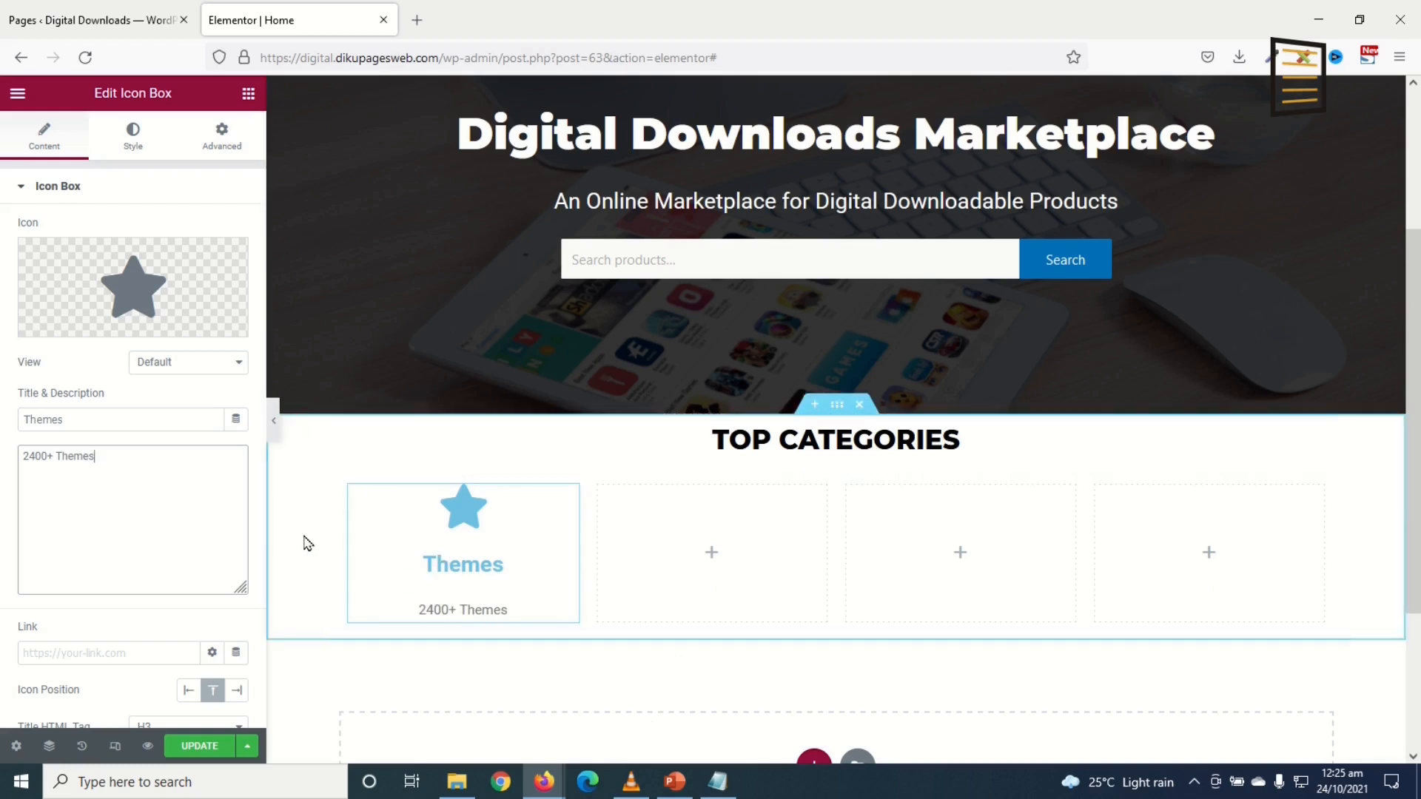
{"action": "left_click", "coordinate": [31, 456]}
{"action": "type", "text": ","}
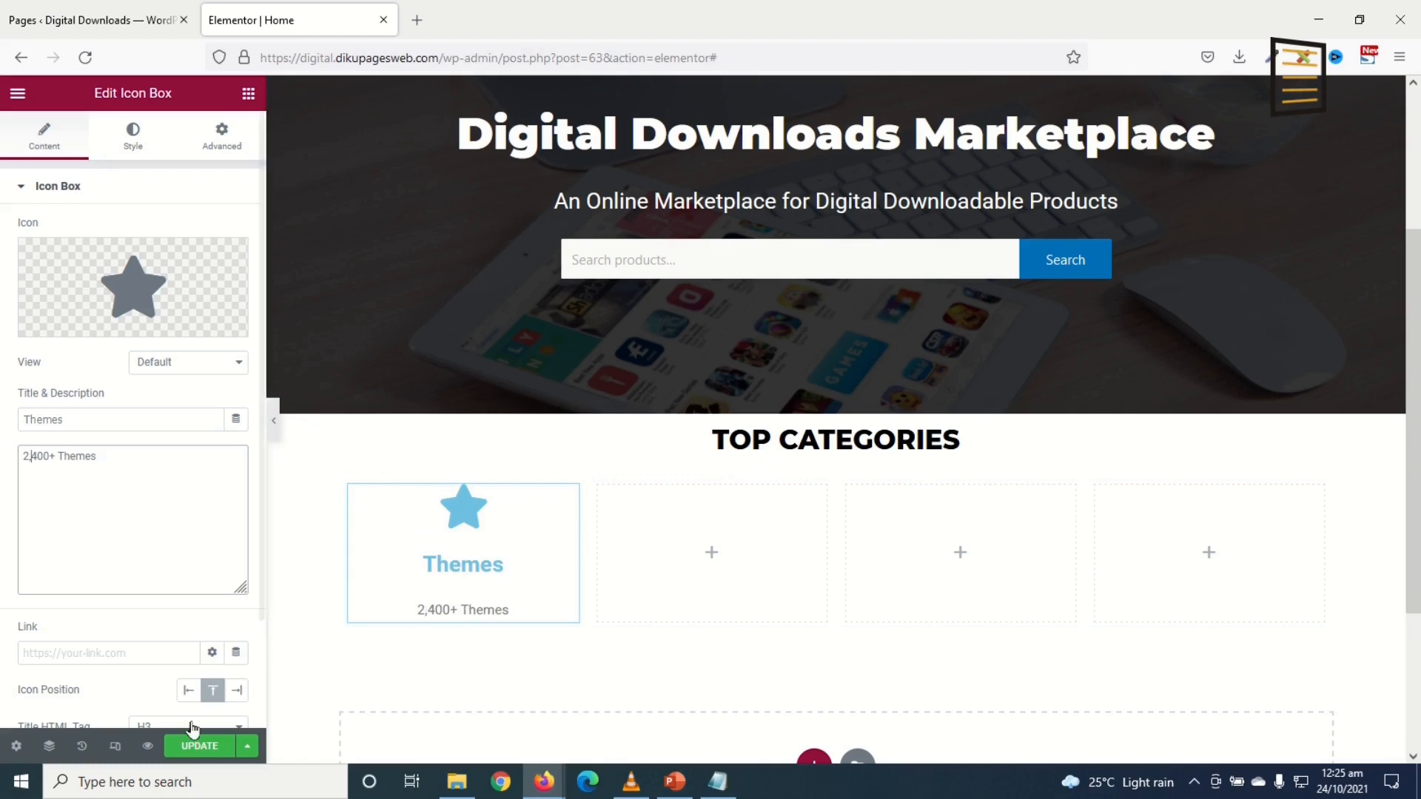
Step: Set the icon box's icon to Themeco from the Icon Library
{"action": "mouse_move", "coordinate": [140, 296]}
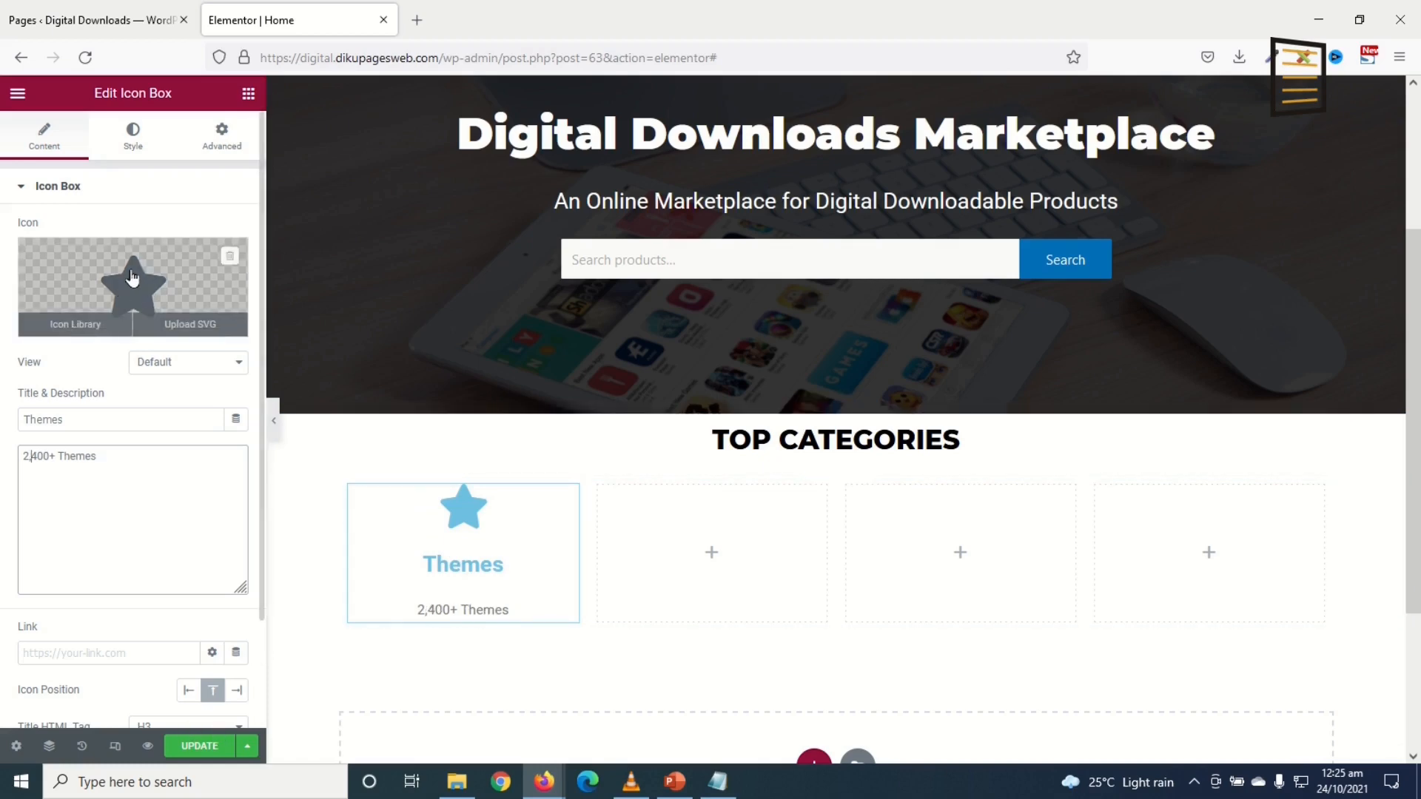
{"action": "left_click", "coordinate": [132, 276]}
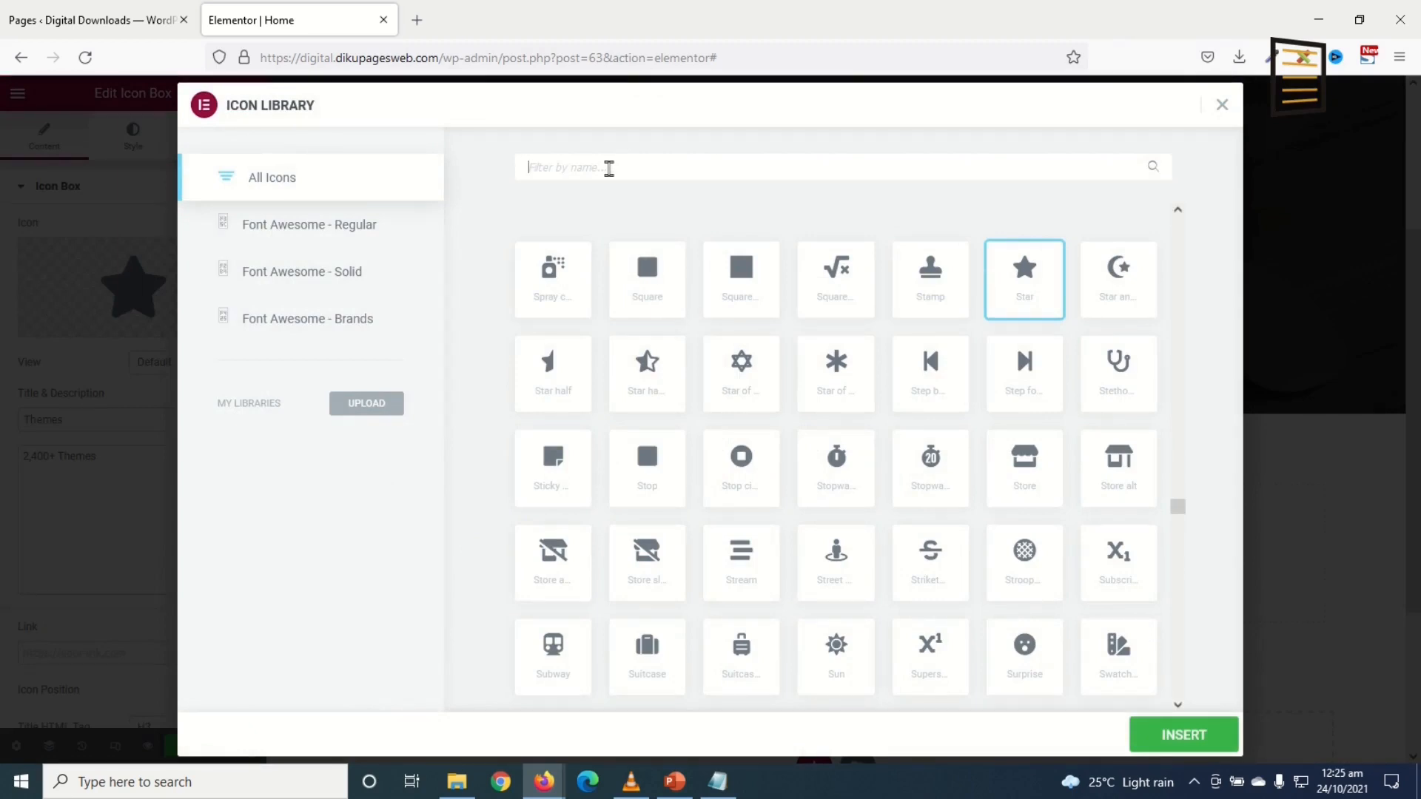
{"action": "type", "text": "theme"}
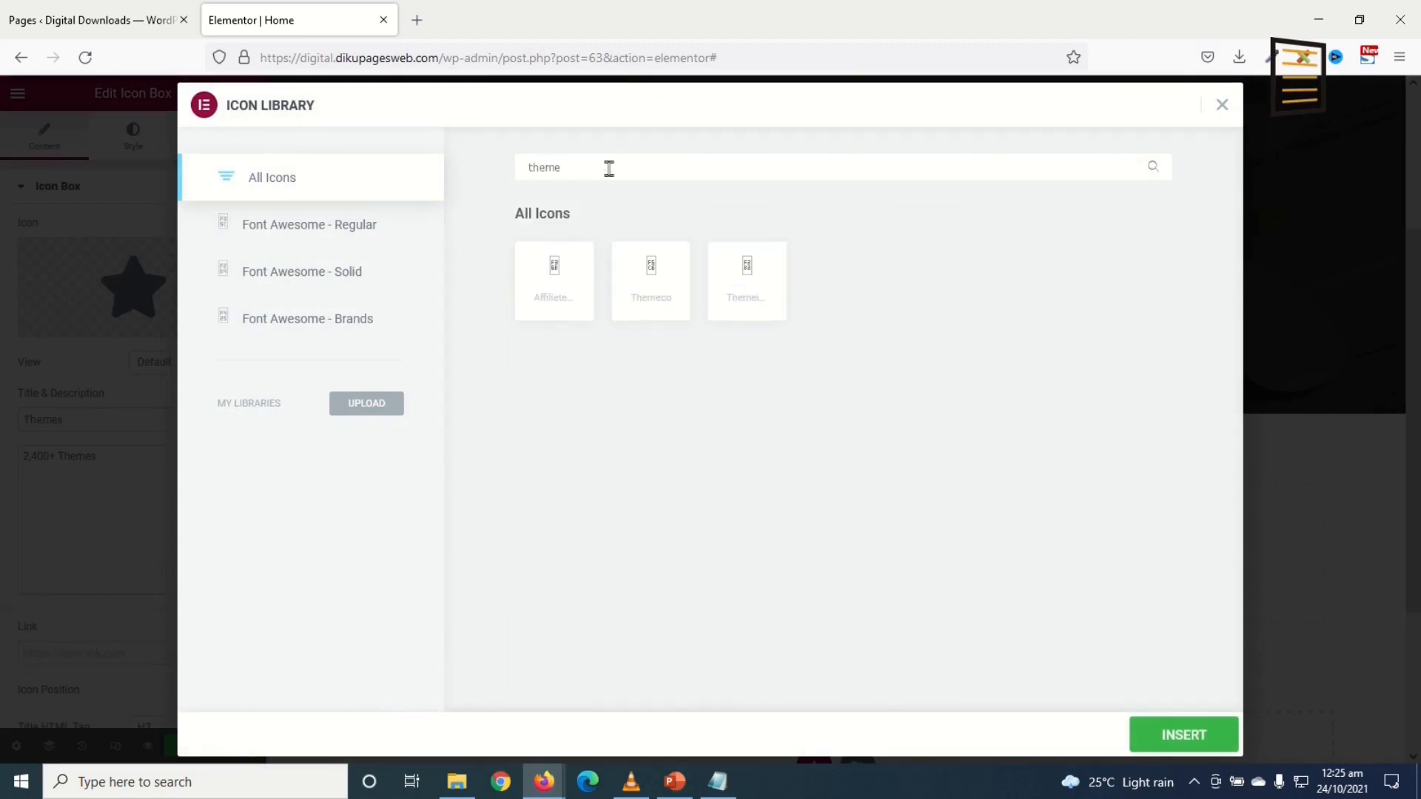
{"action": "left_click", "coordinate": [651, 280]}
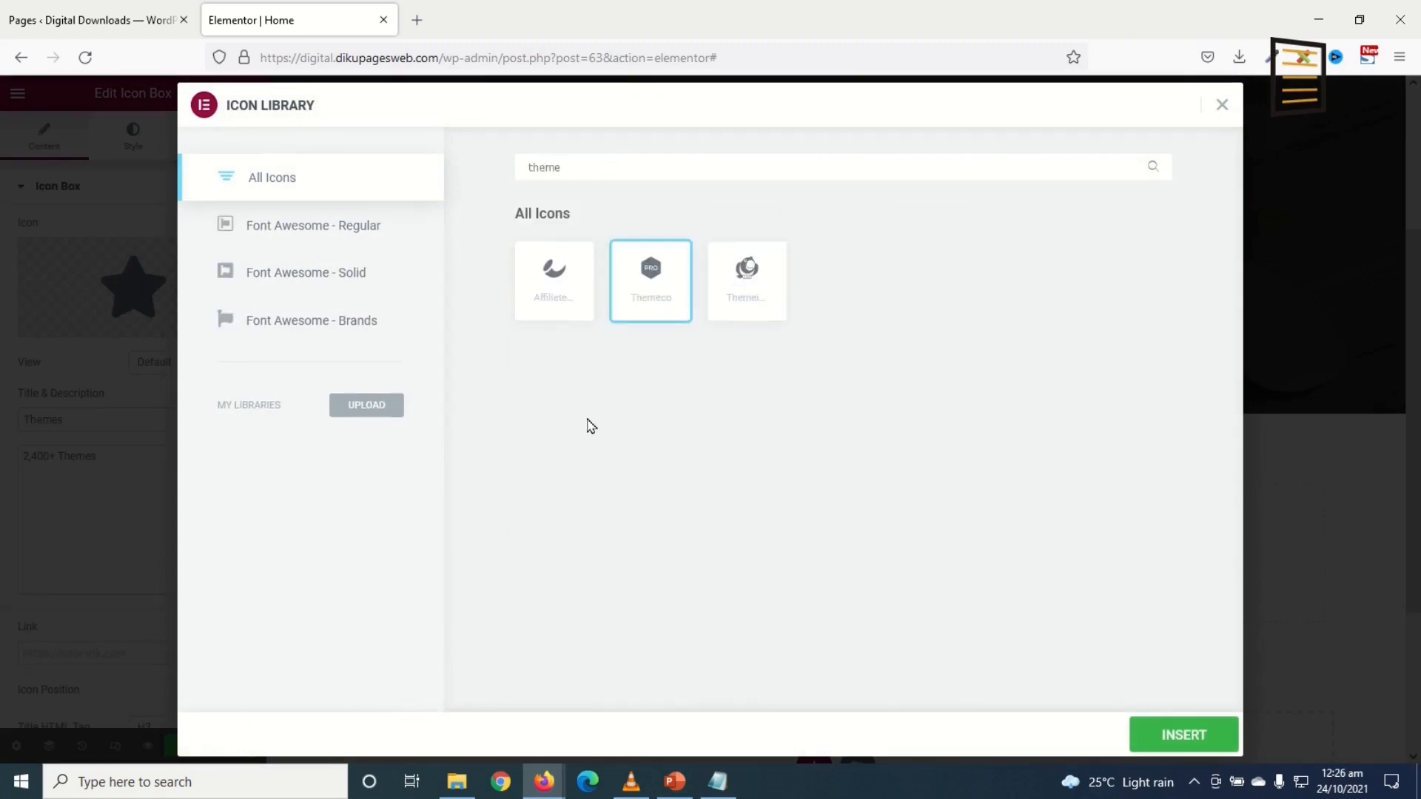
{"action": "left_click", "coordinate": [1199, 738]}
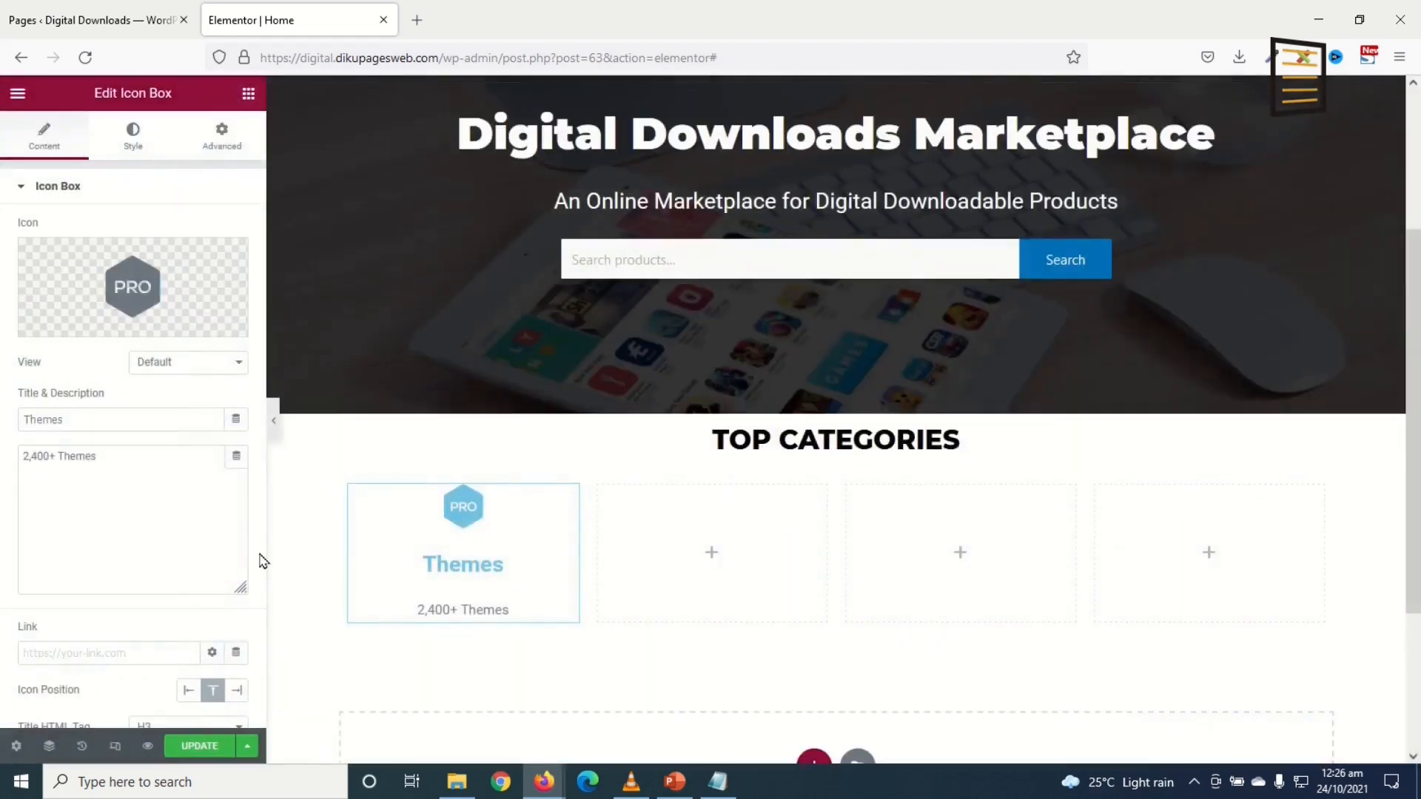
Step: Set the icon size to 60 and the icon colour to #4C9EF9
{"action": "left_click", "coordinate": [137, 140]}
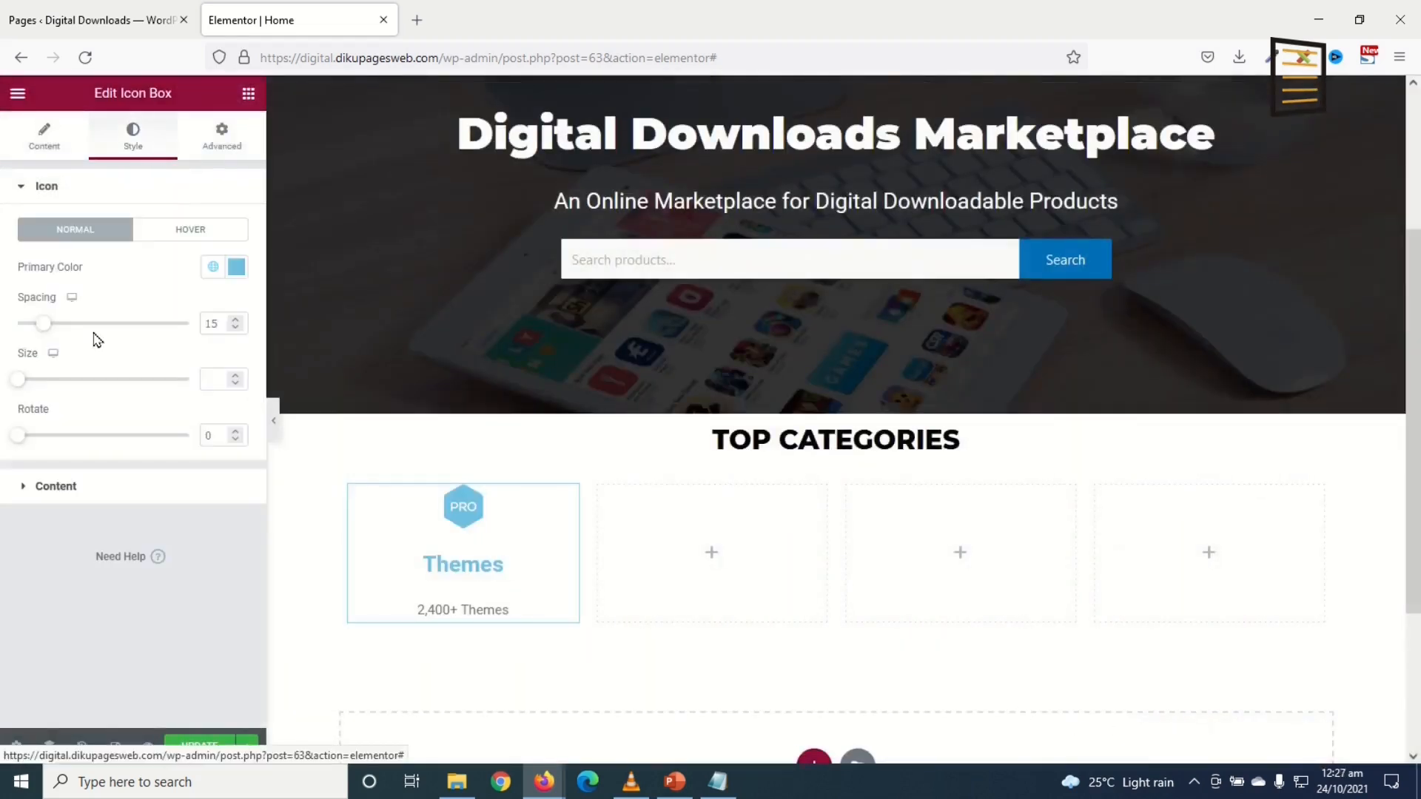
{"action": "left_click", "coordinate": [224, 383]}
{"action": "type", "text": "60"}
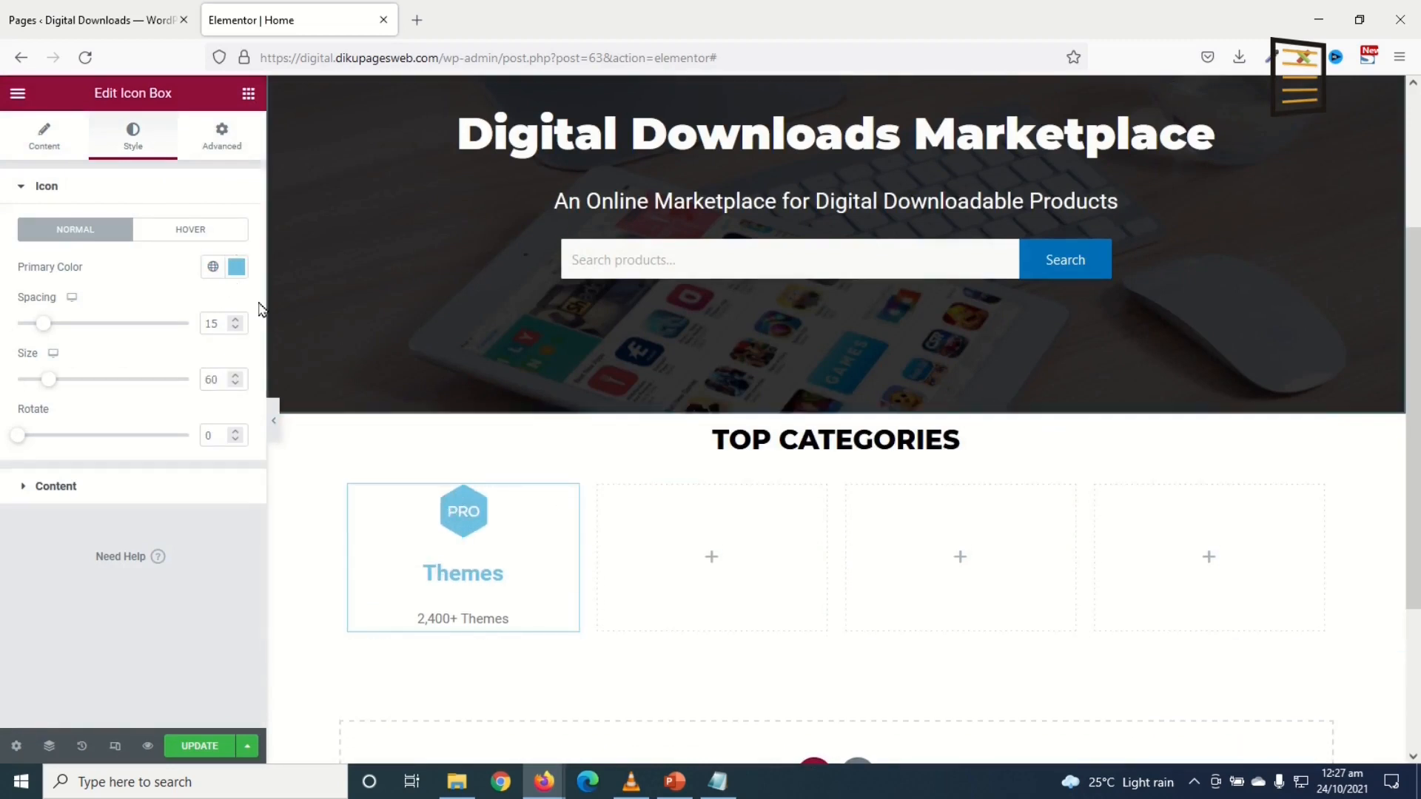
{"action": "left_click", "coordinate": [236, 268]}
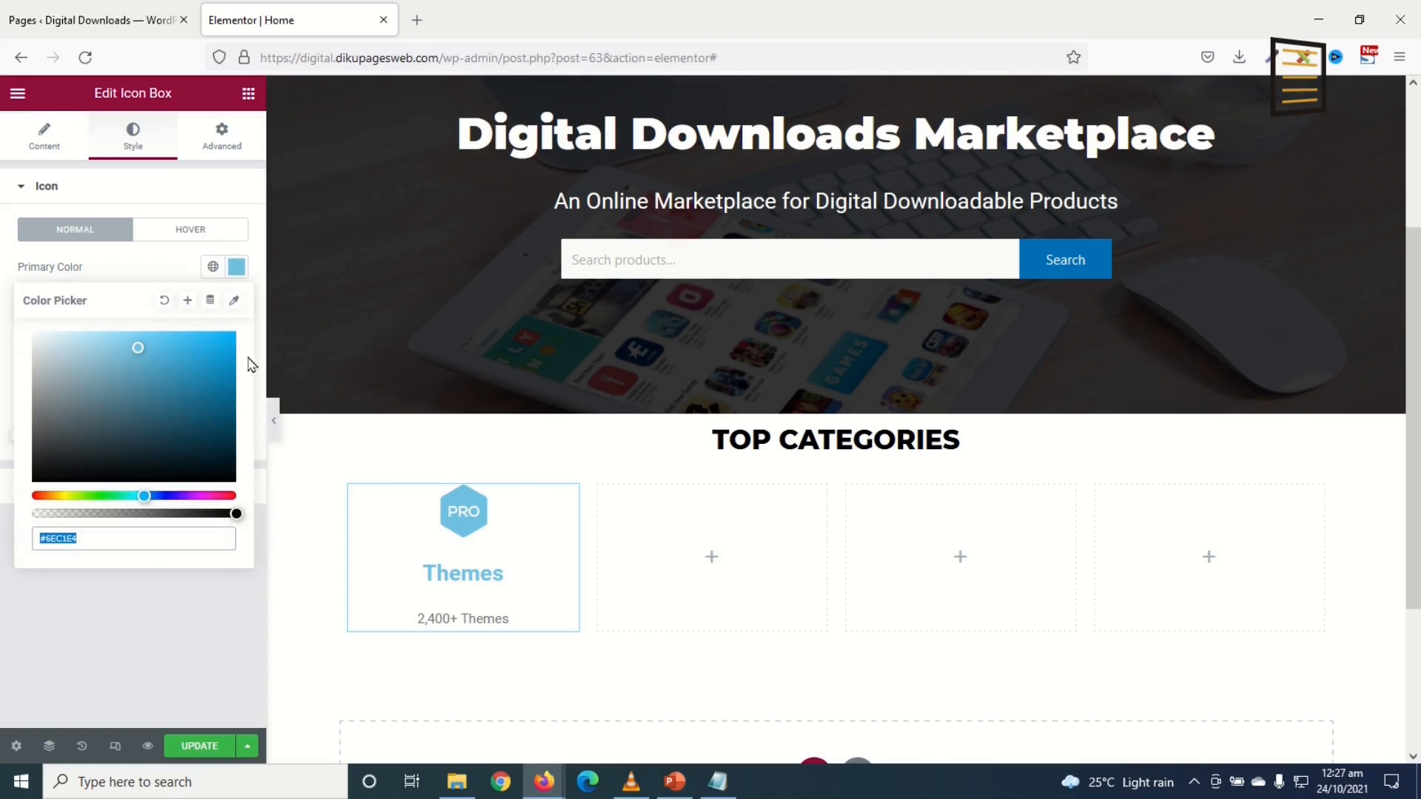
{"action": "type", "text": "4C9EF9"}
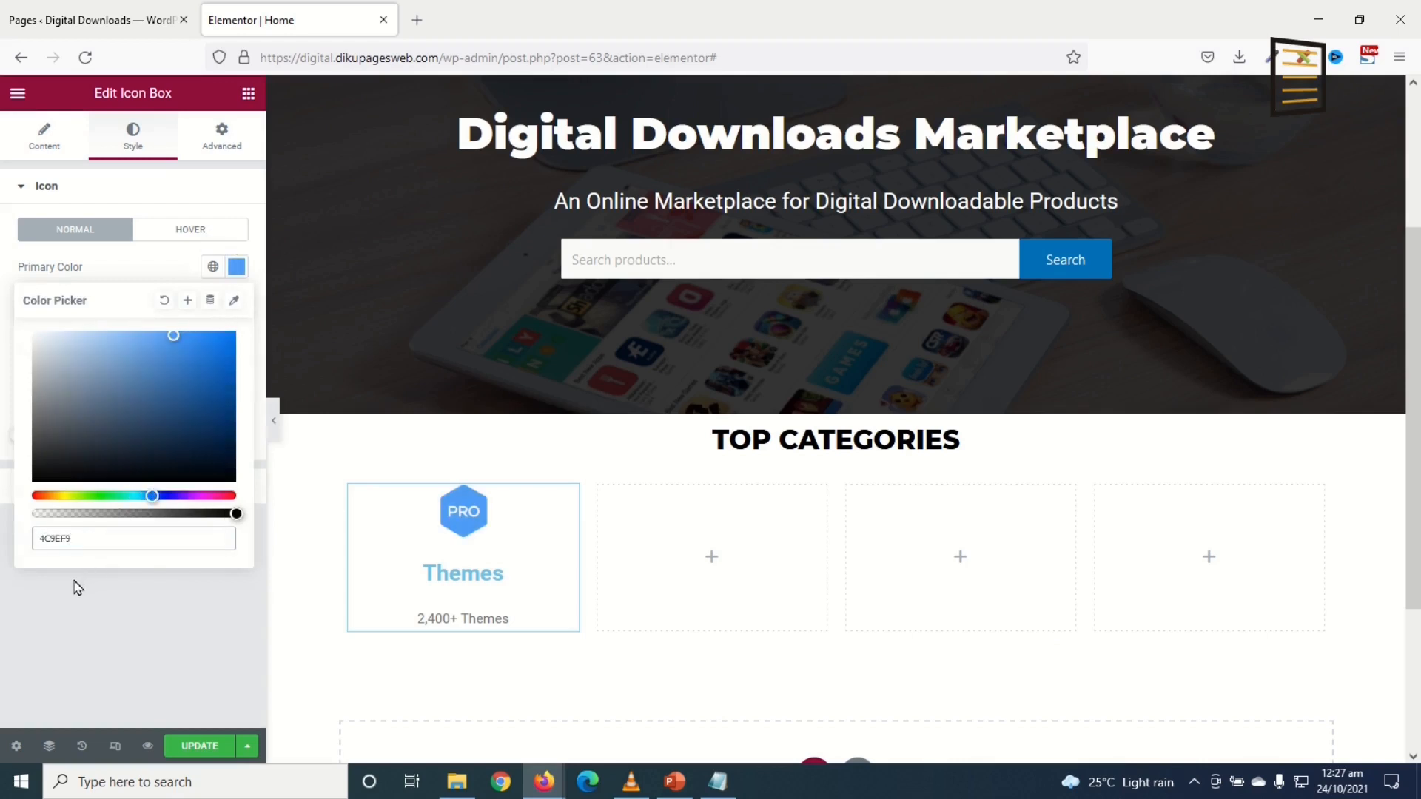
{"action": "left_click", "coordinate": [234, 266]}
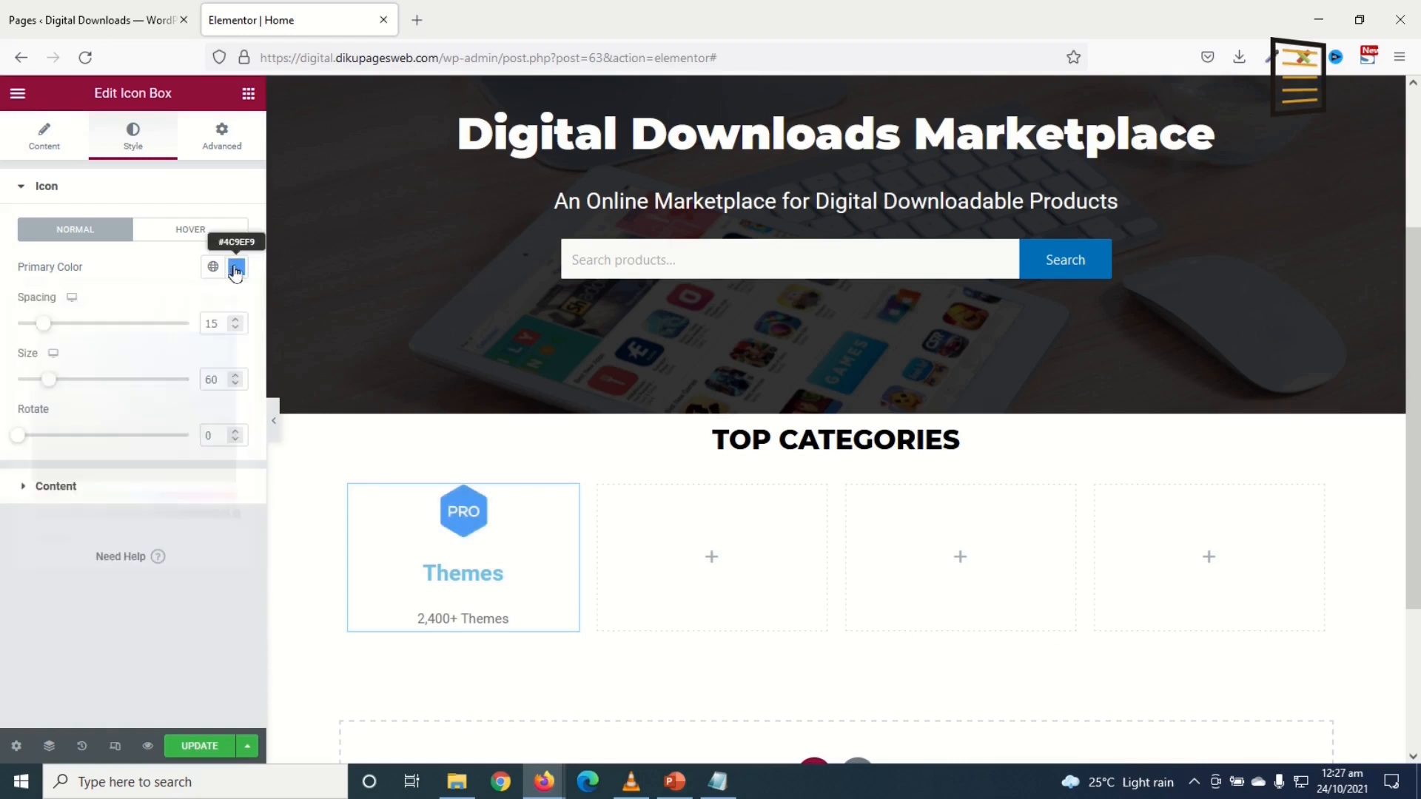
Step: Colour the Themes title #4C9EF9
{"action": "left_click", "coordinate": [70, 488]}
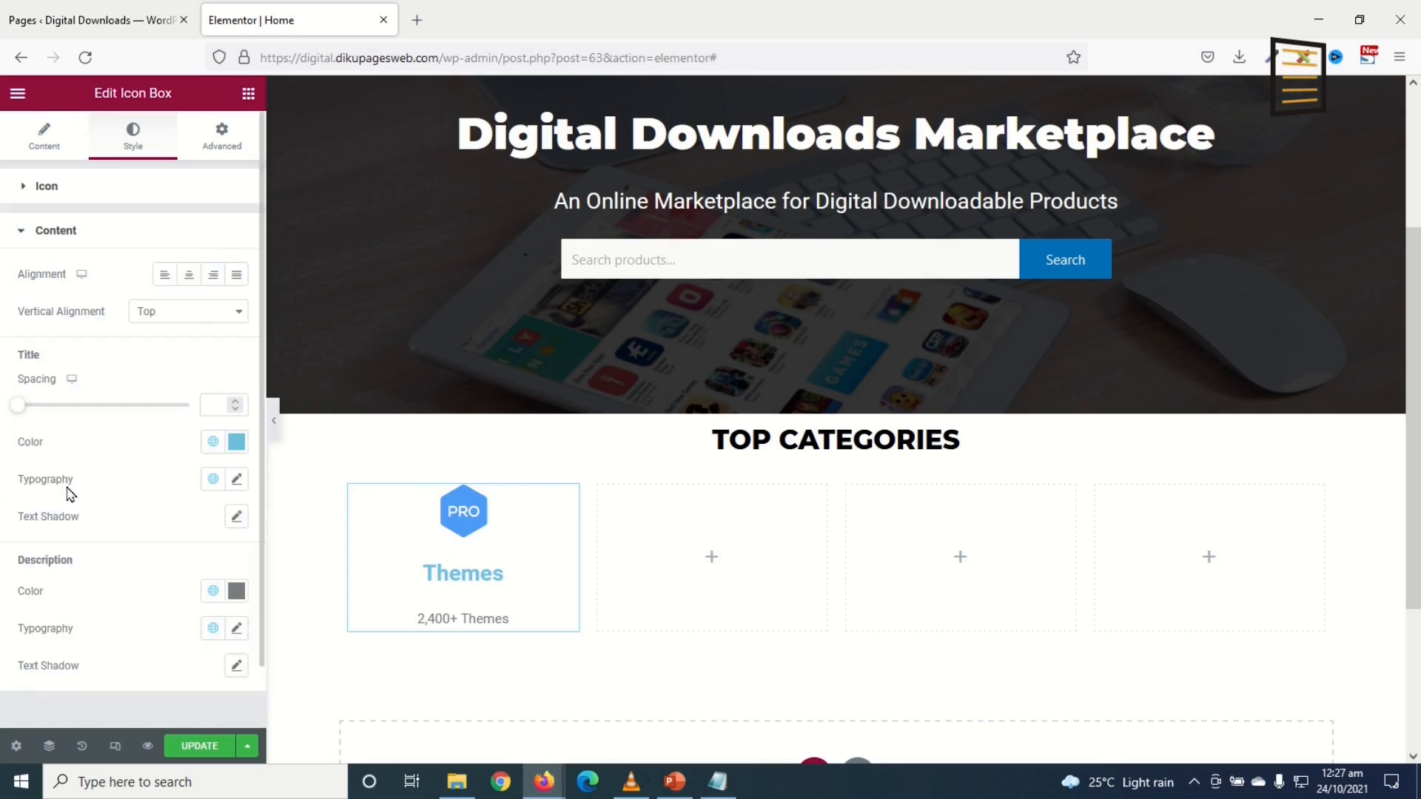
{"action": "left_click", "coordinate": [237, 441]}
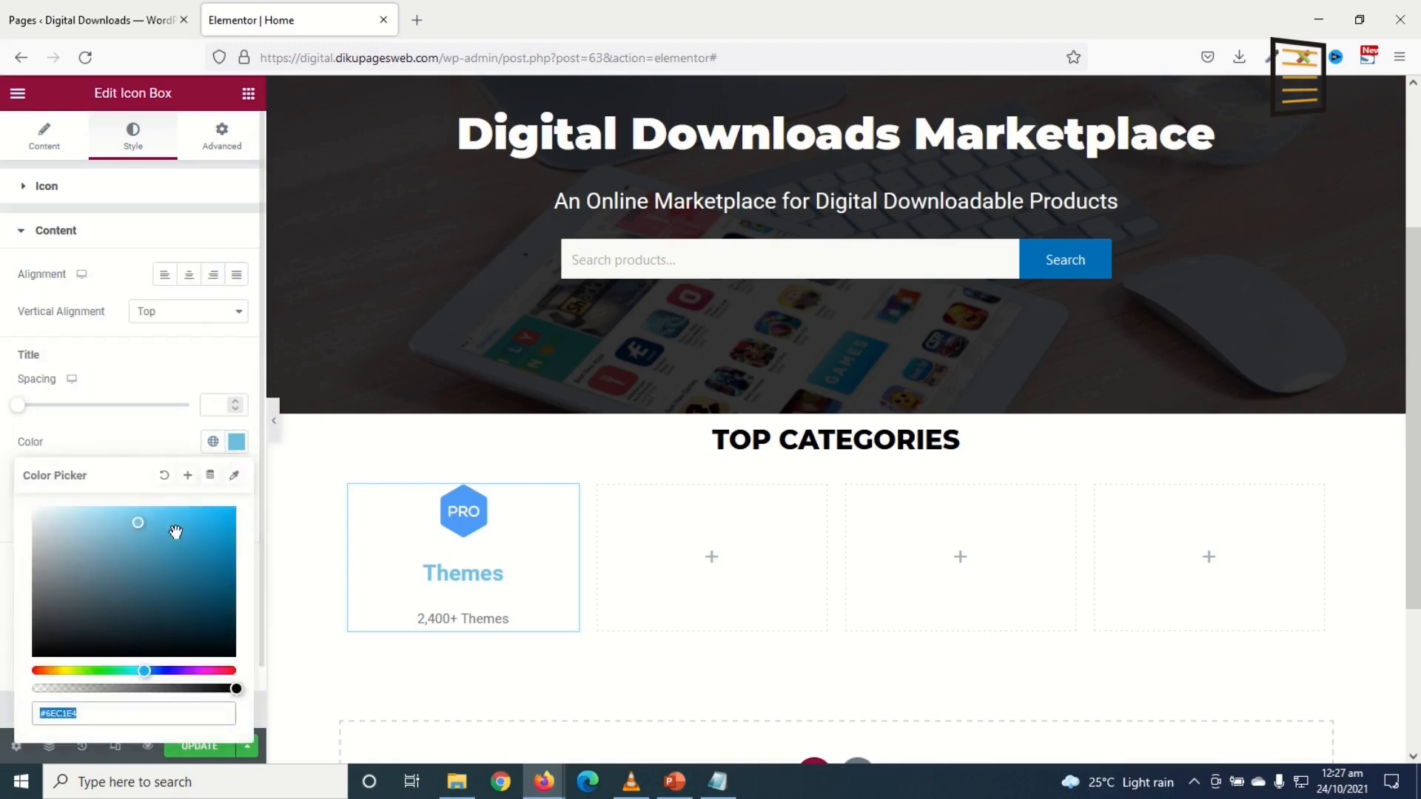
{"action": "type", "text": "4C9EF9"}
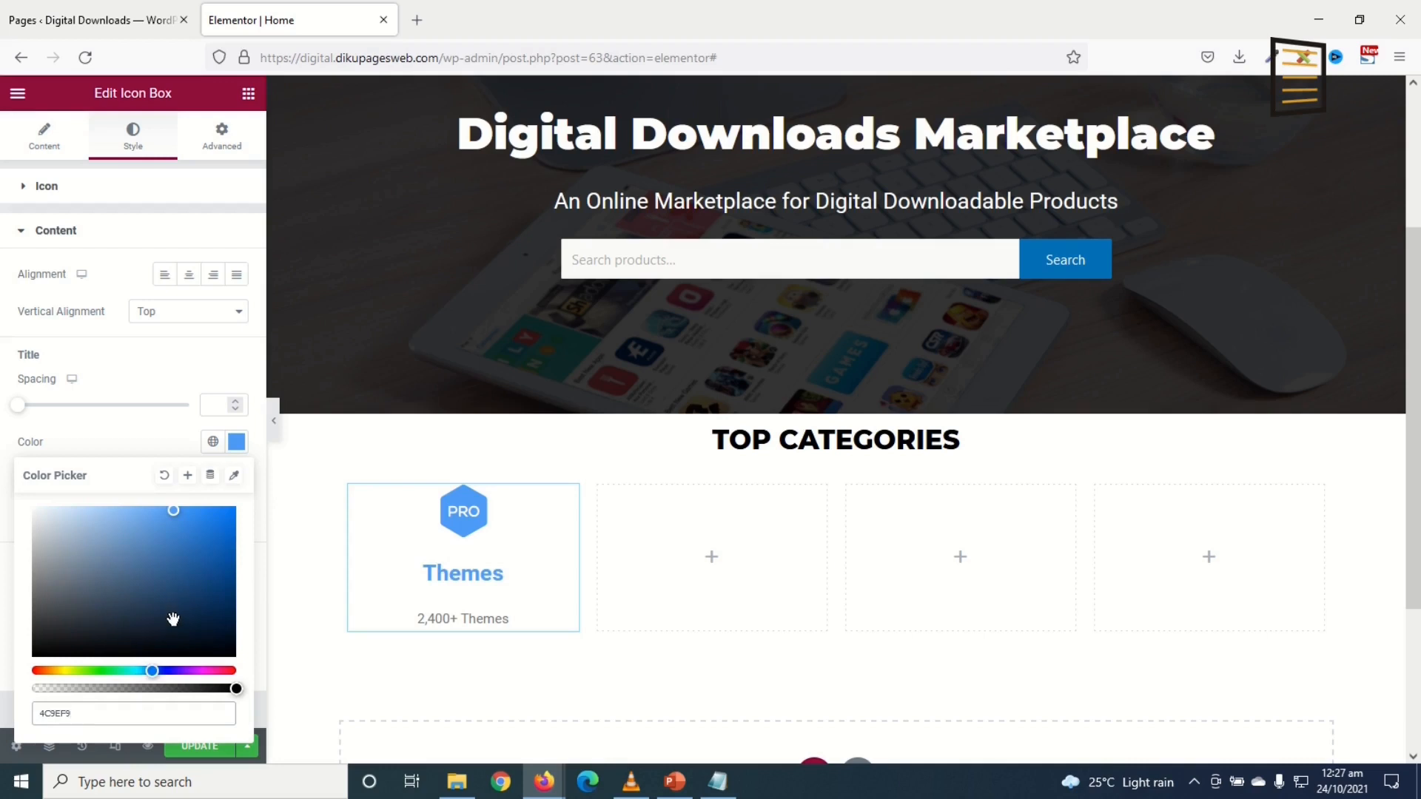
{"action": "left_click", "coordinate": [237, 441]}
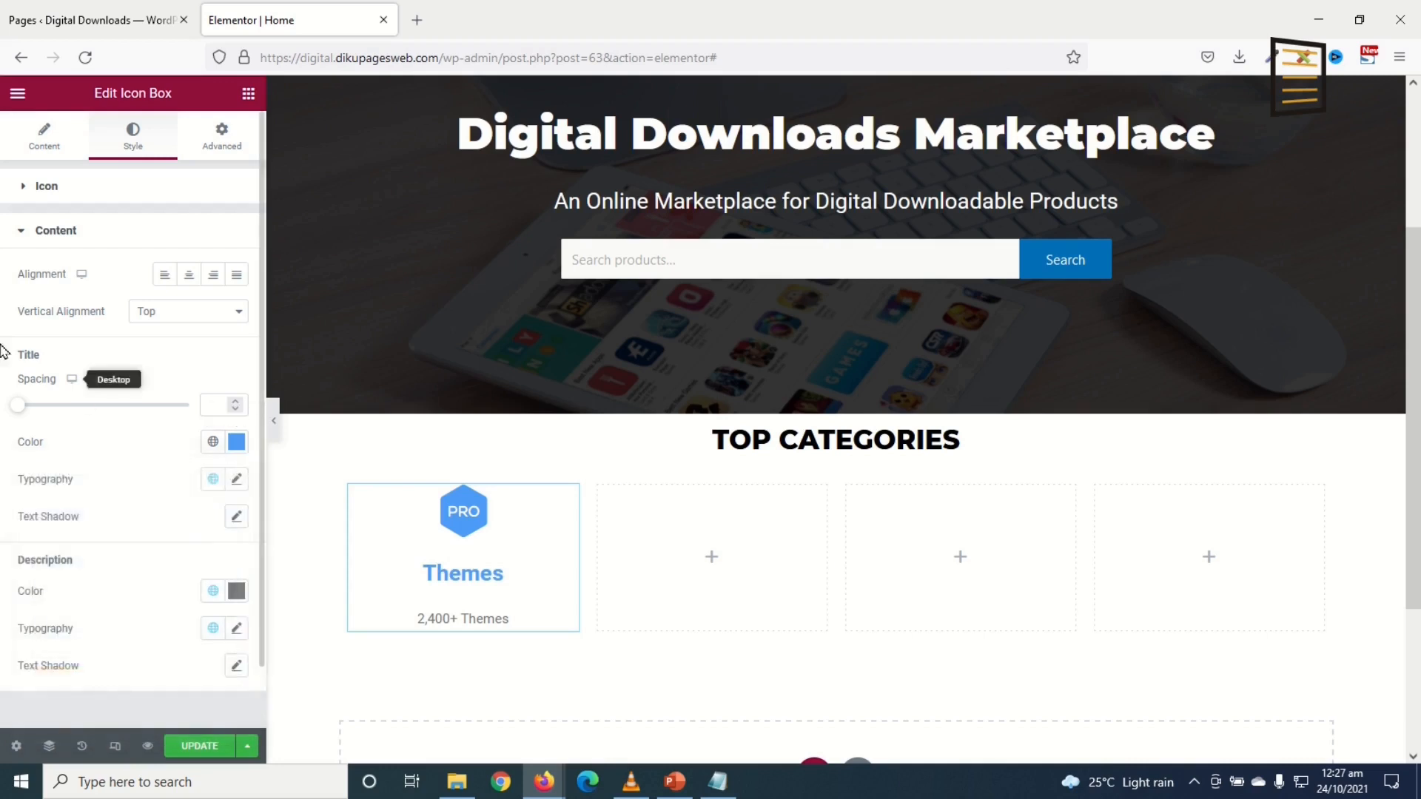
{"action": "left_click", "coordinate": [236, 590]}
Step: Colour the description #4C9EF9 and set the title font to Montserrat
{"action": "type", "text": "4C9EF9"}
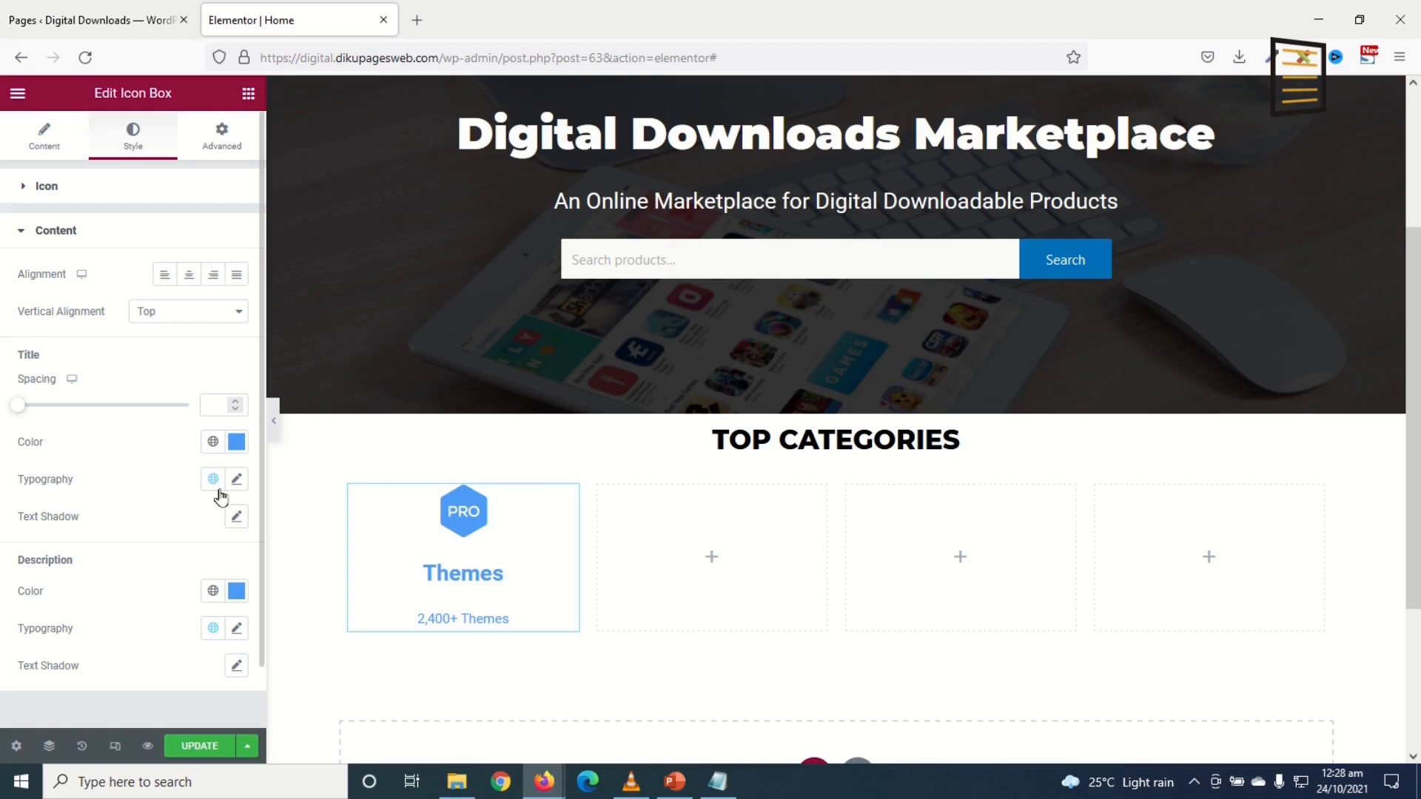
{"action": "left_click", "coordinate": [236, 479]}
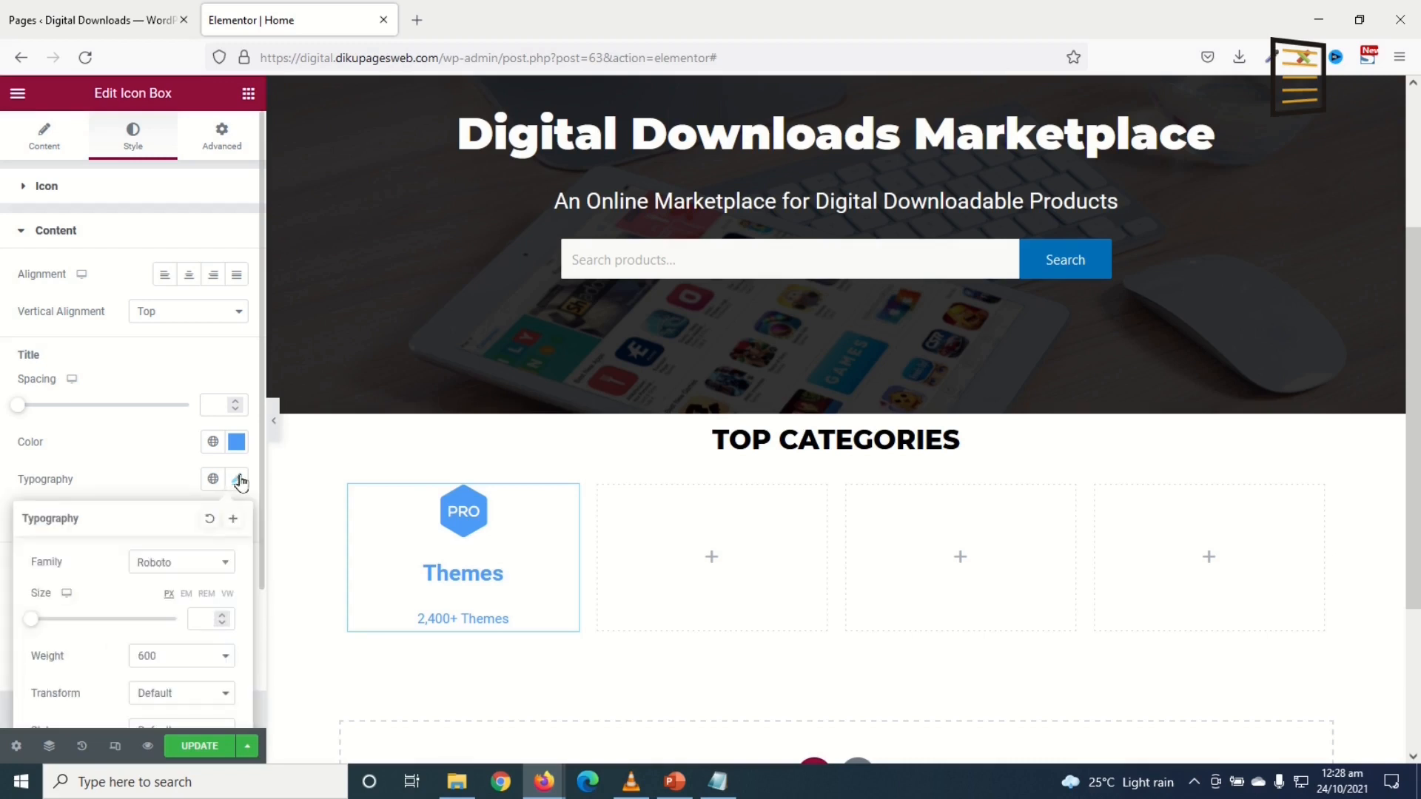
{"action": "left_click", "coordinate": [196, 568]}
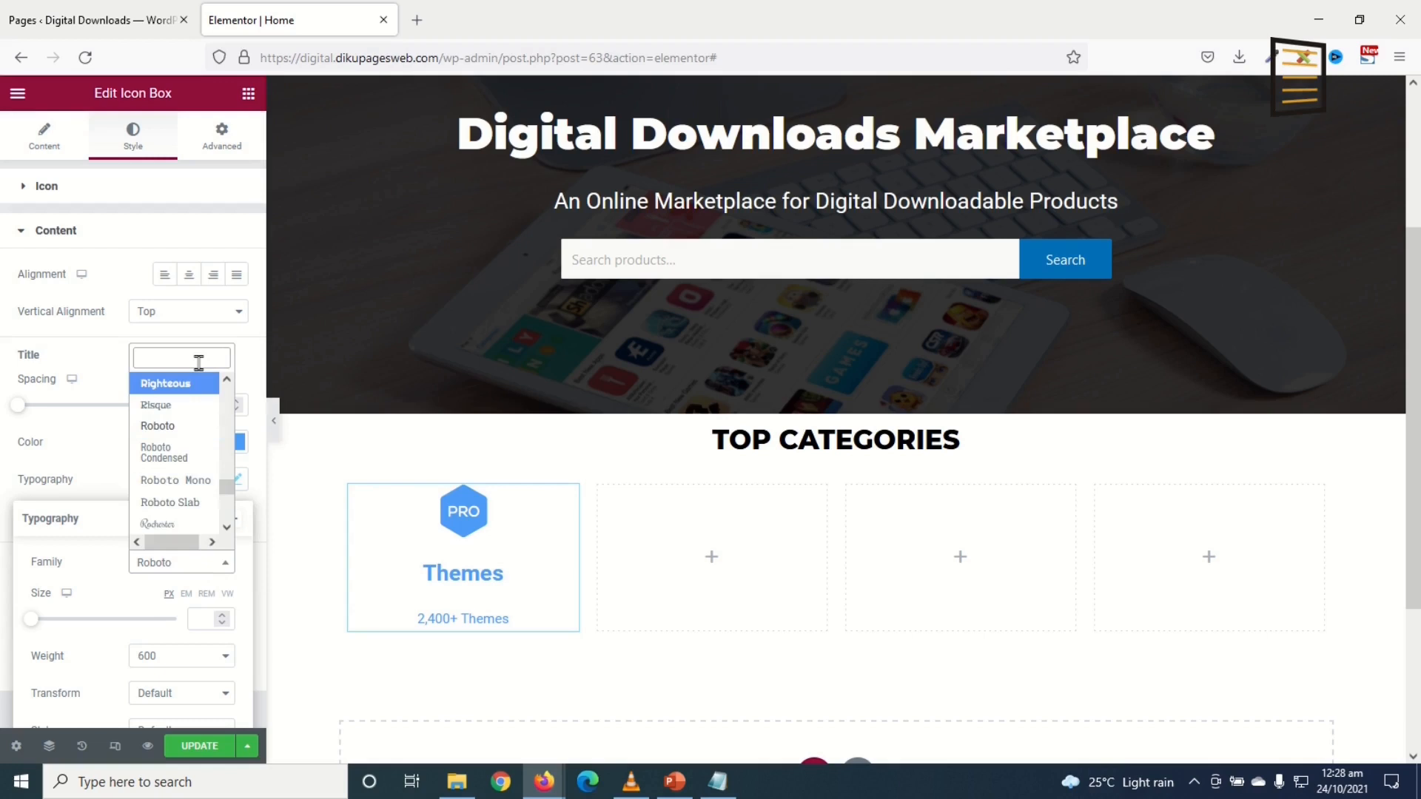
{"action": "type", "text": "monts"}
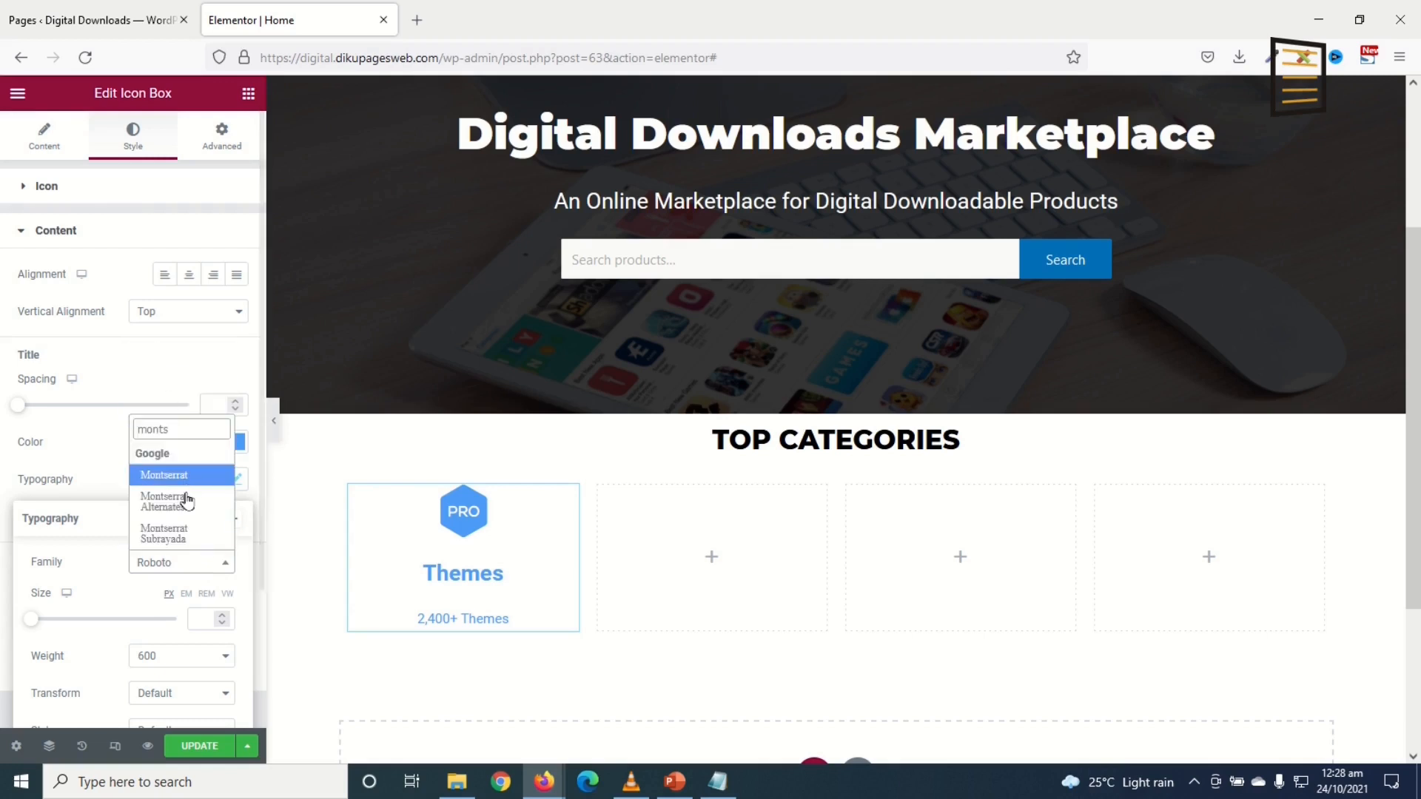
{"action": "left_click", "coordinate": [181, 475]}
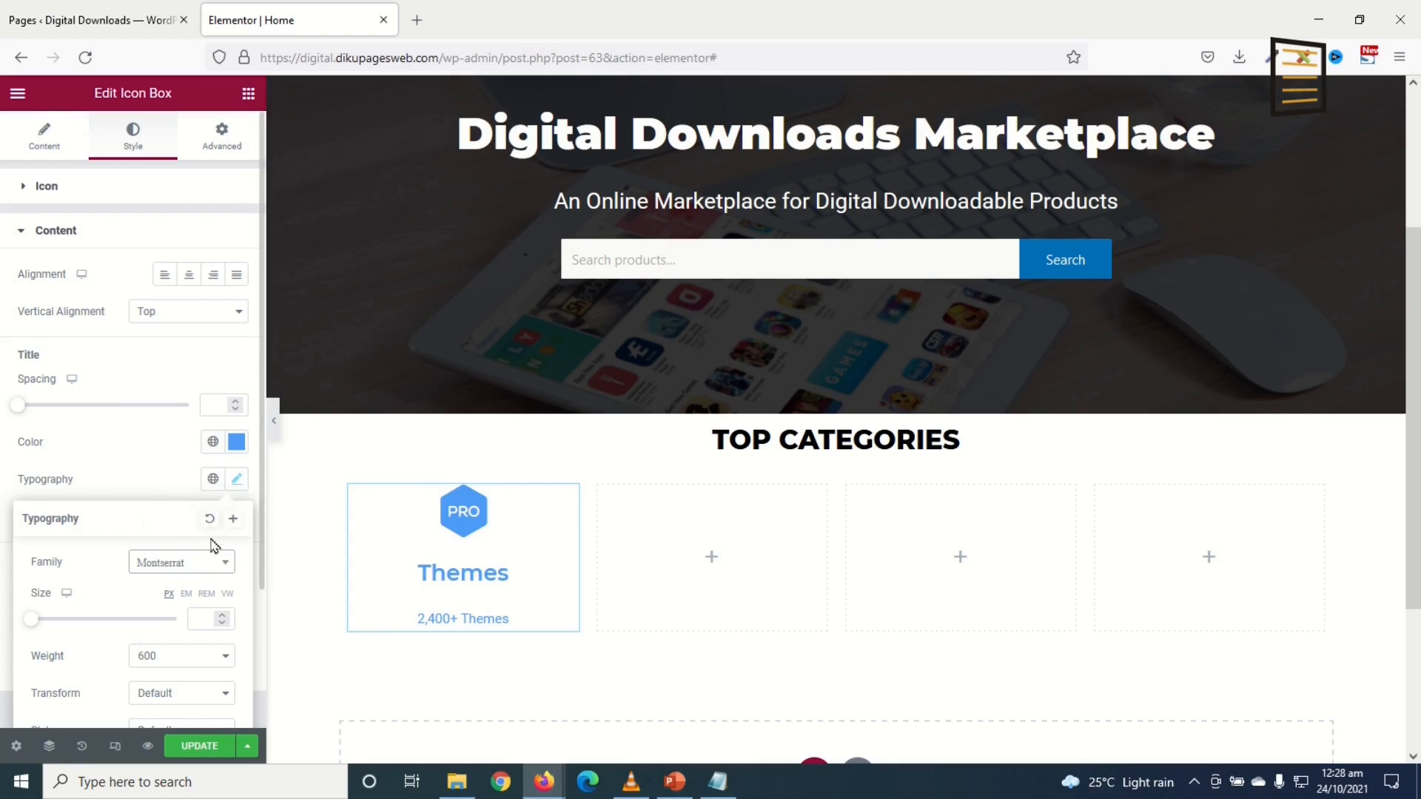
Step: Save the typography as global font 'Montserrate' and apply it to the description
{"action": "left_click", "coordinate": [233, 523]}
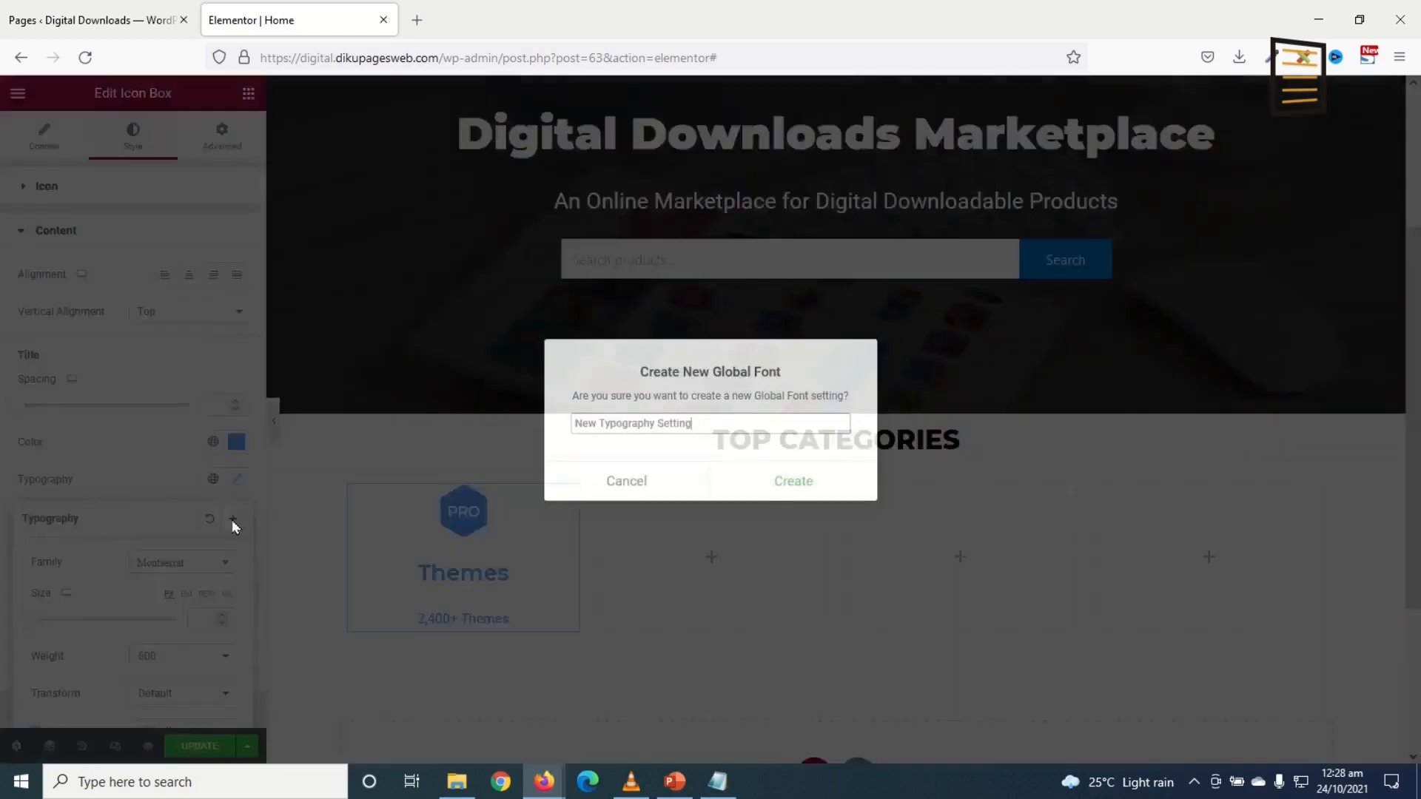
{"action": "left_click_drag", "start_coordinate": [695, 419], "coordinate": [544, 429]}
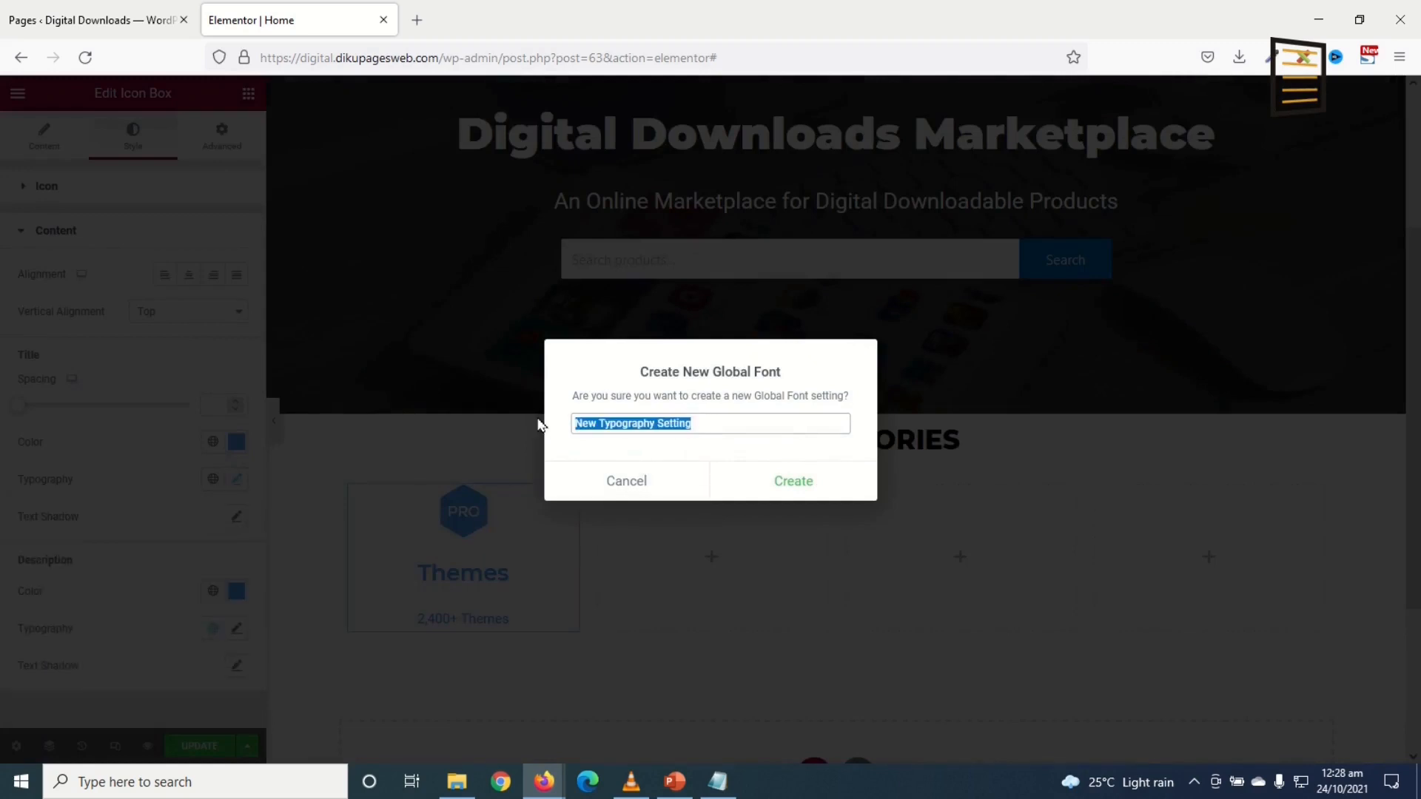
{"action": "type", "text": "Montserrate"}
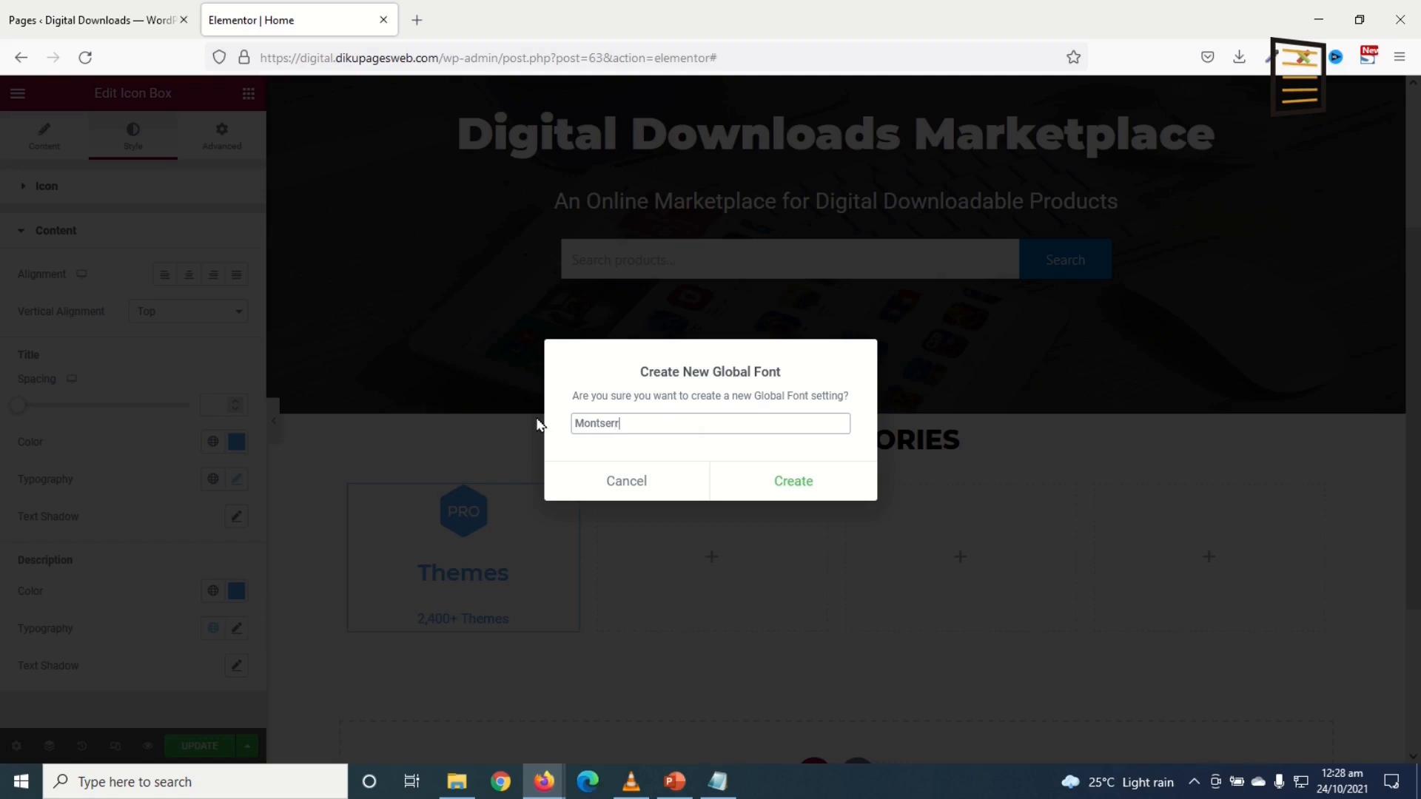
{"action": "left_click", "coordinate": [780, 484]}
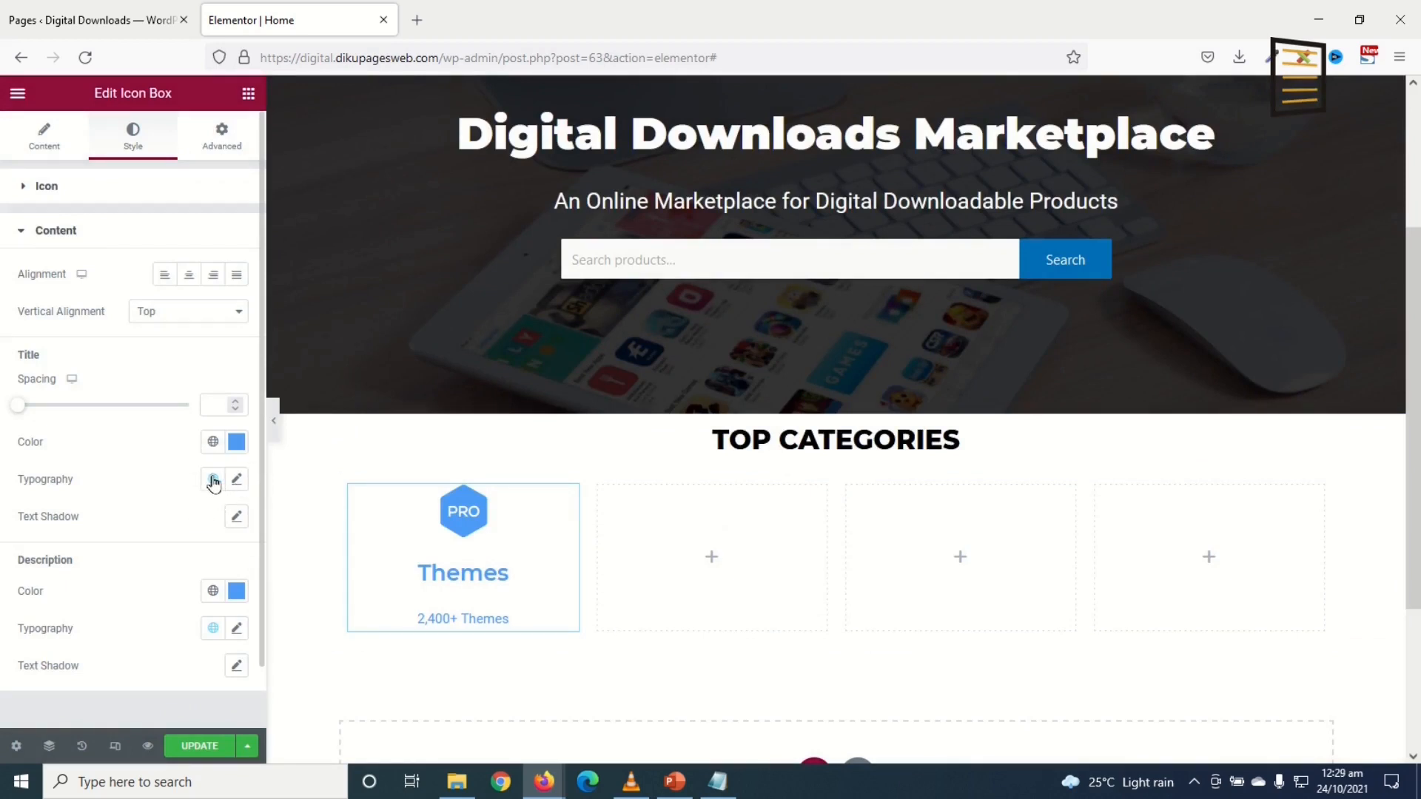
{"action": "scroll", "coordinate": [225, 518], "scroll_direction": "down", "scroll_amount": 1}
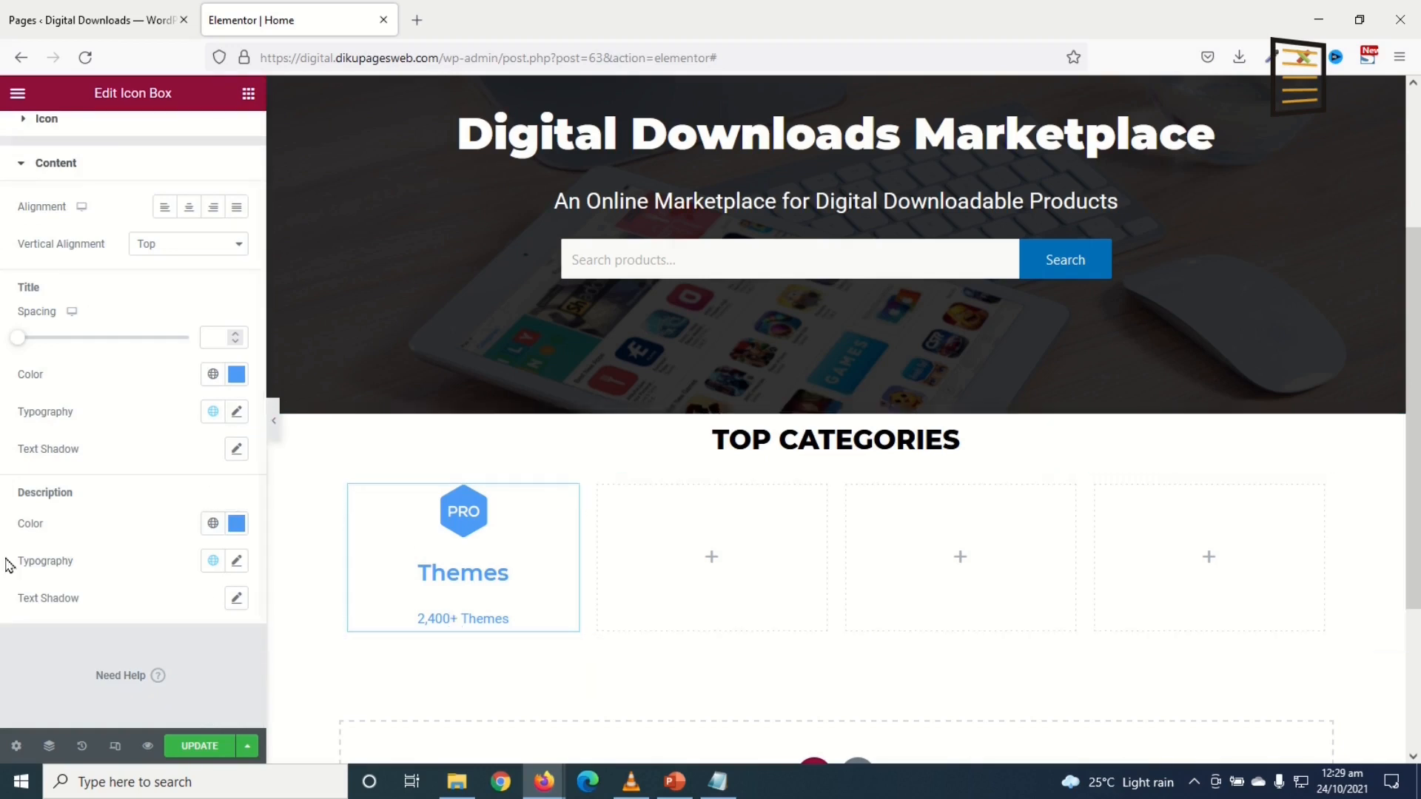
{"action": "left_click", "coordinate": [213, 562]}
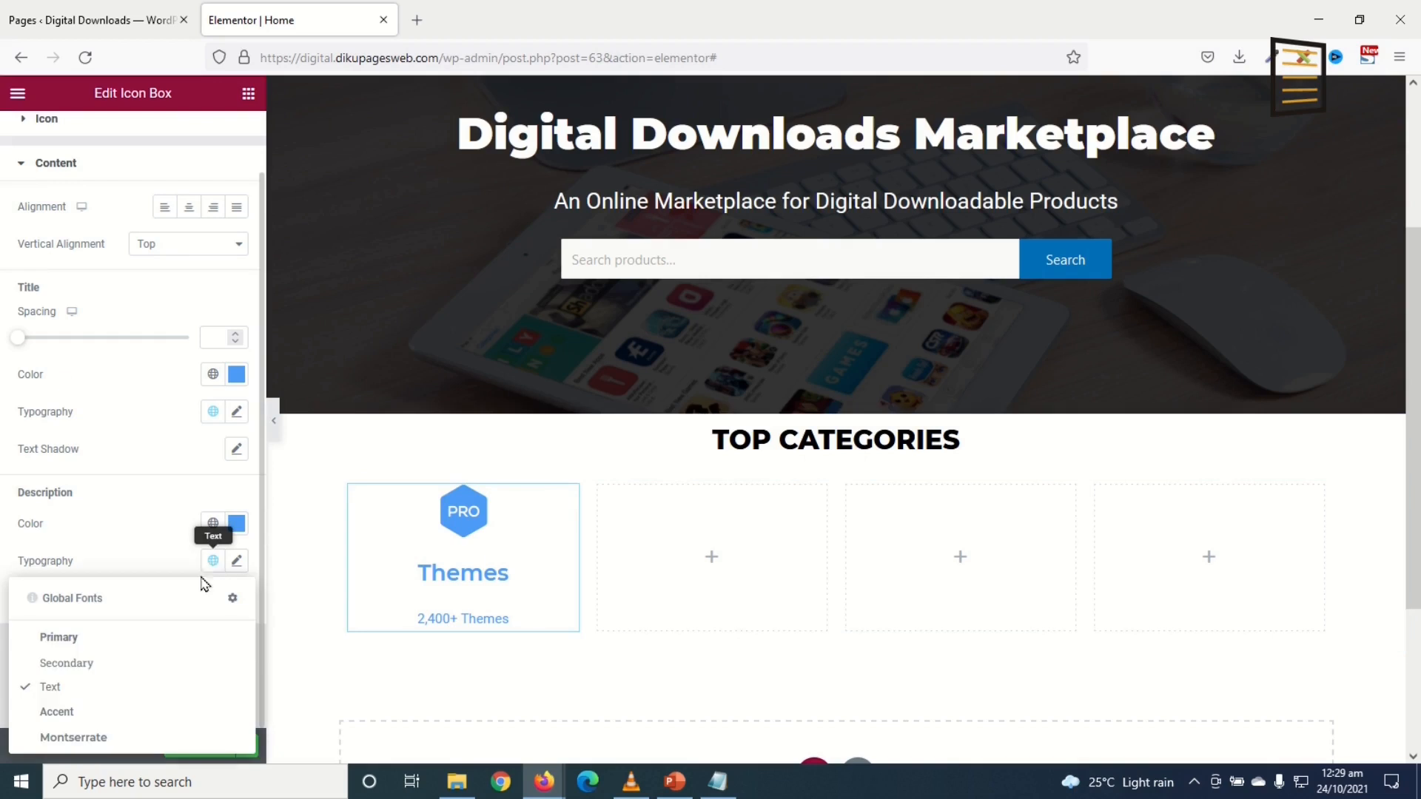
{"action": "left_click", "coordinate": [70, 738]}
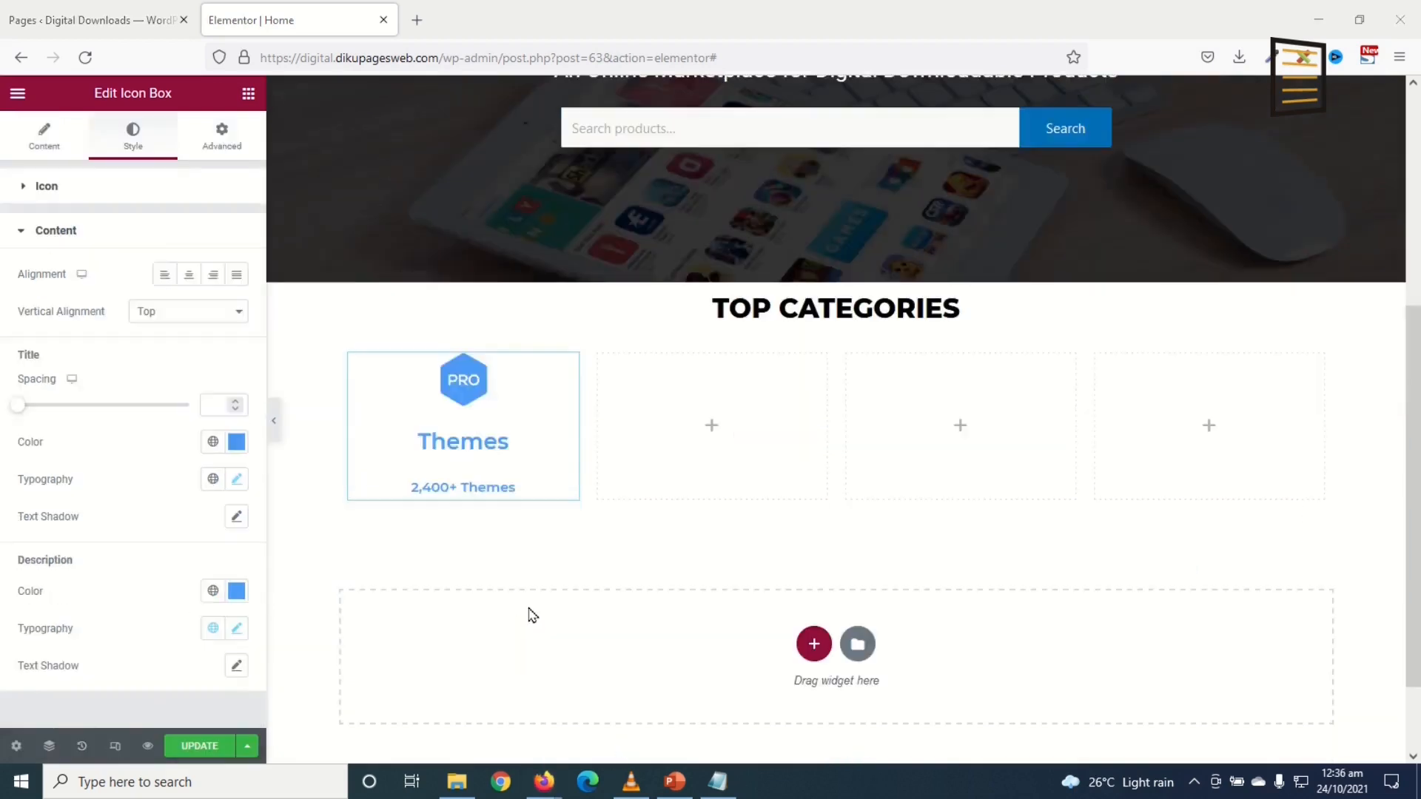
Step: Give the Themes box a classic black #000000 background
{"action": "left_click", "coordinate": [217, 143]}
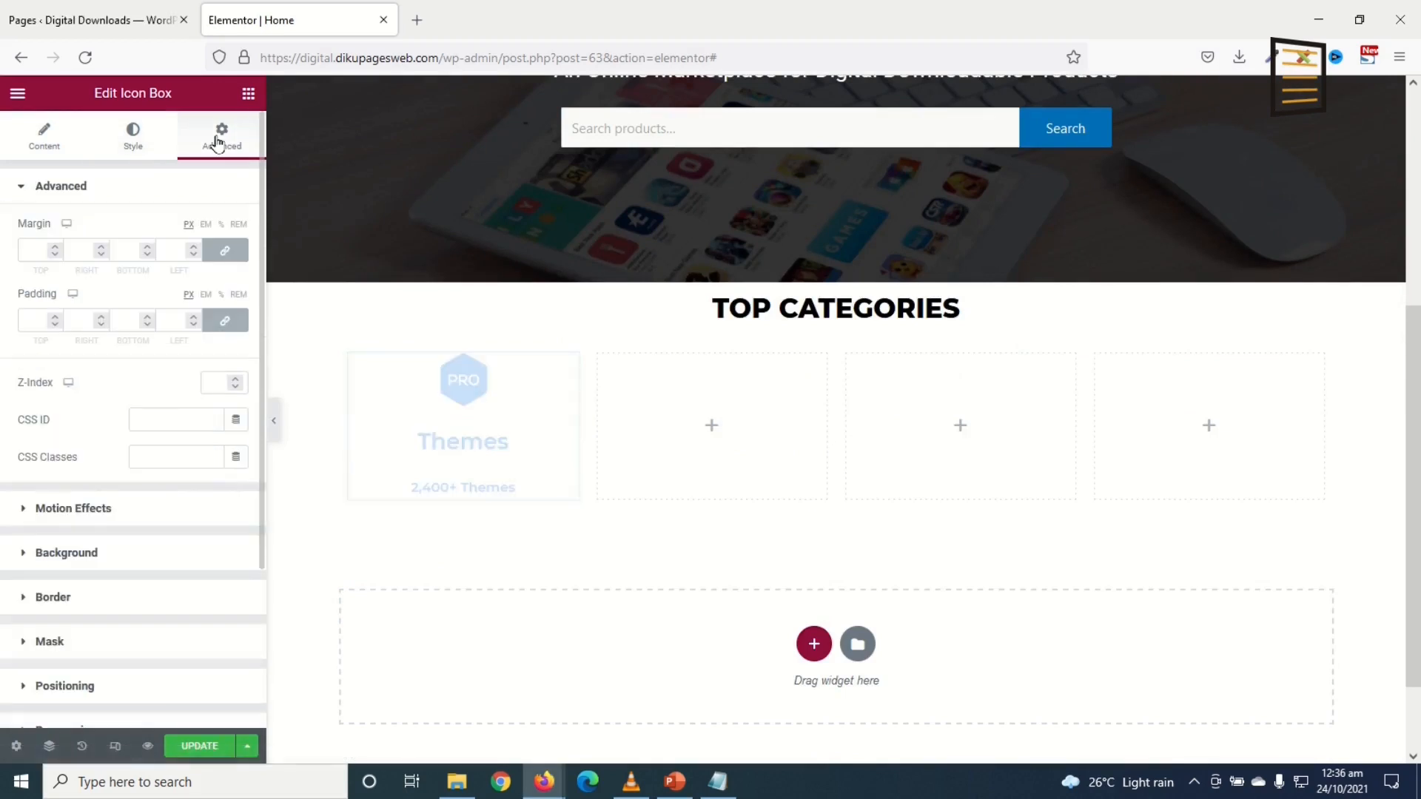
{"action": "left_click", "coordinate": [69, 559]}
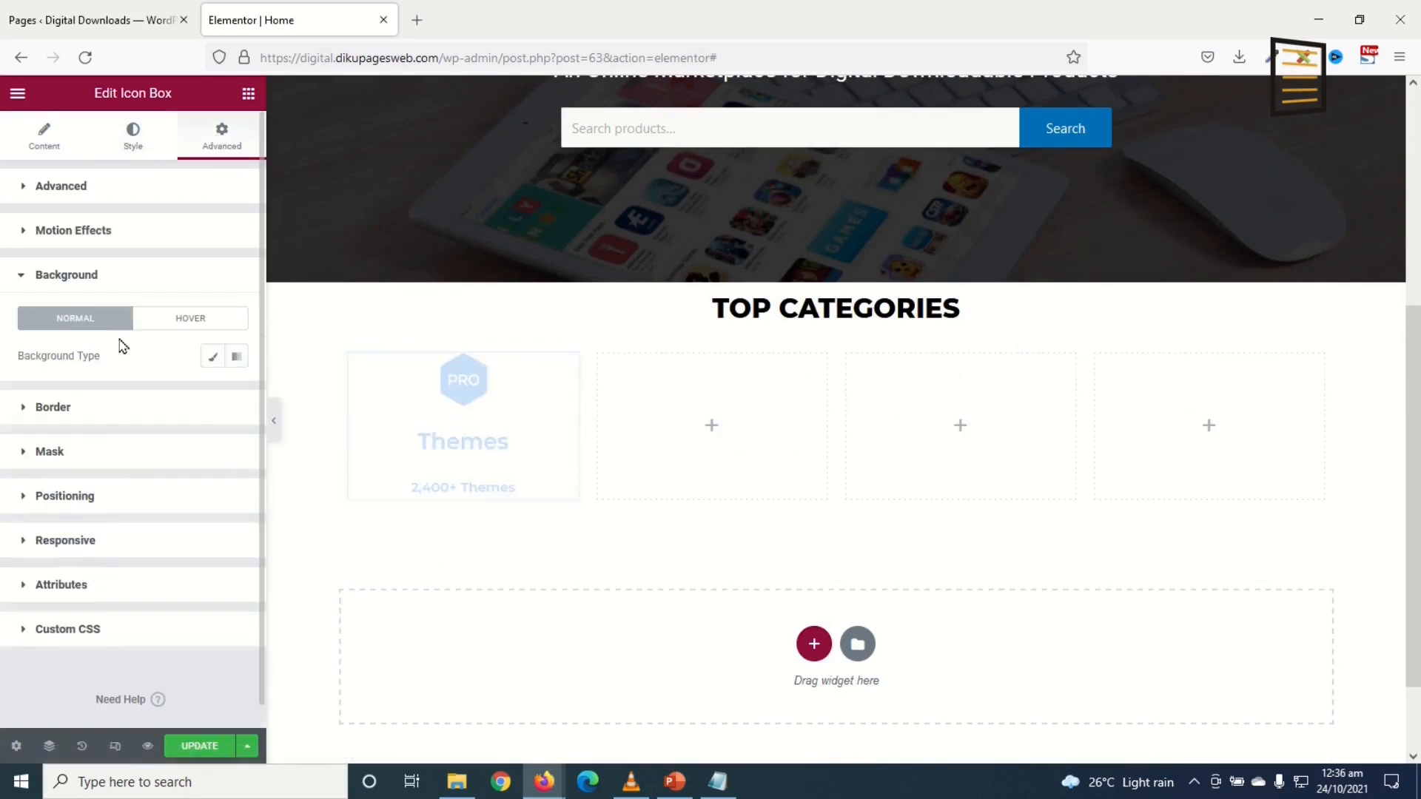
{"action": "left_click", "coordinate": [213, 359]}
{"action": "left_click", "coordinate": [237, 393]}
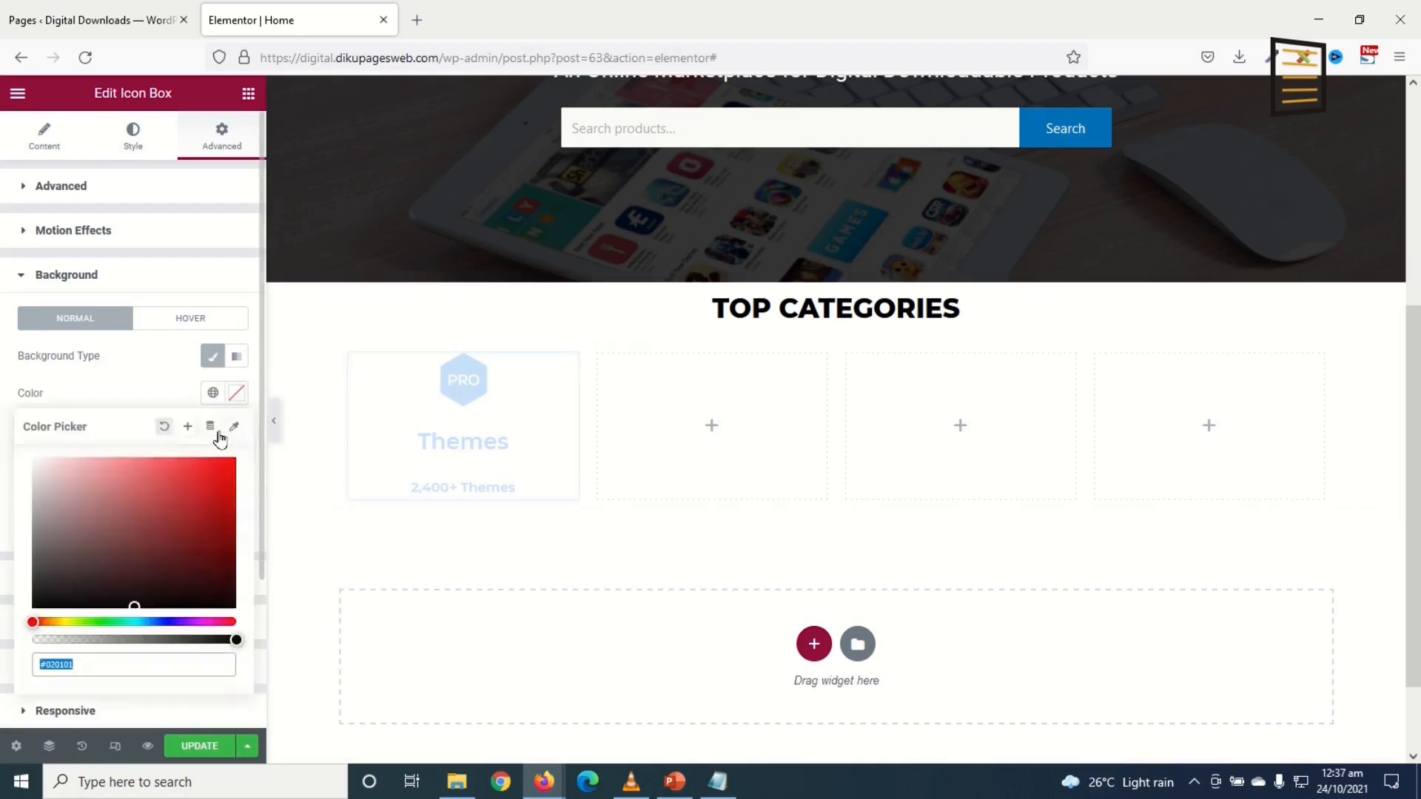
{"action": "left_click_drag", "start_coordinate": [144, 526], "coordinate": [4, 630]}
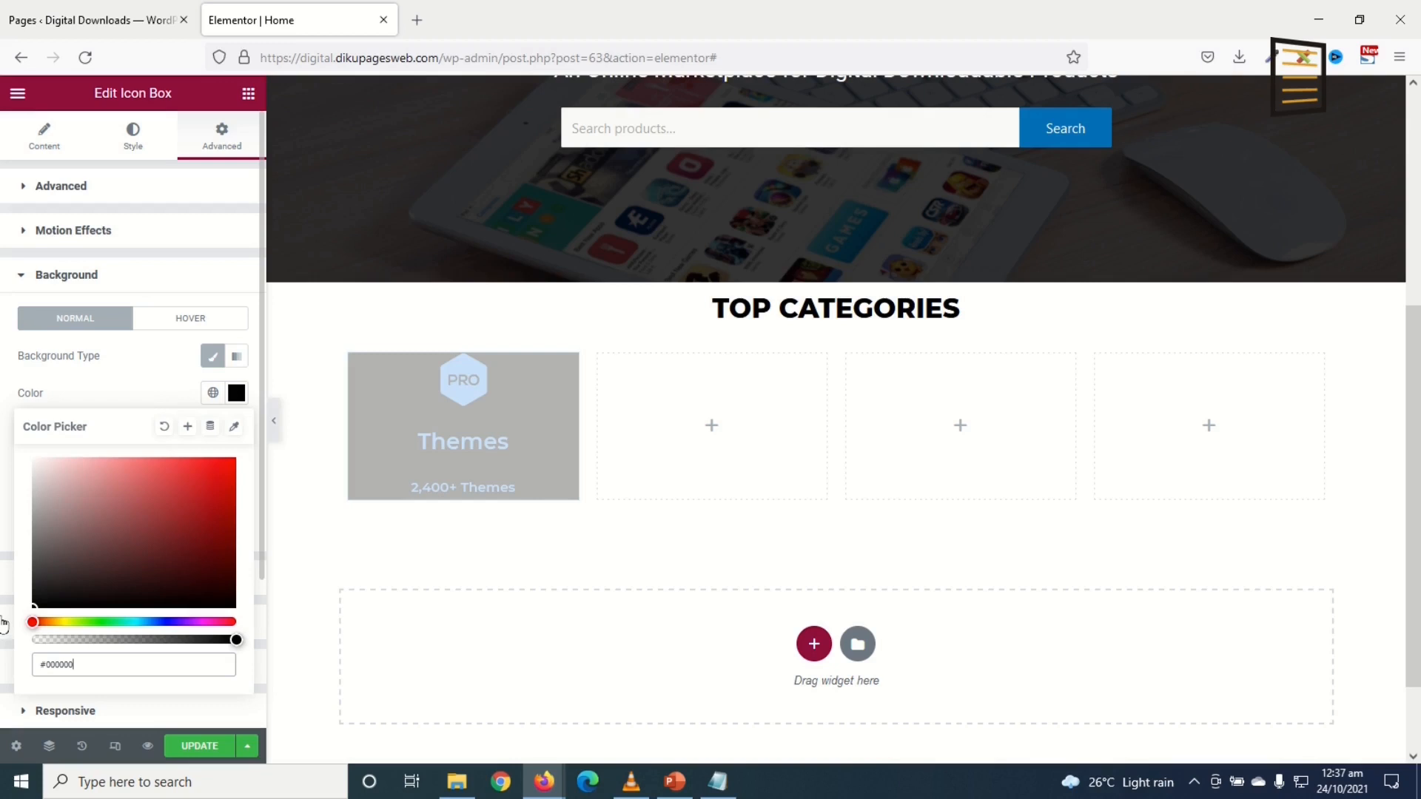
Step: Set the box padding to 50, 25, 50, 25 px (top, right, bottom, left)
{"action": "left_click", "coordinate": [82, 194]}
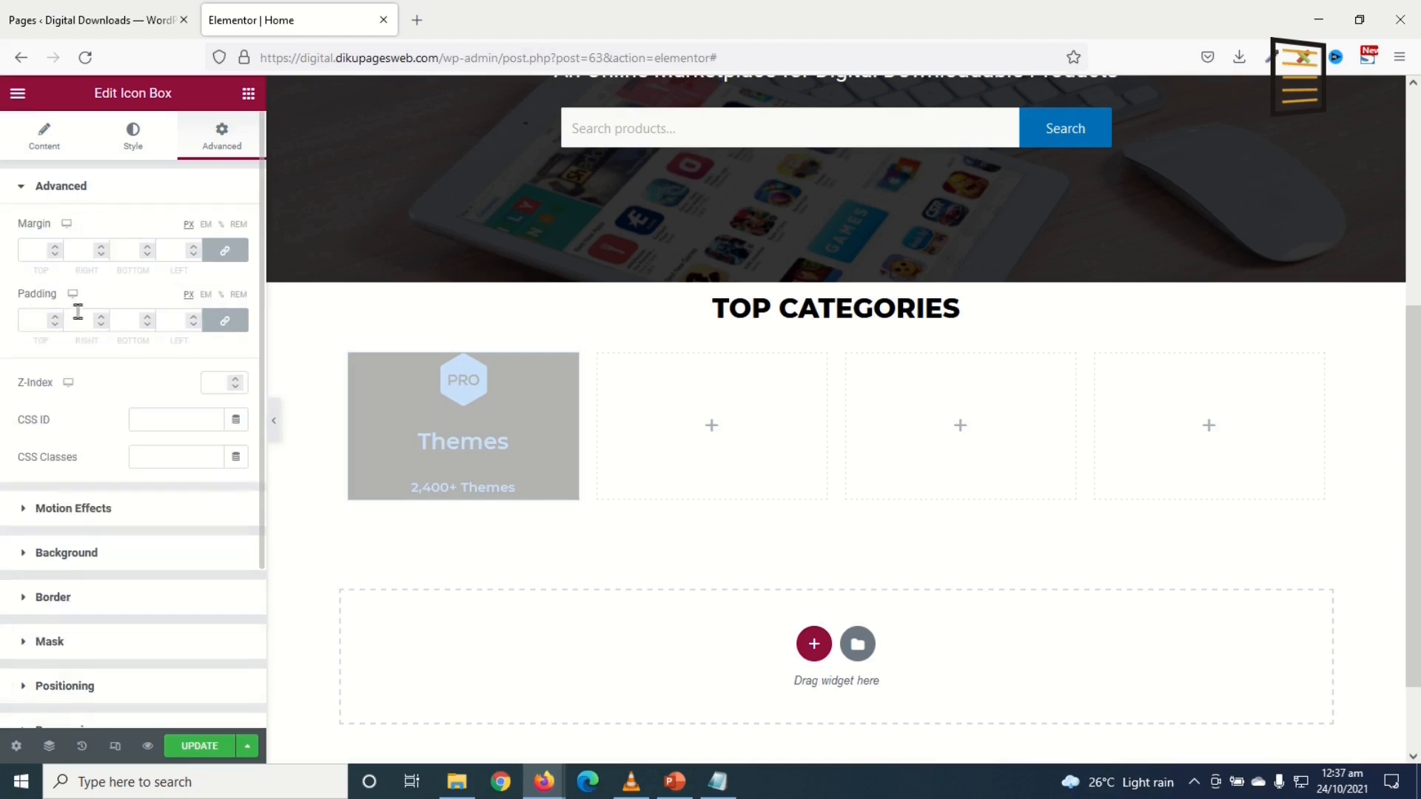
{"action": "left_click", "coordinate": [224, 320]}
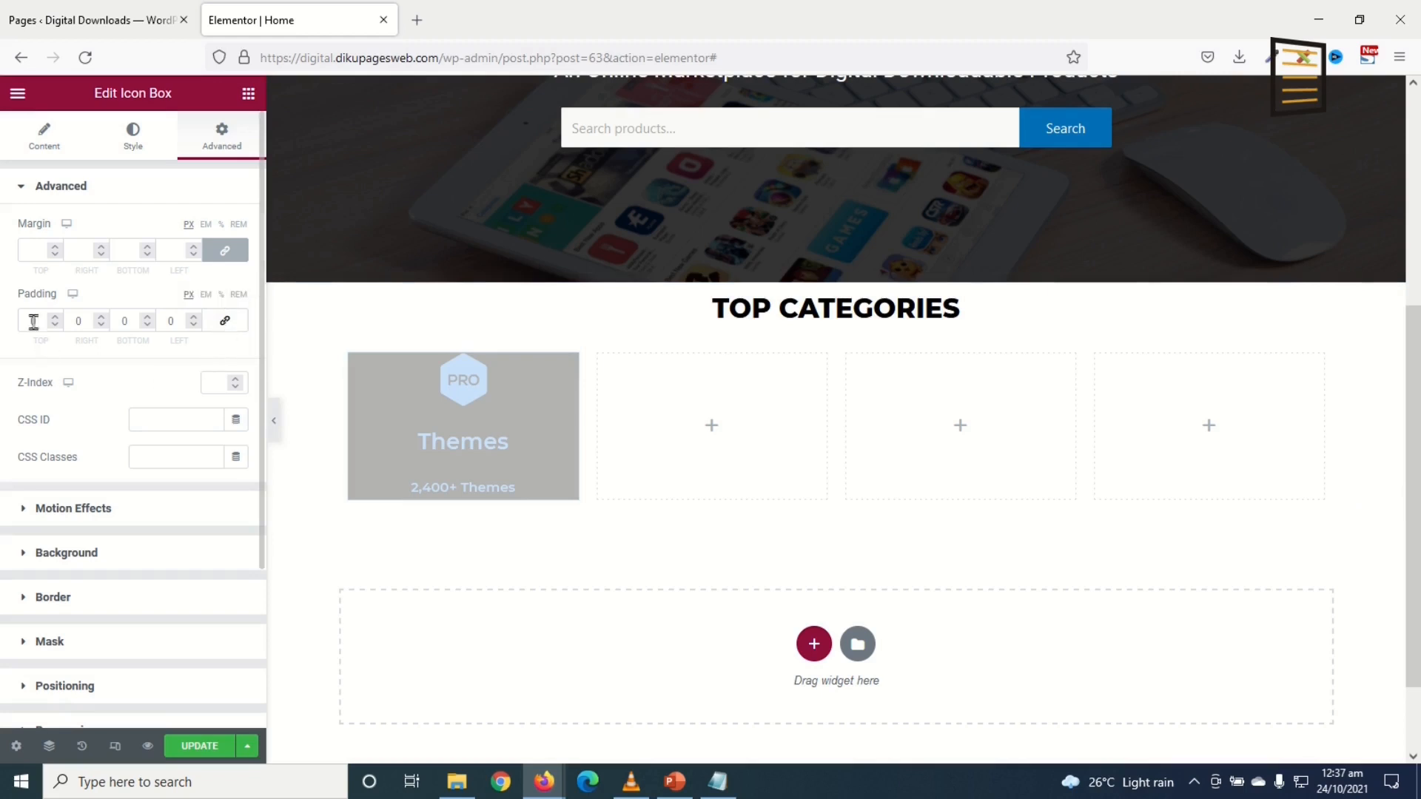
{"action": "left_click_drag", "start_coordinate": [34, 321], "coordinate": [3, 320]}
{"action": "type", "text": "50"}
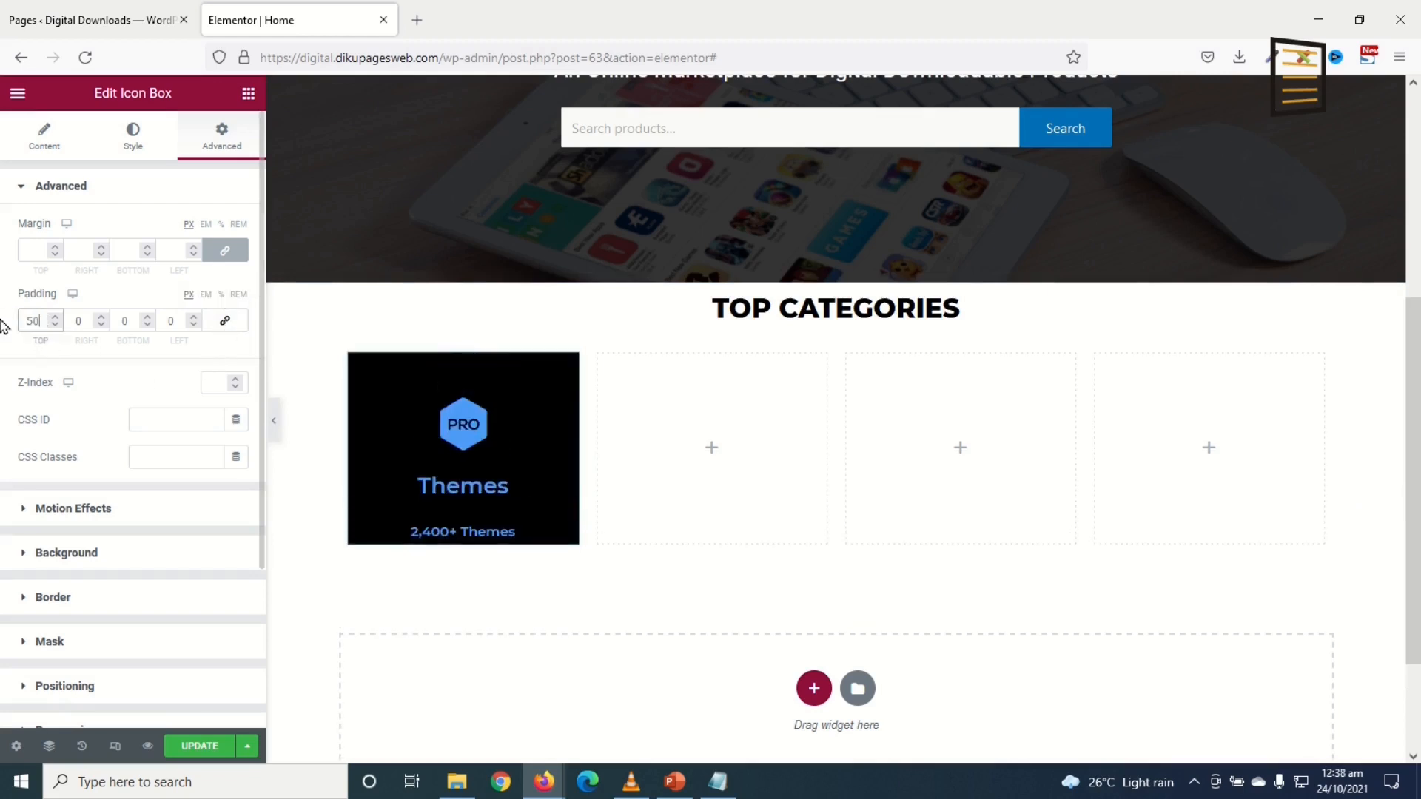
{"action": "key", "text": "Tab"}
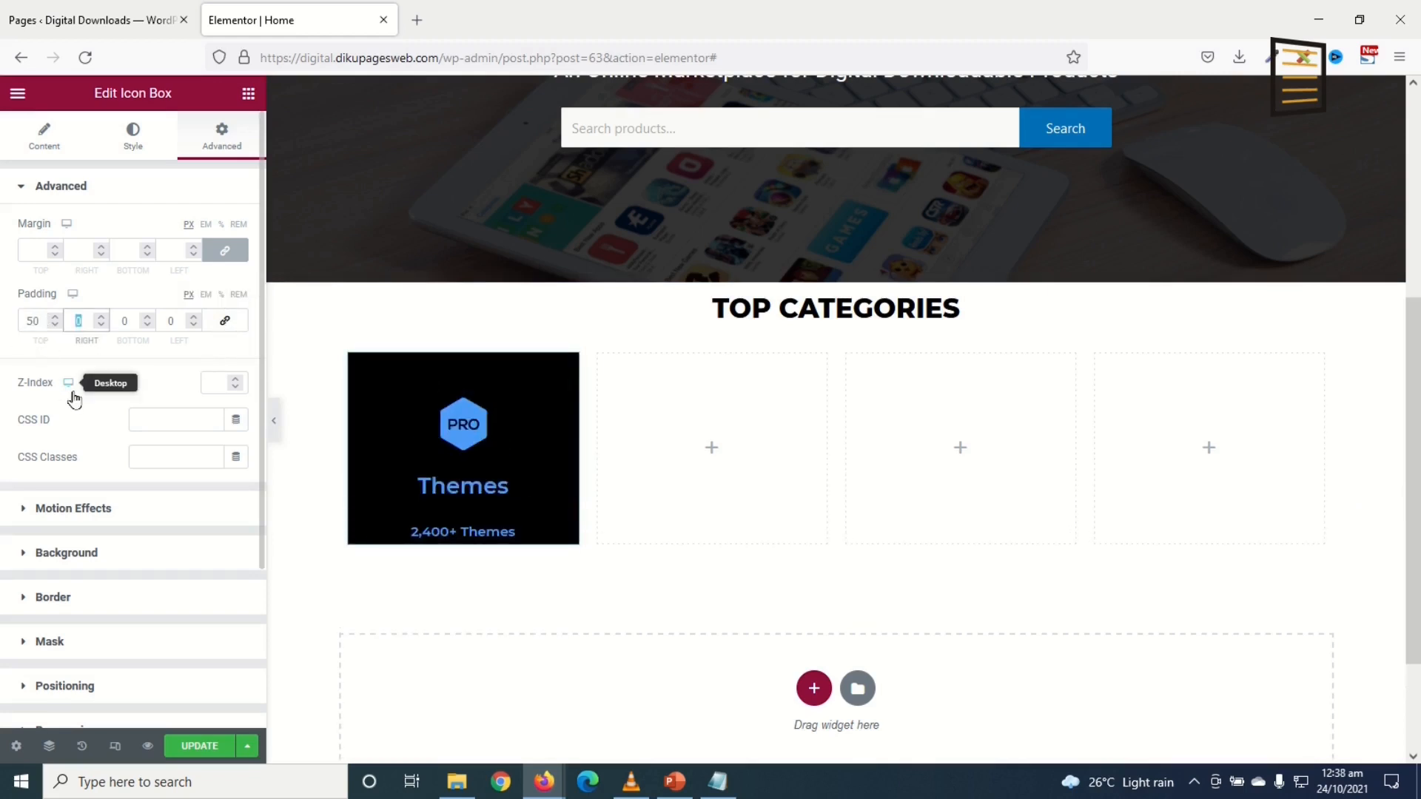
{"action": "type", "text": "25"}
{"action": "key", "text": "Tab"}
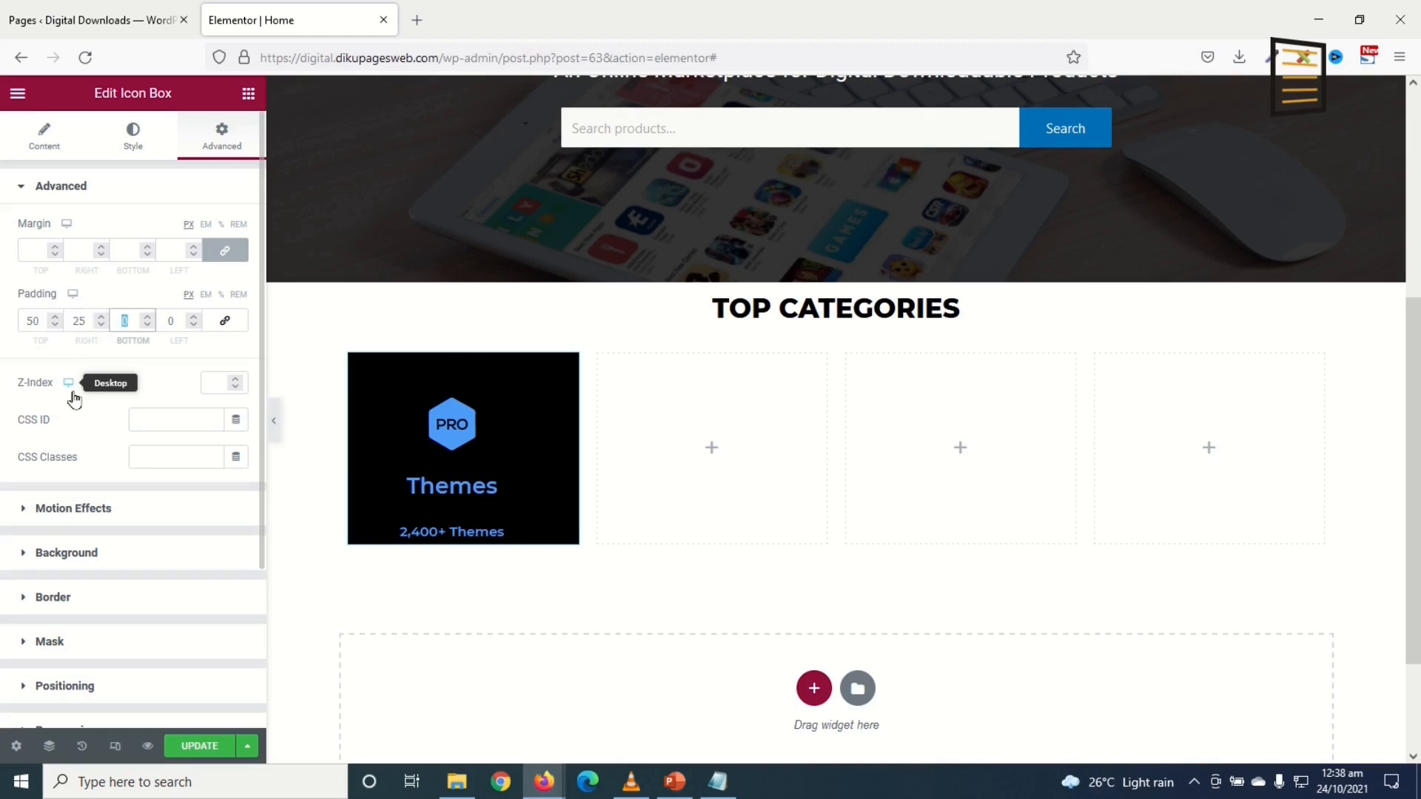
{"action": "type", "text": "50"}
{"action": "key", "text": "Tab"}
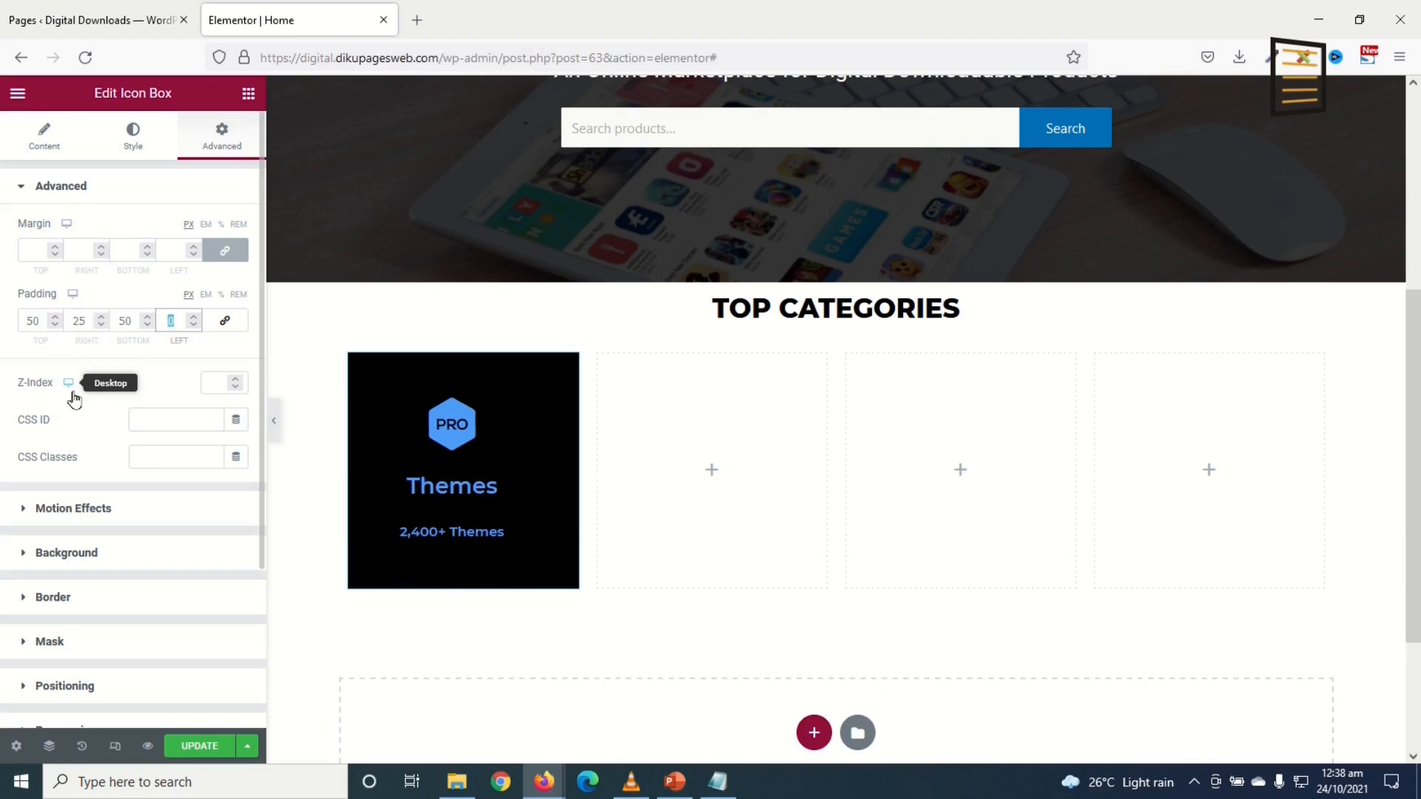
{"action": "type", "text": "25"}
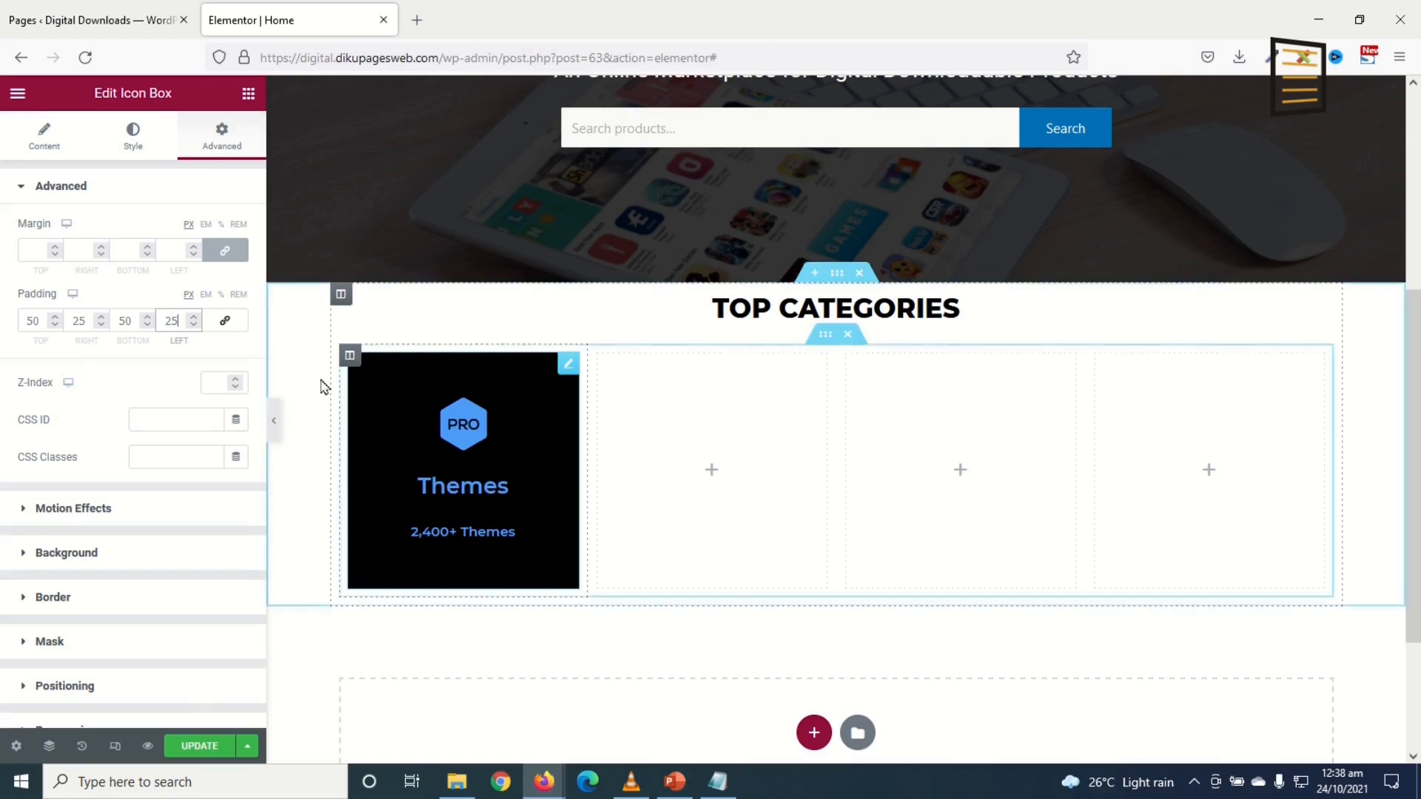
Step: Round the box corners with a 25 px border radius
{"action": "left_click", "coordinate": [53, 598]}
{"action": "left_click", "coordinate": [30, 449]}
{"action": "type", "text": "25"}
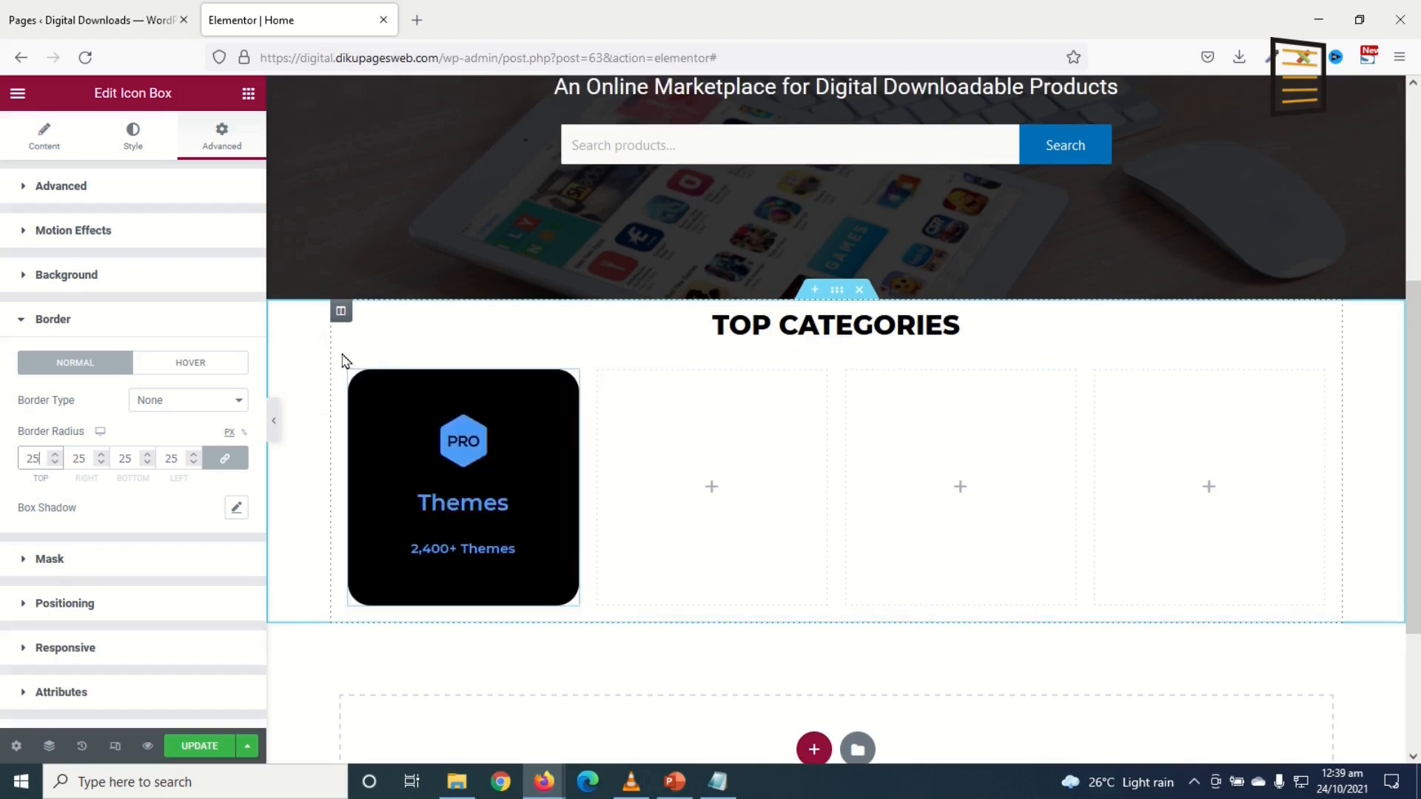
Step: Set the Themes column's padding to 20 px on all sides
{"action": "left_click", "coordinate": [350, 375]}
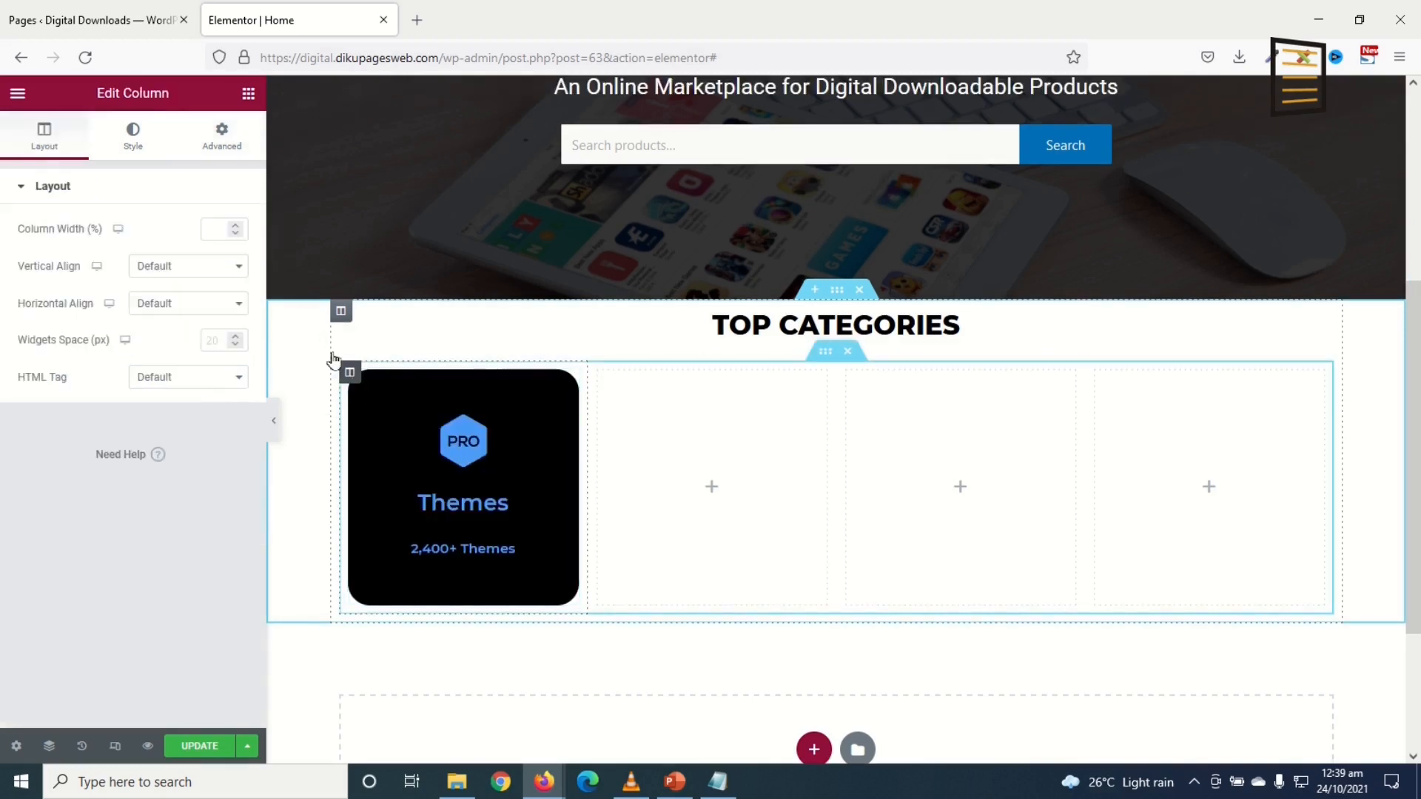
{"action": "left_click", "coordinate": [222, 139]}
{"action": "left_click", "coordinate": [25, 322]}
{"action": "type", "text": "20"}
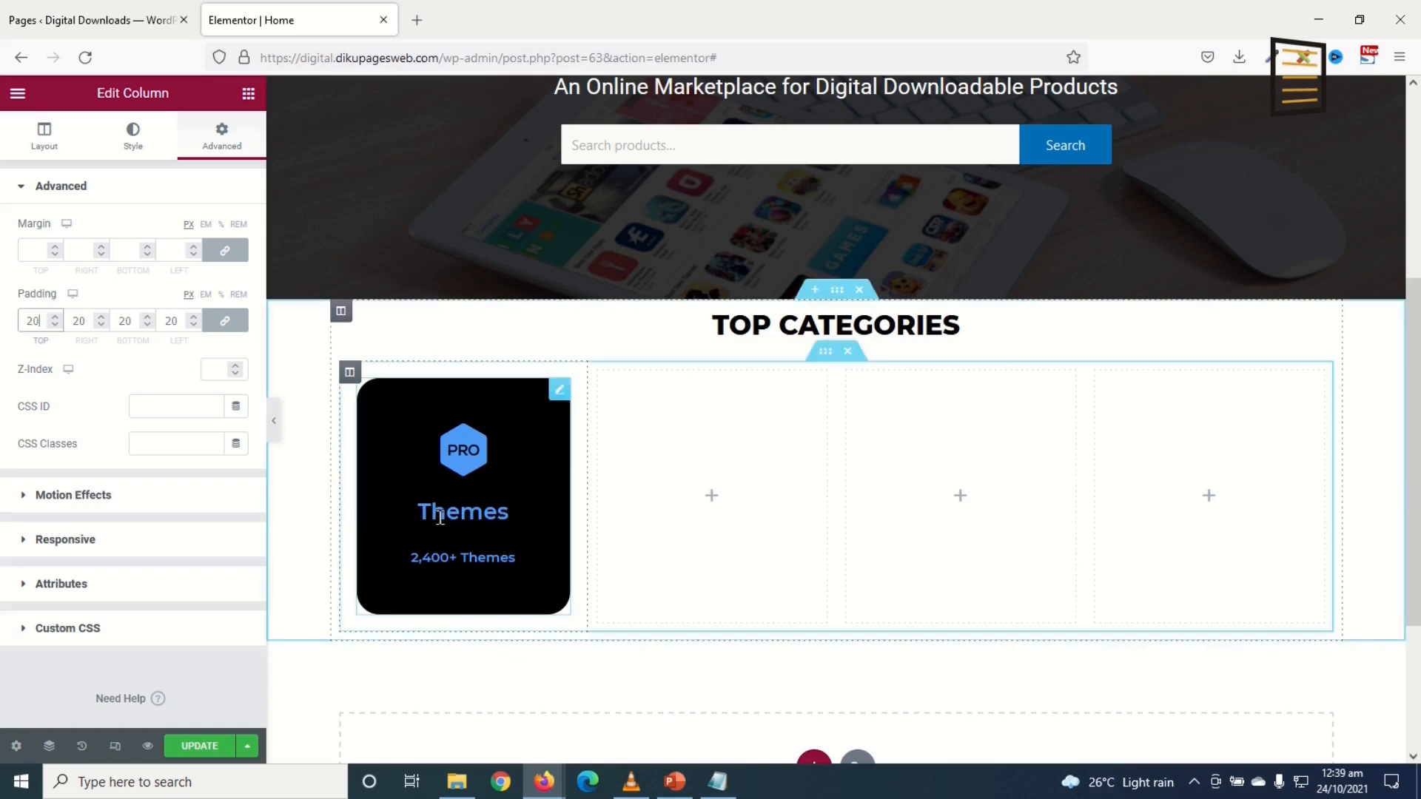
{"action": "left_click", "coordinate": [1017, 654]}
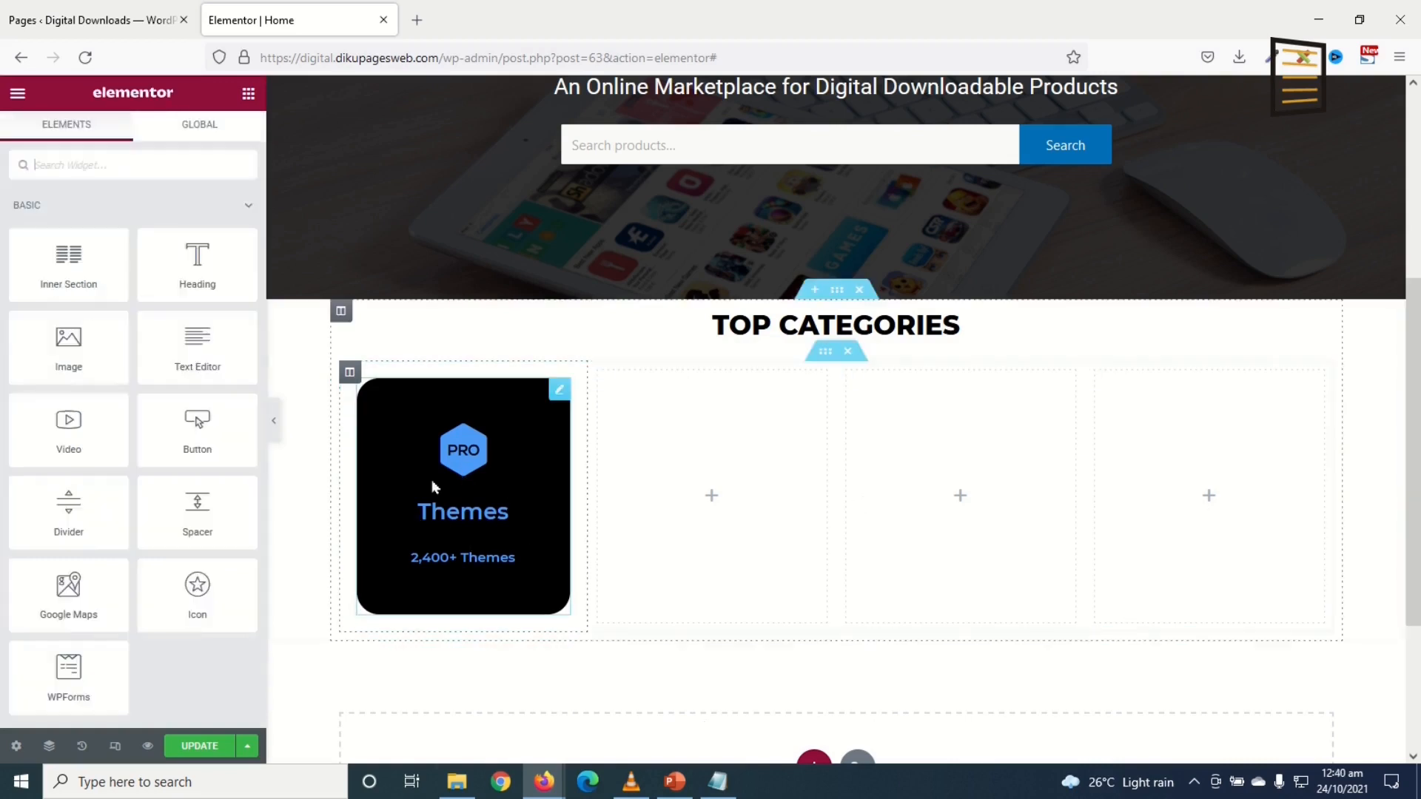
Step: Duplicate the Themes column three times to make four Themes cards
{"action": "right_click", "coordinate": [350, 376]}
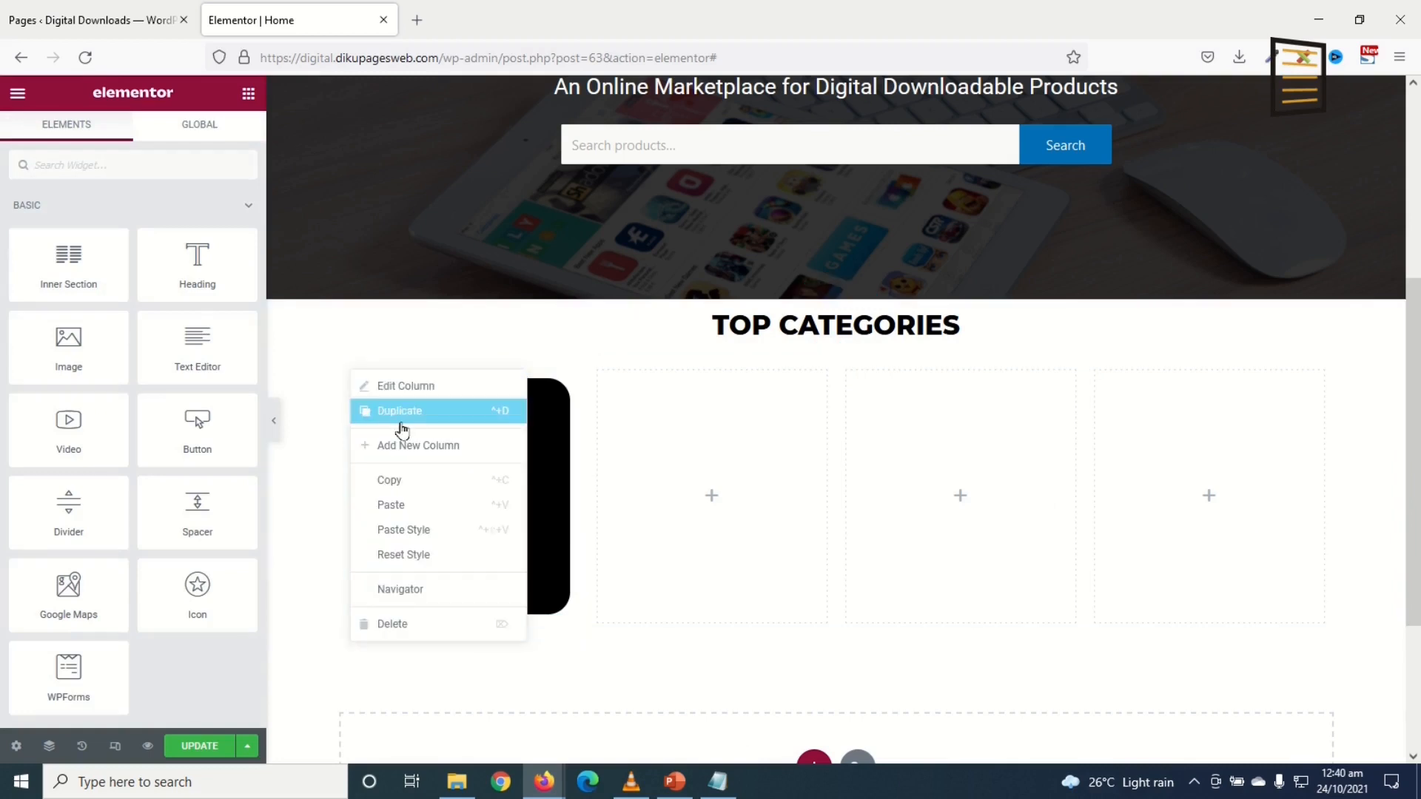
{"action": "left_click", "coordinate": [361, 409]}
{"action": "right_click", "coordinate": [350, 372]}
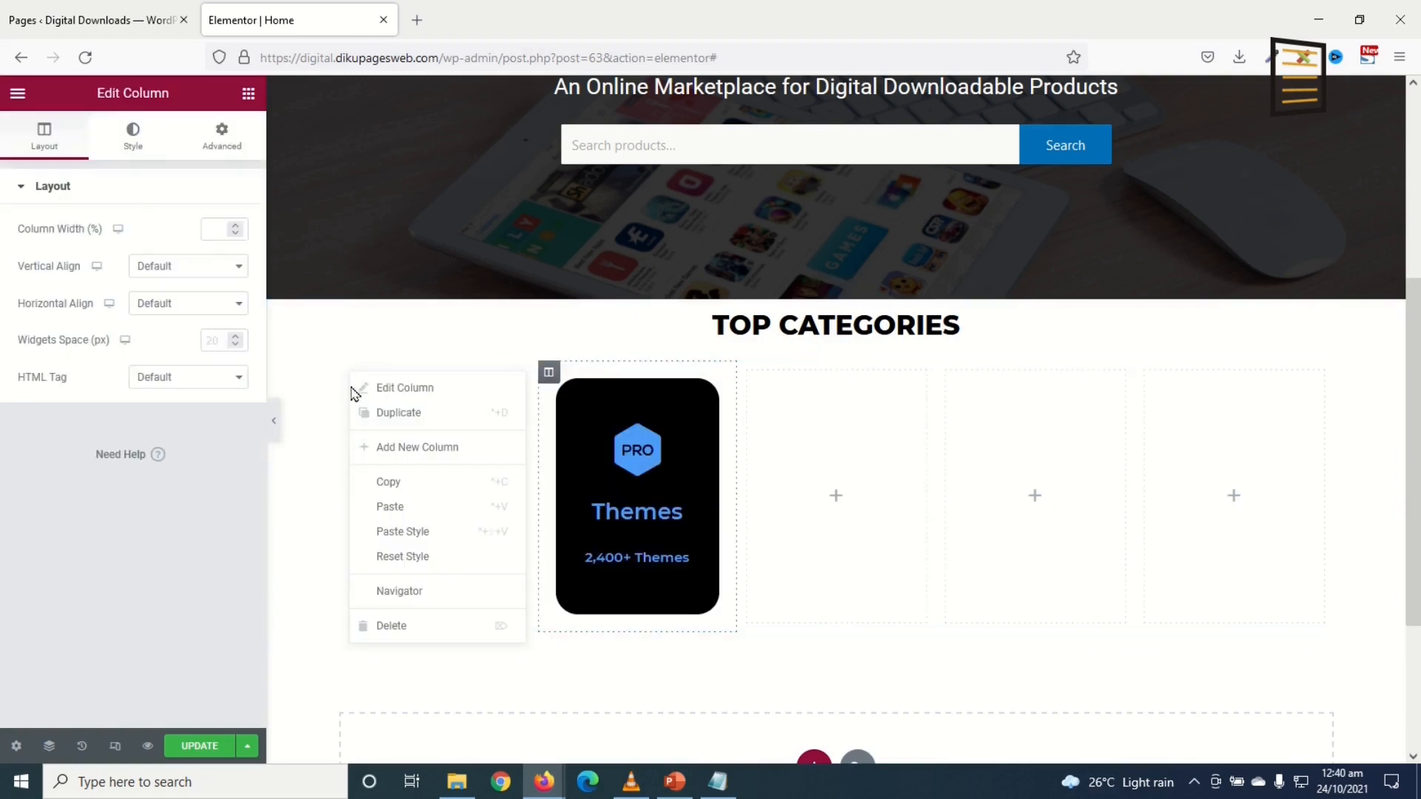
{"action": "left_click", "coordinate": [392, 412]}
{"action": "right_click", "coordinate": [350, 372]}
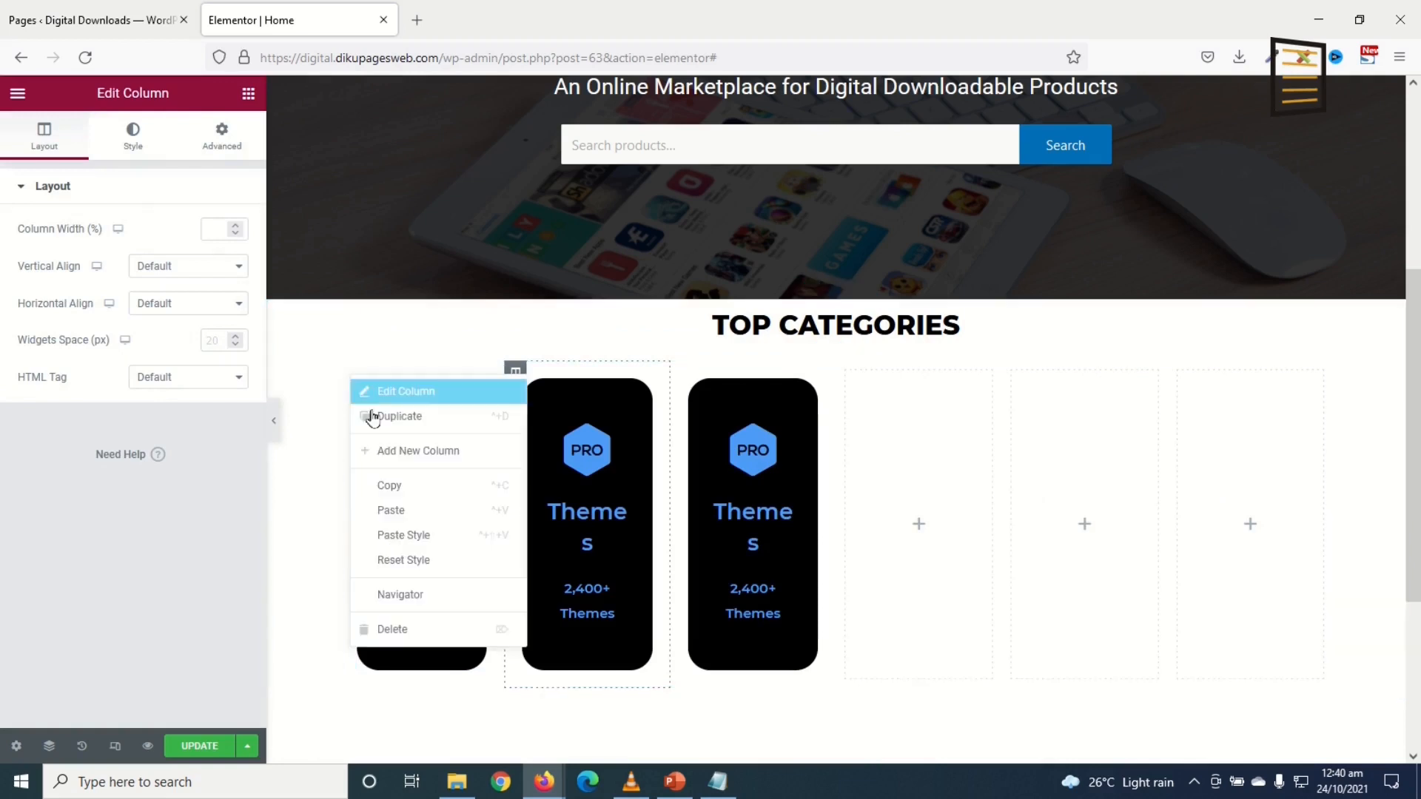
{"action": "left_click", "coordinate": [412, 419]}
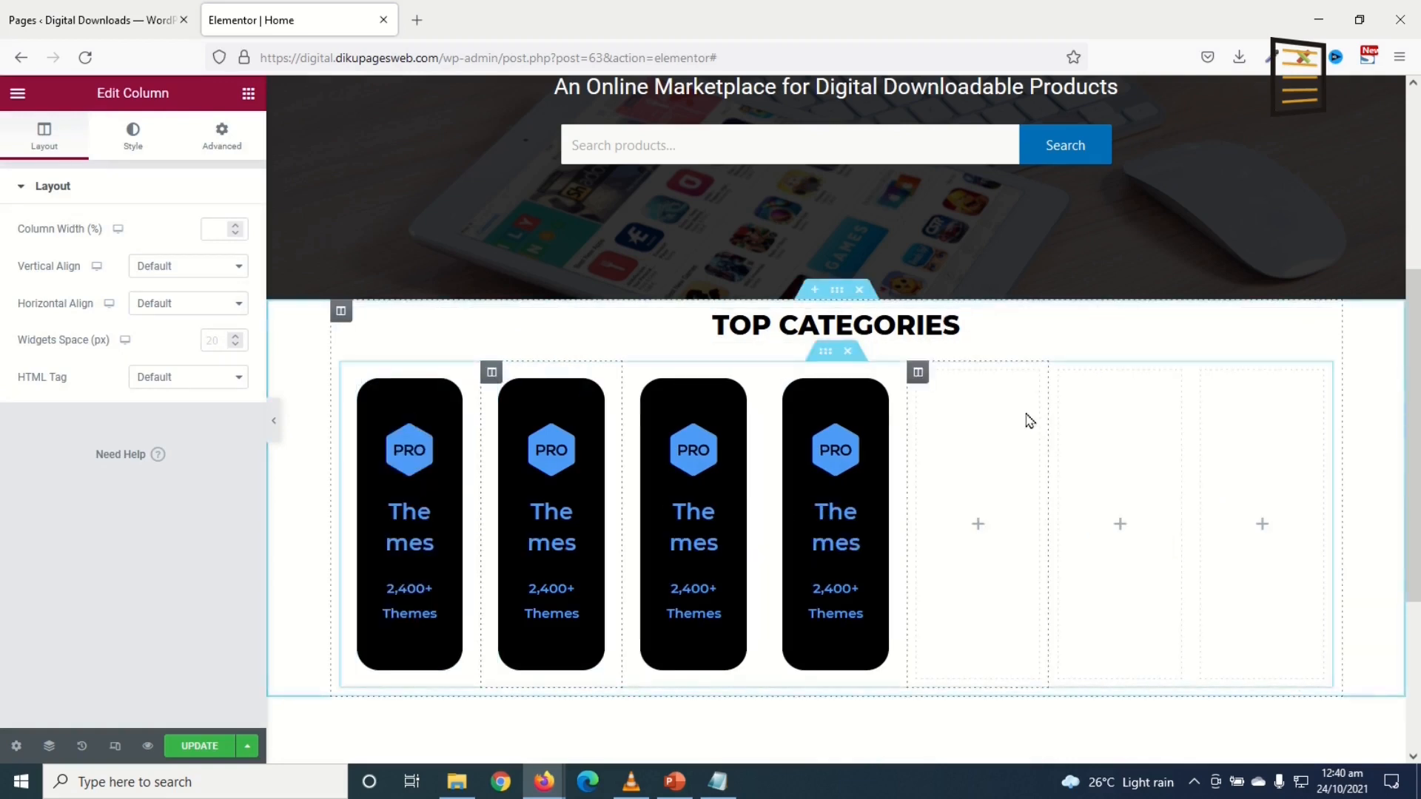
Step: Delete the three leftover empty columns from the Top Categories row
{"action": "right_click", "coordinate": [919, 374]}
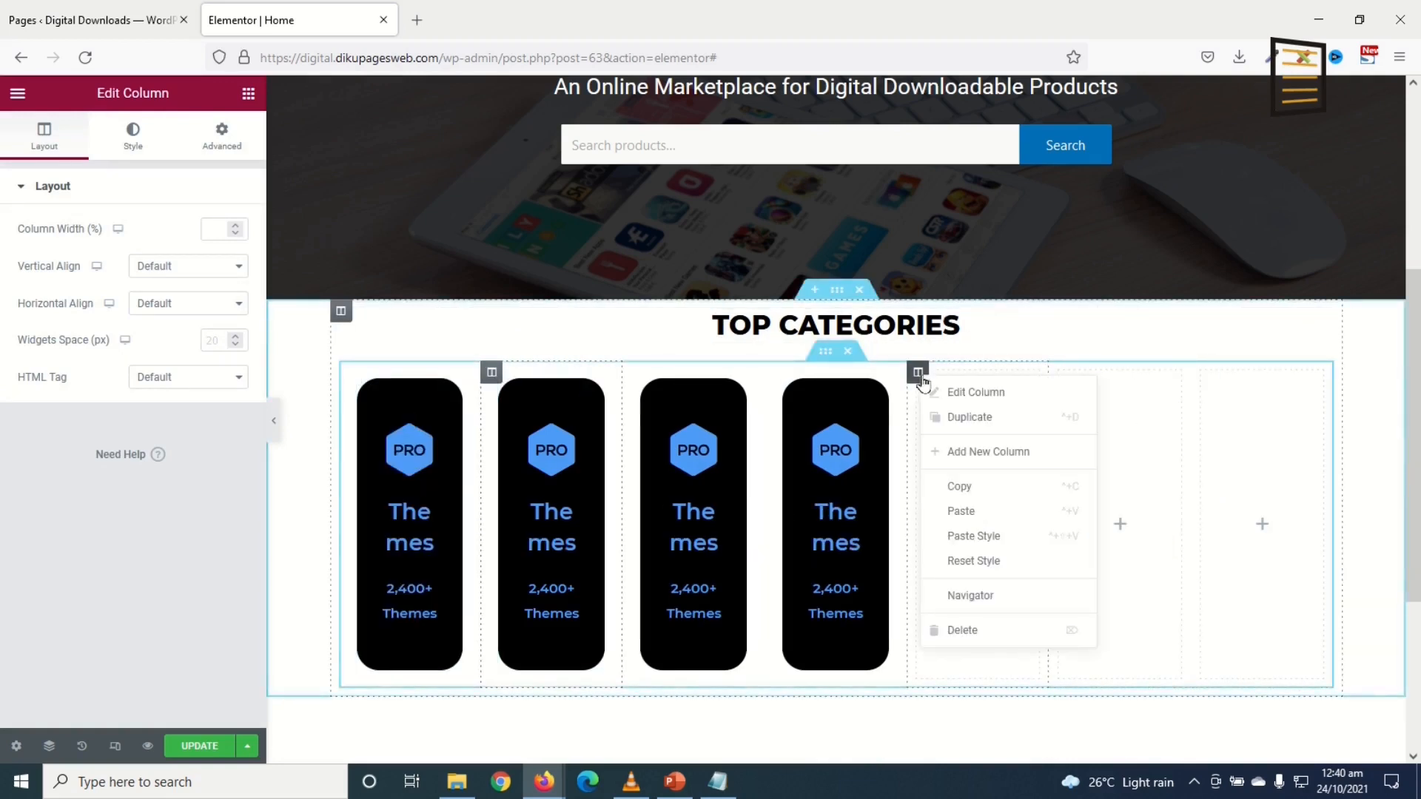
{"action": "left_click", "coordinate": [998, 634]}
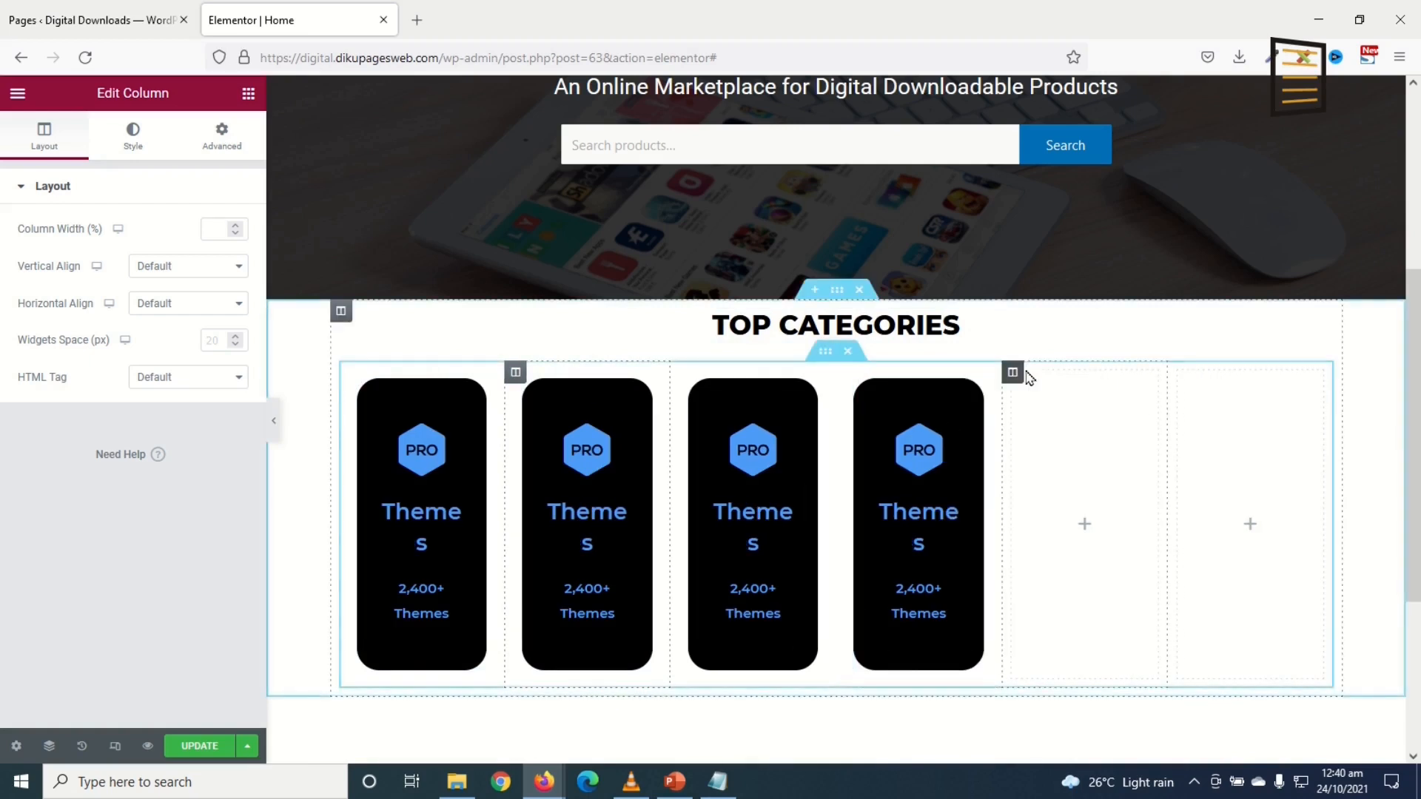
{"action": "right_click", "coordinate": [1014, 374]}
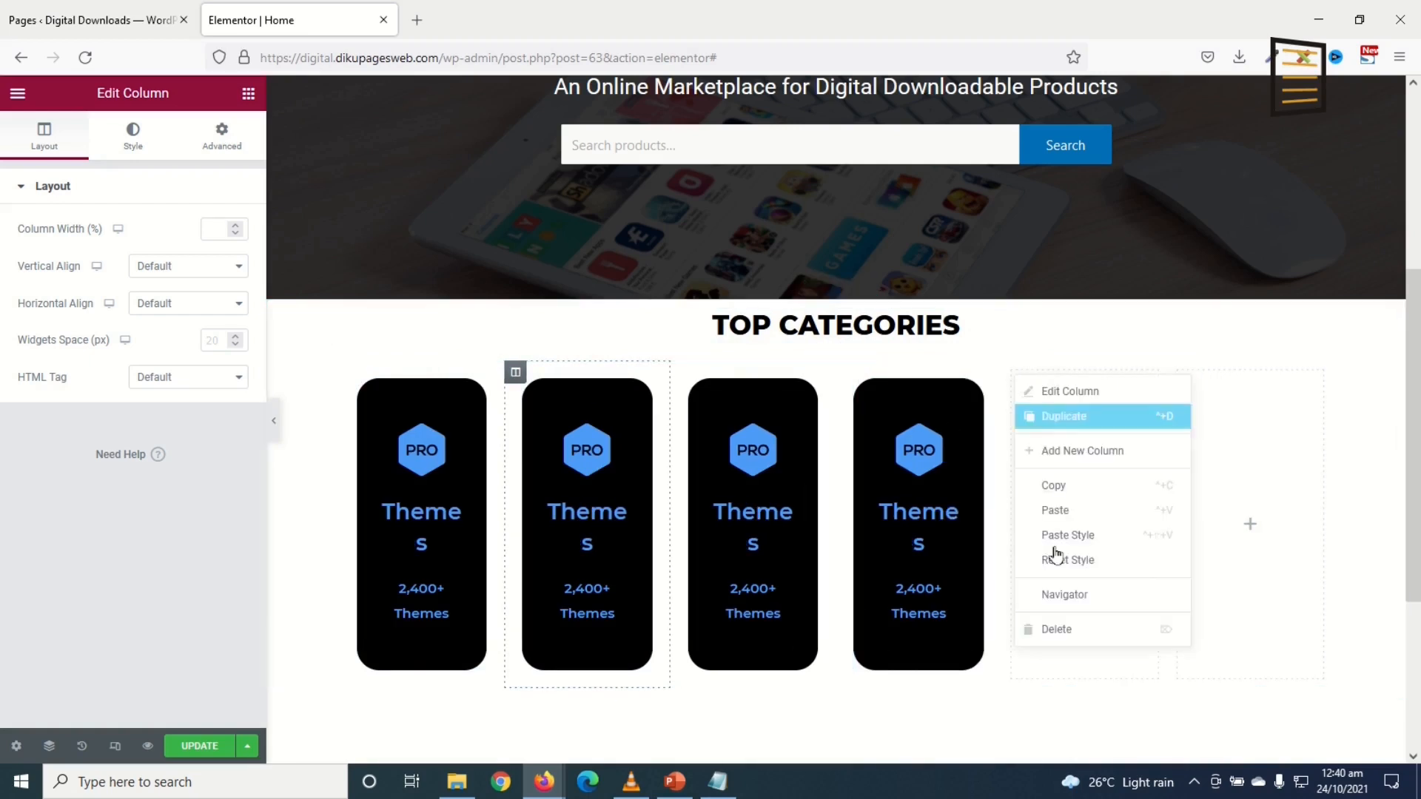
{"action": "left_click", "coordinate": [1069, 634]}
{"action": "right_click", "coordinate": [1145, 374]}
{"action": "left_click", "coordinate": [1182, 625]}
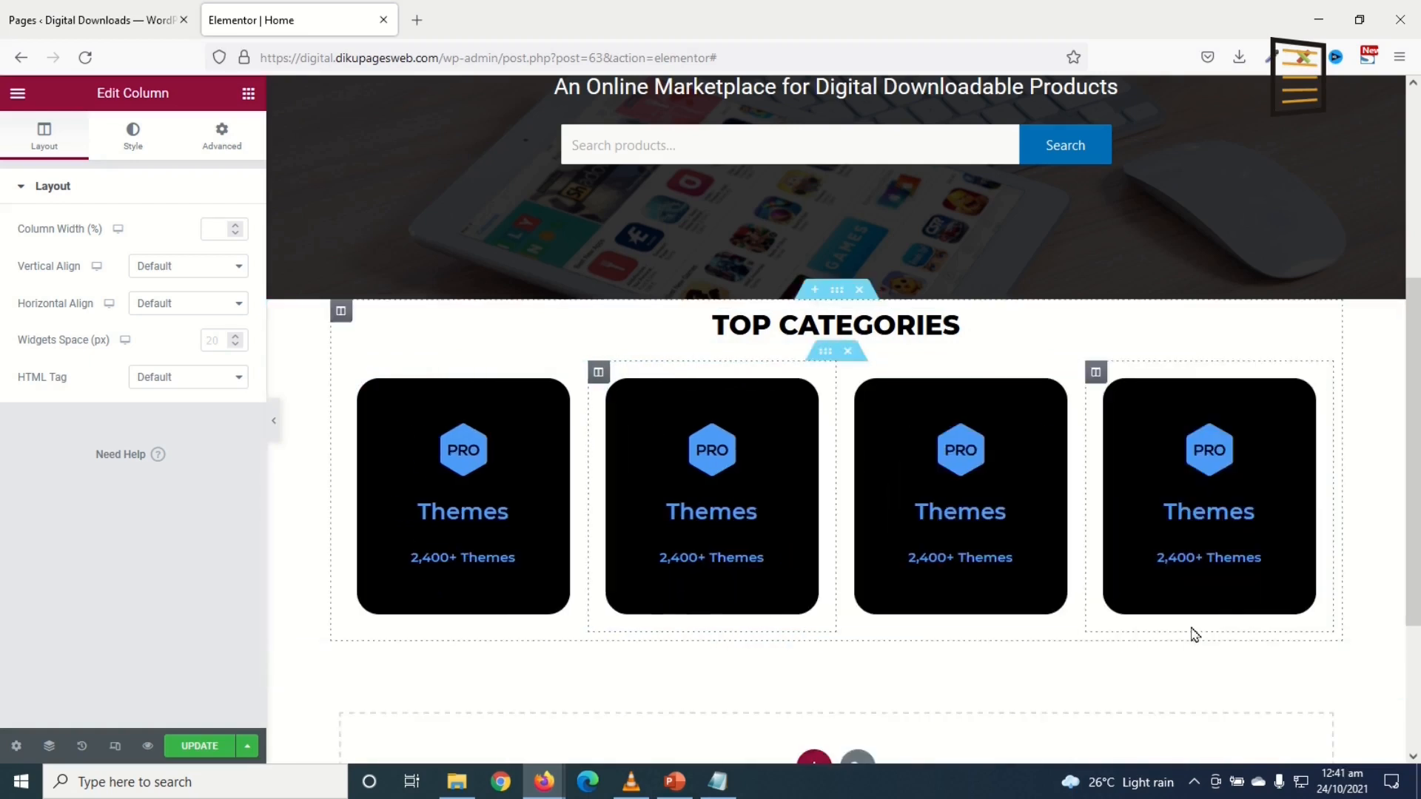
{"action": "left_click", "coordinate": [836, 292]}
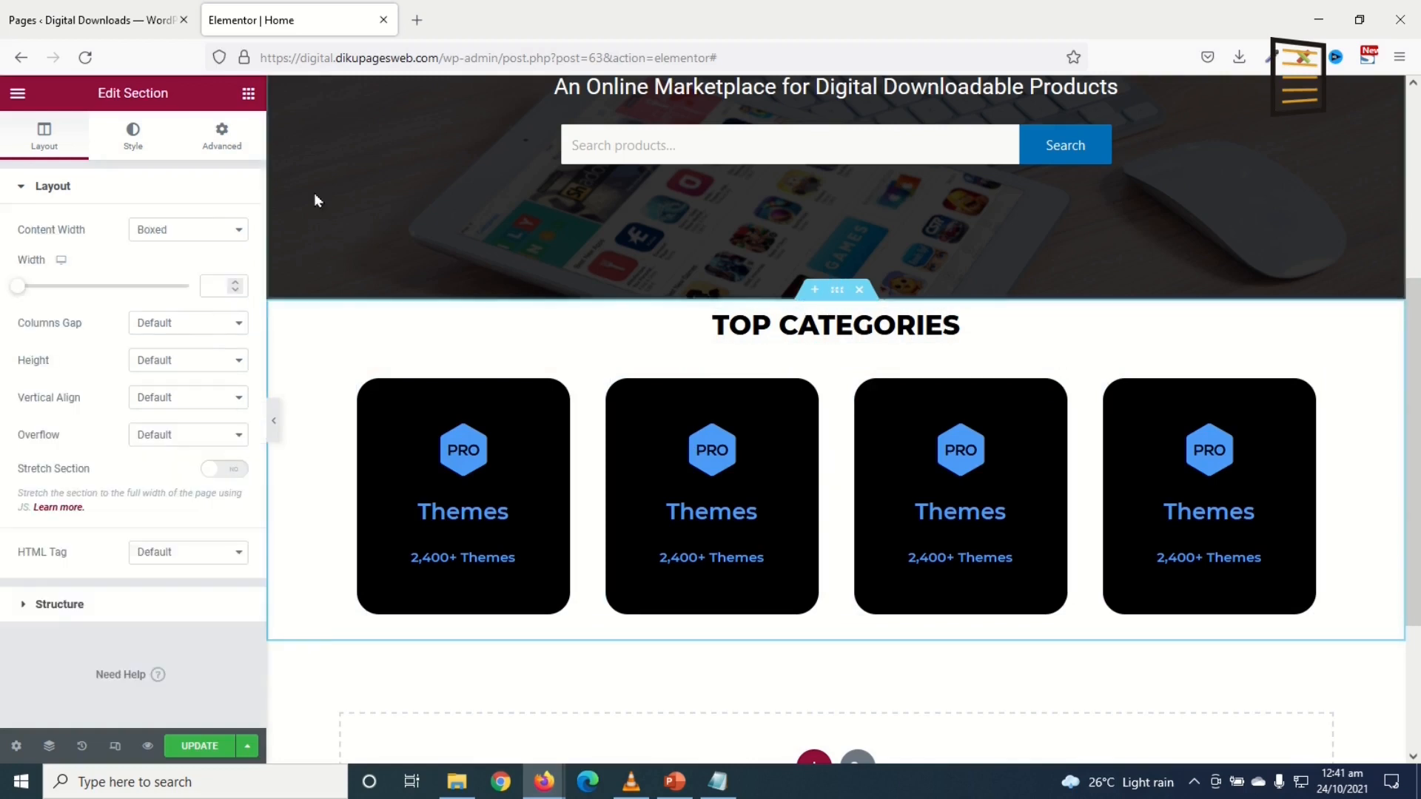
Step: Set the section's classic background colour to light grey #cecece
{"action": "left_click", "coordinate": [133, 135]}
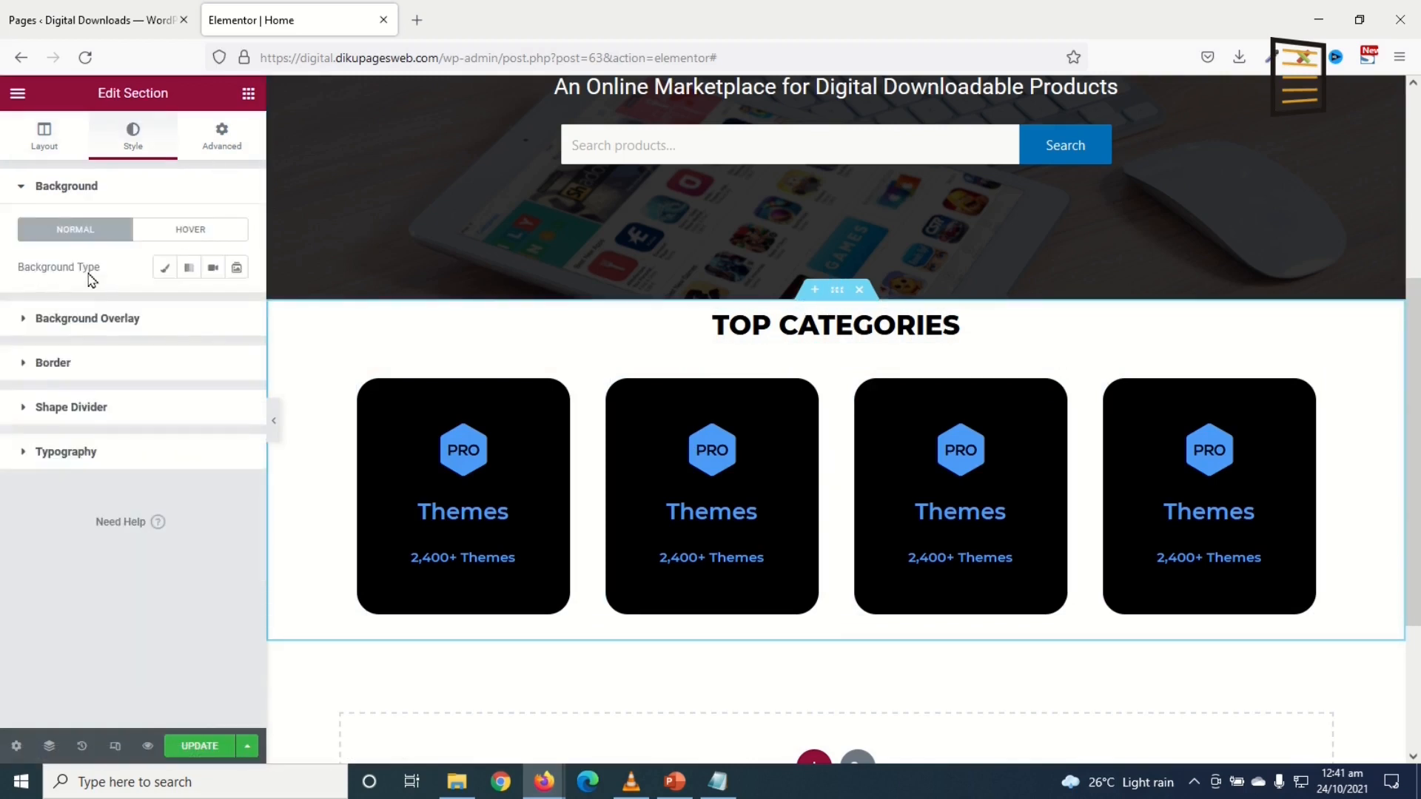
{"action": "left_click", "coordinate": [164, 268]}
{"action": "left_click", "coordinate": [237, 306]}
{"action": "left_click_drag", "start_coordinate": [77, 451], "coordinate": [20, 442]}
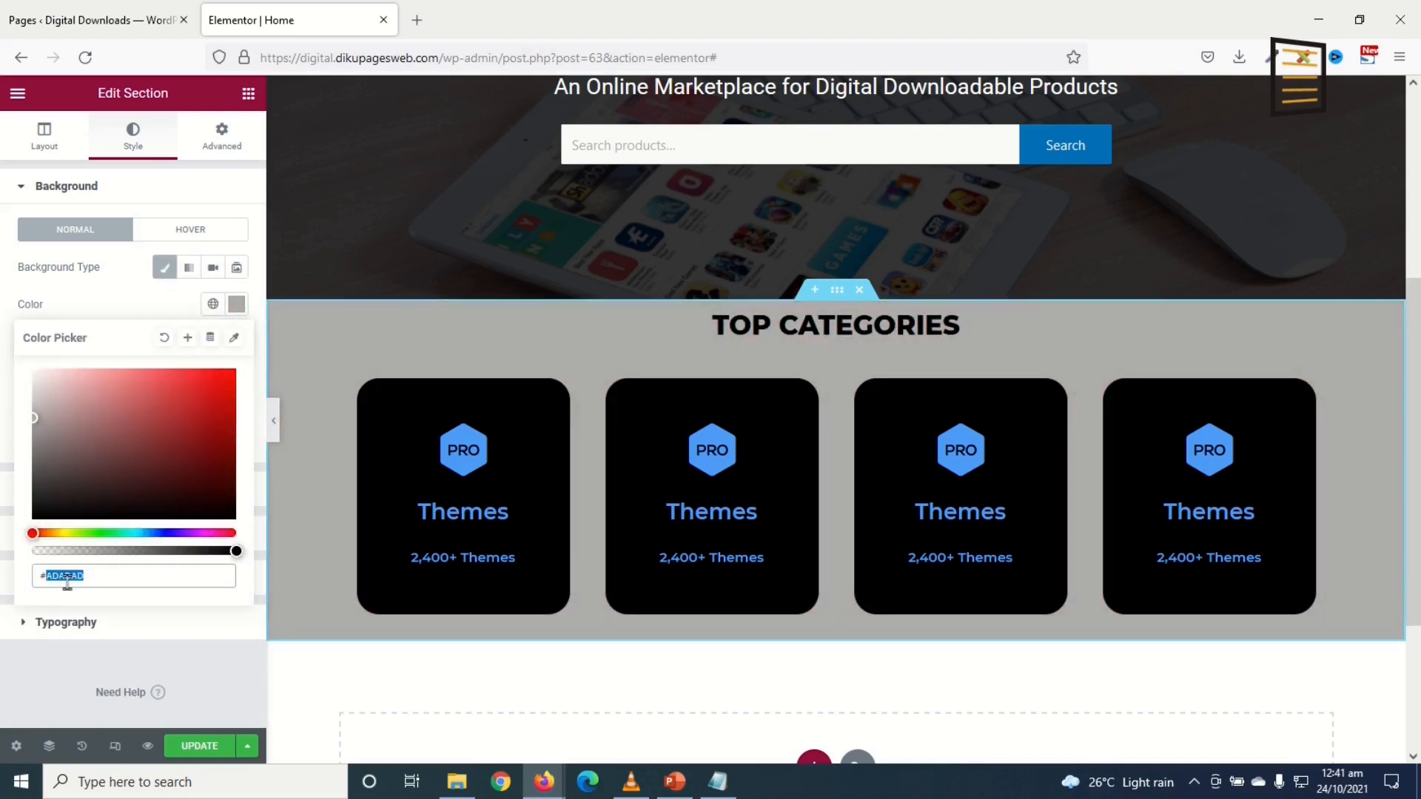
{"action": "type", "text": "ecee"}
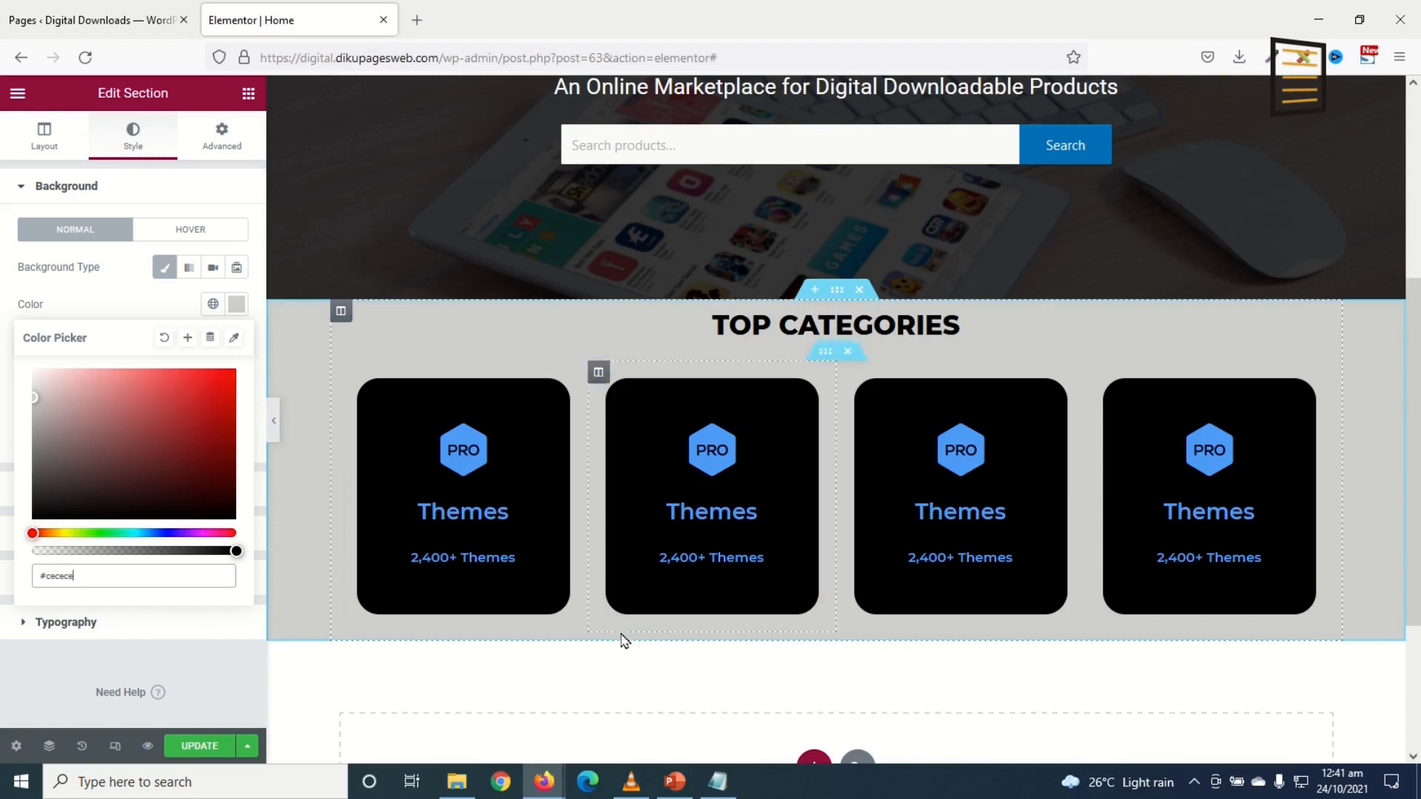
{"action": "left_click", "coordinate": [222, 137]}
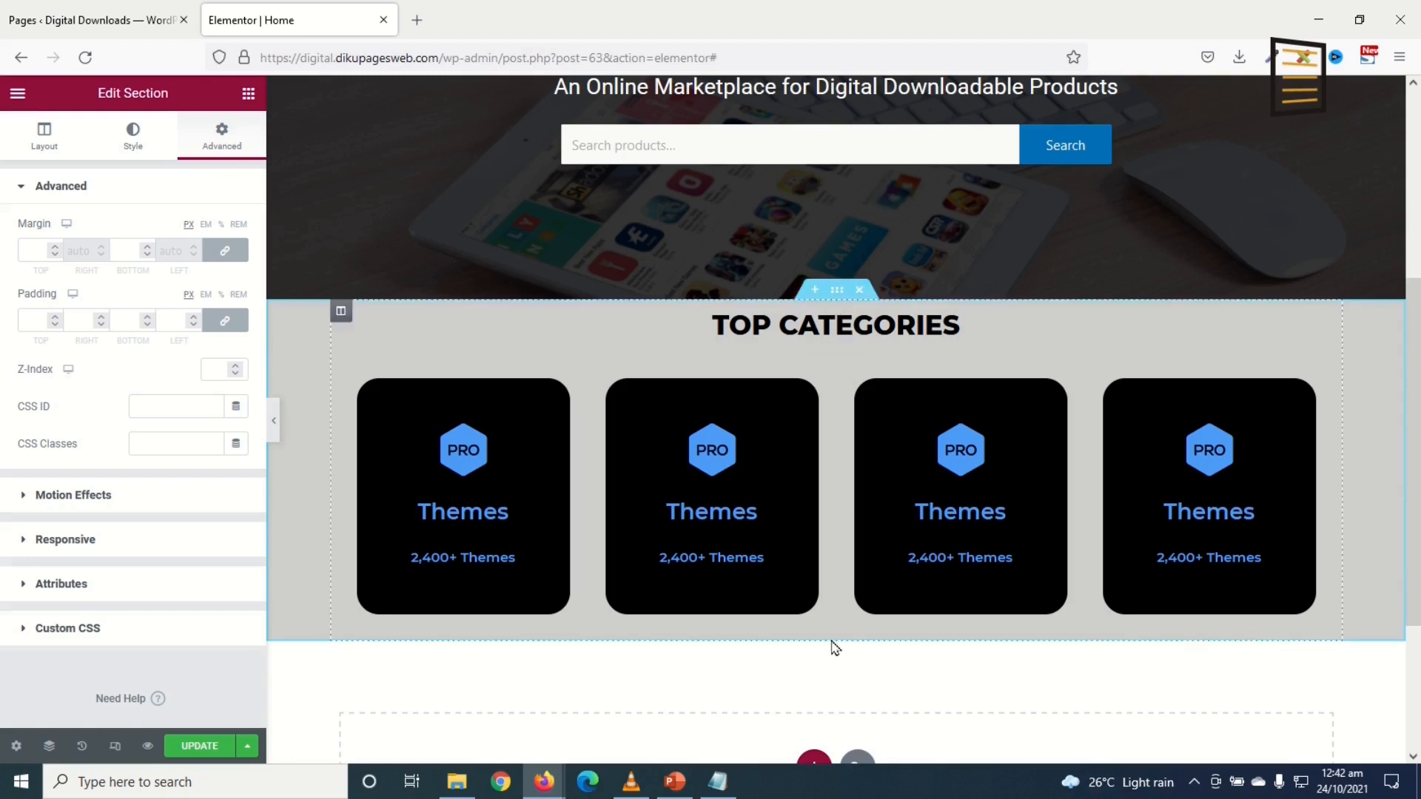
Step: Unlink the section padding and set Top and Bottom padding to 50 px each
{"action": "scroll", "coordinate": [725, 690], "scroll_direction": "up", "scroll_amount": 1}
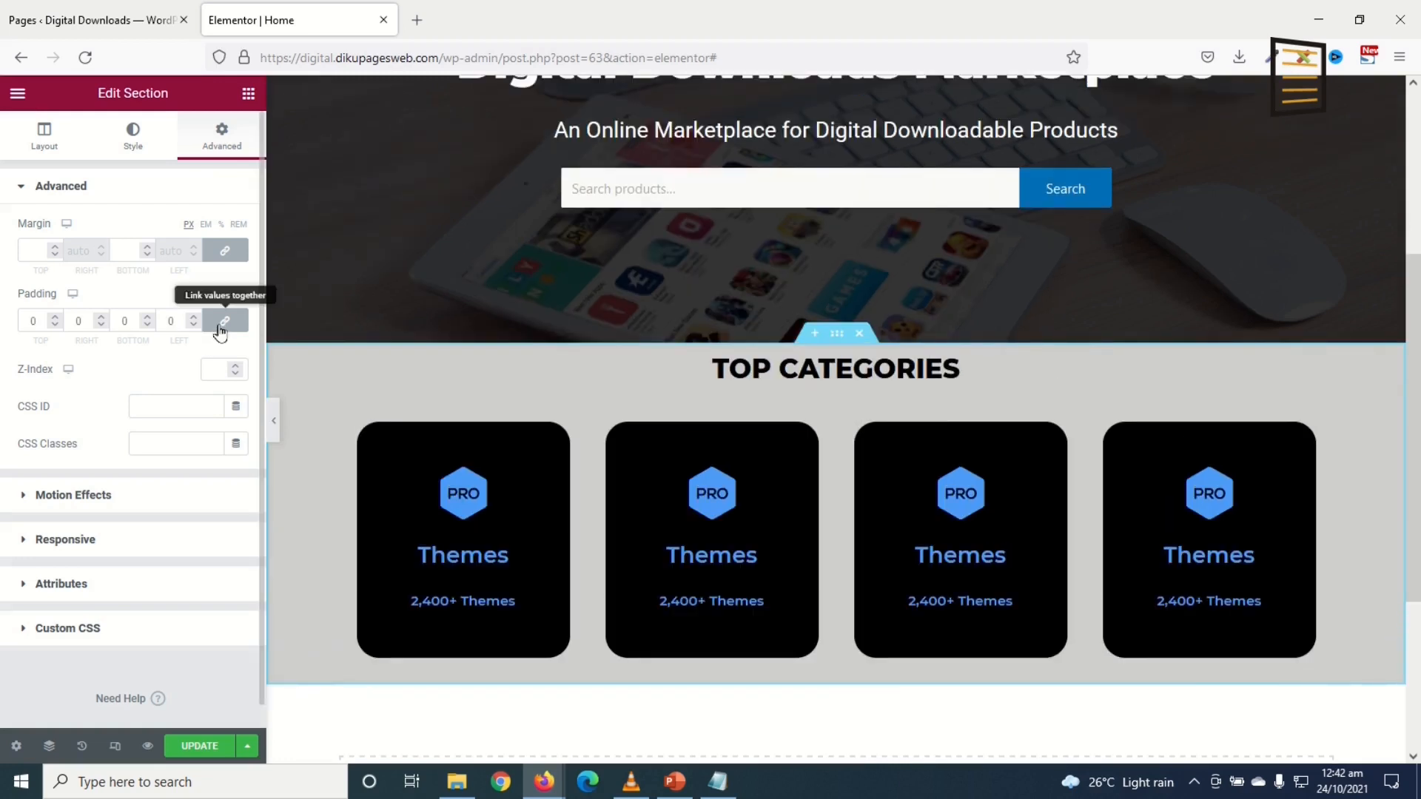
{"action": "left_click", "coordinate": [224, 321]}
{"action": "left_click", "coordinate": [32, 319]}
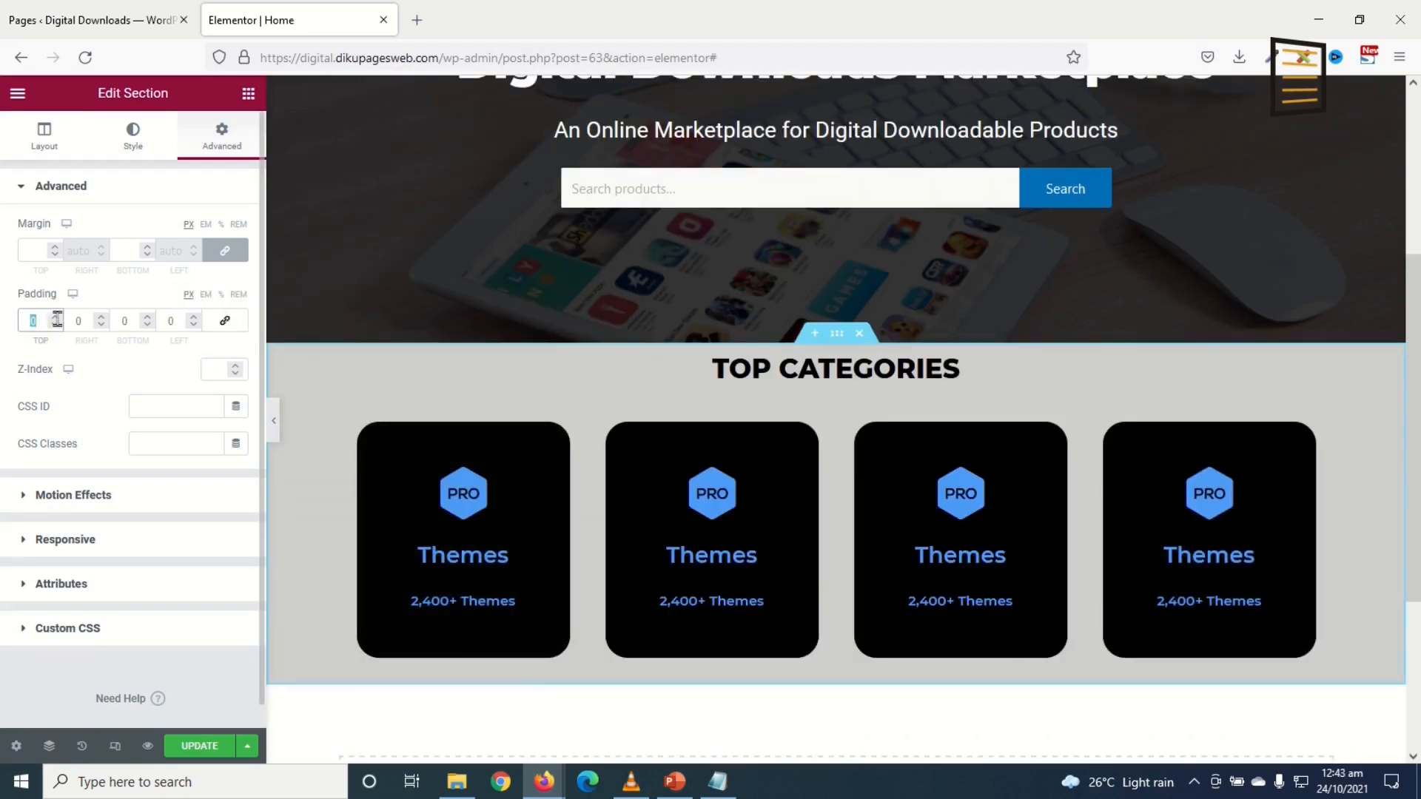
{"action": "type", "text": "50"}
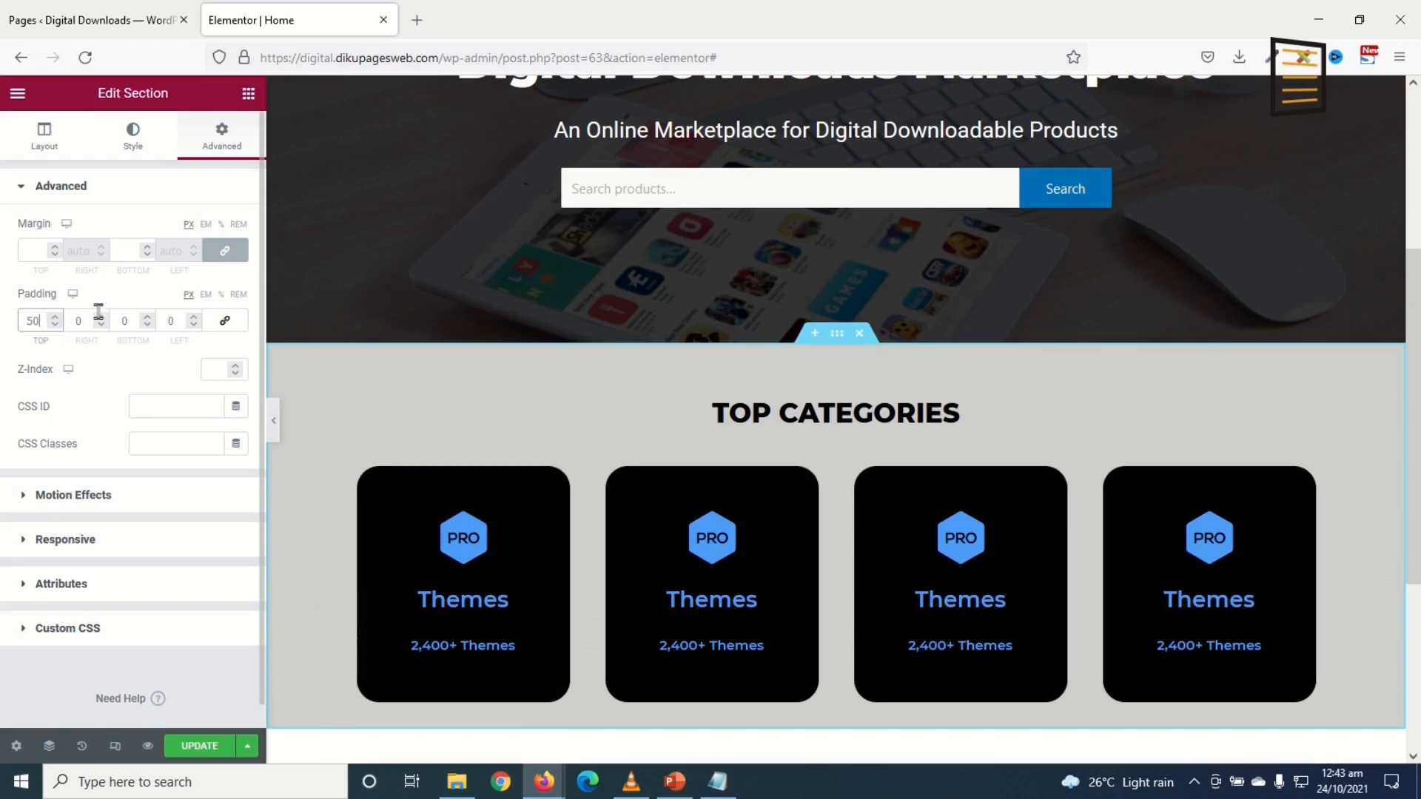
{"action": "left_click_drag", "start_coordinate": [113, 323], "coordinate": [148, 320]}
{"action": "type", "text": "50"}
{"action": "mouse_move", "coordinate": [2, 6]}
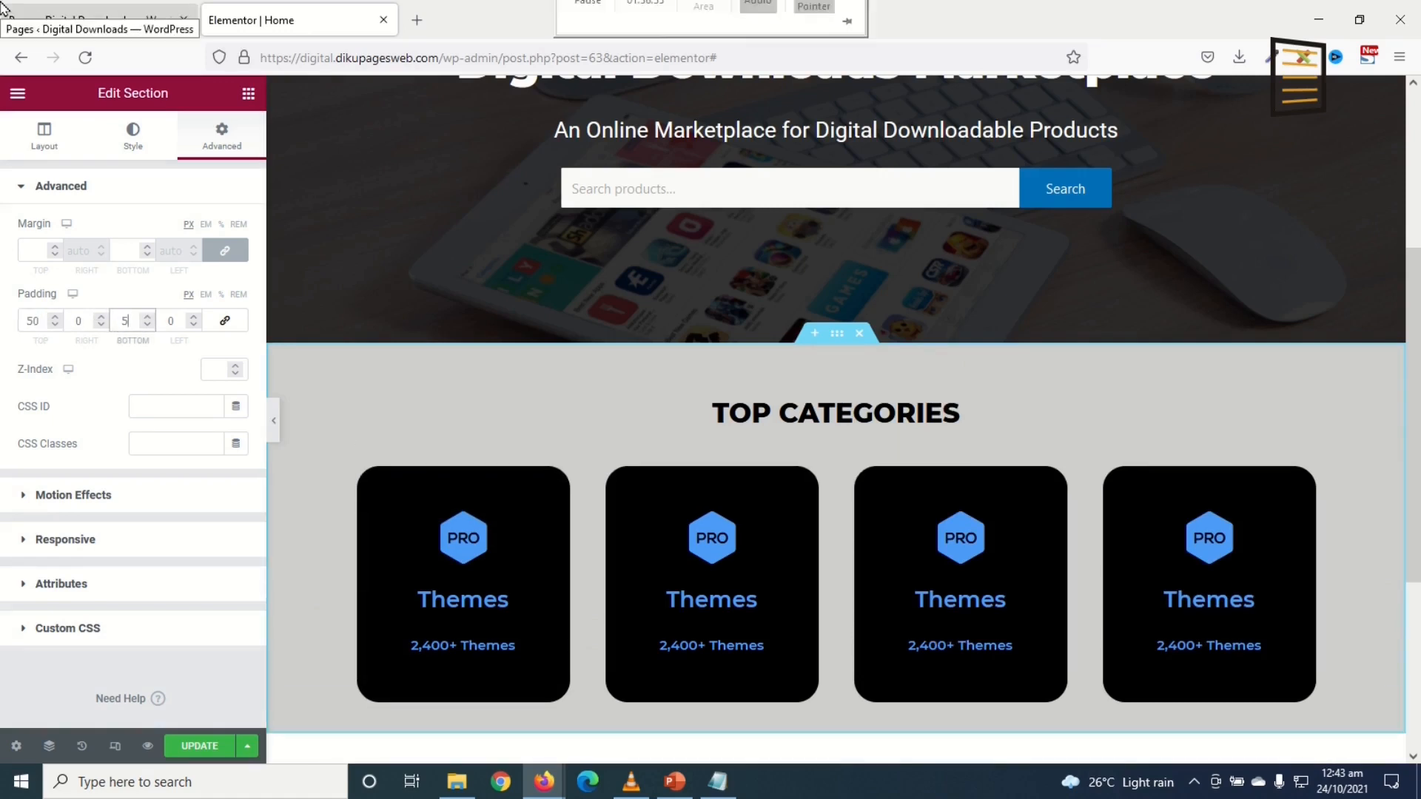
{"action": "scroll", "coordinate": [974, 571], "scroll_direction": "down", "scroll_amount": 2}
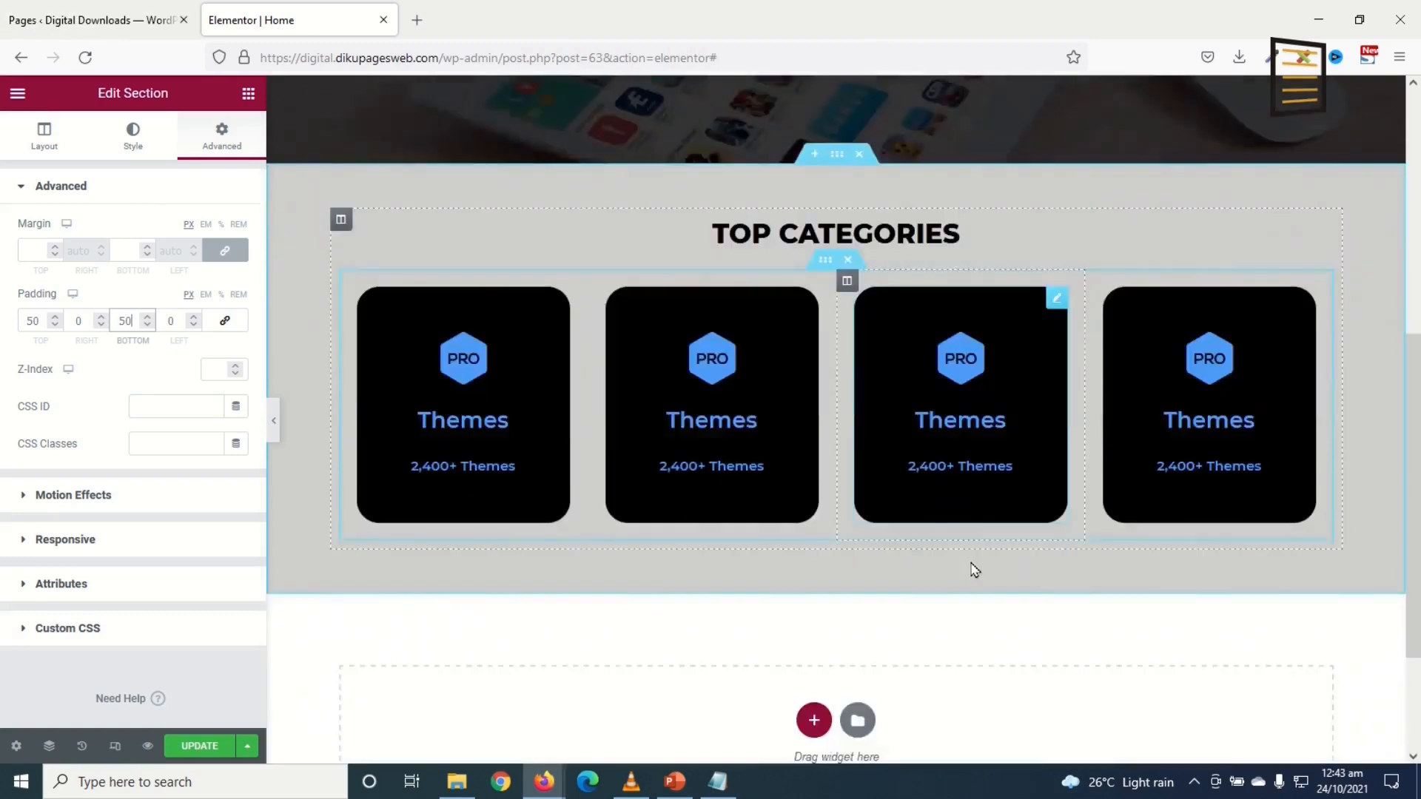
{"action": "scroll", "coordinate": [972, 557], "scroll_direction": "up", "scroll_amount": 1}
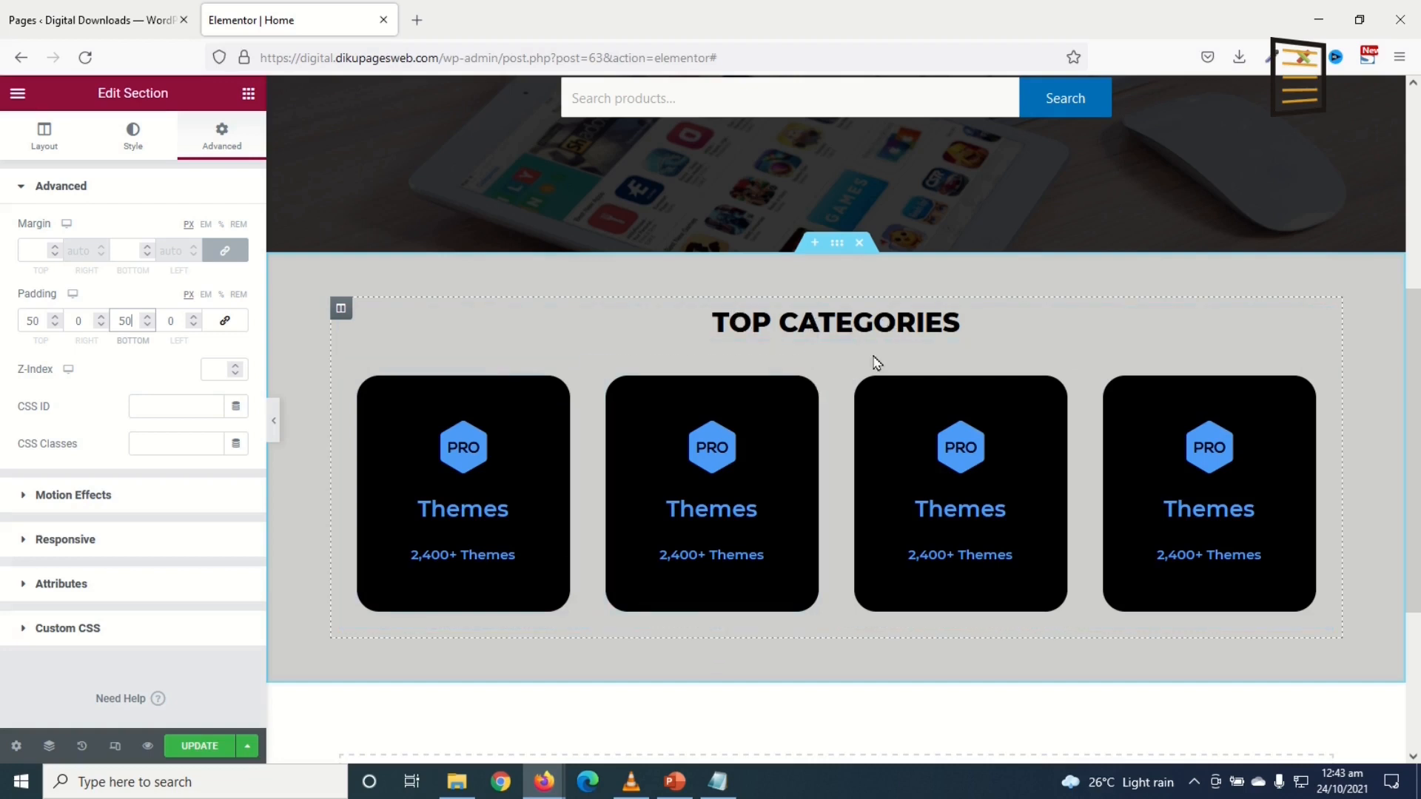
Step: Retitle the second category card 'Plugins' with the description '800+ Plugins'
{"action": "left_click", "coordinate": [698, 509]}
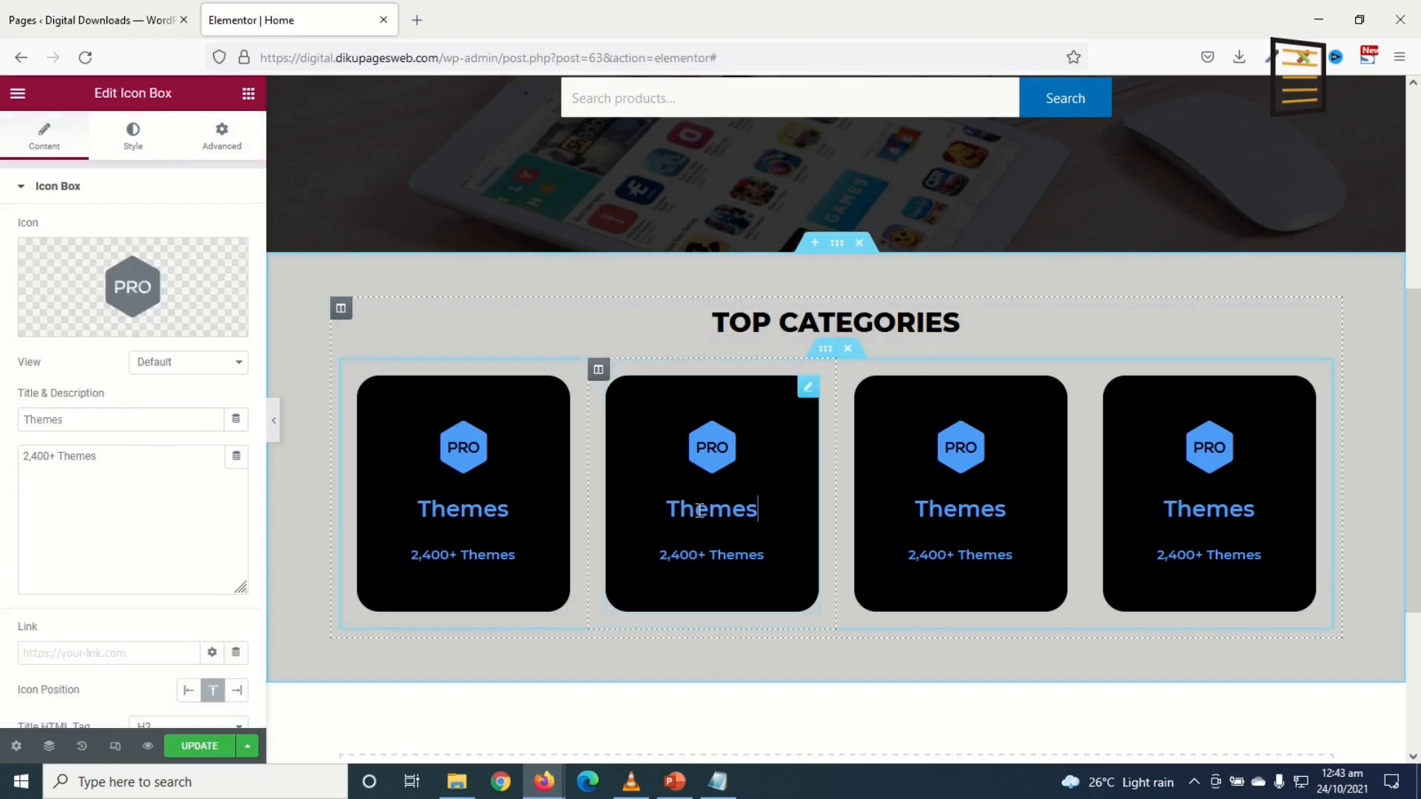
{"action": "double_click", "coordinate": [41, 420]}
{"action": "type", "text": "Plug"}
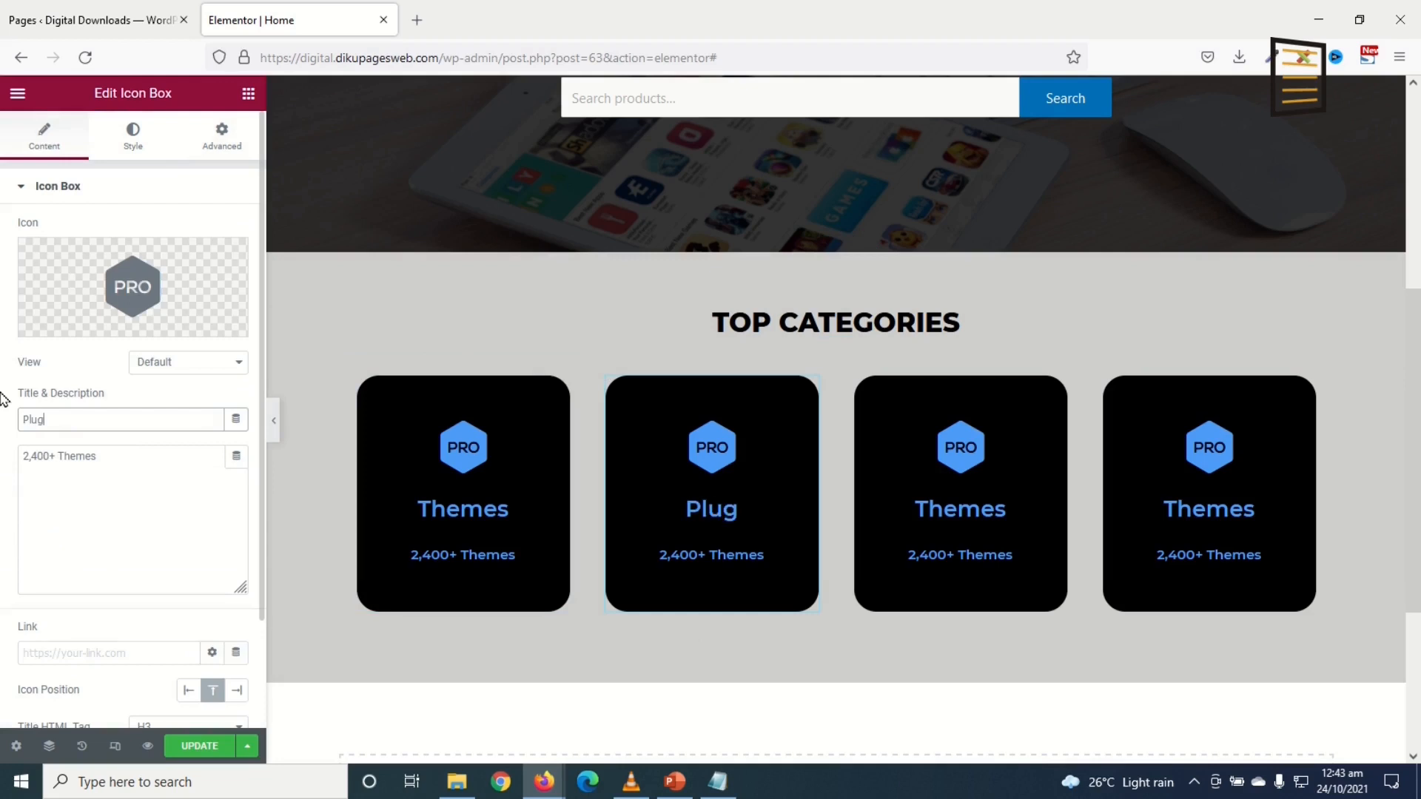
{"action": "type", "text": "ins"}
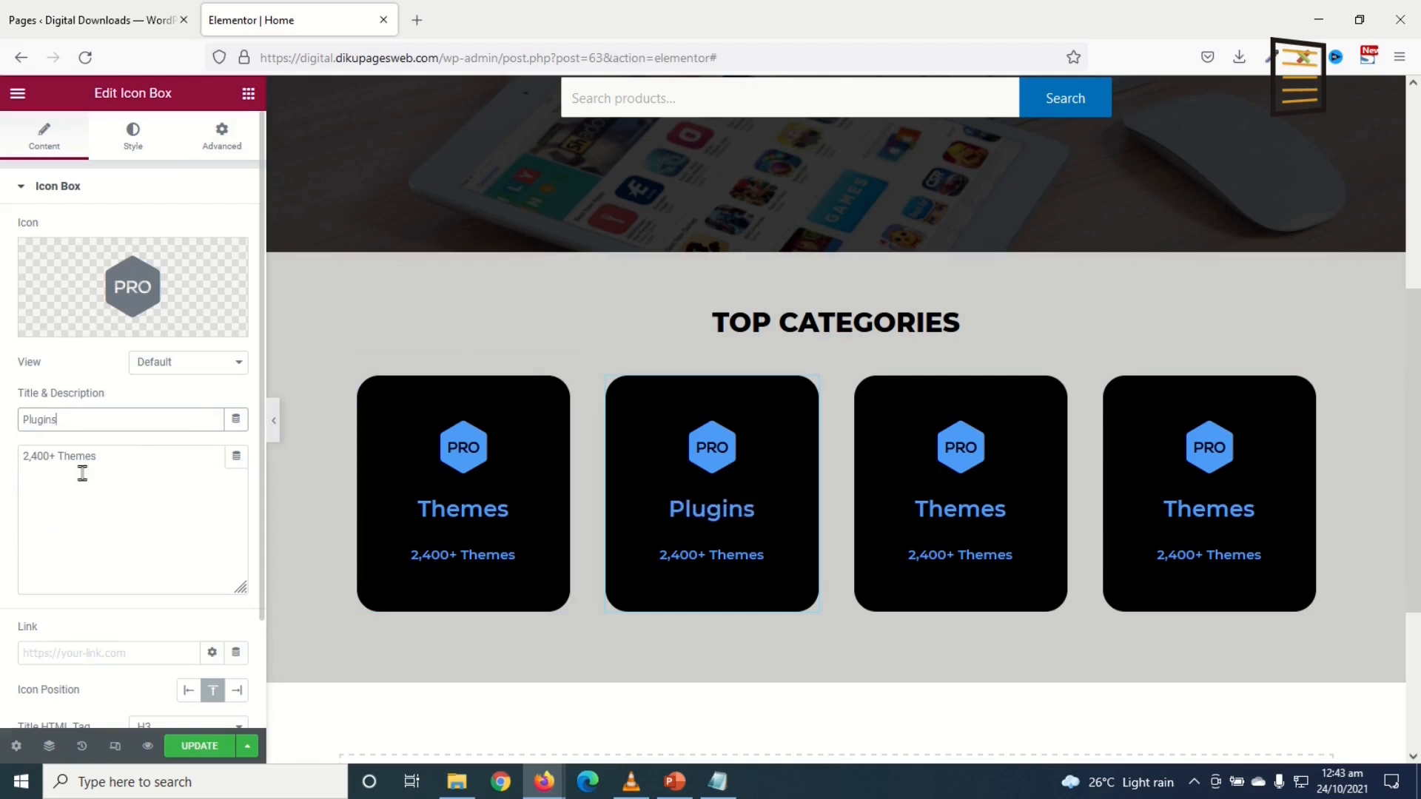
{"action": "left_click_drag", "start_coordinate": [106, 466], "coordinate": [2, 434]}
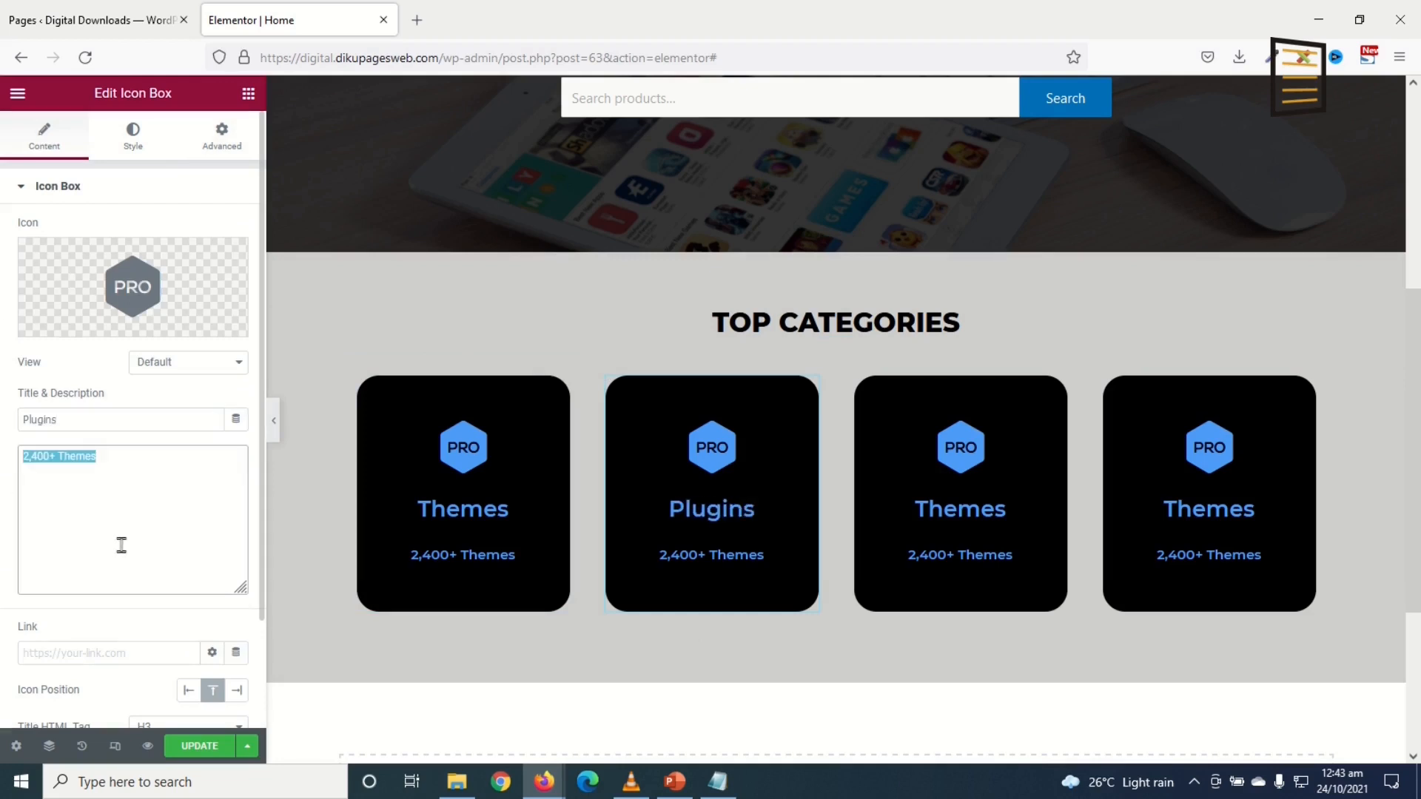
{"action": "type", "text": "800"}
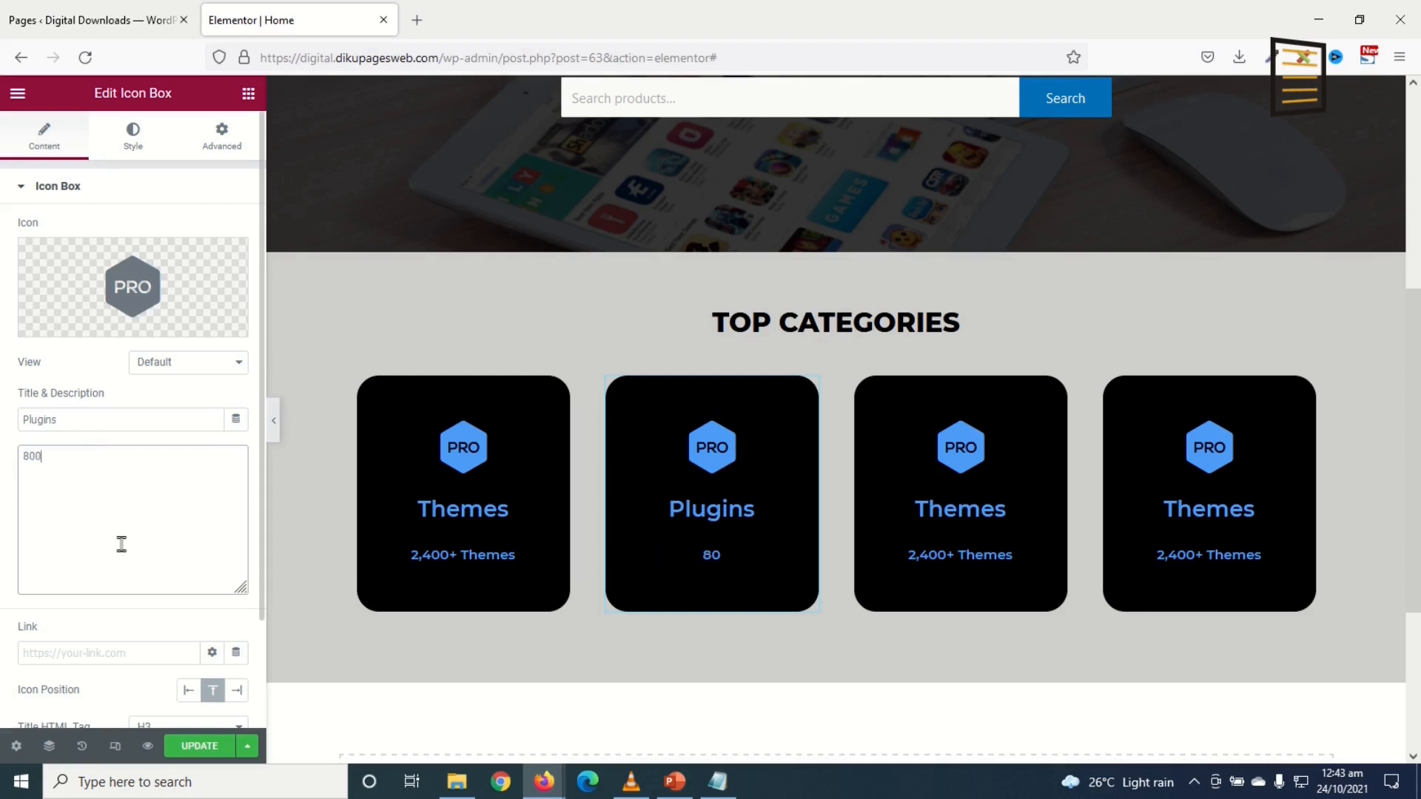
{"action": "type", "text": "+ Plugins"}
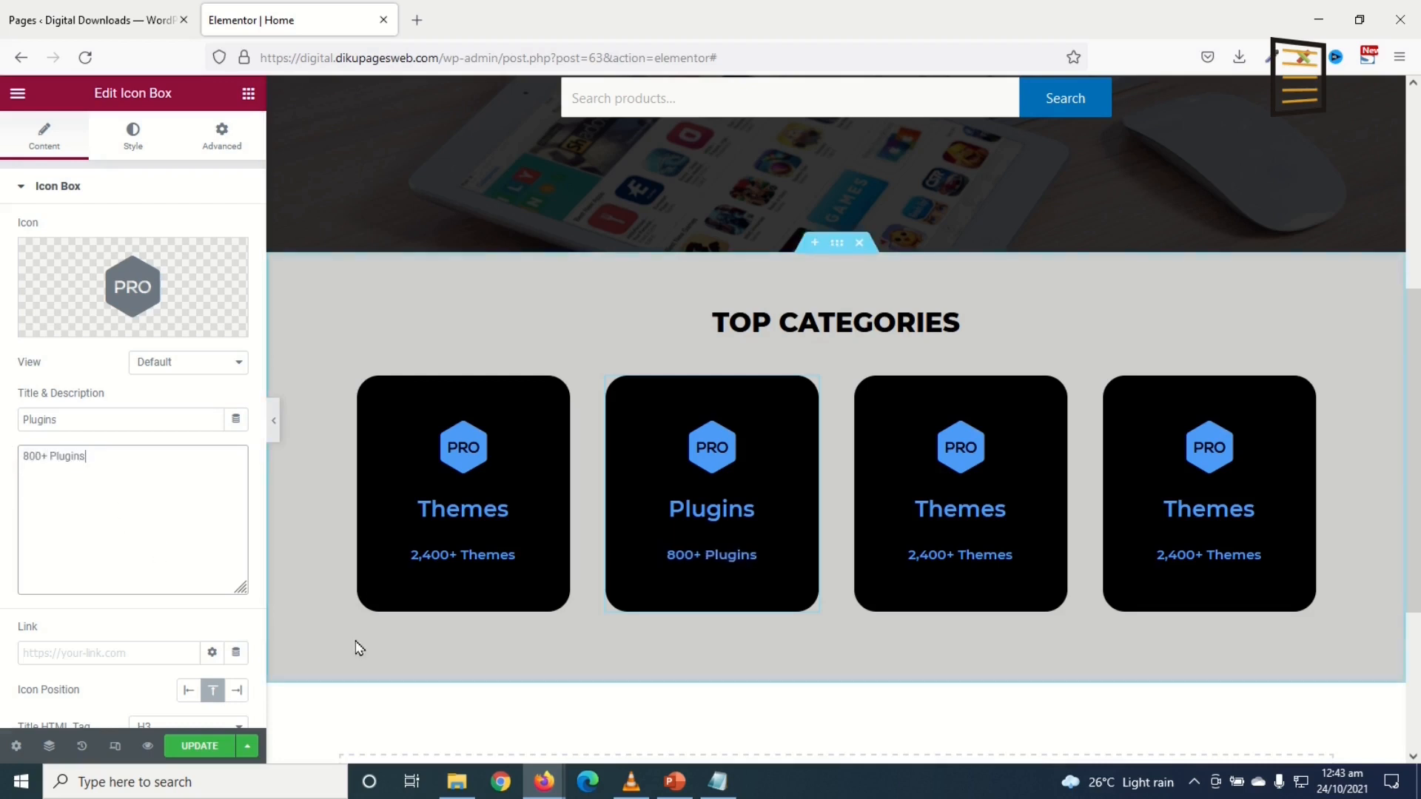
Step: Replace the Plugins card's icon with the Plug icon from the Icon Library
{"action": "left_click", "coordinate": [138, 304]}
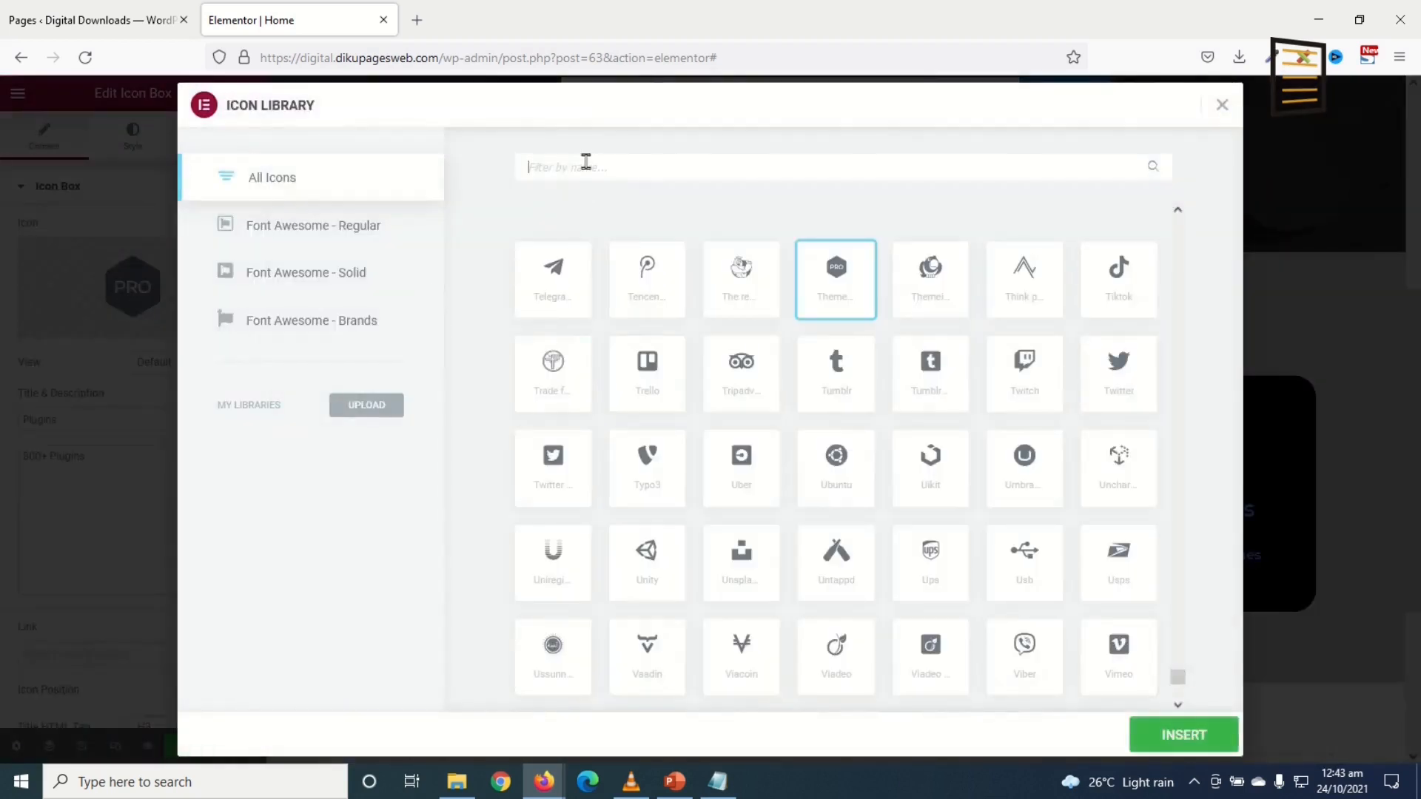
{"action": "type", "text": "plug"}
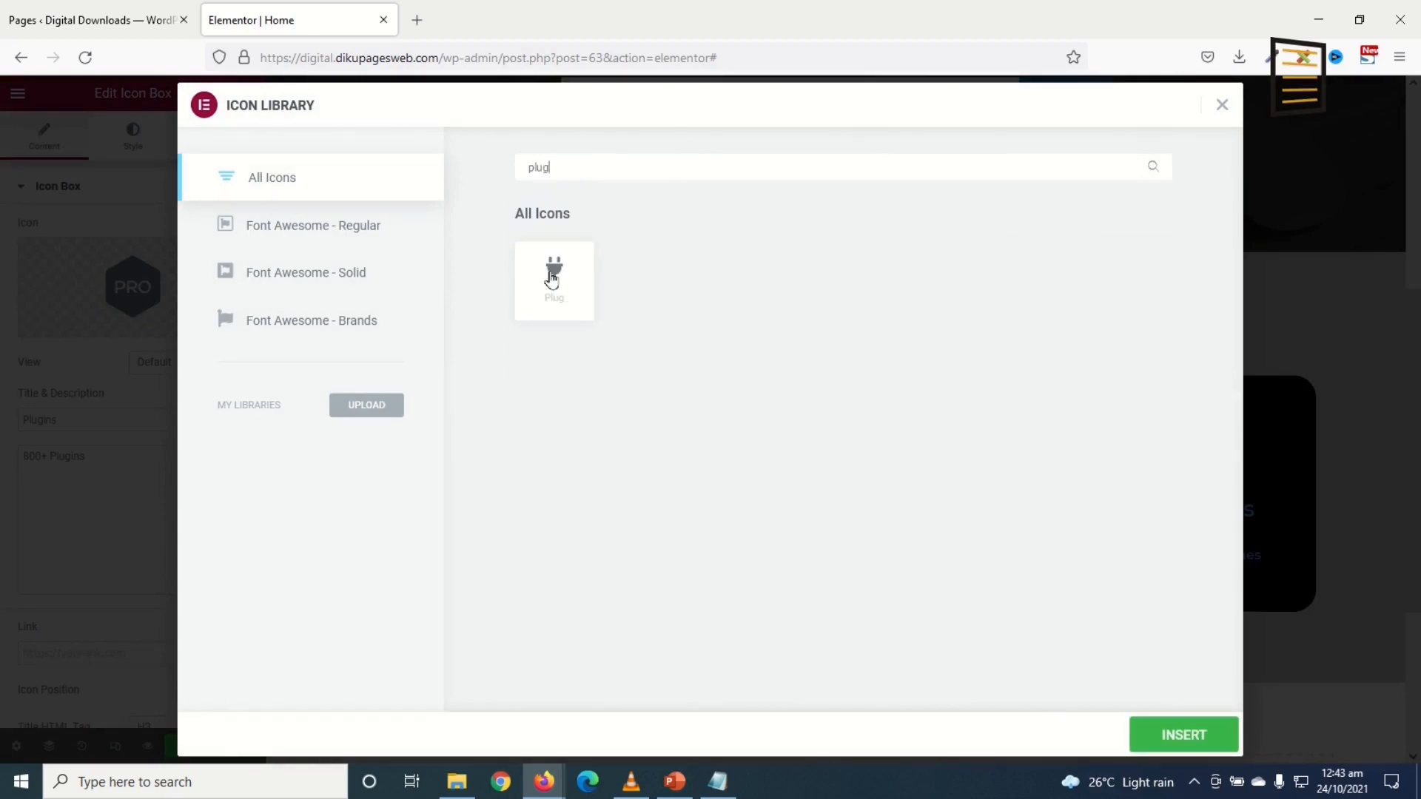
{"action": "left_click", "coordinate": [550, 279]}
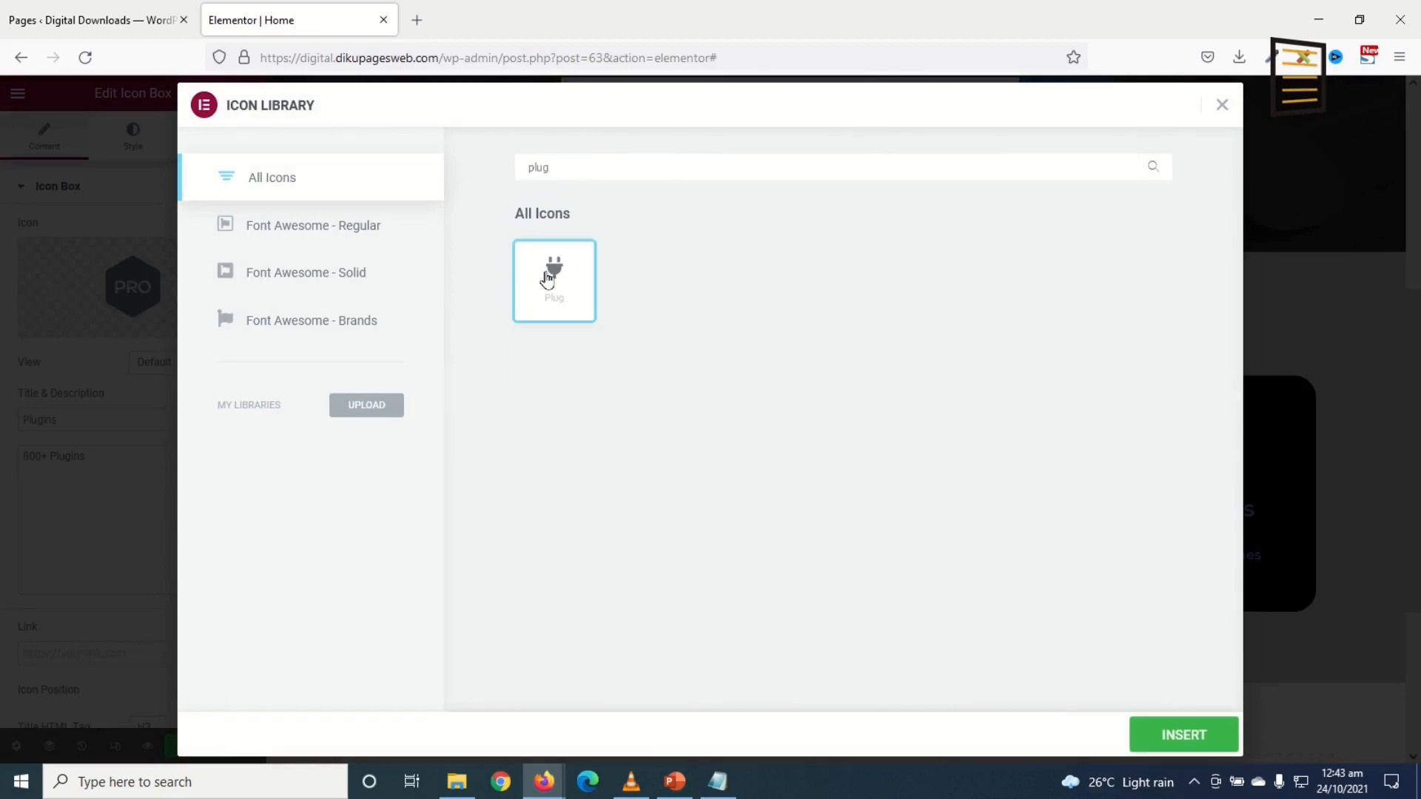
{"action": "left_click", "coordinate": [1146, 733]}
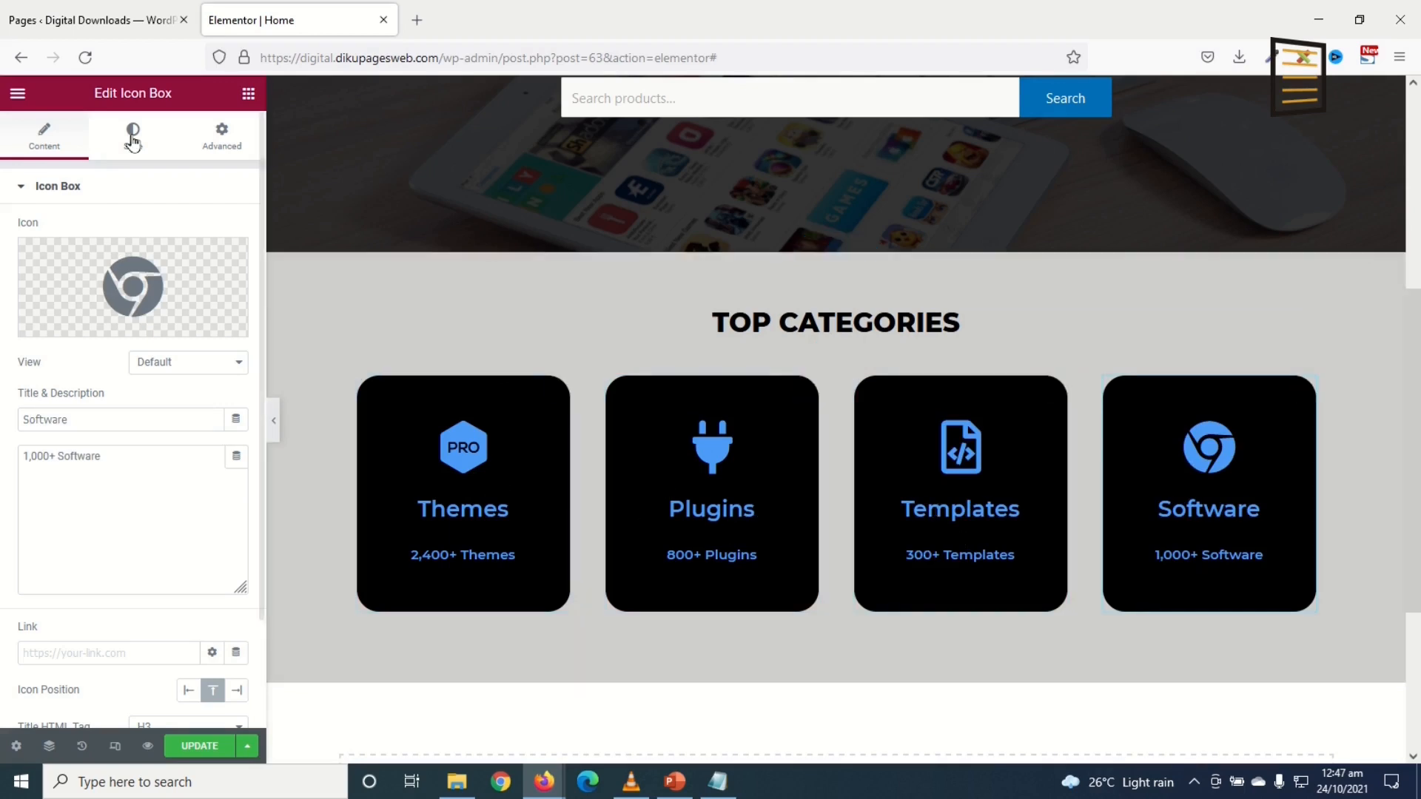
{"action": "left_click", "coordinate": [91, 17]}
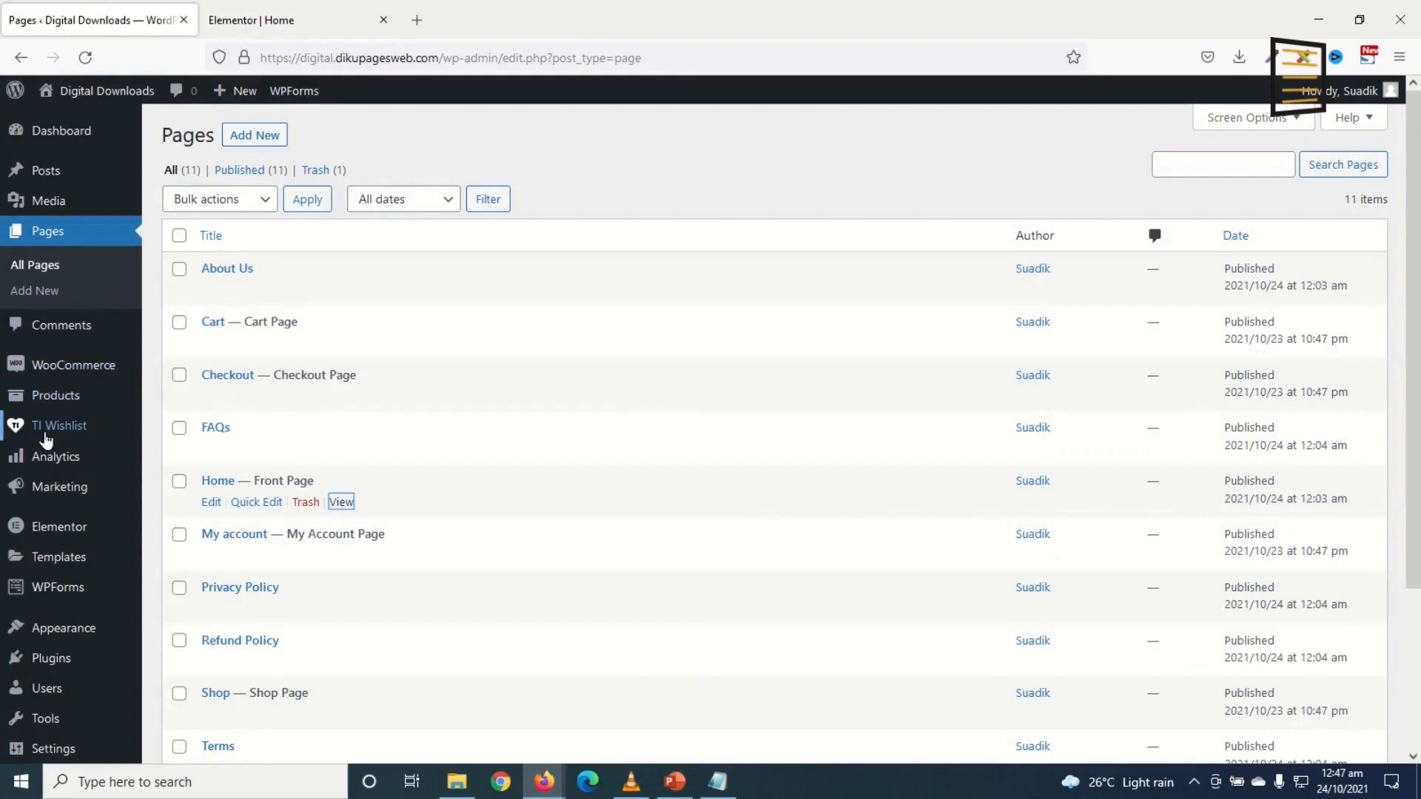
Step: Copy the Plugins category's View link and paste it into the Plugins card's Link field
{"action": "mouse_move", "coordinate": [57, 405]}
{"action": "left_click", "coordinate": [193, 450]}
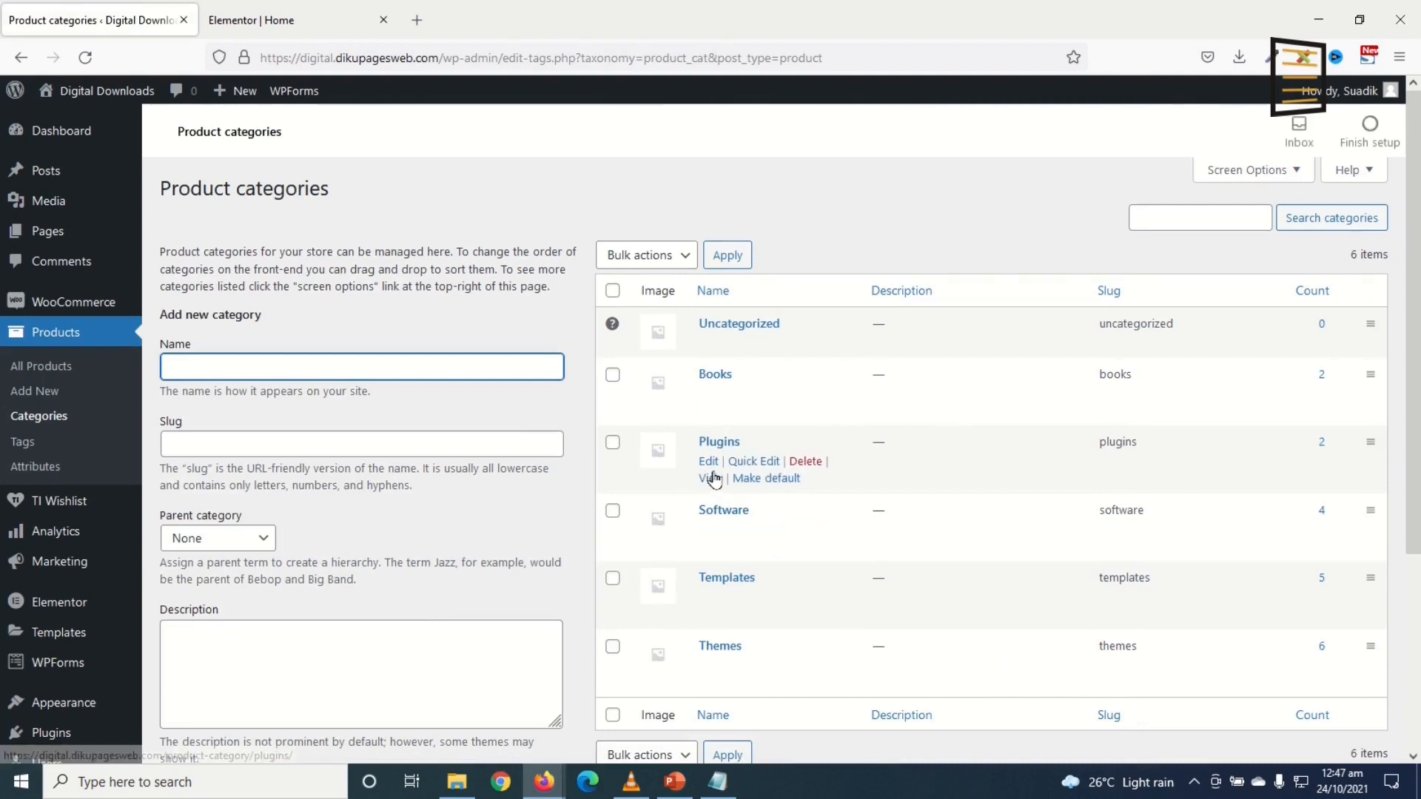
{"action": "right_click", "coordinate": [710, 481]}
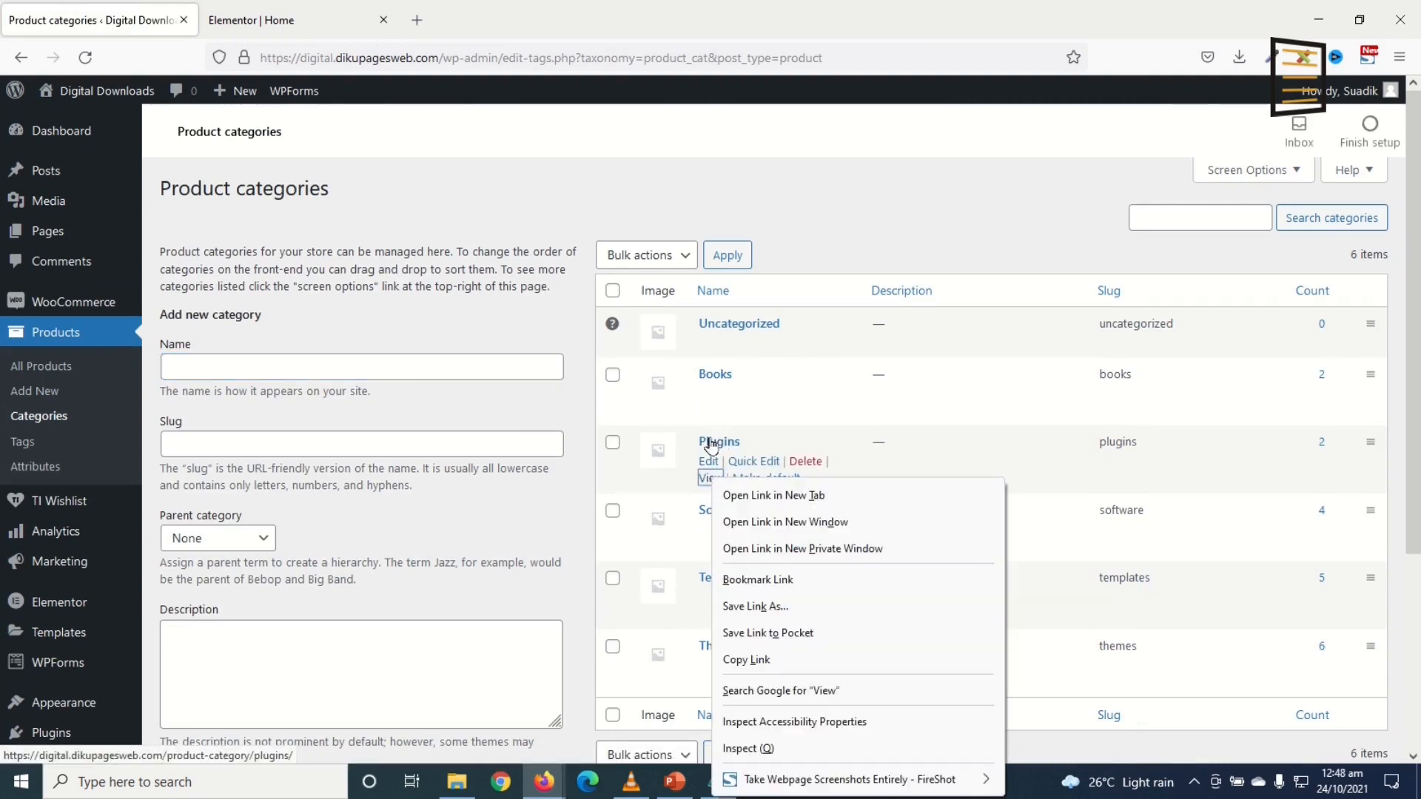
{"action": "left_click", "coordinate": [781, 659]}
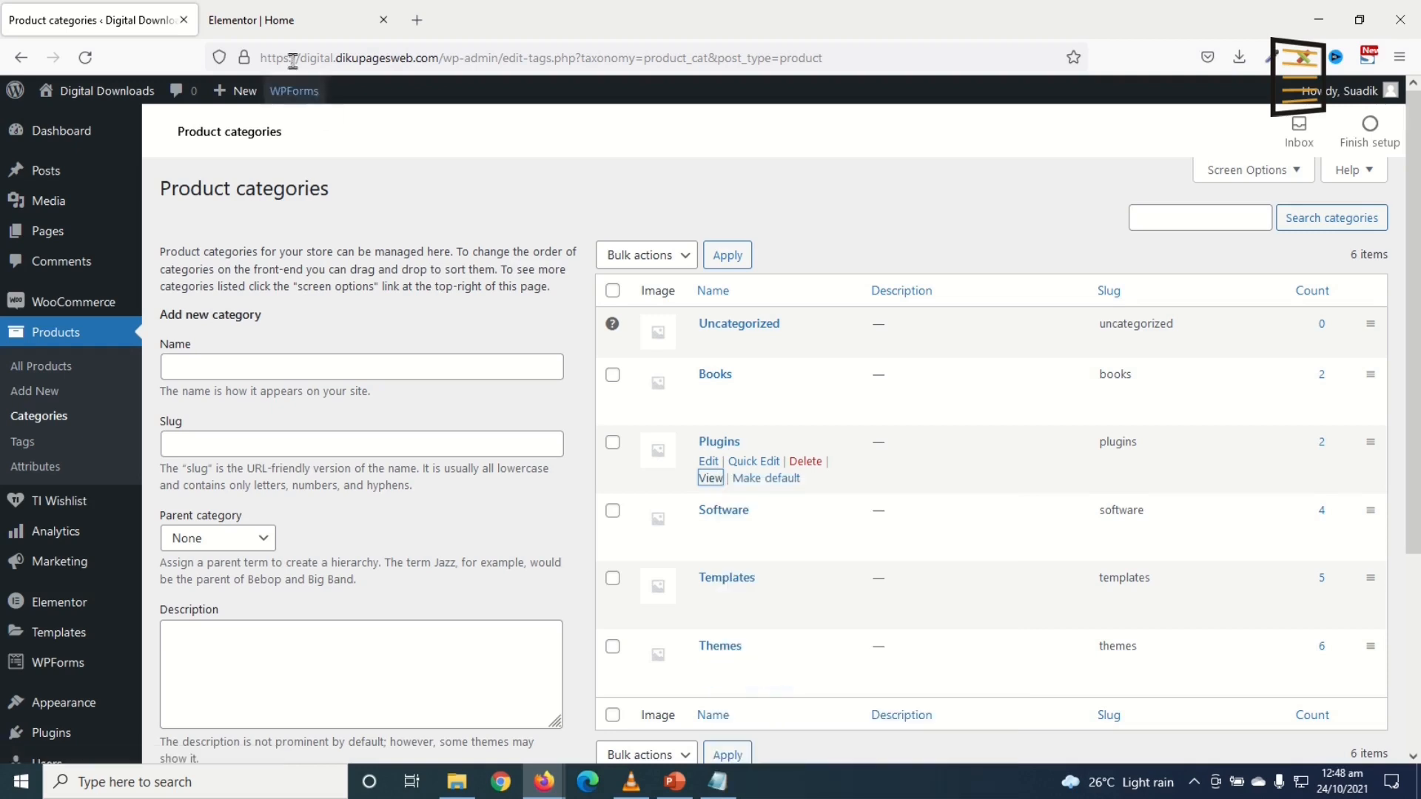
{"action": "left_click", "coordinate": [287, 22]}
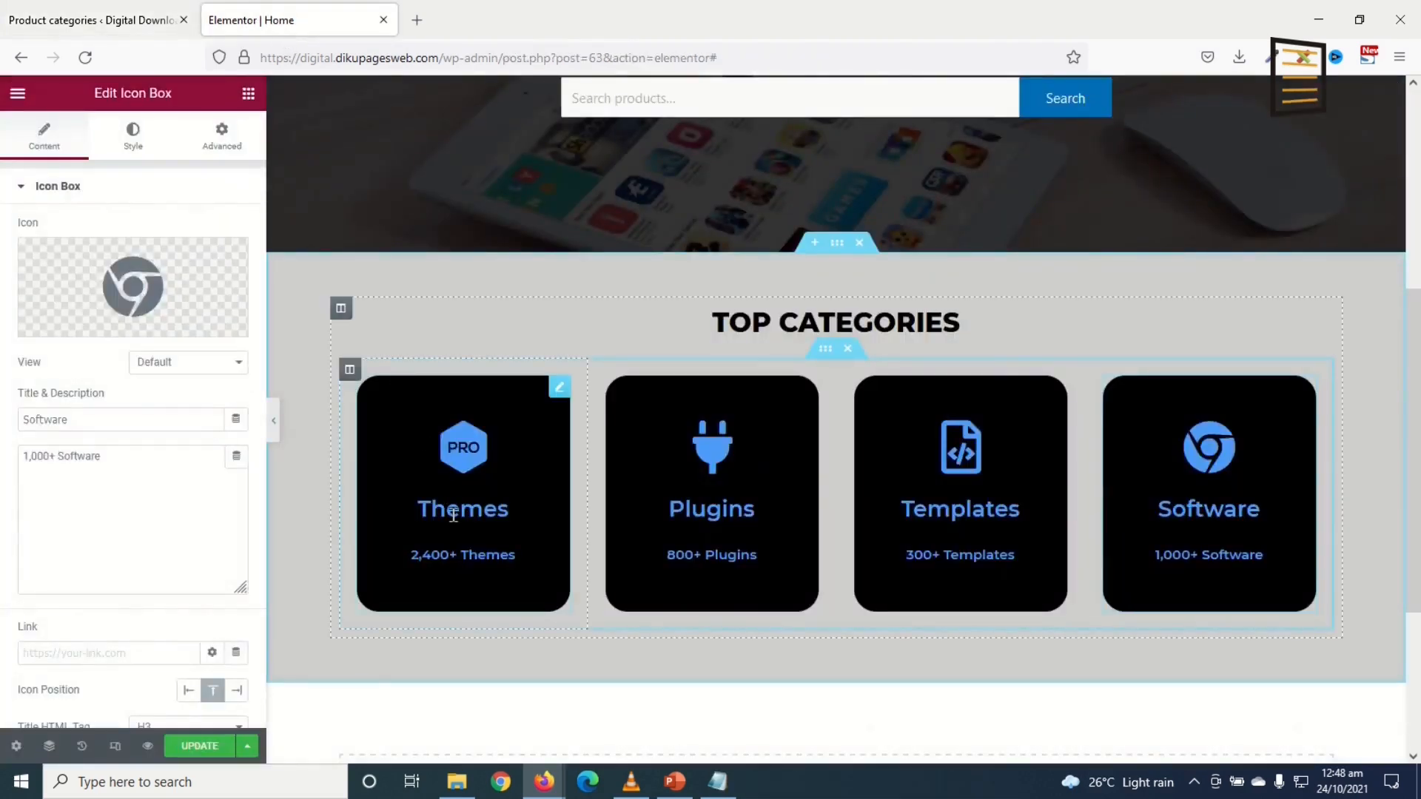
{"action": "left_click", "coordinate": [721, 508]}
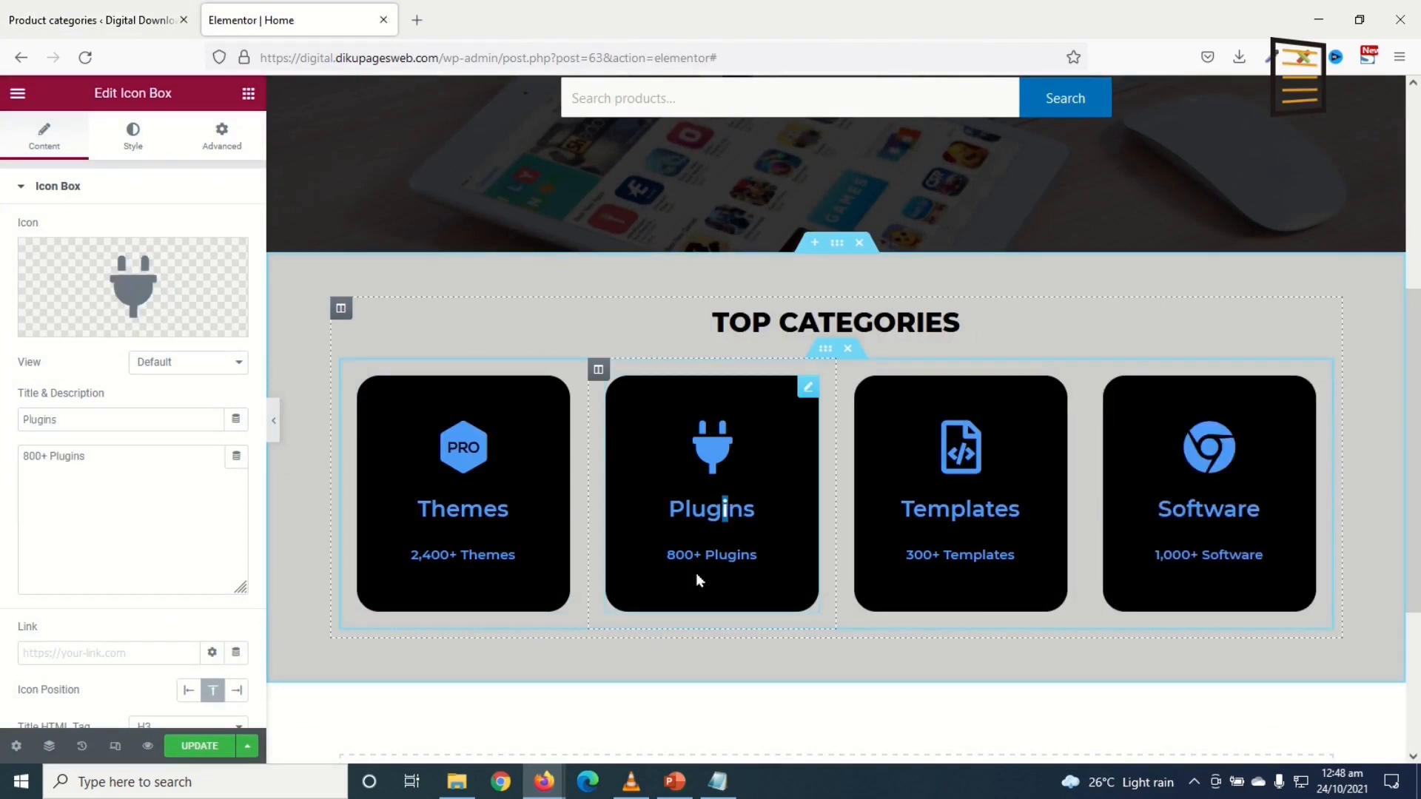
{"action": "left_click", "coordinate": [57, 654]}
{"action": "key", "text": "ctrl+v"}
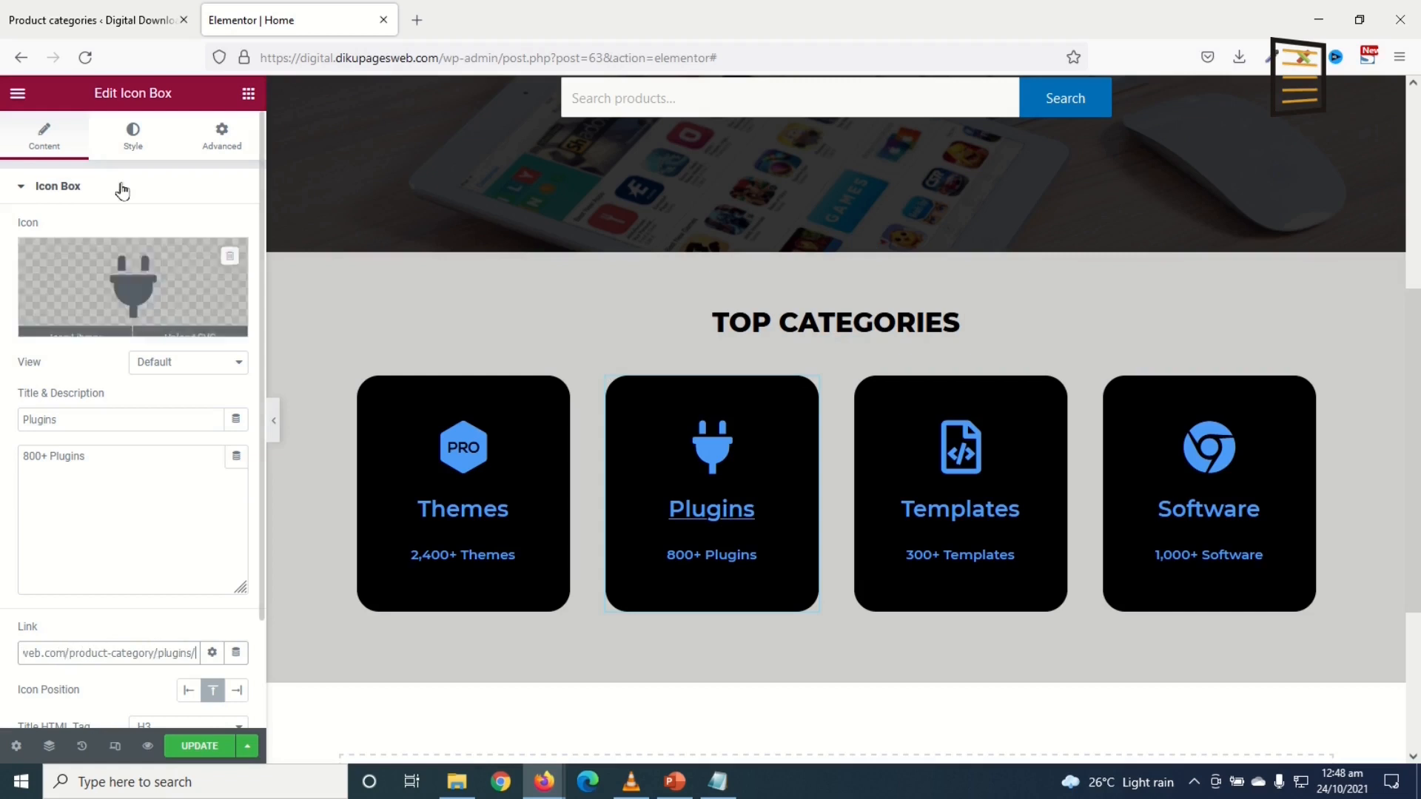
{"action": "left_click", "coordinate": [89, 21]}
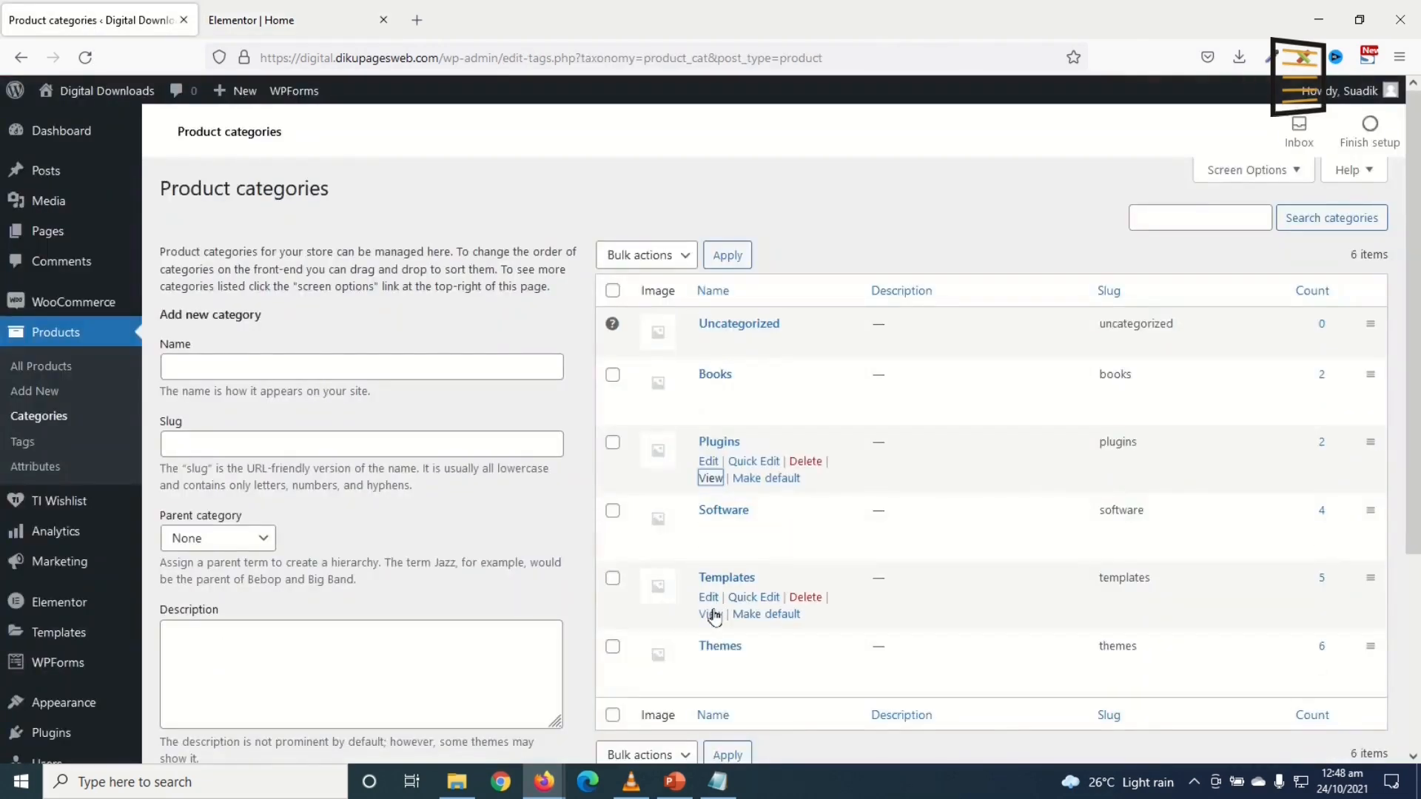
Step: Link the Themes card to the Themes product-category page address
{"action": "right_click", "coordinate": [710, 682]}
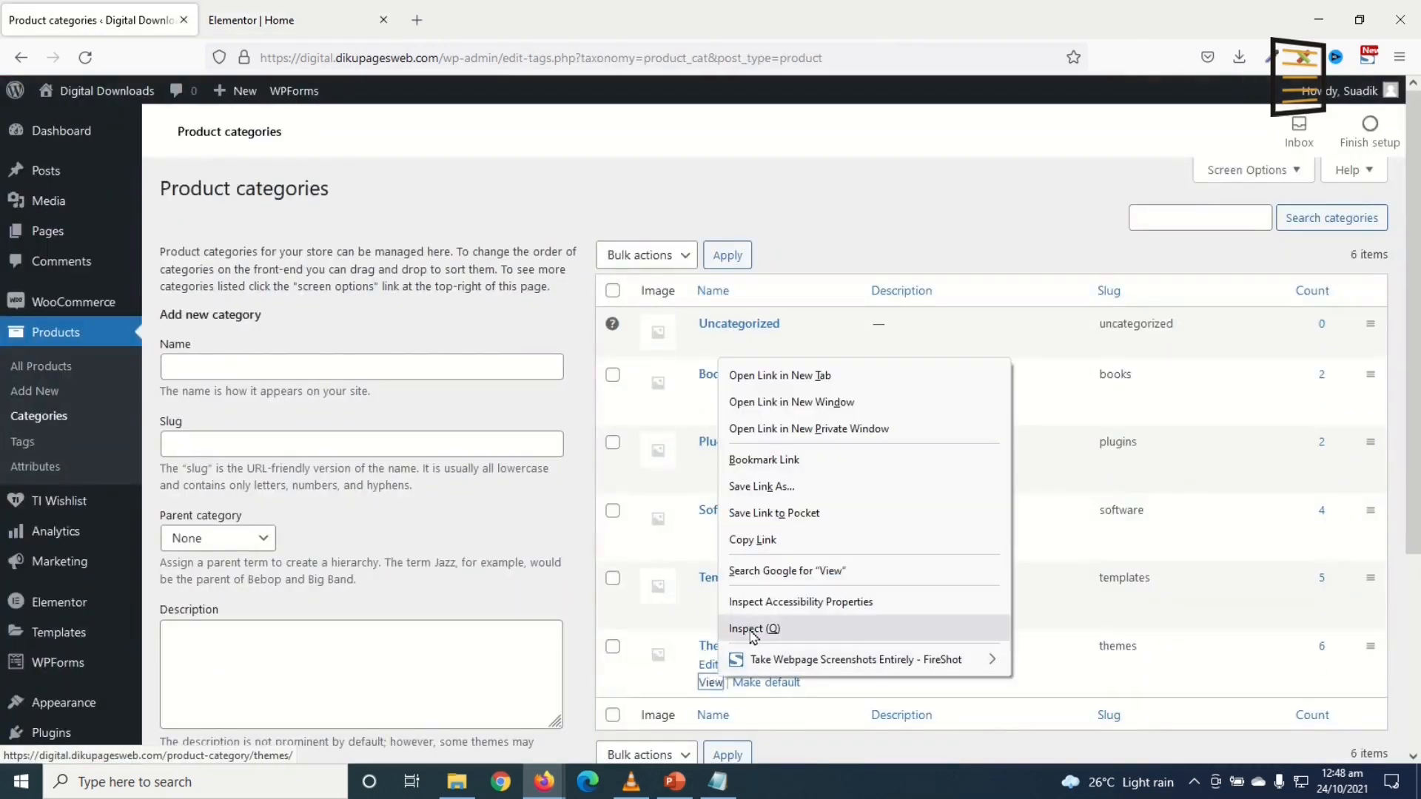
{"action": "left_click", "coordinate": [755, 539]}
{"action": "left_click", "coordinate": [296, 21]}
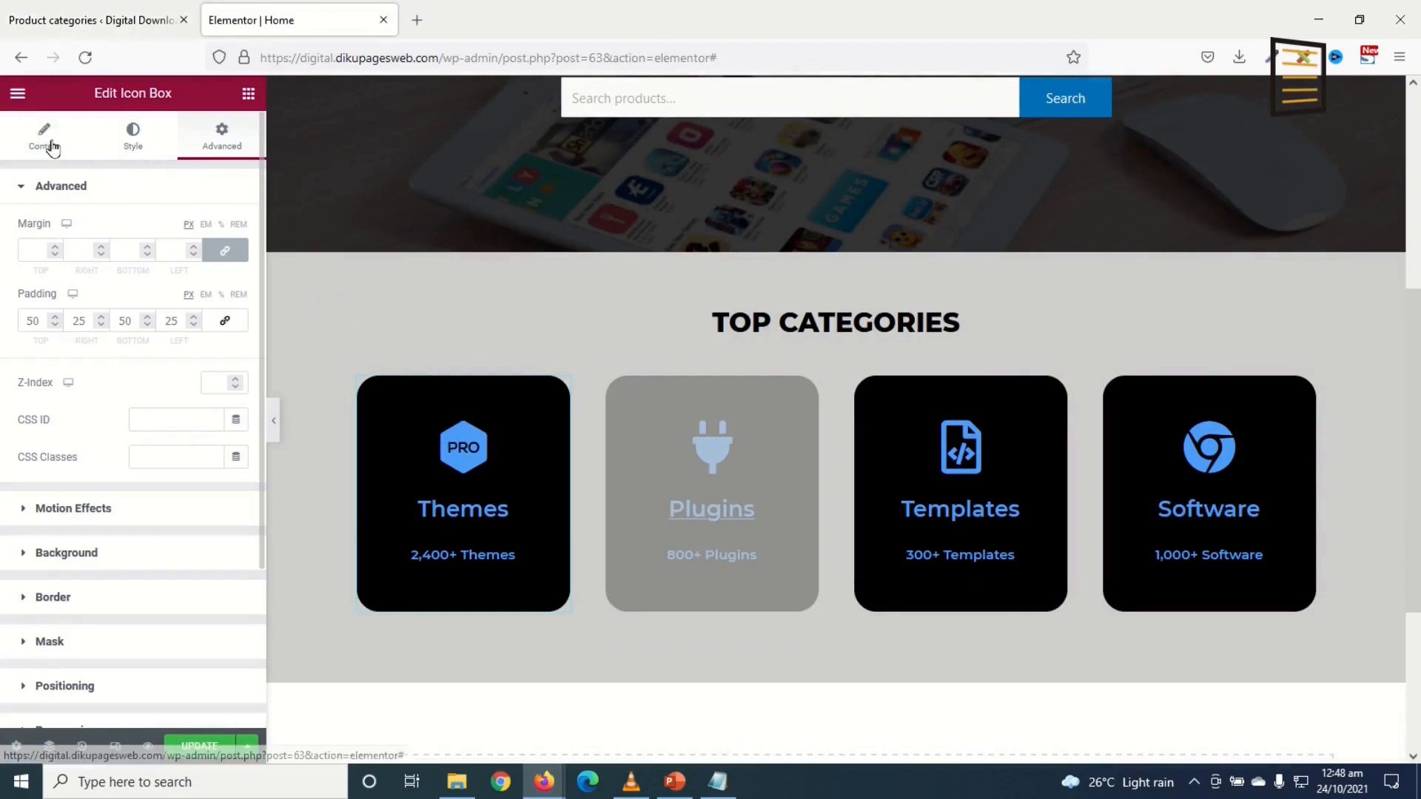
{"action": "left_click", "coordinate": [52, 148]}
{"action": "left_click", "coordinate": [90, 654]}
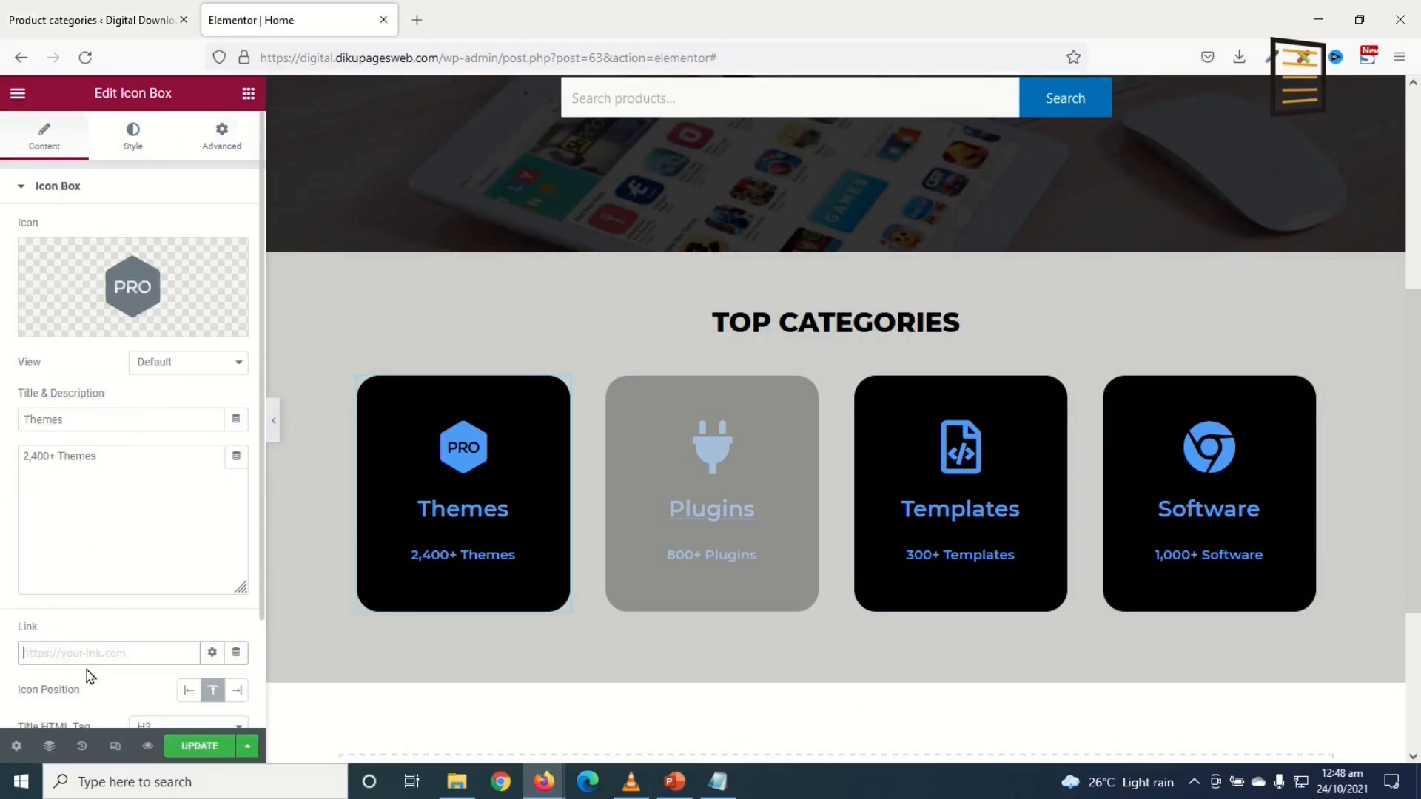
{"action": "key", "text": "ctrl+v"}
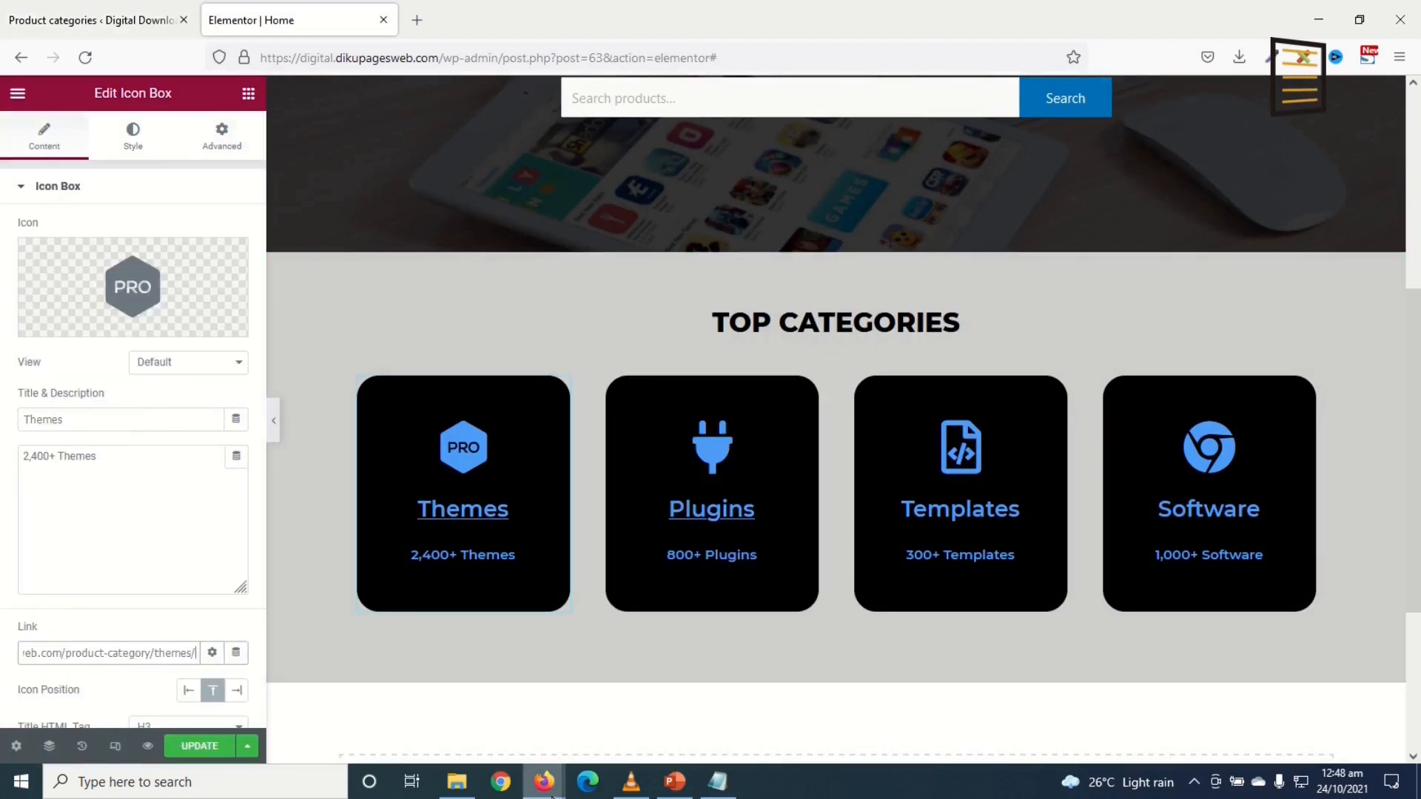
{"action": "left_click", "coordinate": [81, 20]}
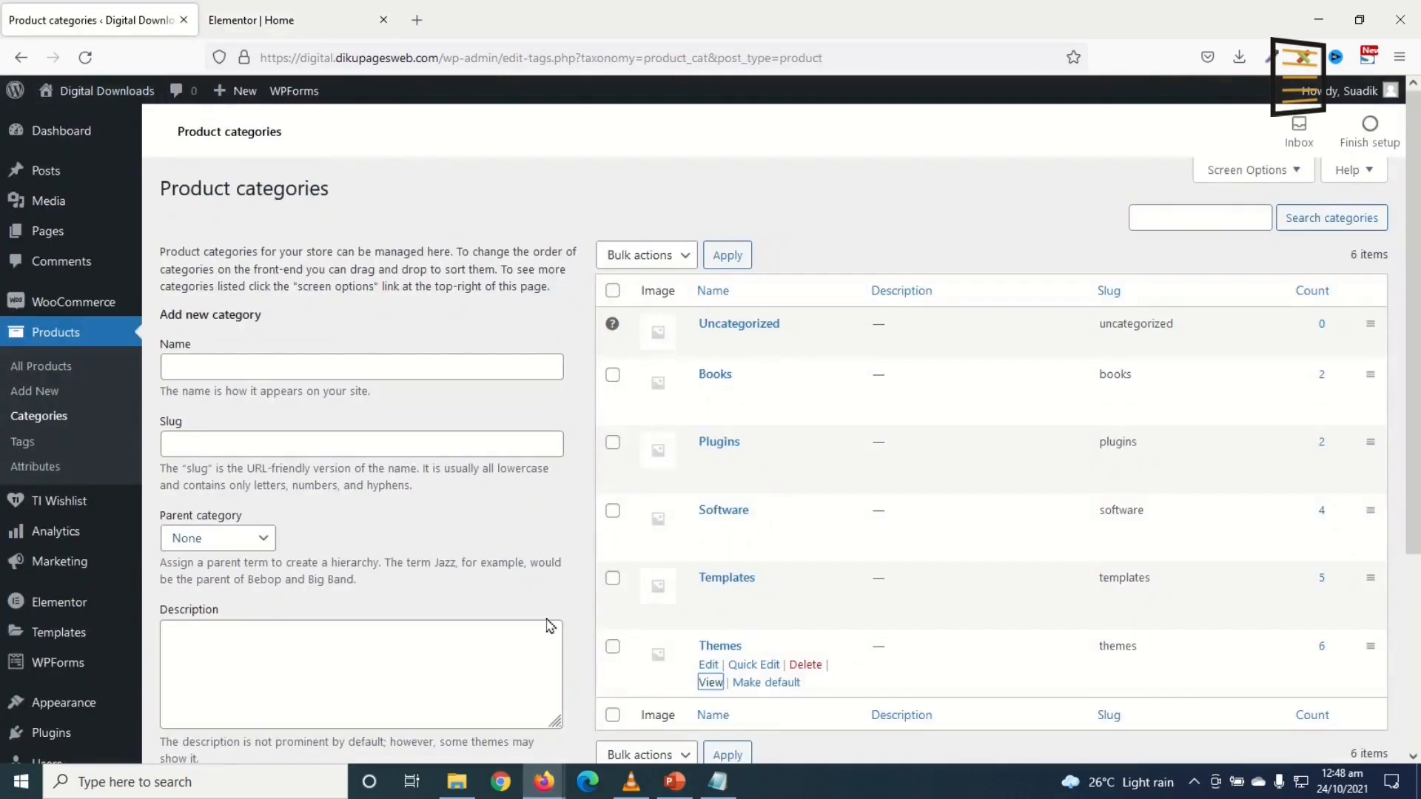
Step: Link the Templates card to the Templates product-category page address
{"action": "right_click", "coordinate": [707, 620]}
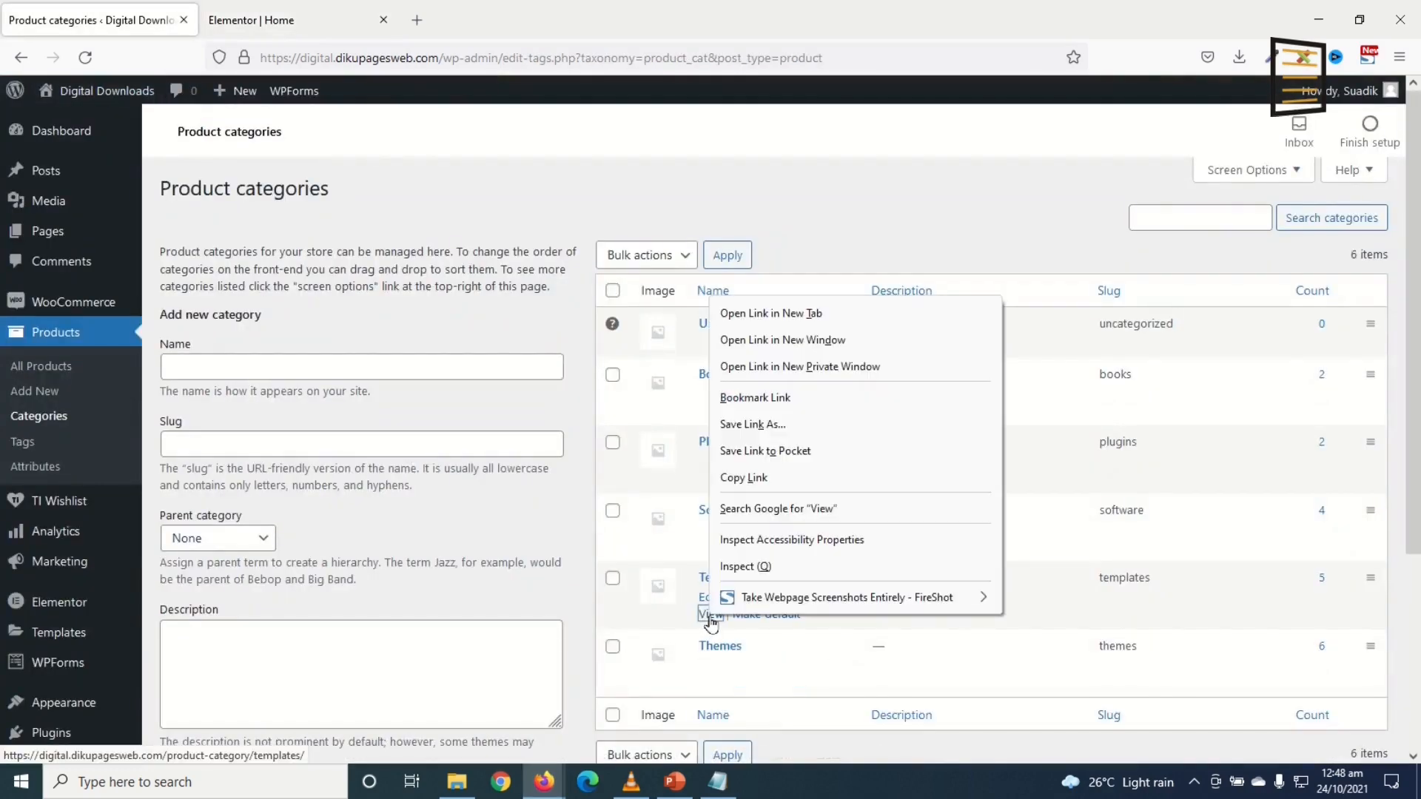
{"action": "left_click", "coordinate": [742, 477]}
{"action": "left_click", "coordinate": [337, 21]}
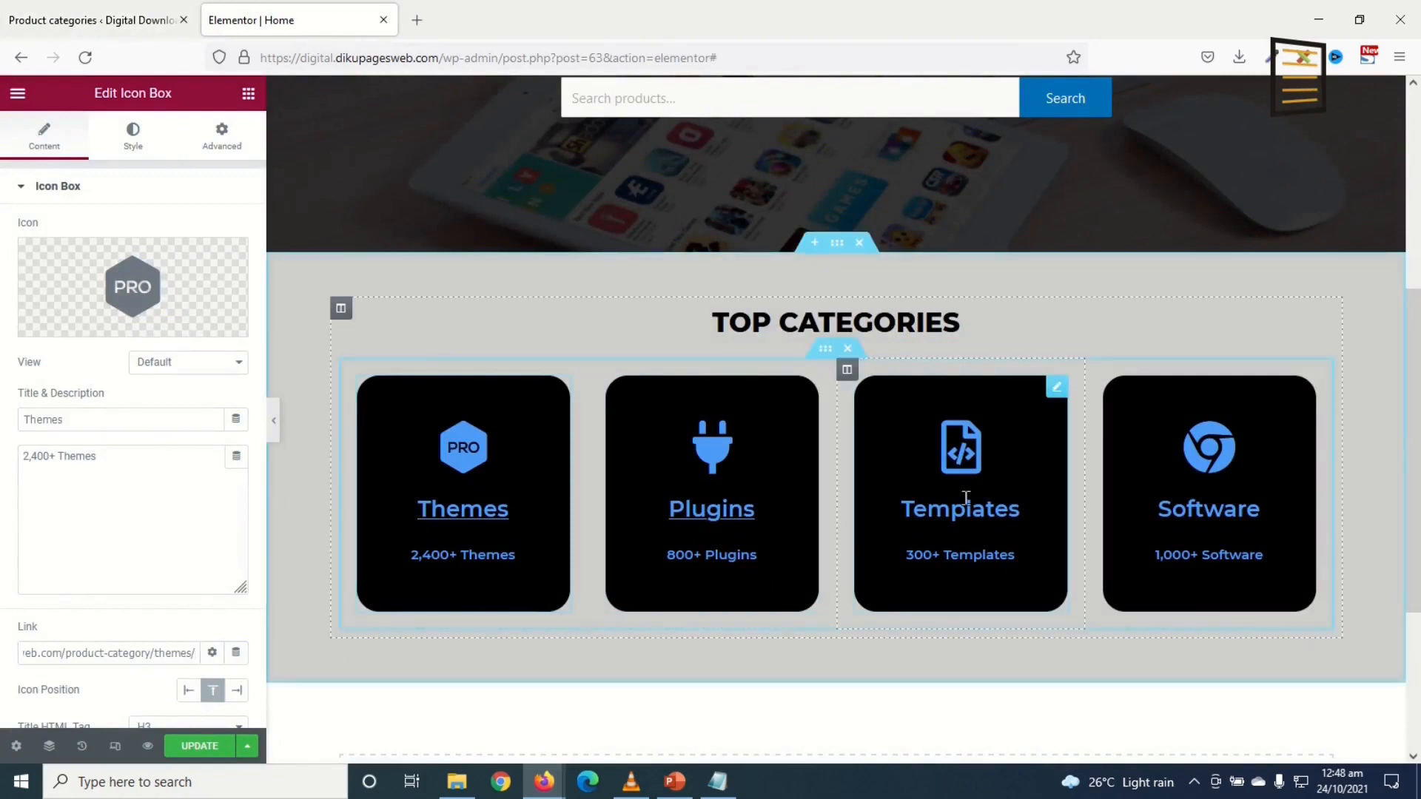
{"action": "left_click", "coordinate": [938, 509]}
{"action": "left_click", "coordinate": [148, 652]}
{"action": "key", "text": "ctrl+v"}
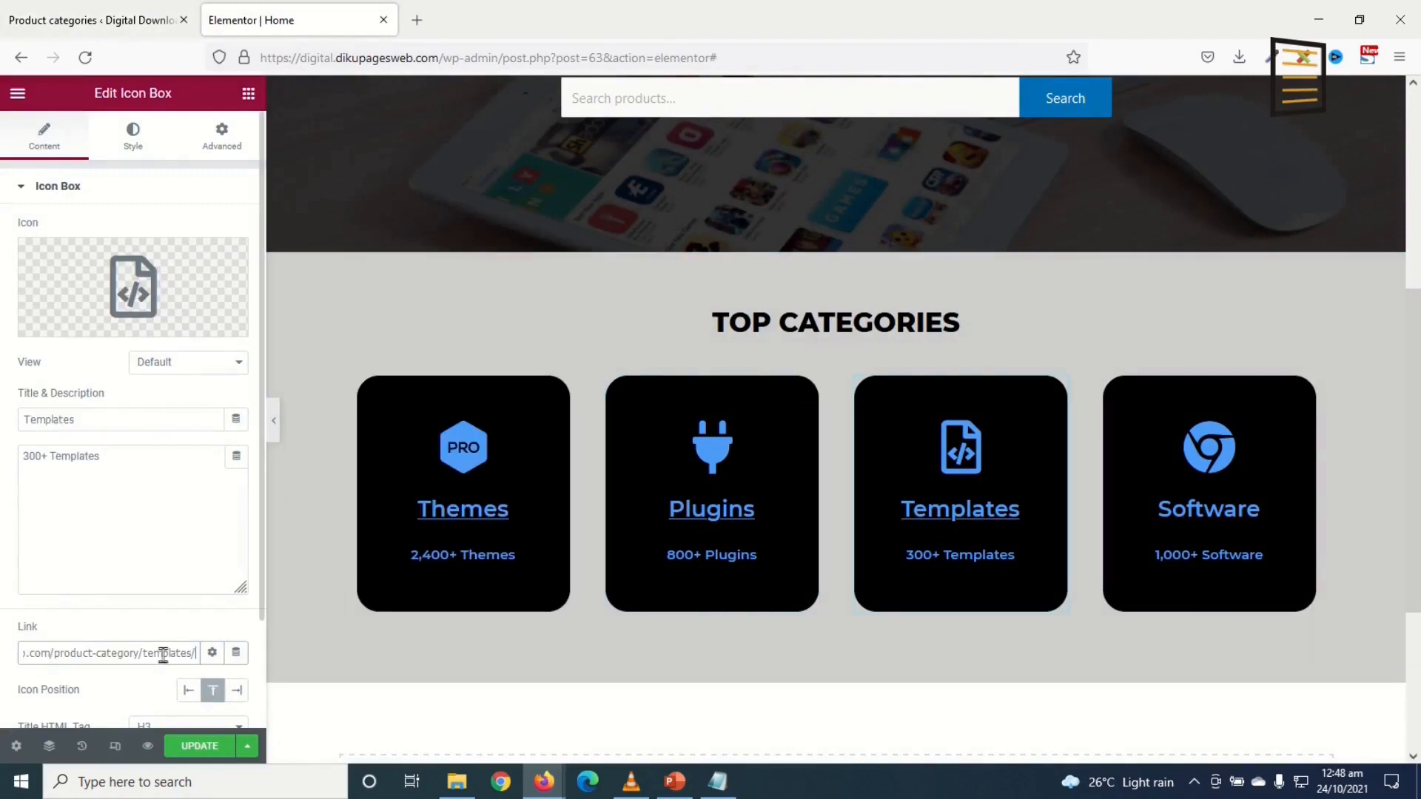
{"action": "left_click", "coordinate": [115, 15]}
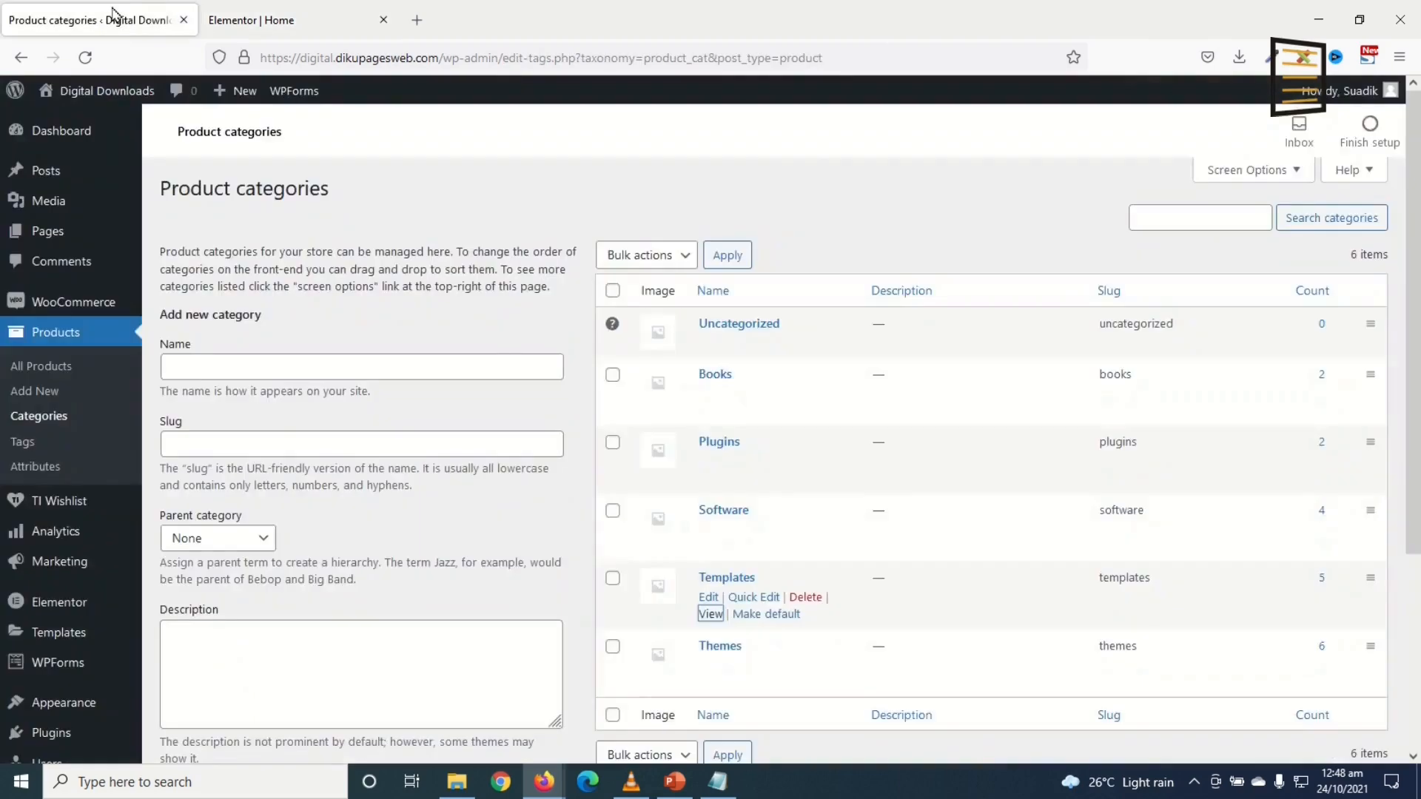
Step: Link the Software card to its product-category page and save the page with Update
{"action": "right_click", "coordinate": [711, 546]}
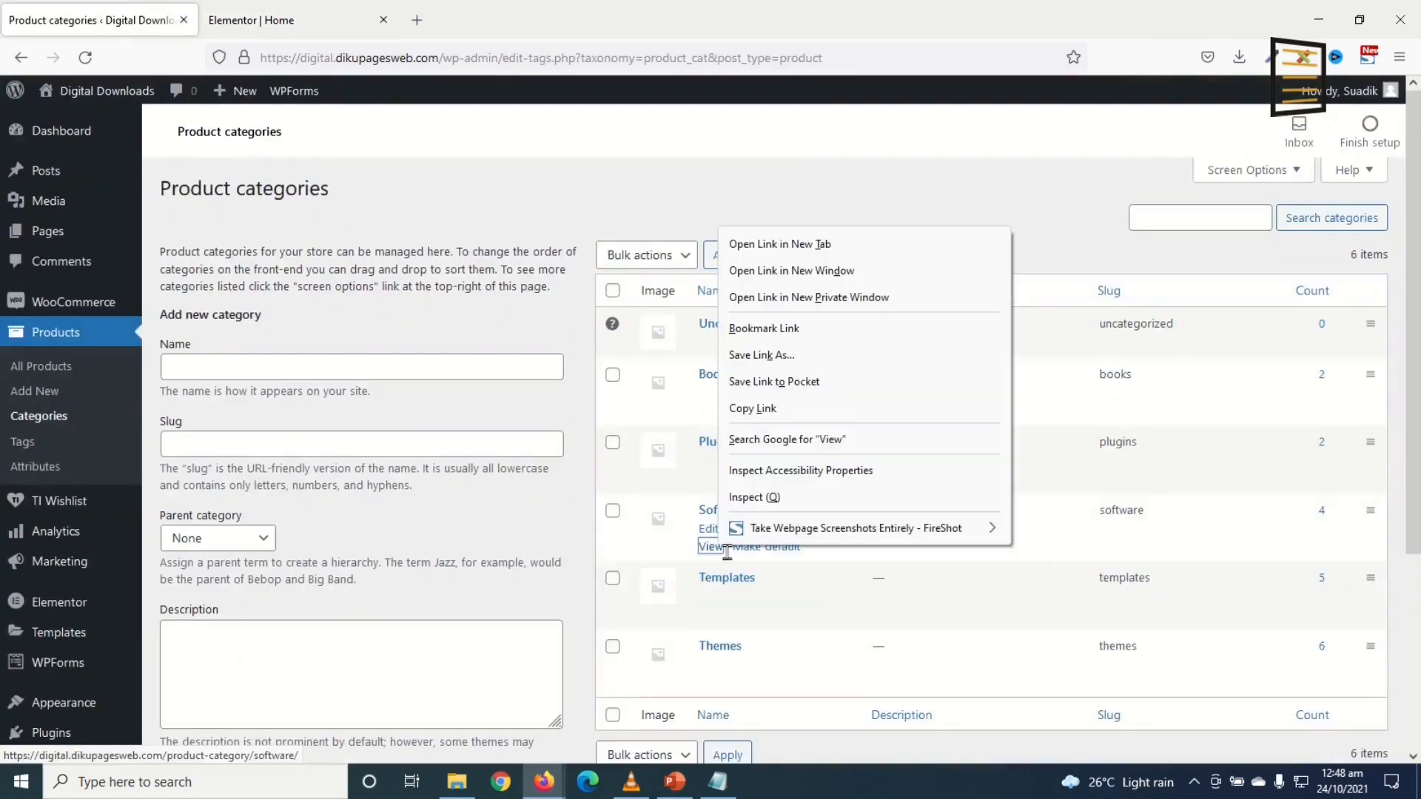
{"action": "left_click", "coordinate": [777, 408]}
{"action": "left_click", "coordinate": [293, 15]}
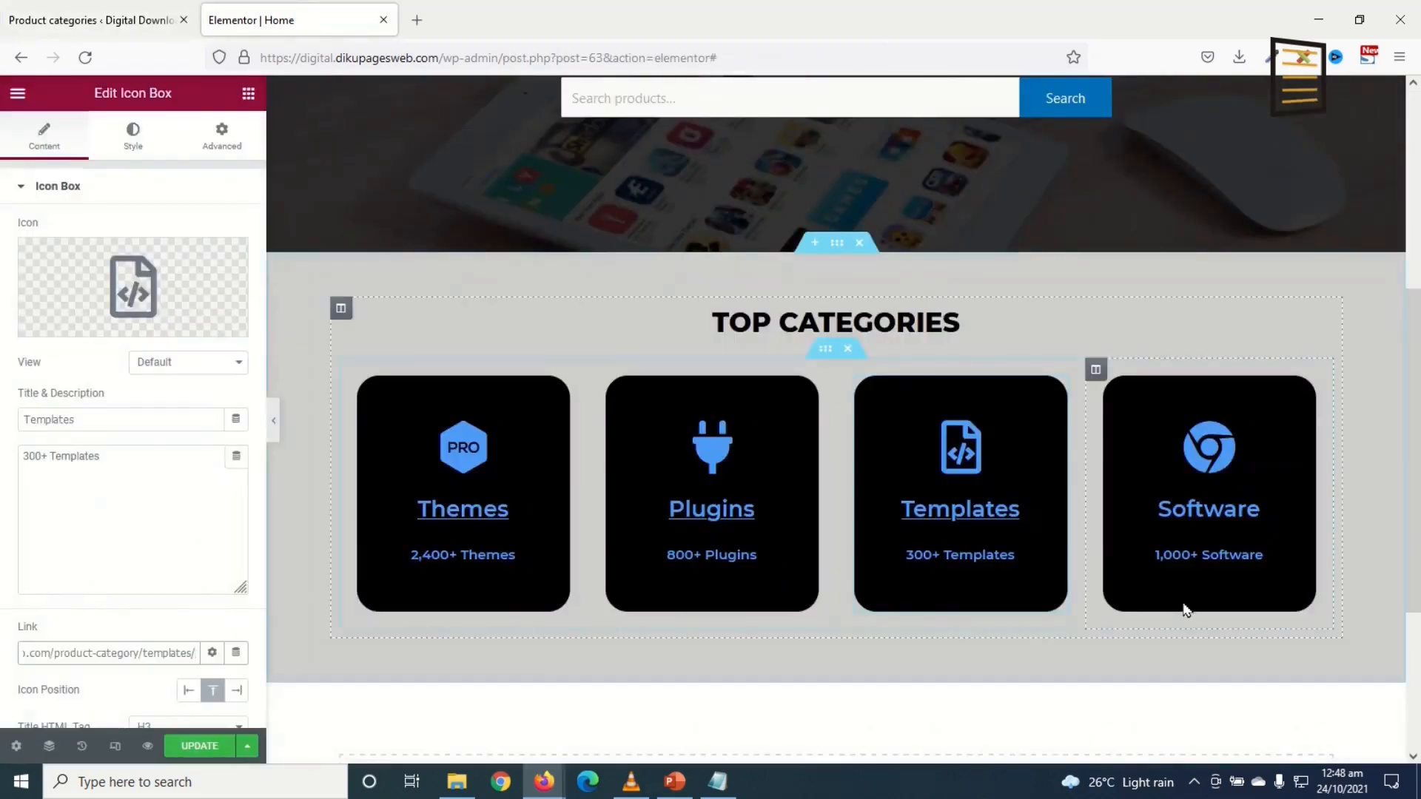
{"action": "left_click", "coordinate": [1195, 497]}
{"action": "left_click", "coordinate": [152, 651]}
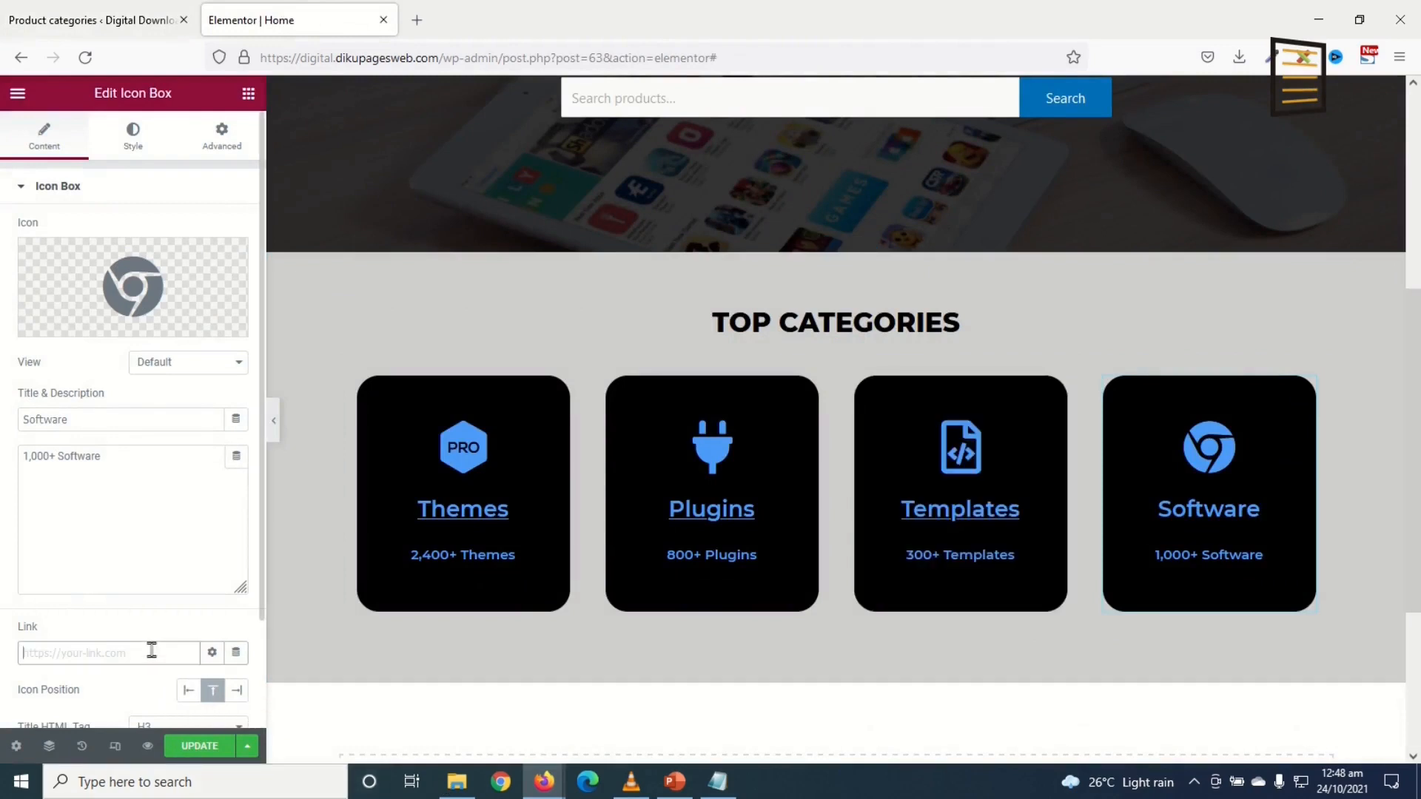
{"action": "key", "text": "ctrl+v"}
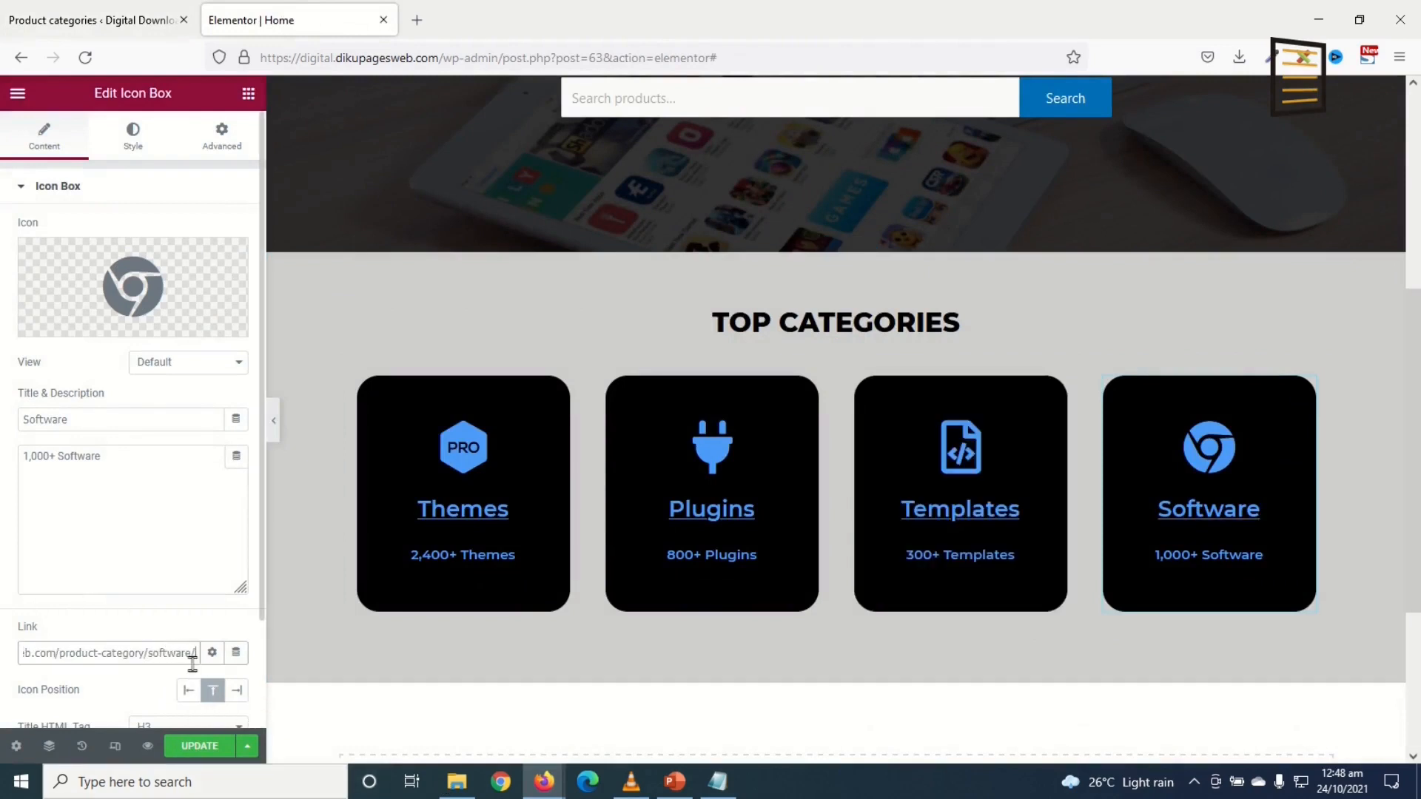
{"action": "left_click", "coordinate": [198, 746]}
{"action": "scroll", "coordinate": [851, 518], "scroll_direction": "up", "scroll_amount": 1}
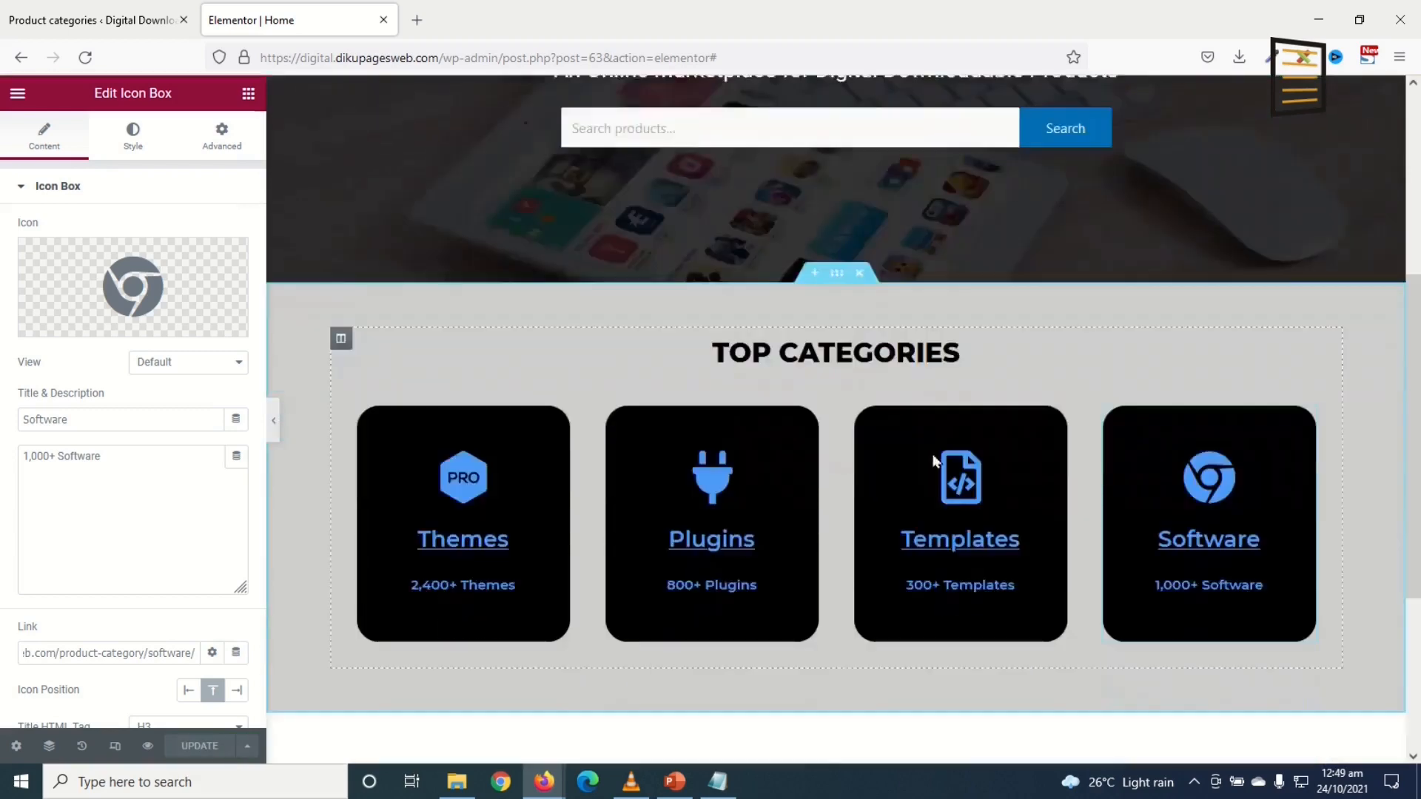
Step: Duplicate the TOP CATEGORIES section from its right-click menu
{"action": "scroll", "coordinate": [932, 458], "scroll_direction": "down", "scroll_amount": 4}
{"action": "scroll", "coordinate": [929, 455], "scroll_direction": "up", "scroll_amount": 2}
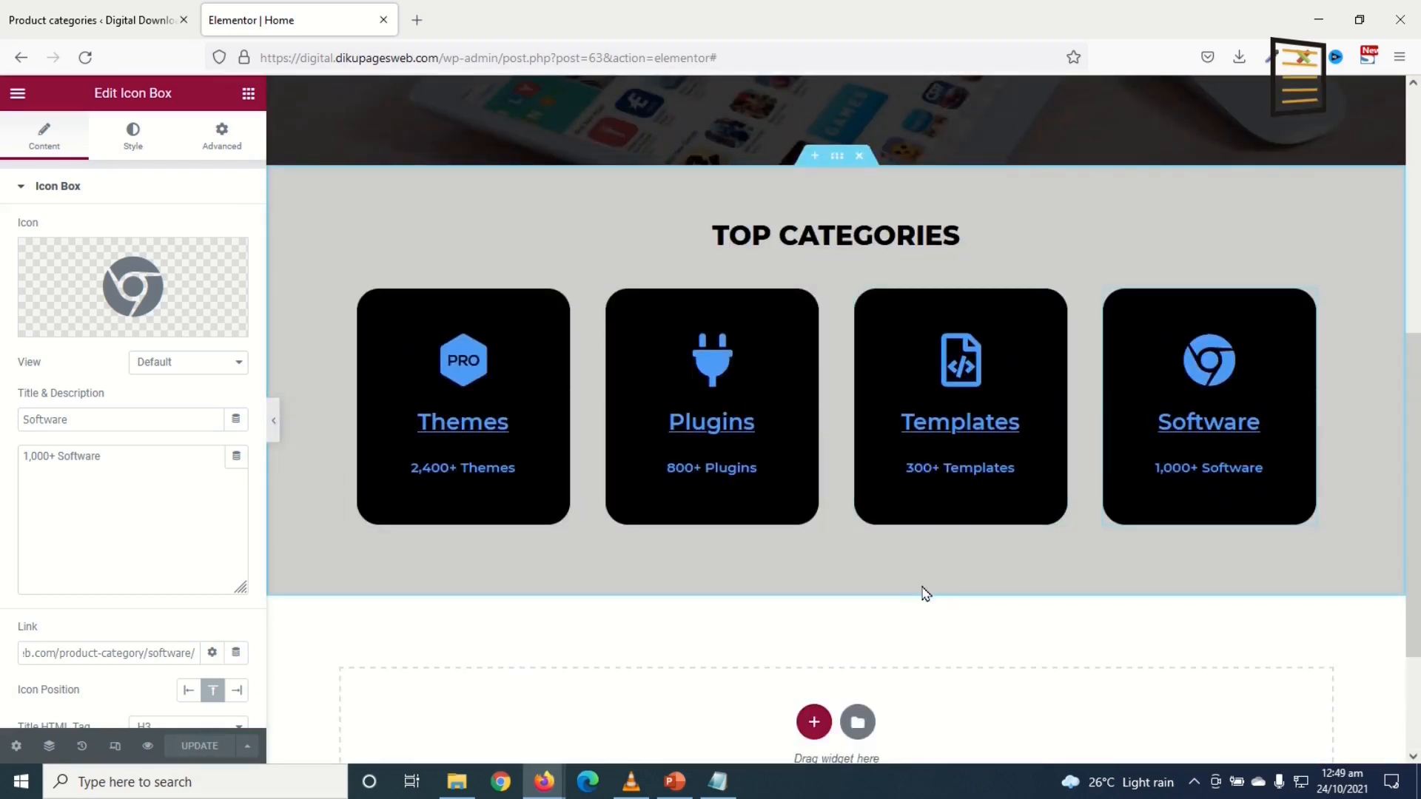
{"action": "right_click", "coordinate": [835, 163]}
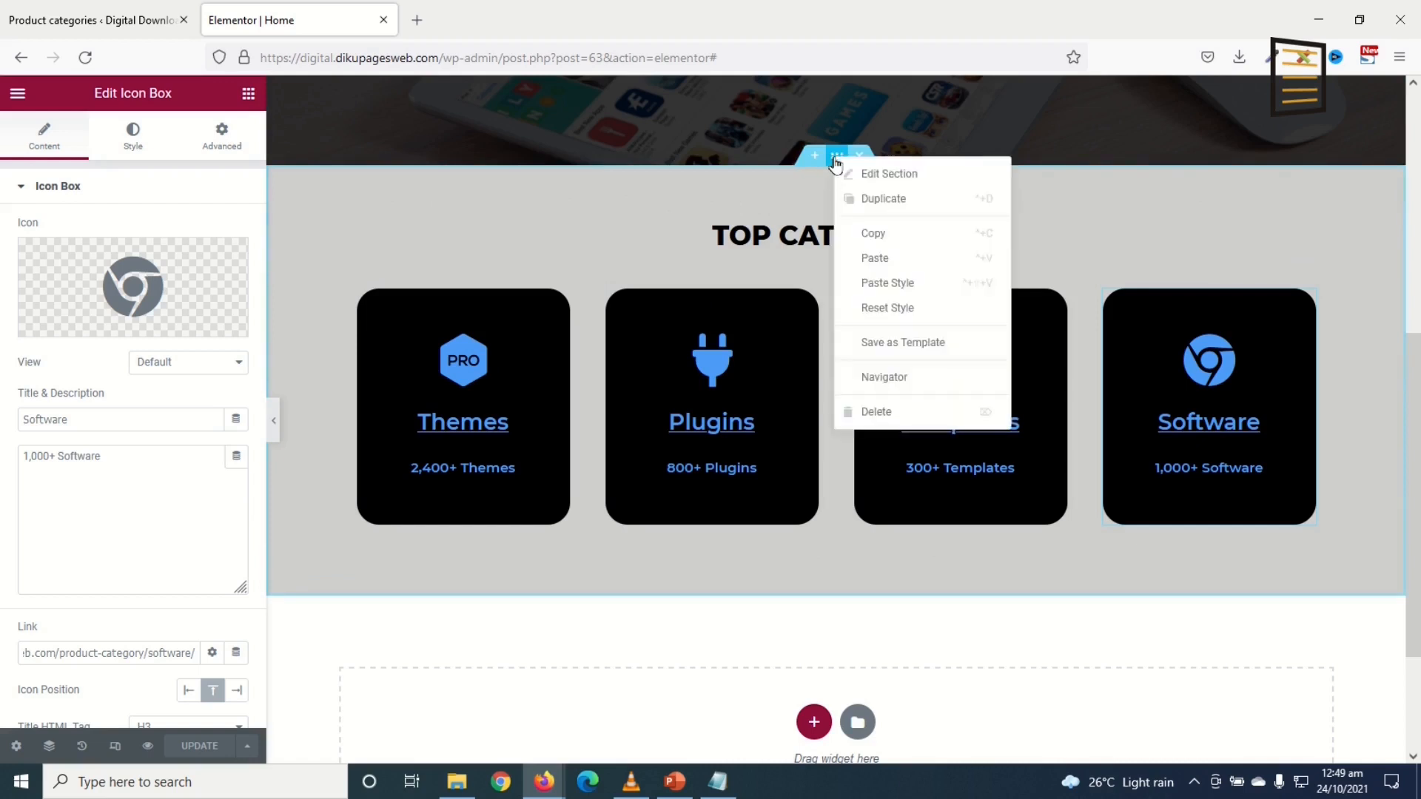
{"action": "left_click", "coordinate": [886, 207]}
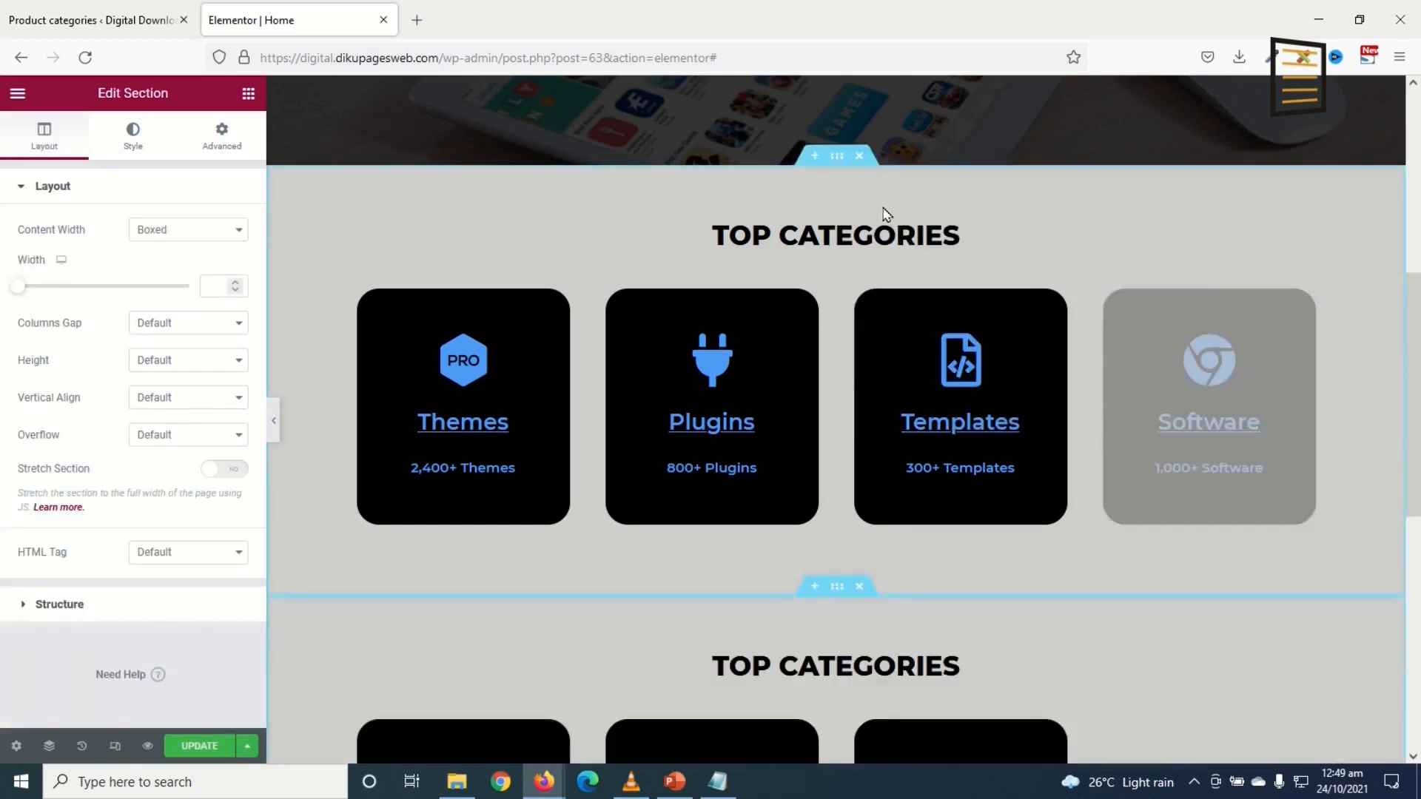
{"action": "scroll", "coordinate": [589, 370], "scroll_direction": "down", "scroll_amount": 3}
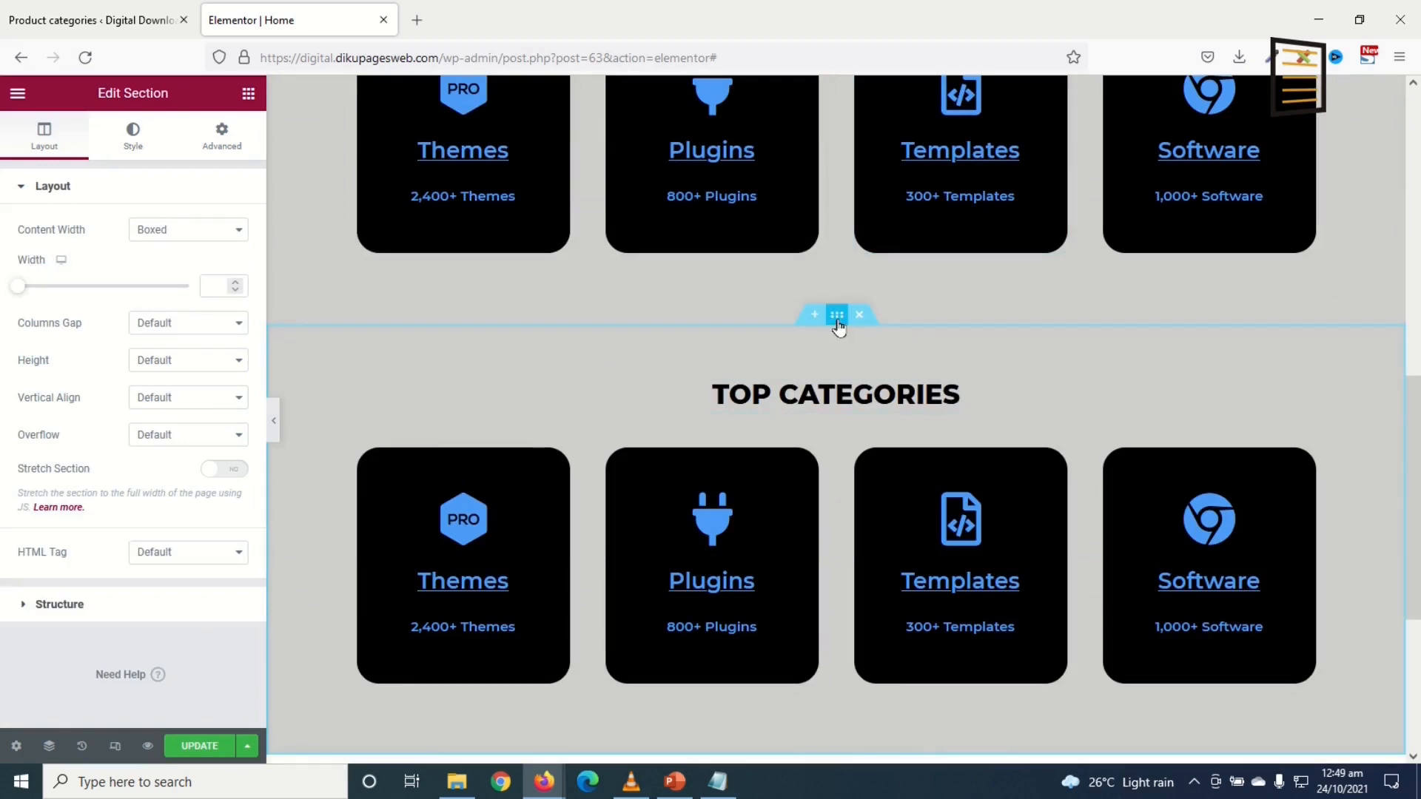
Step: Clear the copied section's grey background colour so it turns white
{"action": "left_click", "coordinate": [138, 137]}
{"action": "left_click", "coordinate": [236, 306]}
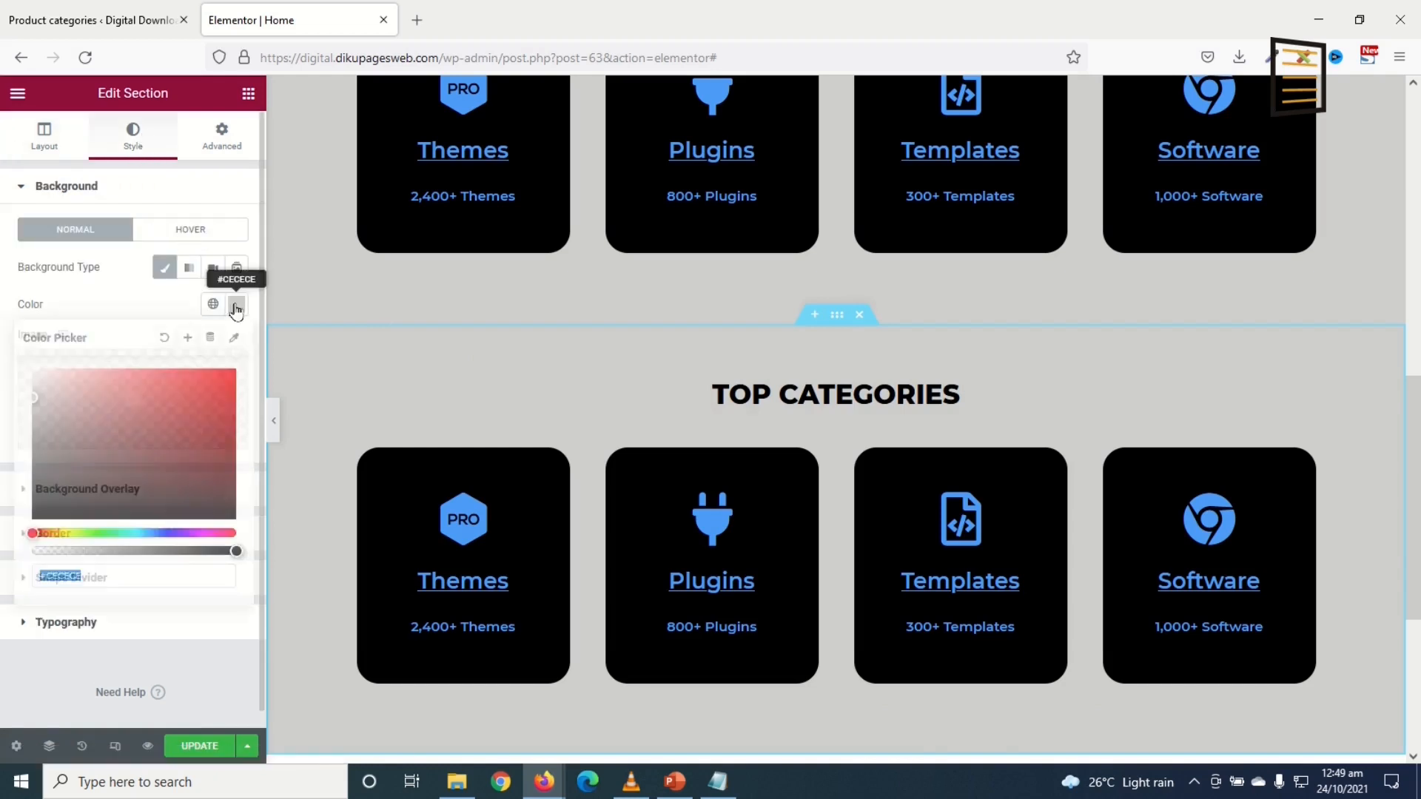
{"action": "left_click", "coordinate": [168, 339]}
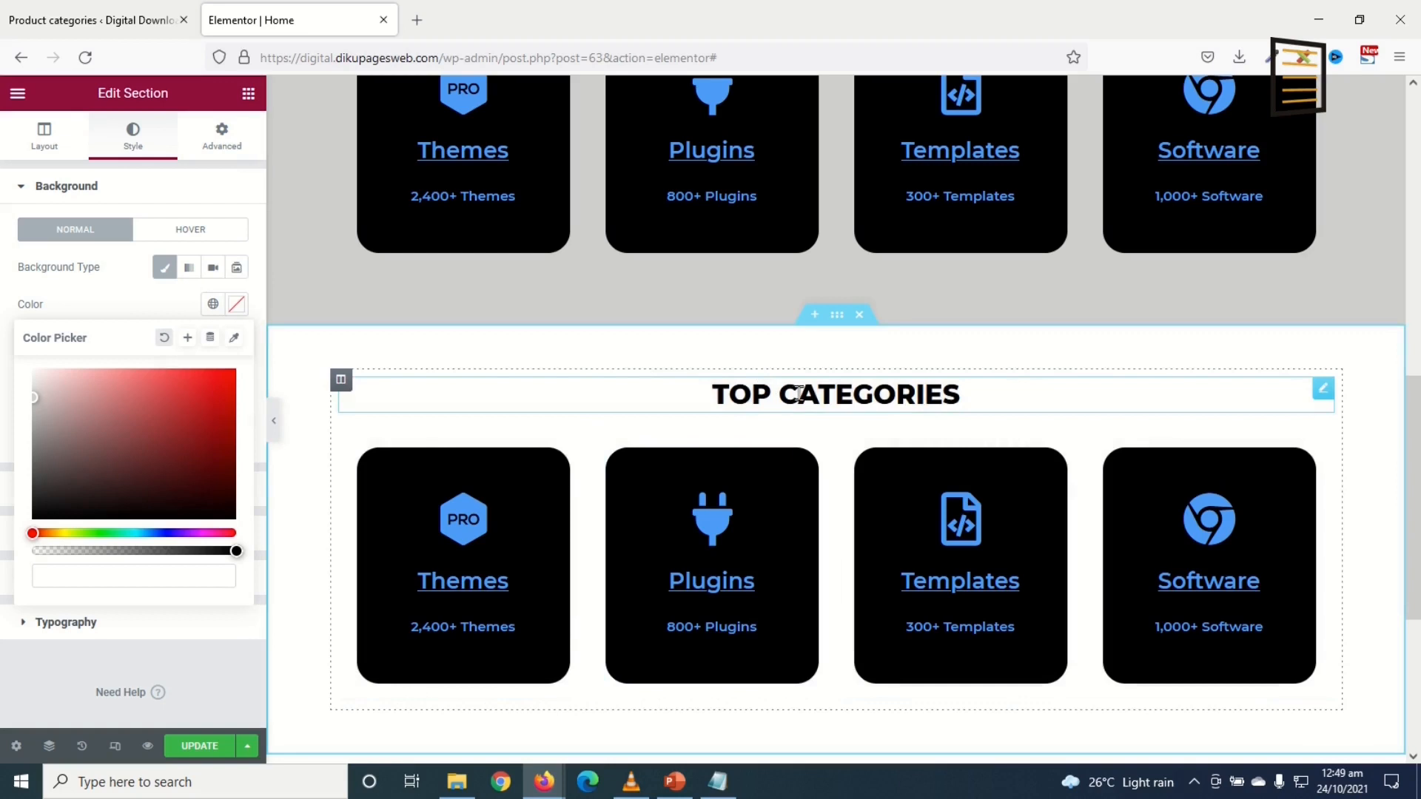
Step: Change the copied heading text from TOP CATEGORIES to FEATURED DOWNLOADS
{"action": "left_click", "coordinate": [960, 394]}
{"action": "left_click_drag", "start_coordinate": [122, 248], "coordinate": [3, 257]}
{"action": "key", "text": "ctrl+v"}
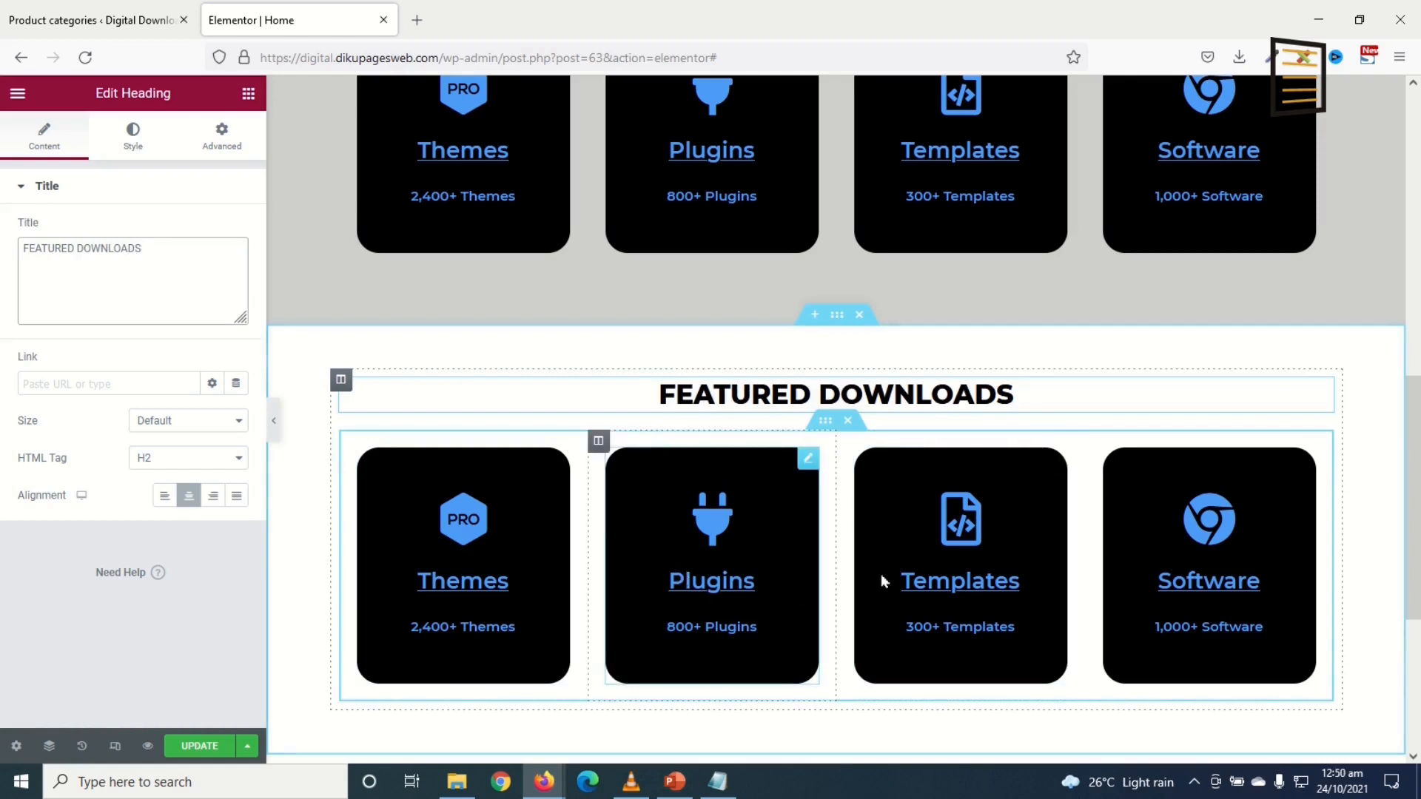
Step: Delete the copied category cards row and drag a Shortcode widget, found via 'SHORT', under the heading
{"action": "left_click", "coordinate": [850, 422]}
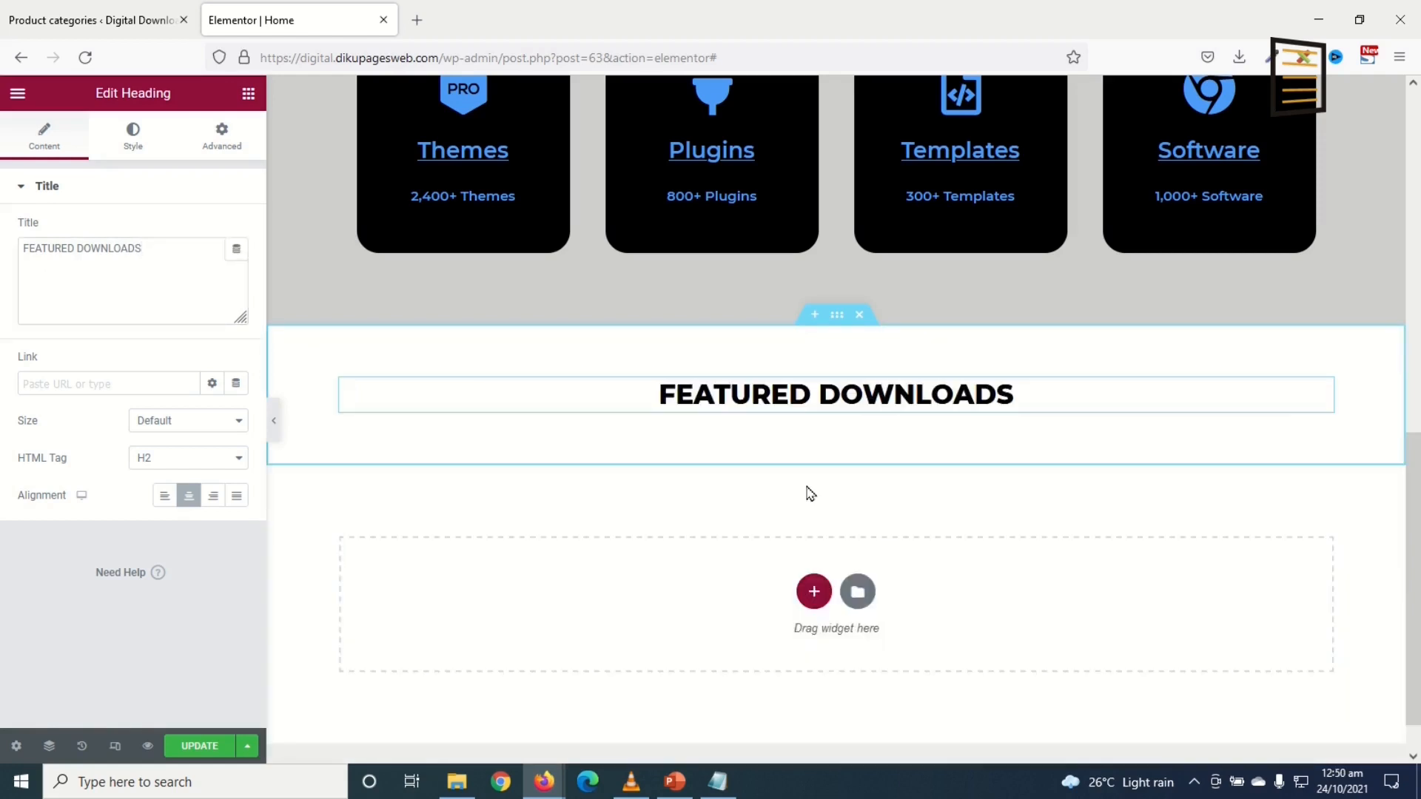
{"action": "left_click", "coordinate": [249, 94]}
{"action": "type", "text": "S"}
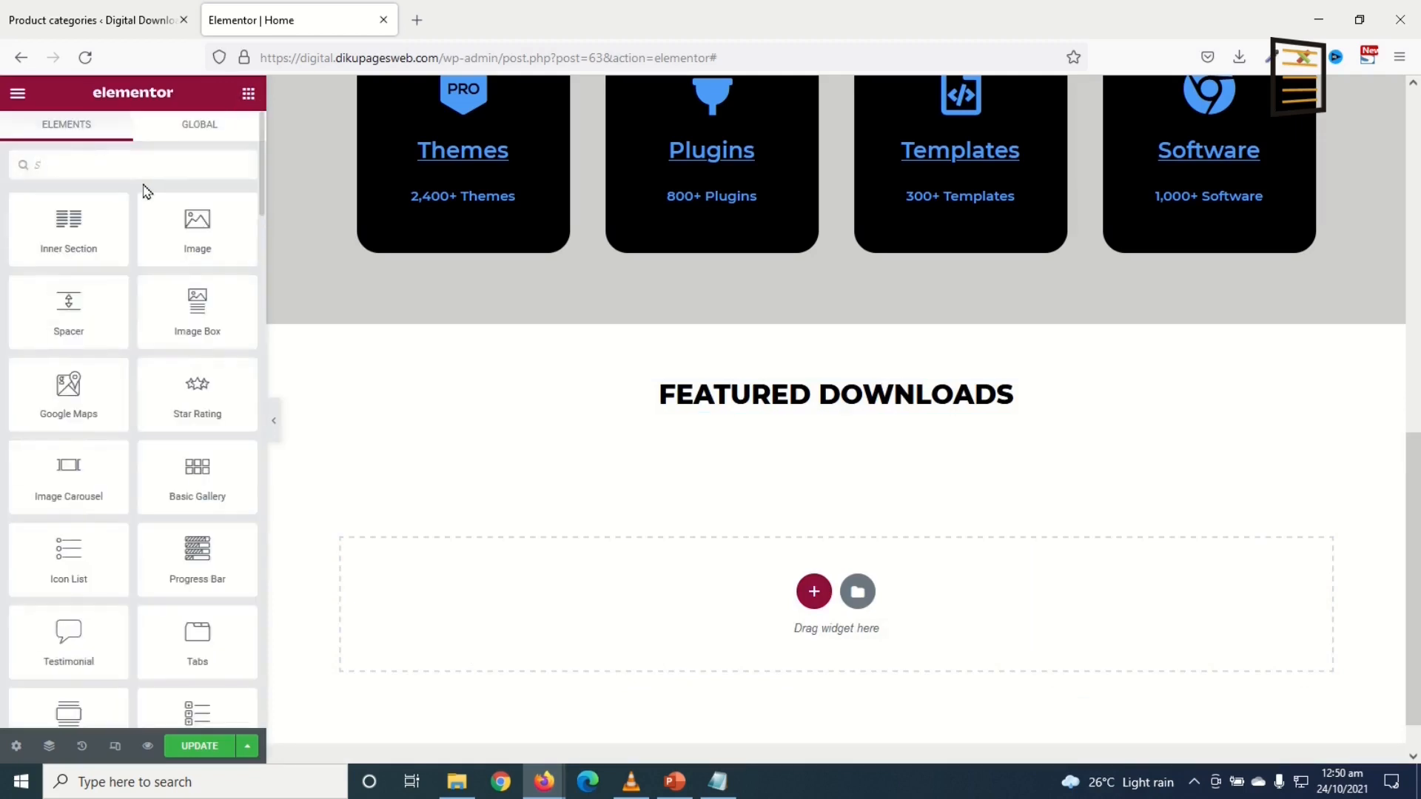
{"action": "type", "text": "HORT"}
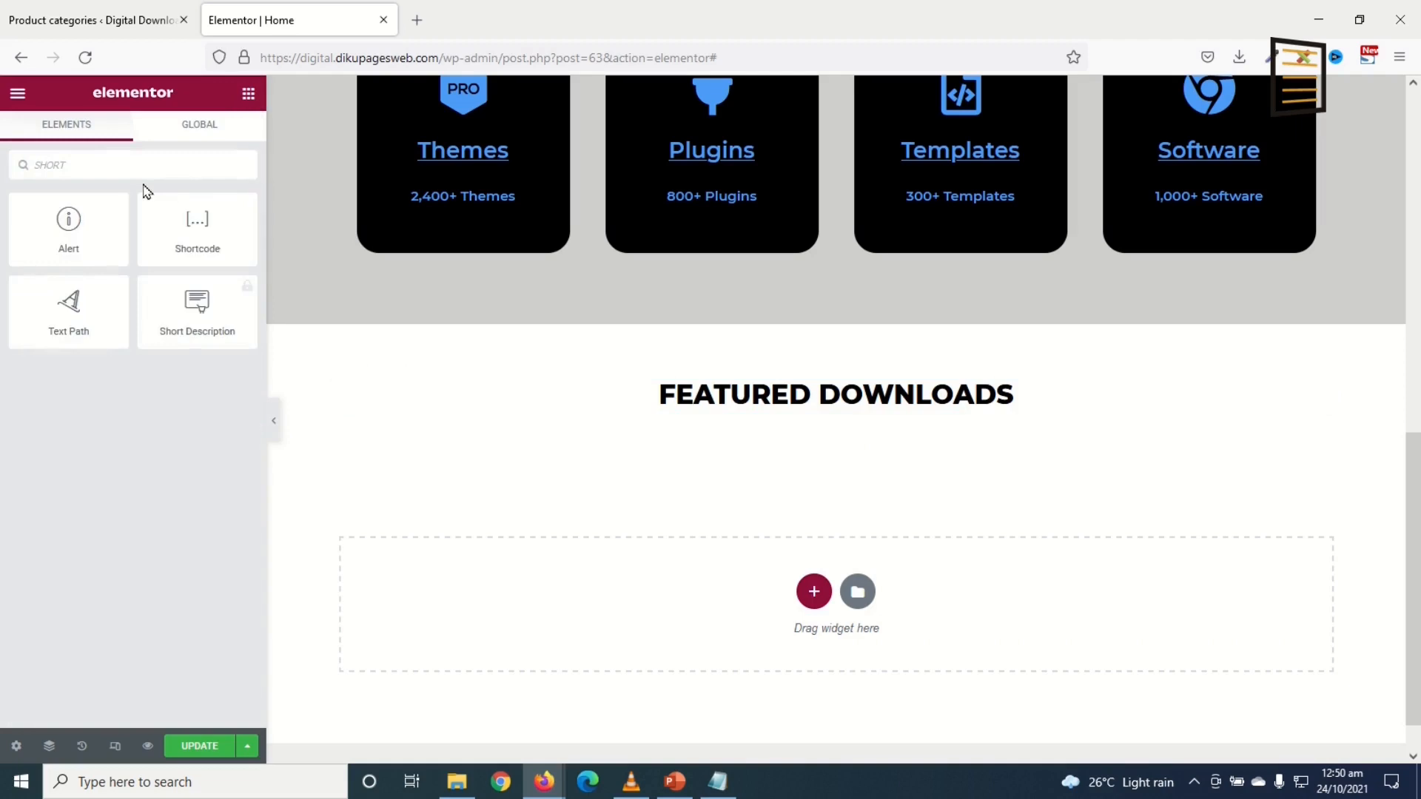
{"action": "left_click_drag", "start_coordinate": [169, 214], "coordinate": [717, 405]}
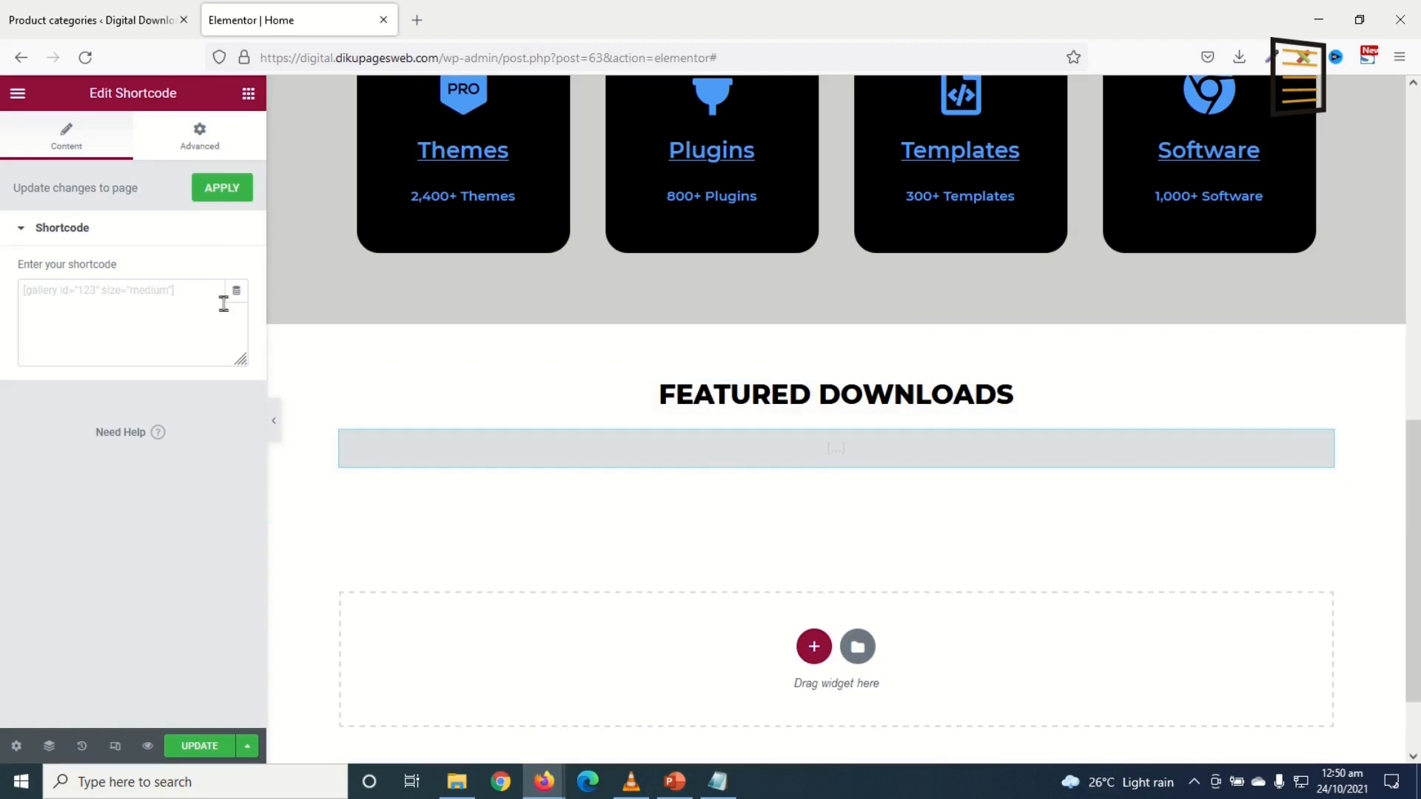
Step: Search Google for 'woocommerce shortcodes' and open the WooCommerce shortcodes documentation
{"action": "left_click", "coordinate": [417, 20]}
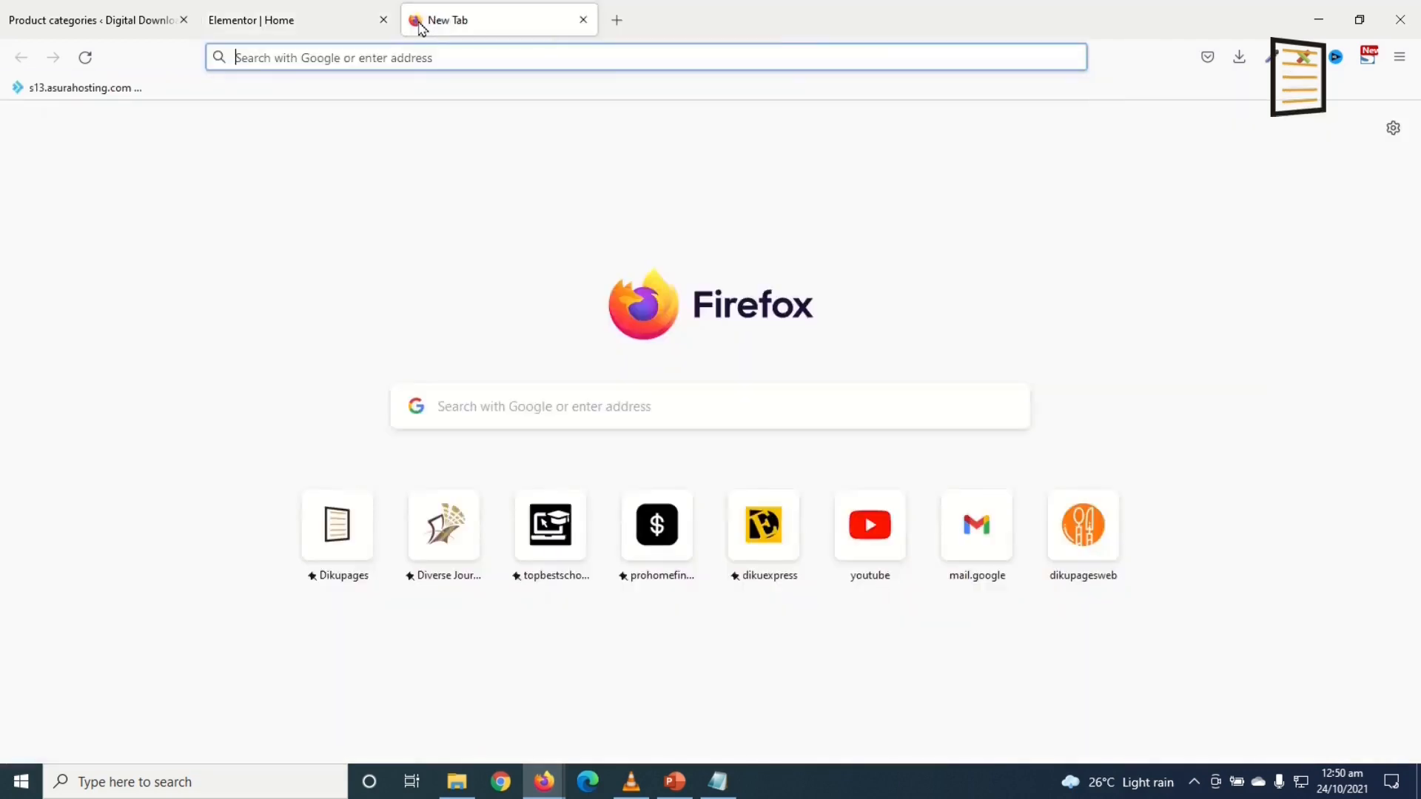
{"action": "type", "text": "GOogle.com/"}
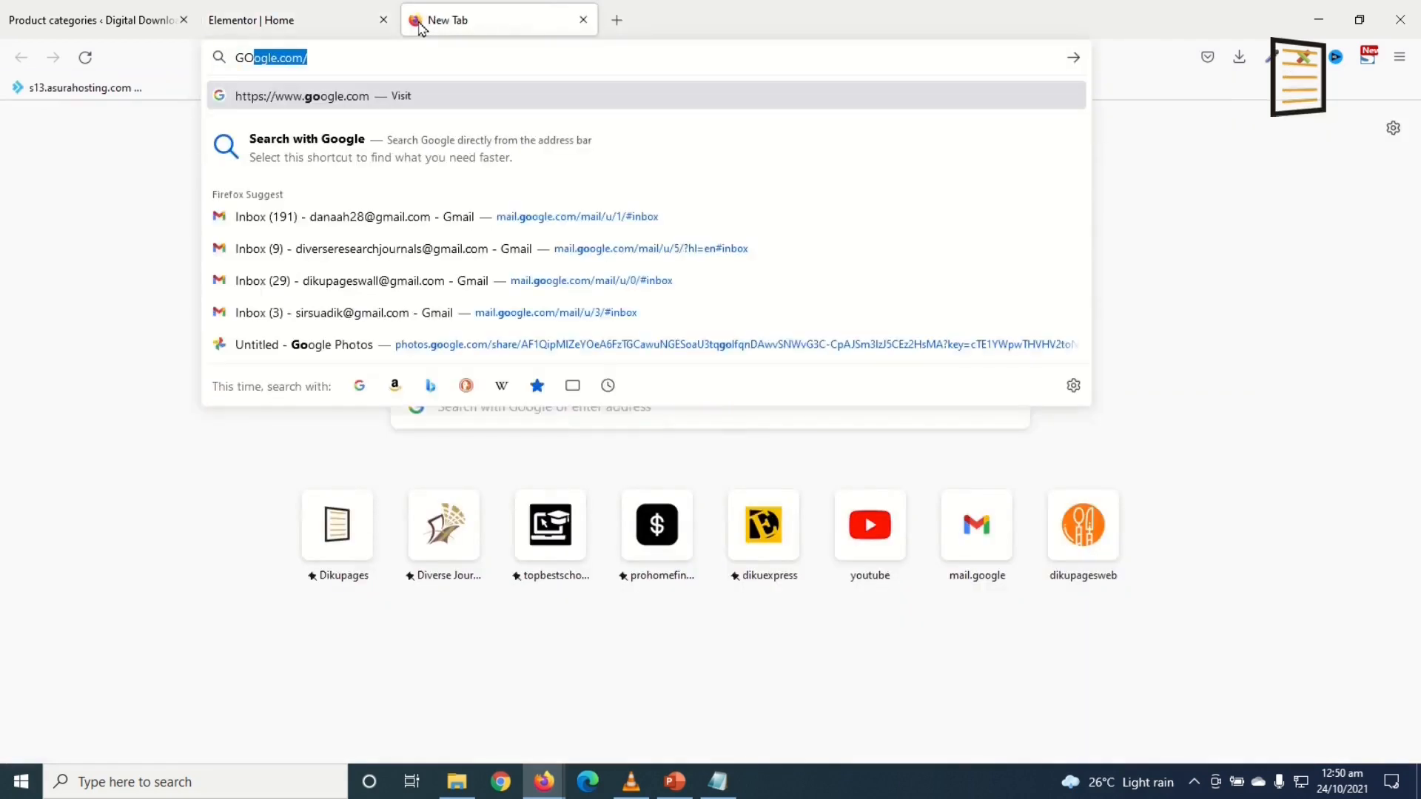
{"action": "key", "text": "Return"}
{"action": "type", "text": "WOO"}
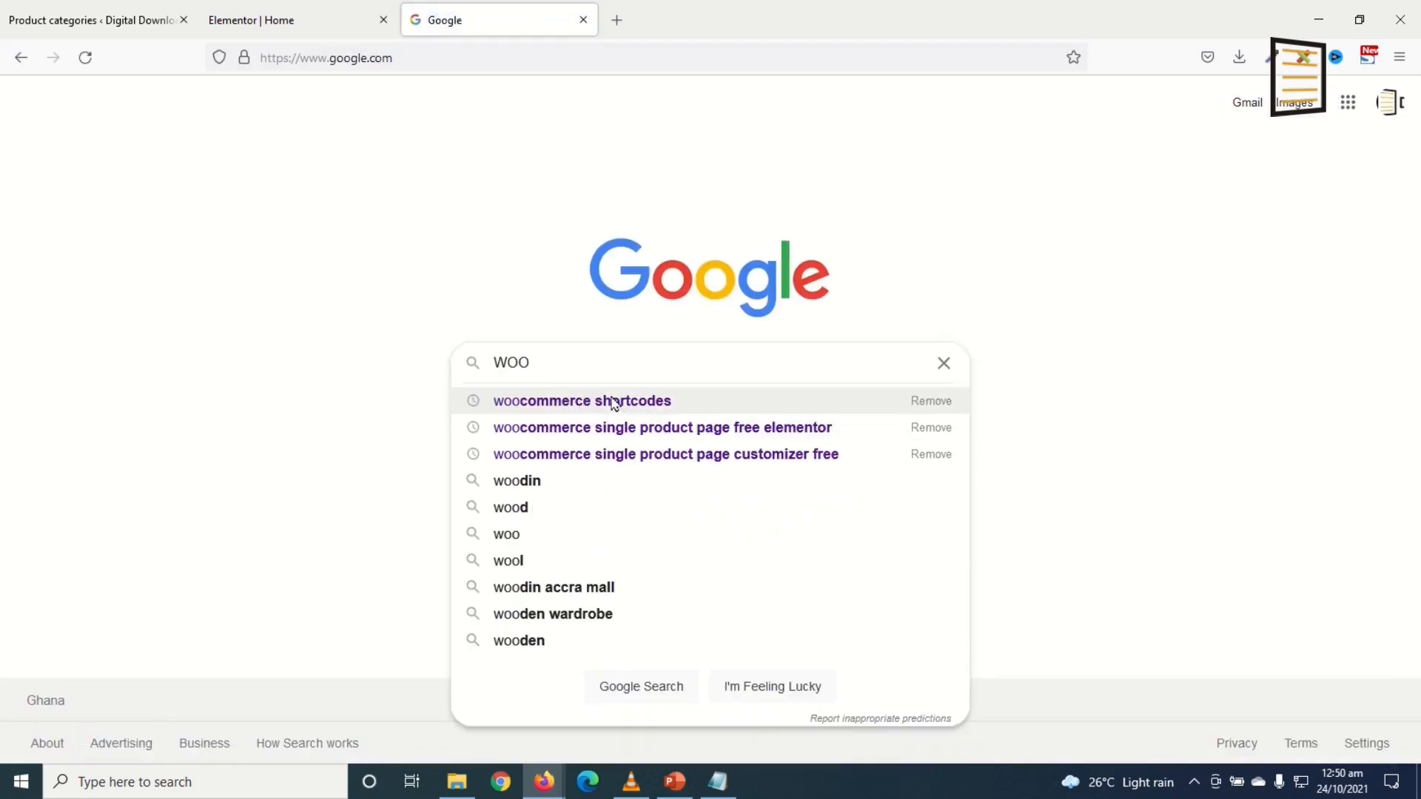
{"action": "left_click", "coordinate": [613, 403]}
{"action": "left_click", "coordinate": [323, 288]}
Step: Copy the featured-products example shortcode [products limit="4" columns="2" visibility="featured"]
{"action": "scroll", "coordinate": [658, 383], "scroll_direction": "down", "scroll_amount": 15}
{"action": "scroll", "coordinate": [661, 383], "scroll_direction": "down", "scroll_amount": 20}
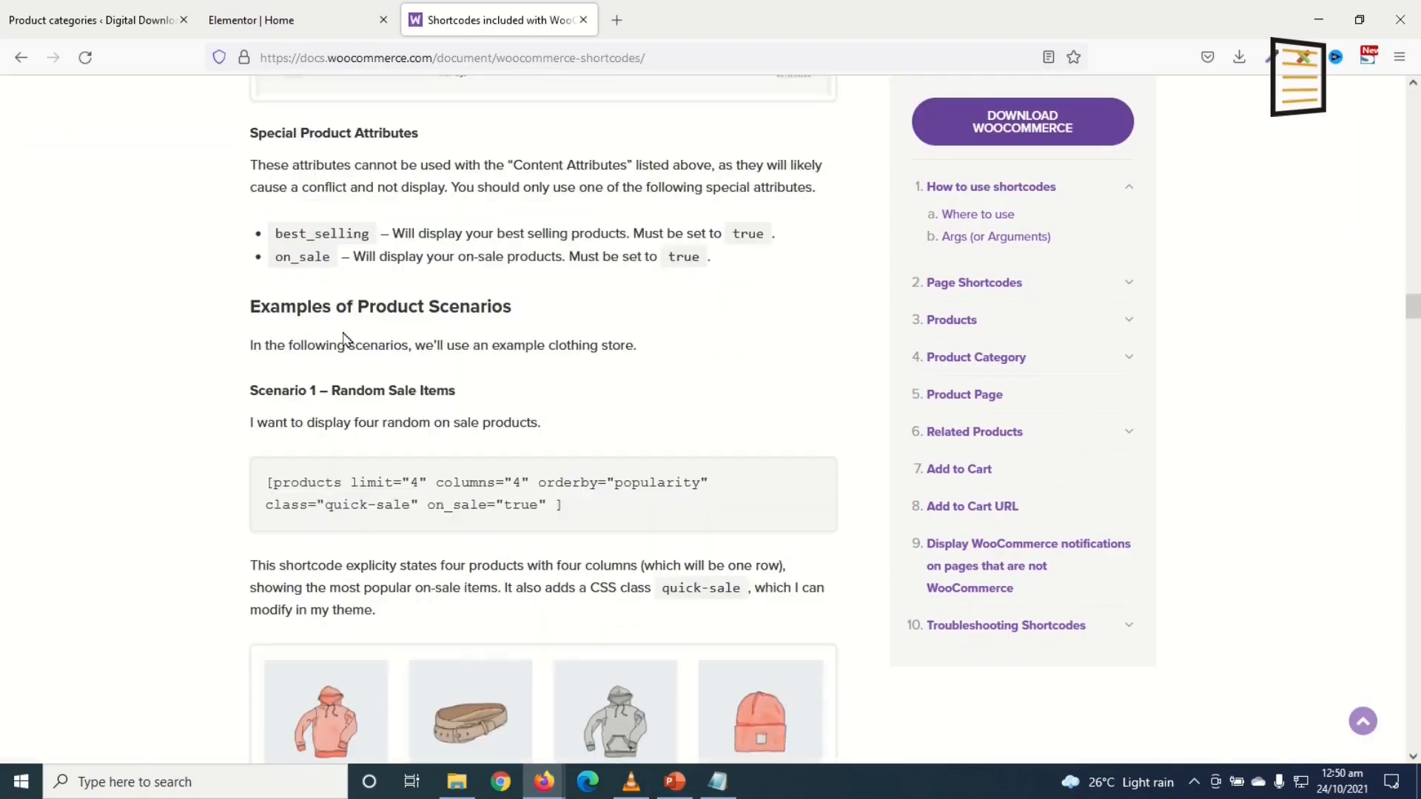
{"action": "scroll", "coordinate": [505, 304], "scroll_direction": "down", "scroll_amount": 5}
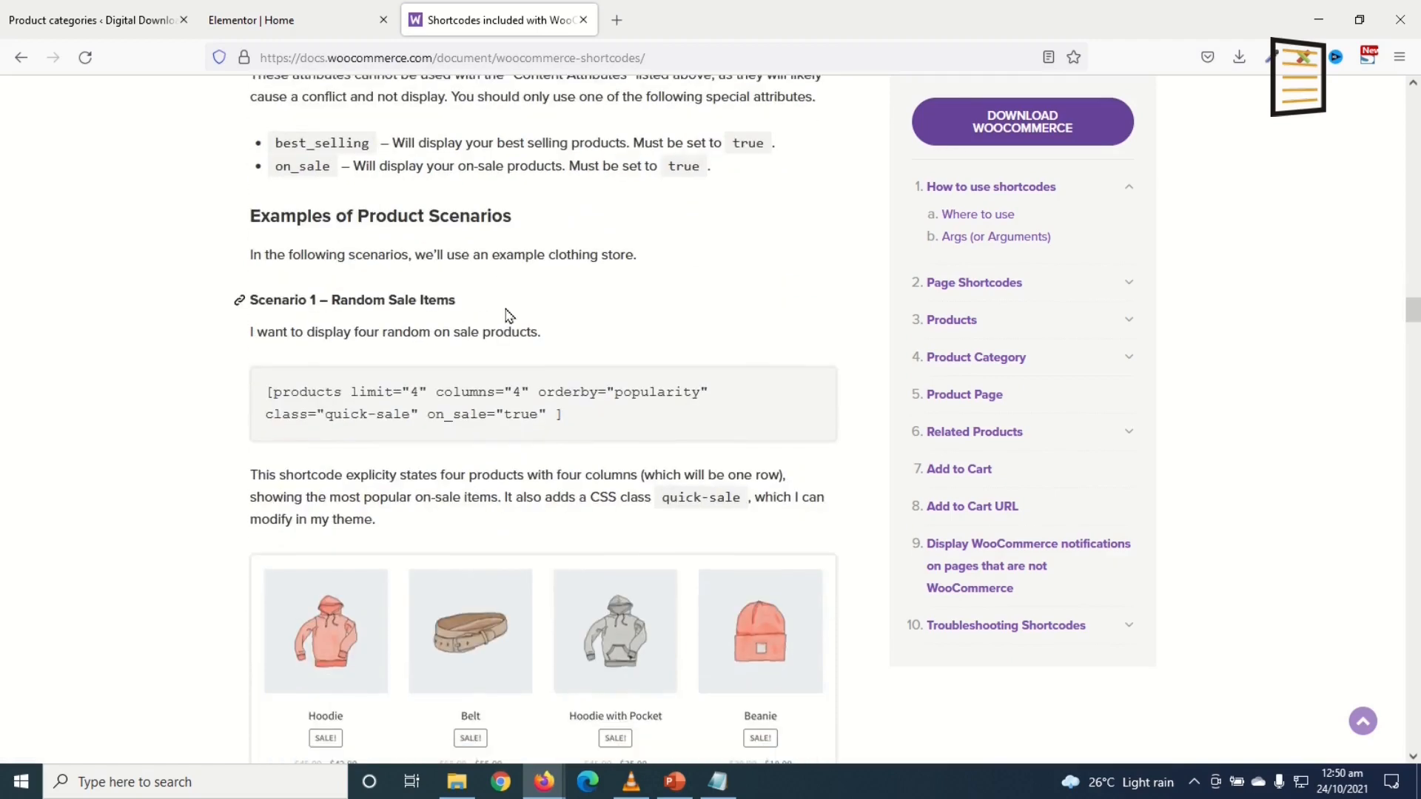
{"action": "scroll", "coordinate": [503, 325], "scroll_direction": "down", "scroll_amount": 3}
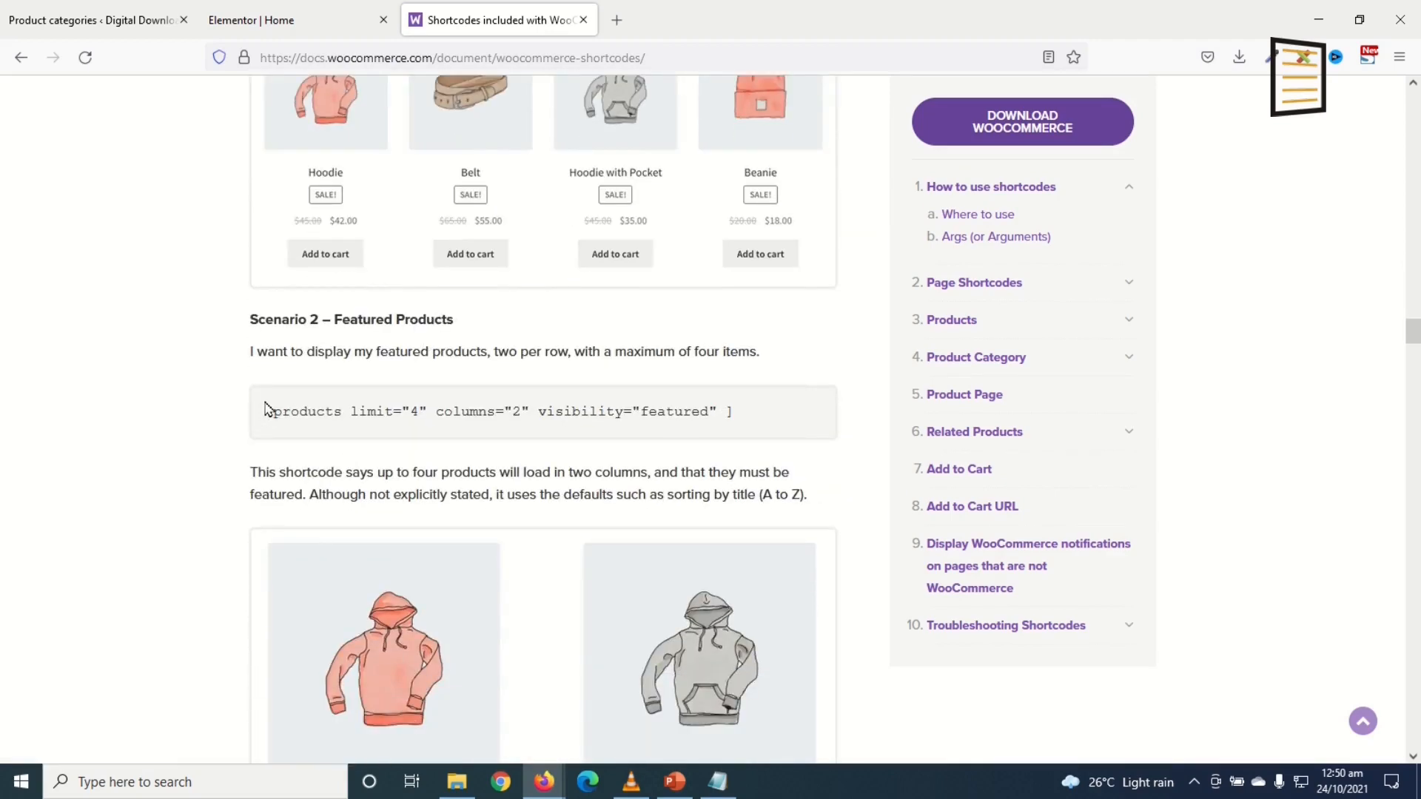
{"action": "double_click", "coordinate": [282, 406]}
{"action": "left_click_drag", "start_coordinate": [268, 420], "coordinate": [754, 420]}
{"action": "right_click", "coordinate": [645, 416]}
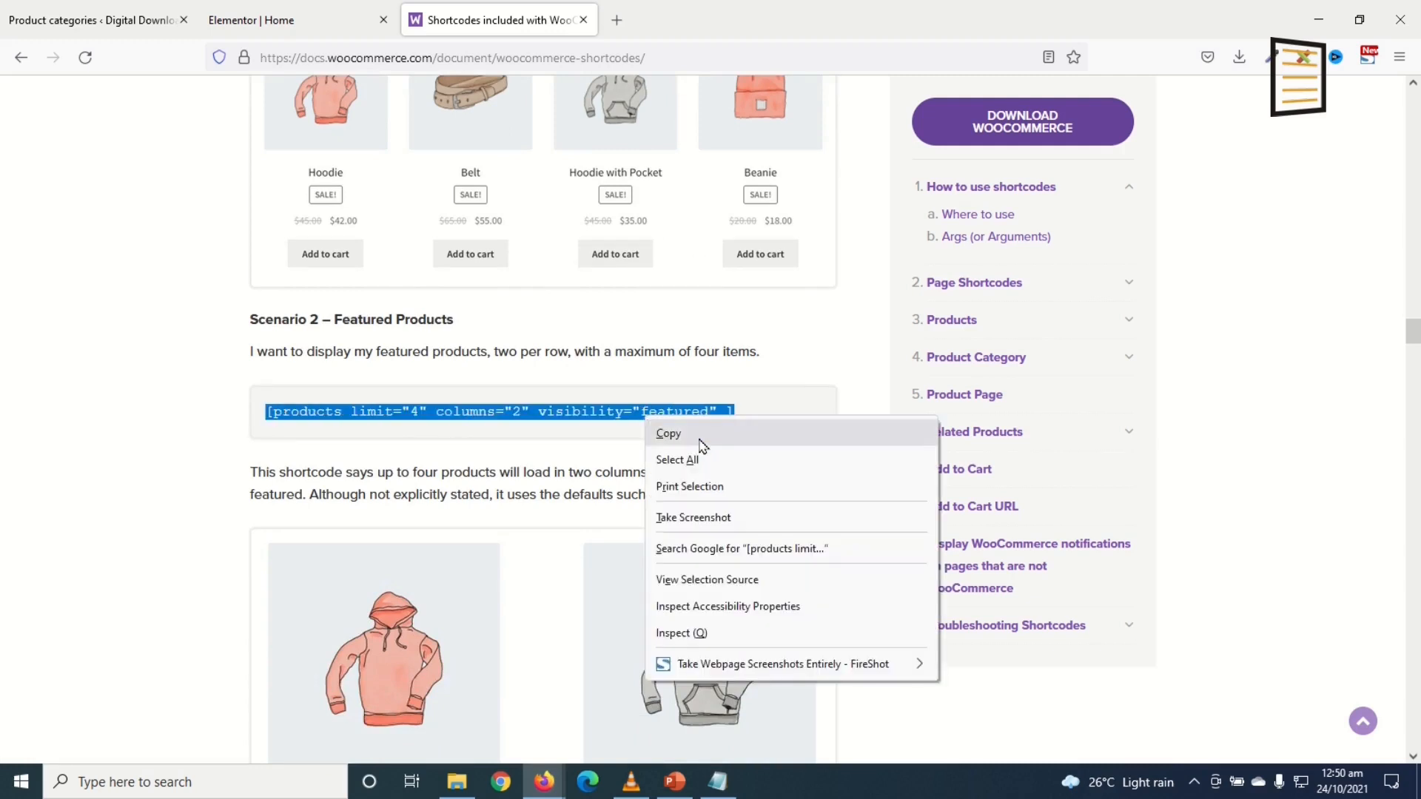
{"action": "left_click", "coordinate": [668, 435]}
Step: Paste the featured-products shortcode into the empty Shortcode widget and preview it
{"action": "left_click", "coordinate": [136, 326]}
{"action": "key", "text": "ctrl+v"}
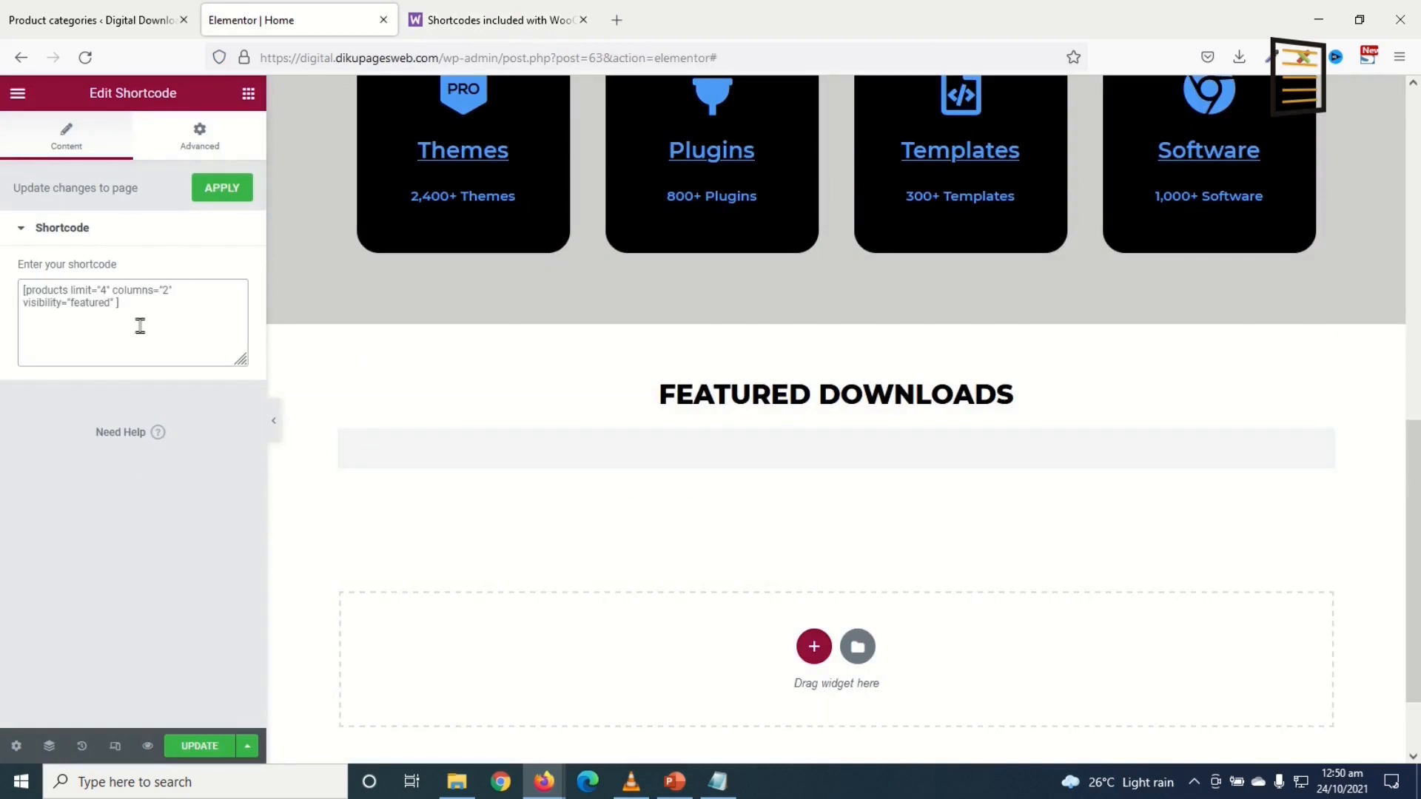
{"action": "scroll", "coordinate": [852, 485], "scroll_direction": "down", "scroll_amount": 5}
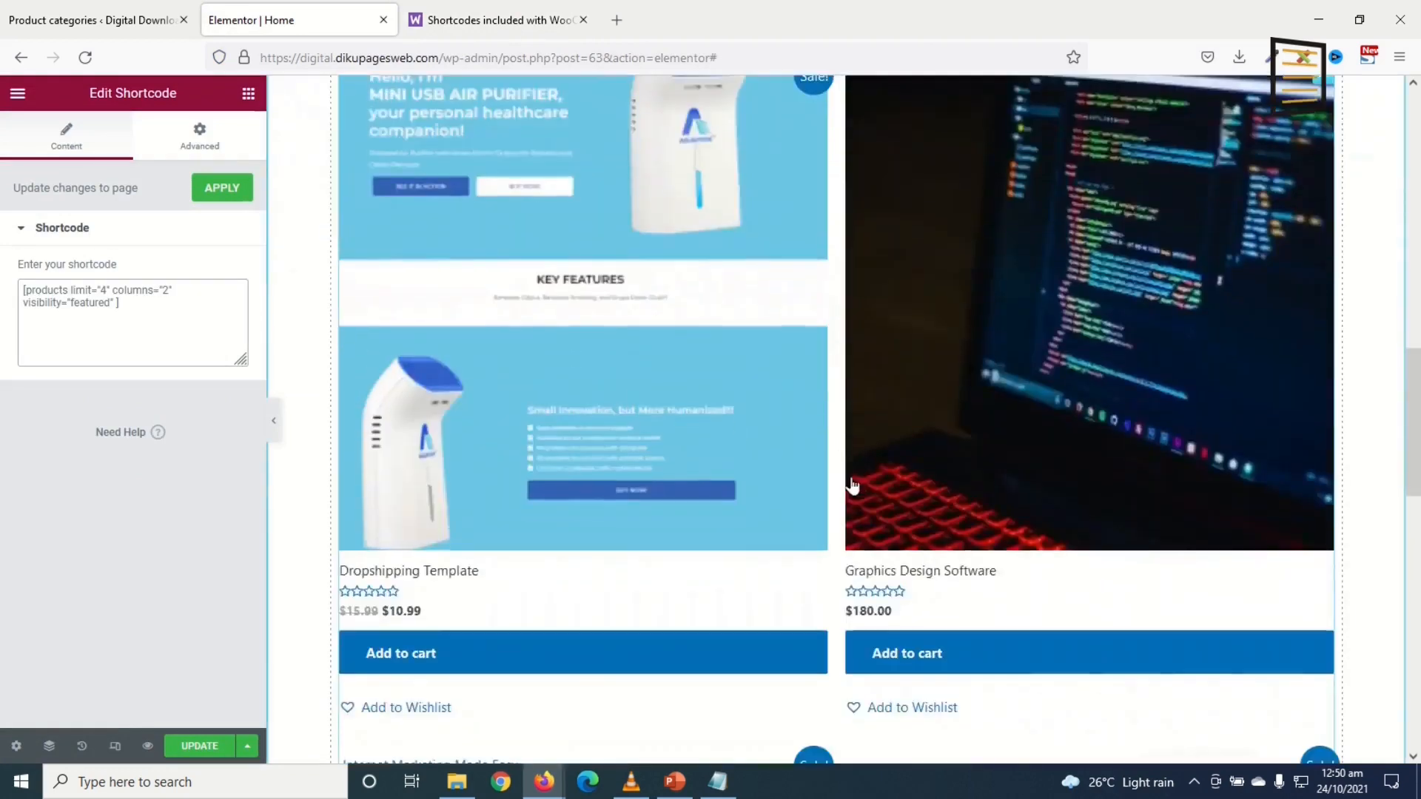
{"action": "scroll", "coordinate": [852, 485], "scroll_direction": "down", "scroll_amount": 2}
{"action": "scroll", "coordinate": [903, 517], "scroll_direction": "down", "scroll_amount": 7}
{"action": "scroll", "coordinate": [917, 518], "scroll_direction": "up", "scroll_amount": 7}
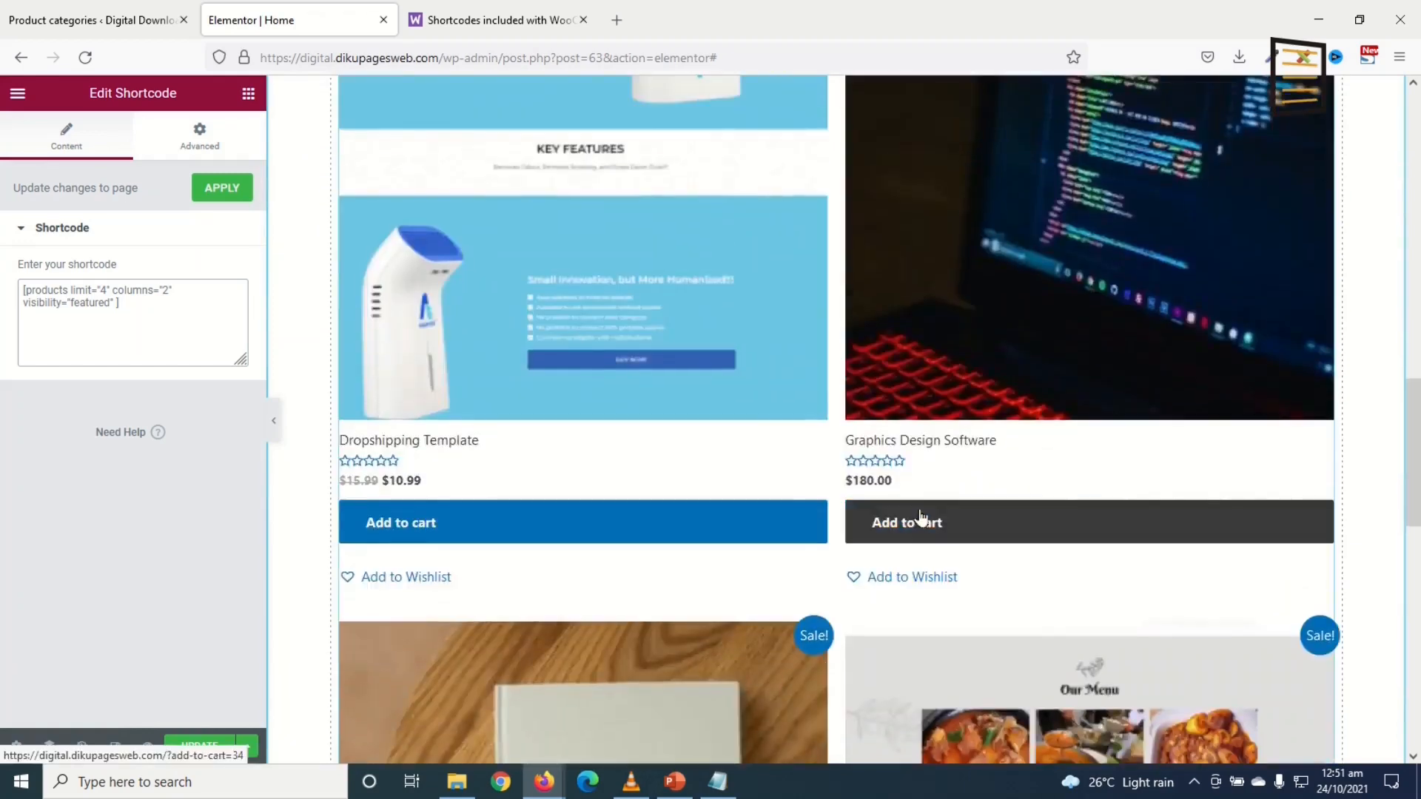
{"action": "scroll", "coordinate": [922, 511], "scroll_direction": "up", "scroll_amount": 10}
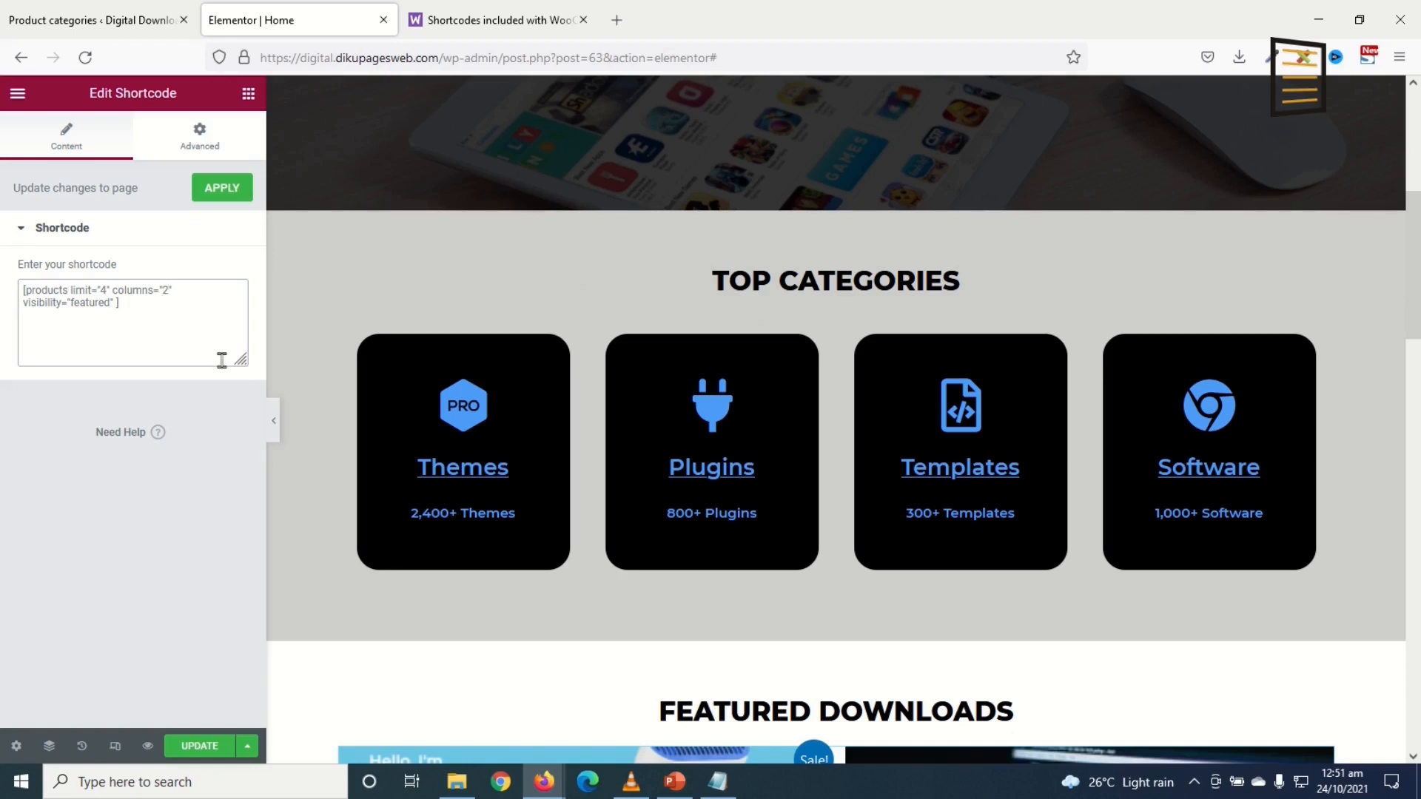
Step: Change the shortcode to columns="4" so four featured products appear in one row
{"action": "key", "text": "BackSpace"}
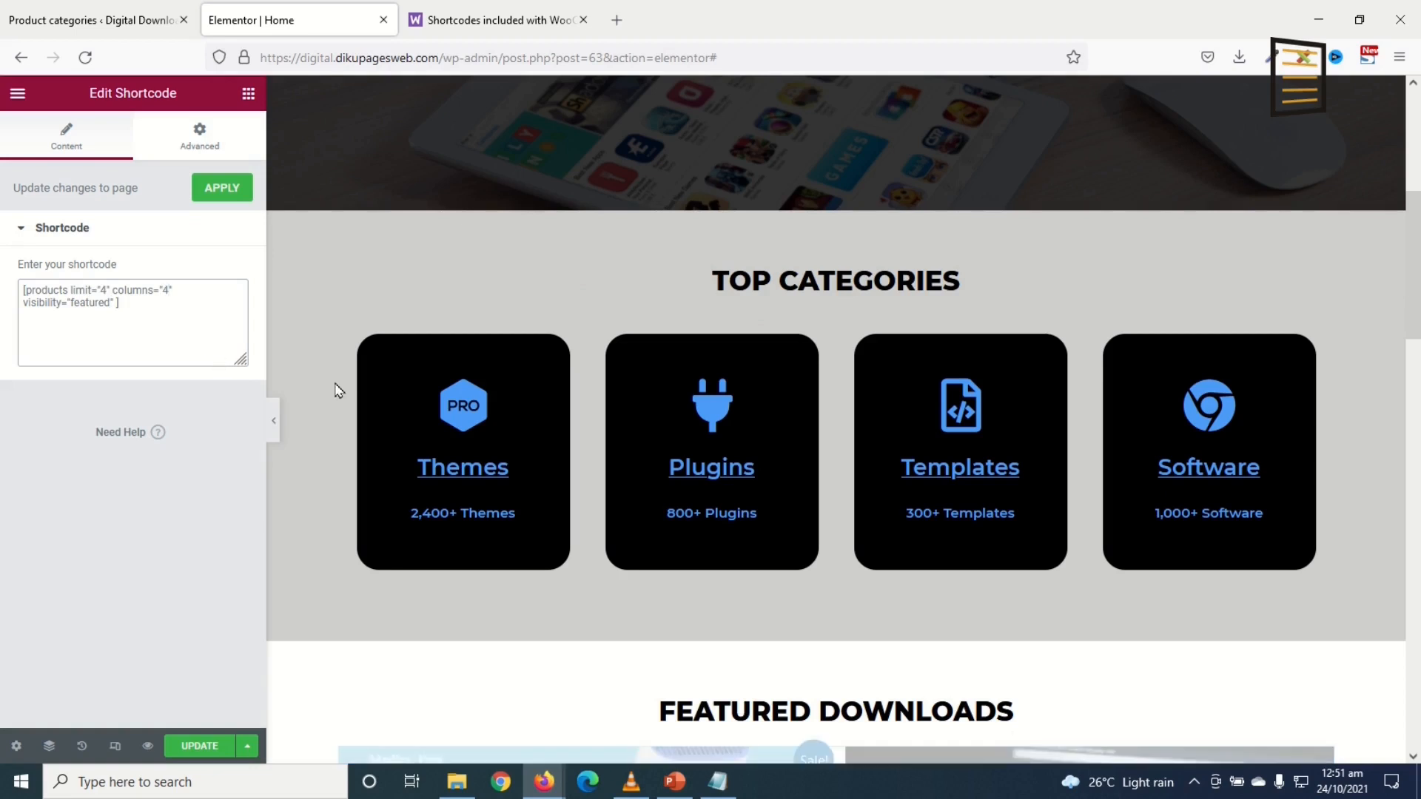
{"action": "scroll", "coordinate": [695, 482], "scroll_direction": "down", "scroll_amount": 6}
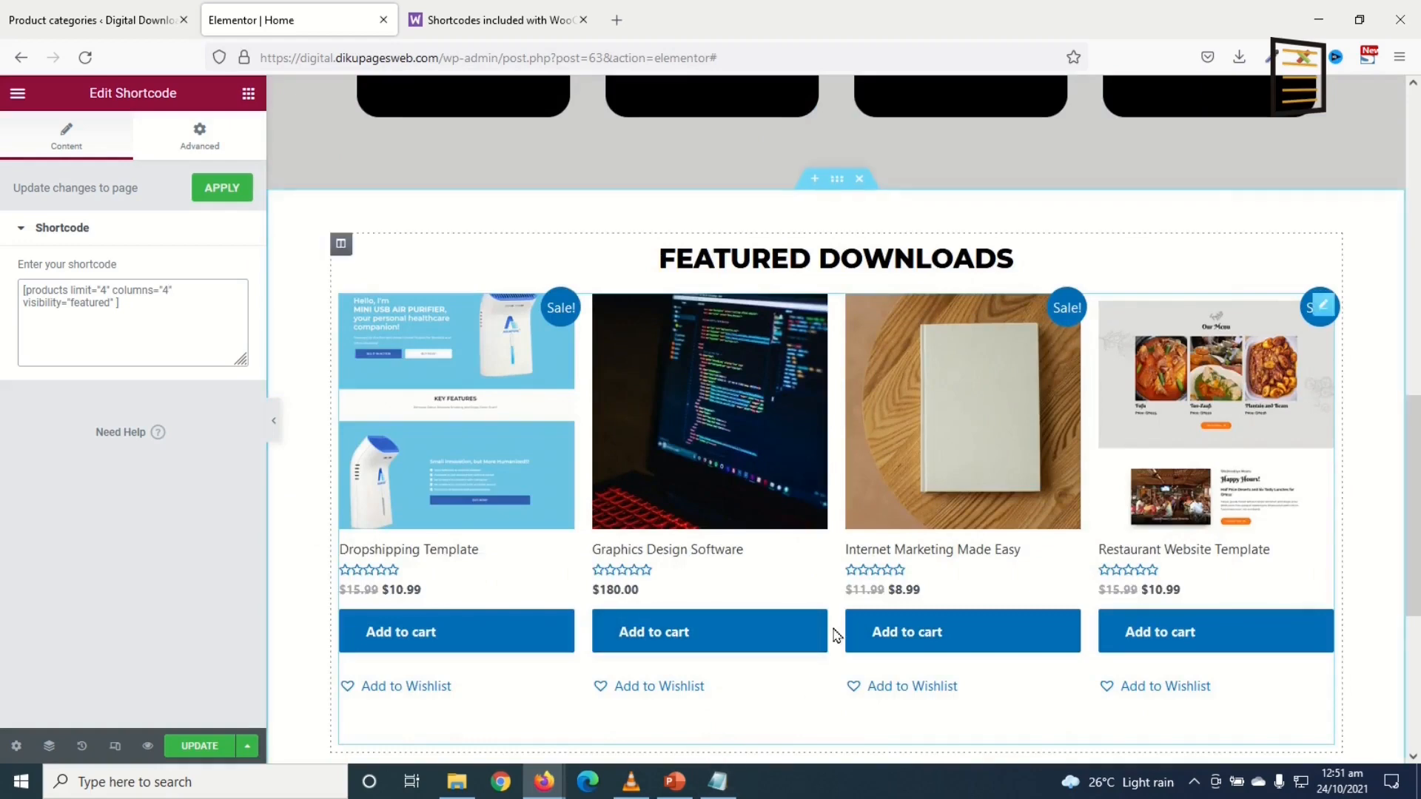
{"action": "scroll", "coordinate": [835, 635], "scroll_direction": "down", "scroll_amount": 3}
{"action": "scroll", "coordinate": [1135, 358], "scroll_direction": "up", "scroll_amount": 3}
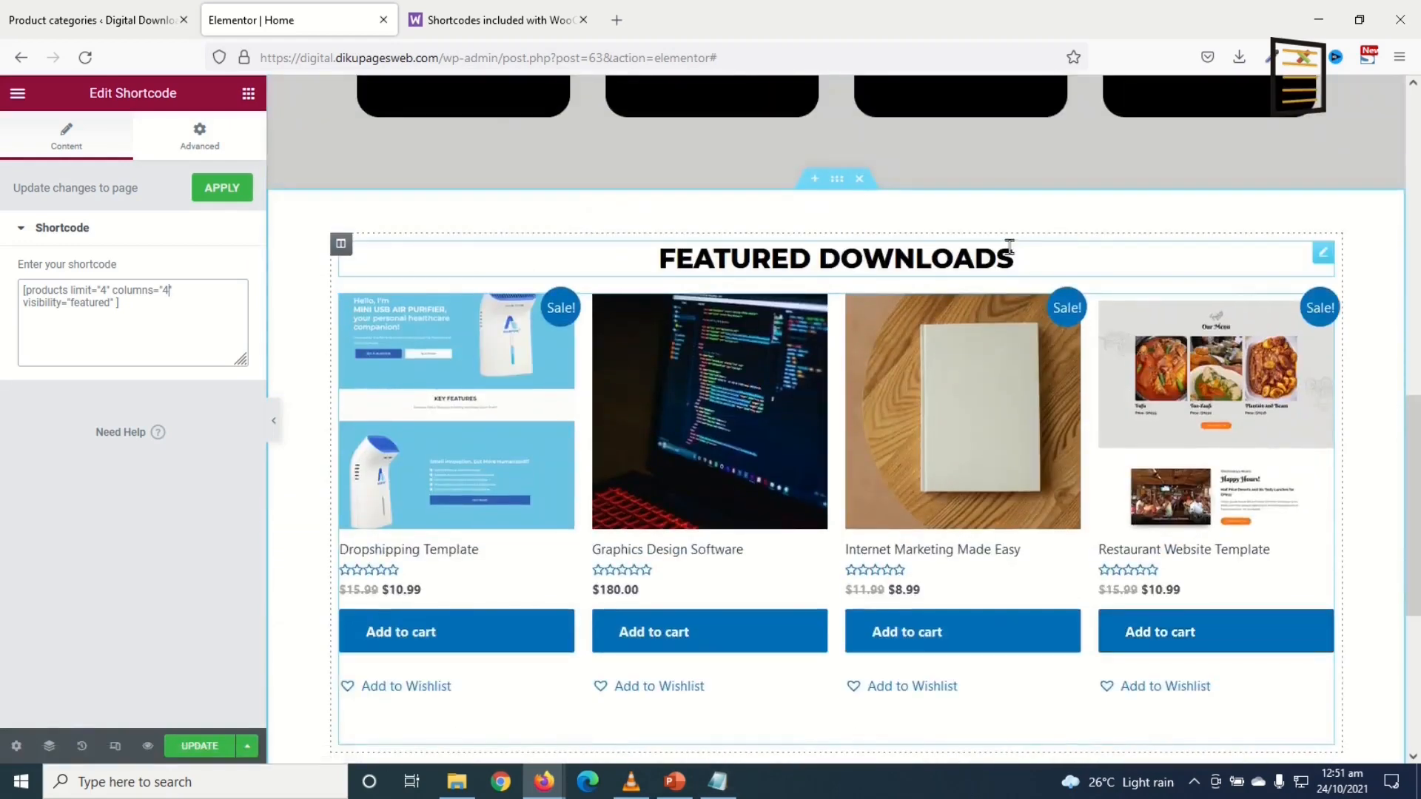
{"action": "scroll", "coordinate": [878, 365], "scroll_direction": "up", "scroll_amount": 3}
{"action": "scroll", "coordinate": [878, 371], "scroll_direction": "down", "scroll_amount": 7}
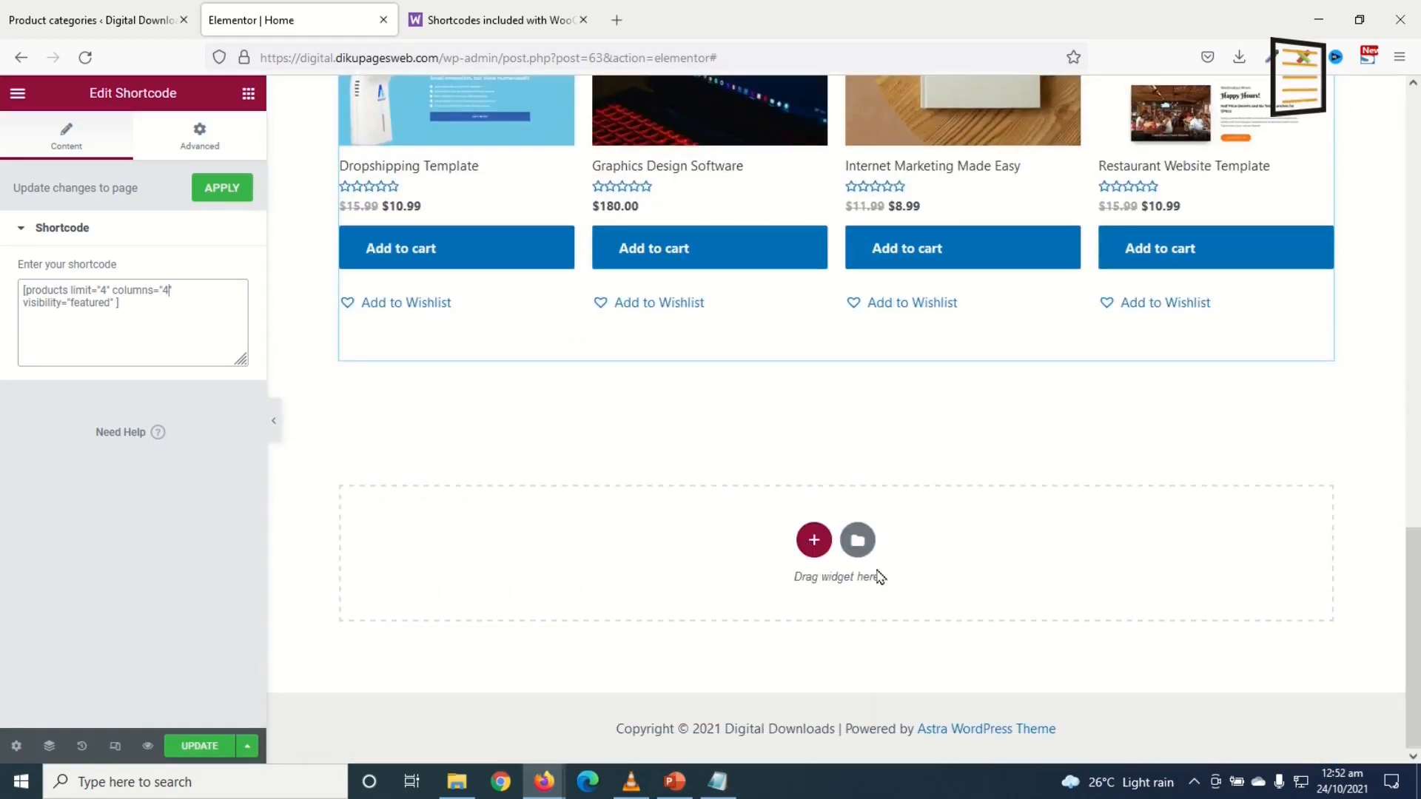
{"action": "scroll", "coordinate": [883, 555], "scroll_direction": "up", "scroll_amount": 7}
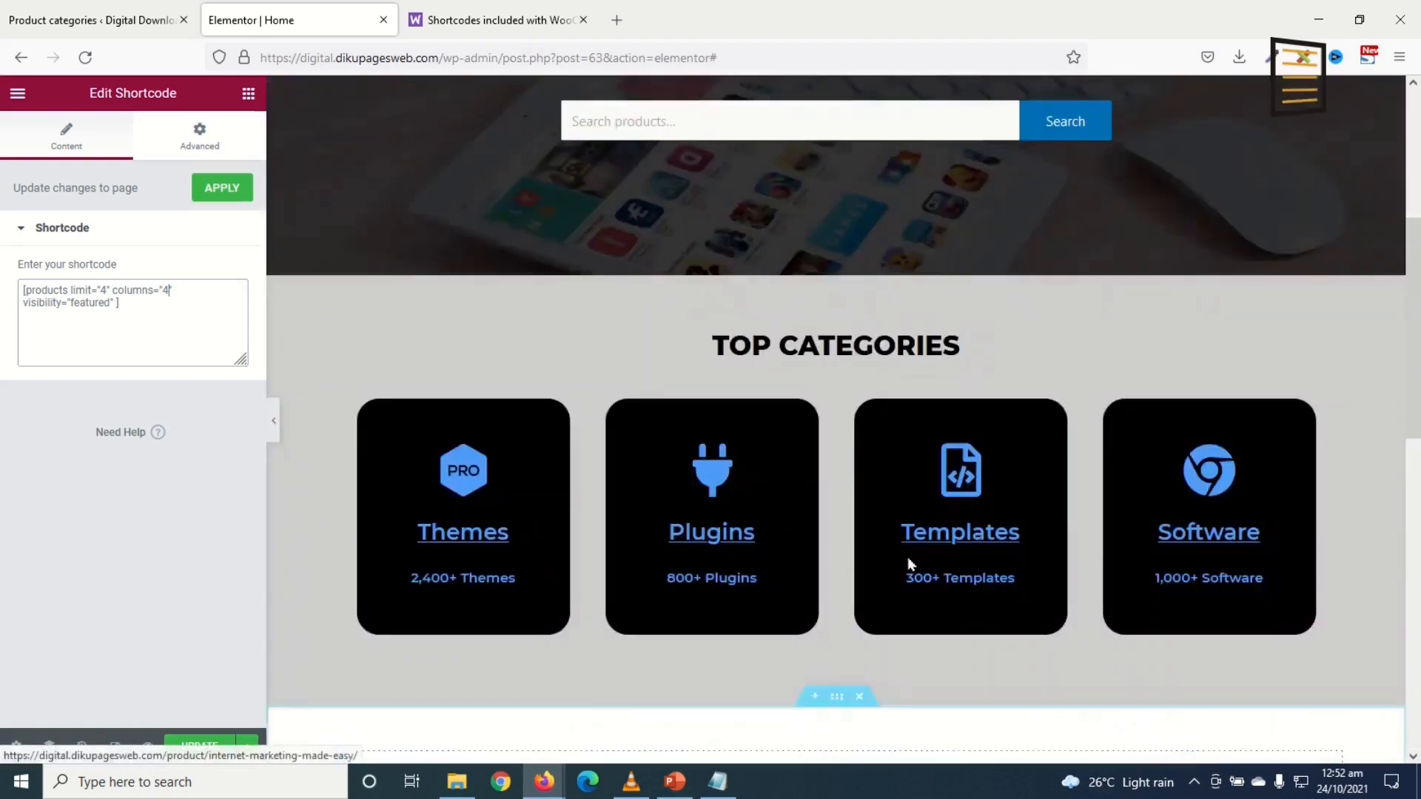
Step: Copy the Top Categories section and paste it into the empty area below Featured Downloads
{"action": "right_click", "coordinate": [837, 270]}
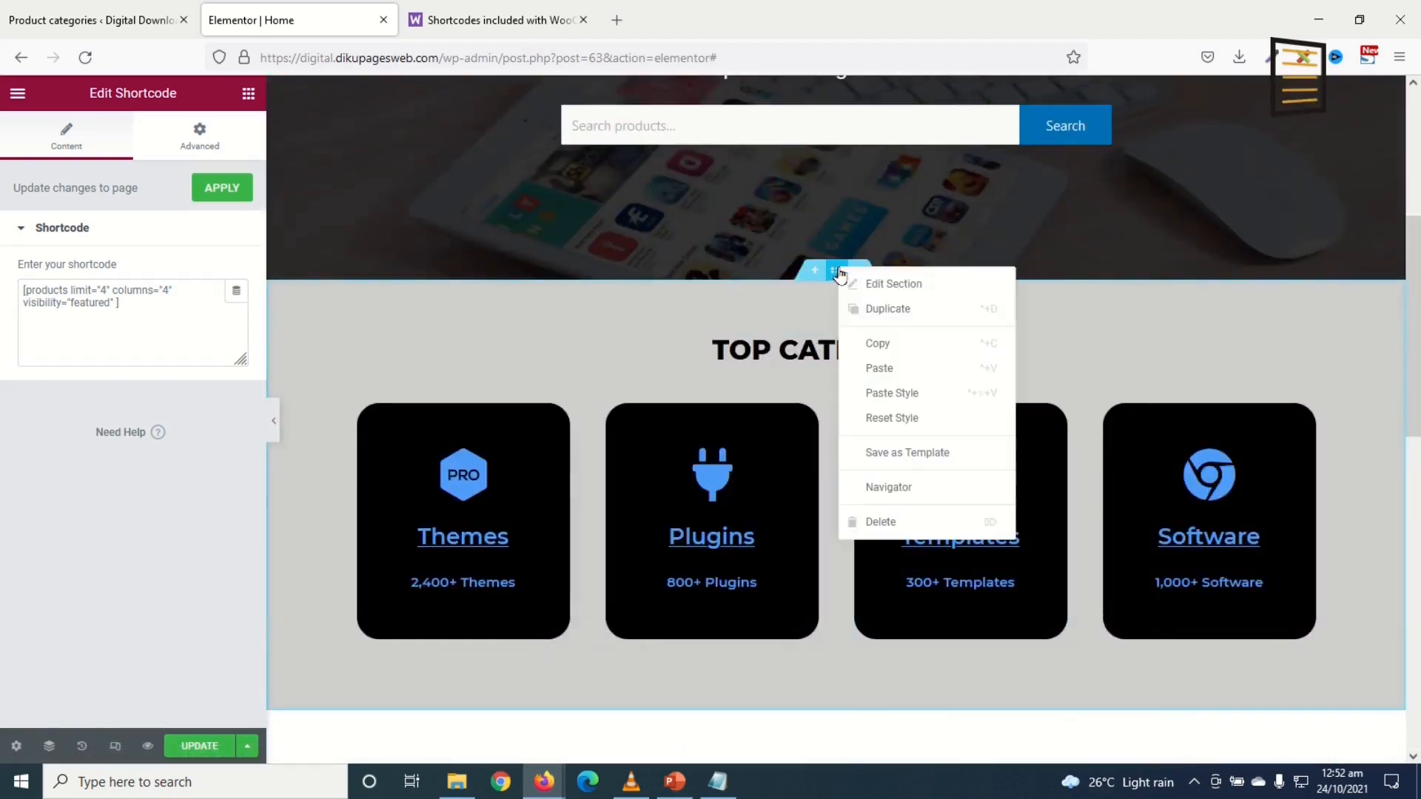
{"action": "left_click", "coordinate": [887, 349]}
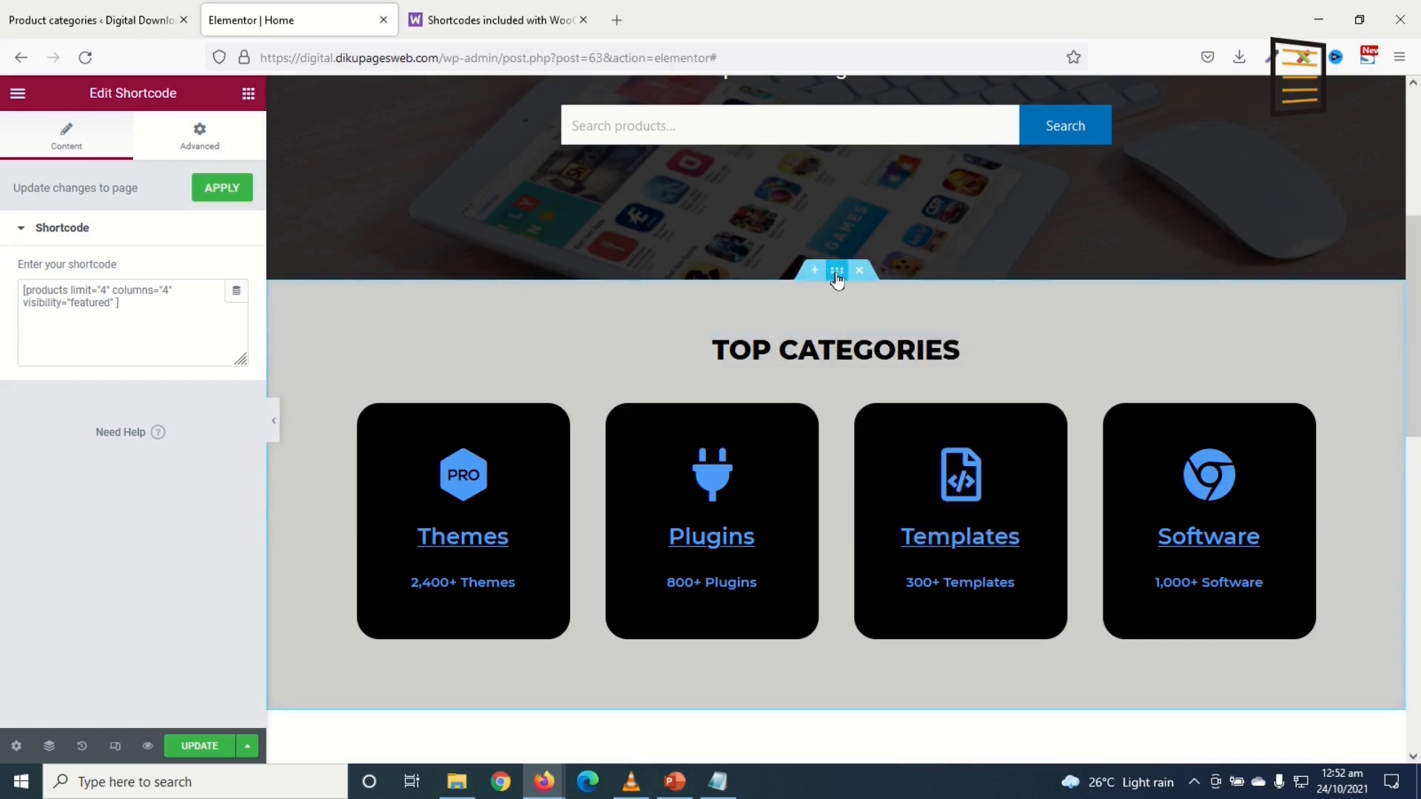
{"action": "scroll", "coordinate": [834, 314], "scroll_direction": "down", "scroll_amount": 12}
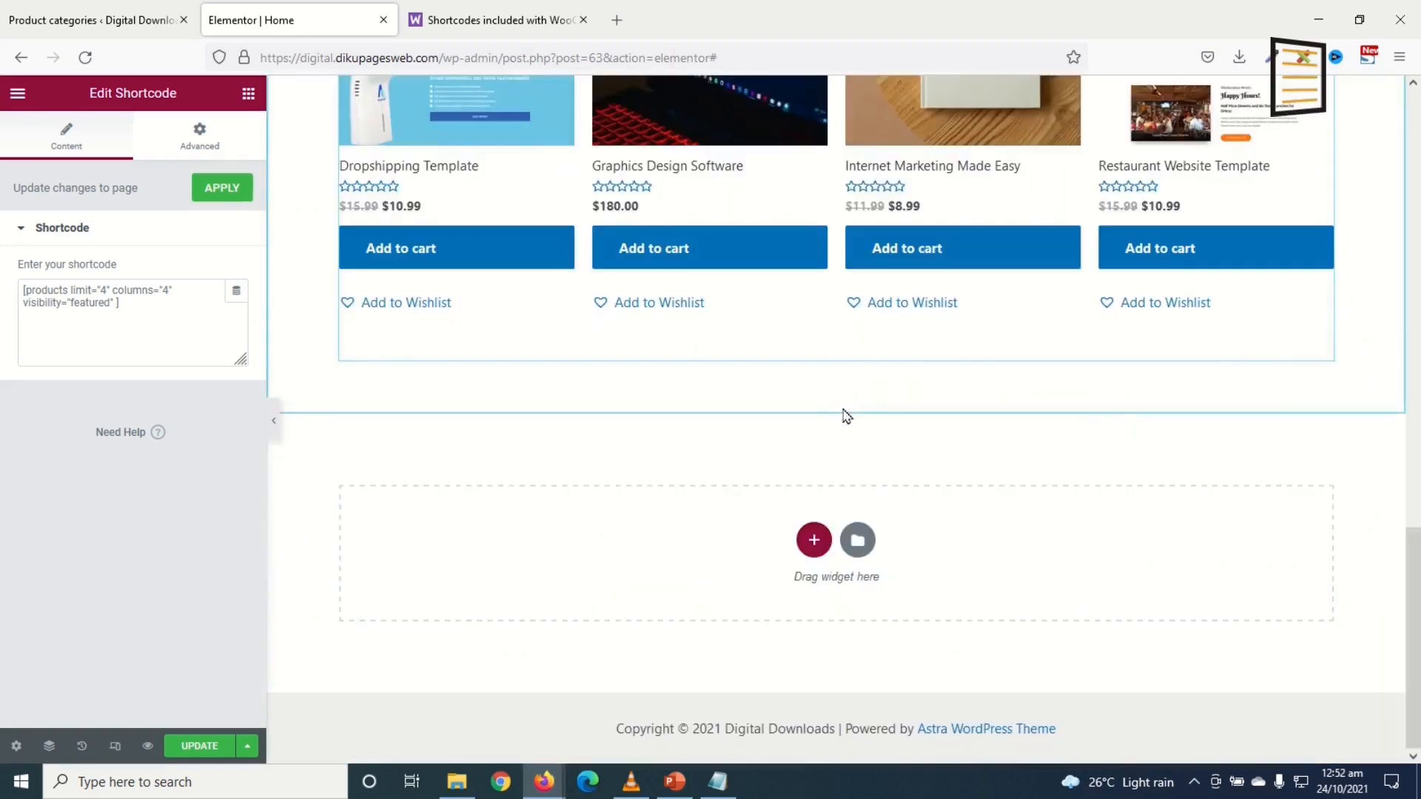
{"action": "right_click", "coordinate": [1012, 551]}
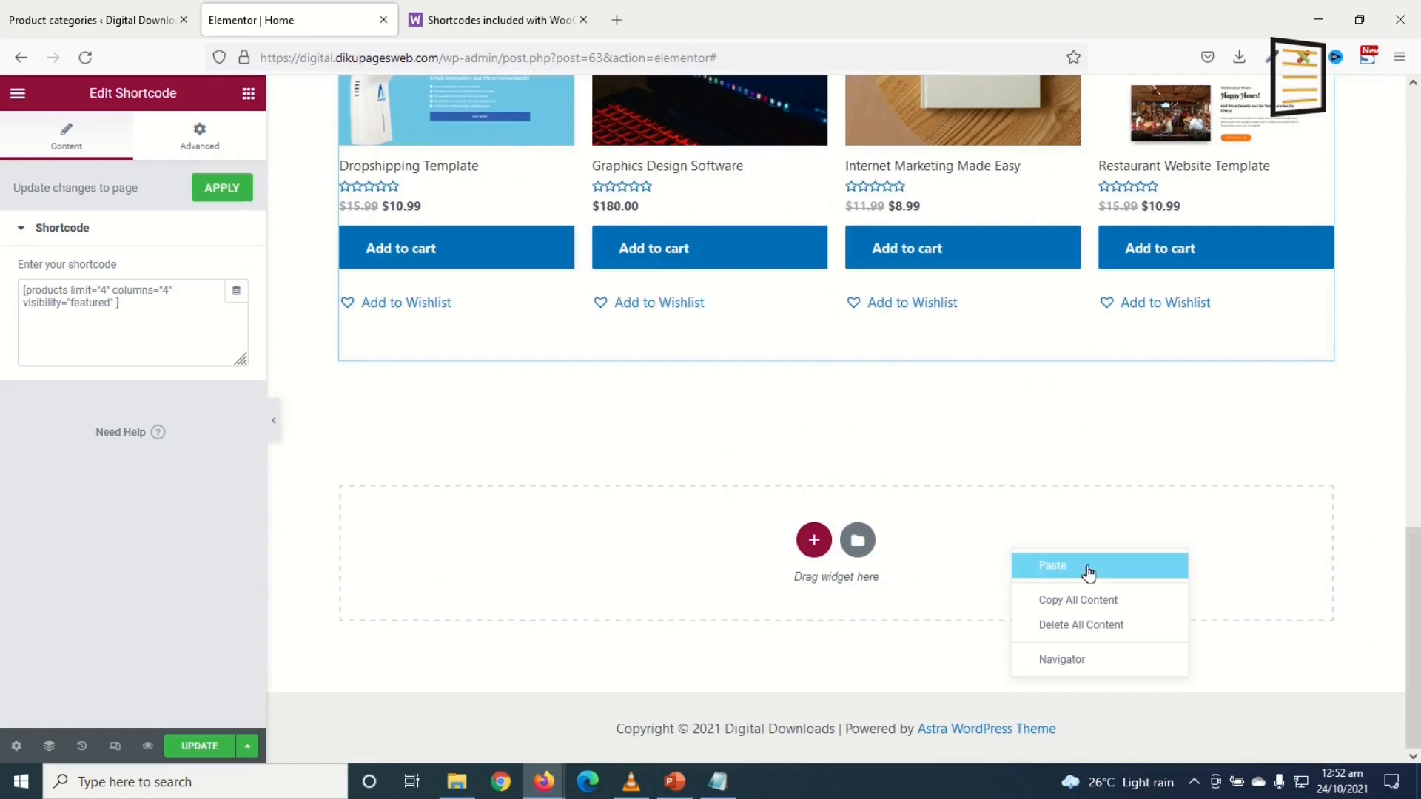
{"action": "left_click", "coordinate": [1088, 572]}
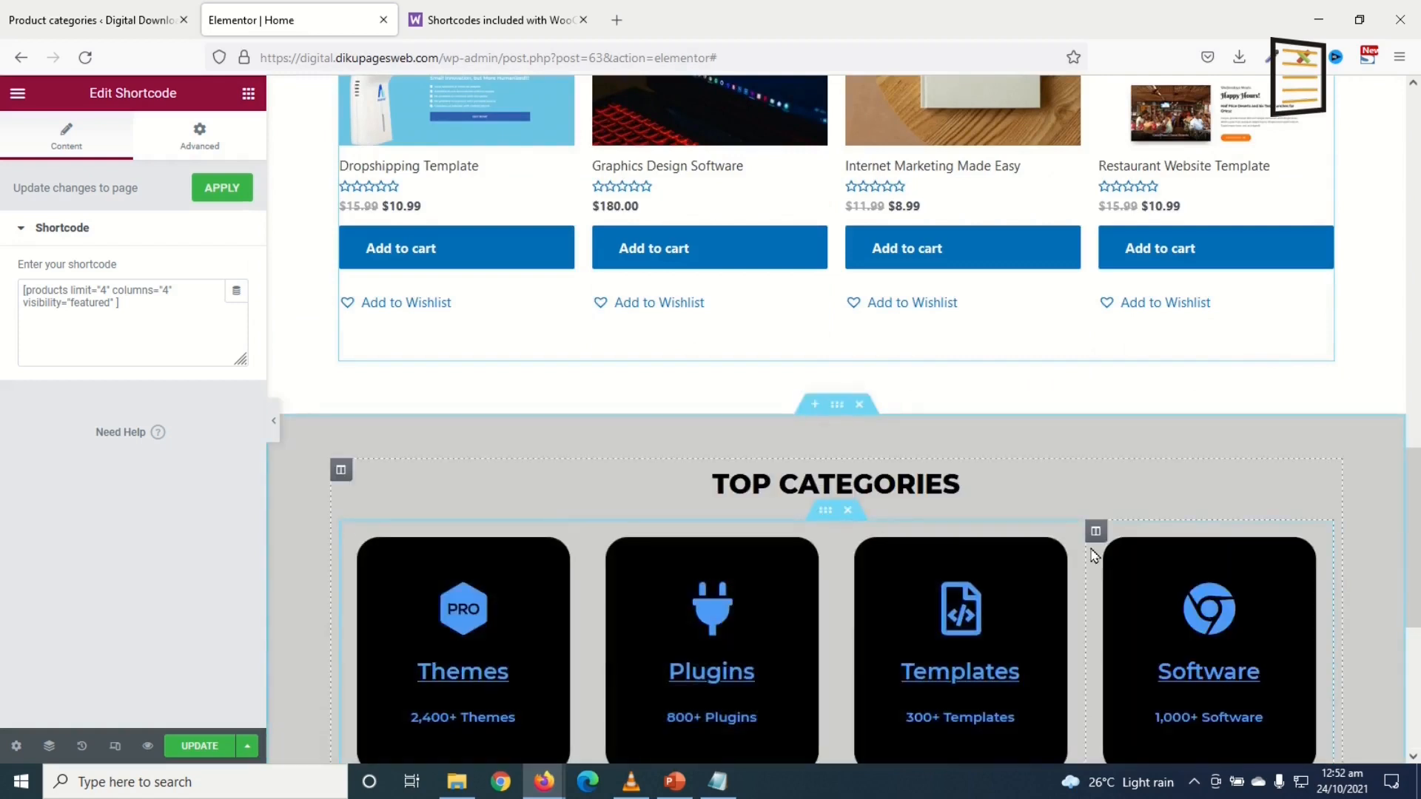
Step: Delete the pasted section's category cards row and its TOP CATEGORIES heading
{"action": "scroll", "coordinate": [961, 533], "scroll_direction": "down", "scroll_amount": 2}
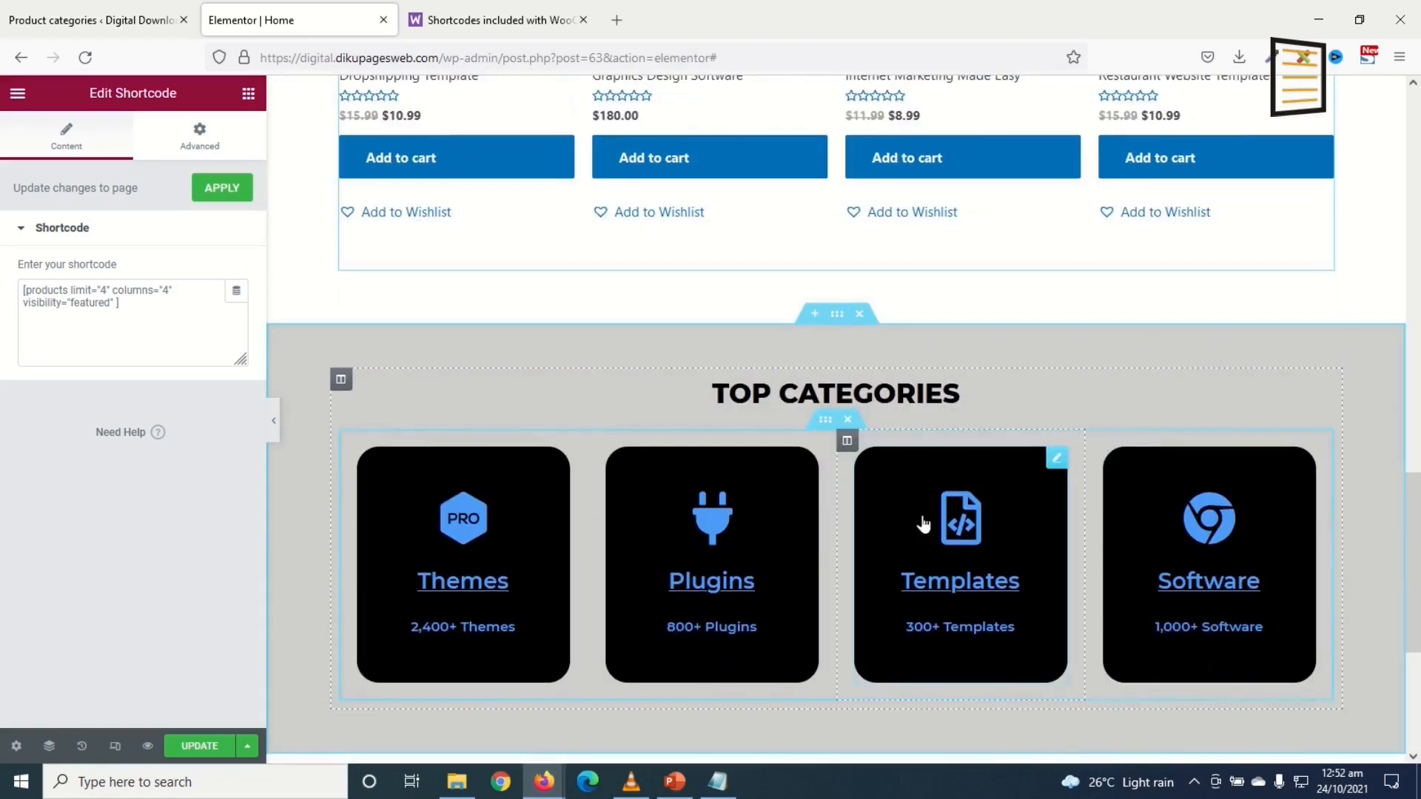
{"action": "left_click", "coordinate": [848, 420]}
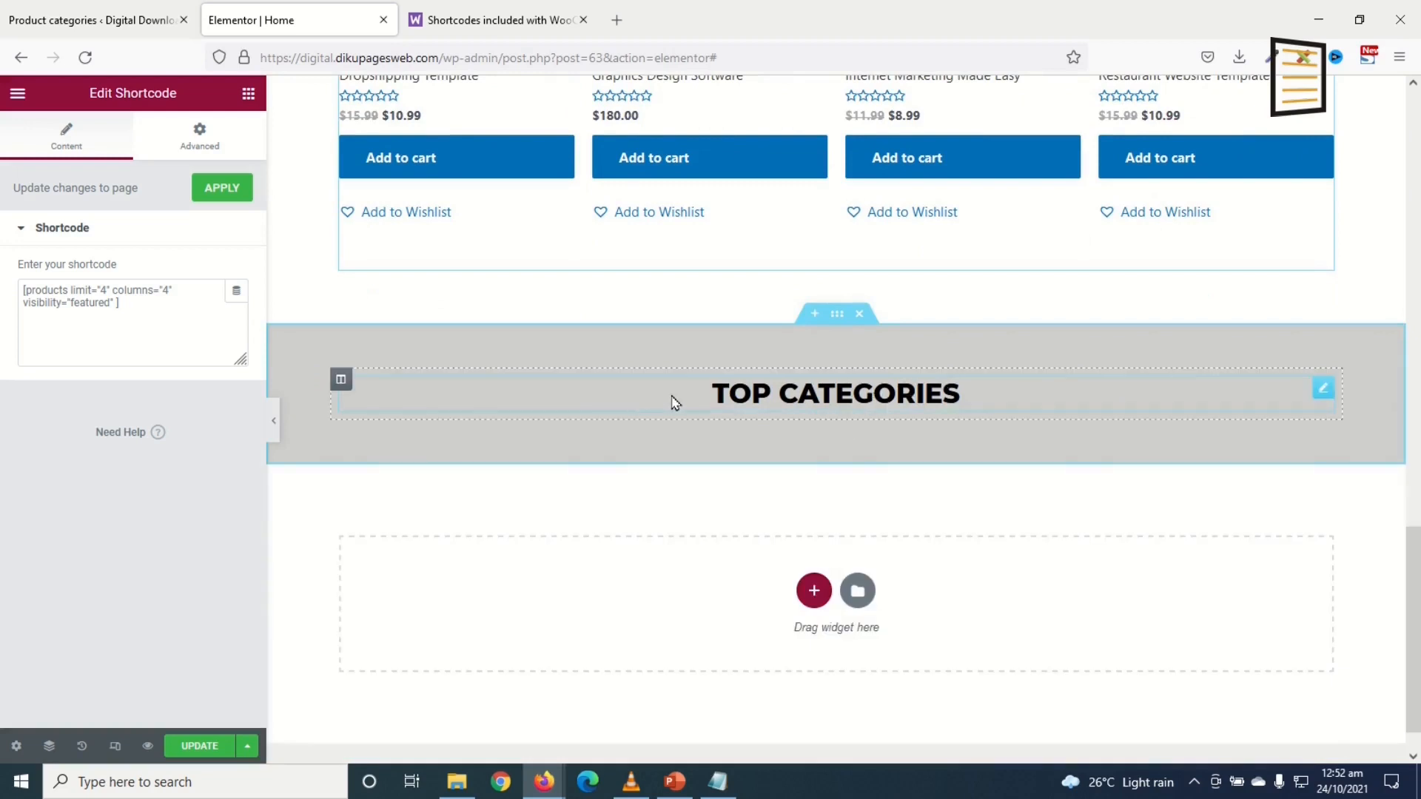
{"action": "right_click", "coordinate": [1213, 405]}
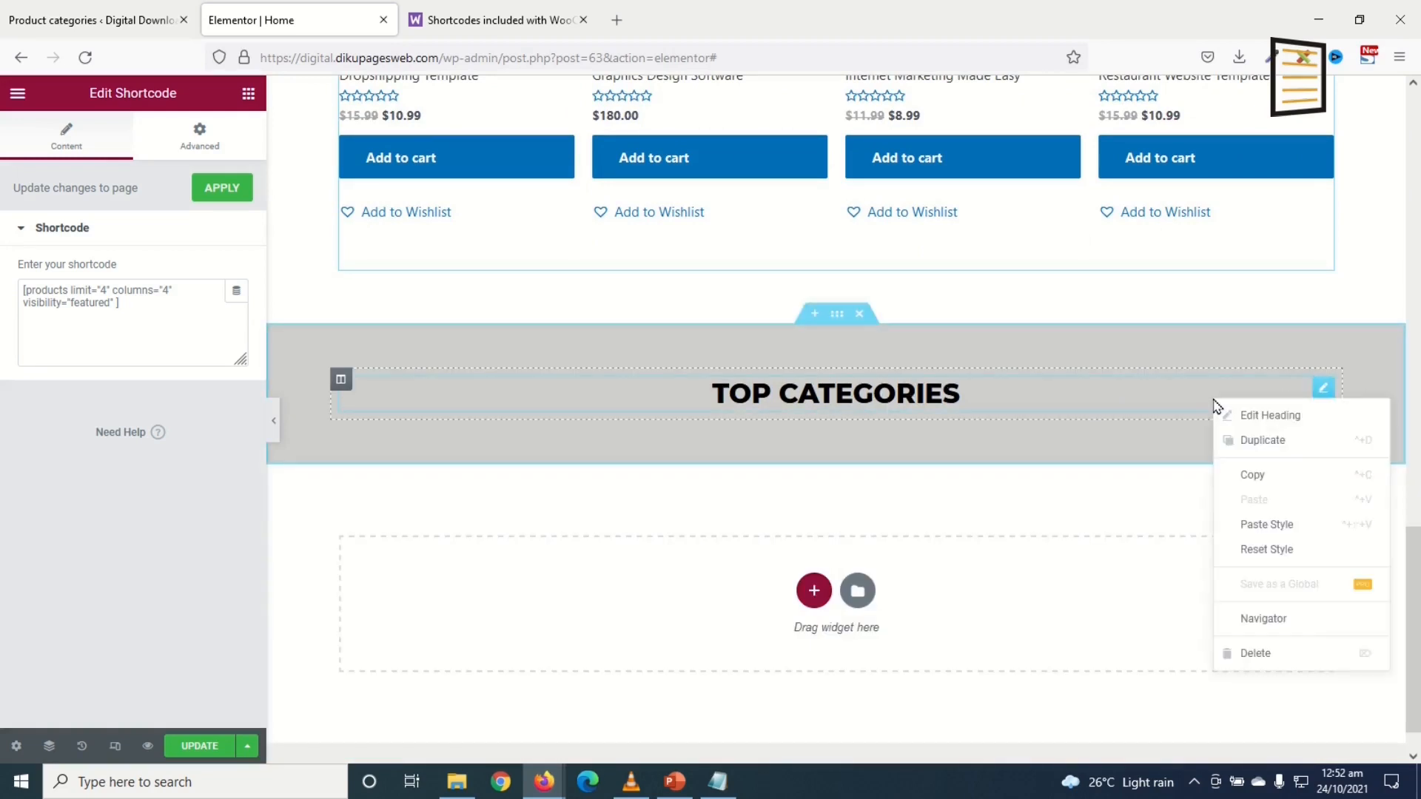
{"action": "left_click", "coordinate": [1267, 654]}
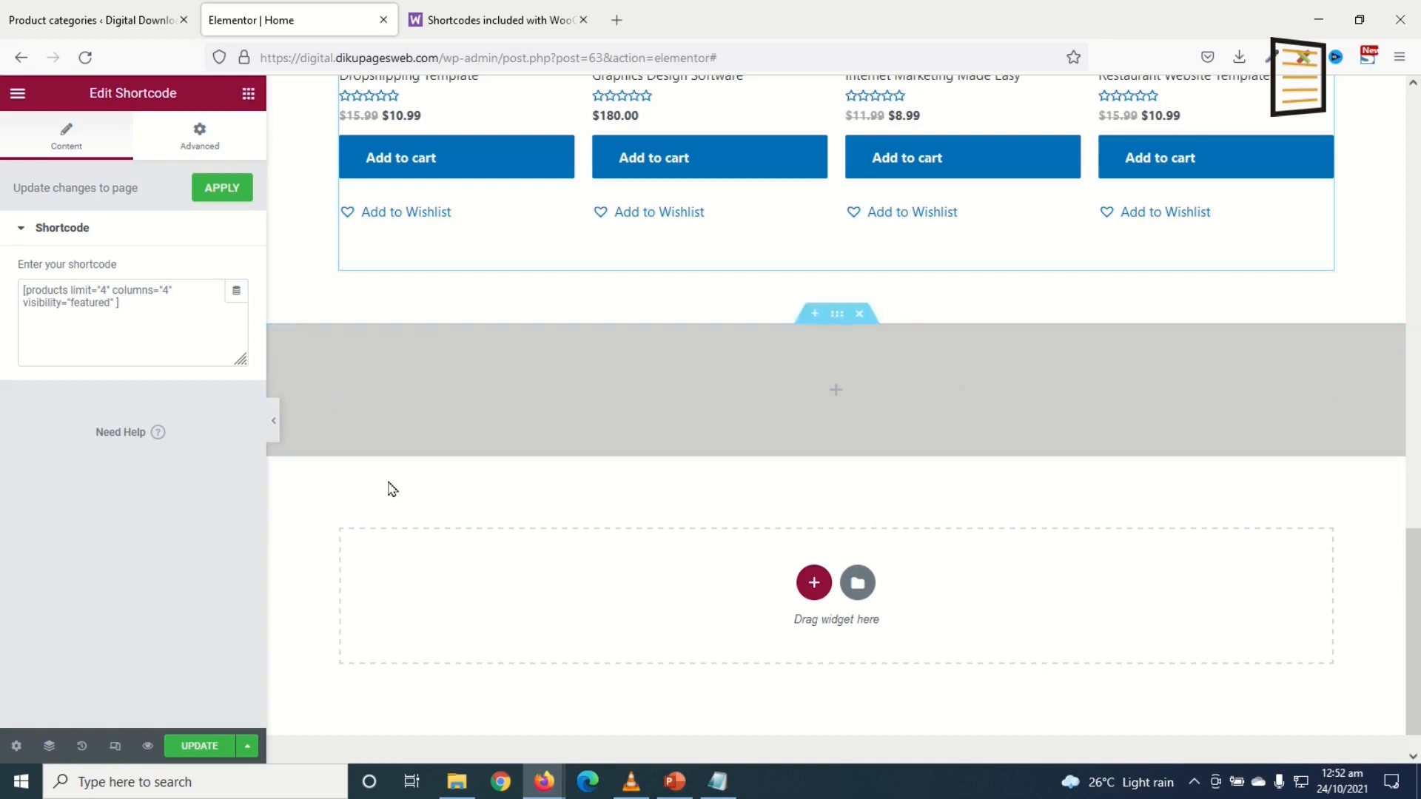
Step: Drop an Inner Section into the grey section's empty column and duplicate a column to get three
{"action": "left_click", "coordinate": [459, 405]}
{"action": "left_click_drag", "start_coordinate": [83, 290], "coordinate": [435, 400]}
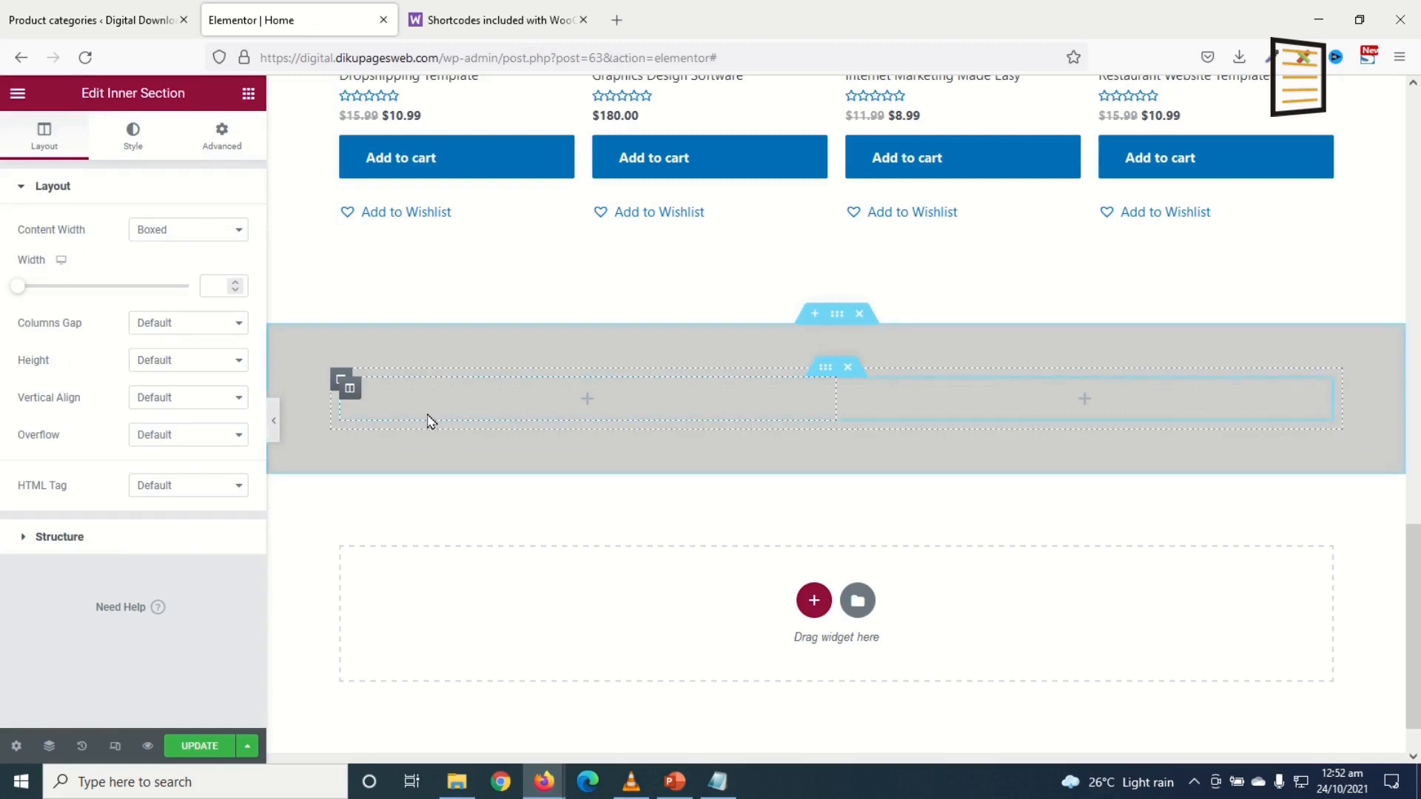
{"action": "right_click", "coordinate": [350, 394]}
{"action": "left_click", "coordinate": [398, 440]}
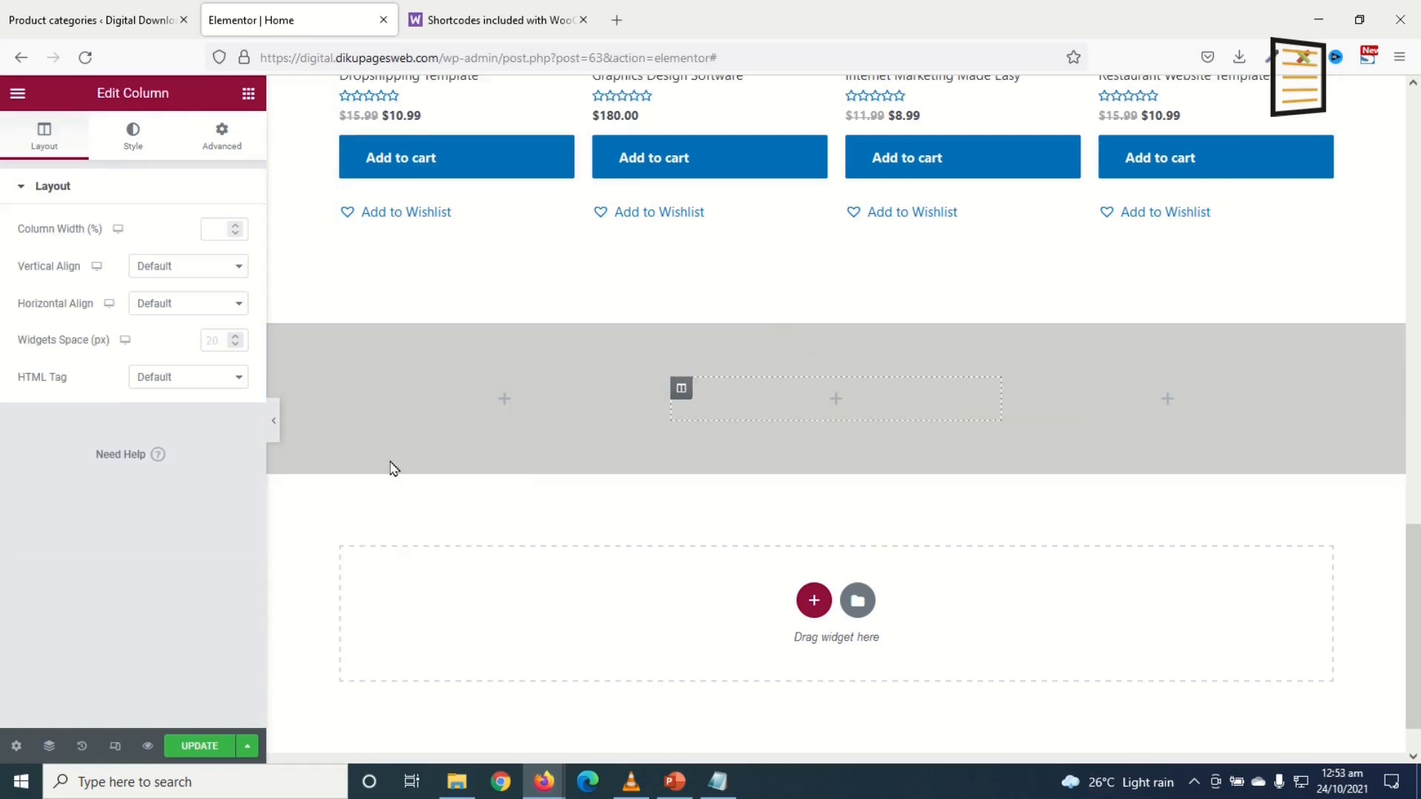
Step: Add a left-positioned Icon Box titled 'Instant Download' about downloading after successful payment to column one
{"action": "left_click", "coordinate": [249, 93]}
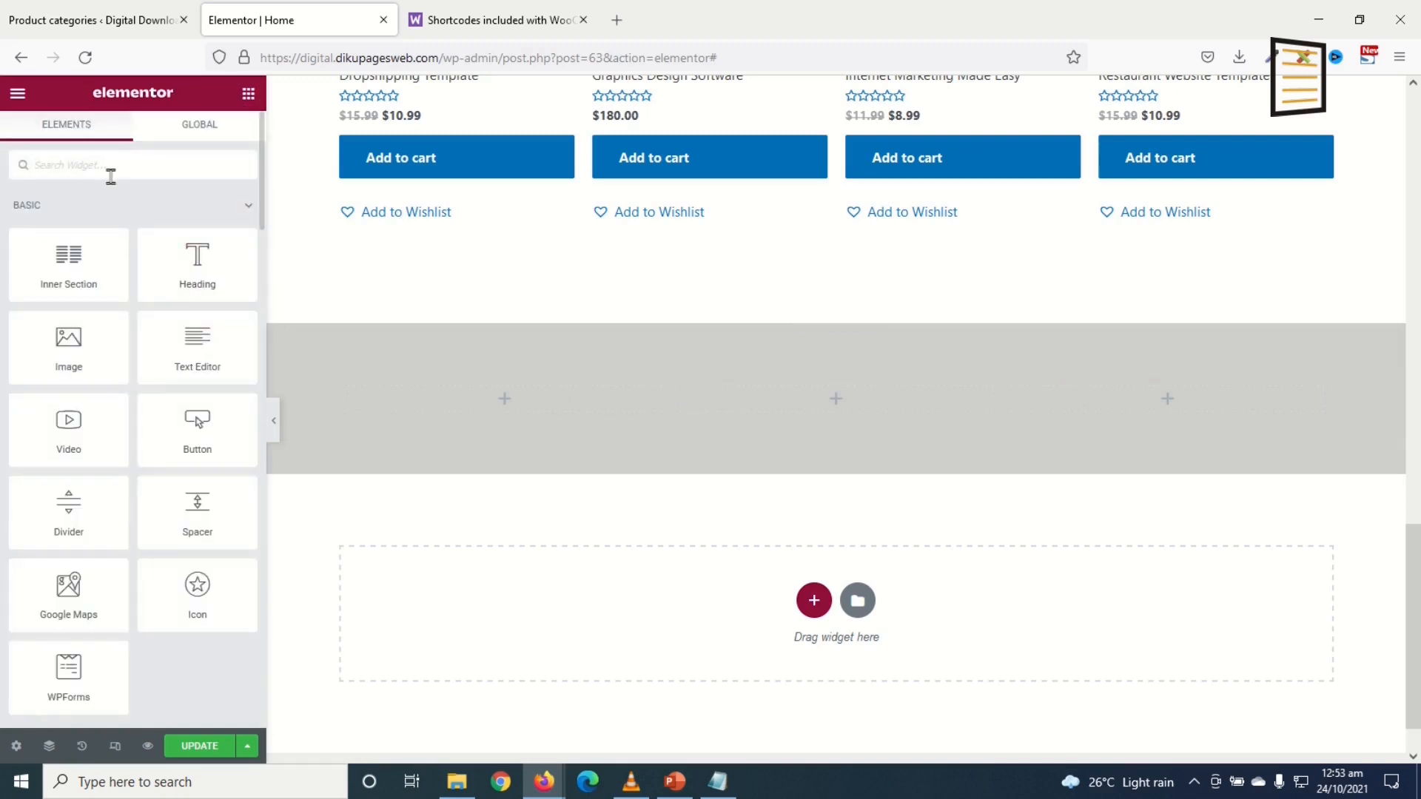
{"action": "type", "text": "ICON BO"}
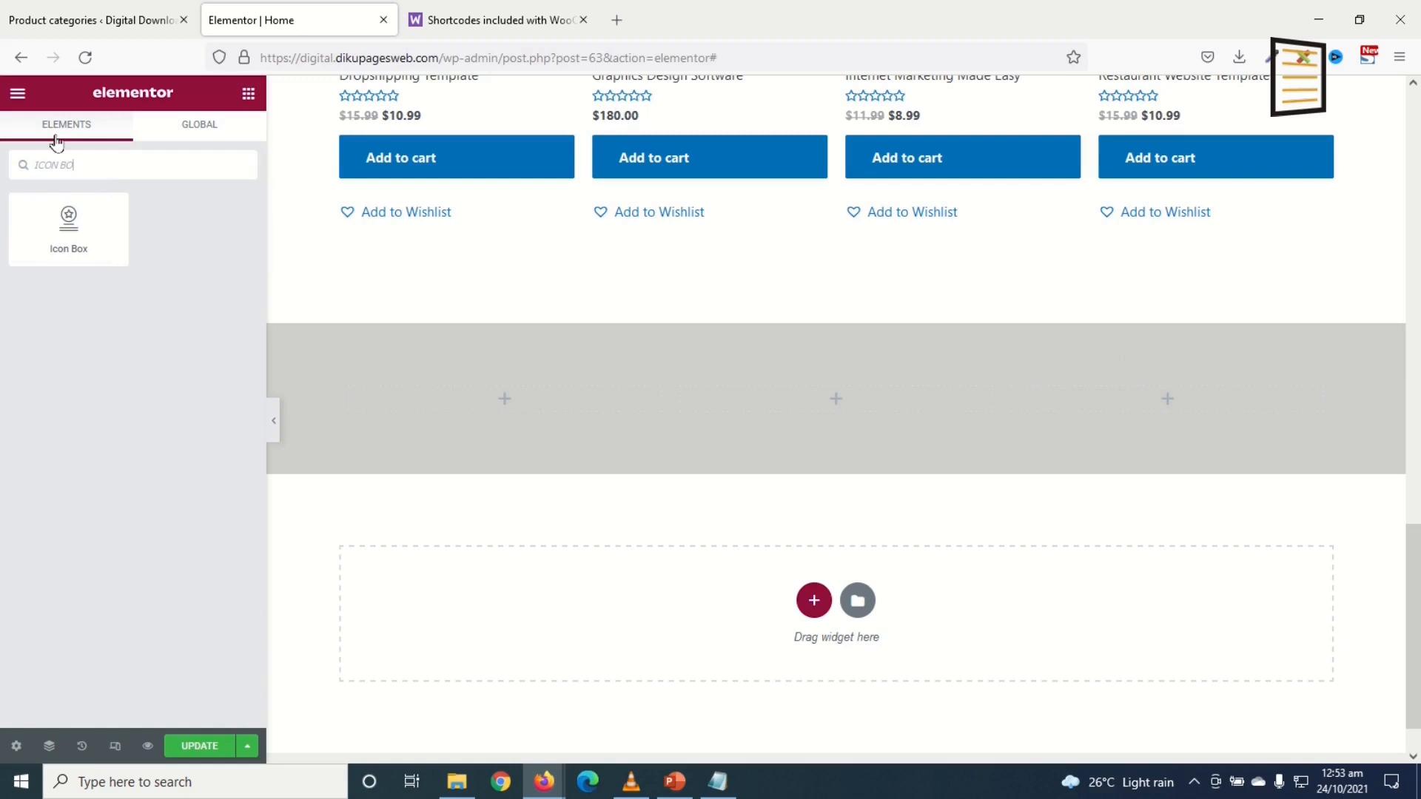
{"action": "left_click_drag", "start_coordinate": [69, 222], "coordinate": [520, 400]}
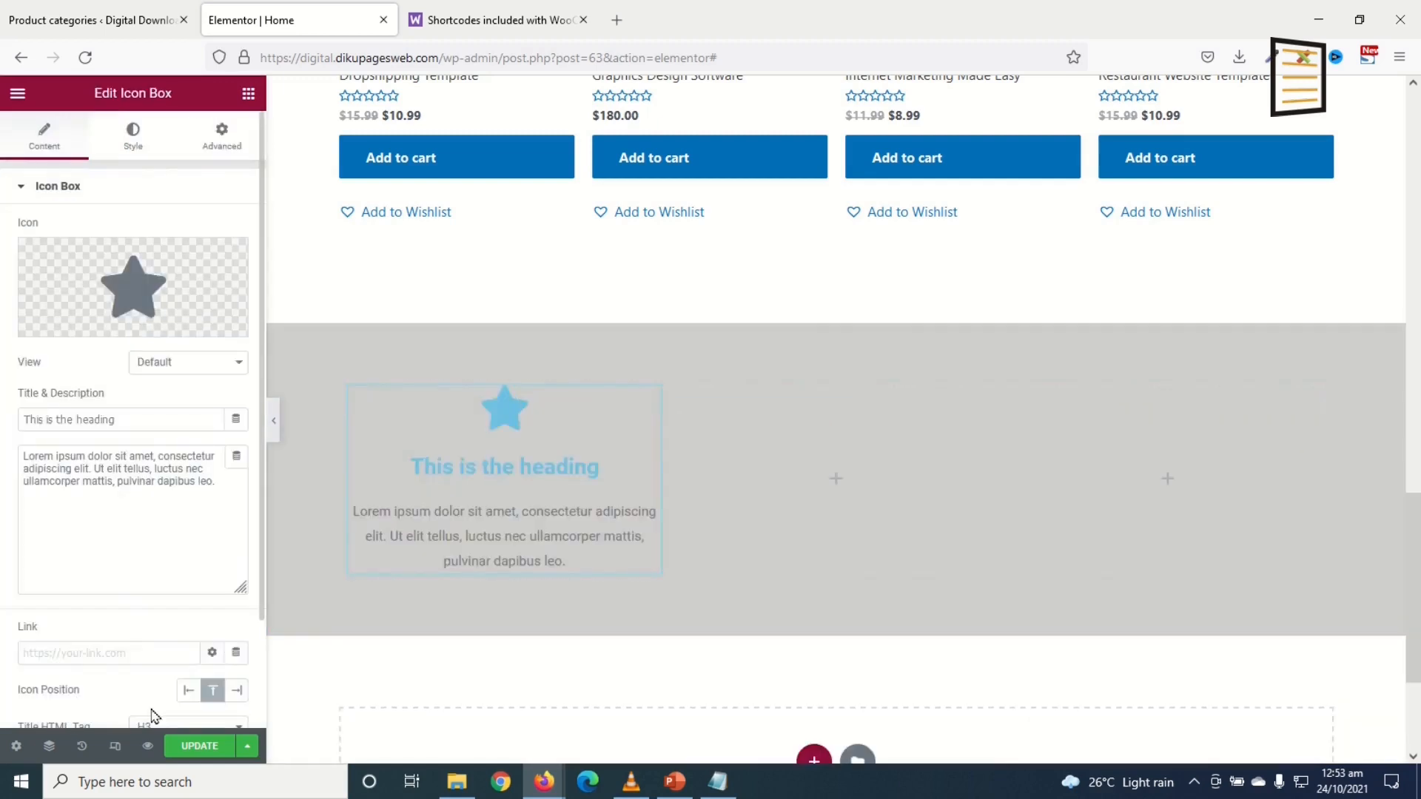
{"action": "left_click", "coordinate": [188, 697]}
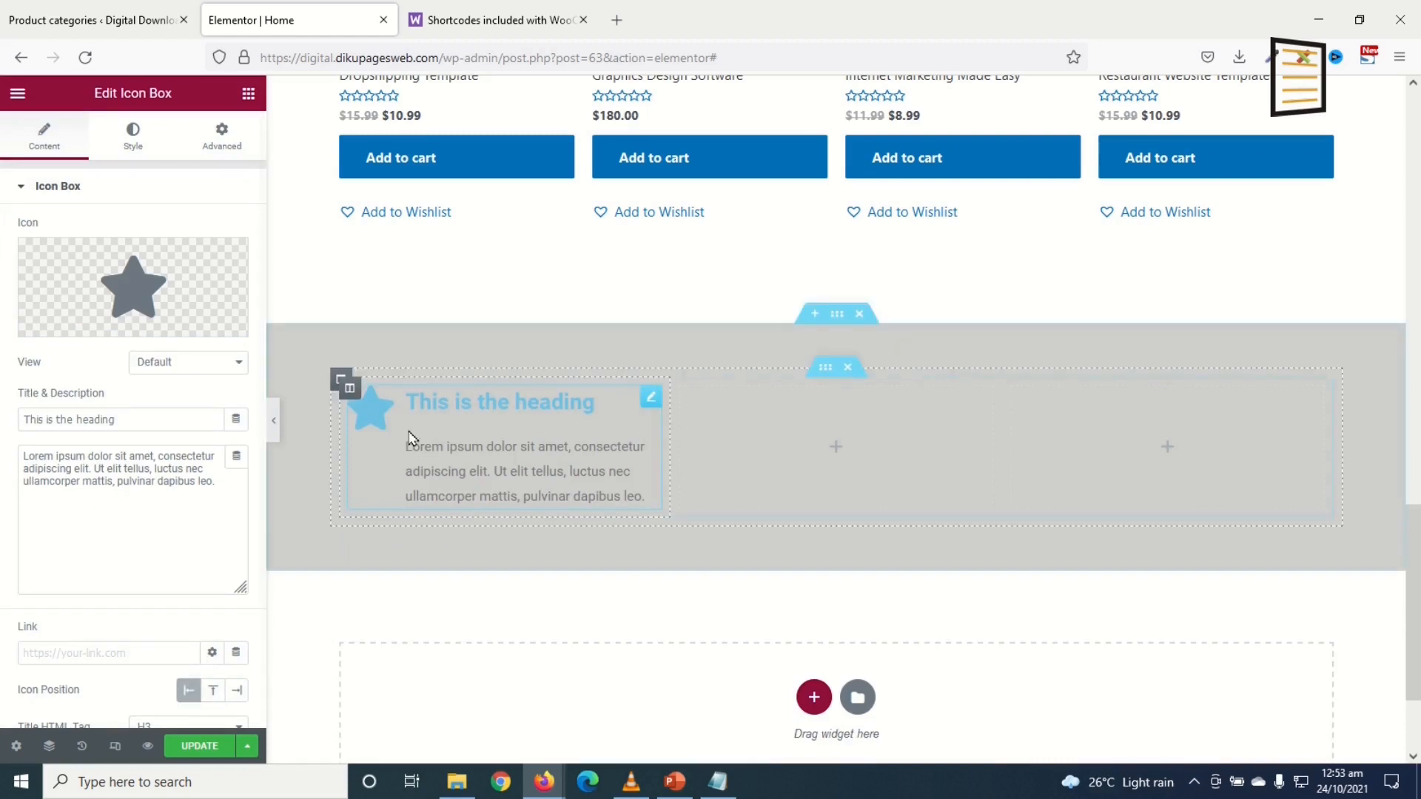
{"action": "left_click_drag", "start_coordinate": [125, 420], "coordinate": [2, 425]}
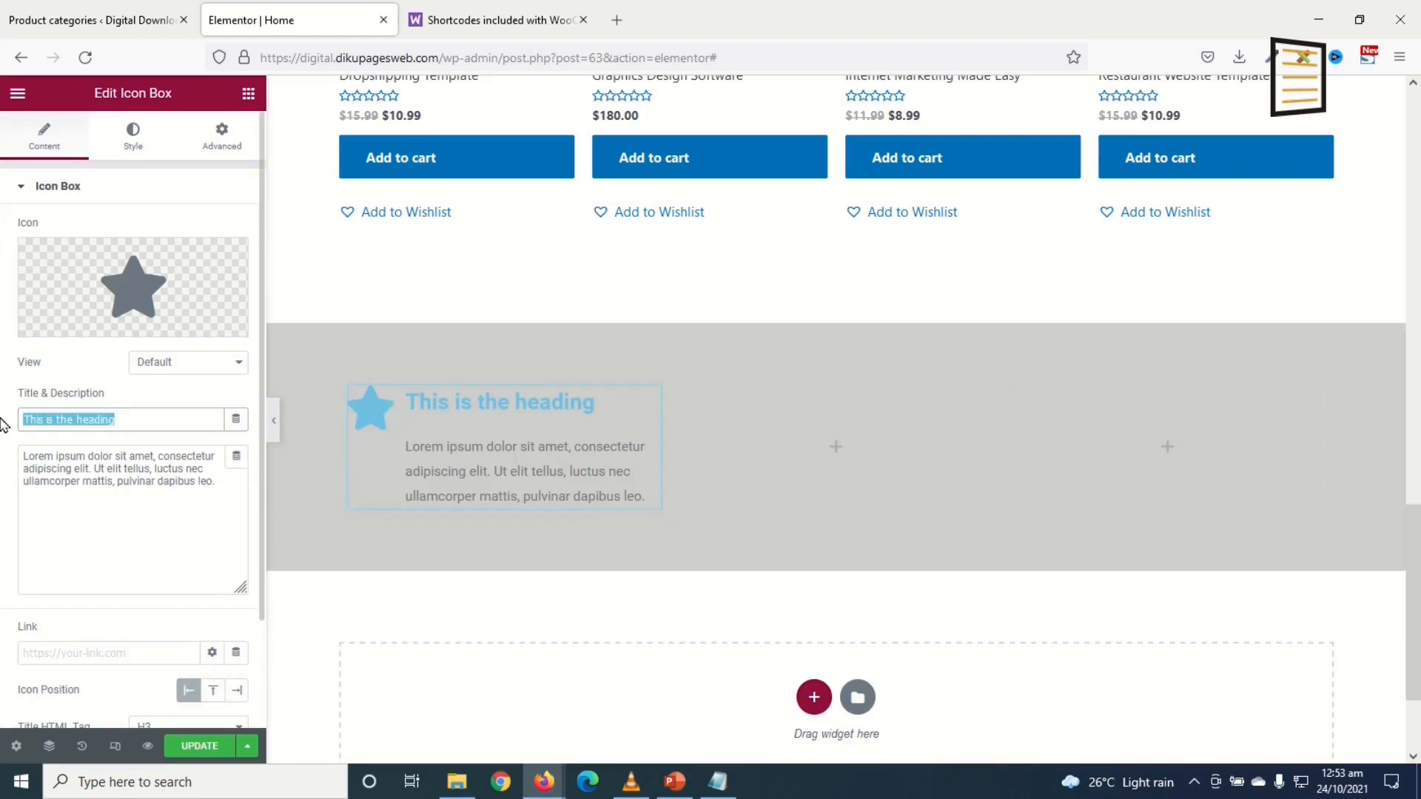
{"action": "type", "text": "Insta"}
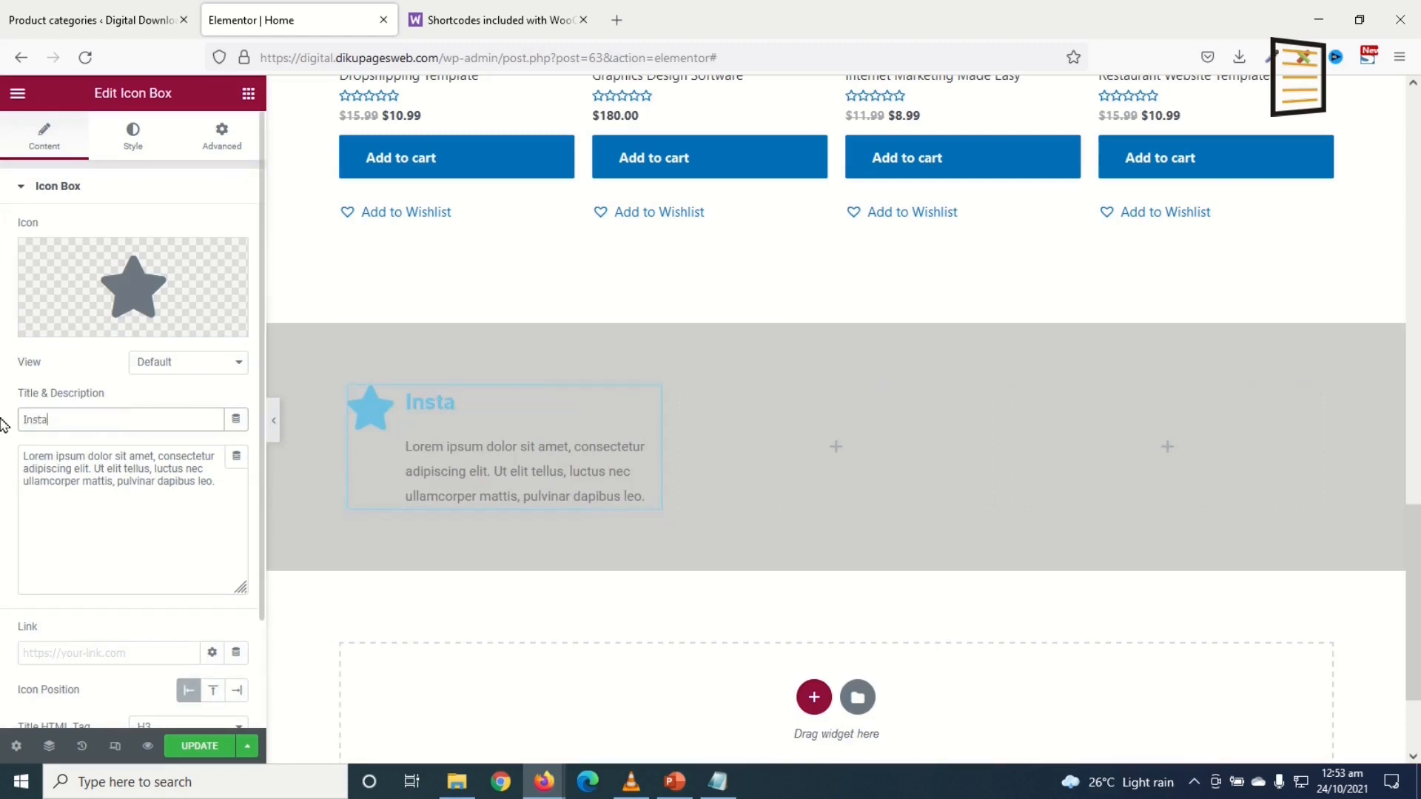
{"action": "type", "text": "nt Downloa"}
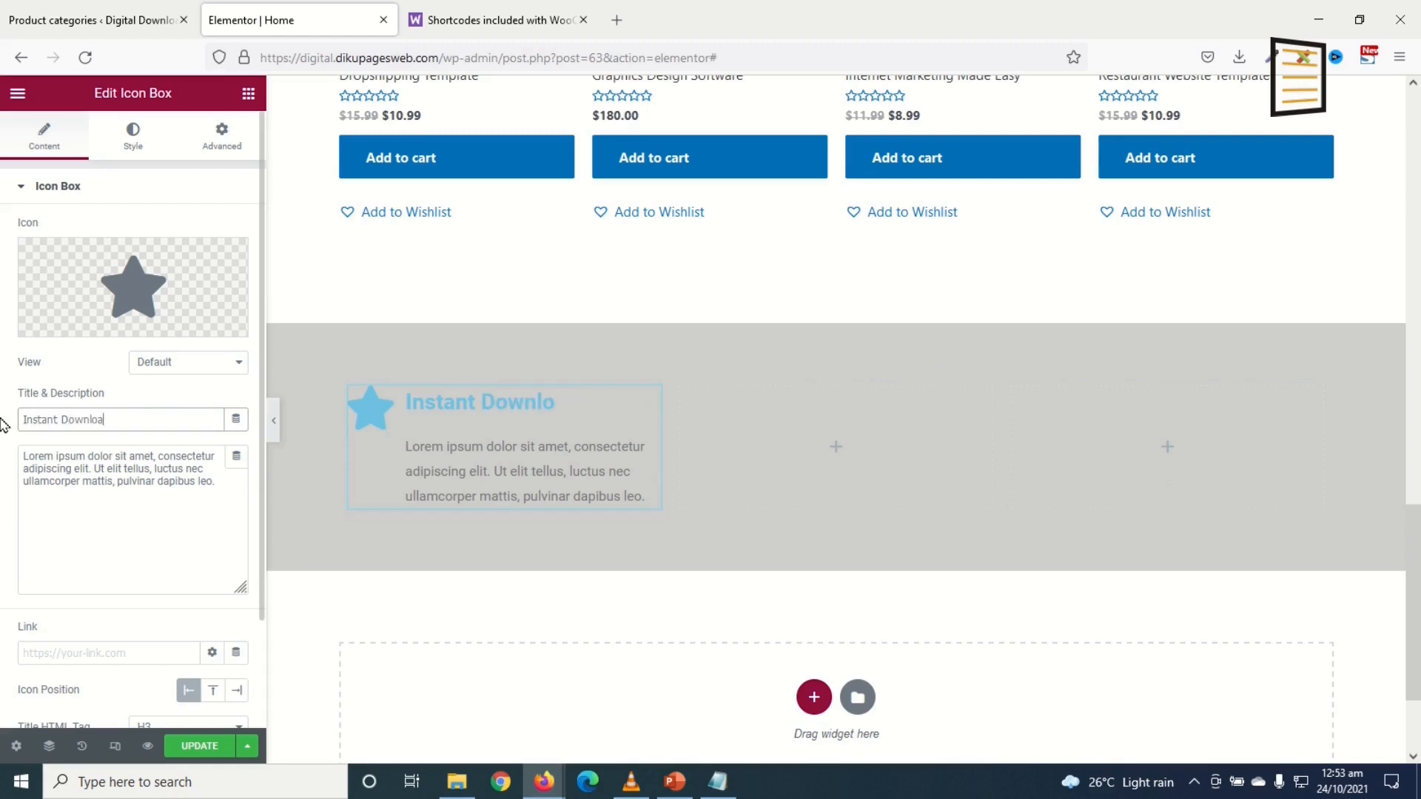
{"action": "left_click_drag", "start_coordinate": [225, 485], "coordinate": [2, 386]}
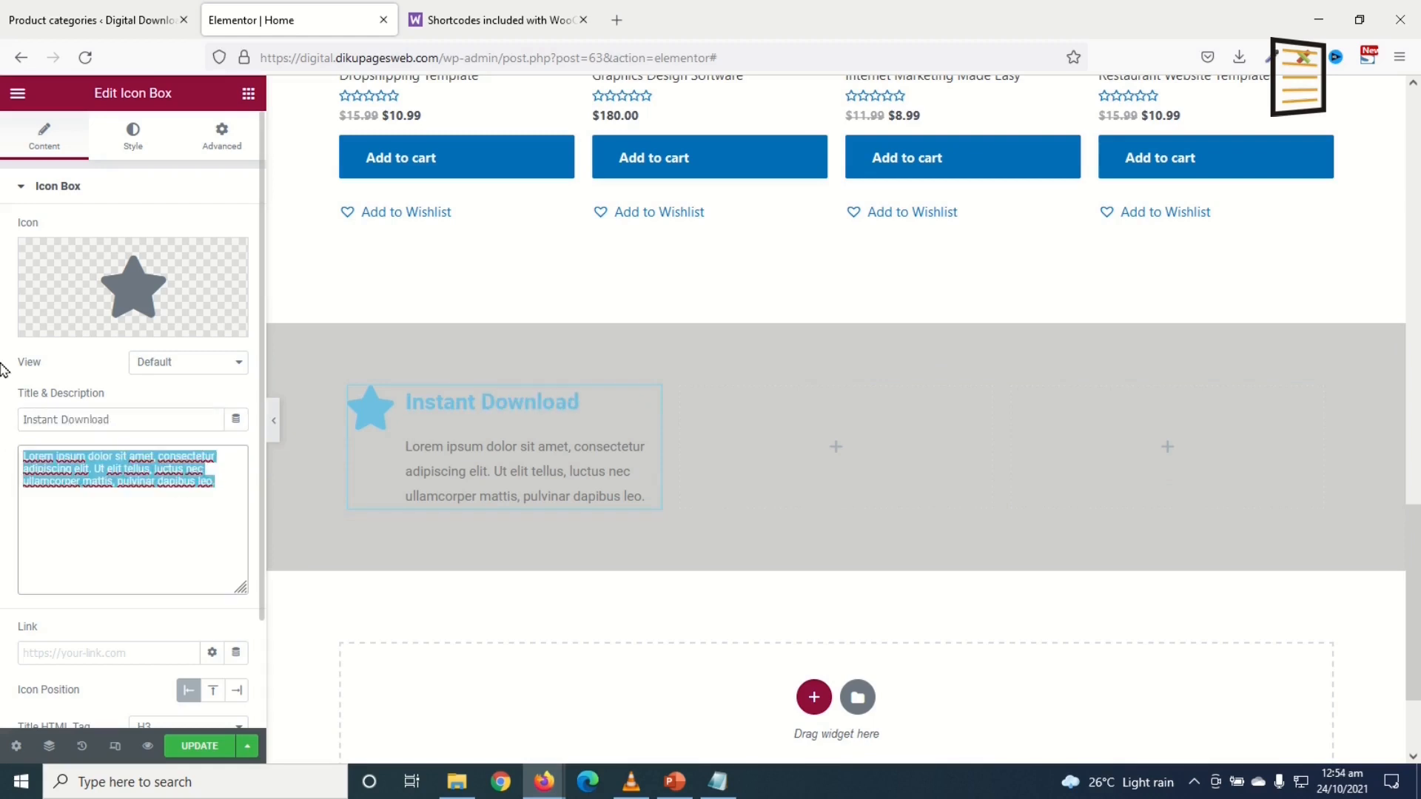
{"action": "key", "text": "ctrl+v"}
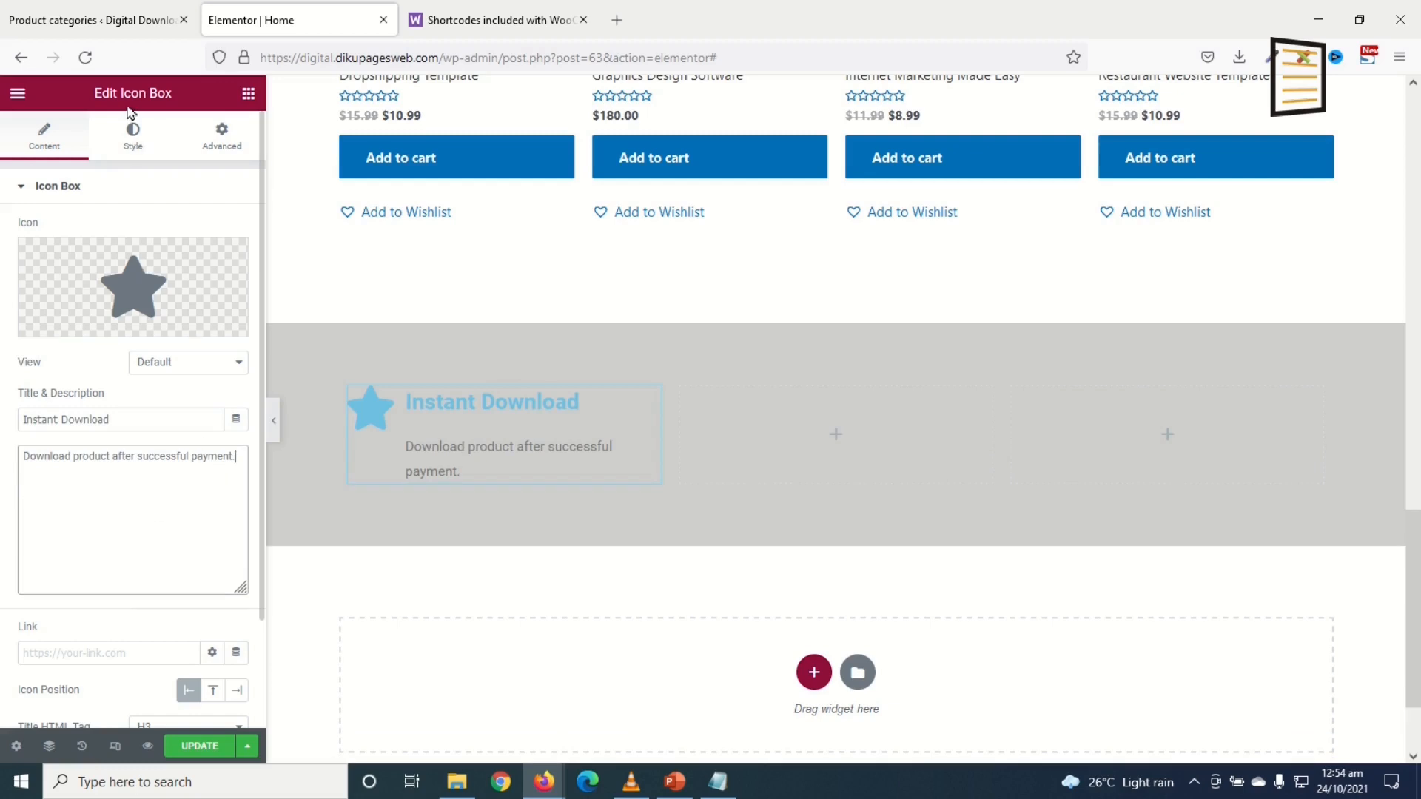
Step: Set the star icon's primary colour to black
{"action": "left_click", "coordinate": [133, 132]}
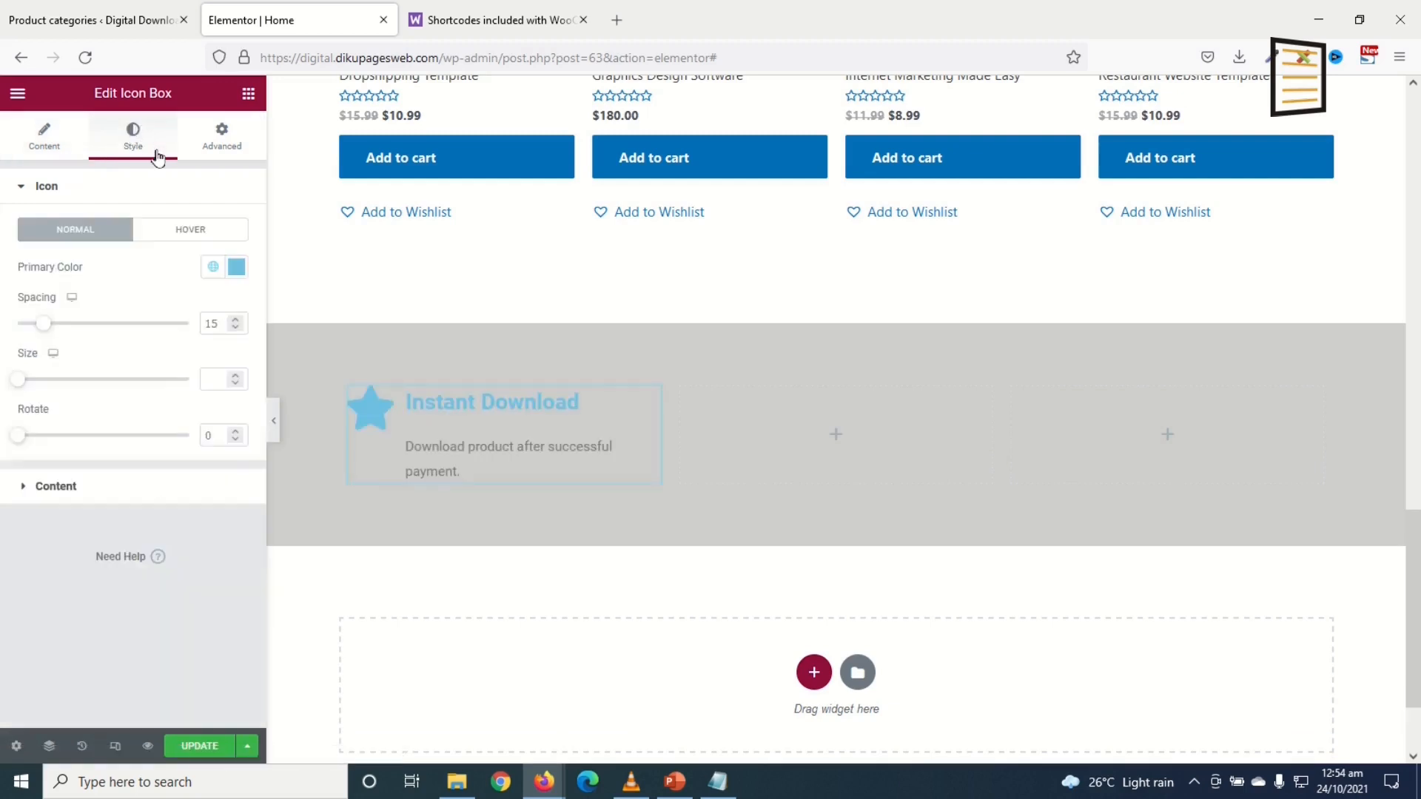
{"action": "left_click", "coordinate": [236, 267]}
{"action": "left_click_drag", "start_coordinate": [142, 350], "coordinate": [30, 482]}
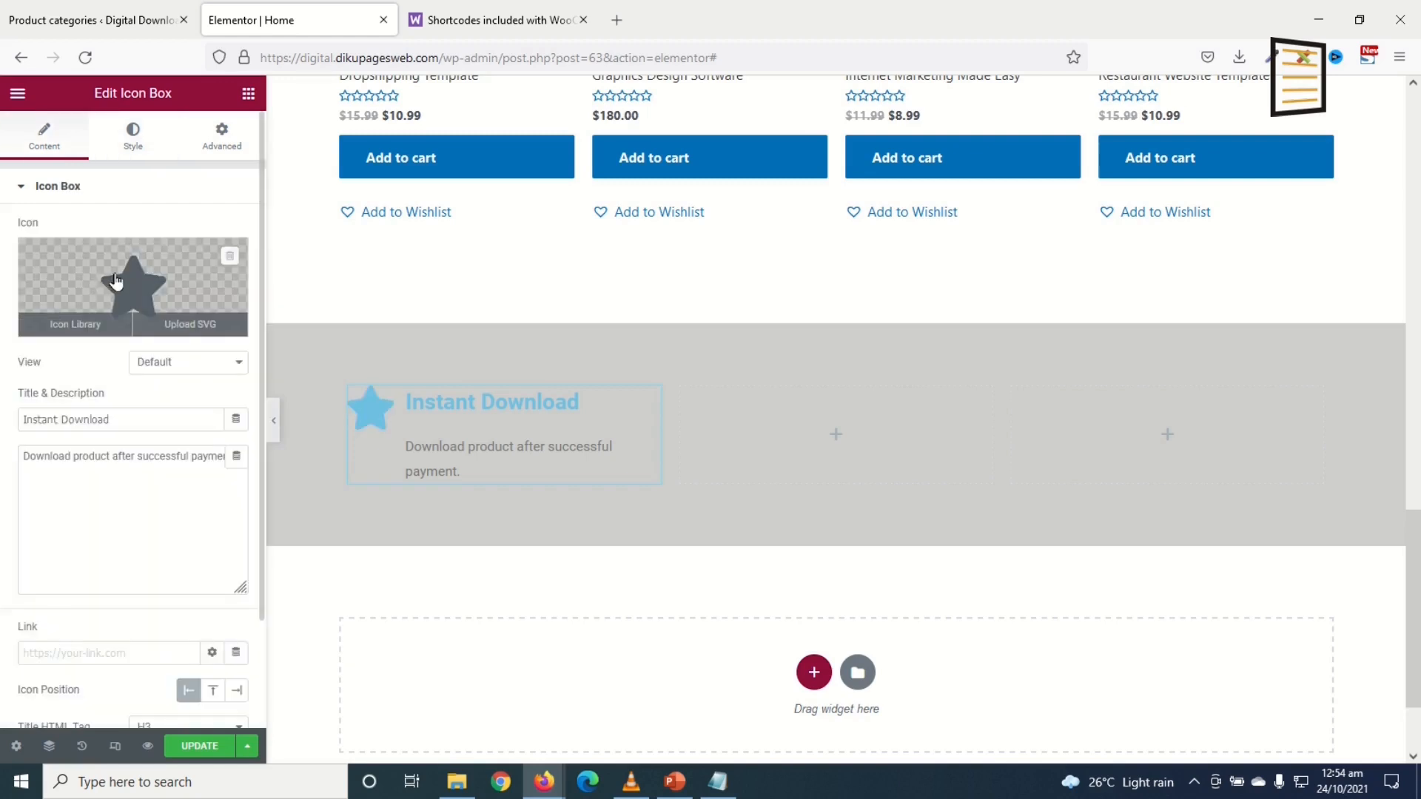
Step: Replace the star with the Download icon from the Icon Library
{"action": "left_click", "coordinate": [114, 280]}
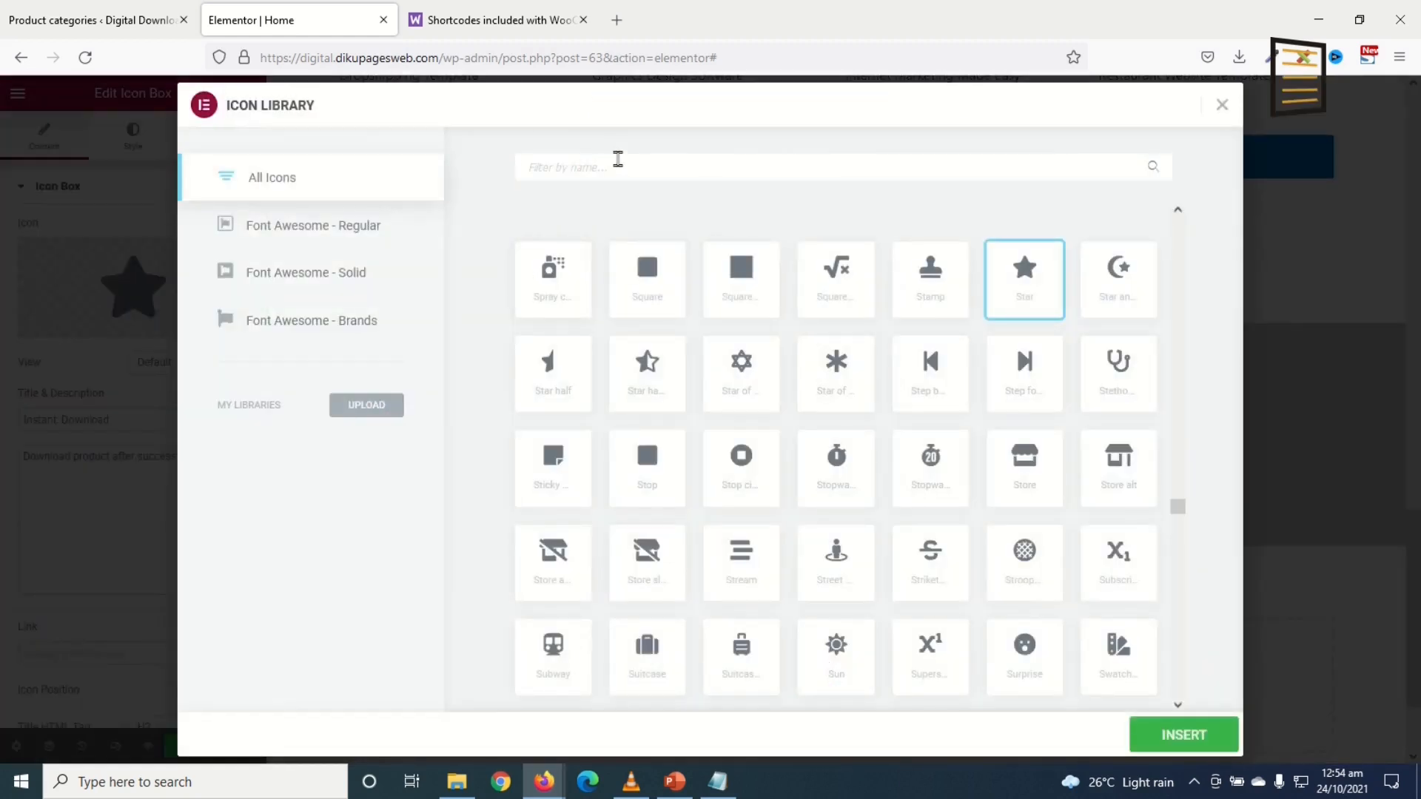
{"action": "type", "text": "downlo"}
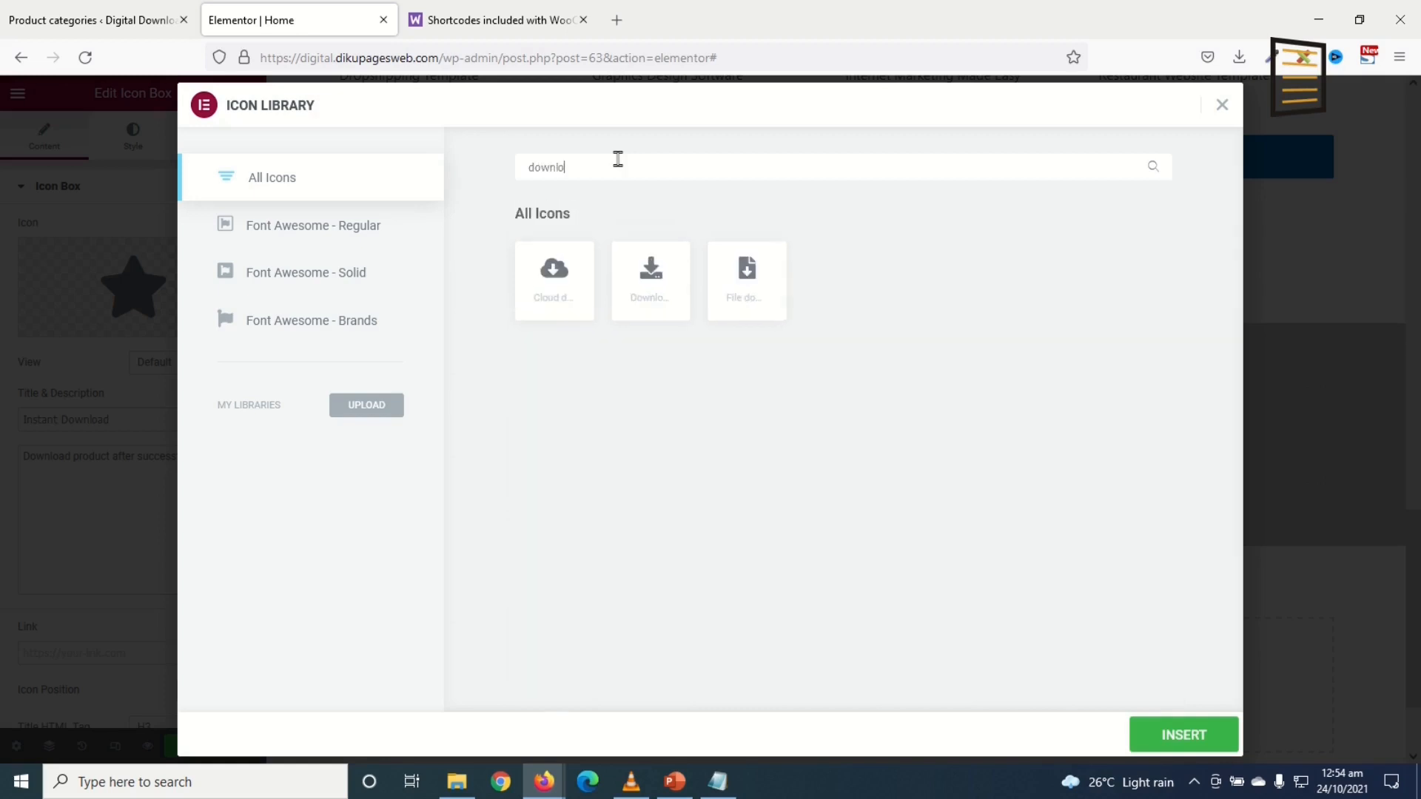
{"action": "left_click", "coordinate": [651, 286]}
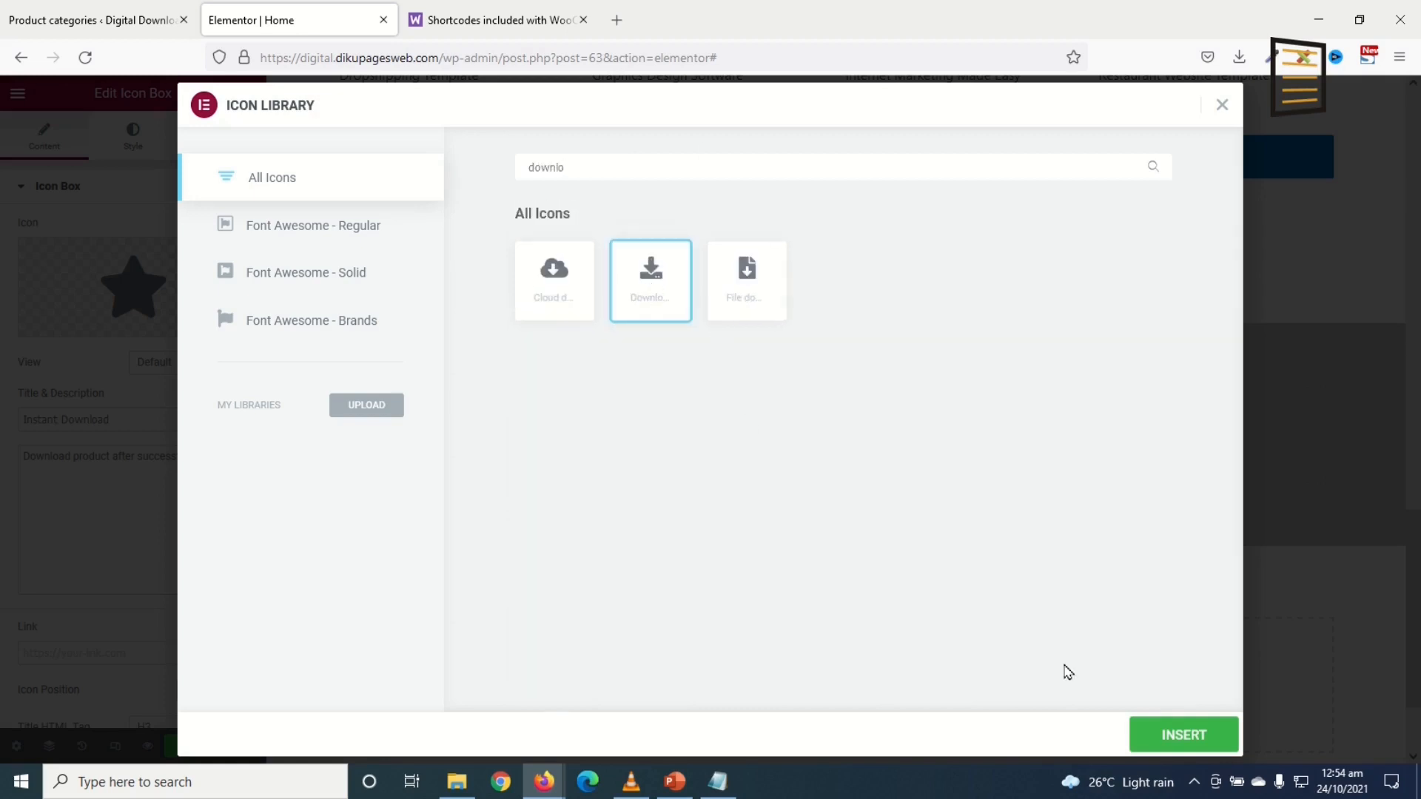
{"action": "left_click", "coordinate": [1202, 744]}
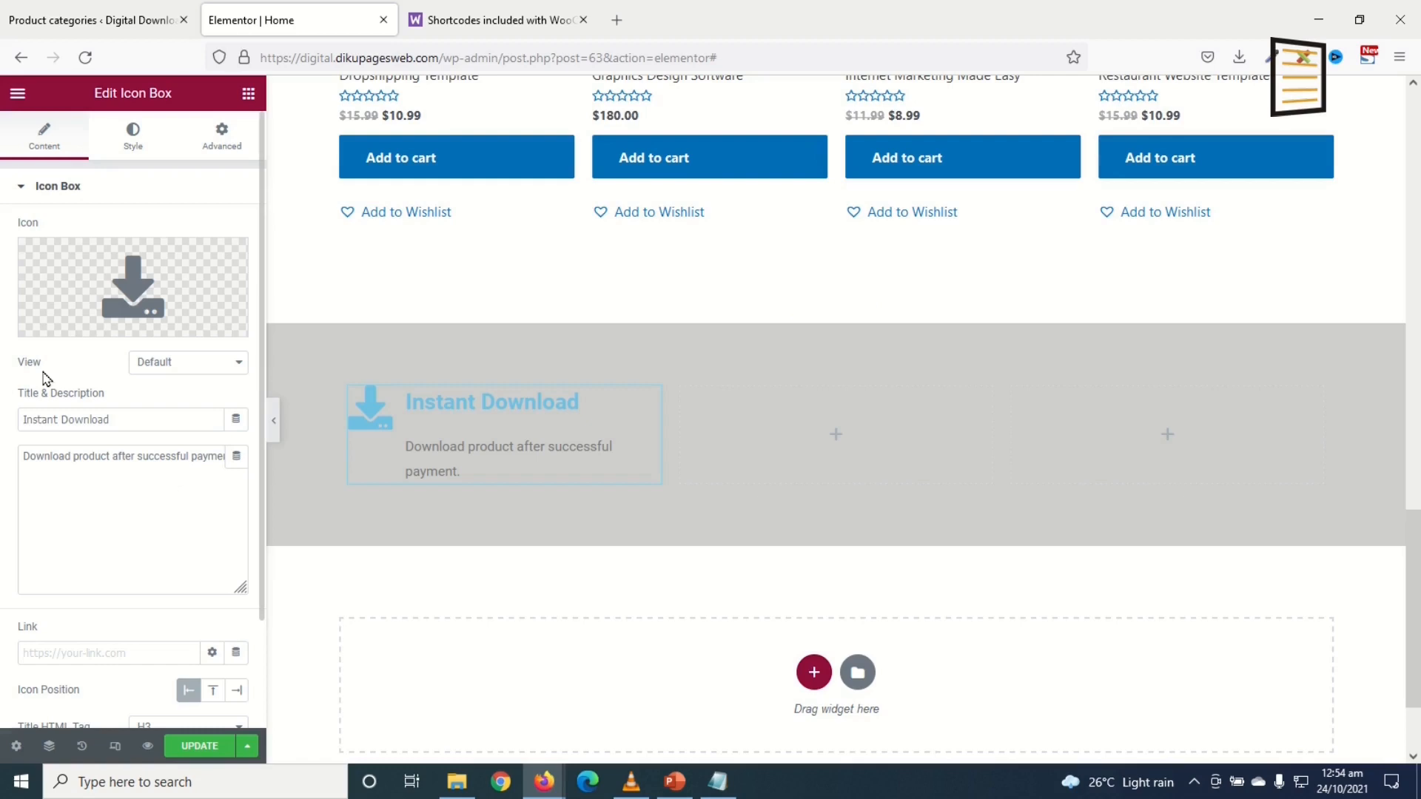
Step: Set the icon view to Stacked with a Circle shape
{"action": "left_click", "coordinate": [198, 364]}
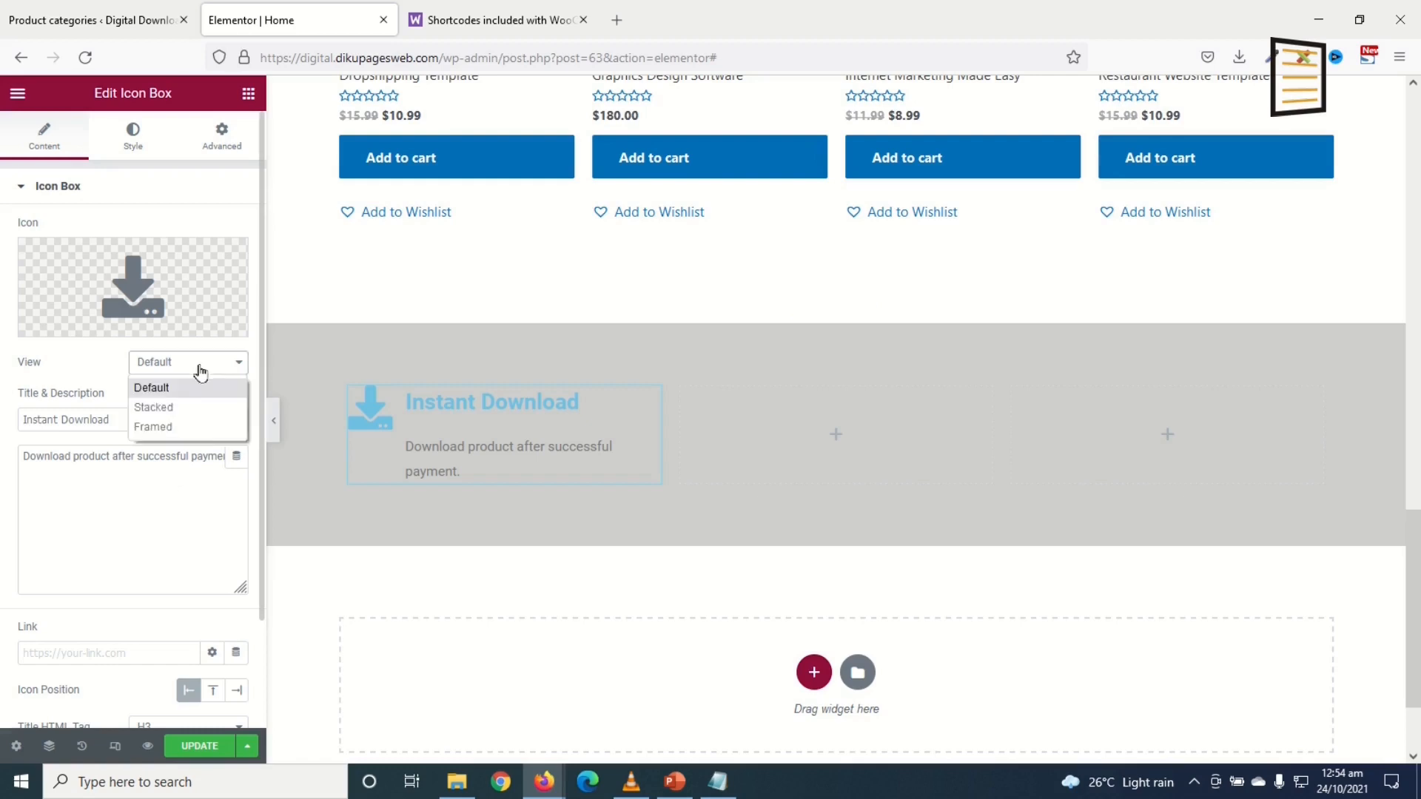
{"action": "left_click", "coordinate": [198, 410]}
{"action": "left_click", "coordinate": [191, 407]}
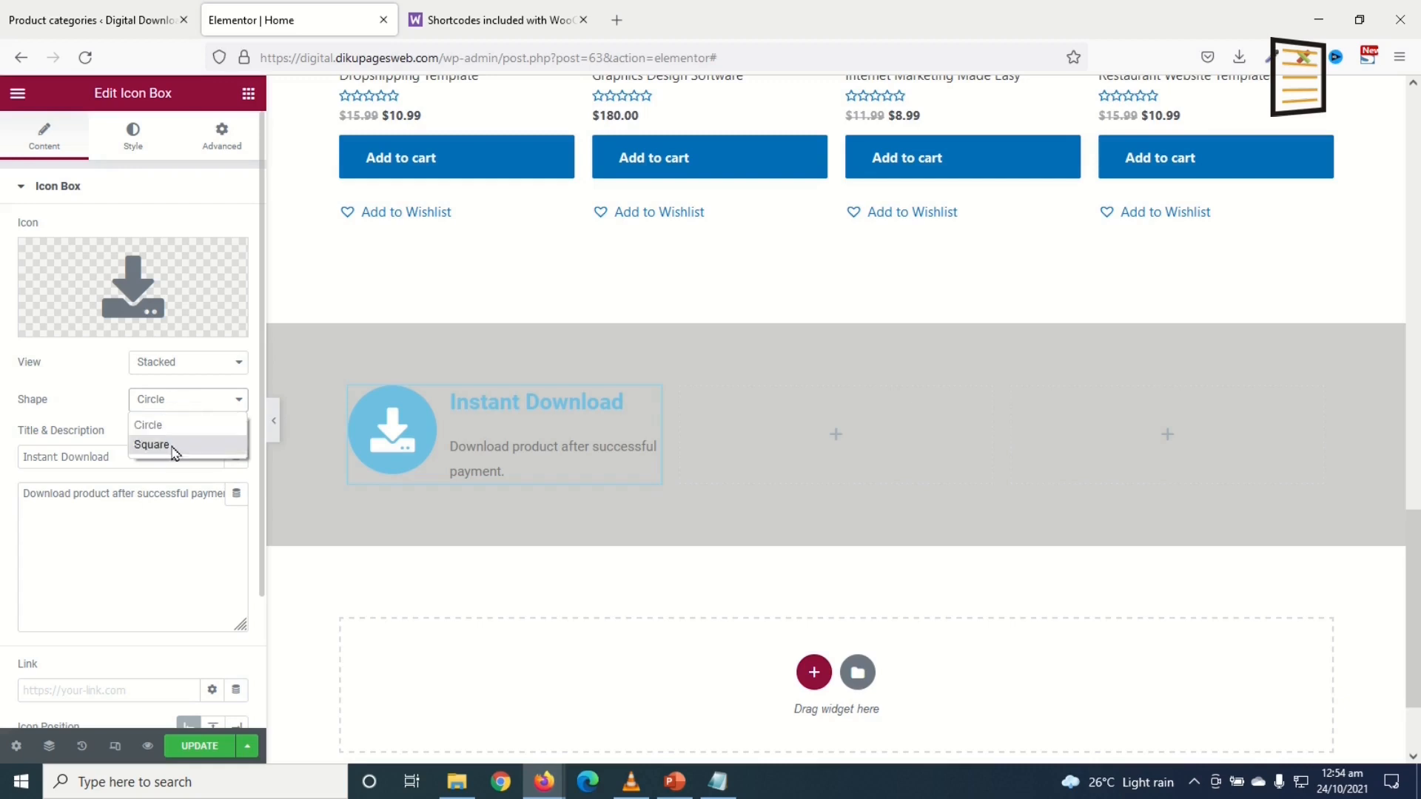
{"action": "left_click", "coordinate": [170, 445]}
{"action": "left_click", "coordinate": [164, 417]}
{"action": "left_click", "coordinate": [189, 425]}
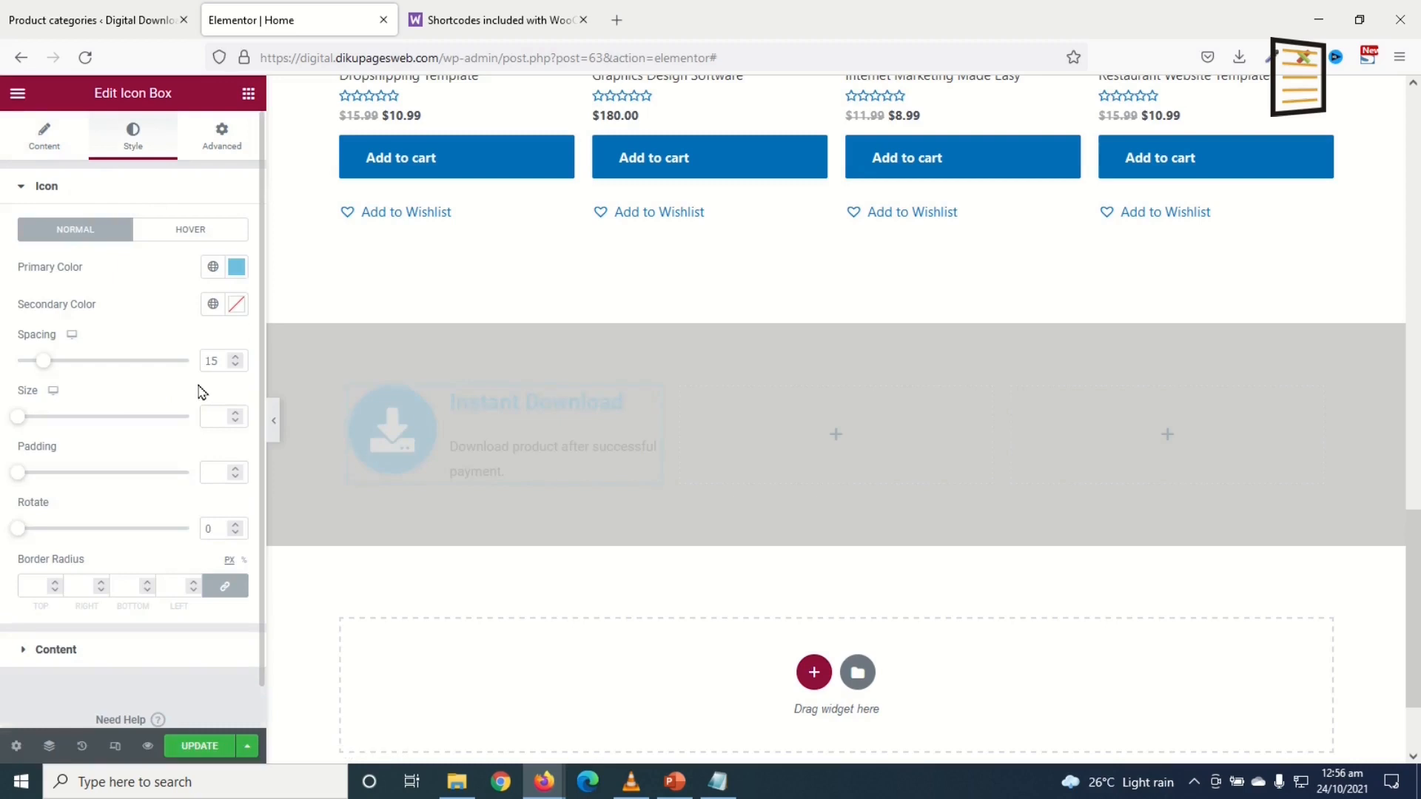
Step: Give the icon primary colour #000000, size 30 and a blue secondary colour
{"action": "left_click", "coordinate": [236, 268]}
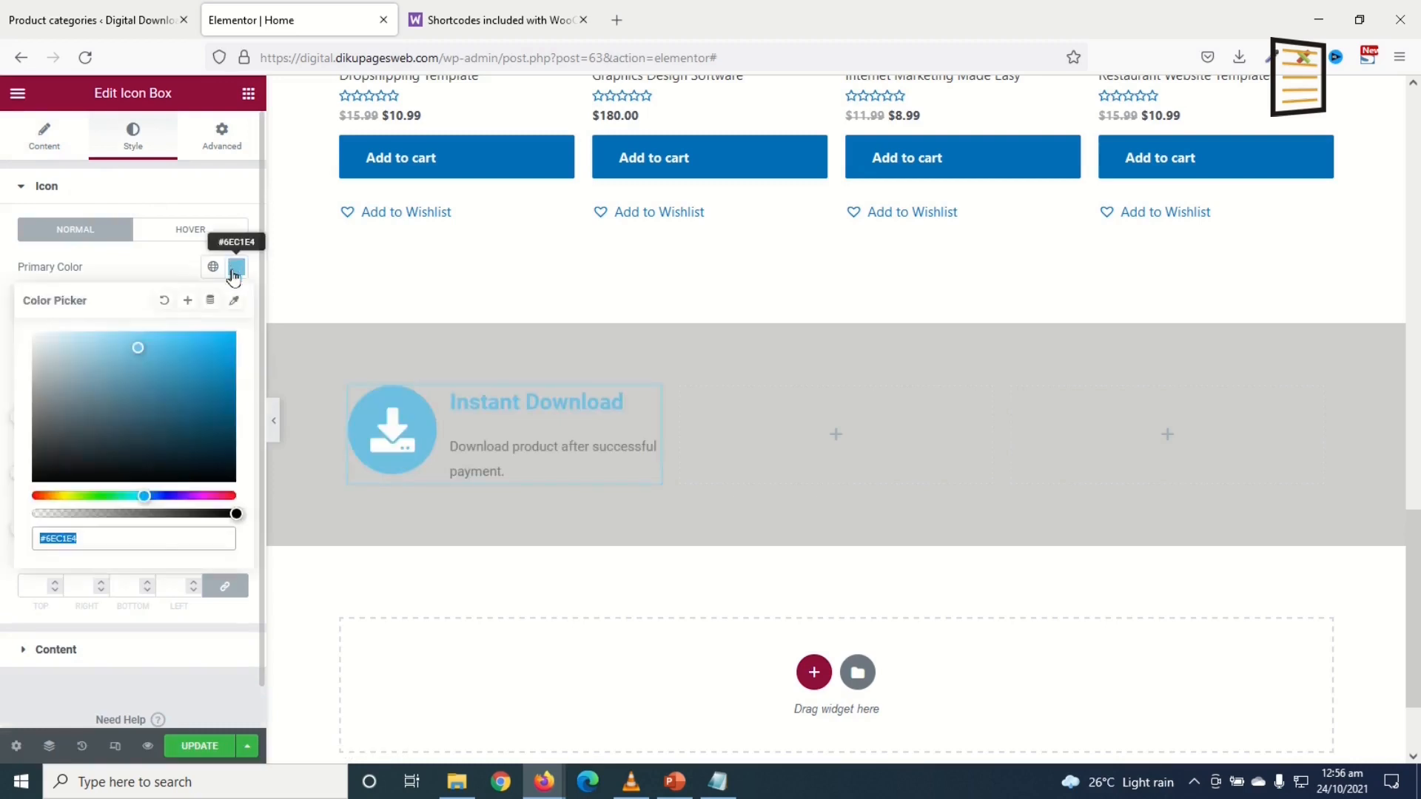
{"action": "left_click_drag", "start_coordinate": [122, 419], "coordinate": [3, 531]}
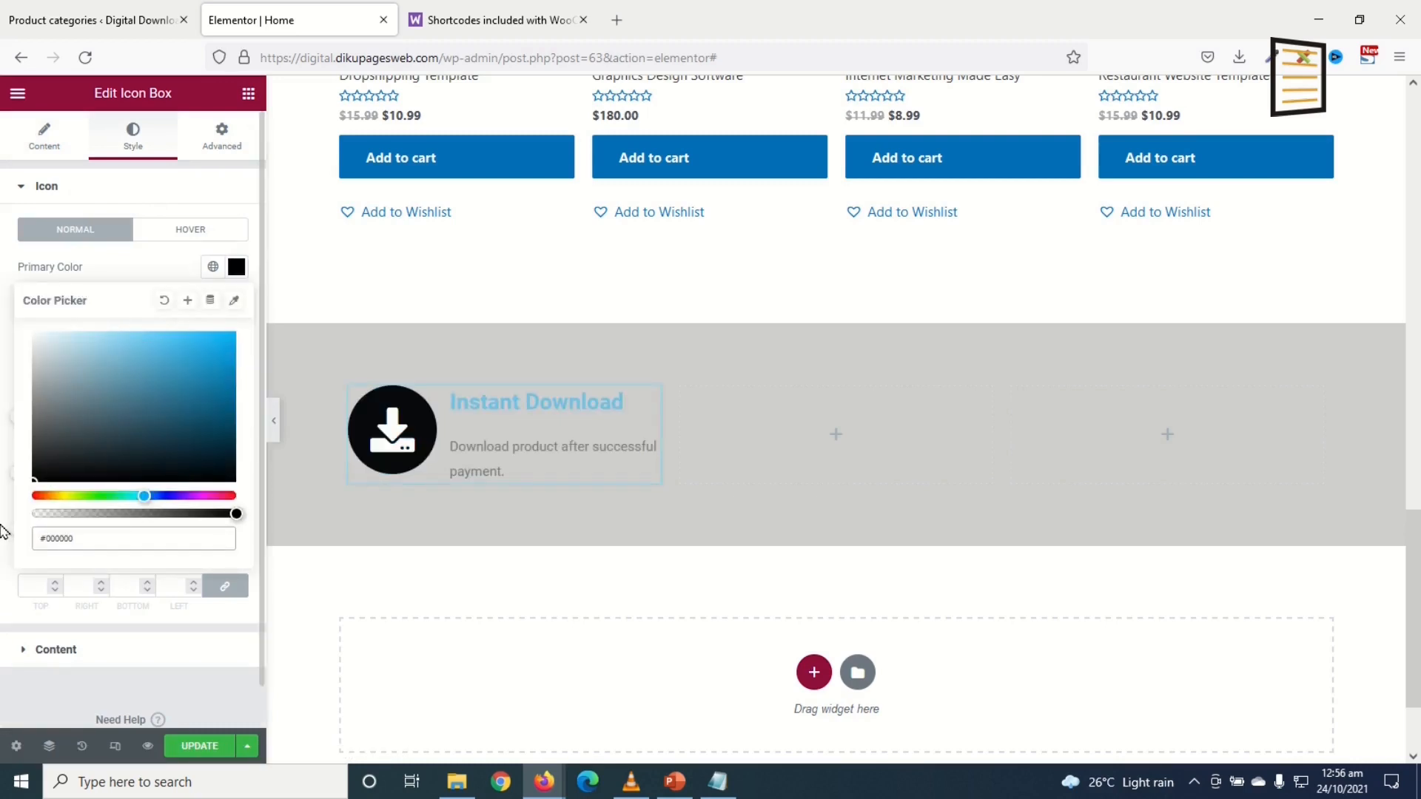
{"action": "left_click", "coordinate": [237, 267]}
{"action": "left_click", "coordinate": [204, 417]}
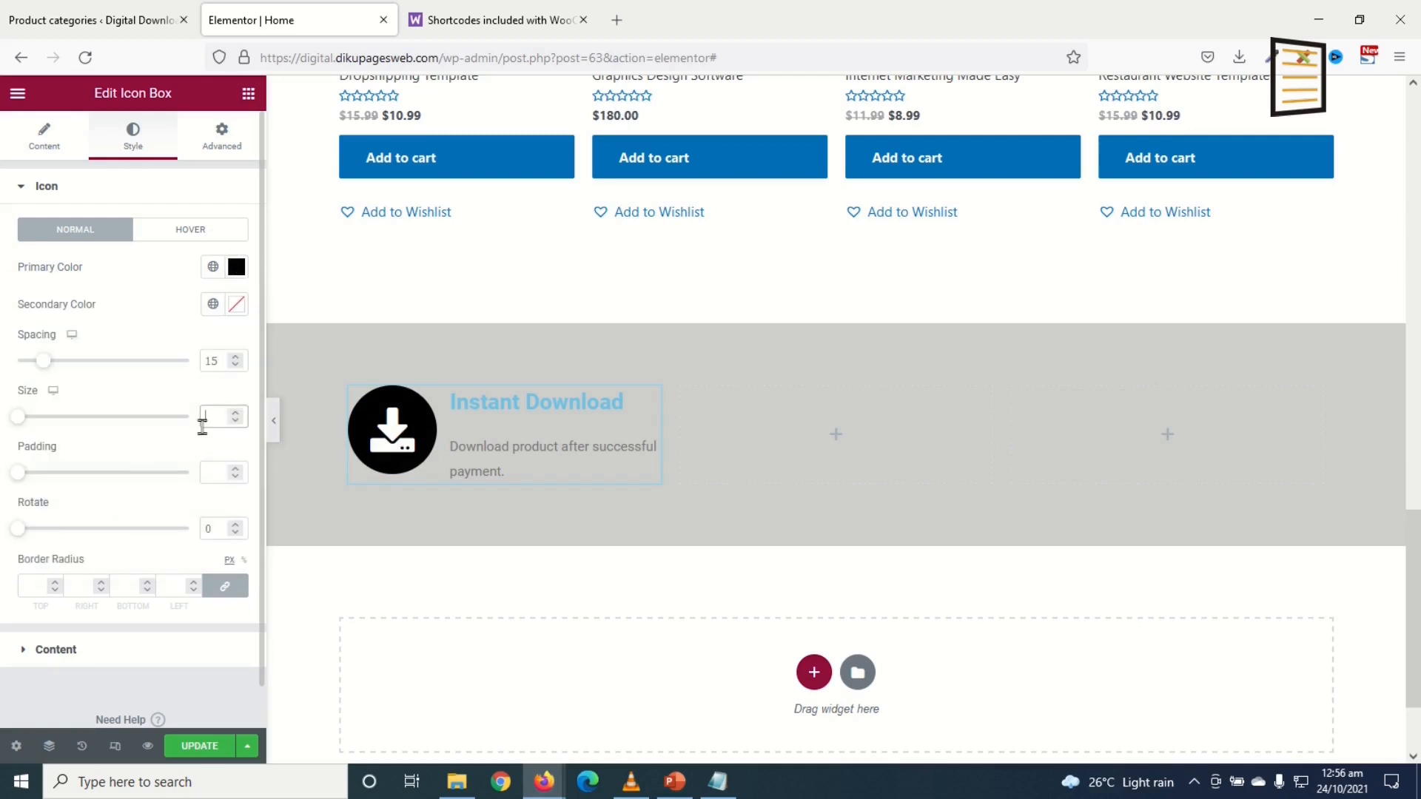
{"action": "type", "text": "30"}
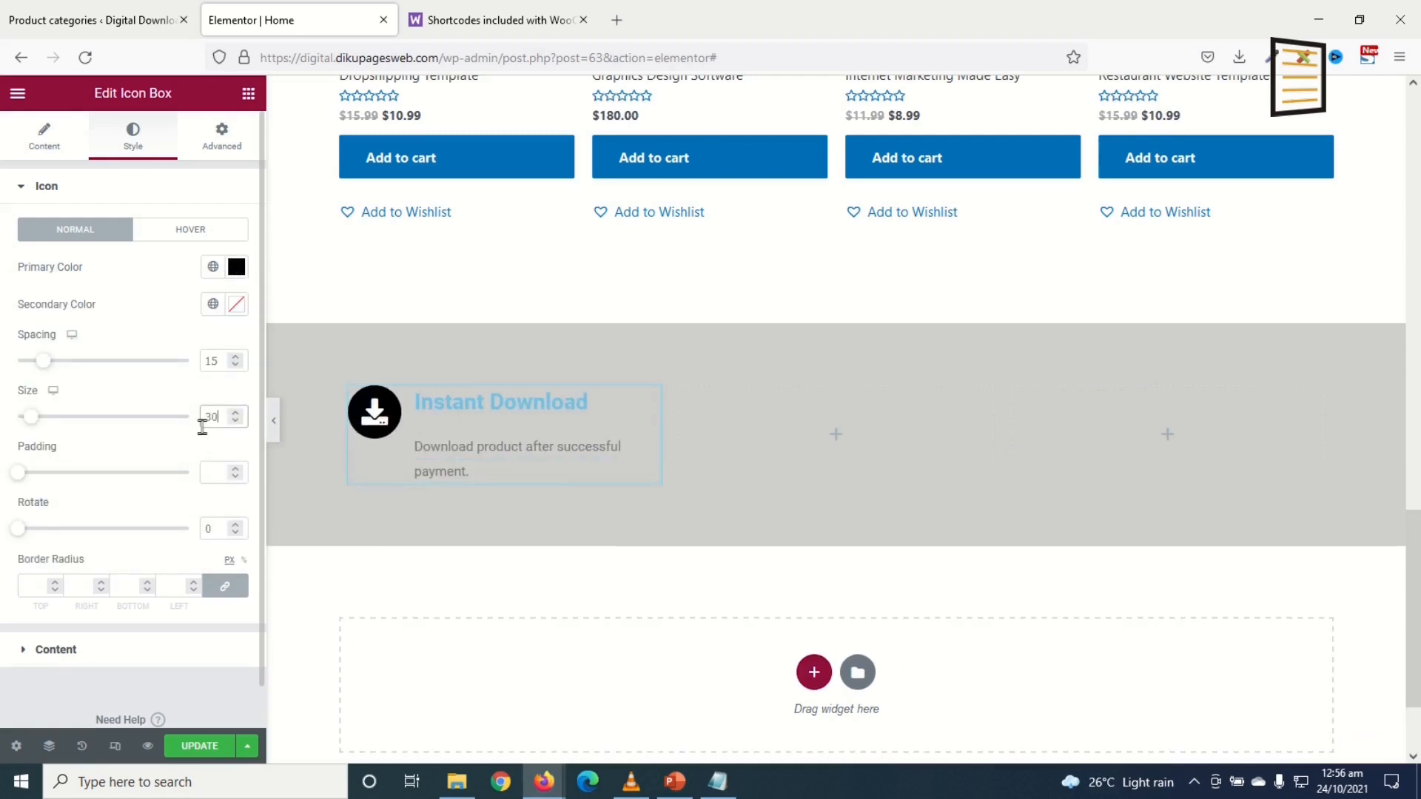
{"action": "left_click", "coordinate": [236, 306]}
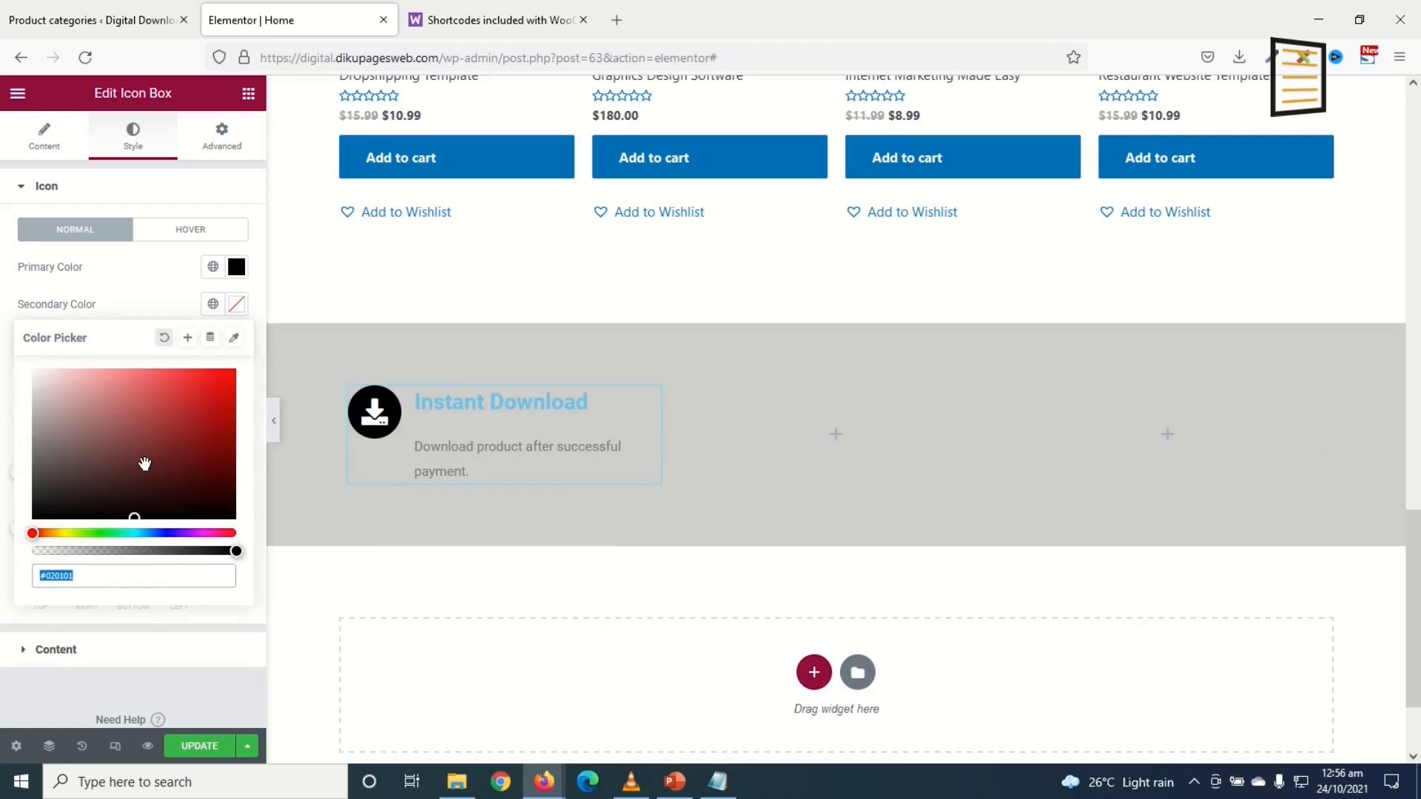
{"action": "key", "text": "ctrl+v"}
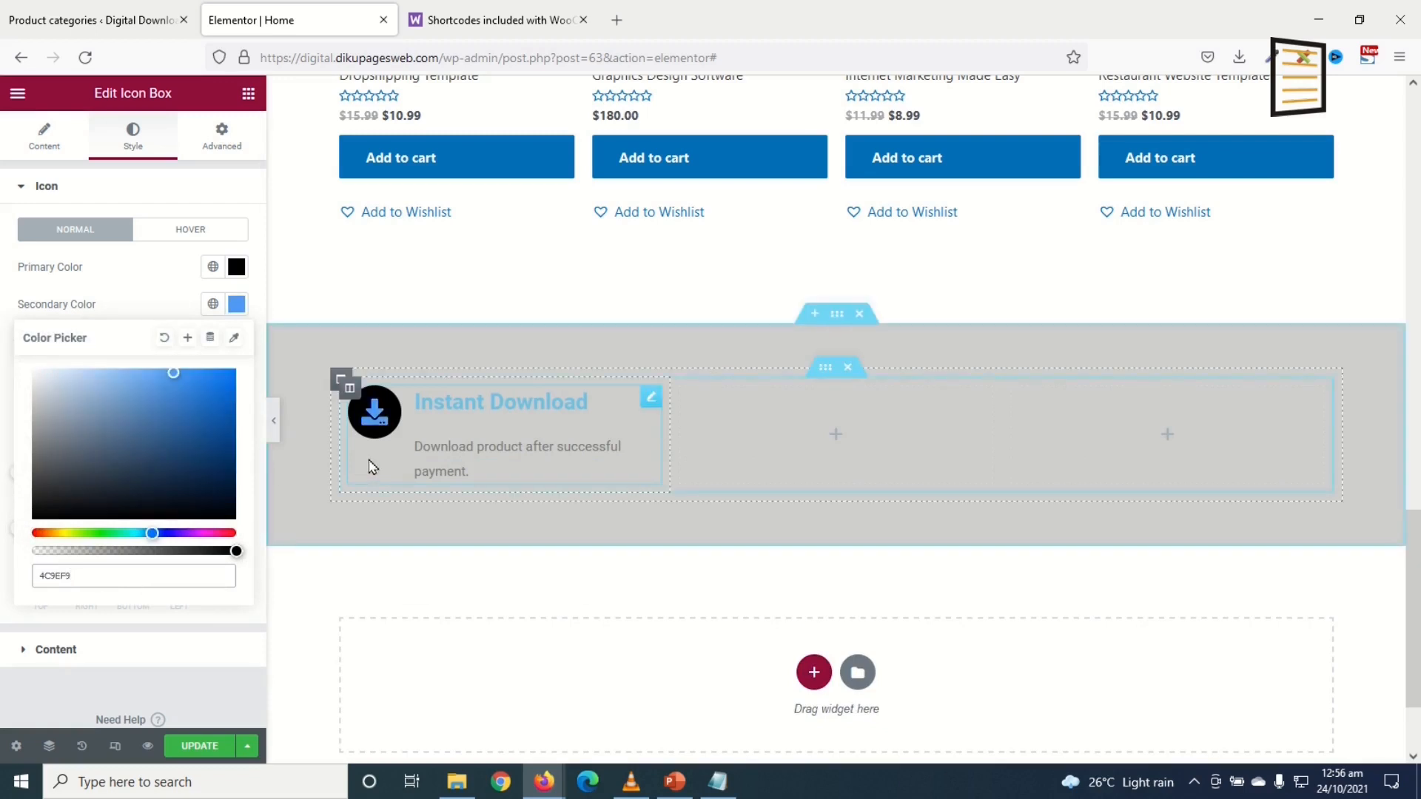
{"action": "left_click", "coordinate": [76, 613]}
Step: Align the content to the vertical middle, make the title black and the description #464646
{"action": "left_click", "coordinate": [57, 650]}
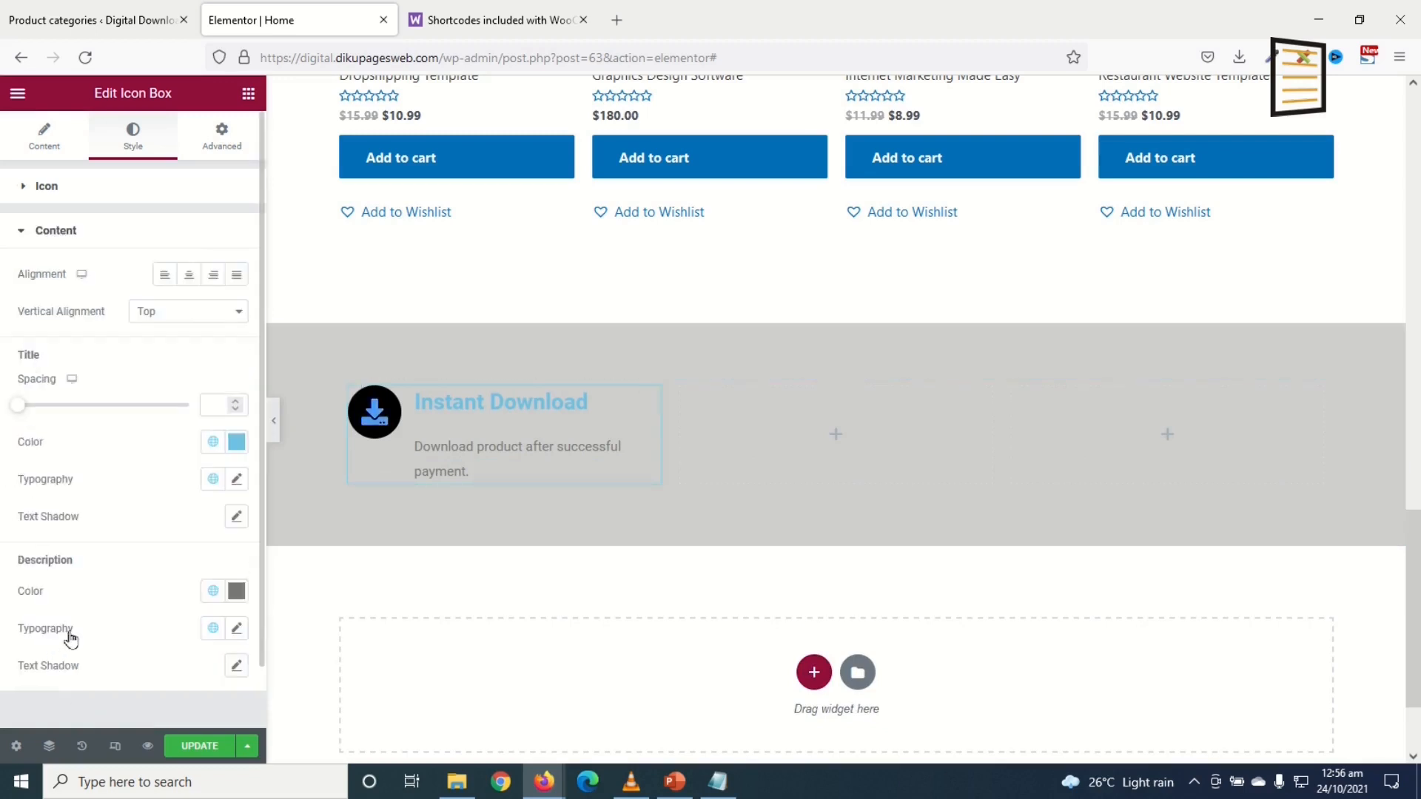
{"action": "left_click", "coordinate": [157, 314]}
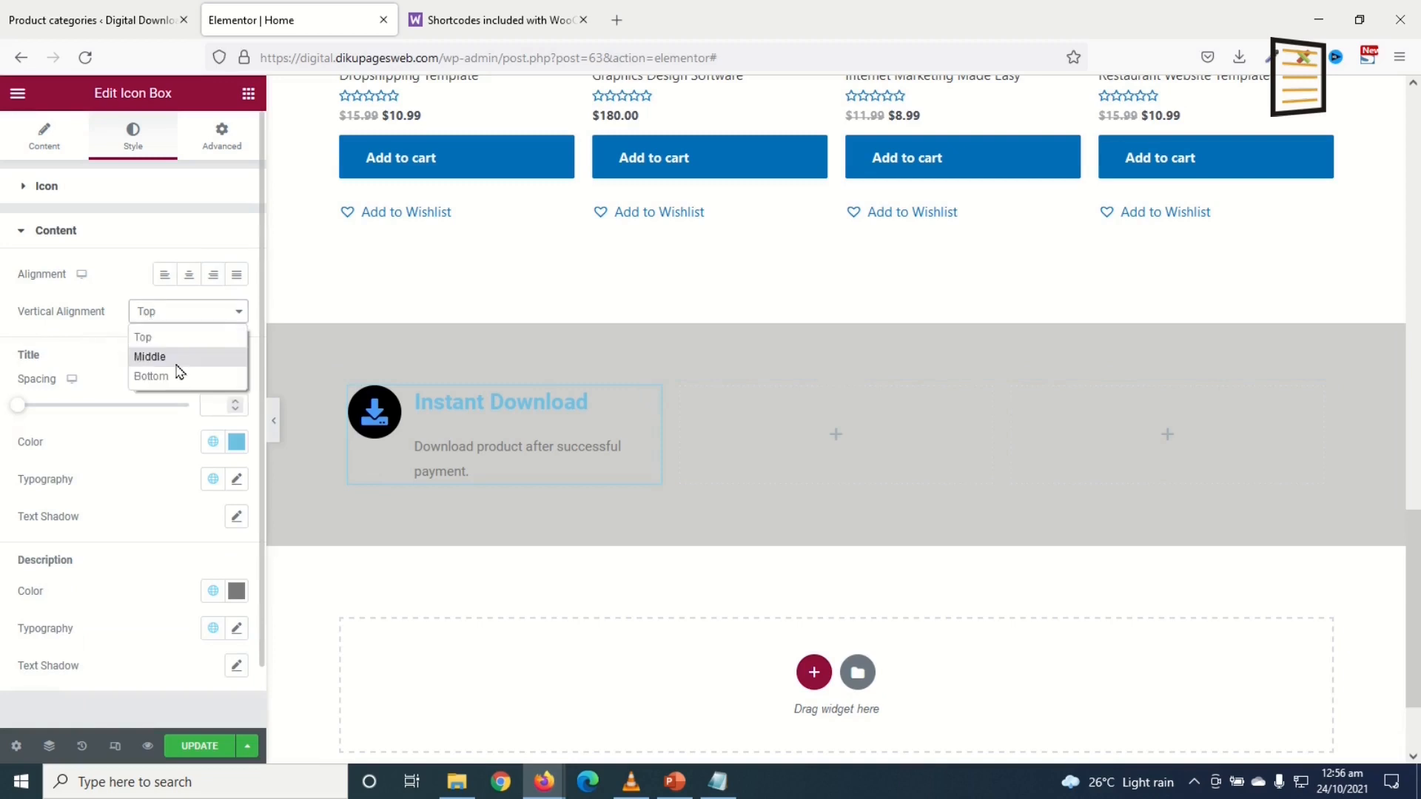
{"action": "left_click", "coordinate": [177, 359]}
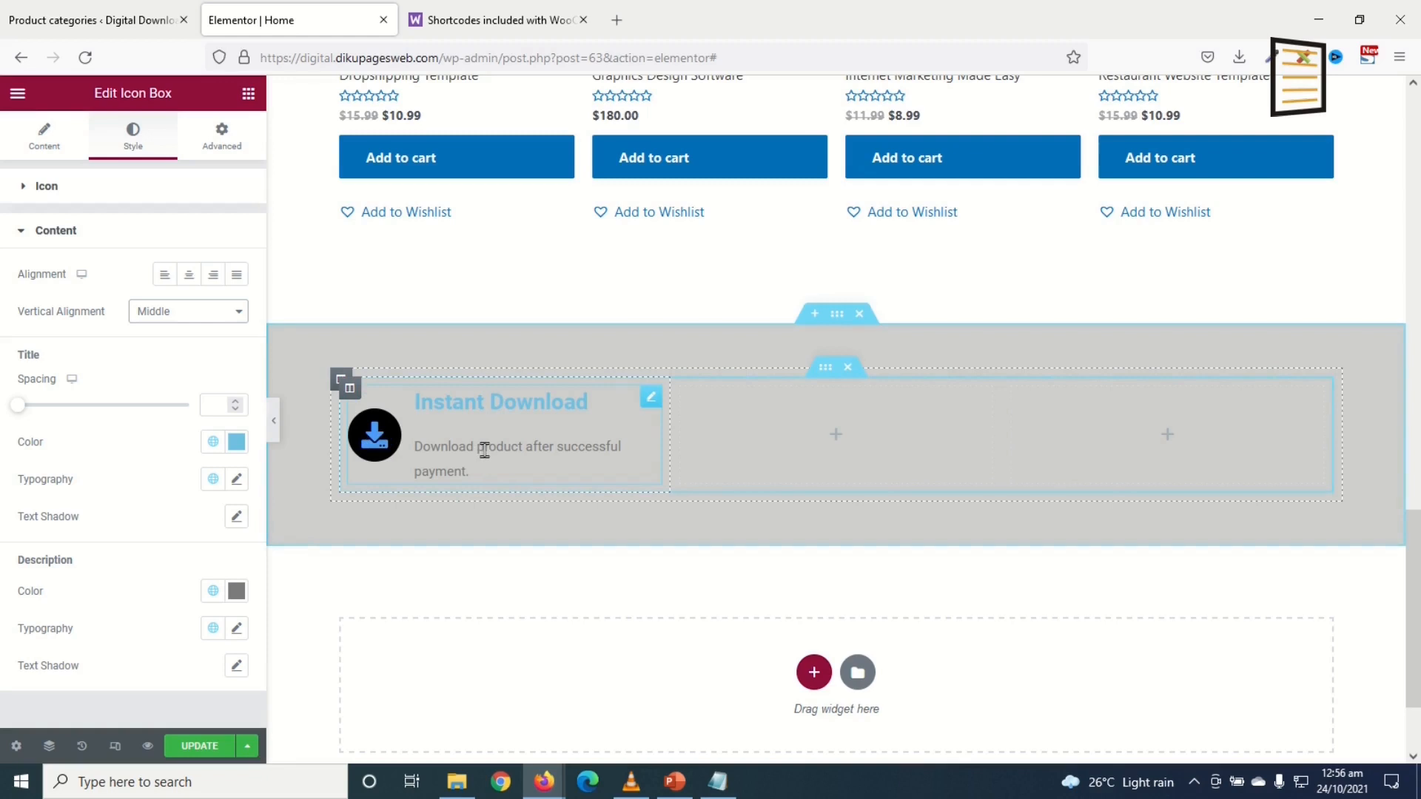
{"action": "left_click", "coordinate": [235, 442]}
{"action": "left_click_drag", "start_coordinate": [136, 580], "coordinate": [88, 657]}
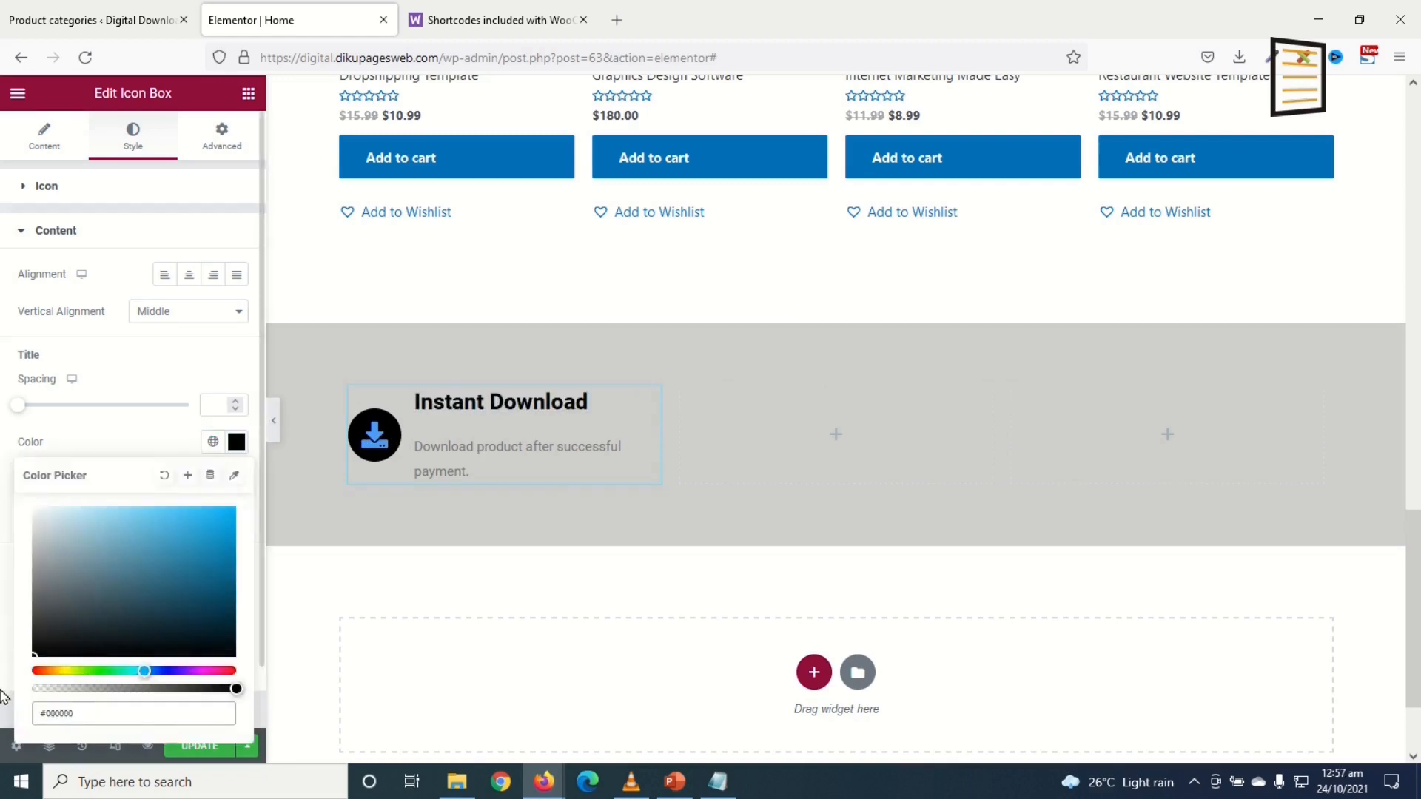
{"action": "left_click", "coordinate": [252, 617]}
{"action": "left_click", "coordinate": [236, 591]}
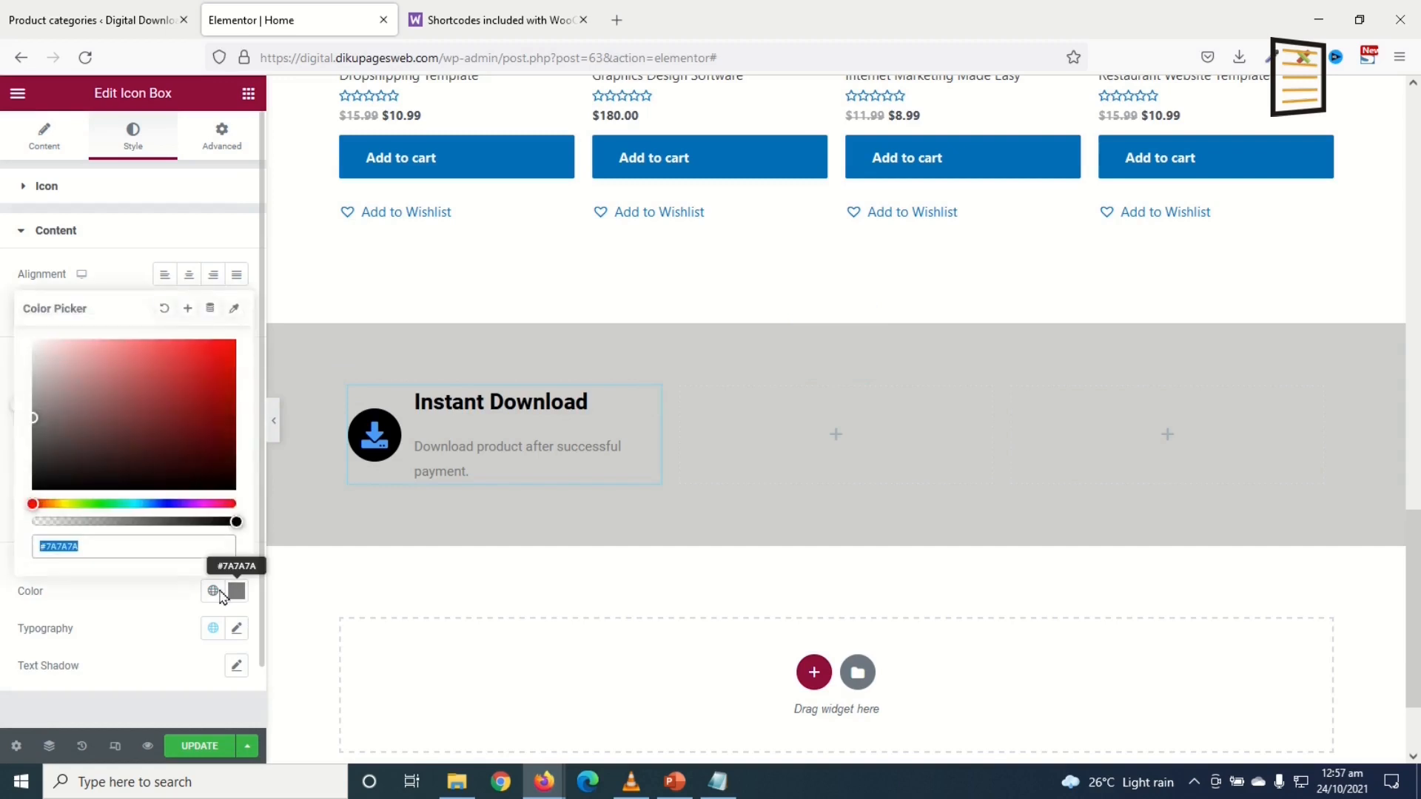
{"action": "left_click_drag", "start_coordinate": [40, 416], "coordinate": [28, 450]}
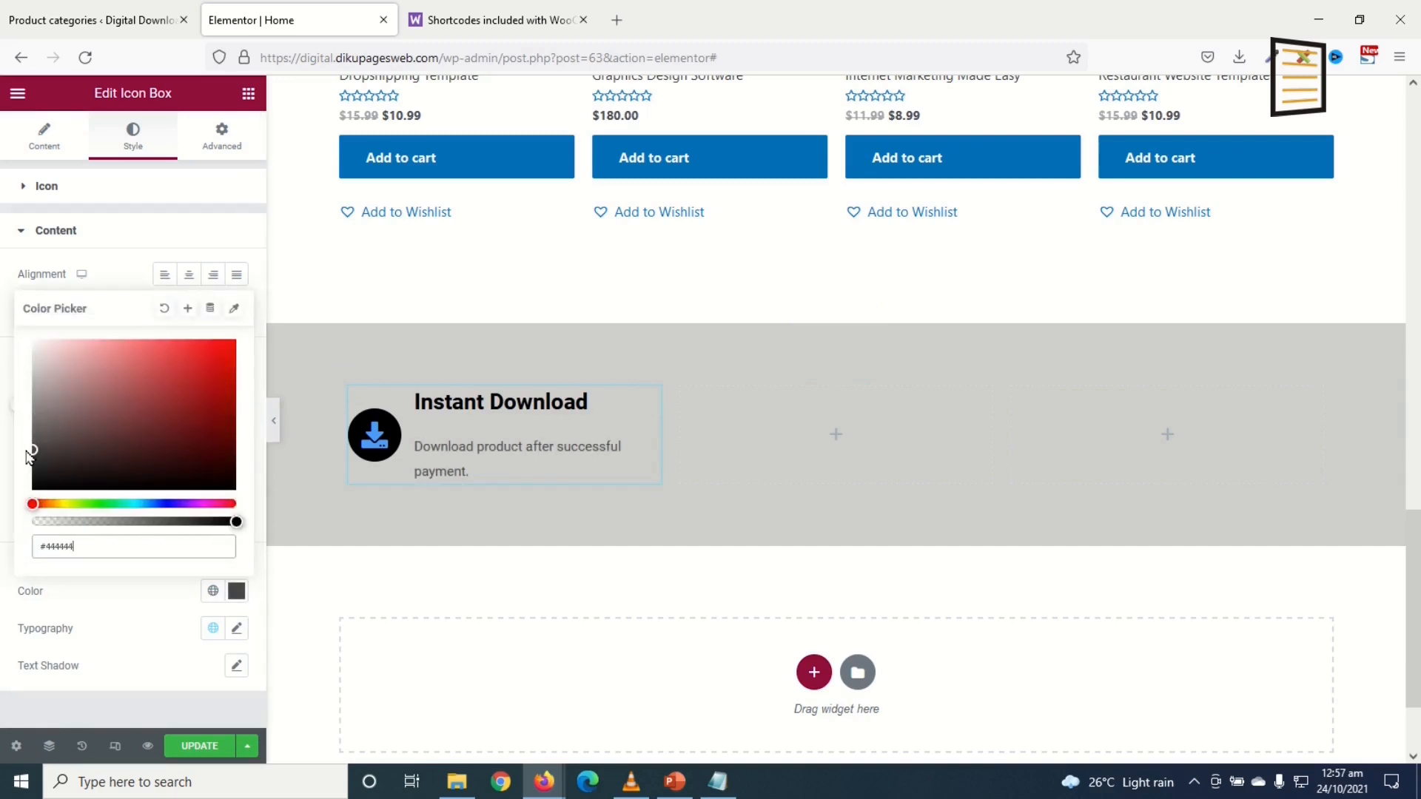
{"action": "left_click", "coordinate": [264, 634]}
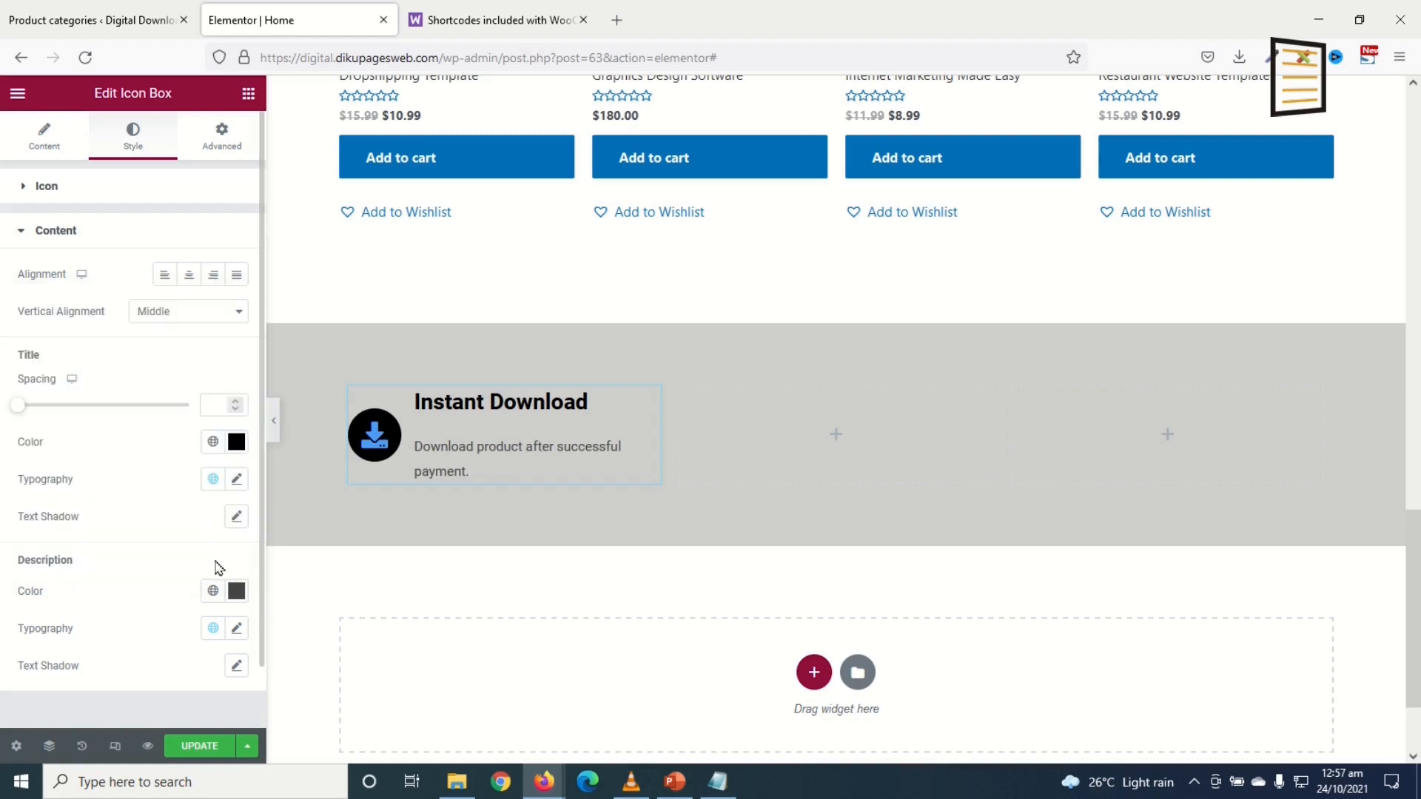
Step: Apply the global typography to both the title and the description
{"action": "left_click", "coordinate": [211, 477]}
{"action": "left_click", "coordinate": [92, 655]}
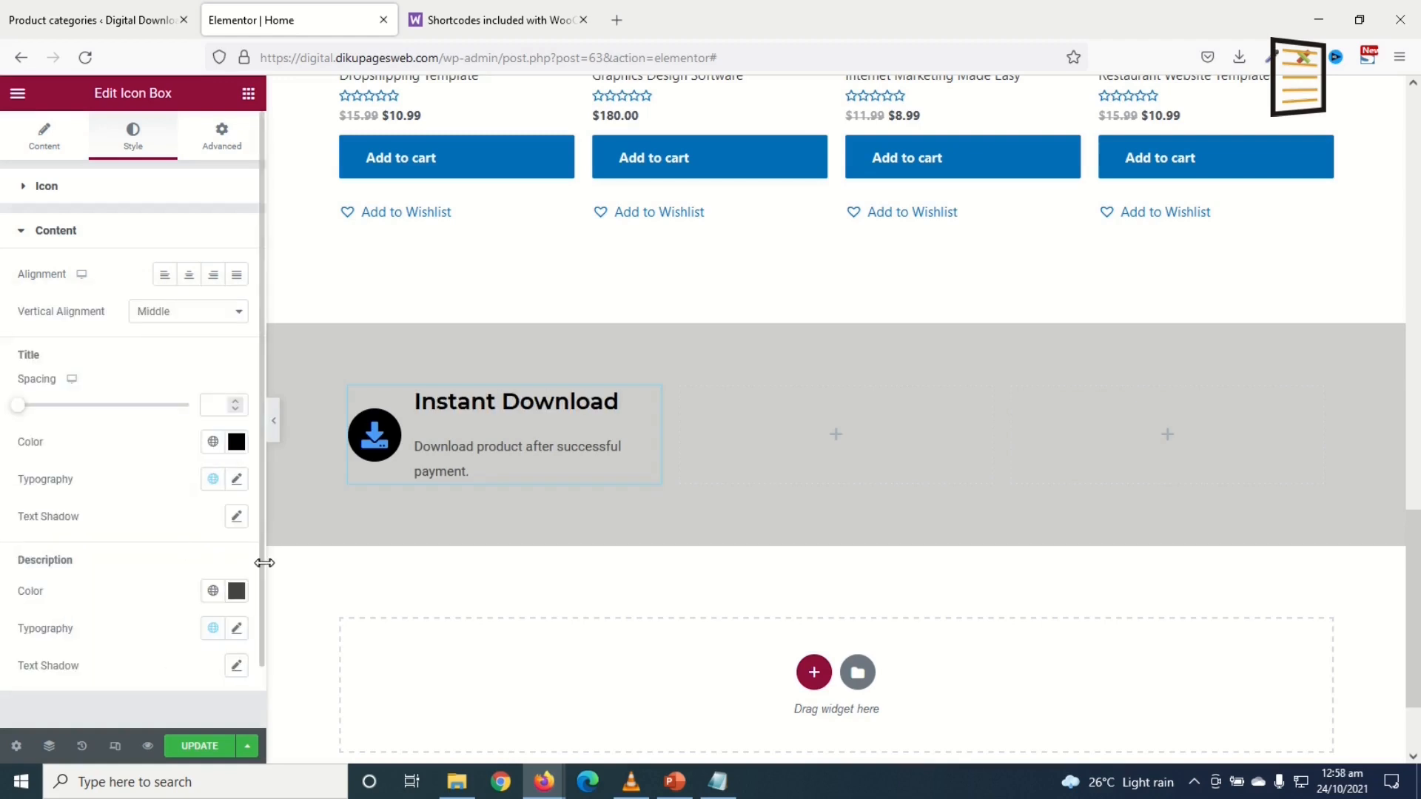
{"action": "left_click", "coordinate": [215, 628]}
{"action": "left_click", "coordinate": [83, 596]}
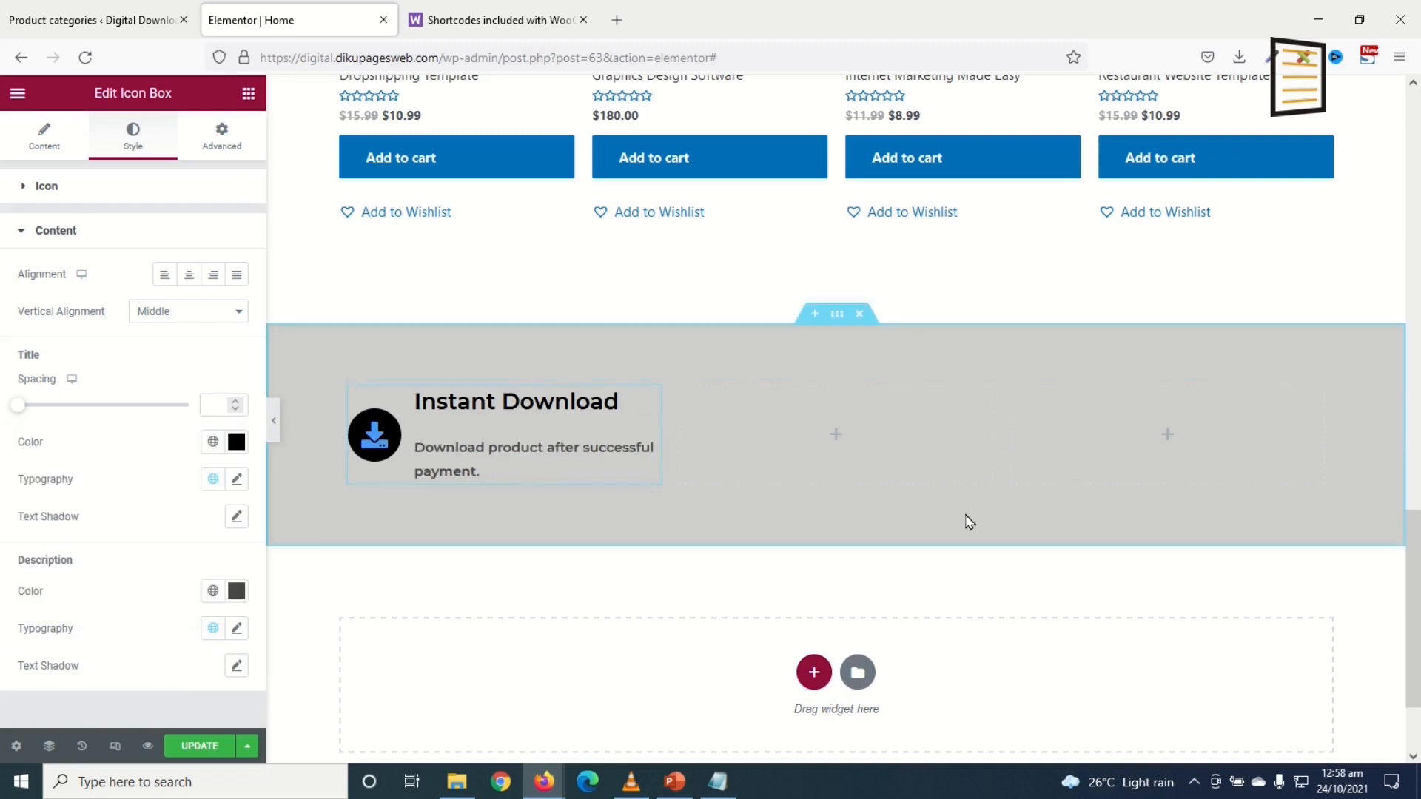
Step: Copy the Instant Download box into the empty middle and right columns
{"action": "right_click", "coordinate": [466, 444]}
{"action": "left_click", "coordinate": [520, 518]}
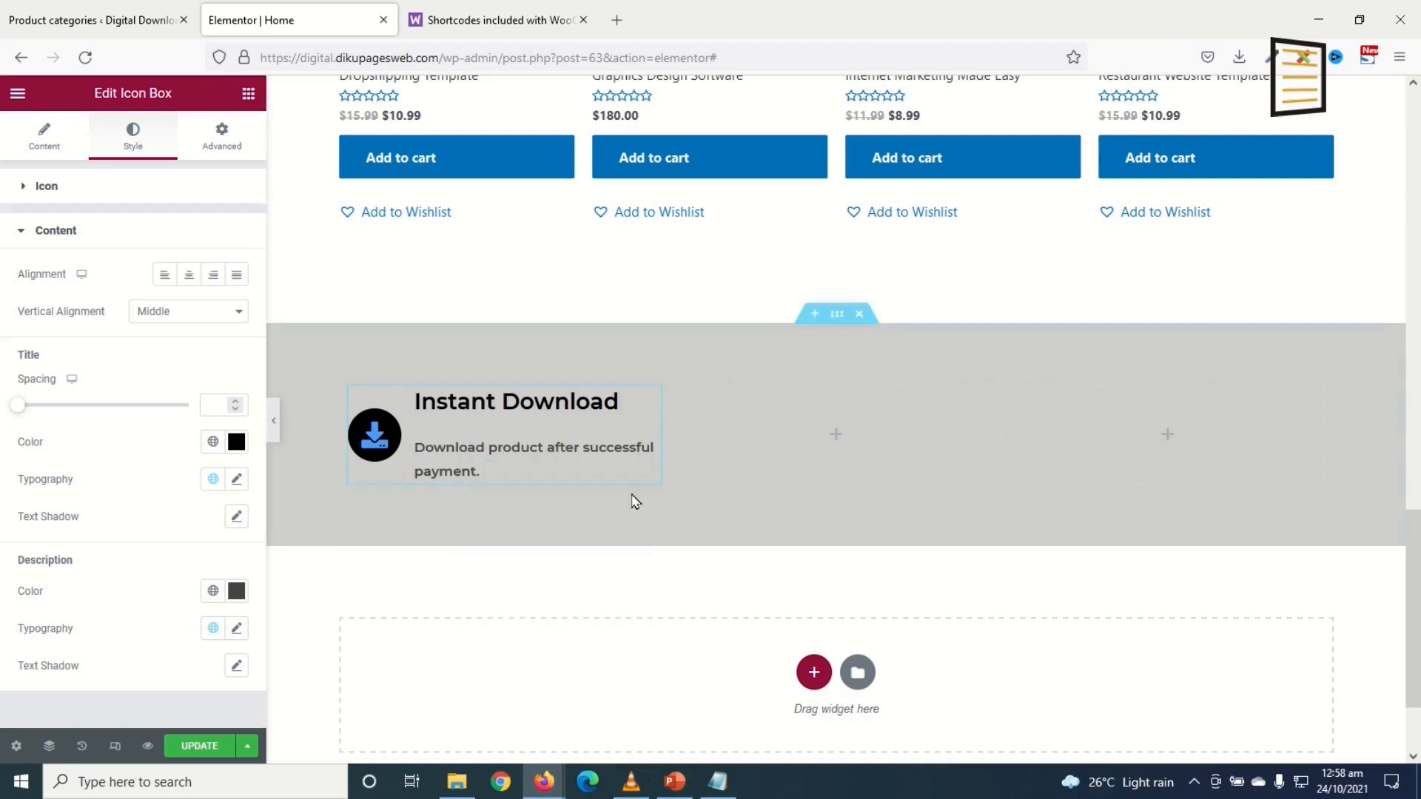
{"action": "right_click", "coordinate": [752, 430]}
{"action": "left_click", "coordinate": [821, 577]}
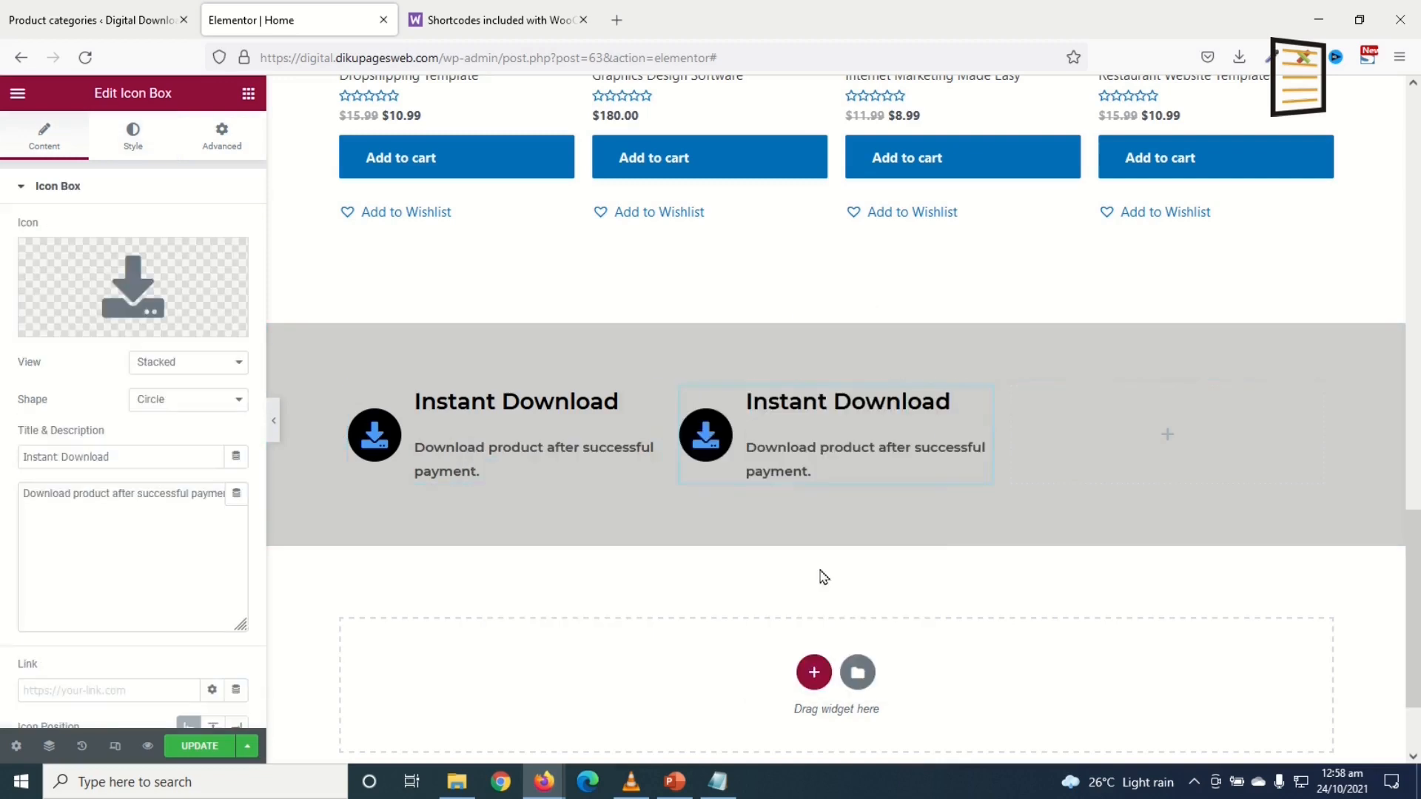
{"action": "right_click", "coordinate": [1137, 445]}
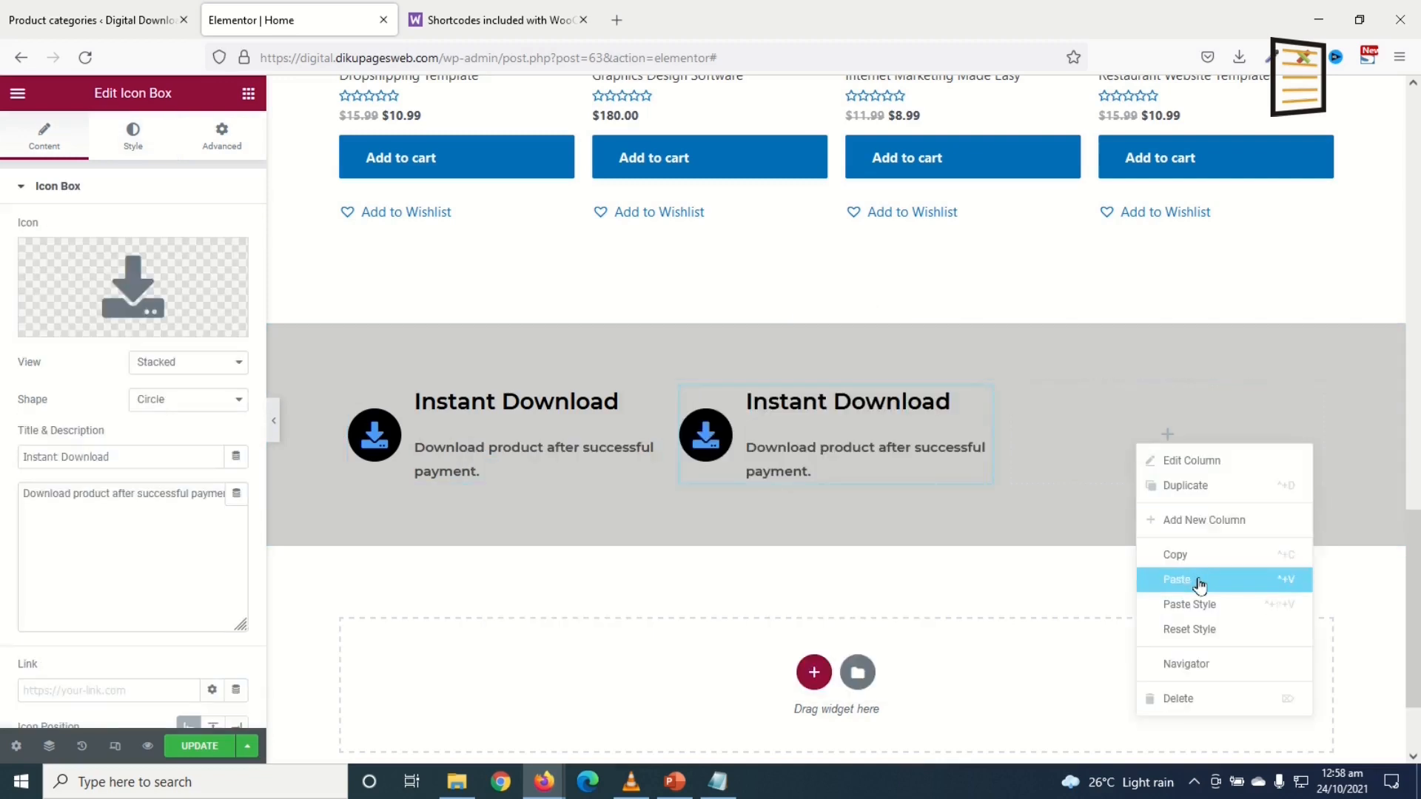
{"action": "left_click", "coordinate": [1192, 579]}
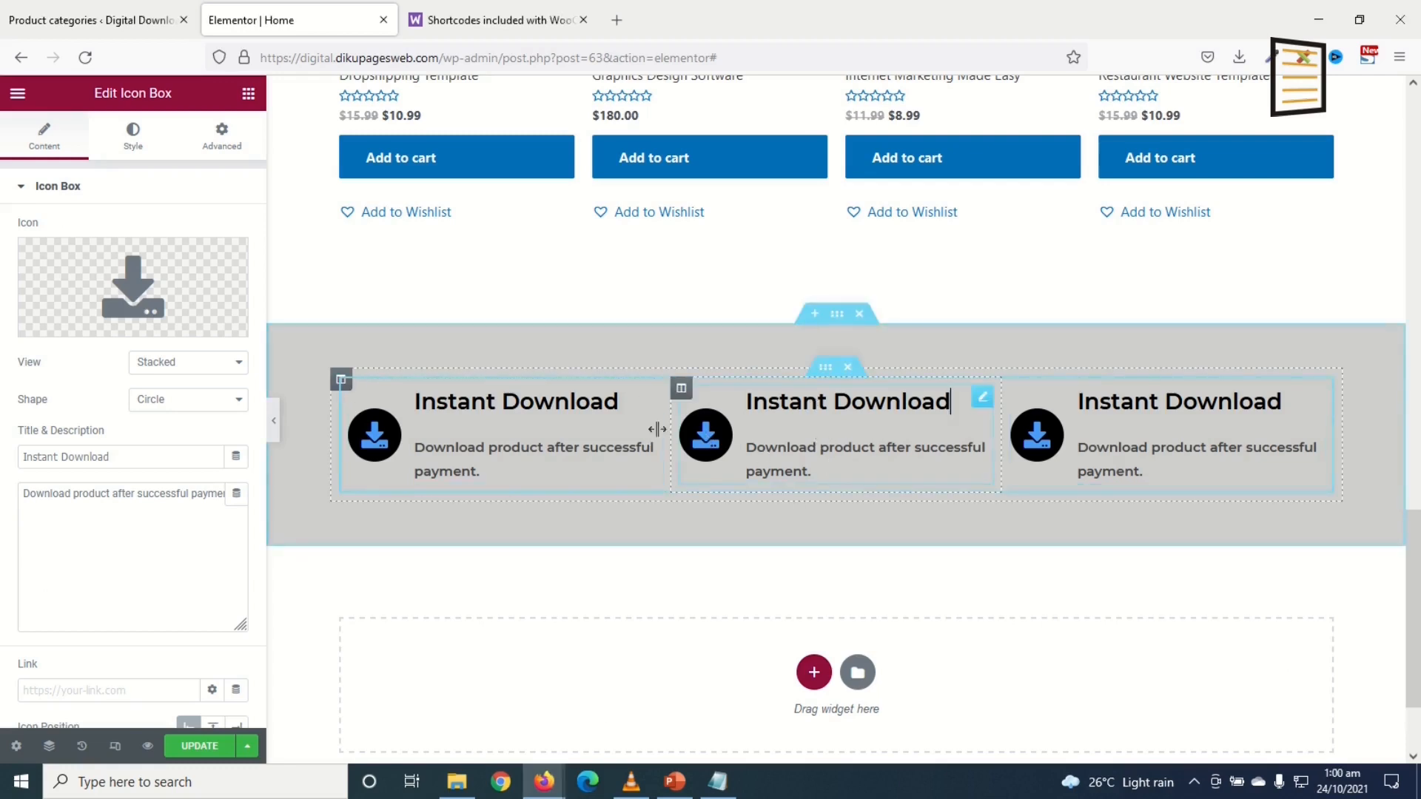
Step: Retitle the middle box 'Trusted Sellers' and give it a People icon
{"action": "left_click_drag", "start_coordinate": [125, 455], "coordinate": [3, 444]}
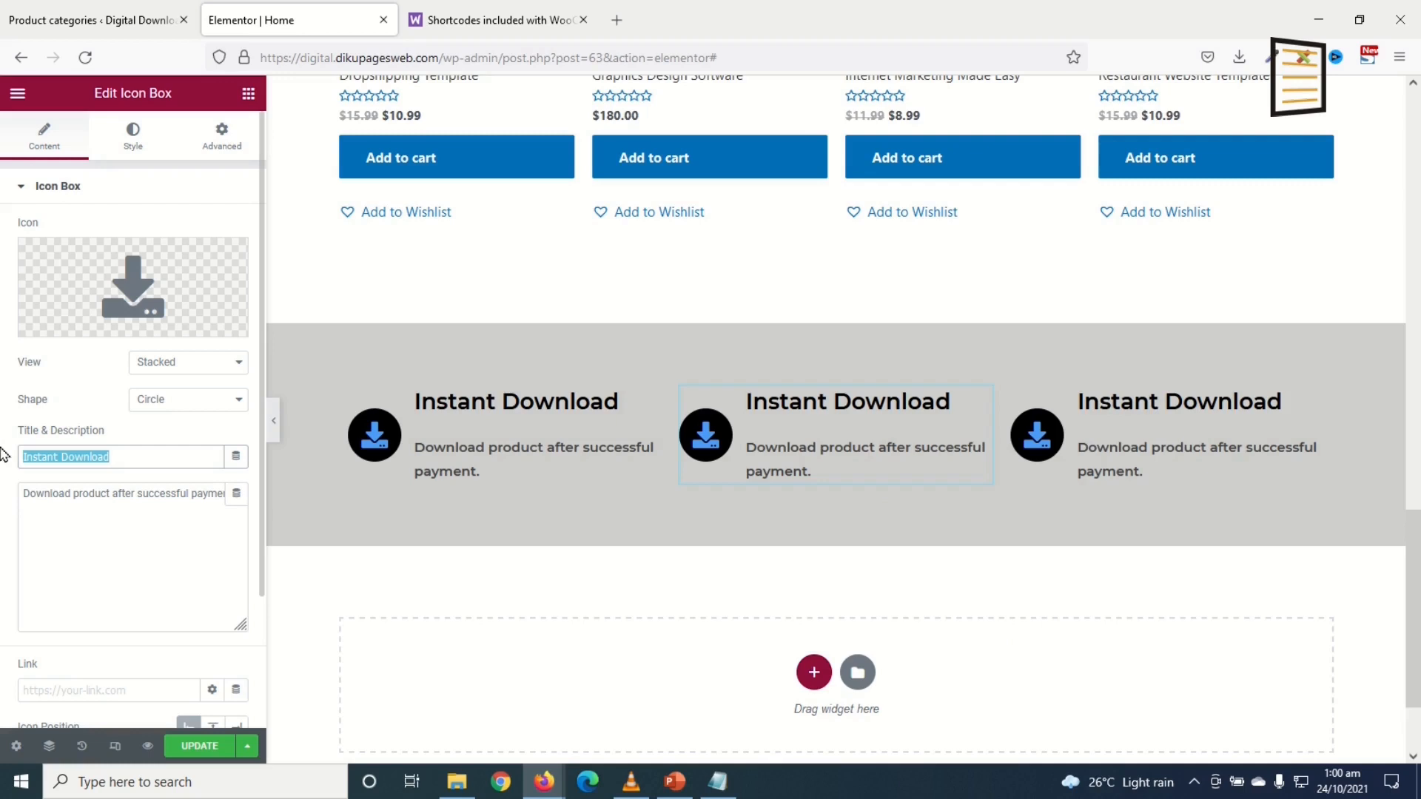
{"action": "type", "text": "Truste"}
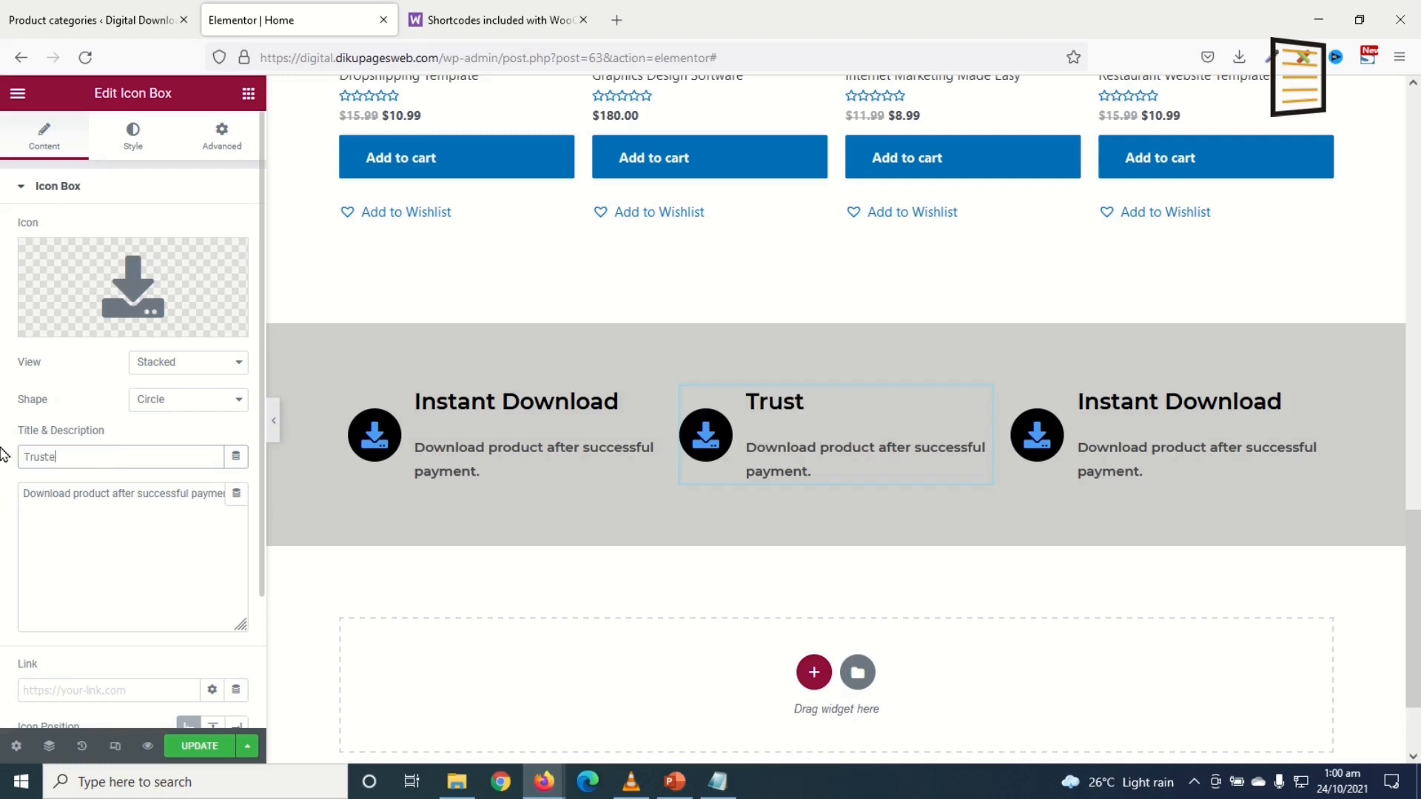
{"action": "type", "text": "d Sellers"}
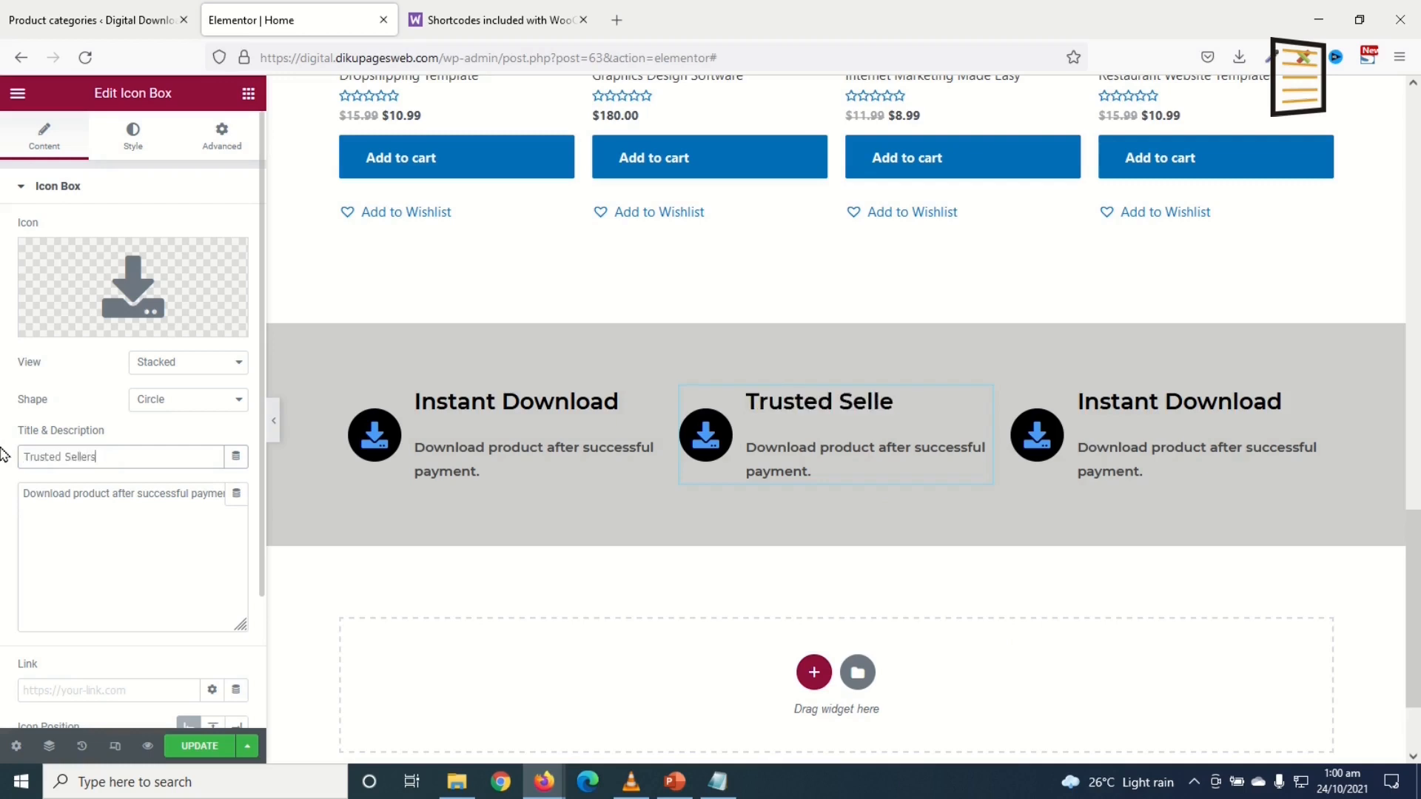
{"action": "left_click_drag", "start_coordinate": [134, 492], "coordinate": [13, 482]}
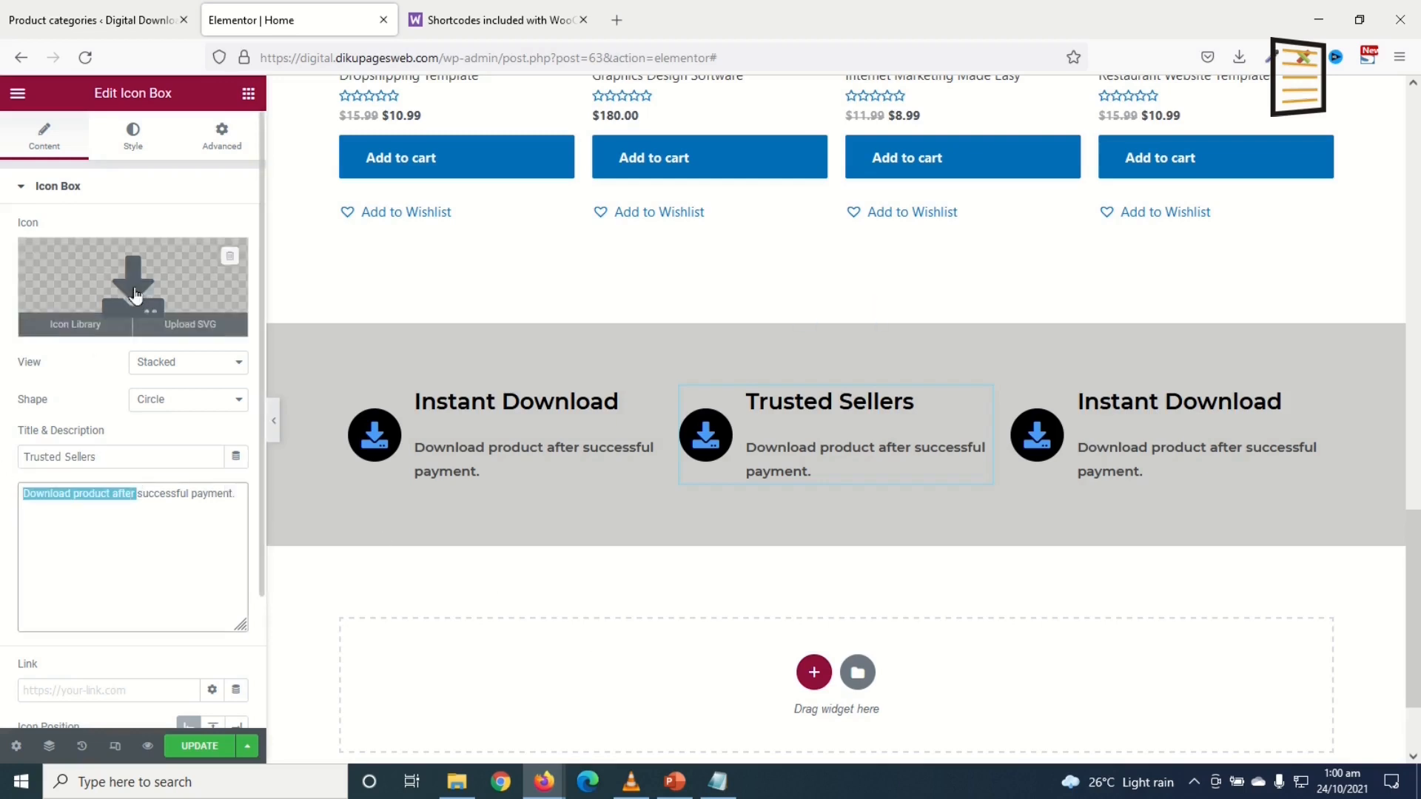
{"action": "left_click", "coordinate": [82, 318]}
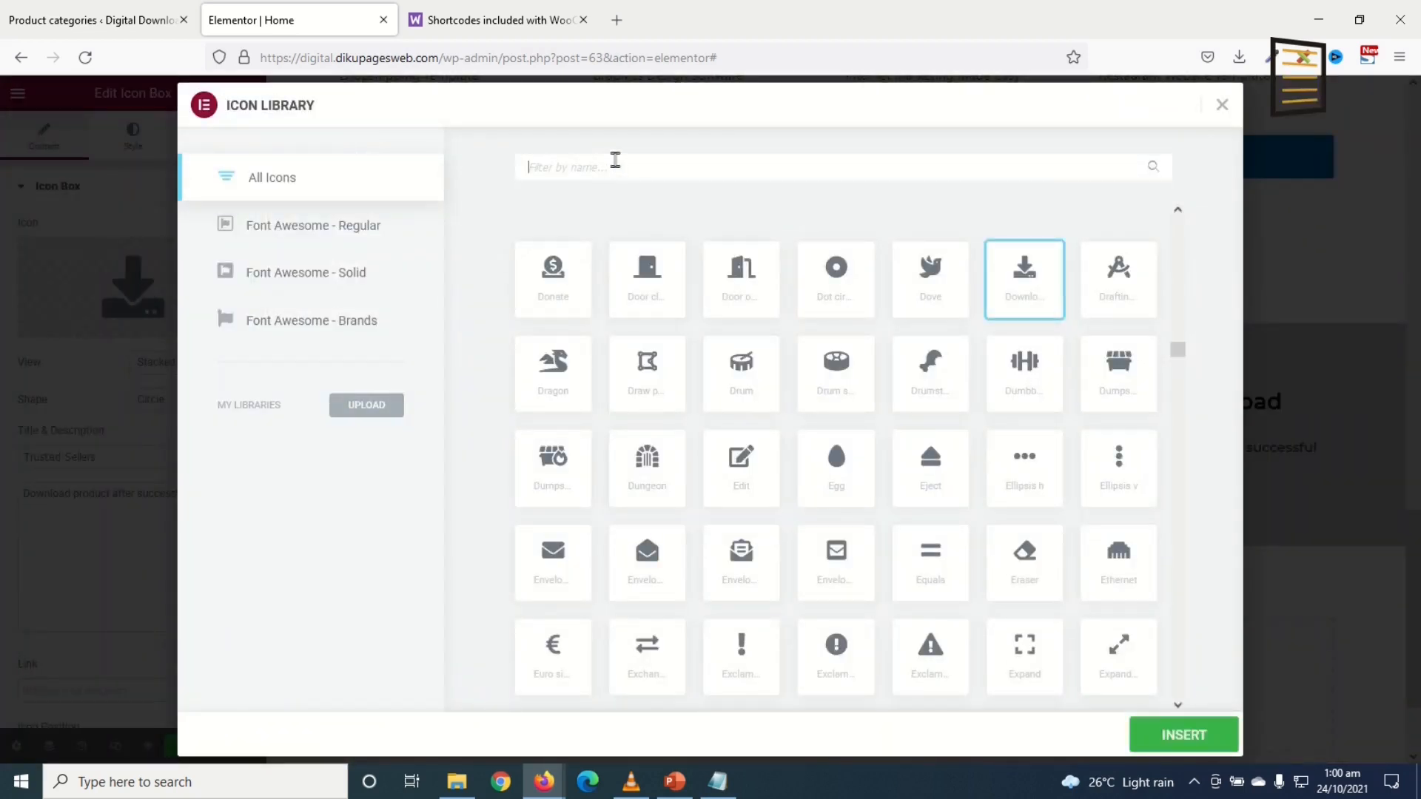
{"action": "type", "text": "peop"}
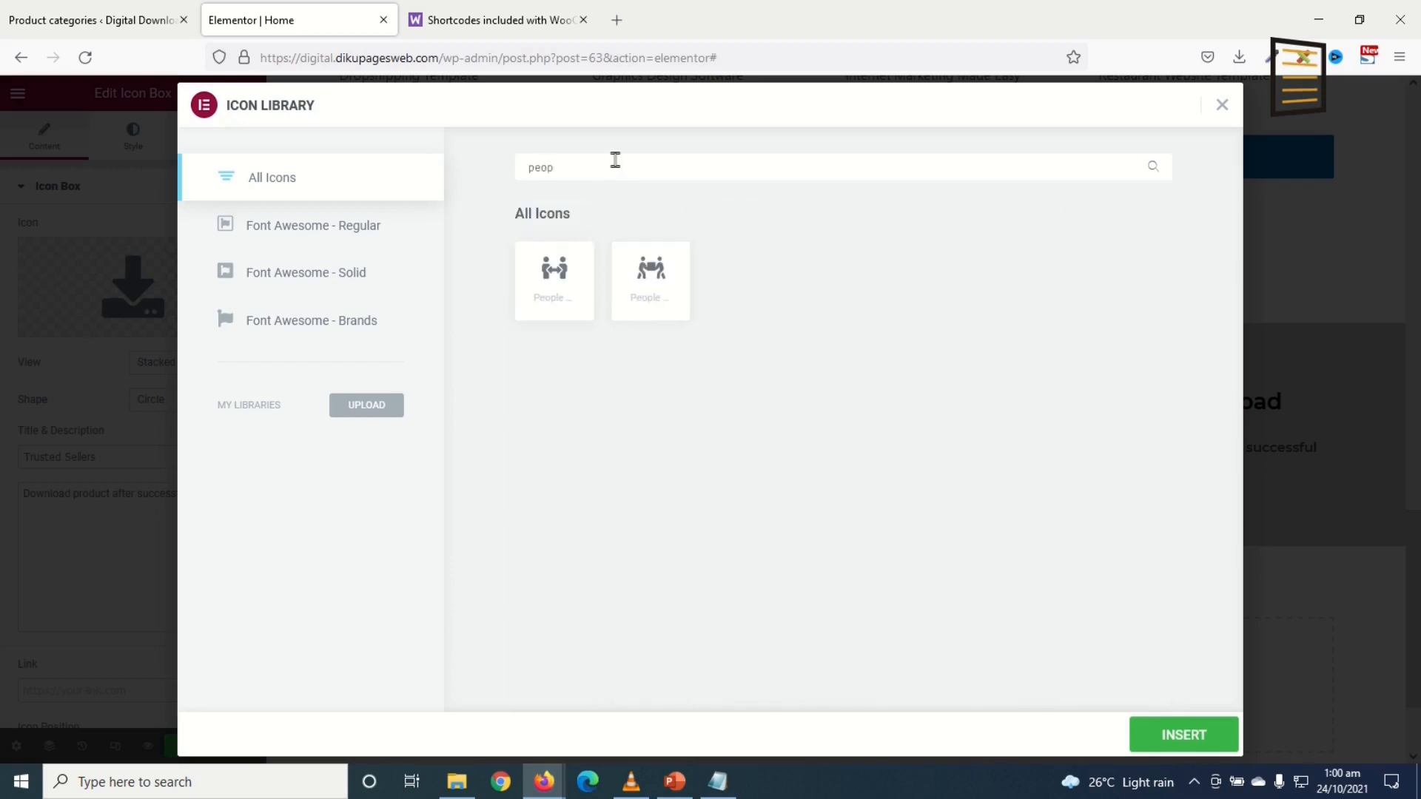
{"action": "left_click", "coordinate": [549, 278]}
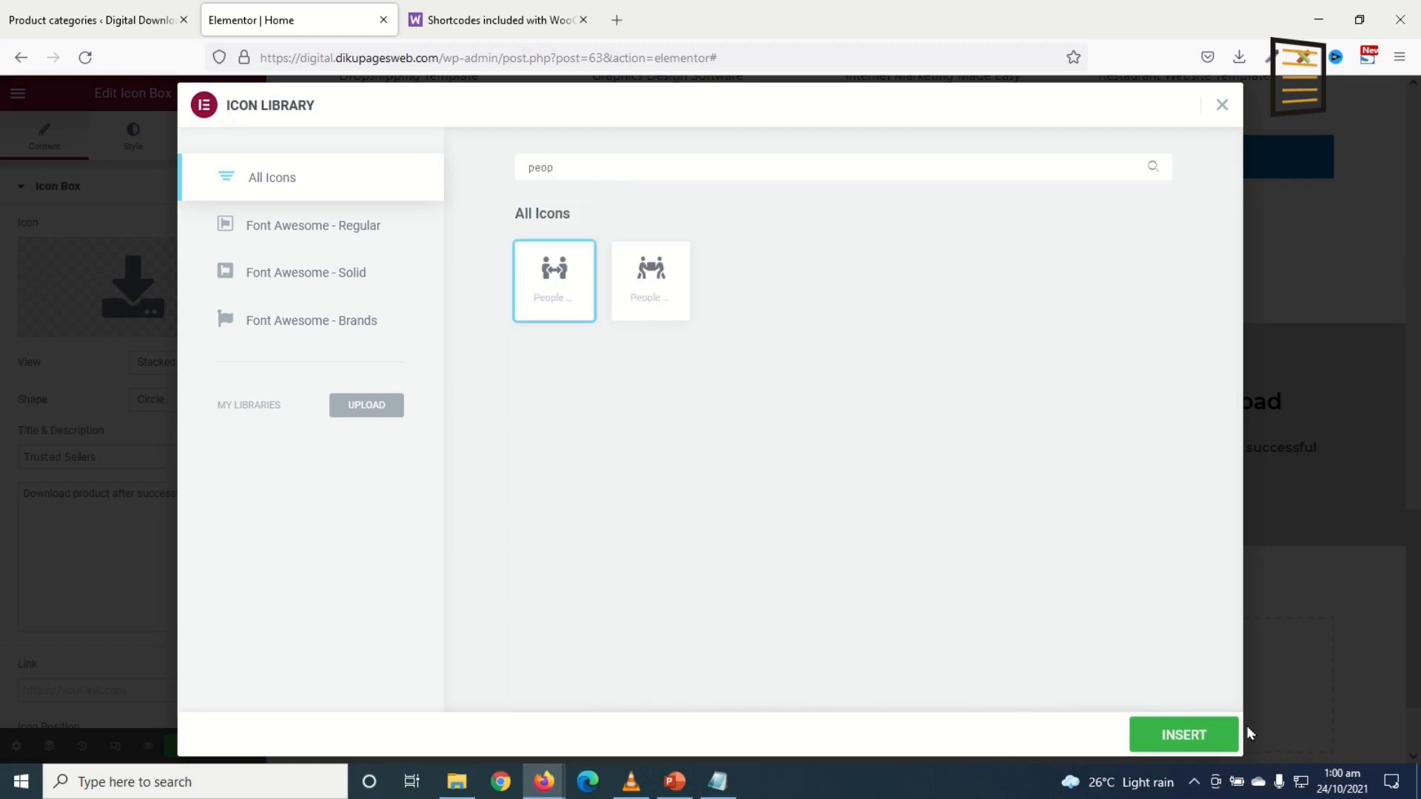
{"action": "left_click", "coordinate": [1221, 734]}
Step: Retitle the third box 'Secure Payments' and give it a Money icon
{"action": "left_click", "coordinate": [1185, 405]}
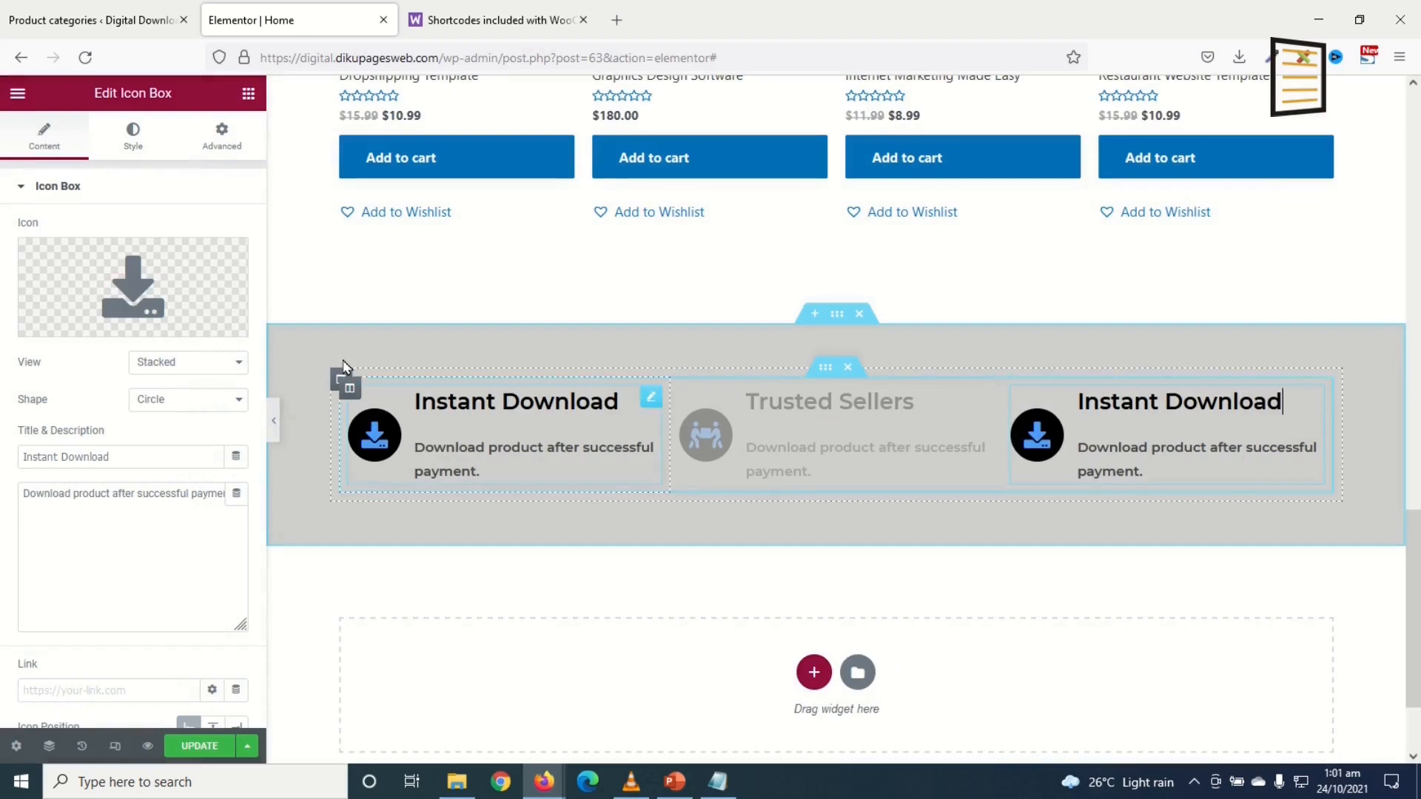
{"action": "left_click_drag", "start_coordinate": [165, 456], "coordinate": [3, 444]}
{"action": "type", "text": "Secure Payments"}
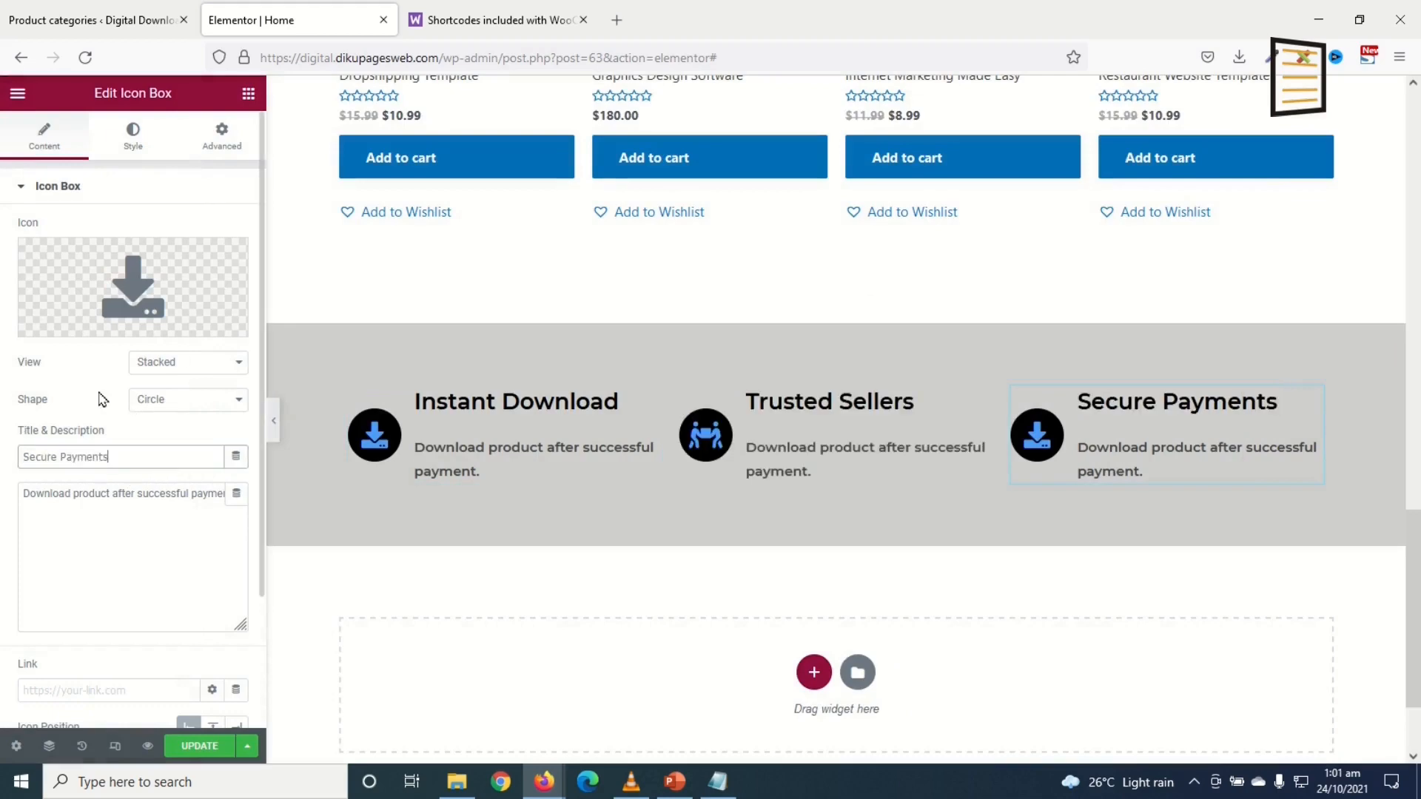
{"action": "left_click", "coordinate": [89, 320]}
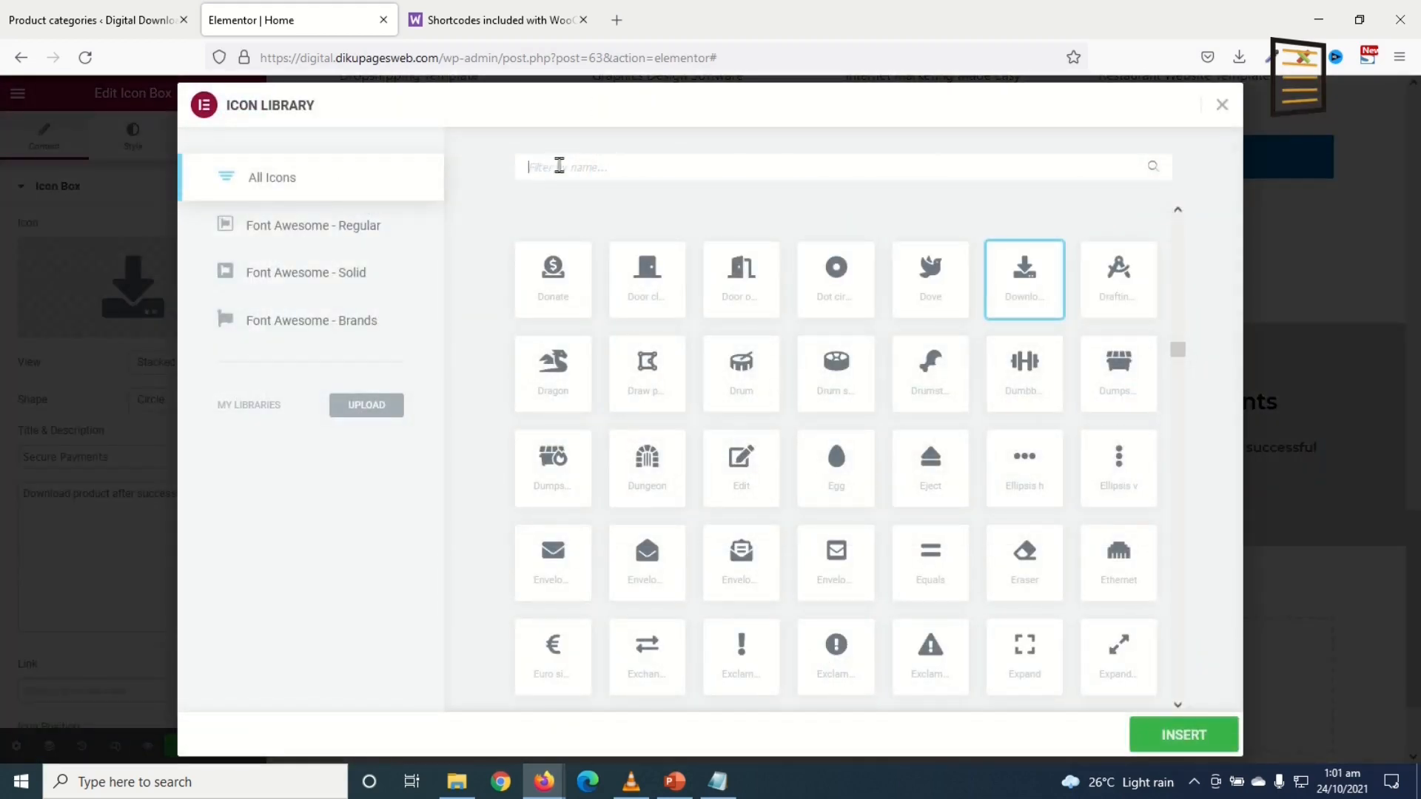
{"action": "left_click", "coordinate": [559, 165]}
{"action": "type", "text": "mone"}
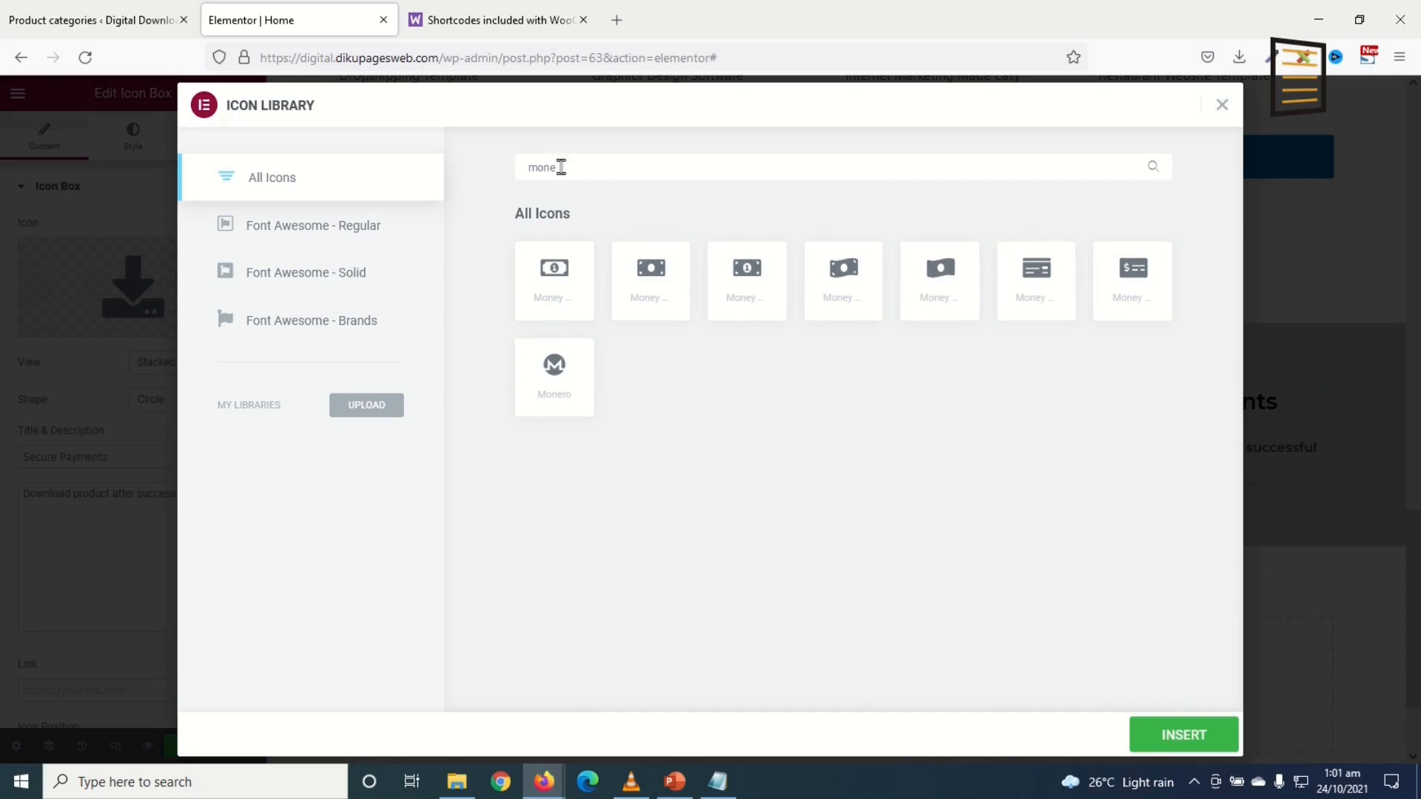
{"action": "left_click", "coordinate": [1145, 315]}
{"action": "left_click", "coordinate": [1217, 736]}
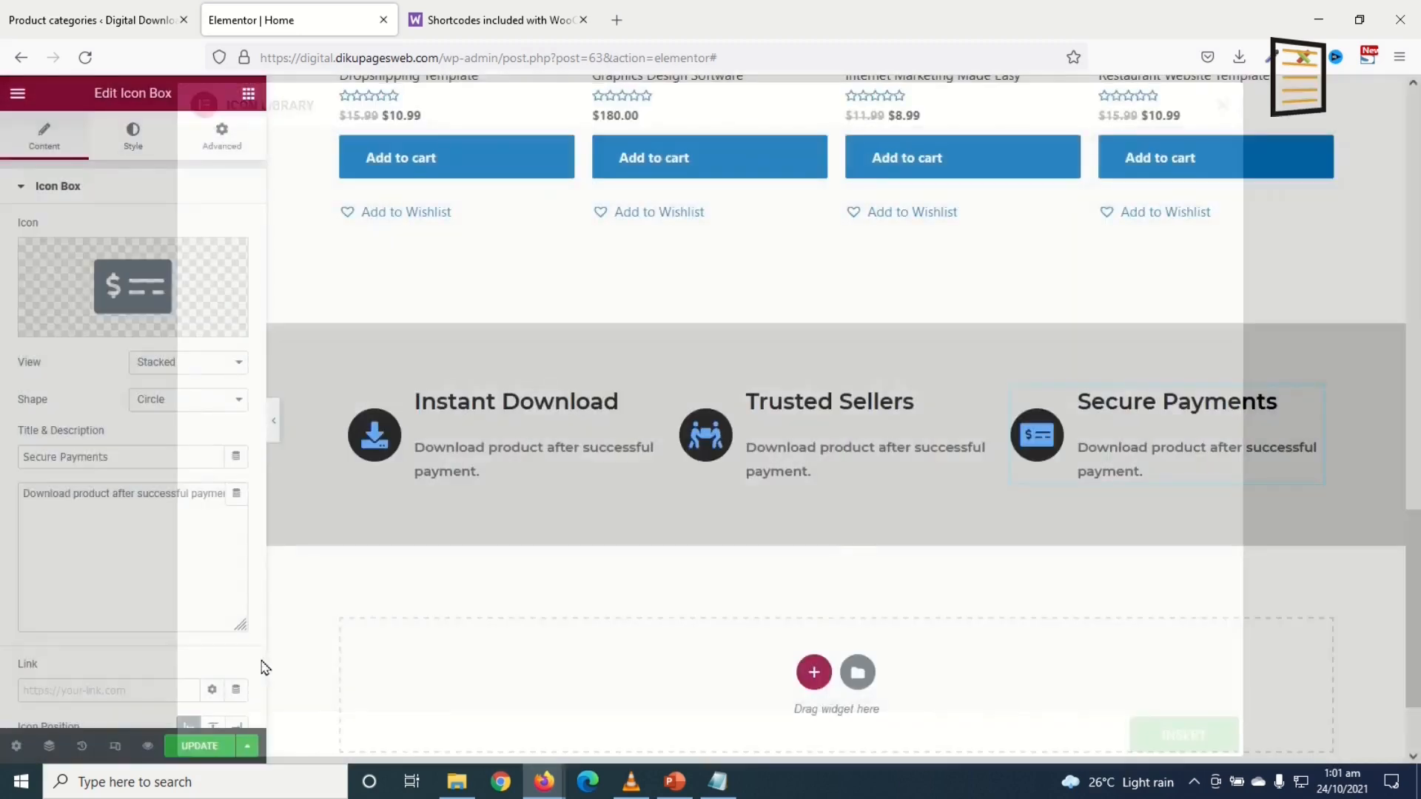
{"action": "scroll", "coordinate": [605, 647], "scroll_direction": "down", "scroll_amount": 2}
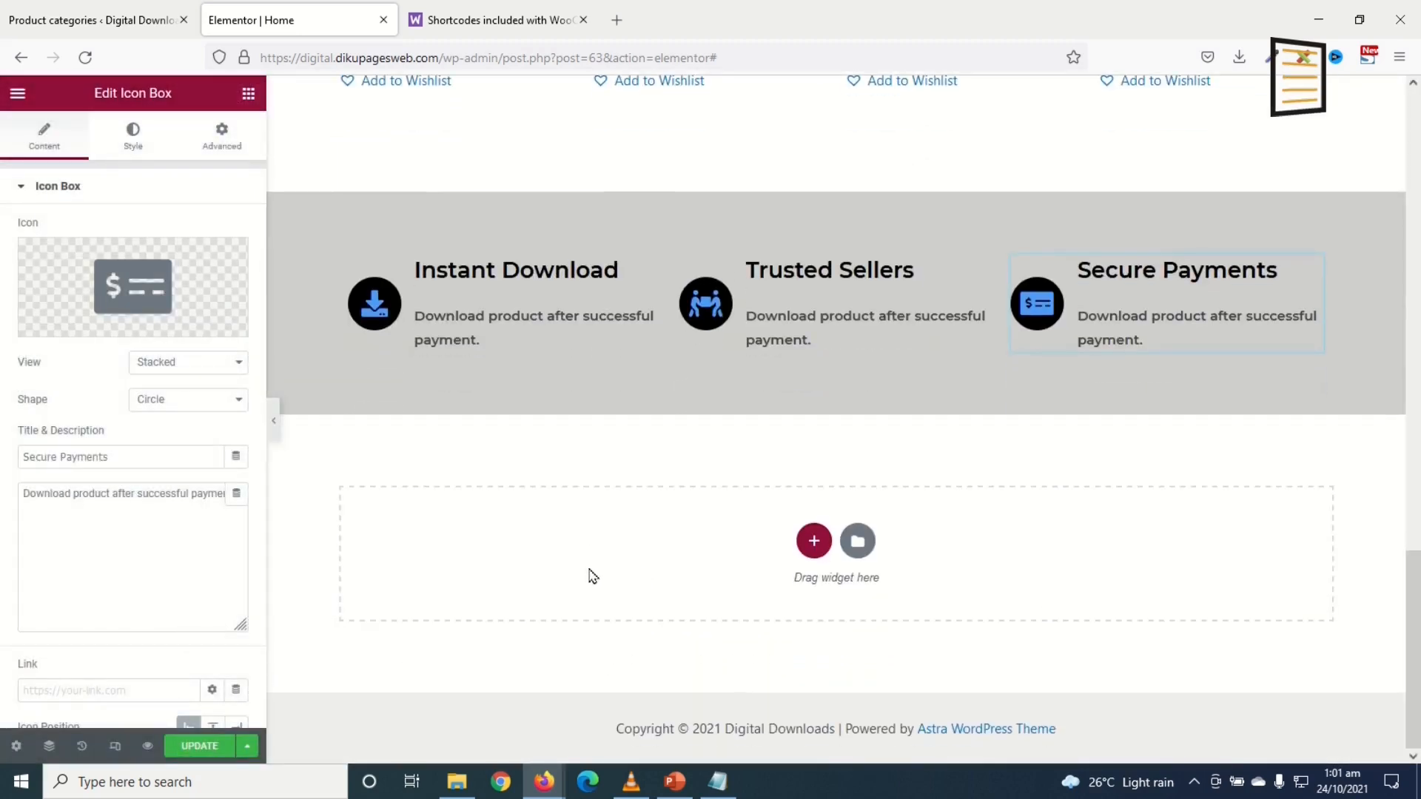
Step: Copy the Featured Downloads section and paste it into the empty section below the icon boxes
{"action": "scroll", "coordinate": [678, 631], "scroll_direction": "up", "scroll_amount": 8}
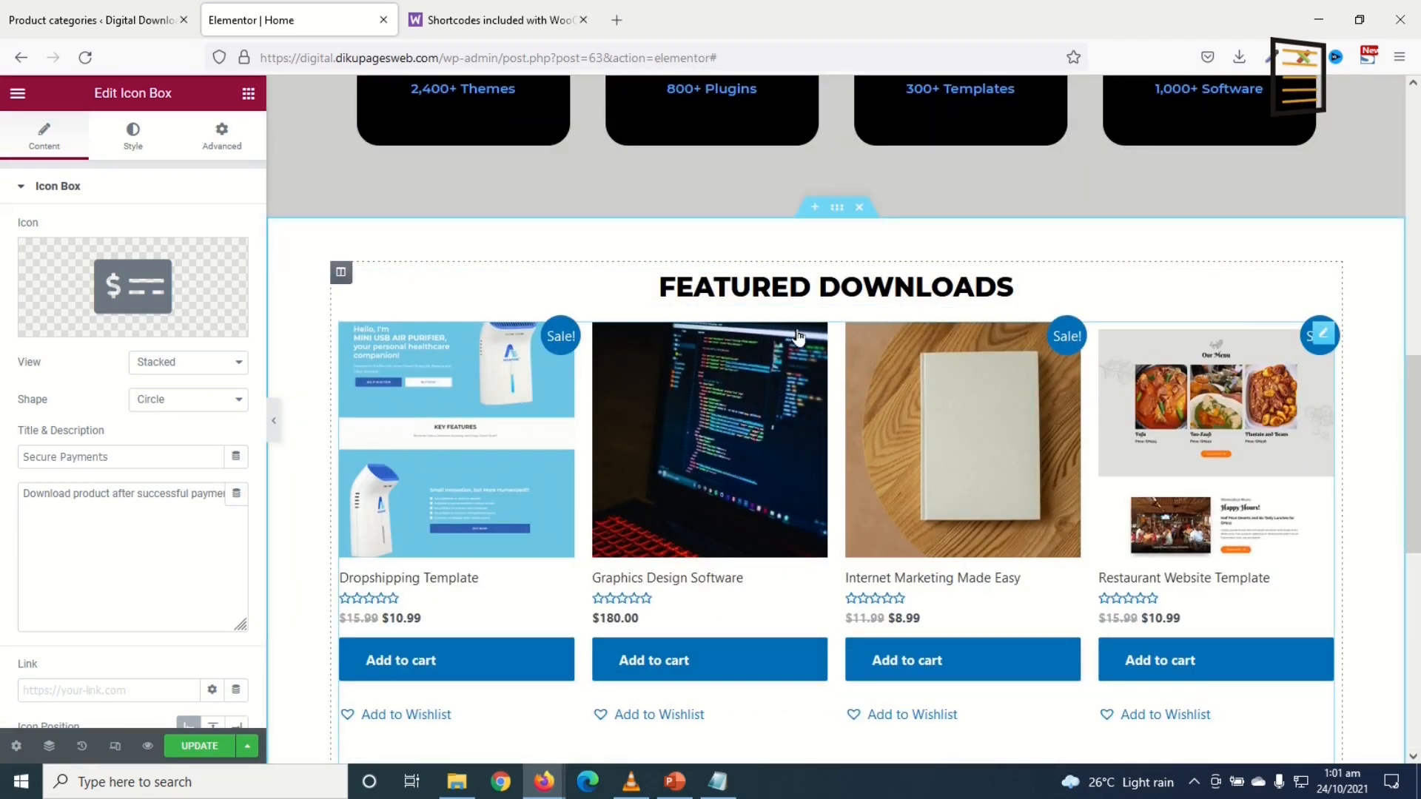
{"action": "right_click", "coordinate": [837, 215]}
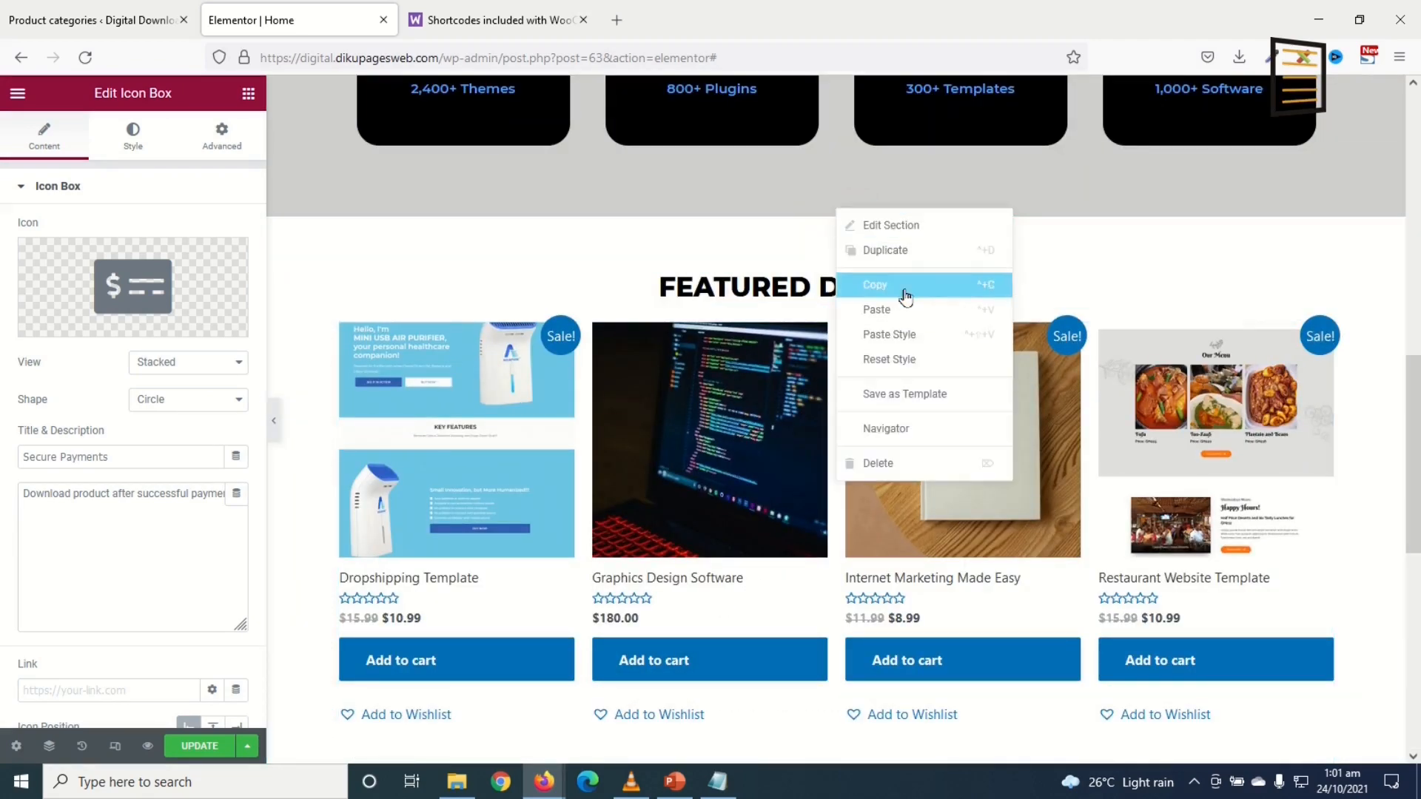
{"action": "left_click", "coordinate": [862, 280]}
{"action": "scroll", "coordinate": [939, 348], "scroll_direction": "down", "scroll_amount": 8}
{"action": "right_click", "coordinate": [1012, 543]}
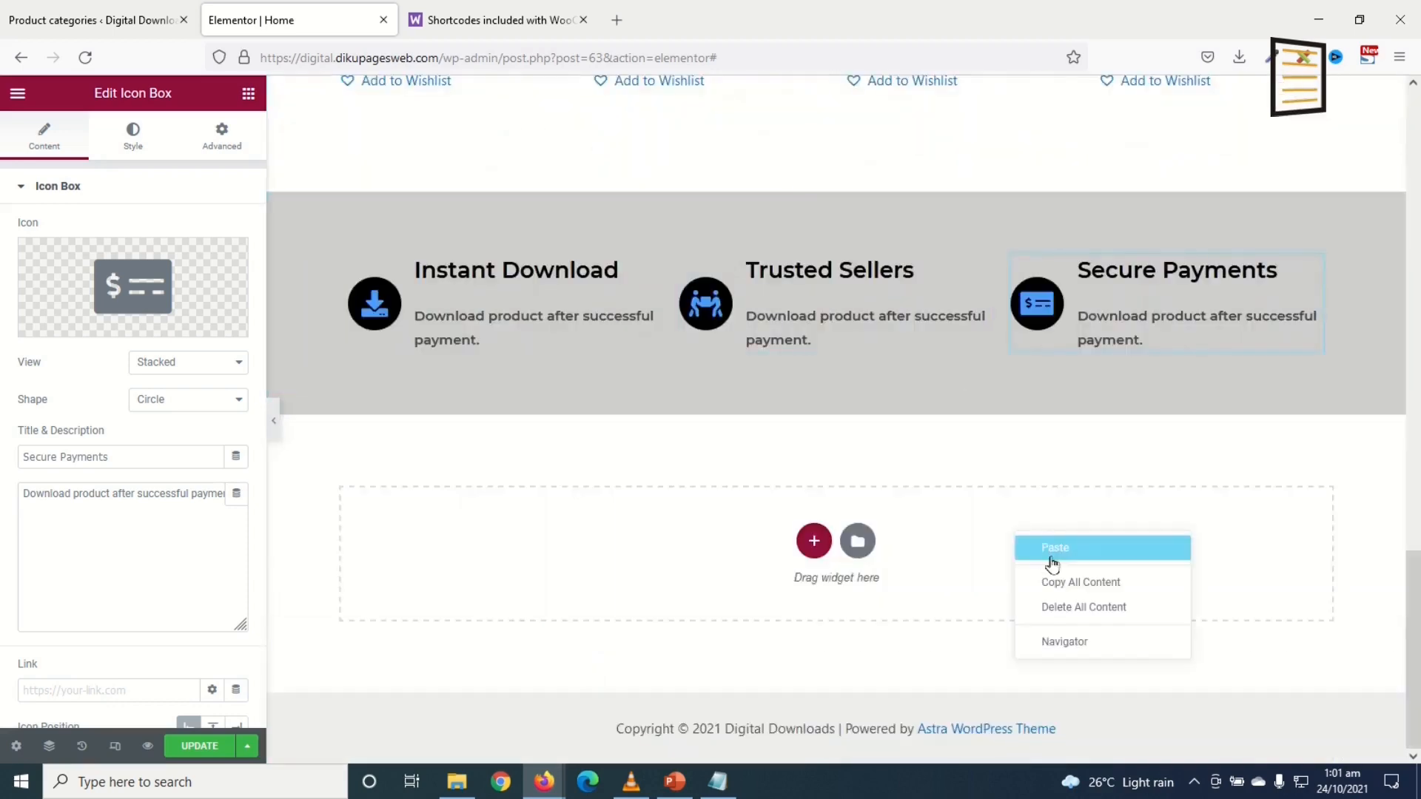
{"action": "left_click", "coordinate": [1059, 553]}
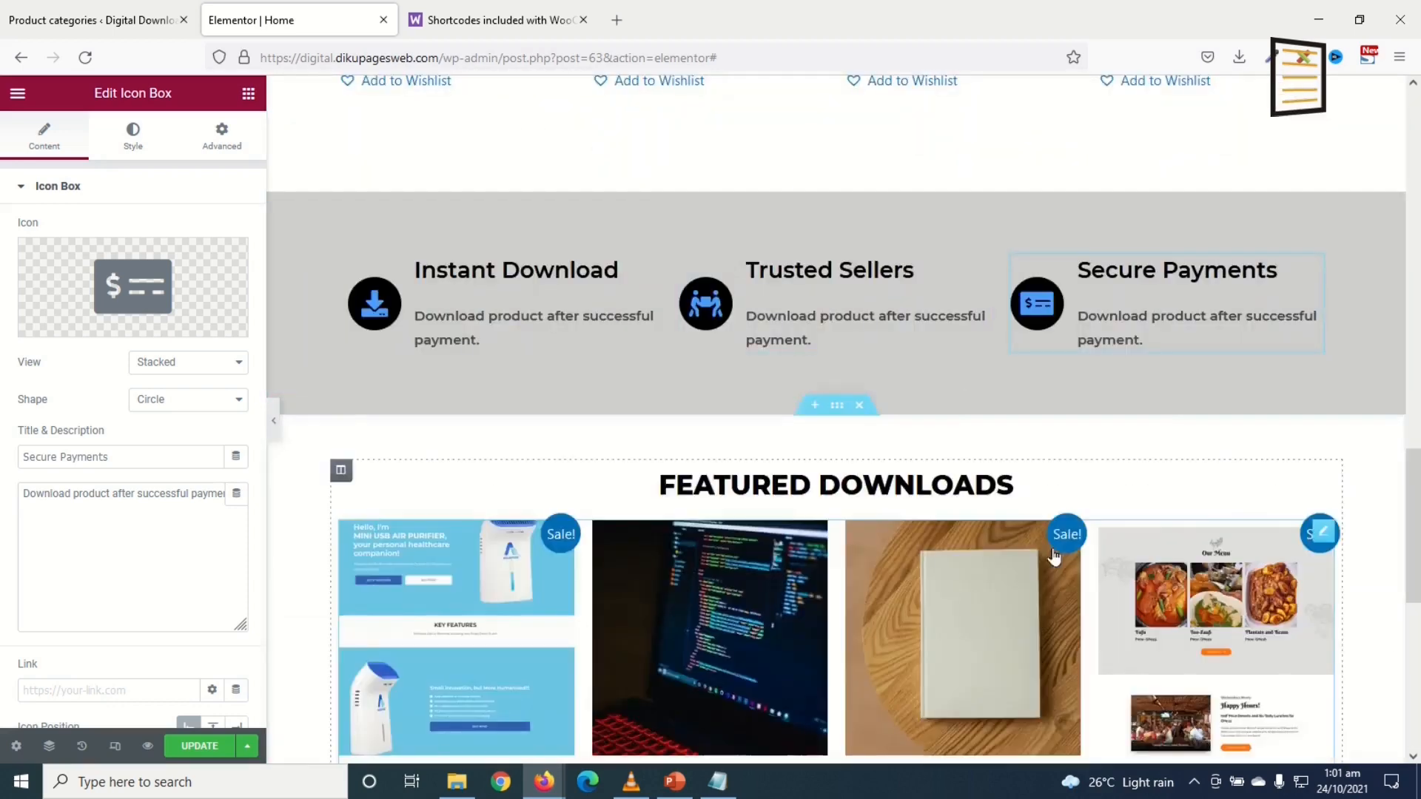
Step: Rename the pasted heading to 'RECENTS DOWNLOADS' and select the existing products shortcode
{"action": "left_click", "coordinate": [862, 487]}
{"action": "left_click", "coordinate": [73, 248]}
{"action": "key", "text": "BackSpace"}
{"action": "key", "text": "BackSpace"}
{"action": "key", "text": "BackSpace"}
{"action": "key", "text": "BackSpace"}
{"action": "key", "text": "BackSpace"}
{"action": "key", "text": "BackSpace"}
{"action": "key", "text": "BackSpace"}
{"action": "key", "text": "BackSpace"}
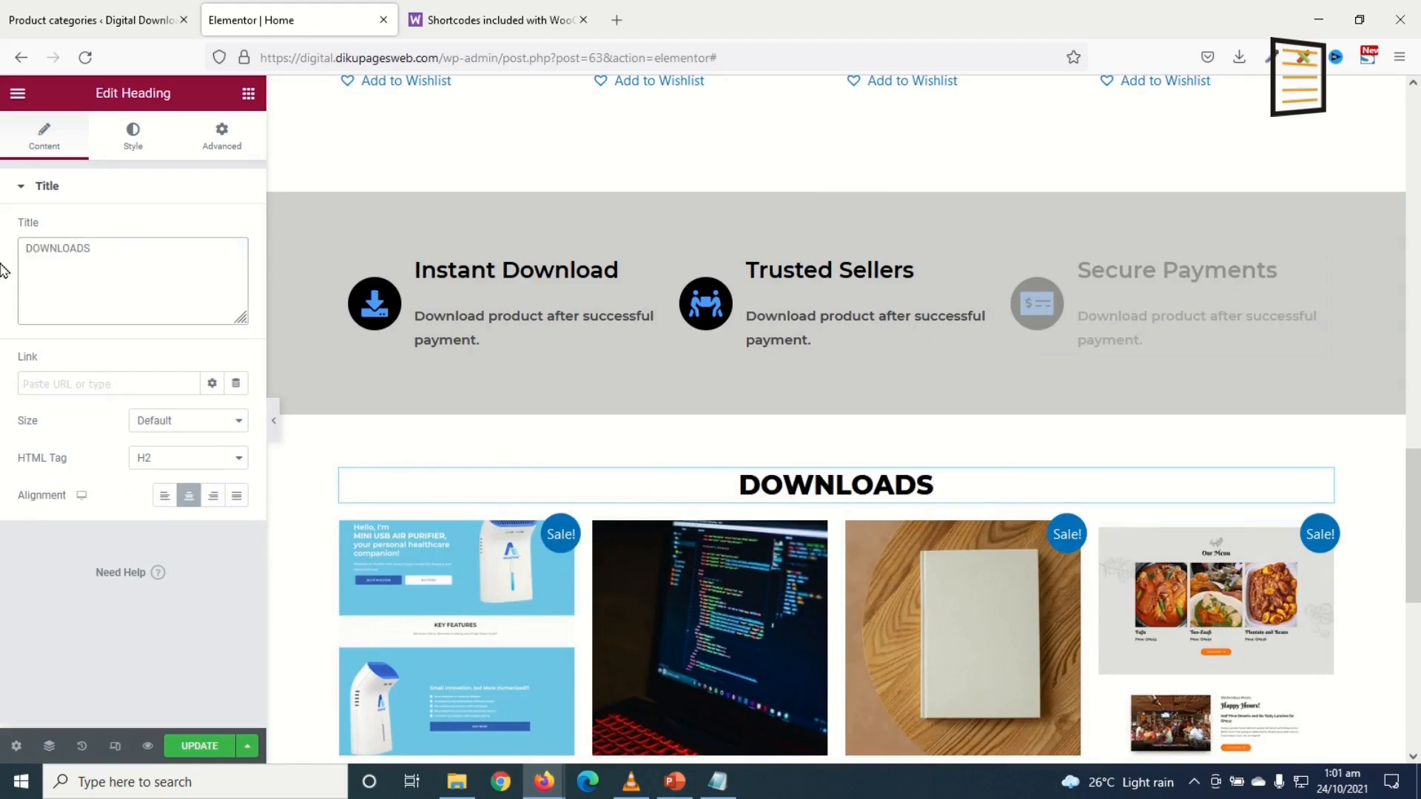
{"action": "type", "text": "RECENTS"}
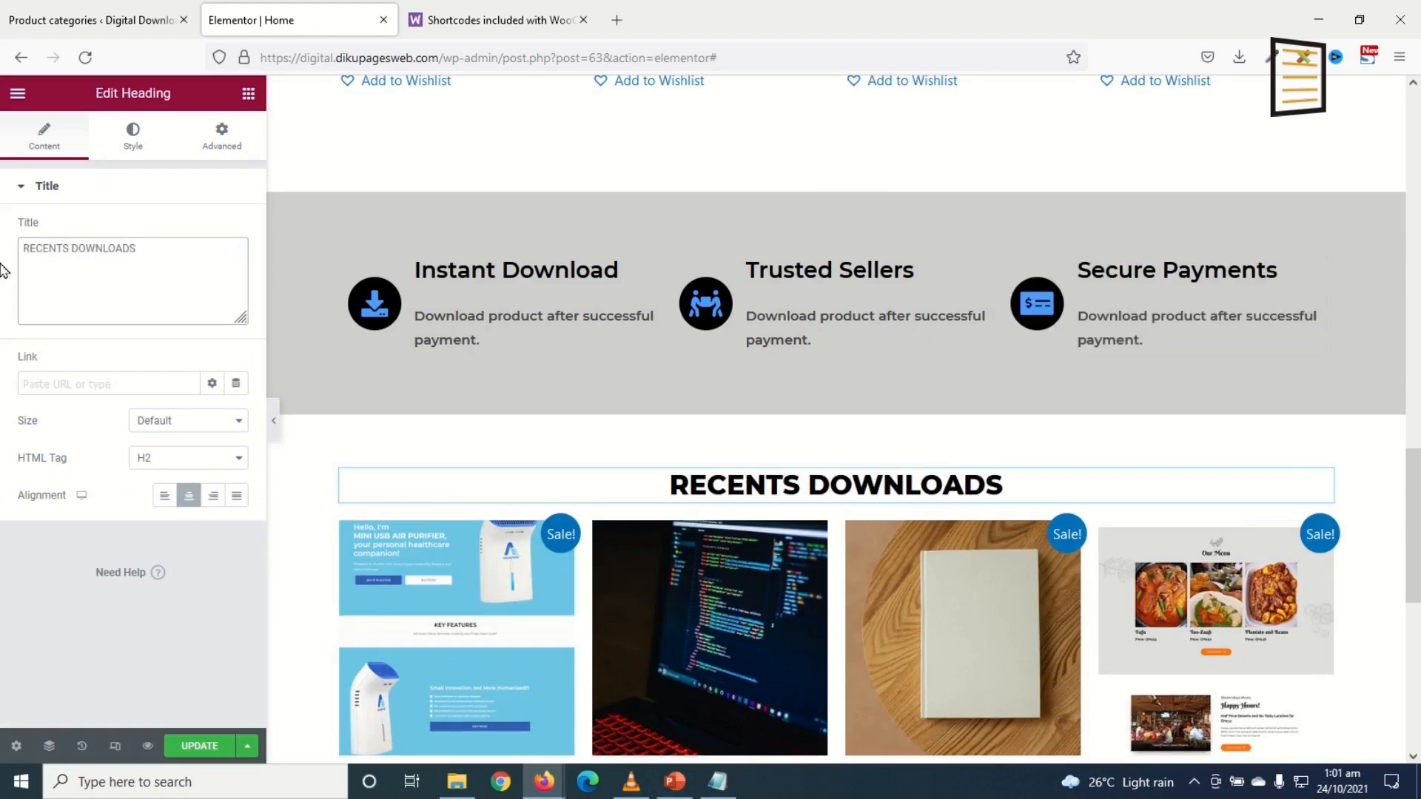
{"action": "scroll", "coordinate": [644, 448], "scroll_direction": "down", "scroll_amount": 3}
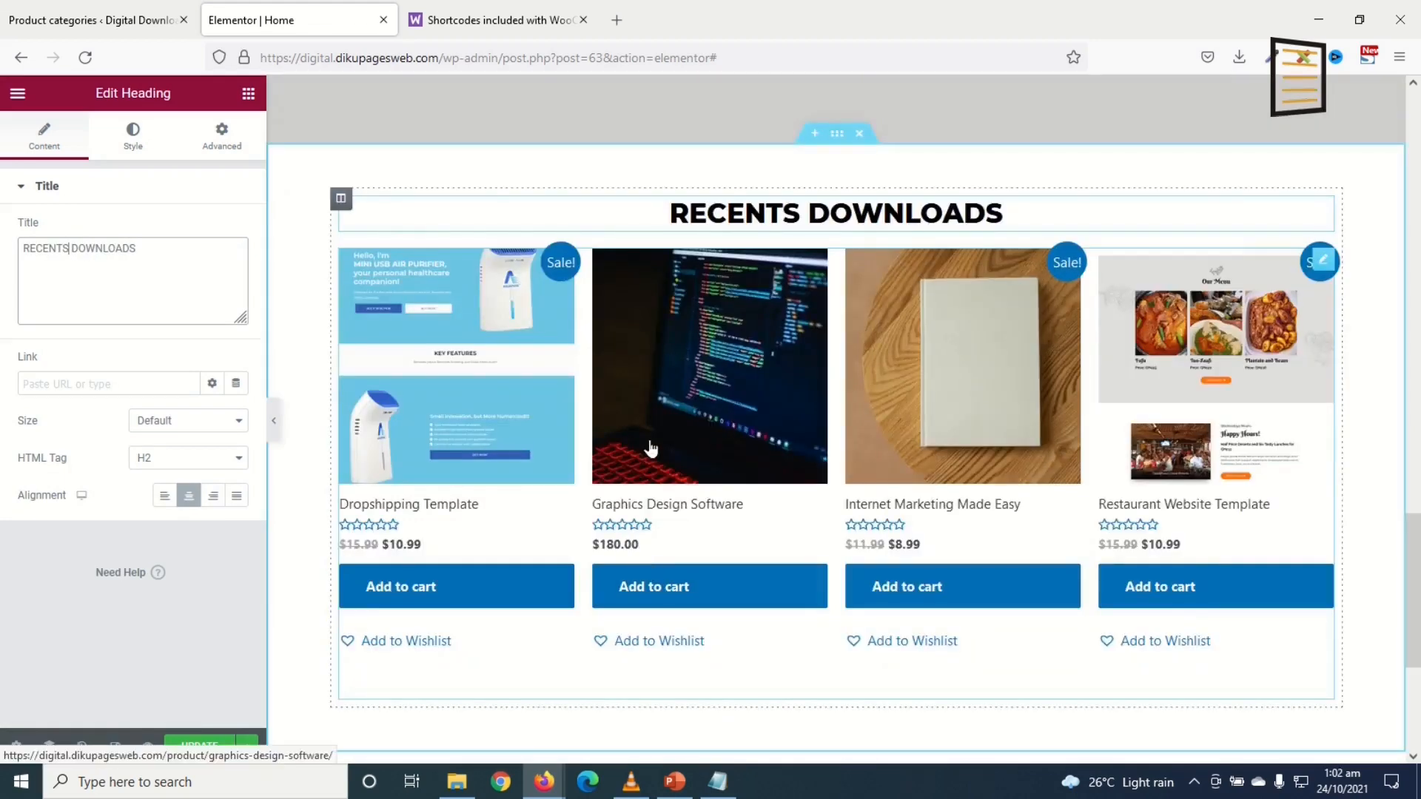
{"action": "left_click", "coordinate": [1321, 264]}
{"action": "left_click_drag", "start_coordinate": [134, 315], "coordinate": [5, 281]}
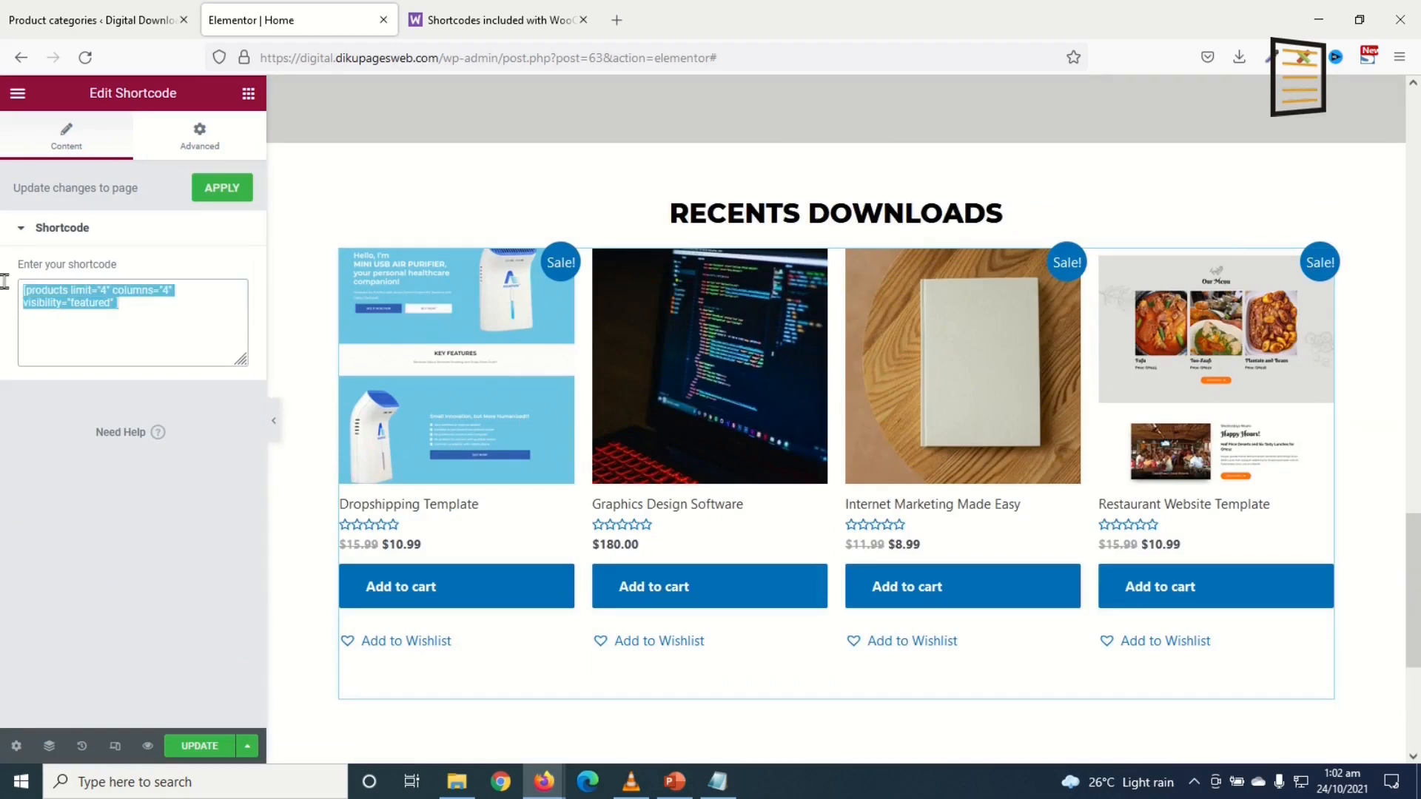
Step: Highlight the Scenario 4 – Newest Products shortcode on the WooCommerce shortcodes docs page
{"action": "left_click", "coordinate": [476, 21]}
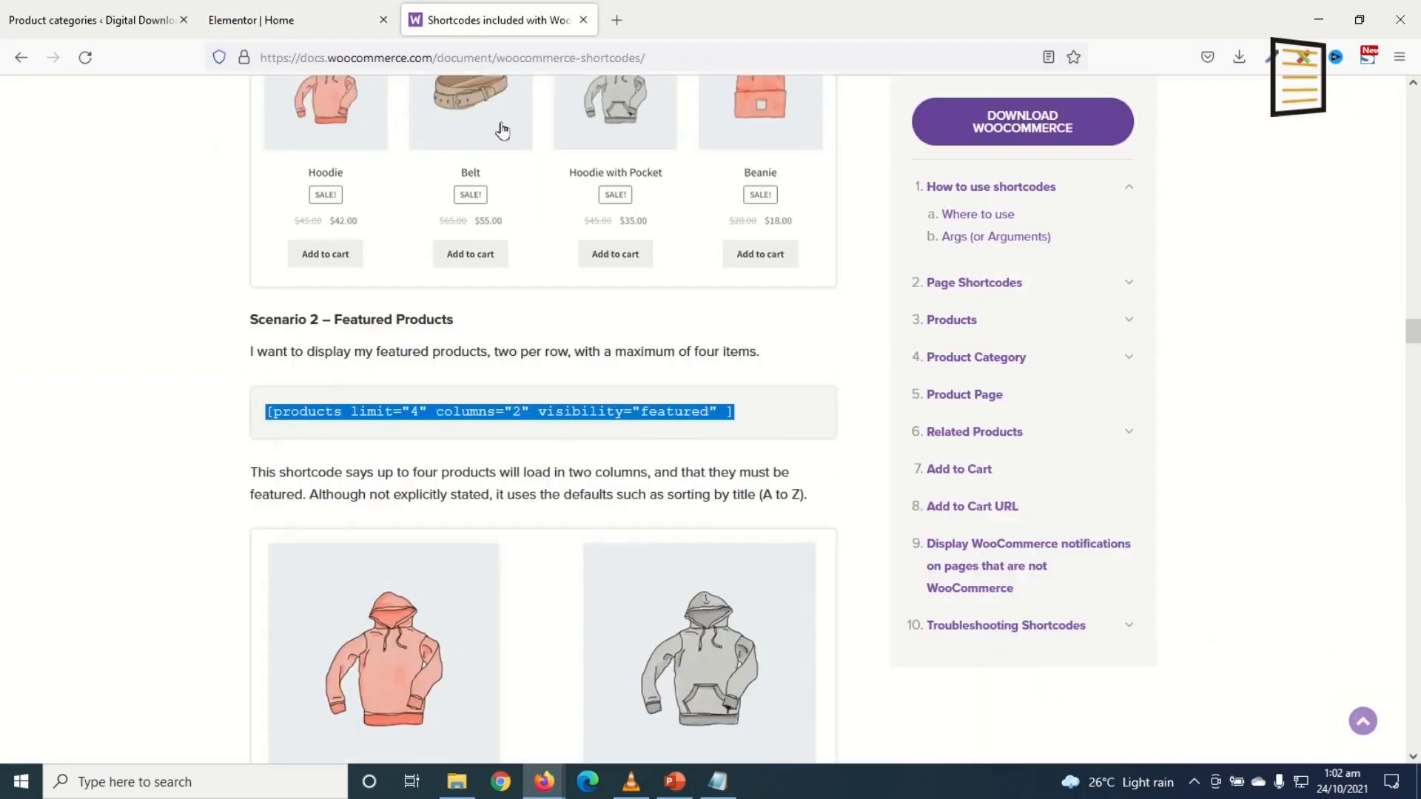
{"action": "scroll", "coordinate": [671, 451], "scroll_direction": "up", "scroll_amount": 6}
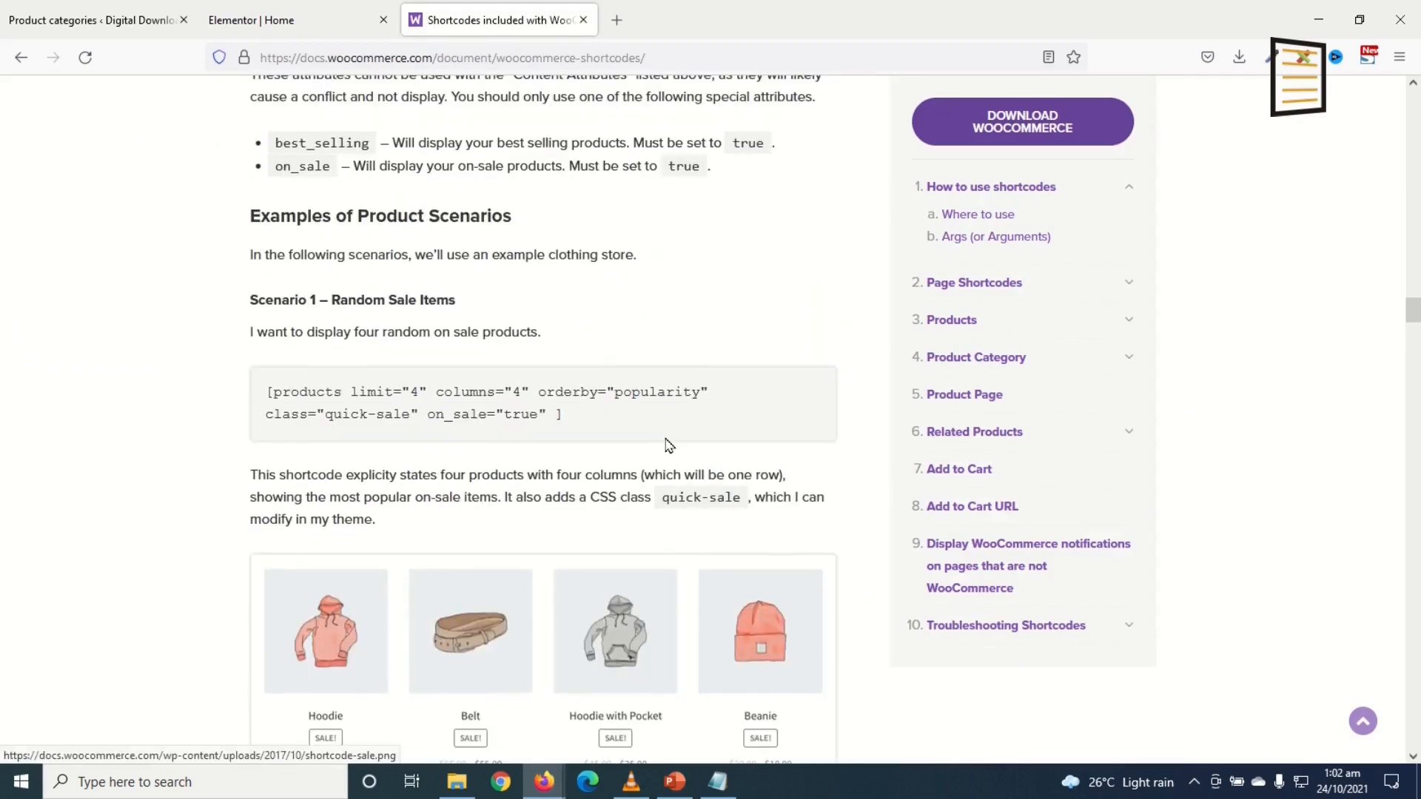
{"action": "scroll", "coordinate": [511, 390], "scroll_direction": "down", "scroll_amount": 15}
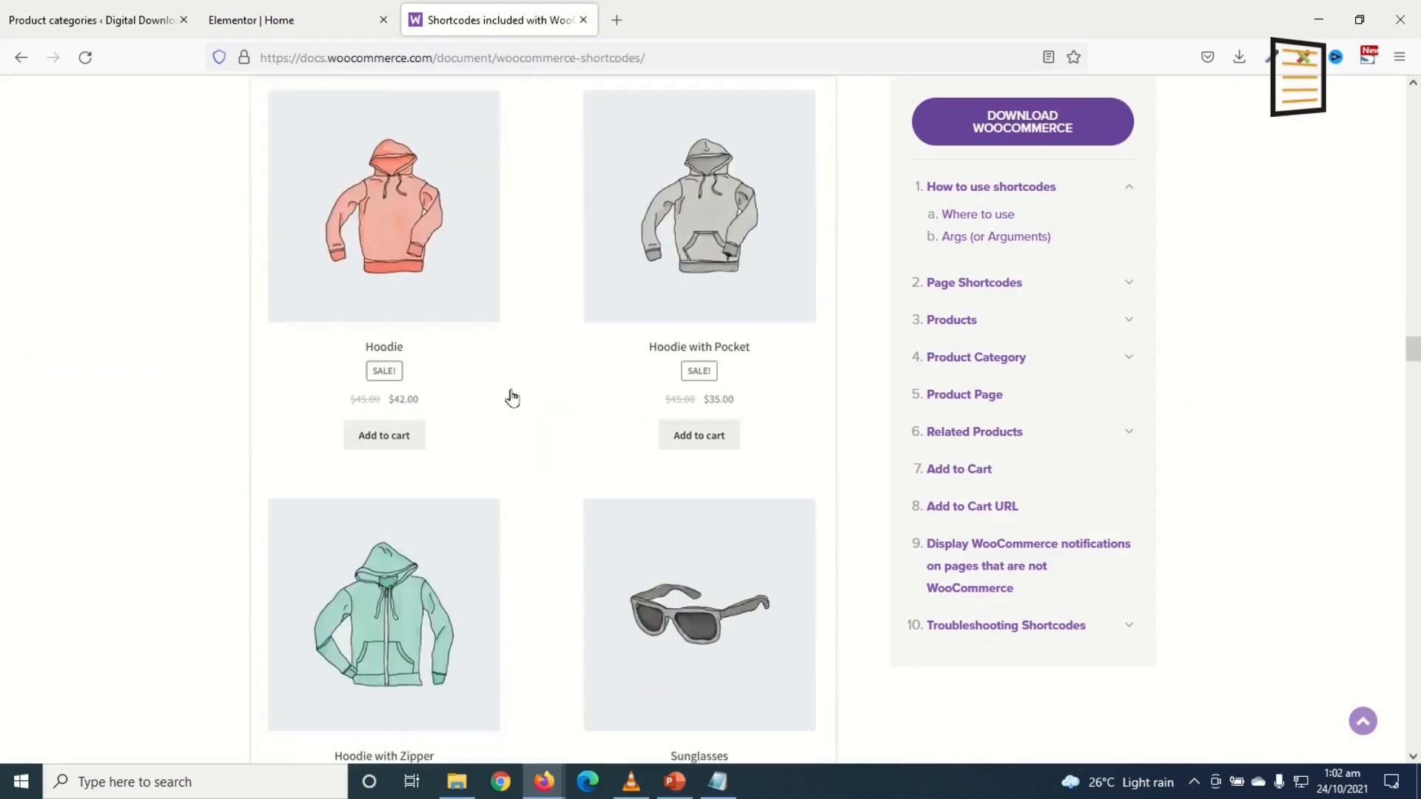
{"action": "scroll", "coordinate": [497, 384], "scroll_direction": "down", "scroll_amount": 5}
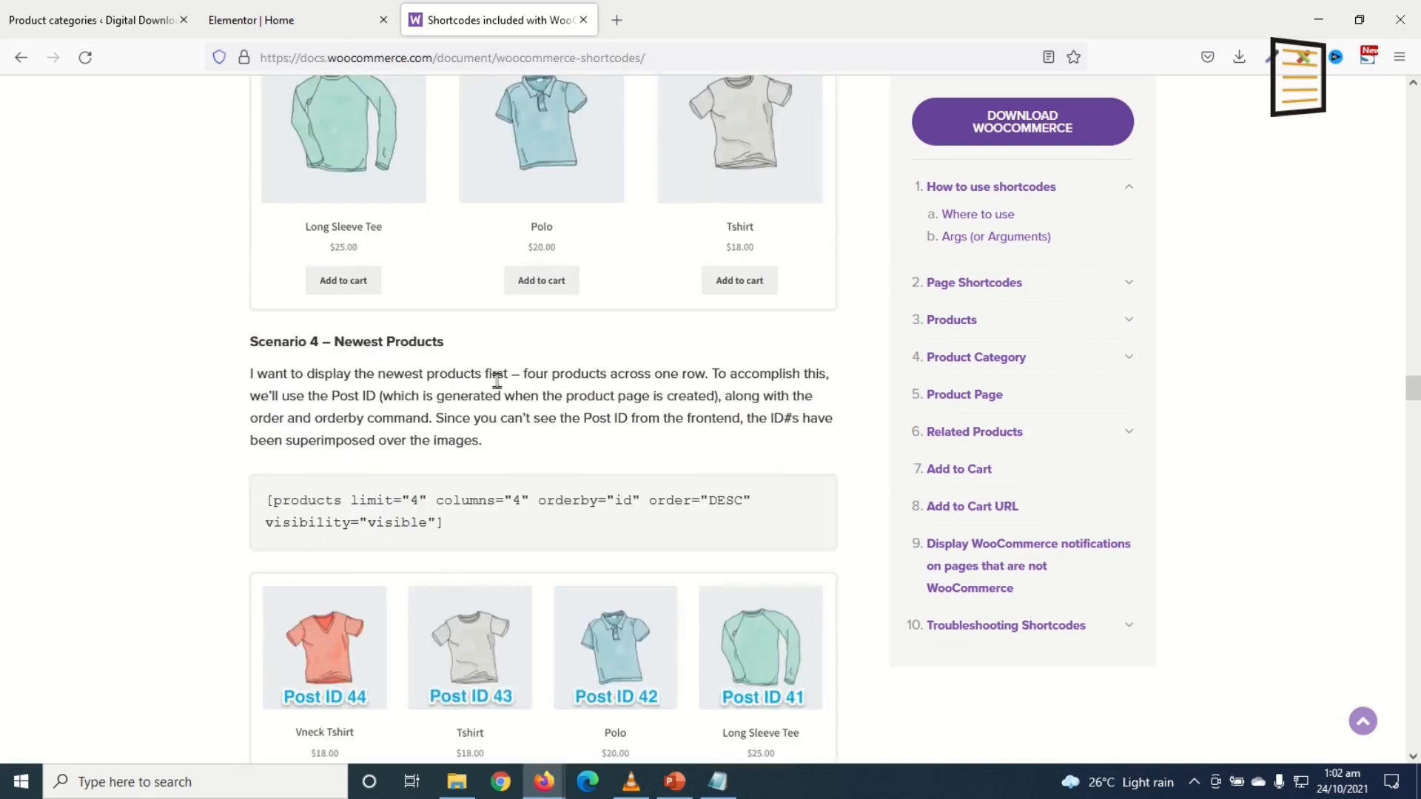
{"action": "scroll", "coordinate": [397, 364], "scroll_direction": "down", "scroll_amount": 4}
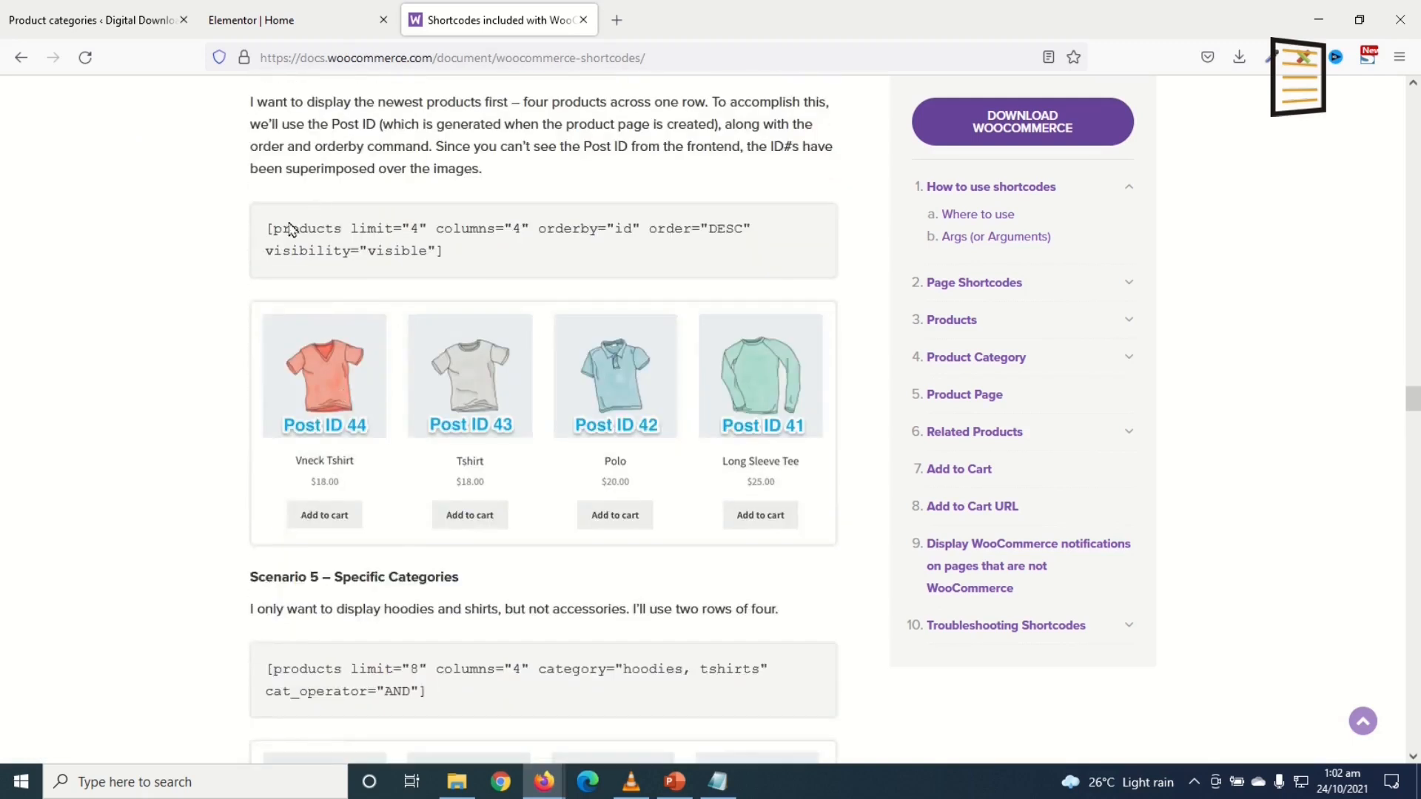
{"action": "left_click_drag", "start_coordinate": [267, 229], "coordinate": [455, 263]}
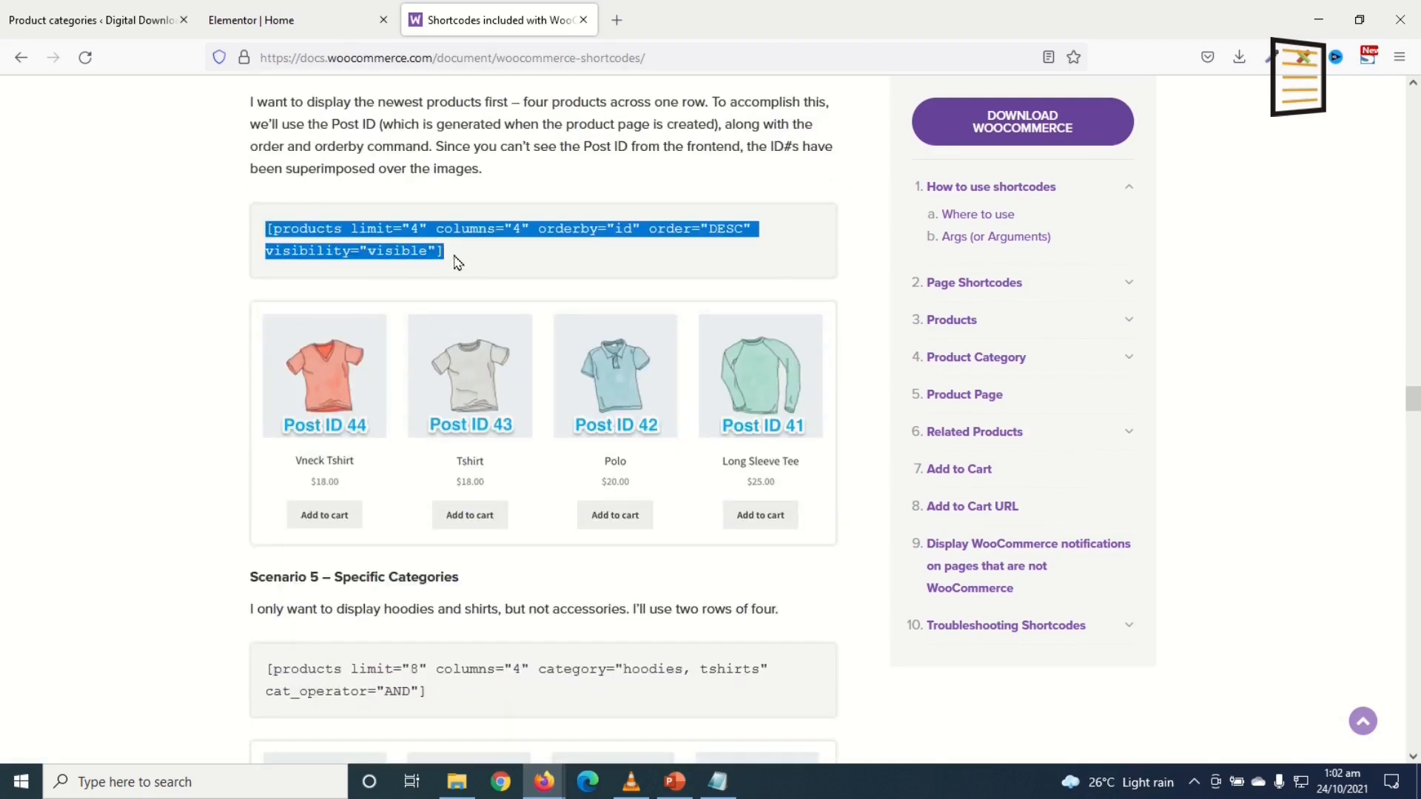
Step: Paste the newest-products shortcode with limit="8", columns="4", orderby="id", order="DESC" and save the page
{"action": "left_click", "coordinate": [326, 20]}
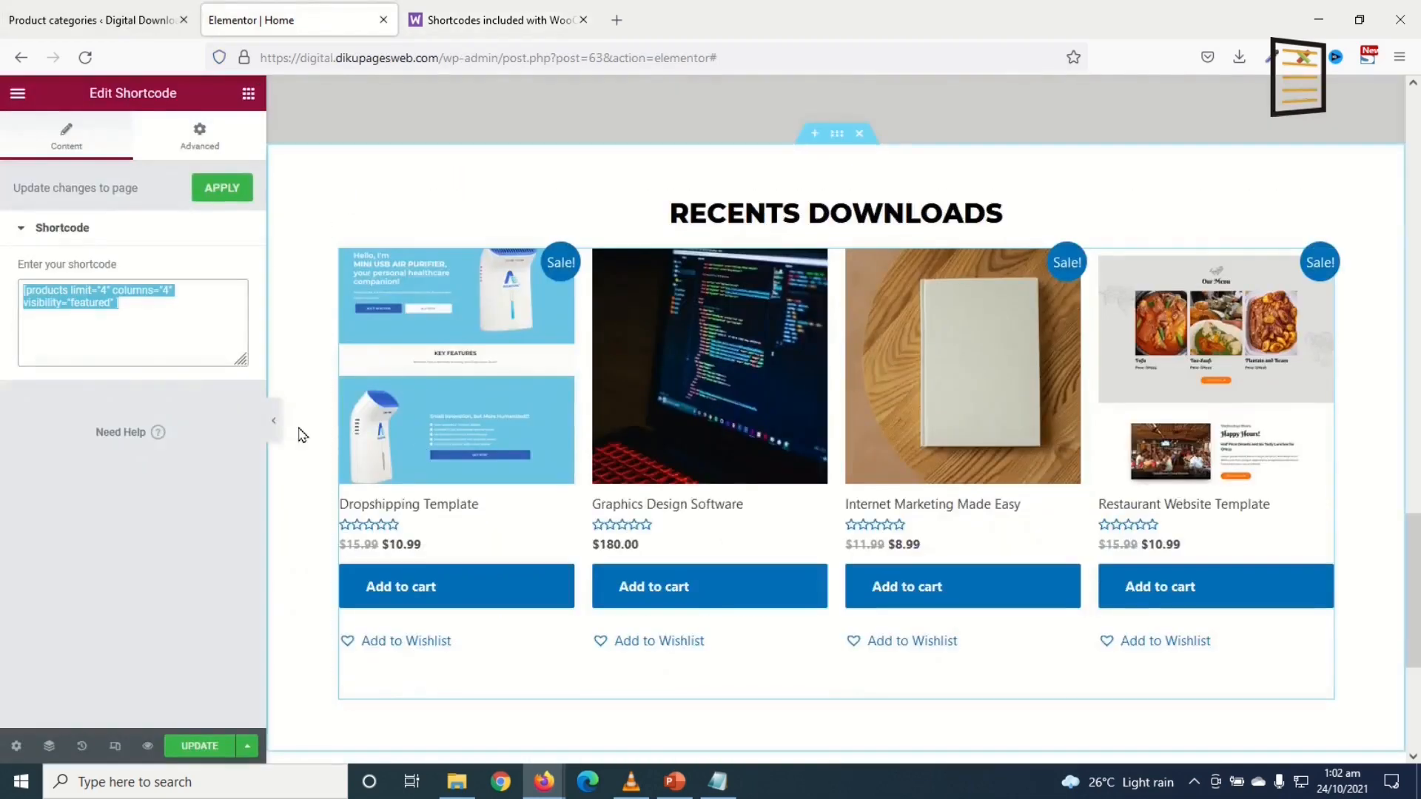
{"action": "key", "text": "ctrl+v"}
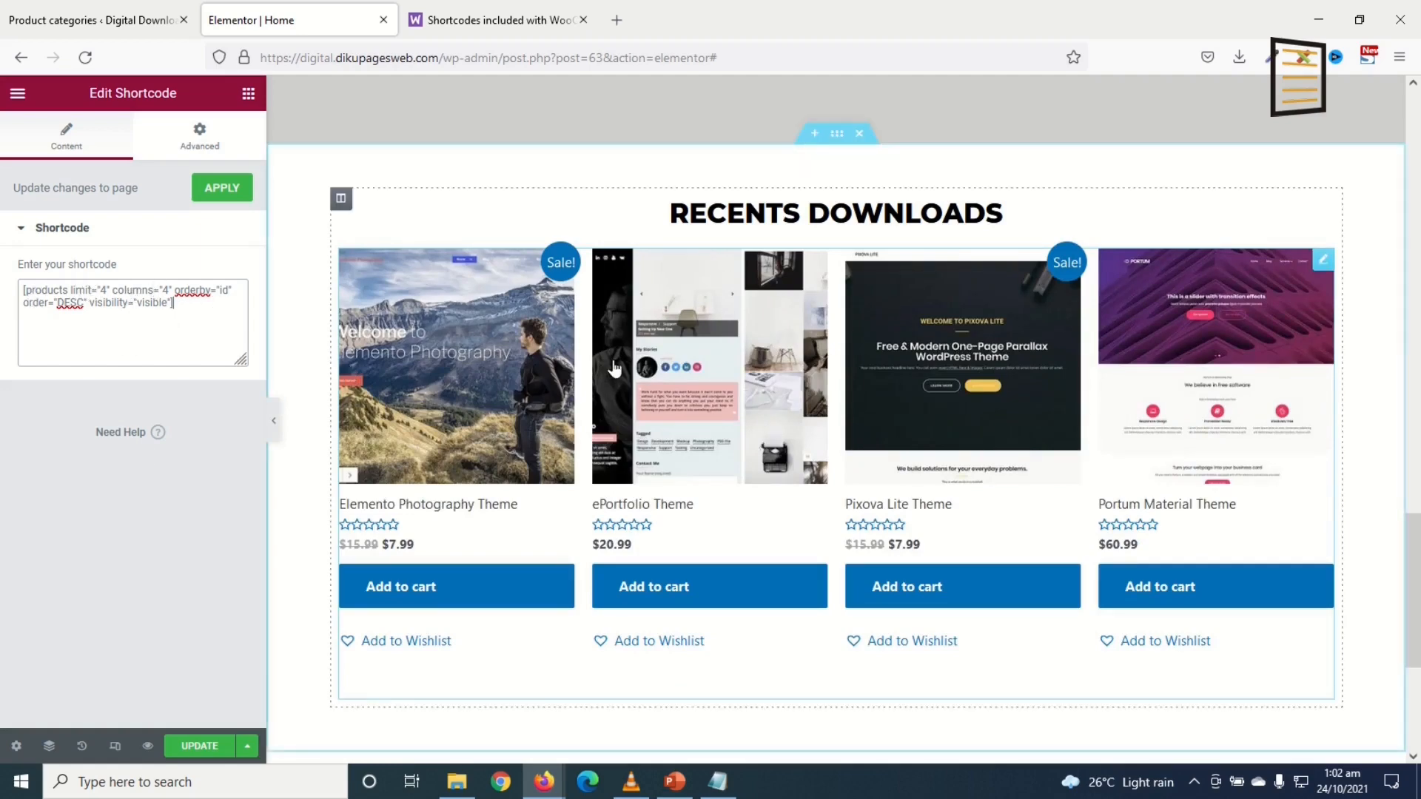
{"action": "scroll", "coordinate": [634, 453], "scroll_direction": "down", "scroll_amount": 3}
{"action": "scroll", "coordinate": [370, 368], "scroll_direction": "up", "scroll_amount": 3}
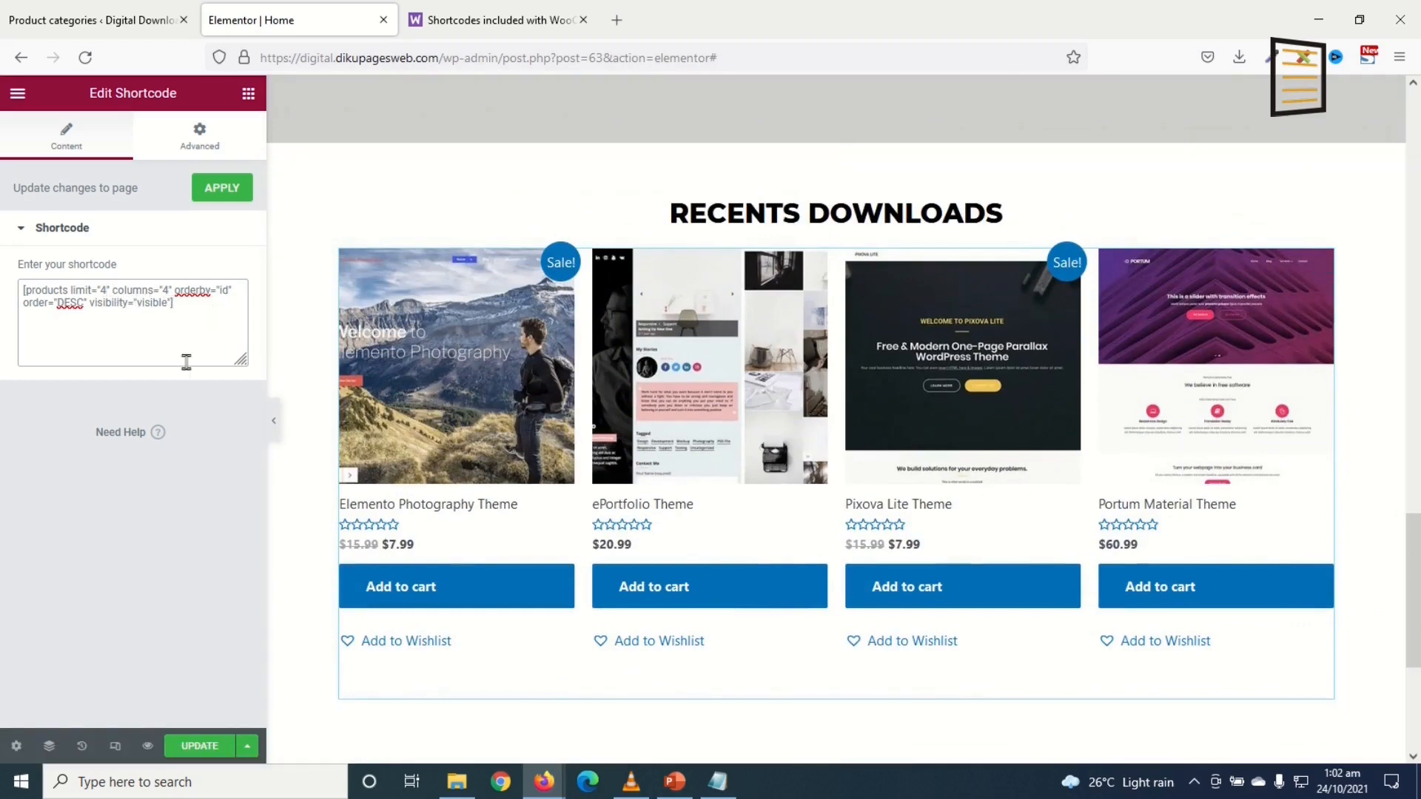
{"action": "key", "text": "BackSpace"}
{"action": "type", "text": "8"}
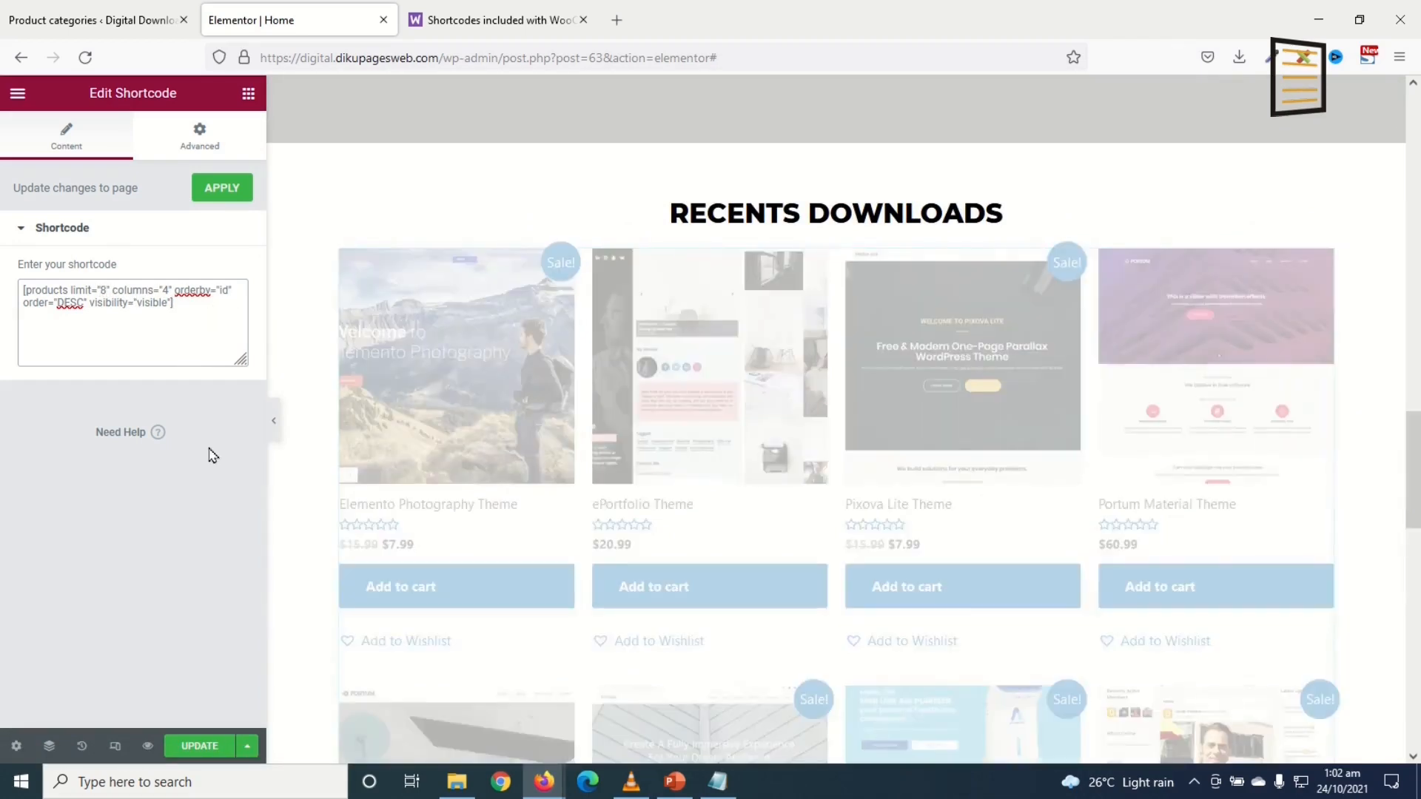
{"action": "scroll", "coordinate": [895, 514], "scroll_direction": "down", "scroll_amount": 10}
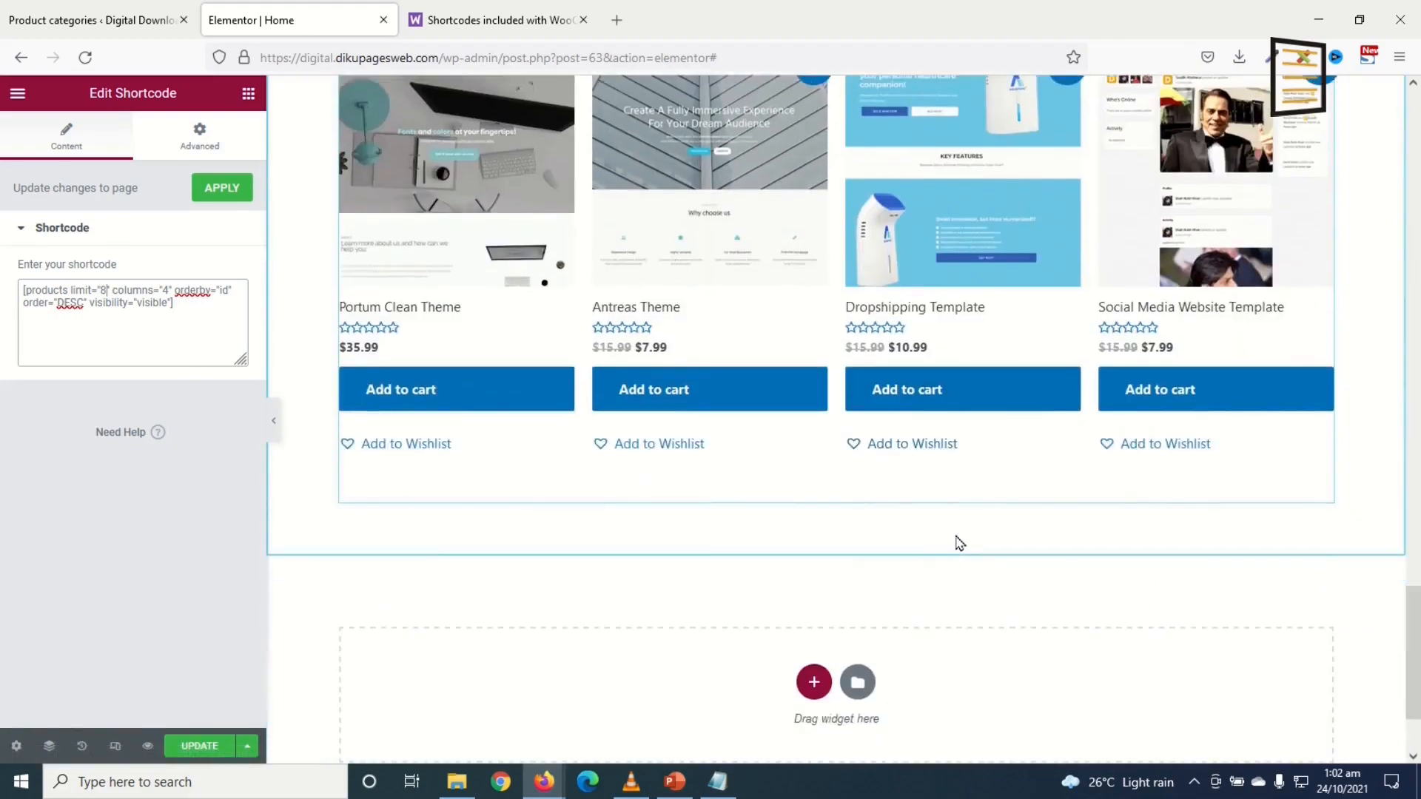
{"action": "scroll", "coordinate": [954, 540], "scroll_direction": "up", "scroll_amount": 4}
{"action": "scroll", "coordinate": [968, 534], "scroll_direction": "up", "scroll_amount": 6}
{"action": "scroll", "coordinate": [830, 587], "scroll_direction": "down", "scroll_amount": 9}
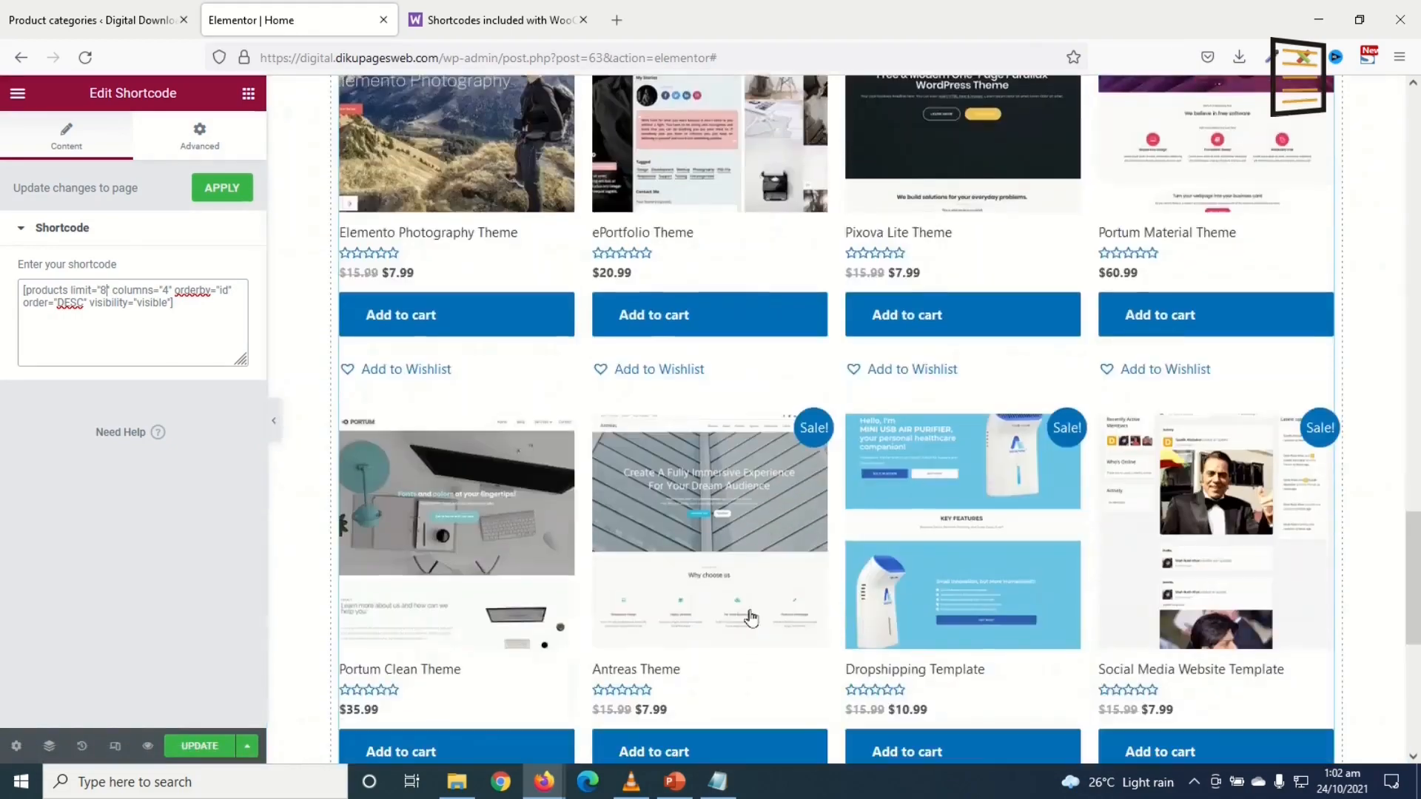
{"action": "scroll", "coordinate": [780, 585], "scroll_direction": "down", "scroll_amount": 5}
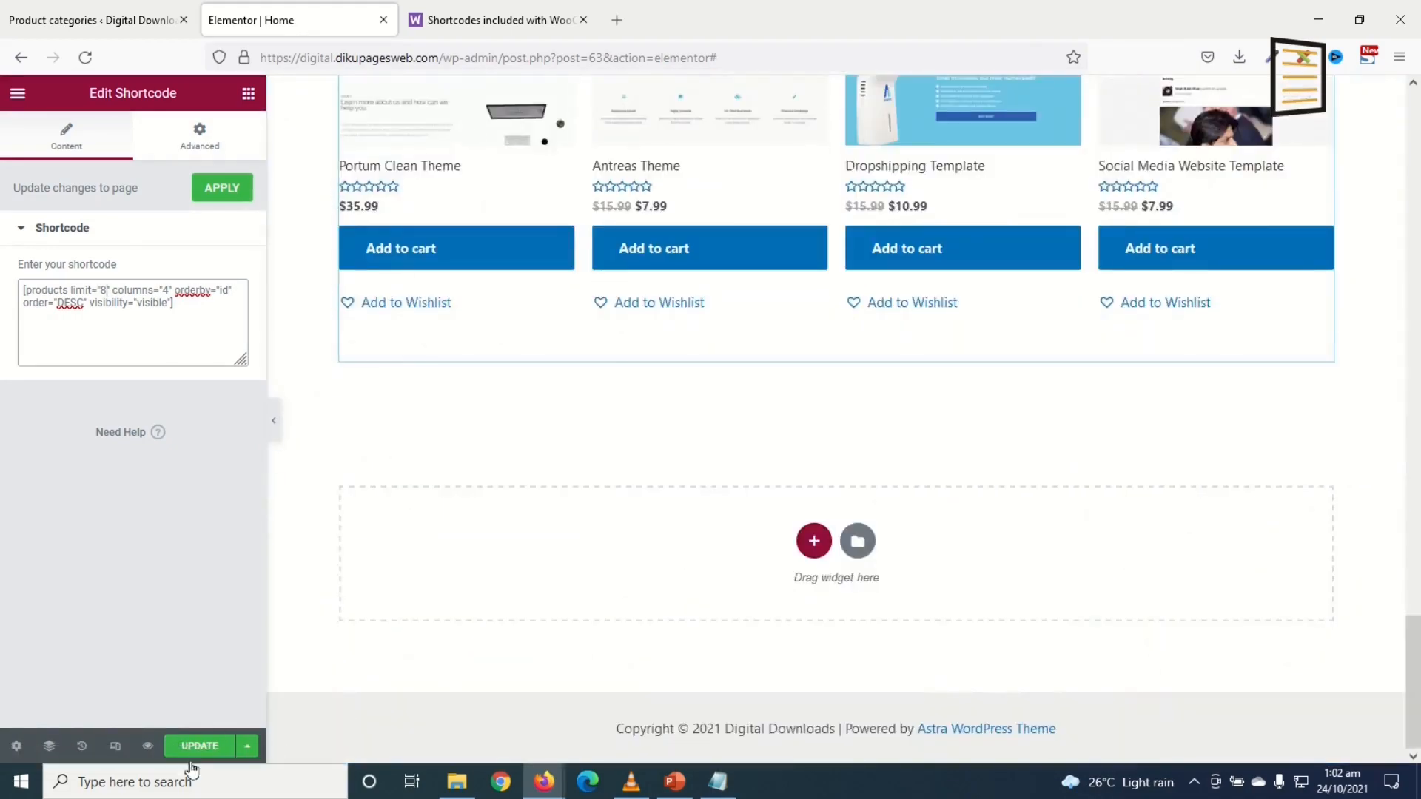
{"action": "left_click", "coordinate": [189, 748]}
Step: Close the docs tab, preview the Home page's newest-products grid, and return to the Elementor editor
{"action": "scroll", "coordinate": [1072, 536], "scroll_direction": "up", "scroll_amount": 15}
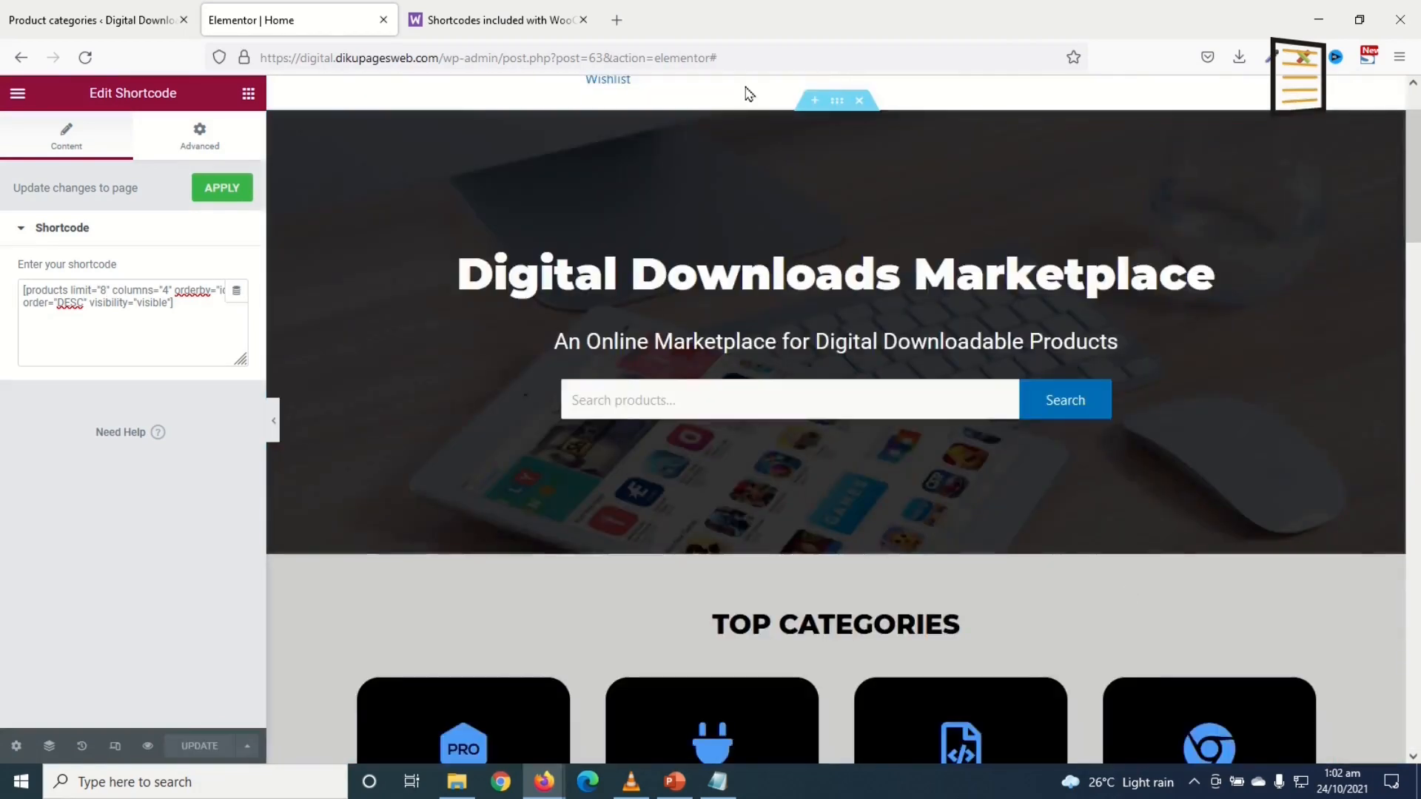
{"action": "left_click", "coordinate": [583, 20]}
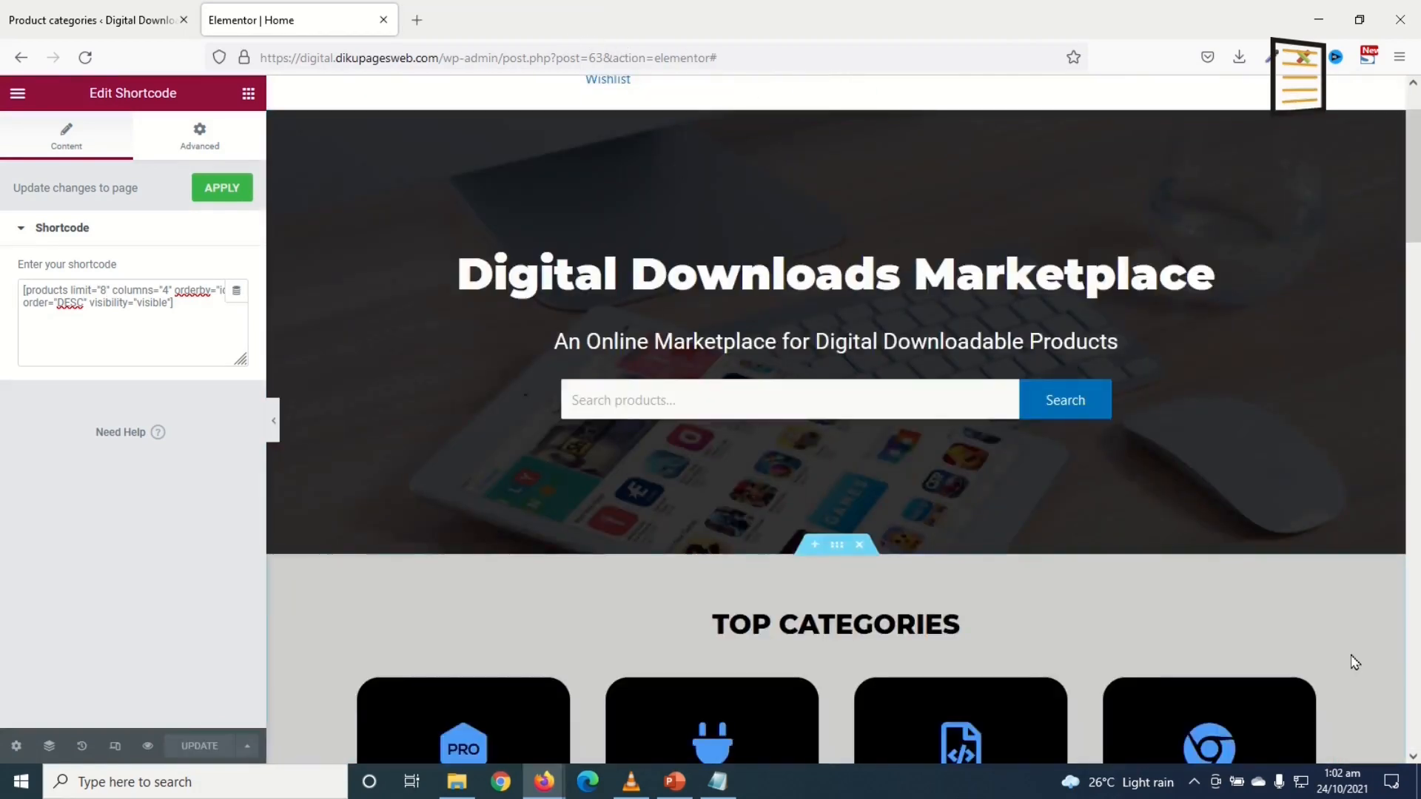
{"action": "scroll", "coordinate": [1228, 609], "scroll_direction": "down", "scroll_amount": 2}
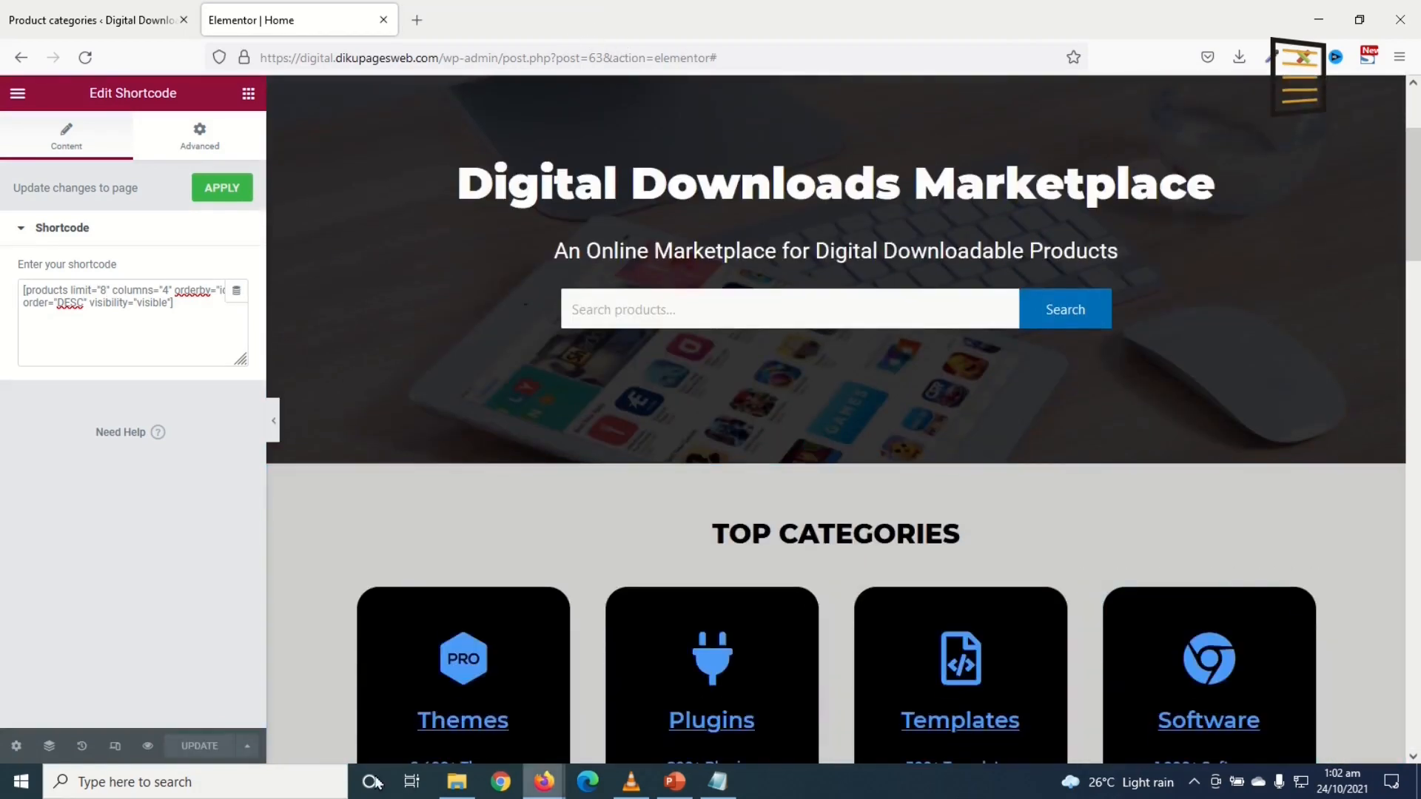
{"action": "left_click", "coordinate": [147, 746]}
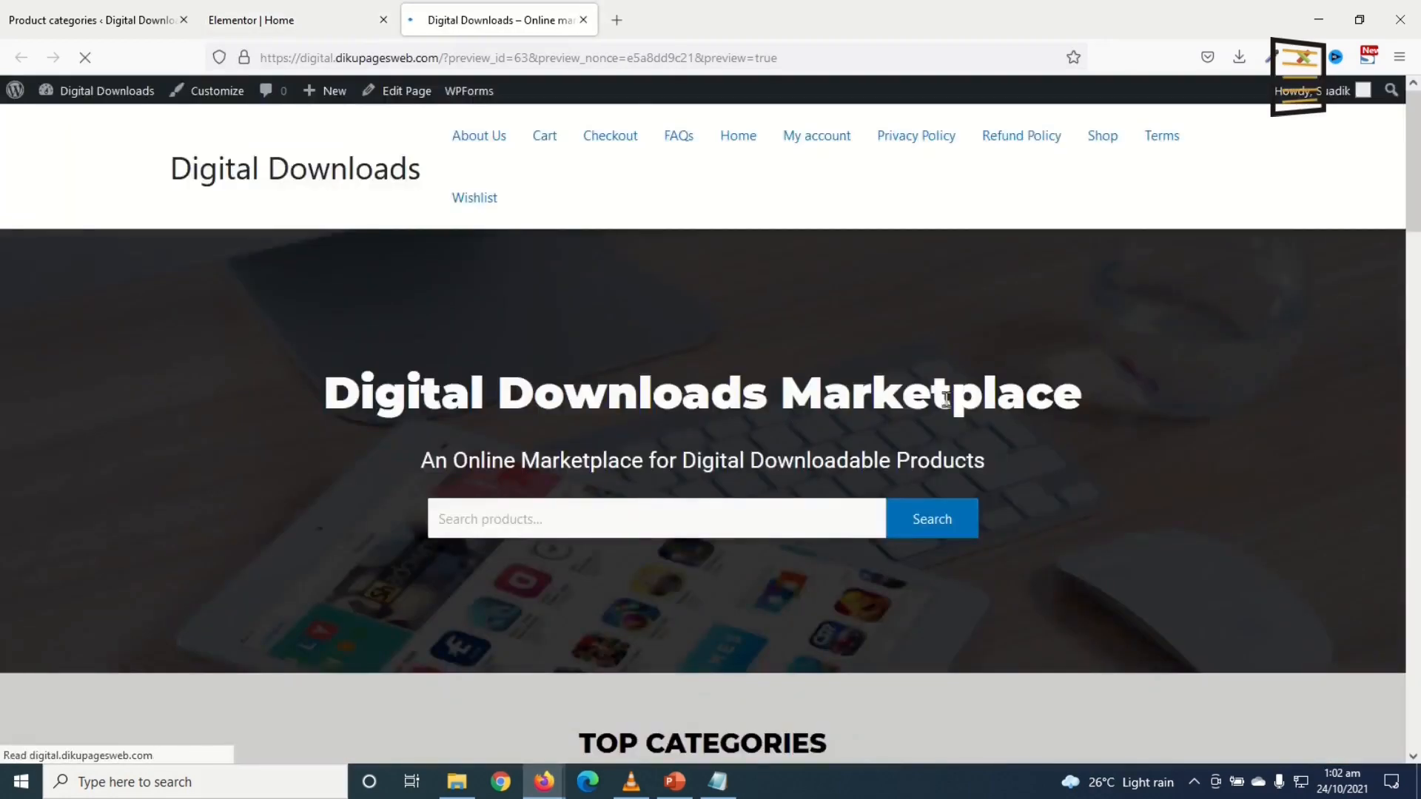
{"action": "scroll", "coordinate": [985, 403], "scroll_direction": "down", "scroll_amount": 15}
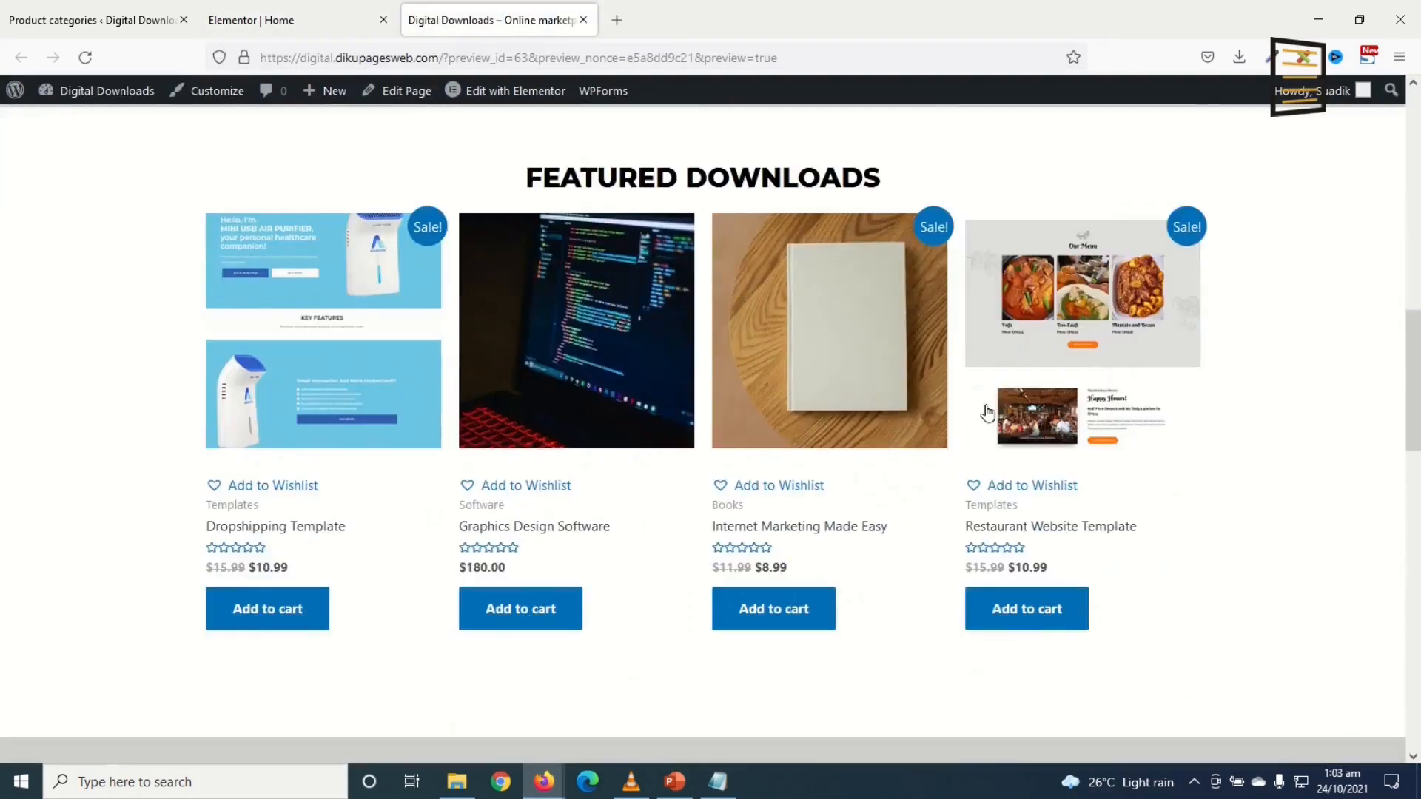
{"action": "scroll", "coordinate": [987, 413], "scroll_direction": "down", "scroll_amount": 10}
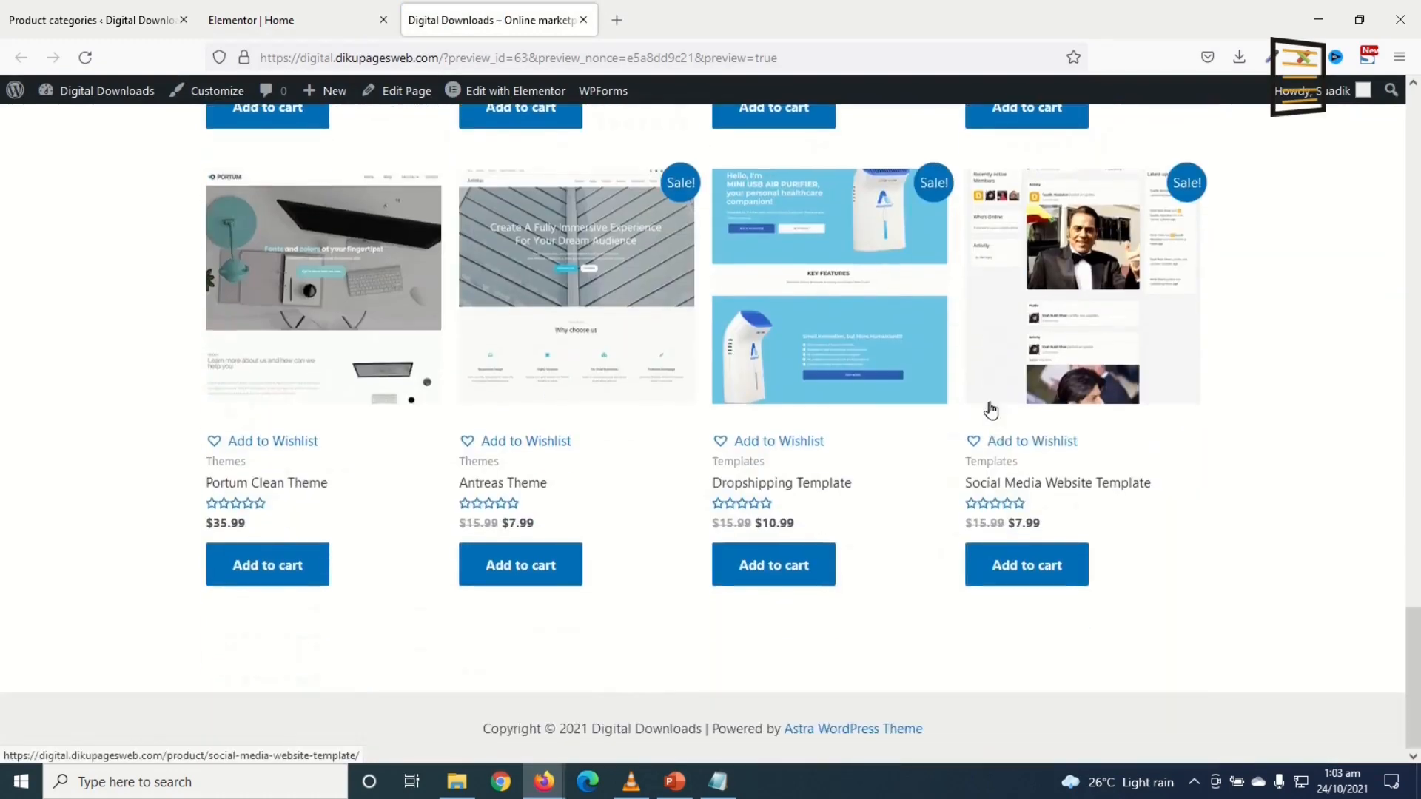
{"action": "scroll", "coordinate": [990, 412], "scroll_direction": "up", "scroll_amount": 20}
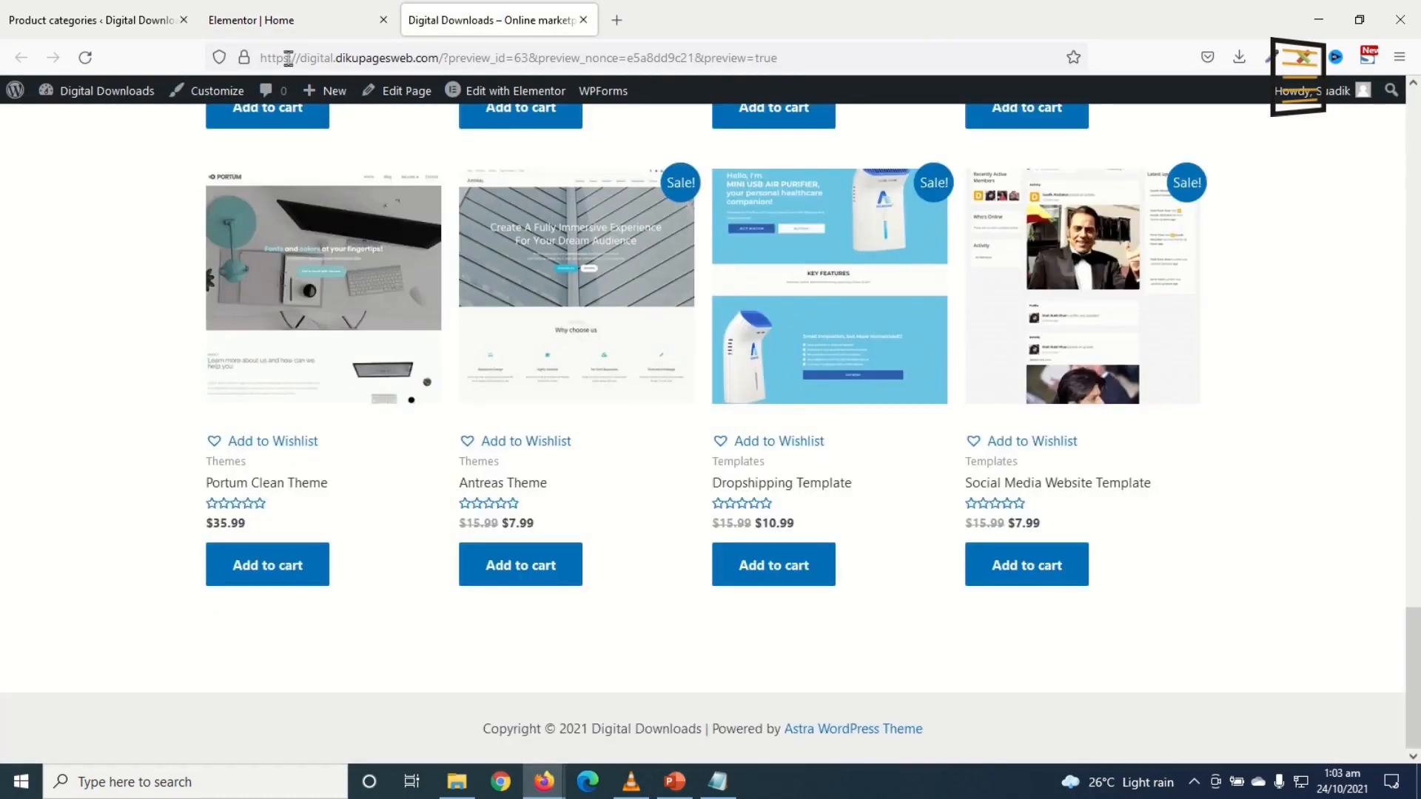
{"action": "left_click", "coordinate": [295, 24]}
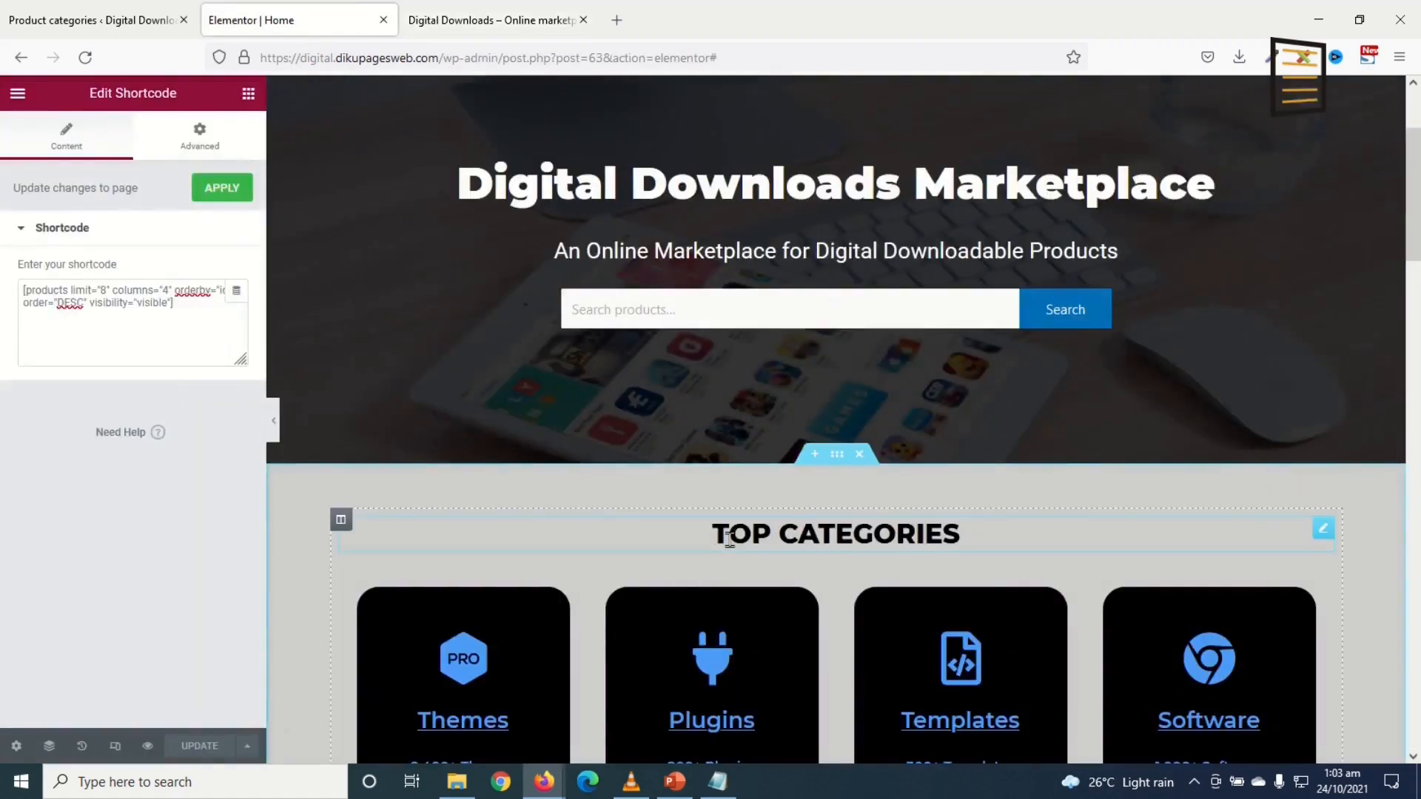
Step: Switch the editor to Mobile responsive view
{"action": "scroll", "coordinate": [846, 555], "scroll_direction": "down", "scroll_amount": 5}
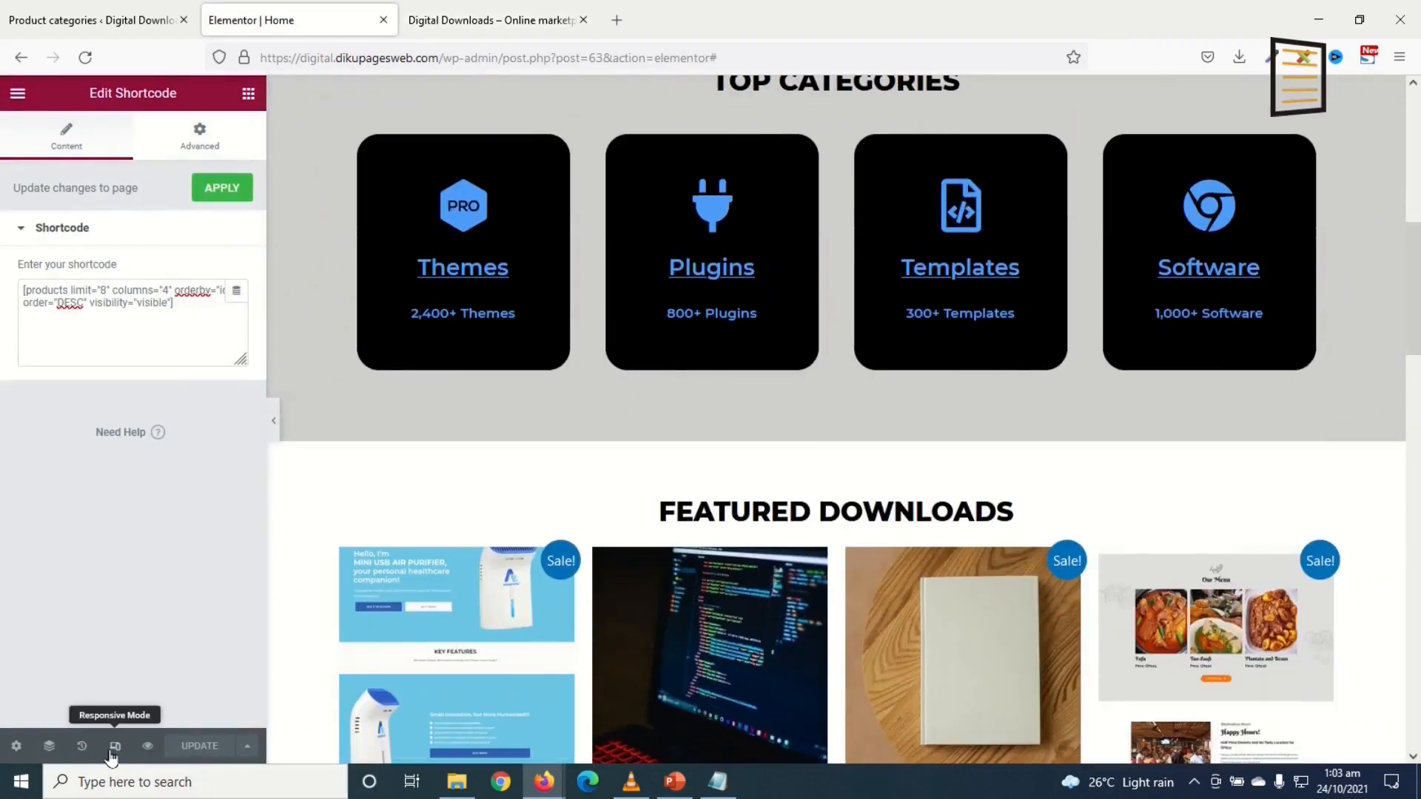
{"action": "left_click", "coordinate": [117, 747]}
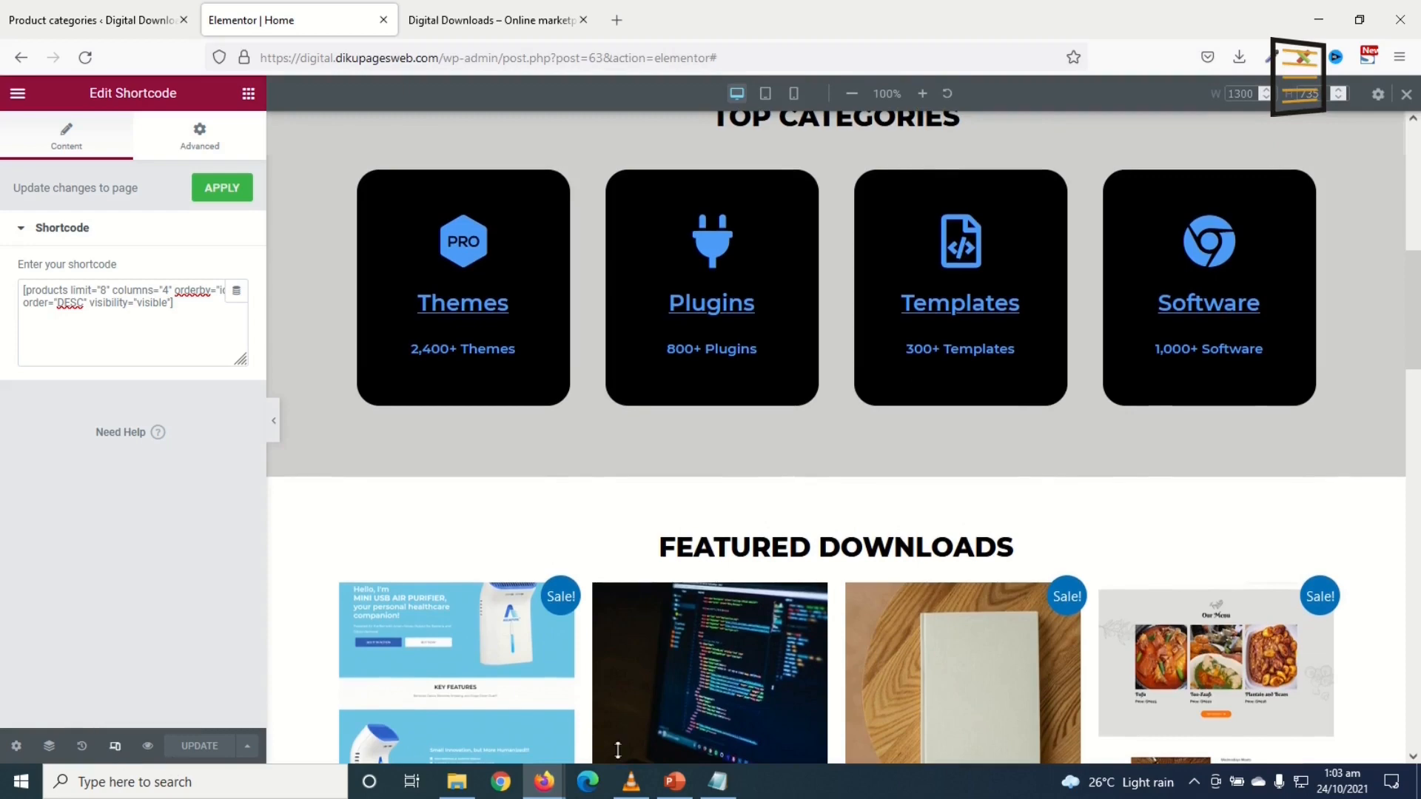
{"action": "left_click", "coordinate": [793, 94]}
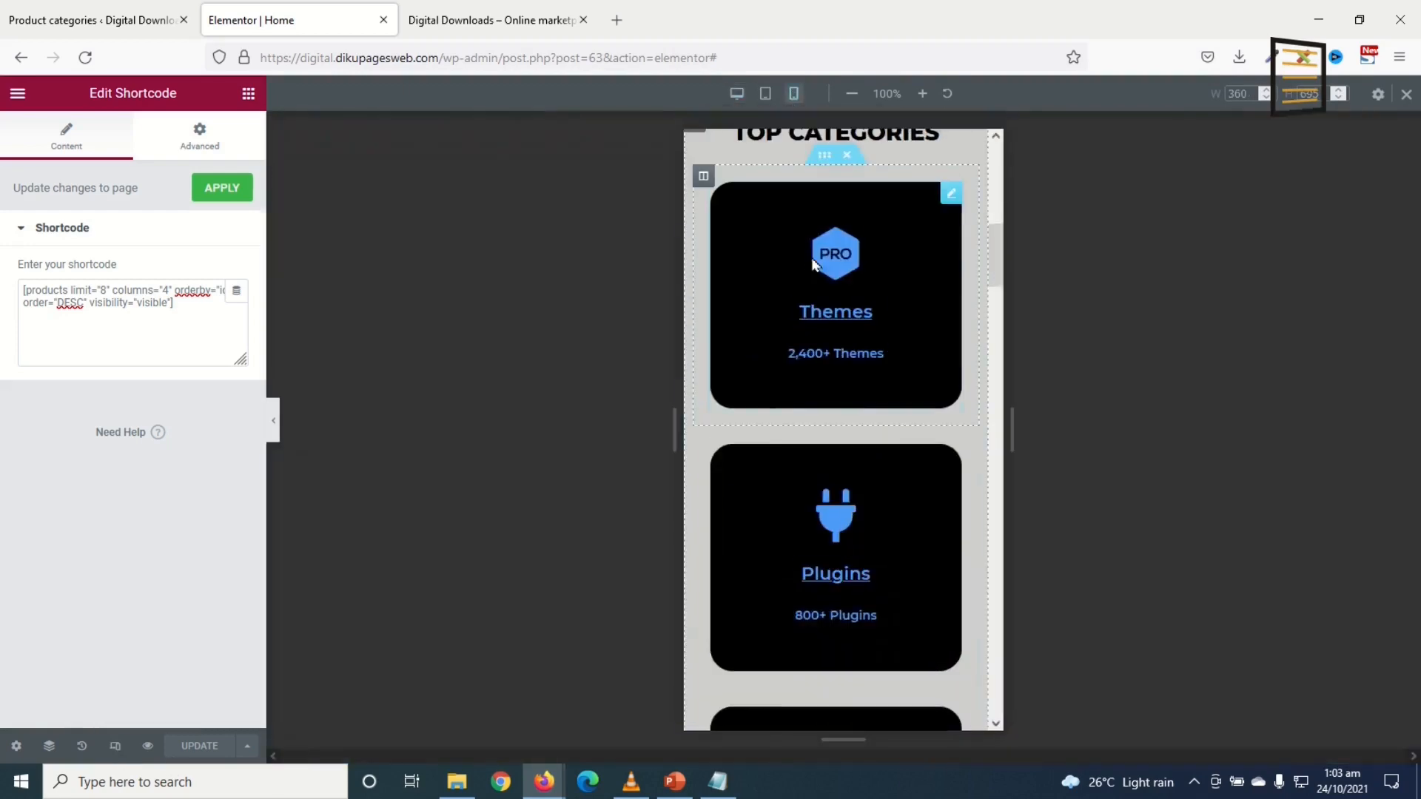
{"action": "scroll", "coordinate": [818, 254], "scroll_direction": "down", "scroll_amount": 10}
{"action": "left_click_drag", "start_coordinate": [1005, 543], "coordinate": [1030, 152]}
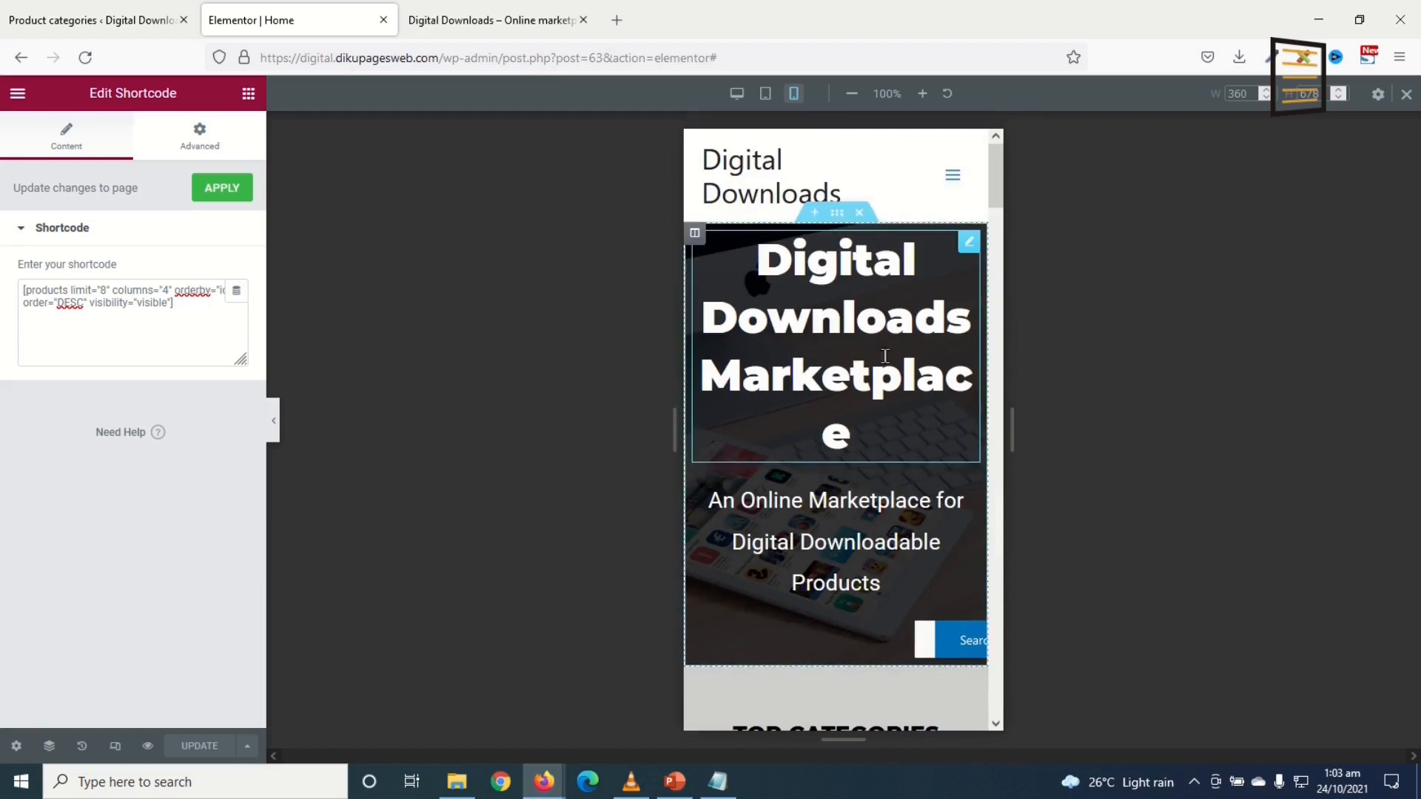
Step: Set the hero heading's typography size to 30 px
{"action": "left_click", "coordinate": [810, 326]}
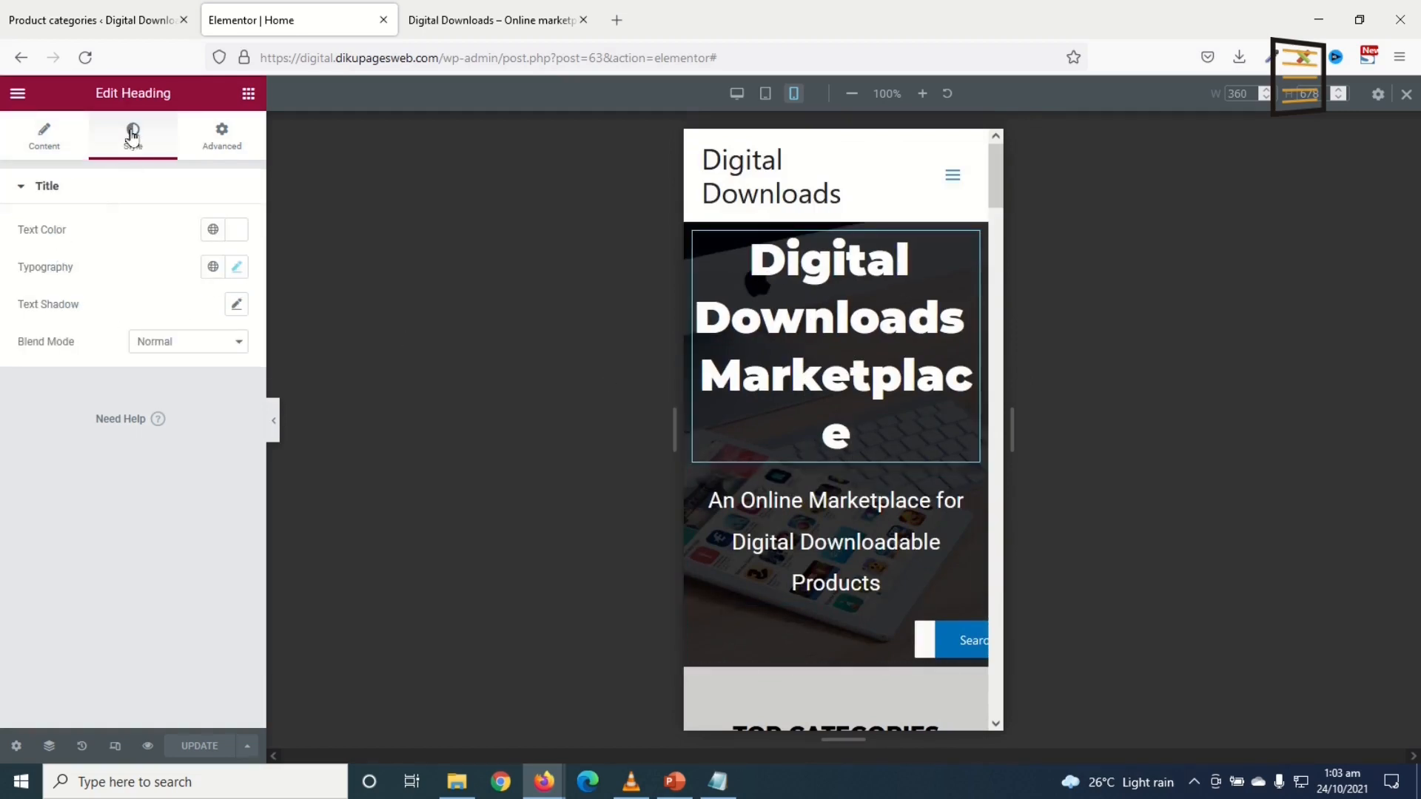
{"action": "left_click", "coordinate": [237, 268]}
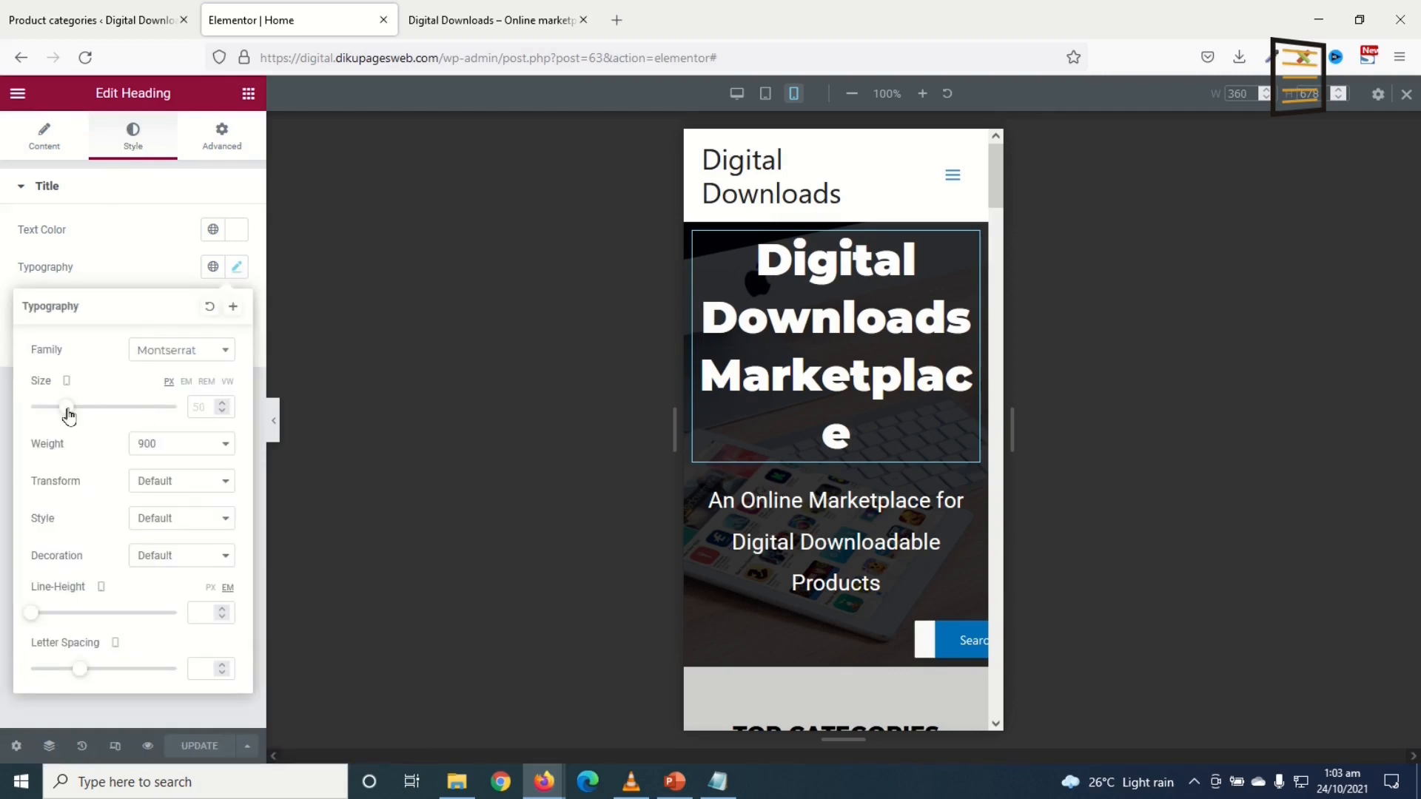
{"action": "left_click_drag", "start_coordinate": [64, 412], "coordinate": [50, 413]}
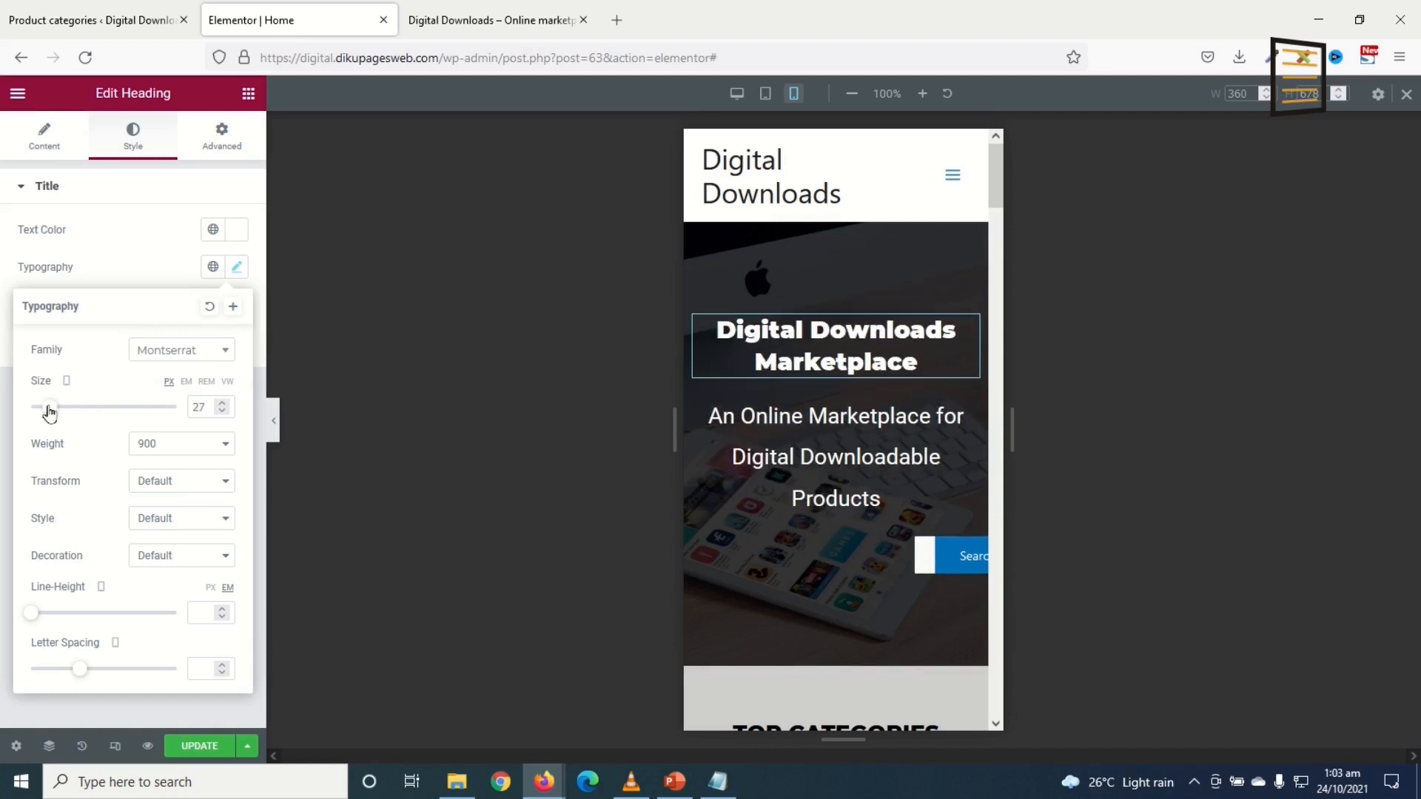
{"action": "left_click", "coordinate": [229, 404]}
{"action": "left_click", "coordinate": [228, 404]}
{"action": "left_click", "coordinate": [229, 404]}
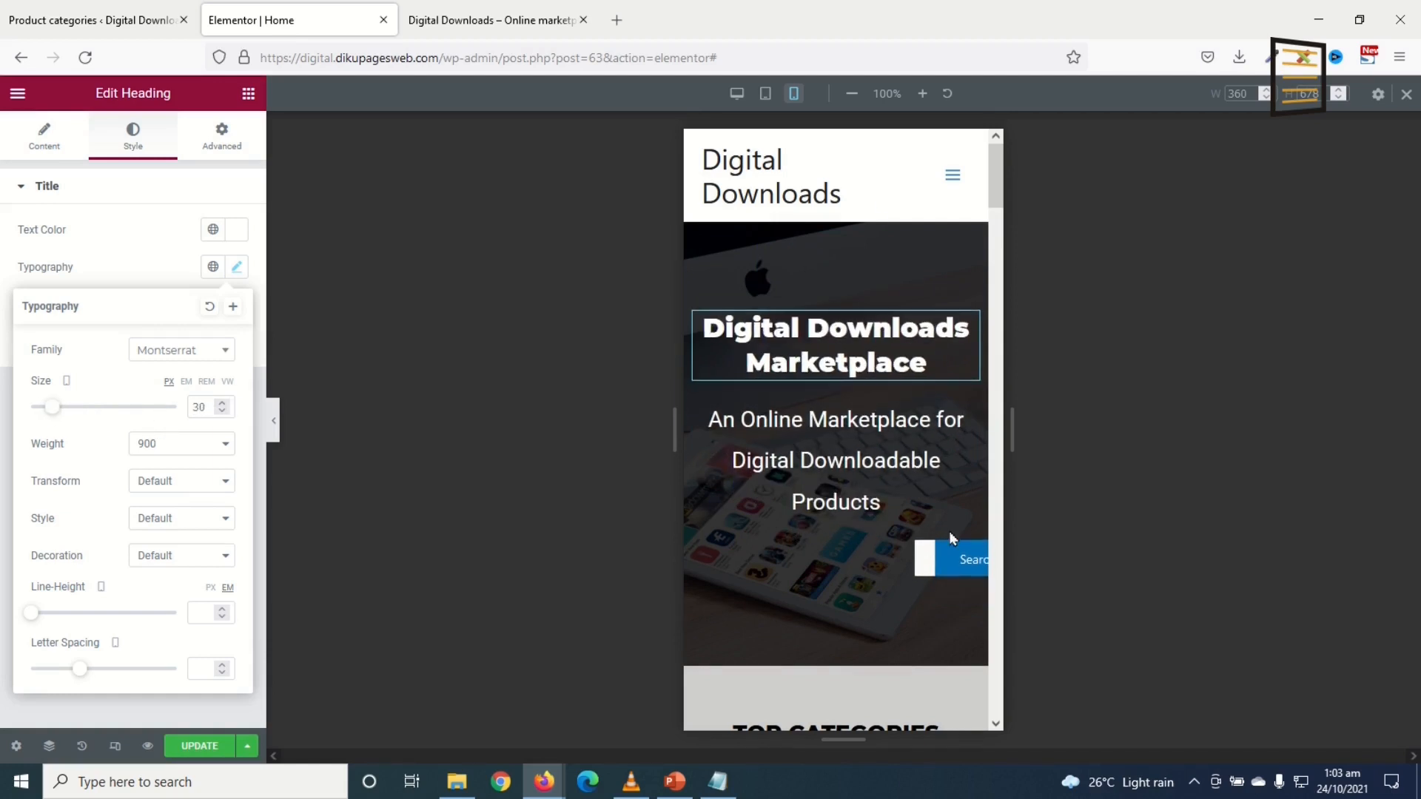
Step: Set the hero subtitle size to 22 and zero the Product Search box's left/right padding
{"action": "left_click", "coordinate": [856, 468]}
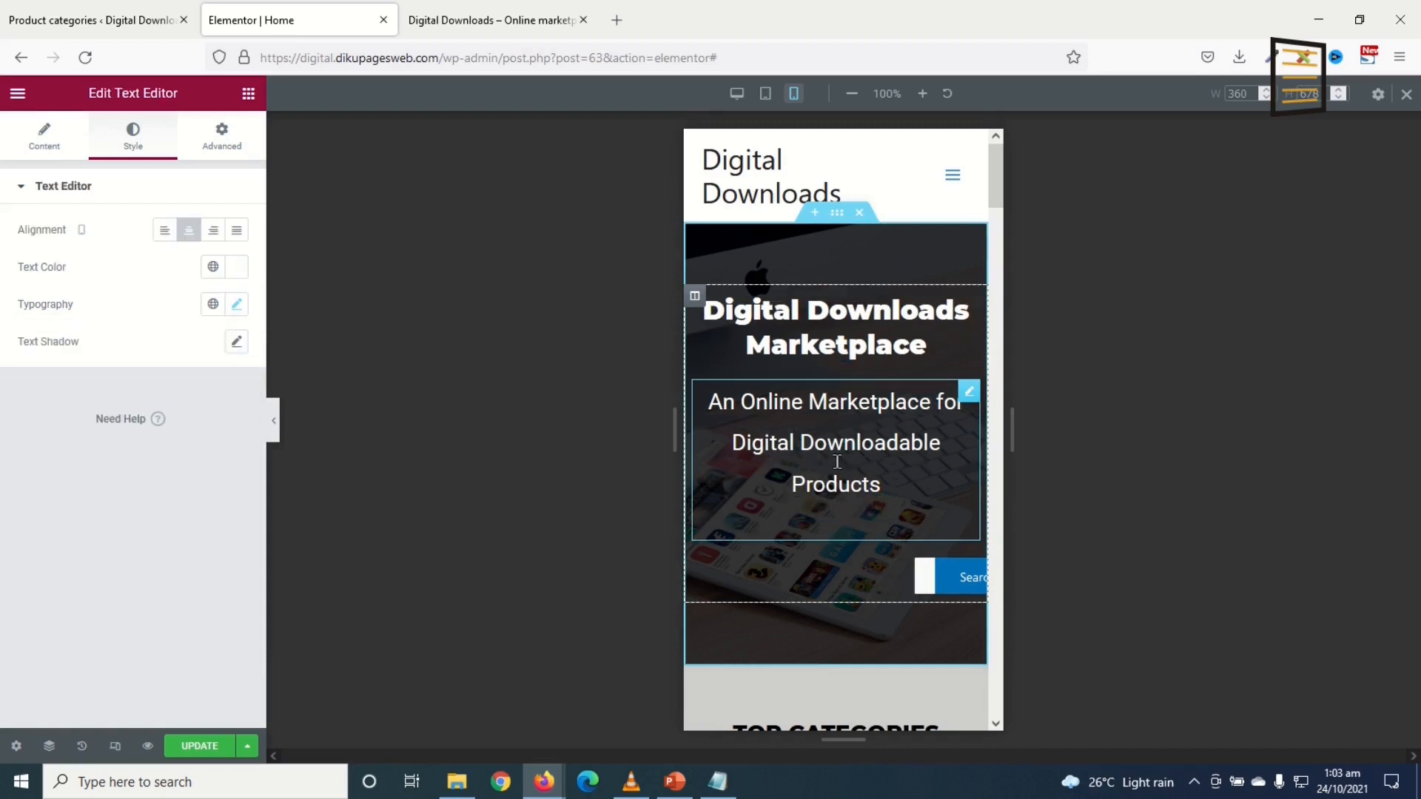
{"action": "left_click", "coordinate": [236, 306]}
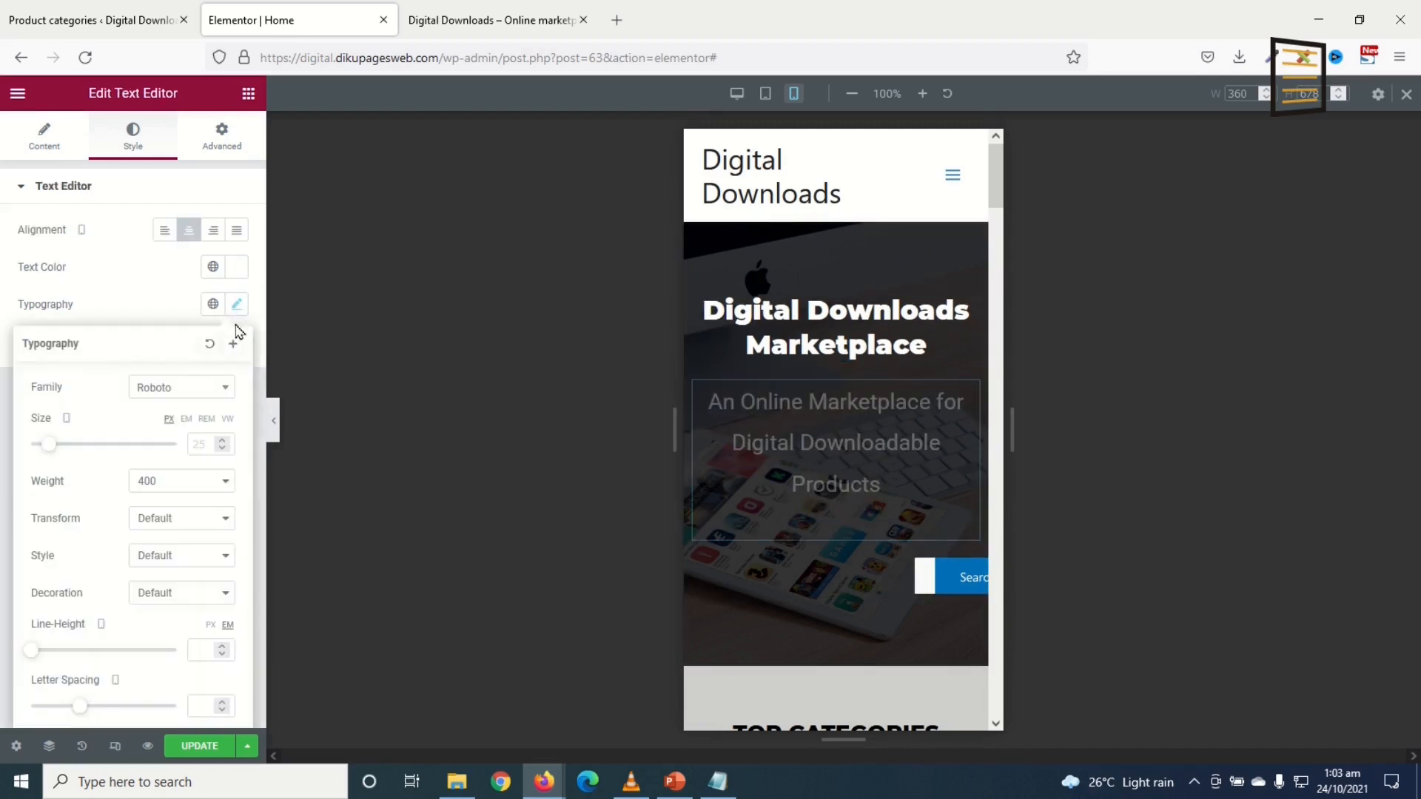
{"action": "left_click", "coordinate": [51, 444]}
{"action": "left_click_drag", "start_coordinate": [50, 444], "coordinate": [48, 445]}
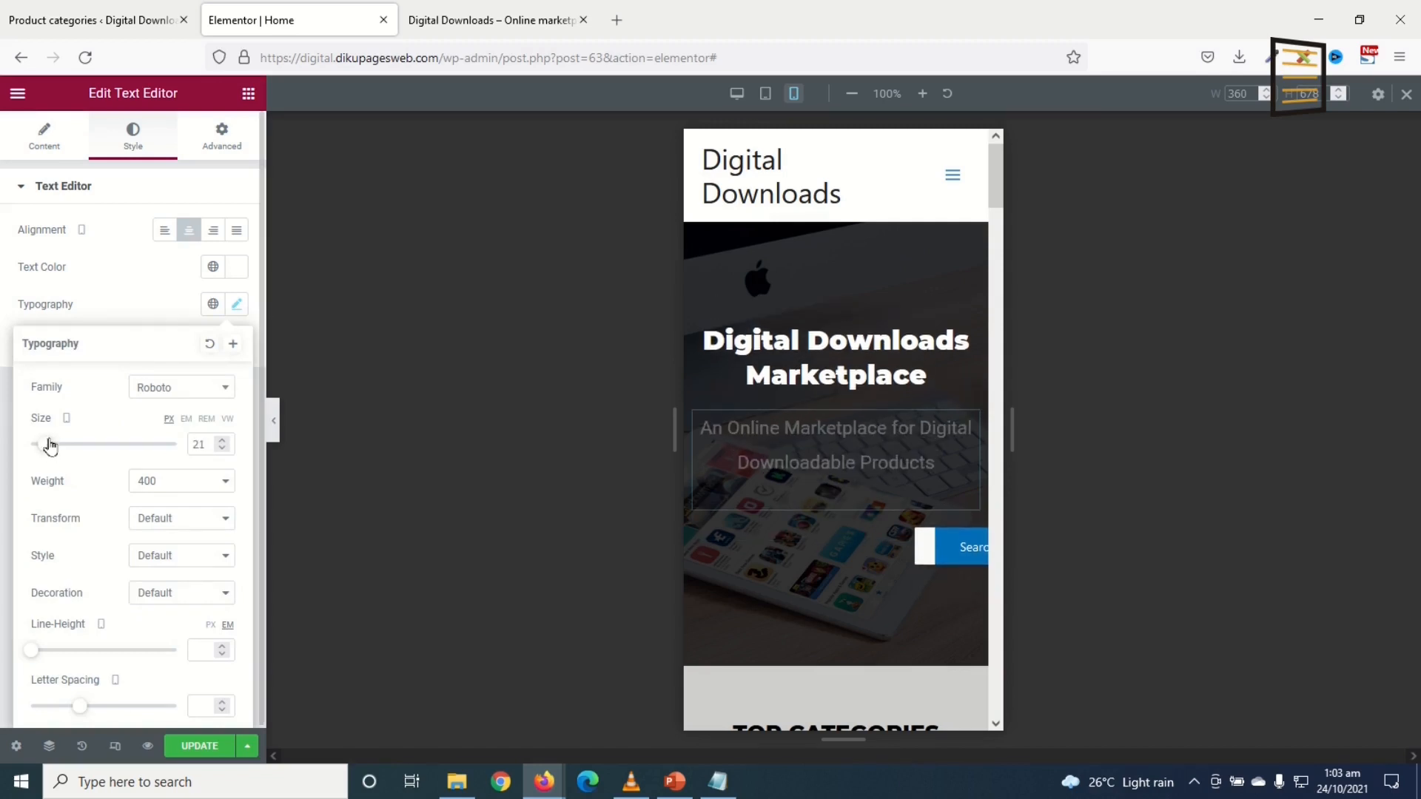
{"action": "left_click", "coordinate": [223, 441]}
{"action": "left_click", "coordinate": [223, 441]}
{"action": "left_click", "coordinate": [223, 441]}
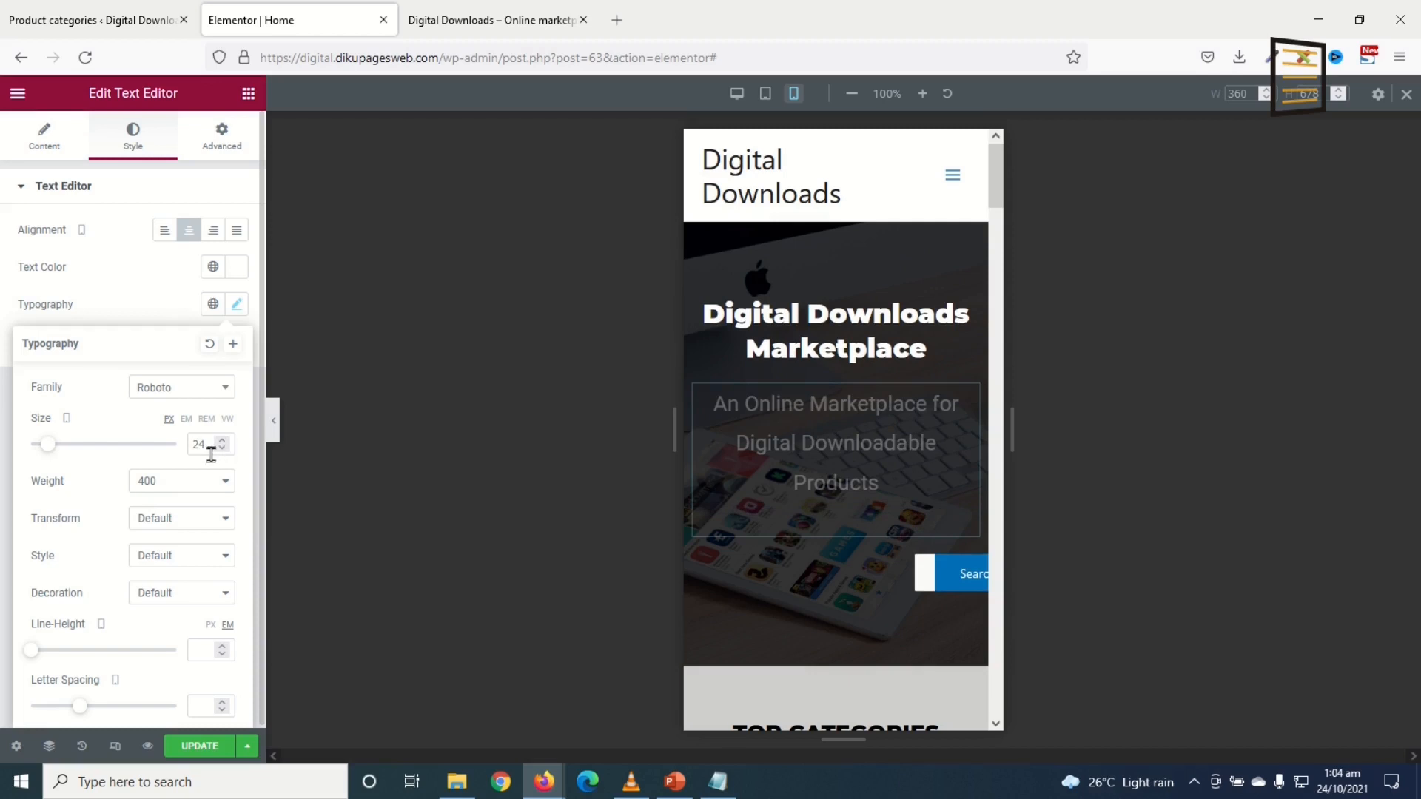
{"action": "left_click", "coordinate": [223, 448]}
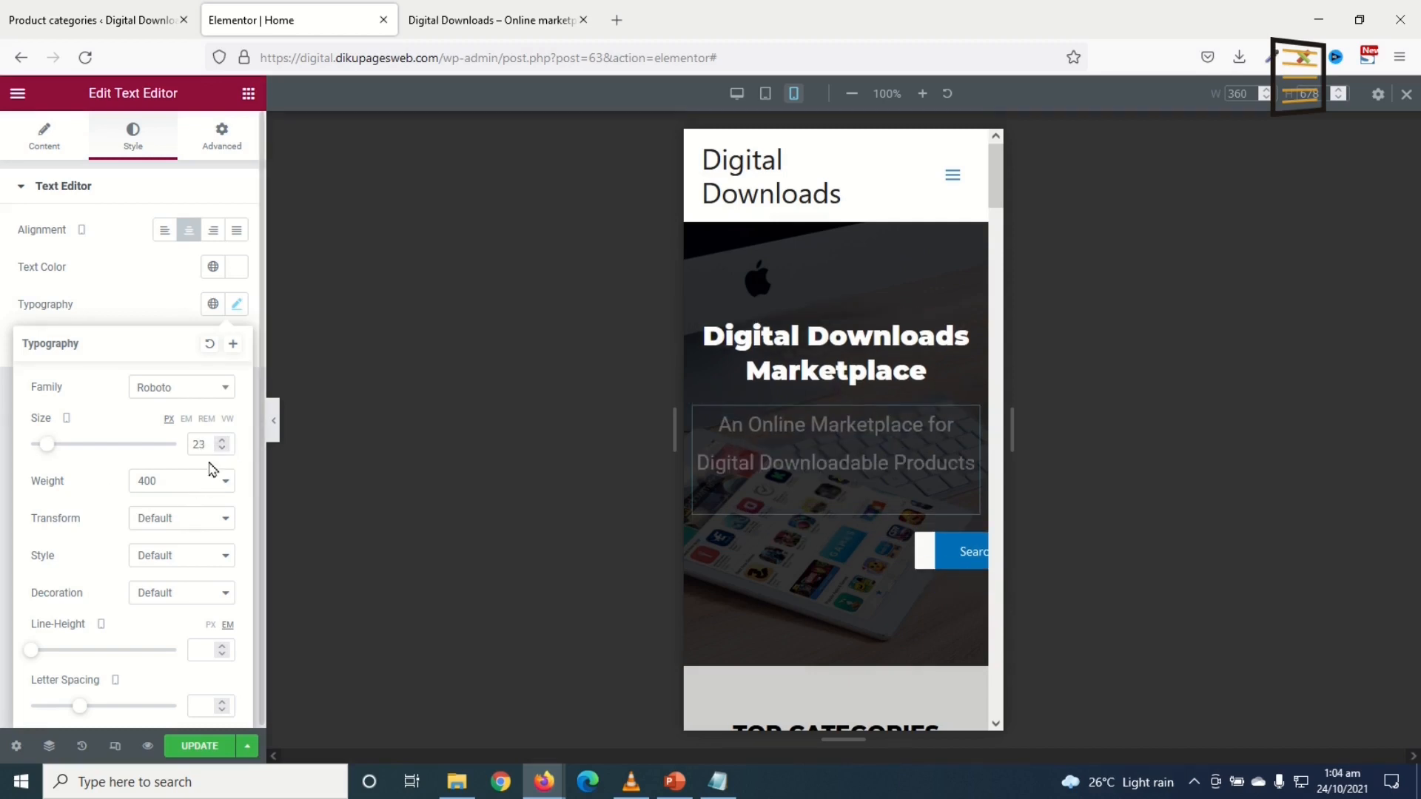
{"action": "left_click", "coordinate": [221, 449]}
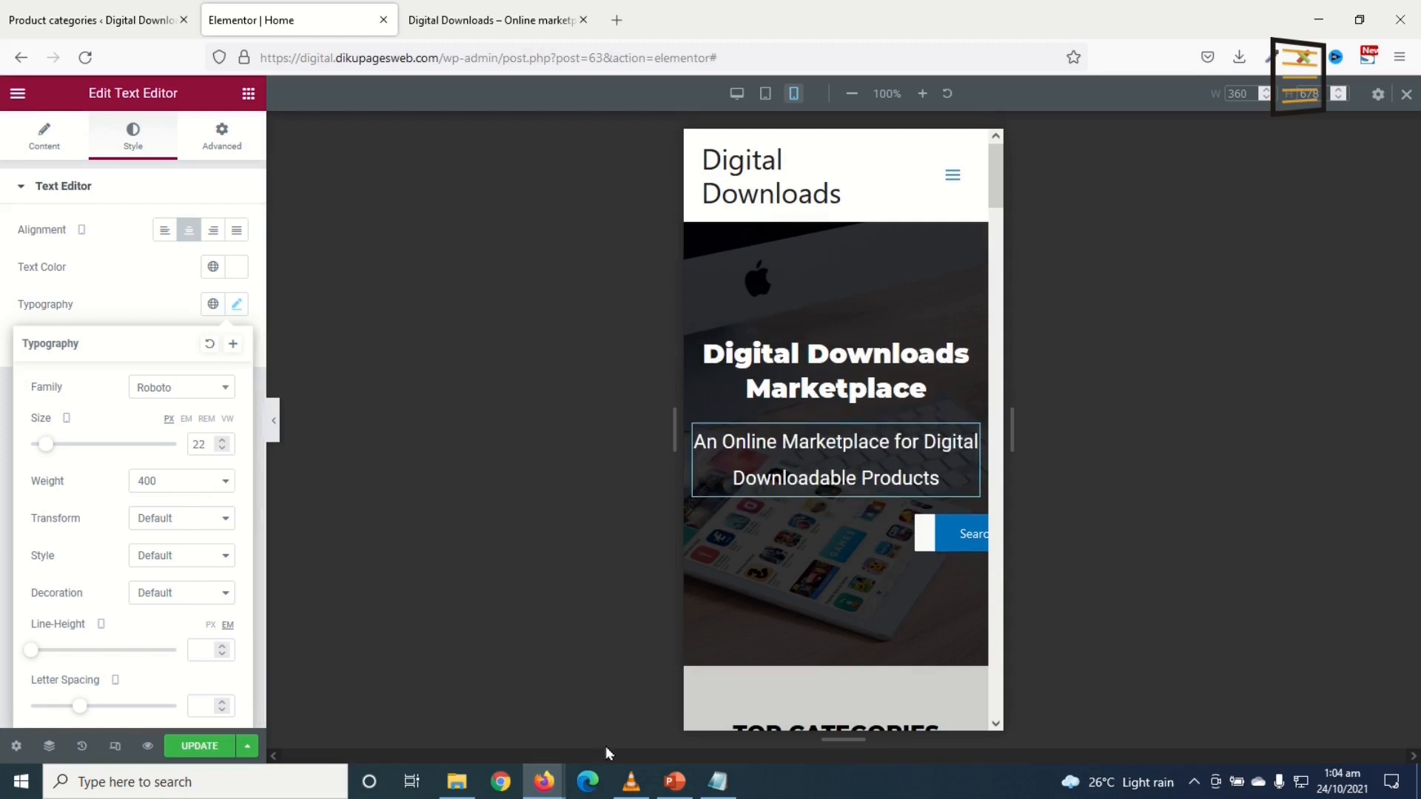
{"action": "left_click", "coordinate": [684, 689]}
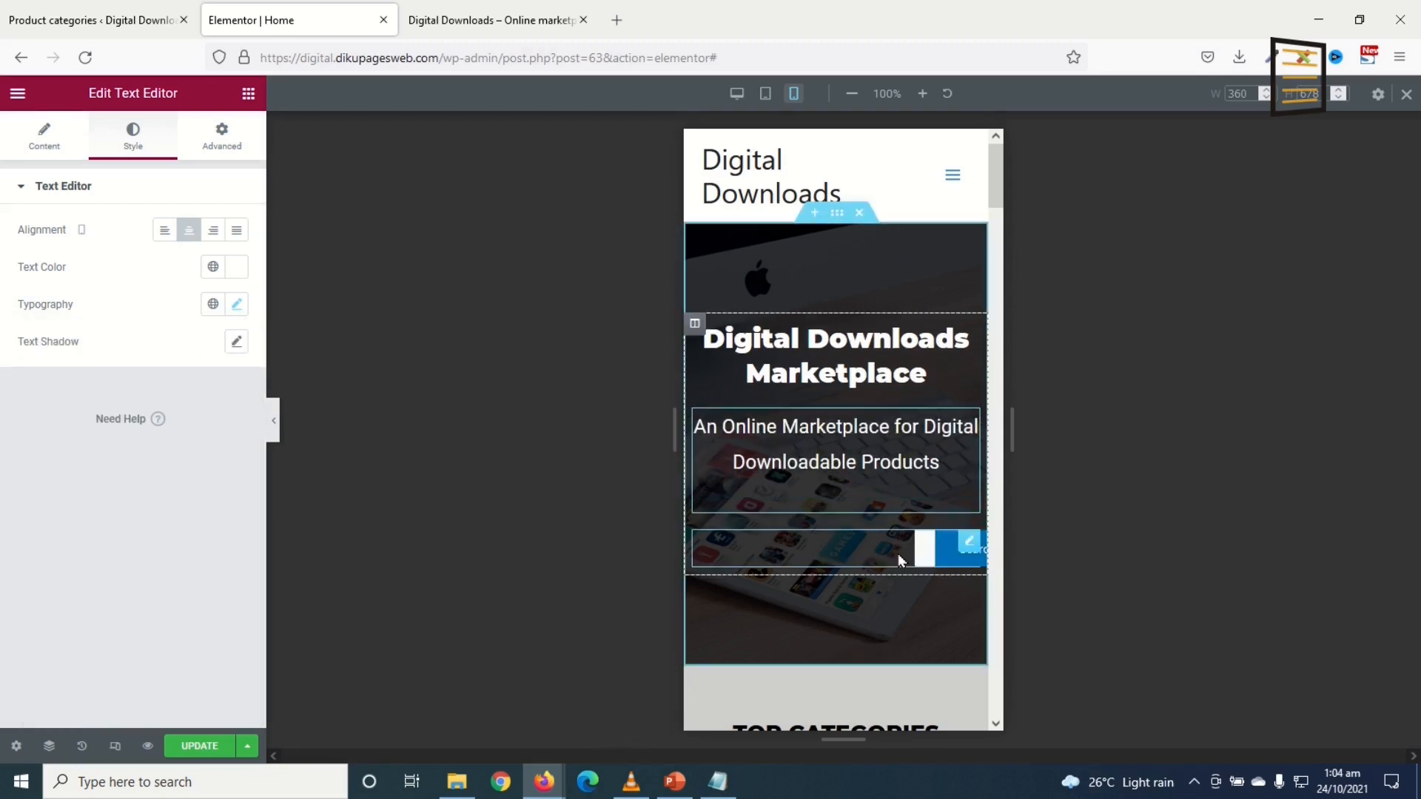
{"action": "left_click", "coordinate": [967, 548]}
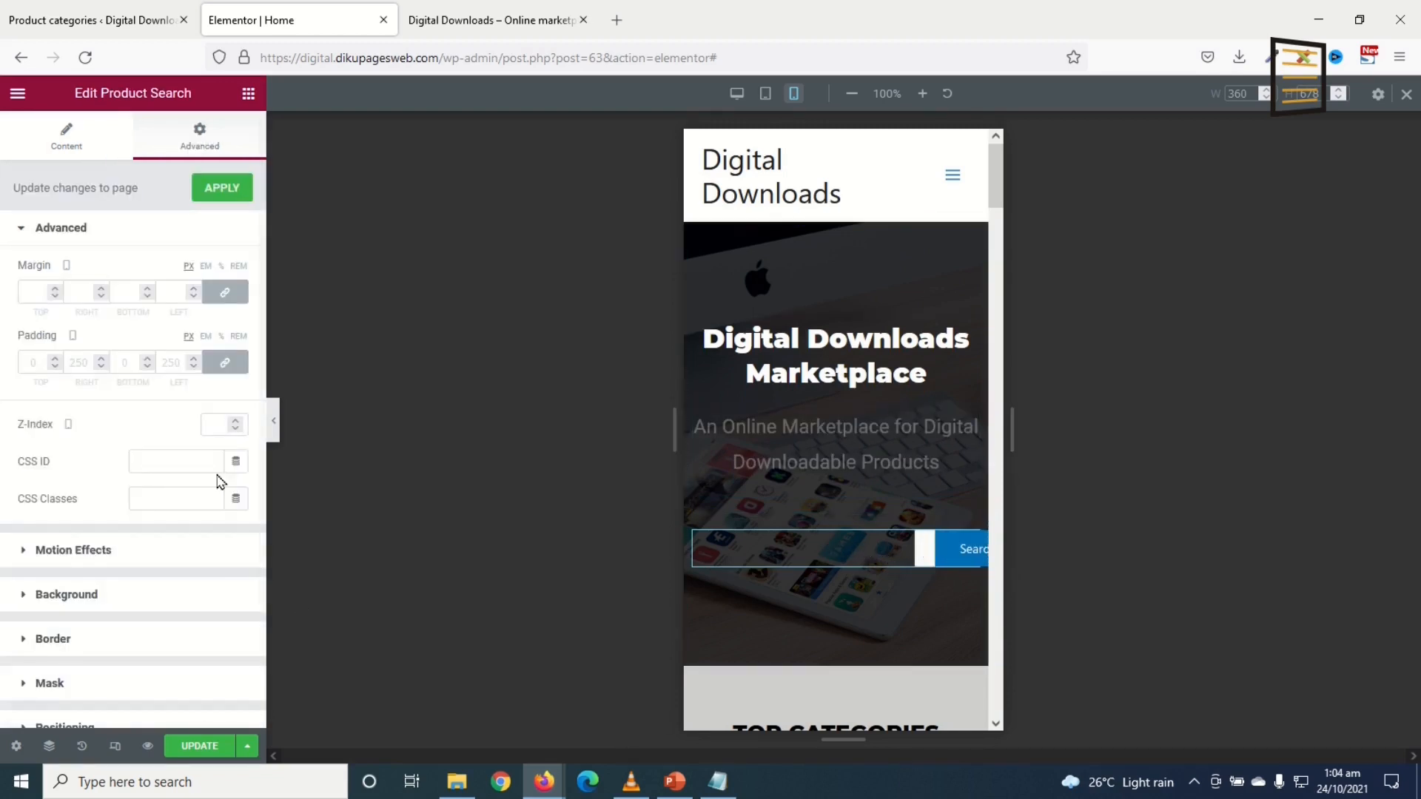
{"action": "left_click", "coordinate": [220, 364]}
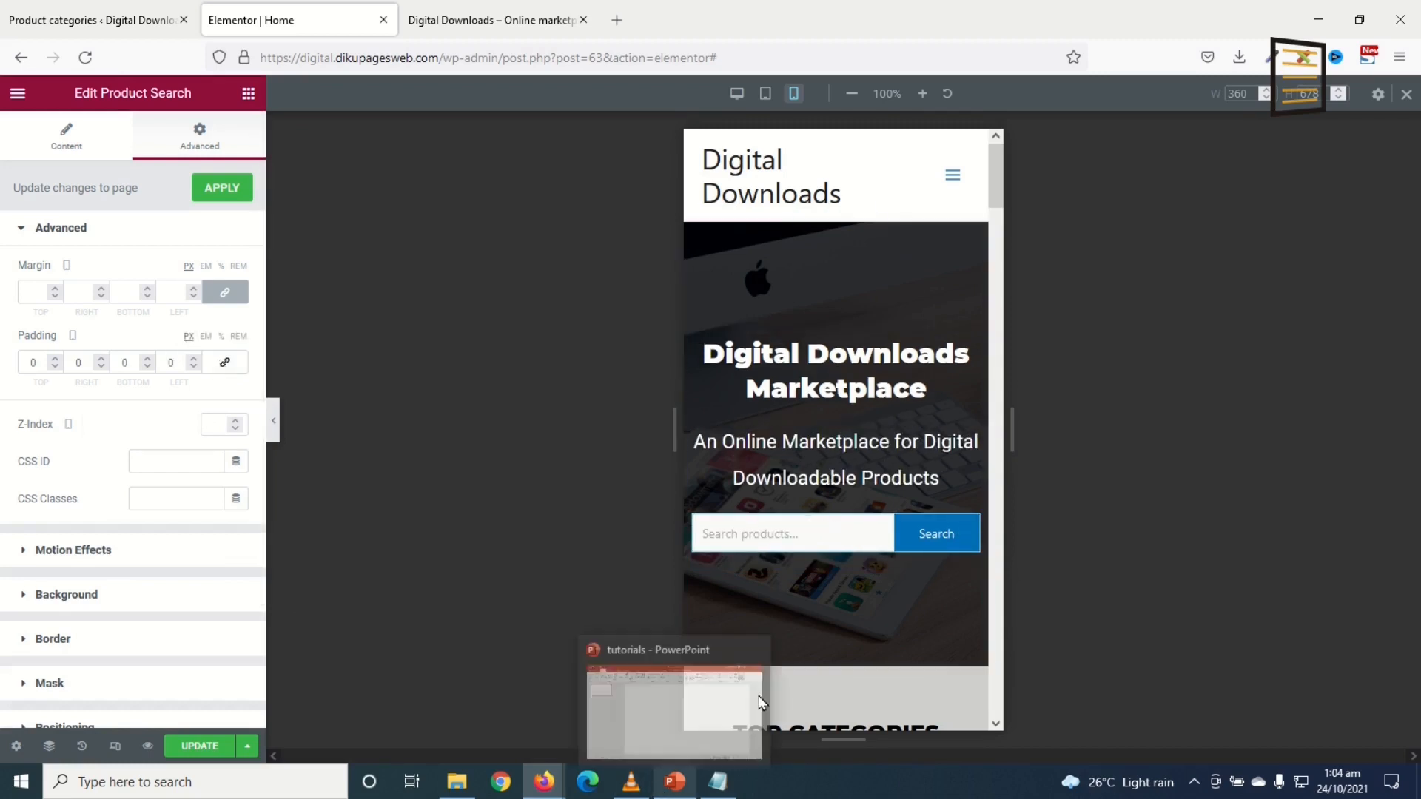
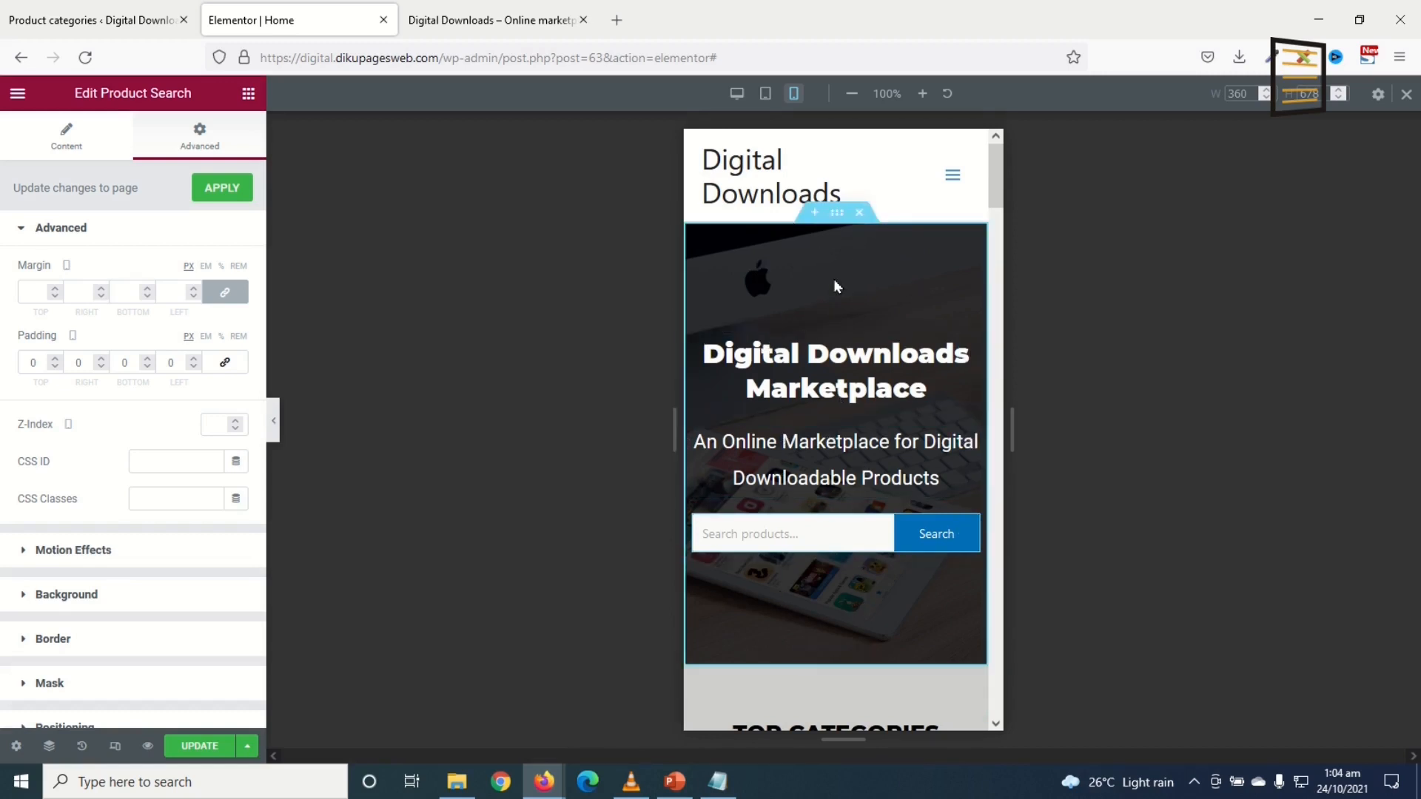
Step: Select the Home hero section and switch the Elementor preview from mobile to tablet view
{"action": "left_click", "coordinate": [899, 632]}
{"action": "scroll", "coordinate": [922, 452], "scroll_direction": "down", "scroll_amount": 5}
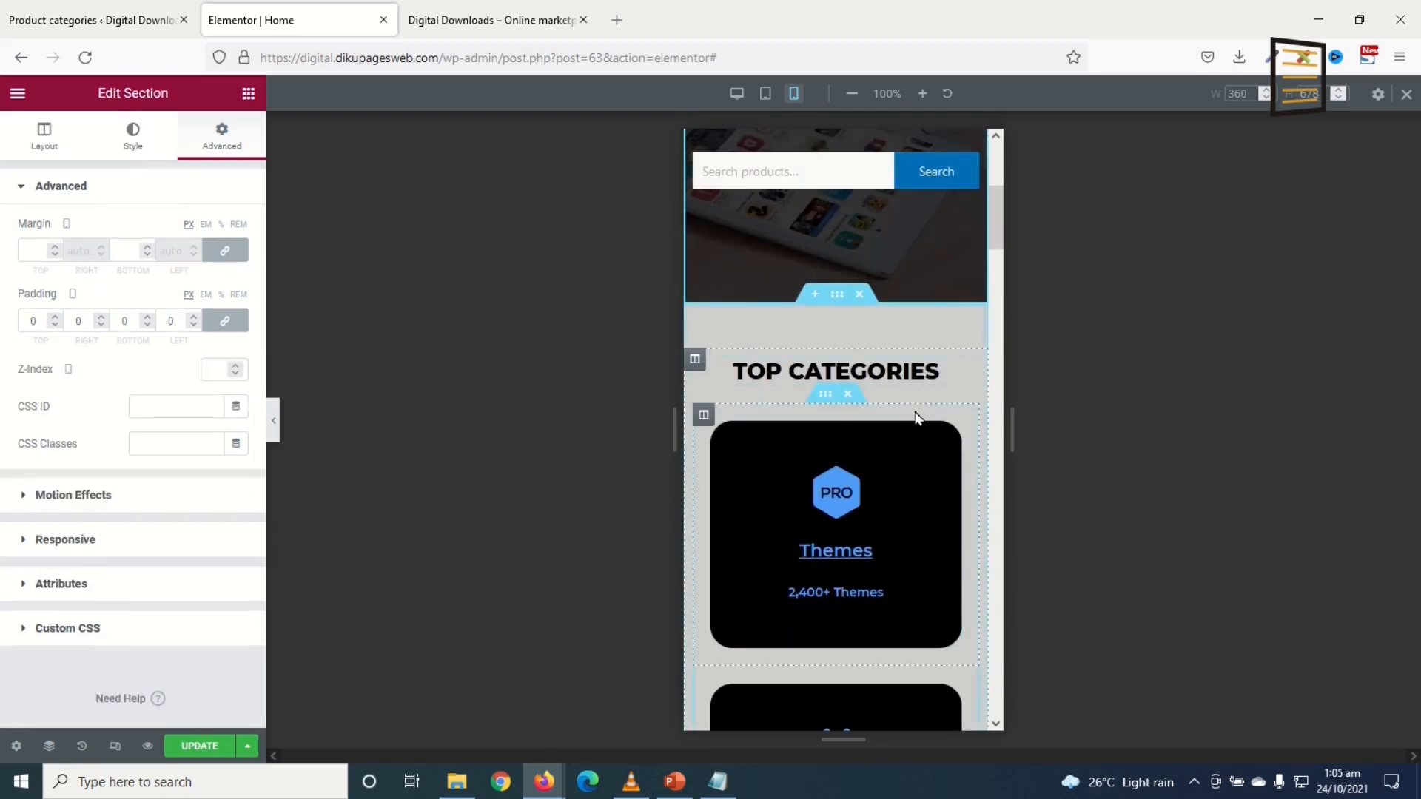
{"action": "scroll", "coordinate": [899, 392], "scroll_direction": "down", "scroll_amount": 3}
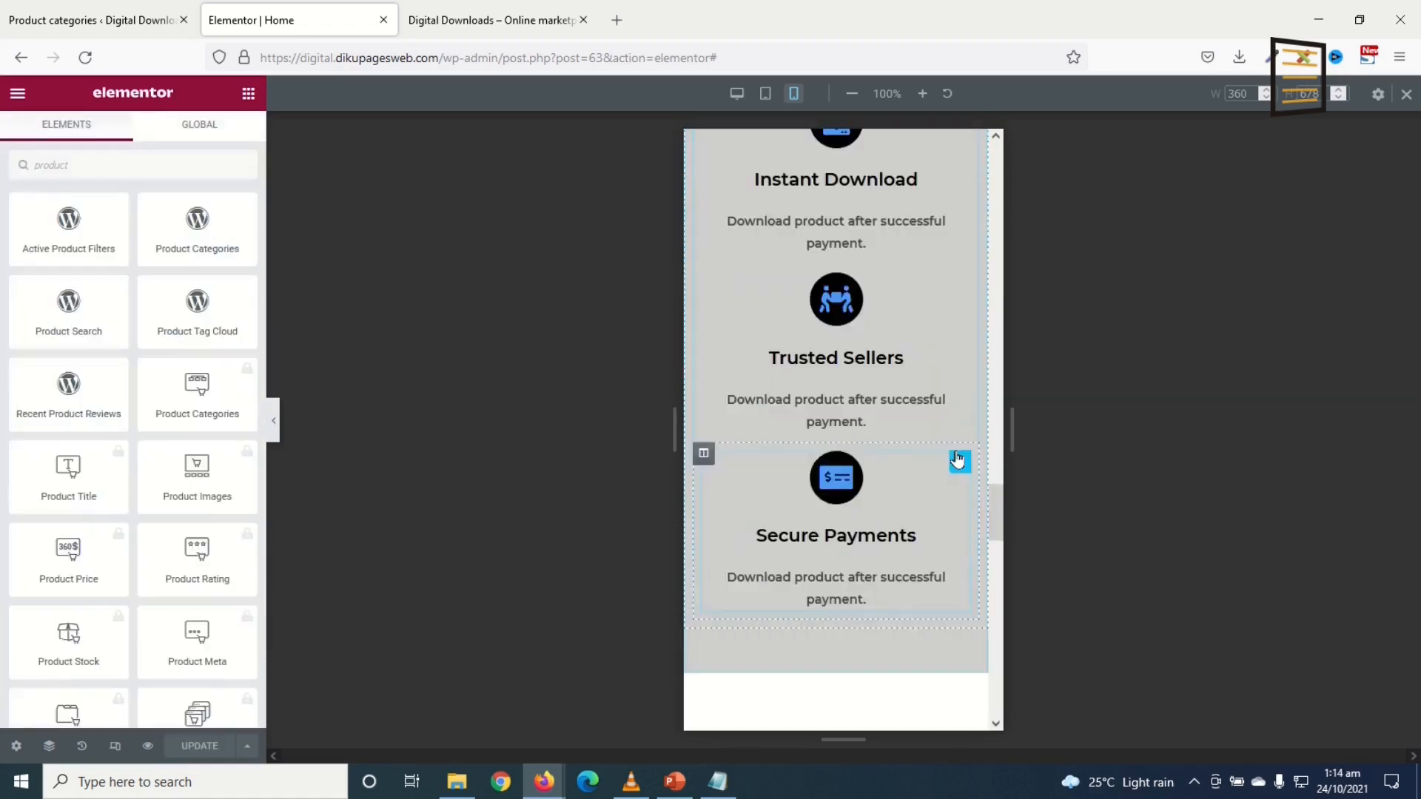
{"action": "scroll", "coordinate": [956, 459], "scroll_direction": "up", "scroll_amount": 15}
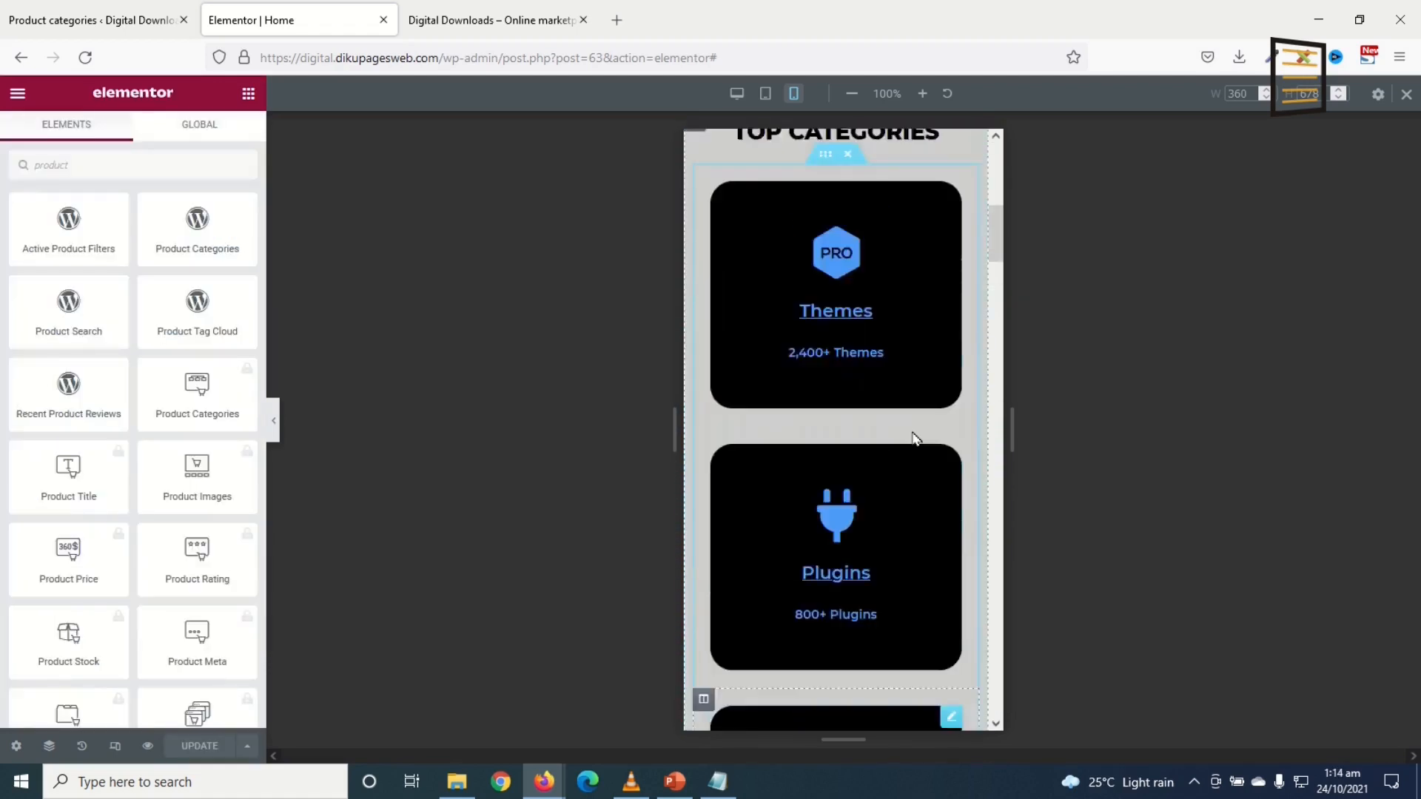
{"action": "left_click", "coordinate": [765, 99]}
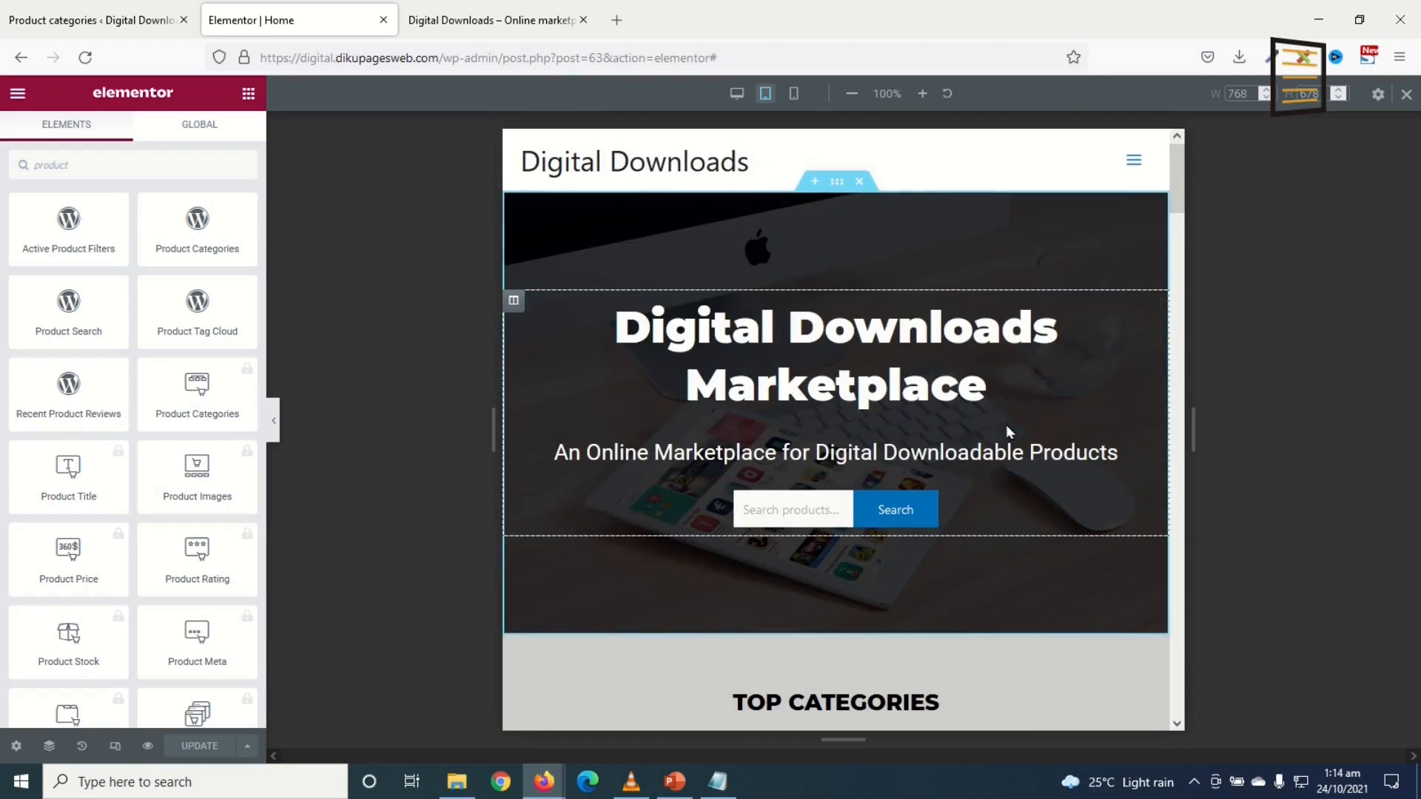
Step: Set Column Width to 50 for the Themes, Plugins, Templates and Software category columns
{"action": "scroll", "coordinate": [1007, 433], "scroll_direction": "down", "scroll_amount": 3}
{"action": "scroll", "coordinate": [1012, 442], "scroll_direction": "down", "scroll_amount": 3}
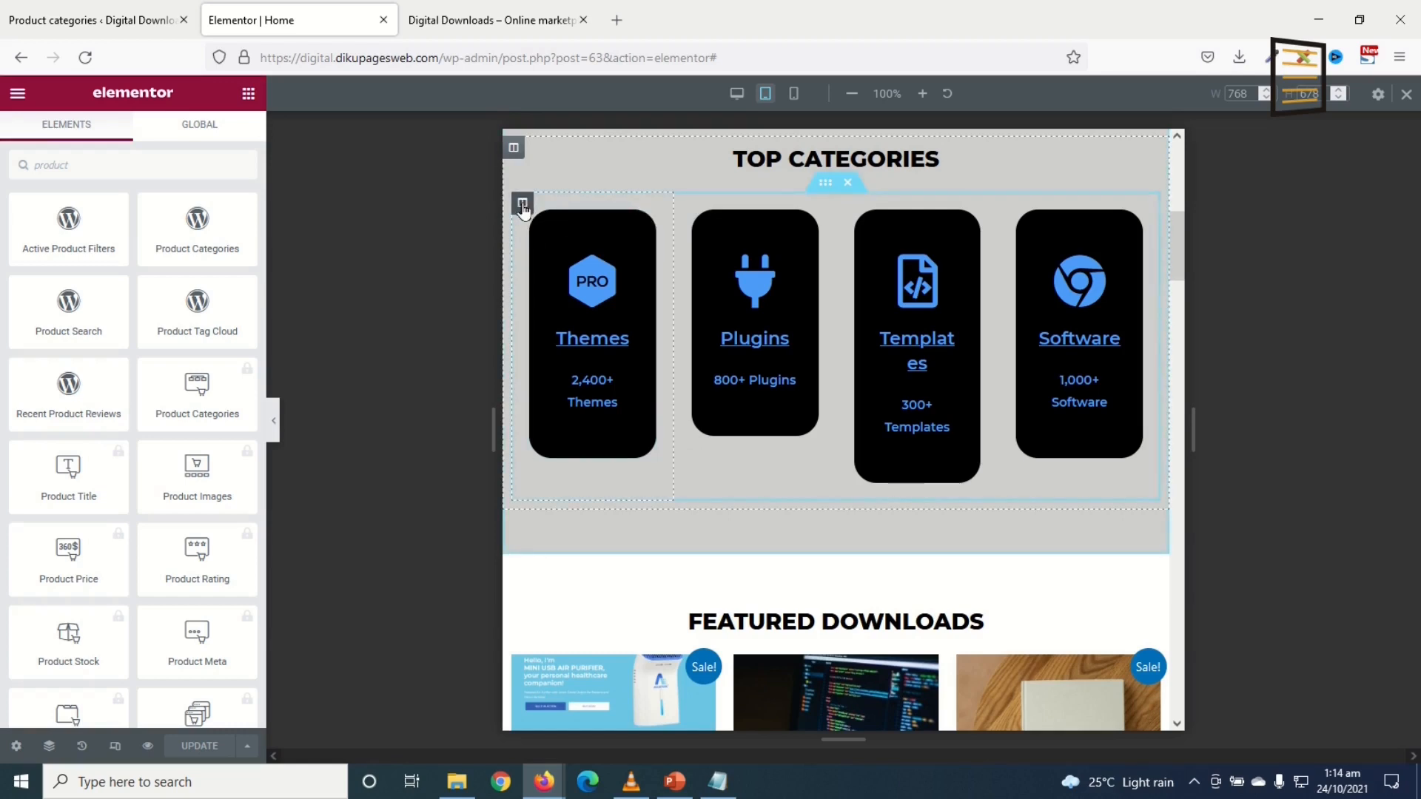
{"action": "left_click", "coordinate": [523, 205]}
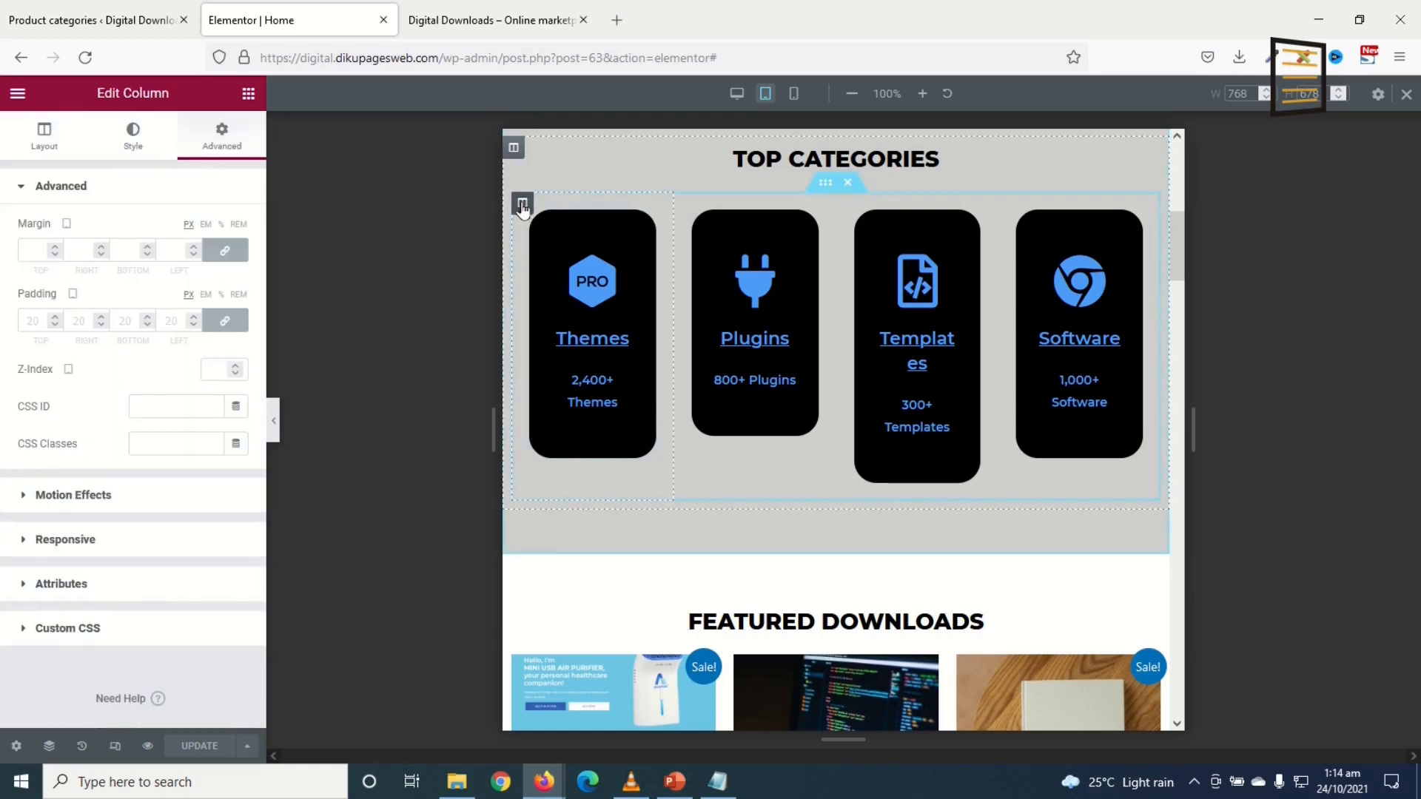
{"action": "left_click", "coordinate": [46, 138]}
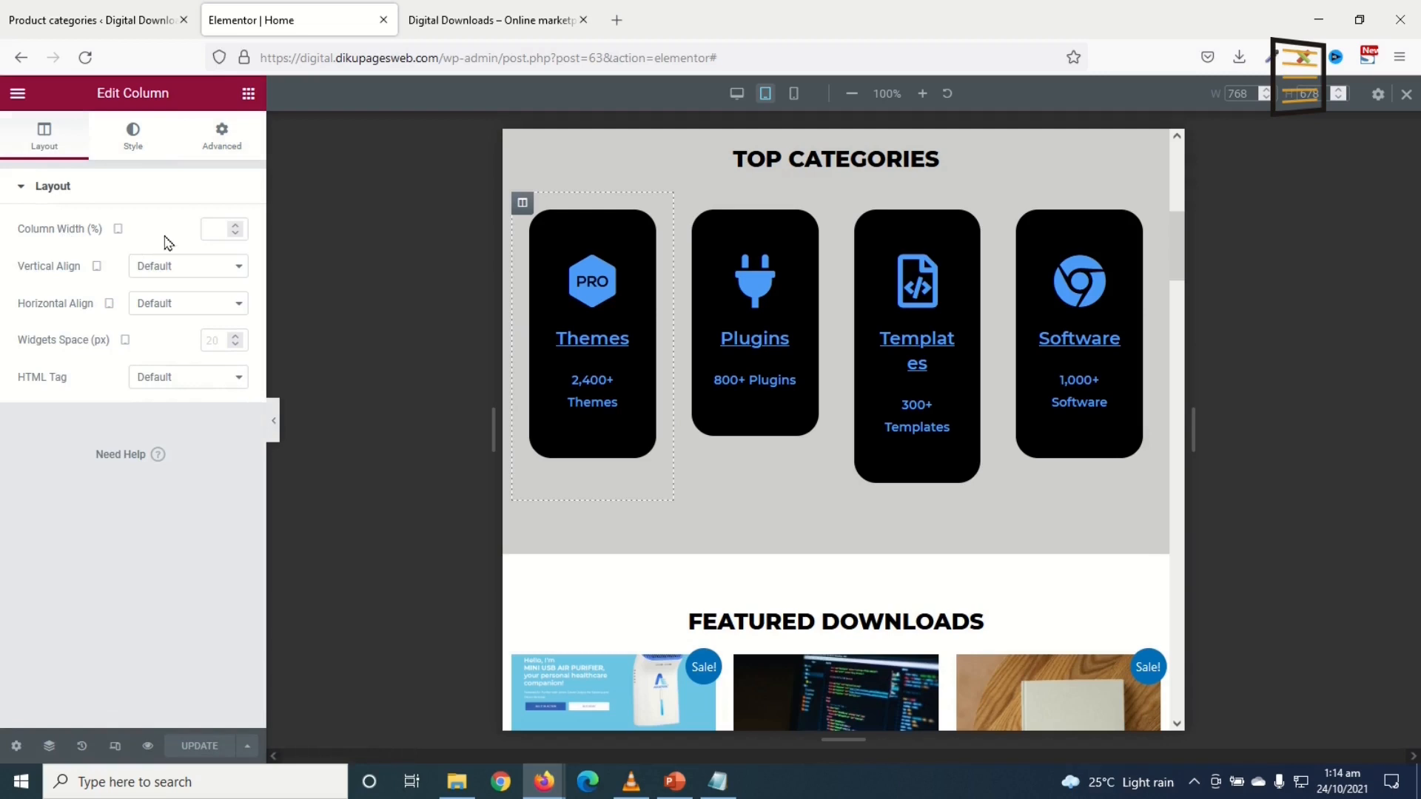
{"action": "type", "text": "50"}
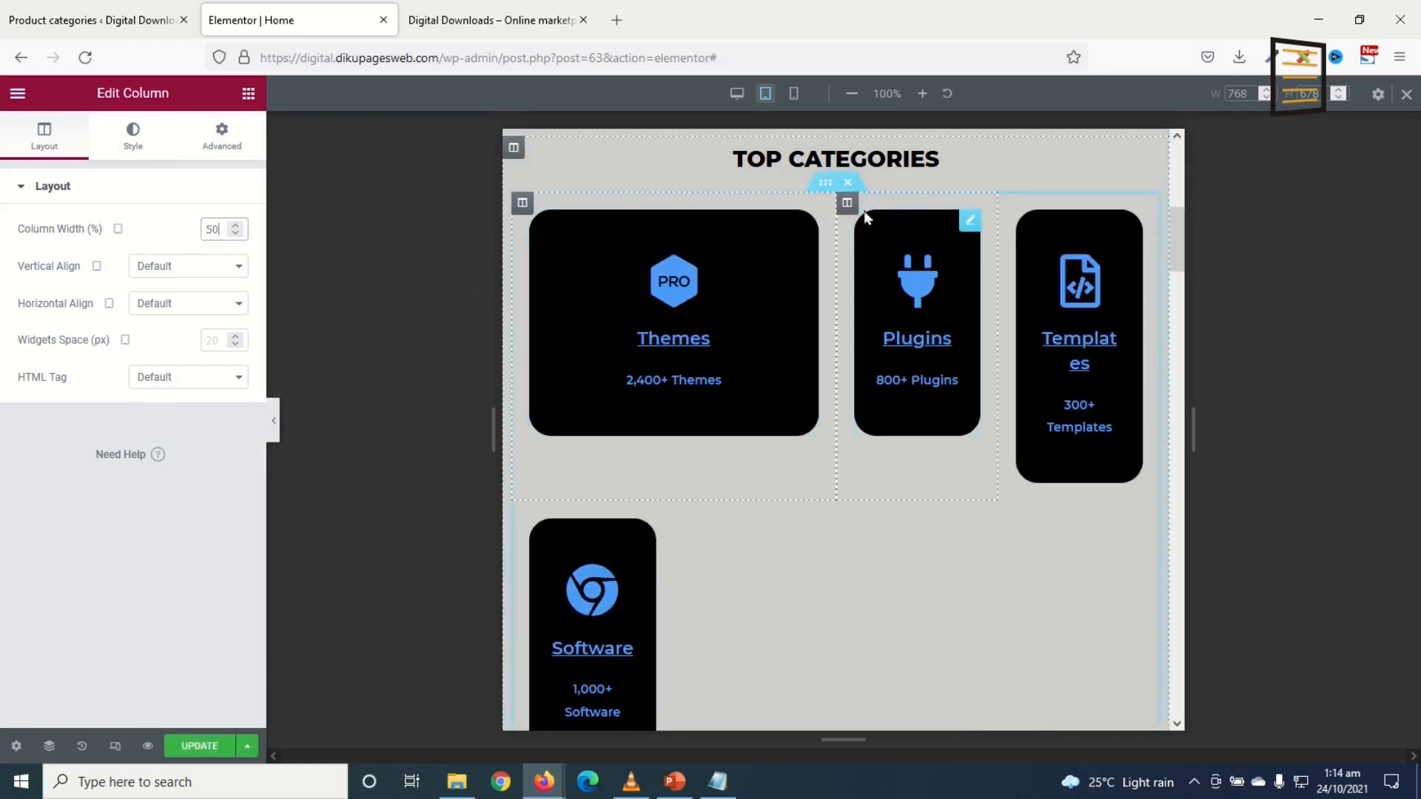
{"action": "left_click", "coordinate": [848, 205]}
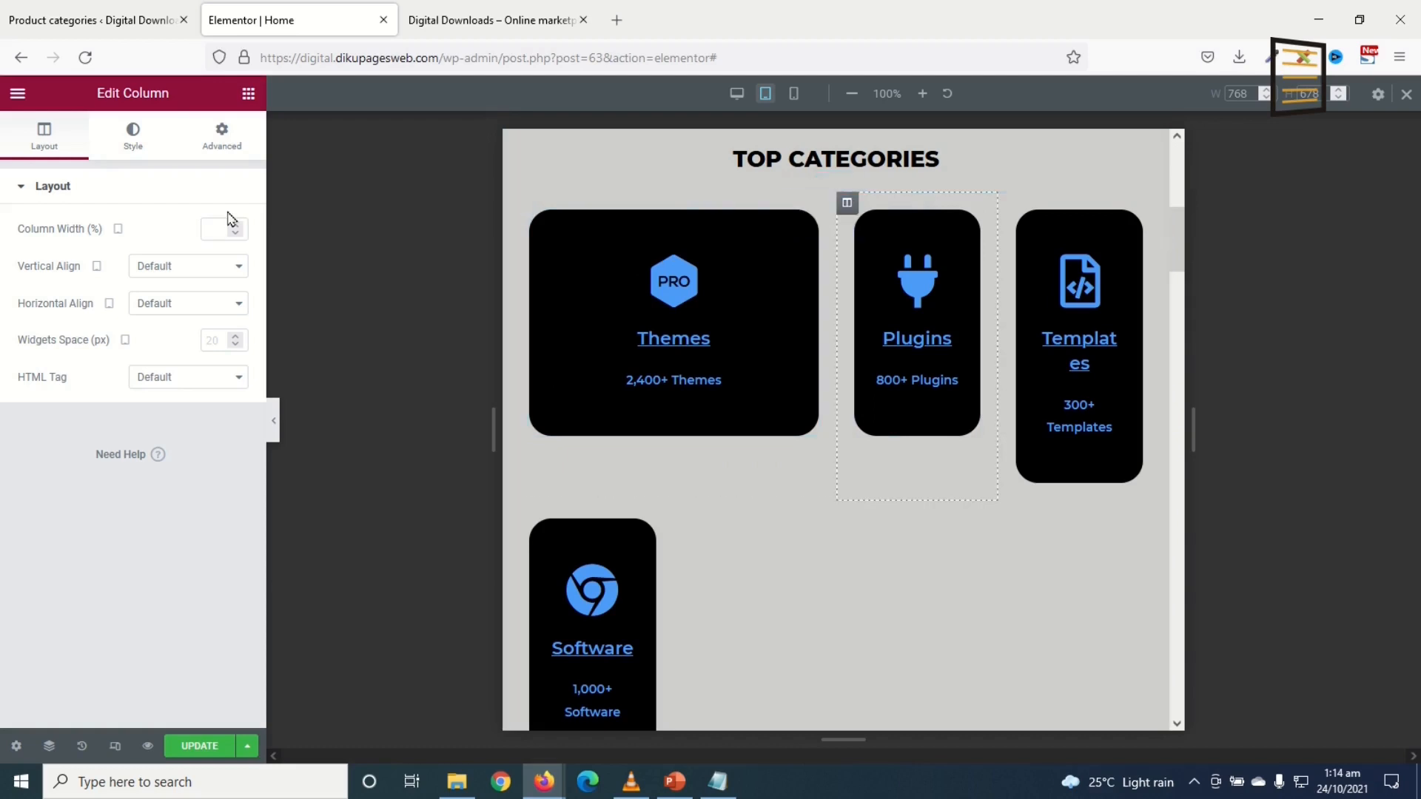
{"action": "left_click", "coordinate": [205, 224]}
{"action": "type", "text": "50"}
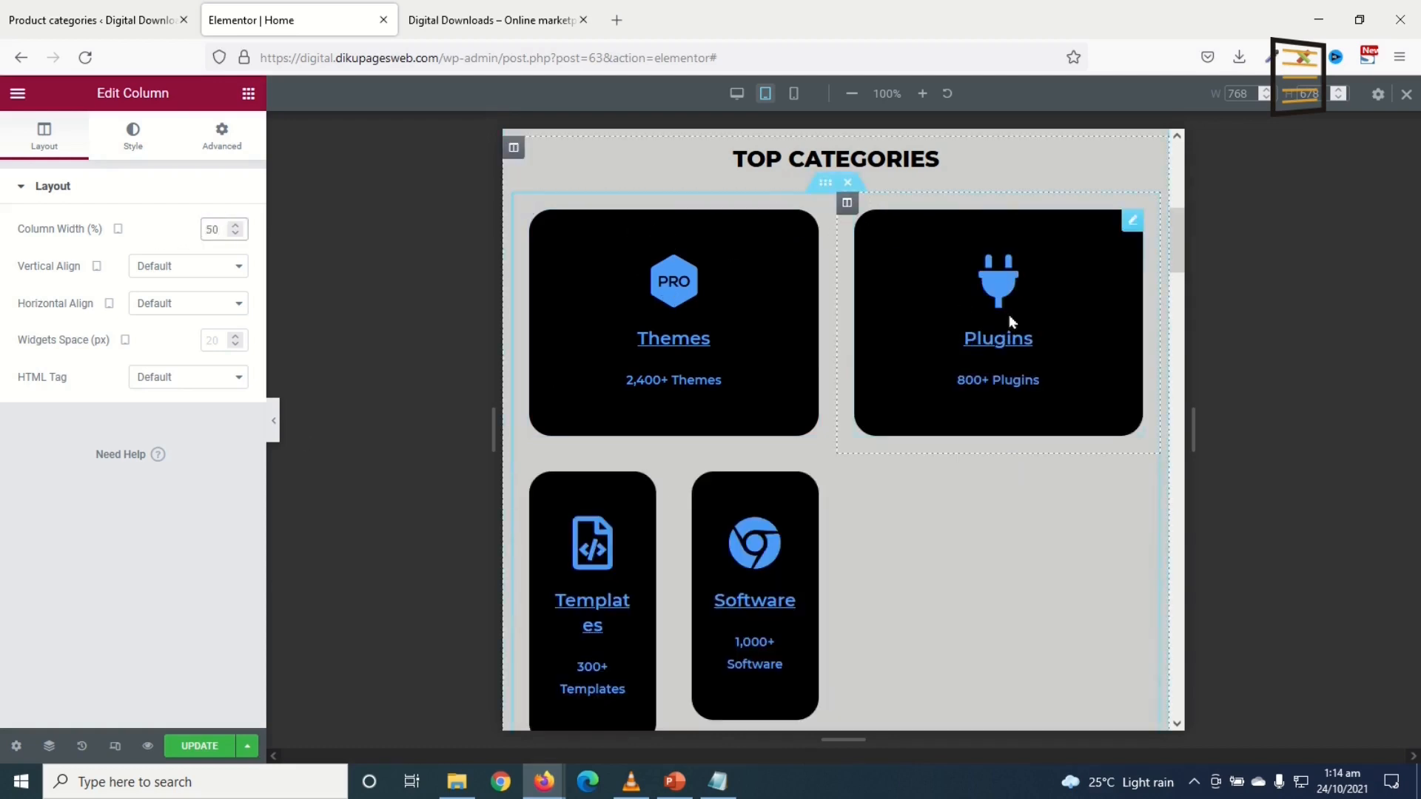
{"action": "left_click", "coordinate": [522, 466]}
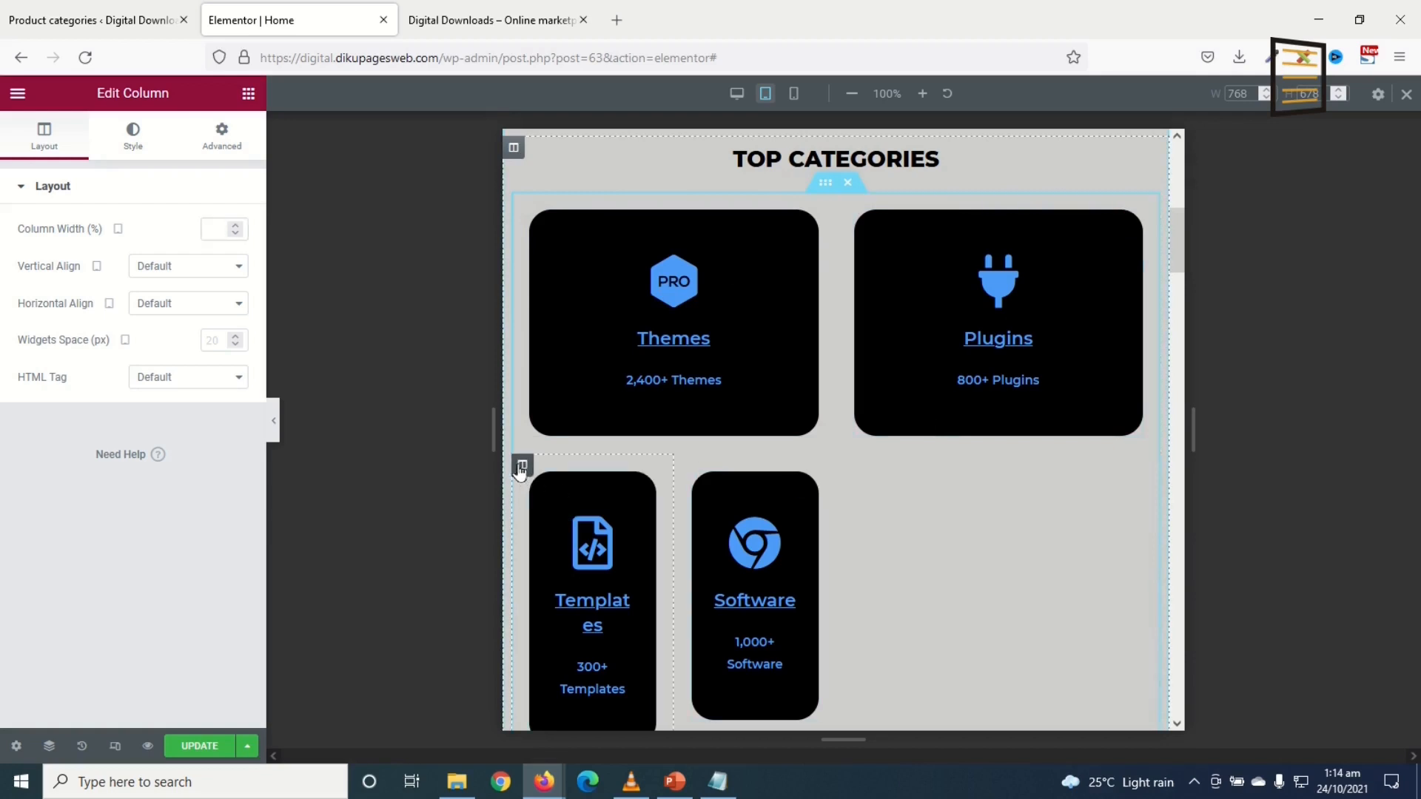
{"action": "left_click", "coordinate": [210, 228]}
{"action": "type", "text": "50"}
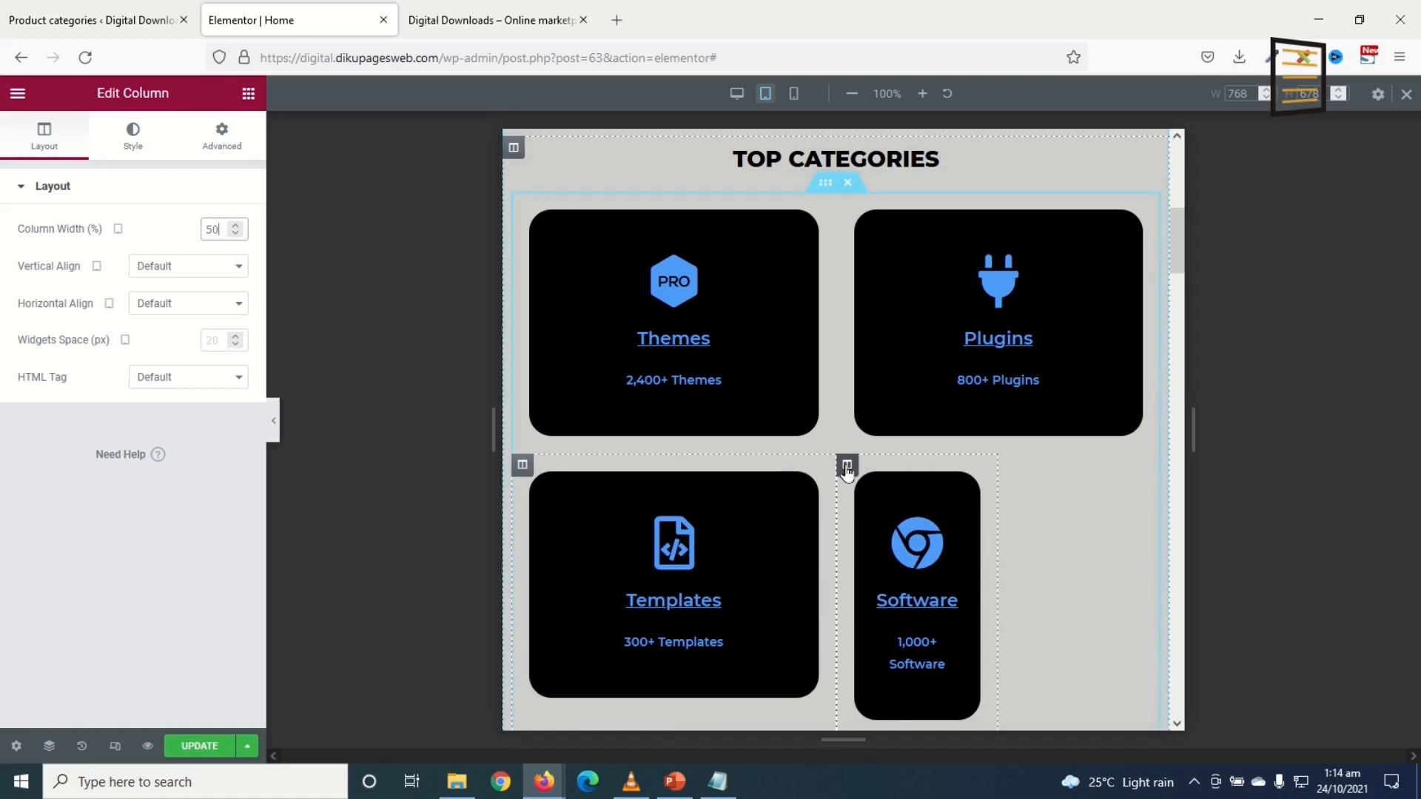
{"action": "left_click", "coordinate": [847, 466]}
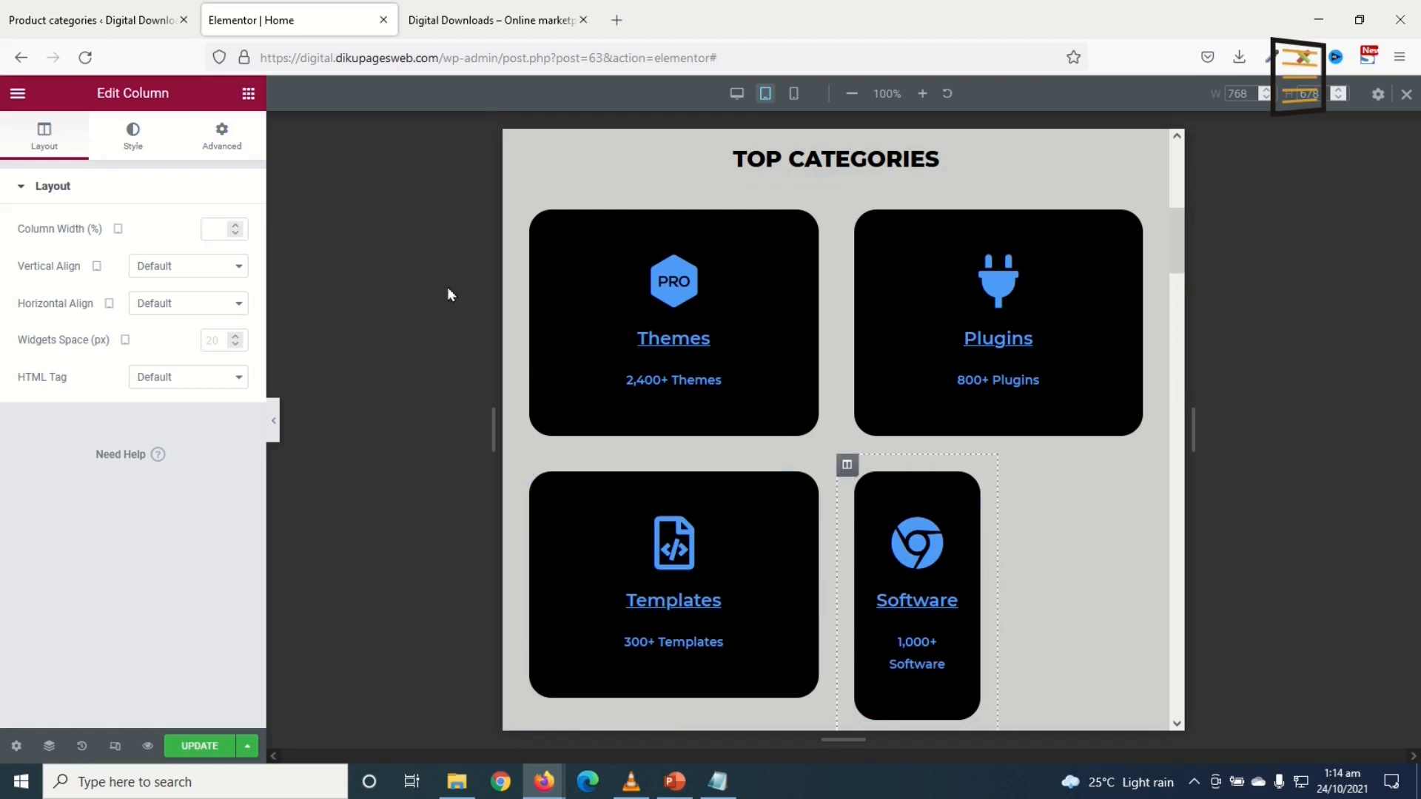
{"action": "left_click", "coordinate": [222, 228]}
{"action": "type", "text": "50"}
Step: Review the Instant Download icon box at tablet width, then exit to the desktop preview
{"action": "scroll", "coordinate": [851, 307], "scroll_direction": "up", "scroll_amount": 3}
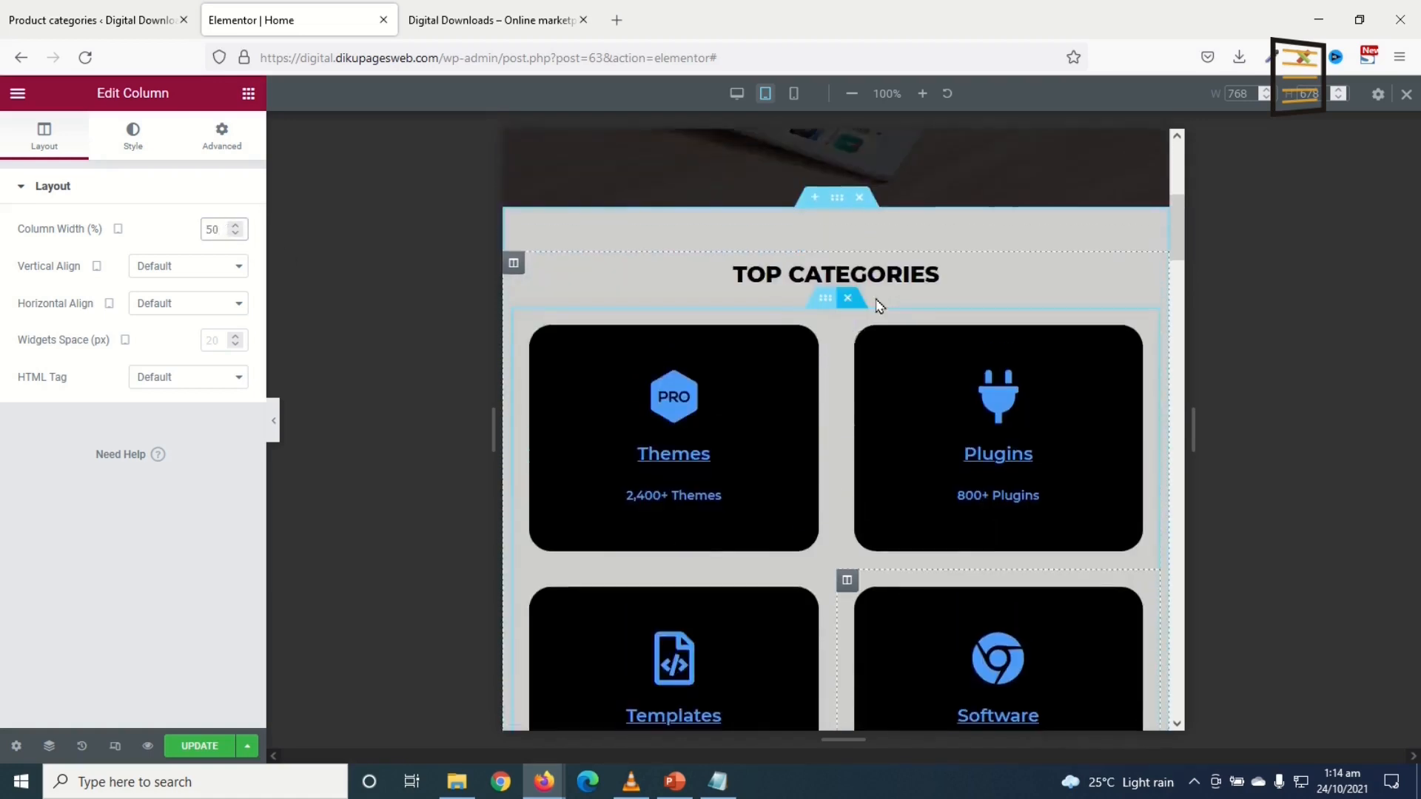
{"action": "scroll", "coordinate": [884, 318], "scroll_direction": "down", "scroll_amount": 15}
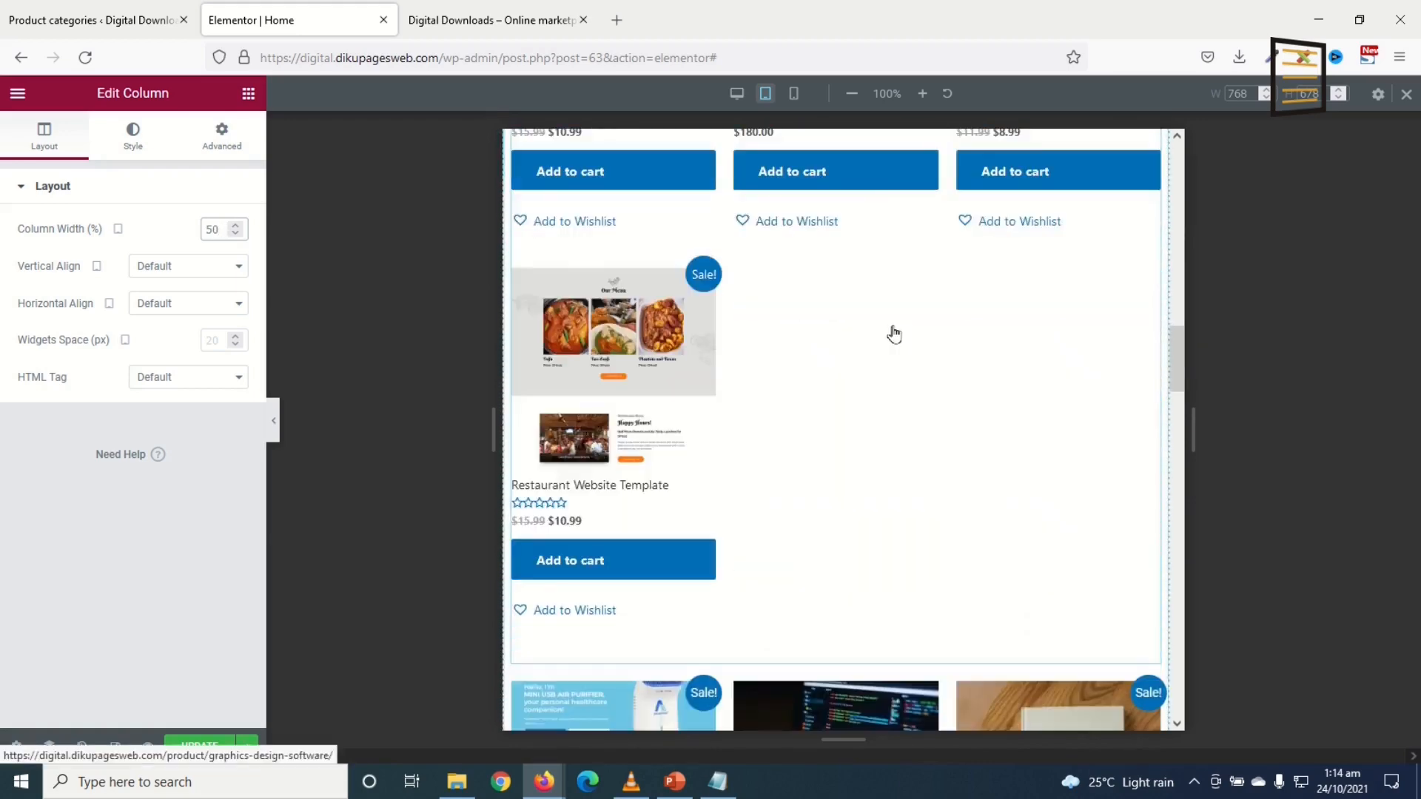
{"action": "scroll", "coordinate": [893, 335], "scroll_direction": "up", "scroll_amount": 5}
{"action": "scroll", "coordinate": [899, 326], "scroll_direction": "down", "scroll_amount": 15}
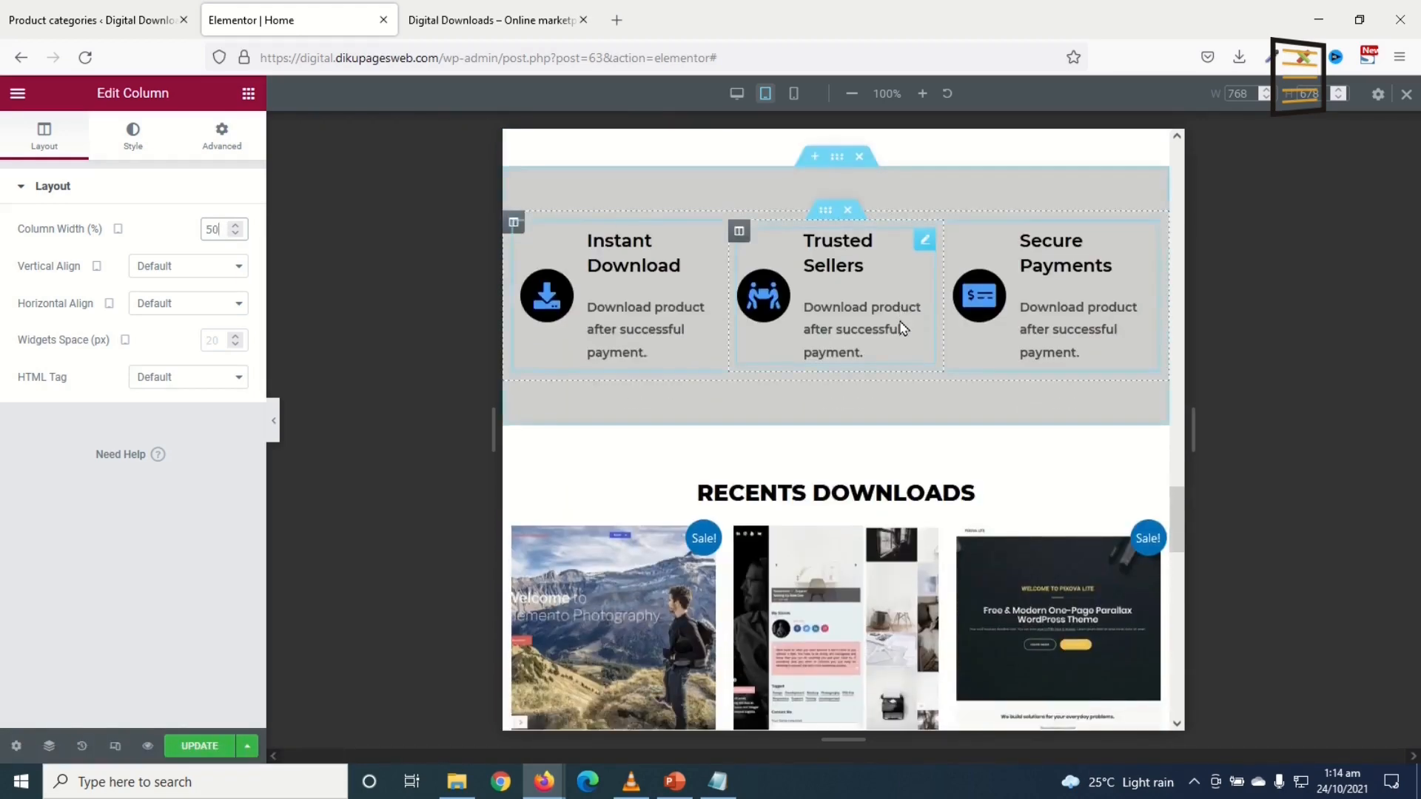
{"action": "scroll", "coordinate": [899, 329], "scroll_direction": "down", "scroll_amount": 3}
{"action": "scroll", "coordinate": [884, 444], "scroll_direction": "up", "scroll_amount": 3}
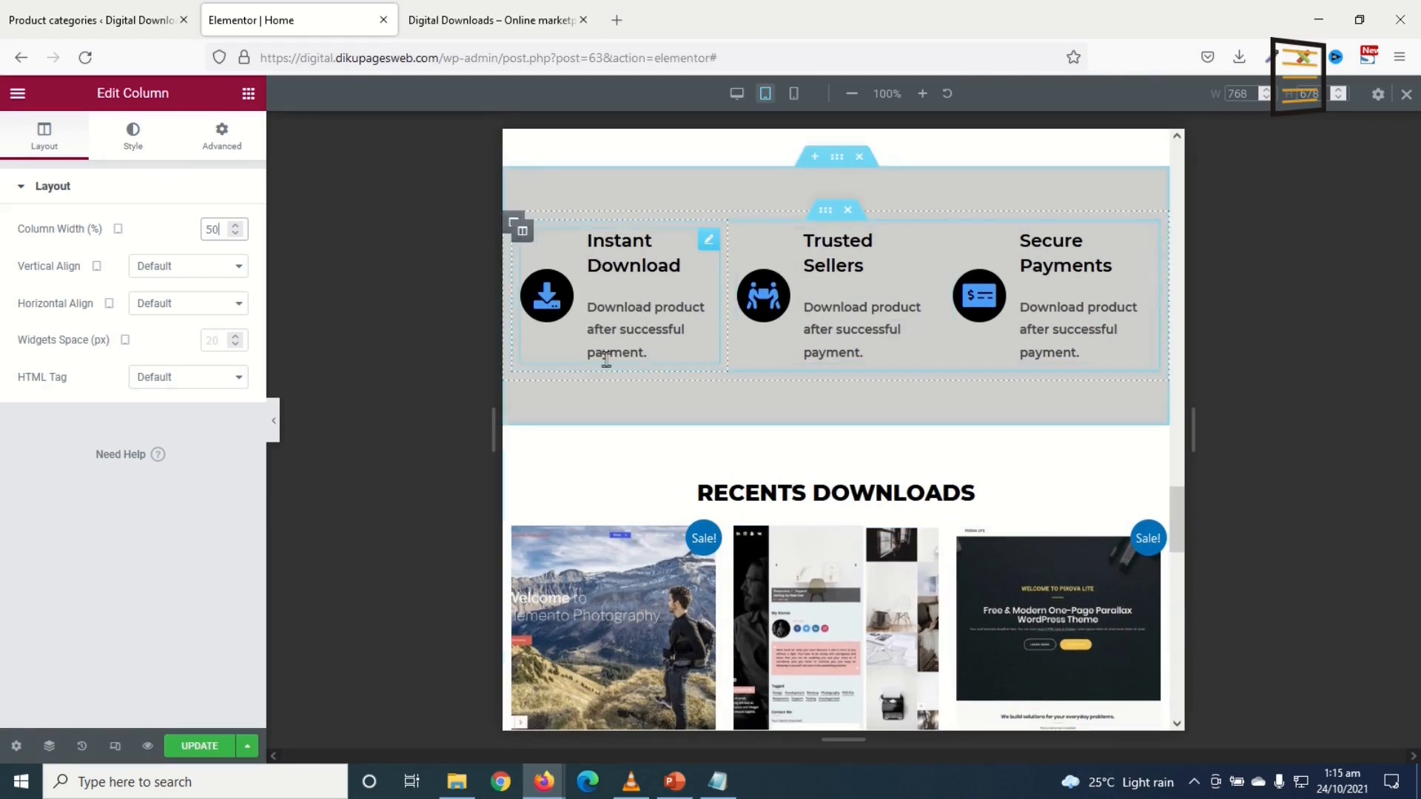
{"action": "left_click", "coordinate": [622, 263]}
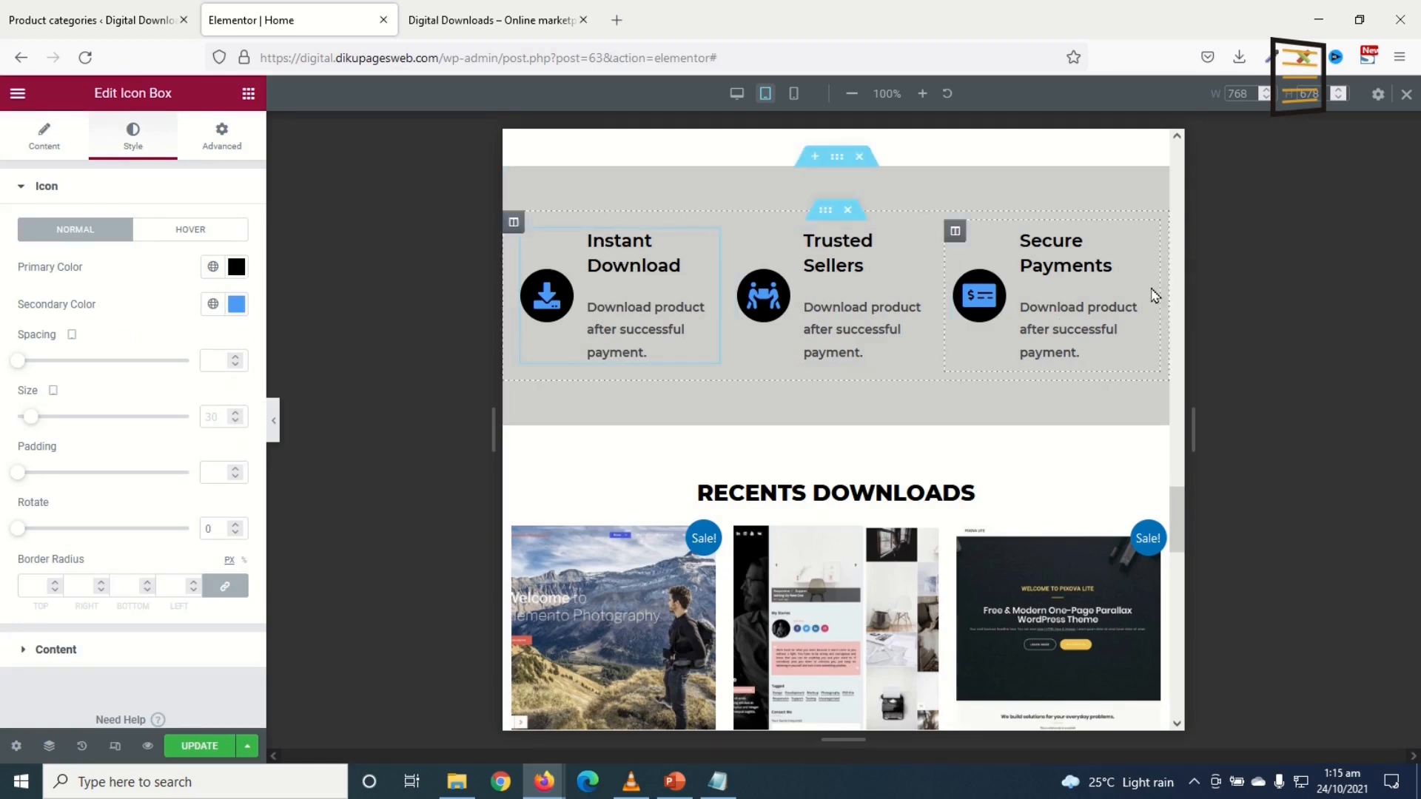
{"action": "scroll", "coordinate": [771, 279], "scroll_direction": "down", "scroll_amount": 1}
{"action": "scroll", "coordinate": [1010, 321], "scroll_direction": "up", "scroll_amount": 1}
{"action": "scroll", "coordinate": [1012, 340], "scroll_direction": "down", "scroll_amount": 1}
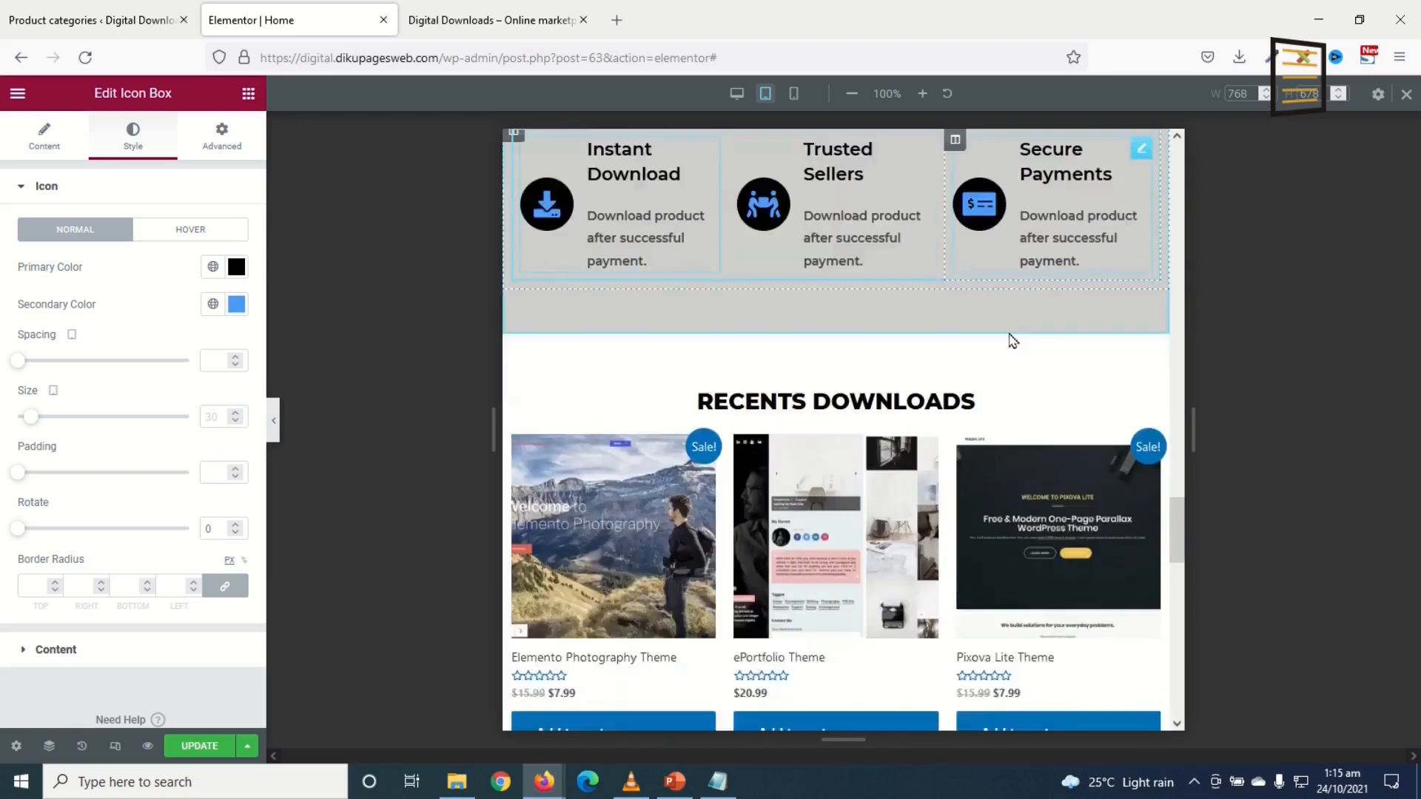
{"action": "scroll", "coordinate": [1012, 345], "scroll_direction": "down", "scroll_amount": 15}
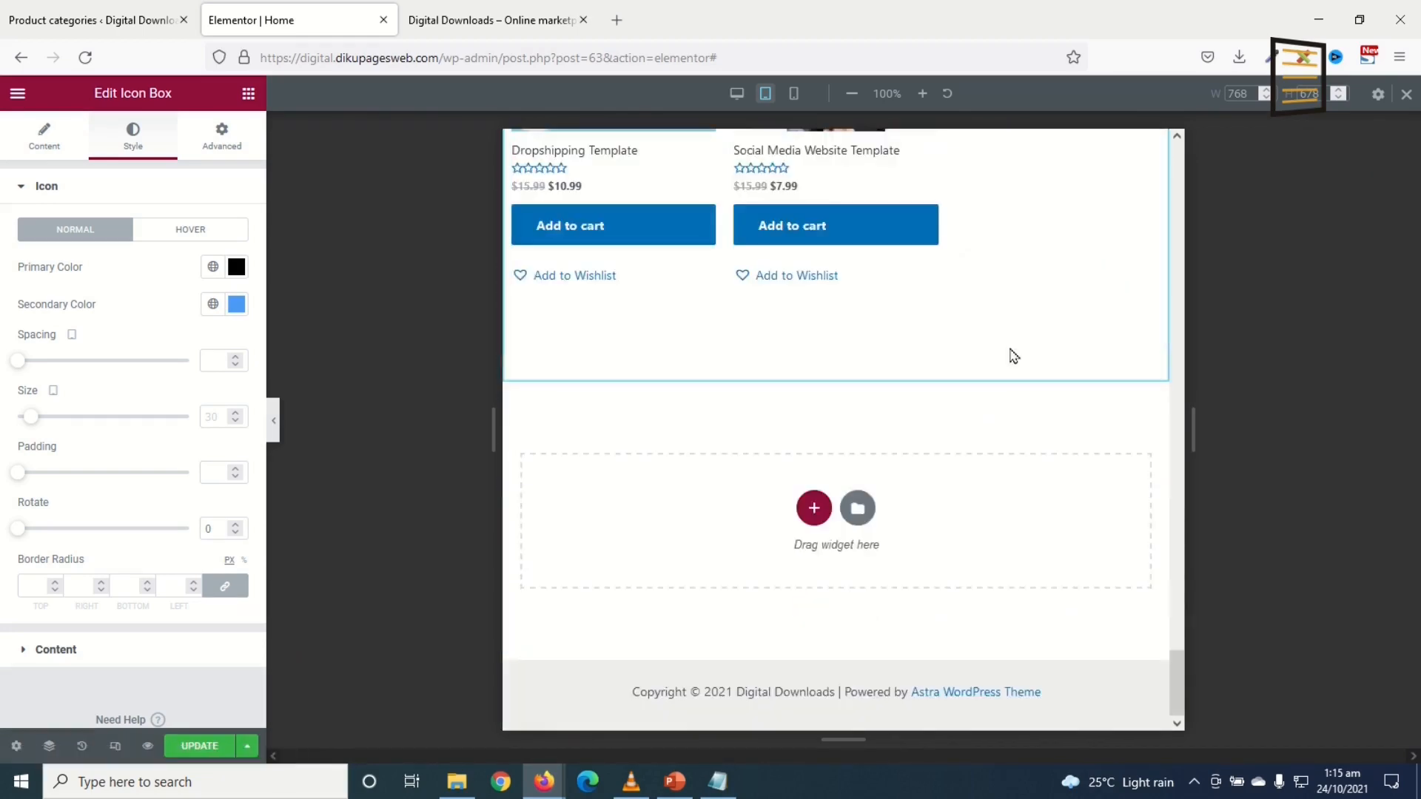
{"action": "scroll", "coordinate": [1012, 348], "scroll_direction": "up", "scroll_amount": 20}
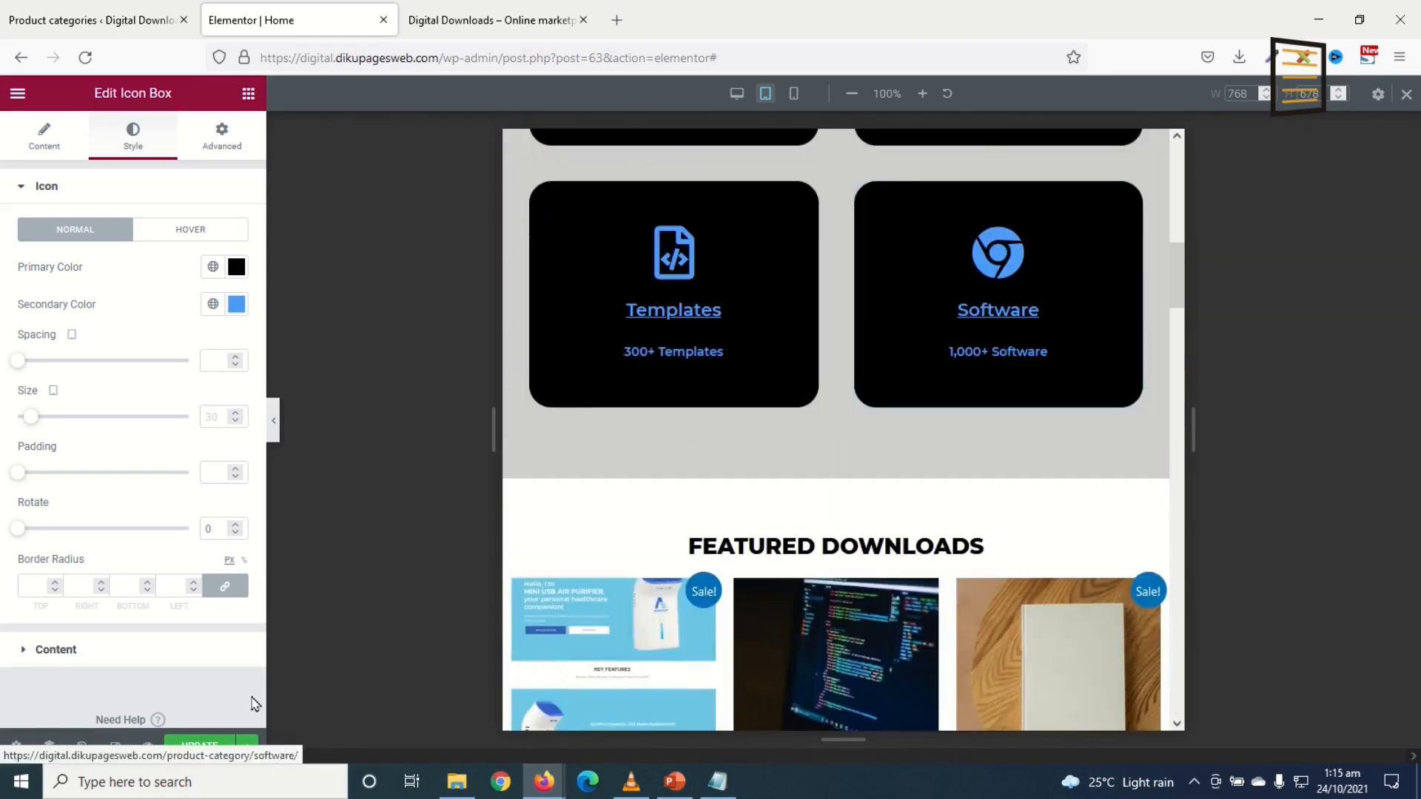
{"action": "left_click", "coordinate": [1406, 93]}
{"action": "scroll", "coordinate": [755, 476], "scroll_direction": "down", "scroll_amount": 6}
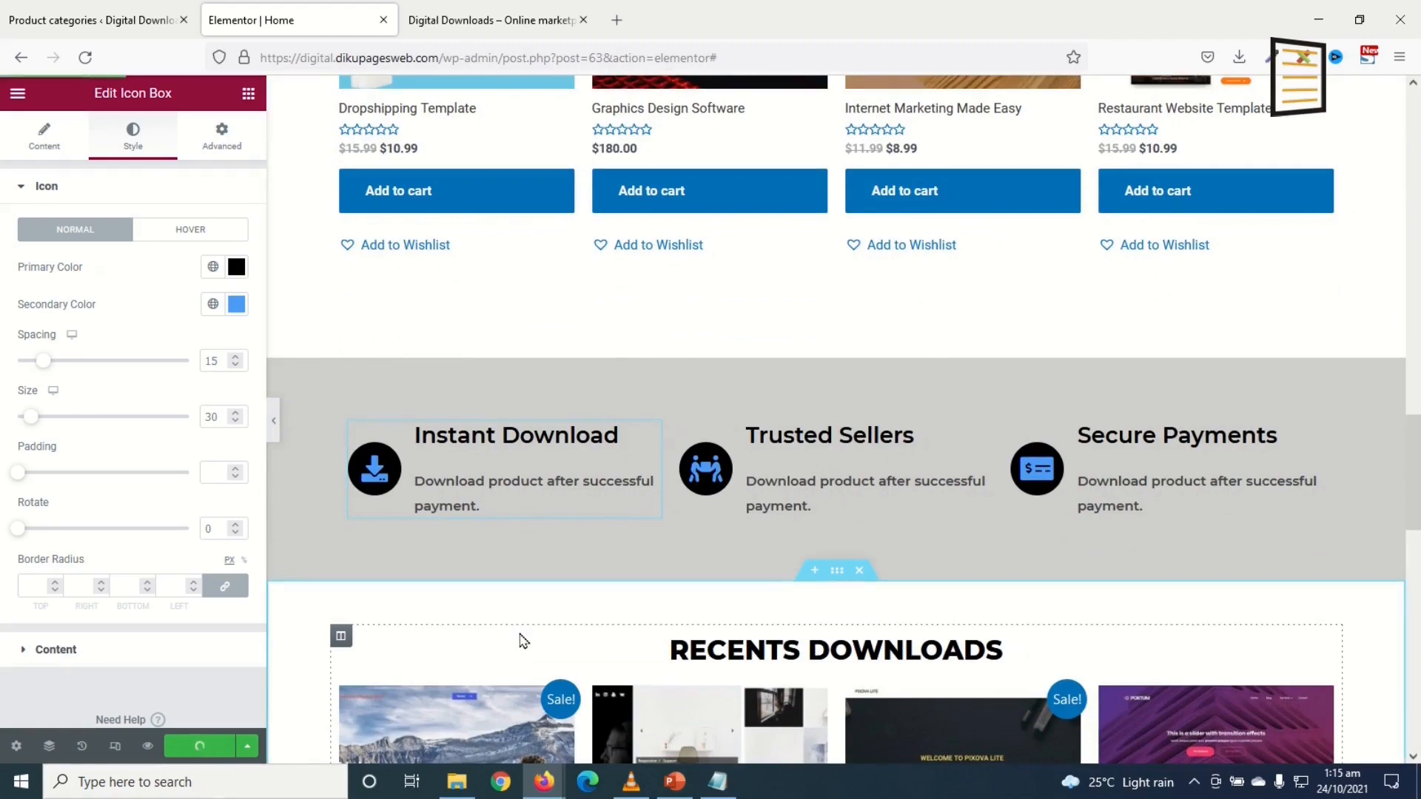
Step: Scroll through the live site preview of the Home page
{"action": "left_click", "coordinate": [474, 23]}
{"action": "scroll", "coordinate": [904, 419], "scroll_direction": "down", "scroll_amount": 7}
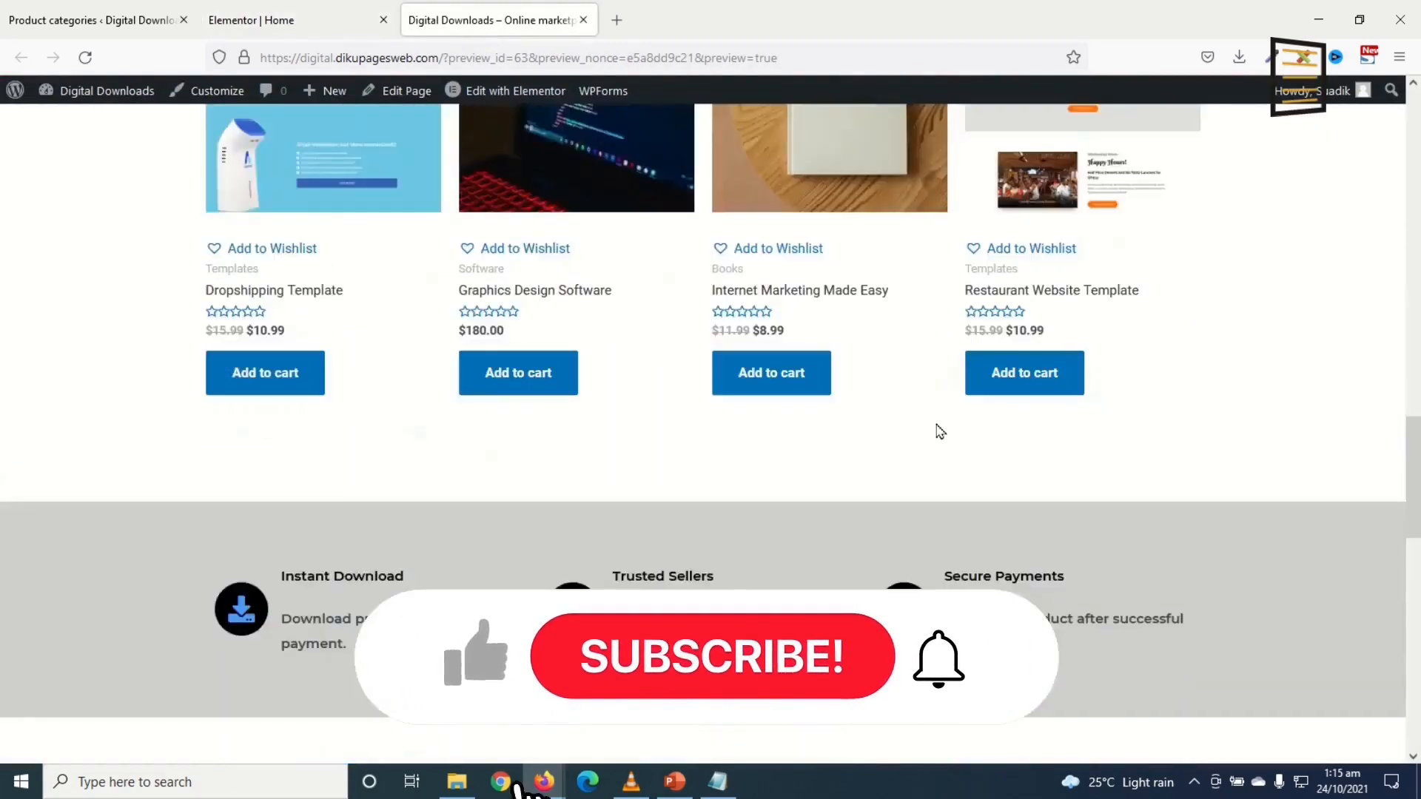
{"action": "scroll", "coordinate": [938, 431], "scroll_direction": "down", "scroll_amount": 10}
{"action": "scroll", "coordinate": [940, 430], "scroll_direction": "up", "scroll_amount": 5}
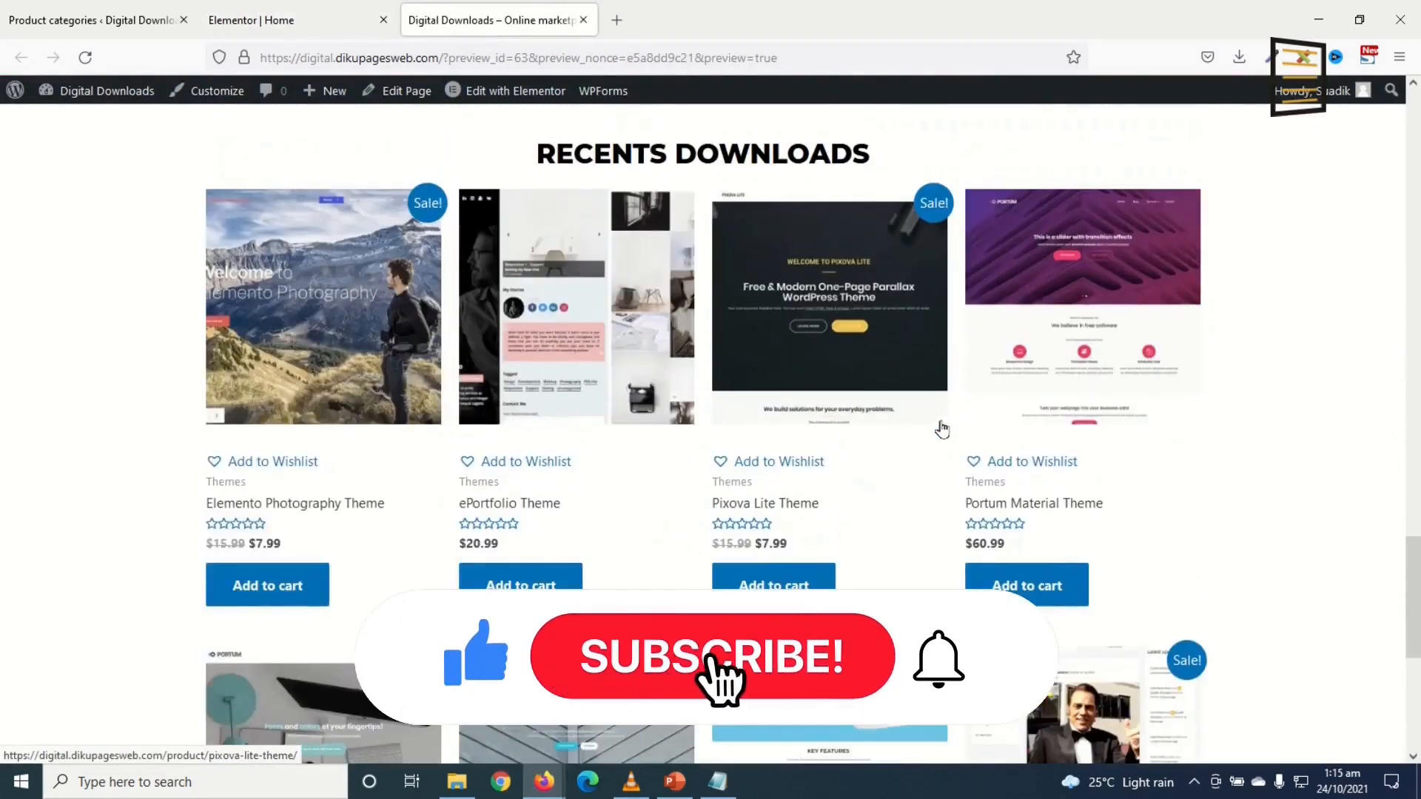
{"action": "scroll", "coordinate": [941, 429], "scroll_direction": "up", "scroll_amount": 5}
{"action": "scroll", "coordinate": [986, 415], "scroll_direction": "down", "scroll_amount": 10}
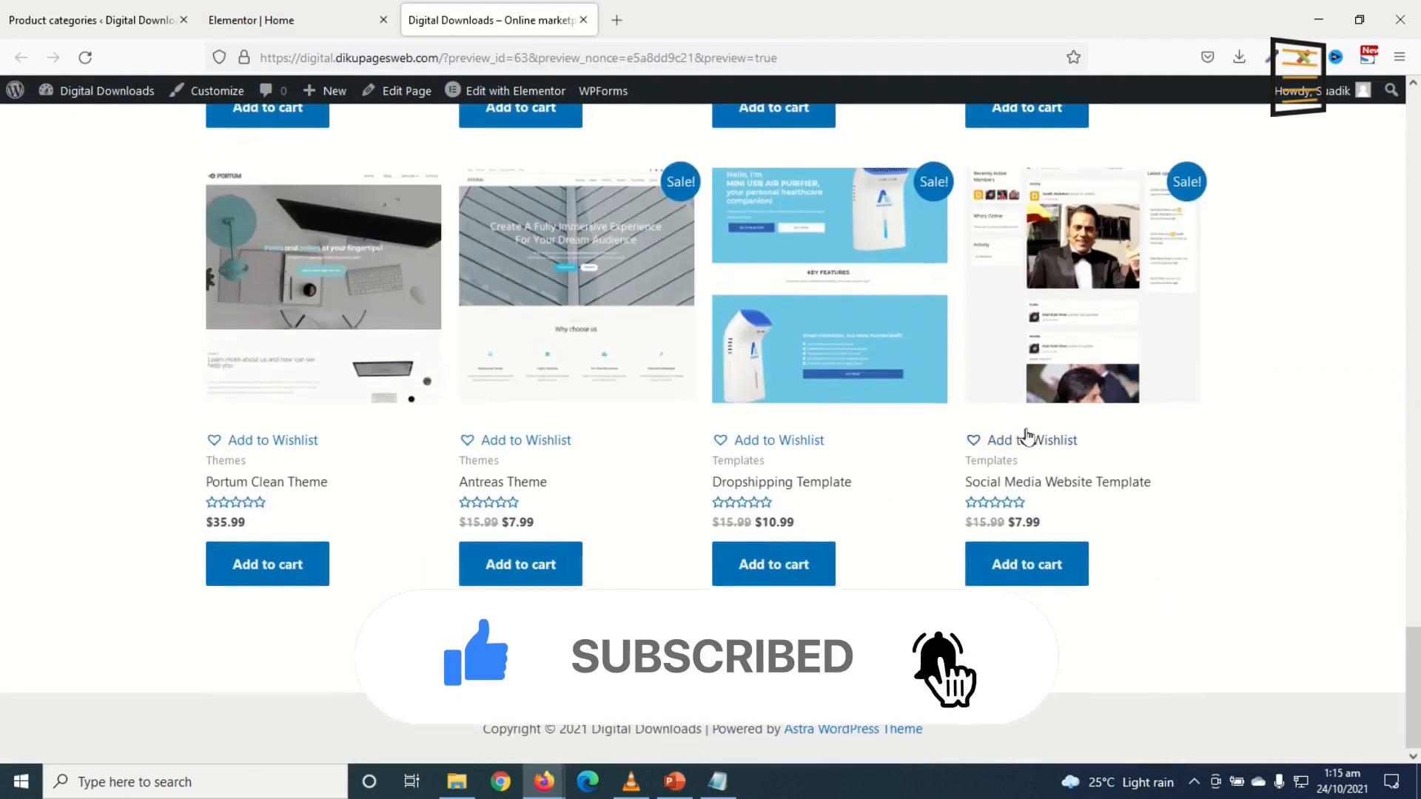
{"action": "scroll", "coordinate": [1278, 302], "scroll_direction": "up", "scroll_amount": 10}
{"action": "scroll", "coordinate": [1294, 308], "scroll_direction": "down", "scroll_amount": 8}
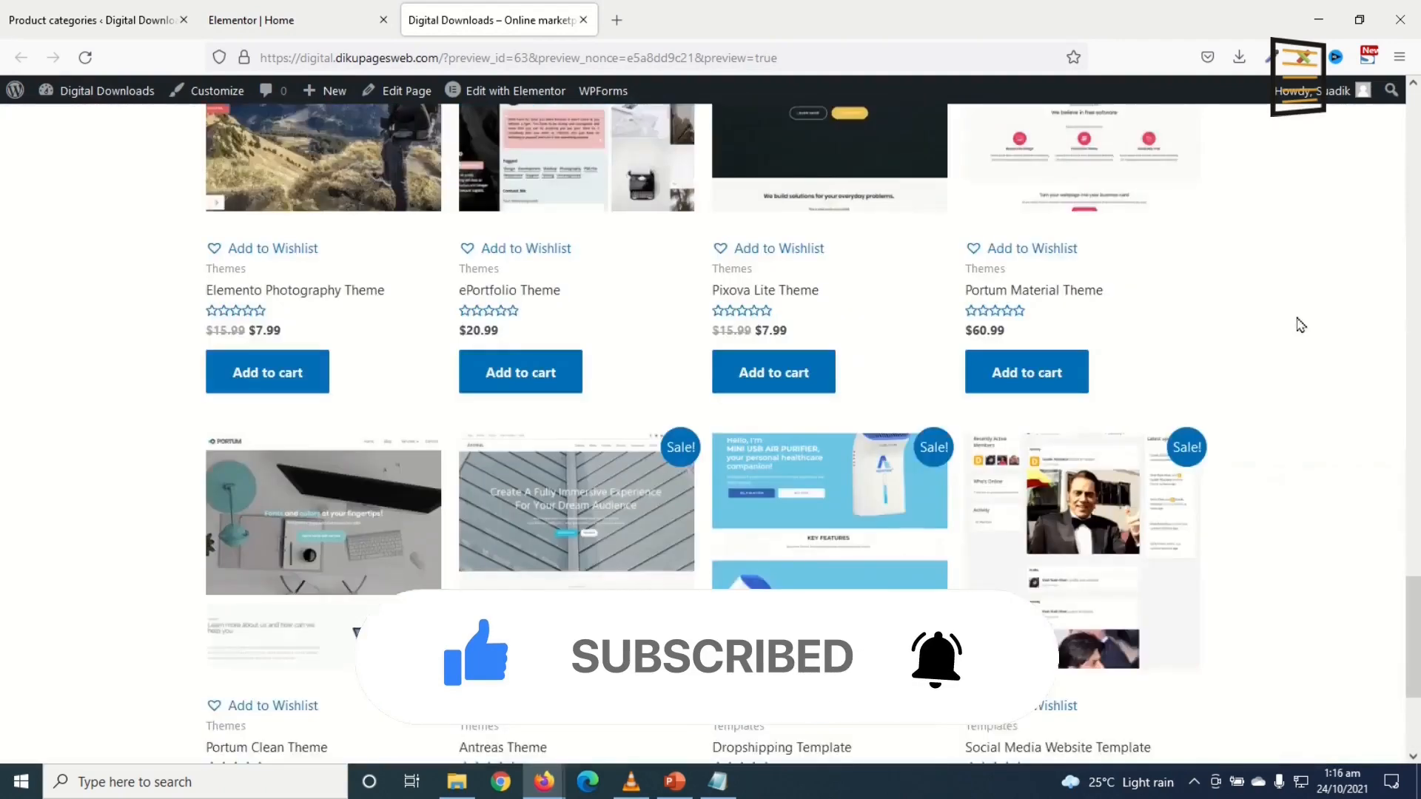
{"action": "scroll", "coordinate": [1325, 373], "scroll_direction": "down", "scroll_amount": 4}
{"action": "left_click_drag", "start_coordinate": [1416, 721], "coordinate": [1413, 119]}
Step: Go to the Pages list and close the live preview and Home editor tabs
{"action": "left_click", "coordinate": [93, 20]}
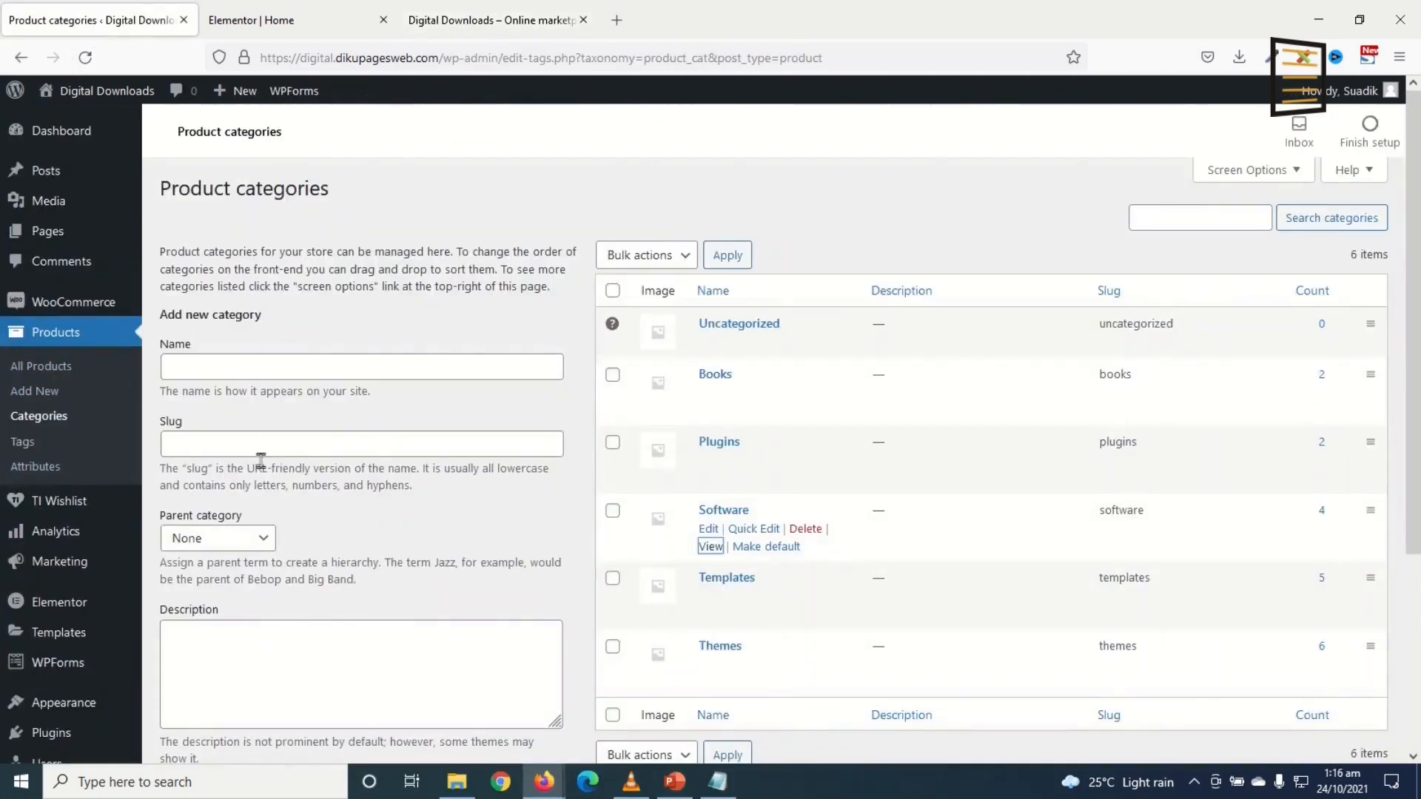
{"action": "left_click", "coordinate": [47, 231]}
{"action": "left_click", "coordinate": [584, 20]}
{"action": "left_click", "coordinate": [383, 20]}
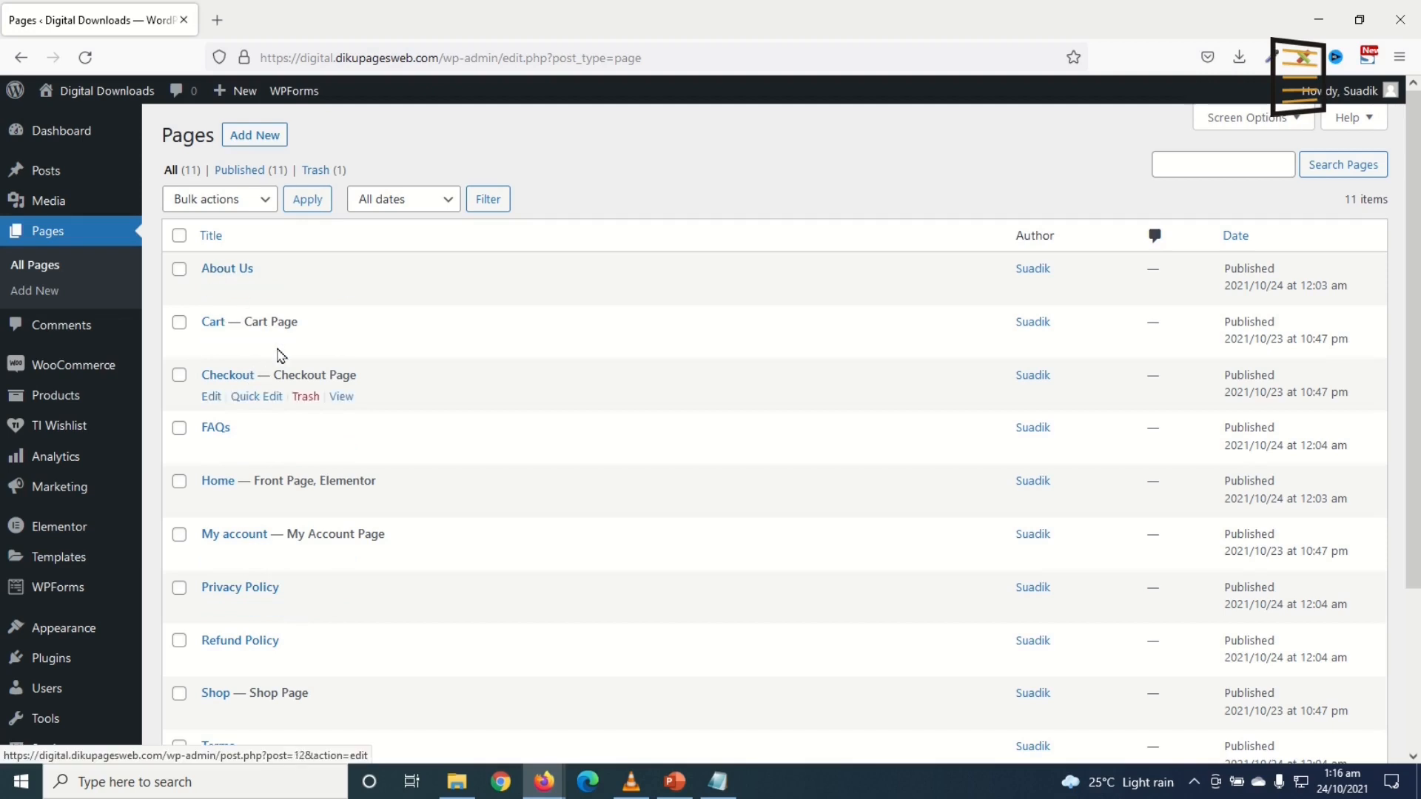
Step: Open the About Us page editor in a new browser tab
{"action": "right_click", "coordinate": [211, 274]}
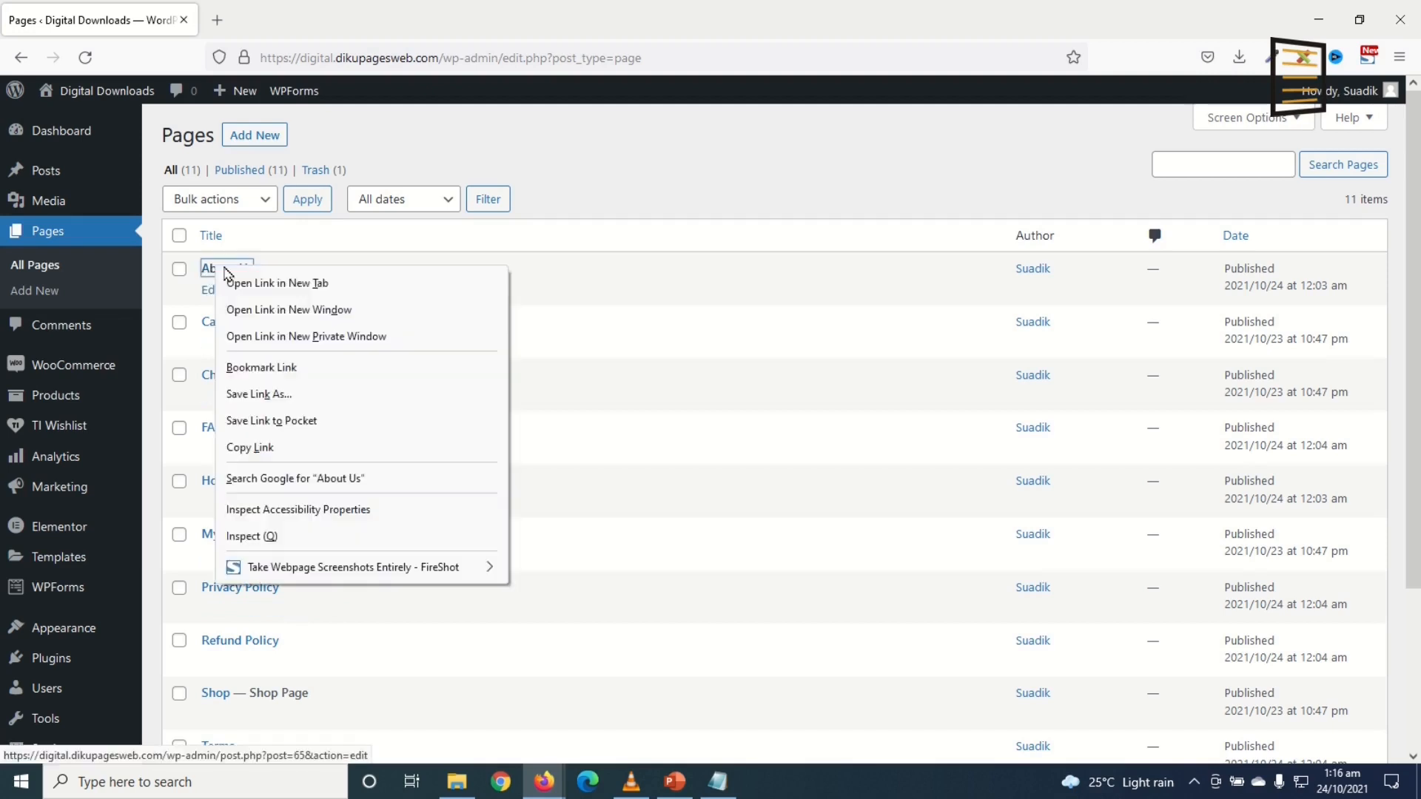
{"action": "left_click", "coordinate": [302, 283]}
{"action": "left_click", "coordinate": [289, 20]}
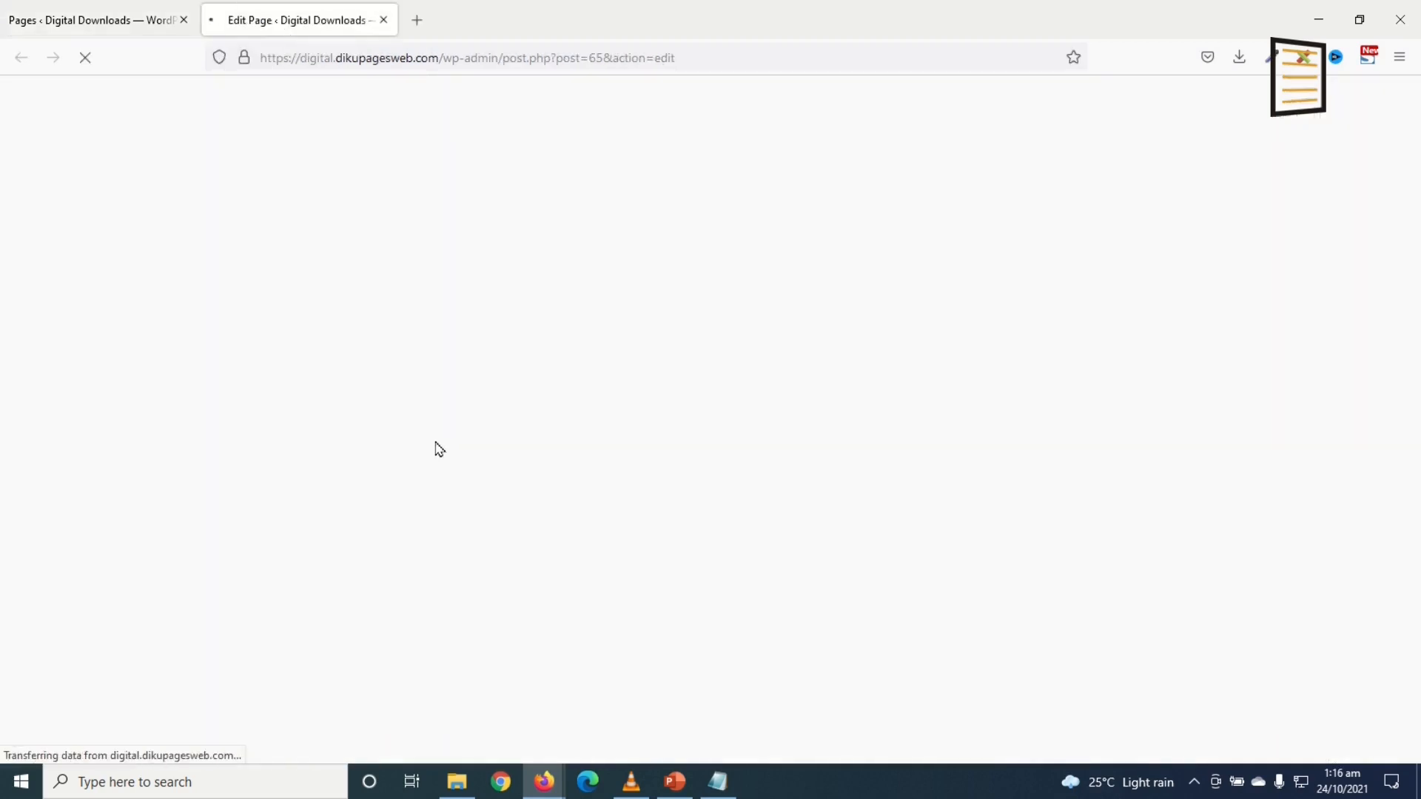
Step: In Elementor, add a one-column section to About Us with a 300 px minimum height
{"action": "left_click", "coordinate": [453, 139]}
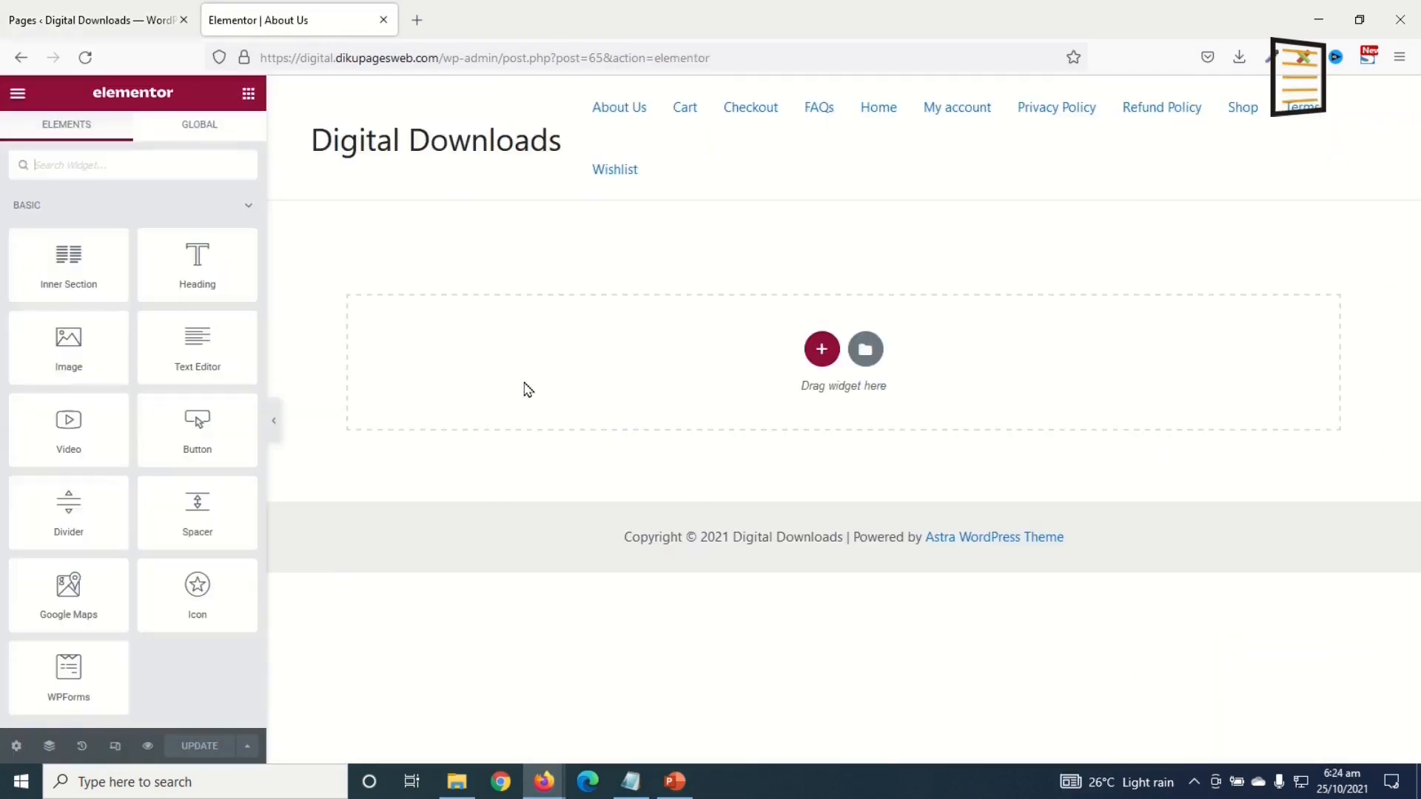
{"action": "left_click", "coordinate": [821, 348]}
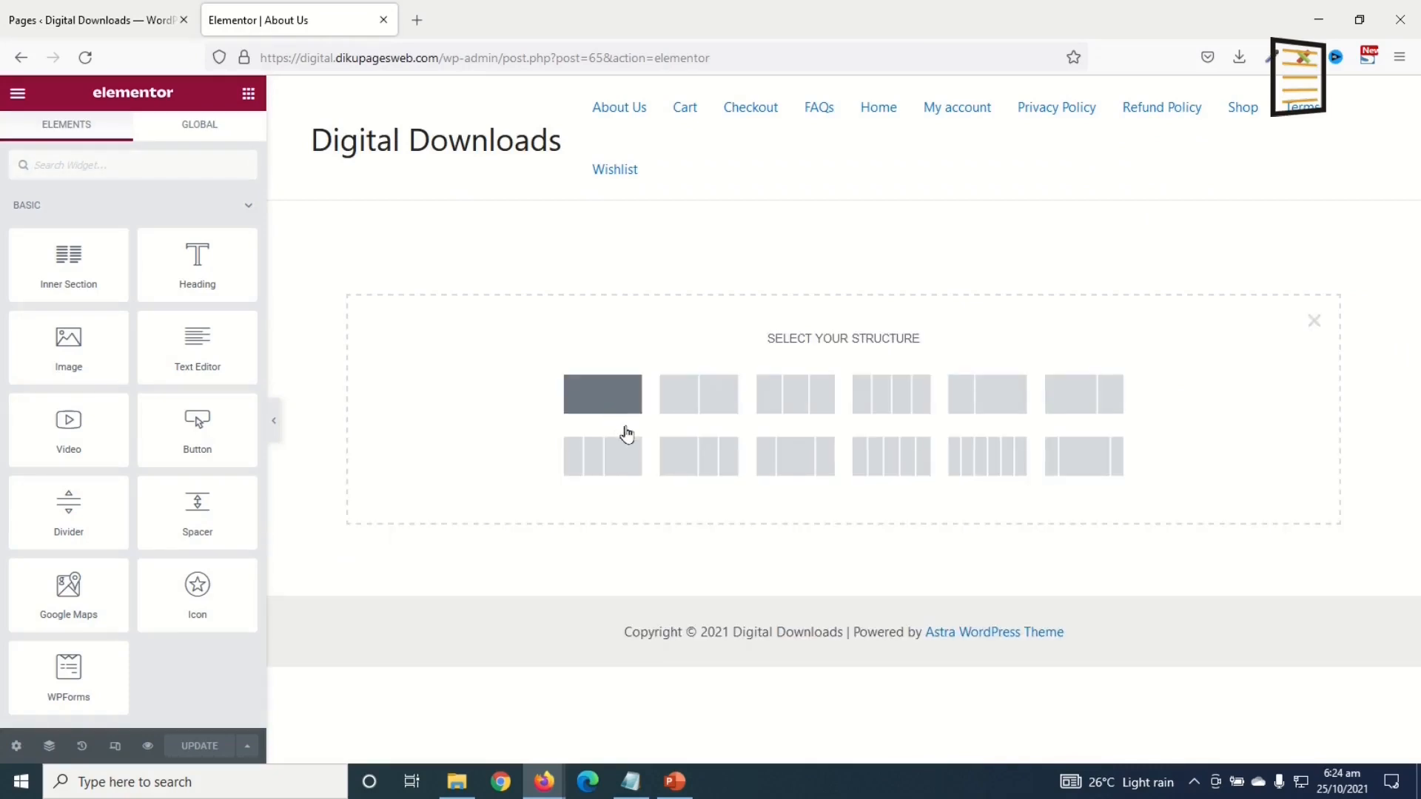
{"action": "left_click", "coordinate": [610, 407]}
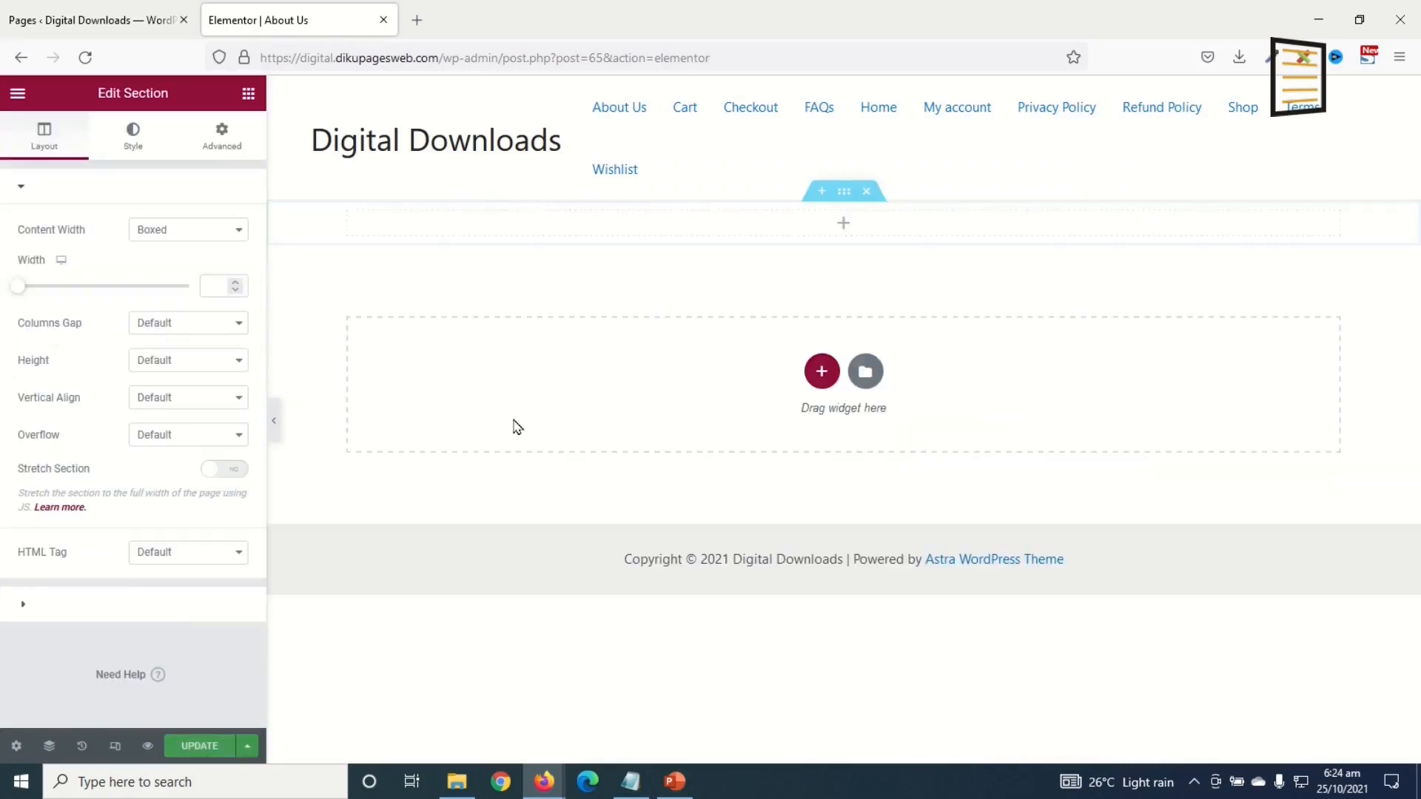
{"action": "left_click", "coordinate": [185, 362]}
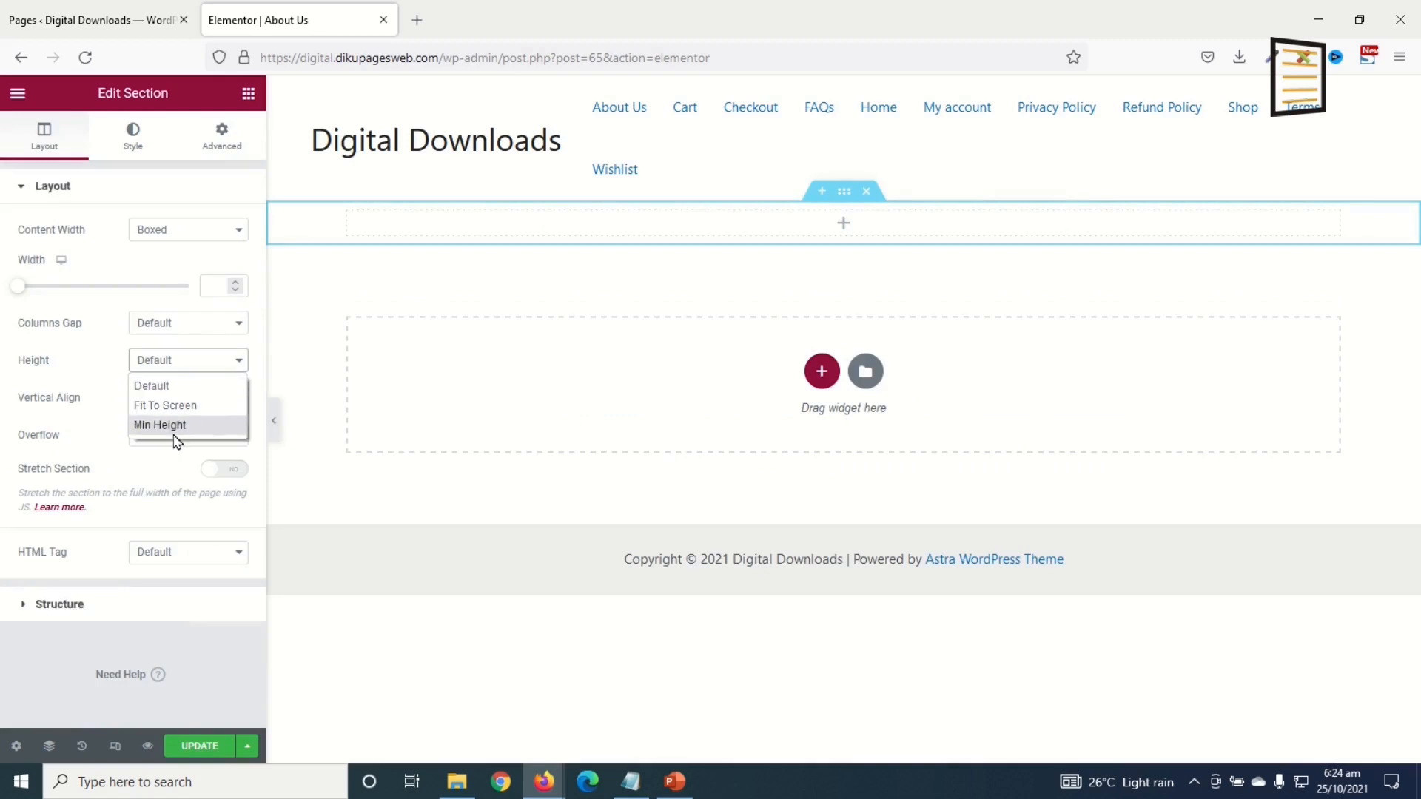
{"action": "left_click", "coordinate": [181, 423]}
{"action": "left_click", "coordinate": [207, 418]}
{"action": "type", "text": "300"}
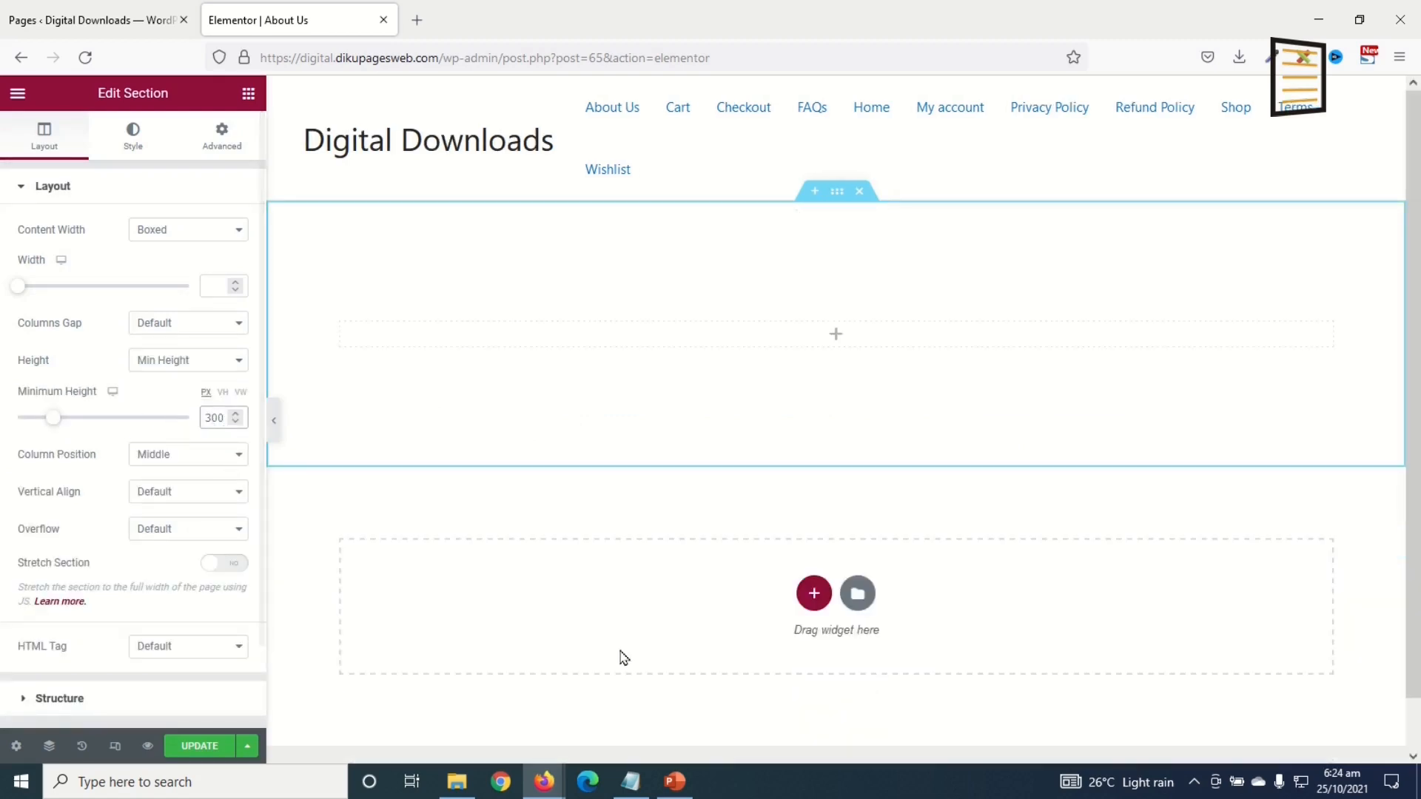
Step: Add a centred Heading reading ABOUT US with black #000000 text
{"action": "left_click", "coordinate": [249, 95]}
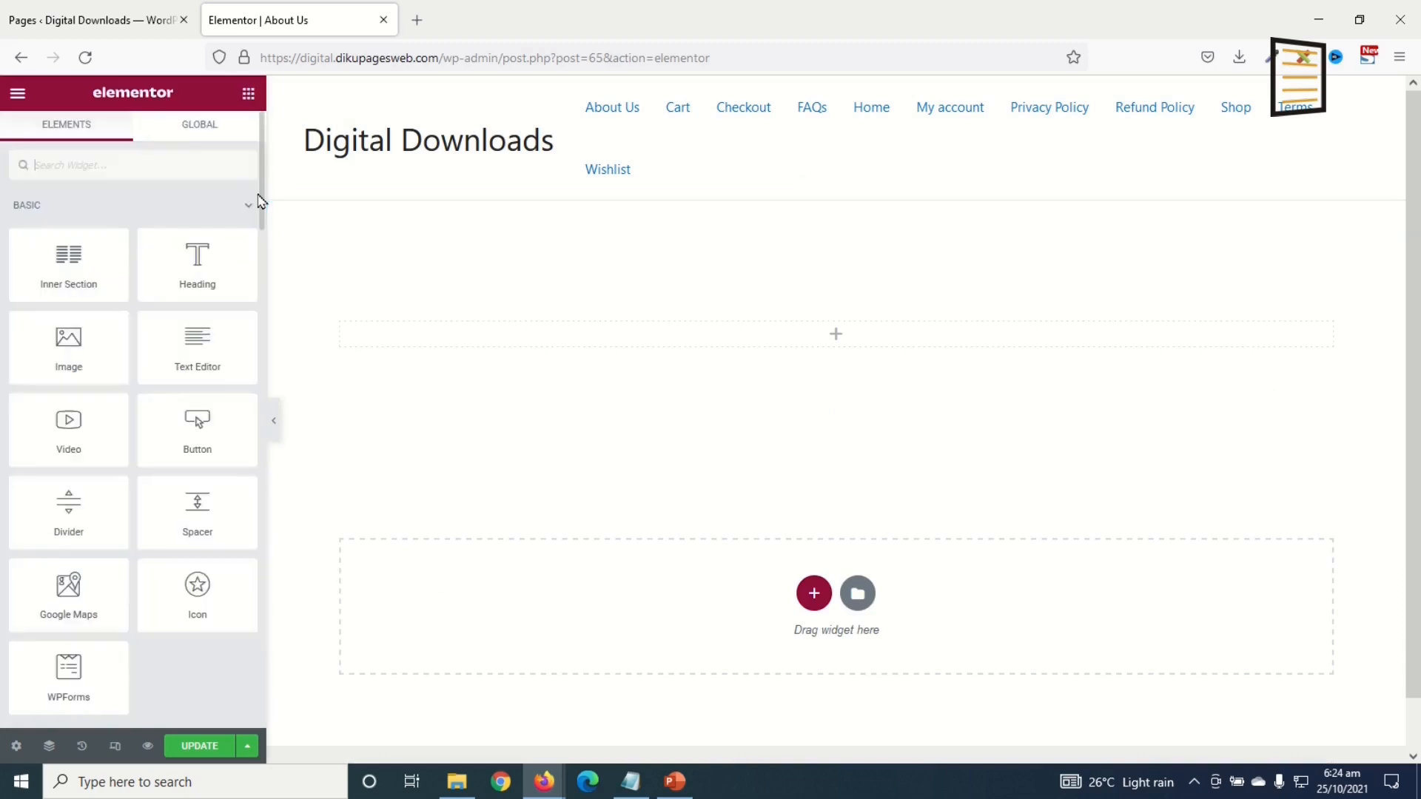
{"action": "left_click_drag", "start_coordinate": [199, 275], "coordinate": [806, 323]}
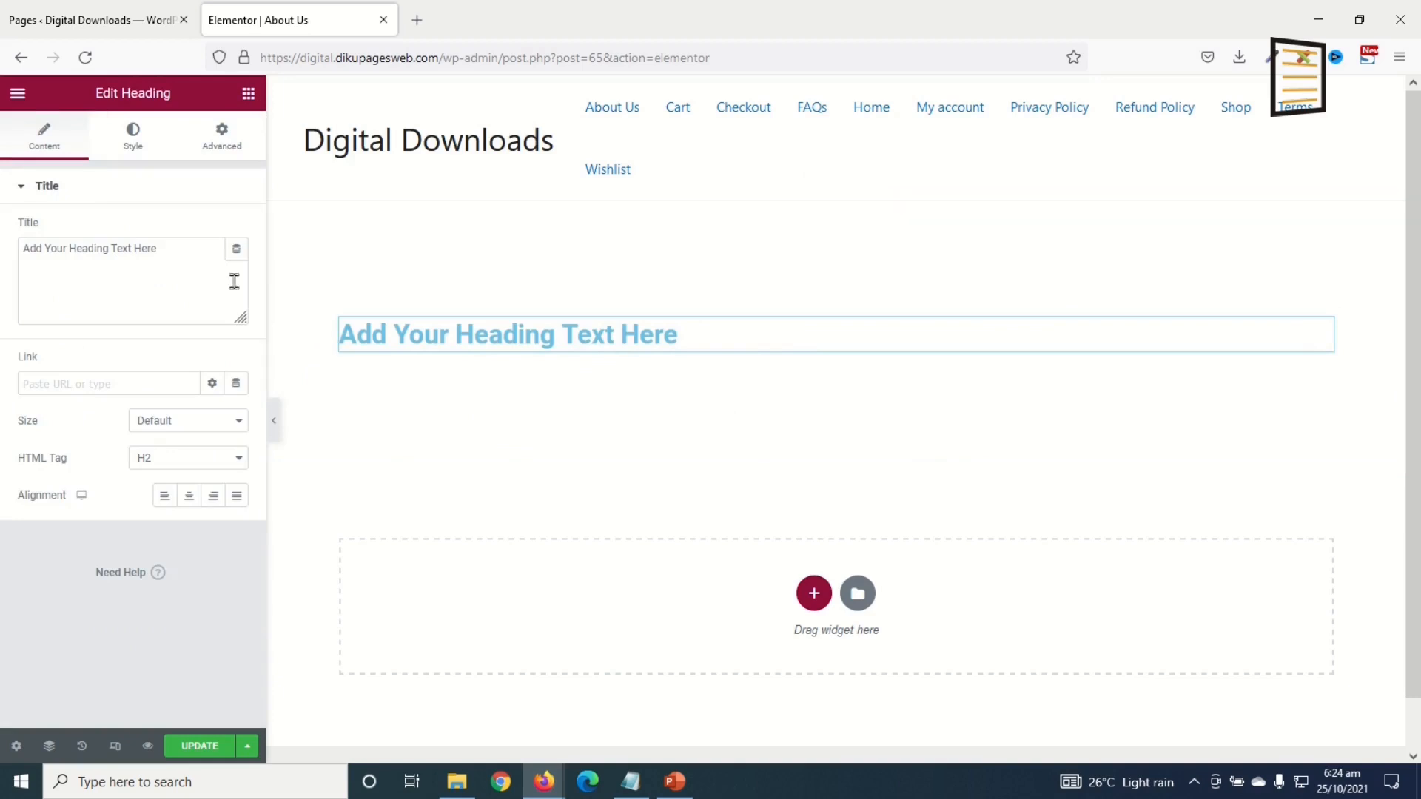
{"action": "left_click_drag", "start_coordinate": [191, 250], "coordinate": [2, 231]}
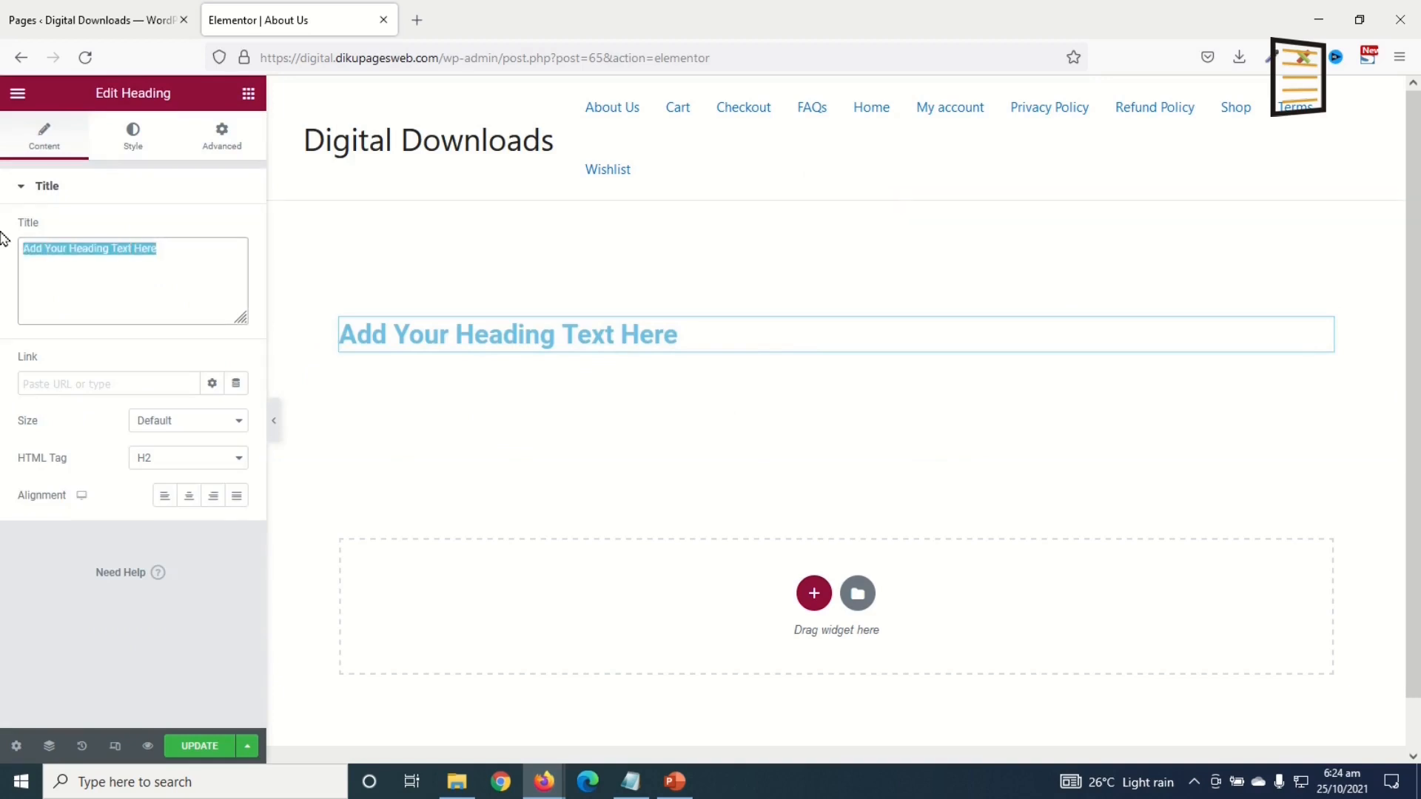
{"action": "type", "text": "ABH"}
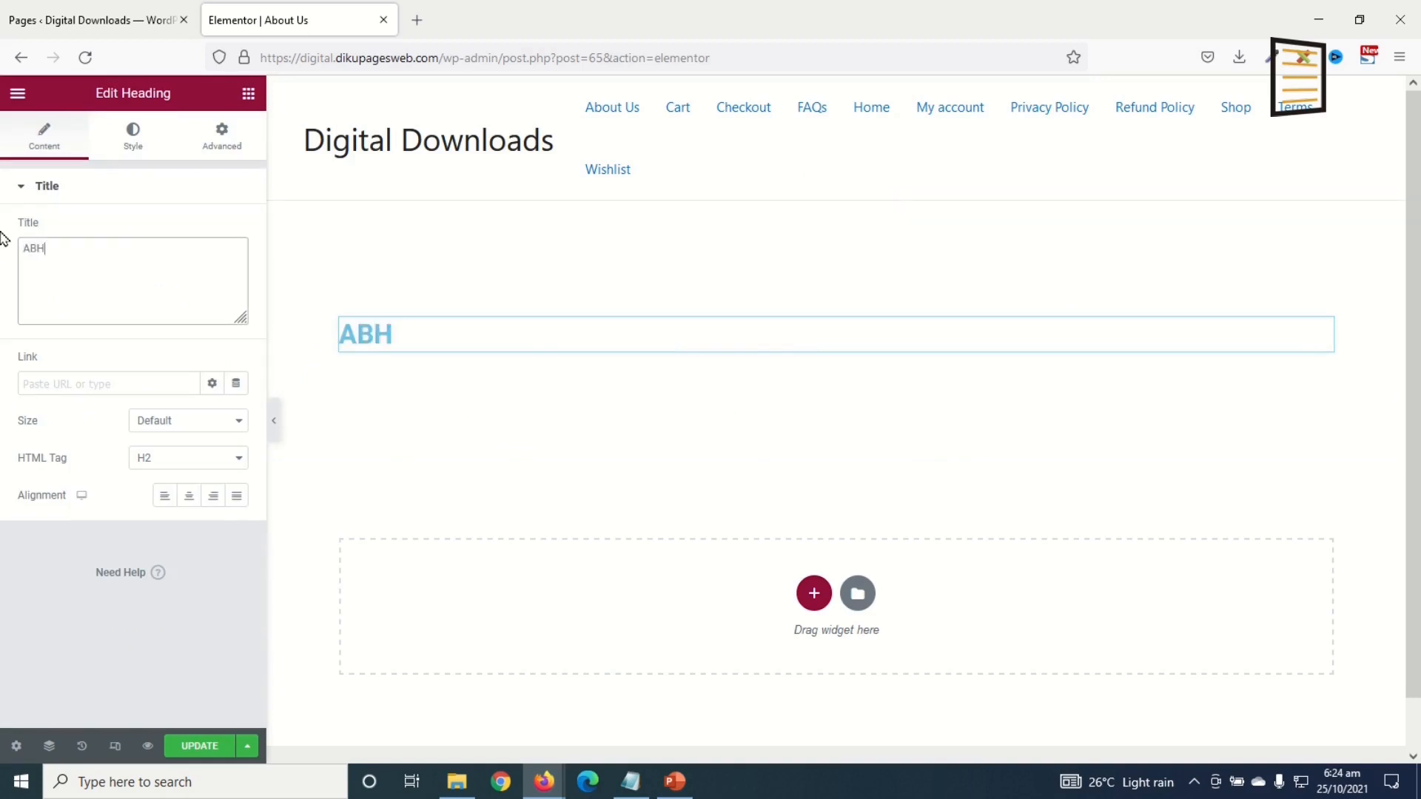
{"action": "type", "text": "UT US"}
{"action": "left_click", "coordinate": [189, 495]}
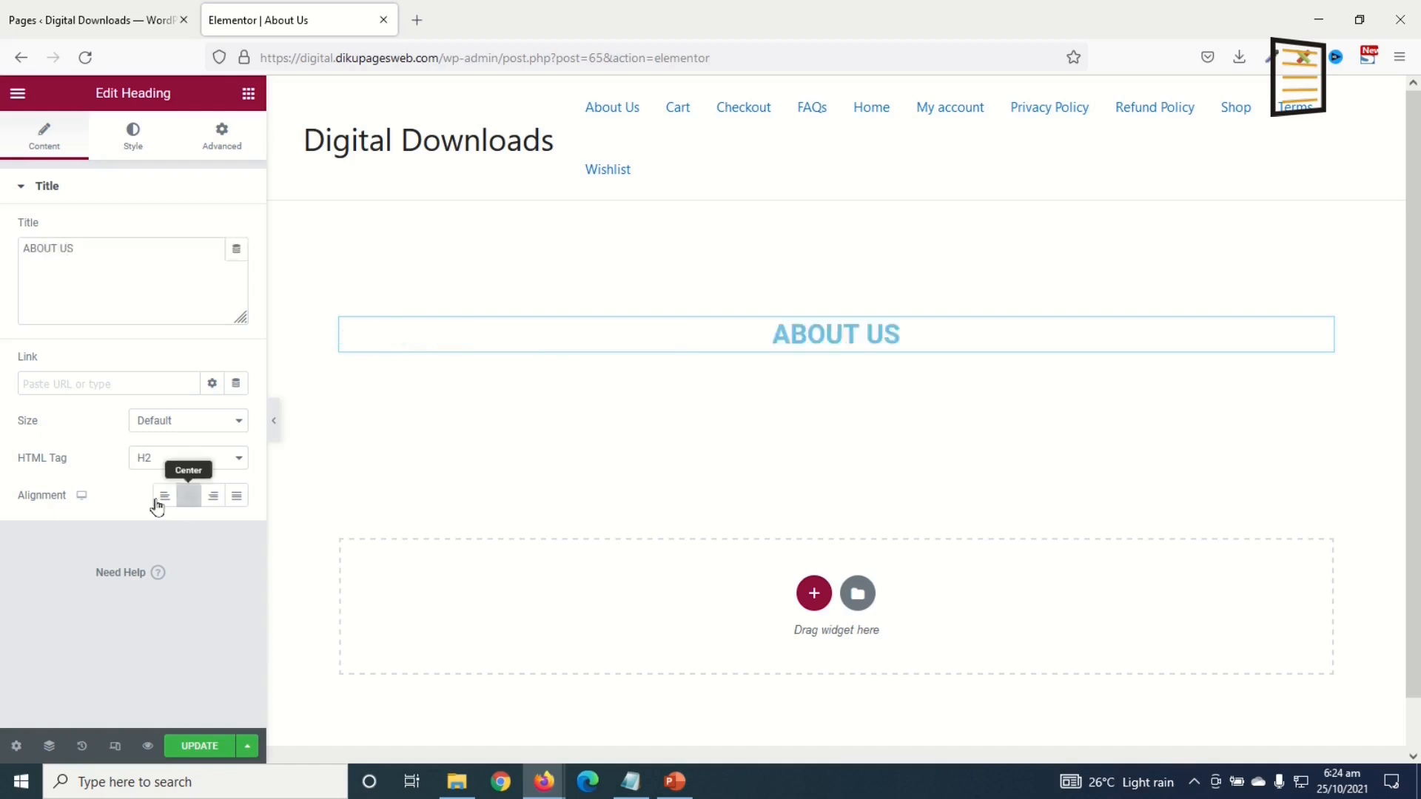
{"action": "left_click", "coordinate": [136, 139]}
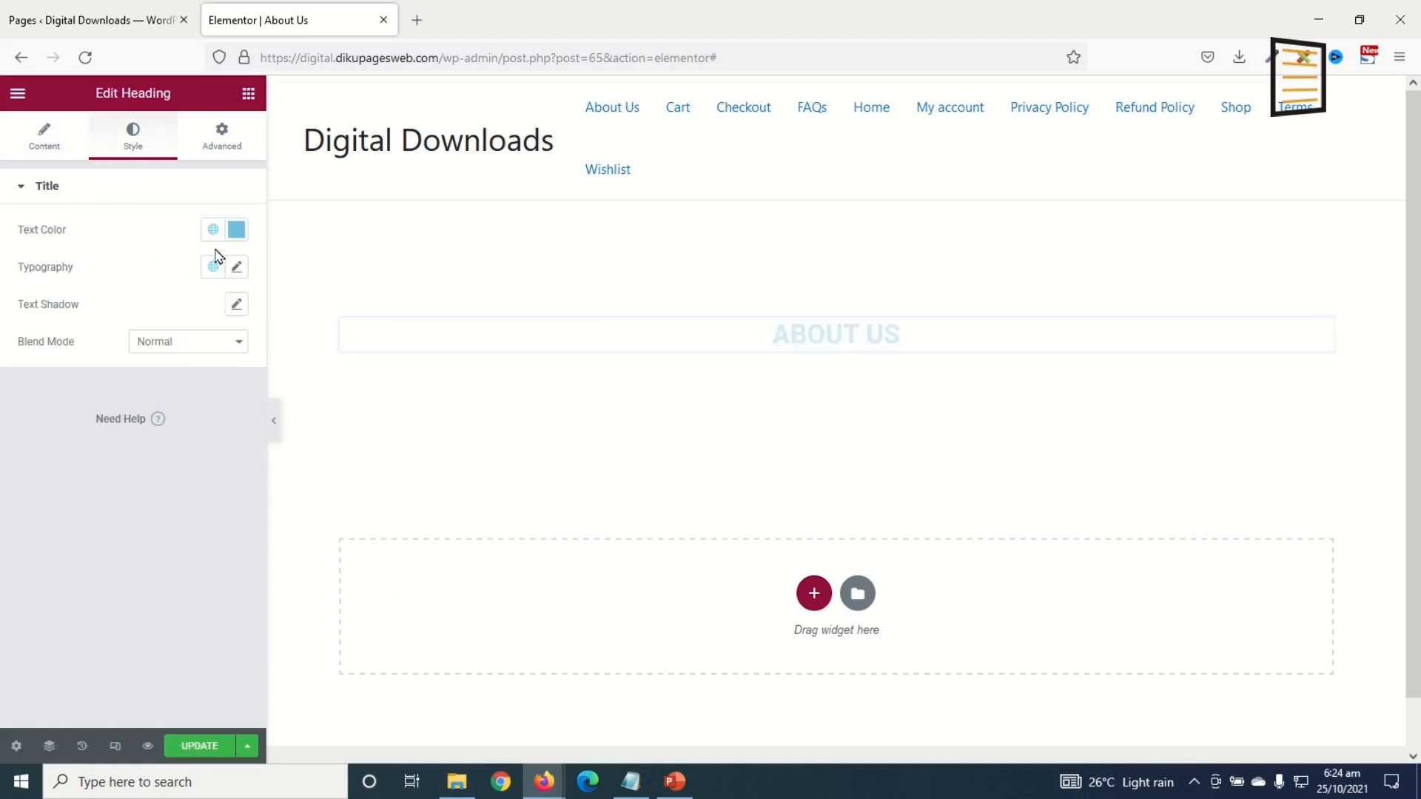
{"action": "left_click", "coordinate": [236, 230]}
{"action": "mouse_move", "coordinate": [194, 316]}
{"action": "left_mouse_down"}
{"action": "mouse_move", "coordinate": [82, 403]}
{"action": "mouse_move", "coordinate": [39, 460]}
{"action": "left_mouse_up"}
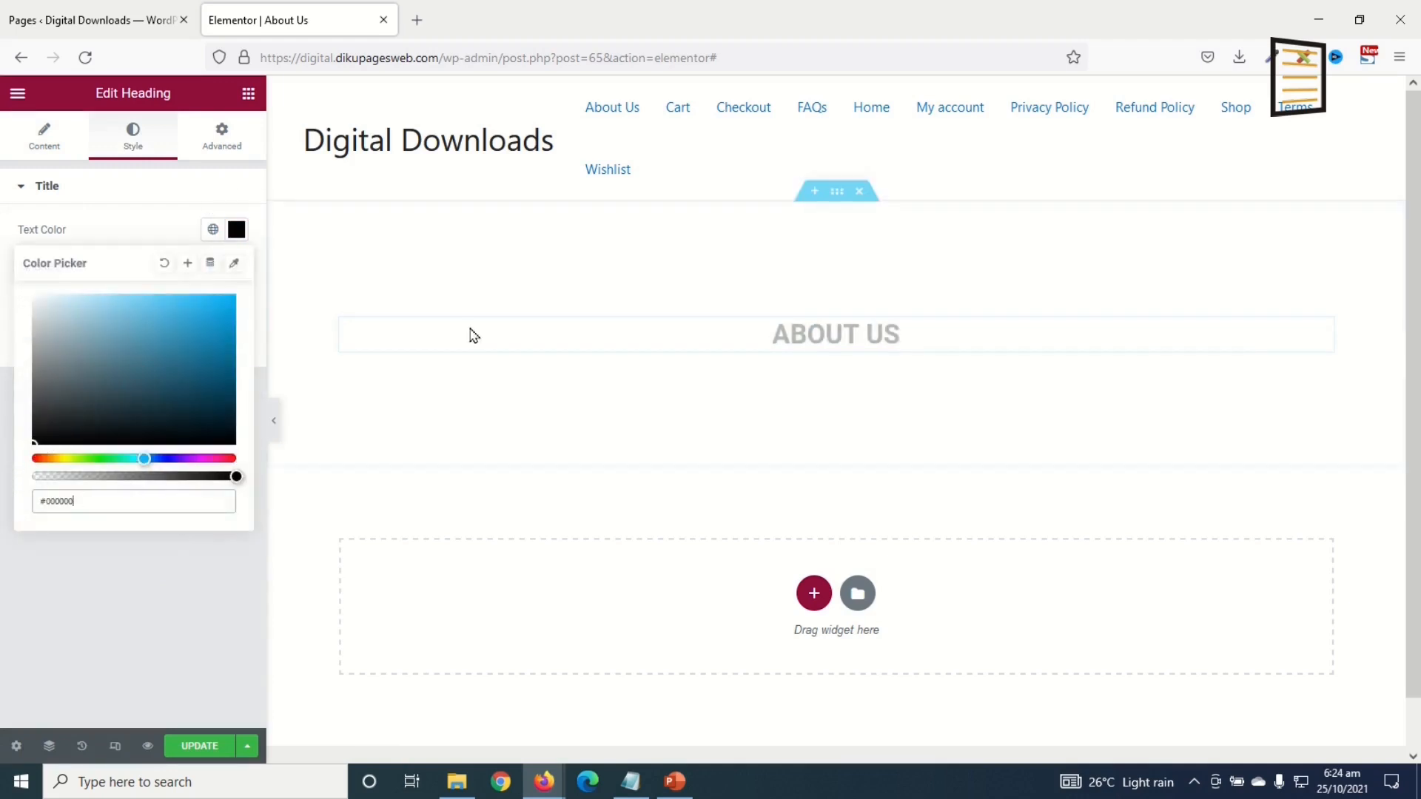
{"action": "left_click", "coordinate": [837, 191]}
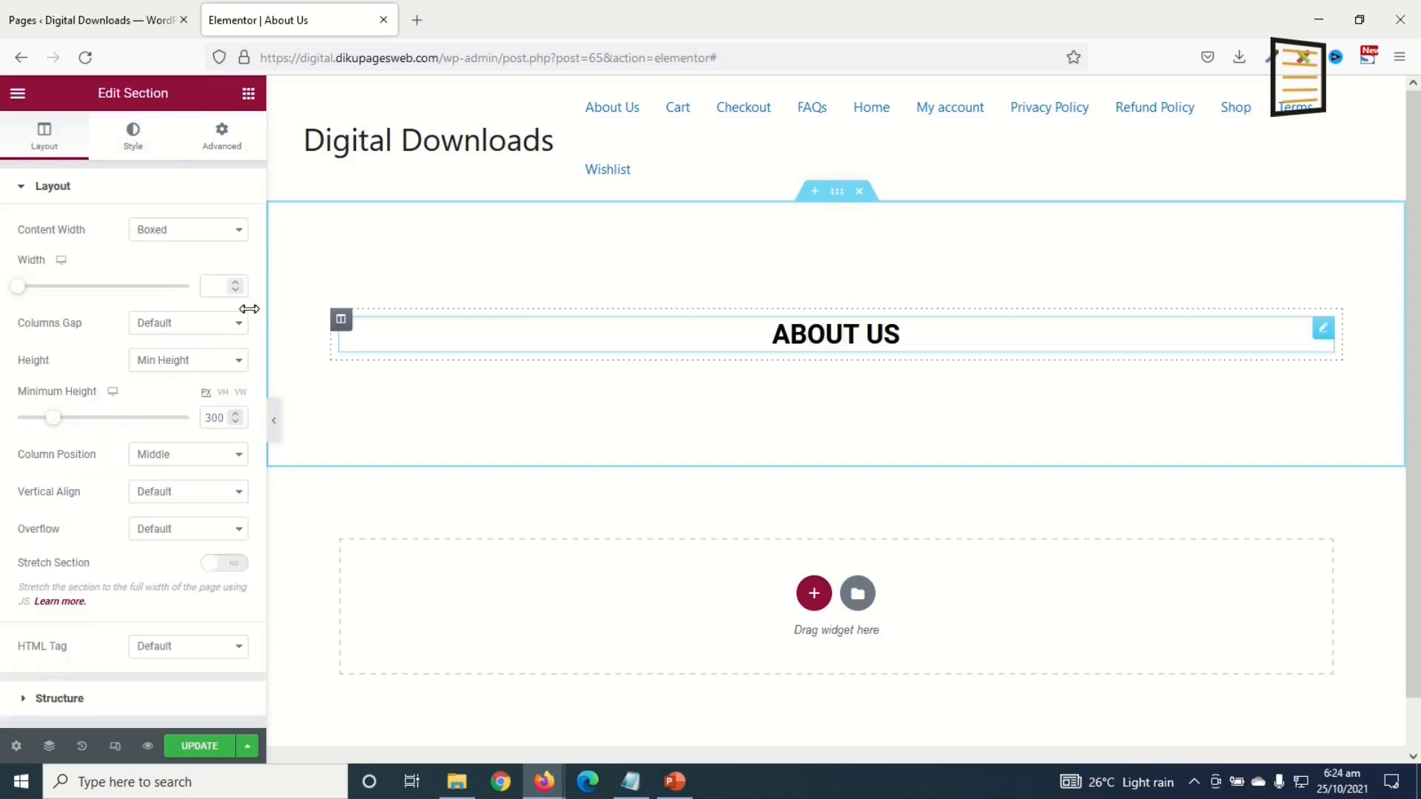
Step: Give the banner section a classic background colour of #CECECE
{"action": "left_click", "coordinate": [153, 151]}
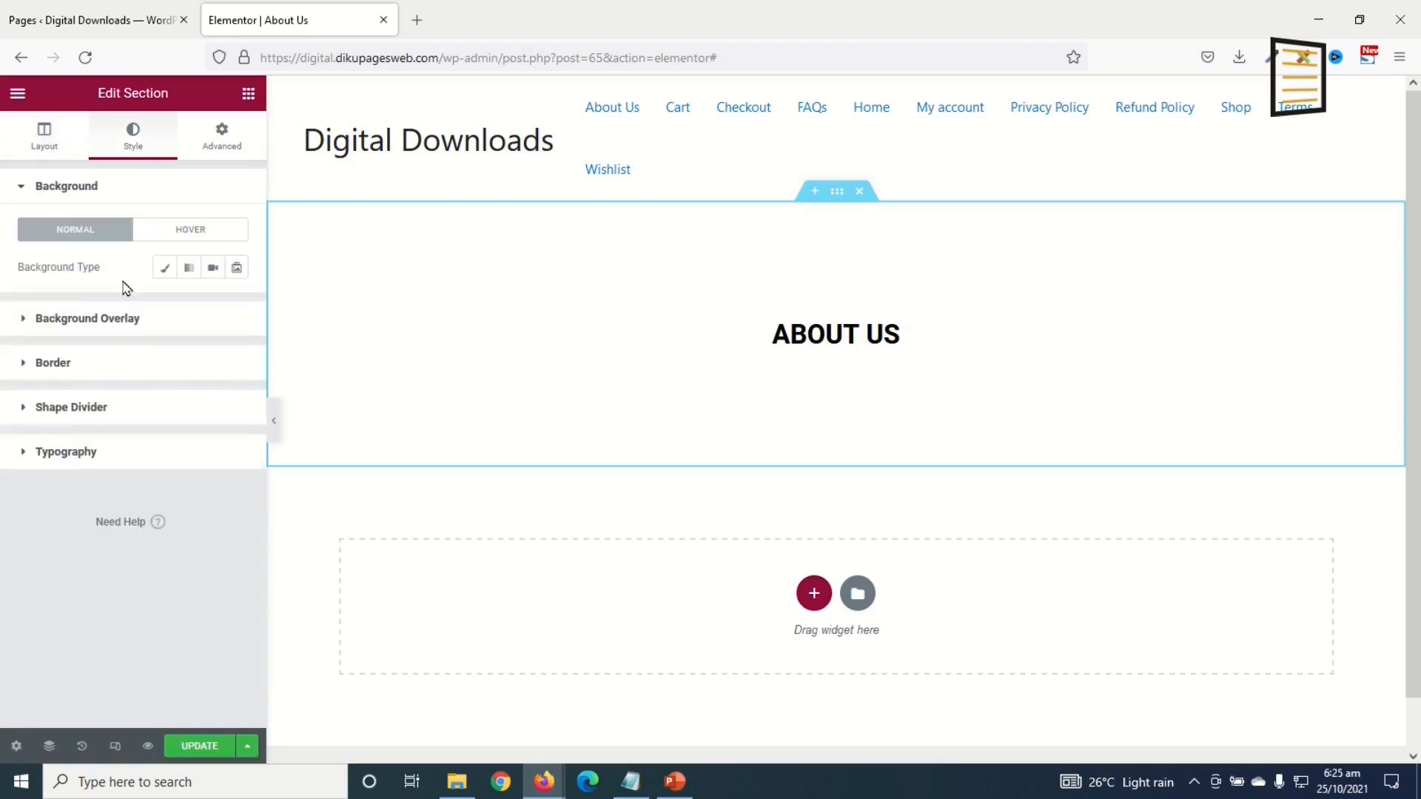
{"action": "left_click", "coordinate": [164, 267]}
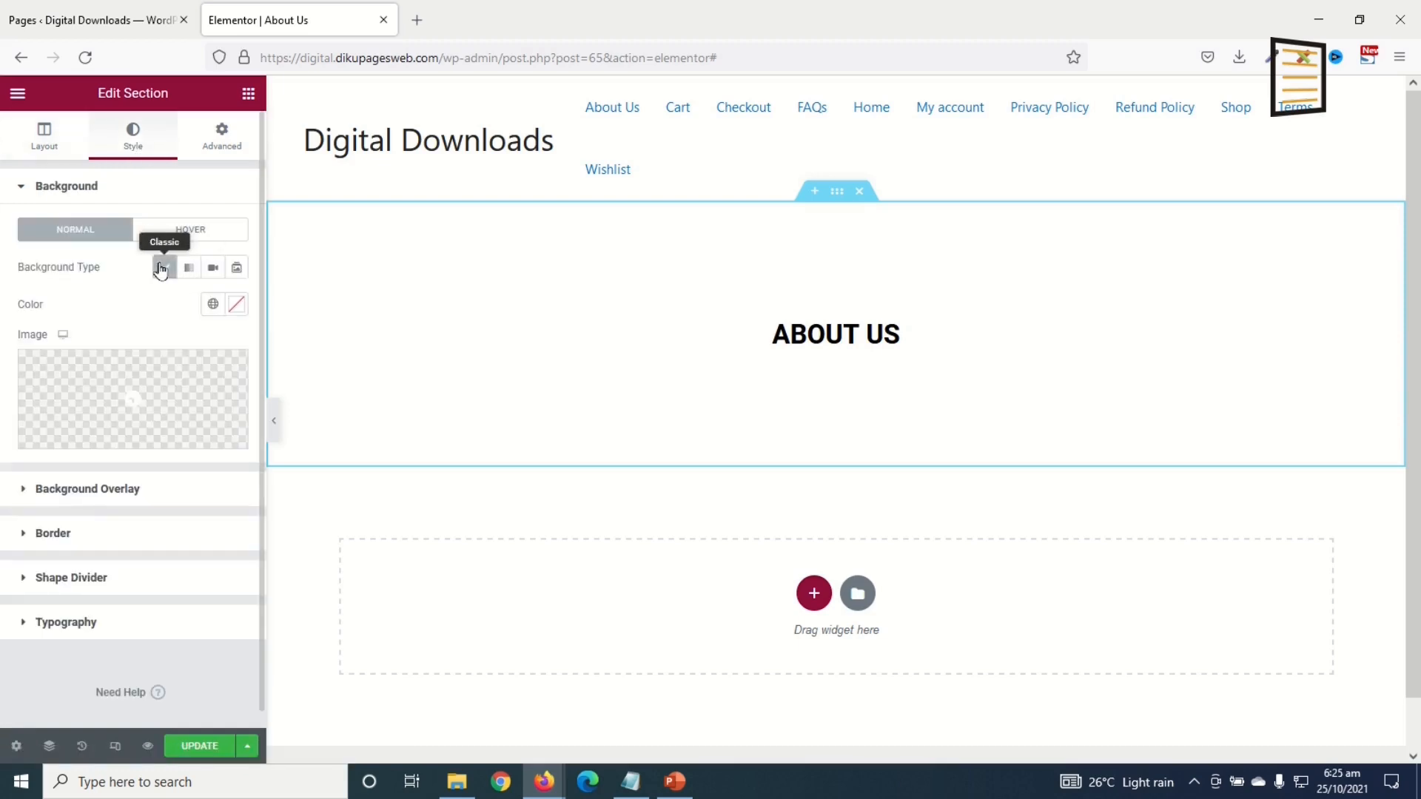
{"action": "left_click", "coordinate": [238, 309]}
{"action": "type", "text": "#CECECE"}
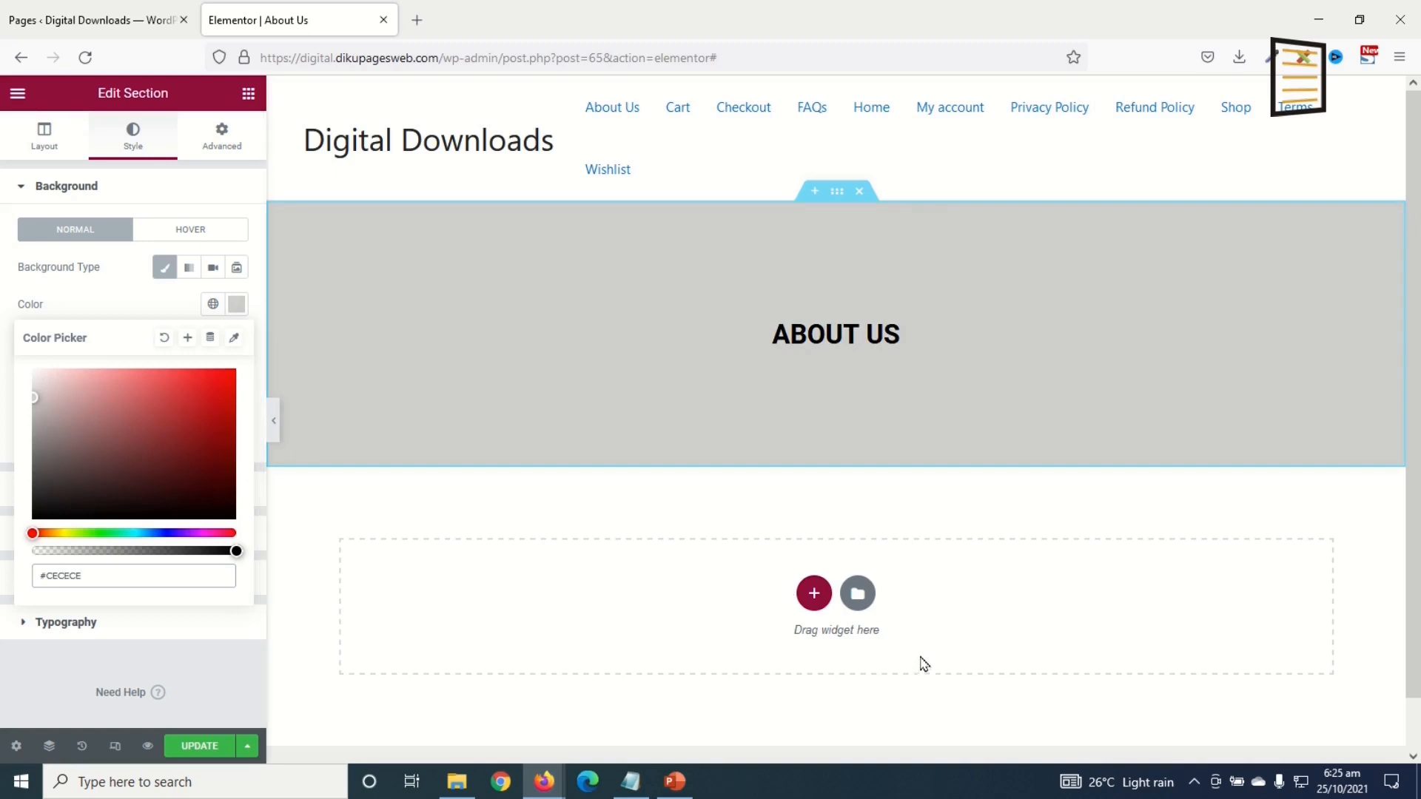
Step: Add a Text Editor widget below the banner and paste in extra Lorem ipsum paragraphs
{"action": "left_click", "coordinate": [249, 93]}
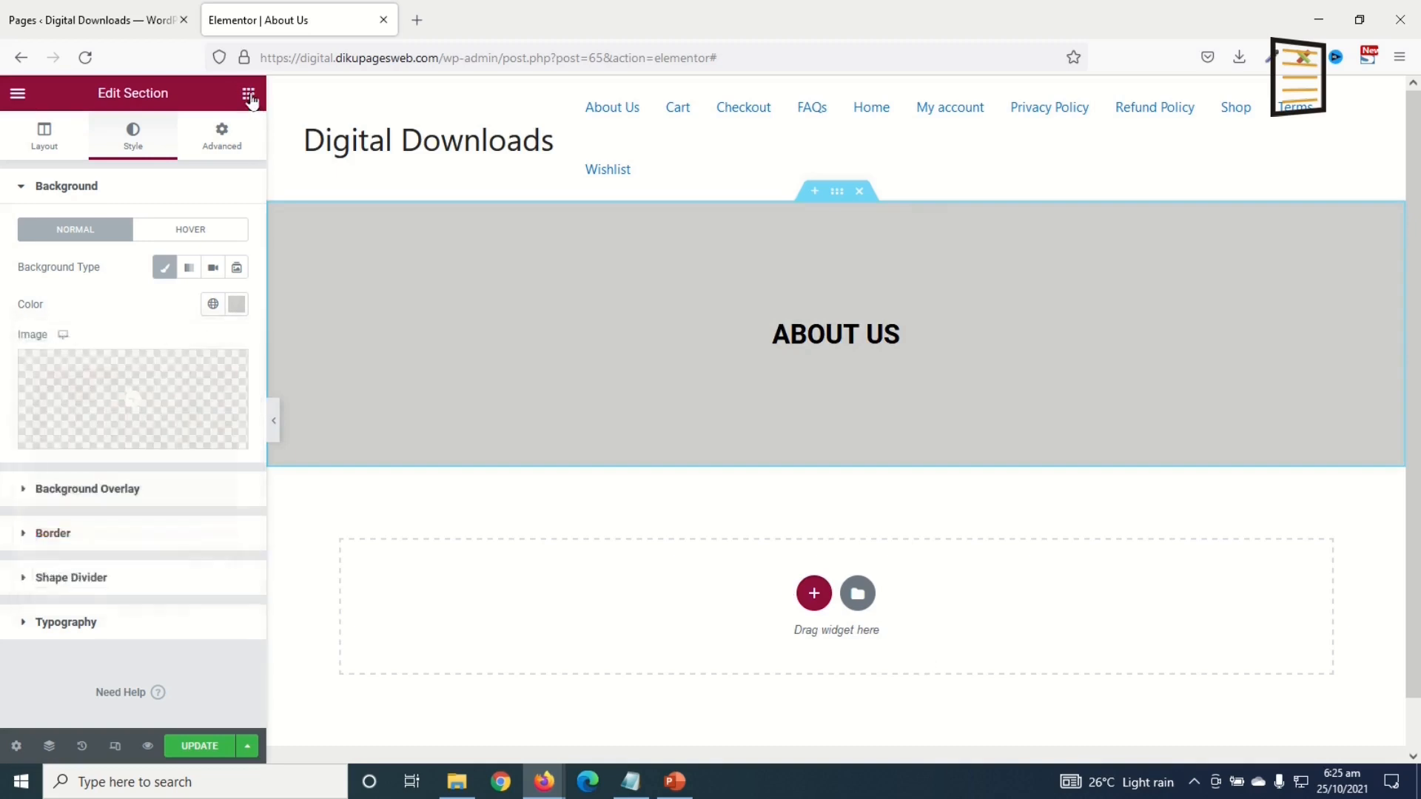
{"action": "left_click_drag", "start_coordinate": [190, 337], "coordinate": [726, 602]}
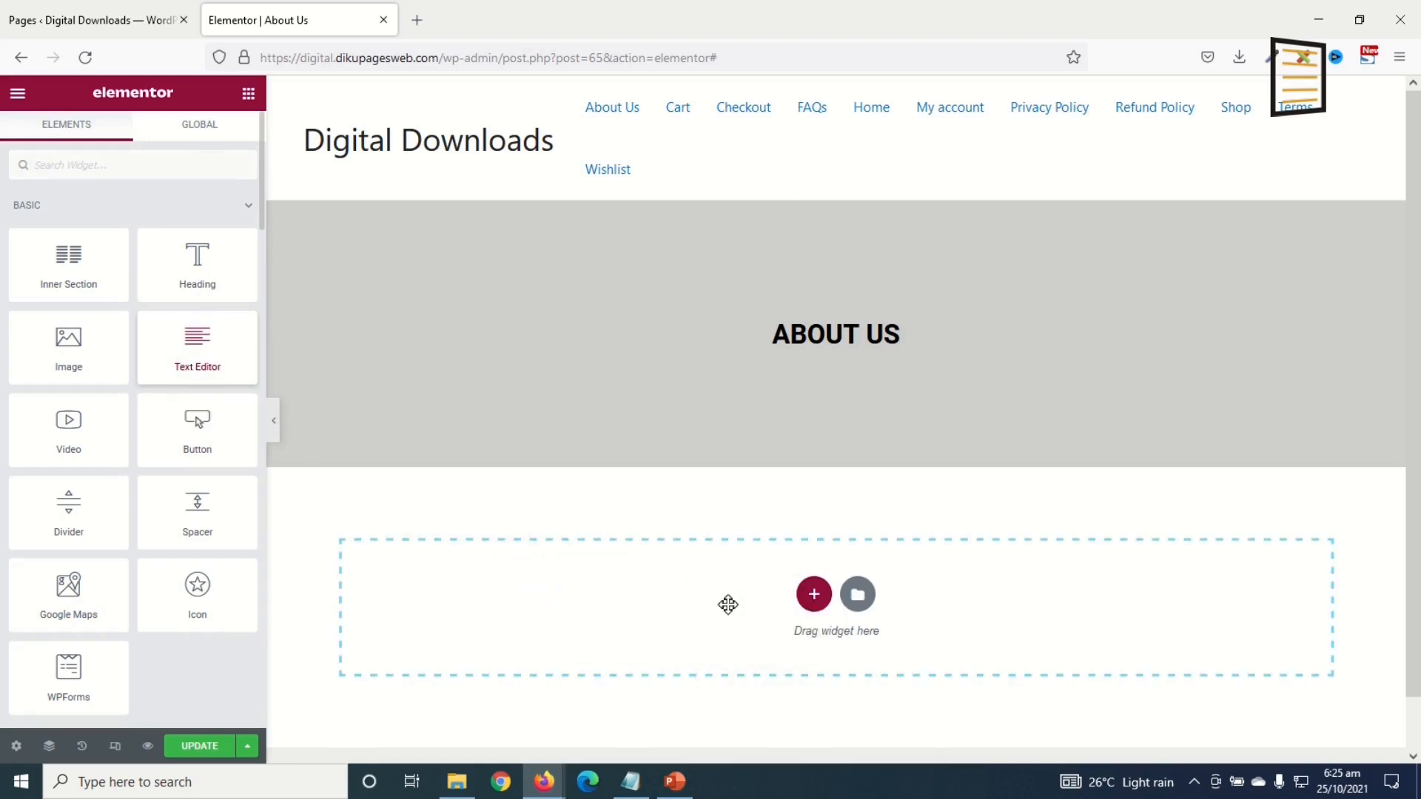
{"action": "left_click_drag", "start_coordinate": [162, 460], "coordinate": [30, 330]}
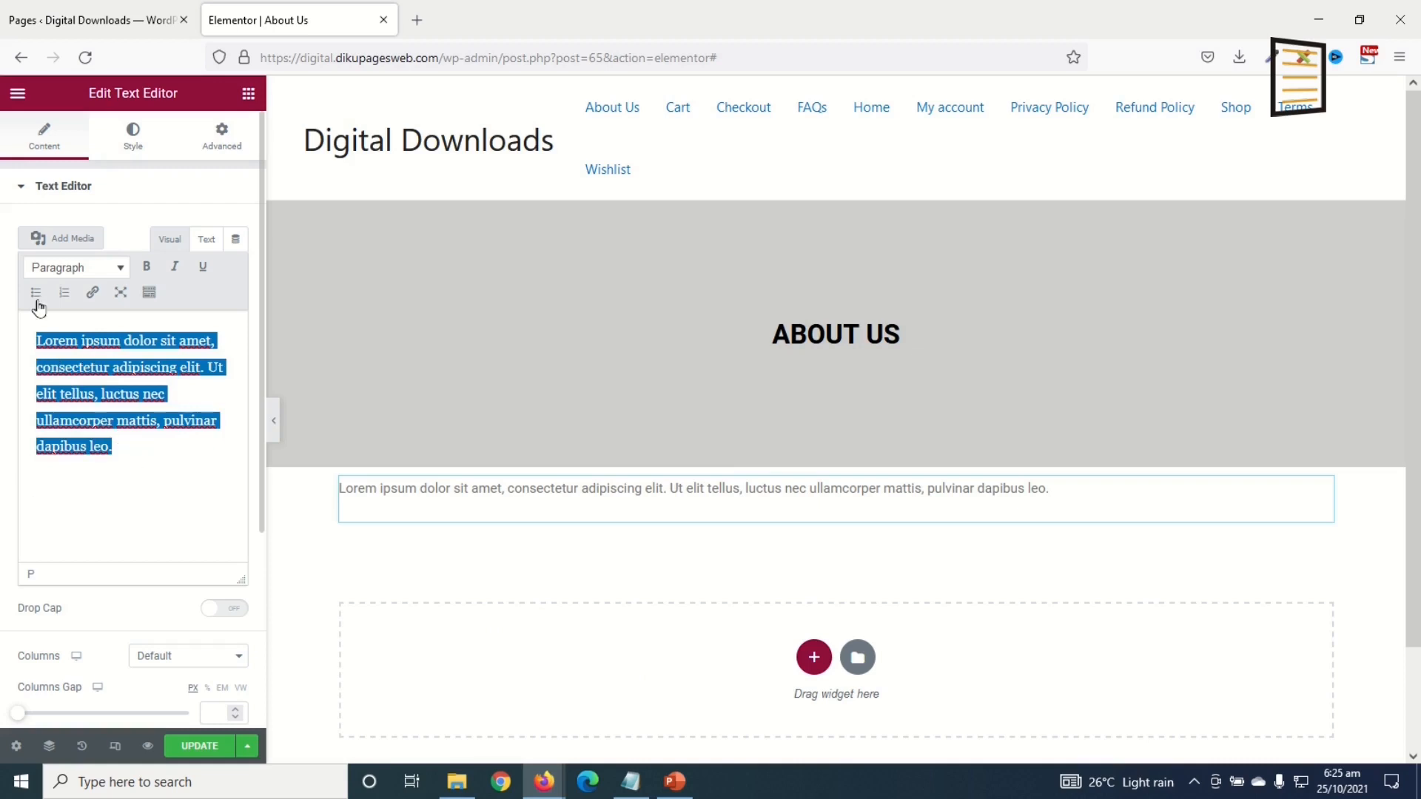
{"action": "left_click", "coordinate": [158, 471]}
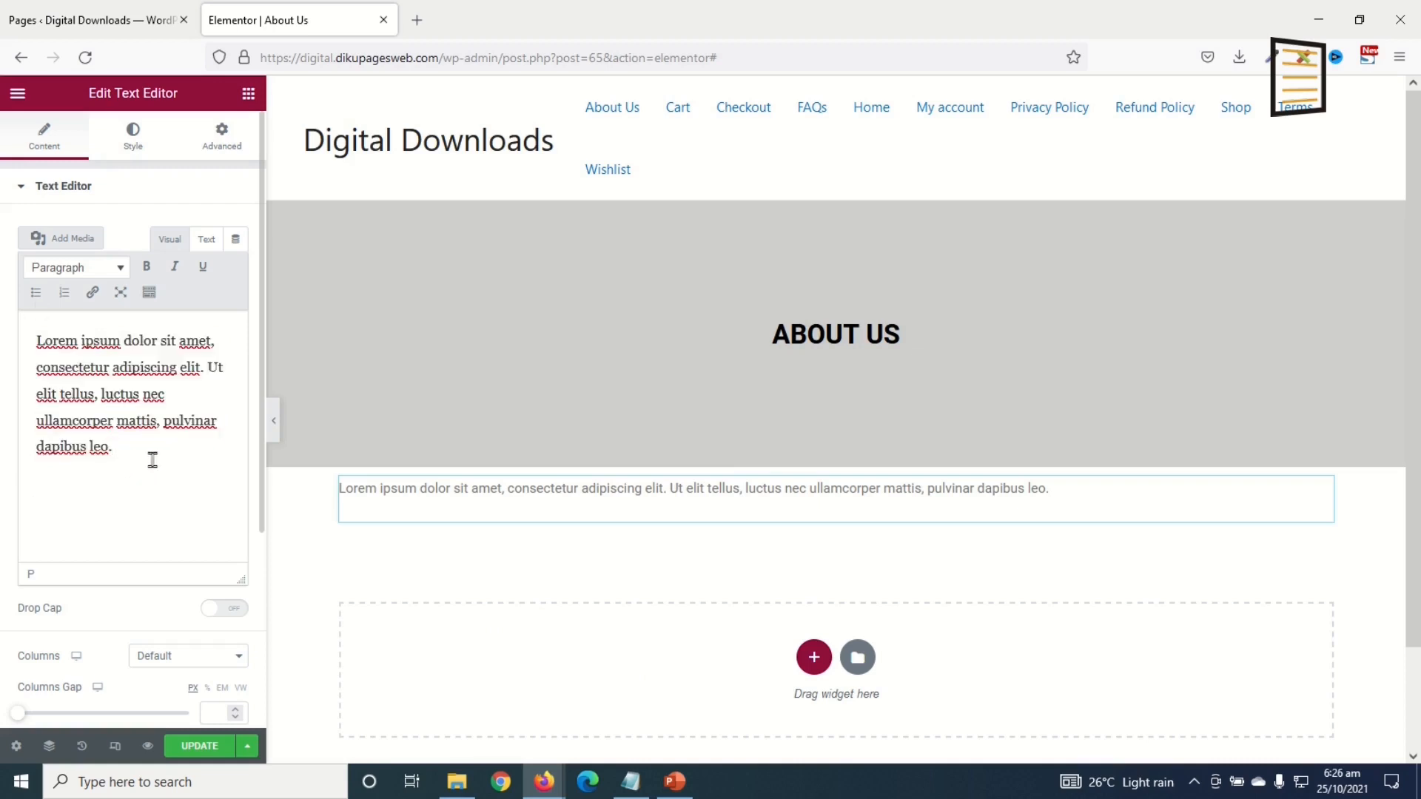
{"action": "type", "text": "Lorem ipsum dolor sit amet, consectetur adipiscing elit. Ut elit tellus, luctus nec ullamcorper mattis, pulvinar dapibus leo. Lorem ipsum dolor sit amet, consectetur adipiscing elit. Ut elit tellus, luctus nec ullamcorper mattis, pulvinar dapibus leo. Lorem ipsum dolor sit amet, consectetur adipiscing elit. Ut elit tellus, luctus nec ullamcorper mattis, pulvinar dapibus leo. Lorem ipsum dolor sit amet, consectetur adipiscing elit. Ut elit tellus, luctus nec ullamcorper mattis, pulvinar dapibus leo. Lorem ipsum dolor sit amet, consectetur adipiscing elit. Ut elit tellus, luctus nec ullamcorper mattis, pulvinar dapibus leo."}
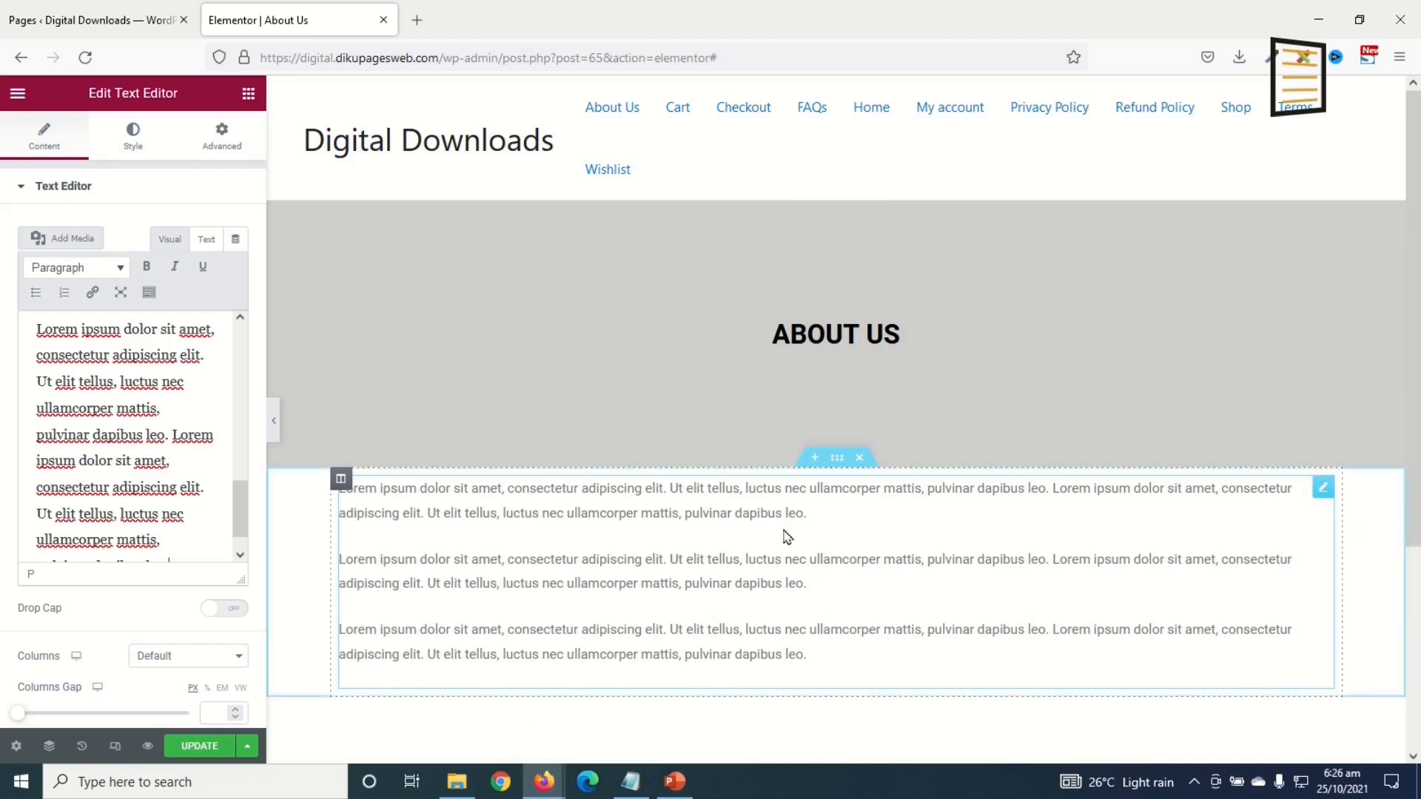
Step: Set the text section's top and bottom padding to 50 px
{"action": "left_click", "coordinate": [836, 459]}
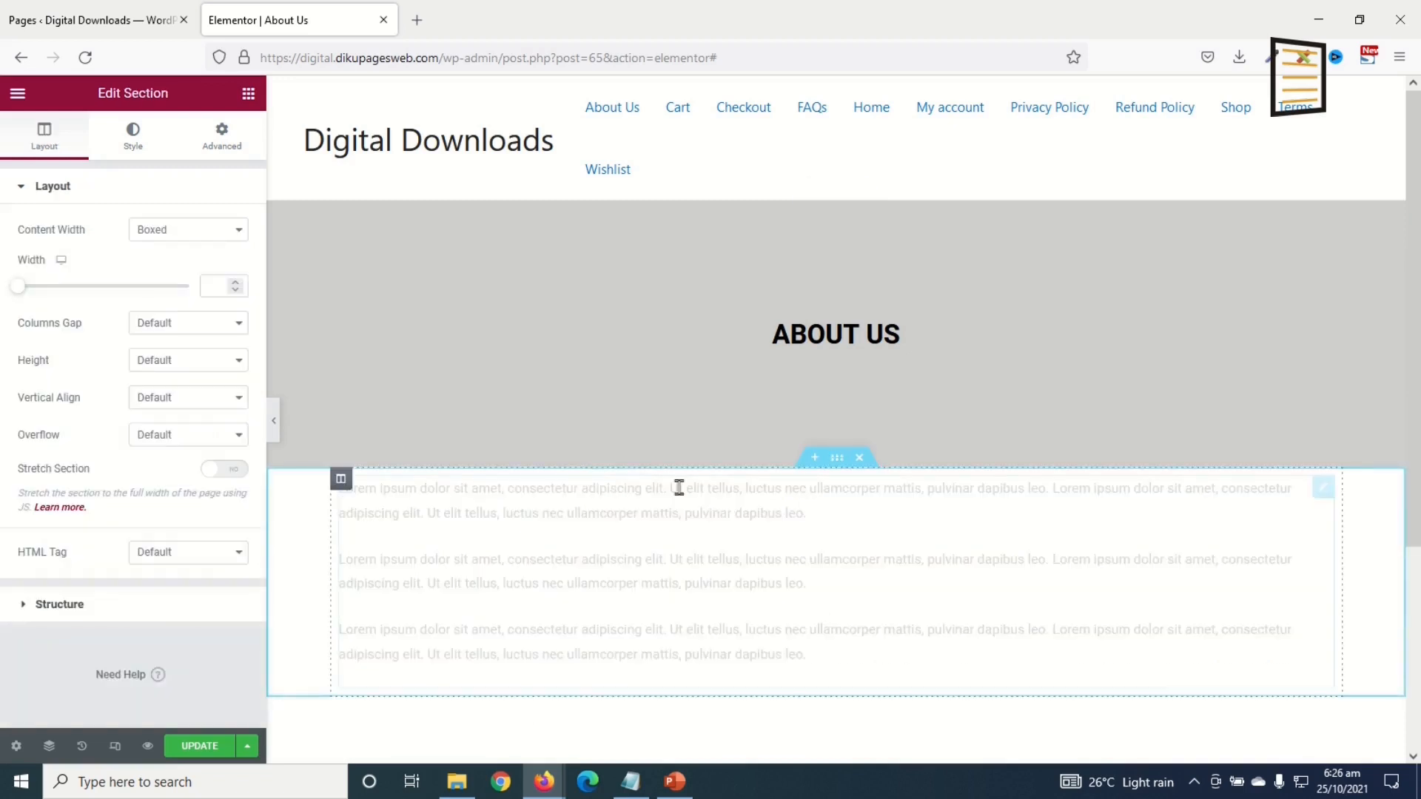
{"action": "left_click", "coordinate": [222, 140]}
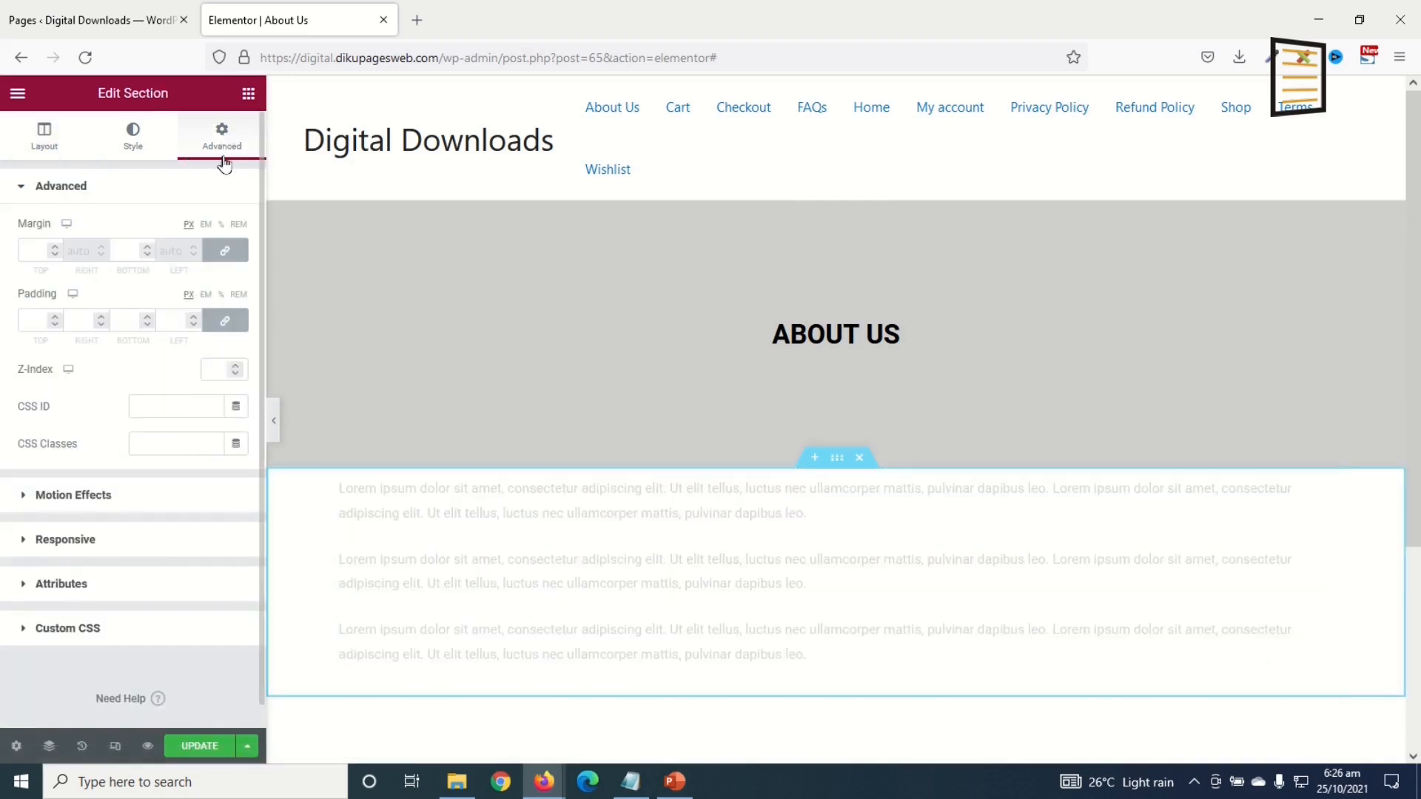
{"action": "left_click", "coordinate": [226, 323]}
{"action": "double_click", "coordinate": [40, 319]}
{"action": "type", "text": "50"}
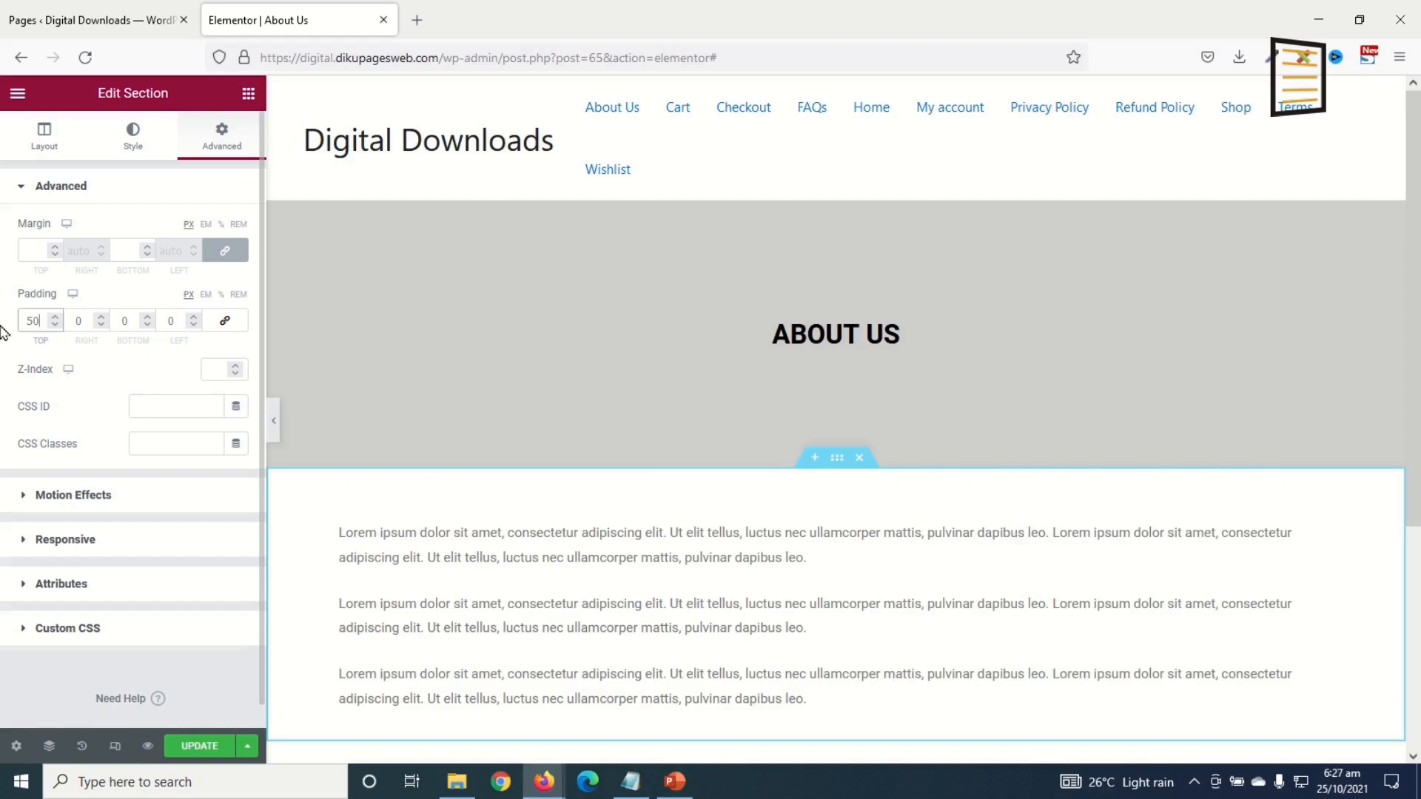
{"action": "key", "text": "Tab"}
{"action": "key", "text": "Tab"}
{"action": "type", "text": "50"}
Step: Save the About Us page and look it over from header to footer
{"action": "scroll", "coordinate": [644, 501], "scroll_direction": "down", "scroll_amount": 4}
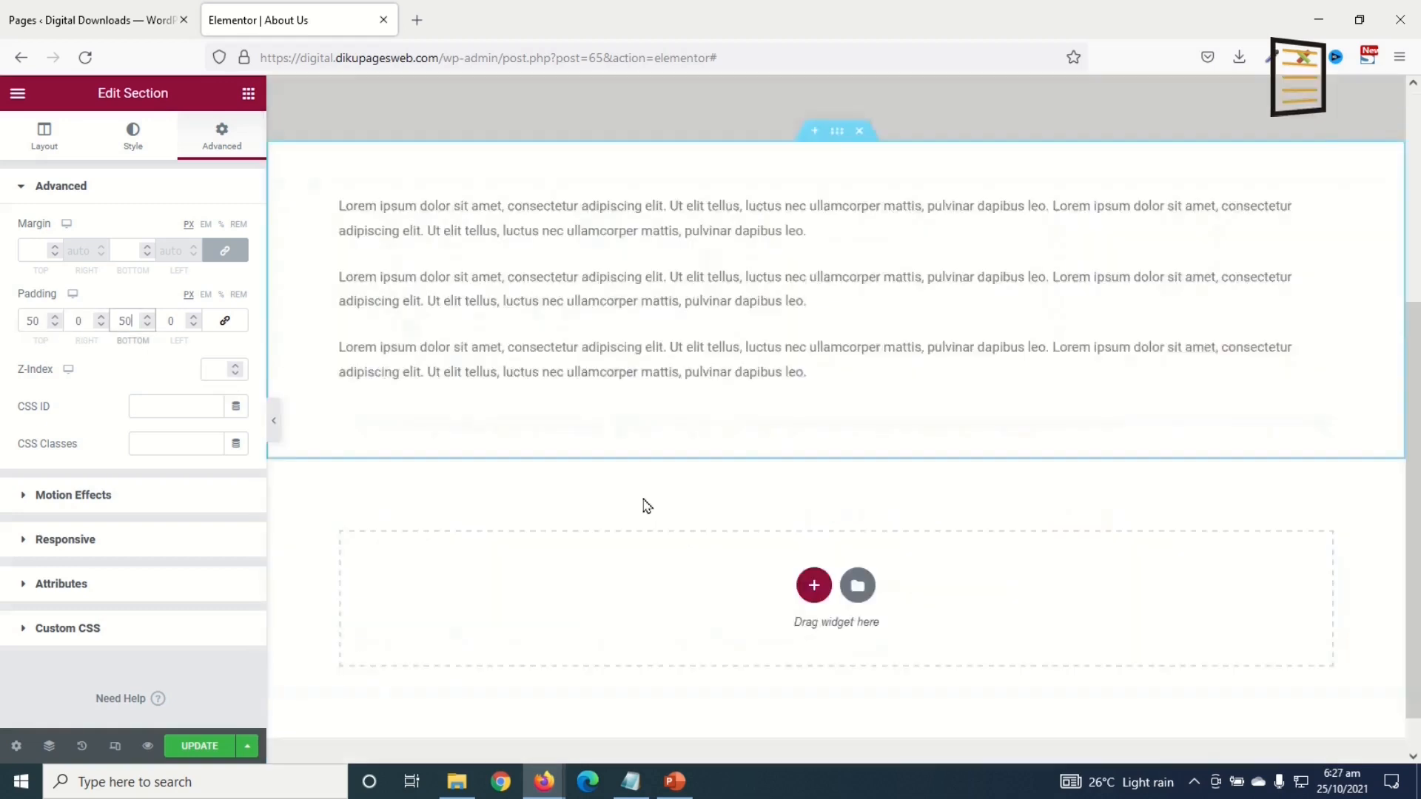
{"action": "scroll", "coordinate": [661, 507], "scroll_direction": "up", "scroll_amount": 4}
{"action": "scroll", "coordinate": [786, 503], "scroll_direction": "down", "scroll_amount": 3}
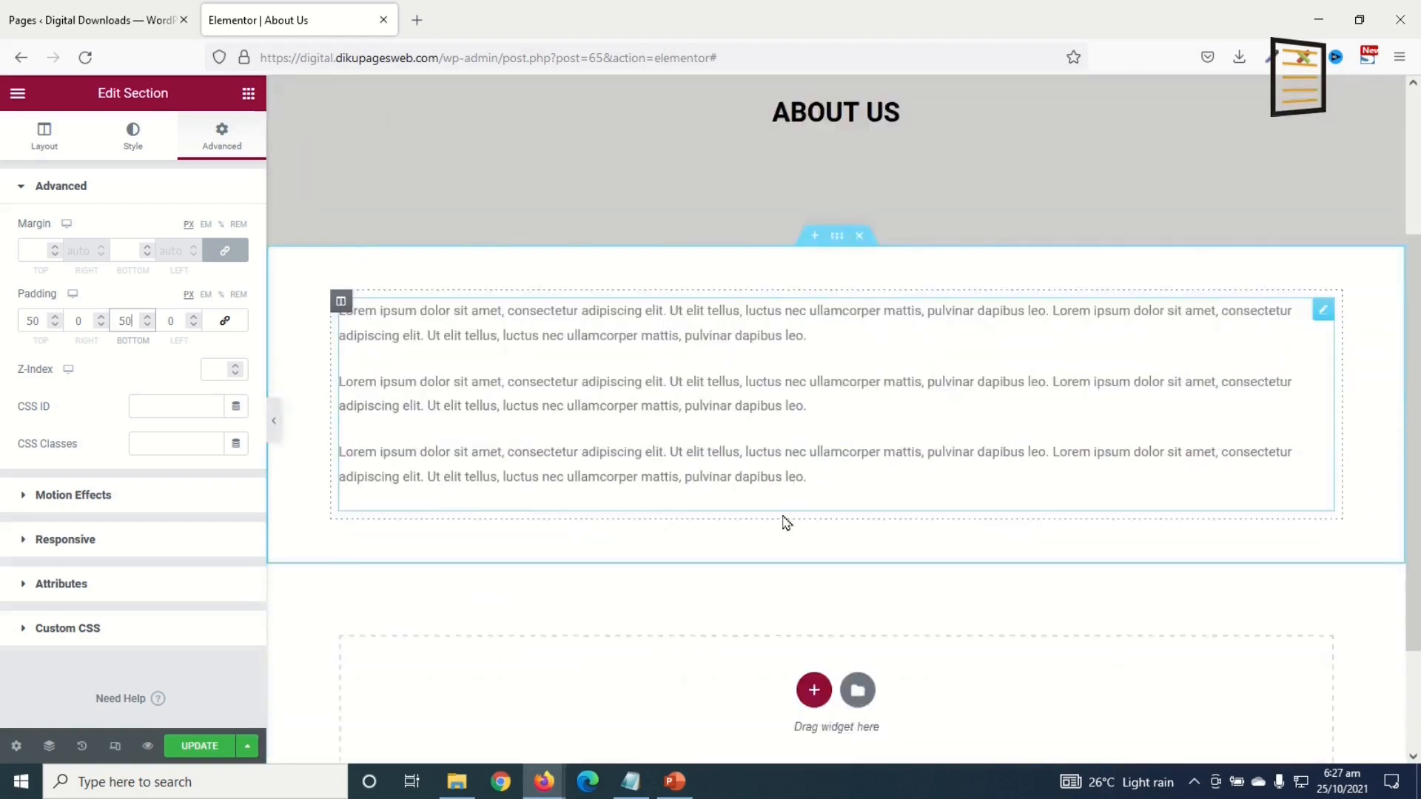
{"action": "scroll", "coordinate": [498, 574], "scroll_direction": "up", "scroll_amount": 3}
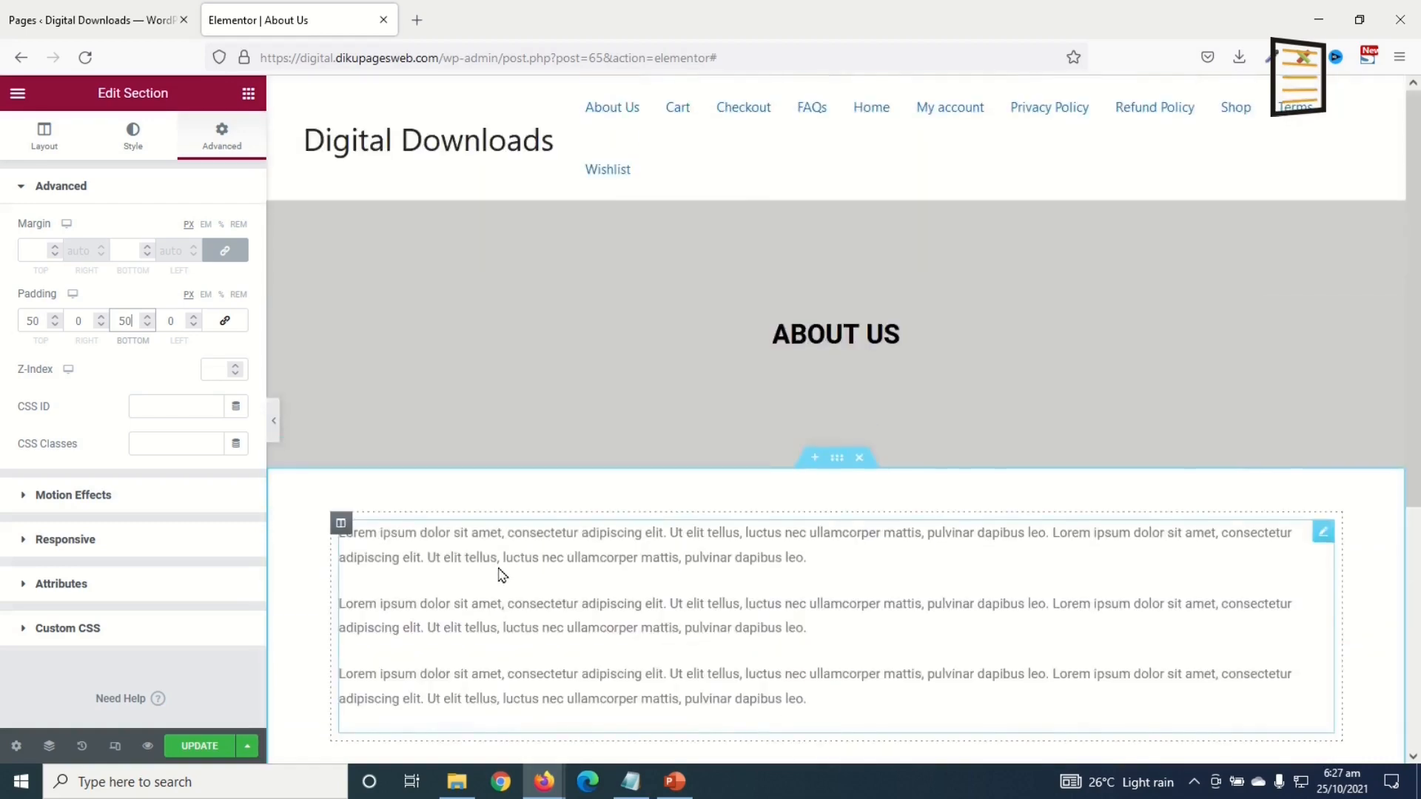
{"action": "scroll", "coordinate": [777, 494], "scroll_direction": "down", "scroll_amount": 4}
{"action": "scroll", "coordinate": [588, 445], "scroll_direction": "up", "scroll_amount": 4}
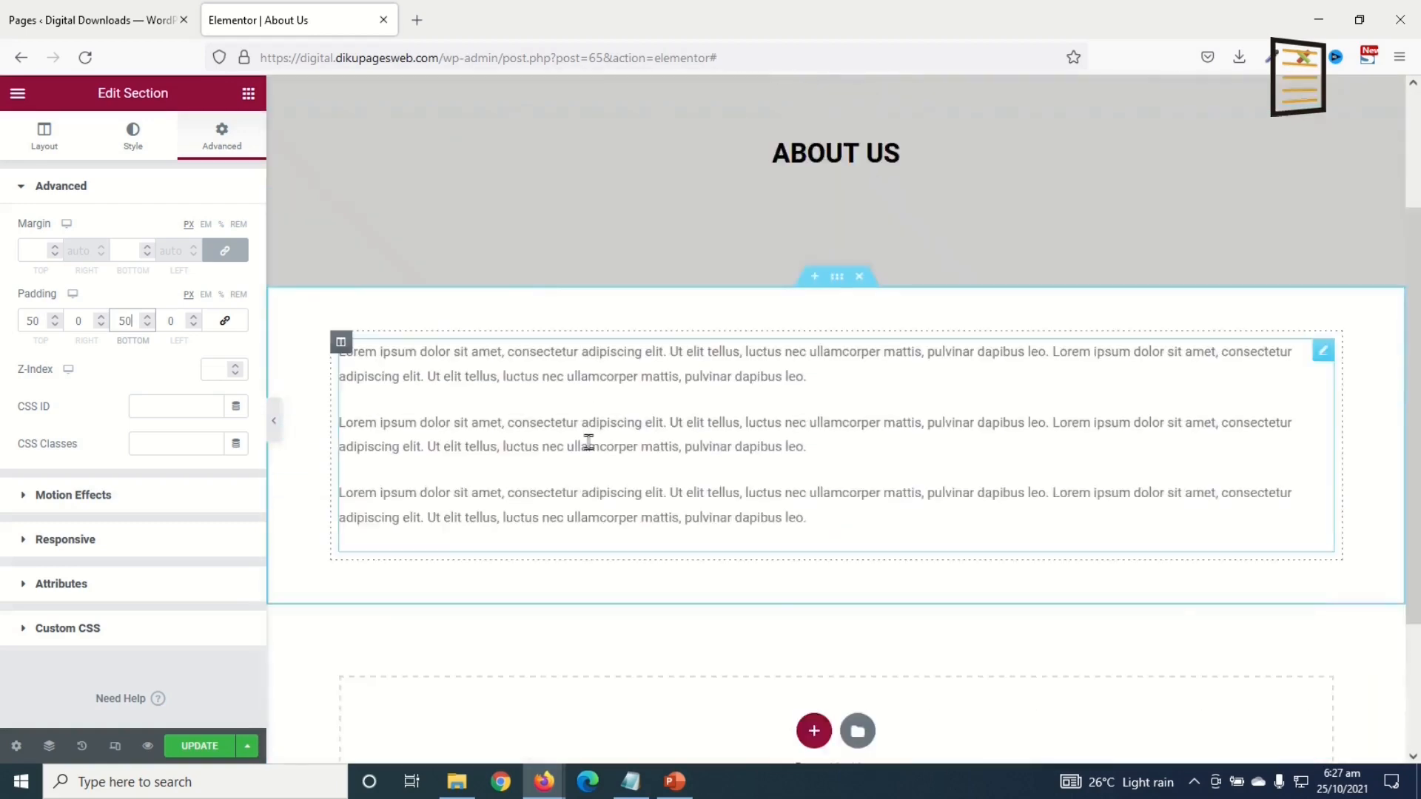
{"action": "scroll", "coordinate": [588, 448], "scroll_direction": "down", "scroll_amount": 5}
{"action": "left_click", "coordinate": [180, 745]}
{"action": "scroll", "coordinate": [783, 422], "scroll_direction": "up", "scroll_amount": 5}
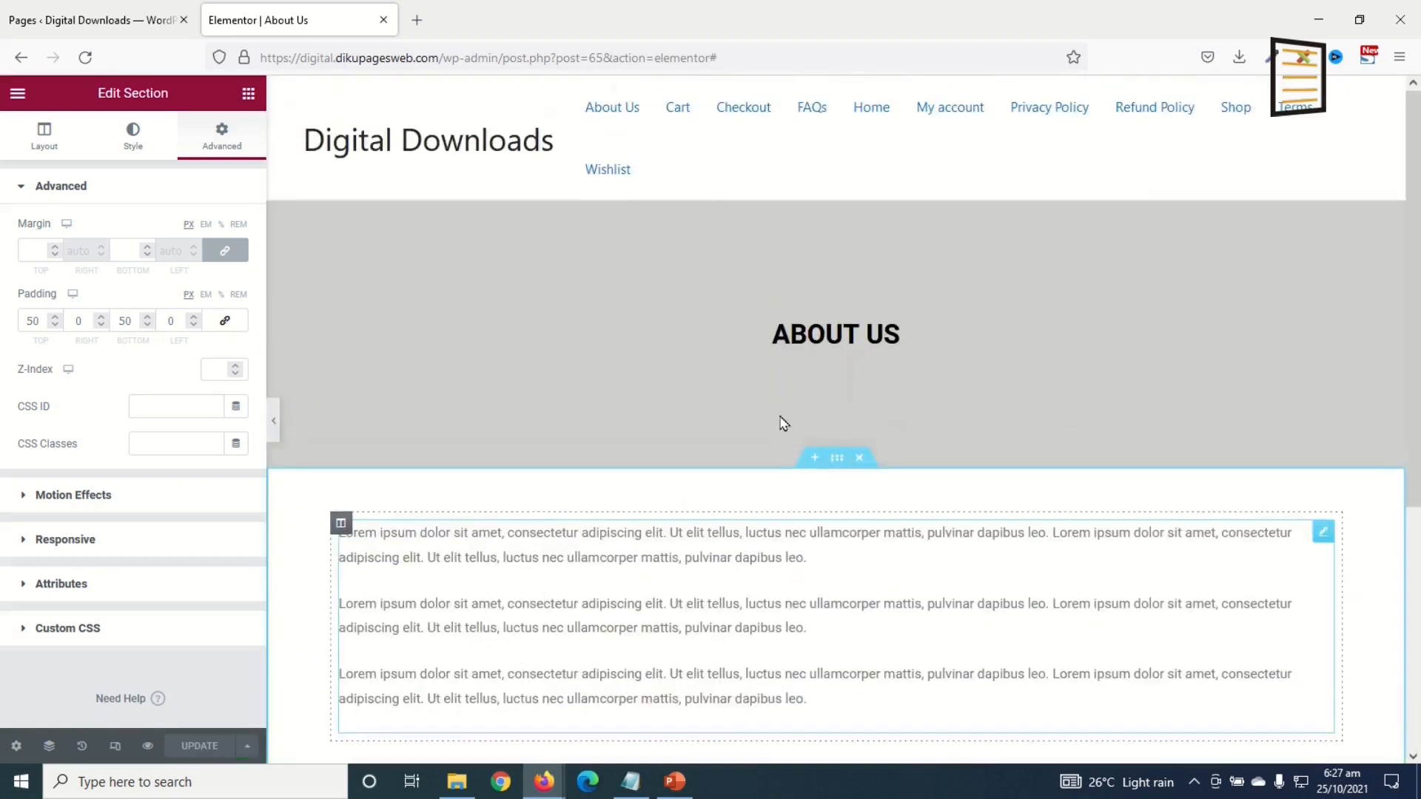
{"action": "scroll", "coordinate": [777, 574], "scroll_direction": "down", "scroll_amount": 3}
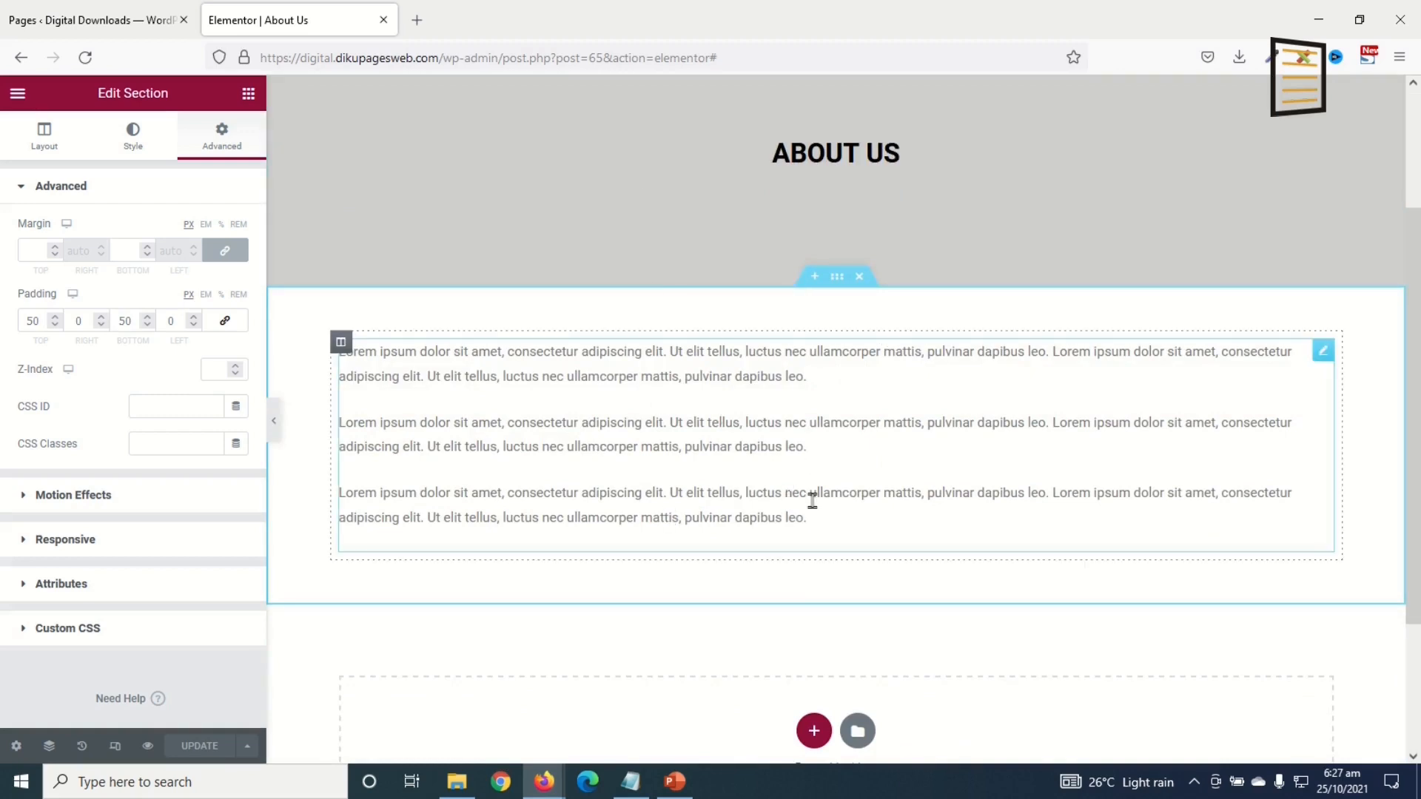
{"action": "scroll", "coordinate": [794, 499], "scroll_direction": "up", "scroll_amount": 3}
{"action": "scroll", "coordinate": [794, 495], "scroll_direction": "down", "scroll_amount": 5}
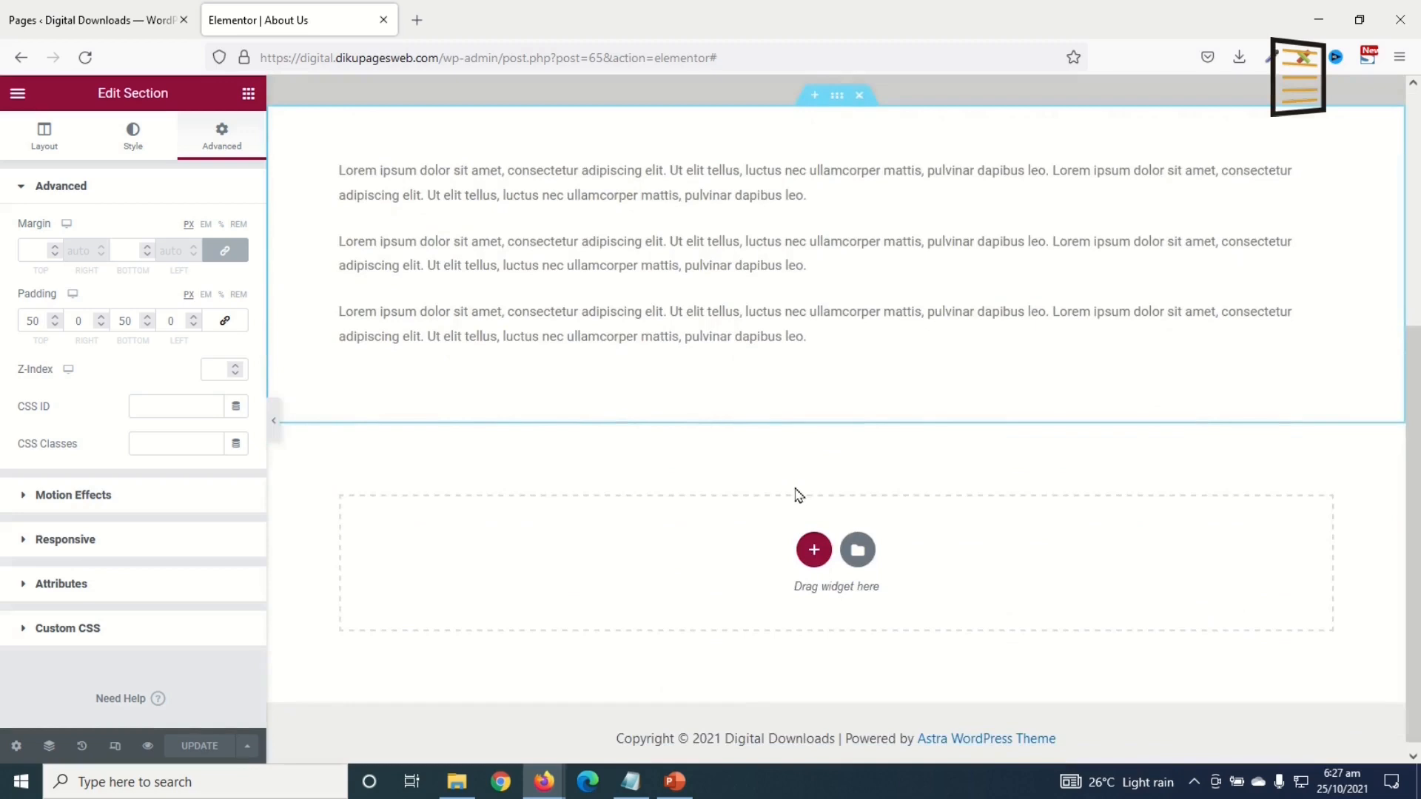
{"action": "scroll", "coordinate": [696, 514], "scroll_direction": "up", "scroll_amount": 5}
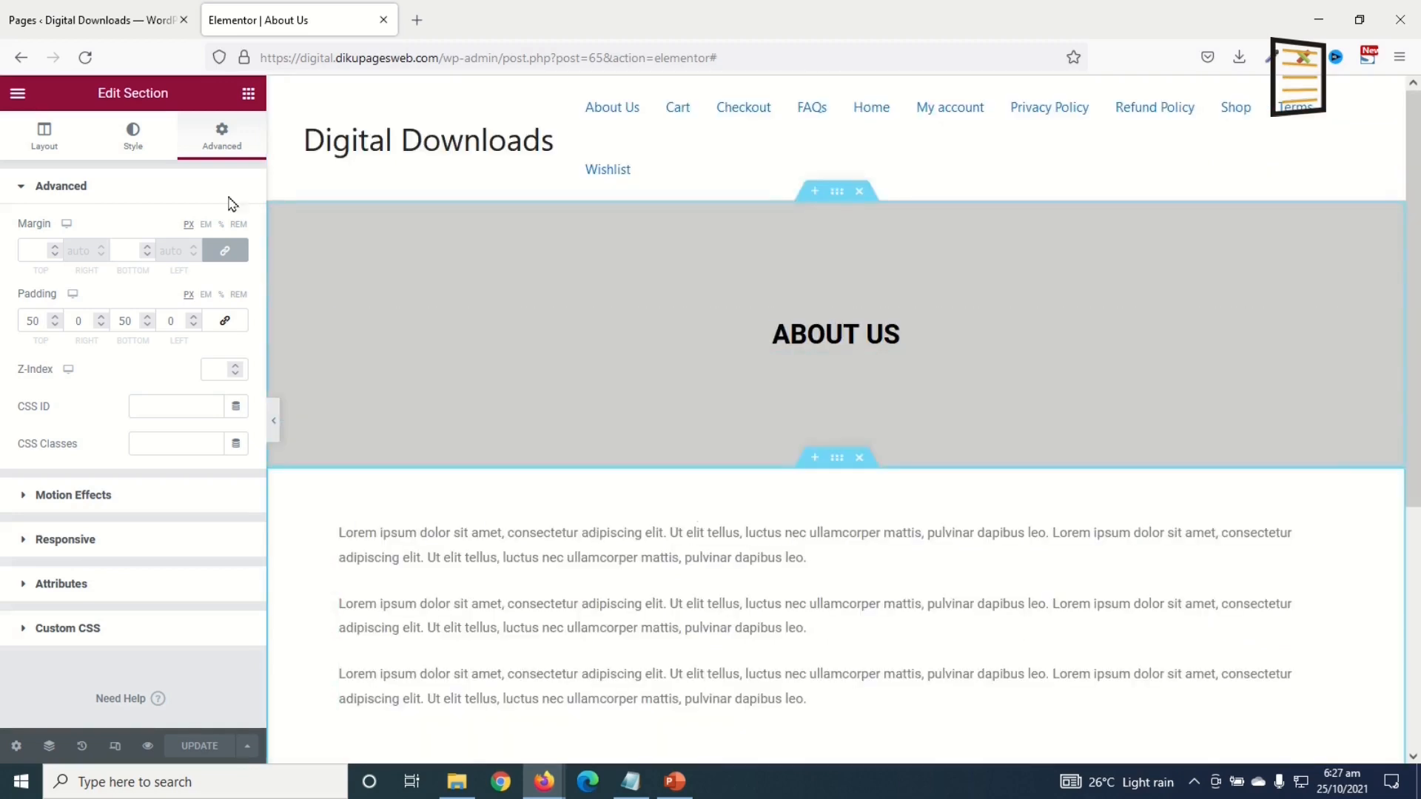
Step: From the Pages list, open the Privacy Policy edit screen in a new browser tab
{"action": "left_click", "coordinate": [111, 20]}
{"action": "scroll", "coordinate": [565, 514], "scroll_direction": "down", "scroll_amount": 2}
{"action": "scroll", "coordinate": [354, 459], "scroll_direction": "up", "scroll_amount": 1}
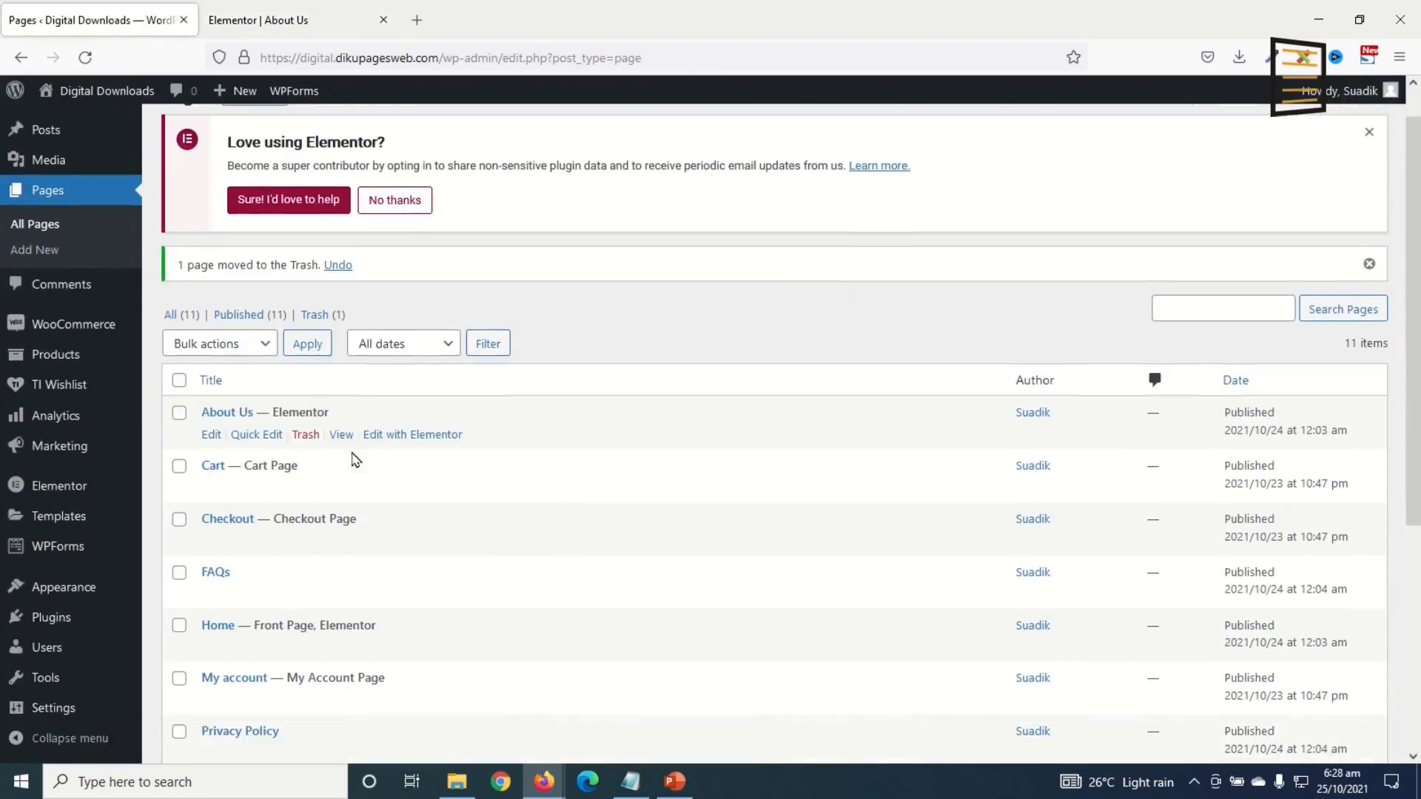
{"action": "scroll", "coordinate": [354, 460], "scroll_direction": "down", "scroll_amount": 2}
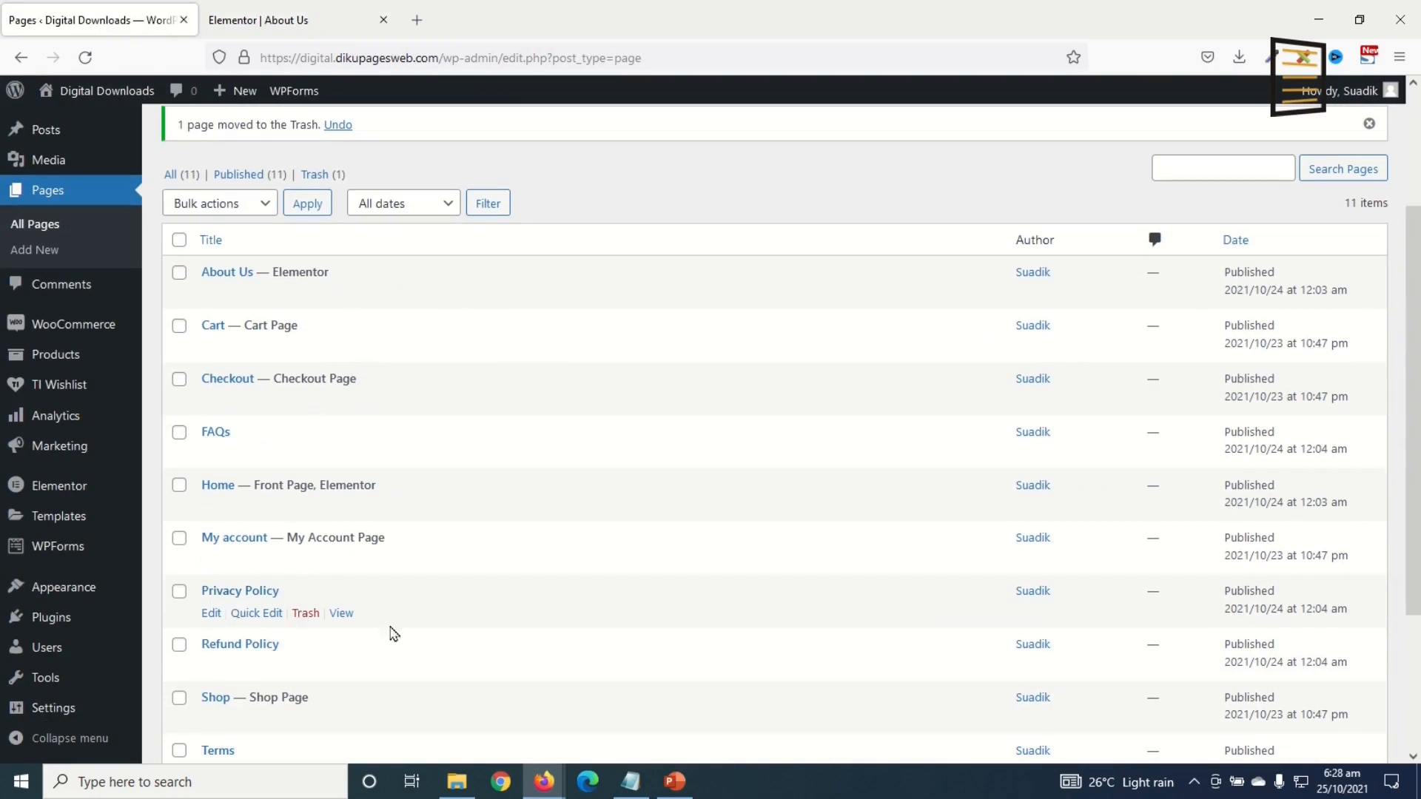
{"action": "right_click", "coordinate": [233, 592]}
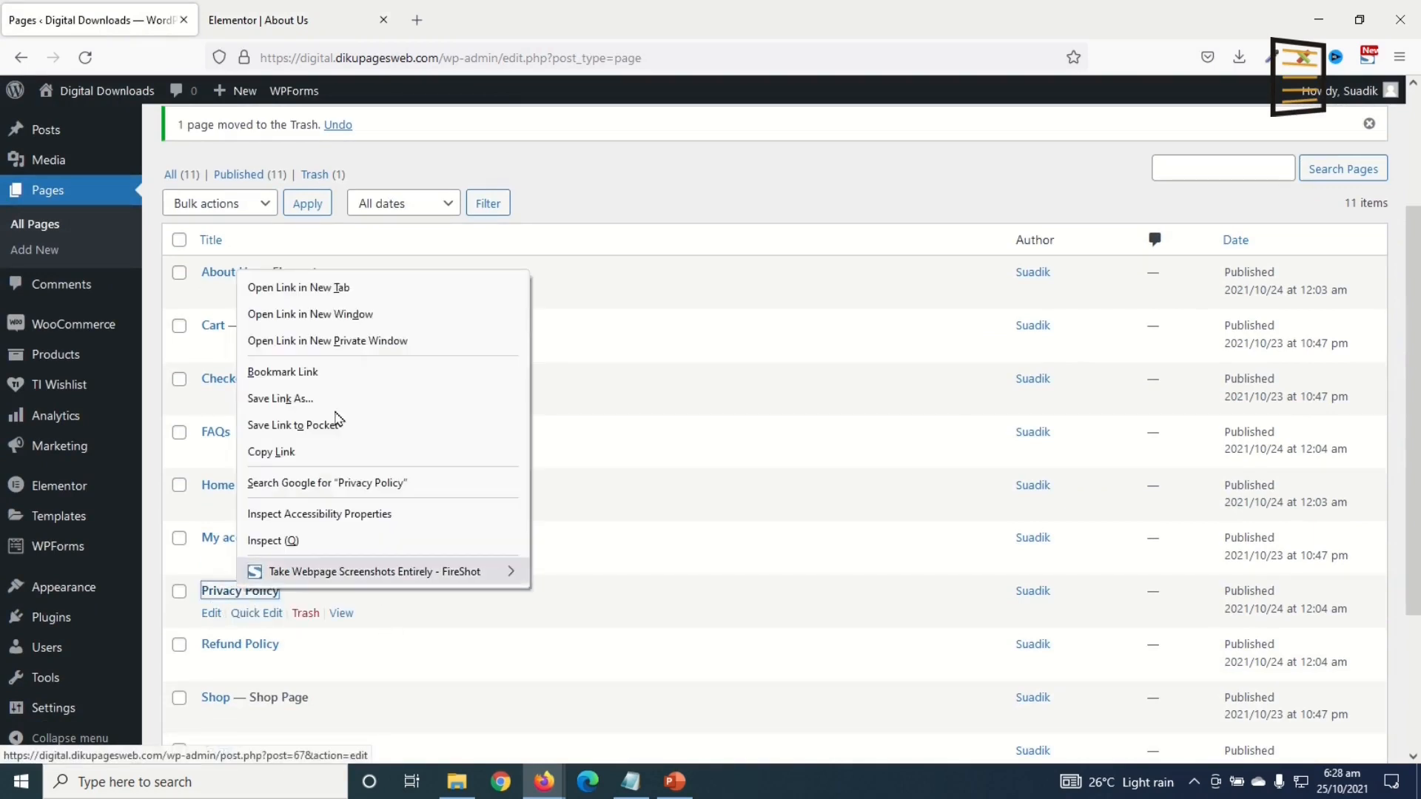
{"action": "left_click", "coordinate": [316, 285]}
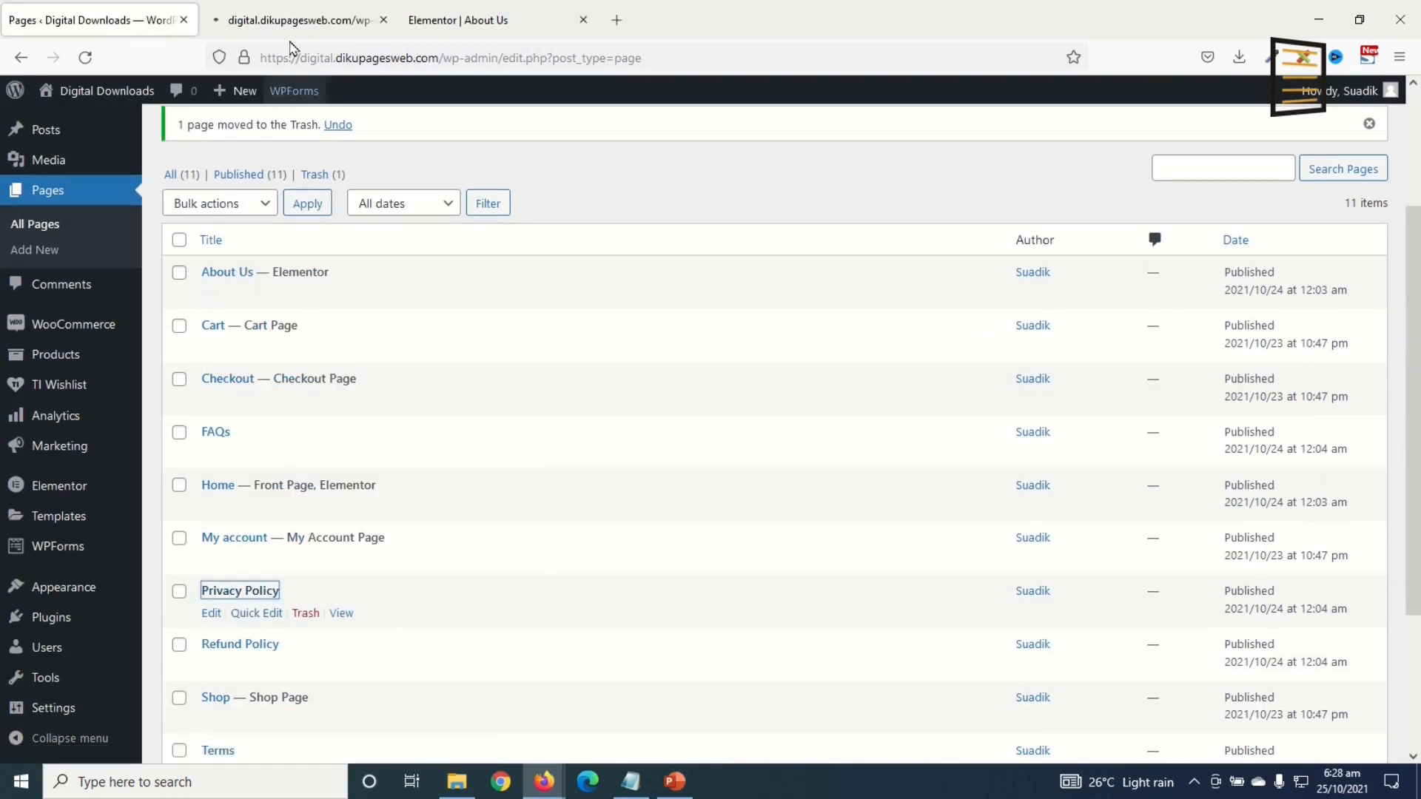
{"action": "left_click", "coordinate": [279, 20]}
Step: Launch Elementor on the Privacy Policy page, then return to the About Us editor
{"action": "left_click", "coordinate": [492, 22]}
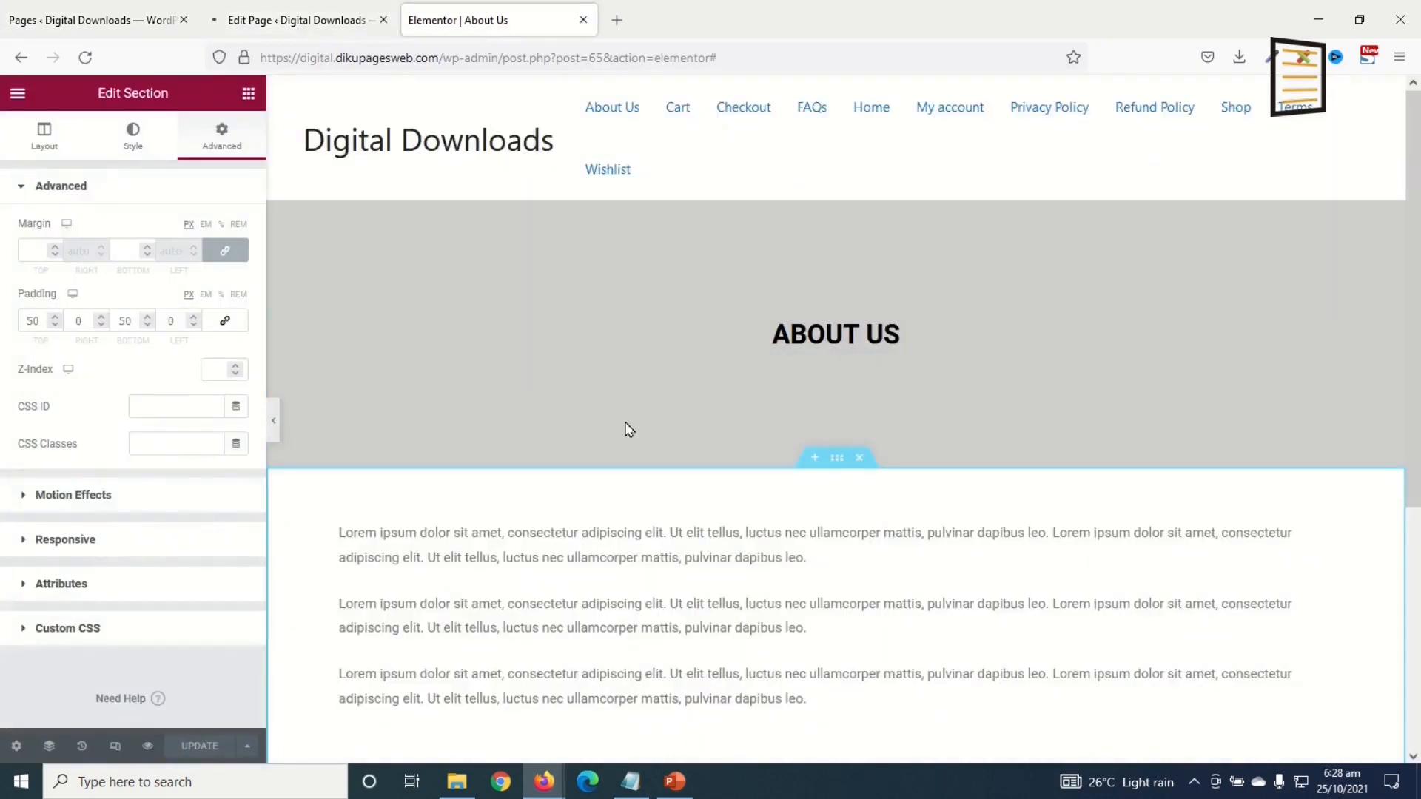
{"action": "left_click", "coordinate": [294, 18]}
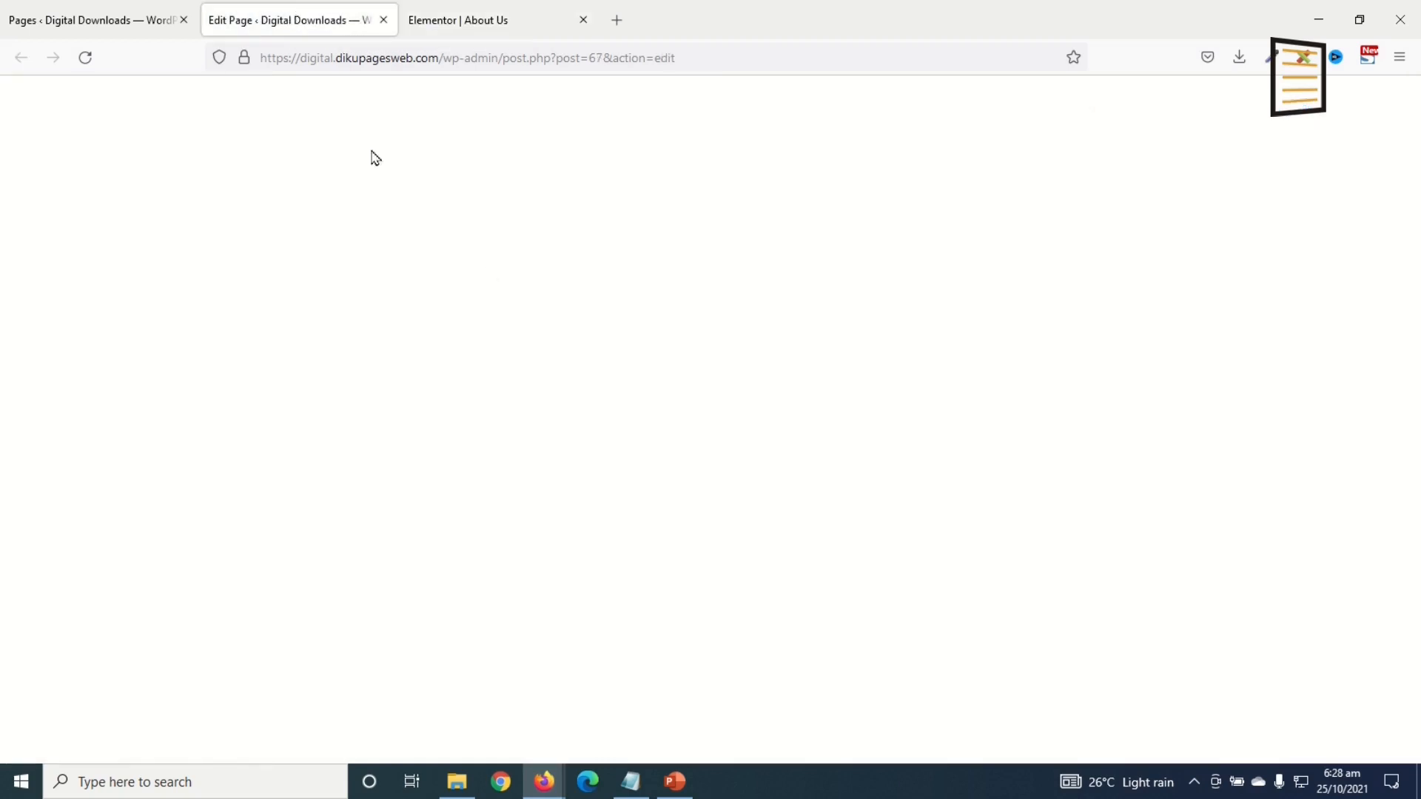
{"action": "left_click", "coordinate": [464, 137]}
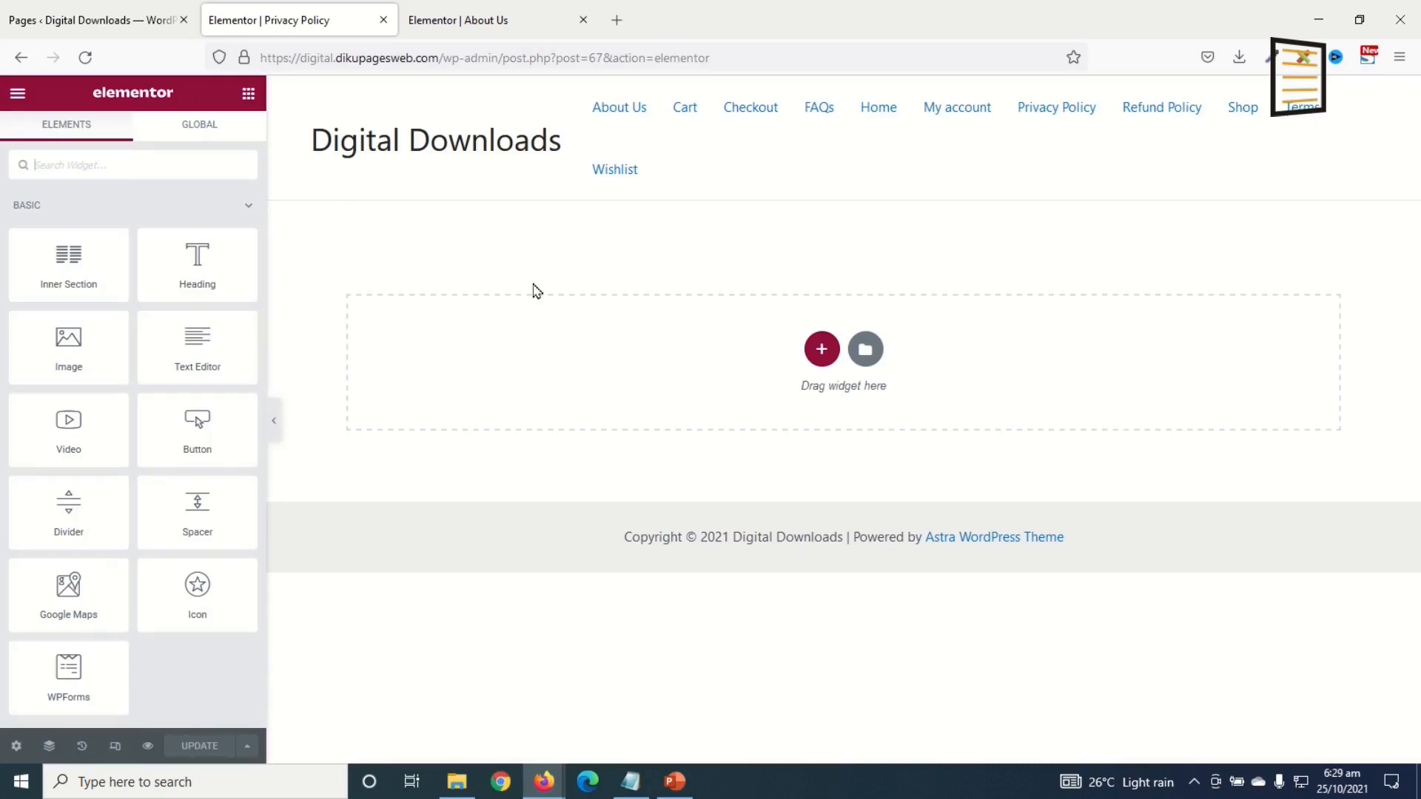
{"action": "left_click", "coordinate": [458, 23]}
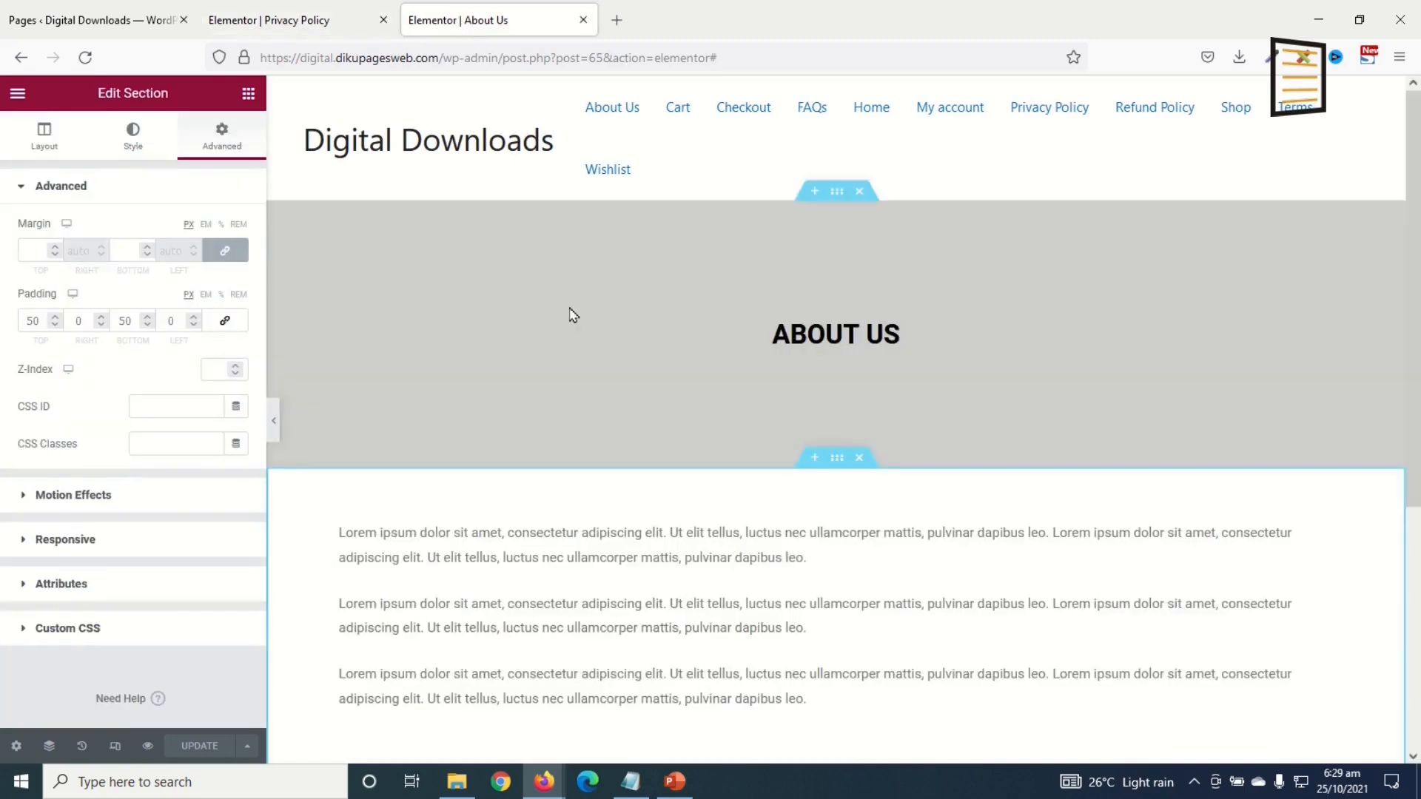
Step: Copy the grey ABOUT US banner section and paste it into the empty Privacy Policy page
{"action": "right_click", "coordinate": [838, 196]}
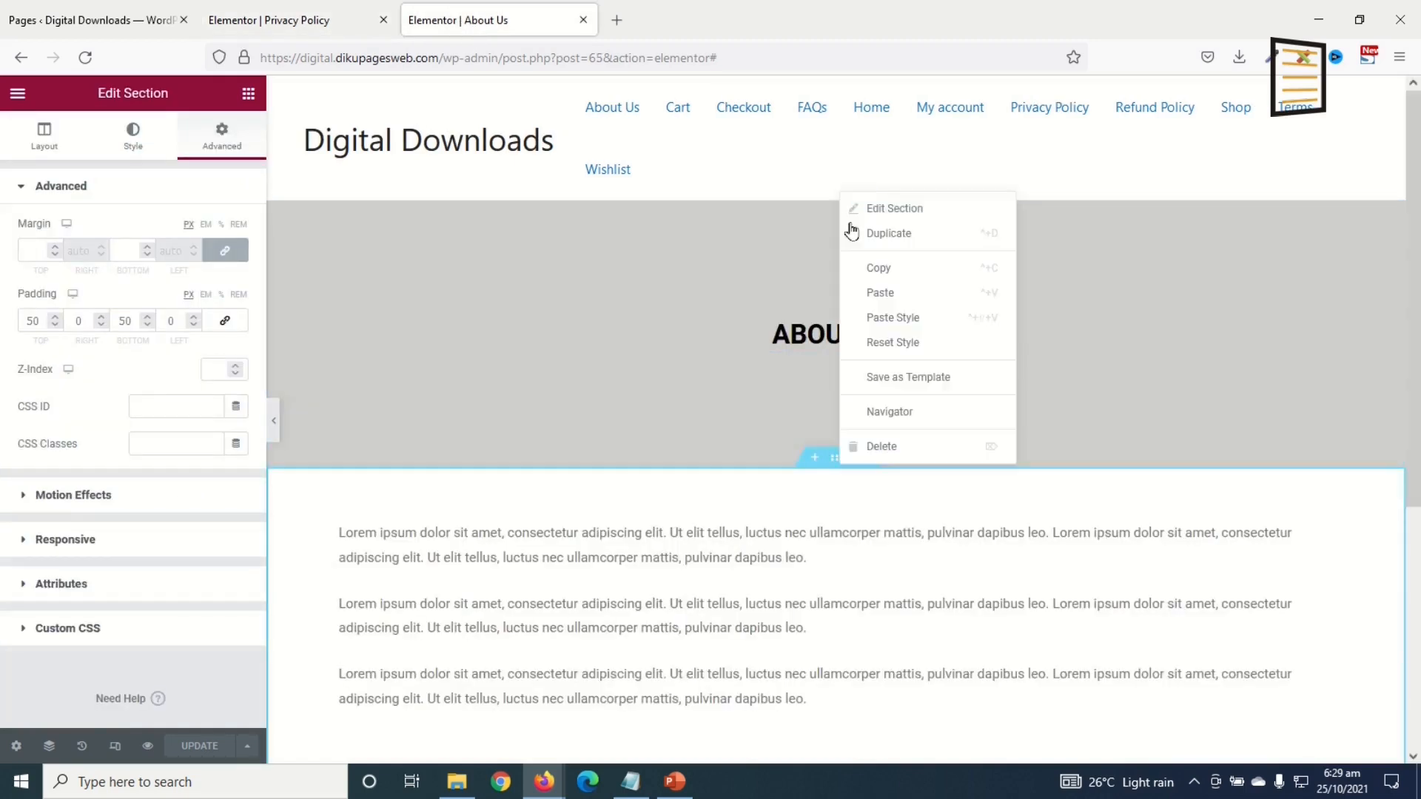
{"action": "left_click", "coordinate": [874, 270]}
{"action": "left_click", "coordinate": [291, 25]}
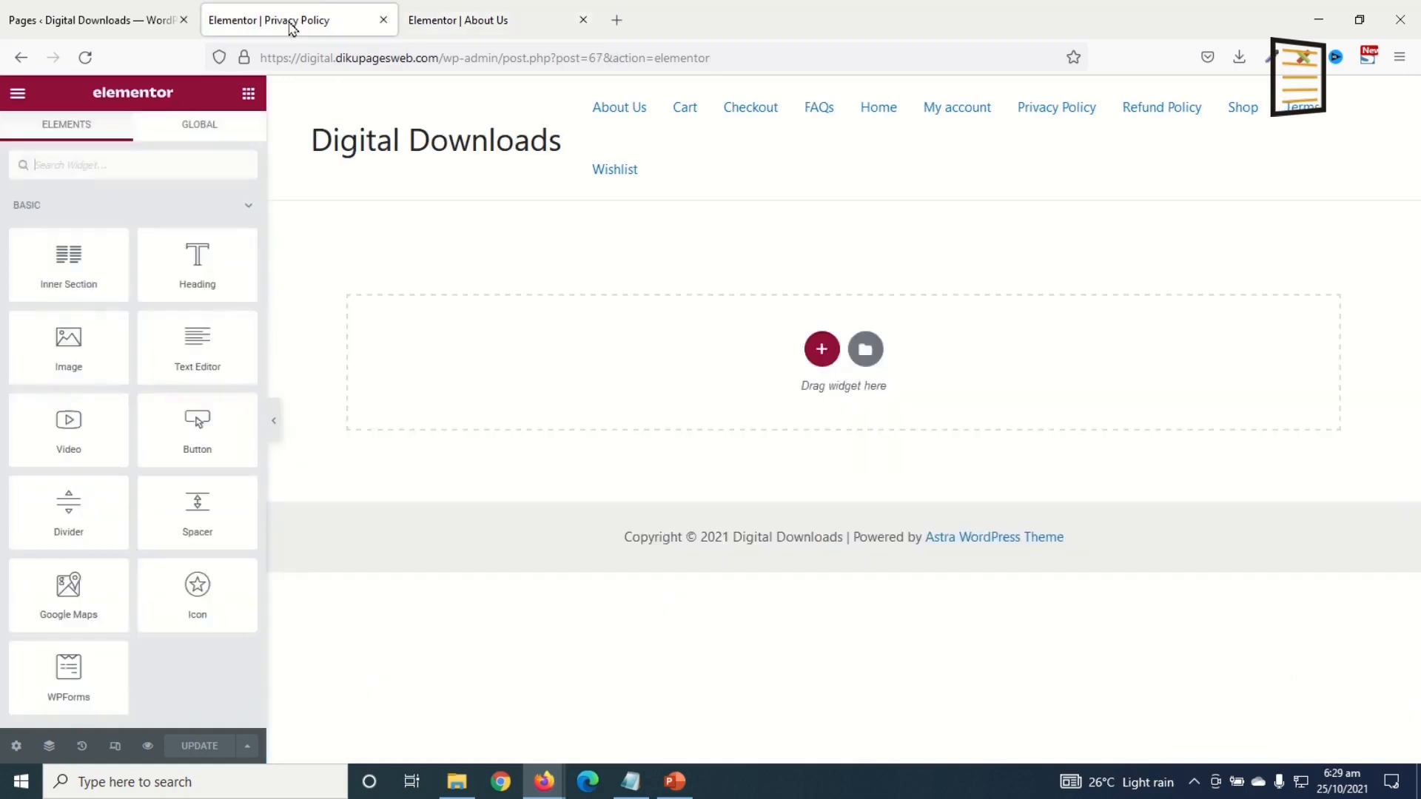
{"action": "right_click", "coordinate": [605, 363]}
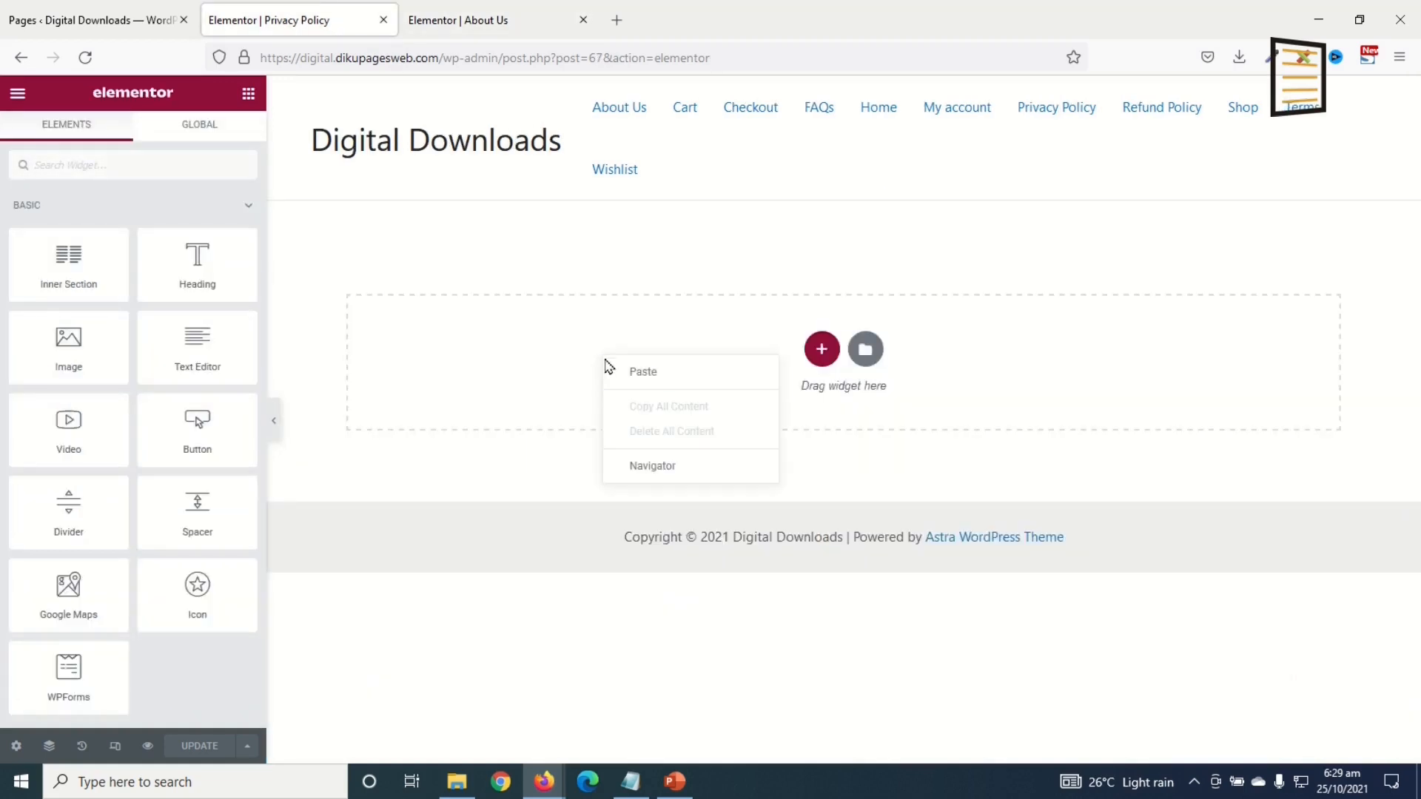
{"action": "left_click", "coordinate": [651, 378]}
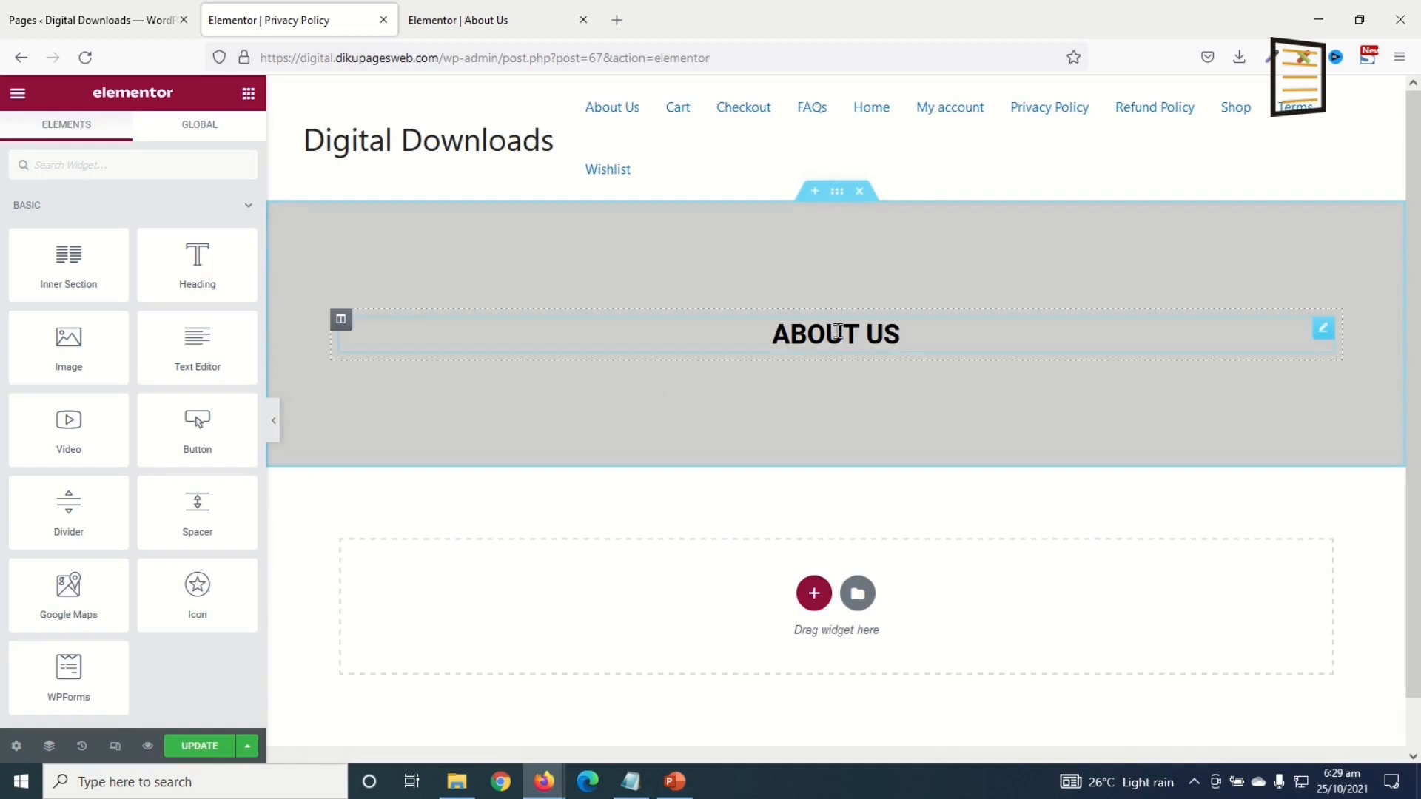
Step: Change the pasted banner heading to PRIVACY POLICY
{"action": "left_click", "coordinate": [873, 329]}
{"action": "left_click_drag", "start_coordinate": [900, 335], "coordinate": [758, 326]}
{"action": "type", "text": "PR"}
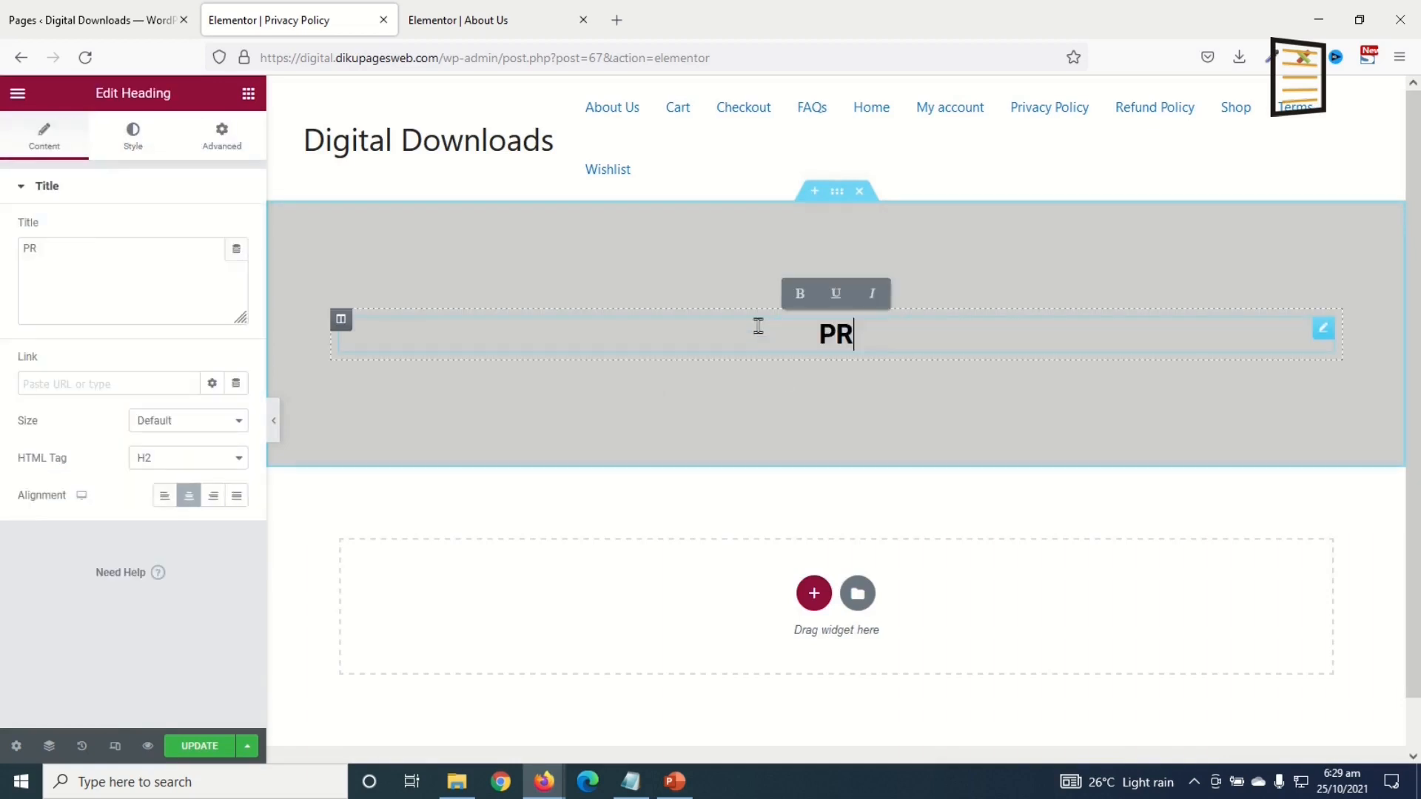
{"action": "type", "text": "IVACY POLICY"}
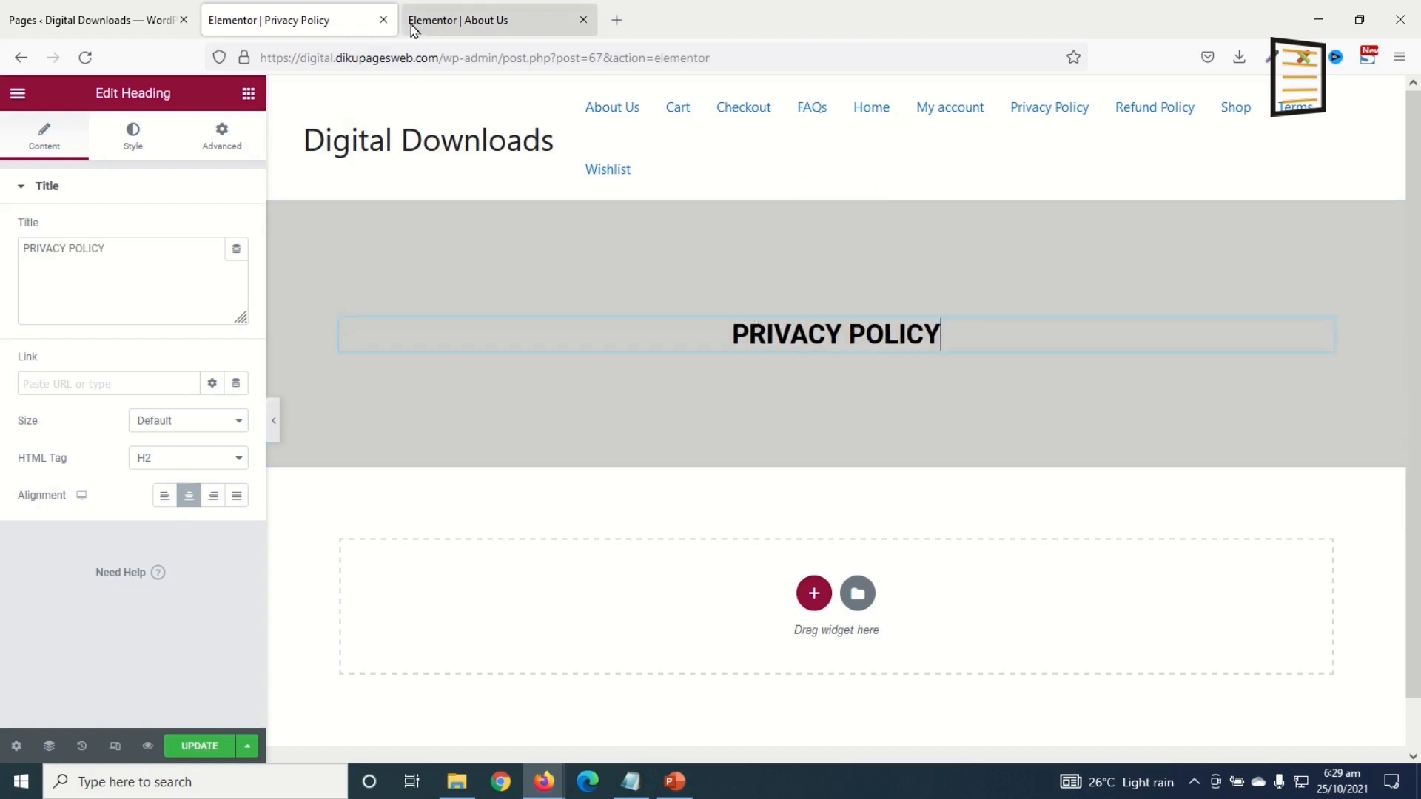
{"action": "left_click", "coordinate": [444, 20]}
{"action": "scroll", "coordinate": [814, 660], "scroll_direction": "down", "scroll_amount": 3}
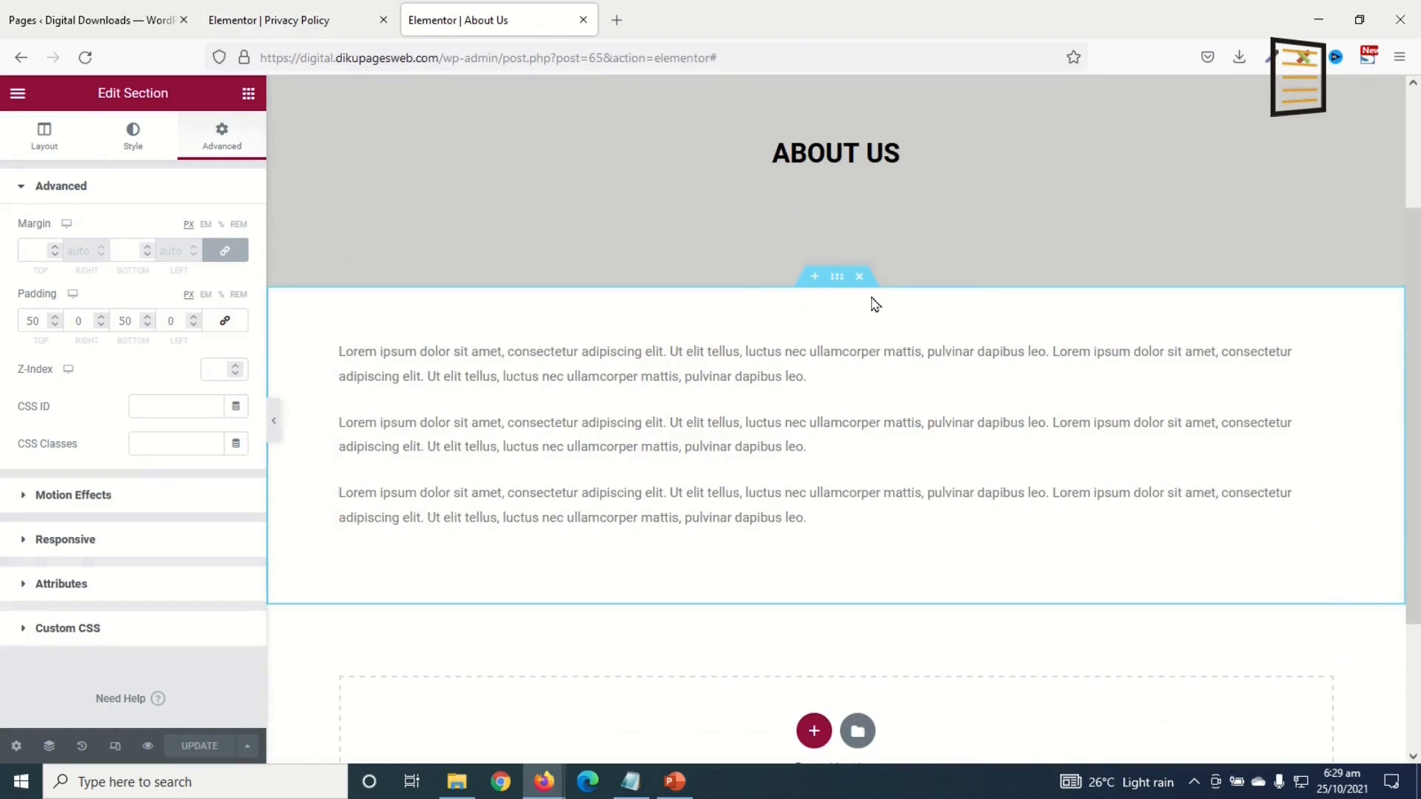
Step: Copy the About Us Lorem ipsum text section and paste it under the Privacy Policy banner
{"action": "right_click", "coordinate": [837, 276]}
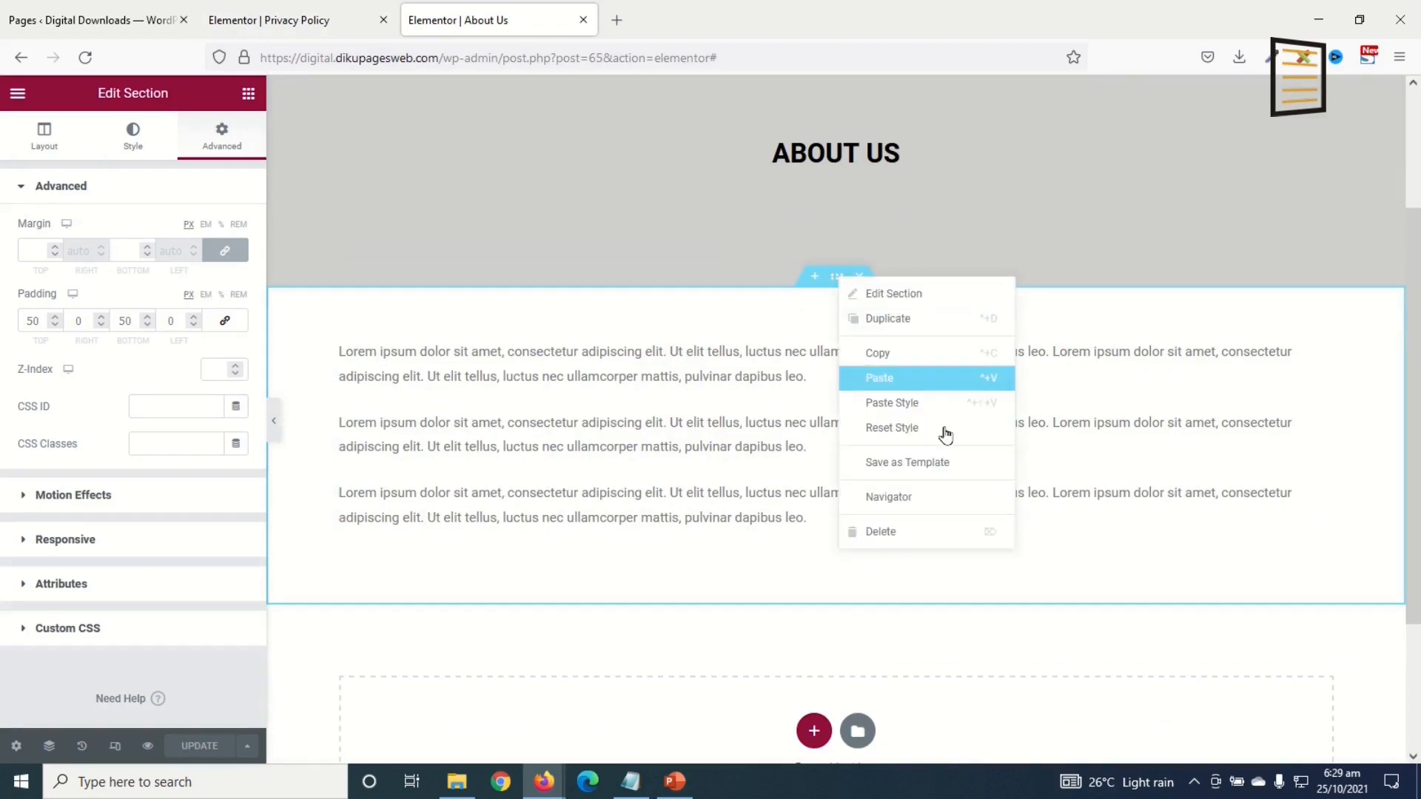
{"action": "left_click", "coordinate": [879, 377]}
{"action": "left_click", "coordinate": [292, 20]}
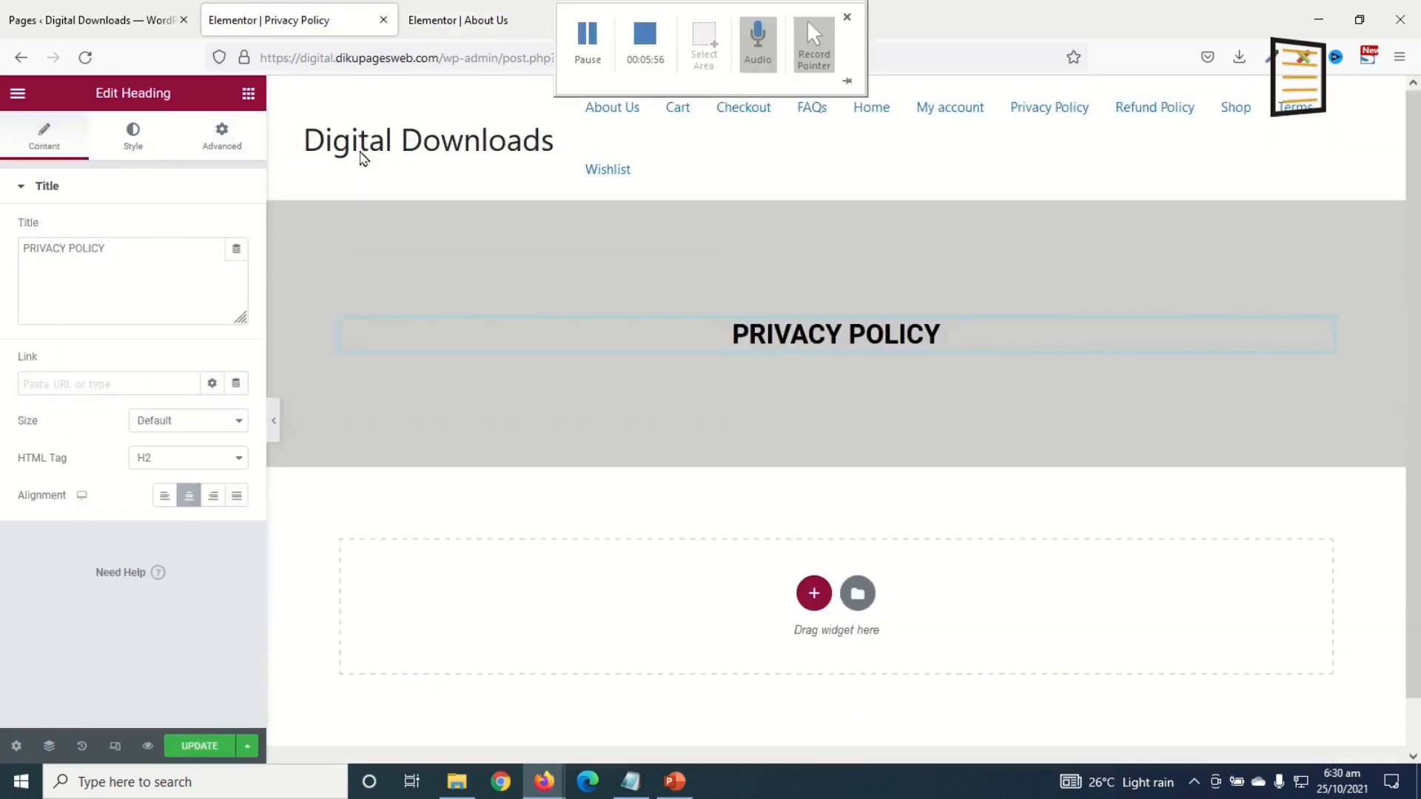
{"action": "right_click", "coordinate": [1056, 639]}
{"action": "left_click", "coordinate": [1078, 645]}
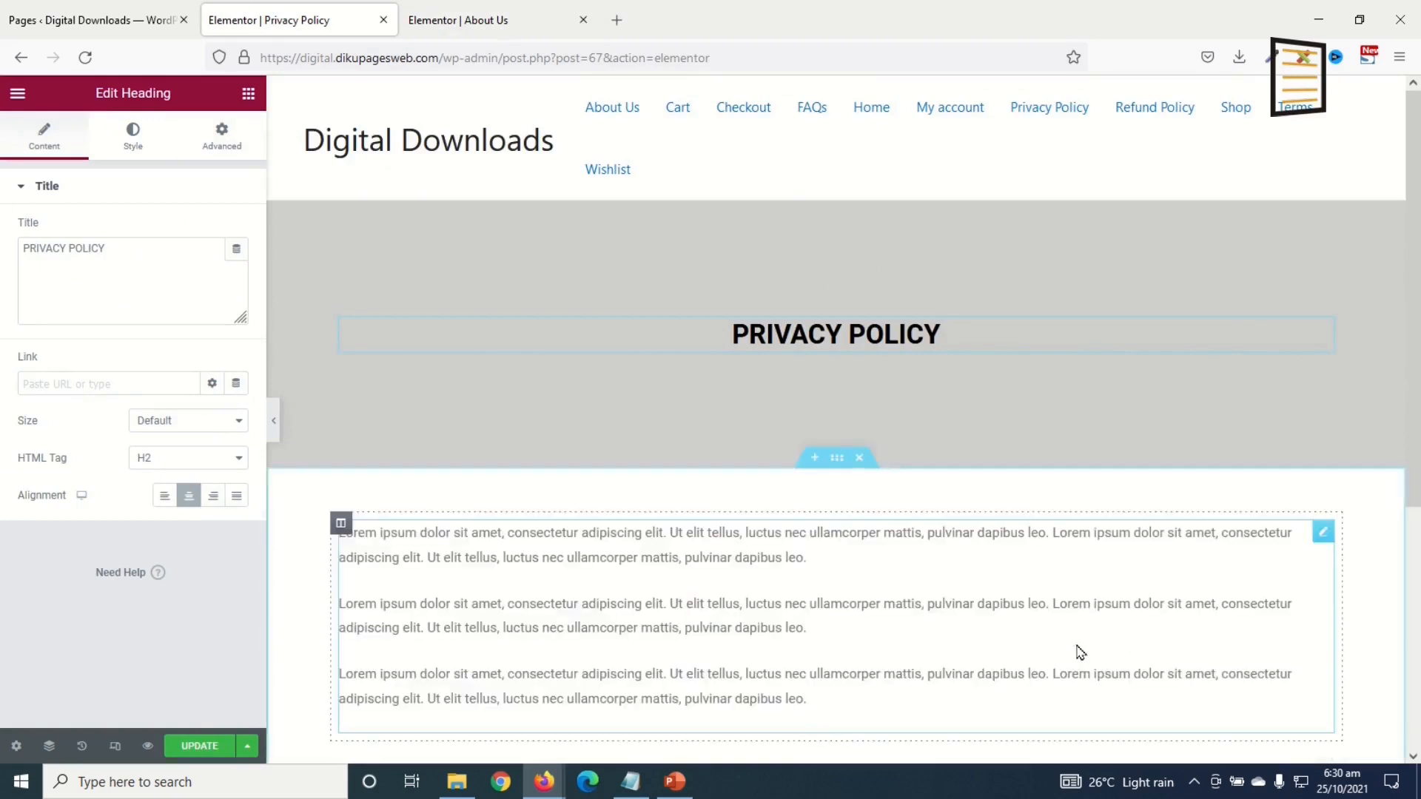
Step: Replace the placeholder paragraphs with the refund and returns policy text
{"action": "left_click", "coordinate": [700, 520]}
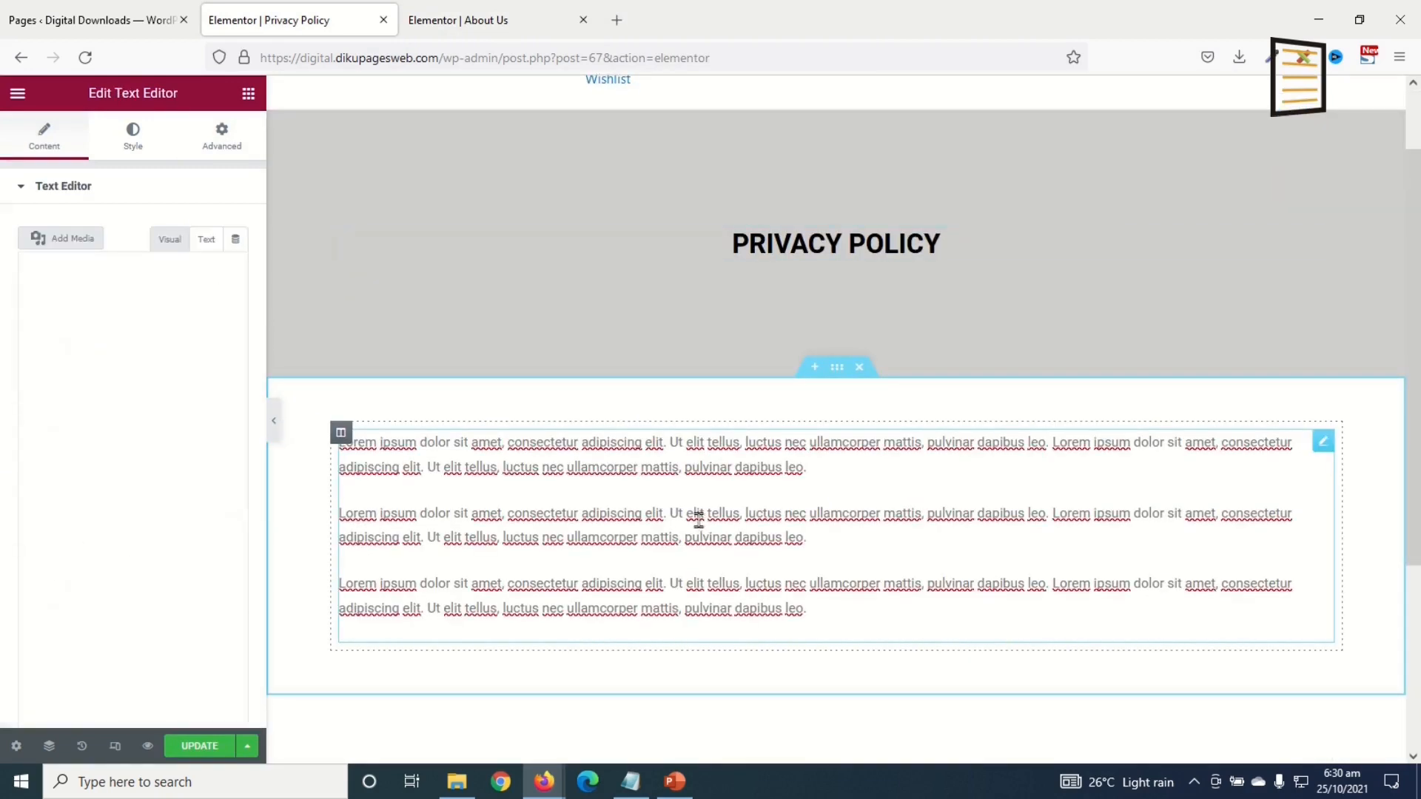
{"action": "key", "text": "ctrl+a"}
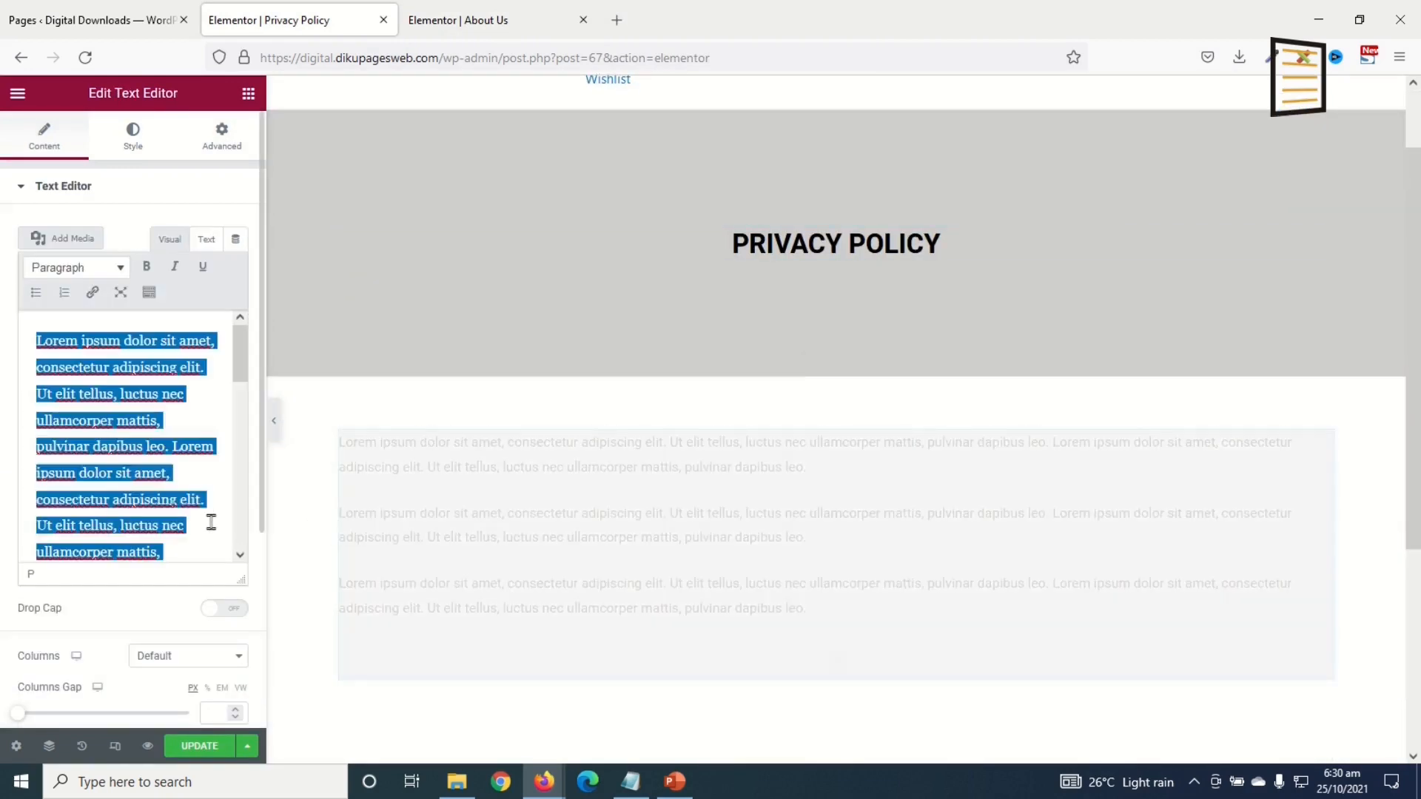
{"action": "key", "text": "Delete"}
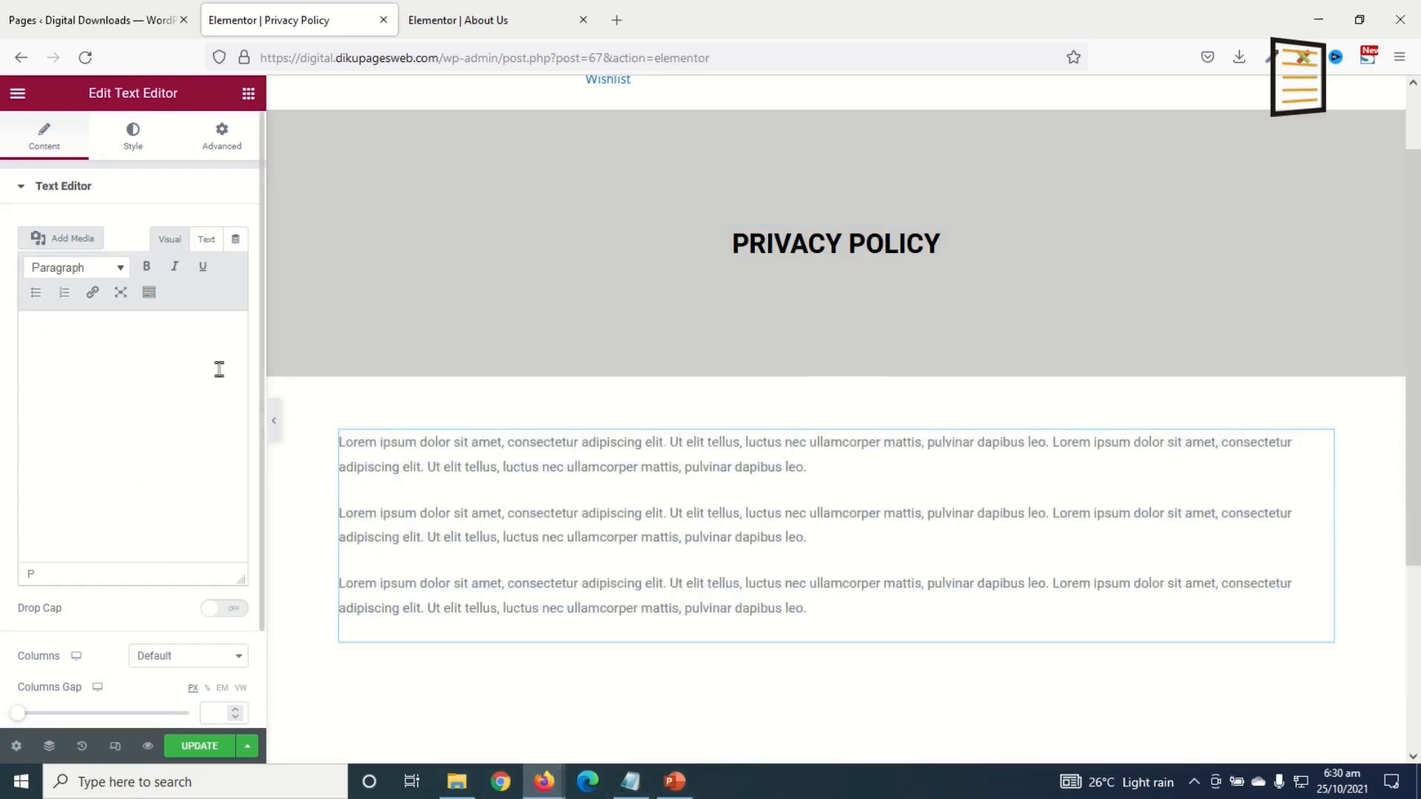
{"action": "left_click", "coordinate": [534, 787]}
{"action": "left_click", "coordinate": [200, 545]}
{"action": "key", "text": "ctrl+v"}
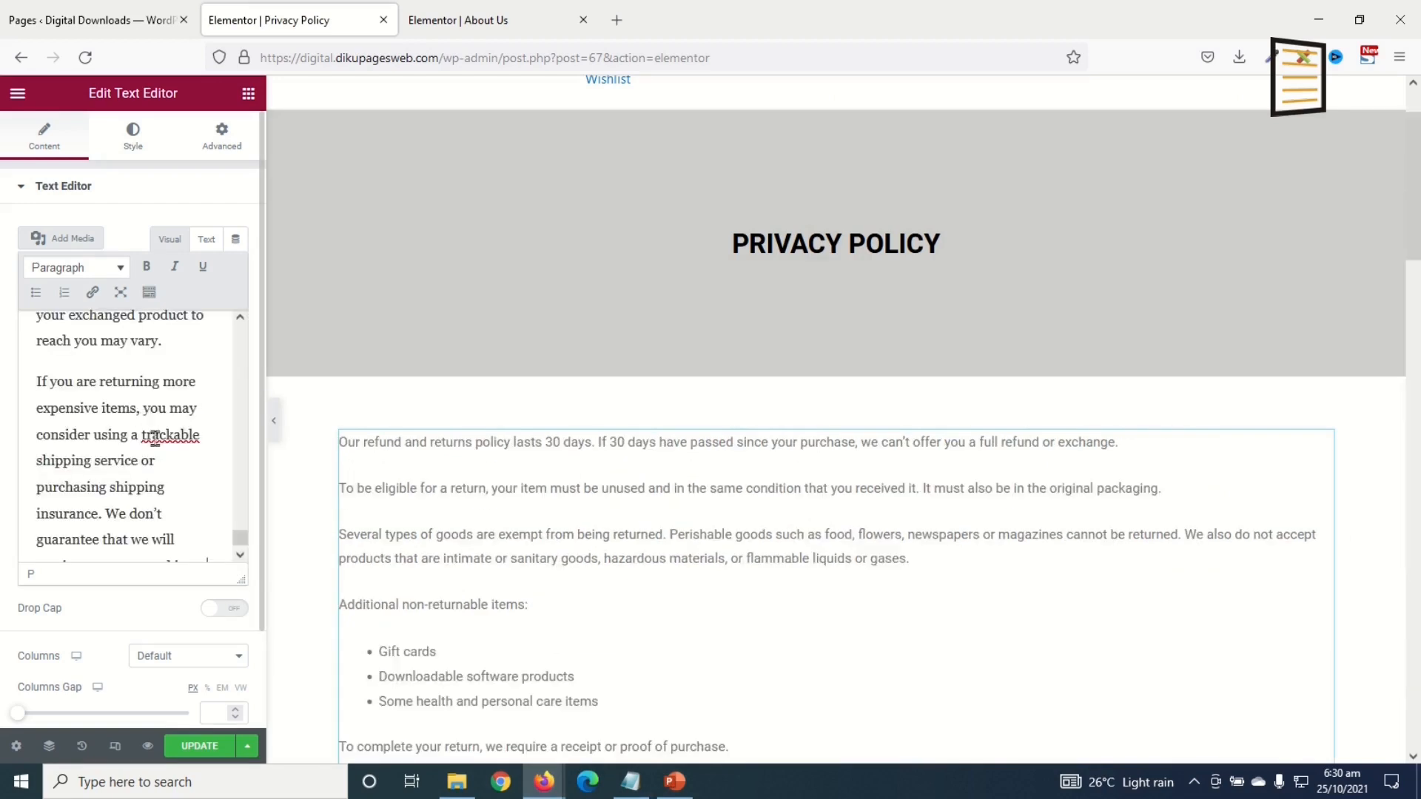
{"action": "scroll", "coordinate": [685, 574], "scroll_direction": "down", "scroll_amount": 12}
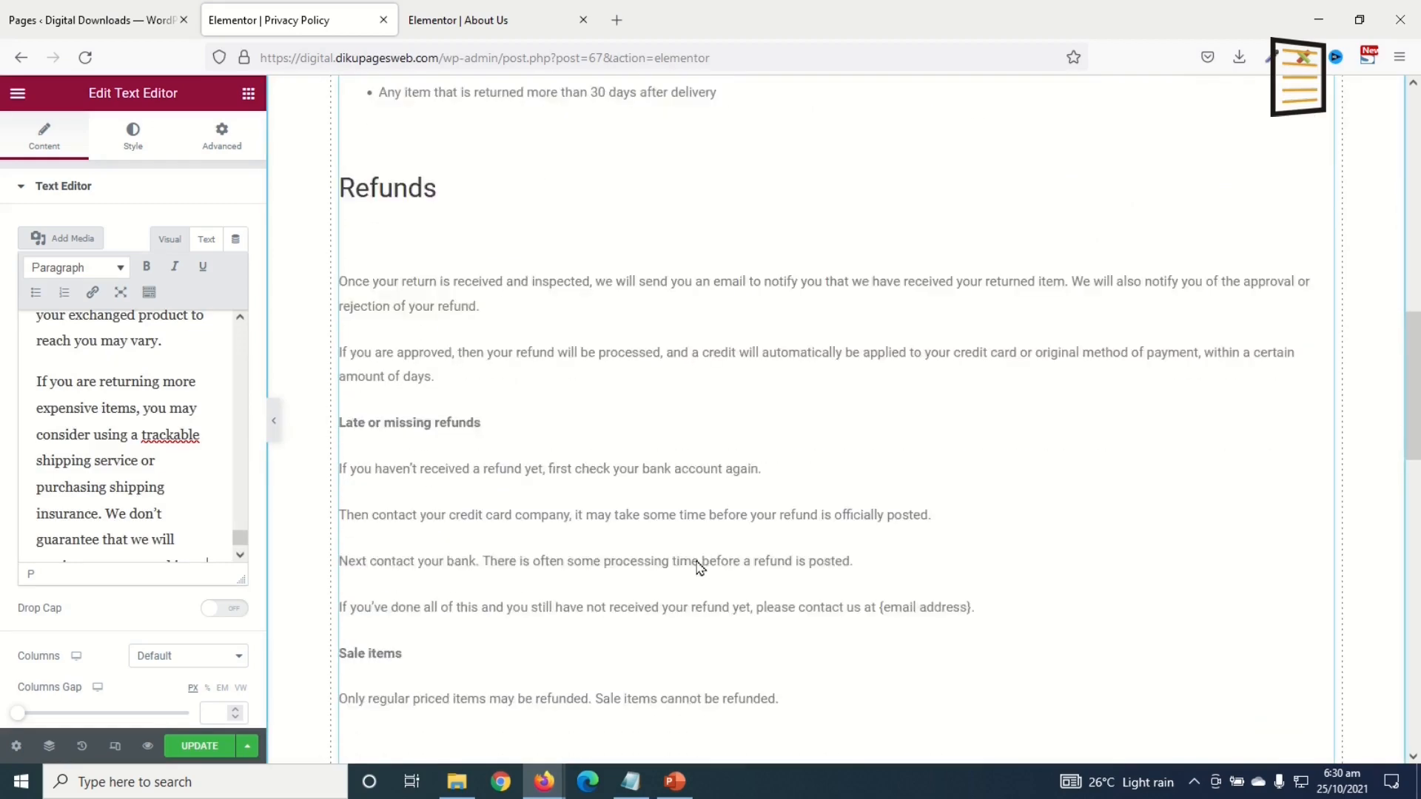
{"action": "scroll", "coordinate": [700, 567], "scroll_direction": "up", "scroll_amount": 5}
{"action": "scroll", "coordinate": [485, 480], "scroll_direction": "up", "scroll_amount": 4}
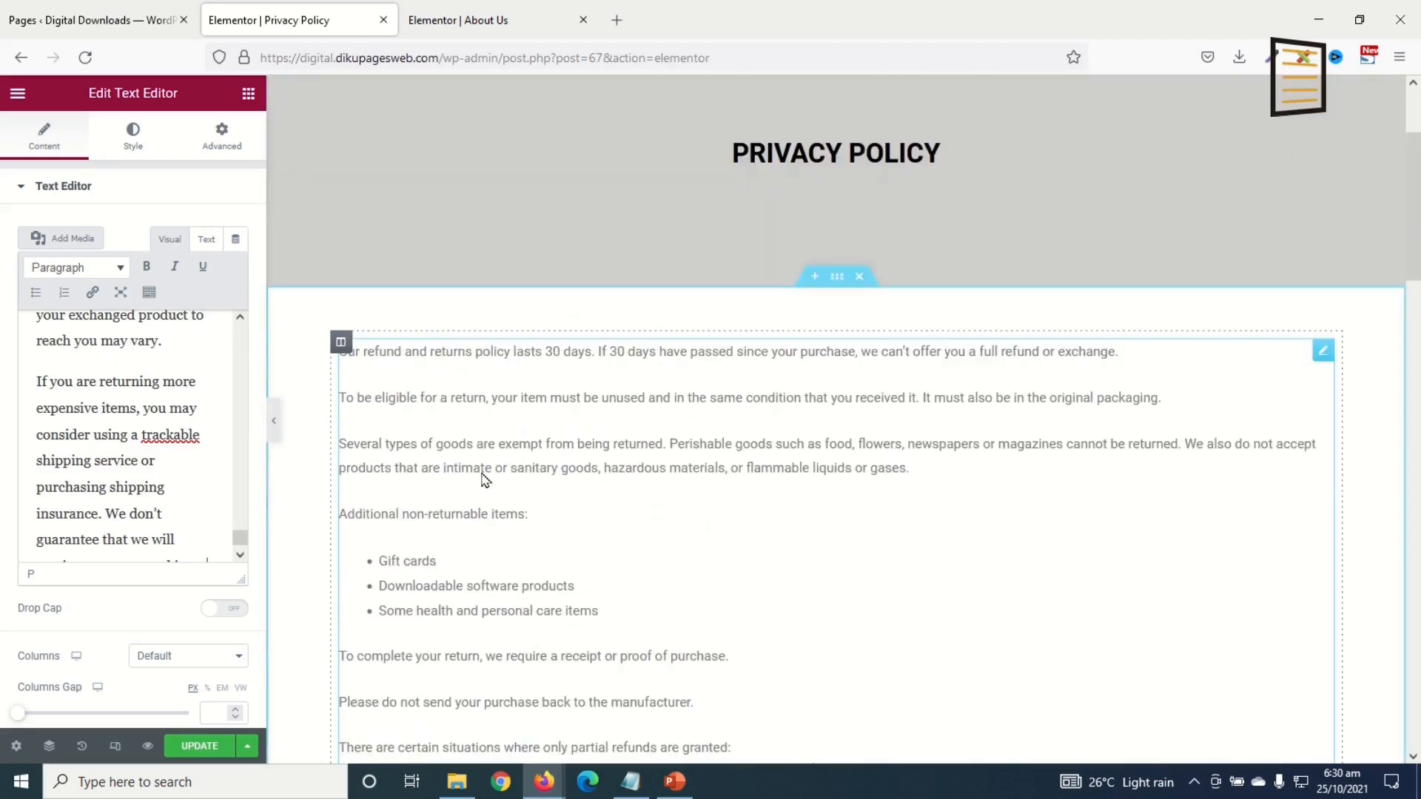
{"action": "scroll", "coordinate": [641, 536], "scroll_direction": "up", "scroll_amount": 3}
Step: Update the Privacy Policy page and check it in a preview tab
{"action": "left_click", "coordinate": [205, 748]}
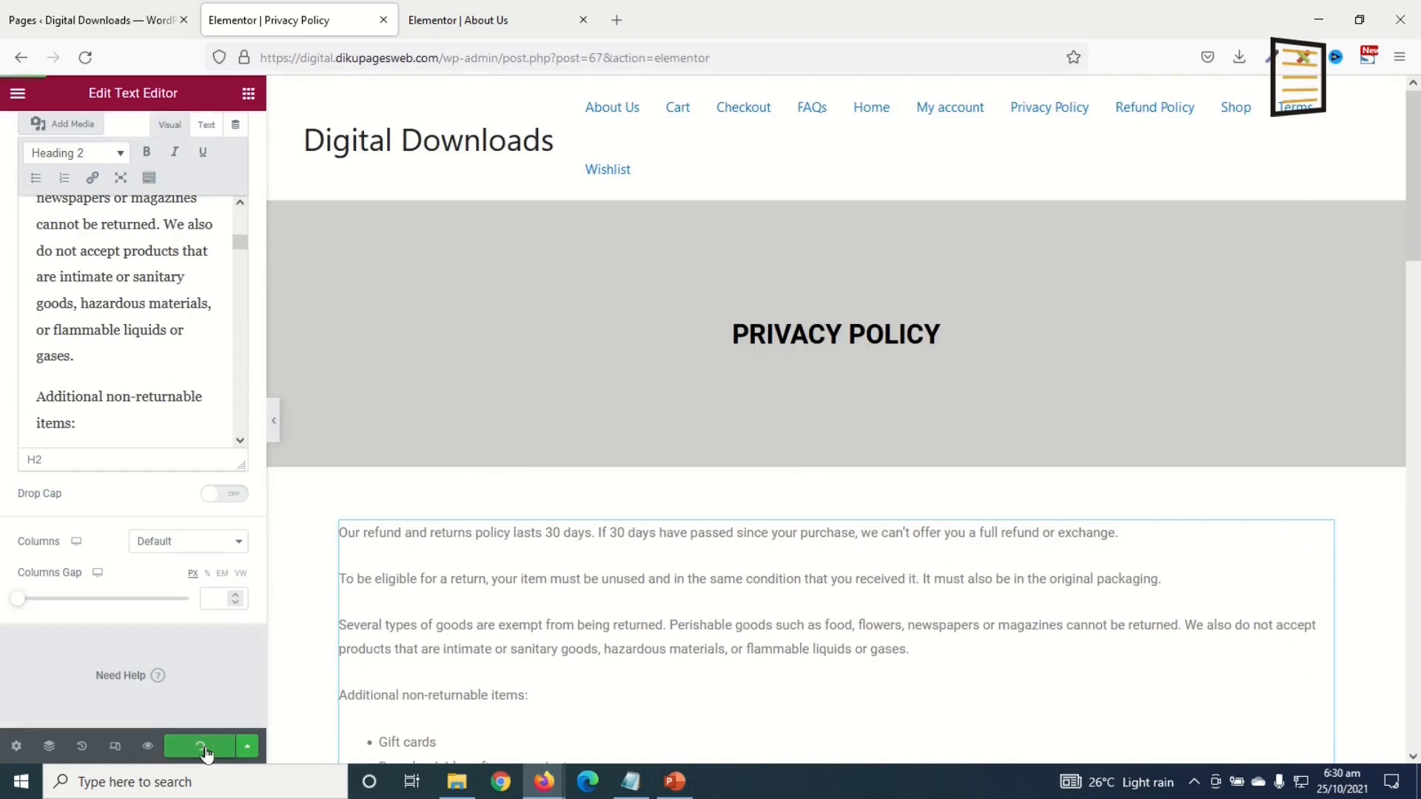
{"action": "left_click", "coordinate": [147, 746]}
{"action": "scroll", "coordinate": [869, 485], "scroll_direction": "down", "scroll_amount": 15}
{"action": "scroll", "coordinate": [887, 481], "scroll_direction": "up", "scroll_amount": 15}
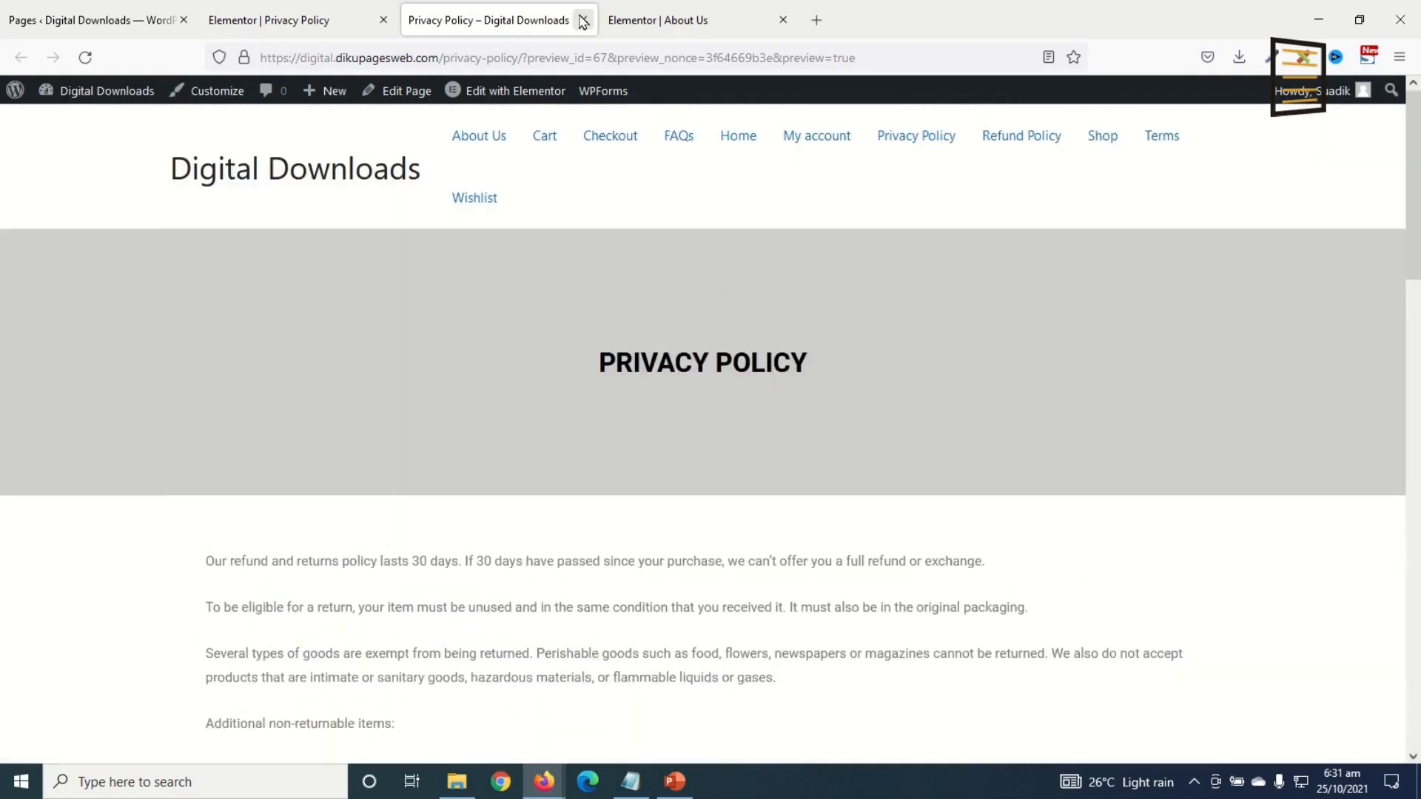
Step: Close the Privacy Policy preview and About Us editor tabs, returning to Pages
{"action": "left_click", "coordinate": [583, 21]}
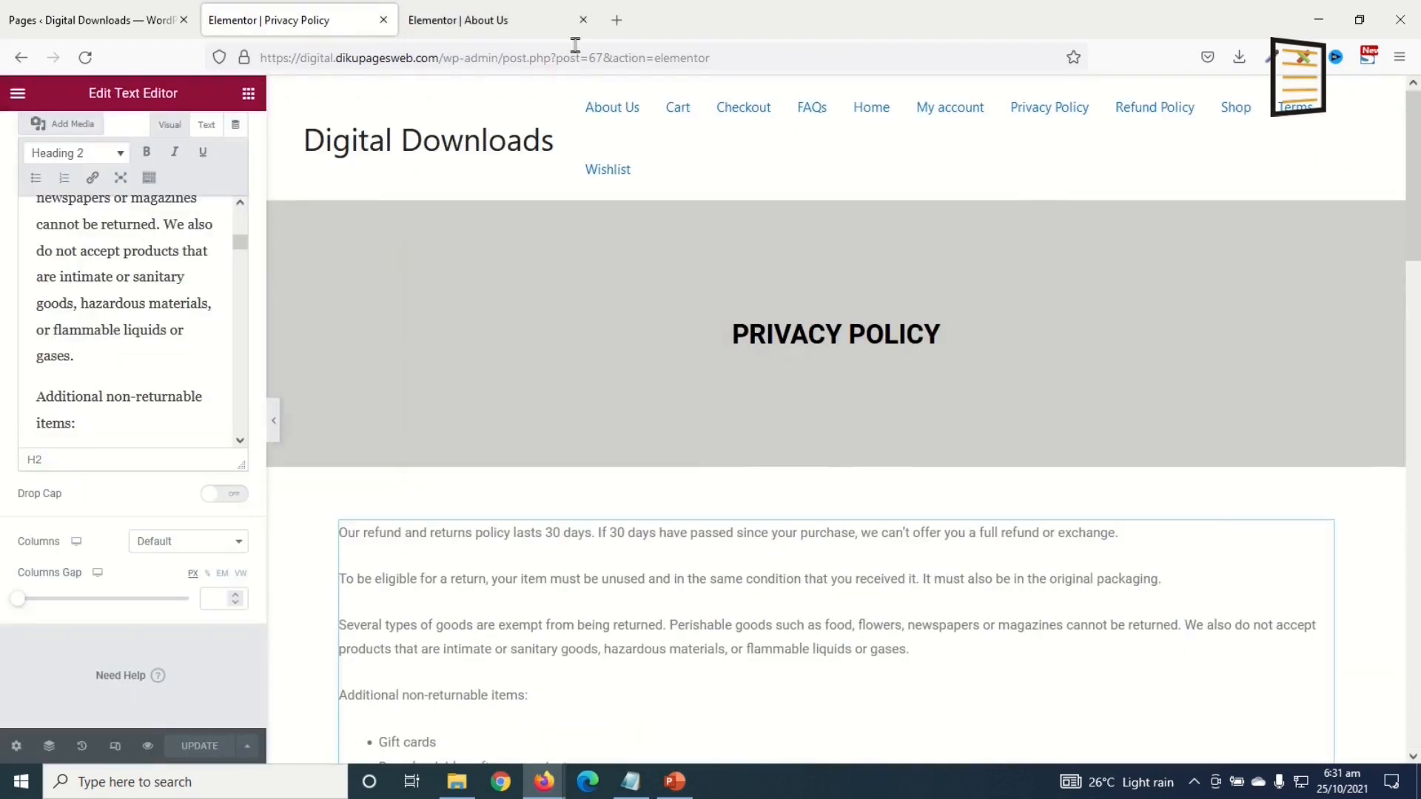
{"action": "left_click", "coordinate": [583, 20]}
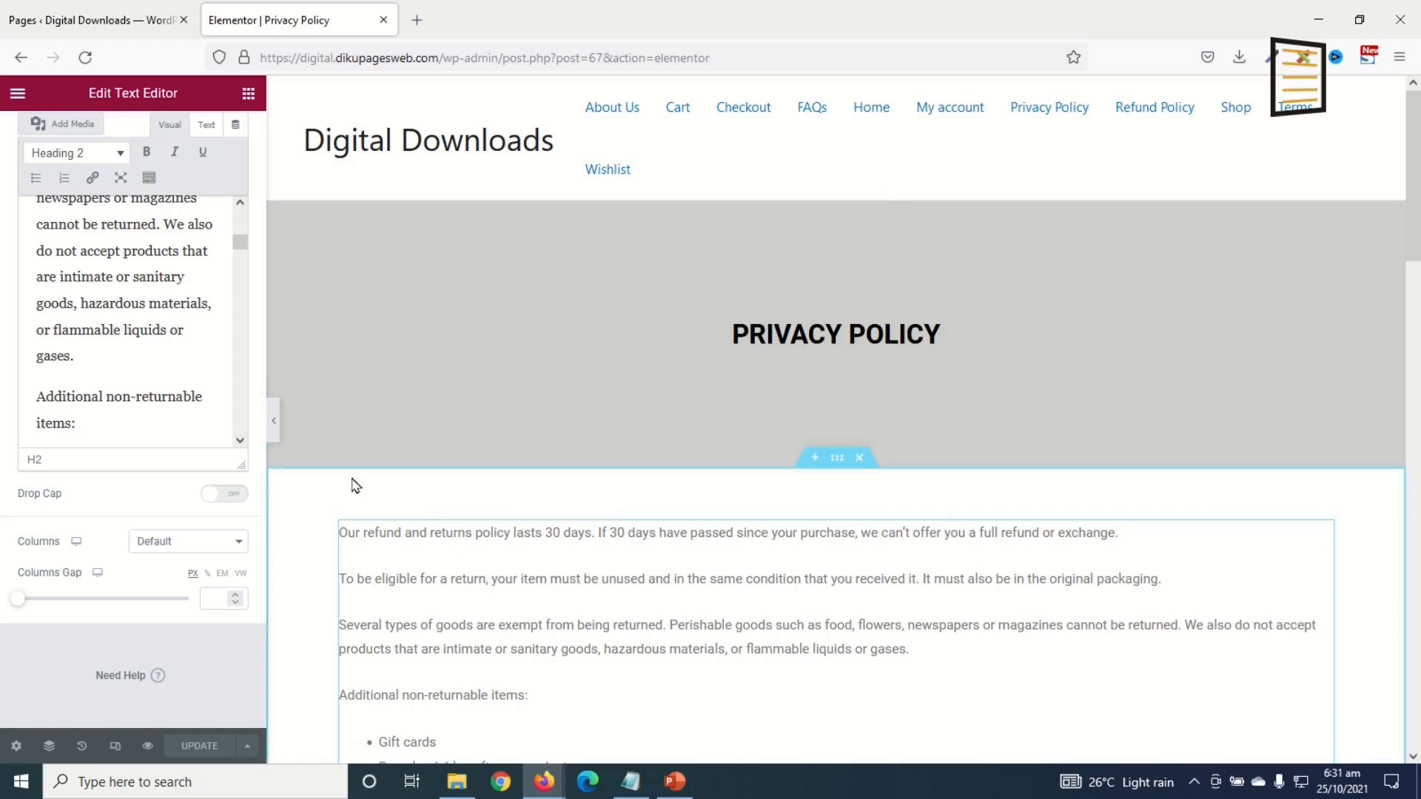
{"action": "left_click", "coordinate": [98, 22]}
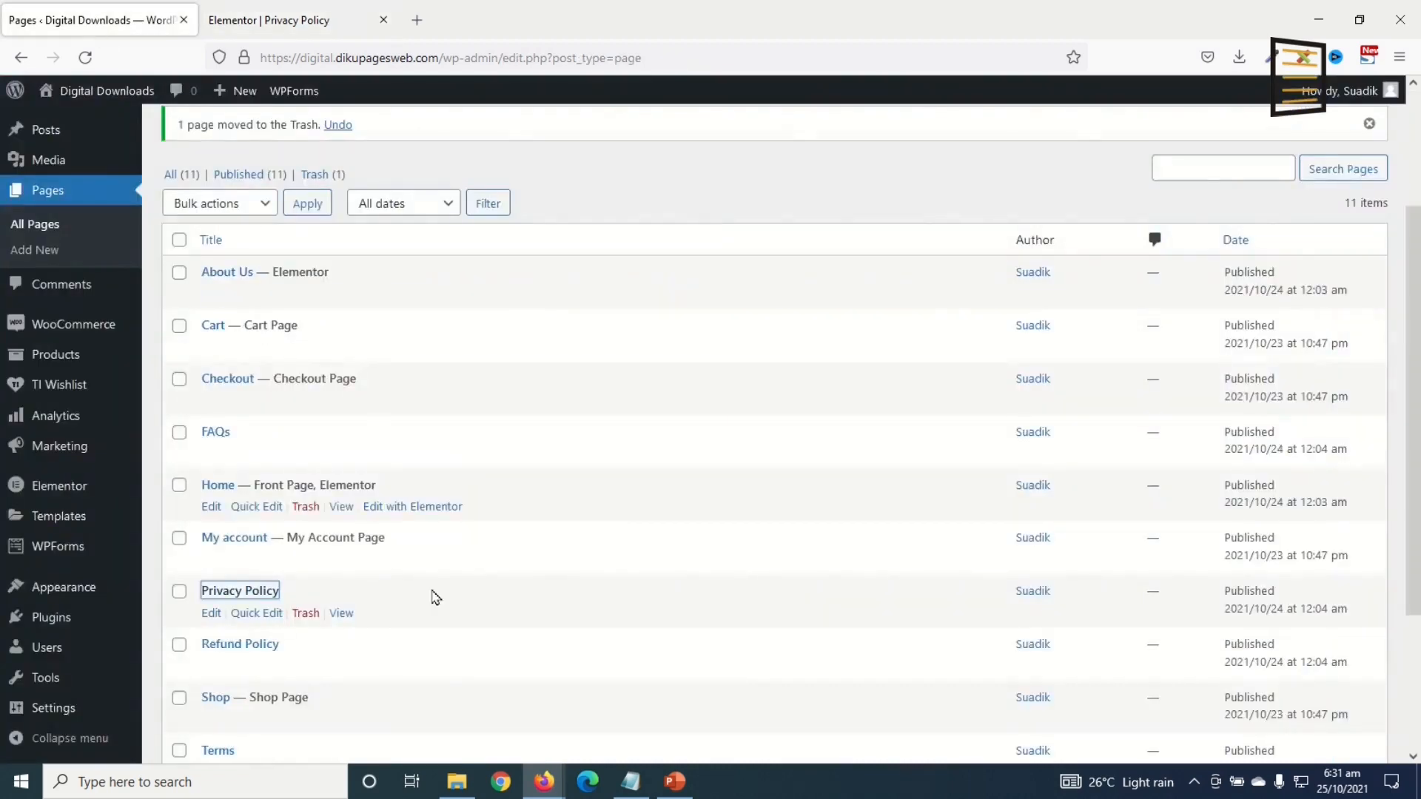
Step: Open Refund Policy in Elementor in its own tab and paste in Privacy Policy's grey header section
{"action": "right_click", "coordinate": [224, 650]}
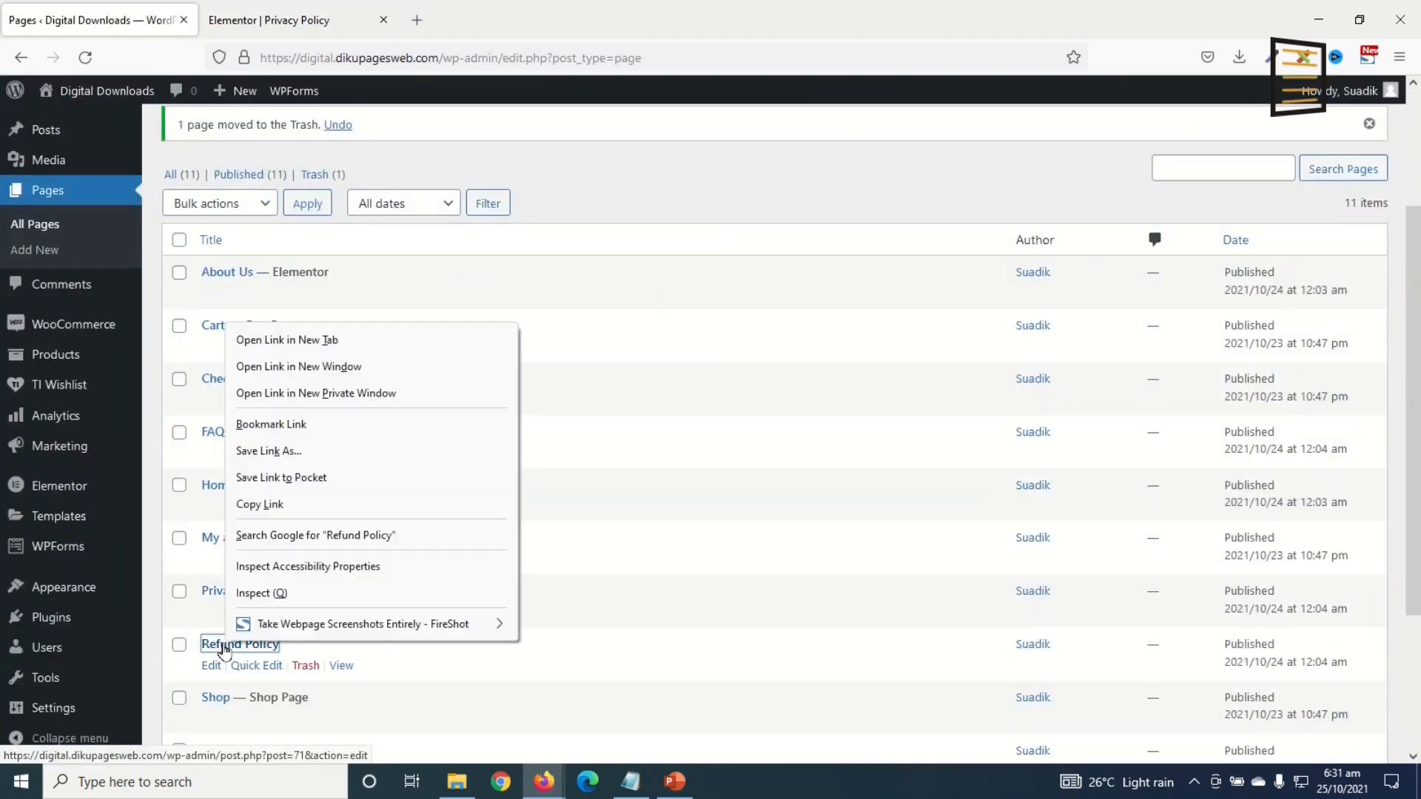
{"action": "left_click", "coordinate": [310, 339]}
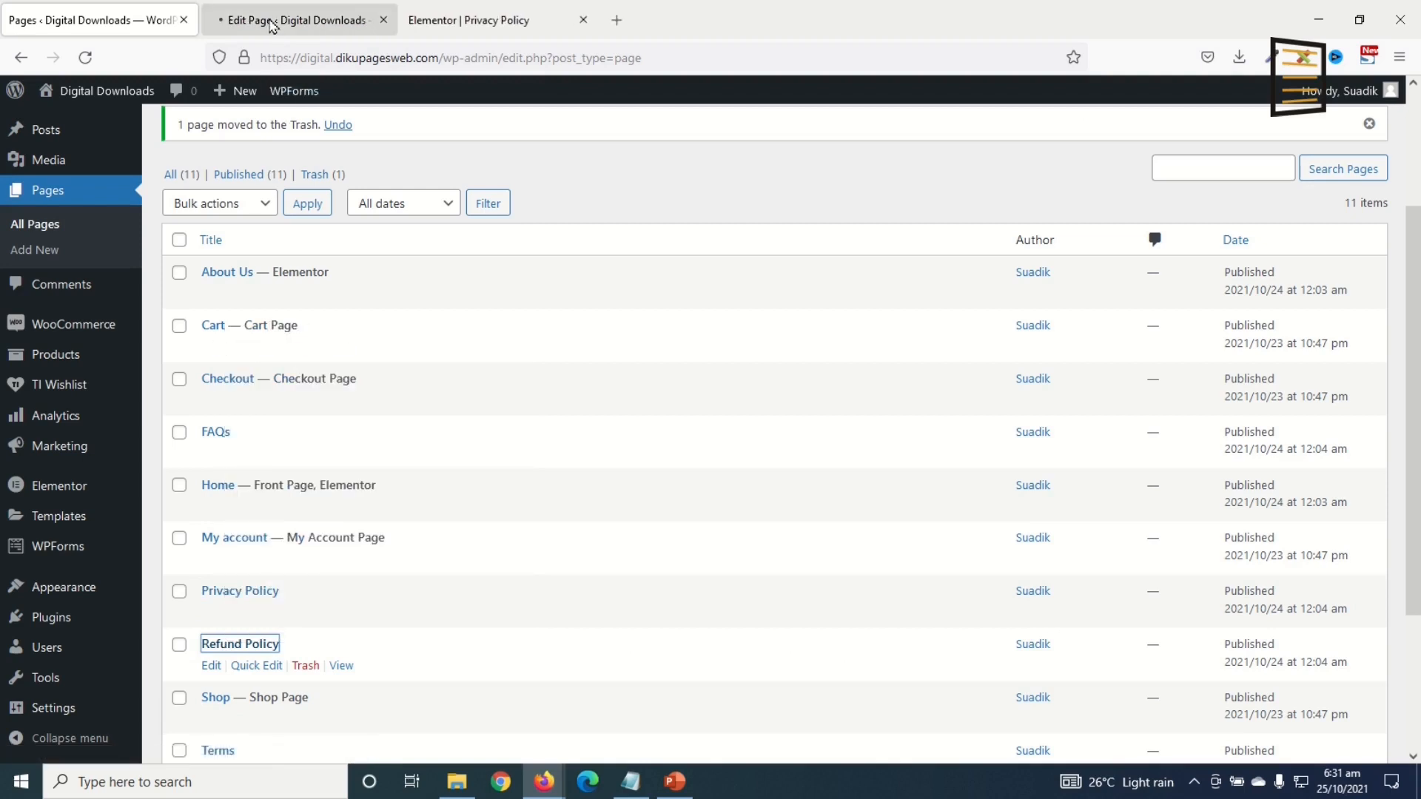
{"action": "left_click", "coordinate": [285, 20]}
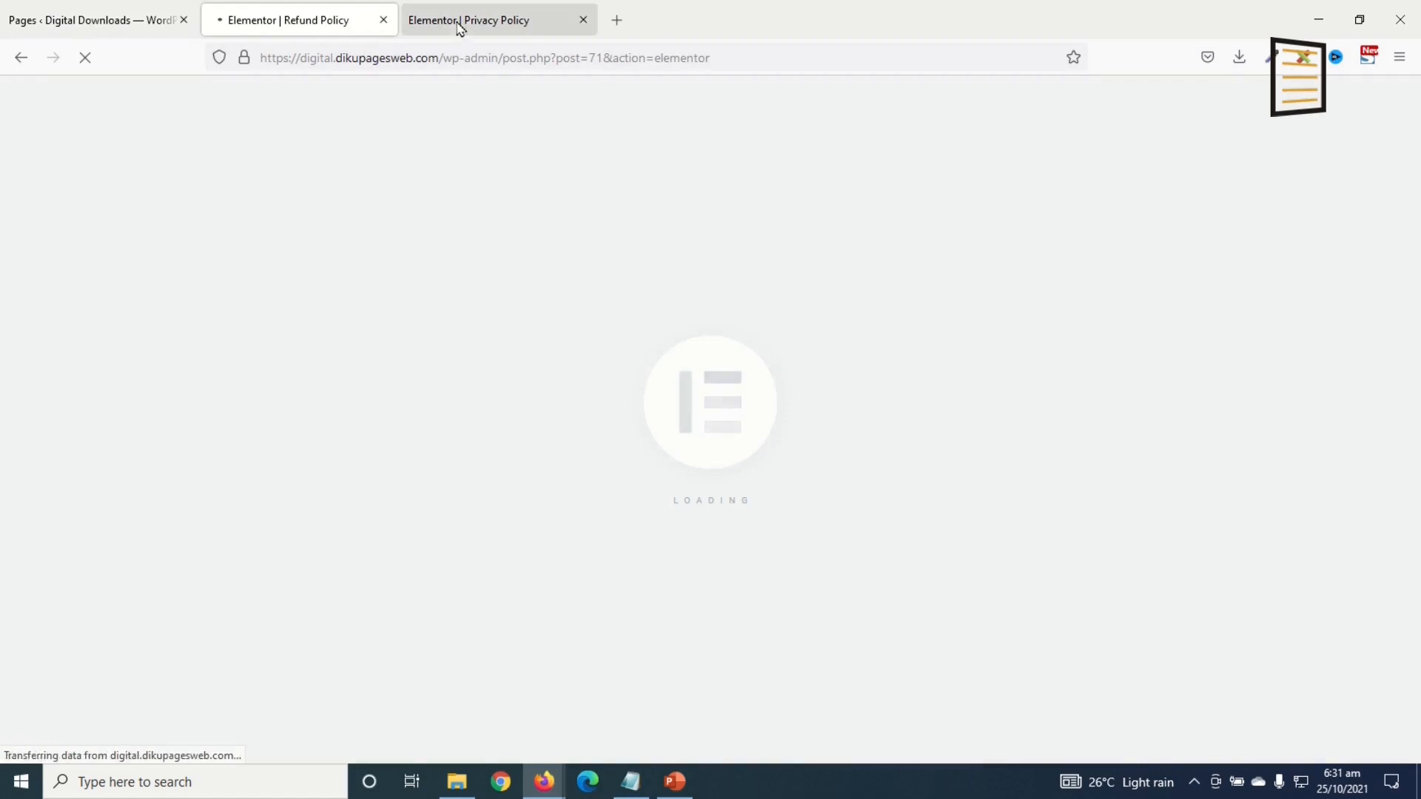
{"action": "left_click", "coordinate": [456, 22]}
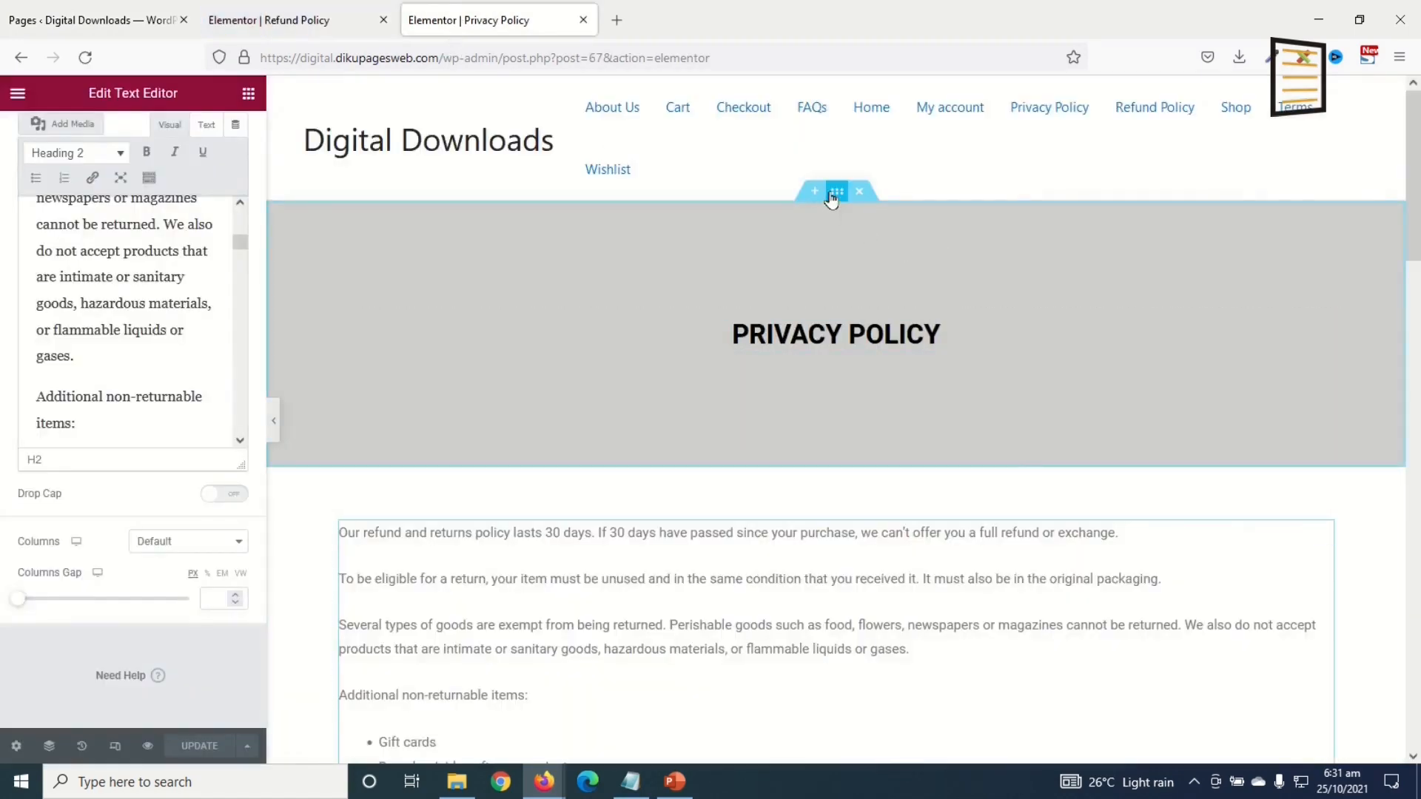
{"action": "right_click", "coordinate": [831, 195]}
{"action": "left_click", "coordinate": [893, 275]}
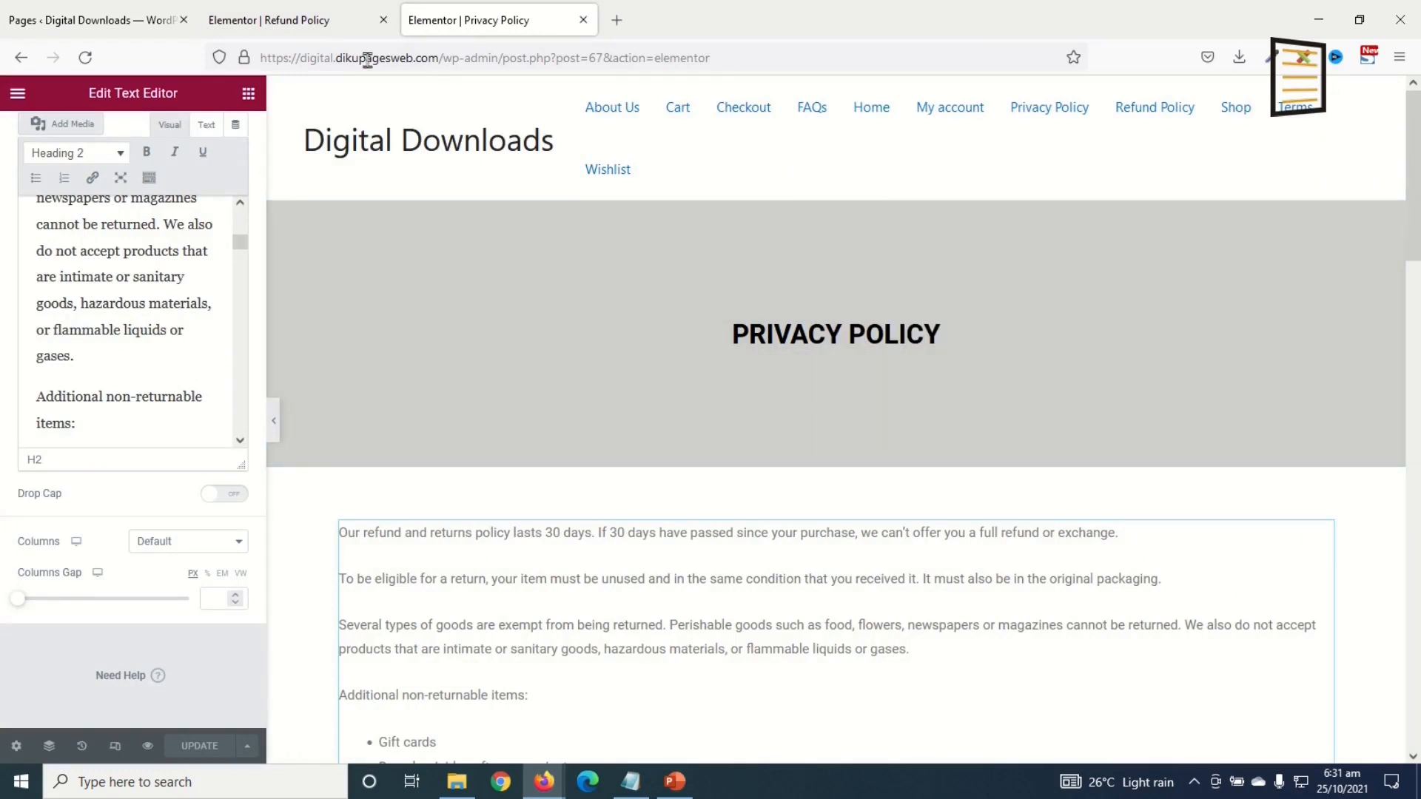
{"action": "left_click", "coordinate": [302, 20]}
{"action": "right_click", "coordinate": [1003, 335]}
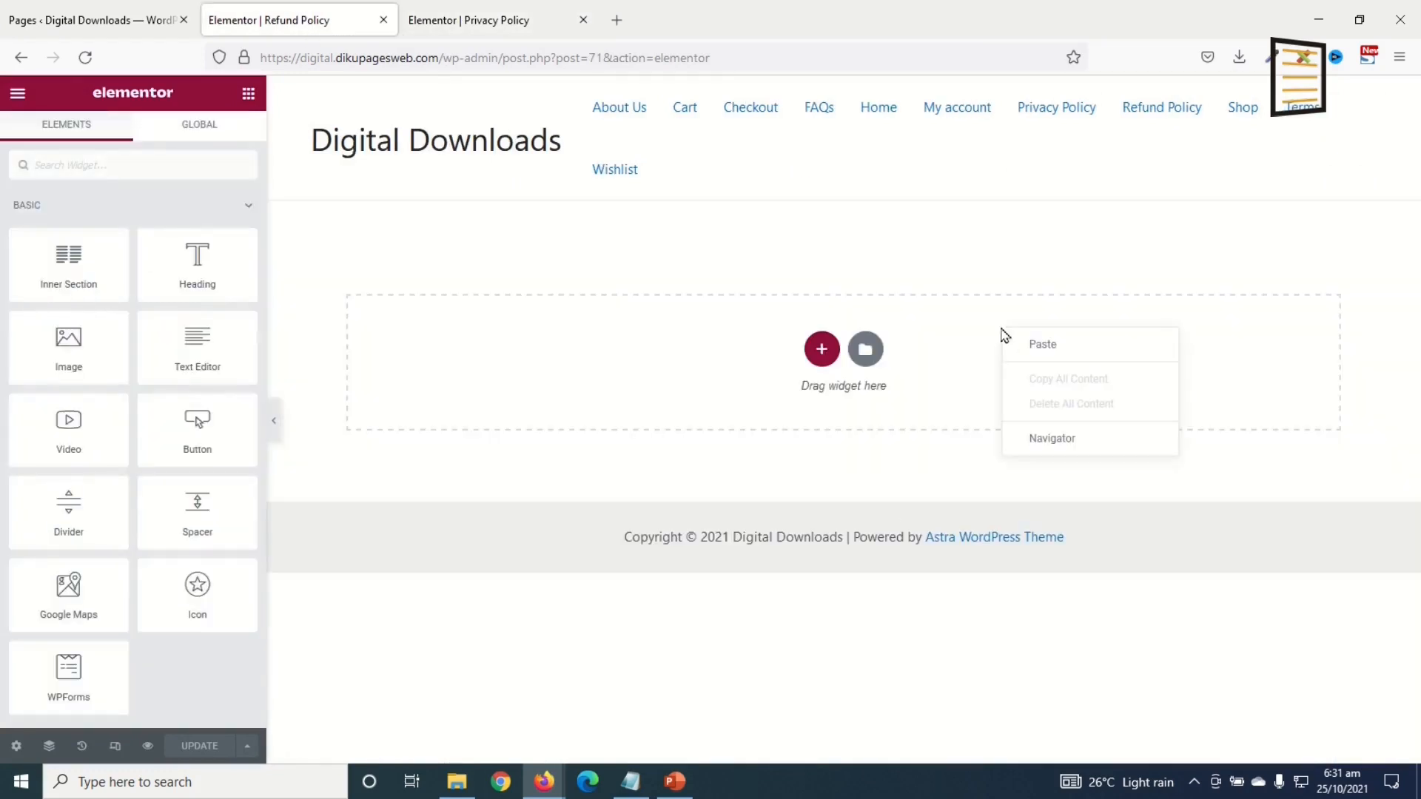
{"action": "left_click", "coordinate": [1056, 347]}
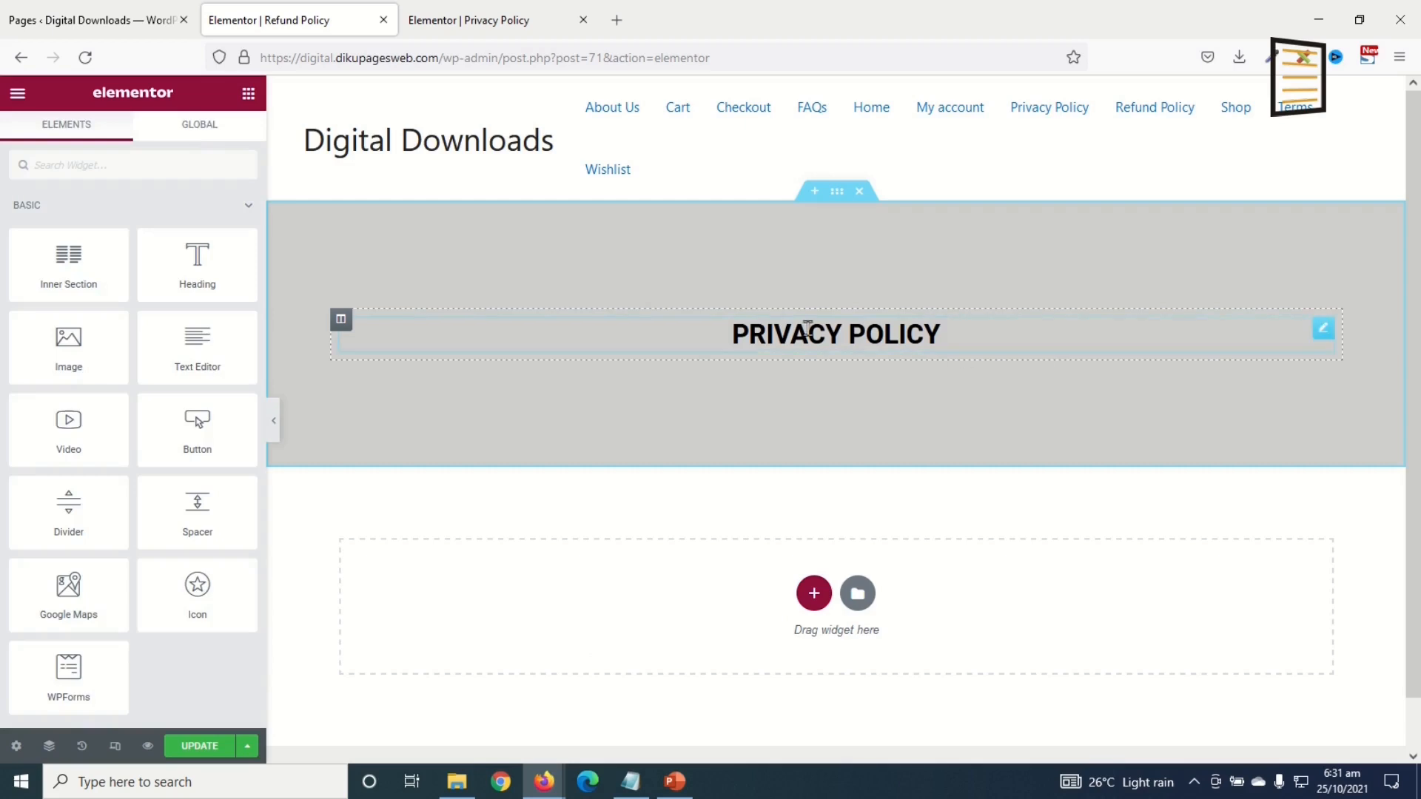
Step: Change the pasted heading from PRIVACY POLICY to REFUND POLICY
{"action": "left_click", "coordinate": [808, 333]}
{"action": "triple_click", "coordinate": [808, 333]}
{"action": "double_click", "coordinate": [803, 333]}
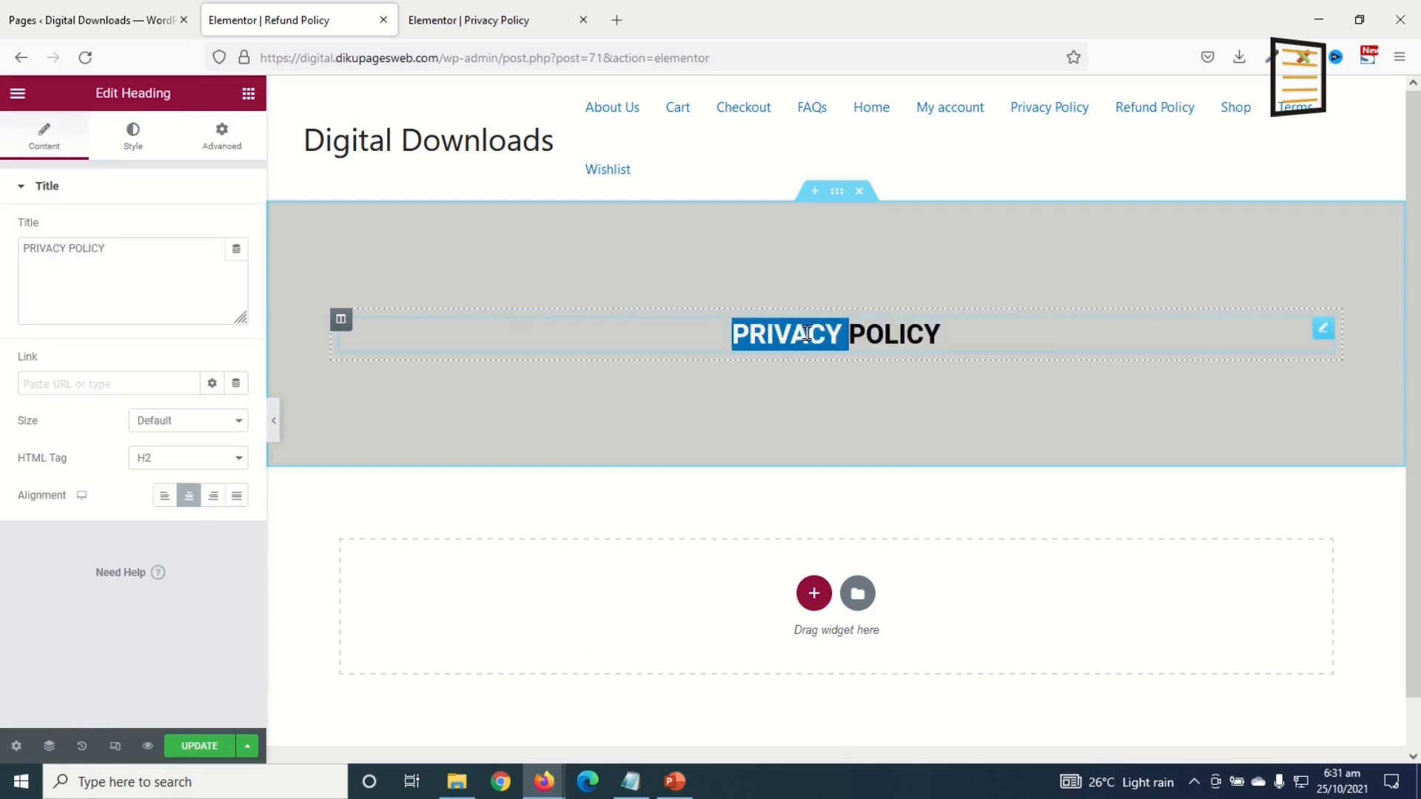
{"action": "type", "text": "REFUND"}
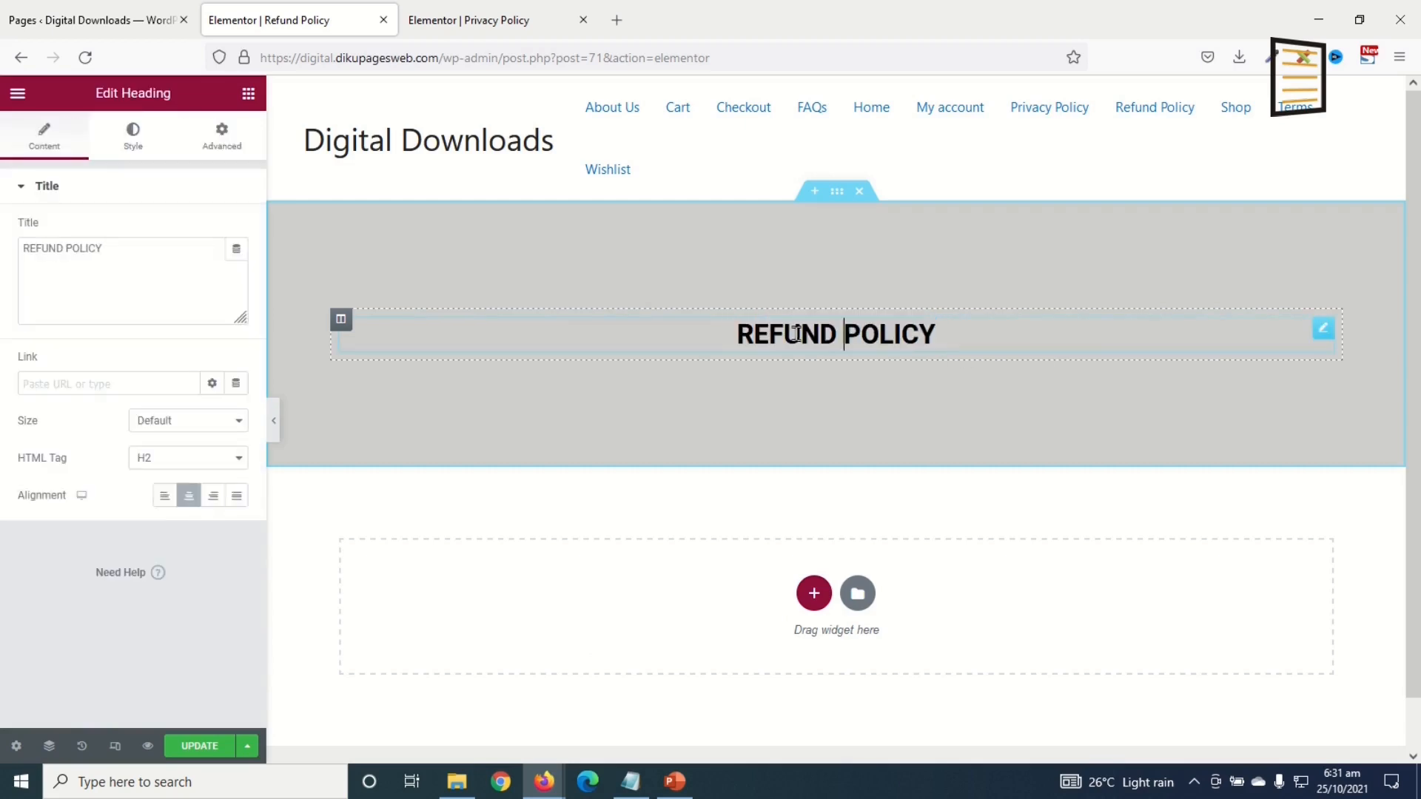
Step: Copy the Privacy Policy text section and paste it below the Refund Policy header
{"action": "left_click", "coordinate": [466, 22]}
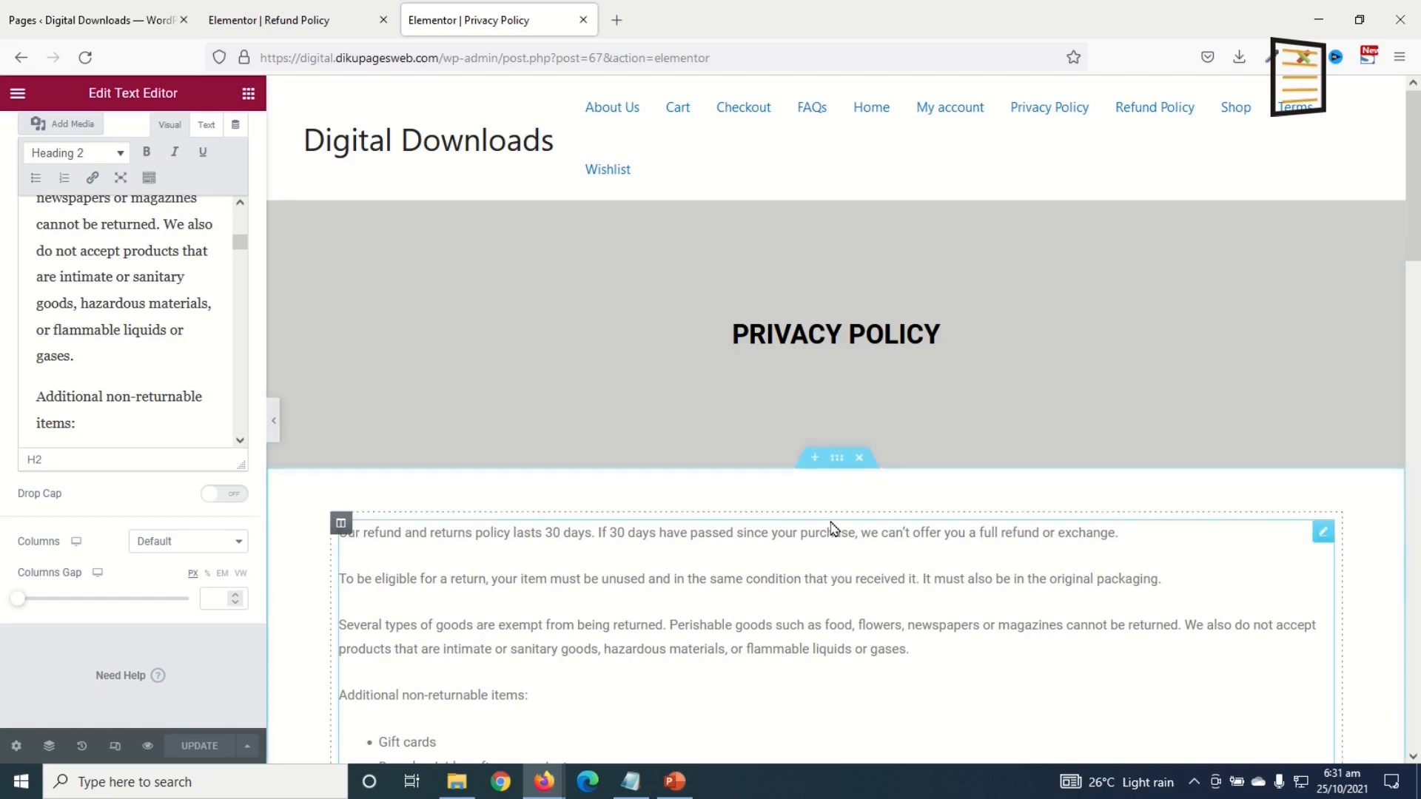
{"action": "right_click", "coordinate": [842, 460]}
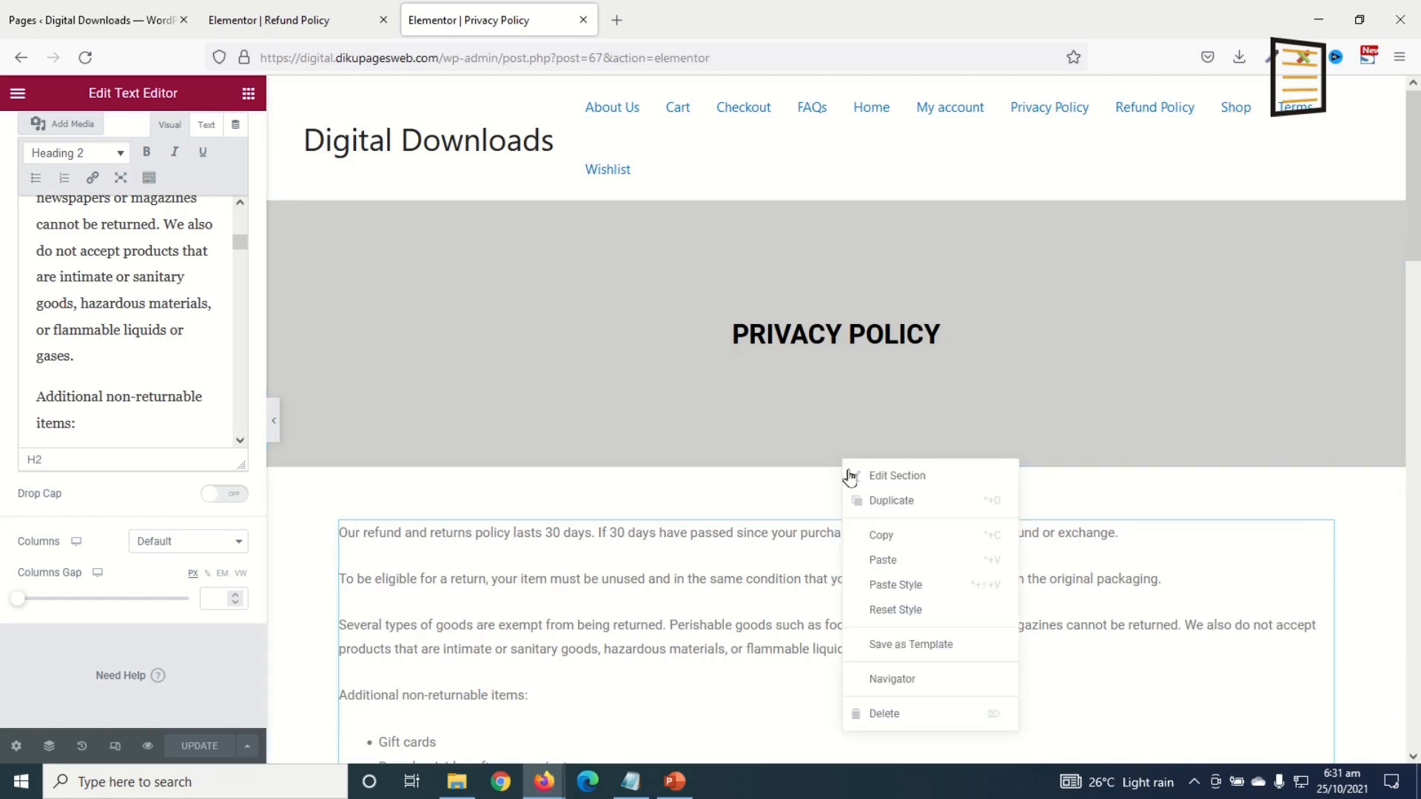
{"action": "left_click", "coordinate": [910, 548]}
{"action": "left_click", "coordinate": [296, 22]}
{"action": "right_click", "coordinate": [1079, 629]}
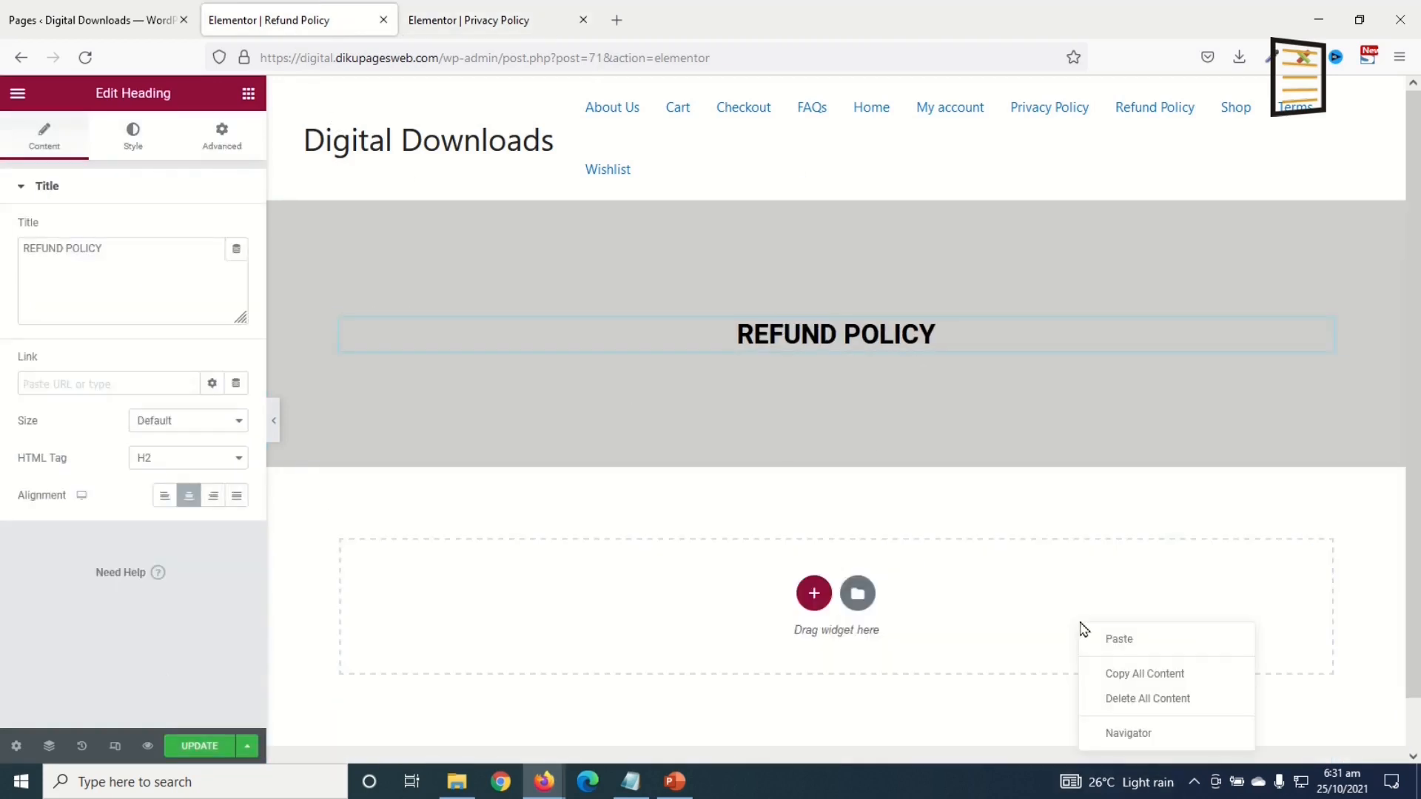
{"action": "left_click", "coordinate": [1115, 651]}
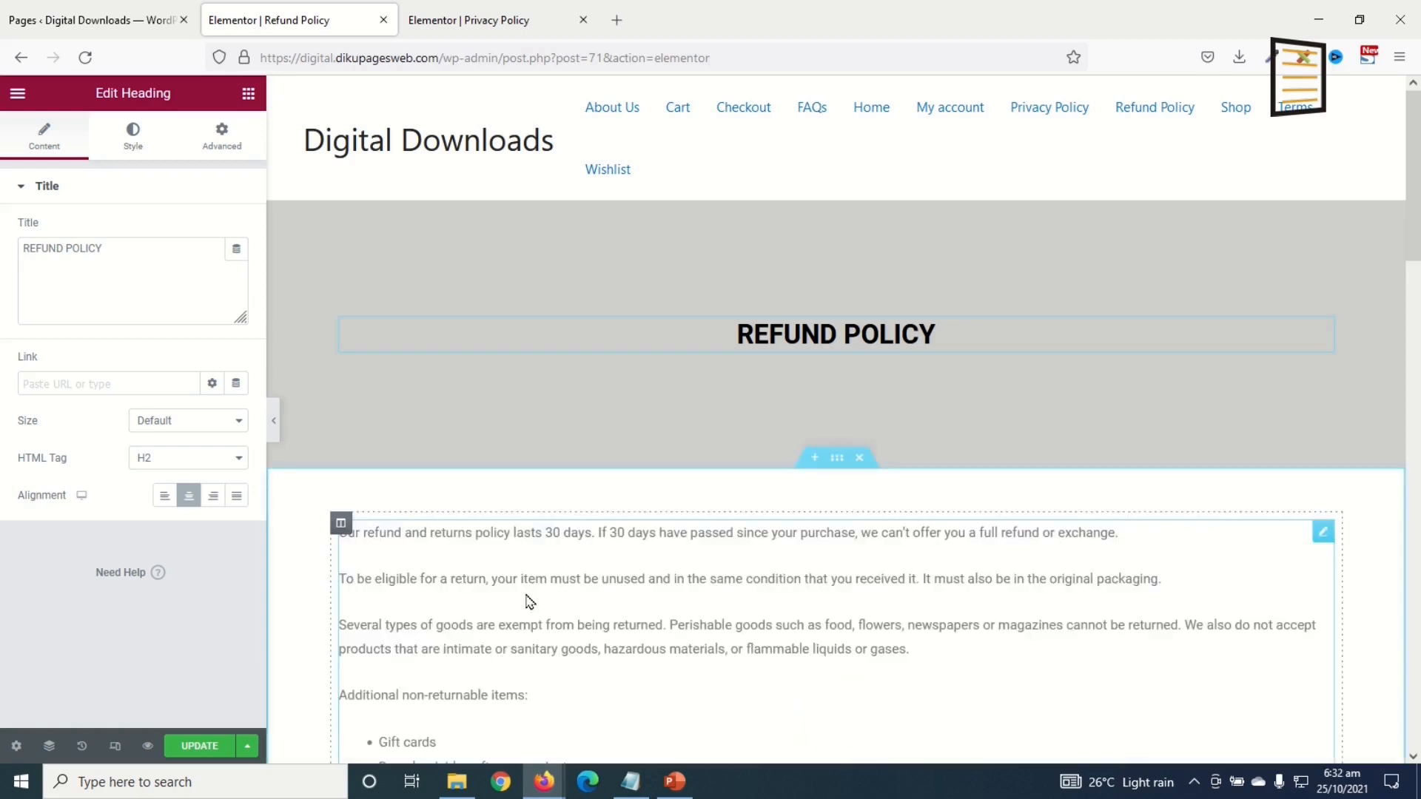
{"action": "scroll", "coordinate": [579, 627], "scroll_direction": "down", "scroll_amount": 4}
{"action": "scroll", "coordinate": [614, 563], "scroll_direction": "up", "scroll_amount": 4}
Step: Save the Refund Policy page and close its editor tab
{"action": "left_click", "coordinate": [200, 746]}
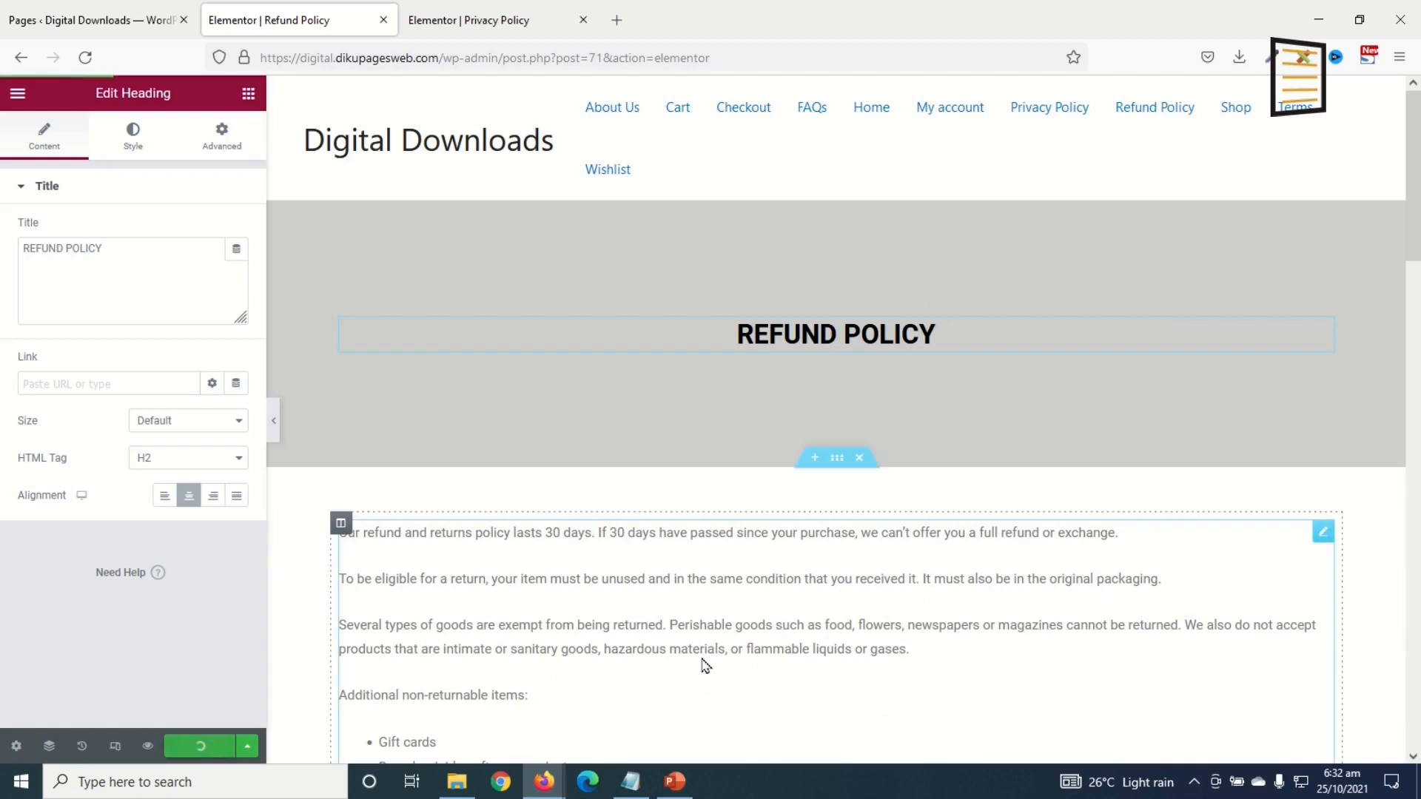
{"action": "left_click", "coordinate": [449, 637]}
{"action": "left_click", "coordinate": [160, 512]}
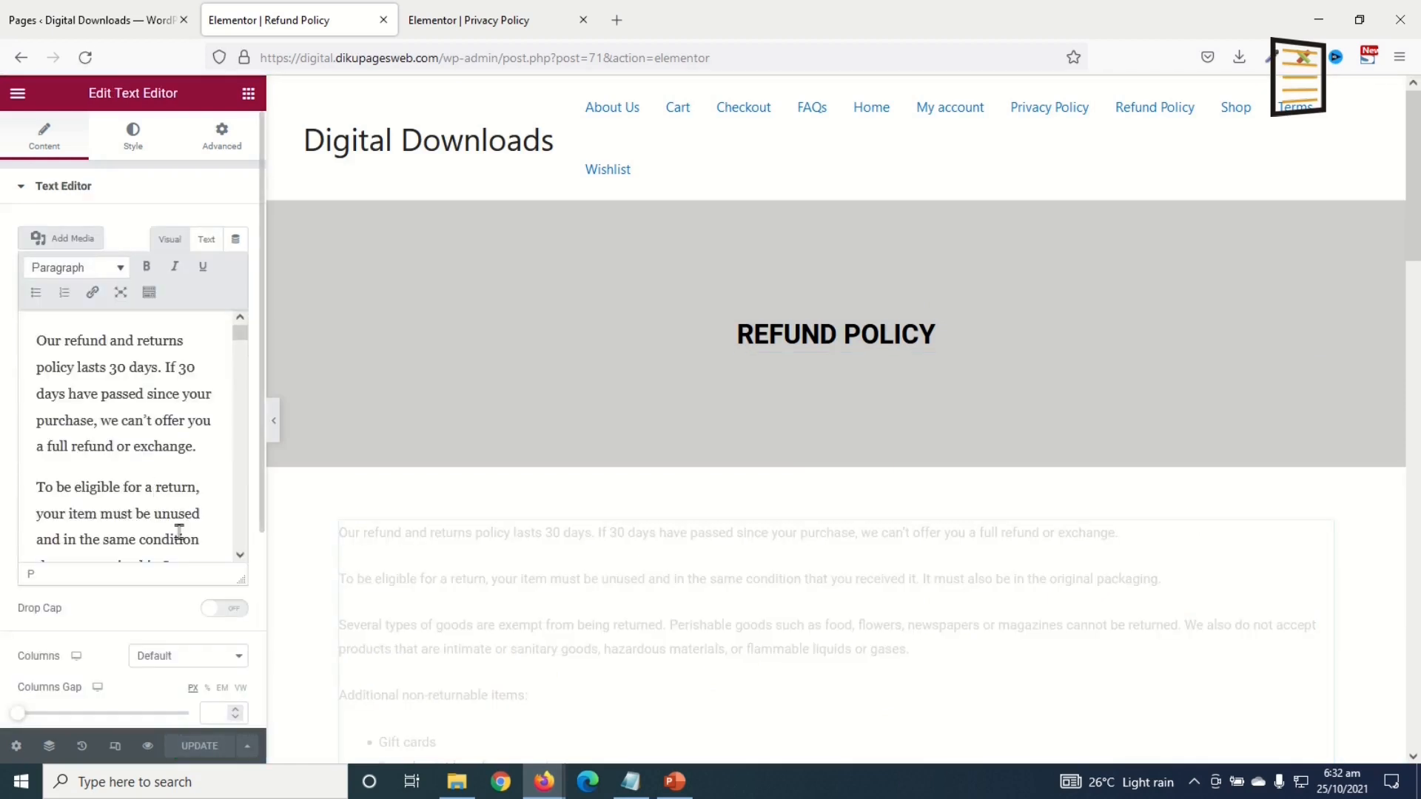
{"action": "left_click", "coordinate": [383, 20]}
Step: Open the Terms page in Elementor in a new tab
{"action": "left_click", "coordinate": [83, 33]}
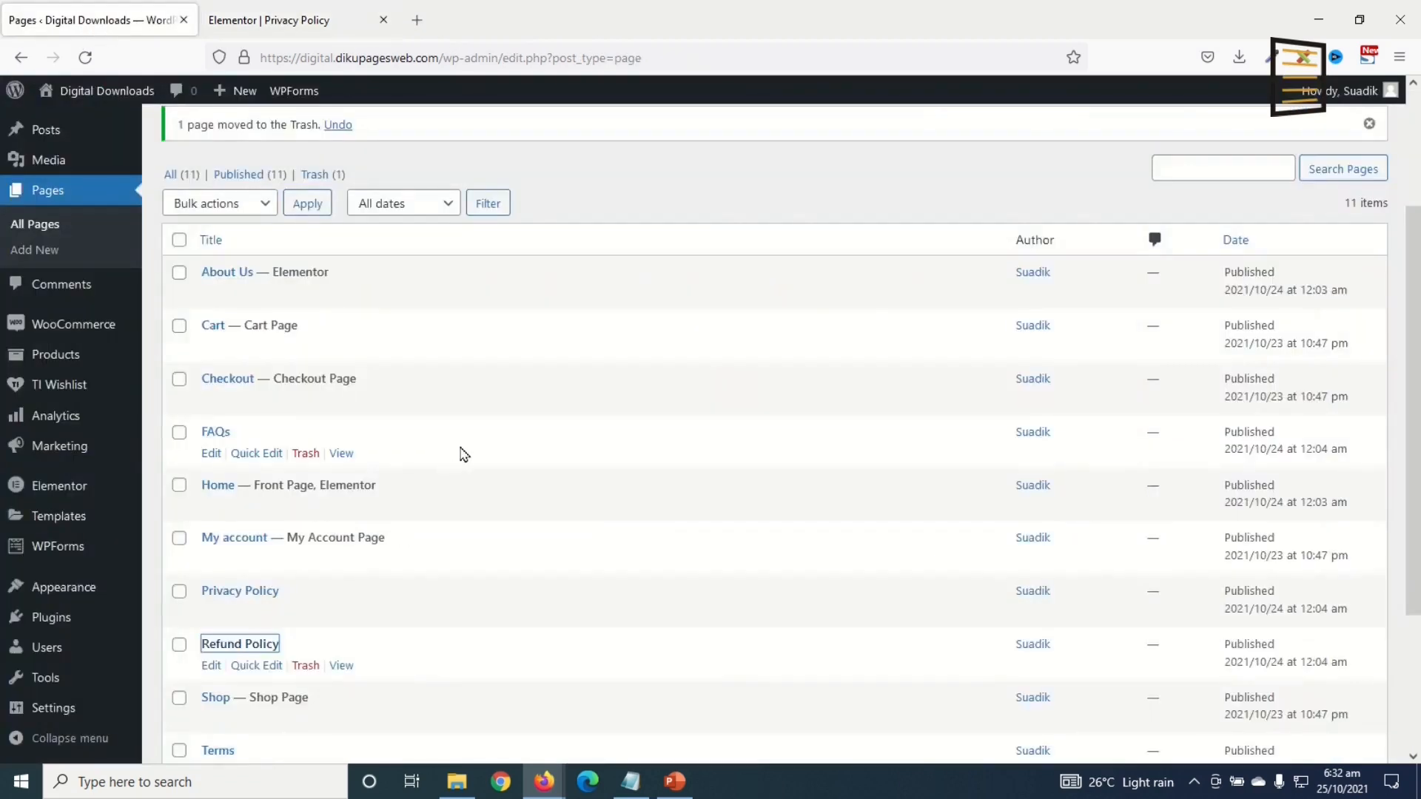
{"action": "scroll", "coordinate": [507, 458], "scroll_direction": "down", "scroll_amount": 3}
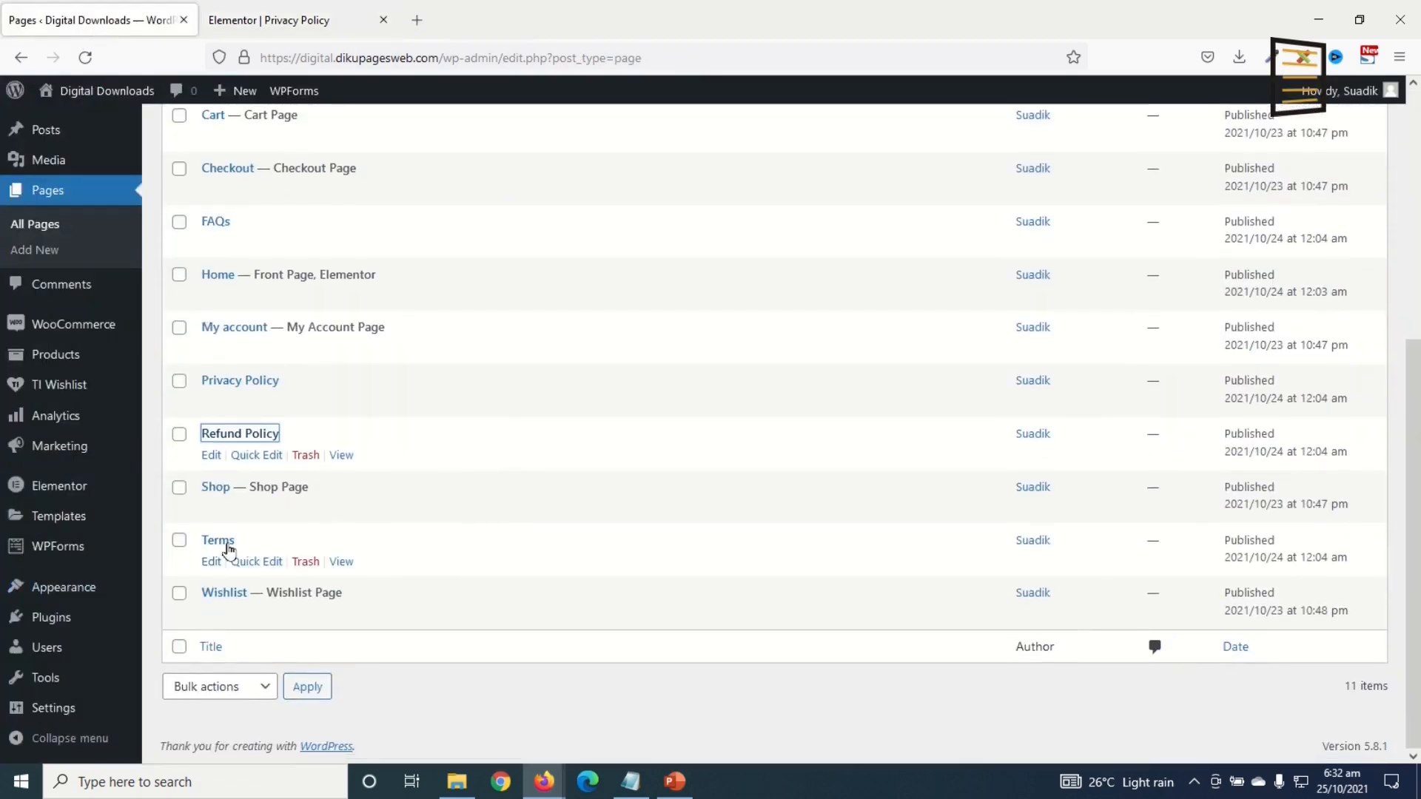
{"action": "right_click", "coordinate": [216, 548]}
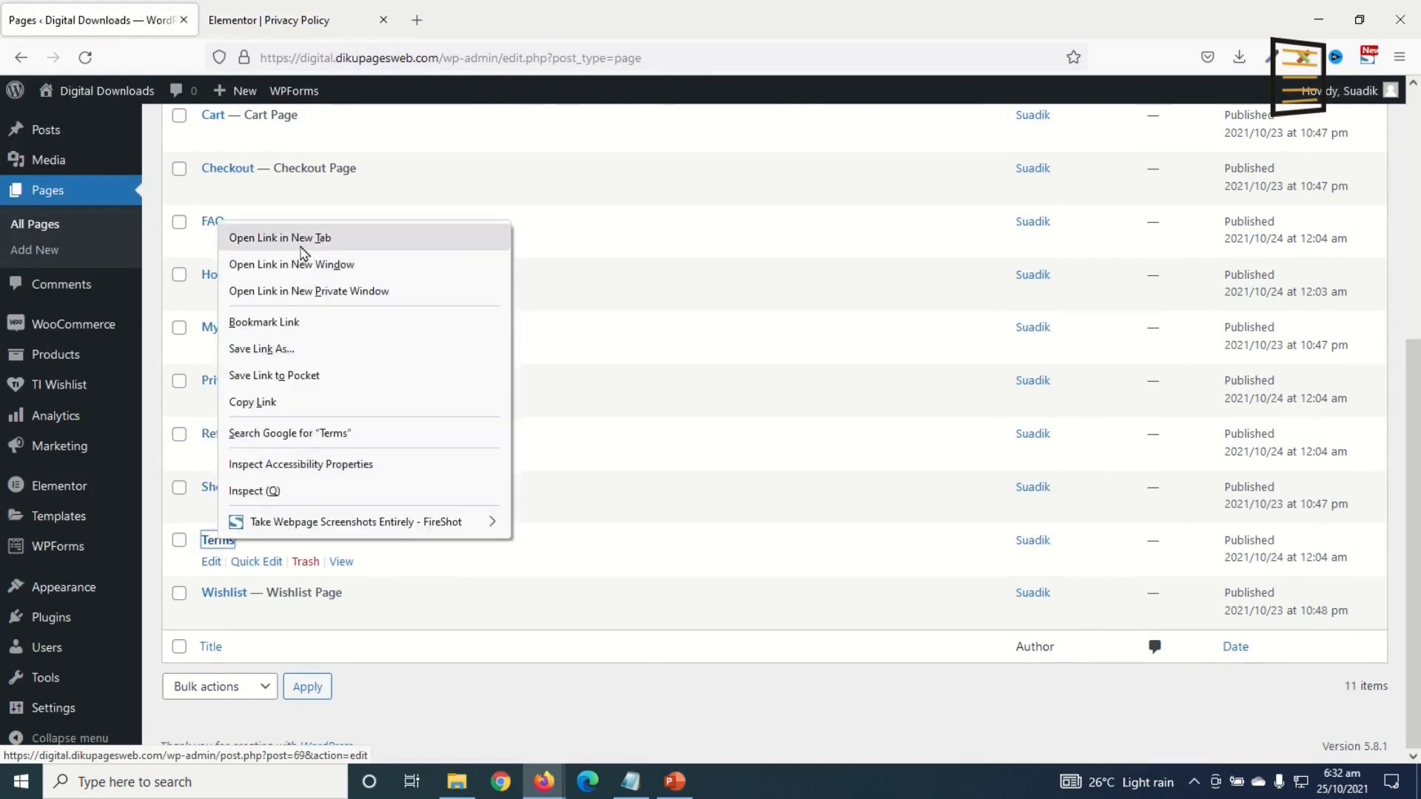
{"action": "left_click", "coordinate": [256, 235]}
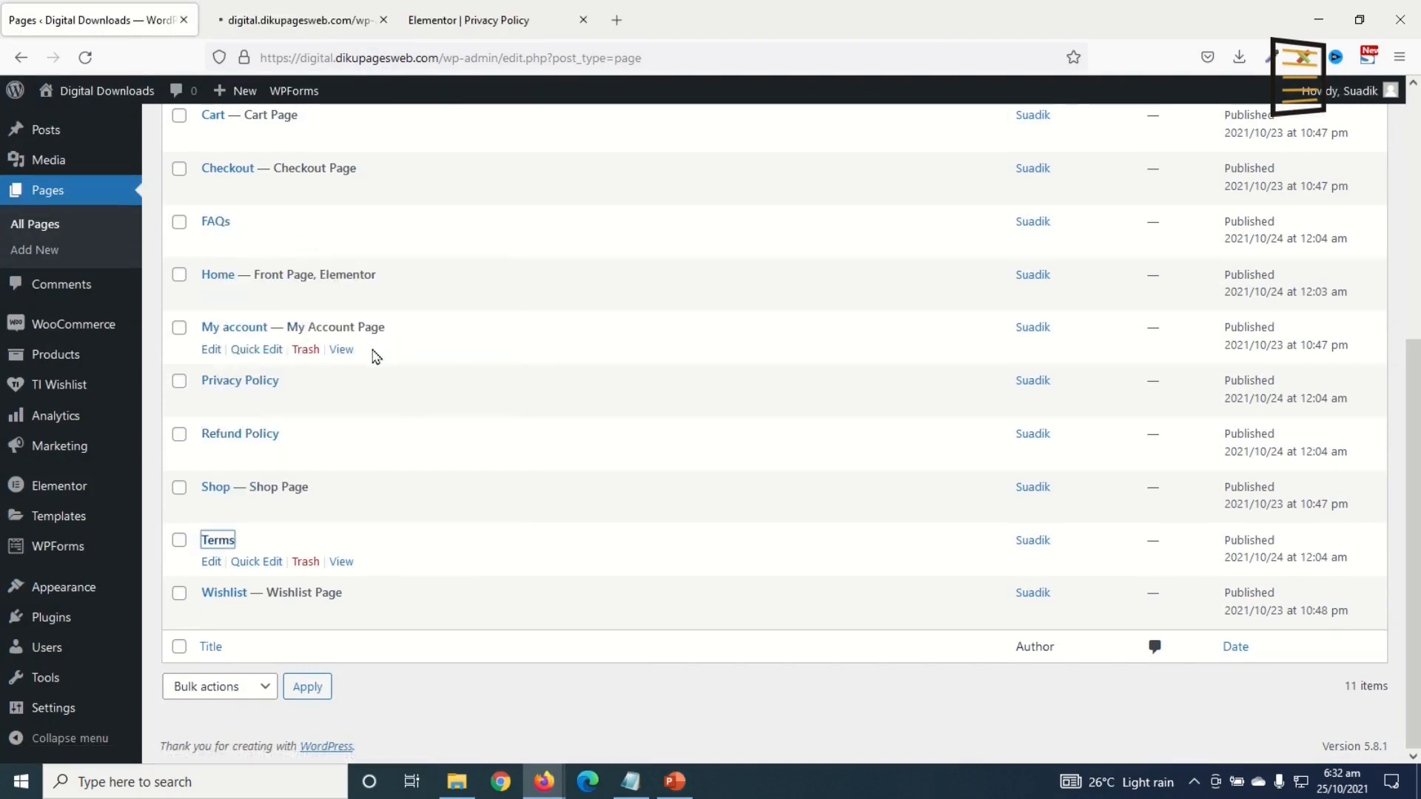
{"action": "left_click", "coordinate": [318, 18]}
{"action": "left_click", "coordinate": [442, 134]}
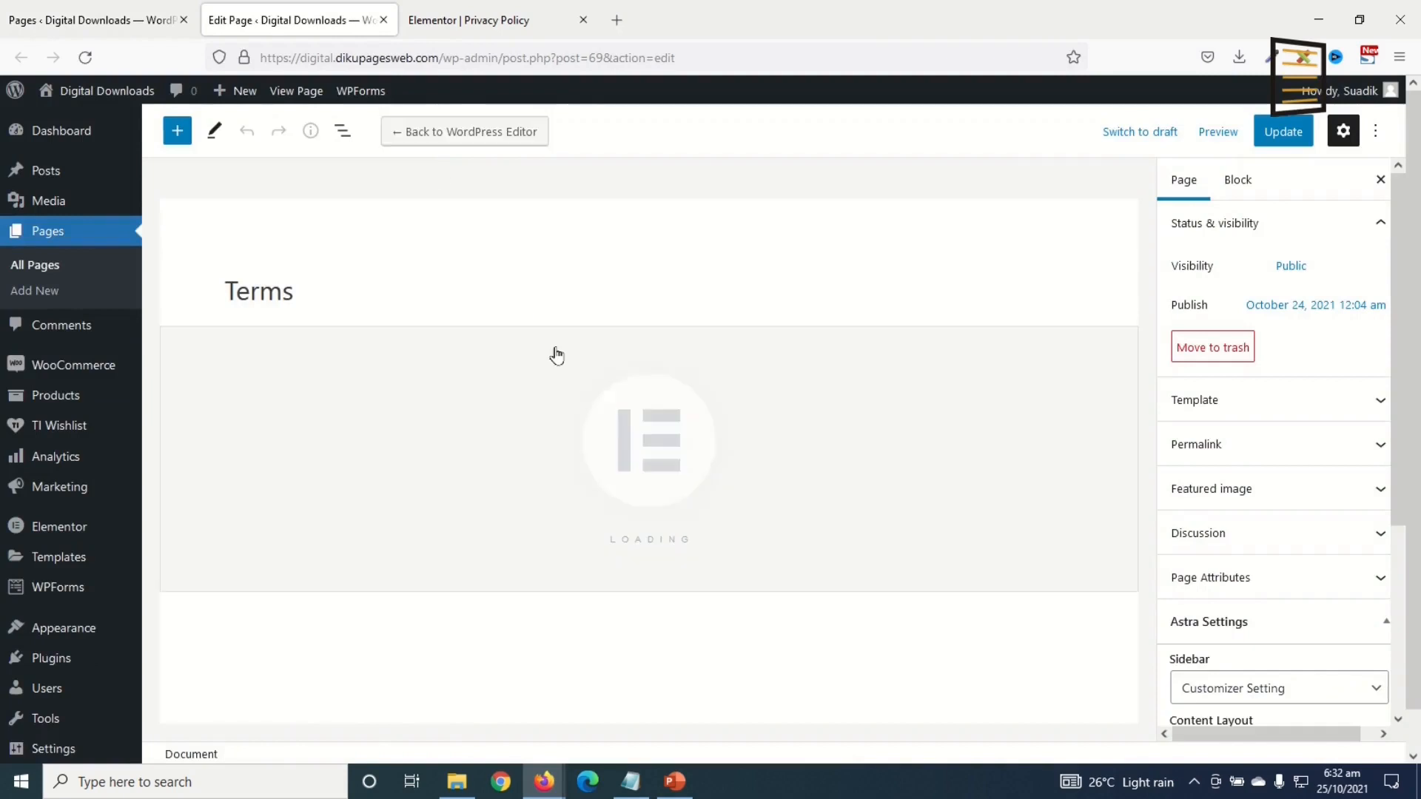
Step: Paste the copied refund and returns text section into the empty Terms page
{"action": "left_click", "coordinate": [433, 20]}
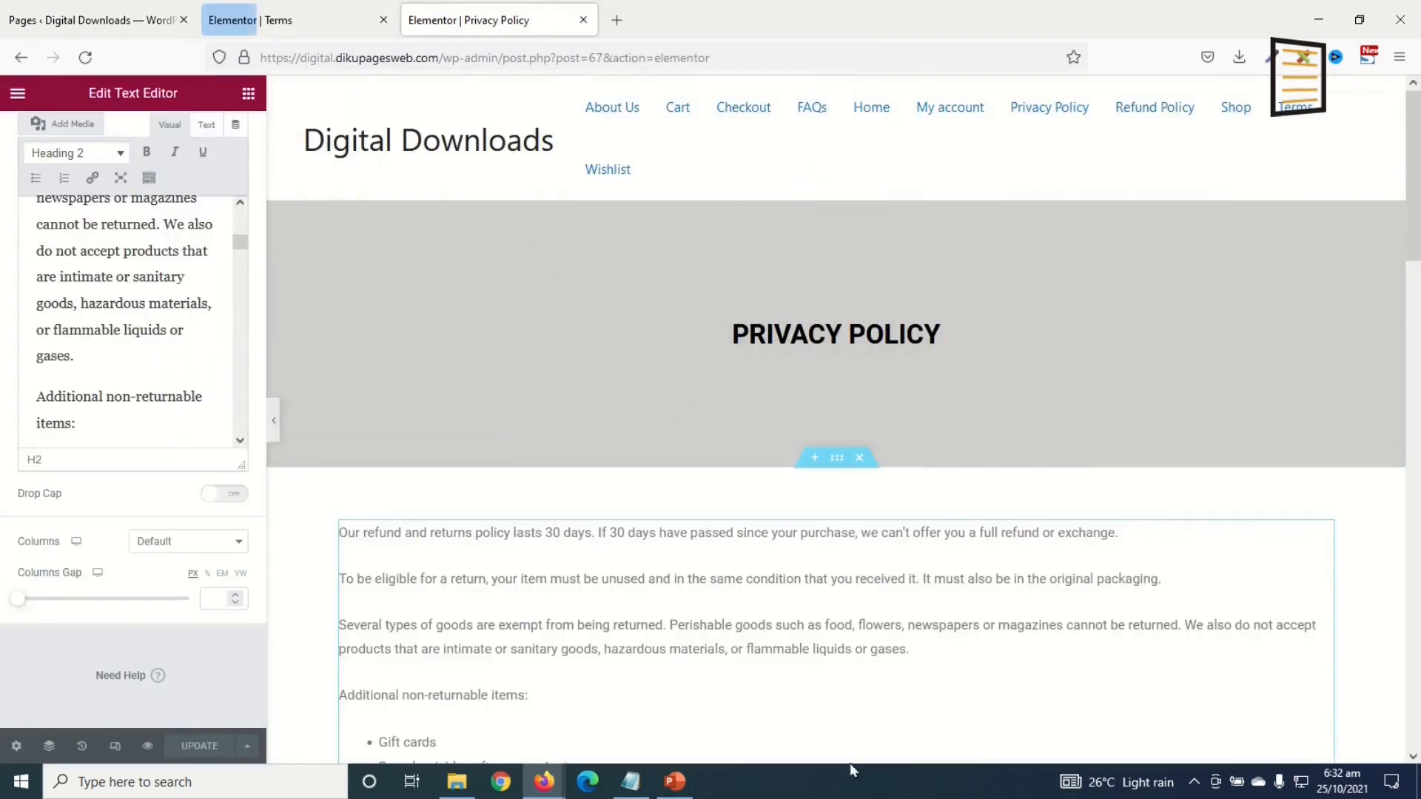
{"action": "left_click", "coordinate": [300, 22]}
{"action": "right_click", "coordinate": [1115, 378]}
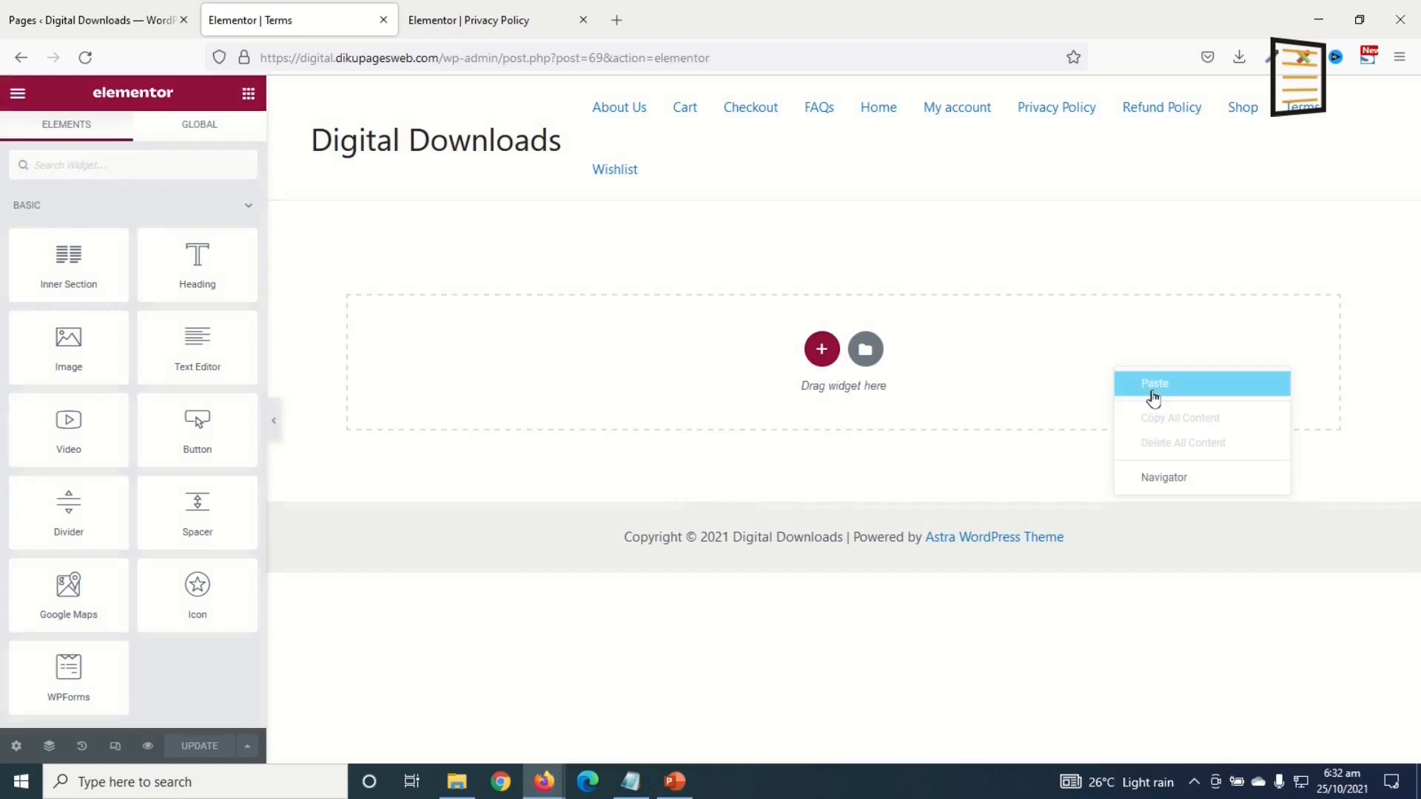
{"action": "left_click", "coordinate": [1147, 391]}
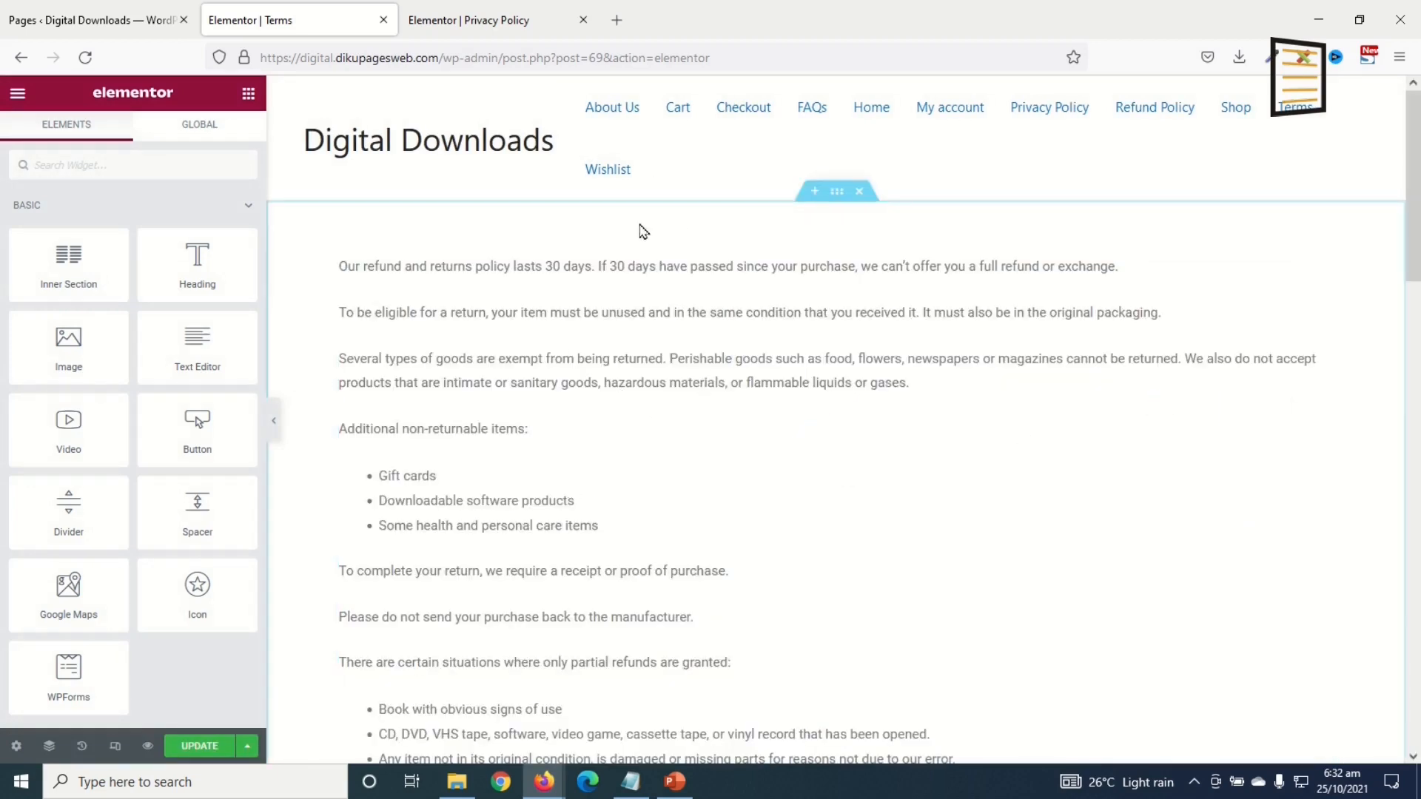
Step: Copy Privacy Policy's grey header into Terms and move it to the top of the page
{"action": "left_click", "coordinate": [444, 29]}
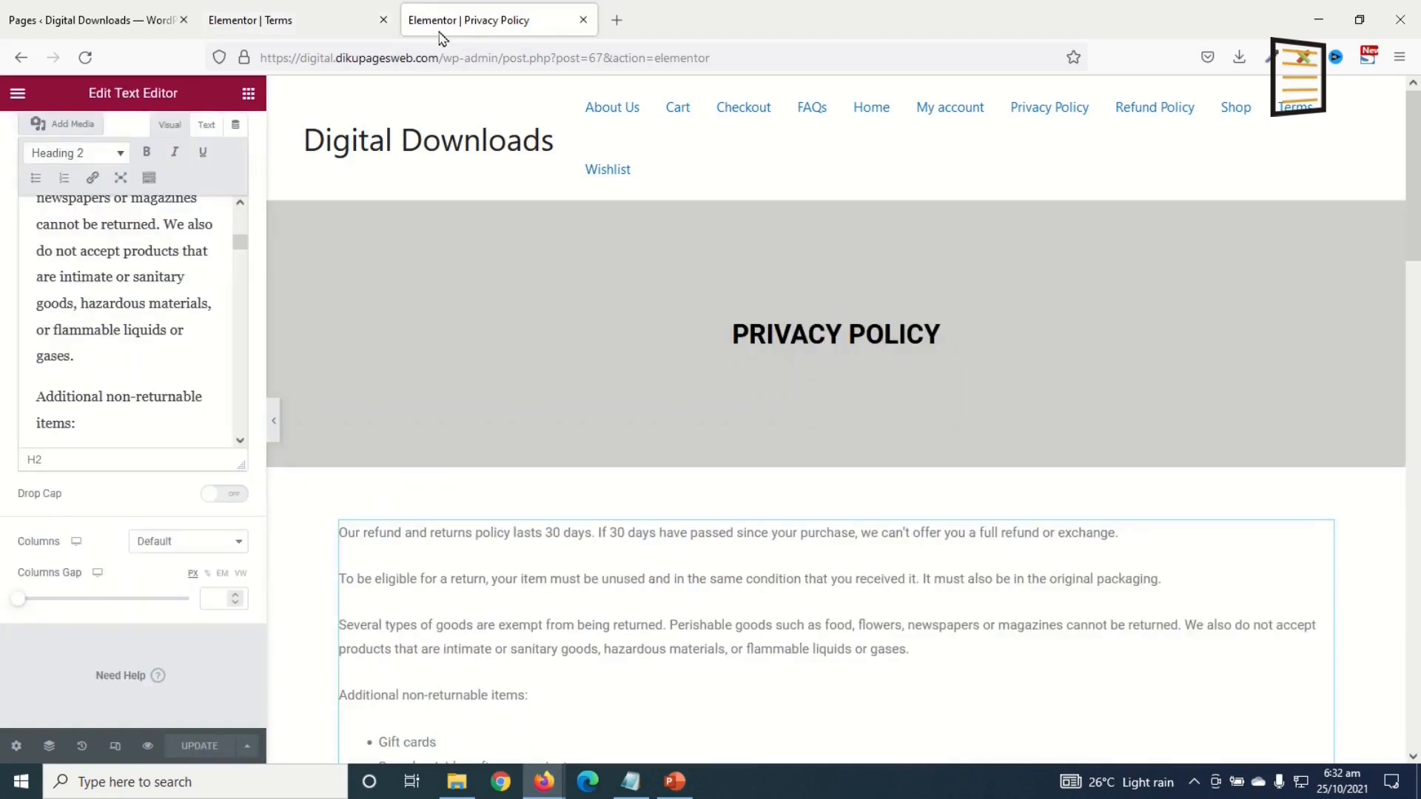
{"action": "right_click", "coordinate": [835, 197]}
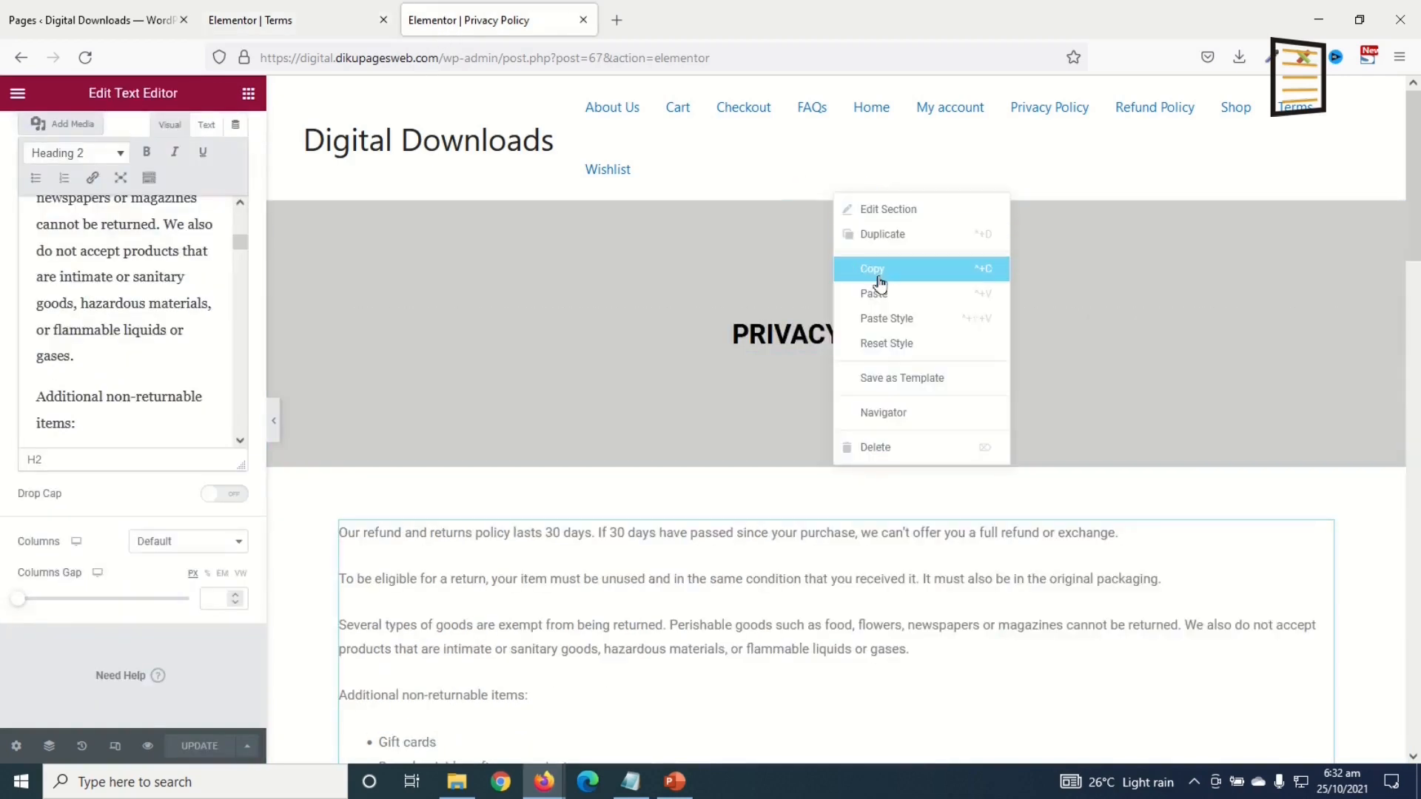
{"action": "left_click", "coordinate": [872, 279]}
{"action": "left_click", "coordinate": [218, 26]}
{"action": "scroll", "coordinate": [819, 481], "scroll_direction": "down", "scroll_amount": 10}
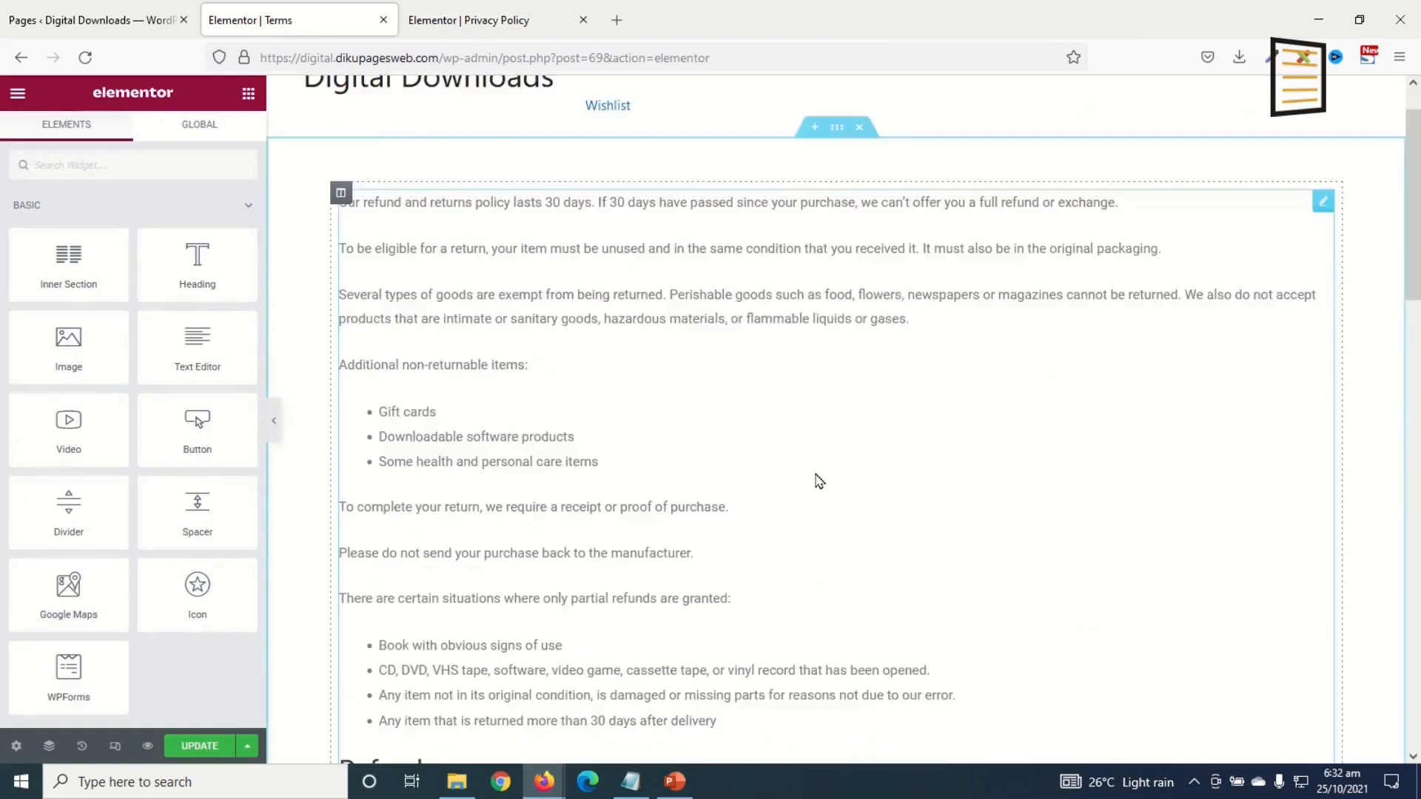
{"action": "scroll", "coordinate": [885, 540], "scroll_direction": "down", "scroll_amount": 5}
{"action": "right_click", "coordinate": [1066, 571]}
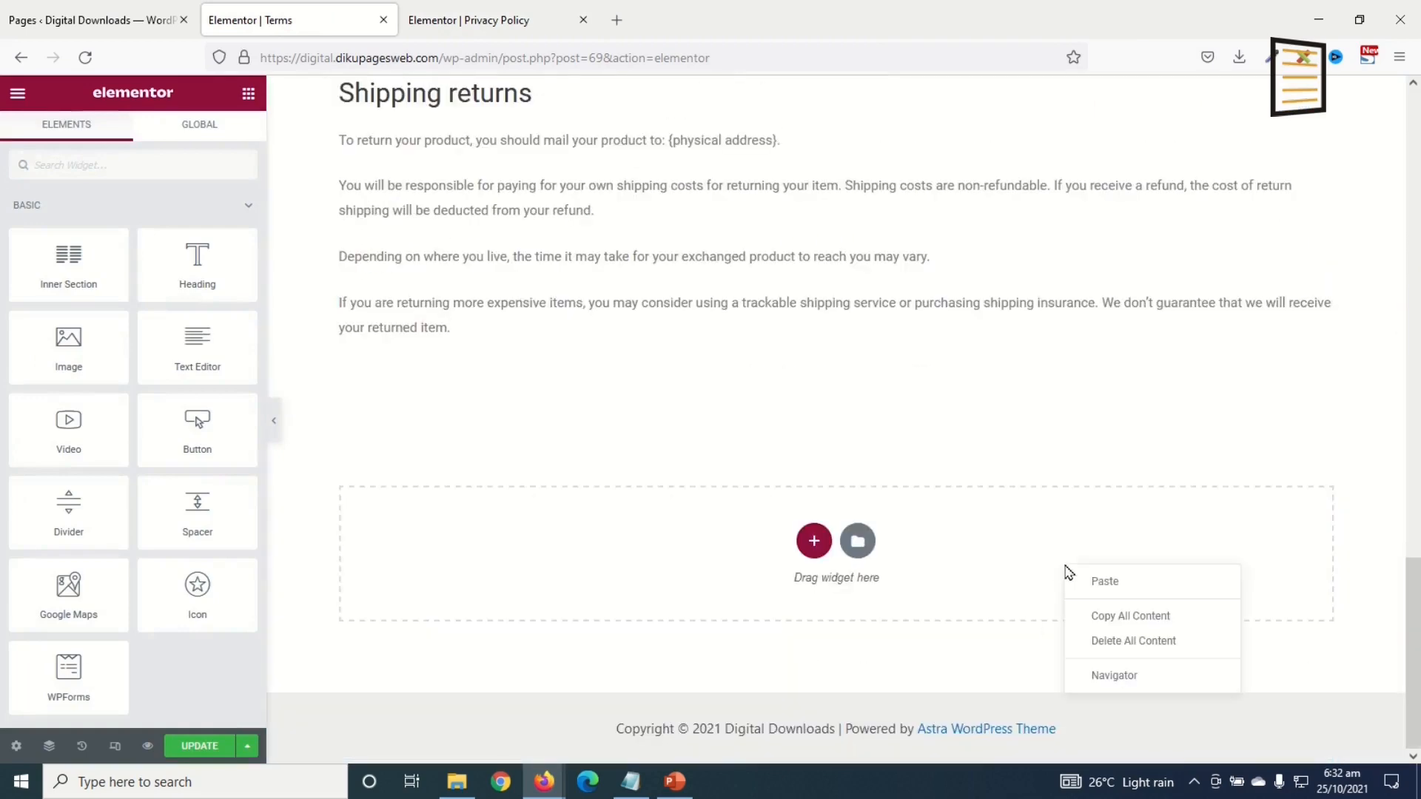
{"action": "left_click", "coordinate": [1104, 582]}
{"action": "left_click_drag", "start_coordinate": [834, 412], "coordinate": [742, 165]}
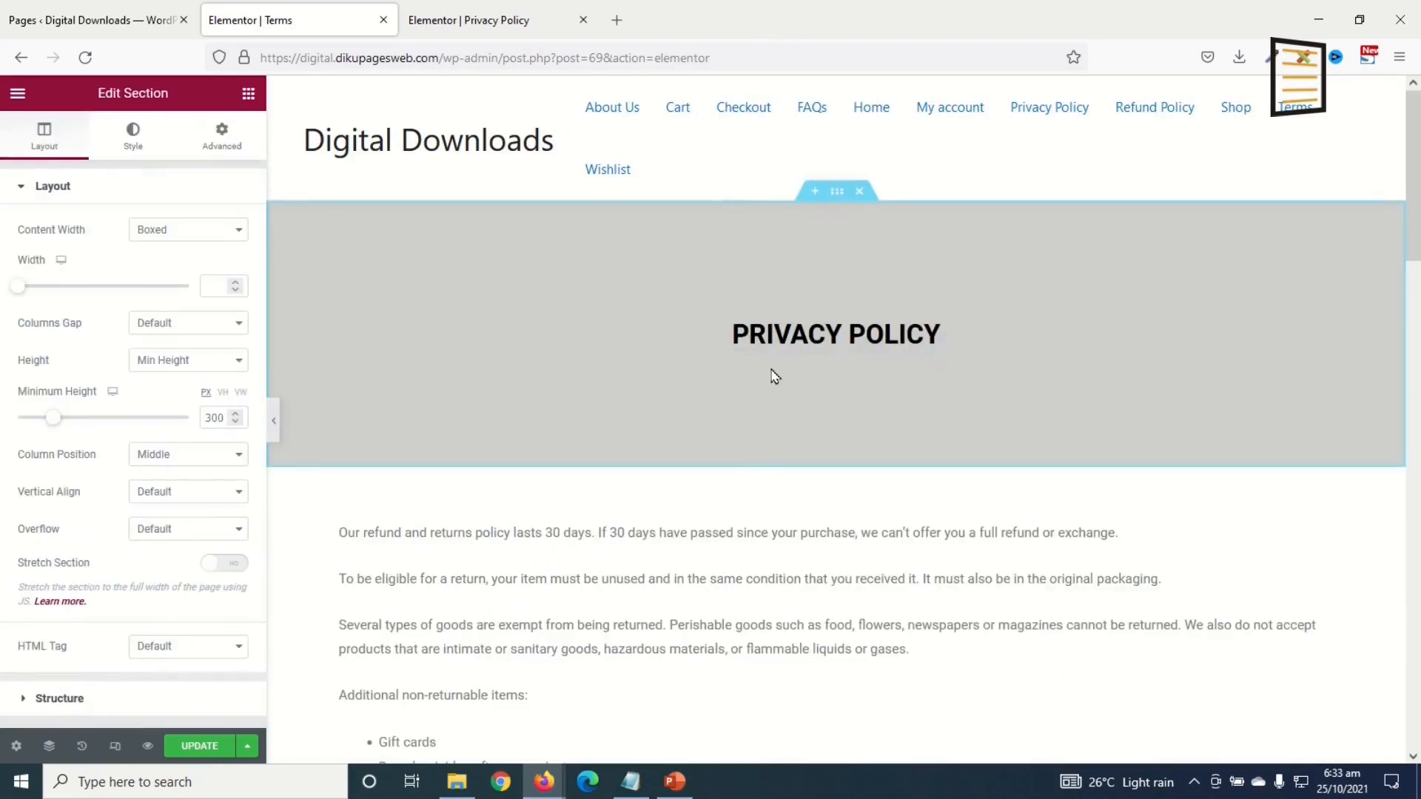
Step: Rename the banner heading to TERMS OF SERVICE and save the Terms page
{"action": "left_click", "coordinate": [810, 337]}
{"action": "triple_click", "coordinate": [811, 337]}
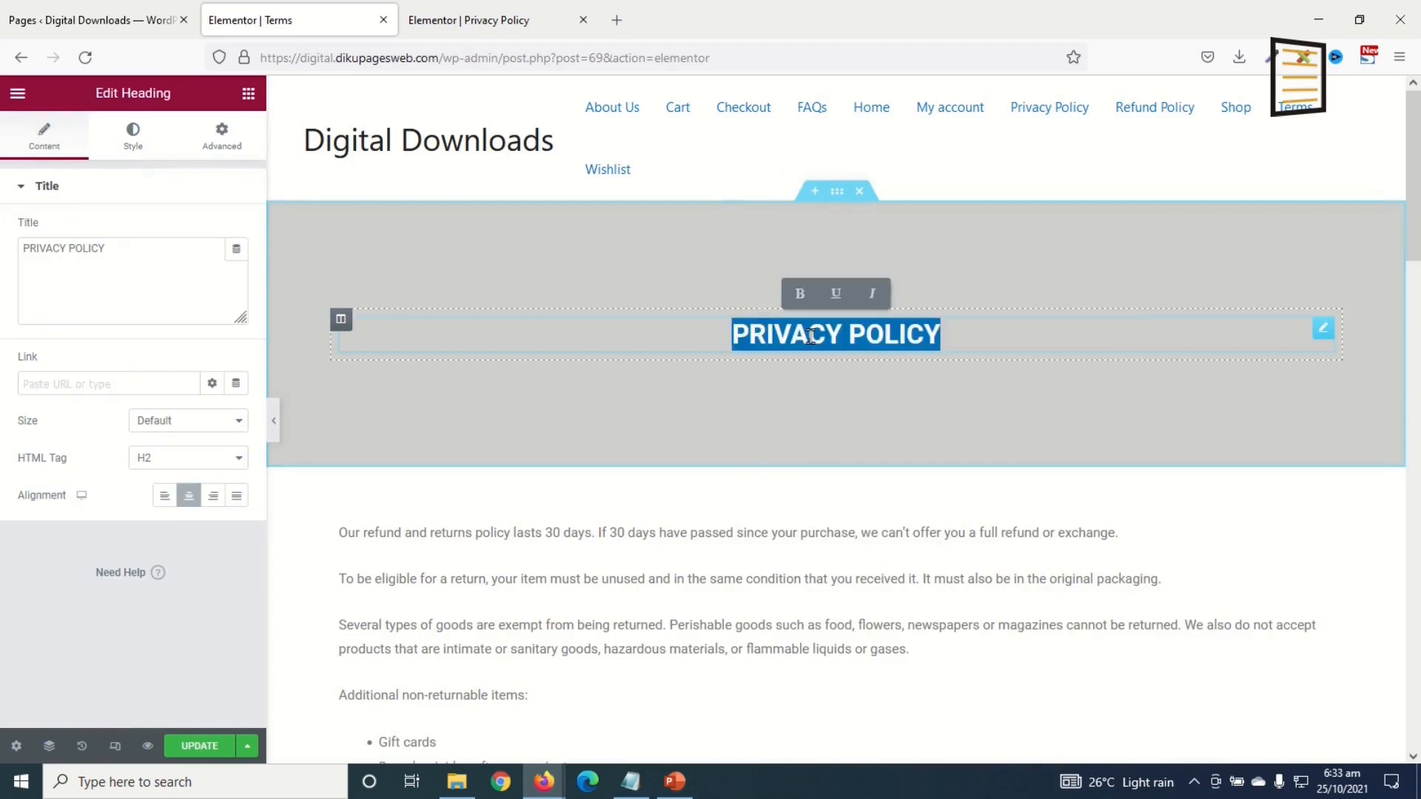
{"action": "type", "text": "TERMS"}
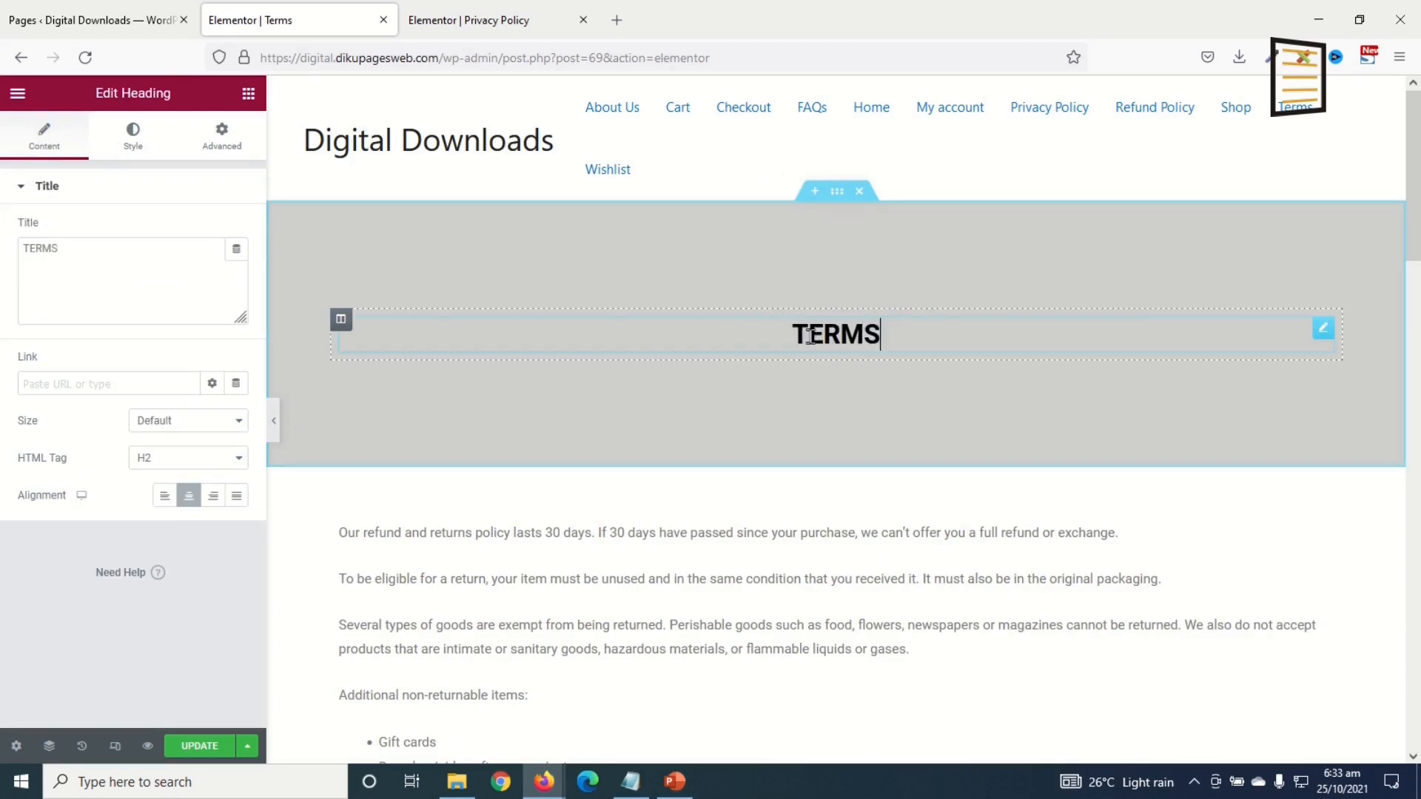
{"action": "type", "text": " OF SERVICE"}
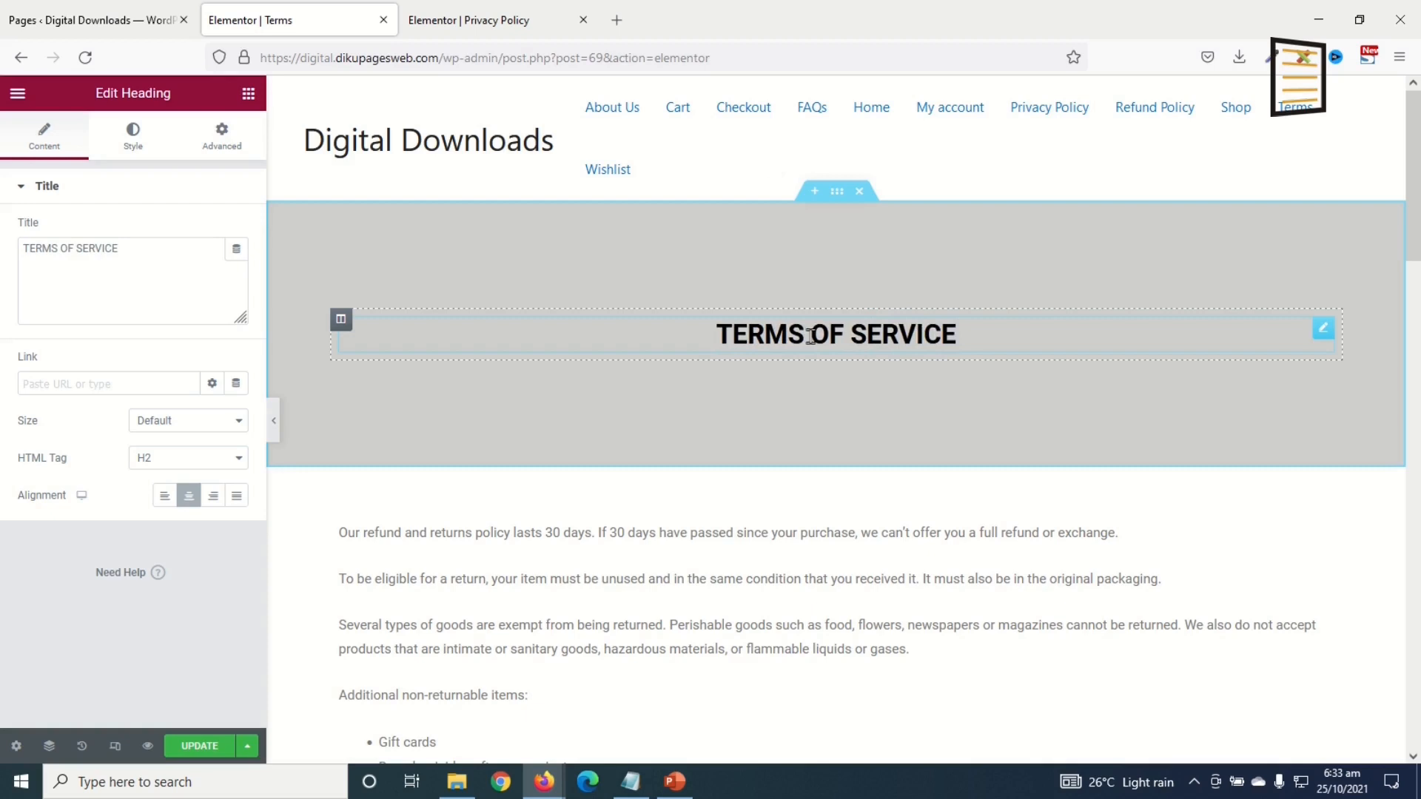
{"action": "left_click", "coordinate": [206, 745]}
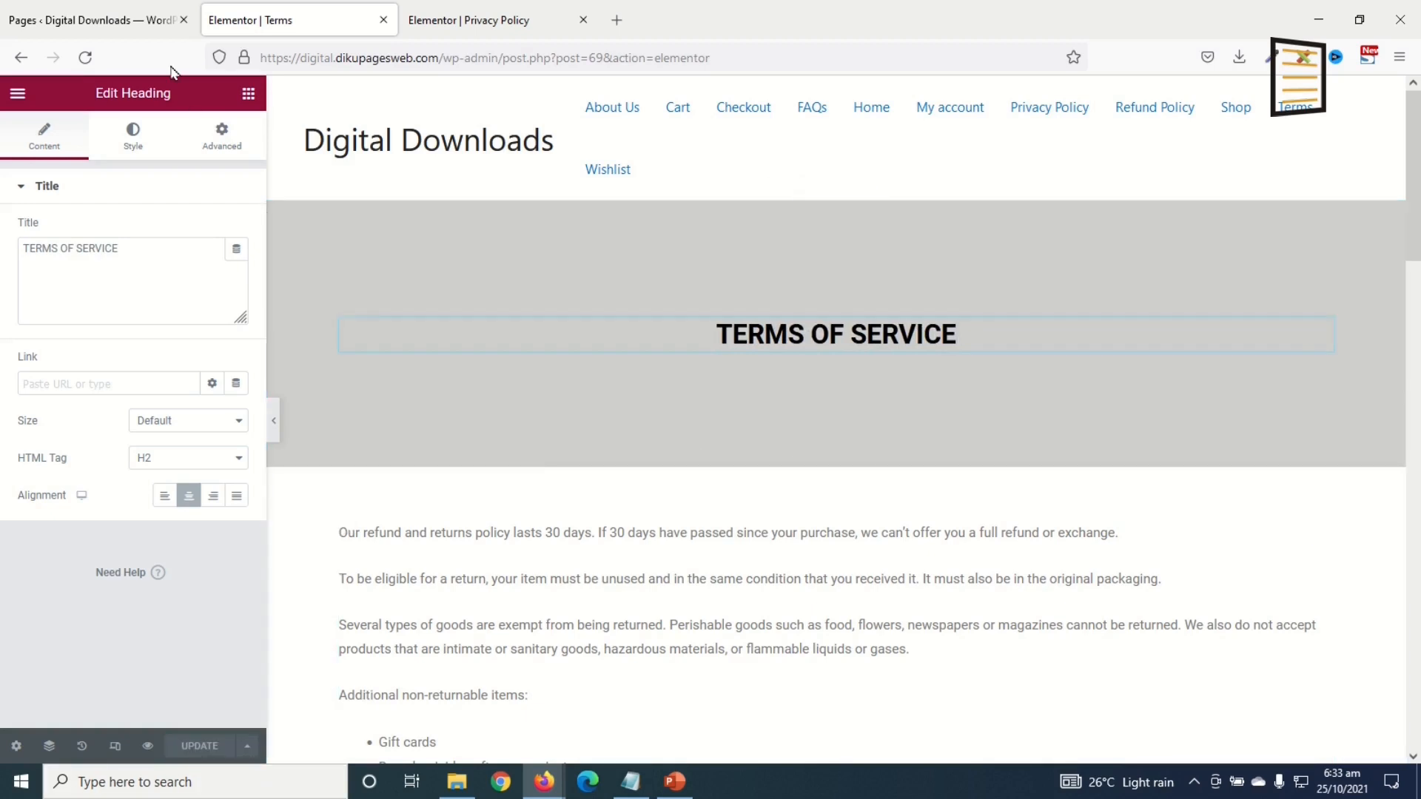
{"action": "left_click", "coordinate": [125, 22]}
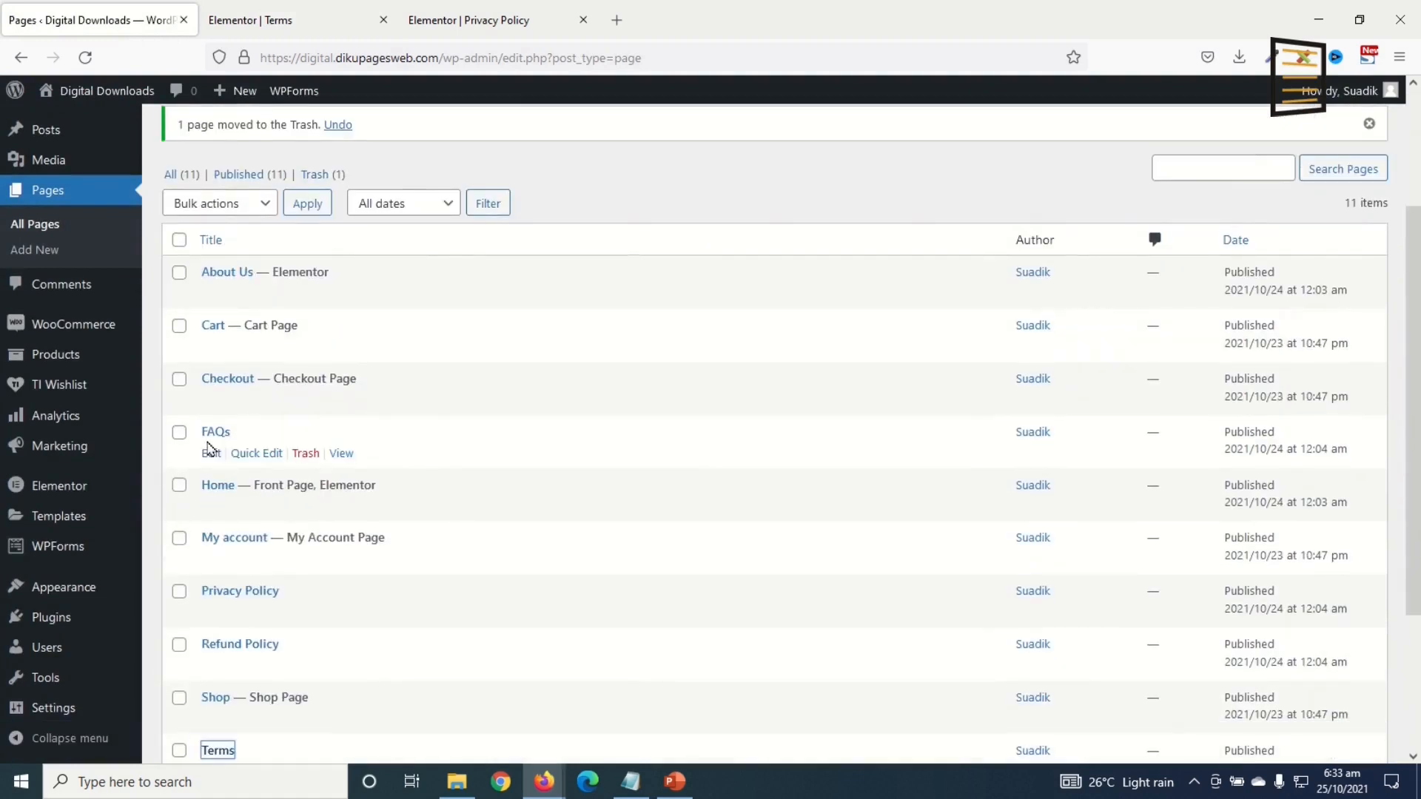
Step: Open the FAQs page in Elementor in a new tab and close the Terms editor
{"action": "left_click", "coordinate": [214, 435]}
{"action": "right_click", "coordinate": [214, 436]}
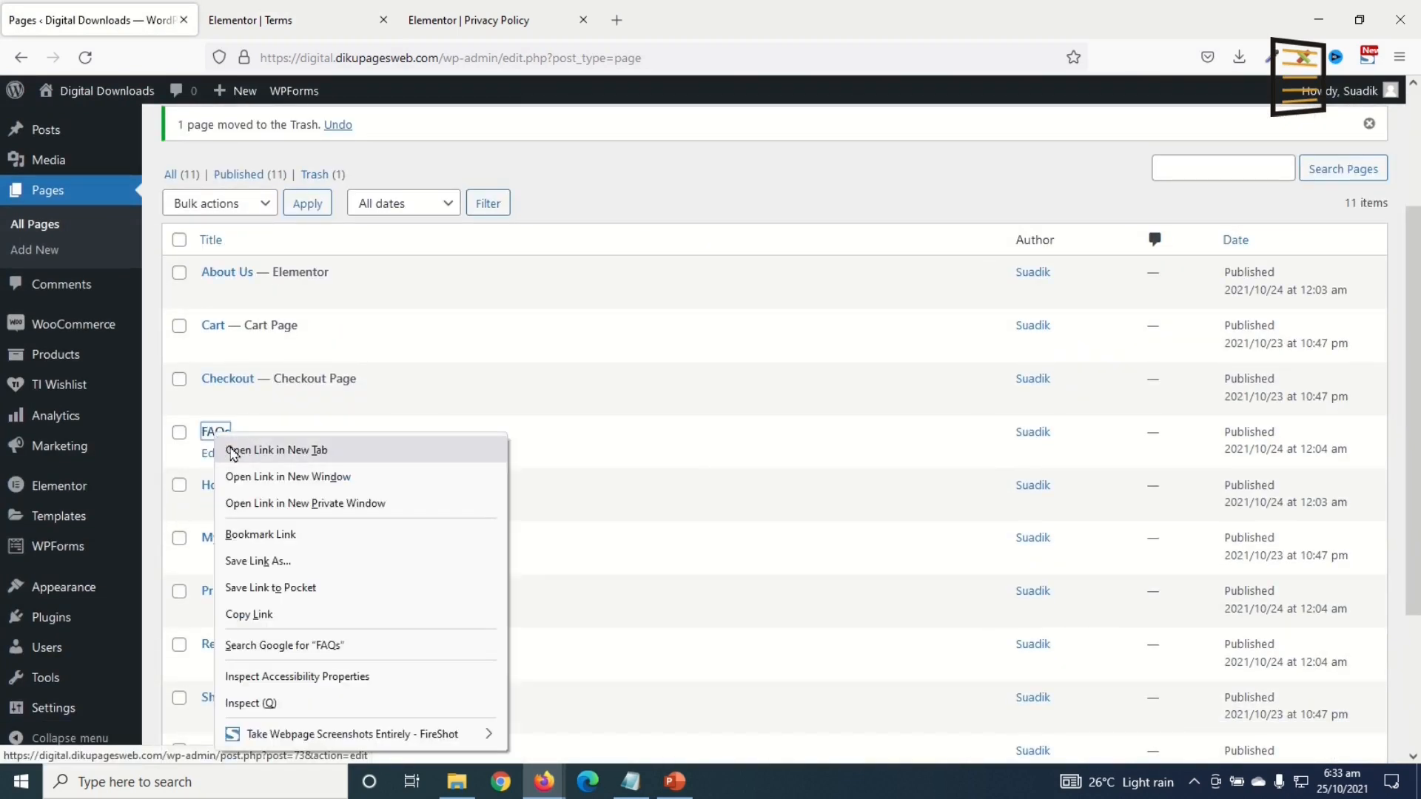
{"action": "left_click", "coordinate": [277, 450]}
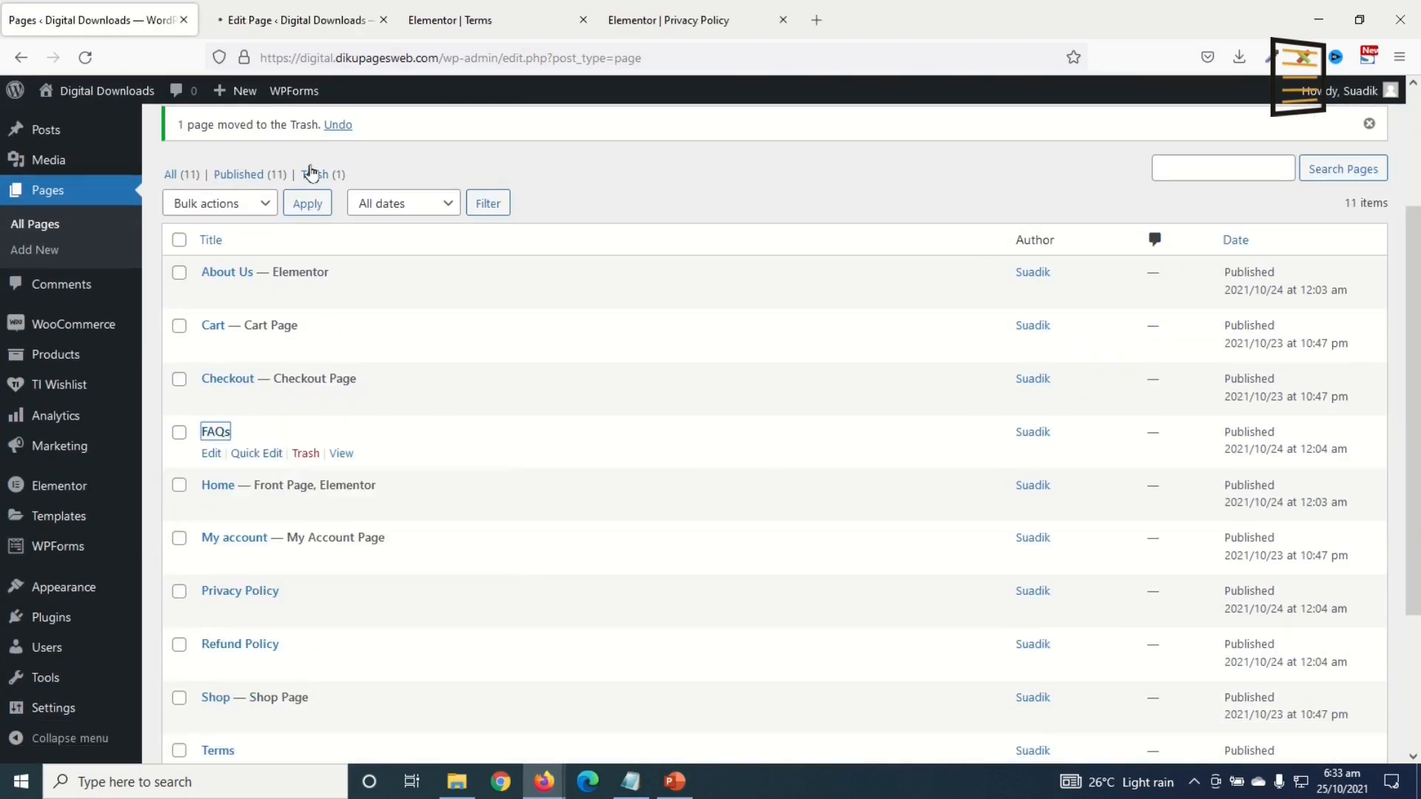
{"action": "left_click", "coordinate": [266, 26]}
{"action": "left_click", "coordinate": [584, 20]}
{"action": "left_click", "coordinate": [466, 133]}
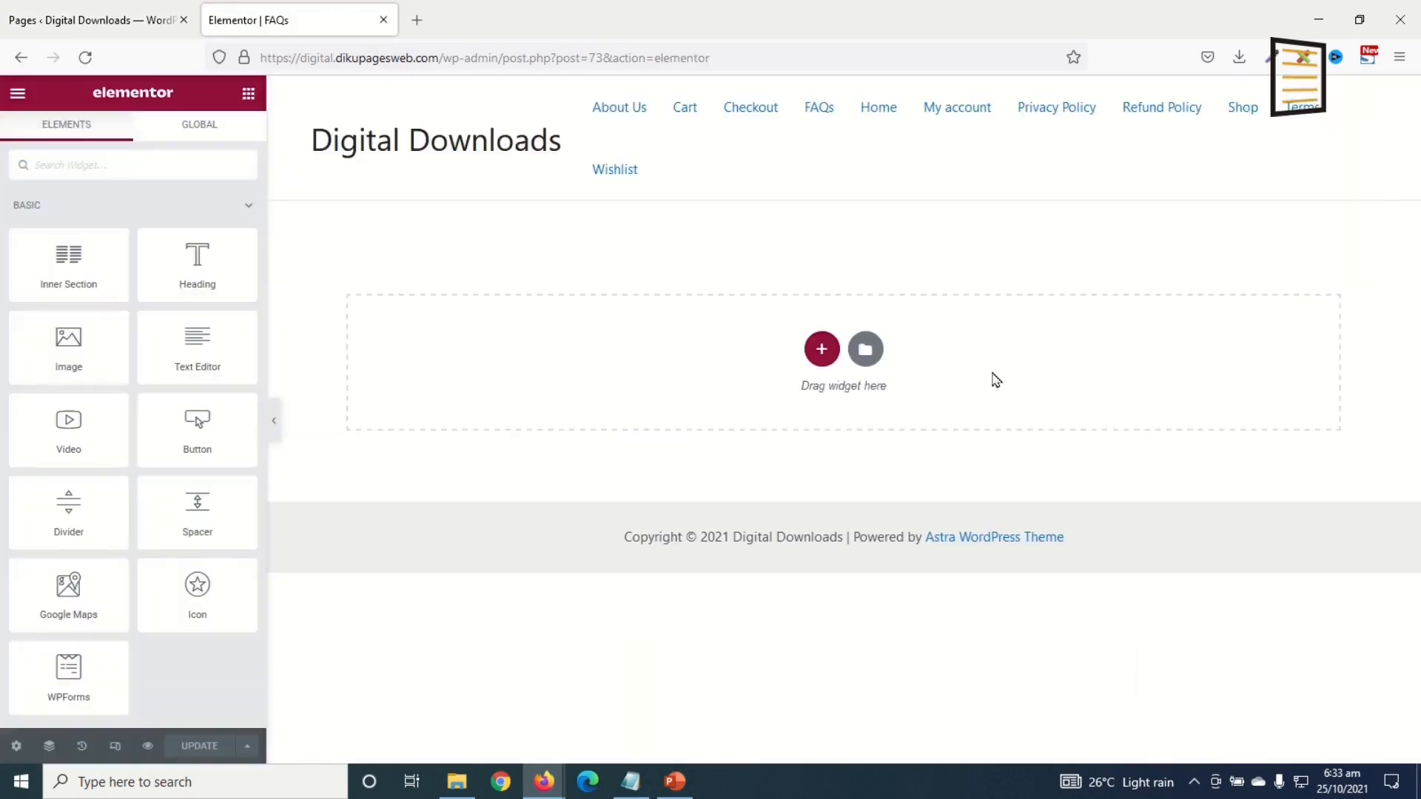
Step: Paste the grey banner section onto the FAQs page and retitle its heading FAQs
{"action": "right_click", "coordinate": [1016, 360]}
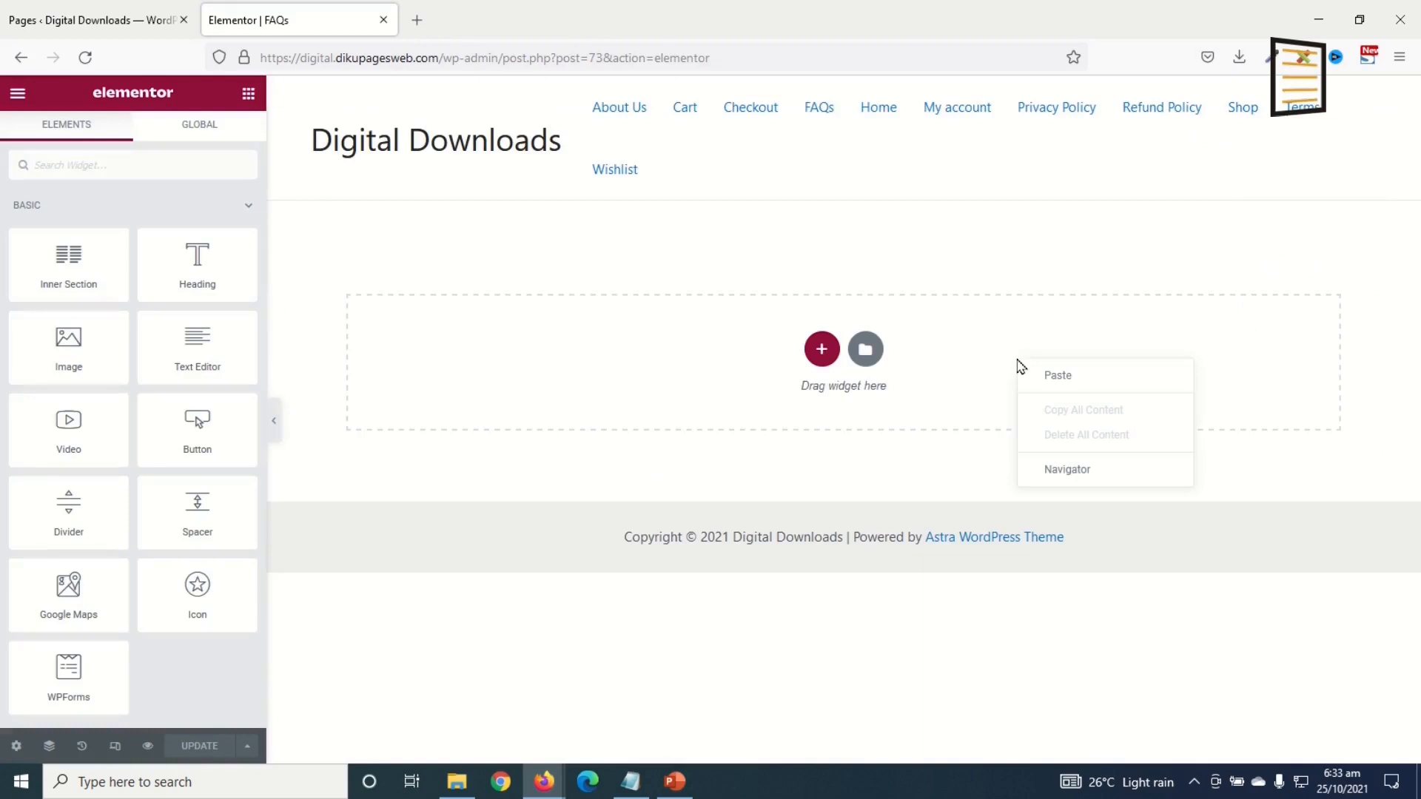
{"action": "left_click", "coordinate": [1068, 384]}
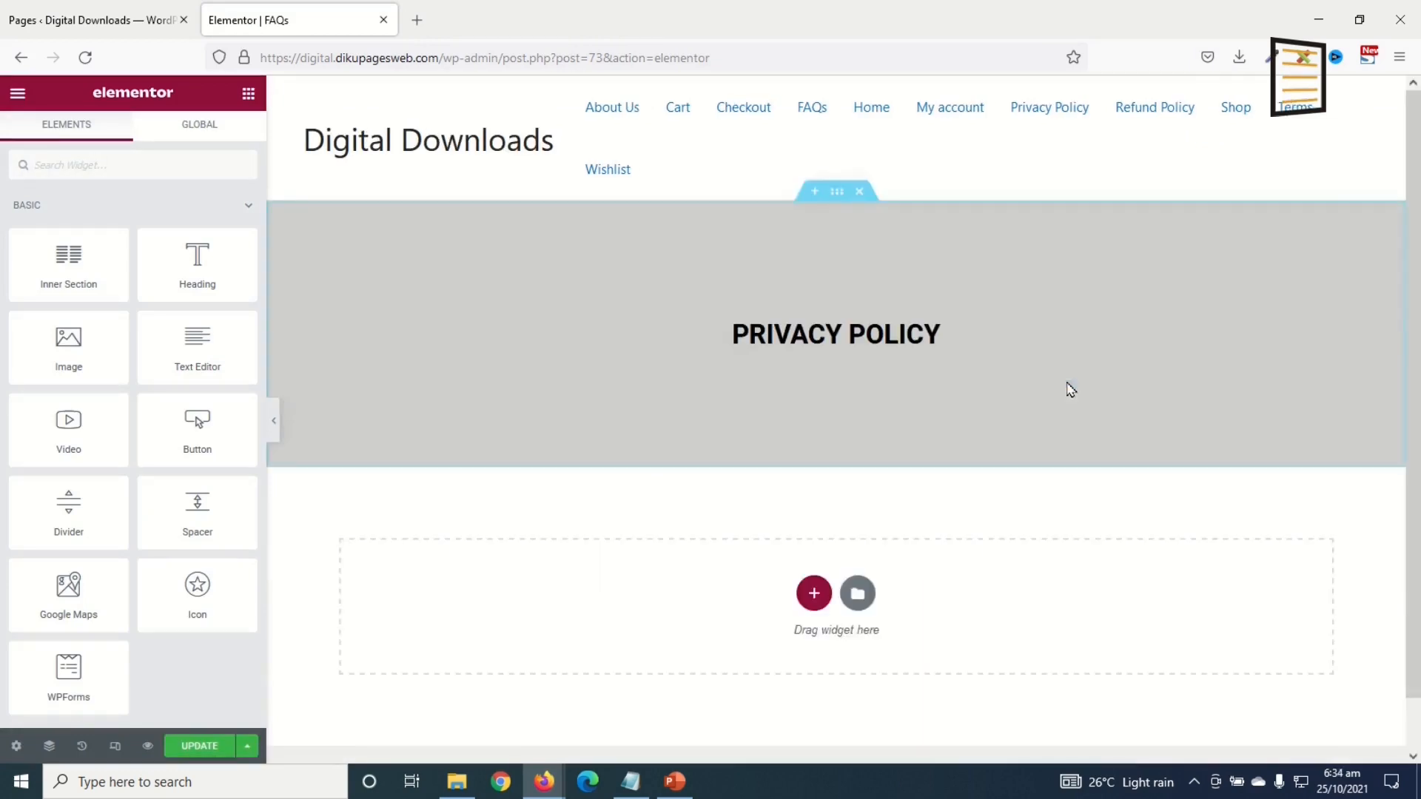
{"action": "double_click", "coordinate": [782, 332]}
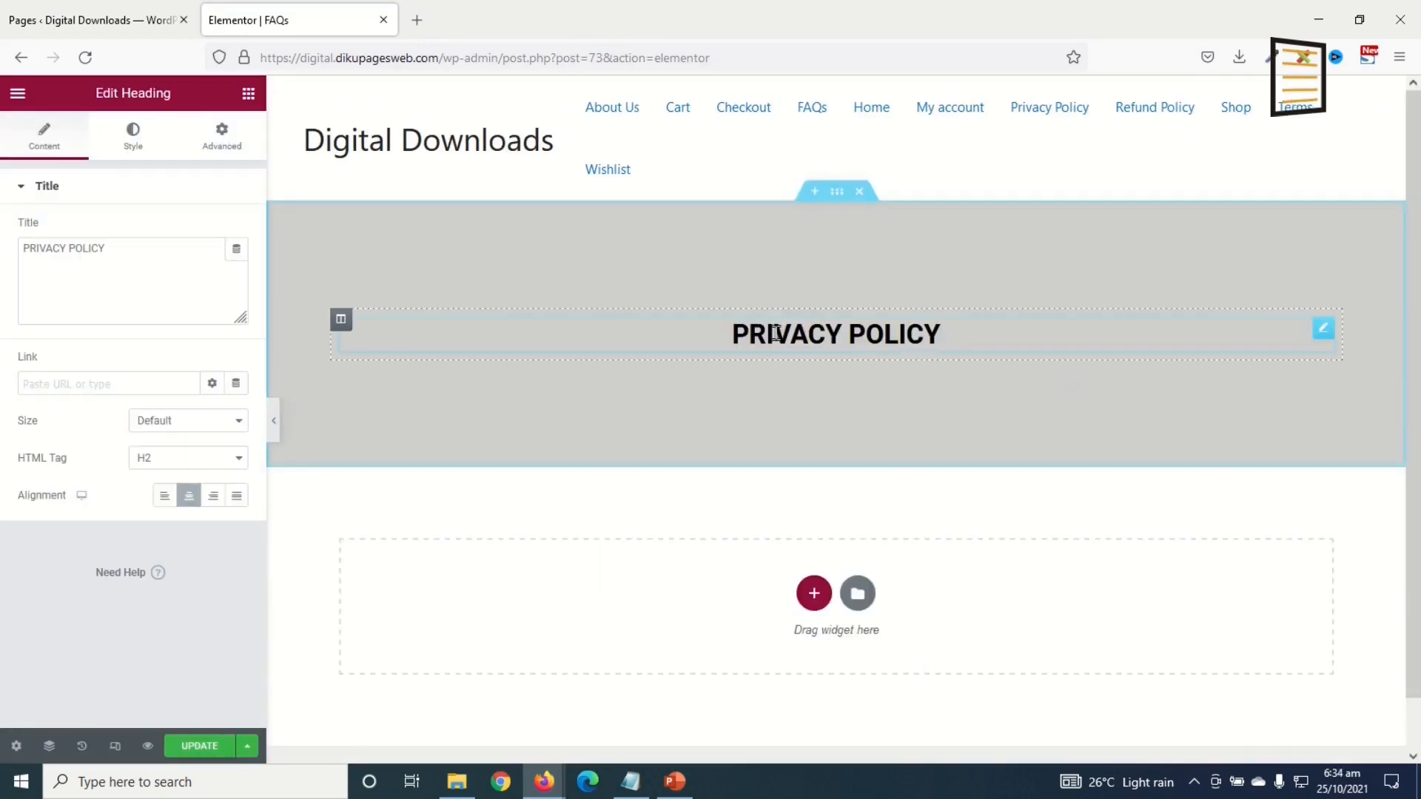
{"action": "key", "text": "ctrl+a"}
{"action": "type", "text": "FAQs"}
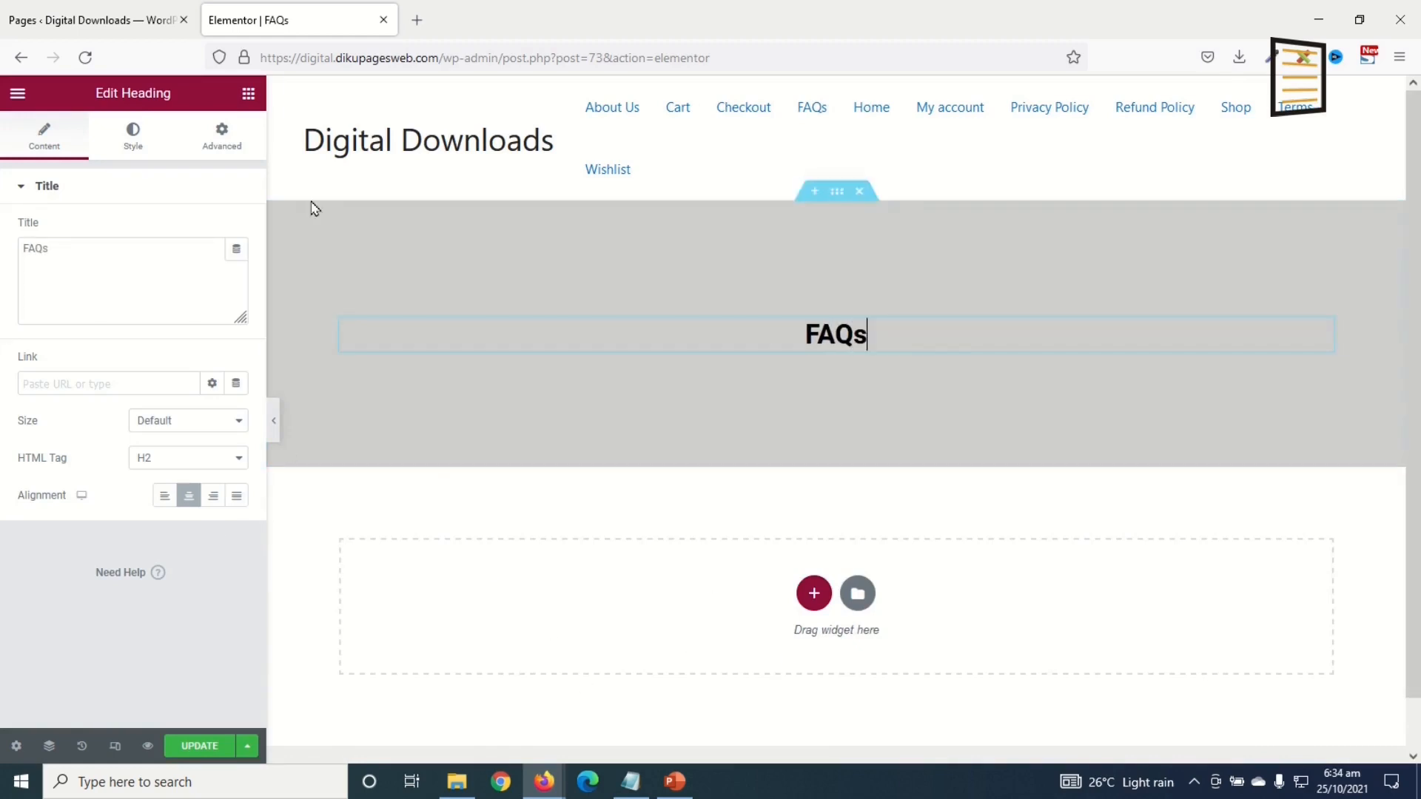
Step: Search for the Accordion widget and drop it into the section below the FAQs banner
{"action": "left_click", "coordinate": [248, 99]}
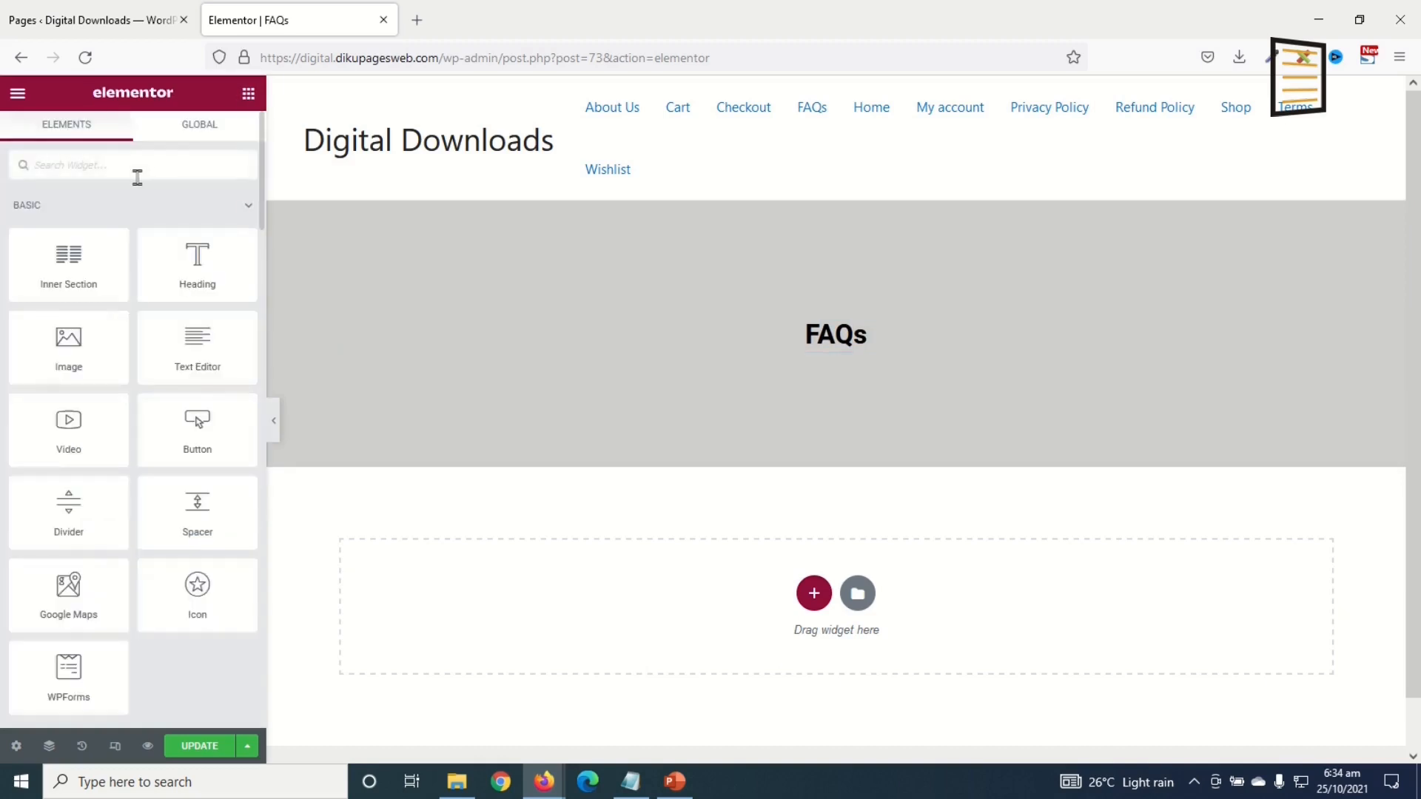
{"action": "type", "text": "ACCOR"}
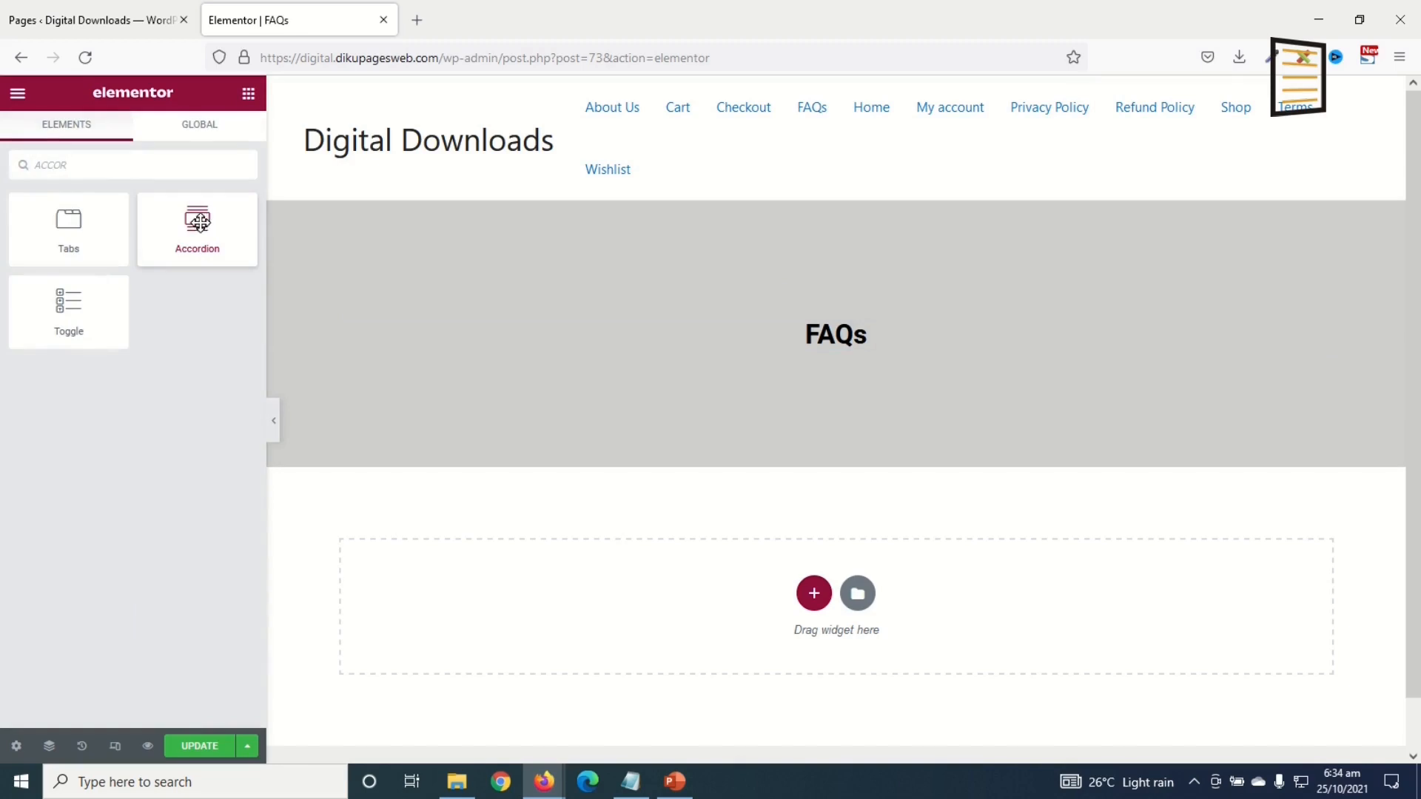
{"action": "left_click_drag", "start_coordinate": [196, 222], "coordinate": [650, 617]}
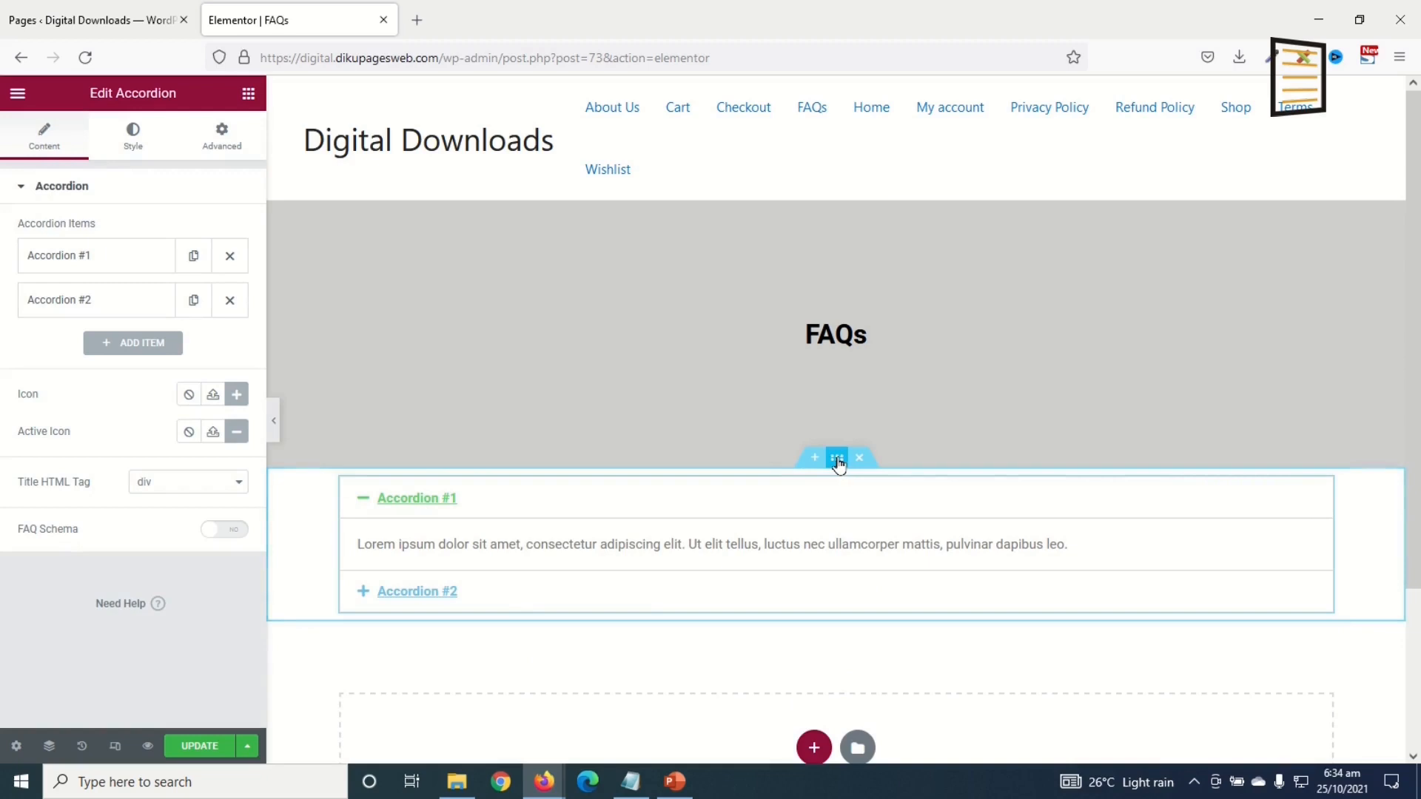
{"action": "left_click", "coordinate": [837, 460]}
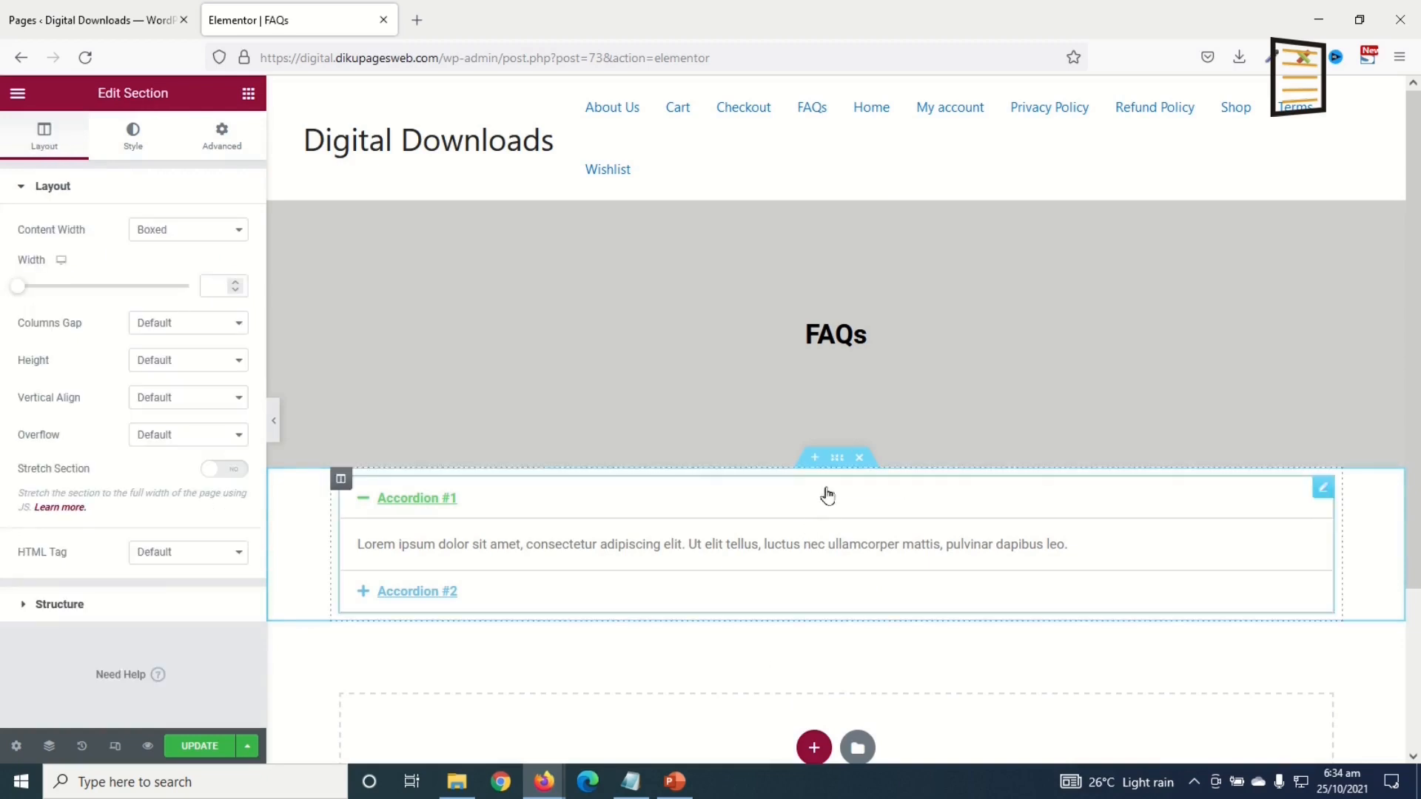
Step: Unlink the accordion section's padding and set Top and Bottom to 50 px
{"action": "left_click", "coordinate": [223, 140]}
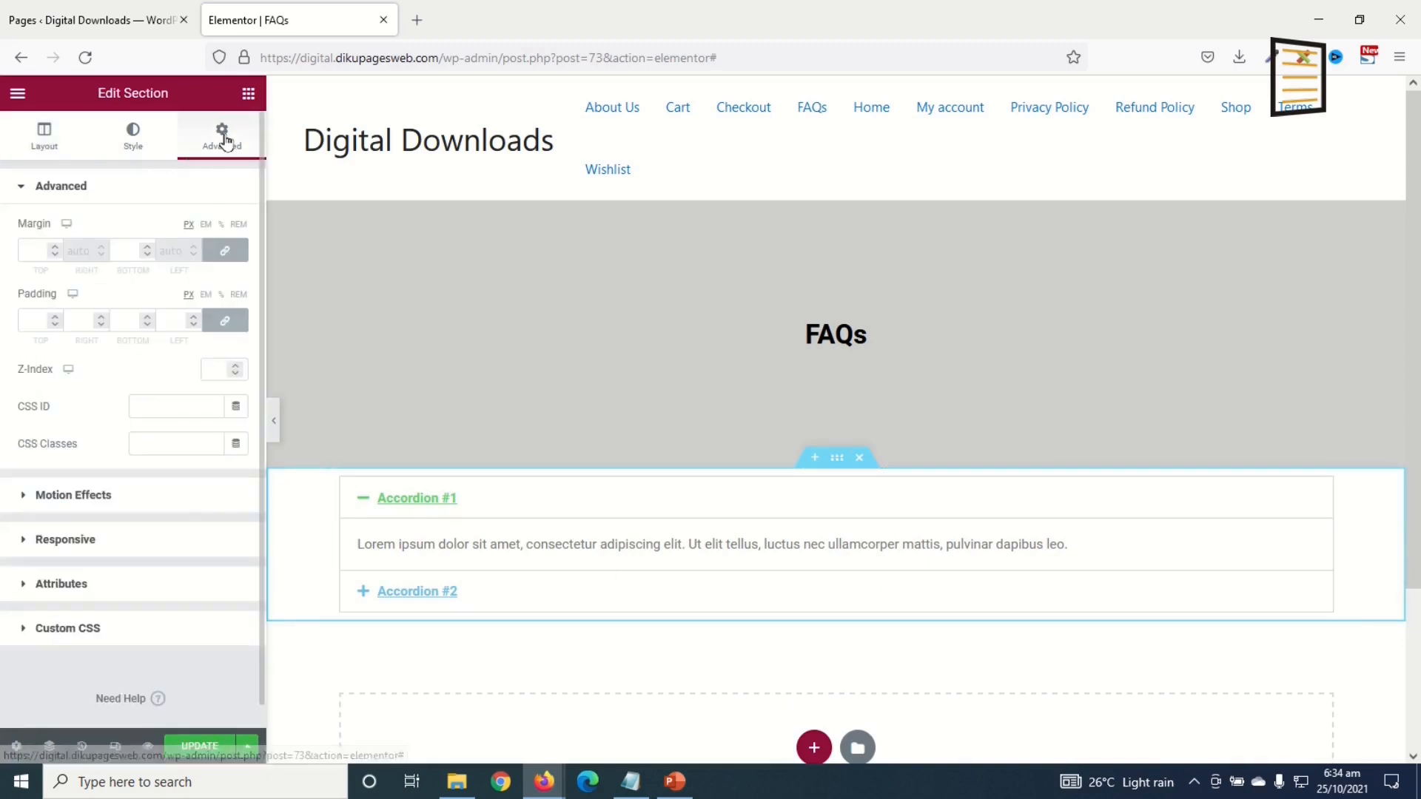
{"action": "left_click", "coordinate": [226, 320]}
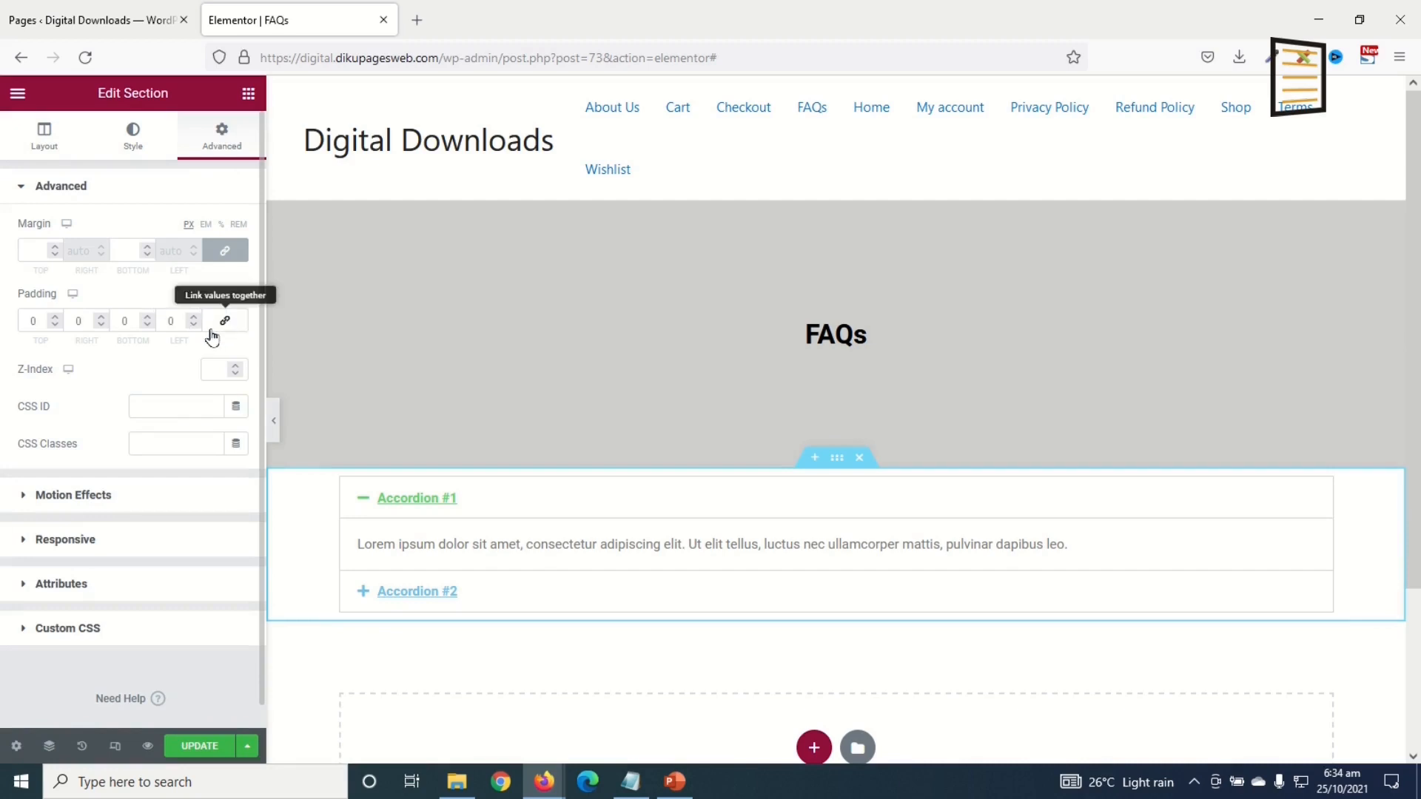
{"action": "left_click", "coordinate": [25, 320]}
{"action": "type", "text": "5"}
{"action": "key", "text": "Tab"}
{"action": "key", "text": "Tab"}
{"action": "type", "text": "50"}
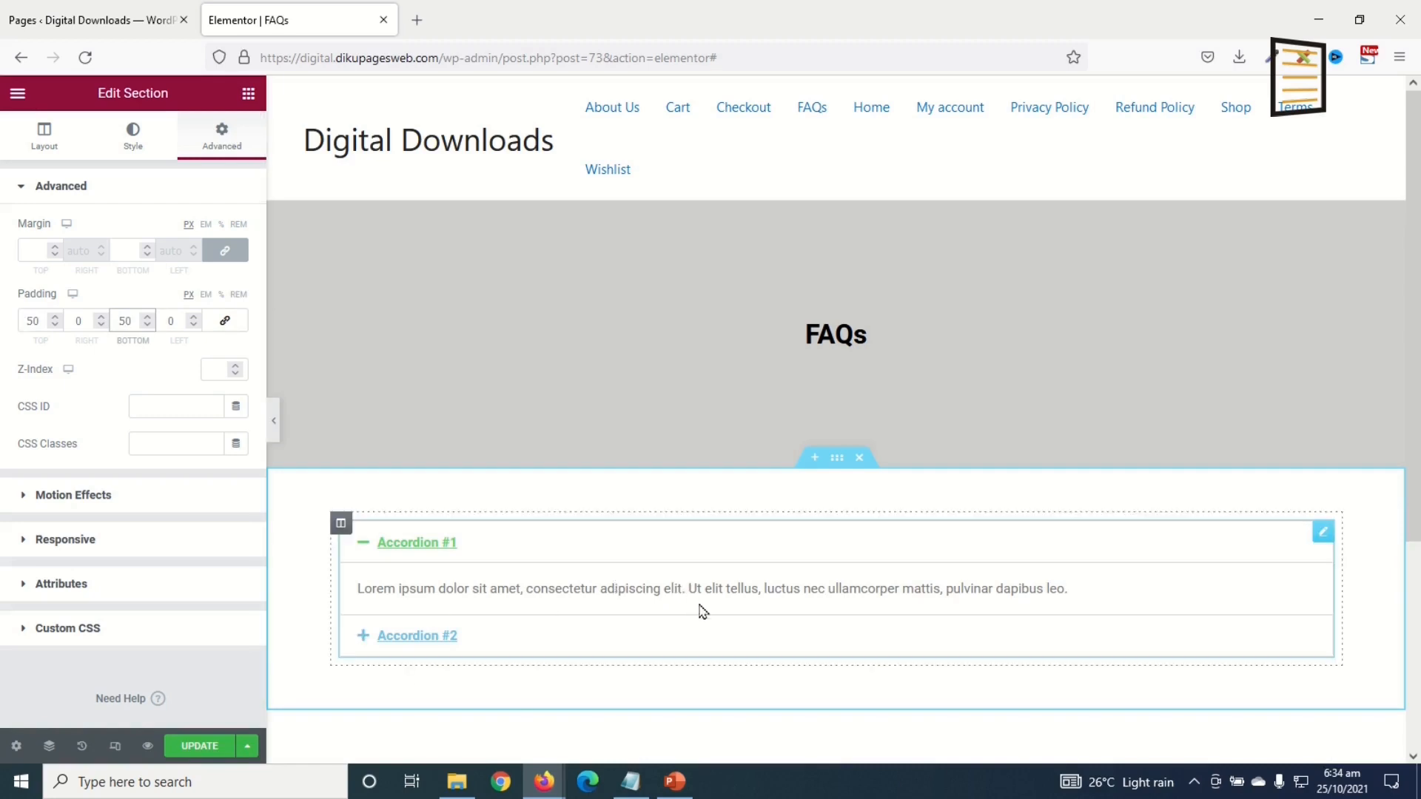
{"action": "left_click", "coordinate": [1318, 536]}
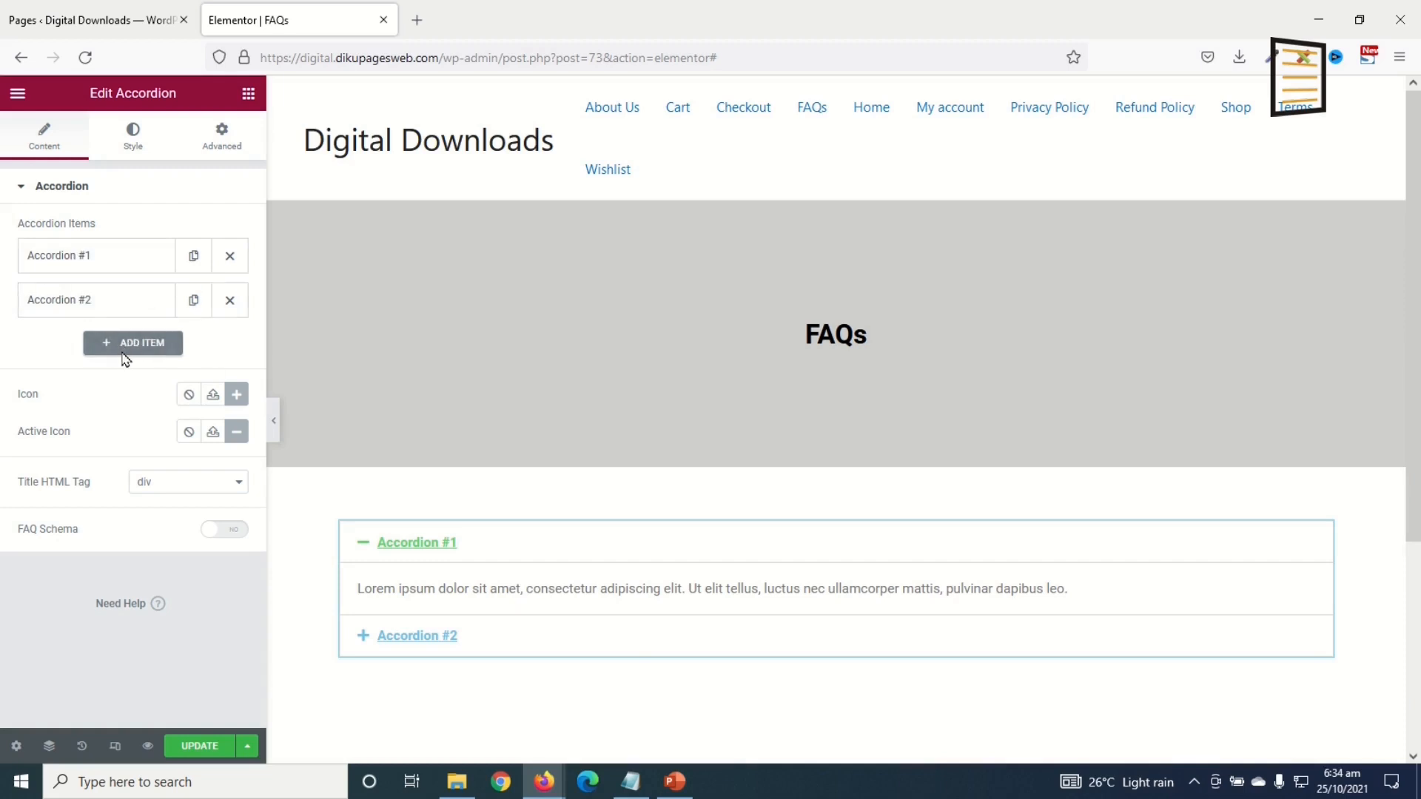
Step: Replace Accordion #1 with 'Do you offer refunds?' and answer 'Yes we do offer refunds.'
{"action": "left_click", "coordinate": [76, 261]}
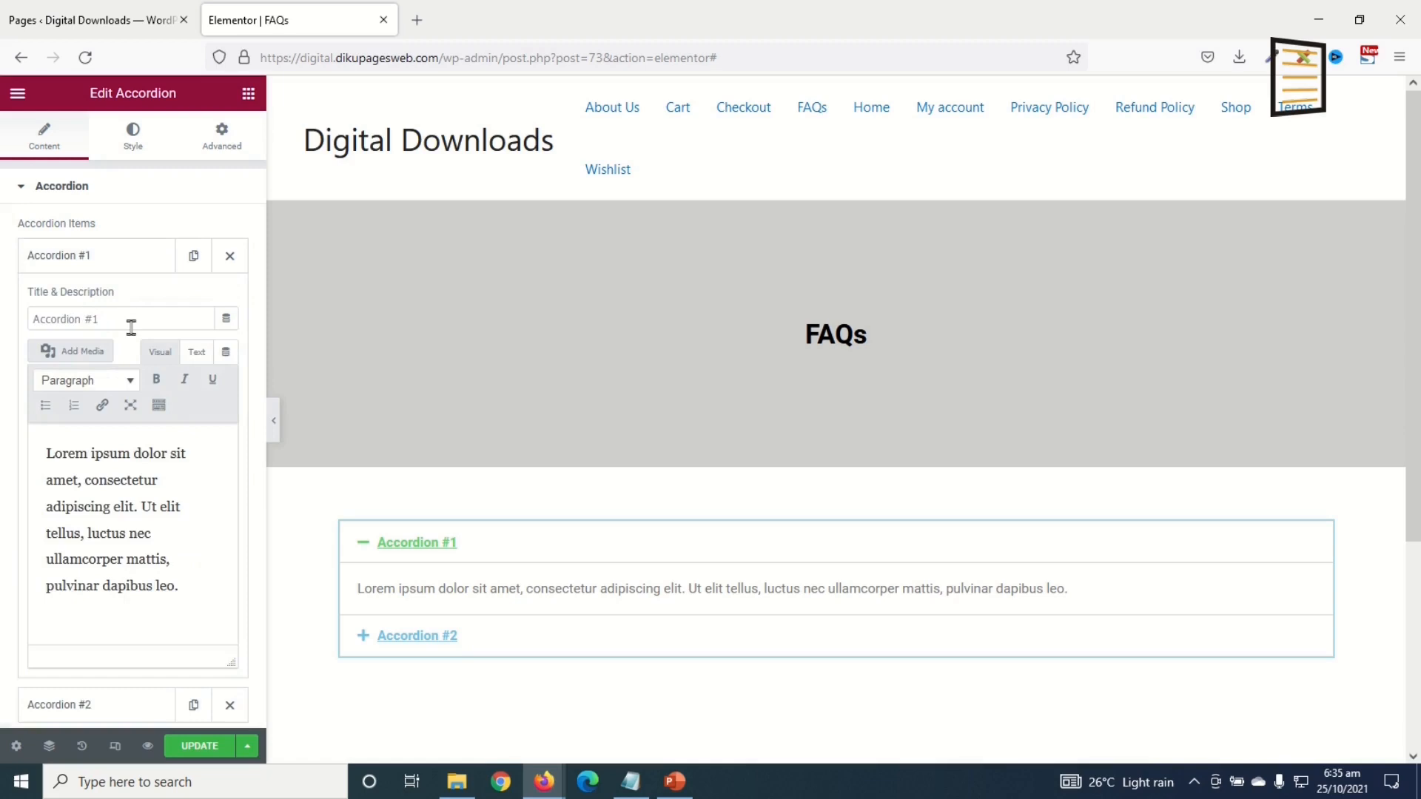
{"action": "left_click_drag", "start_coordinate": [138, 320], "coordinate": [3, 316]}
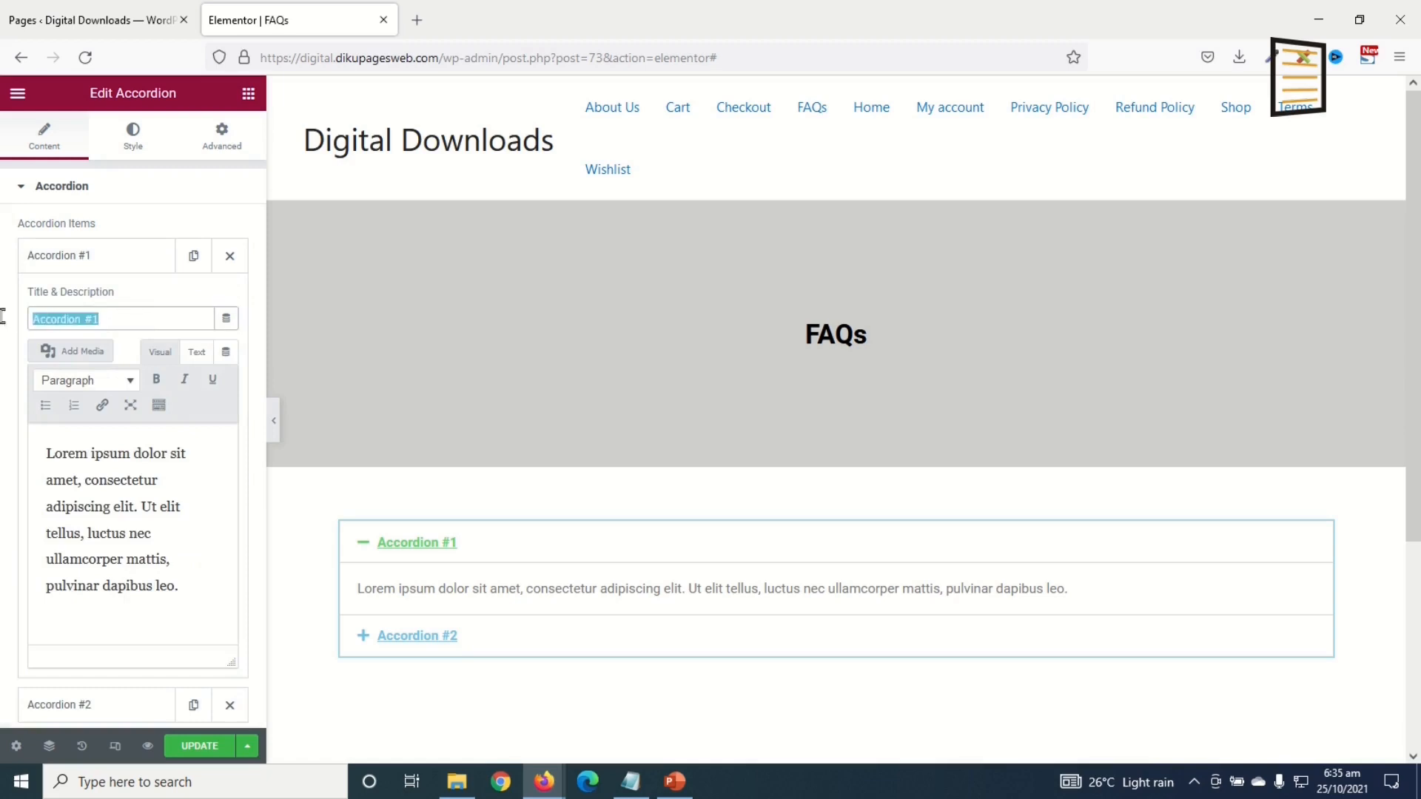
{"action": "key", "text": "BackSpace"}
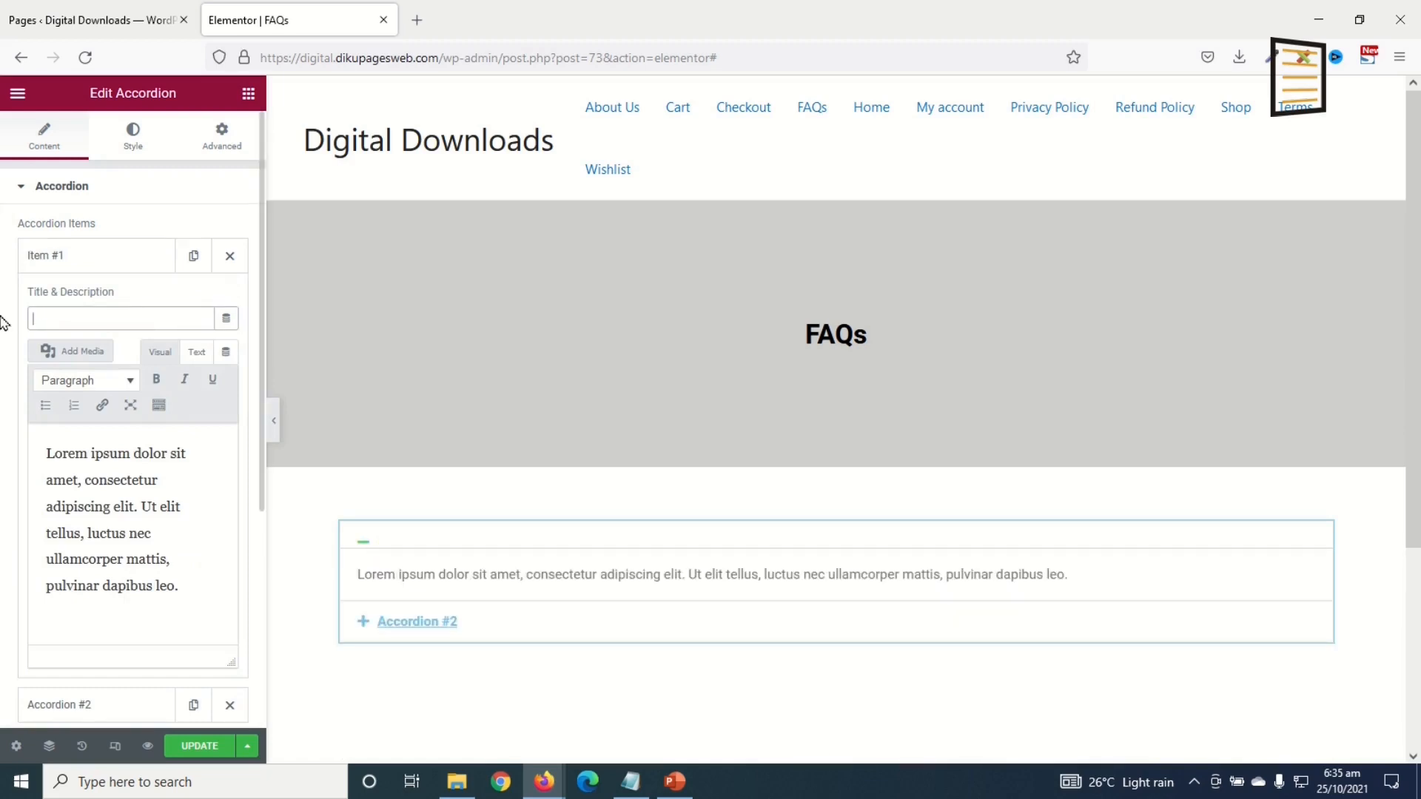
{"action": "type", "text": "Do"}
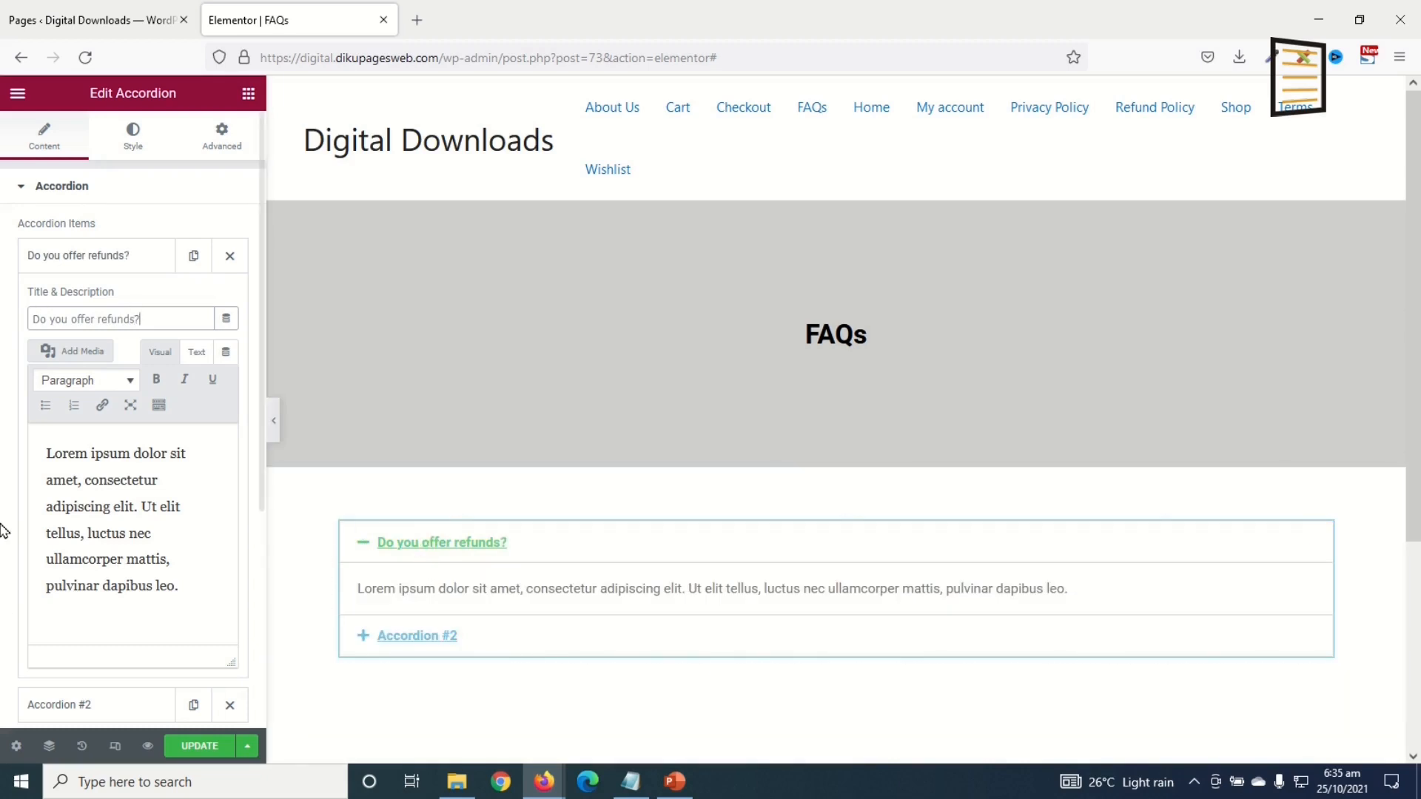
{"action": "left_click_drag", "start_coordinate": [189, 584], "coordinate": [43, 438]}
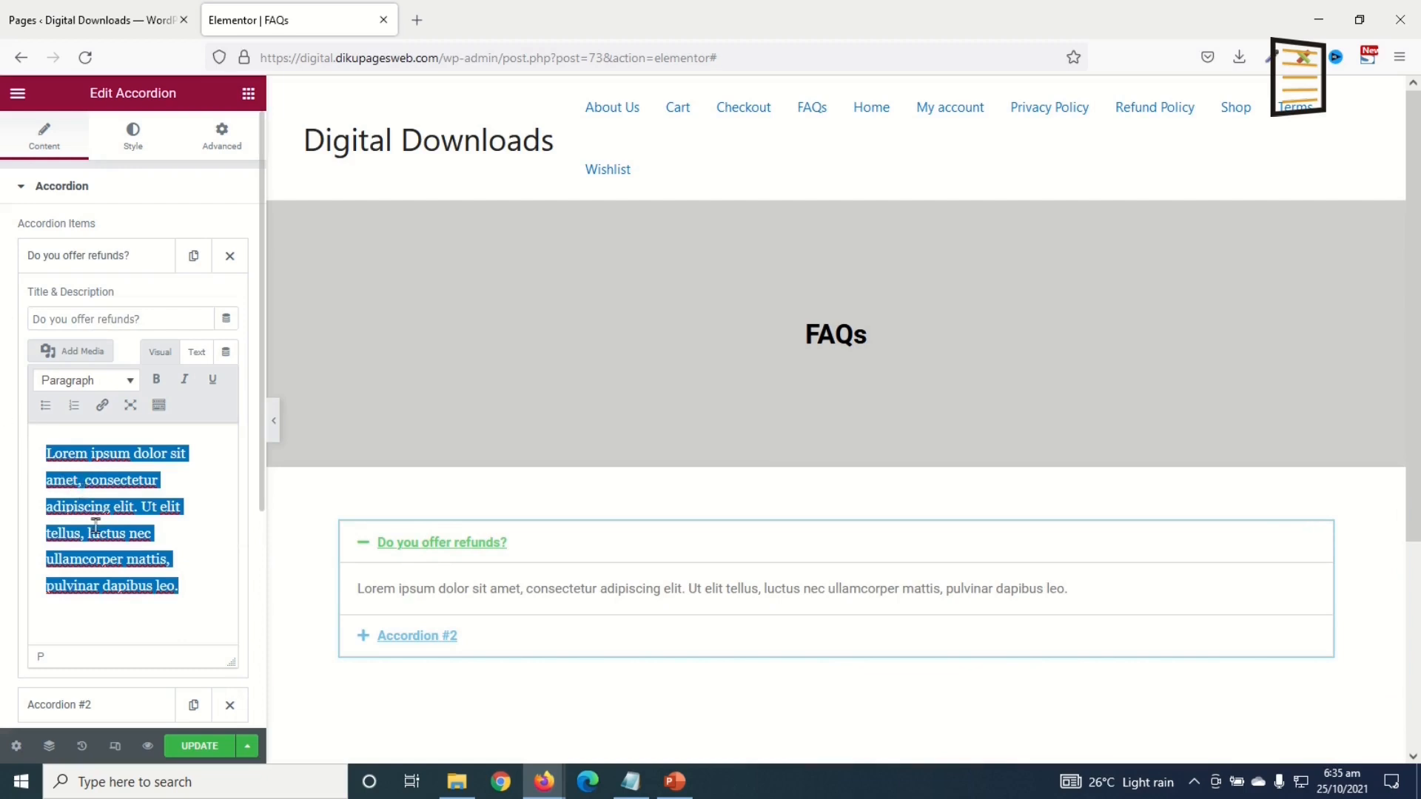
{"action": "type", "text": "Y"}
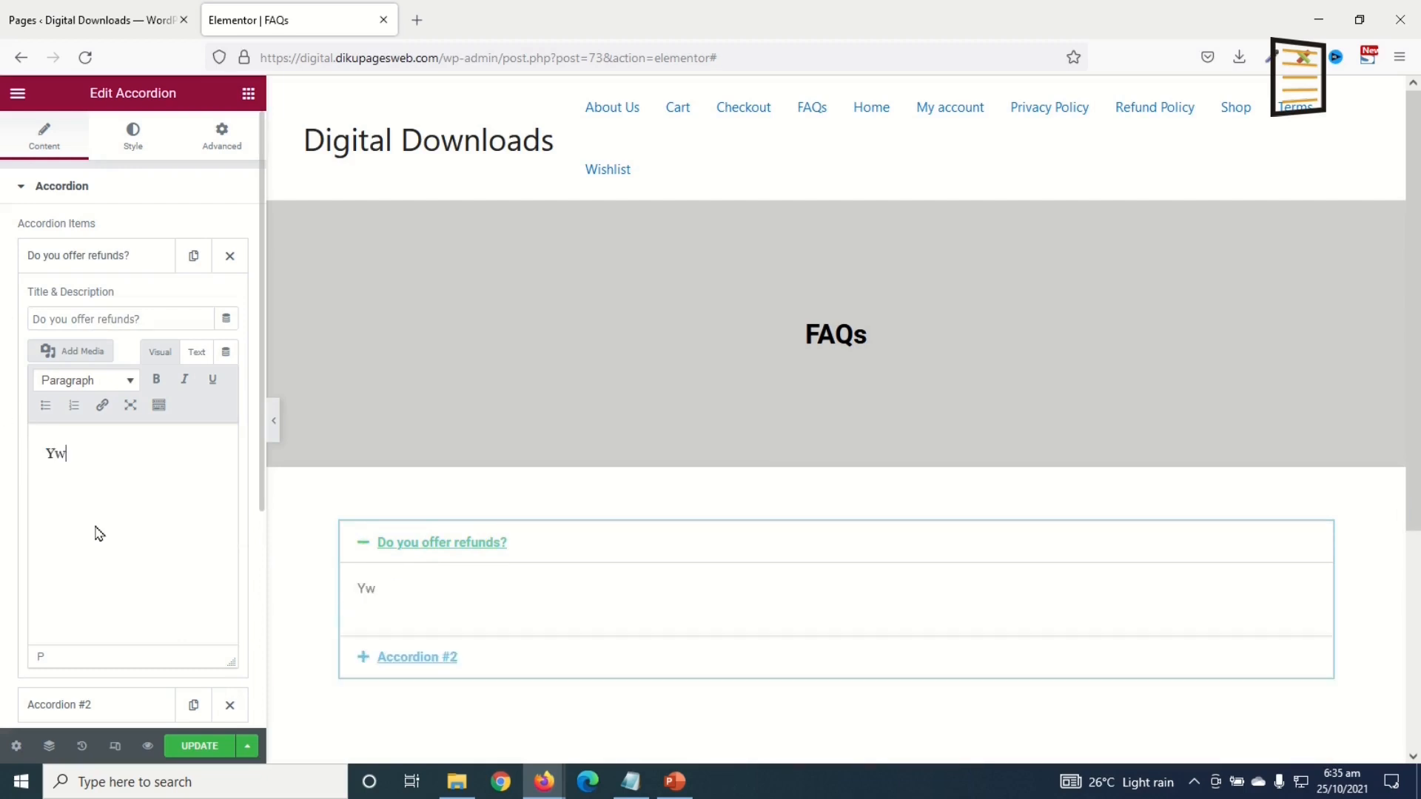
{"action": "type", "text": "es we do offer rref"}
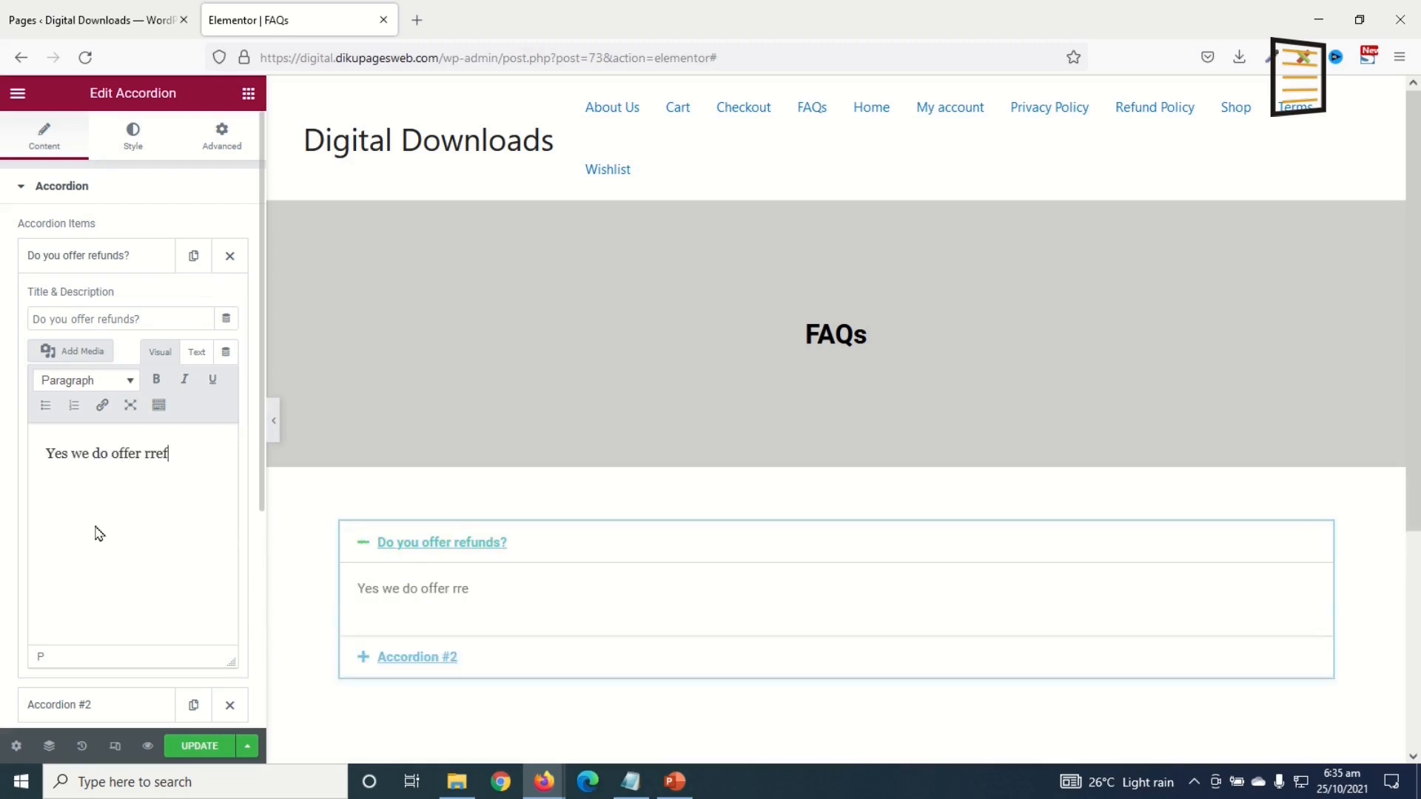
{"action": "key", "text": "BackSpace"}
{"action": "type", "text": "ef"}
{"action": "key", "text": "BackSpace"}
{"action": "type", "text": "ujhnd"}
{"action": "type", "text": "nds."}
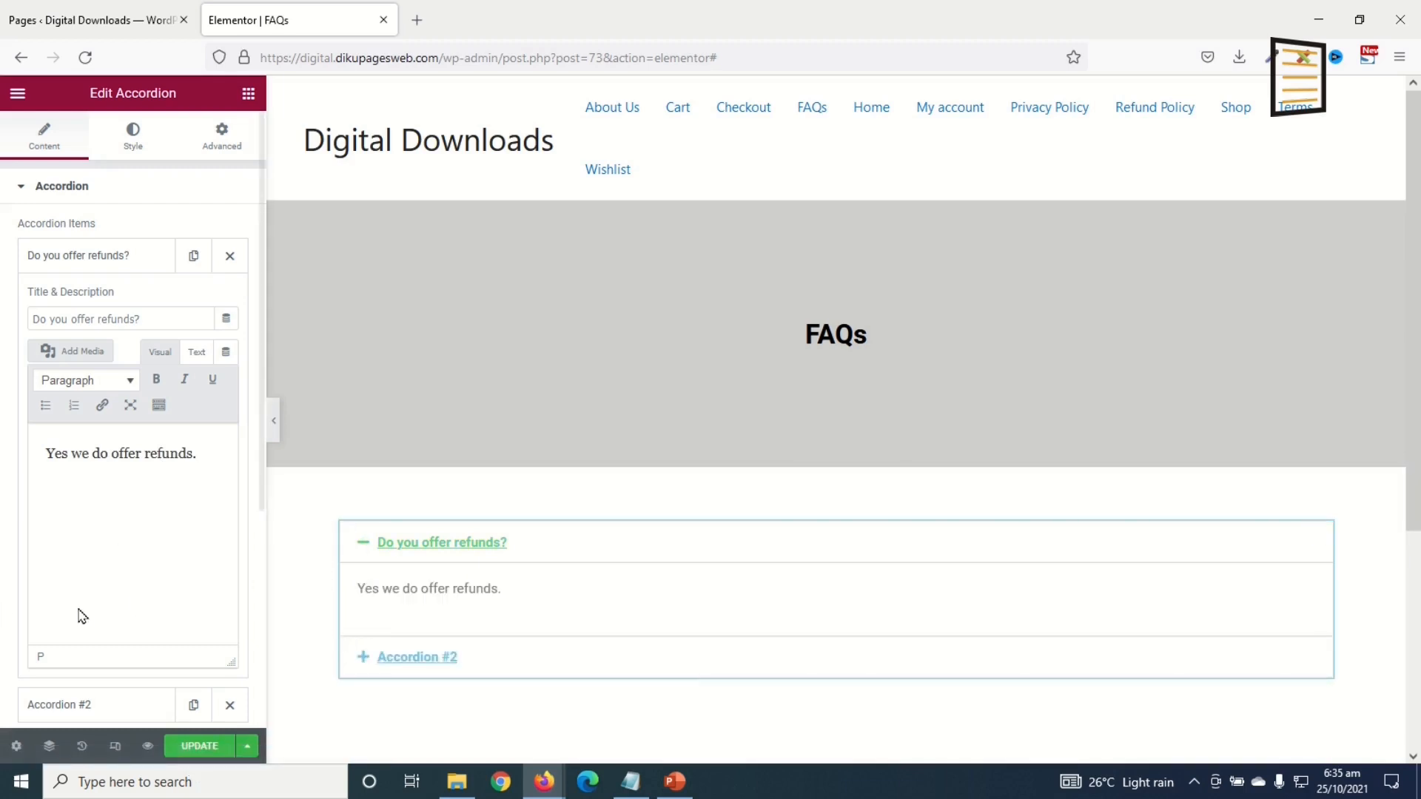
{"action": "left_click", "coordinate": [85, 259]}
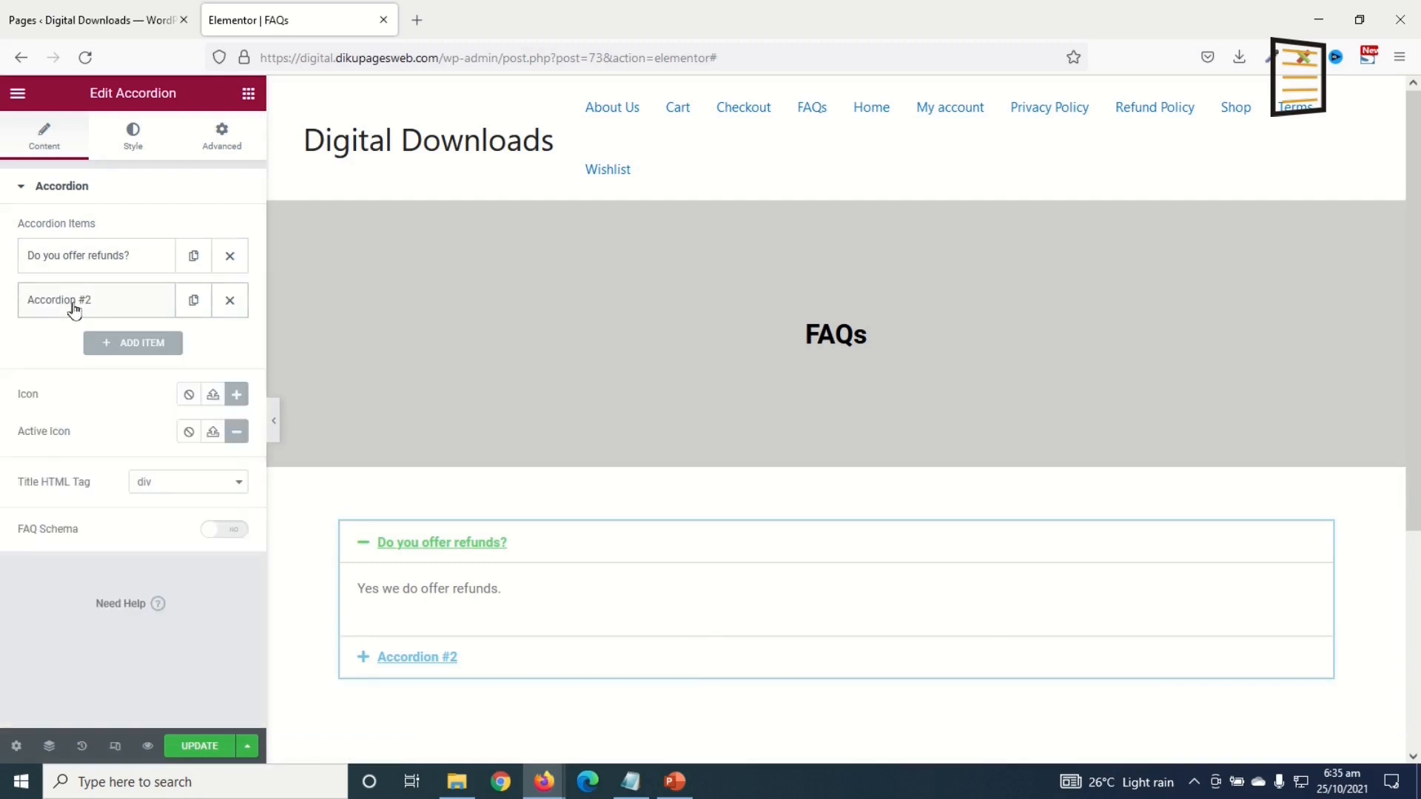
Step: Paste the download-limit question as item 2's title plus '?/', and start its answer with 'You get unlimited downloads.'
{"action": "left_click", "coordinate": [74, 310]}
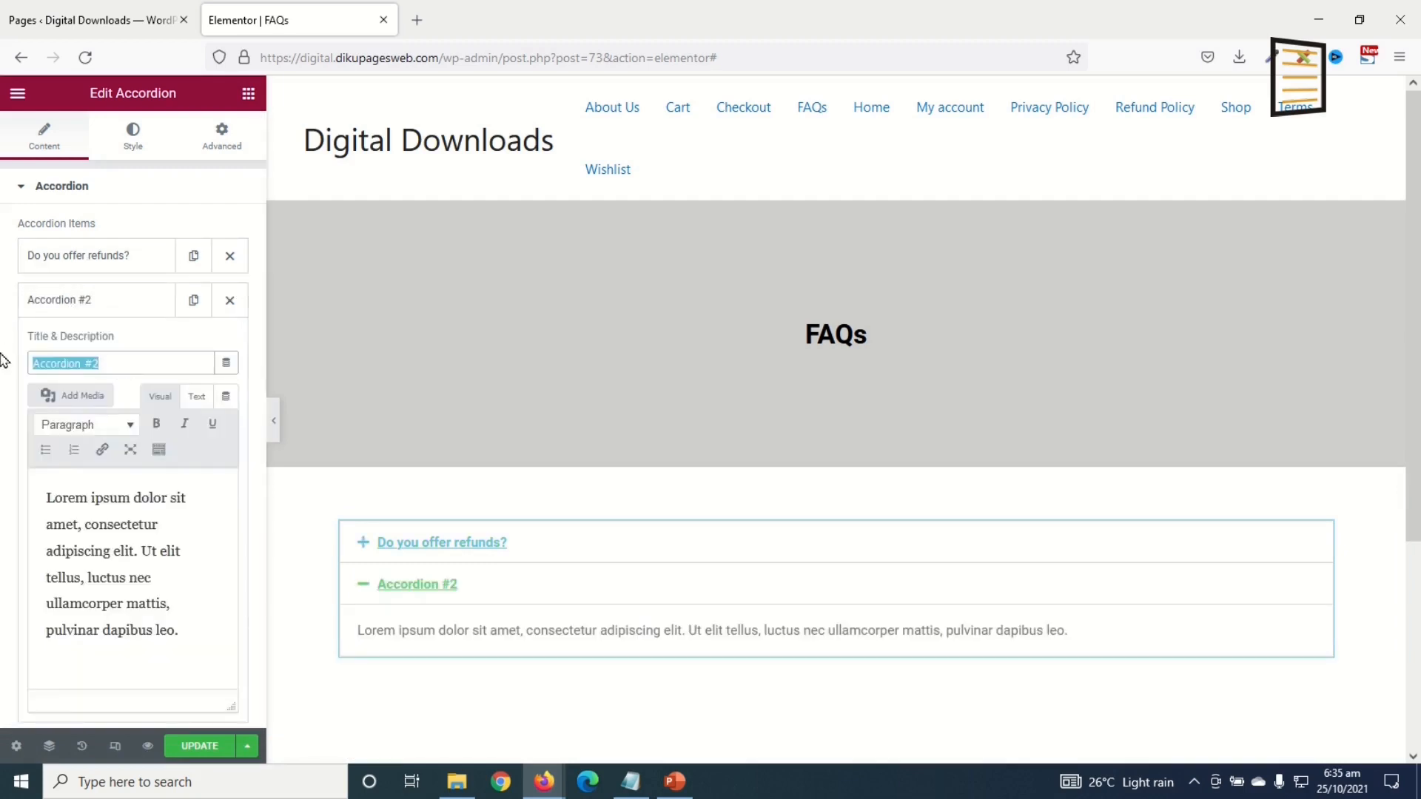
{"action": "key", "text": "BackSpace"}
{"action": "type", "text": "How many times can I download a product after purchase"}
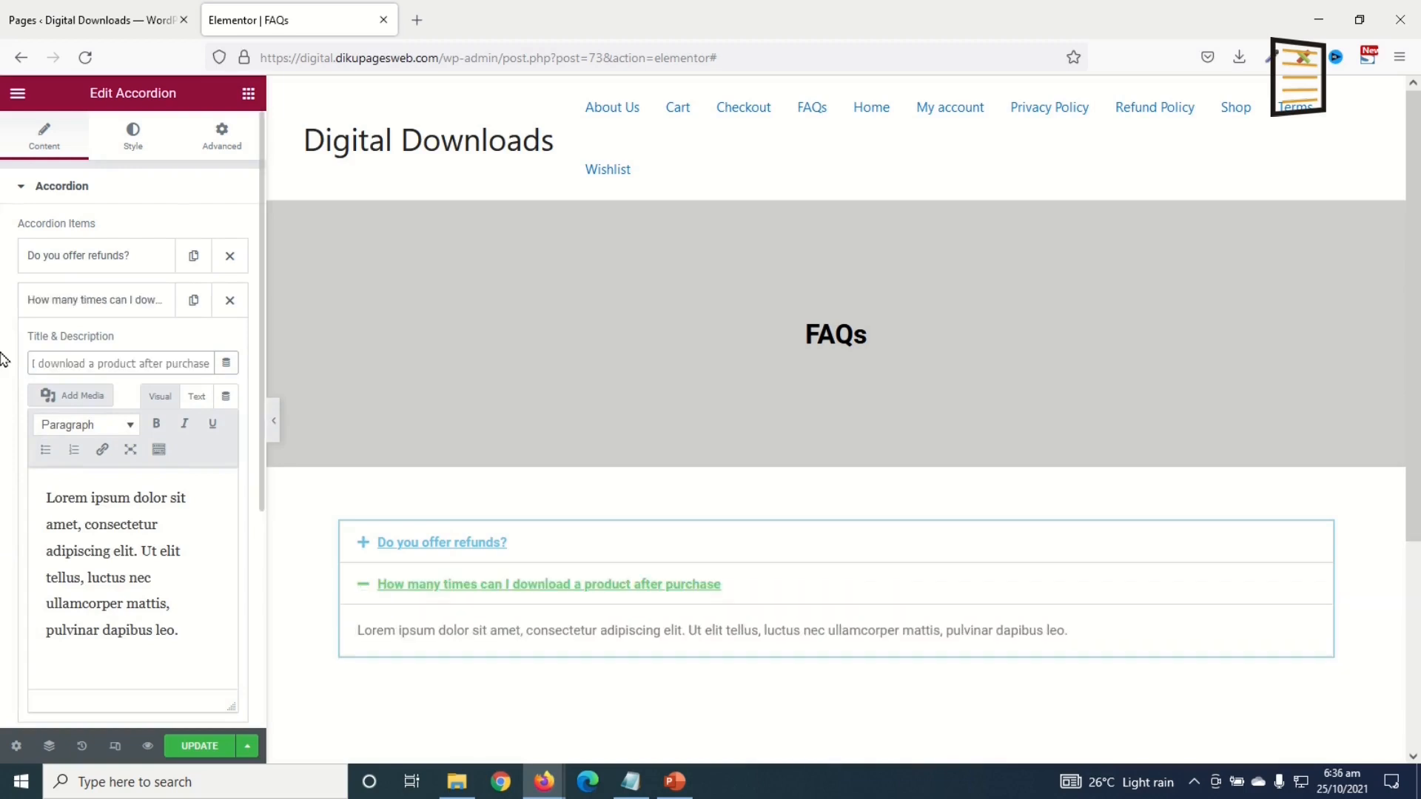
{"action": "type", "text": "?/"}
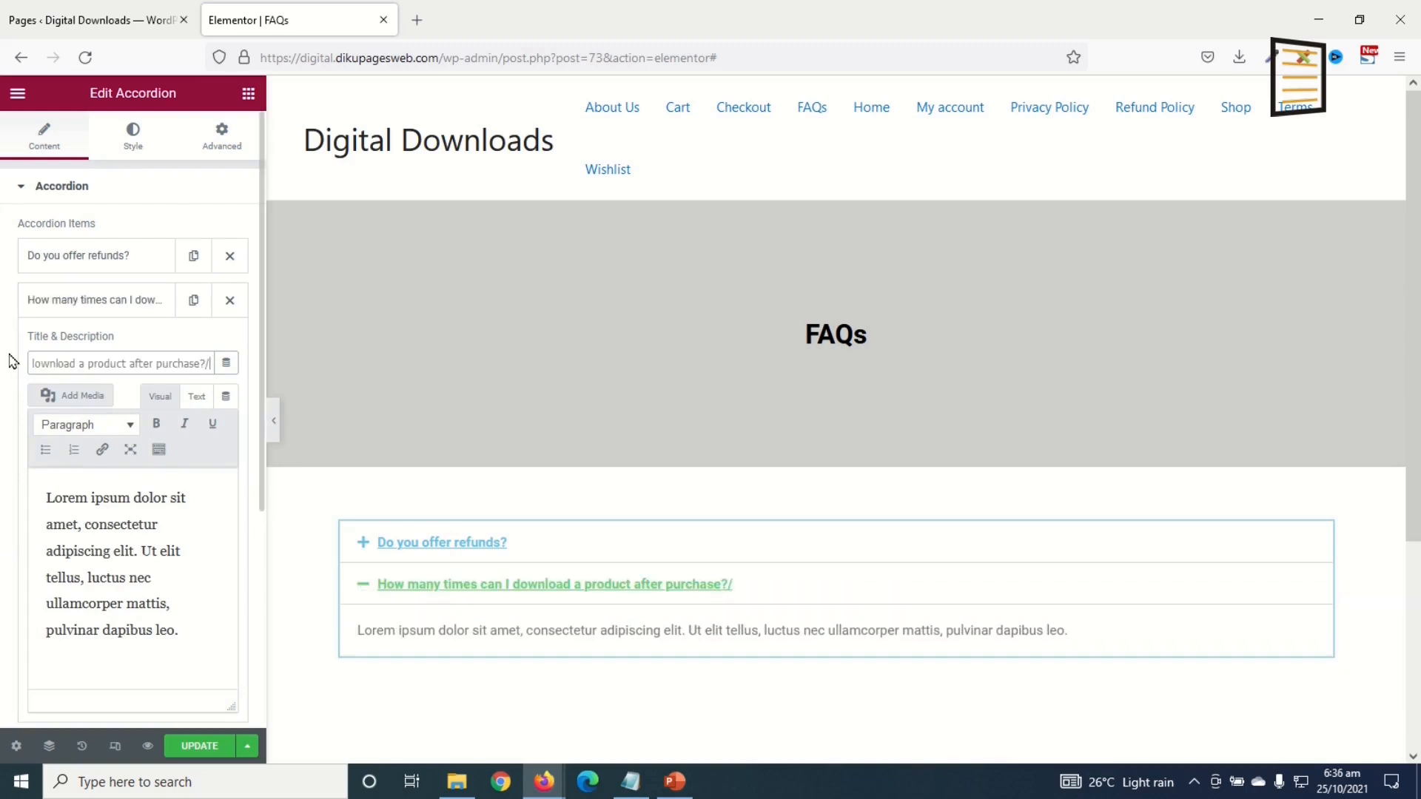
{"action": "left_click", "coordinate": [105, 672]}
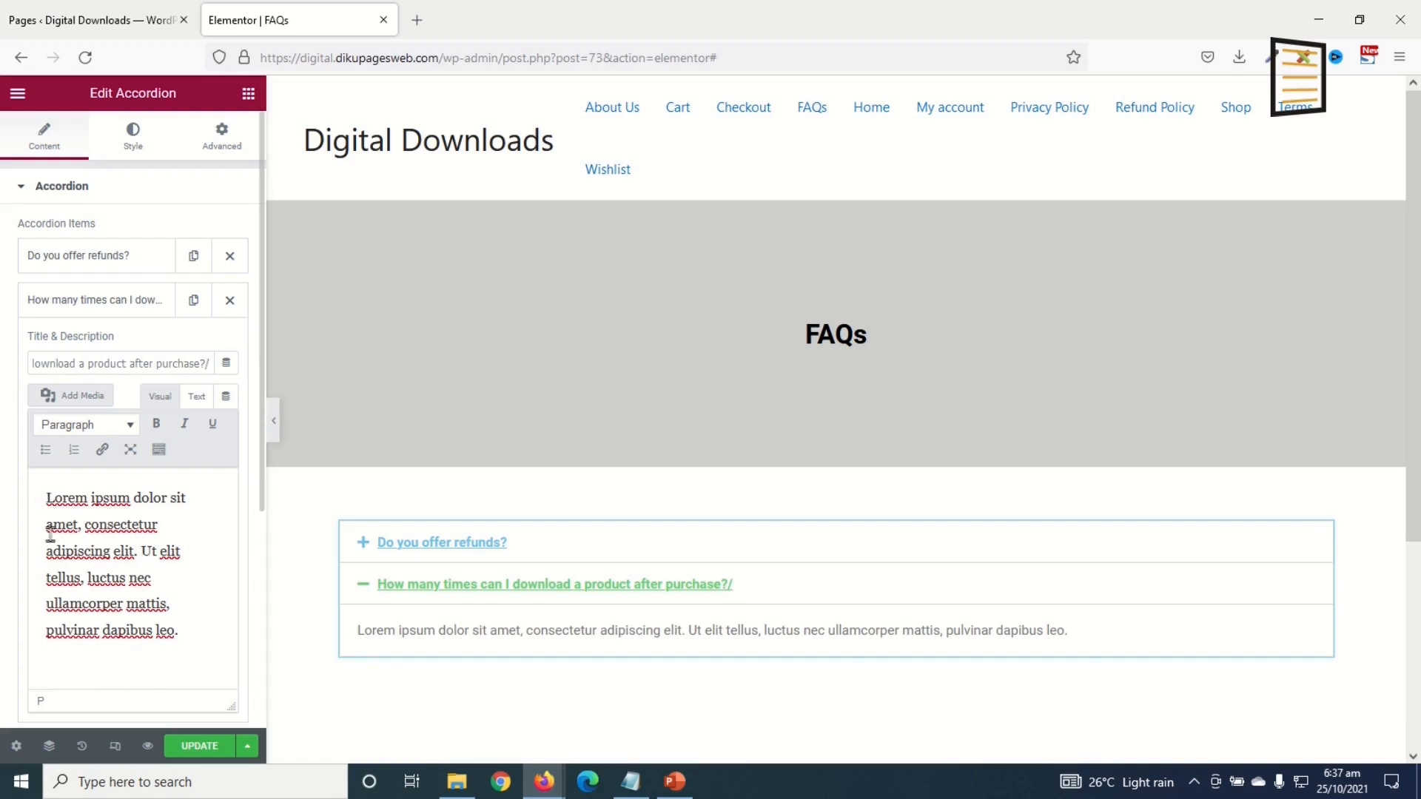
{"action": "type", "text": "You get u"}
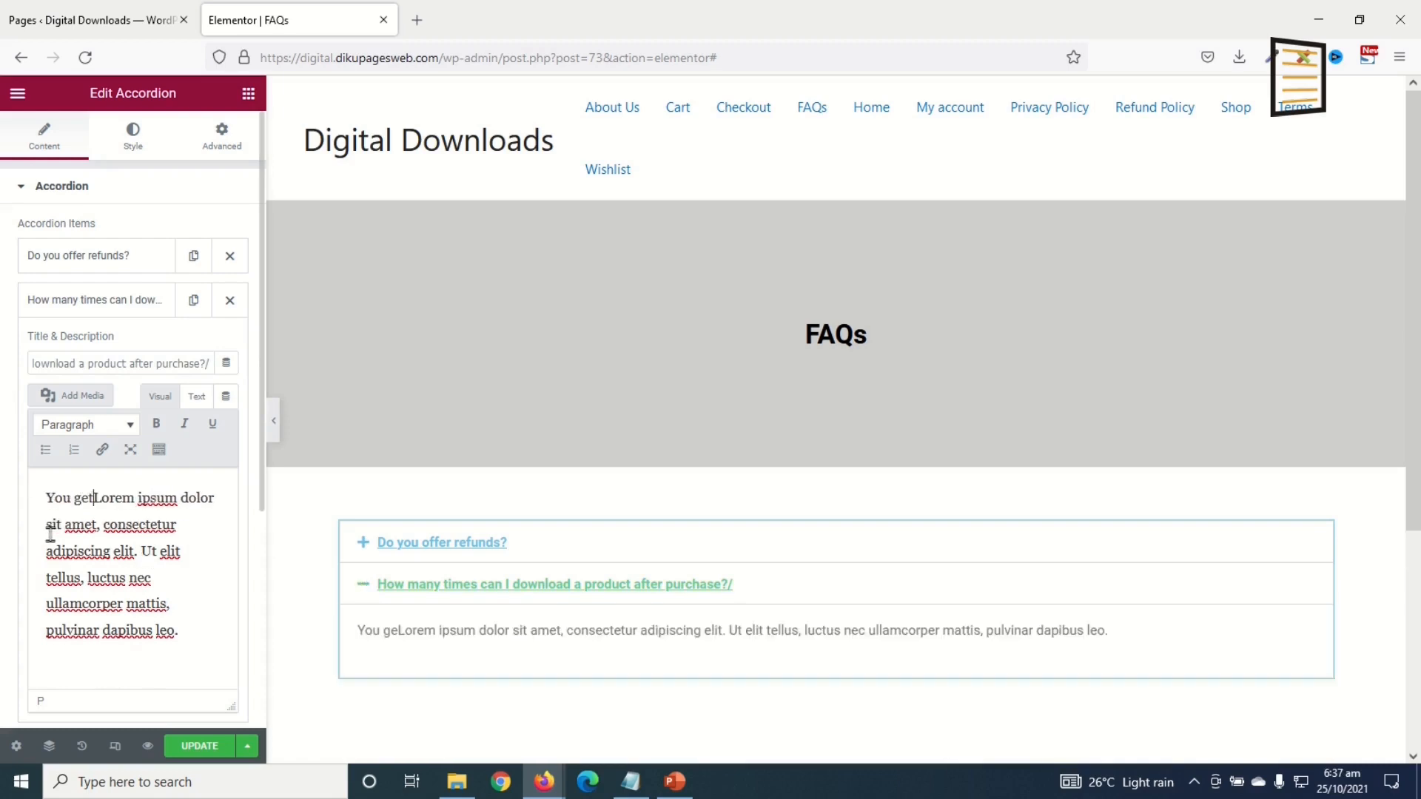
{"action": "type", "text": "nlimited do"}
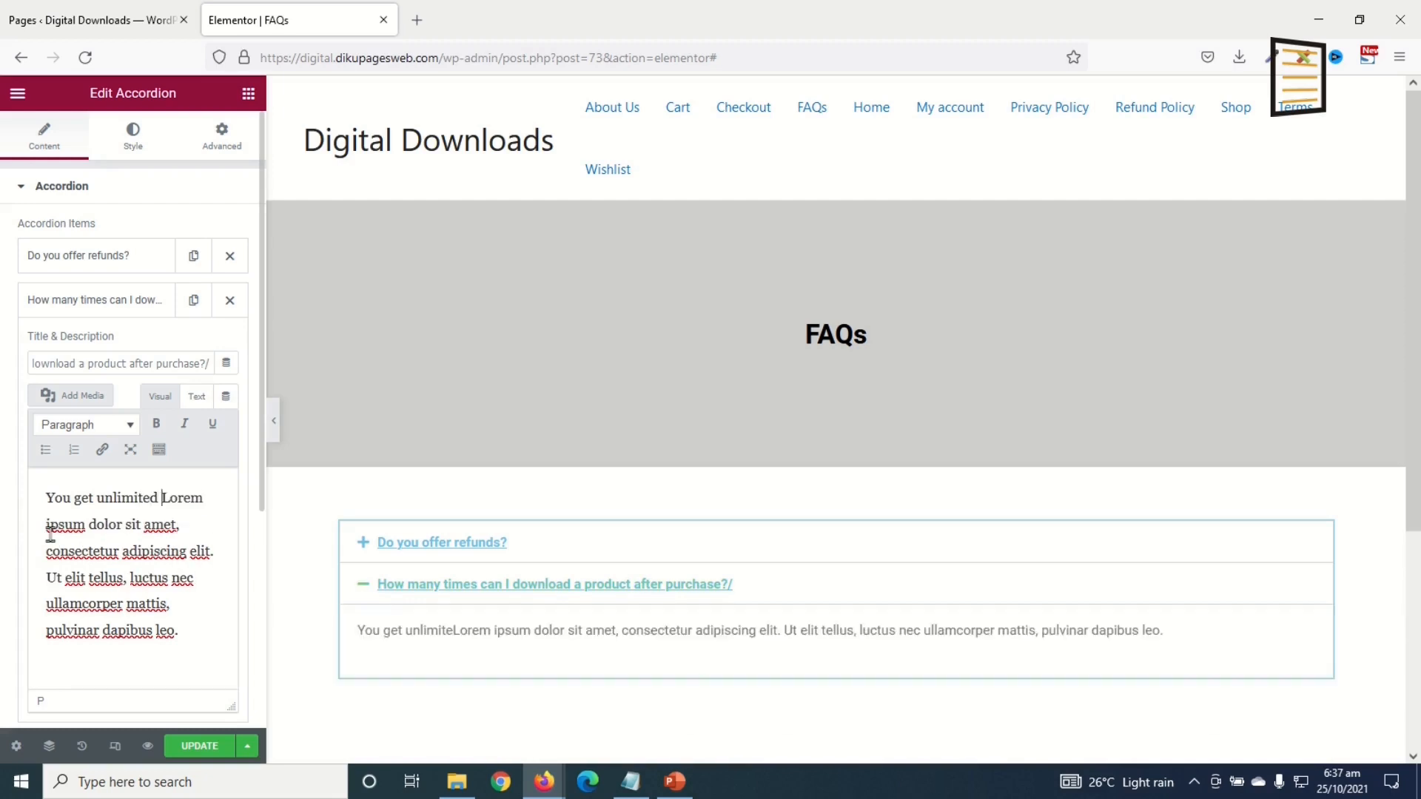
{"action": "type", "text": "wnloads"}
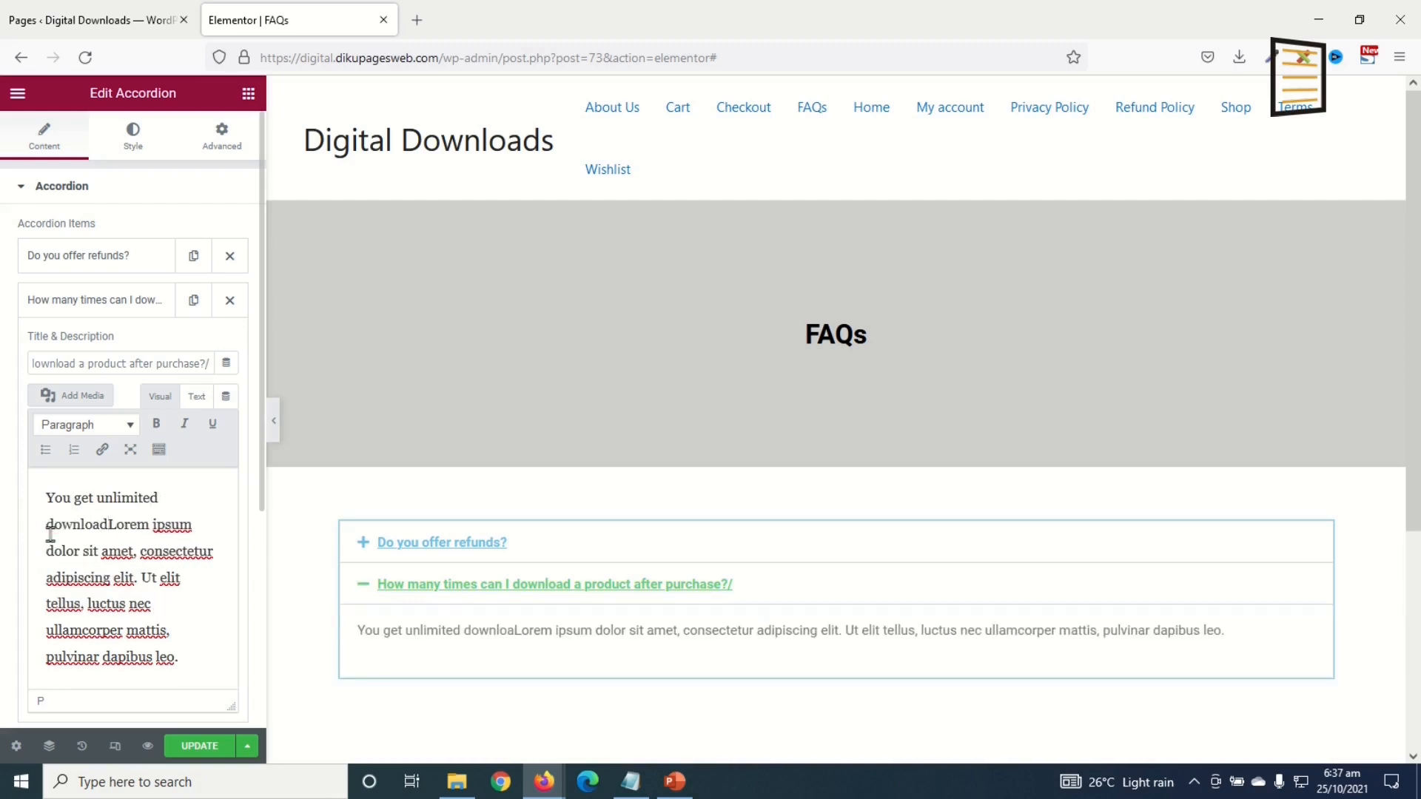
{"action": "type", "text": "."}
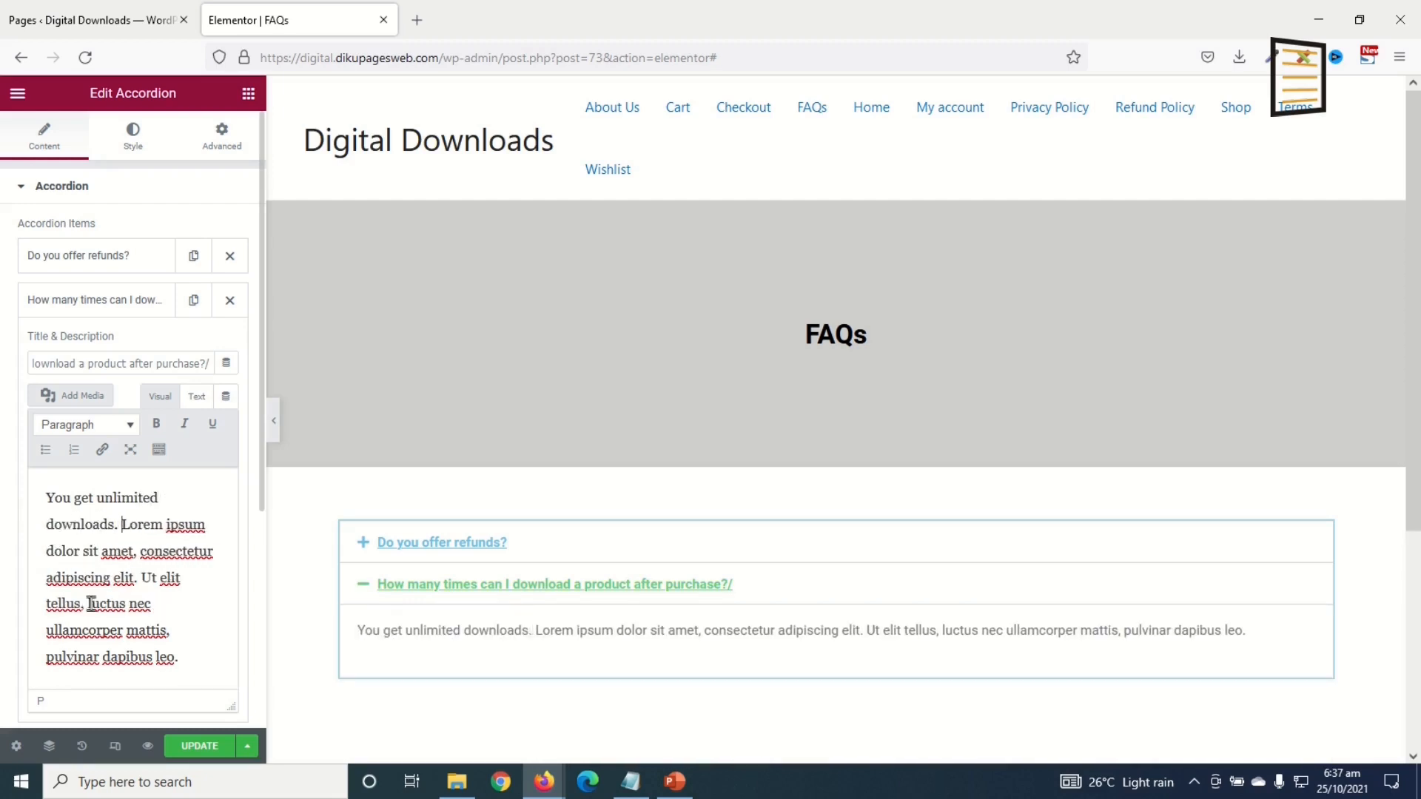
{"action": "left_click", "coordinate": [93, 304]}
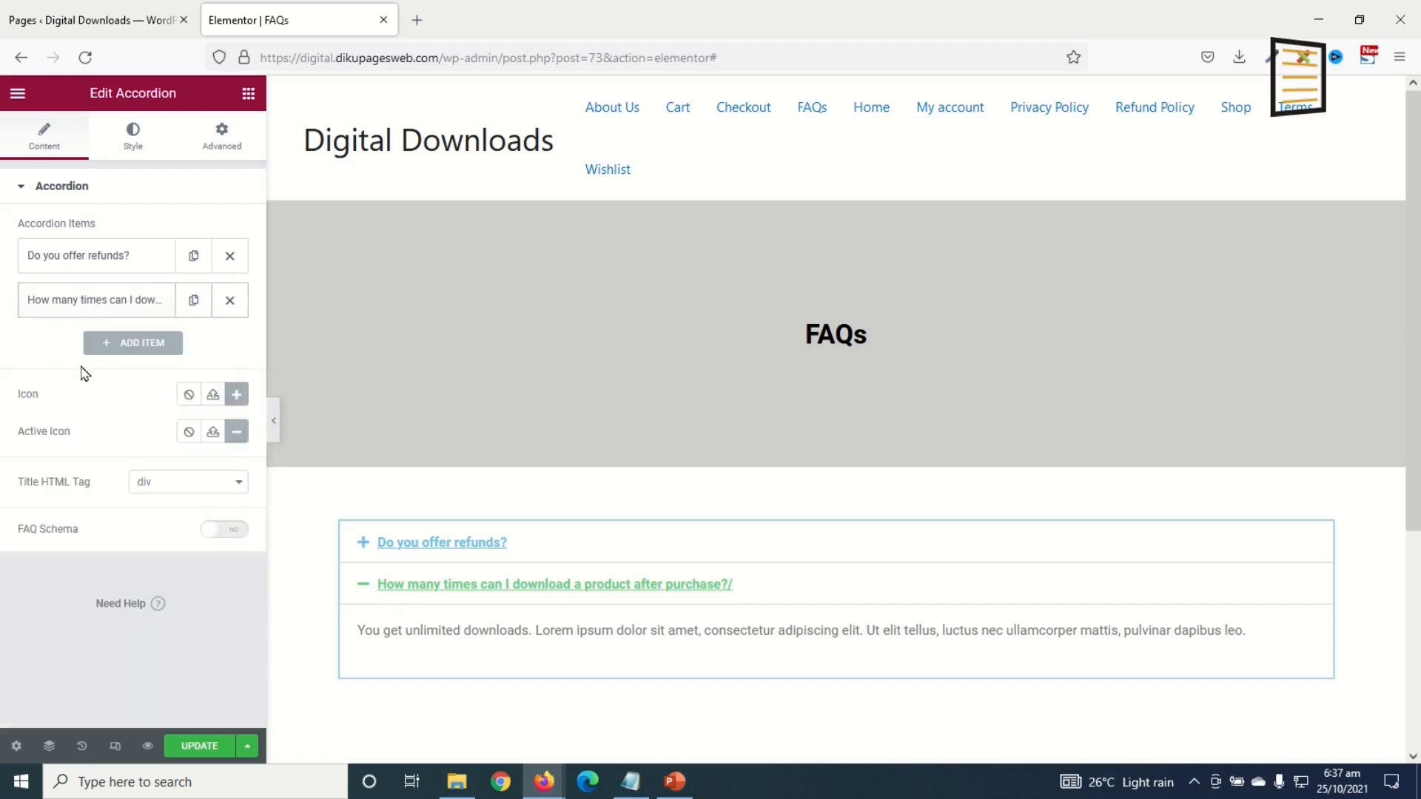
Step: Add a third item, 'Do you have a secured payment system?', answered 'yes we have a secured payment system.'
{"action": "left_click", "coordinate": [142, 344]}
{"action": "left_click_drag", "start_coordinate": [147, 407], "coordinate": [4, 399]}
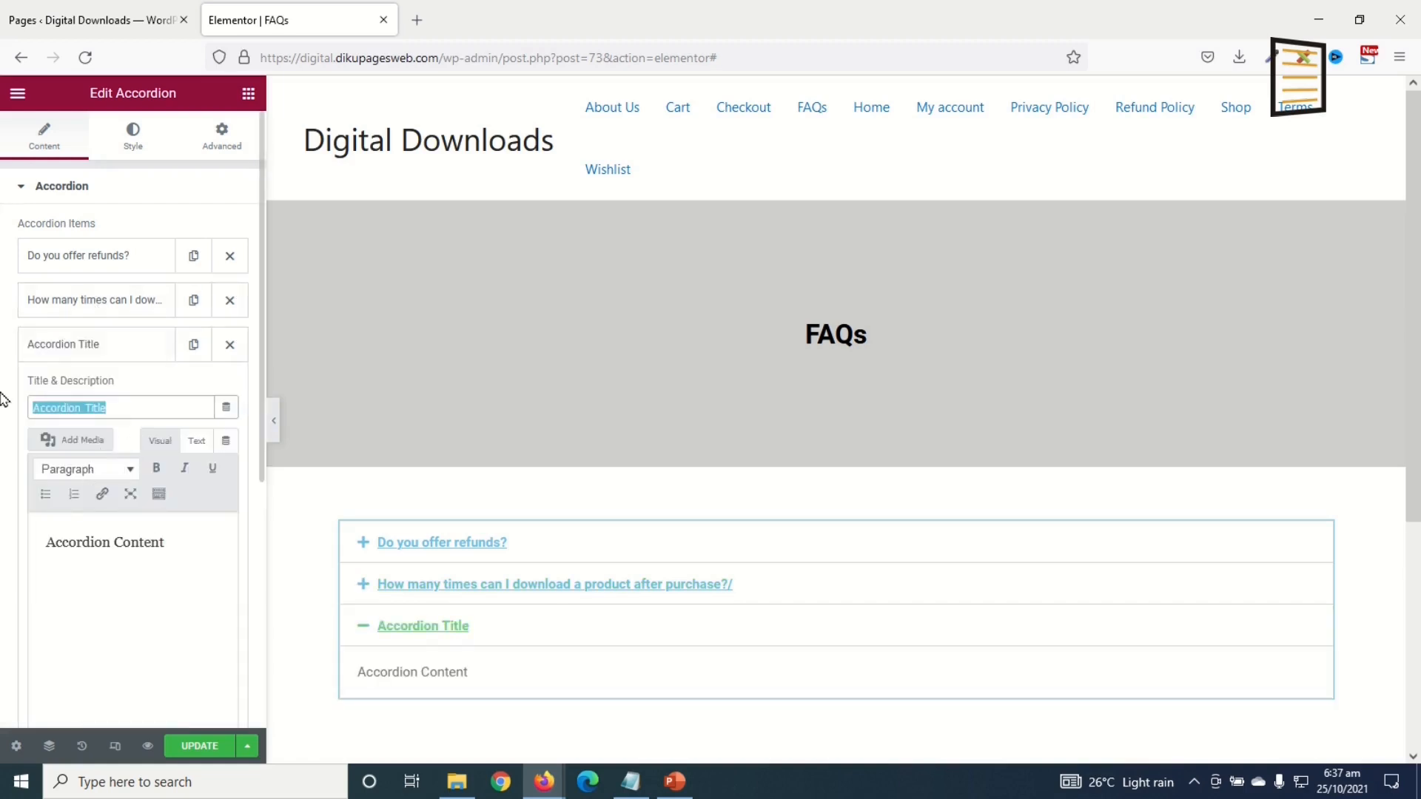
{"action": "type", "text": "Do you have a secured payment system?"}
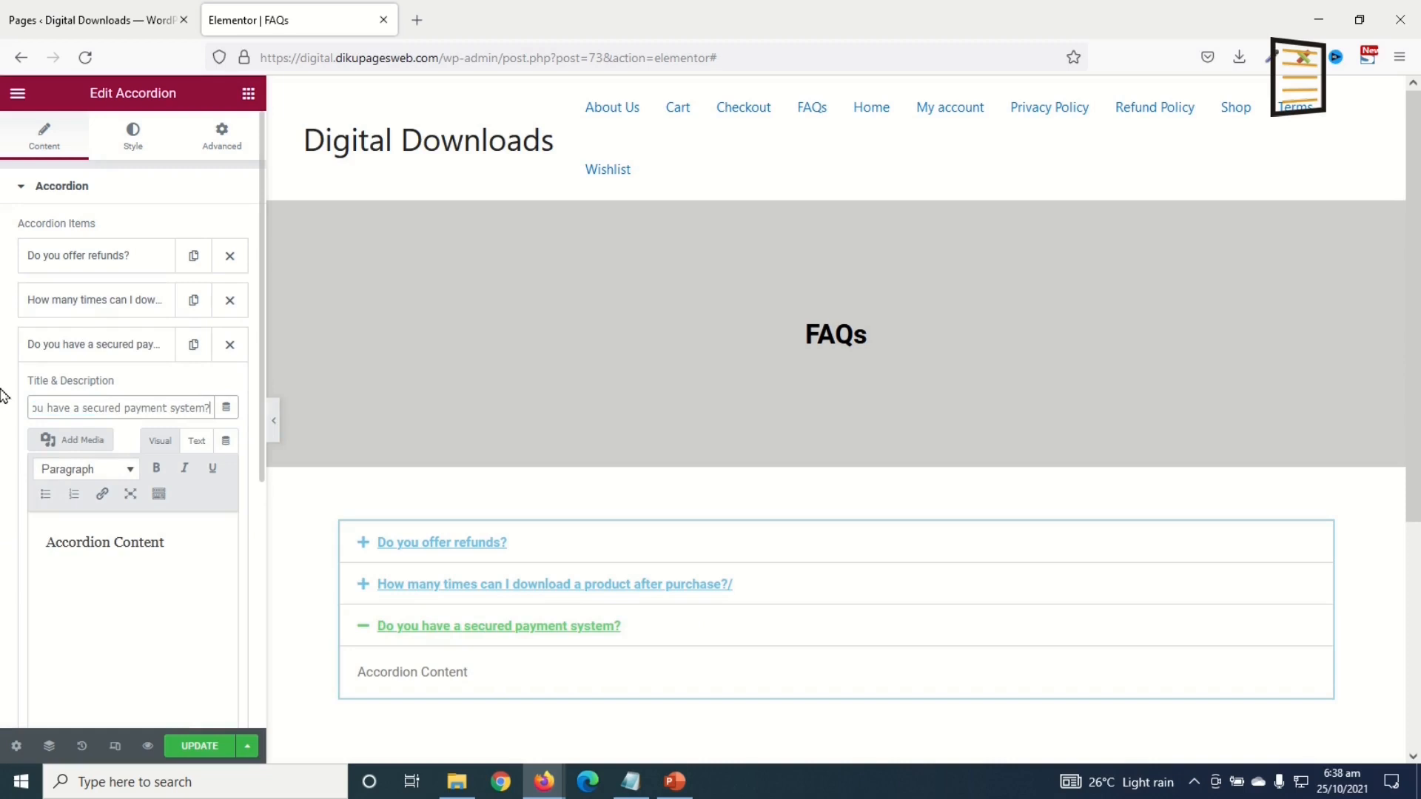
{"action": "left_click", "coordinate": [41, 551]}
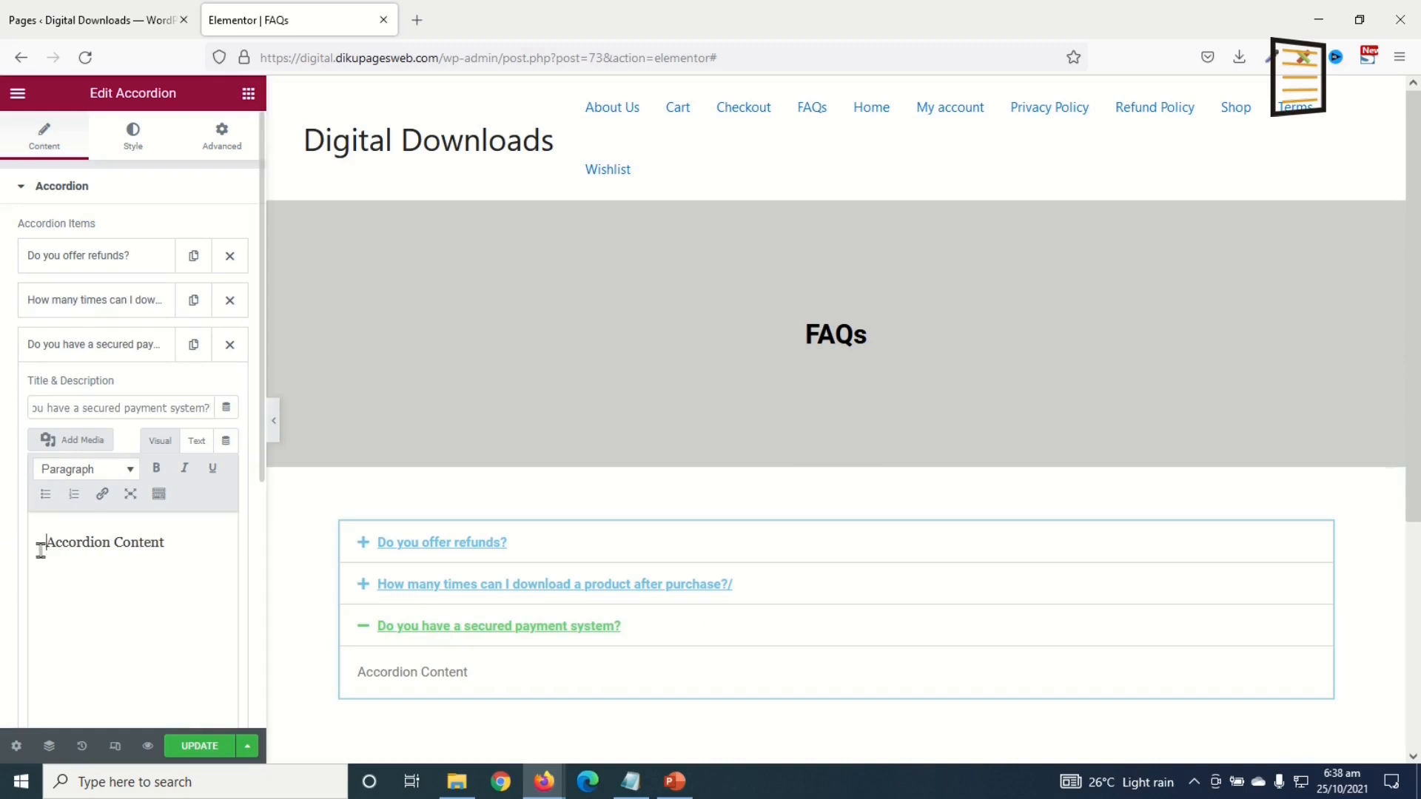
{"action": "type", "text": "yes "}
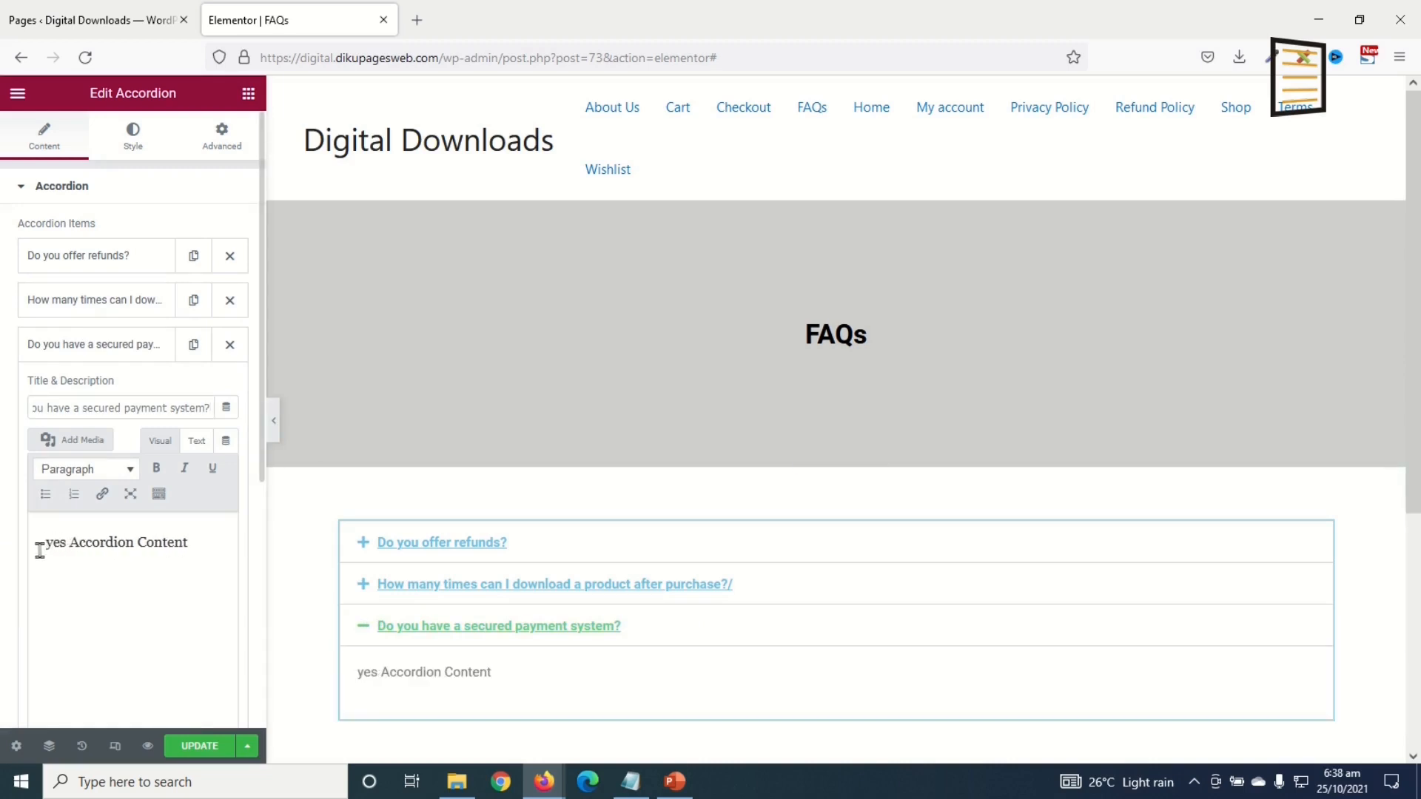
{"action": "type", "text": "we a"}
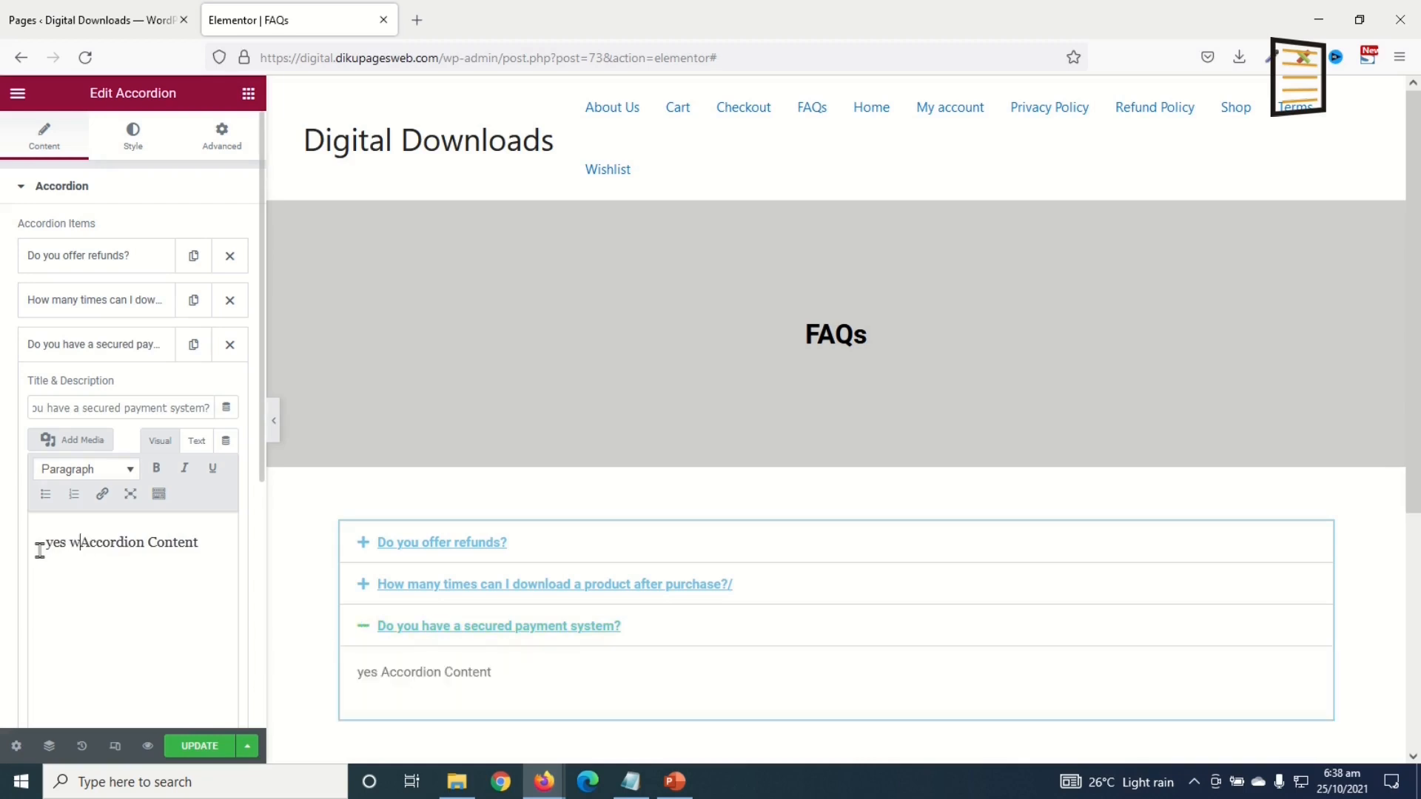
{"action": "key", "text": "BackSpace"}
{"action": "type", "text": "have a "}
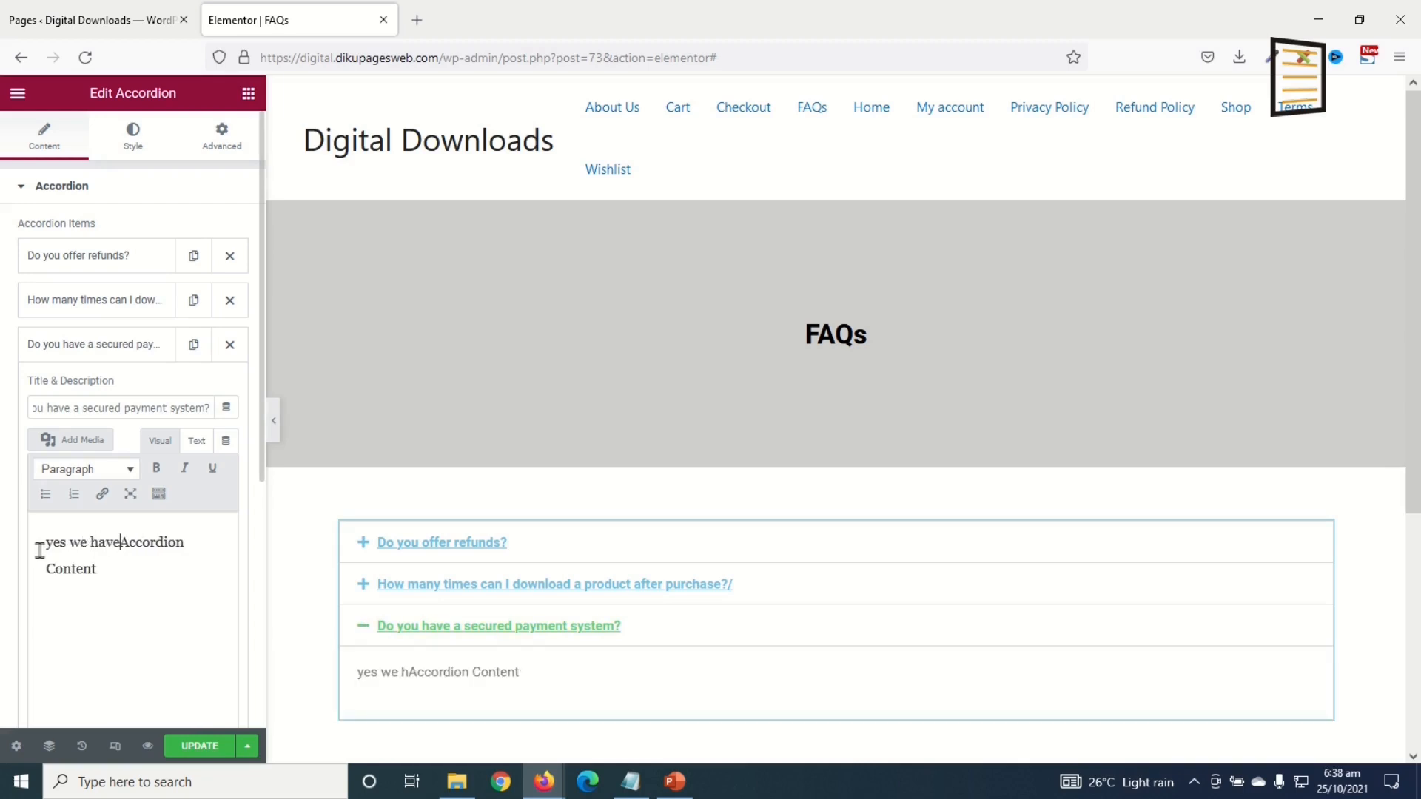
{"action": "type", "text": "secured"}
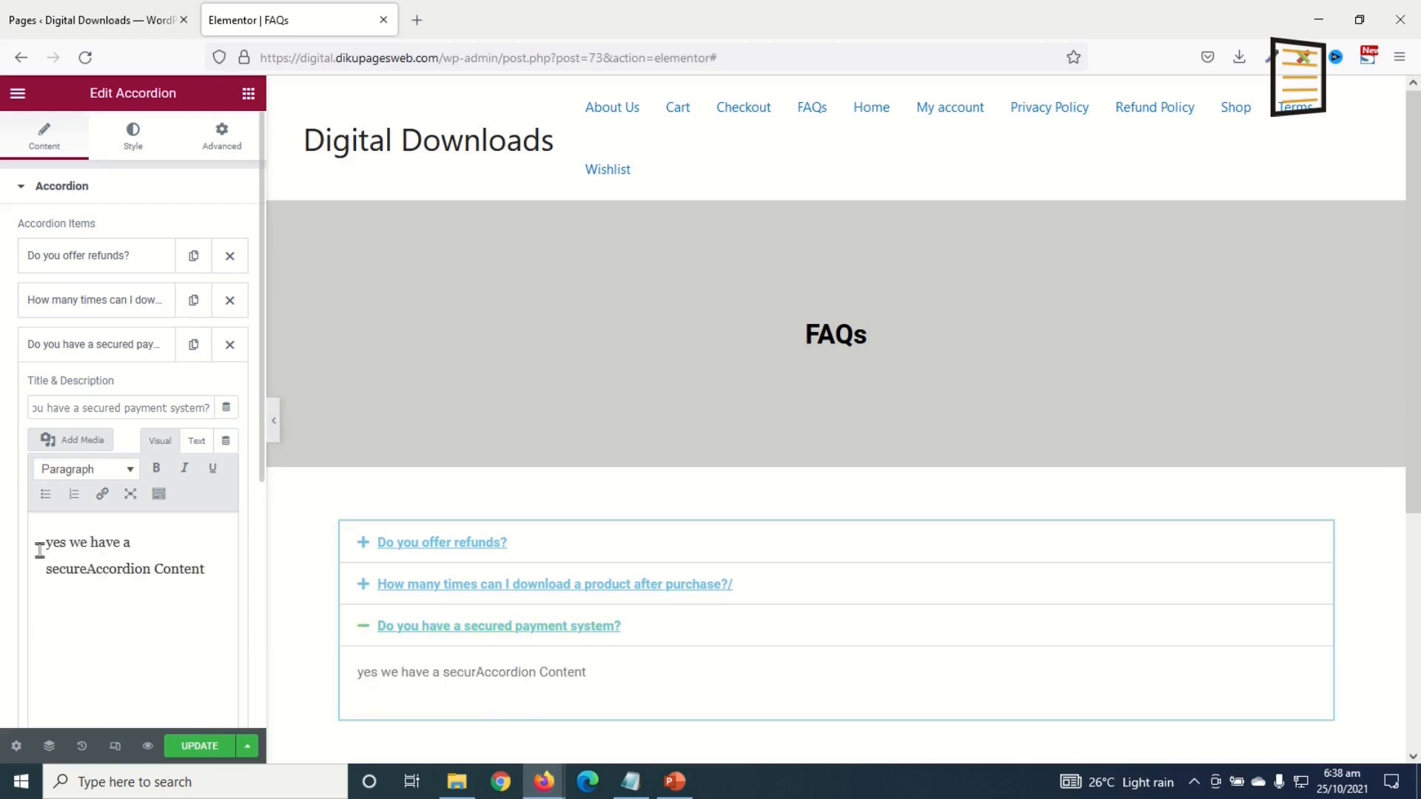
{"action": "type", "text": " payment sys"}
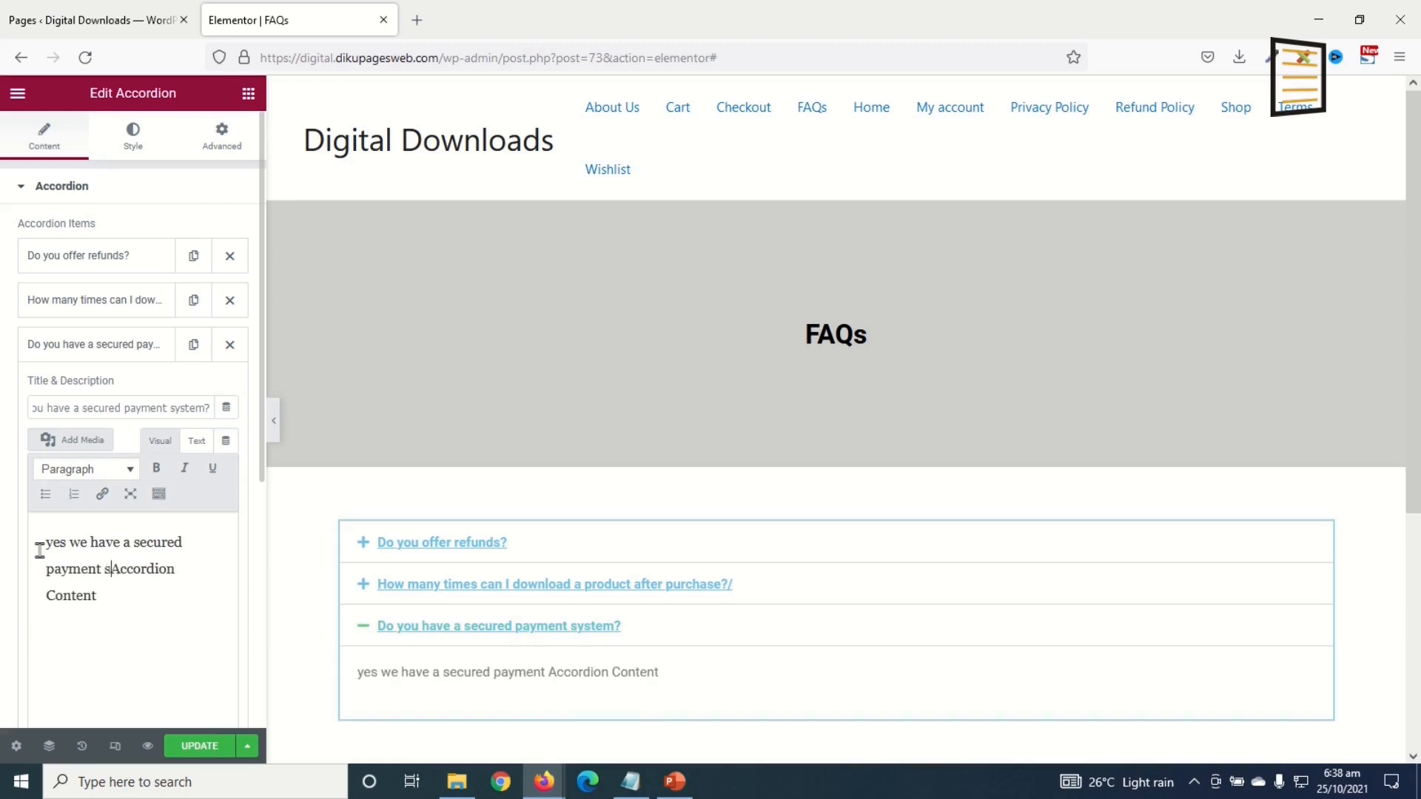
{"action": "type", "text": "tem."}
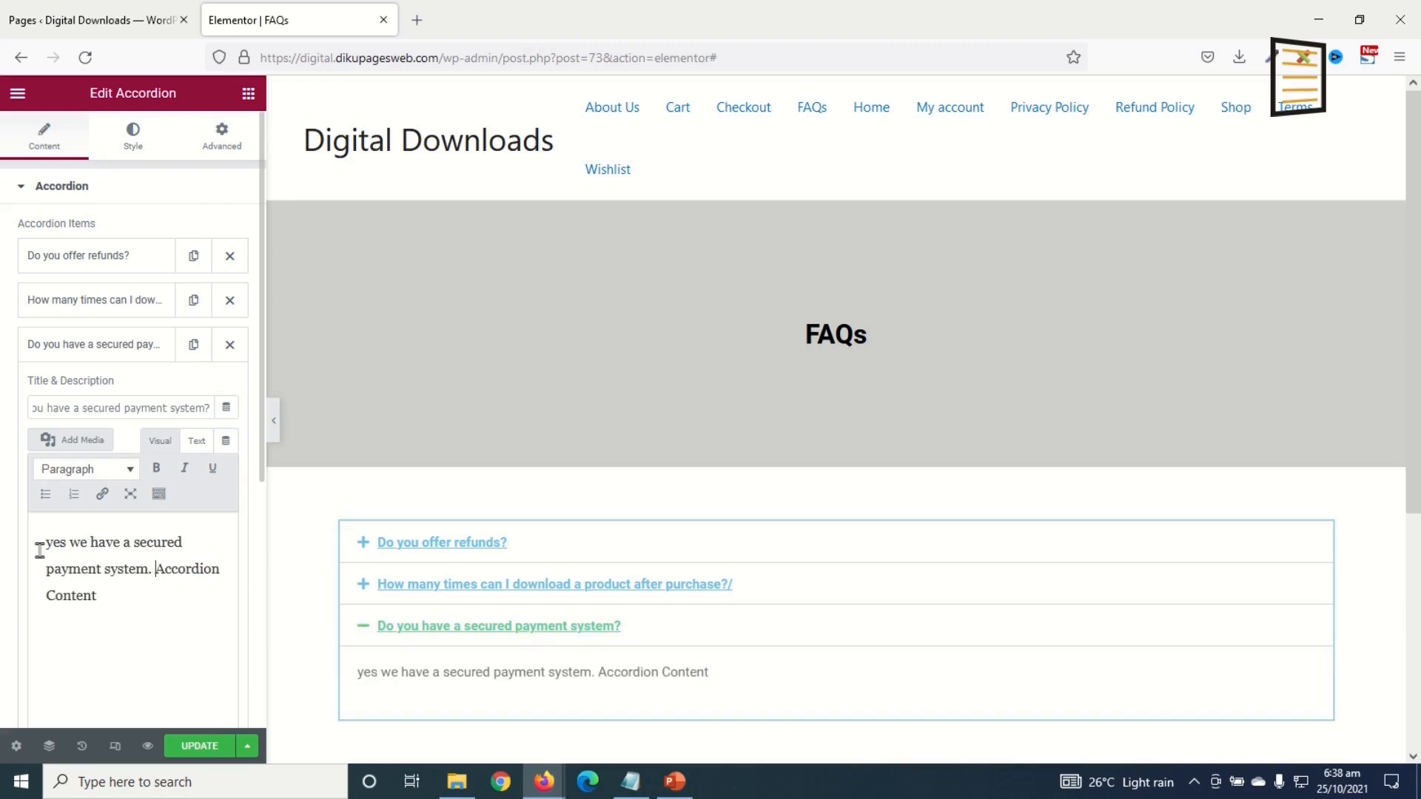
Step: Capitalise 'Yes' in the third answer and save the FAQs page
{"action": "left_click", "coordinate": [39, 549]}
{"action": "key", "text": "Delete"}
{"action": "type", "text": "Y"}
{"action": "left_click", "coordinate": [99, 351]}
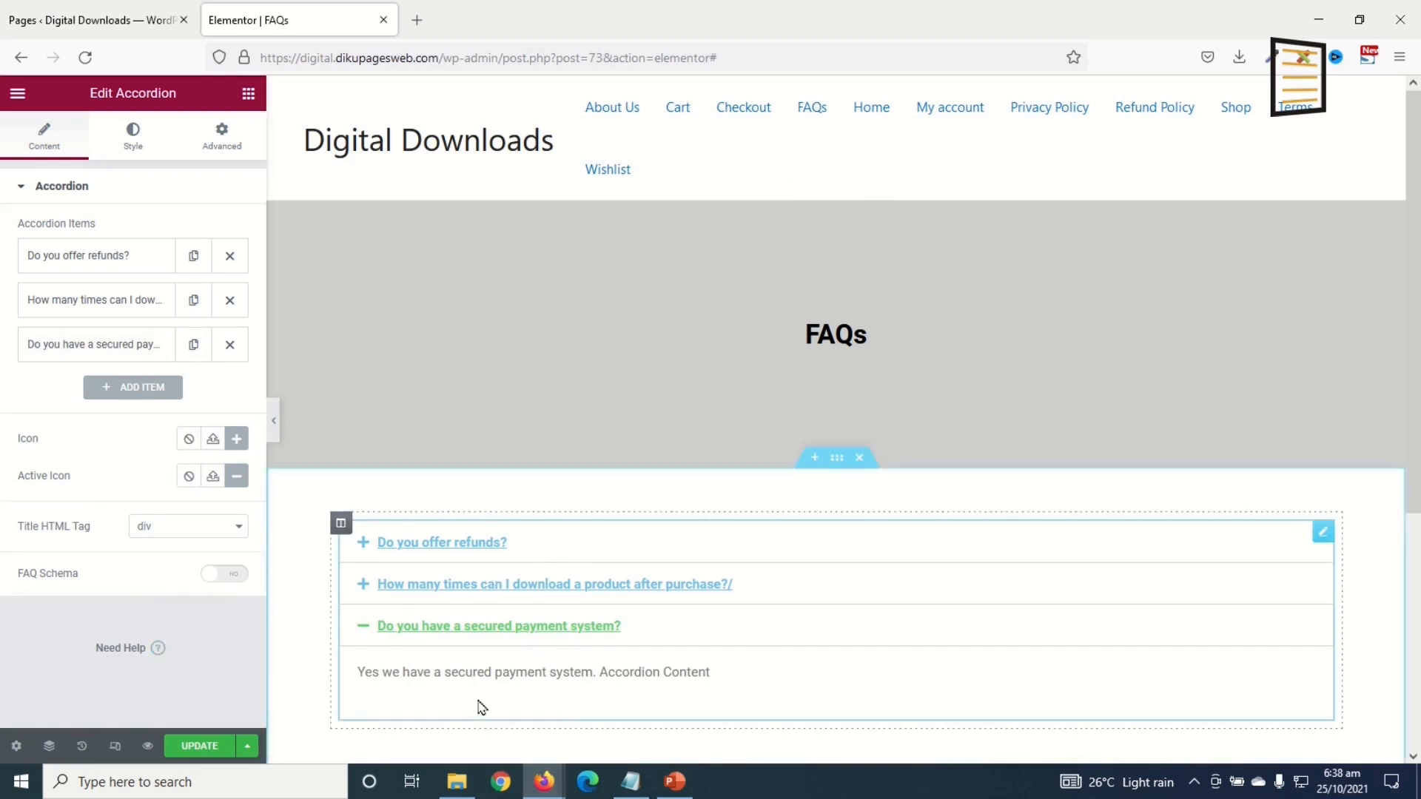
{"action": "left_click", "coordinate": [442, 626]}
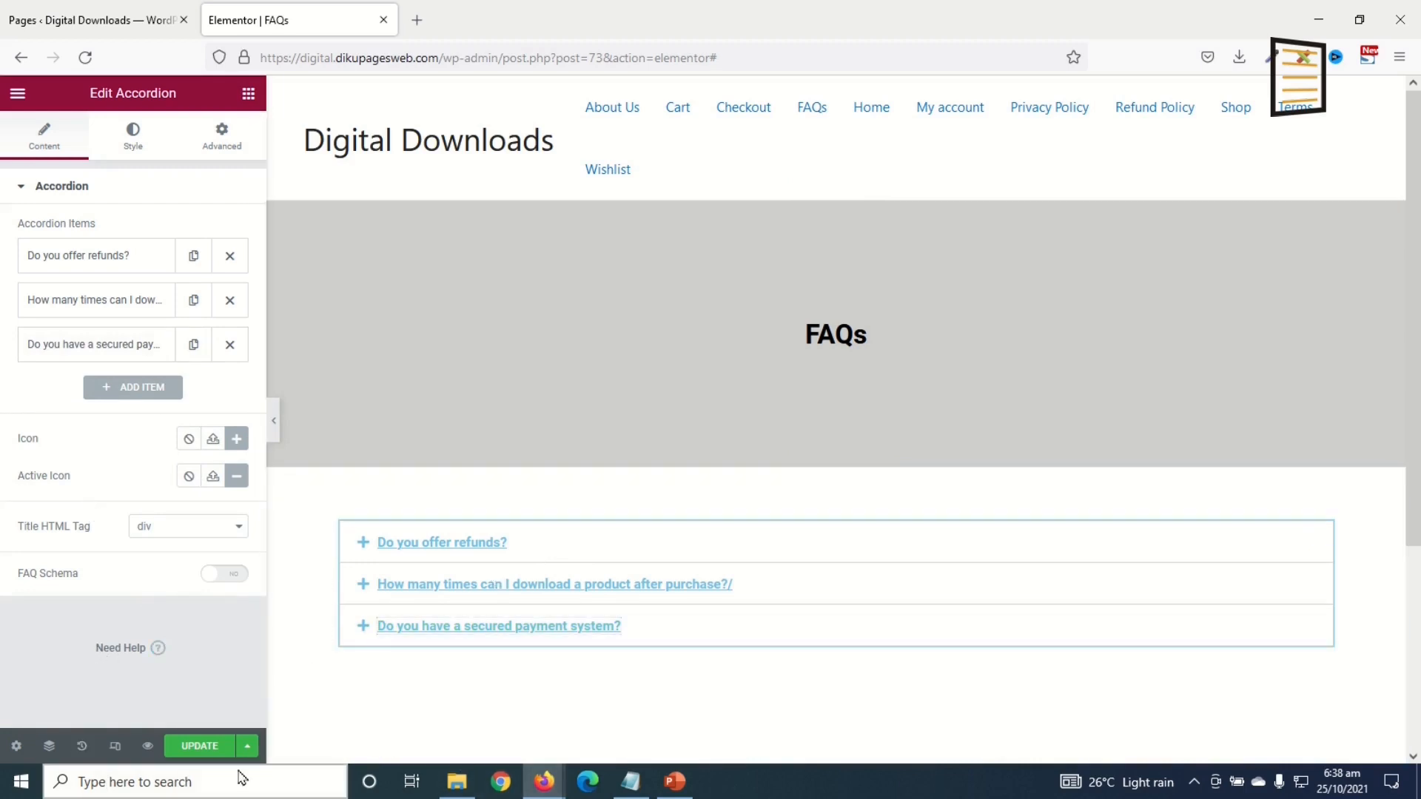
{"action": "left_click", "coordinate": [197, 746]}
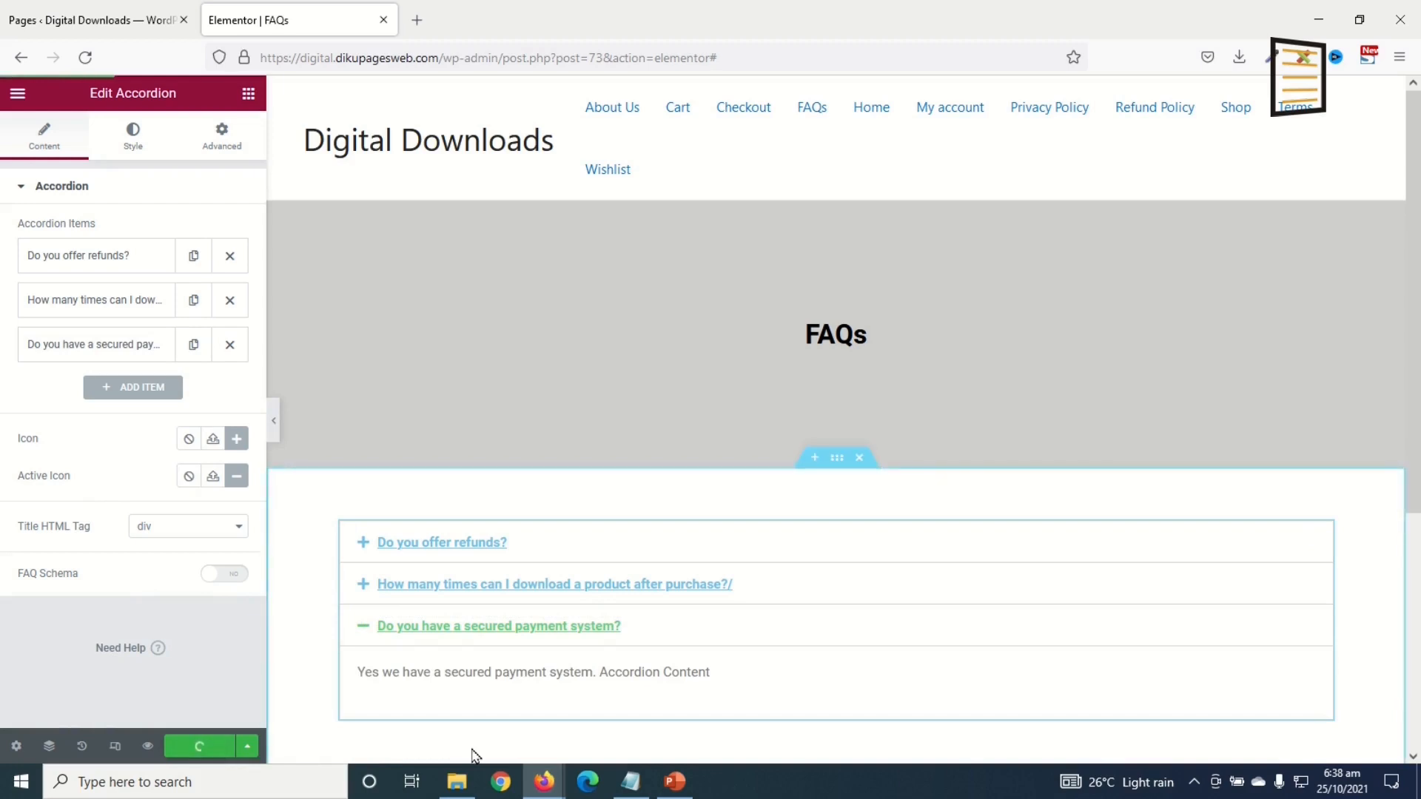
Step: Set the accordion title Color to black (#000000) on the Style tab
{"action": "left_click", "coordinate": [145, 155]}
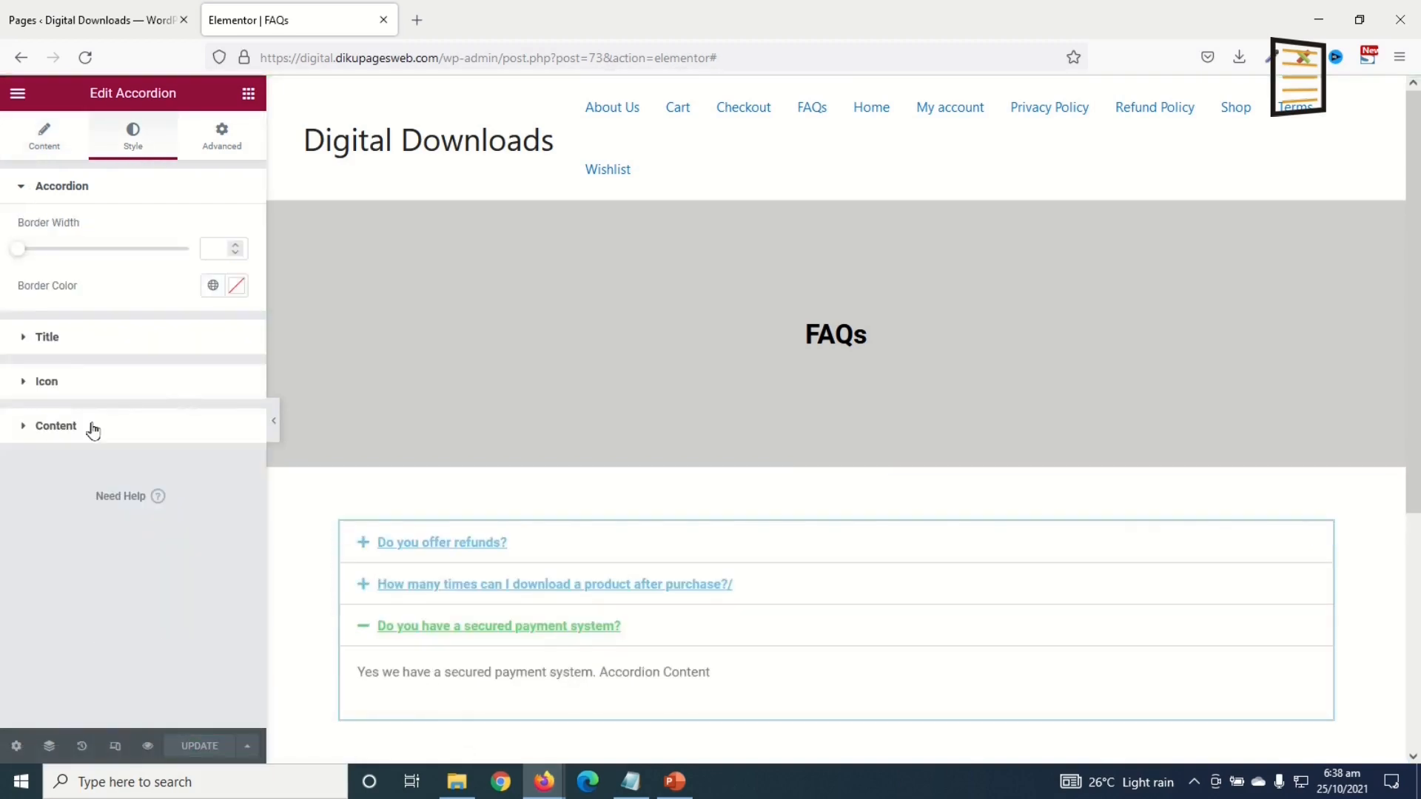
{"action": "left_click", "coordinate": [45, 345]}
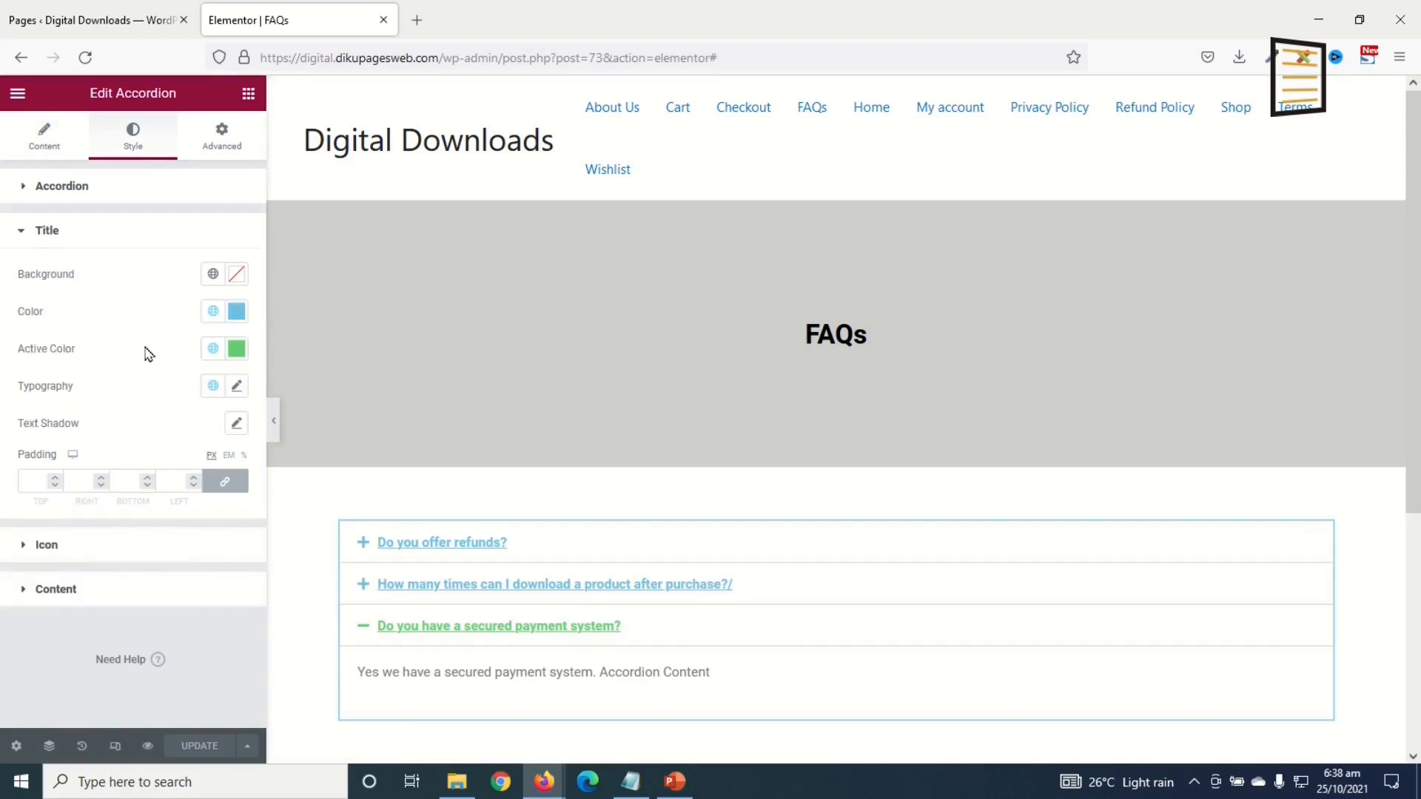
{"action": "left_click", "coordinate": [236, 311]}
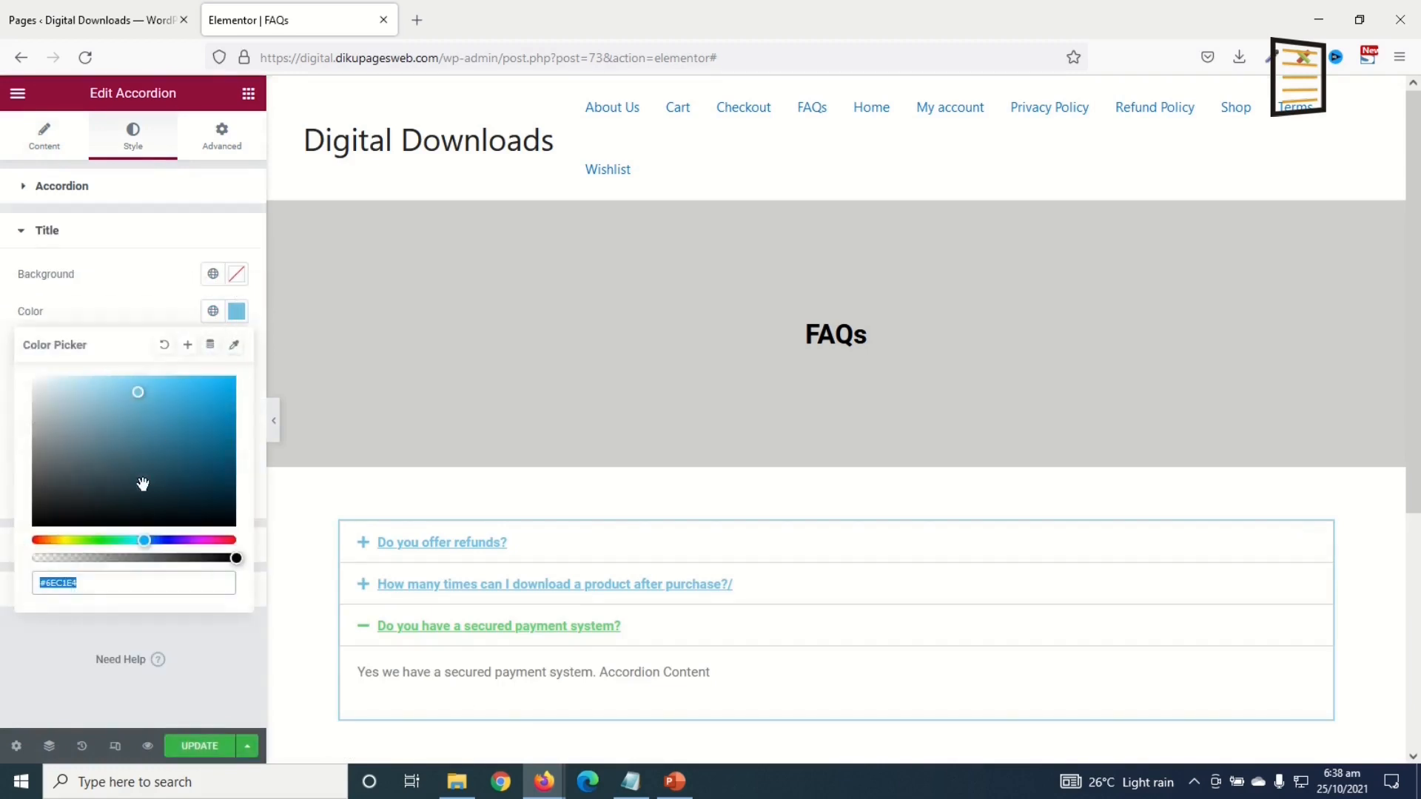
{"action": "type", "text": "#000000"}
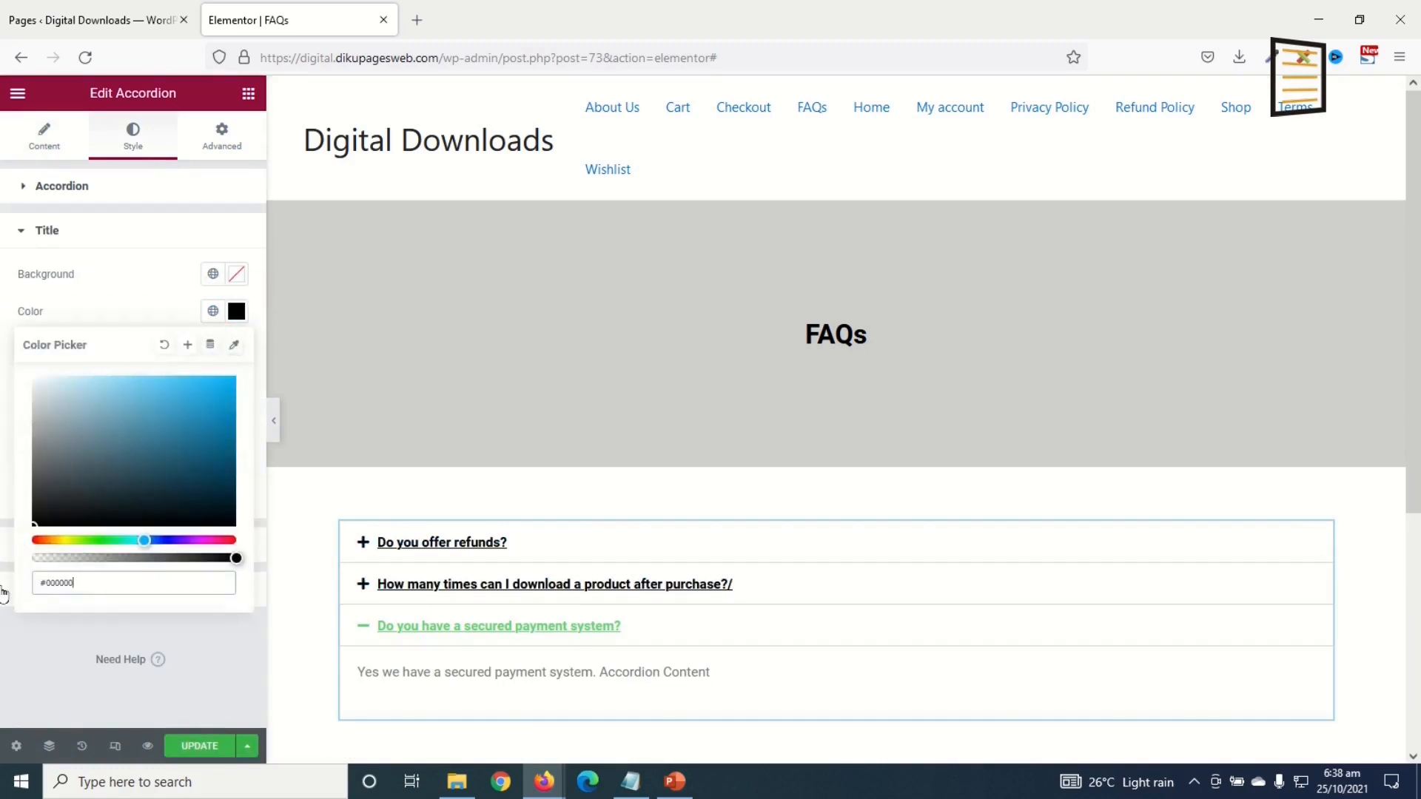
{"action": "left_click", "coordinate": [213, 323]}
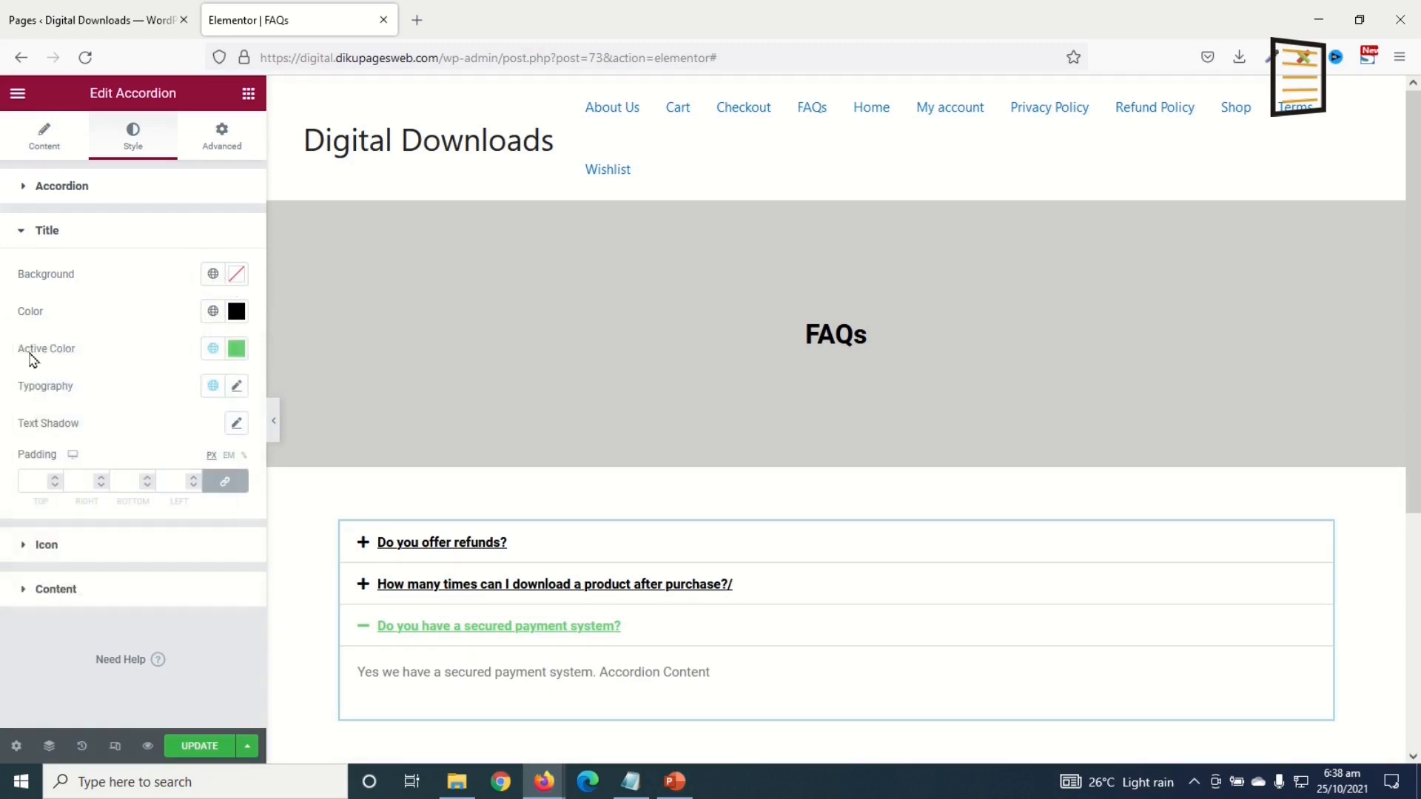
Step: Set the title Active Color to #cecece, test it on the questions, and save the page
{"action": "left_click", "coordinate": [236, 349]}
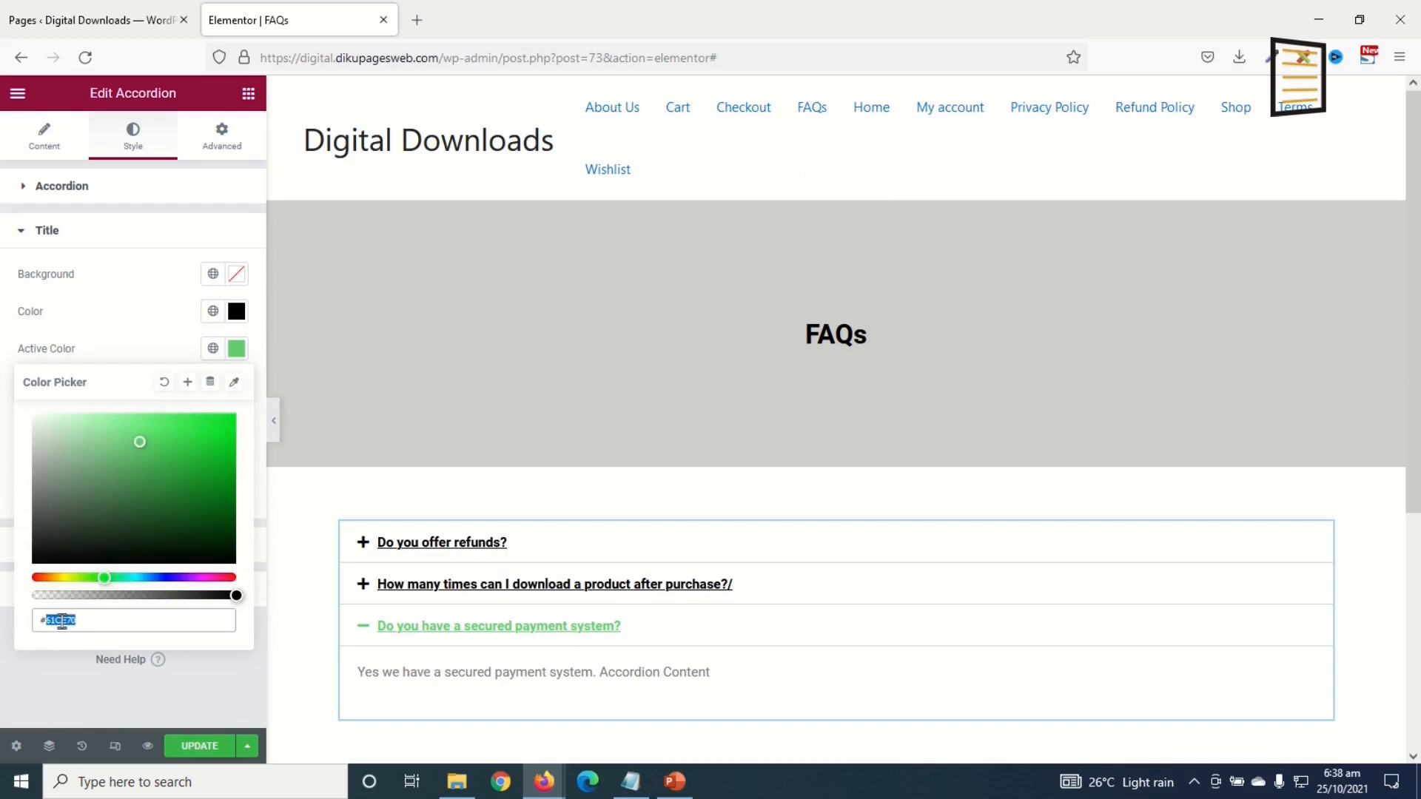
{"action": "type", "text": "cecece"}
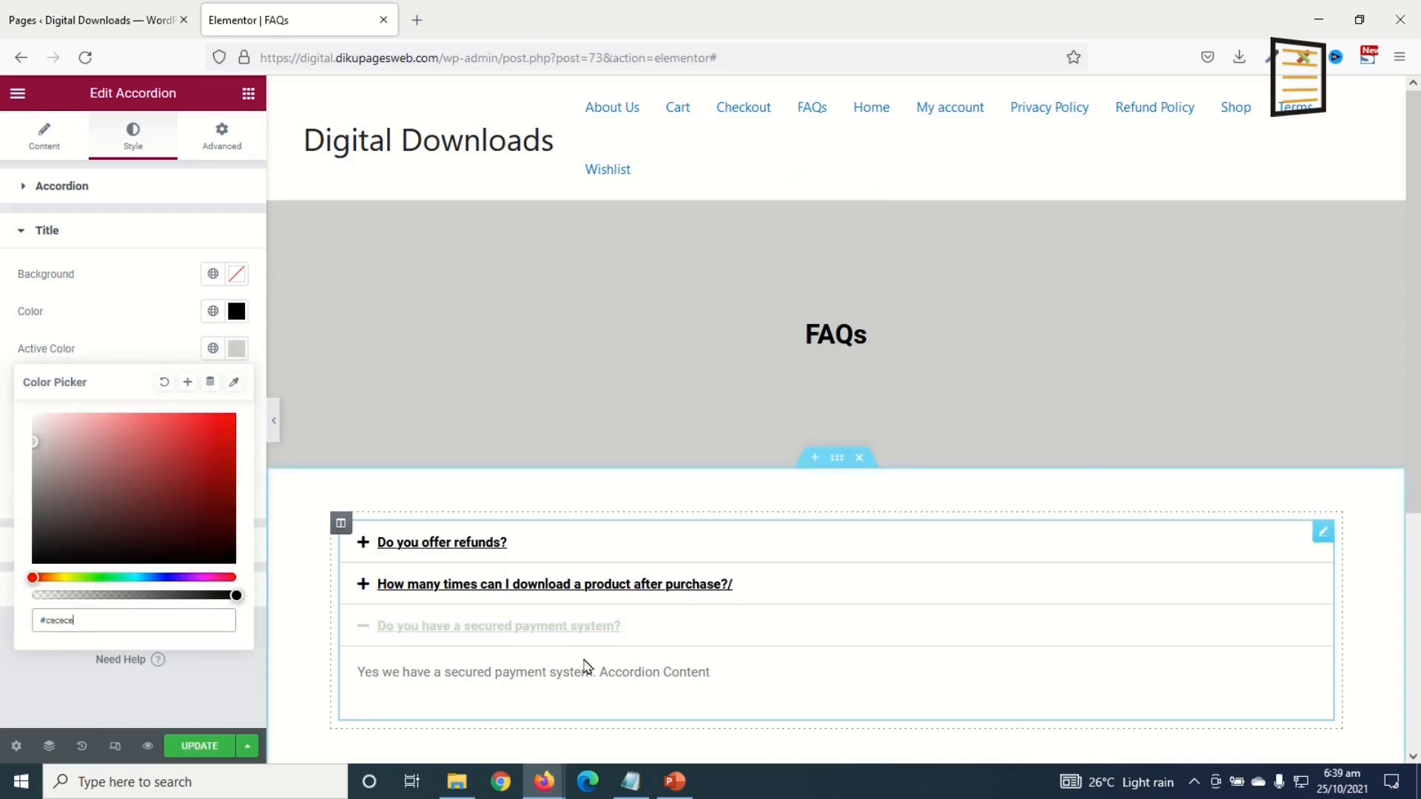
{"action": "left_click", "coordinate": [553, 585]}
{"action": "left_click", "coordinate": [422, 544]}
{"action": "left_click", "coordinate": [491, 665]}
{"action": "left_click", "coordinate": [185, 746]}
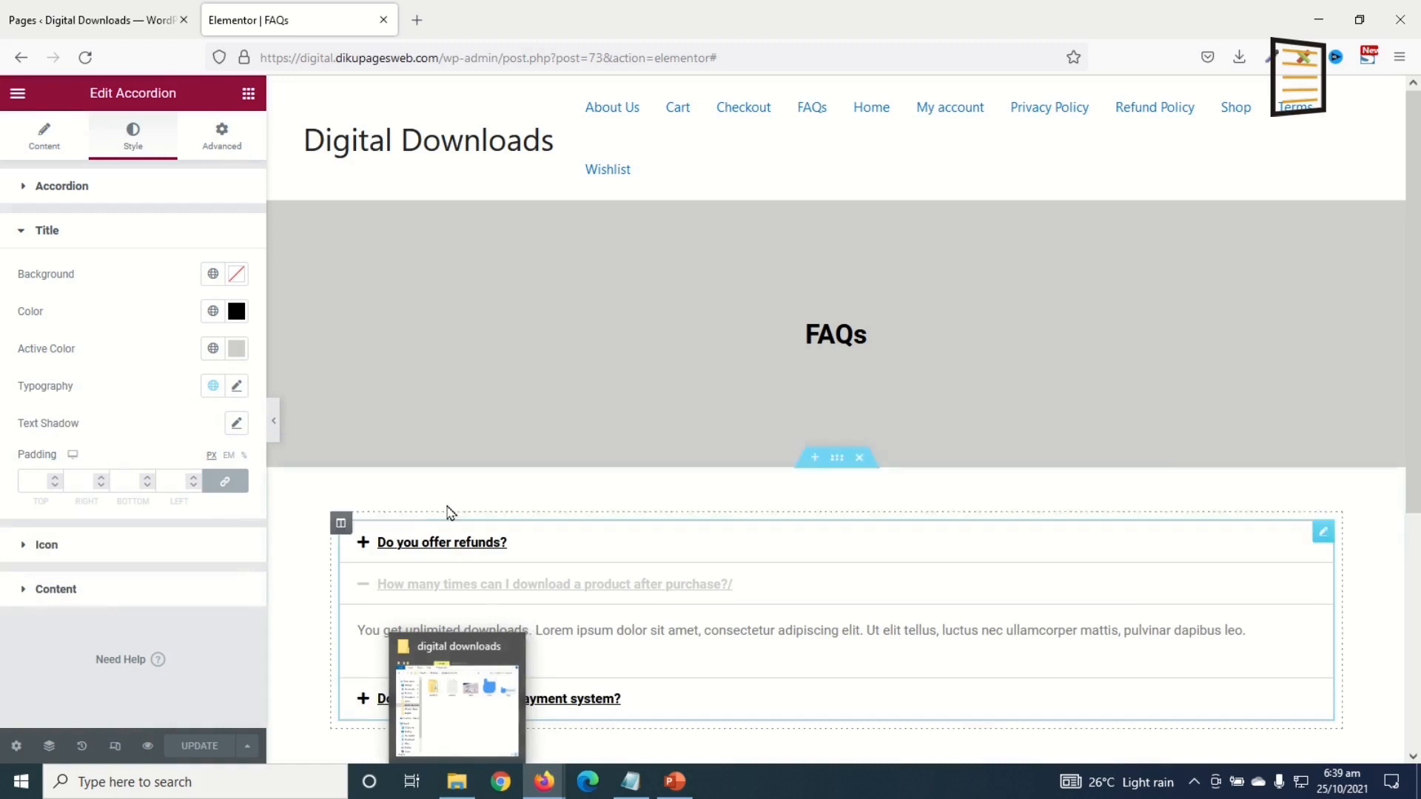
{"action": "key", "text": "ctrl+Page_Up"}
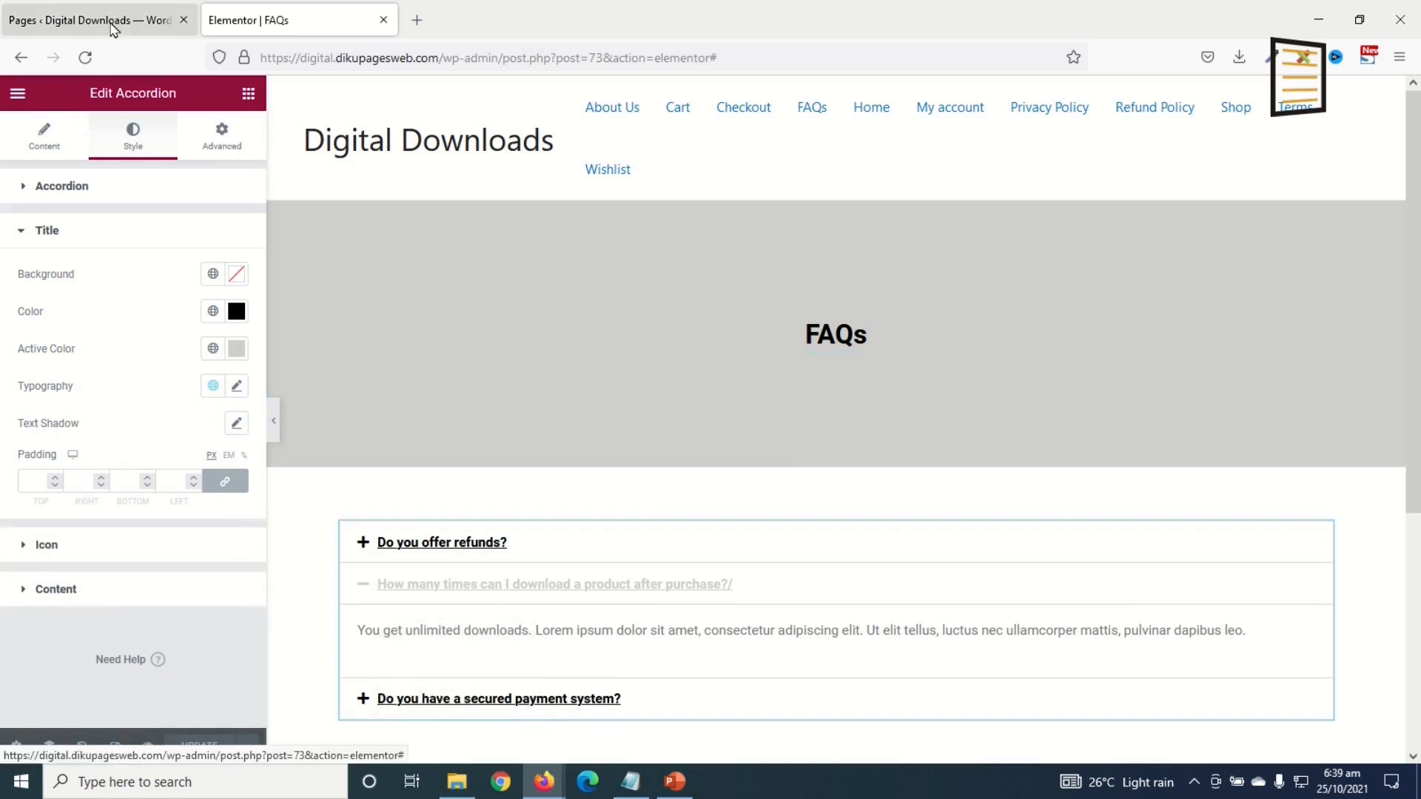
Step: Add a new page titled 'Contact Us', publish it, and open it in Elementor
{"action": "scroll", "coordinate": [237, 481], "scroll_direction": "up", "scroll_amount": 1}
{"action": "scroll", "coordinate": [238, 414], "scroll_direction": "down", "scroll_amount": 3}
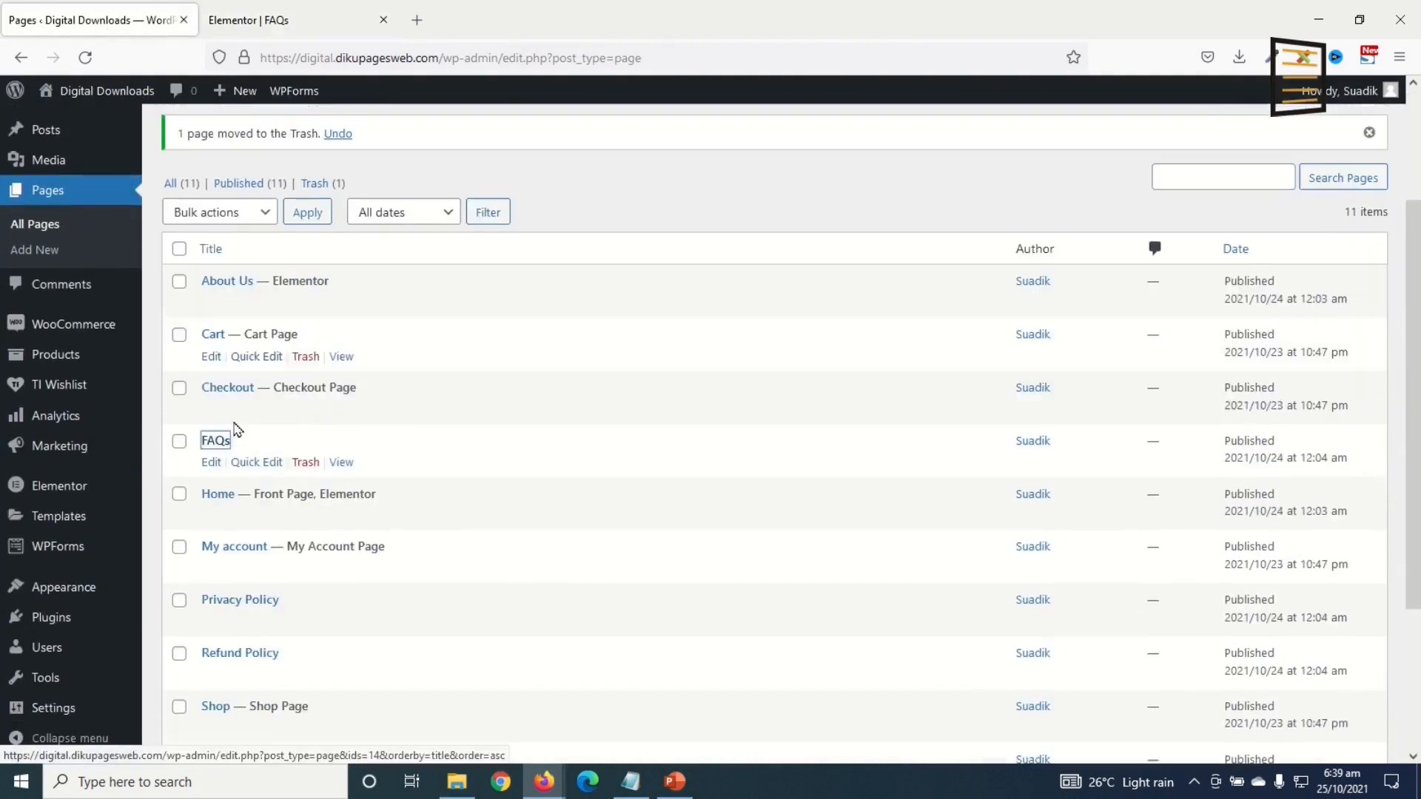
{"action": "scroll", "coordinate": [295, 474], "scroll_direction": "up", "scroll_amount": 3}
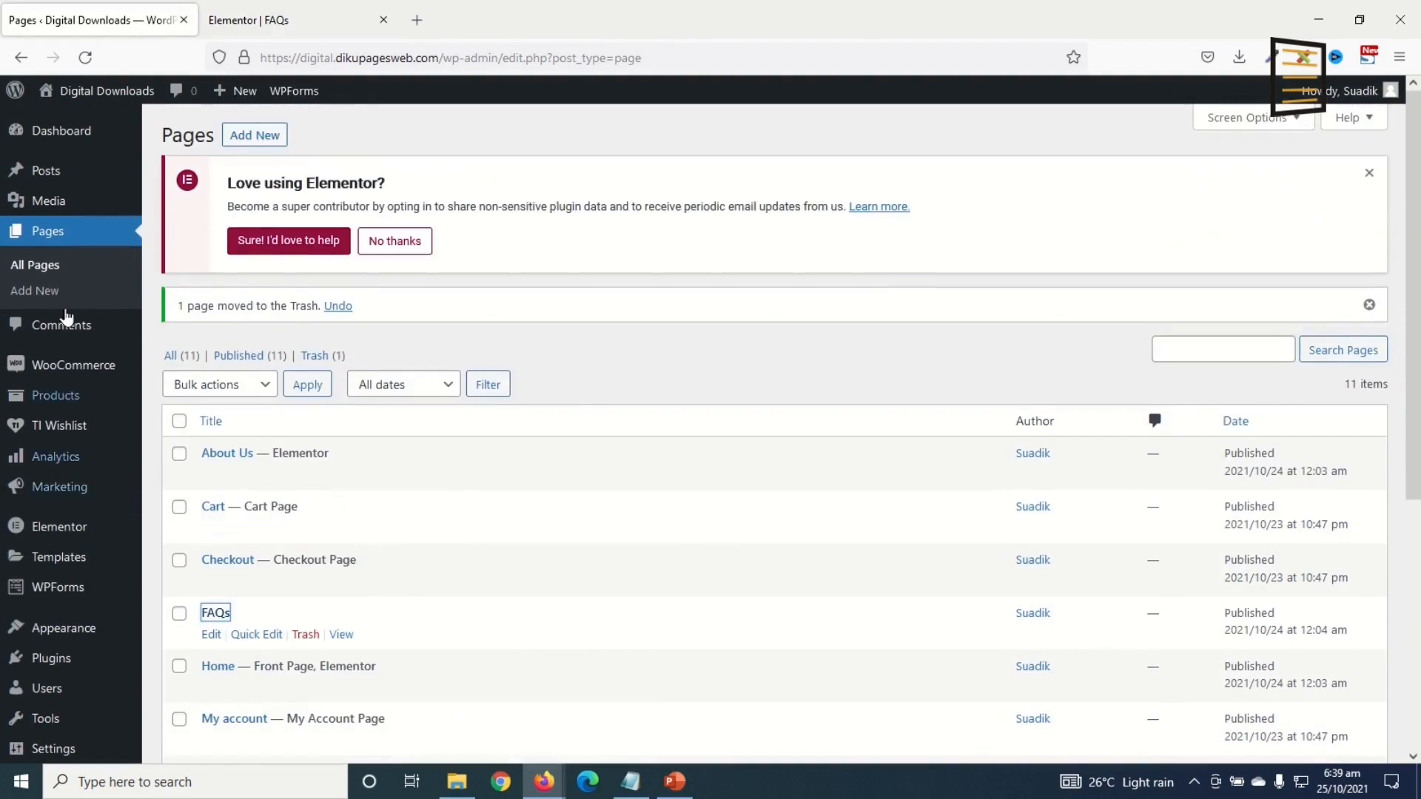
{"action": "left_click", "coordinate": [261, 136]}
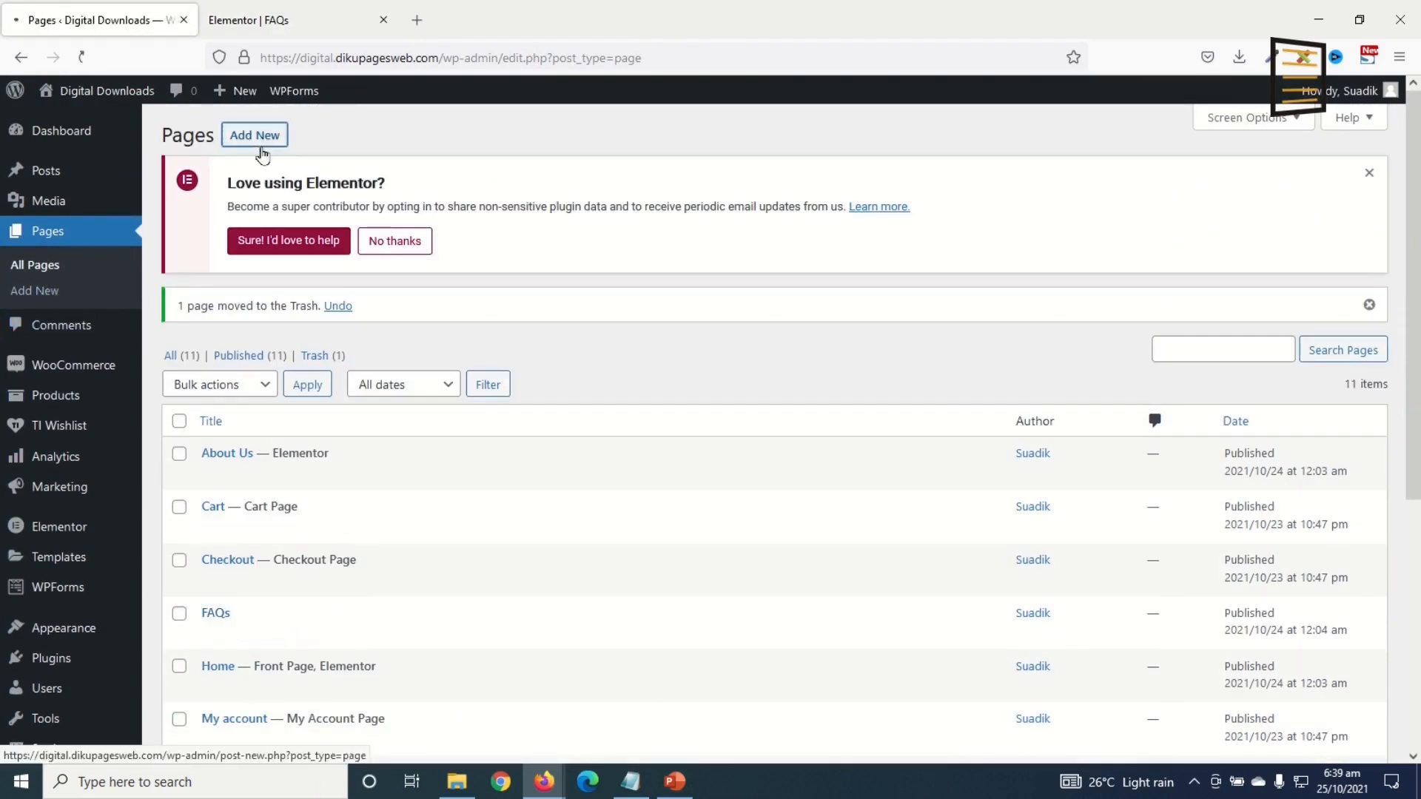
{"action": "type", "text": "C"}
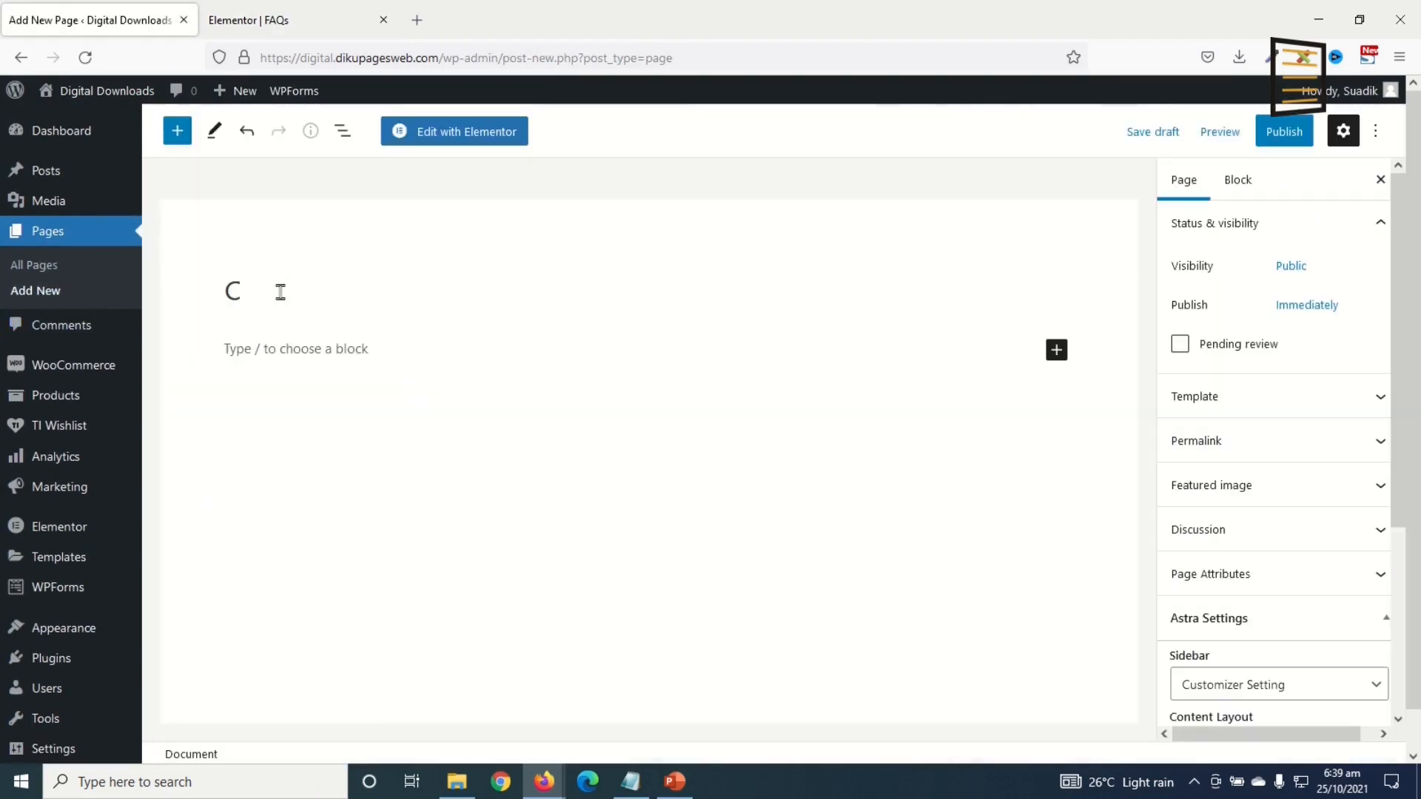
{"action": "type", "text": "ontact Us"}
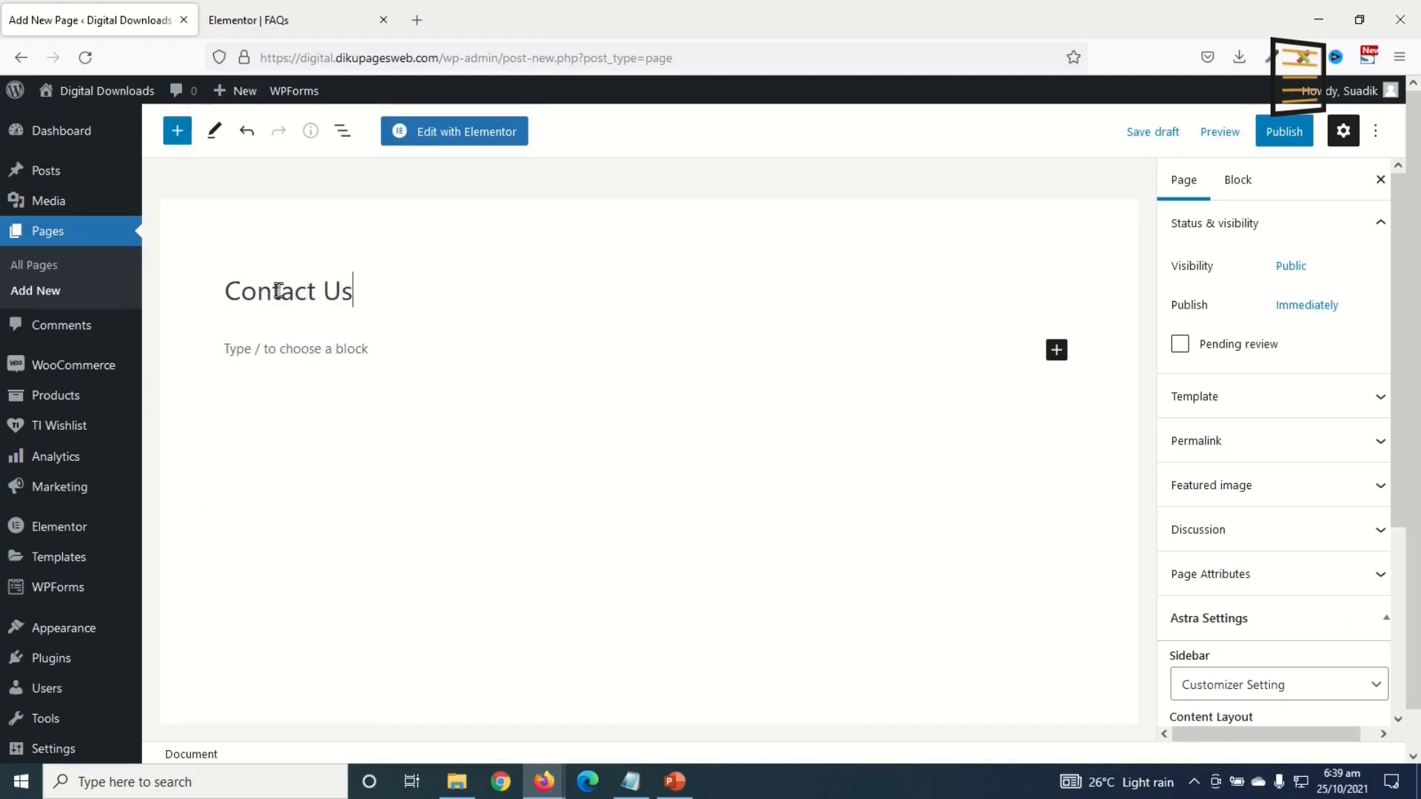
{"action": "left_click", "coordinate": [1284, 133]}
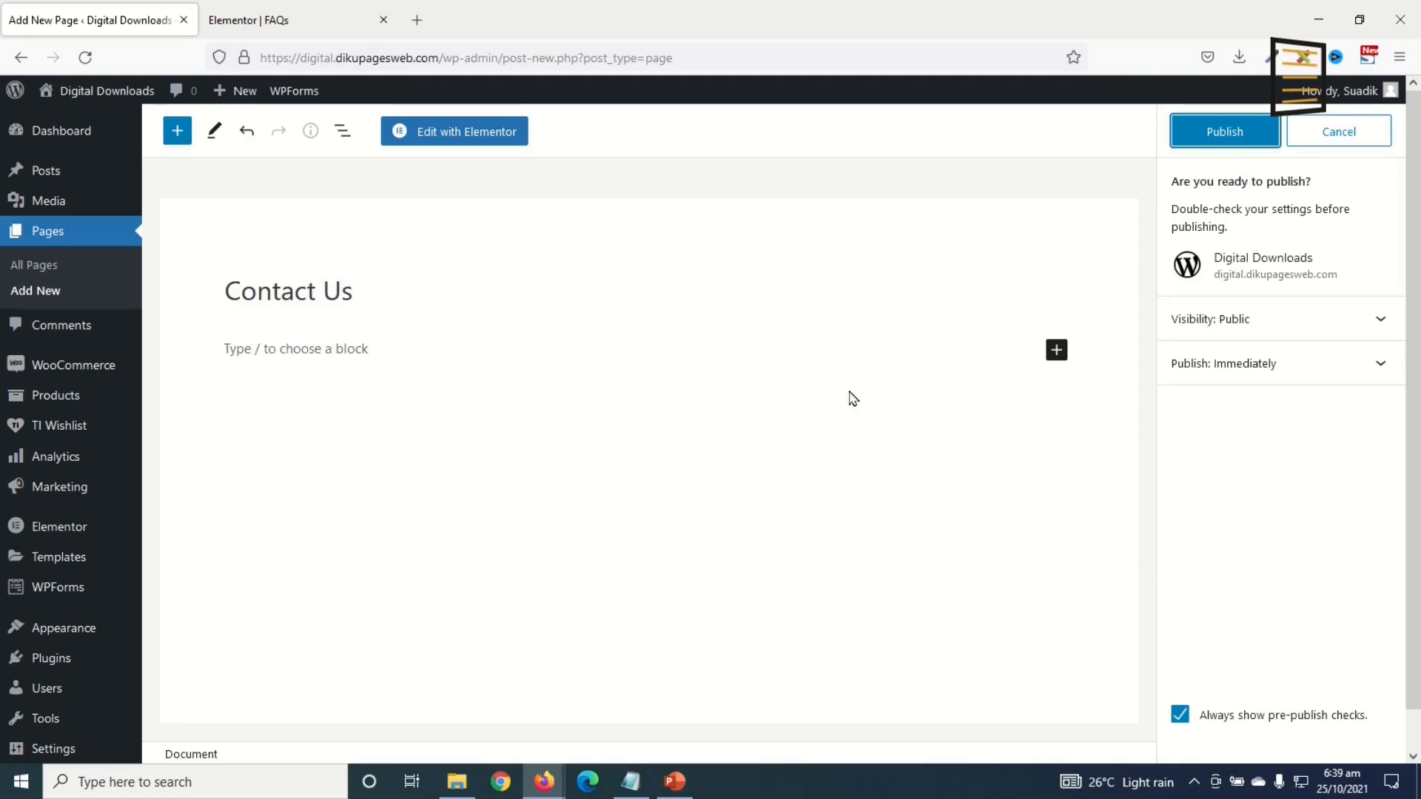
{"action": "left_click", "coordinate": [1251, 152]}
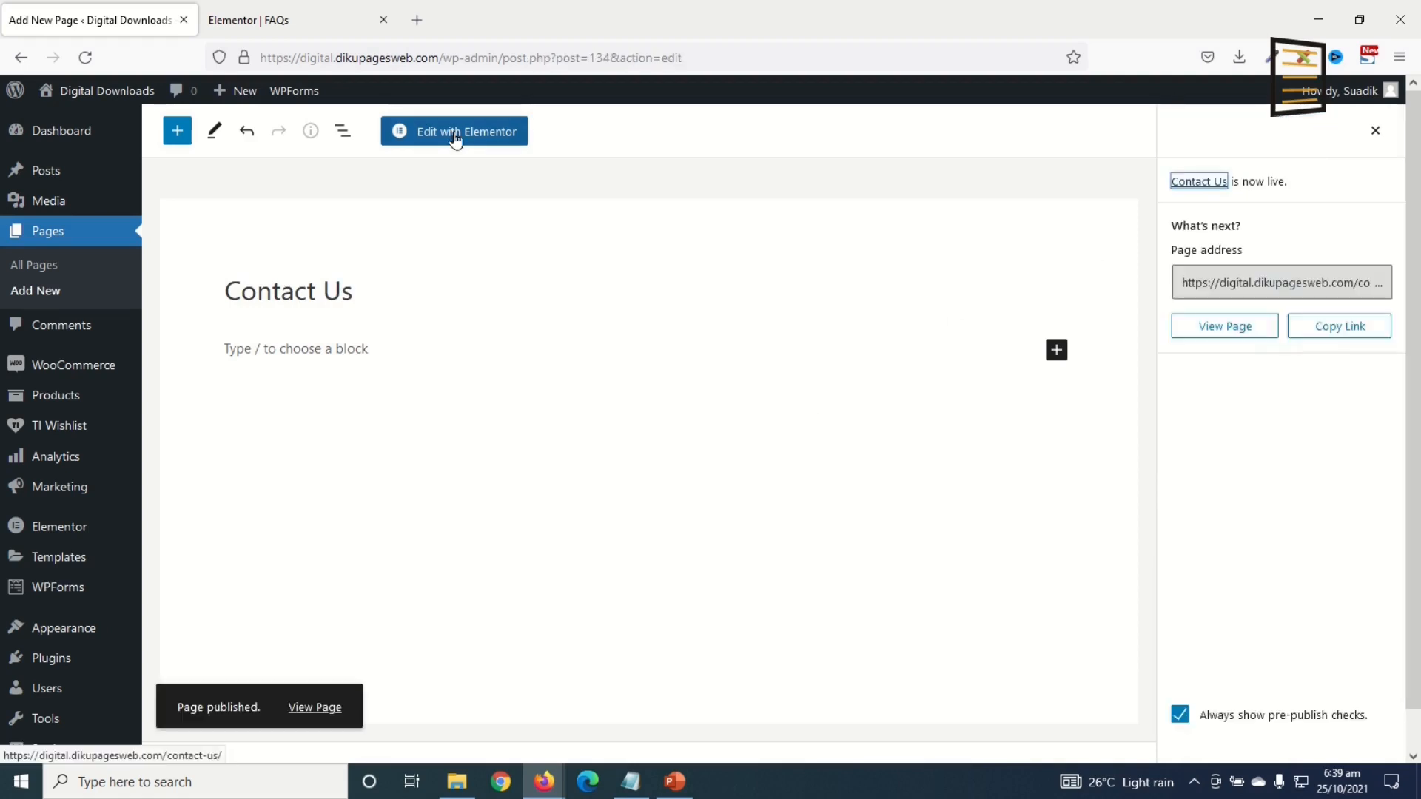
{"action": "left_click", "coordinate": [460, 136]}
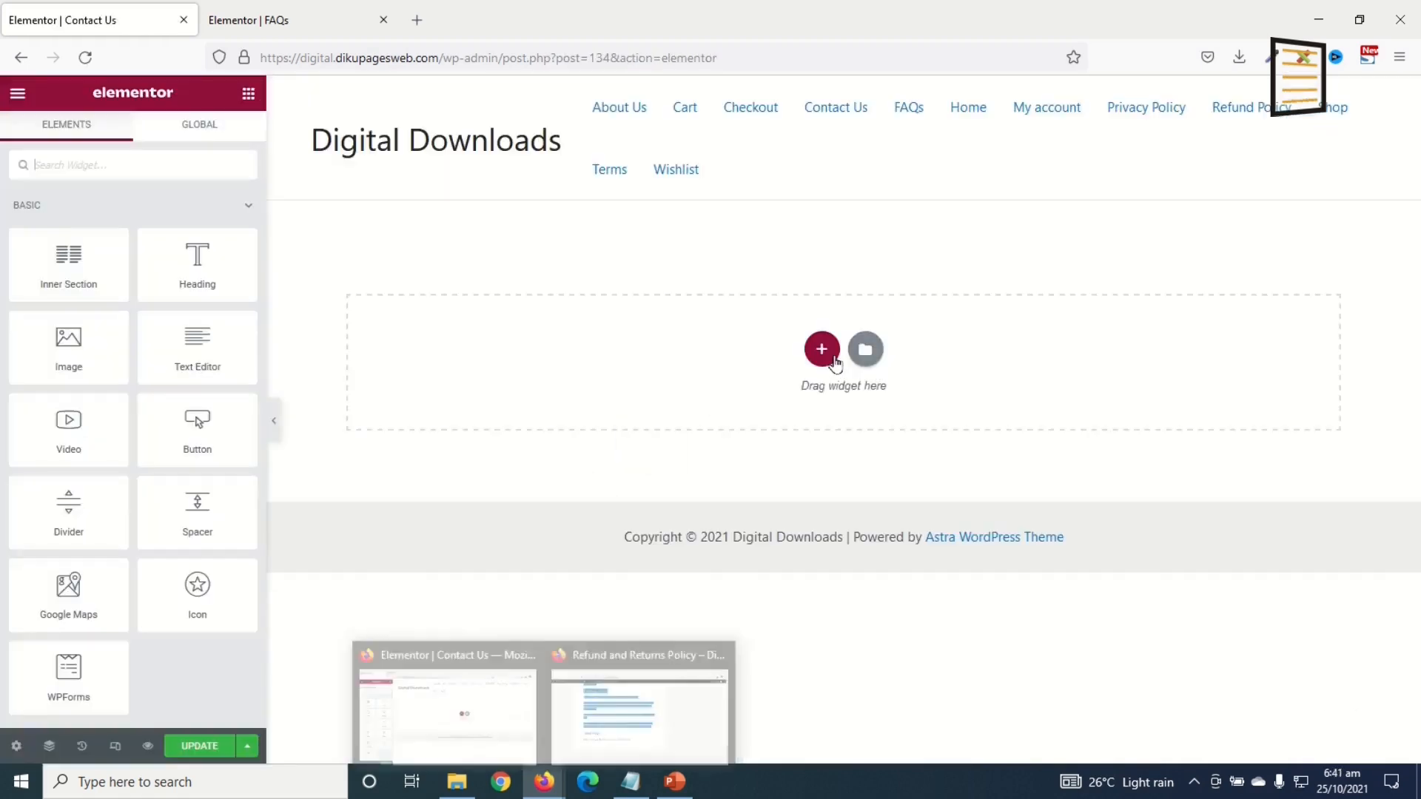
Step: Add a single-column section and set its content width to Full Width
{"action": "left_click", "coordinate": [821, 348]}
{"action": "left_click", "coordinate": [602, 396]}
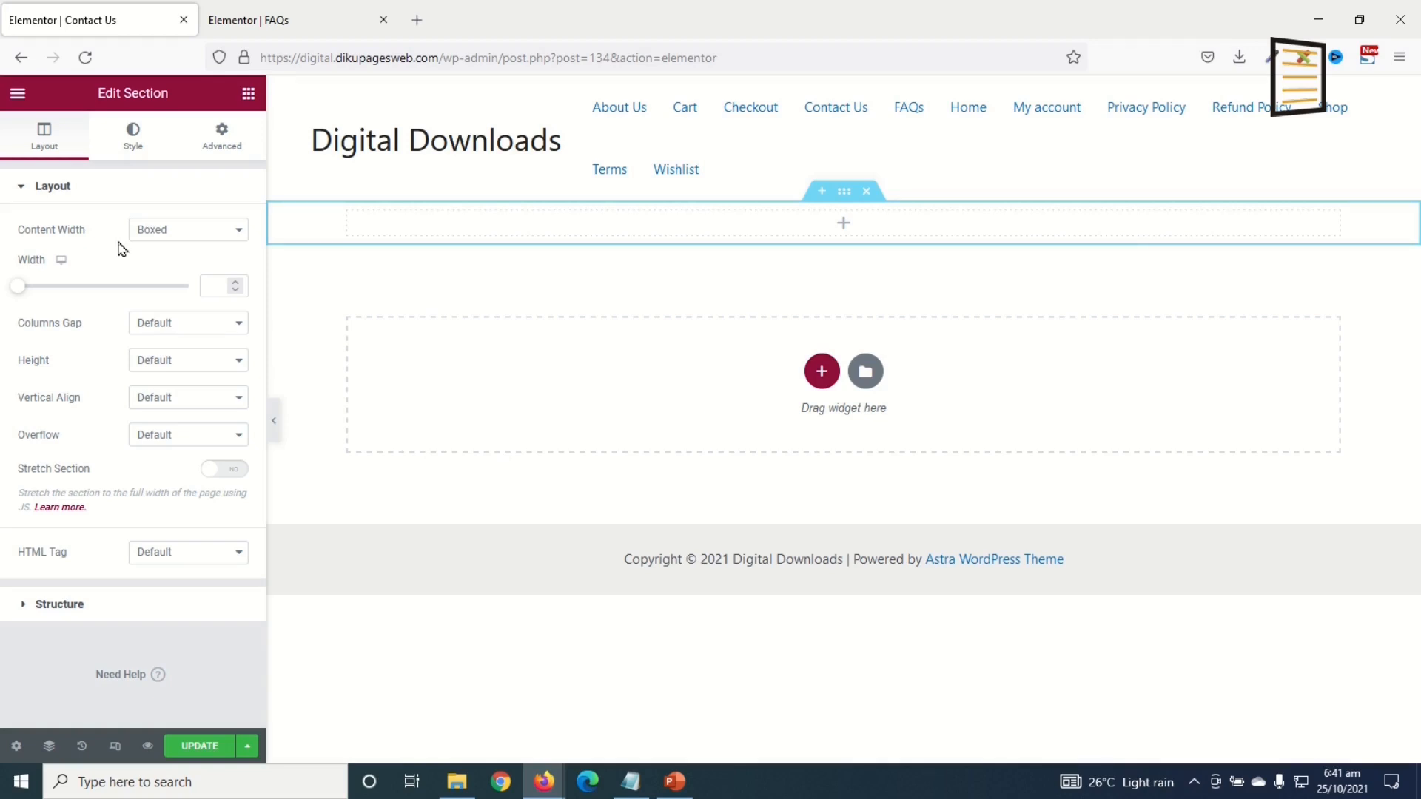
{"action": "left_click", "coordinate": [148, 232]}
{"action": "left_click", "coordinate": [160, 276]}
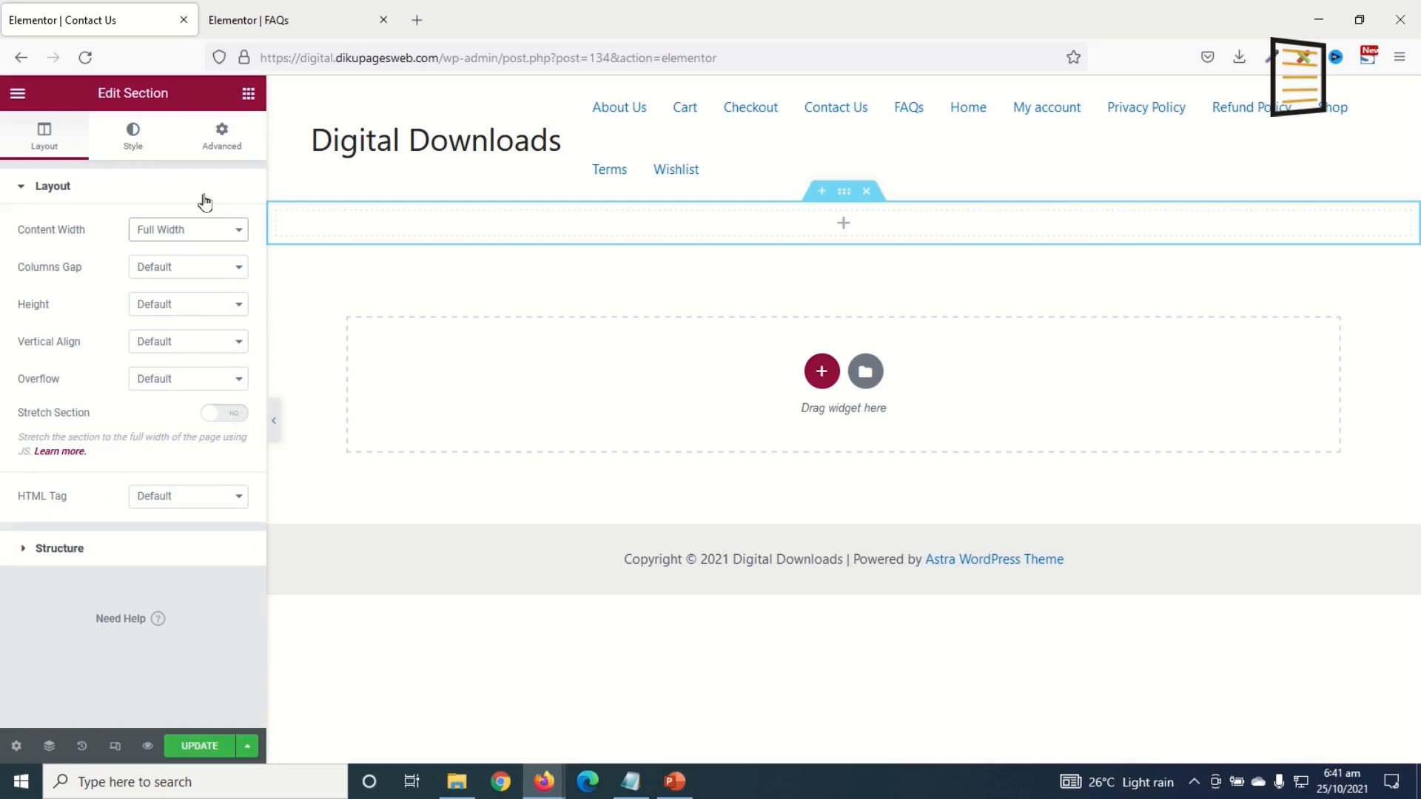
Step: Drop a Google Maps widget into the section and retype its location as Changli, Tamale
{"action": "left_click", "coordinate": [249, 93]}
{"action": "left_click_drag", "start_coordinate": [73, 582], "coordinate": [675, 225]}
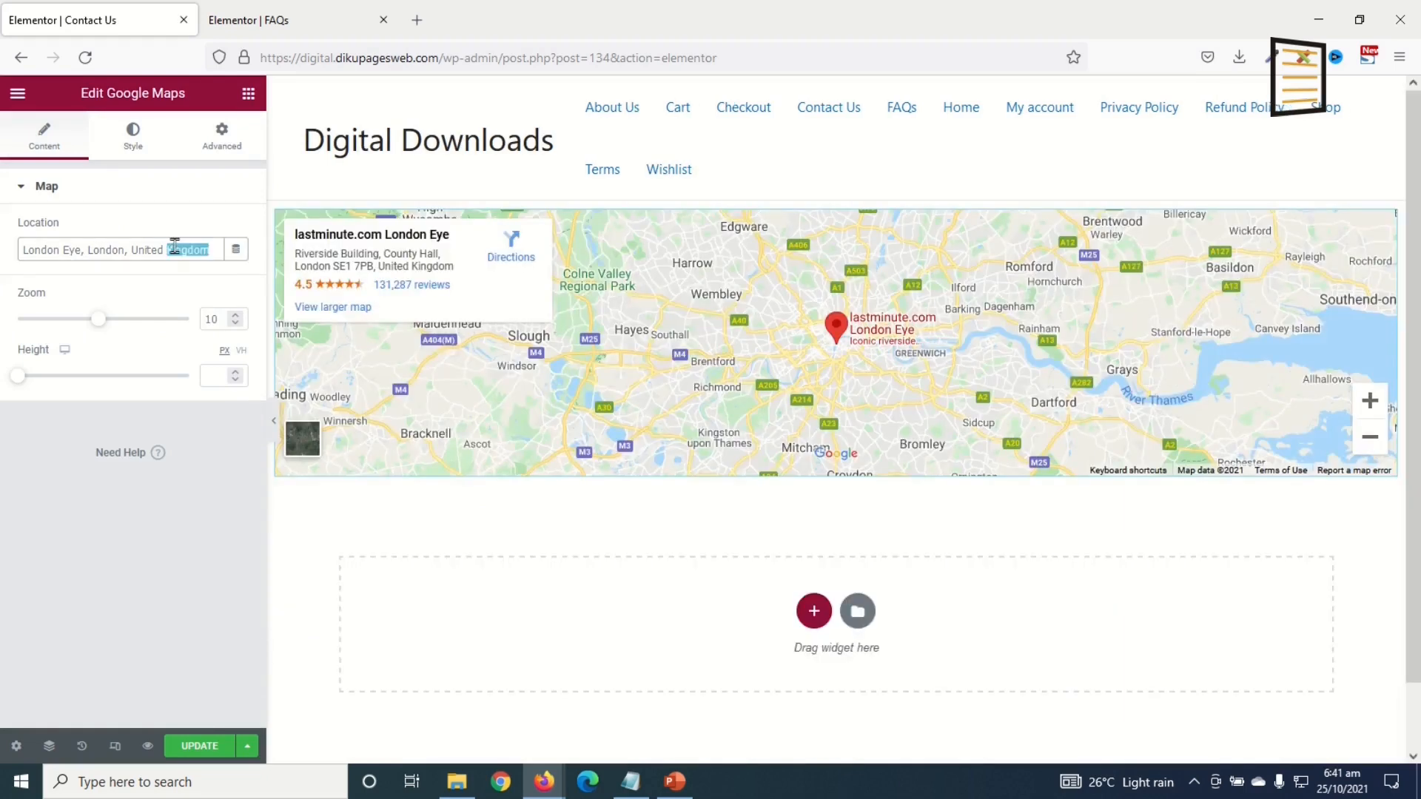
{"action": "triple_click", "coordinate": [174, 246]}
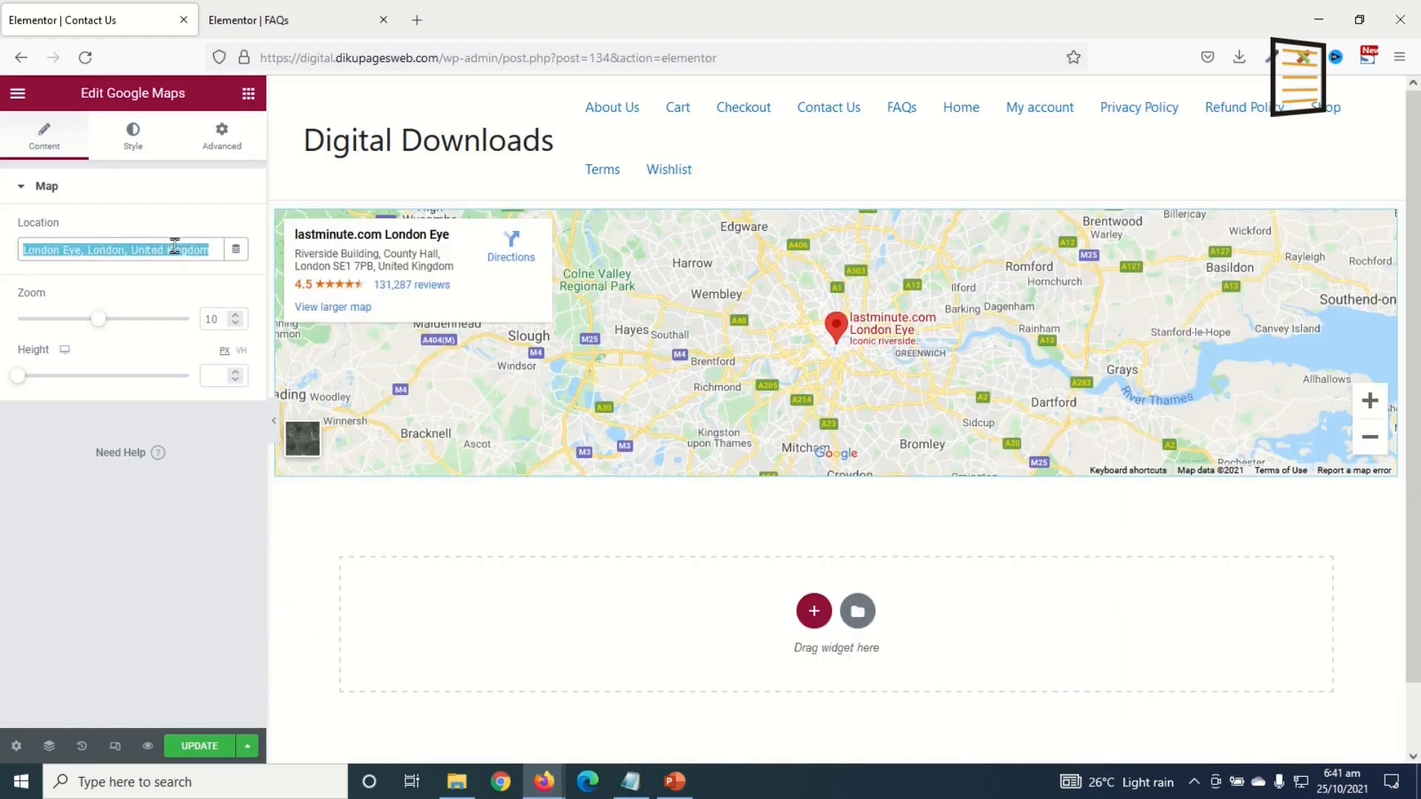
{"action": "type", "text": "d"}
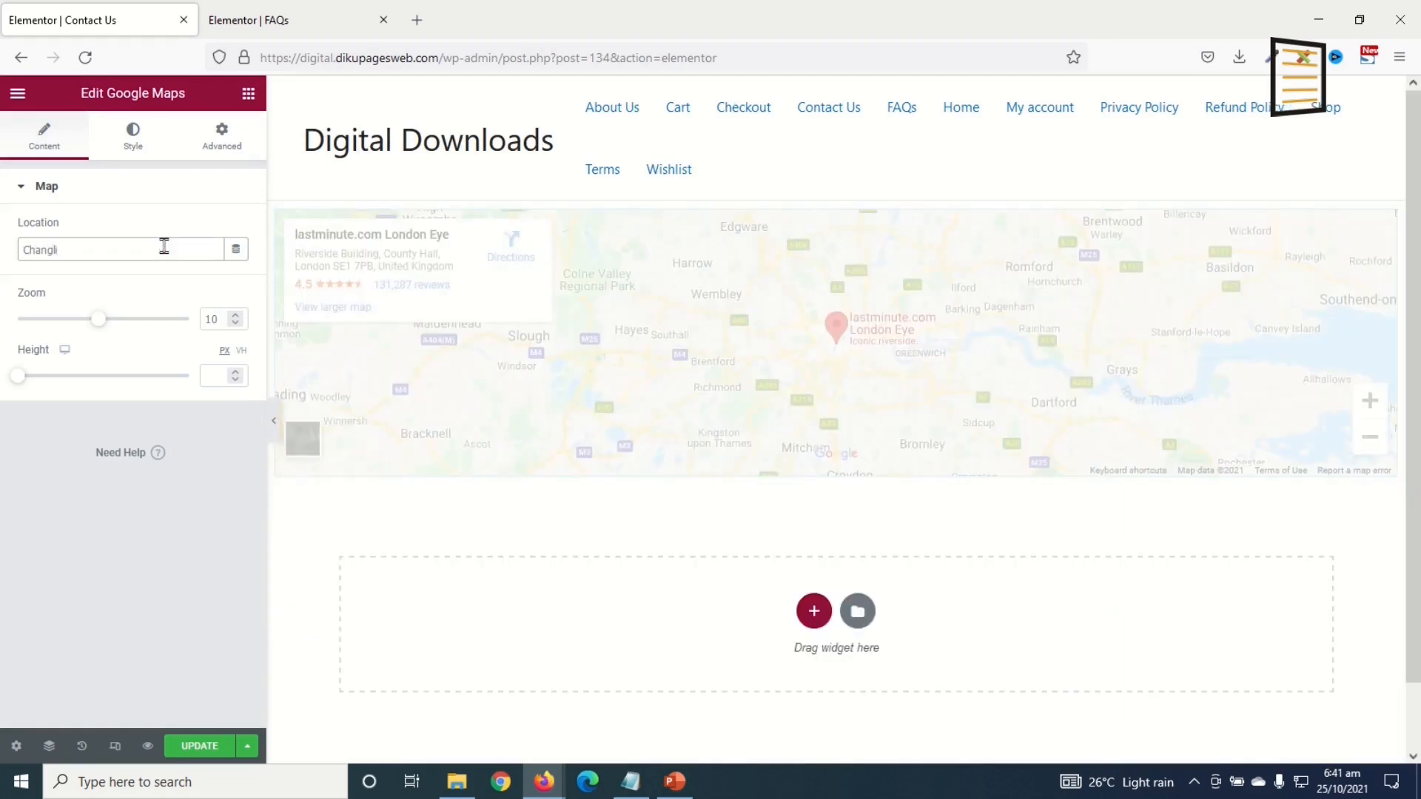
{"action": "type", "text": "e"}
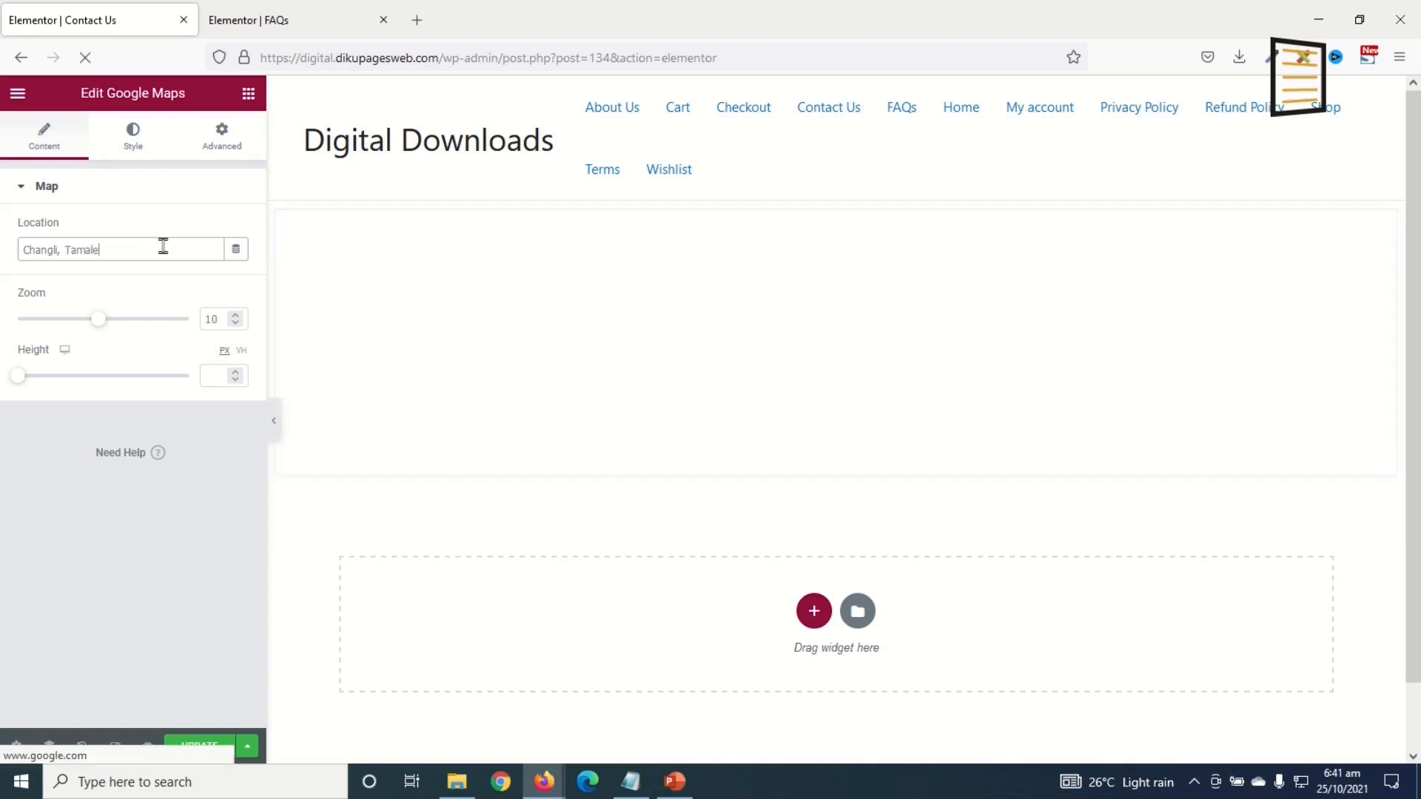
Step: Add a two-column section below the map with an Icon Box in its left column
{"action": "left_click", "coordinate": [813, 611]}
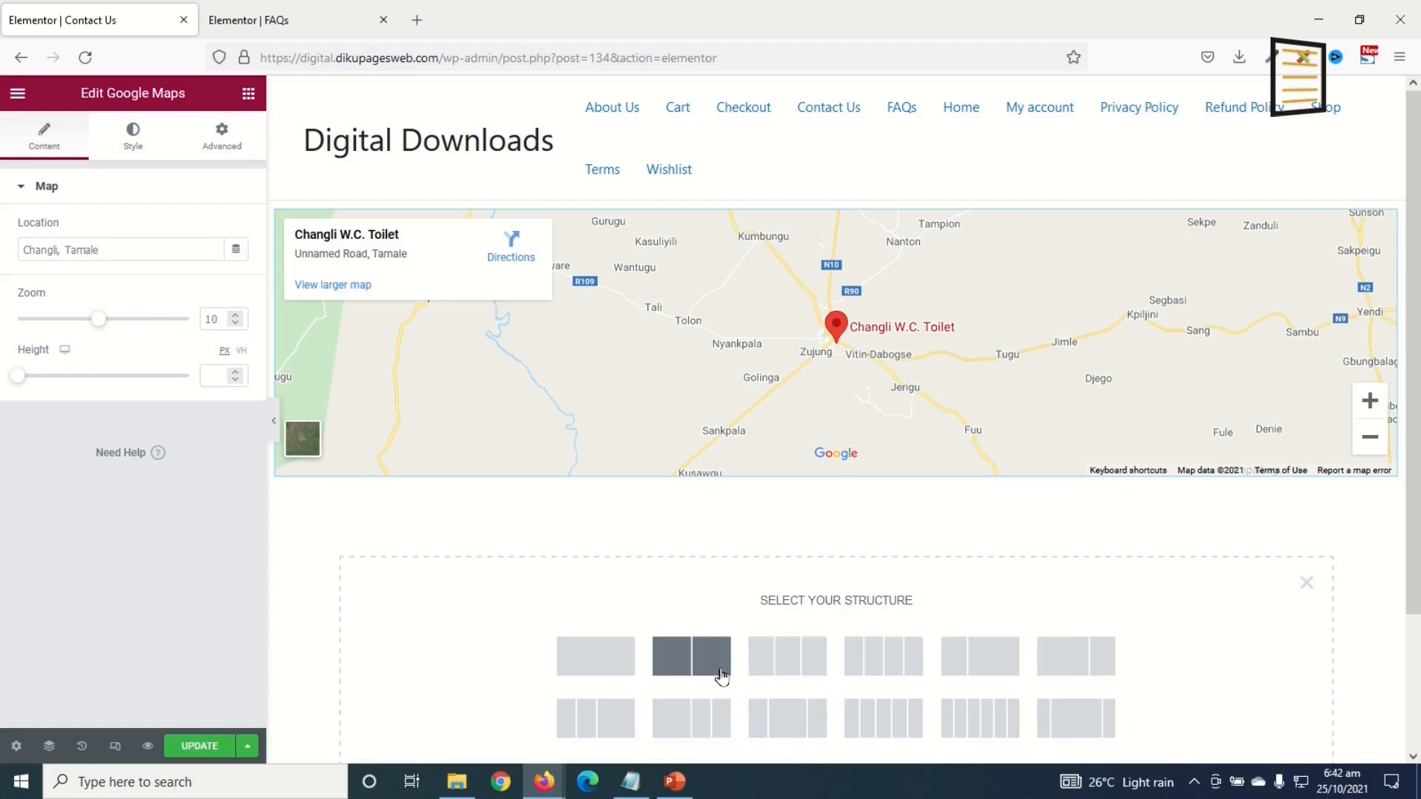
{"action": "left_click", "coordinate": [687, 659]}
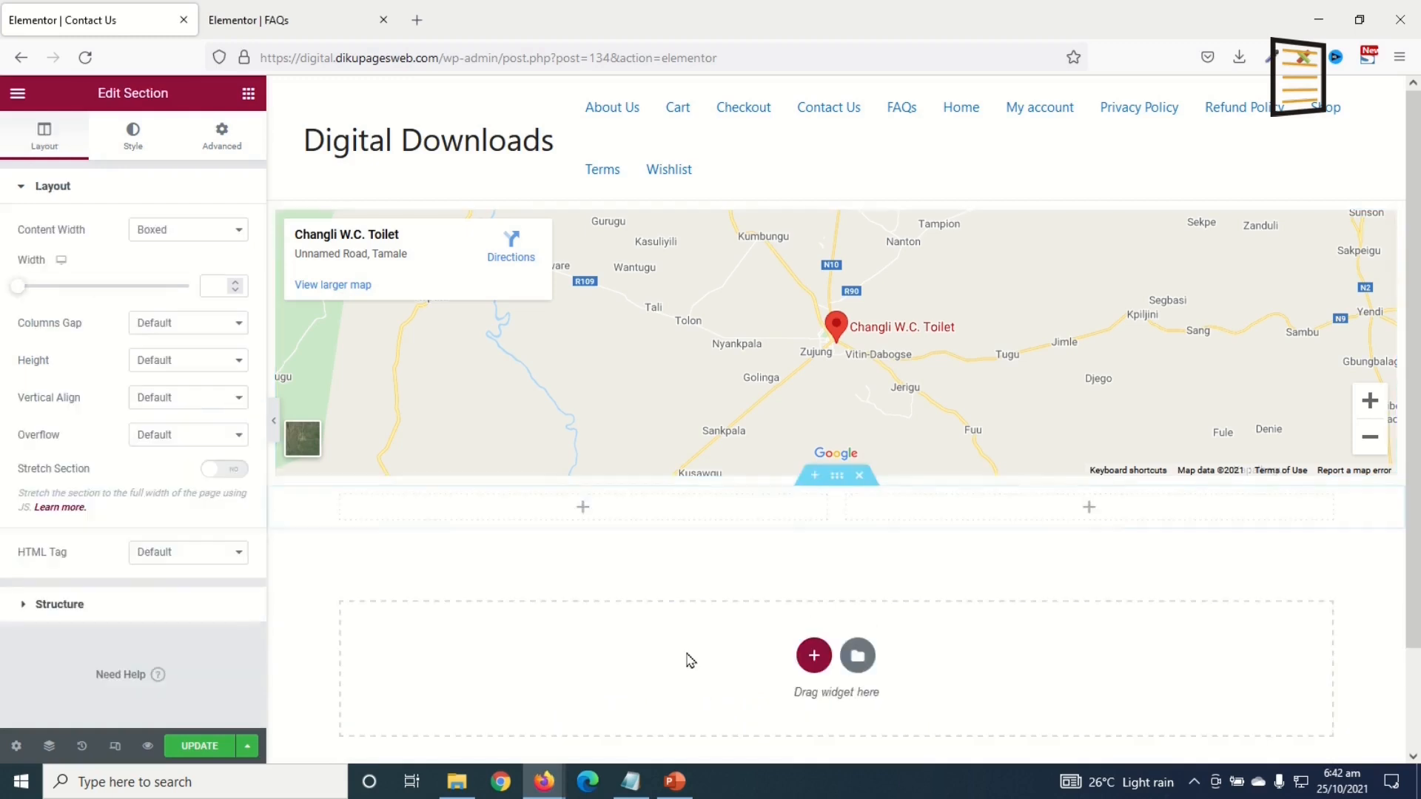
{"action": "scroll", "coordinate": [696, 635], "scroll_direction": "down", "scroll_amount": 2}
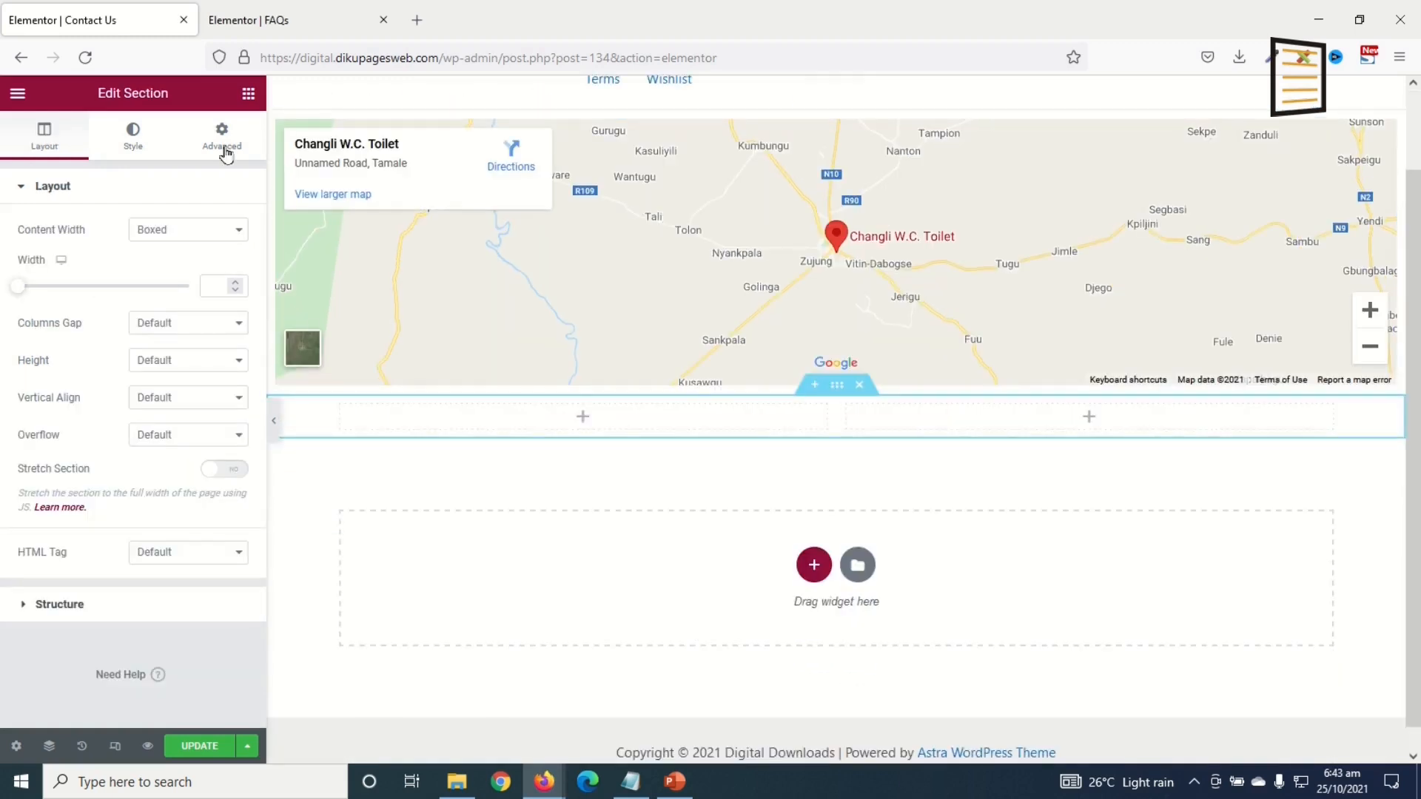
{"action": "left_click", "coordinate": [248, 94]}
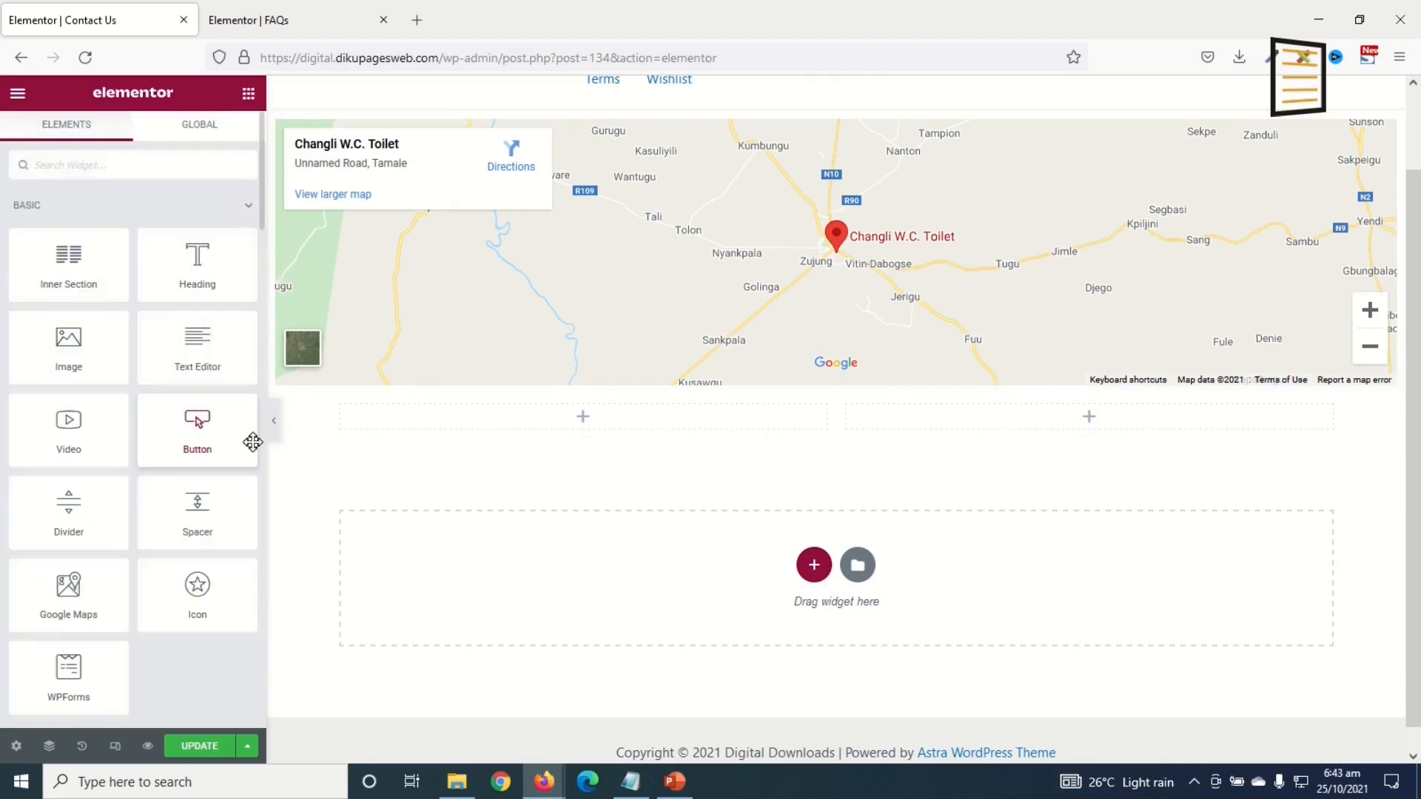
{"action": "type", "text": "icon"}
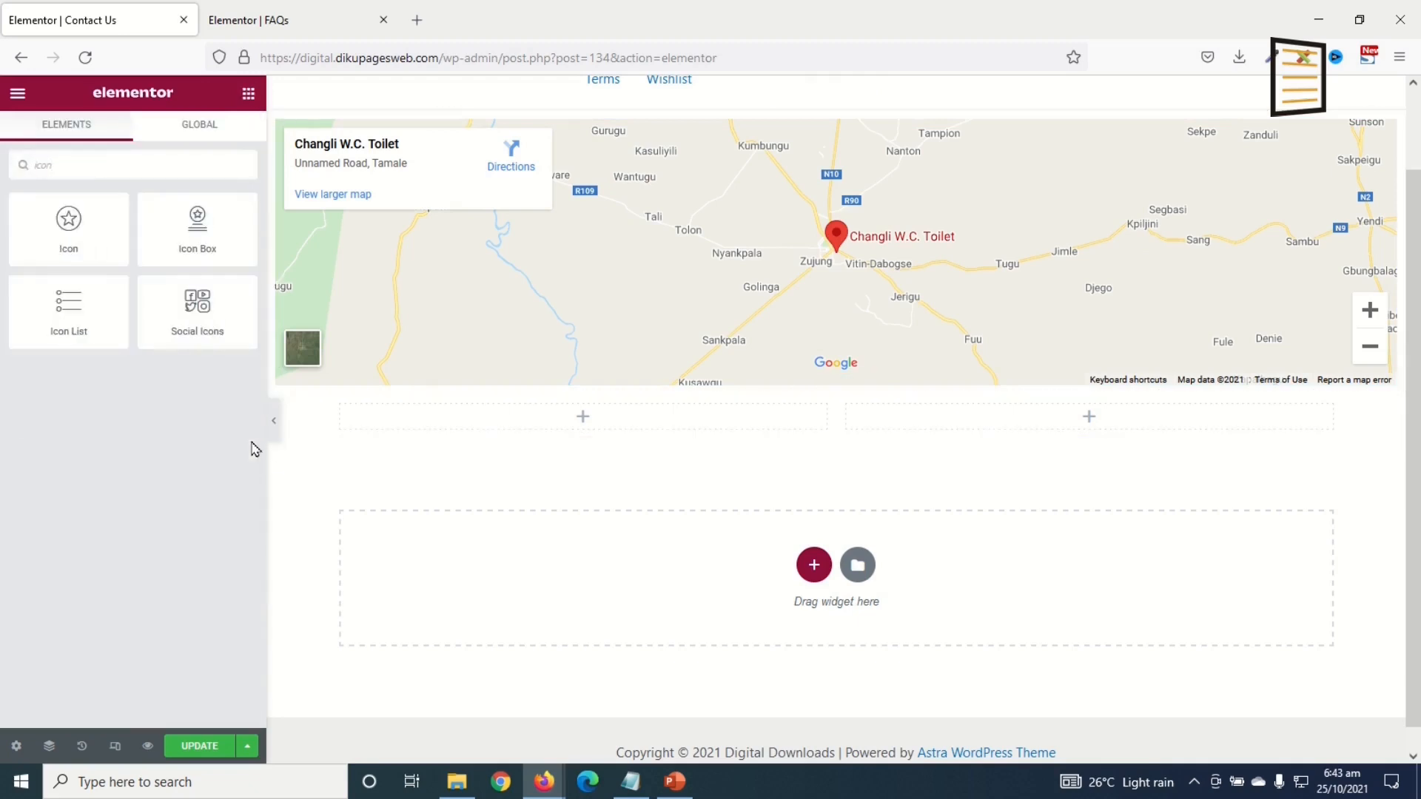
{"action": "left_click_drag", "start_coordinate": [197, 225], "coordinate": [530, 414]}
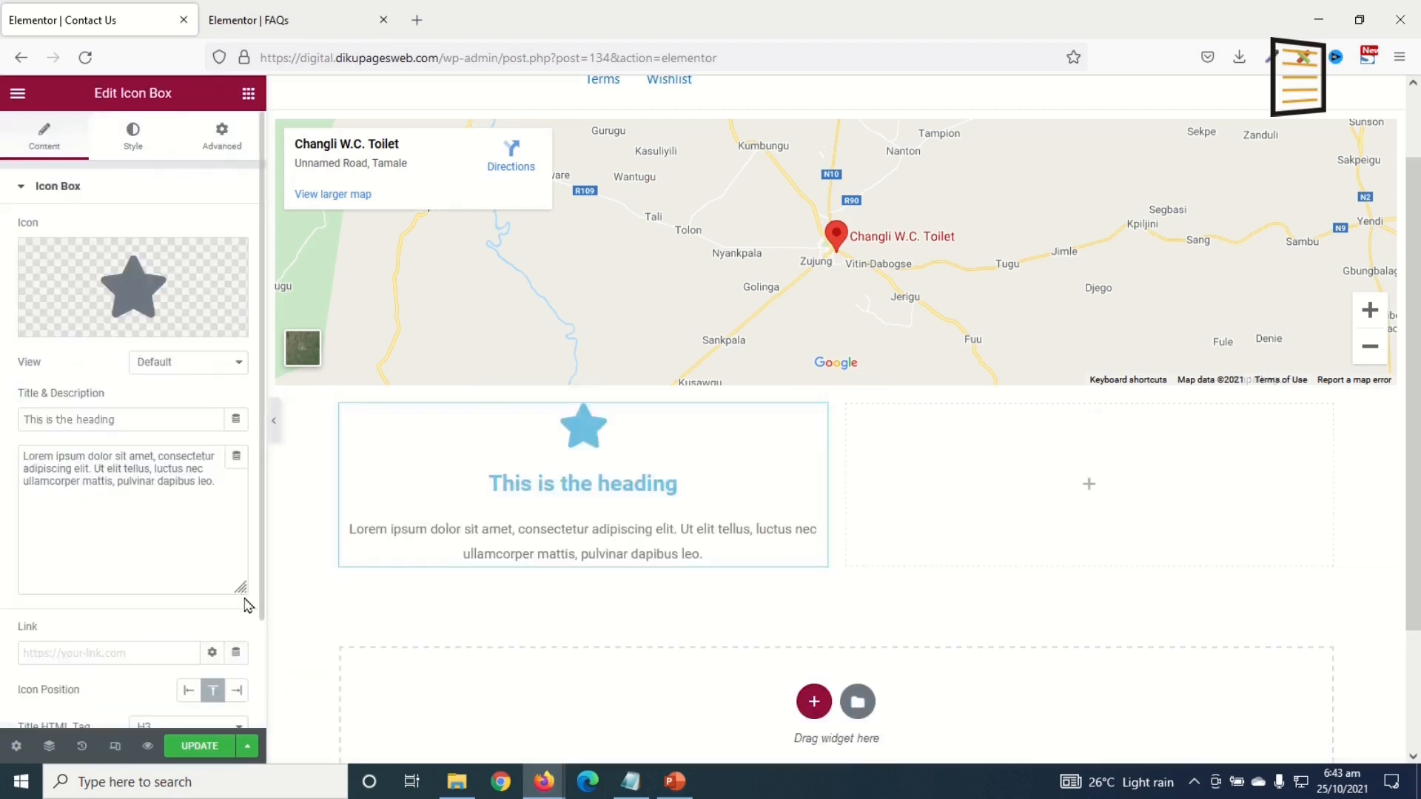
Step: Place the icon left, title the box 'Phone' and paste the phone number as description
{"action": "left_click", "coordinate": [188, 690]}
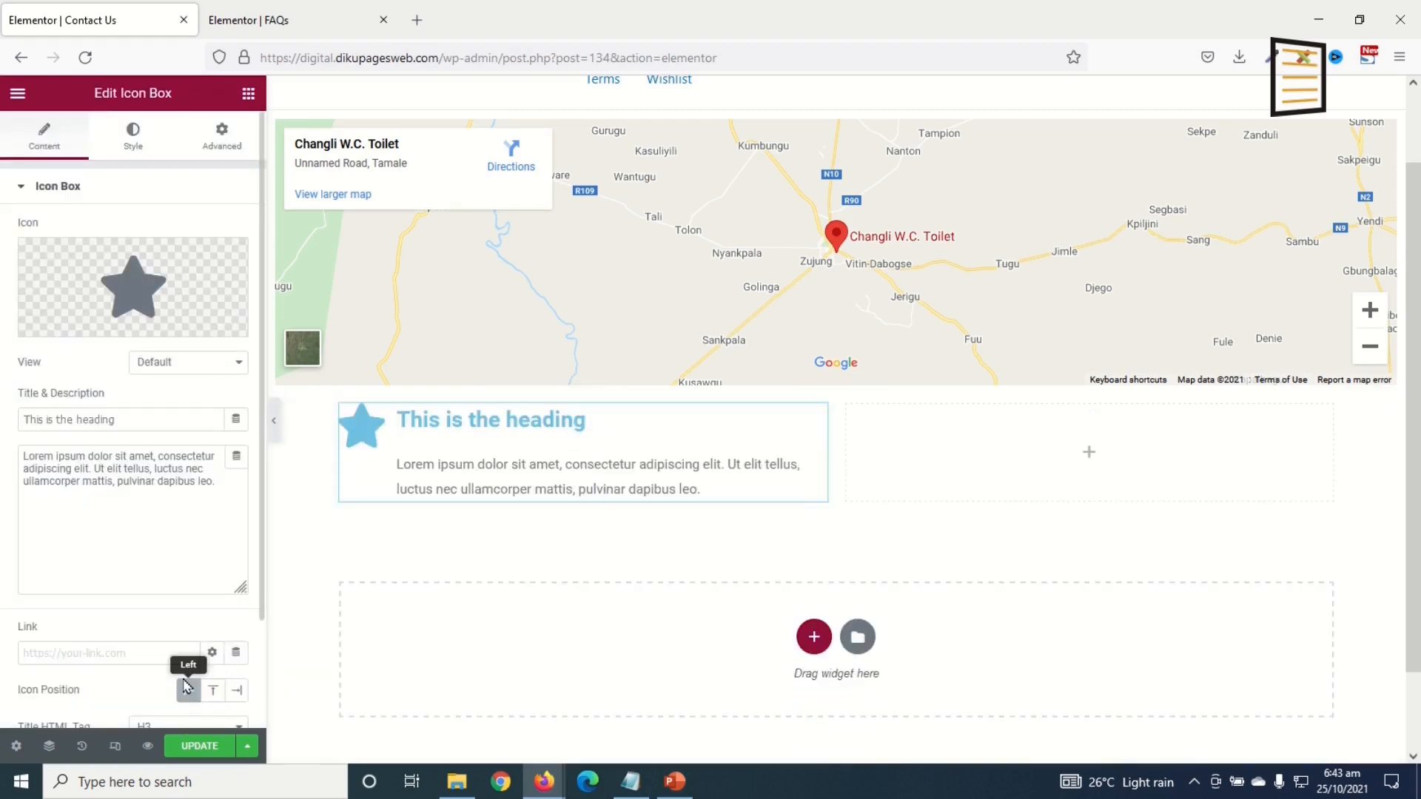
{"action": "left_click_drag", "start_coordinate": [179, 419], "coordinate": [3, 374]}
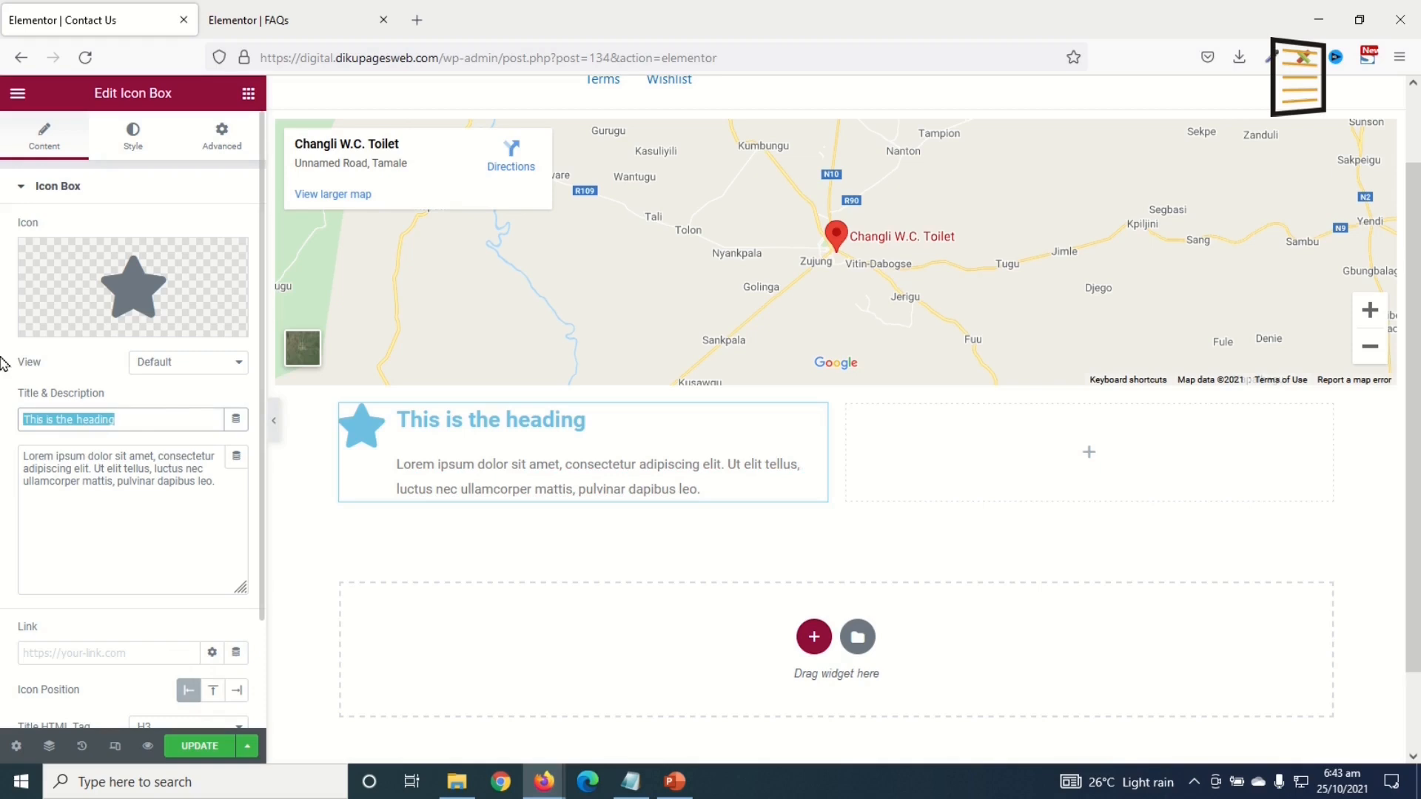
{"action": "type", "text": "Phone"}
{"action": "key", "text": "Tab"}
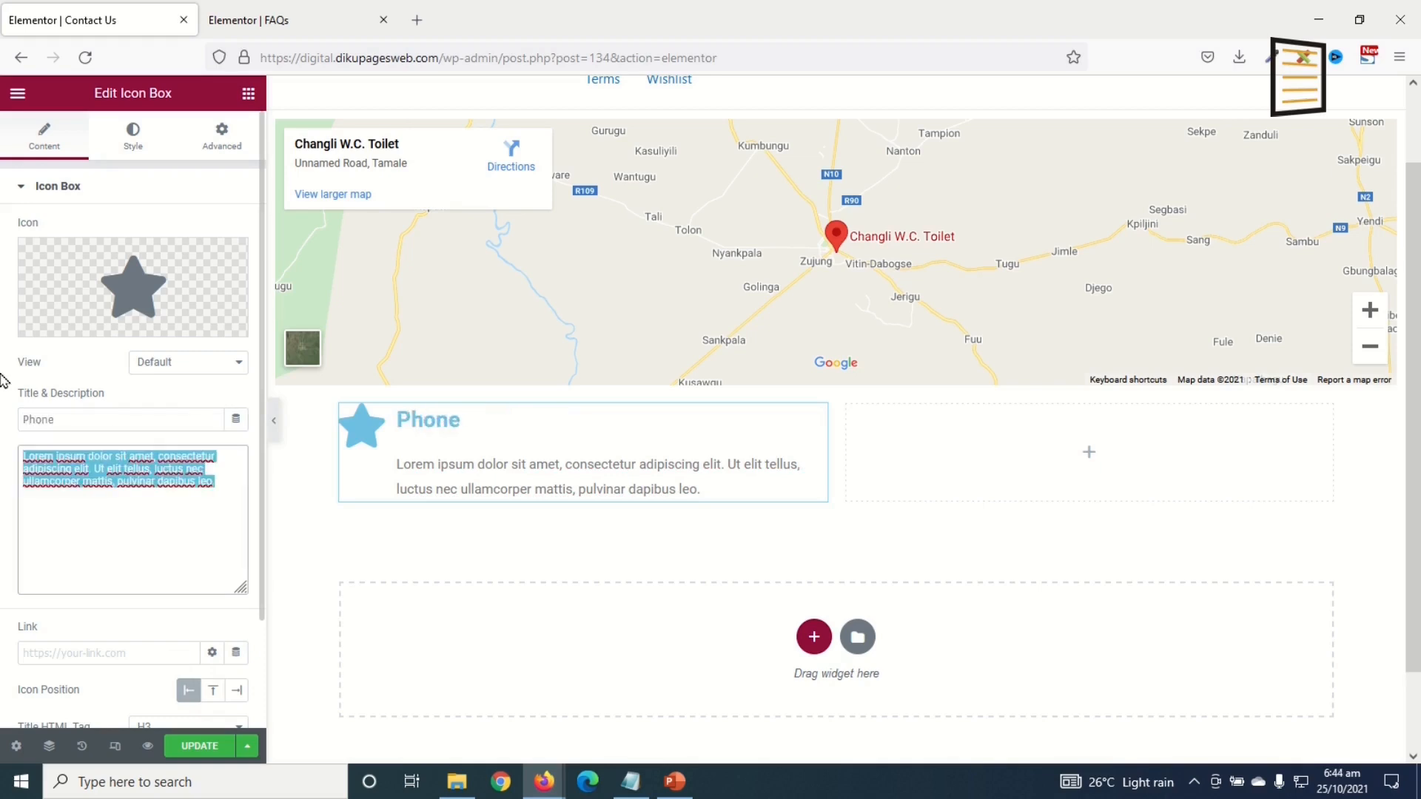
{"action": "type", "text": "+233 (0) 123456789"}
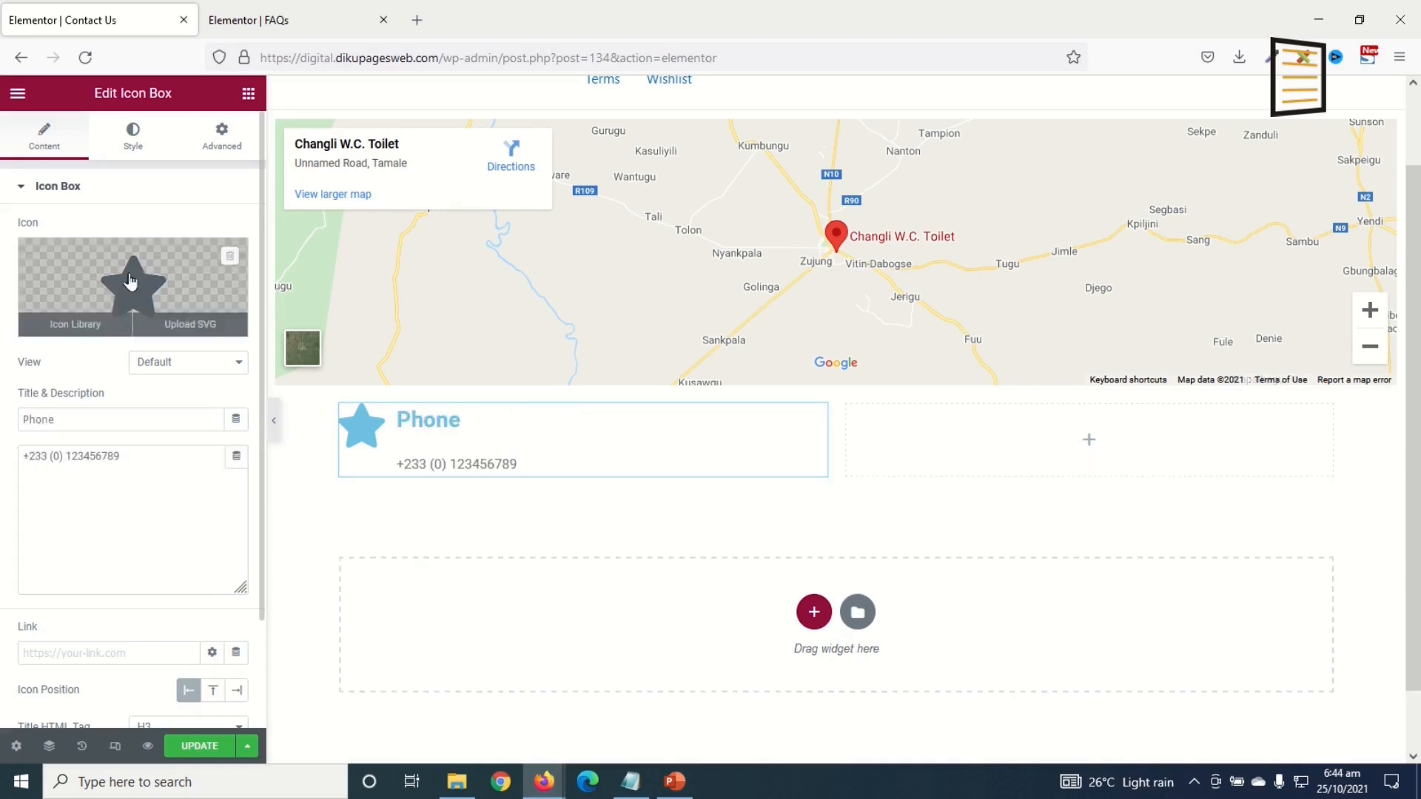
Step: Replace the box's icon with the Mobile icon from the icon library
{"action": "left_click", "coordinate": [128, 273]}
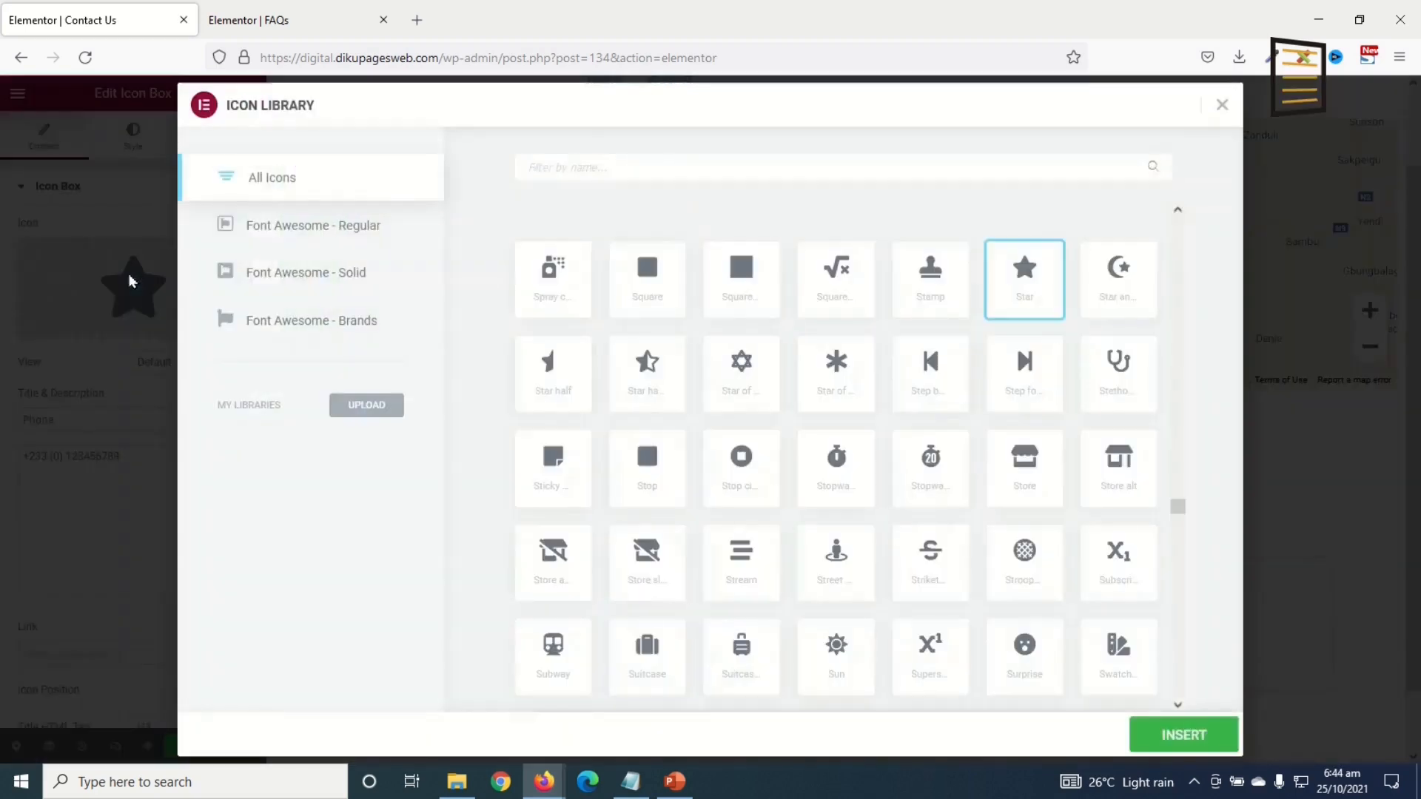
{"action": "left_click", "coordinate": [582, 167]}
{"action": "type", "text": "phone"}
{"action": "key", "text": "ctrl+a"}
{"action": "type", "text": "mobile"}
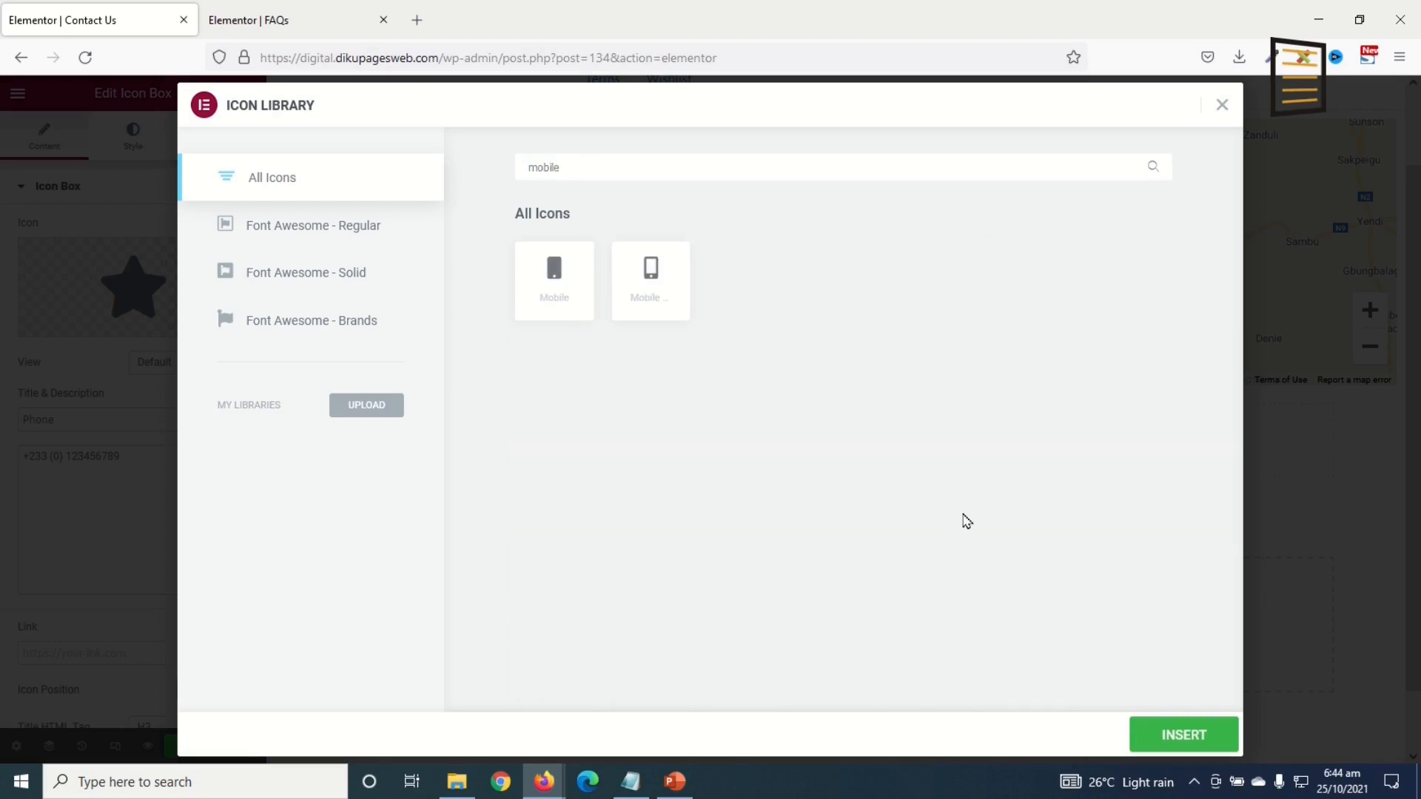
{"action": "left_click", "coordinate": [651, 279]}
{"action": "left_click", "coordinate": [1182, 735]}
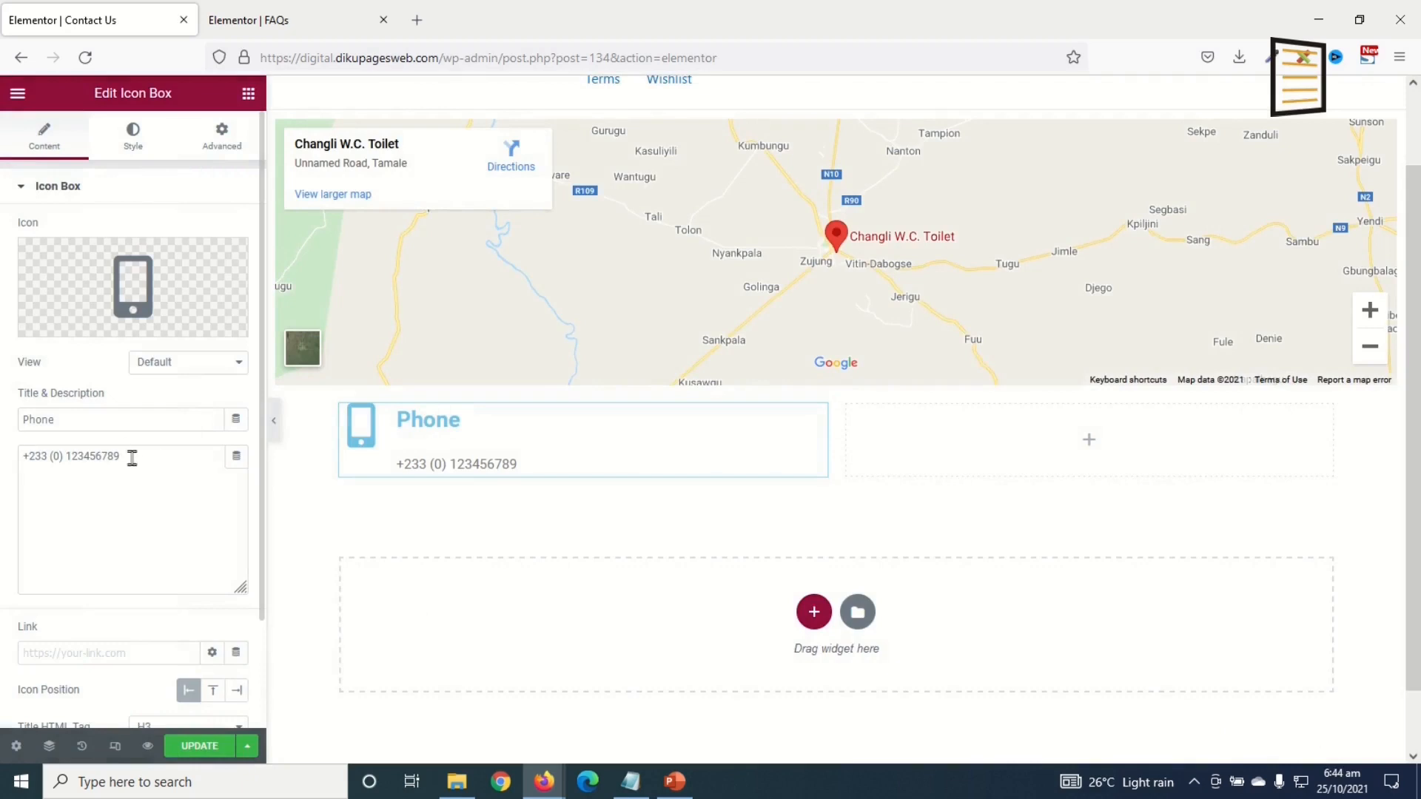
Step: Add a second phone-number line to the description, separated by a <br> tag
{"action": "left_click_drag", "start_coordinate": [175, 457], "coordinate": [2, 419]}
{"action": "key", "text": "ctrl+c"}
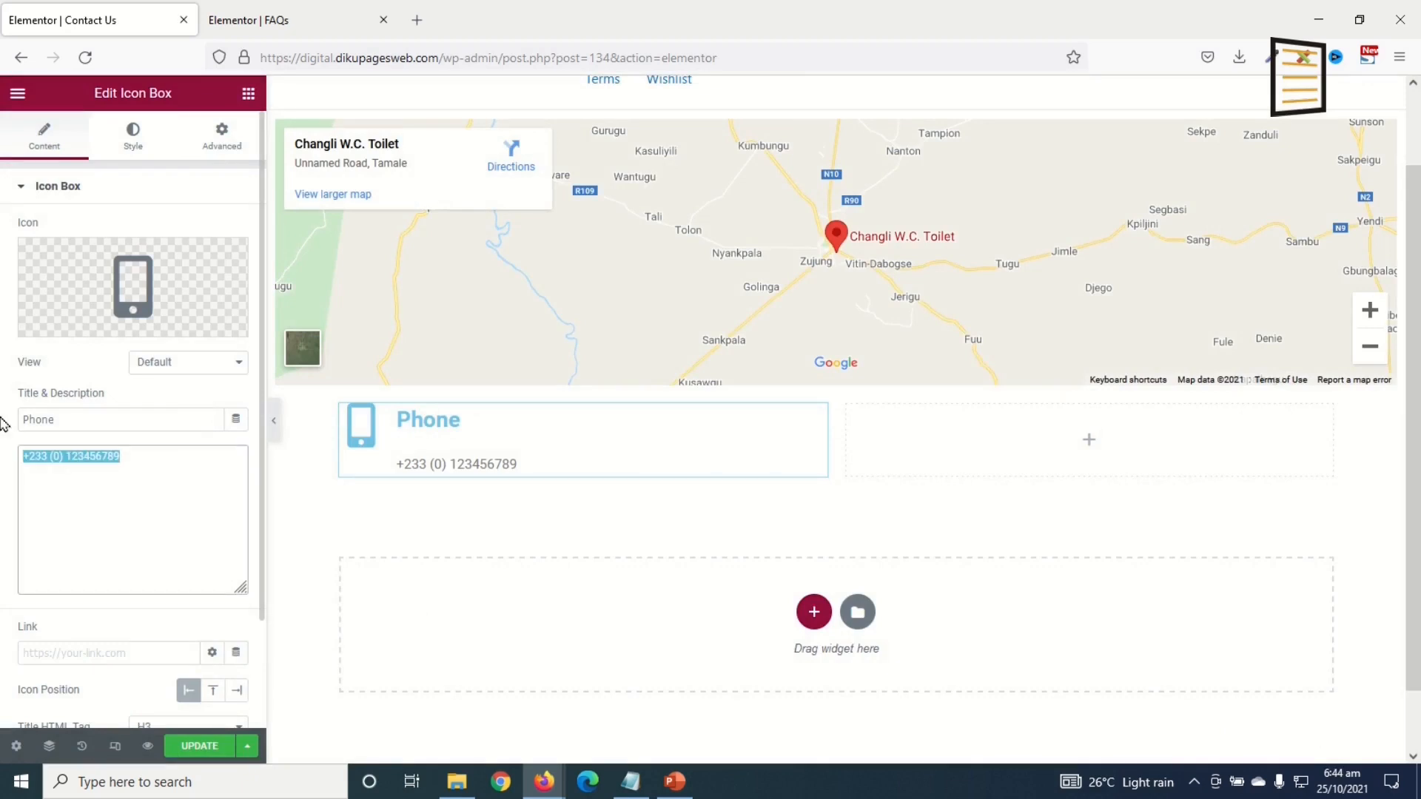
{"action": "left_click", "coordinate": [180, 478]}
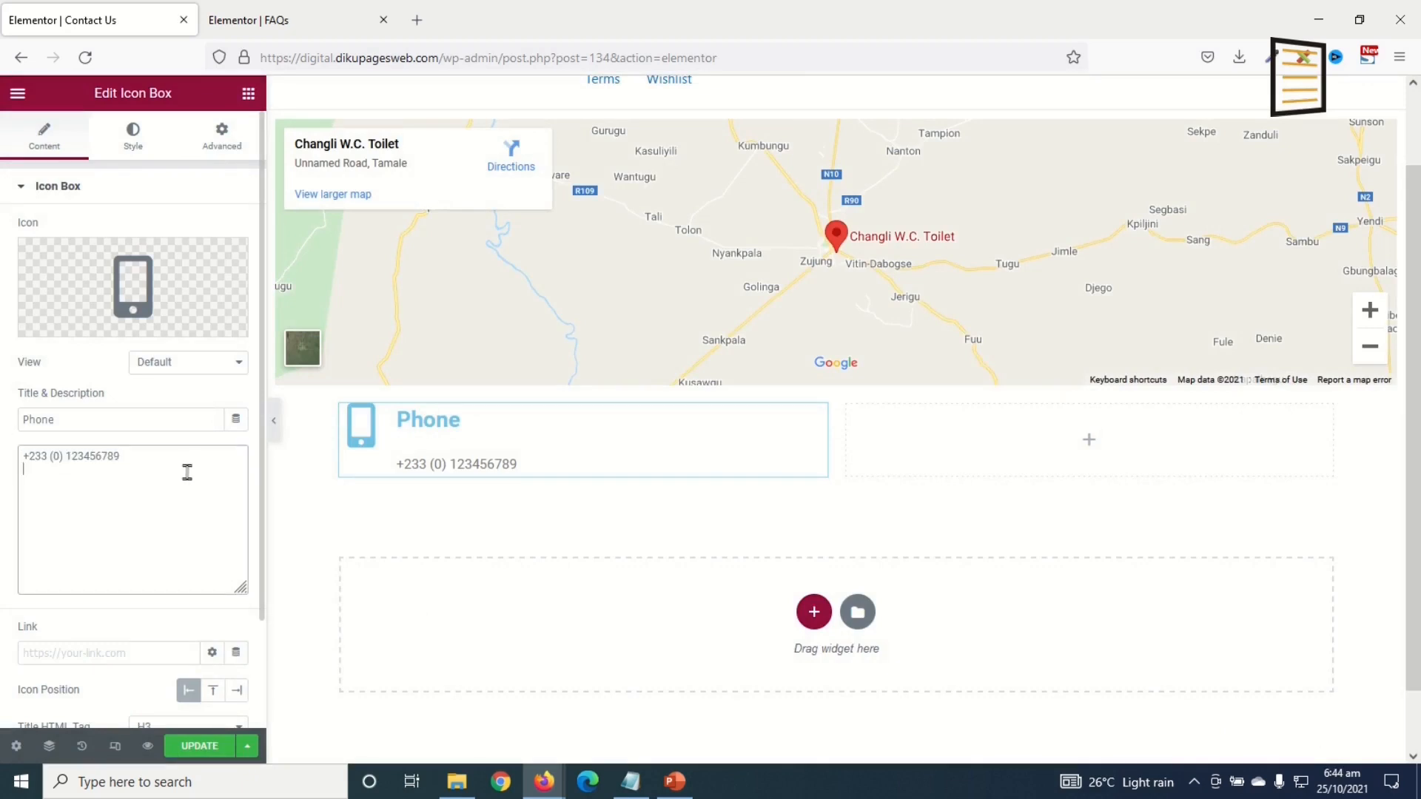
{"action": "key", "text": "Return"}
{"action": "key", "text": "ctrl+v"}
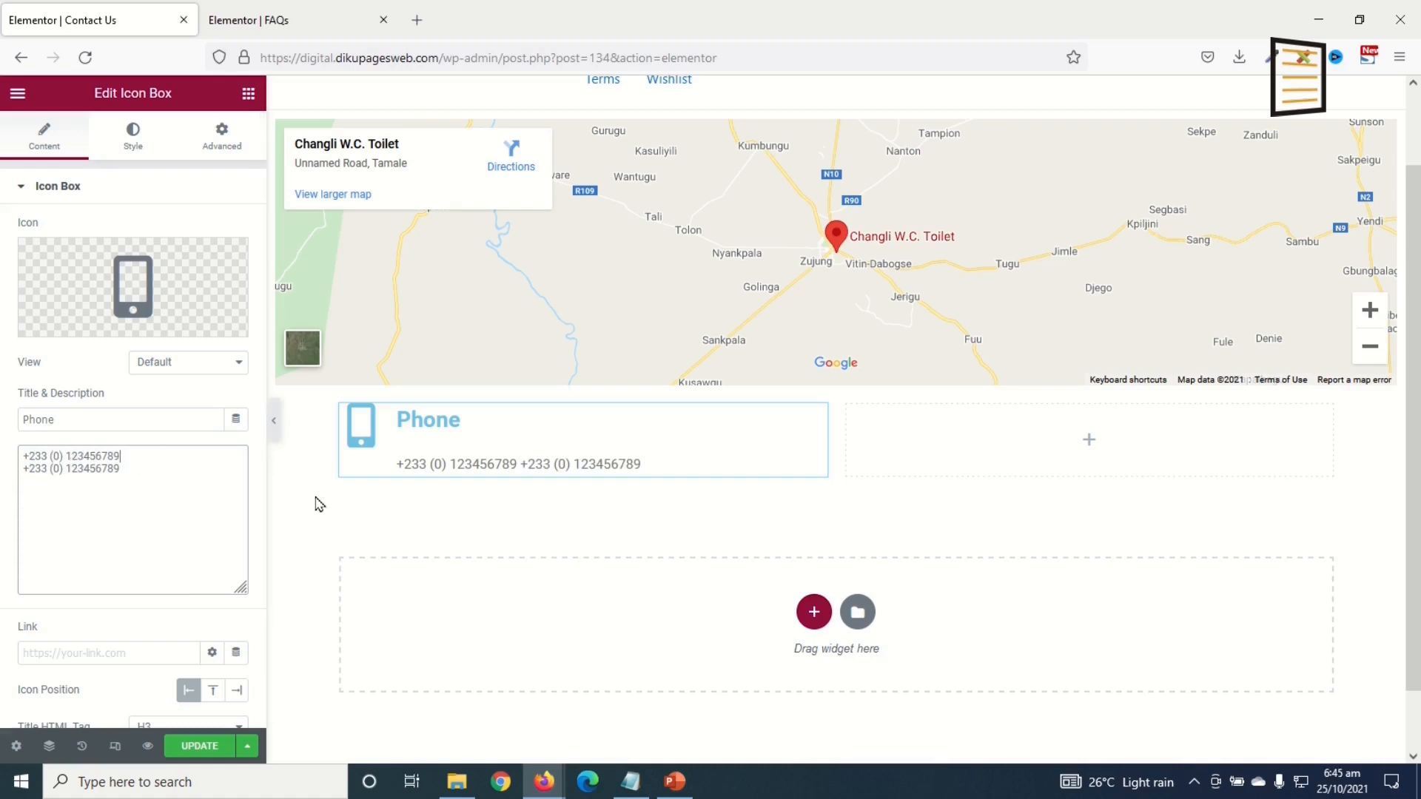
{"action": "type", "text": "<br"}
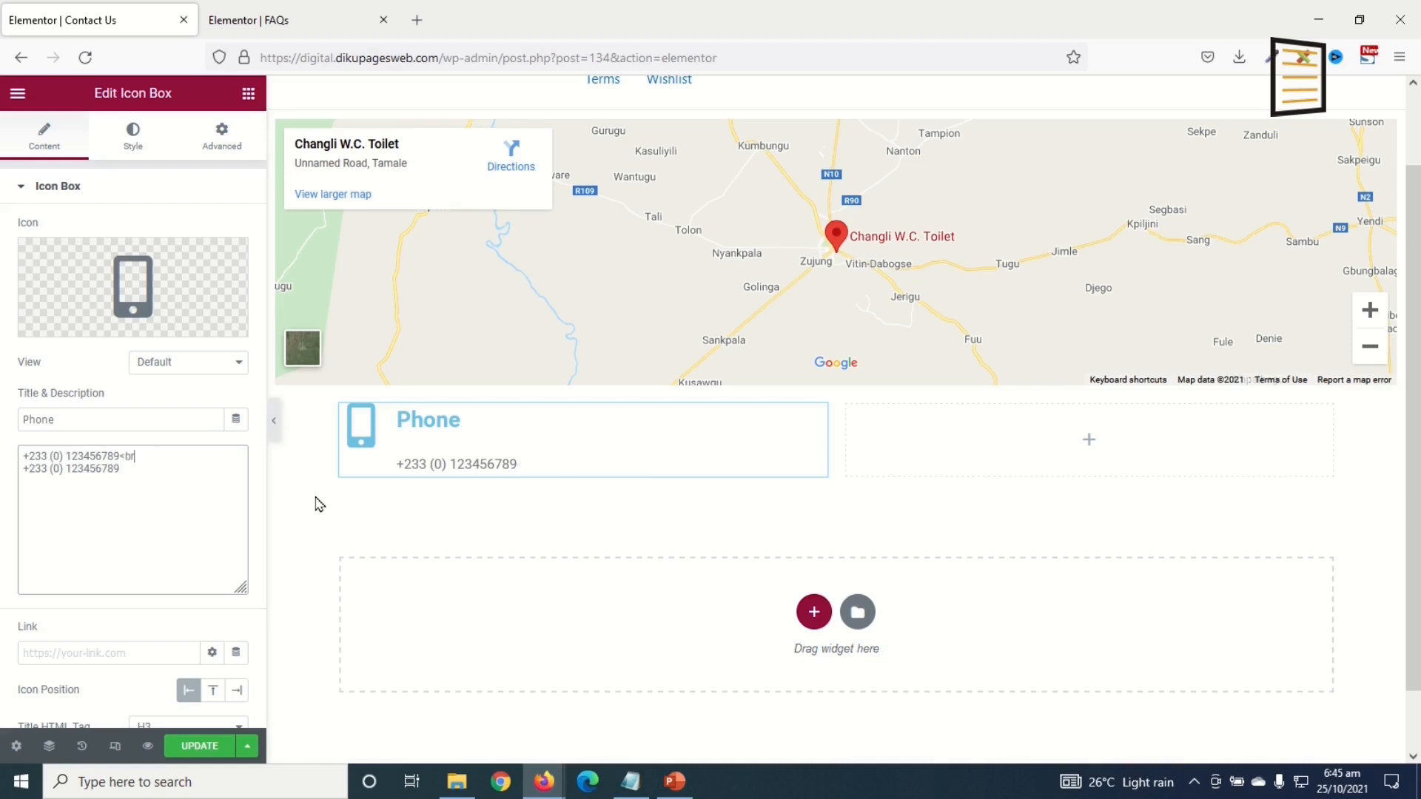
{"action": "type", "text": ">"}
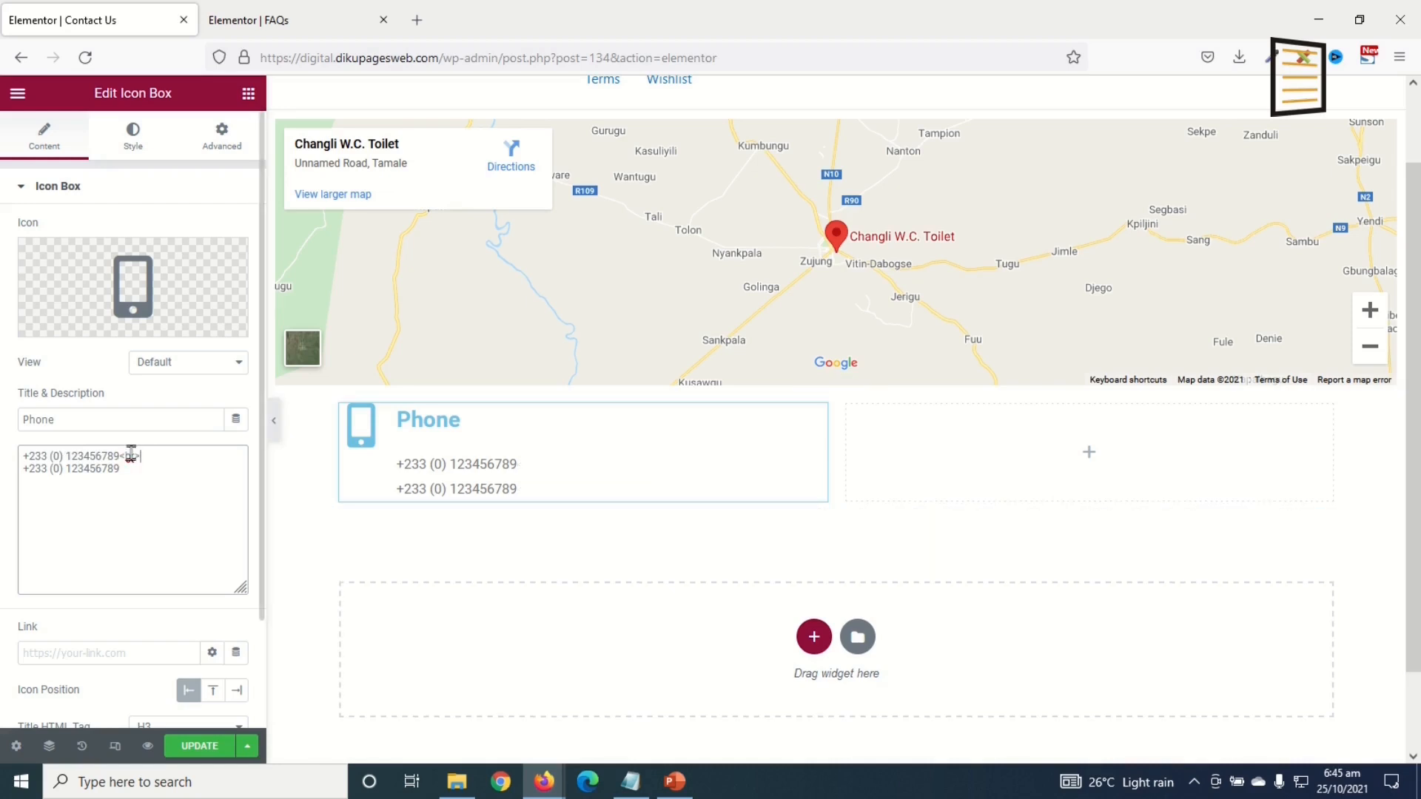
Step: Make the Phone icon and title colour black (#000000)
{"action": "left_click", "coordinate": [133, 135]}
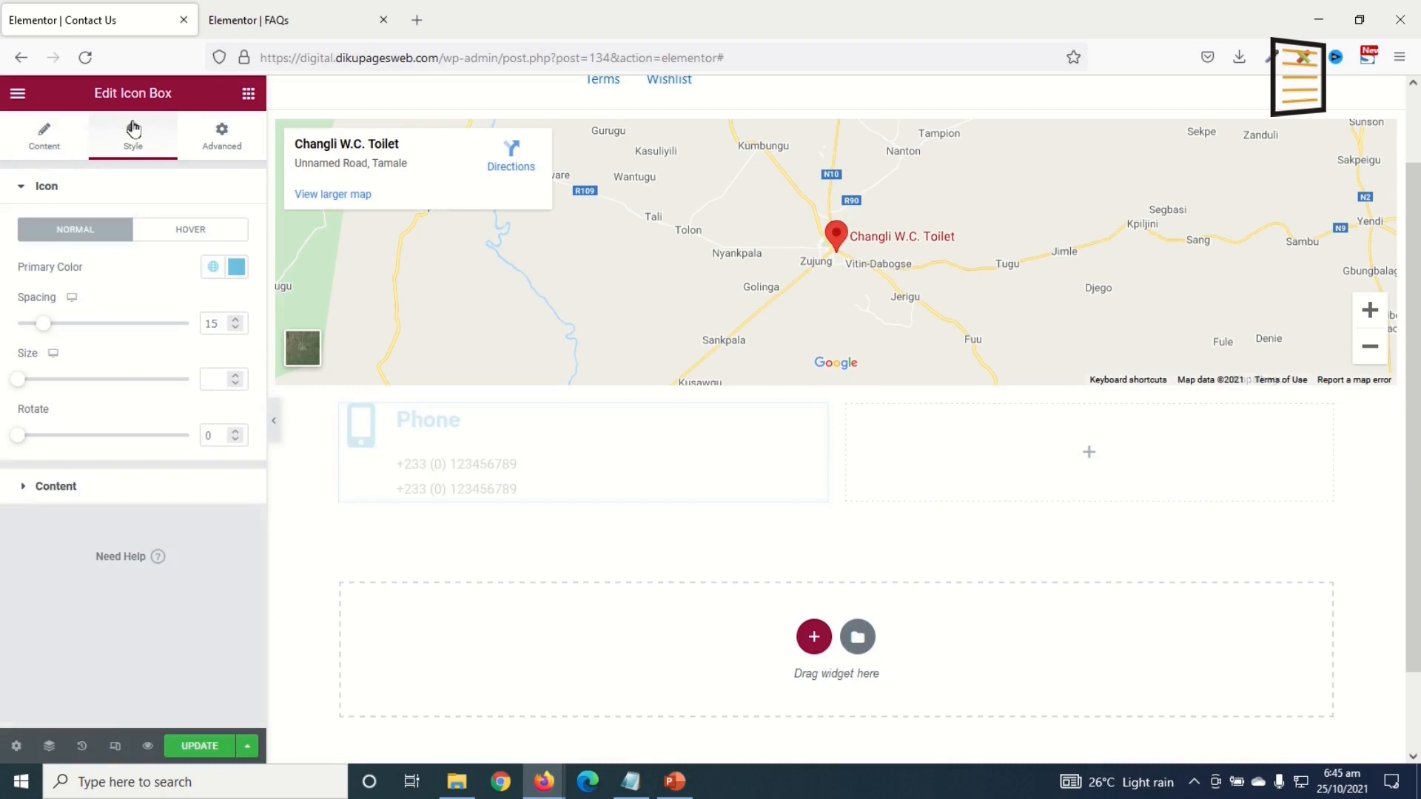
{"action": "left_click", "coordinate": [236, 267]}
{"action": "left_click_drag", "start_coordinate": [137, 349], "coordinate": [3, 543]}
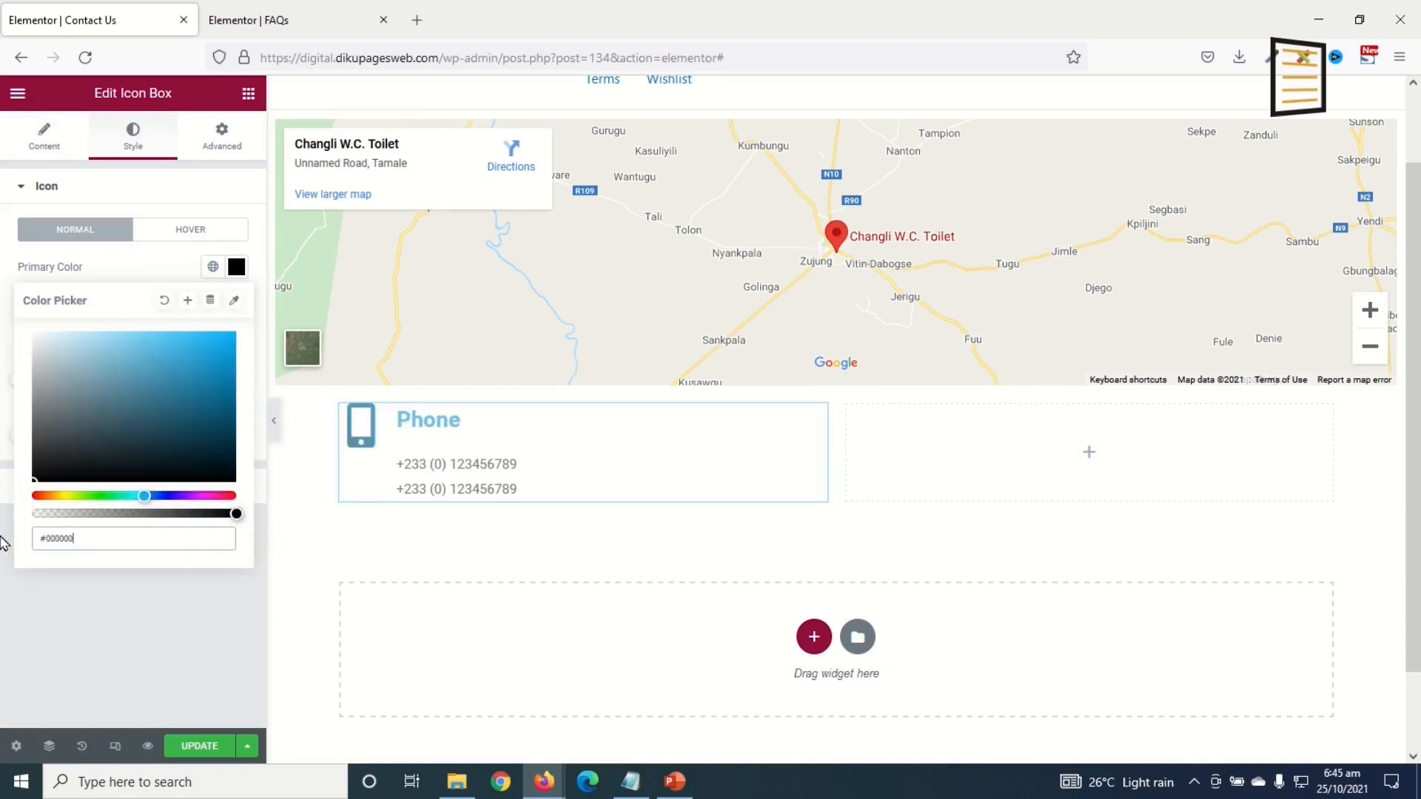
{"action": "left_click", "coordinate": [234, 265]}
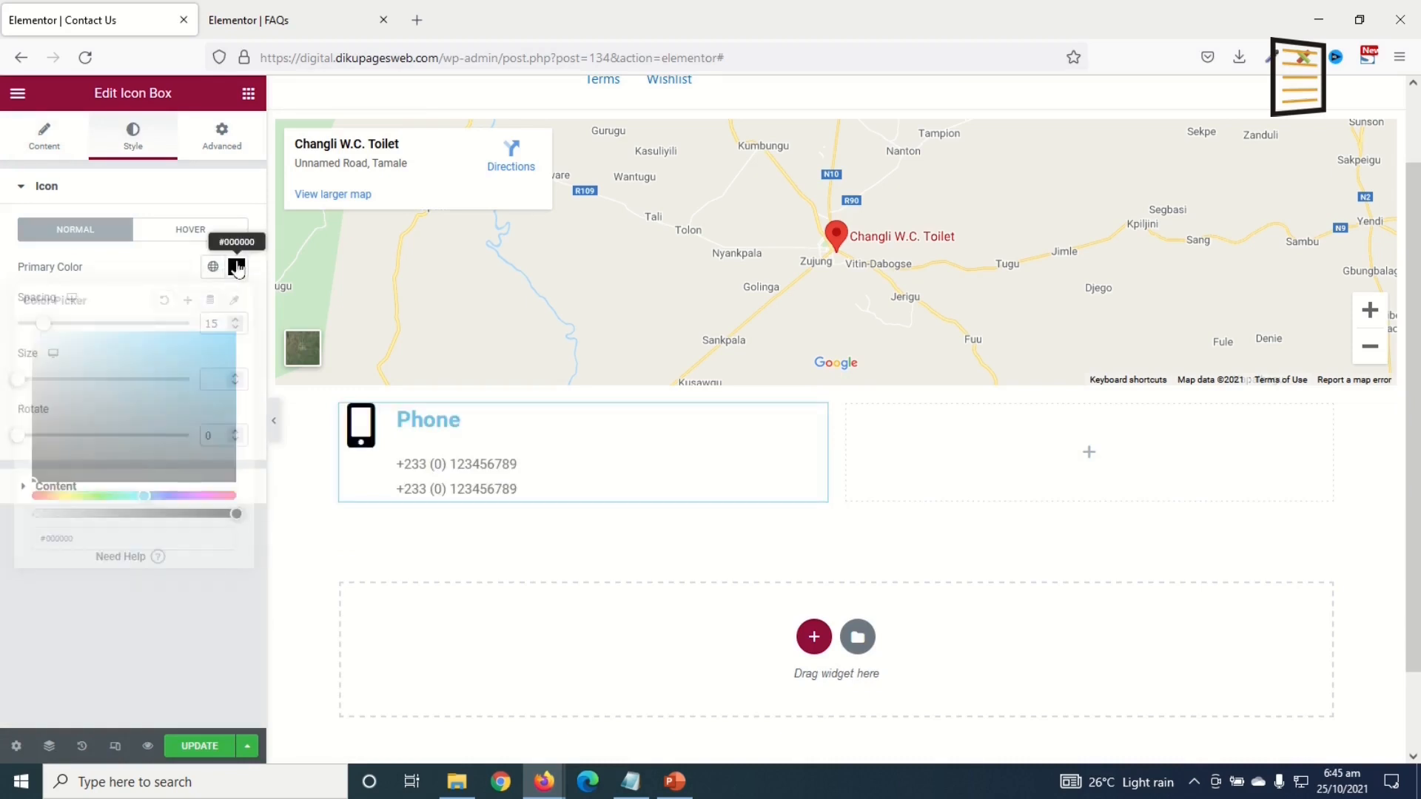
{"action": "left_click", "coordinate": [50, 488]}
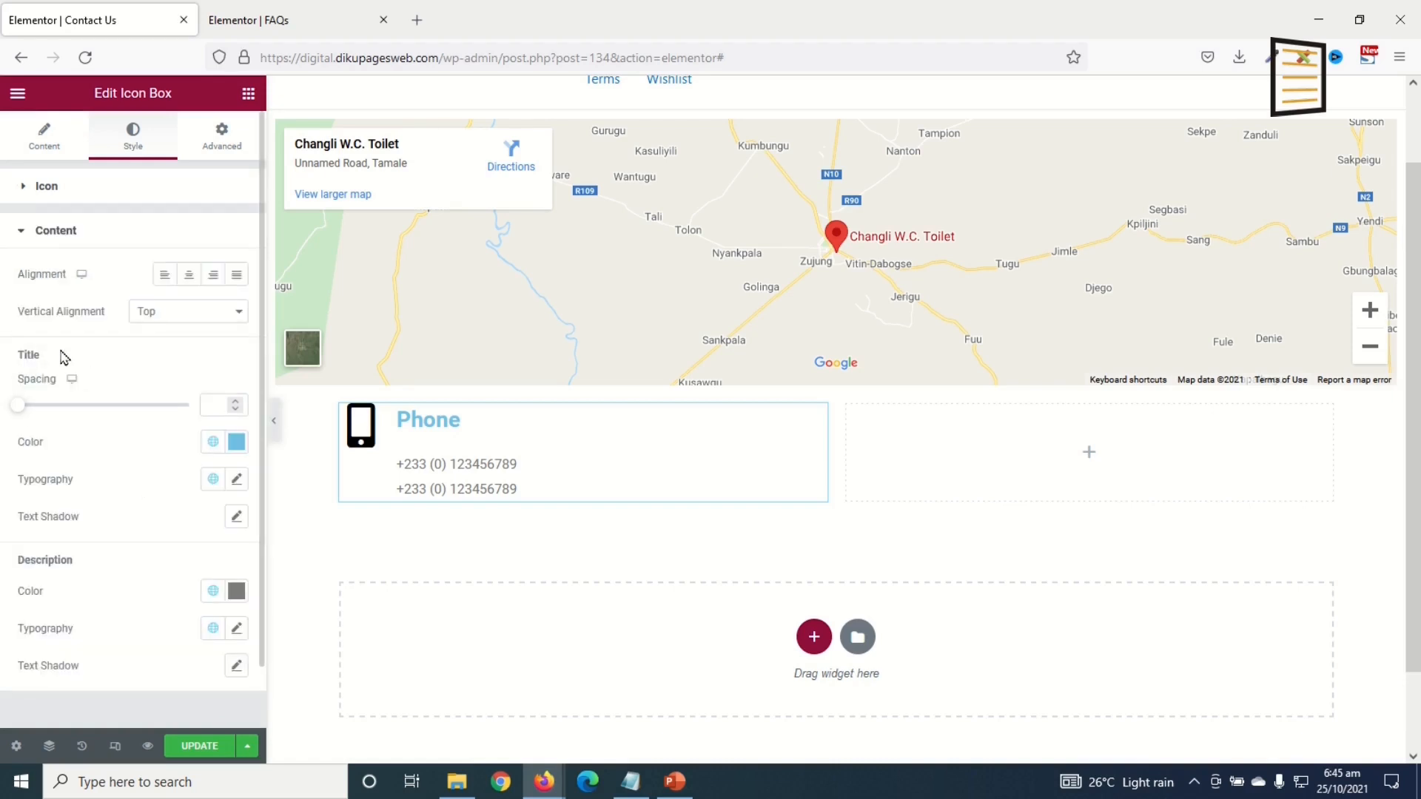
{"action": "left_click", "coordinate": [237, 444]}
{"action": "left_click_drag", "start_coordinate": [79, 611], "coordinate": [7, 651]}
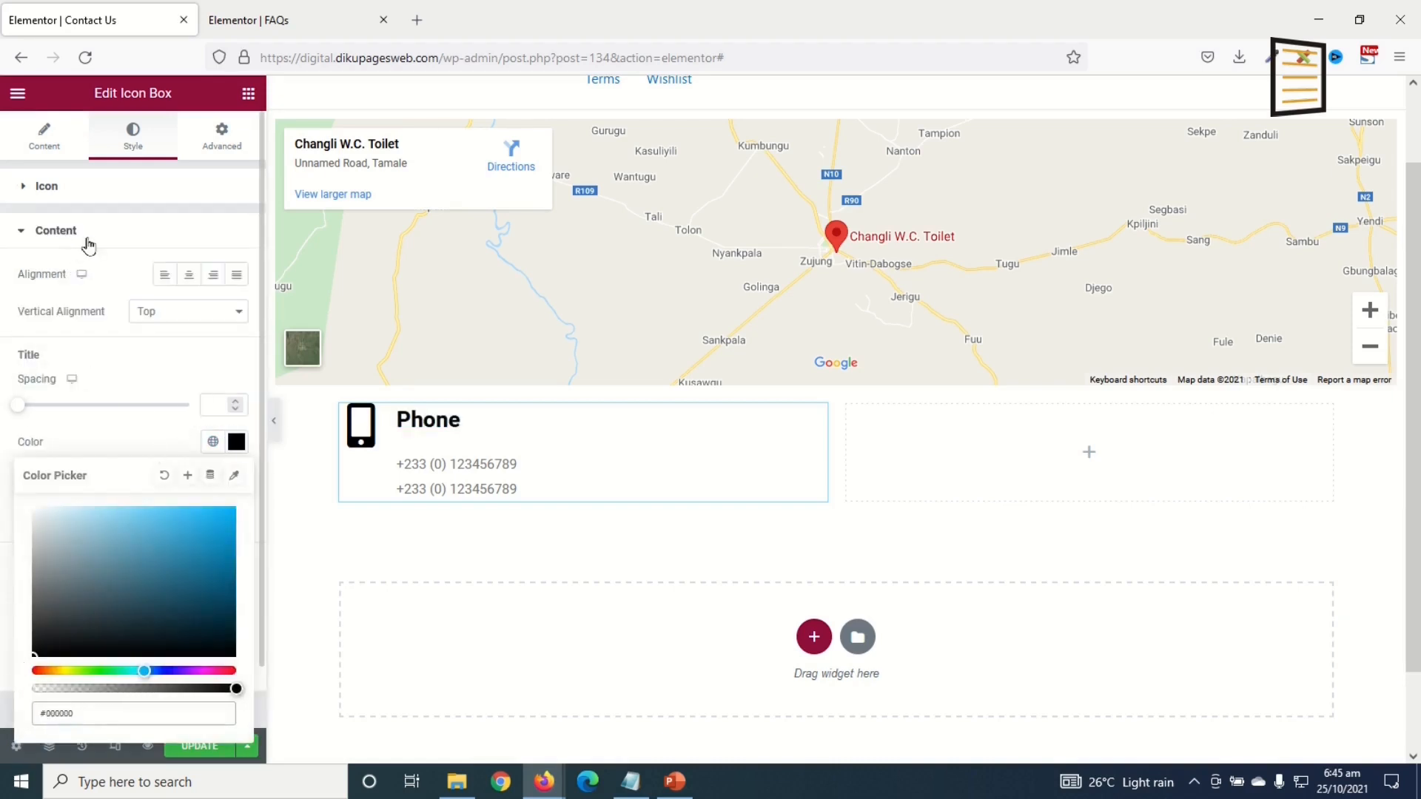
Step: Centre the icon vertically beside the text and set the title's line height to 5
{"action": "left_click", "coordinate": [152, 313]}
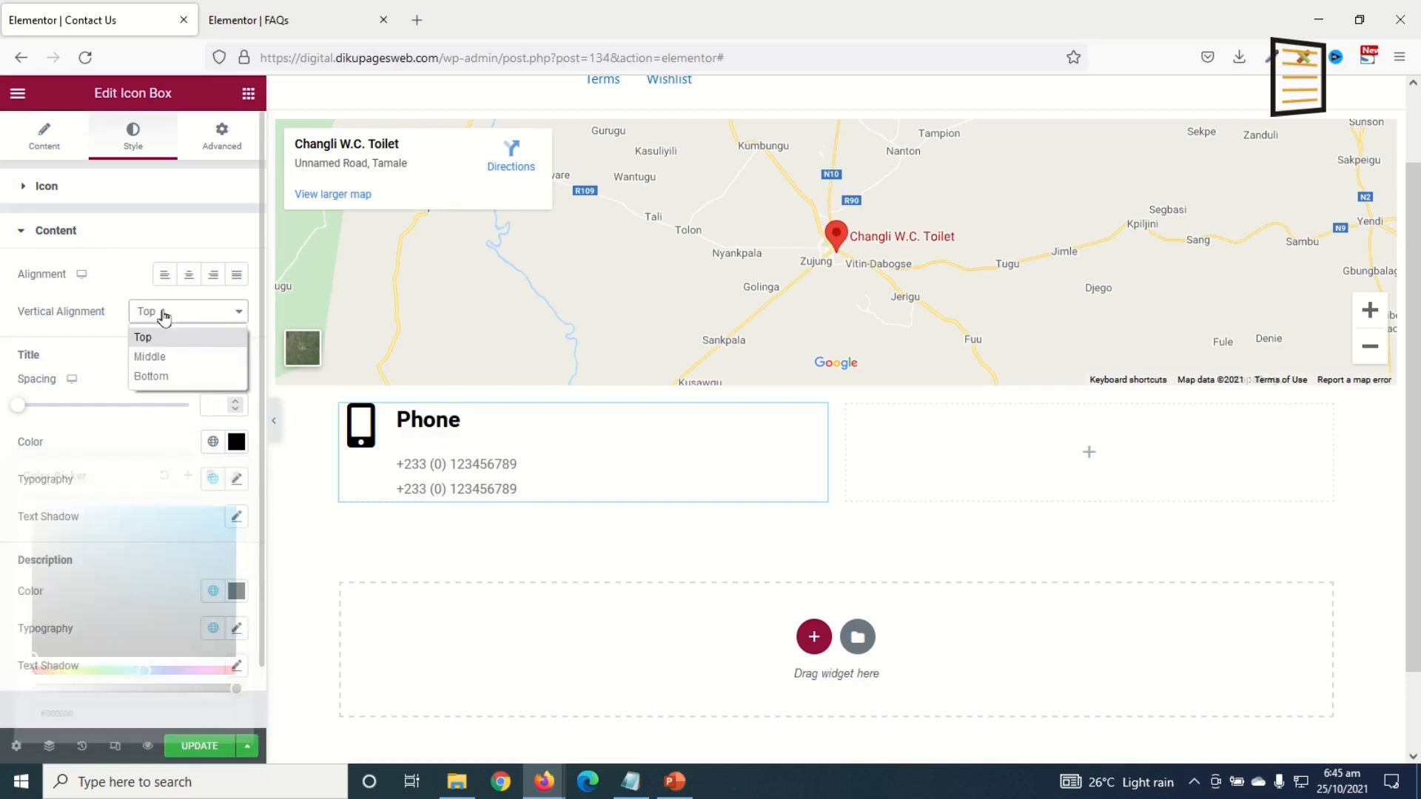
{"action": "left_click", "coordinate": [179, 358]}
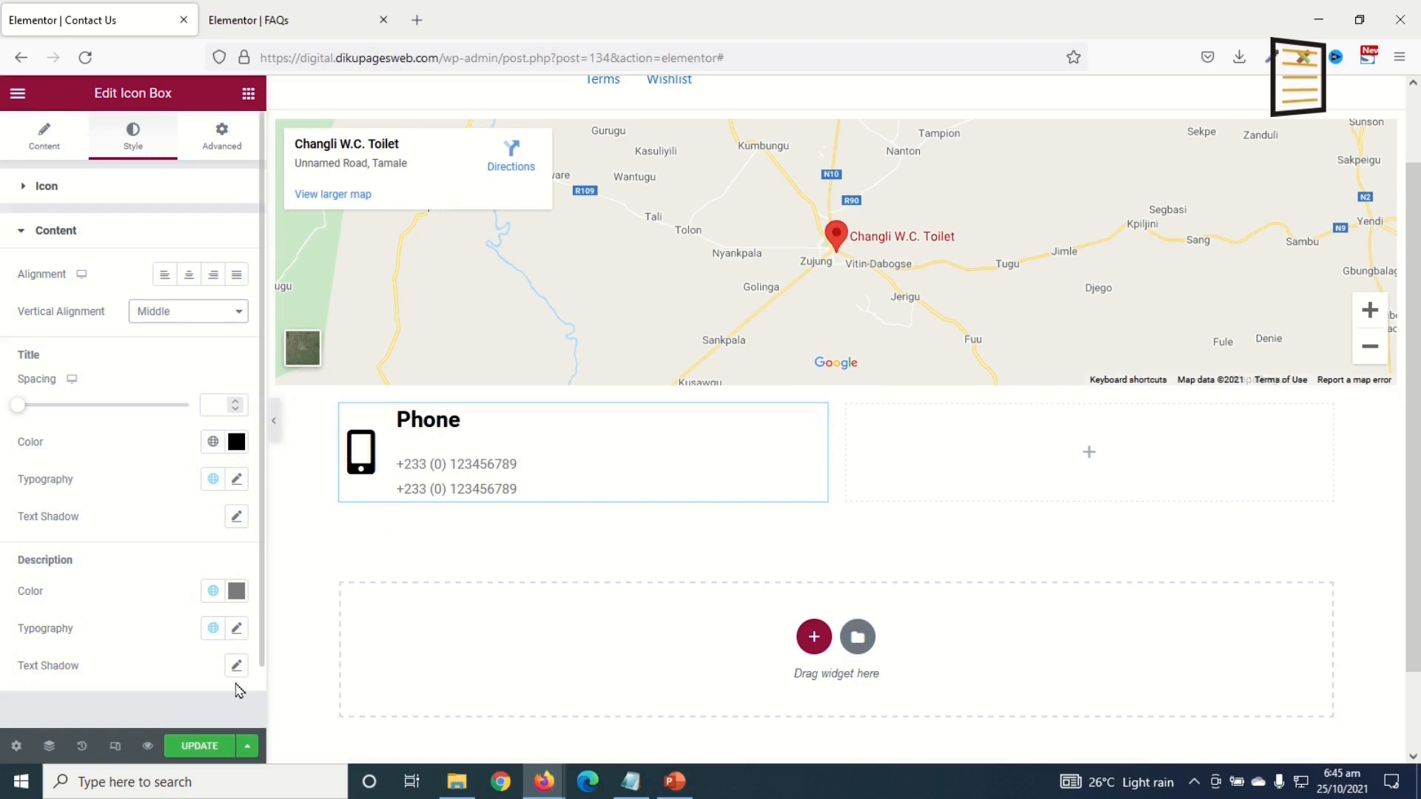
{"action": "left_click", "coordinate": [237, 479]}
{"action": "scroll", "coordinate": [182, 572], "scroll_direction": "down", "scroll_amount": 2}
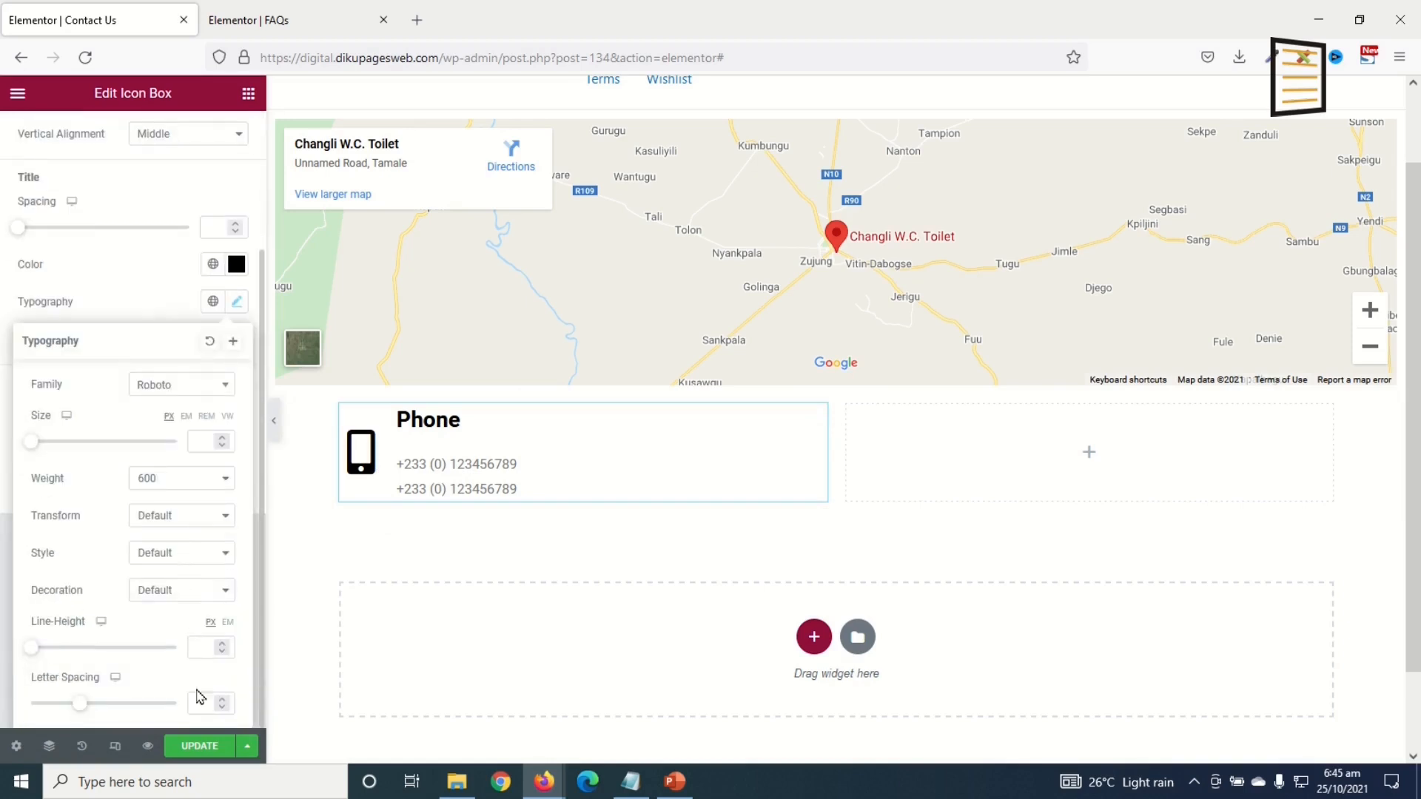
{"action": "left_click", "coordinate": [210, 657]}
{"action": "type", "text": "0"}
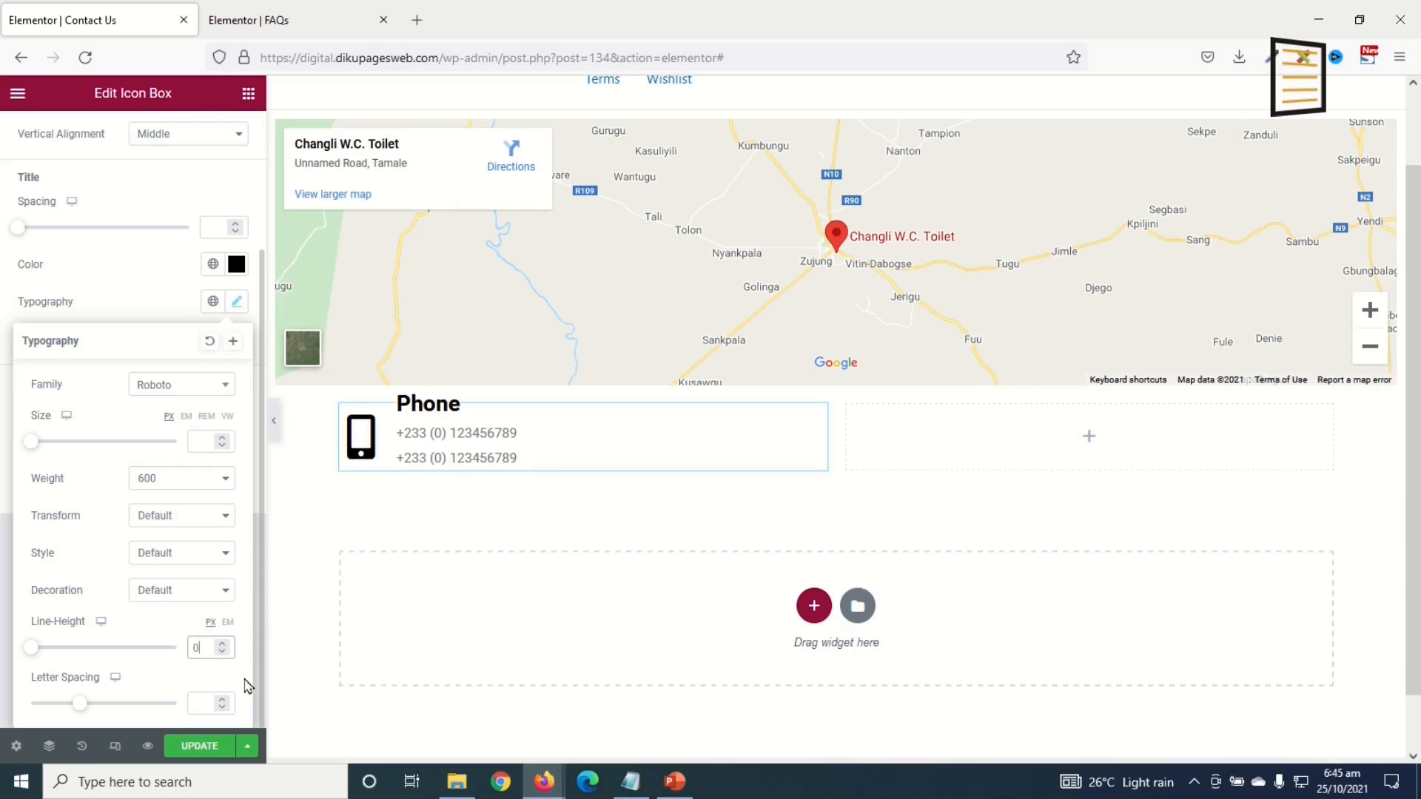
{"action": "key", "text": "BackSpace"}
{"action": "type", "text": "5"}
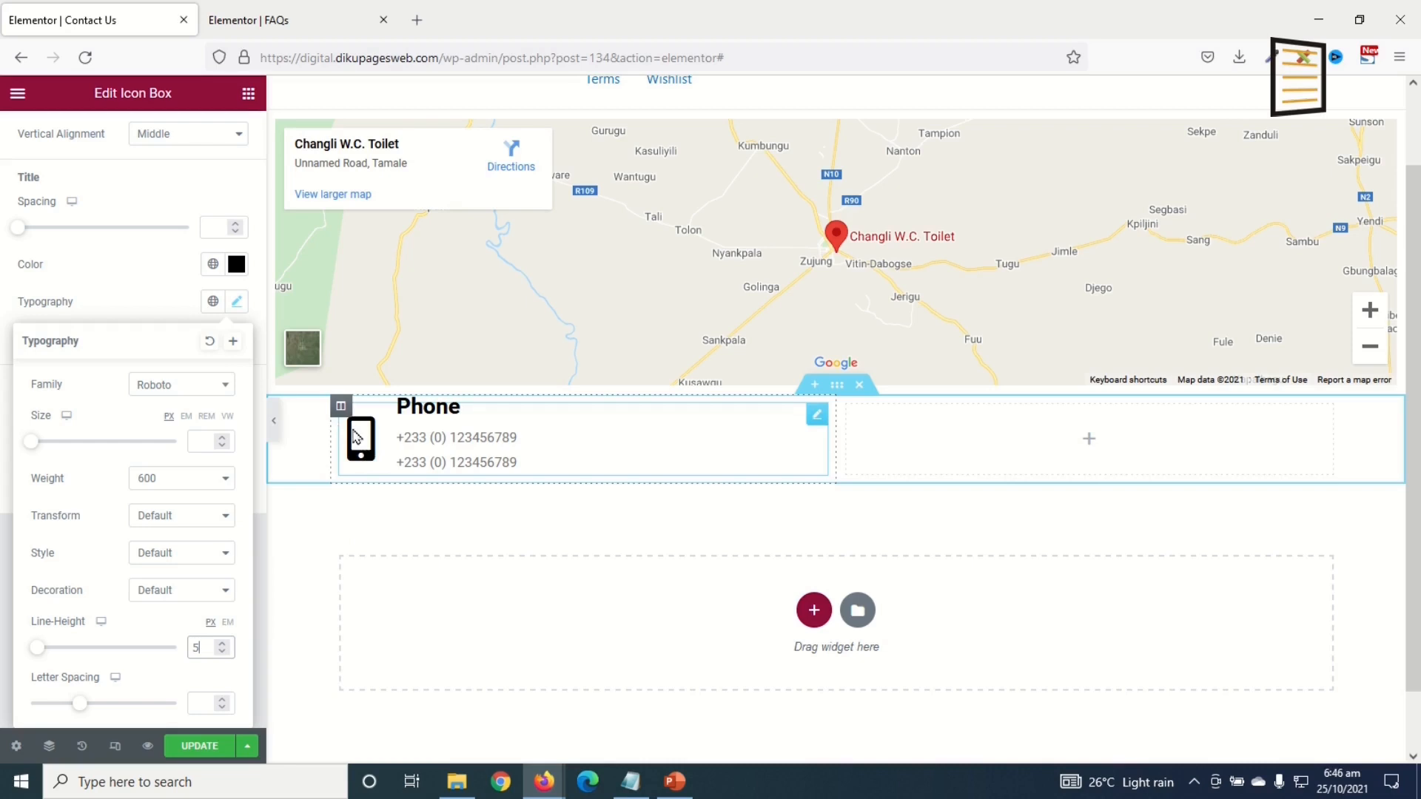
Step: Duplicate the Phone box, retitle the copy 'Email' and enter the sales e-mail address
{"action": "right_click", "coordinate": [817, 416]}
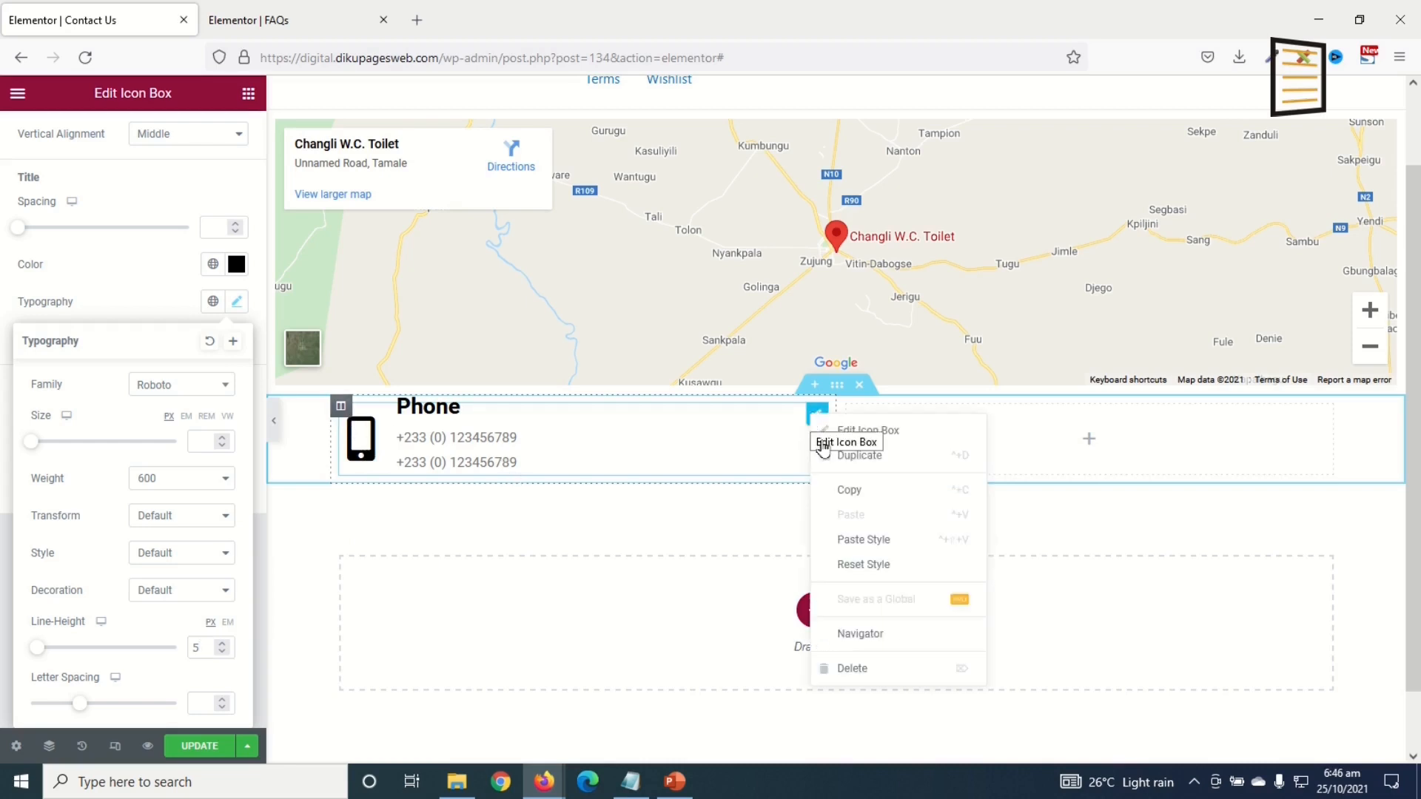
{"action": "left_click", "coordinate": [867, 459]}
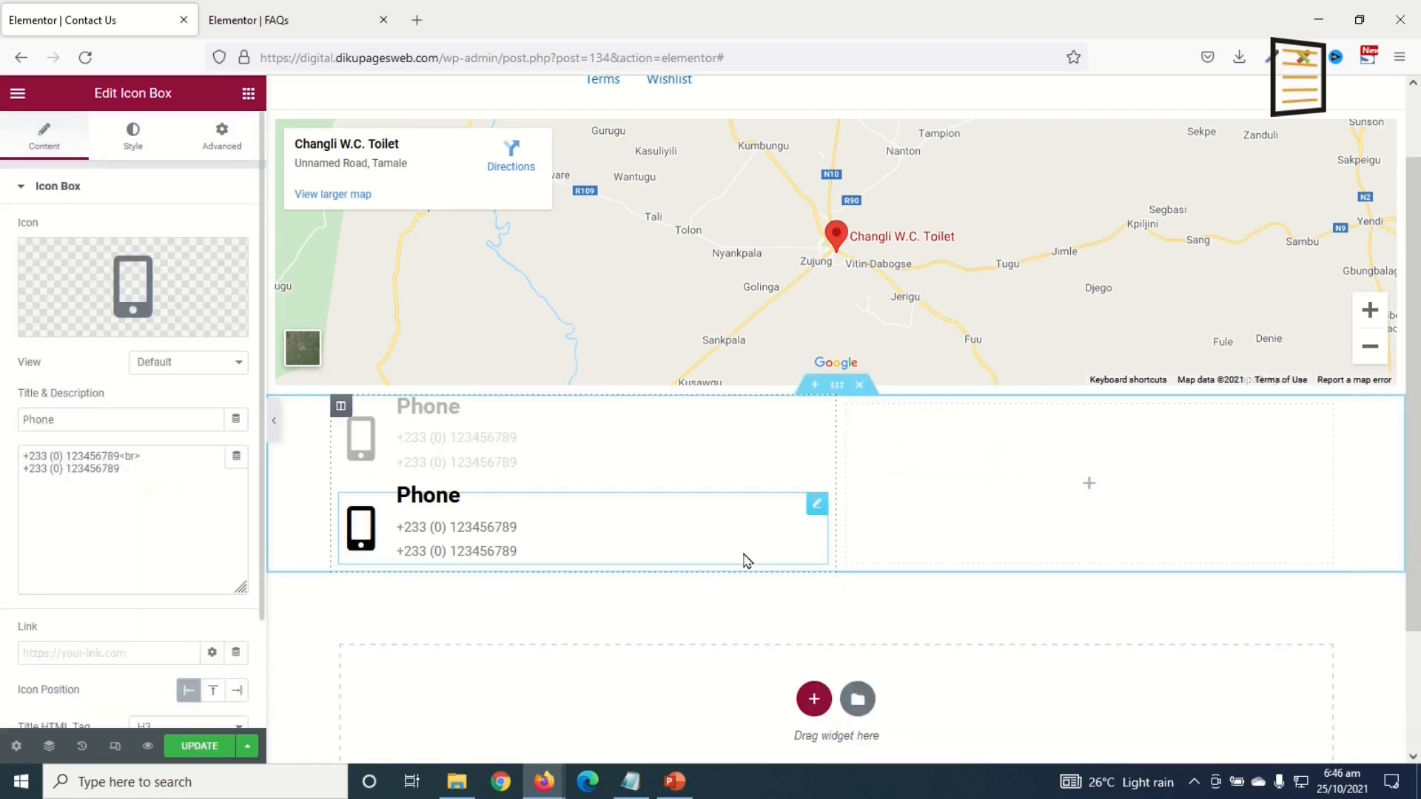
{"action": "left_click_drag", "start_coordinate": [91, 416], "coordinate": [3, 411]}
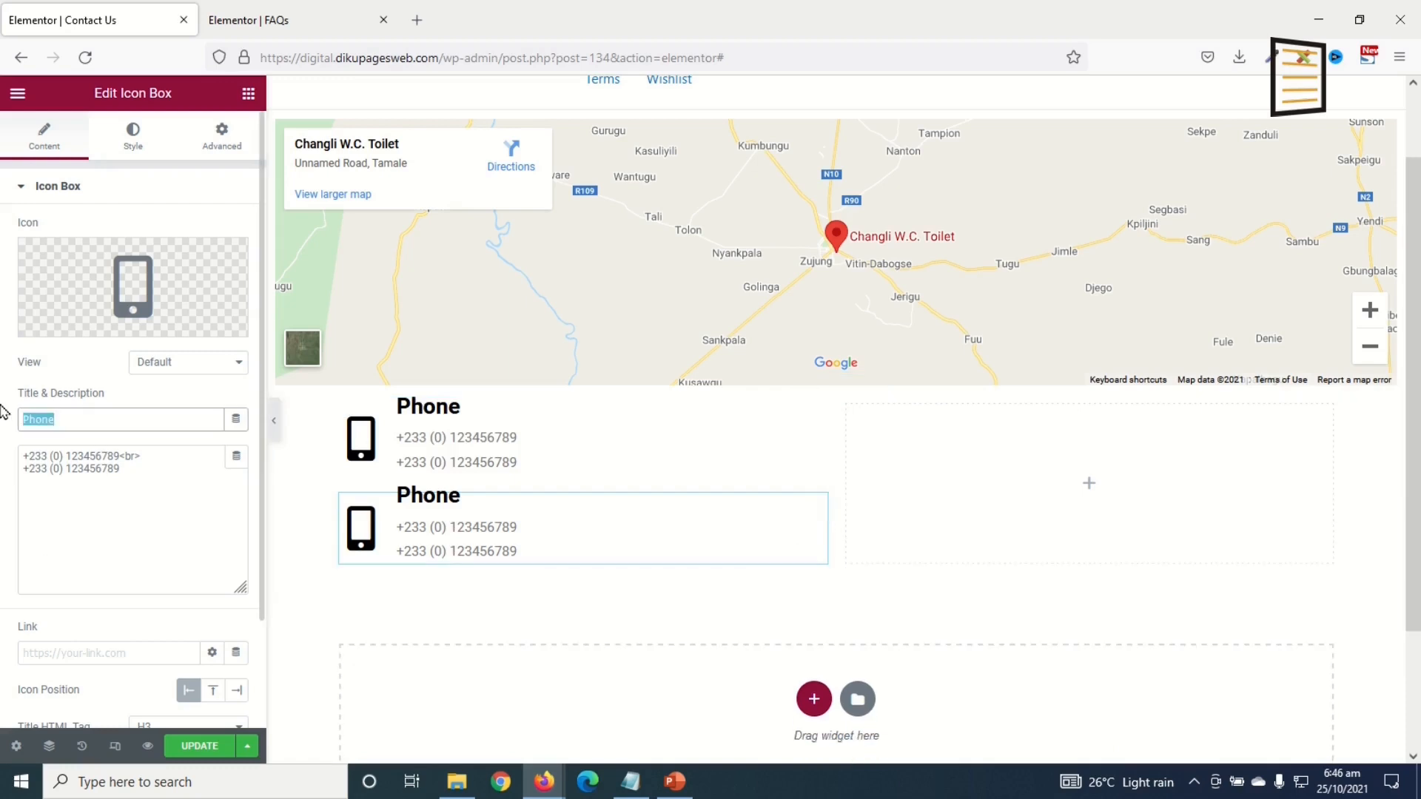
{"action": "type", "text": "E"}
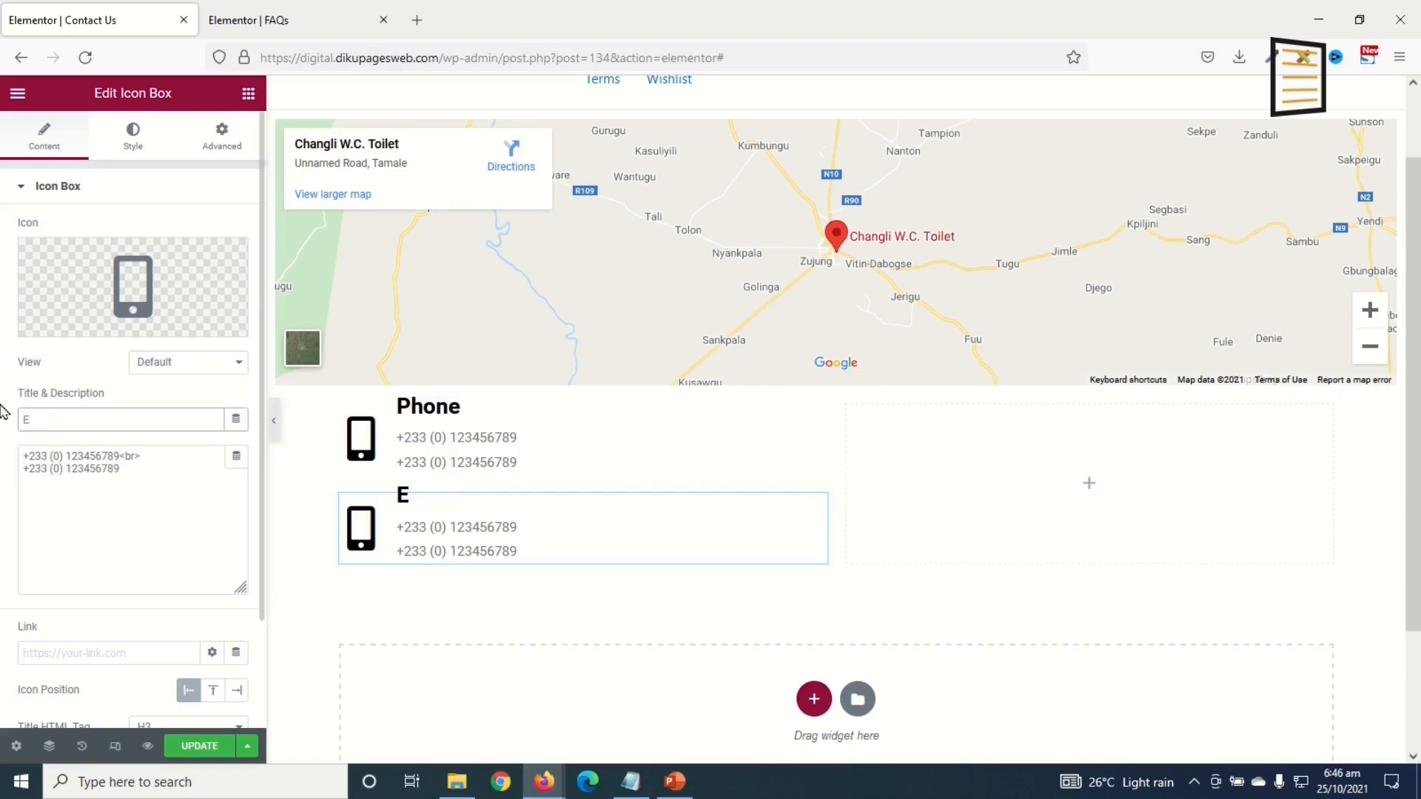
{"action": "key", "text": "Tab"}
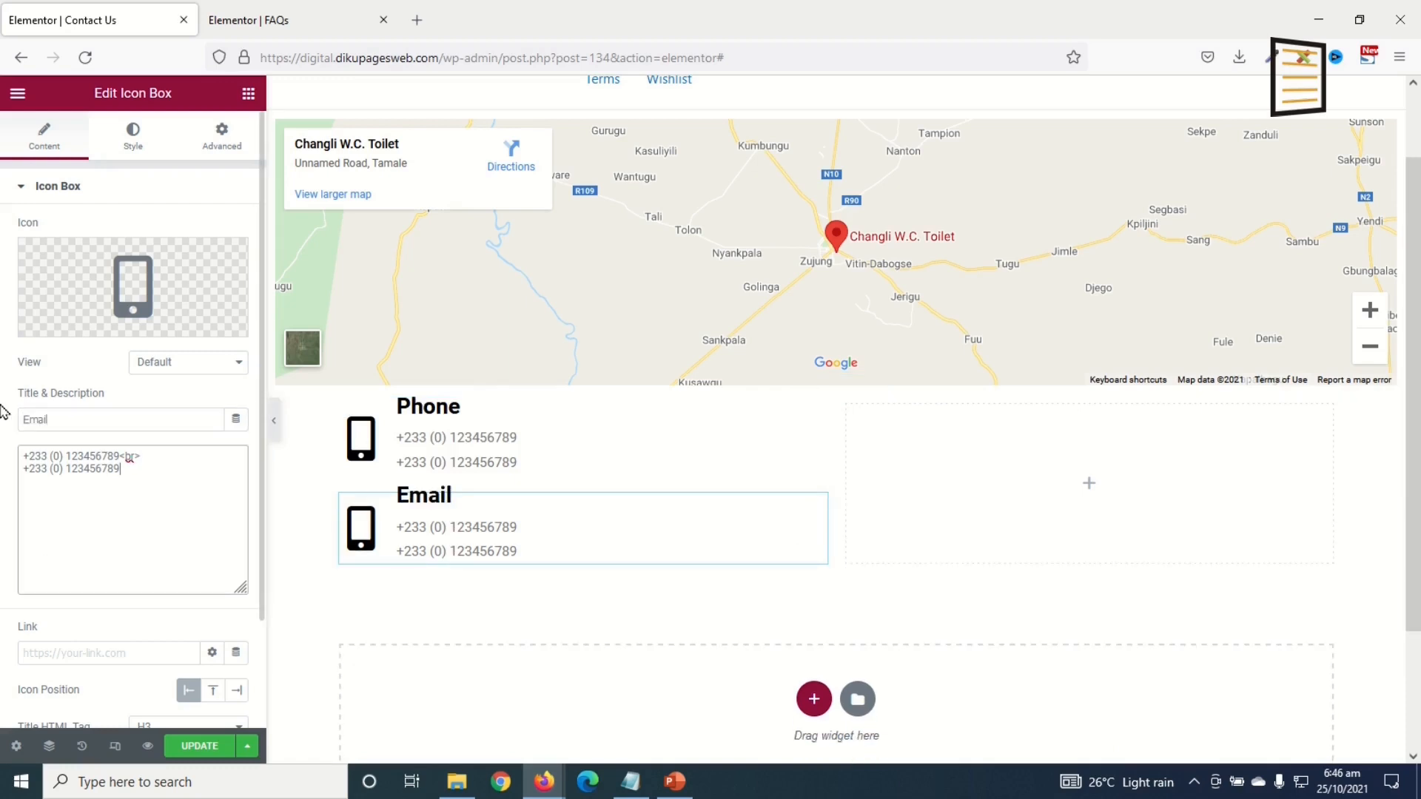
{"action": "key", "text": "ctrl+a"}
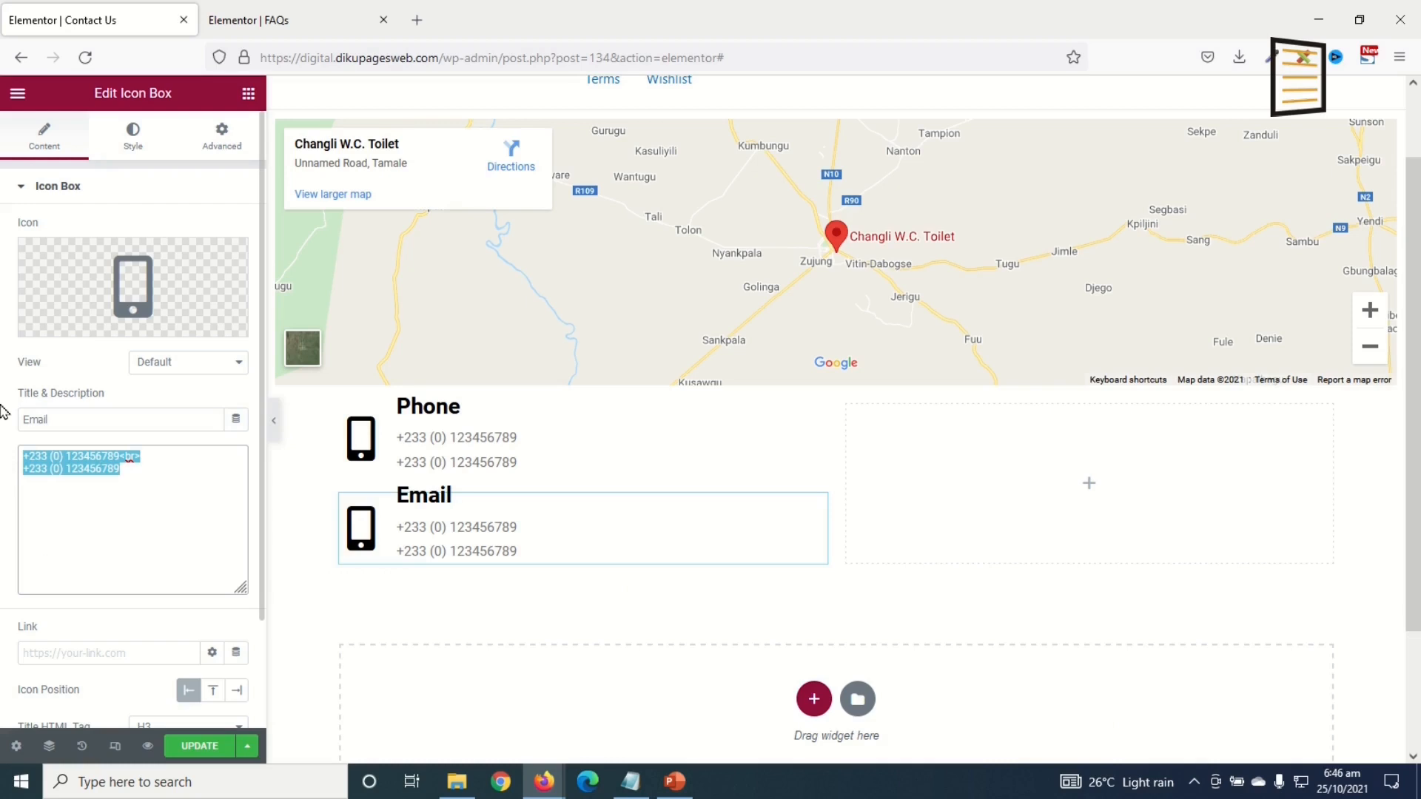
Step: Give the Email box the Envelope icon from the icon library
{"action": "left_click", "coordinate": [134, 277]}
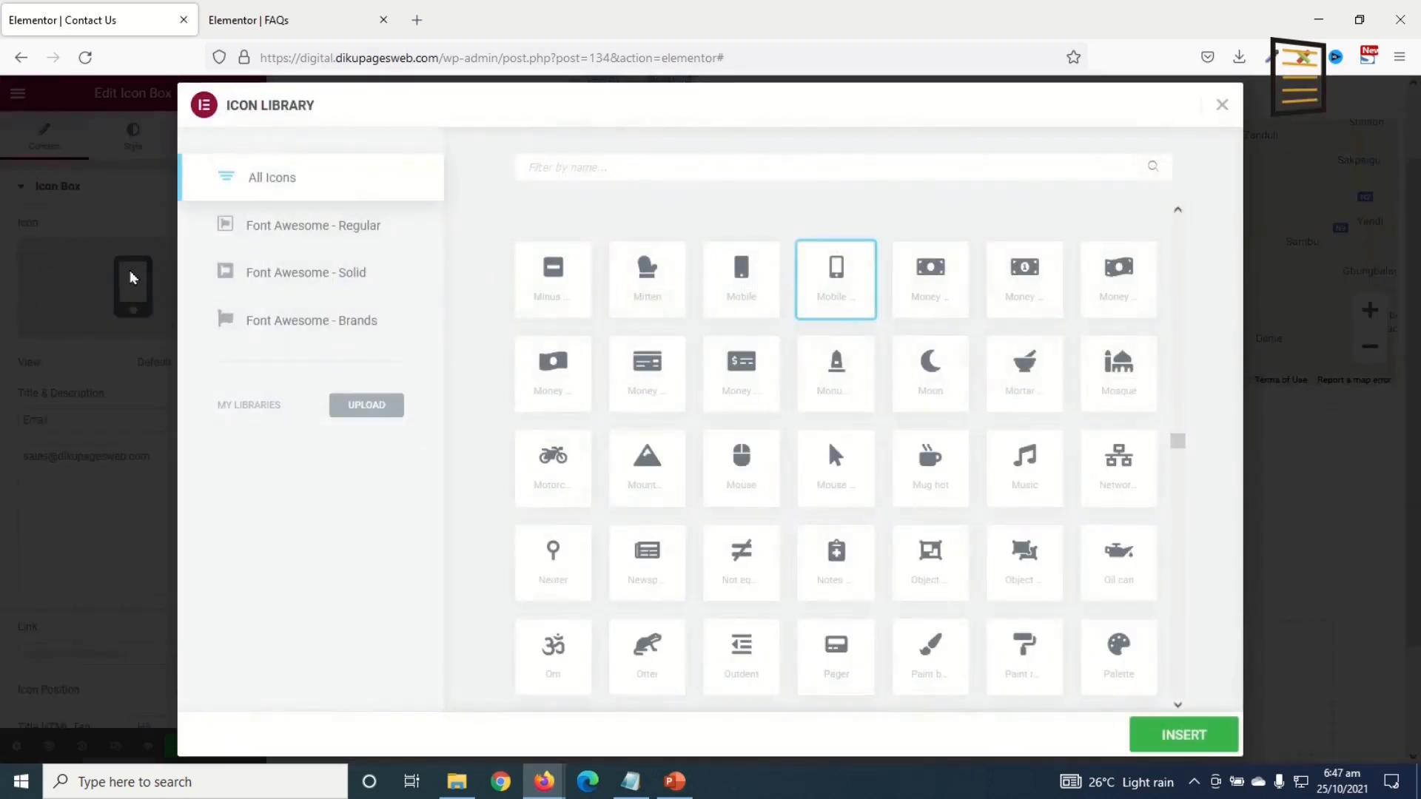
{"action": "left_click", "coordinate": [613, 167]}
{"action": "type", "text": "emal"}
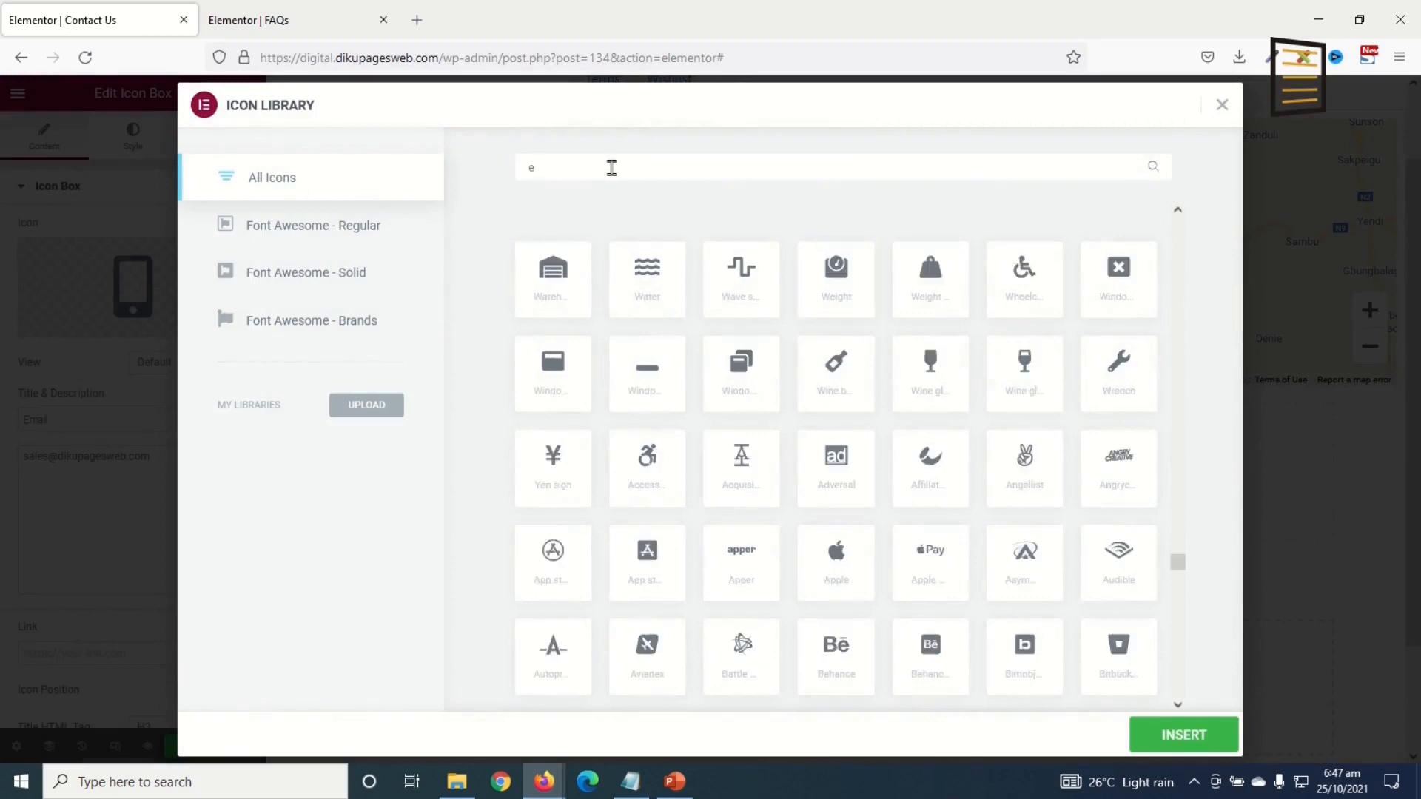
{"action": "key", "text": "BackSpace"}
{"action": "key", "text": "BackSpace"}
{"action": "key", "text": "BackSpace"}
{"action": "key", "text": "BackSpace"}
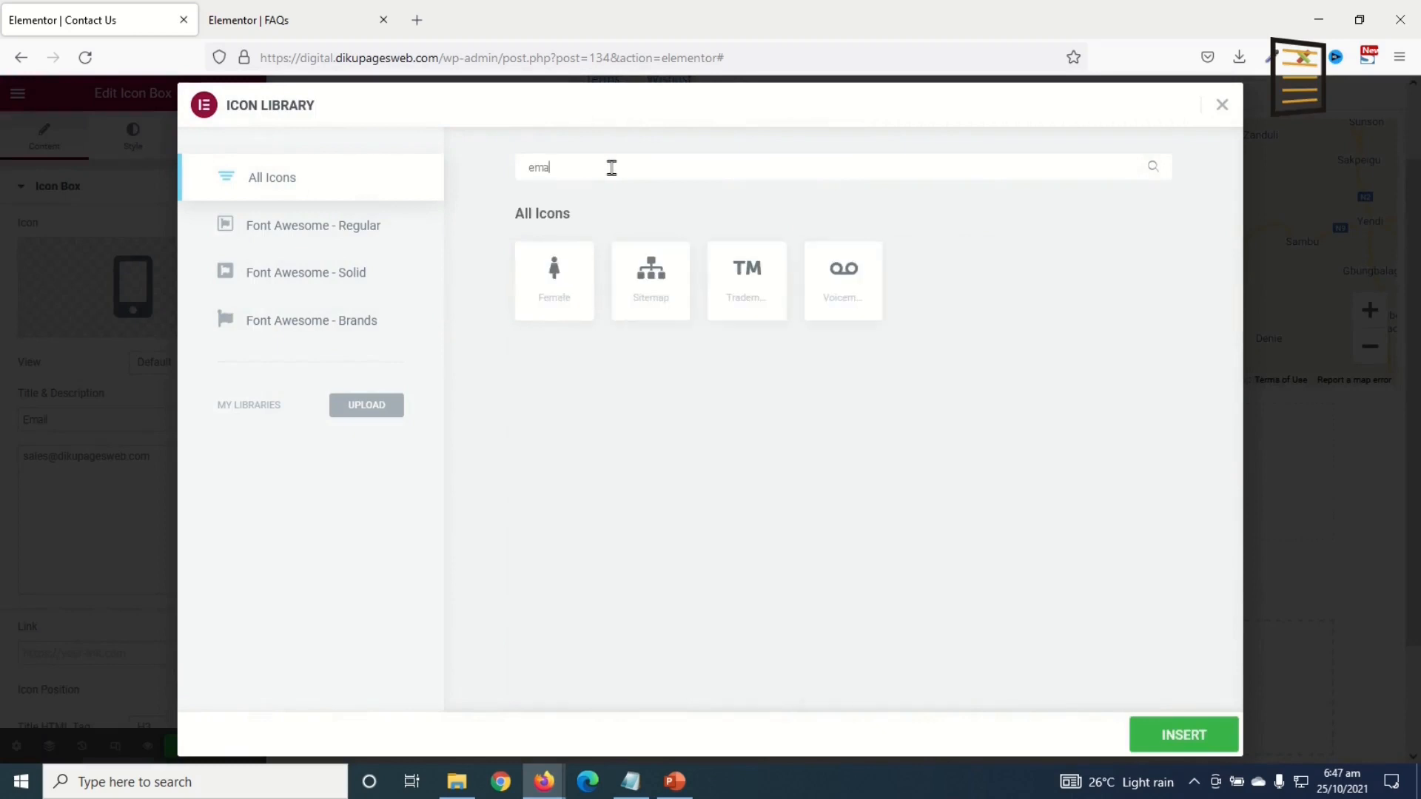
{"action": "type", "text": "envel"}
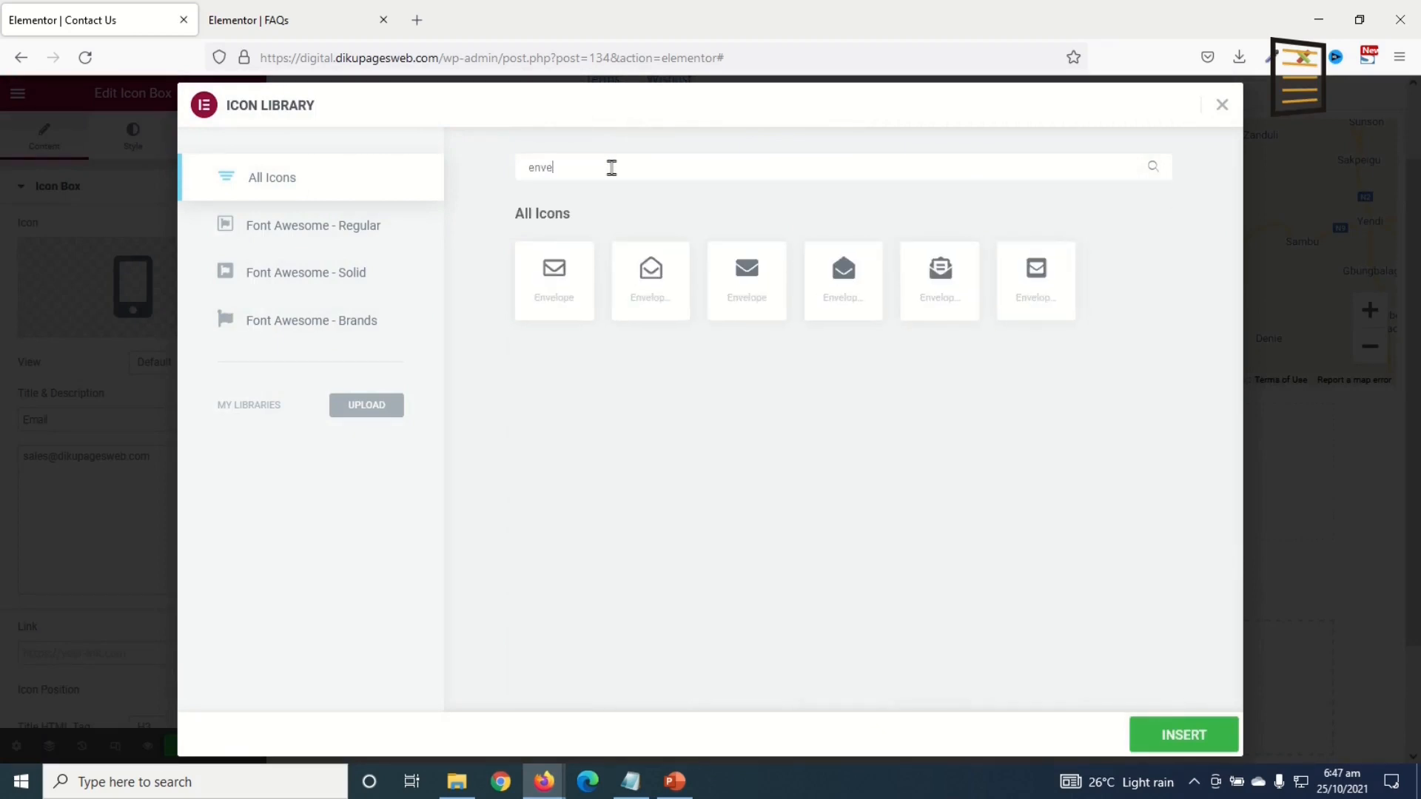
{"action": "left_click", "coordinate": [552, 287]}
{"action": "left_click", "coordinate": [1181, 747]}
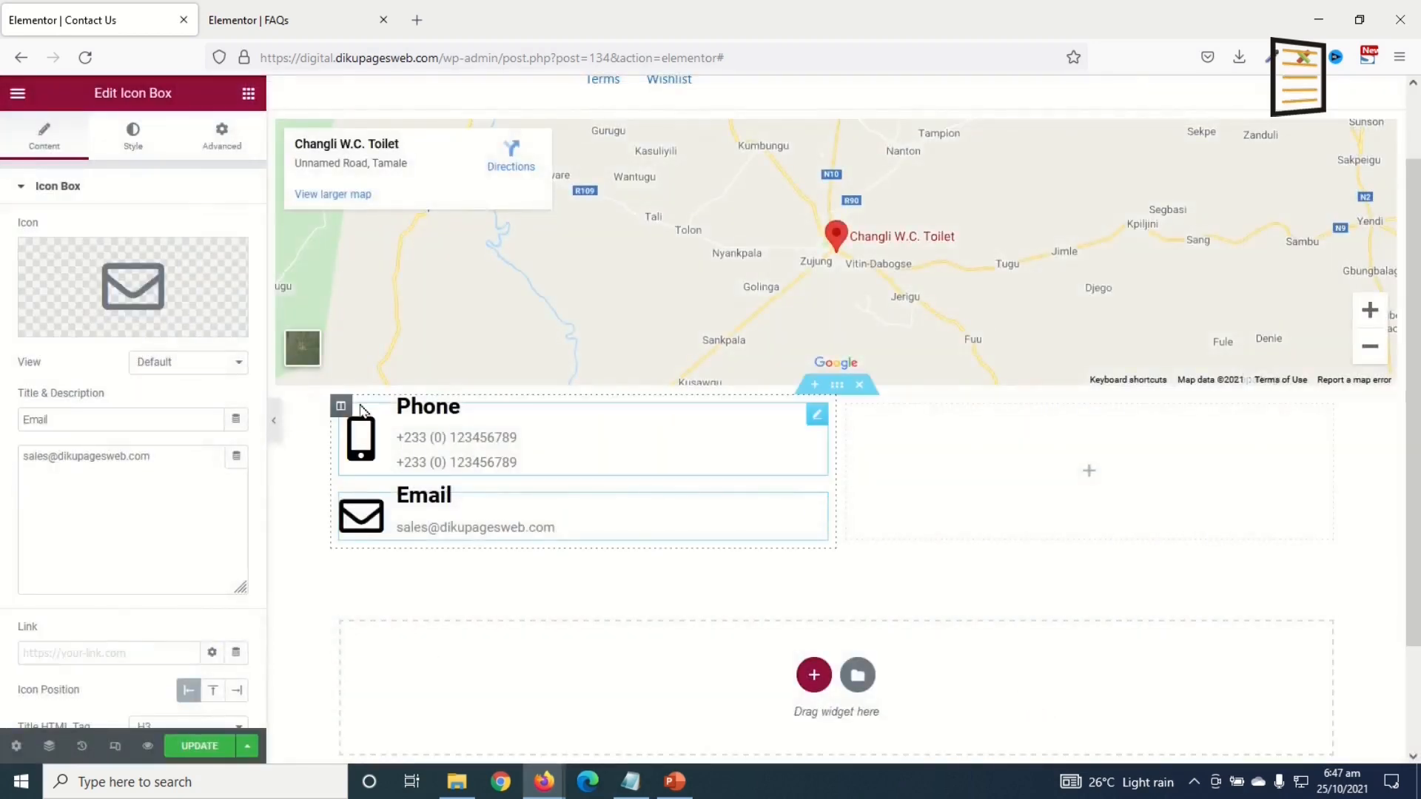
Step: Duplicate the Phone box and turn the top copy into 'Address' with the street address pasted in
{"action": "right_click", "coordinate": [790, 426]}
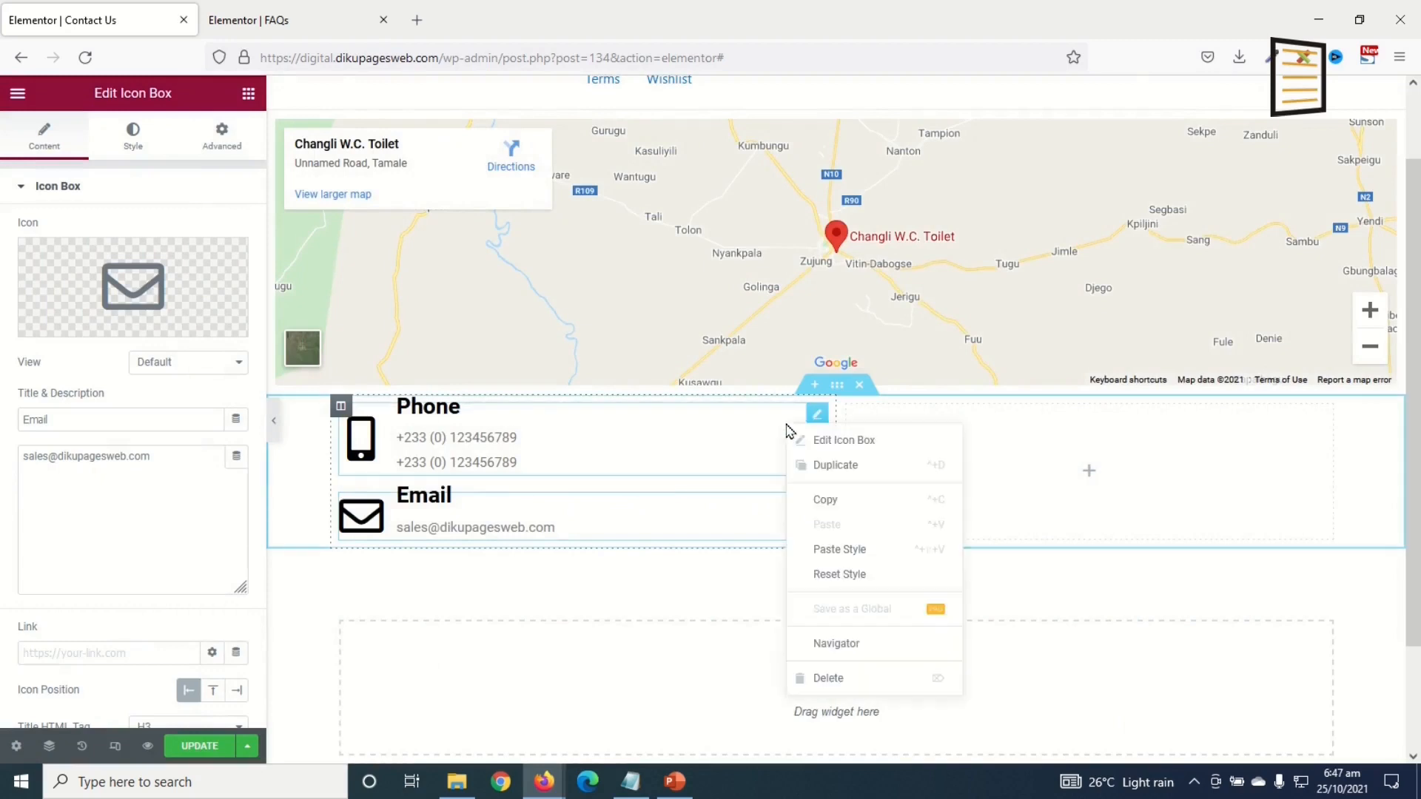
{"action": "left_click", "coordinate": [856, 479]}
{"action": "left_click", "coordinate": [434, 435]}
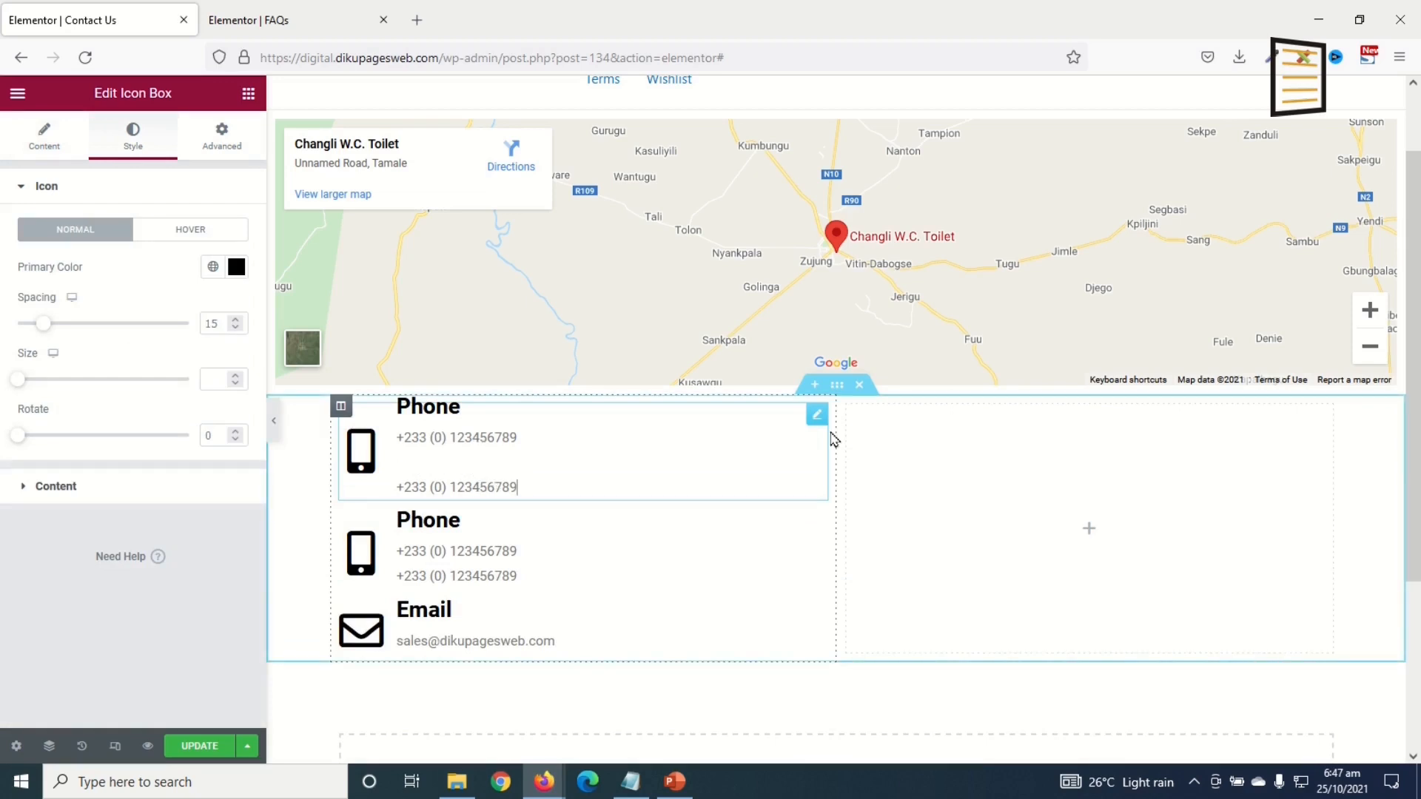
{"action": "left_click", "coordinate": [44, 140]}
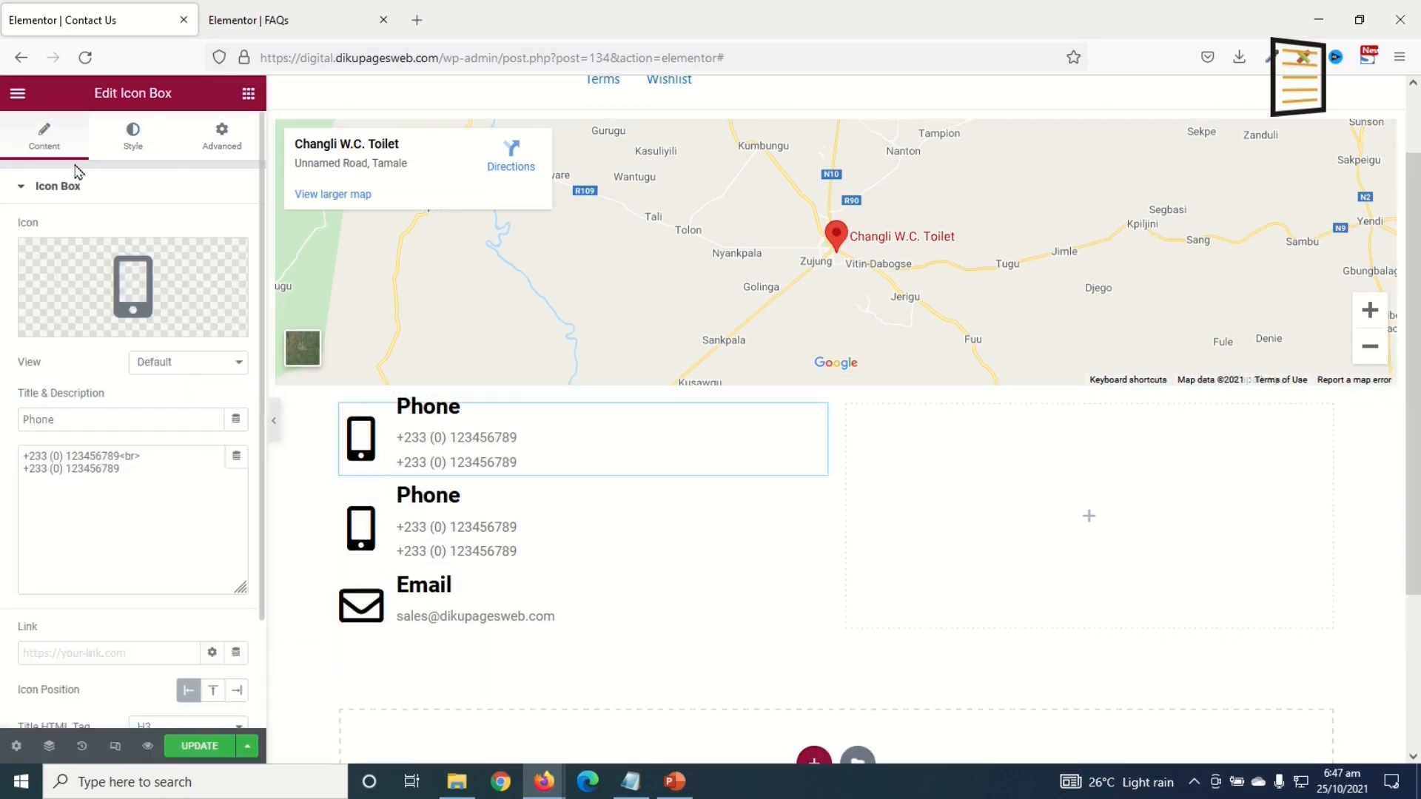
{"action": "left_click_drag", "start_coordinate": [93, 417], "coordinate": [3, 411]}
{"action": "type", "text": "Address"}
{"action": "key", "text": "Tab"}
{"action": "key", "text": "ctrl+a"}
{"action": "key", "text": "BackSpace"}
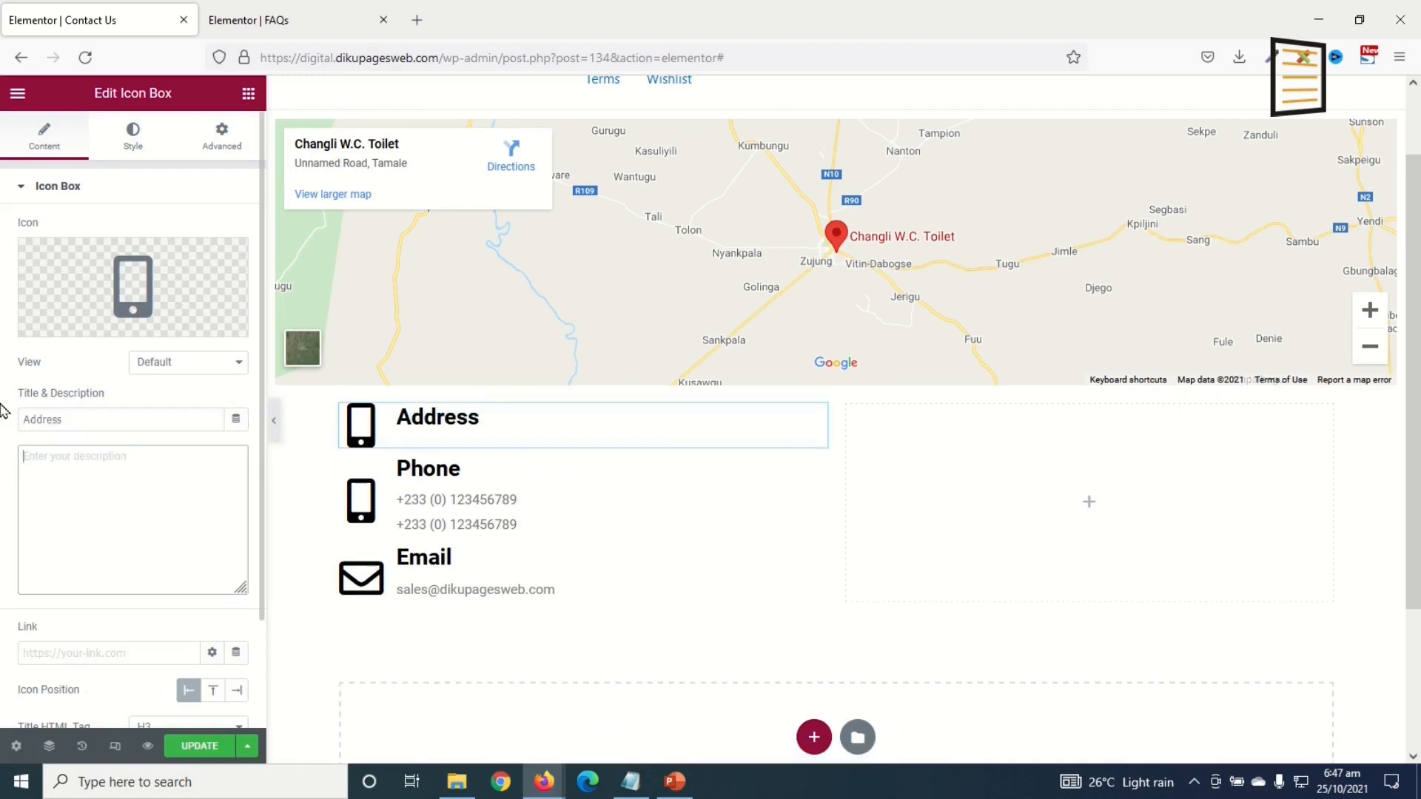
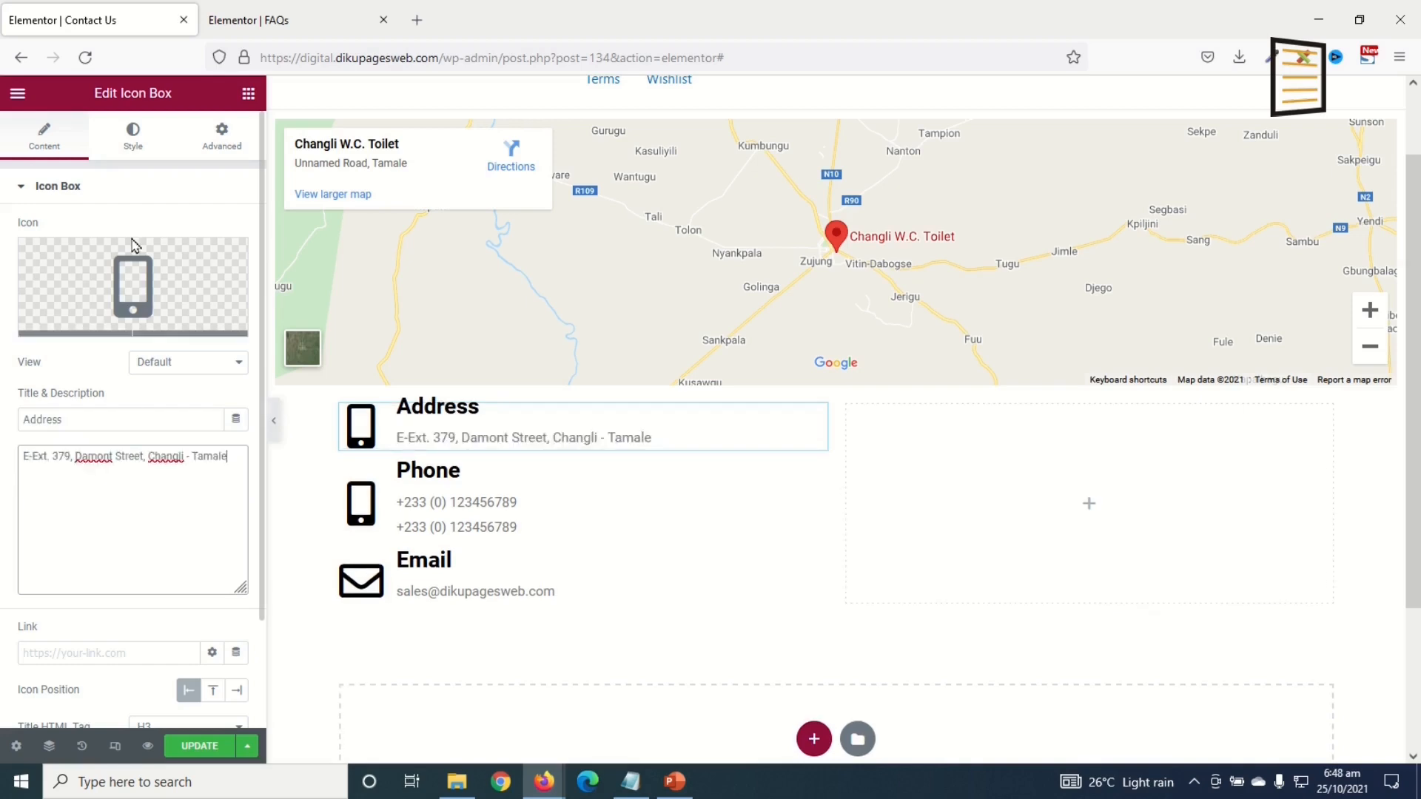
Step: Give the Address box the search-location icon from the icon library
{"action": "left_click", "coordinate": [122, 303]}
{"action": "type", "text": "loca"}
{"action": "left_click", "coordinate": [647, 282]}
{"action": "left_click", "coordinate": [1184, 735]}
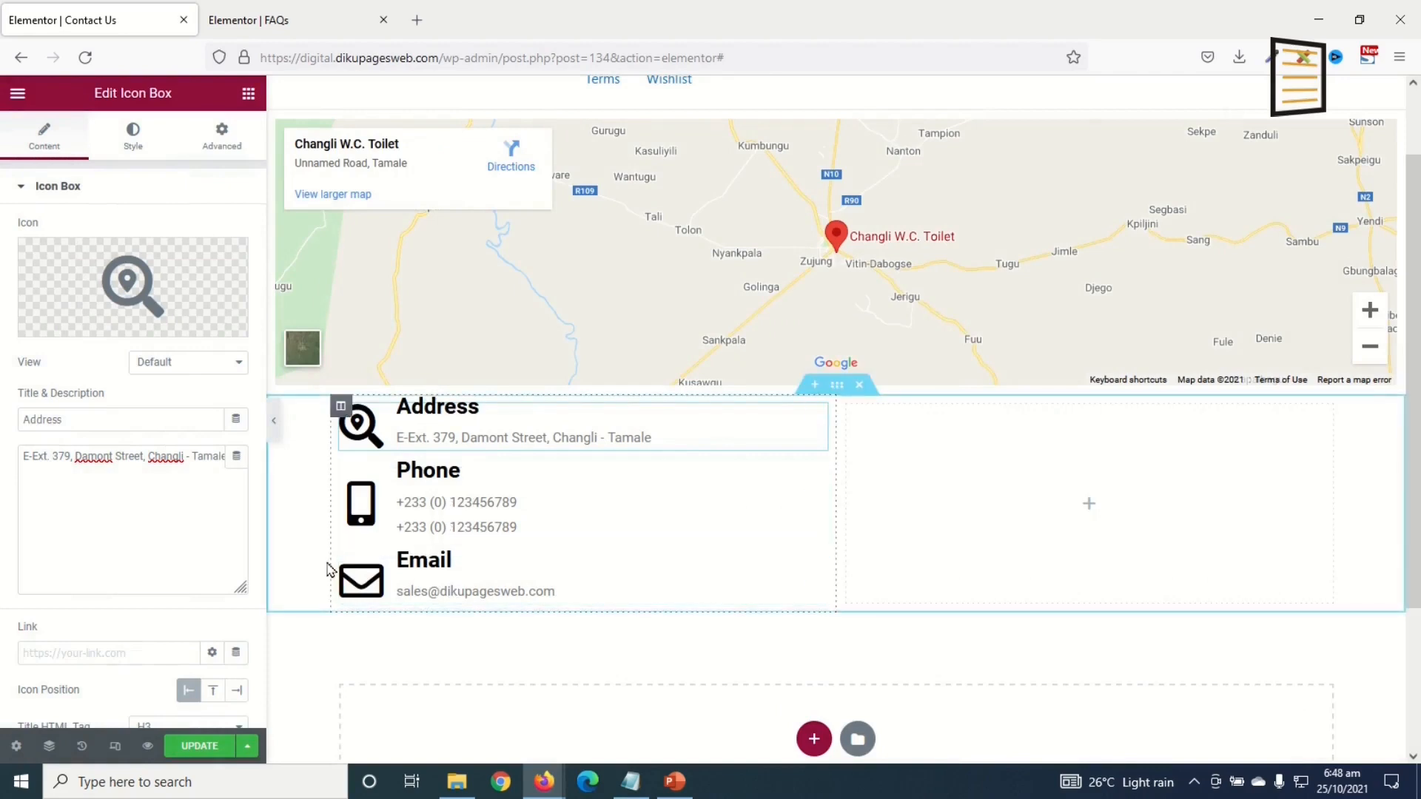
Step: Give the Address box 20 px top and bottom padding
{"action": "left_click", "coordinate": [215, 139]}
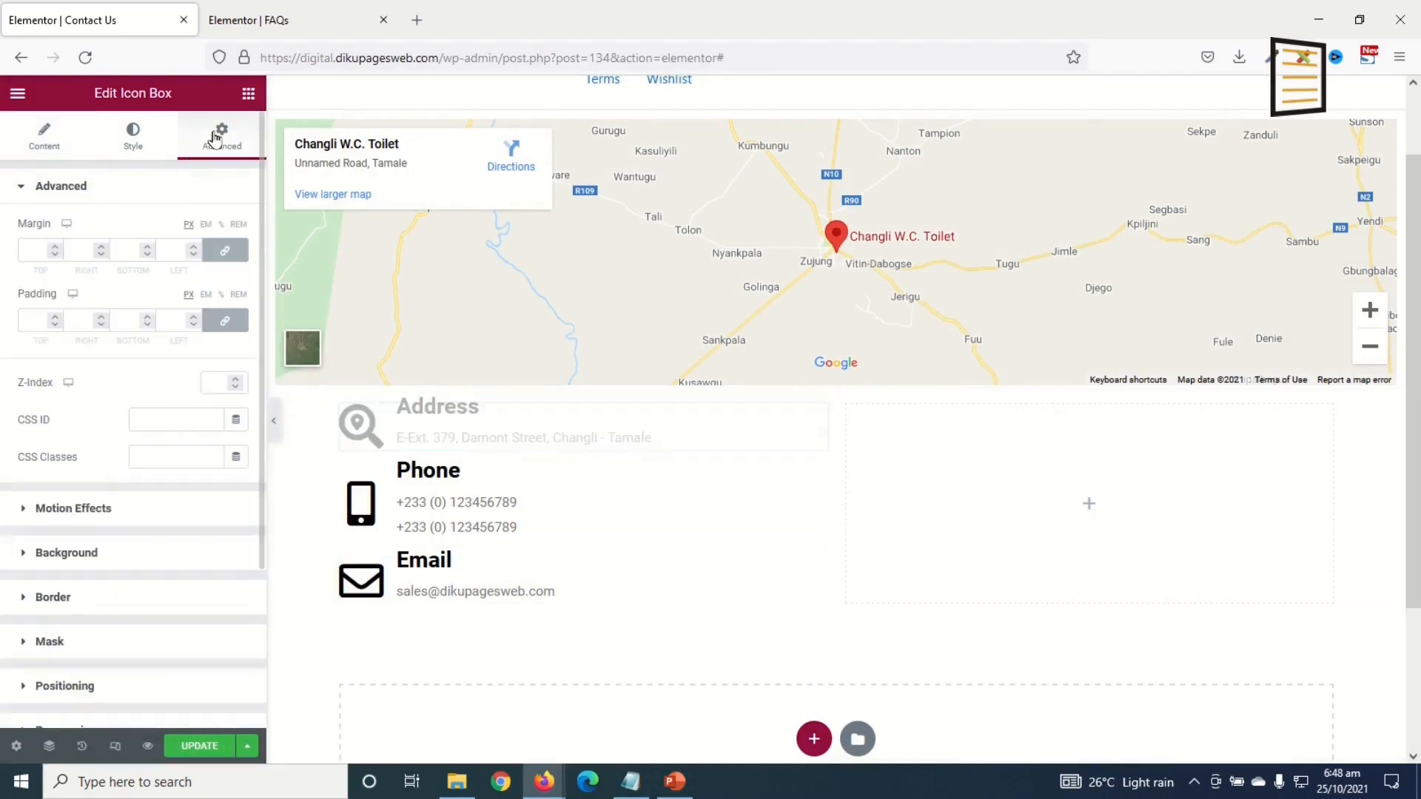
{"action": "left_click", "coordinate": [225, 321]}
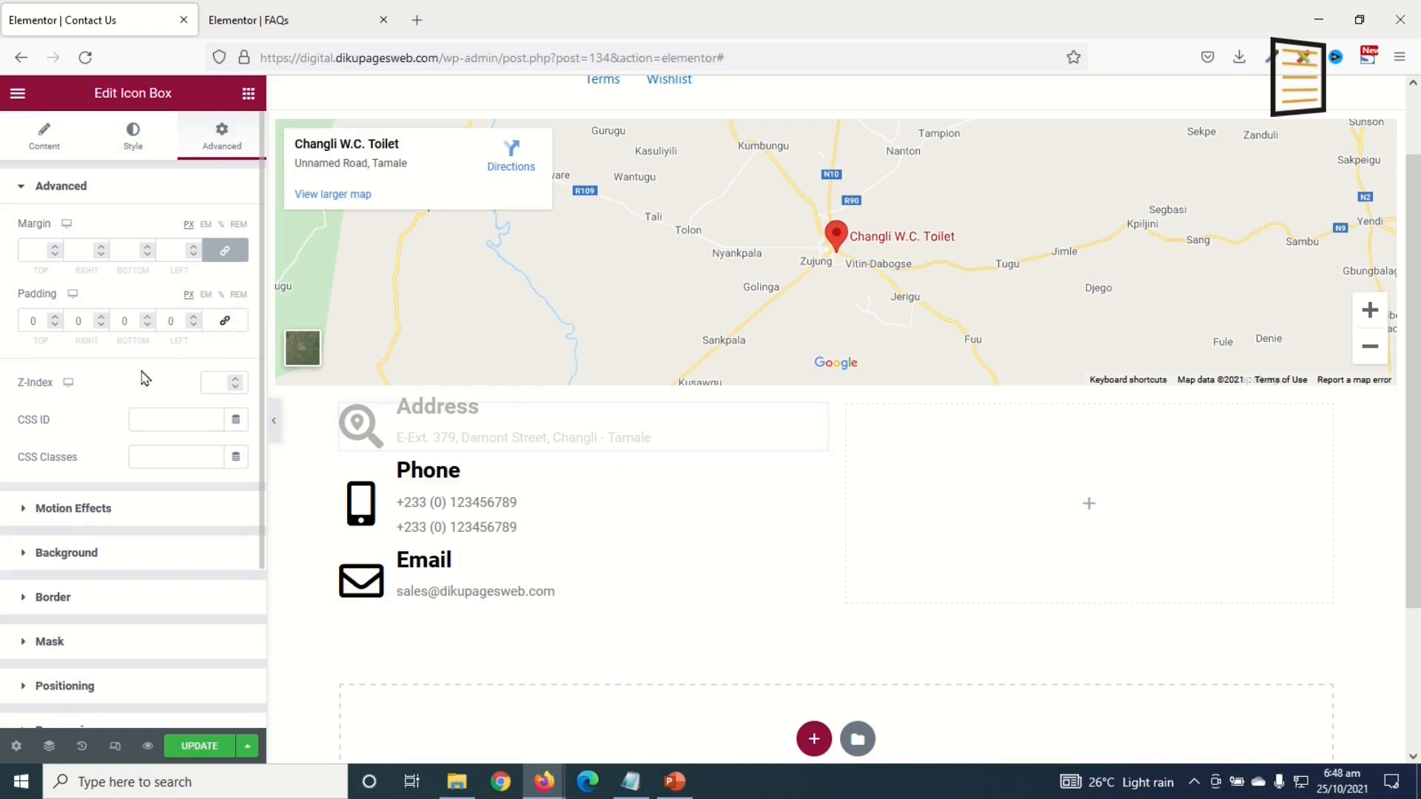
{"action": "left_click", "coordinate": [22, 320]}
{"action": "type", "text": "2"}
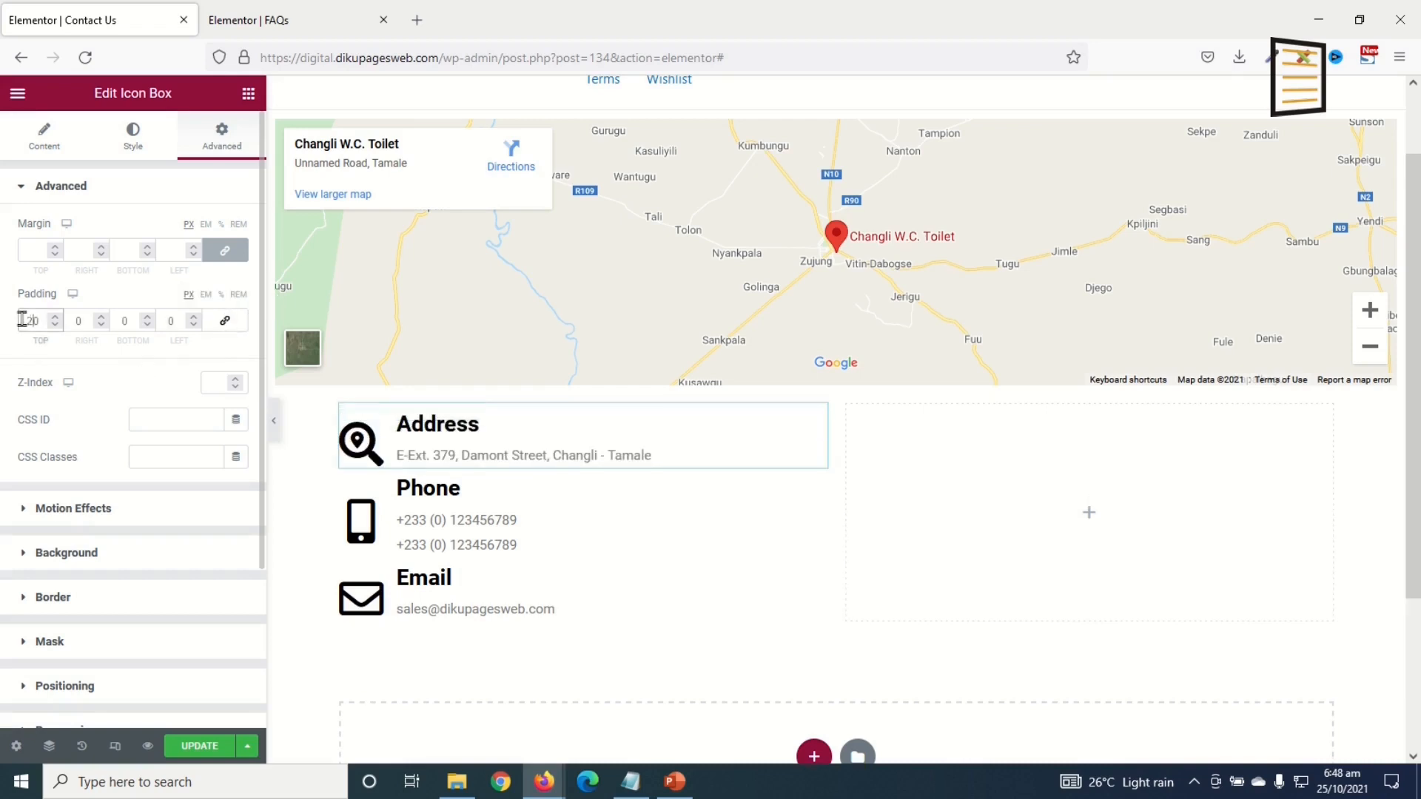
{"action": "left_click", "coordinate": [117, 318]}
{"action": "type", "text": "2"}
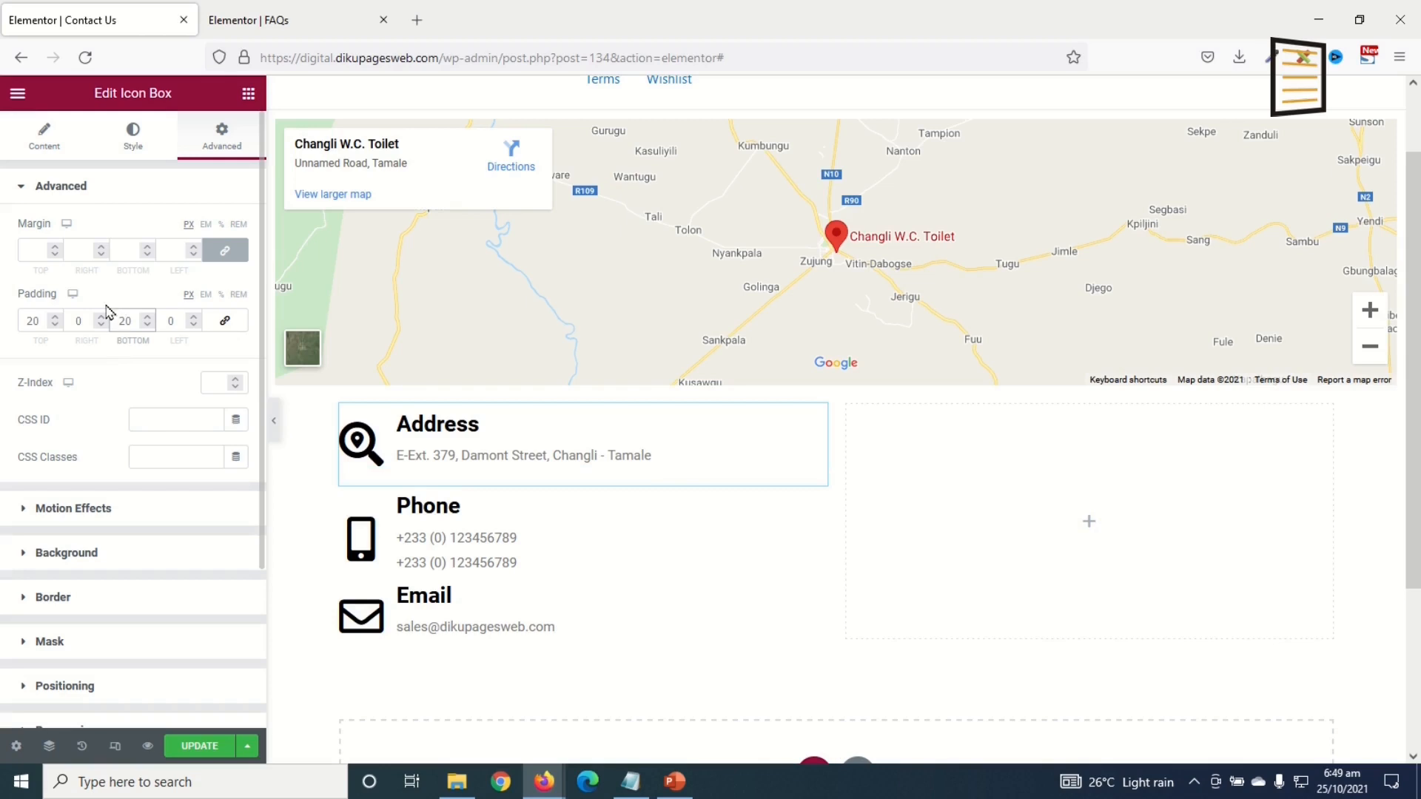
Step: Give the Phone box 20 px top and bottom padding
{"action": "left_click", "coordinate": [496, 534]}
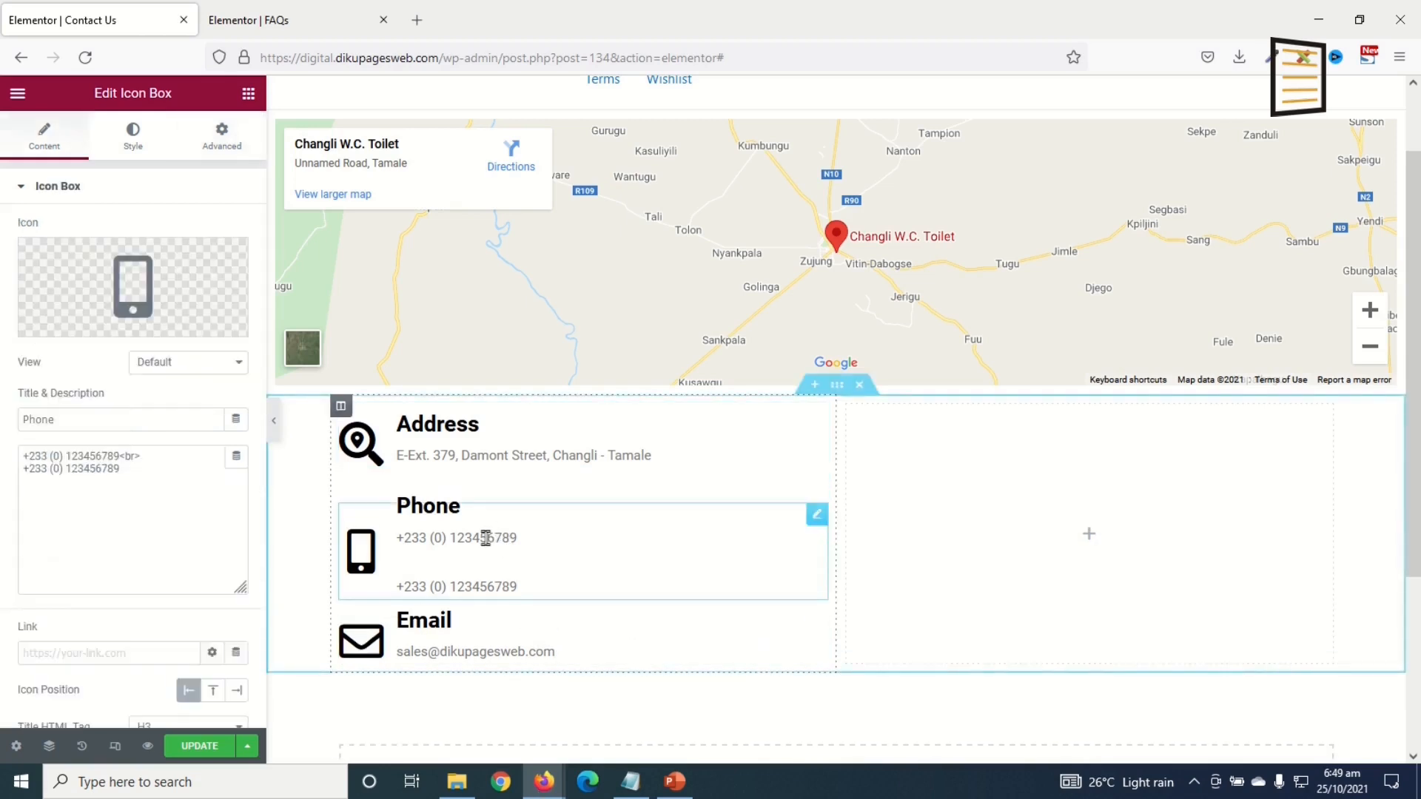
{"action": "left_click", "coordinate": [224, 137]}
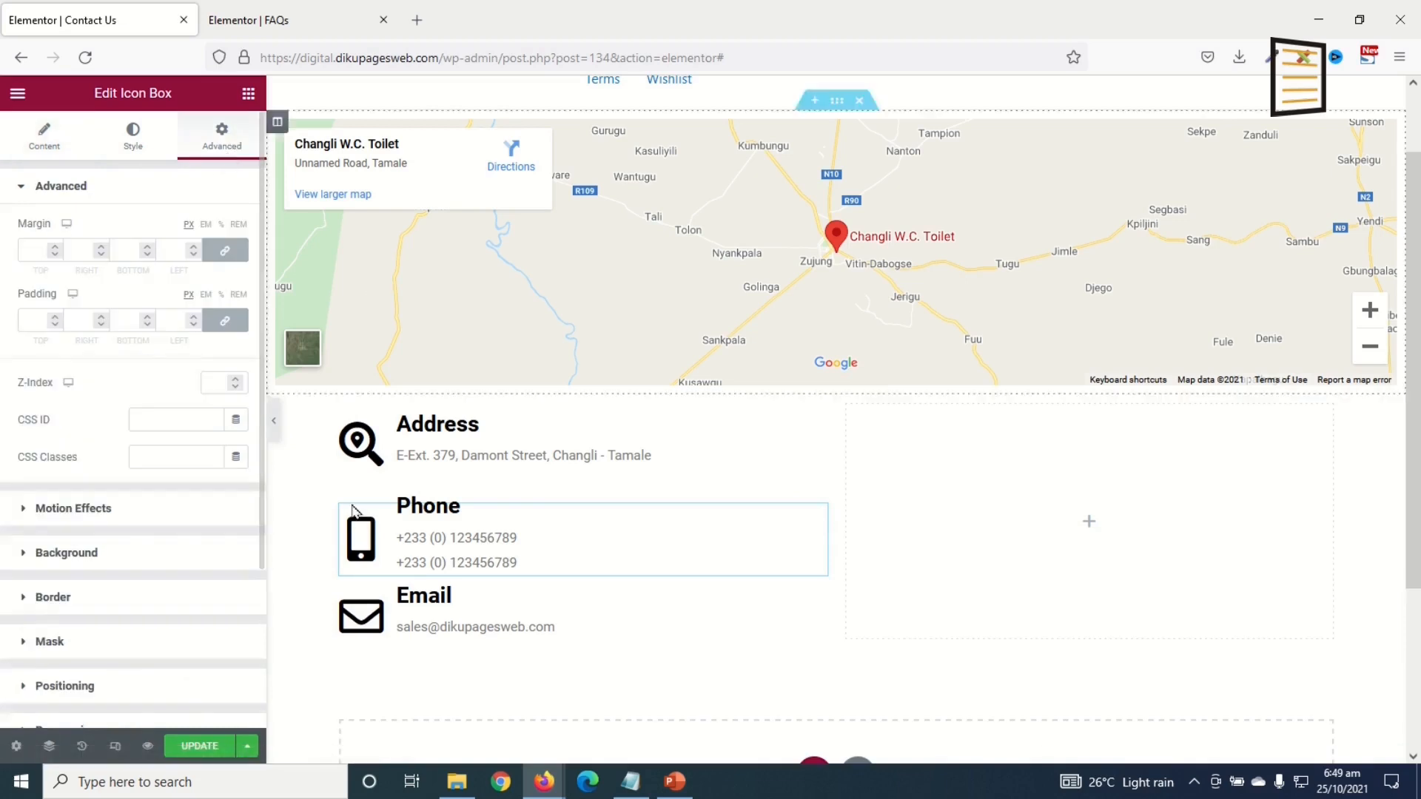
{"action": "left_click", "coordinate": [26, 318]}
{"action": "type", "text": "2"}
{"action": "left_click", "coordinate": [112, 322]}
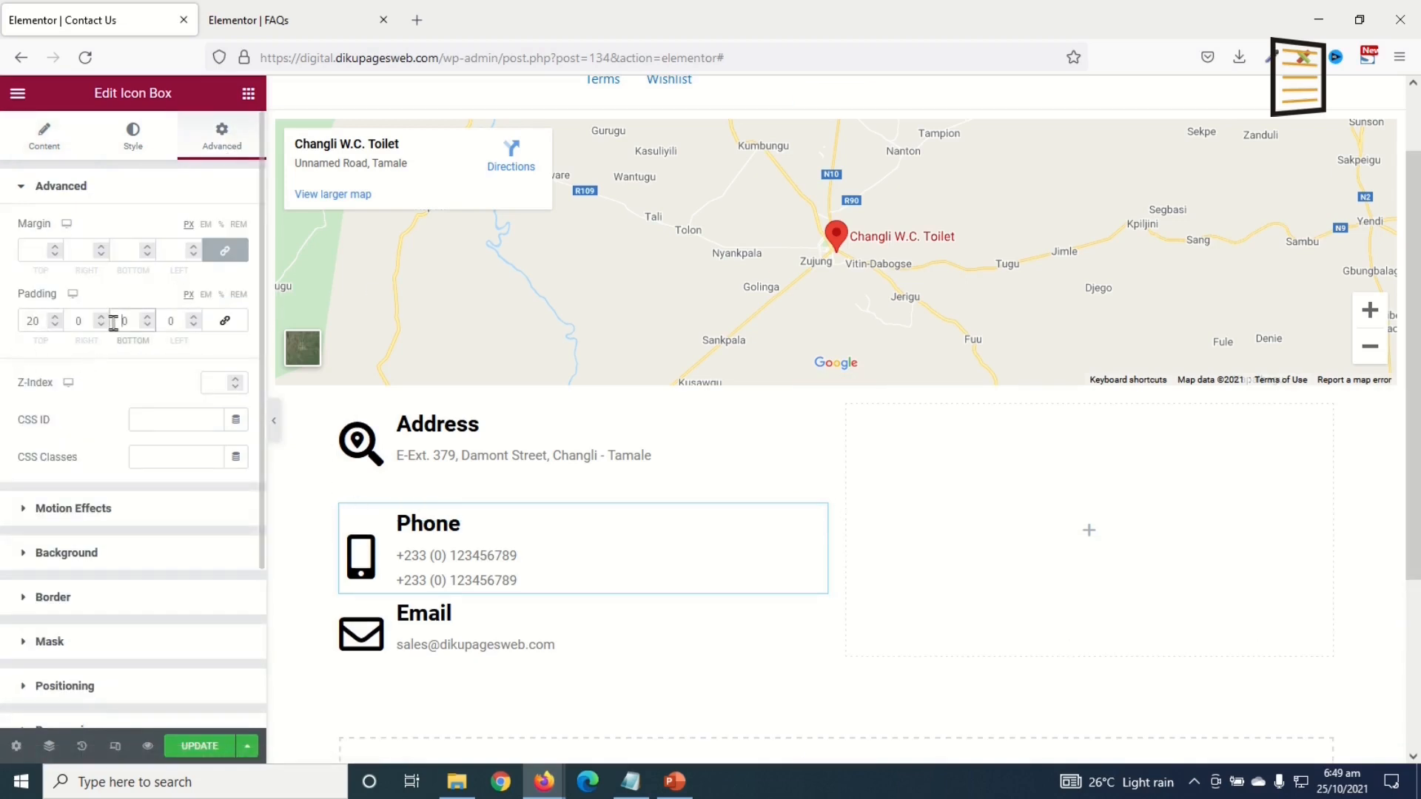
Step: Give the Email box 20 px top and bottom padding
{"action": "left_click", "coordinate": [411, 657]}
{"action": "left_click", "coordinate": [221, 138]}
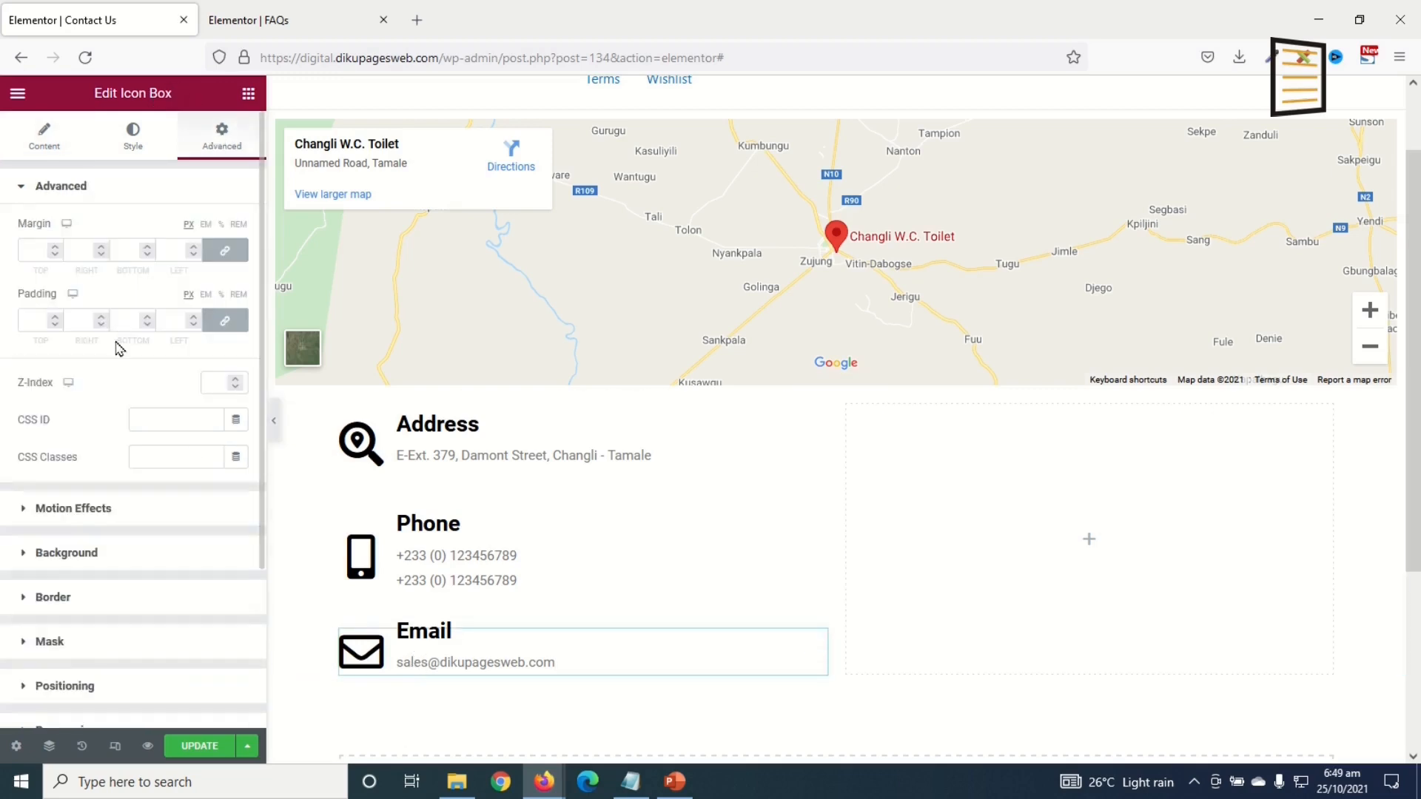
{"action": "left_click", "coordinate": [211, 320]}
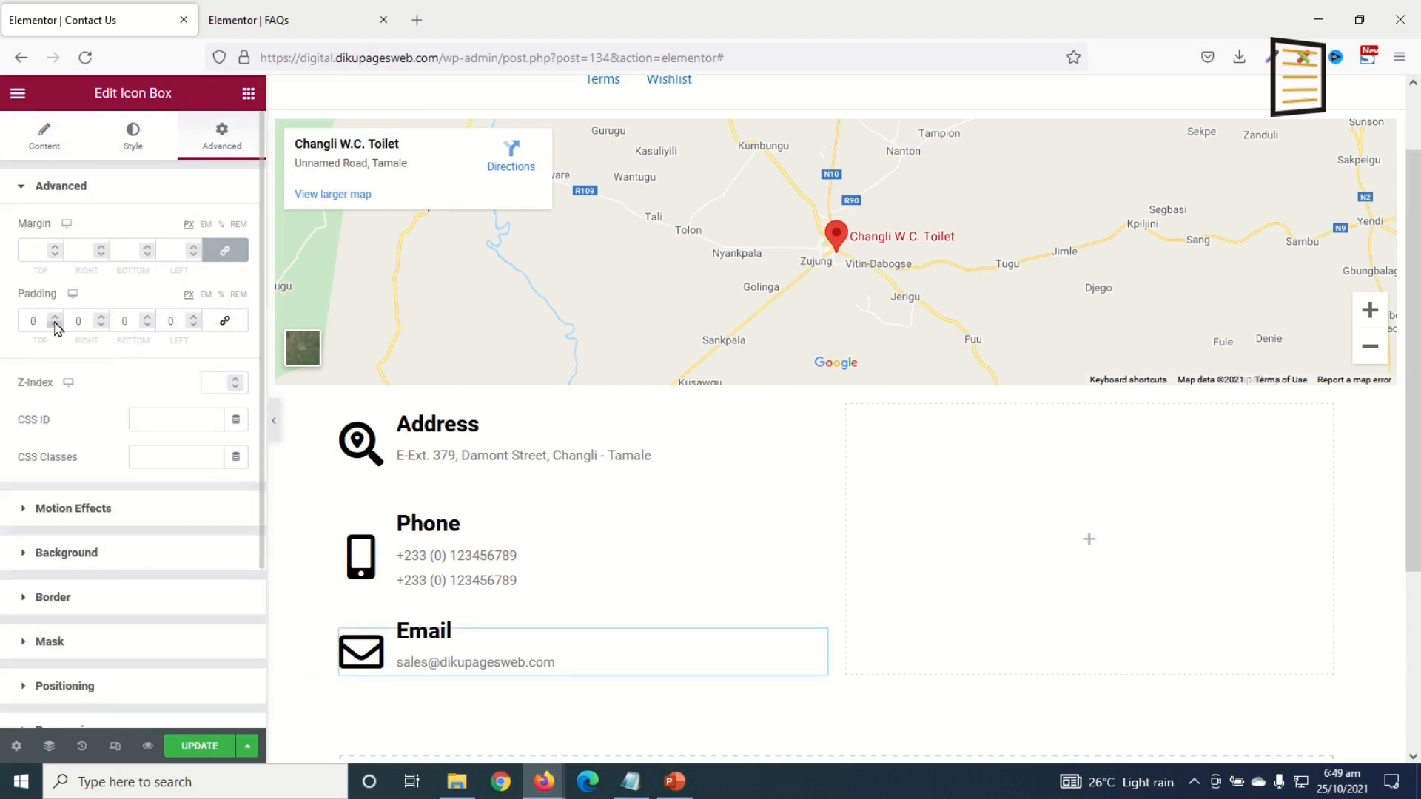
{"action": "type", "text": "2"}
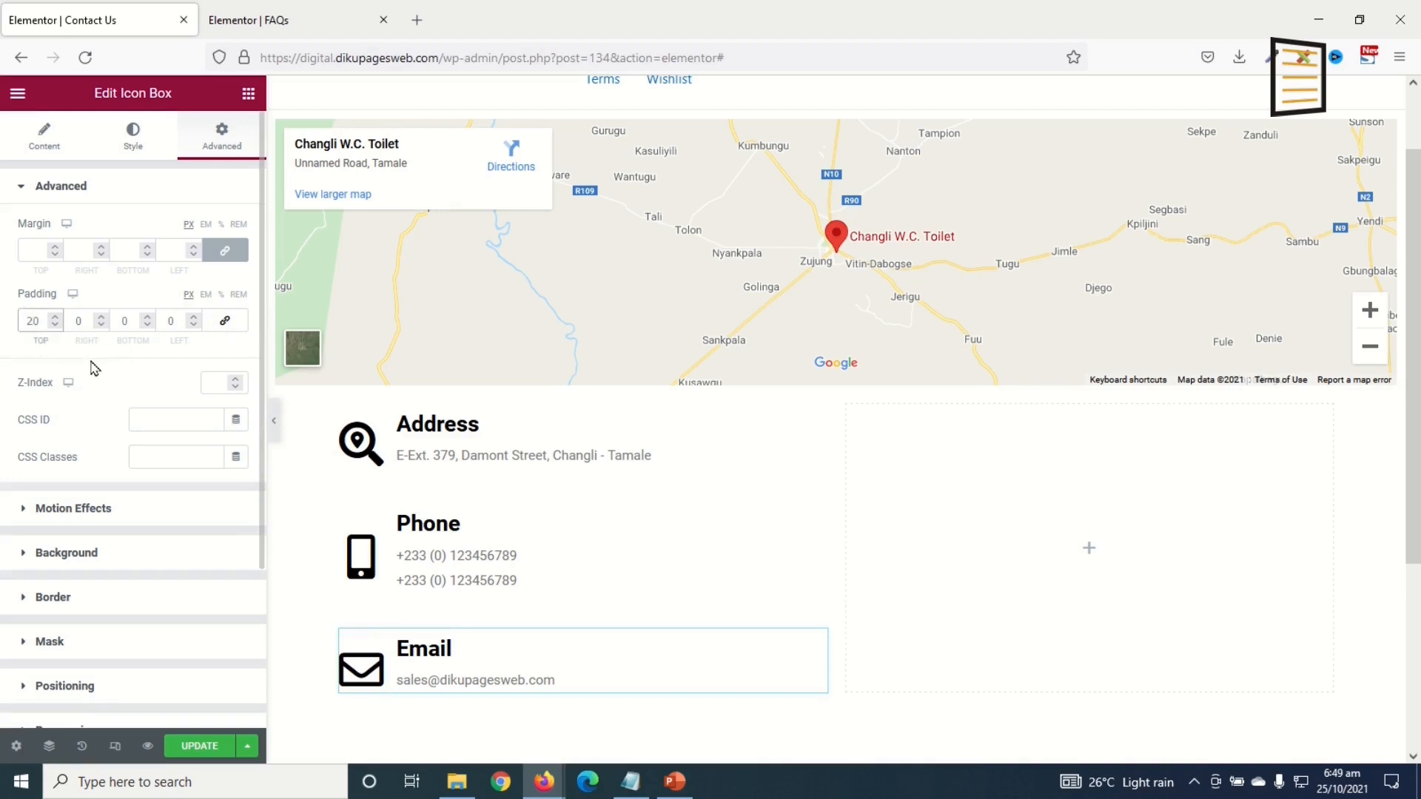
{"action": "left_click", "coordinate": [114, 324]}
{"action": "type", "text": "2"}
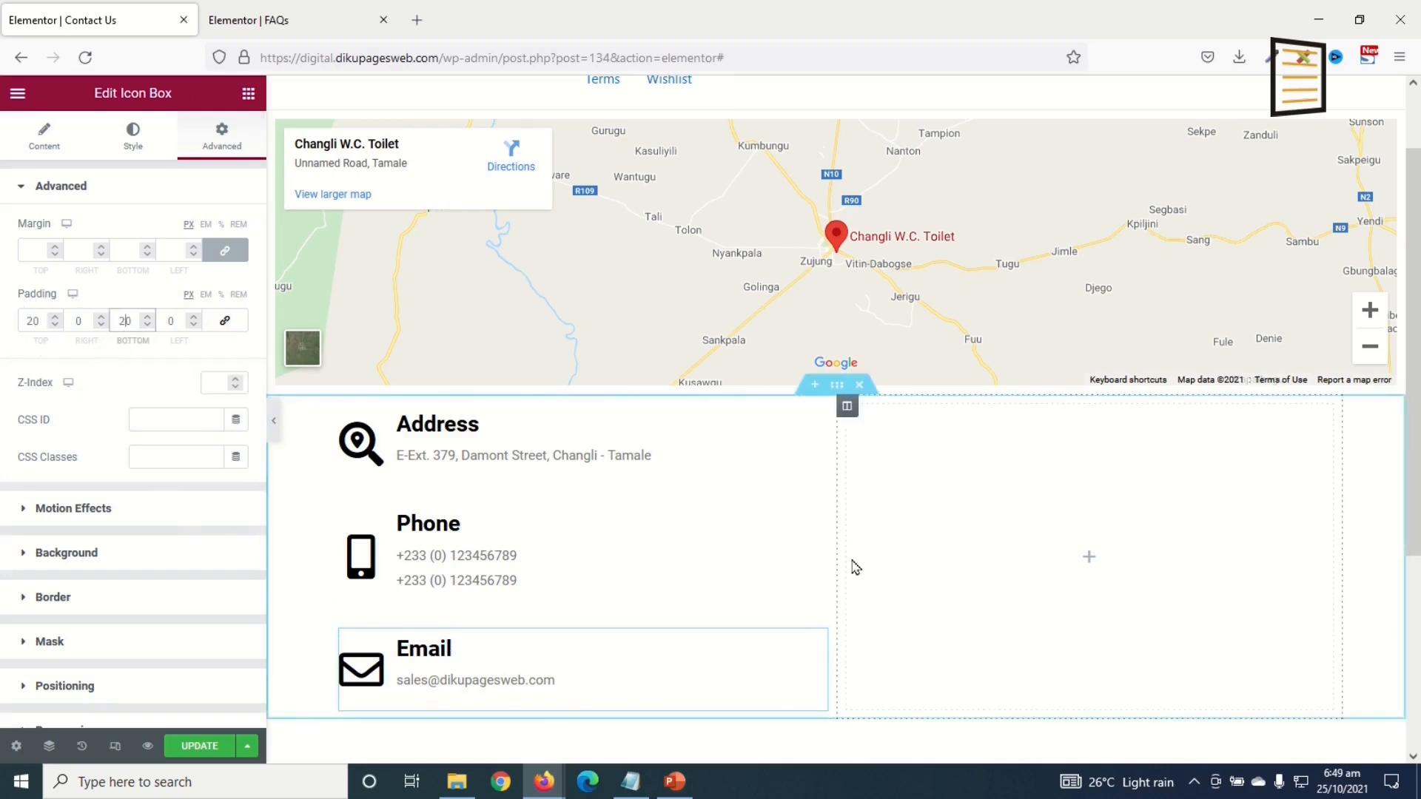
{"action": "scroll", "coordinate": [331, 565], "scroll_direction": "down", "scroll_amount": 3}
{"action": "scroll", "coordinate": [385, 620], "scroll_direction": "up", "scroll_amount": 1}
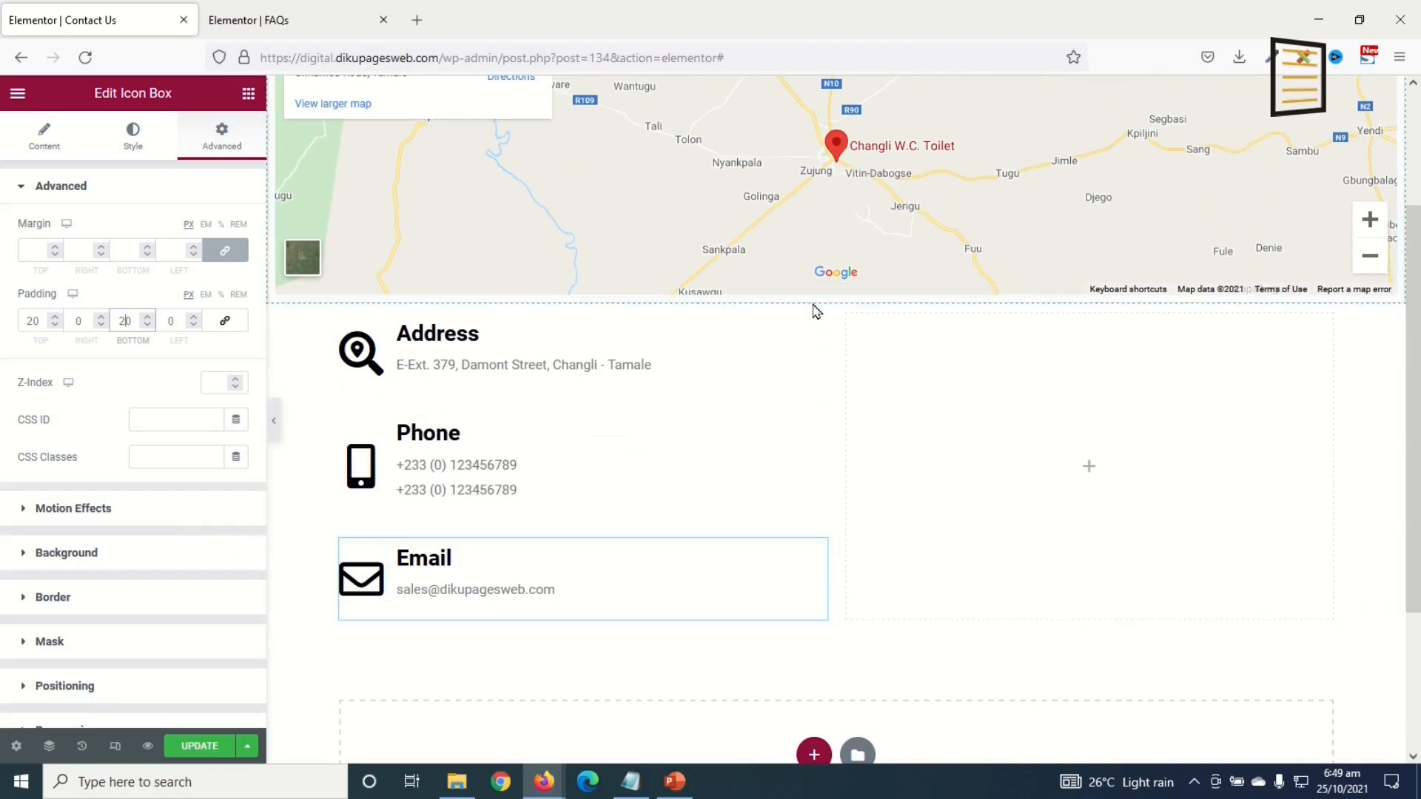
Step: Pad the contact details section 50 px at top and bottom
{"action": "left_click", "coordinate": [837, 296]}
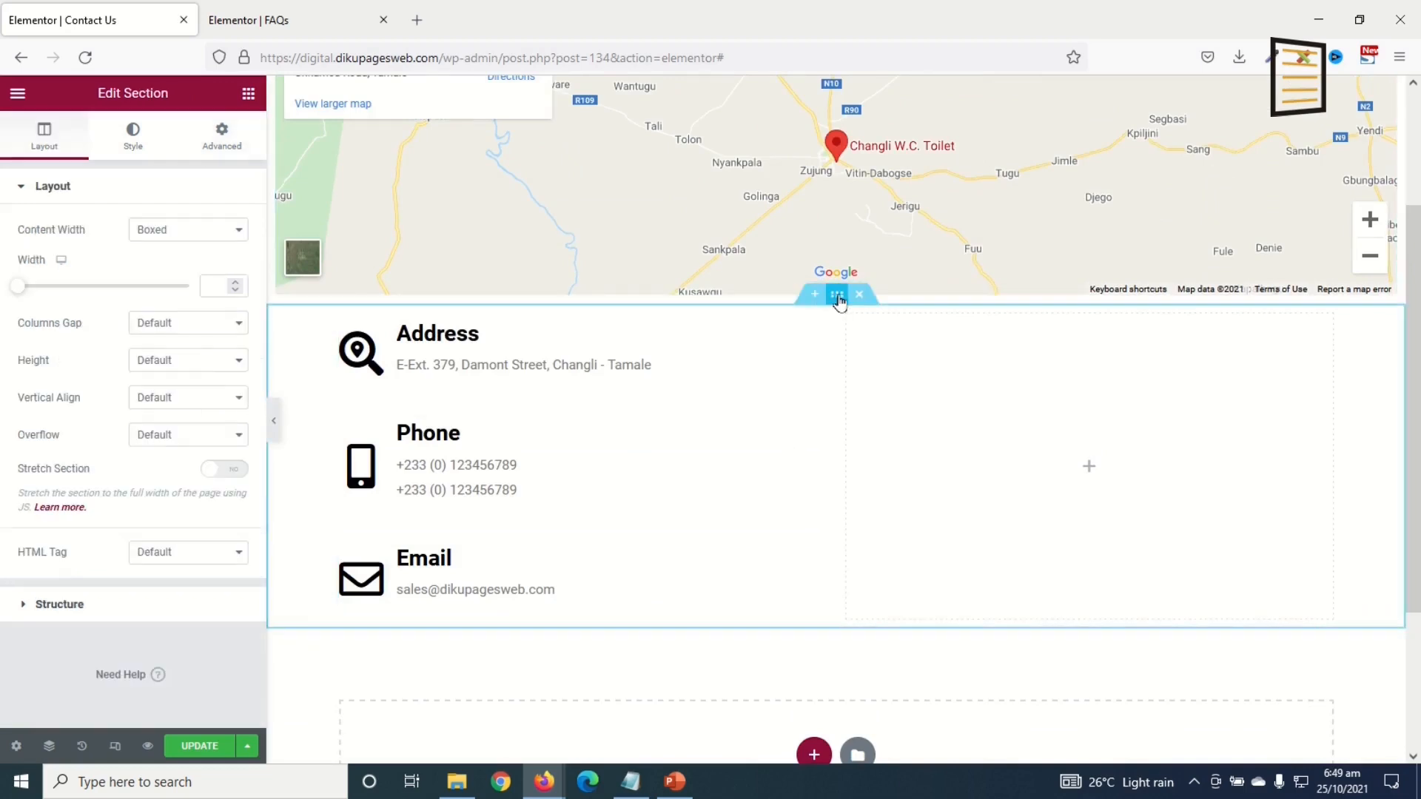
{"action": "left_click", "coordinate": [216, 138]}
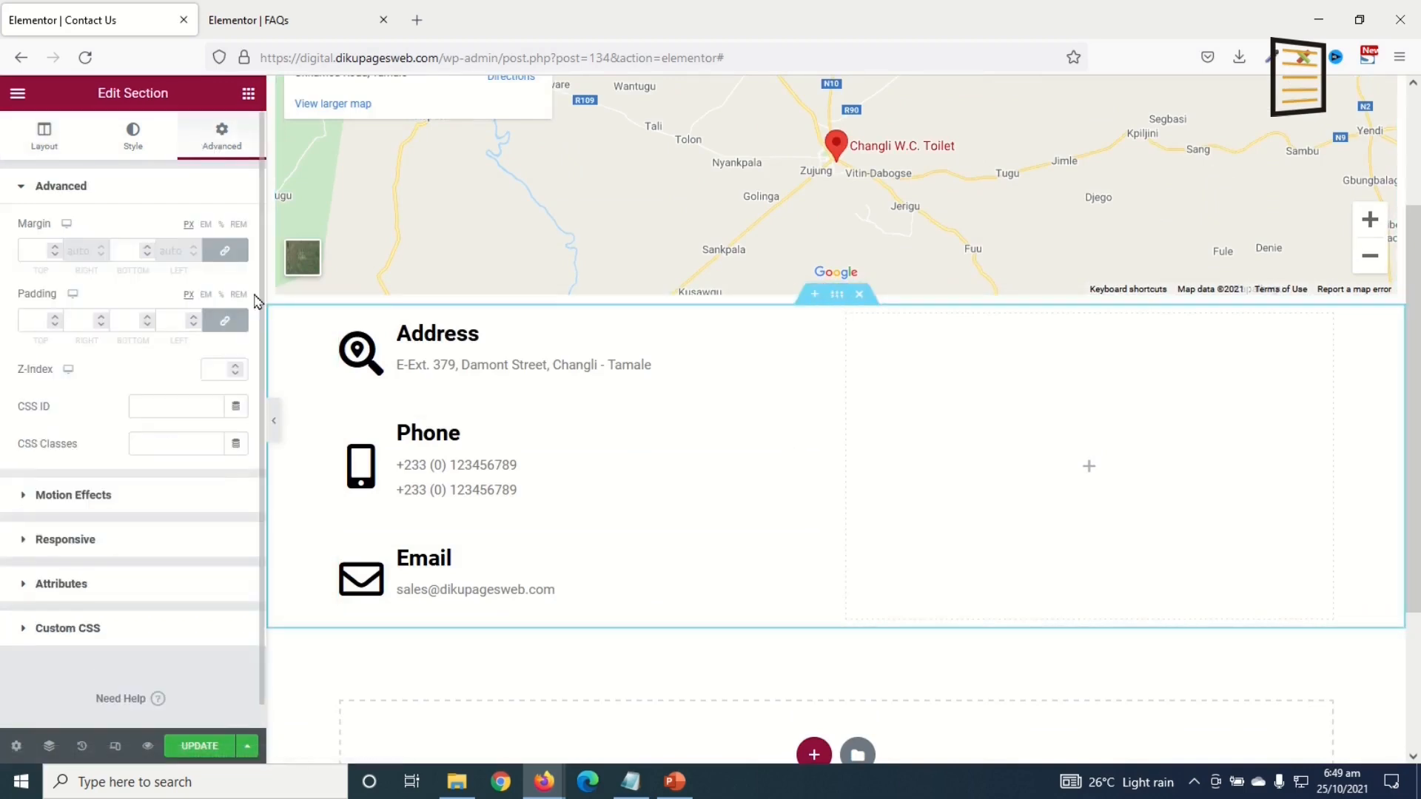
{"action": "left_click", "coordinate": [228, 321]}
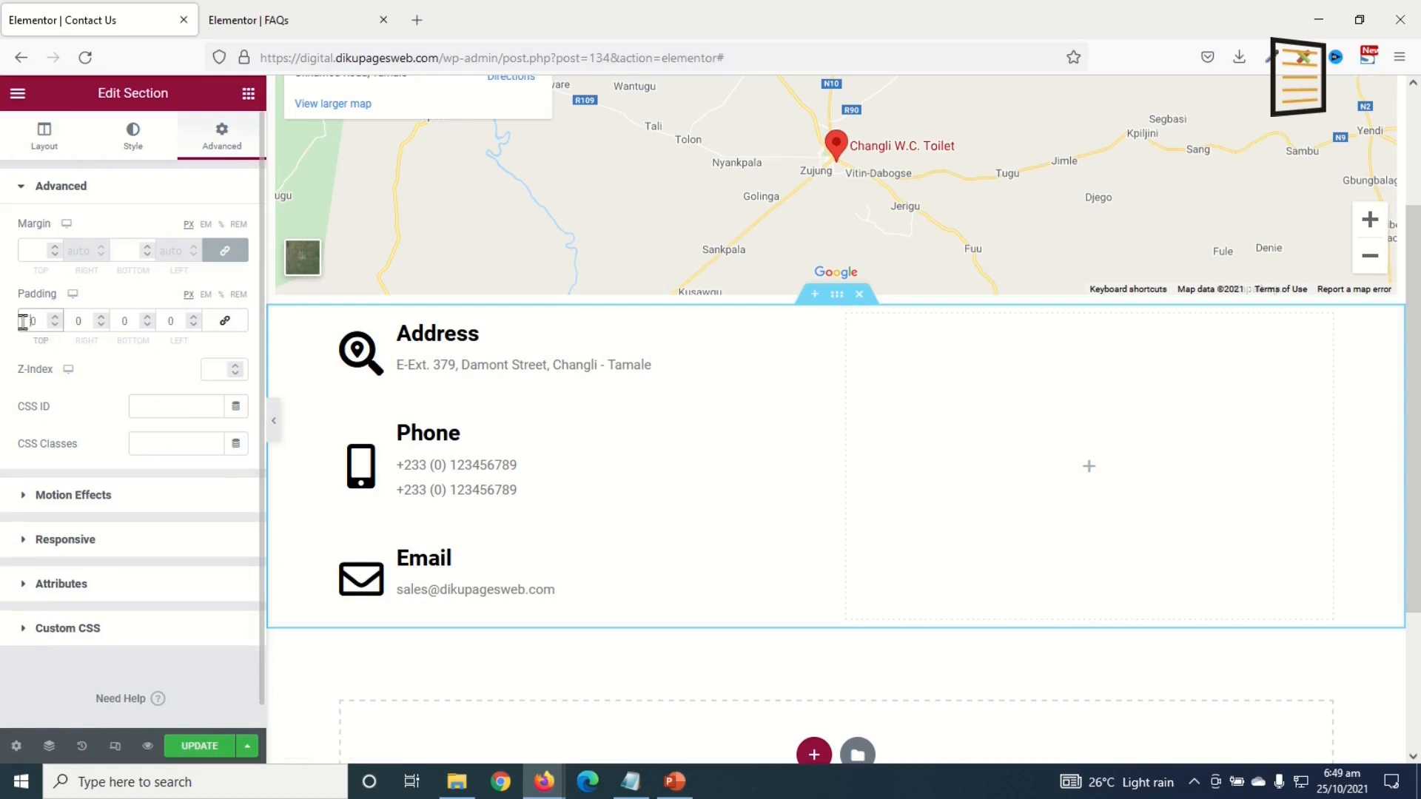
{"action": "type", "text": "5"}
{"action": "left_click", "coordinate": [118, 322]}
{"action": "type", "text": "5"}
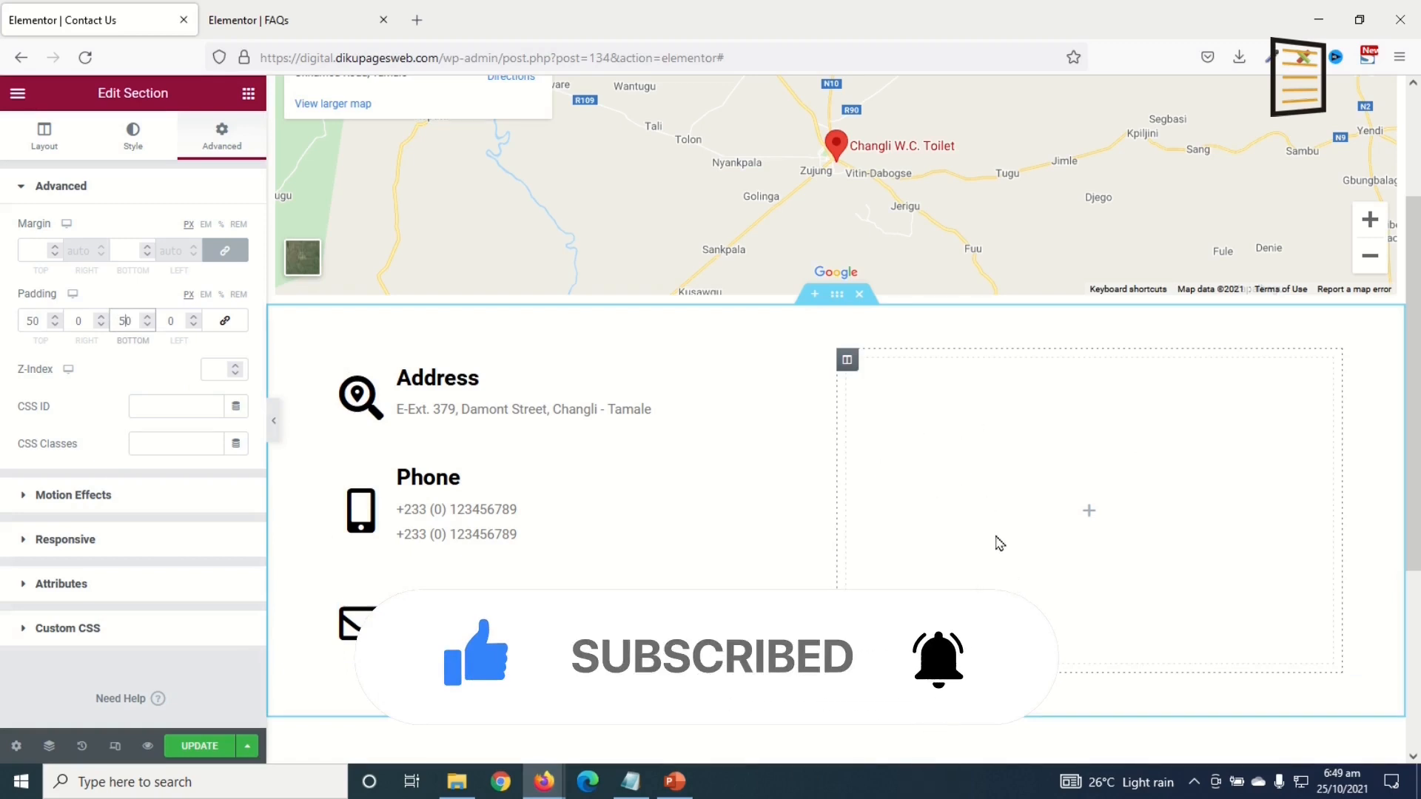
Step: Save the Contact Us page, exit to the dashboard and start a new WPForms form
{"action": "left_click", "coordinate": [196, 746]}
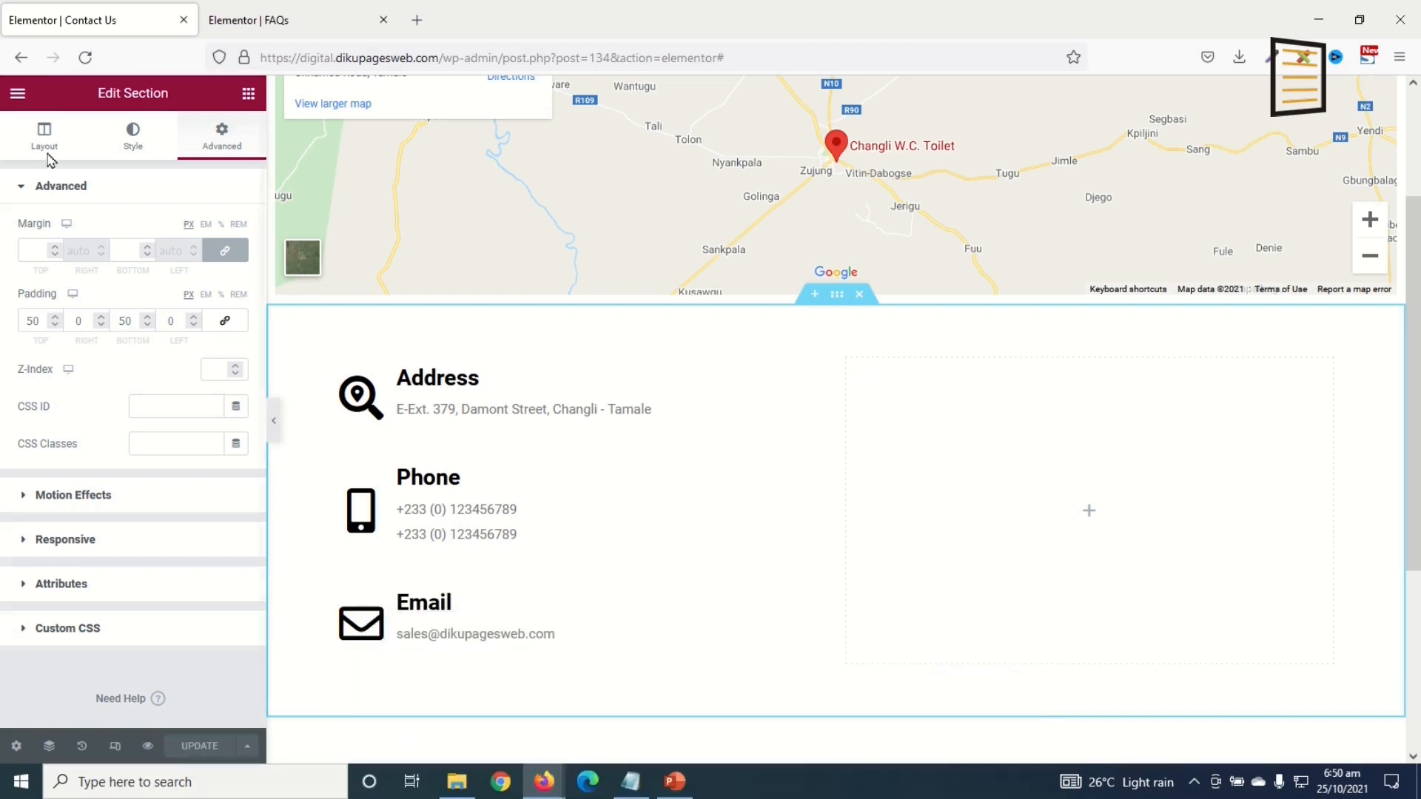
{"action": "left_click", "coordinate": [15, 94]}
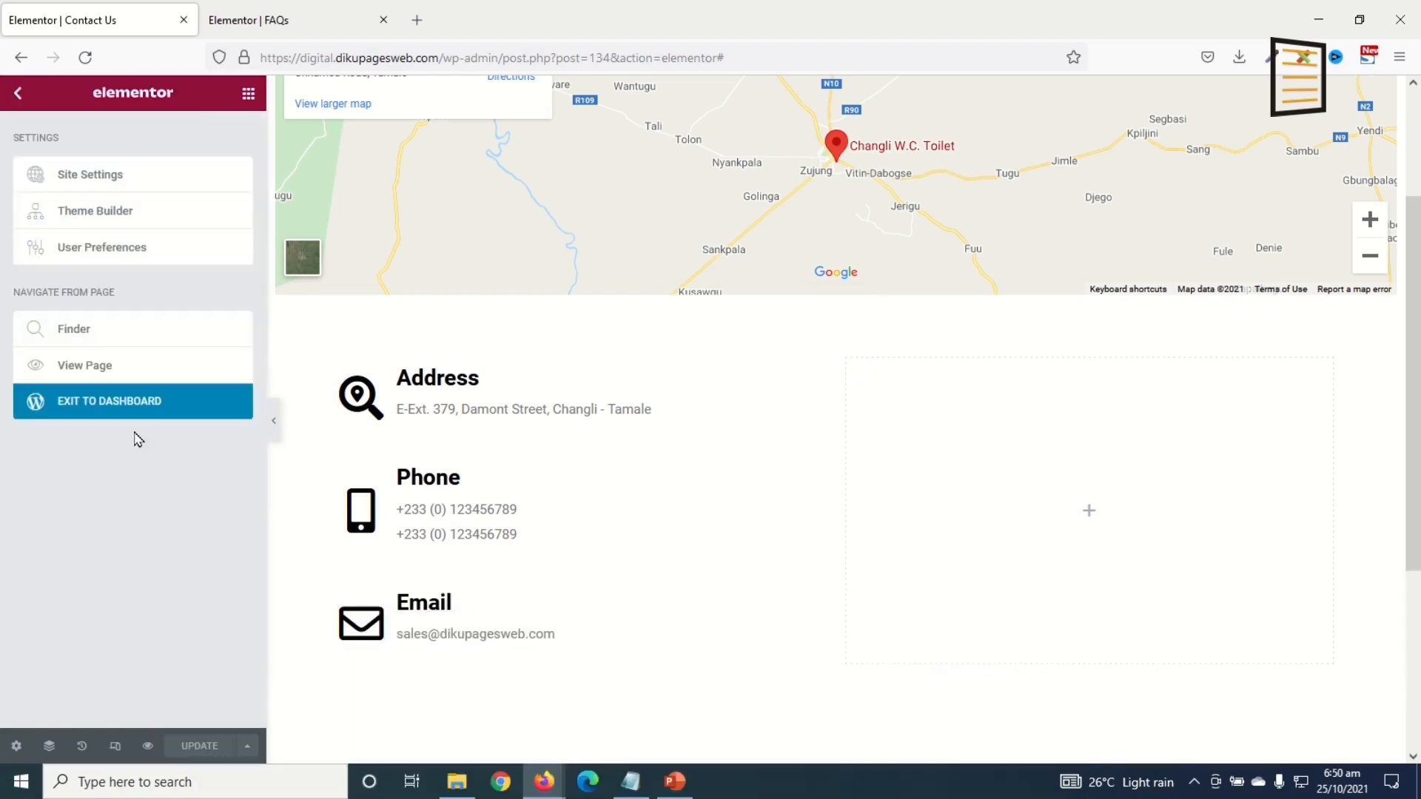
{"action": "left_click", "coordinate": [119, 403]}
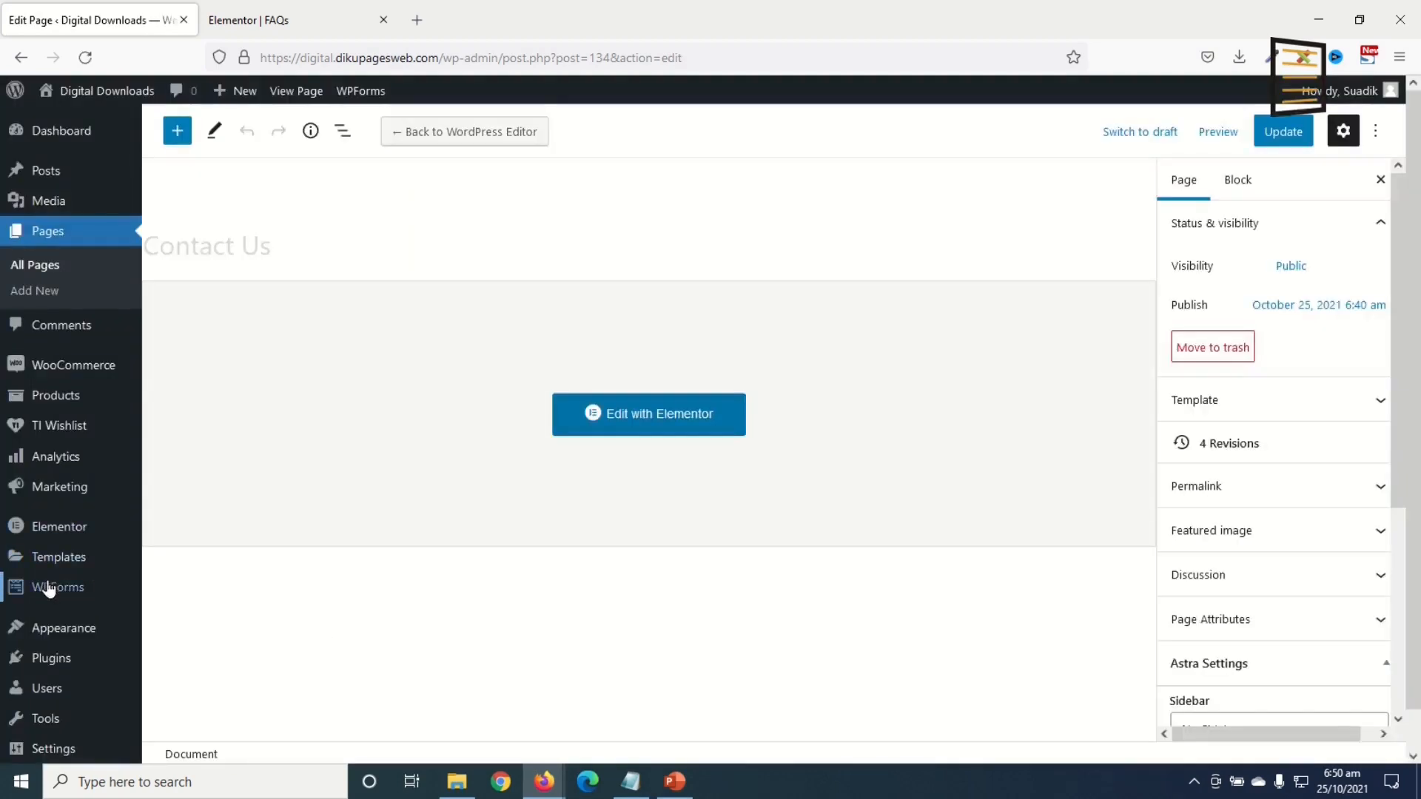
{"action": "mouse_move", "coordinate": [44, 592]}
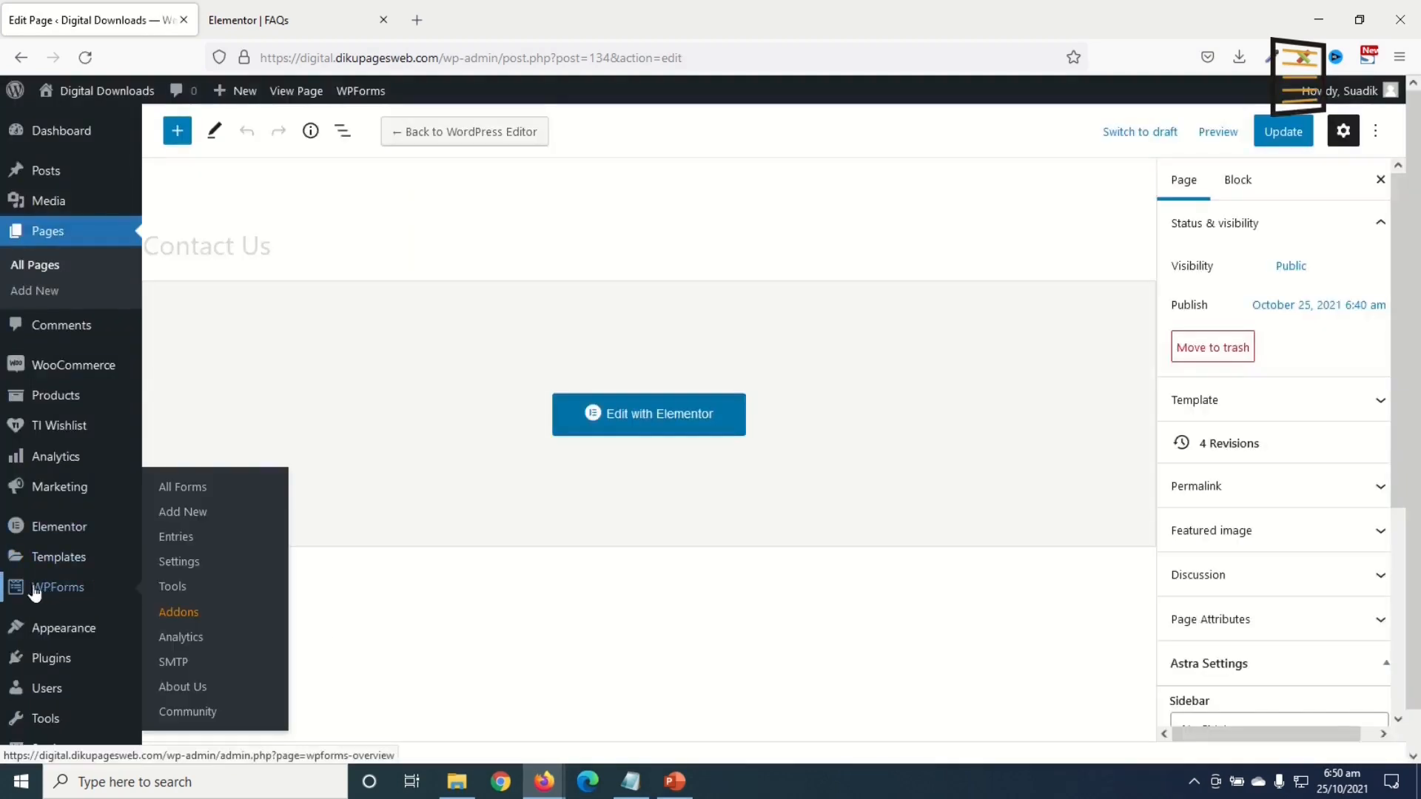
{"action": "left_click", "coordinate": [190, 513]}
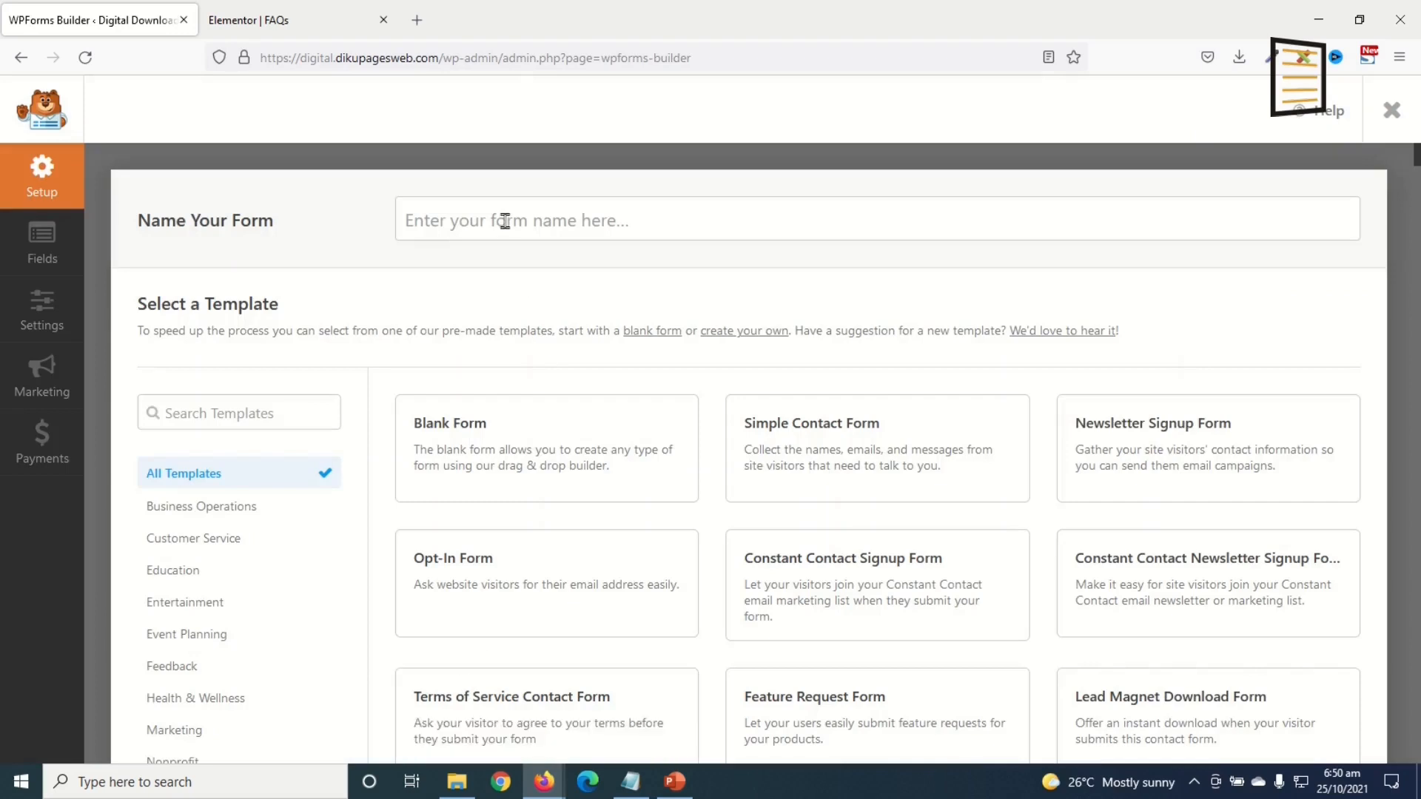
Step: Name the new form 'Contact Form' and pick the Simple Contact Form template
{"action": "left_click", "coordinate": [505, 219]}
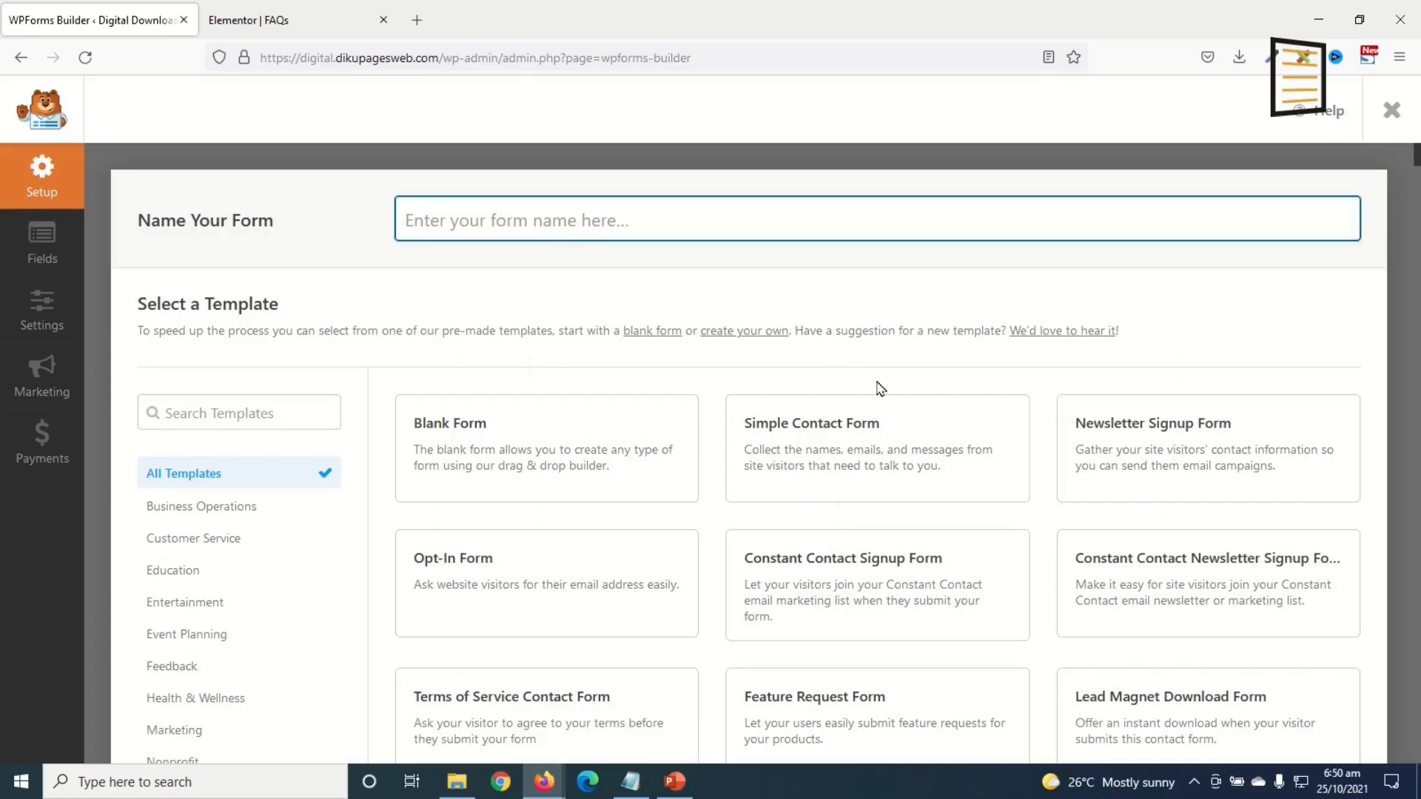
{"action": "type", "text": "Contact Form"}
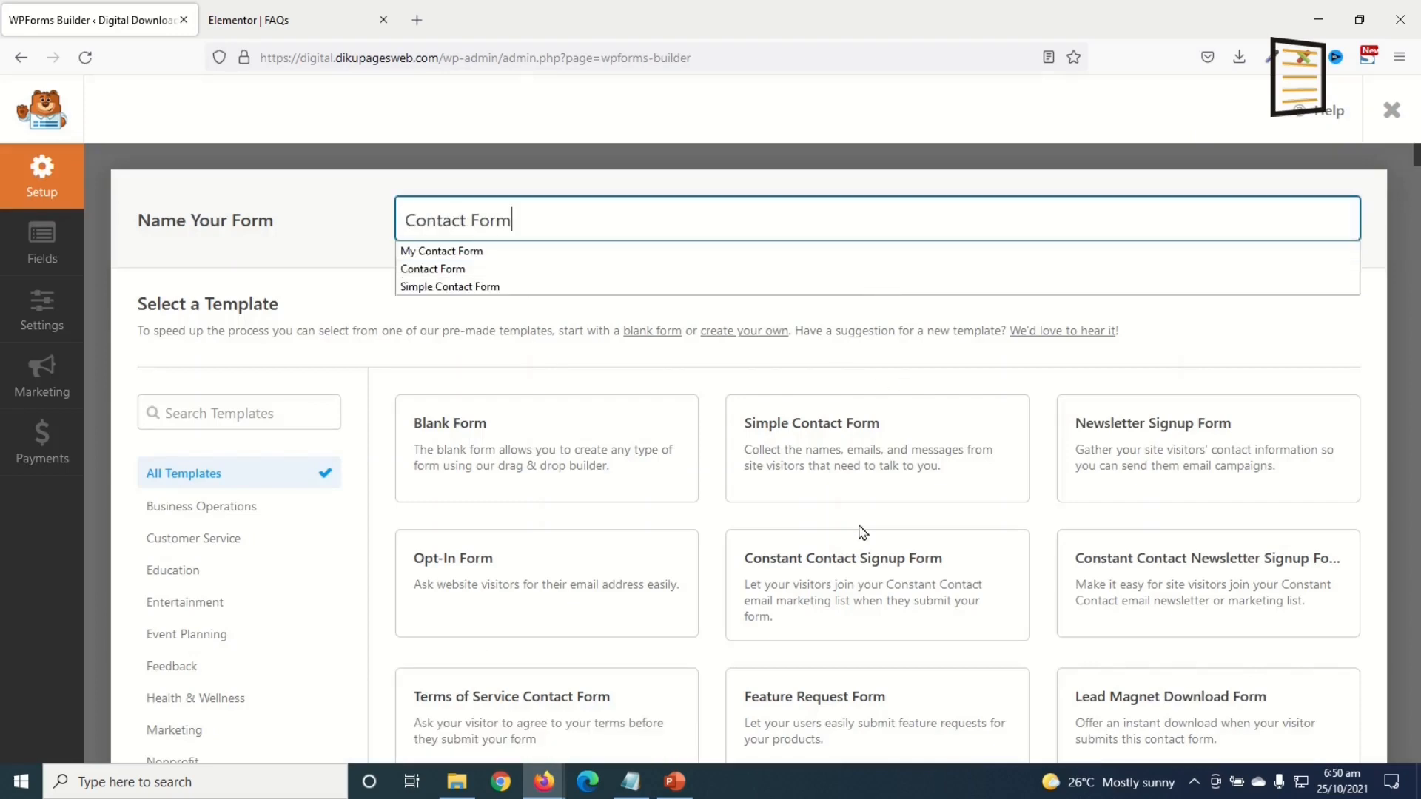
{"action": "mouse_move", "coordinate": [770, 453]}
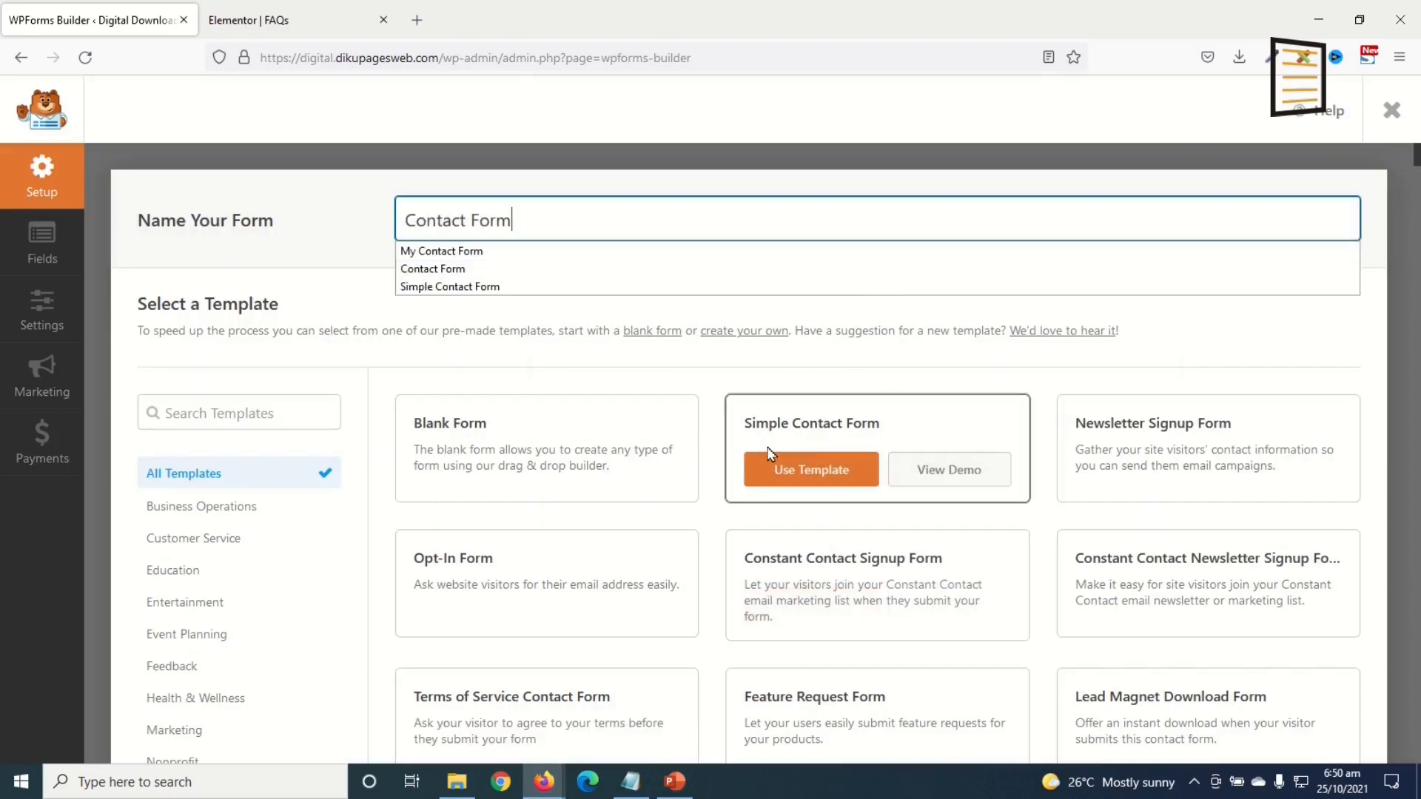
{"action": "left_click", "coordinate": [796, 480]}
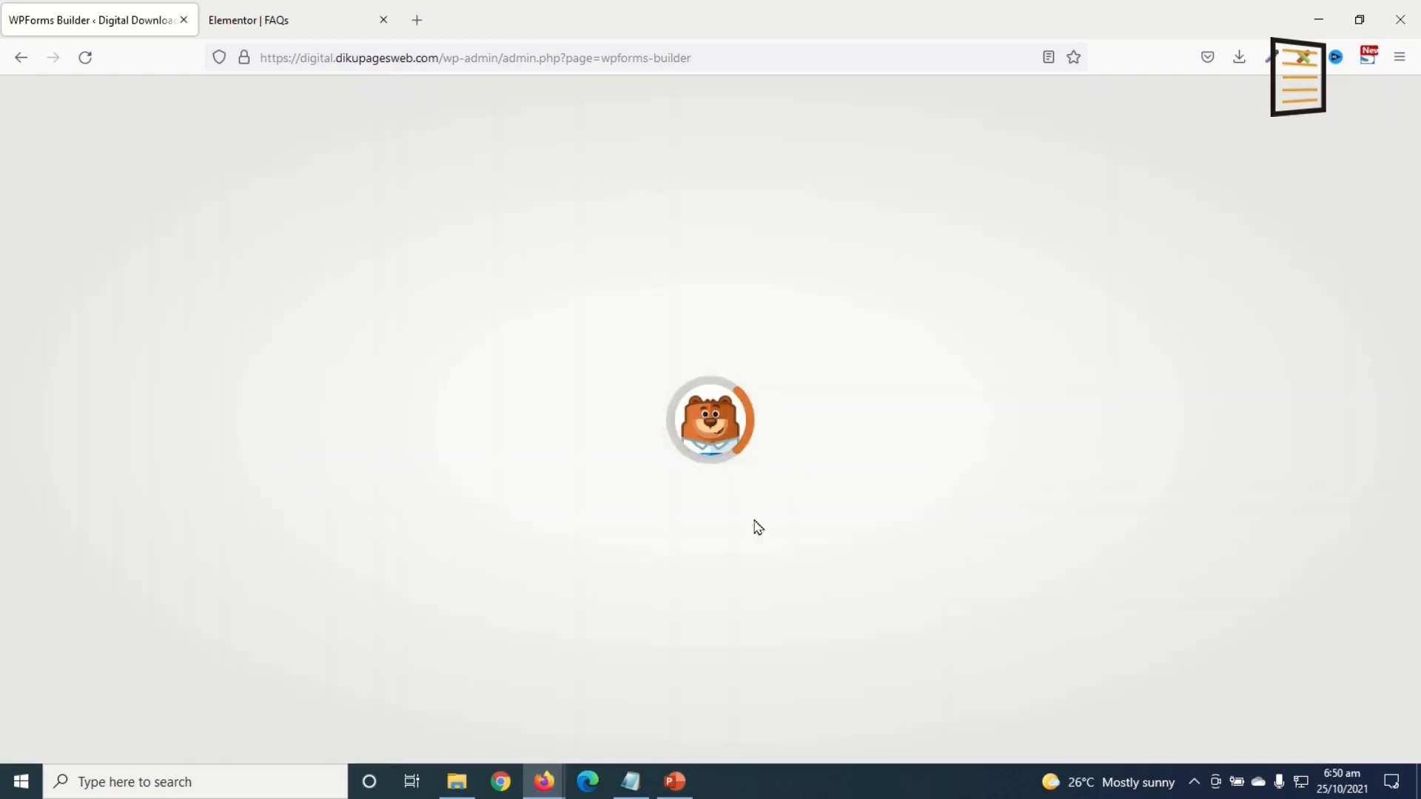
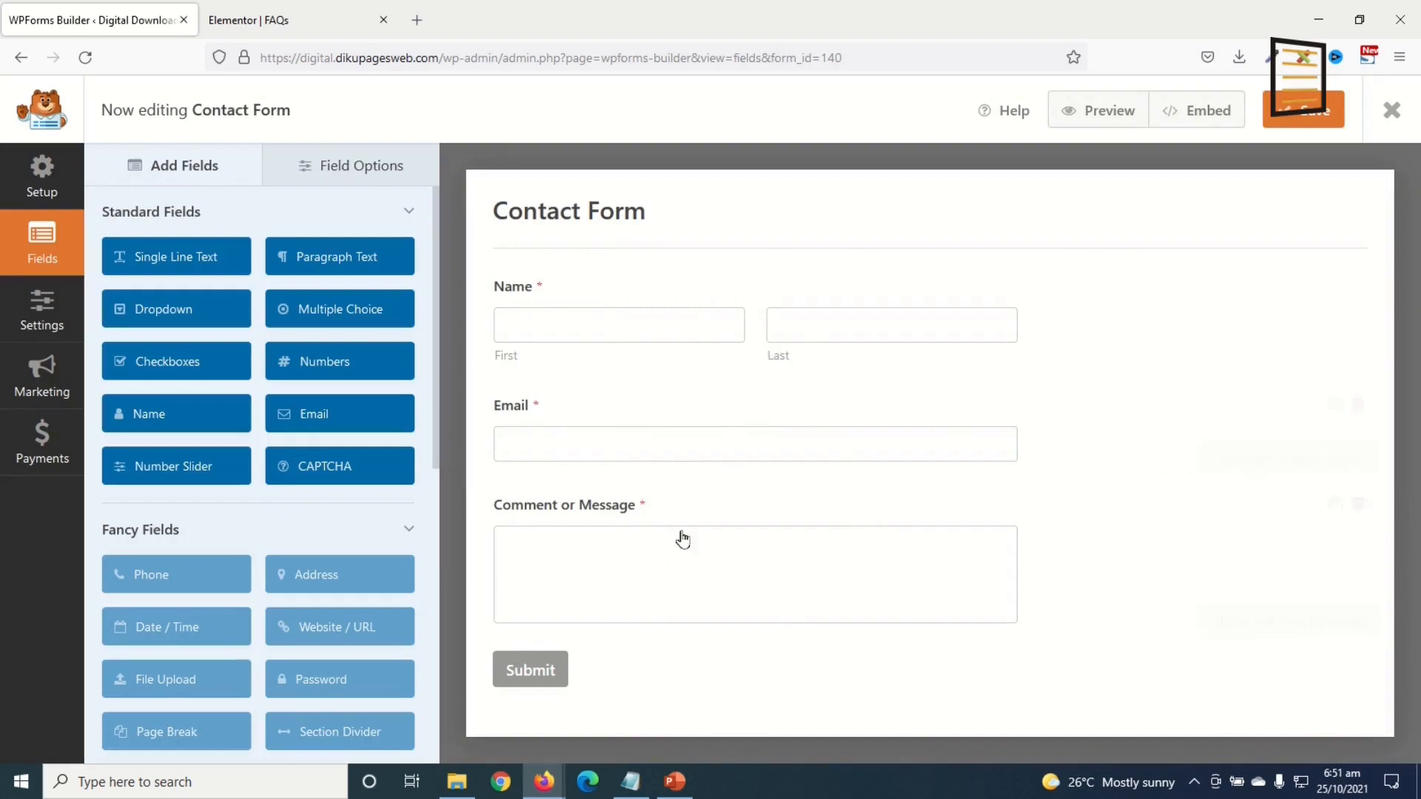
Step: Set the Name field to the Simple format with Large field size
{"action": "left_click", "coordinate": [539, 312]}
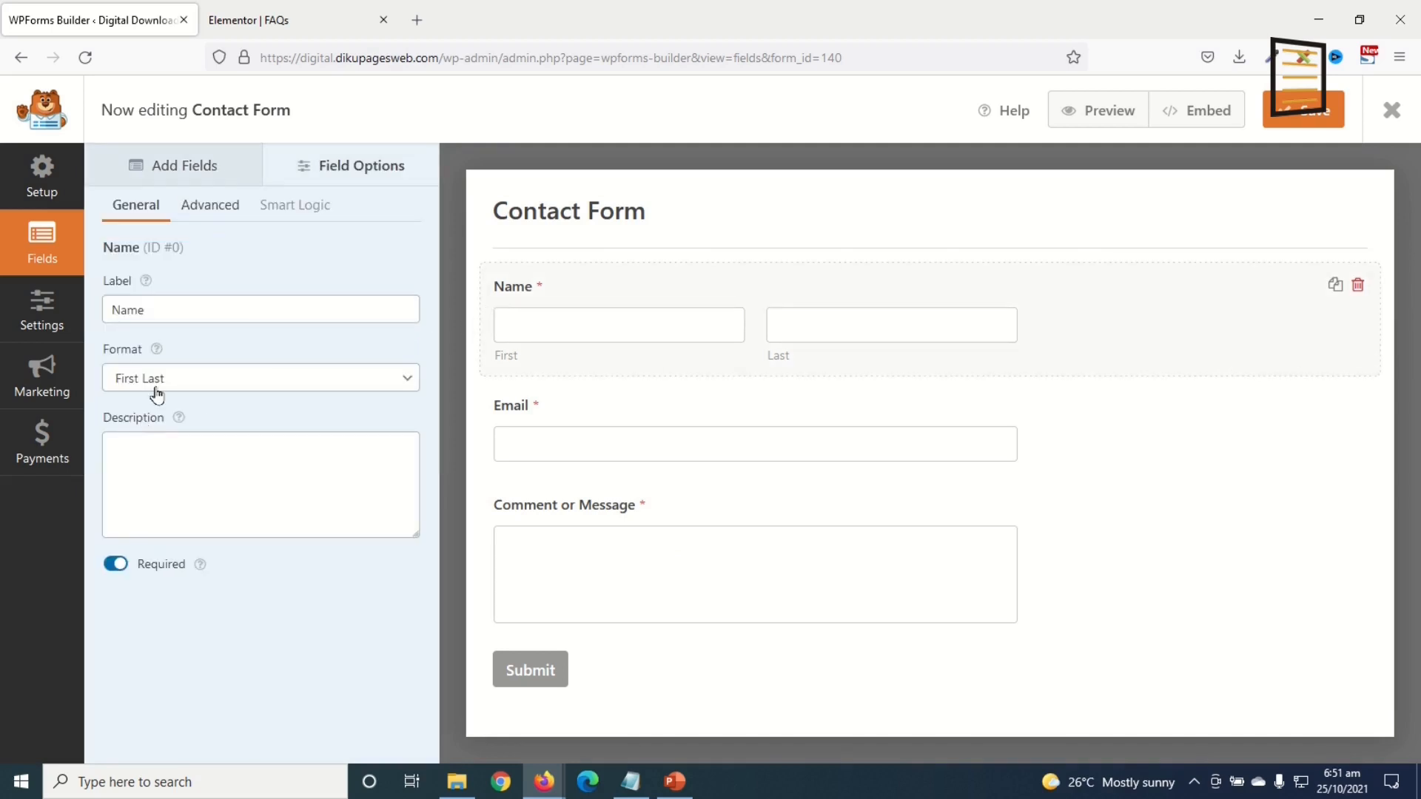
{"action": "left_click", "coordinate": [175, 377]}
{"action": "left_click", "coordinate": [178, 410]}
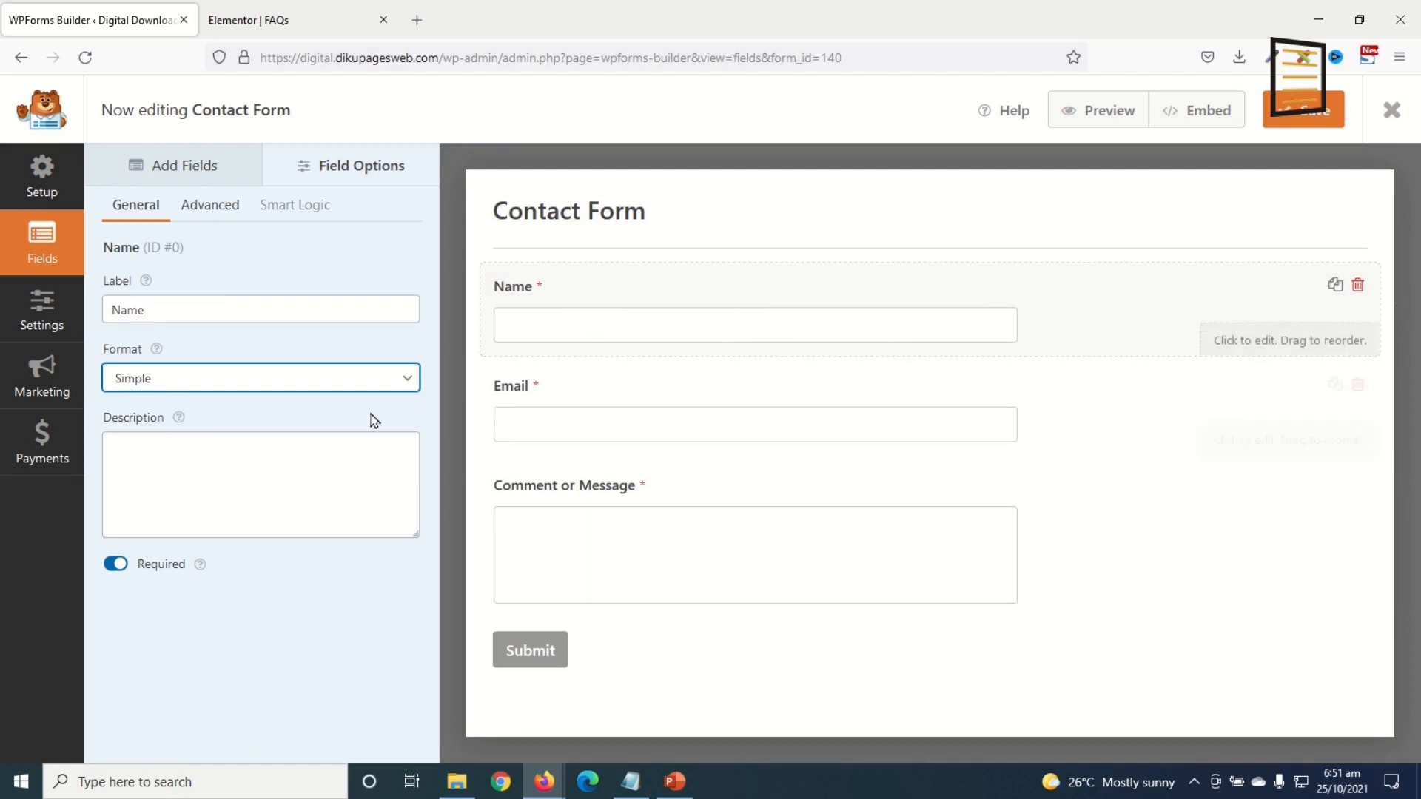
{"action": "left_click", "coordinate": [226, 214]}
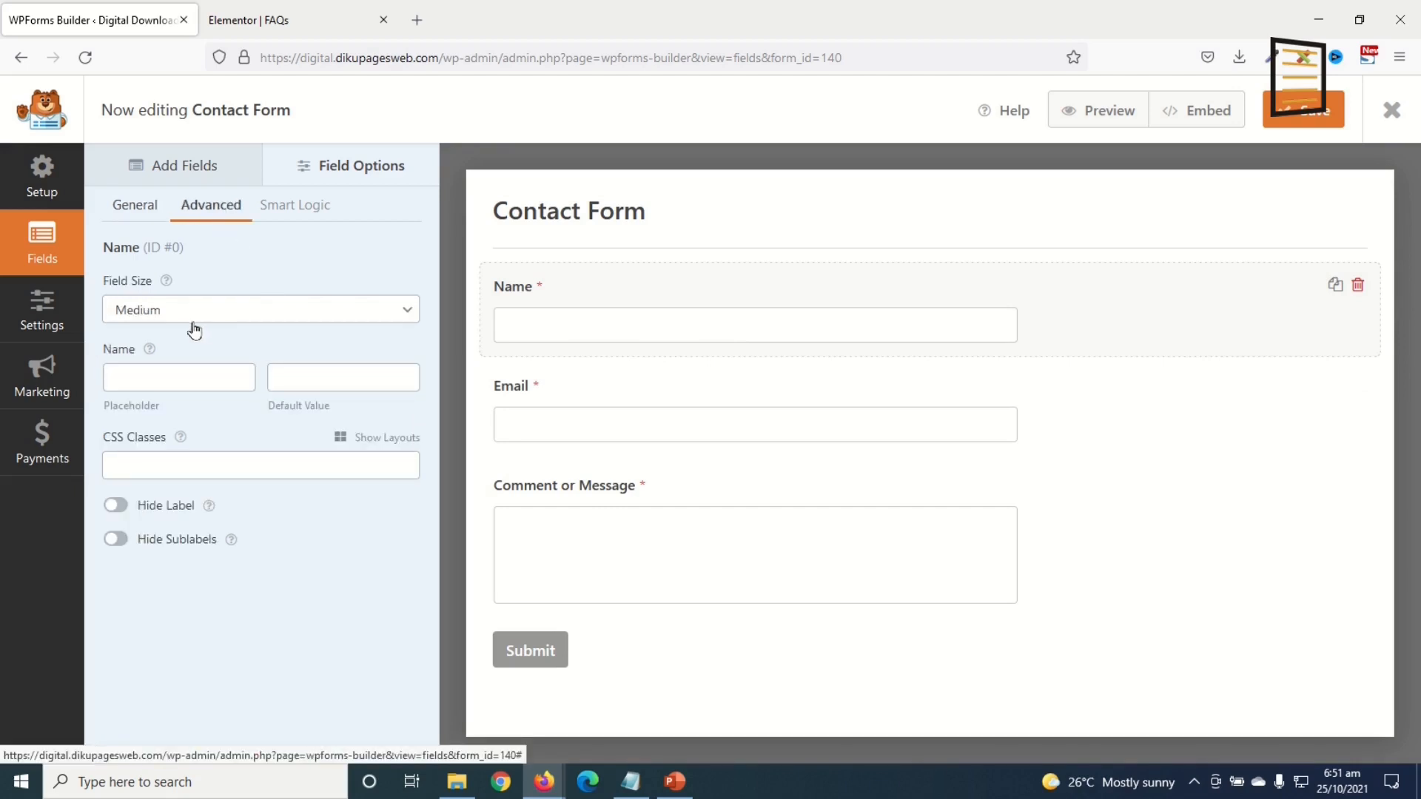
{"action": "left_click", "coordinate": [159, 316]}
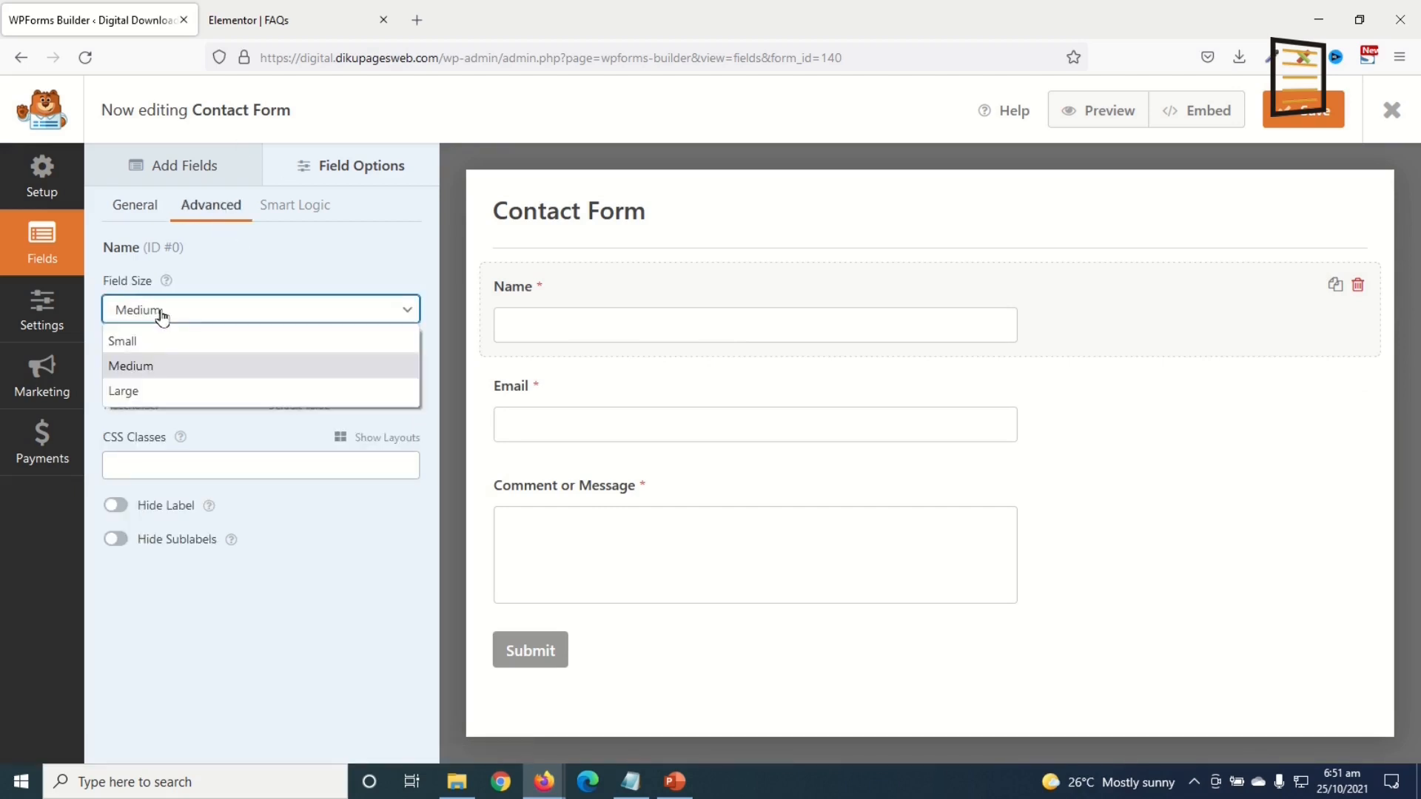
{"action": "left_click", "coordinate": [144, 395]}
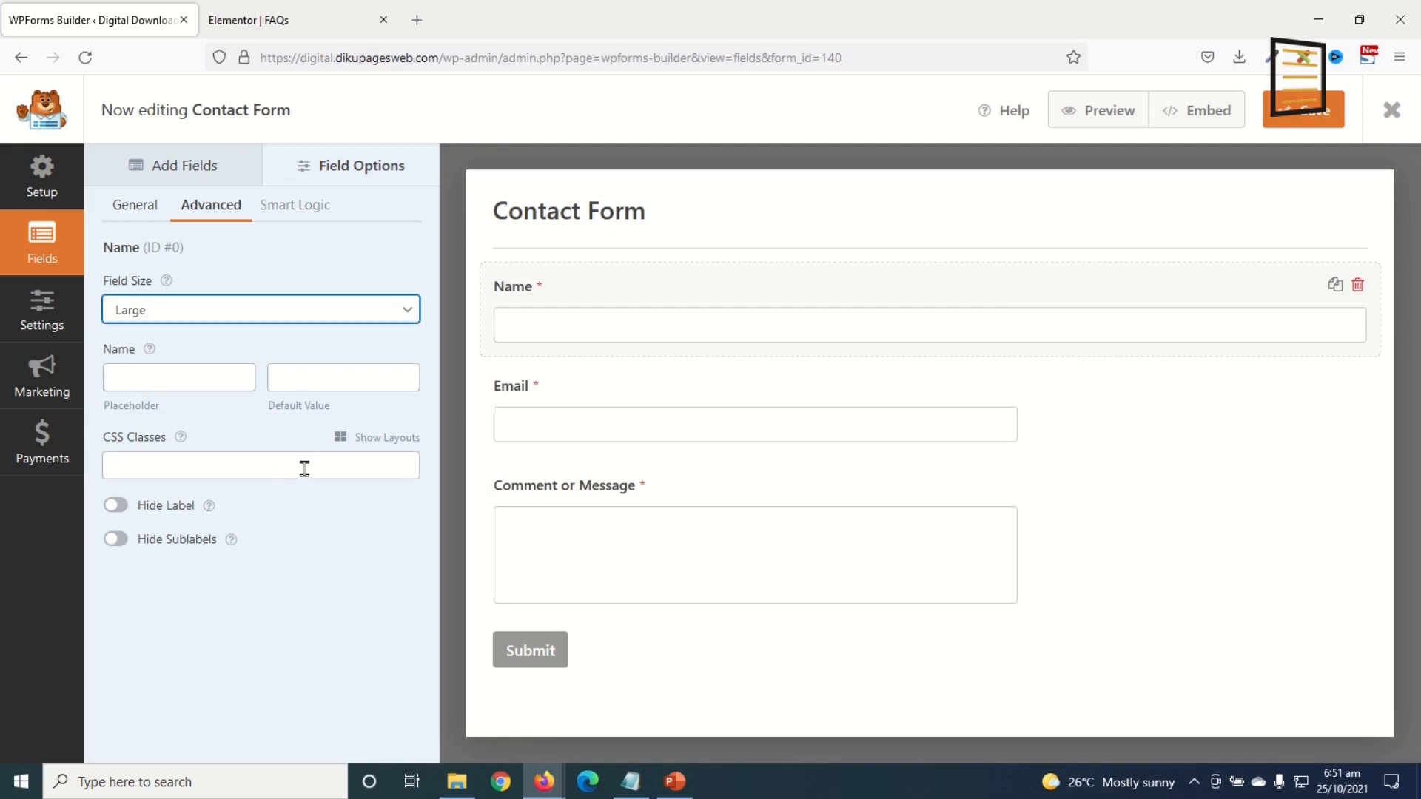
Step: Set the Email field's size to Large
{"action": "left_click", "coordinate": [534, 392]}
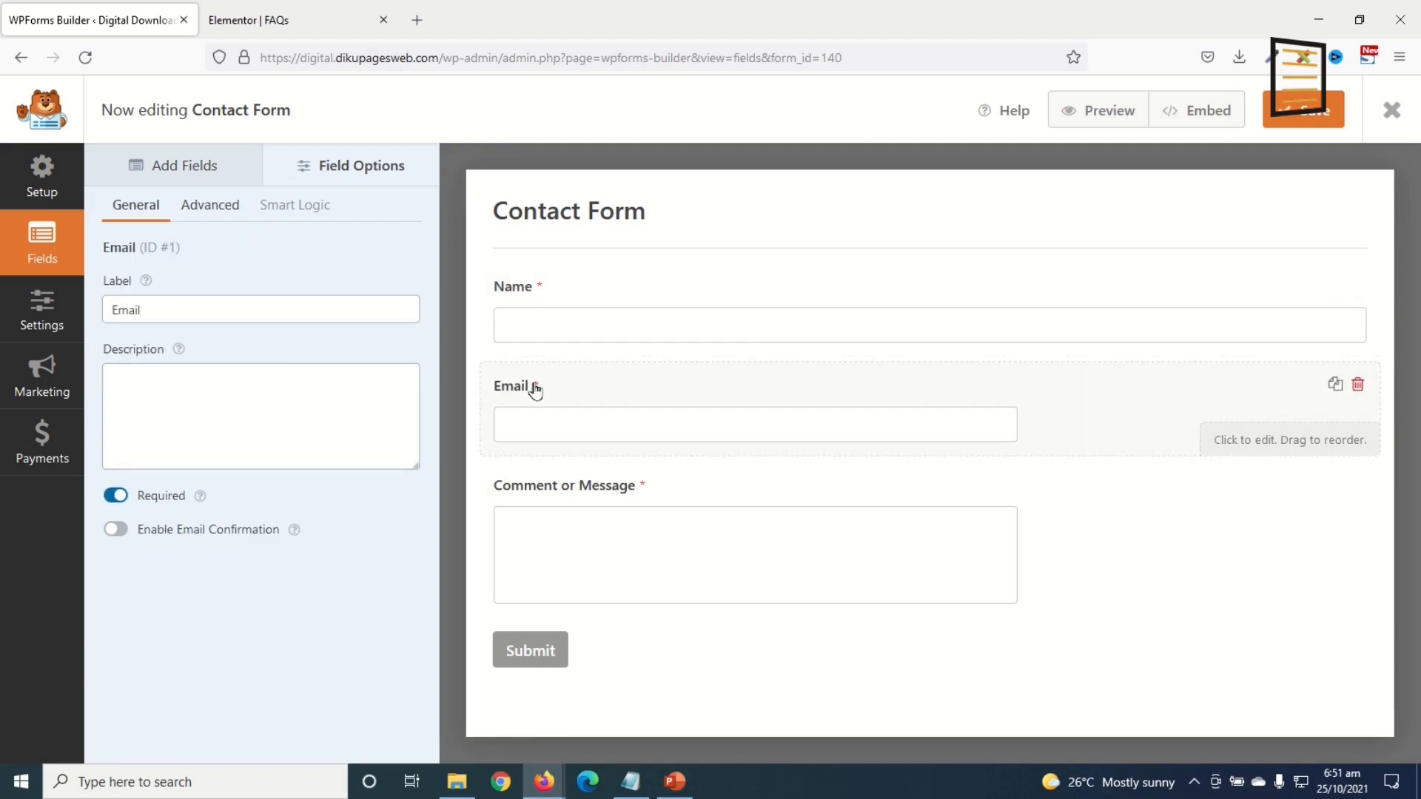
{"action": "left_click", "coordinate": [211, 206]}
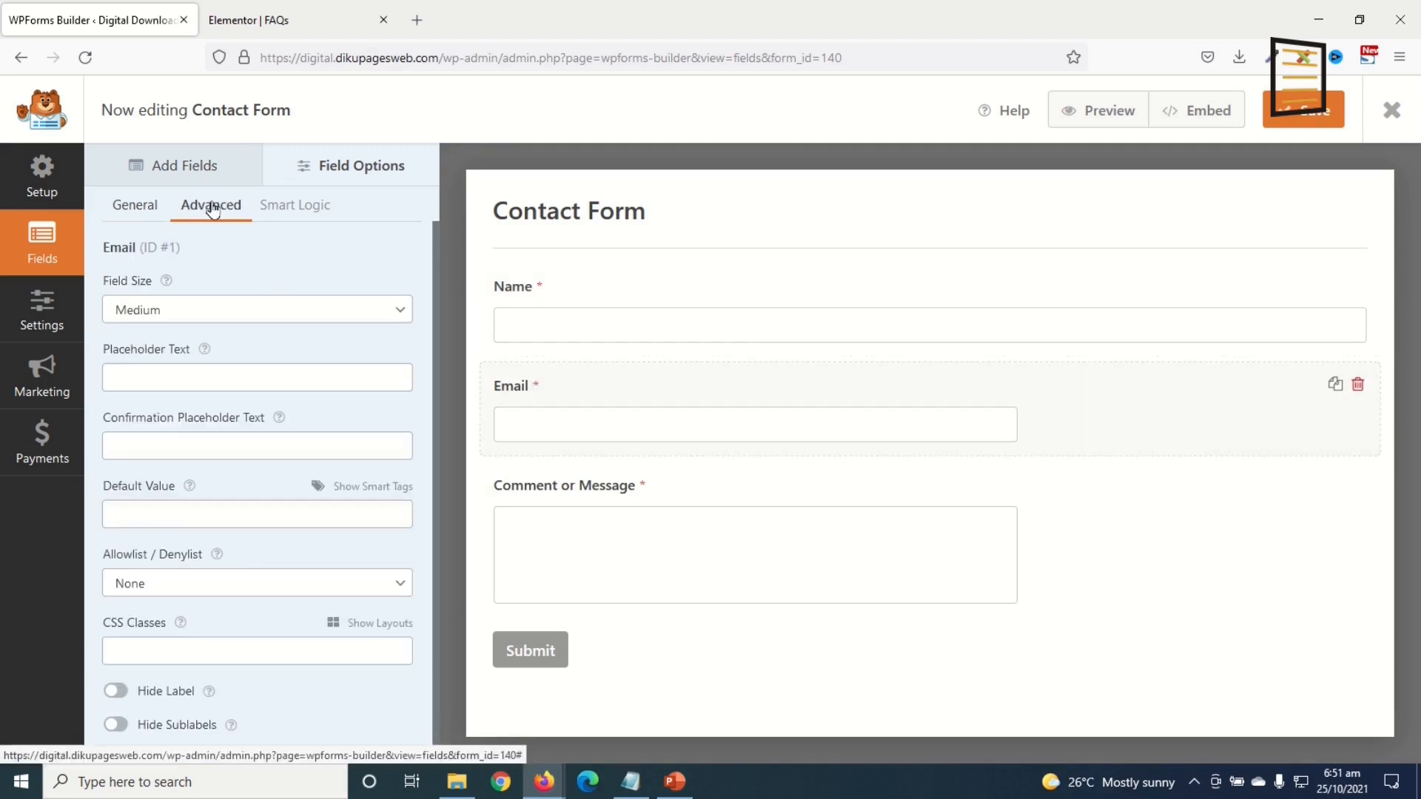
{"action": "left_click", "coordinate": [179, 309]}
{"action": "left_click", "coordinate": [150, 394]}
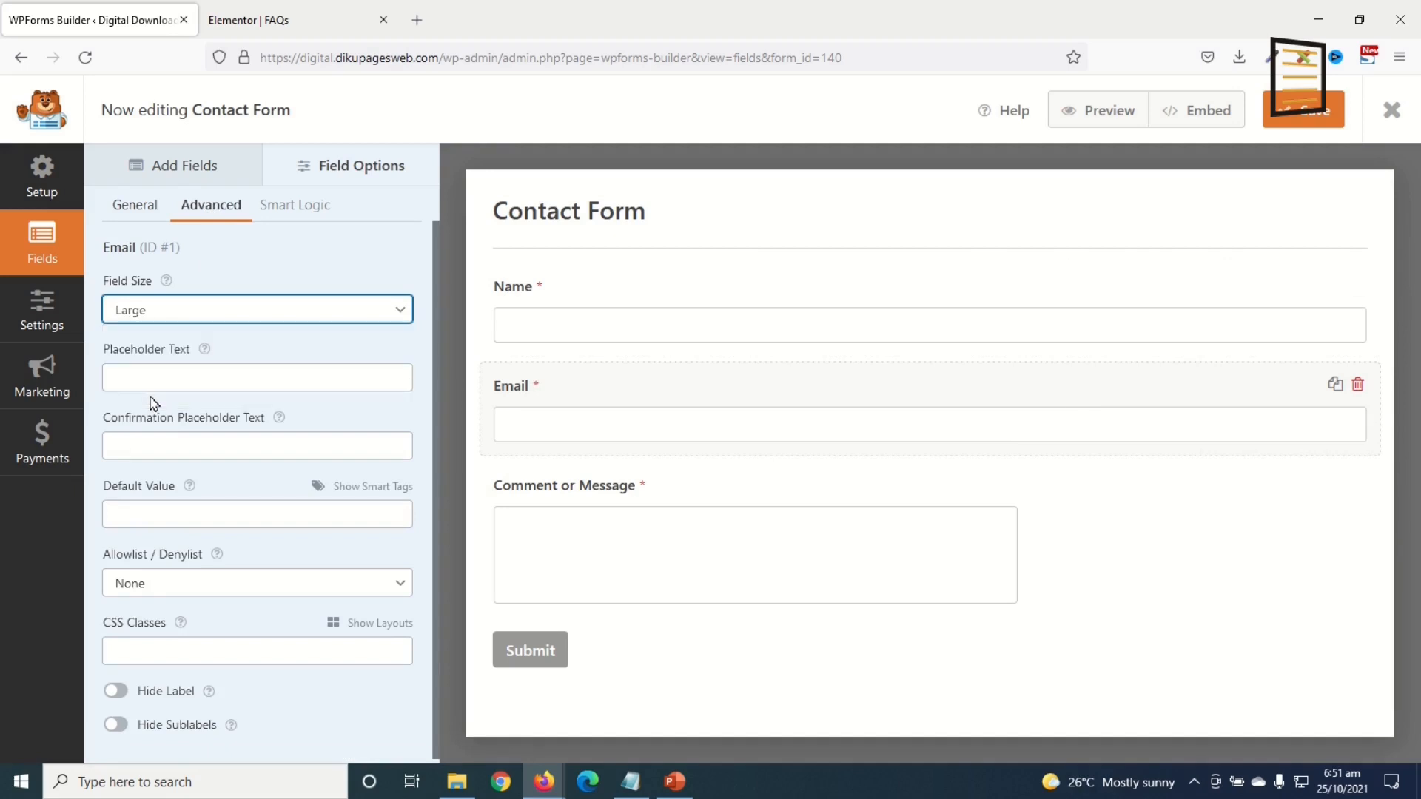
Step: Relabel the 'Comment or Message' field to 'Message'
{"action": "left_click", "coordinate": [548, 489]}
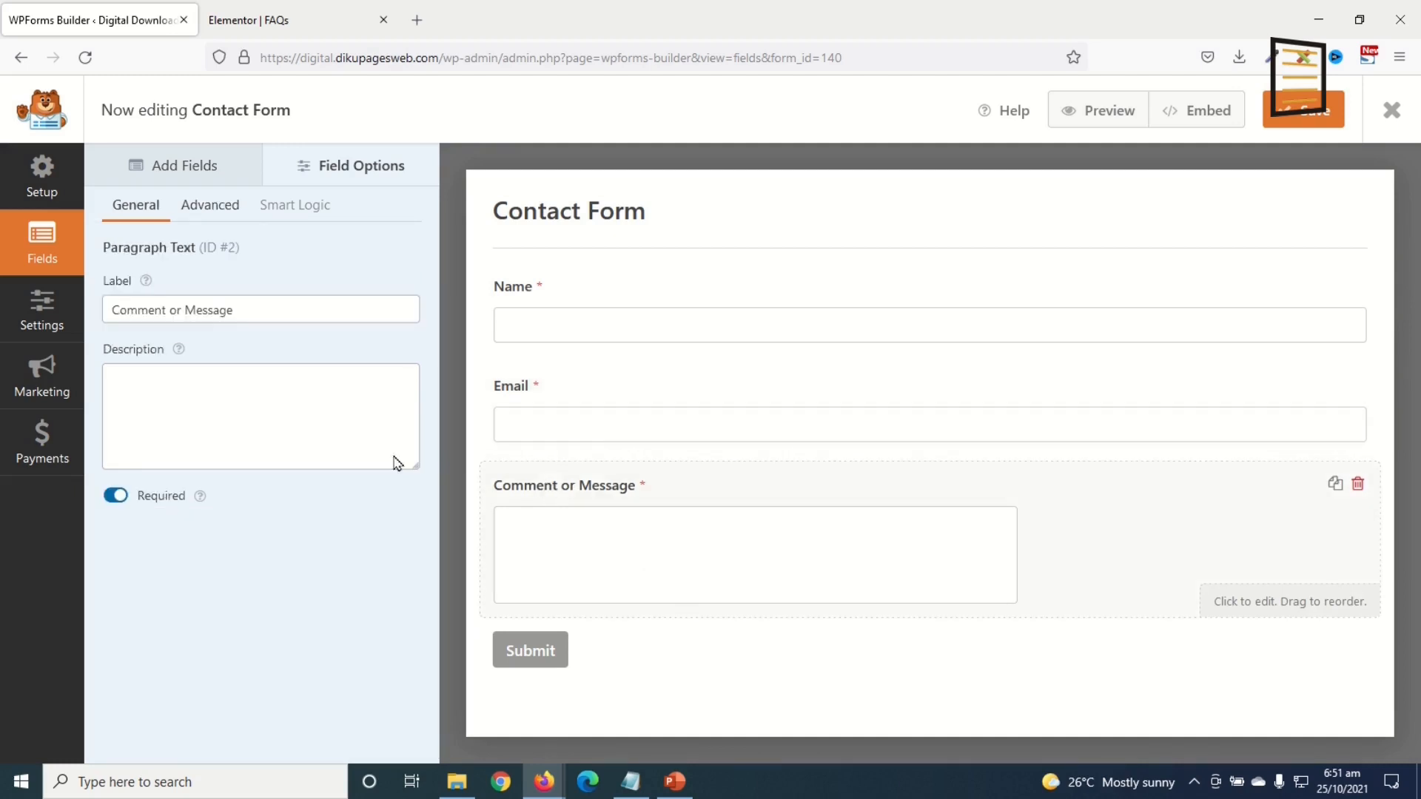
{"action": "left_click_drag", "start_coordinate": [185, 310], "coordinate": [4, 311]}
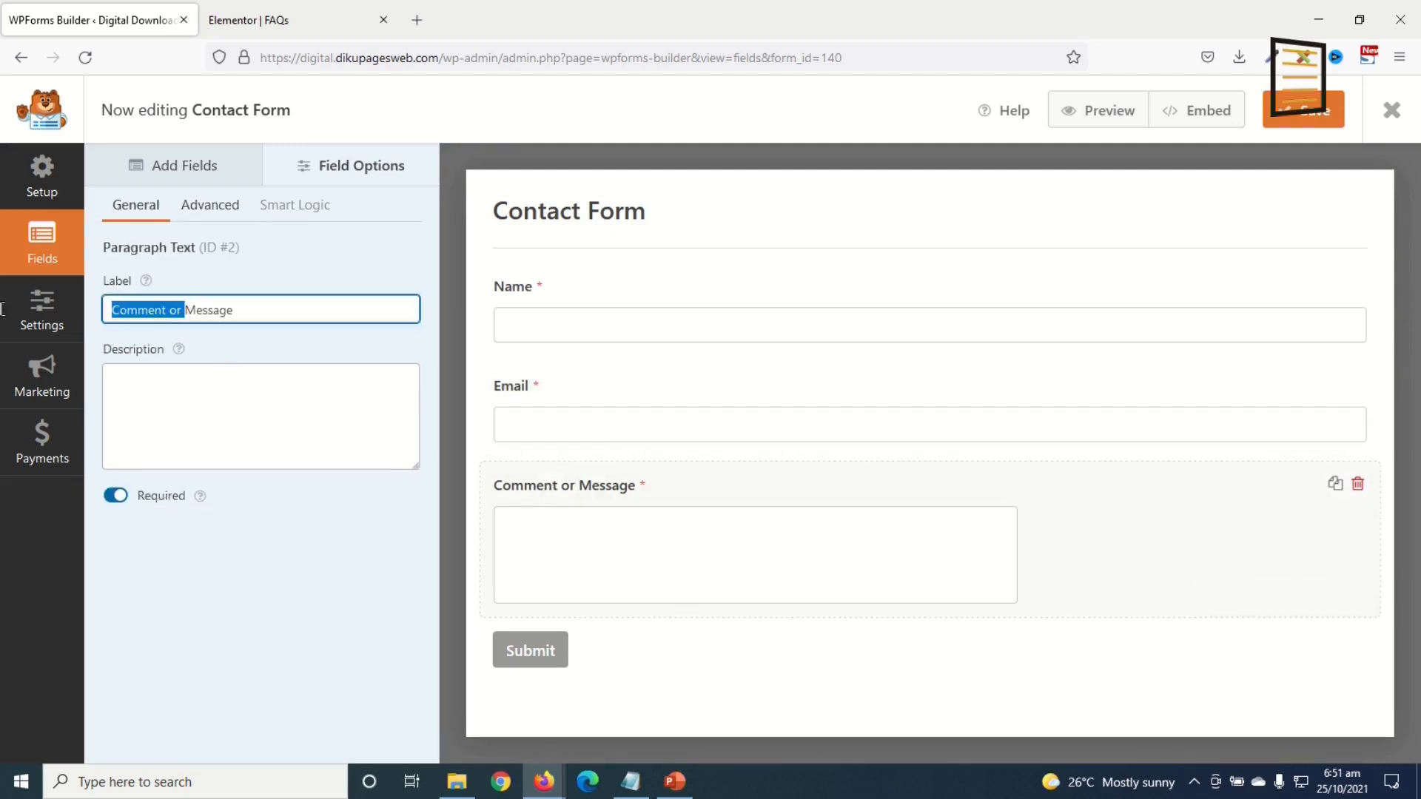
{"action": "key", "text": "BackSpace"}
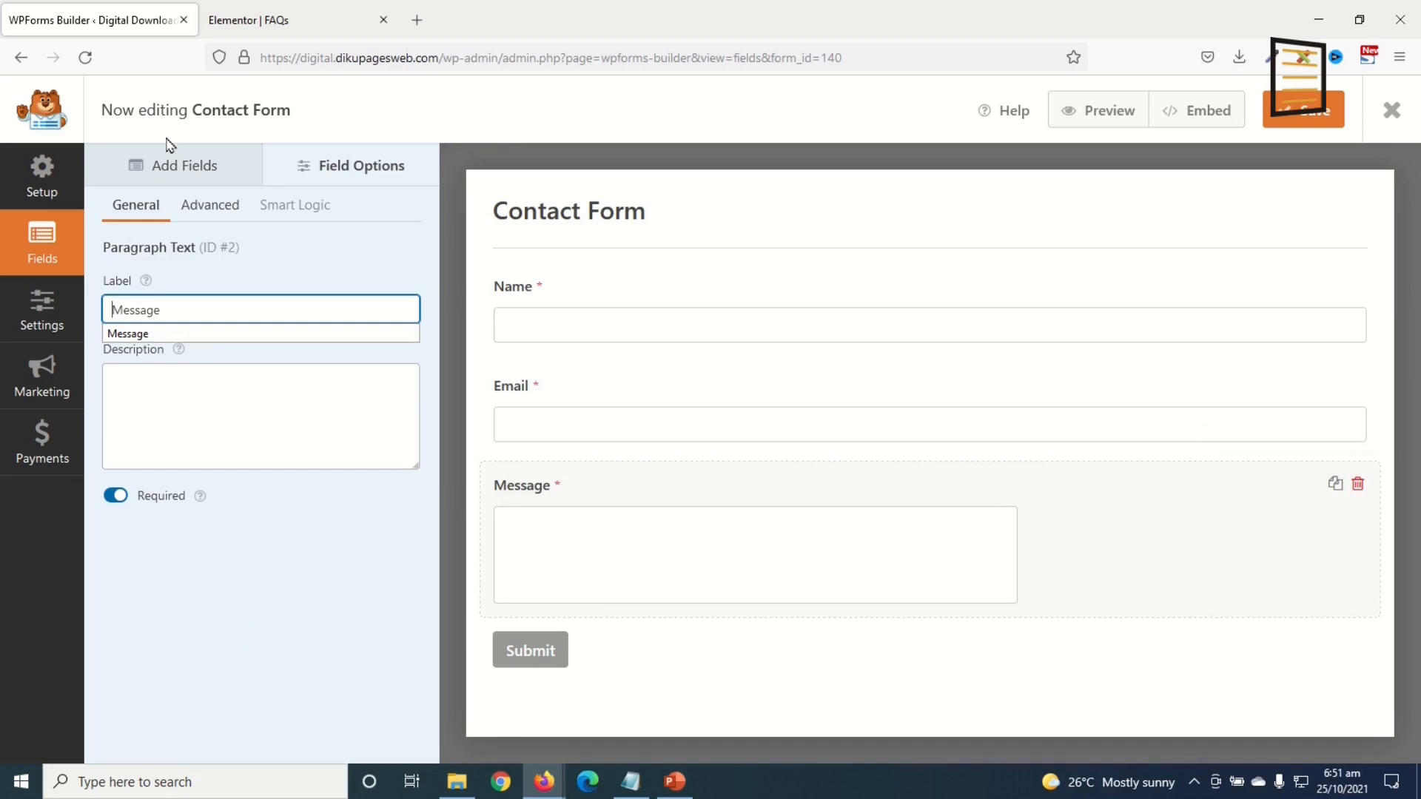
Step: Add a Numbers field and place it above Message
{"action": "left_click", "coordinate": [166, 167]}
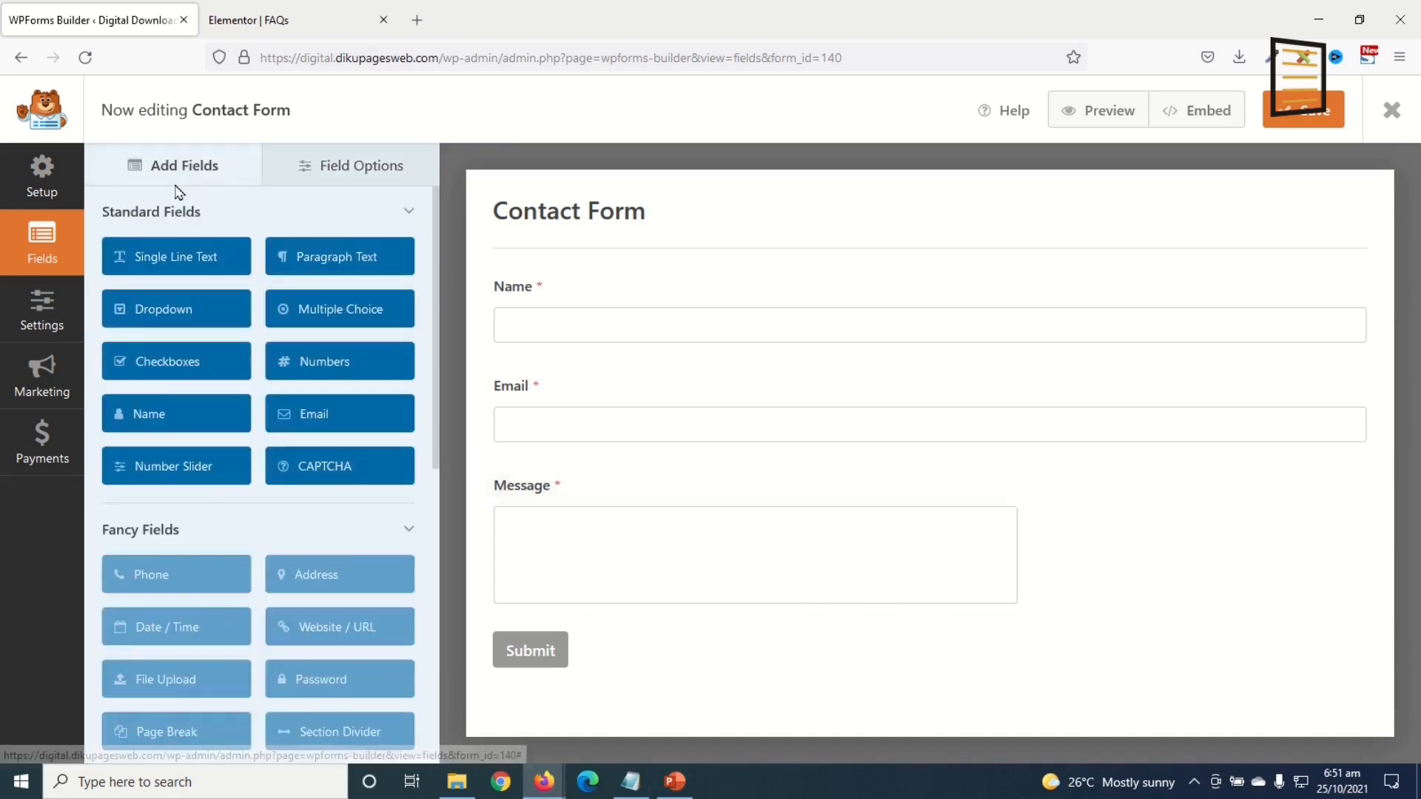
{"action": "left_click", "coordinate": [312, 364]}
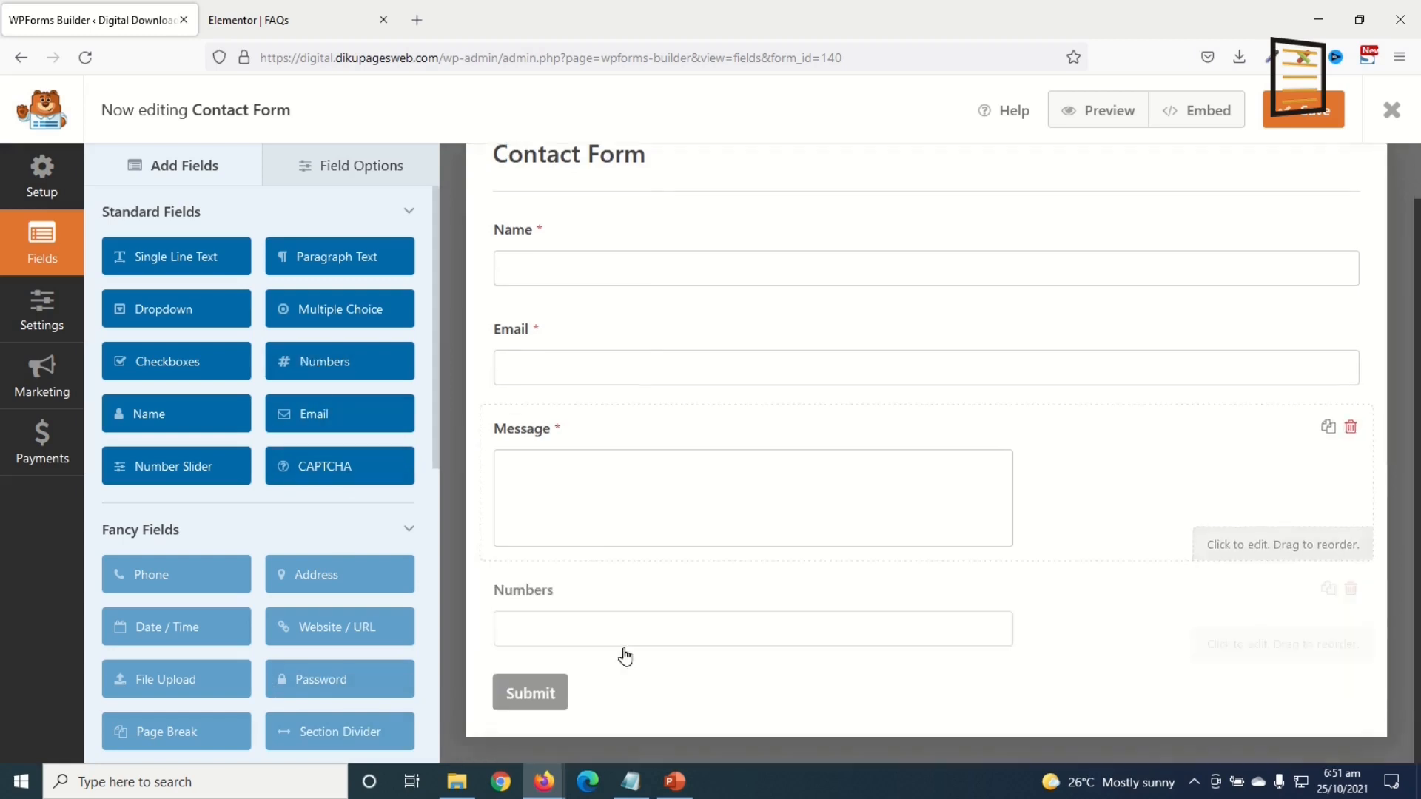
{"action": "left_click_drag", "start_coordinate": [539, 589], "coordinate": [533, 466]}
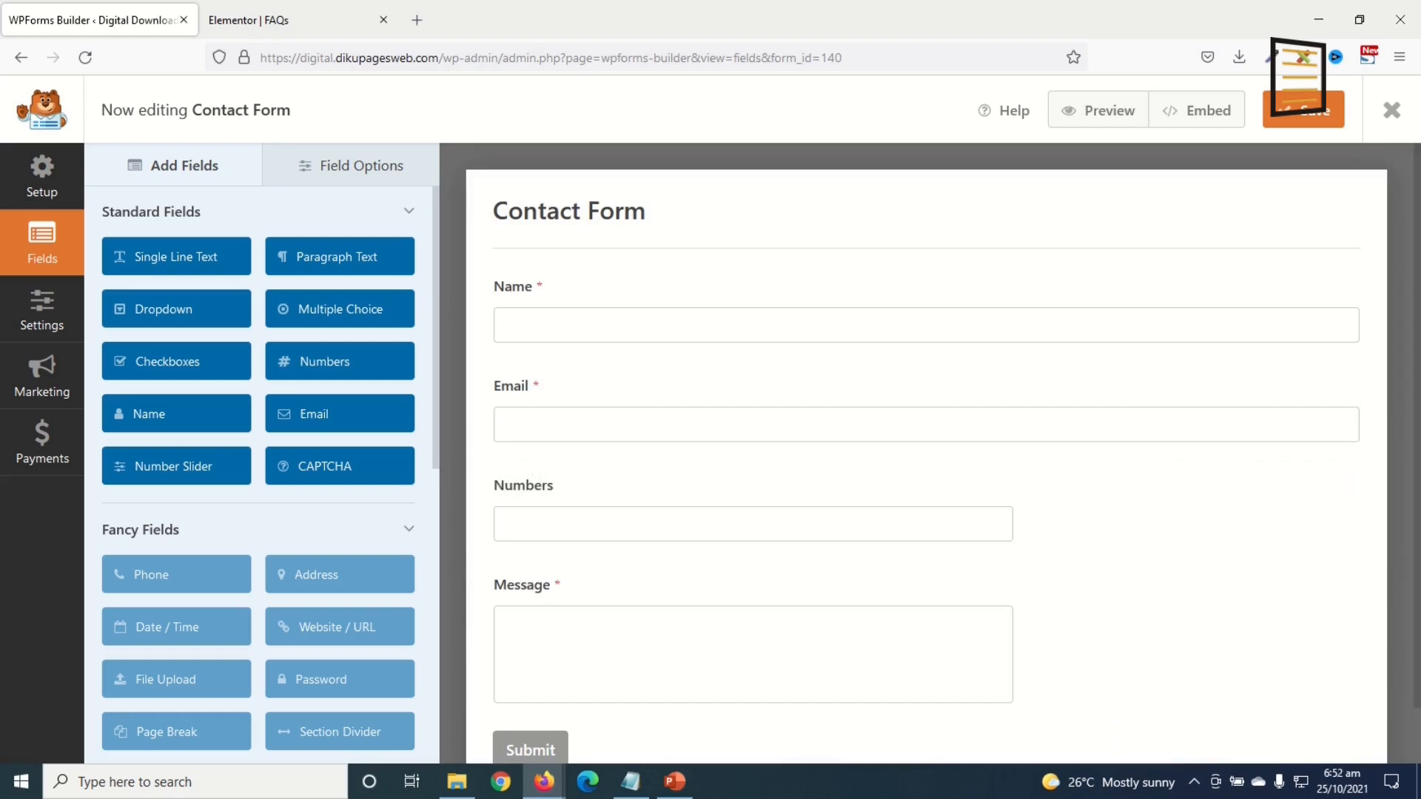
Step: Label the Numbers field 'Phone', leave it optional, and make it Large
{"action": "left_click", "coordinate": [541, 490]}
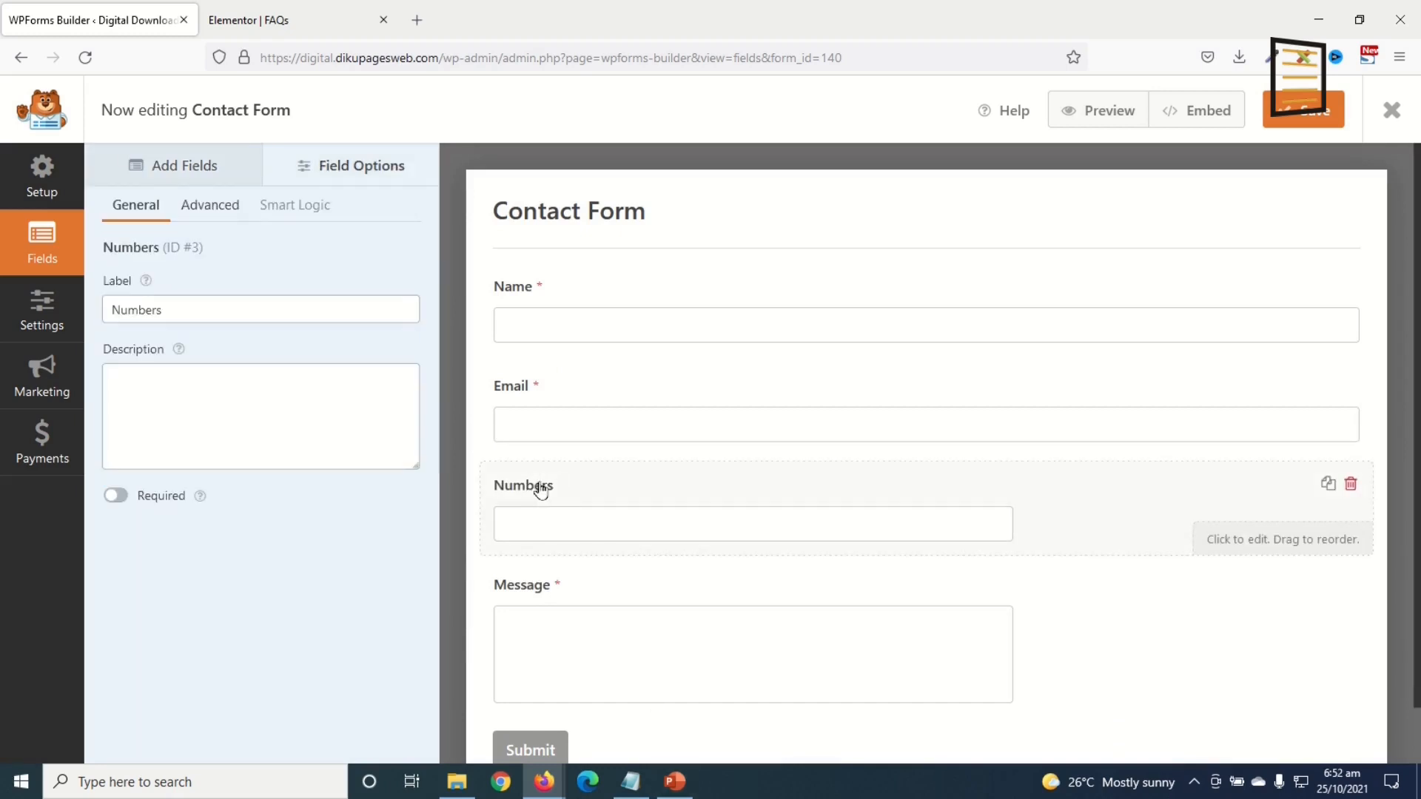
{"action": "left_click_drag", "start_coordinate": [168, 308], "coordinate": [6, 347]}
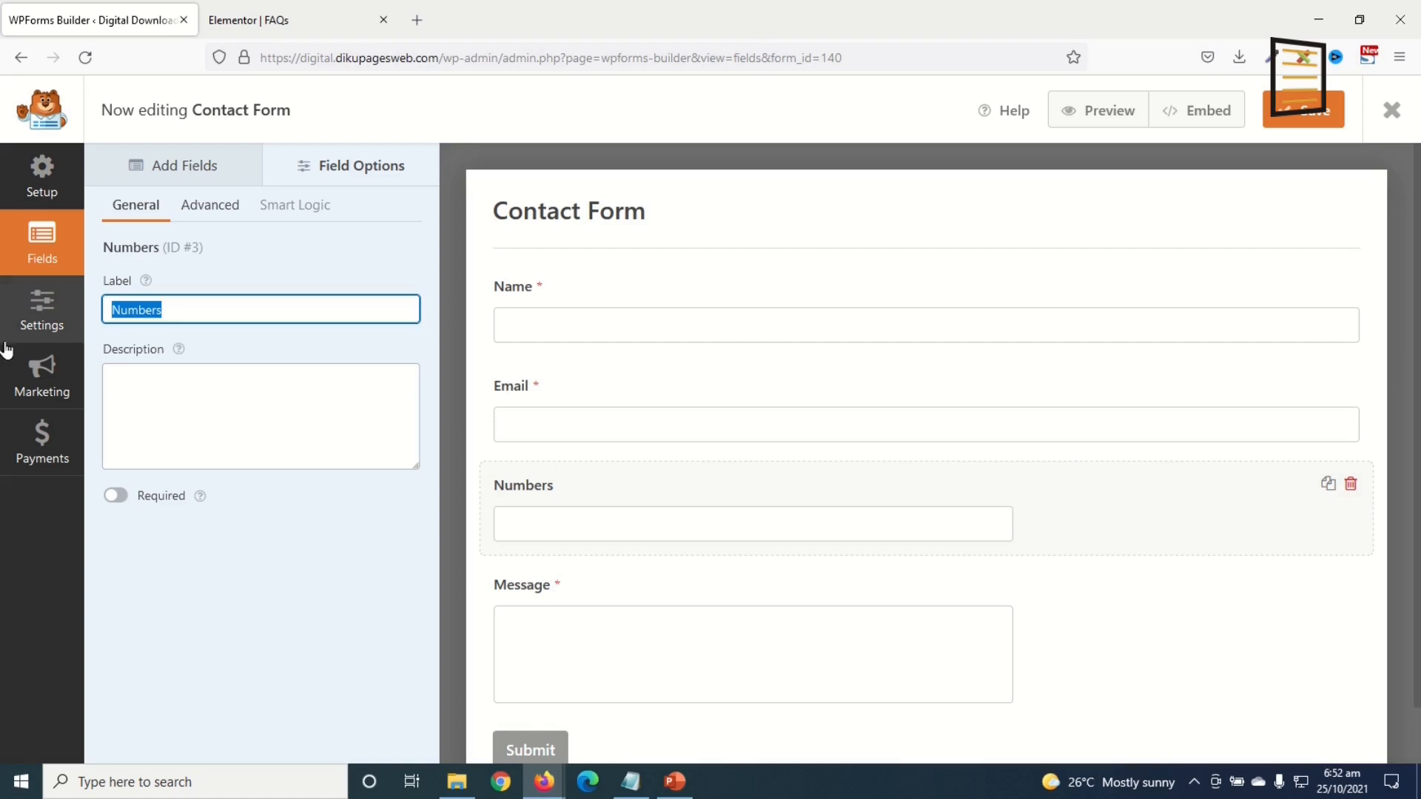
{"action": "type", "text": "O"}
{"action": "key", "text": "BackSpace"}
{"action": "type", "text": "P"}
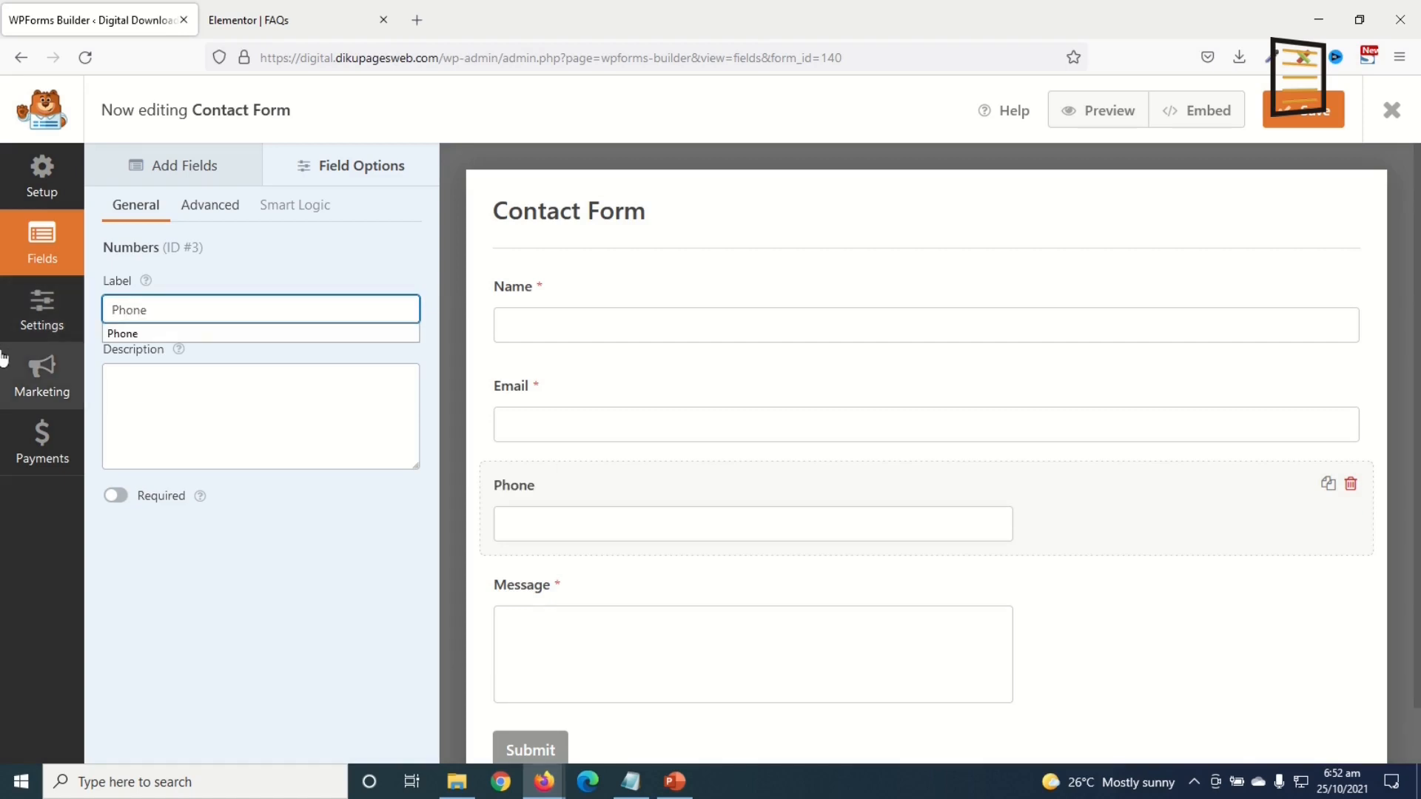
{"action": "type", "text": "hone"}
{"action": "left_click", "coordinate": [115, 495]}
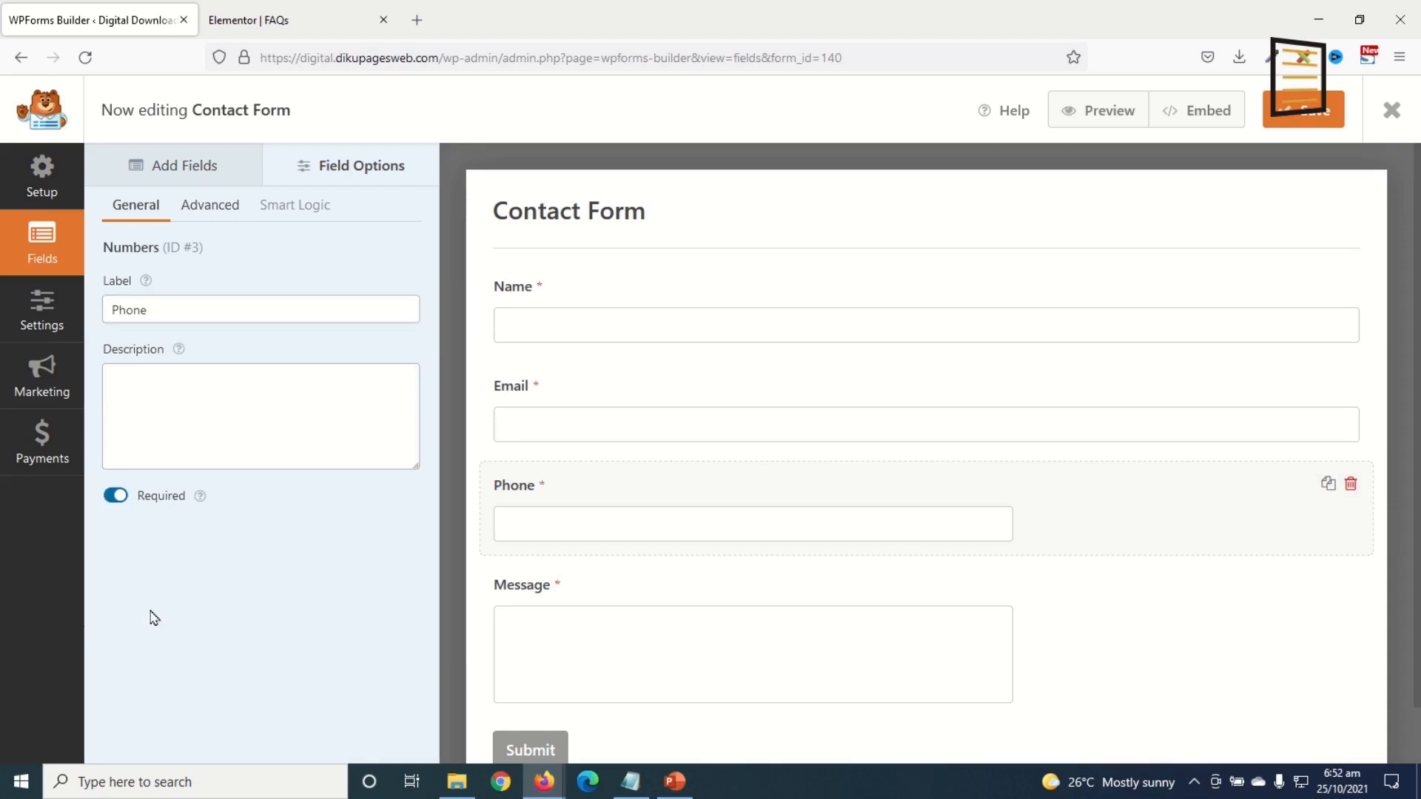
{"action": "left_click", "coordinate": [104, 500]}
{"action": "left_click", "coordinate": [209, 213]}
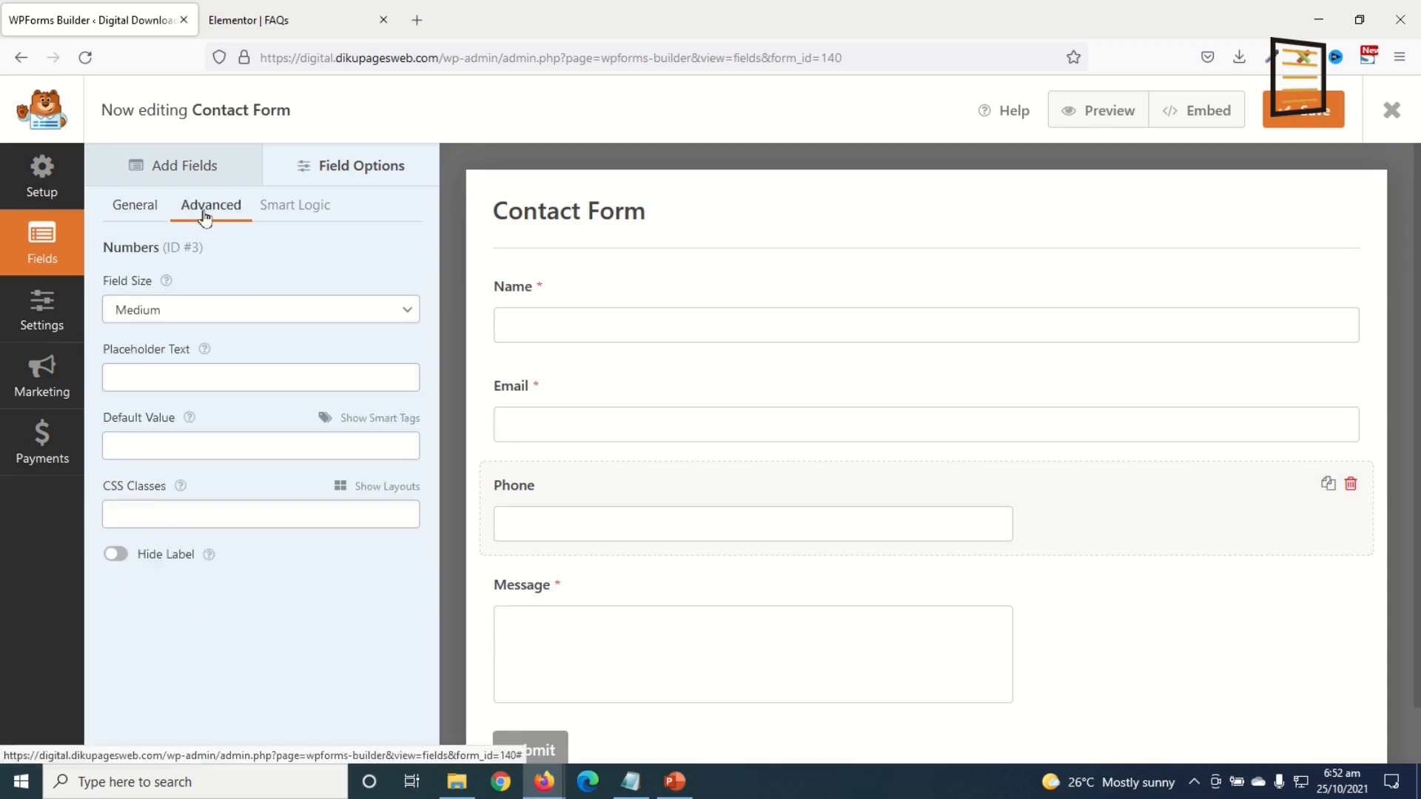
{"action": "left_click", "coordinate": [197, 311]}
{"action": "left_click", "coordinate": [161, 392]}
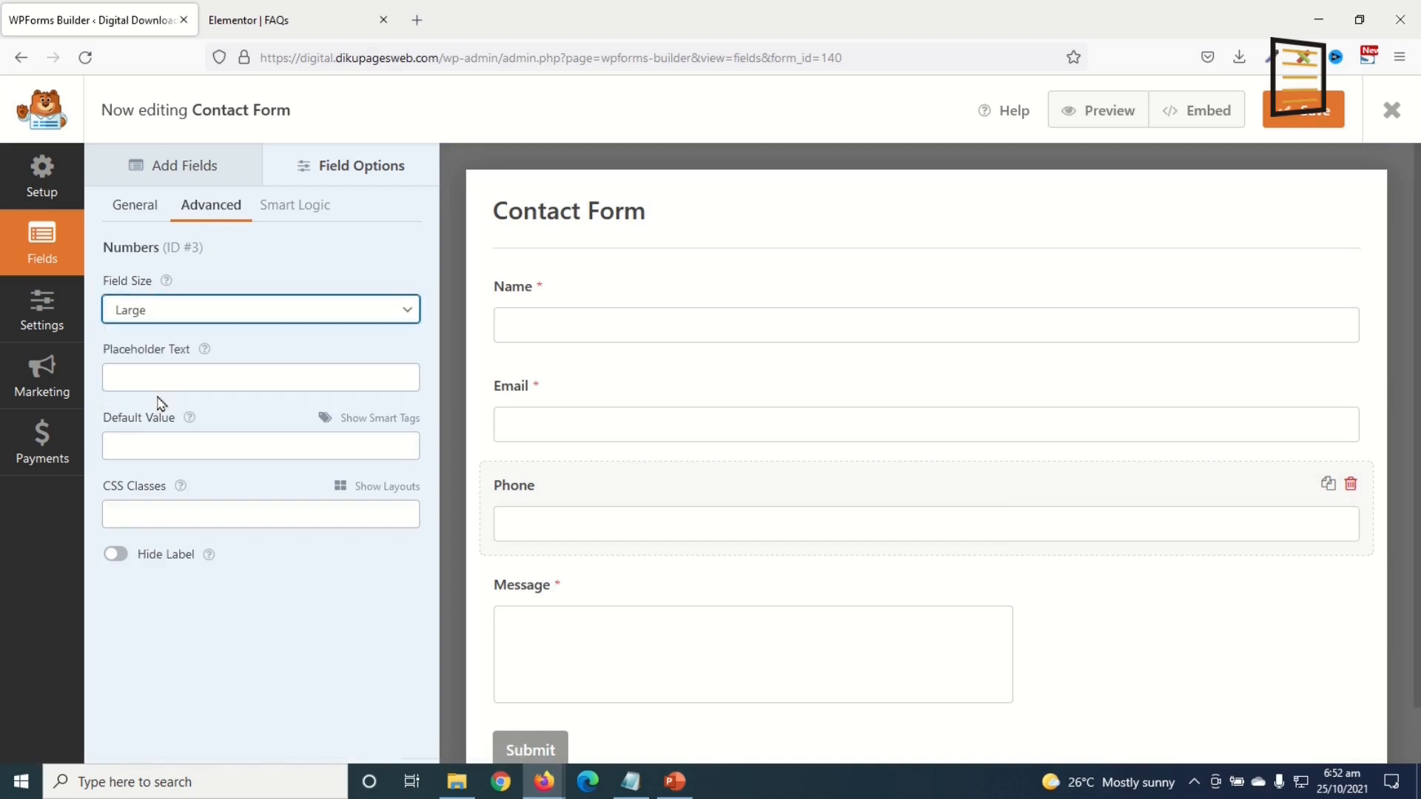
Step: Review the General, Notifications and Confirmations defaults, then save the form and exit the builder
{"action": "left_click", "coordinate": [45, 323]}
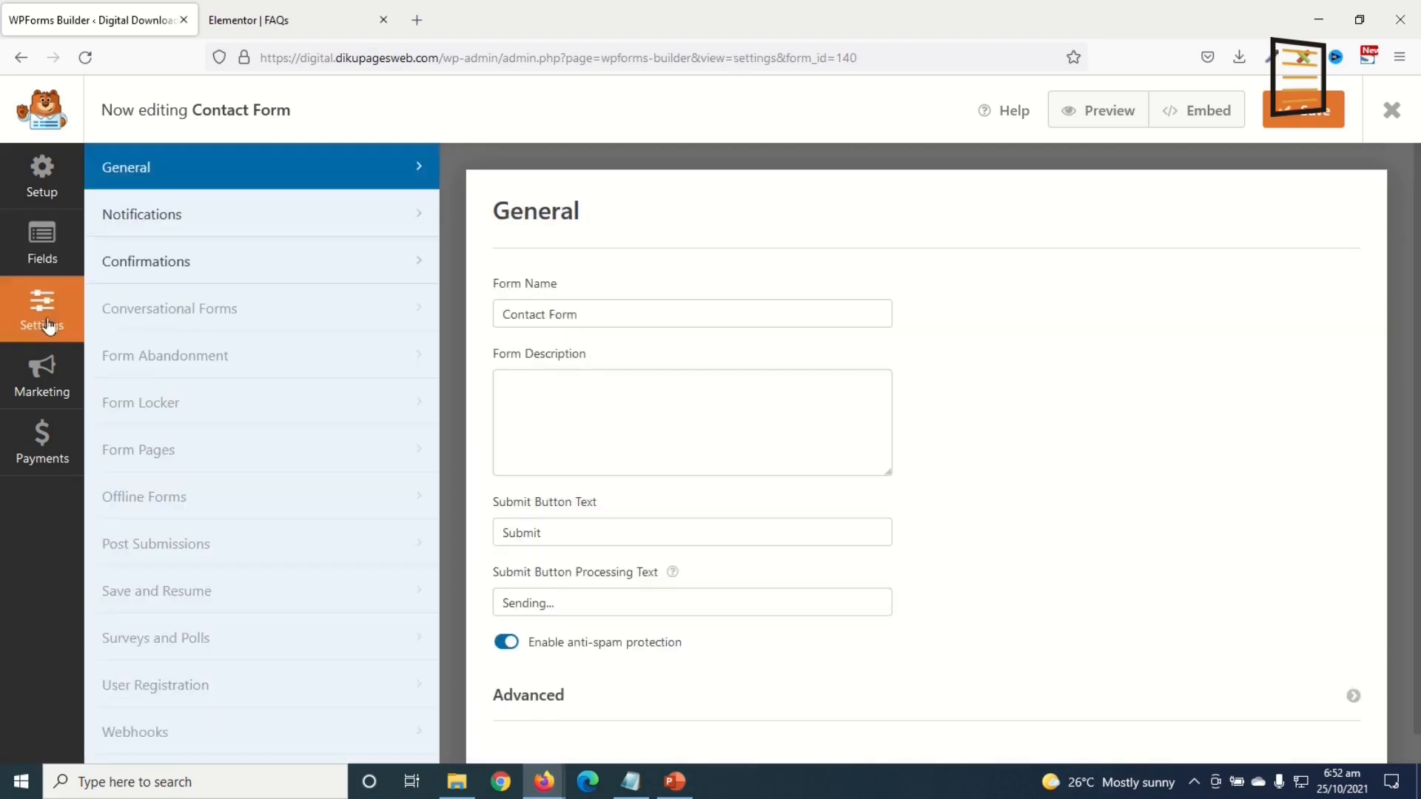
{"action": "left_click_drag", "start_coordinate": [601, 311], "coordinate": [446, 294]}
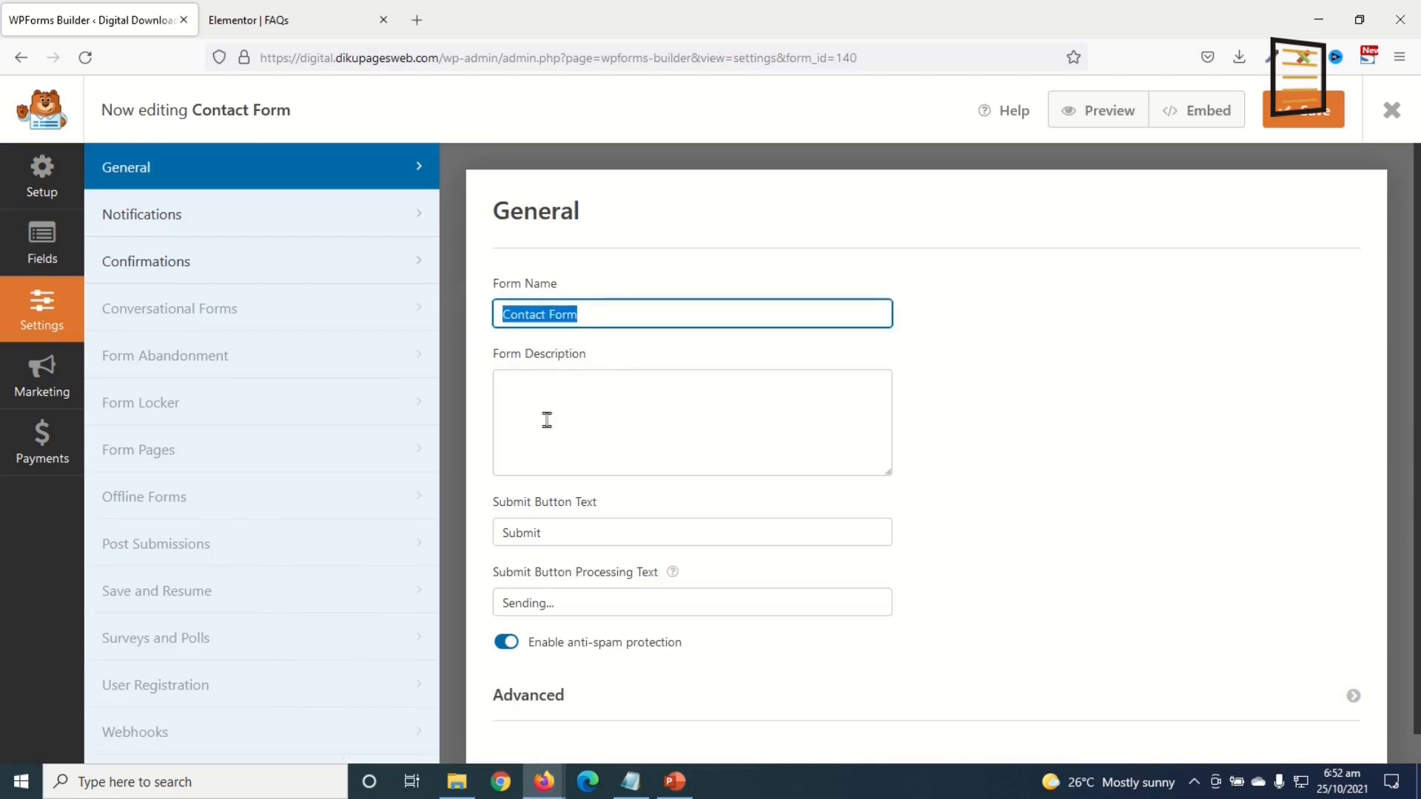
{"action": "left_click", "coordinate": [587, 350]}
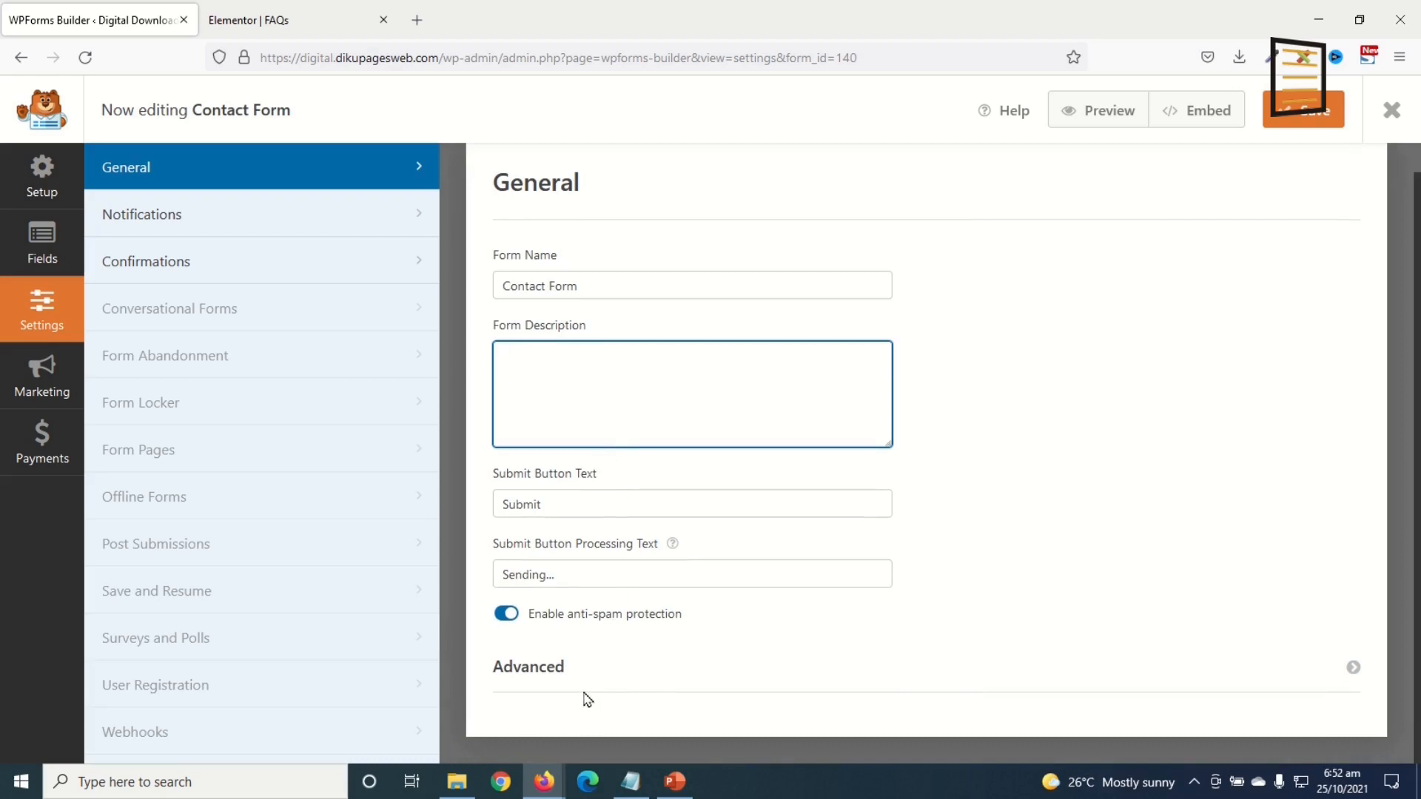
{"action": "left_click", "coordinate": [123, 216]}
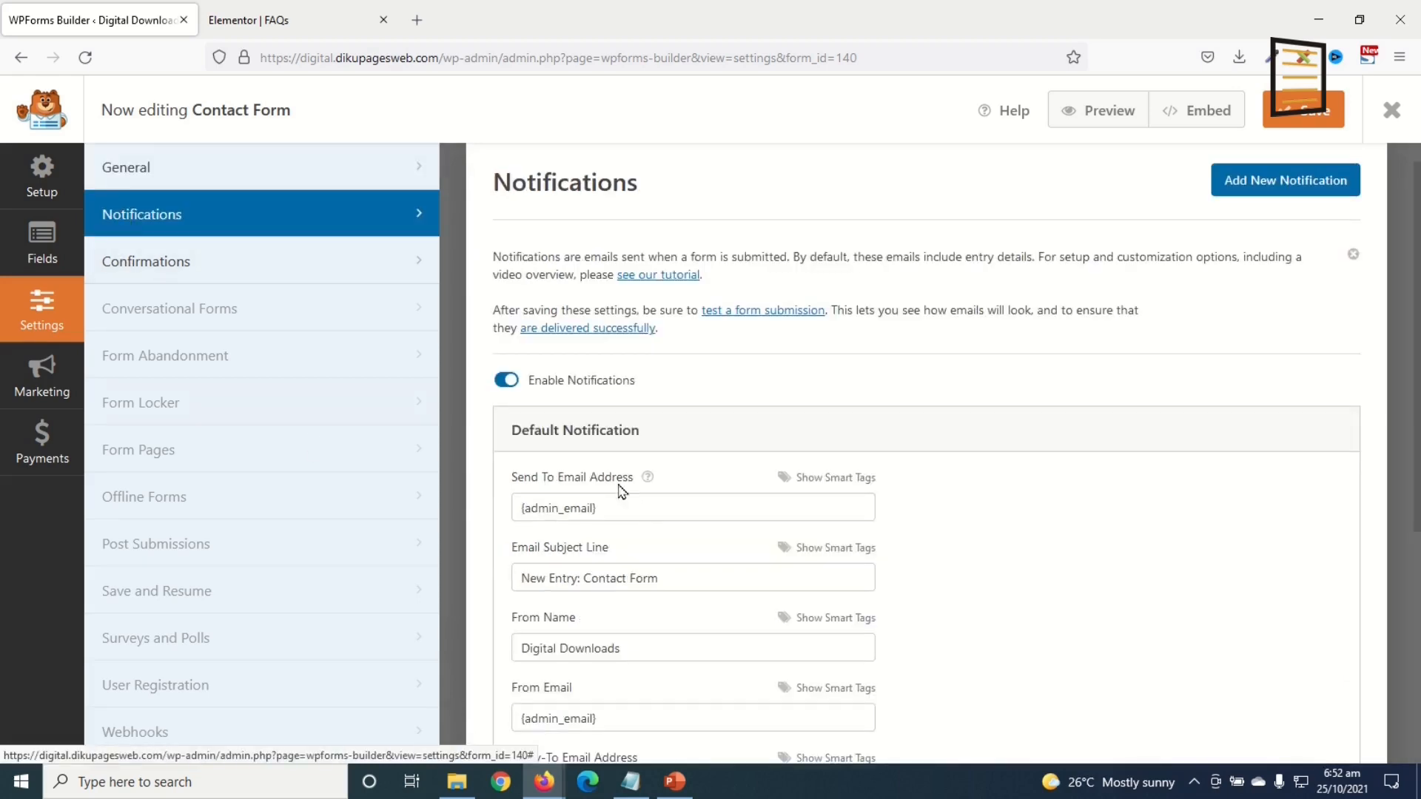
{"action": "scroll", "coordinate": [621, 492], "scroll_direction": "down", "scroll_amount": 3}
{"action": "triple_click", "coordinate": [635, 299]}
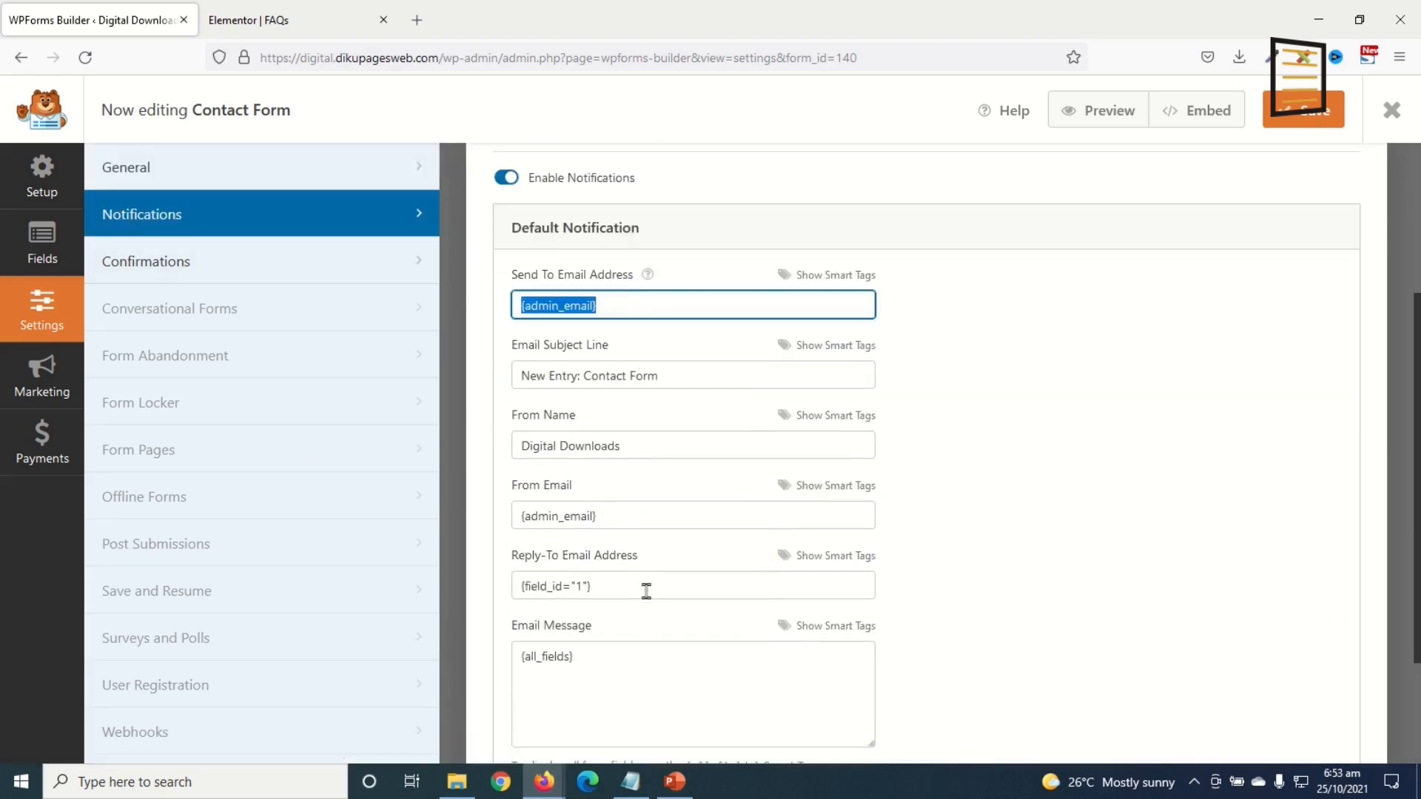
{"action": "scroll", "coordinate": [646, 590], "scroll_direction": "down", "scroll_amount": 2}
{"action": "left_click", "coordinate": [190, 269]}
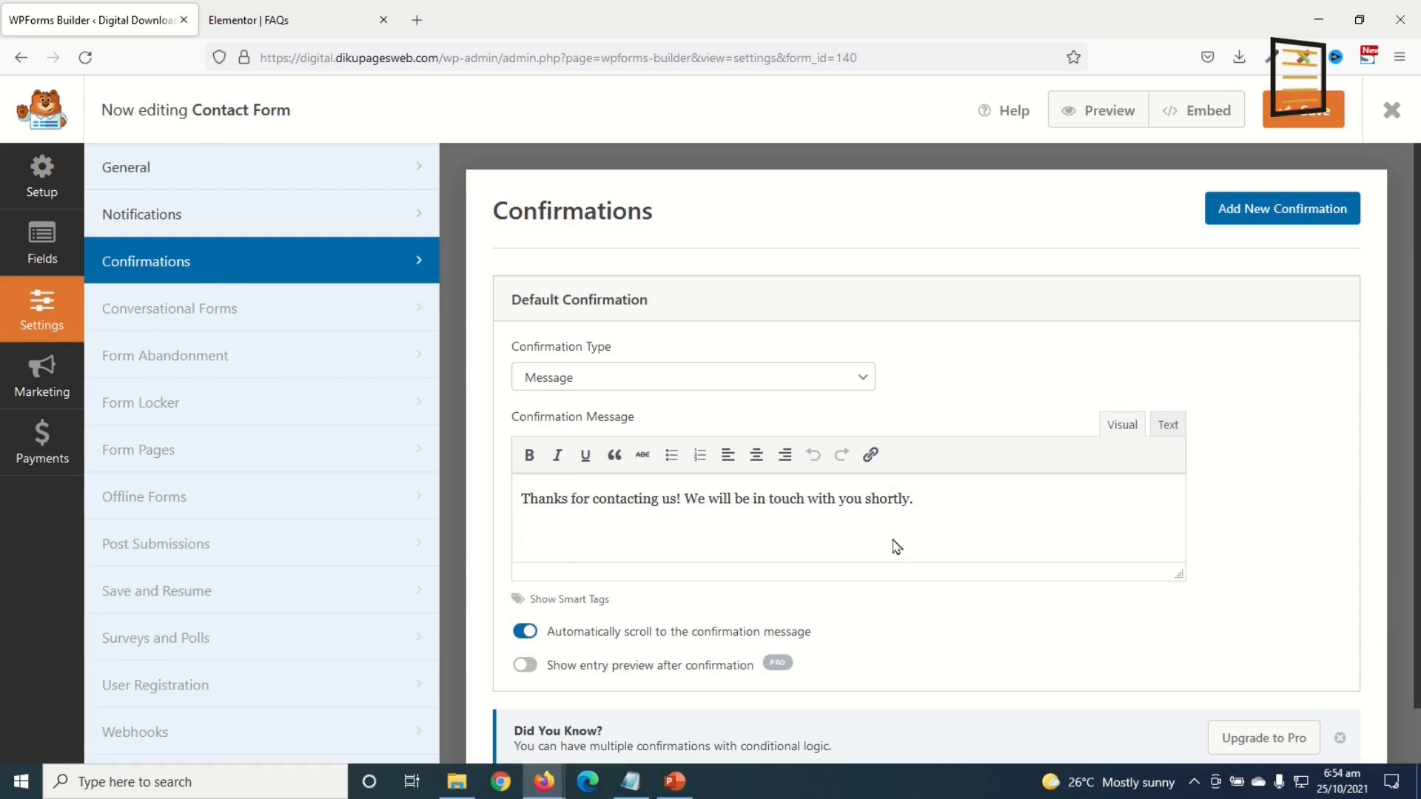
{"action": "scroll", "coordinate": [896, 547], "scroll_direction": "down", "scroll_amount": 1}
{"action": "scroll", "coordinate": [896, 546], "scroll_direction": "up", "scroll_amount": 1}
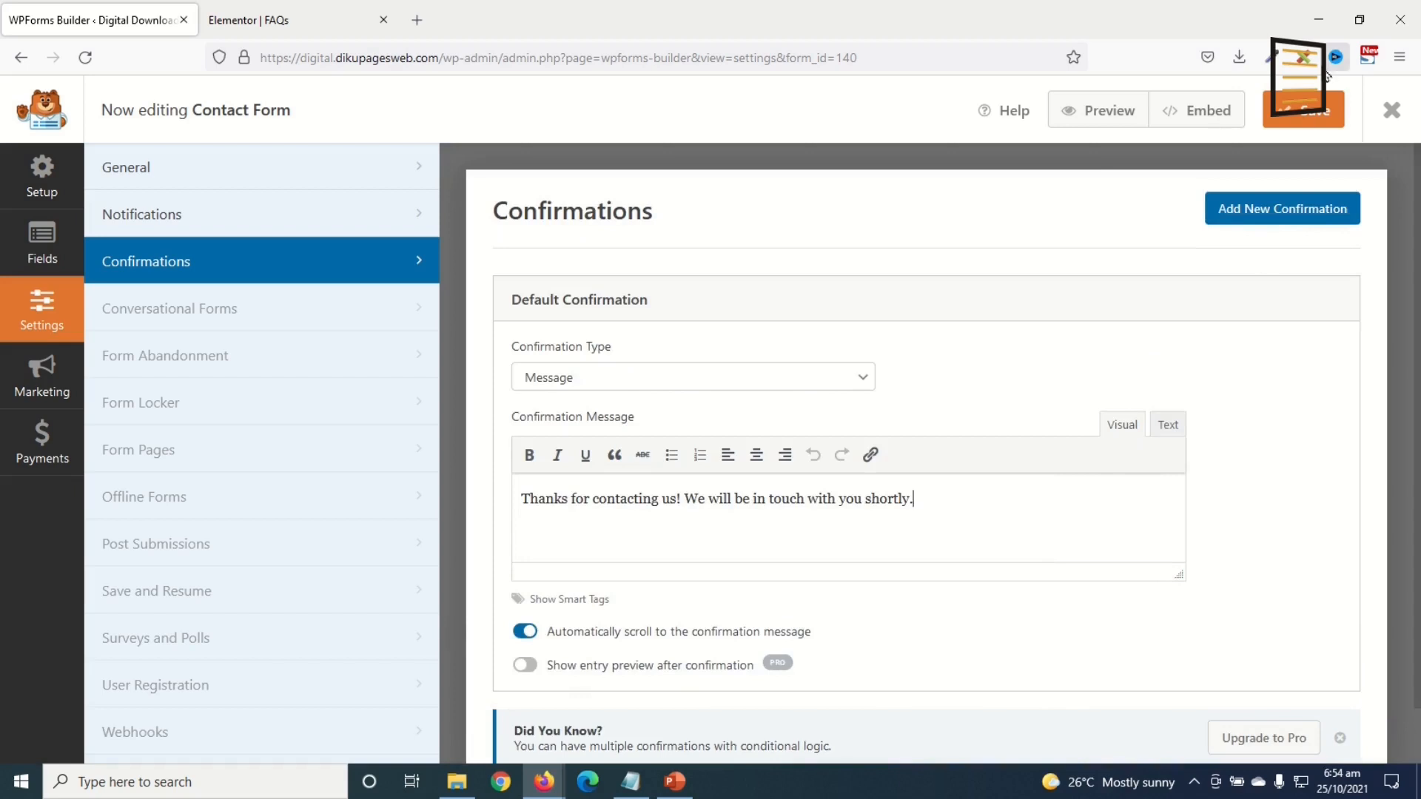
{"action": "left_click", "coordinate": [1314, 115]}
{"action": "left_click", "coordinate": [1391, 109]}
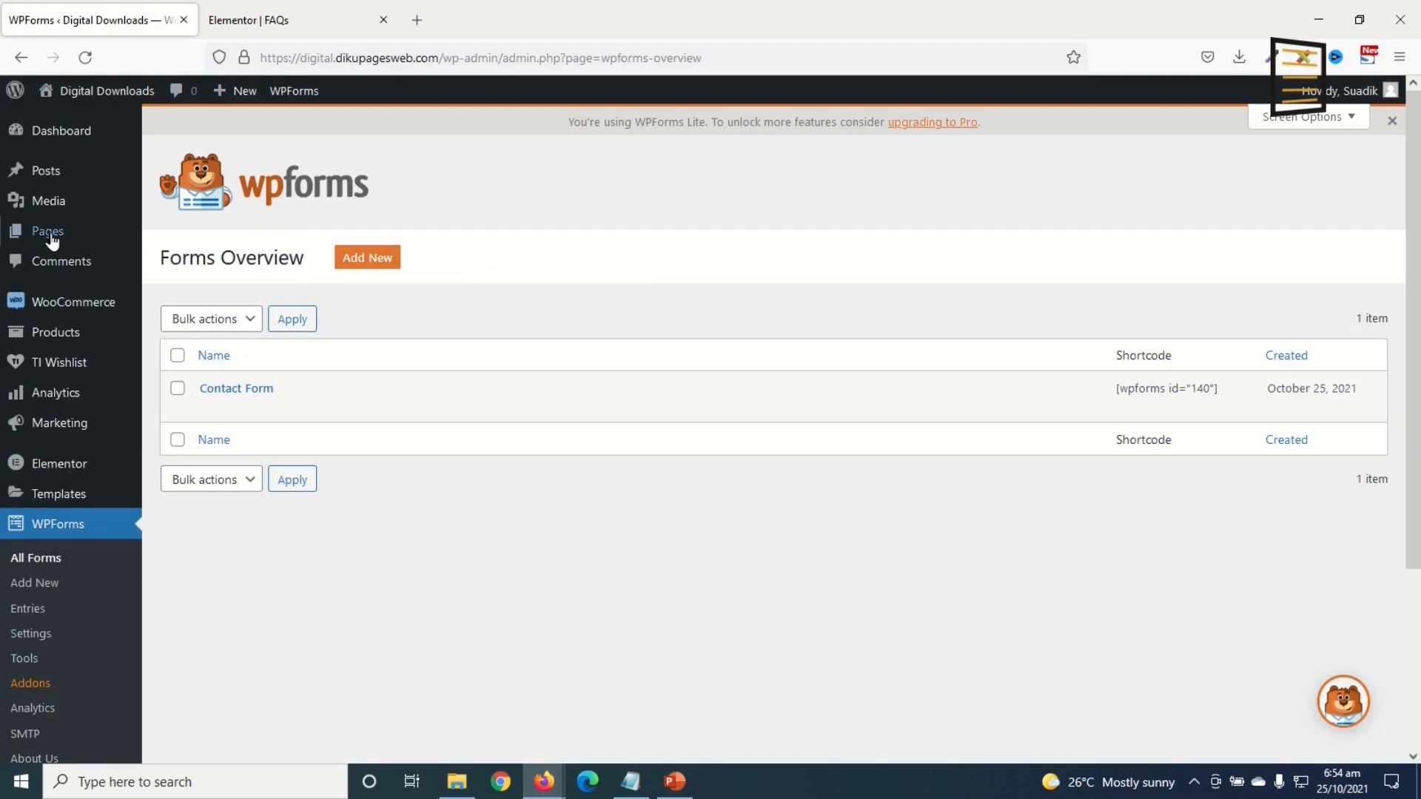
Step: Open the Contact Us page in Elementor in a new tab
{"action": "left_click", "coordinate": [49, 234]}
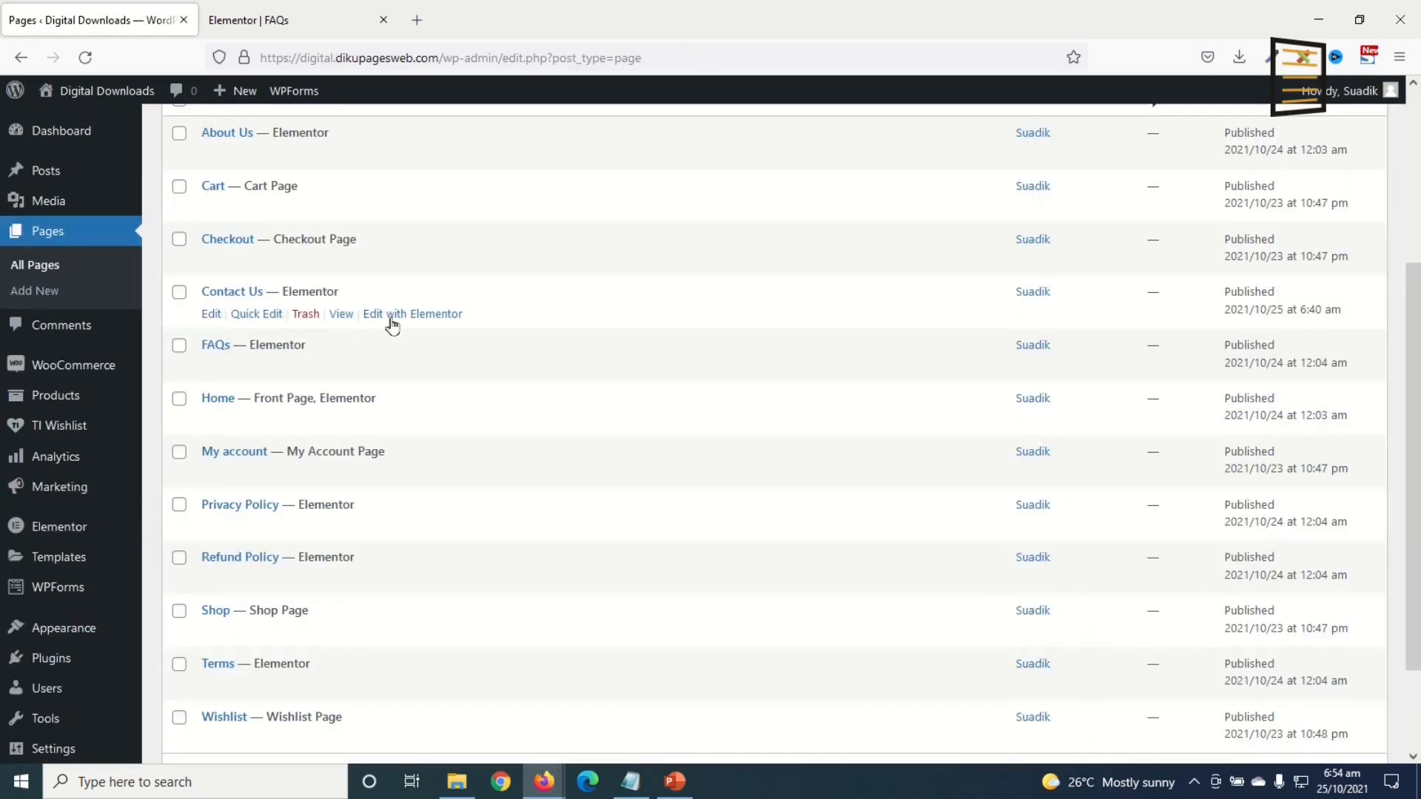
{"action": "right_click", "coordinate": [394, 319]}
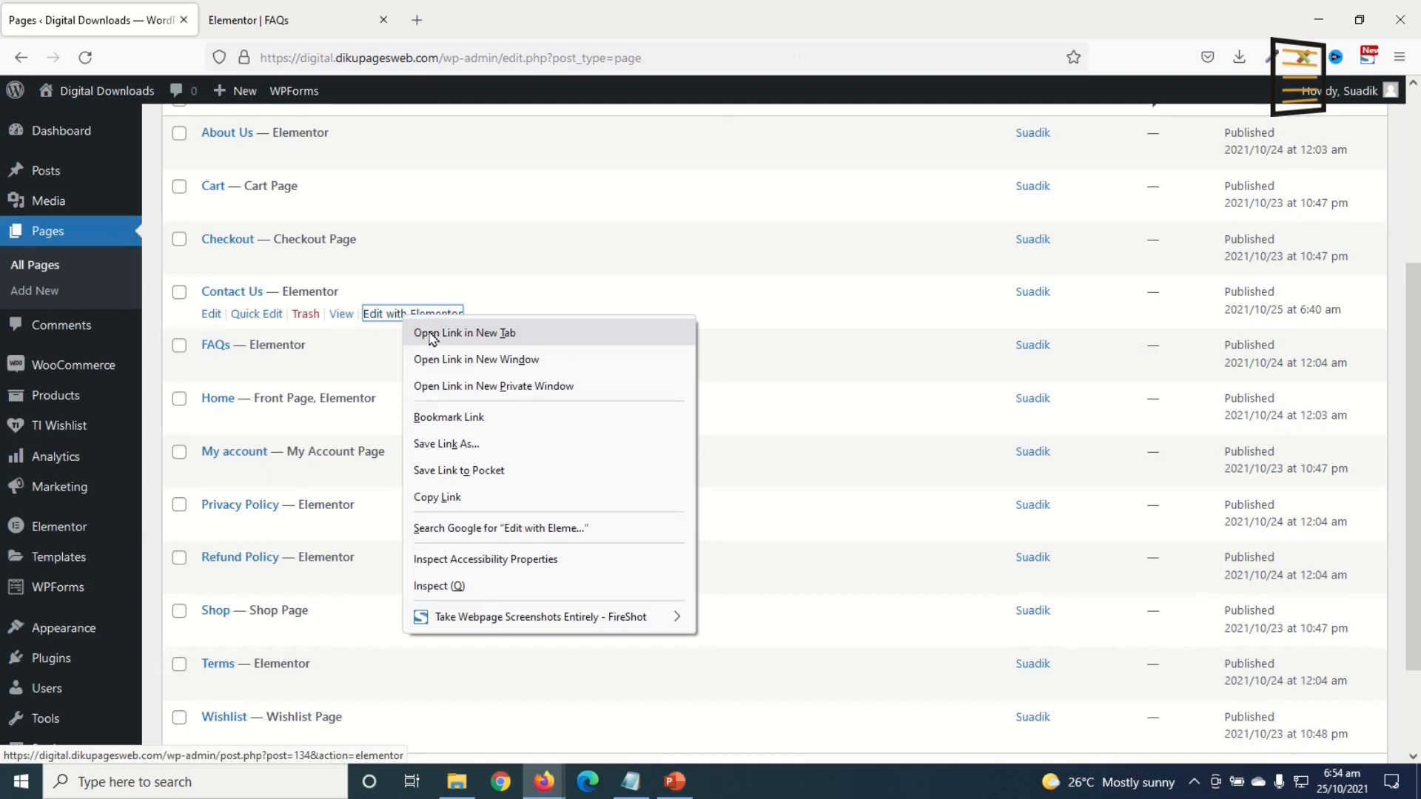
{"action": "left_click", "coordinate": [434, 334]}
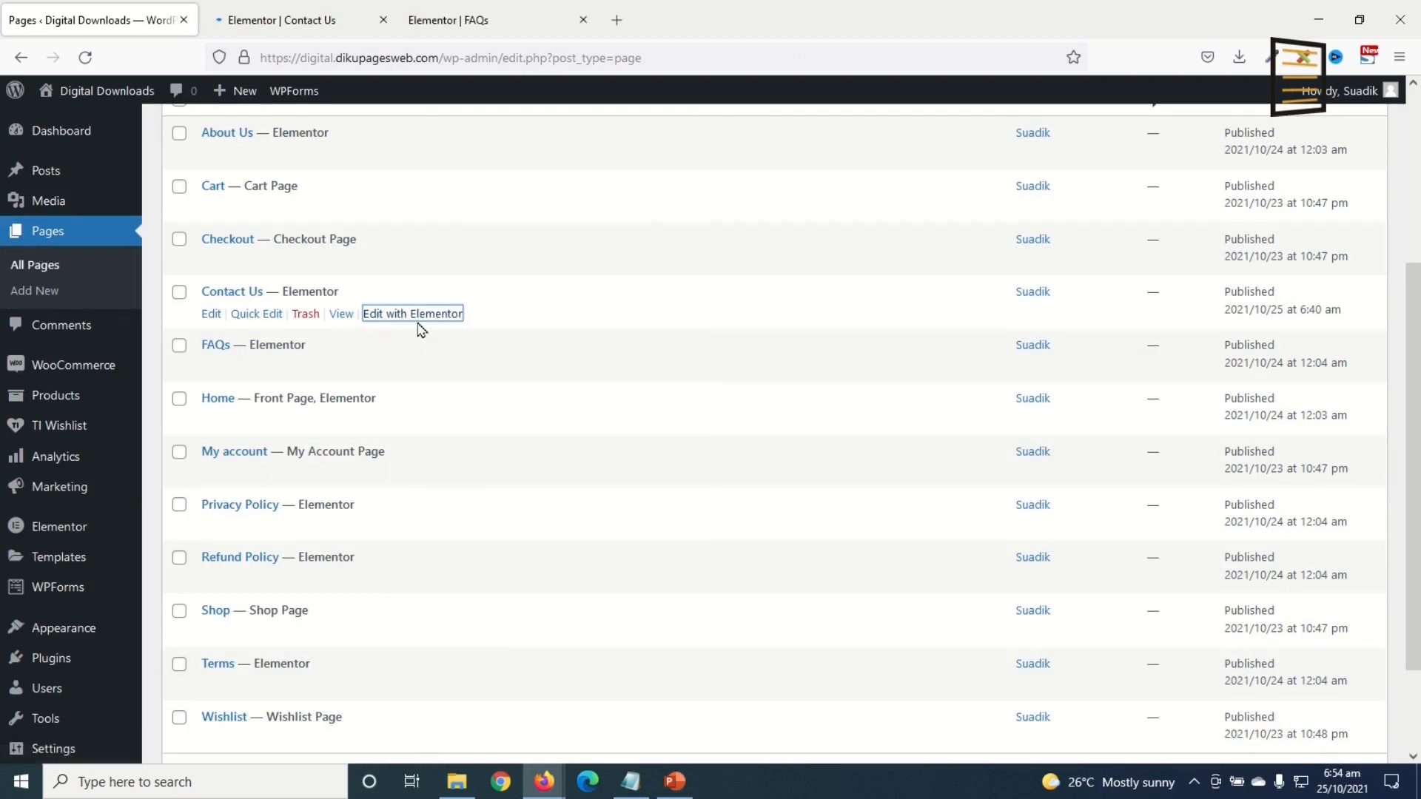
{"action": "left_click", "coordinate": [292, 20]}
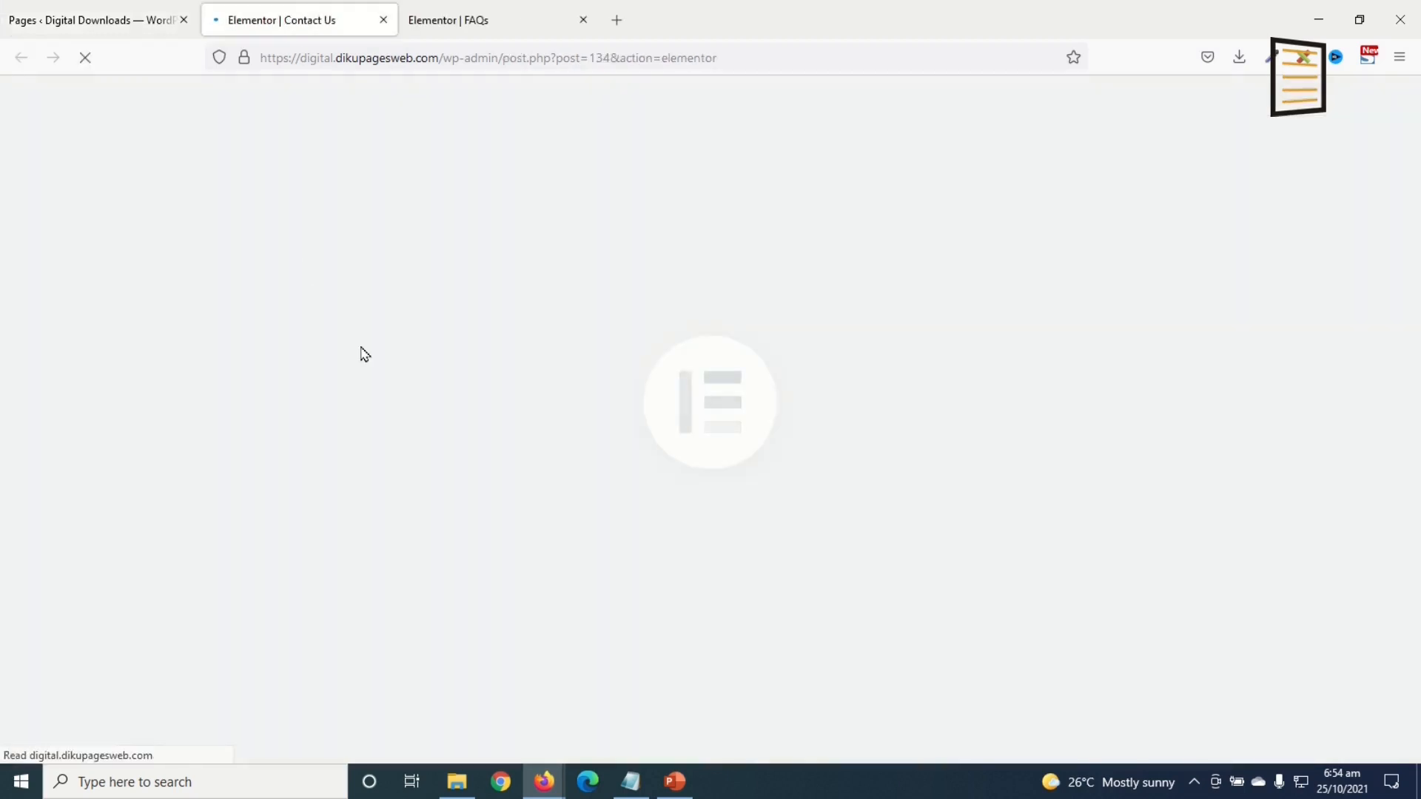
{"action": "left_click", "coordinate": [583, 20]}
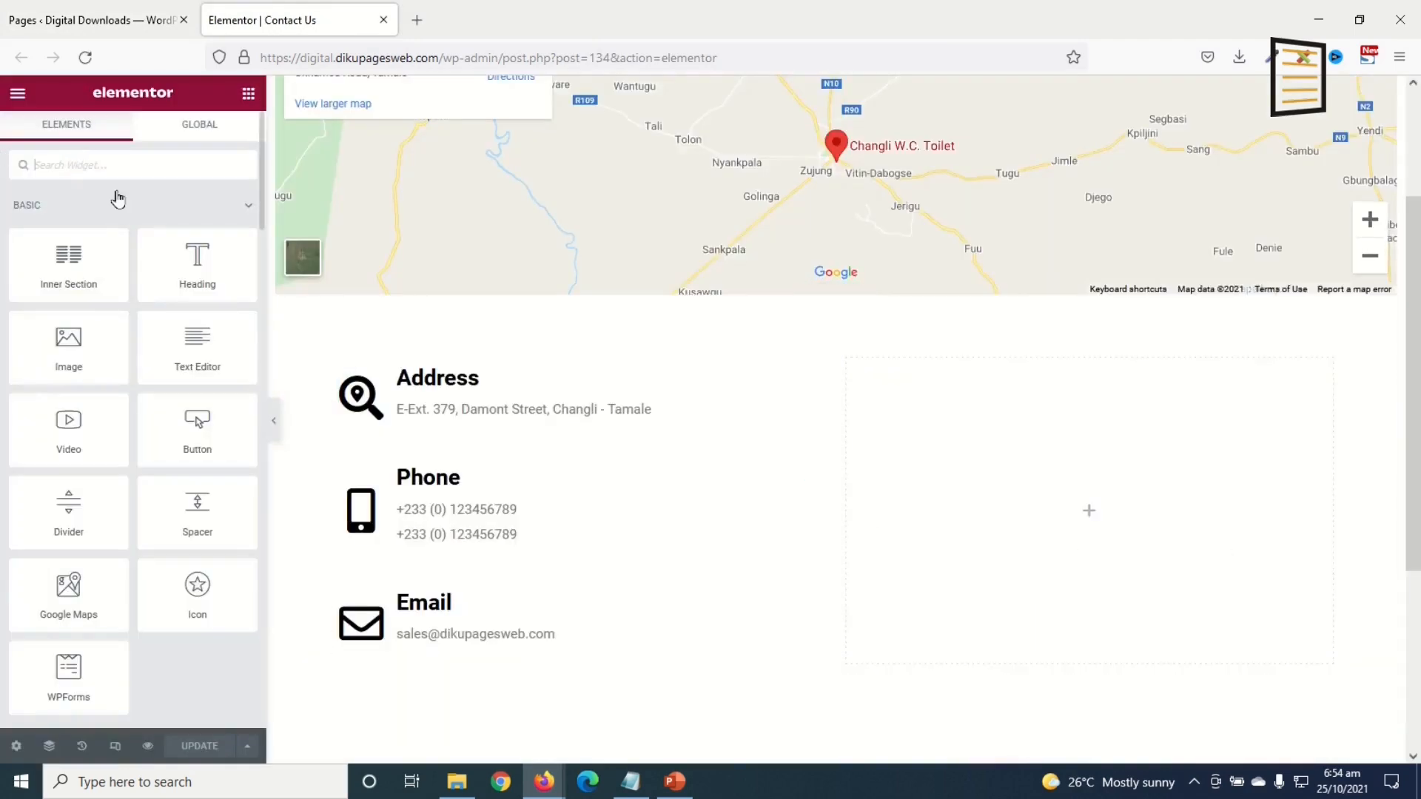
Step: Drop a WPForms widget showing Contact Form into the right column and update the page
{"action": "type", "text": "wp"}
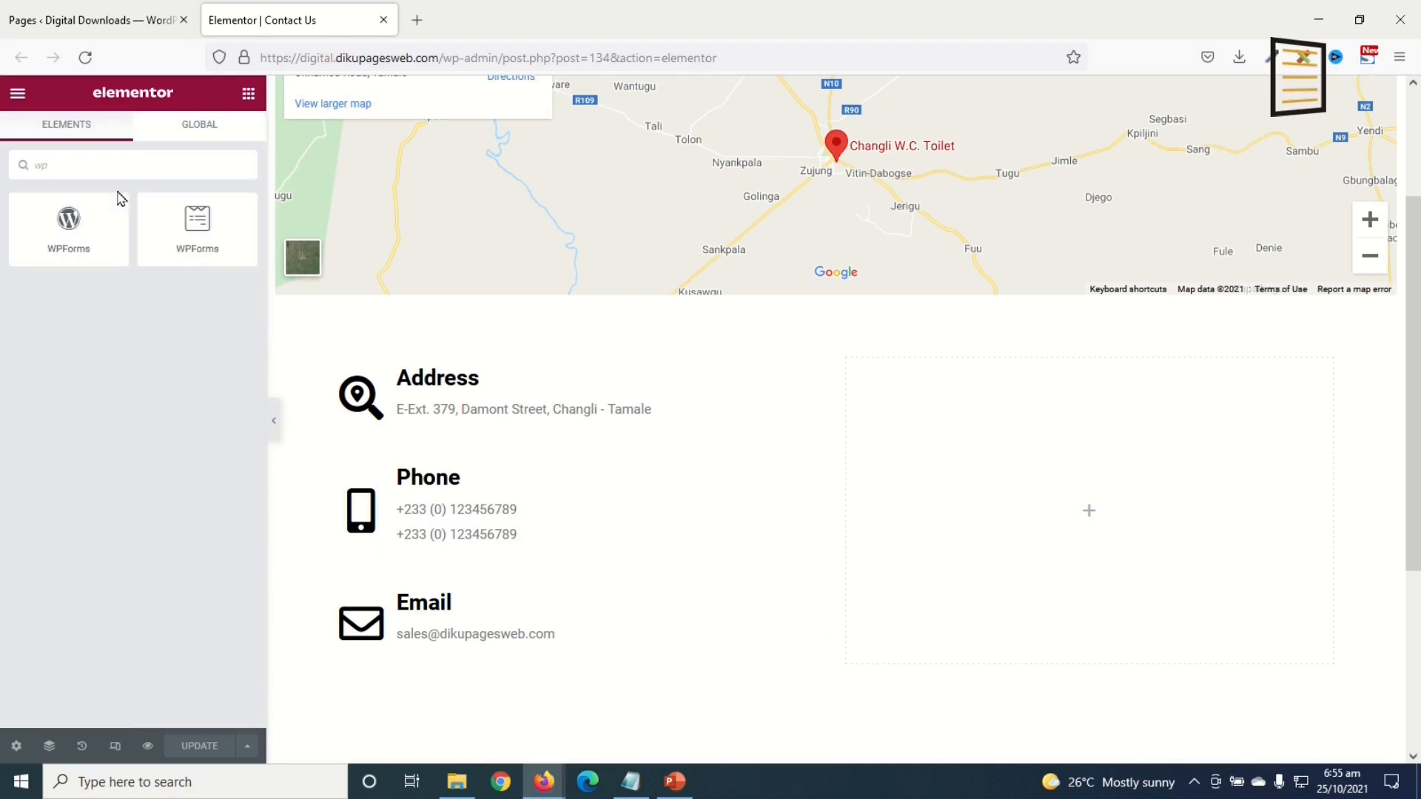
{"action": "left_click_drag", "start_coordinate": [181, 220], "coordinate": [1119, 491]}
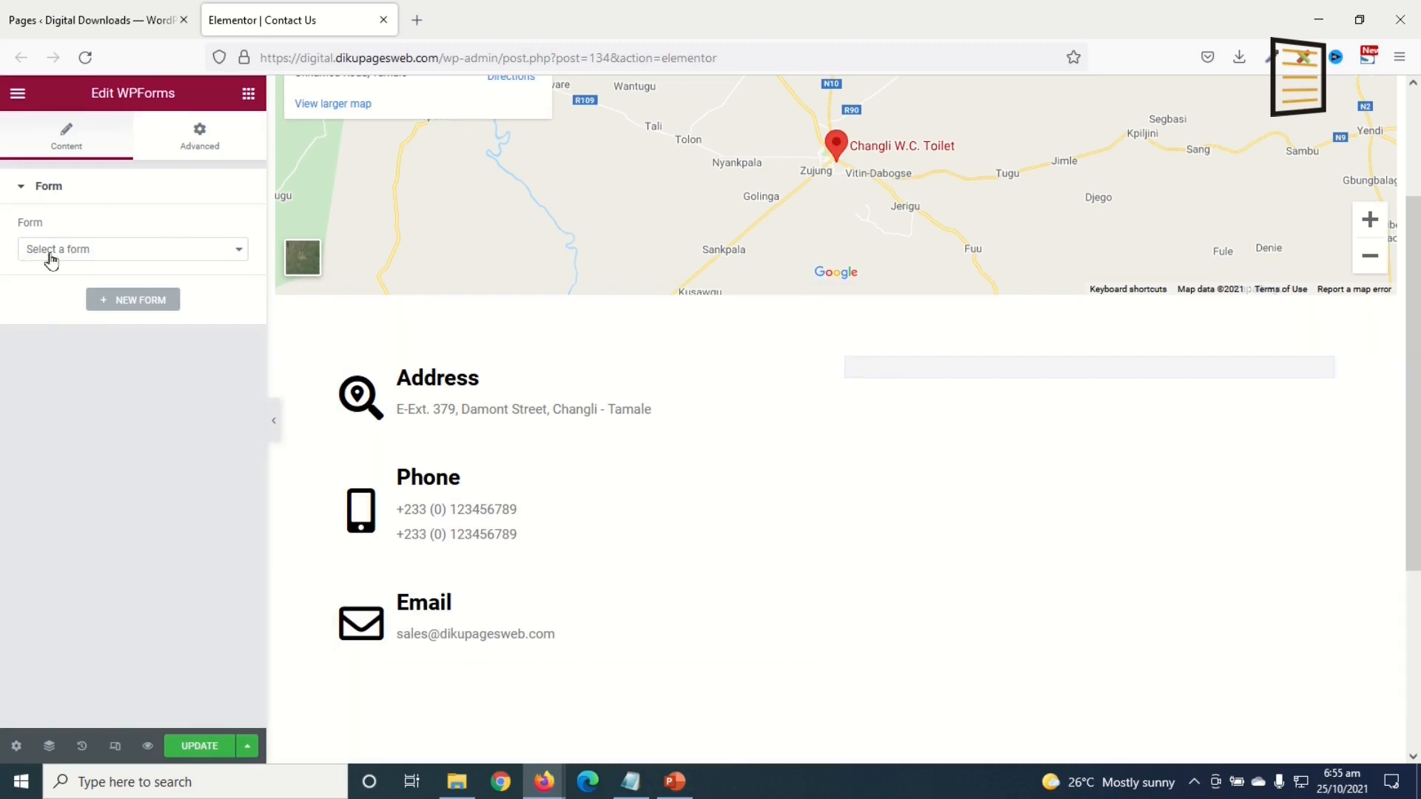
{"action": "left_click", "coordinate": [81, 254]}
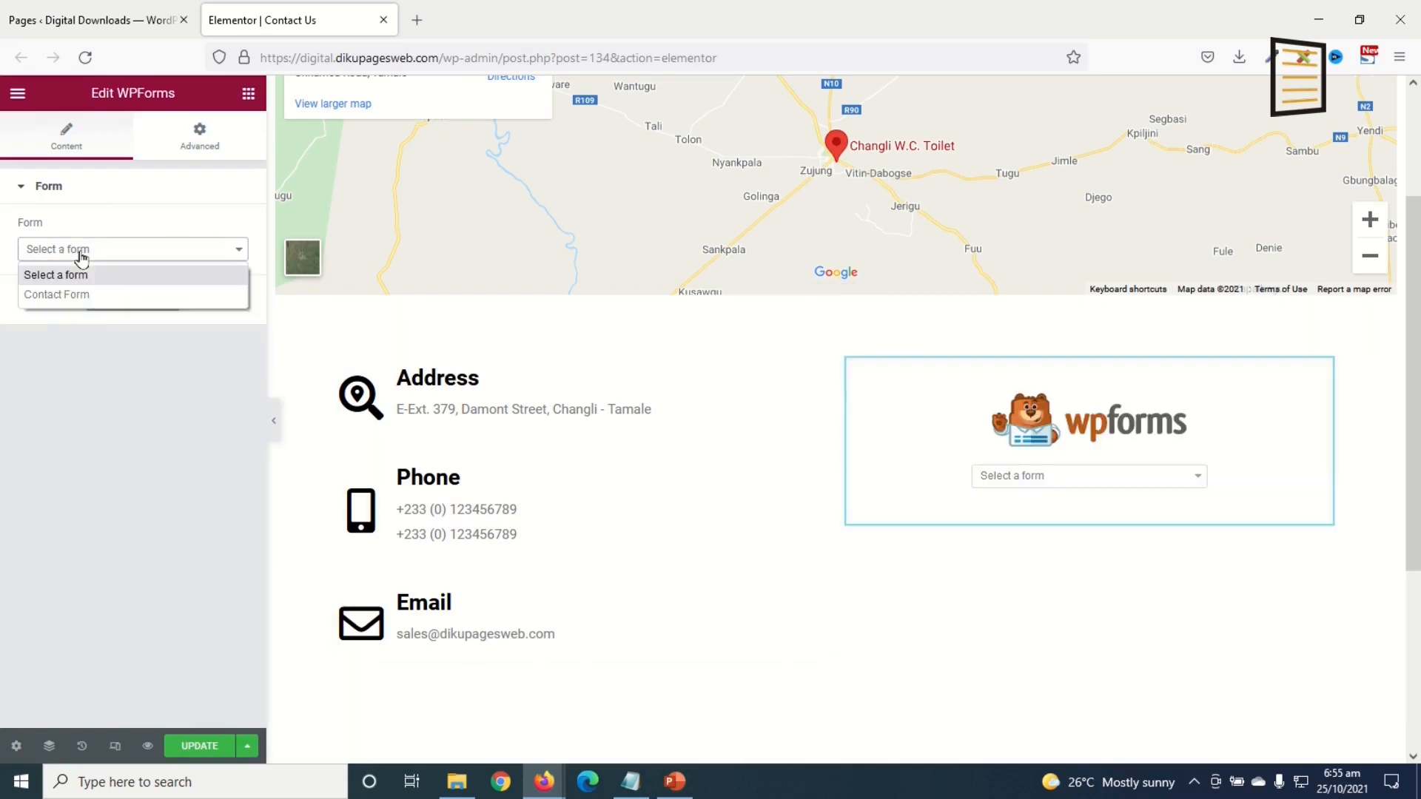
{"action": "left_click", "coordinate": [97, 294]}
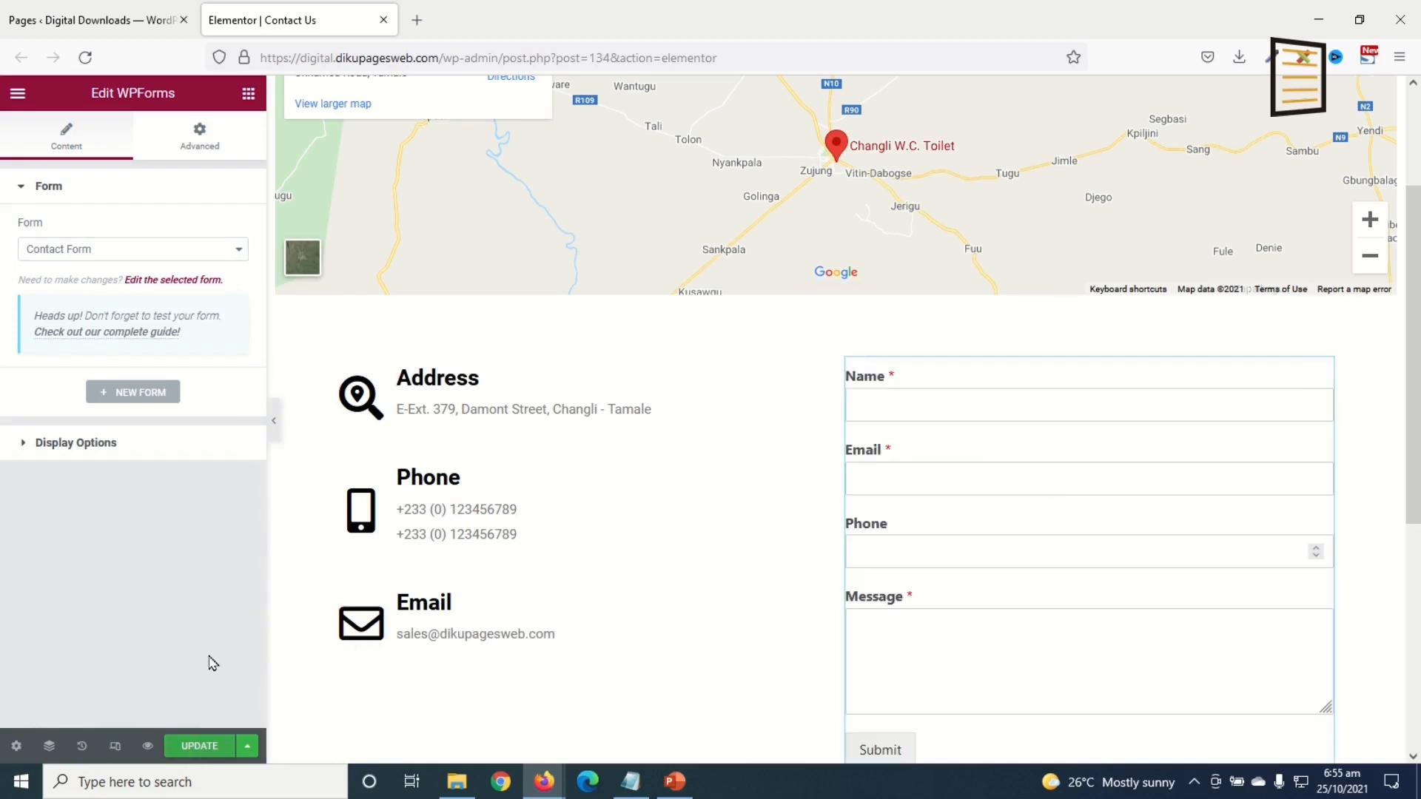
{"action": "left_click", "coordinate": [199, 747]}
Step: Preview the live Contact Us page with map and form, then return to the Pages list
{"action": "left_click", "coordinate": [147, 745]}
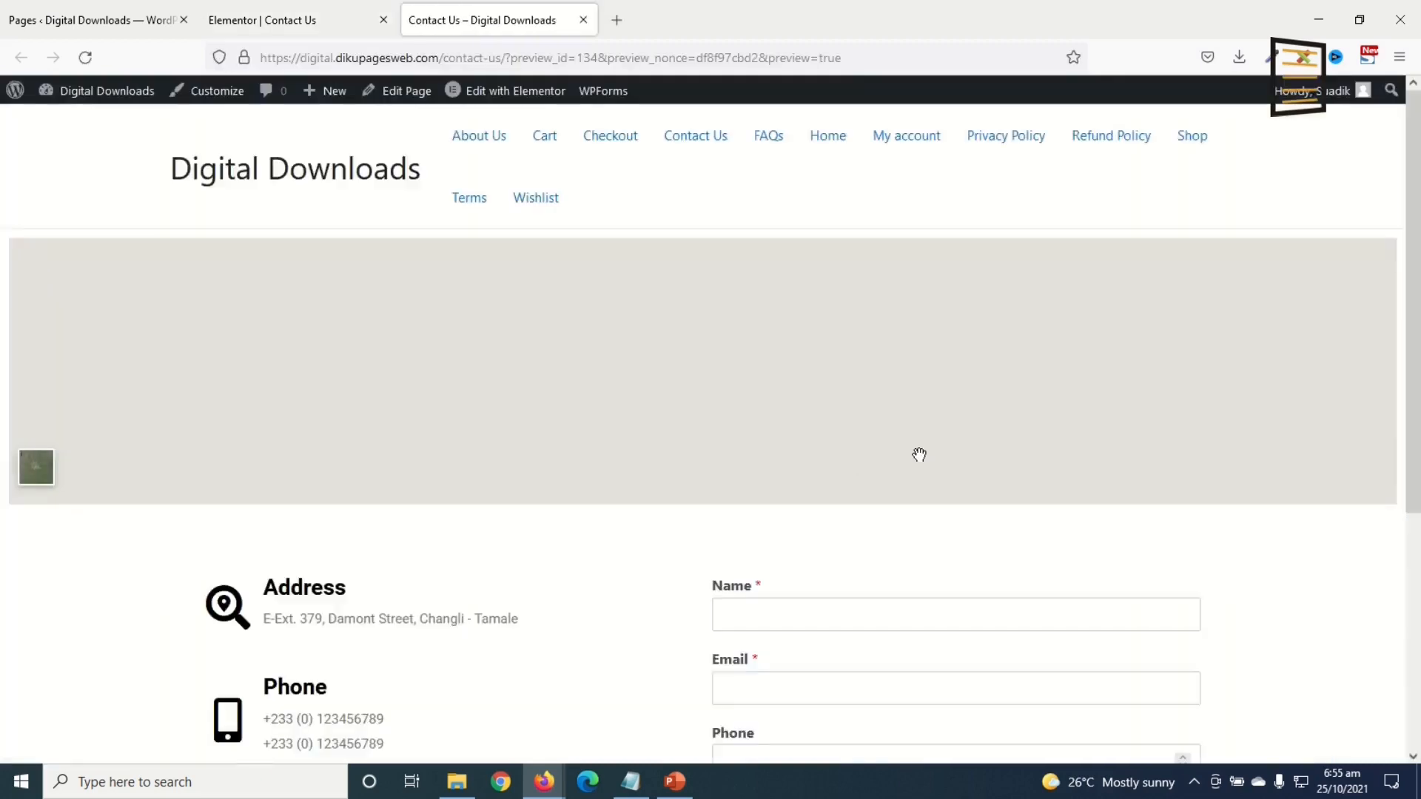
{"action": "scroll", "coordinate": [1109, 539], "scroll_direction": "down", "scroll_amount": 5}
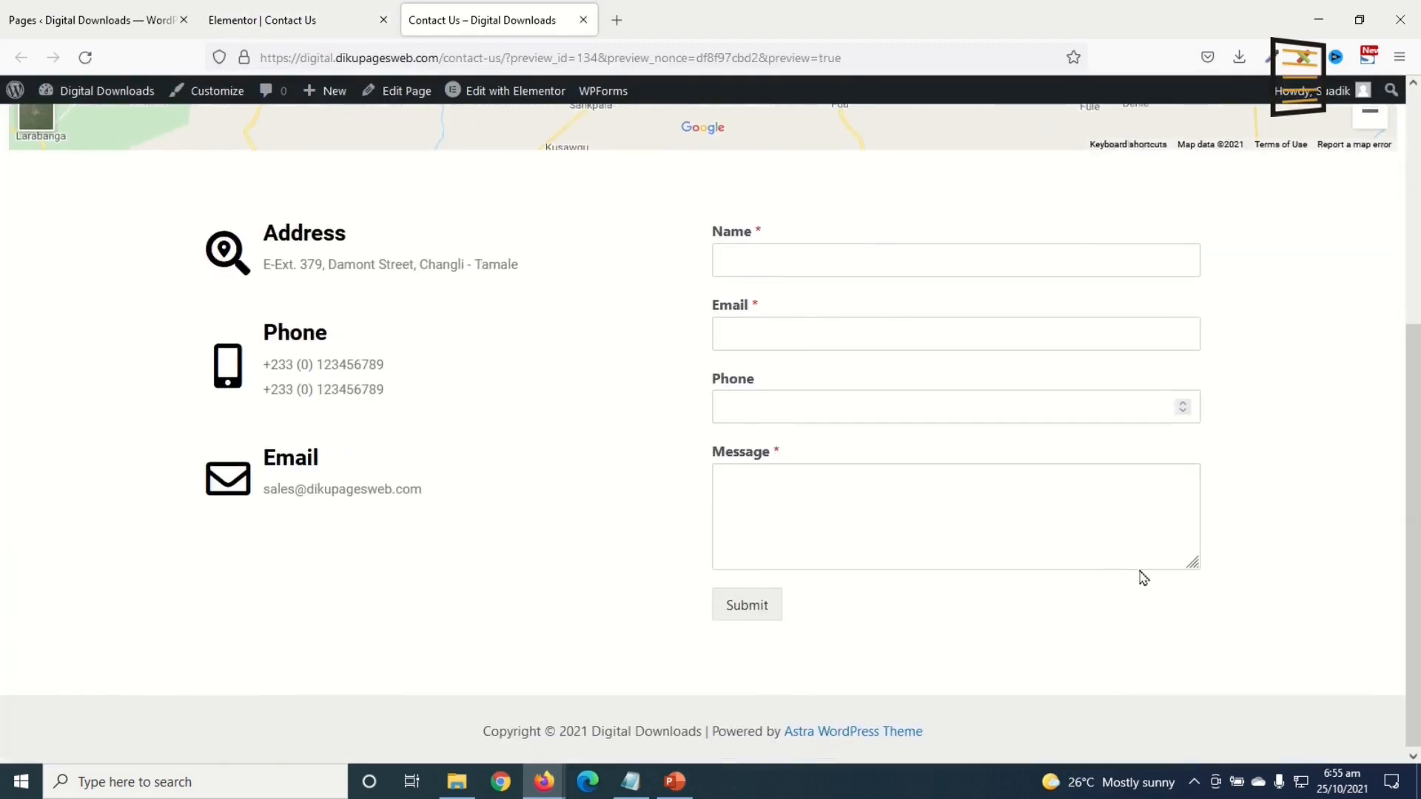
{"action": "scroll", "coordinate": [1144, 577], "scroll_direction": "up", "scroll_amount": 5}
{"action": "mouse_move", "coordinate": [721, 17]}
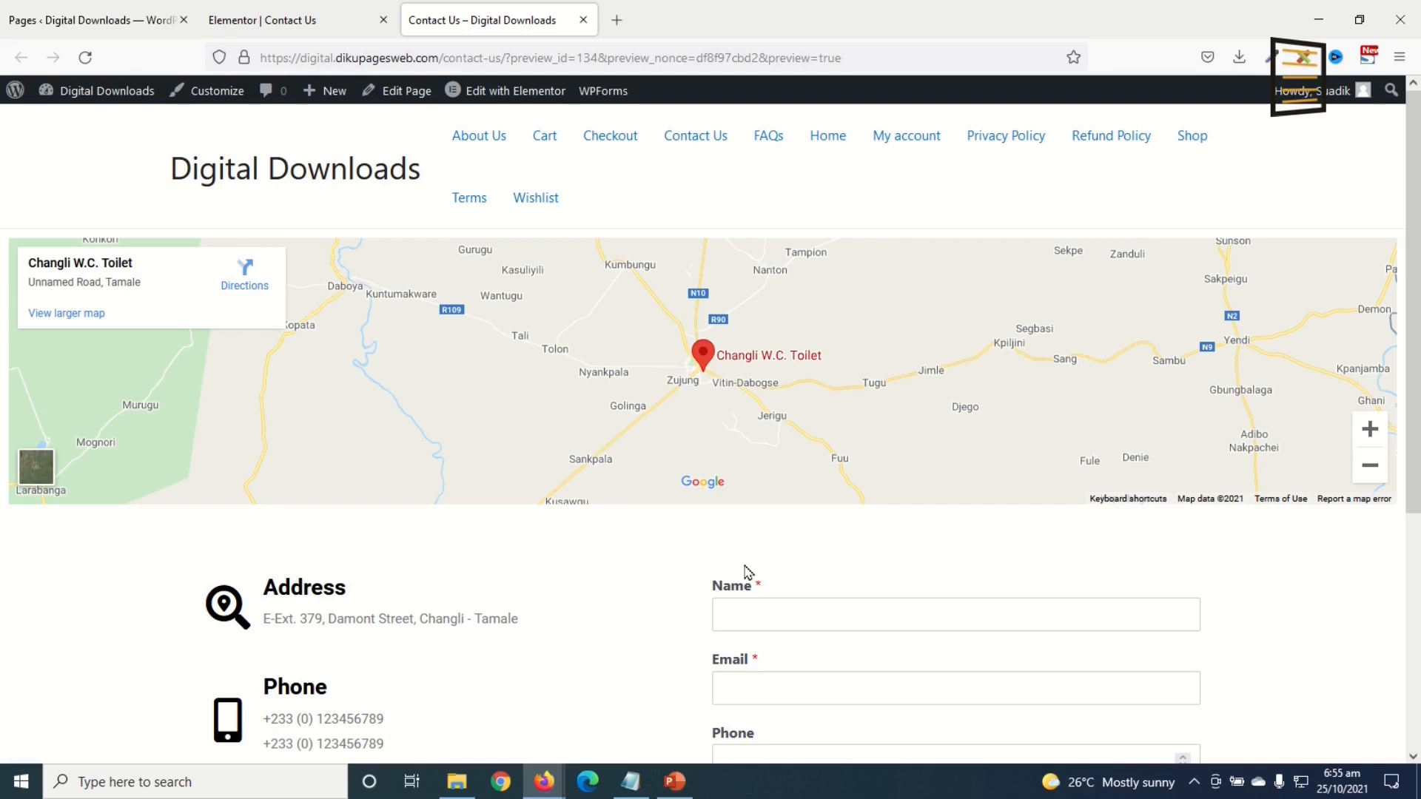
{"action": "left_click", "coordinate": [96, 20]}
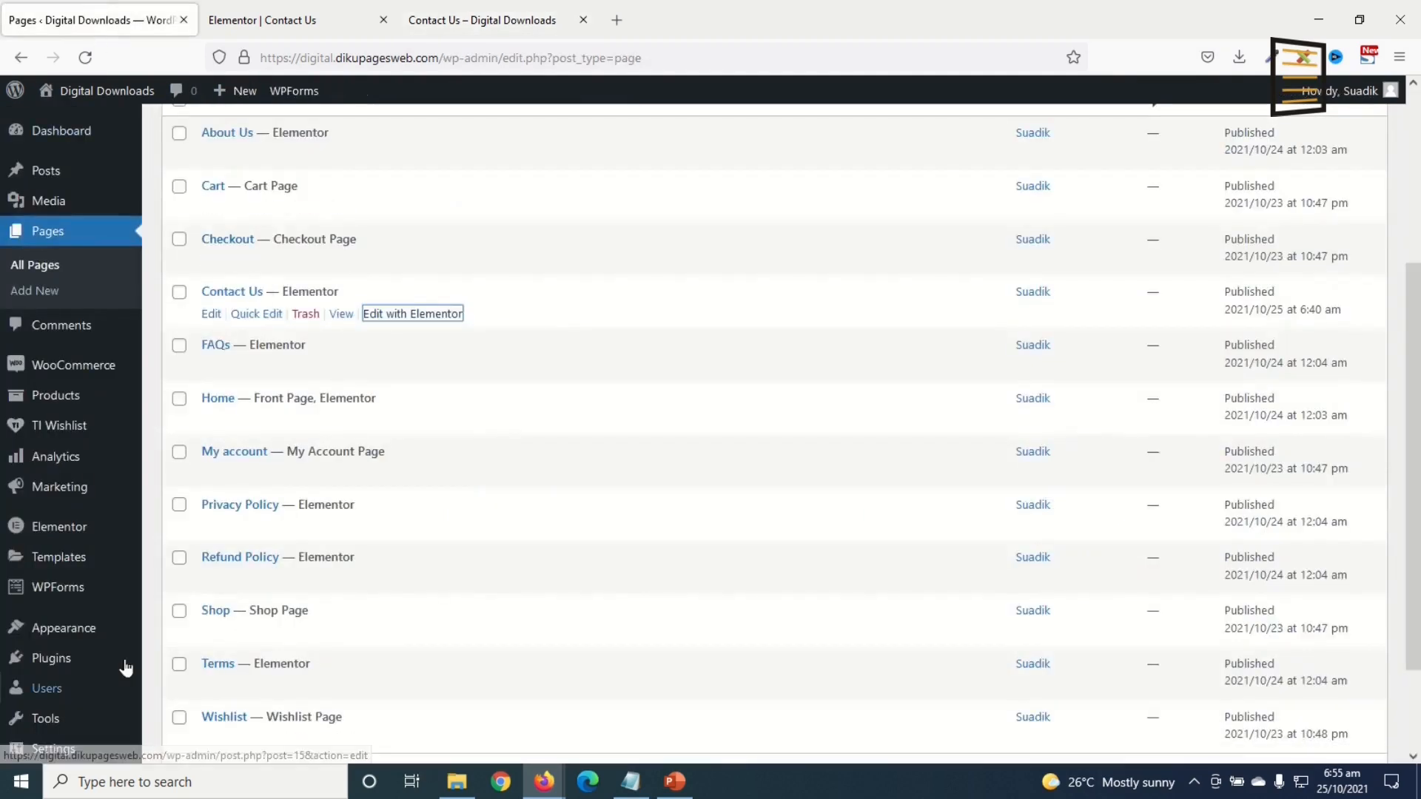
{"action": "scroll", "coordinate": [73, 504], "scroll_direction": "down", "scroll_amount": 3}
Step: In Appearance > Menus, create a new menu named 'Main Menu'
{"action": "mouse_move", "coordinate": [70, 592]}
{"action": "left_click", "coordinate": [177, 625]}
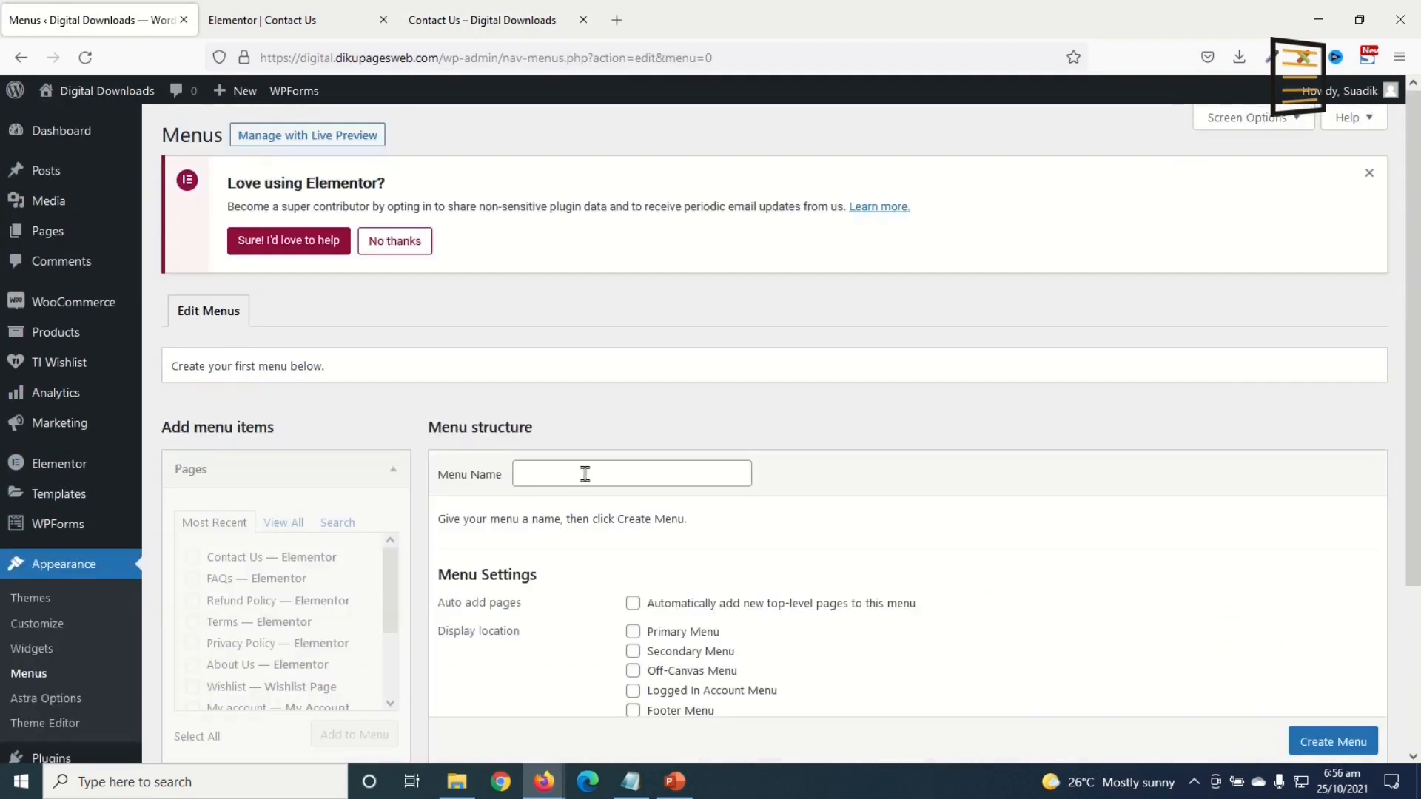
{"action": "left_click", "coordinate": [584, 473]}
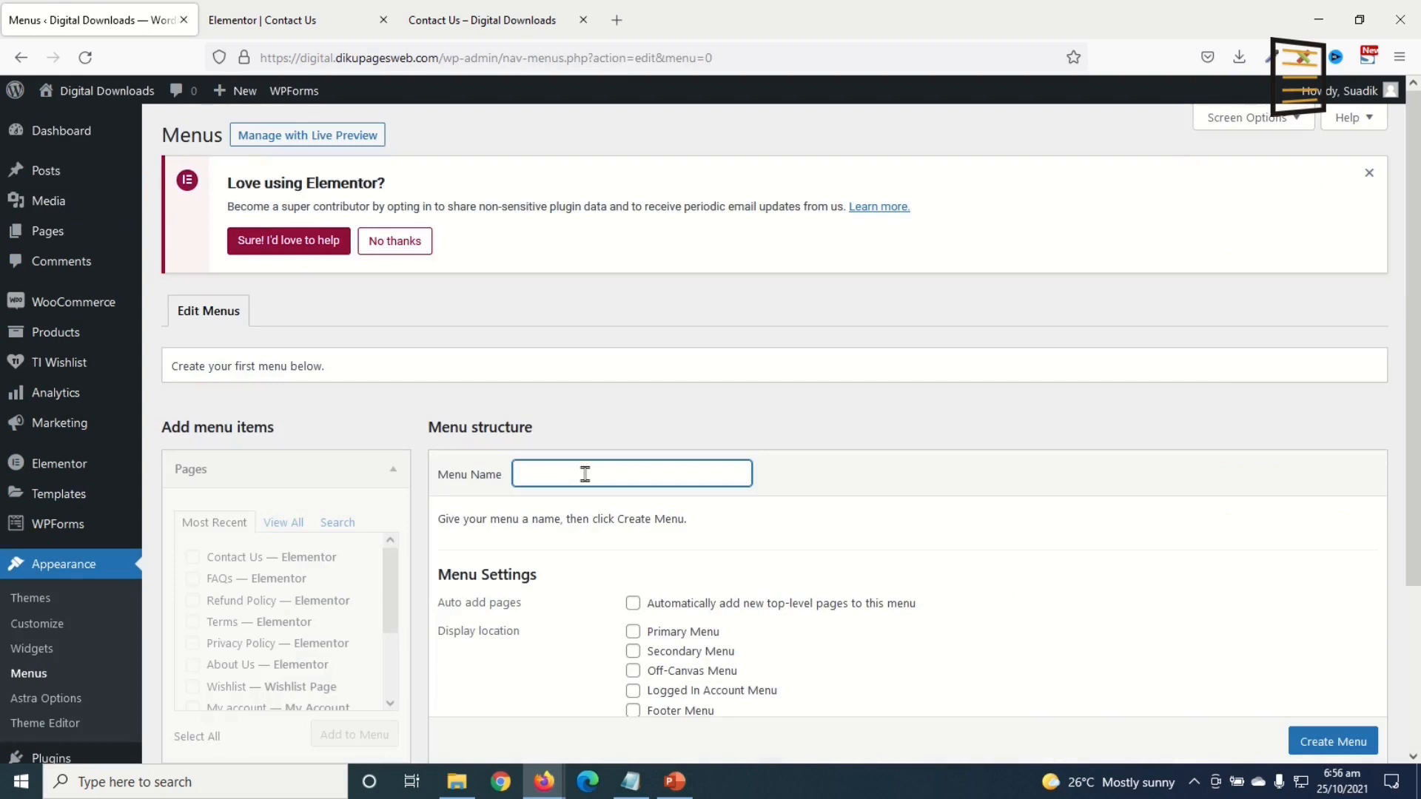
{"action": "type", "text": "Main Menu"}
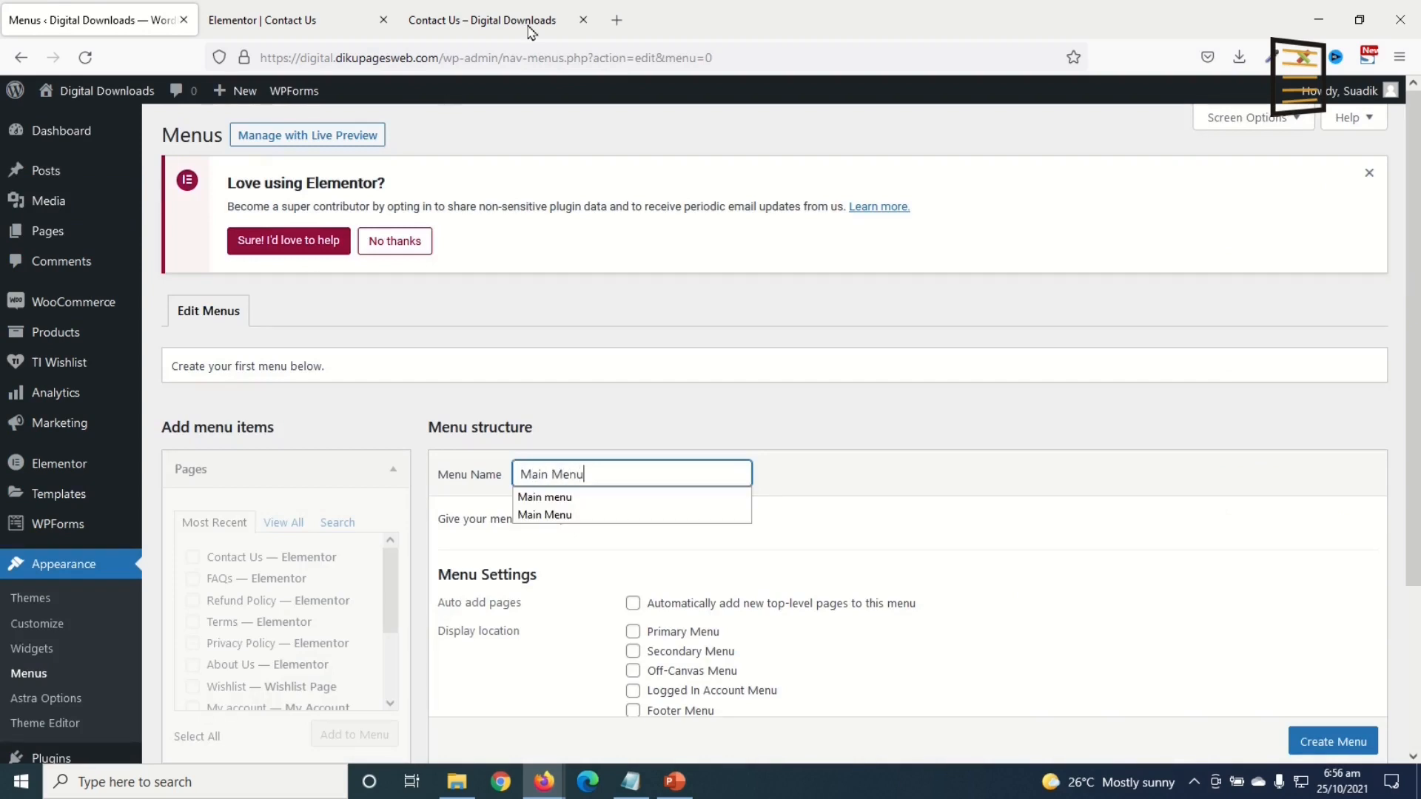
{"action": "left_click", "coordinate": [530, 23]}
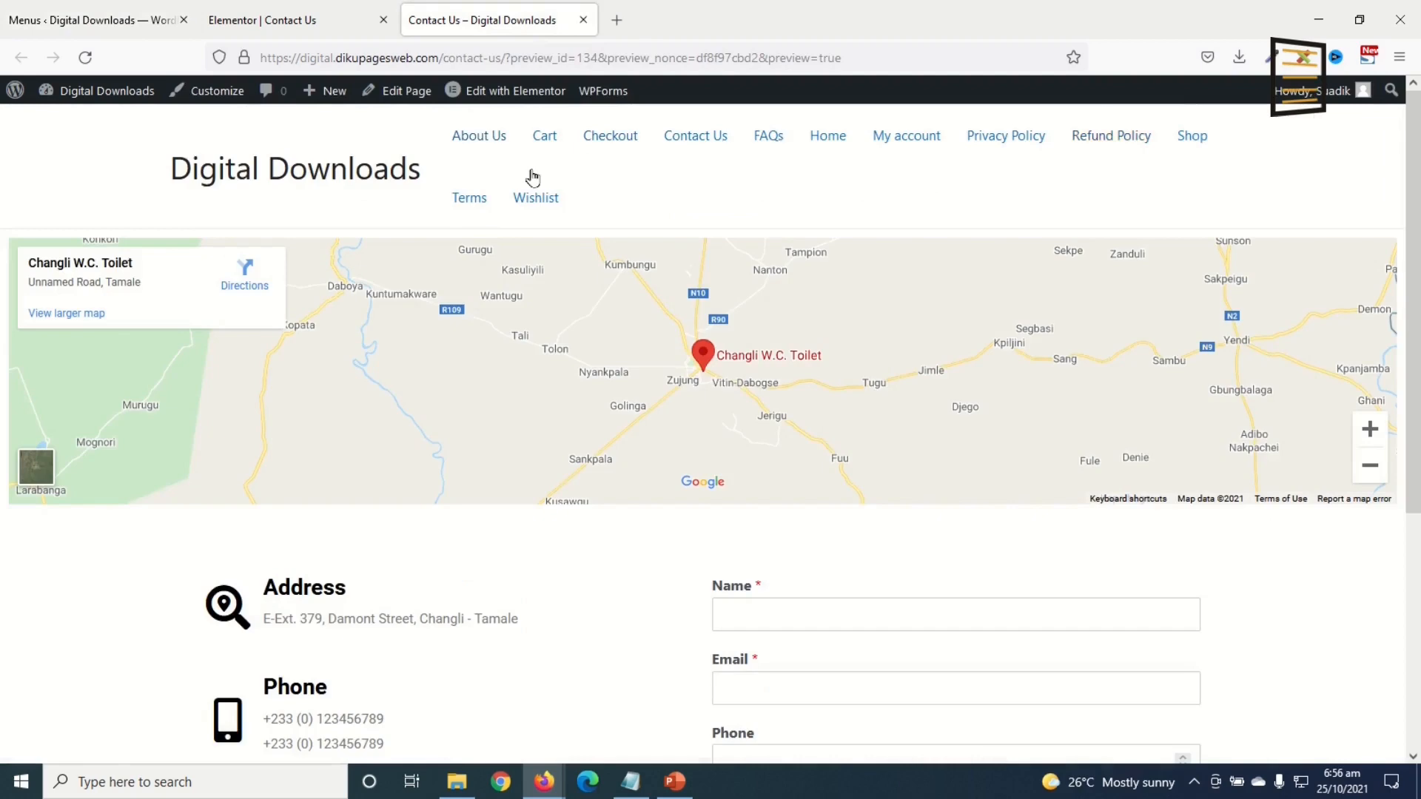
{"action": "left_click", "coordinate": [83, 22]}
{"action": "scroll", "coordinate": [659, 481], "scroll_direction": "down", "scroll_amount": 3}
{"action": "left_click", "coordinate": [1329, 552]}
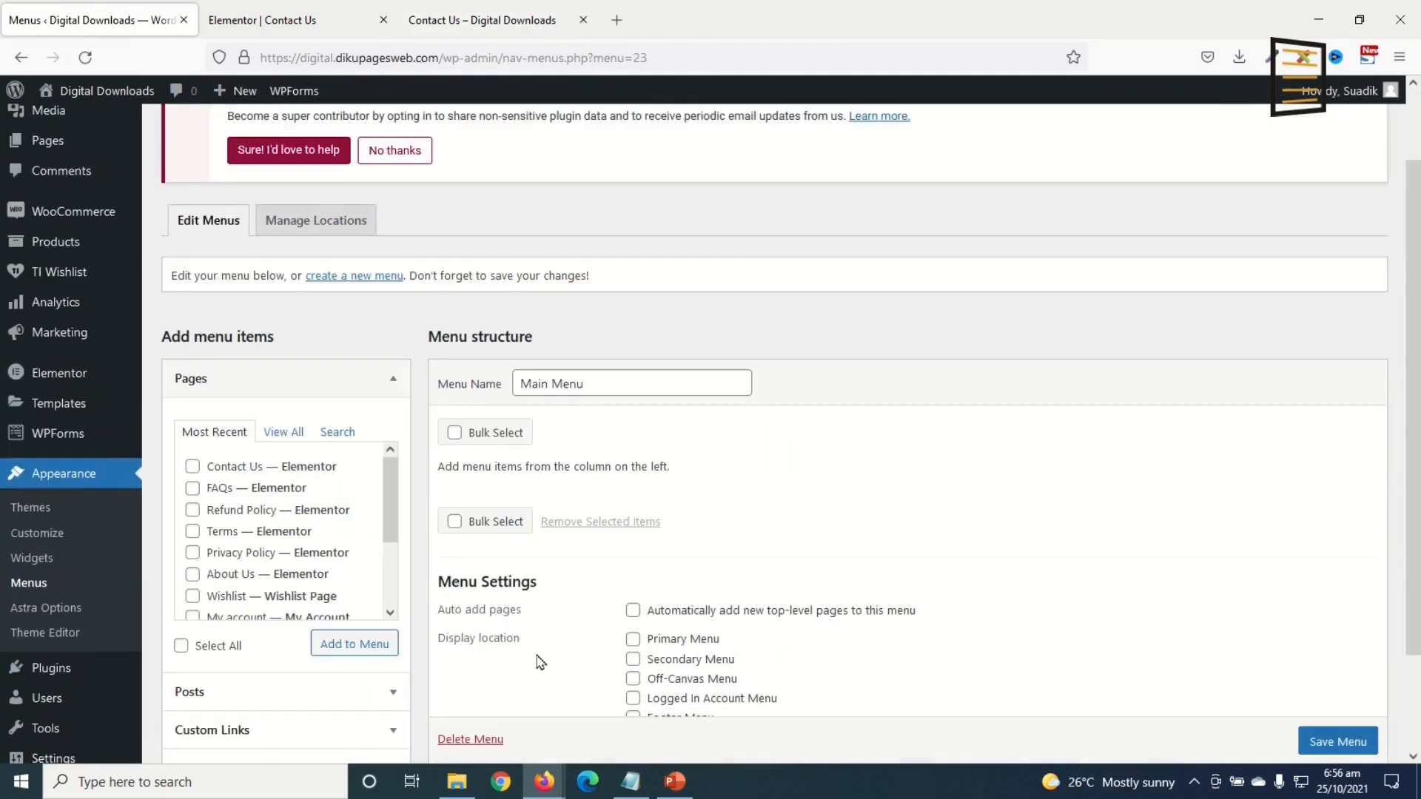
Step: Add the Contact Us, About Us, Shop and Home pages to Main Menu
{"action": "left_click", "coordinate": [192, 468]}
{"action": "left_click", "coordinate": [192, 576]}
{"action": "scroll", "coordinate": [200, 592], "scroll_direction": "down", "scroll_amount": 3}
{"action": "left_click", "coordinate": [192, 599]}
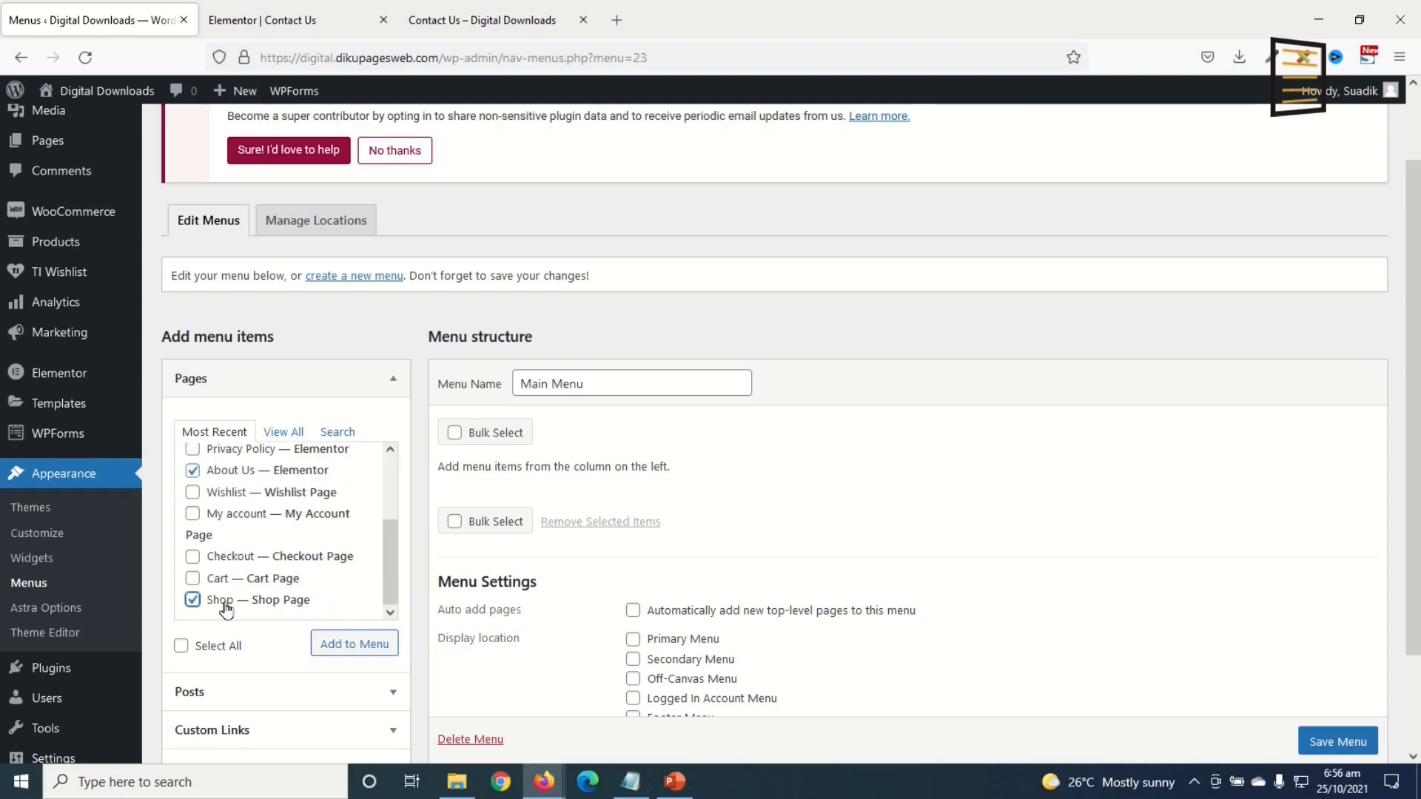
{"action": "scroll", "coordinate": [209, 601], "scroll_direction": "down", "scroll_amount": 2}
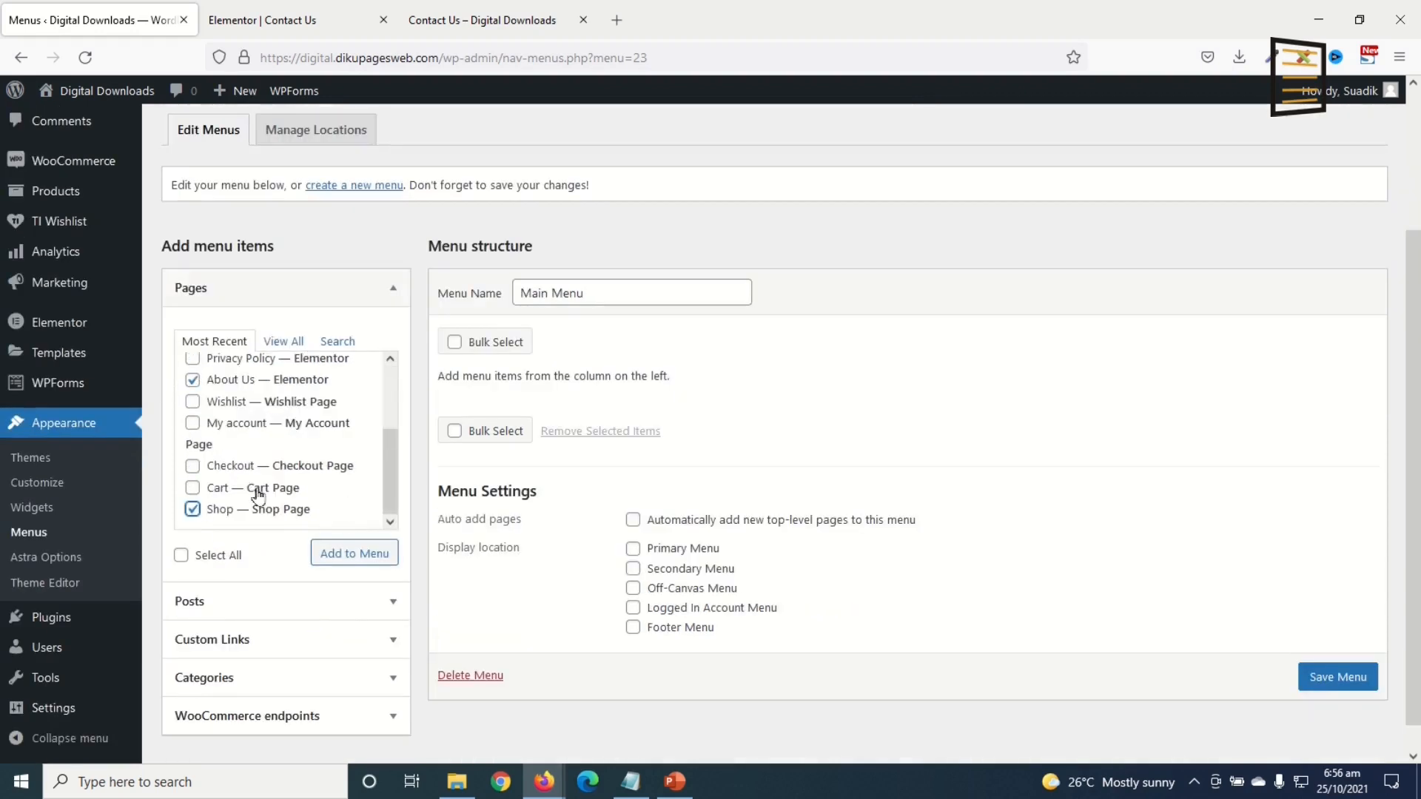
{"action": "scroll", "coordinate": [257, 495], "scroll_direction": "up", "scroll_amount": 3}
{"action": "scroll", "coordinate": [246, 411], "scroll_direction": "down", "scroll_amount": 3}
{"action": "left_click", "coordinate": [348, 562]}
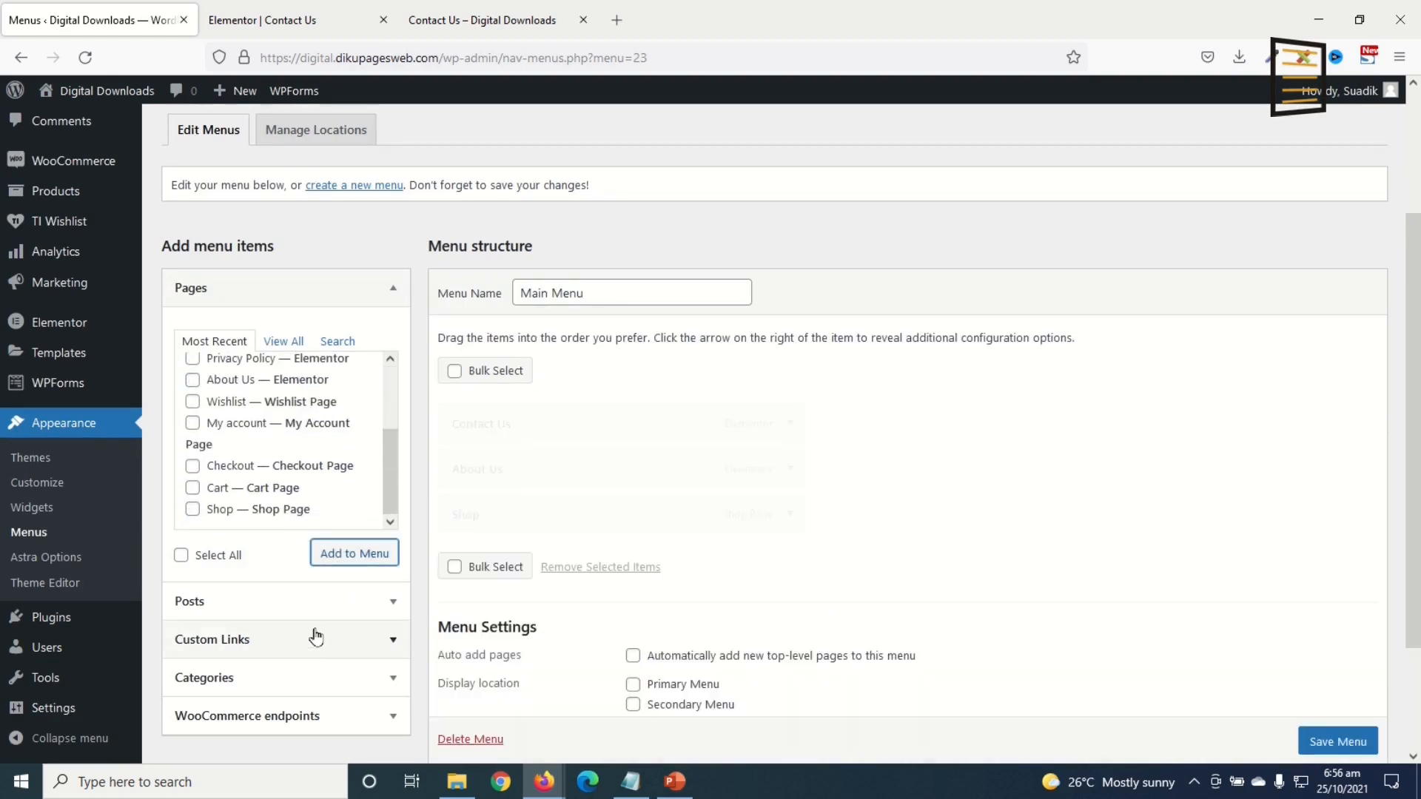
{"action": "left_click", "coordinate": [295, 343]}
{"action": "left_click", "coordinate": [192, 376]}
{"action": "left_click", "coordinate": [337, 554]}
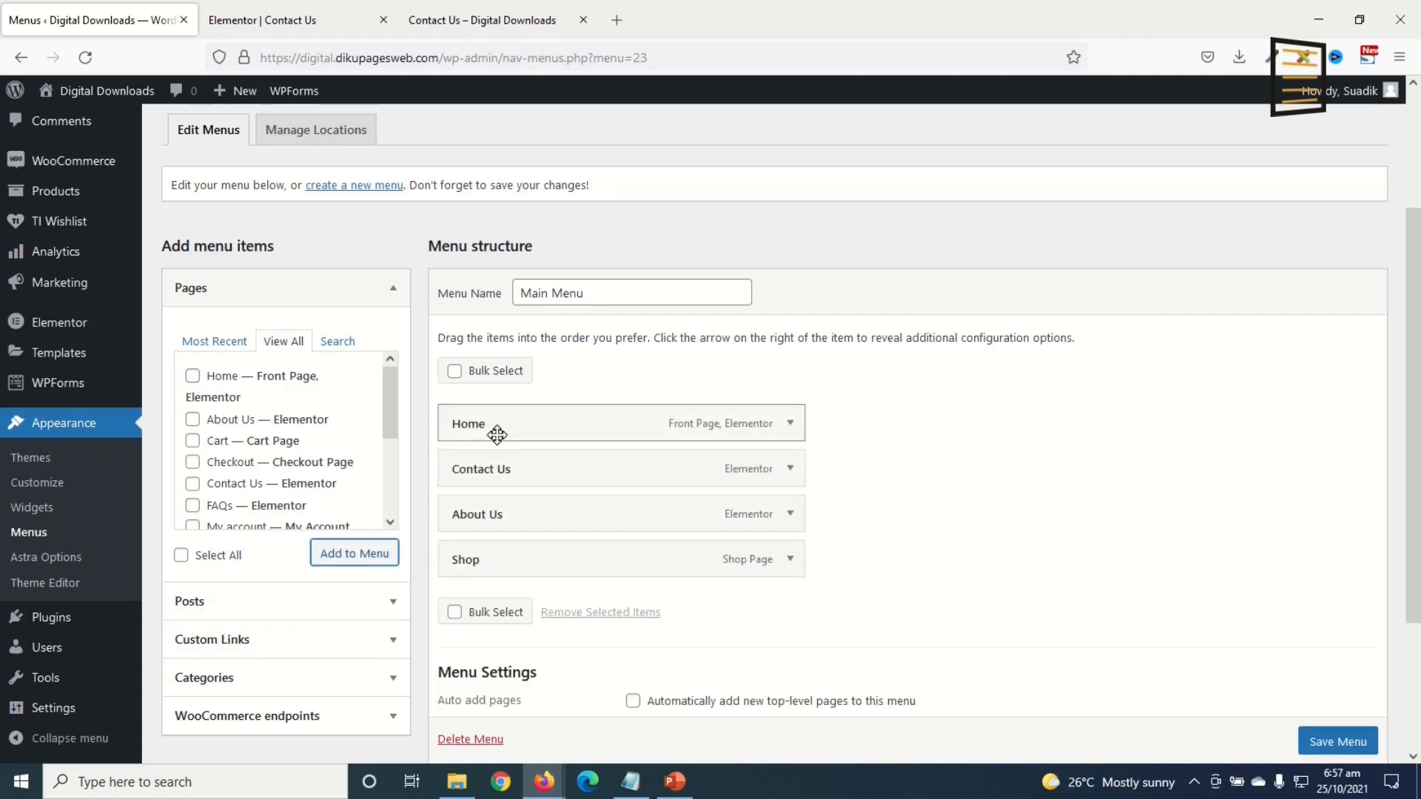
Step: Reorder the items to Home, Shop, About Us, Contact Us and save
{"action": "left_click_drag", "start_coordinate": [486, 473], "coordinate": [517, 545]}
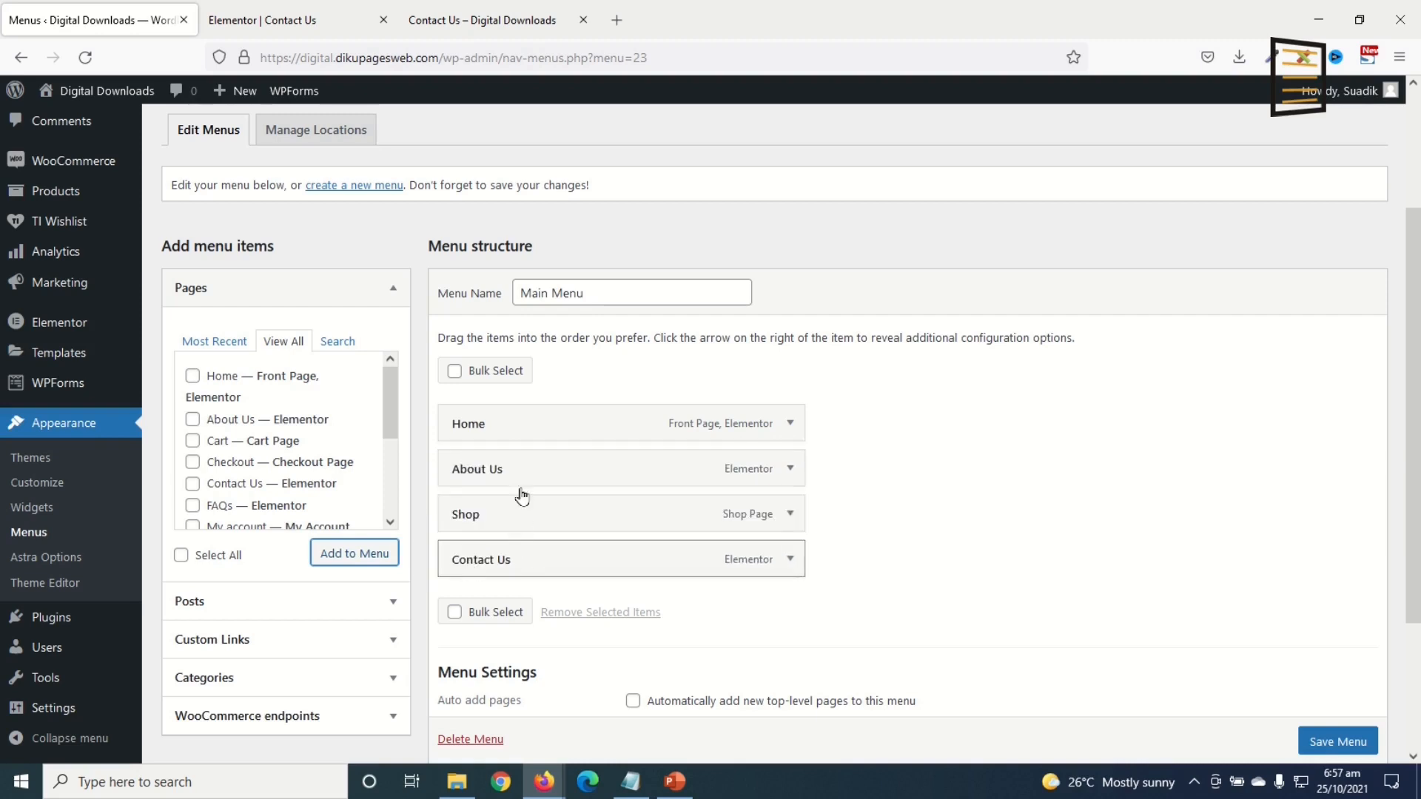
{"action": "left_click_drag", "start_coordinate": [484, 524], "coordinate": [480, 480]}
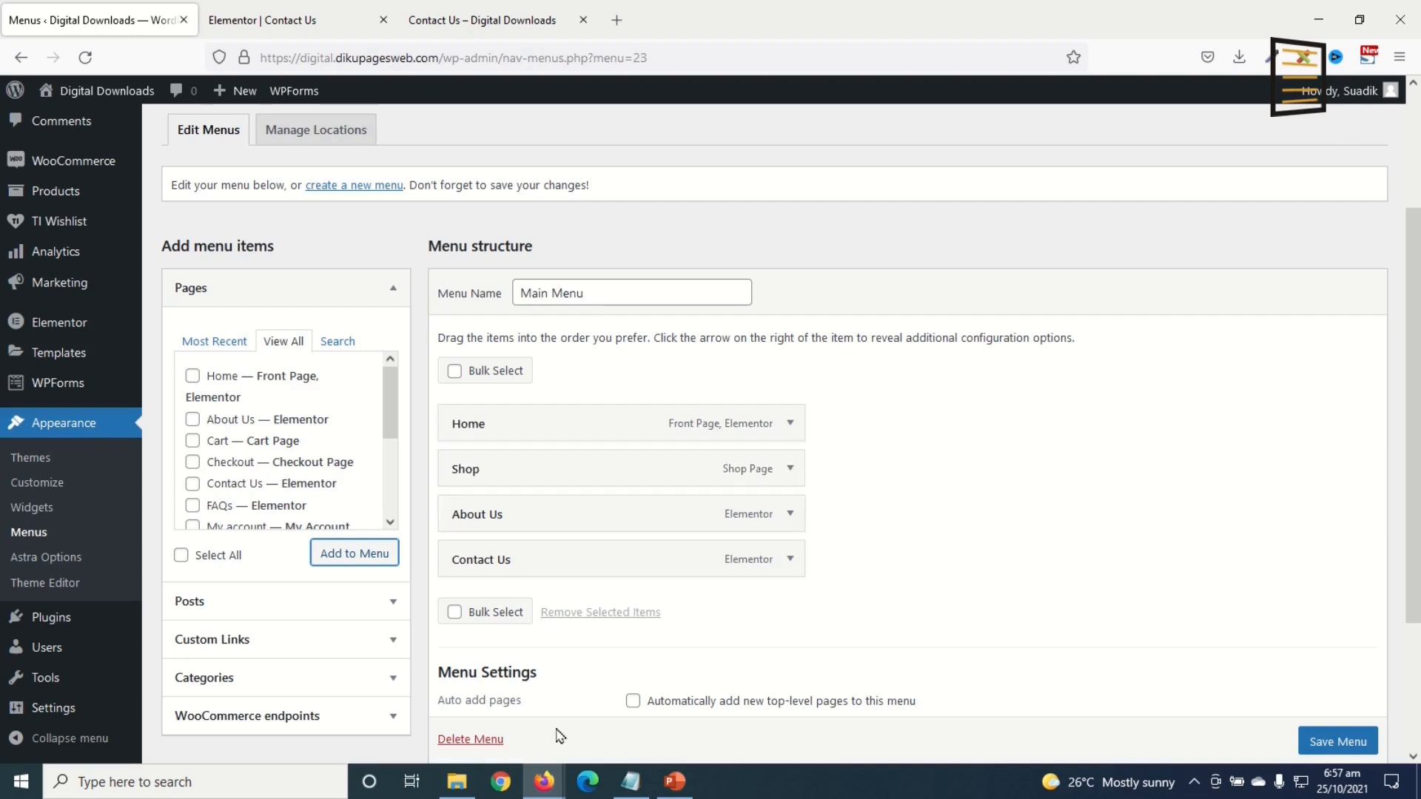
{"action": "left_click", "coordinate": [1308, 743]}
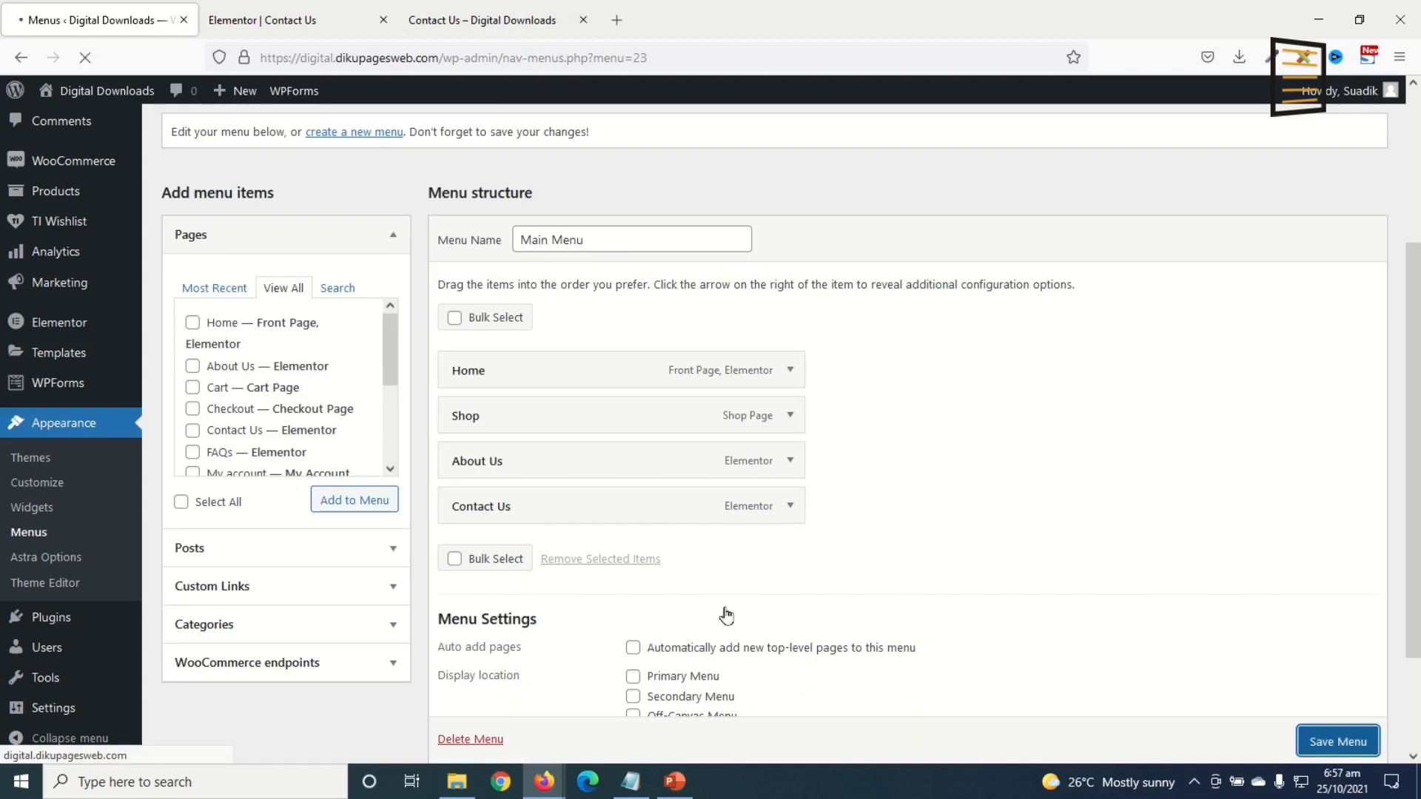
Step: Assign Main Menu to the Primary Menu location and save
{"action": "left_click", "coordinate": [483, 22]}
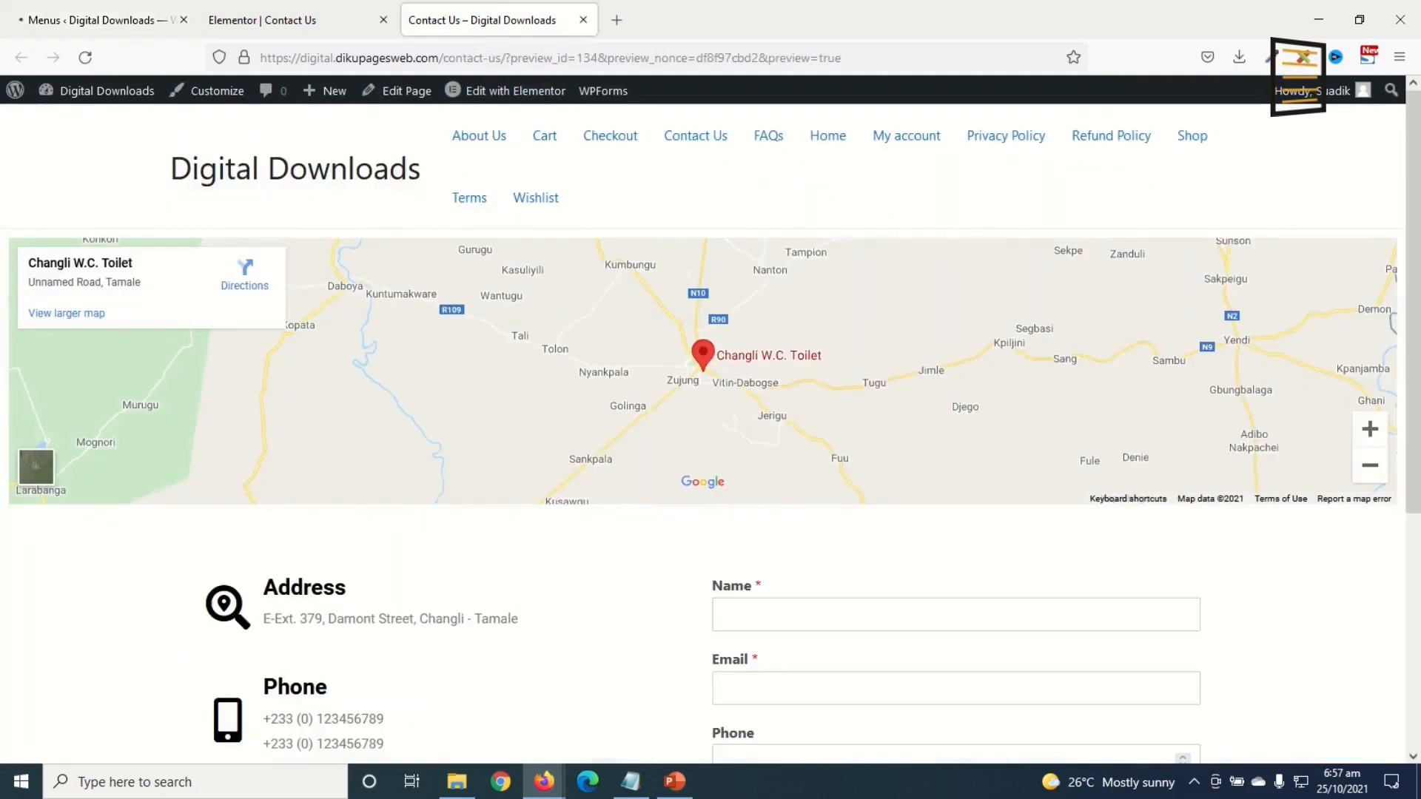
{"action": "left_click", "coordinate": [119, 20]}
{"action": "scroll", "coordinate": [809, 612], "scroll_direction": "down", "scroll_amount": 5}
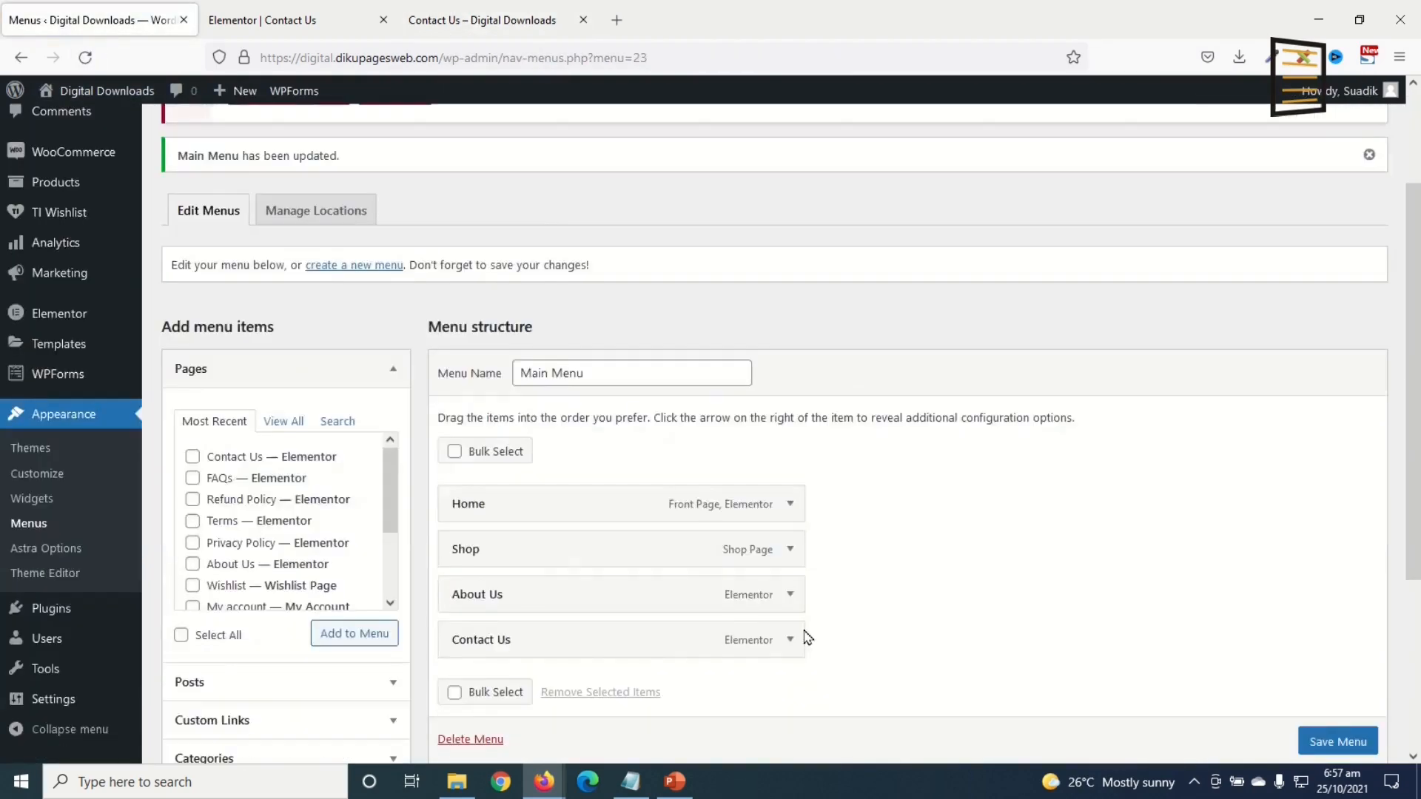
{"action": "left_click", "coordinate": [633, 538]}
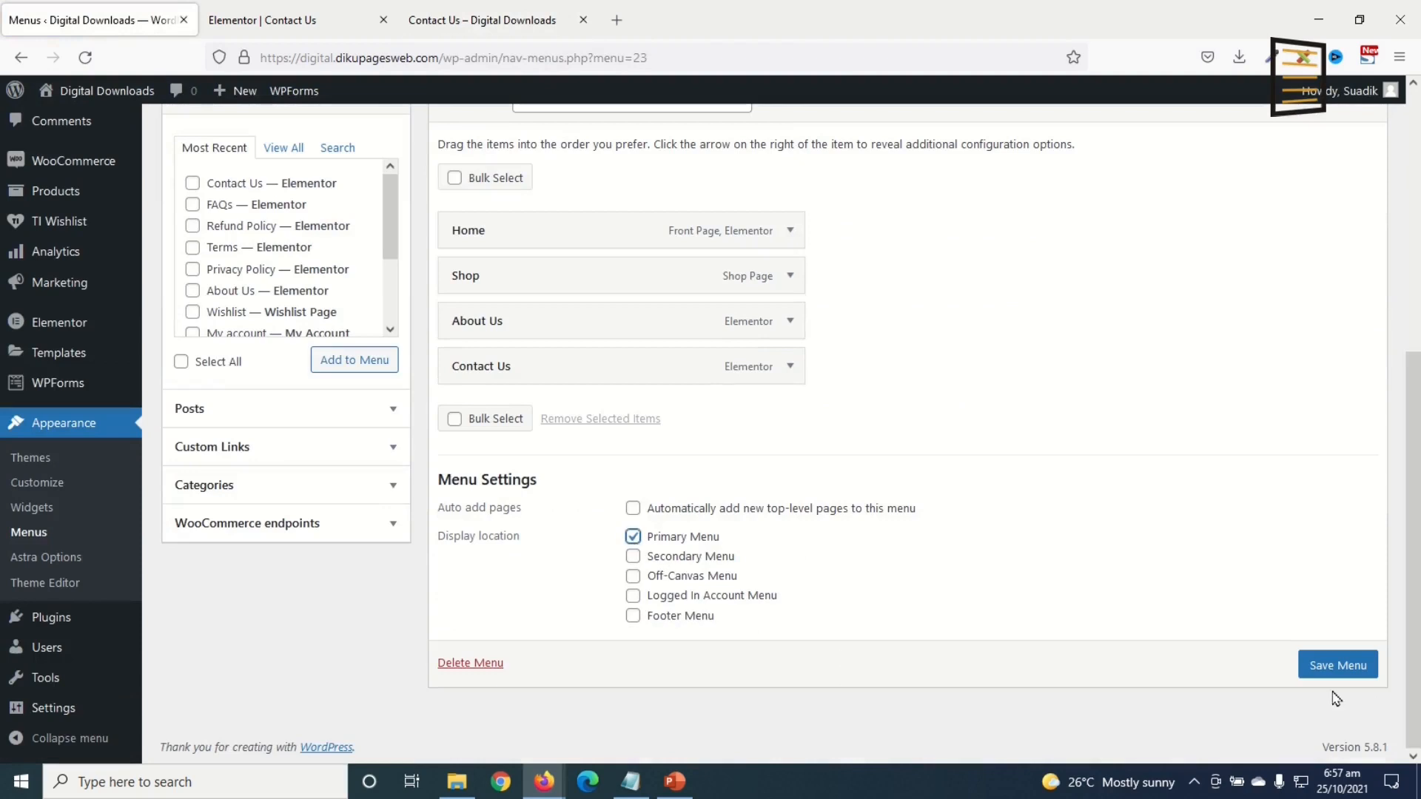
{"action": "left_click", "coordinate": [1336, 668]}
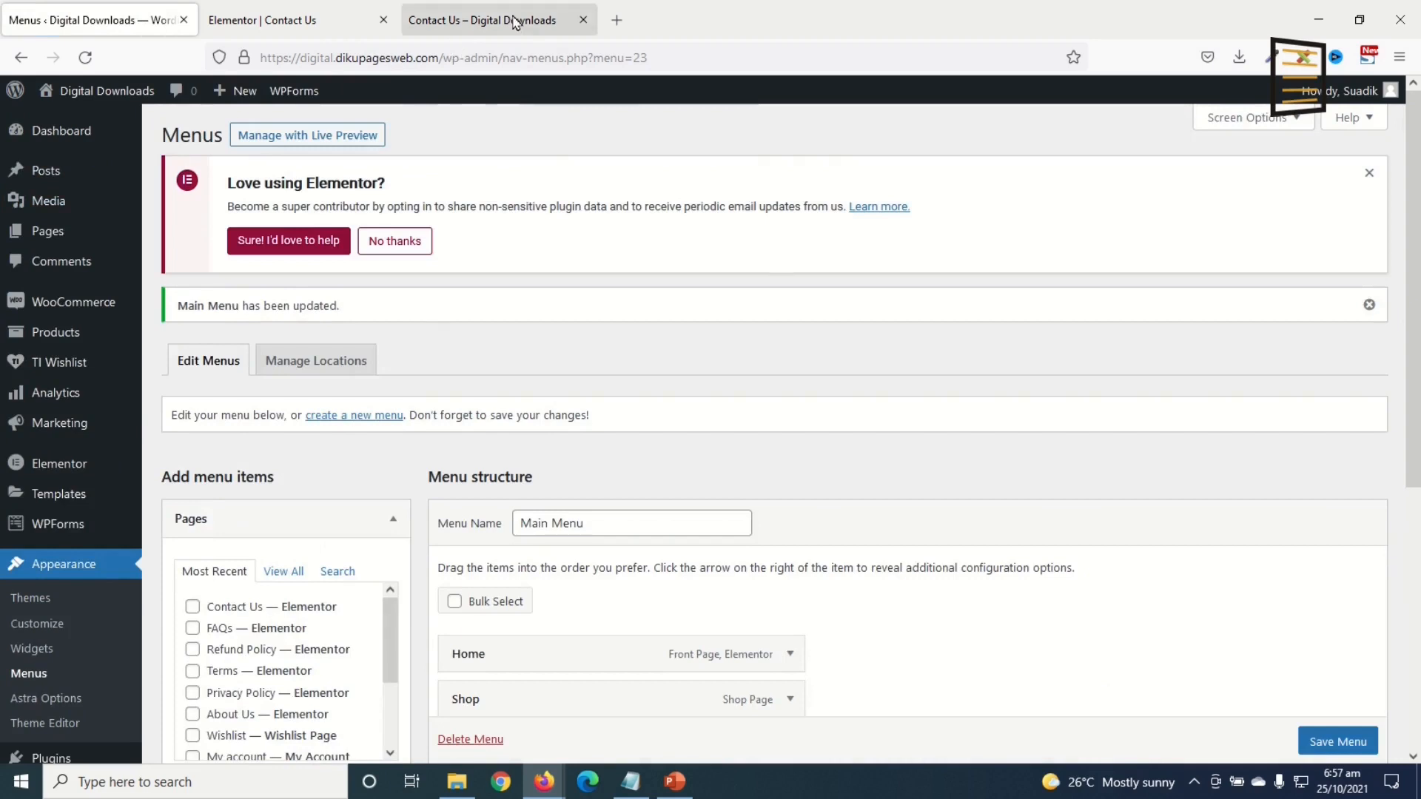
Step: Reload the Contact Us preview to confirm the header shows the new menu
{"action": "left_click", "coordinate": [516, 22]}
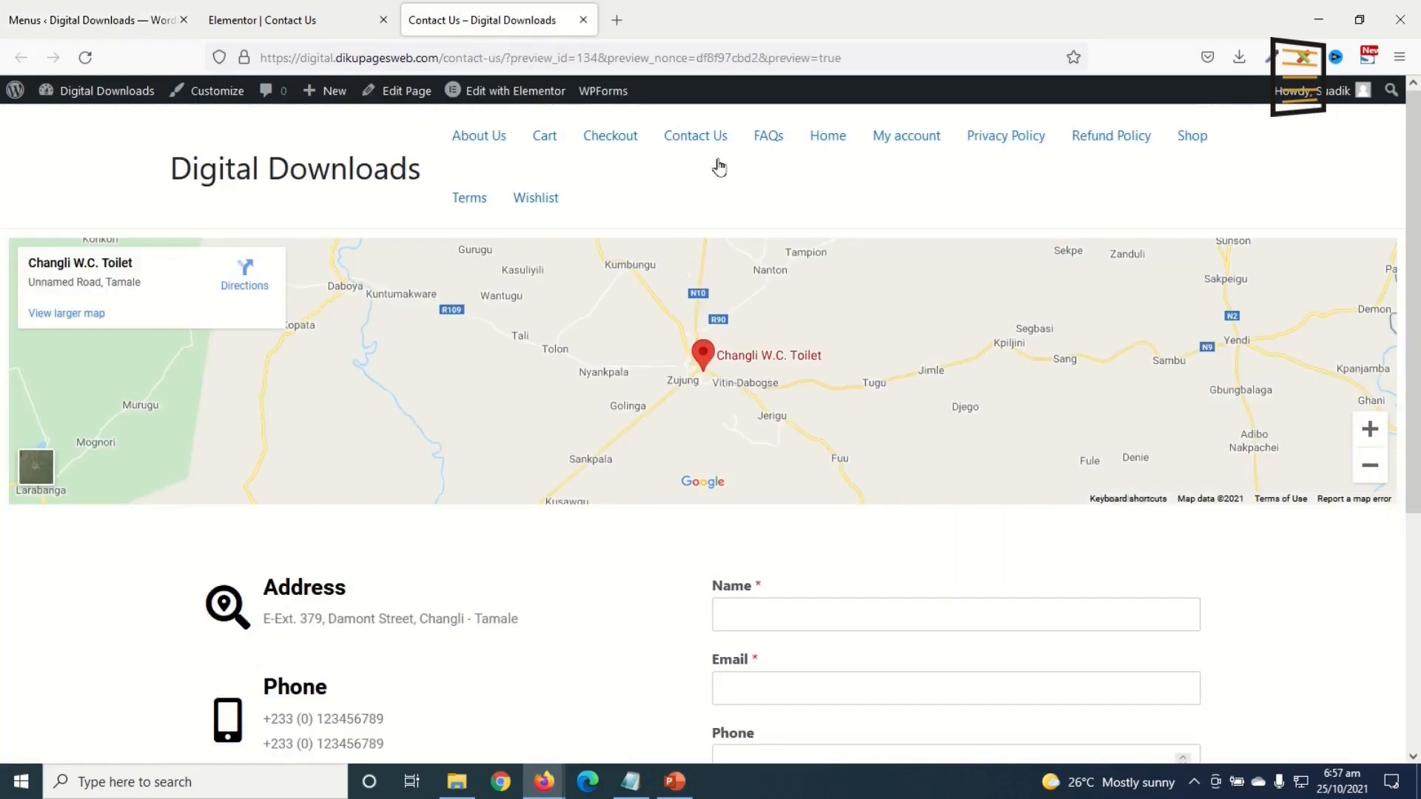
{"action": "key", "text": "F5"}
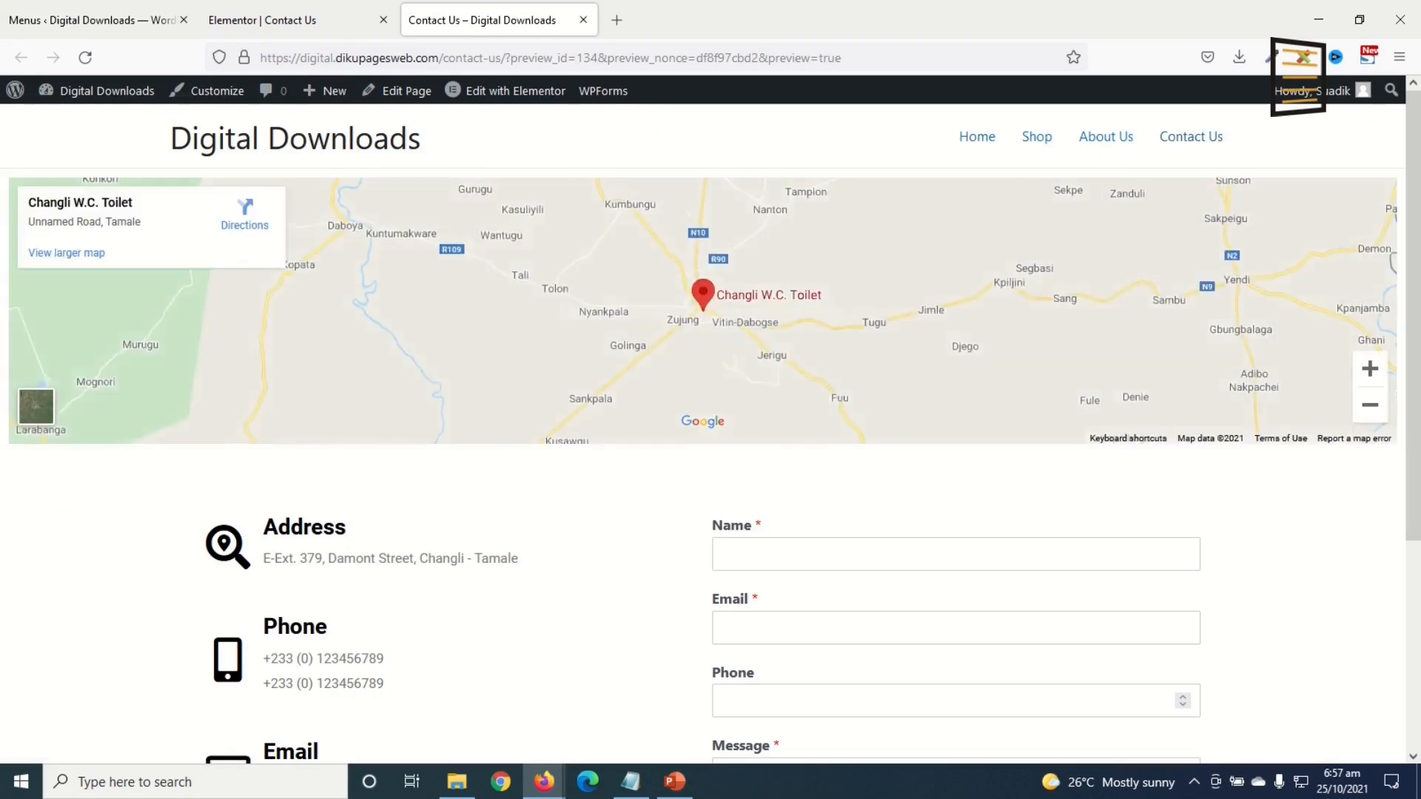
{"action": "scroll", "coordinate": [867, 338], "scroll_direction": "up", "scroll_amount": 2}
Step: Close the Elementor tab and go back to the Menus page, briefly expanding Categories
{"action": "left_click", "coordinate": [122, 21]}
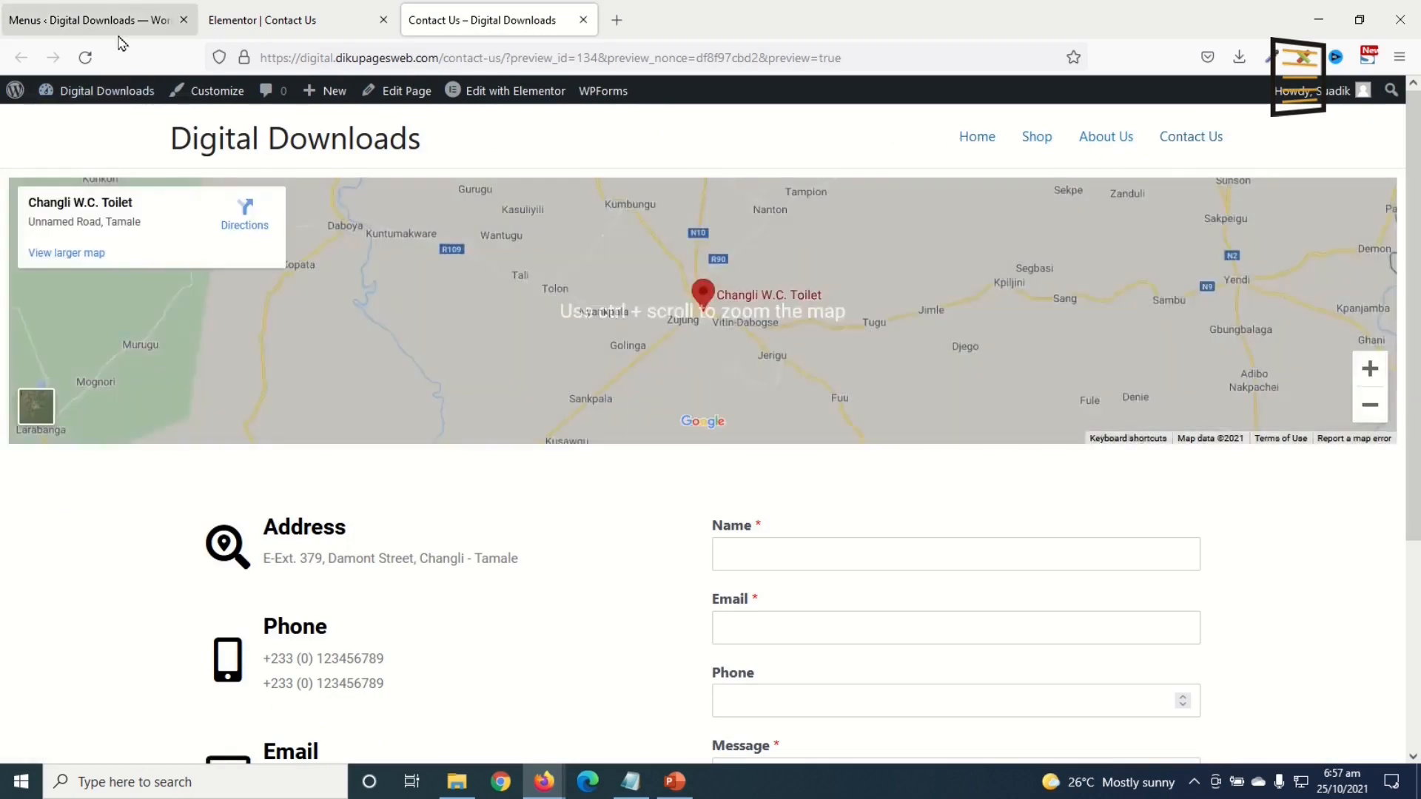
{"action": "left_click", "coordinate": [382, 20]}
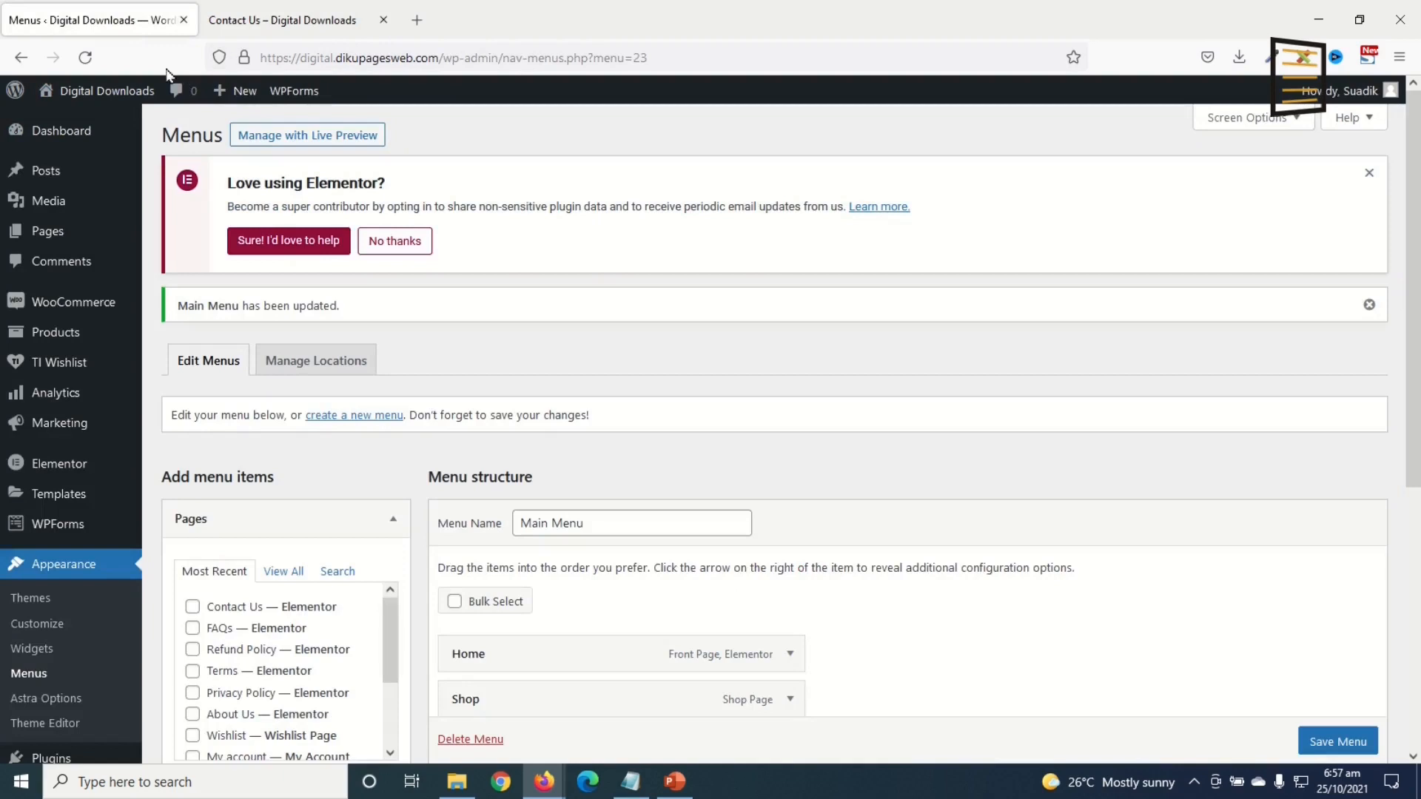
{"action": "scroll", "coordinate": [563, 473], "scroll_direction": "down", "scroll_amount": 4}
{"action": "key", "text": "ctrl+Tab"}
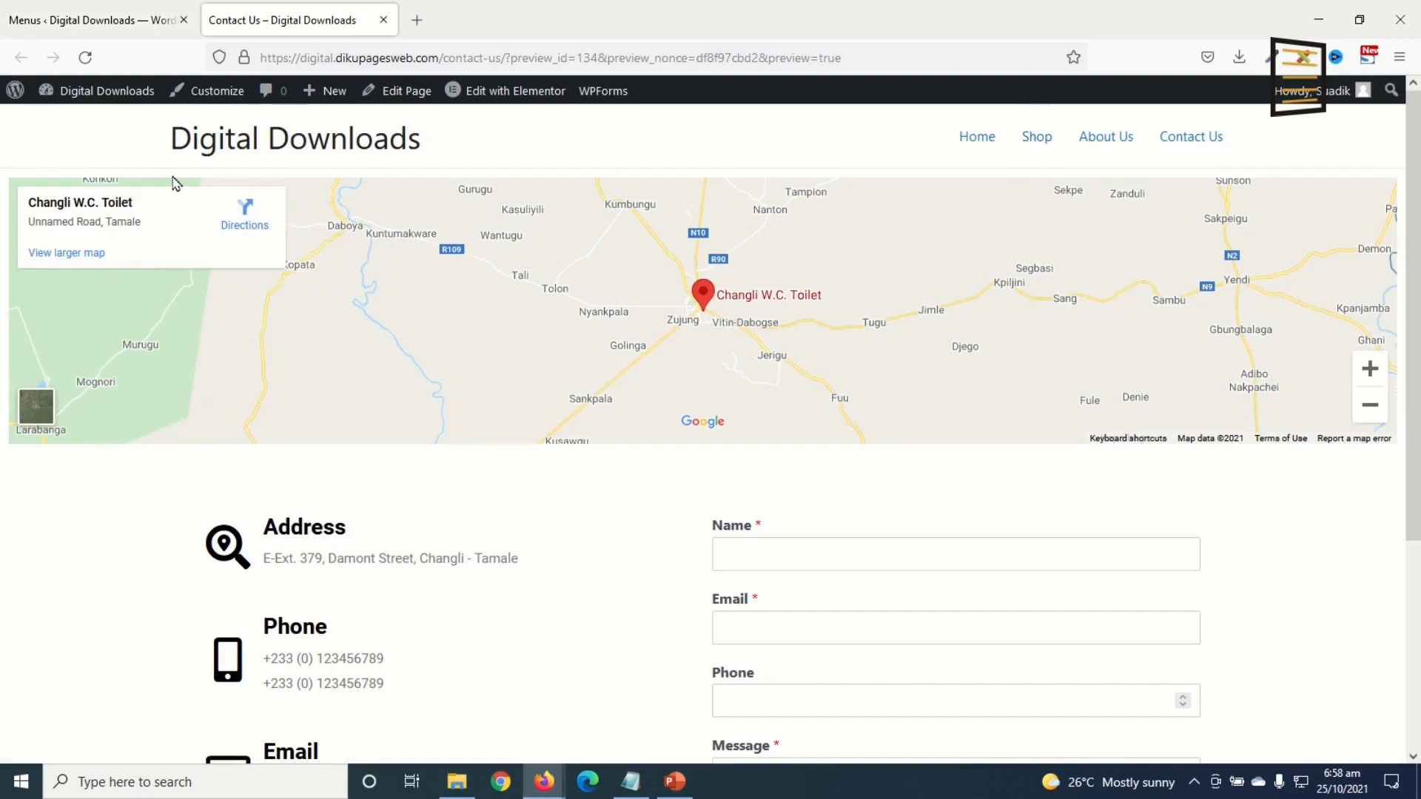
{"action": "left_click", "coordinate": [22, 20]}
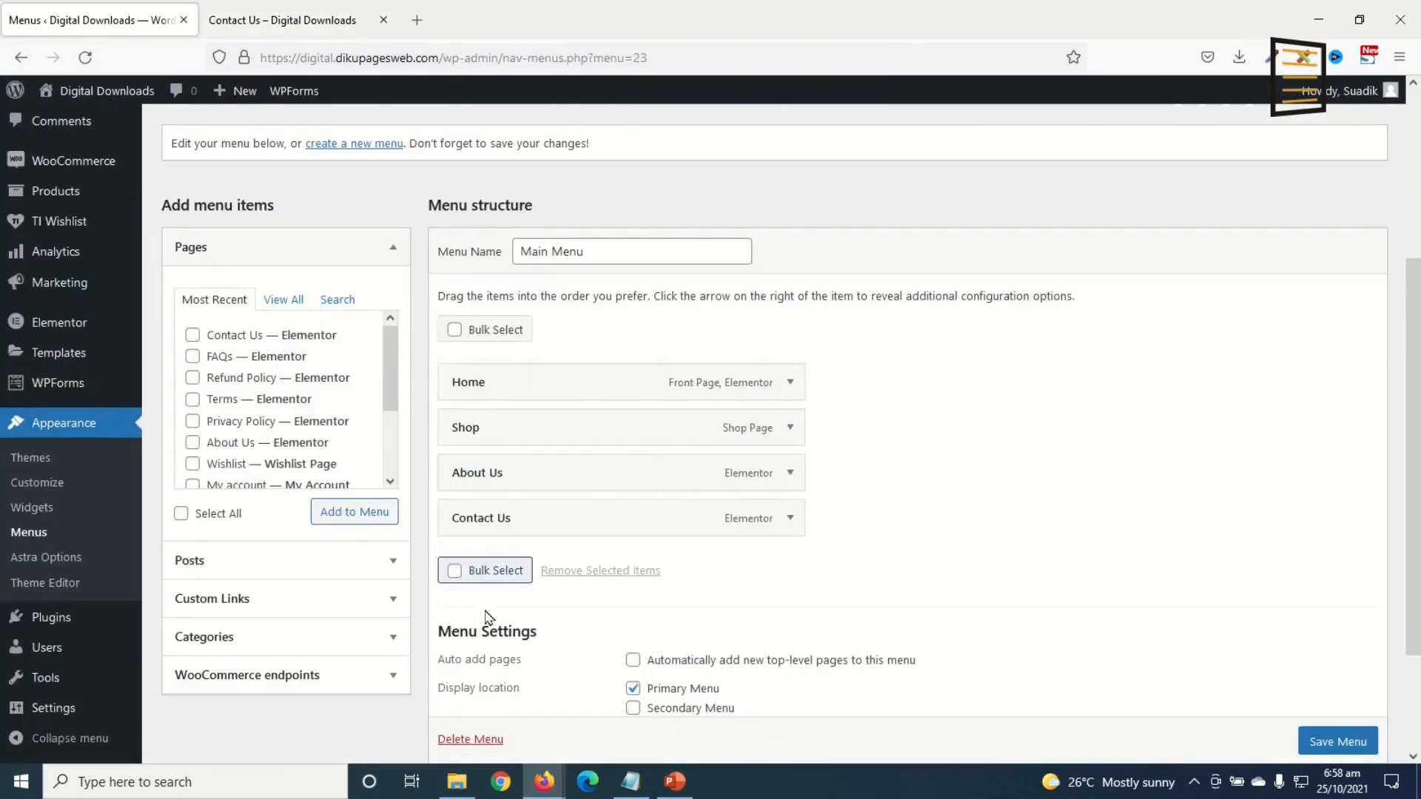
{"action": "left_click", "coordinate": [225, 637]}
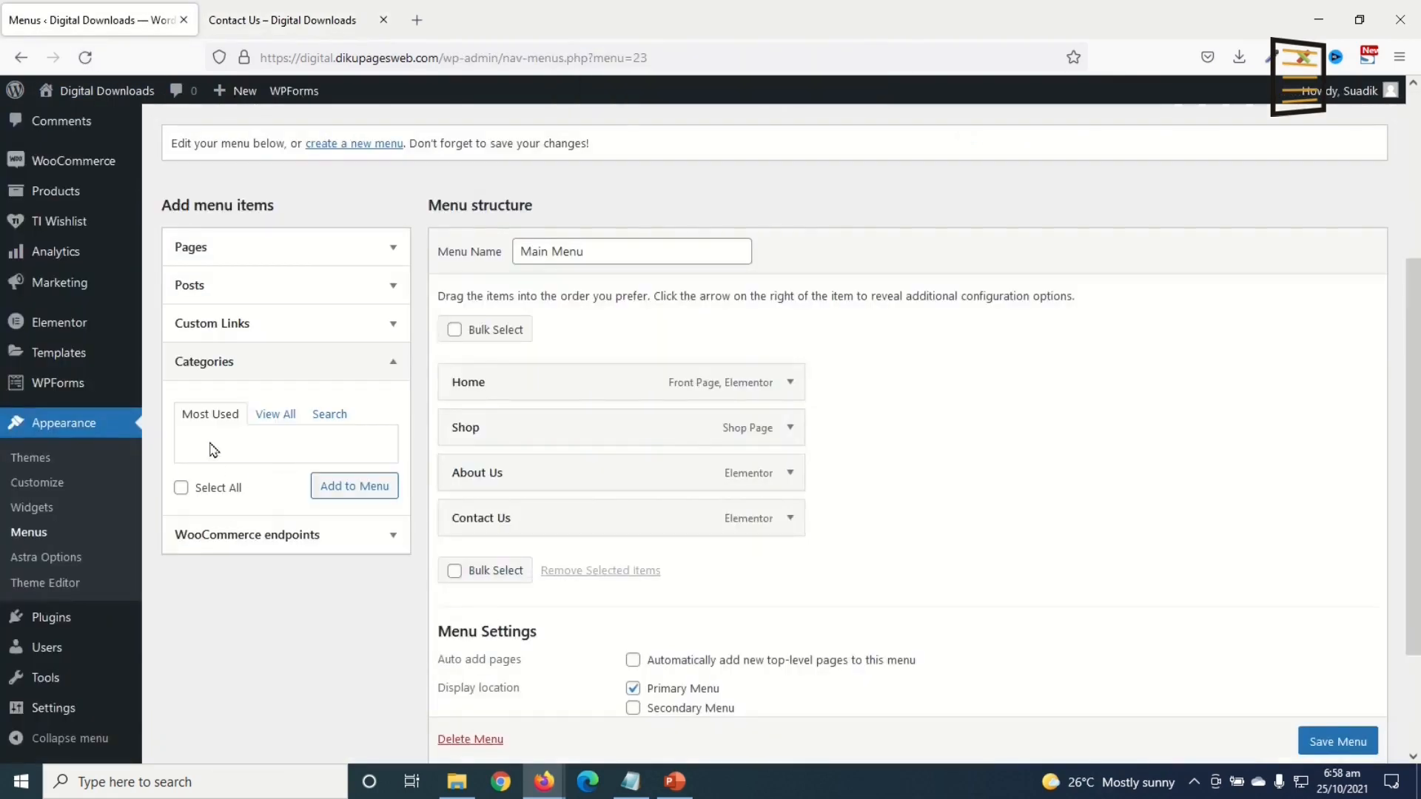
{"action": "left_click", "coordinate": [214, 374]}
{"action": "scroll", "coordinate": [1018, 536], "scroll_direction": "up", "scroll_amount": 4}
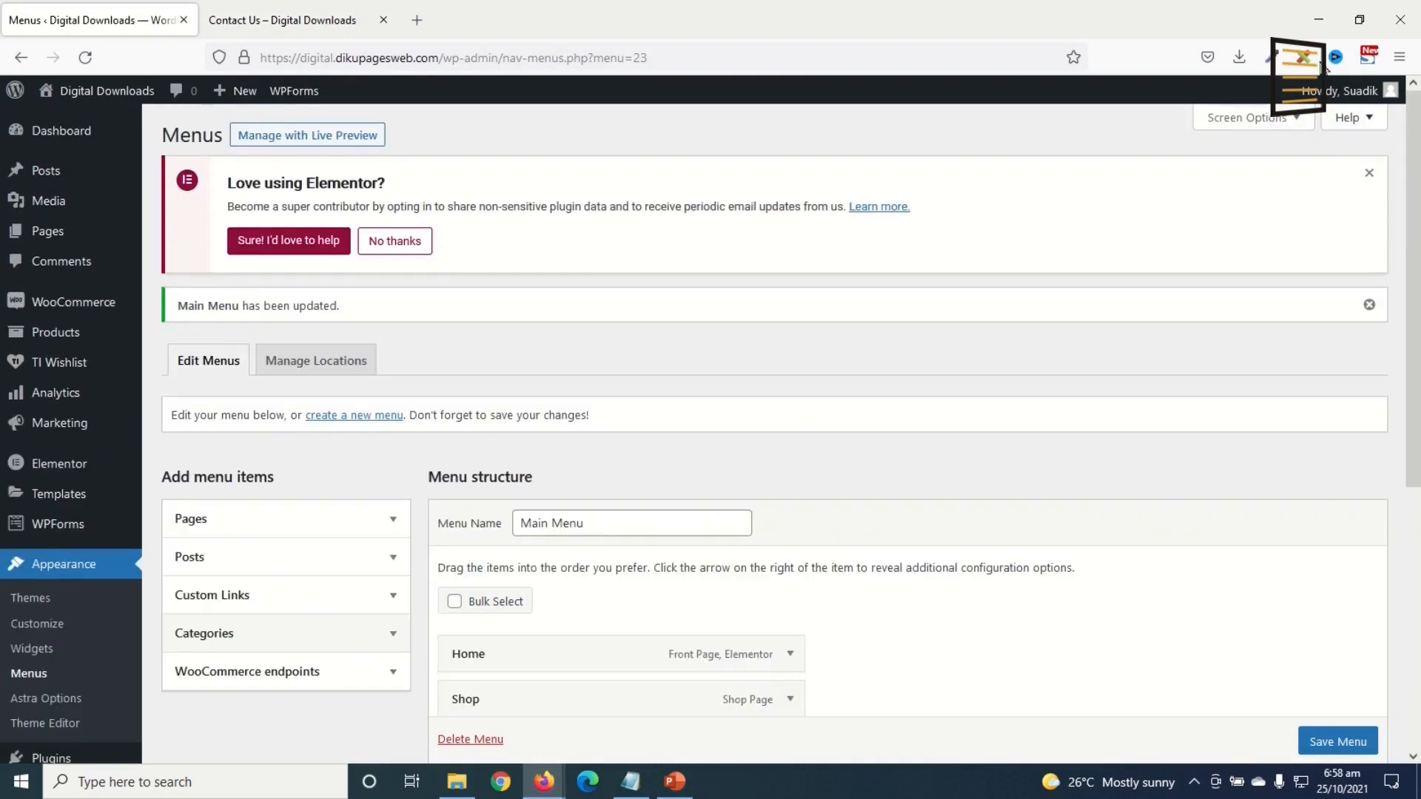
Step: Enable Product categories in Screen Options and add all five categories to Main Menu
{"action": "left_click", "coordinate": [1269, 127]}
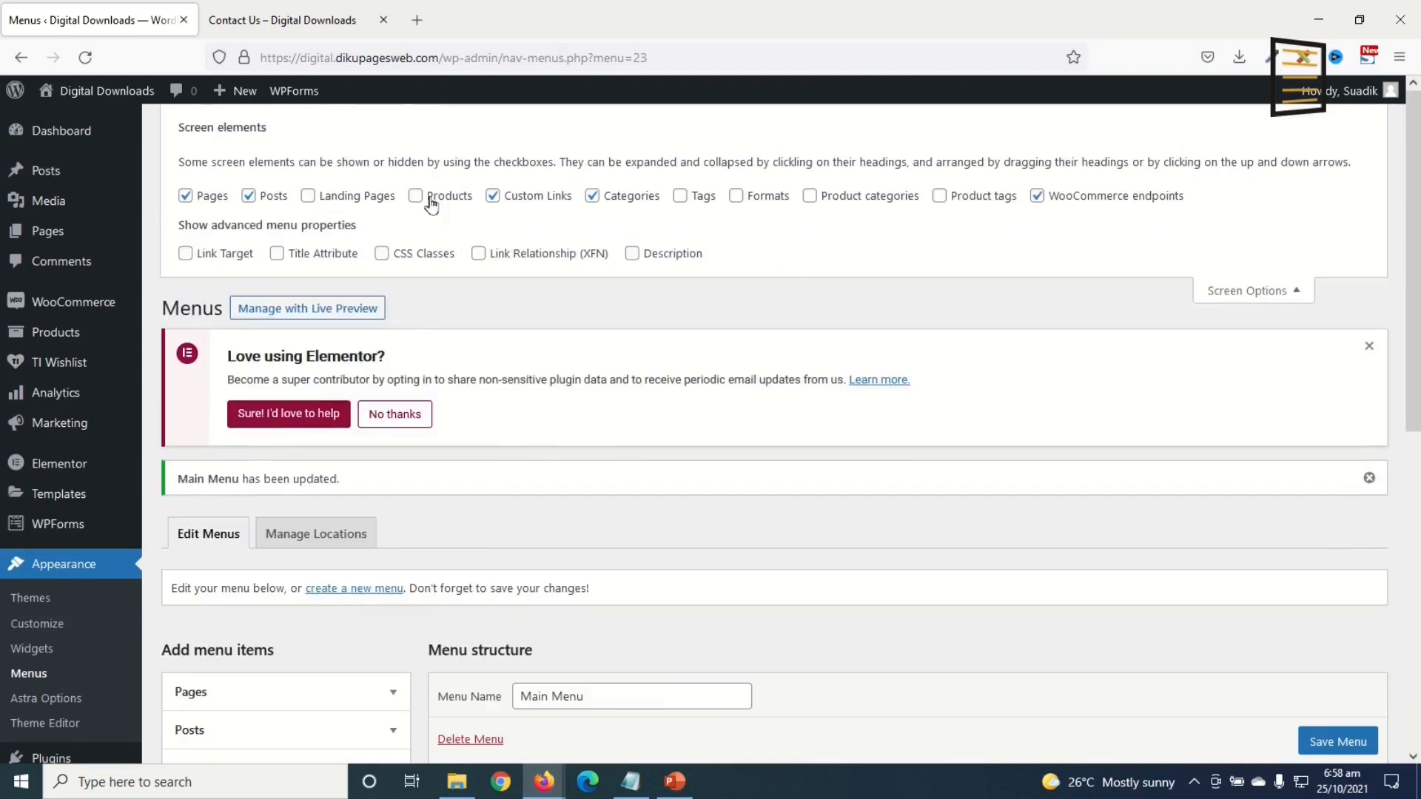
{"action": "left_click", "coordinate": [872, 204]}
{"action": "left_click", "coordinate": [1272, 293]}
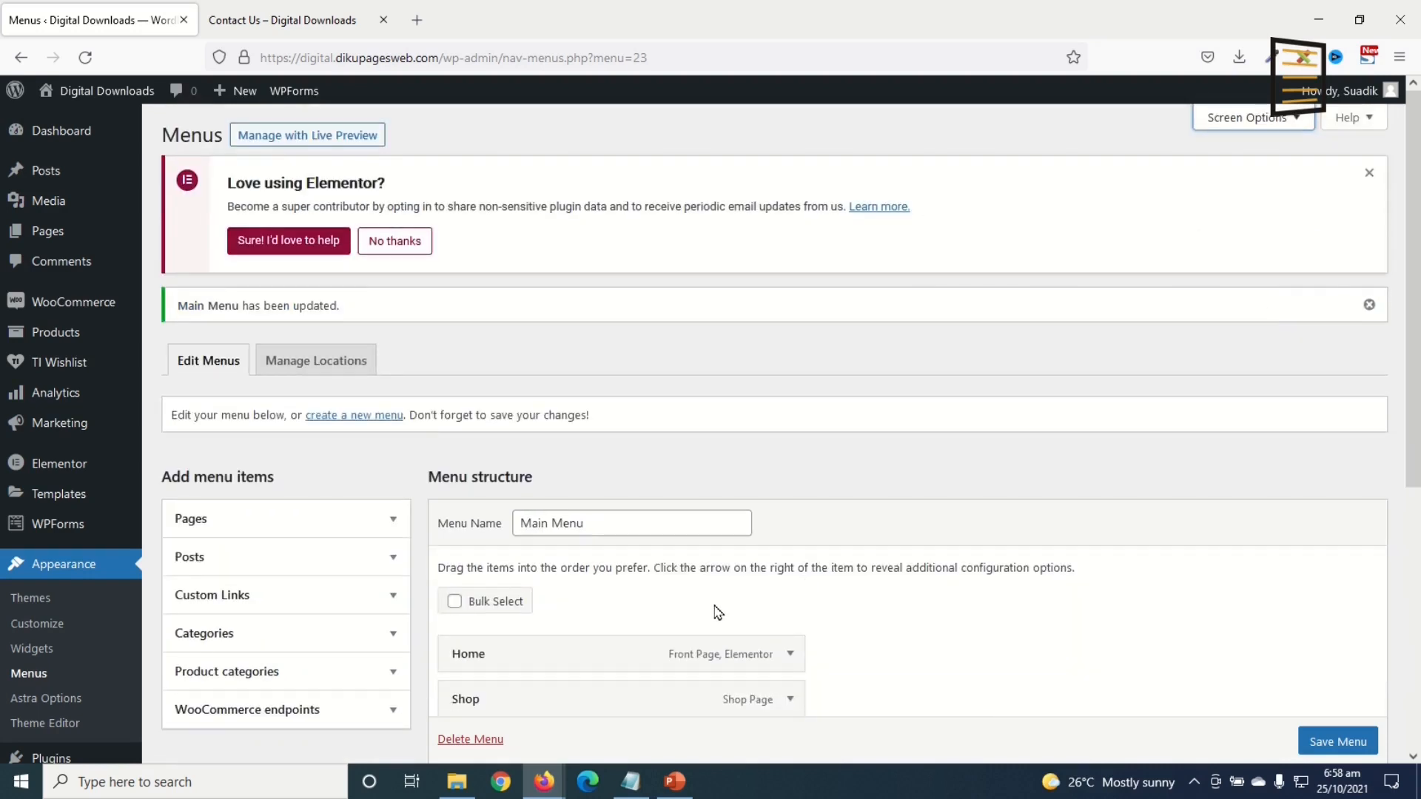
{"action": "scroll", "coordinate": [288, 659], "scroll_direction": "down", "scroll_amount": 2}
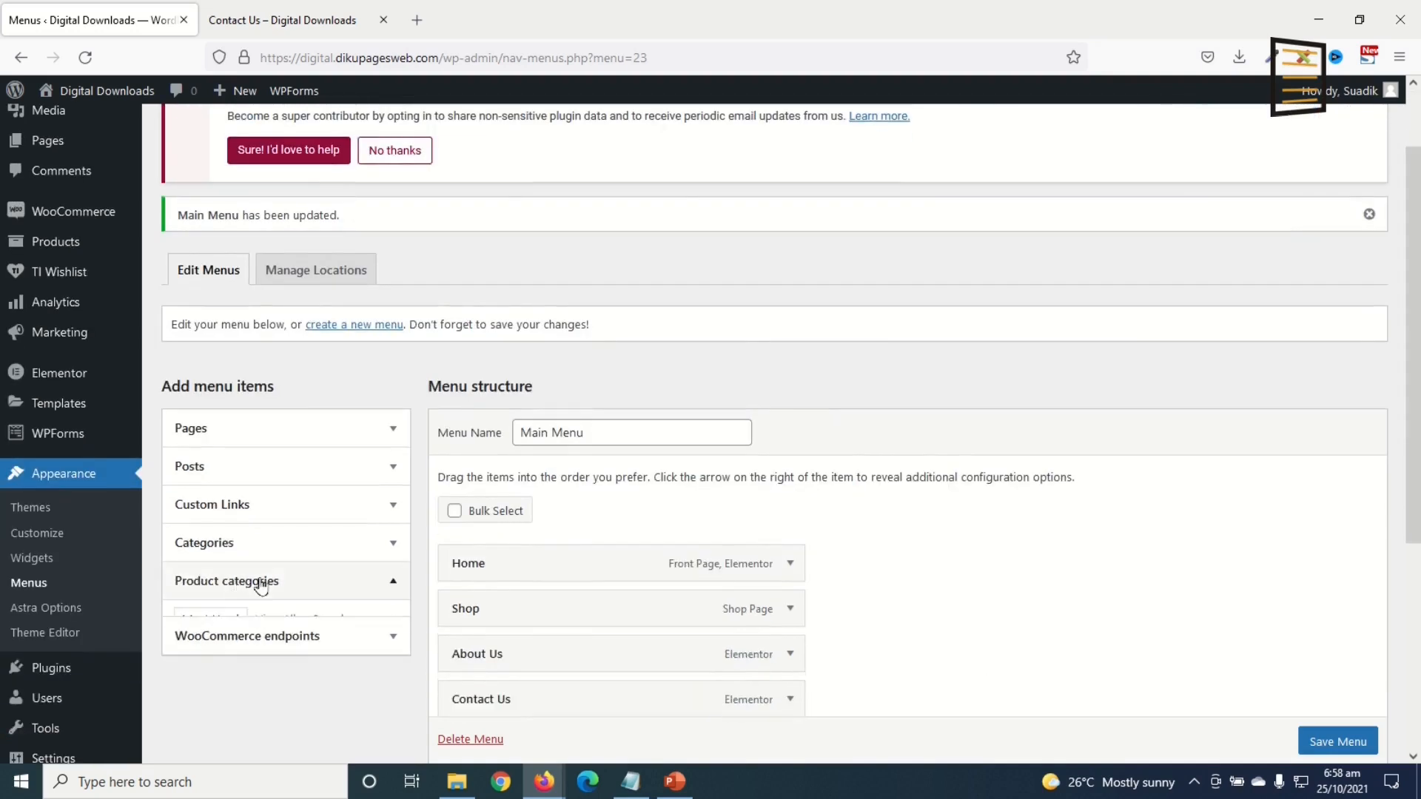
{"action": "left_click", "coordinate": [229, 580]}
{"action": "scroll", "coordinate": [314, 577], "scroll_direction": "down", "scroll_amount": 1}
{"action": "scroll", "coordinate": [315, 577], "scroll_direction": "down", "scroll_amount": 3}
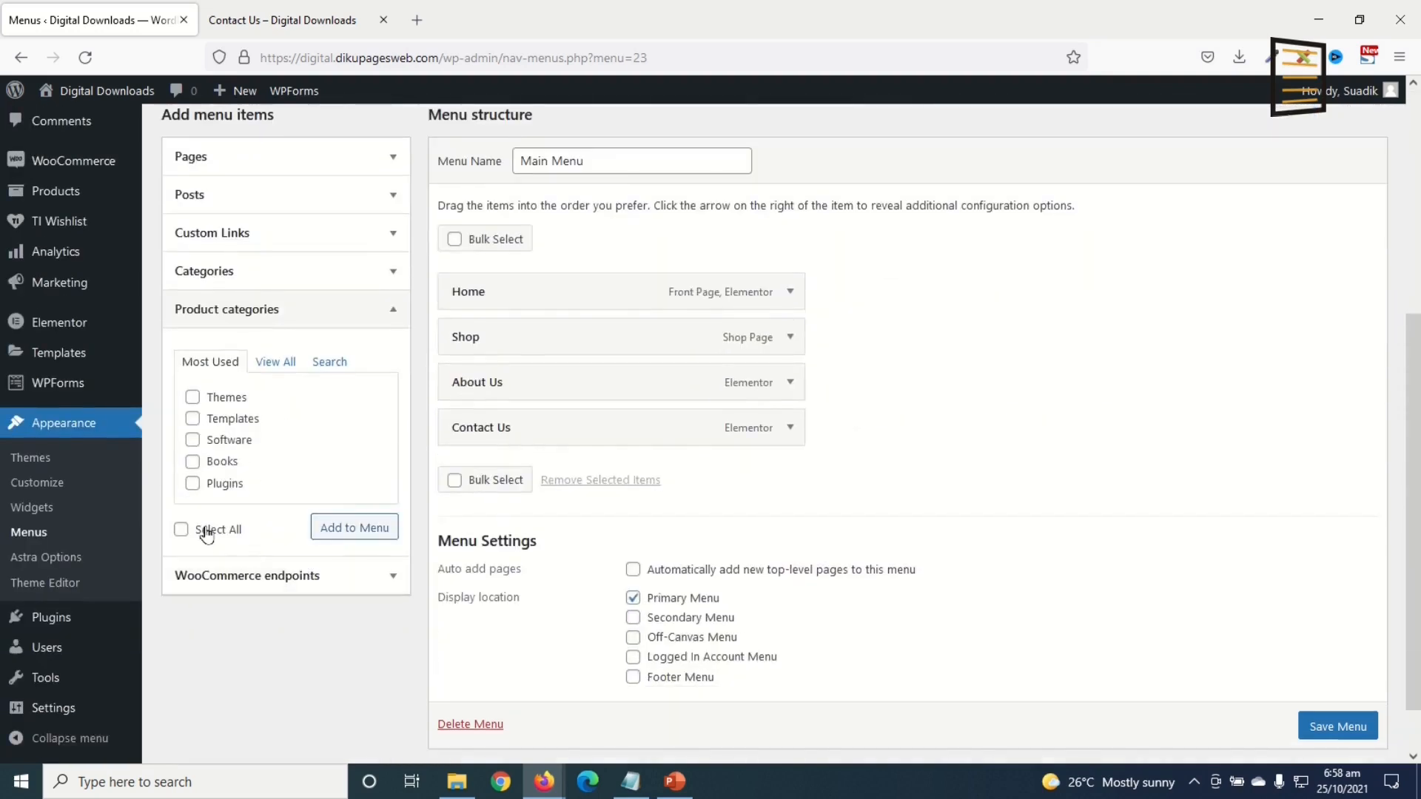
{"action": "left_click", "coordinate": [182, 528]}
{"action": "left_click", "coordinate": [356, 528]}
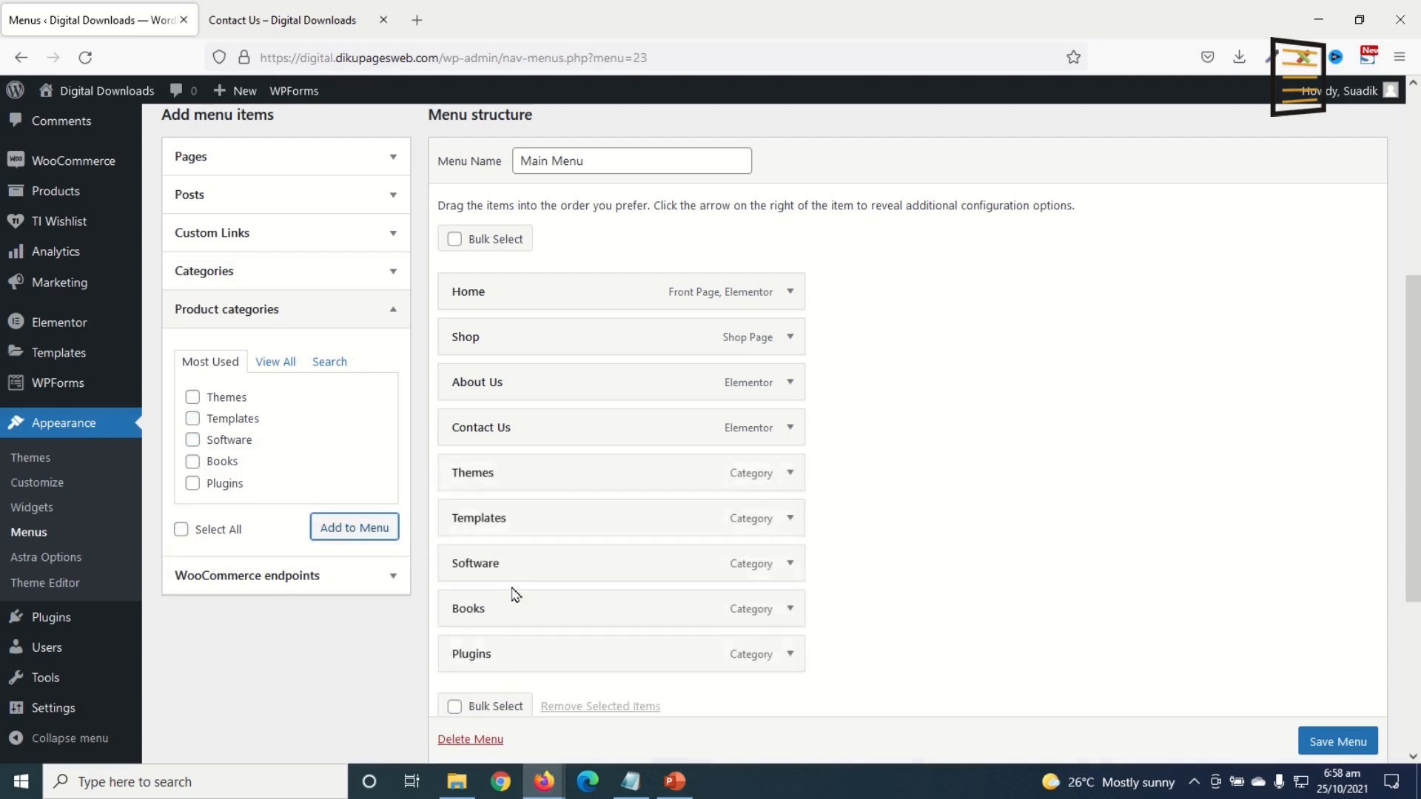
Step: Nest Themes, Plugins, Templates, Software and Books under Shop and save the menu
{"action": "left_click_drag", "start_coordinate": [481, 481], "coordinate": [523, 390]}
{"action": "left_click_drag", "start_coordinate": [497, 563], "coordinate": [511, 448]}
{"action": "left_click_drag", "start_coordinate": [488, 567], "coordinate": [510, 427]}
{"action": "left_click_drag", "start_coordinate": [501, 664], "coordinate": [521, 432]}
{"action": "scroll", "coordinate": [590, 625], "scroll_direction": "down", "scroll_amount": 1}
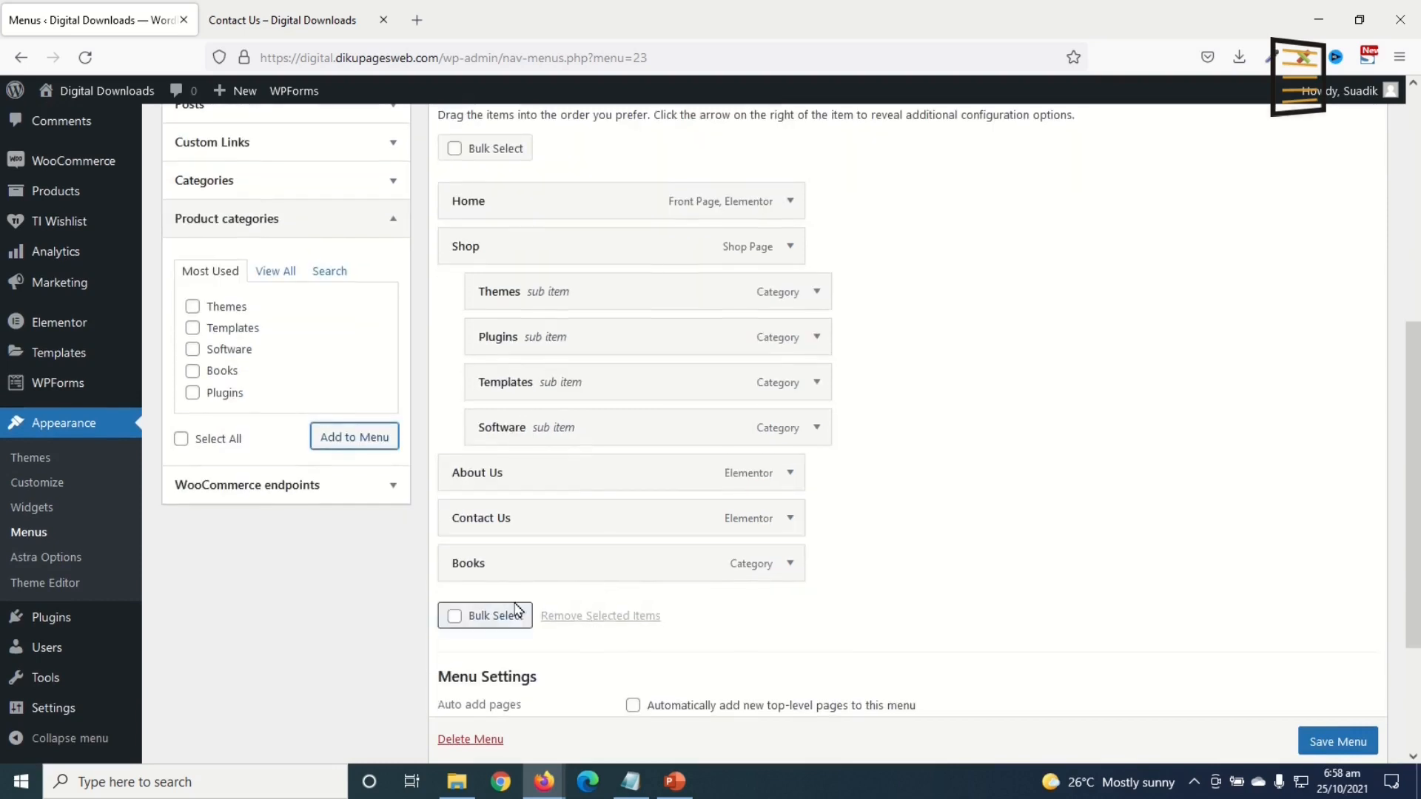
{"action": "left_click_drag", "start_coordinate": [485, 574], "coordinate": [516, 477]}
{"action": "left_click_drag", "start_coordinate": [642, 677], "coordinate": [658, 696]}
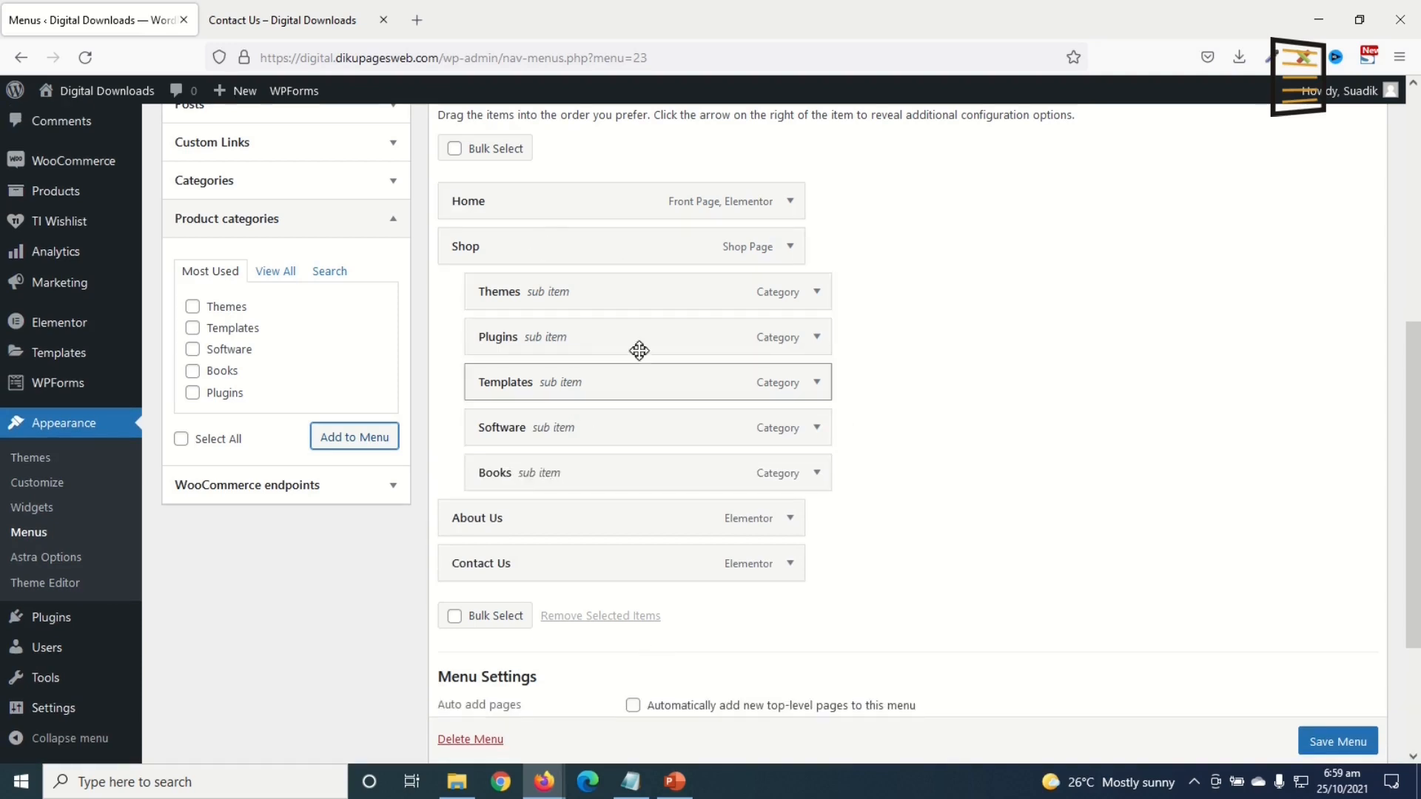
{"action": "scroll", "coordinate": [1321, 753], "scroll_direction": "down", "scroll_amount": 1}
{"action": "left_click", "coordinate": [1321, 742]}
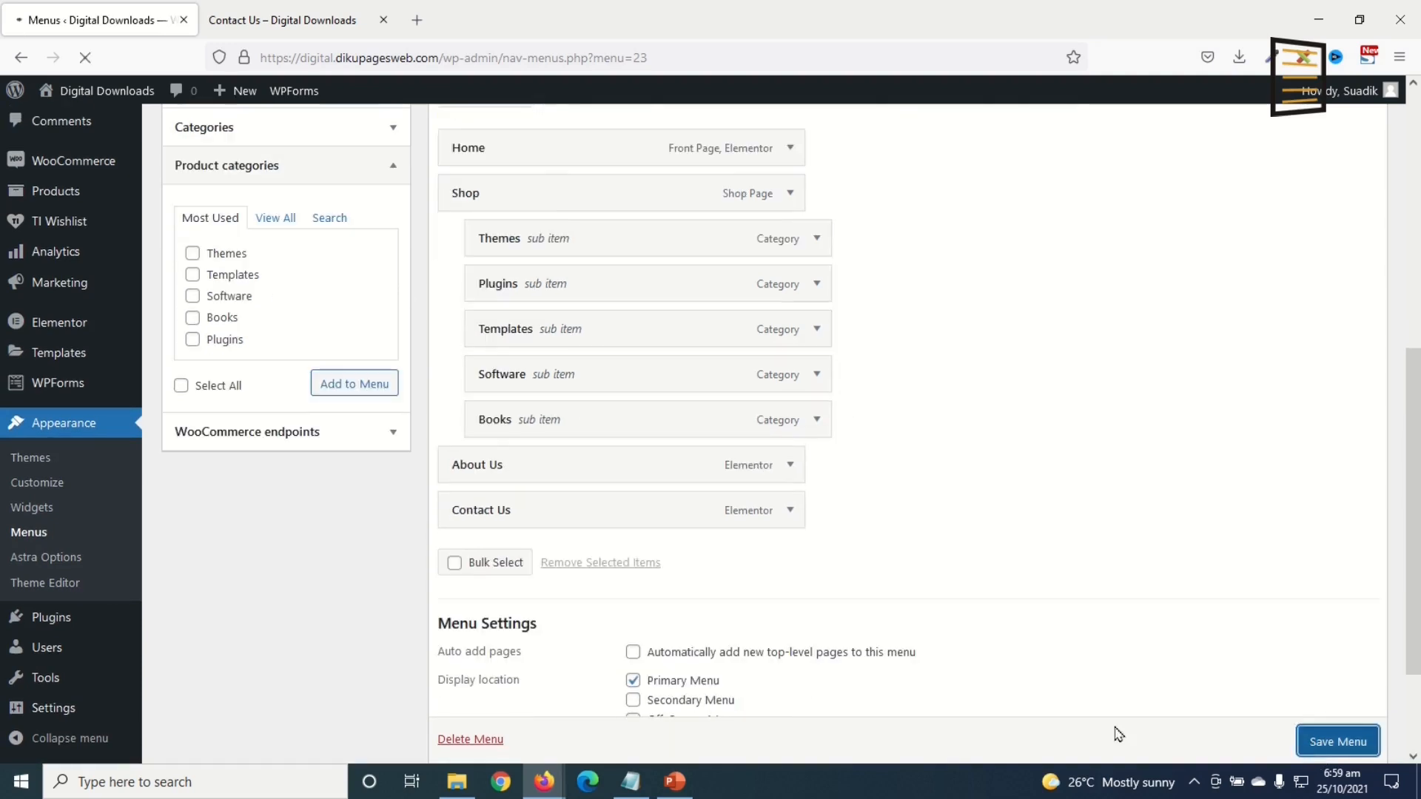
Step: Reload the site preview to check the Shop dropdown
{"action": "left_click", "coordinate": [313, 22]}
{"action": "left_click", "coordinate": [81, 57]}
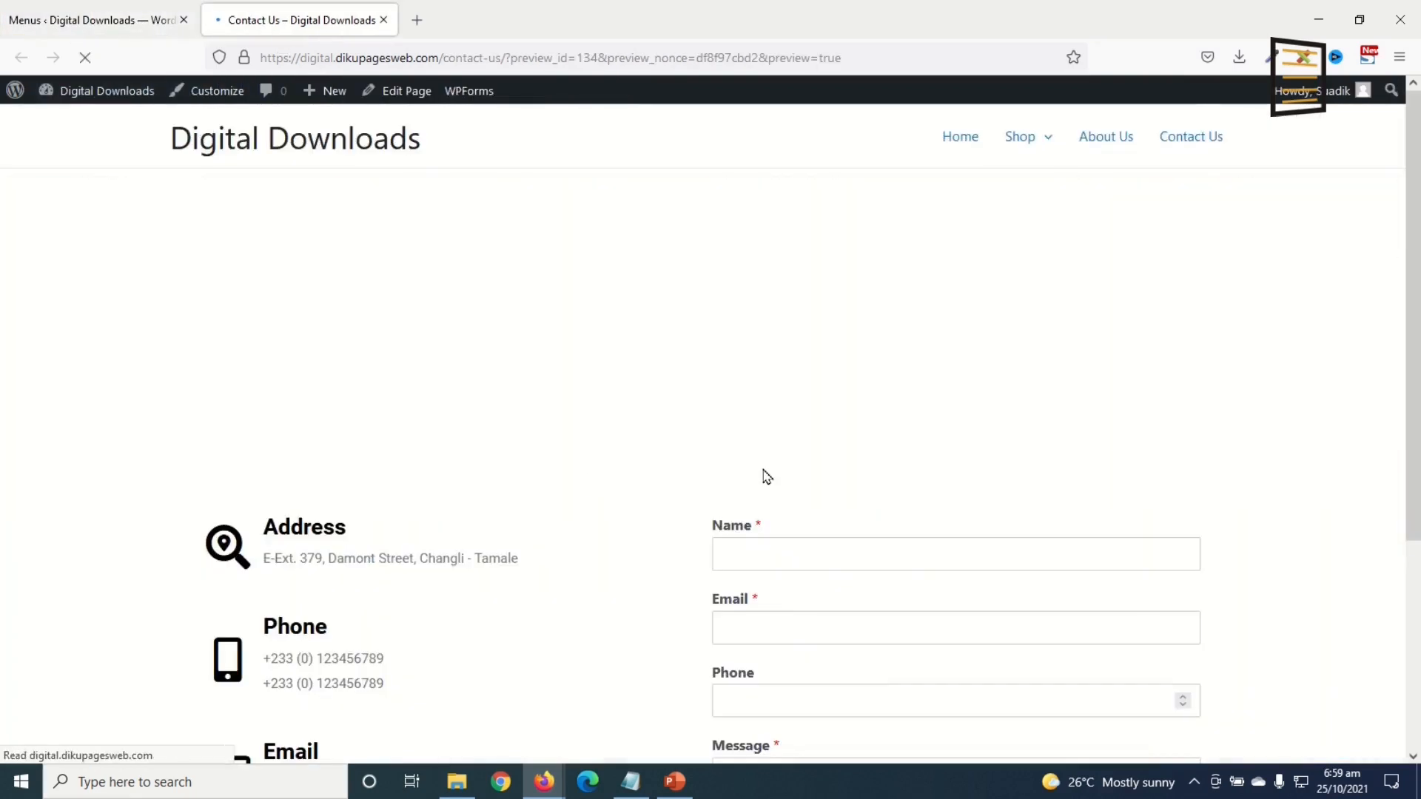
{"action": "mouse_move", "coordinate": [1037, 136]}
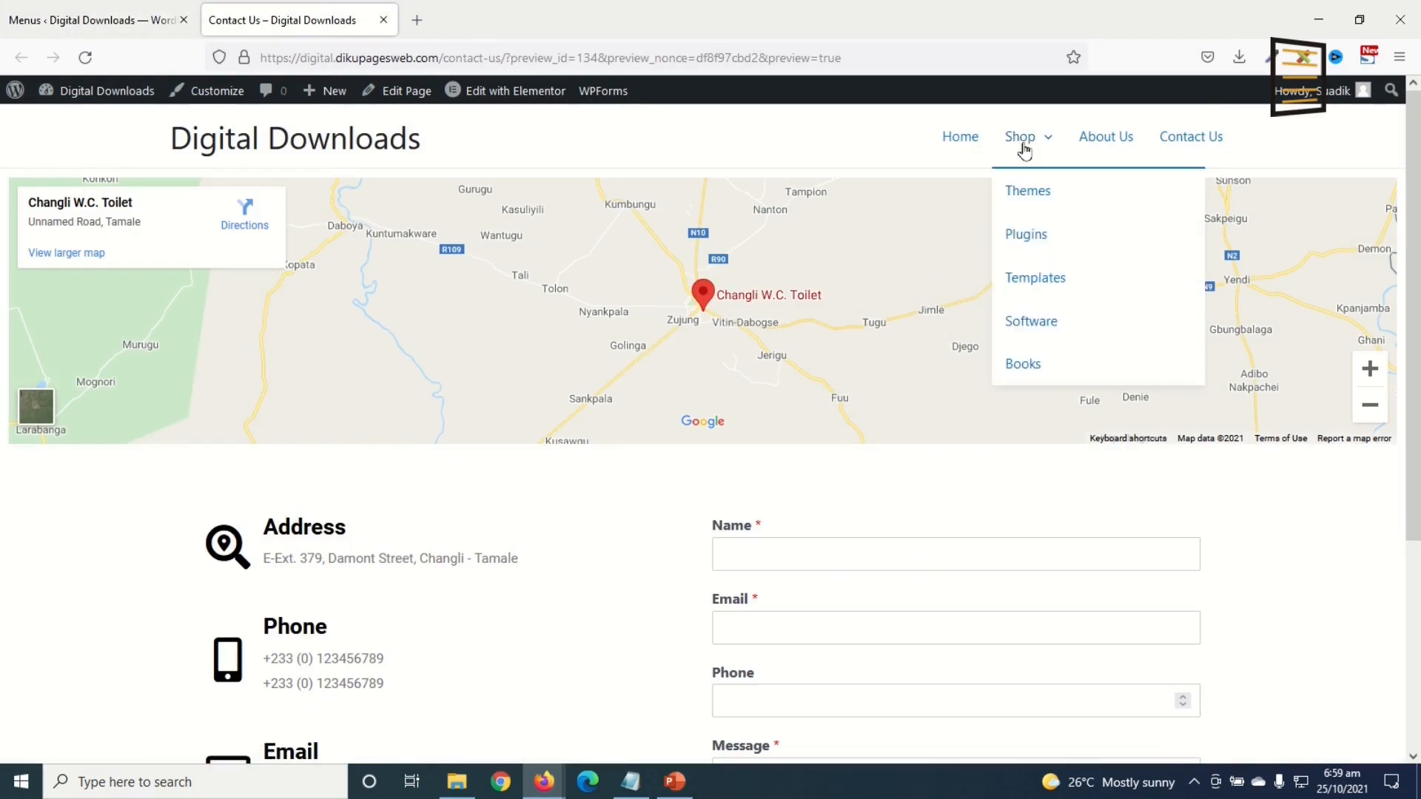
{"action": "left_click", "coordinate": [11, 9]}
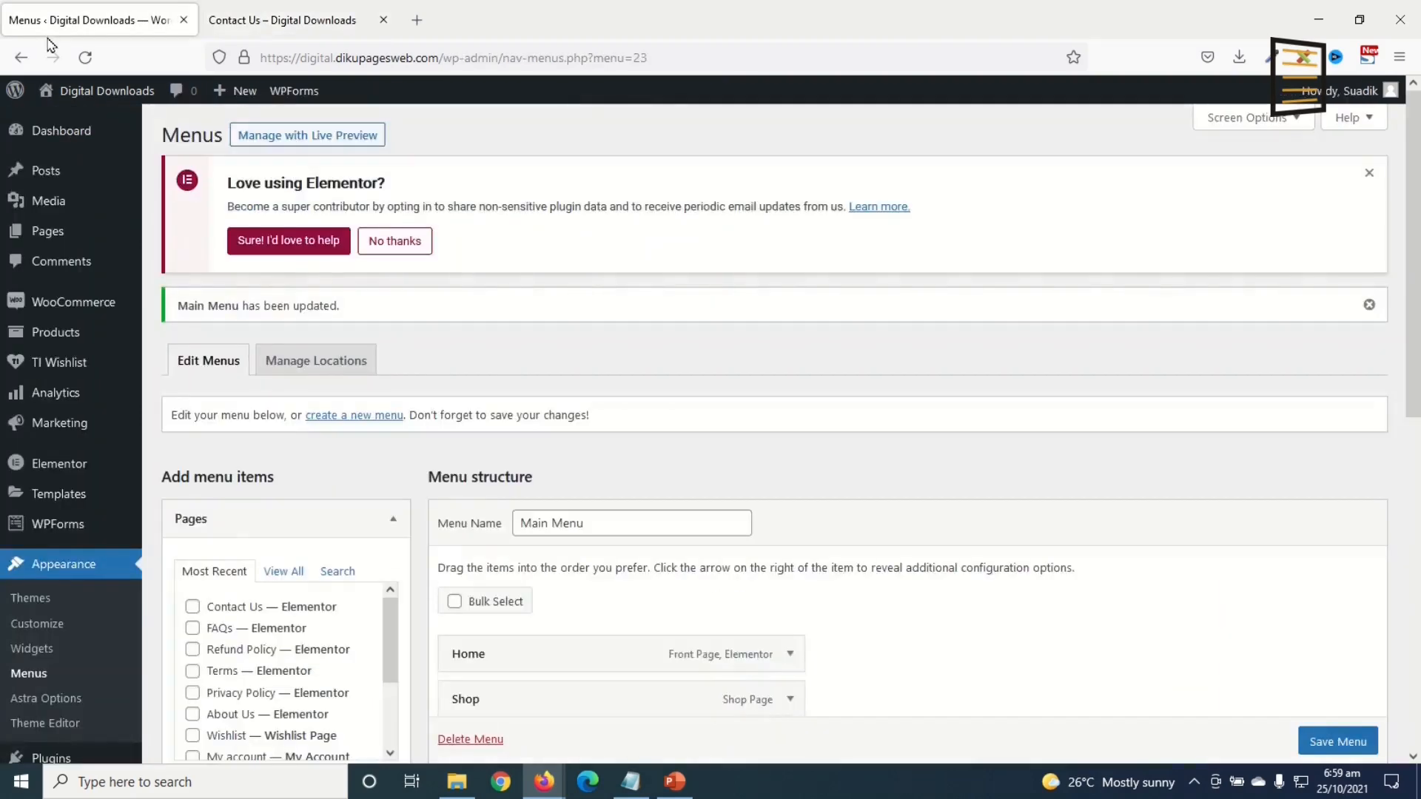
Step: Change the Shop item's navigation label to 'Downloads' and save the Main Menu
{"action": "scroll", "coordinate": [634, 524], "scroll_direction": "down", "scroll_amount": 6}
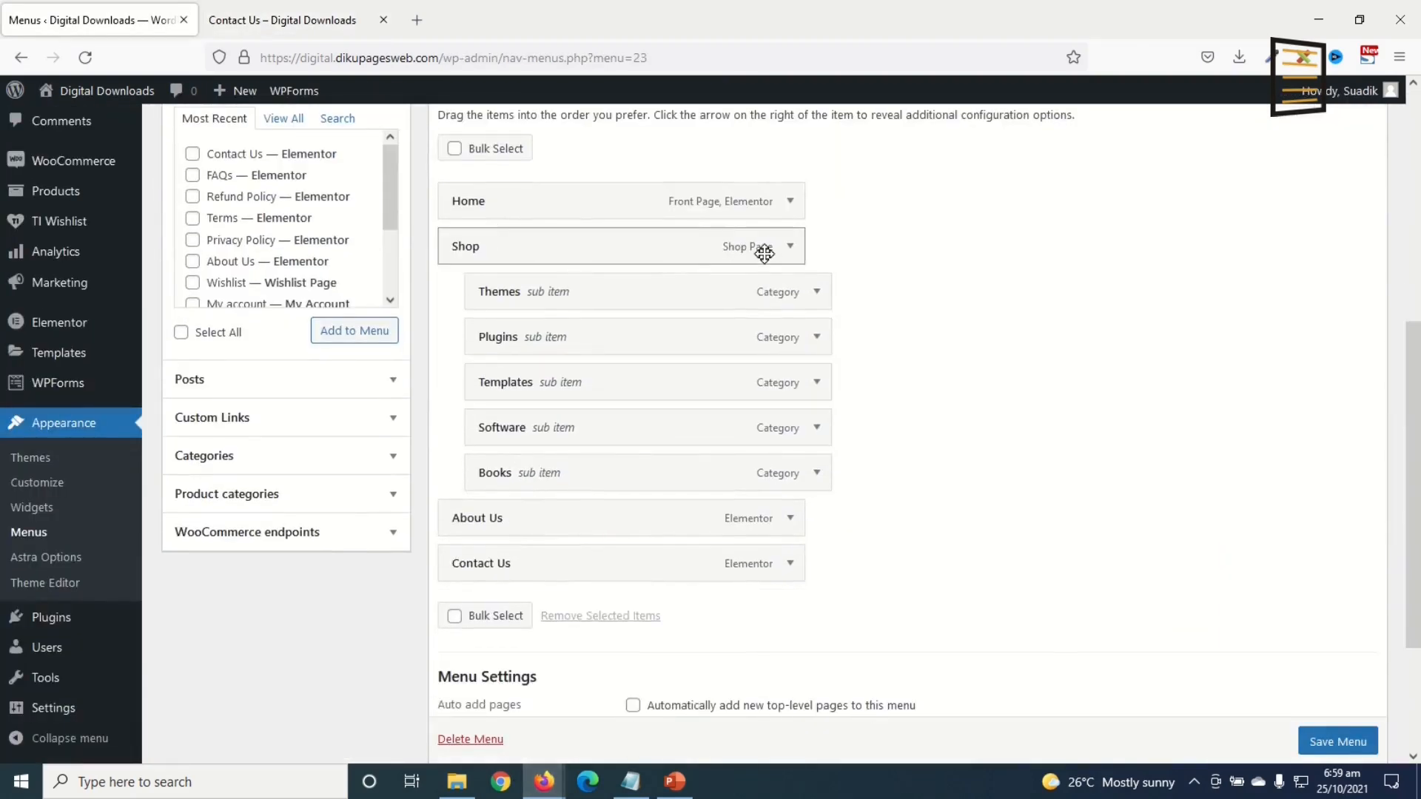
{"action": "left_click", "coordinate": [790, 247]}
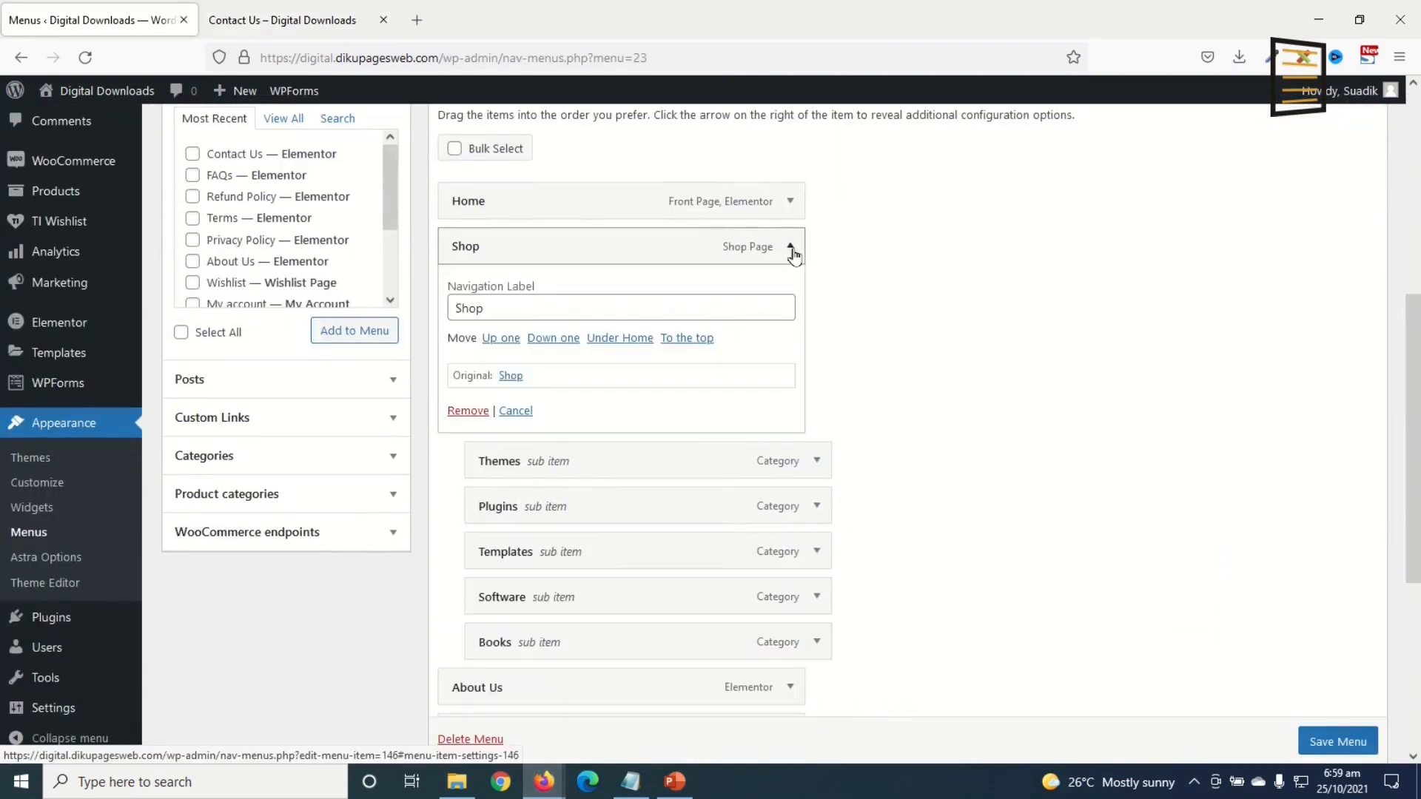
{"action": "double_click", "coordinate": [538, 316]}
{"action": "type", "text": "Dow"}
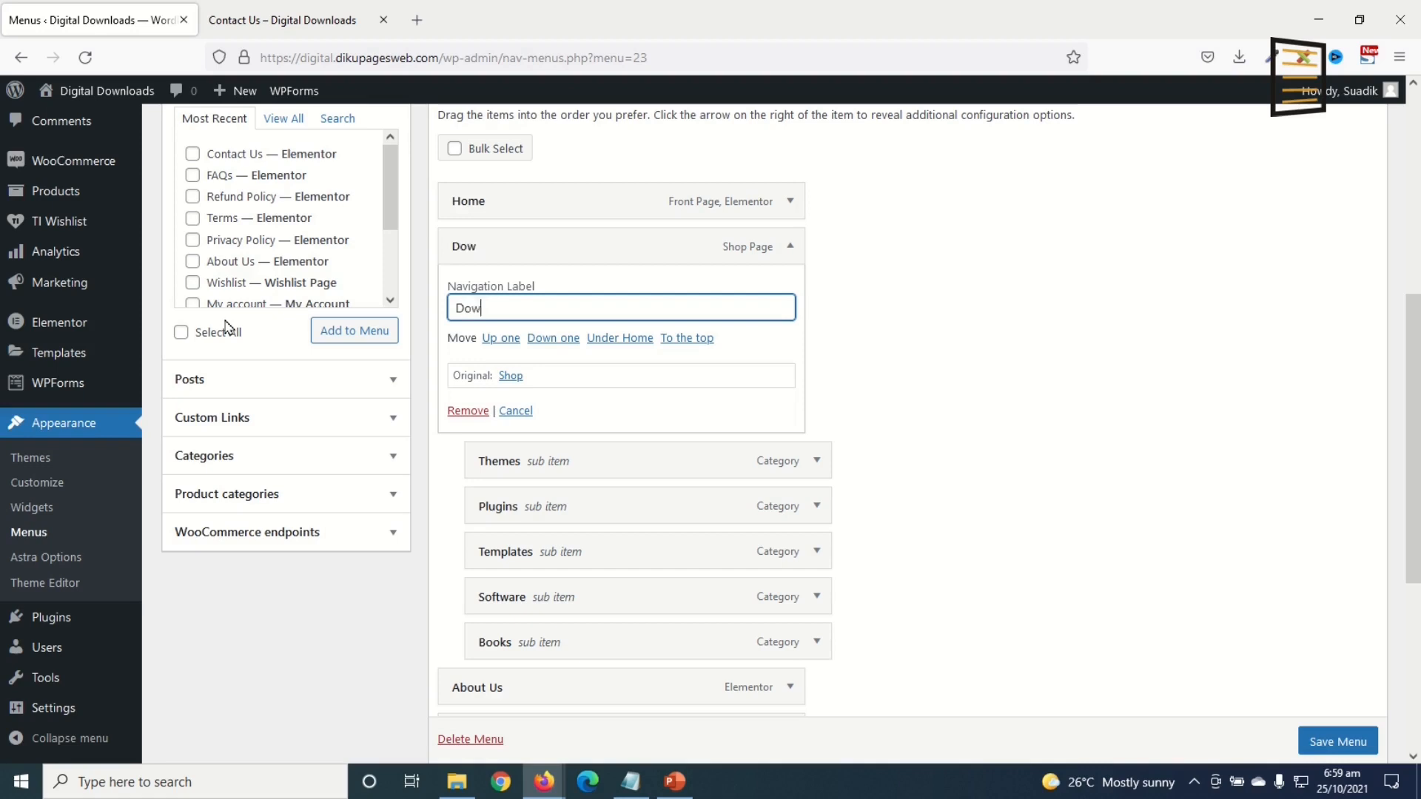
{"action": "type", "text": "nloads"}
{"action": "scroll", "coordinate": [1035, 592], "scroll_direction": "down", "scroll_amount": 1}
{"action": "left_click", "coordinate": [1343, 740]}
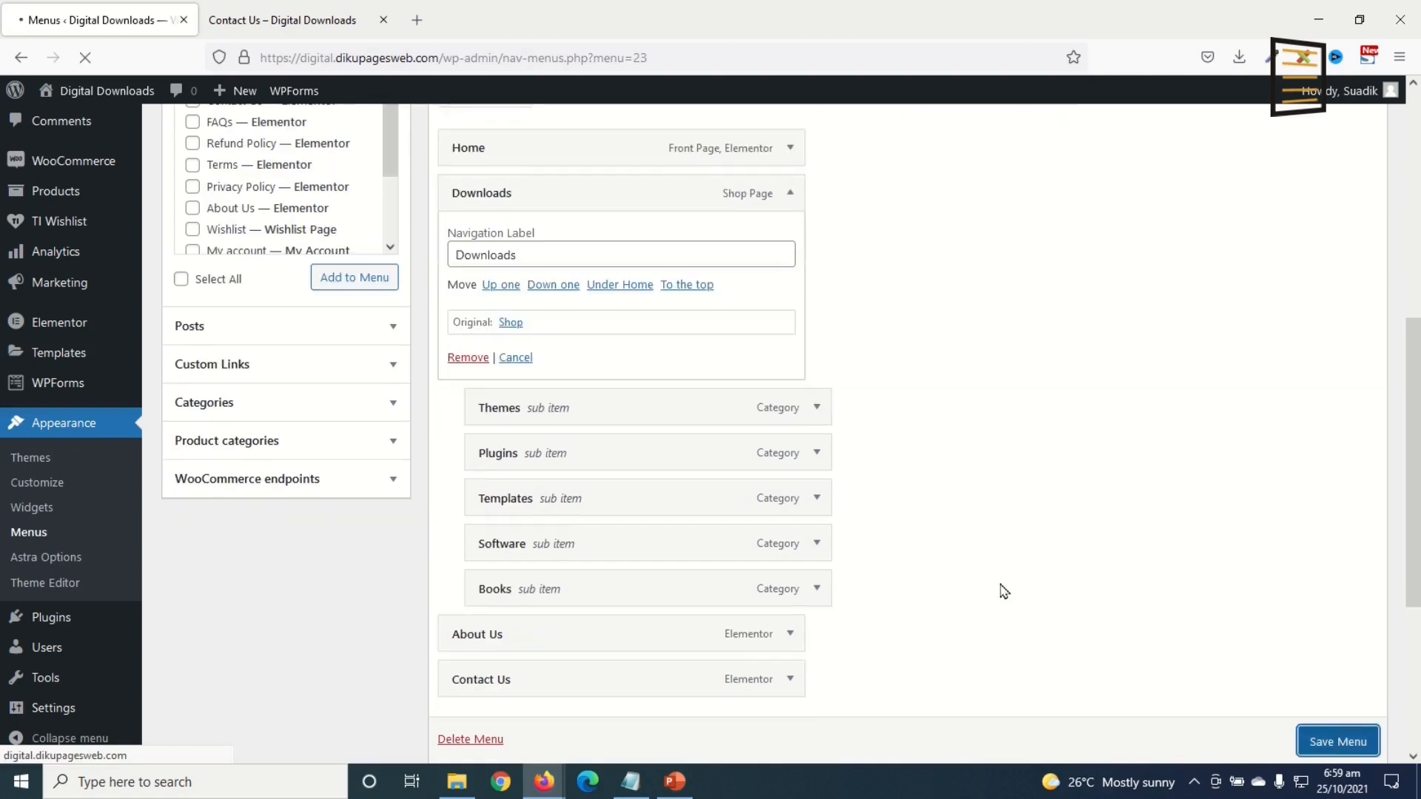
{"action": "scroll", "coordinate": [740, 437], "scroll_direction": "down", "scroll_amount": 3}
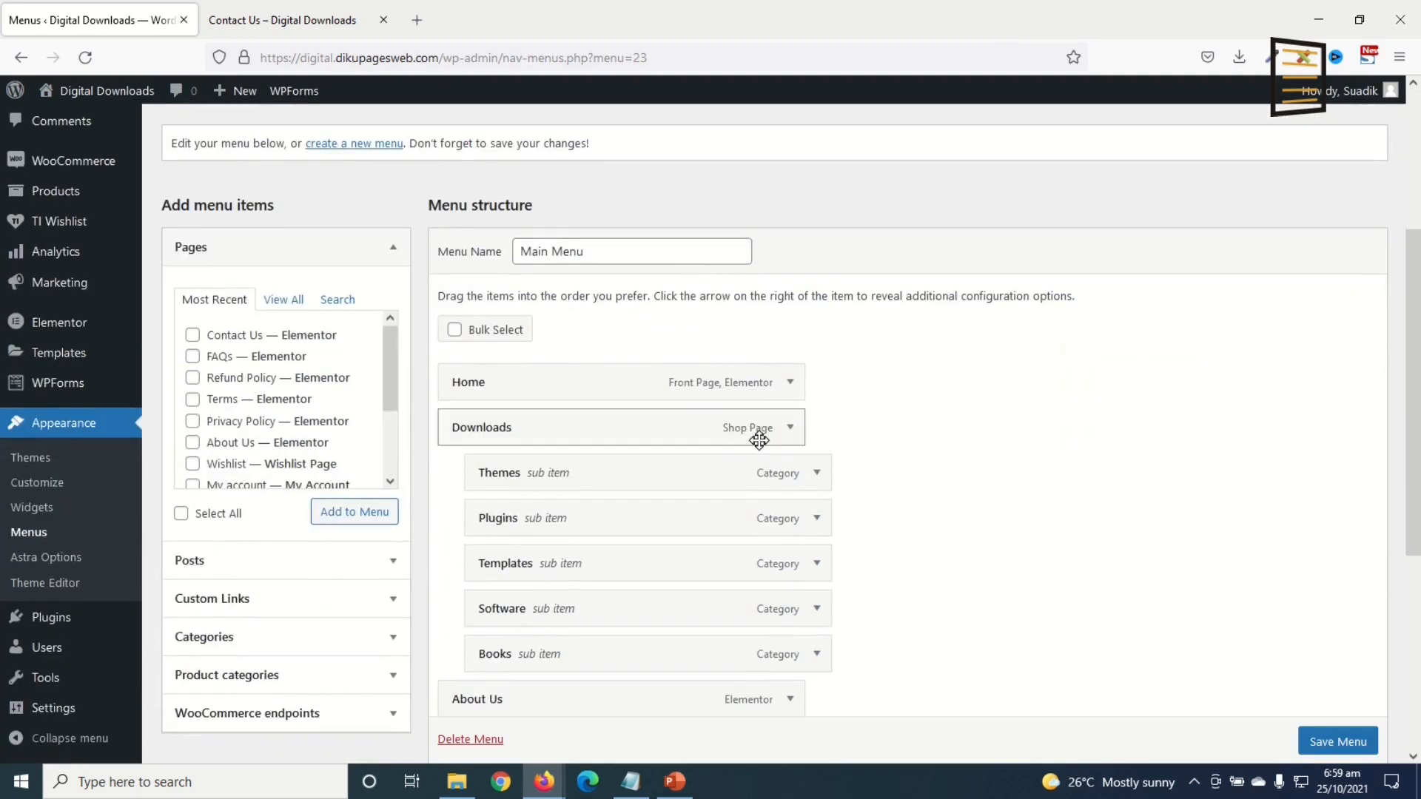
Step: Create a new menu named 'Company'
{"action": "left_click", "coordinate": [348, 144]}
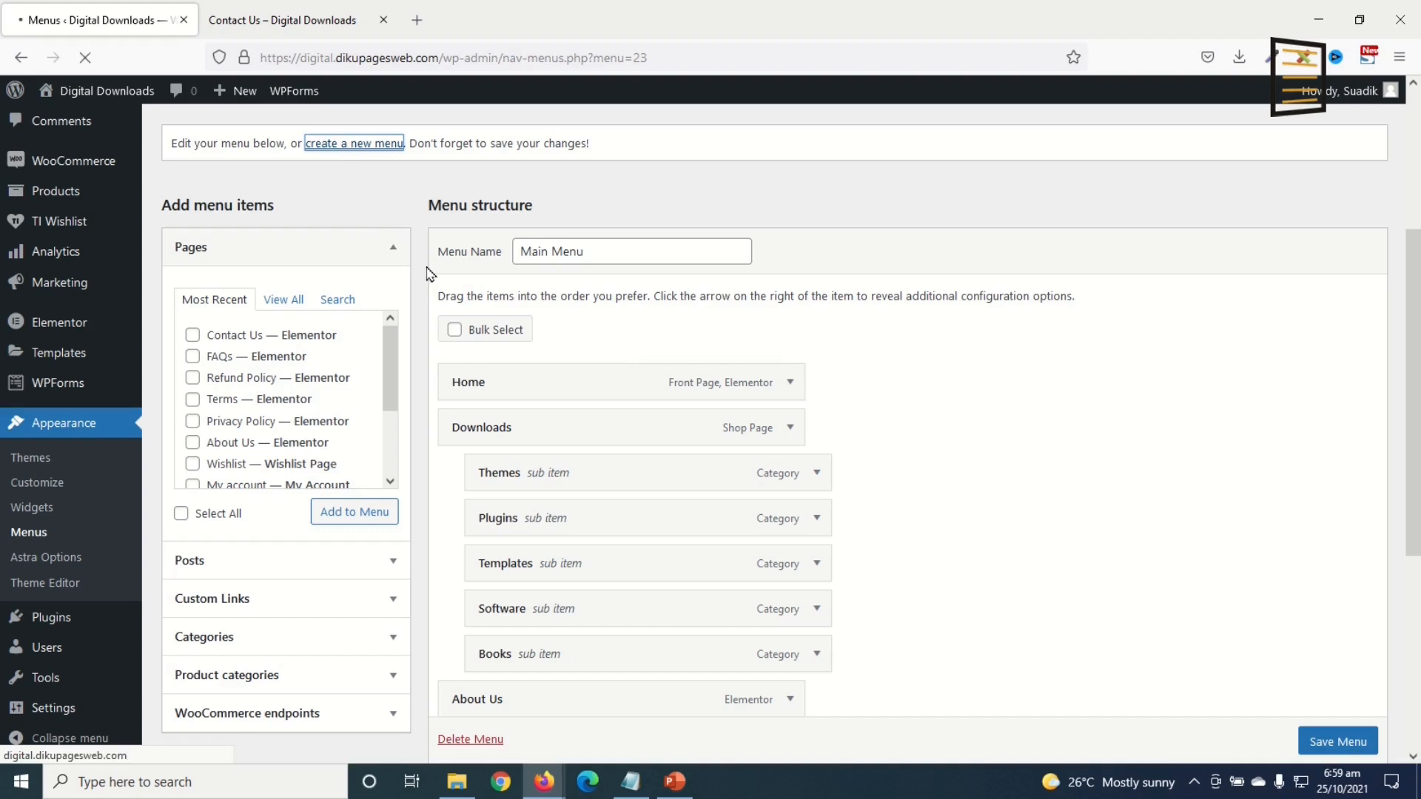
{"action": "type", "text": "Company"}
{"action": "scroll", "coordinate": [1110, 518], "scroll_direction": "down", "scroll_amount": 2}
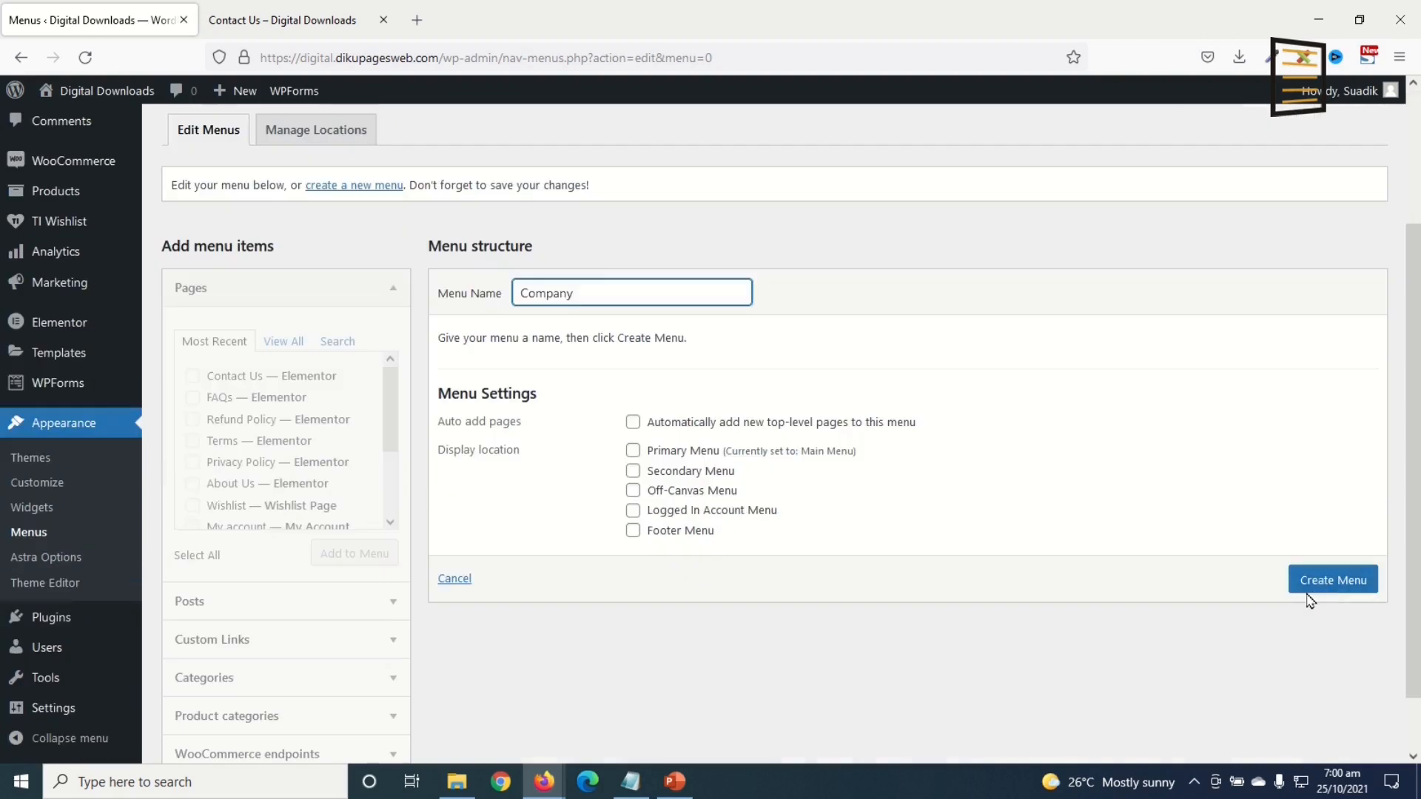
{"action": "left_click", "coordinate": [1307, 584]}
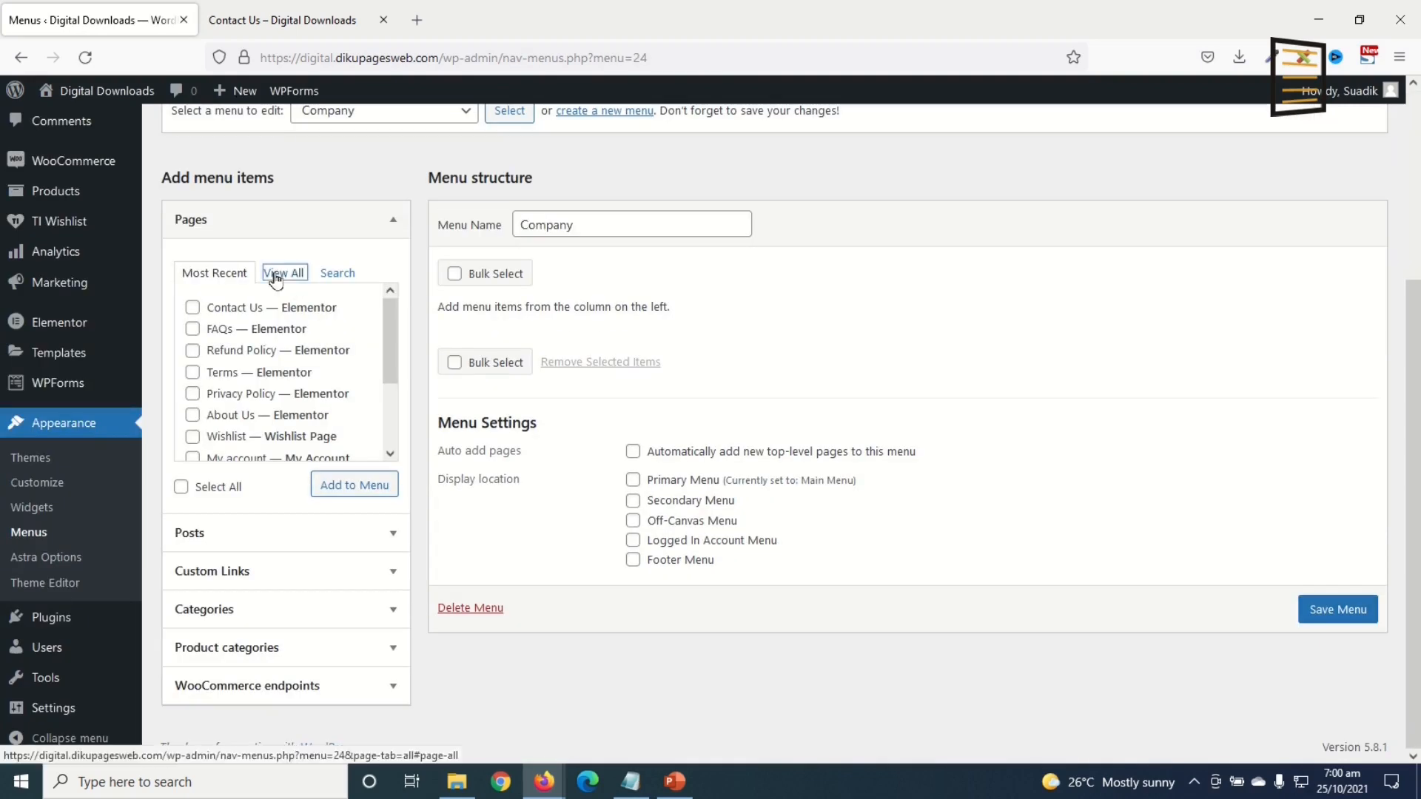
Step: Add the Home, About Us, Contact Us and Shop pages to the Company menu
{"action": "left_click", "coordinate": [283, 272]}
{"action": "left_click", "coordinate": [193, 308]}
{"action": "left_click", "coordinate": [193, 352]}
{"action": "left_click", "coordinate": [193, 416]}
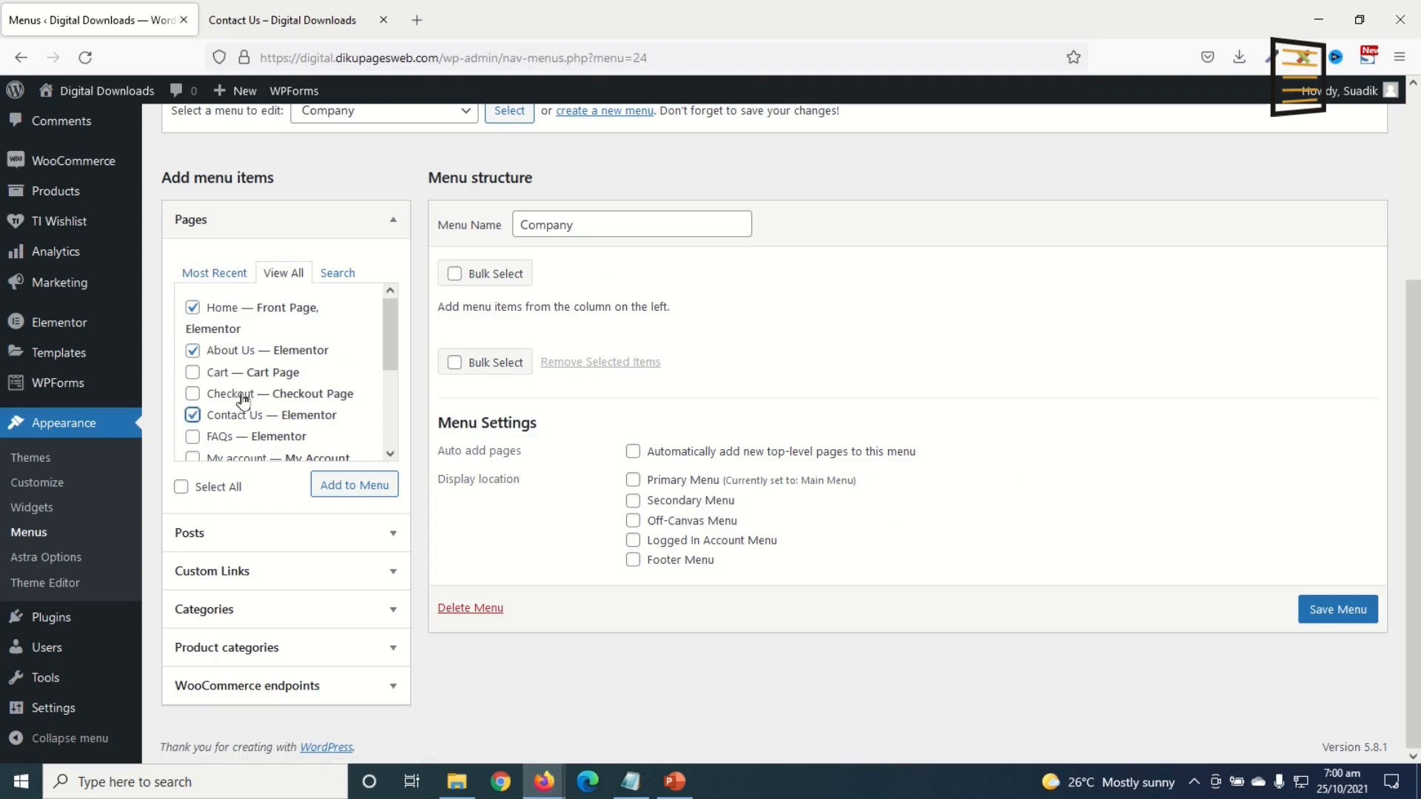
{"action": "scroll", "coordinate": [213, 428], "scroll_direction": "down", "scroll_amount": 4}
{"action": "left_click", "coordinate": [191, 400]}
{"action": "left_click", "coordinate": [337, 485]}
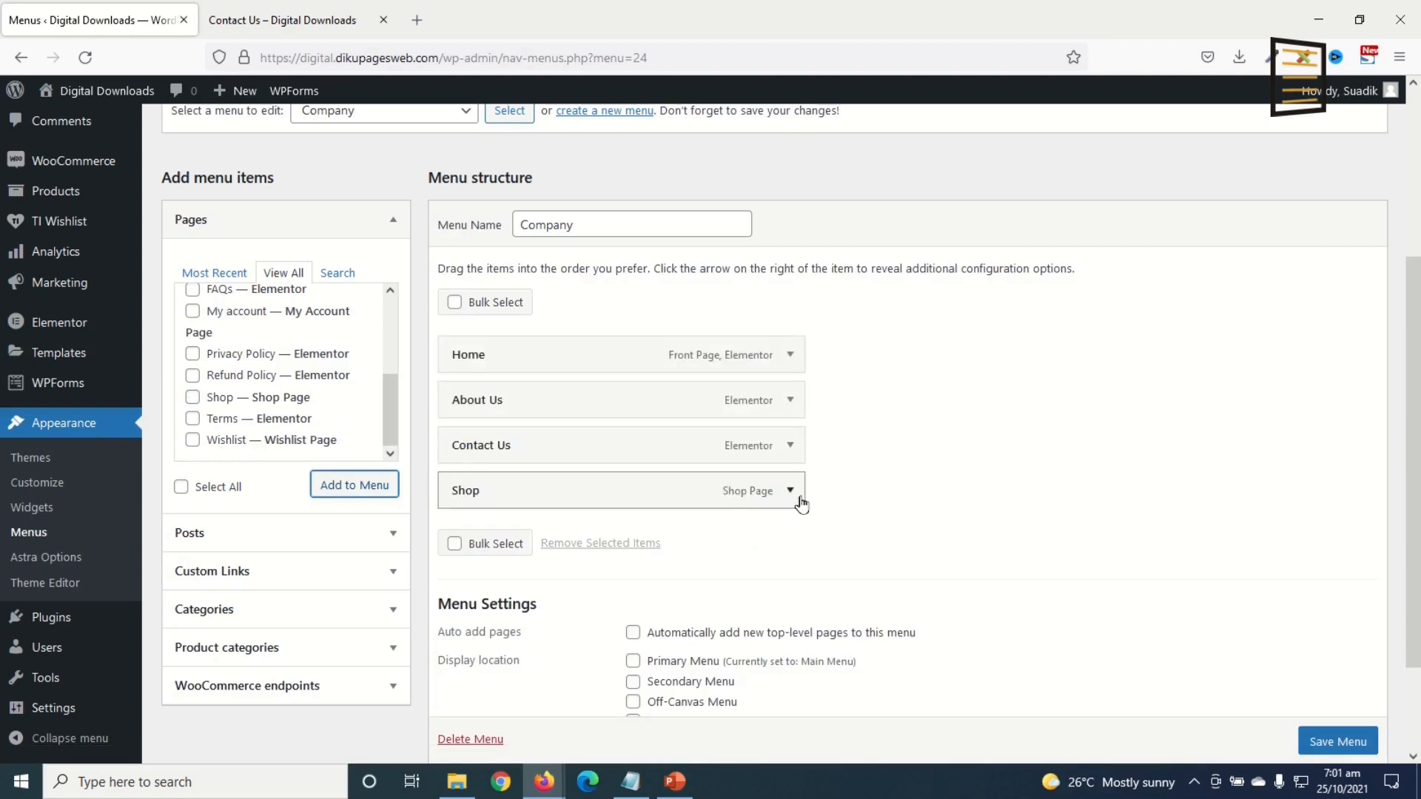
Step: Relabel the Shop item 'Downloads' and save the Company menu
{"action": "left_click", "coordinate": [790, 490]}
{"action": "double_click", "coordinate": [486, 552]}
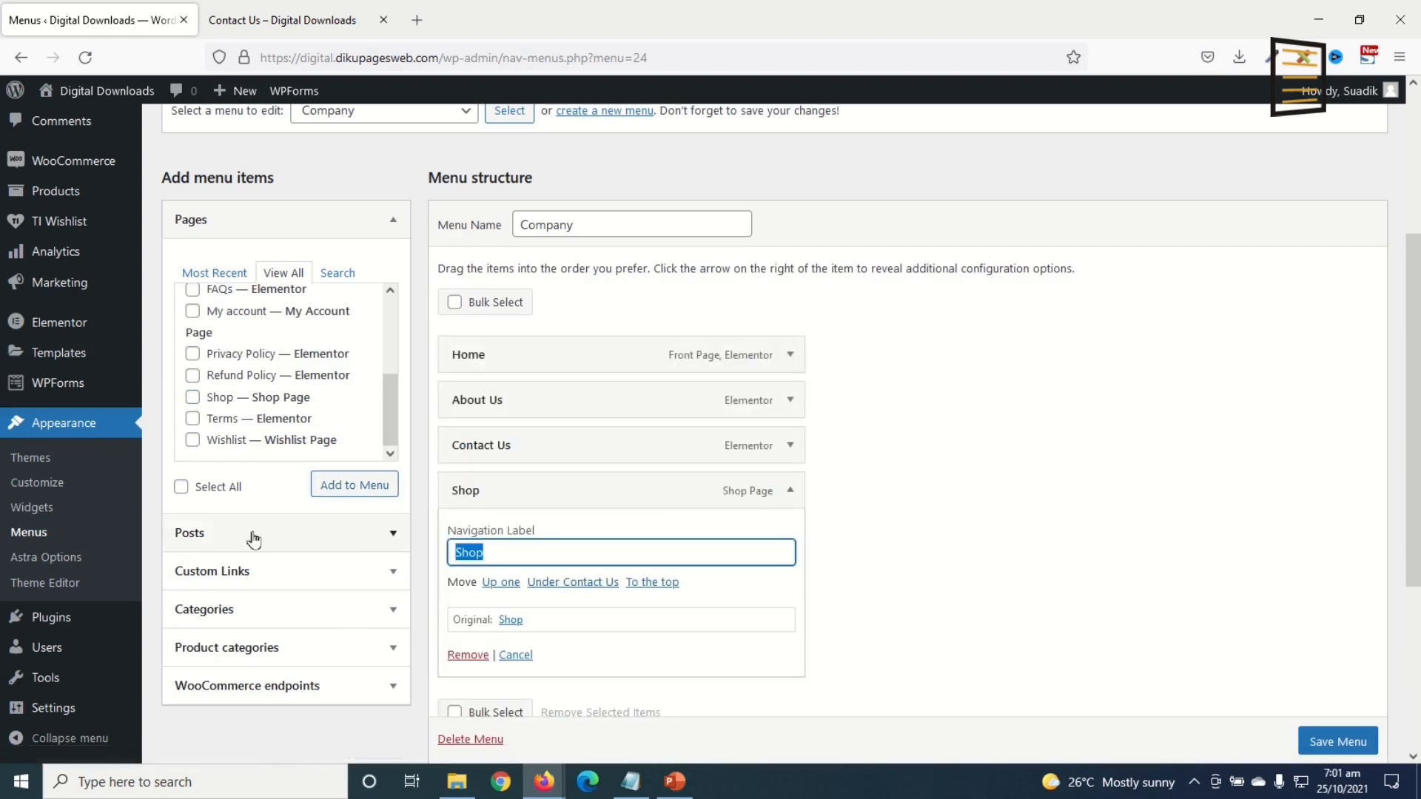
{"action": "type", "text": "D"}
{"action": "left_click", "coordinate": [790, 490]}
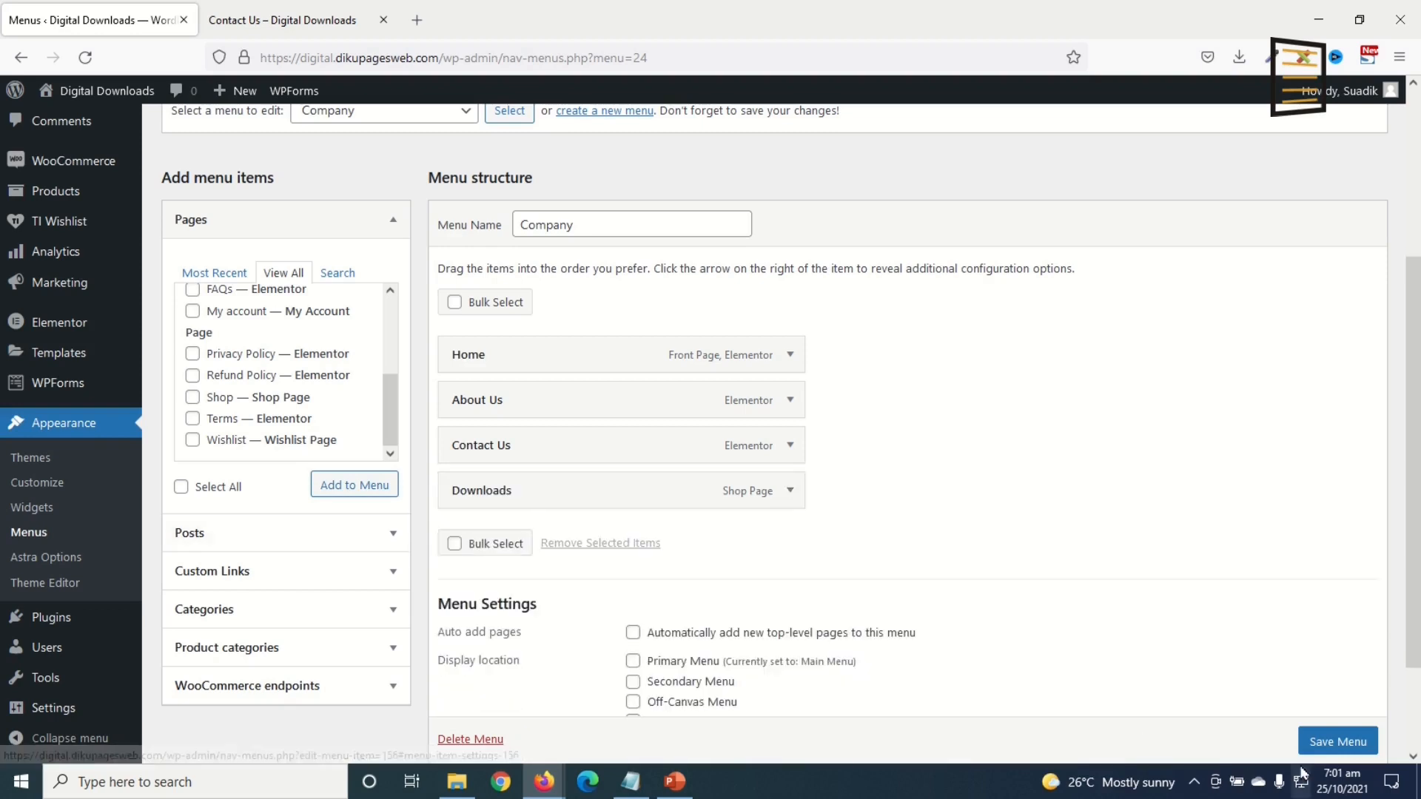
{"action": "scroll", "coordinate": [1335, 736], "scroll_direction": "down", "scroll_amount": 1}
{"action": "left_click", "coordinate": [1338, 738]}
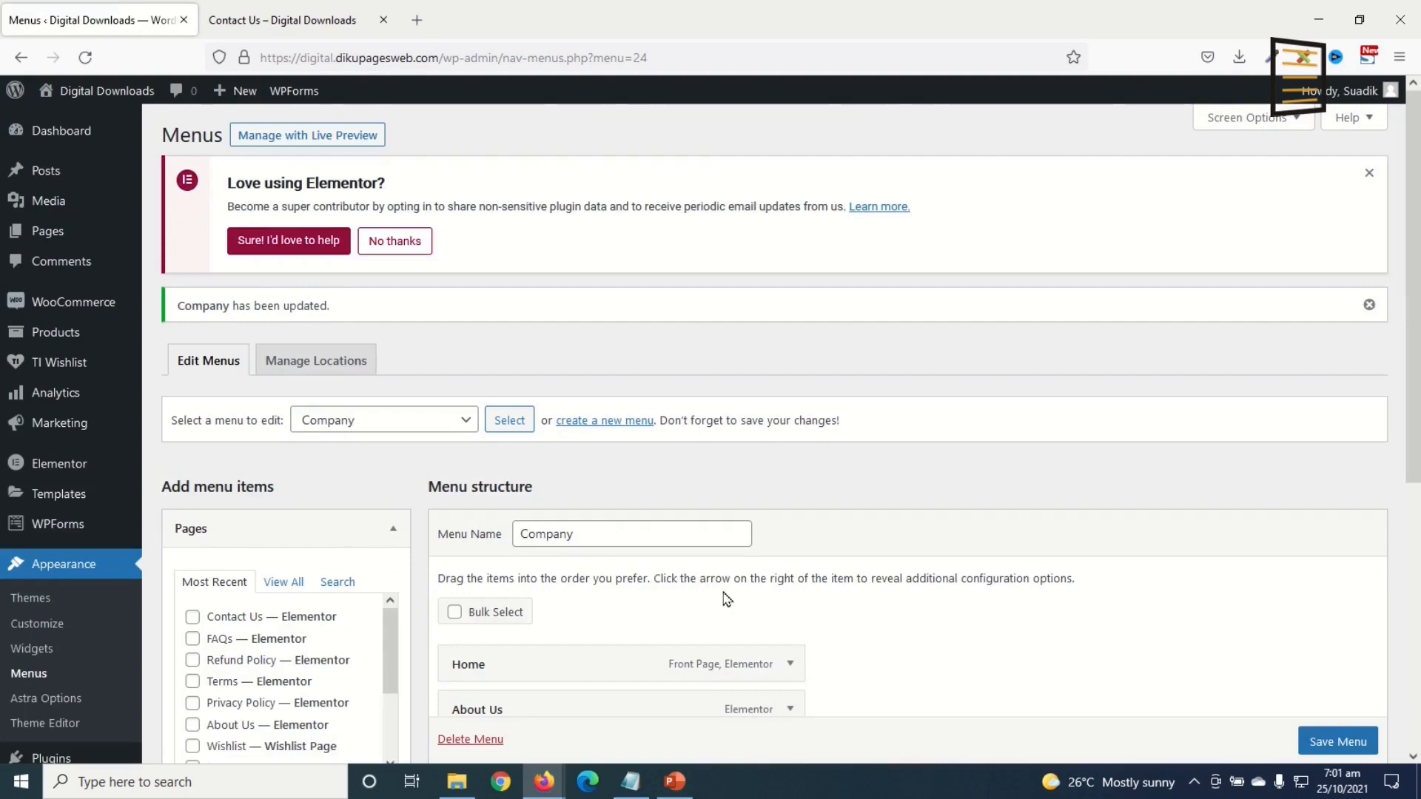
Step: Create a new menu named 'Legal', briefly checking the live Contact Us page
{"action": "left_click", "coordinate": [599, 427]}
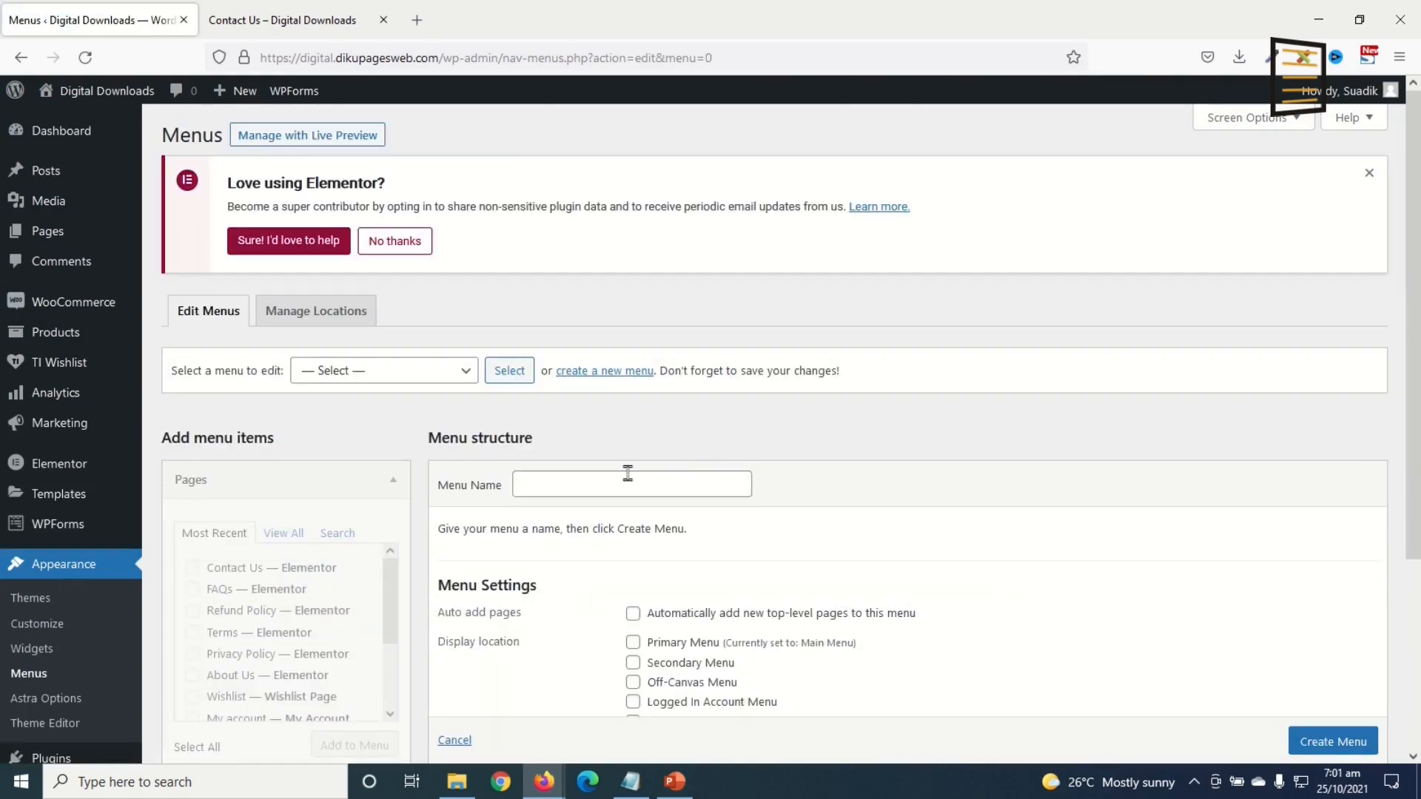
{"action": "left_click", "coordinate": [628, 477]}
{"action": "type", "text": "Legal"}
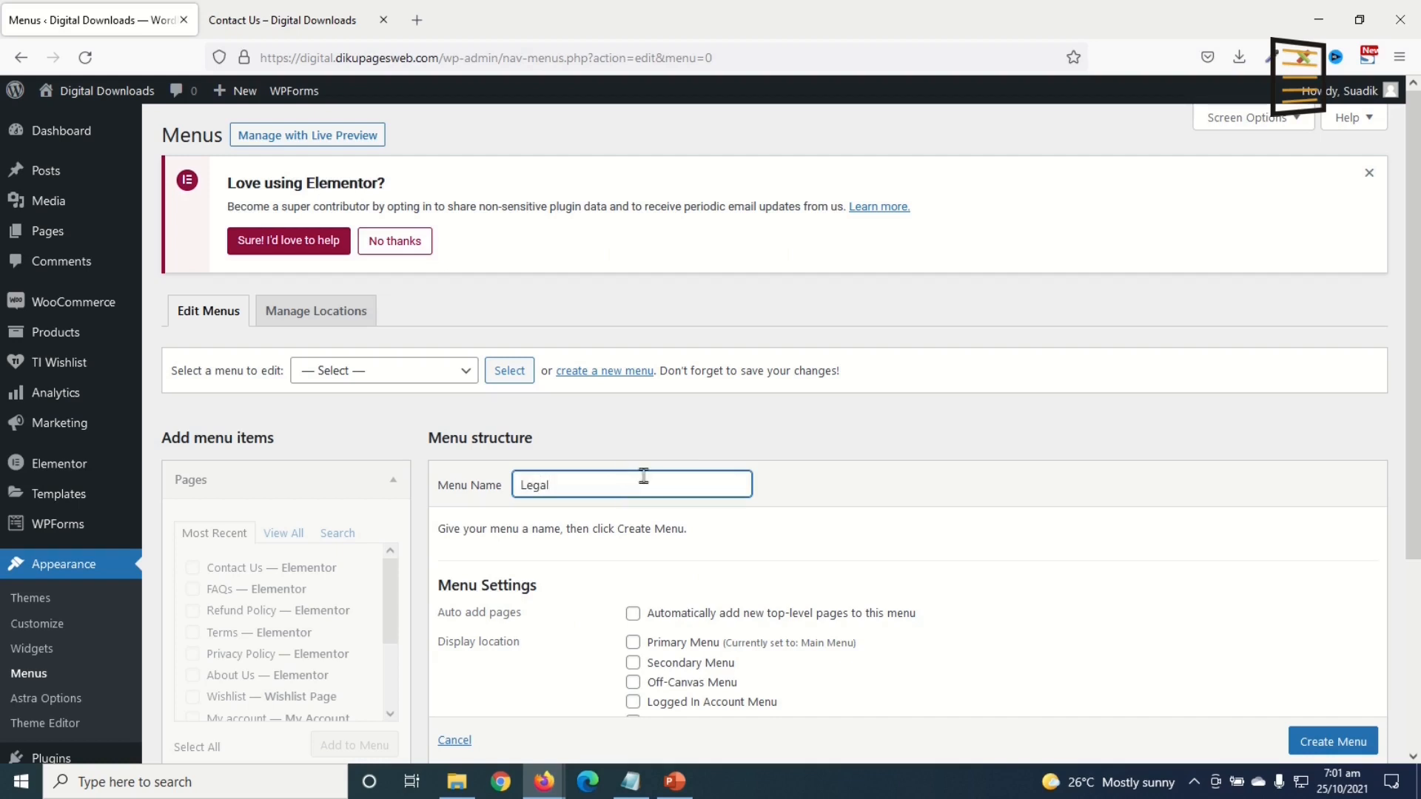
{"action": "left_click", "coordinate": [1331, 744]}
{"action": "scroll", "coordinate": [1331, 752], "scroll_direction": "down", "scroll_amount": 1}
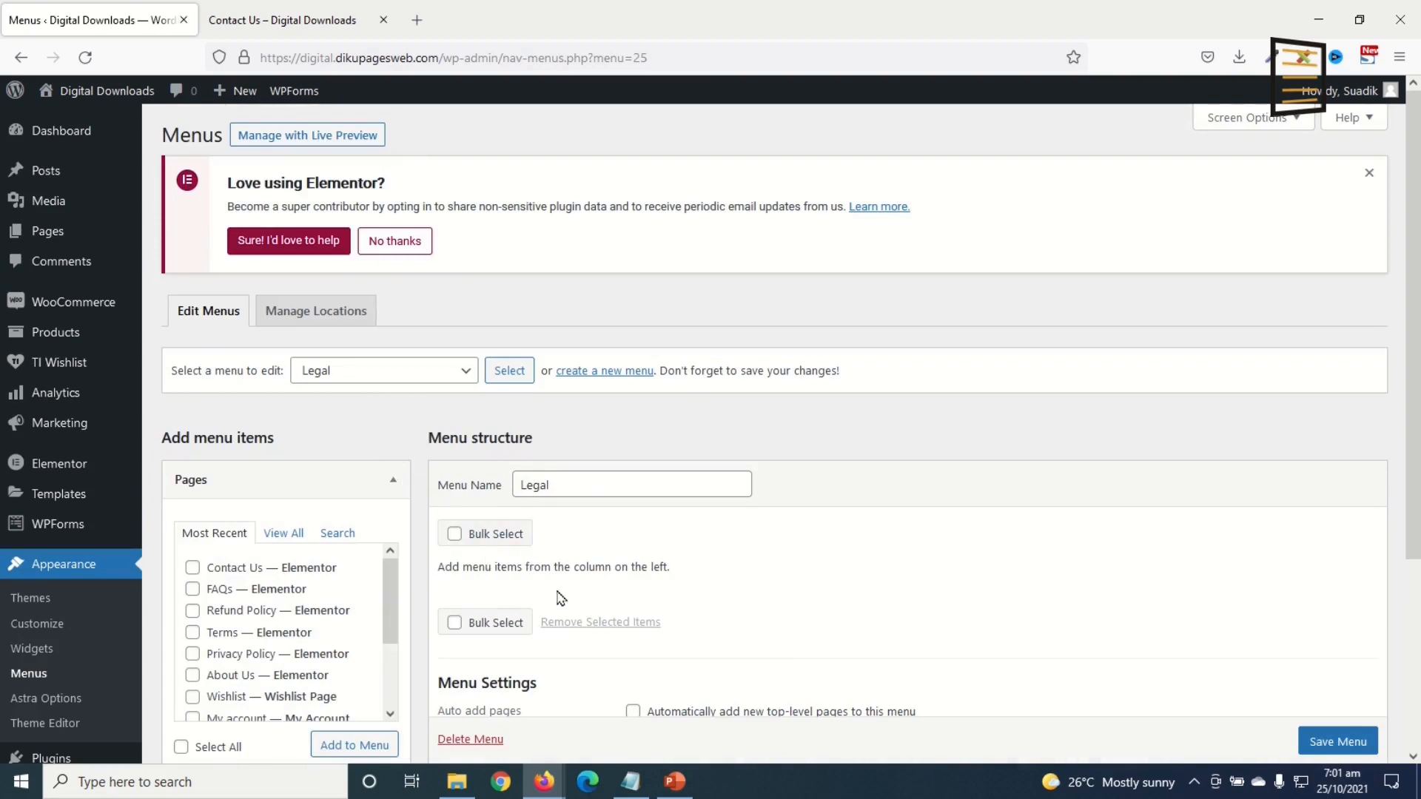
{"action": "left_click", "coordinate": [311, 20]}
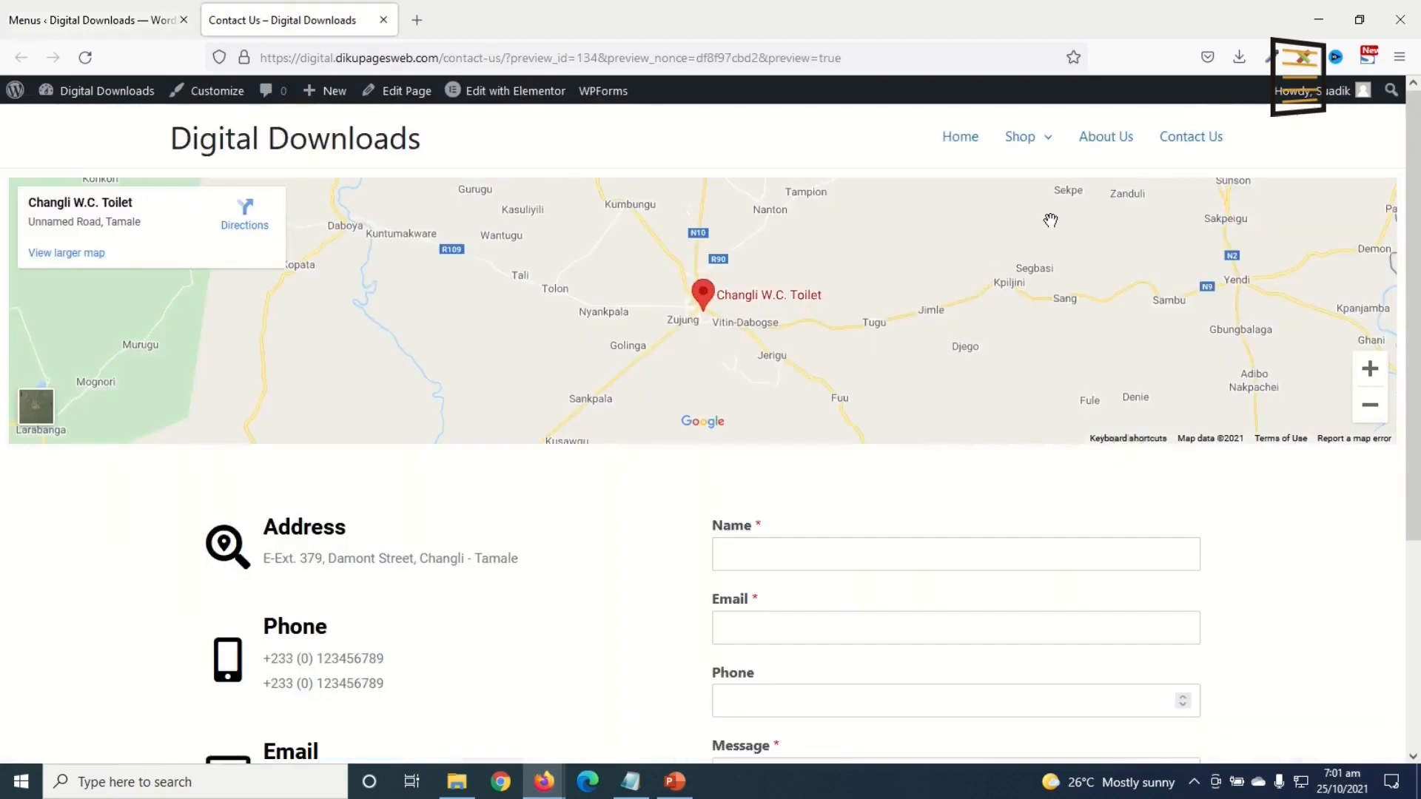
{"action": "left_click", "coordinate": [96, 18]}
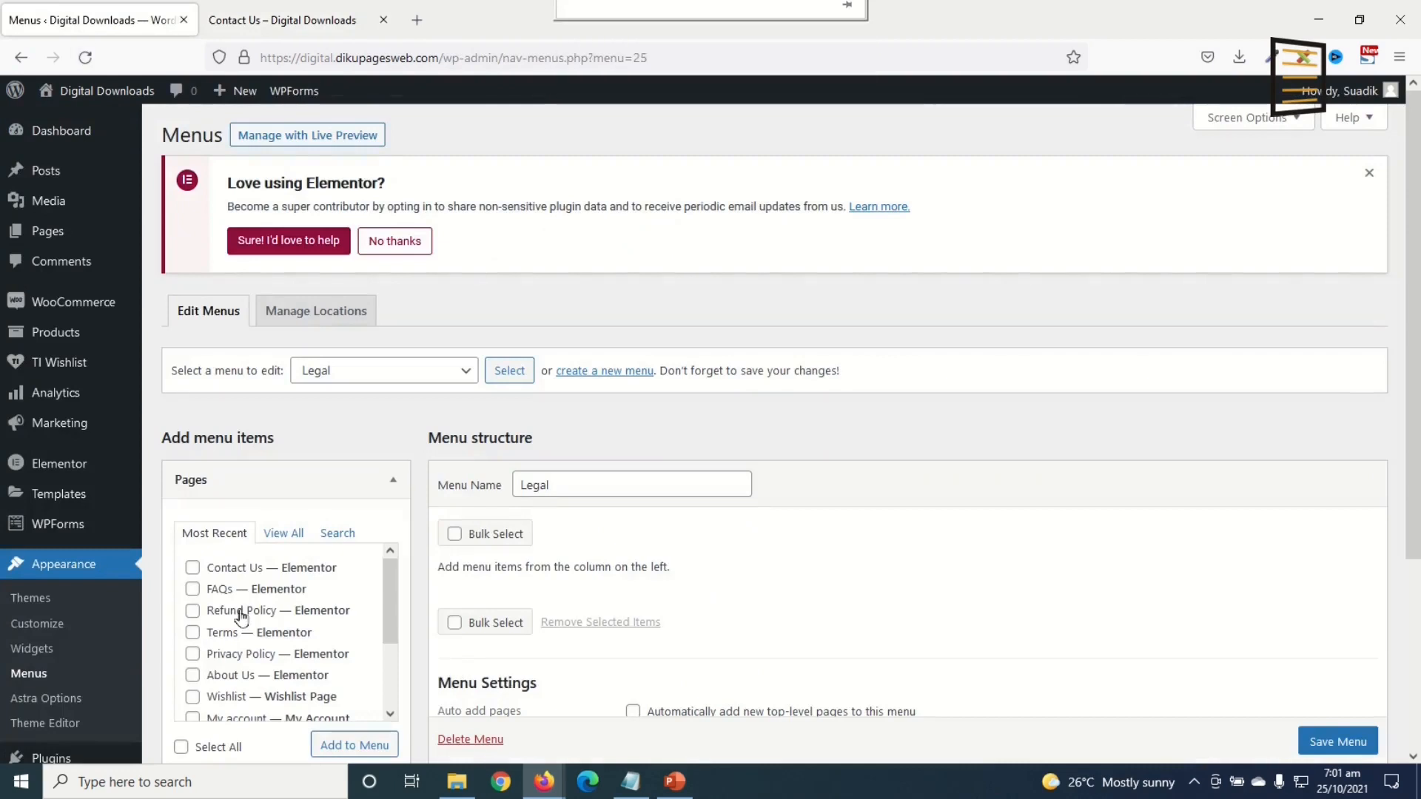
{"action": "scroll", "coordinate": [660, 586], "scroll_direction": "down", "scroll_amount": 2}
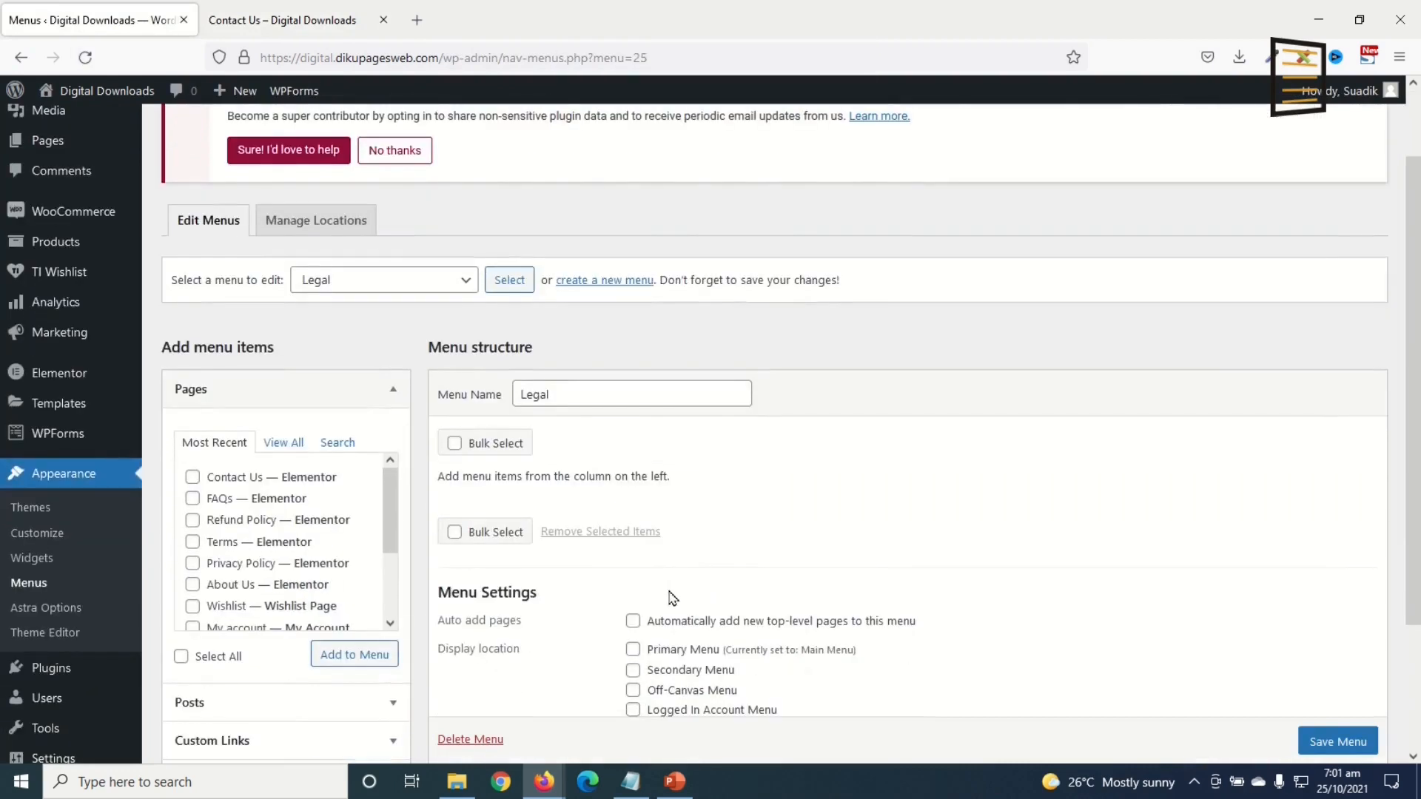
Step: Add the Refund Policy, Terms, Privacy Policy and FAQs pages to the Legal menu
{"action": "left_click", "coordinate": [193, 520]}
{"action": "left_click", "coordinate": [192, 542]}
{"action": "left_click", "coordinate": [192, 564]}
{"action": "left_click", "coordinate": [194, 499]}
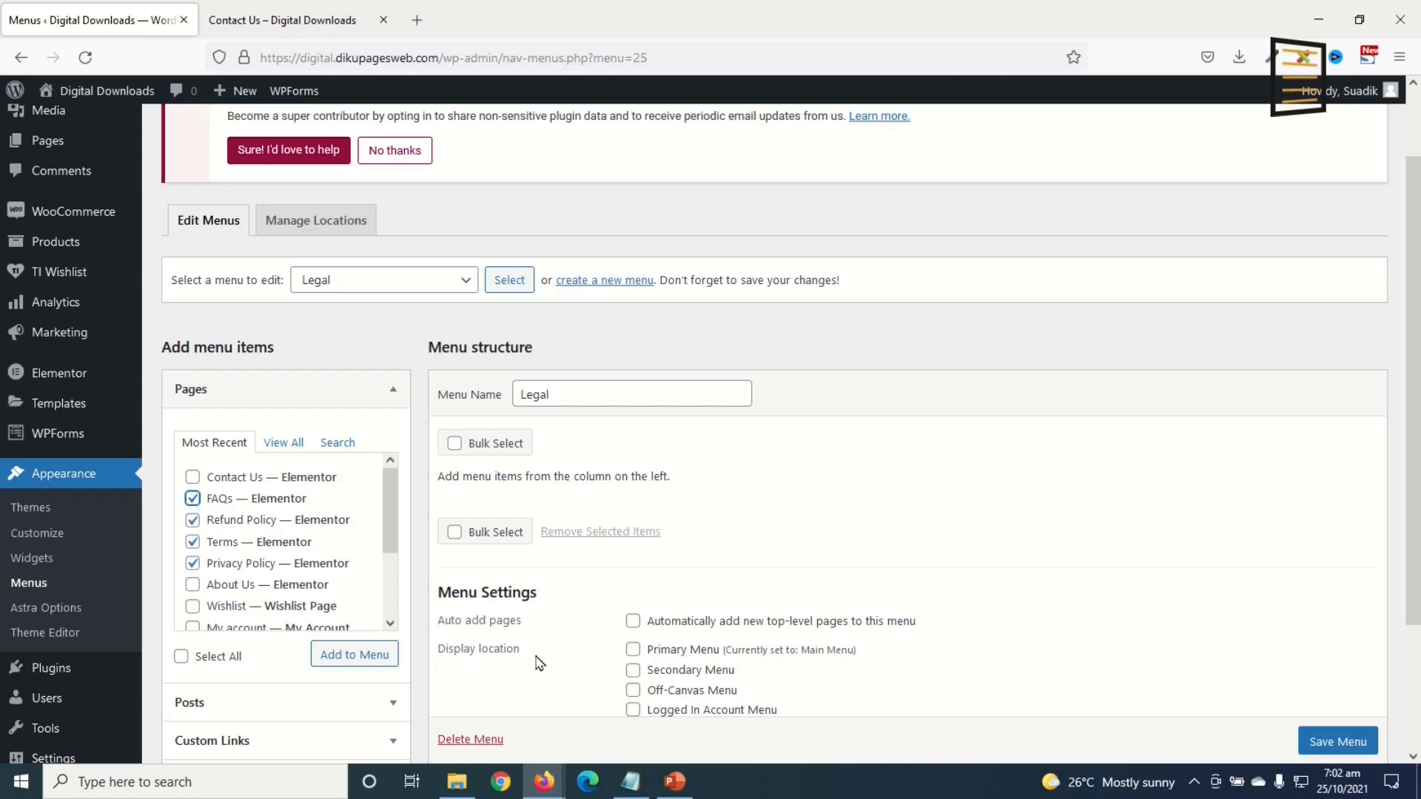
{"action": "left_click", "coordinate": [372, 663]}
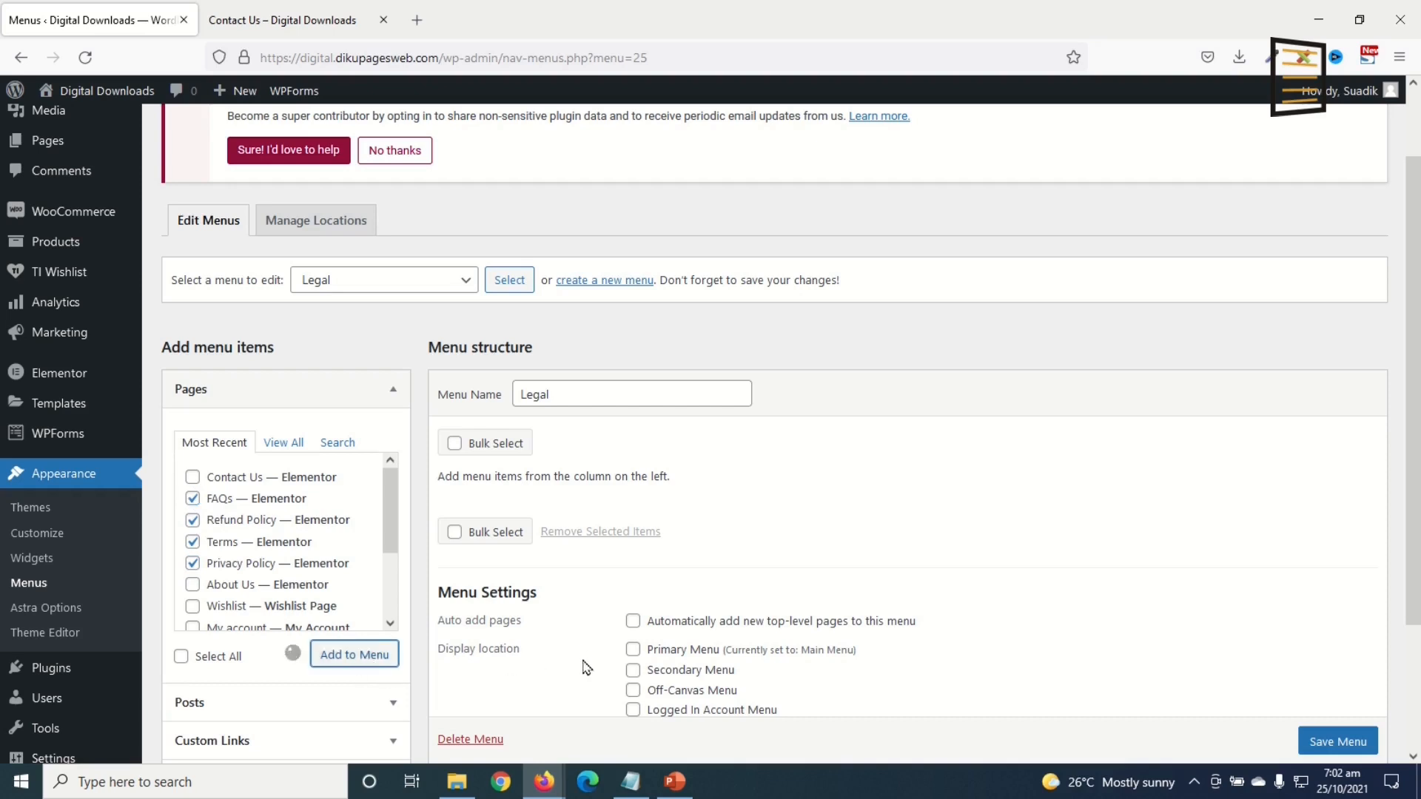
Step: Order the Legal menu as Terms, Privacy Policy, Refund Policy, FAQs and save it
{"action": "left_click_drag", "start_coordinate": [509, 663], "coordinate": [505, 530]}
{"action": "left_click_drag", "start_coordinate": [518, 620], "coordinate": [509, 568]}
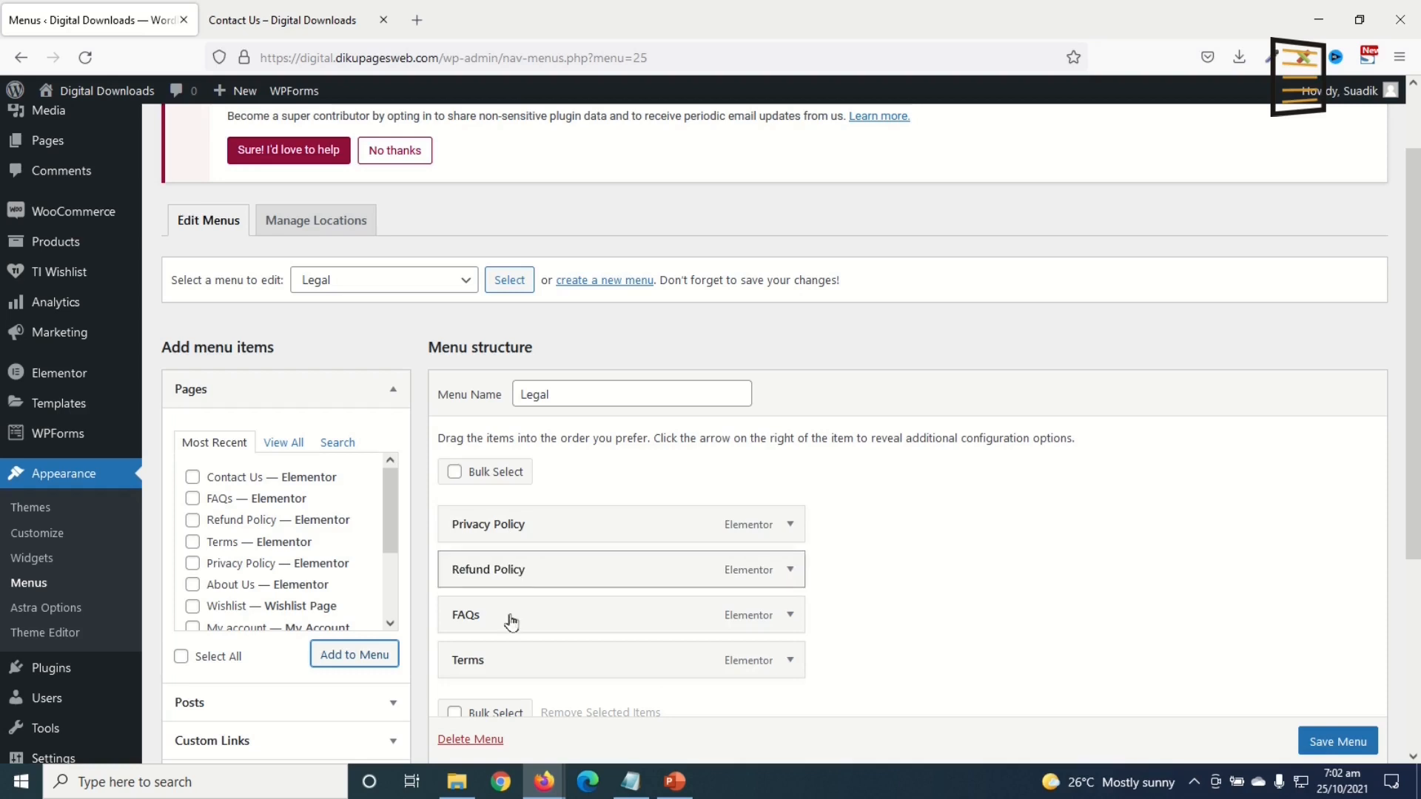
{"action": "left_click_drag", "start_coordinate": [494, 663], "coordinate": [498, 526]}
{"action": "scroll", "coordinate": [977, 614], "scroll_direction": "down", "scroll_amount": 2}
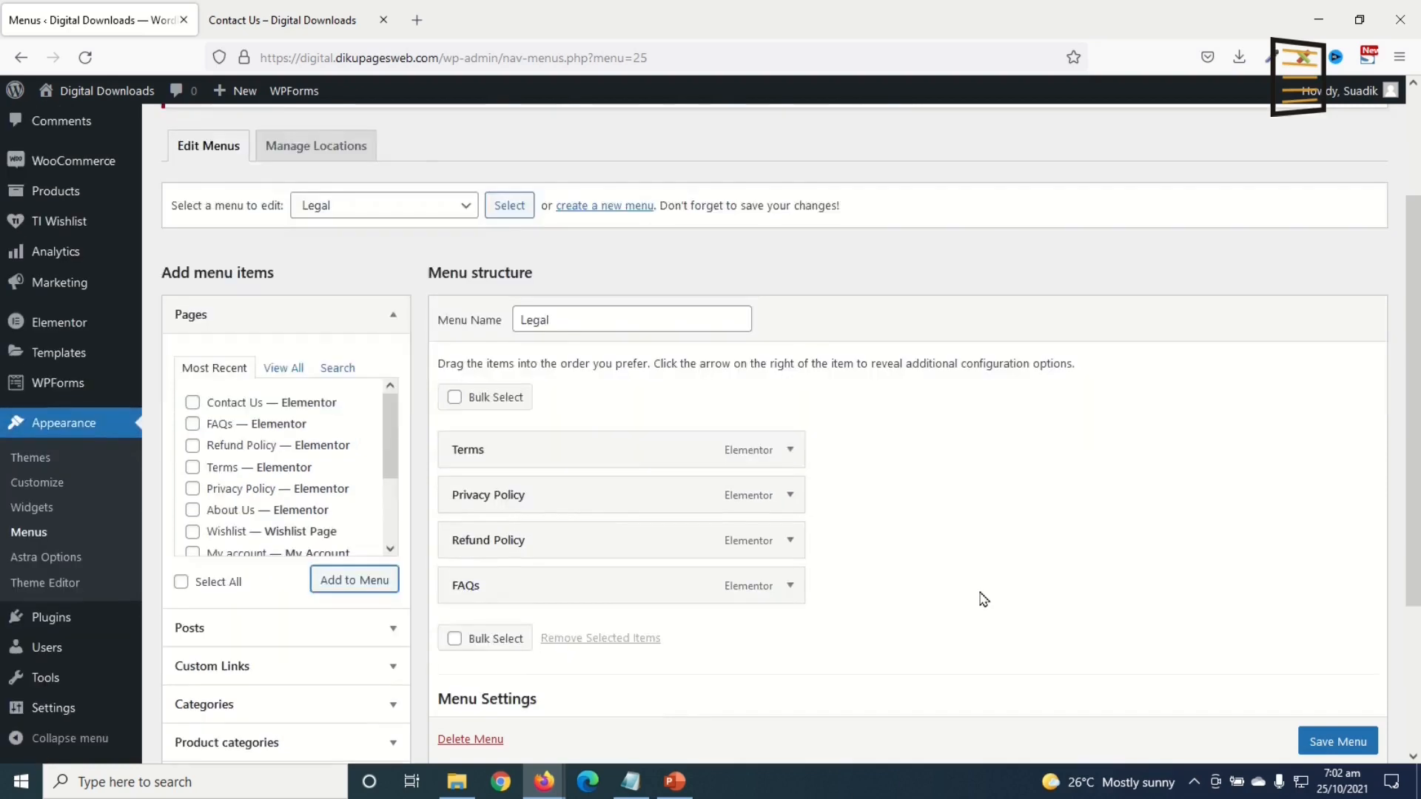
{"action": "scroll", "coordinate": [982, 600], "scroll_direction": "down", "scroll_amount": 2}
{"action": "scroll", "coordinate": [1309, 747], "scroll_direction": "down", "scroll_amount": 1}
{"action": "left_click", "coordinate": [1330, 729]}
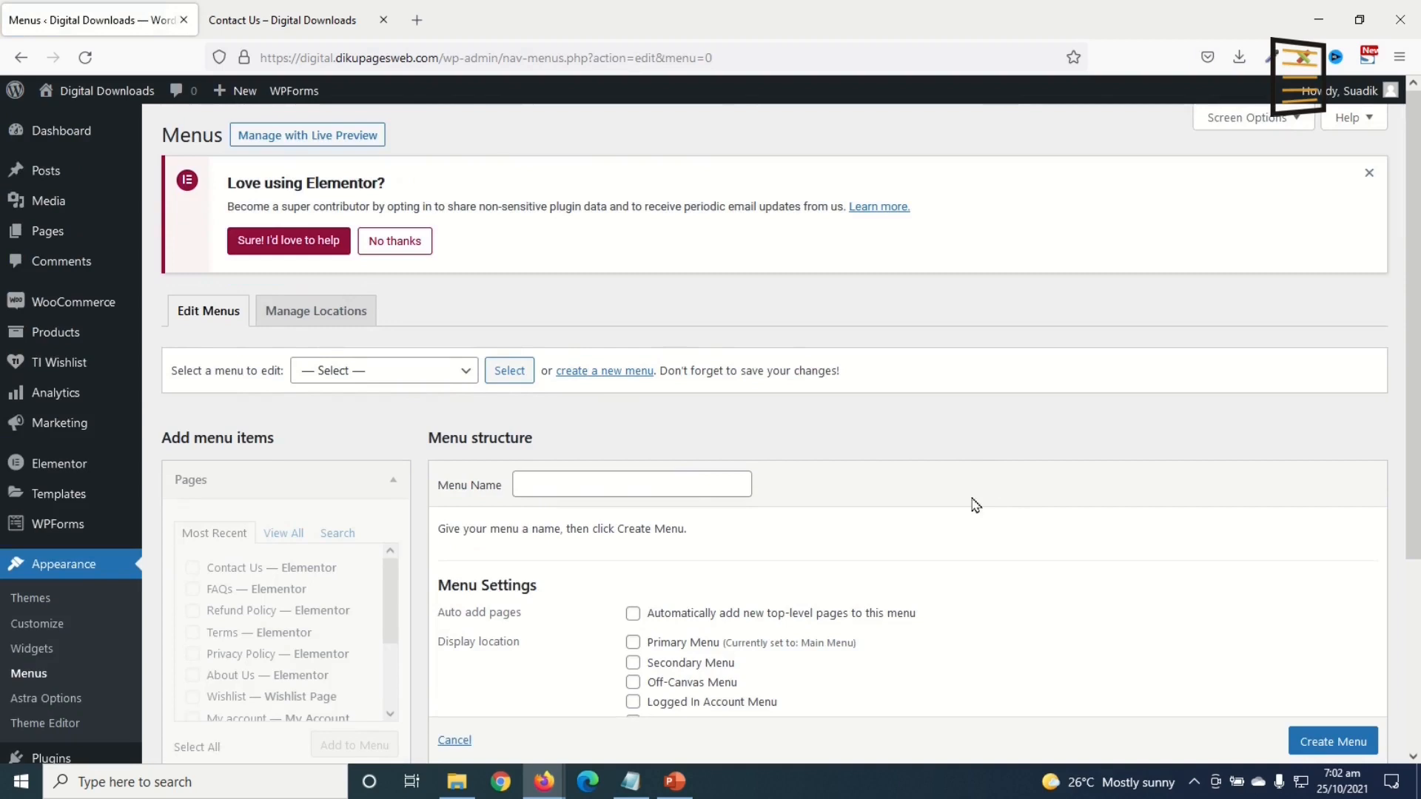
Step: Create a new menu named 'Top Categories'
{"action": "left_click", "coordinate": [672, 481]}
{"action": "type", "text": "T"}
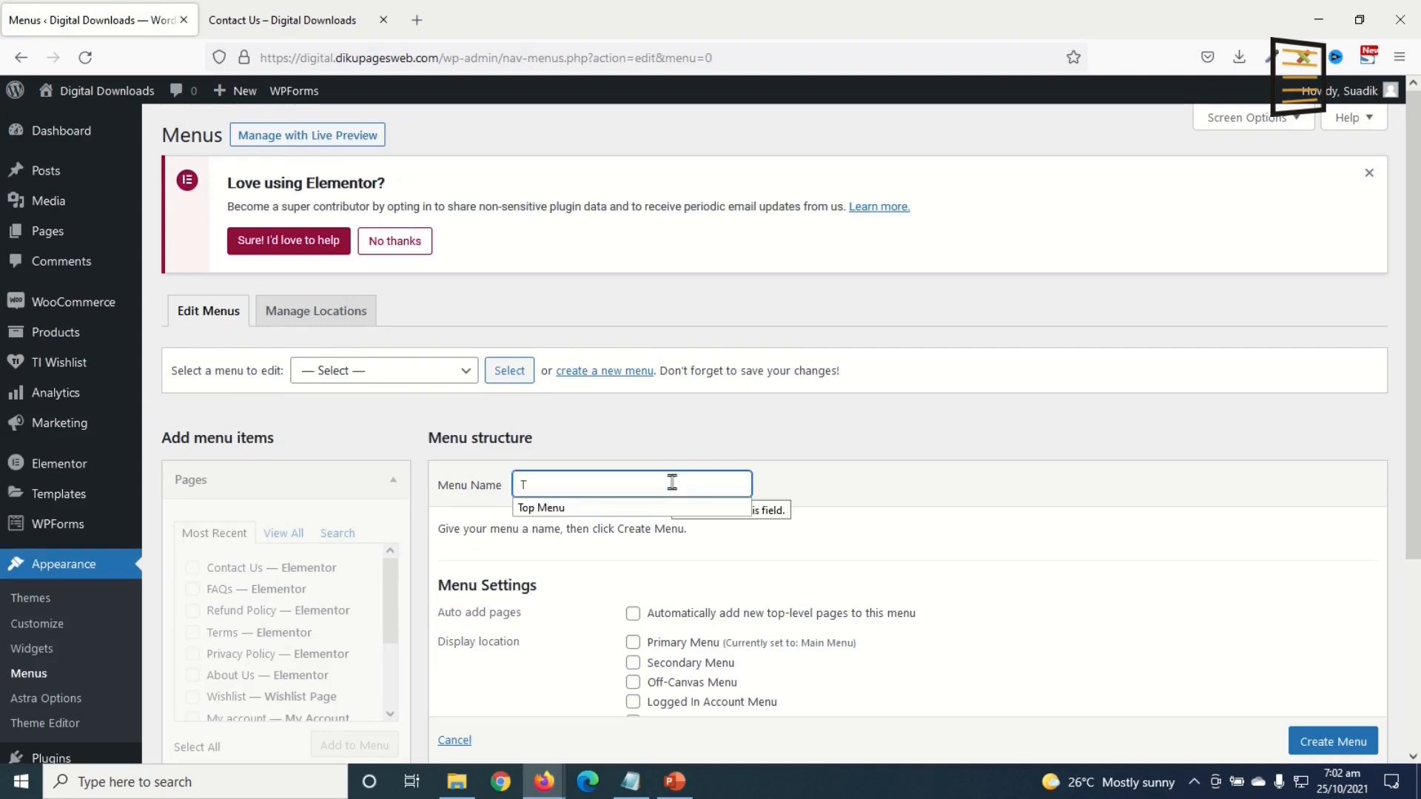
{"action": "type", "text": "op Categories"}
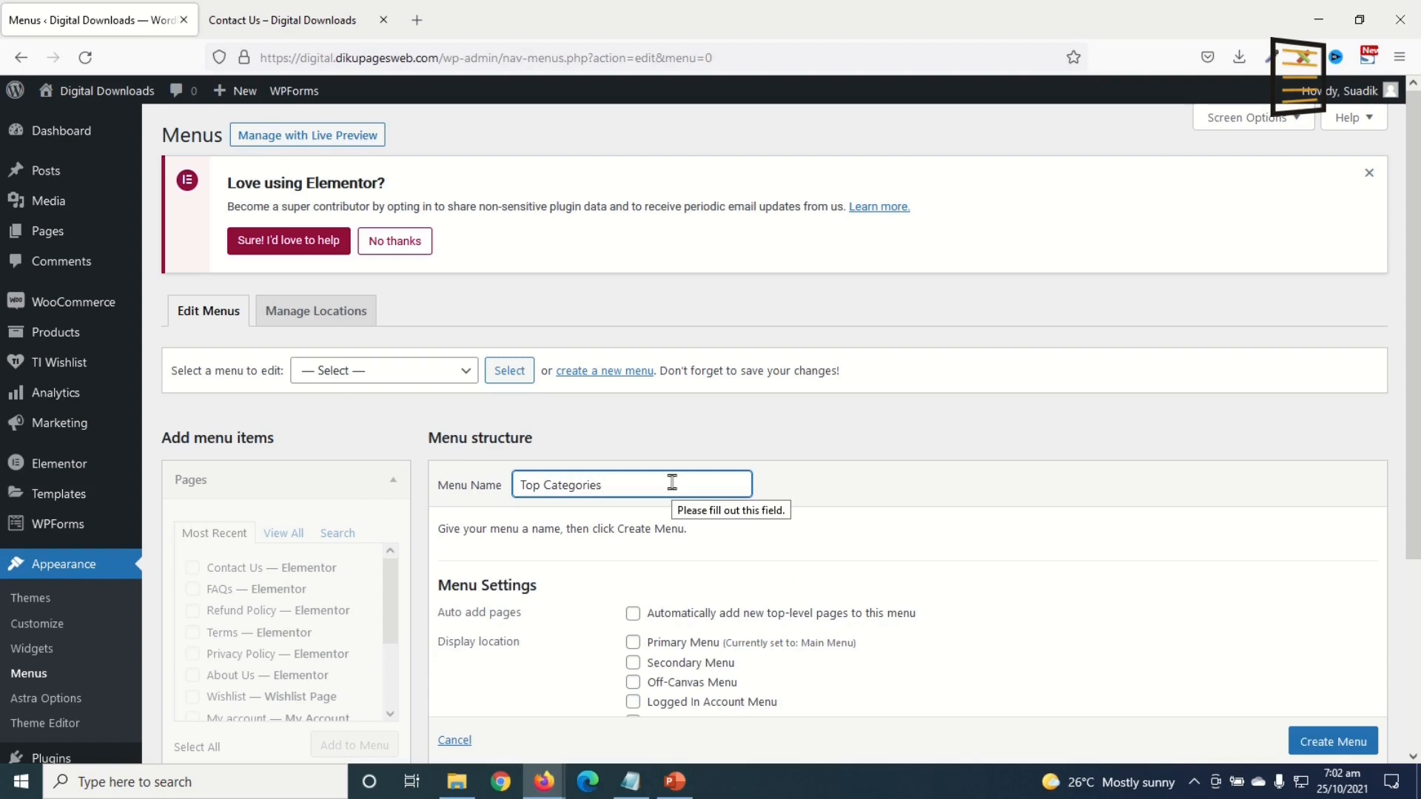
{"action": "scroll", "coordinate": [1350, 751], "scroll_direction": "down", "scroll_amount": 1}
{"action": "left_click", "coordinate": [1336, 718]}
Step: Add all product categories to Top Categories, remove Books, and save the menu
{"action": "scroll", "coordinate": [473, 585], "scroll_direction": "down", "scroll_amount": 2}
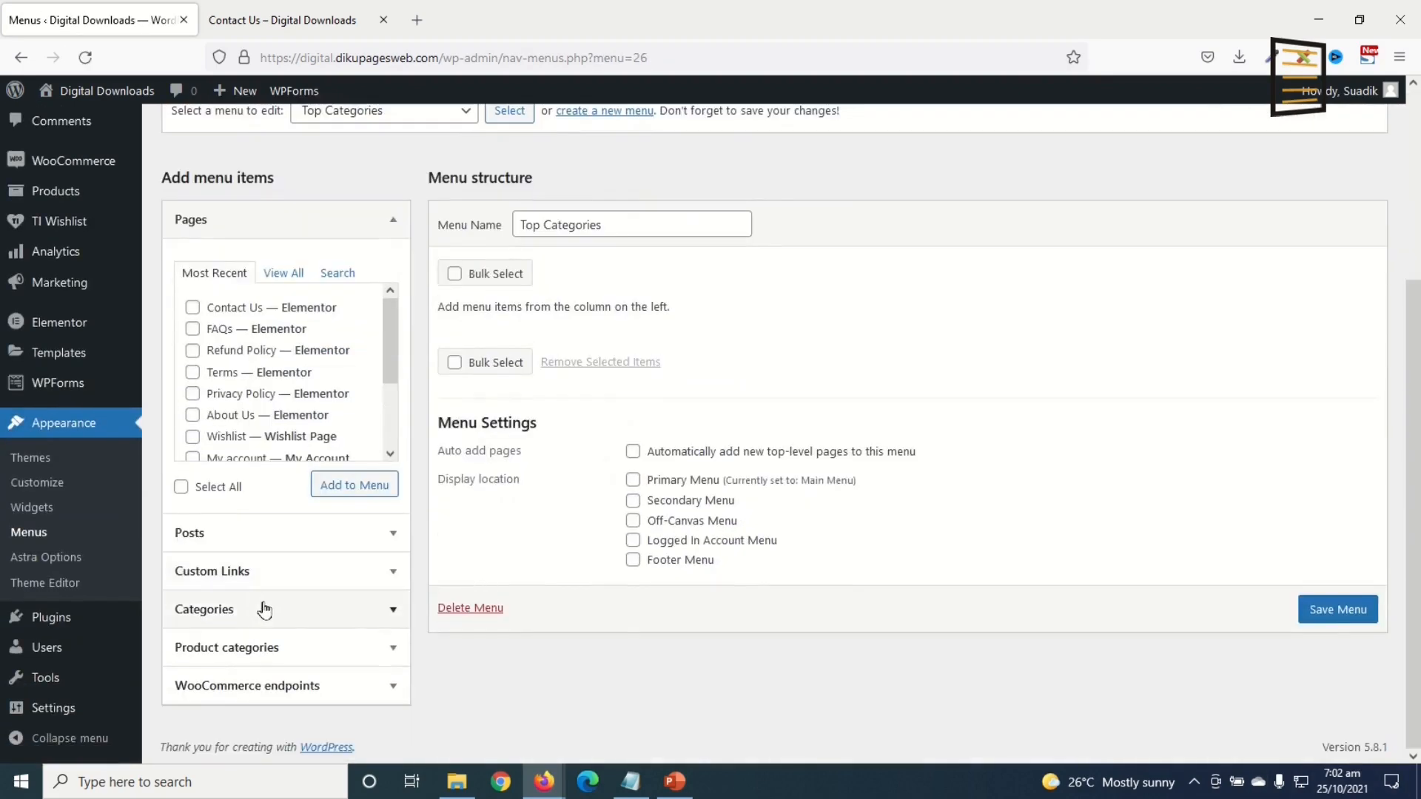
{"action": "left_click", "coordinate": [235, 656]}
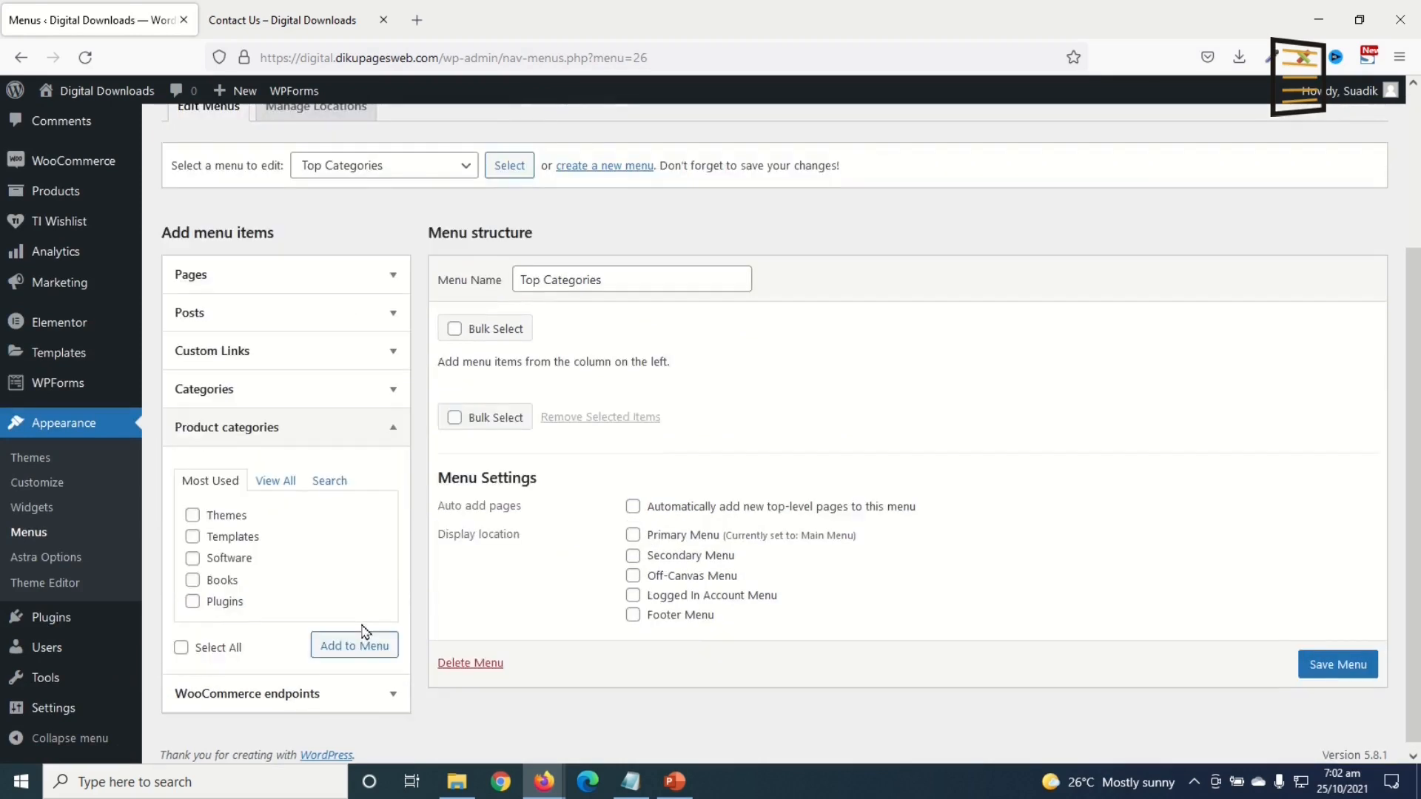
{"action": "left_click", "coordinate": [181, 639]}
{"action": "left_click", "coordinate": [342, 638]}
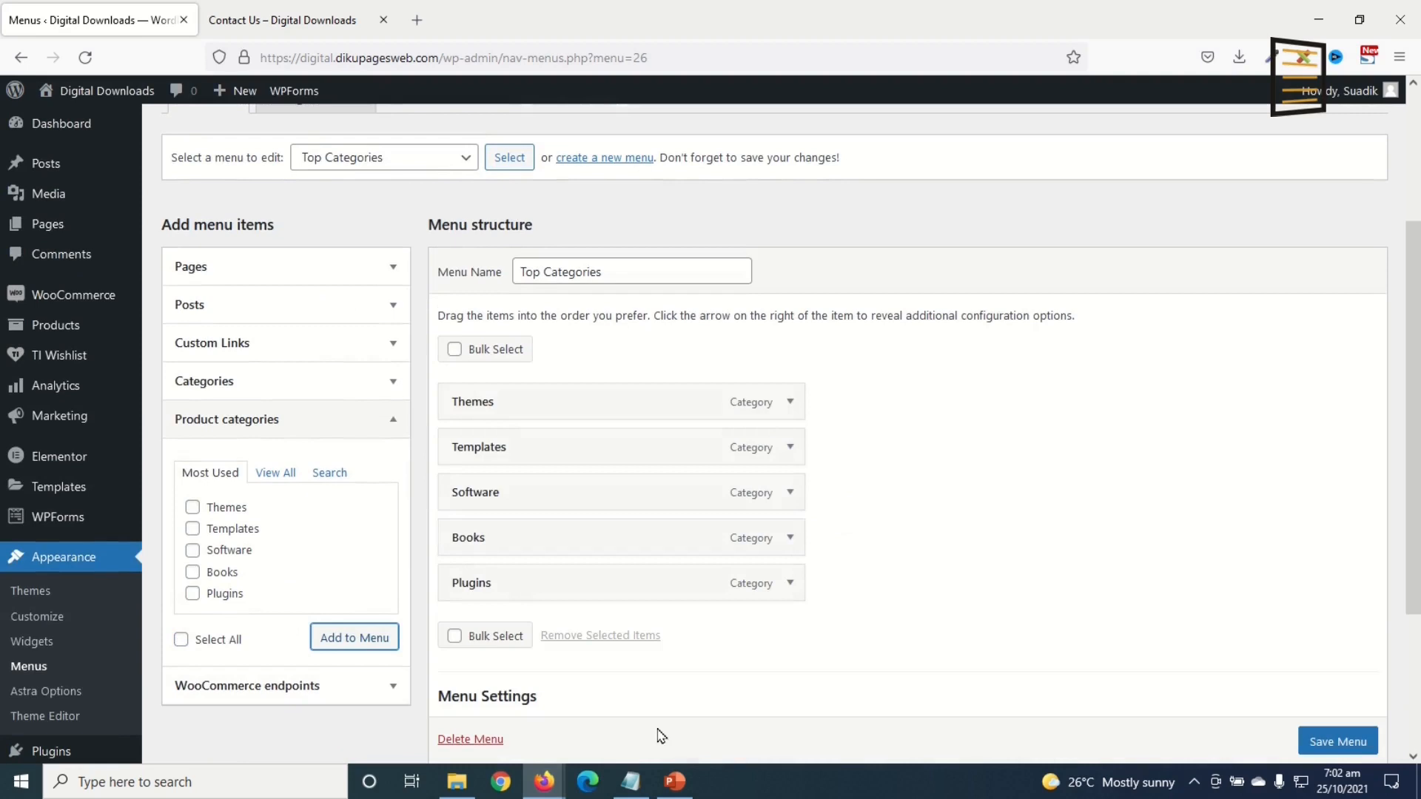
{"action": "left_click", "coordinate": [790, 540]}
{"action": "scroll", "coordinate": [770, 550], "scroll_direction": "down", "scroll_amount": 2}
{"action": "left_click", "coordinate": [464, 530]}
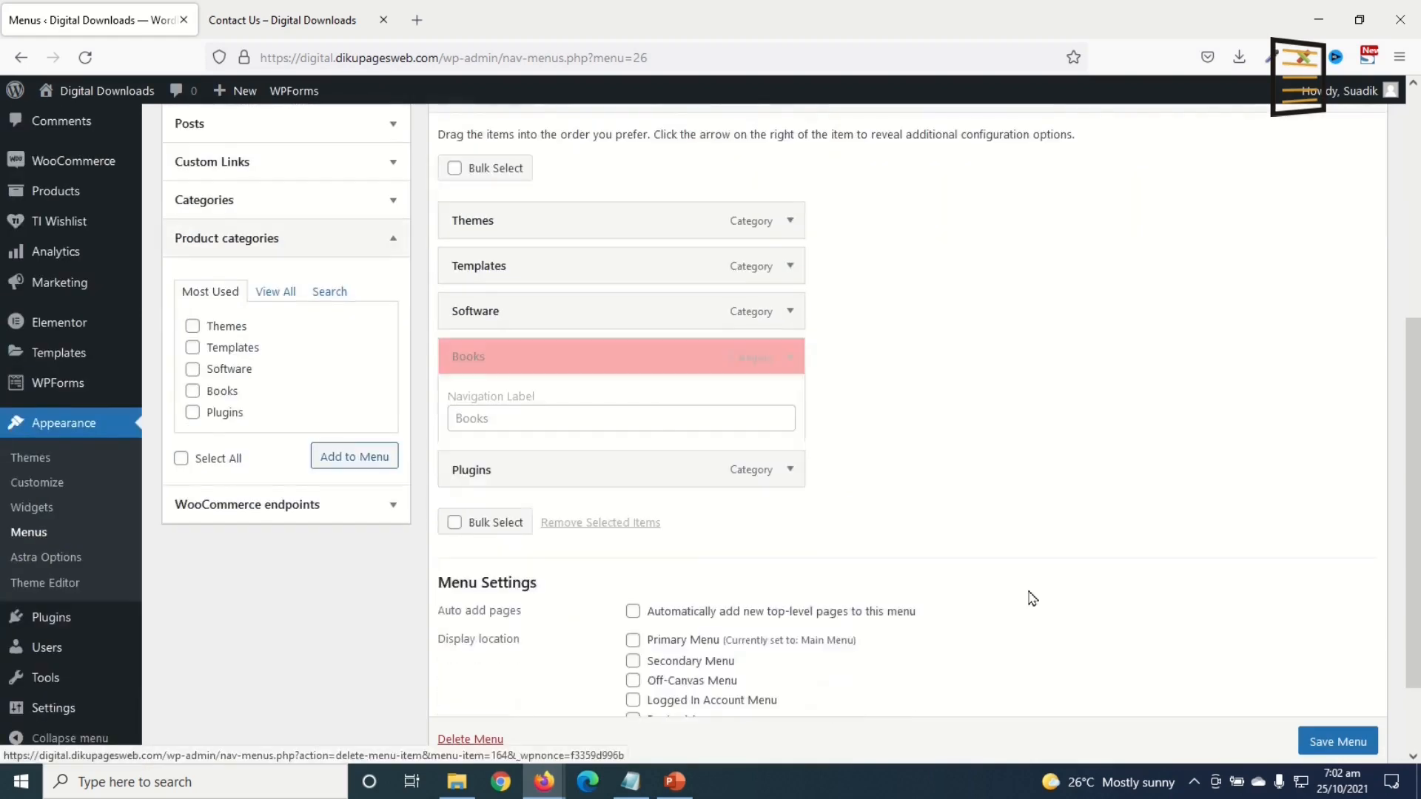
{"action": "left_click", "coordinate": [1336, 665]}
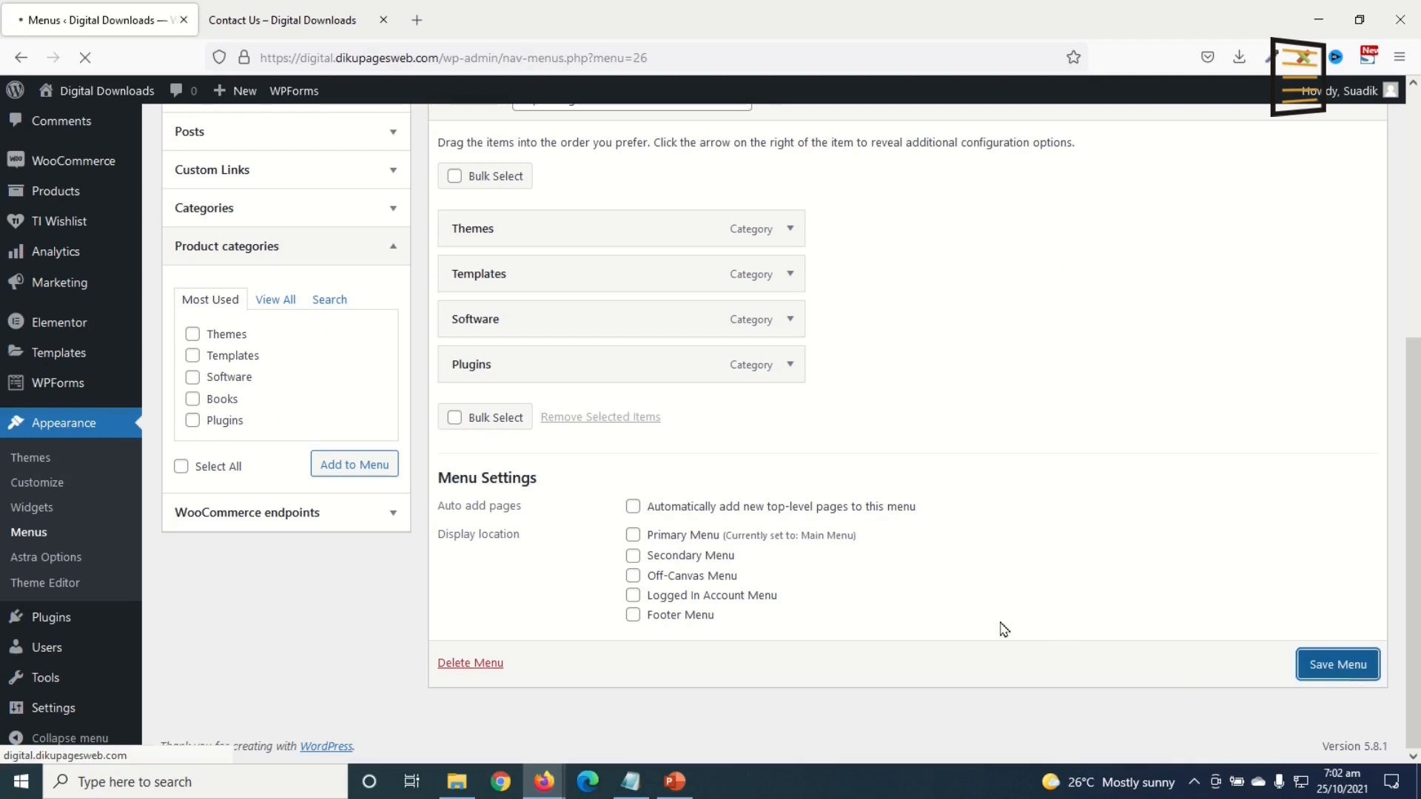
{"action": "scroll", "coordinate": [922, 572], "scroll_direction": "down", "scroll_amount": 2}
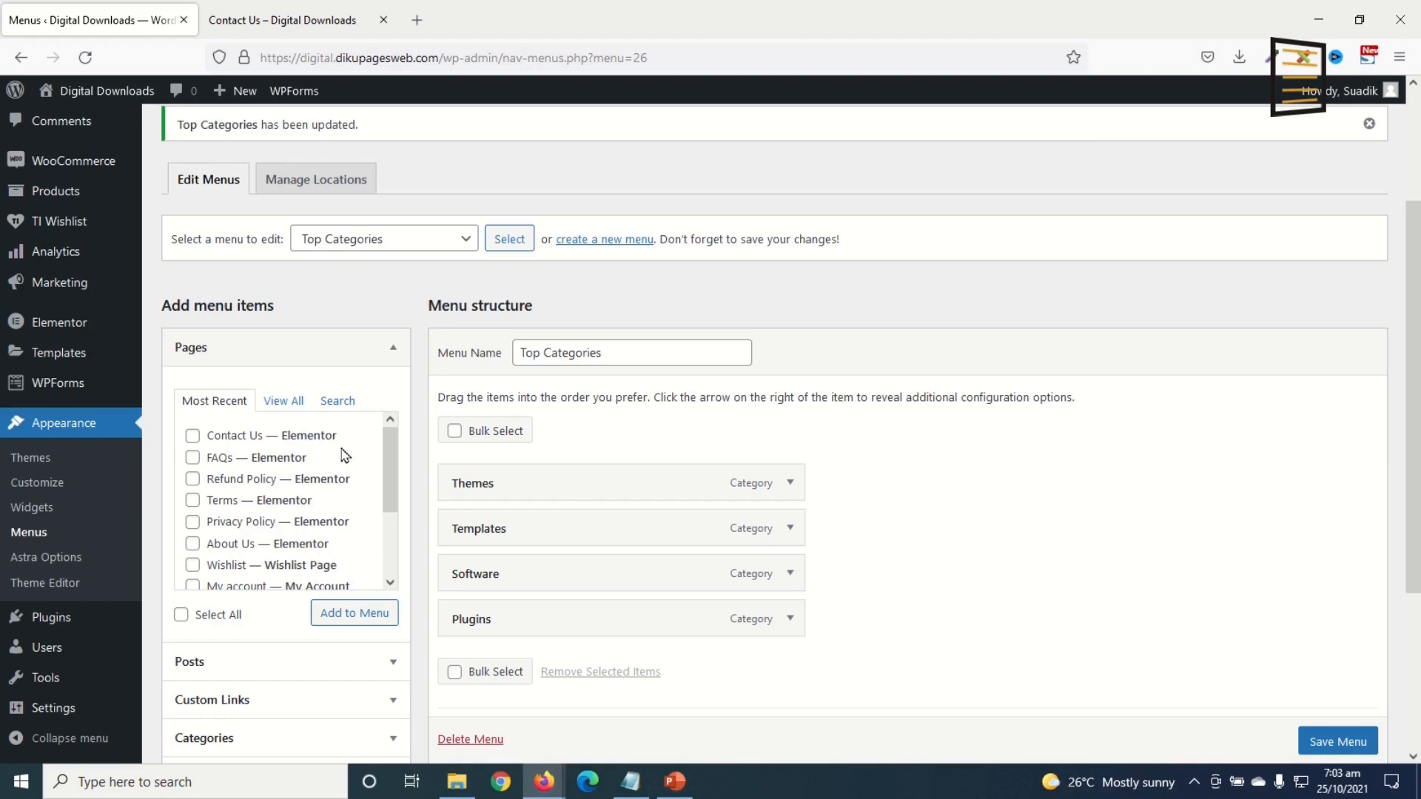
Step: Open the Customizer from the live Contact Us page and make the primary header background black
{"action": "left_click", "coordinate": [278, 30]}
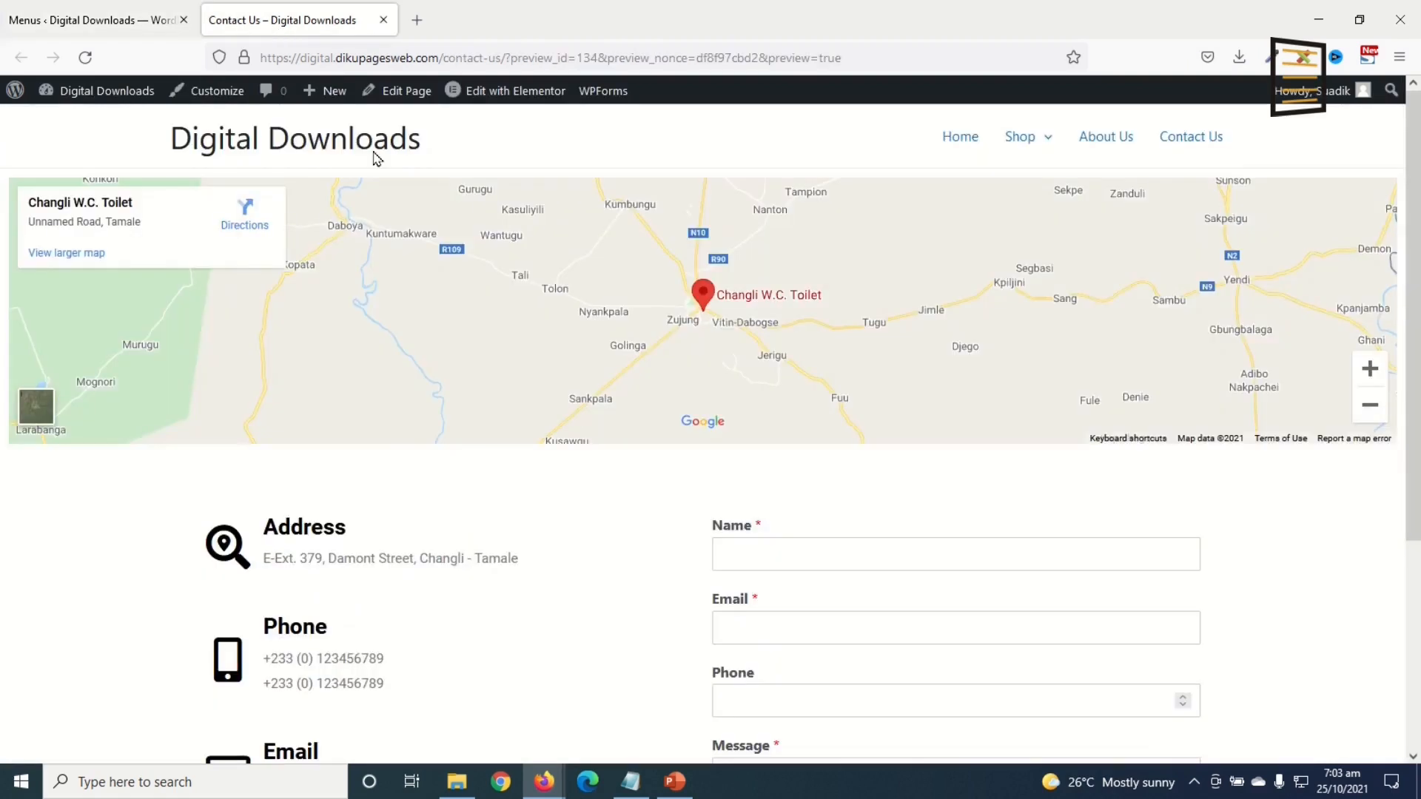
{"action": "left_click", "coordinate": [218, 98]}
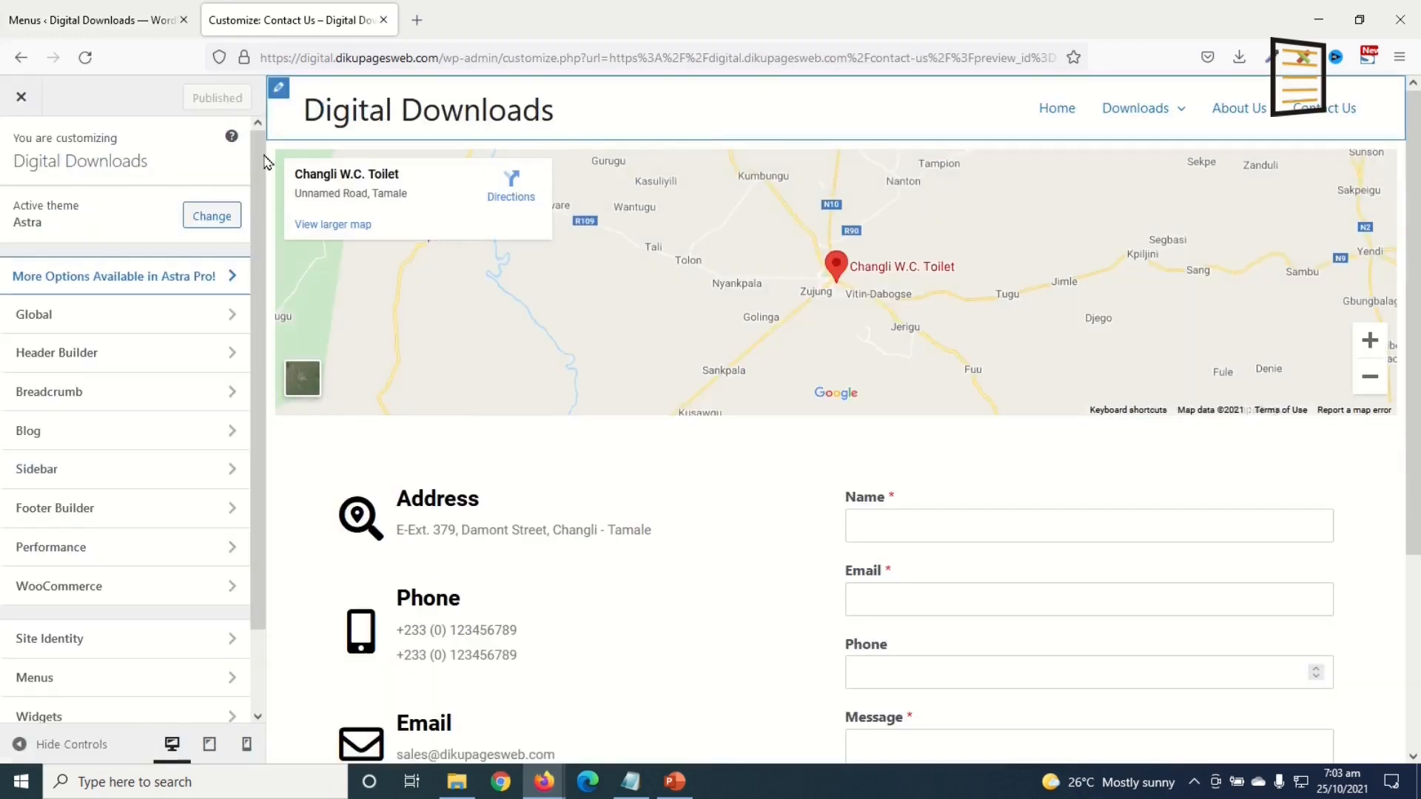
{"action": "left_click", "coordinate": [277, 92]}
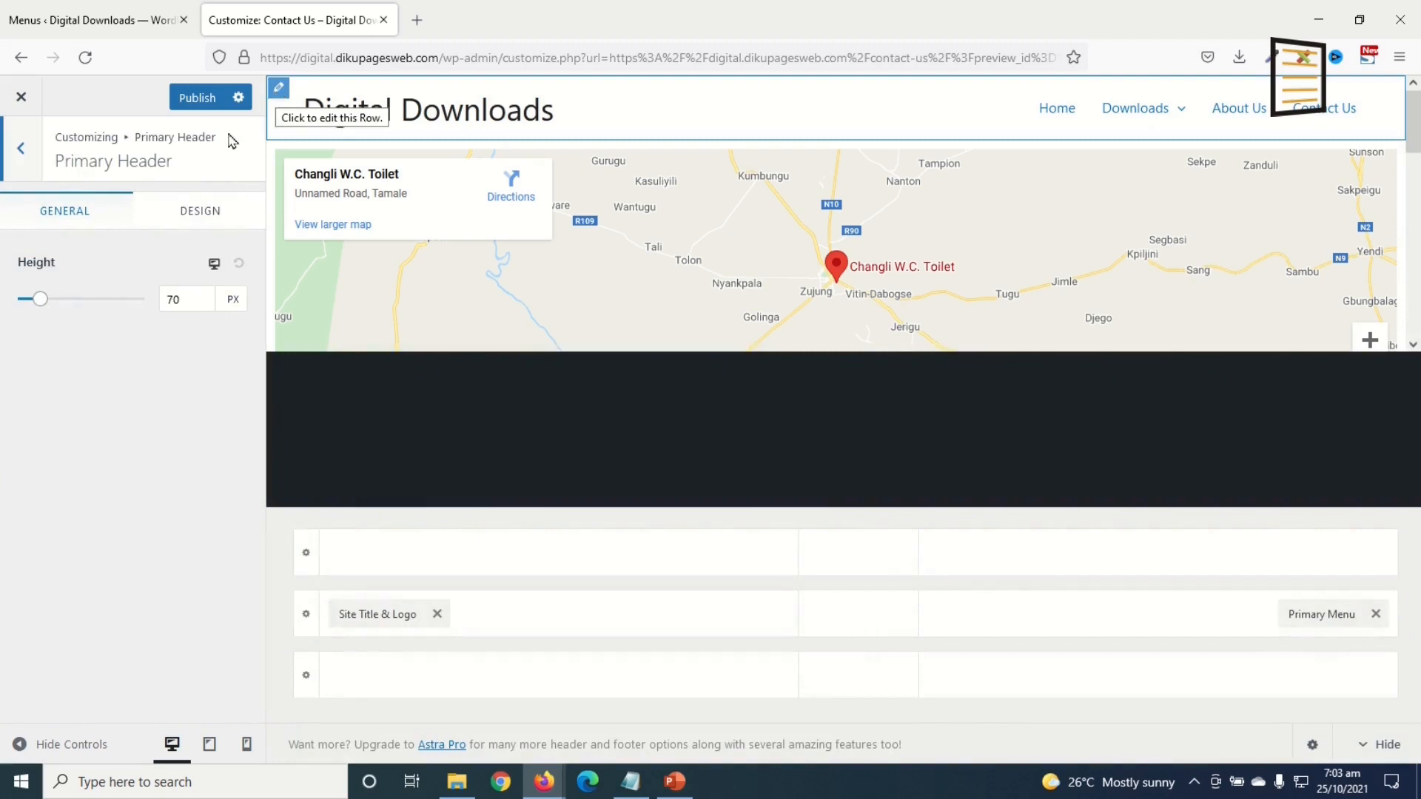
{"action": "left_click", "coordinate": [200, 212]}
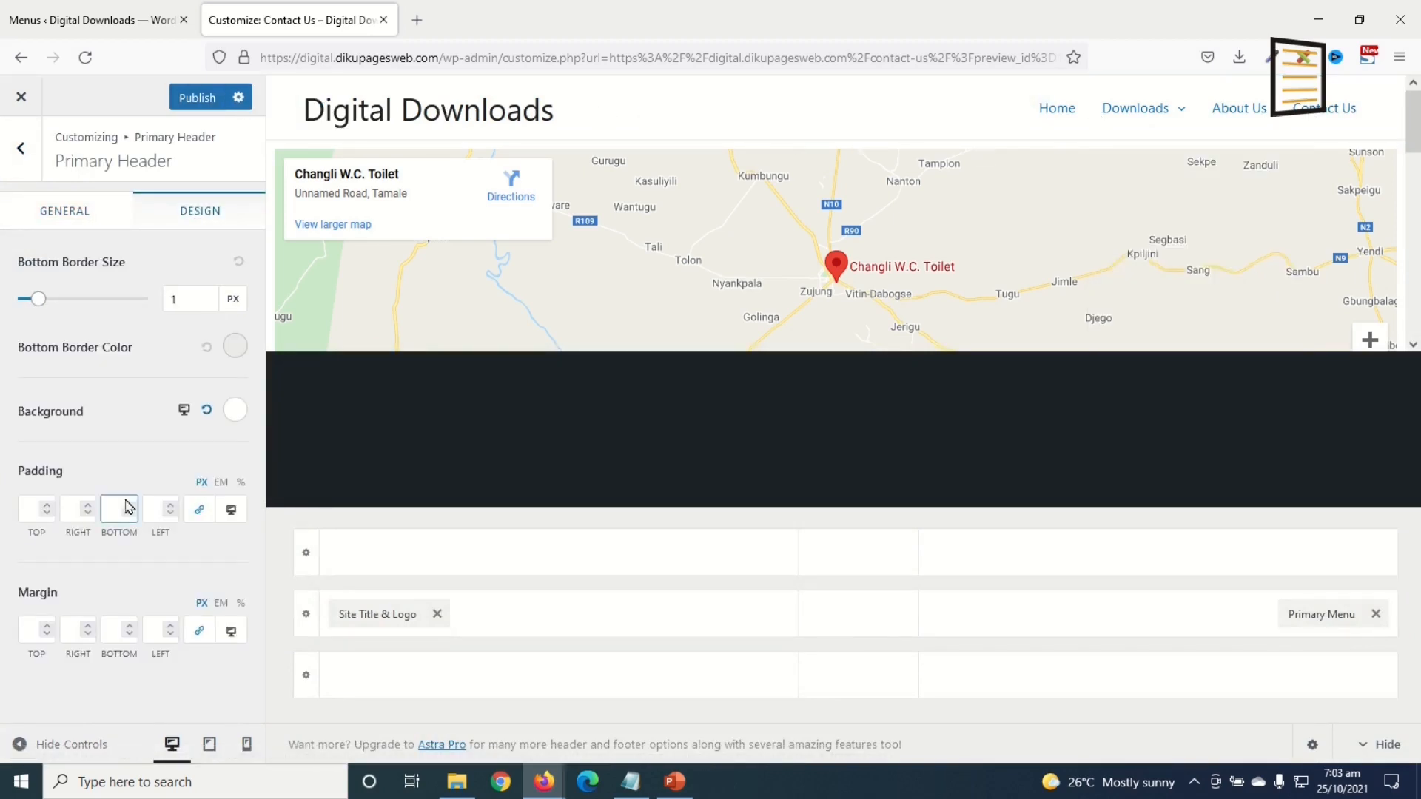
{"action": "left_click", "coordinate": [237, 414]}
{"action": "left_click_drag", "start_coordinate": [93, 548], "coordinate": [2, 670]}
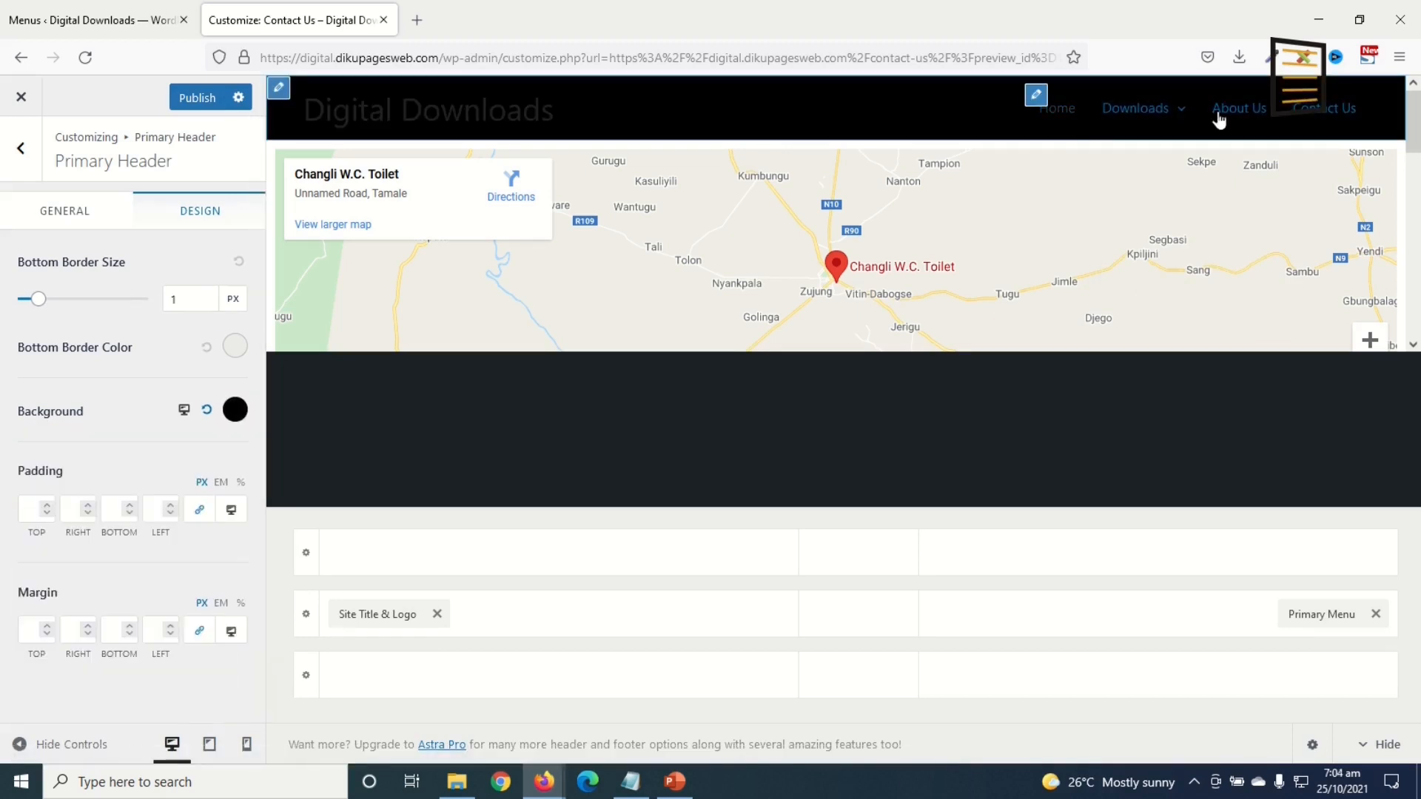
{"action": "mouse_move", "coordinate": [1108, 116]}
Step: Set the primary menu's normal link colour to blue #4c9ef9
{"action": "left_click", "coordinate": [1036, 98]}
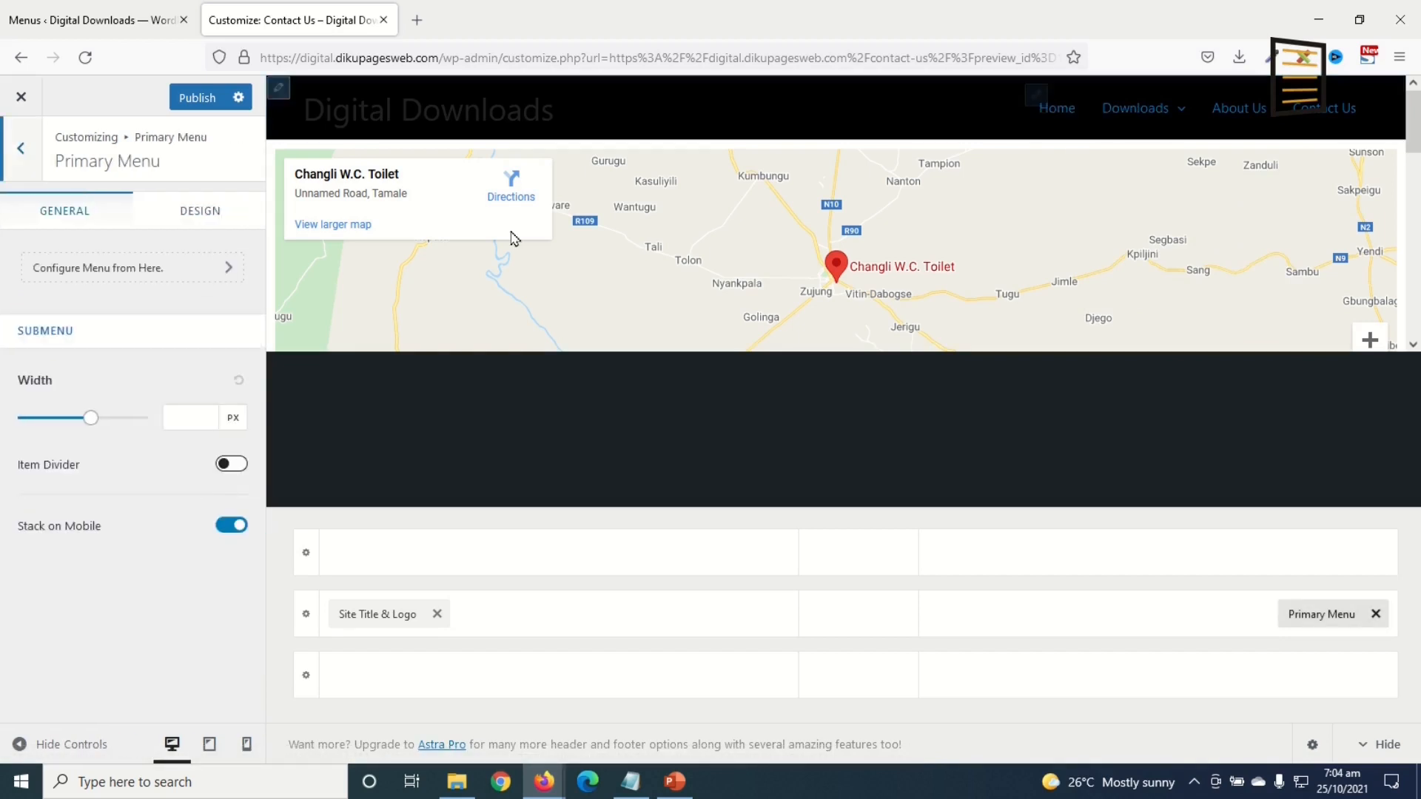
{"action": "left_click", "coordinate": [204, 216]}
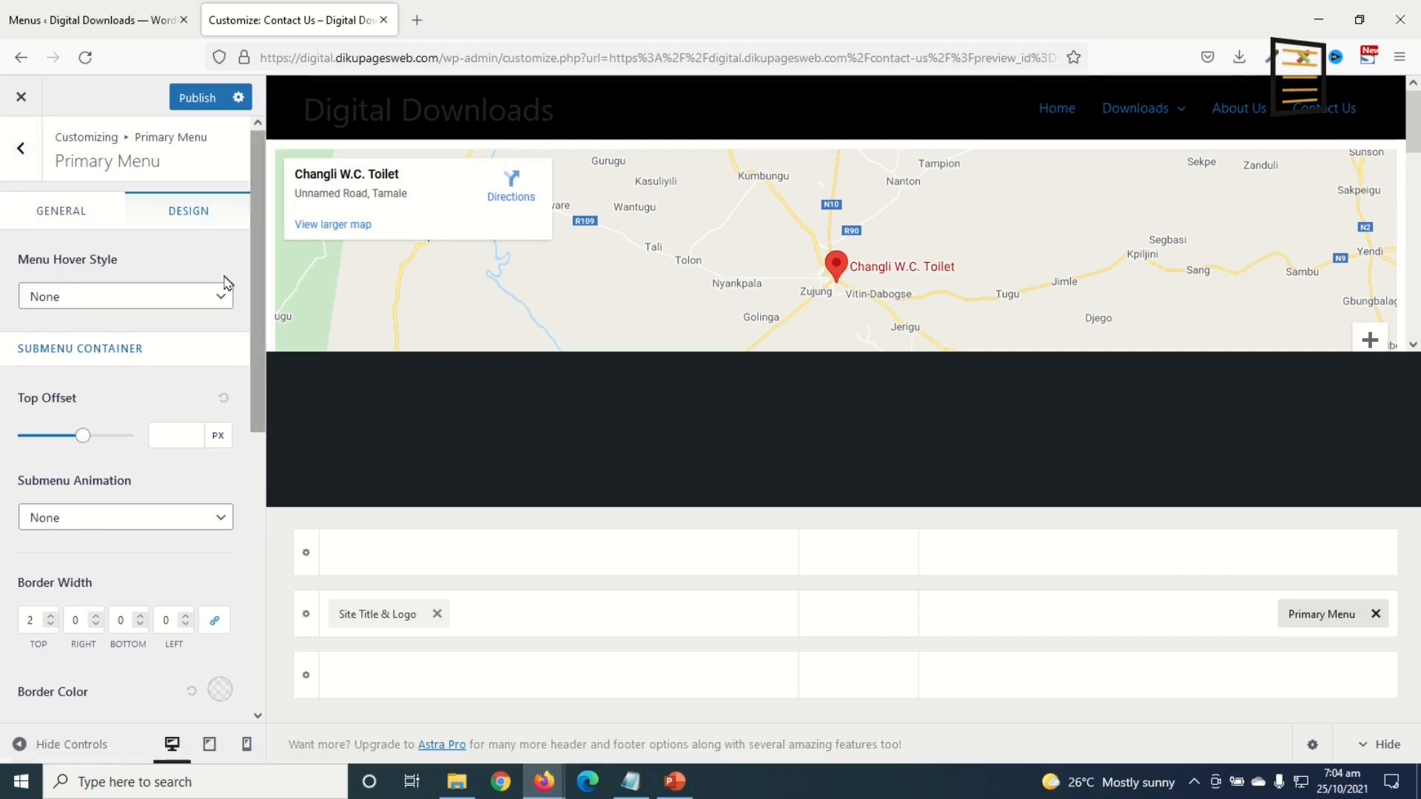
{"action": "scroll", "coordinate": [196, 333], "scroll_direction": "down", "scroll_amount": 5}
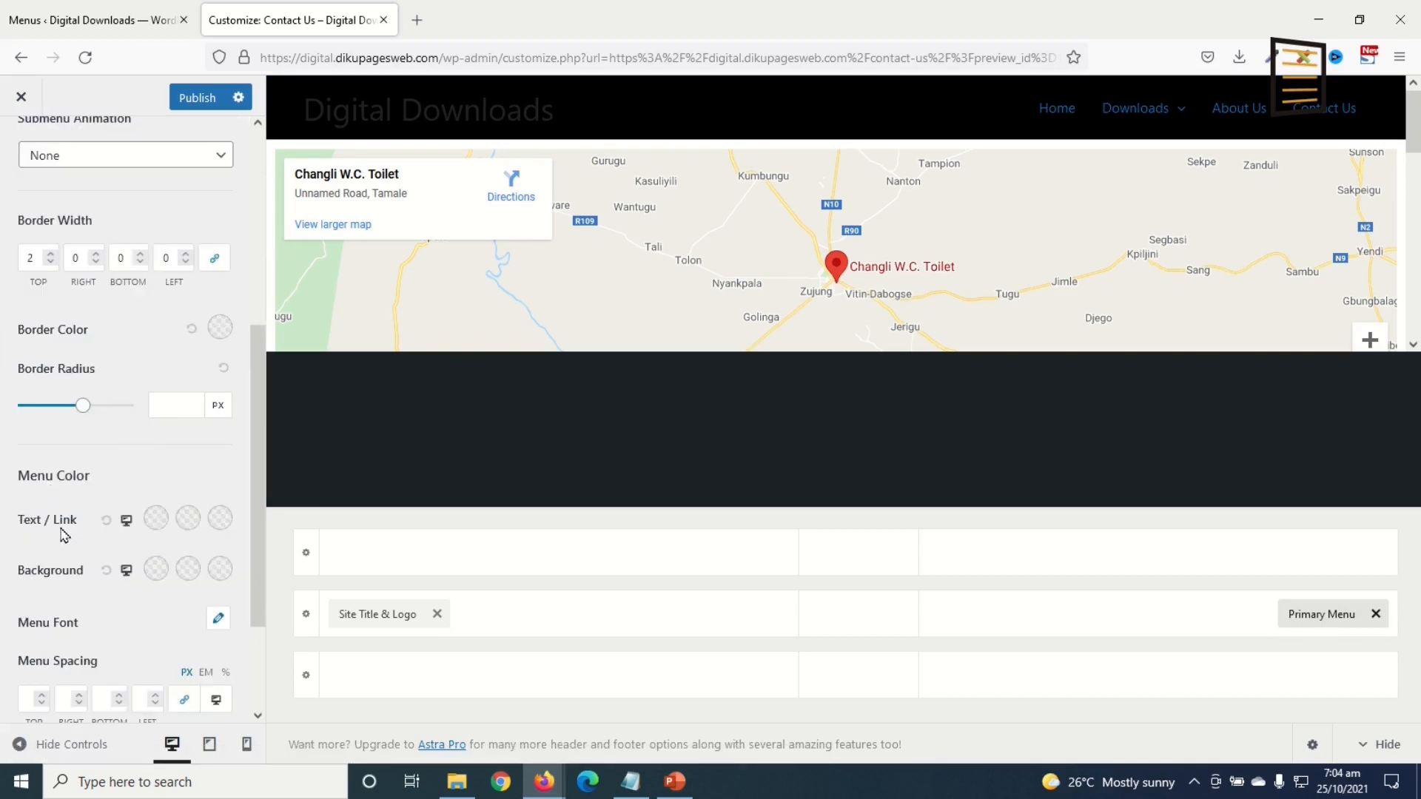
{"action": "left_click", "coordinate": [156, 519]}
{"action": "scroll", "coordinate": [156, 519], "scroll_direction": "down", "scroll_amount": 3}
{"action": "left_click_drag", "start_coordinate": [97, 569], "coordinate": [3, 574]}
{"action": "type", "text": "#4c9ef9"}
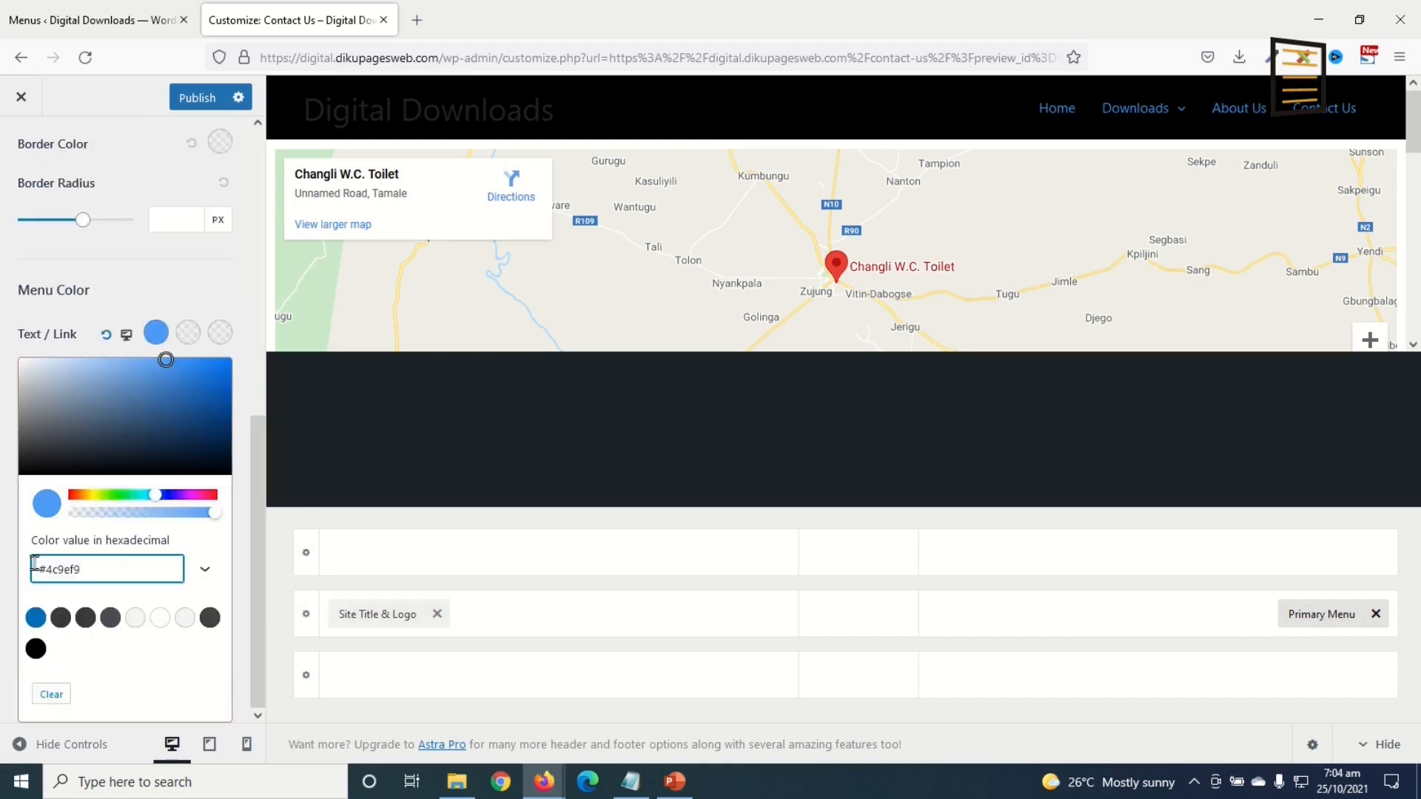
{"action": "mouse_move", "coordinate": [1151, 122]}
{"action": "left_click", "coordinate": [656, 364]}
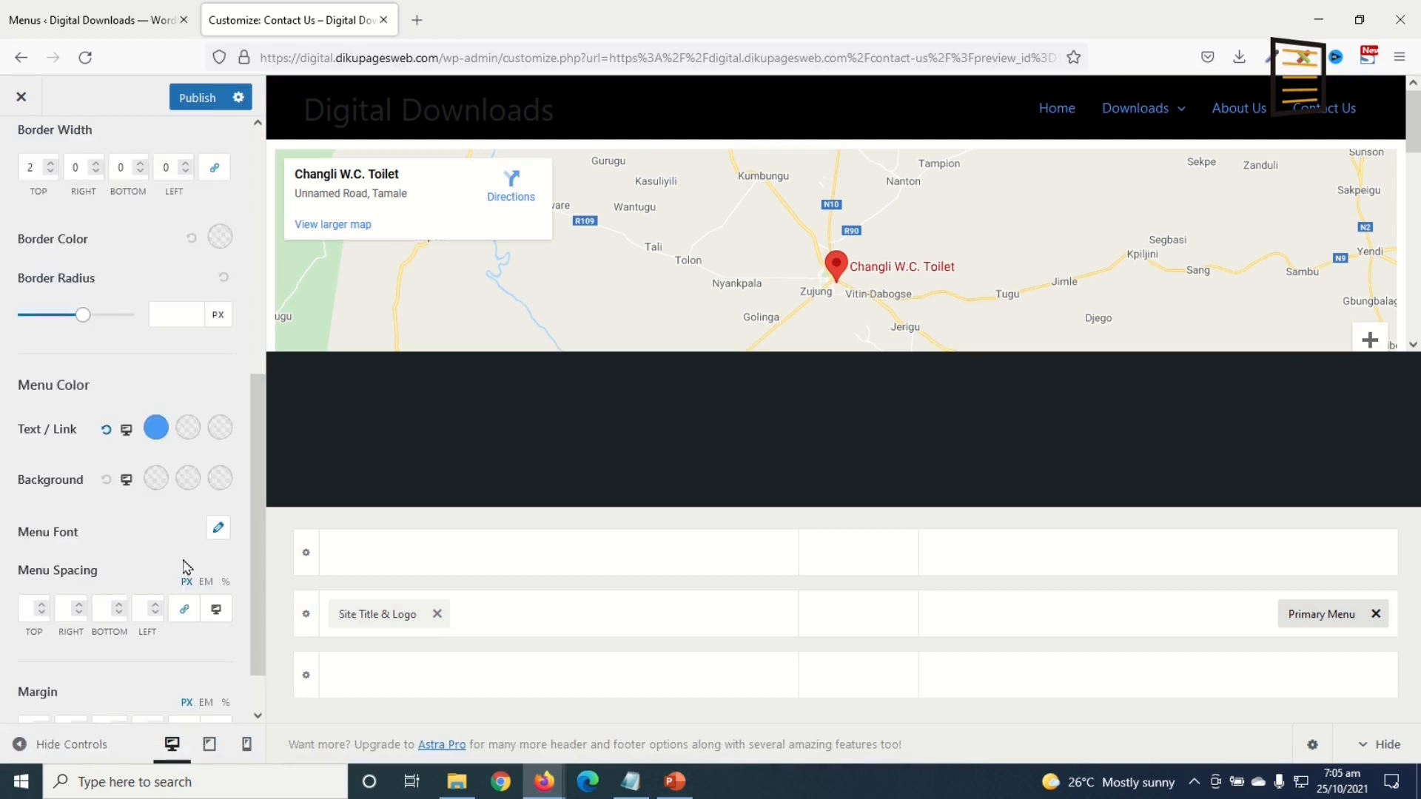
Step: Set the primary menu's link hover colour to deeper blue #1c82f7
{"action": "left_click", "coordinate": [189, 430]}
{"action": "left_click_drag", "start_coordinate": [103, 666], "coordinate": [3, 665]}
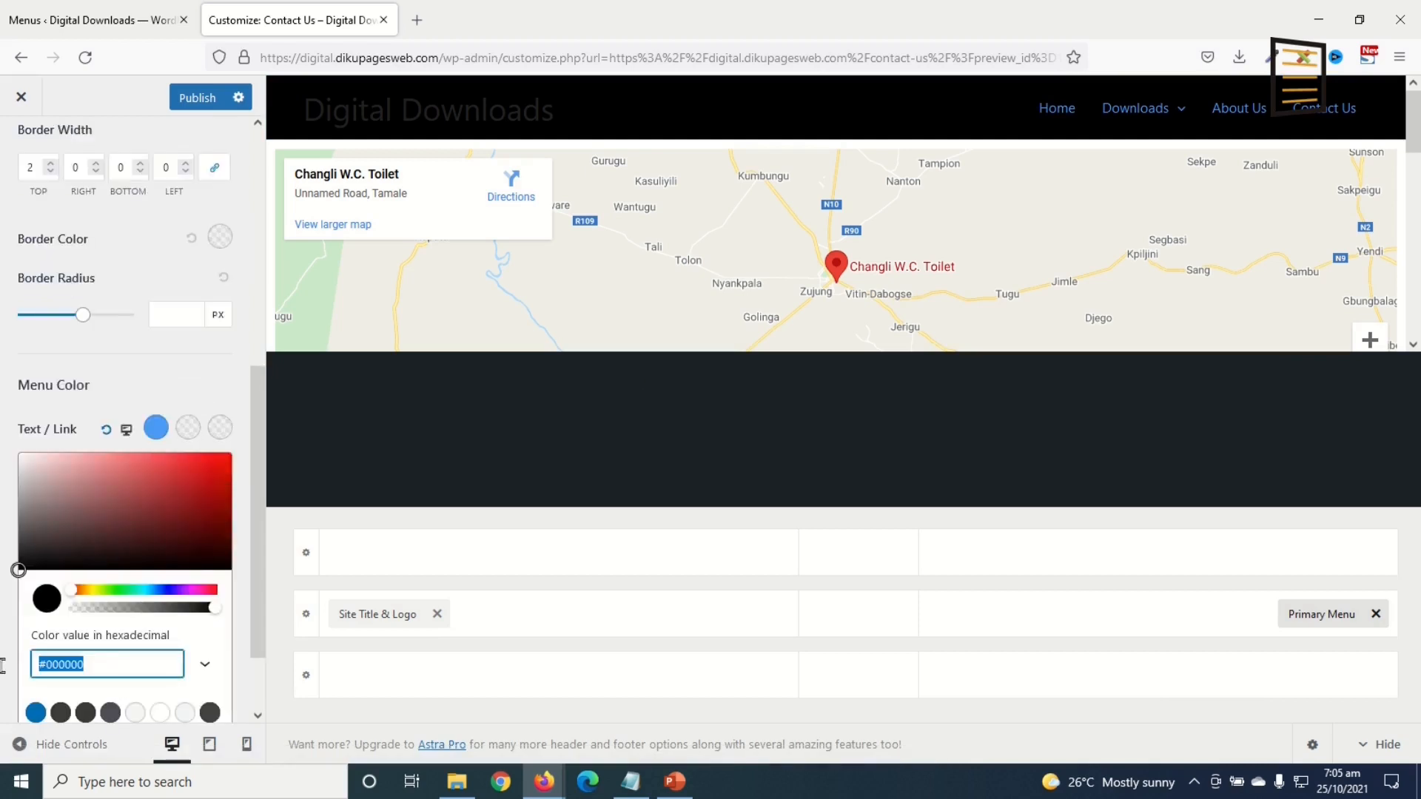
{"action": "type", "text": "#4c9ef9"}
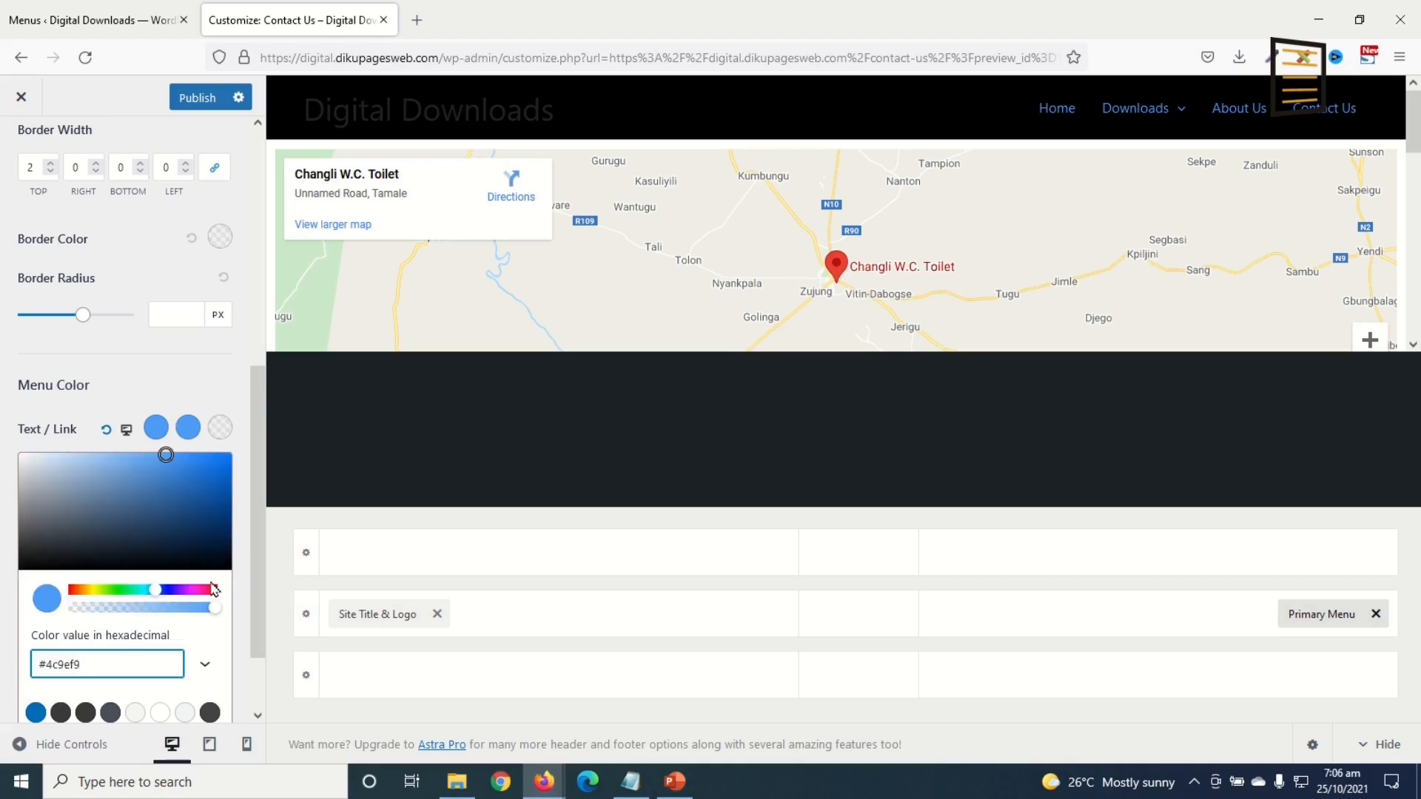
{"action": "left_click_drag", "start_coordinate": [168, 459], "coordinate": [208, 463]}
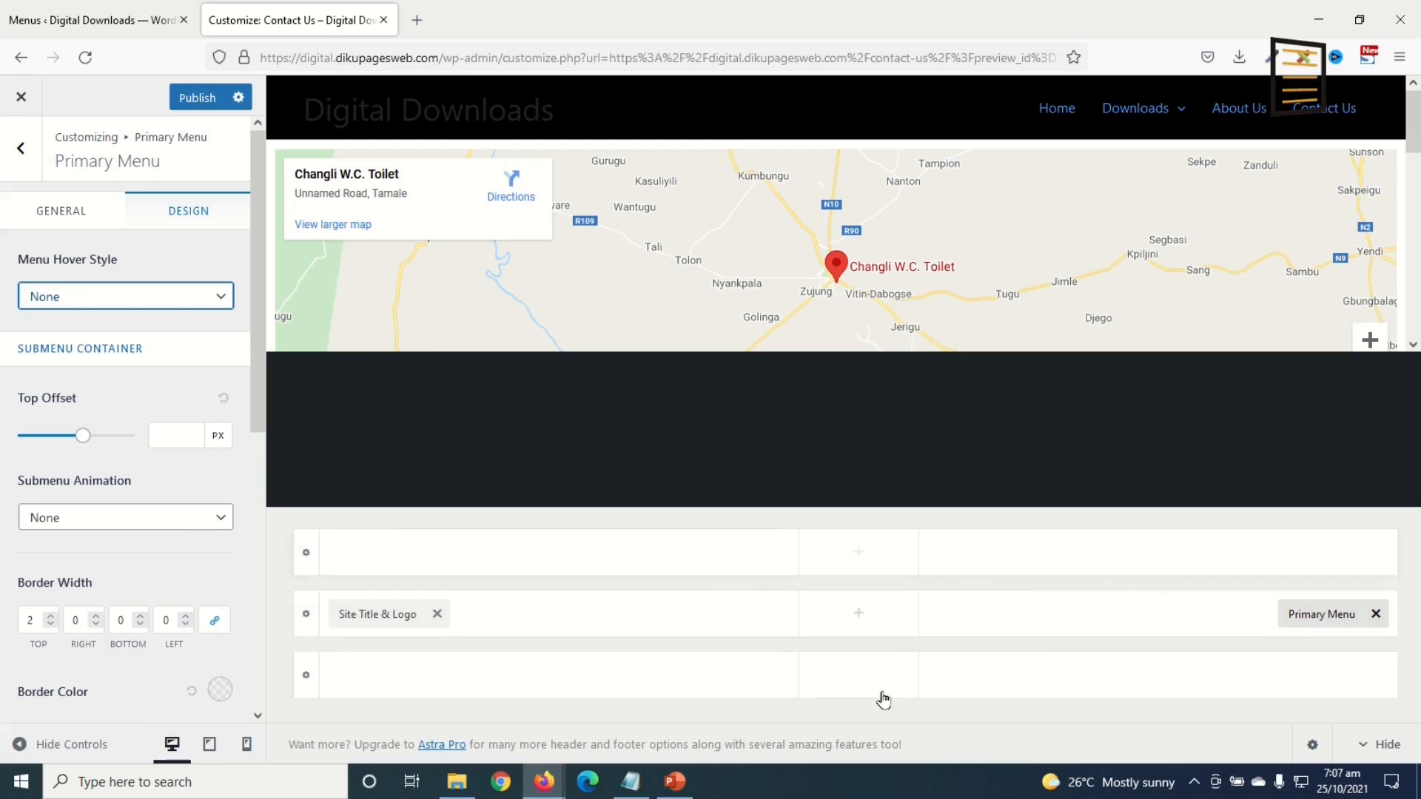
Step: Add a cart element to the header row beside the menu
{"action": "left_click", "coordinate": [1159, 615]}
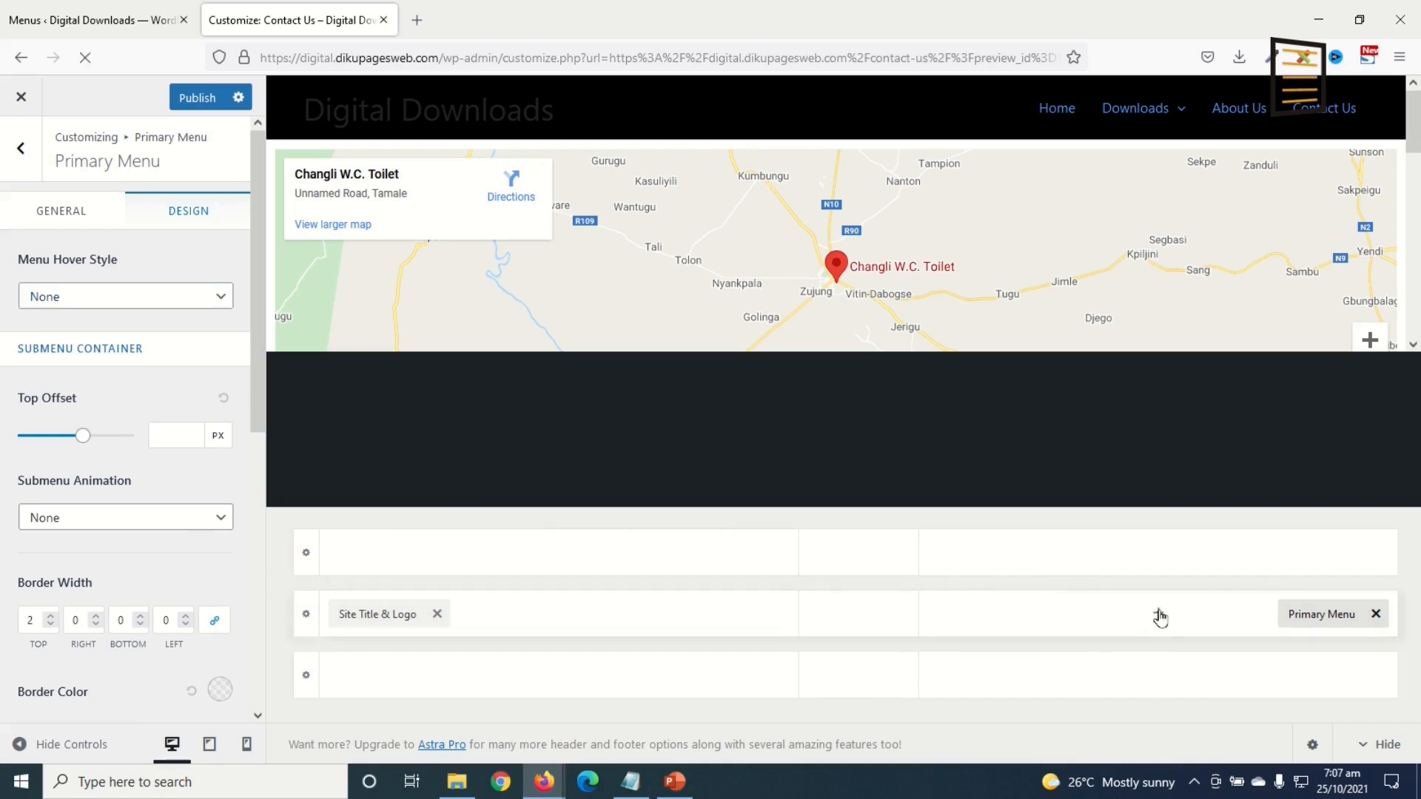
{"action": "left_click", "coordinate": [1159, 616]}
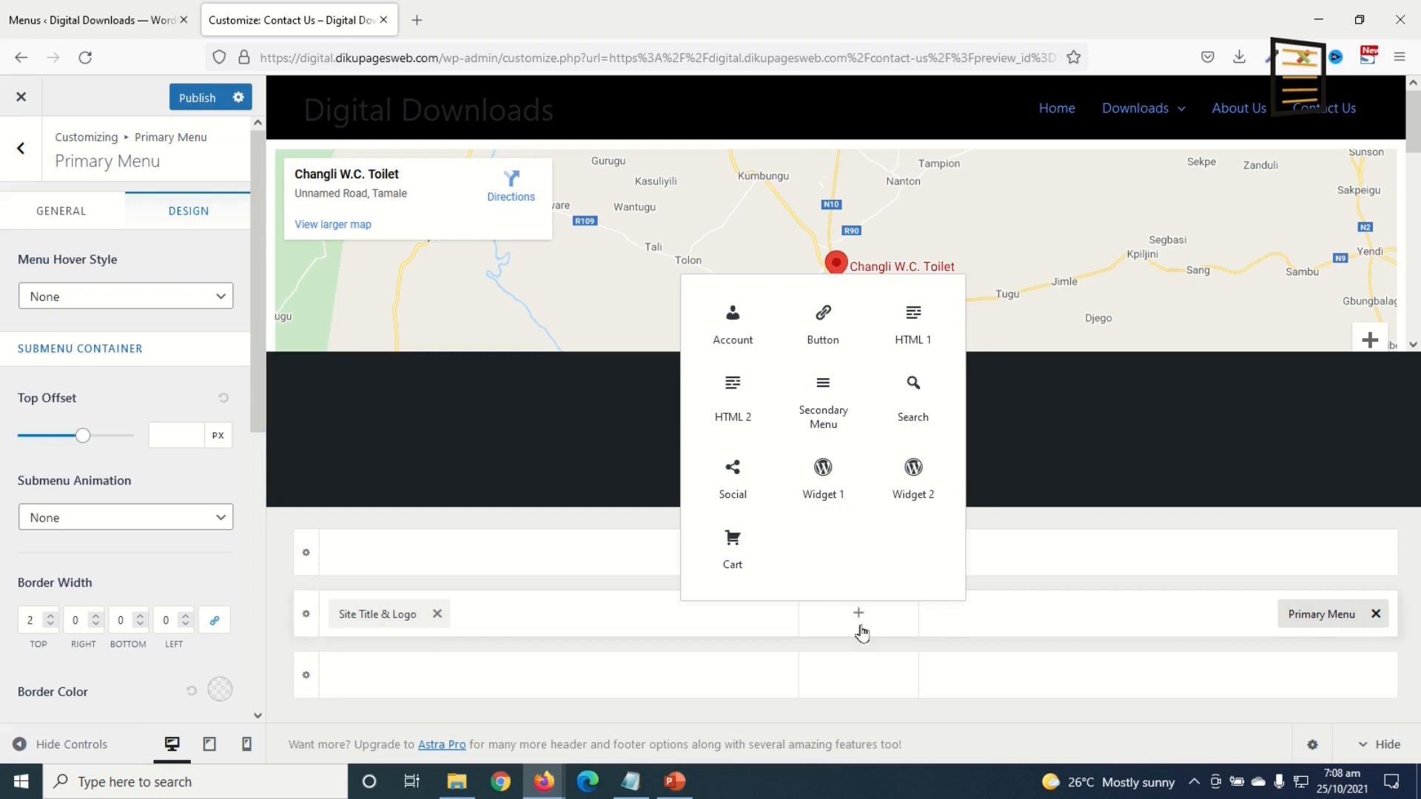
{"action": "left_click", "coordinate": [728, 550]}
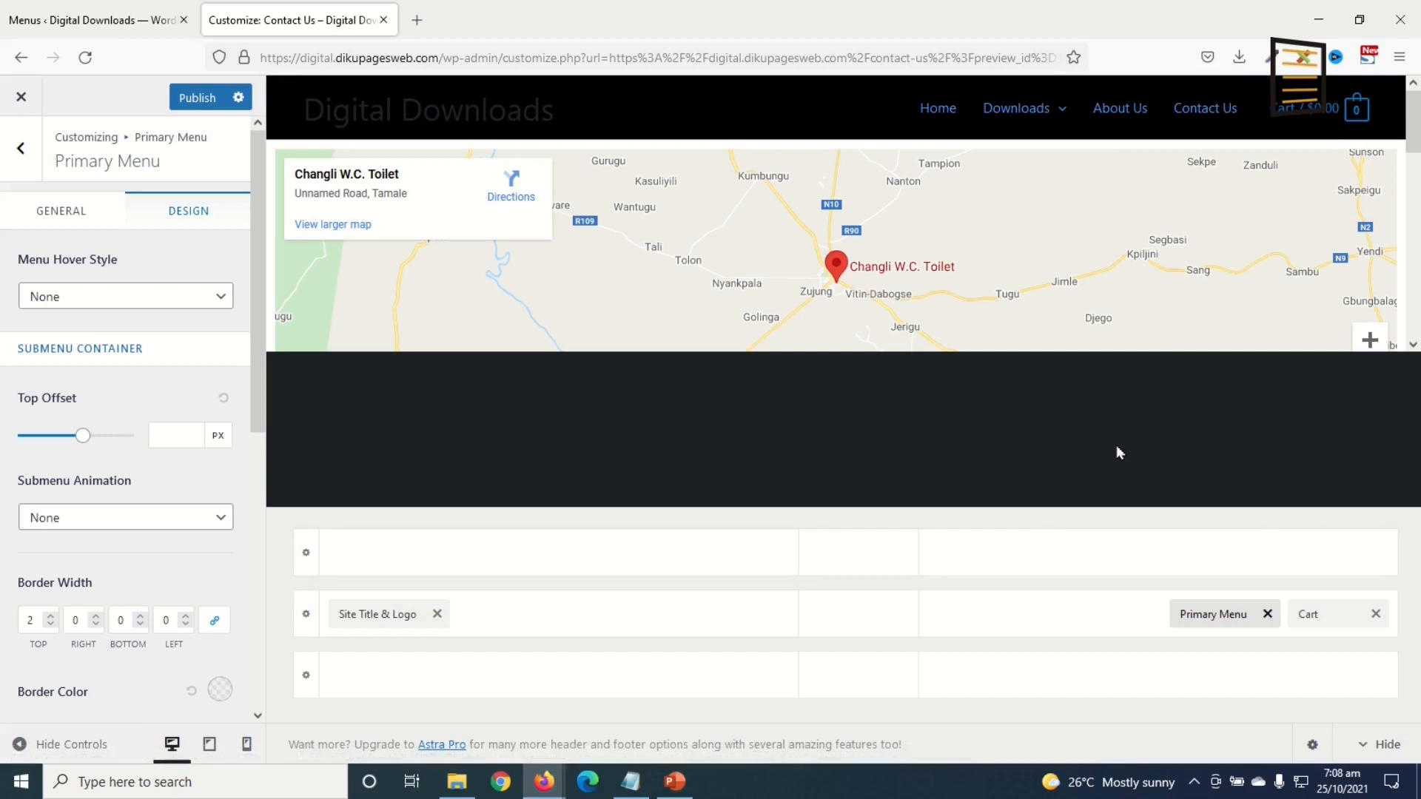
Step: Style the header cart as a filled button in blue #4c9ef9 instead of outline
{"action": "left_click", "coordinate": [1322, 620]}
{"action": "left_click", "coordinate": [194, 226]}
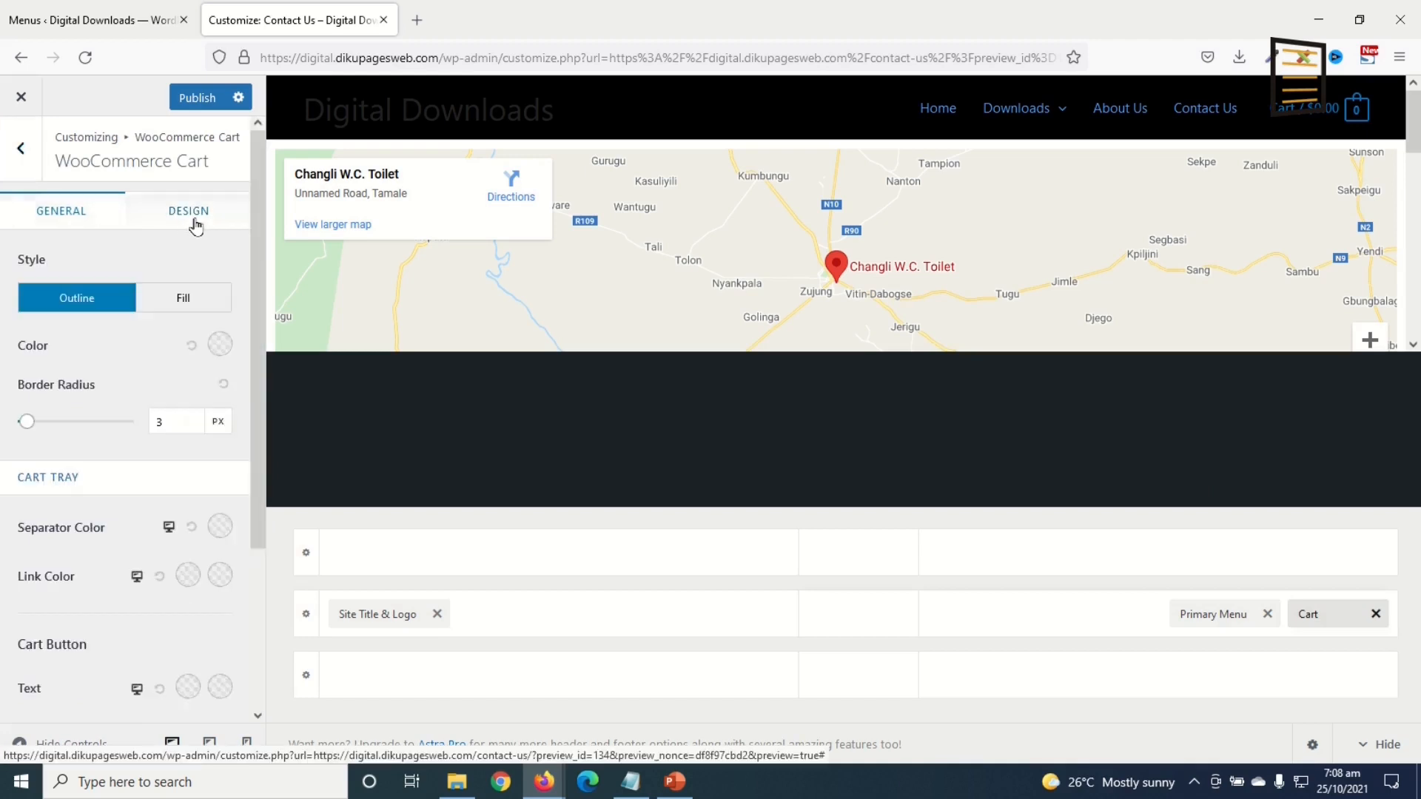
{"action": "left_click", "coordinate": [220, 345]}
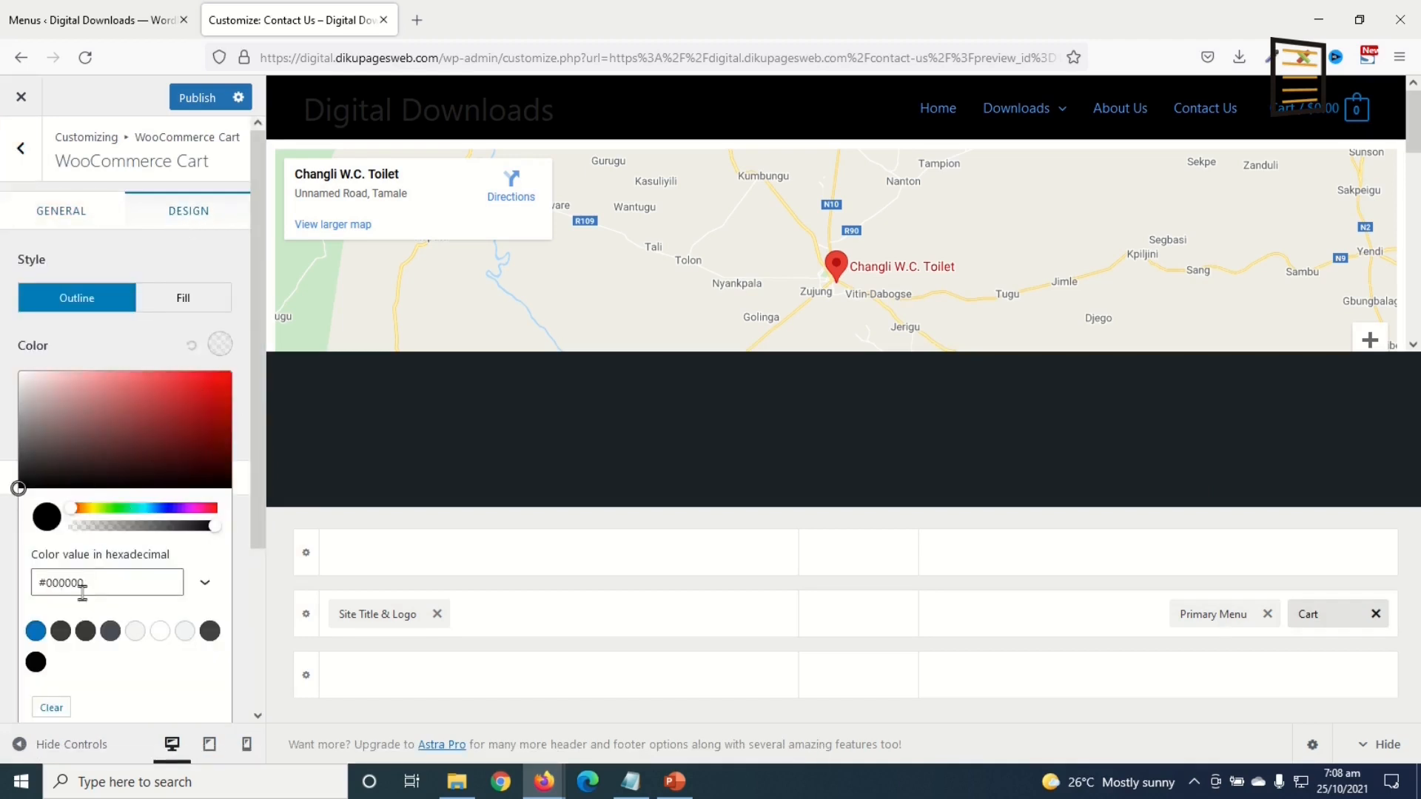
{"action": "left_click_drag", "start_coordinate": [92, 586], "coordinate": [2, 585]}
{"action": "type", "text": "#4c9af9"}
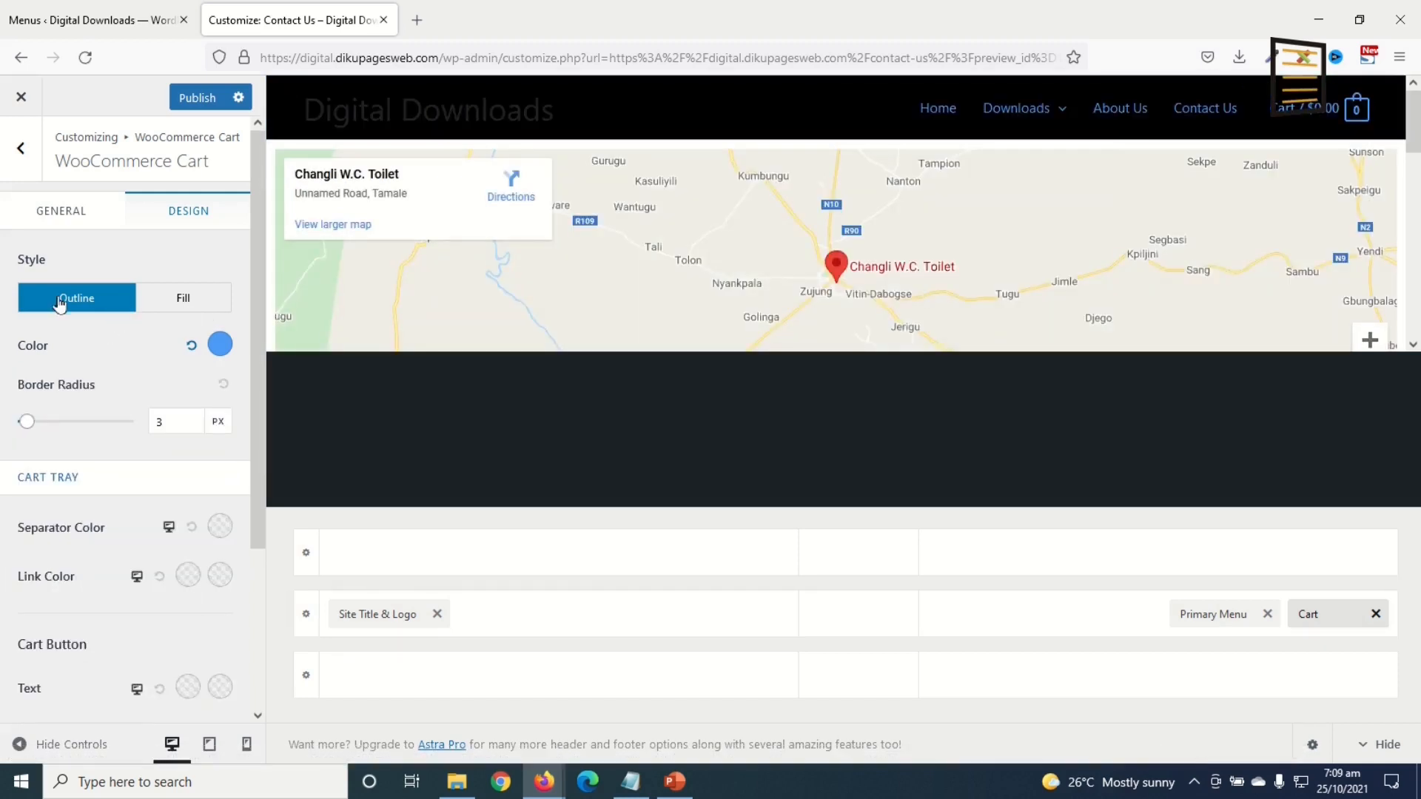
{"action": "left_click", "coordinate": [184, 299]}
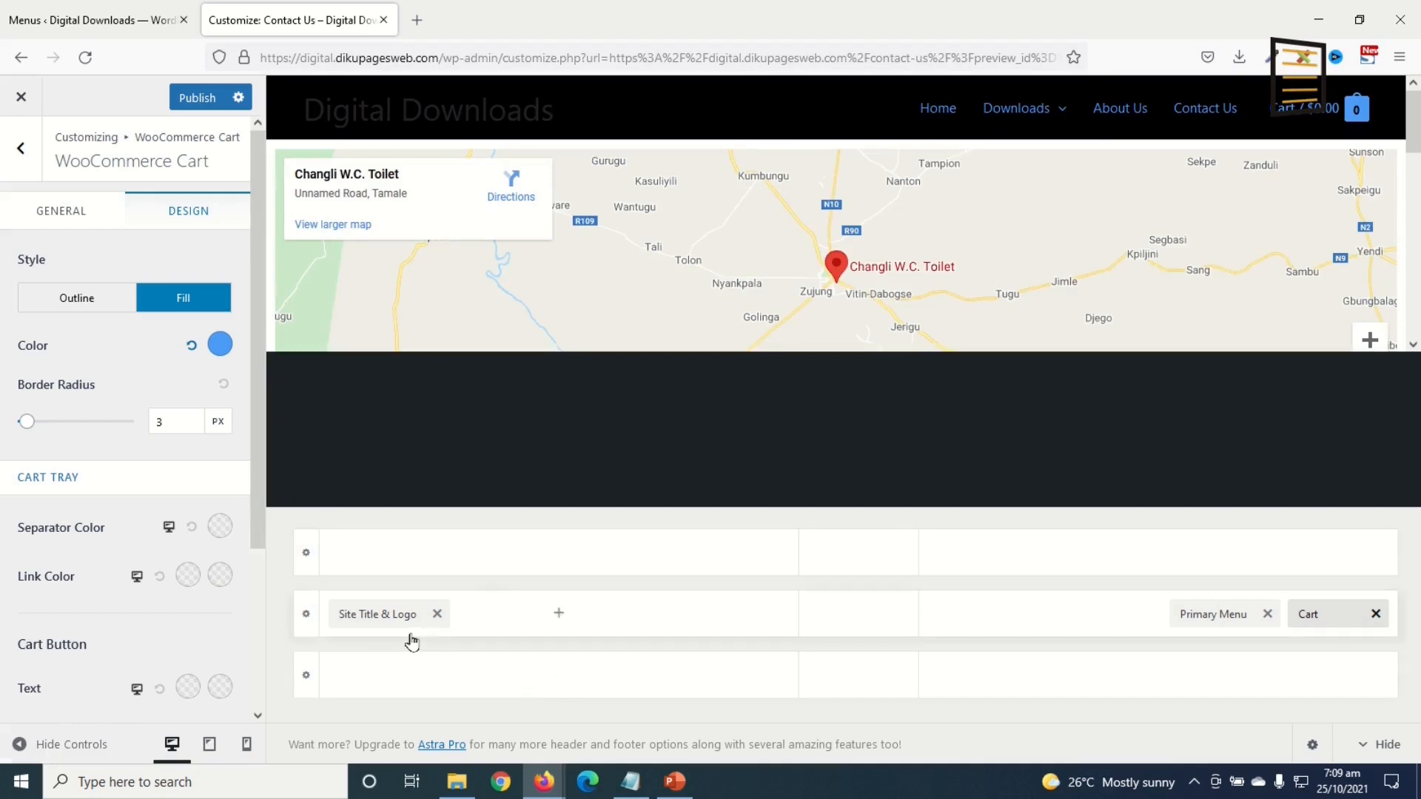
{"action": "left_click", "coordinate": [372, 613]}
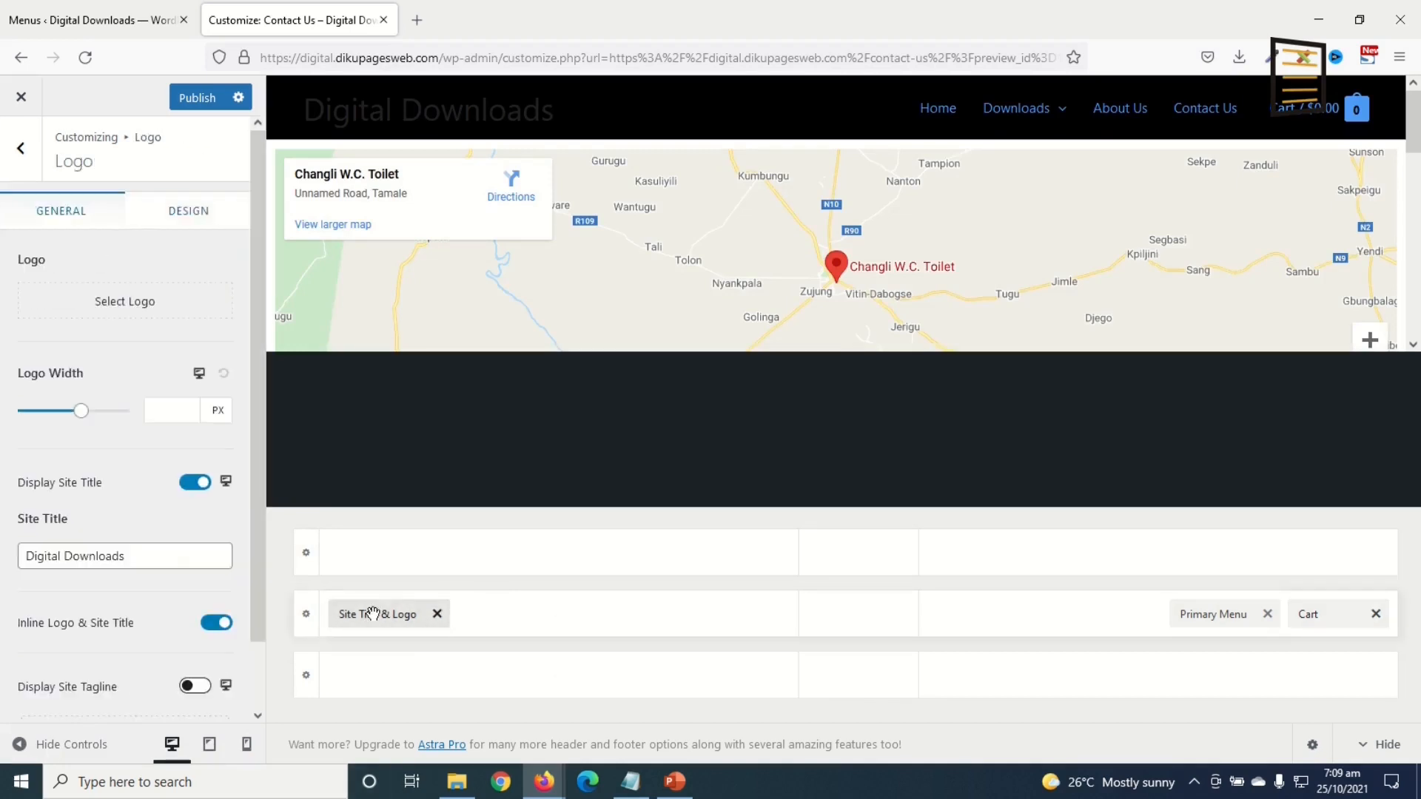
Step: Upload logo.png and set it as the header site logo without cropping
{"action": "left_click", "coordinate": [118, 309]}
{"action": "left_click", "coordinate": [72, 165]}
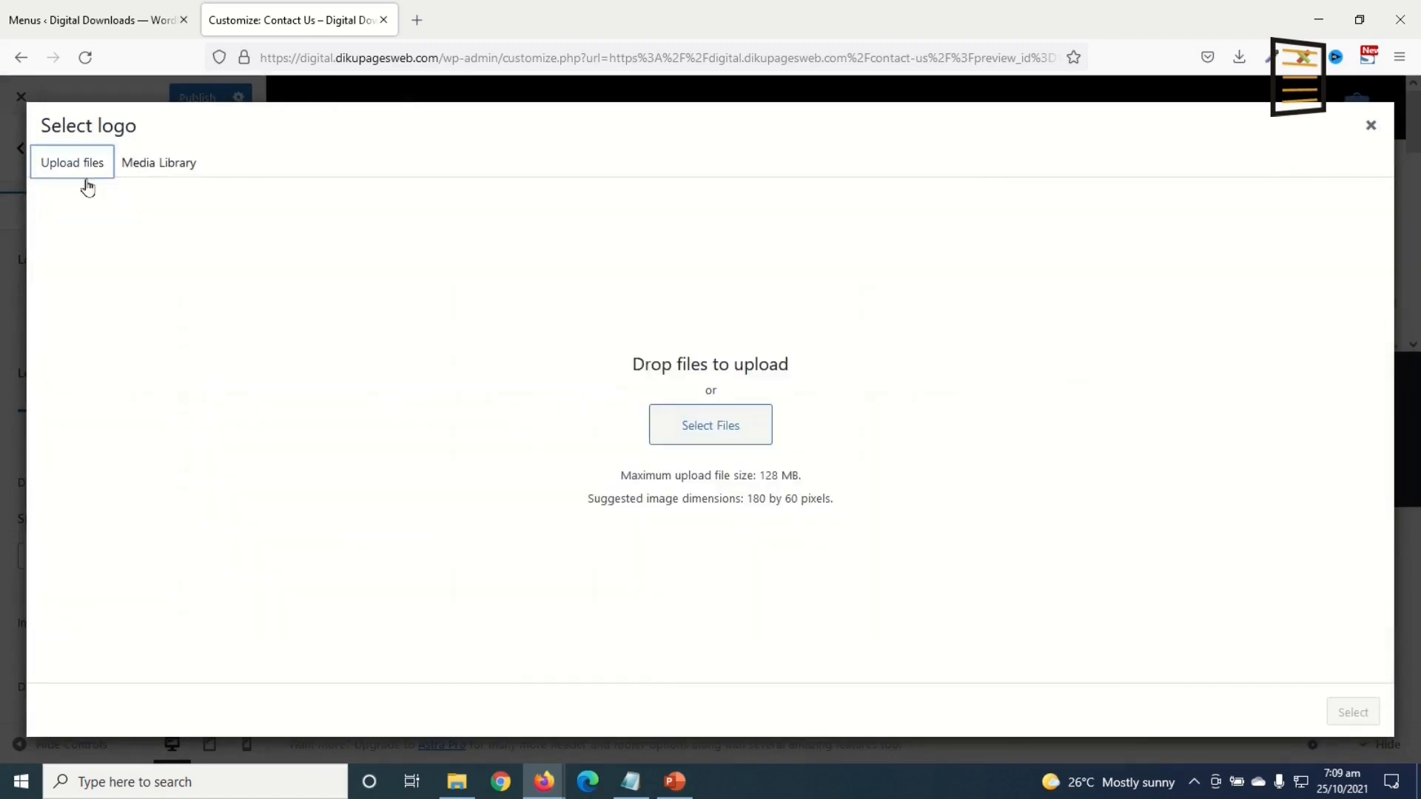
{"action": "double_click", "coordinate": [847, 344]}
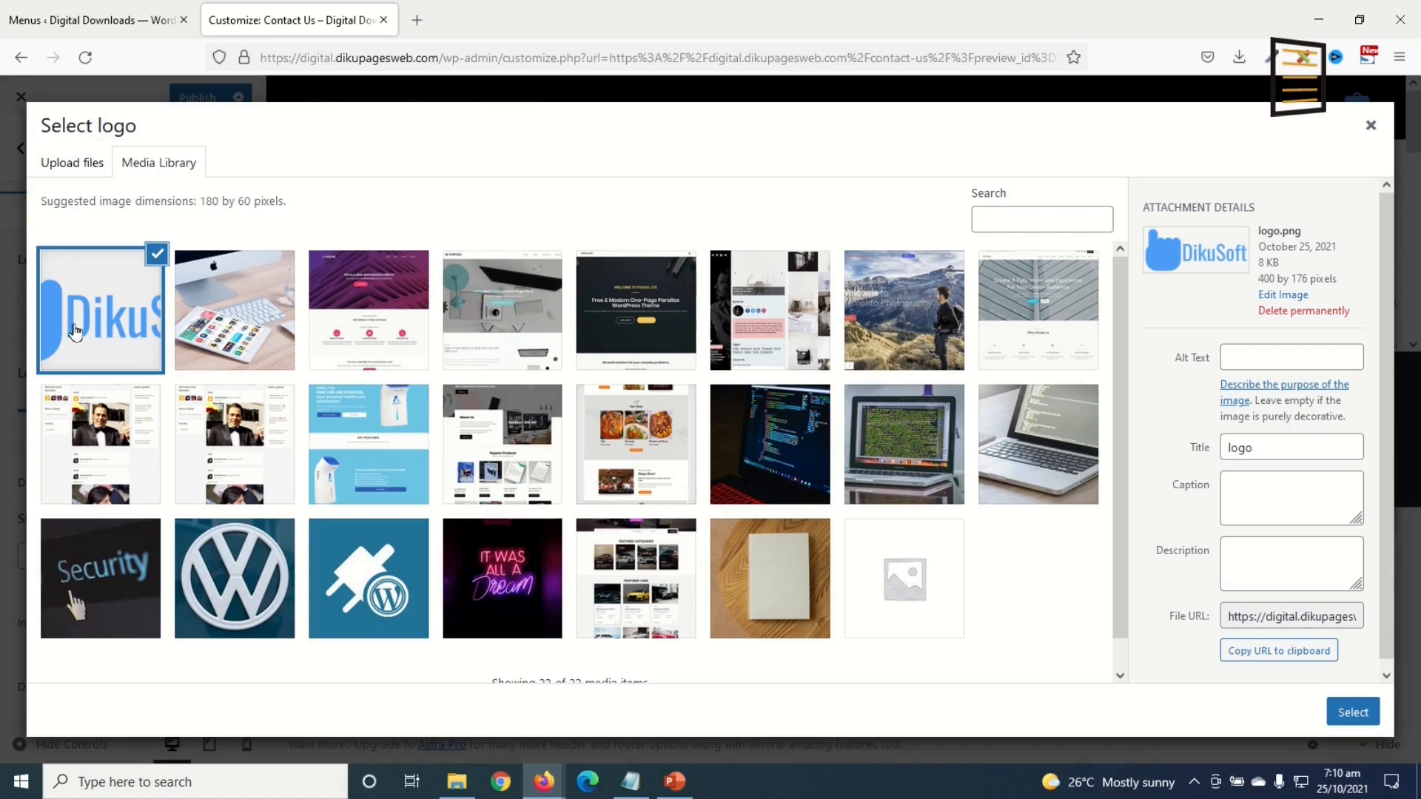
{"action": "left_click", "coordinate": [1348, 713]}
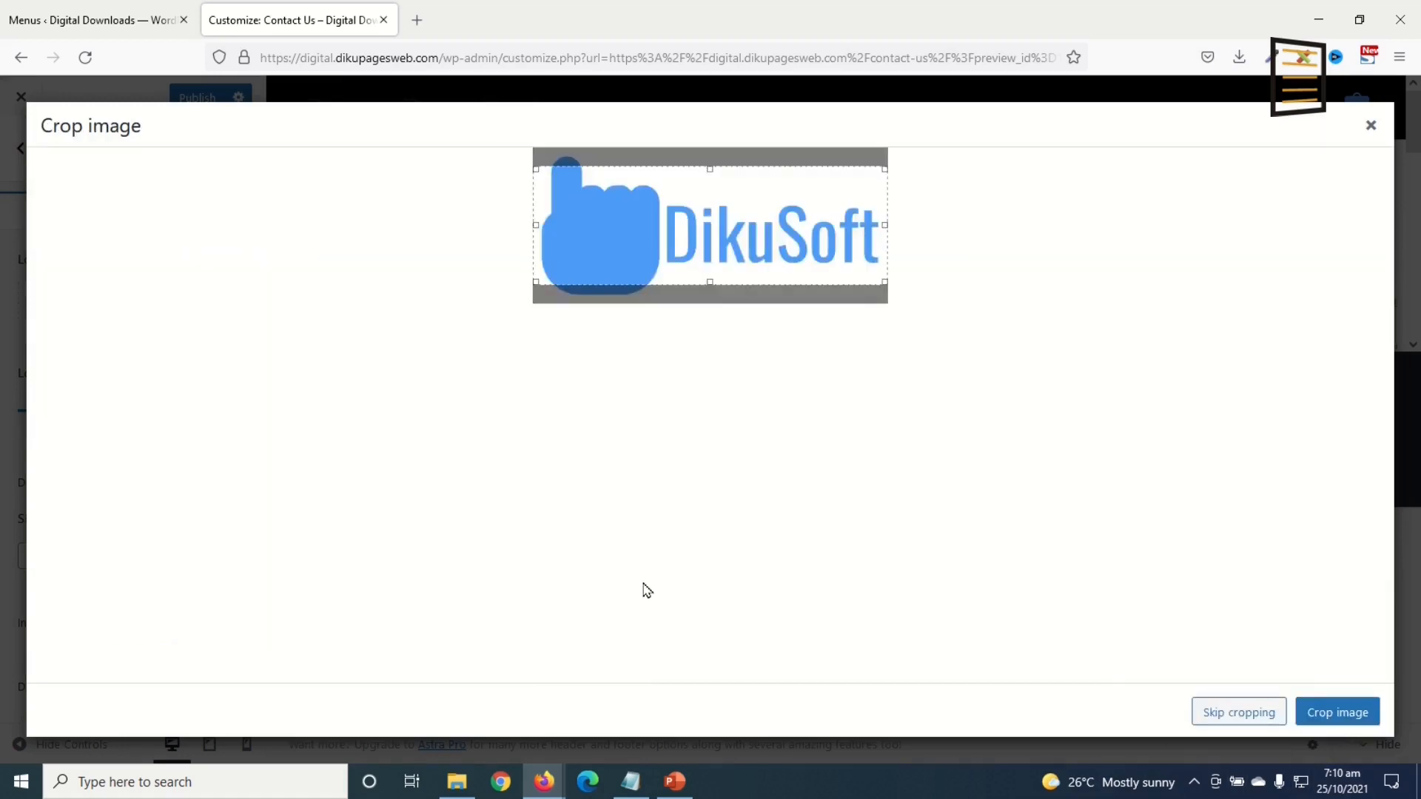
{"action": "left_click", "coordinate": [1228, 711]}
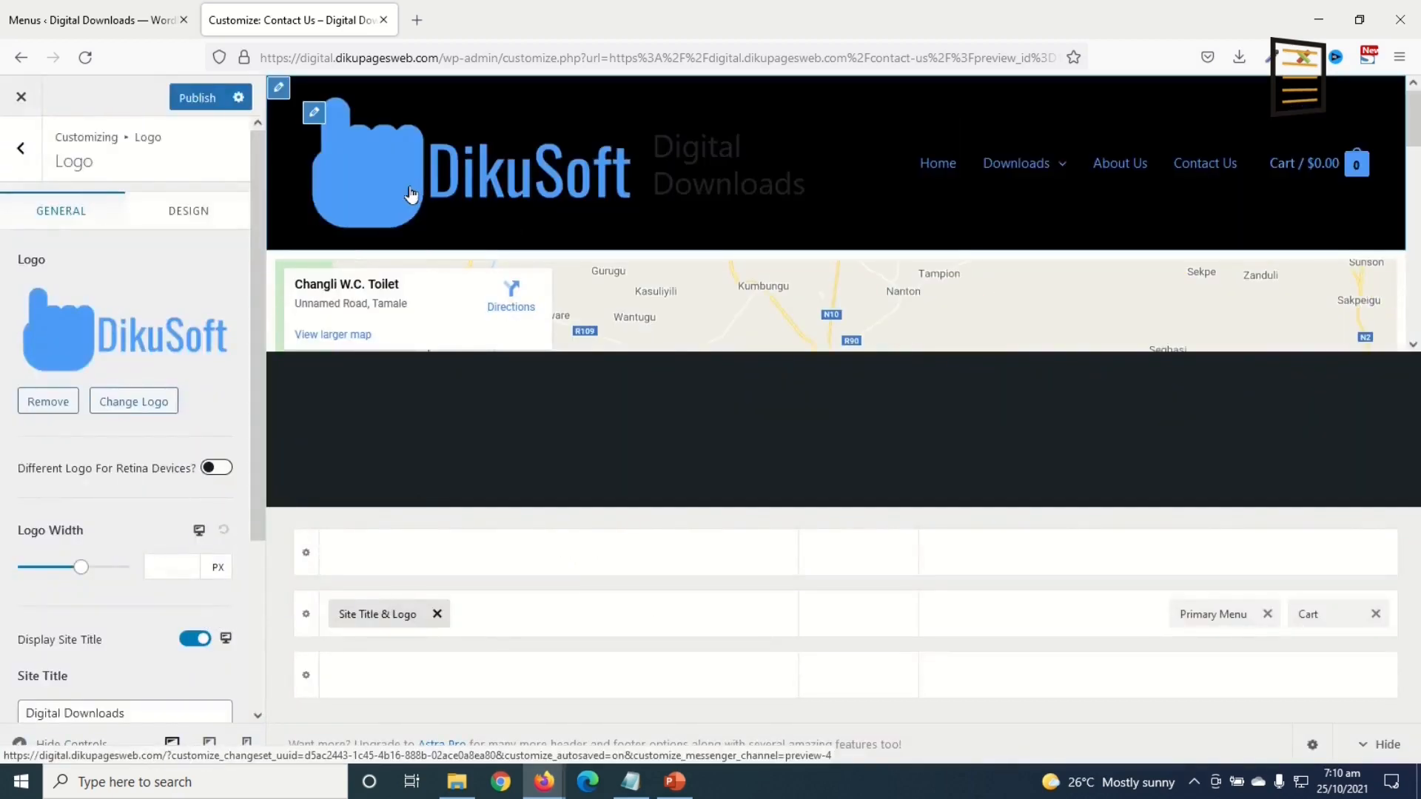
Step: Set the logo width to 150 px and hide the site title text
{"action": "scroll", "coordinate": [339, 247], "scroll_direction": "down", "scroll_amount": 2}
{"action": "left_click", "coordinate": [169, 567]}
{"action": "type", "text": "120"}
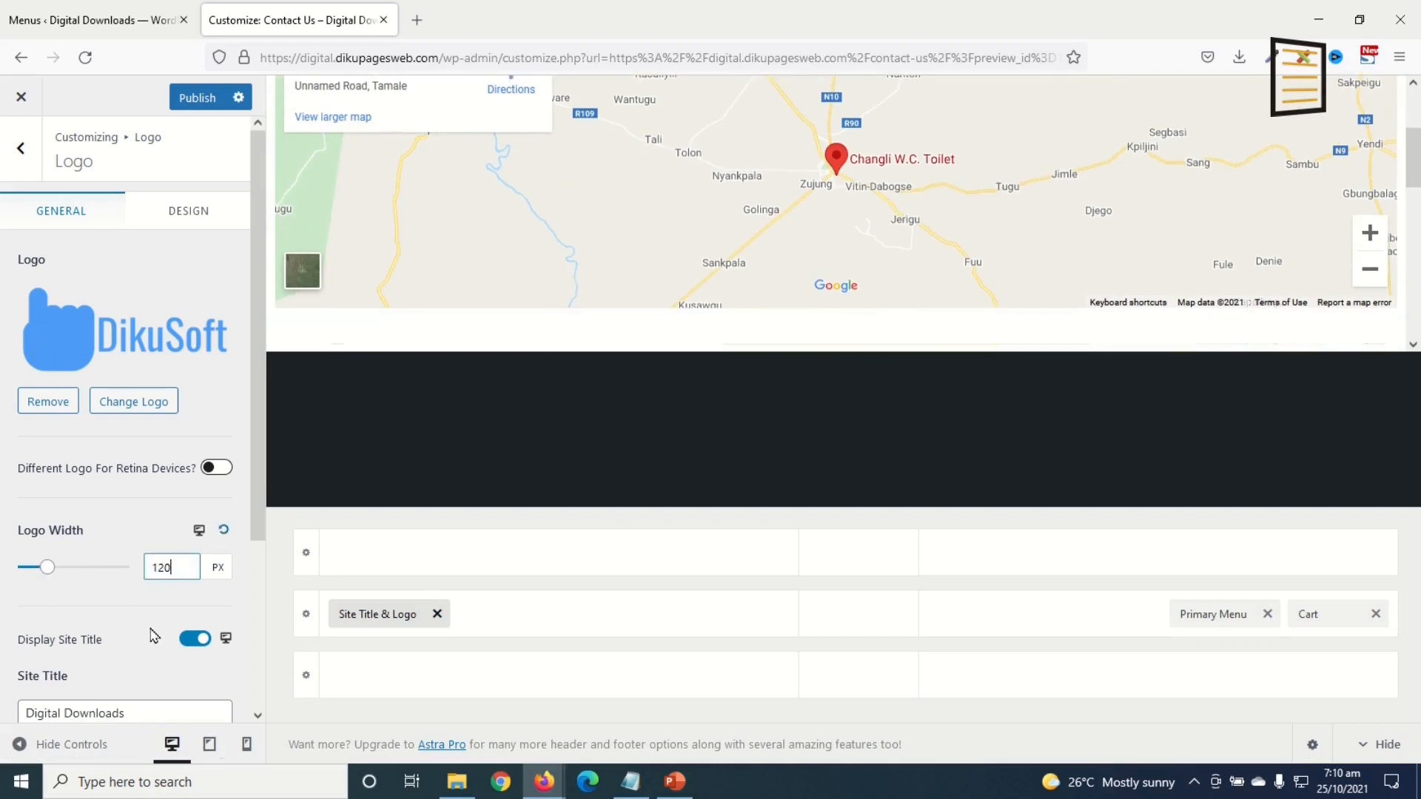
{"action": "scroll", "coordinate": [835, 252], "scroll_direction": "up", "scroll_amount": 3}
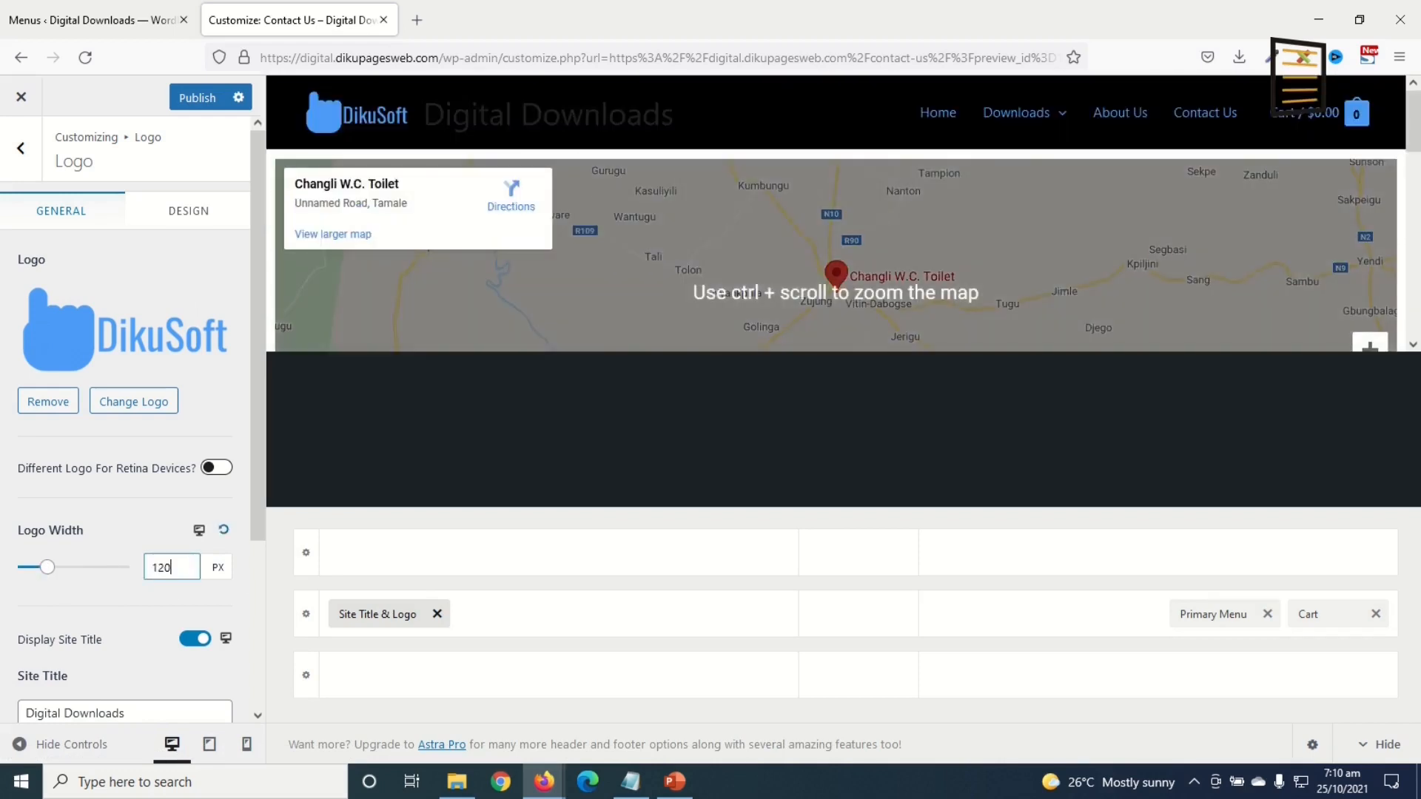
{"action": "left_click", "coordinate": [46, 567]}
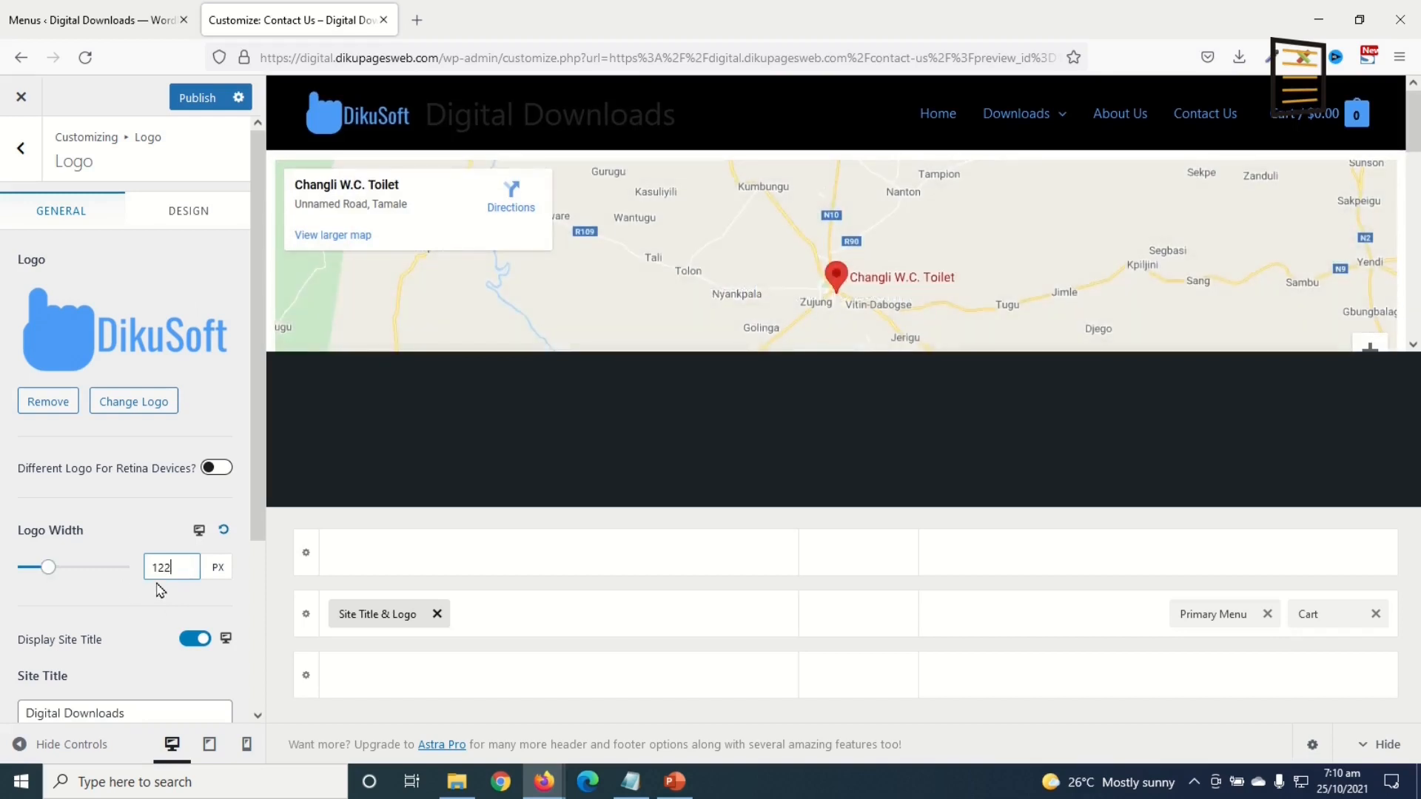
{"action": "type", "text": "150"}
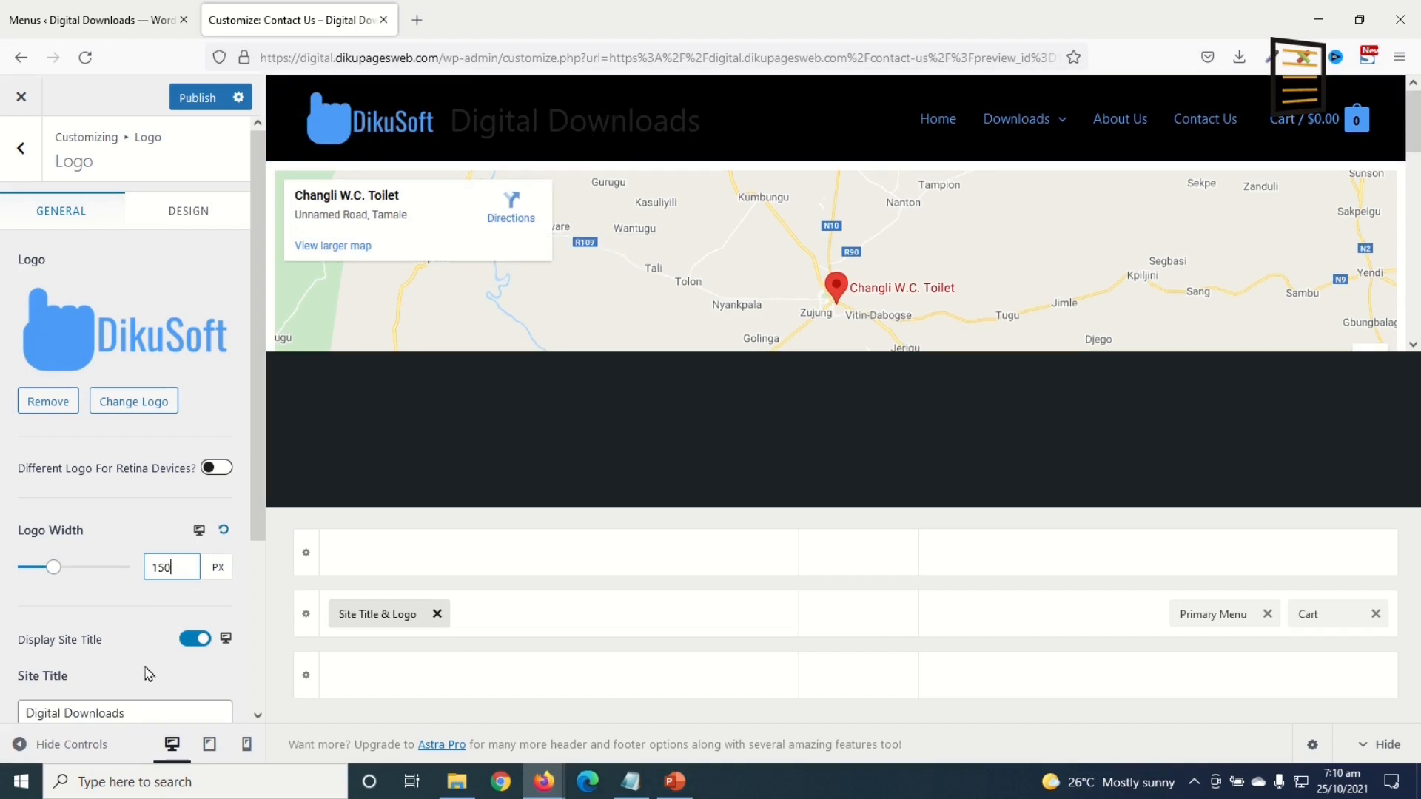
{"action": "left_click", "coordinate": [187, 640]}
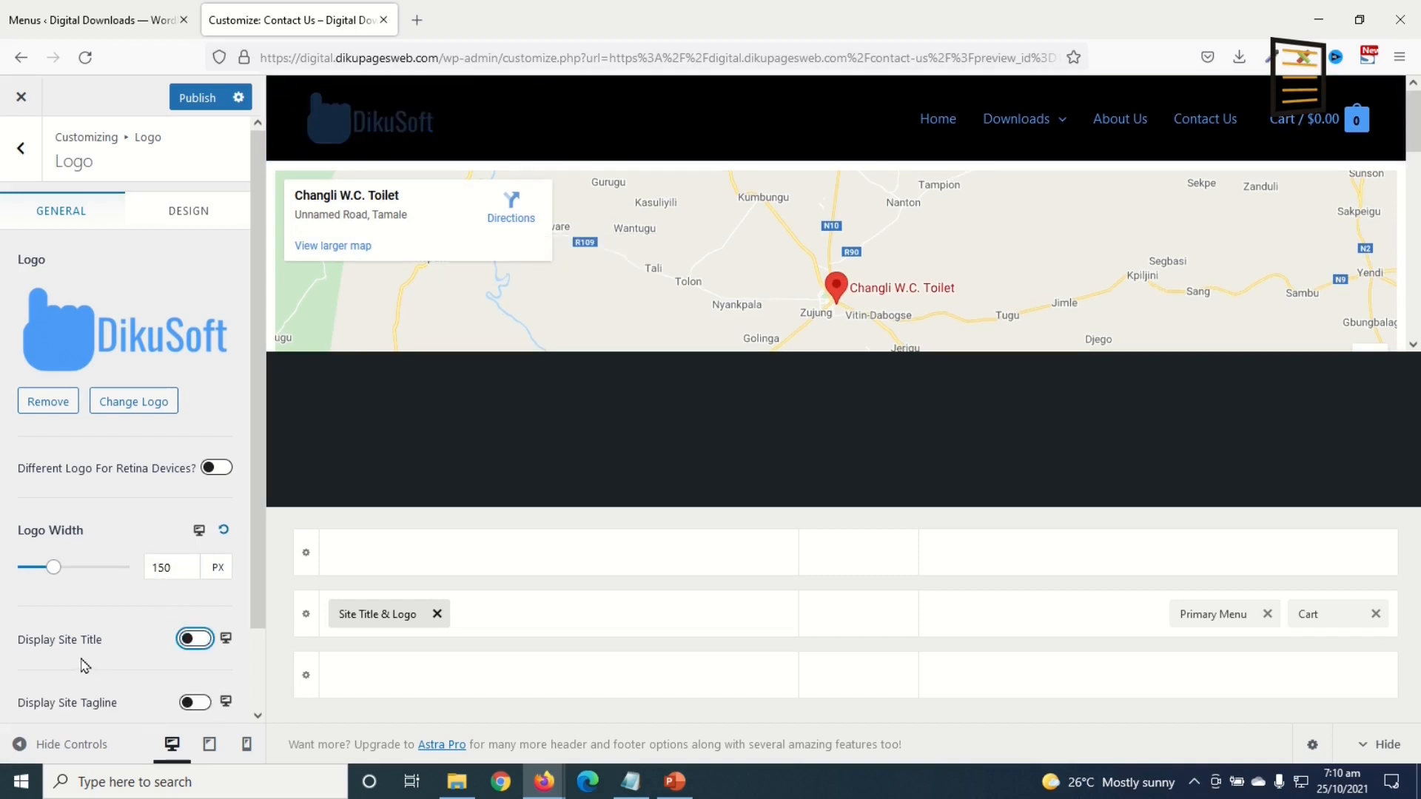
Step: Upload icon.png, the blue hand, and set it uncropped as the Site Icon
{"action": "scroll", "coordinate": [185, 467], "scroll_direction": "down", "scroll_amount": 2}
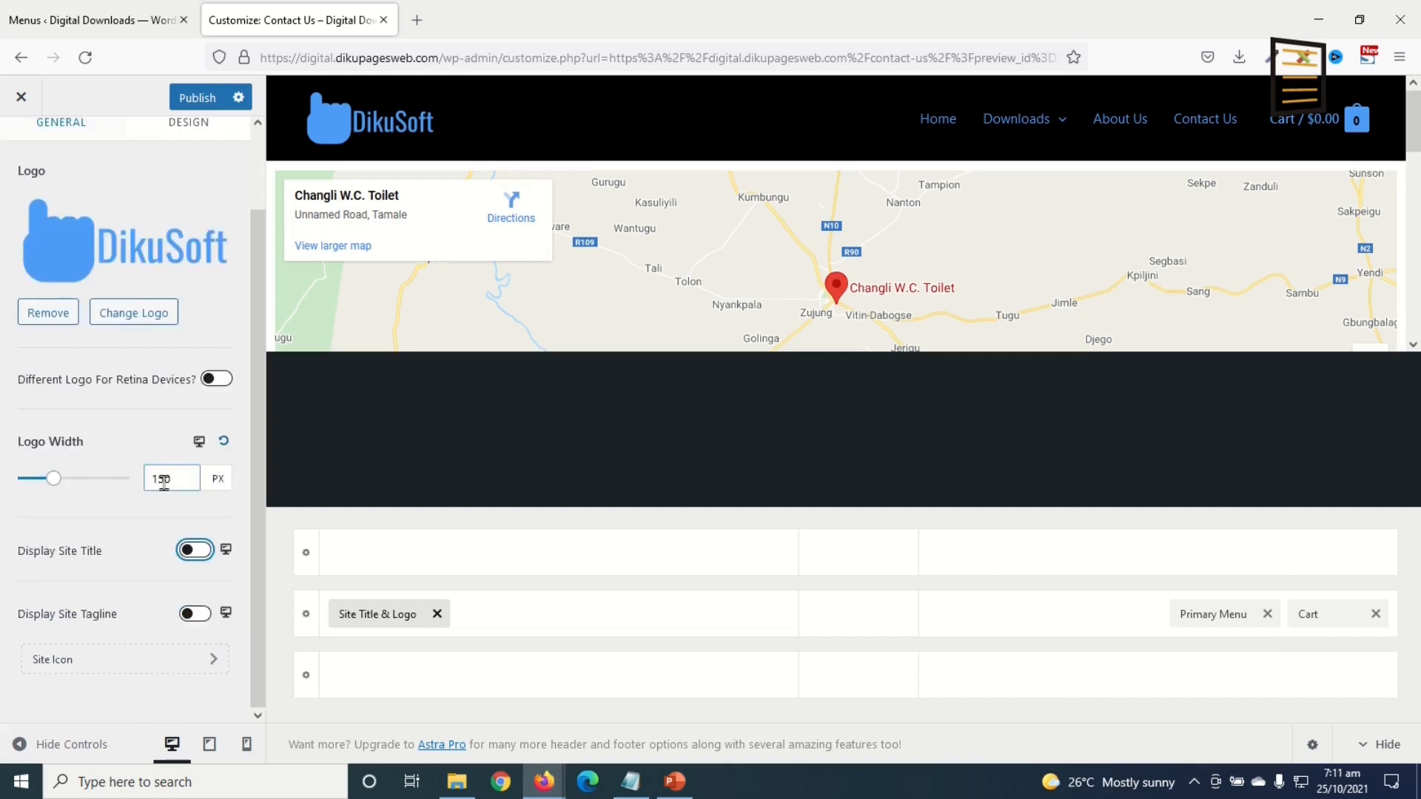
{"action": "left_click", "coordinate": [71, 669]}
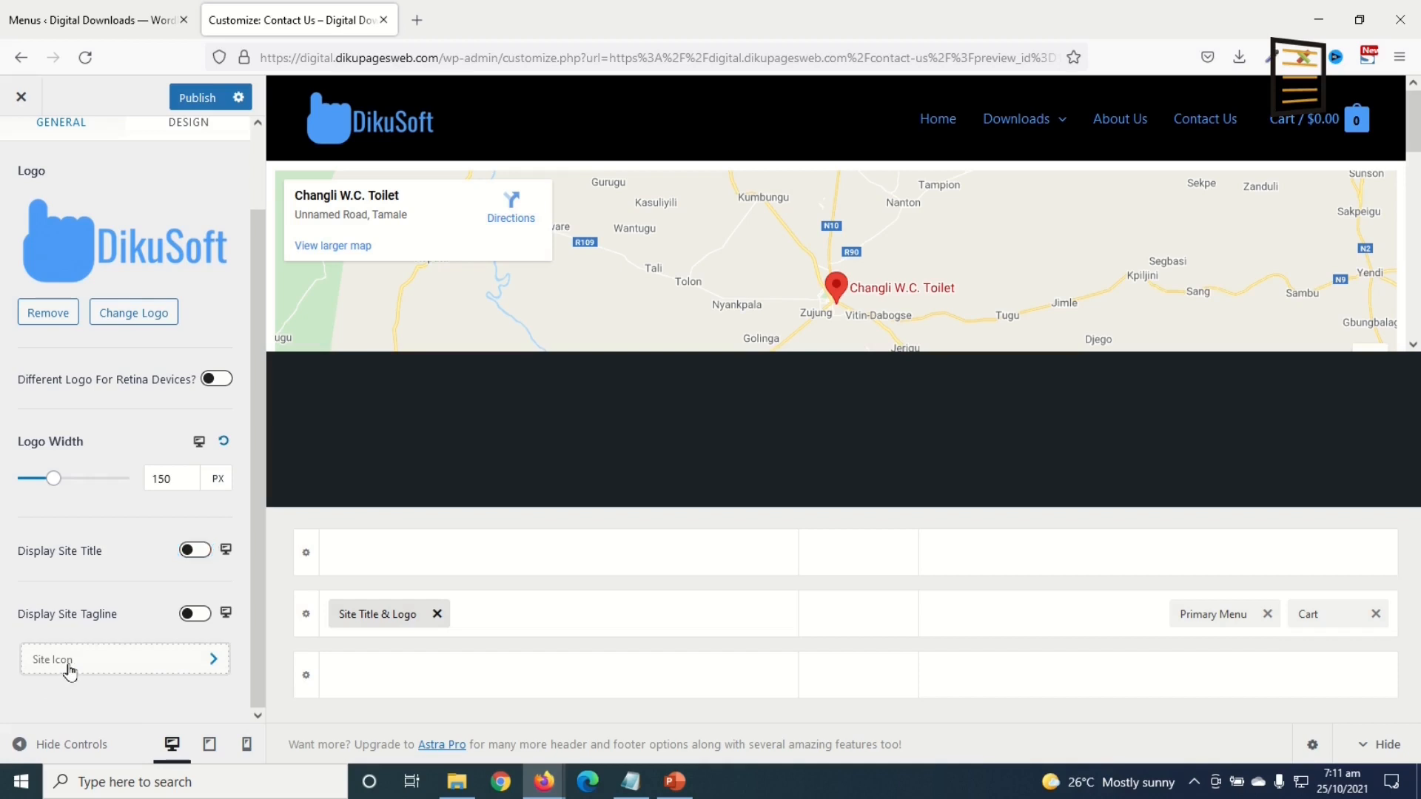
{"action": "left_click", "coordinate": [140, 316]}
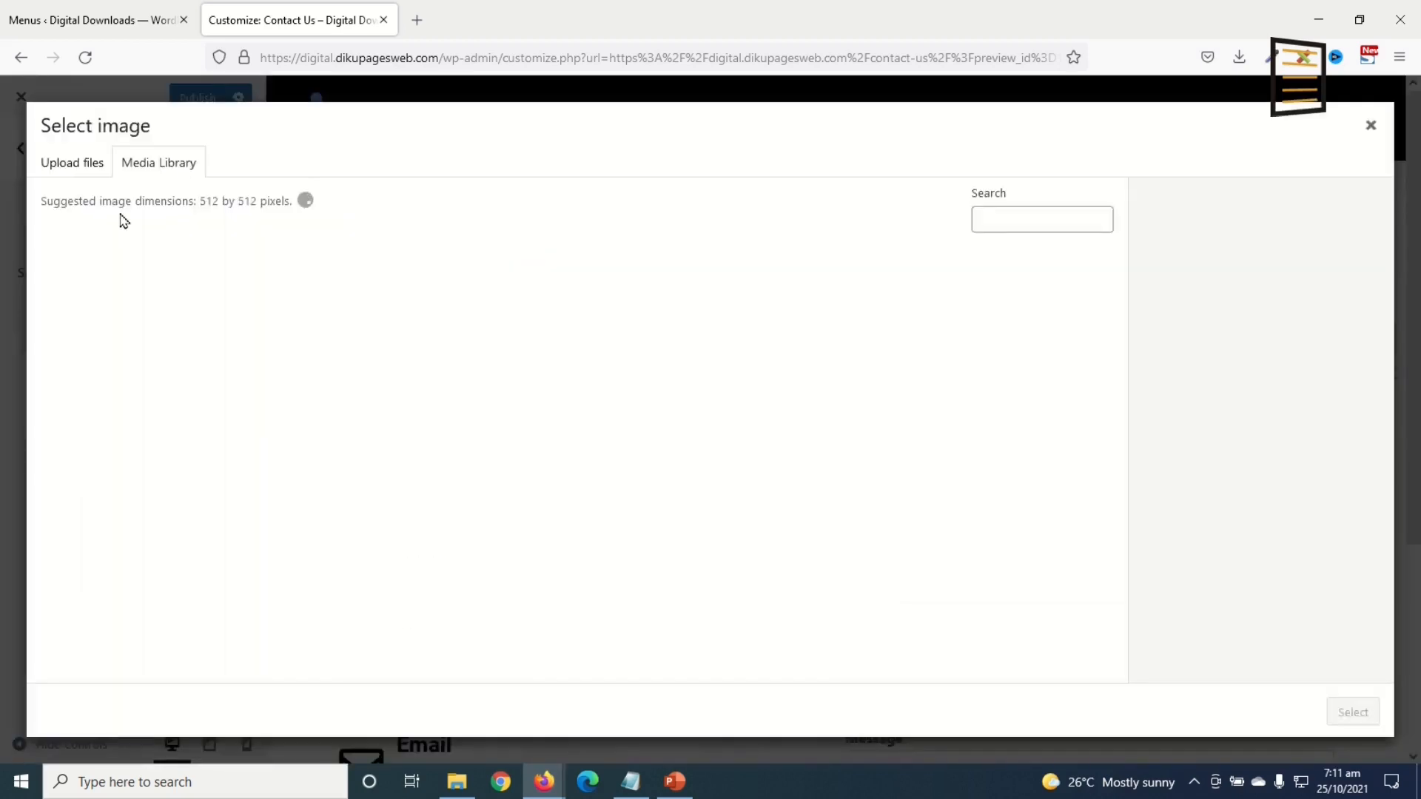
{"action": "left_click", "coordinate": [83, 176]}
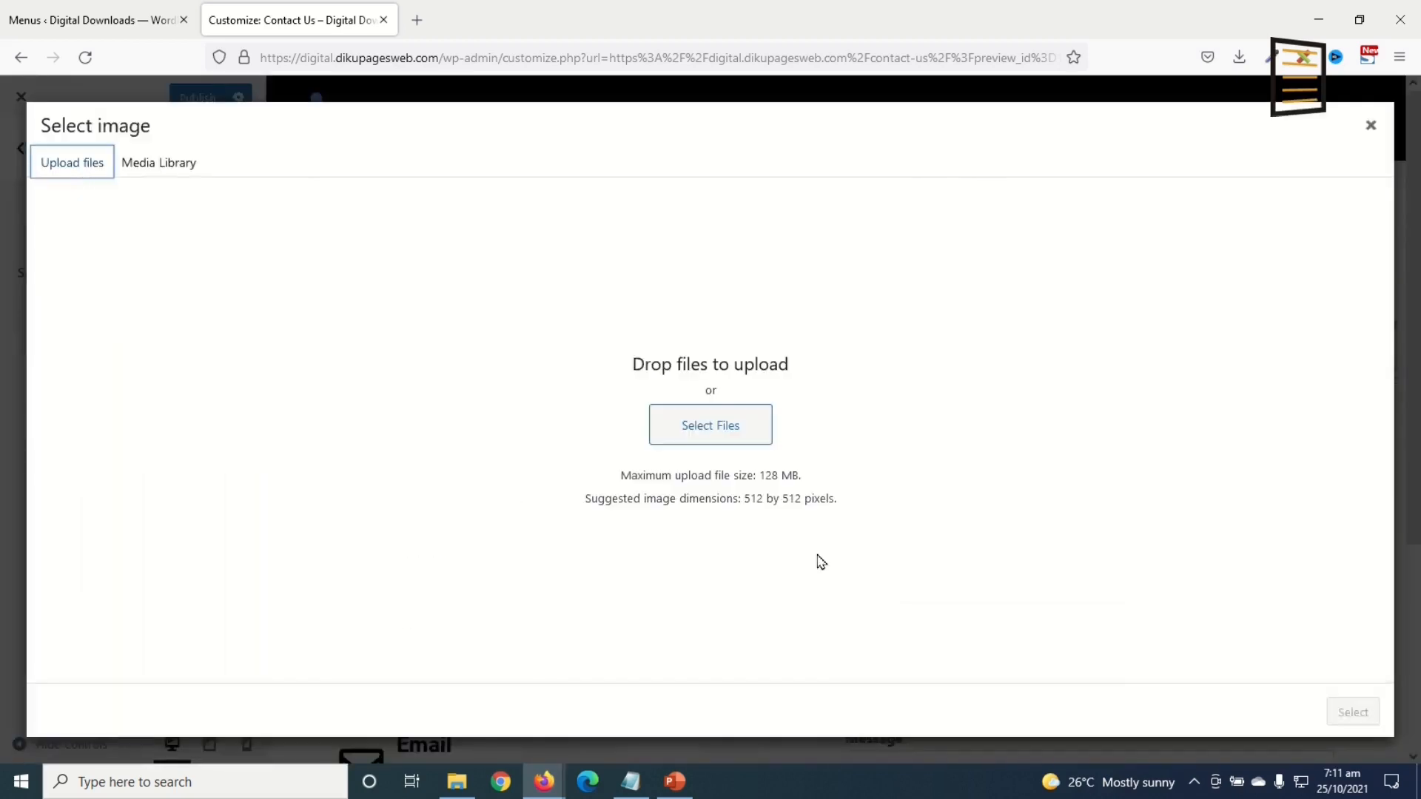
{"action": "left_click", "coordinate": [707, 437]}
{"action": "double_click", "coordinate": [715, 352]}
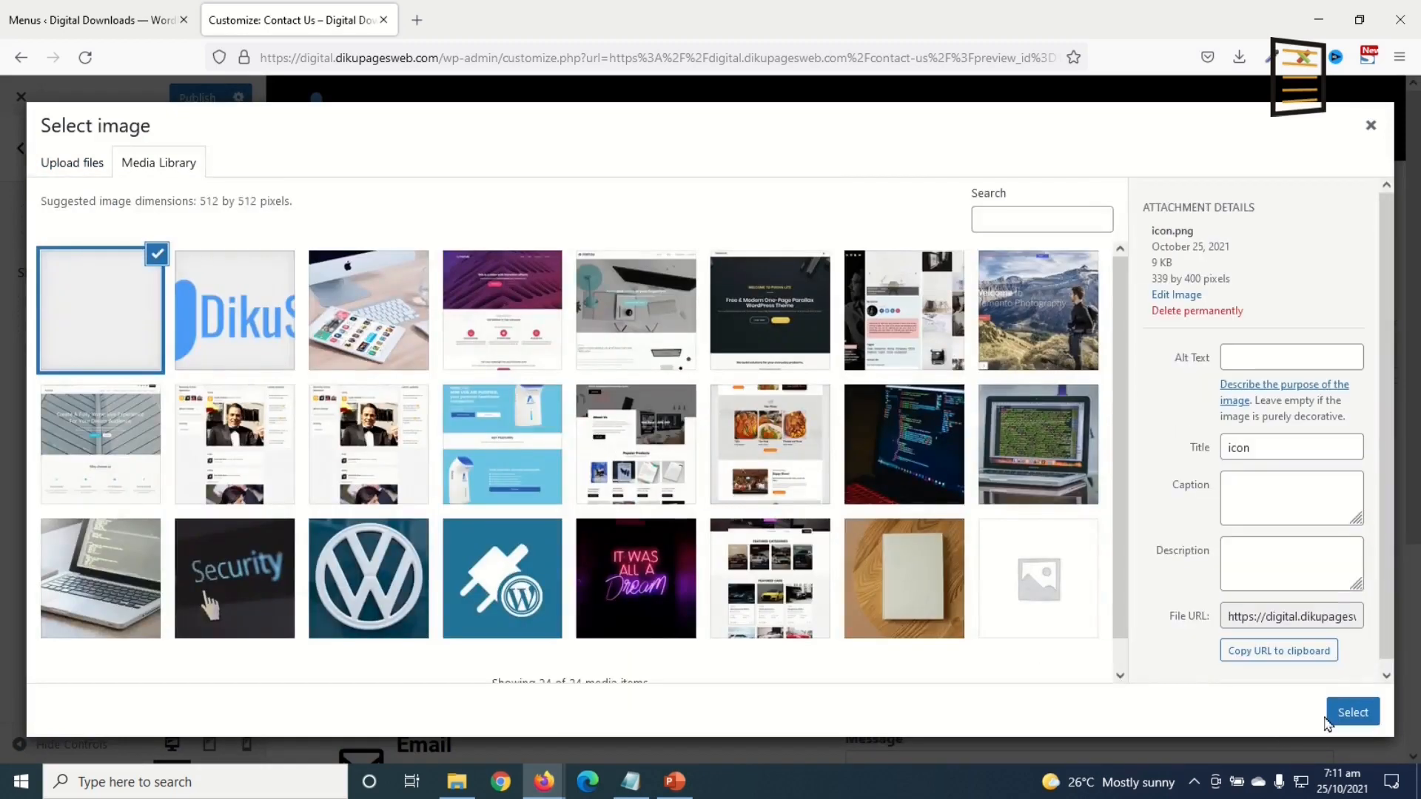
{"action": "left_click", "coordinate": [1348, 711]}
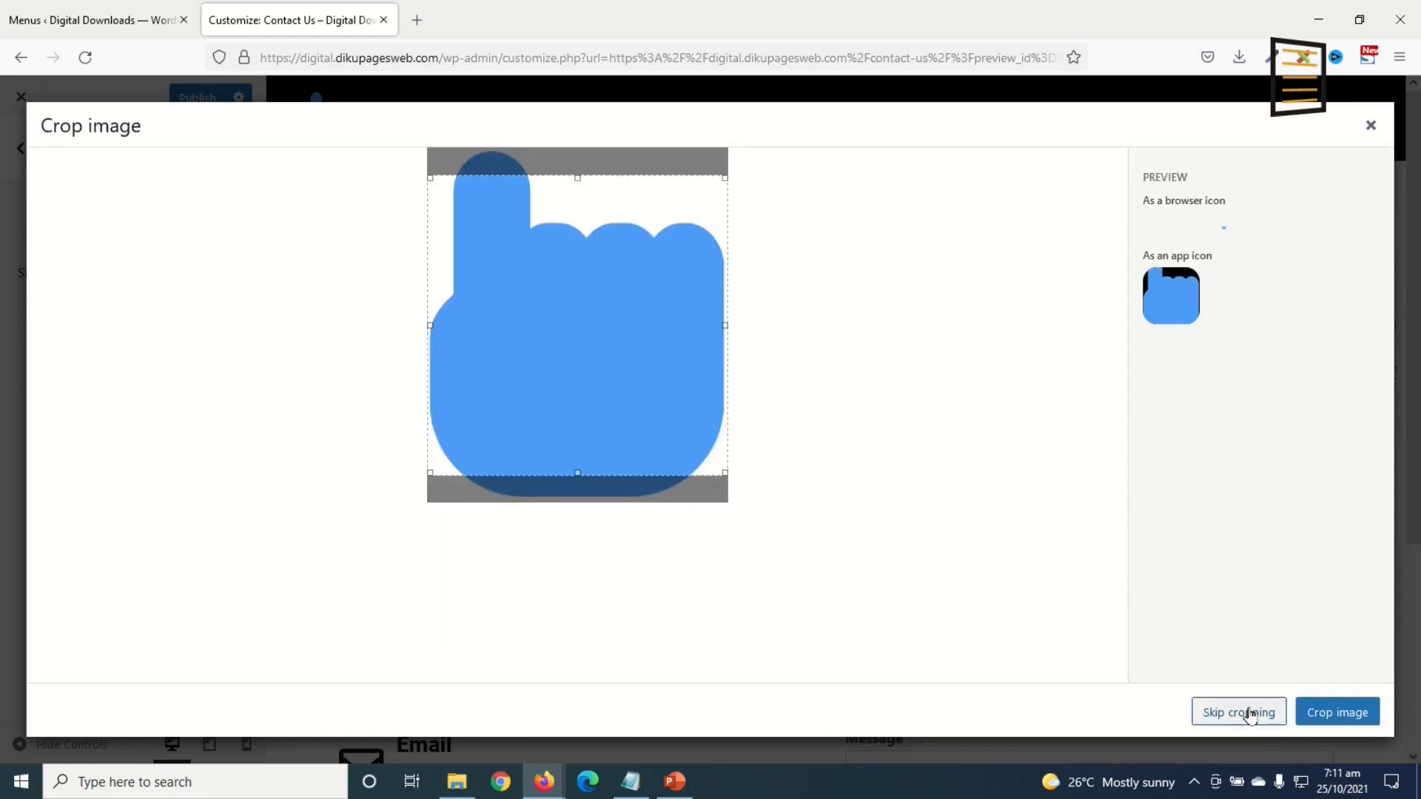
{"action": "left_click", "coordinate": [1250, 713]}
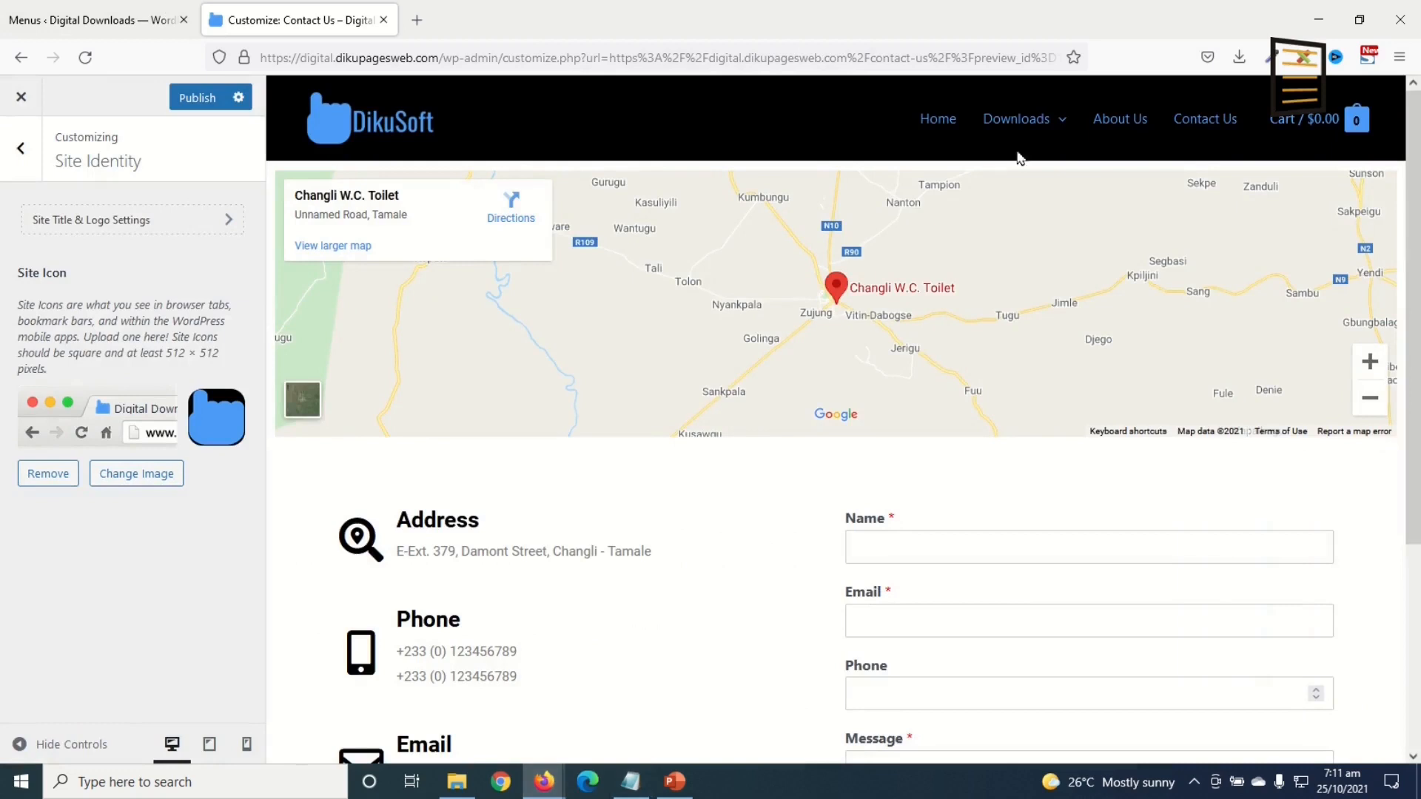
{"action": "mouse_move", "coordinate": [1004, 128]}
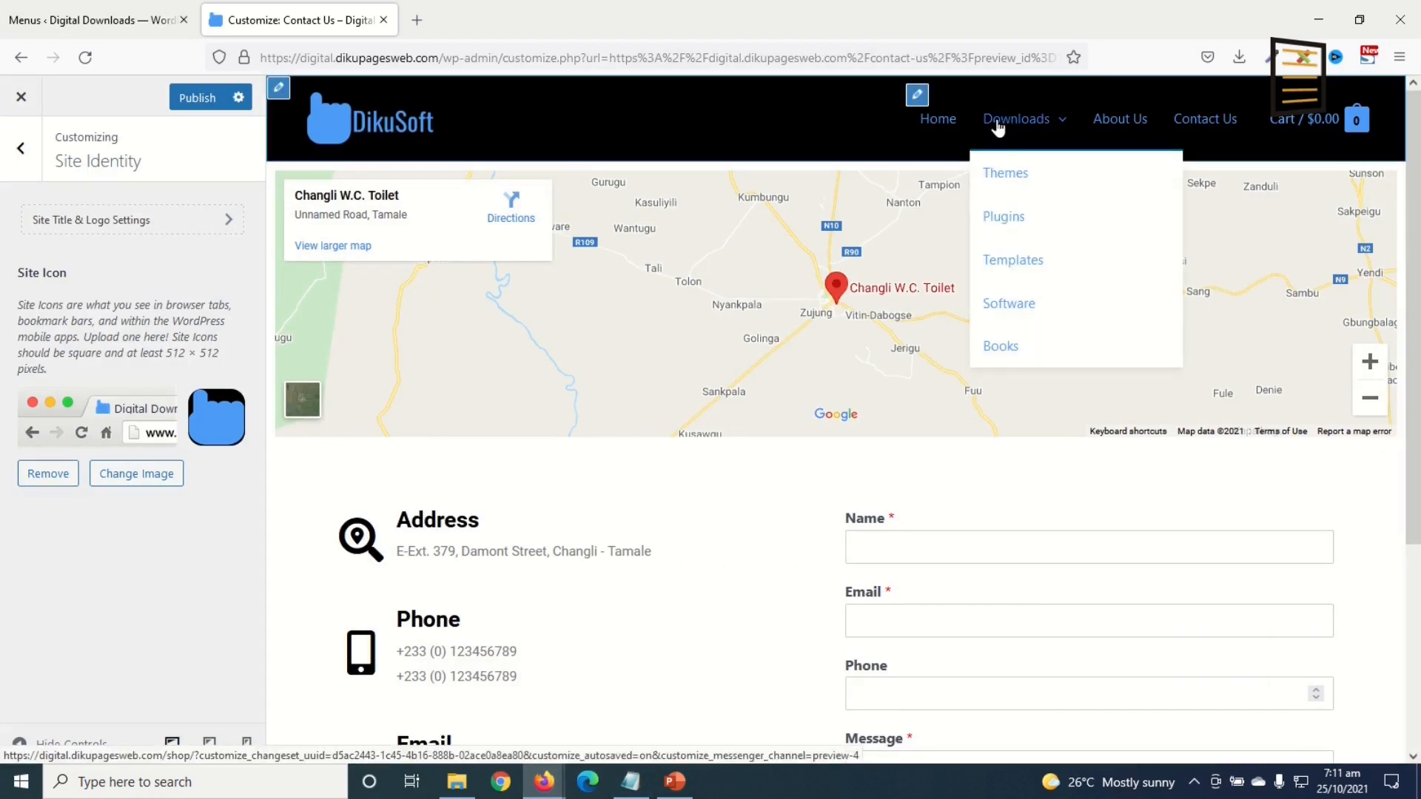
{"action": "left_click", "coordinate": [1008, 123]}
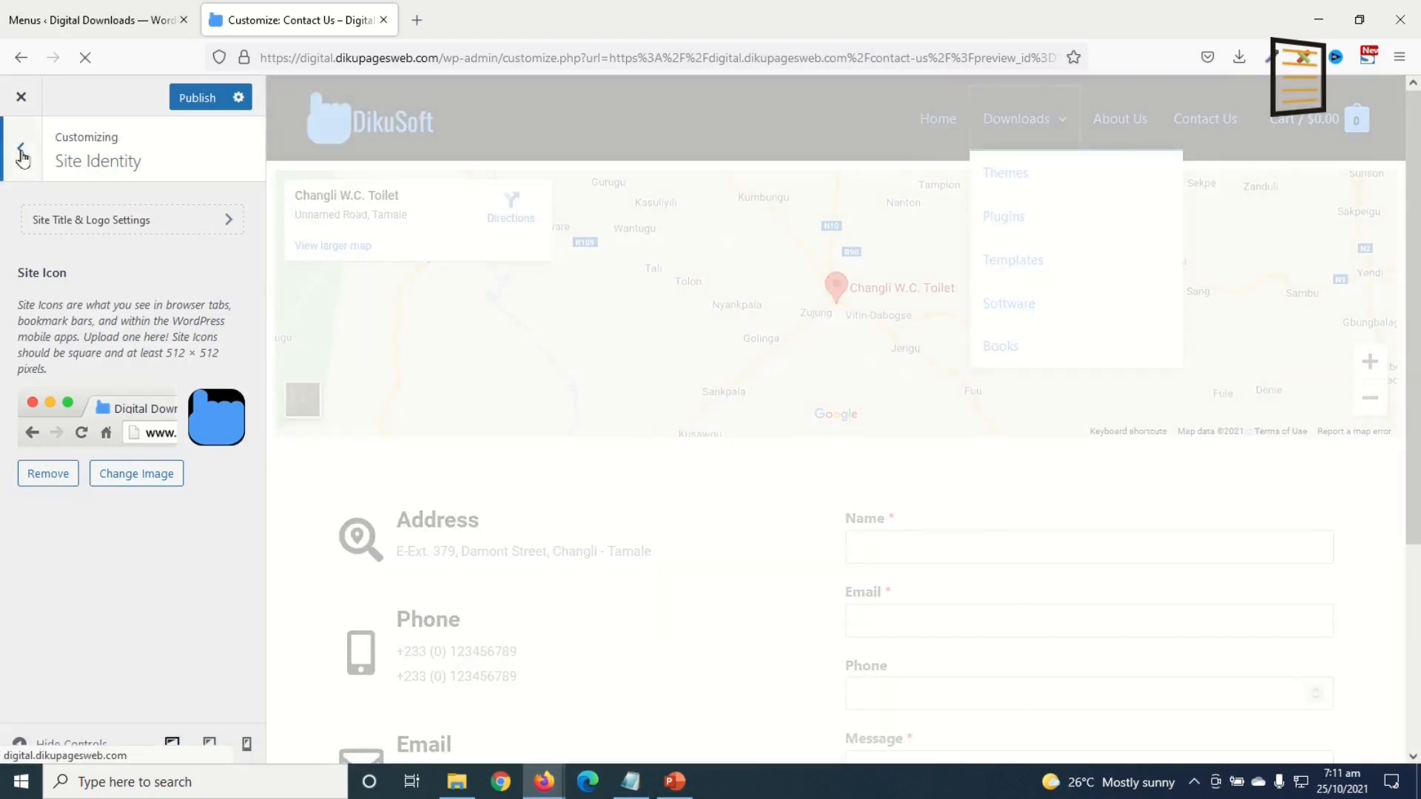
Step: Set WooCommerce pages to Left Sidebar and Single Product pages to No Sidebar
{"action": "left_click", "coordinate": [21, 148]}
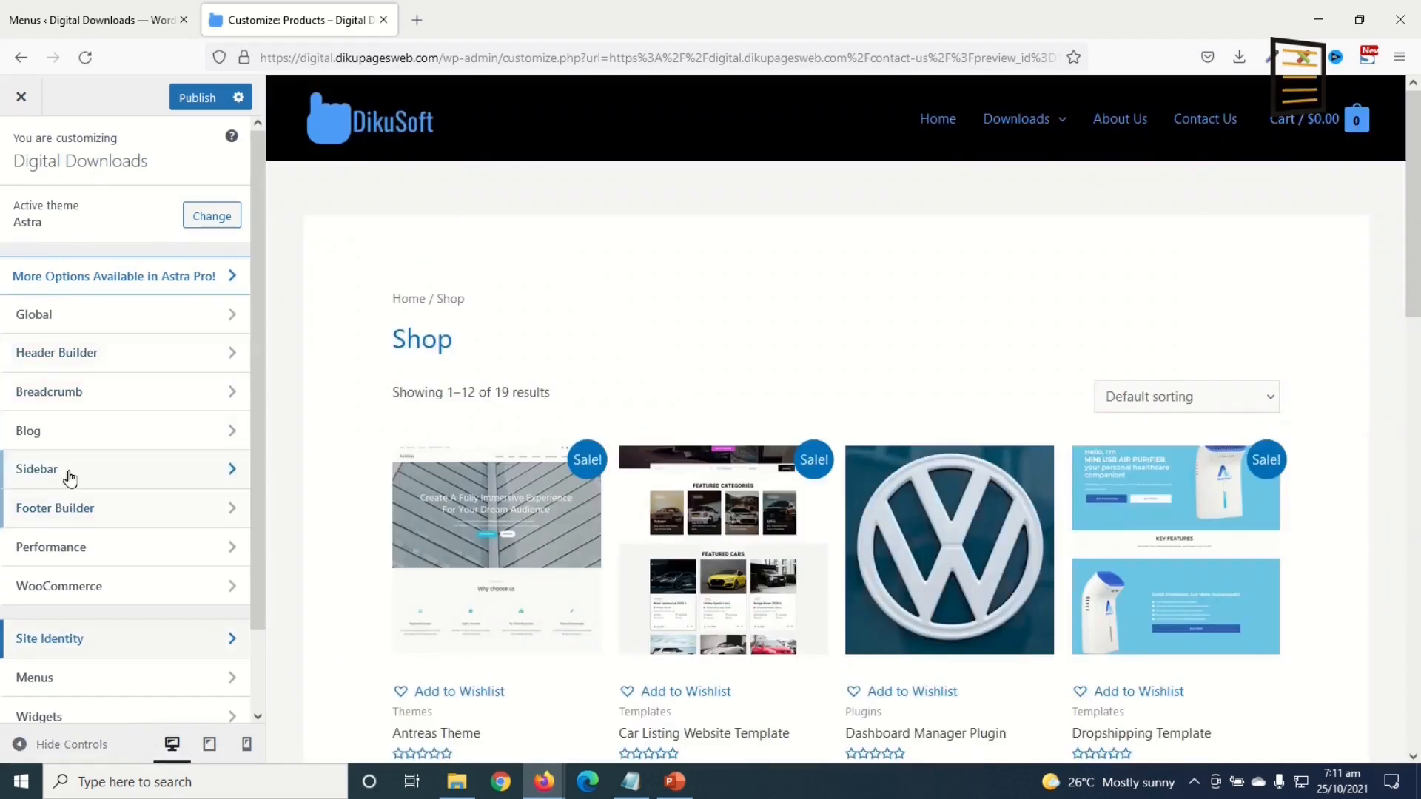
{"action": "left_click", "coordinate": [72, 472]}
{"action": "scroll", "coordinate": [76, 552], "scroll_direction": "down", "scroll_amount": 2}
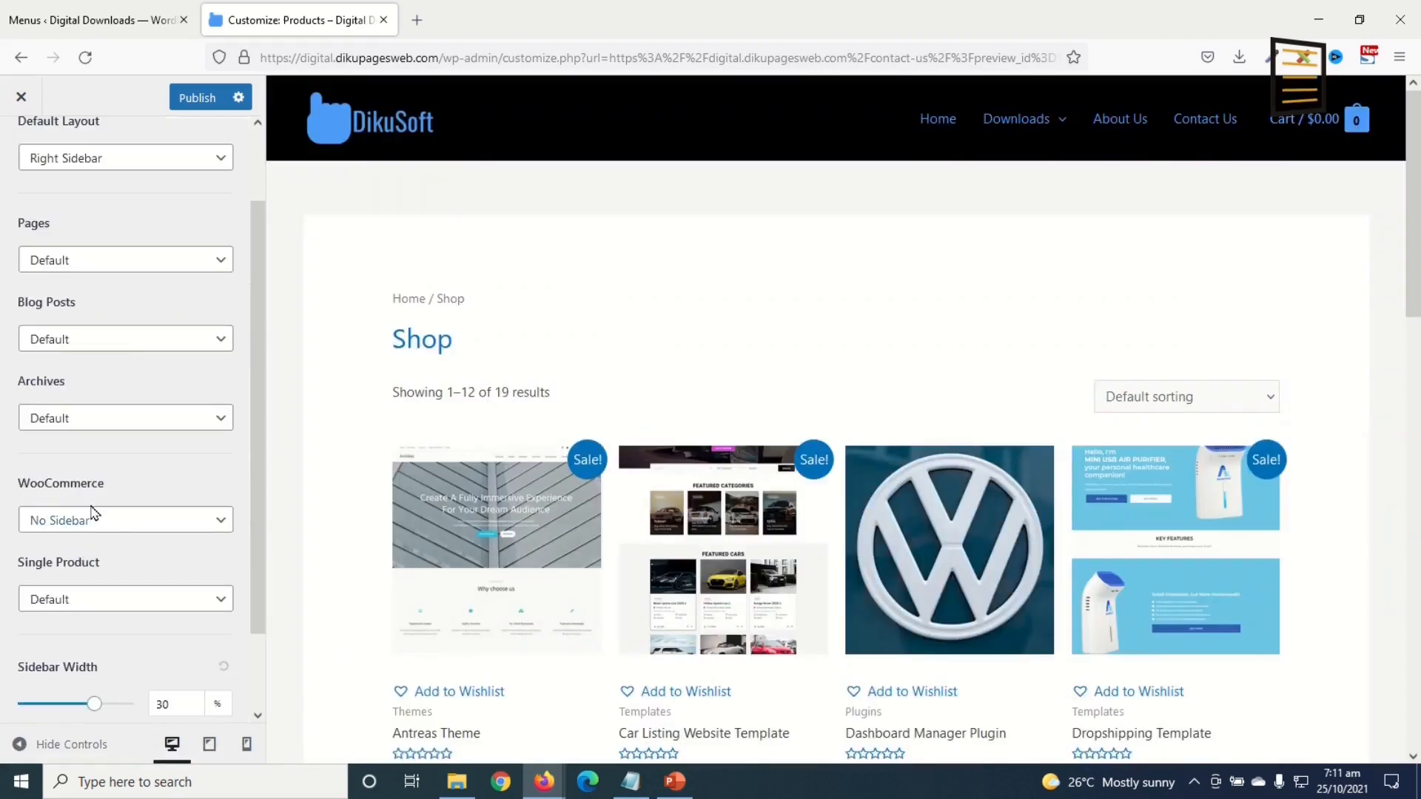
{"action": "left_click", "coordinate": [102, 521]}
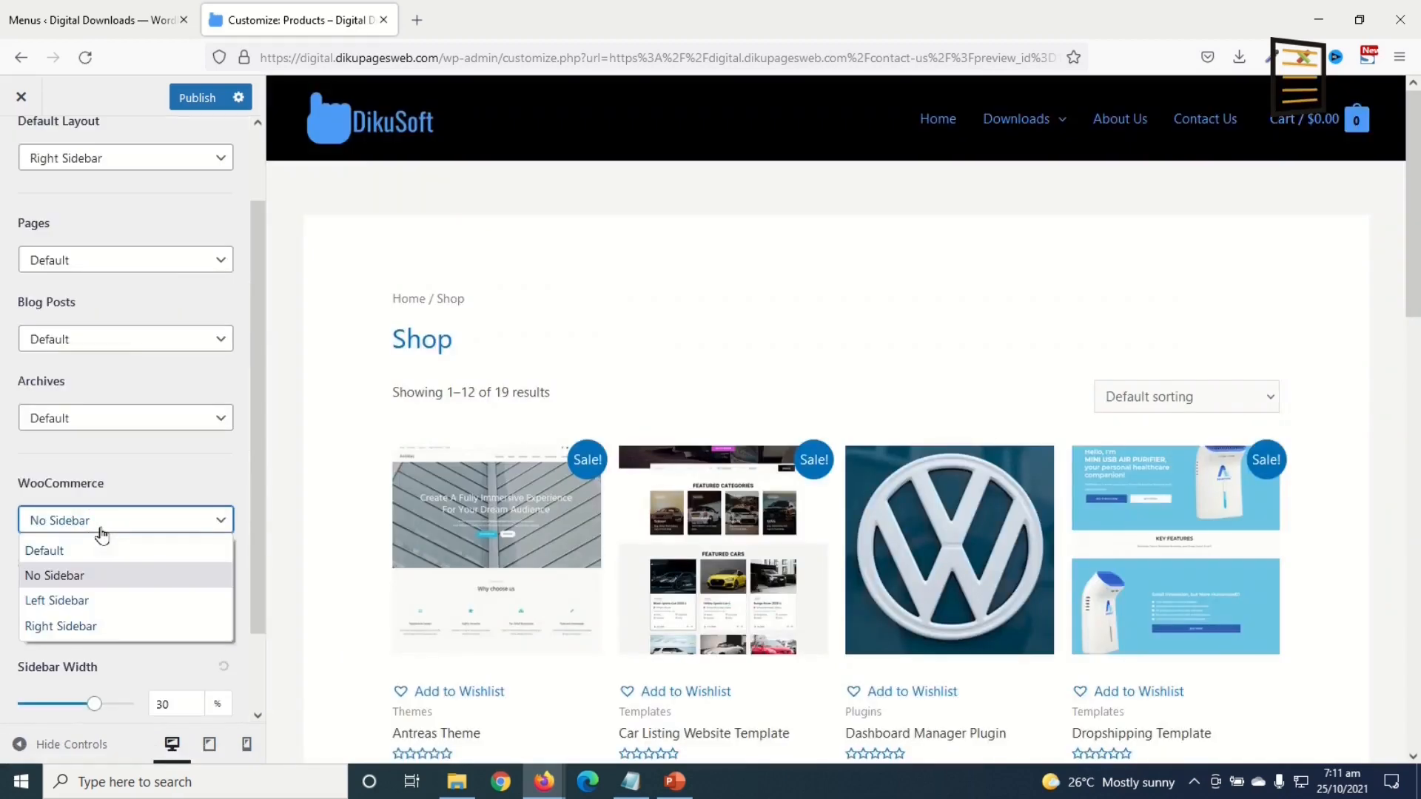
{"action": "left_click", "coordinate": [90, 602]}
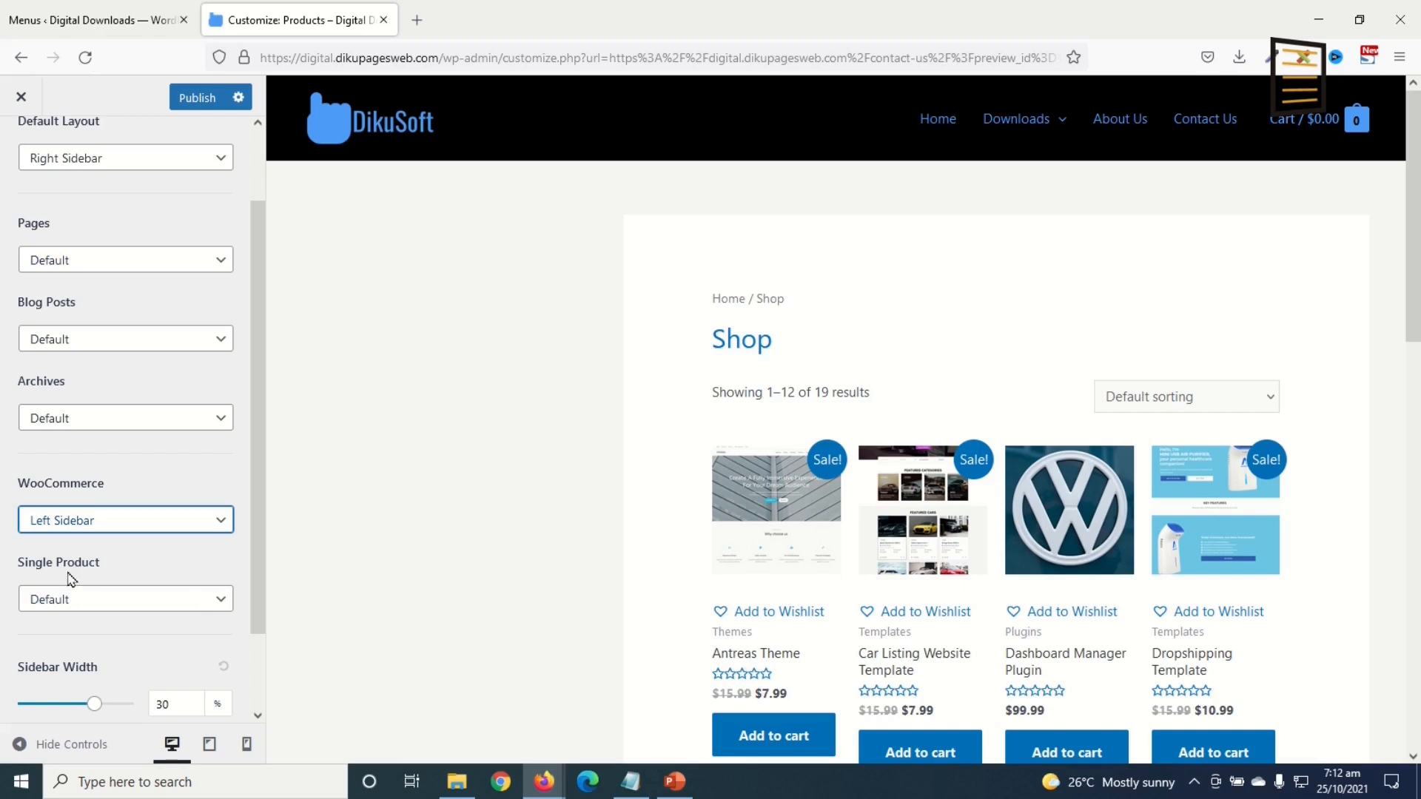
{"action": "left_click", "coordinate": [66, 599]}
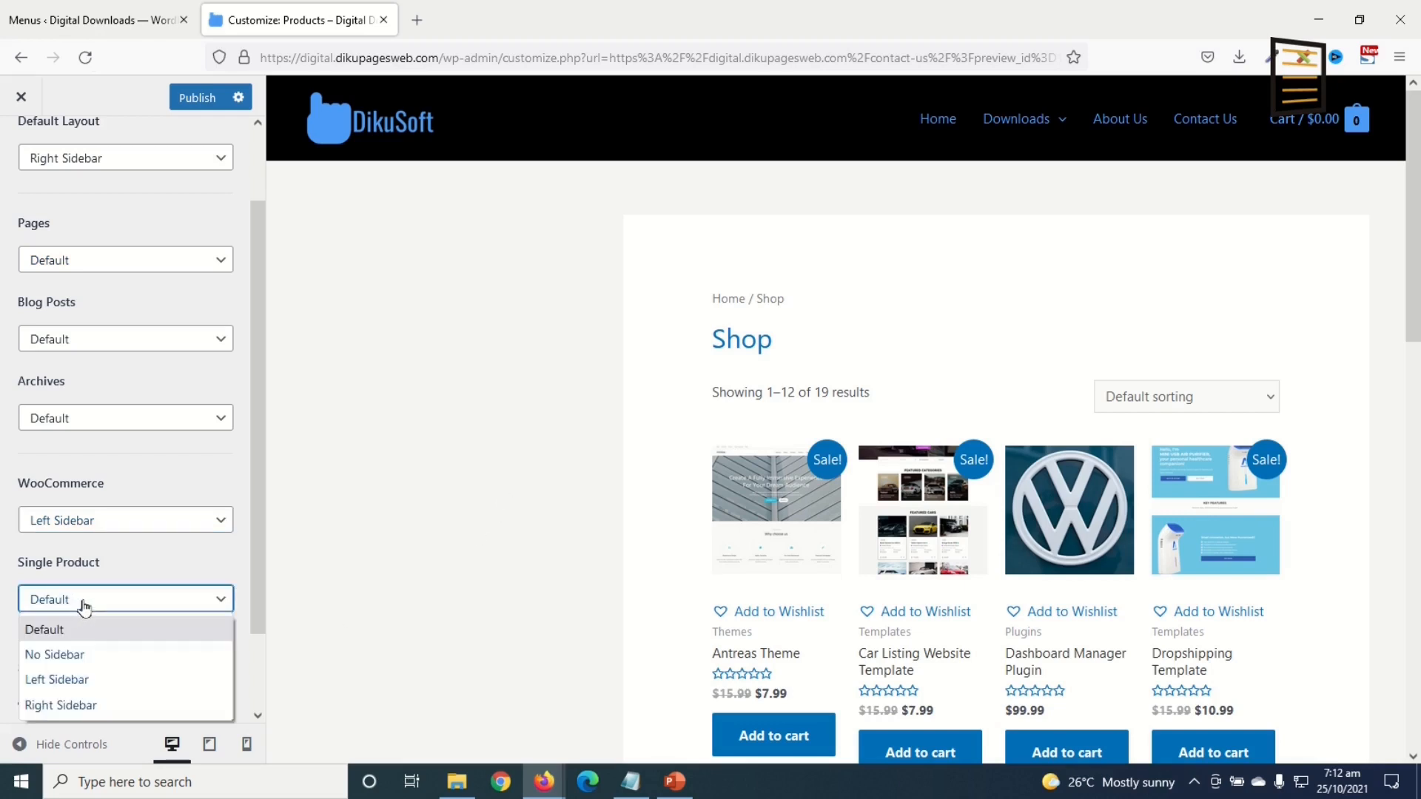
{"action": "left_click", "coordinate": [93, 657]}
{"action": "scroll", "coordinate": [20, 157], "scroll_direction": "up", "scroll_amount": 2}
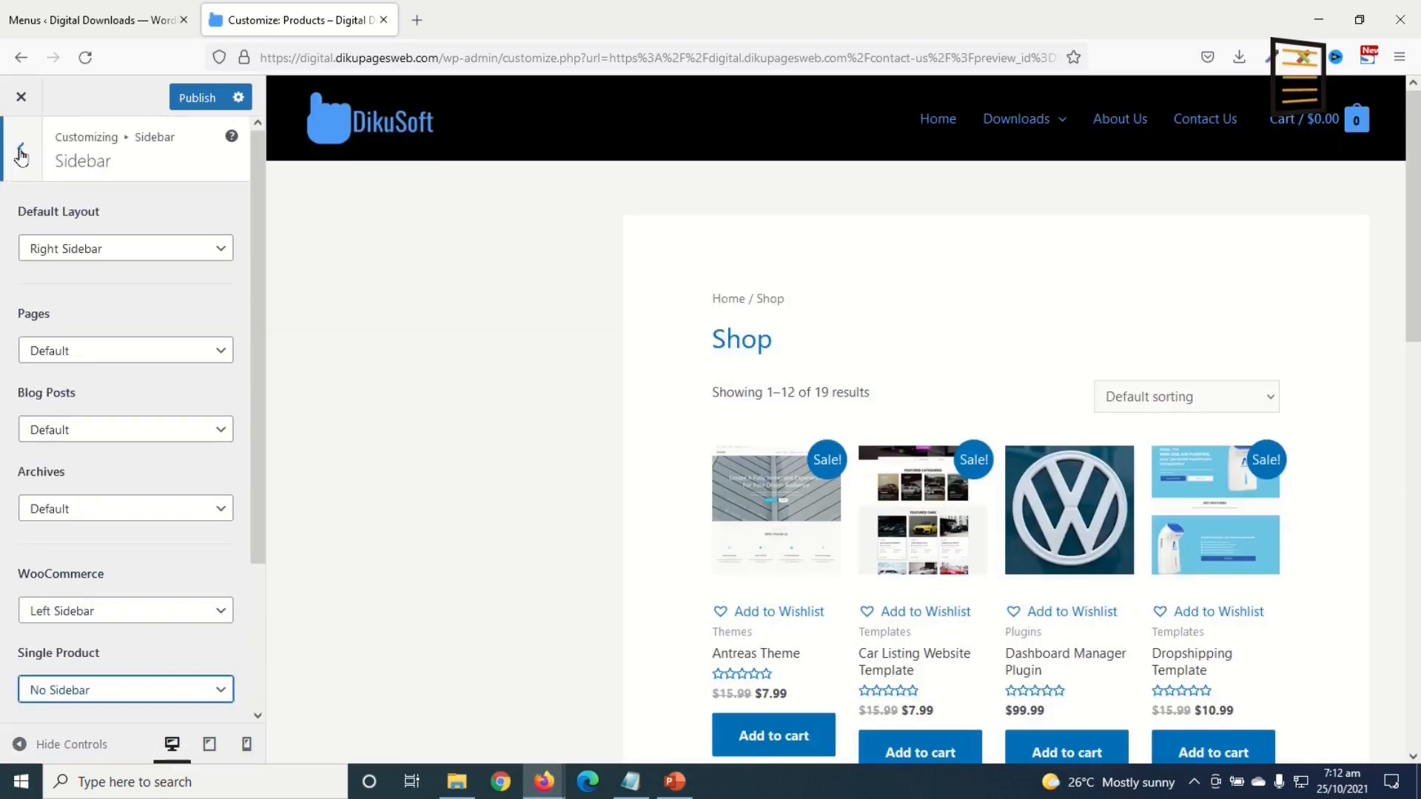
{"action": "left_click", "coordinate": [20, 157]}
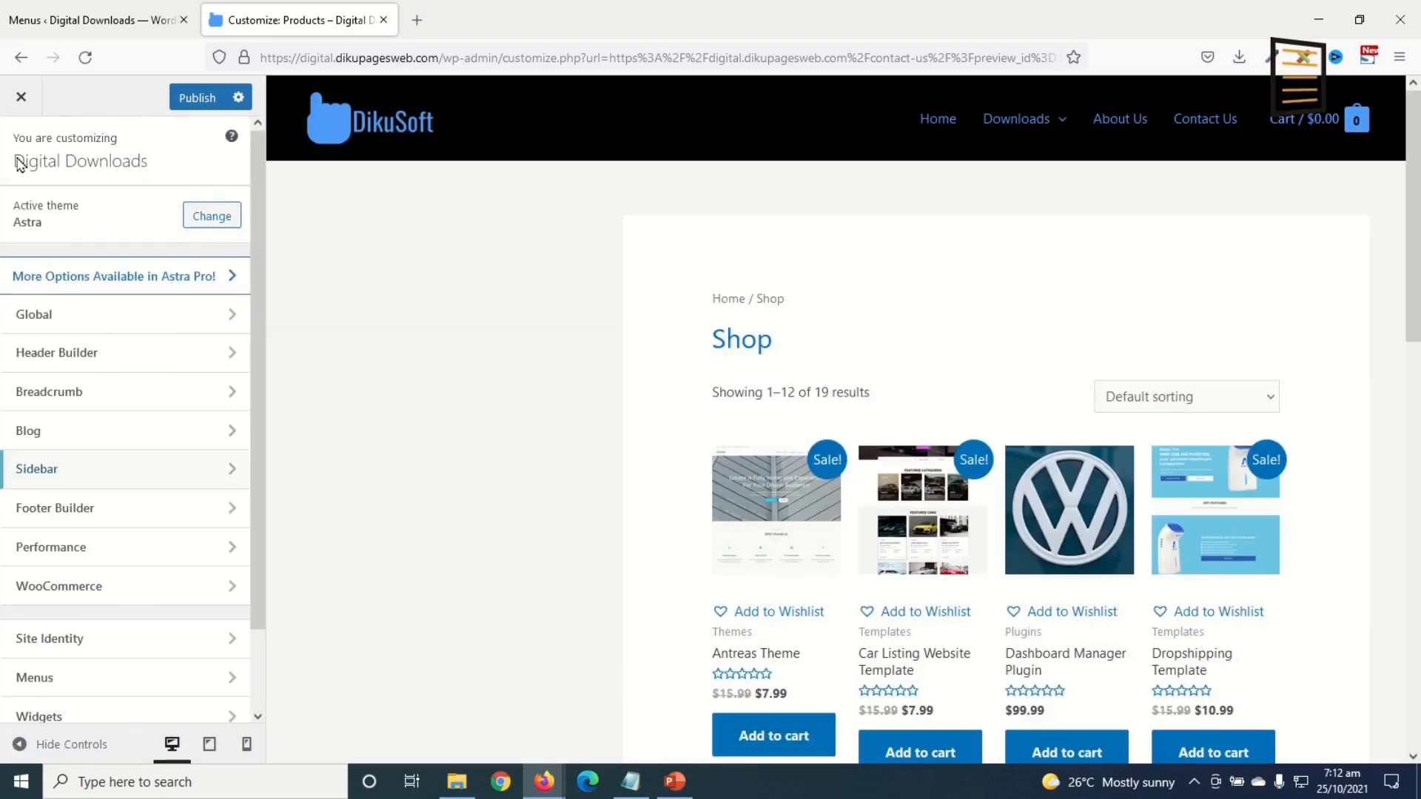
Step: In Product Catalog, set the shop to 3 columns and 12 products per page
{"action": "left_click", "coordinate": [53, 588]}
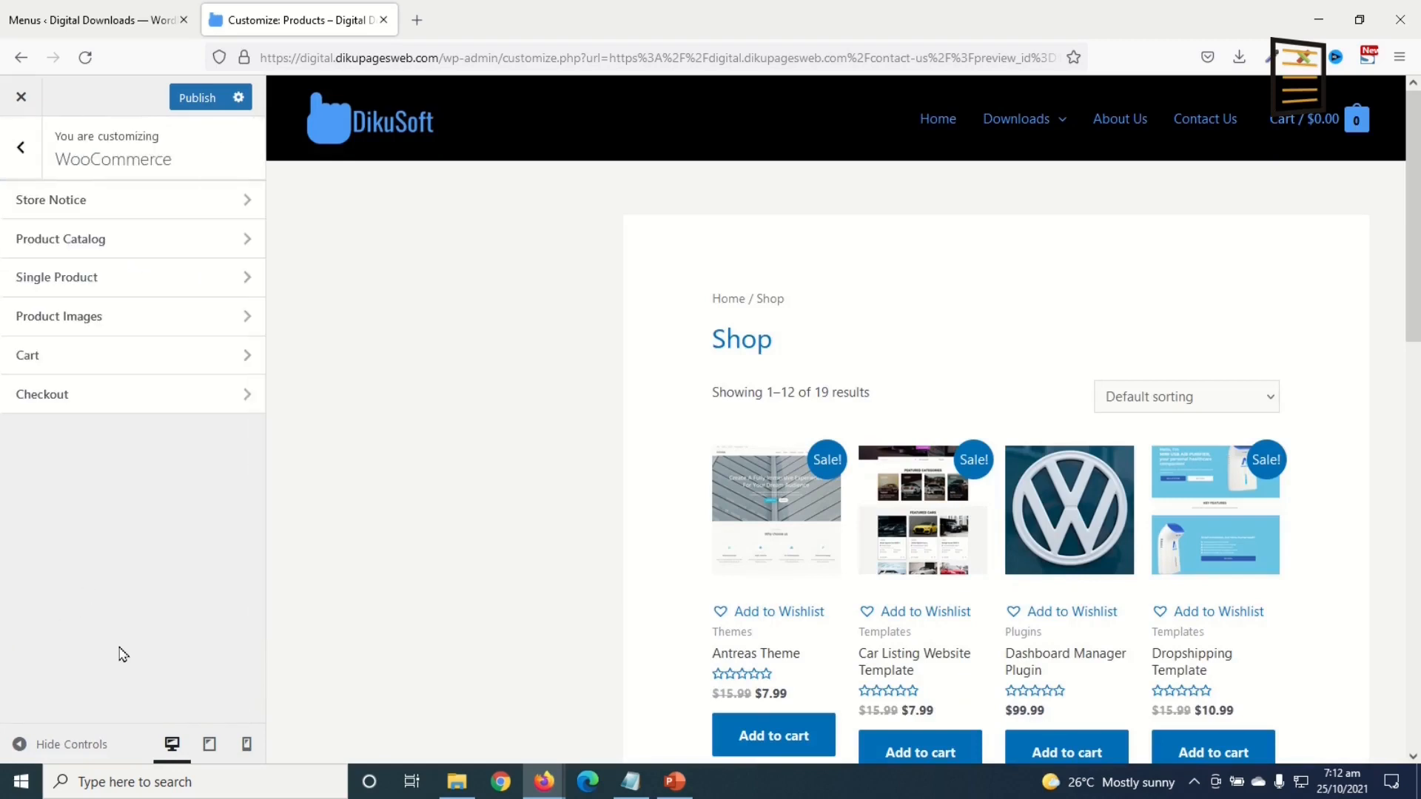
{"action": "left_click", "coordinate": [87, 241]}
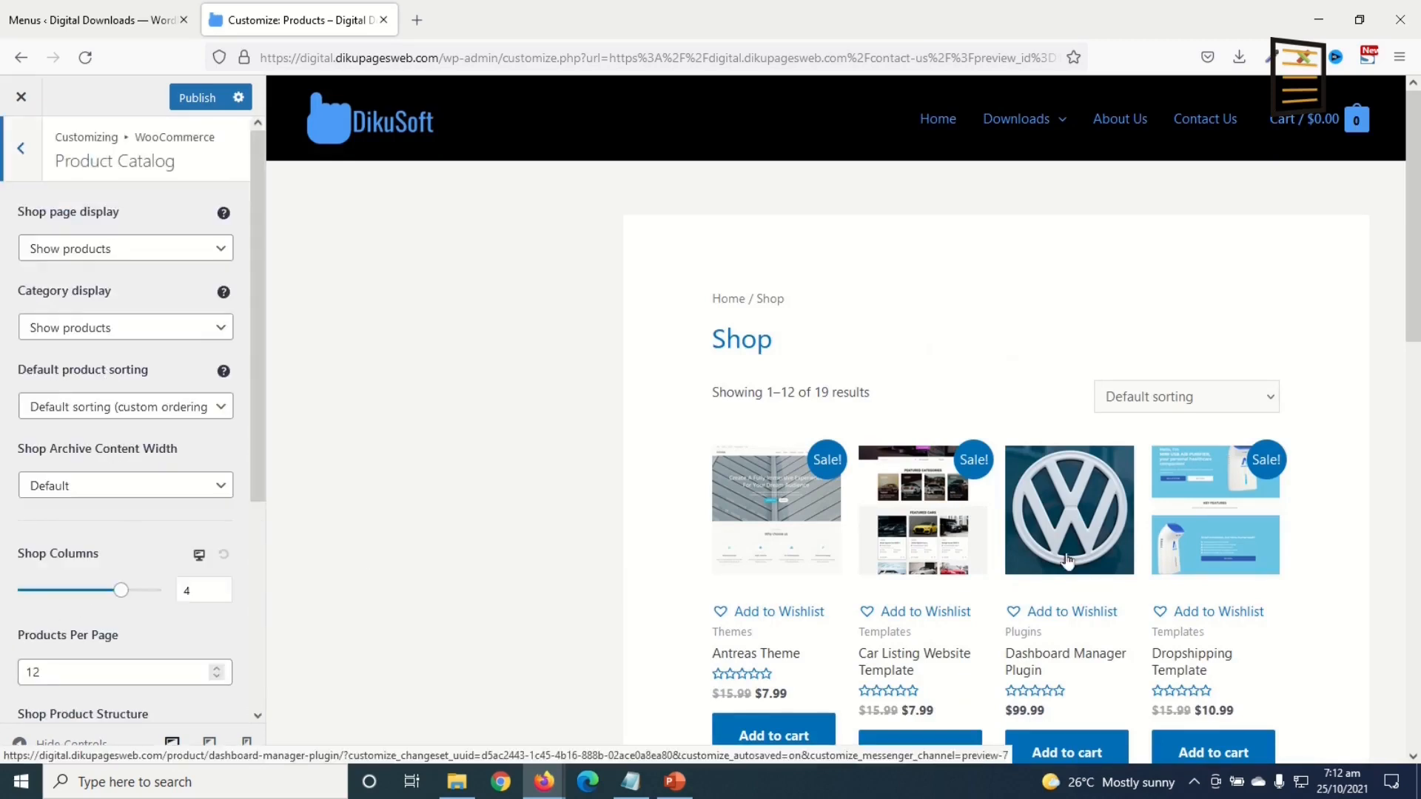
{"action": "scroll", "coordinate": [983, 469], "scroll_direction": "down", "scroll_amount": 2}
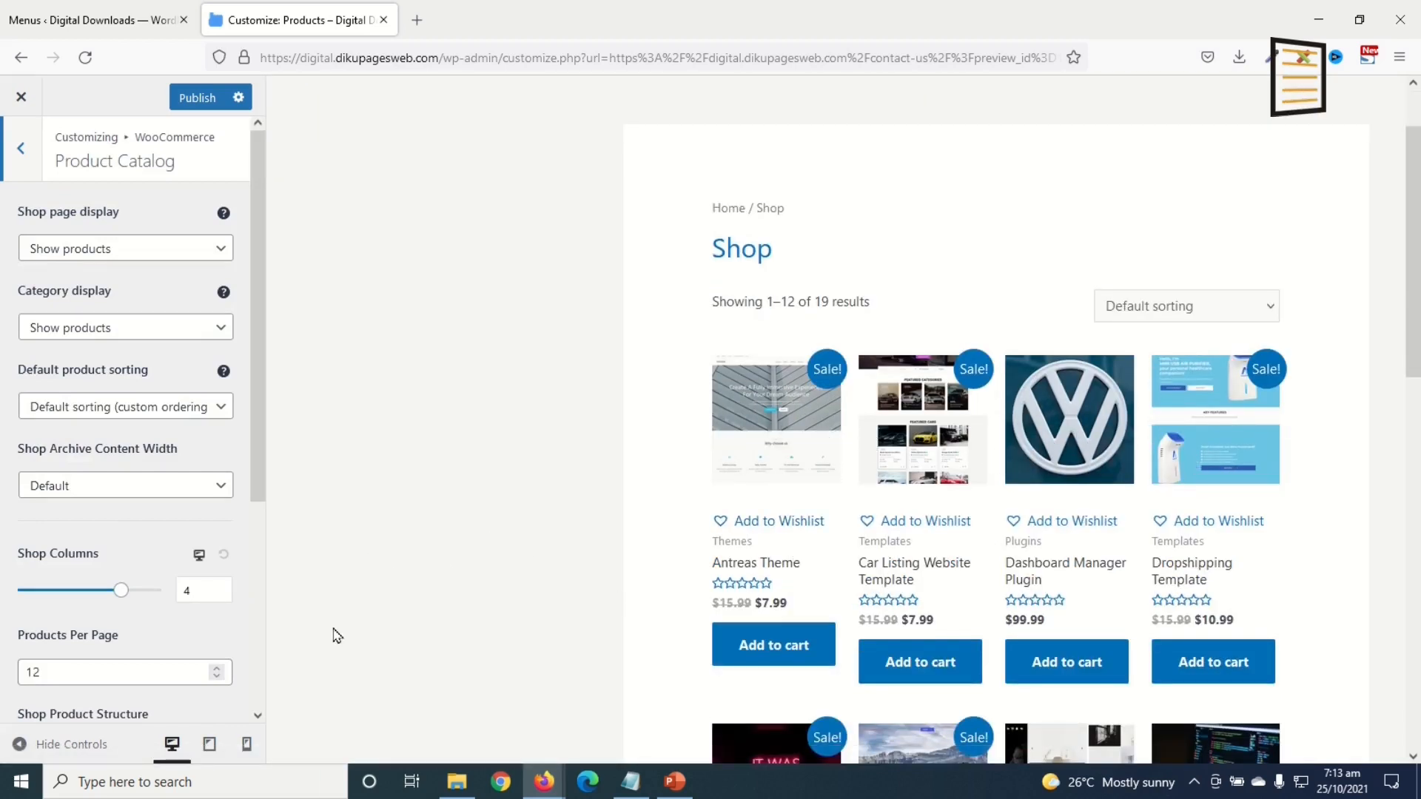
{"action": "left_click", "coordinate": [225, 598]}
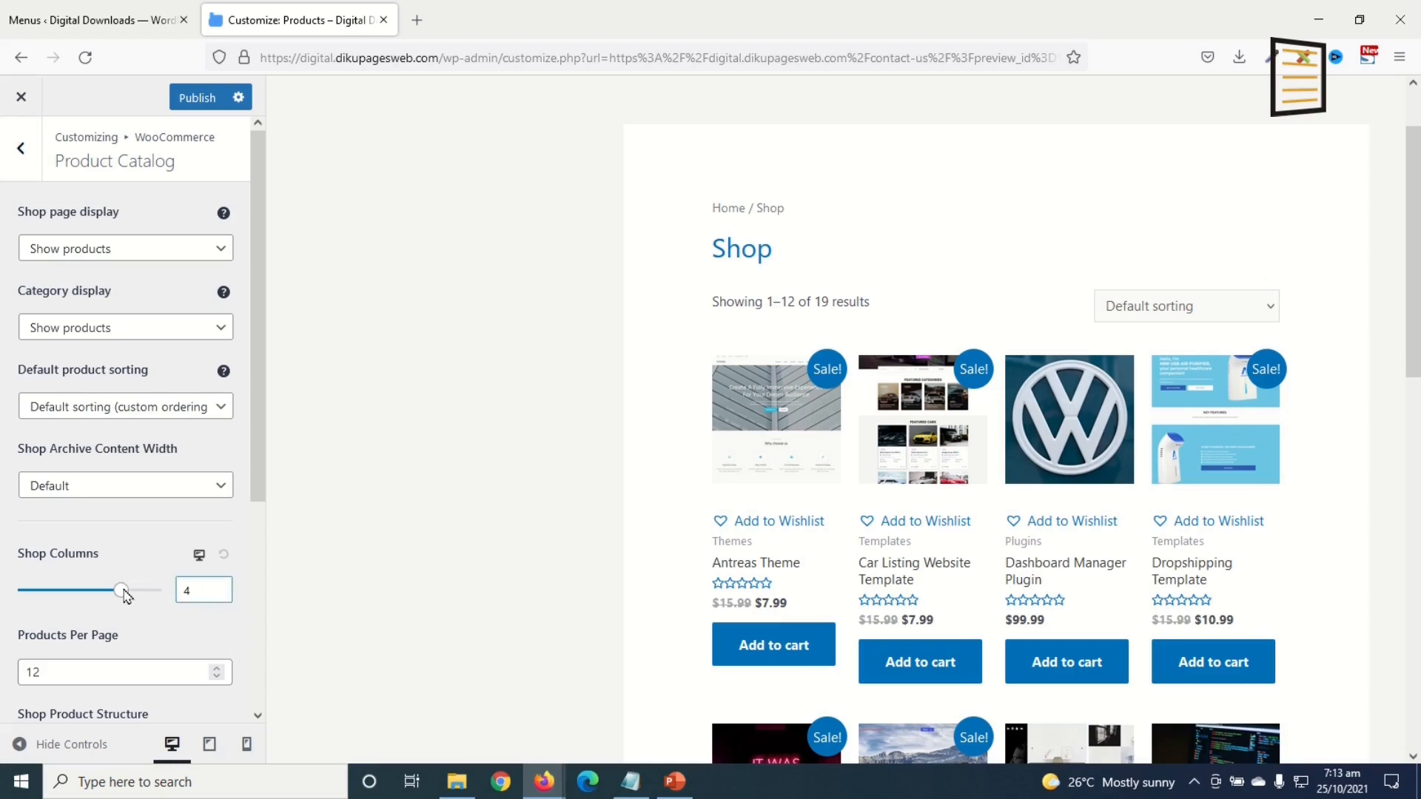
{"action": "type", "text": "3"}
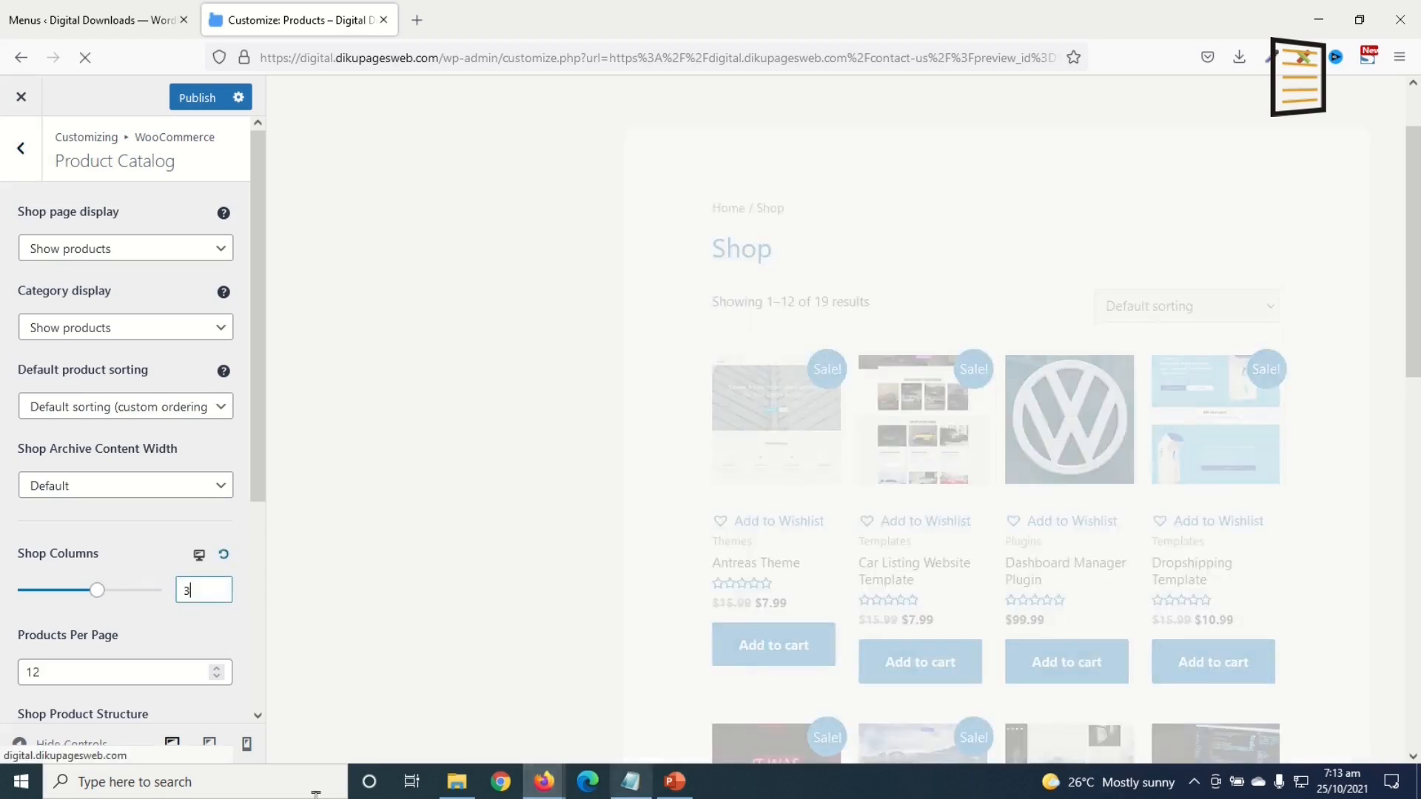
{"action": "scroll", "coordinate": [1135, 467], "scroll_direction": "down", "scroll_amount": 10}
{"action": "scroll", "coordinate": [1135, 468], "scroll_direction": "down", "scroll_amount": 12}
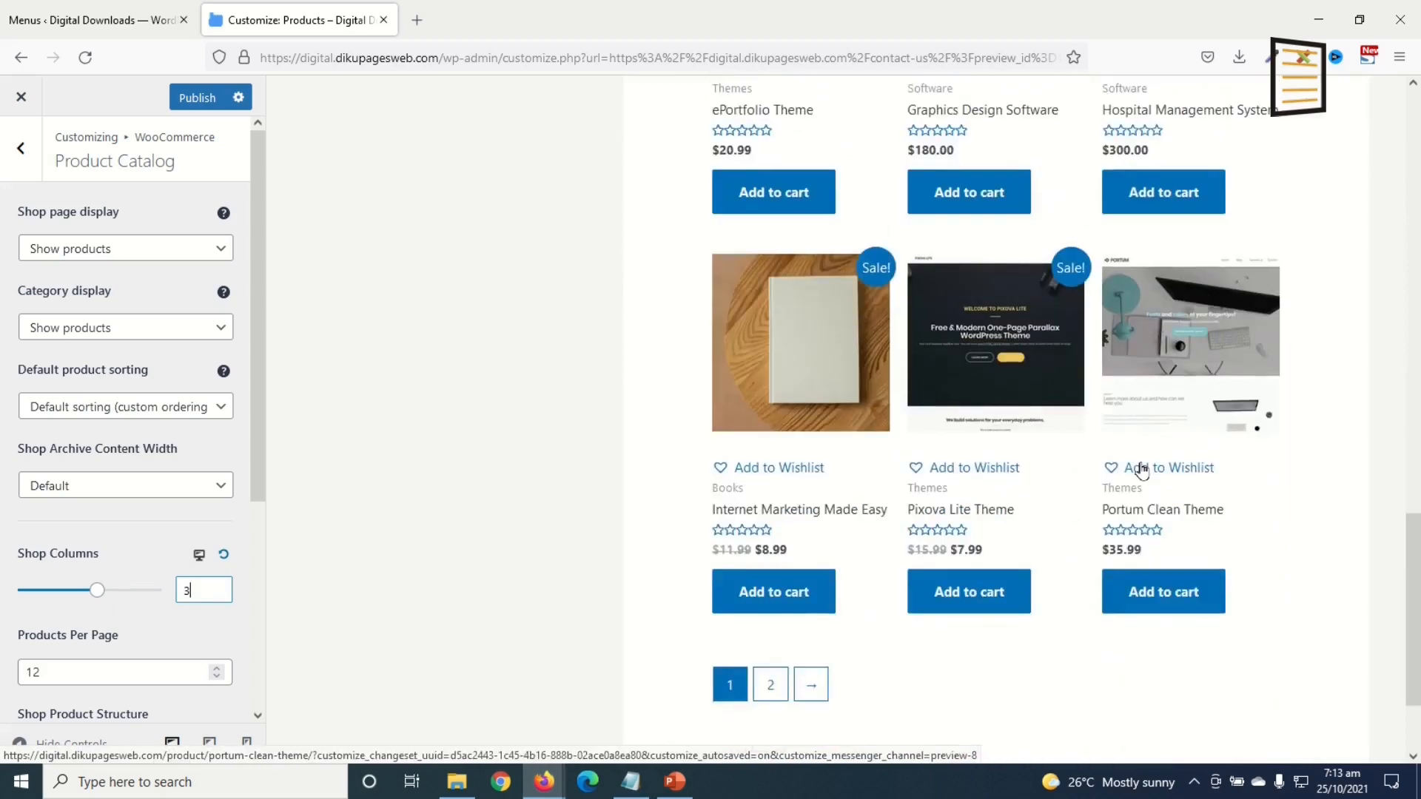
{"action": "scroll", "coordinate": [1138, 464], "scroll_direction": "up", "scroll_amount": 12}
{"action": "left_click", "coordinate": [74, 676]}
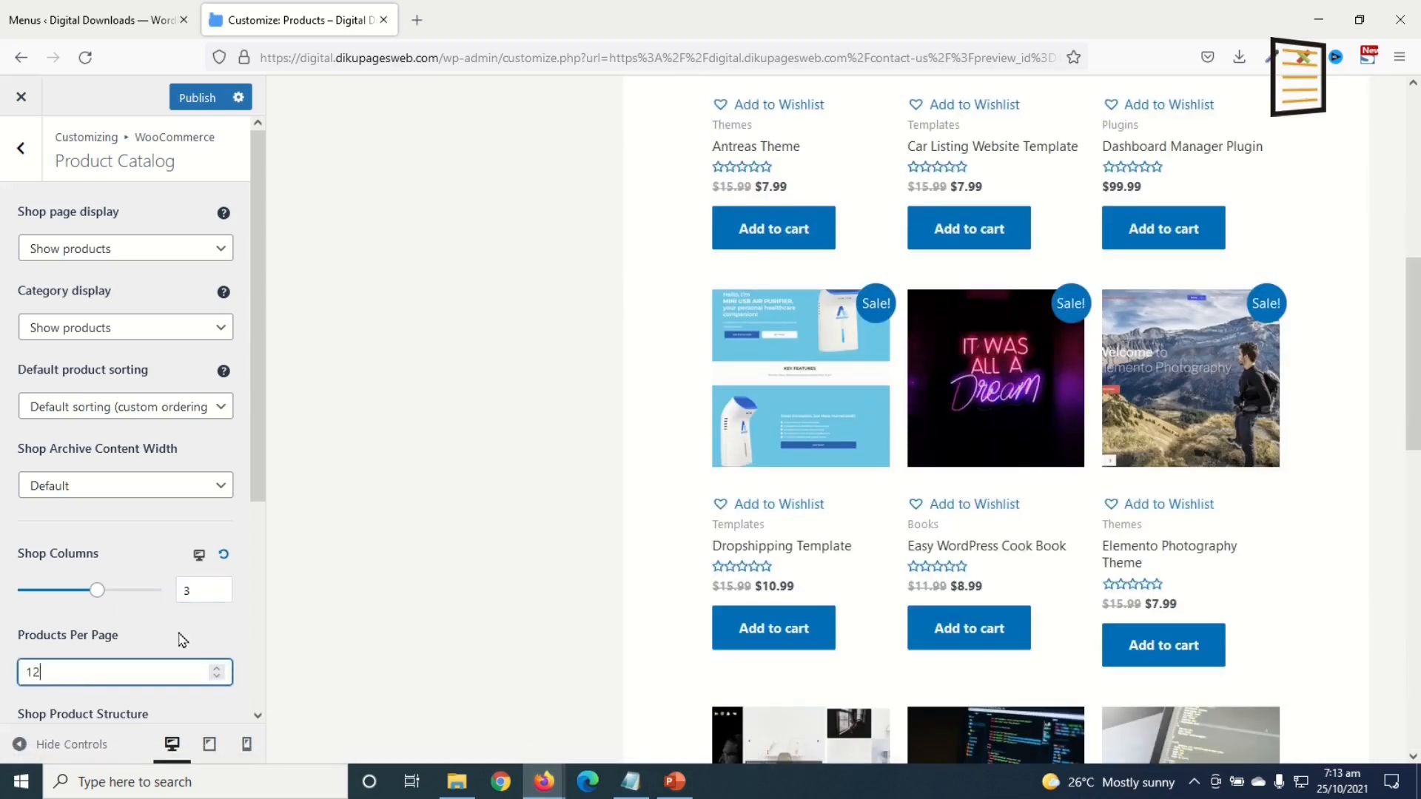
{"action": "key", "text": "BackSpace"}
{"action": "type", "text": "1"}
{"action": "scroll", "coordinate": [118, 666], "scroll_direction": "down", "scroll_amount": 5}
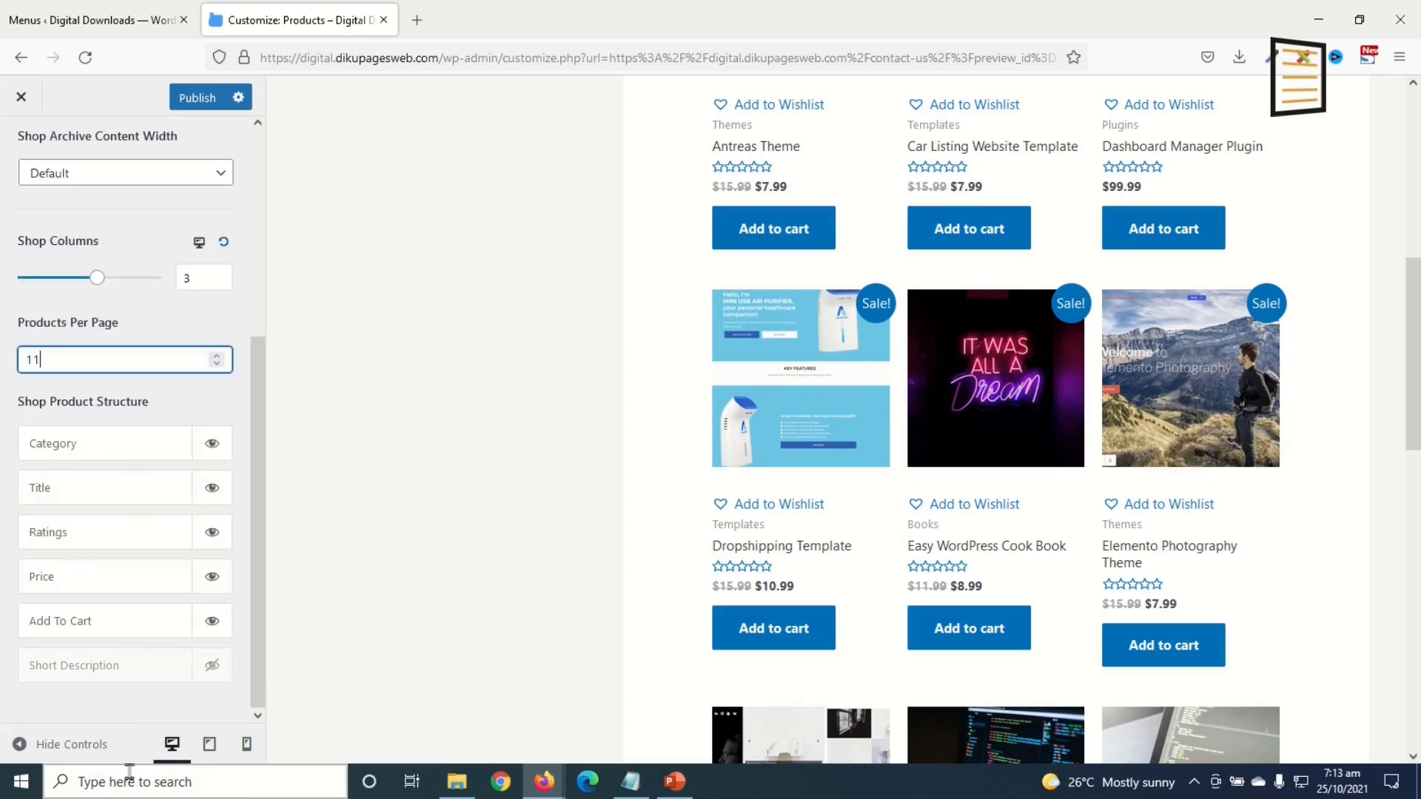
Step: Hide star ratings on shop product cards while keeping product titles visible
{"action": "left_click", "coordinate": [212, 488]}
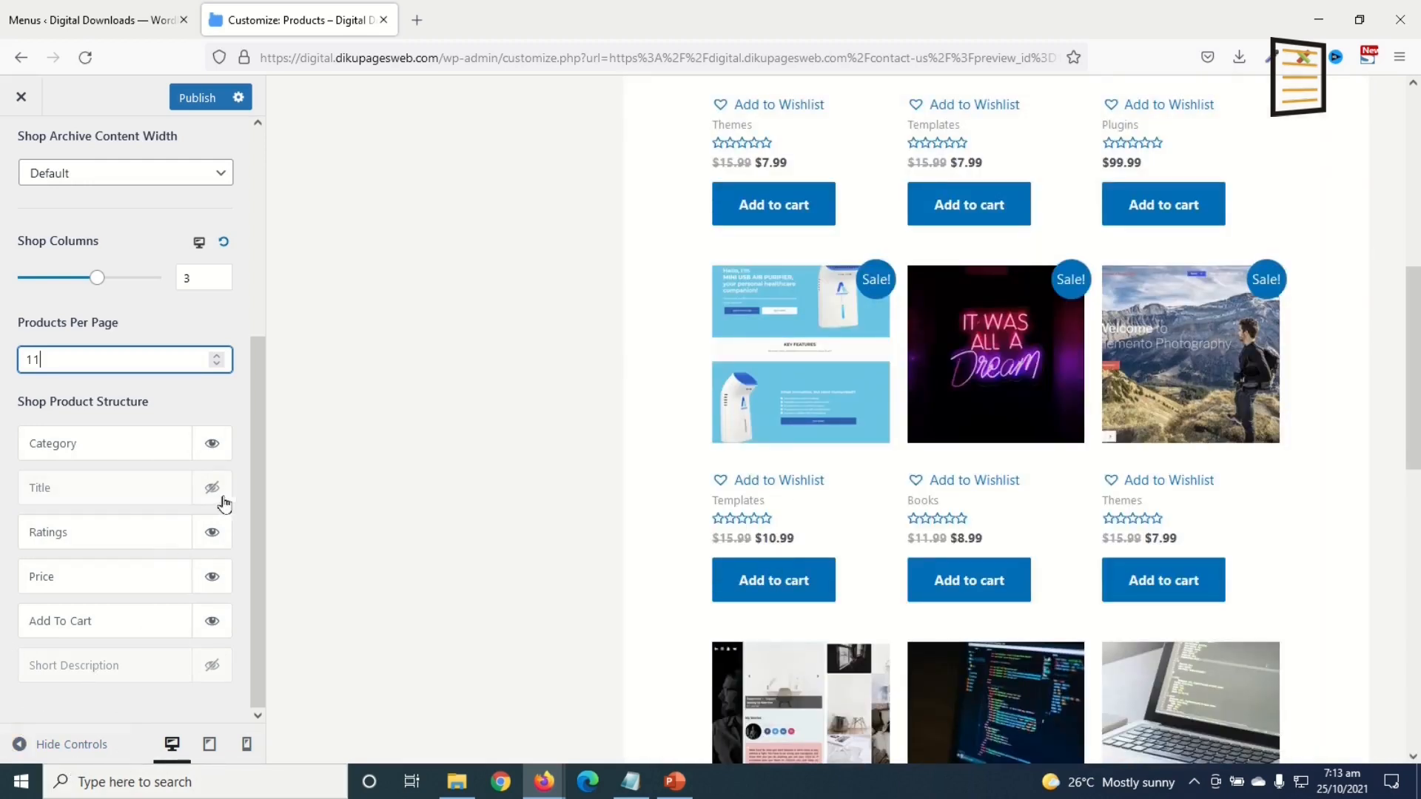
{"action": "left_click", "coordinate": [216, 492]}
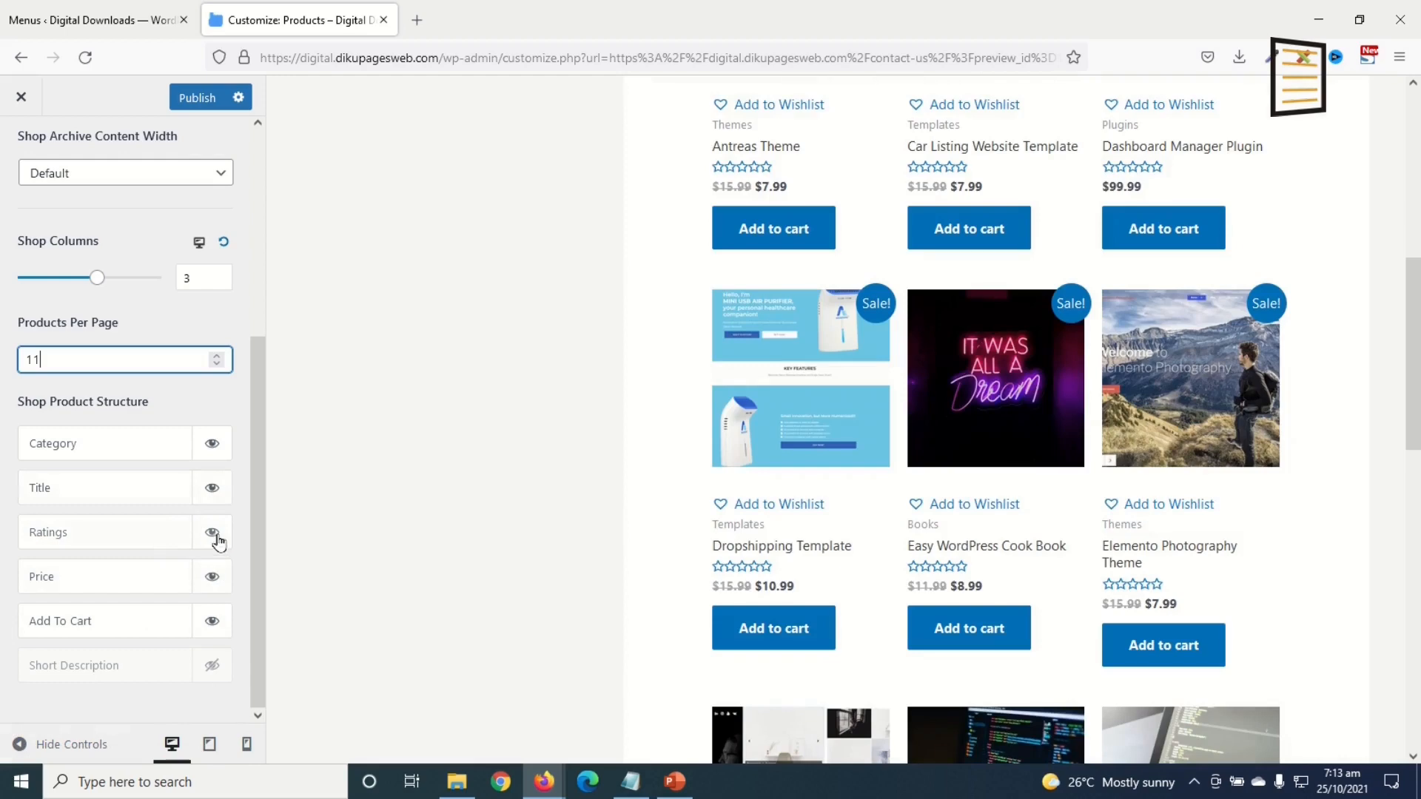
{"action": "left_click", "coordinate": [211, 535]}
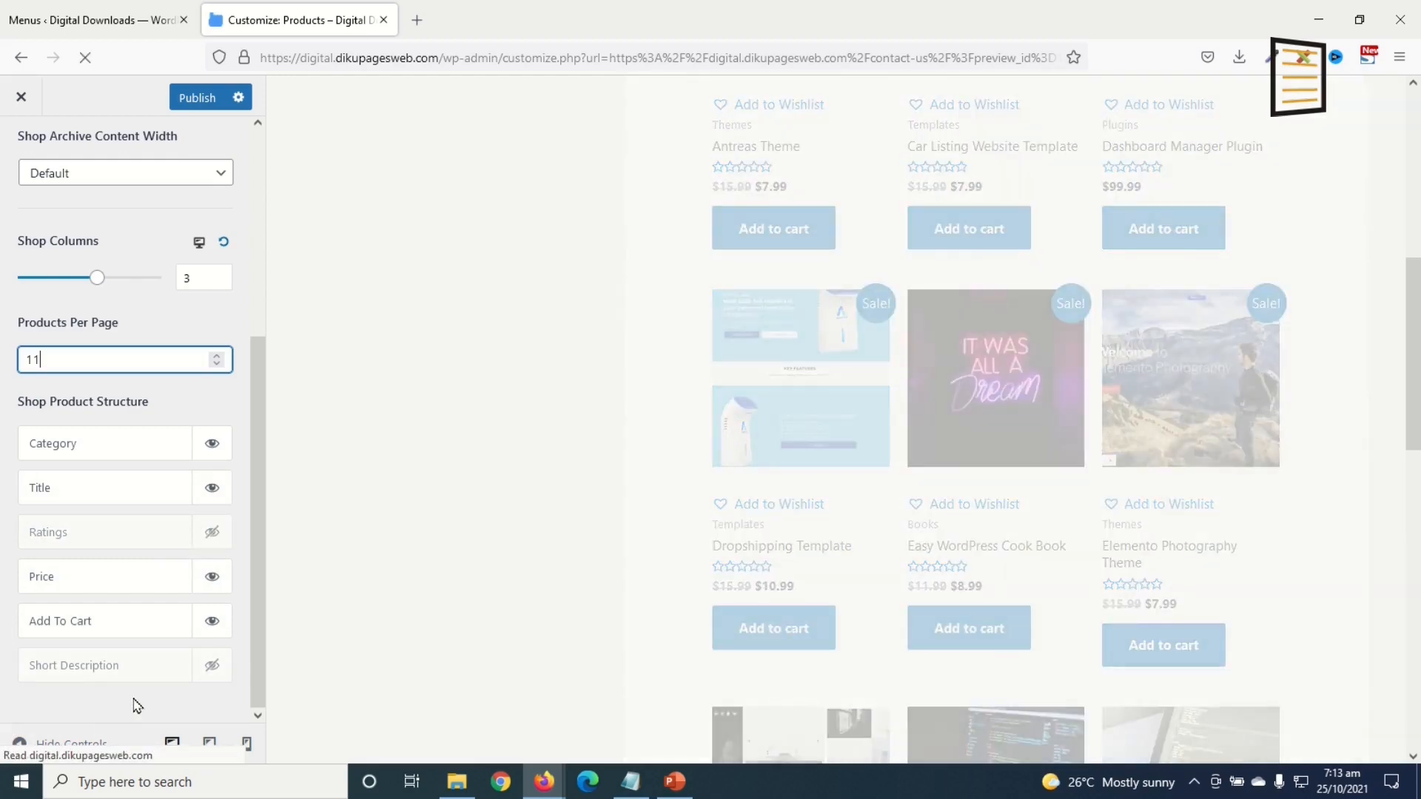
{"action": "scroll", "coordinate": [118, 398], "scroll_direction": "up", "scroll_amount": 5}
{"action": "left_click", "coordinate": [20, 147]}
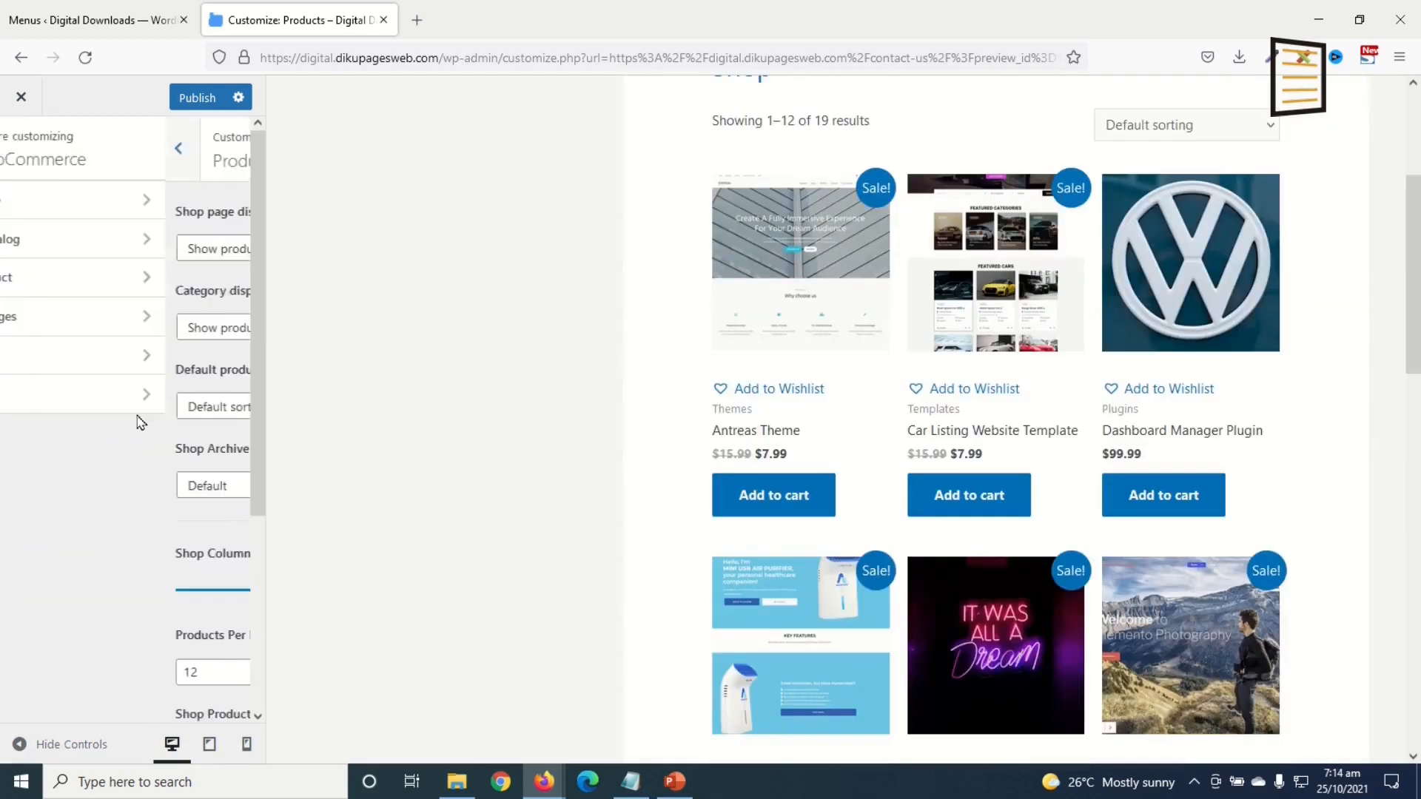
Step: Choose Montserrat as the body font family under Global > Typography
{"action": "left_click", "coordinate": [21, 147]}
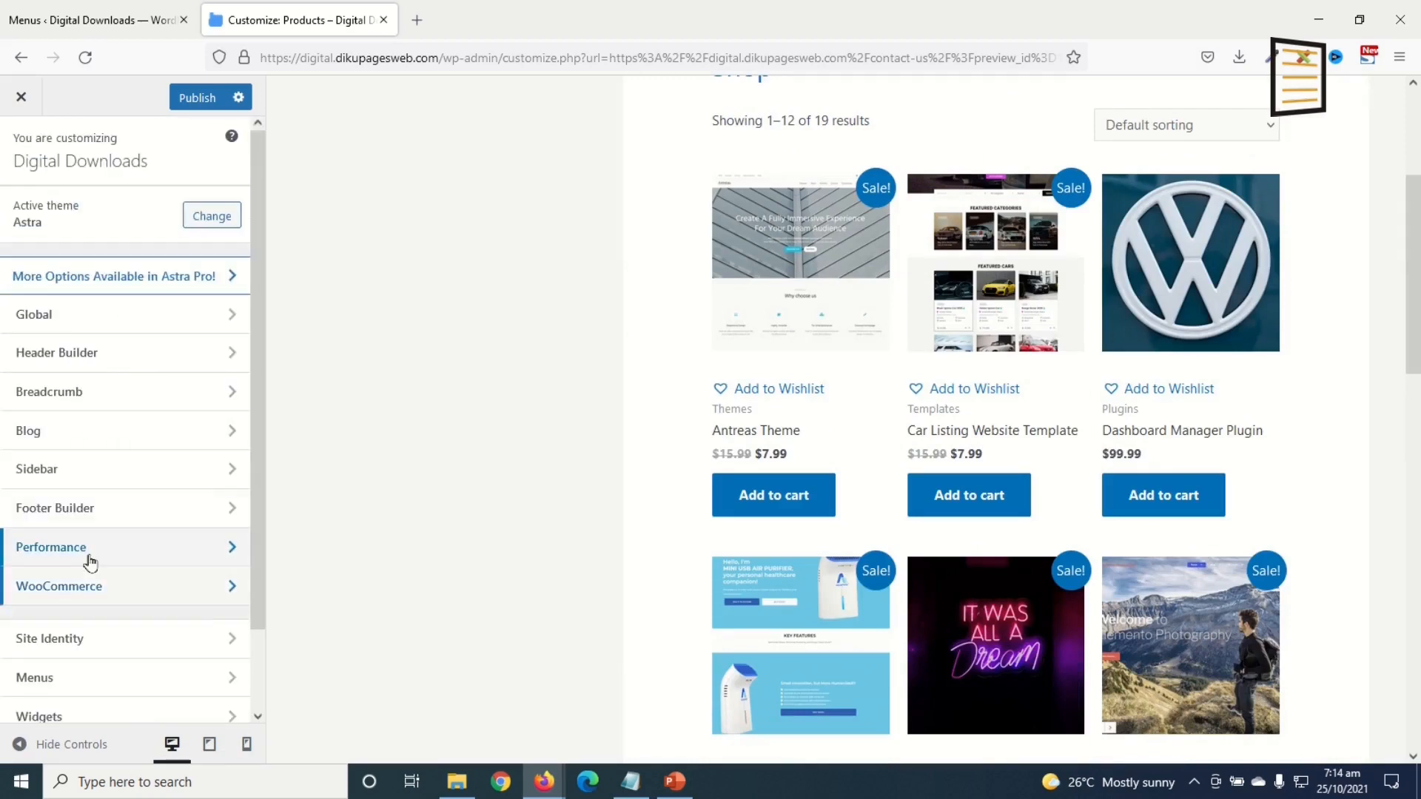
{"action": "left_click", "coordinate": [60, 321]}
{"action": "left_click", "coordinate": [64, 215]}
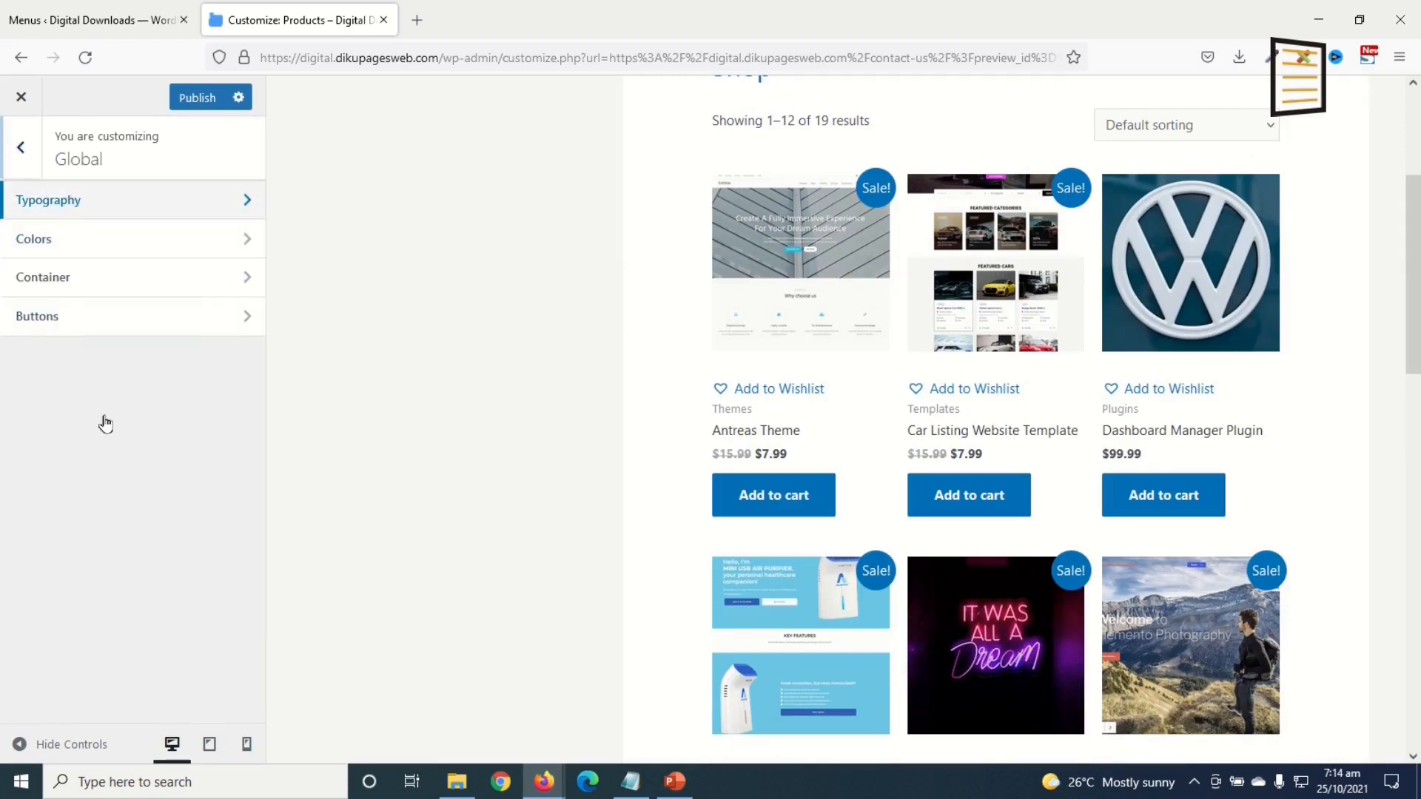
{"action": "left_click", "coordinate": [76, 456]}
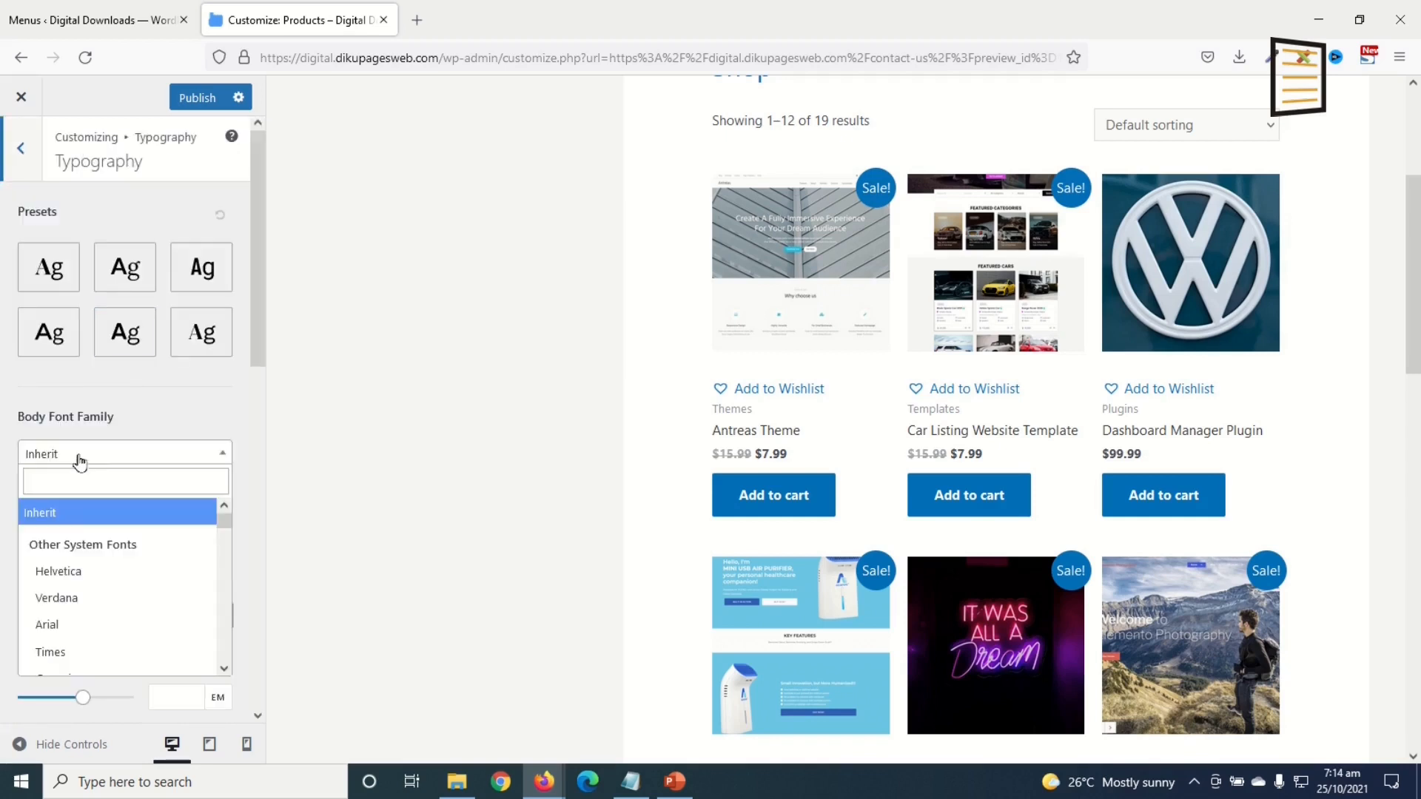
{"action": "type", "text": "monts"}
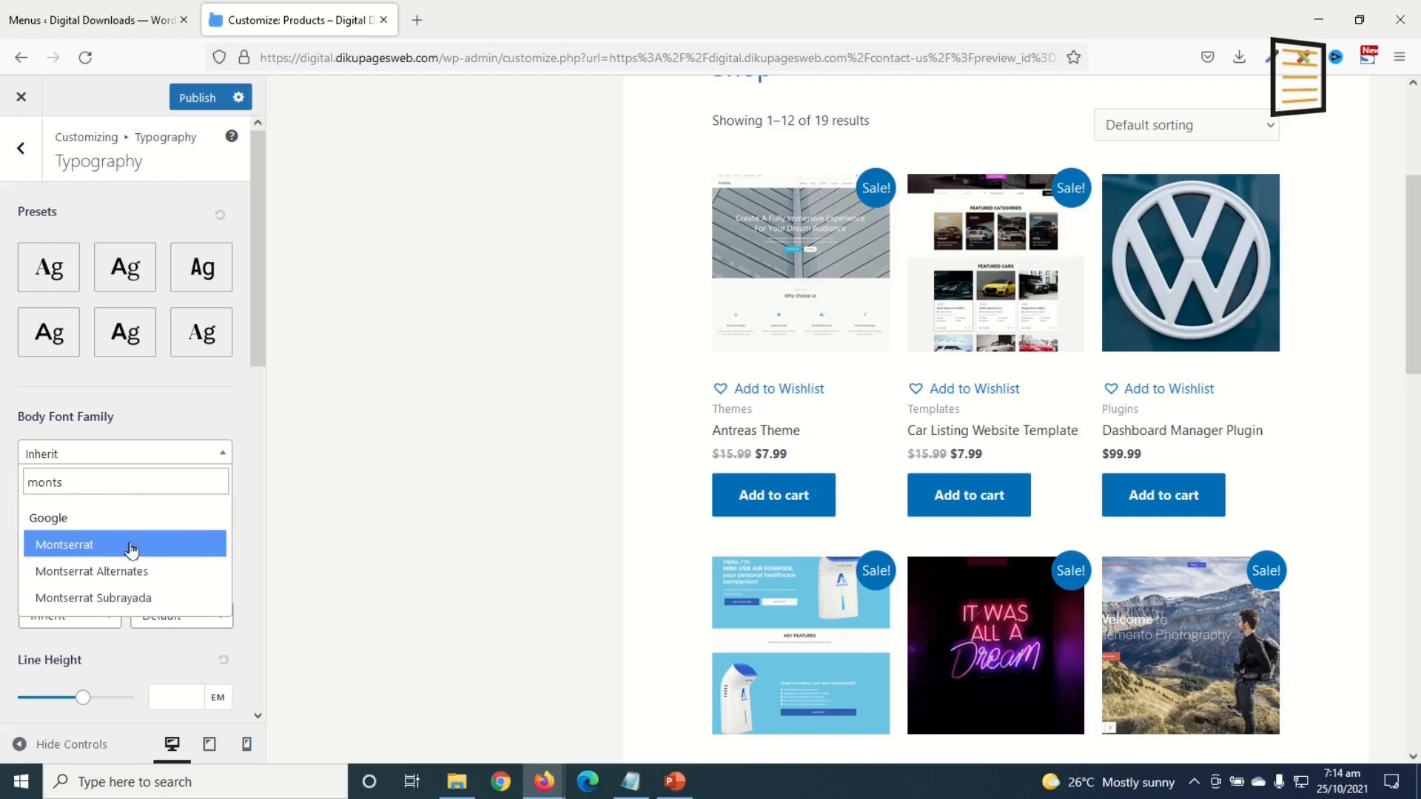
{"action": "left_click", "coordinate": [130, 548]}
{"action": "key", "text": "Escape"}
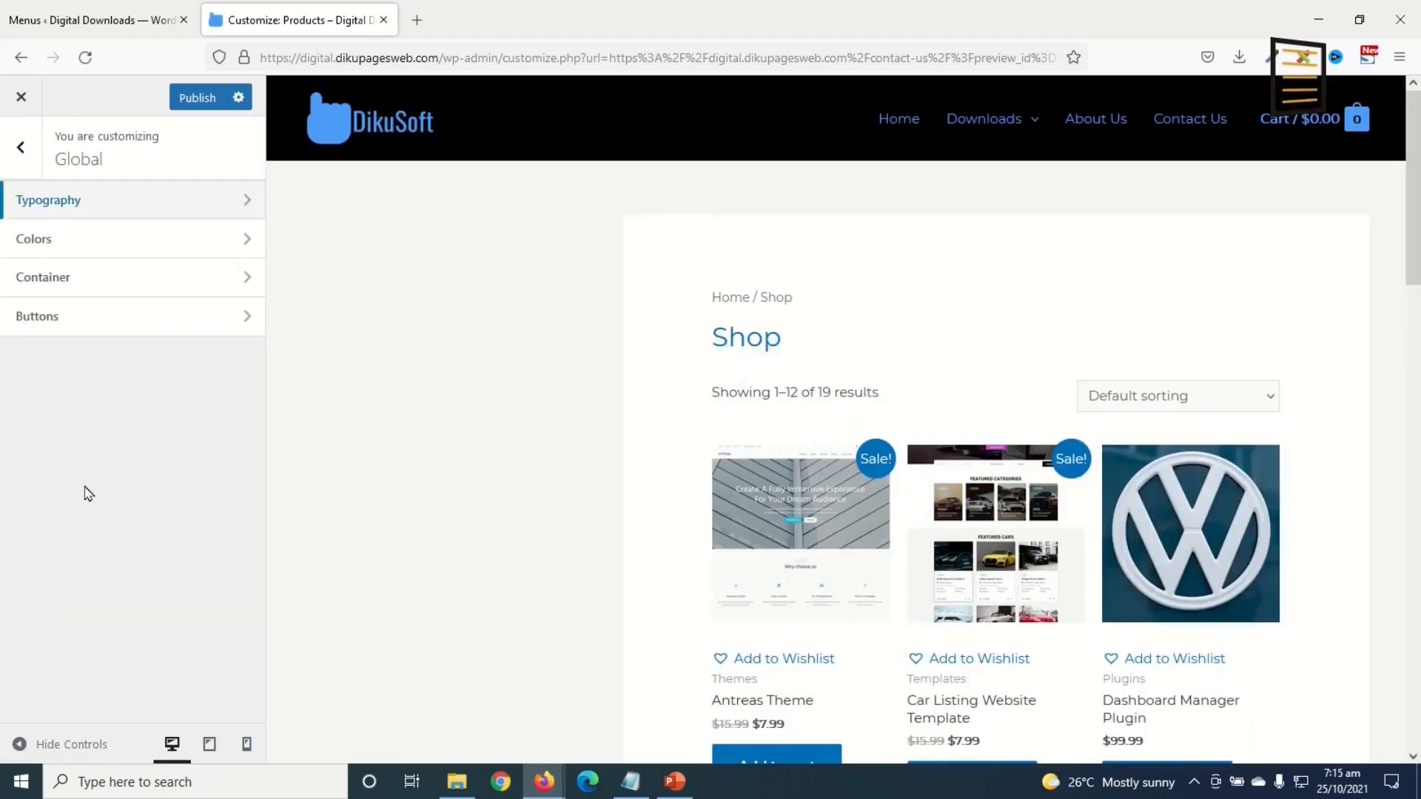
{"action": "left_click", "coordinate": [69, 278]}
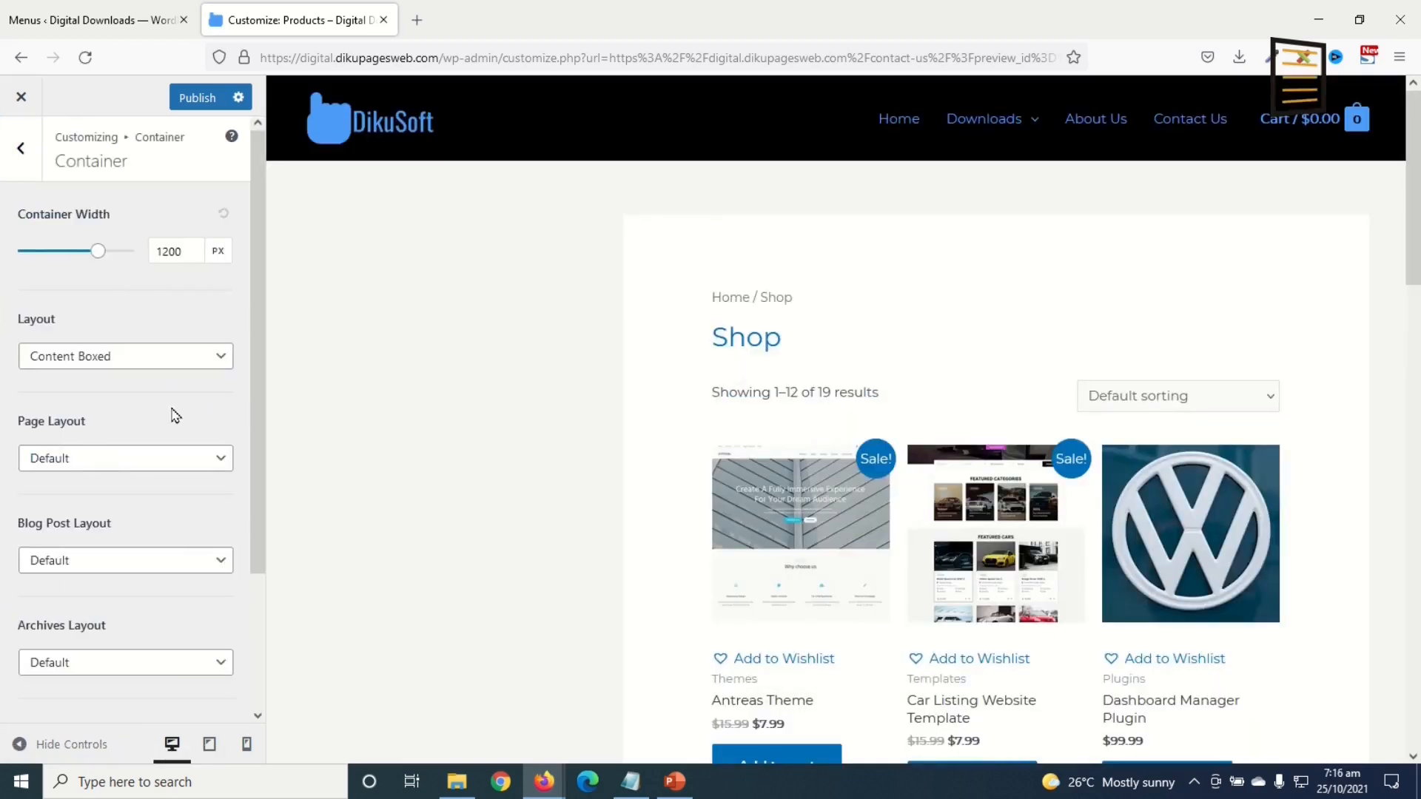
Step: Set the WooCommerce Layout to Boxed in the Container settings
{"action": "scroll", "coordinate": [176, 416], "scroll_direction": "down", "scroll_amount": 2}
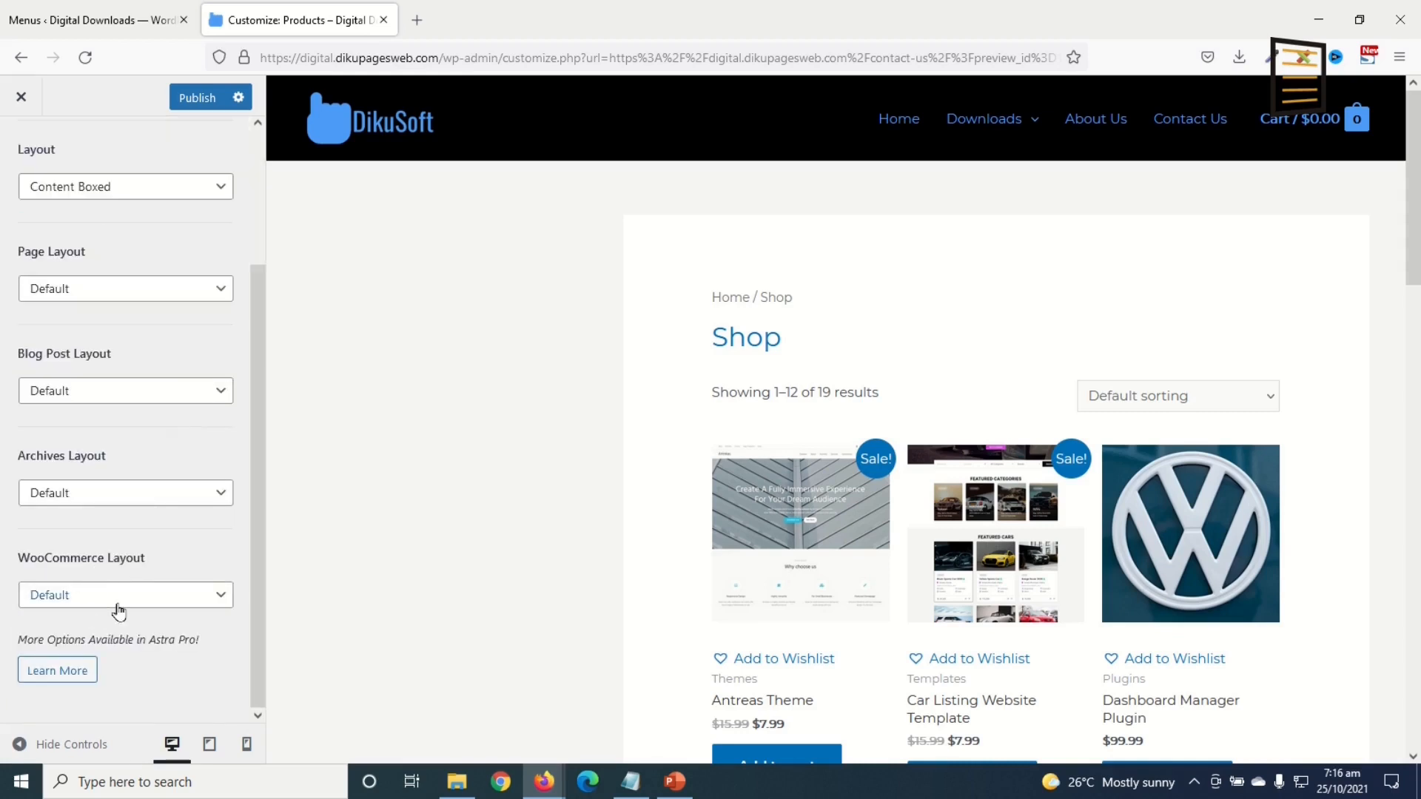
{"action": "left_click", "coordinate": [154, 598]}
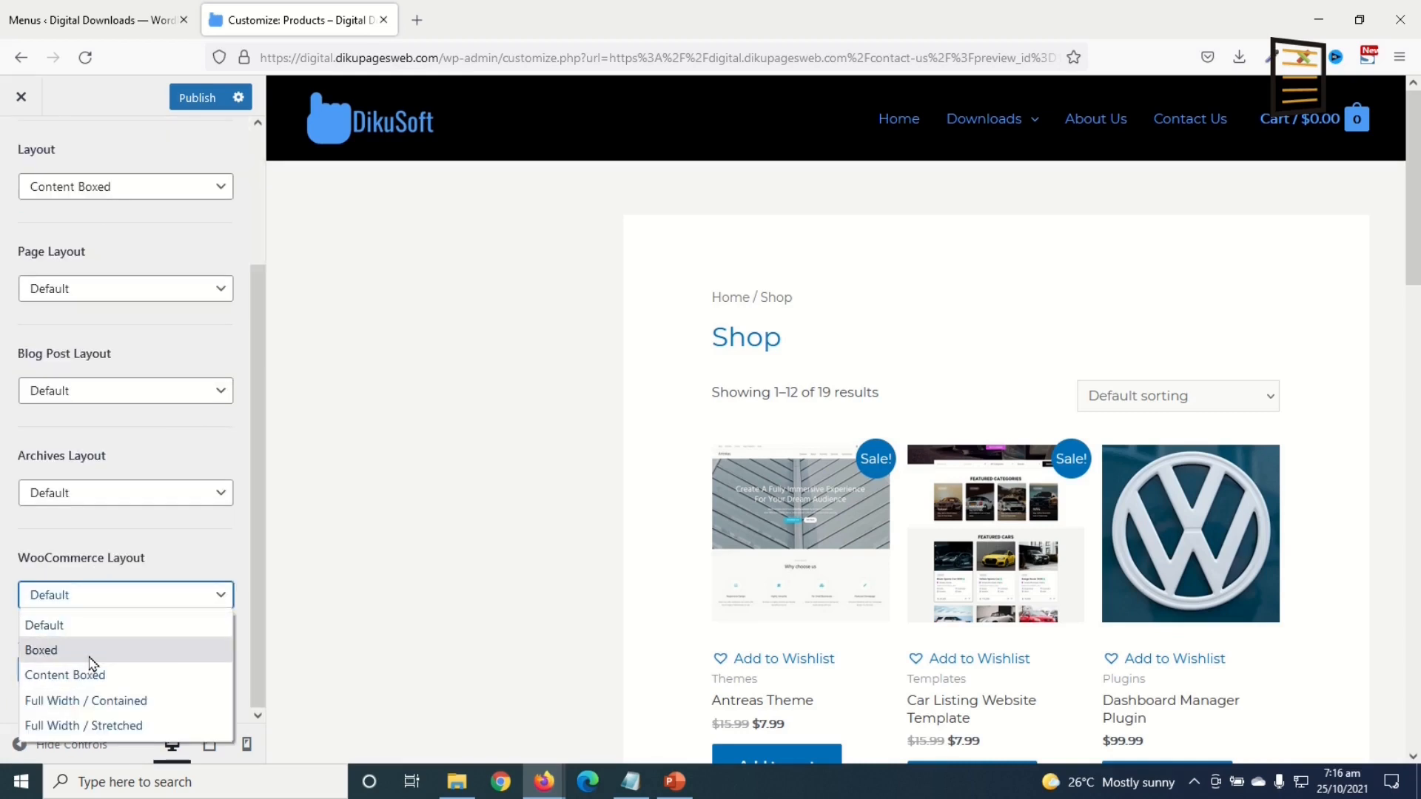
{"action": "left_click", "coordinate": [118, 658]}
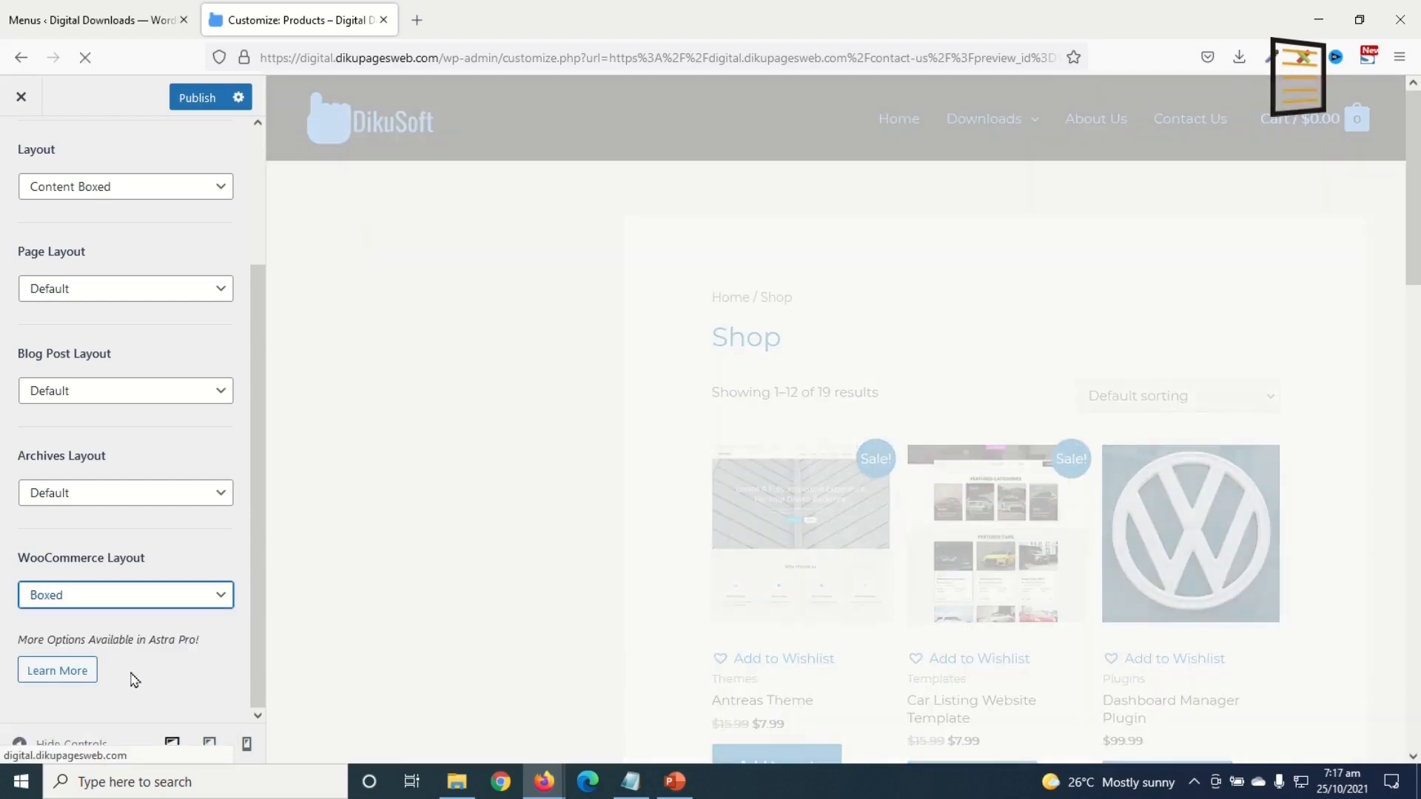
Step: Preview the Antreas Theme product page, then return to the Global settings list
{"action": "left_click", "coordinate": [773, 581]}
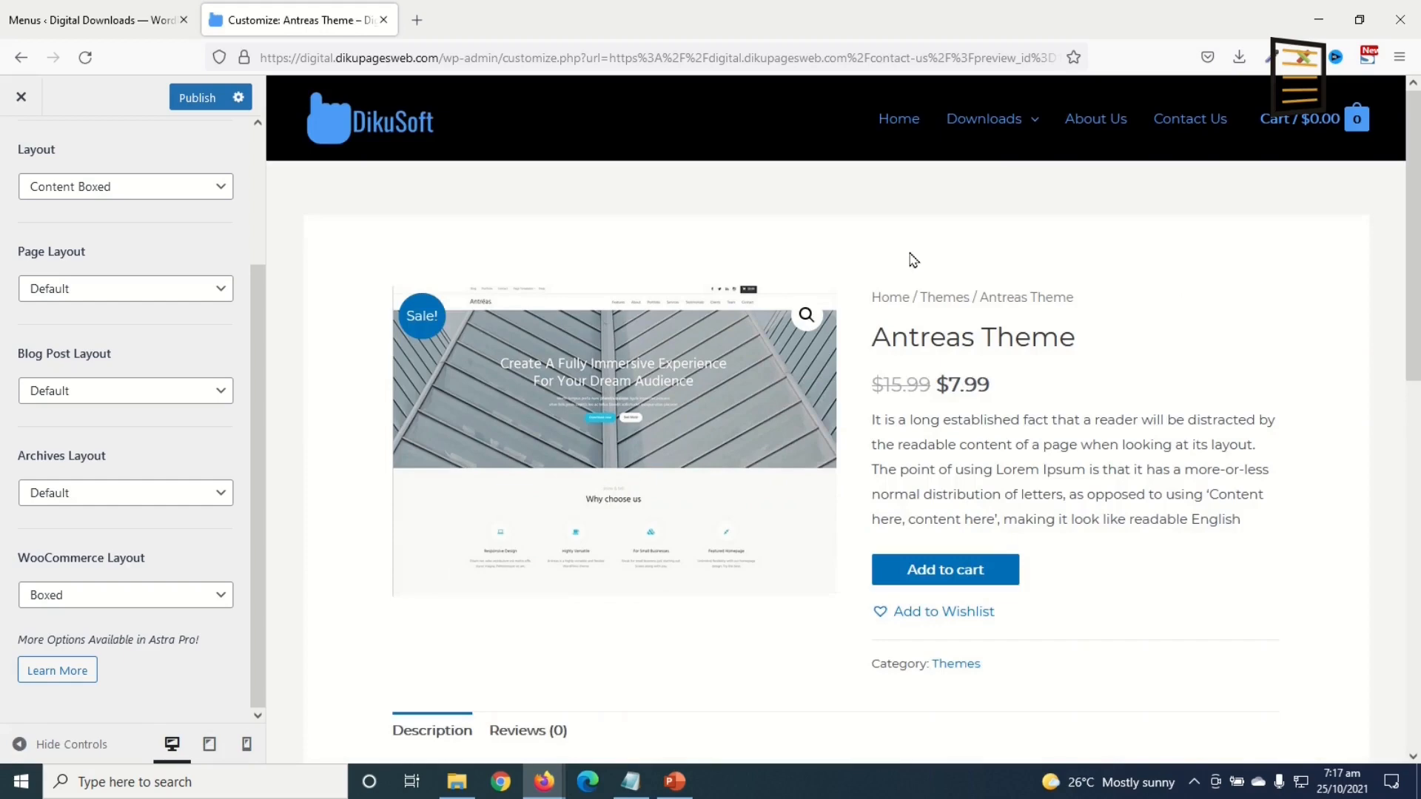
{"action": "scroll", "coordinate": [1231, 530], "scroll_direction": "down", "scroll_amount": 6}
{"action": "scroll", "coordinate": [1230, 545], "scroll_direction": "up", "scroll_amount": 6}
{"action": "scroll", "coordinate": [1232, 518], "scroll_direction": "down", "scroll_amount": 1}
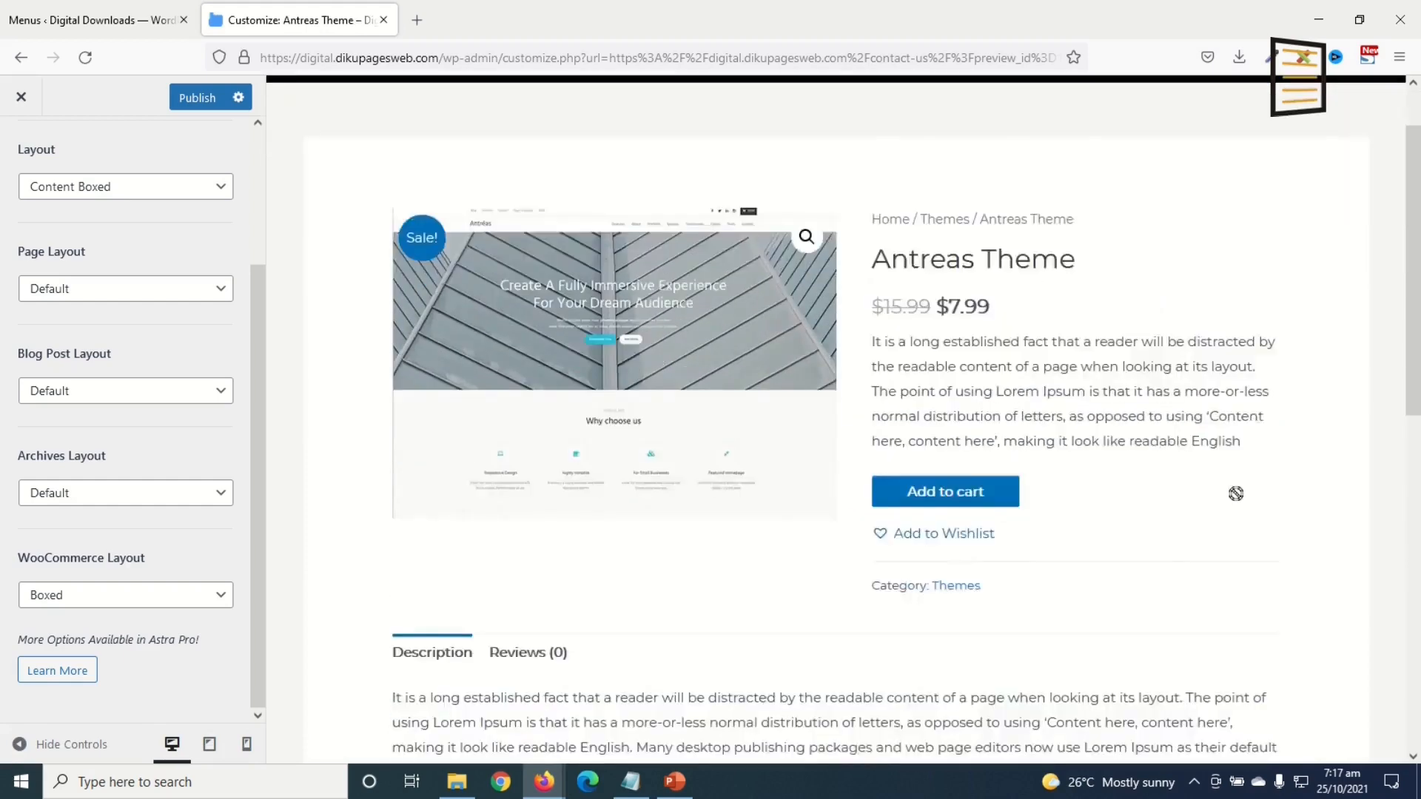
{"action": "scroll", "coordinate": [1235, 493], "scroll_direction": "down", "scroll_amount": 6}
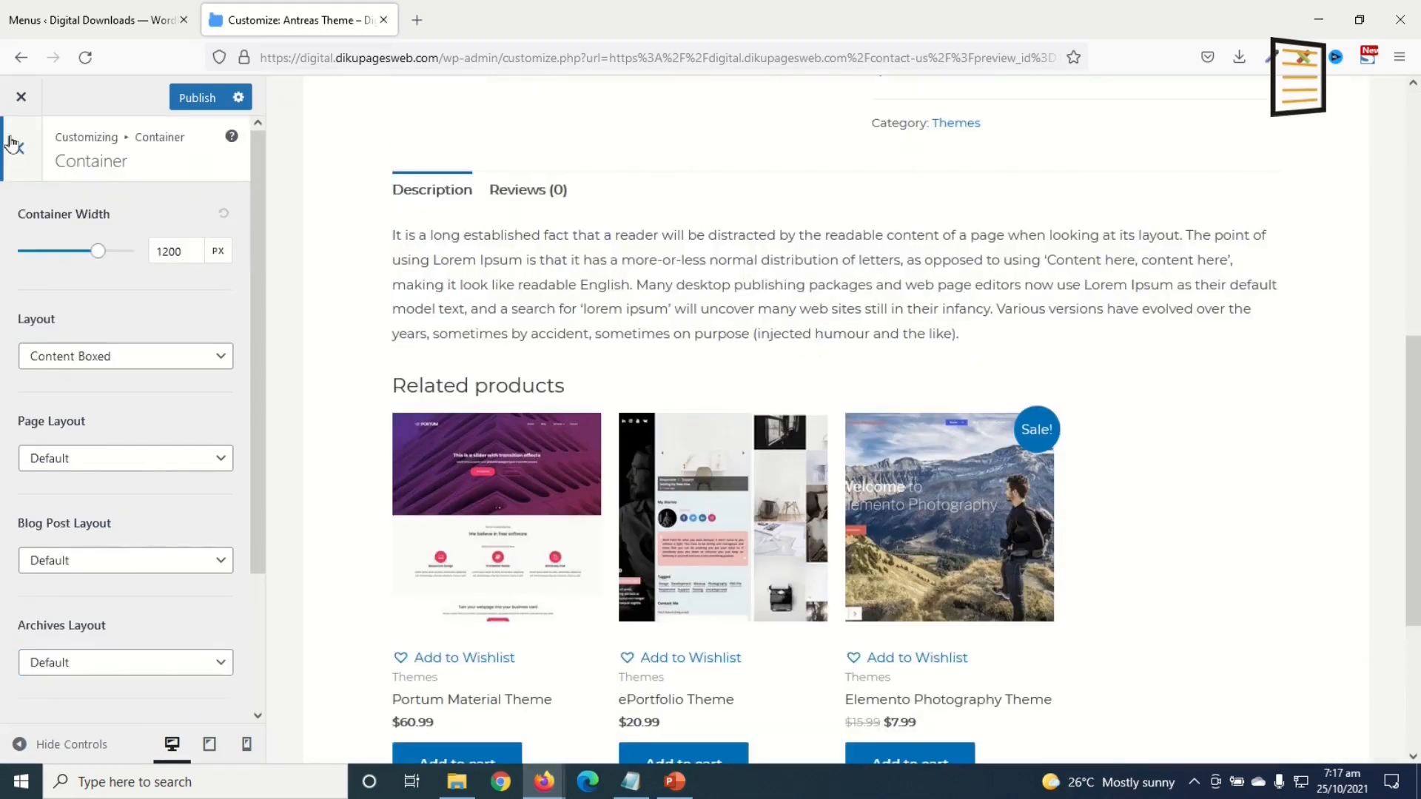
{"action": "left_click", "coordinate": [16, 145]}
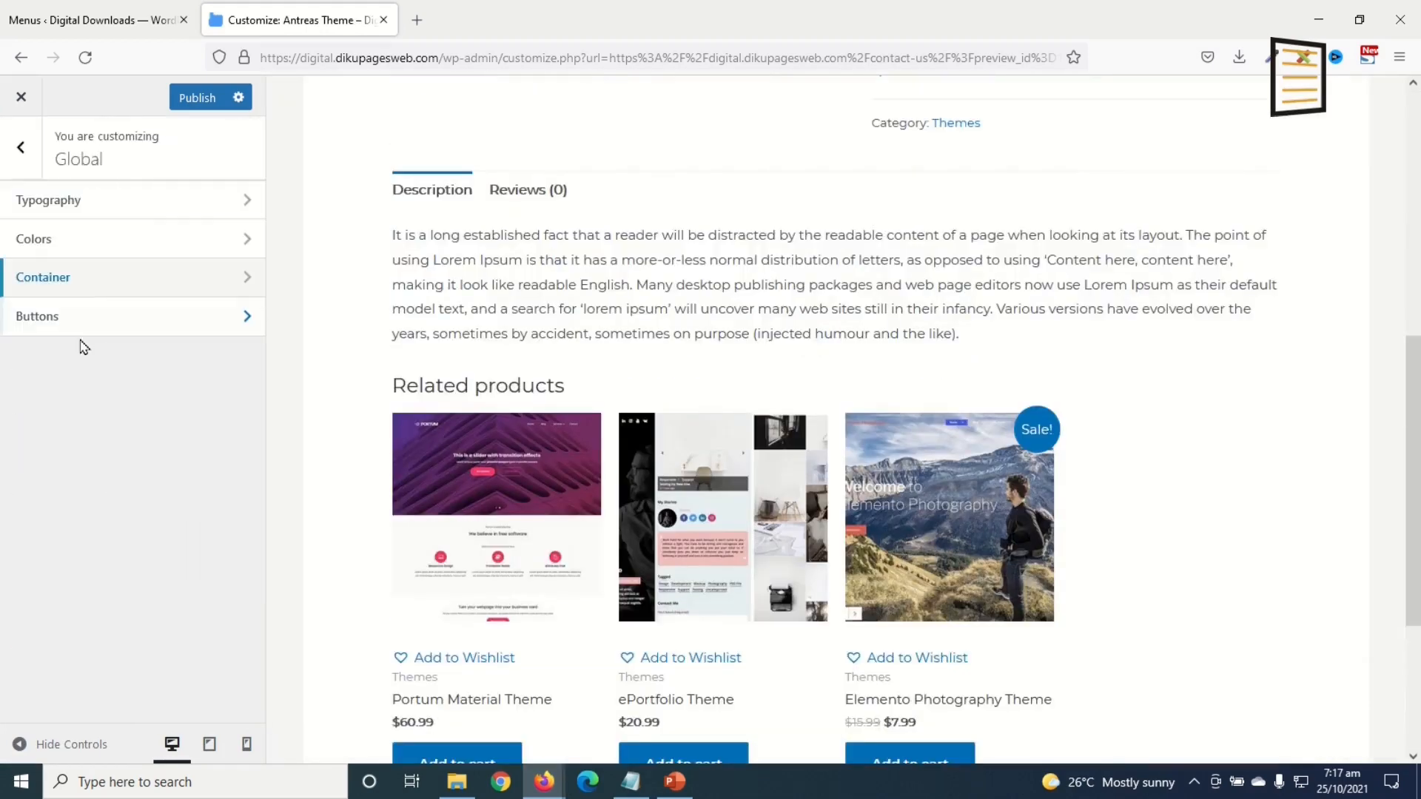
Step: Paste a blue hex value as the button background colour
{"action": "left_click", "coordinate": [103, 324]}
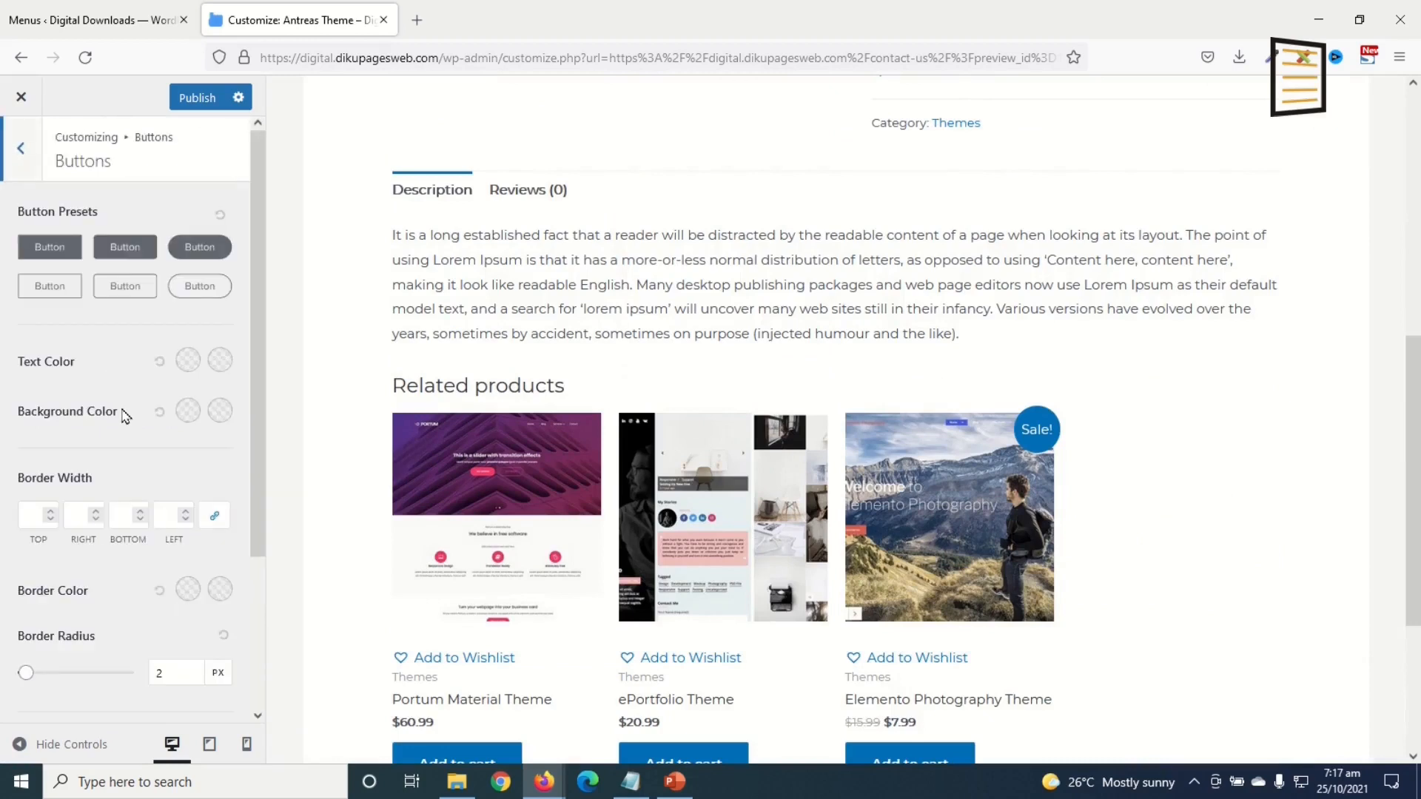
{"action": "left_click", "coordinate": [187, 412]}
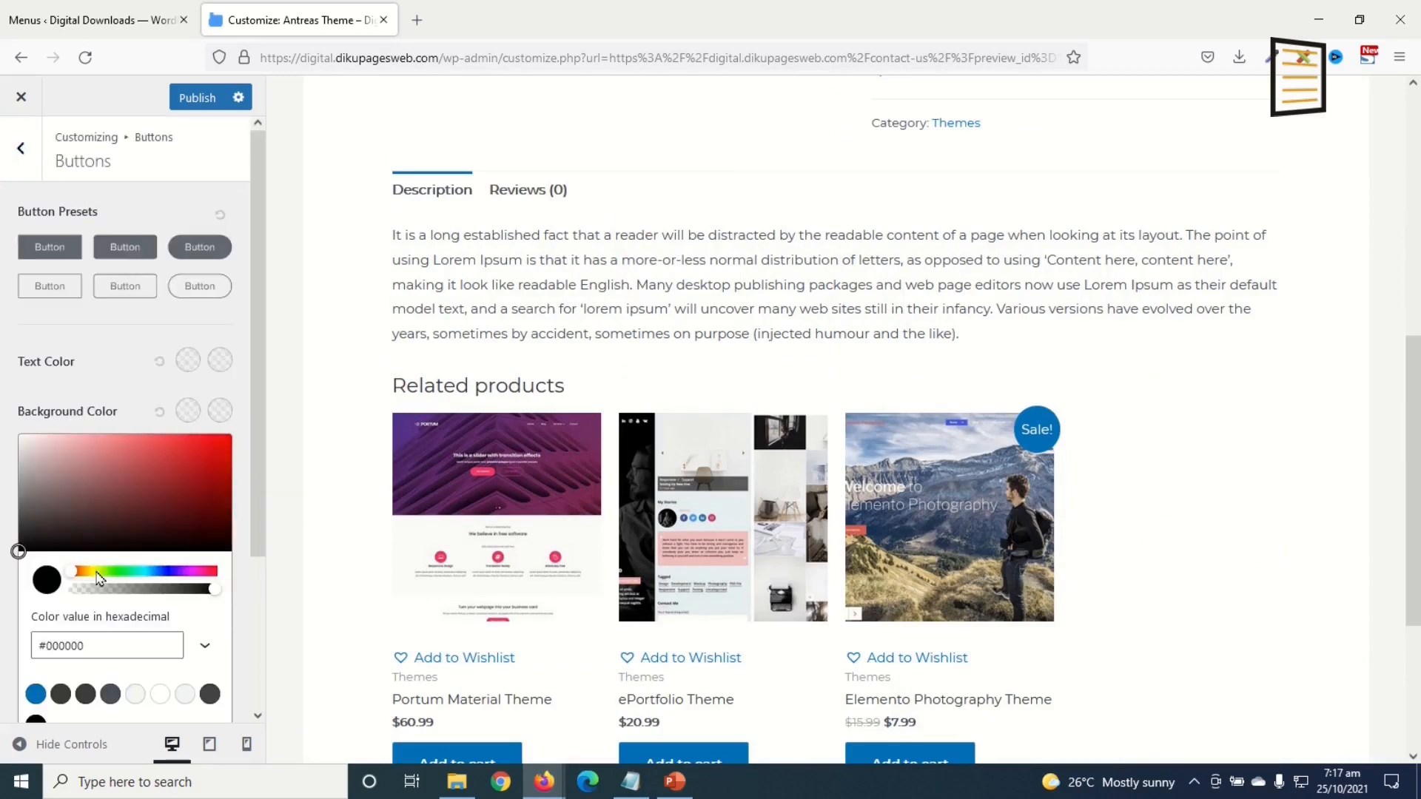
{"action": "double_click", "coordinate": [127, 646]}
{"action": "key", "text": "ctrl+v"}
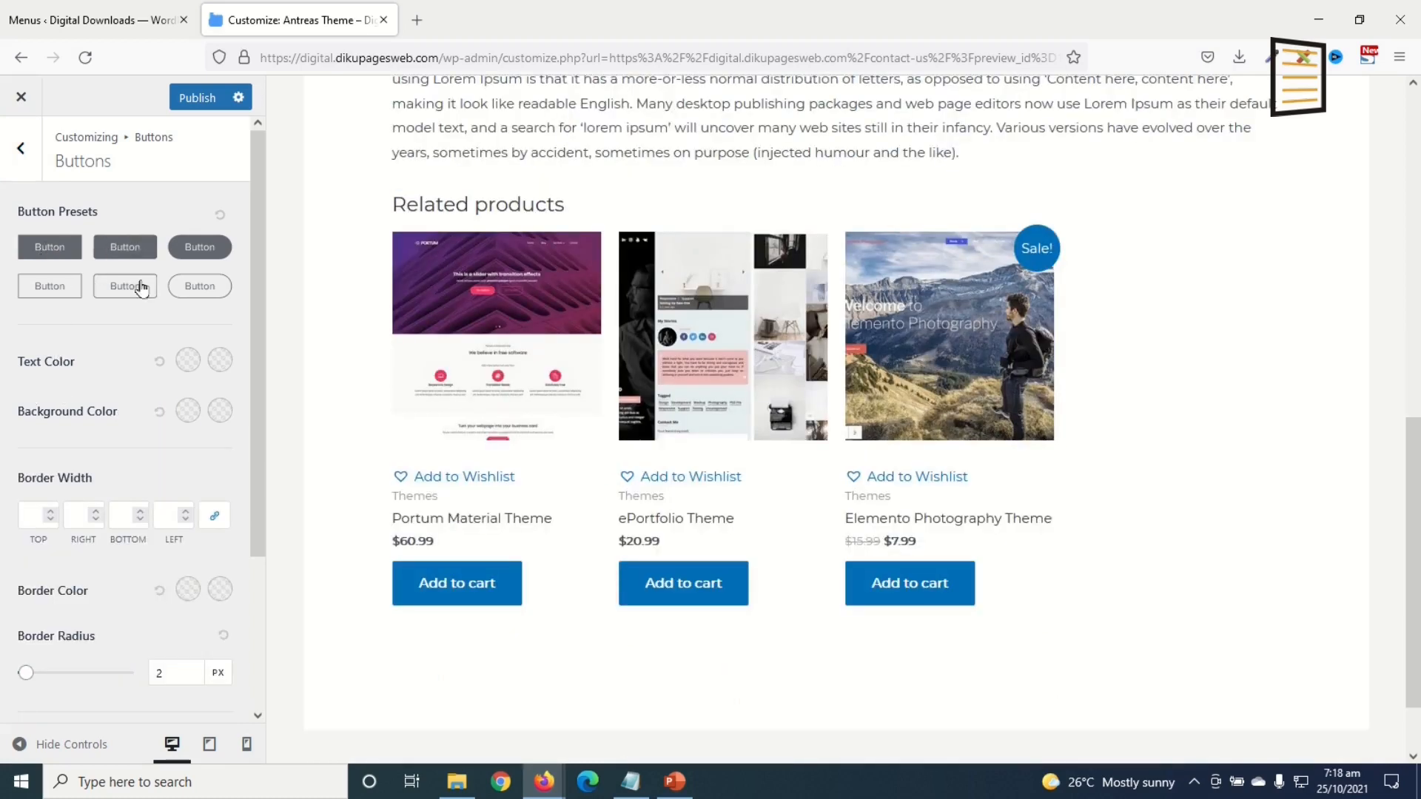
Step: Try each Button Preset, reset the presets to default, and go back to the top-level sections
{"action": "left_click", "coordinate": [198, 255]}
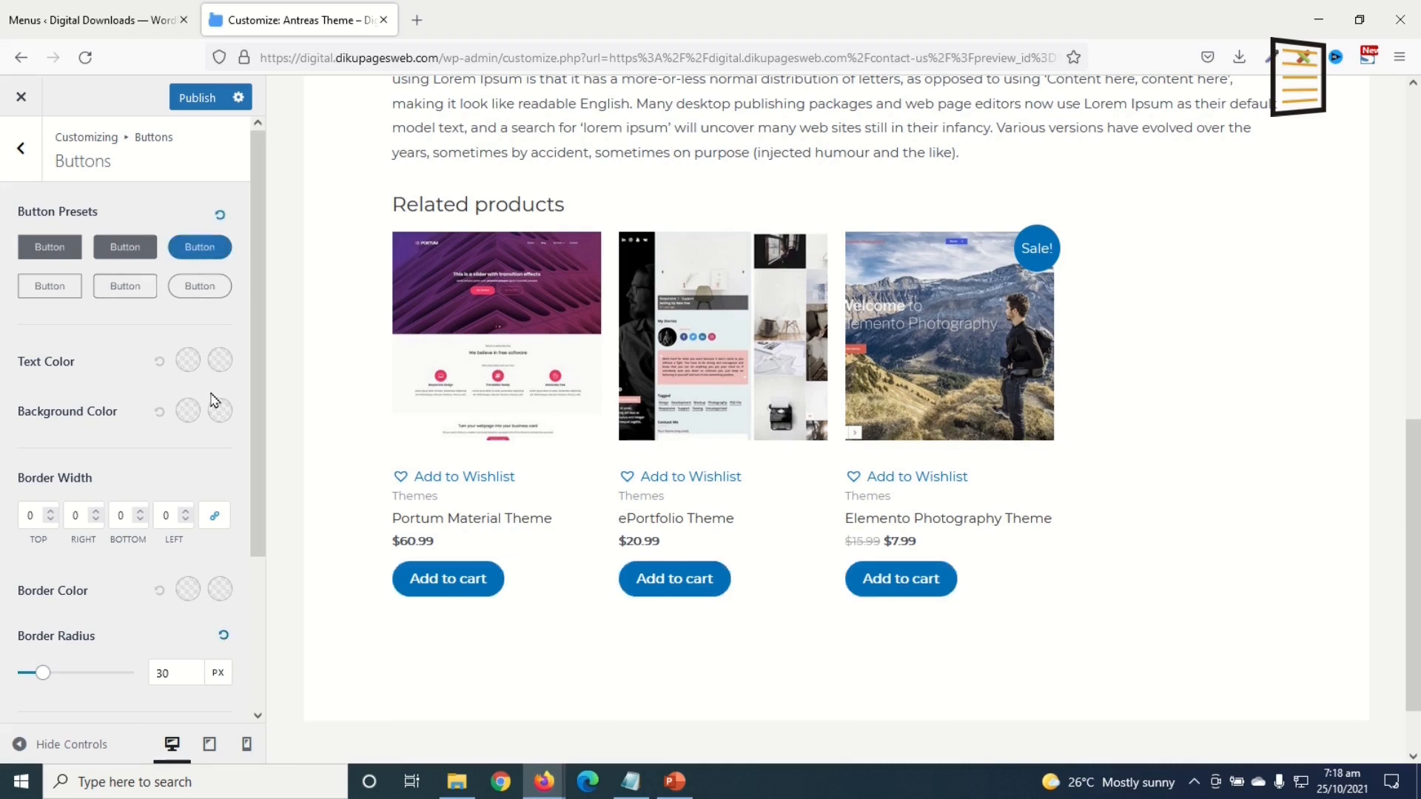
{"action": "left_click", "coordinate": [125, 248]}
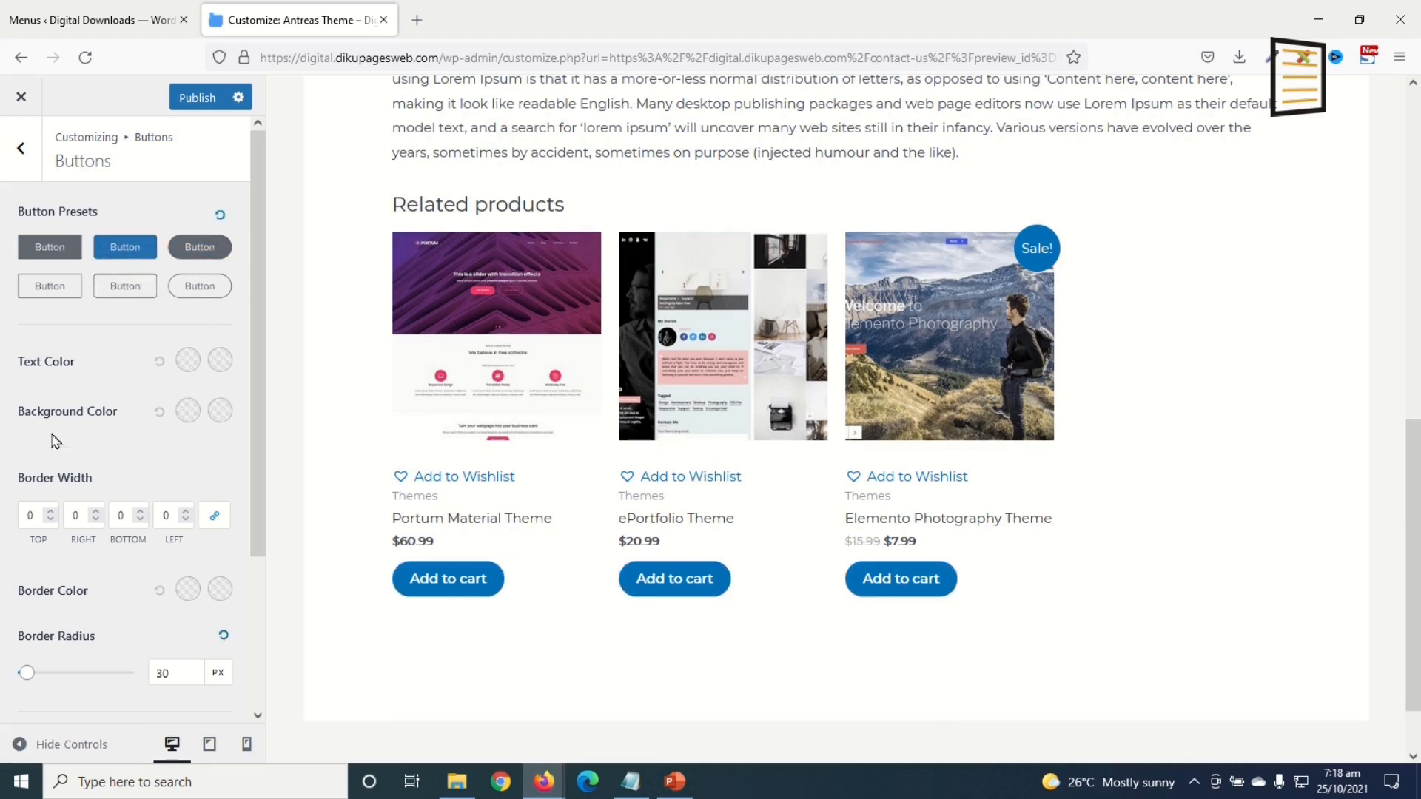
{"action": "left_click", "coordinate": [51, 250]}
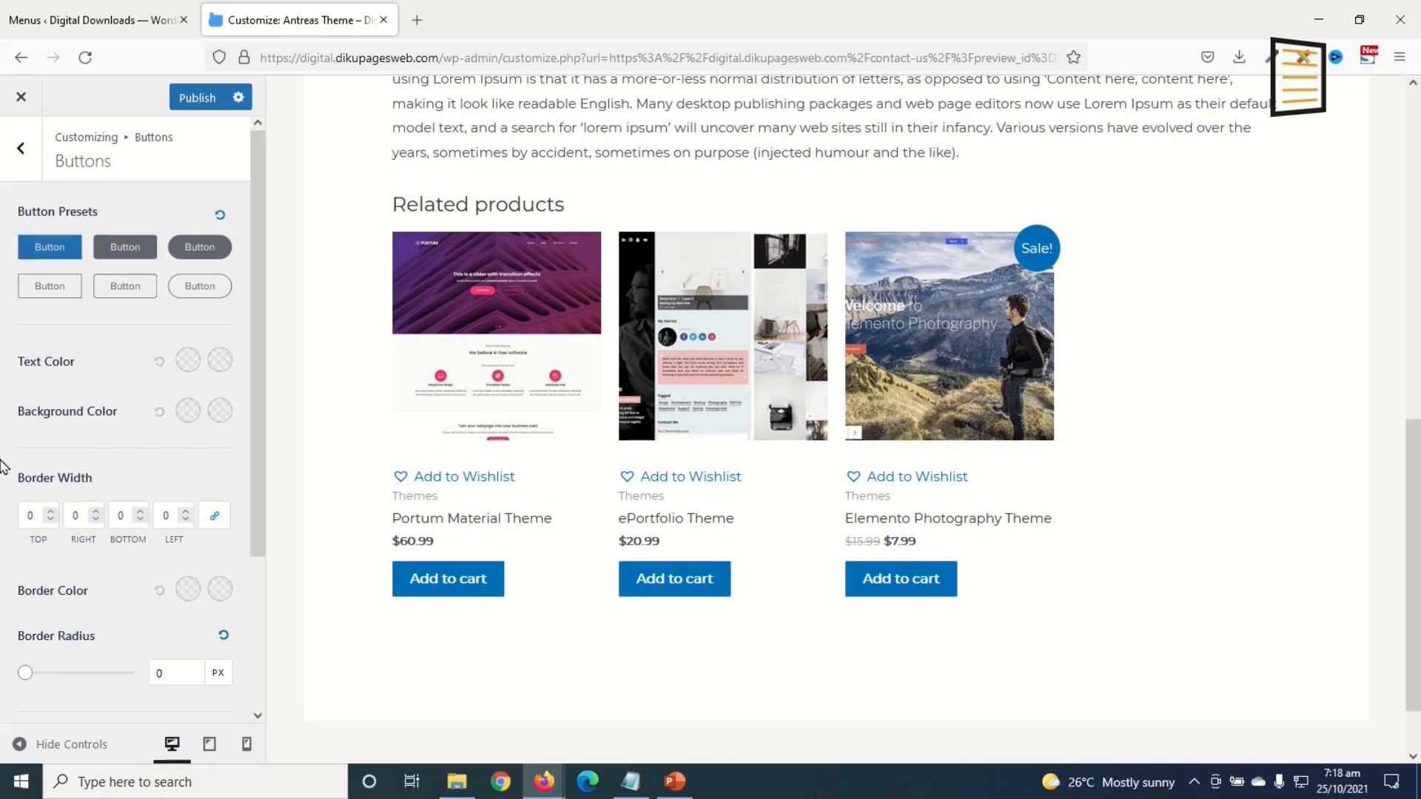
{"action": "left_click", "coordinate": [223, 215]}
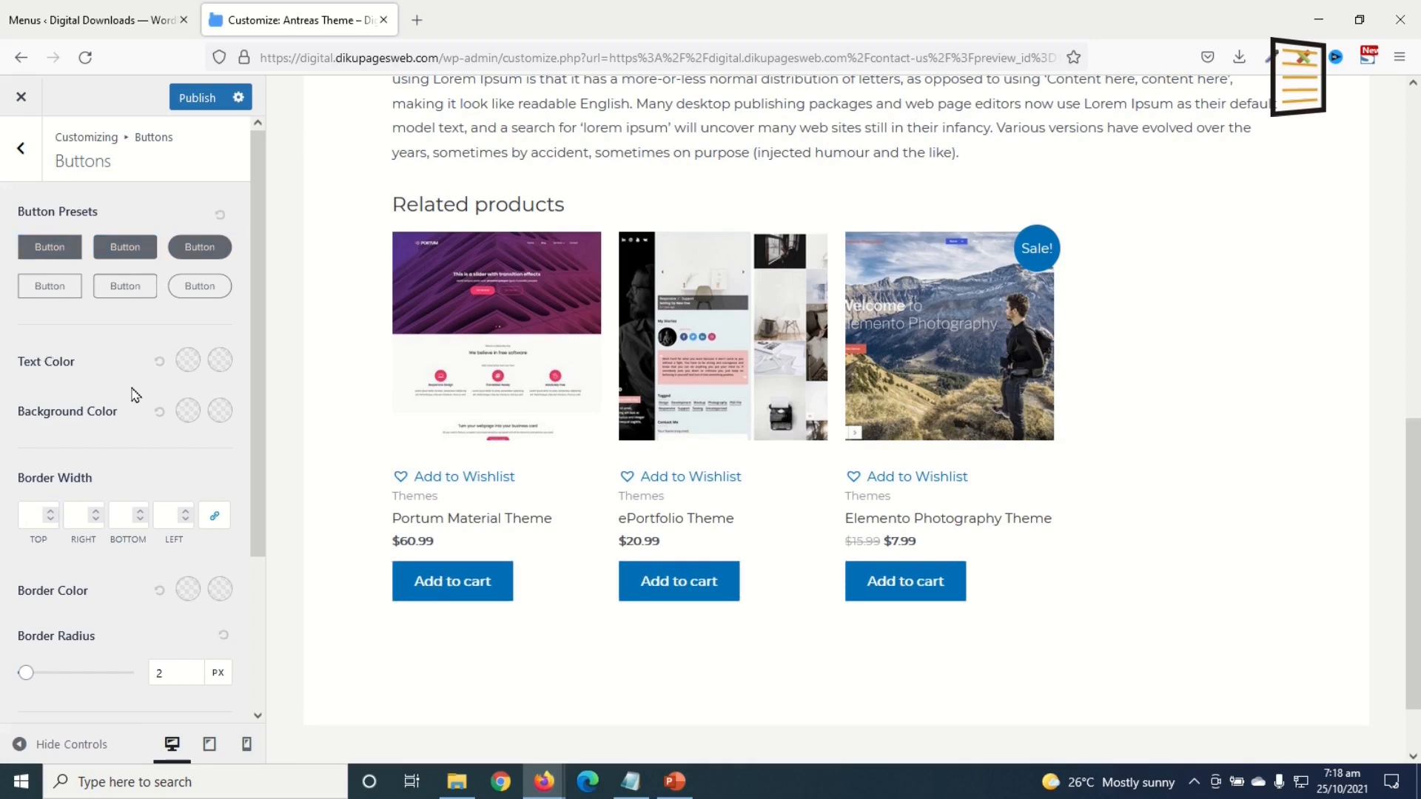
{"action": "left_click", "coordinate": [21, 148]}
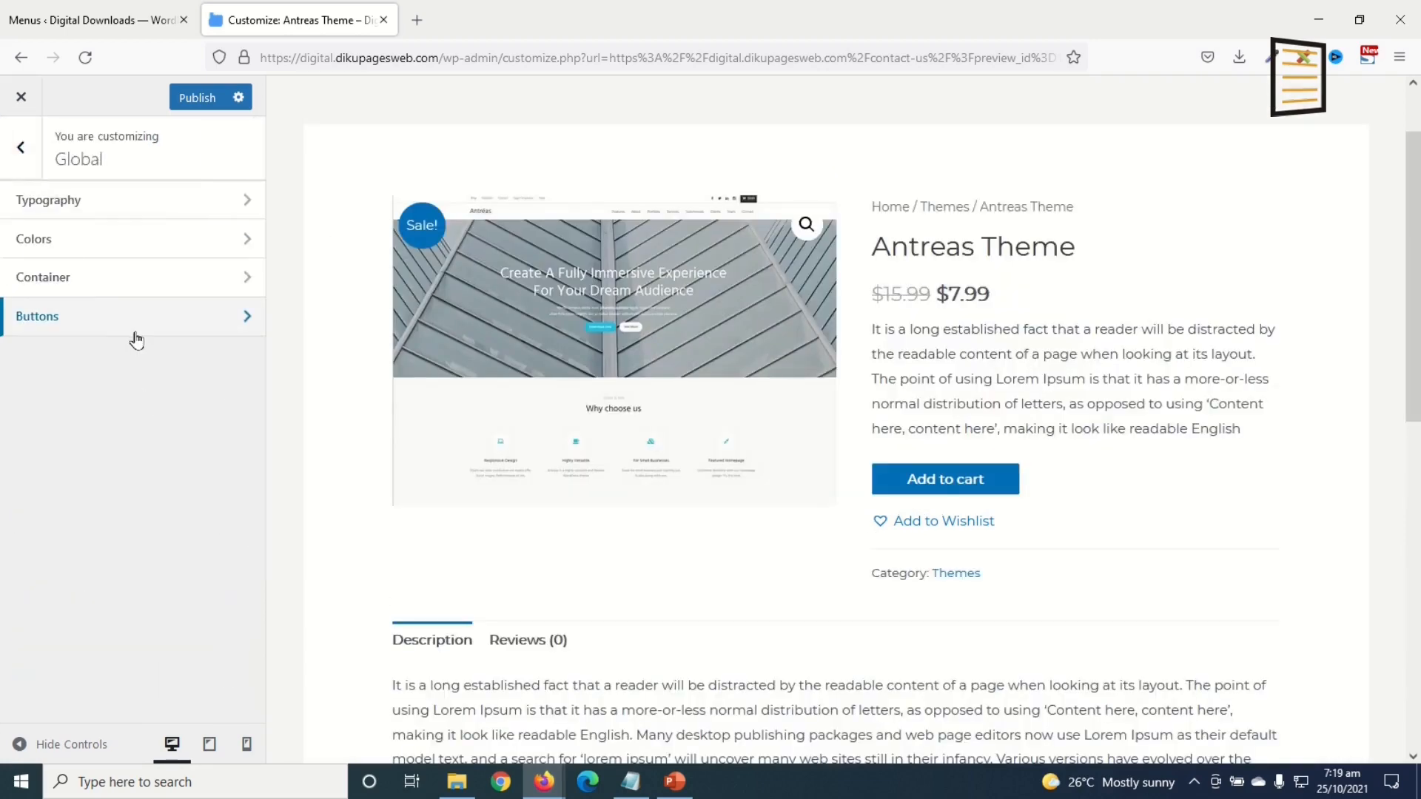
{"action": "left_click", "coordinate": [21, 148]}
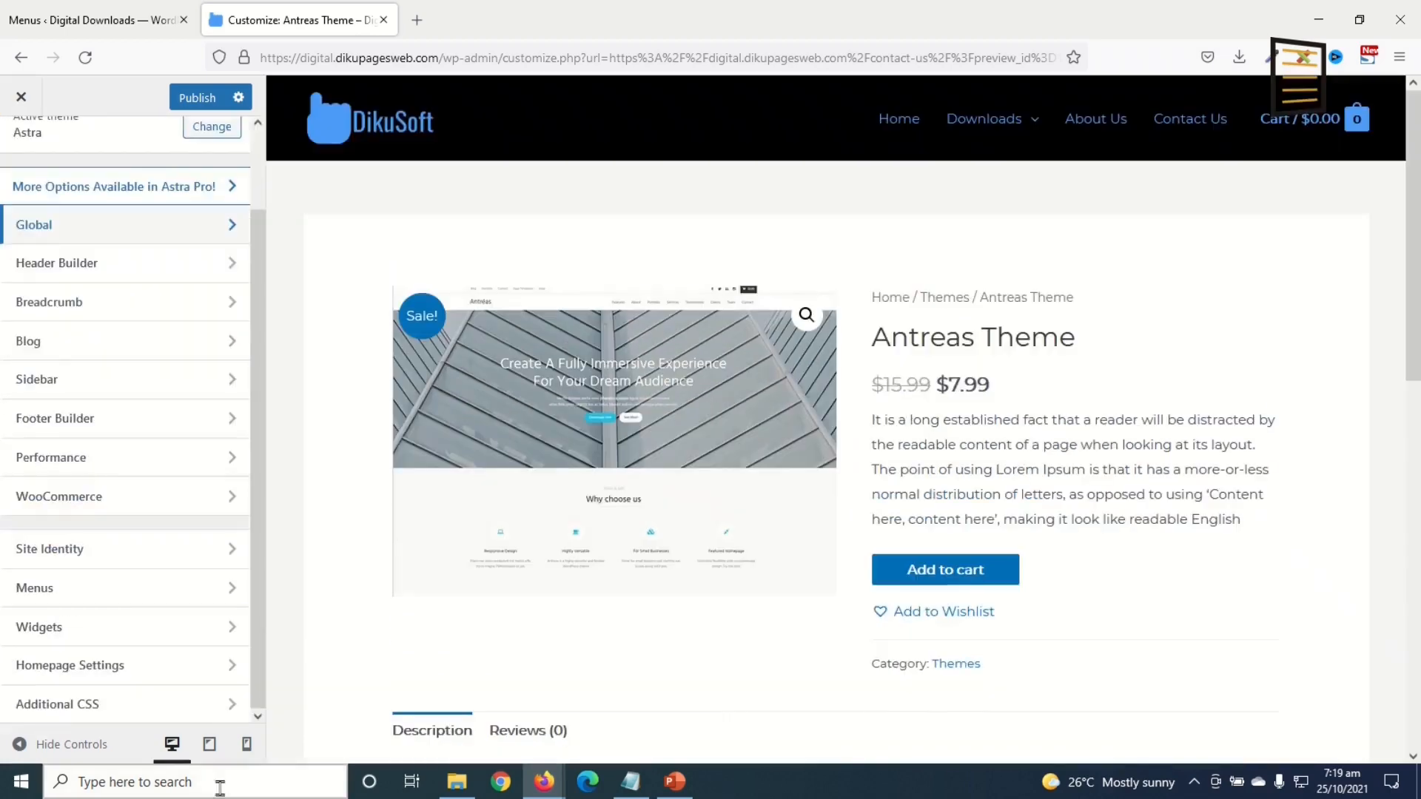
Step: Split the Primary Footer row into 4 columns with a wider first column
{"action": "left_click", "coordinate": [90, 422]}
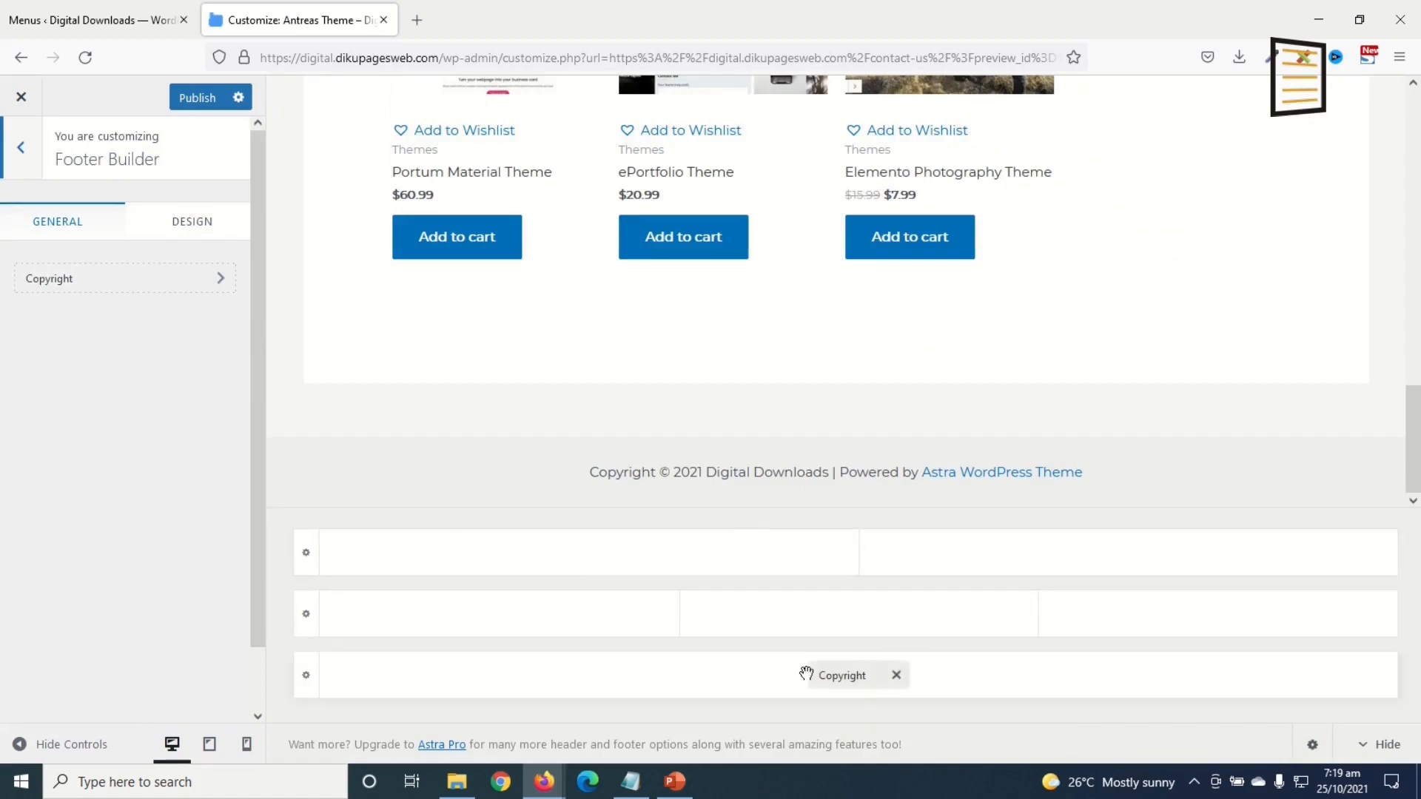
{"action": "left_click", "coordinate": [306, 614]}
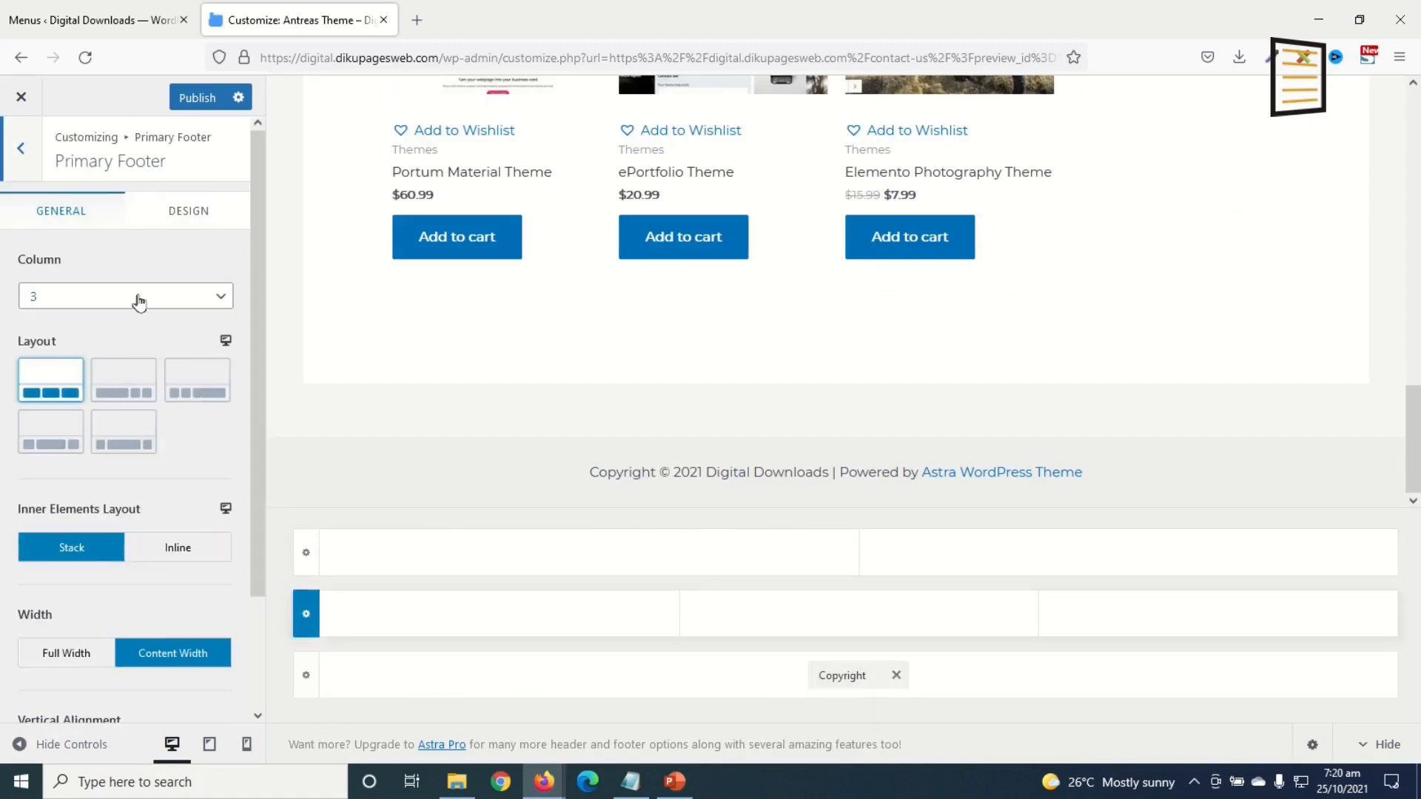
{"action": "left_click", "coordinate": [138, 300]}
{"action": "left_click", "coordinate": [85, 402]}
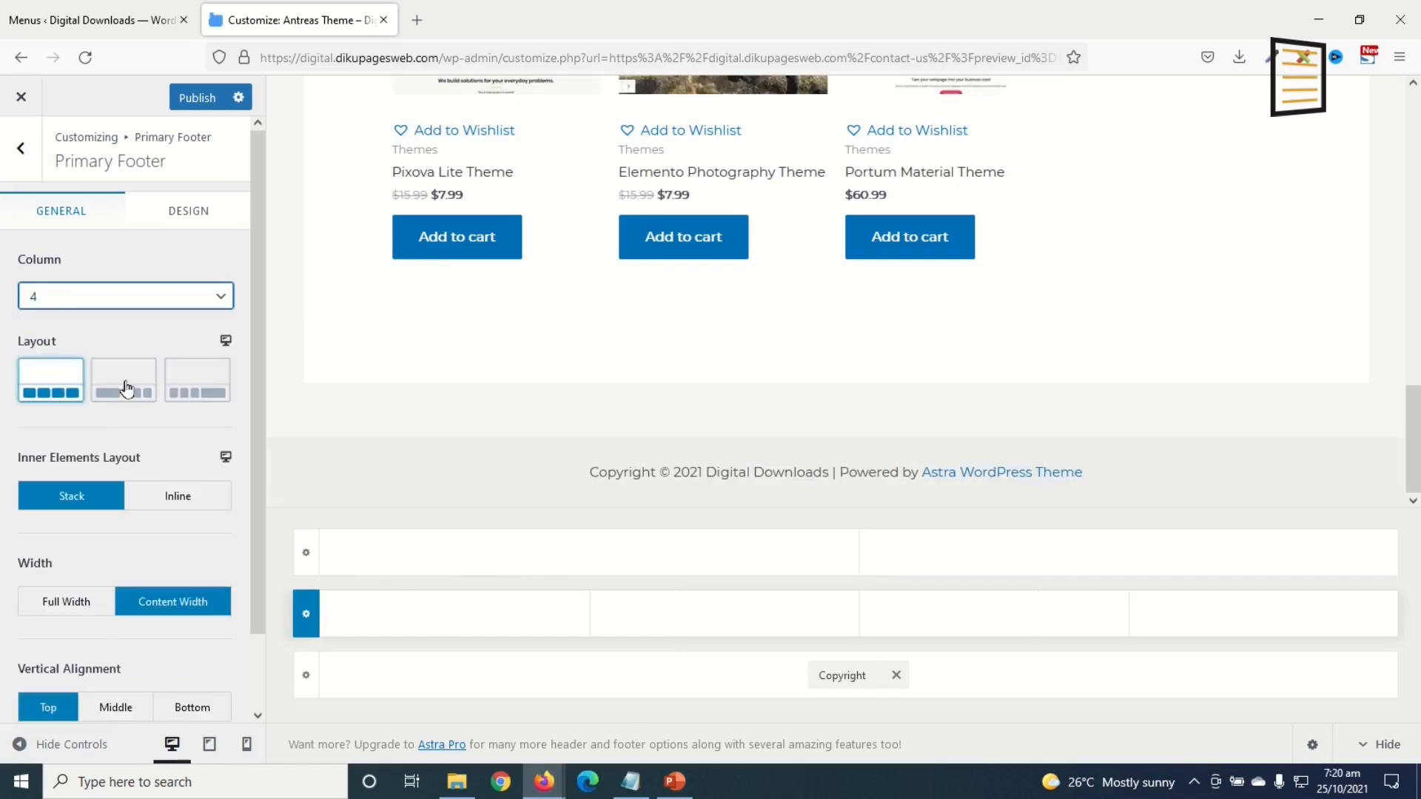
{"action": "left_click", "coordinate": [124, 383]}
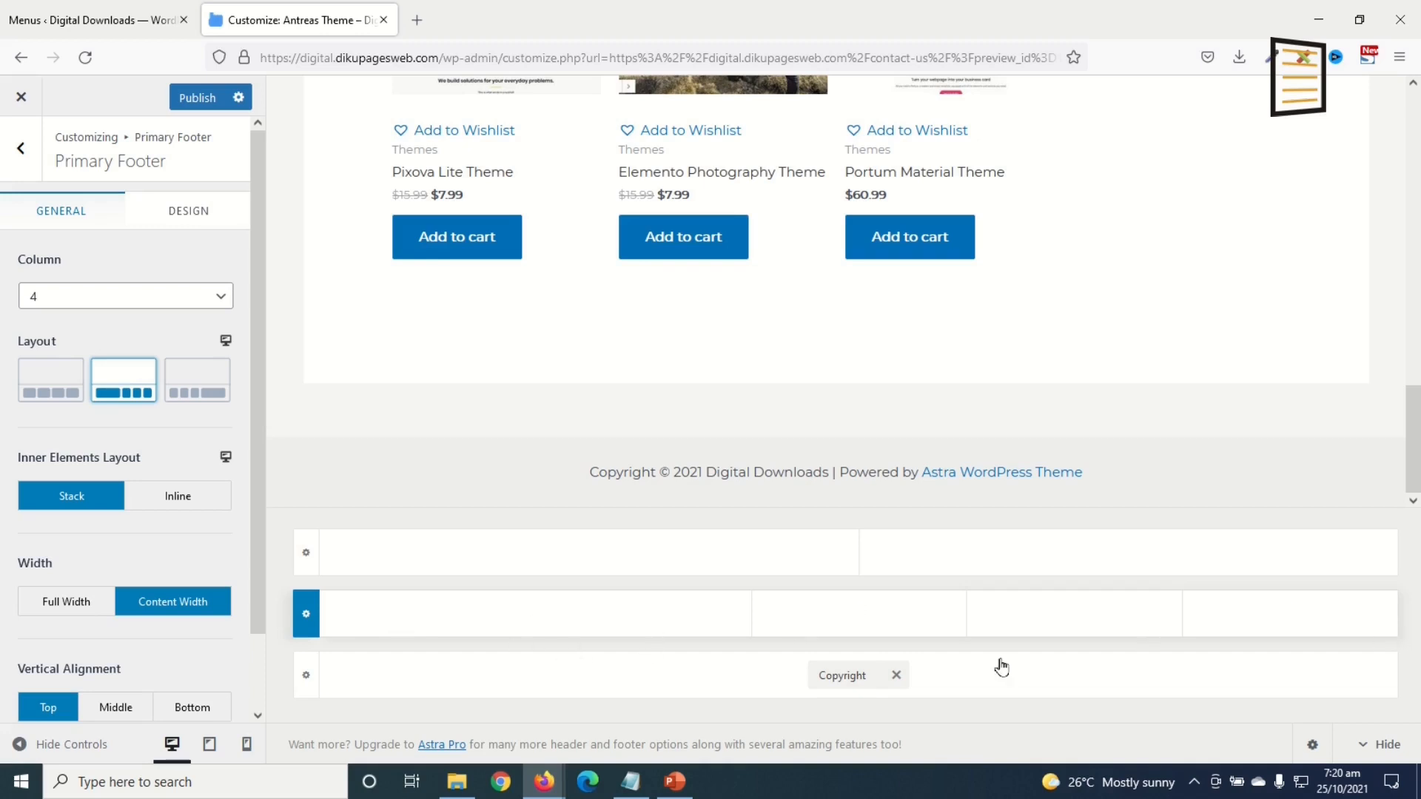
Step: Set the Primary Footer row's background colour to black
{"action": "left_click", "coordinate": [190, 222]}
{"action": "left_click", "coordinate": [222, 411]}
{"action": "left_click_drag", "start_coordinate": [82, 546], "coordinate": [1, 680]}
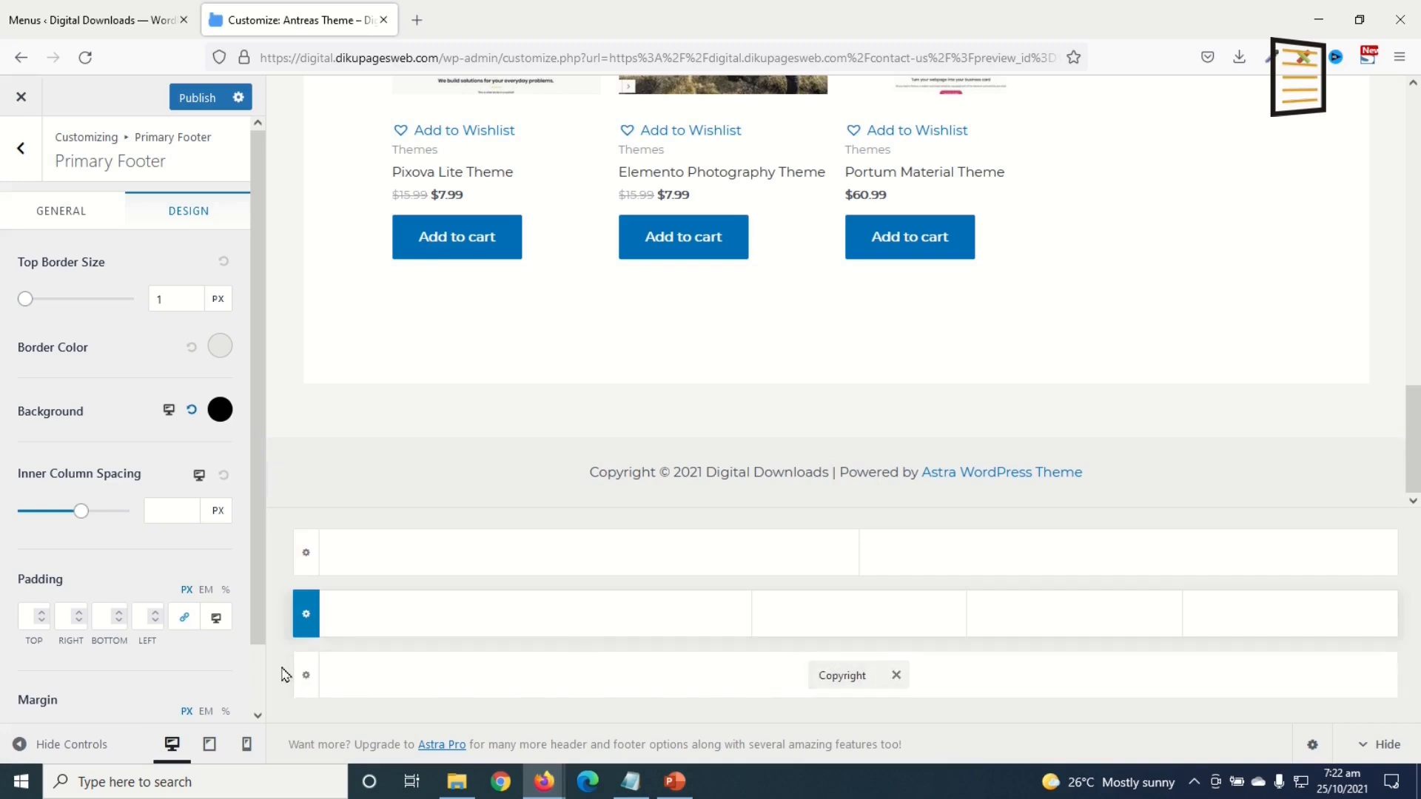
Step: Replace 'Powered by [theme_author]' in the copyright with 'Designed by: Dikupages Web'
{"action": "left_click", "coordinate": [847, 678]}
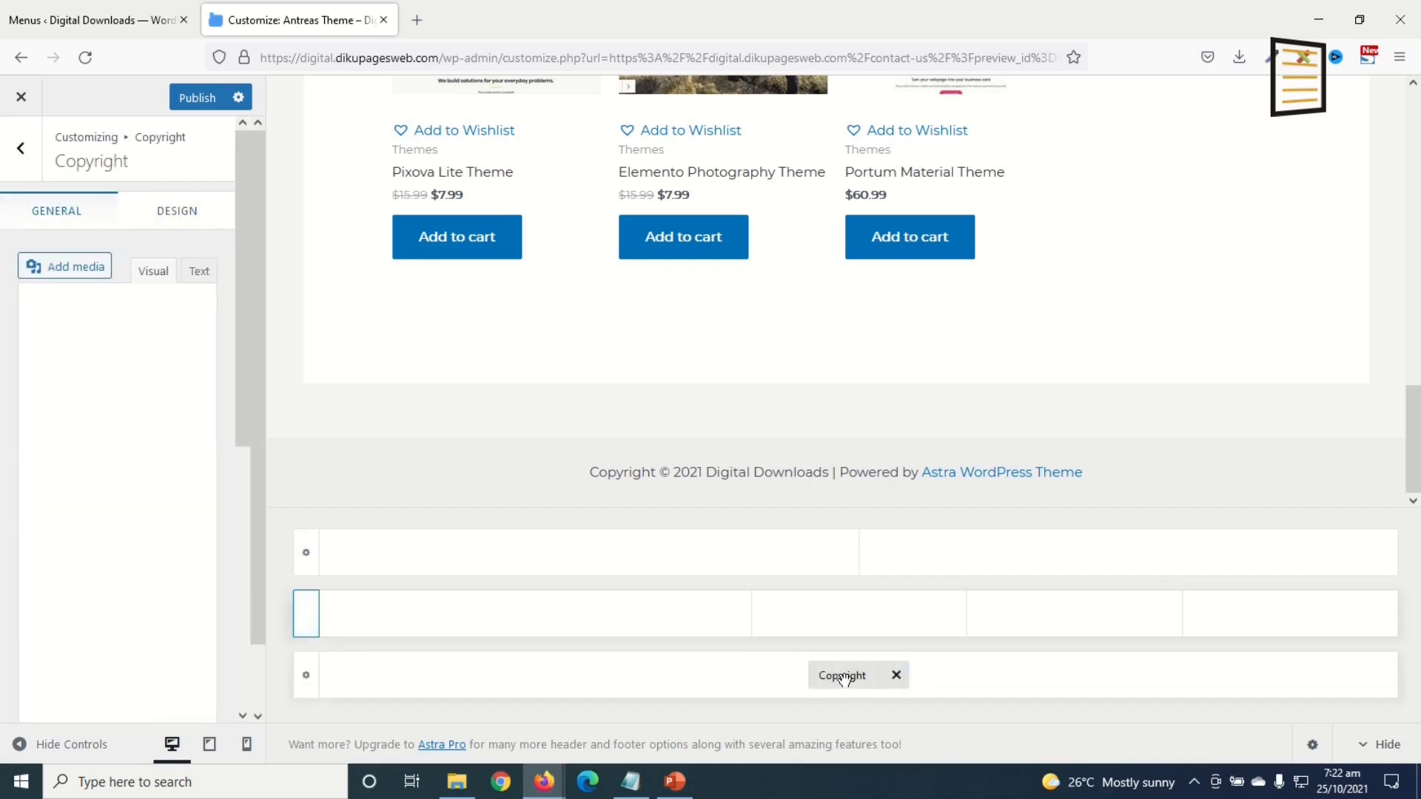
{"action": "left_click_drag", "start_coordinate": [29, 511], "coordinate": [228, 510]}
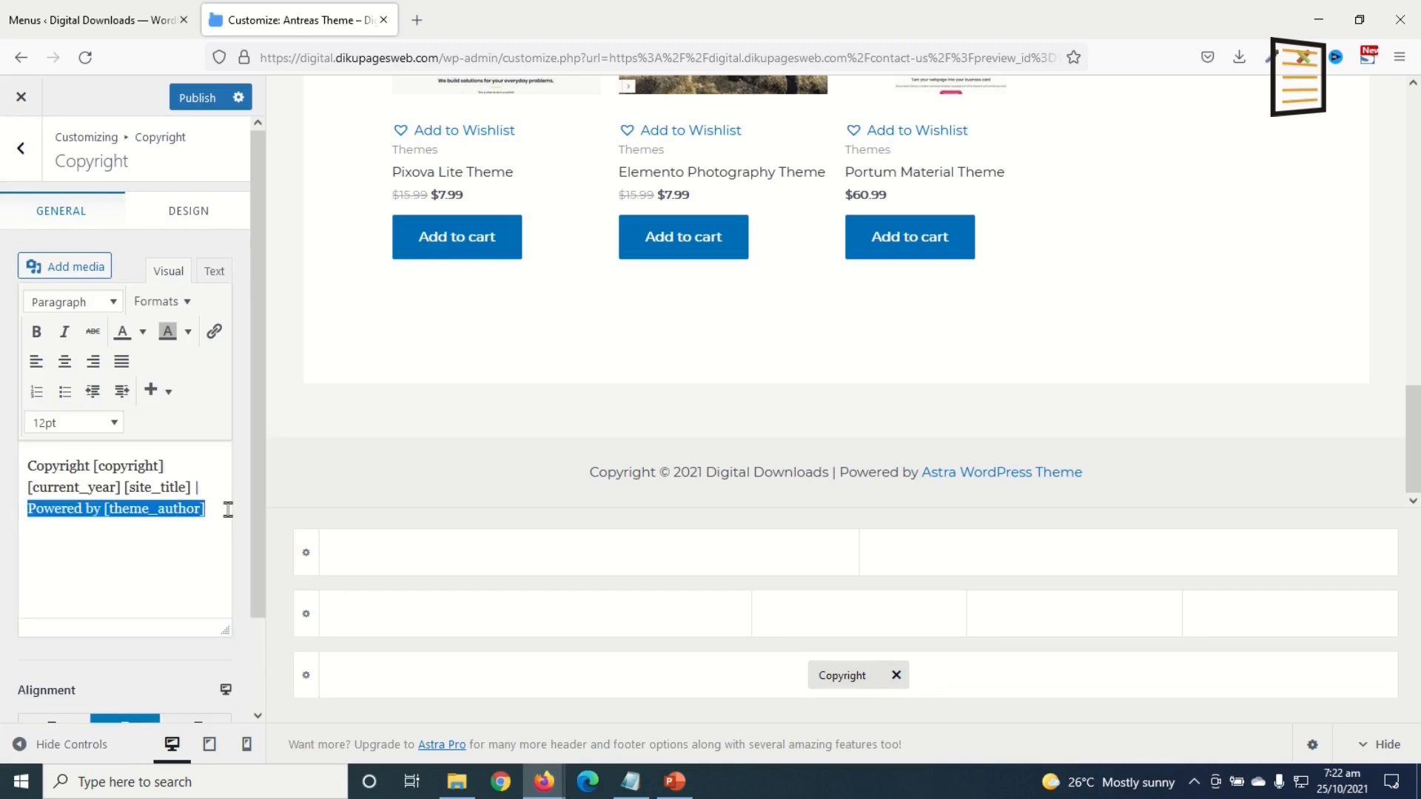
{"action": "type", "text": "Designed by: Dikupages Web"}
Step: Link 'Dikupages Web' to its website, set to open in a new tab
{"action": "left_click_drag", "start_coordinate": [113, 508], "coordinate": [213, 510]}
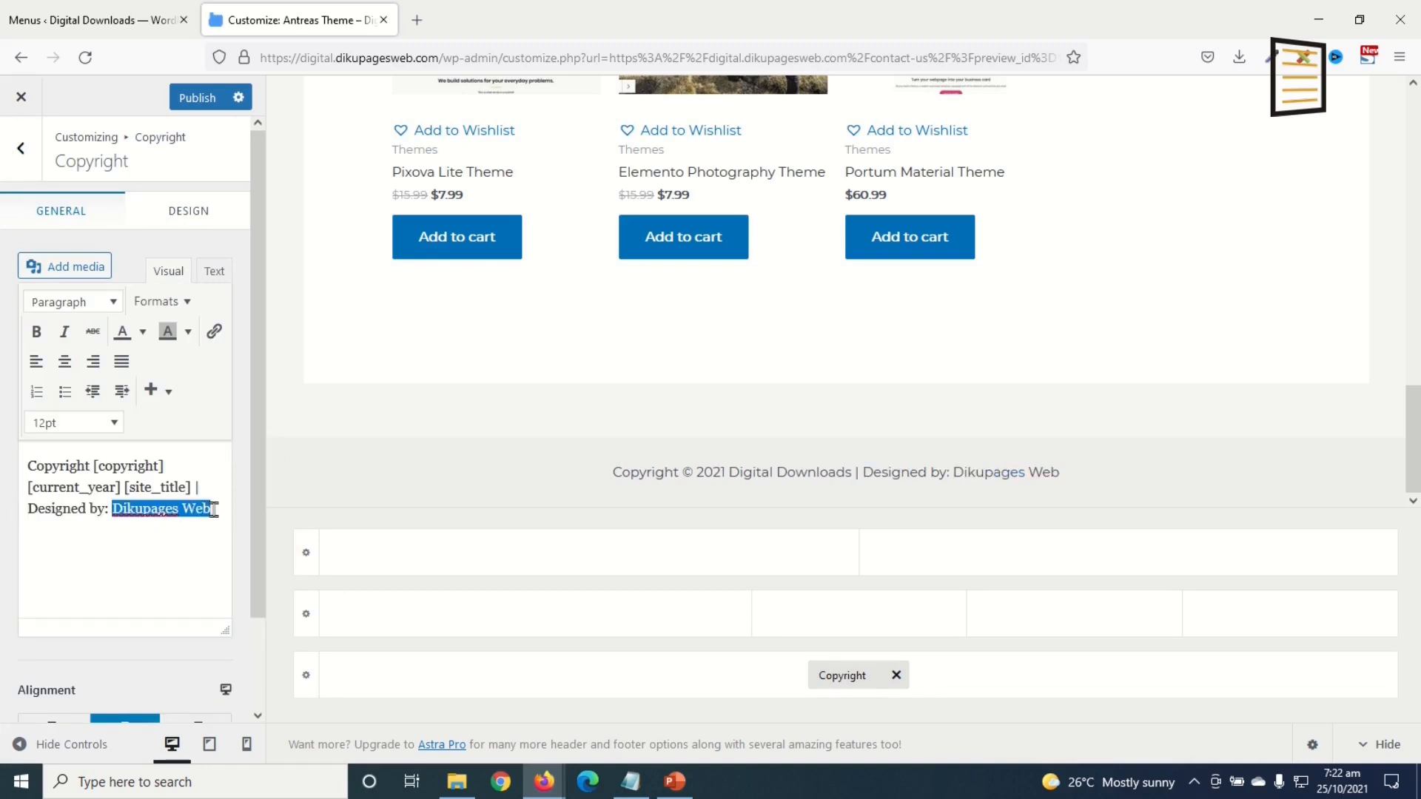
{"action": "left_click", "coordinate": [214, 332]}
{"action": "type", "text": "https://dikupgaesweb.com"}
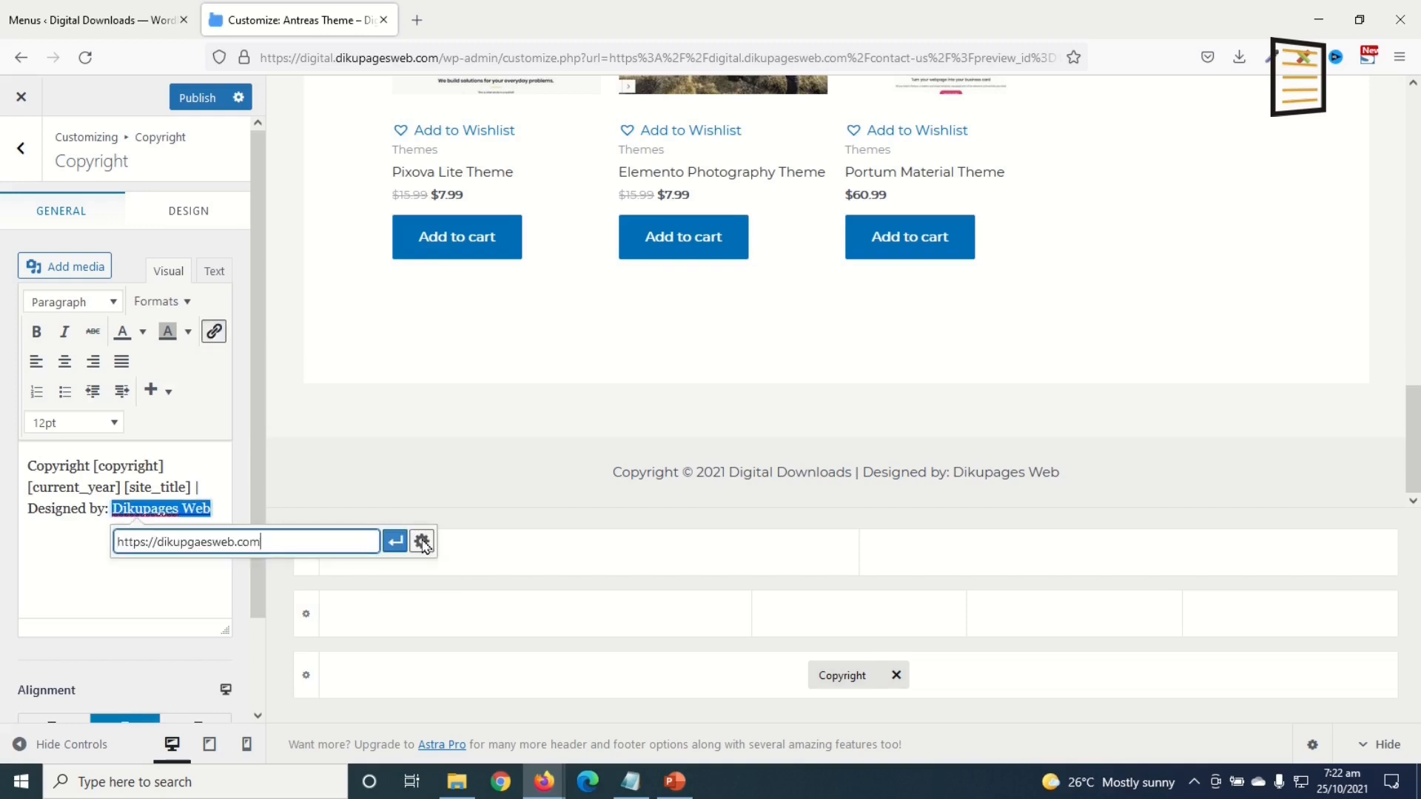
{"action": "left_click", "coordinate": [422, 541]}
{"action": "left_click", "coordinate": [614, 336]}
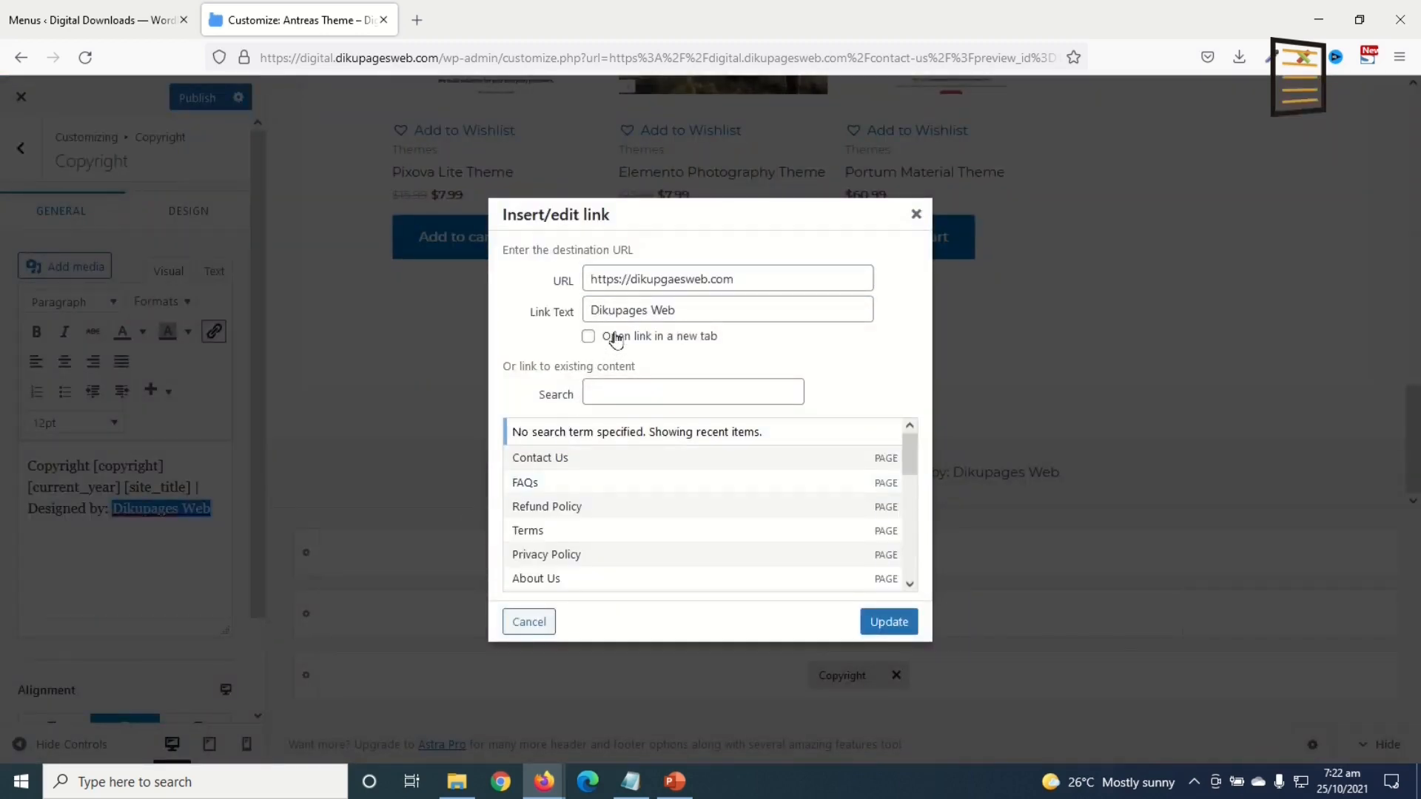
{"action": "left_click", "coordinate": [904, 634]}
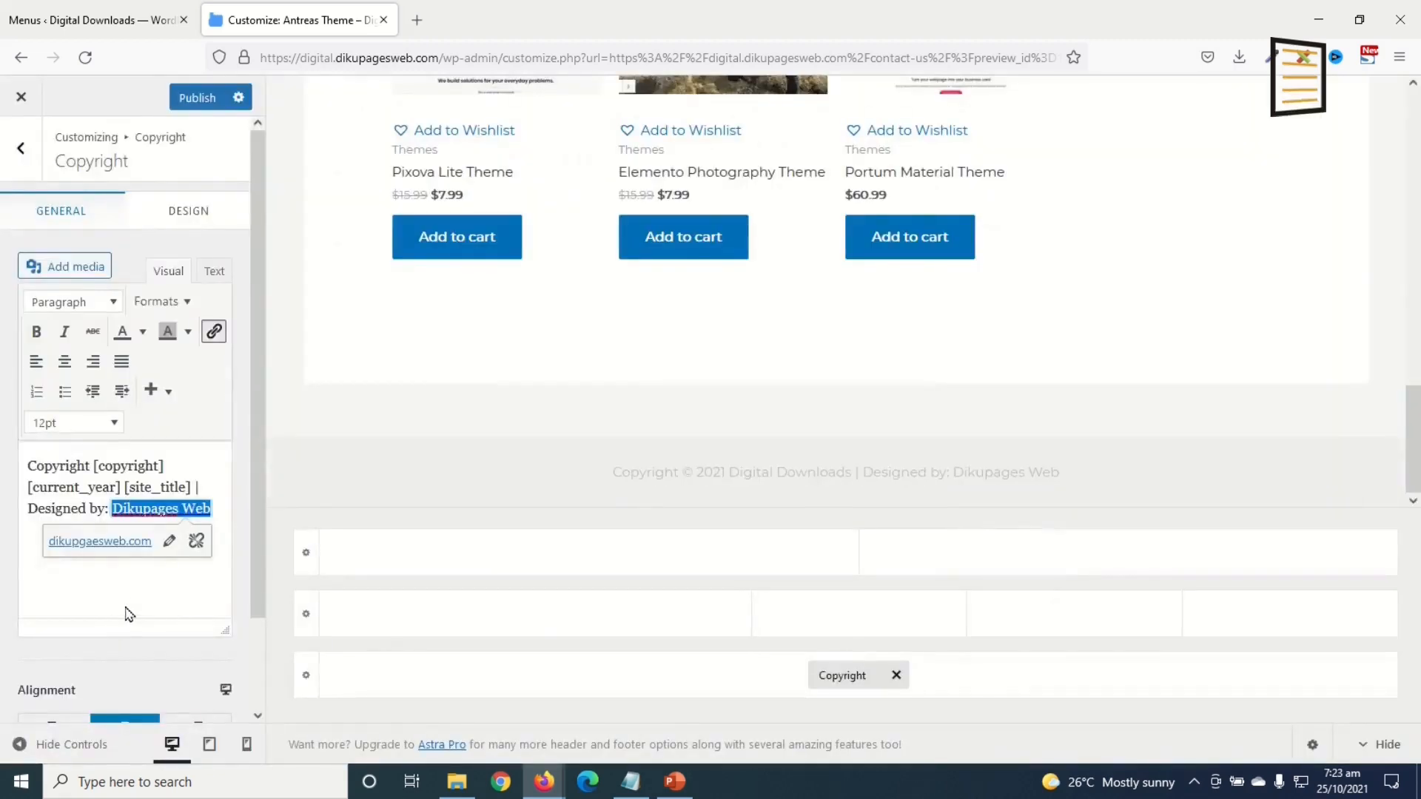
Step: Set the copyright text colour to white #ffffff
{"action": "left_click", "coordinate": [198, 213]}
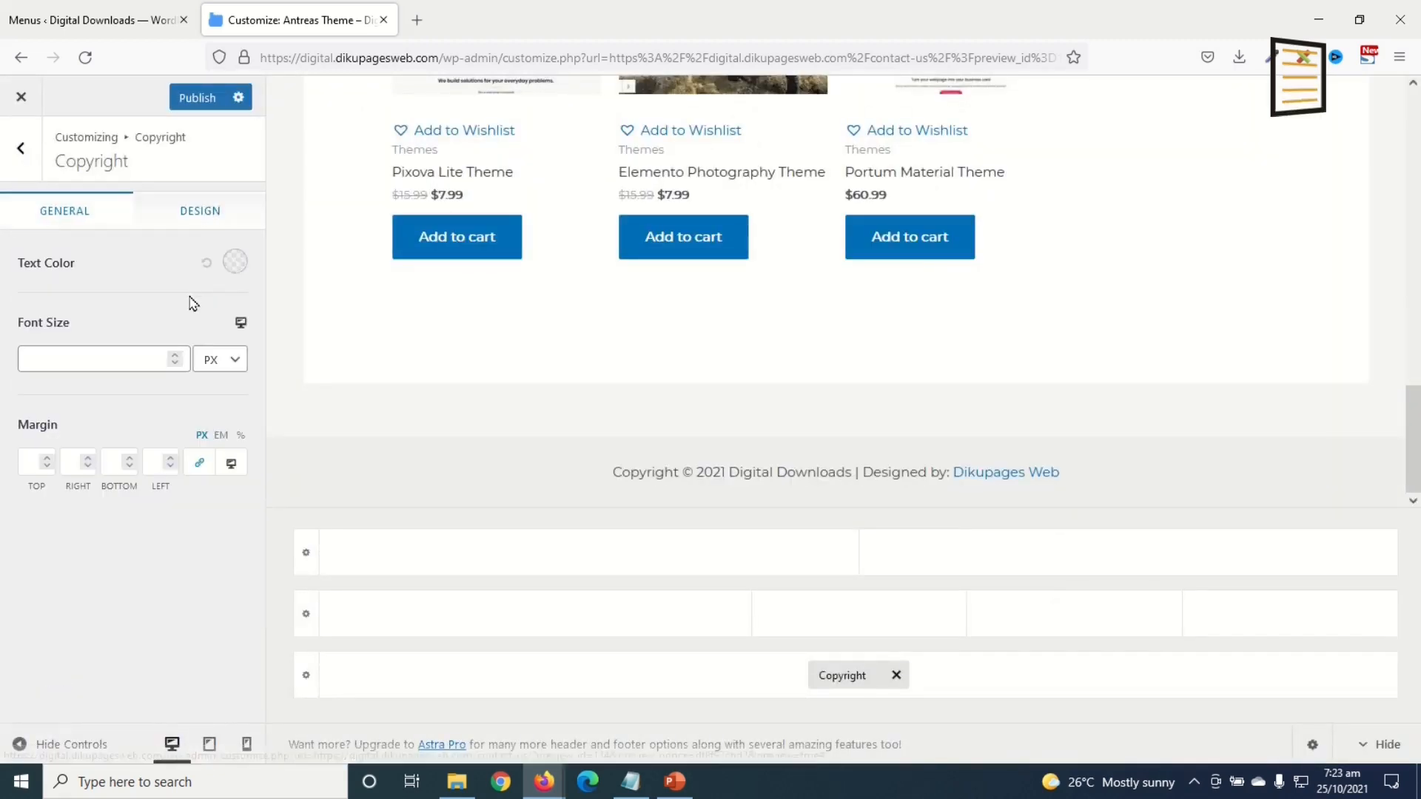
{"action": "left_click", "coordinate": [234, 264]}
{"action": "left_click_drag", "start_coordinate": [55, 349], "coordinate": [3, 175]}
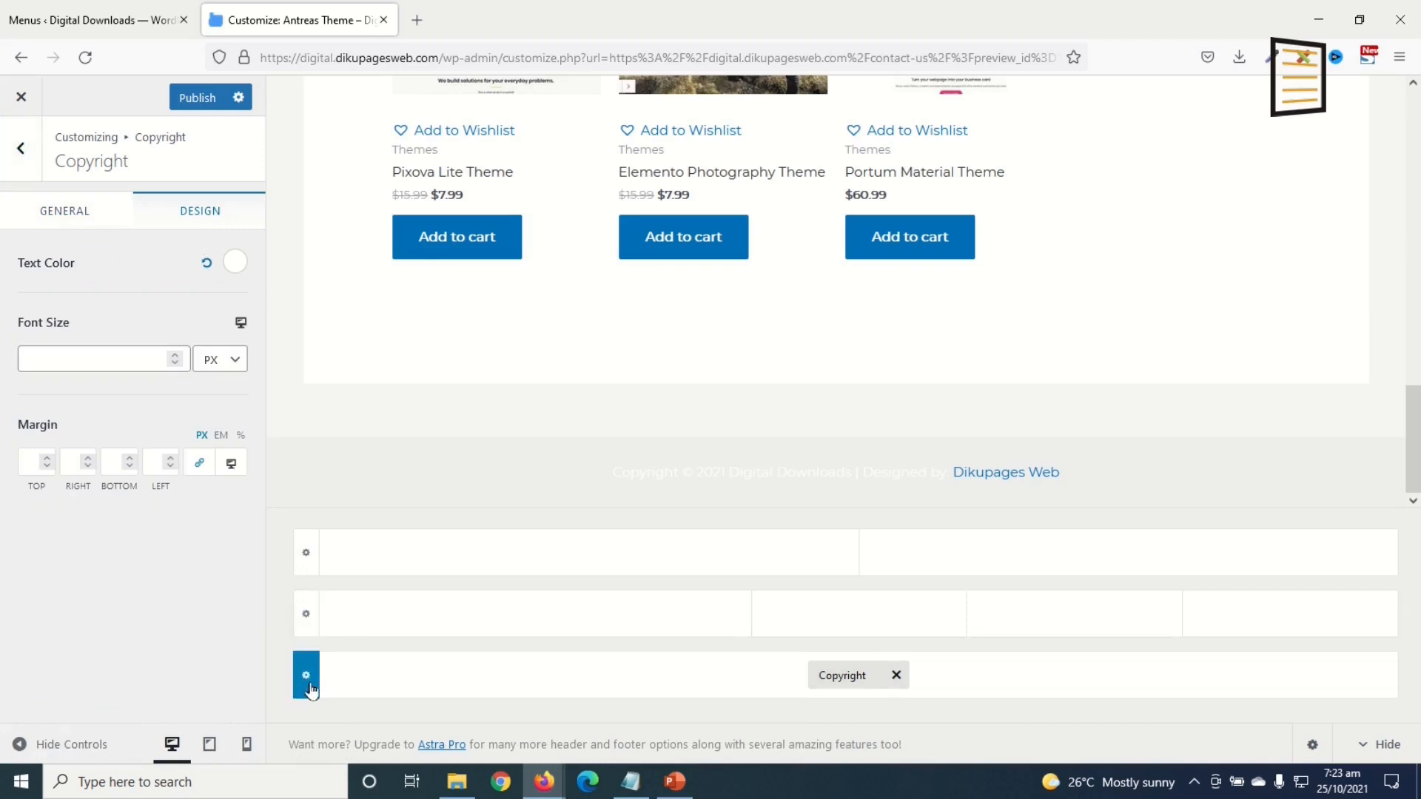
Step: Set the Below Footer row's background colour to black
{"action": "left_click", "coordinate": [306, 688]}
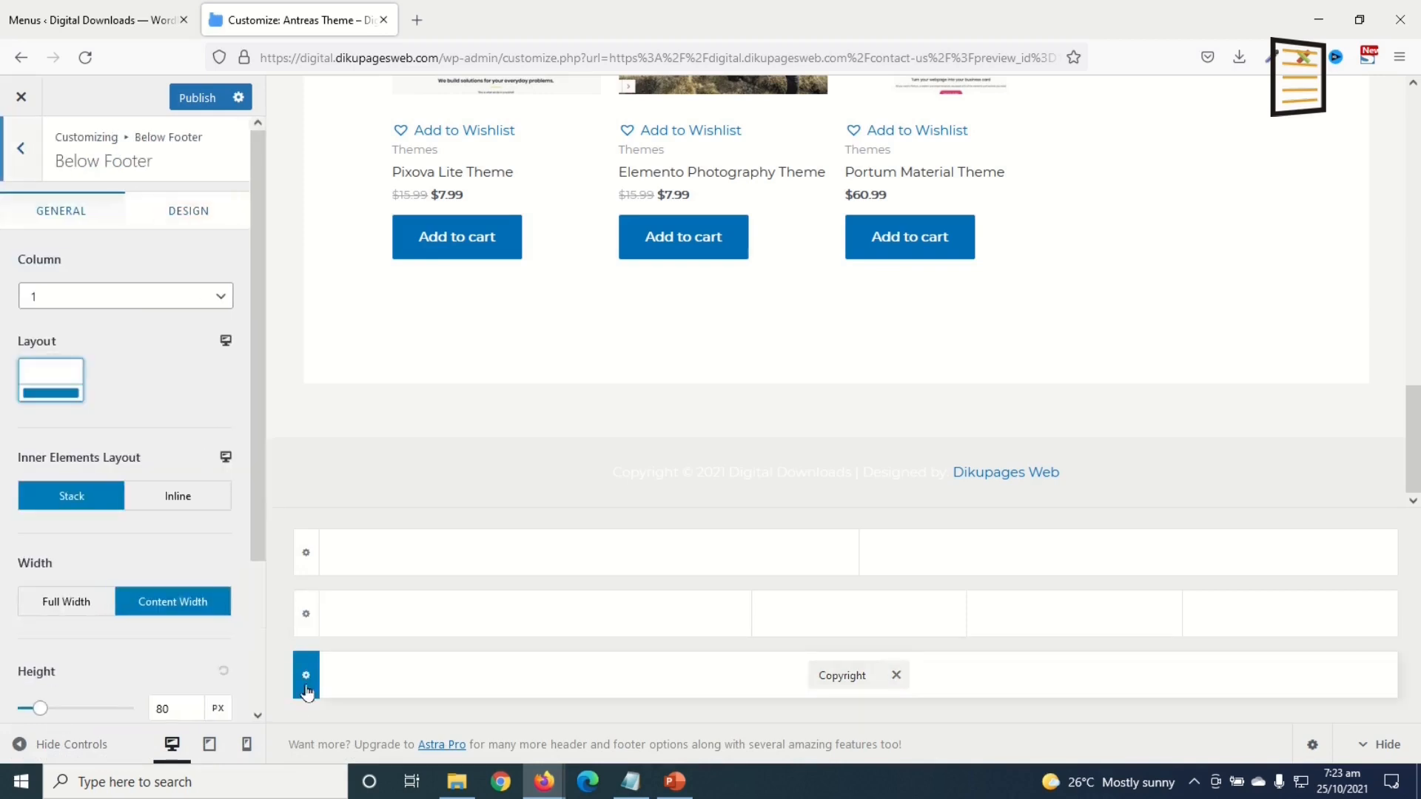
{"action": "left_click", "coordinate": [186, 212]}
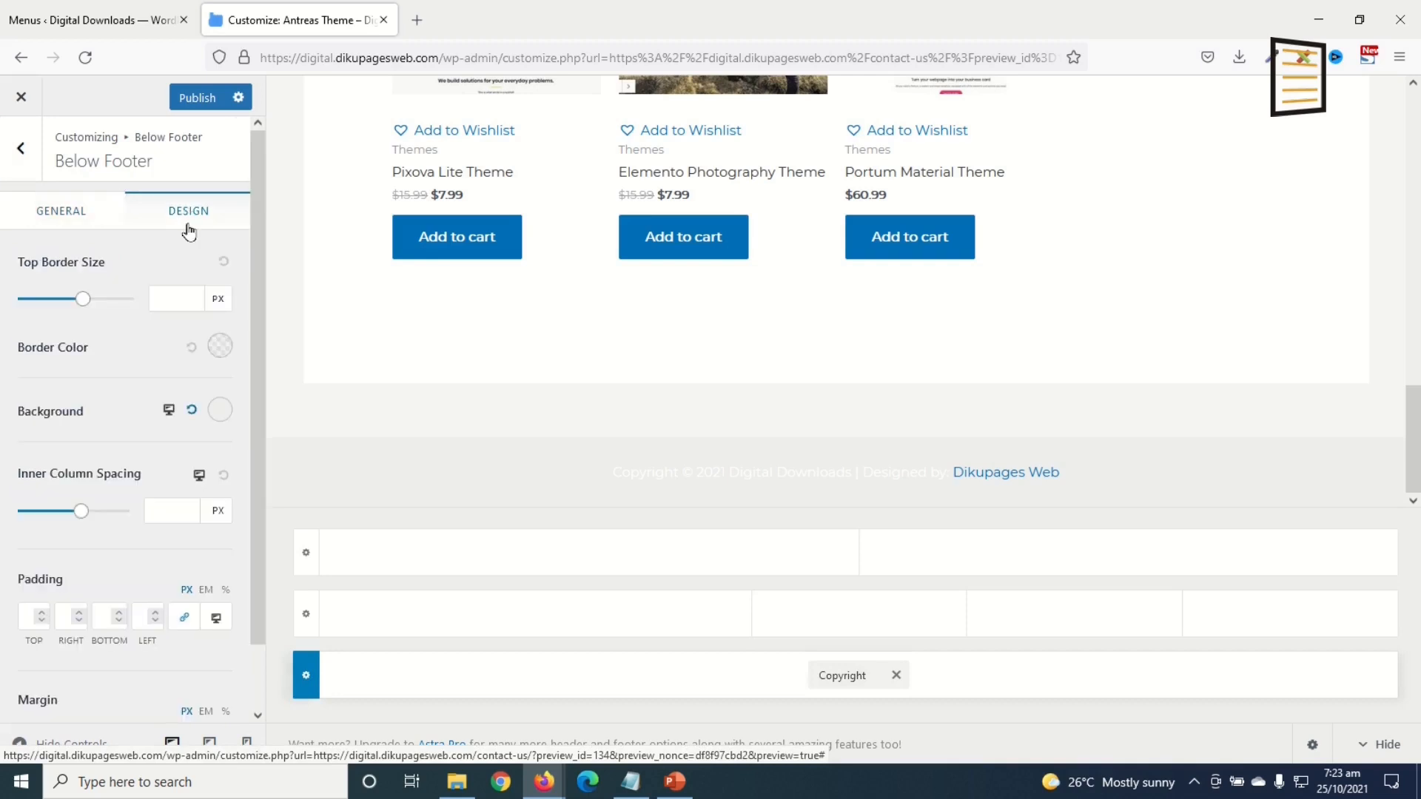
{"action": "left_click", "coordinate": [219, 410]}
{"action": "left_click_drag", "start_coordinate": [94, 538], "coordinate": [2, 722]}
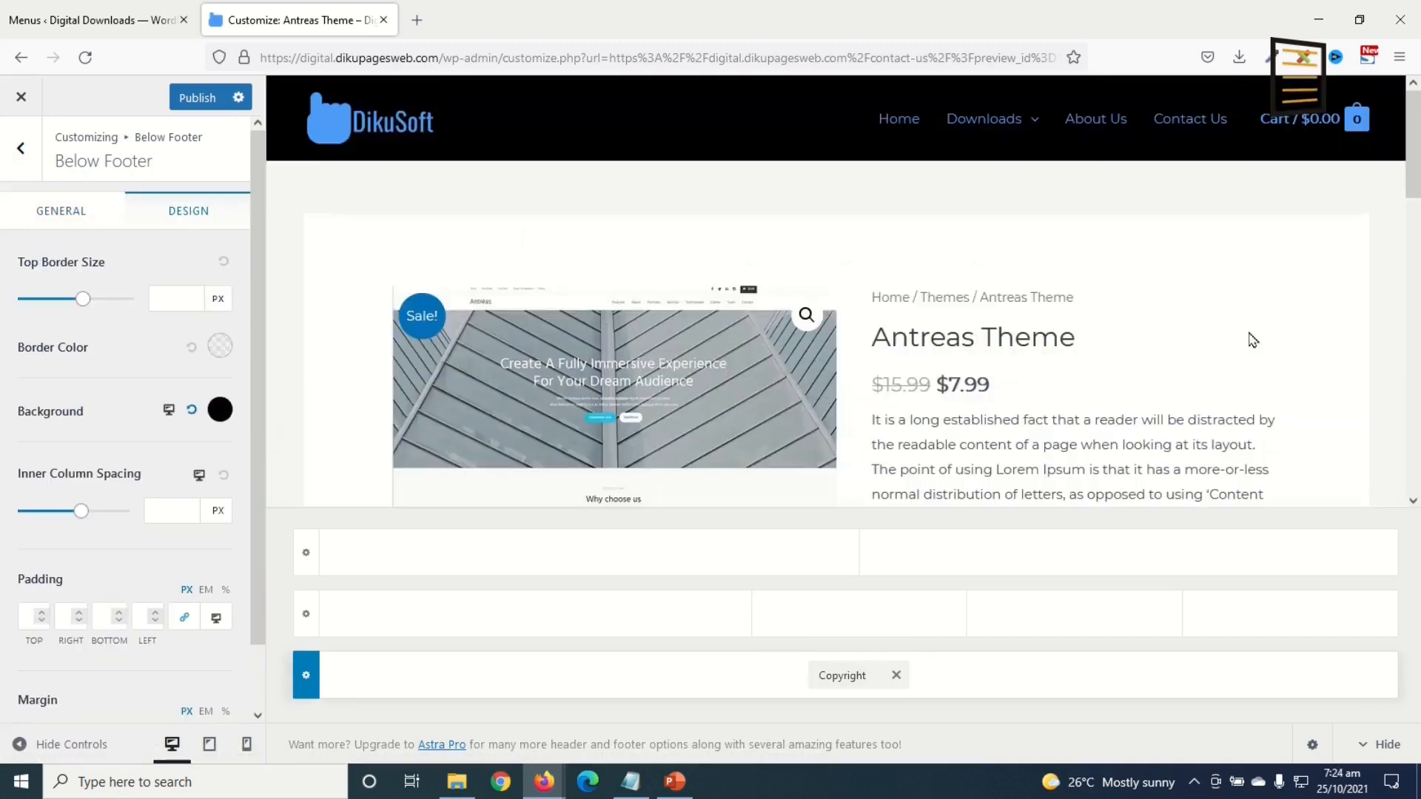
Step: Publish the footer changes, check the Shop preview, and return to the Menus page
{"action": "left_click", "coordinate": [197, 97]}
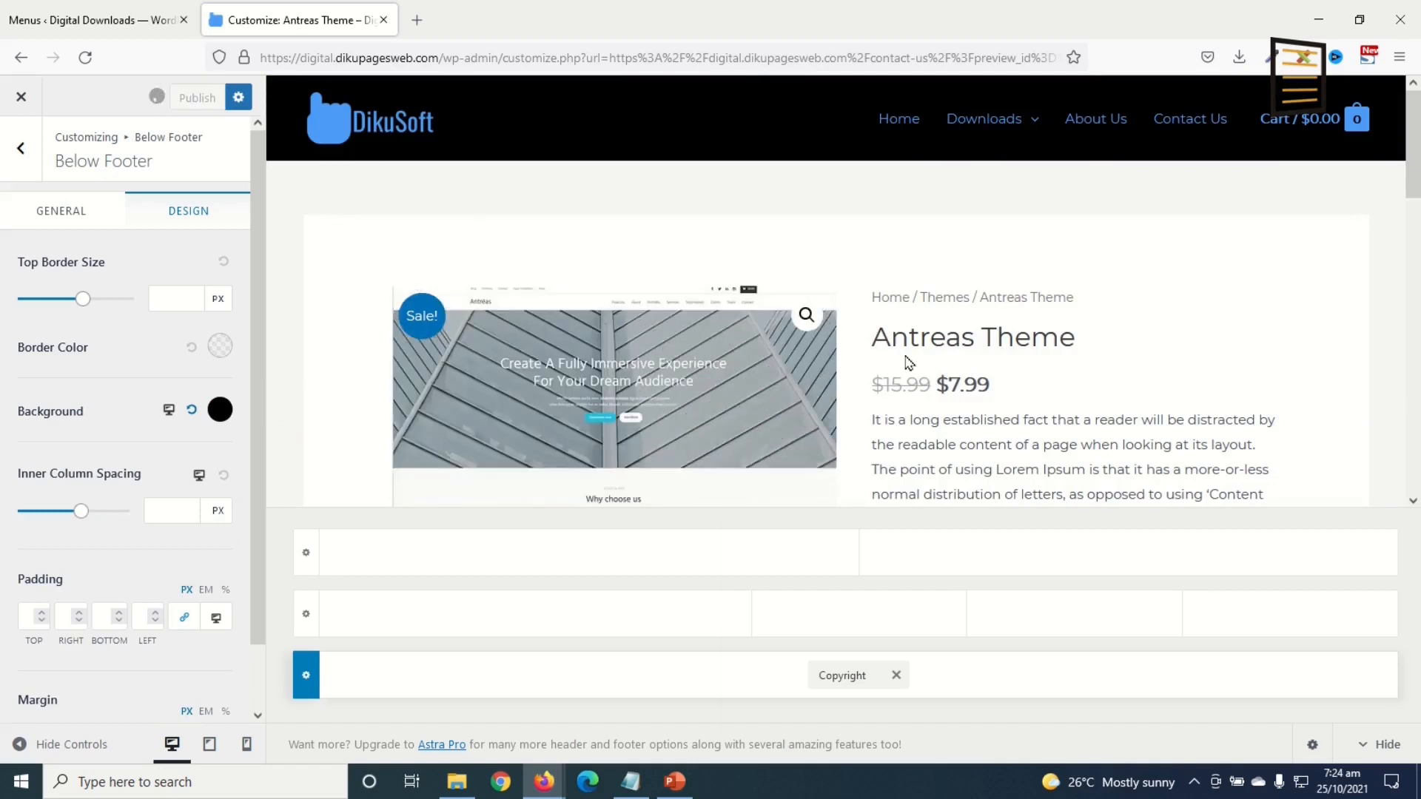
{"action": "mouse_move", "coordinate": [984, 122]}
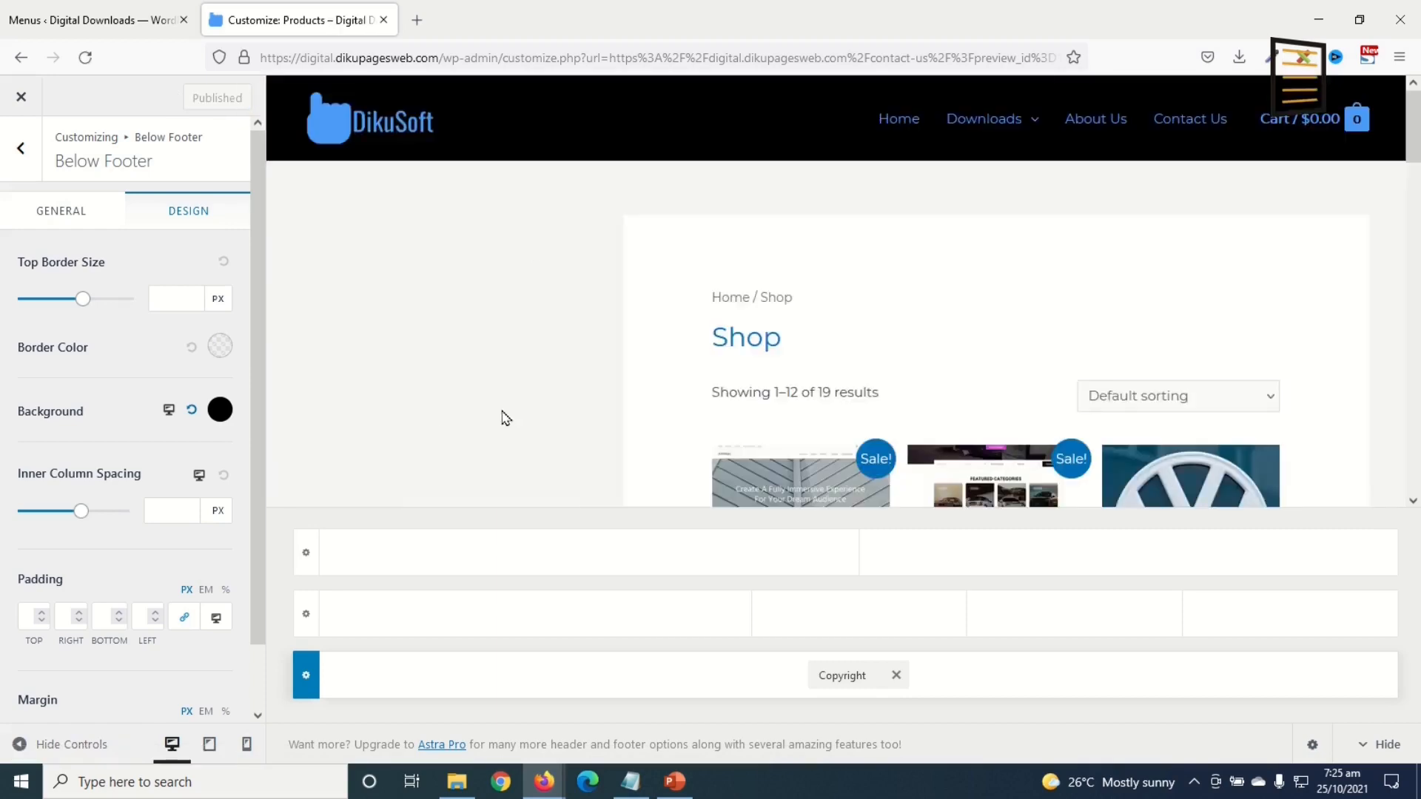
{"action": "scroll", "coordinate": [856, 370], "scroll_direction": "down", "scroll_amount": 15}
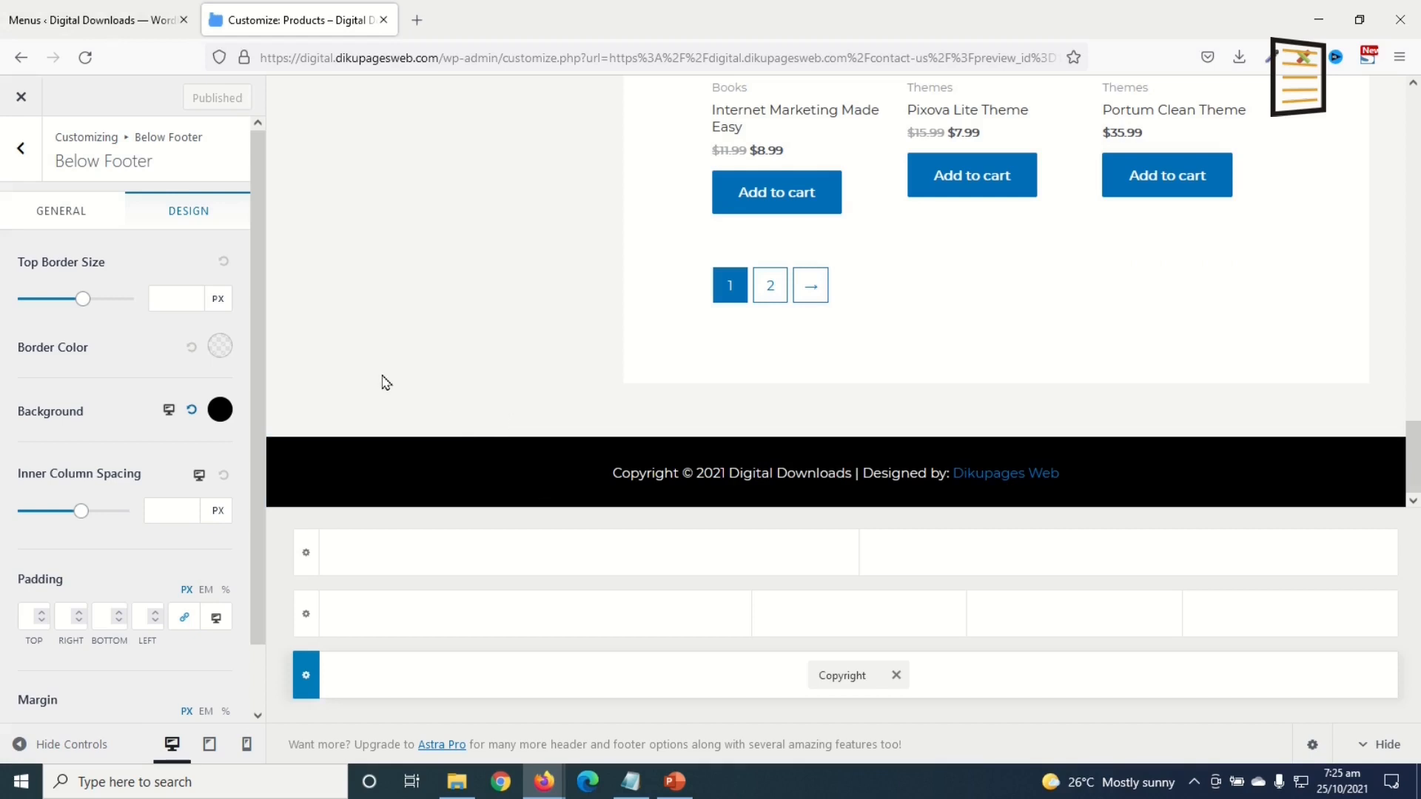
{"action": "left_click", "coordinate": [83, 24]}
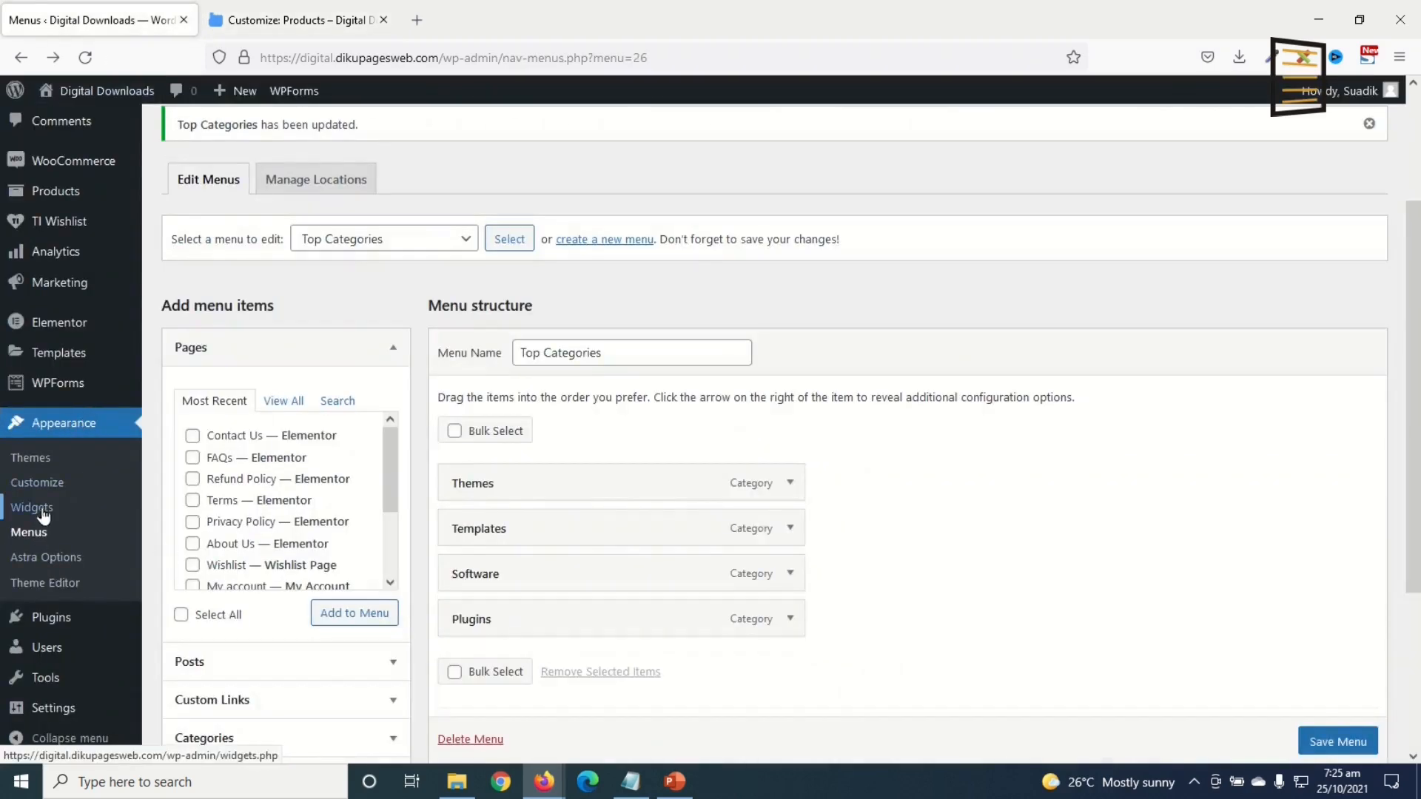
Step: Add a Product Search block to the WooCommerce Sidebar in the widgets editor
{"action": "left_click", "coordinate": [36, 510]}
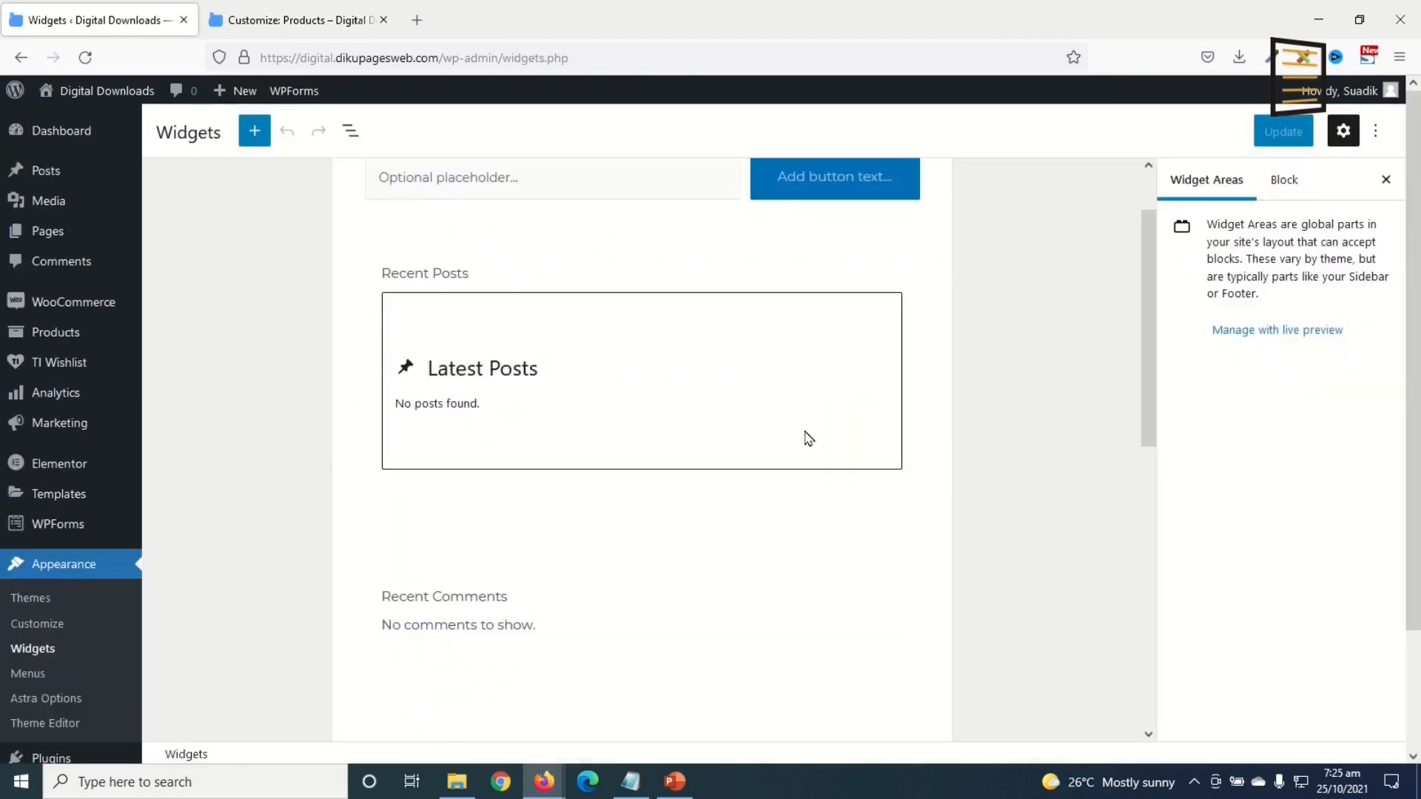
{"action": "scroll", "coordinate": [796, 370], "scroll_direction": "down", "scroll_amount": 10}
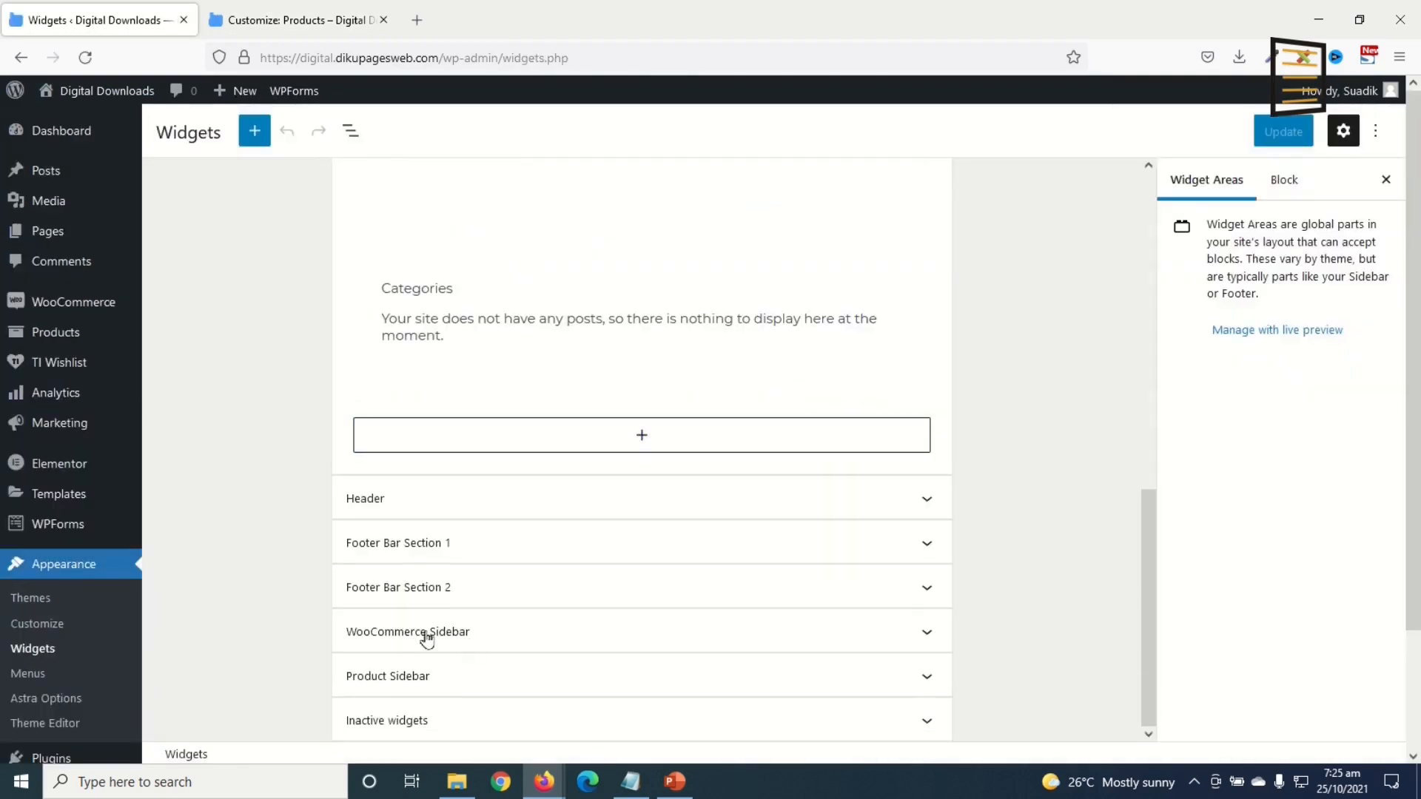
{"action": "left_click", "coordinate": [443, 641]}
{"action": "scroll", "coordinate": [650, 596], "scroll_direction": "down", "scroll_amount": 2}
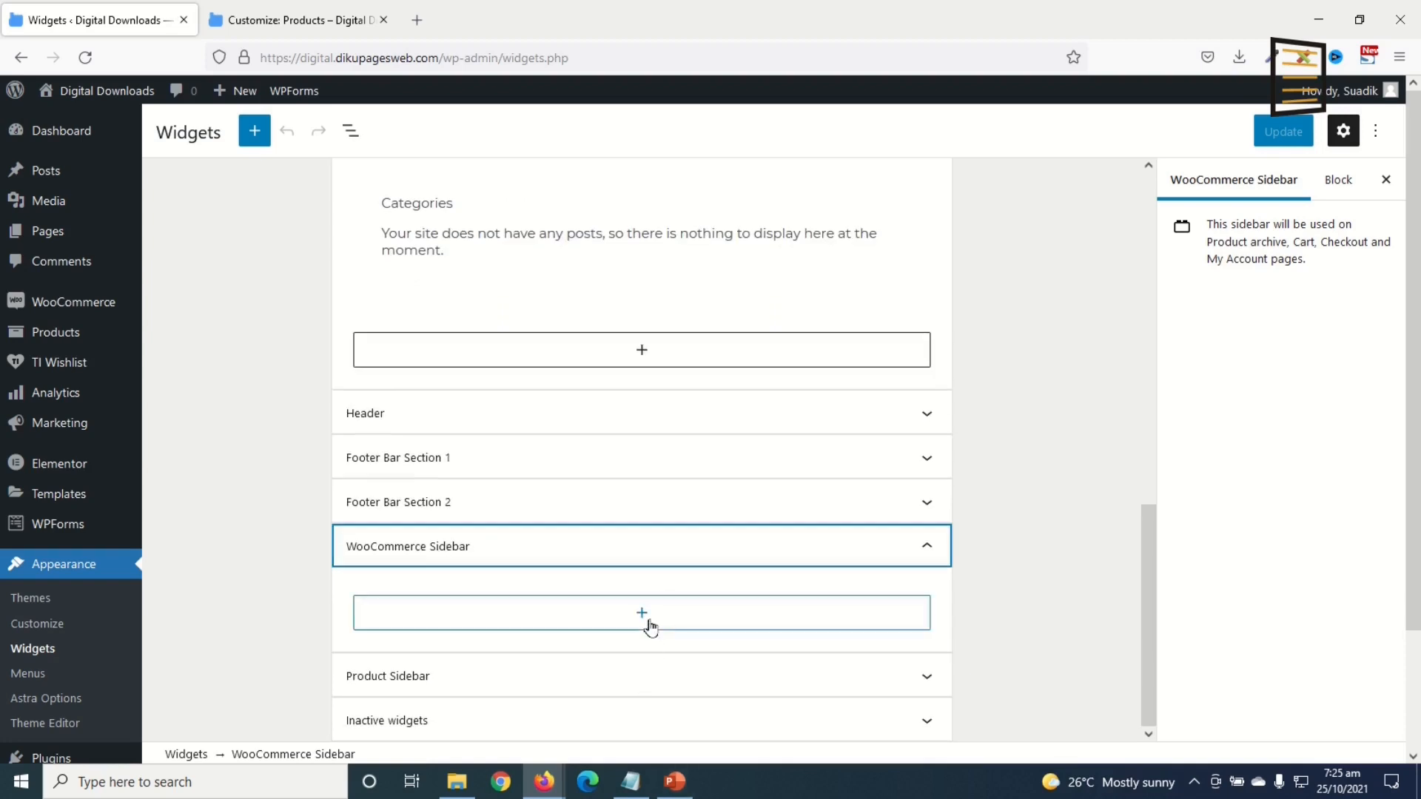
{"action": "left_click", "coordinate": [650, 621]}
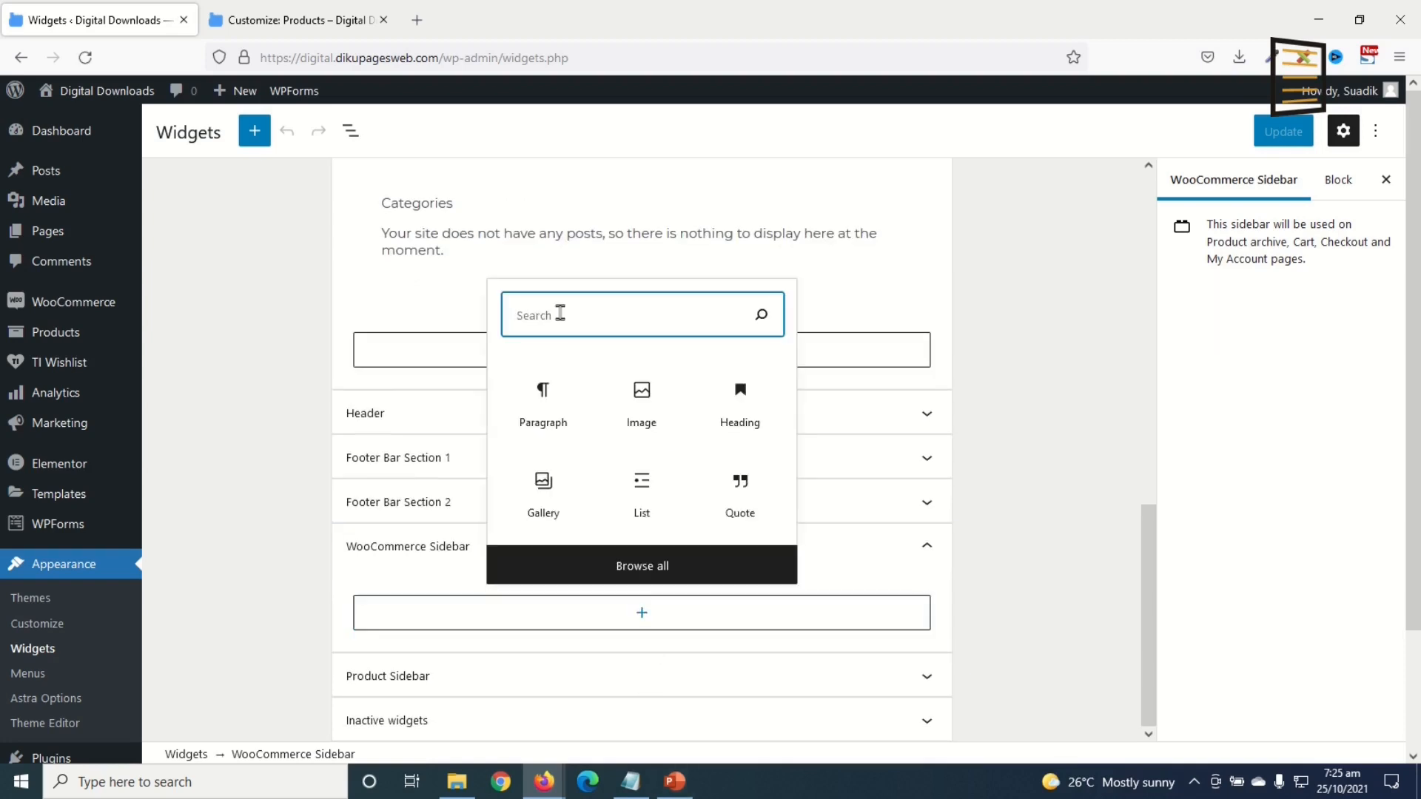
{"action": "type", "text": "sea"}
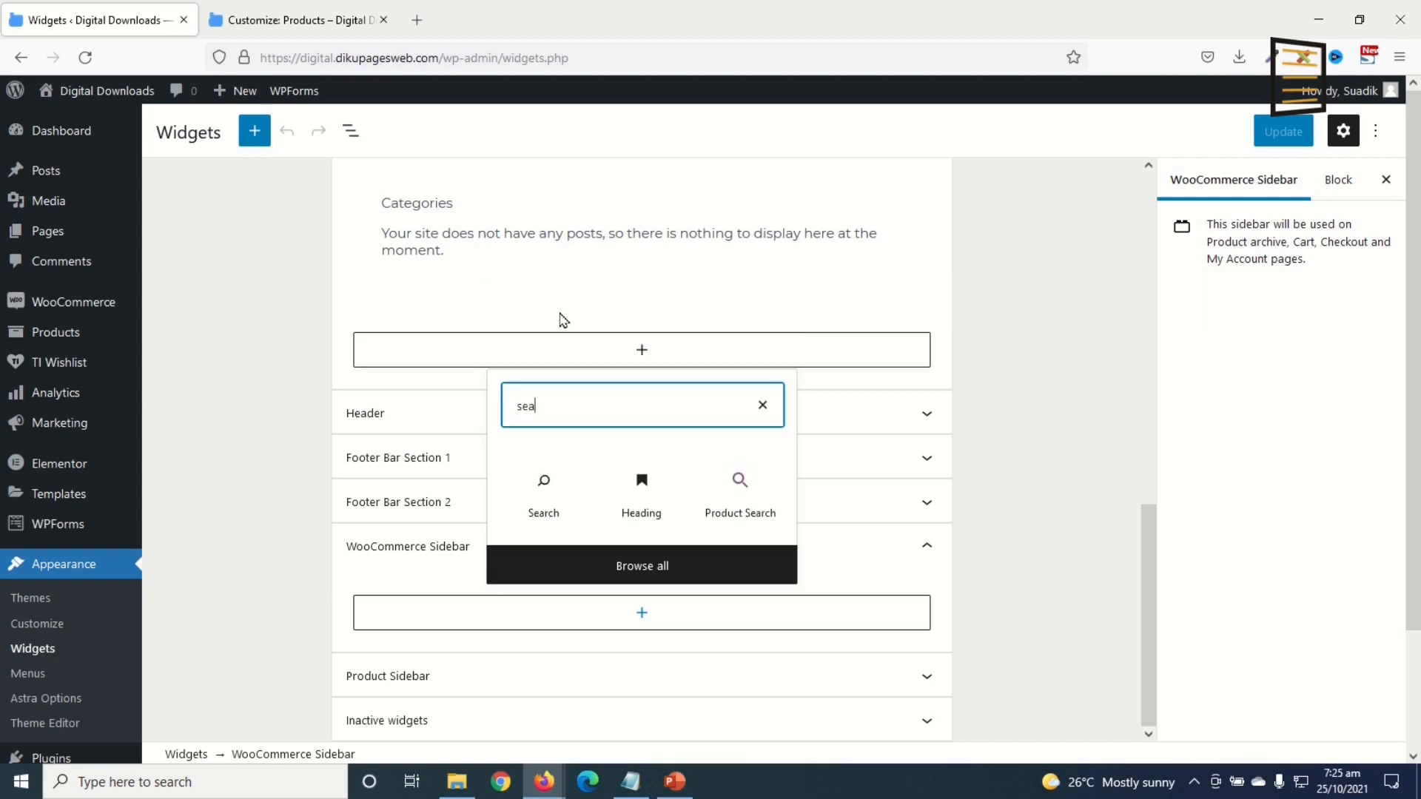
{"action": "left_click", "coordinate": [736, 508]}
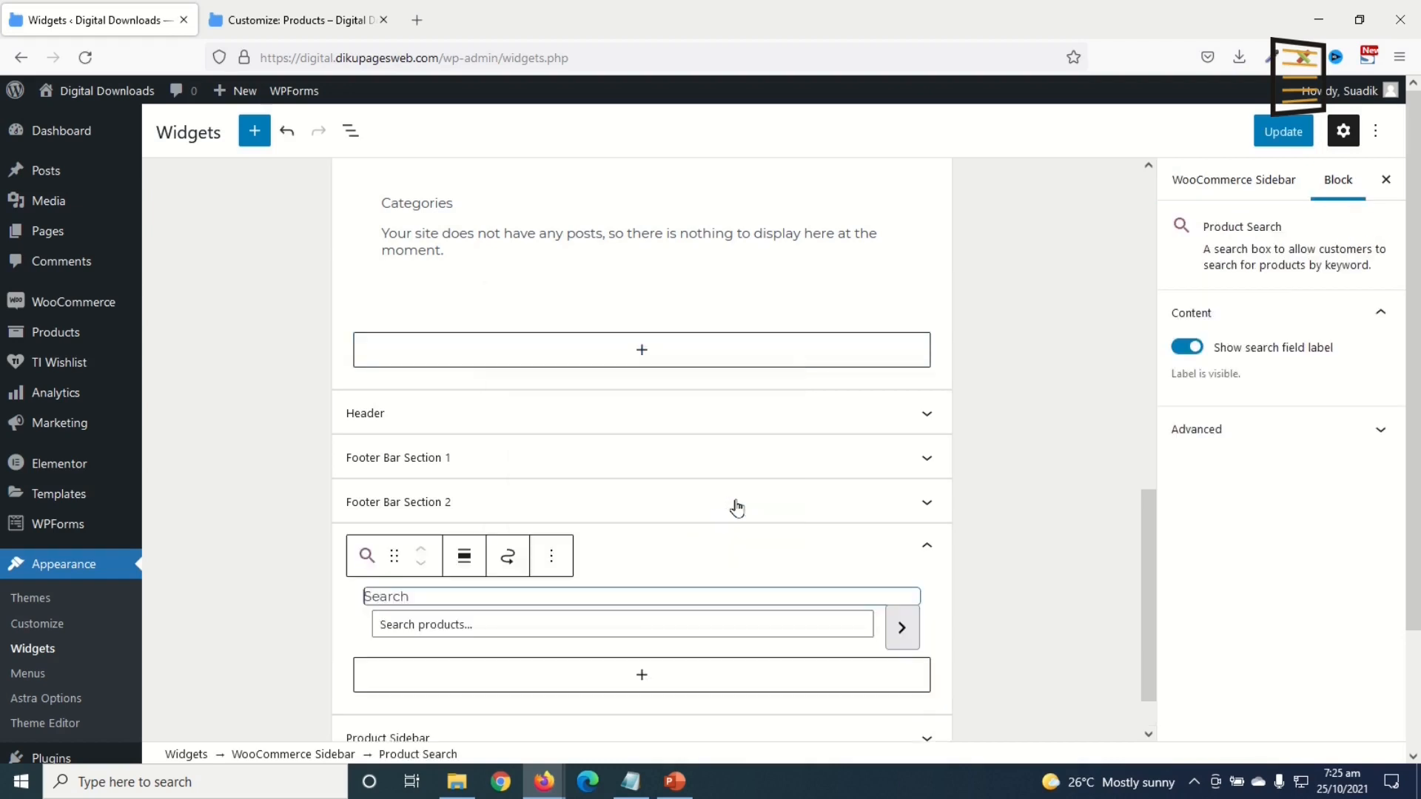
Step: Add a Filter Products by Price block below it, keeping the 'Filter by price' title
{"action": "scroll", "coordinate": [688, 600], "scroll_direction": "down", "scroll_amount": 1}
{"action": "left_click", "coordinate": [637, 621]}
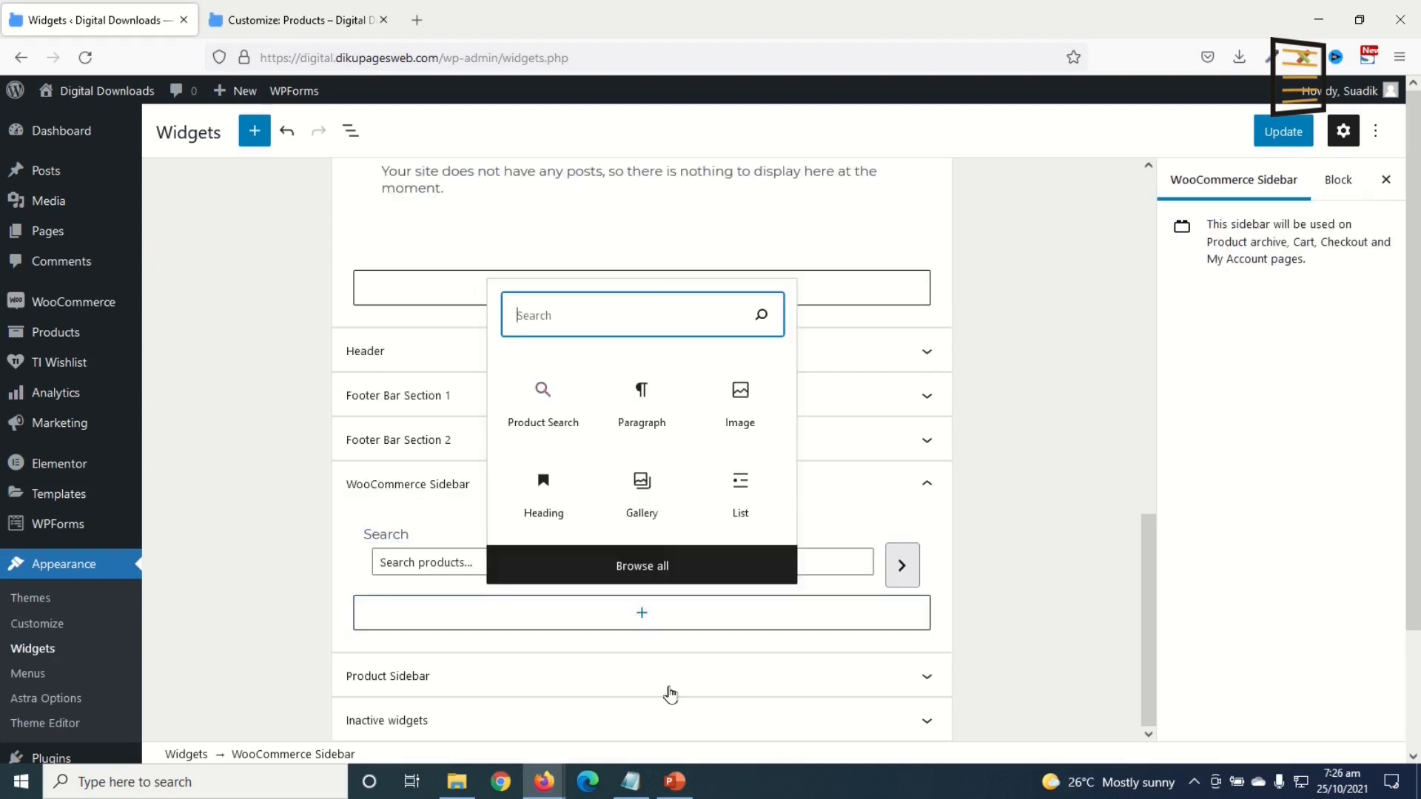
{"action": "type", "text": "price"}
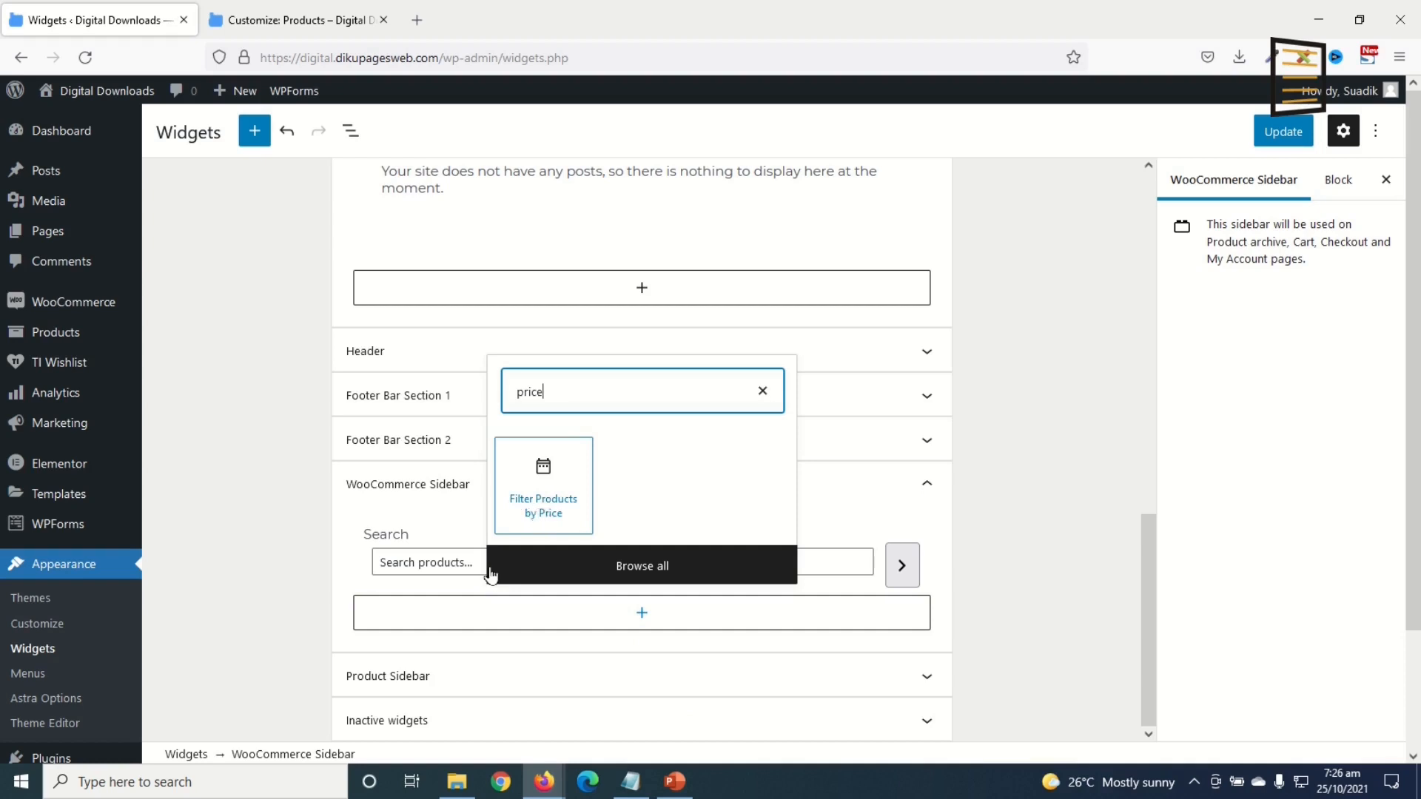
{"action": "left_click", "coordinate": [549, 488]}
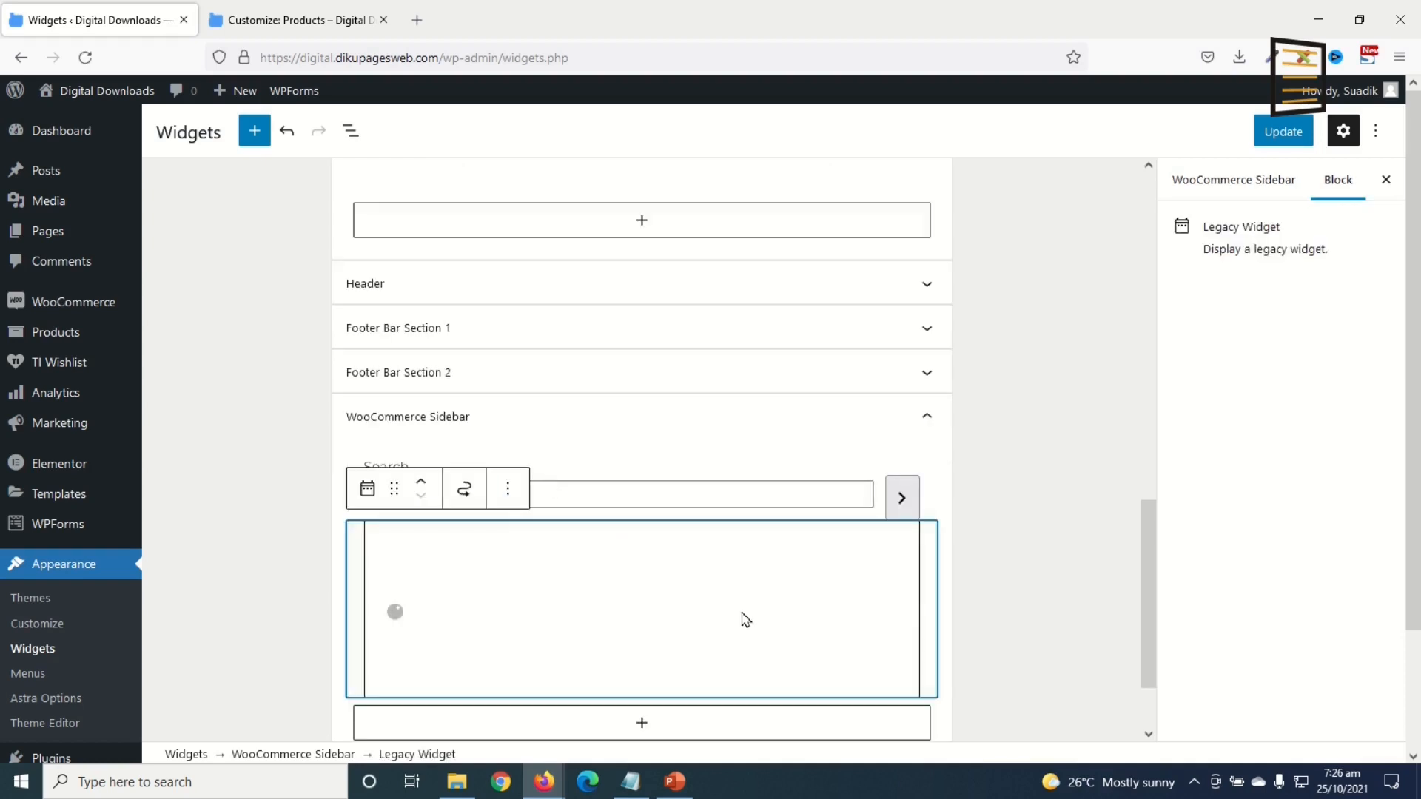
{"action": "left_click_drag", "start_coordinate": [501, 622], "coordinate": [324, 611]}
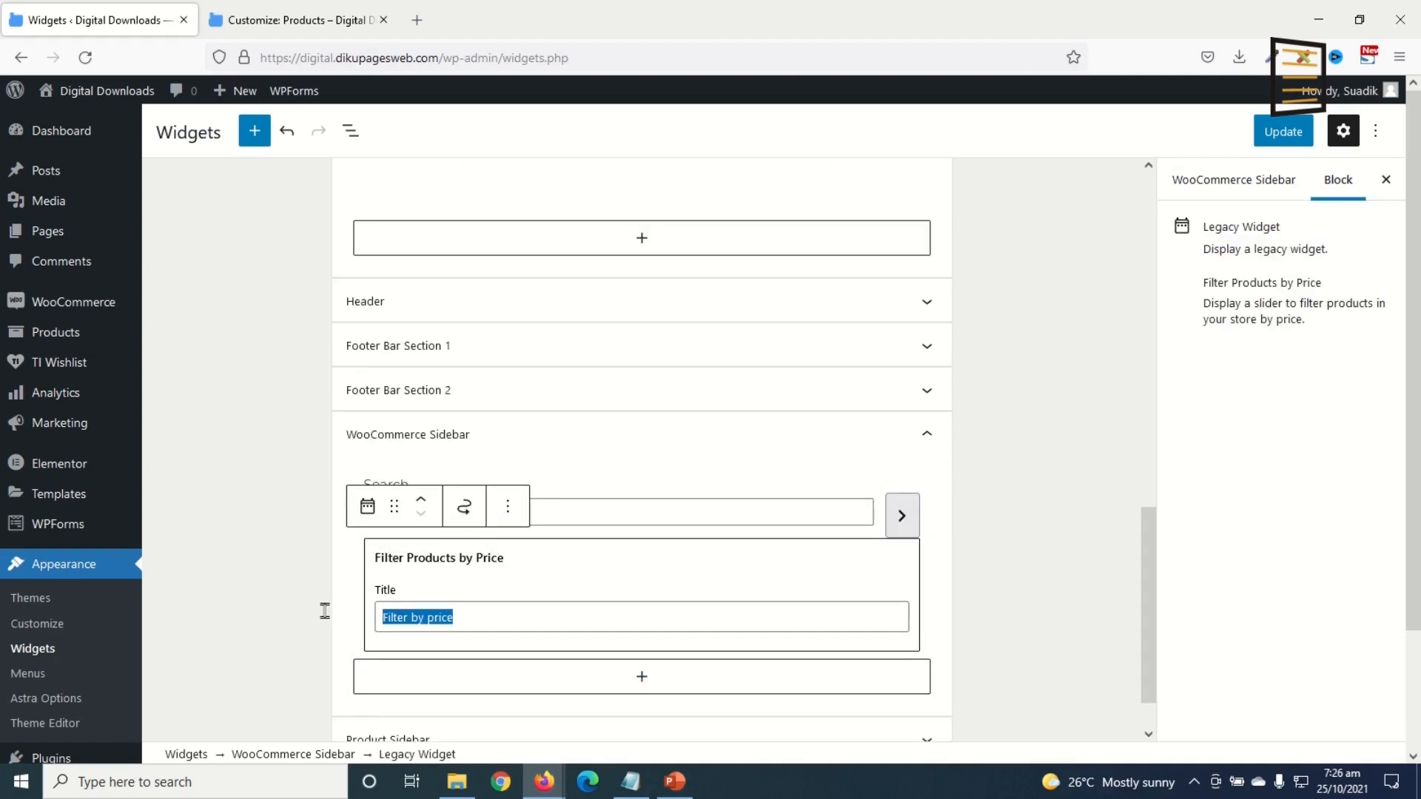
{"action": "left_click", "coordinate": [505, 621]}
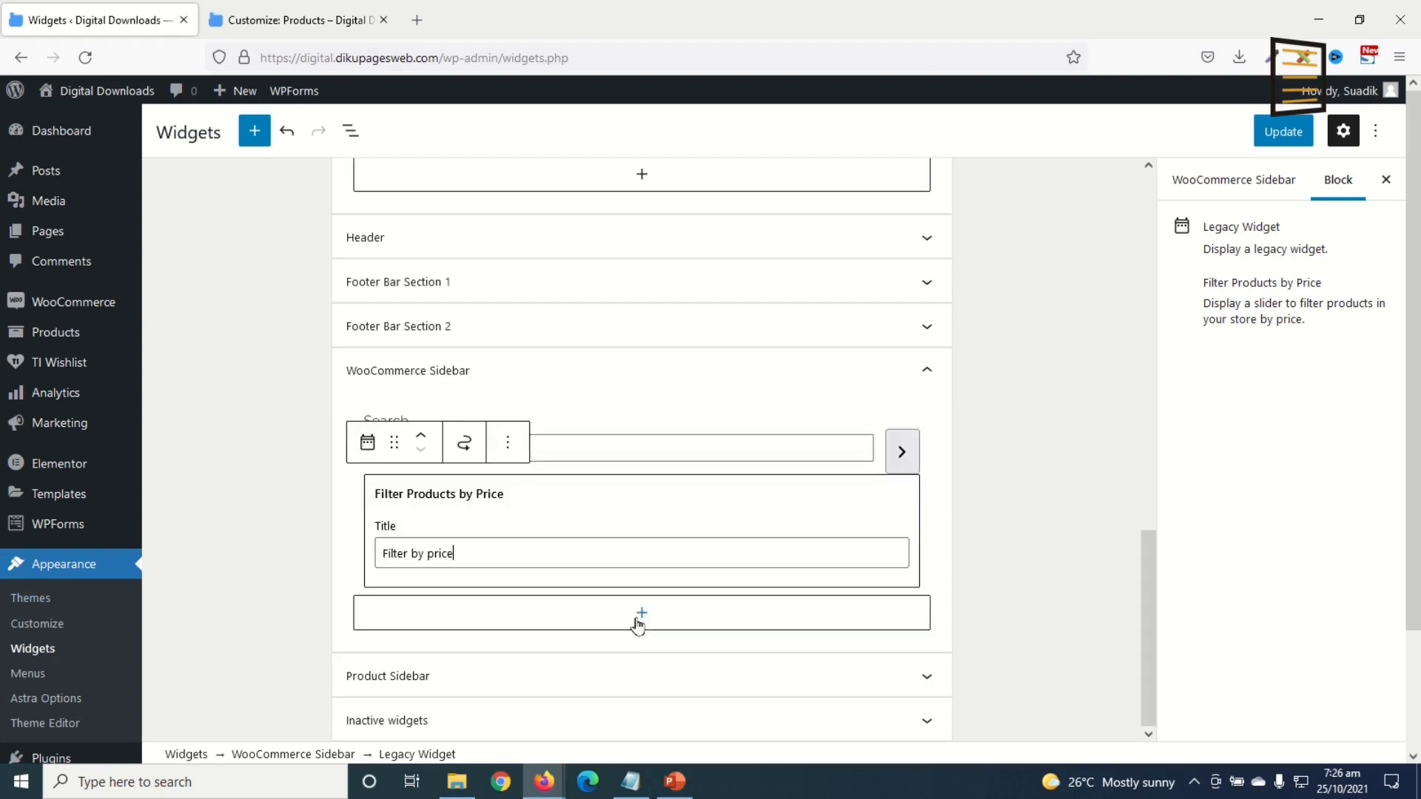
Step: Search 'products' in the block inserter for the next sidebar block
{"action": "left_click", "coordinate": [637, 620]}
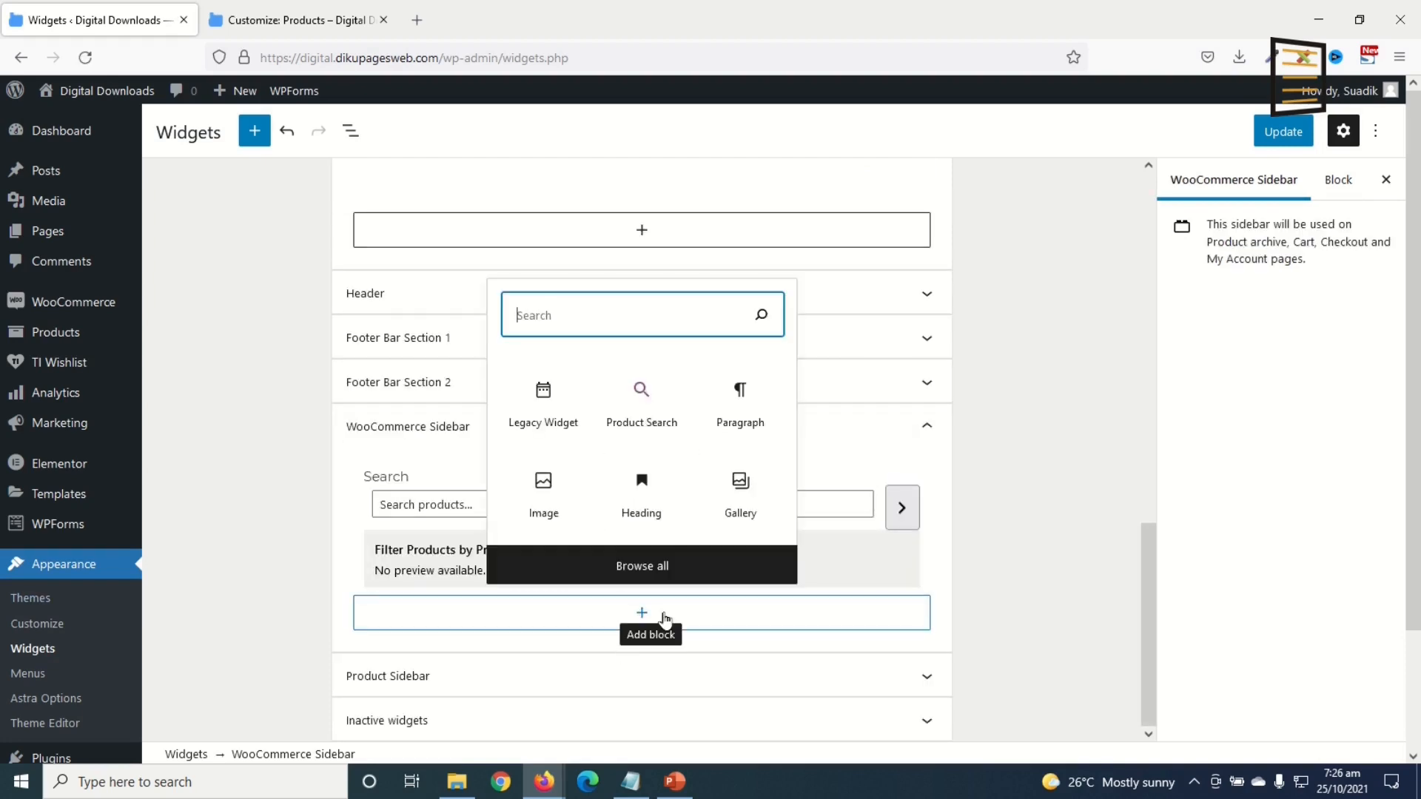
{"action": "type", "text": "products"}
{"action": "scroll", "coordinate": [728, 698], "scroll_direction": "down", "scroll_amount": 1}
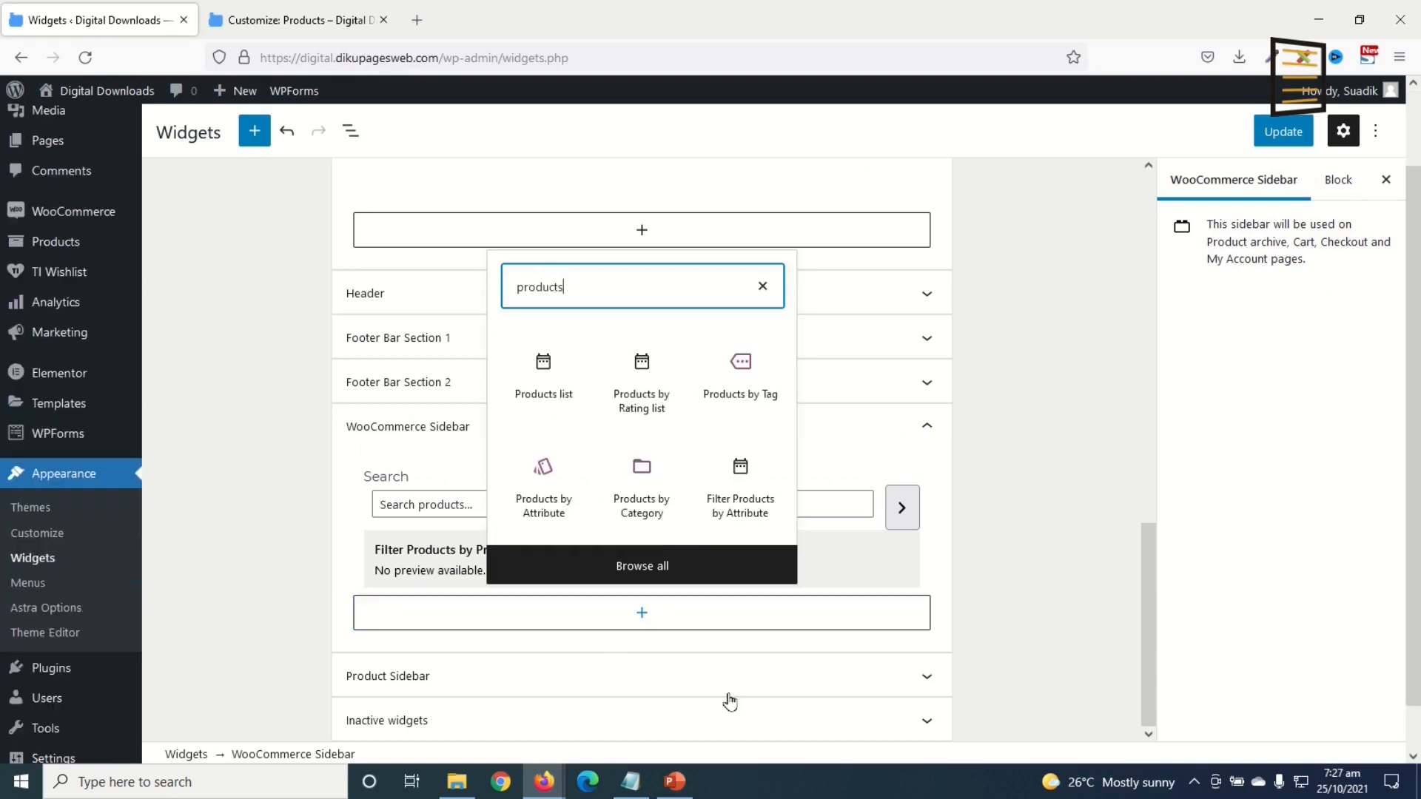
Step: Insert a Products by Category block, searching 'Products Categories', and finish editing it
{"action": "left_click", "coordinate": [635, 476]}
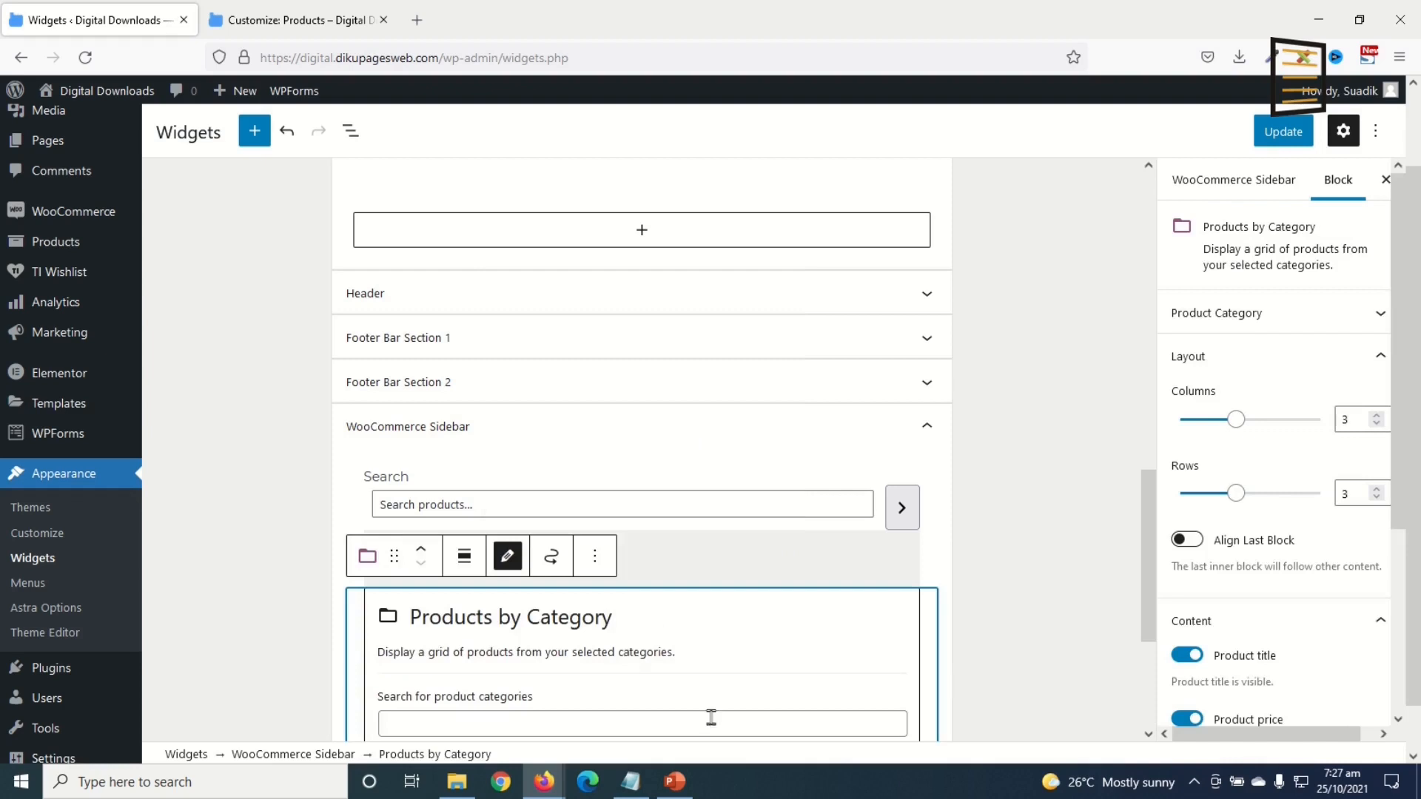
{"action": "scroll", "coordinate": [439, 344], "scroll_direction": "down", "scroll_amount": 5}
{"action": "left_click", "coordinate": [439, 346]}
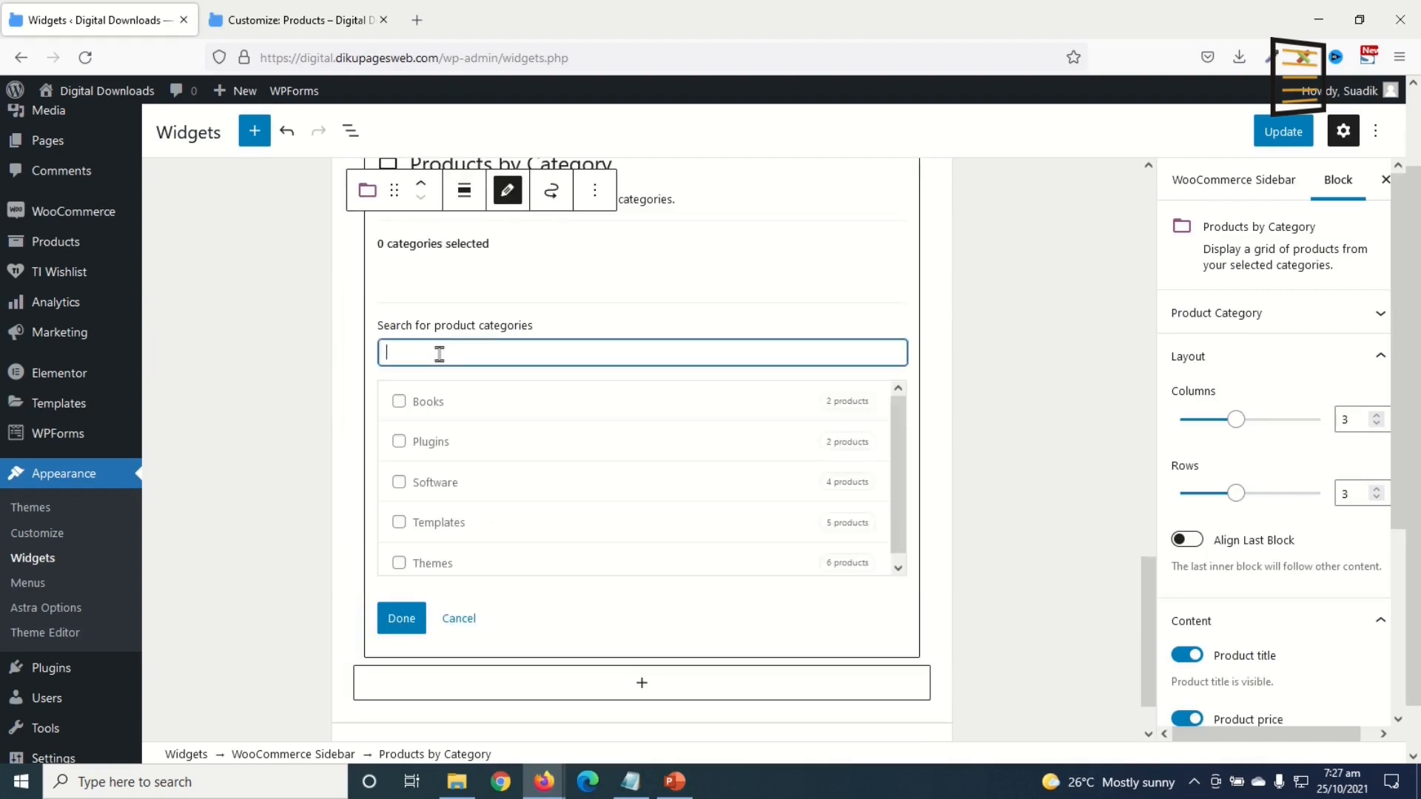
{"action": "type", "text": "Products"}
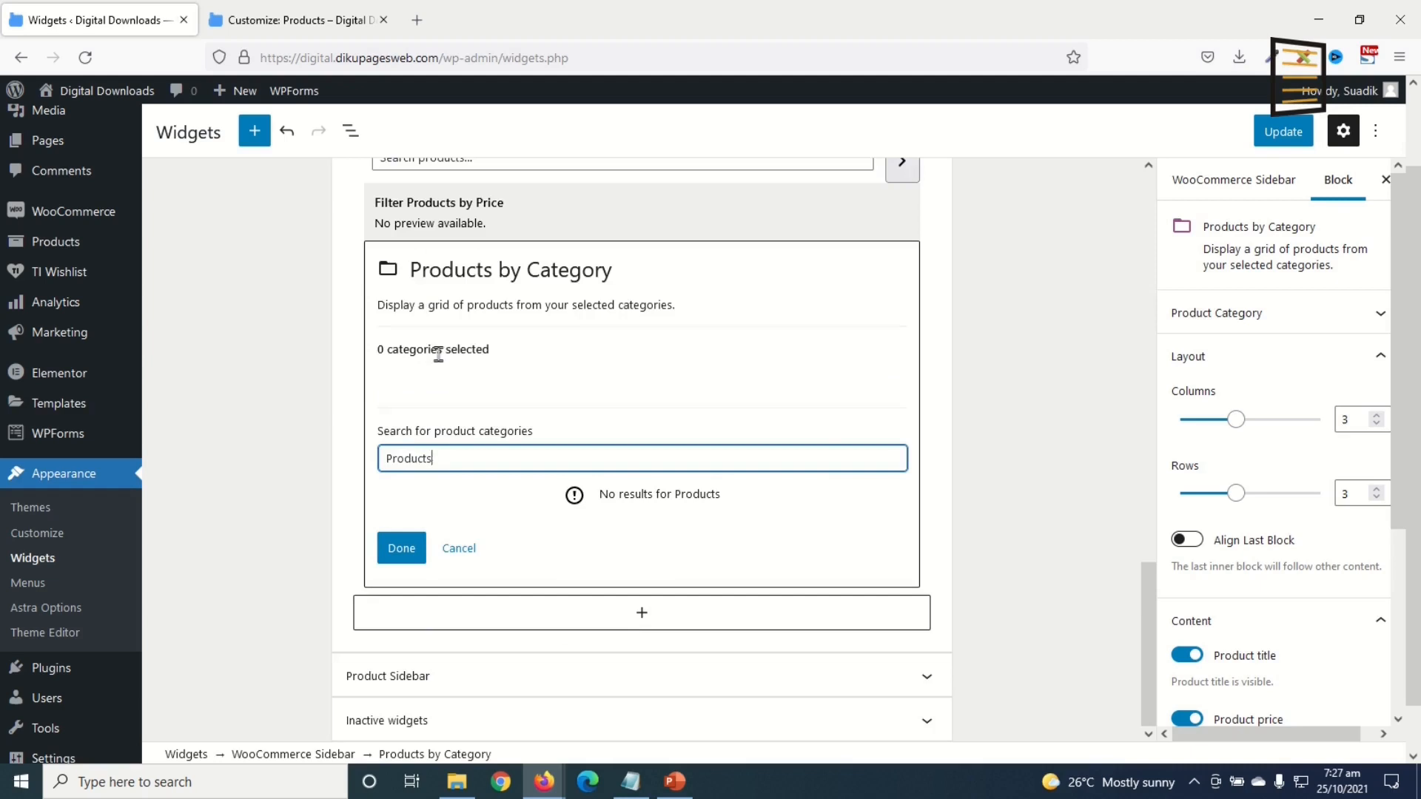
{"action": "type", "text": " Categ"}
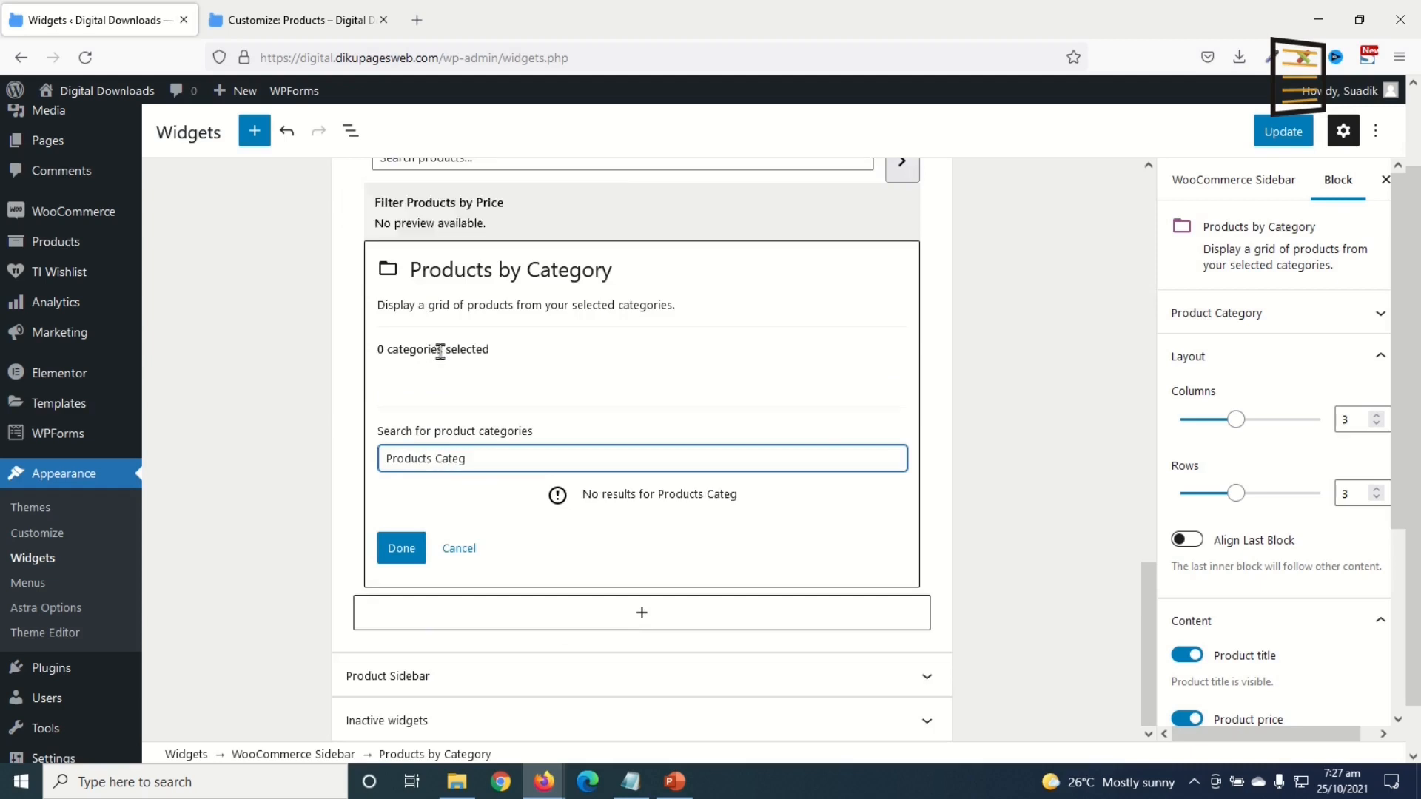
{"action": "type", "text": "ories"}
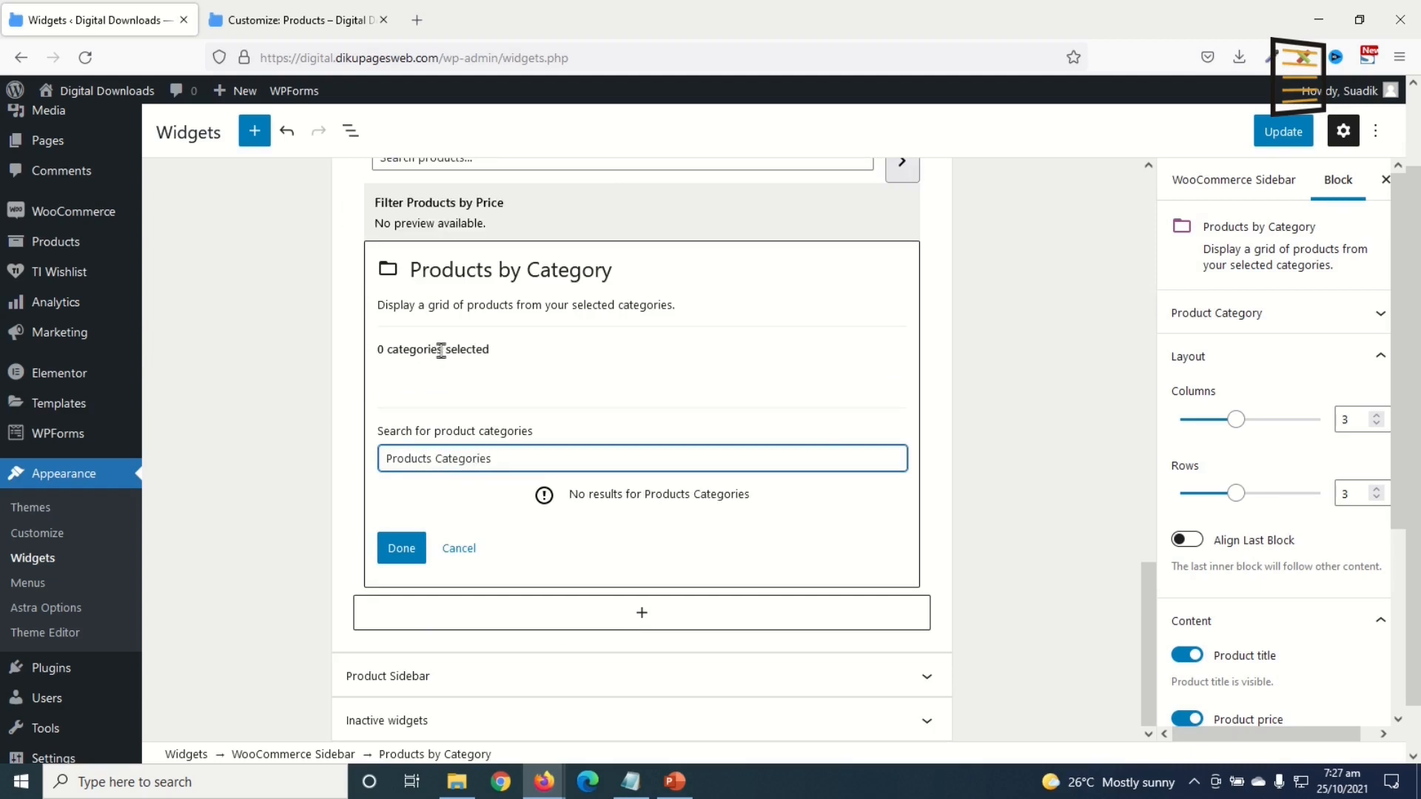
{"action": "left_click", "coordinate": [397, 549]}
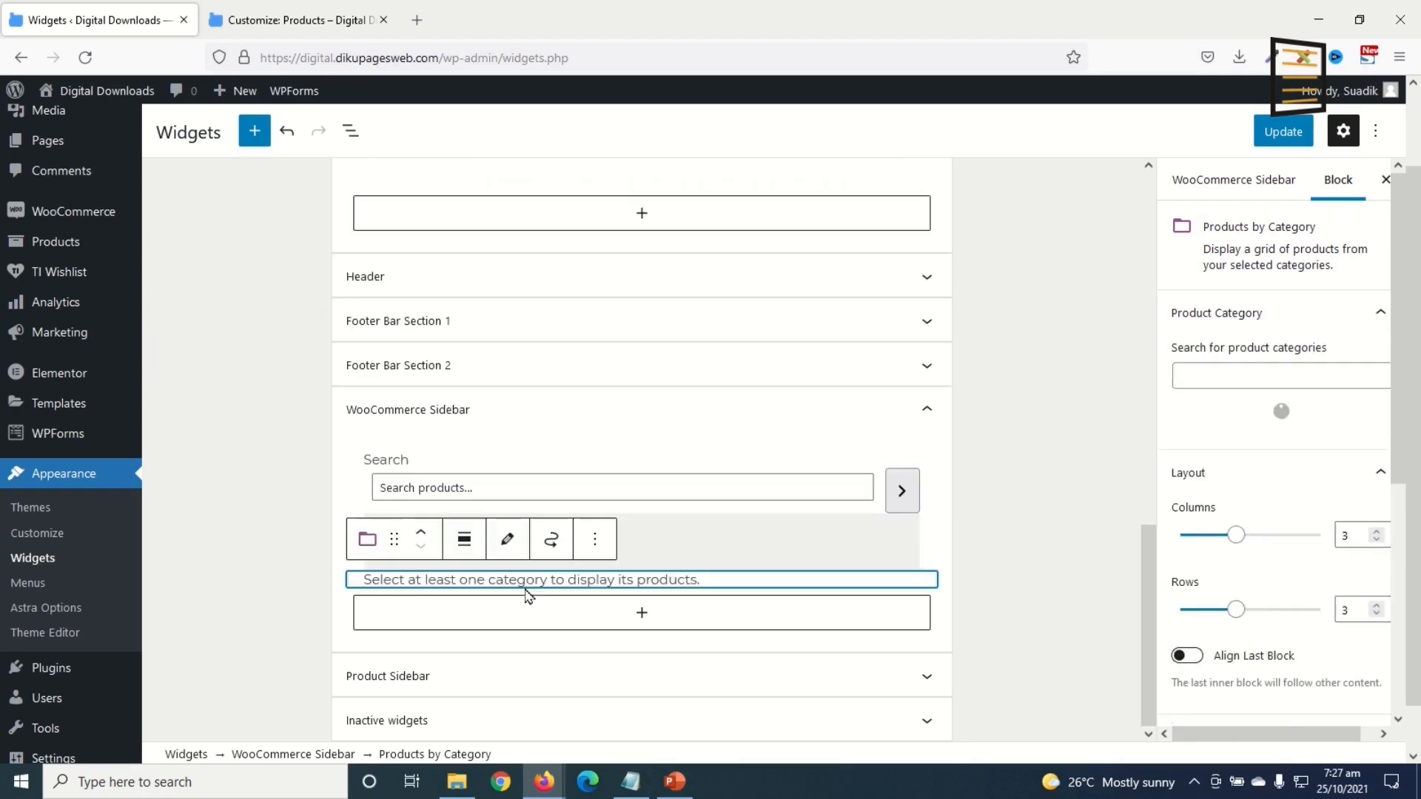
Step: Save the widgets with Update and open Visit Store in a new tab
{"action": "left_click", "coordinate": [1283, 132]}
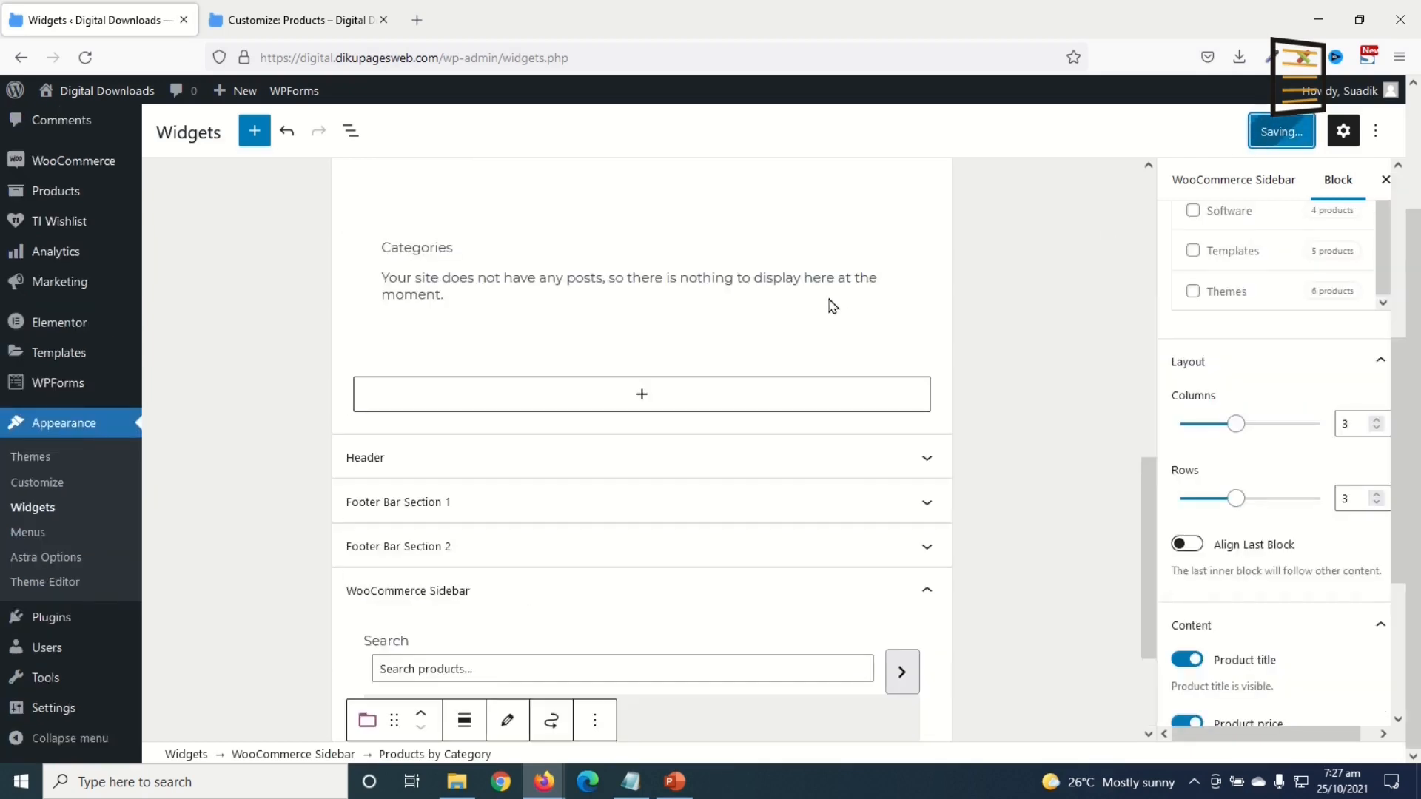
{"action": "mouse_move", "coordinate": [102, 95]}
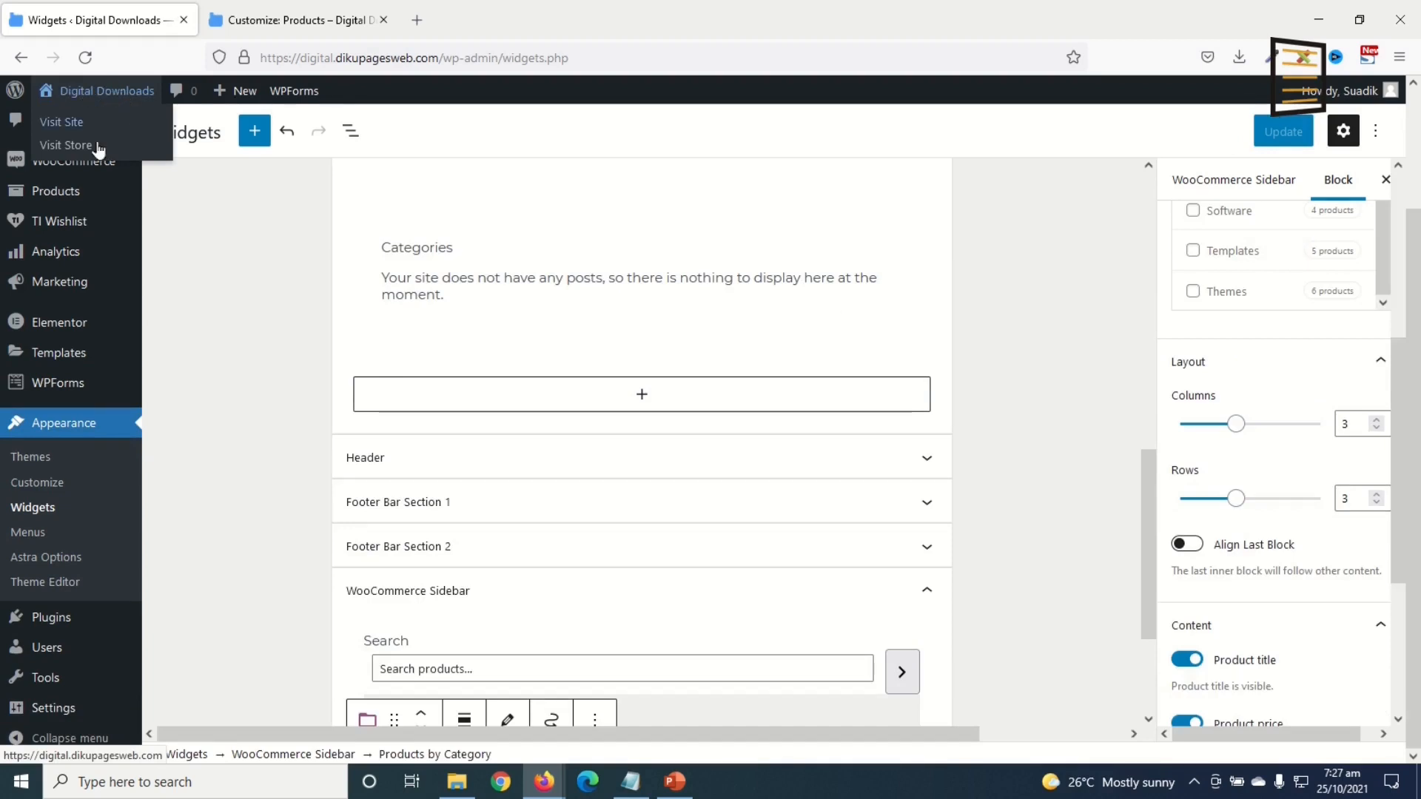
{"action": "right_click", "coordinate": [66, 145]}
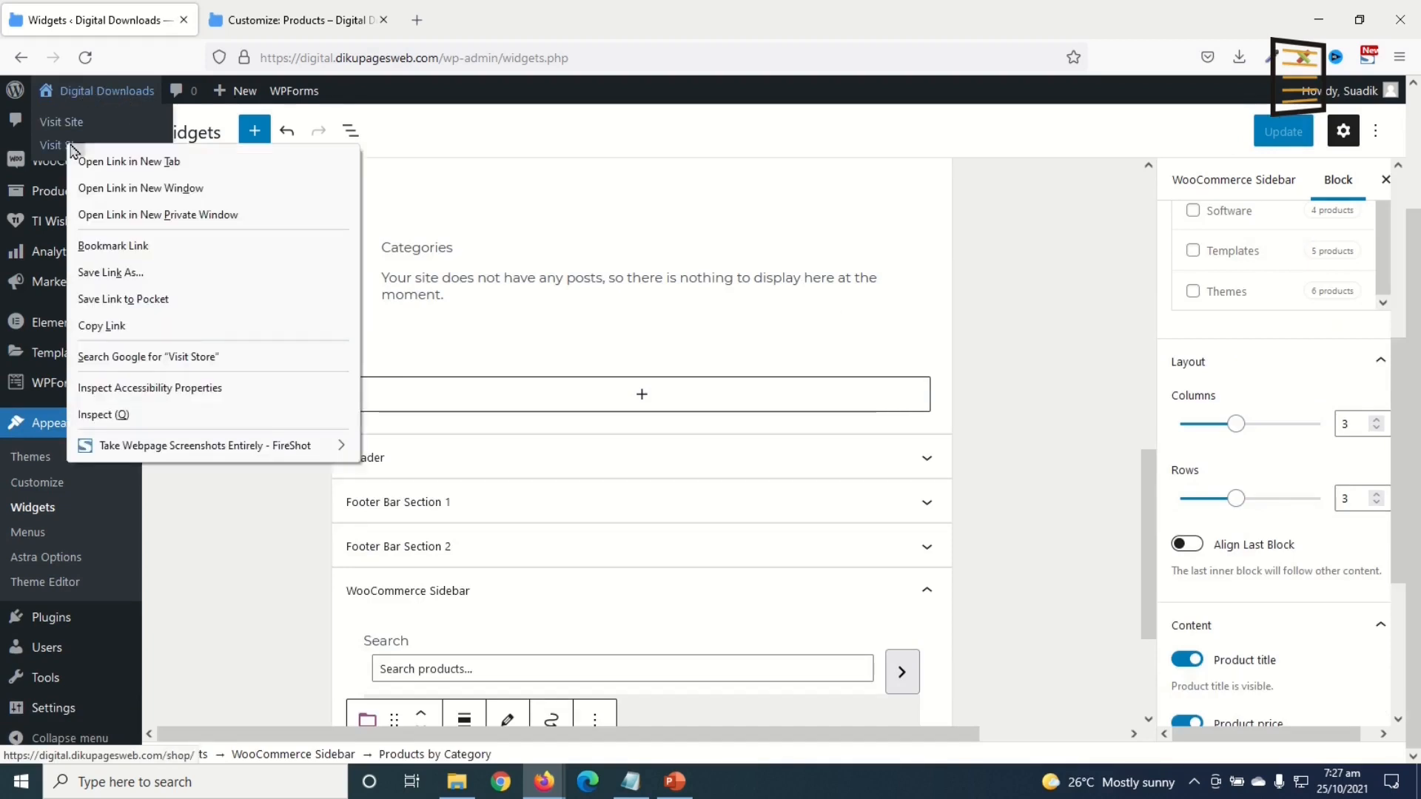
{"action": "left_click", "coordinate": [118, 153]}
Step: Scroll the live shop page to check its sidebar search, price filter and categories
{"action": "left_click", "coordinate": [337, 20]}
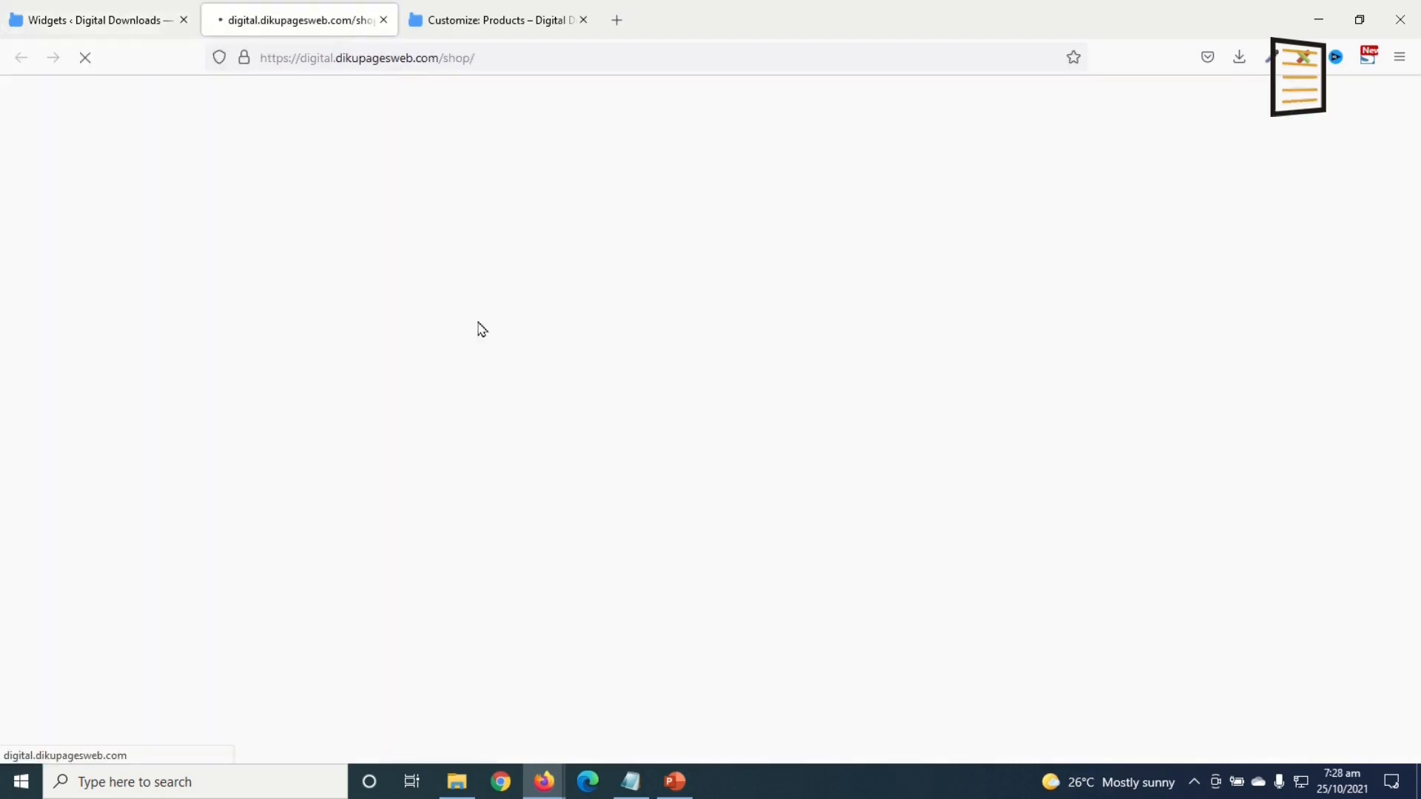
{"action": "scroll", "coordinate": [372, 376], "scroll_direction": "down", "scroll_amount": 5}
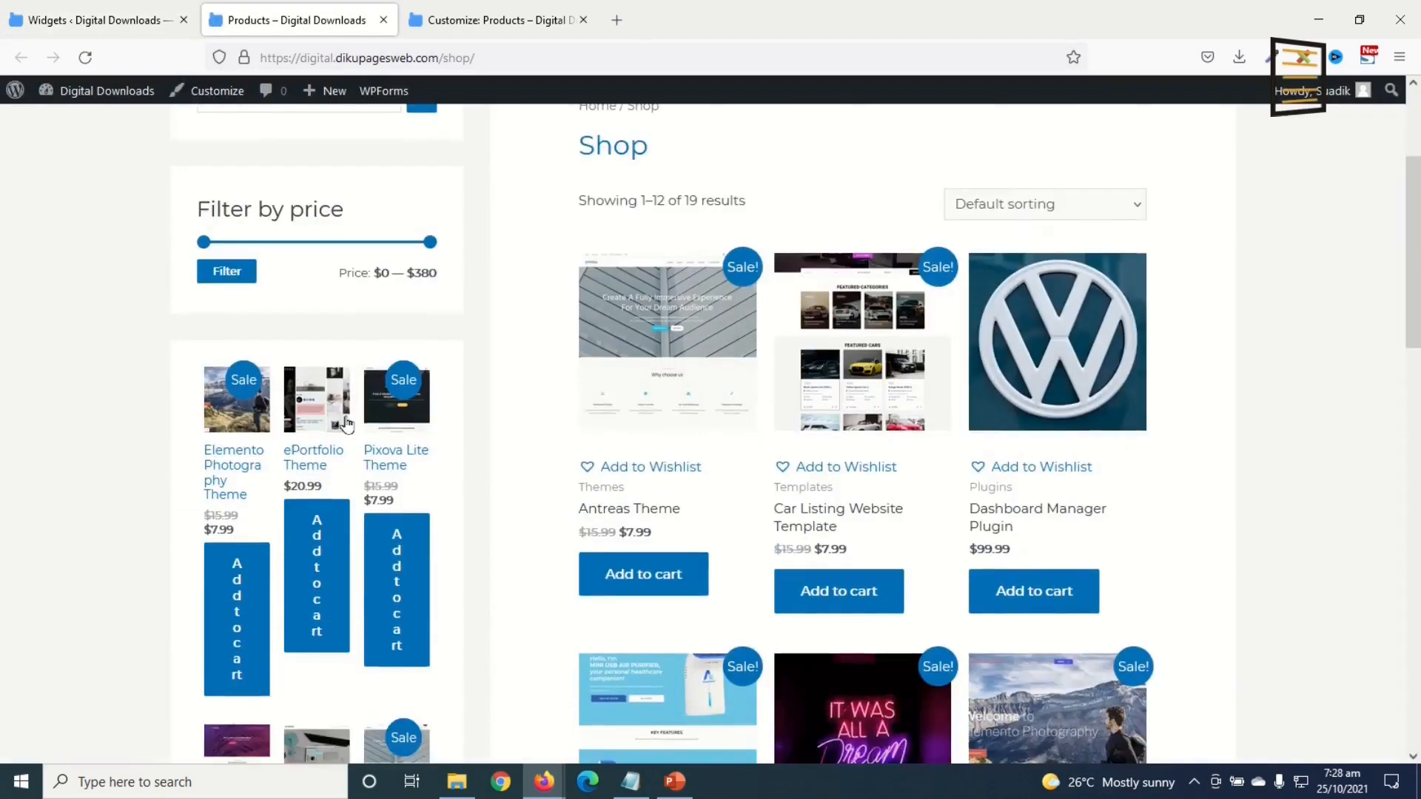
{"action": "scroll", "coordinate": [339, 452], "scroll_direction": "up", "scroll_amount": 3}
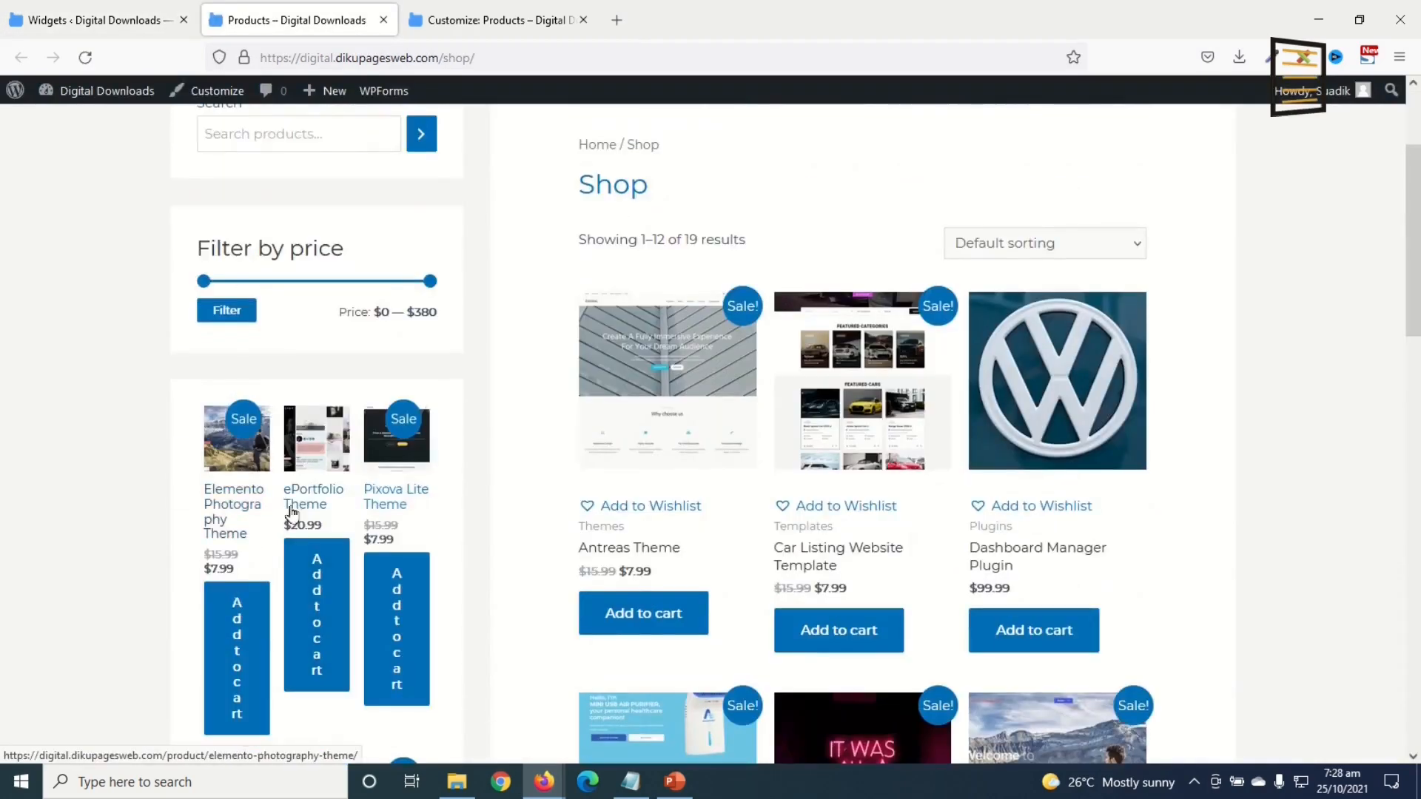
{"action": "scroll", "coordinate": [310, 539], "scroll_direction": "down", "scroll_amount": 6}
{"action": "scroll", "coordinate": [338, 308], "scroll_direction": "up", "scroll_amount": 7}
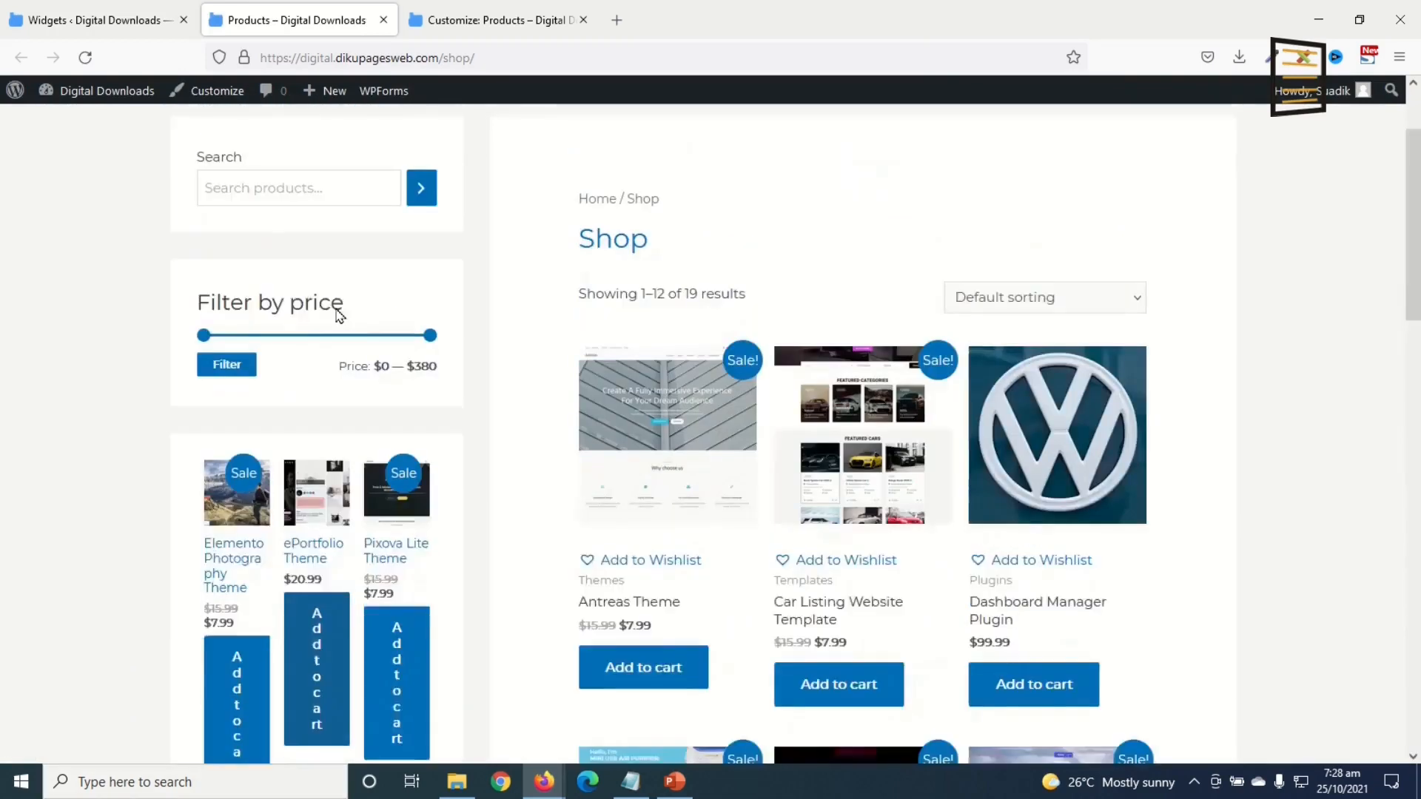
{"action": "scroll", "coordinate": [308, 618], "scroll_direction": "up", "scroll_amount": 2}
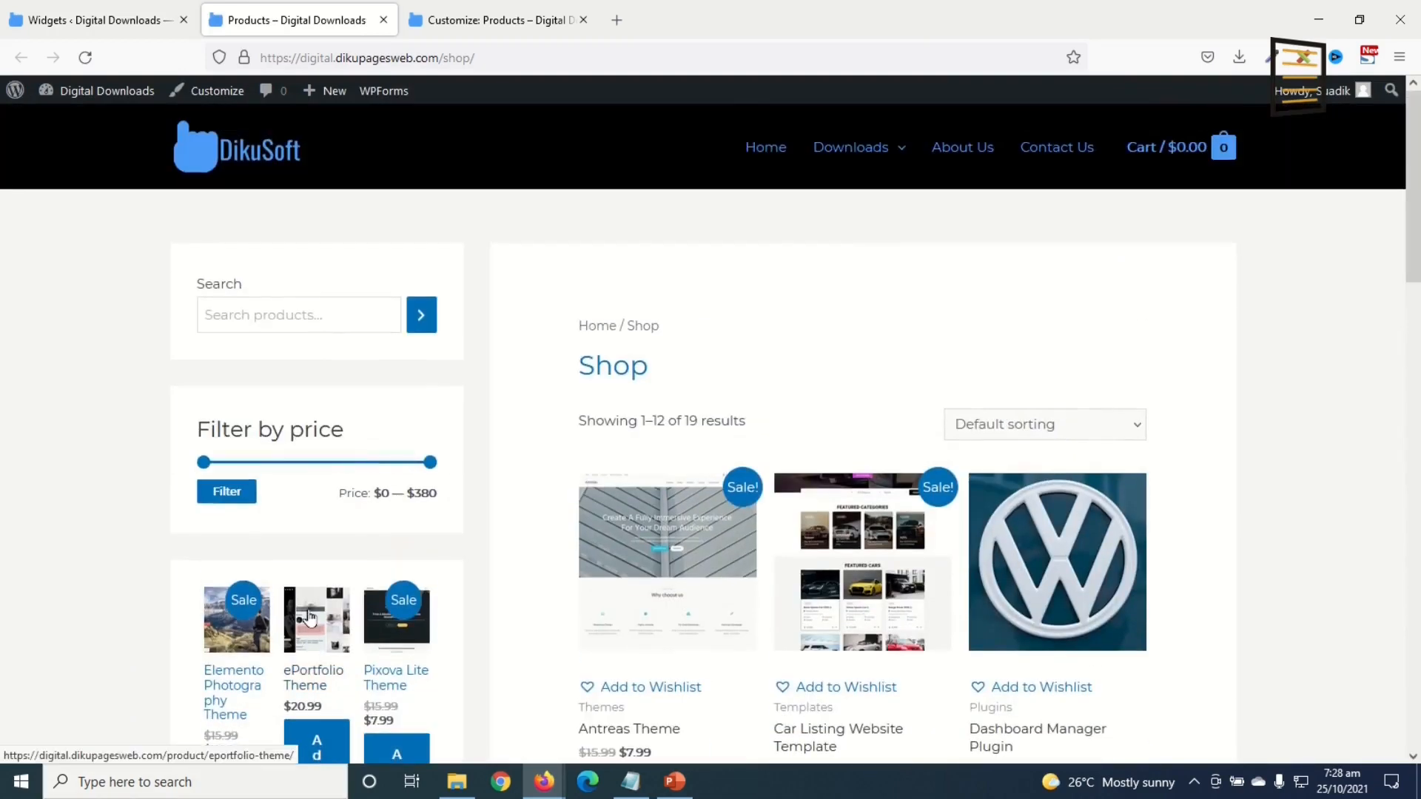
Step: Back in Widgets, search 'categorie' for a new WooCommerce Sidebar block
{"action": "left_click", "coordinate": [100, 15]}
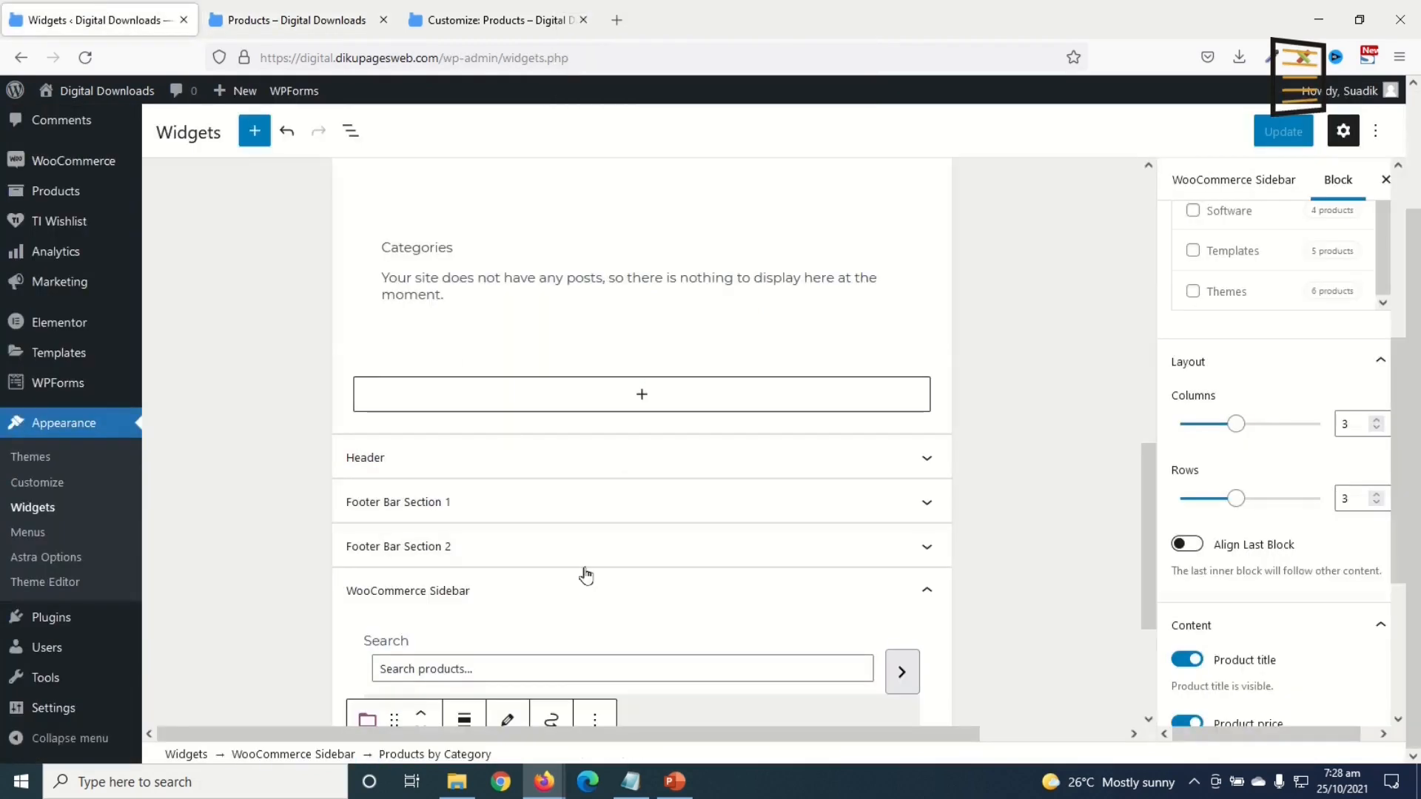
{"action": "scroll", "coordinate": [584, 572], "scroll_direction": "down", "scroll_amount": 3}
{"action": "left_click", "coordinate": [651, 620]}
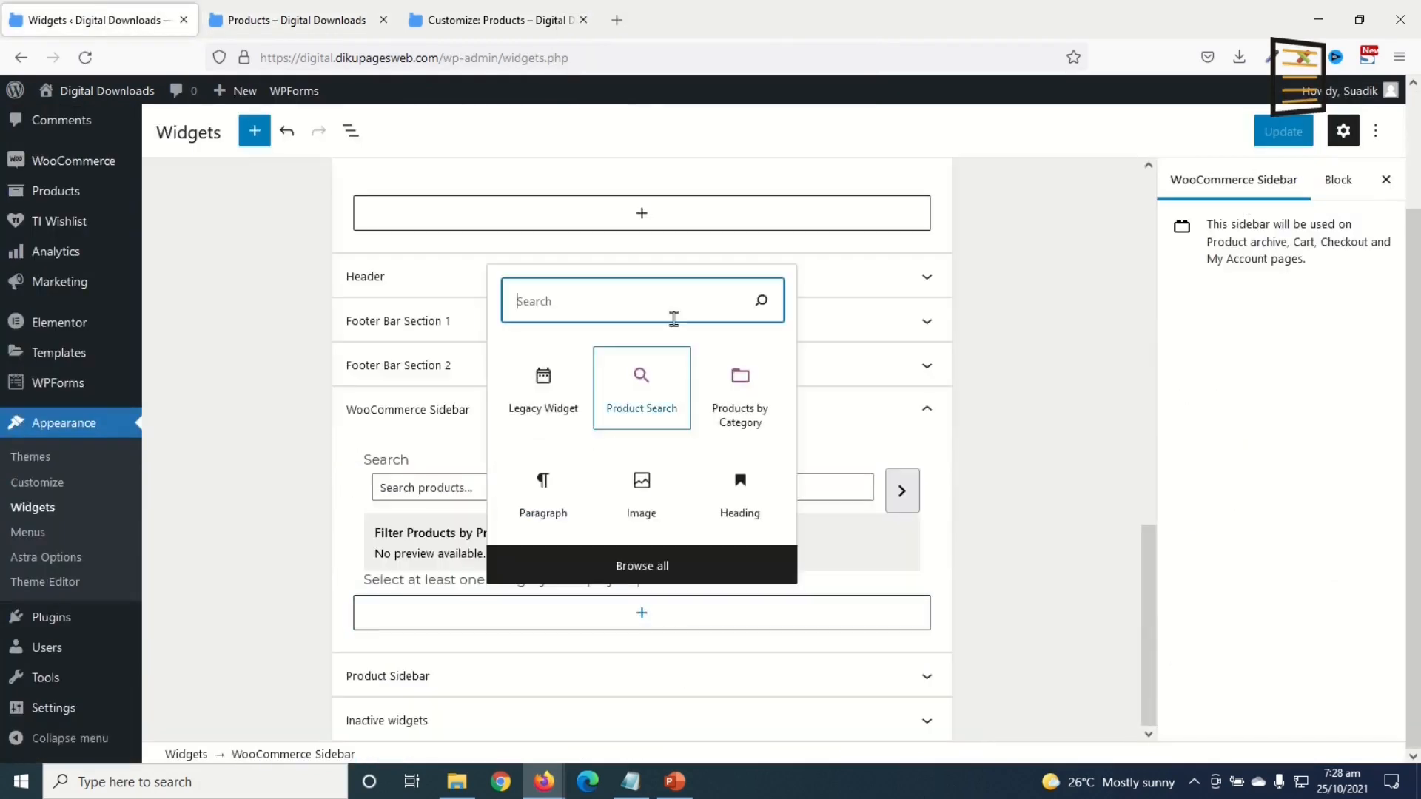
{"action": "type", "text": "categories"}
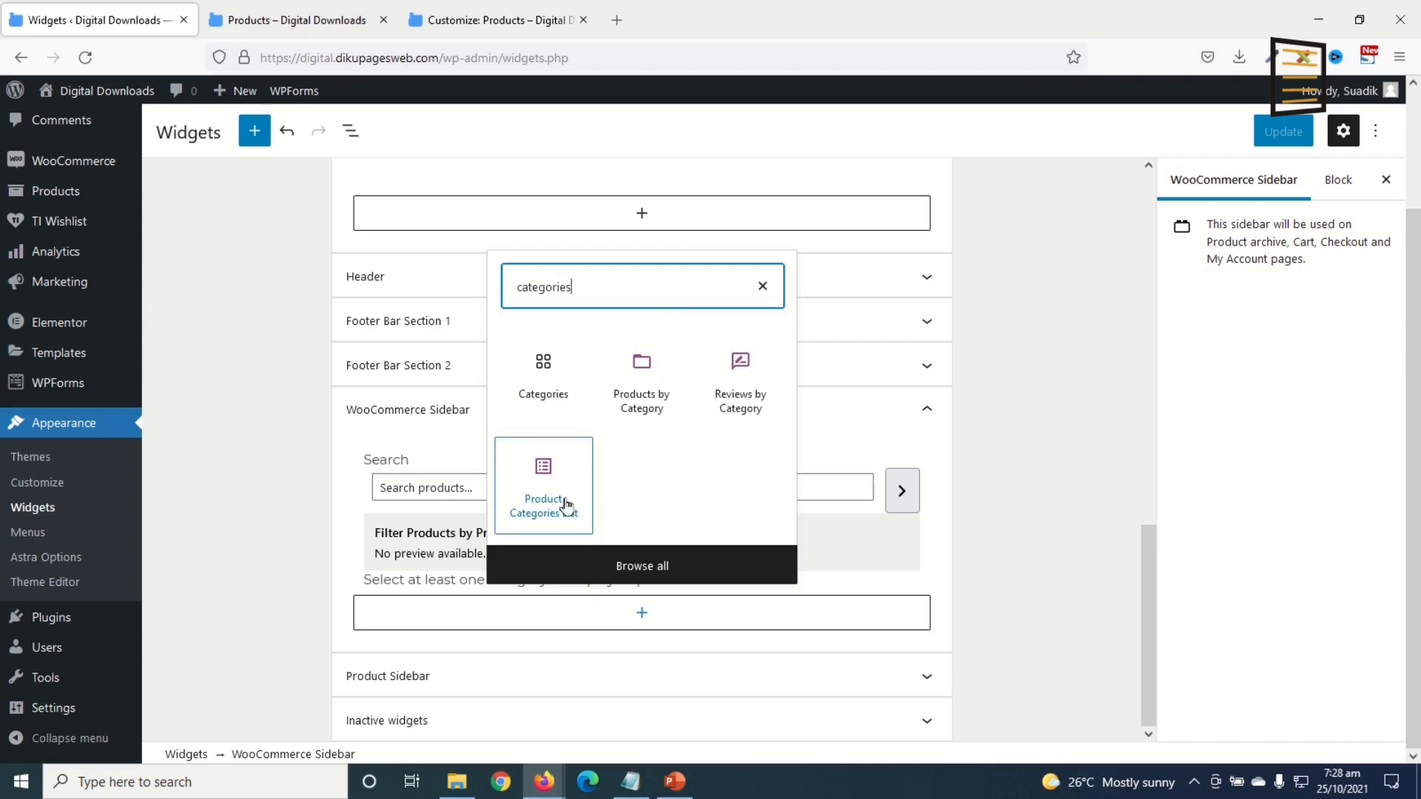
Step: Insert a Product Categories List, remove the empty Products by Category block, and press Update
{"action": "left_click", "coordinate": [547, 495]}
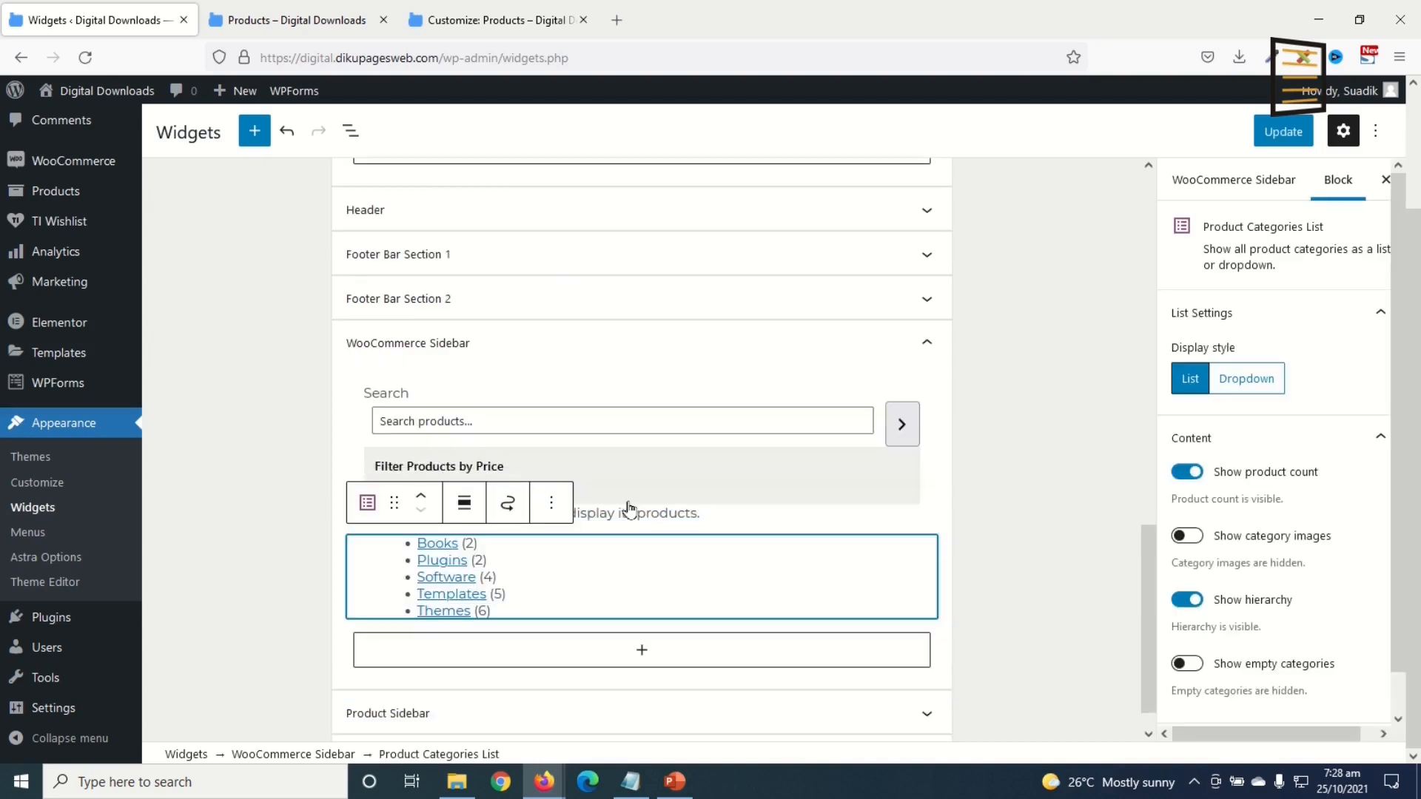
{"action": "left_click", "coordinate": [685, 517]}
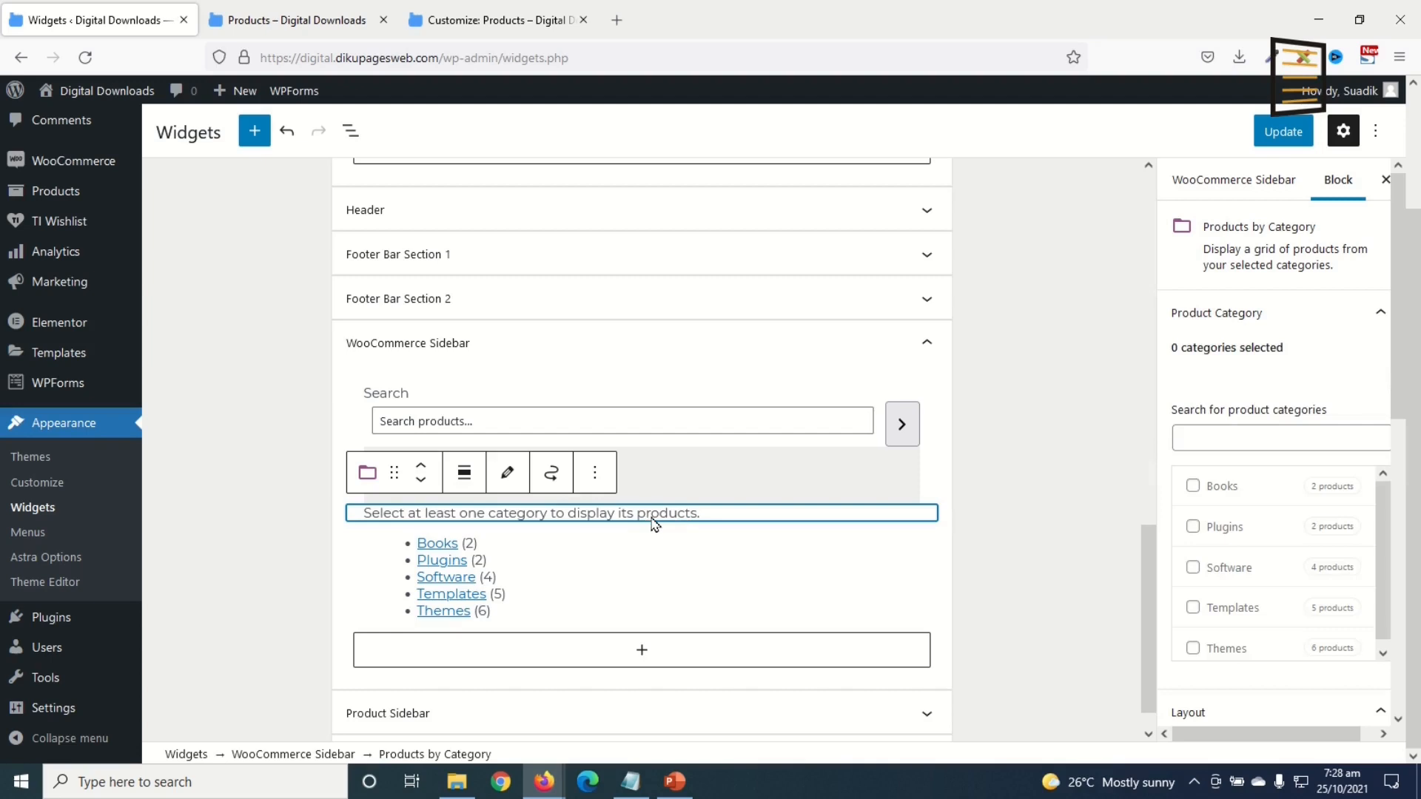
{"action": "left_click", "coordinate": [595, 476]}
{"action": "left_click", "coordinate": [629, 409]}
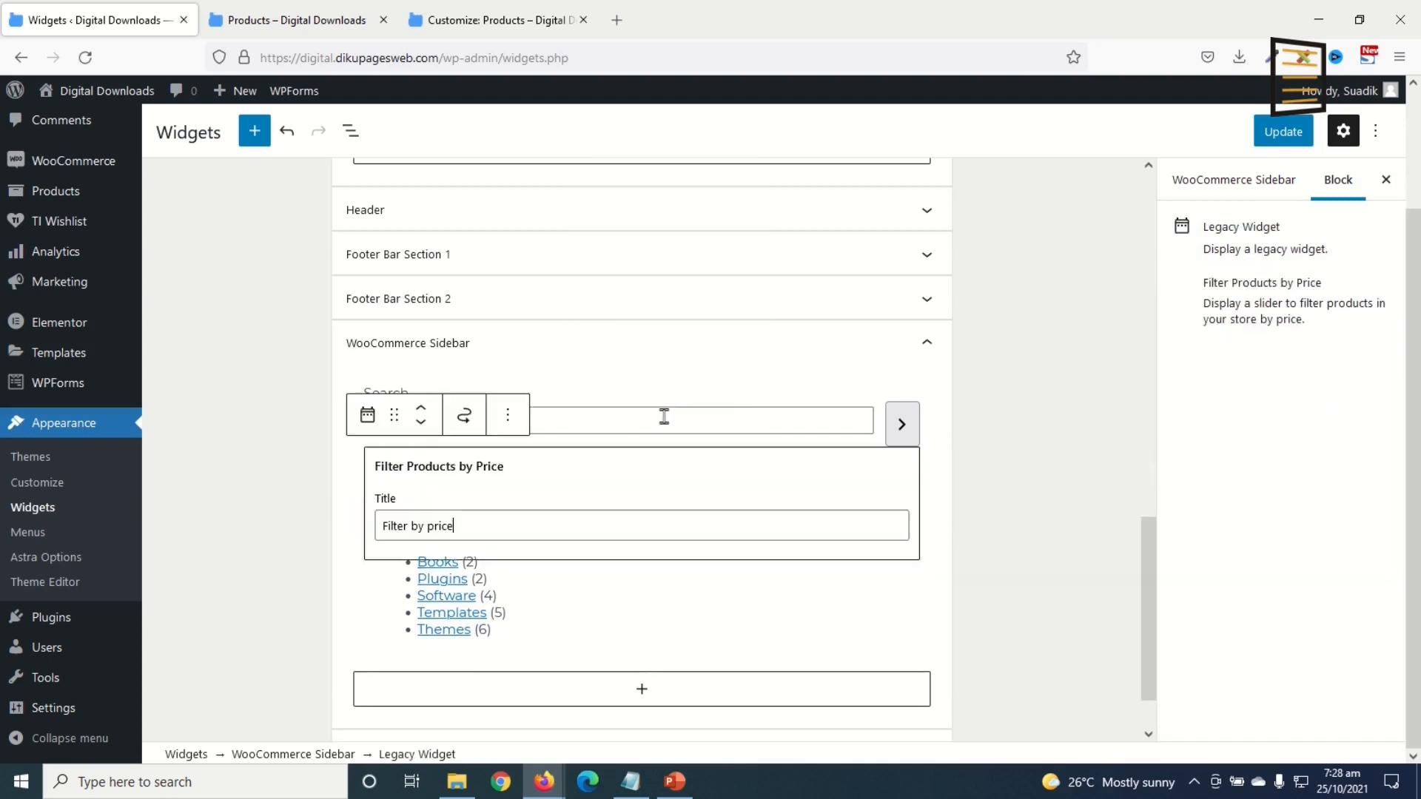
{"action": "left_click", "coordinate": [701, 660]}
{"action": "left_click", "coordinate": [1283, 131]}
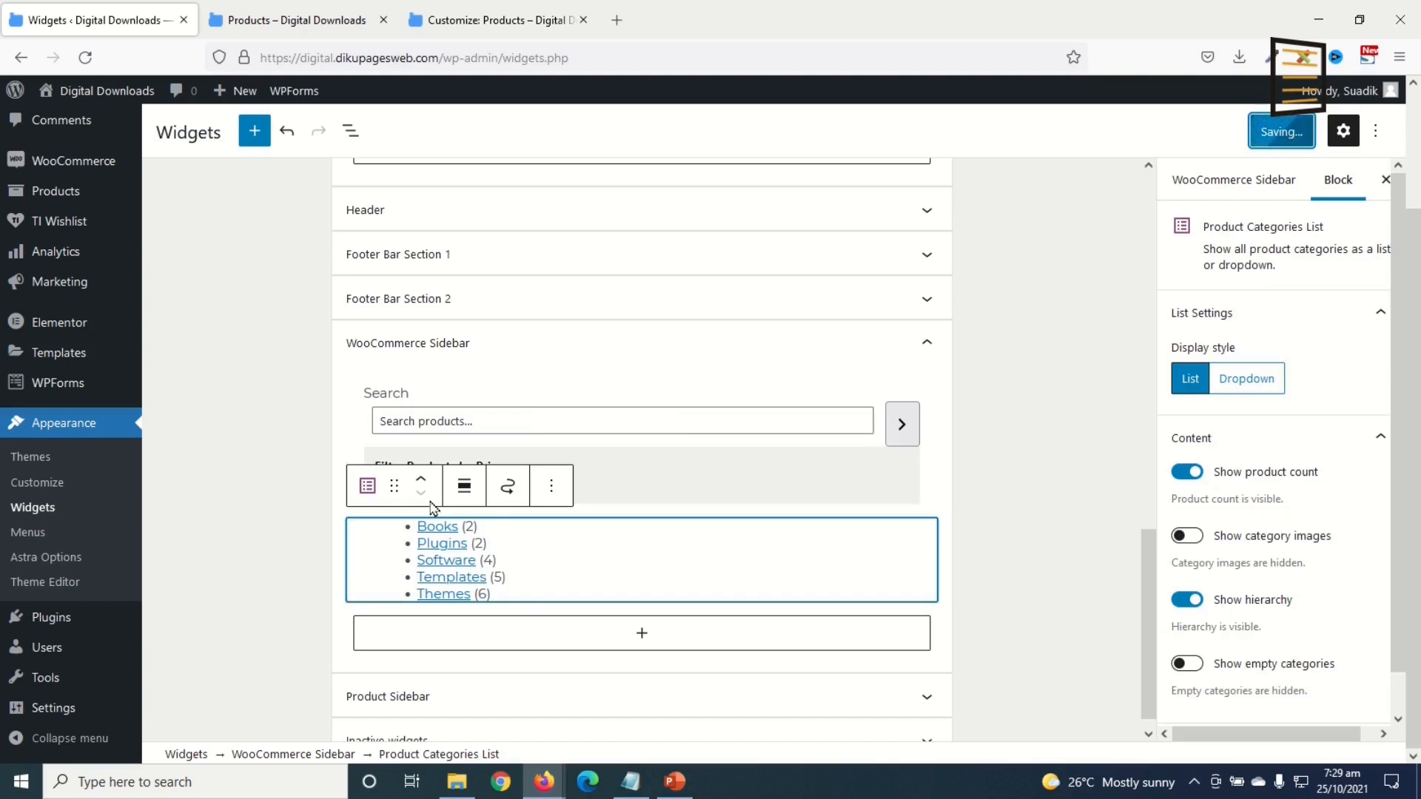
Step: Reload the live shop to confirm the category list, then switch to the Below Footer customizer tab
{"action": "left_click", "coordinate": [296, 20]}
{"action": "left_click", "coordinate": [85, 57]}
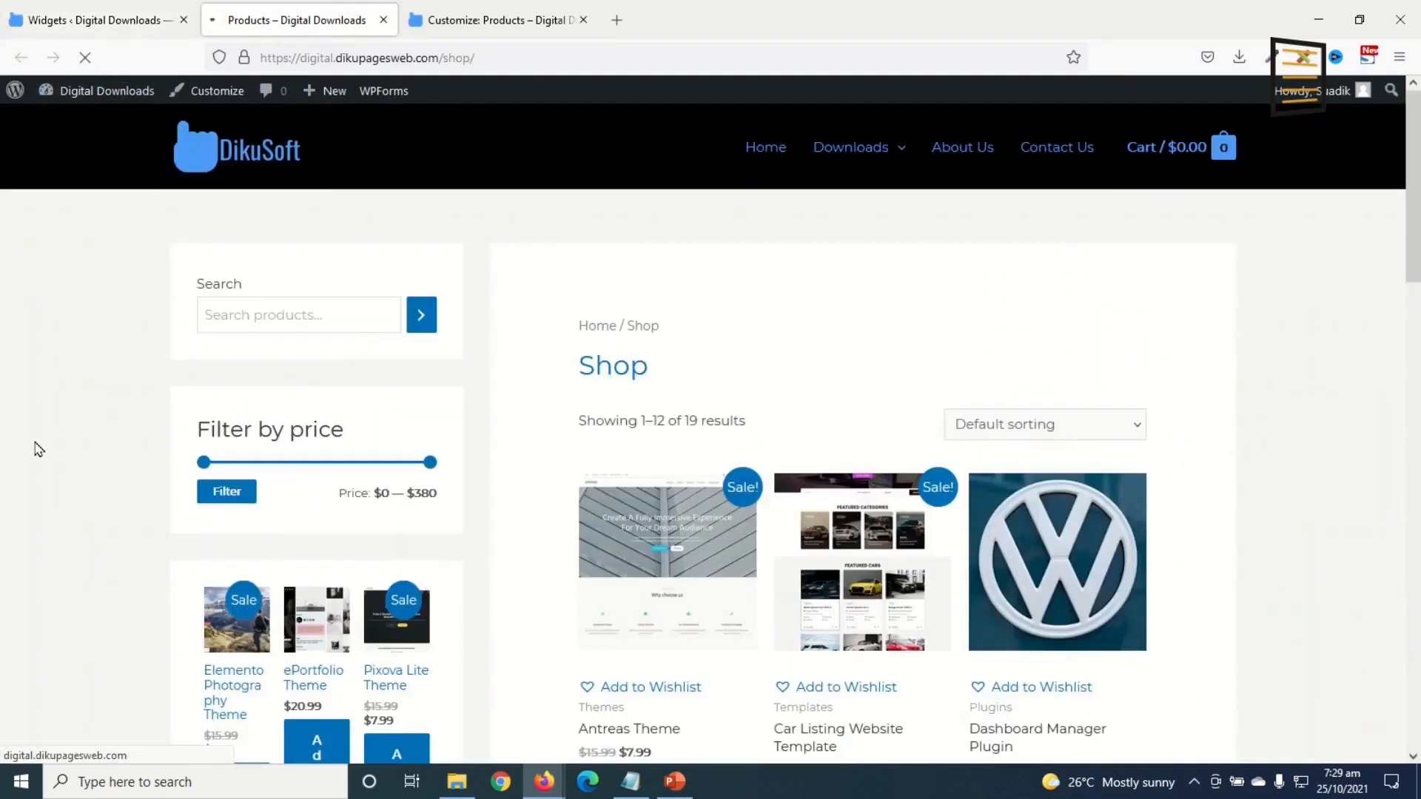
{"action": "scroll", "coordinate": [380, 587], "scroll_direction": "down", "scroll_amount": 5}
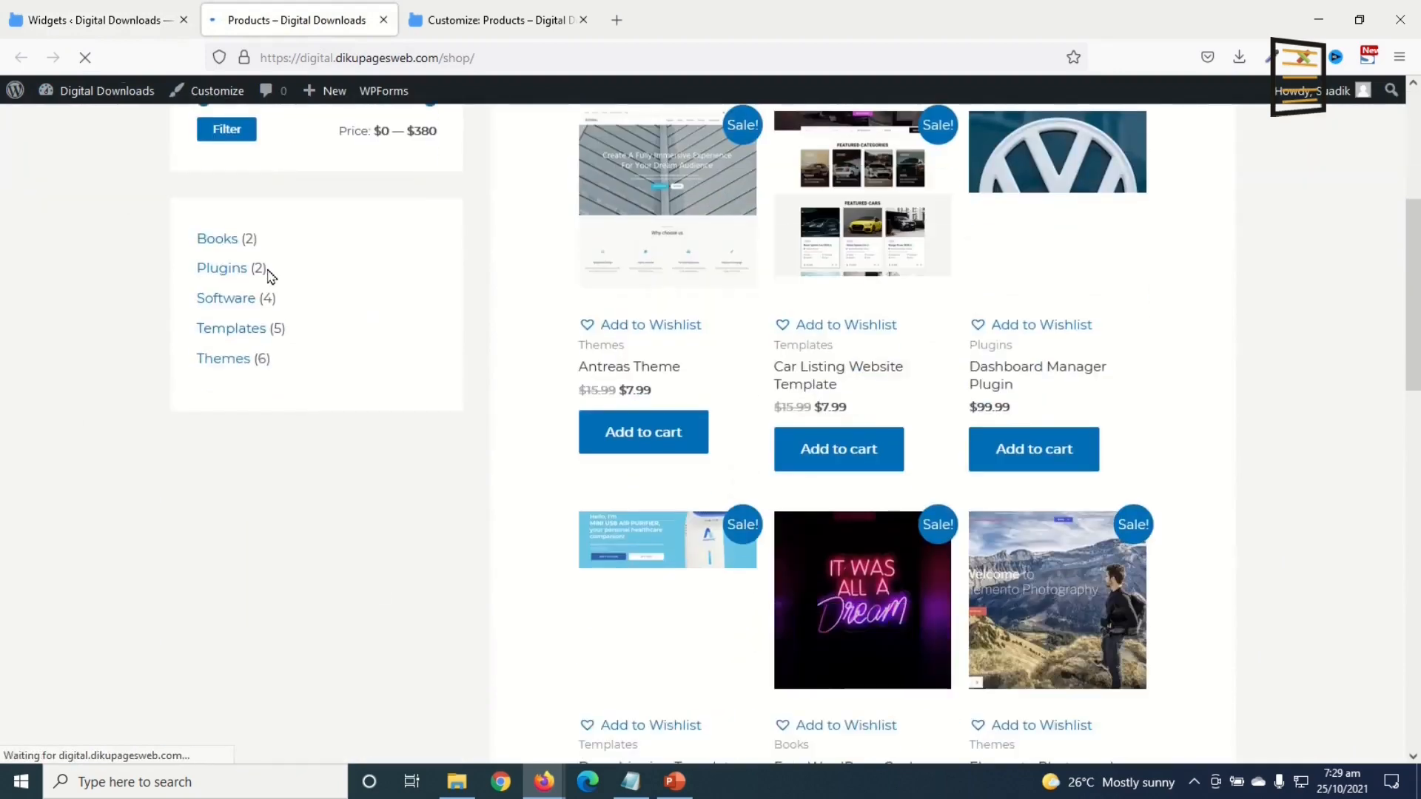
{"action": "scroll", "coordinate": [252, 436], "scroll_direction": "up", "scroll_amount": 5}
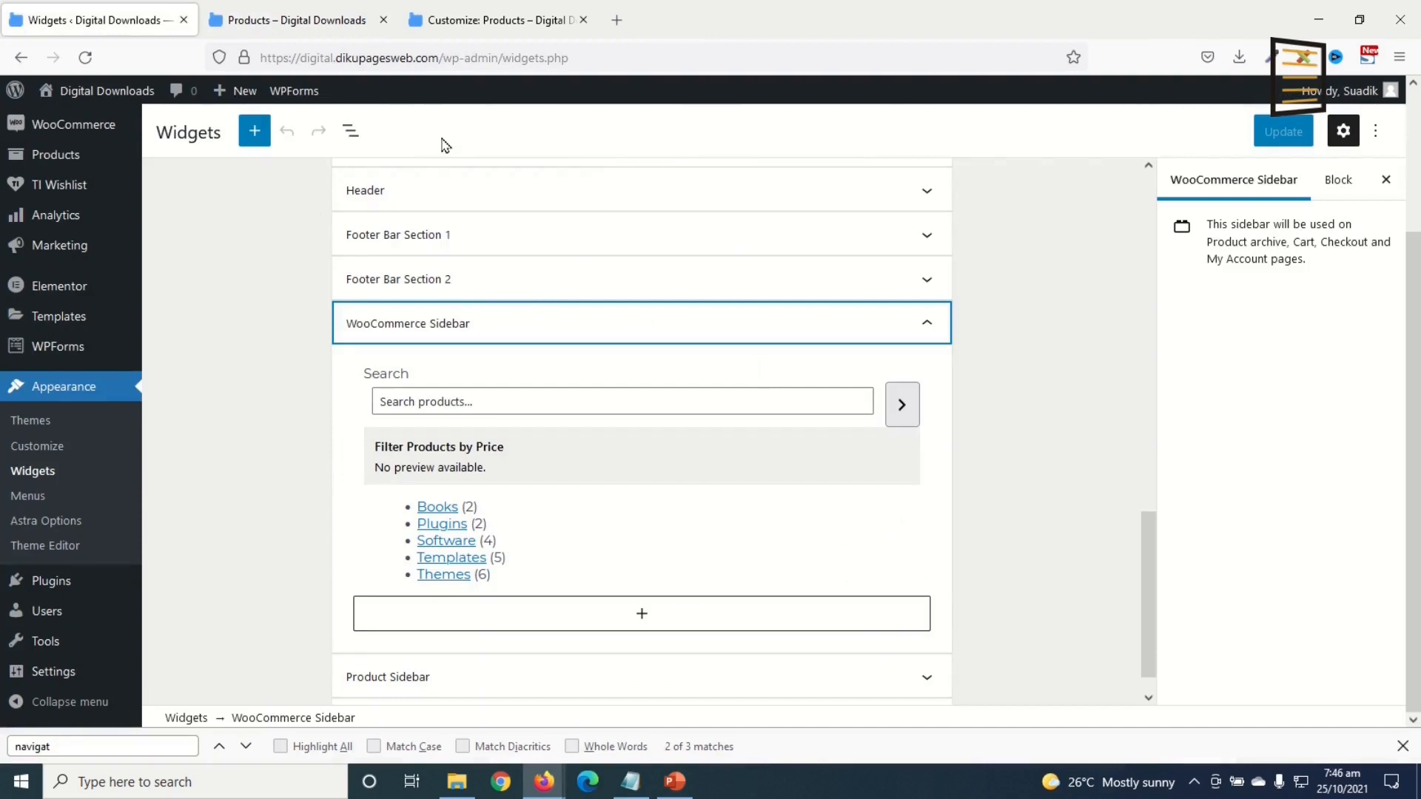
{"action": "left_click", "coordinate": [497, 26]}
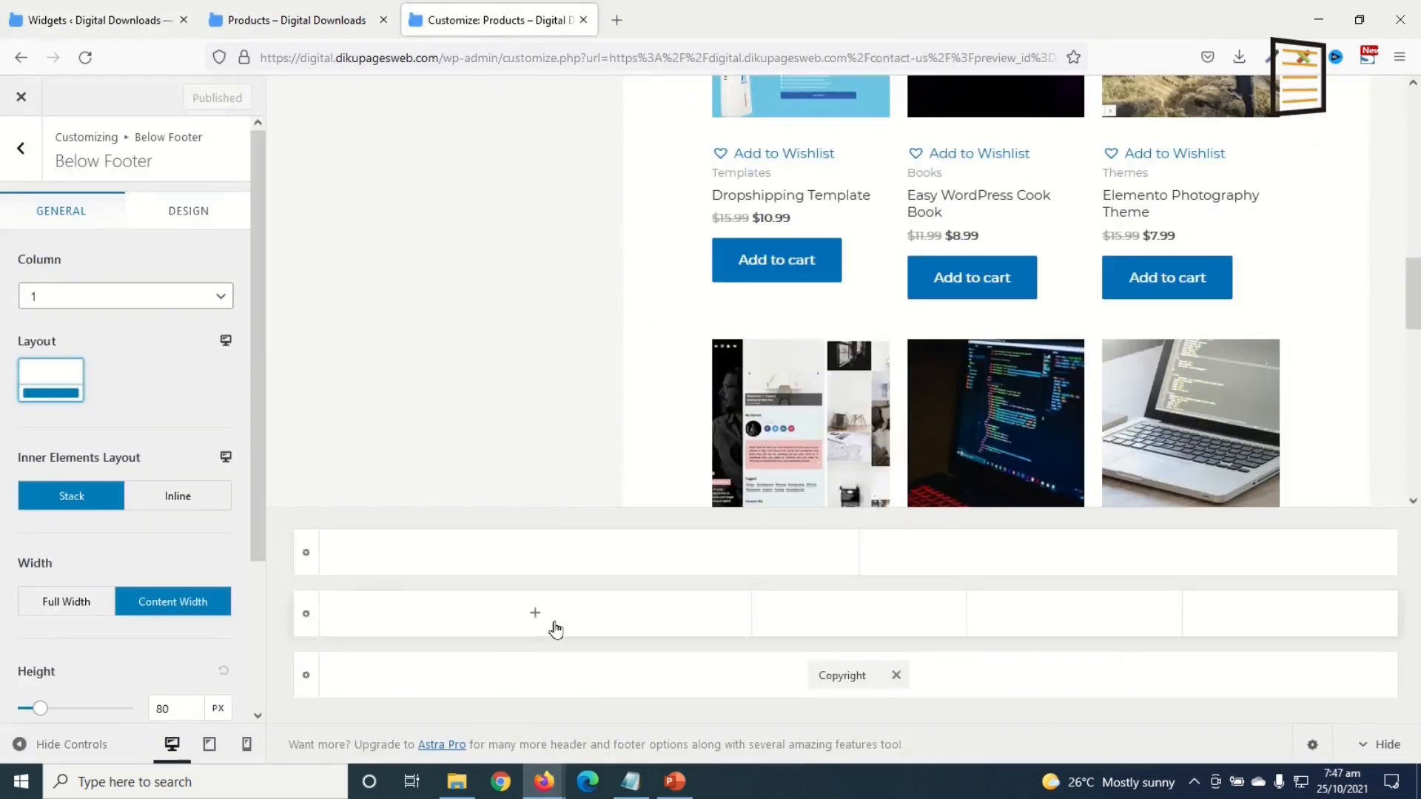
Step: Place Widget 1 in the second footer row's first column and add a Text widget to it
{"action": "left_click", "coordinate": [534, 617]}
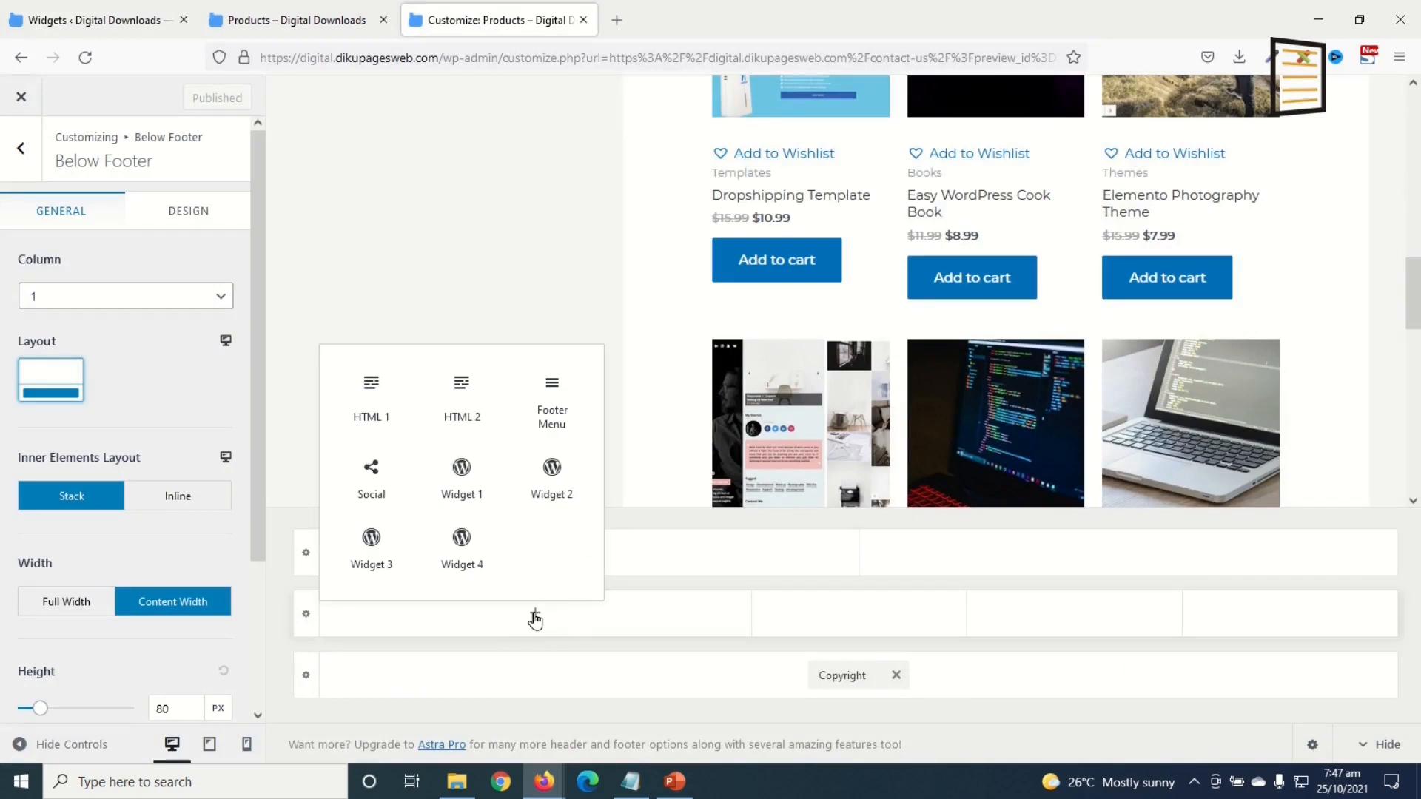
{"action": "left_click", "coordinate": [462, 474]}
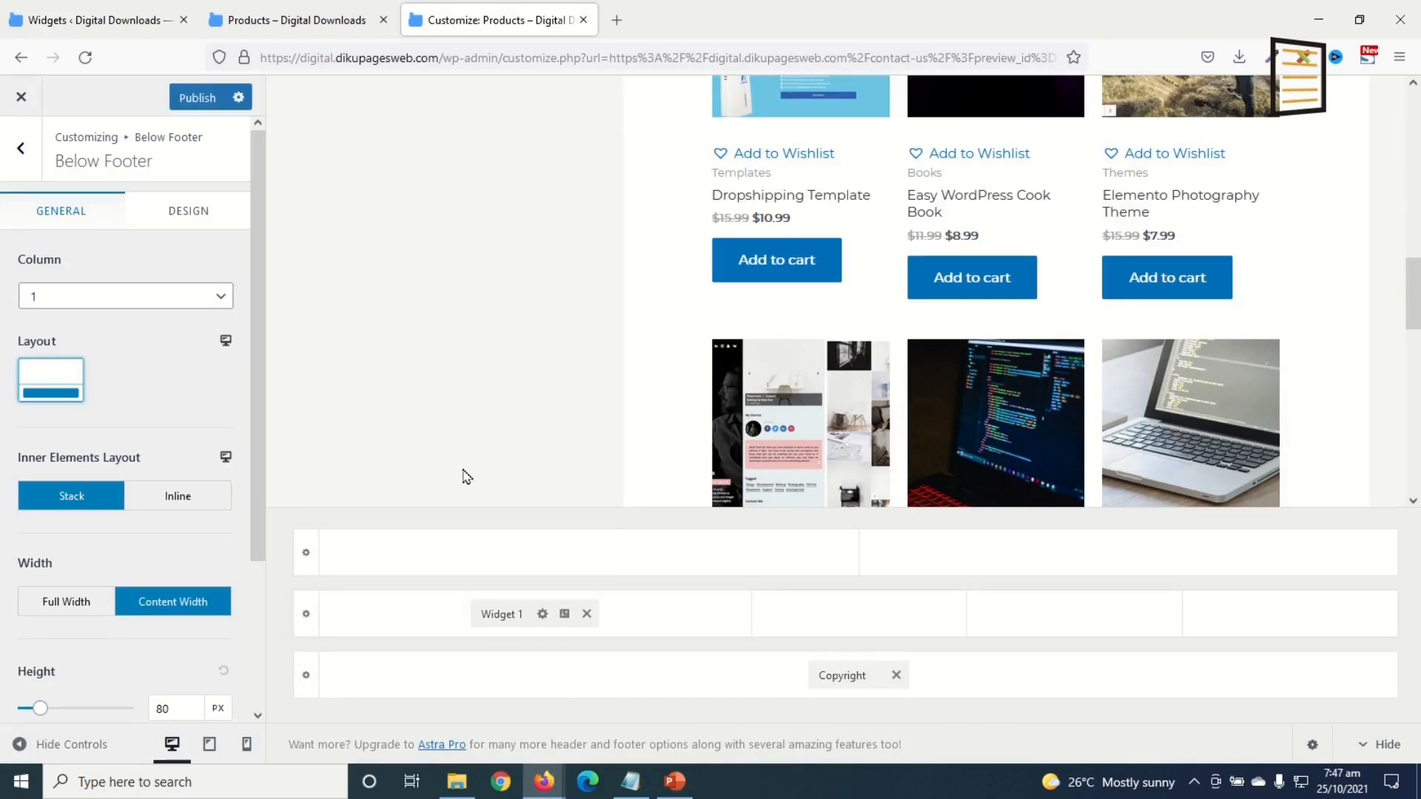
{"action": "left_click", "coordinate": [501, 614]}
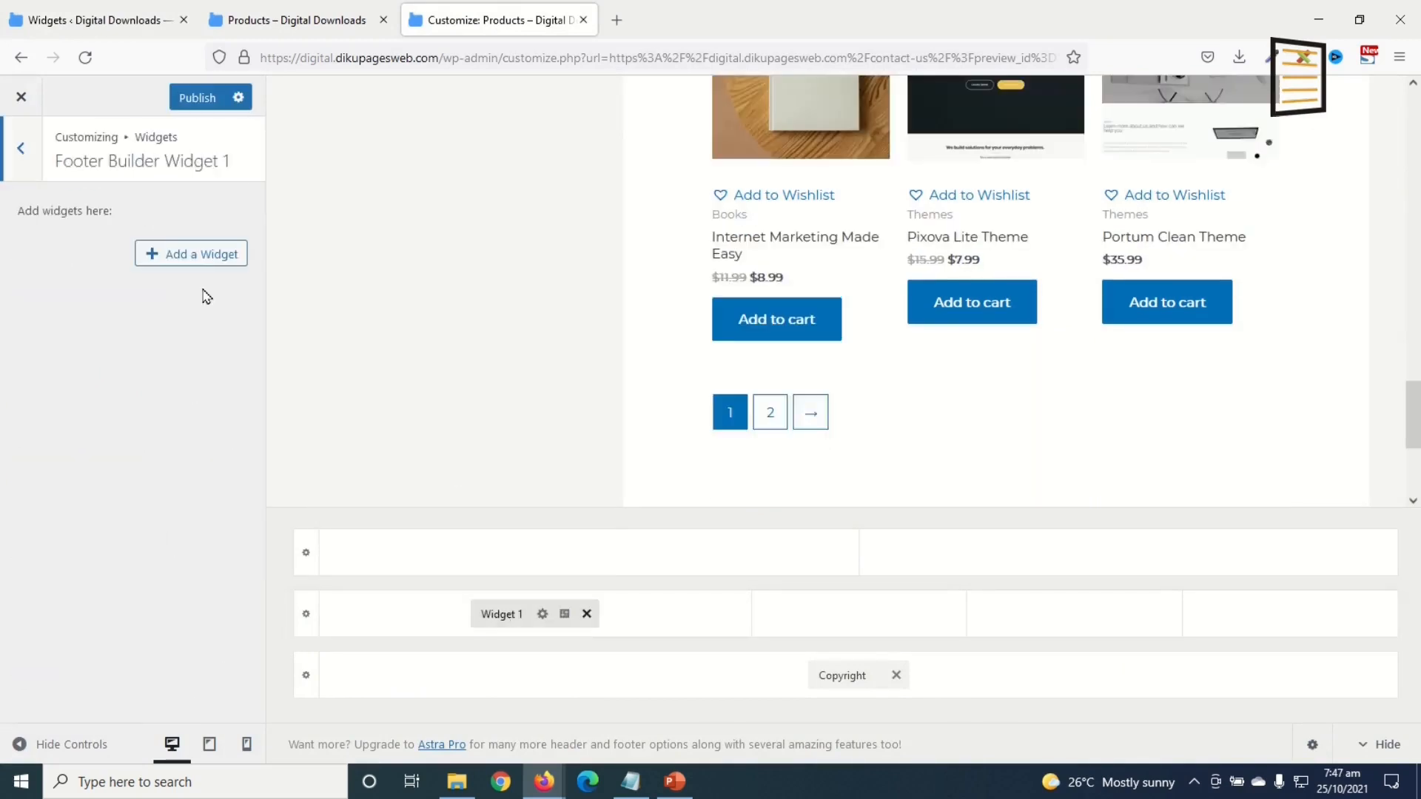
{"action": "left_click", "coordinate": [186, 258]}
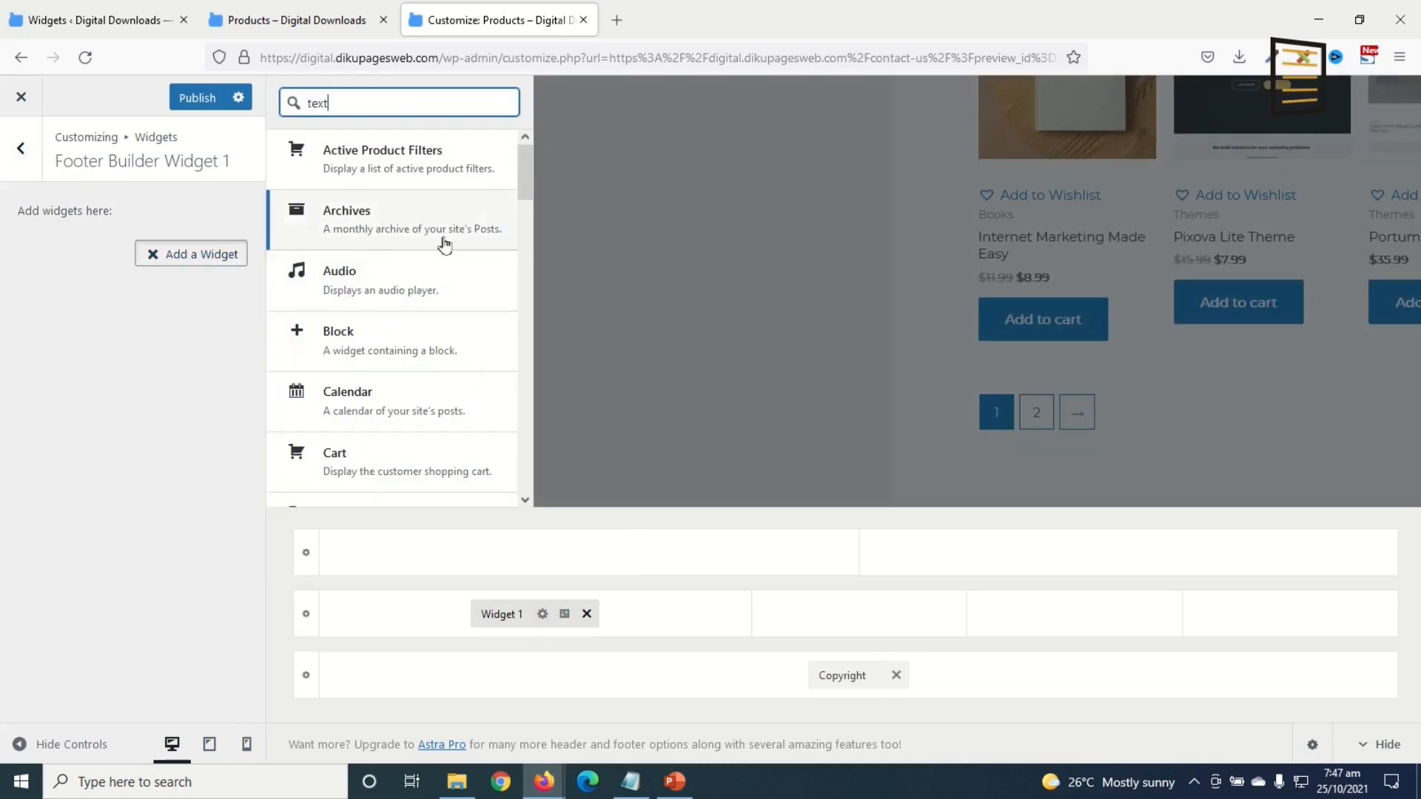
{"action": "left_click", "coordinate": [322, 175]}
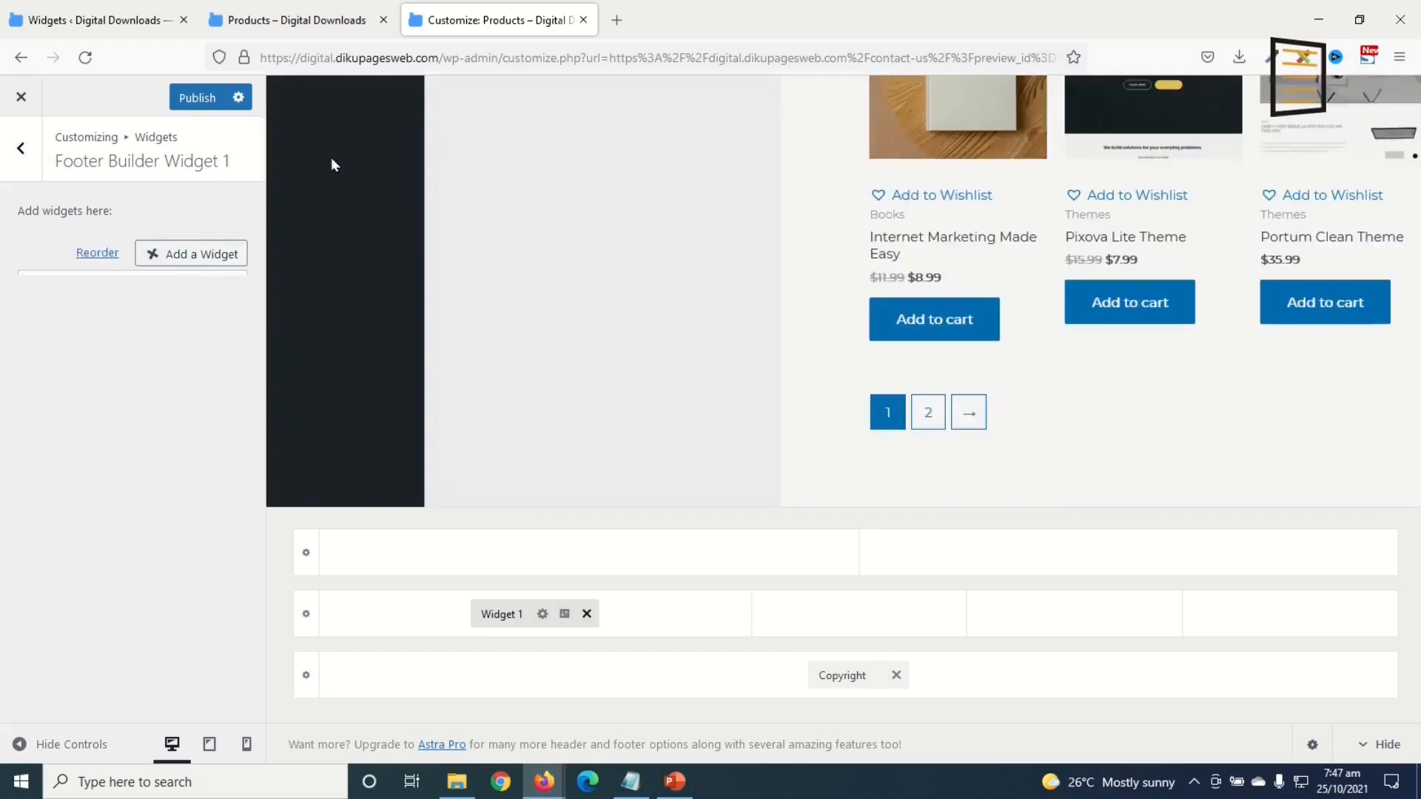
Step: Insert the DikuSoft logo.png into the Text widget and paste the Lorem Ipsum paragraph after it
{"action": "left_click", "coordinate": [70, 442]}
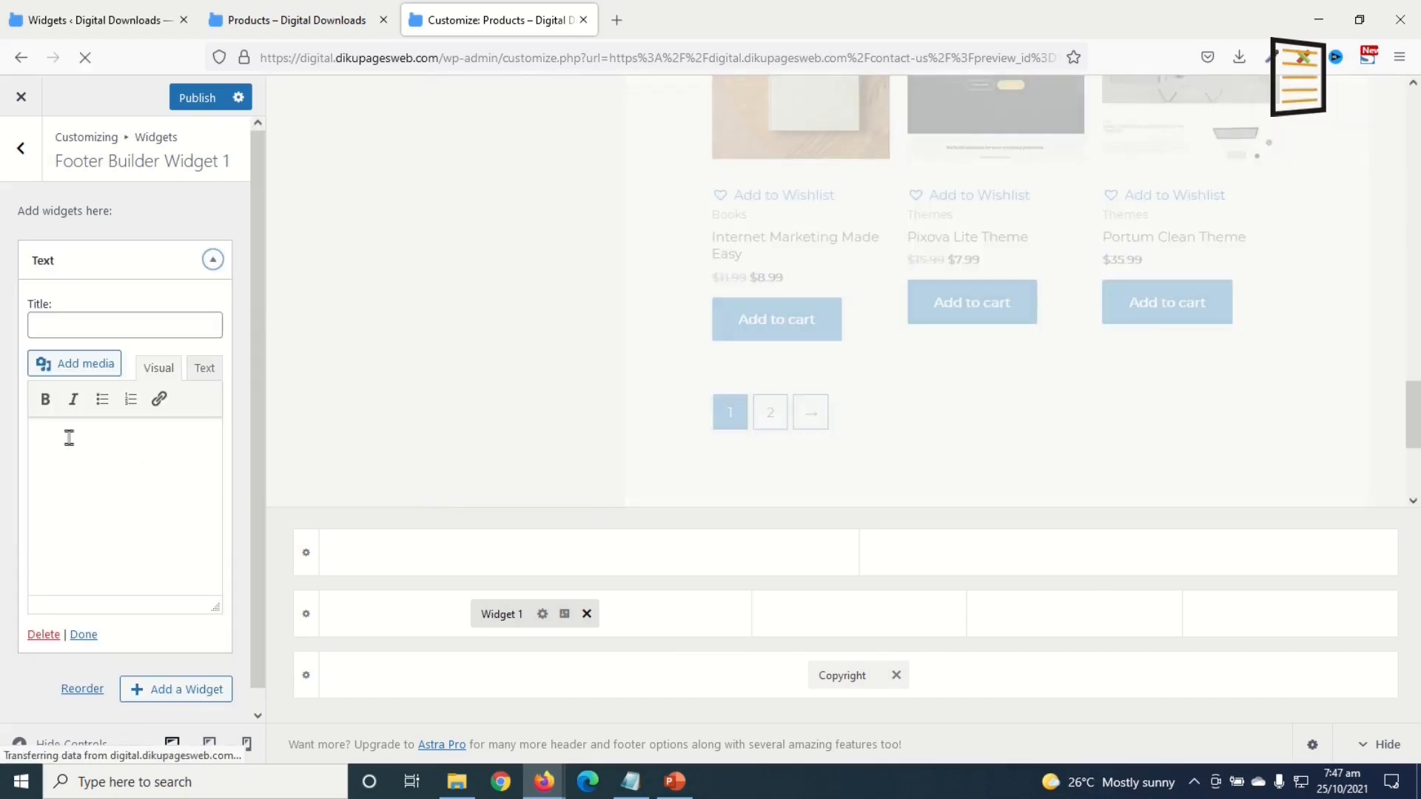
{"action": "left_click", "coordinate": [81, 363]}
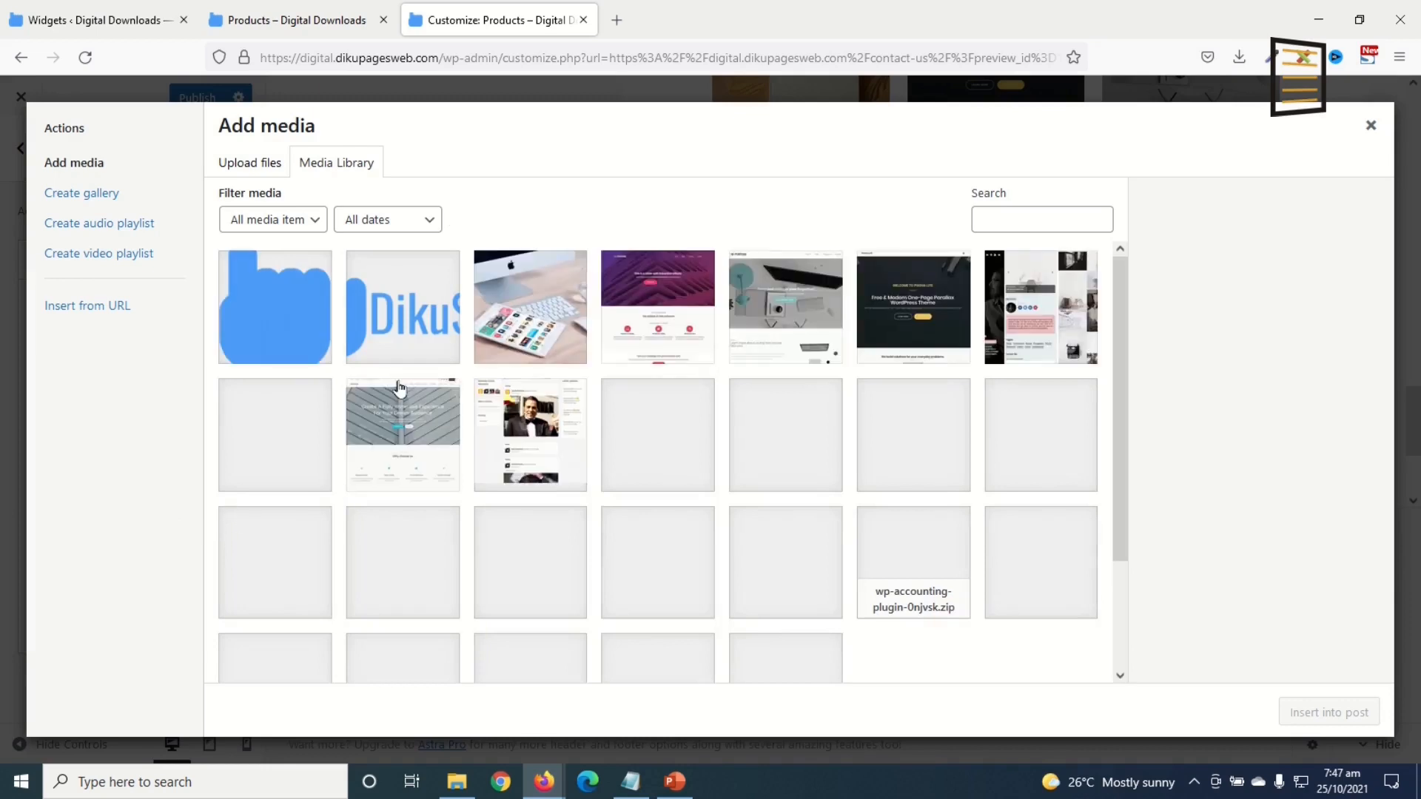
{"action": "left_click", "coordinate": [408, 311]}
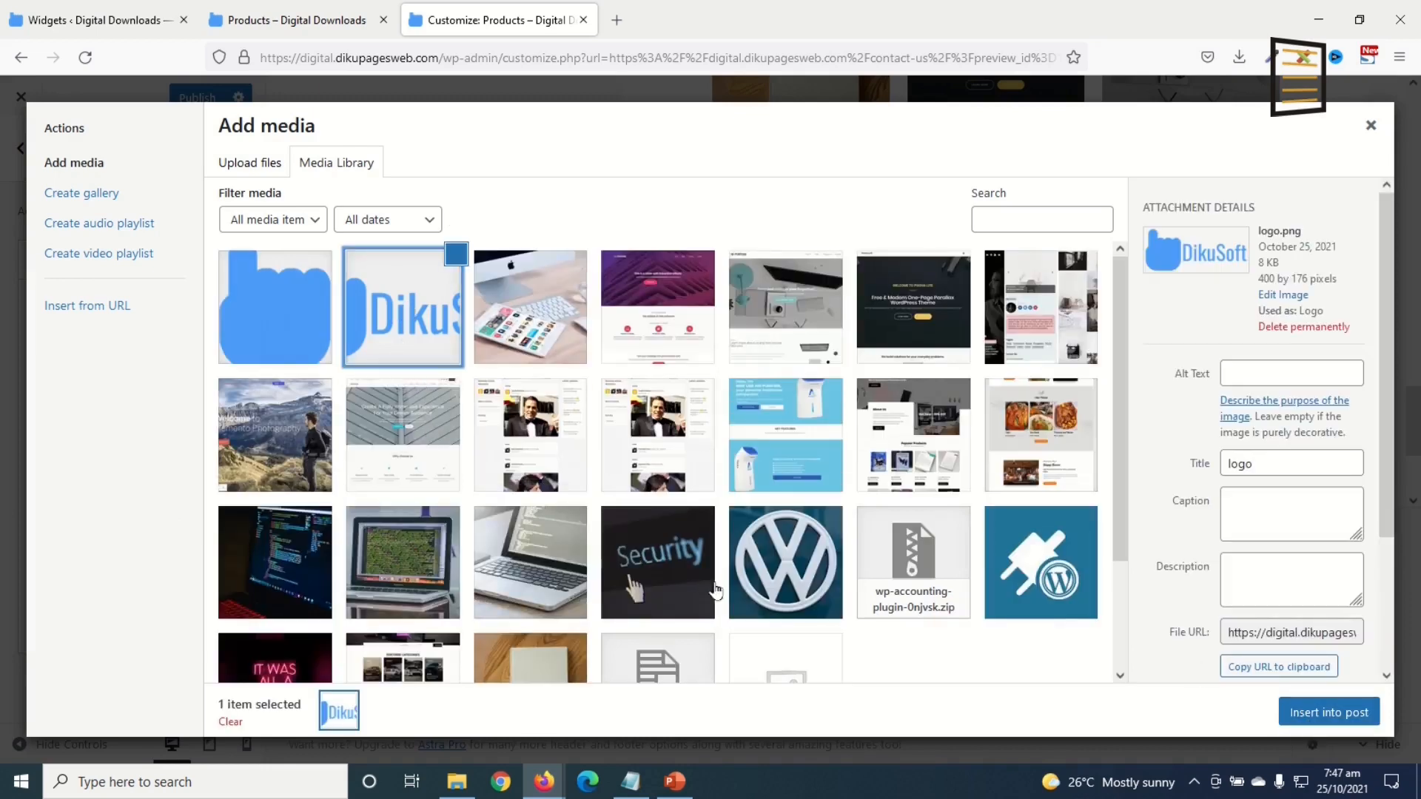
{"action": "left_click", "coordinate": [1324, 713]}
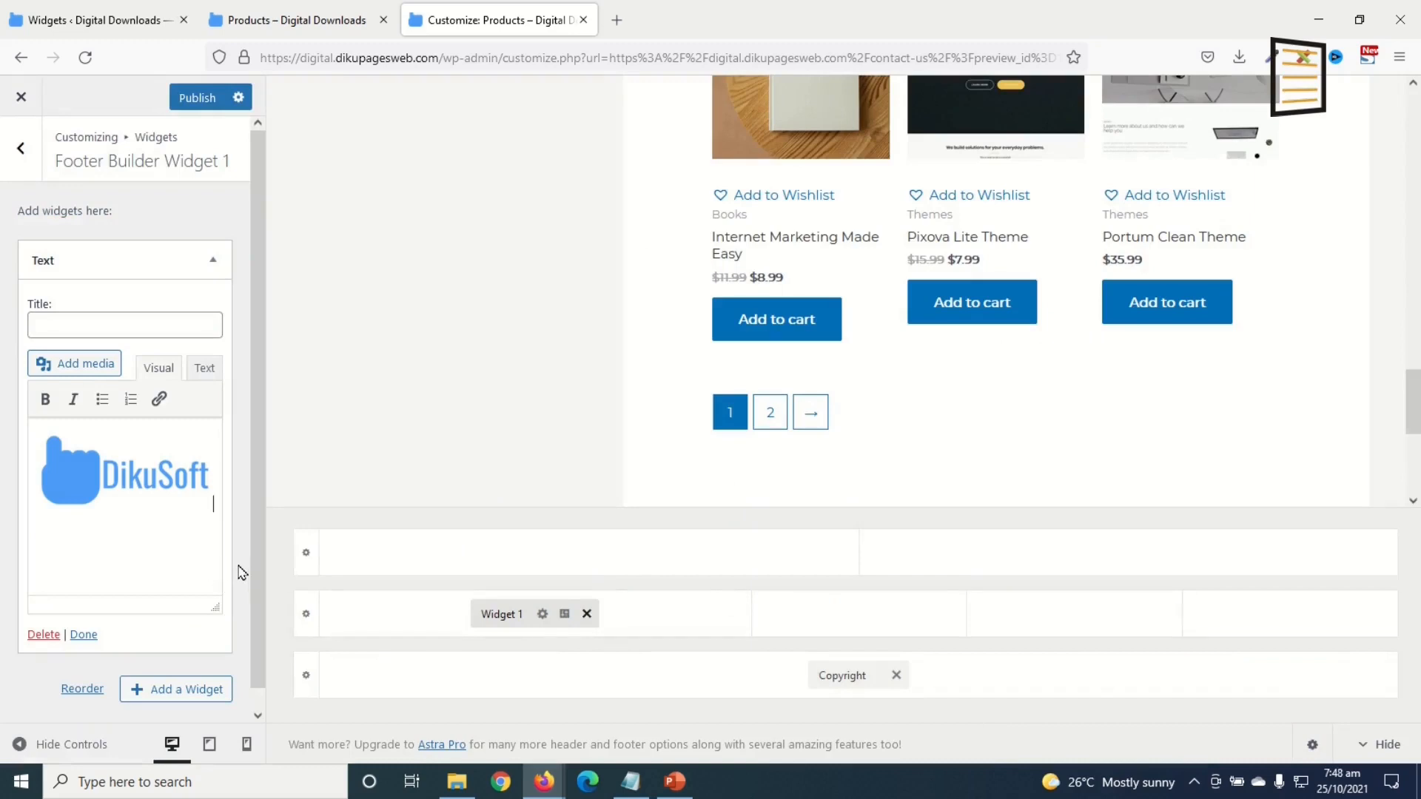
{"action": "key", "text": "ctrl+v"}
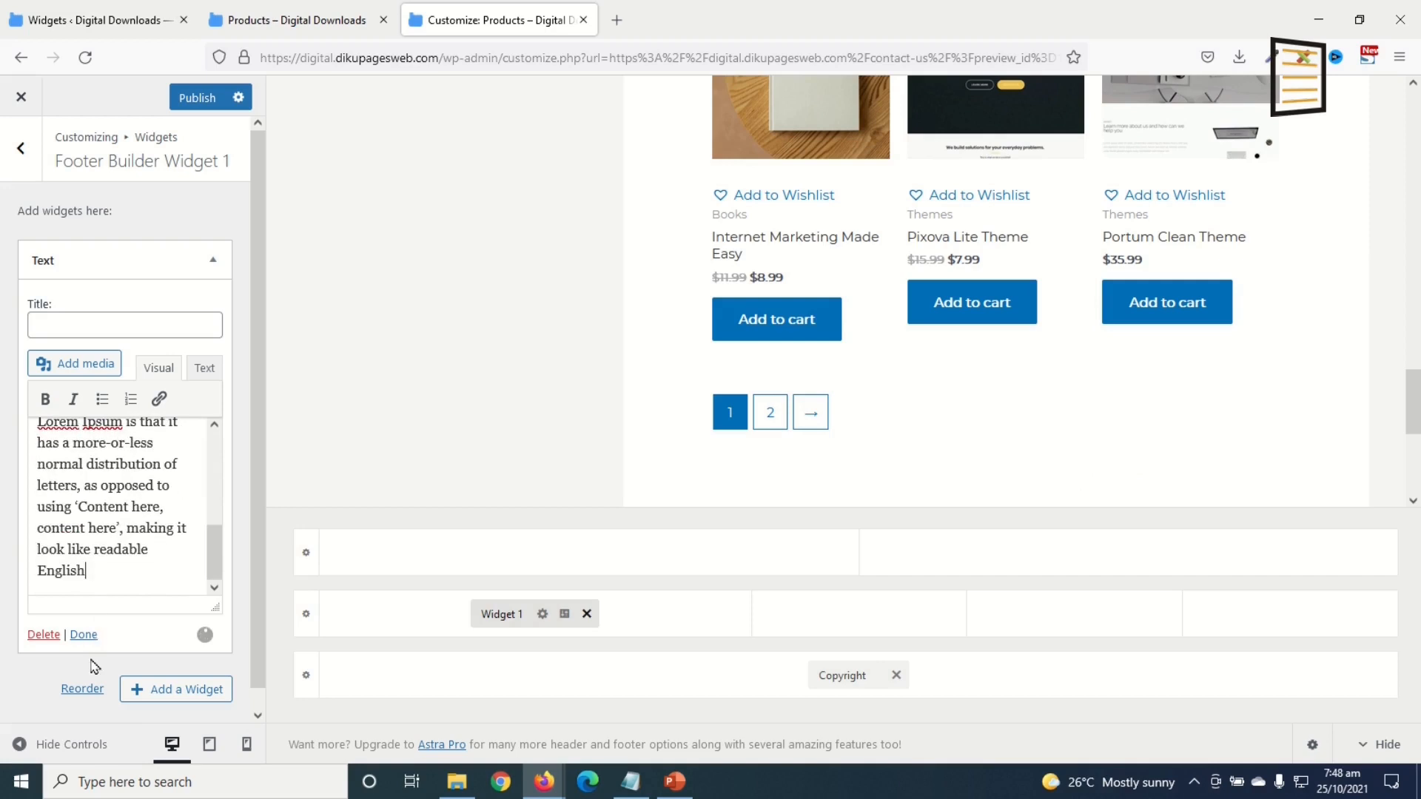
{"action": "left_click", "coordinate": [83, 636]}
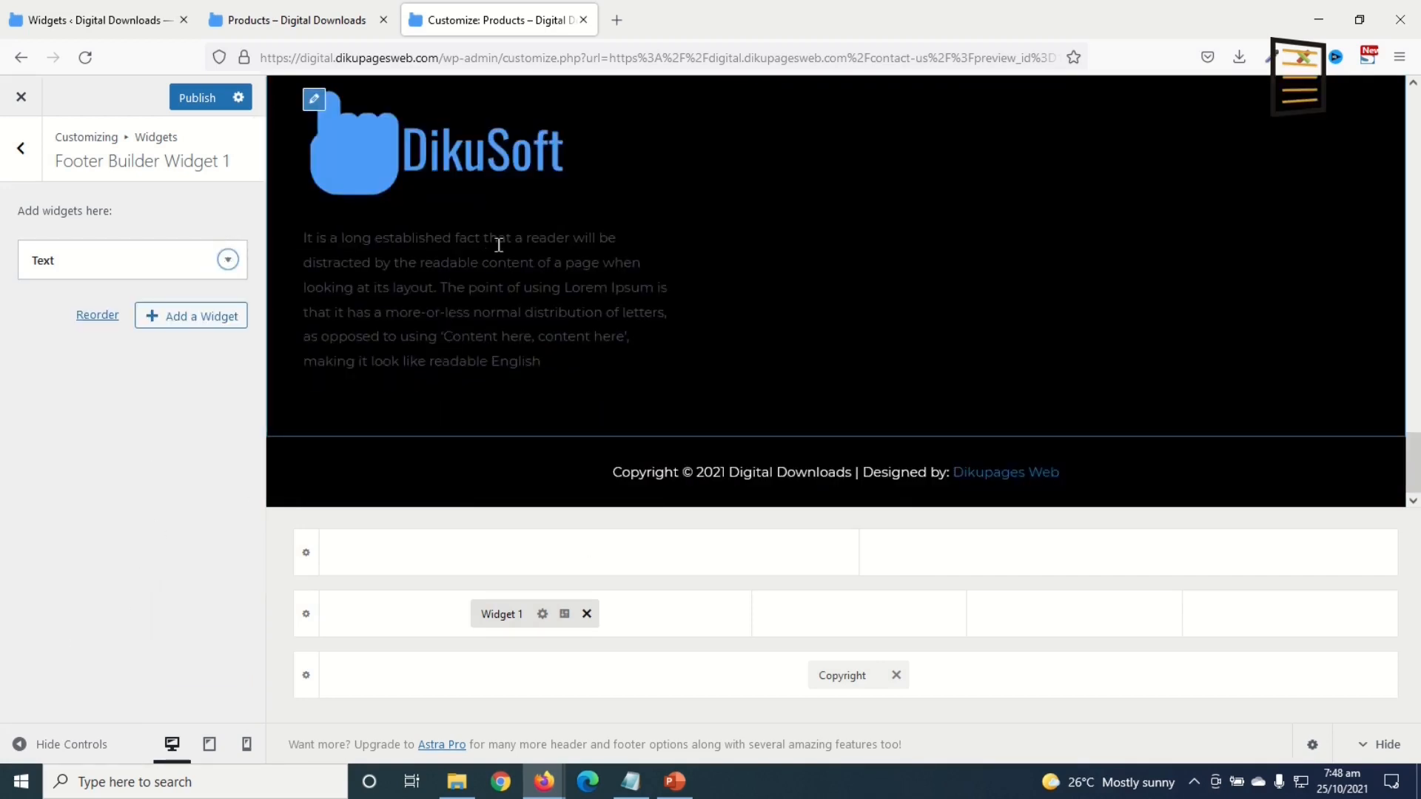
Step: Place Widget 2 in the second footer column and add a Navigation Menu widget to it
{"action": "left_click", "coordinate": [860, 615]}
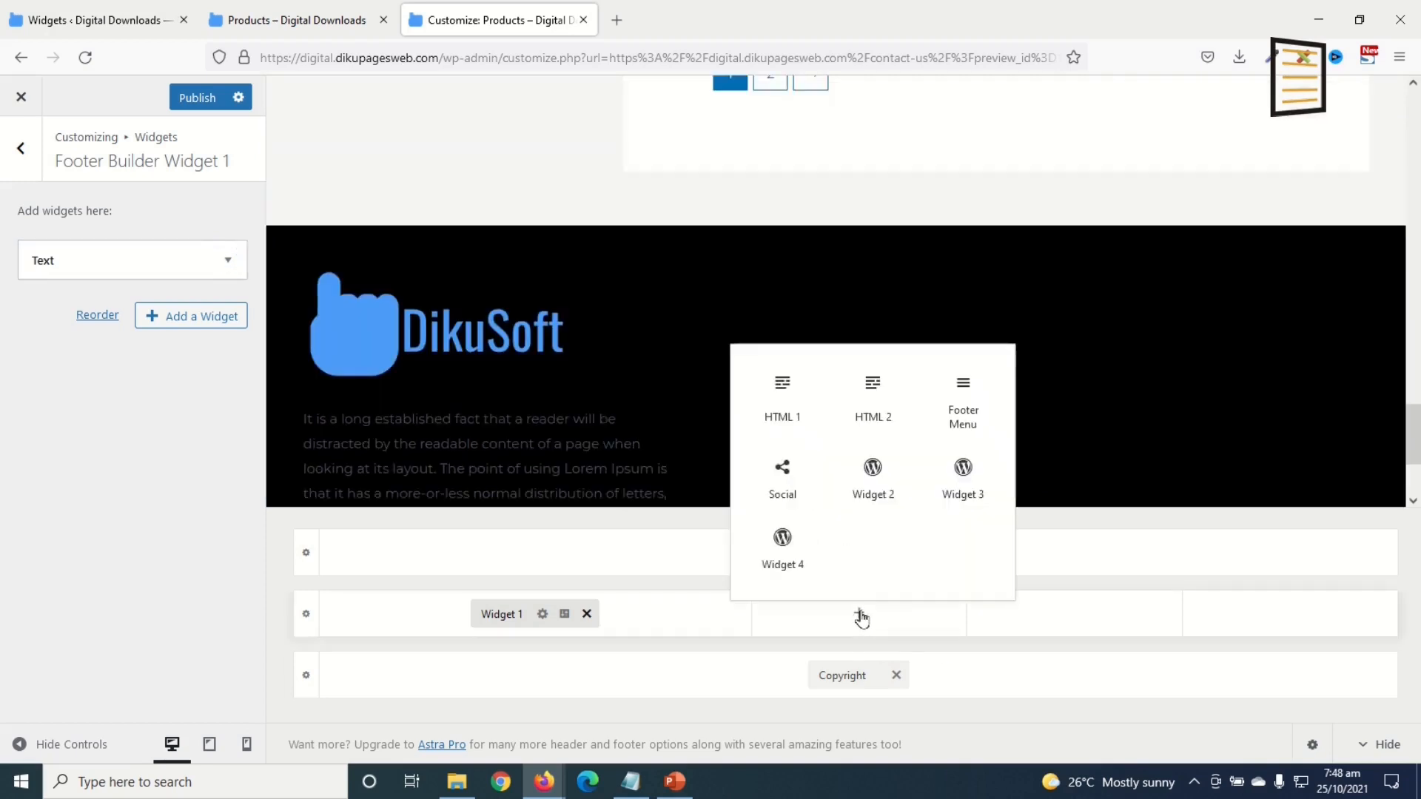
{"action": "left_click", "coordinate": [867, 476]}
{"action": "left_click", "coordinate": [821, 613]}
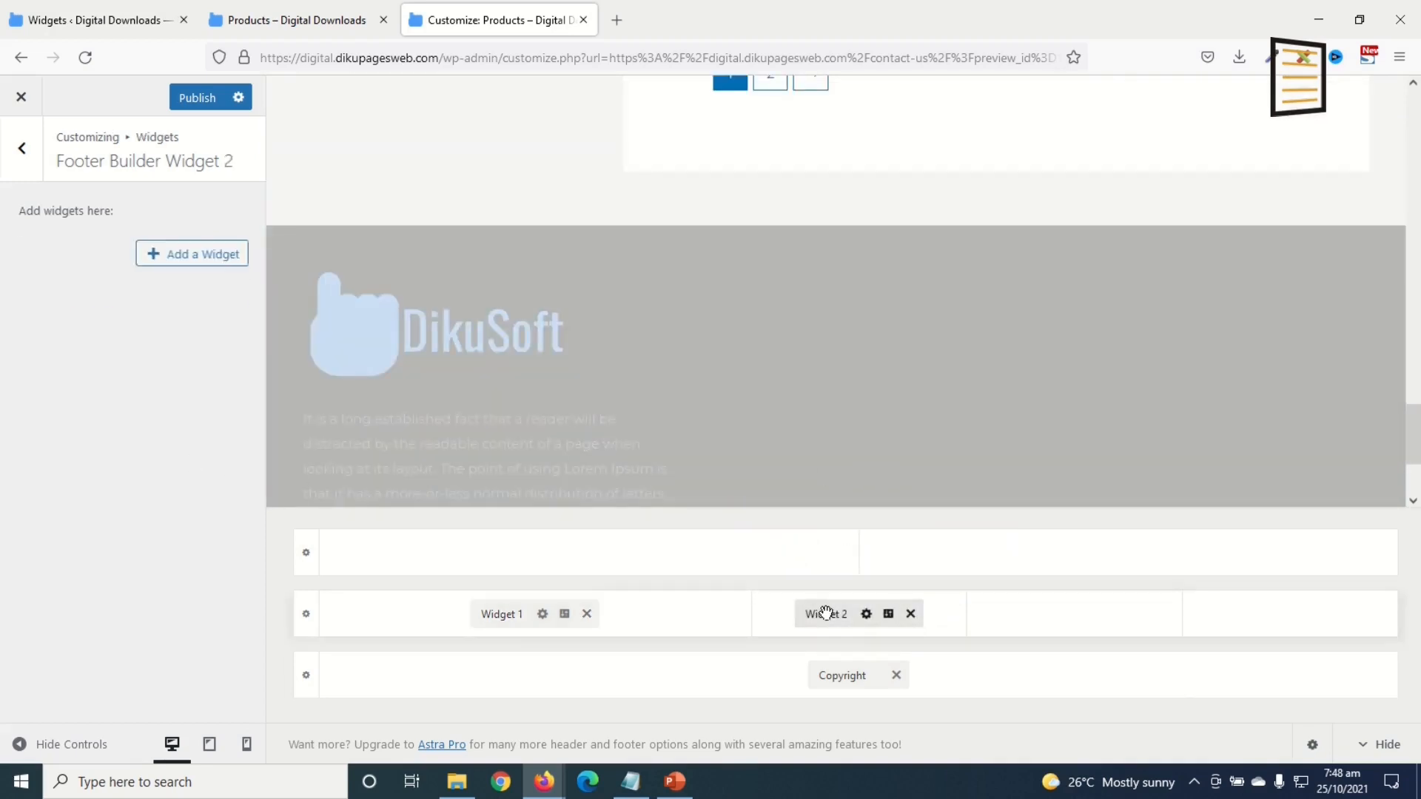
{"action": "left_click", "coordinate": [233, 258]}
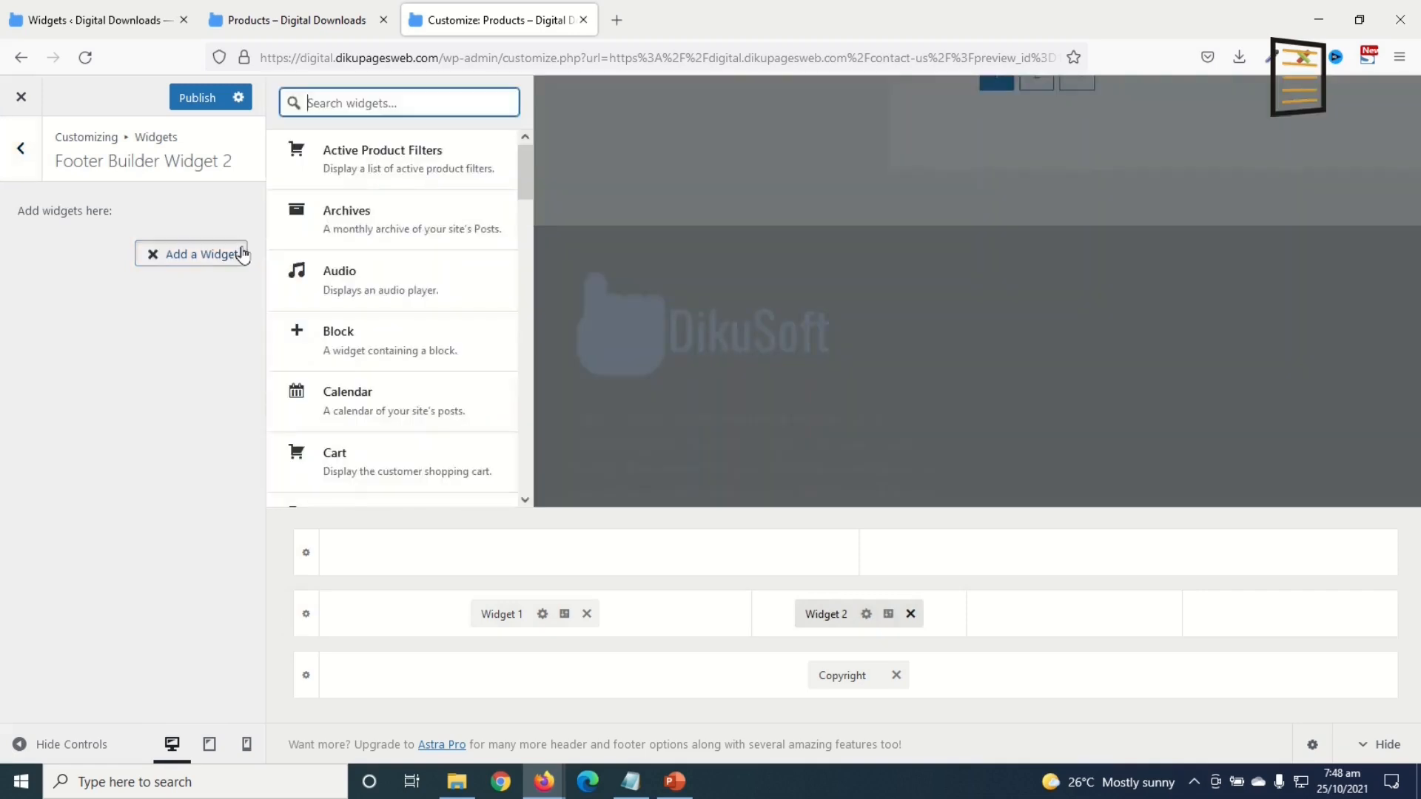
{"action": "type", "text": "navigat"}
{"action": "left_click", "coordinate": [371, 153]}
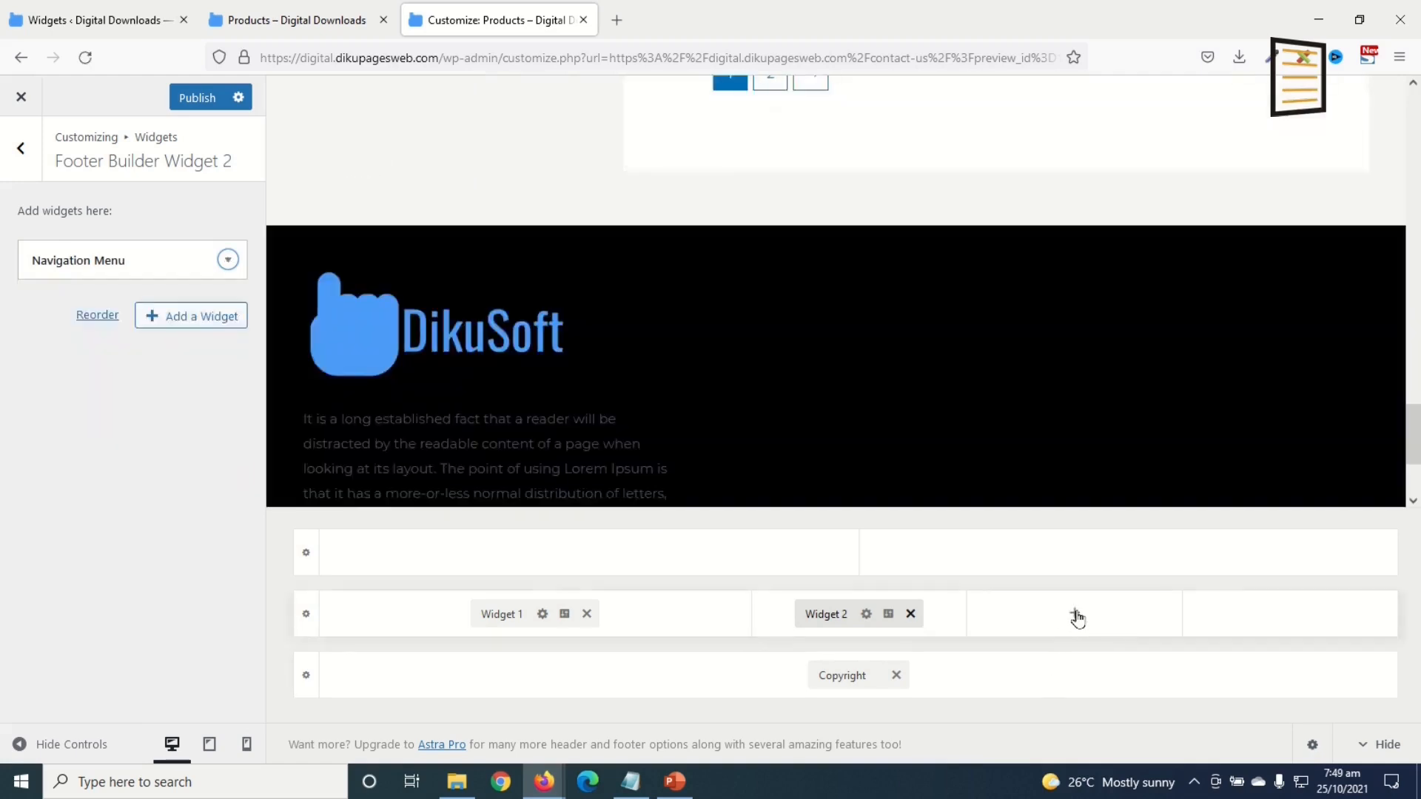
Step: Place Widget 3 in the third footer column with a Navigation Menu widget
{"action": "left_click", "coordinate": [1075, 614]}
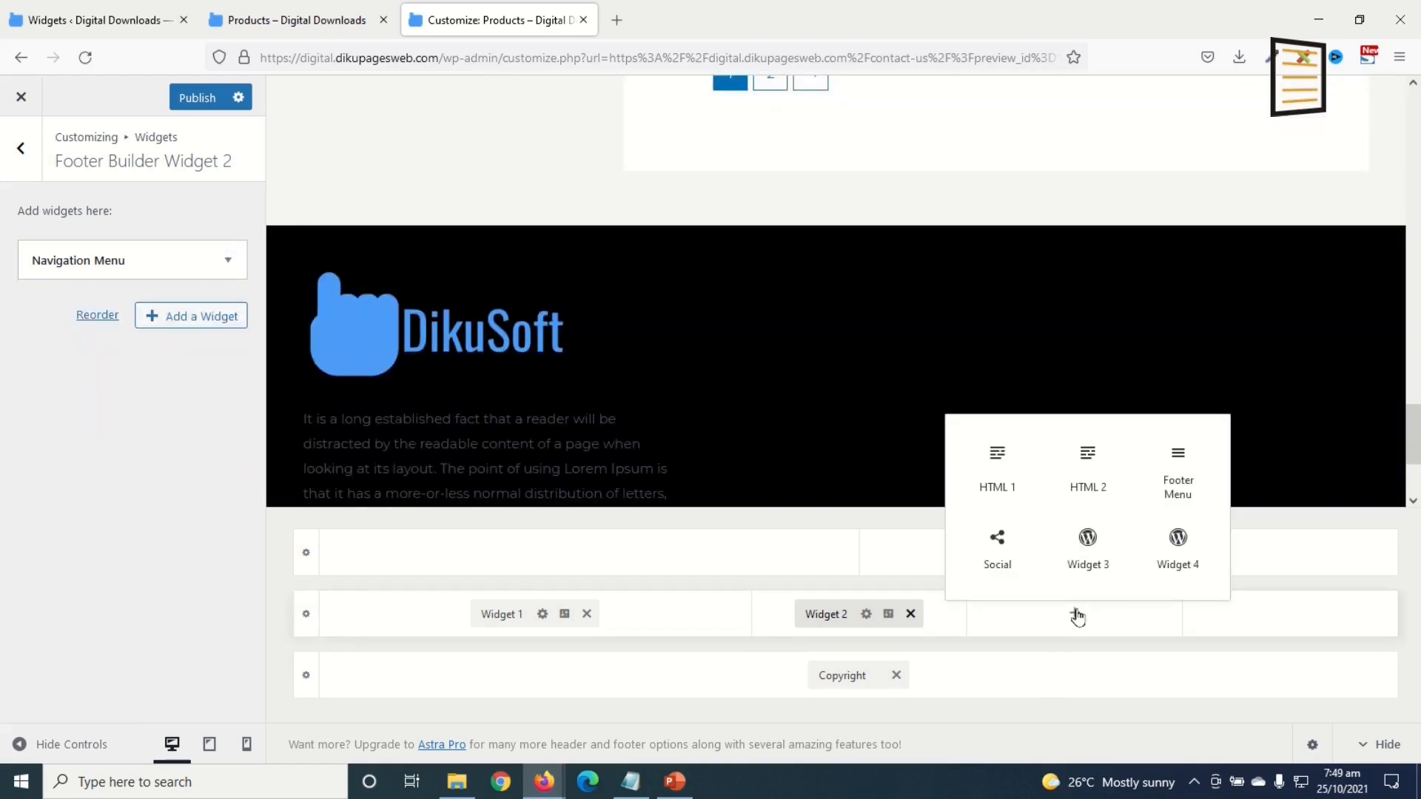
{"action": "left_click", "coordinate": [1087, 546]}
{"action": "left_click", "coordinate": [1056, 618]}
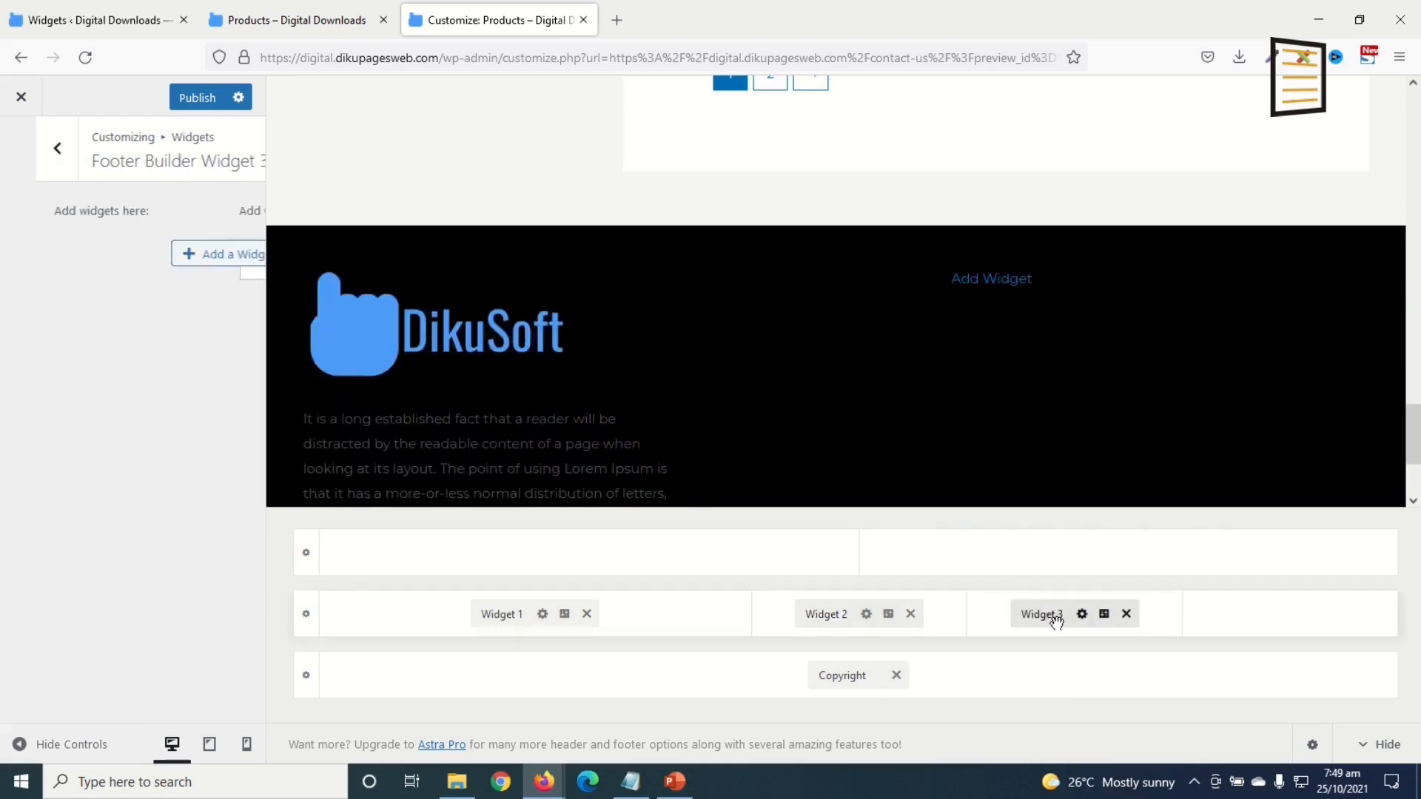
{"action": "left_click", "coordinate": [222, 254]}
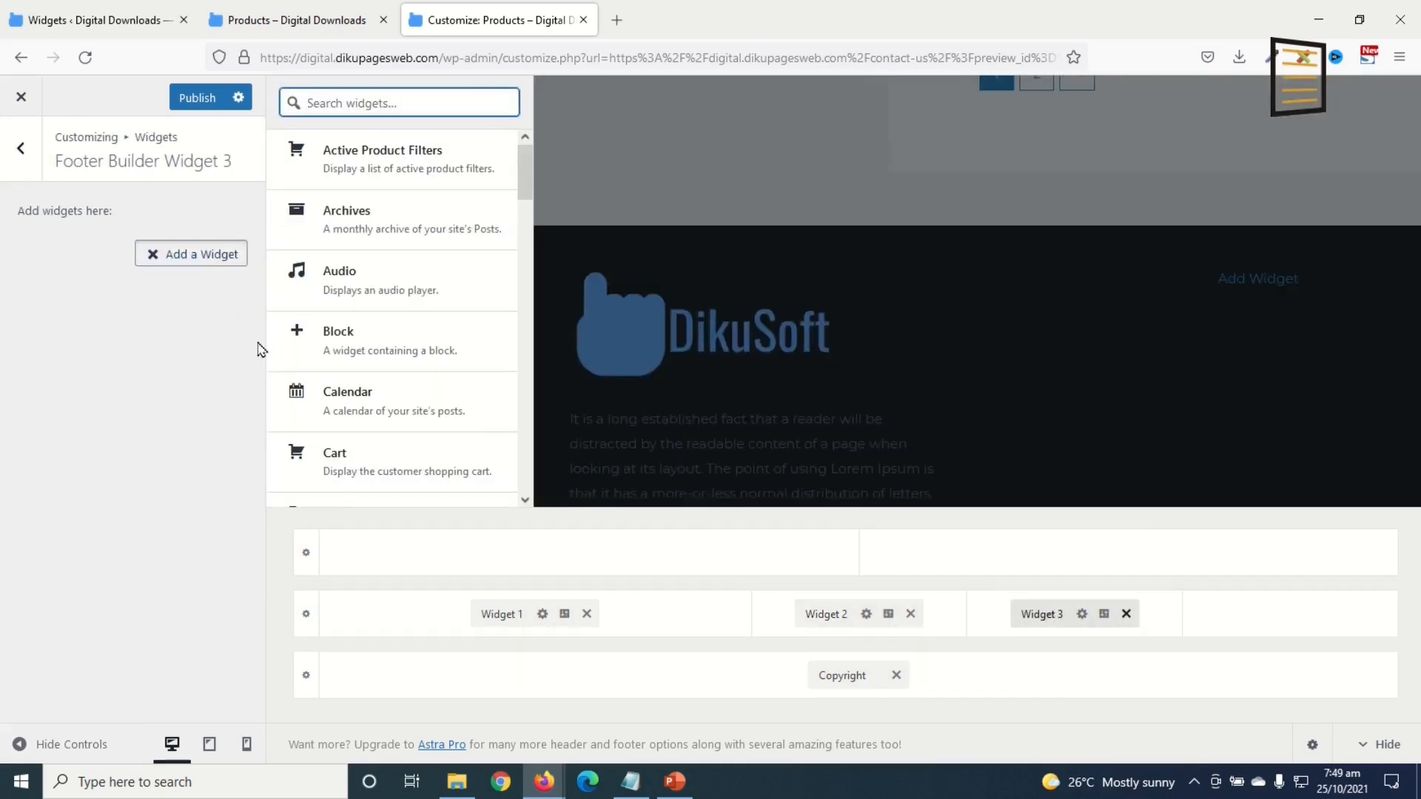
{"action": "type", "text": "NAVI"}
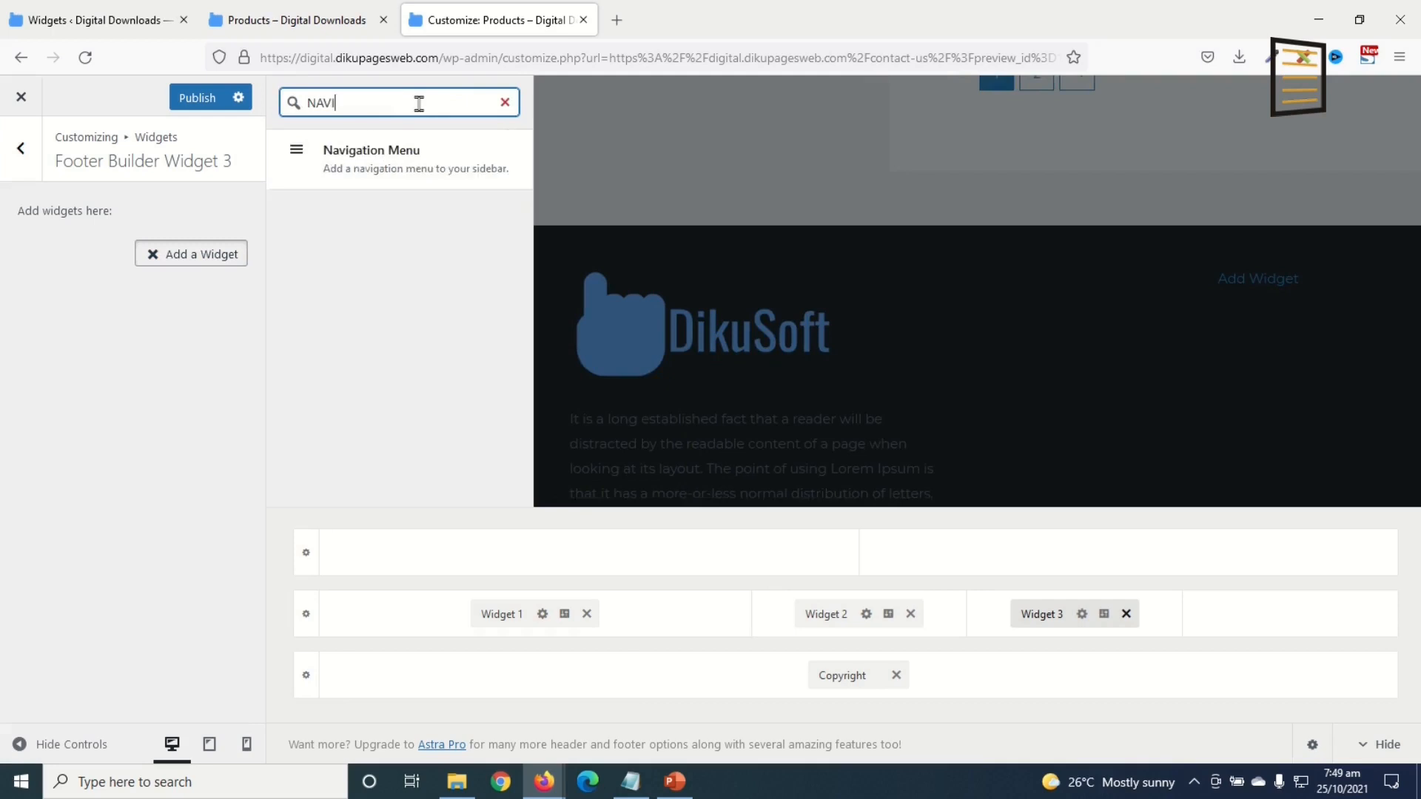
{"action": "left_click", "coordinate": [364, 148]}
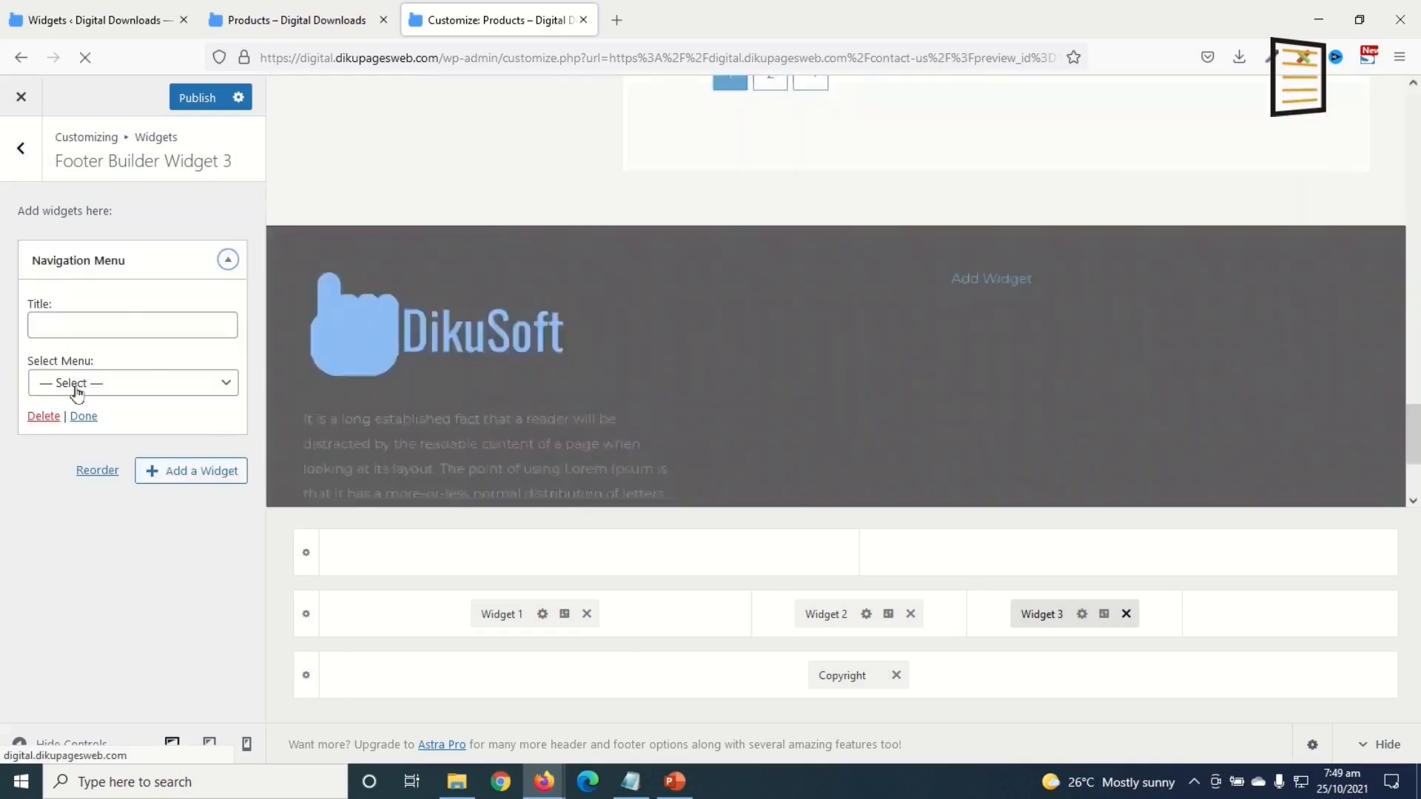
Step: Place Widget 4 in the fourth footer column with a Navigation Menu widget, then publish
{"action": "left_click", "coordinate": [1292, 616]}
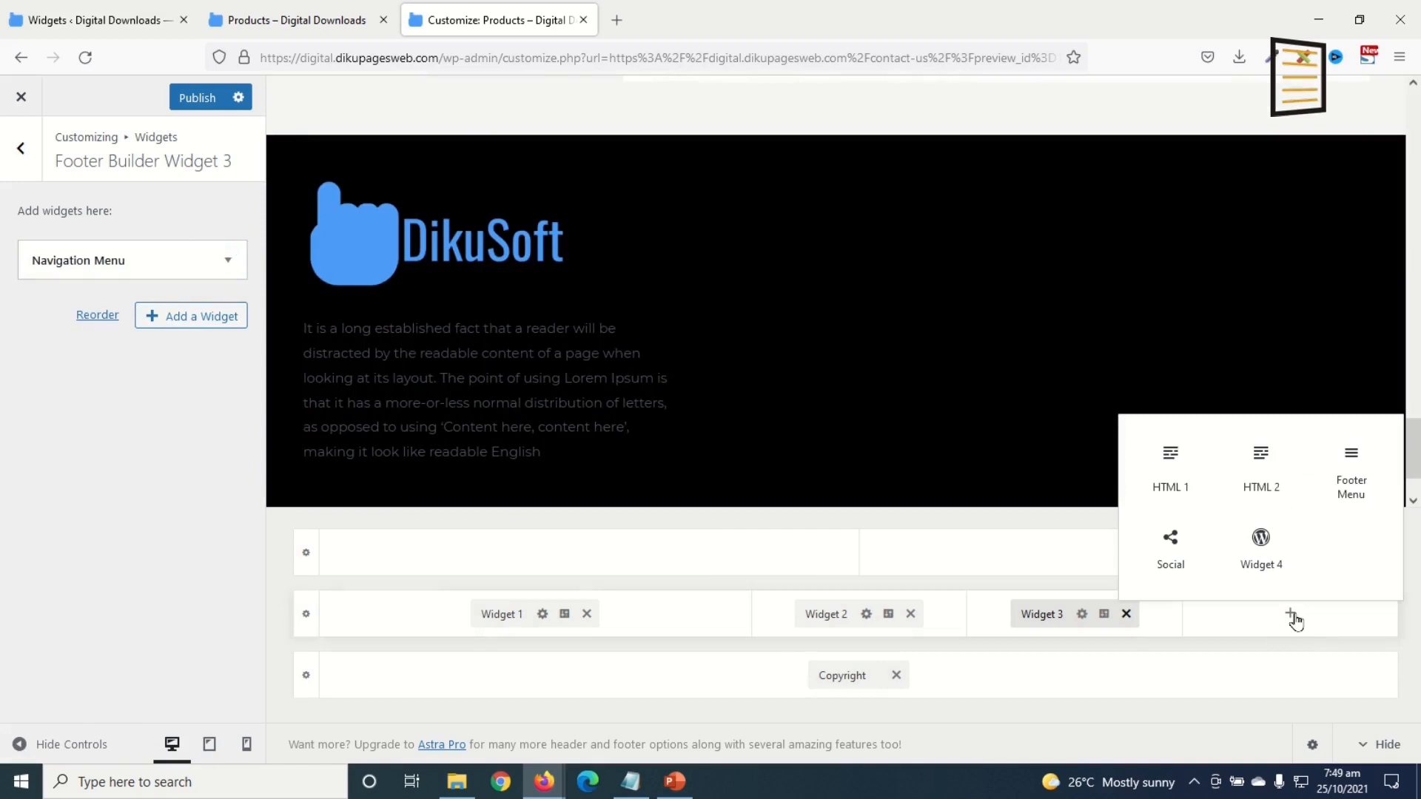
{"action": "left_click", "coordinate": [1261, 555]}
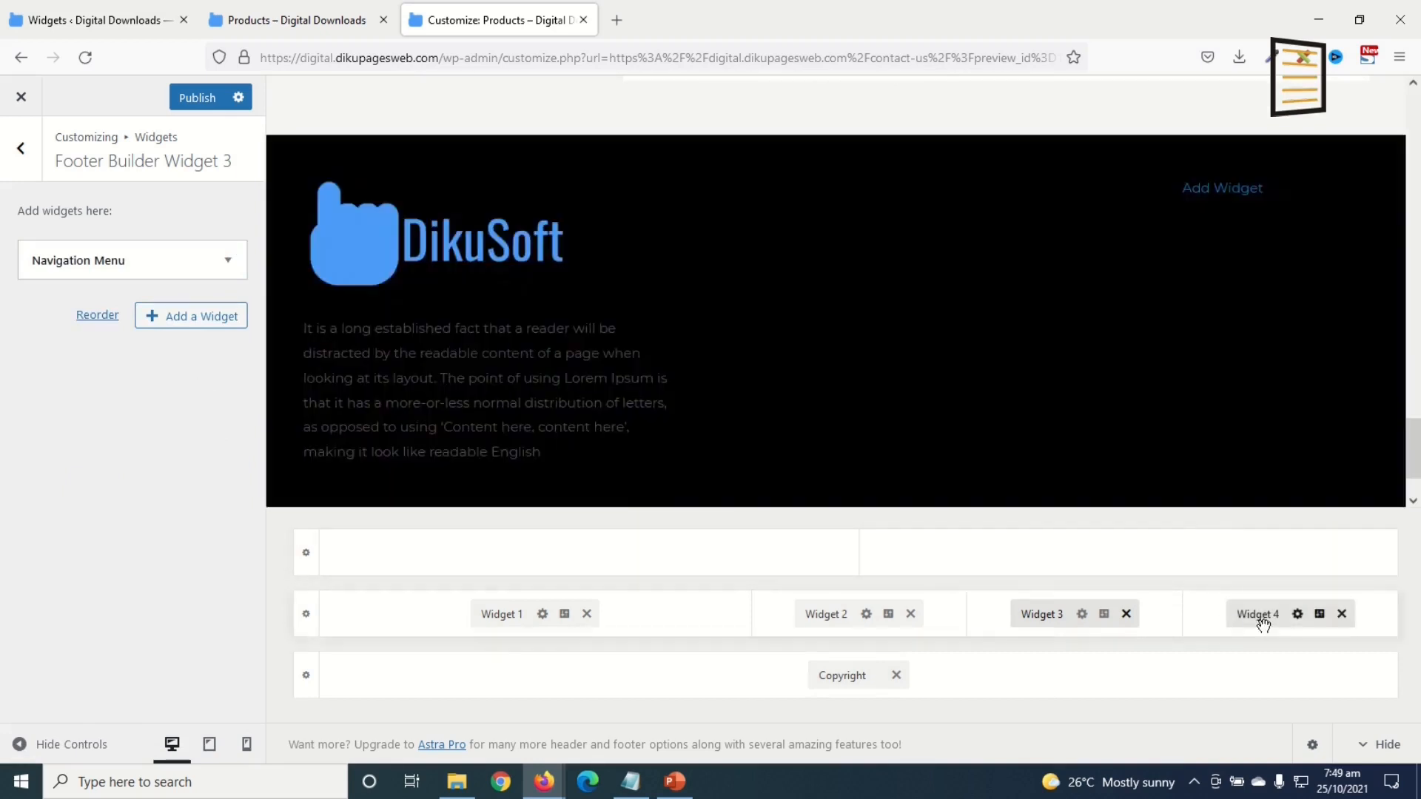
{"action": "left_click", "coordinate": [1256, 615]}
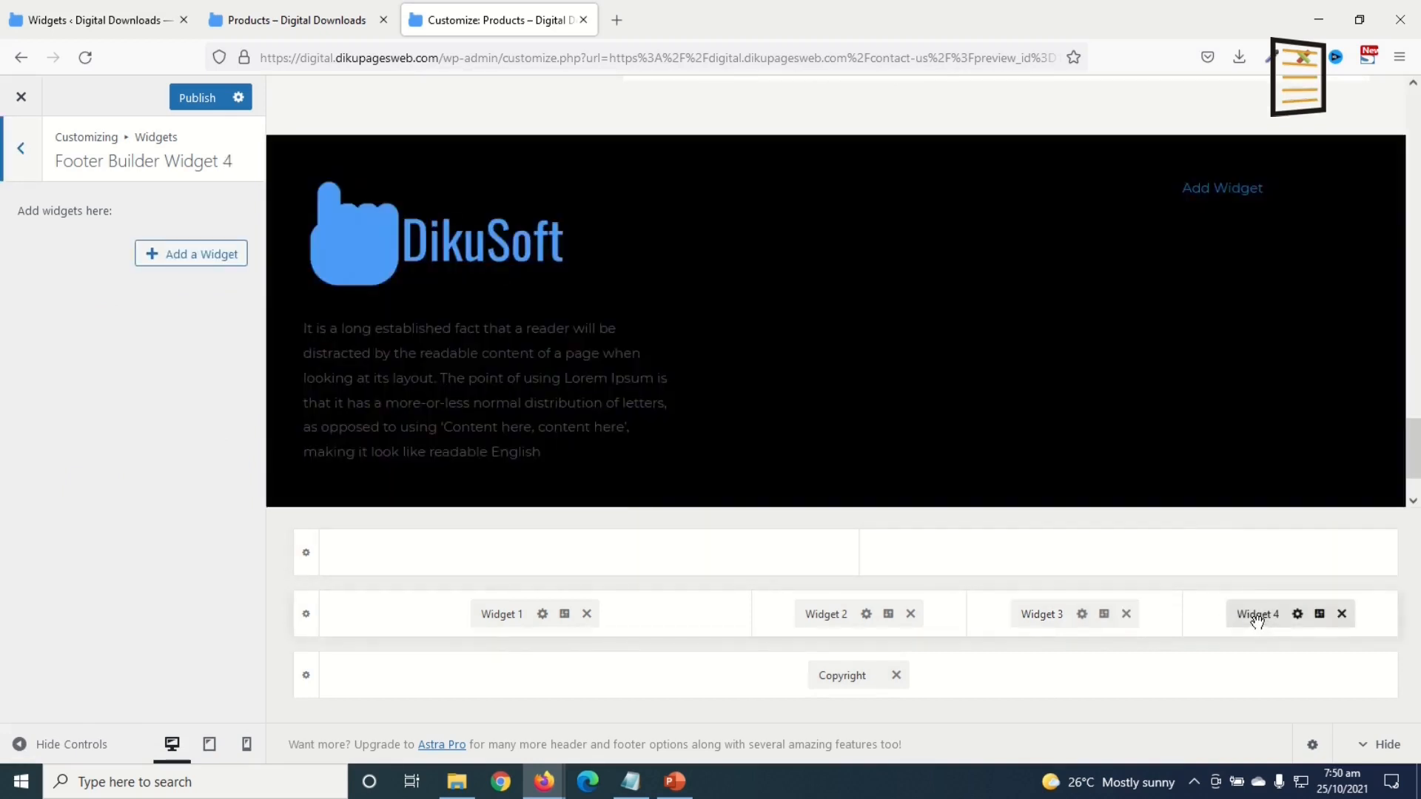
{"action": "left_click", "coordinate": [203, 256]}
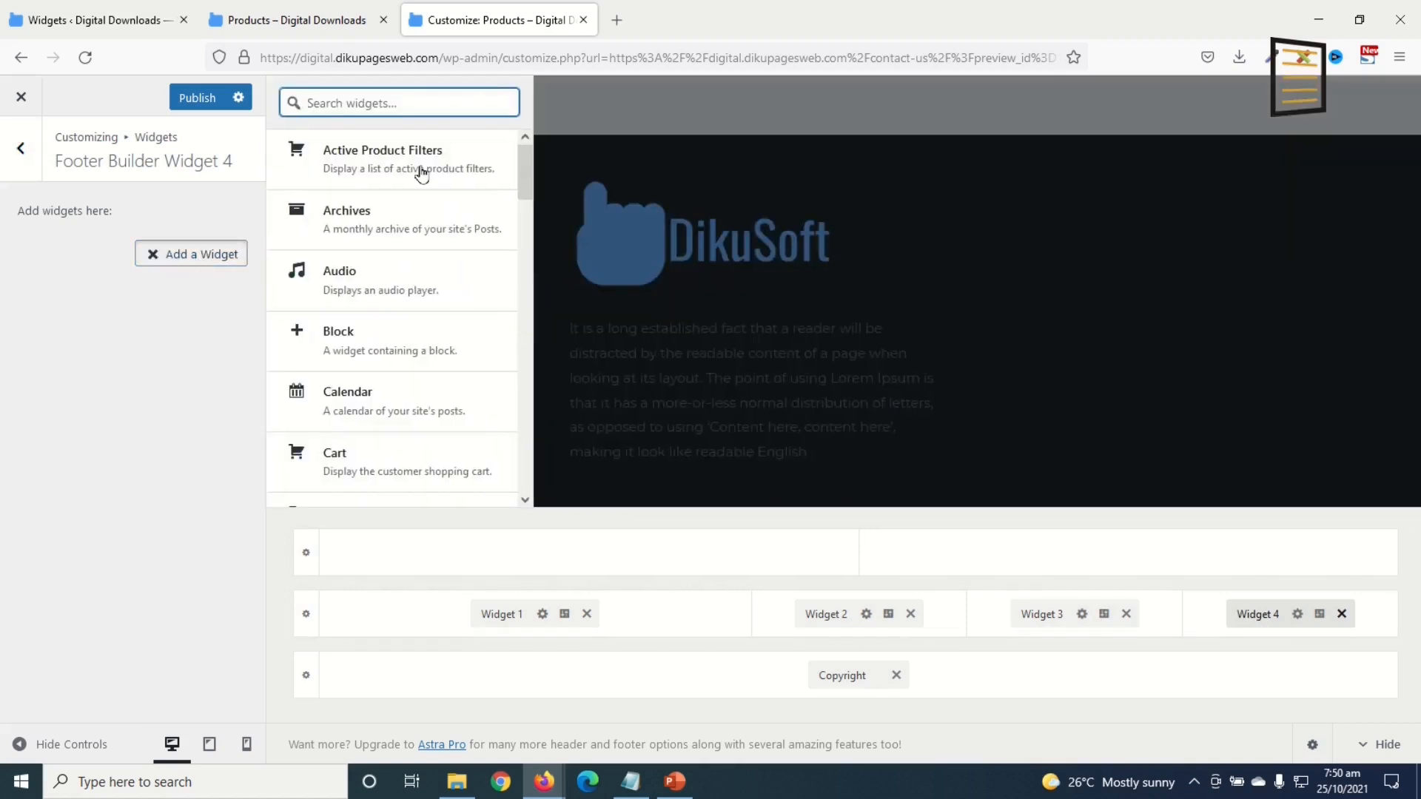
{"action": "type", "text": "NAVI"}
{"action": "left_click", "coordinate": [358, 153]}
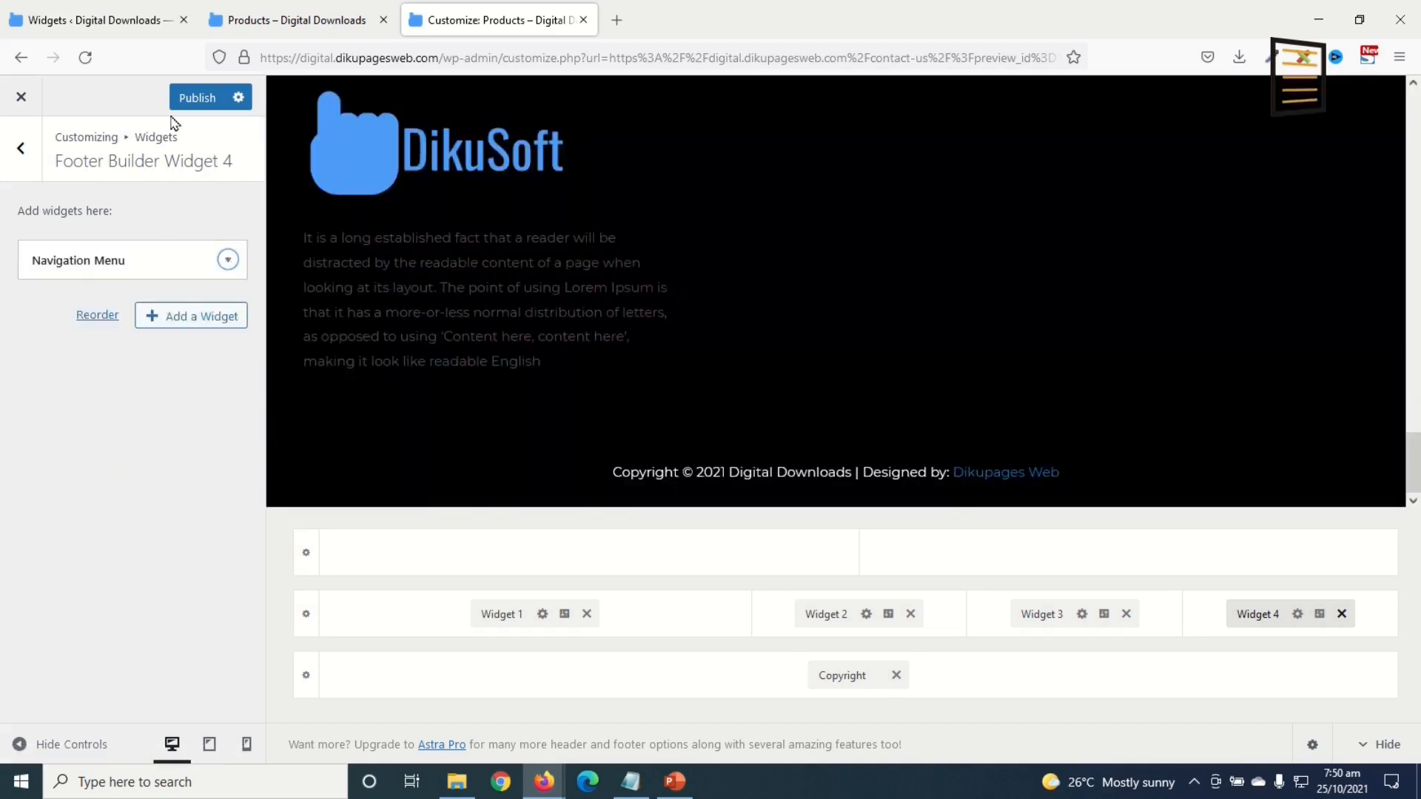
{"action": "left_click", "coordinate": [175, 106]}
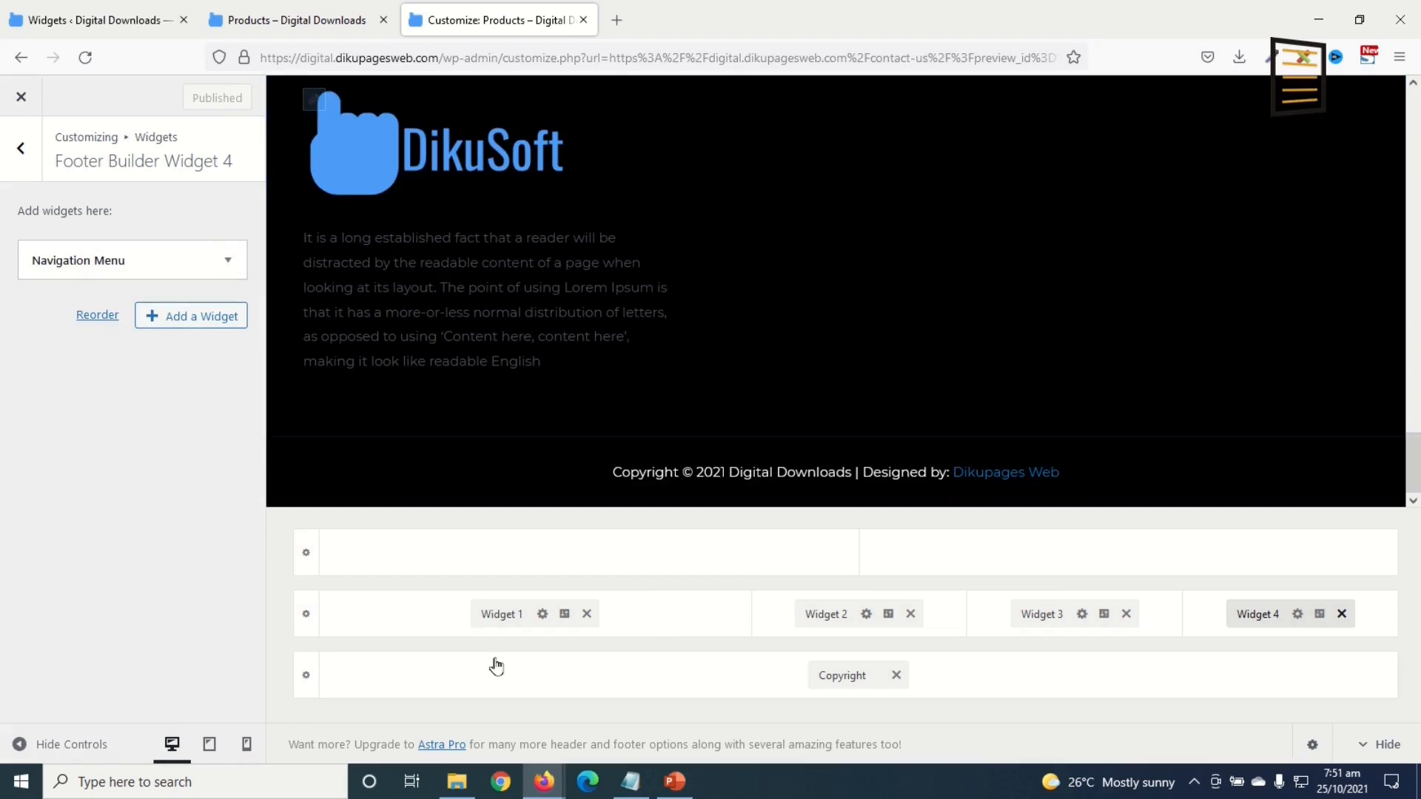
Step: Shrink the DikuSoft logo in Widget 1's Text widget by dragging its corner handle
{"action": "left_click", "coordinate": [501, 615]}
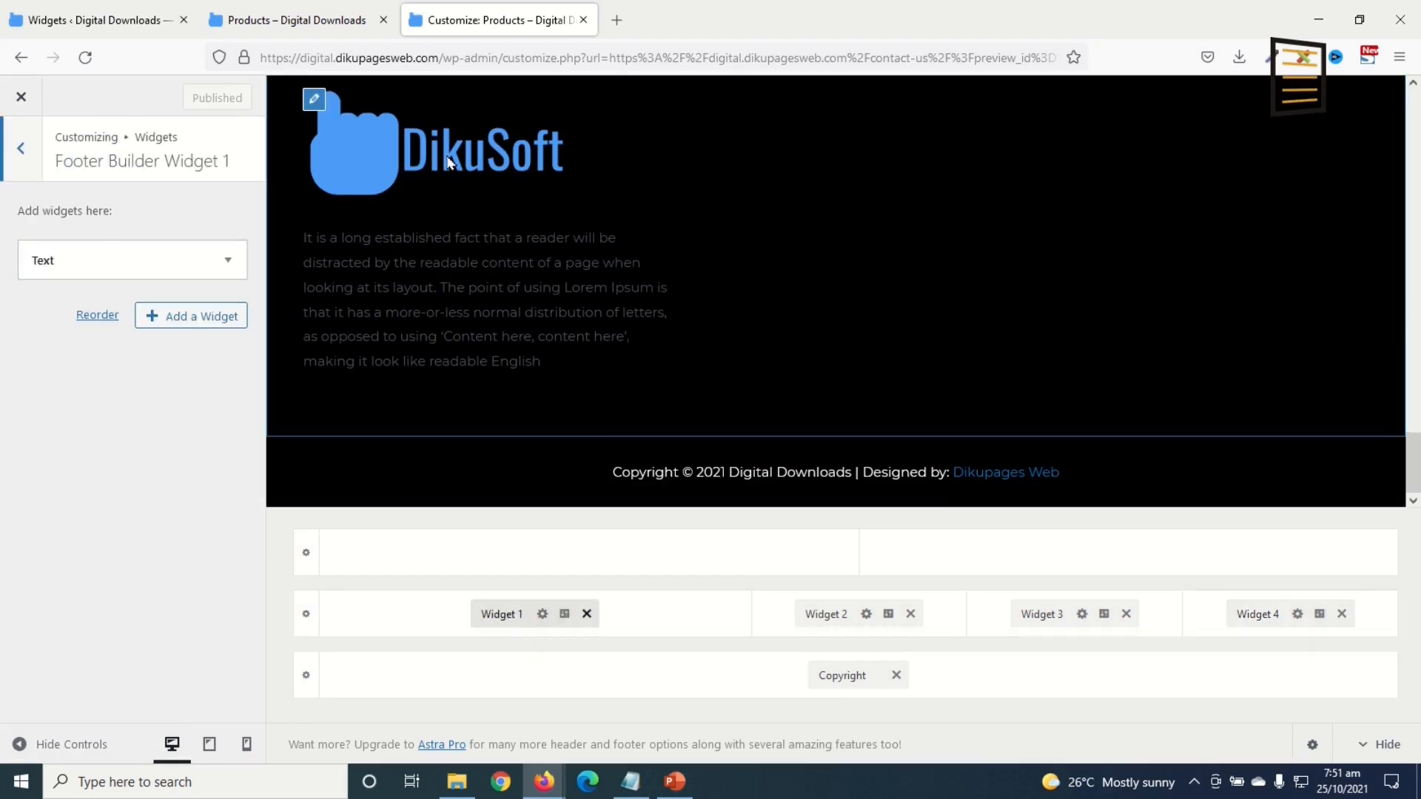
{"action": "left_click", "coordinate": [93, 264]}
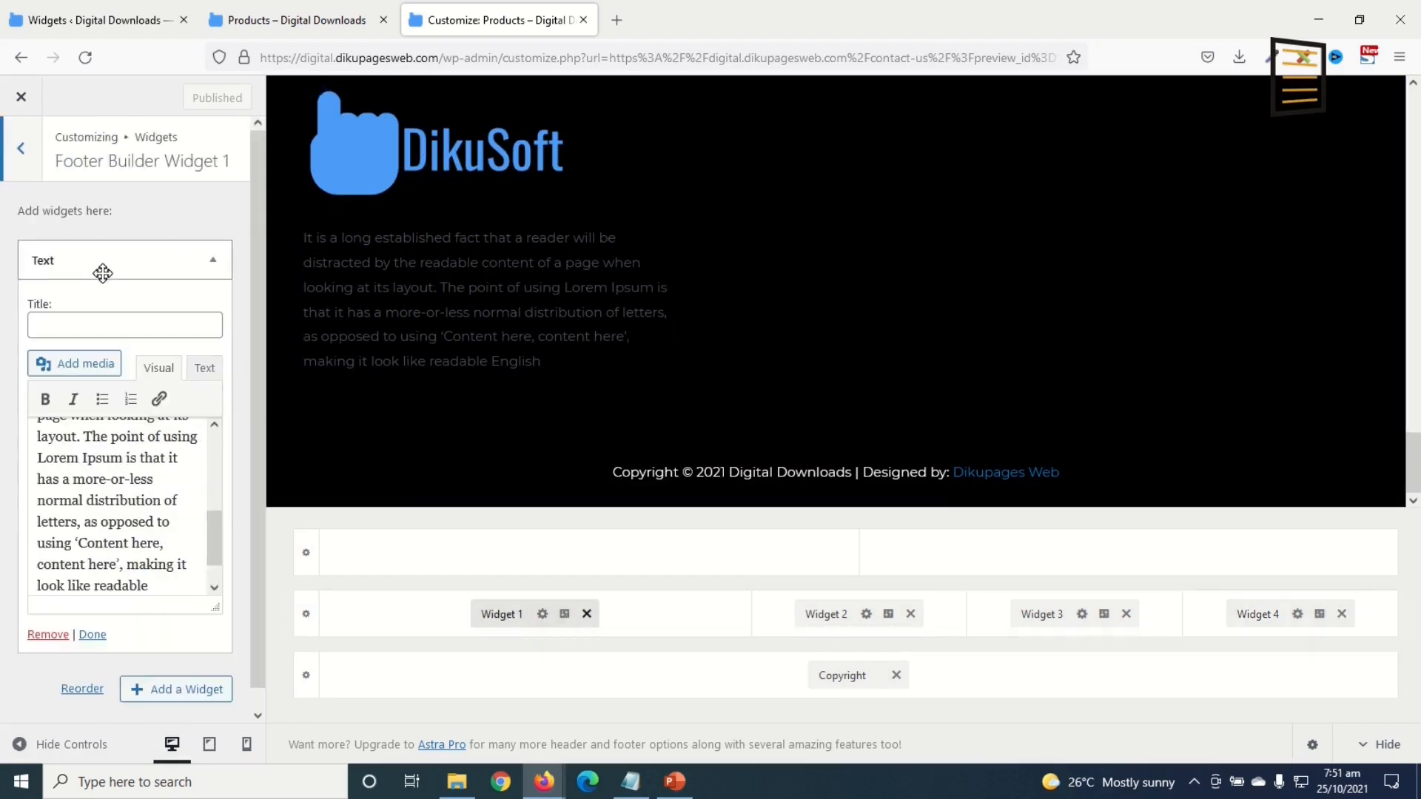
{"action": "scroll", "coordinate": [106, 464], "scroll_direction": "up", "scroll_amount": 5}
{"action": "left_click", "coordinate": [96, 474]}
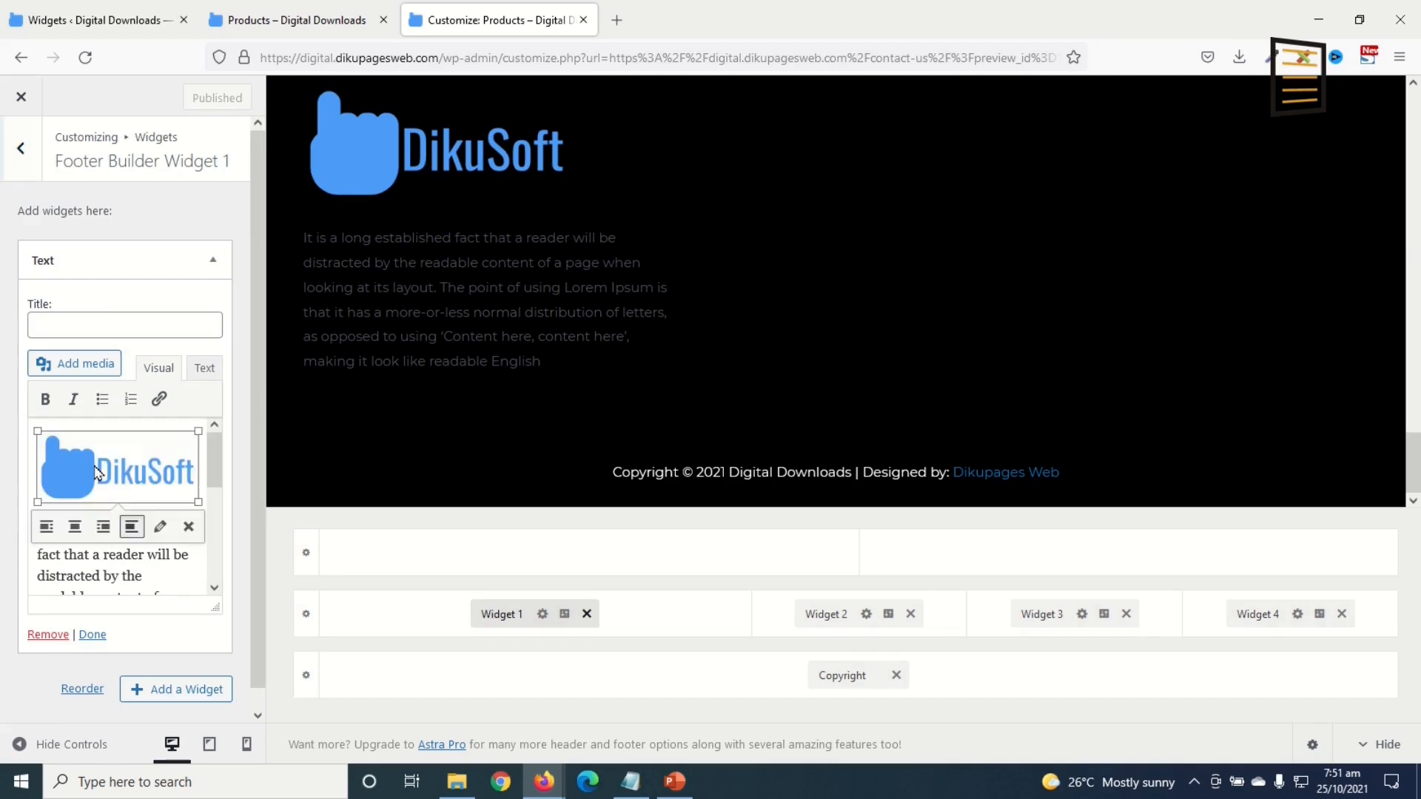
{"action": "left_click_drag", "start_coordinate": [194, 501], "coordinate": [159, 485]}
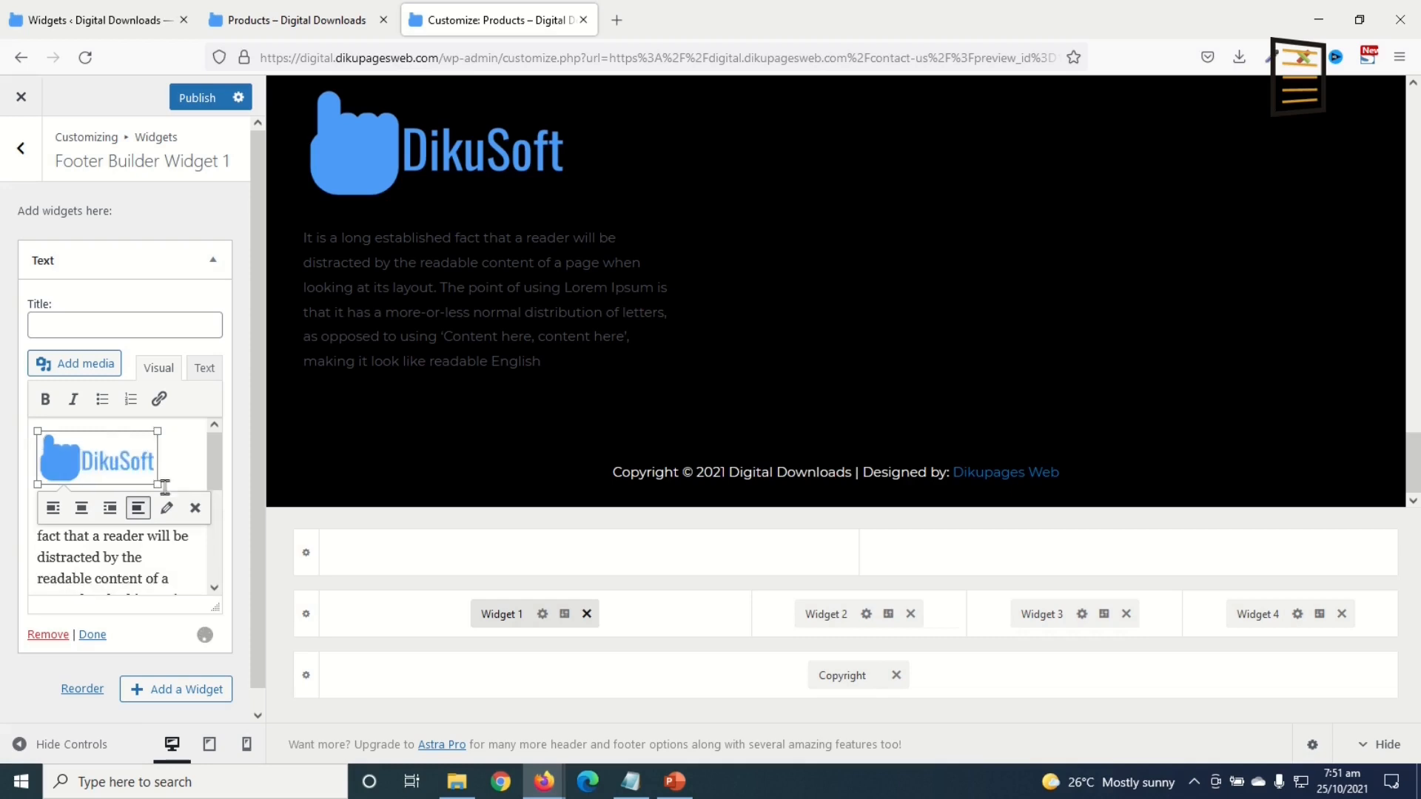
{"action": "left_click", "coordinate": [159, 560]}
Step: Delete the paragraph's tail from "of letters" onward so it ends at "normal distribution"
{"action": "scroll", "coordinate": [158, 545], "scroll_direction": "down", "scroll_amount": 5}
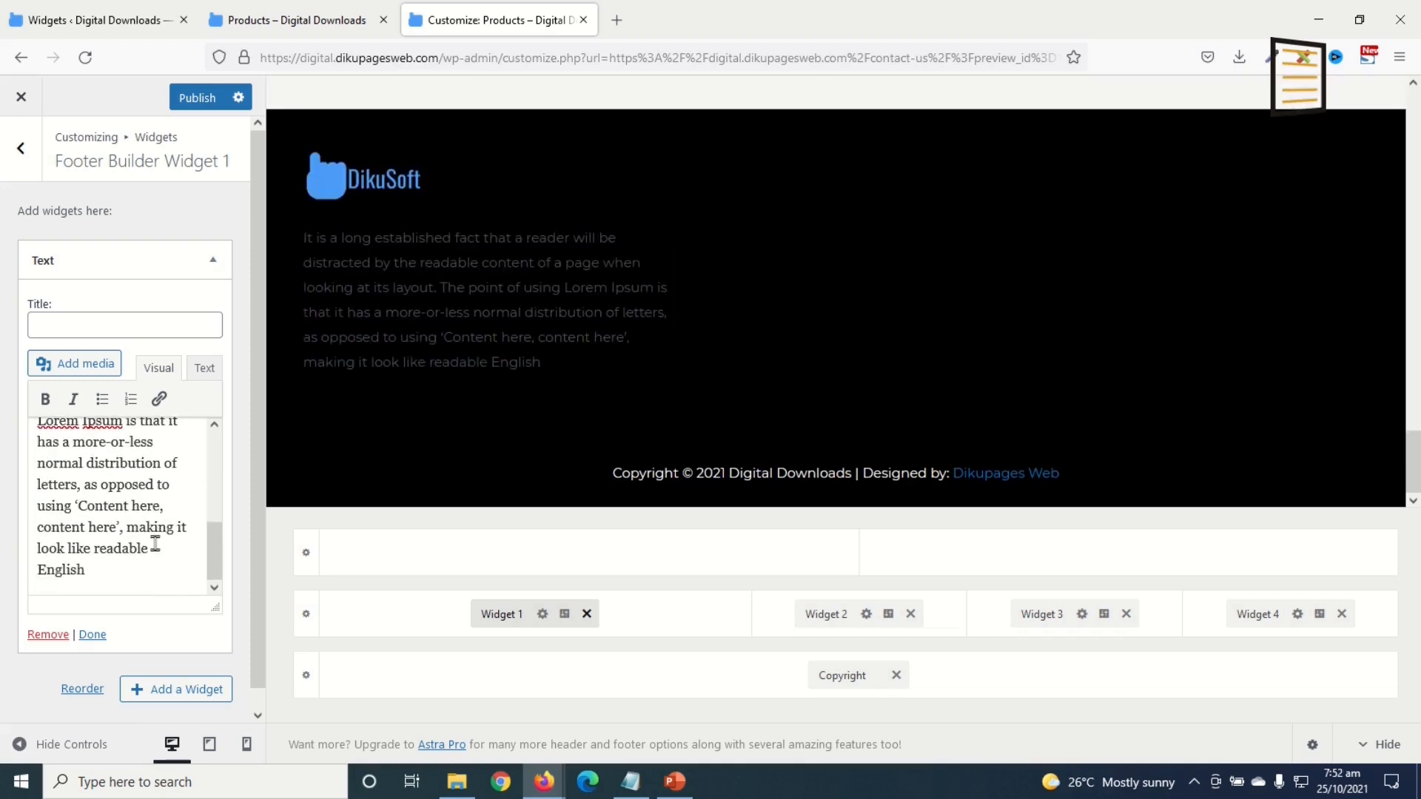
{"action": "left_click_drag", "start_coordinate": [86, 570], "coordinate": [160, 468]}
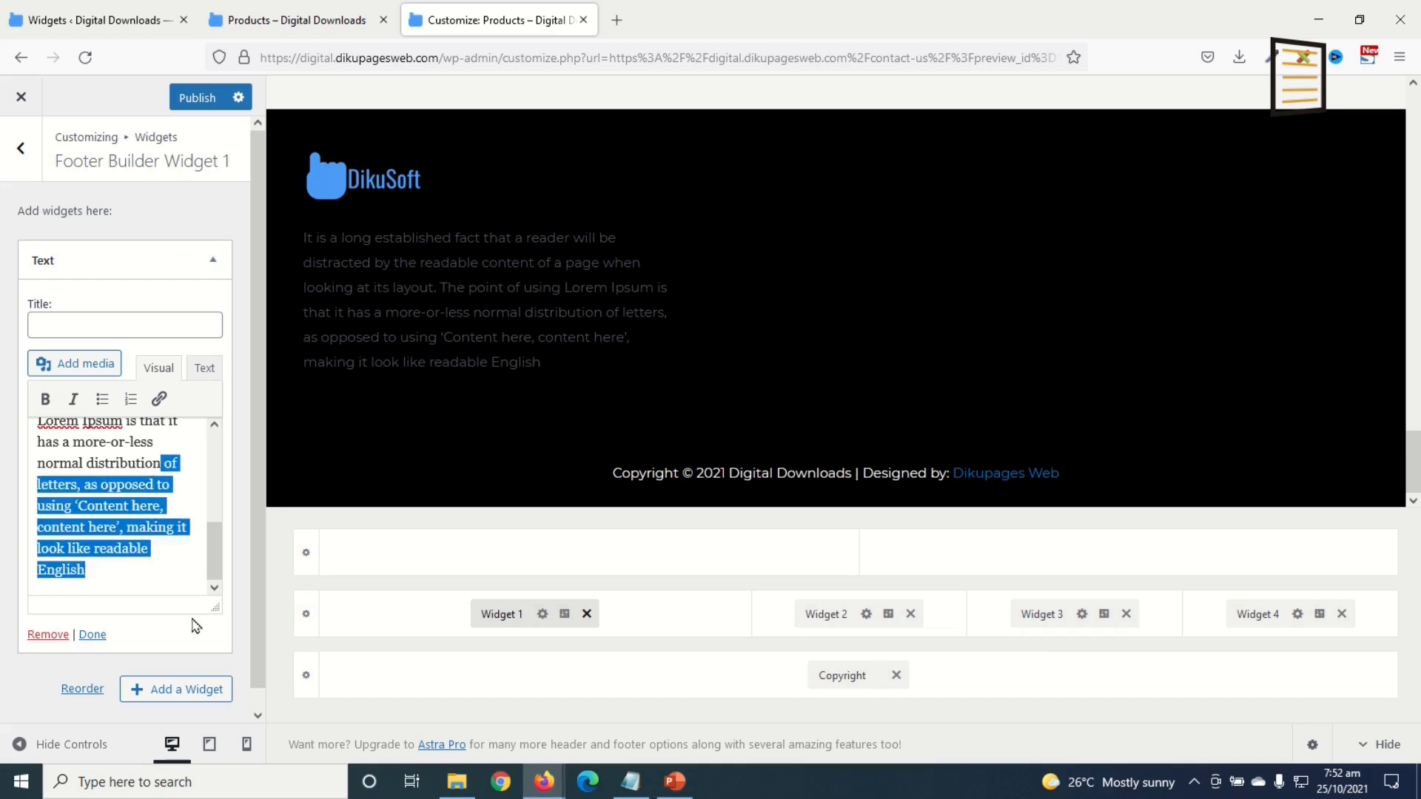
{"action": "key", "text": "BackSpace"}
{"action": "left_click", "coordinate": [92, 634]}
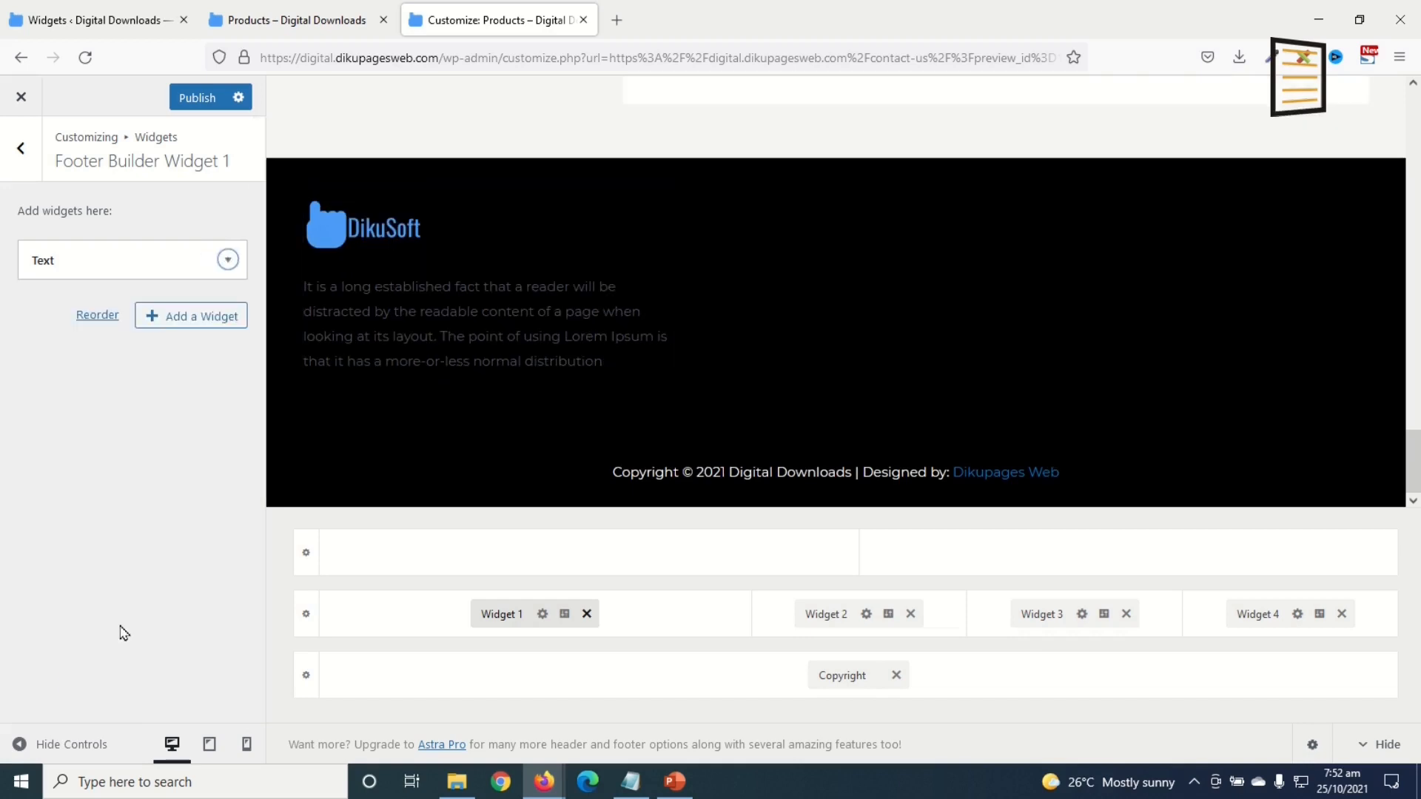
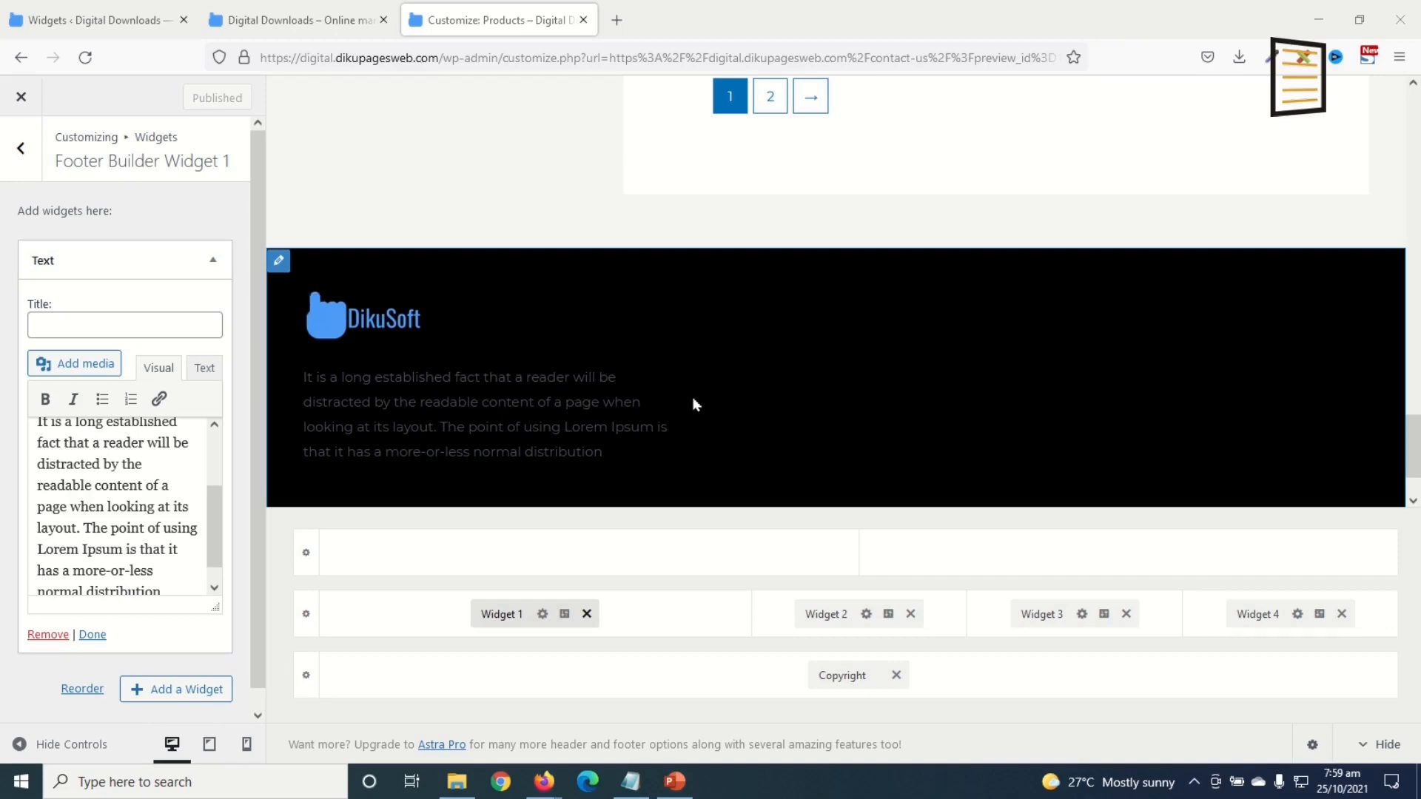
Step: Change the Below Footer row's border colour from black to #cecece in its Design settings
{"action": "left_click", "coordinate": [306, 677]}
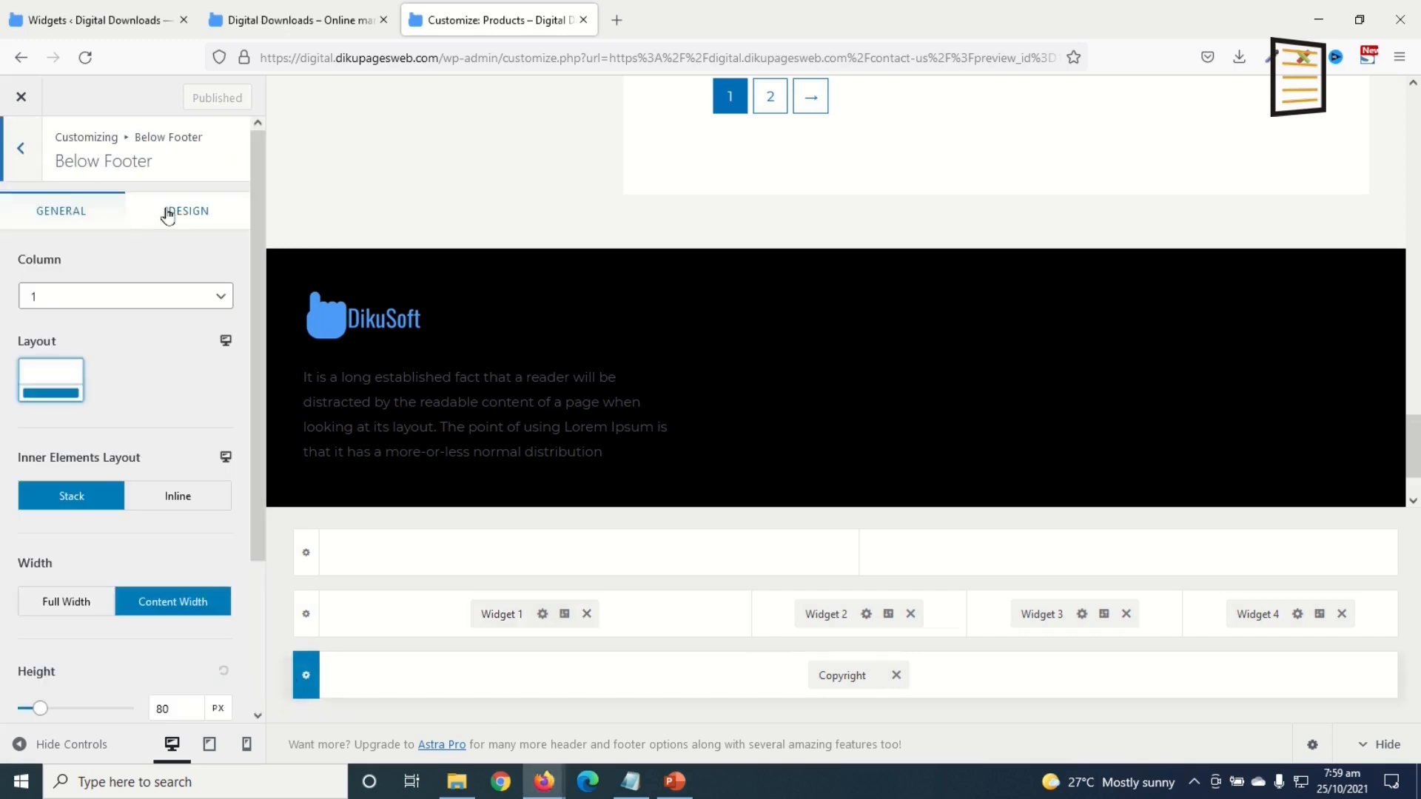
{"action": "left_click", "coordinate": [167, 216]}
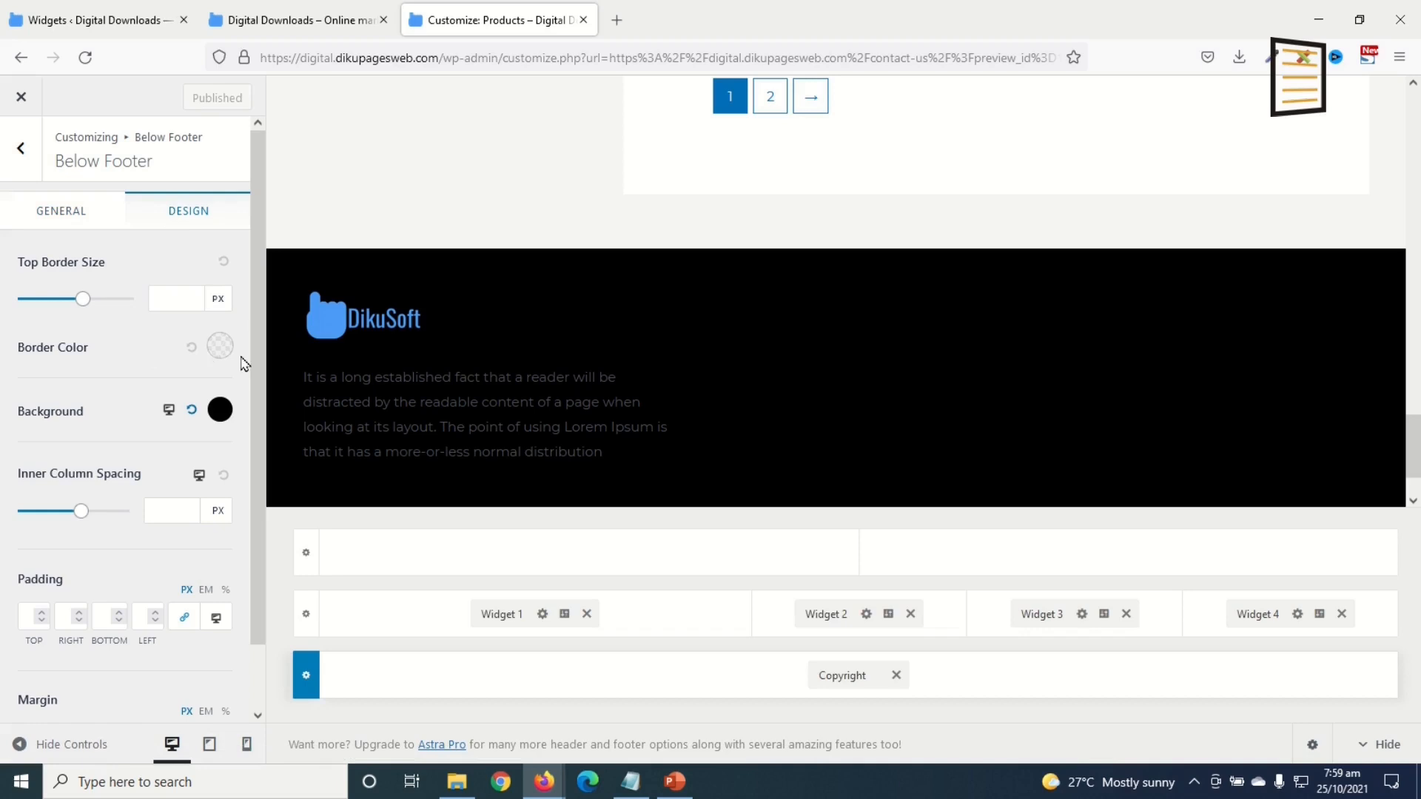
{"action": "left_click", "coordinate": [219, 349]}
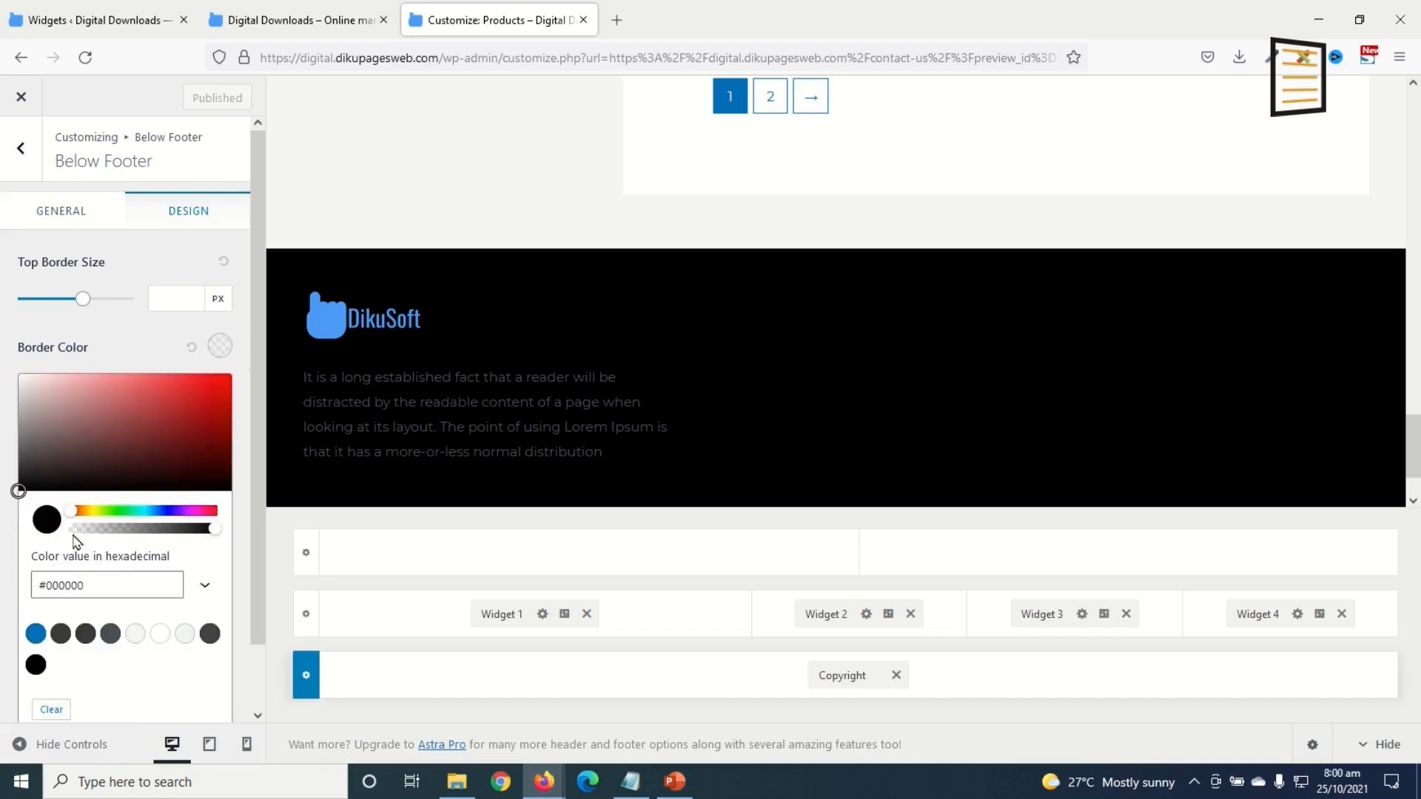
{"action": "double_click", "coordinate": [77, 585]}
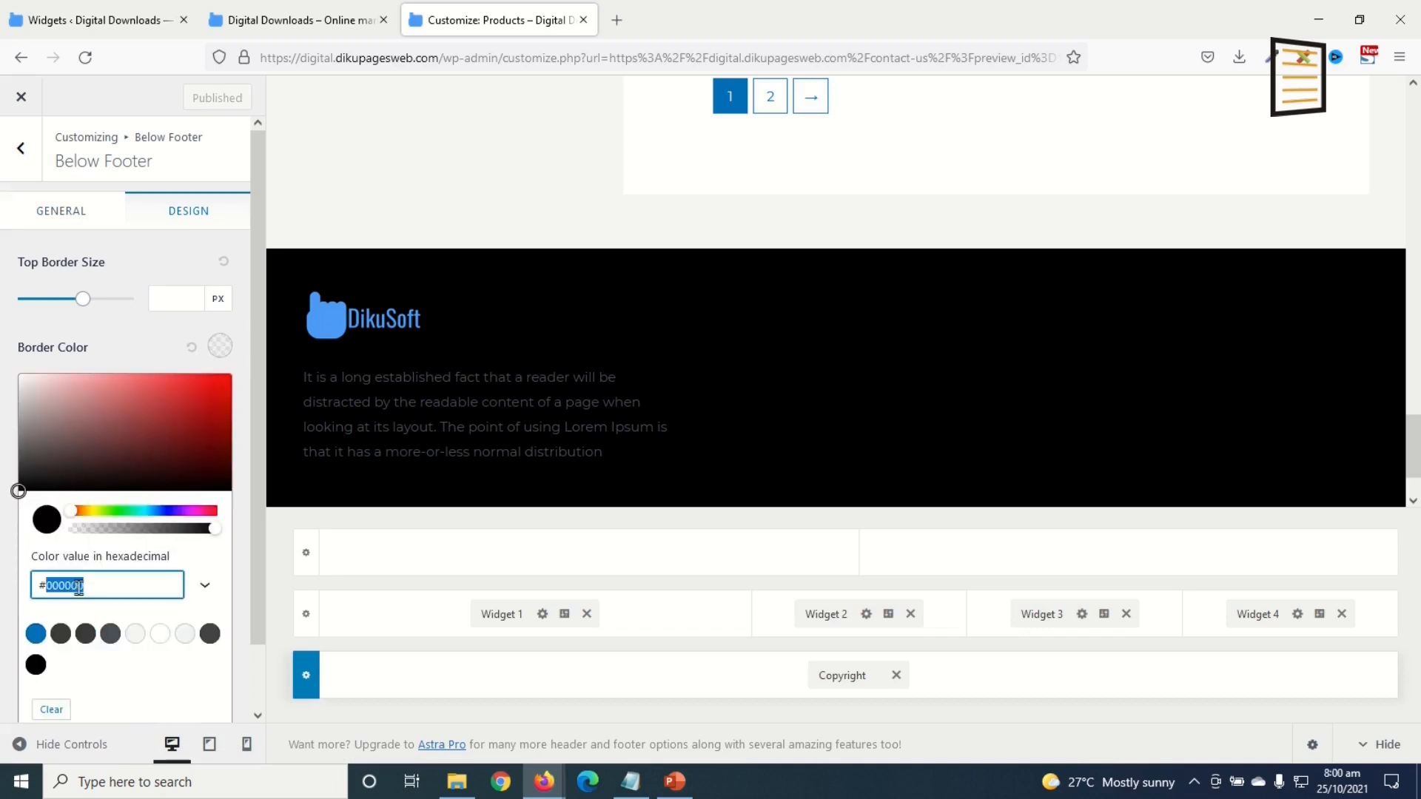
{"action": "type", "text": "cecece"}
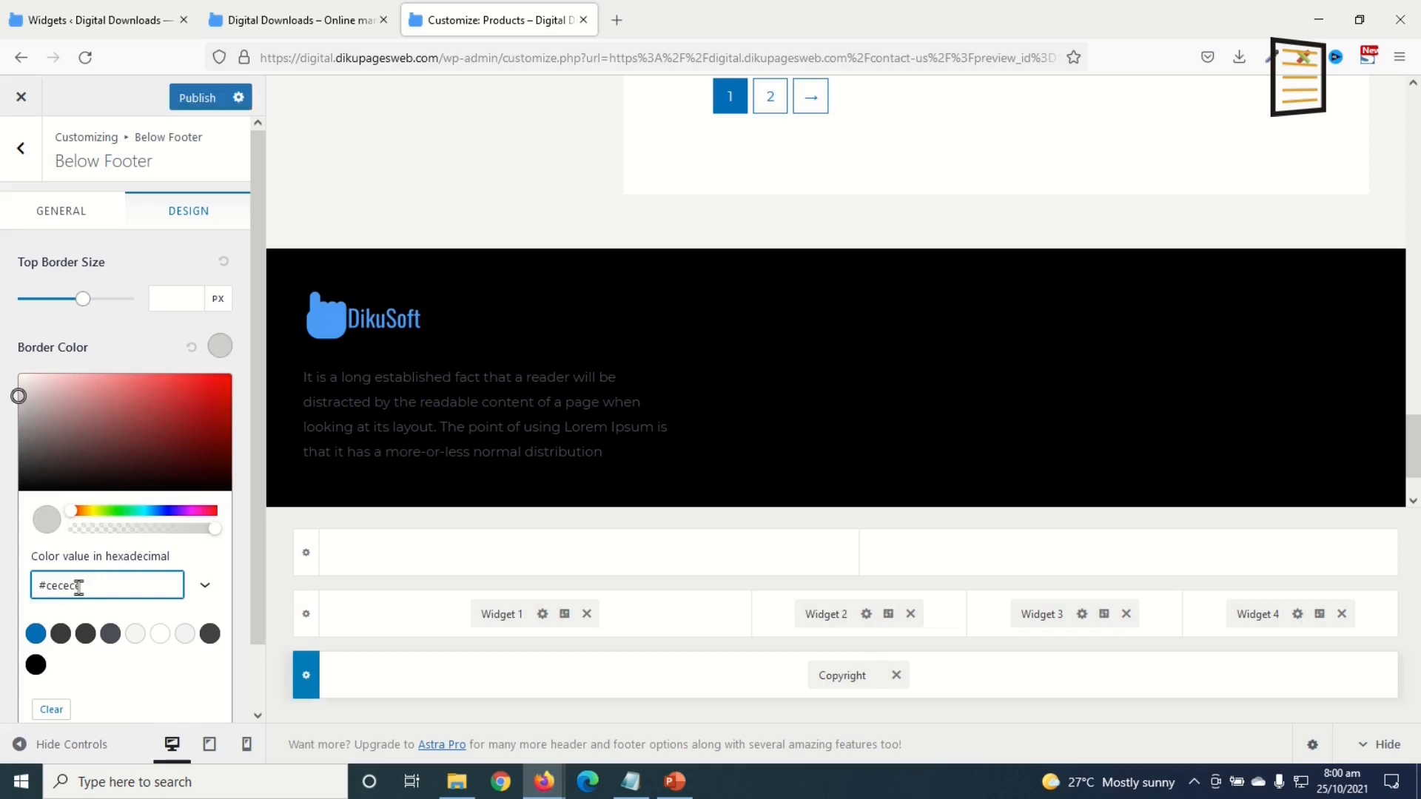
{"action": "scroll", "coordinate": [400, 444], "scroll_direction": "down", "scroll_amount": 2}
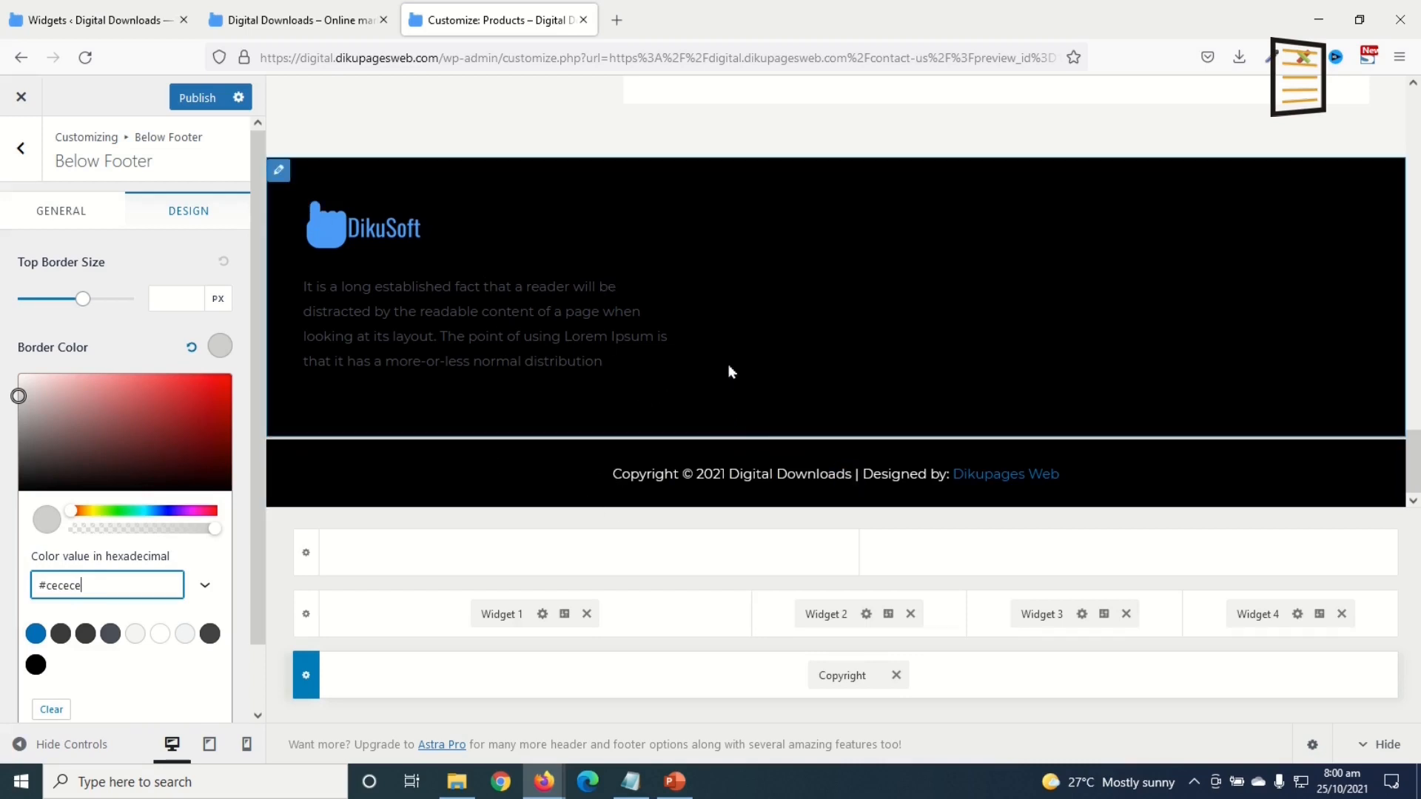
{"action": "scroll", "coordinate": [1410, 296], "scroll_direction": "up", "scroll_amount": 15}
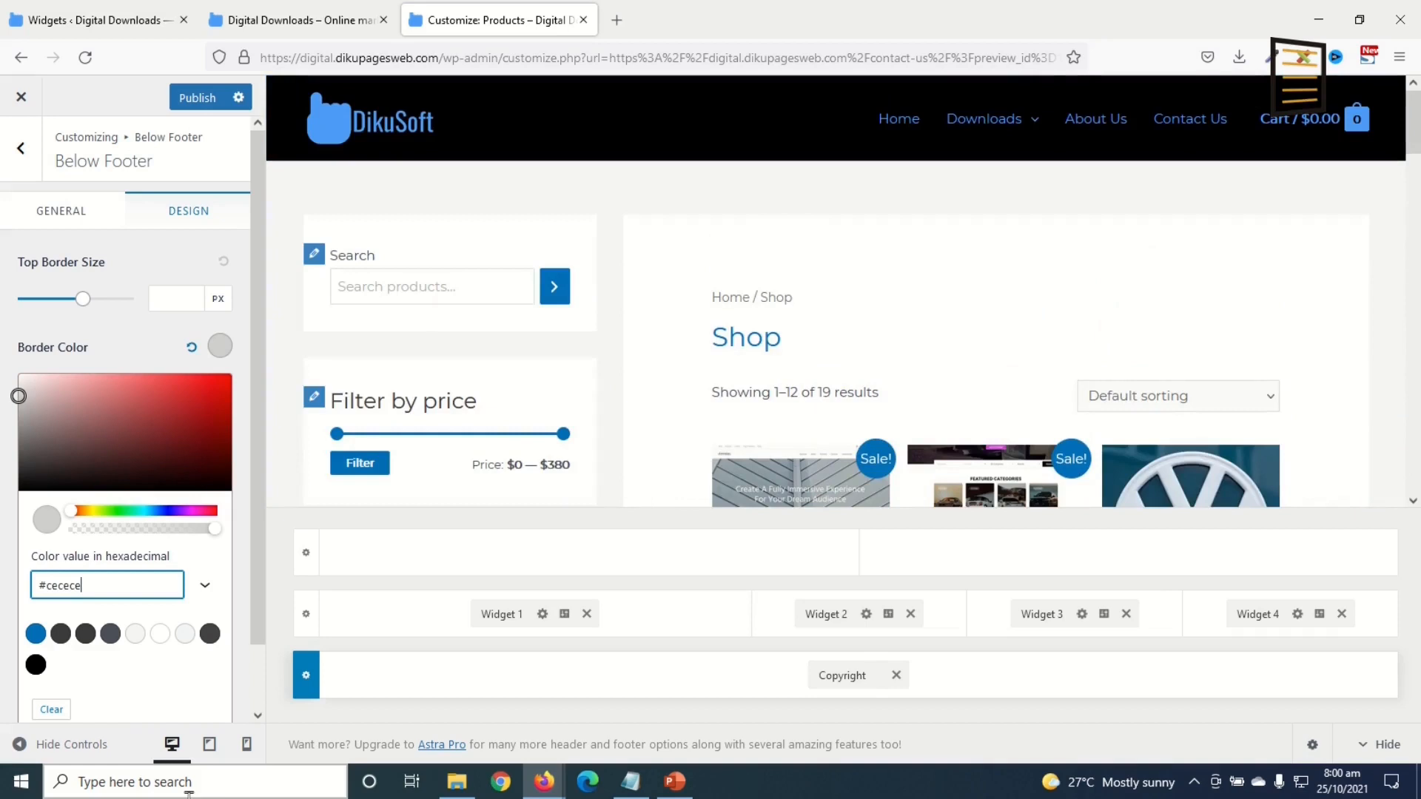
Step: Turn off Display Site Title in the Logo settings for both mobile and tablet previews
{"action": "left_click", "coordinate": [246, 745]}
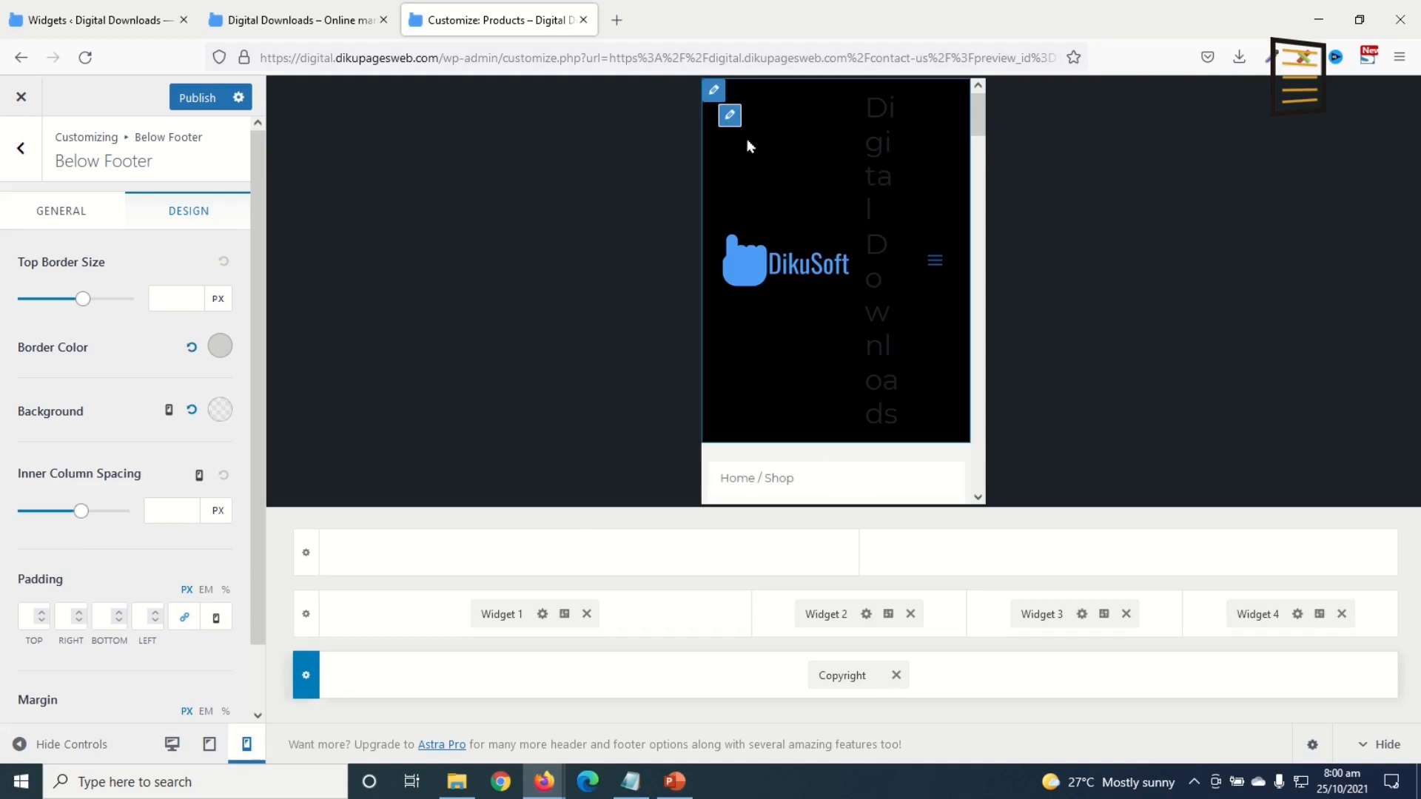
{"action": "left_click", "coordinate": [727, 118]}
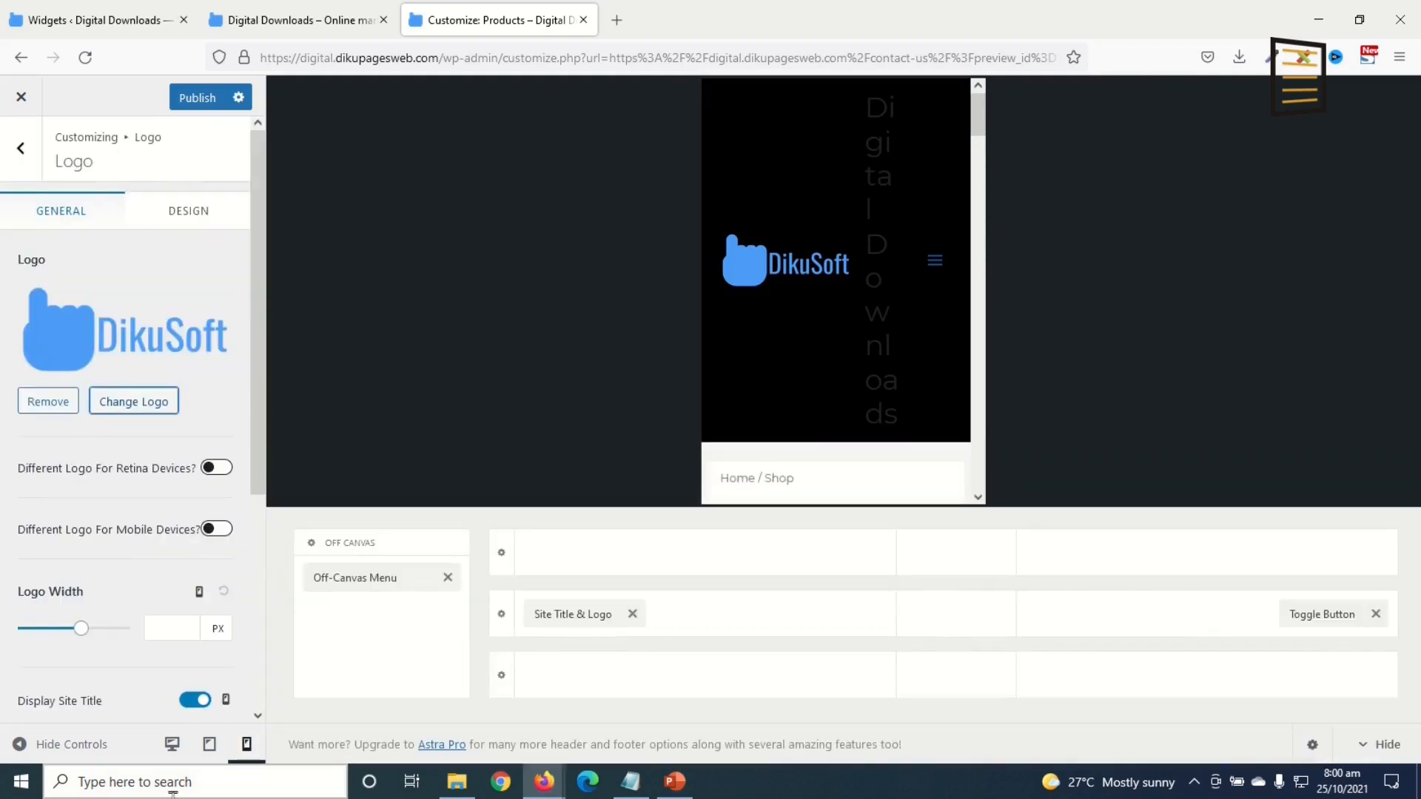
{"action": "left_click", "coordinate": [194, 699]}
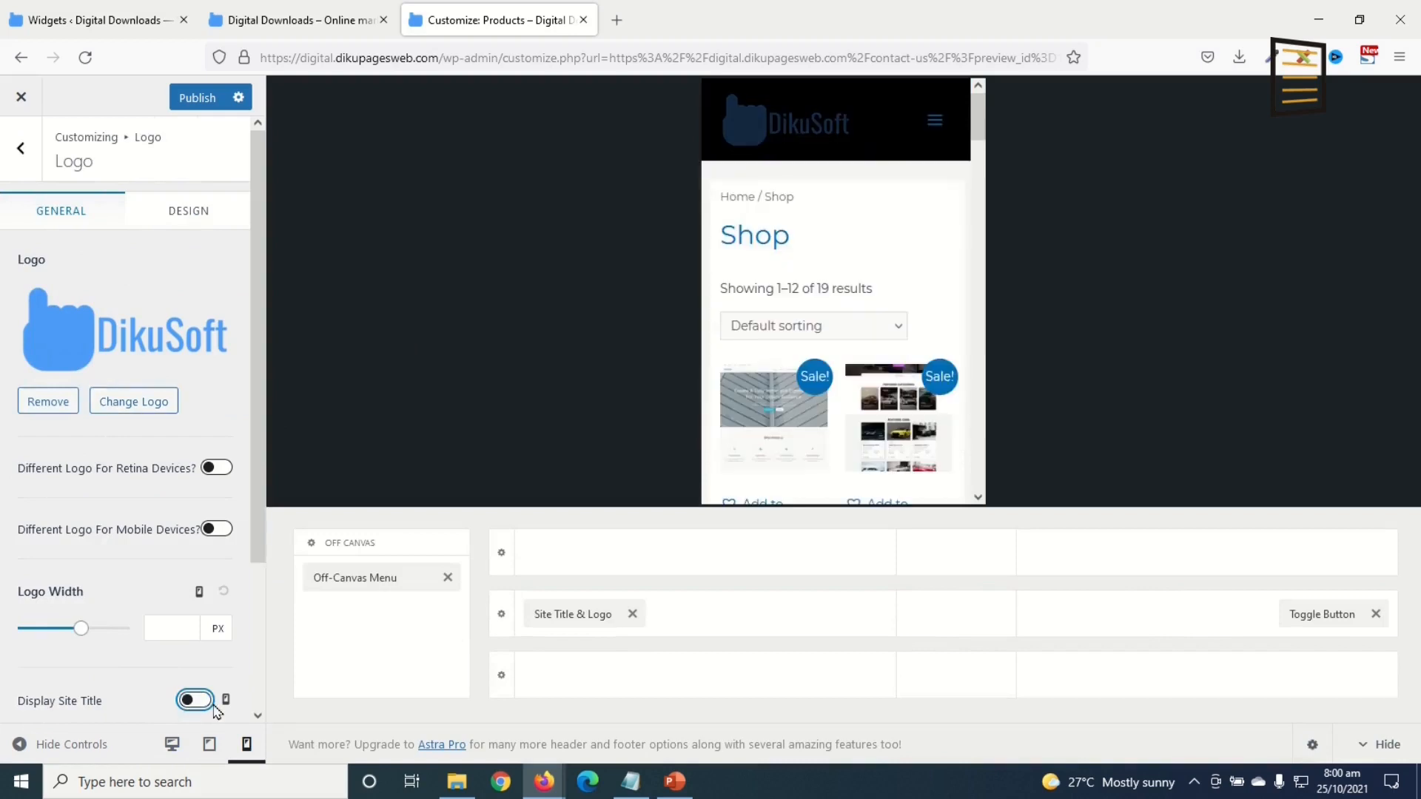
{"action": "left_click", "coordinate": [210, 744]}
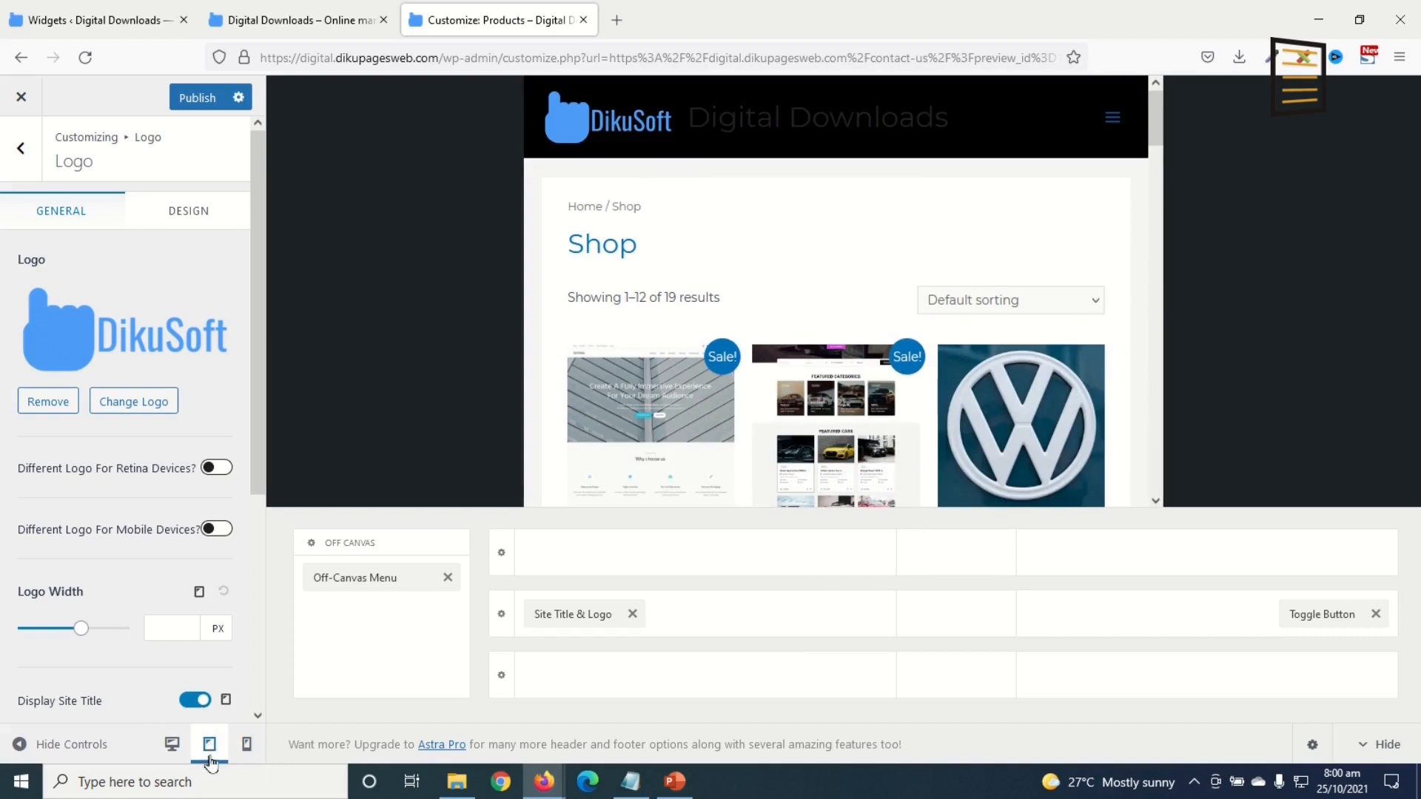
{"action": "left_click", "coordinate": [194, 700]}
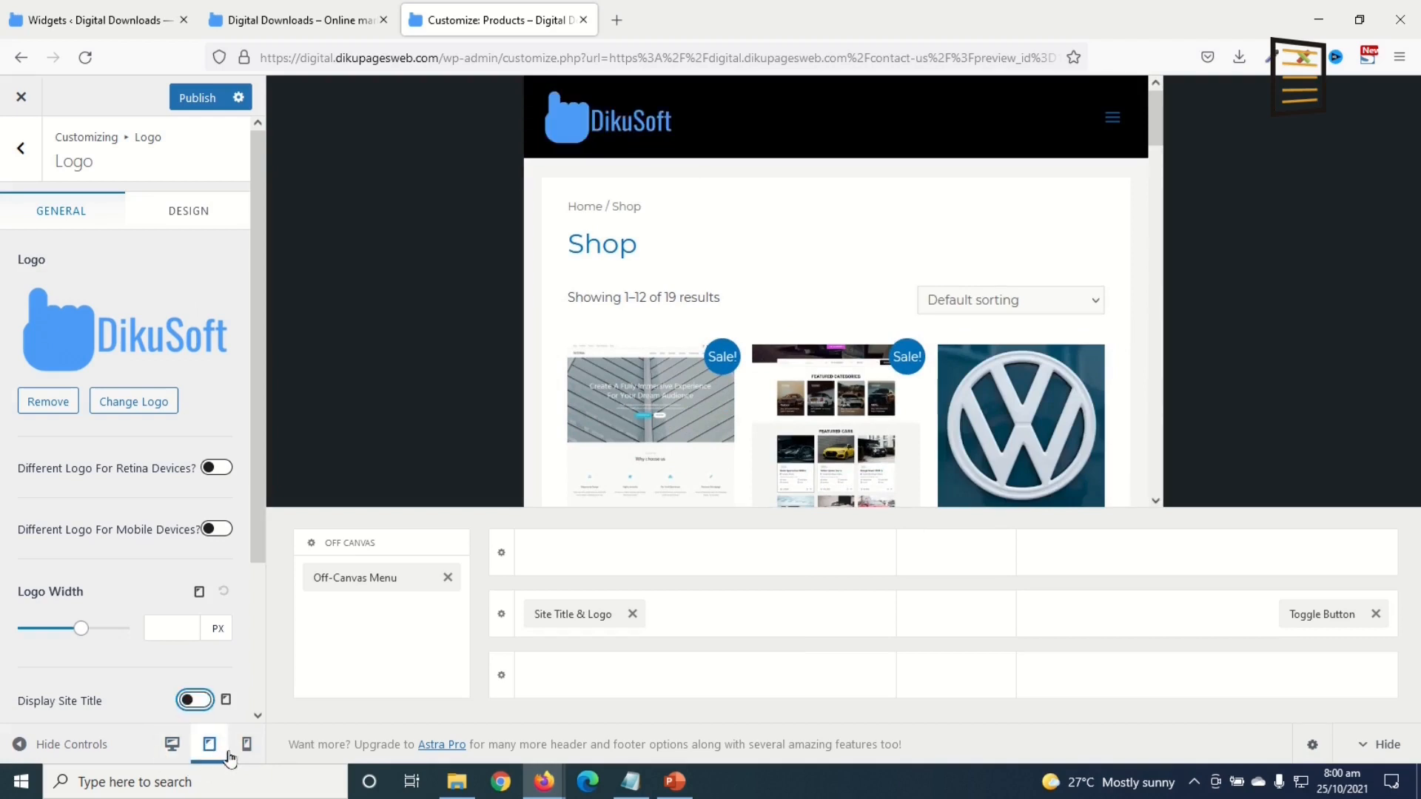
Step: Go from the Off-Canvas Menu settings to the menu locations panel via Configure Menu from Here
{"action": "left_click", "coordinate": [1112, 116]}
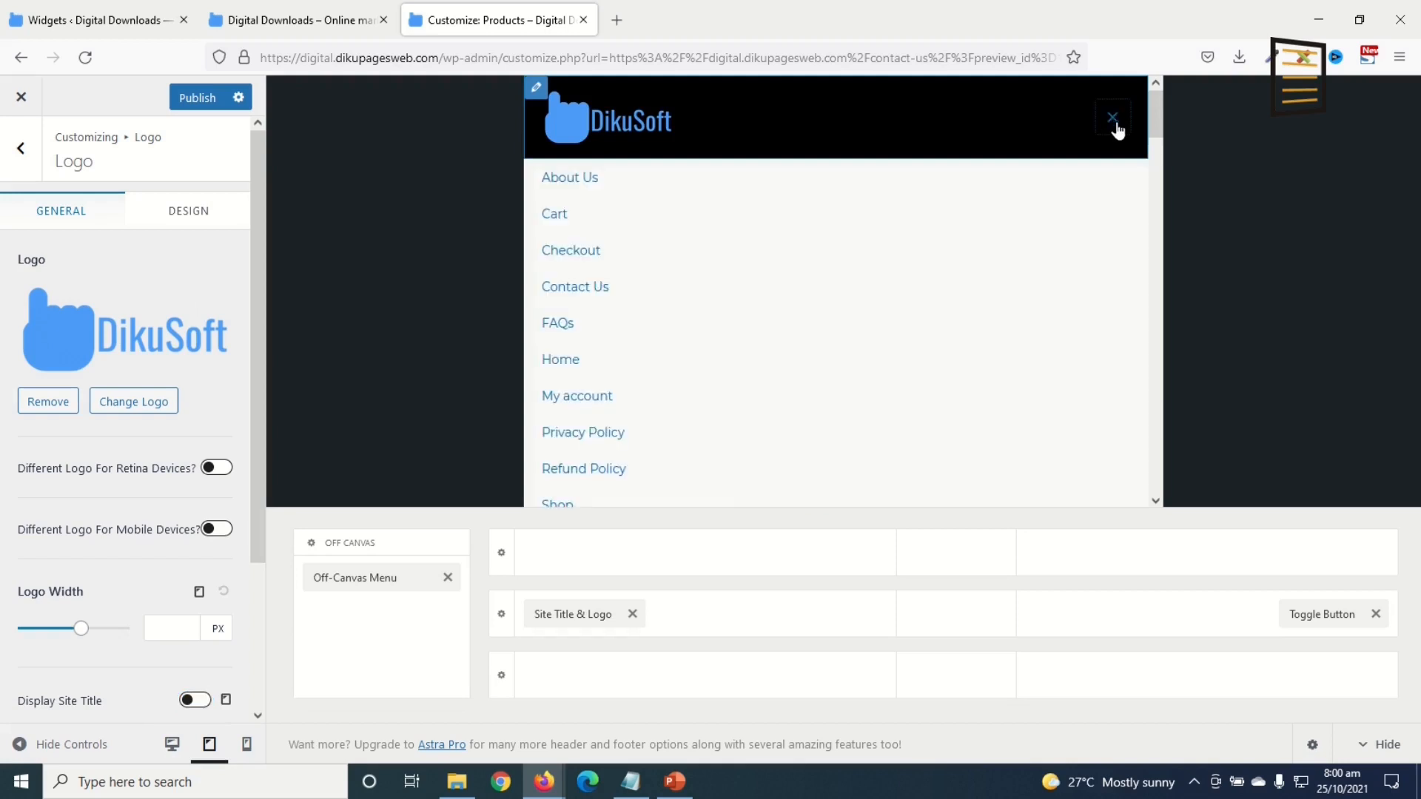
{"action": "scroll", "coordinate": [660, 355], "scroll_direction": "down", "scroll_amount": 5}
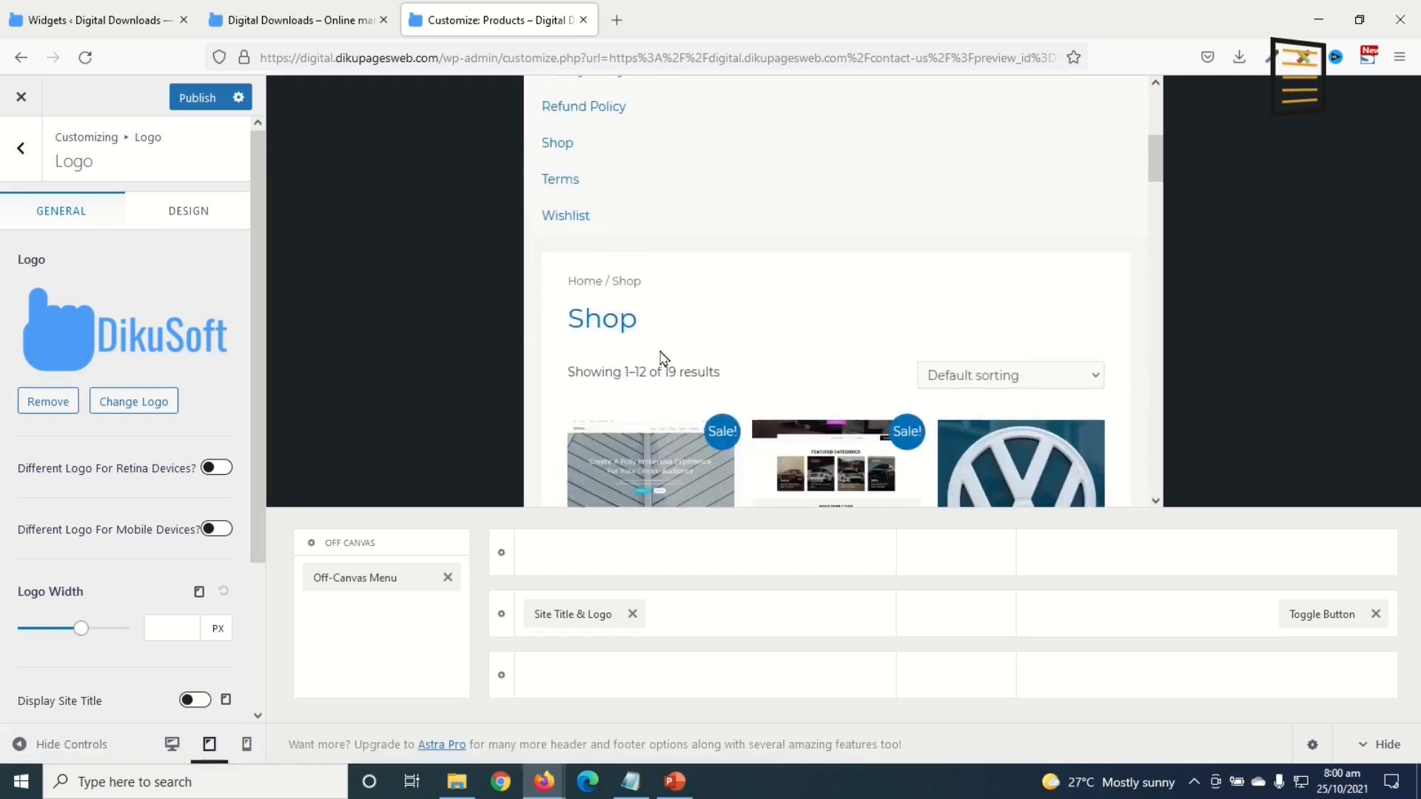
{"action": "scroll", "coordinate": [661, 356], "scroll_direction": "up", "scroll_amount": 5}
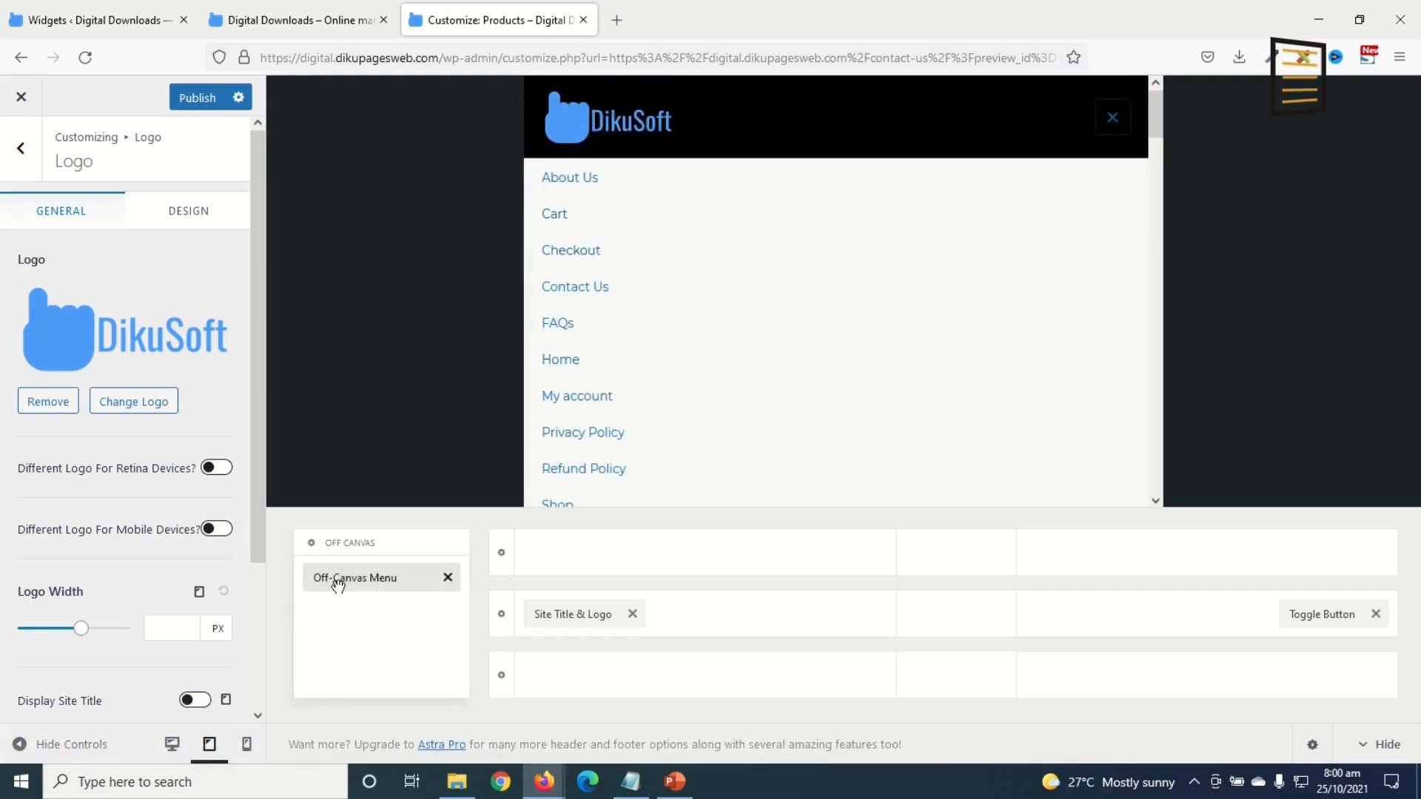
{"action": "left_click", "coordinate": [363, 579]}
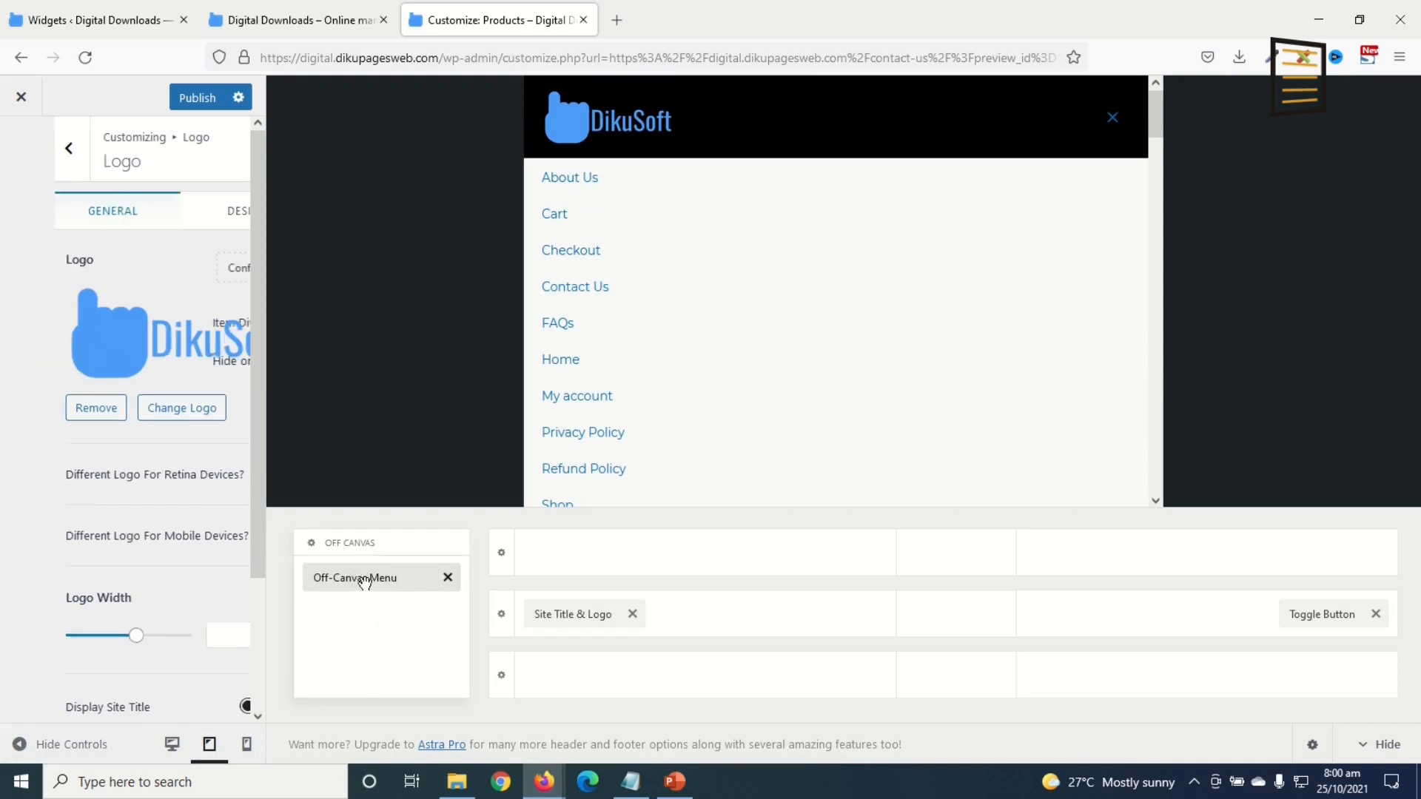
{"action": "left_click", "coordinate": [108, 270]}
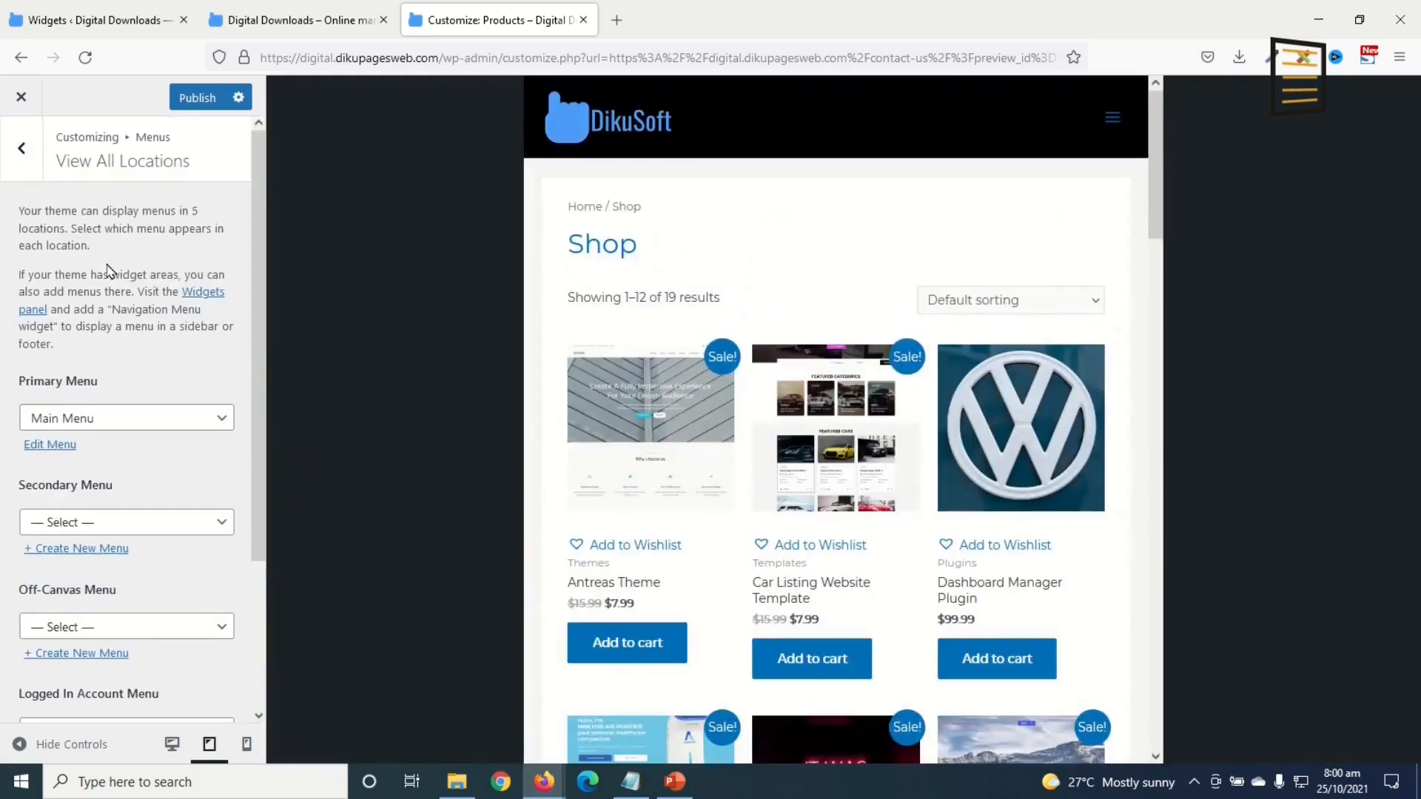
Step: Set the Off-Canvas Menu location to Main Menu and check the Downloads submenu in desktop and mobile previews
{"action": "scroll", "coordinate": [96, 503], "scroll_direction": "down", "scroll_amount": 3}
{"action": "left_click", "coordinate": [93, 446]}
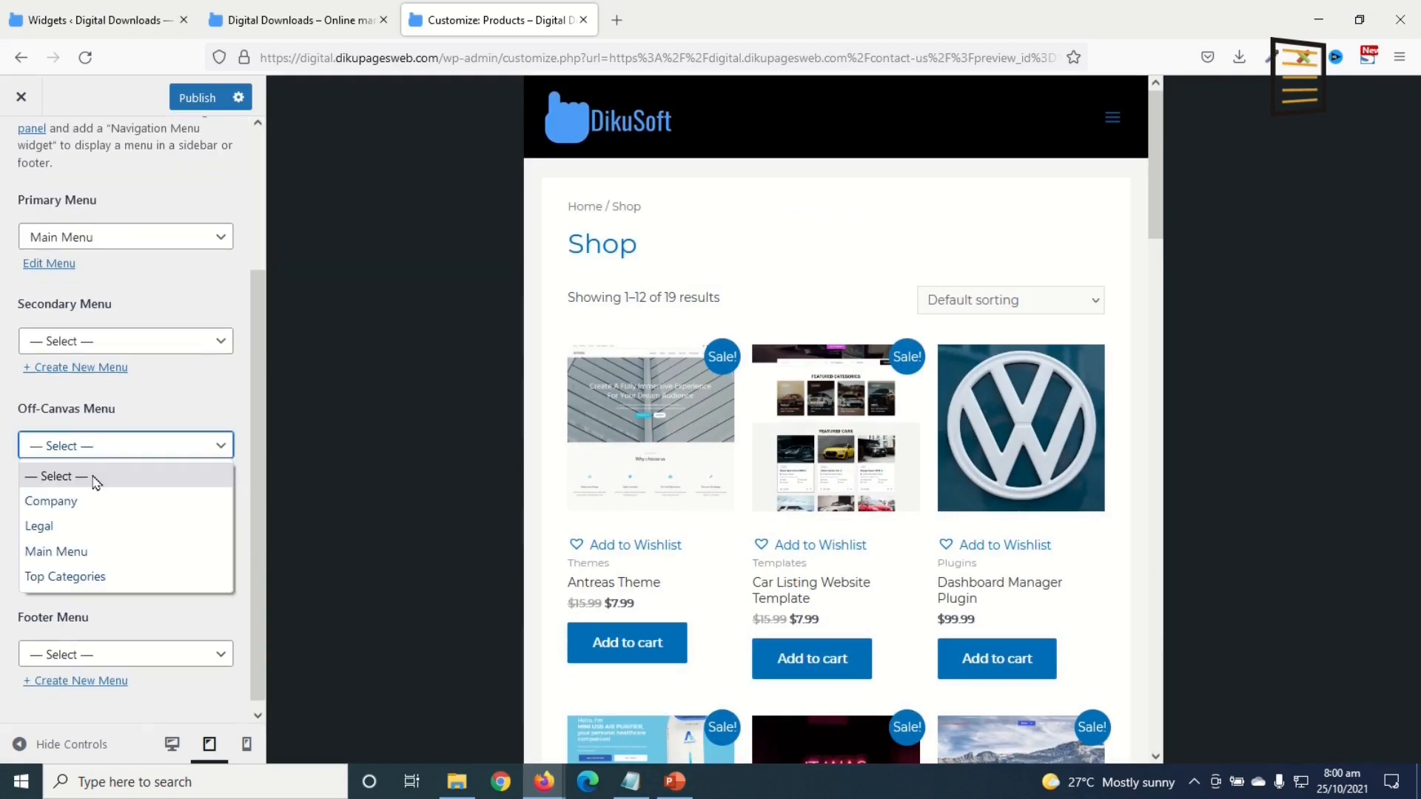
{"action": "left_click", "coordinate": [82, 553]}
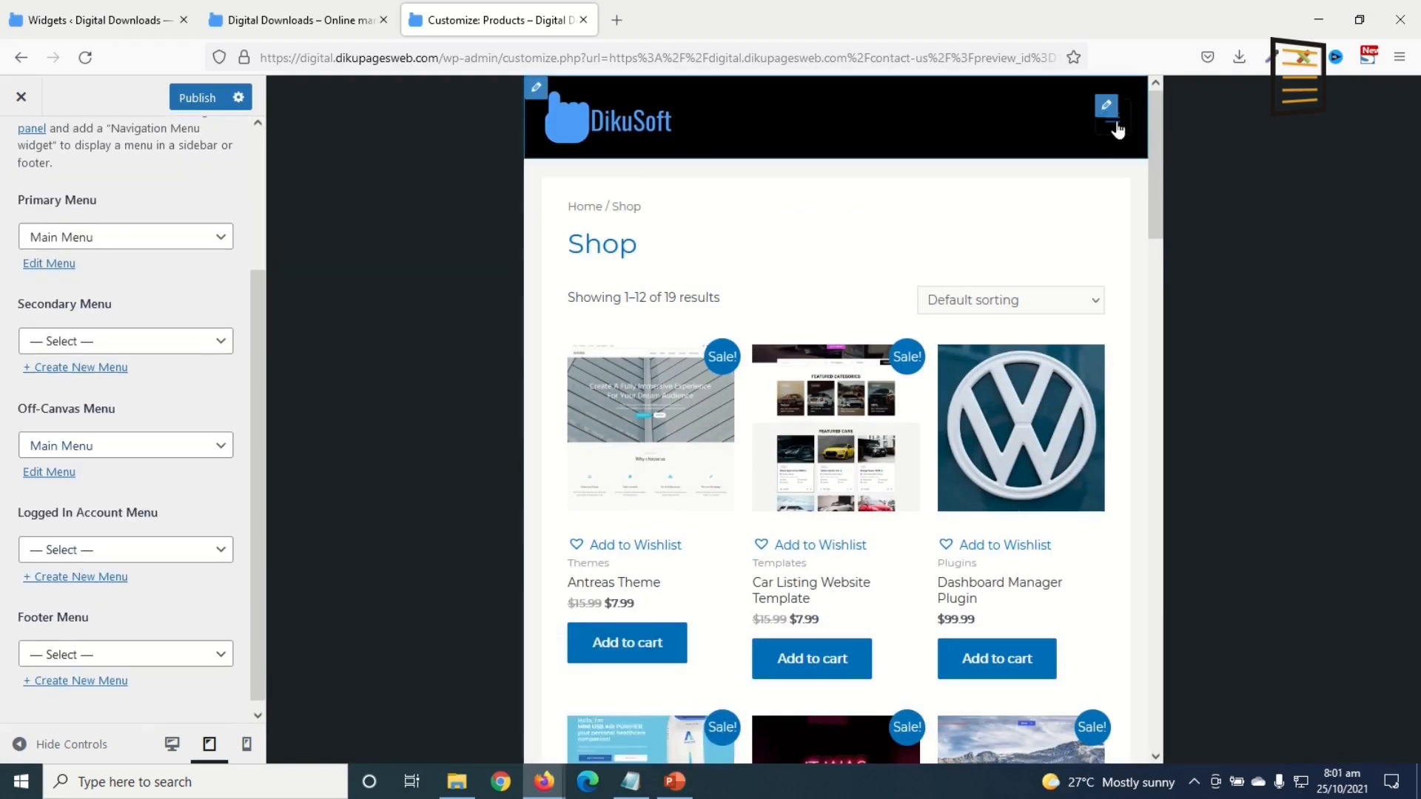
{"action": "left_click", "coordinate": [1117, 129]}
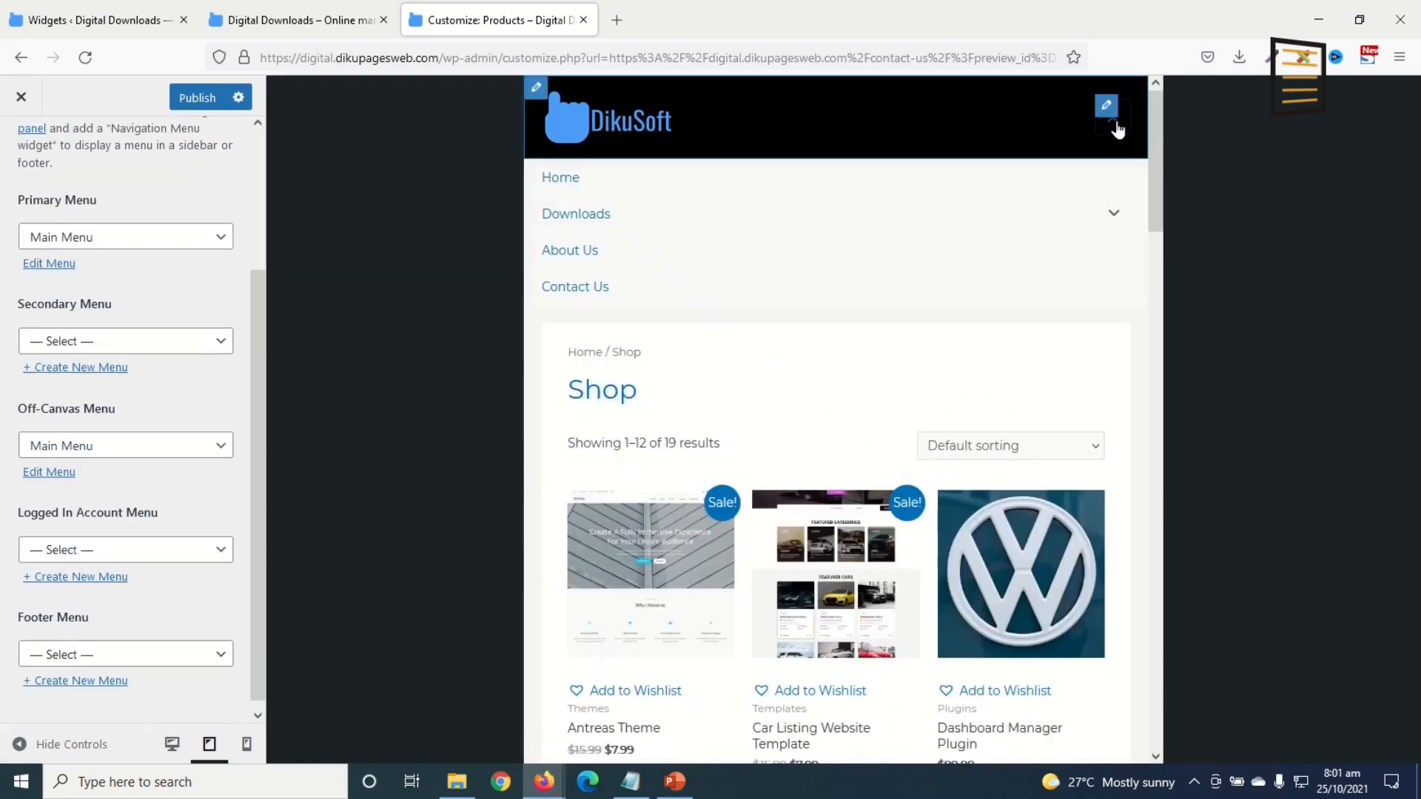
{"action": "left_click", "coordinate": [1120, 217]}
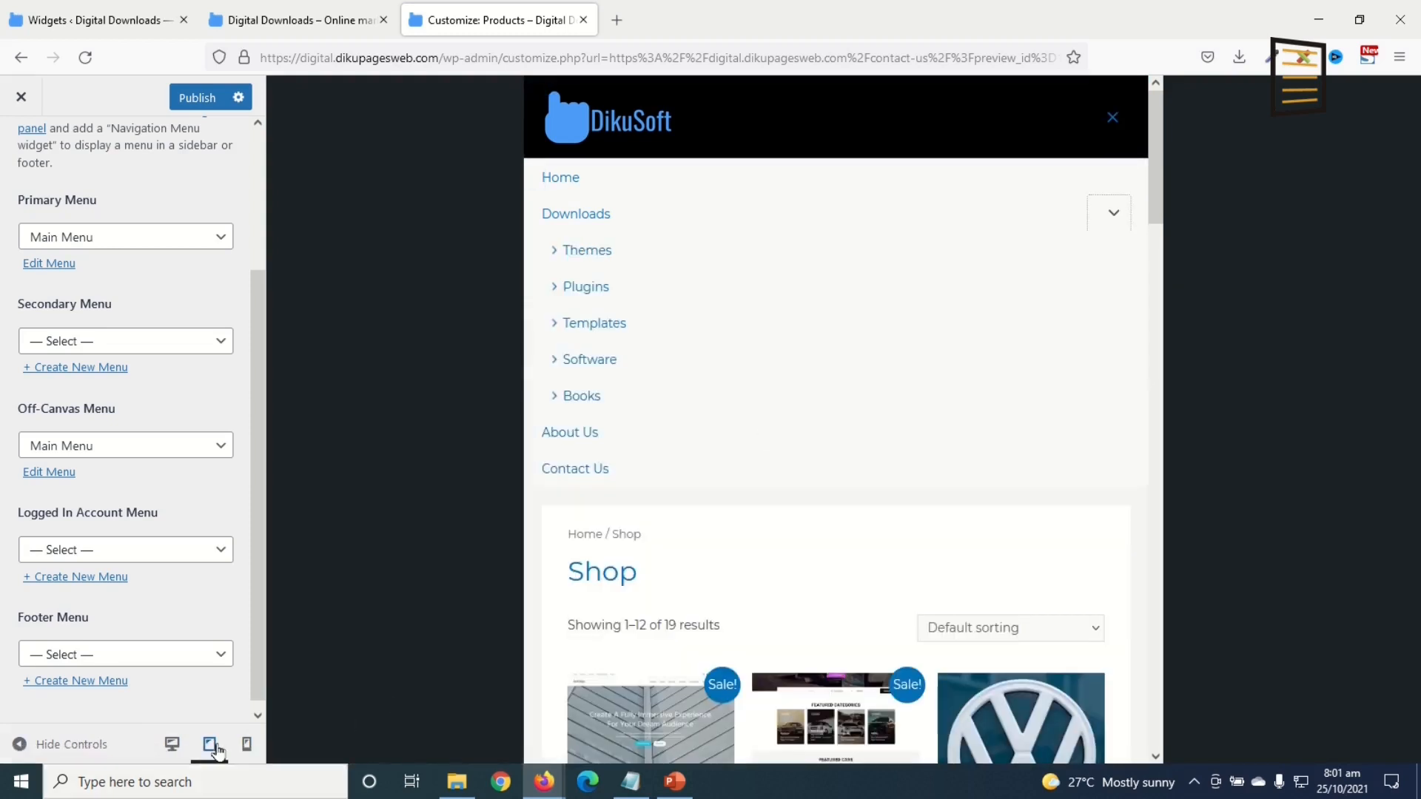
{"action": "left_click", "coordinate": [246, 744]}
{"action": "left_click", "coordinate": [933, 346]}
{"action": "left_click", "coordinate": [916, 339]}
Step: Publish the Customizer changes from desktop preview and go to the Widgets admin page
{"action": "scroll", "coordinate": [197, 614], "scroll_direction": "up", "scroll_amount": 3}
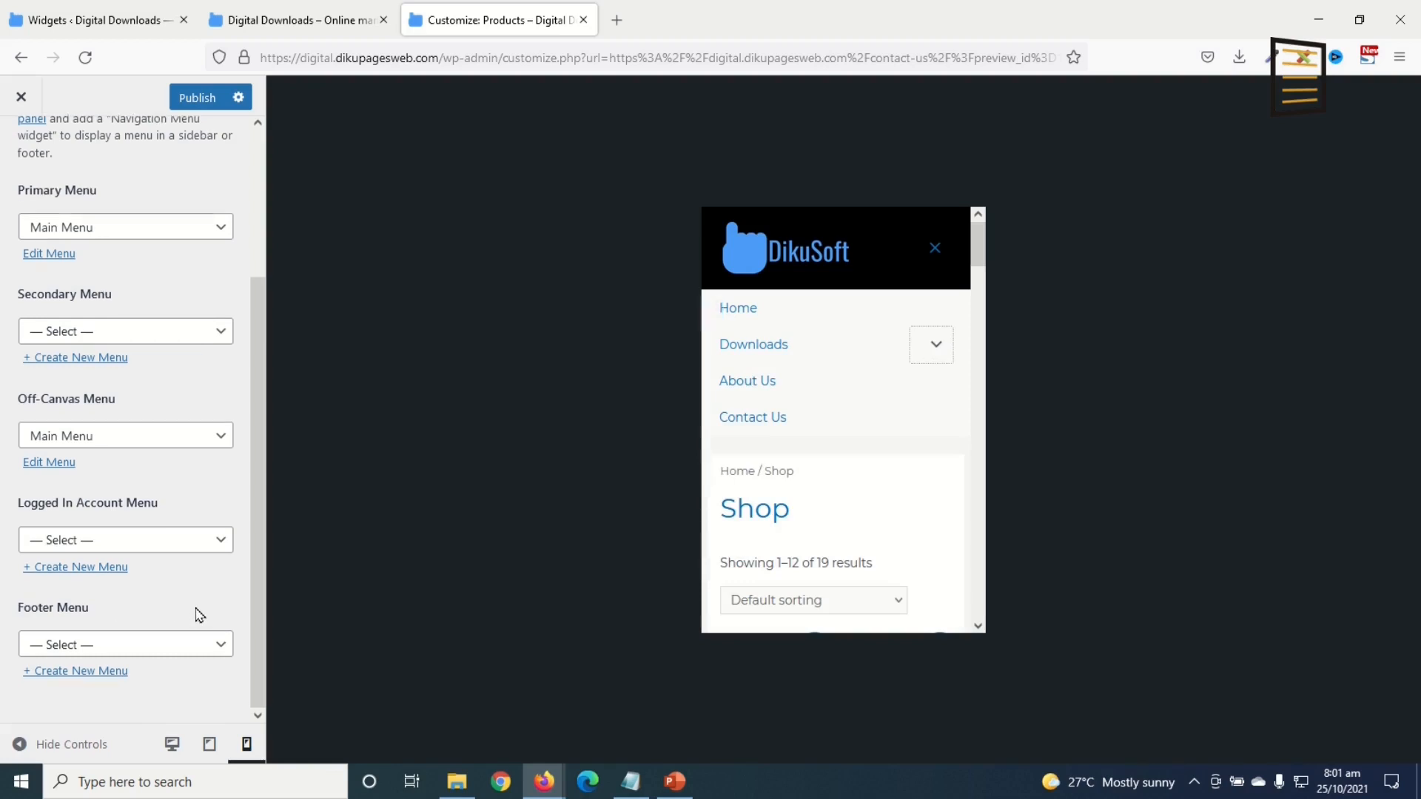
{"action": "left_click", "coordinate": [172, 744]}
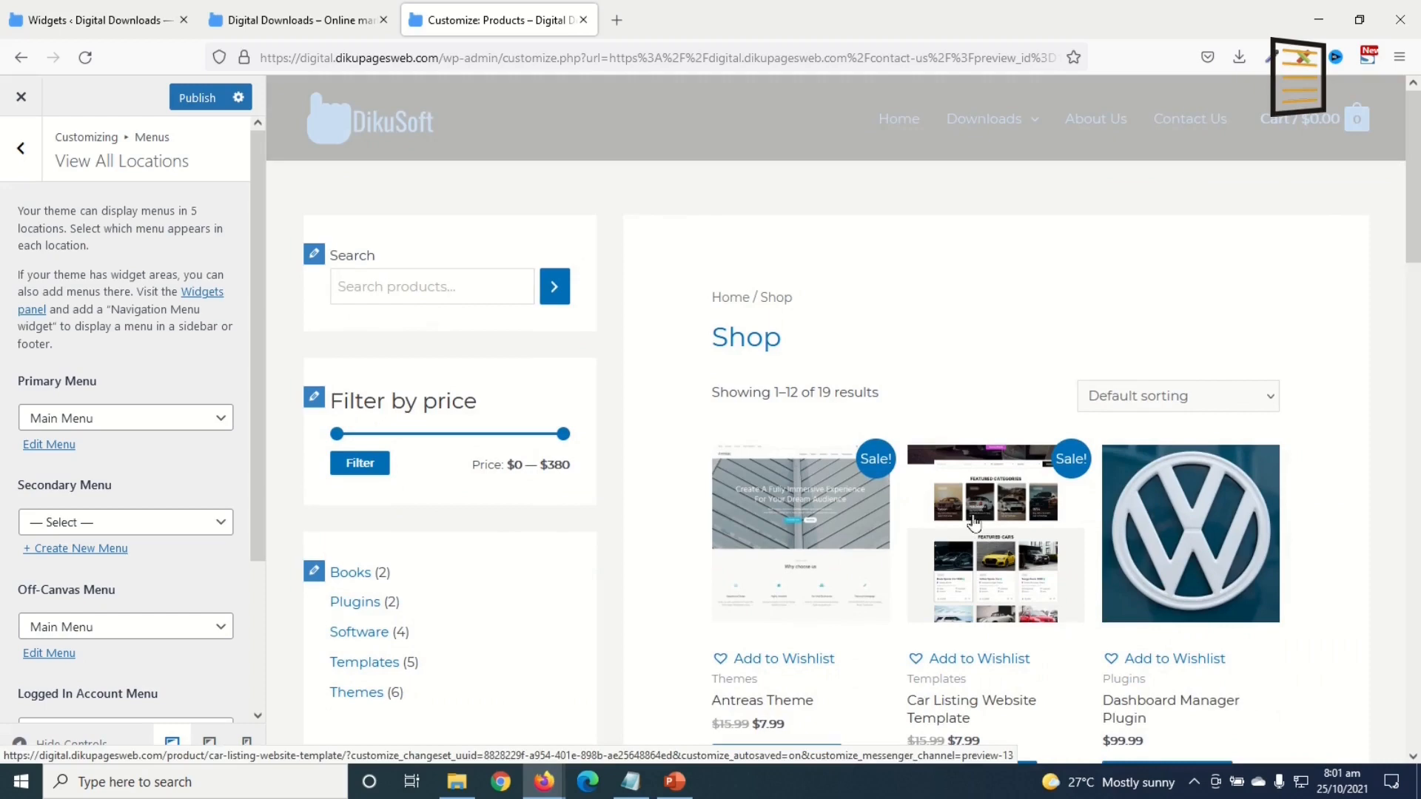
{"action": "scroll", "coordinate": [969, 517], "scroll_direction": "down", "scroll_amount": 8}
{"action": "scroll", "coordinate": [1014, 515], "scroll_direction": "down", "scroll_amount": 10}
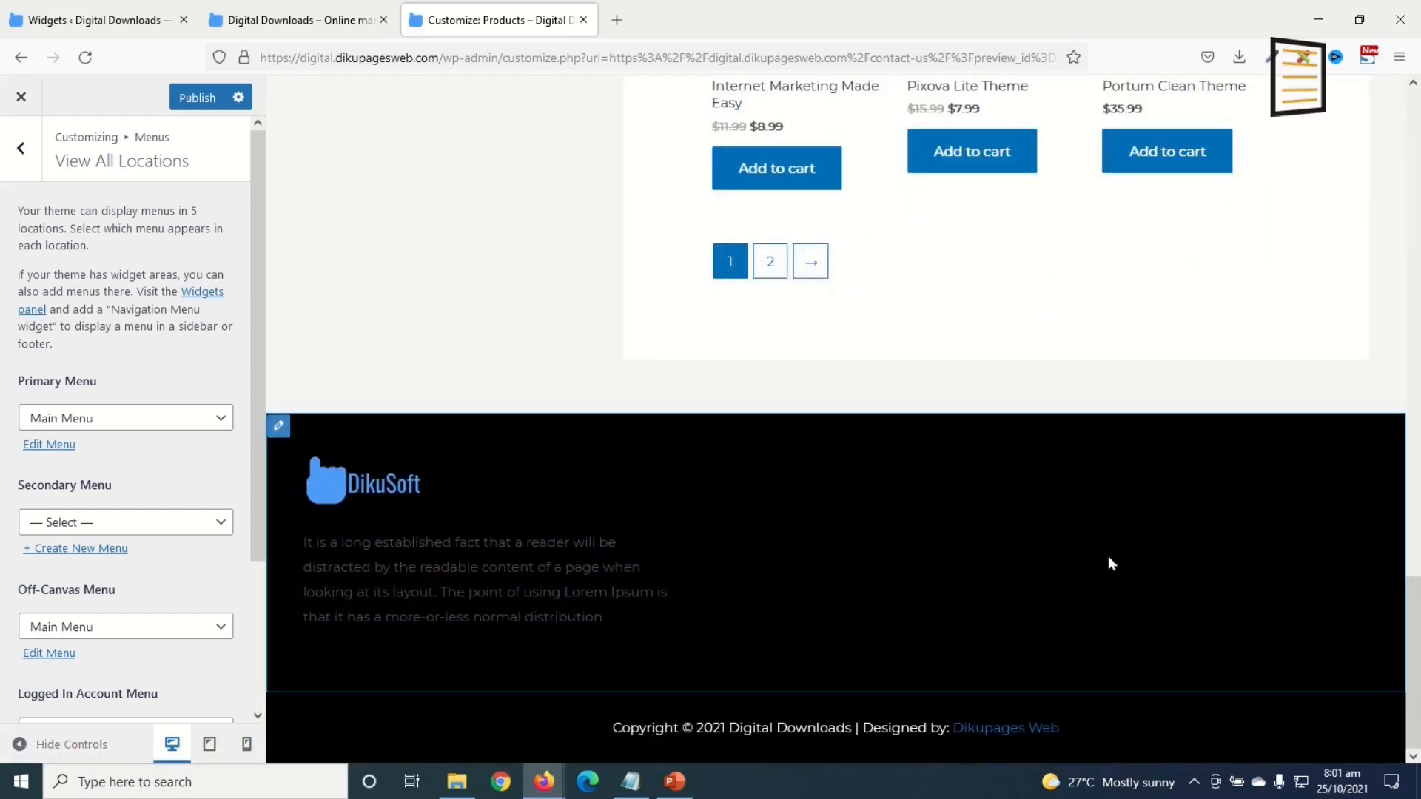
{"action": "left_click", "coordinate": [194, 98]}
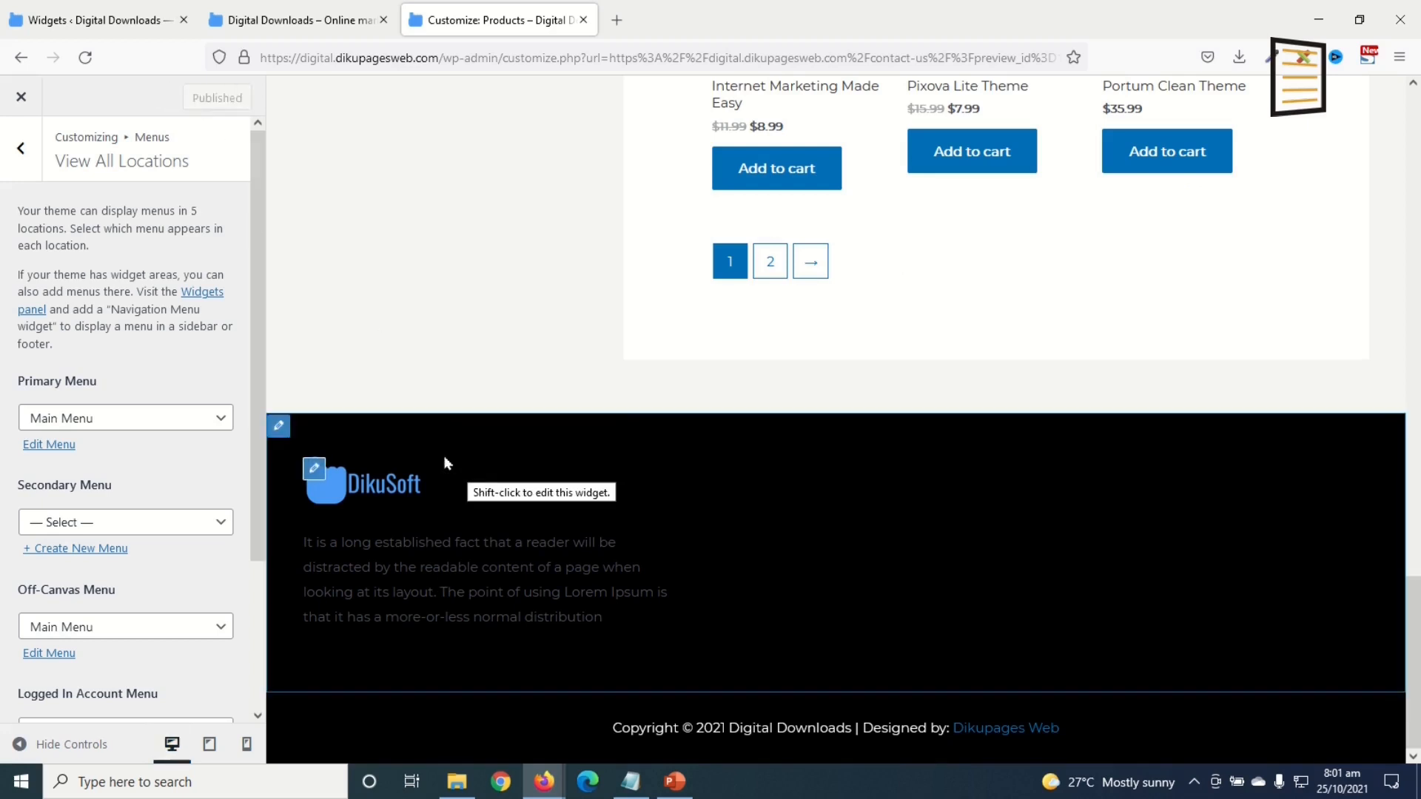
{"action": "left_click", "coordinate": [22, 104]}
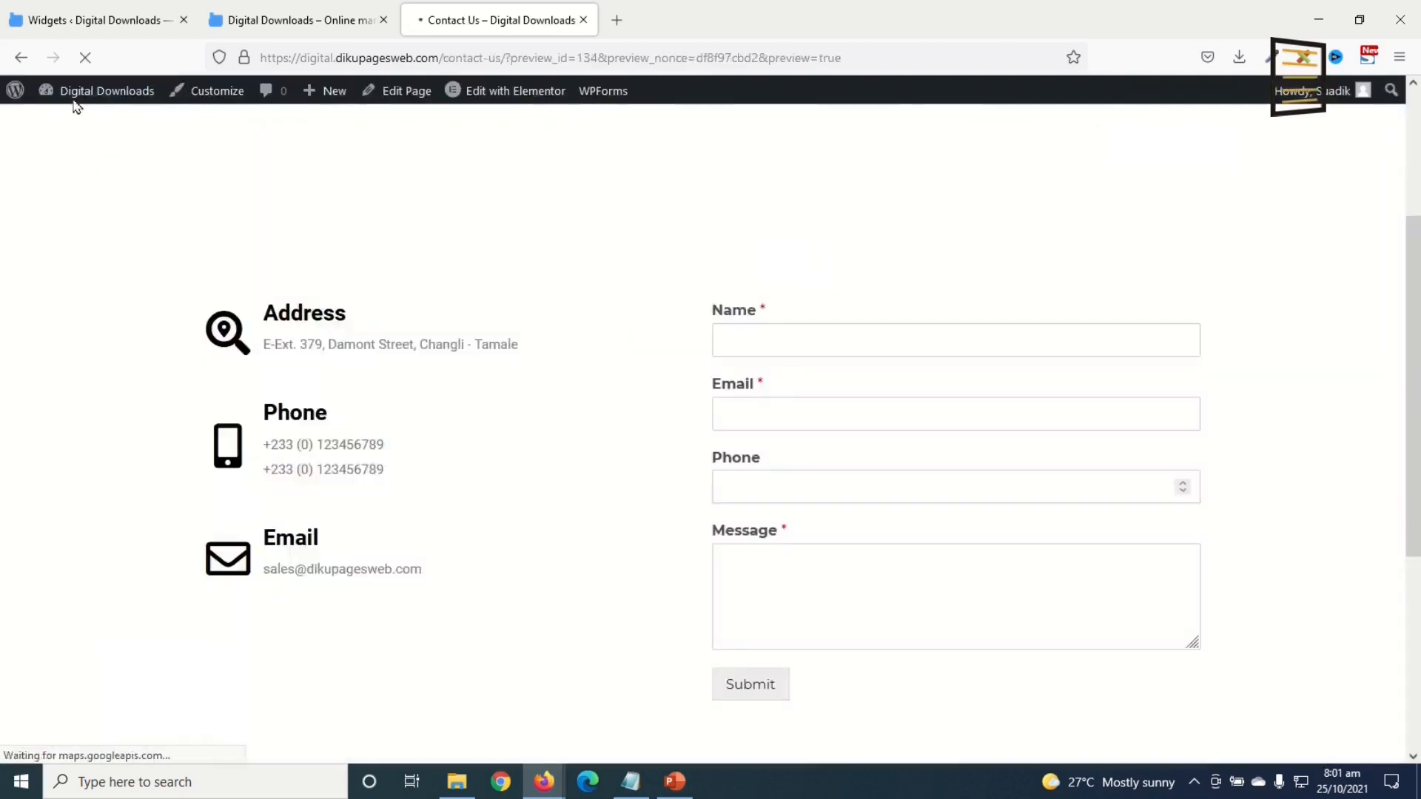
{"action": "left_click", "coordinate": [80, 20]}
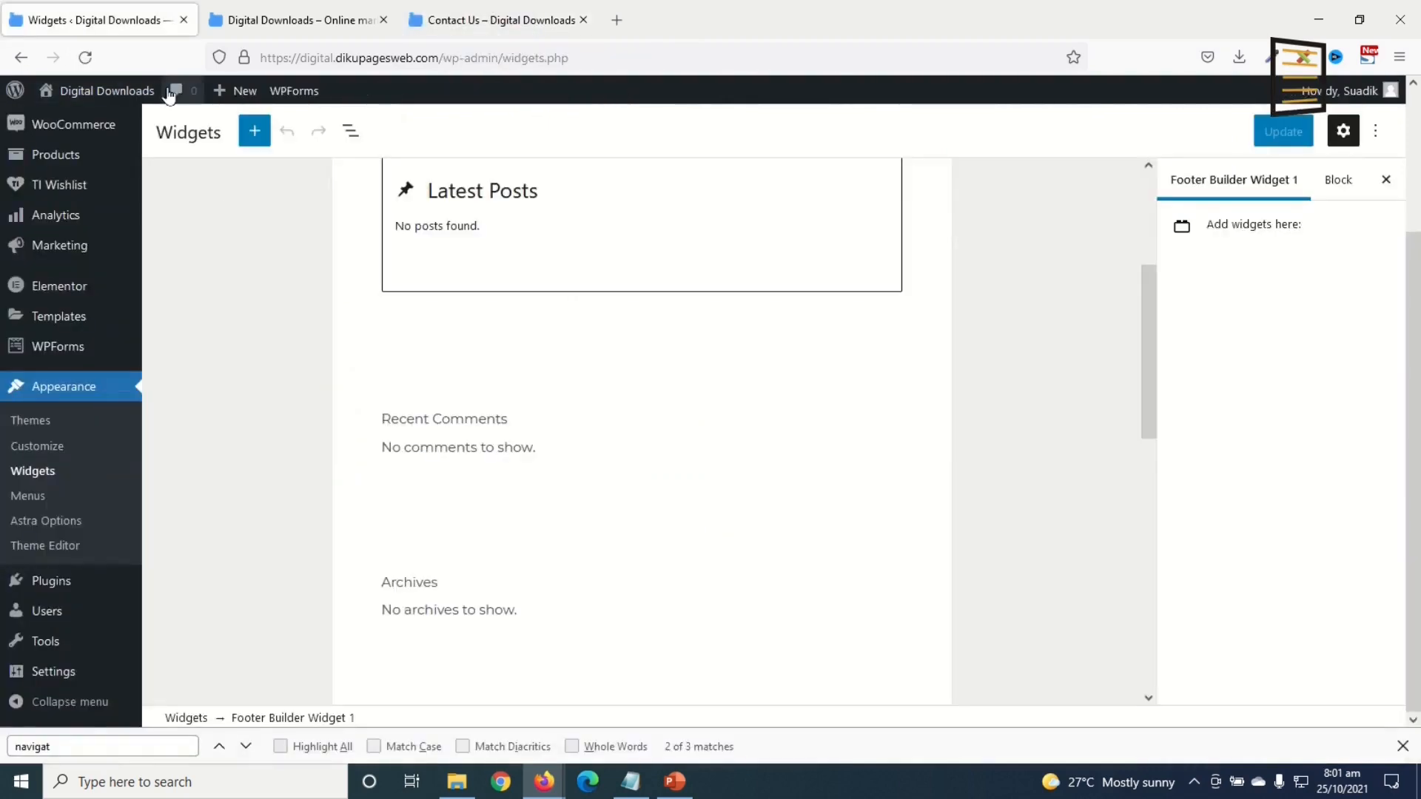
Step: Set Footer Builder Widget 2 to the Company menu with the title COMPANY
{"action": "left_click", "coordinate": [86, 57]}
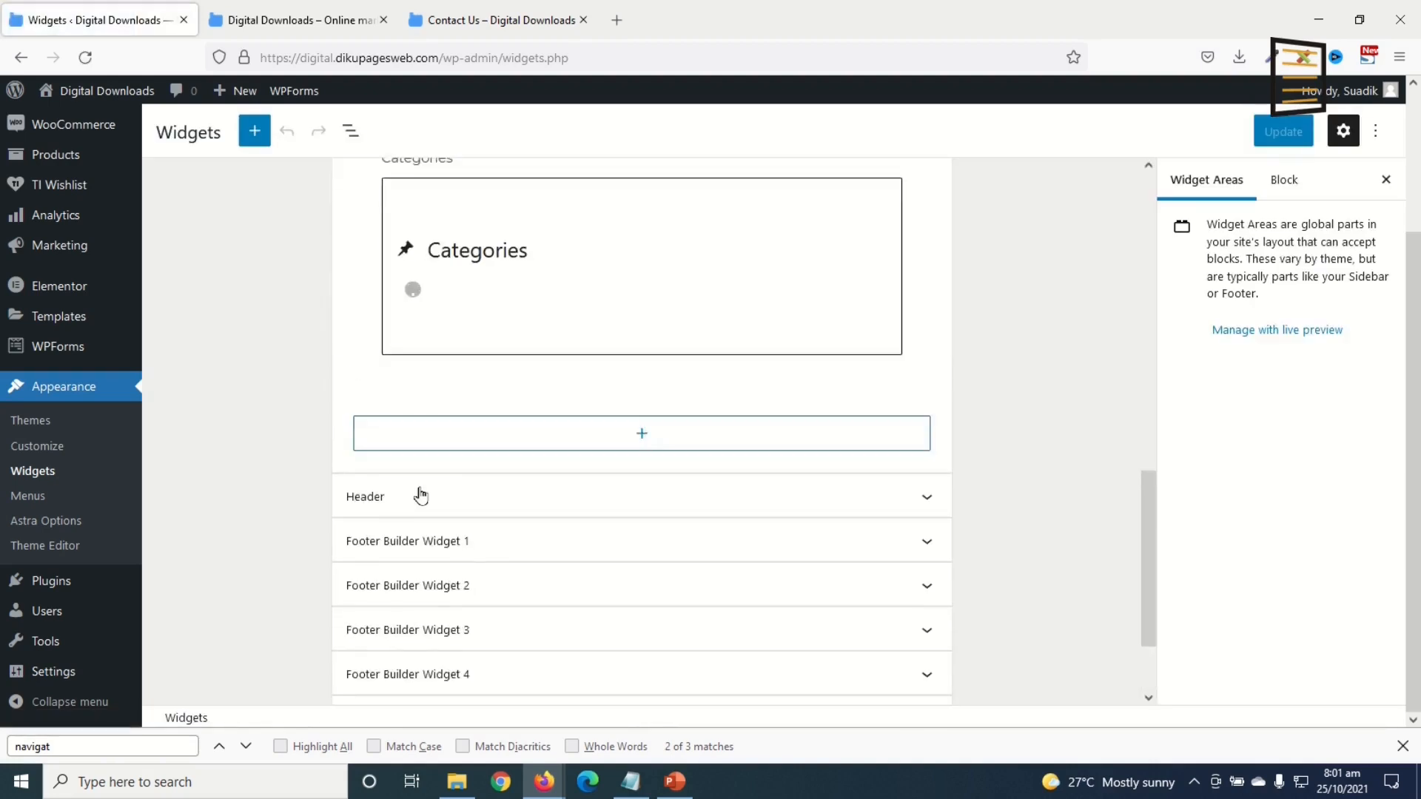
{"action": "scroll", "coordinate": [415, 488], "scroll_direction": "down", "scroll_amount": 3}
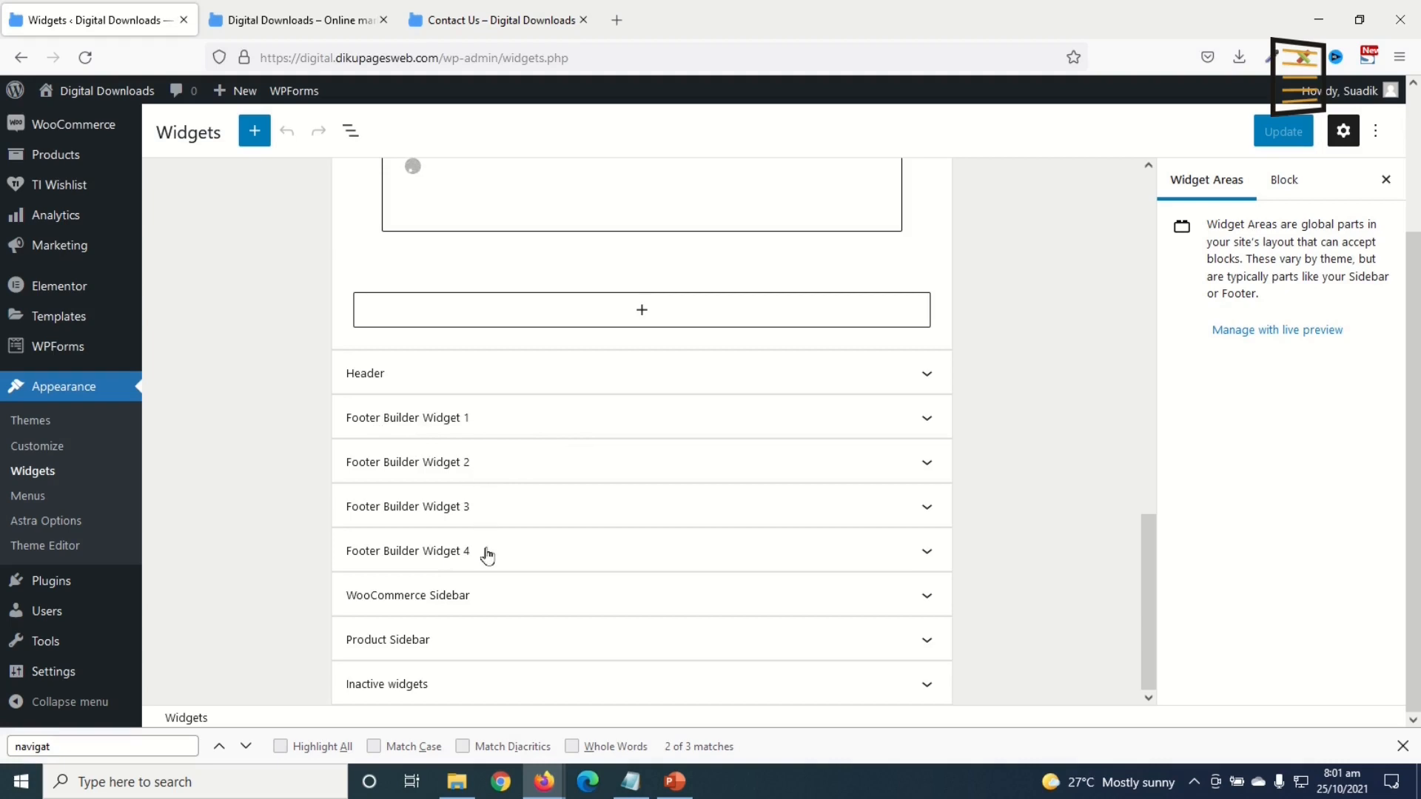
{"action": "left_click", "coordinate": [525, 473]}
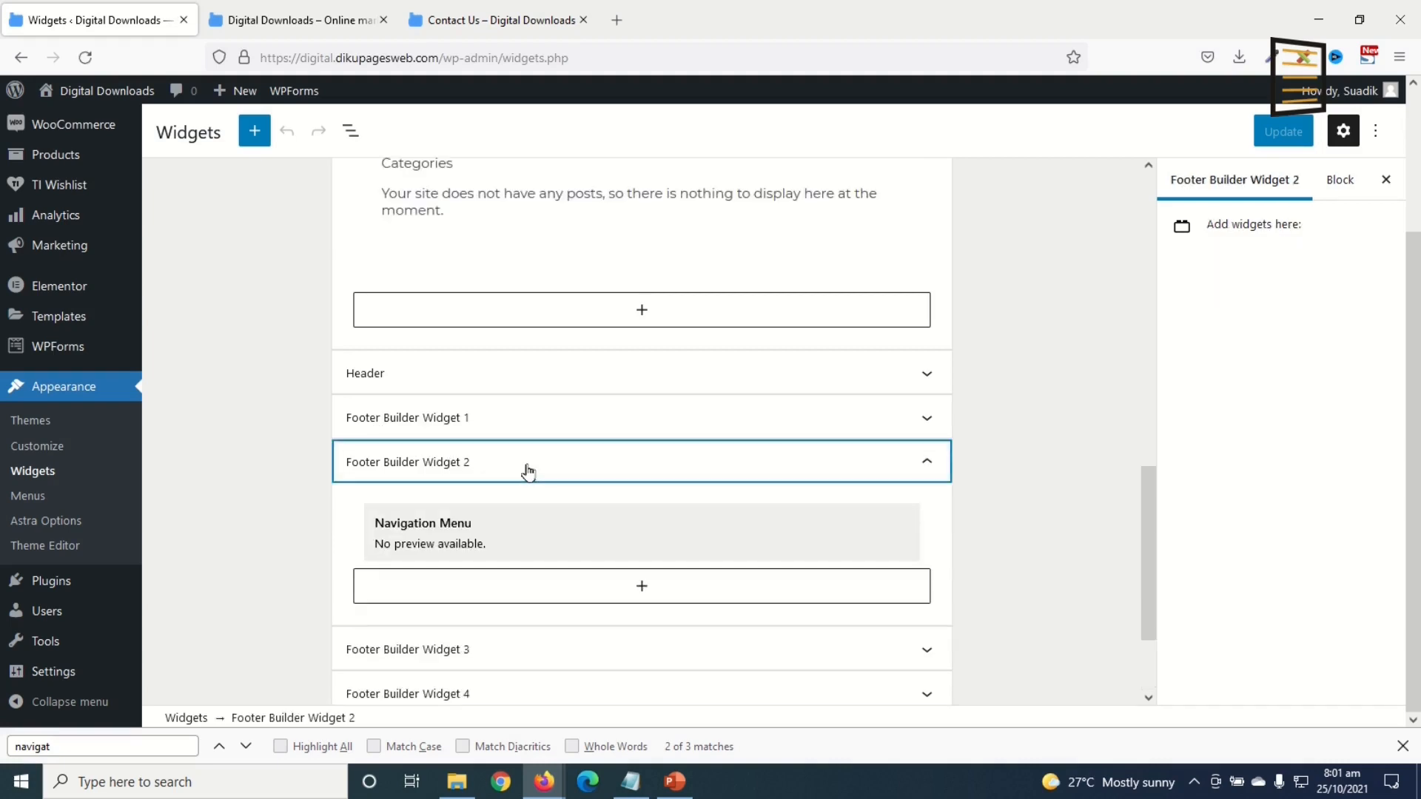
{"action": "scroll", "coordinate": [525, 470], "scroll_direction": "down", "scroll_amount": 2}
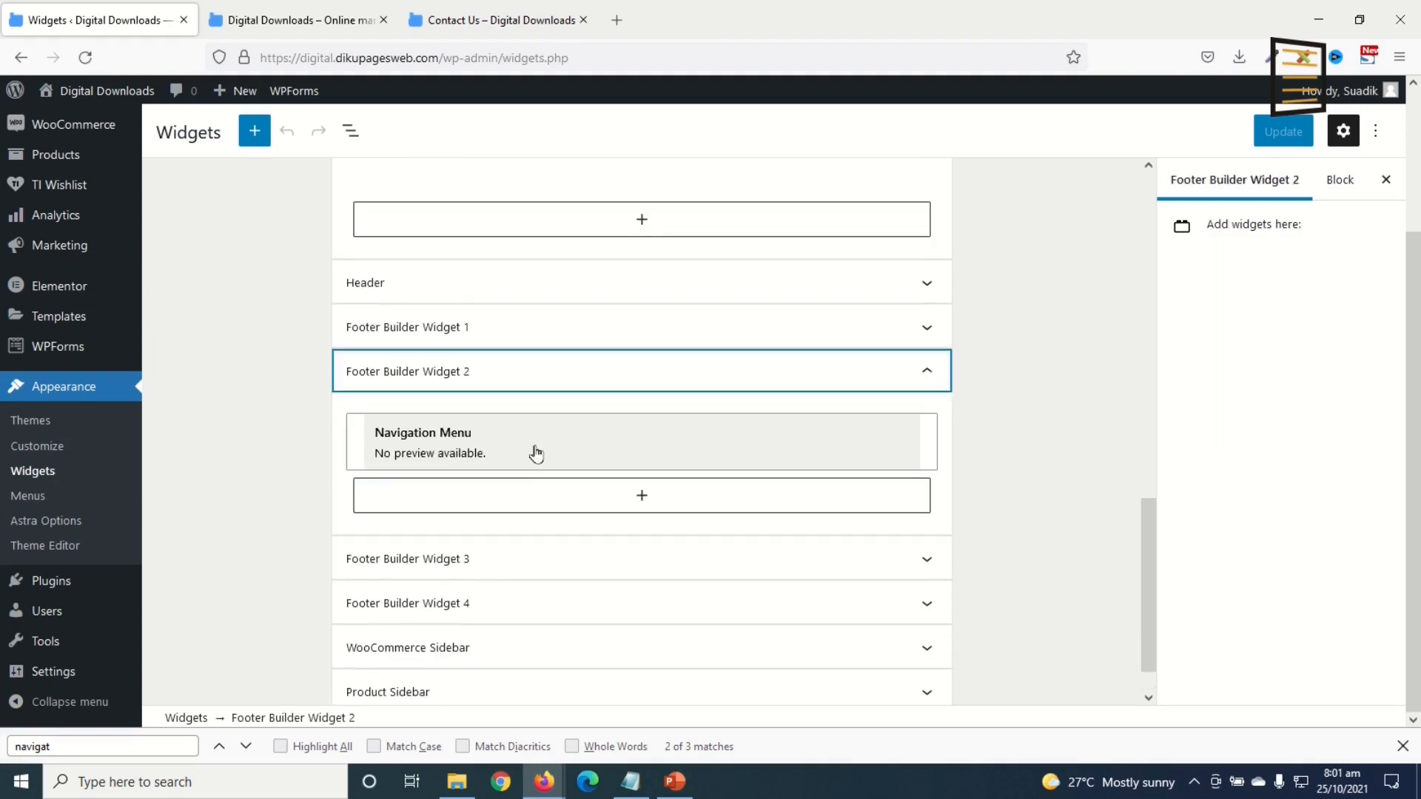
{"action": "left_click", "coordinate": [483, 454]}
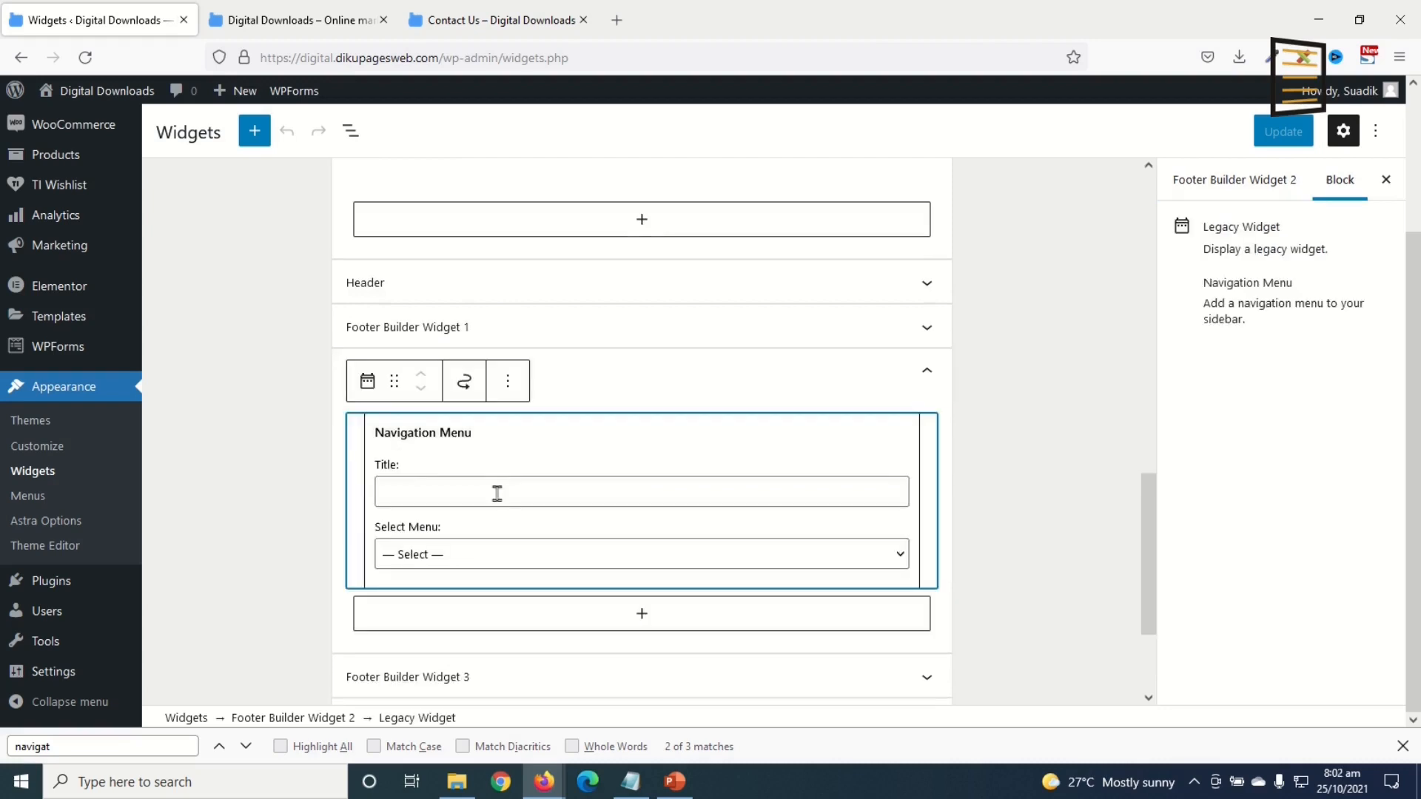
{"action": "left_click", "coordinate": [433, 555]}
{"action": "left_click", "coordinate": [447, 607]}
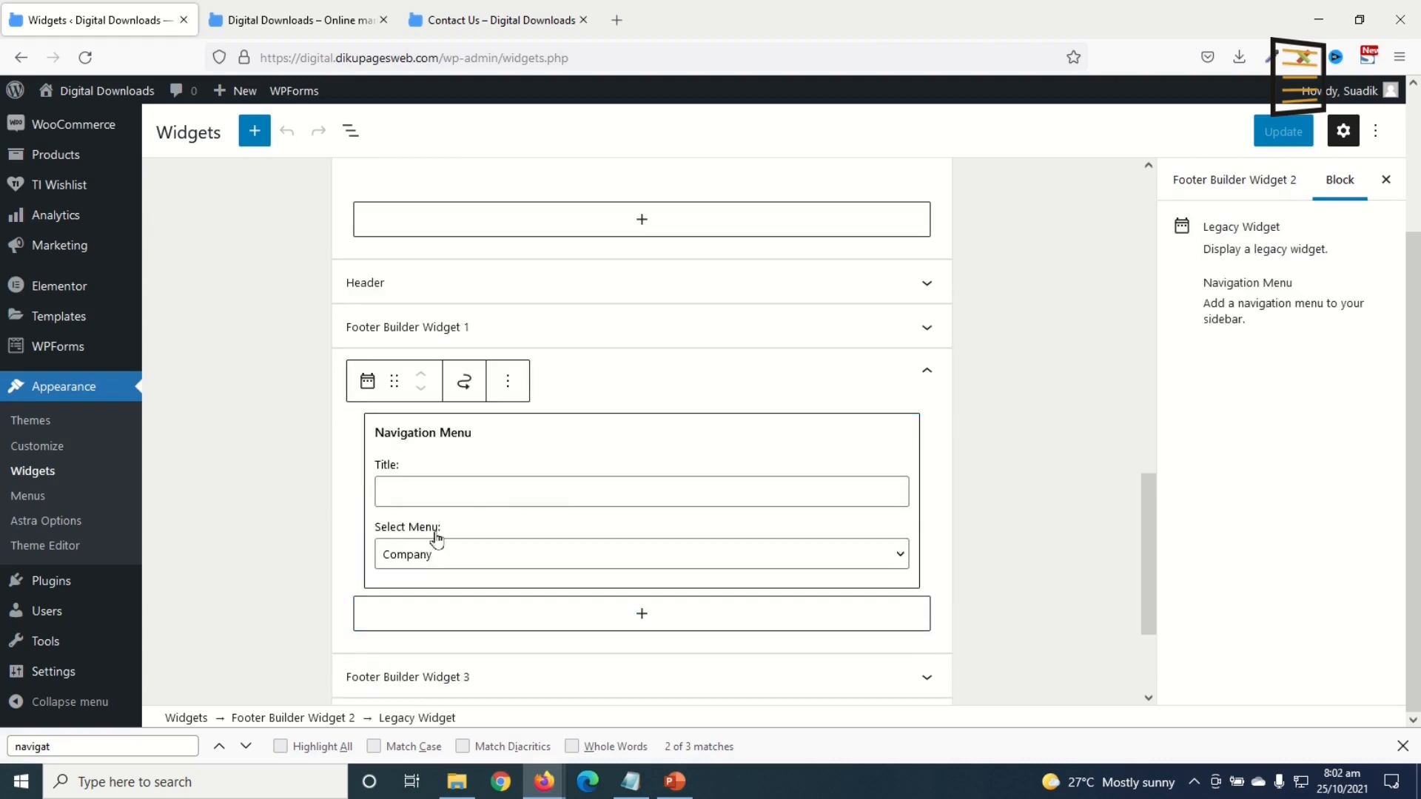
{"action": "left_click", "coordinate": [437, 494]}
{"action": "type", "text": "coMPAN"}
Step: Set Footer Builder Widget 3 to the Legal menu with the title LEGAL
{"action": "scroll", "coordinate": [555, 534], "scroll_direction": "down", "scroll_amount": 2}
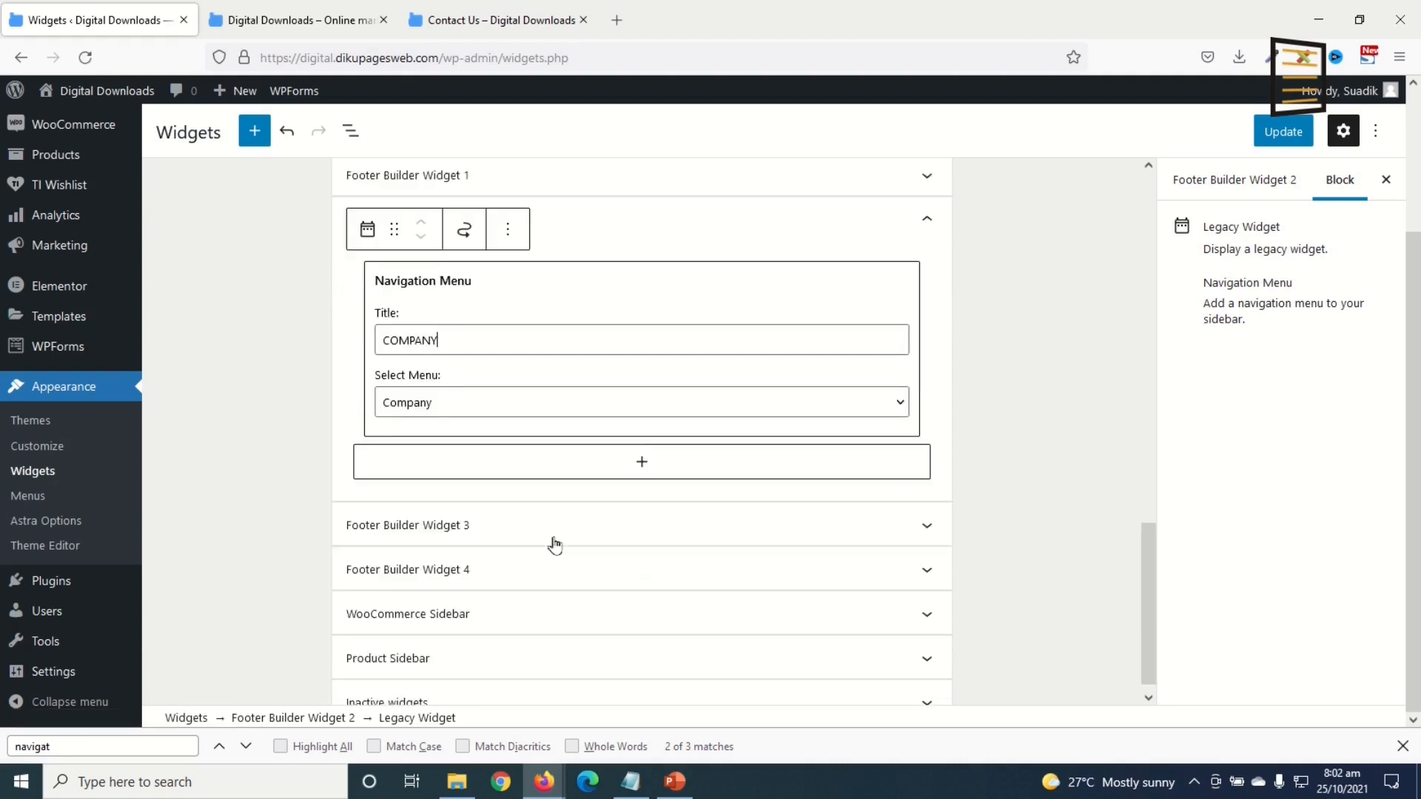
{"action": "left_click", "coordinate": [439, 518]}
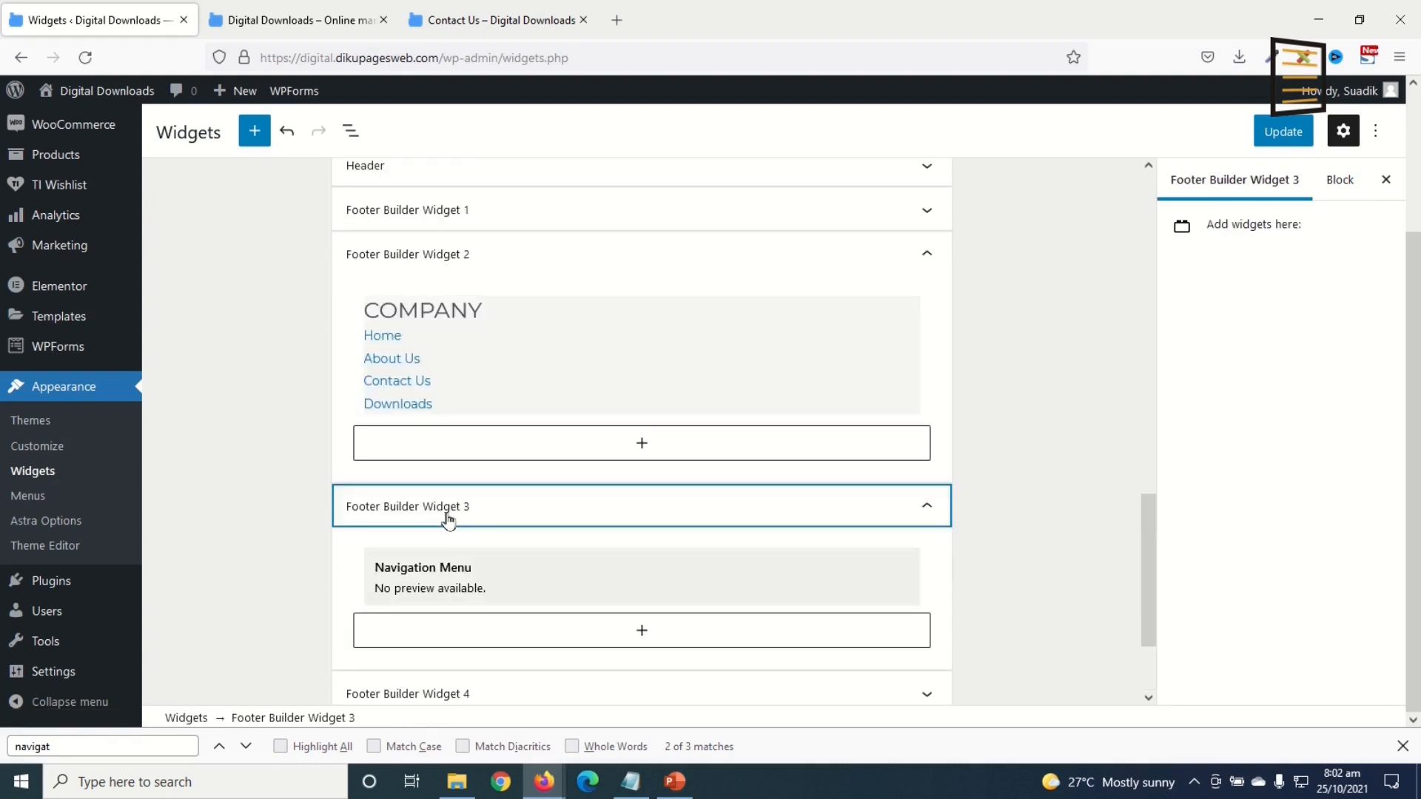
{"action": "left_click", "coordinate": [482, 572]}
{"action": "scroll", "coordinate": [473, 614], "scroll_direction": "down", "scroll_amount": 2}
{"action": "scroll", "coordinate": [474, 621], "scroll_direction": "down", "scroll_amount": 1}
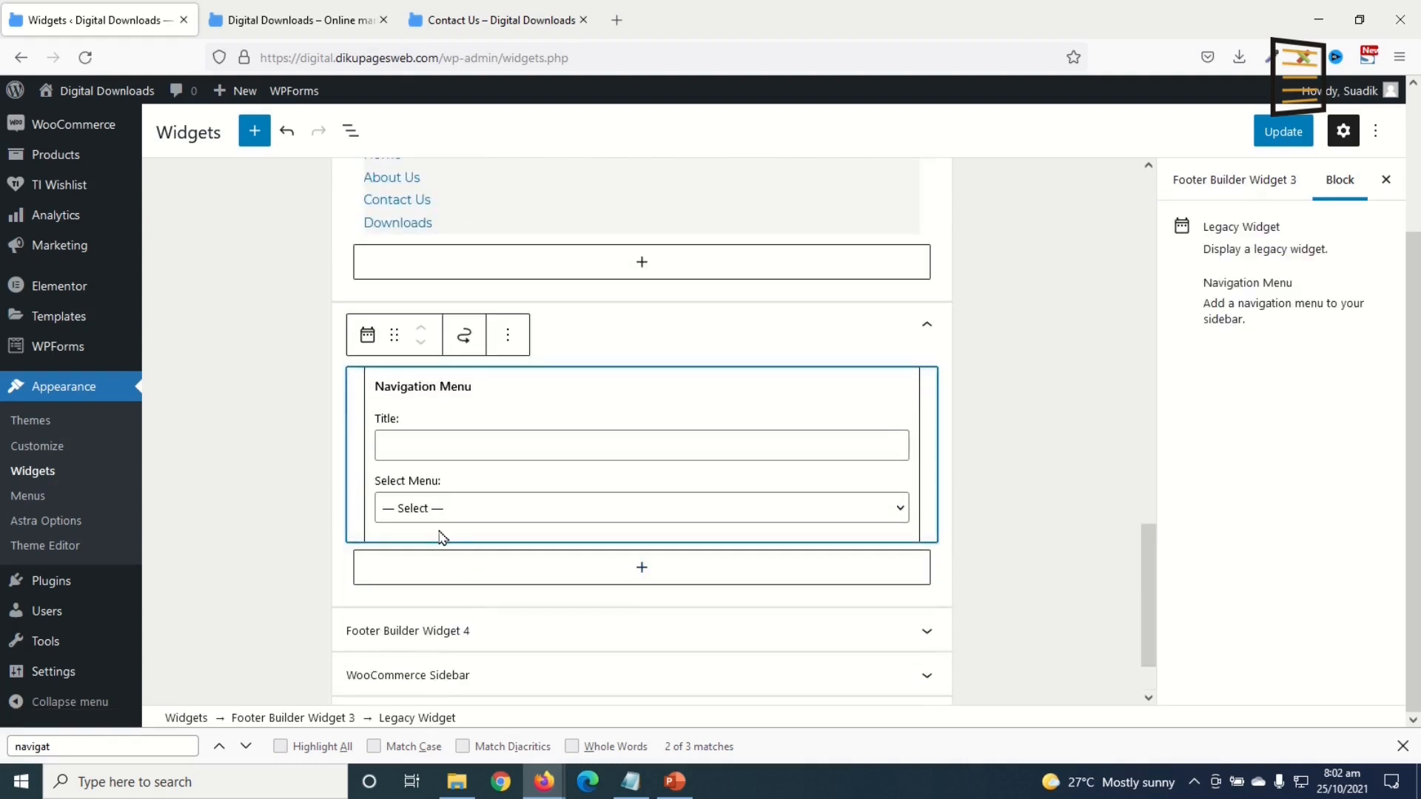
{"action": "left_click", "coordinate": [444, 512]}
{"action": "left_click", "coordinate": [441, 583]}
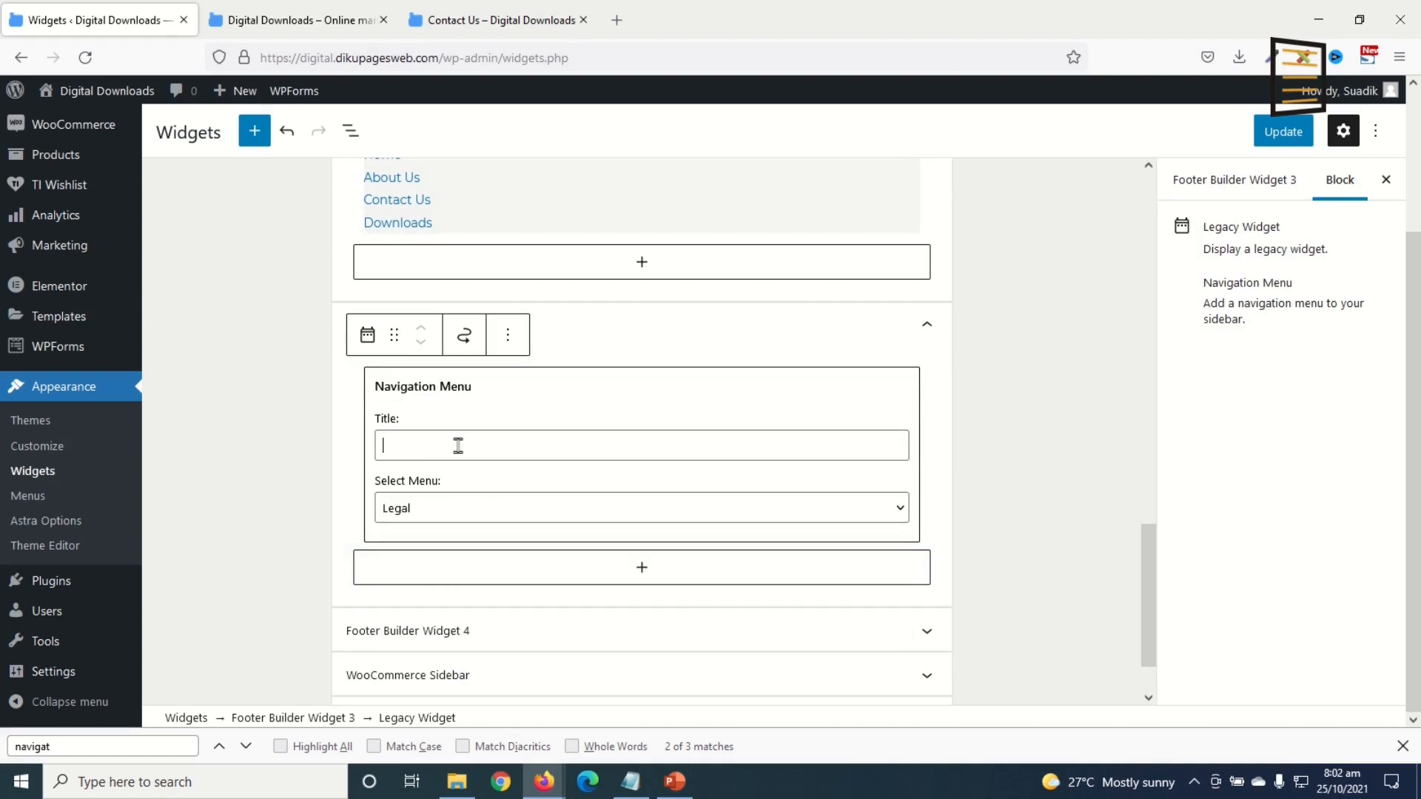
{"action": "type", "text": "LEGA"}
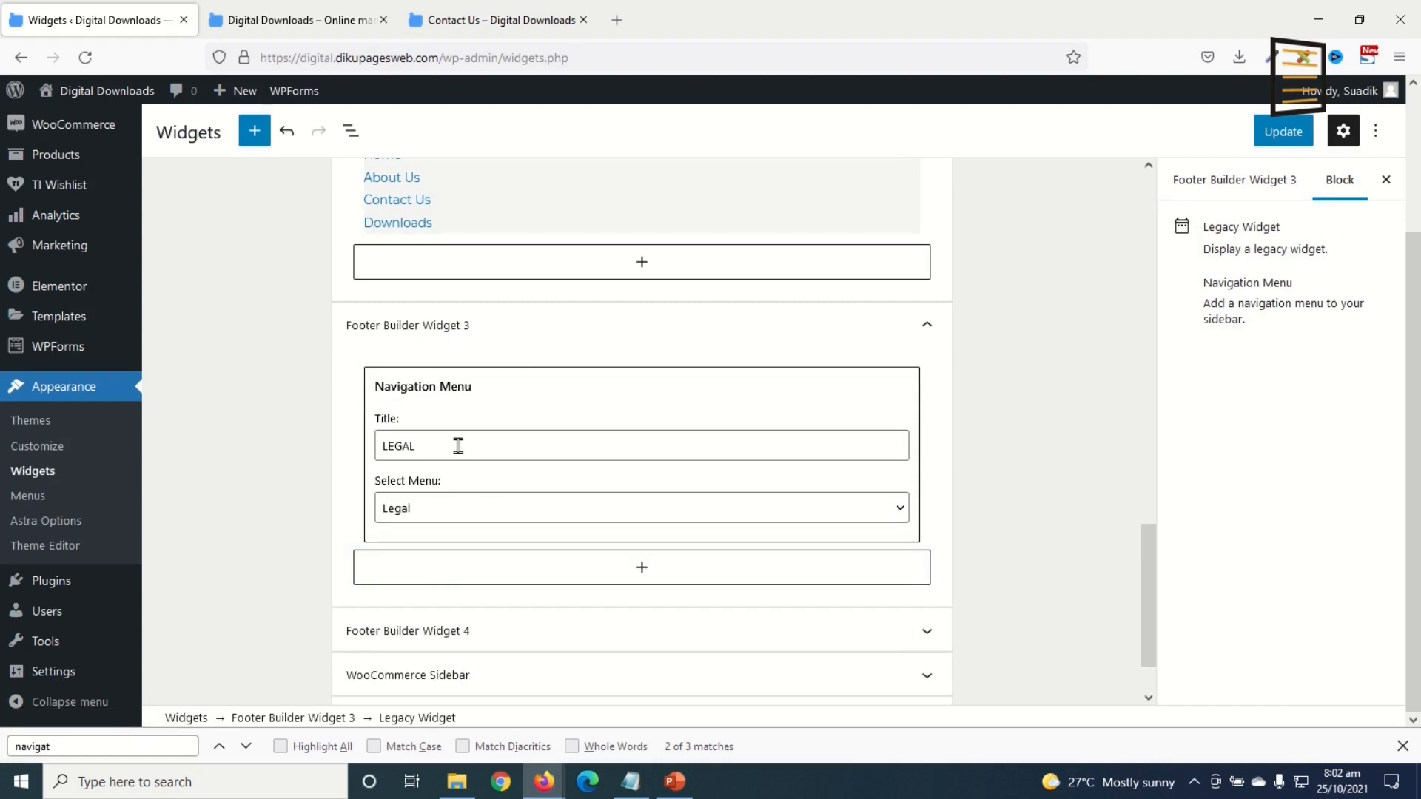
{"action": "type", "text": "L"}
{"action": "left_click", "coordinate": [438, 633]}
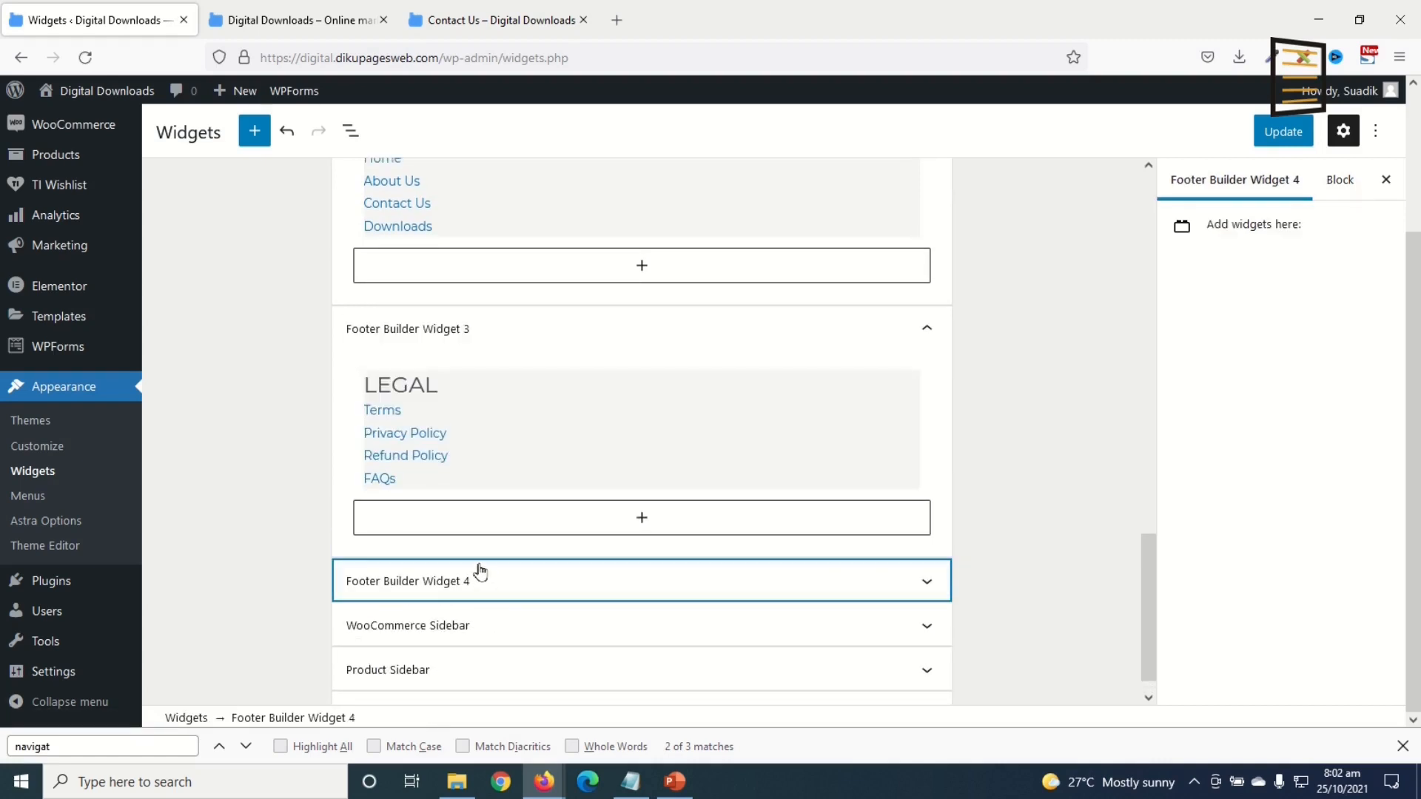
Step: Set Footer Builder Widget 4 to the Top Categories menu titled TOP CATEGORIES, then save the widgets
{"action": "left_click", "coordinate": [466, 583]}
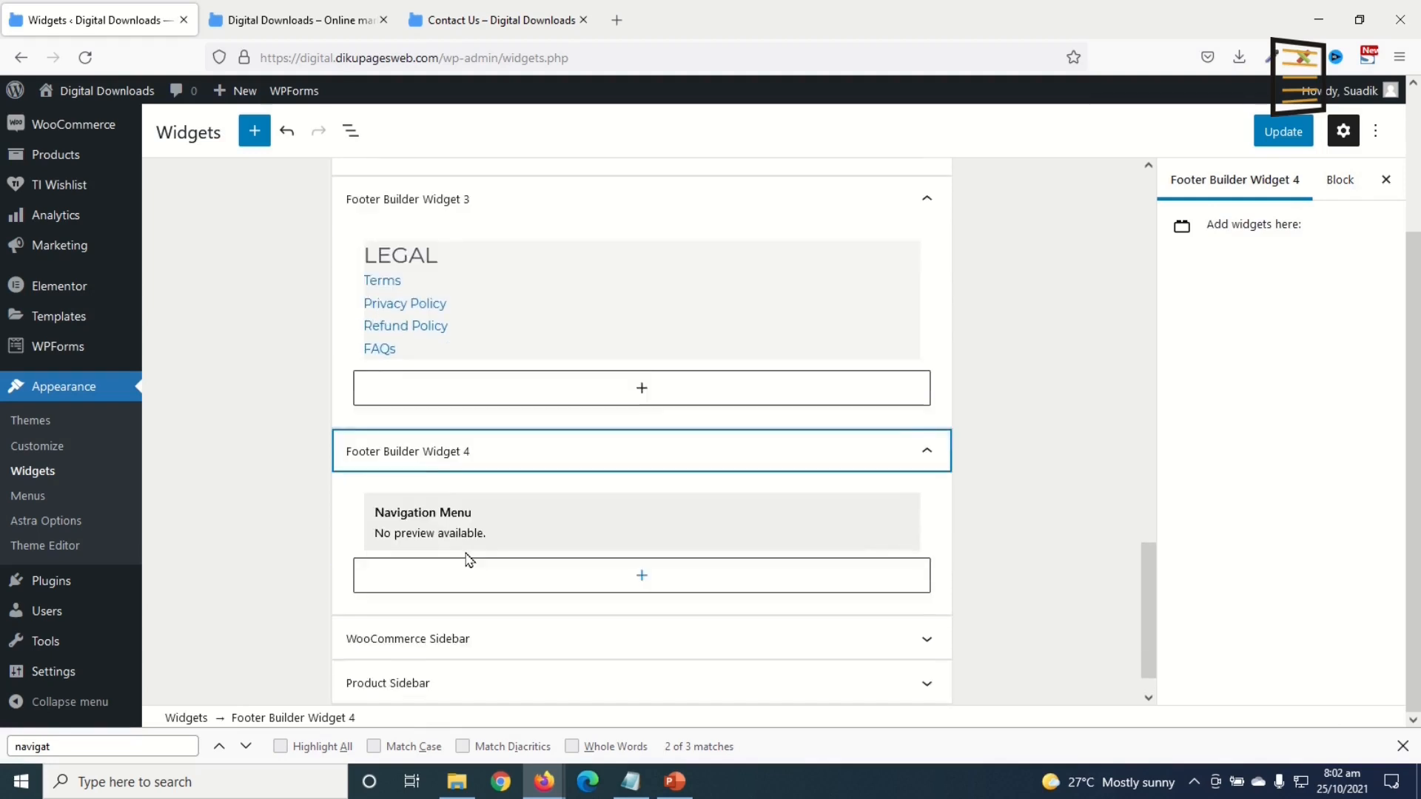
{"action": "left_click", "coordinate": [461, 530]}
{"action": "left_click", "coordinate": [429, 638]}
{"action": "left_click", "coordinate": [435, 603]}
{"action": "left_click", "coordinate": [438, 575]}
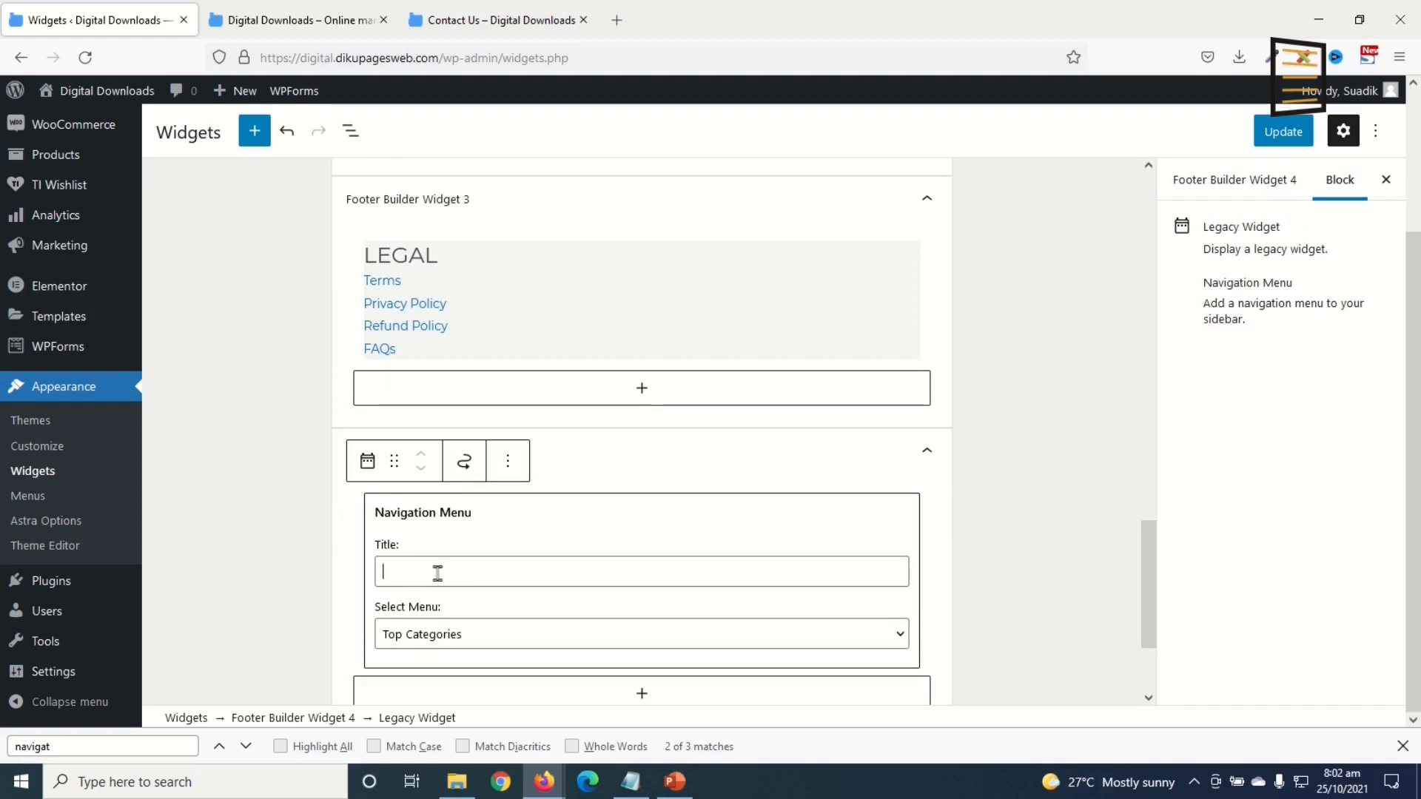
{"action": "type", "text": "TOP CATEGORIES"}
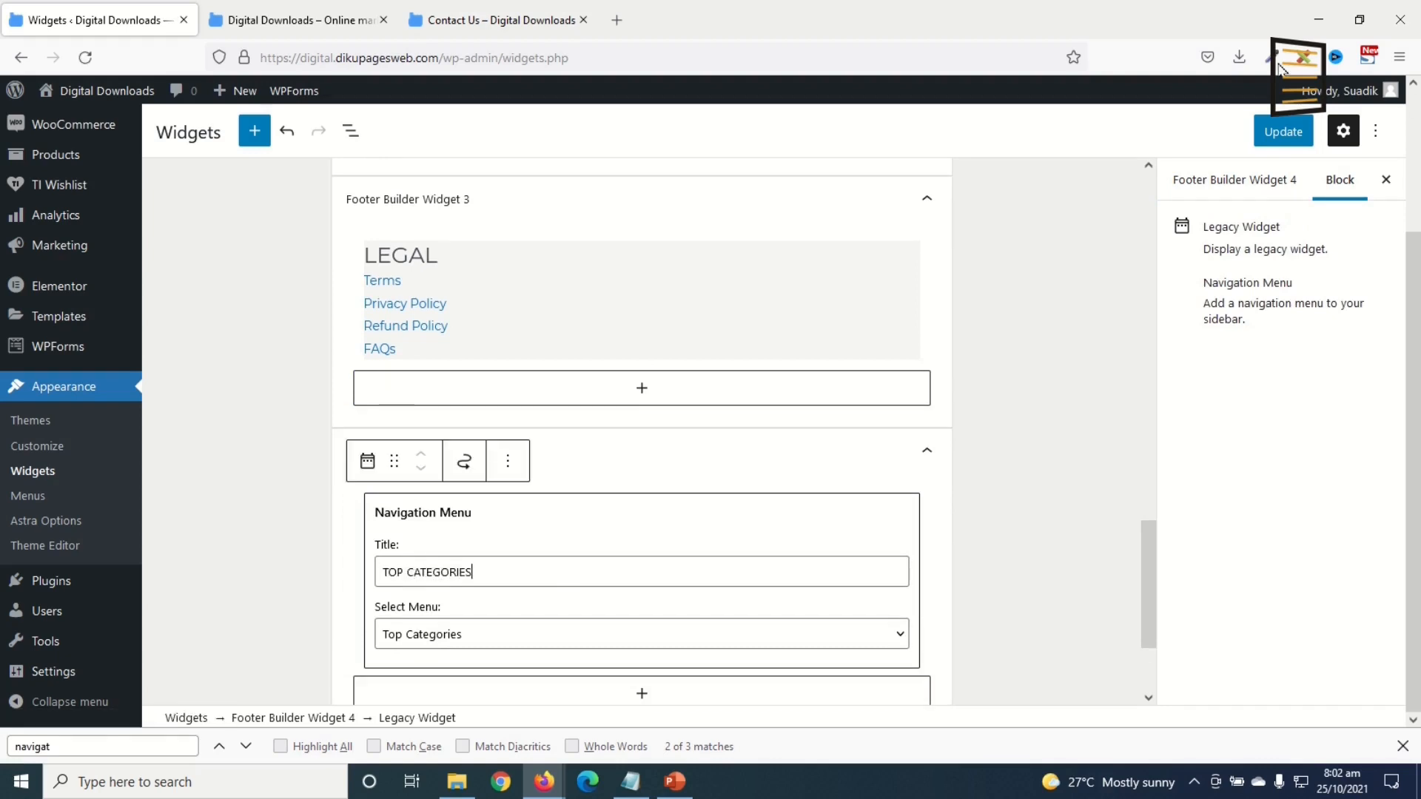
{"action": "left_click", "coordinate": [1283, 131]}
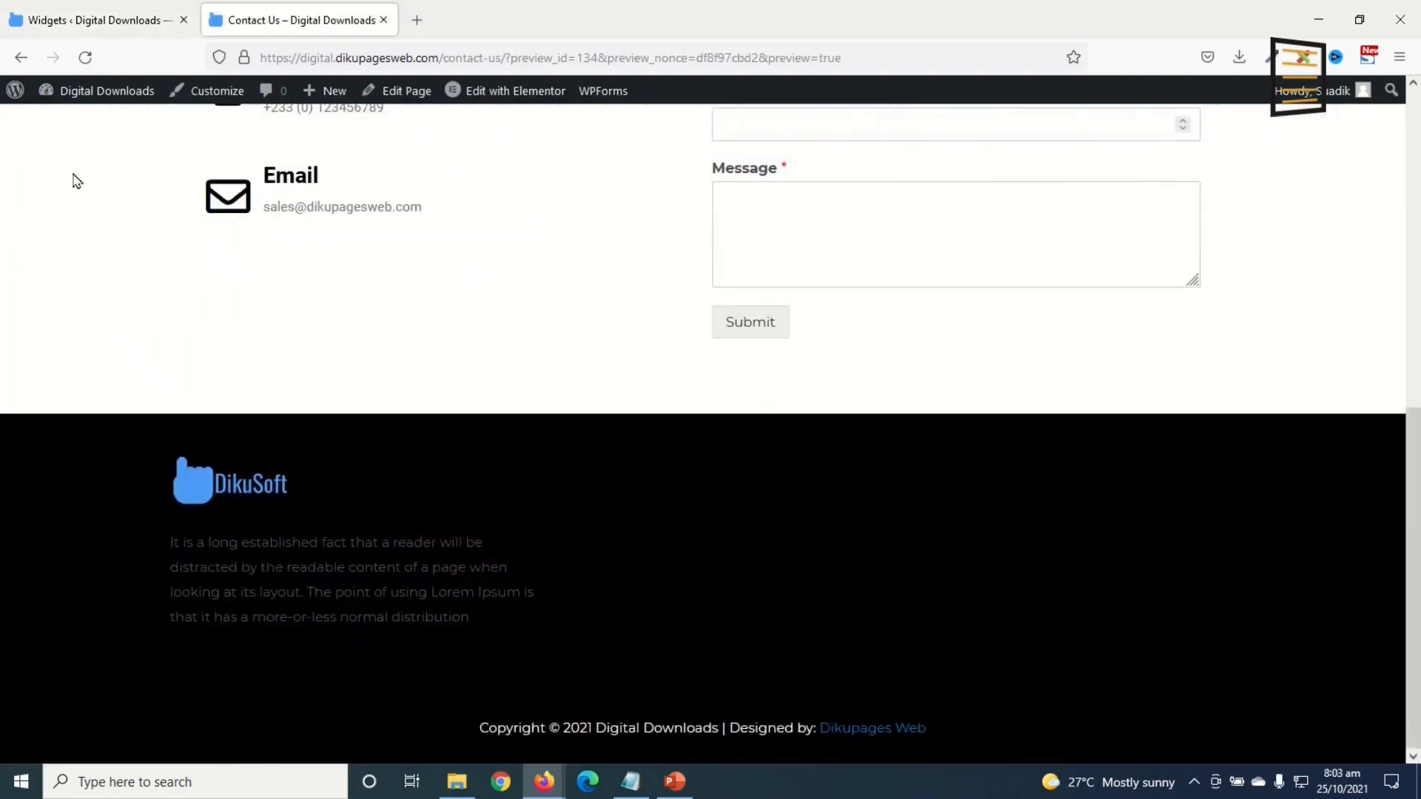
{"action": "left_click", "coordinate": [85, 57]}
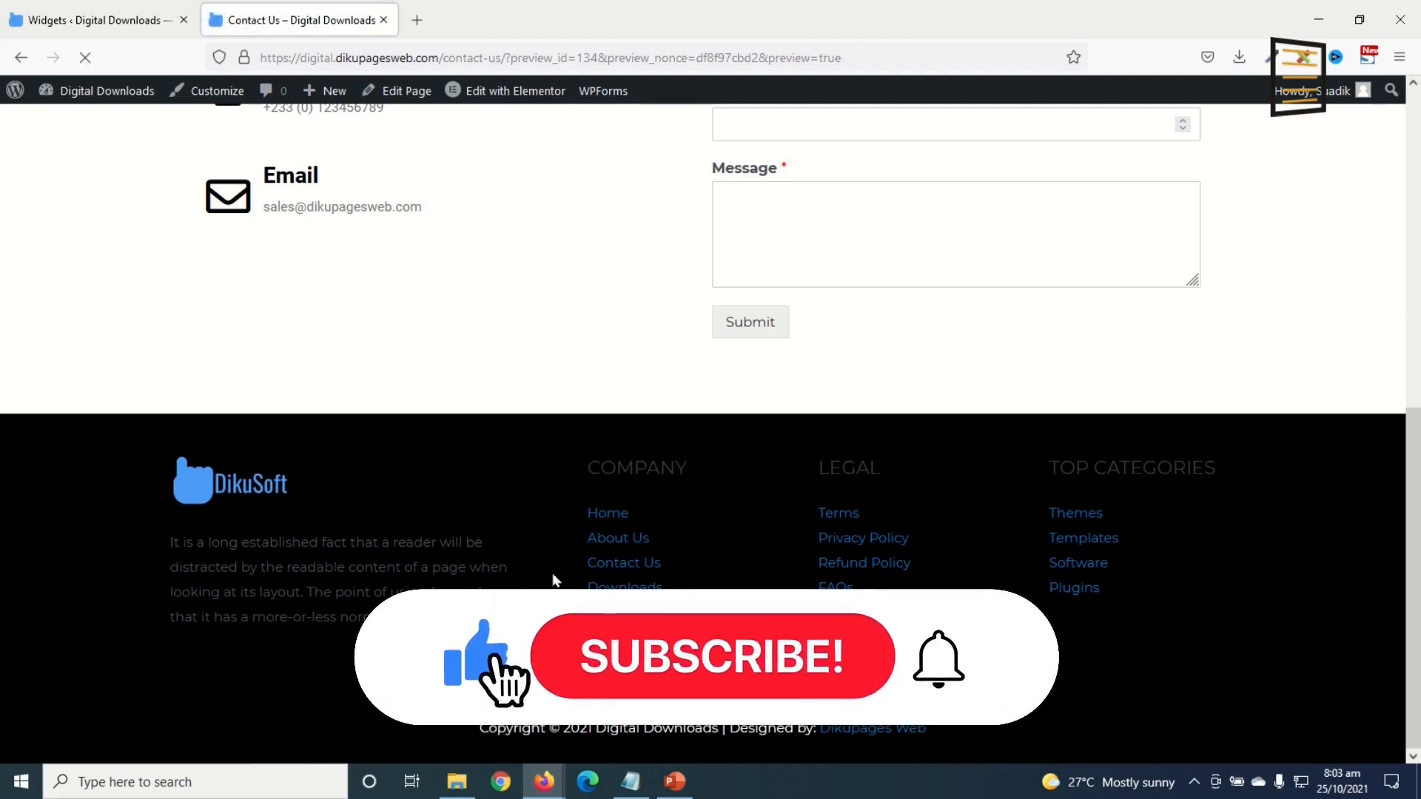
Step: Check the new footer menu columns on the contact page, then open Shop via the Downloads menu item
{"action": "scroll", "coordinate": [1261, 607], "scroll_direction": "up", "scroll_amount": 10}
{"action": "scroll", "coordinate": [1262, 609], "scroll_direction": "down", "scroll_amount": 10}
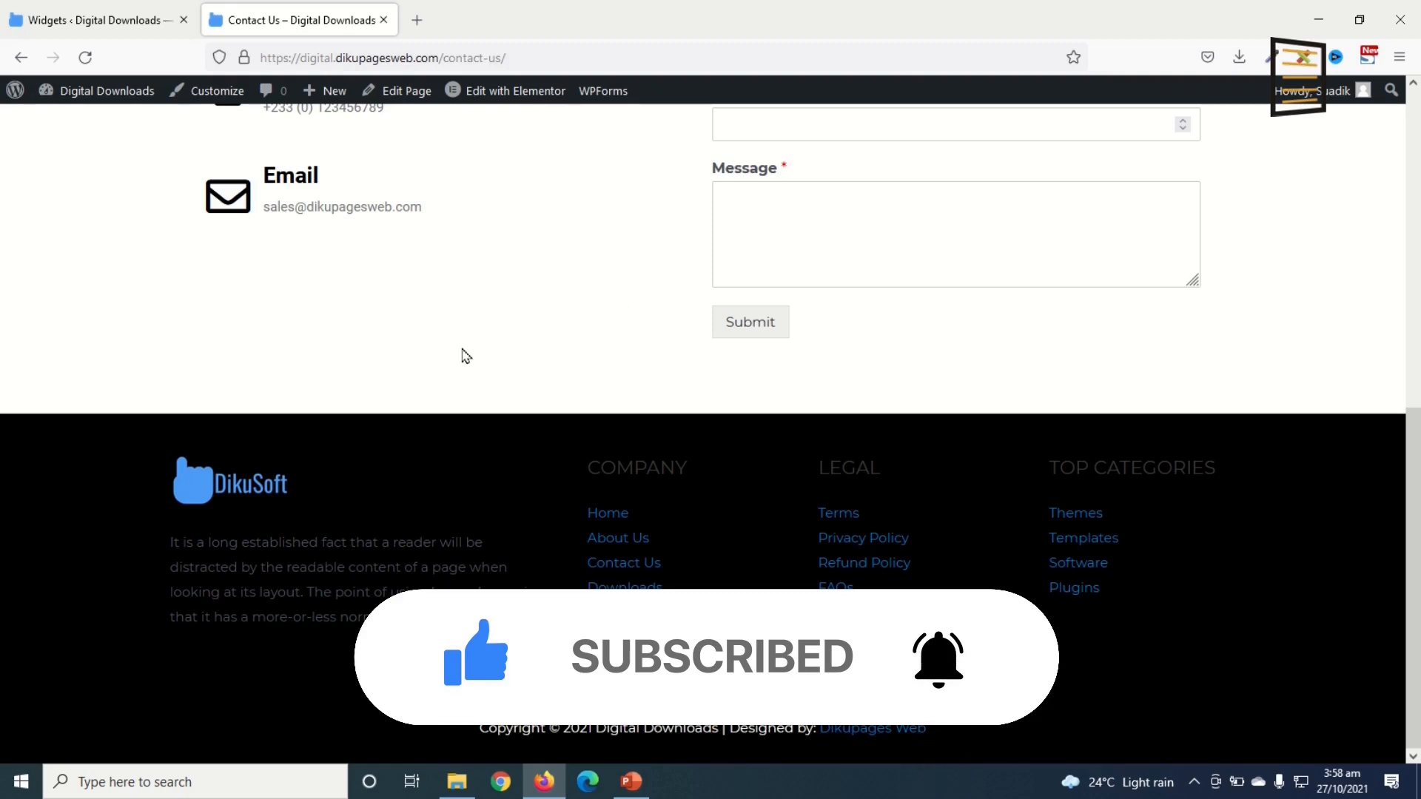
{"action": "scroll", "coordinate": [425, 354], "scroll_direction": "up", "scroll_amount": 8}
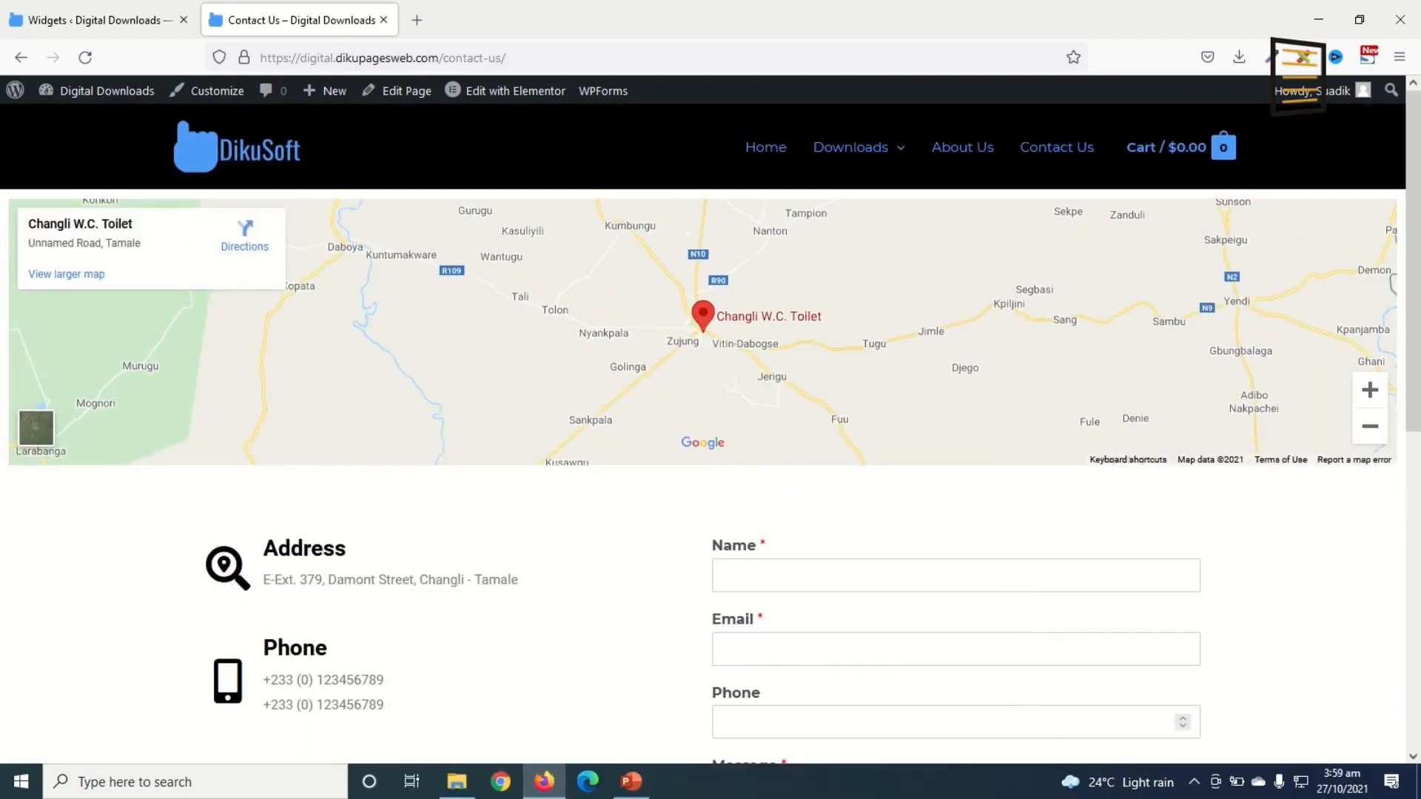
{"action": "mouse_move", "coordinate": [826, 161]}
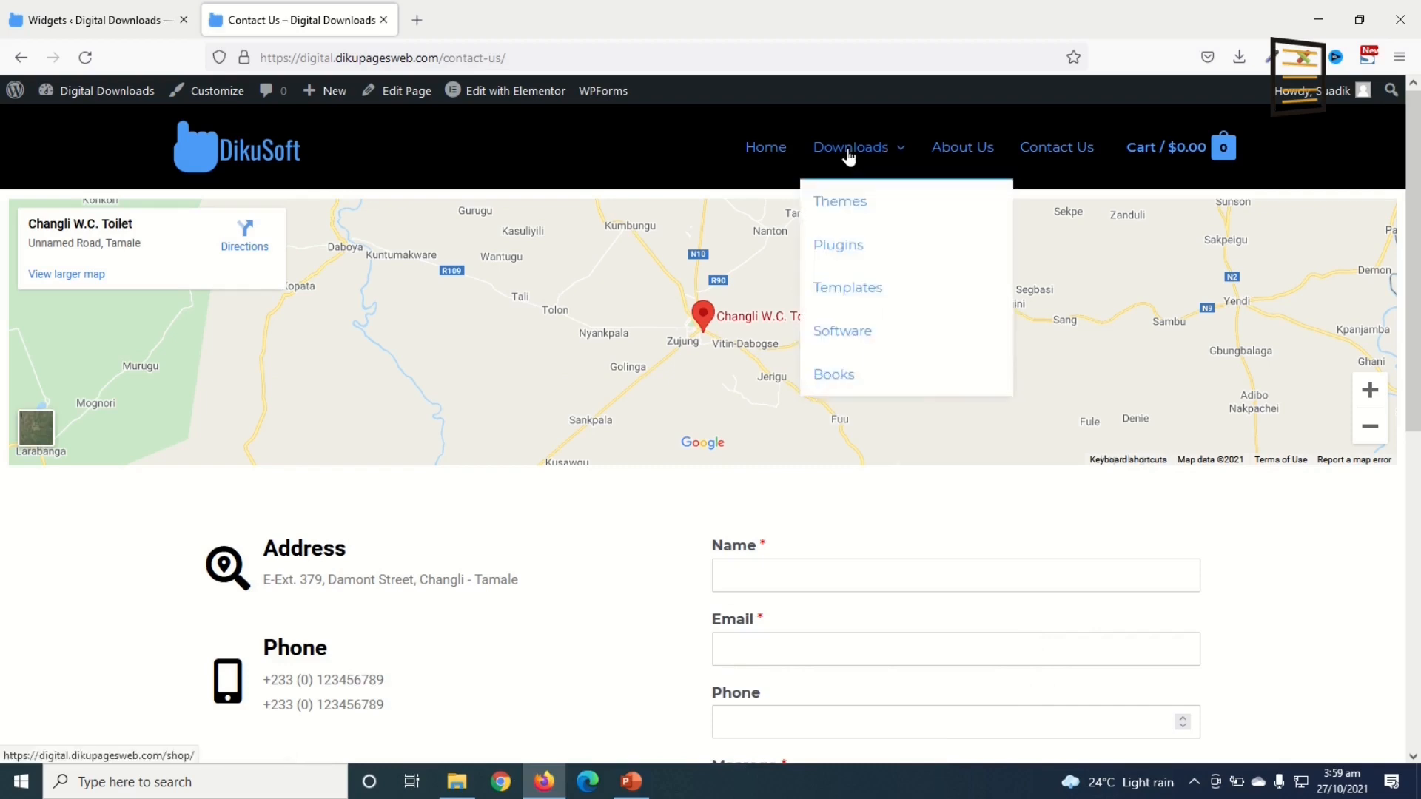
{"action": "mouse_move", "coordinate": [887, 175]}
{"action": "left_click", "coordinate": [856, 165]}
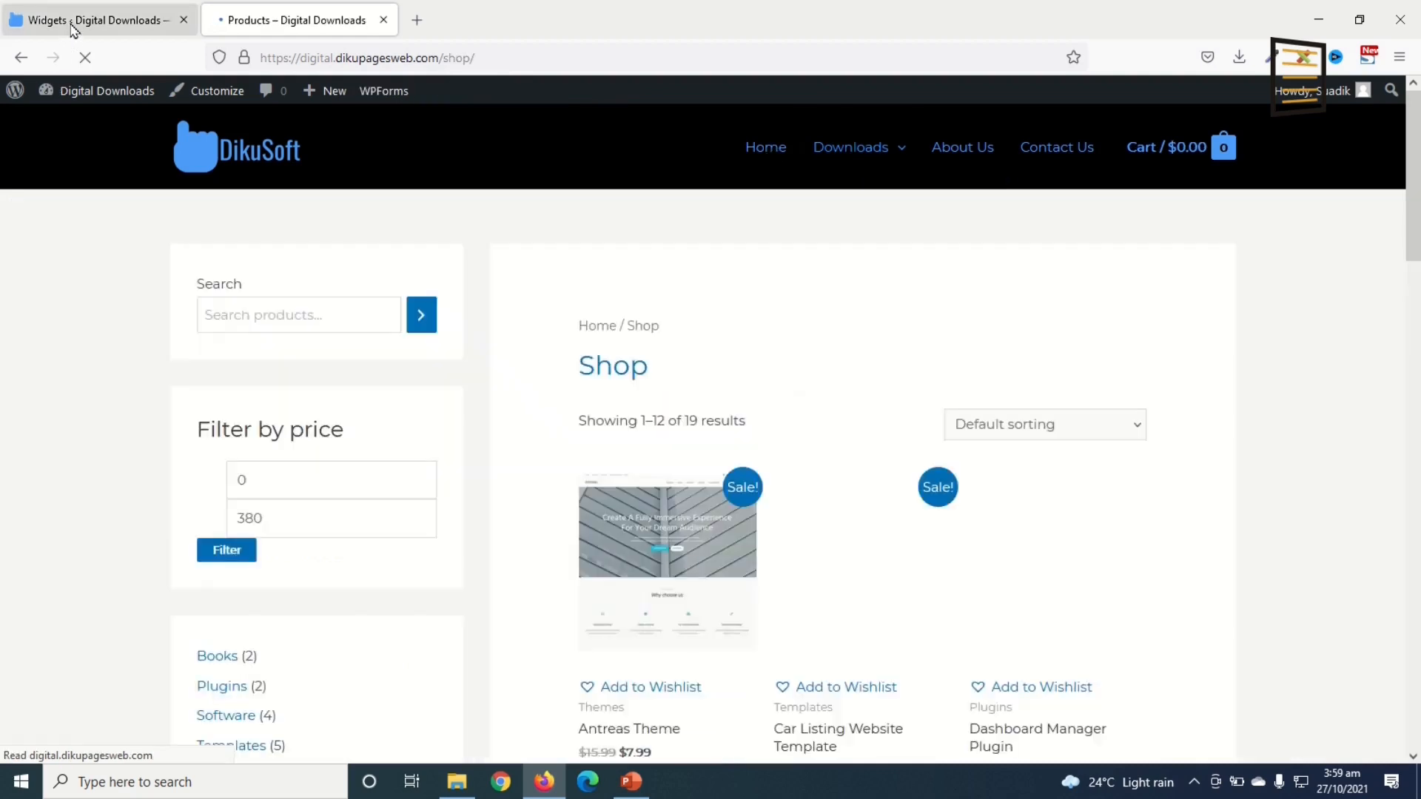
Step: Point to WooCommerce > Coupons in the admin tab, then browse the Shop's product listing
{"action": "left_click", "coordinate": [71, 26]}
{"action": "mouse_move", "coordinate": [110, 311]}
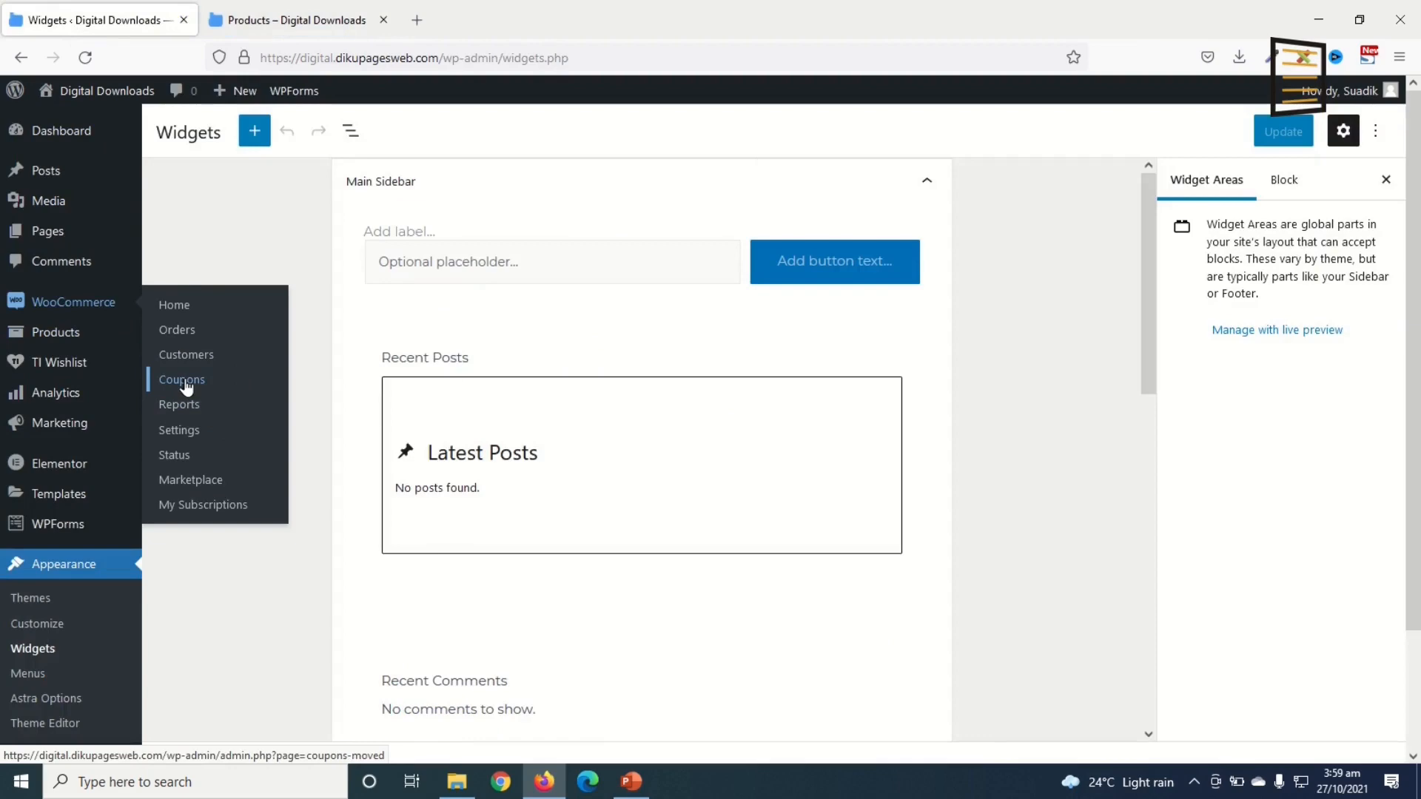
{"action": "left_click", "coordinate": [287, 20]}
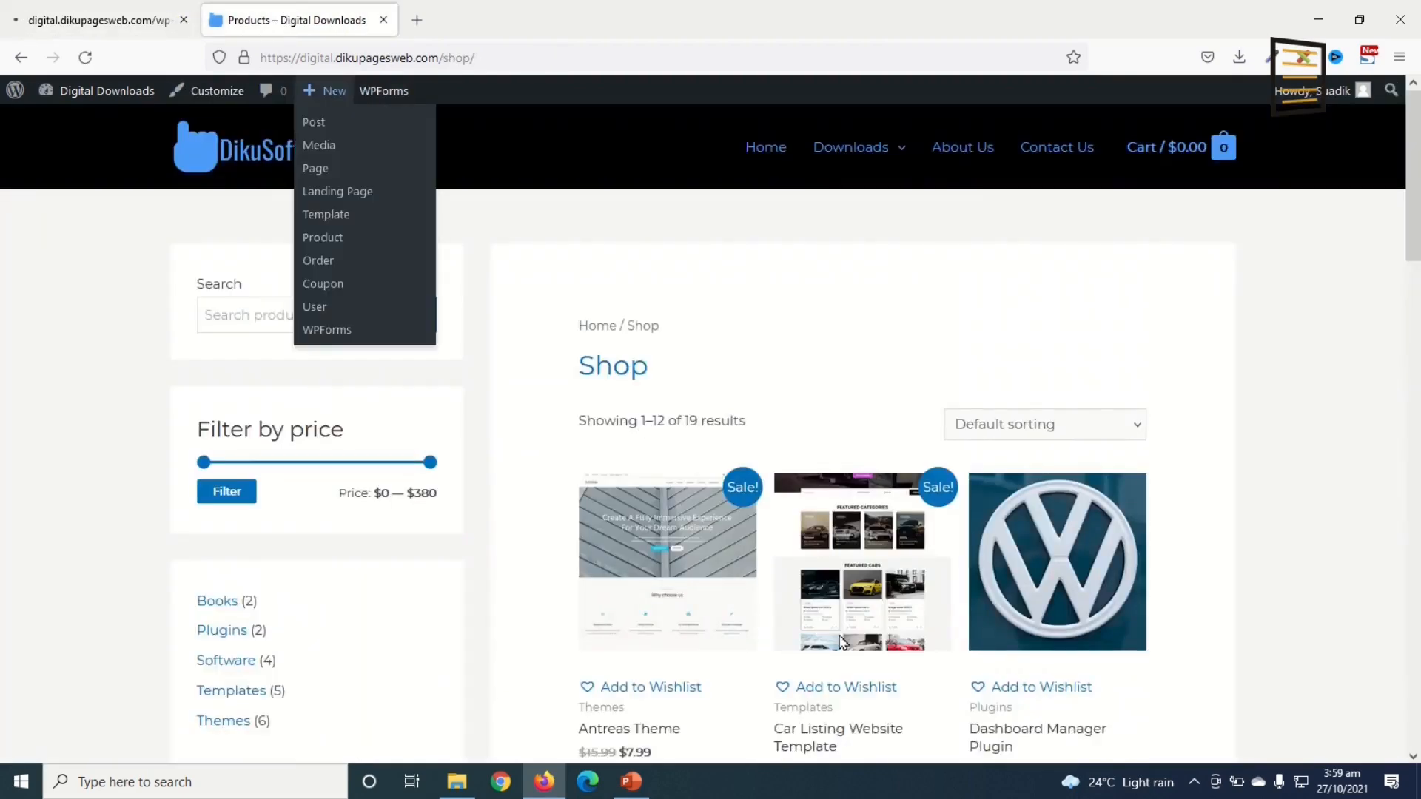
{"action": "scroll", "coordinate": [841, 640], "scroll_direction": "down", "scroll_amount": 7}
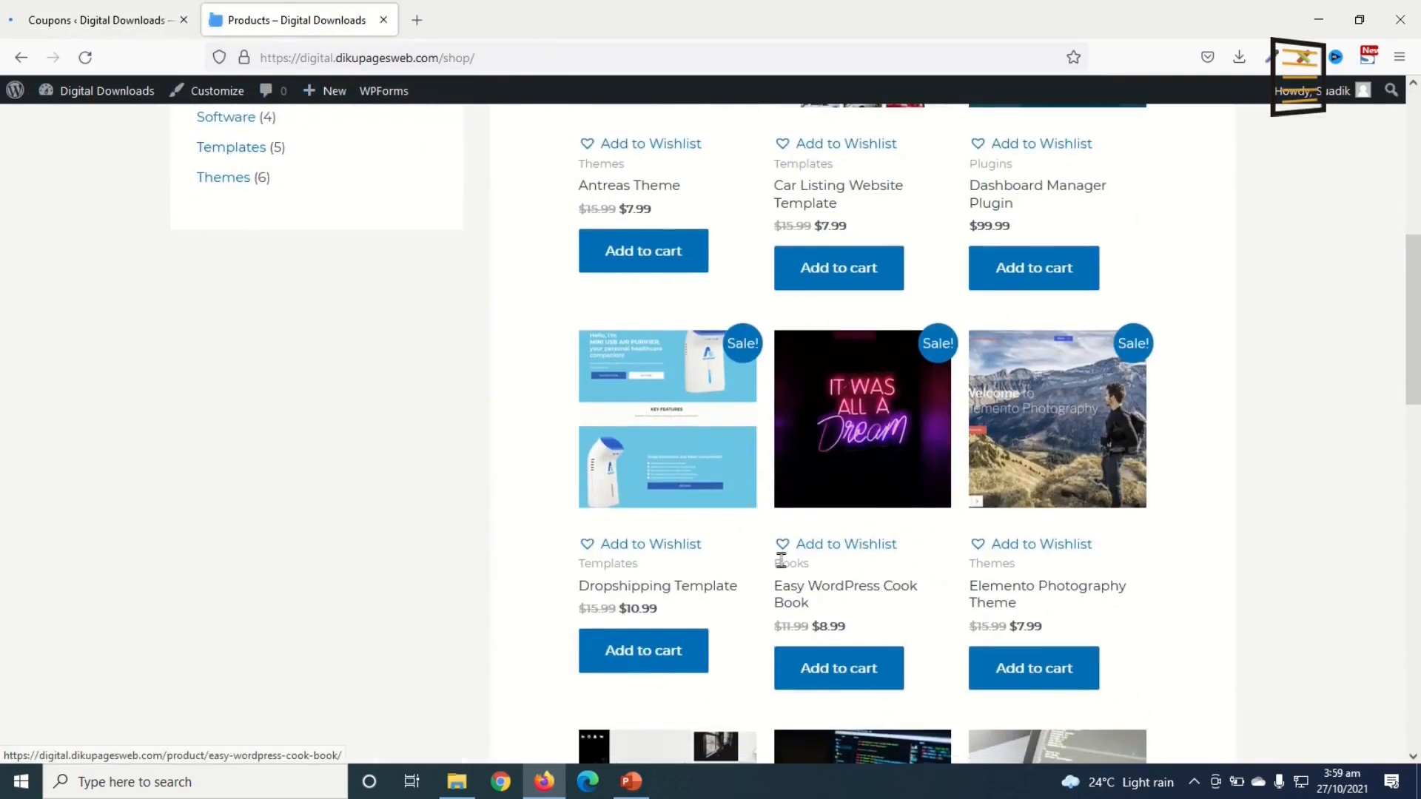
{"action": "scroll", "coordinate": [781, 560], "scroll_direction": "up", "scroll_amount": 7}
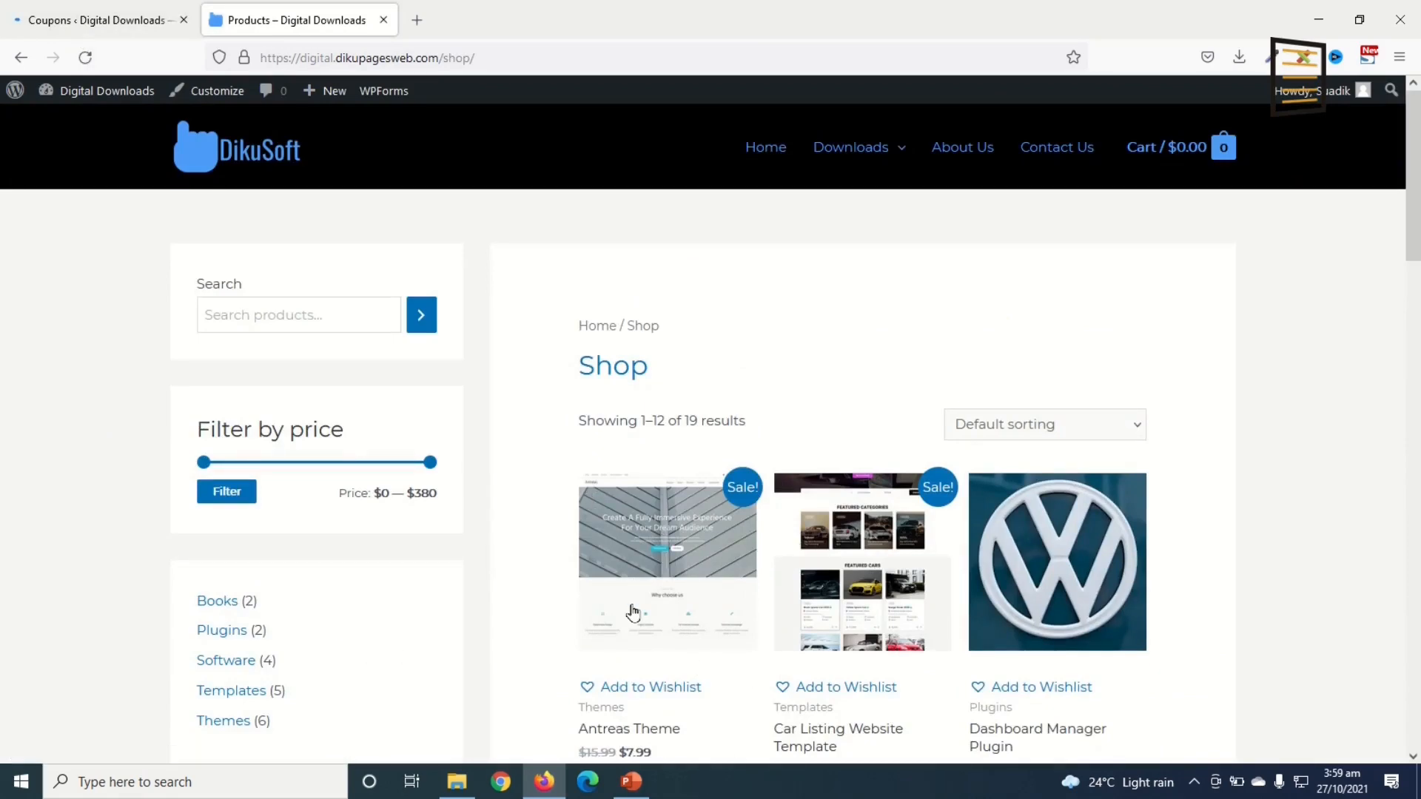
{"action": "scroll", "coordinate": [647, 629], "scroll_direction": "down", "scroll_amount": 3}
{"action": "scroll", "coordinate": [839, 589], "scroll_direction": "down", "scroll_amount": 1}
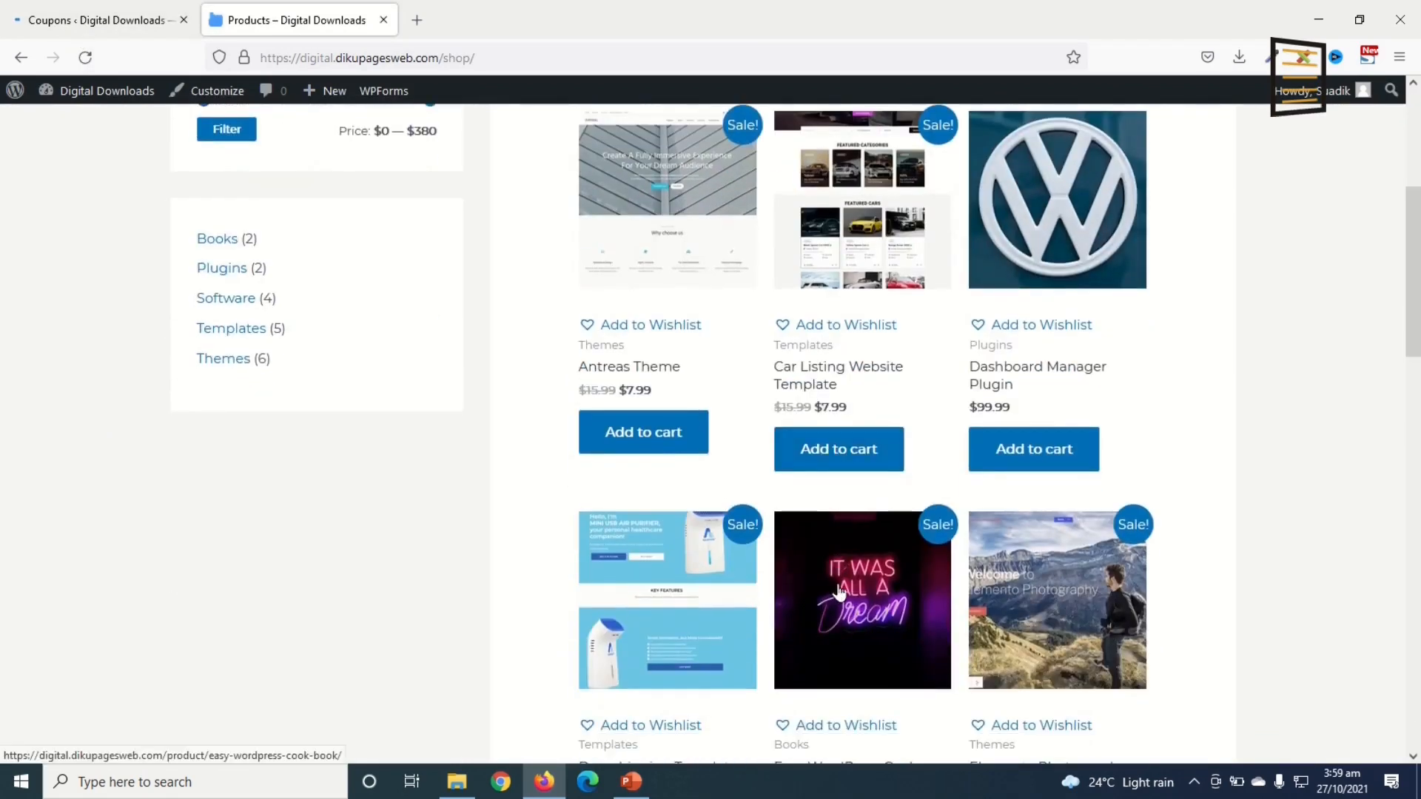
{"action": "scroll", "coordinate": [766, 592], "scroll_direction": "down", "scroll_amount": 3}
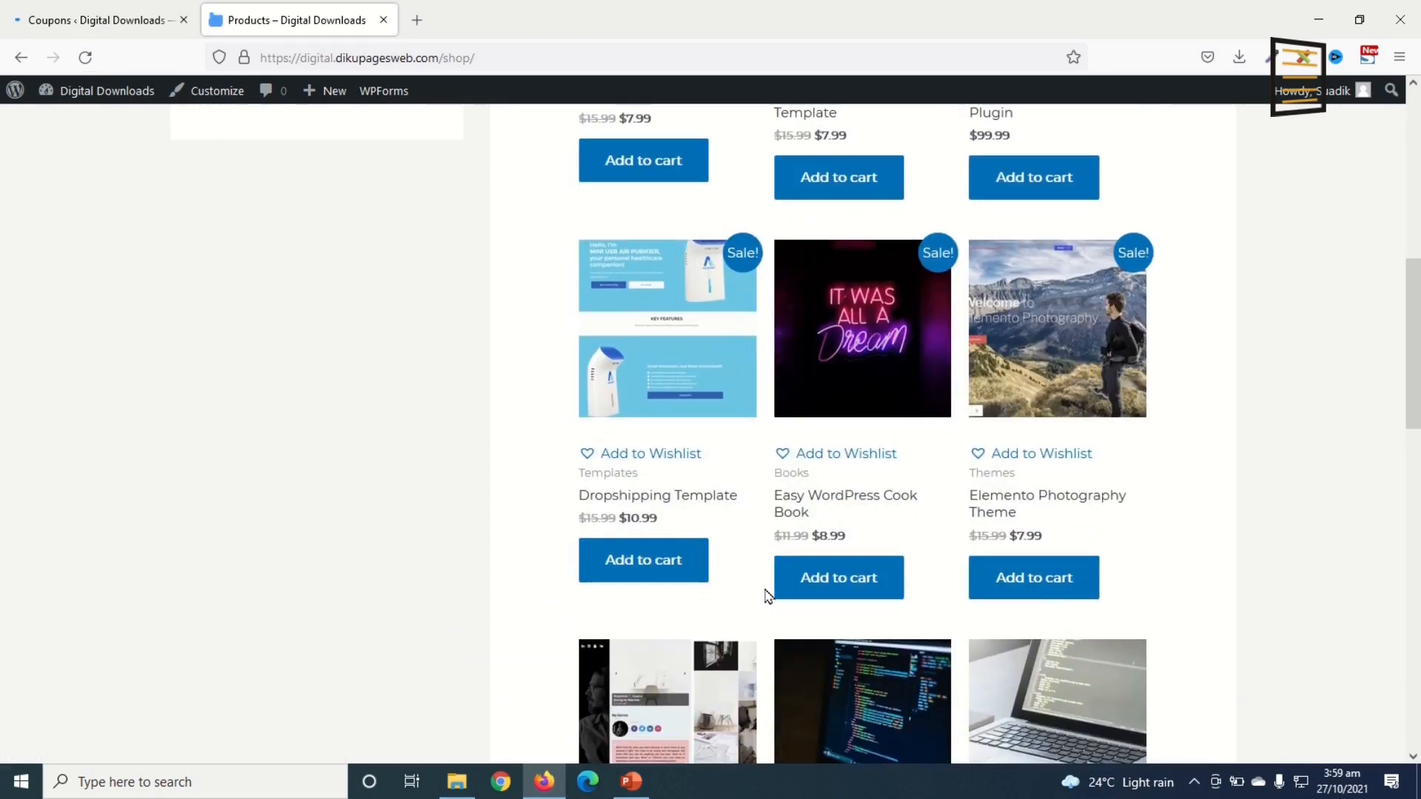
{"action": "scroll", "coordinate": [178, 323], "scroll_direction": "up", "scroll_amount": 2}
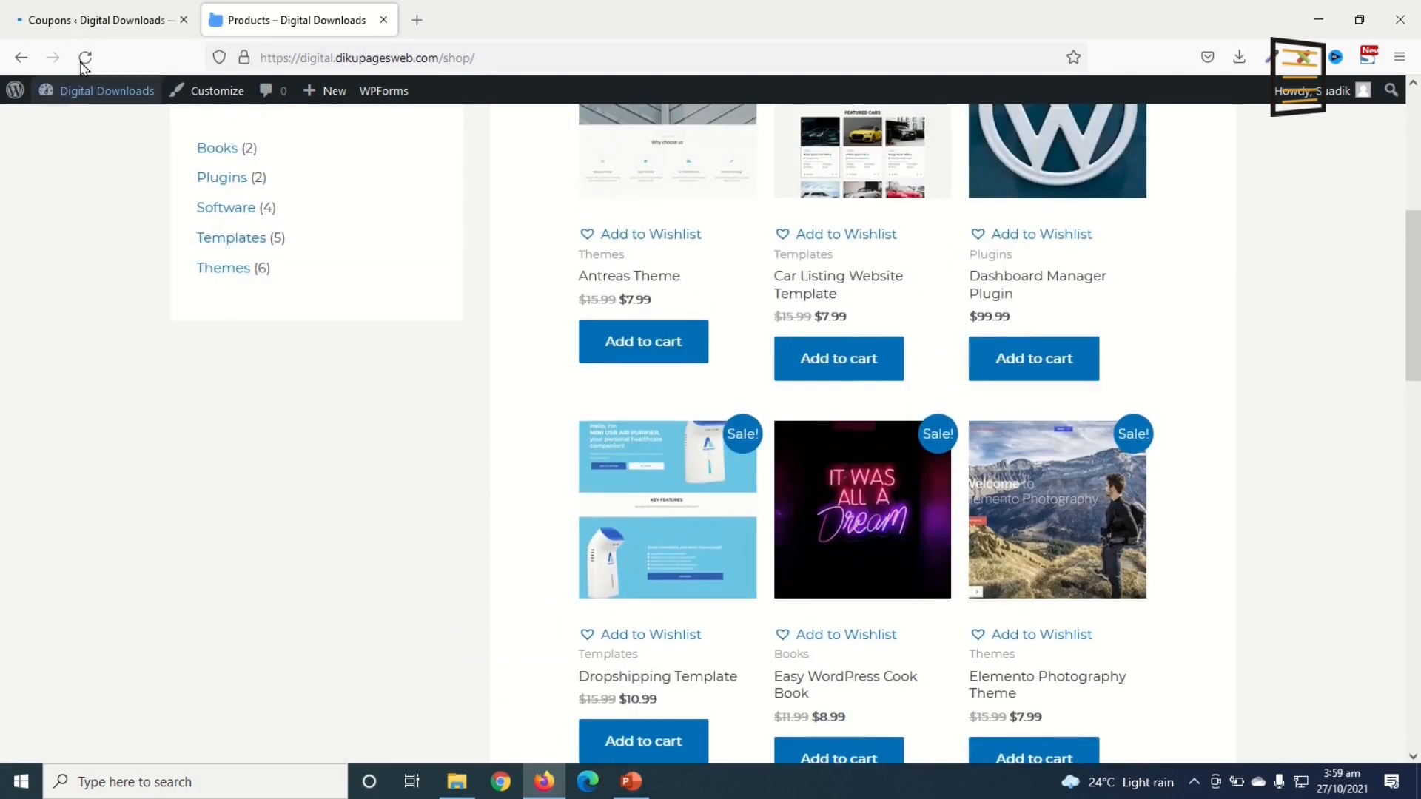
Step: Create coupon 100OFF with the Percentage discount type and replace its coupon amount
{"action": "left_click", "coordinate": [49, 22]}
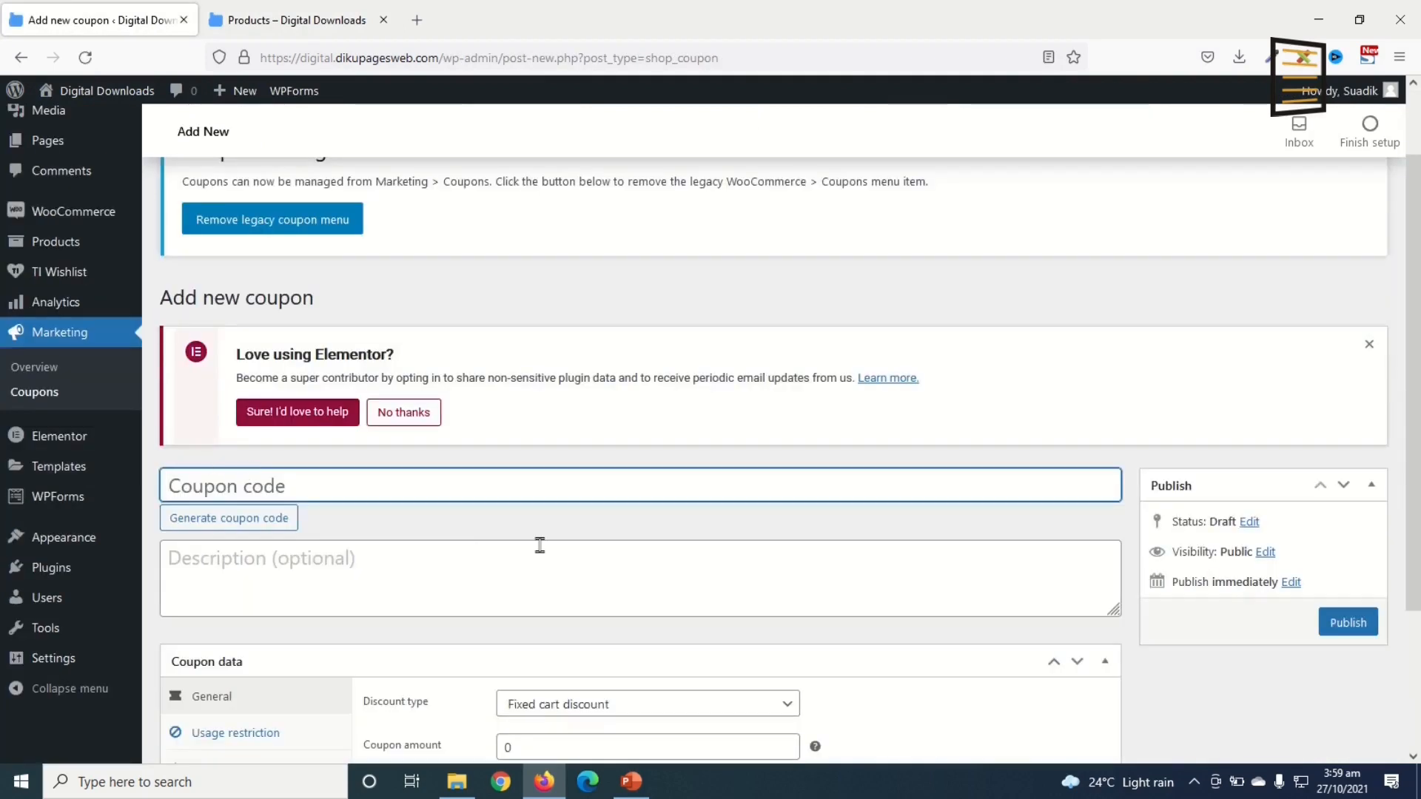
{"action": "type", "text": "1"}
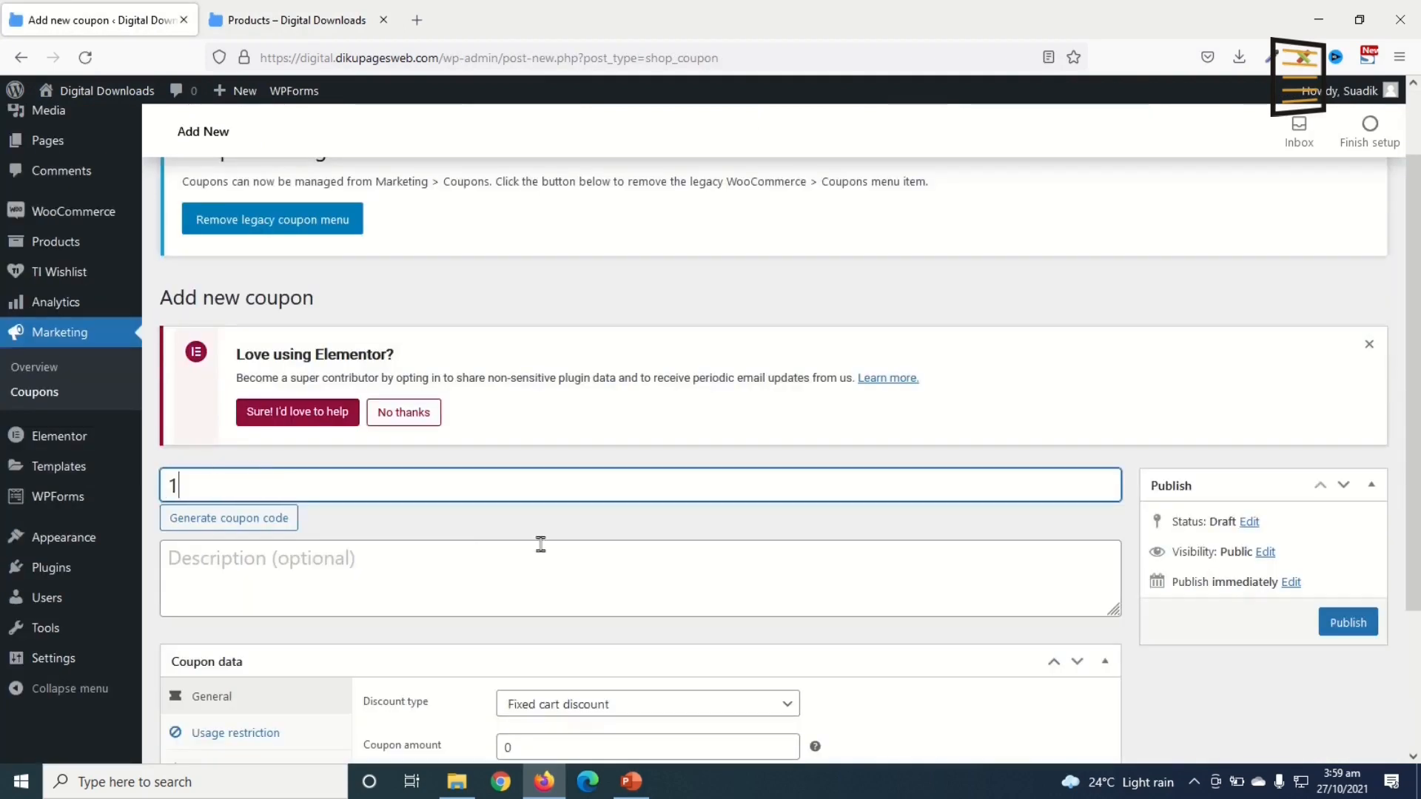
{"action": "type", "text": "00OFF"}
{"action": "scroll", "coordinate": [609, 561], "scroll_direction": "down", "scroll_amount": 3}
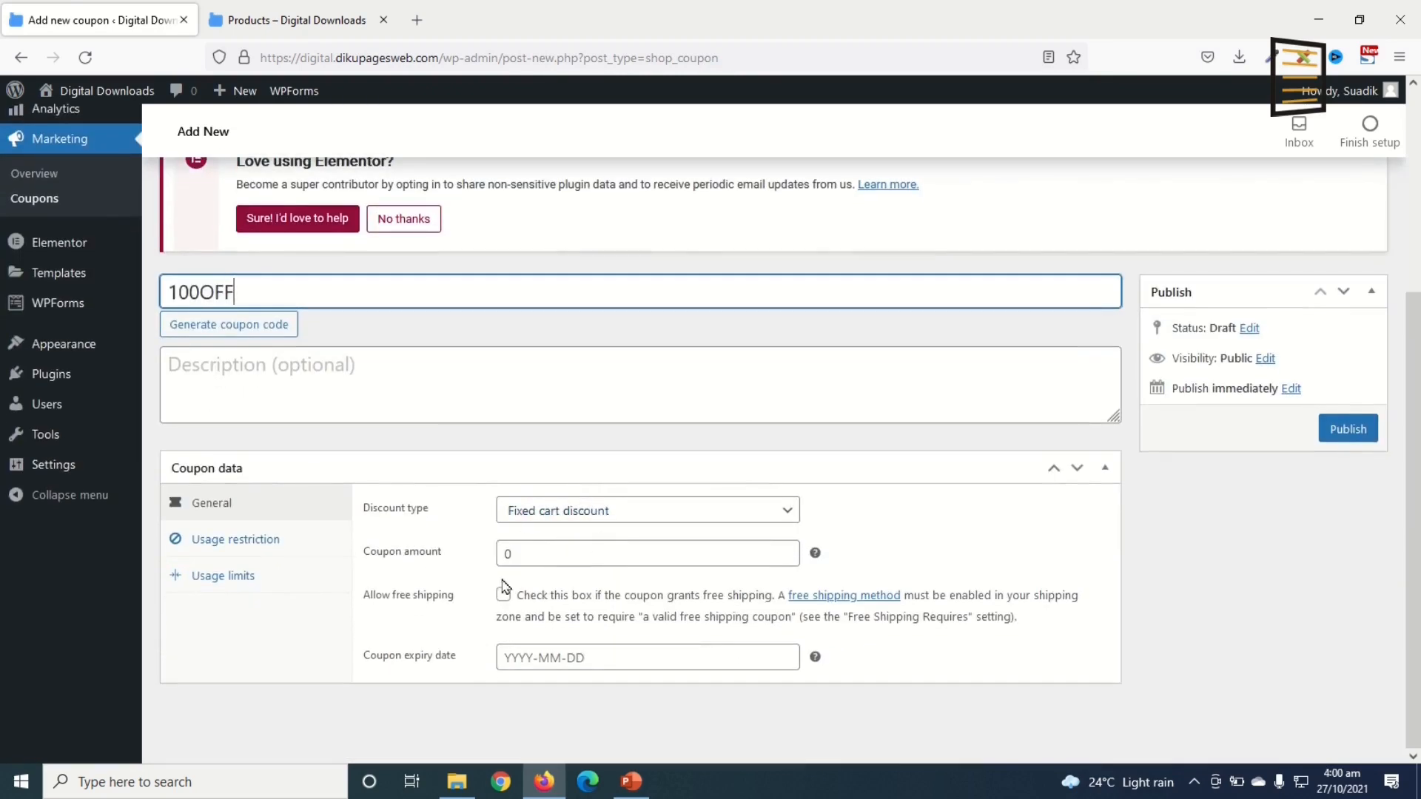
{"action": "left_click", "coordinate": [578, 520]}
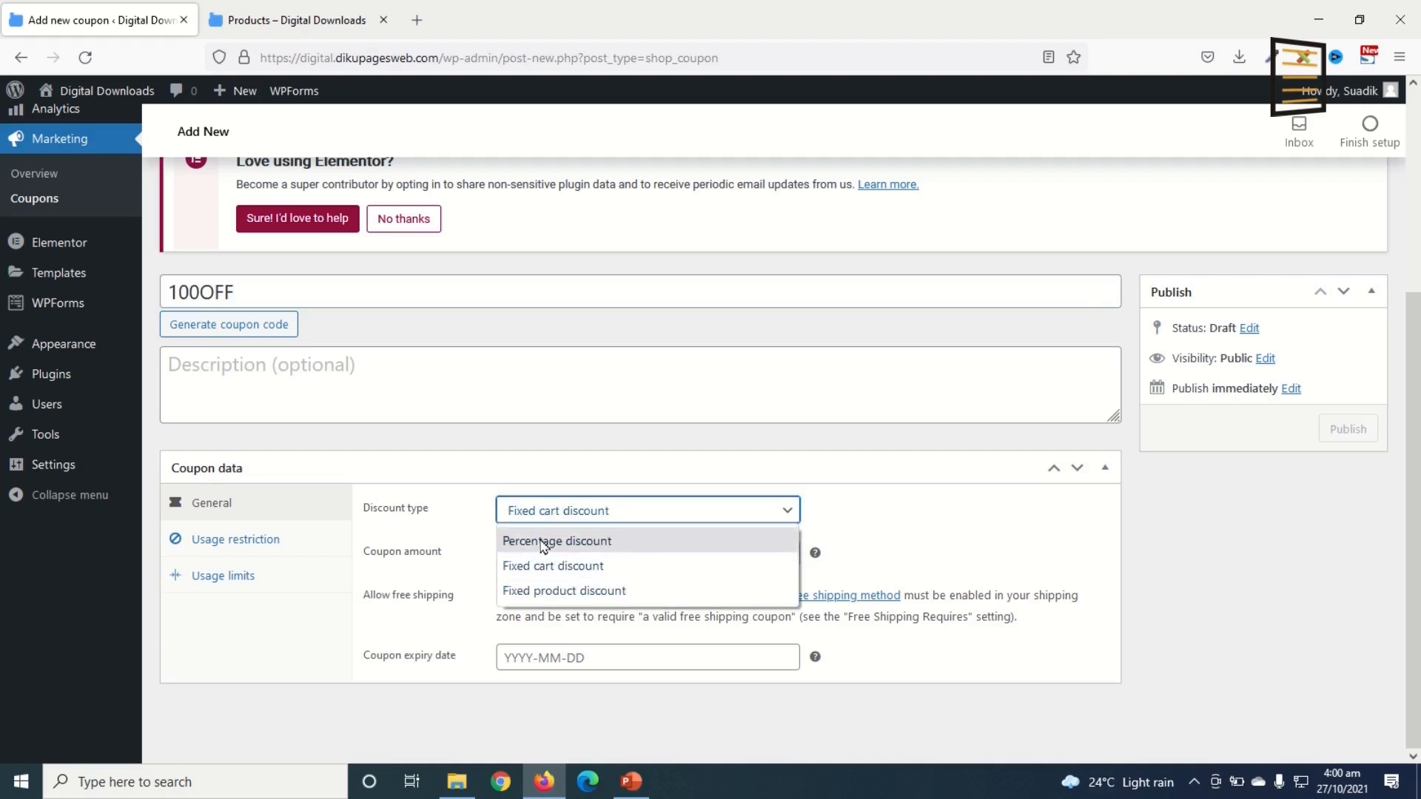
{"action": "left_click", "coordinate": [545, 546]}
{"action": "left_click", "coordinate": [526, 559]}
{"action": "double_click", "coordinate": [527, 555]}
{"action": "type", "text": "1"}
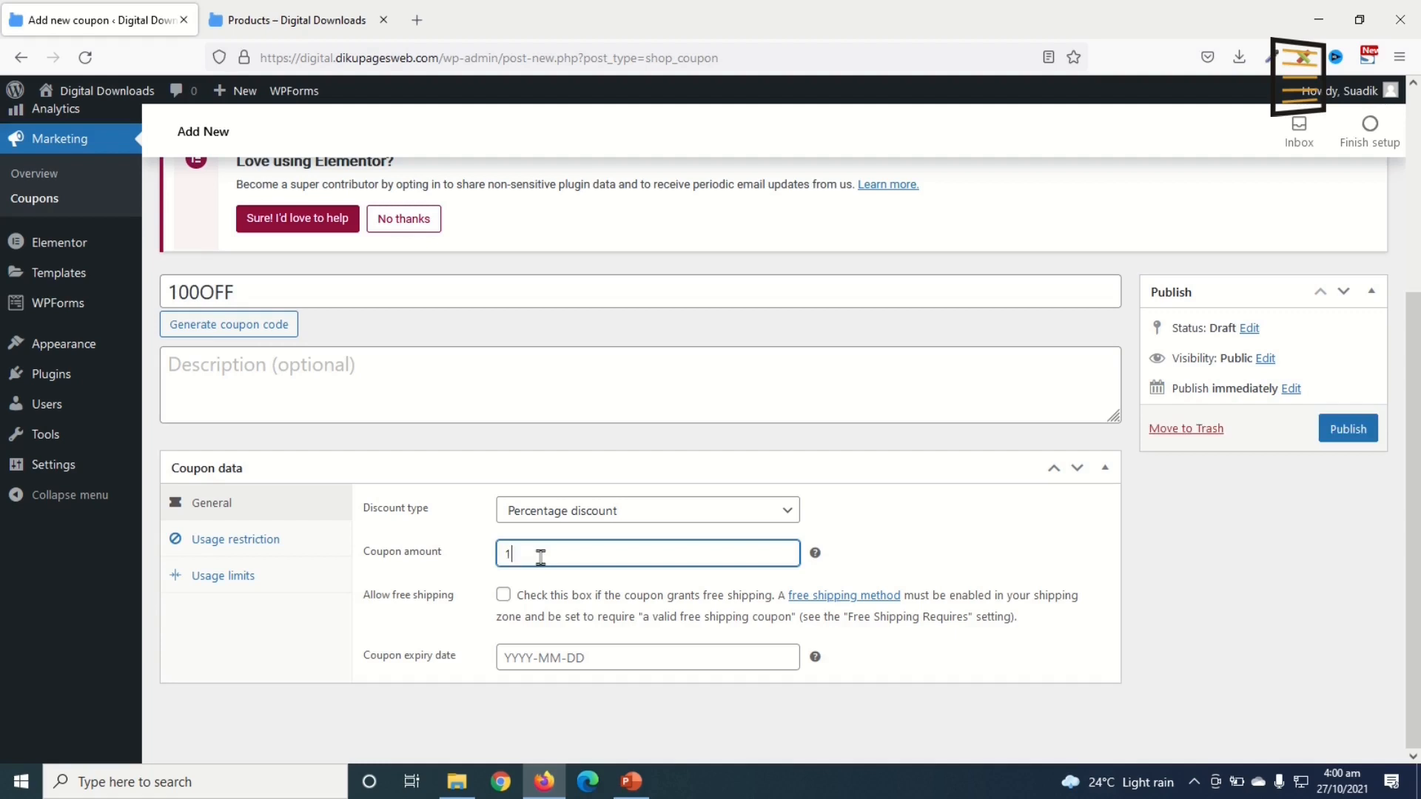
Step: Review the coupon's Usage restriction and Usage limits tabs, then publish 100OFF
{"action": "left_click", "coordinate": [229, 543]}
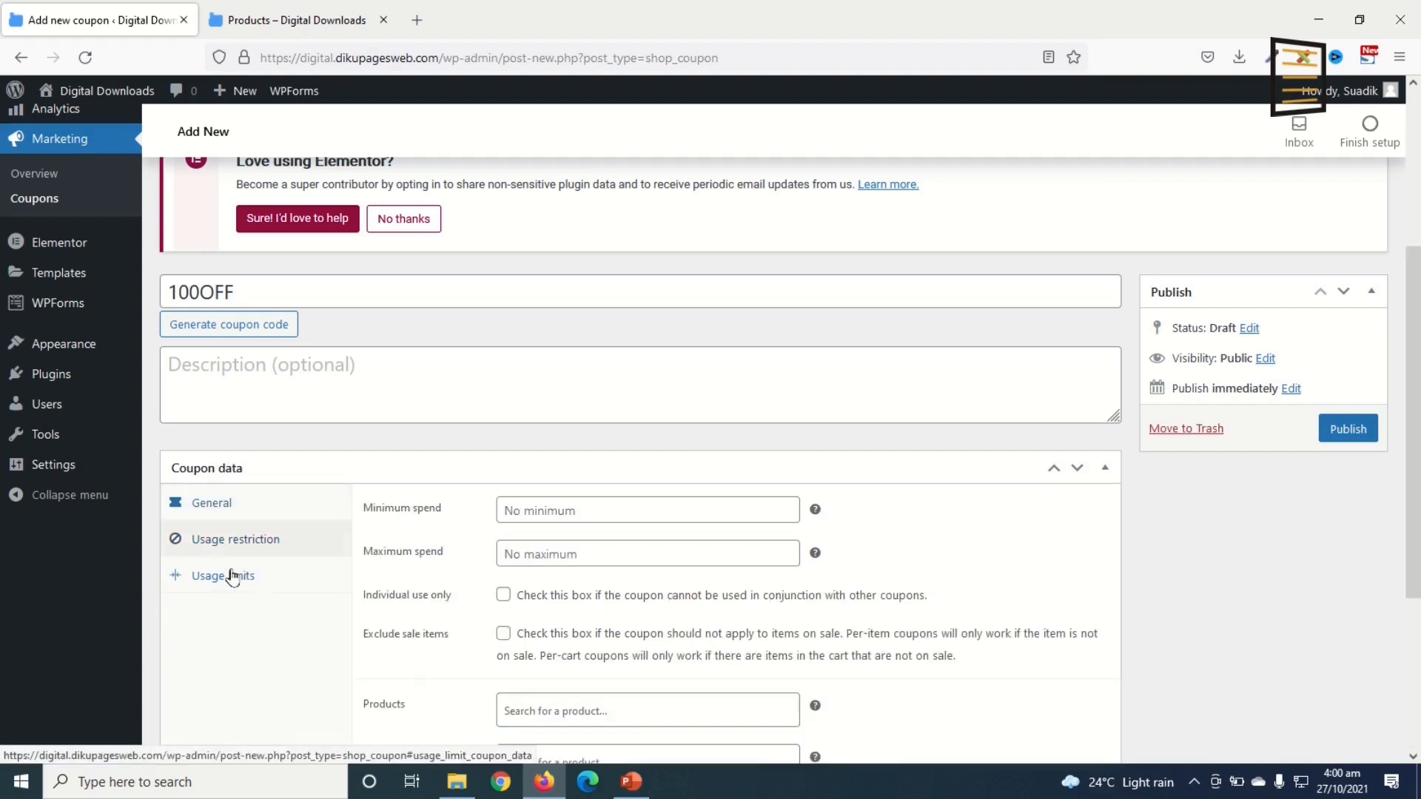
{"action": "left_click", "coordinate": [229, 575]}
{"action": "left_click", "coordinate": [1348, 473]}
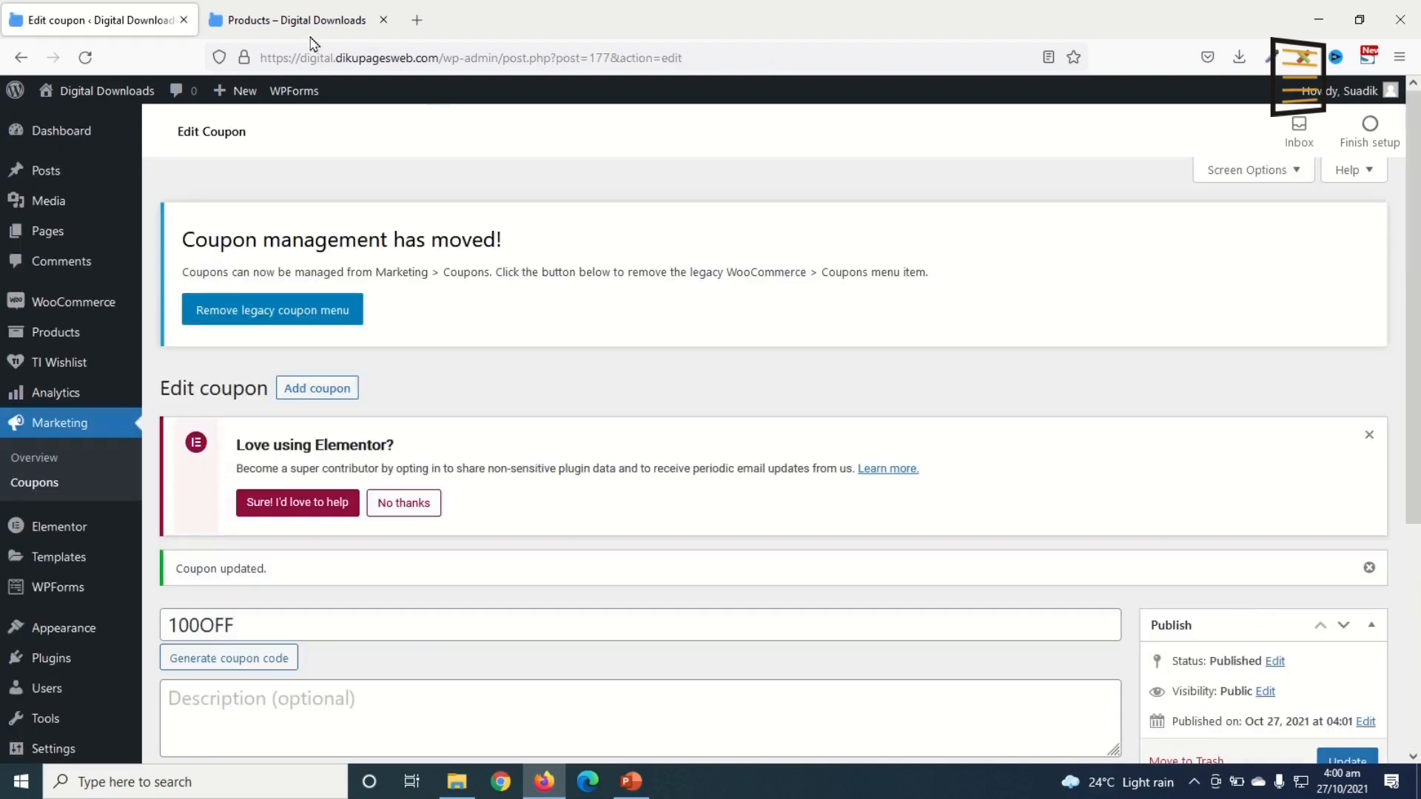
{"action": "left_click", "coordinate": [304, 22]}
Step: Add the $7.99 Antreas Theme to the cart from its product page and view the cart
{"action": "scroll", "coordinate": [740, 515], "scroll_direction": "up", "scroll_amount": 6}
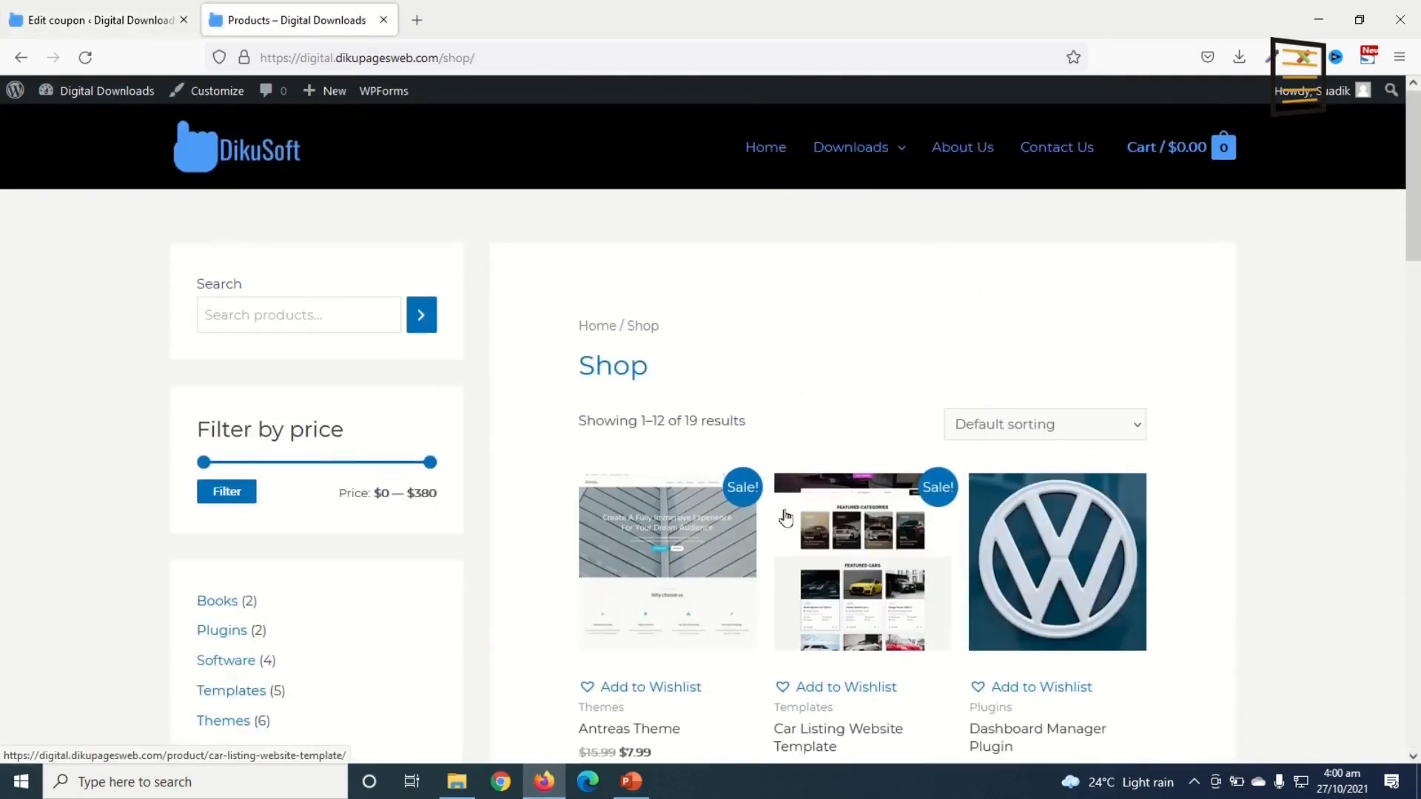
{"action": "scroll", "coordinate": [787, 516], "scroll_direction": "down", "scroll_amount": 2}
{"action": "left_click", "coordinate": [799, 574]}
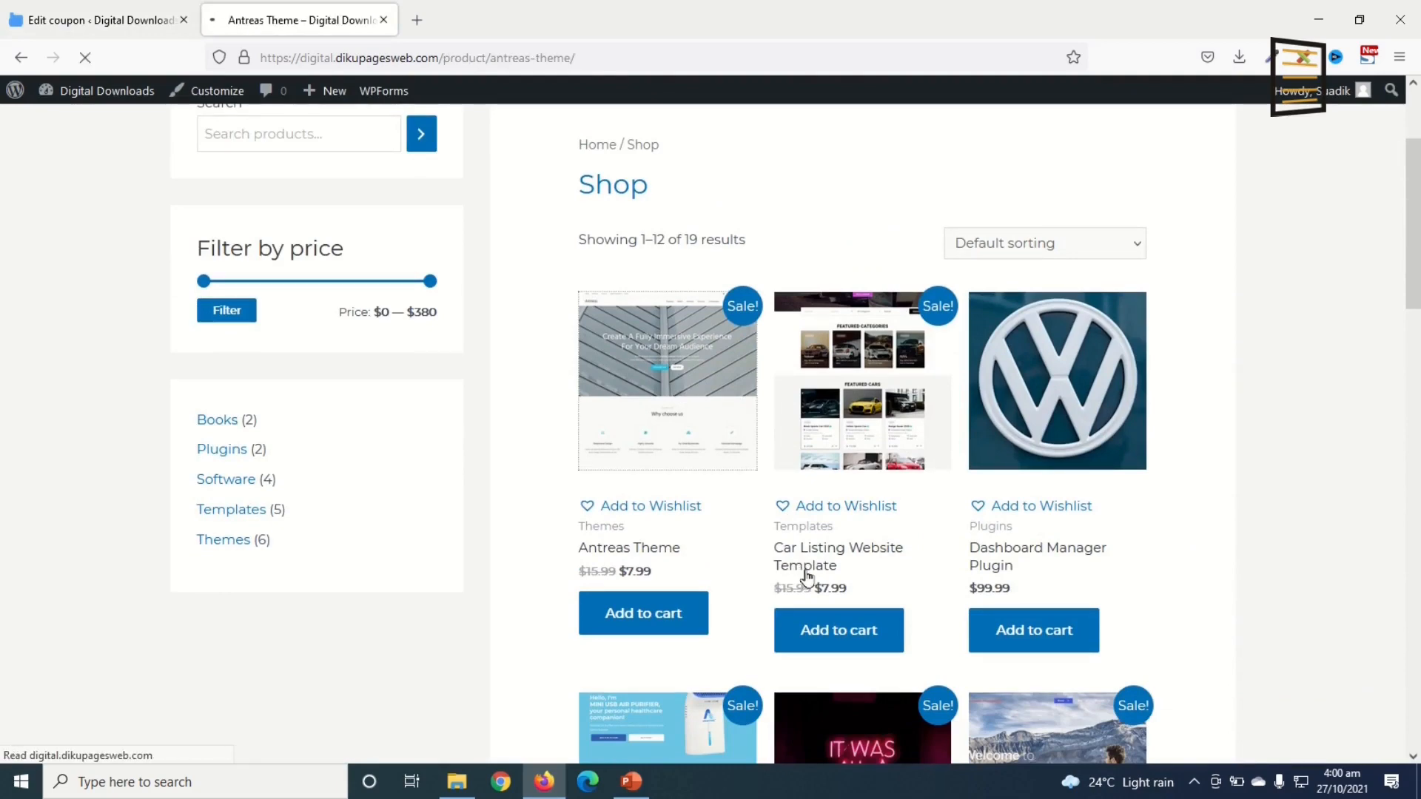
{"action": "scroll", "coordinate": [939, 482], "scroll_direction": "down", "scroll_amount": 6}
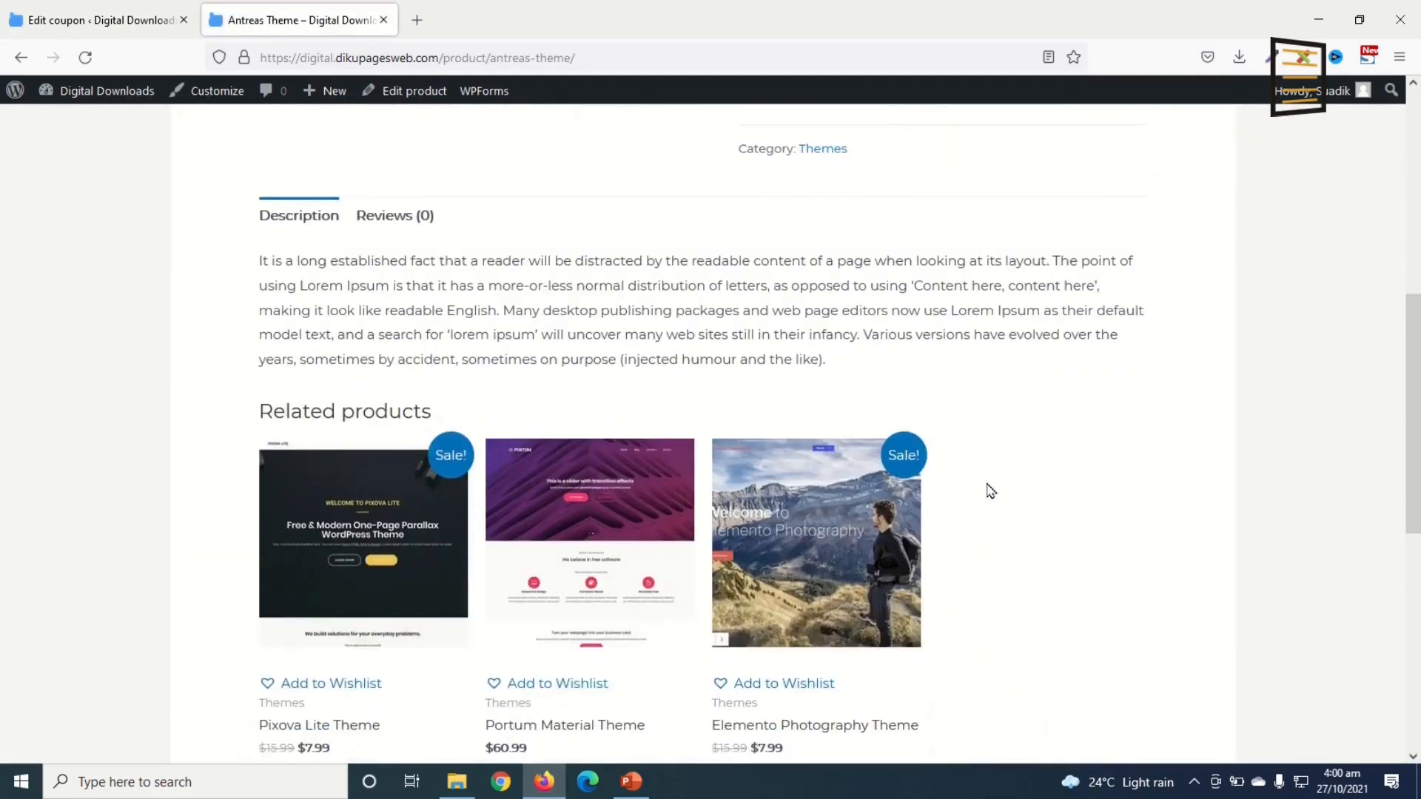
{"action": "scroll", "coordinate": [987, 488], "scroll_direction": "up", "scroll_amount": 6}
{"action": "left_click", "coordinate": [809, 597]}
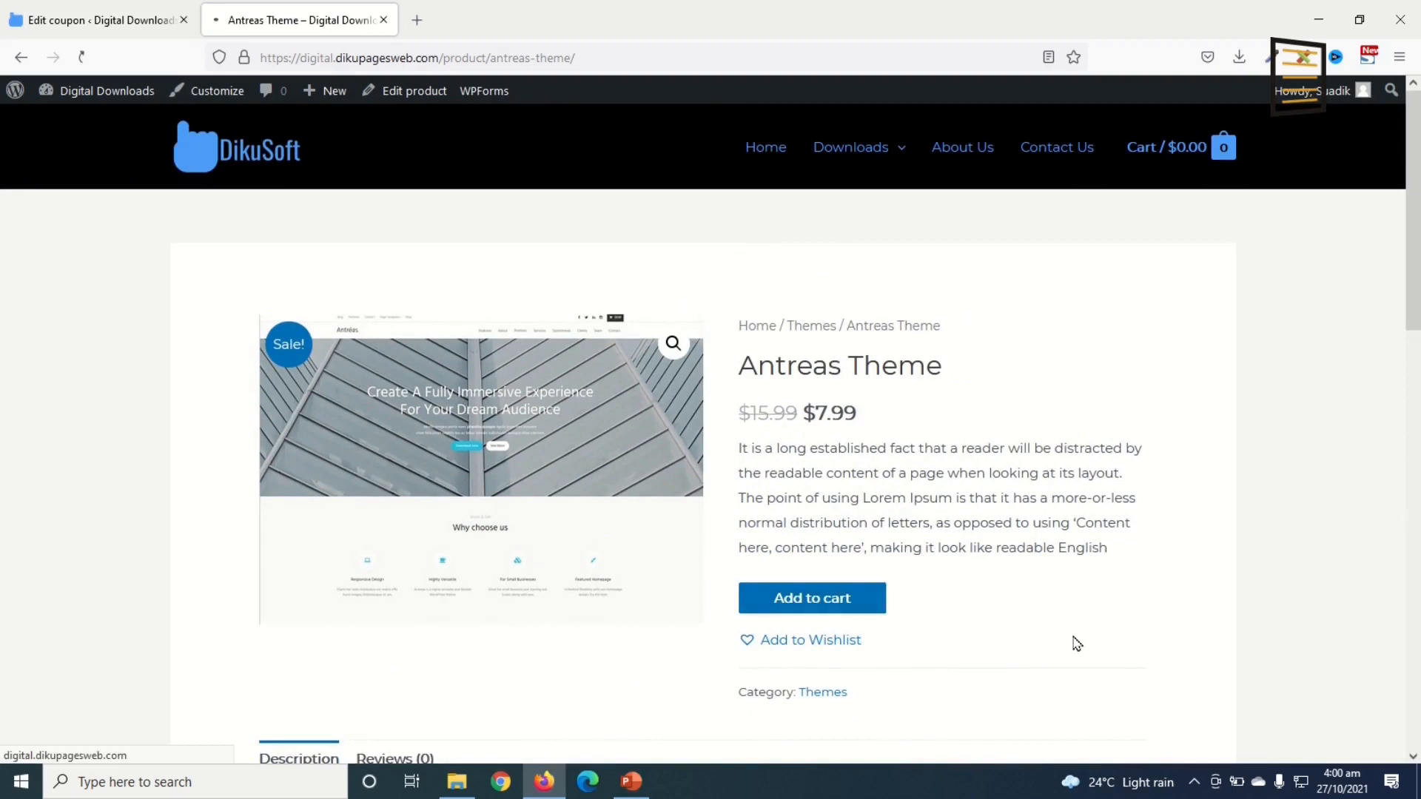
{"action": "left_click", "coordinate": [1070, 349]}
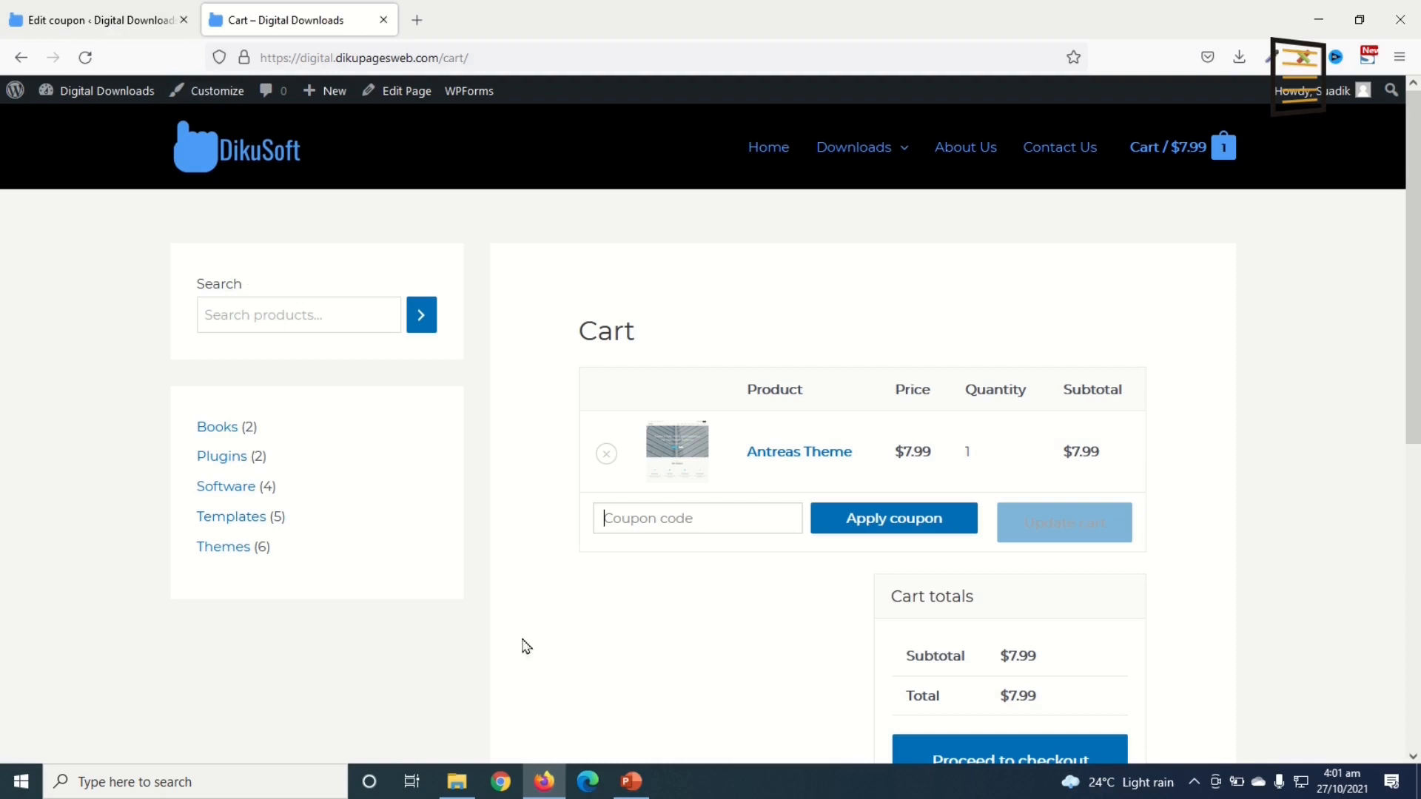
Step: Set the Customizer's WooCommerce sidebar layout to No Sidebar, publish, and close the Customizer
{"action": "left_click", "coordinate": [198, 90]}
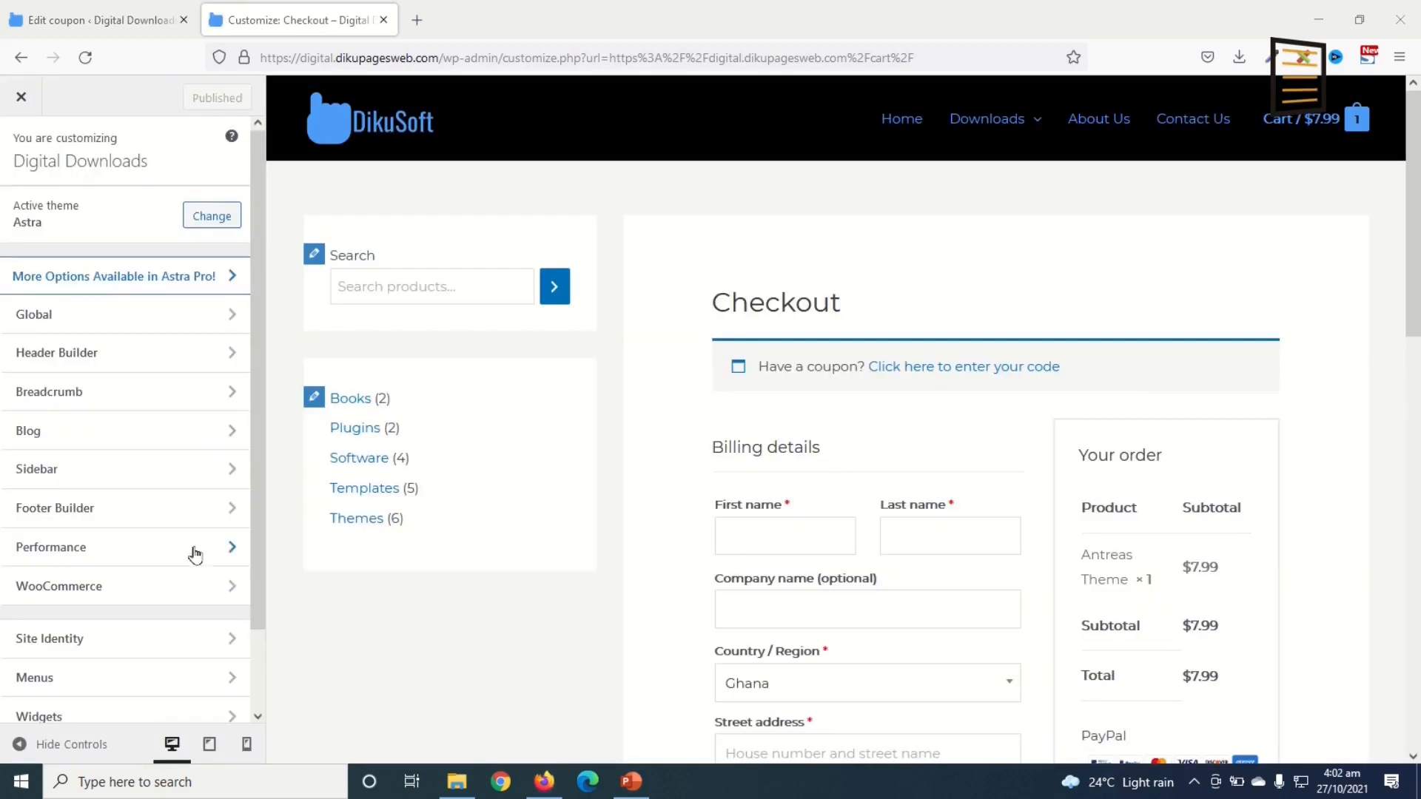
{"action": "left_click", "coordinate": [69, 477]}
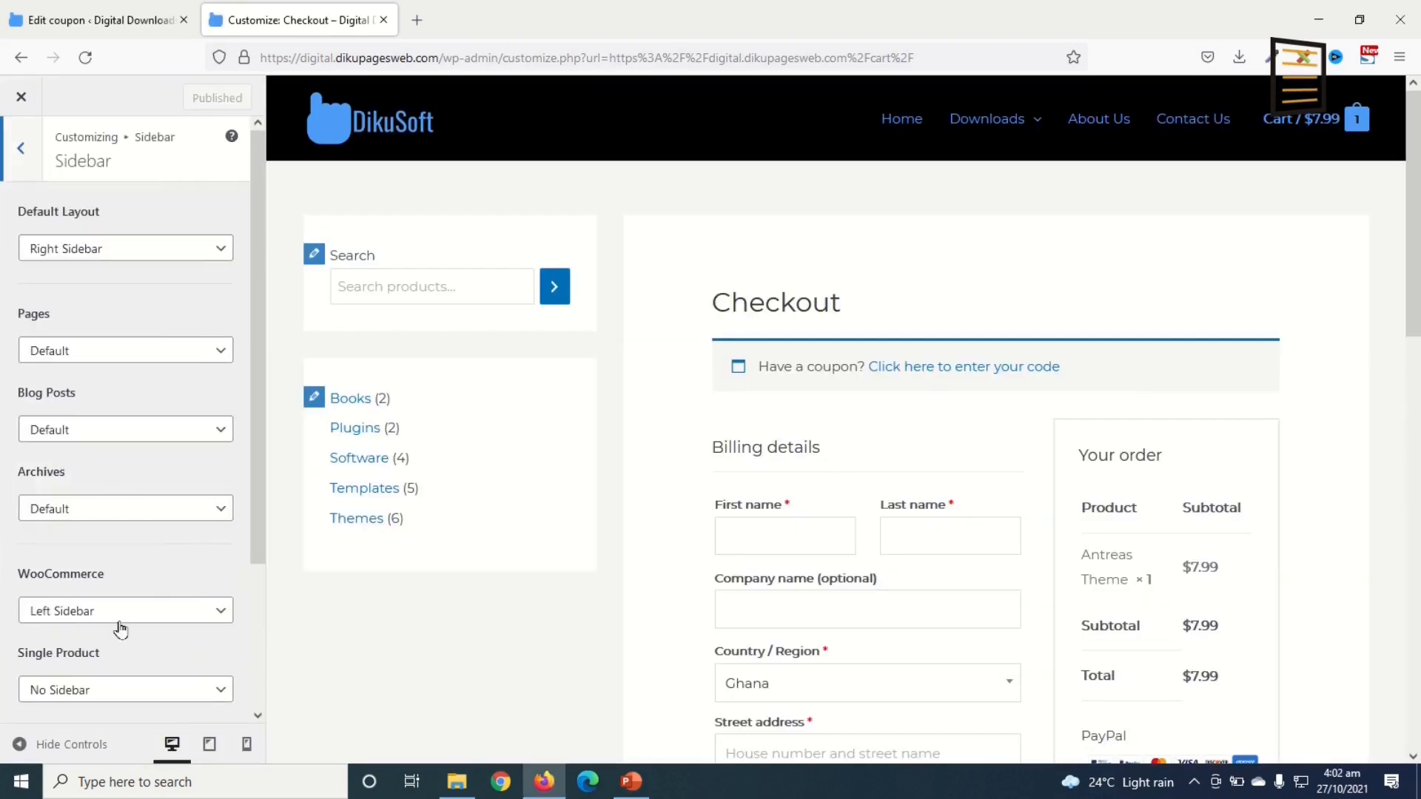
{"action": "left_click", "coordinate": [95, 616]}
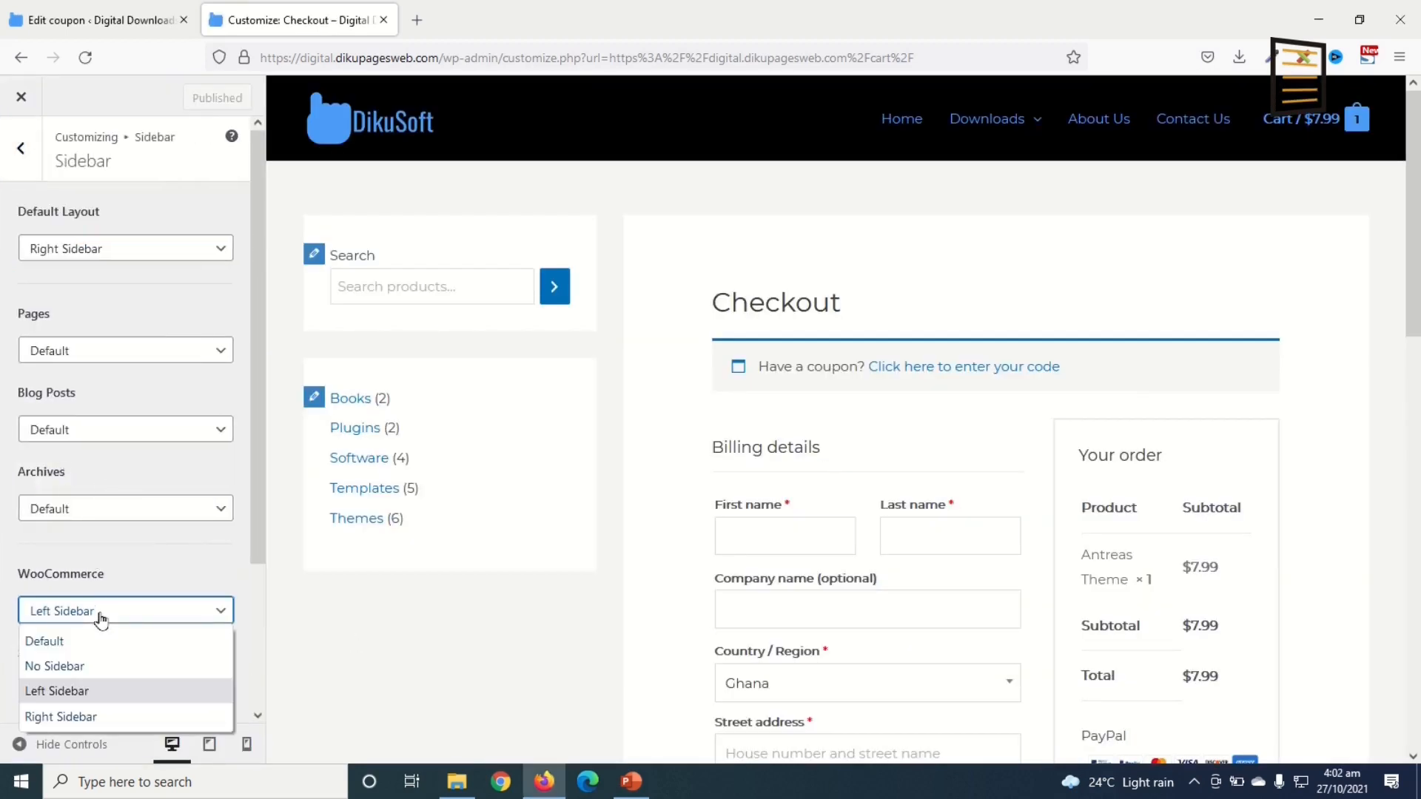
{"action": "left_click", "coordinate": [93, 668]}
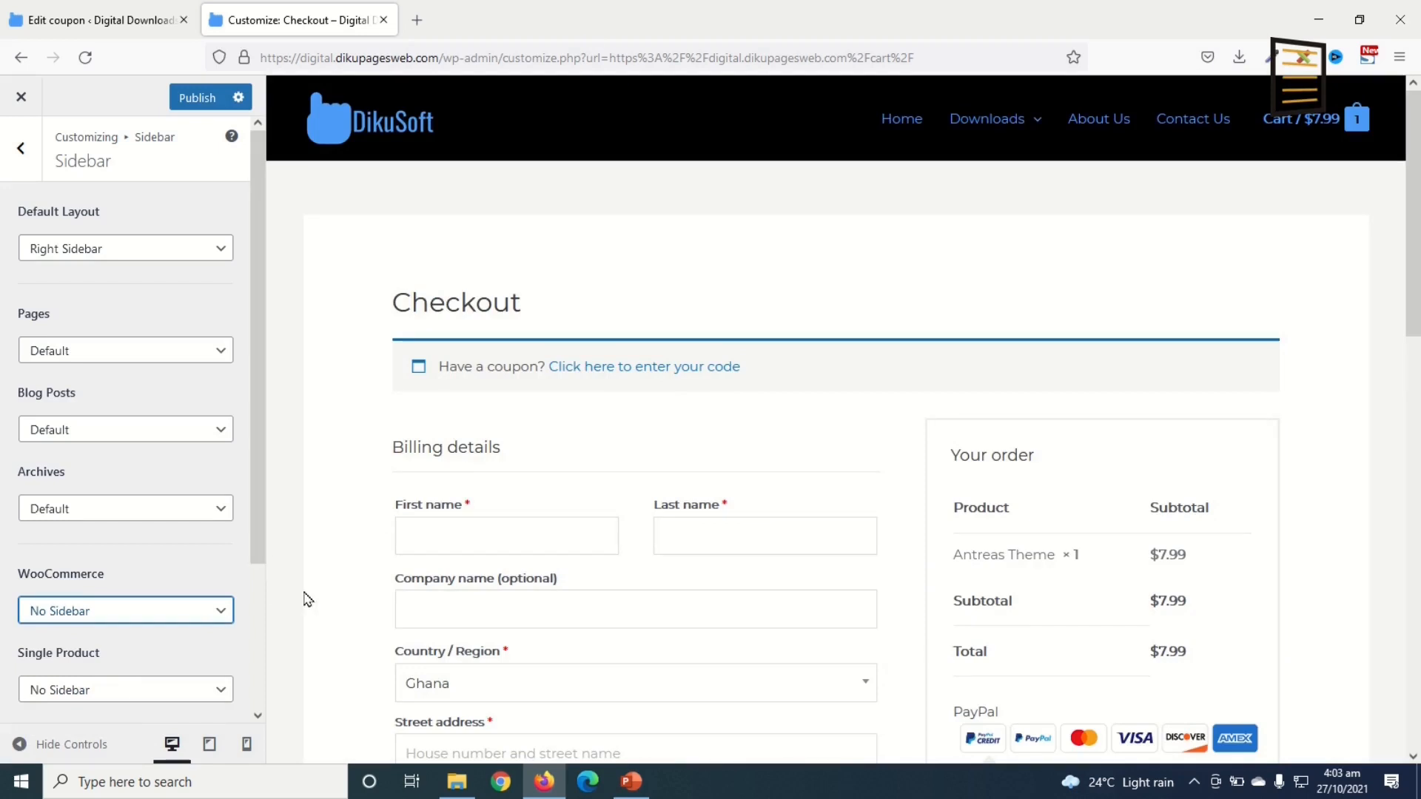
{"action": "scroll", "coordinate": [318, 633], "scroll_direction": "down", "scroll_amount": 3}
{"action": "left_click", "coordinate": [193, 97]}
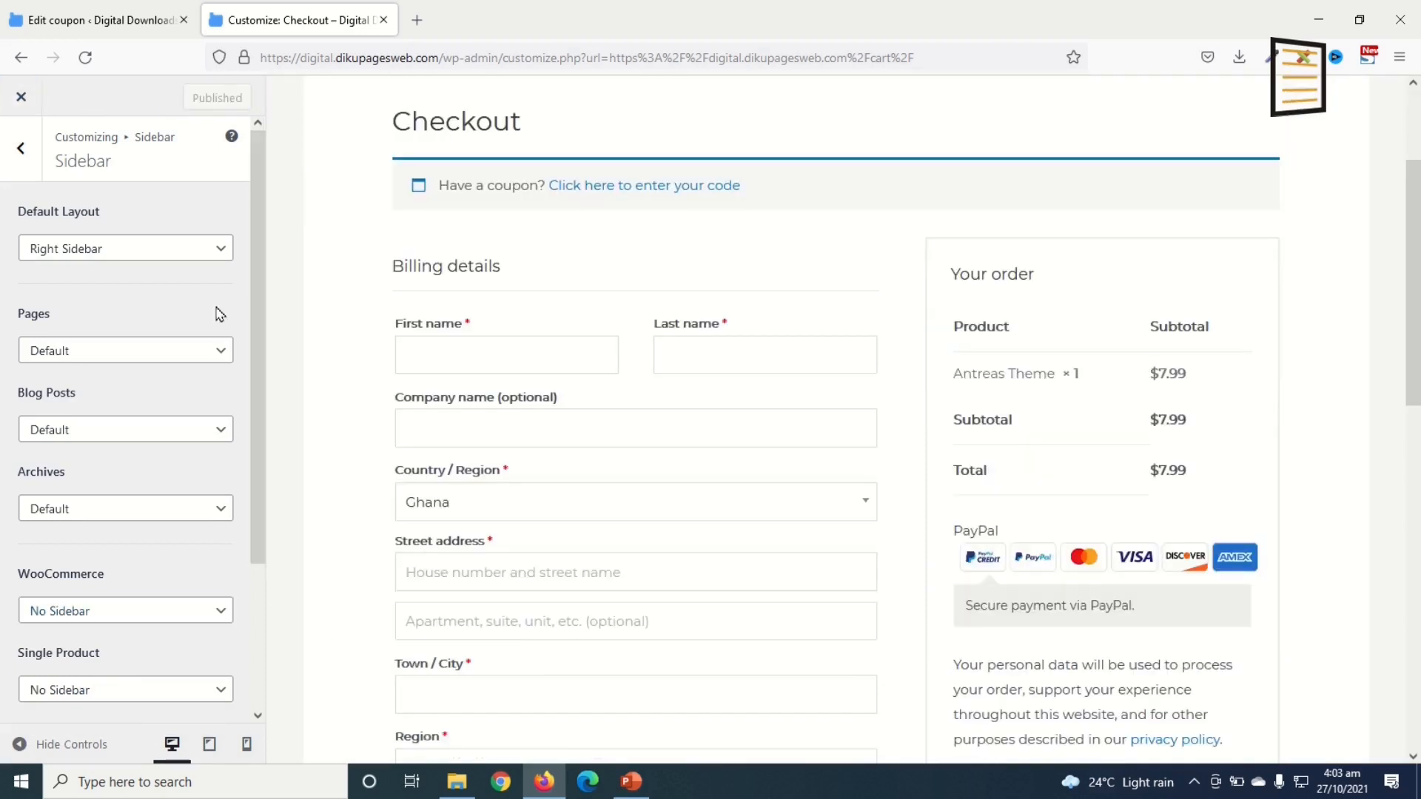
{"action": "left_click", "coordinate": [21, 97]}
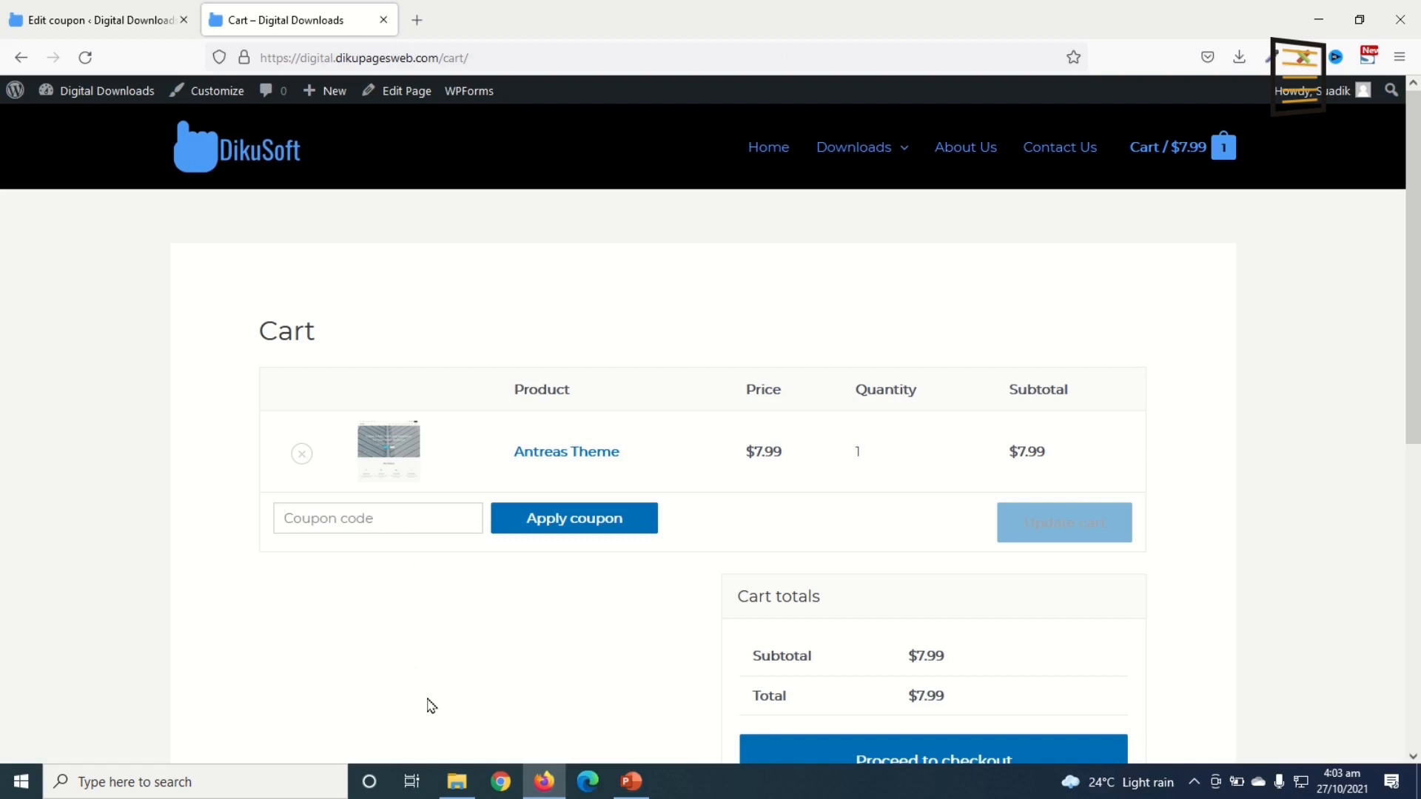
Step: Apply the 100off coupon so the cart total drops to $0.00, then proceed to checkout
{"action": "type", "text": "100OFF"}
{"action": "left_click", "coordinate": [551, 520]}
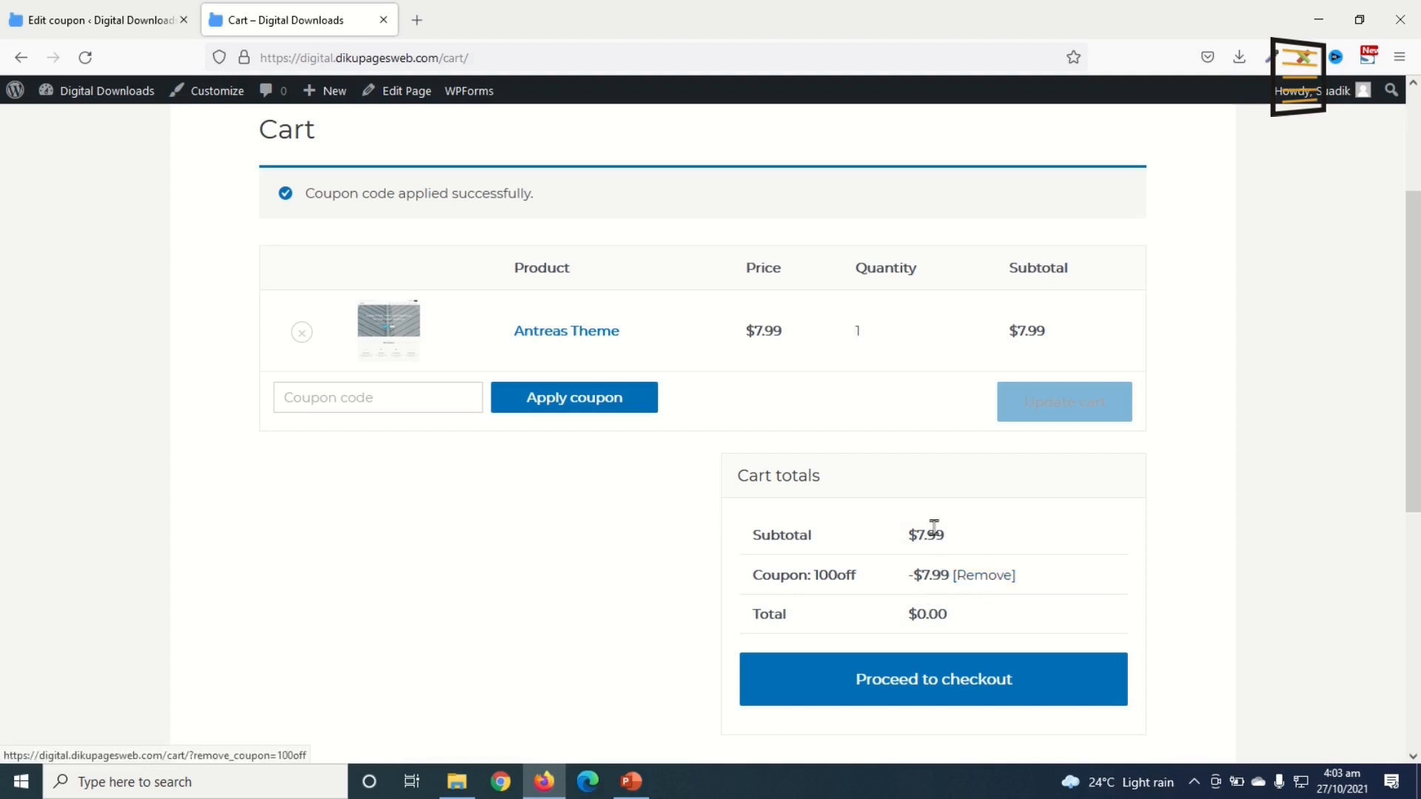
{"action": "left_click", "coordinate": [1097, 690]}
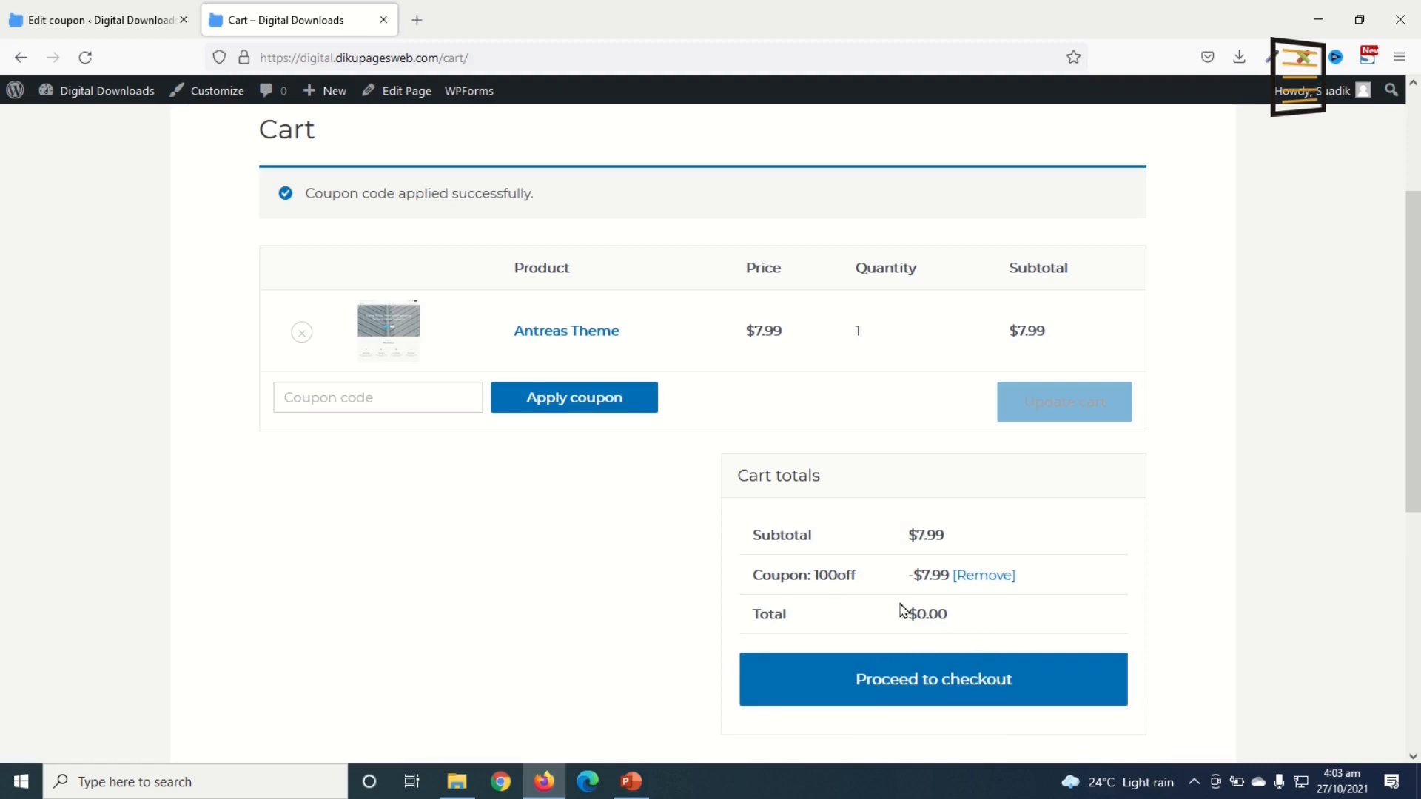
{"action": "left_click", "coordinate": [917, 686]}
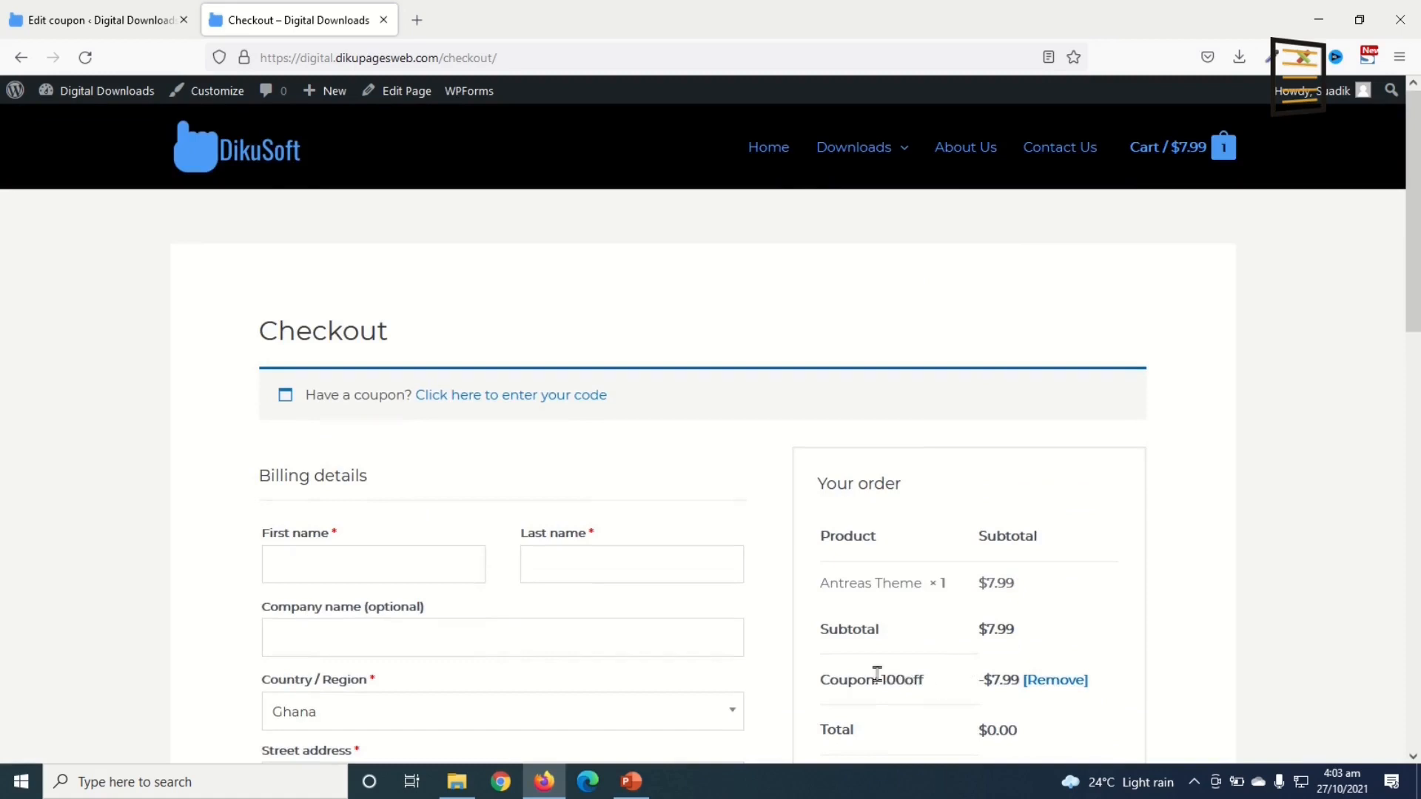
Step: Enter the buyer's first name in the checkout billing details
{"action": "scroll", "coordinate": [946, 691], "scroll_direction": "down", "scroll_amount": 3}
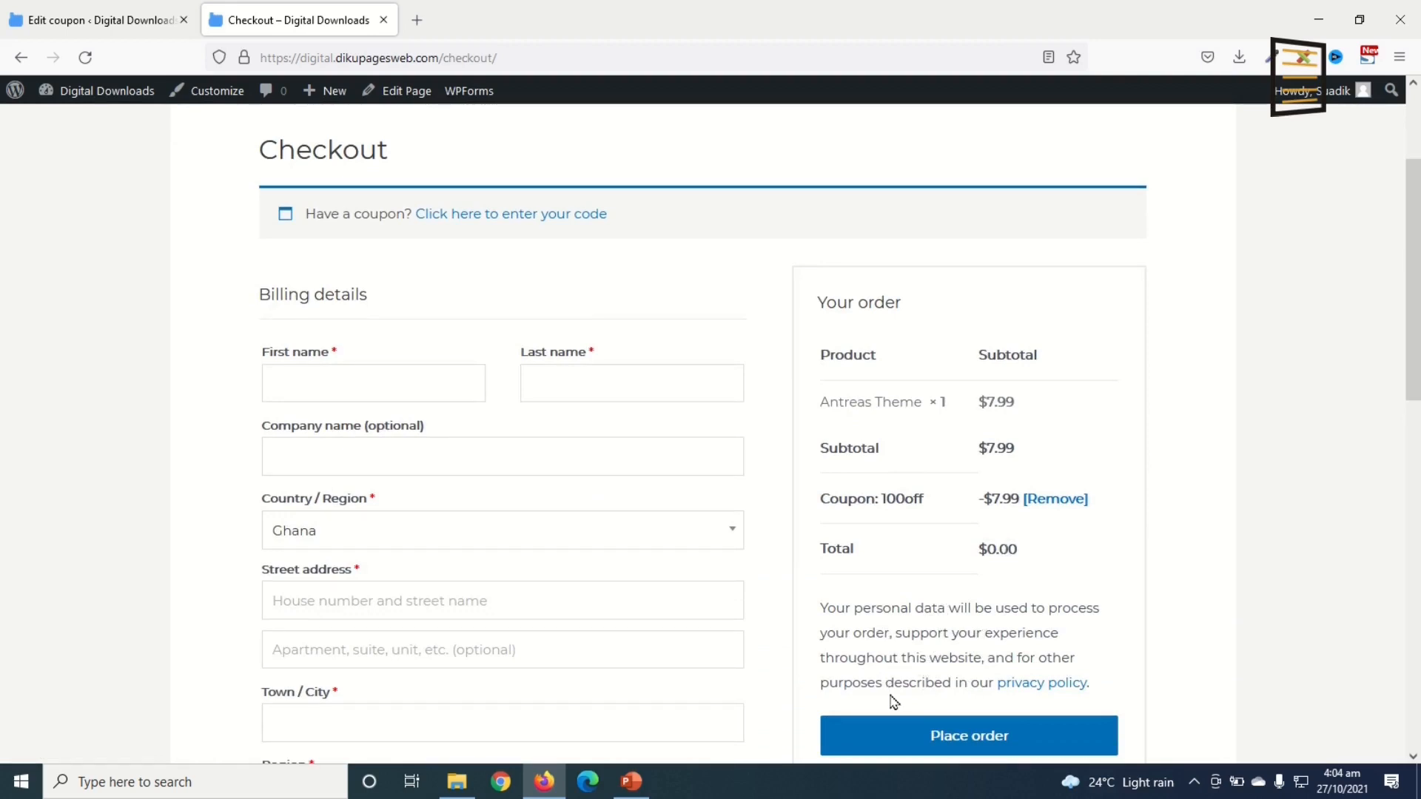
{"action": "left_click", "coordinate": [383, 392]}
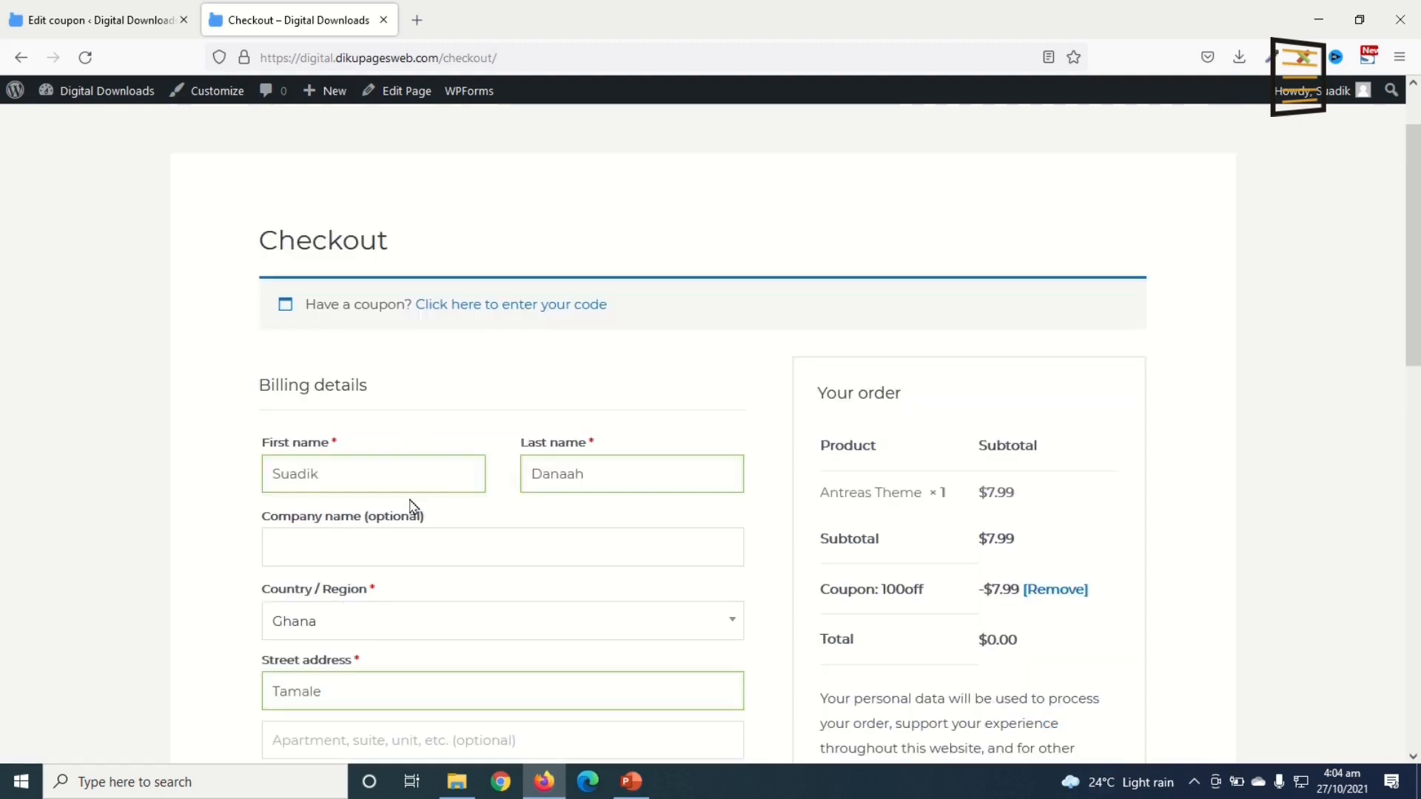
{"action": "scroll", "coordinate": [415, 511], "scroll_direction": "down", "scroll_amount": 8}
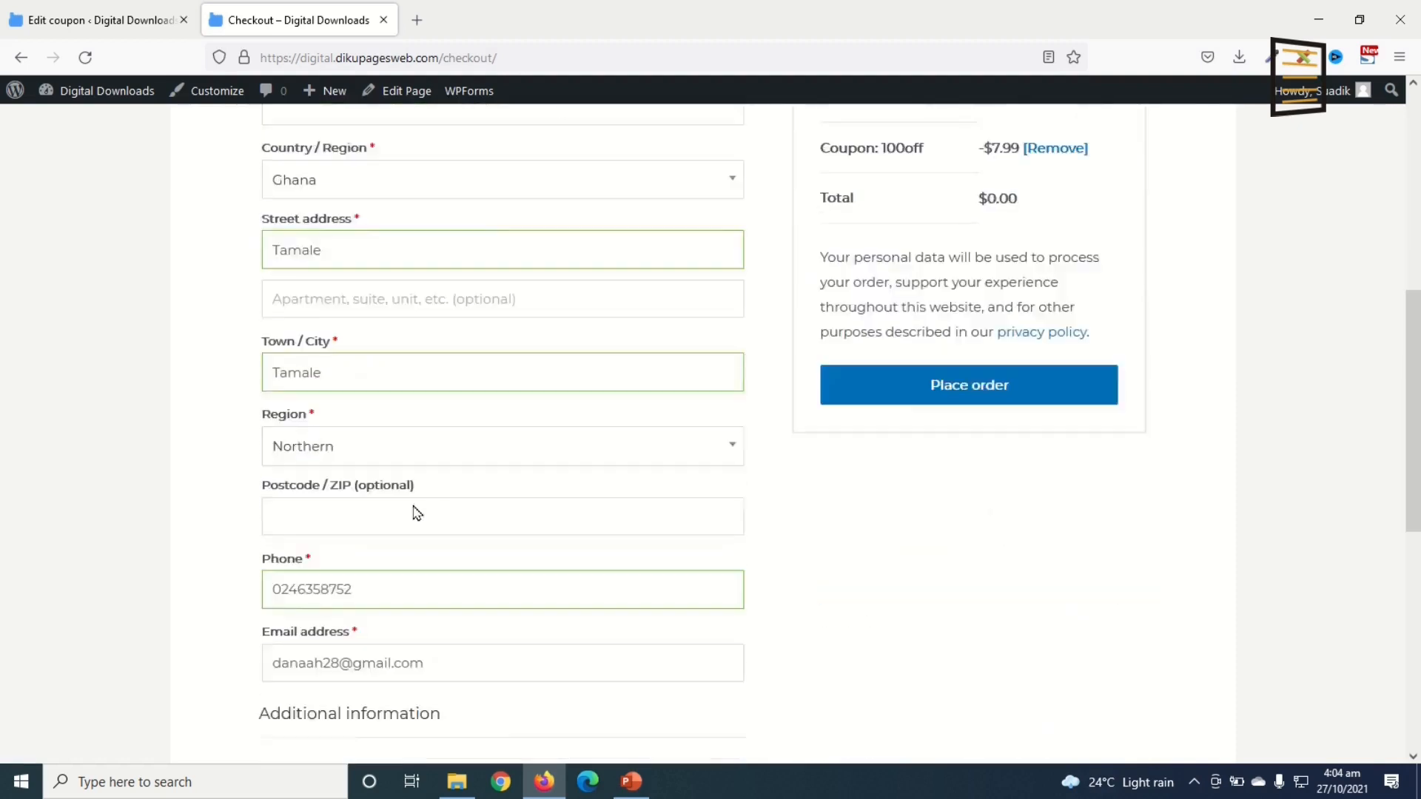
{"action": "scroll", "coordinate": [462, 577], "scroll_direction": "up", "scroll_amount": 7}
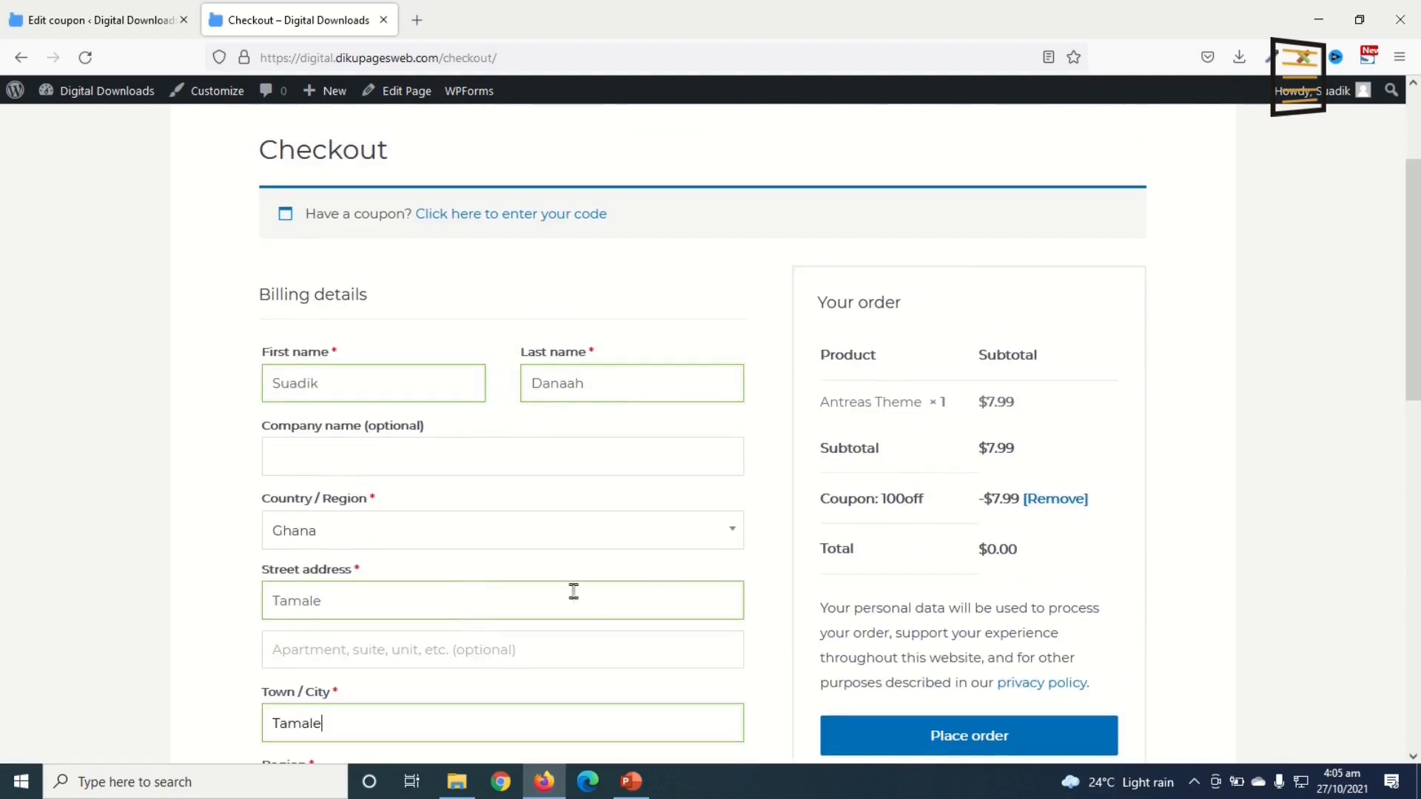
{"action": "scroll", "coordinate": [405, 539], "scroll_direction": "down", "scroll_amount": 1}
{"action": "scroll", "coordinate": [358, 393], "scroll_direction": "up", "scroll_amount": 1}
{"action": "scroll", "coordinate": [370, 407], "scroll_direction": "down", "scroll_amount": 5}
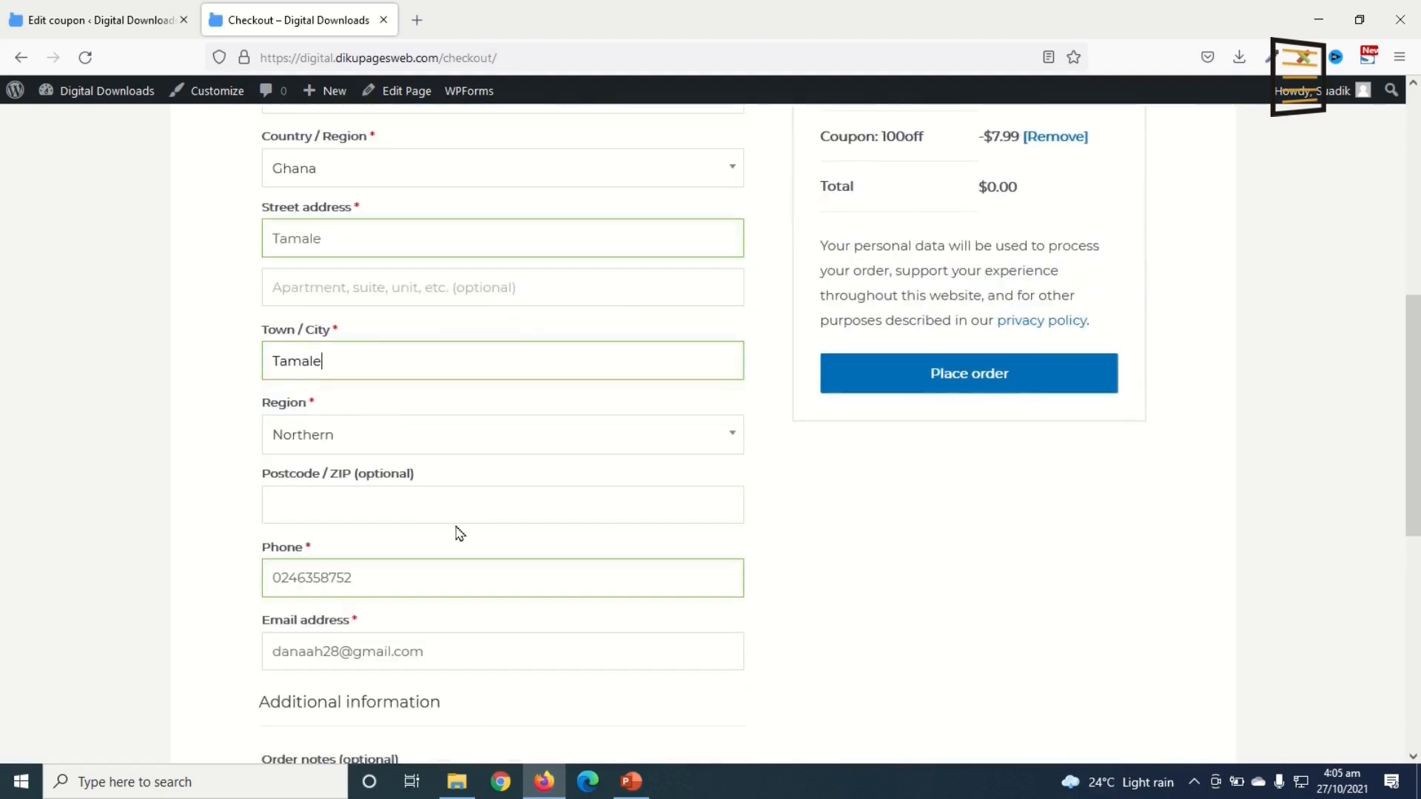
{"action": "scroll", "coordinate": [459, 532], "scroll_direction": "up", "scroll_amount": 5}
{"action": "scroll", "coordinate": [459, 533], "scroll_direction": "down", "scroll_amount": 3}
Step: Fill in the Town / City and phone number fields, then place the $0.00 order
{"action": "left_click", "coordinate": [362, 542]}
{"action": "scroll", "coordinate": [393, 572], "scroll_direction": "down", "scroll_amount": 3}
{"action": "left_click", "coordinate": [422, 580]}
{"action": "scroll", "coordinate": [473, 689], "scroll_direction": "up", "scroll_amount": 4}
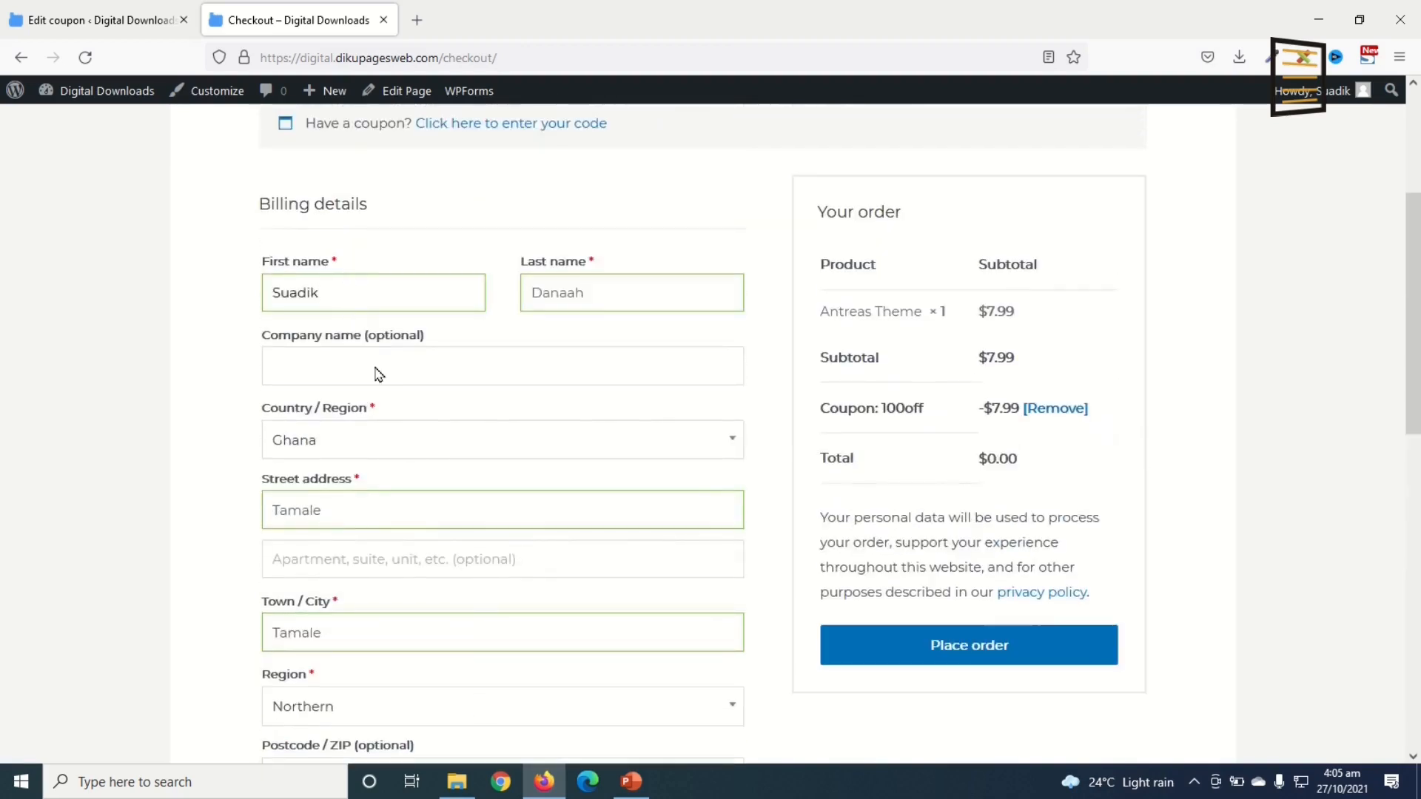
{"action": "scroll", "coordinate": [409, 543], "scroll_direction": "down", "scroll_amount": 7}
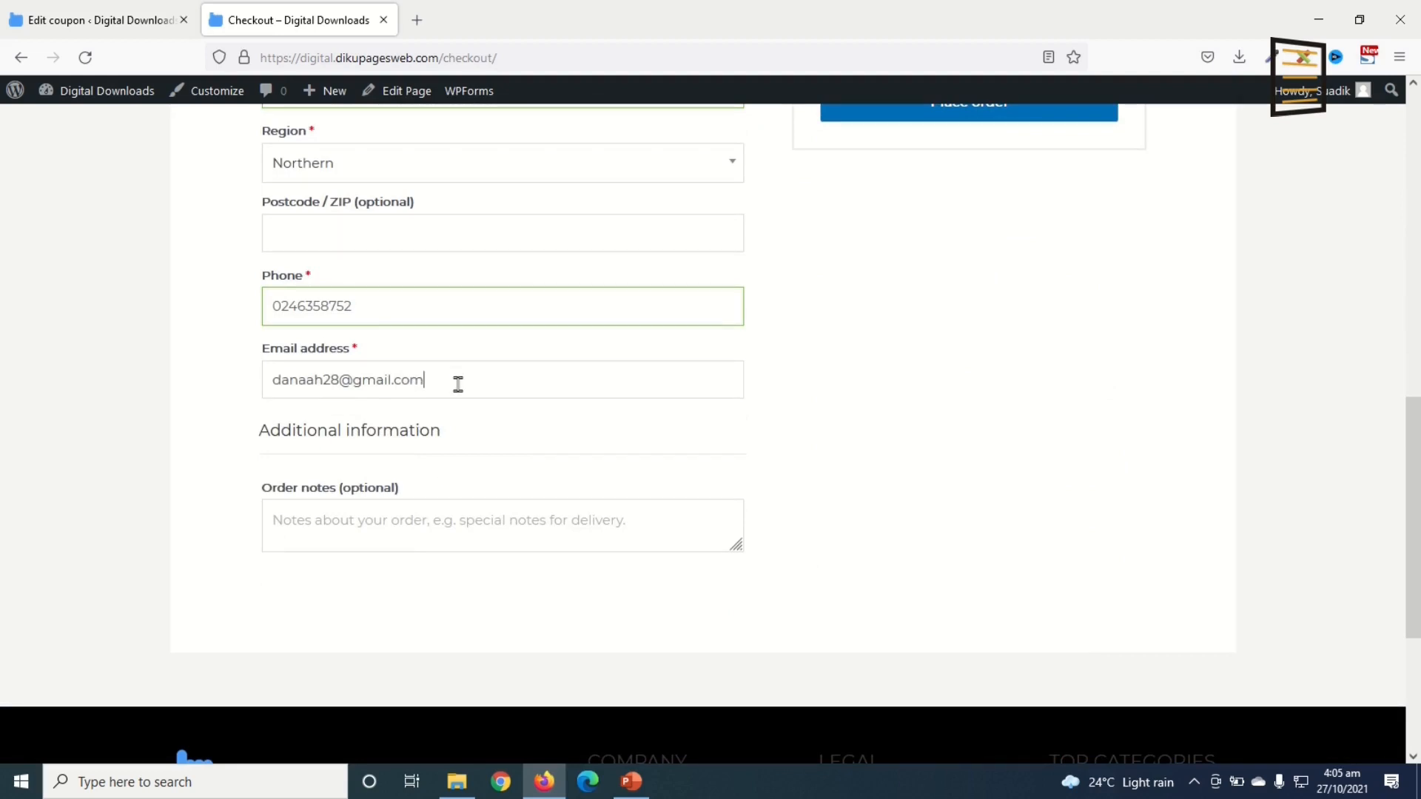
{"action": "scroll", "coordinate": [501, 534], "scroll_direction": "up", "scroll_amount": 4}
{"action": "scroll", "coordinate": [503, 546], "scroll_direction": "down", "scroll_amount": 2}
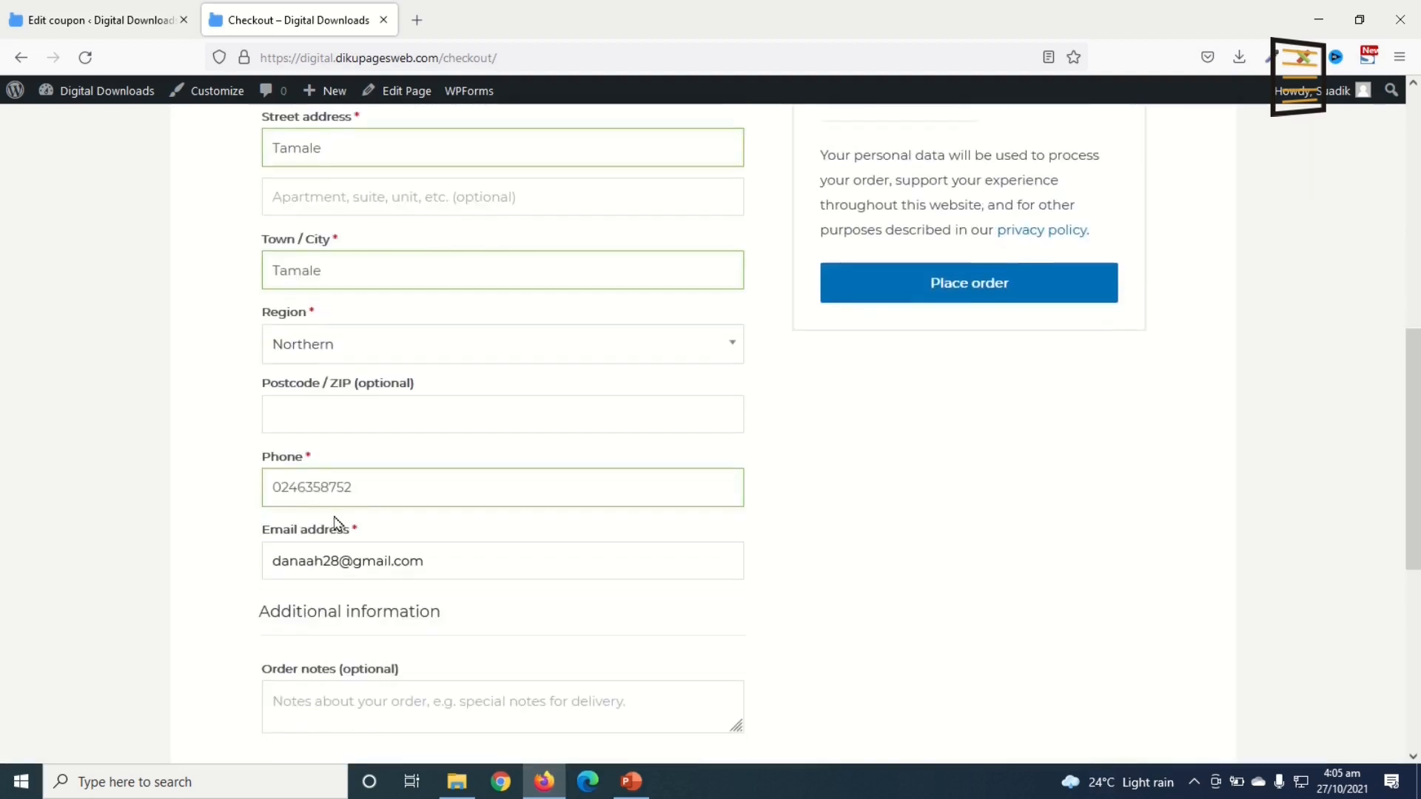
{"action": "scroll", "coordinate": [451, 505], "scroll_direction": "up", "scroll_amount": 6}
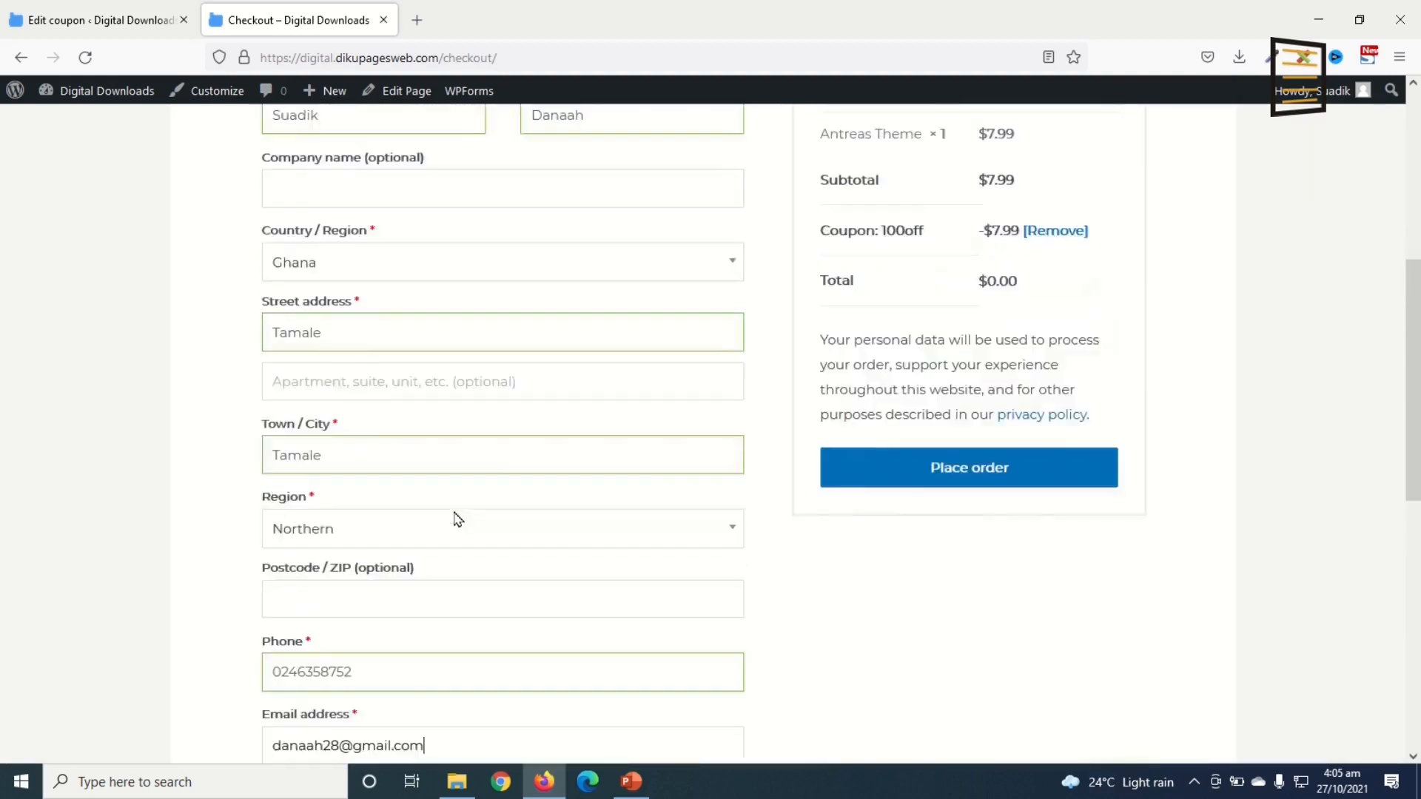
{"action": "scroll", "coordinate": [459, 517], "scroll_direction": "down", "scroll_amount": 4}
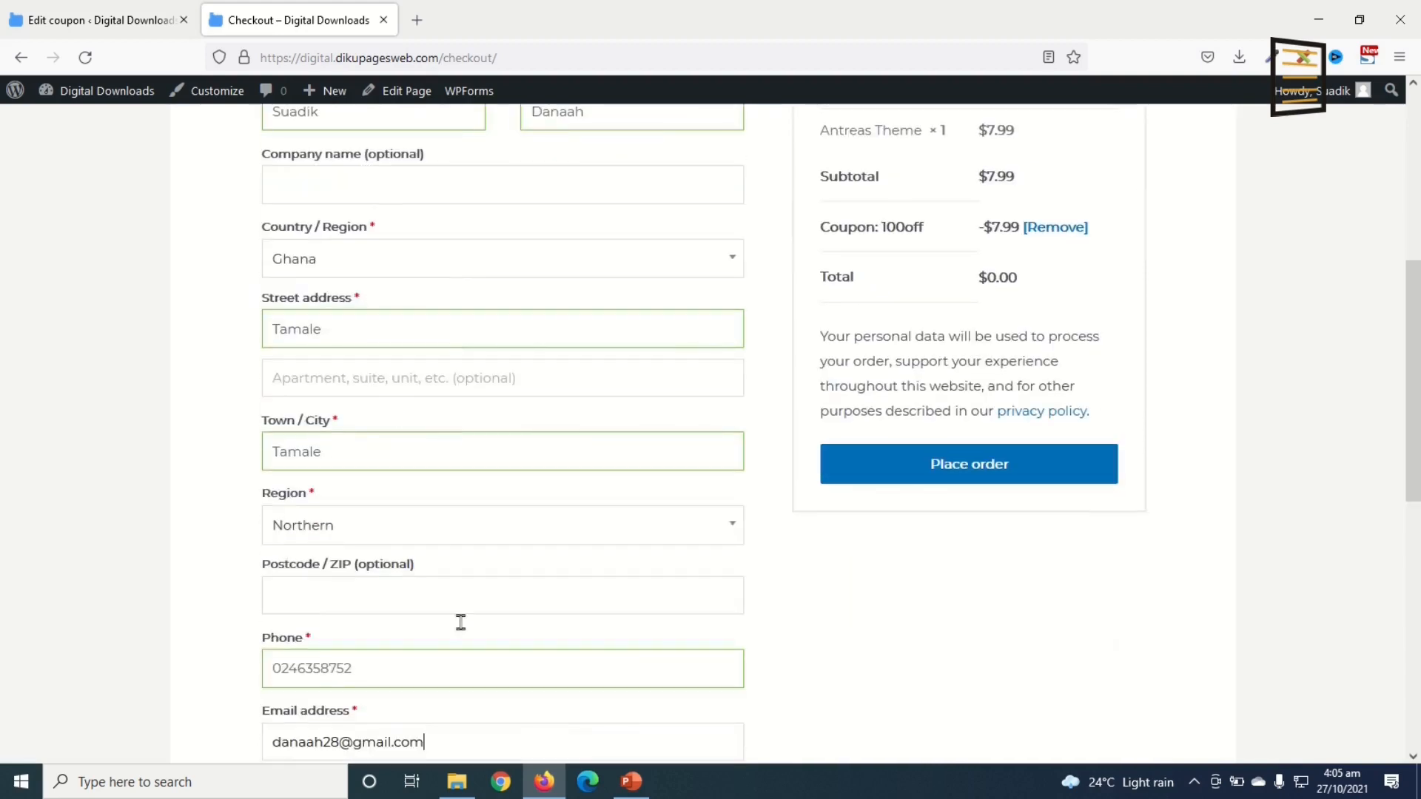
{"action": "scroll", "coordinate": [486, 587], "scroll_direction": "down", "scroll_amount": 2}
{"action": "scroll", "coordinate": [485, 593], "scroll_direction": "up", "scroll_amount": 3}
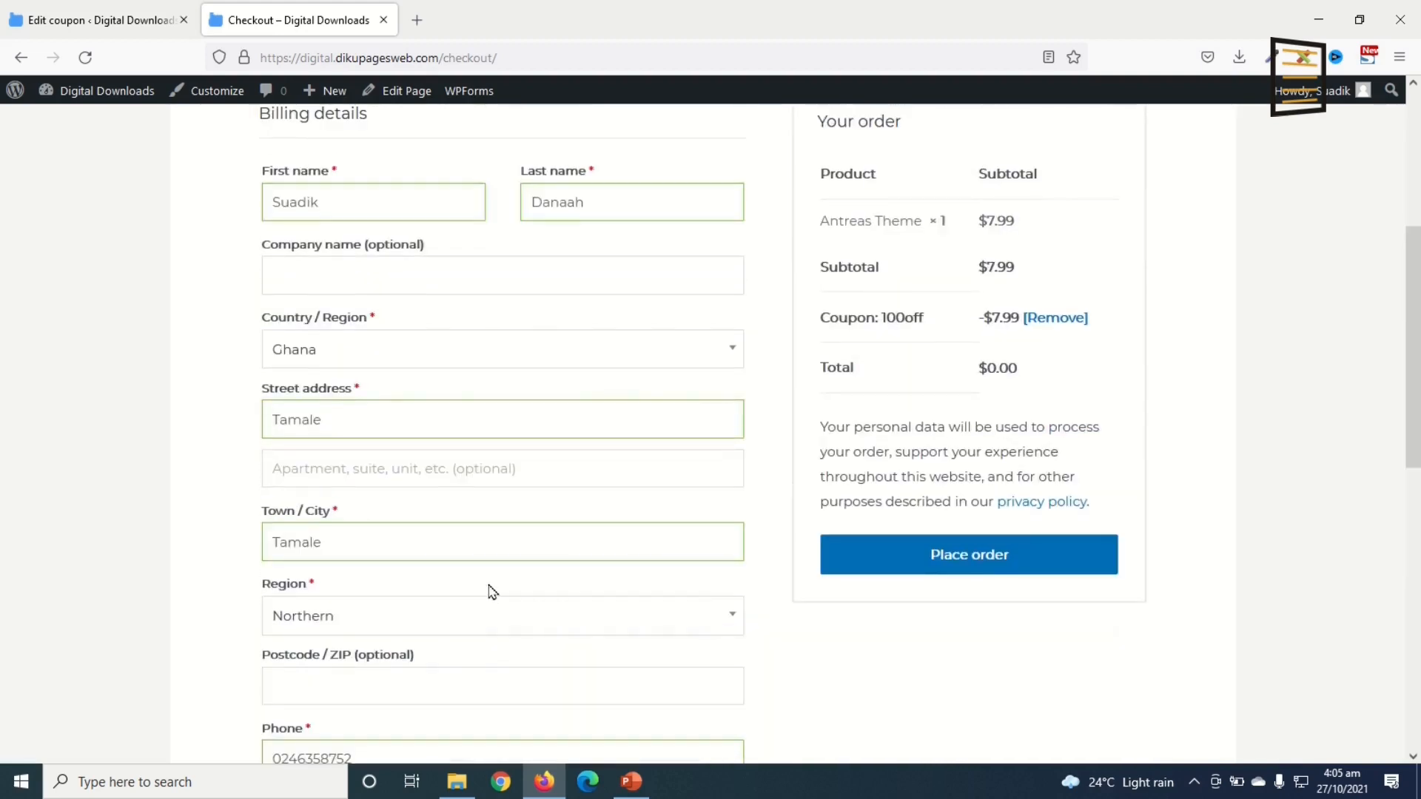
{"action": "left_click", "coordinate": [965, 568]}
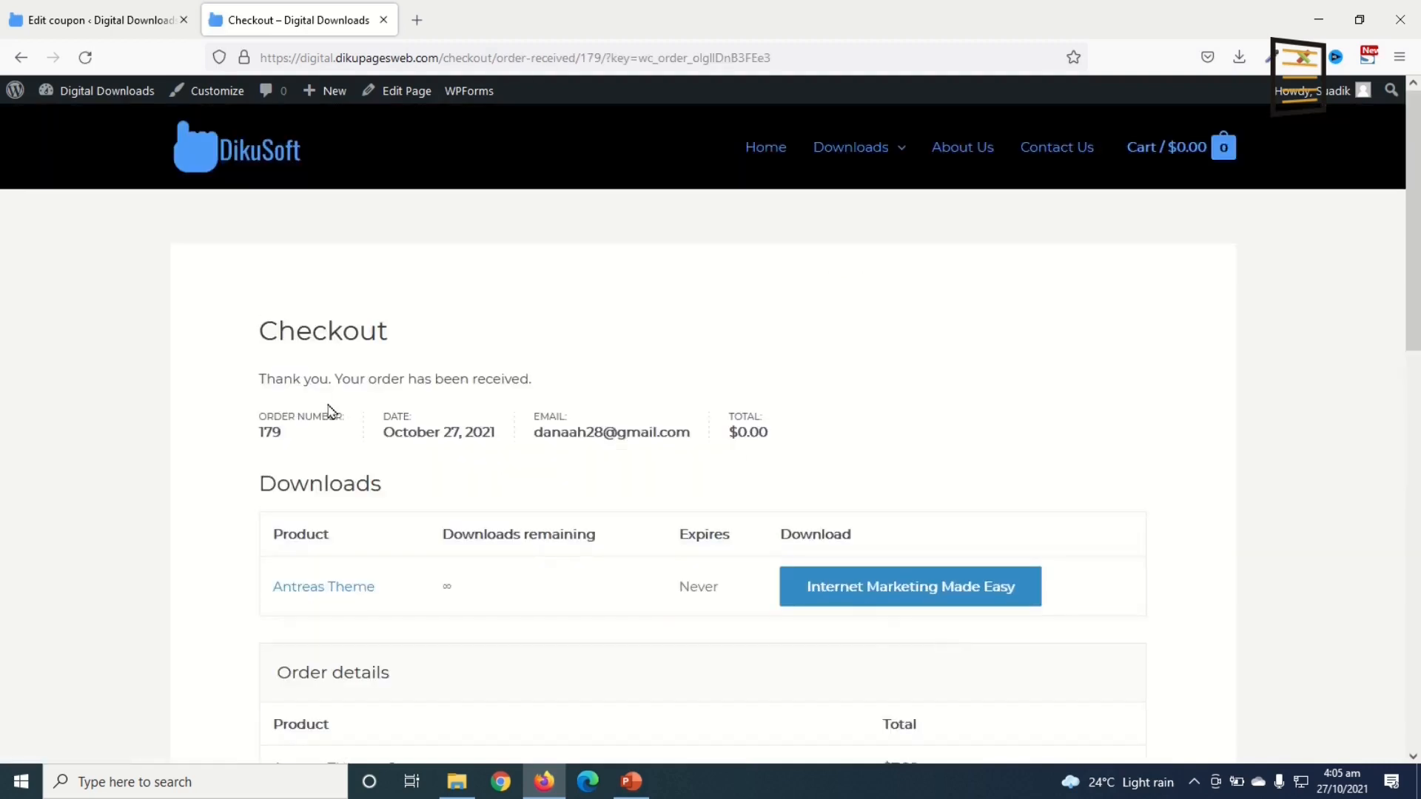
Step: Highlight the order's Downloads section, noting downloads remaining and that the download never expires
{"action": "scroll", "coordinate": [579, 582], "scroll_direction": "down", "scroll_amount": 3}
{"action": "left_click_drag", "start_coordinate": [264, 304], "coordinate": [403, 317]}
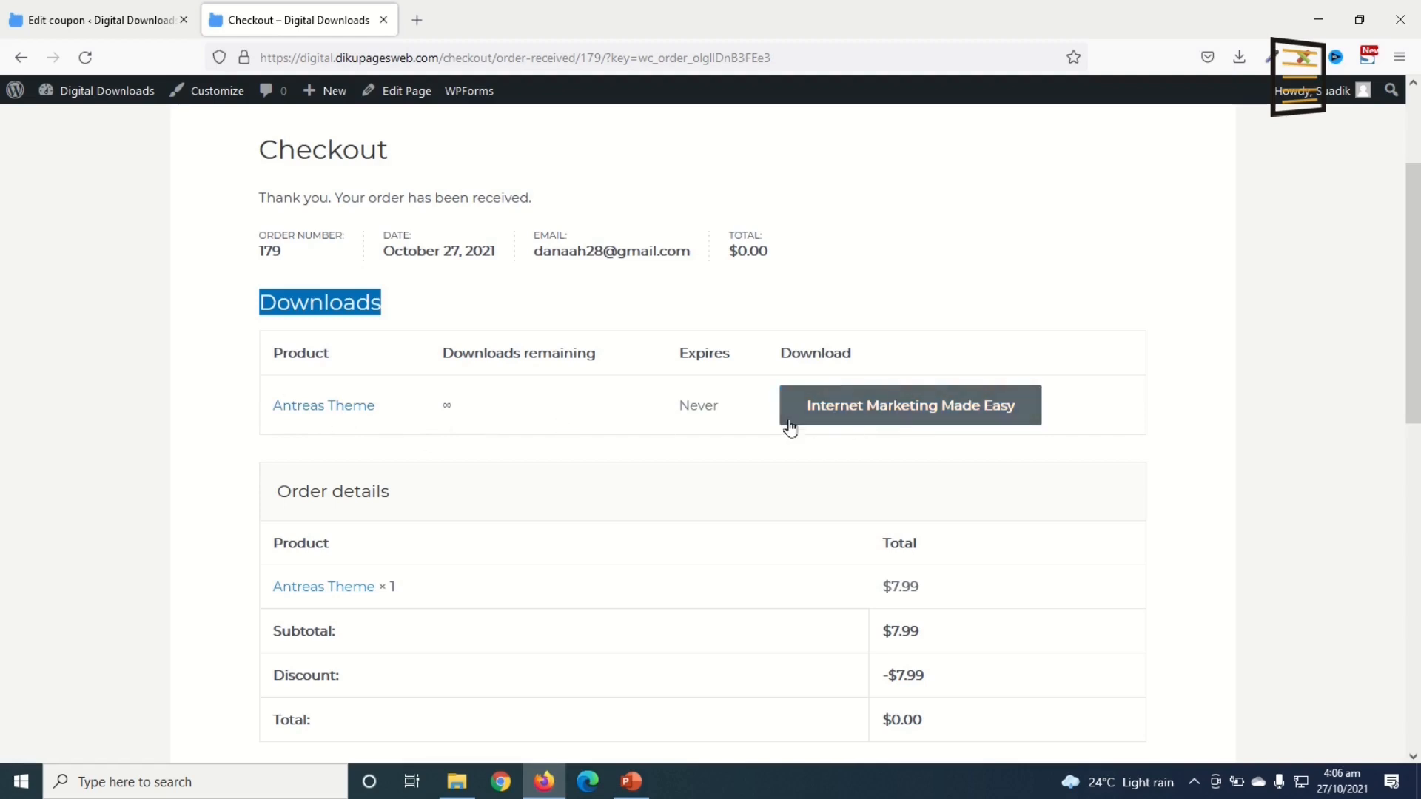
{"action": "left_click_drag", "start_coordinate": [448, 354], "coordinate": [606, 359]}
{"action": "left_click", "coordinate": [444, 407]}
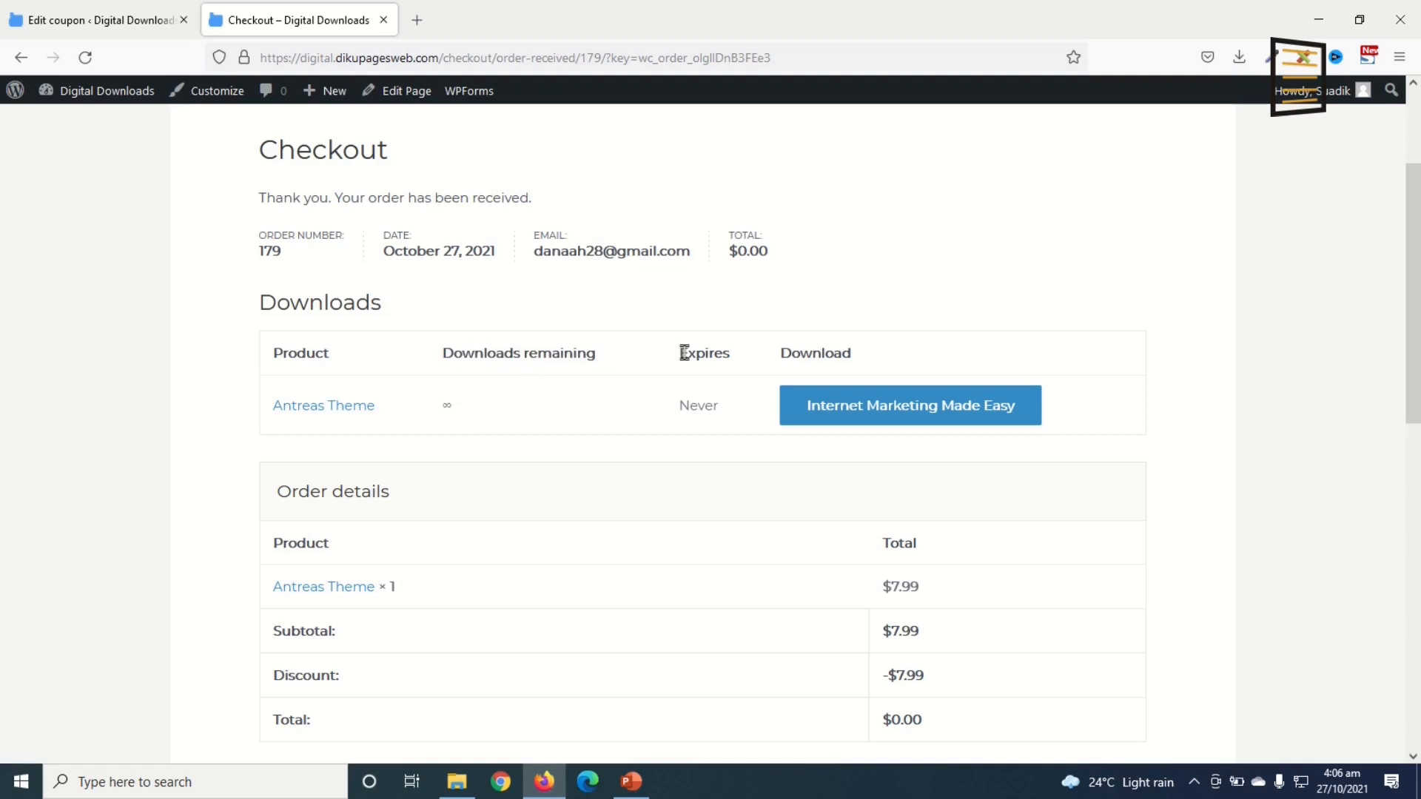
{"action": "double_click", "coordinate": [695, 408]}
{"action": "scroll", "coordinate": [816, 609], "scroll_direction": "down", "scroll_amount": 5}
{"action": "scroll", "coordinate": [819, 610], "scroll_direction": "up", "scroll_amount": 5}
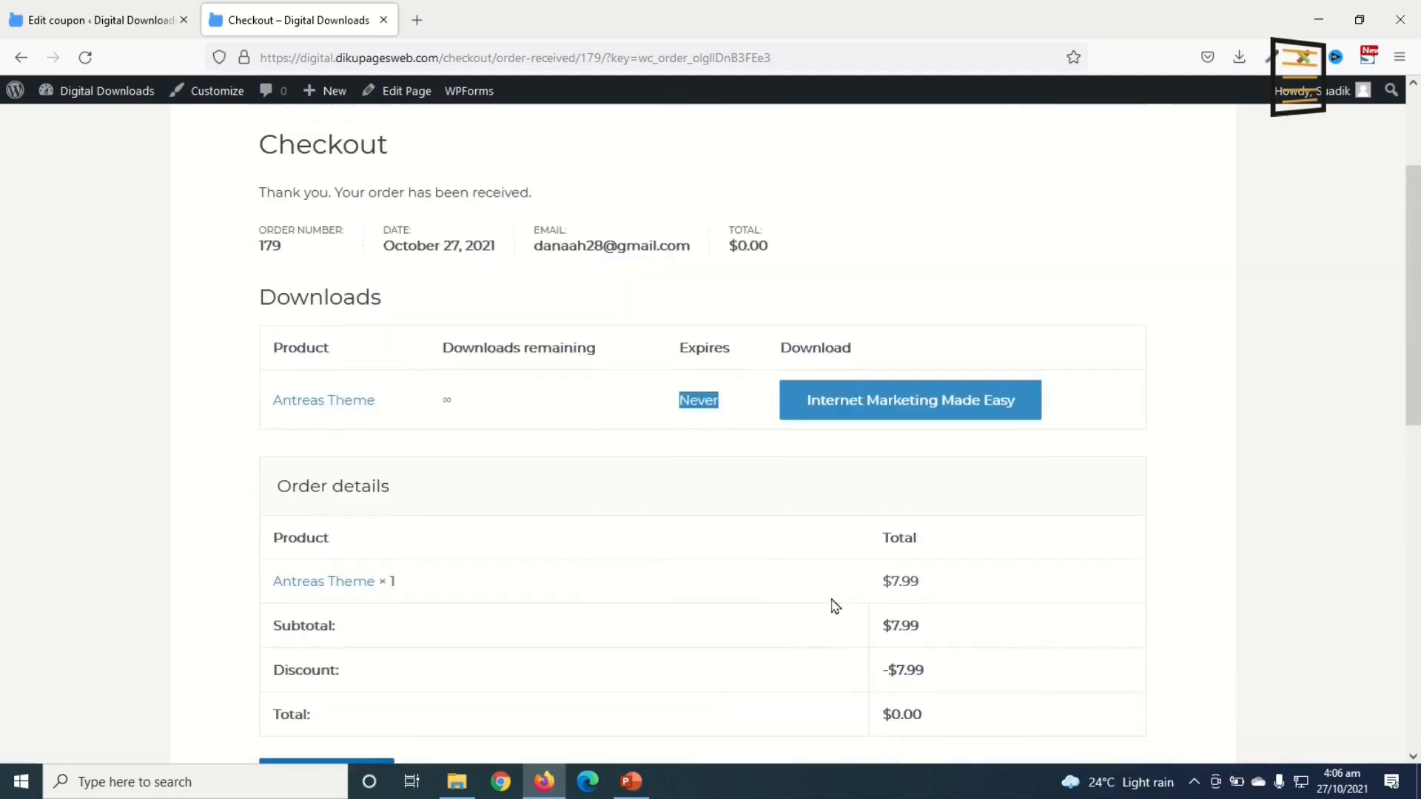
Step: Download the purchased Internet Marketing Made Easy file to disk and confirm it in the downloads list
{"action": "left_click", "coordinate": [865, 413]}
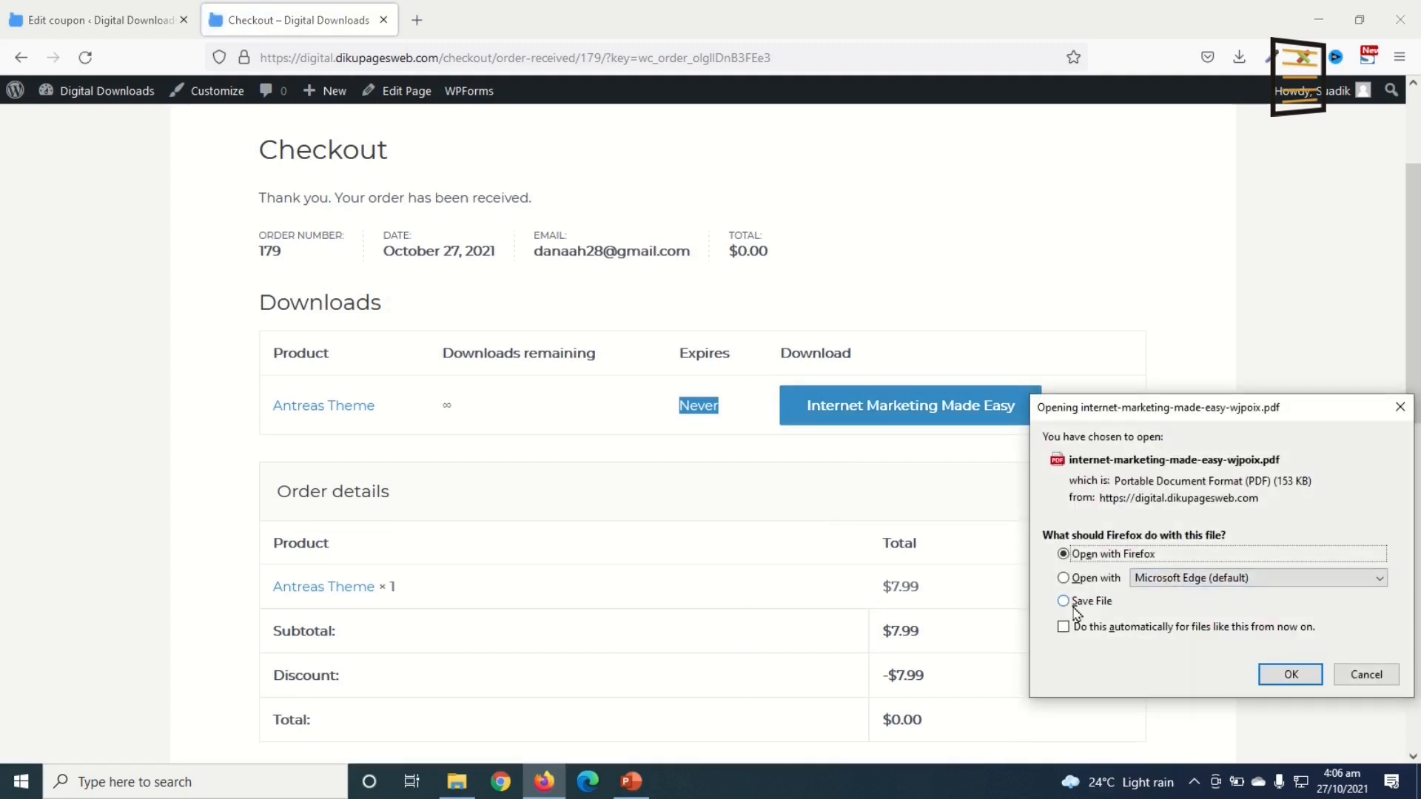
{"action": "left_click", "coordinate": [1088, 605]}
{"action": "left_click", "coordinate": [1286, 677]}
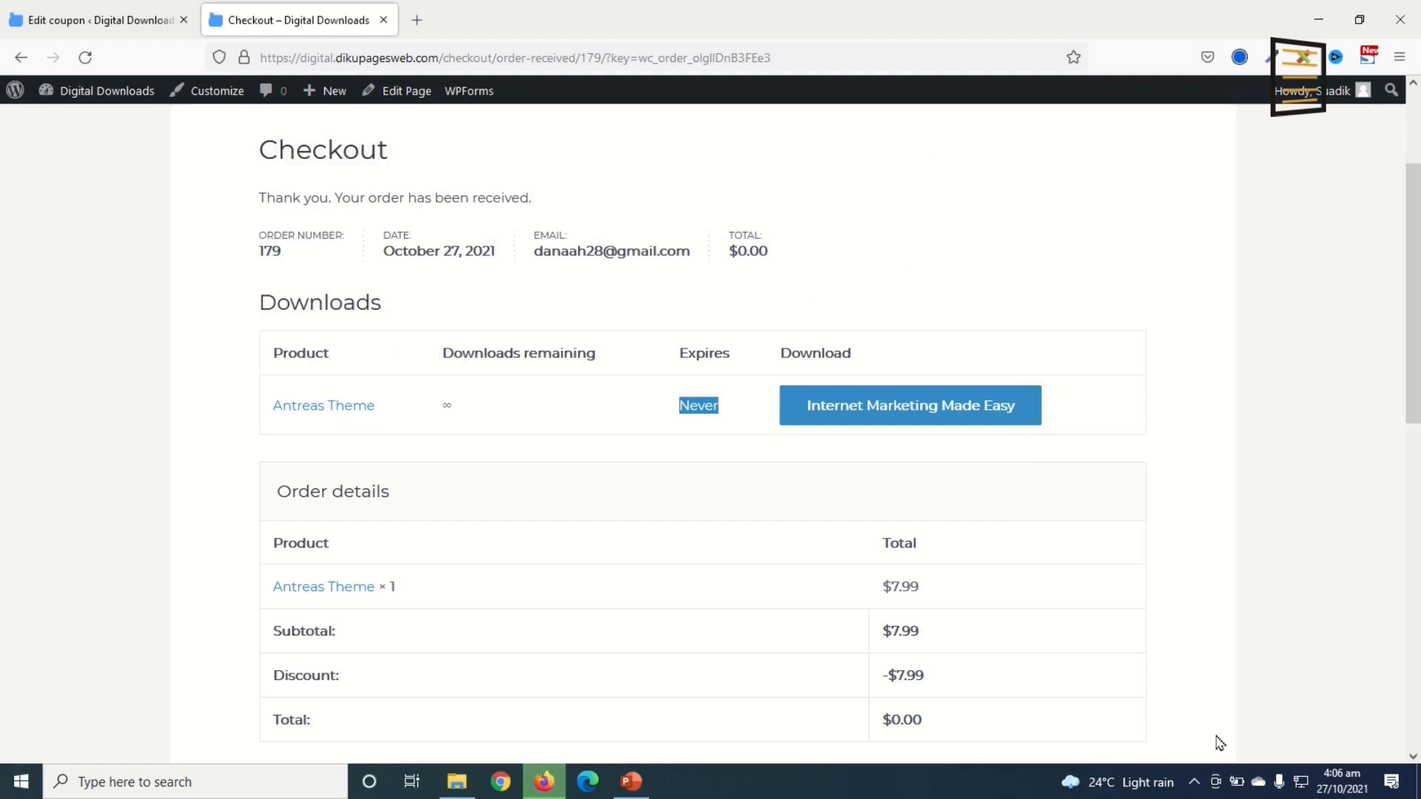
{"action": "left_click", "coordinate": [1238, 65]}
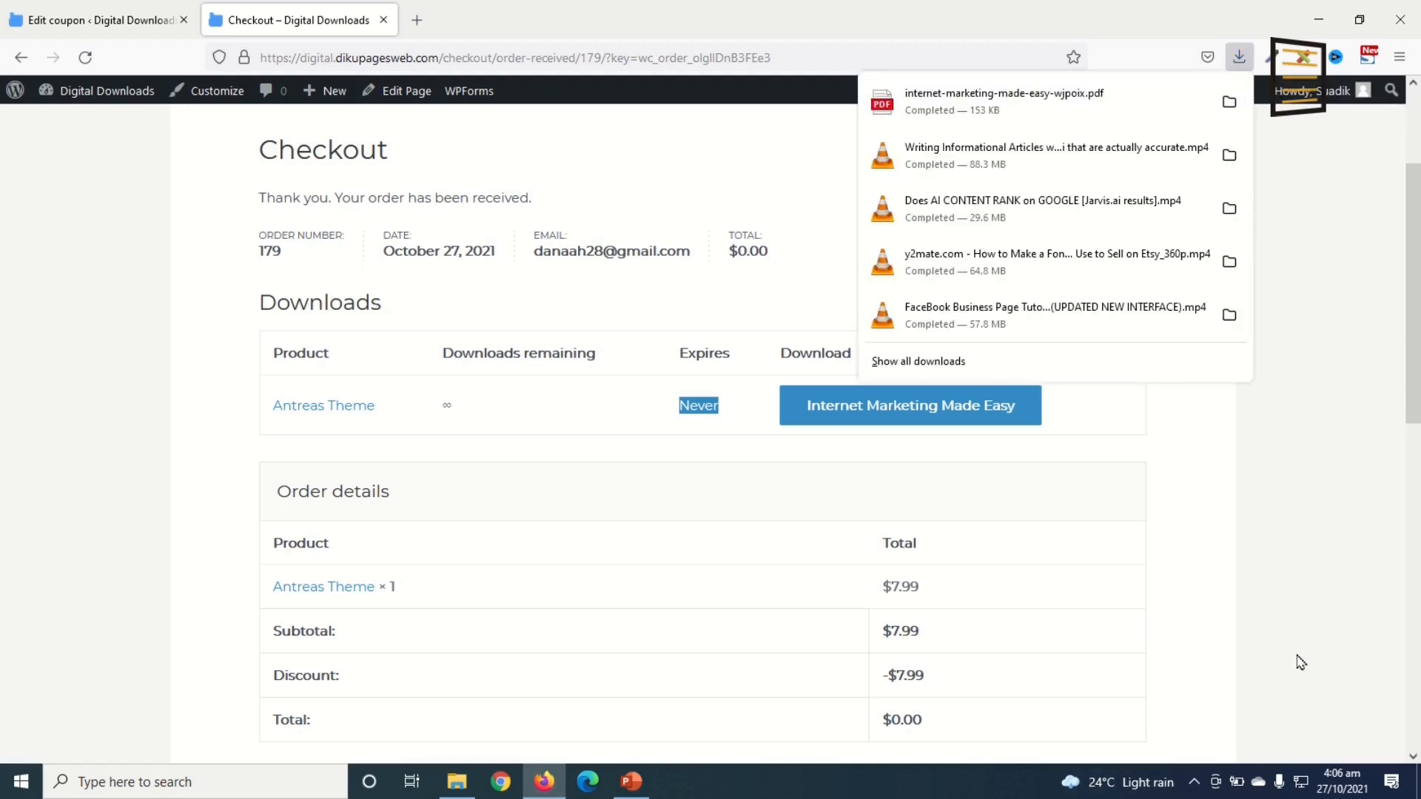
{"action": "left_click", "coordinate": [1289, 525]}
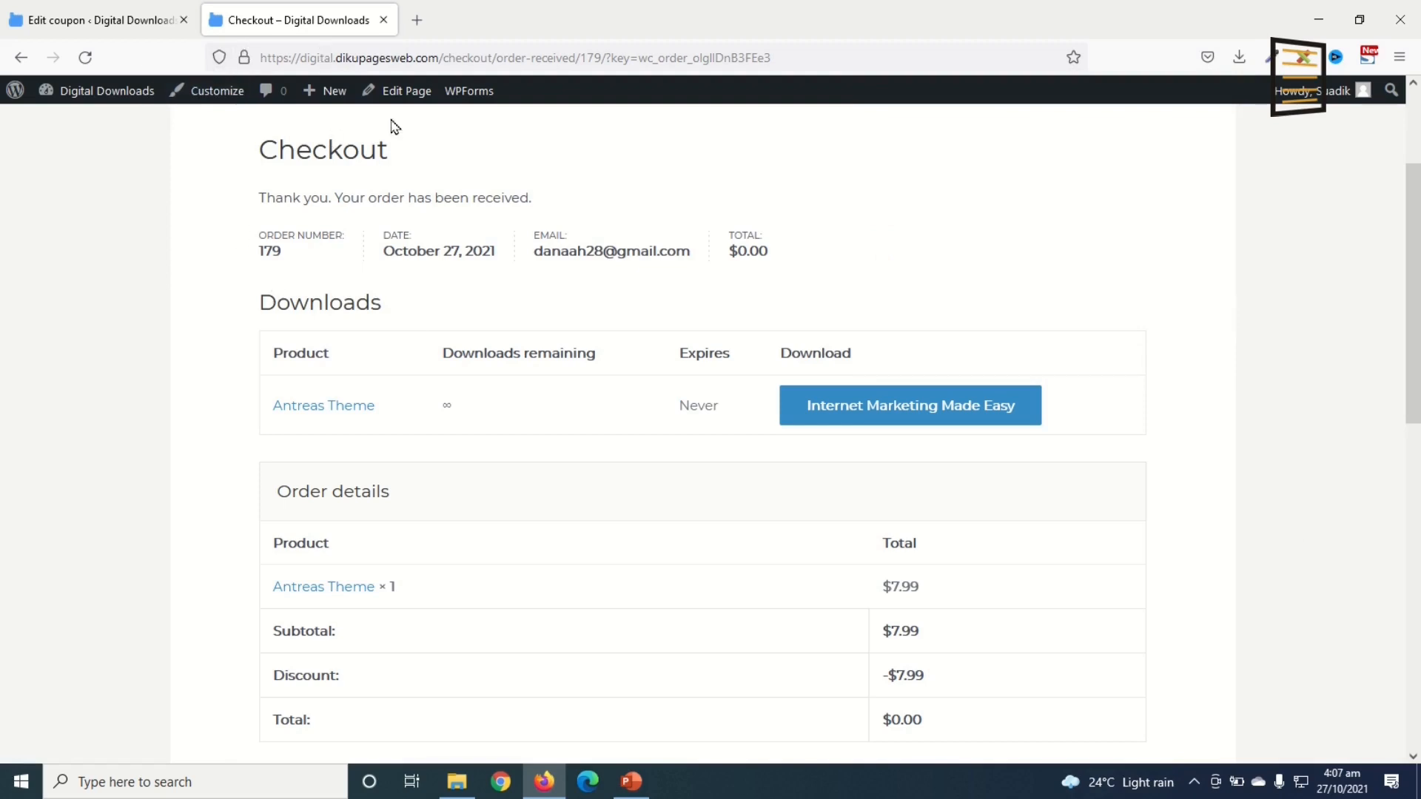
{"action": "scroll", "coordinate": [644, 577], "scroll_direction": "down", "scroll_amount": 5}
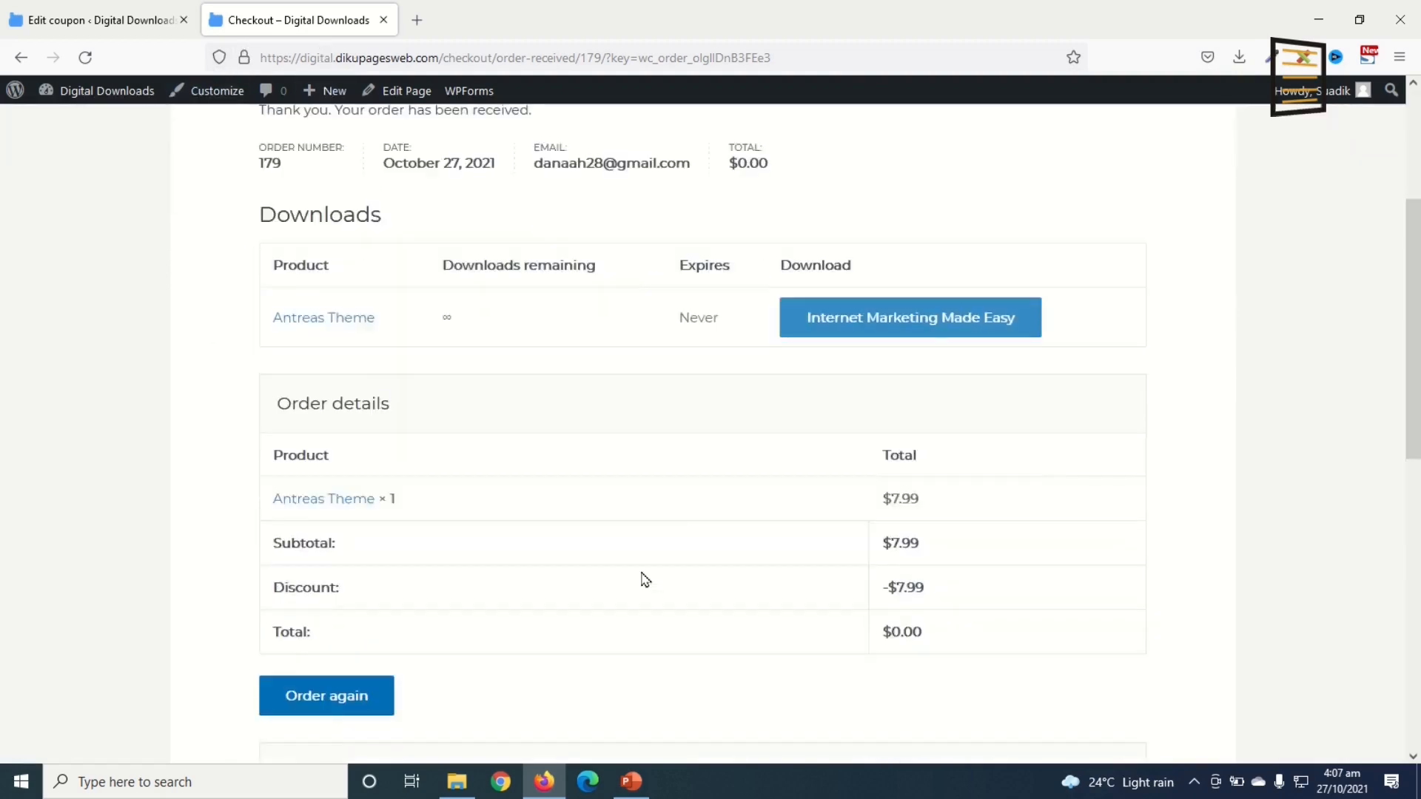
{"action": "scroll", "coordinate": [574, 543], "scroll_direction": "up", "scroll_amount": 5}
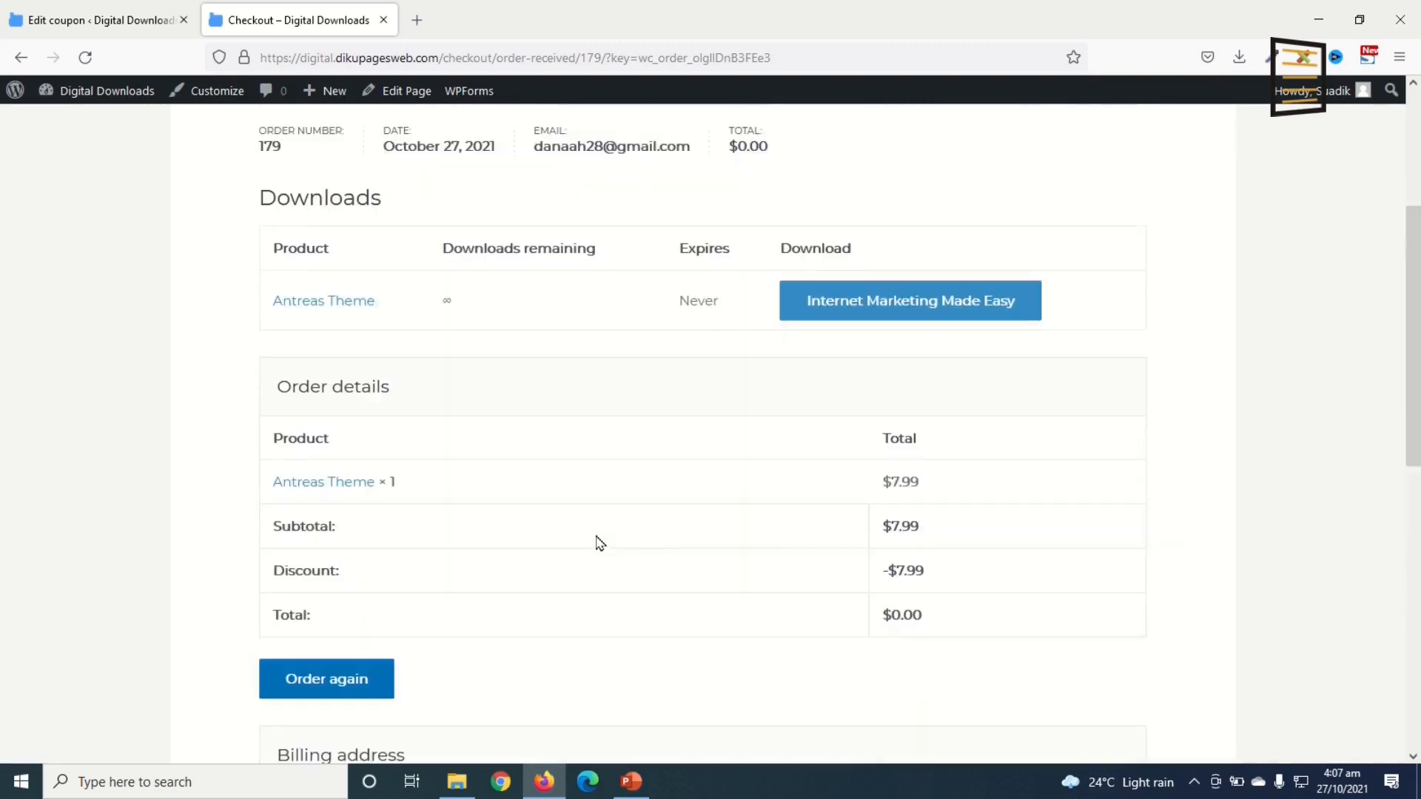
{"action": "scroll", "coordinate": [619, 545], "scroll_direction": "up", "scroll_amount": 3}
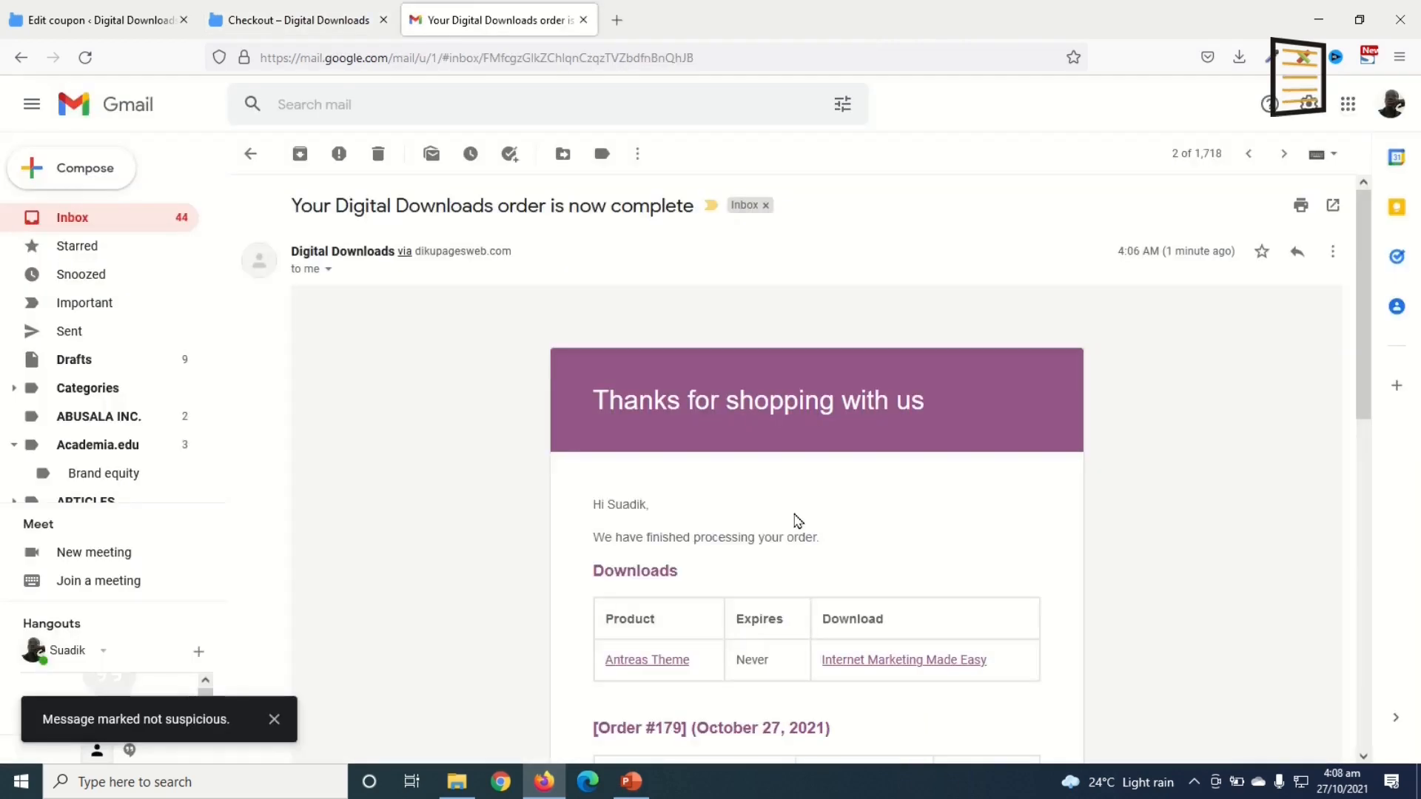
{"action": "scroll", "coordinate": [795, 510], "scroll_direction": "down", "scroll_amount": 4}
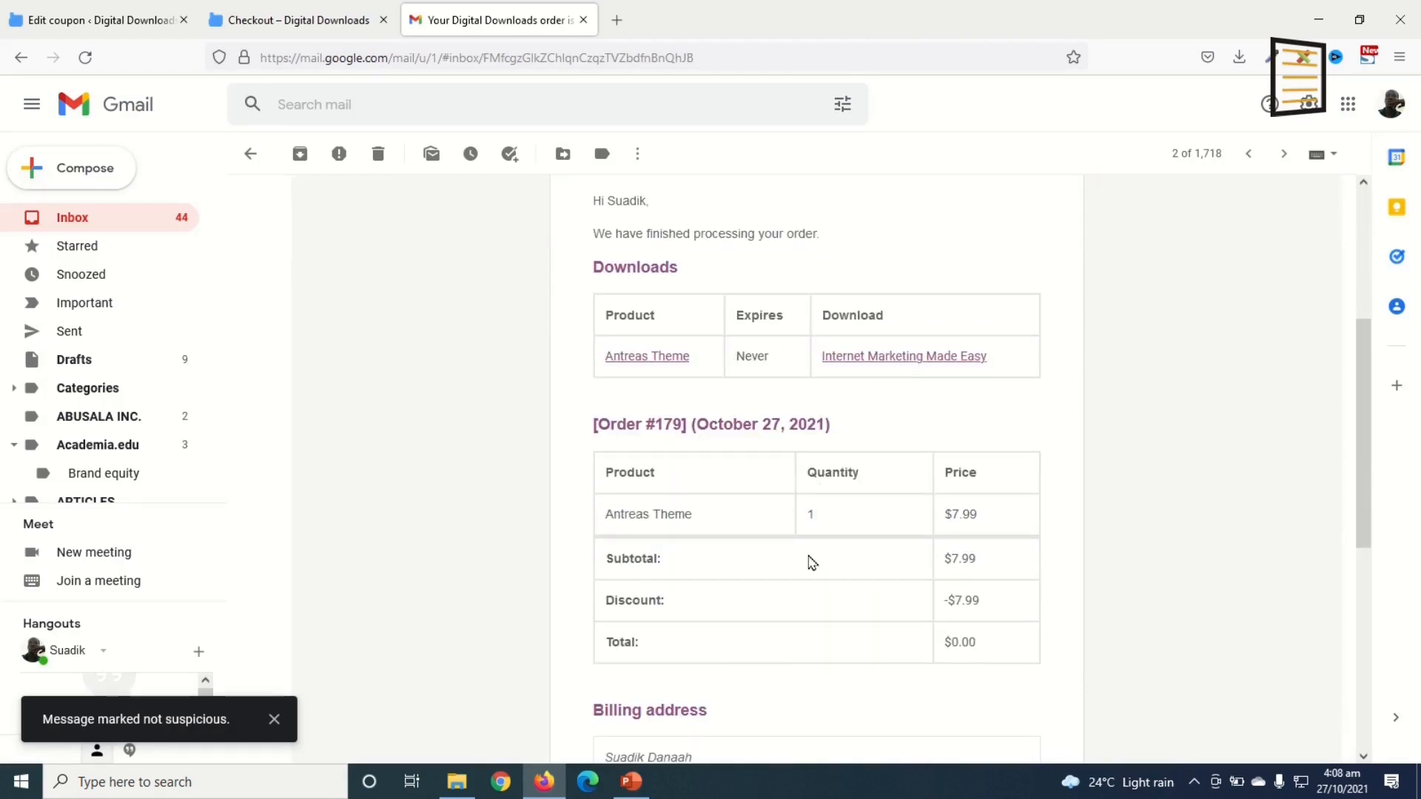
Step: Check the New order #179 email shows Antreas Theme $7.99 discounted to $0.00, then close Gmail
{"action": "scroll", "coordinate": [811, 563], "scroll_direction": "down", "scroll_amount": 6}
{"action": "key", "text": "k"}
{"action": "scroll", "coordinate": [681, 373], "scroll_direction": "down", "scroll_amount": 3}
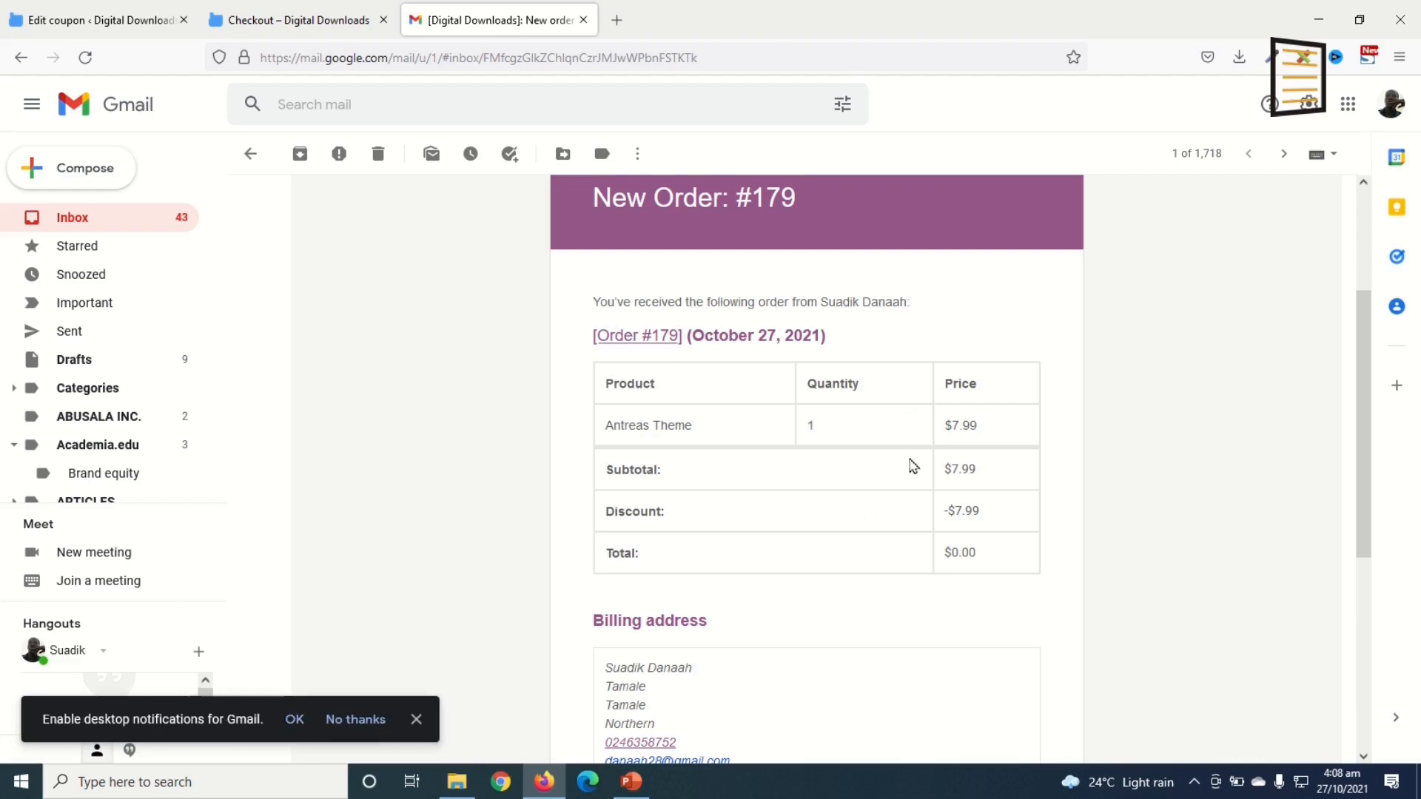
{"action": "scroll", "coordinate": [919, 508], "scroll_direction": "up", "scroll_amount": 1}
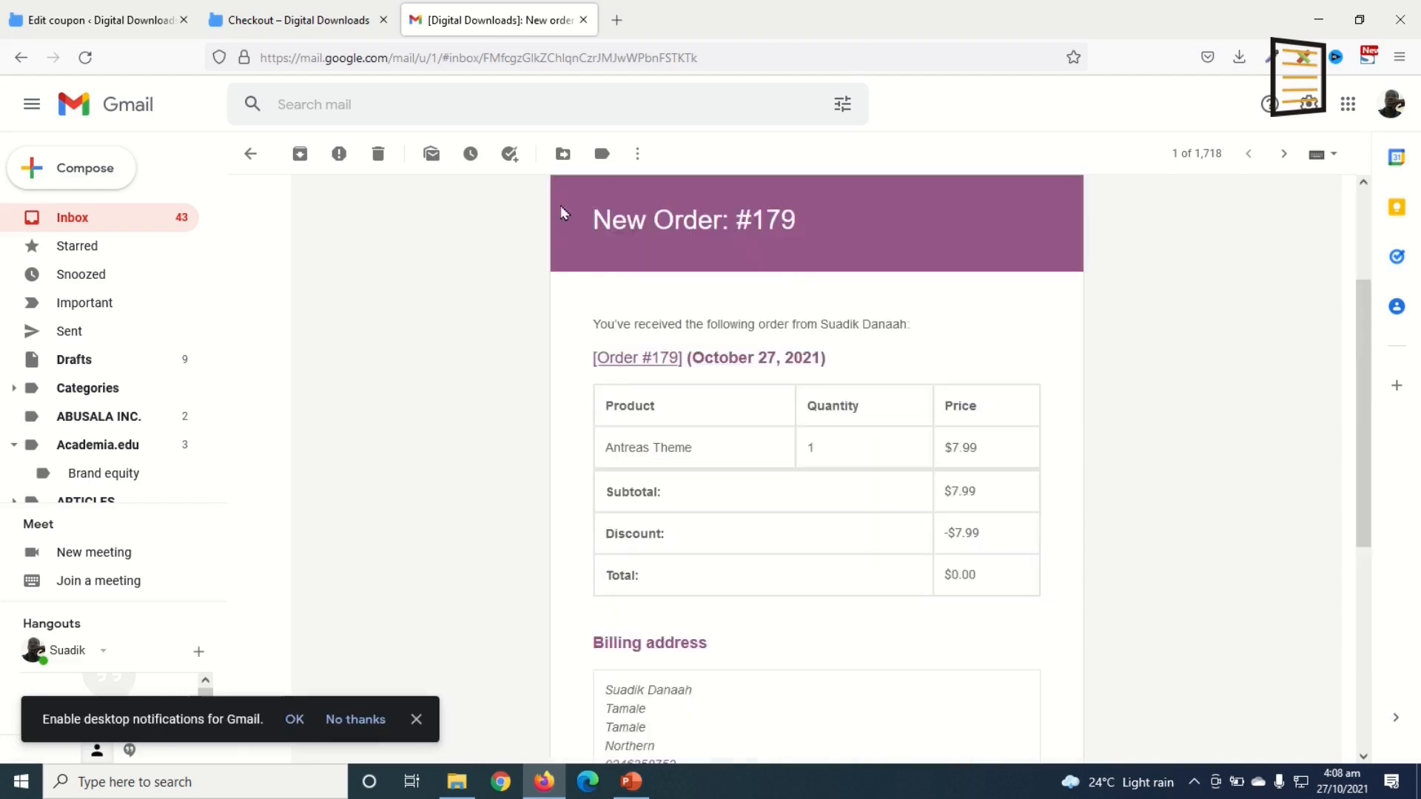
{"action": "left_click", "coordinate": [583, 21]}
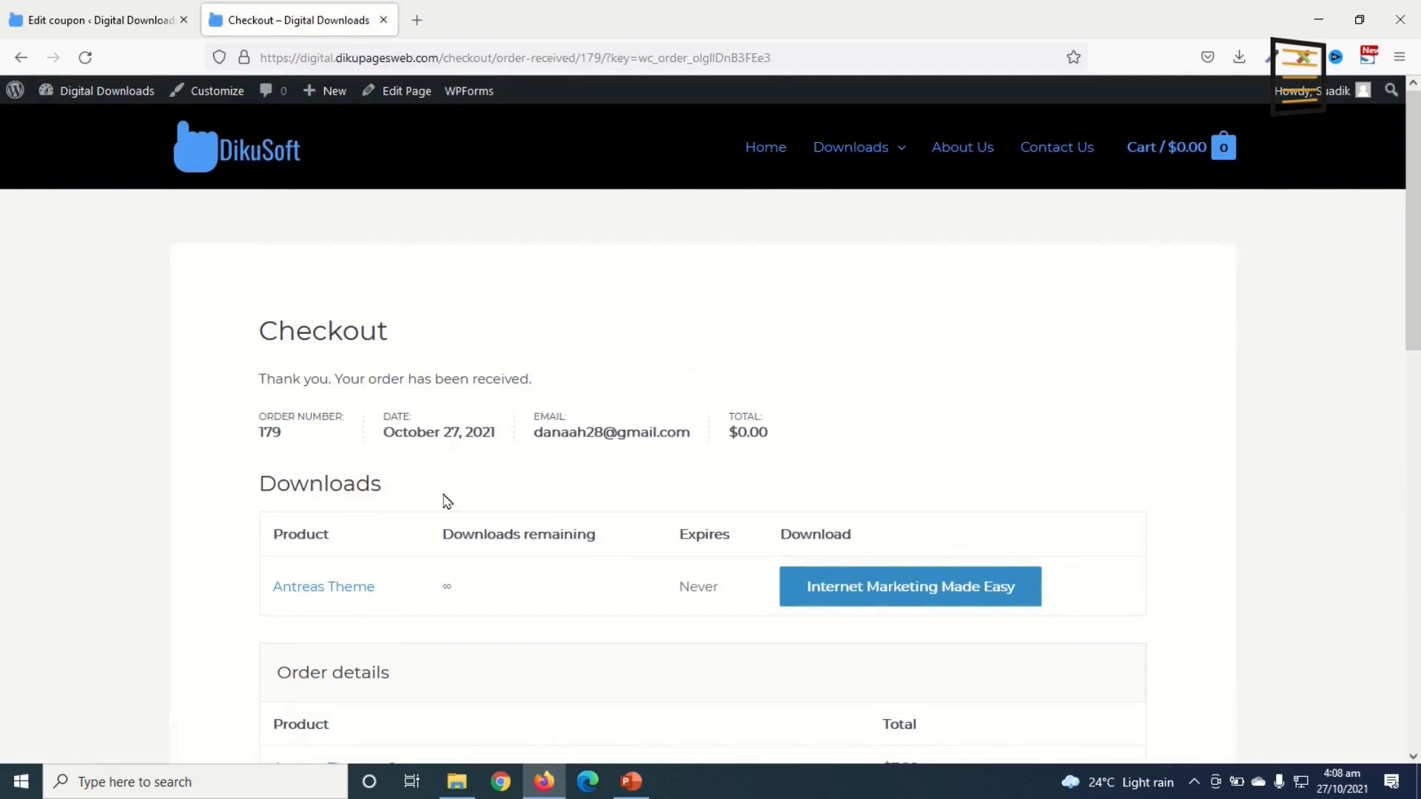
Step: Switch to the Edit coupon tab and open WooCommerce Orders, showing order #179 Completed at $0.00
{"action": "left_click", "coordinate": [92, 20]}
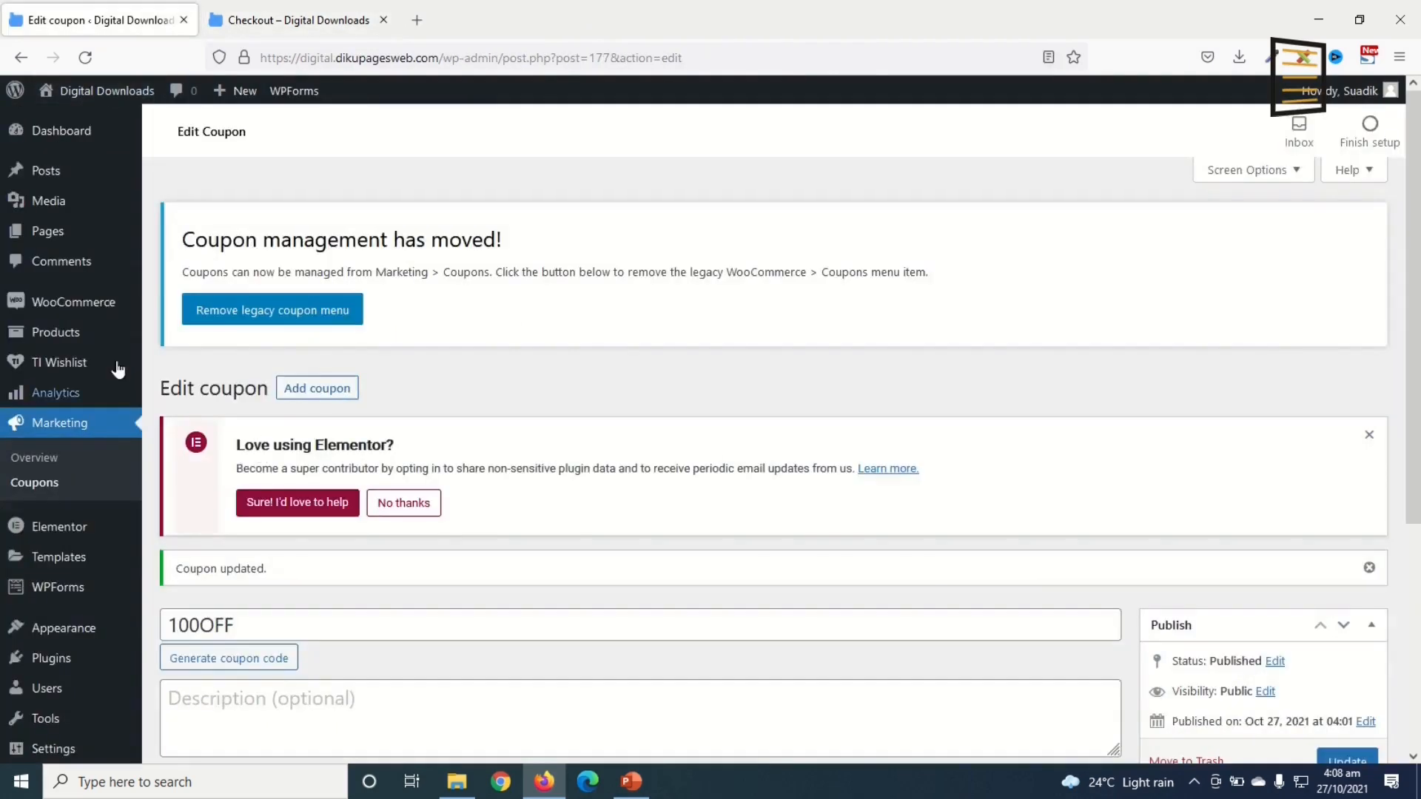
{"action": "mouse_move", "coordinate": [56, 309]}
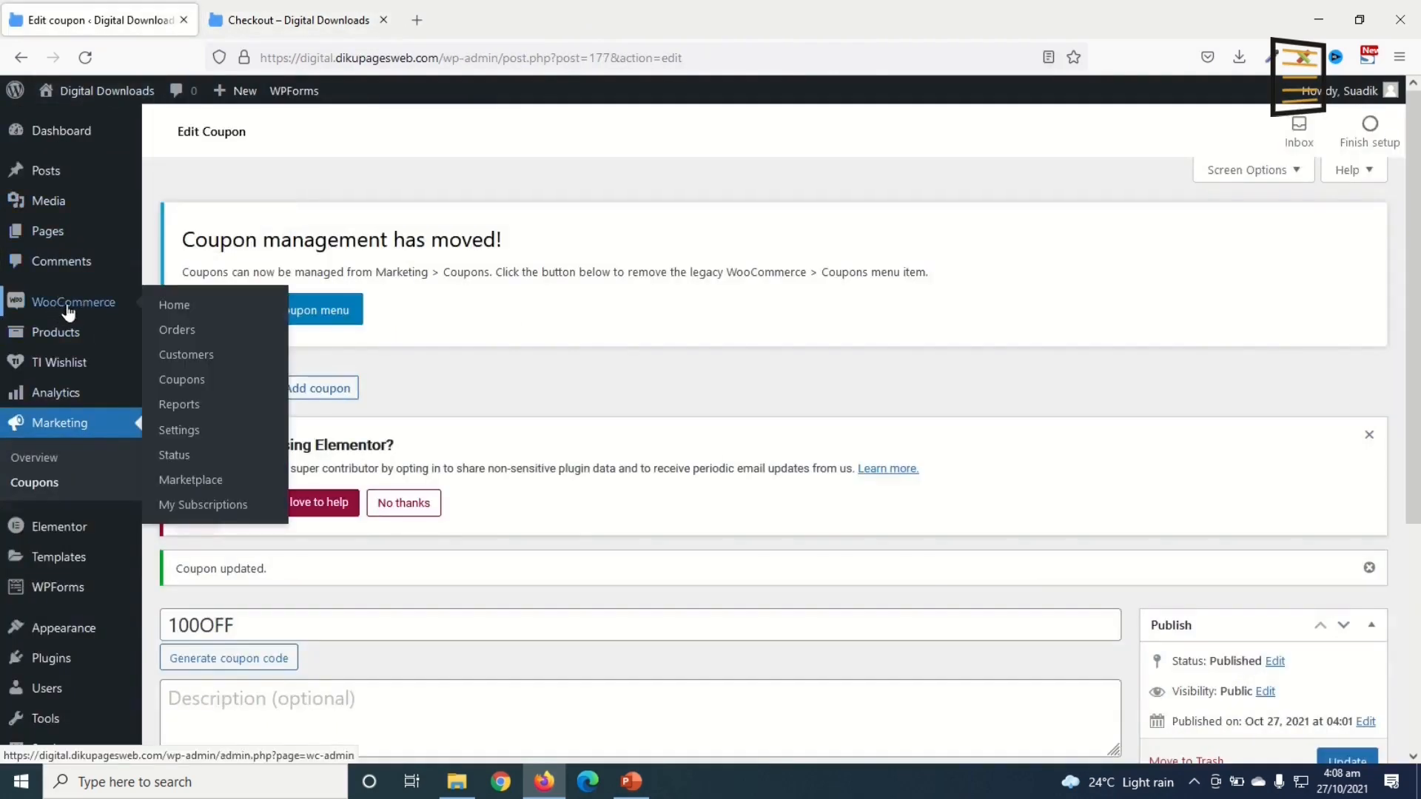
{"action": "left_click", "coordinate": [185, 333]}
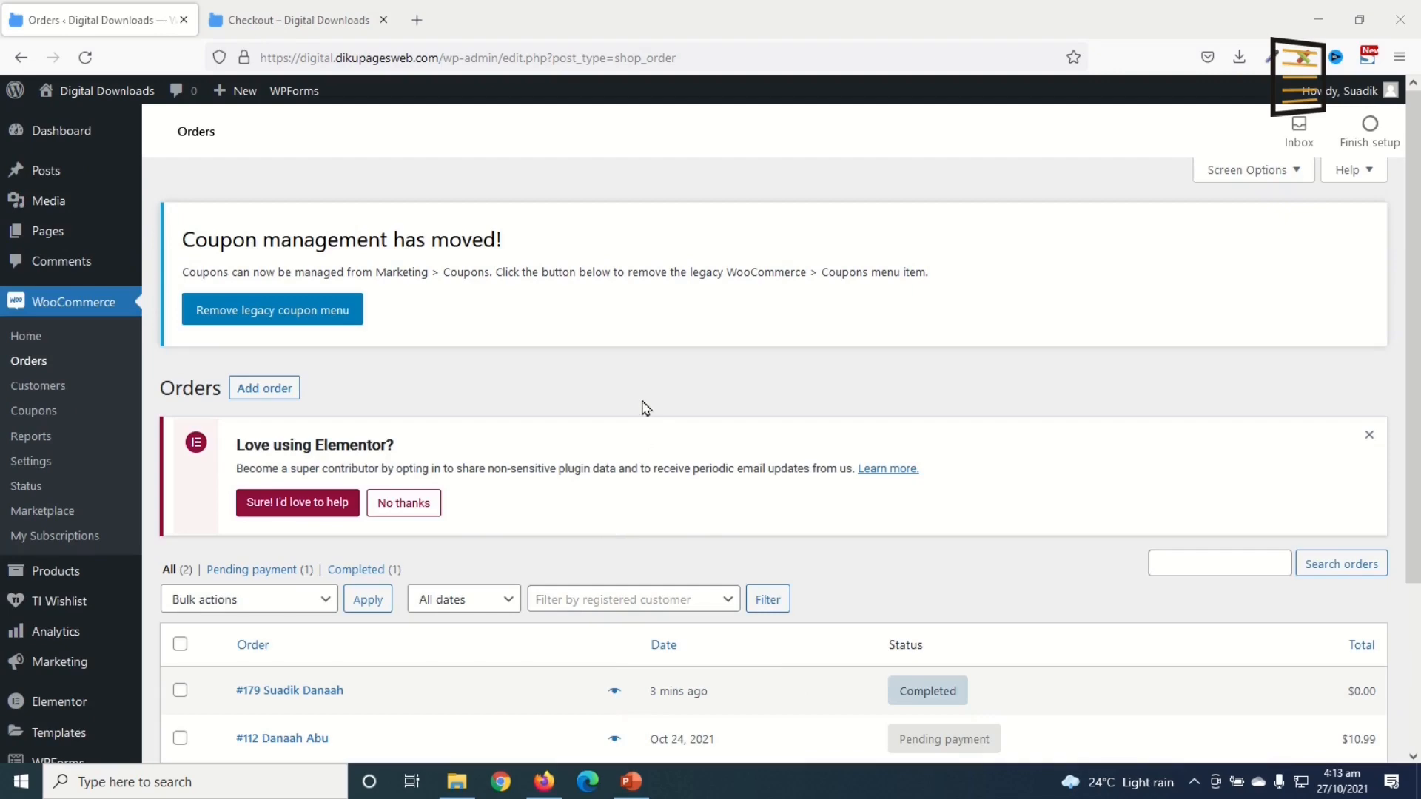
{"action": "scroll", "coordinate": [572, 404], "scroll_direction": "down", "scroll_amount": 3}
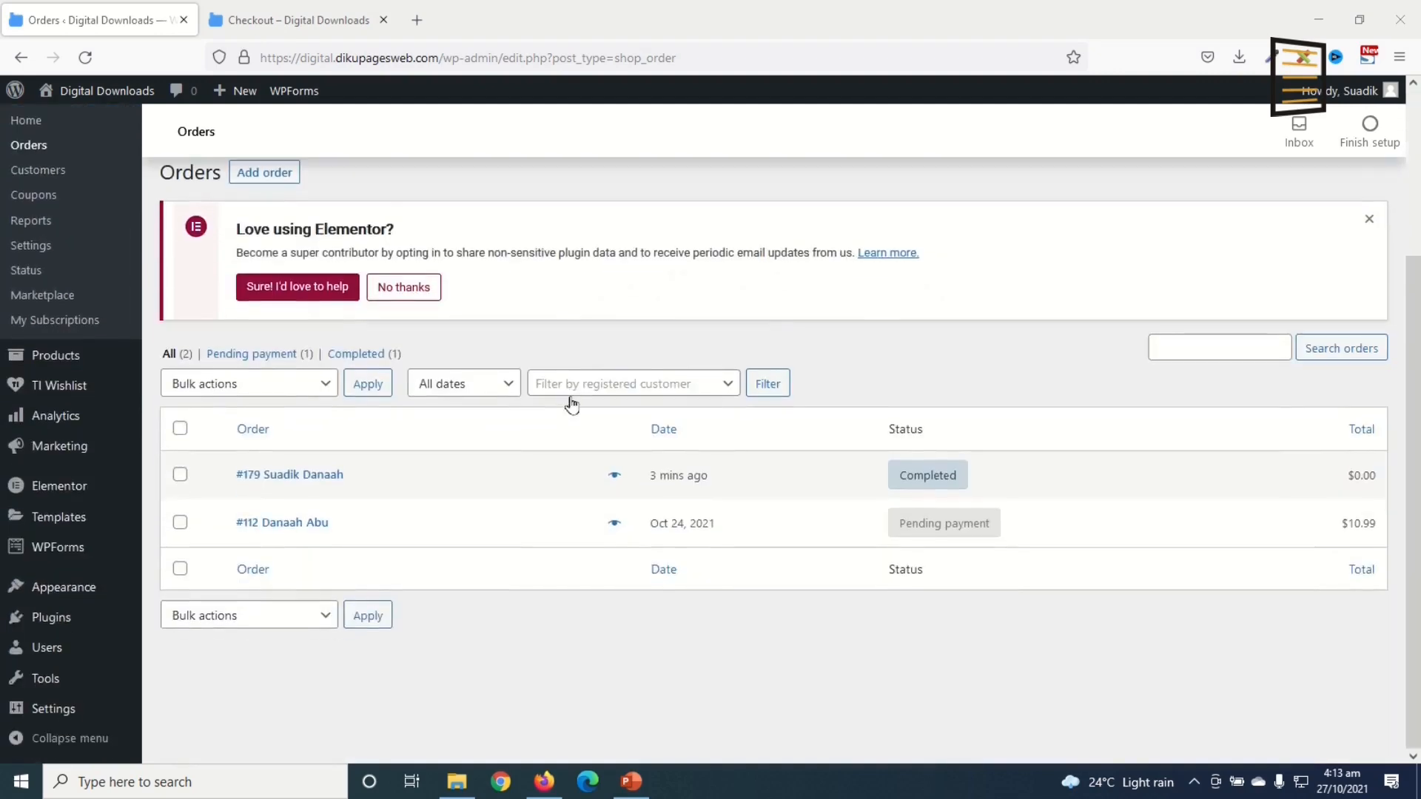
{"action": "scroll", "coordinate": [589, 403], "scroll_direction": "up", "scroll_amount": 3}
{"action": "scroll", "coordinate": [589, 403], "scroll_direction": "down", "scroll_amount": 3}
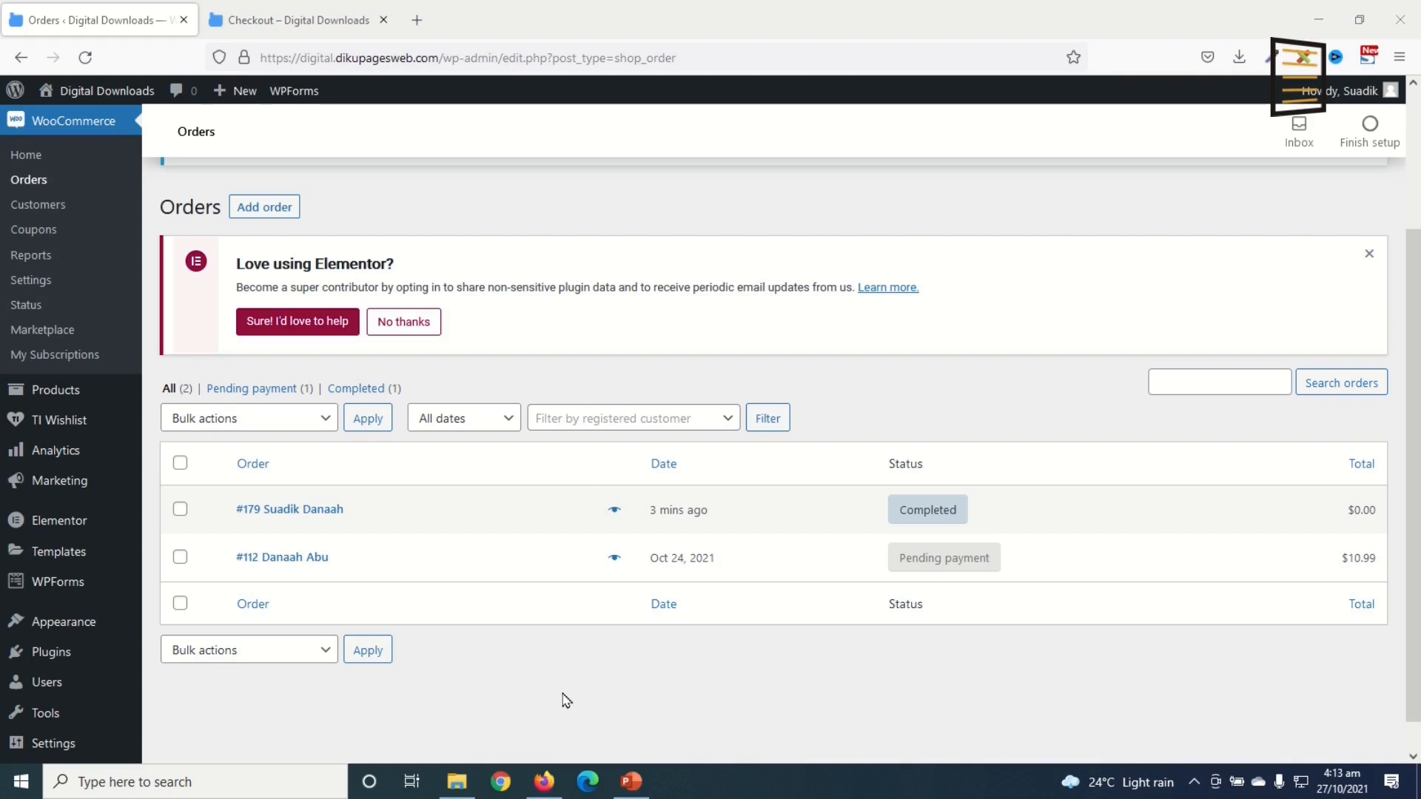
Step: Search Add New plugins for 'WOOCOMMERCEDIRE', then install and activate Direct Checkout for WooCommerce
{"action": "mouse_move", "coordinate": [74, 652]}
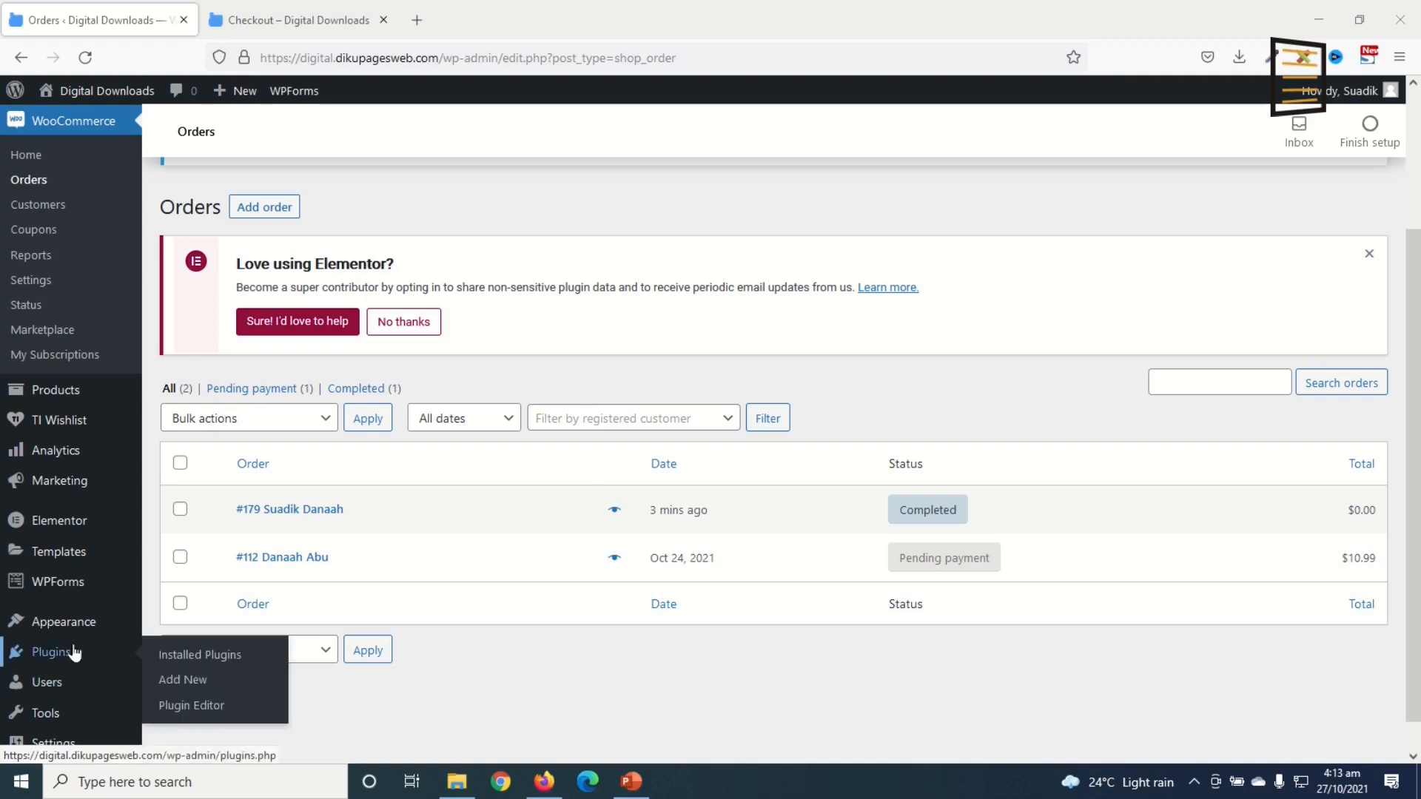
{"action": "left_click", "coordinate": [223, 681]}
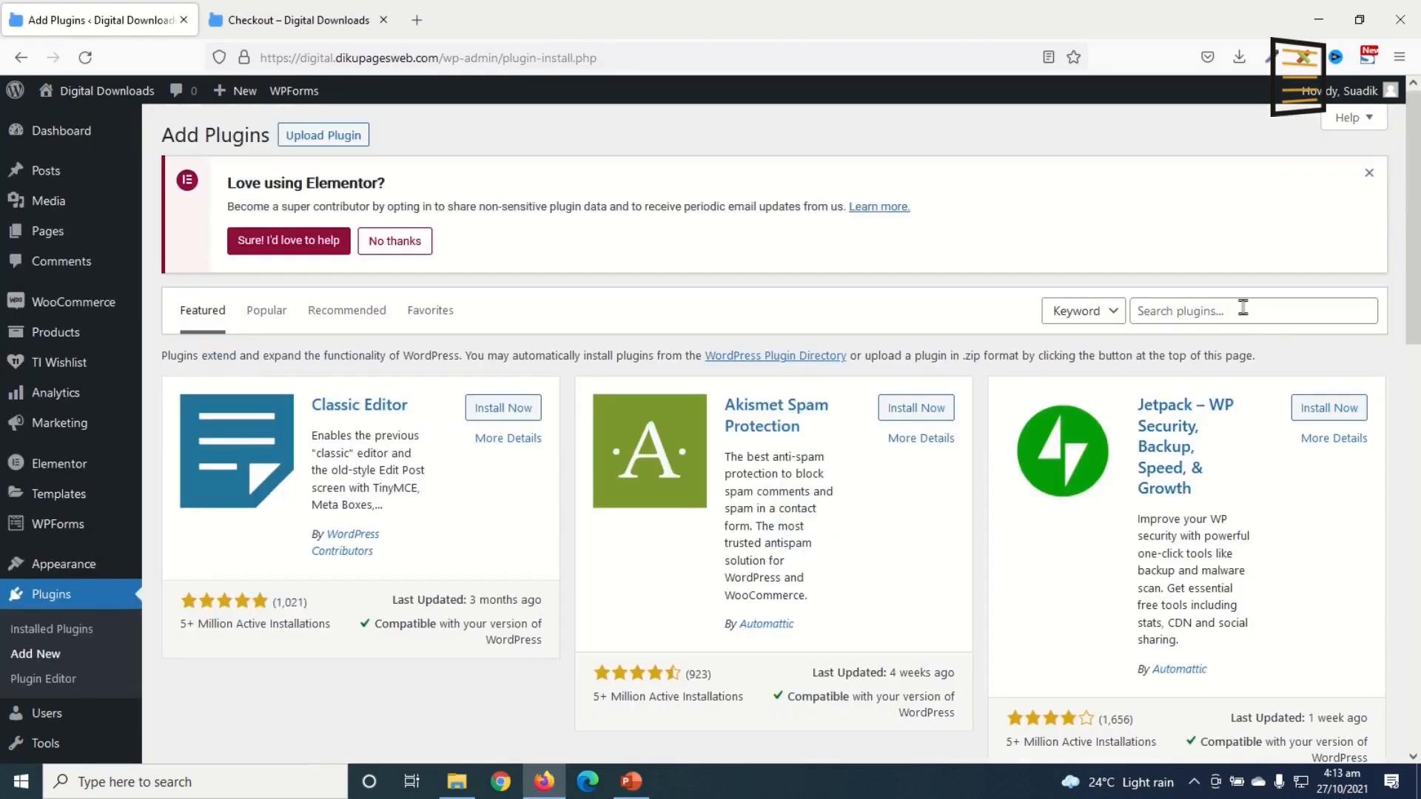
{"action": "left_click", "coordinate": [1237, 310]}
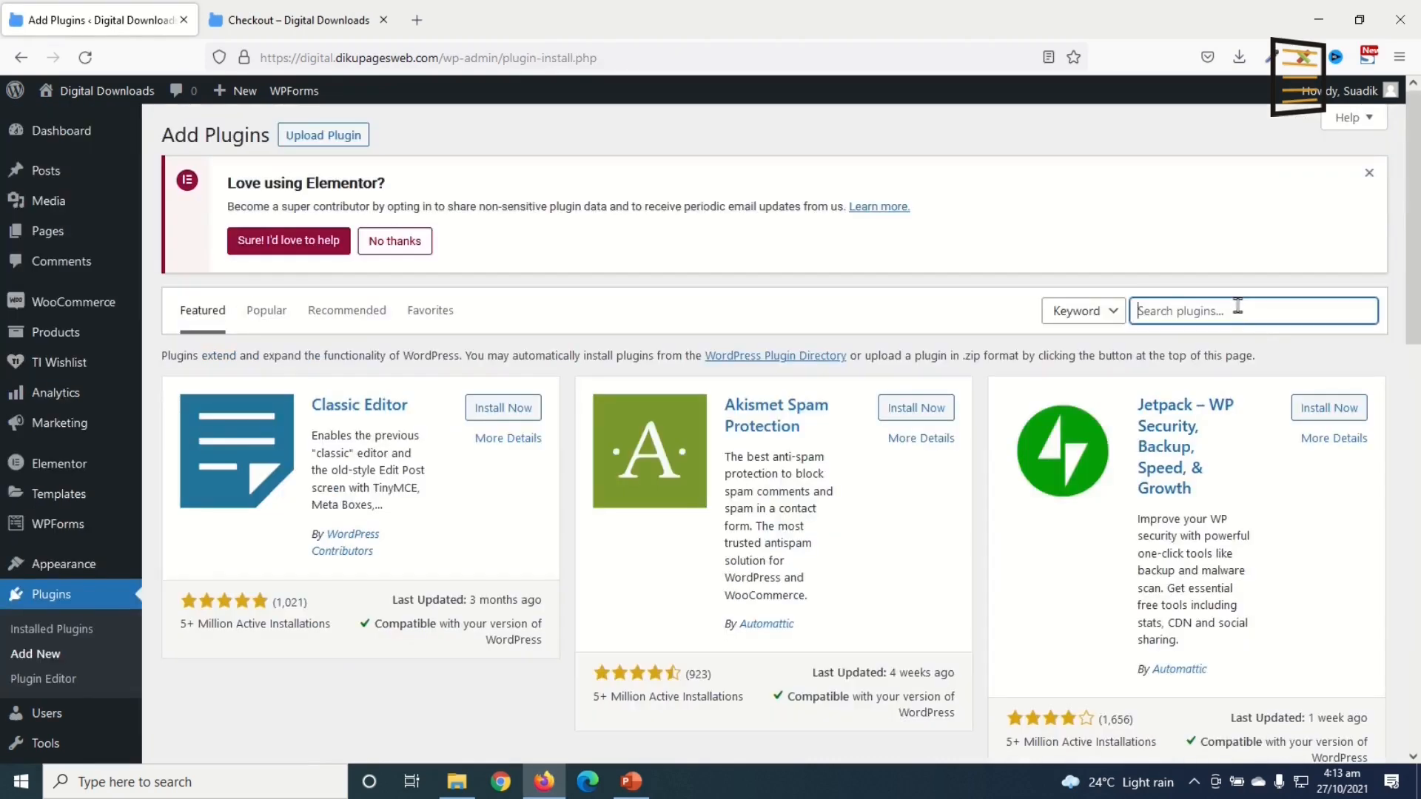
{"action": "type", "text": "WOOC"}
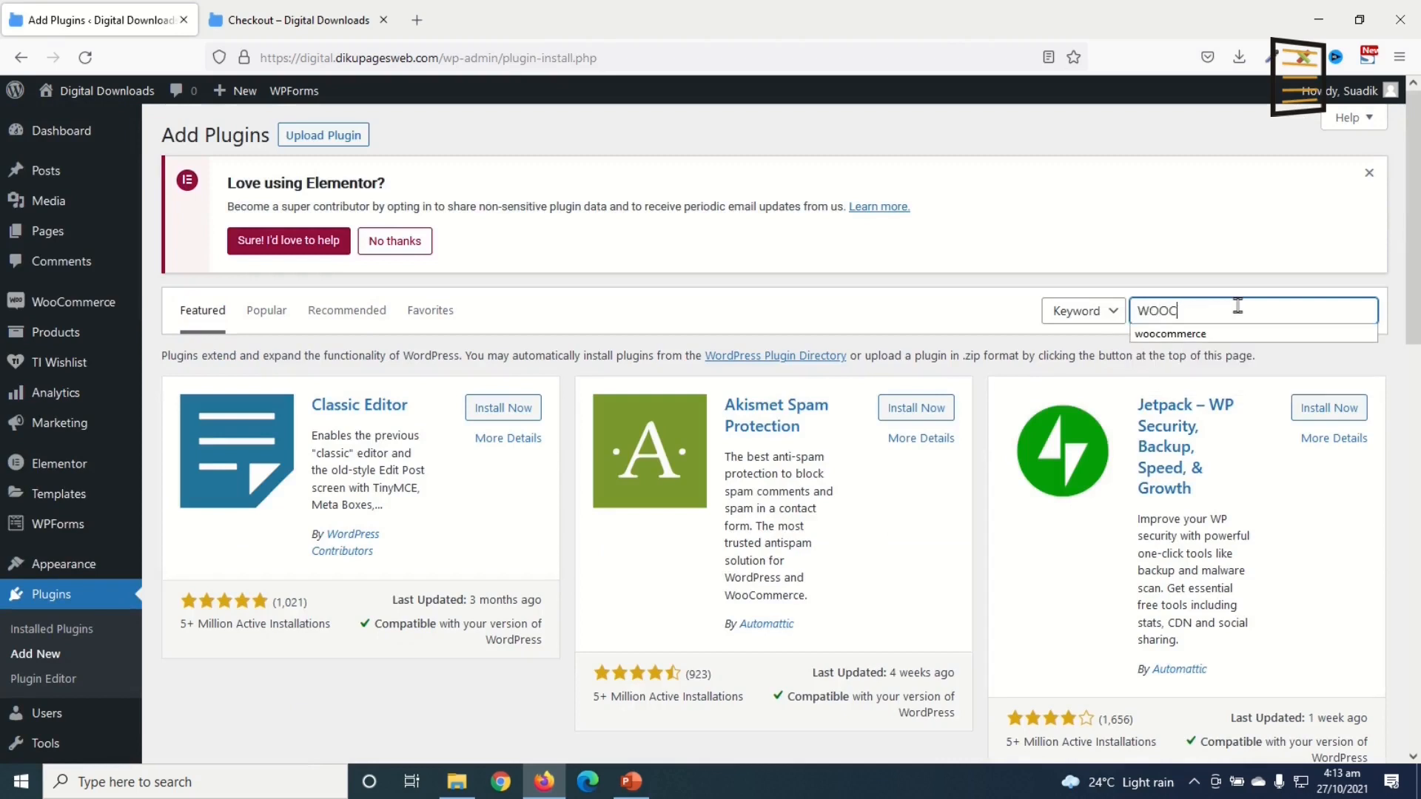
{"action": "type", "text": "OMMERCEDIRECT CHECKOUT"}
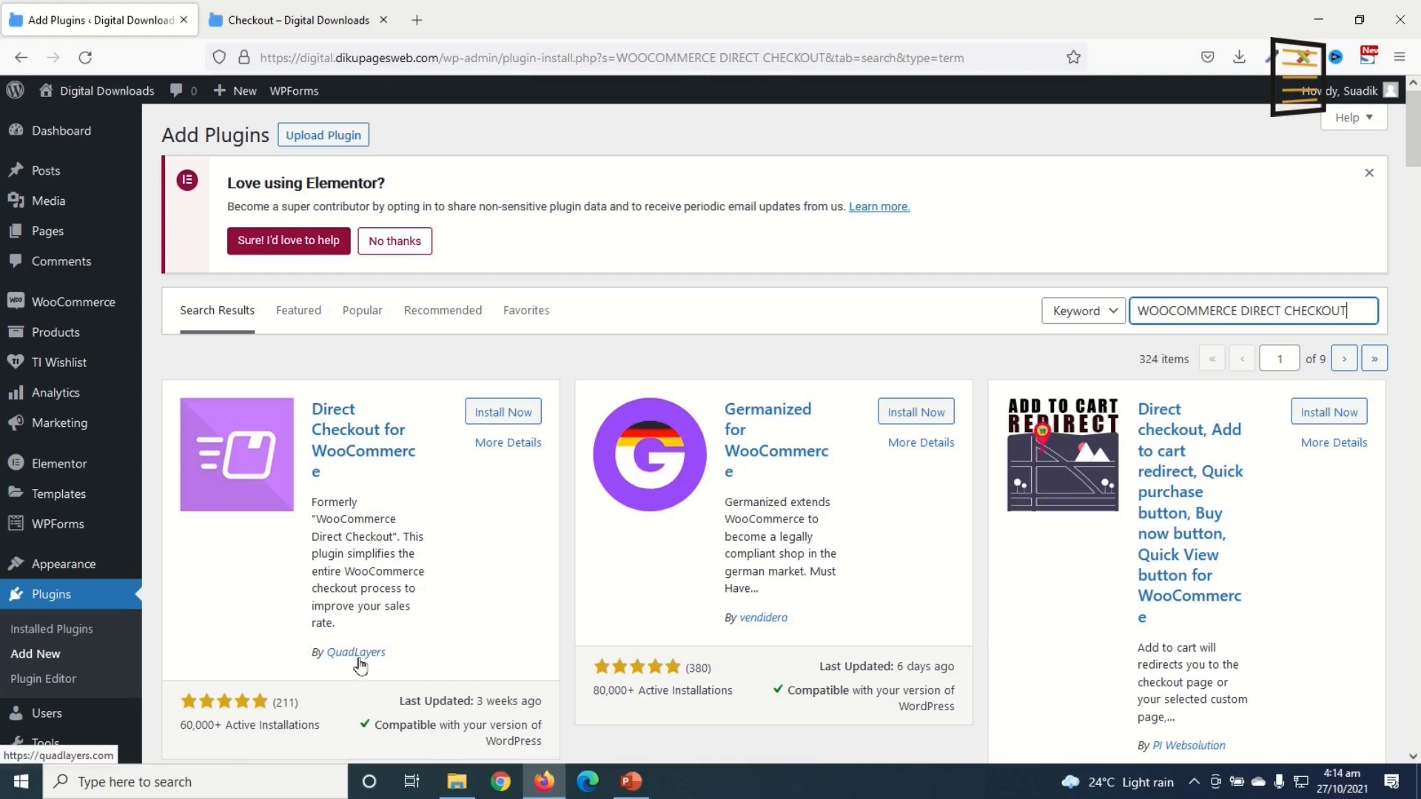
{"action": "left_click", "coordinate": [495, 413]}
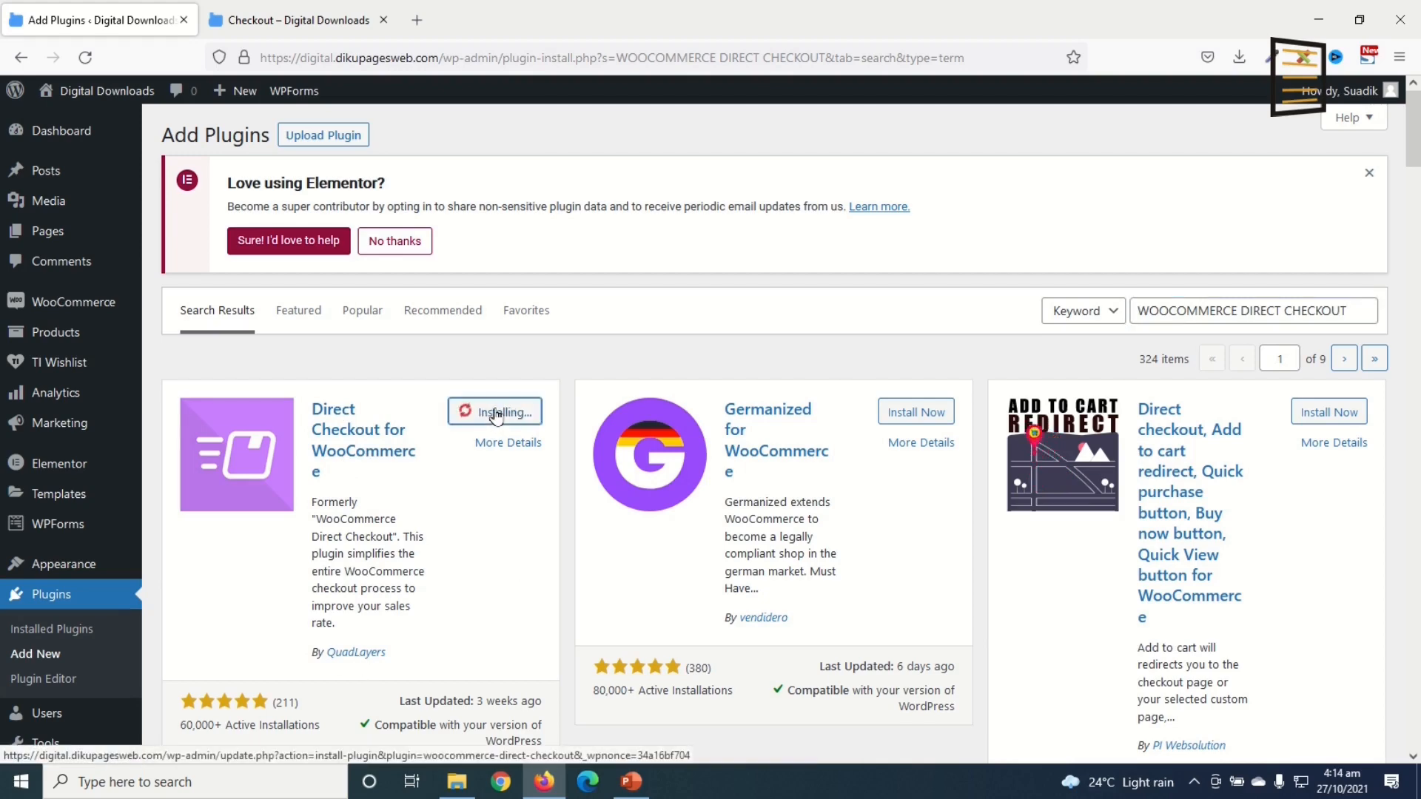
{"action": "left_click", "coordinate": [510, 412]}
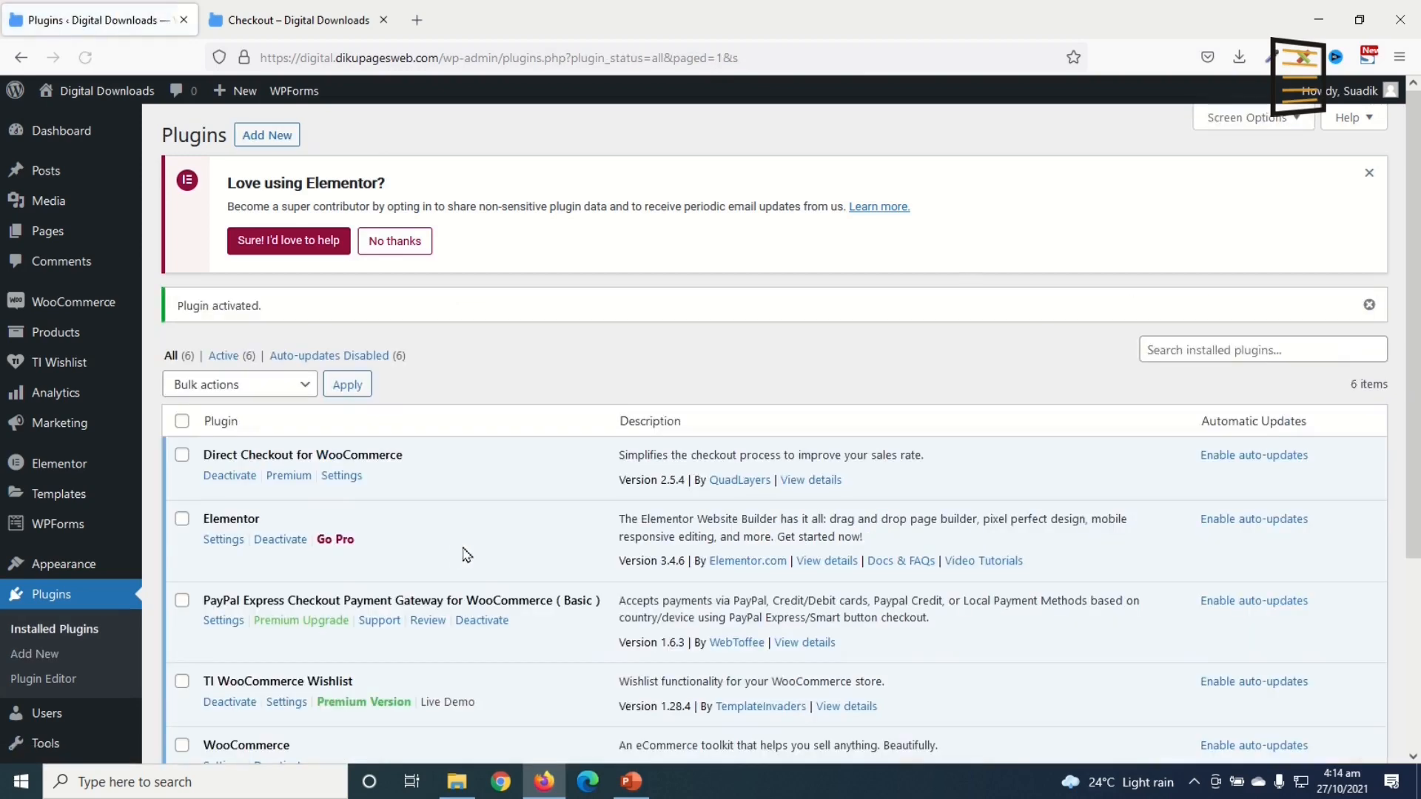
{"action": "mouse_move", "coordinate": [118, 526]}
{"action": "mouse_move", "coordinate": [70, 311]}
Step: Open the Checkout section of the Direct Checkout plugin settings
{"action": "left_click", "coordinate": [187, 356]}
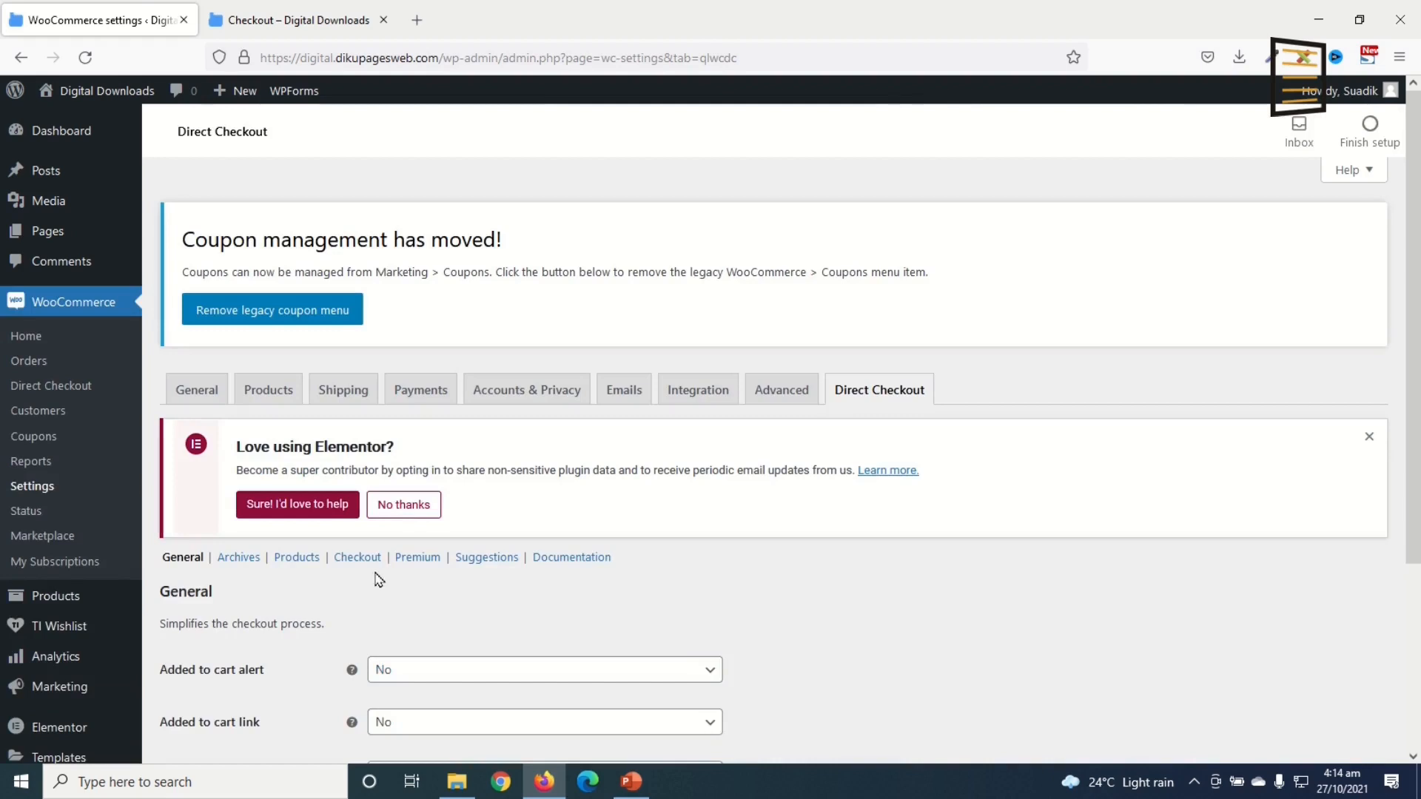
{"action": "left_click", "coordinate": [357, 558]}
{"action": "scroll", "coordinate": [814, 549], "scroll_direction": "down", "scroll_amount": 2}
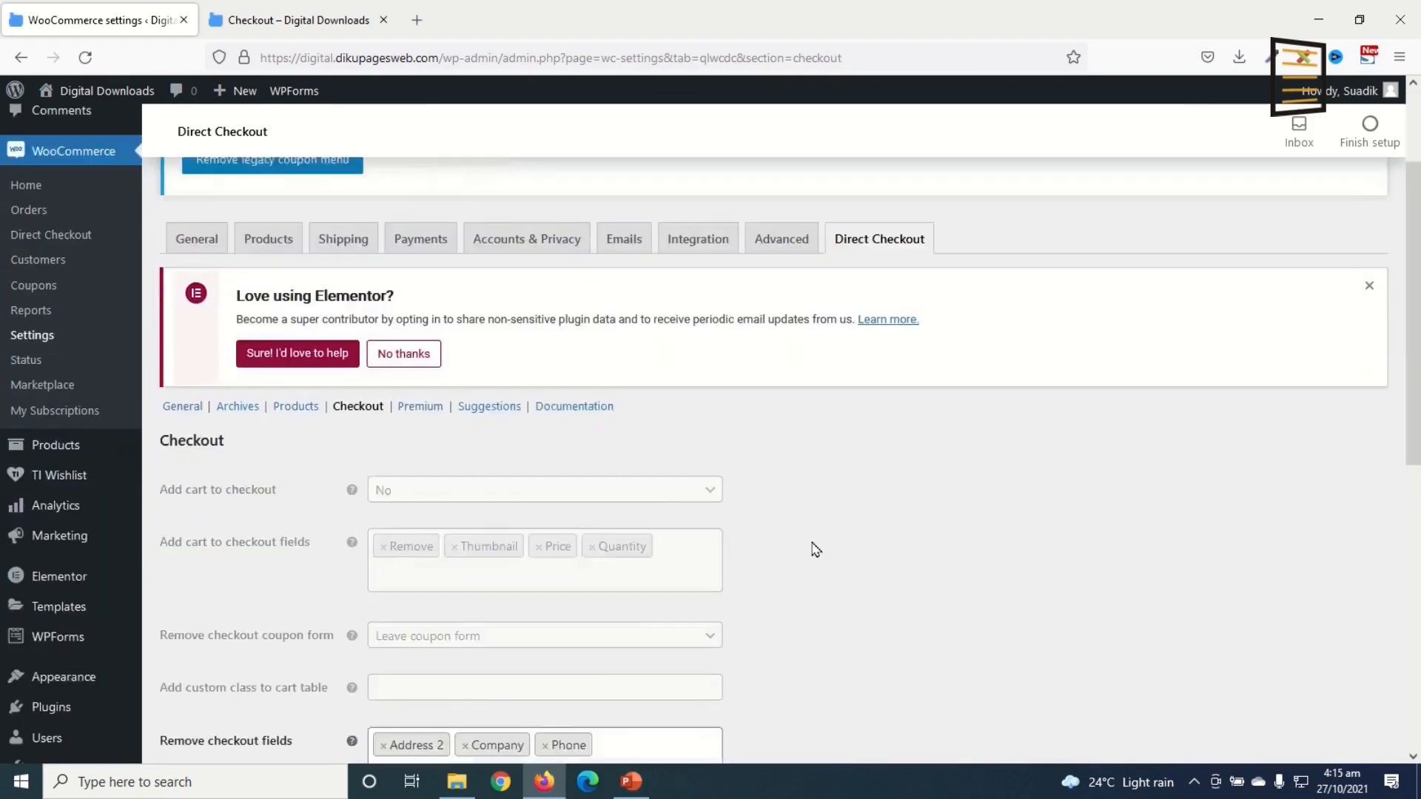
{"action": "scroll", "coordinate": [813, 549], "scroll_direction": "down", "scroll_amount": 3}
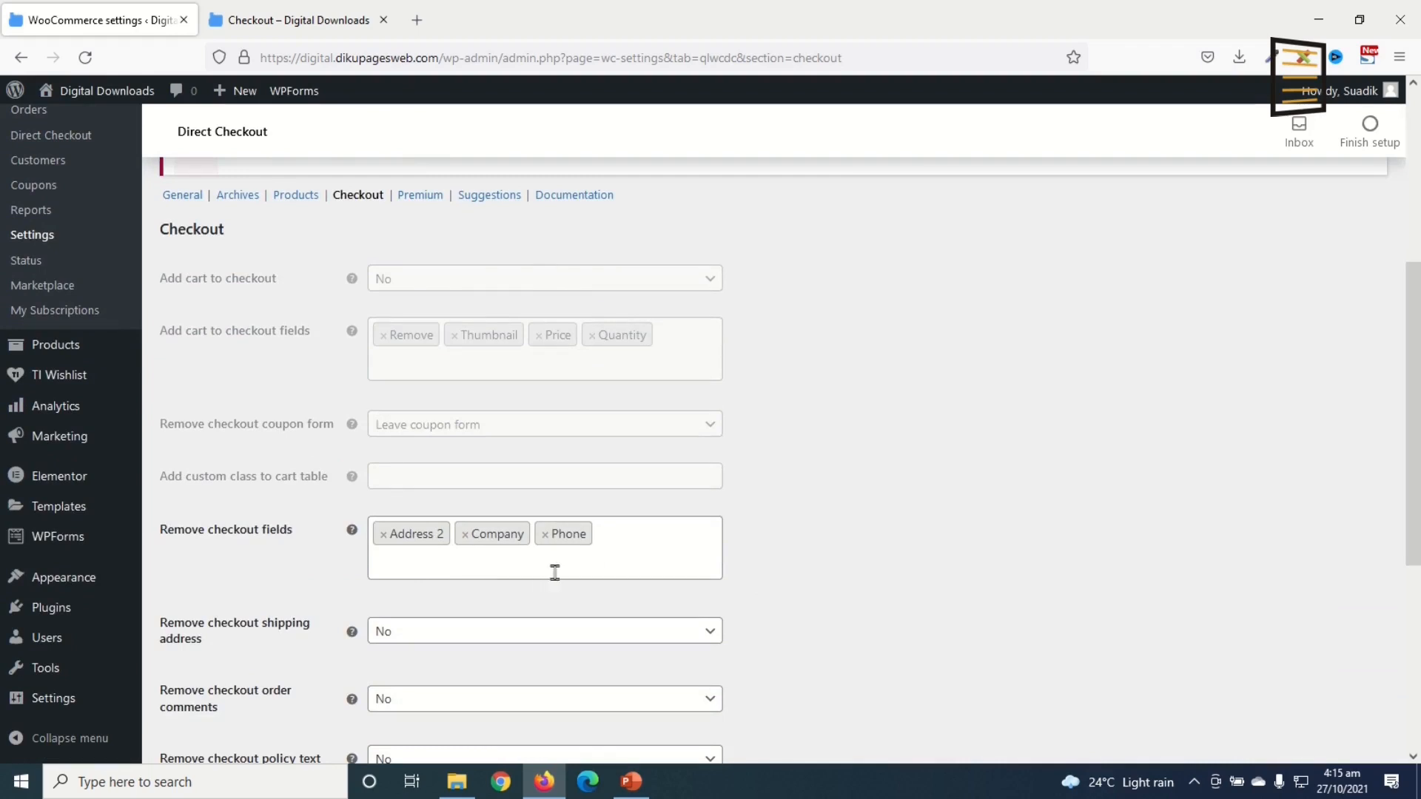
{"action": "scroll", "coordinate": [504, 518], "scroll_direction": "down", "scroll_amount": 1}
Step: Add City, Country, State, Postcode and Address 1 to the removed checkout fields
{"action": "left_click", "coordinate": [450, 471]}
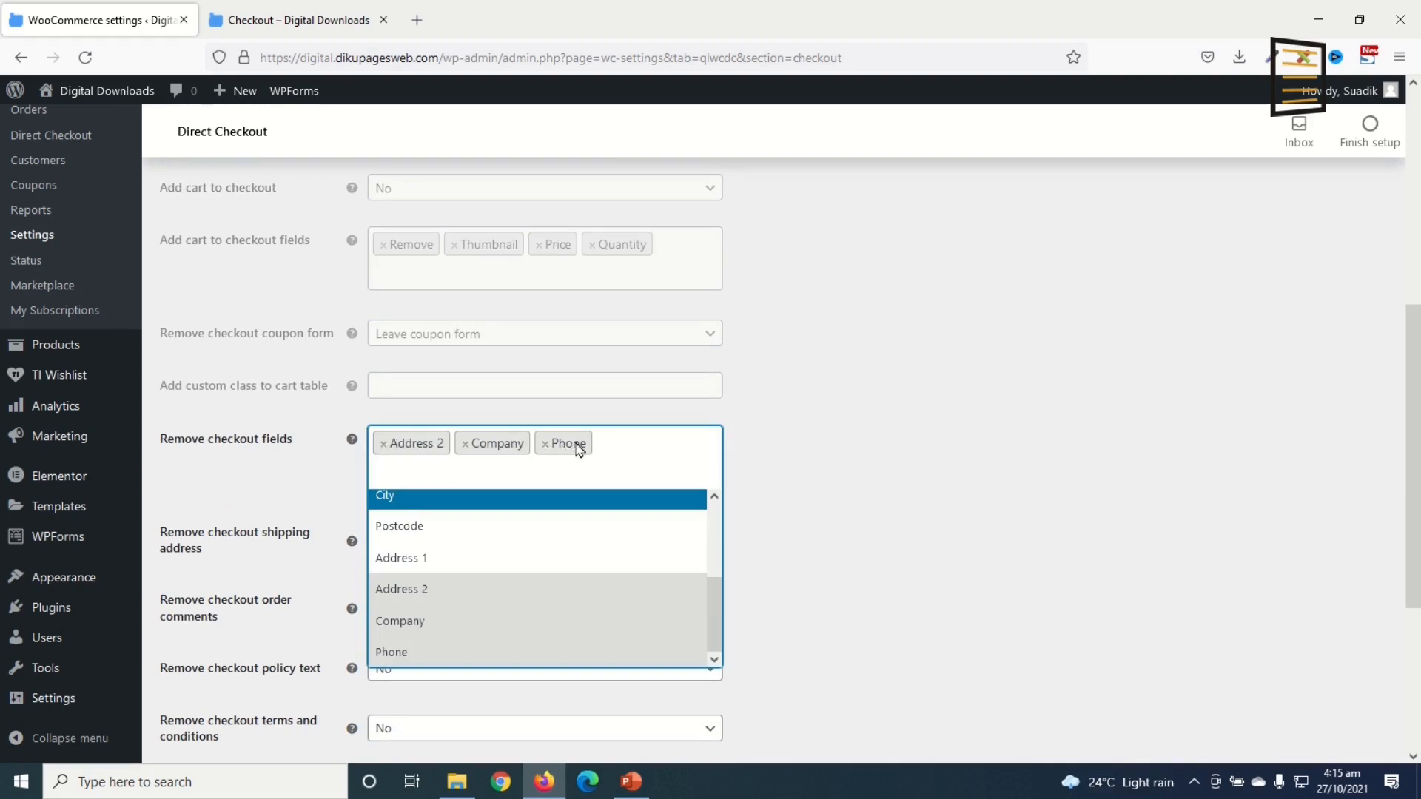
{"action": "left_click", "coordinate": [412, 498]}
{"action": "left_click", "coordinate": [422, 477]}
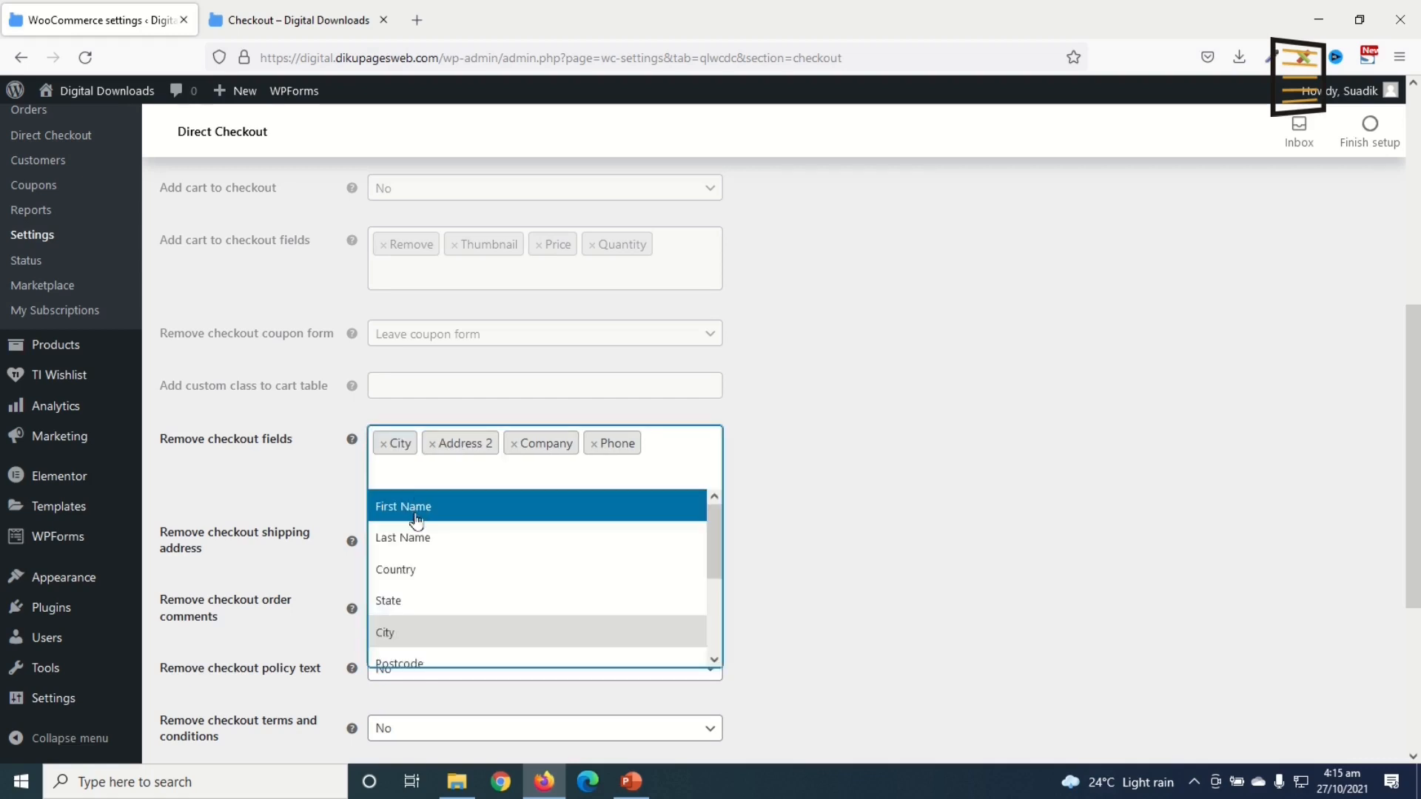
{"action": "left_click", "coordinate": [412, 569]}
{"action": "left_click", "coordinate": [418, 480]}
{"action": "left_click", "coordinate": [435, 602]}
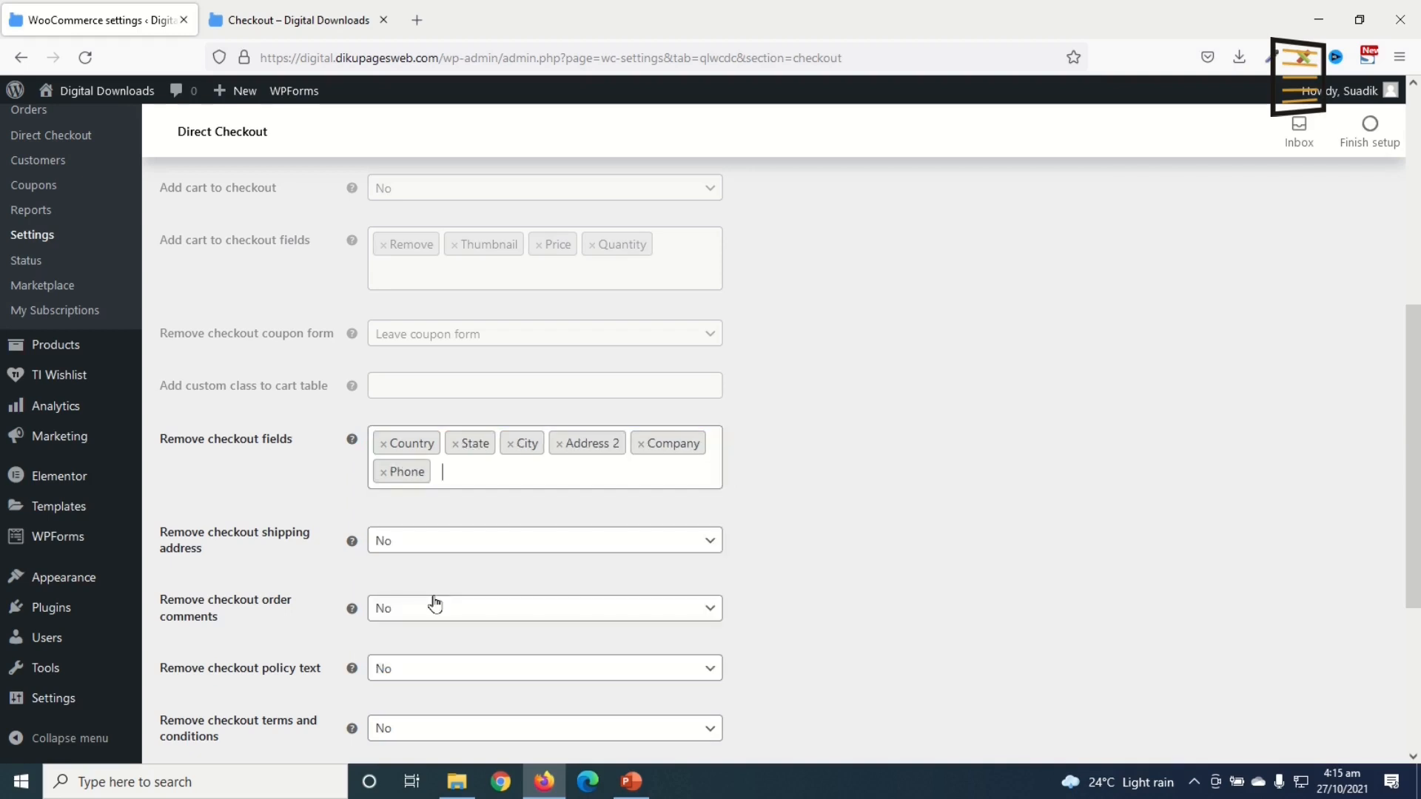
{"action": "left_click", "coordinate": [452, 480]}
{"action": "left_click", "coordinate": [431, 534]}
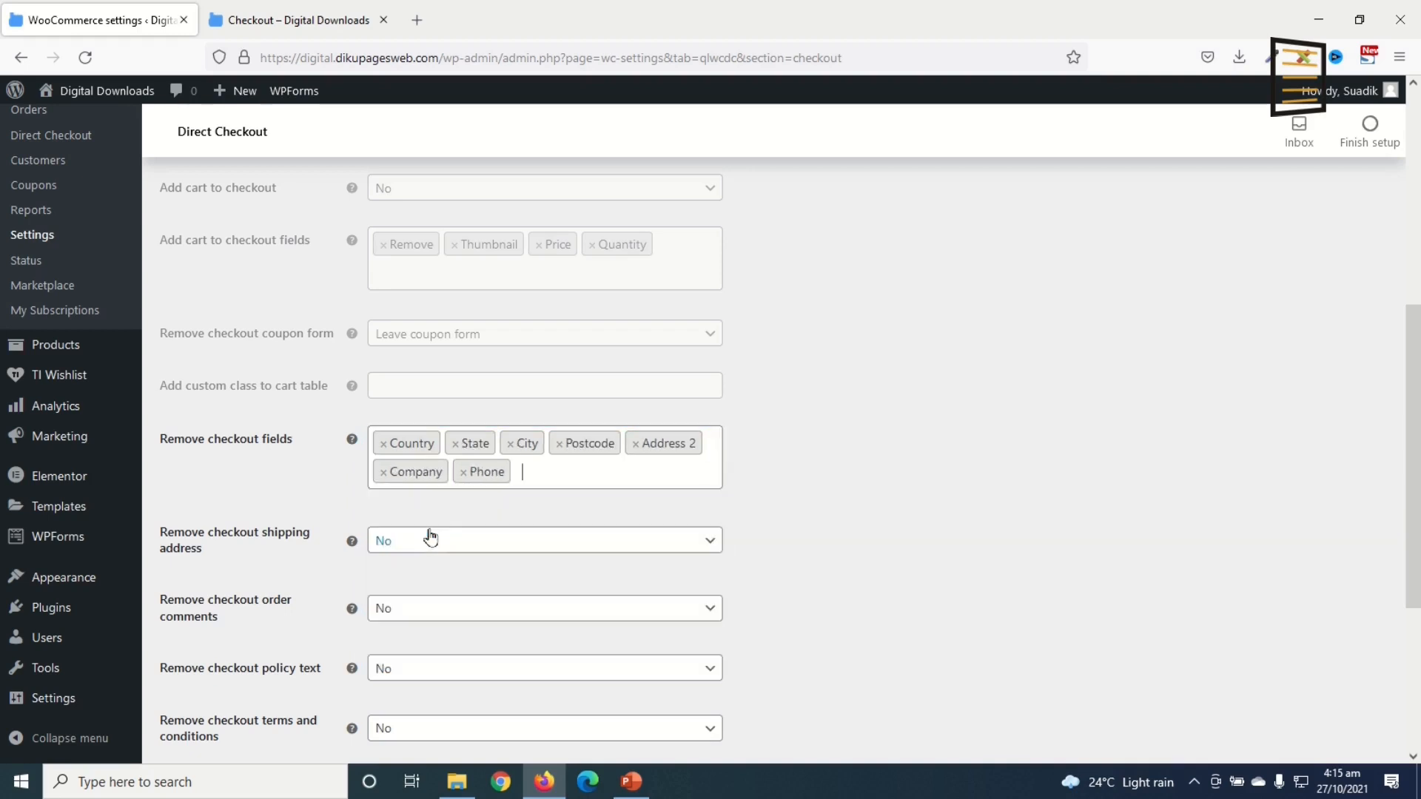
{"action": "left_click", "coordinate": [538, 477]}
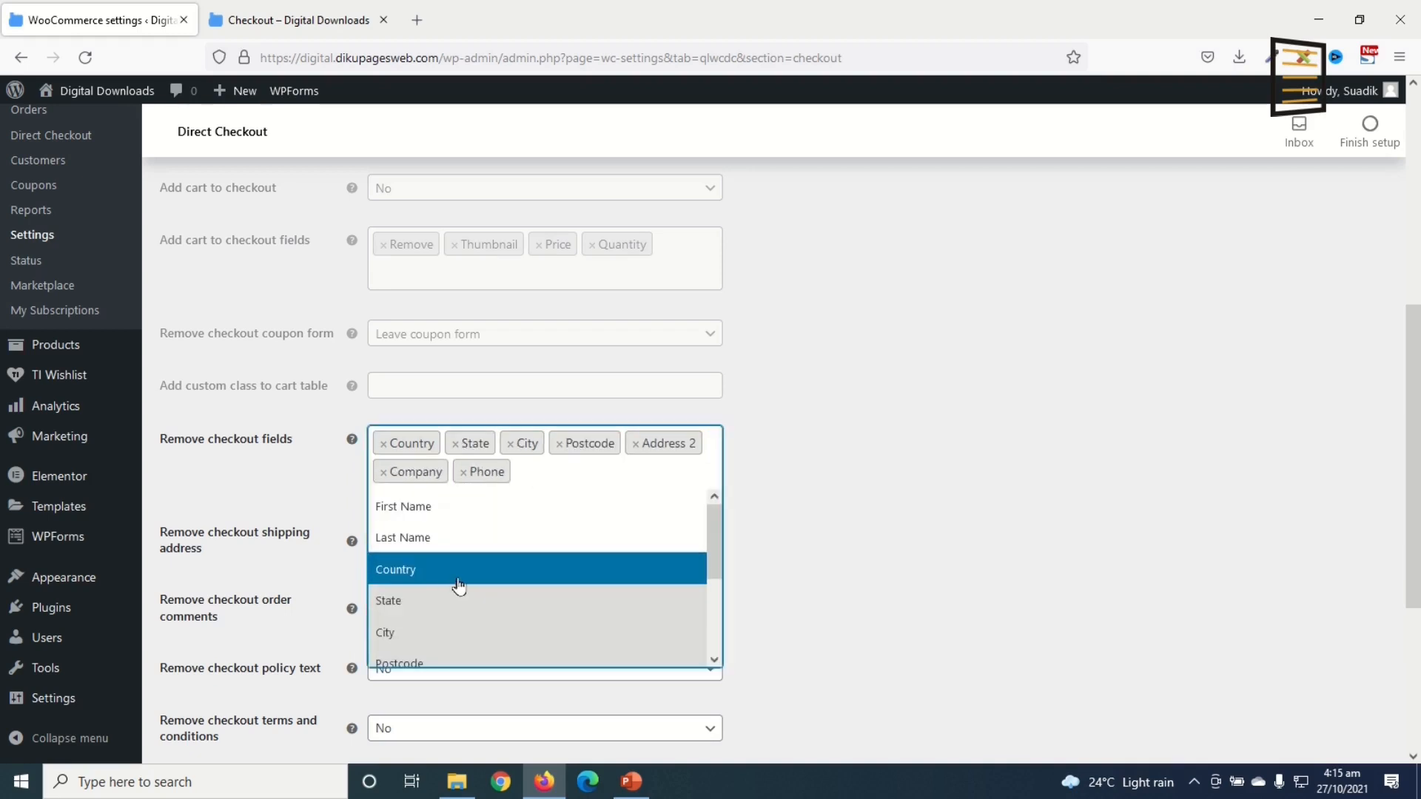
{"action": "scroll", "coordinate": [454, 584], "scroll_direction": "down", "scroll_amount": 3}
{"action": "left_click", "coordinate": [431, 568]}
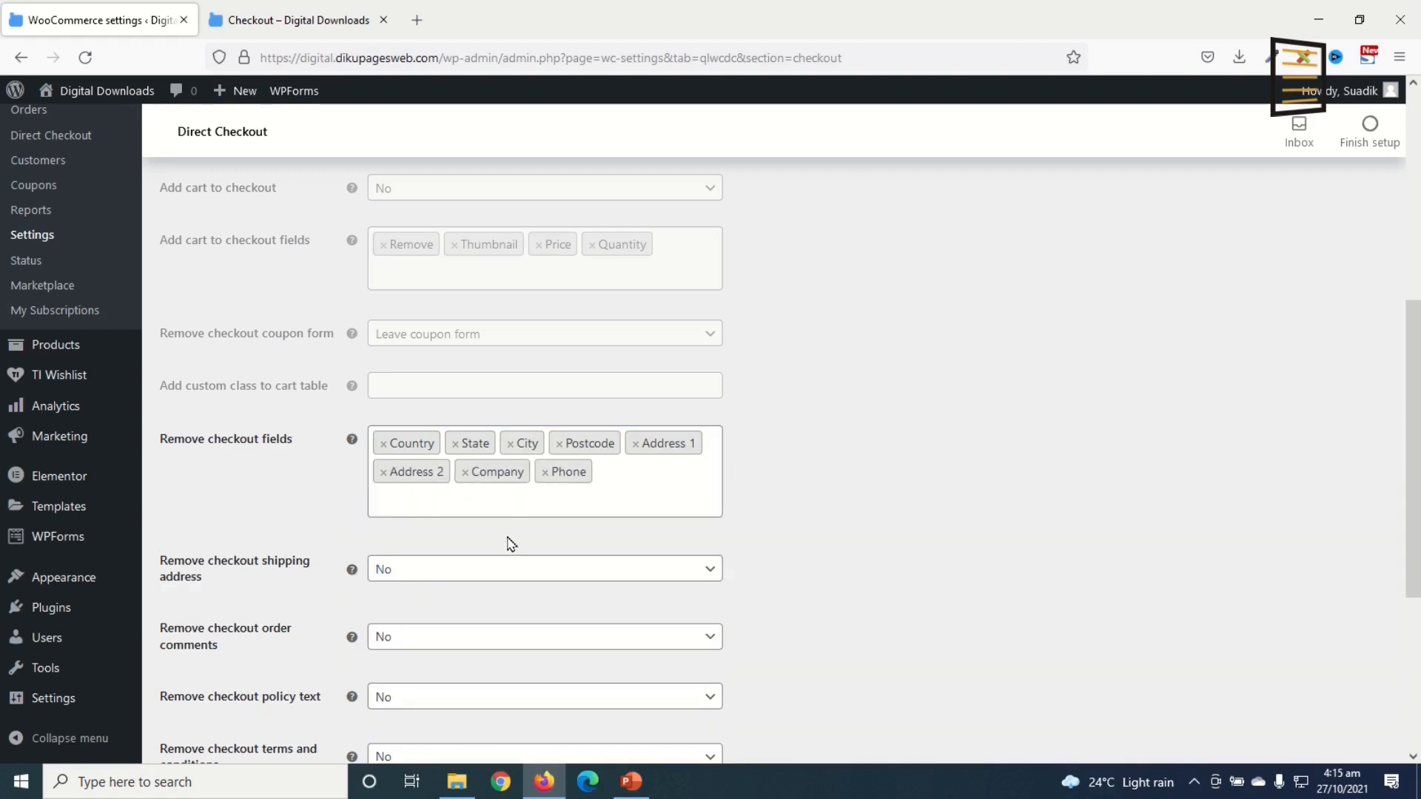
{"action": "left_click", "coordinate": [482, 510]}
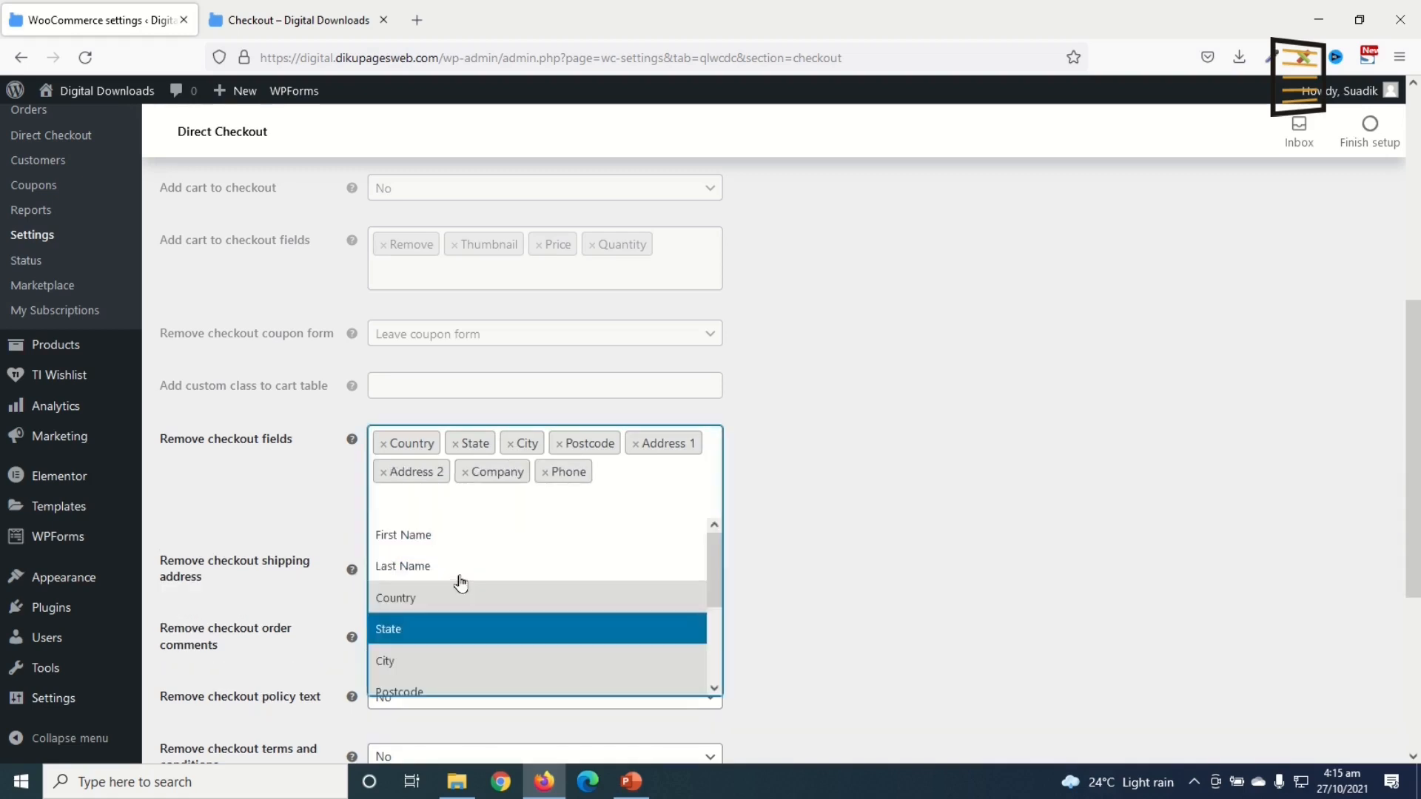
Step: Take Phone off the removed fields so it stays on checkout, and save the settings
{"action": "left_click", "coordinate": [545, 471]}
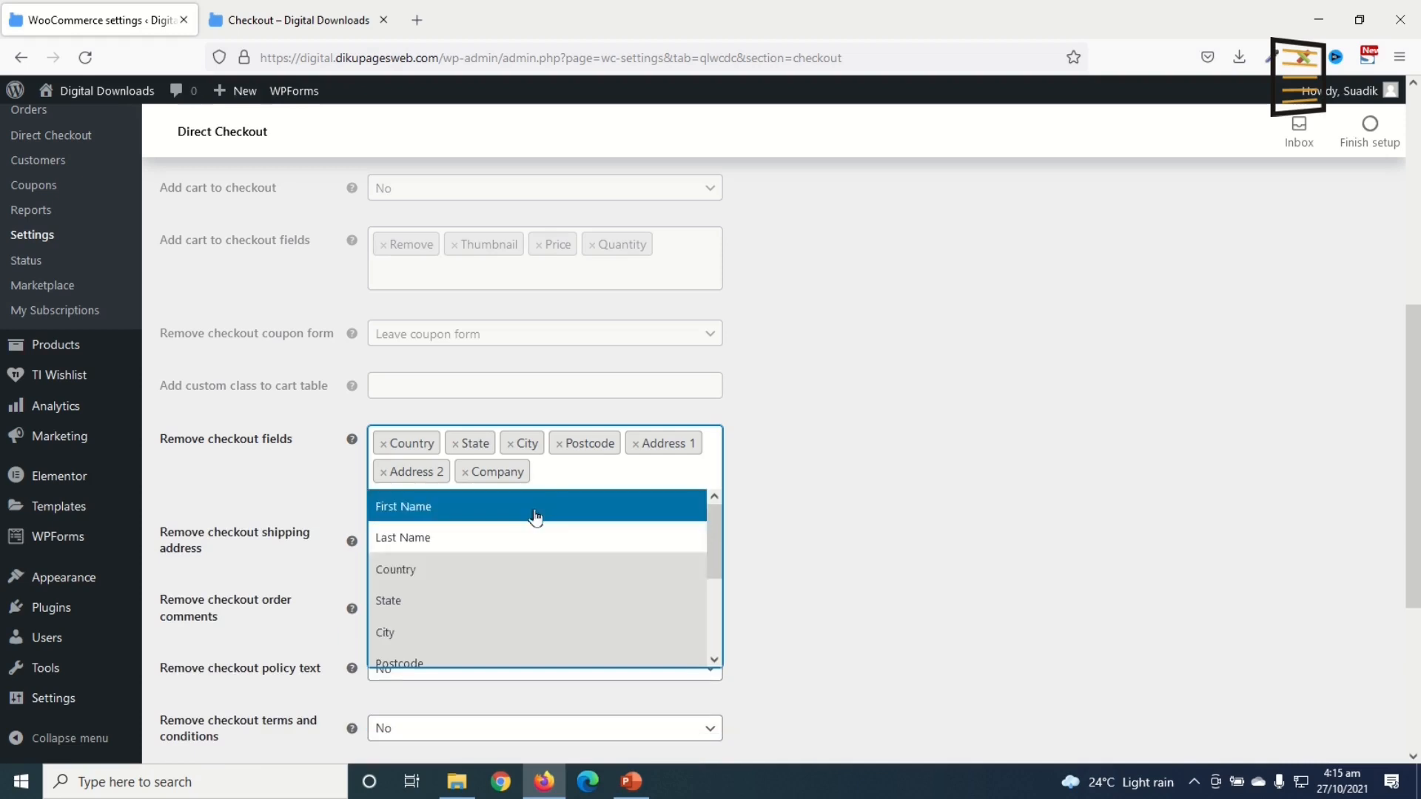
{"action": "left_click", "coordinate": [782, 552]}
{"action": "scroll", "coordinate": [782, 579], "scroll_direction": "down", "scroll_amount": 4}
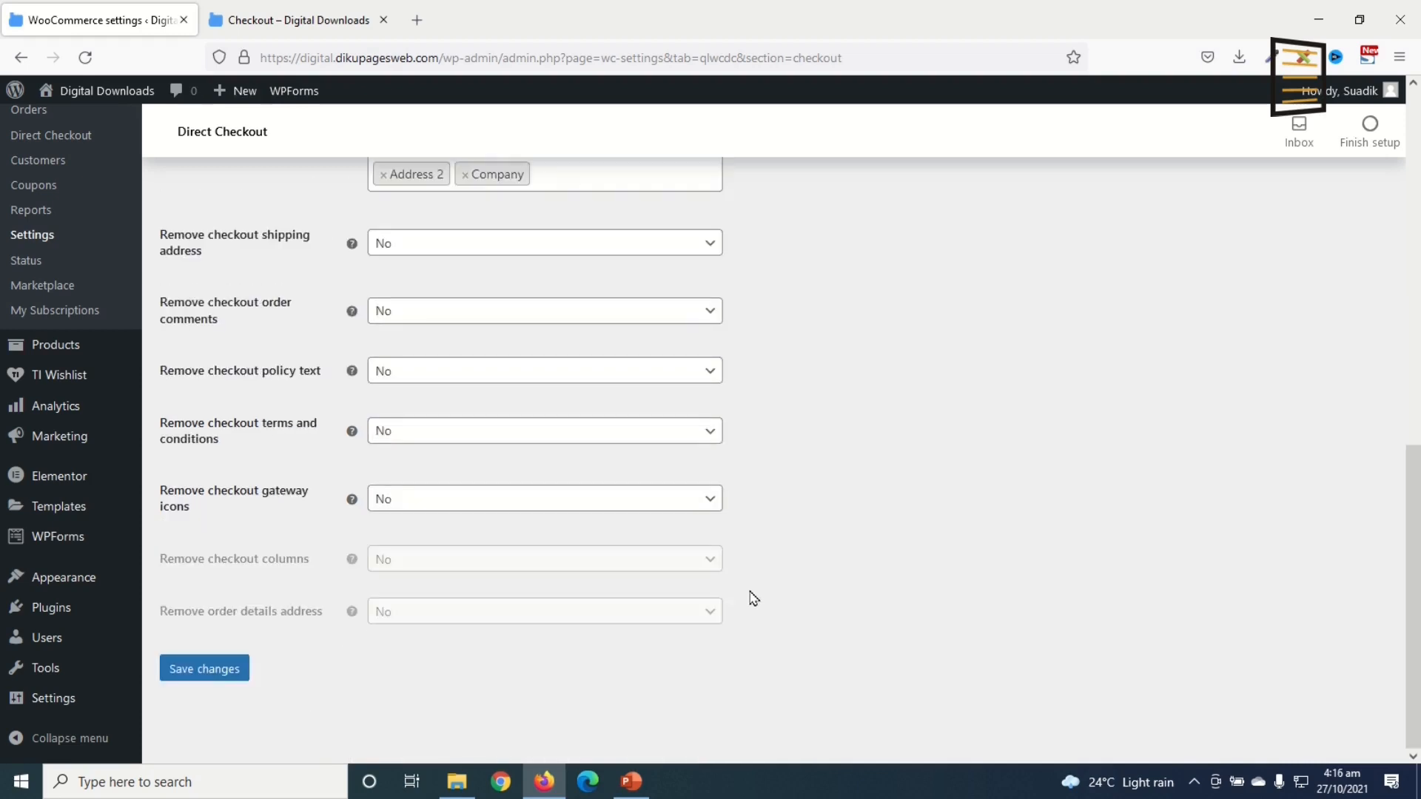
{"action": "left_click", "coordinate": [199, 668]}
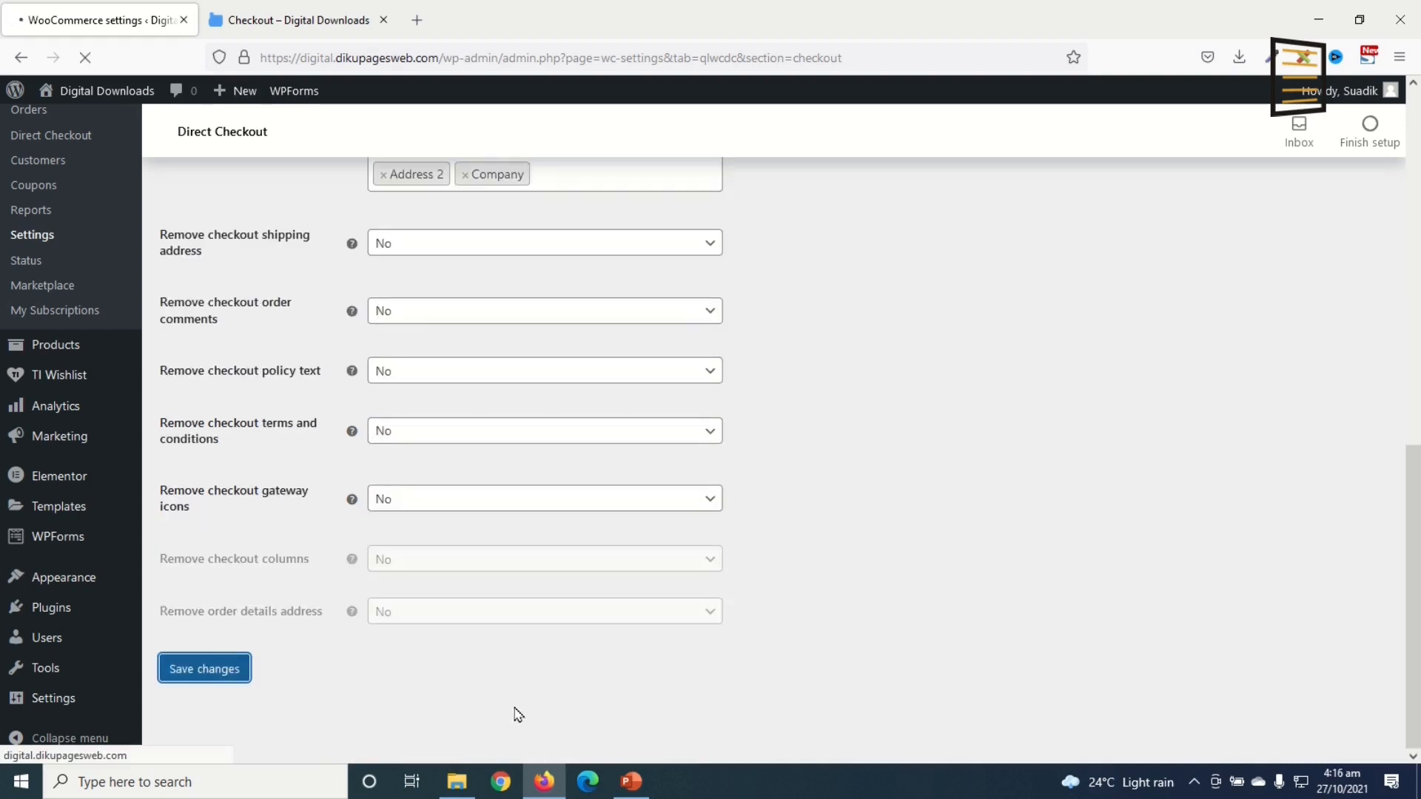
{"action": "scroll", "coordinate": [510, 614], "scroll_direction": "down", "scroll_amount": 2}
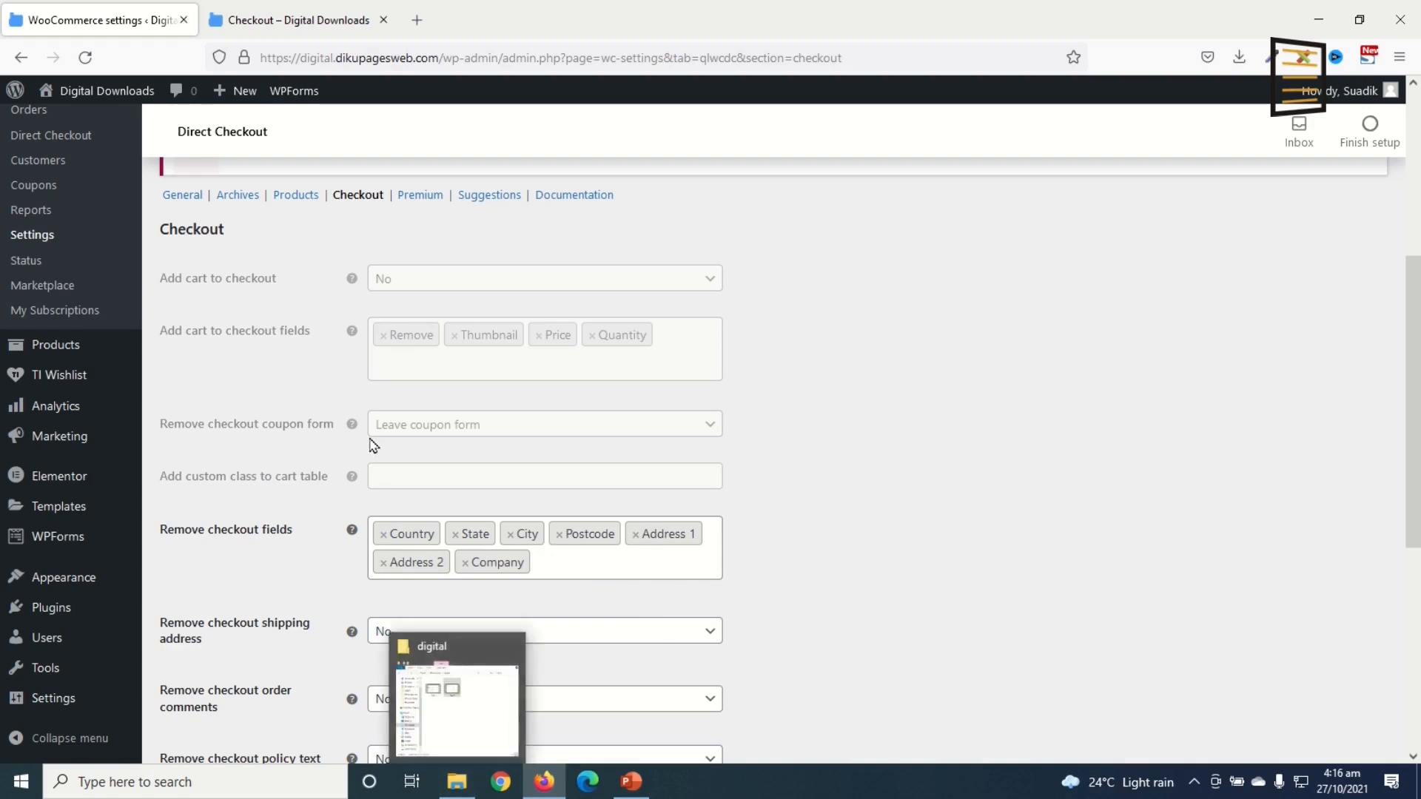
{"action": "left_click", "coordinate": [284, 20]}
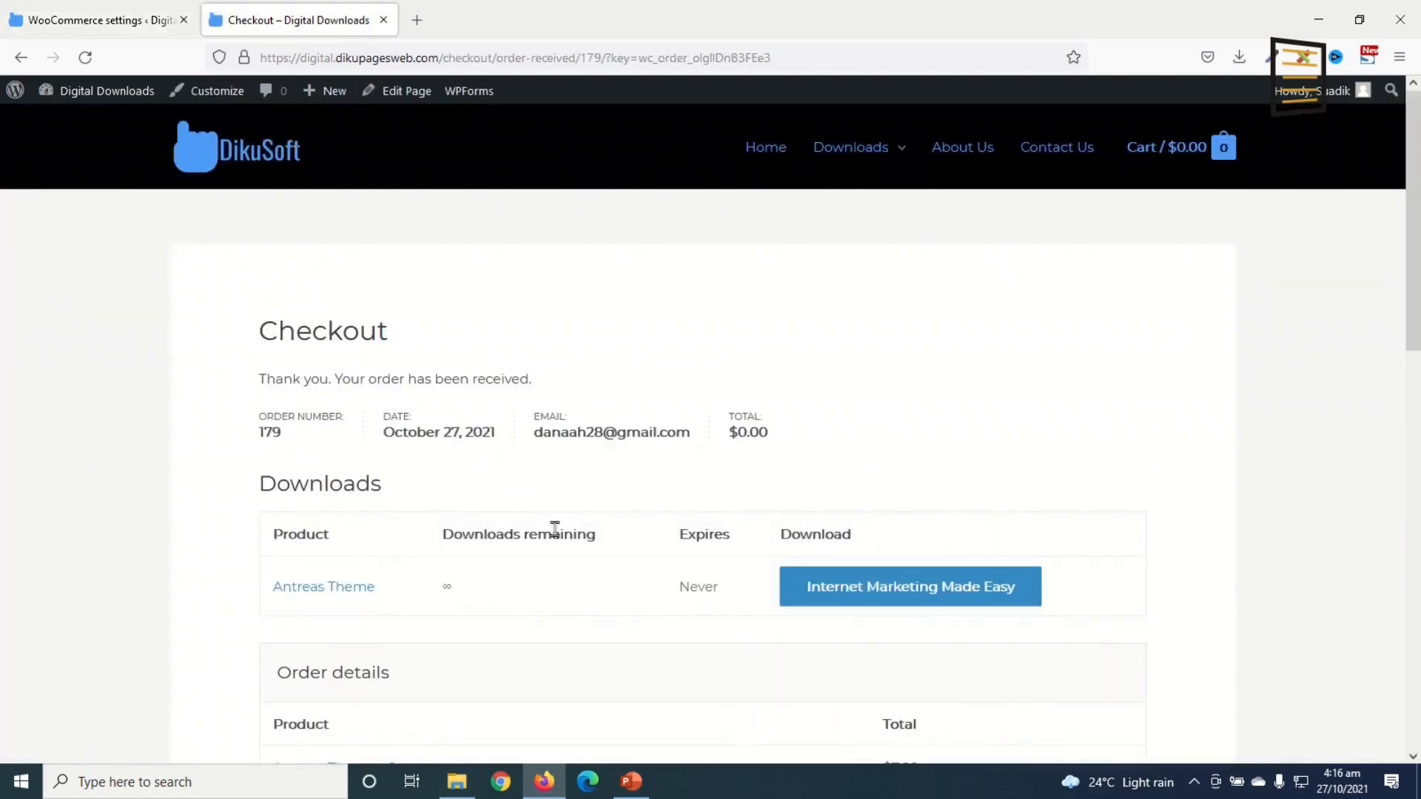
Step: Add the Restaurant Website Template from the Templates category to the cart
{"action": "mouse_move", "coordinate": [860, 151]}
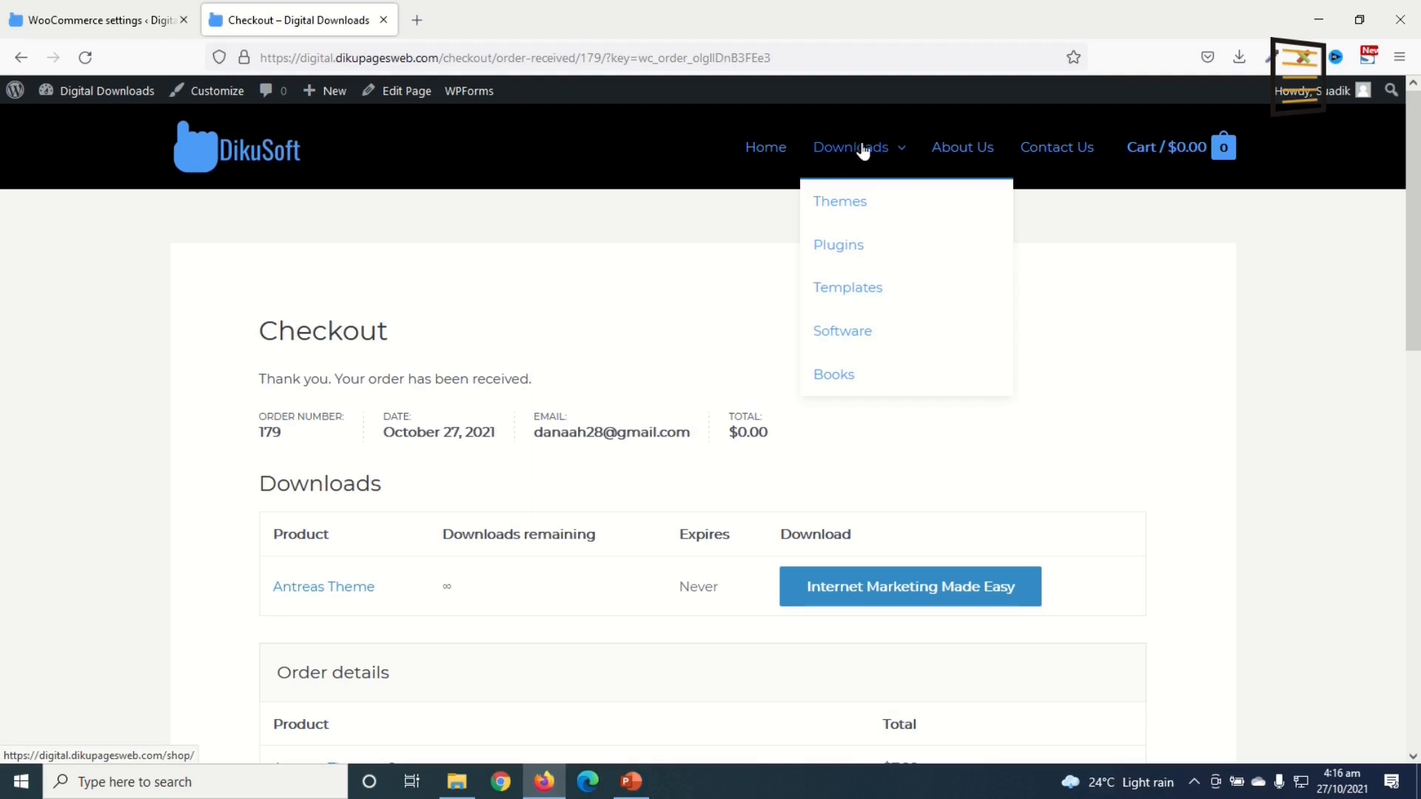
{"action": "left_click", "coordinate": [859, 296]}
{"action": "left_click", "coordinate": [427, 264]}
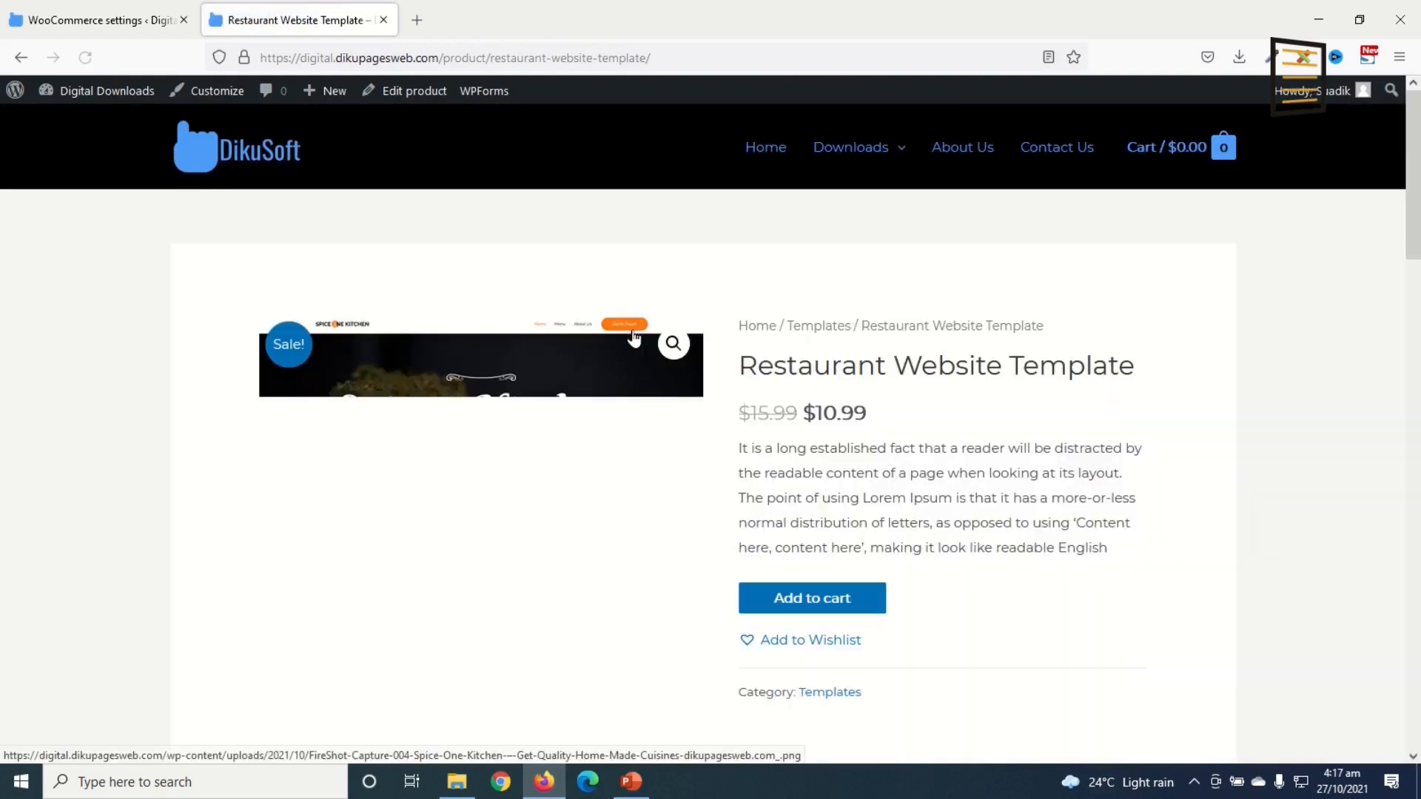
{"action": "left_click", "coordinate": [806, 605]}
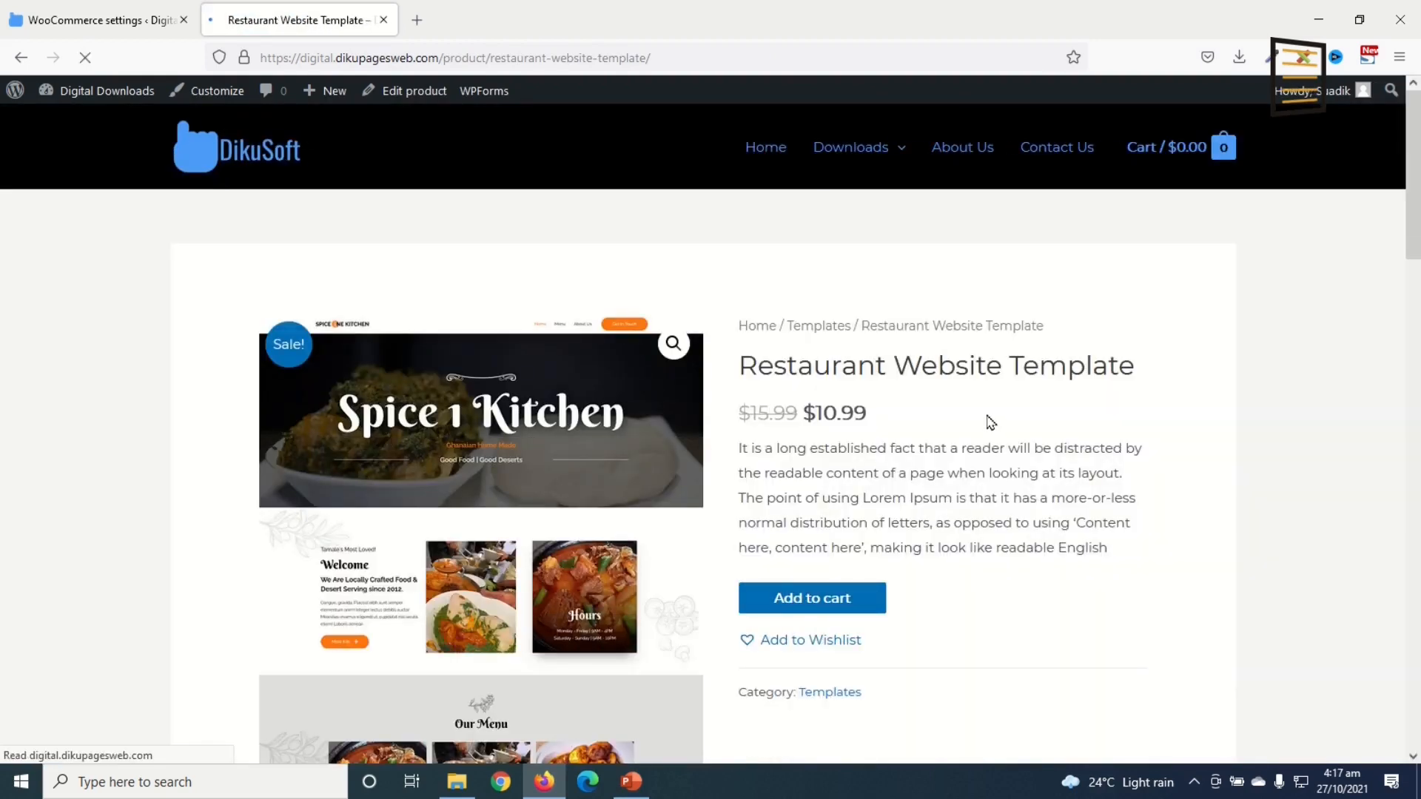
Step: Apply the 100off coupon in the cart, dropping the $10.99 total to $0.00, and proceed to checkout
{"action": "left_click", "coordinate": [1042, 357]}
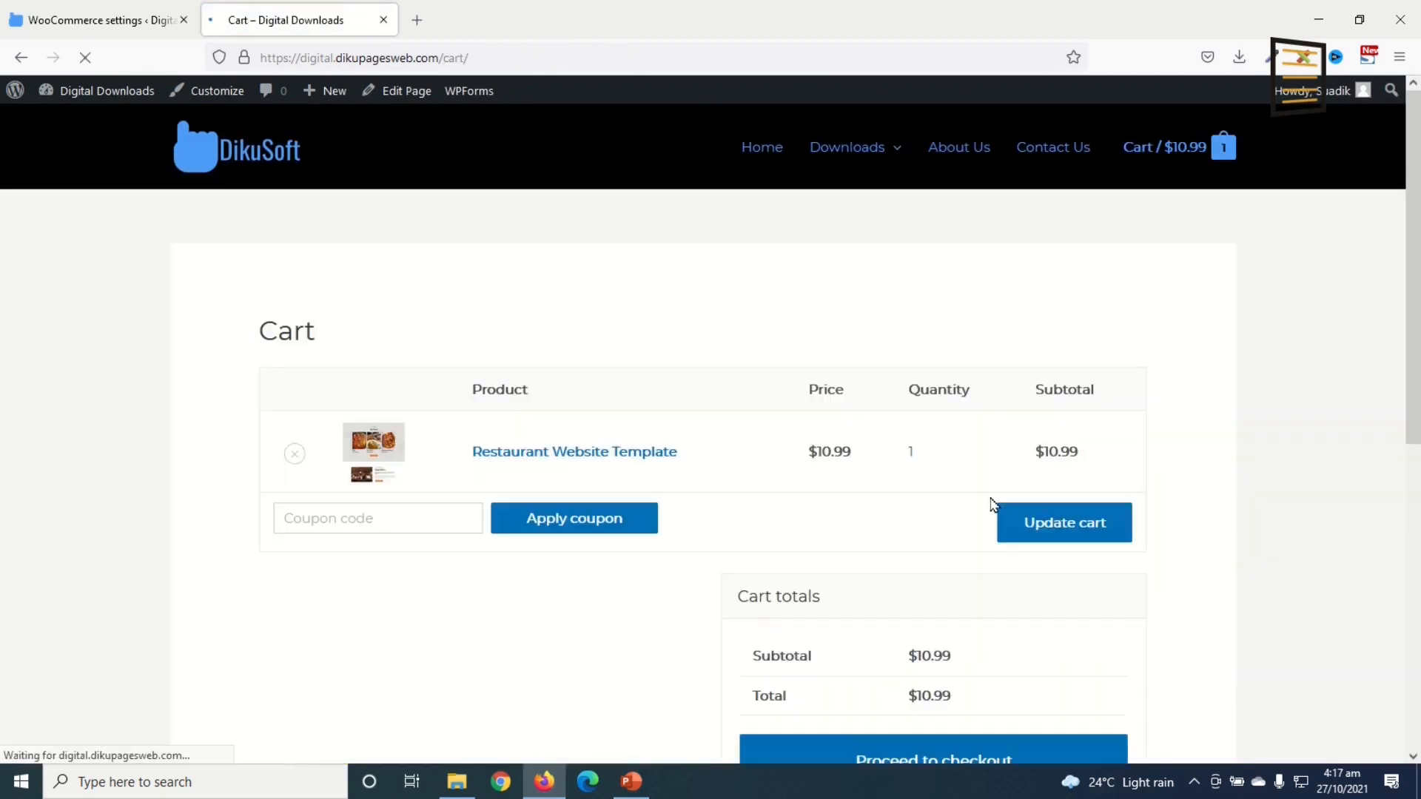
{"action": "left_click", "coordinate": [388, 522]}
{"action": "left_click", "coordinate": [380, 564]}
{"action": "left_click", "coordinate": [556, 523]}
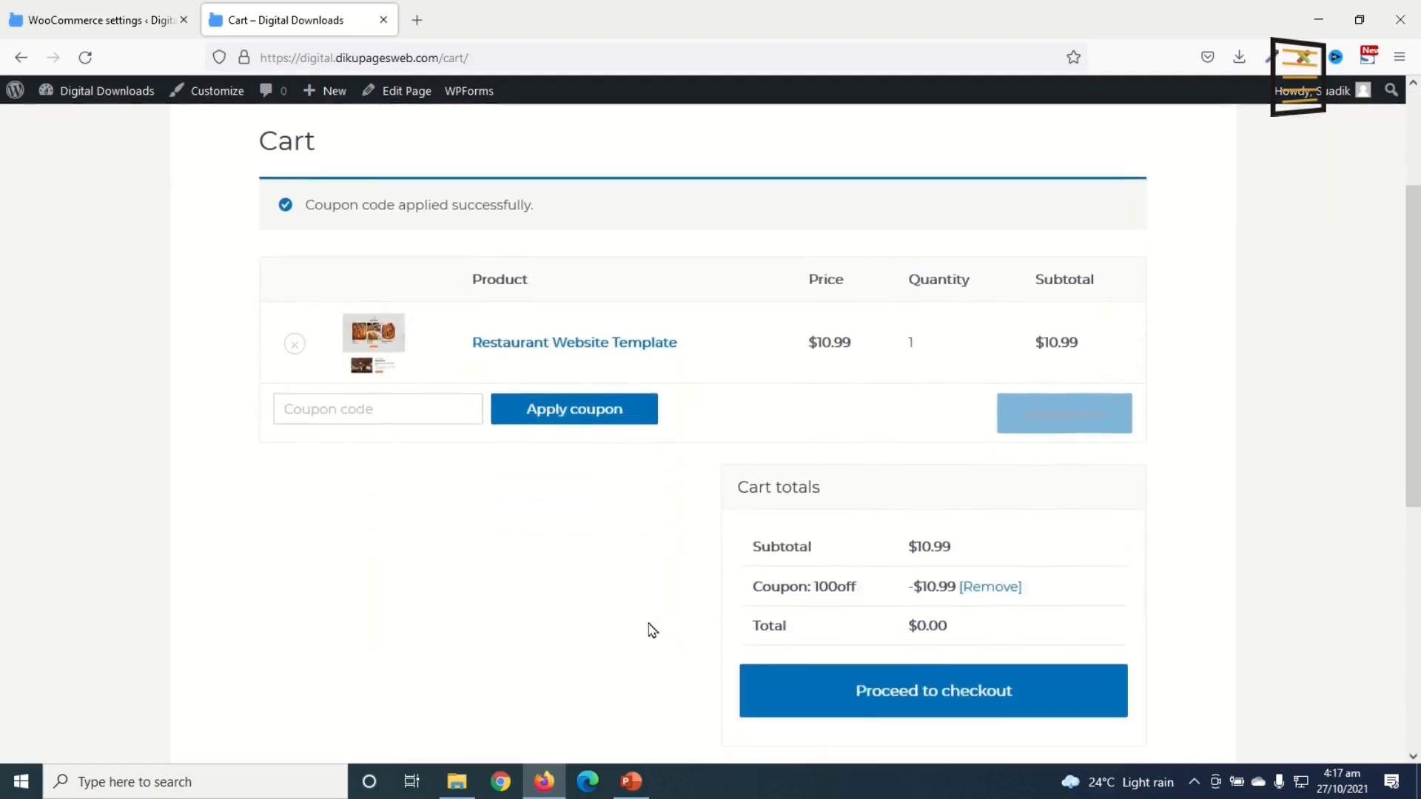
{"action": "left_click", "coordinate": [869, 688]}
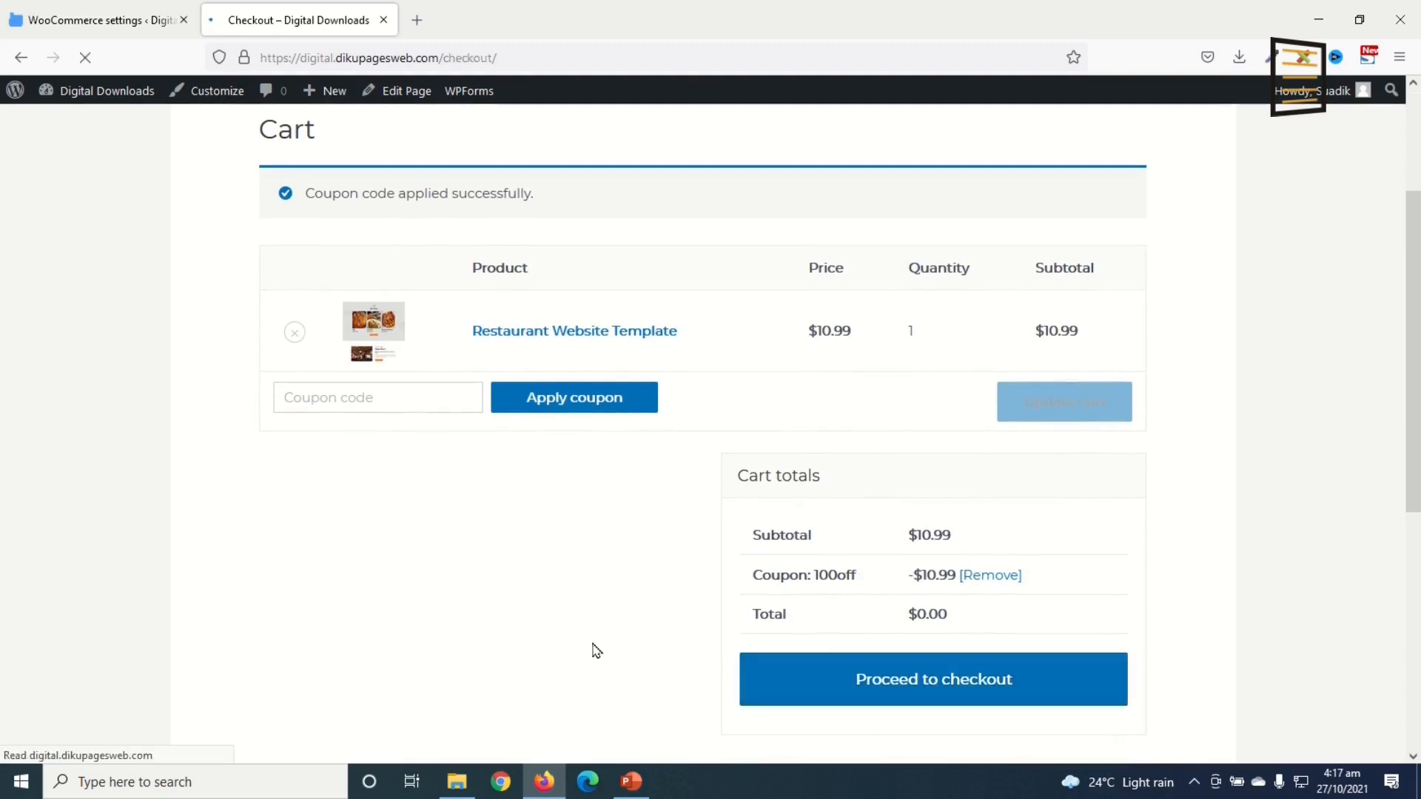
Step: Check the prefilled First name, Phone and Email fields on the trimmed checkout form
{"action": "scroll", "coordinate": [594, 629], "scroll_direction": "down", "scroll_amount": 5}
{"action": "scroll", "coordinate": [596, 622], "scroll_direction": "up", "scroll_amount": 3}
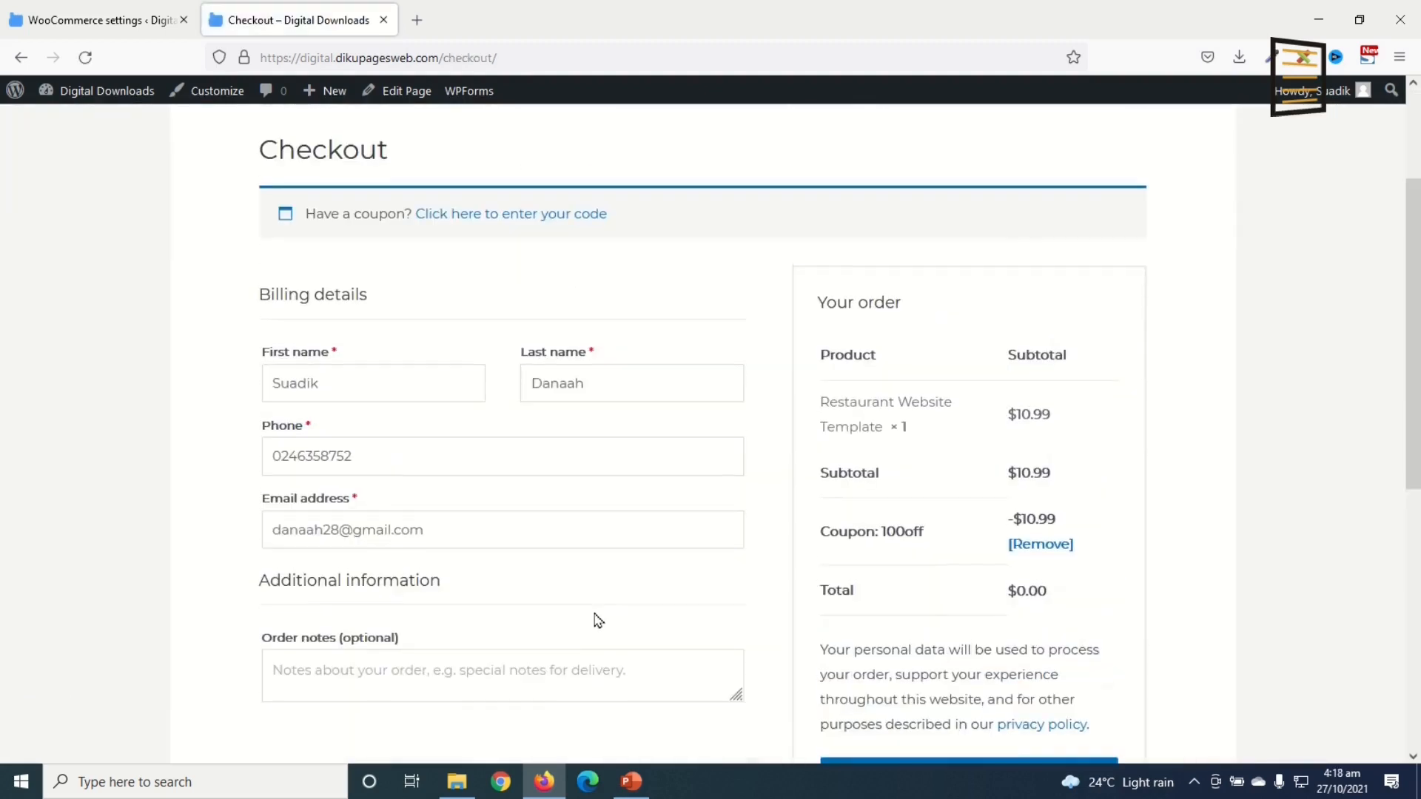
{"action": "left_click", "coordinate": [344, 376]}
{"action": "left_click", "coordinate": [369, 453]}
{"action": "left_click", "coordinate": [447, 540]}
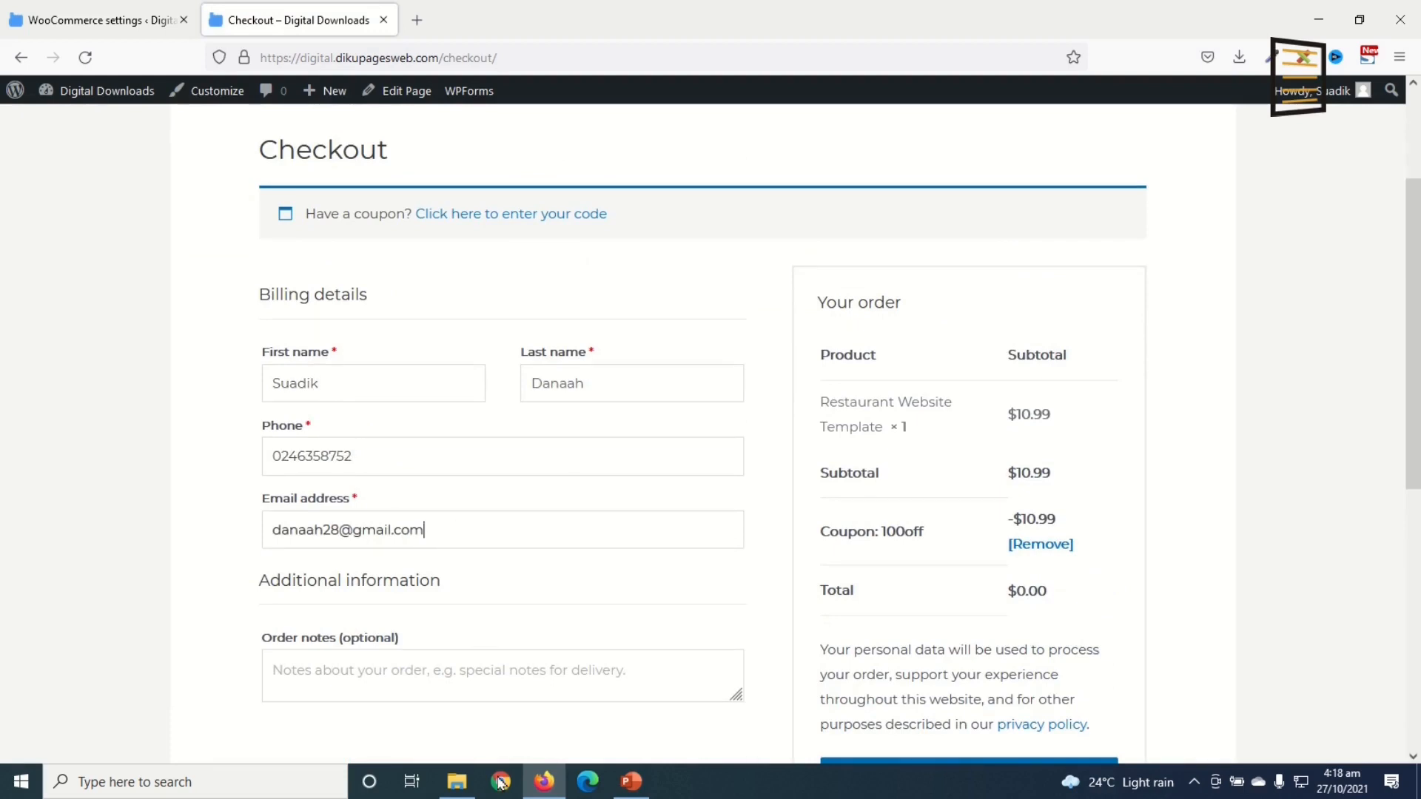
Step: Scroll through the checkout order summary to confirm the $0.00 total
{"action": "scroll", "coordinate": [442, 588], "scroll_direction": "down", "scroll_amount": 1}
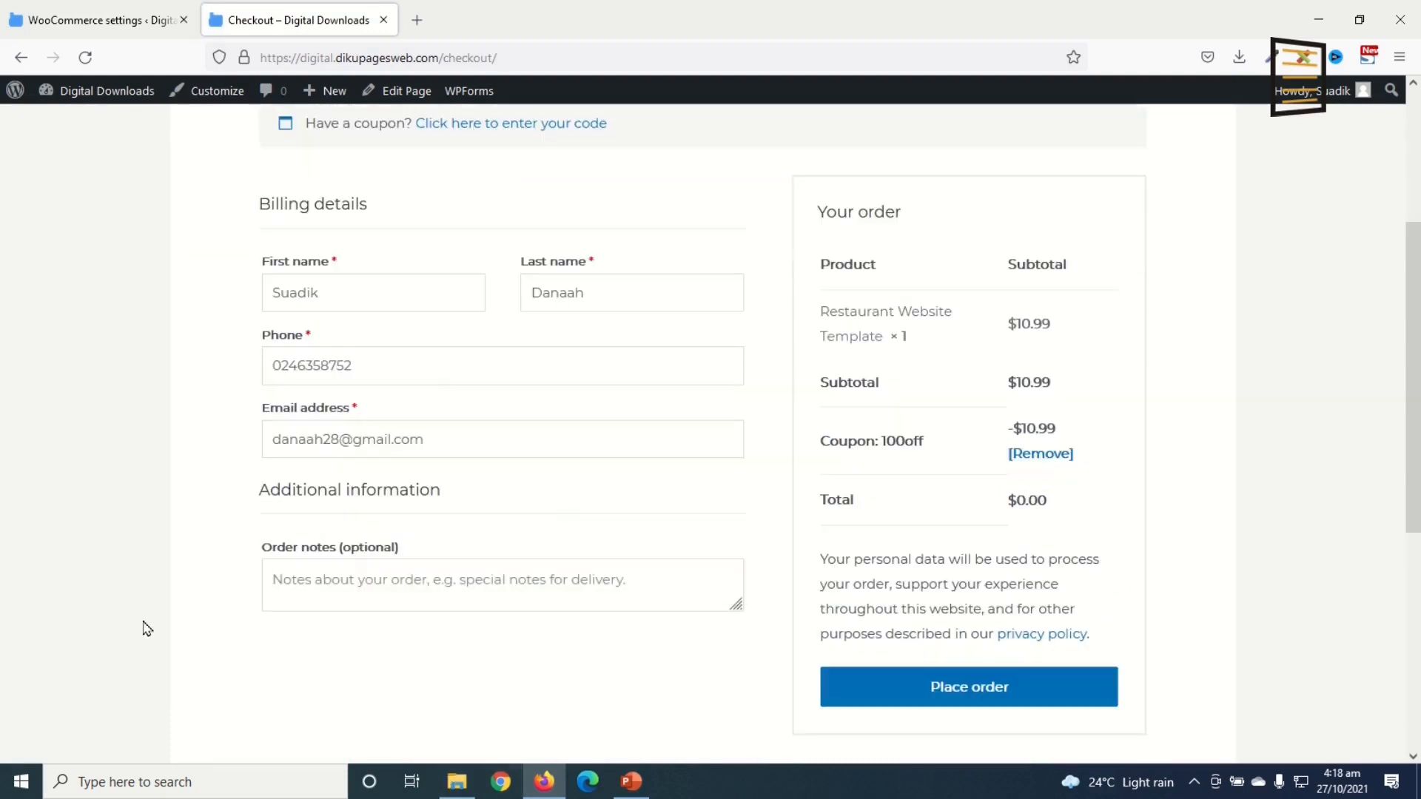
{"action": "scroll", "coordinate": [237, 643], "scroll_direction": "down", "scroll_amount": 2}
{"action": "scroll", "coordinate": [329, 654], "scroll_direction": "up", "scroll_amount": 3}
{"action": "scroll", "coordinate": [330, 654], "scroll_direction": "up", "scroll_amount": 2}
{"action": "scroll", "coordinate": [1272, 620], "scroll_direction": "down", "scroll_amount": 1}
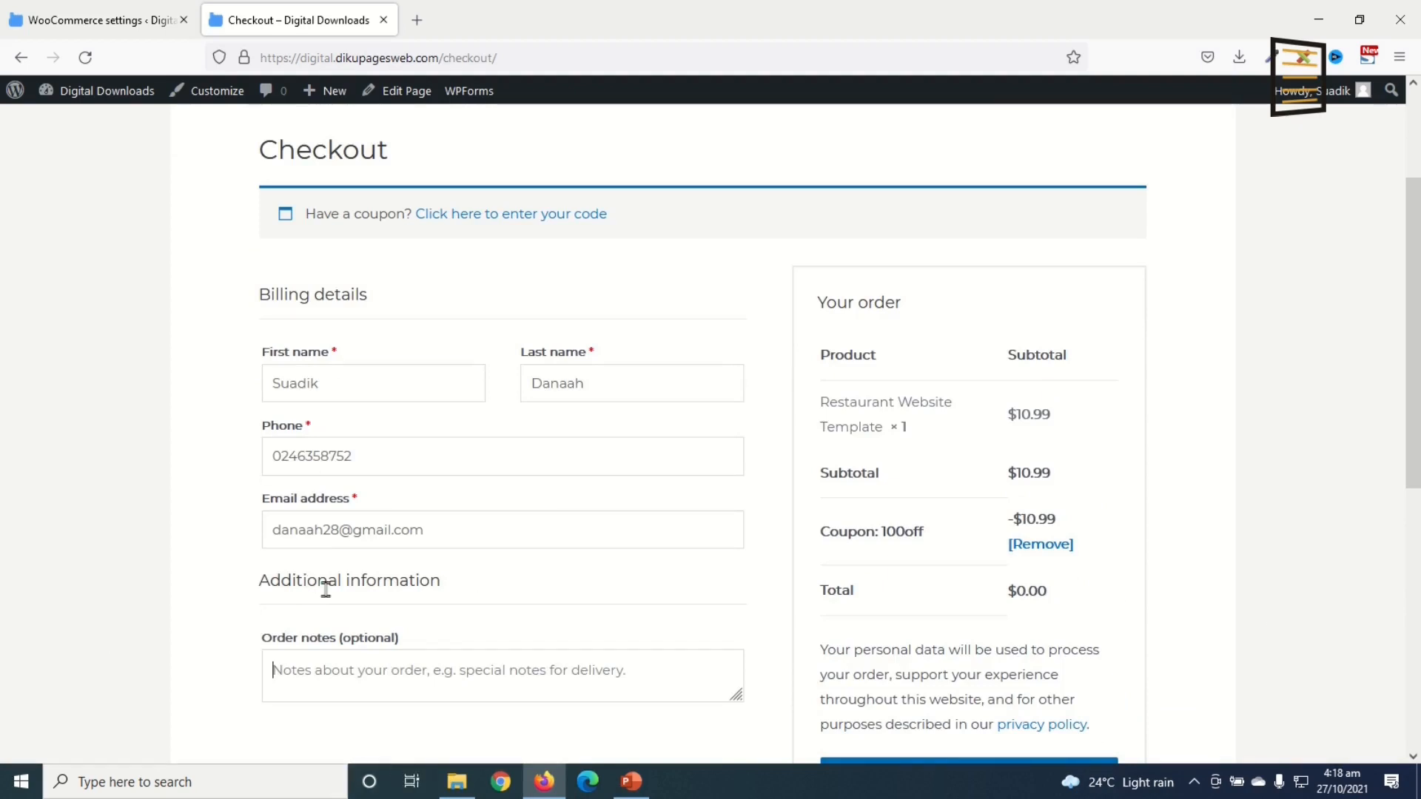
{"action": "scroll", "coordinate": [503, 623], "scroll_direction": "down", "scroll_amount": 1}
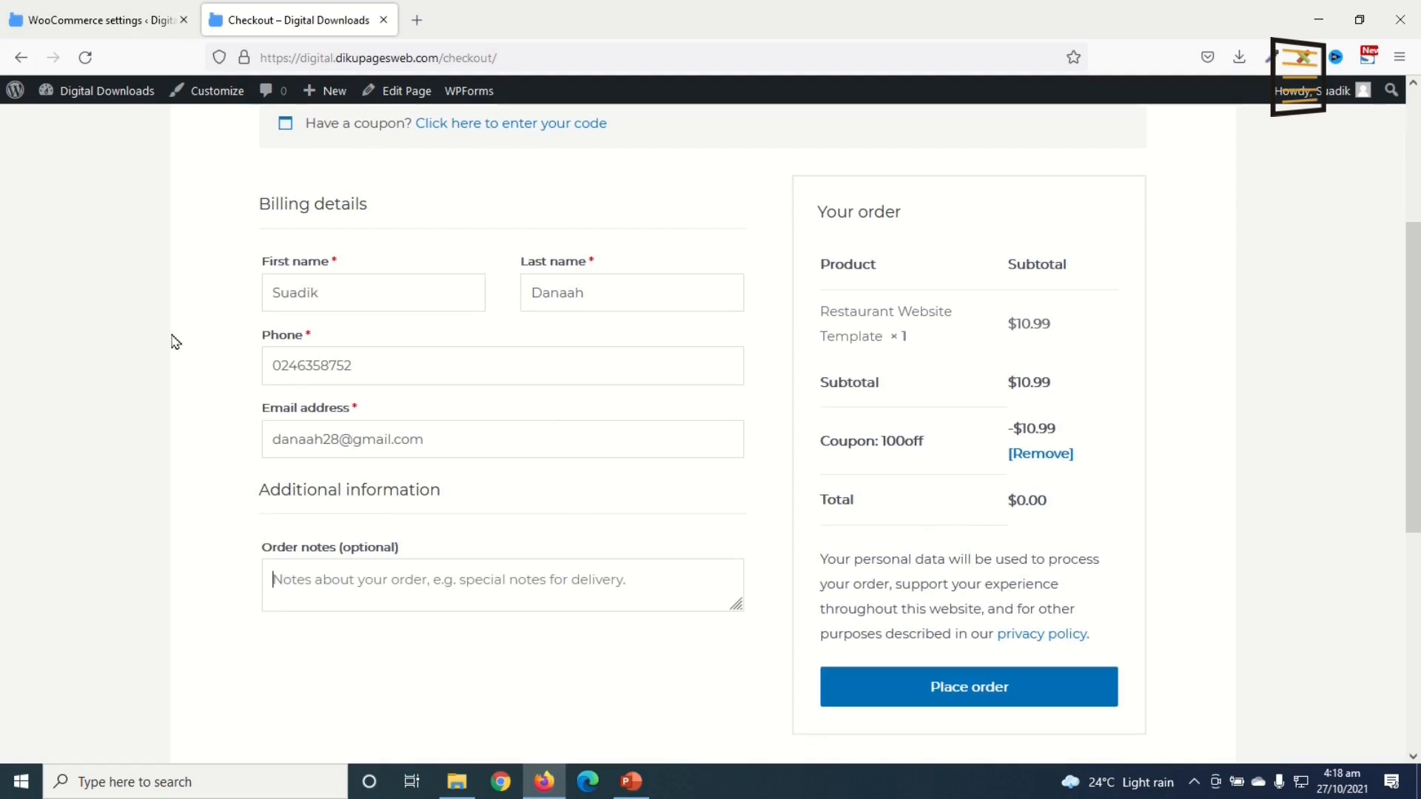
{"action": "scroll", "coordinate": [441, 676], "scroll_direction": "down", "scroll_amount": 3}
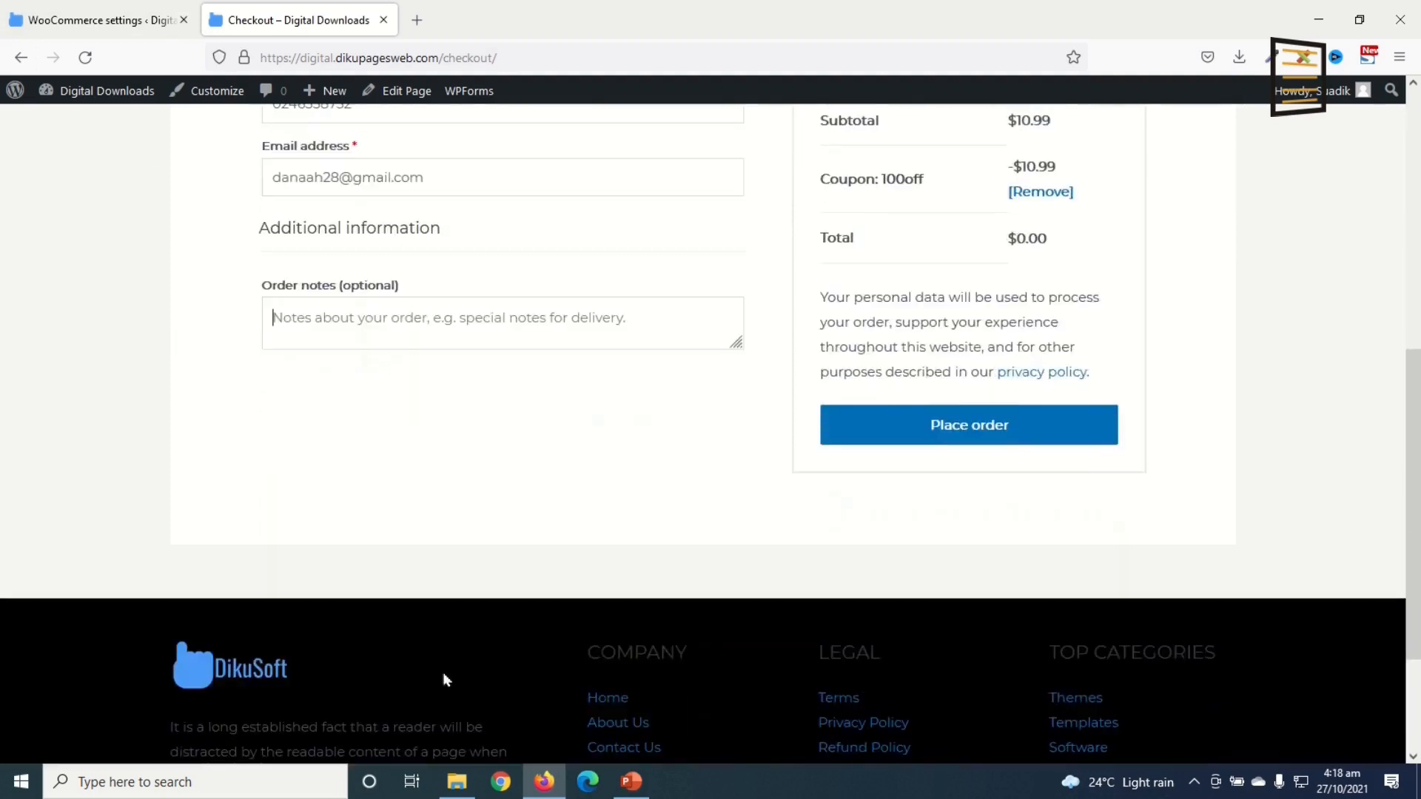
{"action": "scroll", "coordinate": [447, 671], "scroll_direction": "up", "scroll_amount": 5}
{"action": "scroll", "coordinate": [588, 555], "scroll_direction": "down", "scroll_amount": 2}
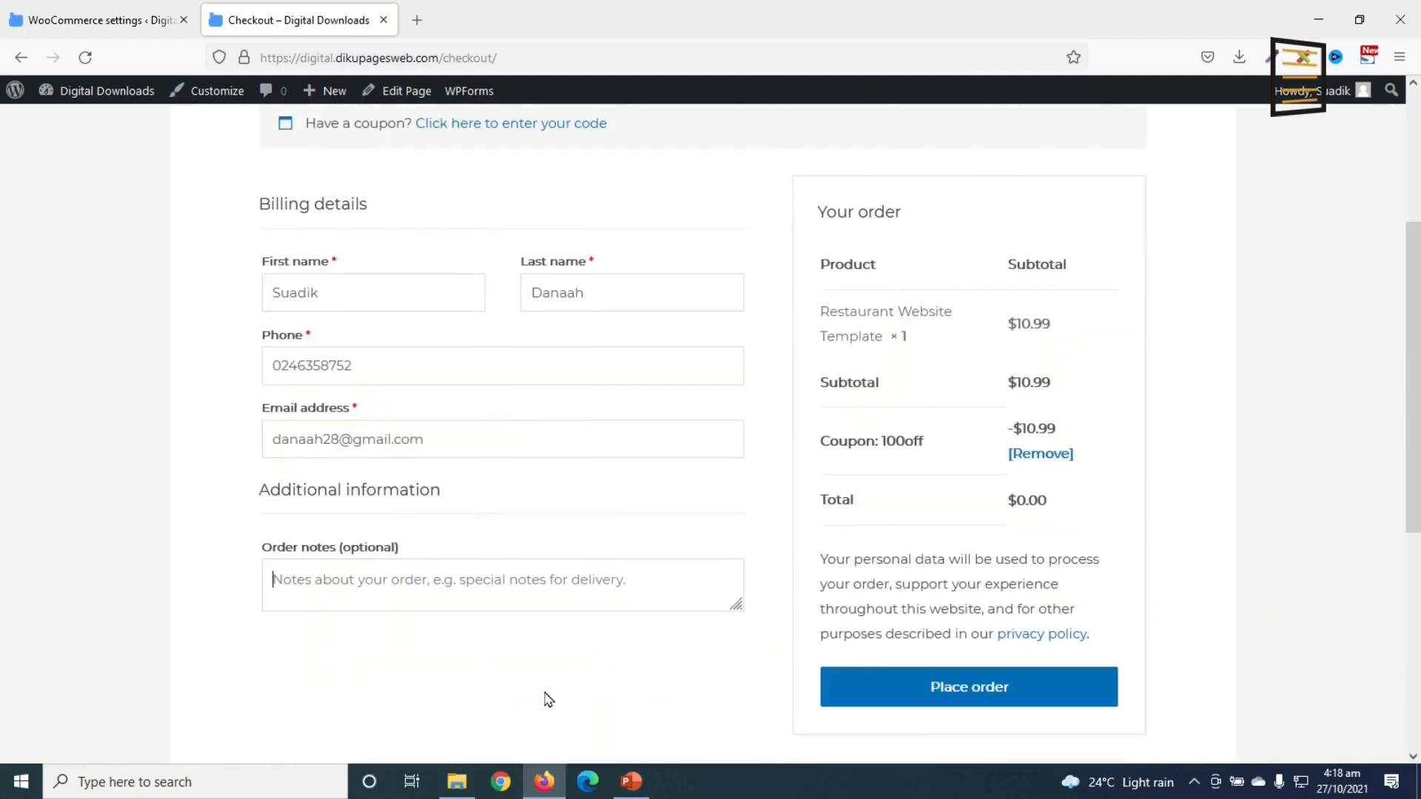
{"action": "scroll", "coordinate": [548, 700], "scroll_direction": "up", "scroll_amount": 2}
{"action": "scroll", "coordinate": [616, 574], "scroll_direction": "down", "scroll_amount": 2}
Step: Place the $0.00 order #180, review the order-received details, and return to the homepage
{"action": "left_click", "coordinate": [933, 687]}
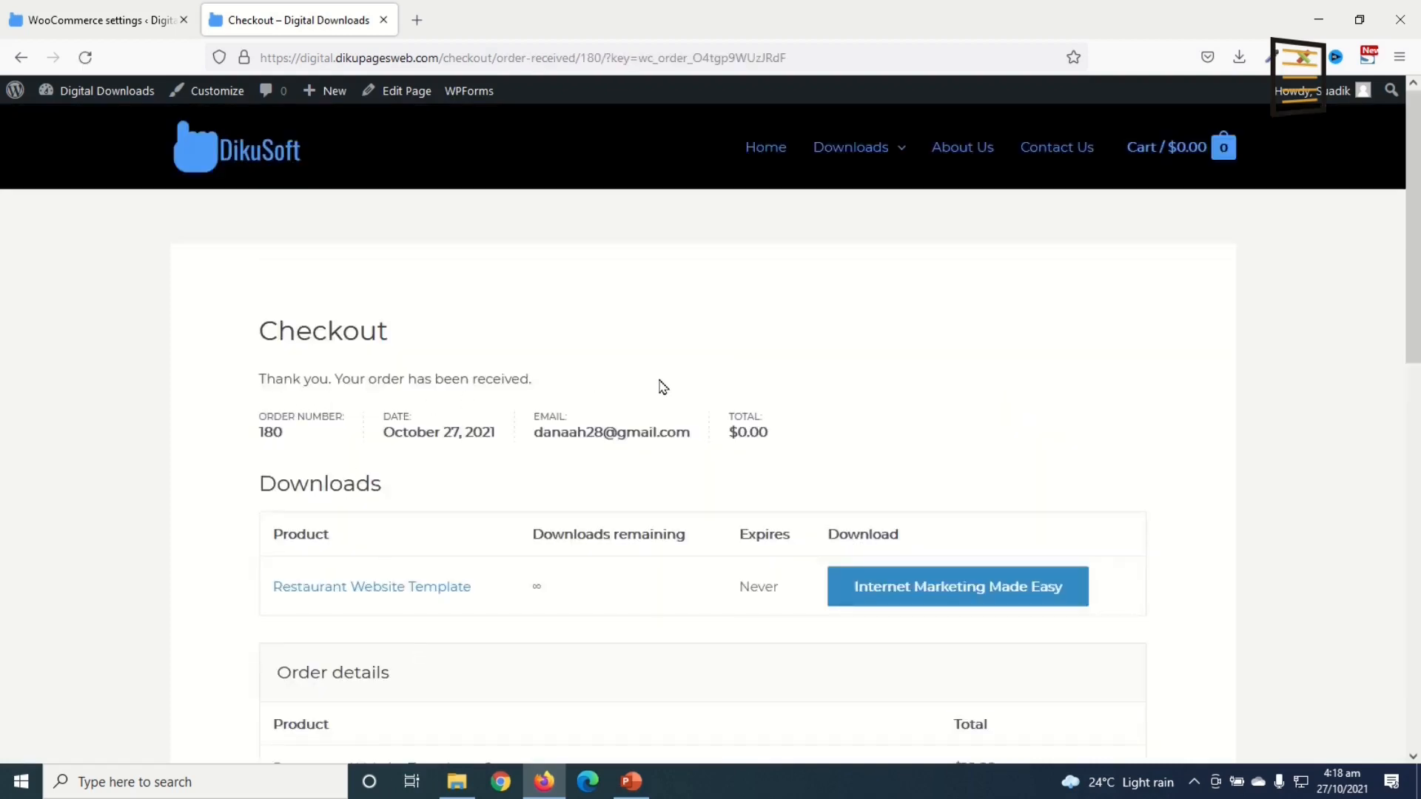
{"action": "scroll", "coordinate": [716, 481], "scroll_direction": "down", "scroll_amount": 4}
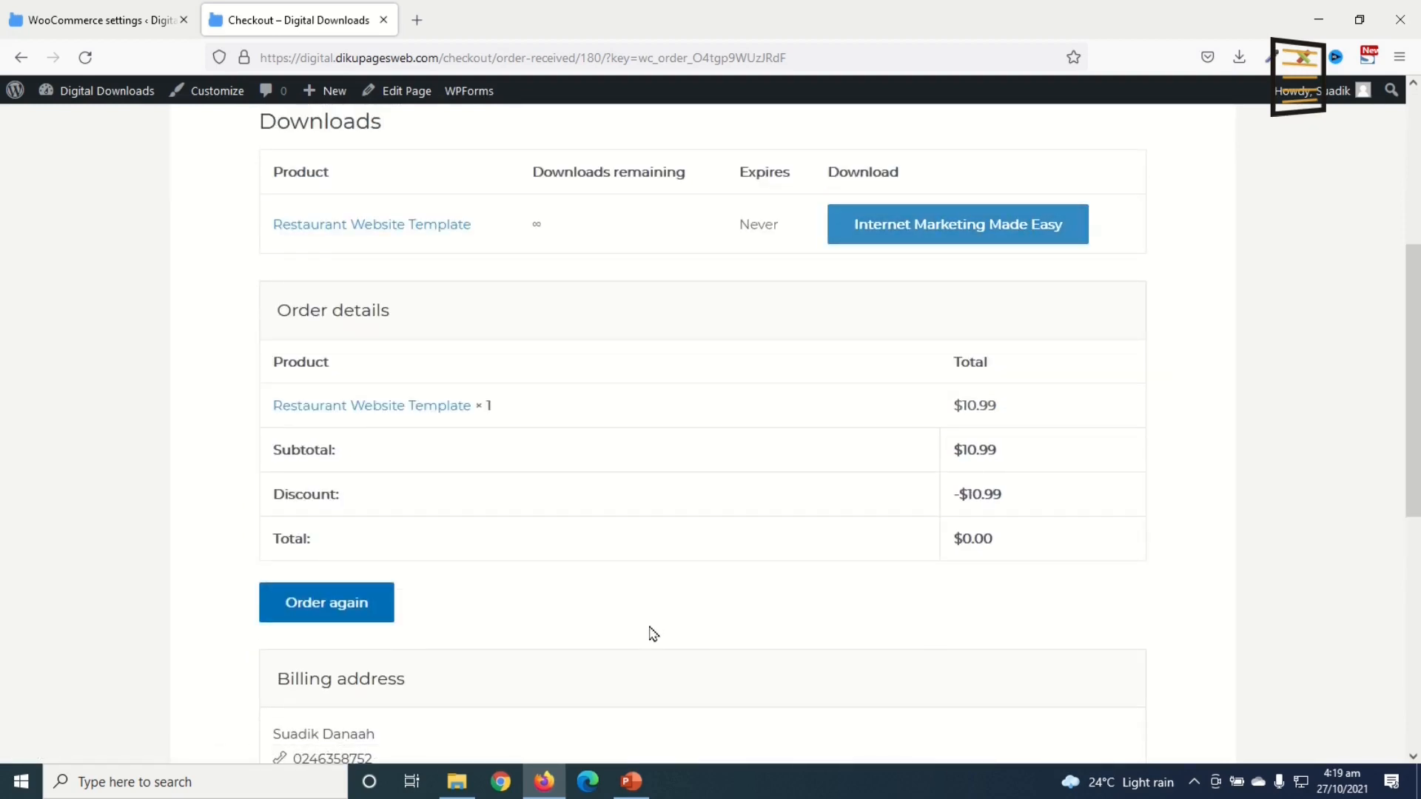
{"action": "scroll", "coordinate": [791, 265], "scroll_direction": "up", "scroll_amount": 4}
{"action": "left_click", "coordinate": [762, 147]}
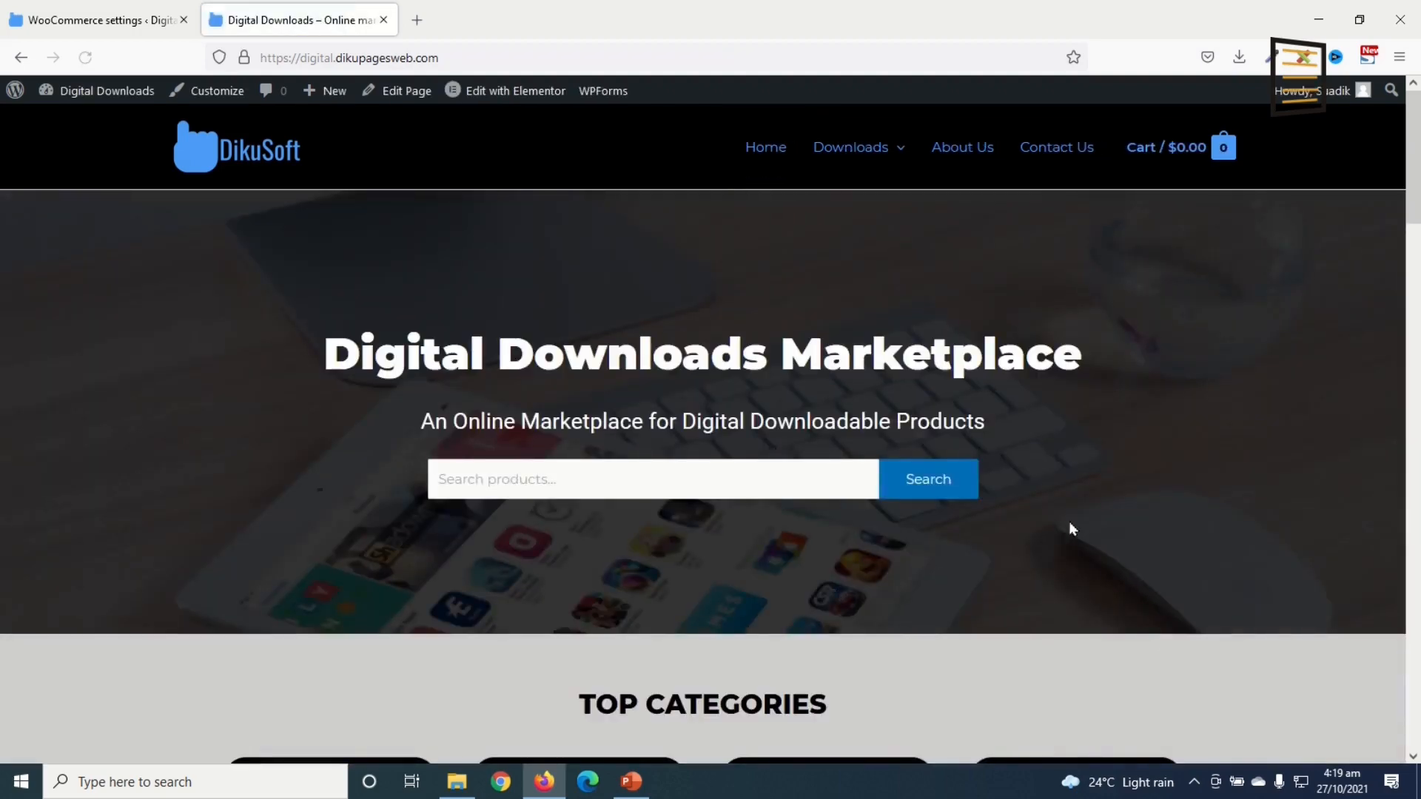
{"action": "scroll", "coordinate": [1171, 474], "scroll_direction": "down", "scroll_amount": 8}
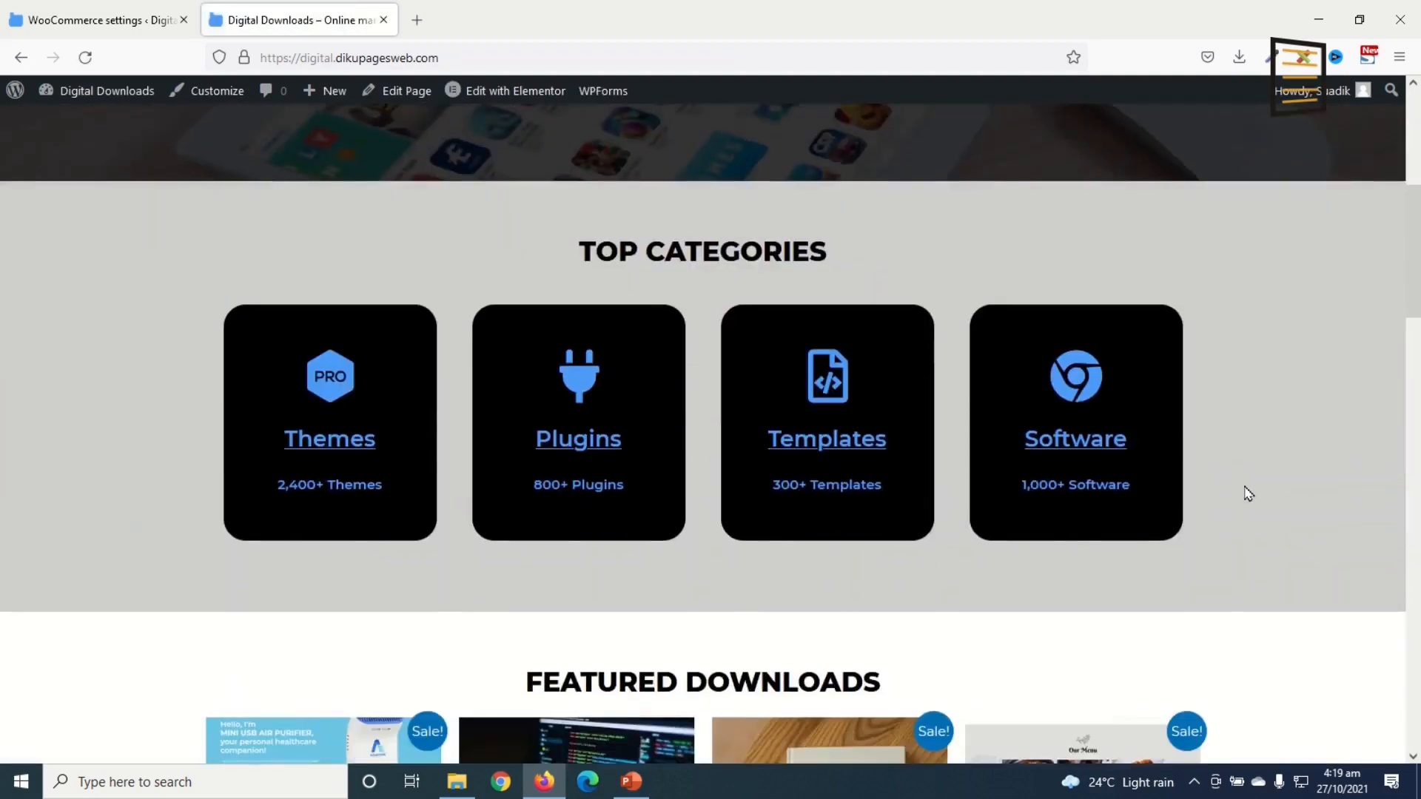
{"action": "scroll", "coordinate": [1254, 495], "scroll_direction": "down", "scroll_amount": 10}
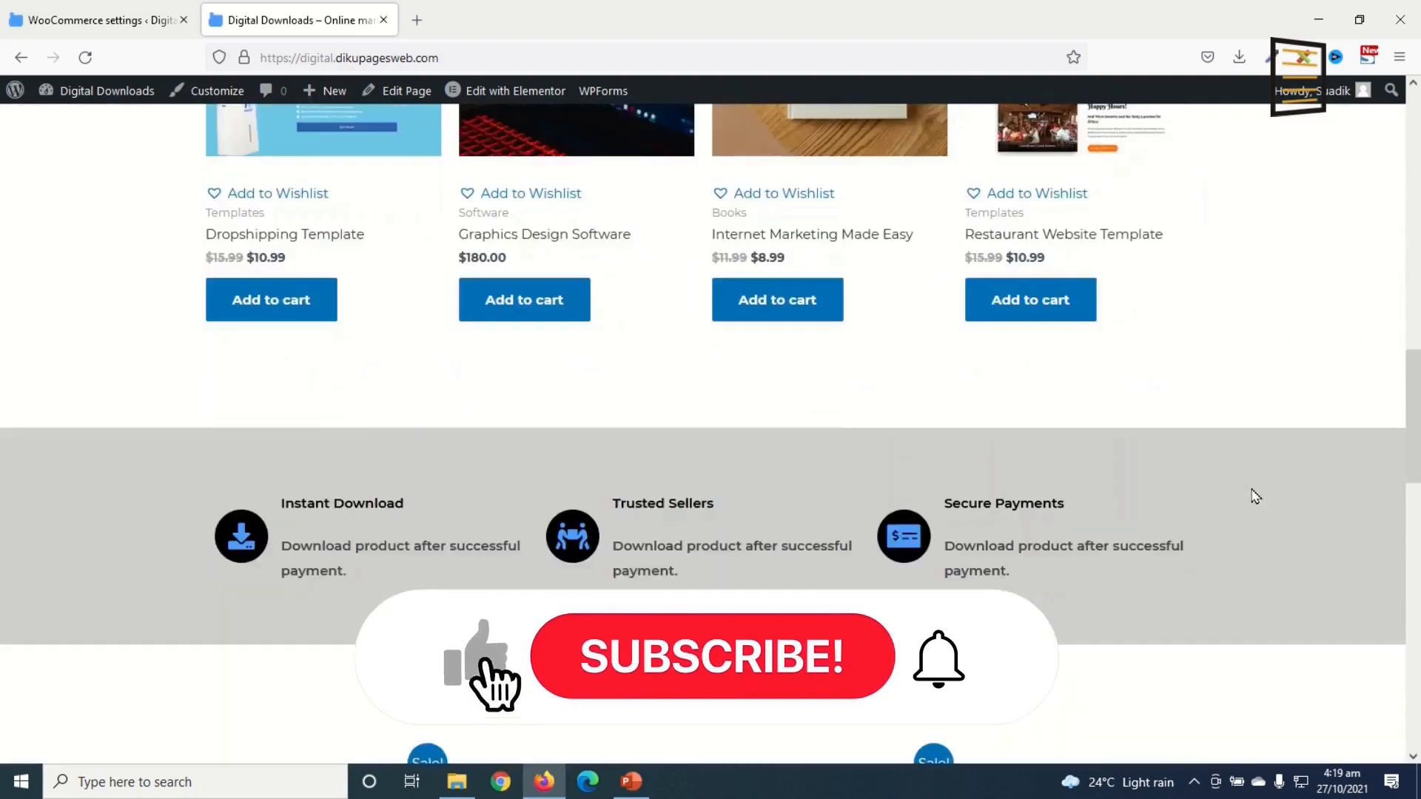
{"action": "scroll", "coordinate": [1254, 495], "scroll_direction": "down", "scroll_amount": 10}
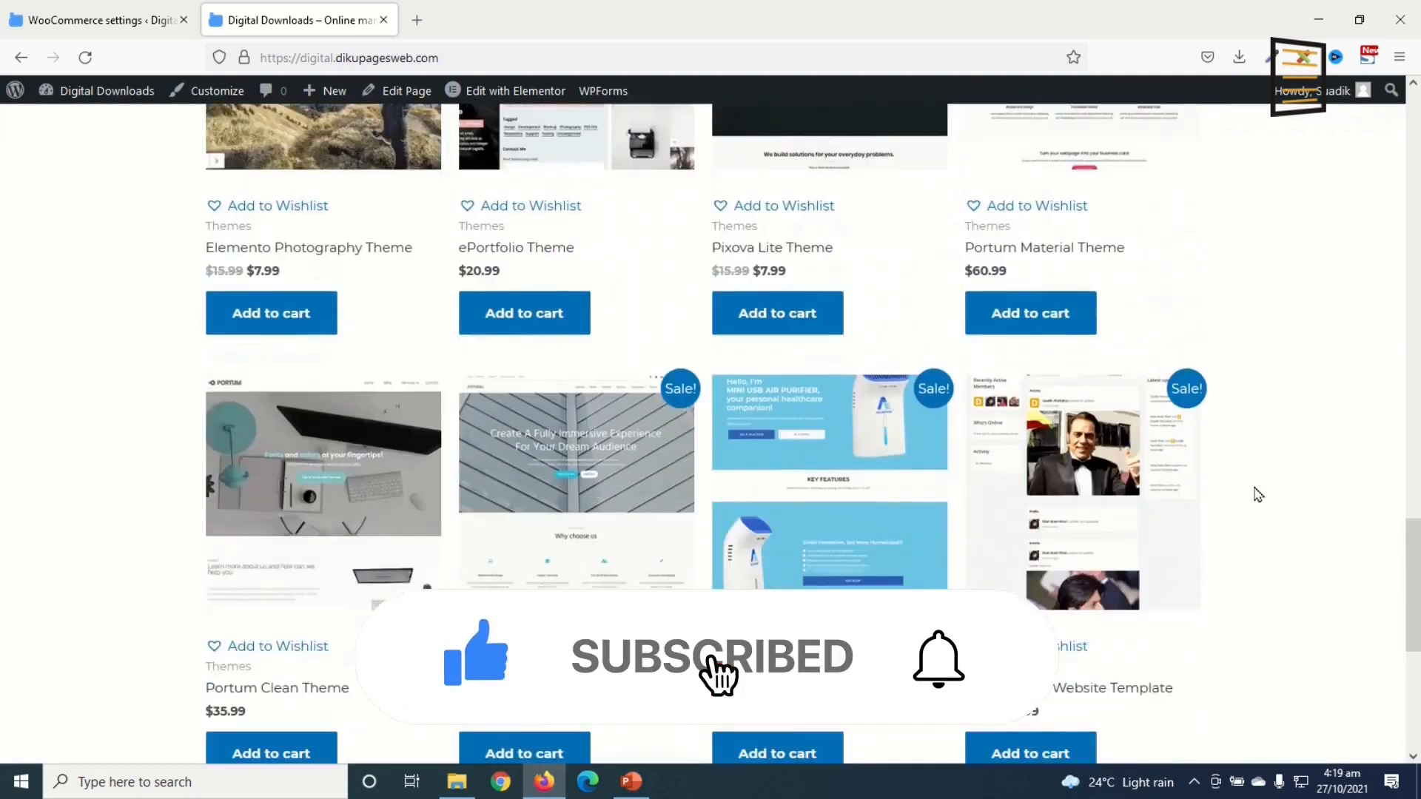
{"action": "scroll", "coordinate": [1257, 495], "scroll_direction": "down", "scroll_amount": 3}
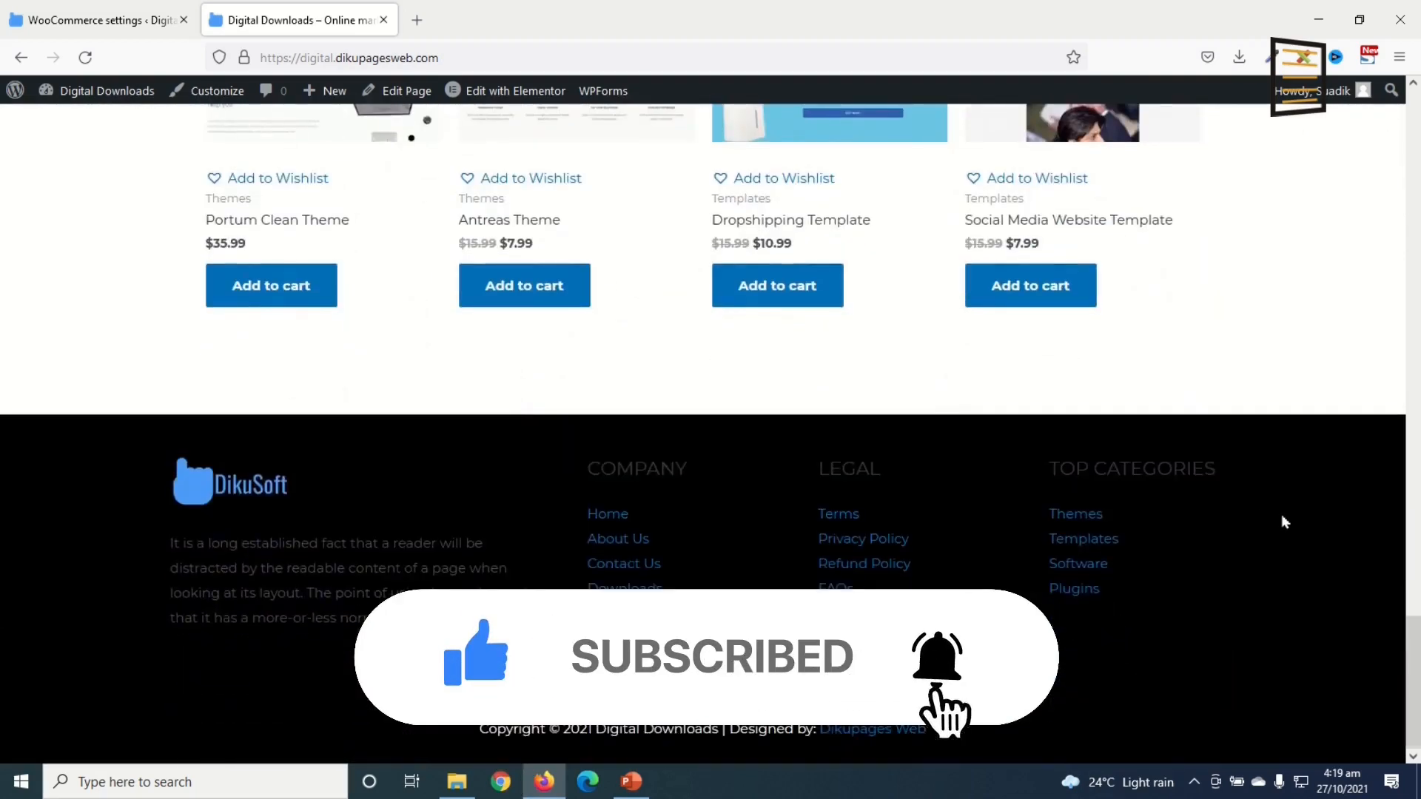
{"action": "scroll", "coordinate": [1286, 522], "scroll_direction": "up", "scroll_amount": 12}
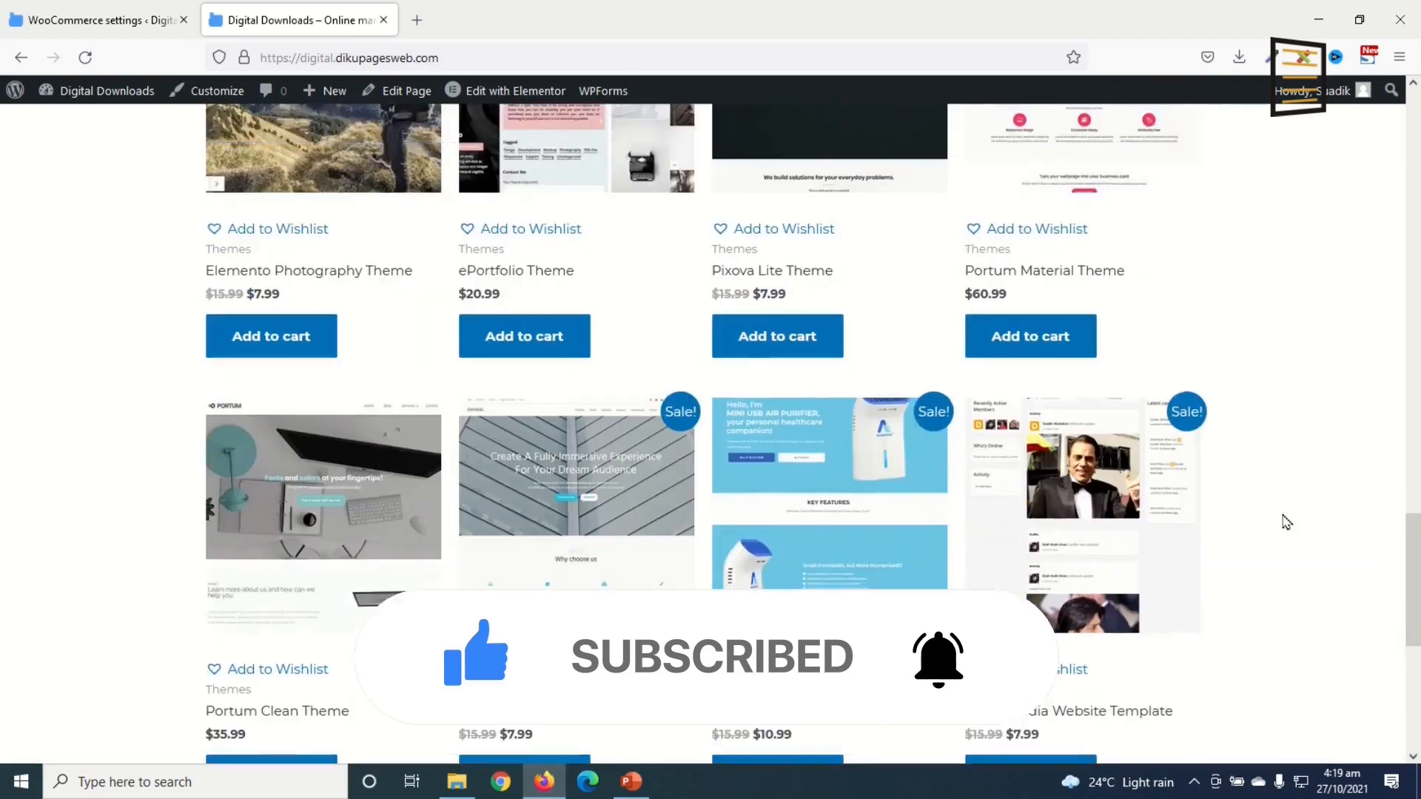
{"action": "scroll", "coordinate": [1287, 523], "scroll_direction": "up", "scroll_amount": 12}
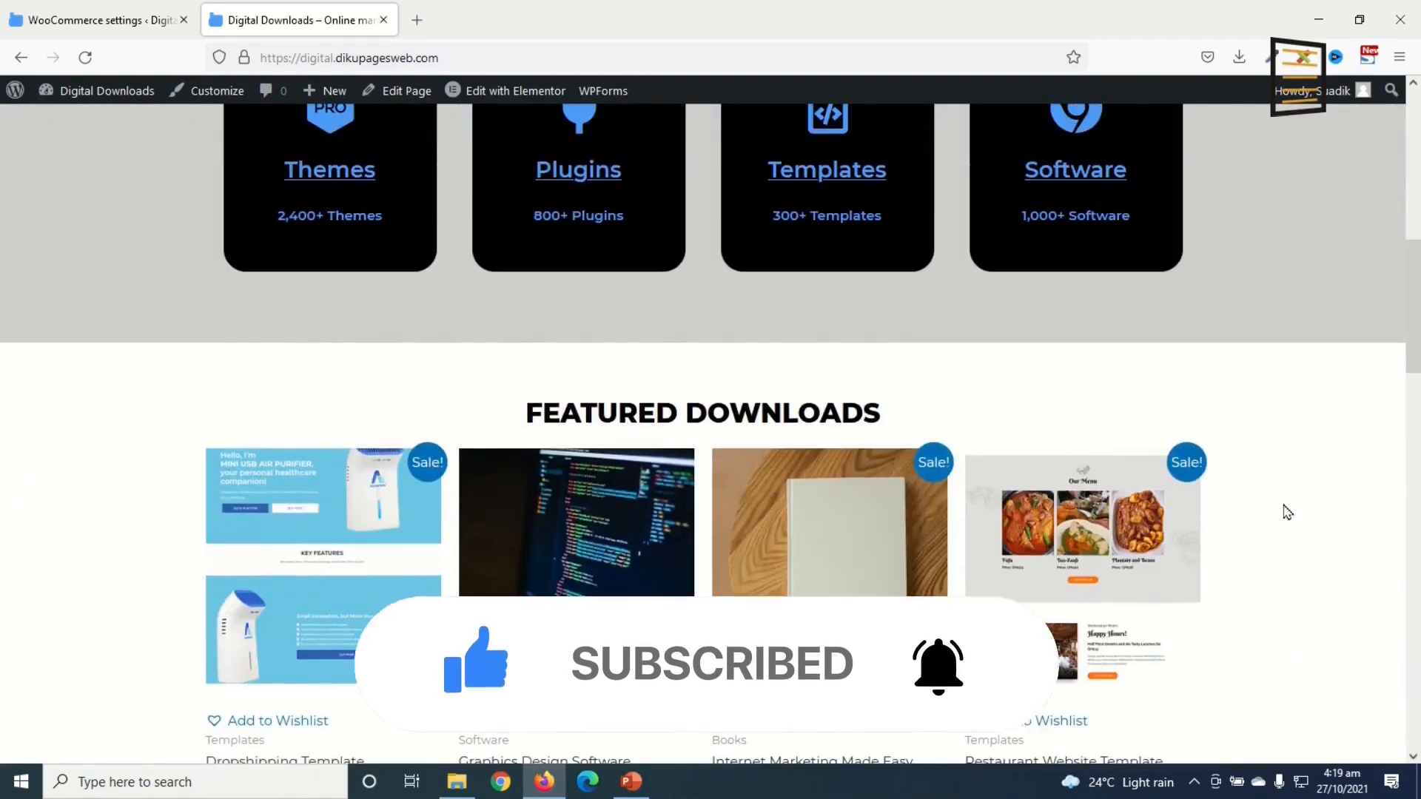
{"action": "scroll", "coordinate": [1287, 511], "scroll_direction": "up", "scroll_amount": 5}
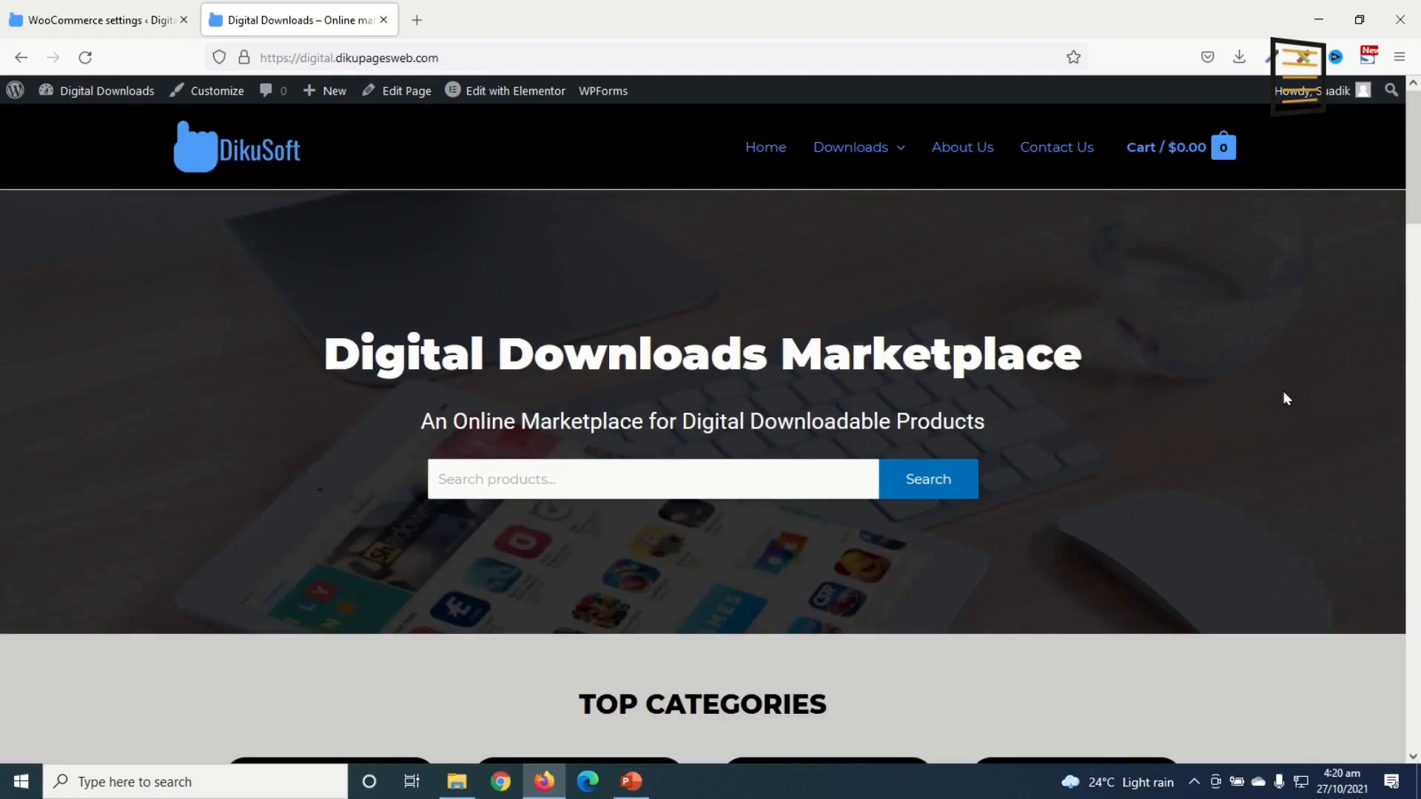
{"action": "scroll", "coordinate": [1250, 362], "scroll_direction": "down", "scroll_amount": 1}
{"action": "scroll", "coordinate": [1260, 379], "scroll_direction": "down", "scroll_amount": 5}
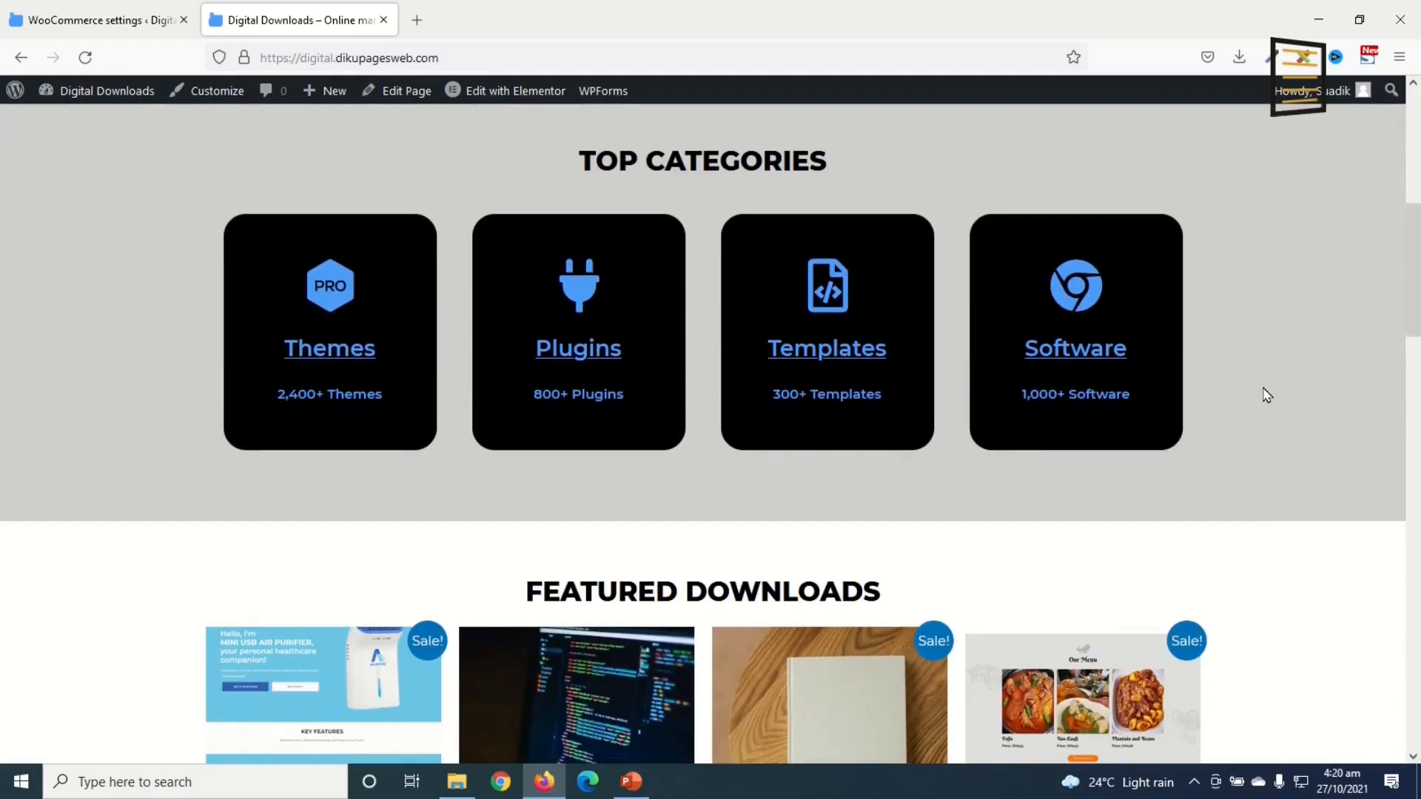
{"action": "scroll", "coordinate": [1272, 392], "scroll_direction": "down", "scroll_amount": 5}
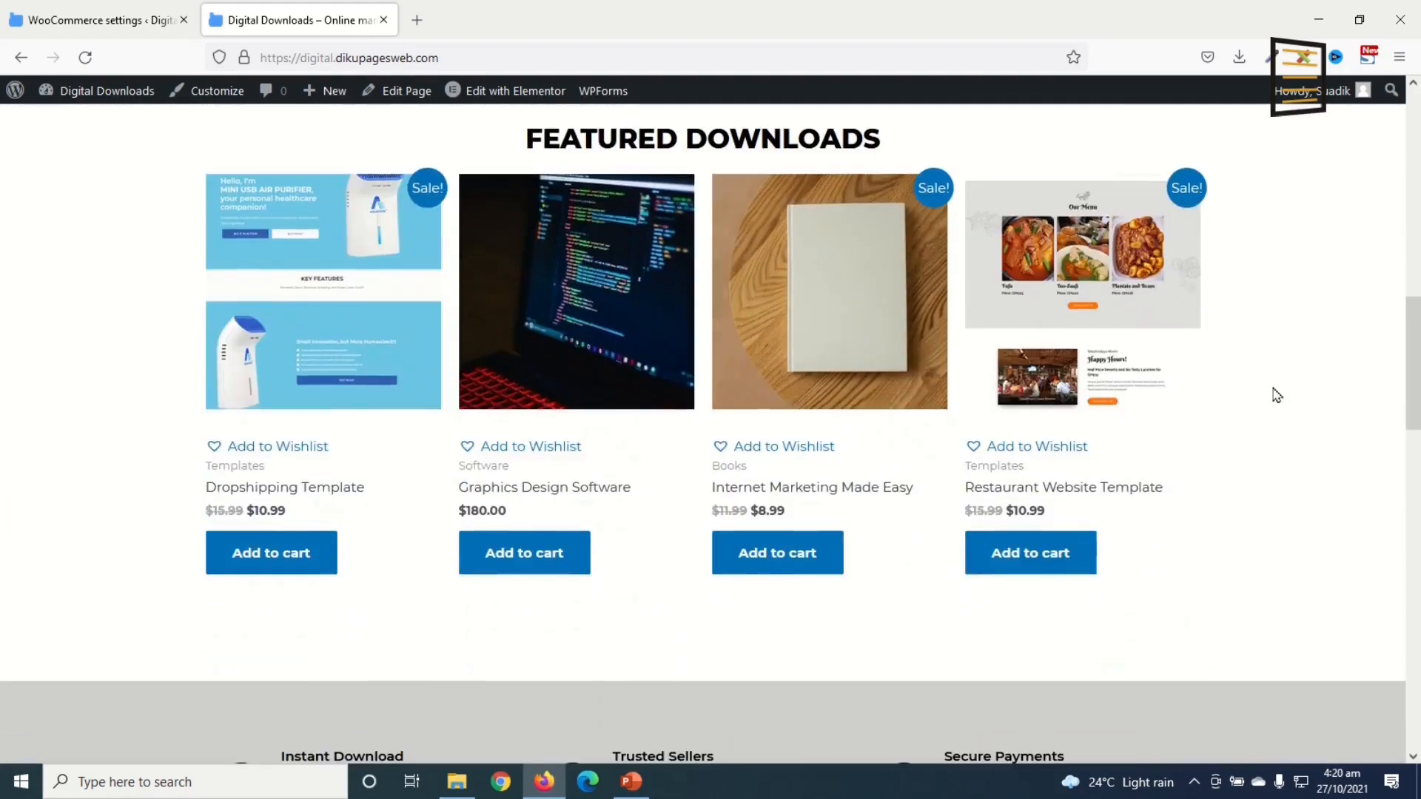
{"action": "scroll", "coordinate": [1277, 395], "scroll_direction": "down", "scroll_amount": 9}
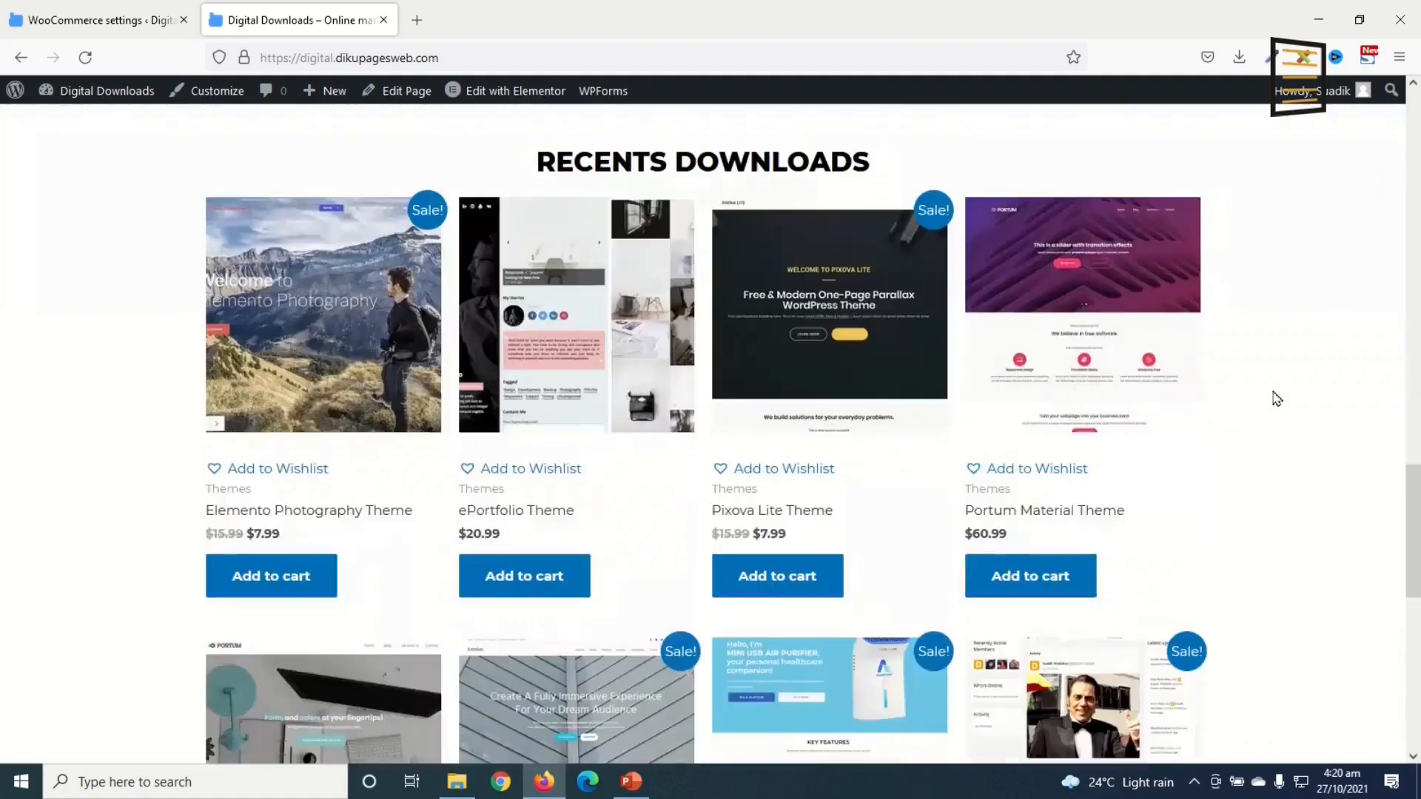
{"action": "scroll", "coordinate": [1277, 399], "scroll_direction": "down", "scroll_amount": 8}
{"action": "scroll", "coordinate": [1285, 418], "scroll_direction": "up", "scroll_amount": 14}
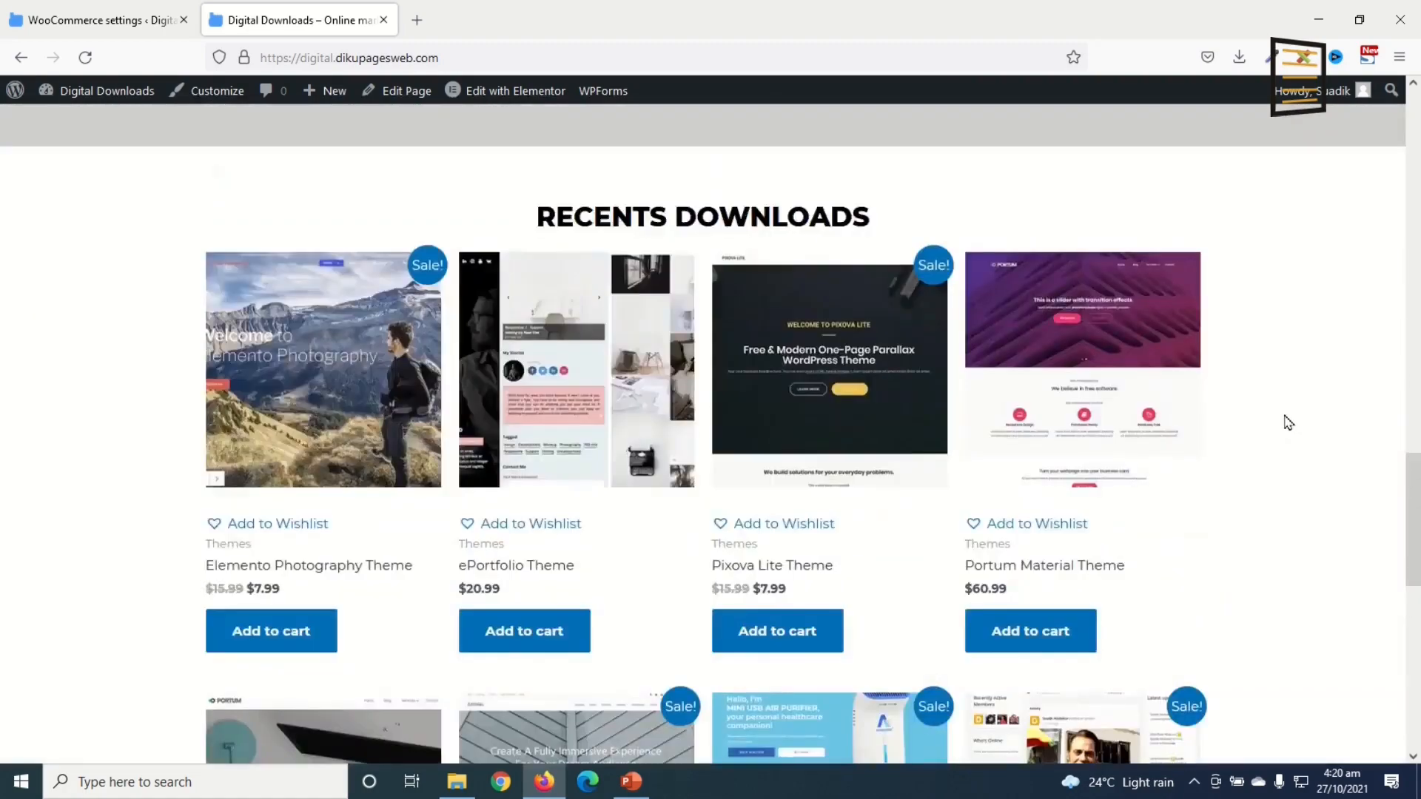
{"action": "scroll", "coordinate": [1288, 423], "scroll_direction": "up", "scroll_amount": 12}
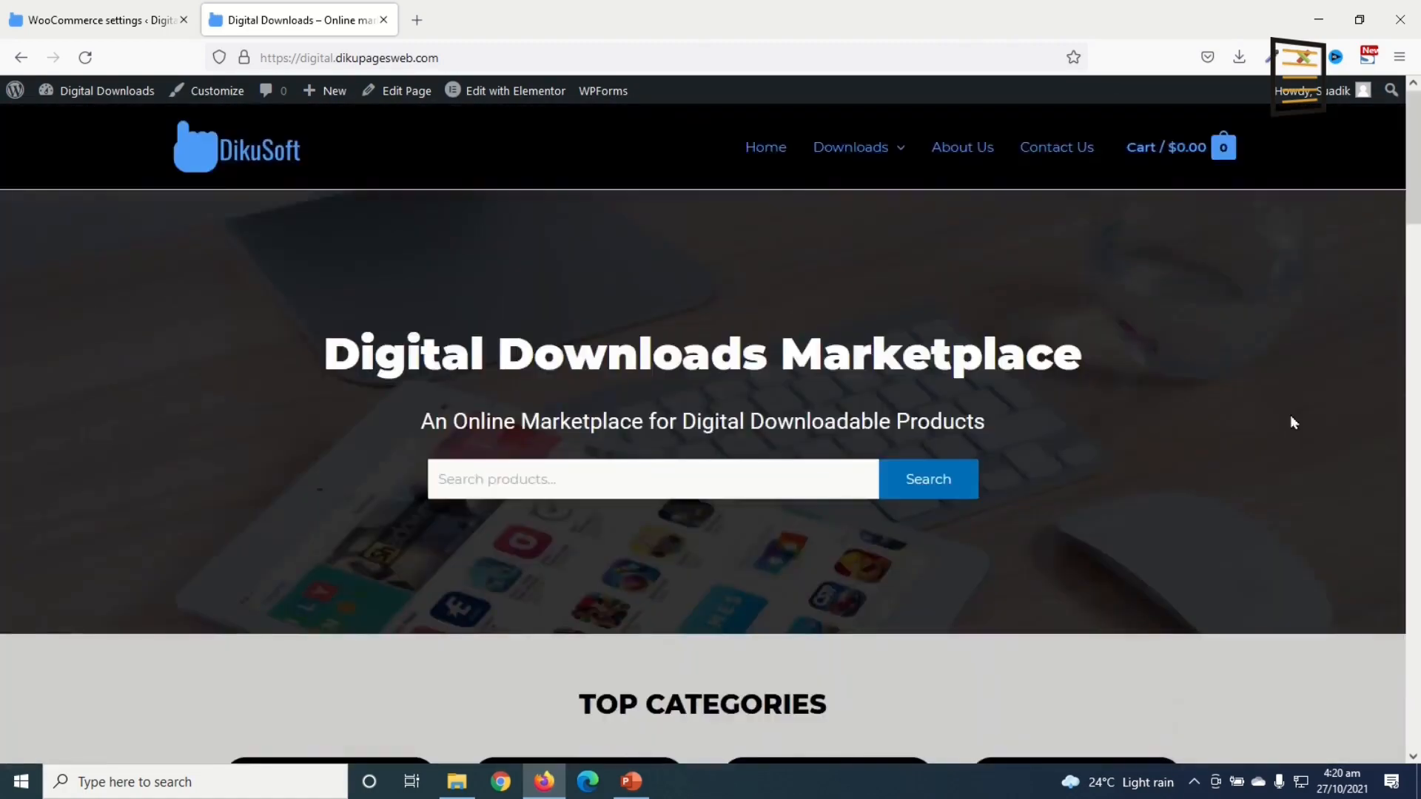